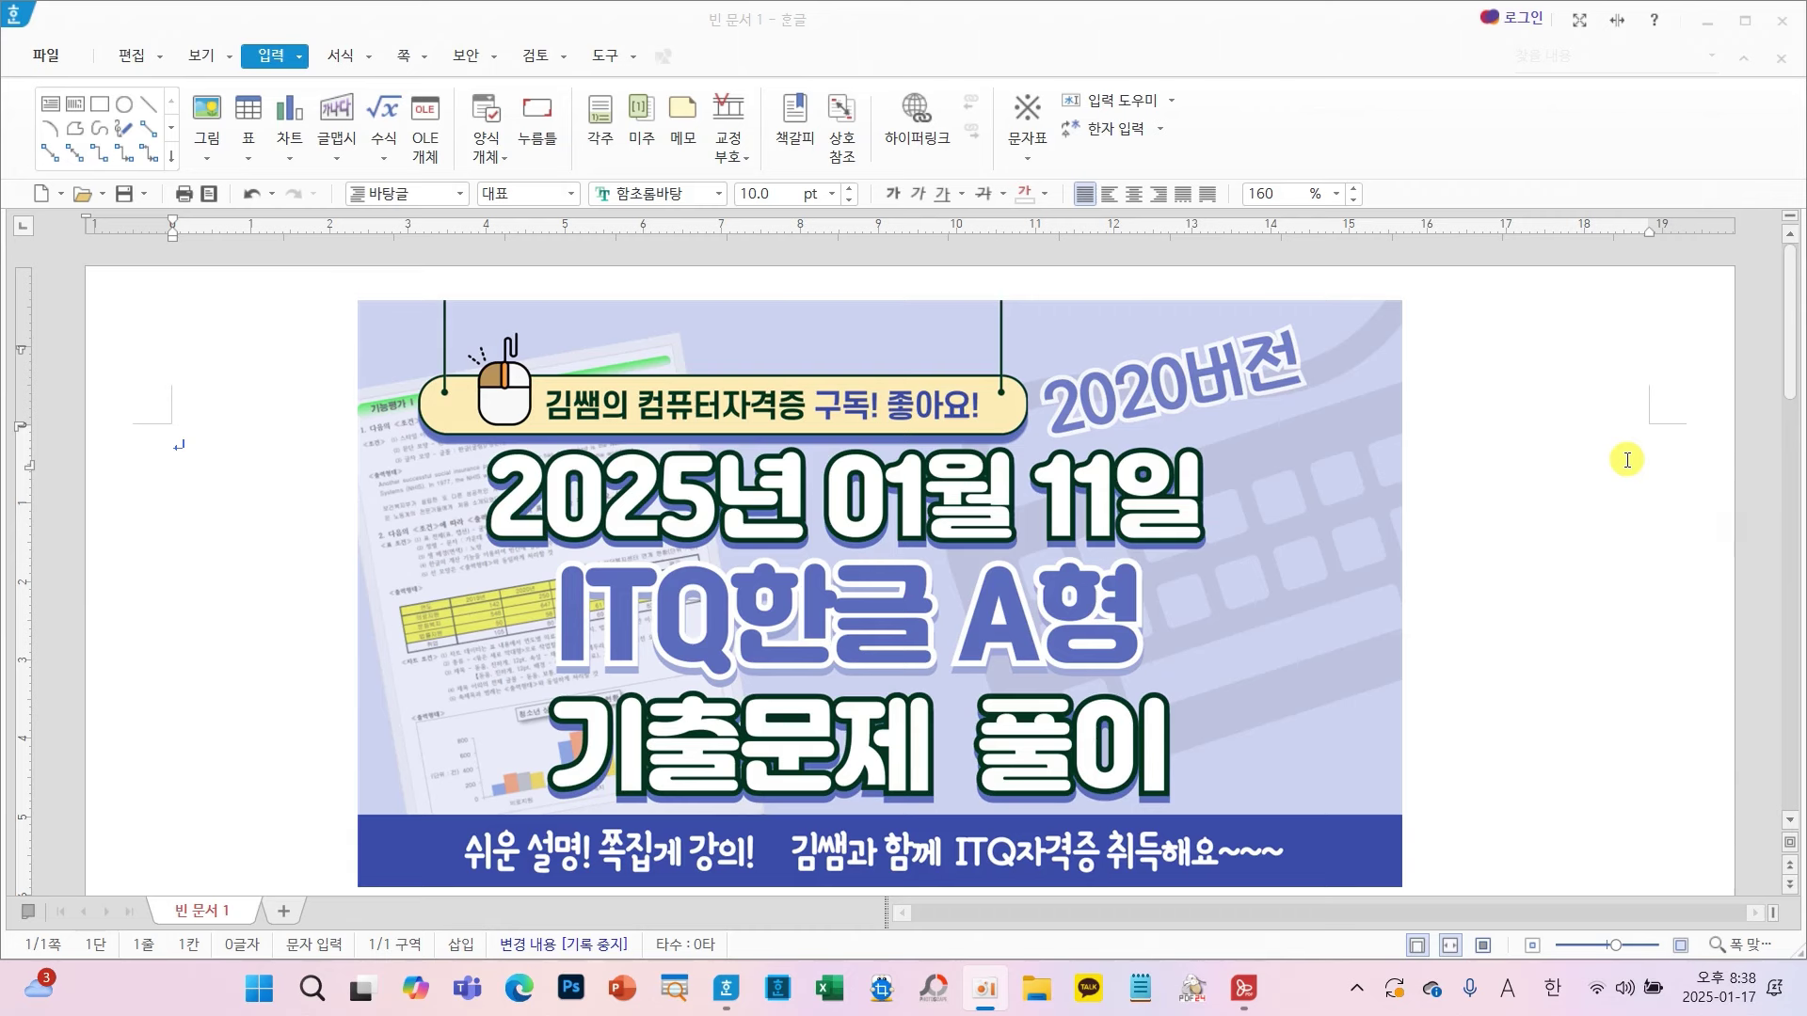
- Delete the title banner picture from the document
click(1382, 509)
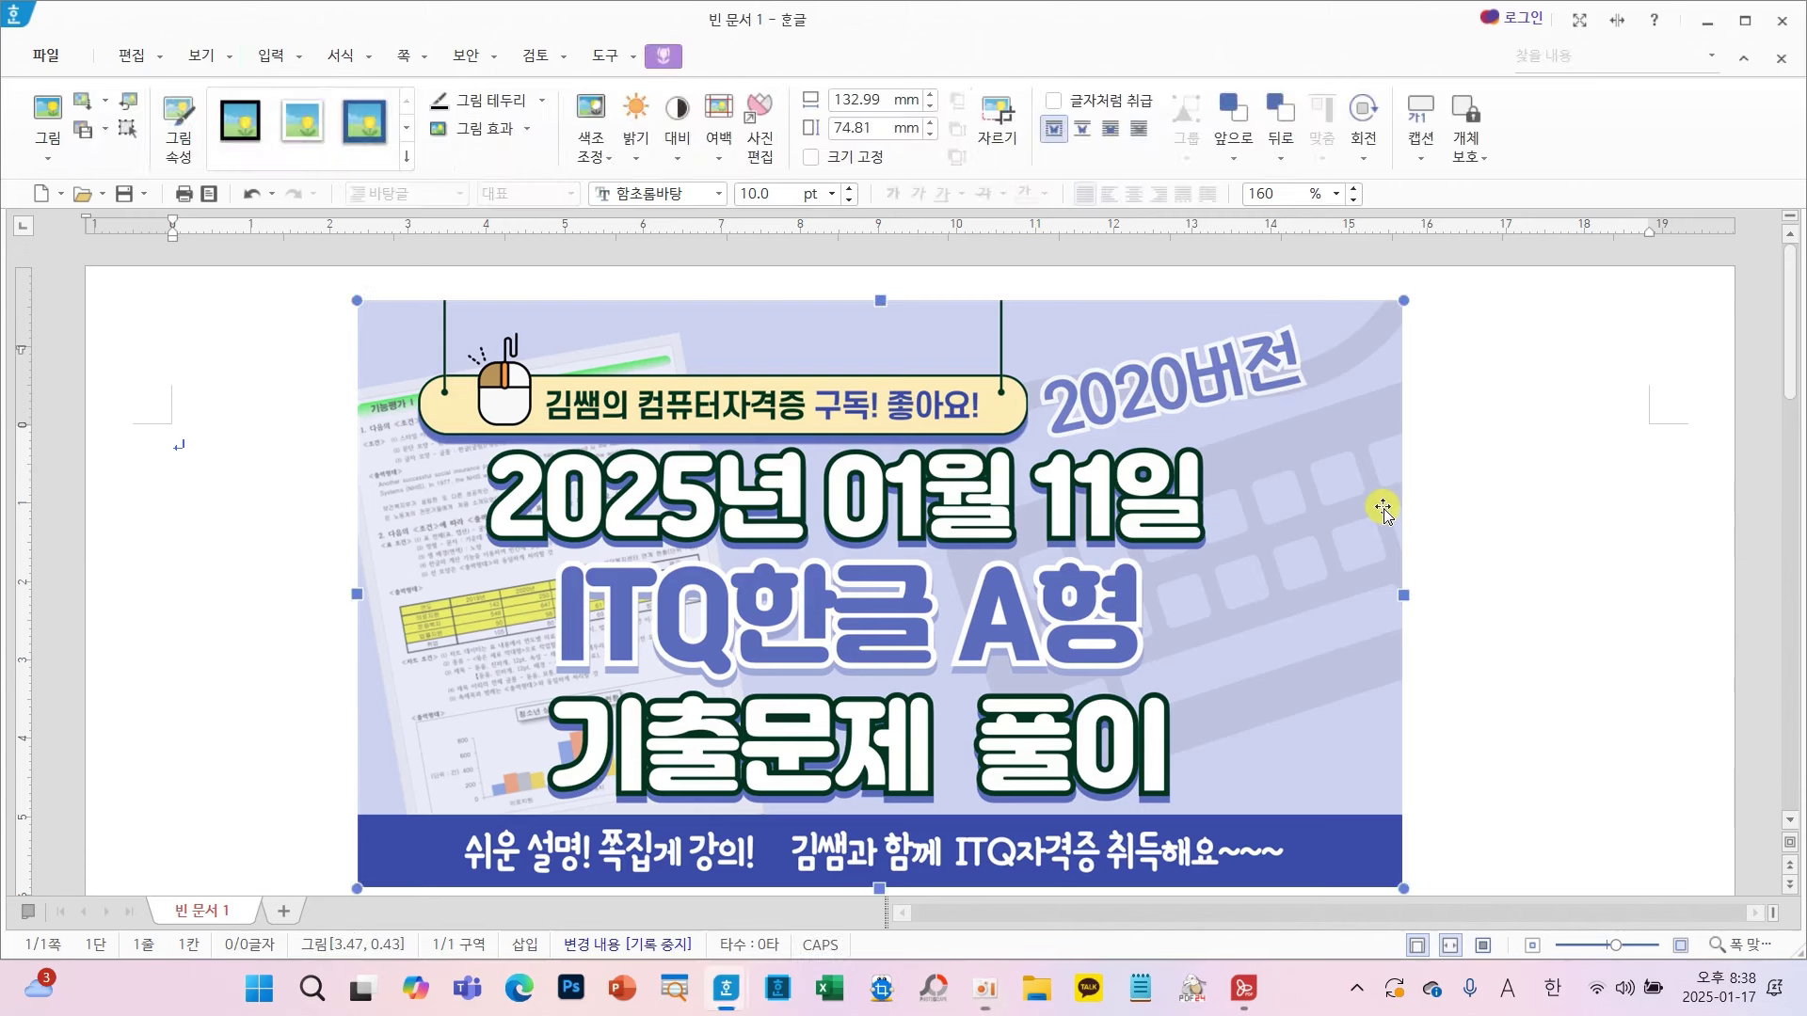
key(Delete)
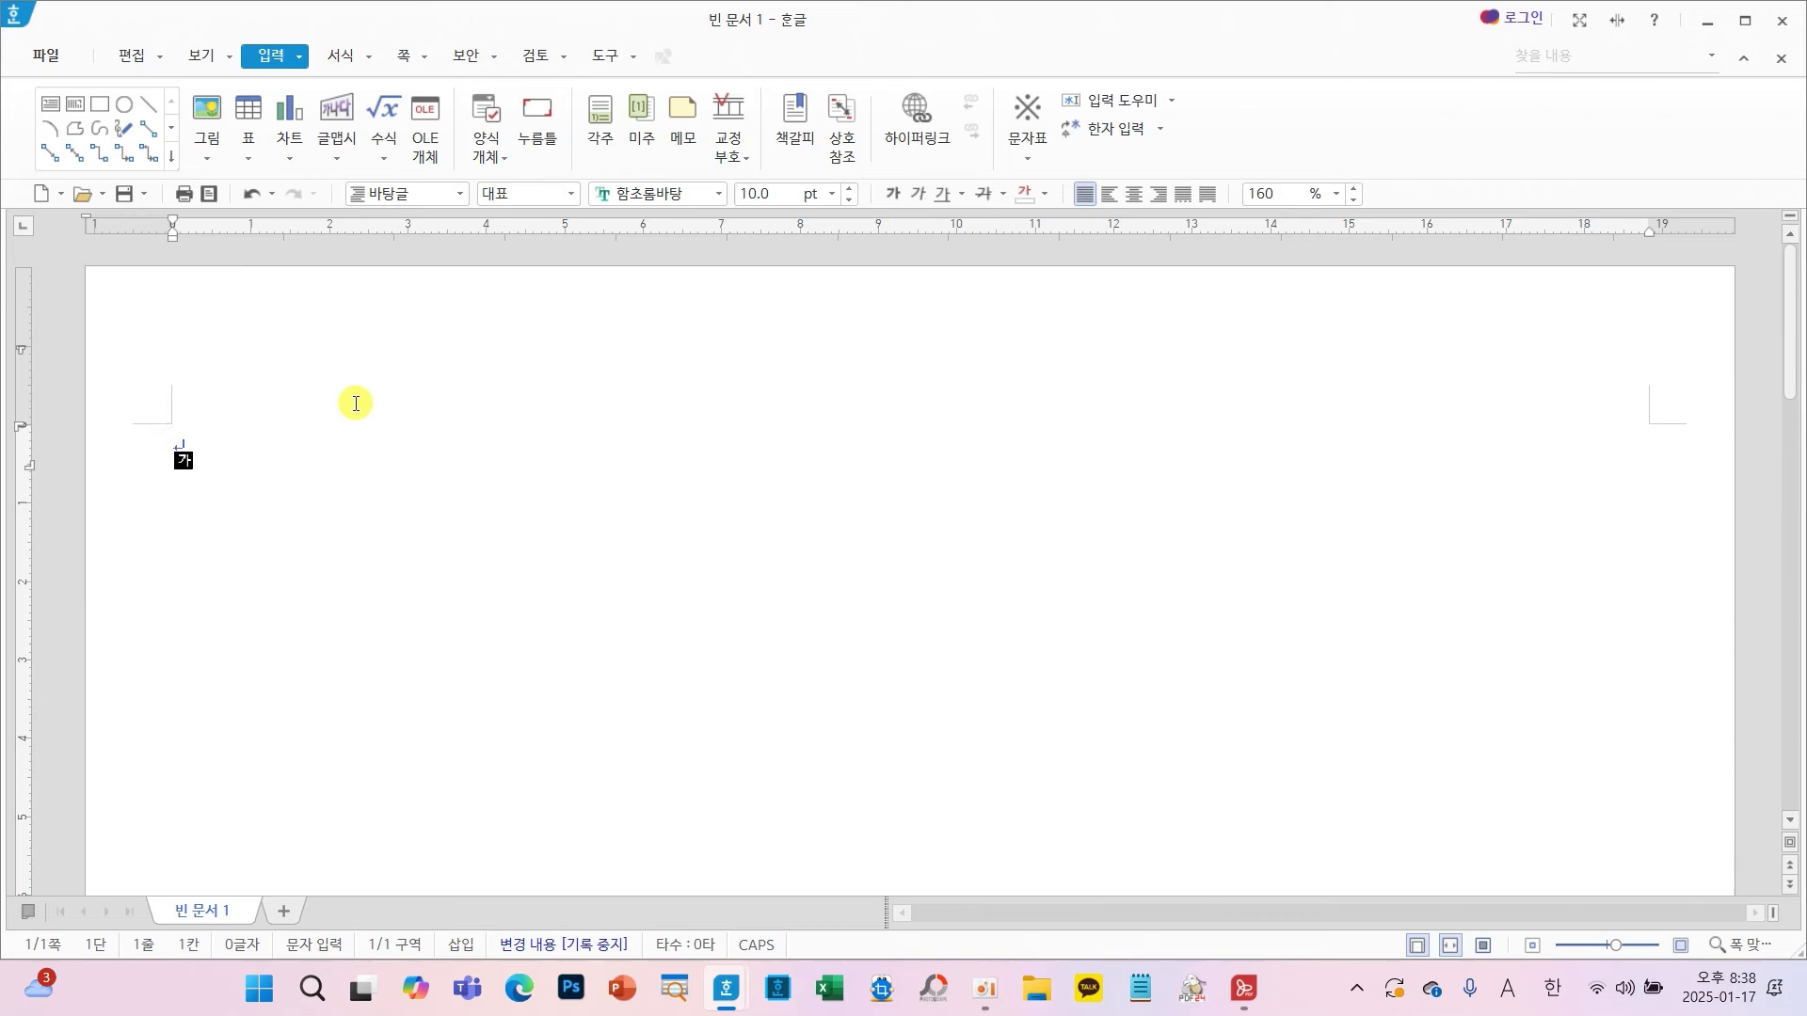
- Turn the page outline (쪽 윤곽) display off and back on
mouse_move(215, 71)
mouse_down()
mouse_move(142, 91)
mouse_move(191, 27)
mouse_up()
click(200, 58)
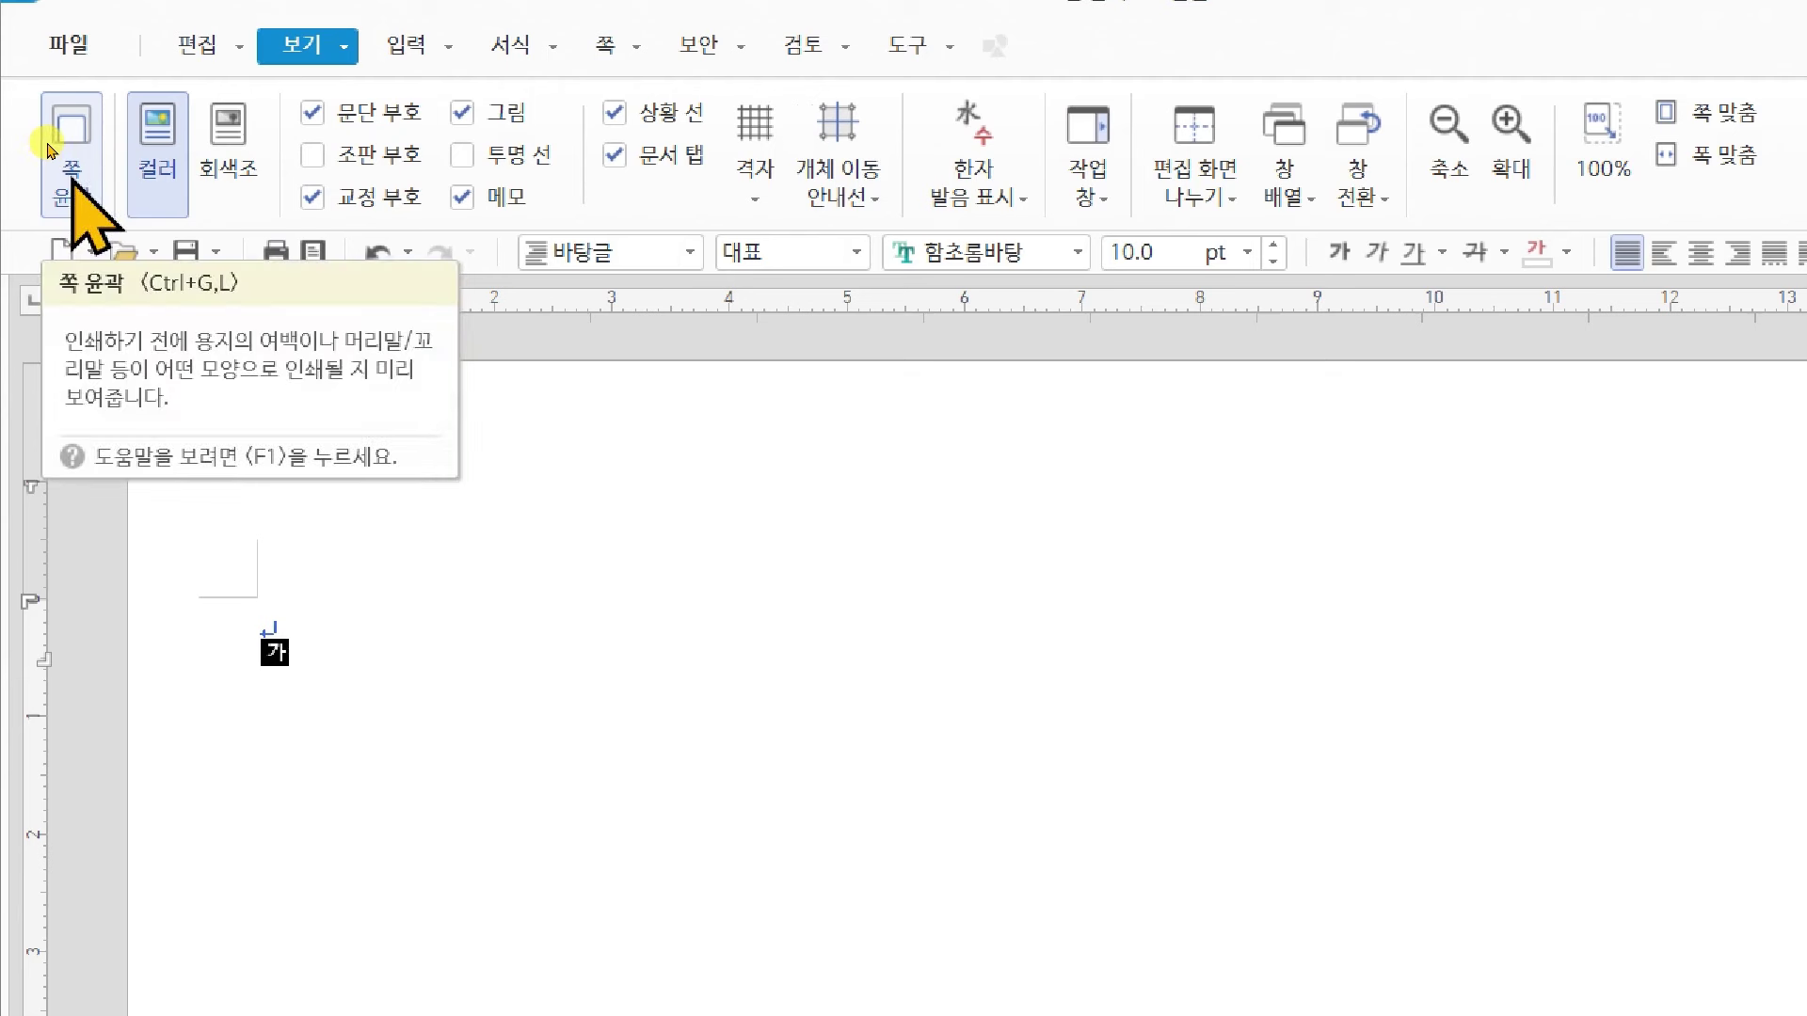
click(48, 148)
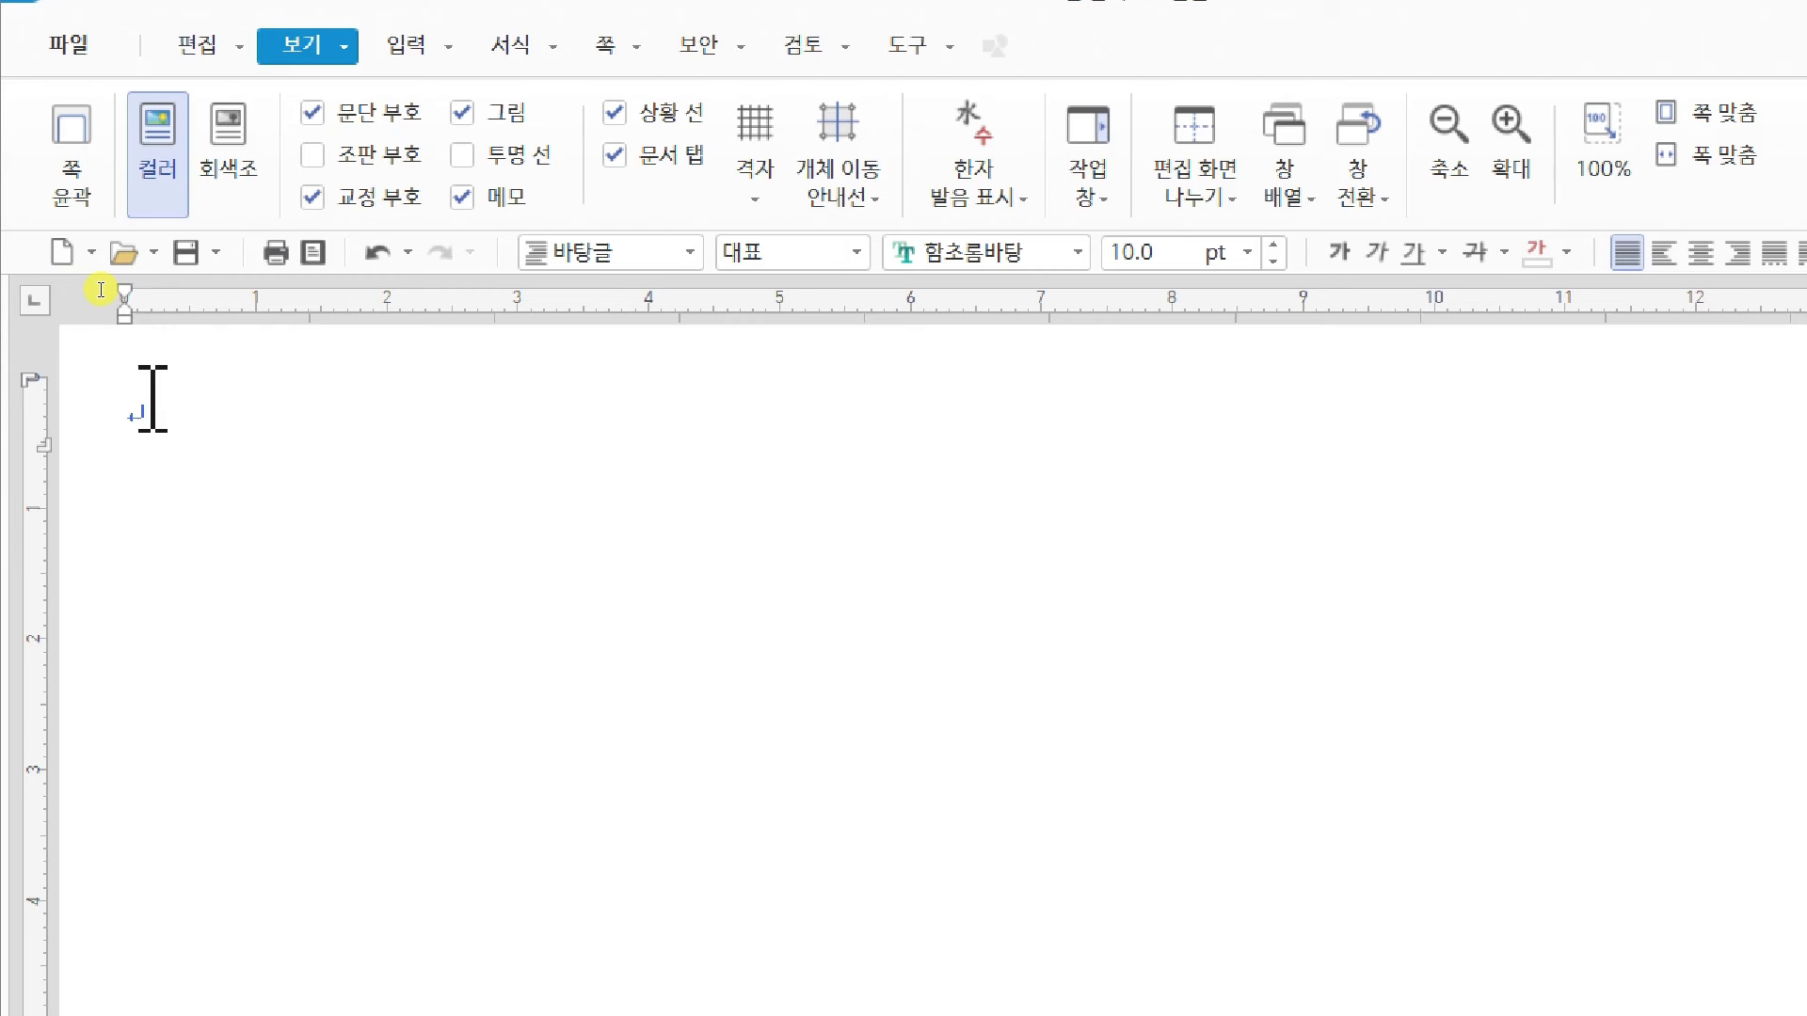
key(Return)
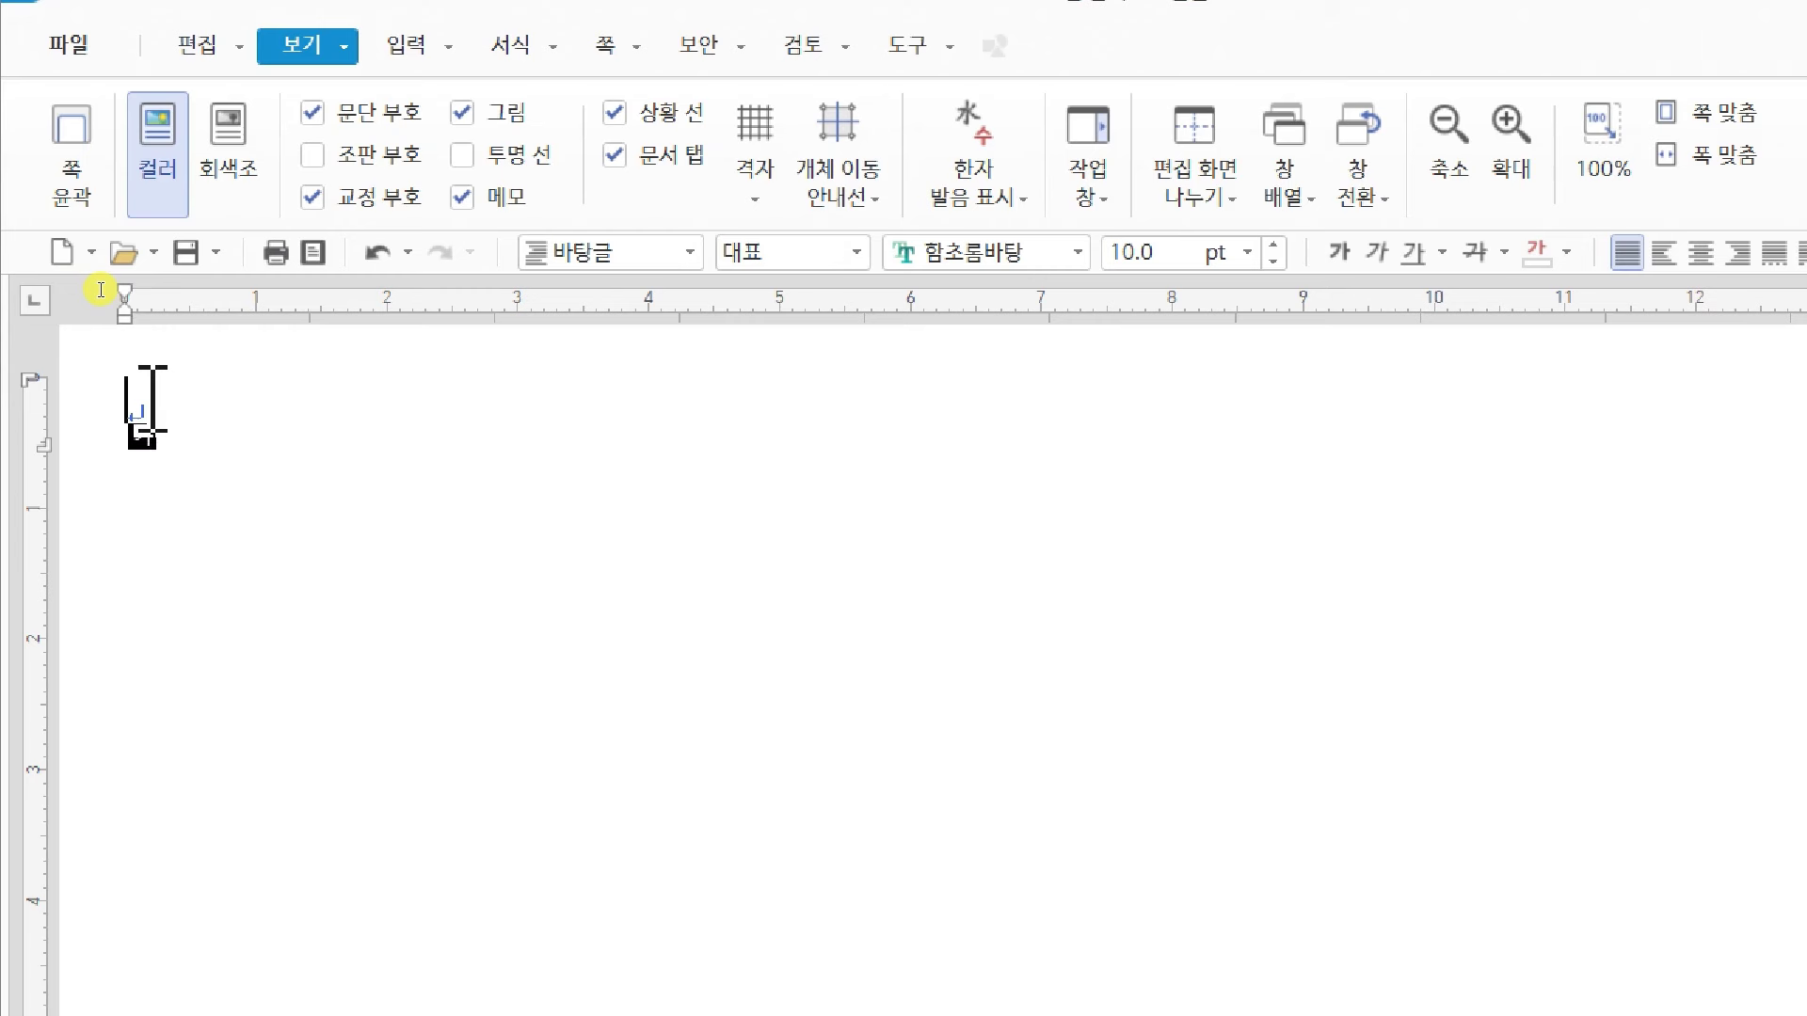
click(41, 141)
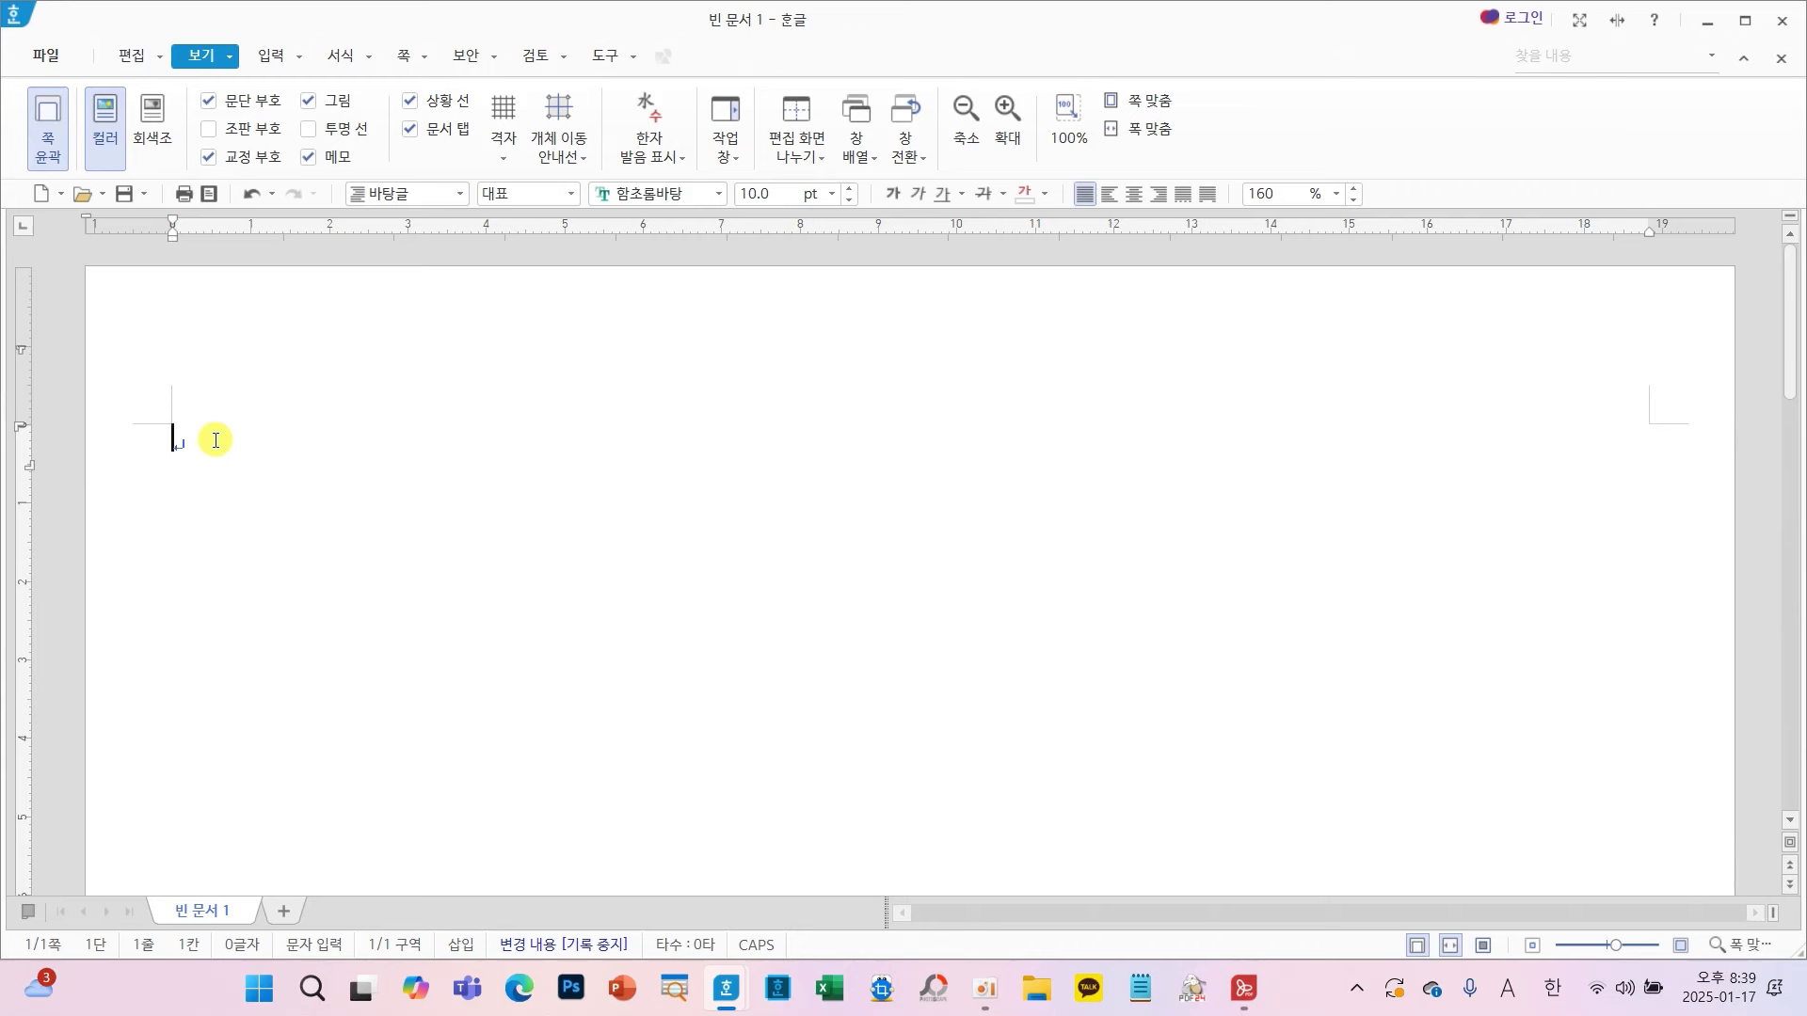
key(Hangul)
drag(381, 418, 338, 657)
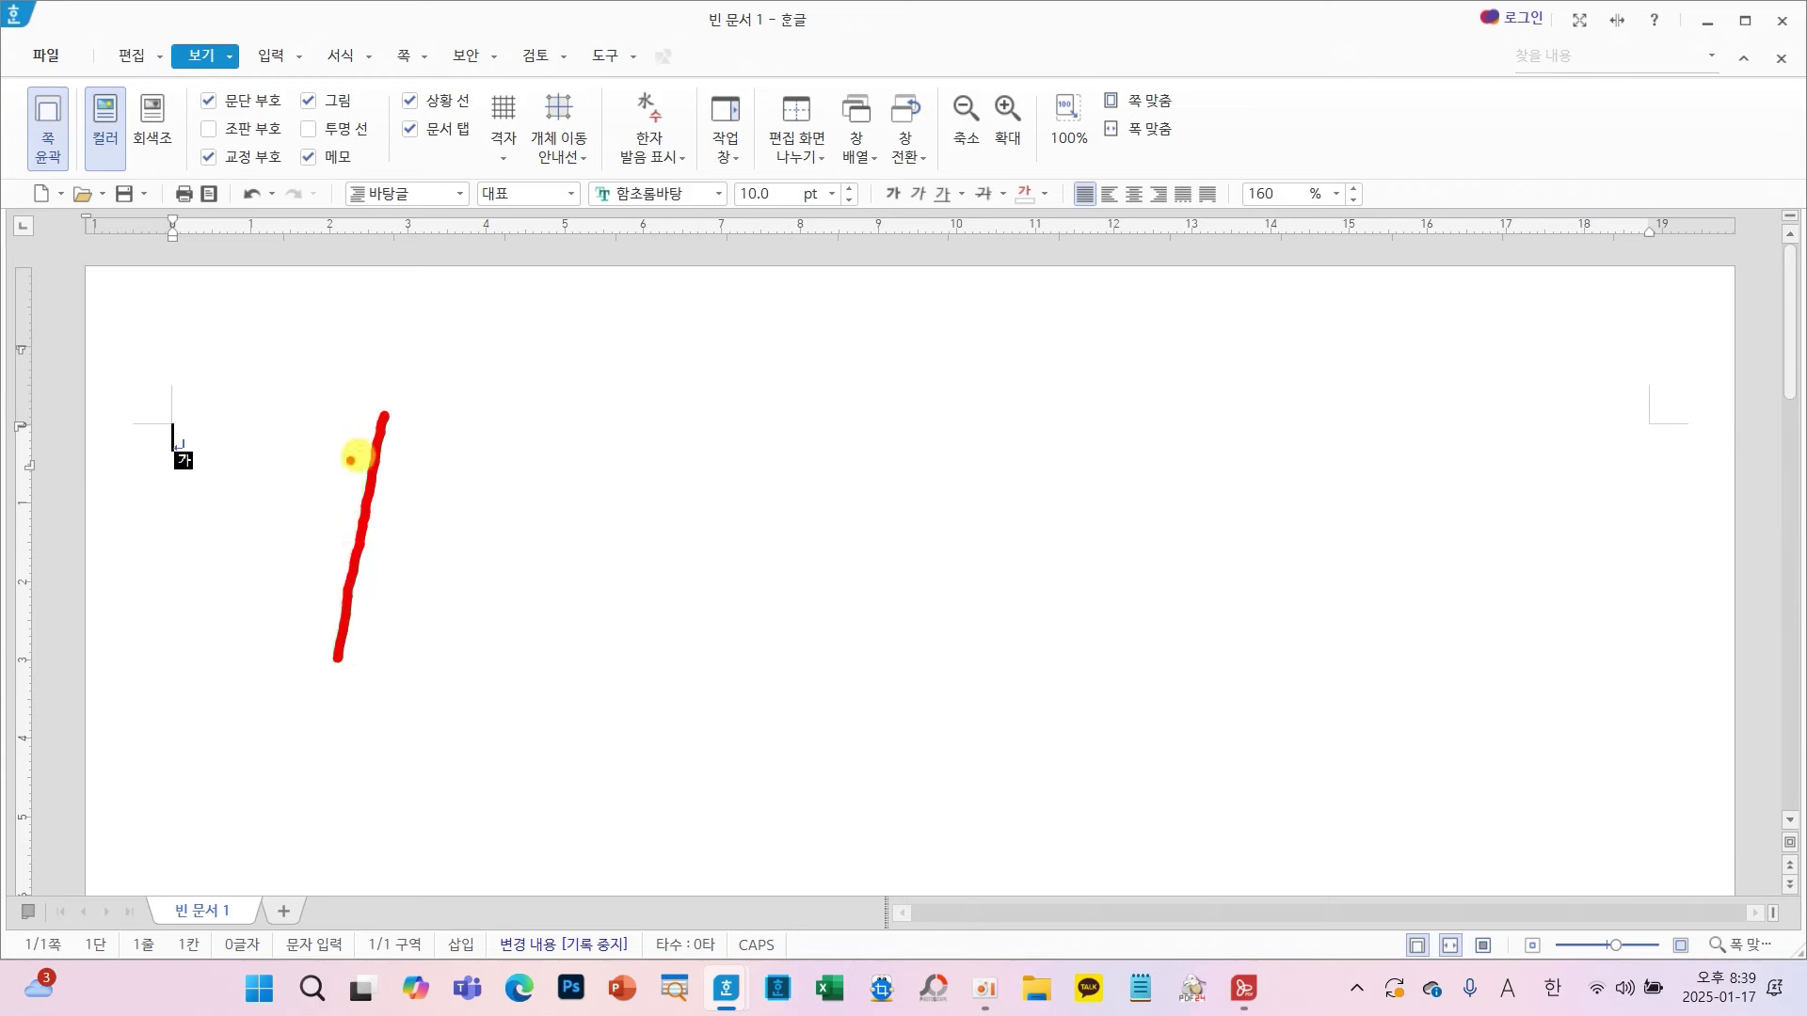
drag(381, 418, 468, 405)
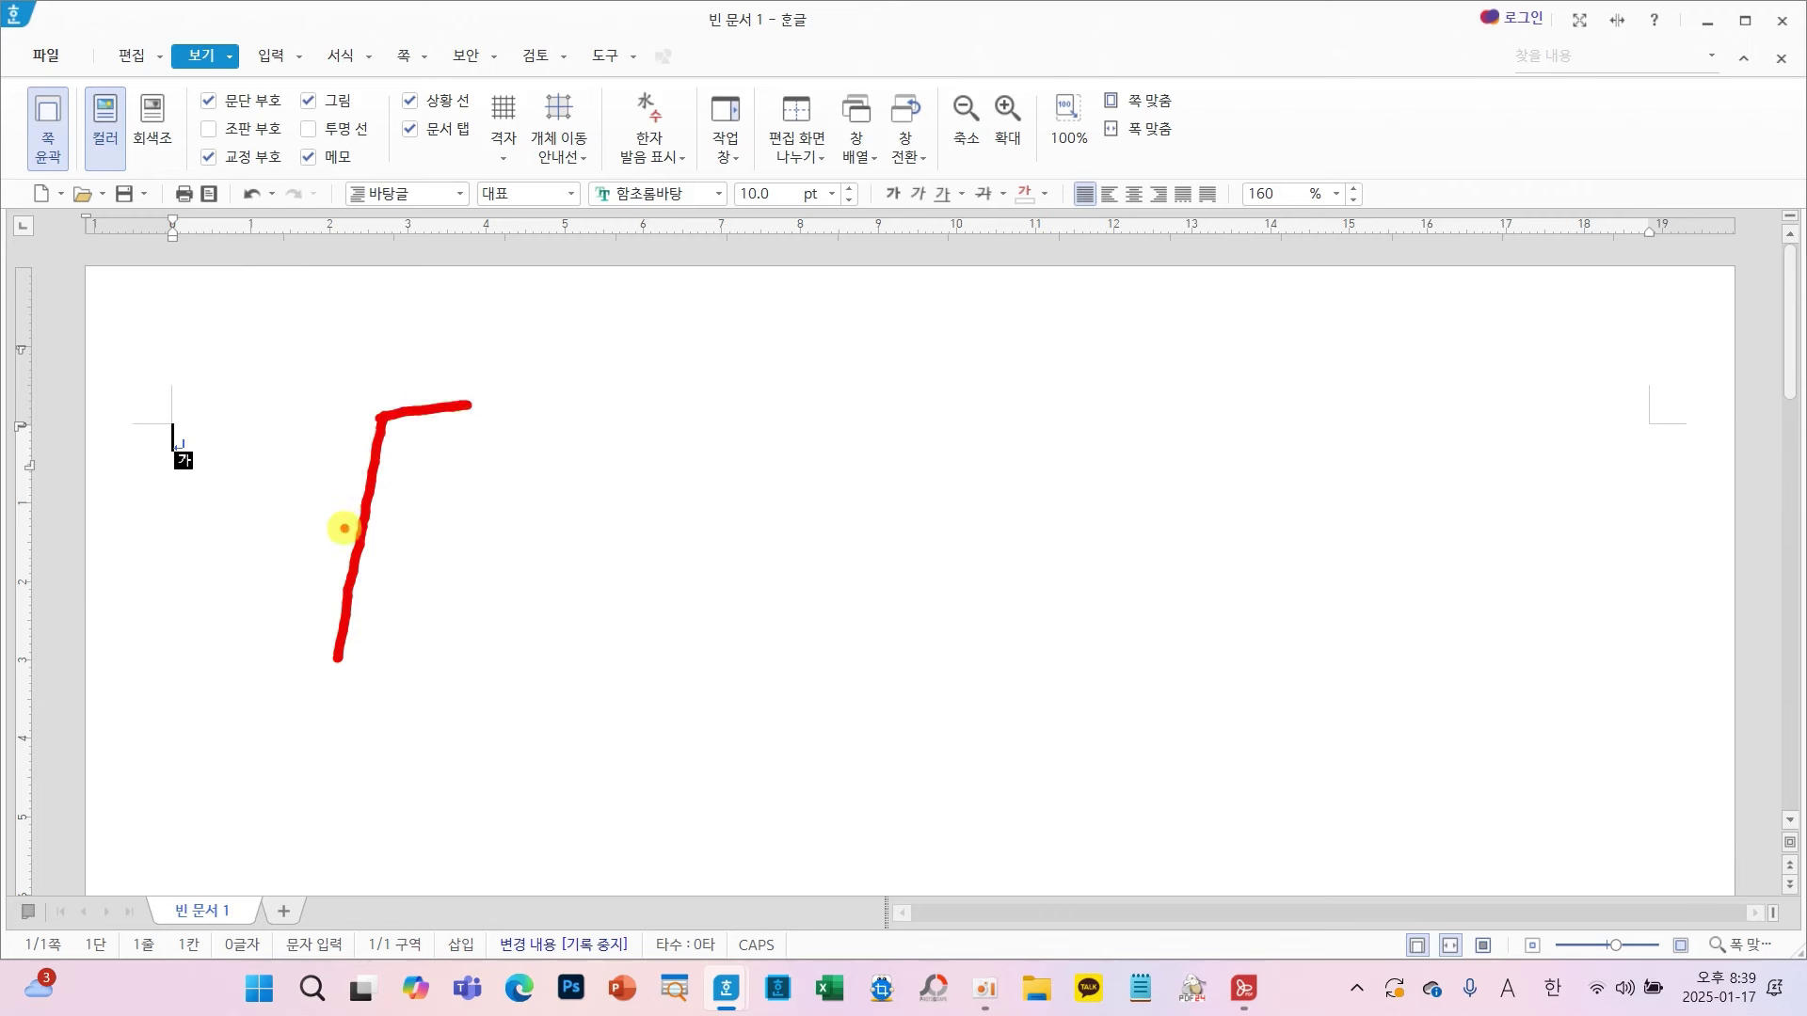
drag(344, 528, 425, 514)
drag(506, 425, 499, 495)
drag(504, 423, 601, 609)
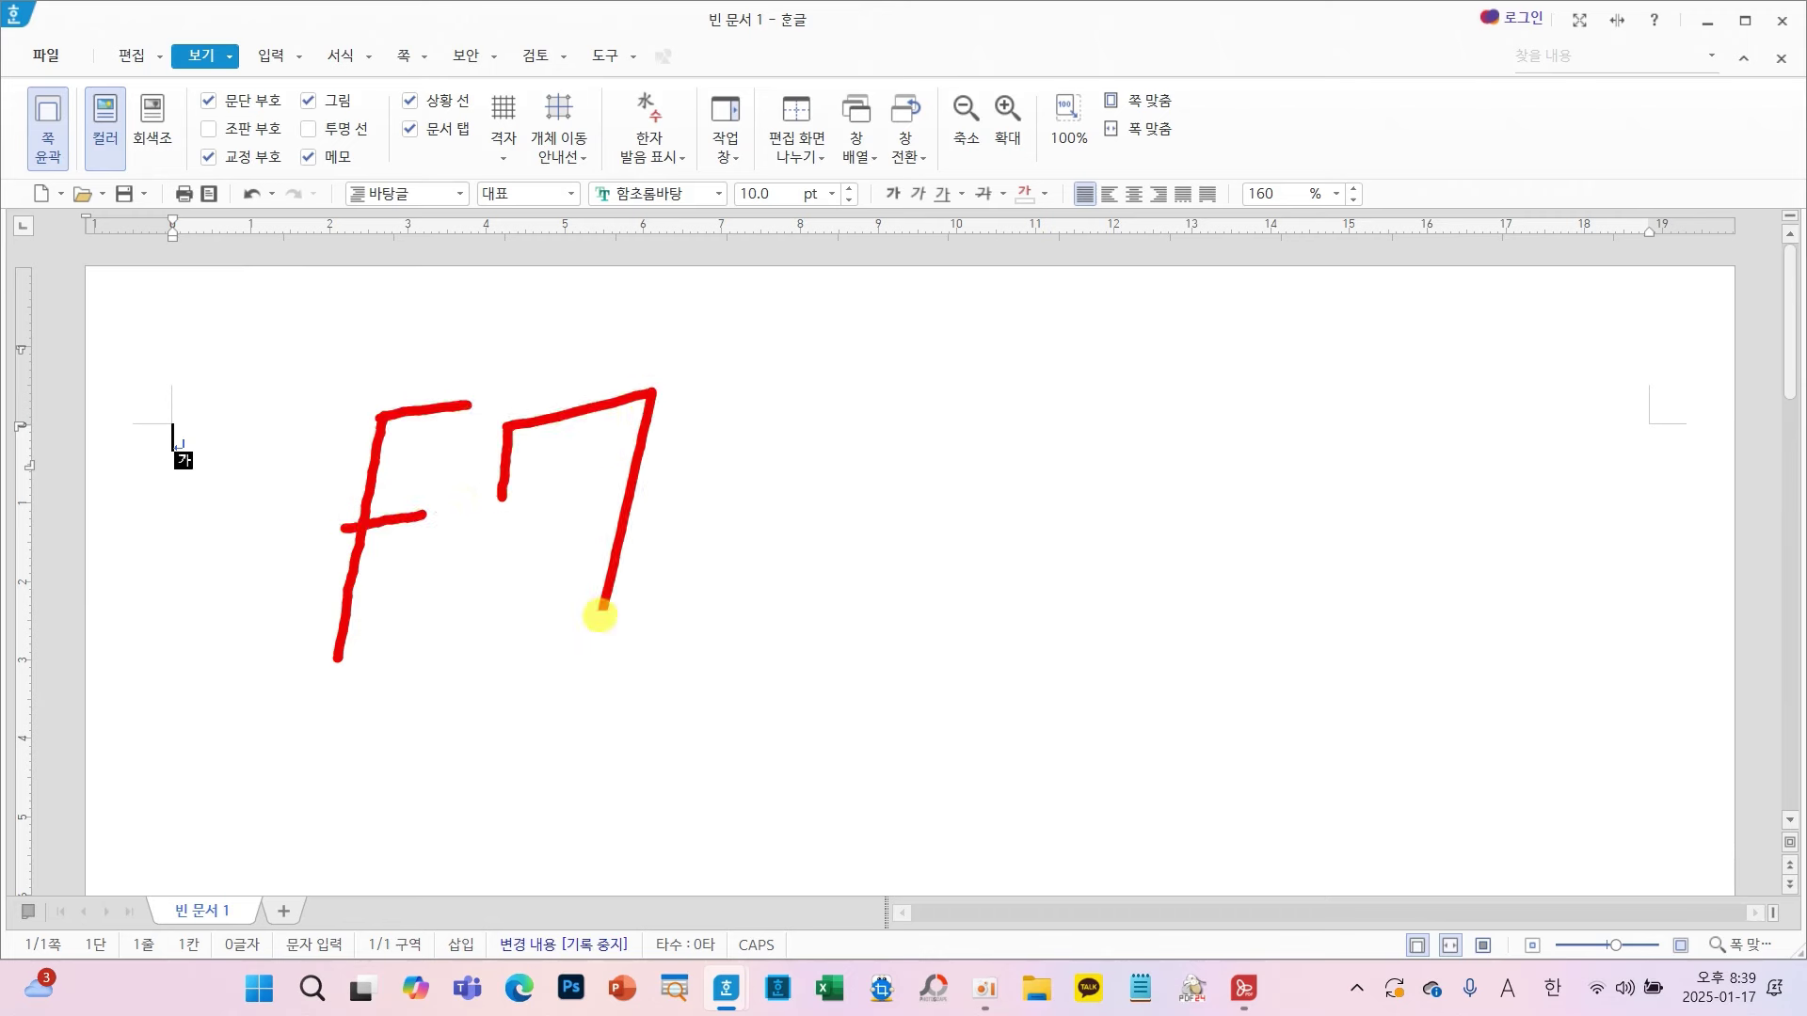
key(Escape)
- Apply the A4 portrait page setup with 10 mm top, bottom, header and footer margins, 11 mm side margins and 0 mm binding
key(F7)
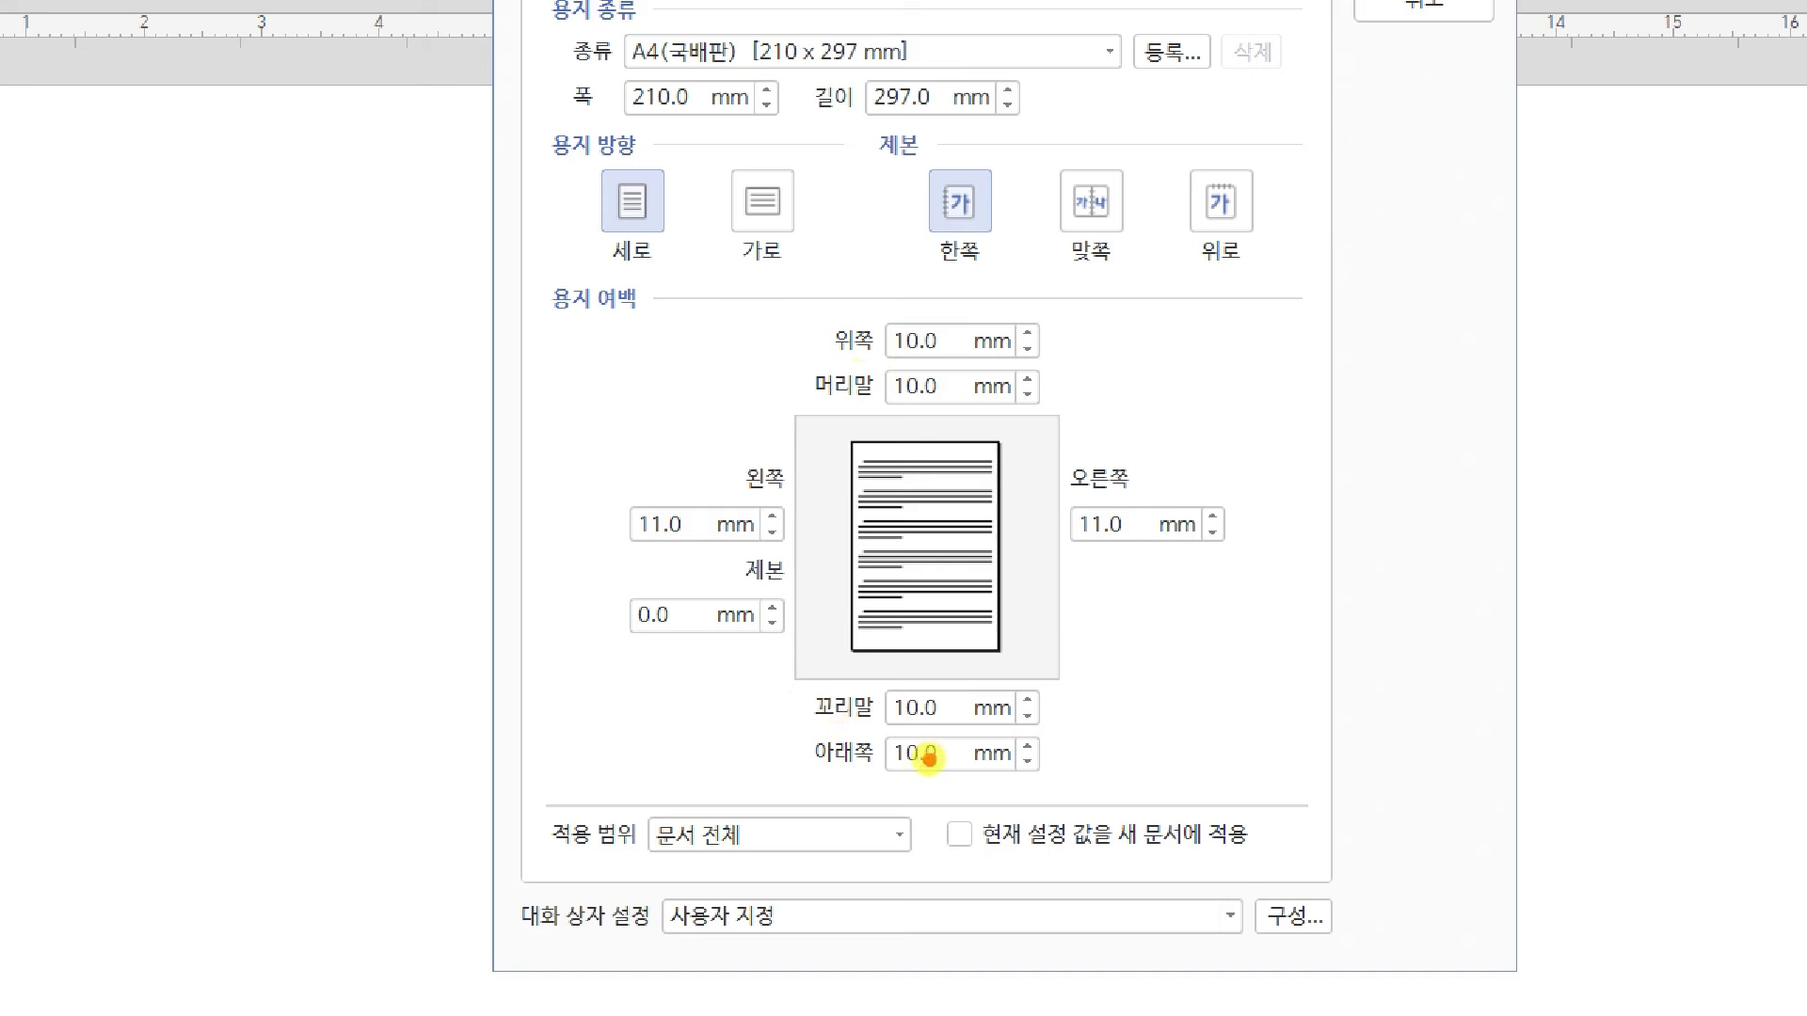
mouse_move(571, 451)
mouse_down()
mouse_move(1145, 561)
mouse_move(1292, 568)
mouse_up()
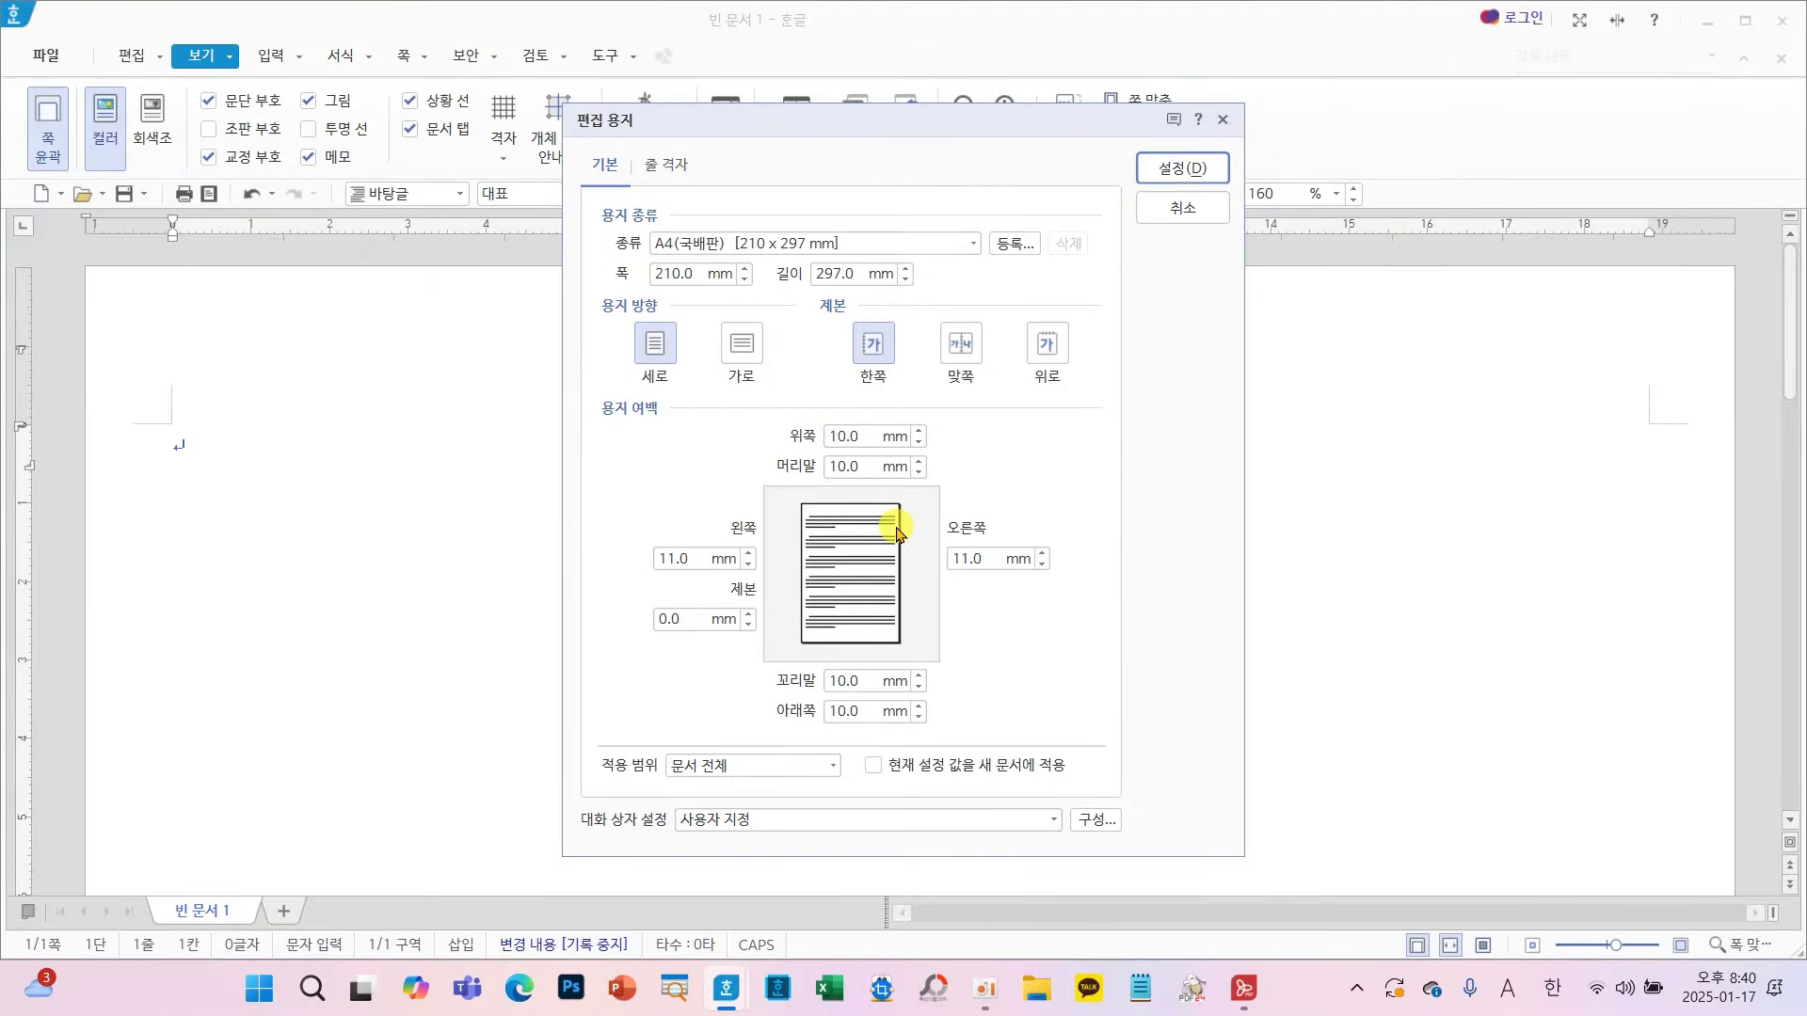
click(1169, 169)
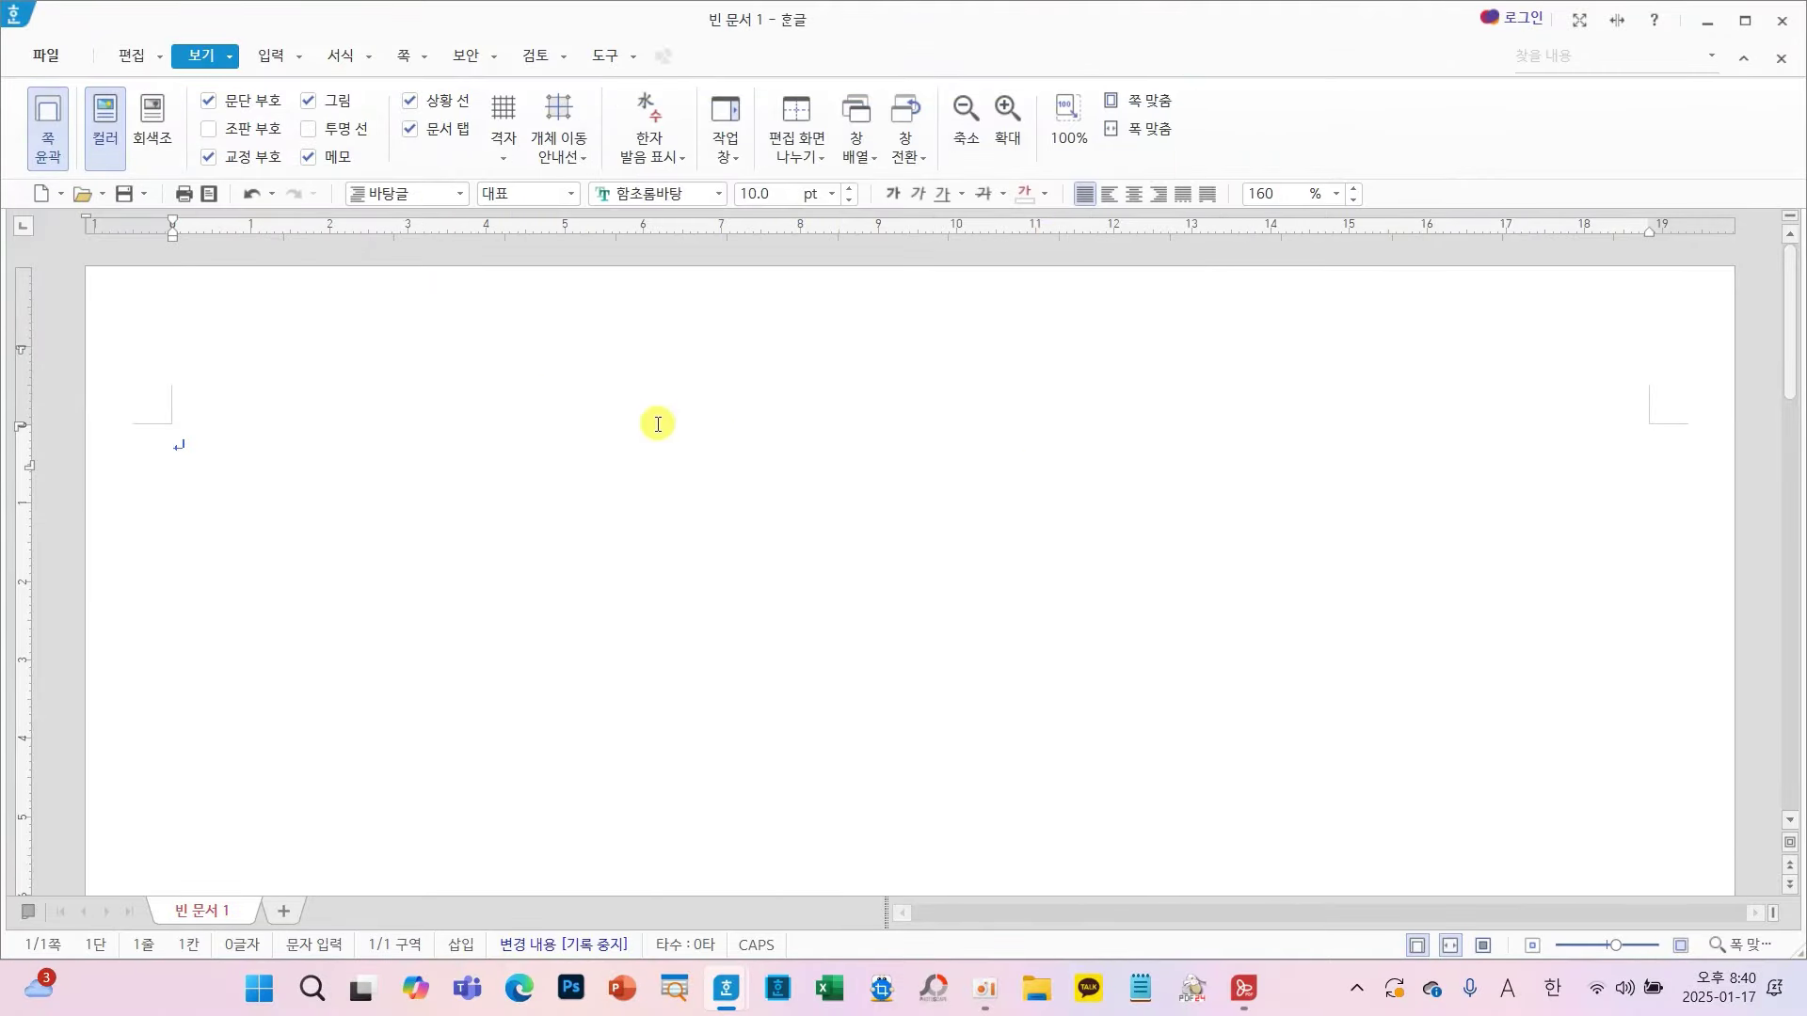
- Start saving the document under a new name in the ITQ folder within Documents (문서)
click(47, 56)
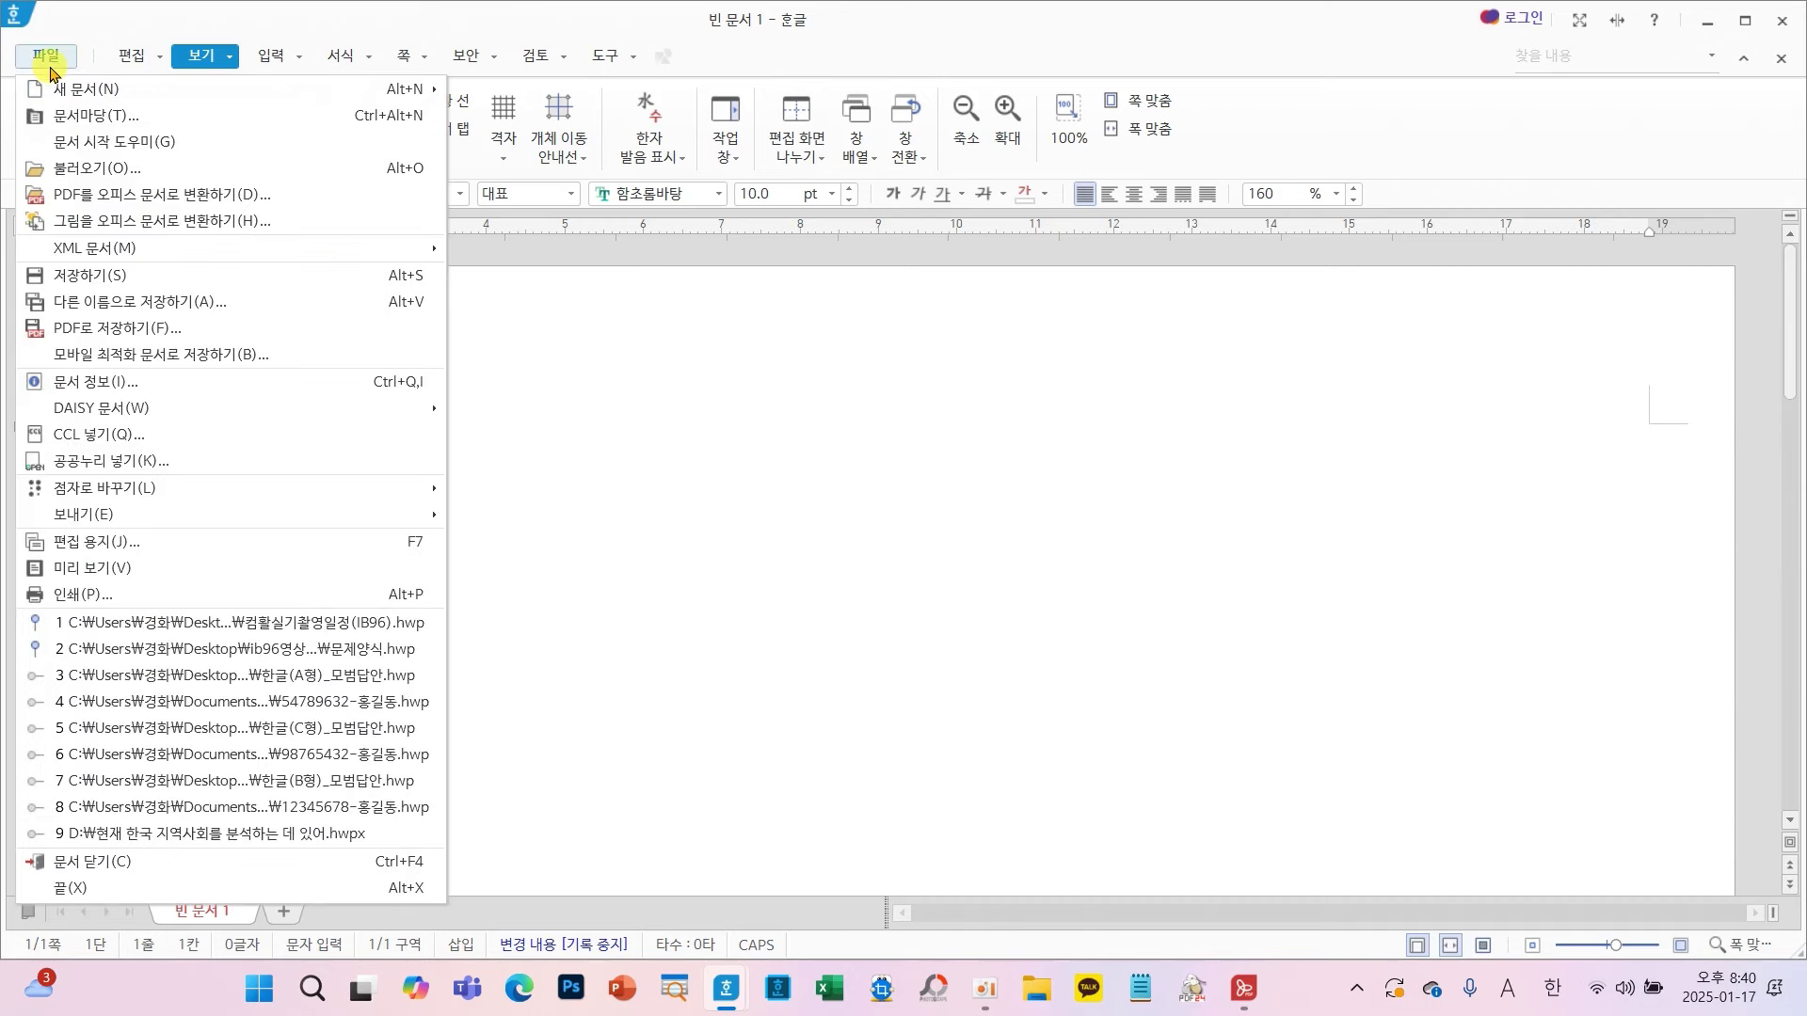
click(104, 306)
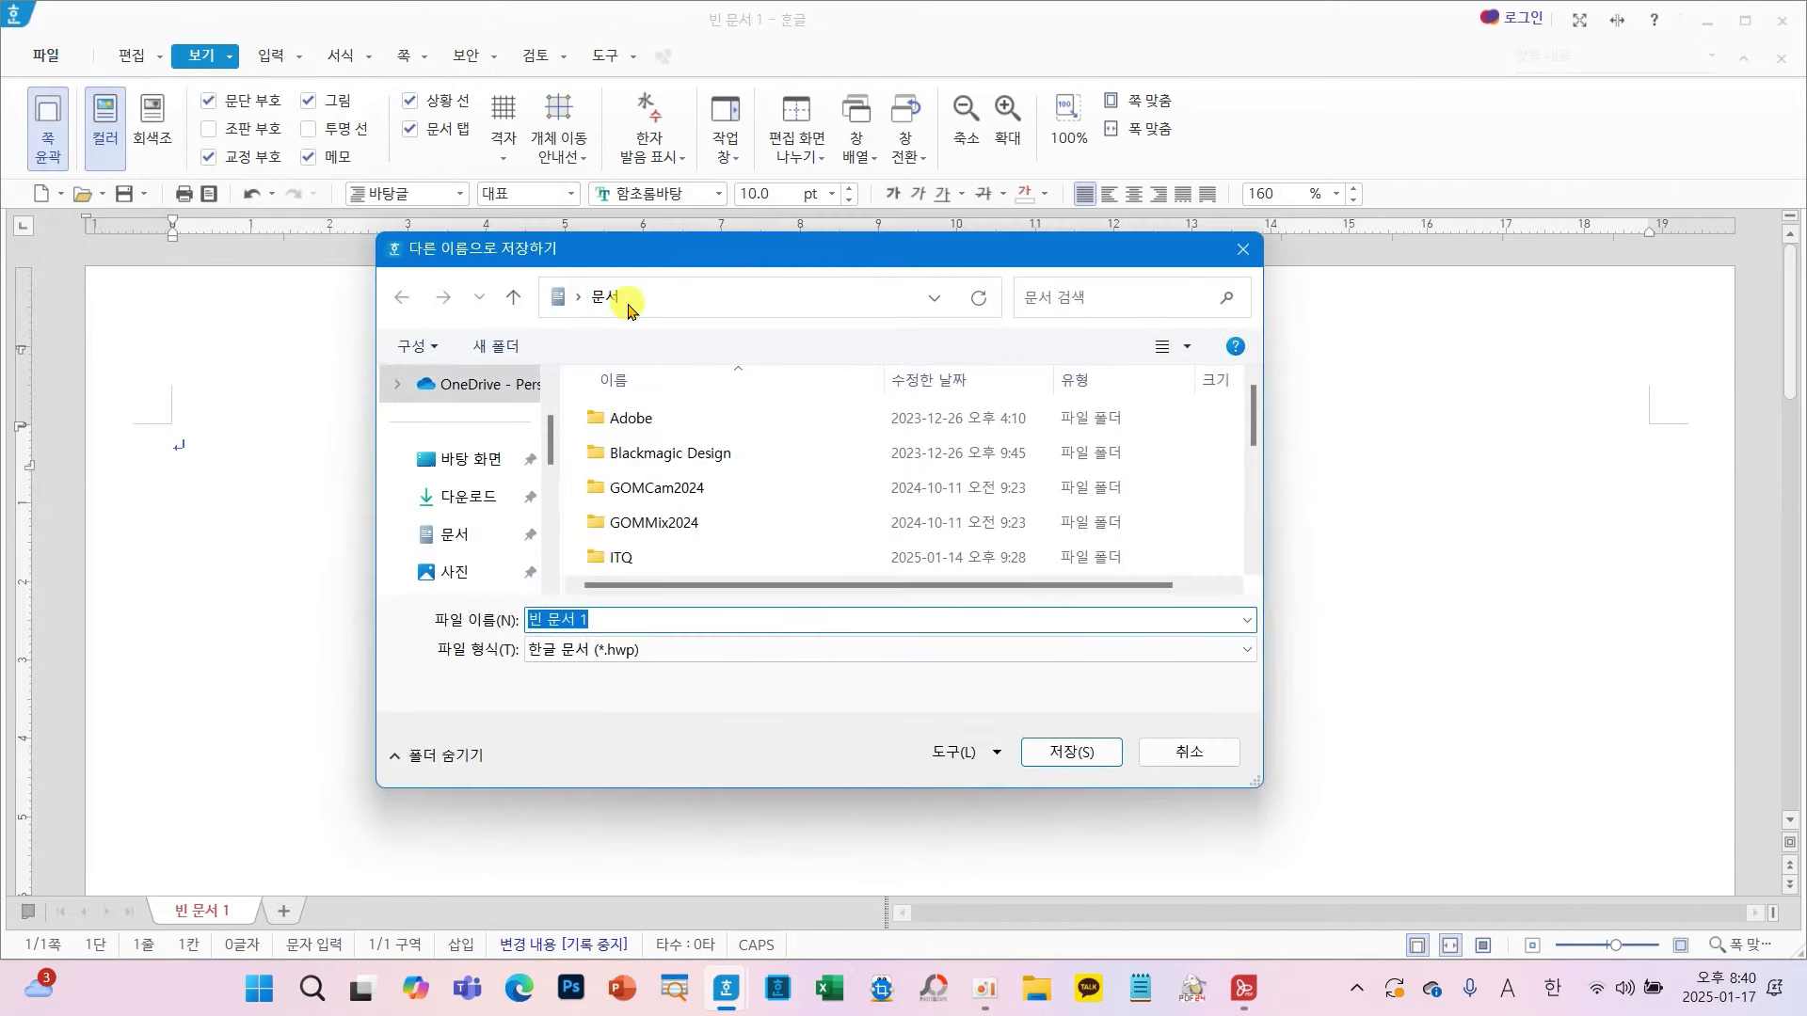
mouse_move(628, 304)
mouse_down()
mouse_move(498, 293)
mouse_move(674, 282)
mouse_move(628, 363)
mouse_up()
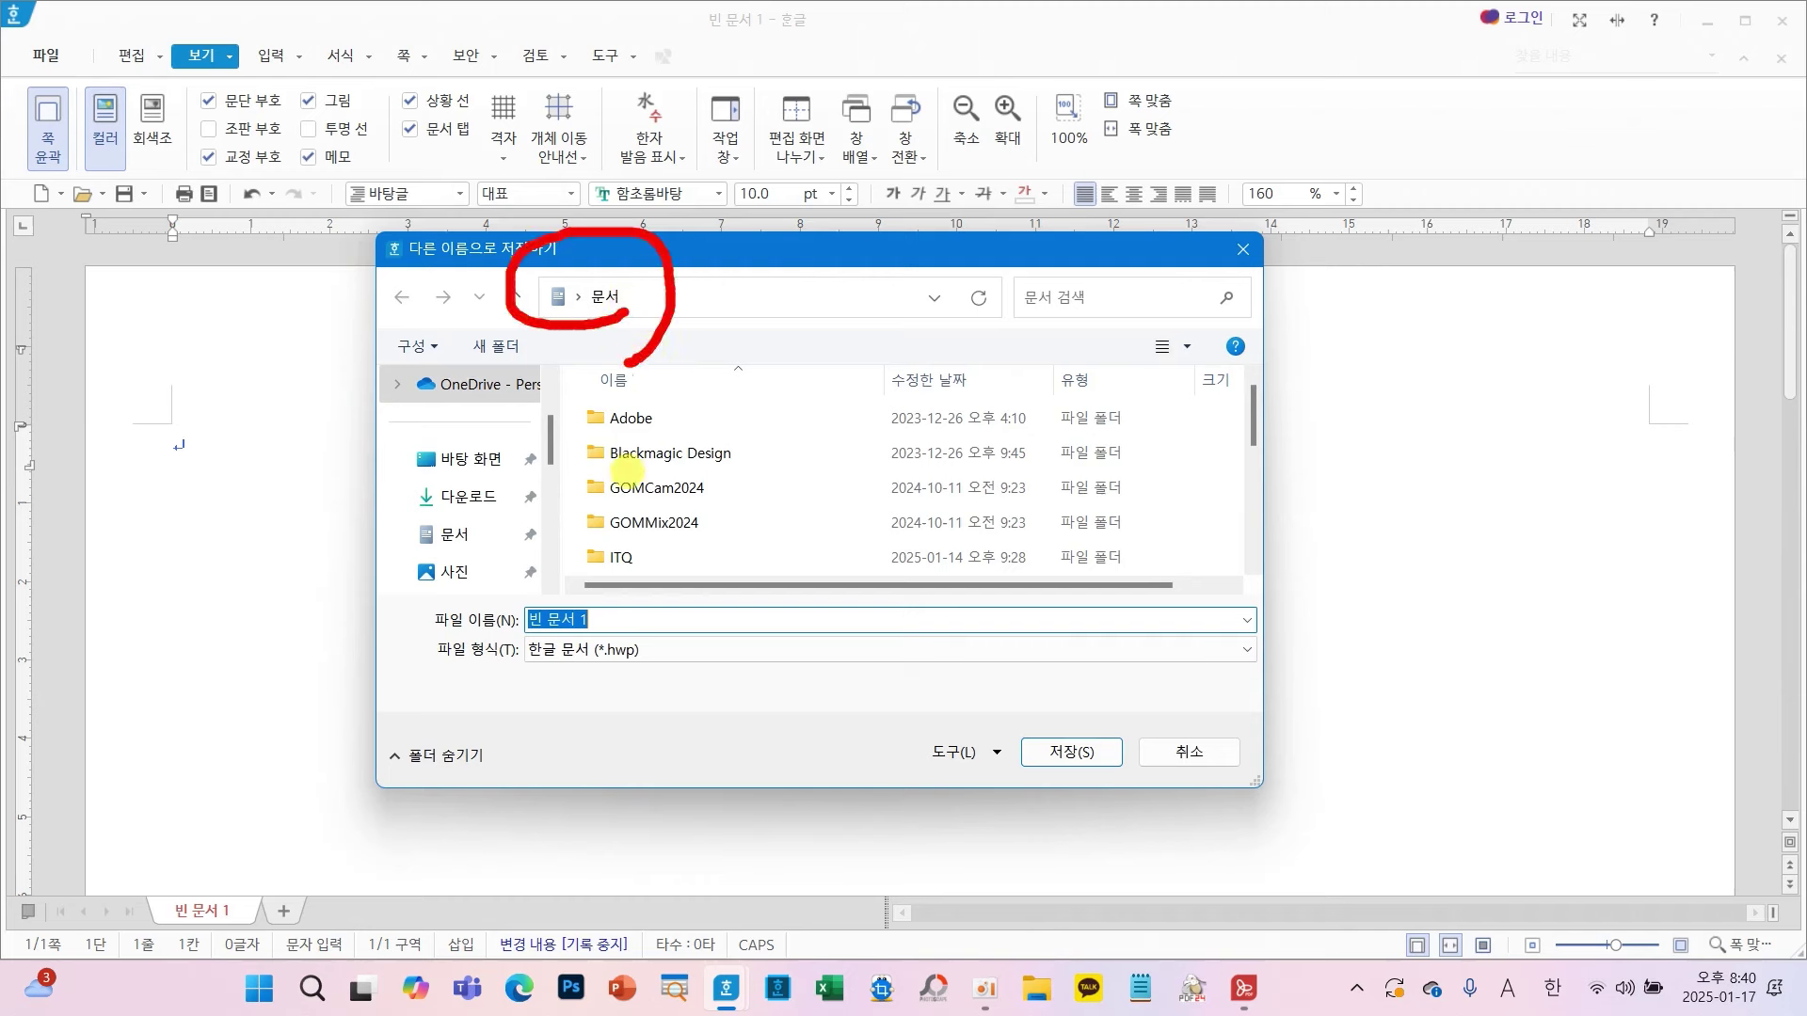
mouse_move(644, 559)
mouse_down()
mouse_move(555, 578)
mouse_move(650, 527)
mouse_move(632, 564)
mouse_up()
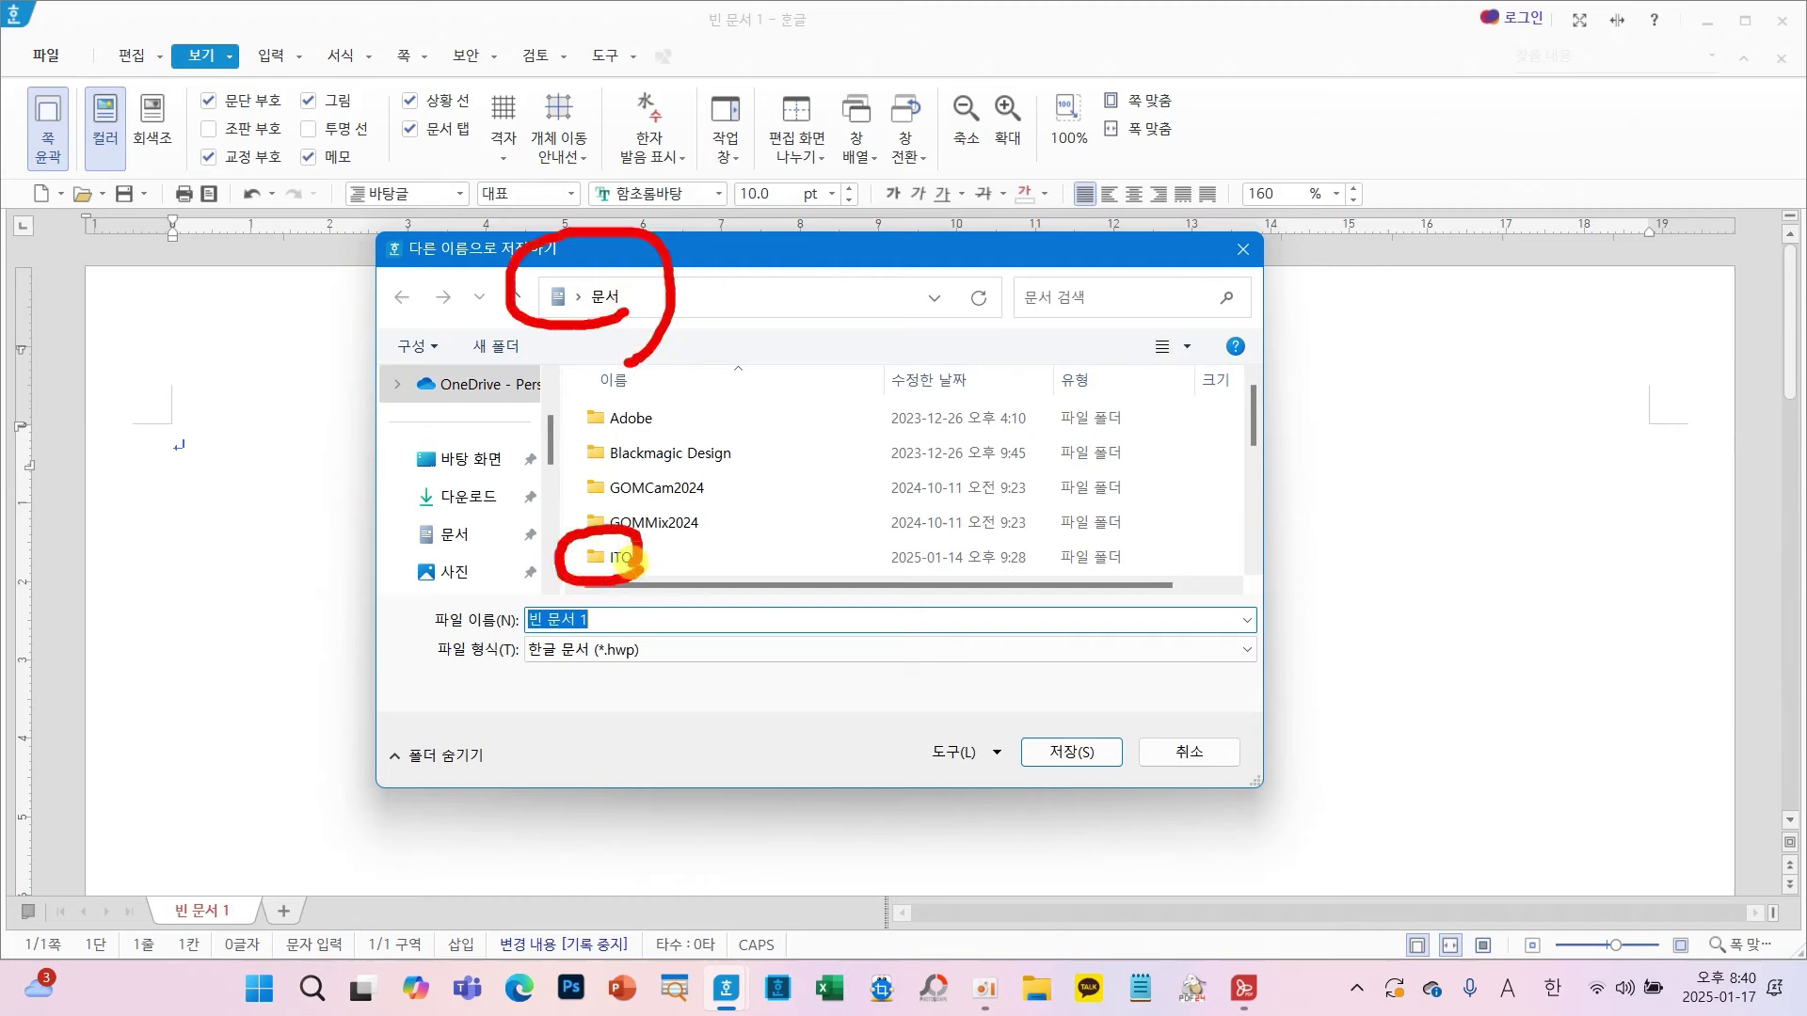
key(Escape)
double_click(620, 564)
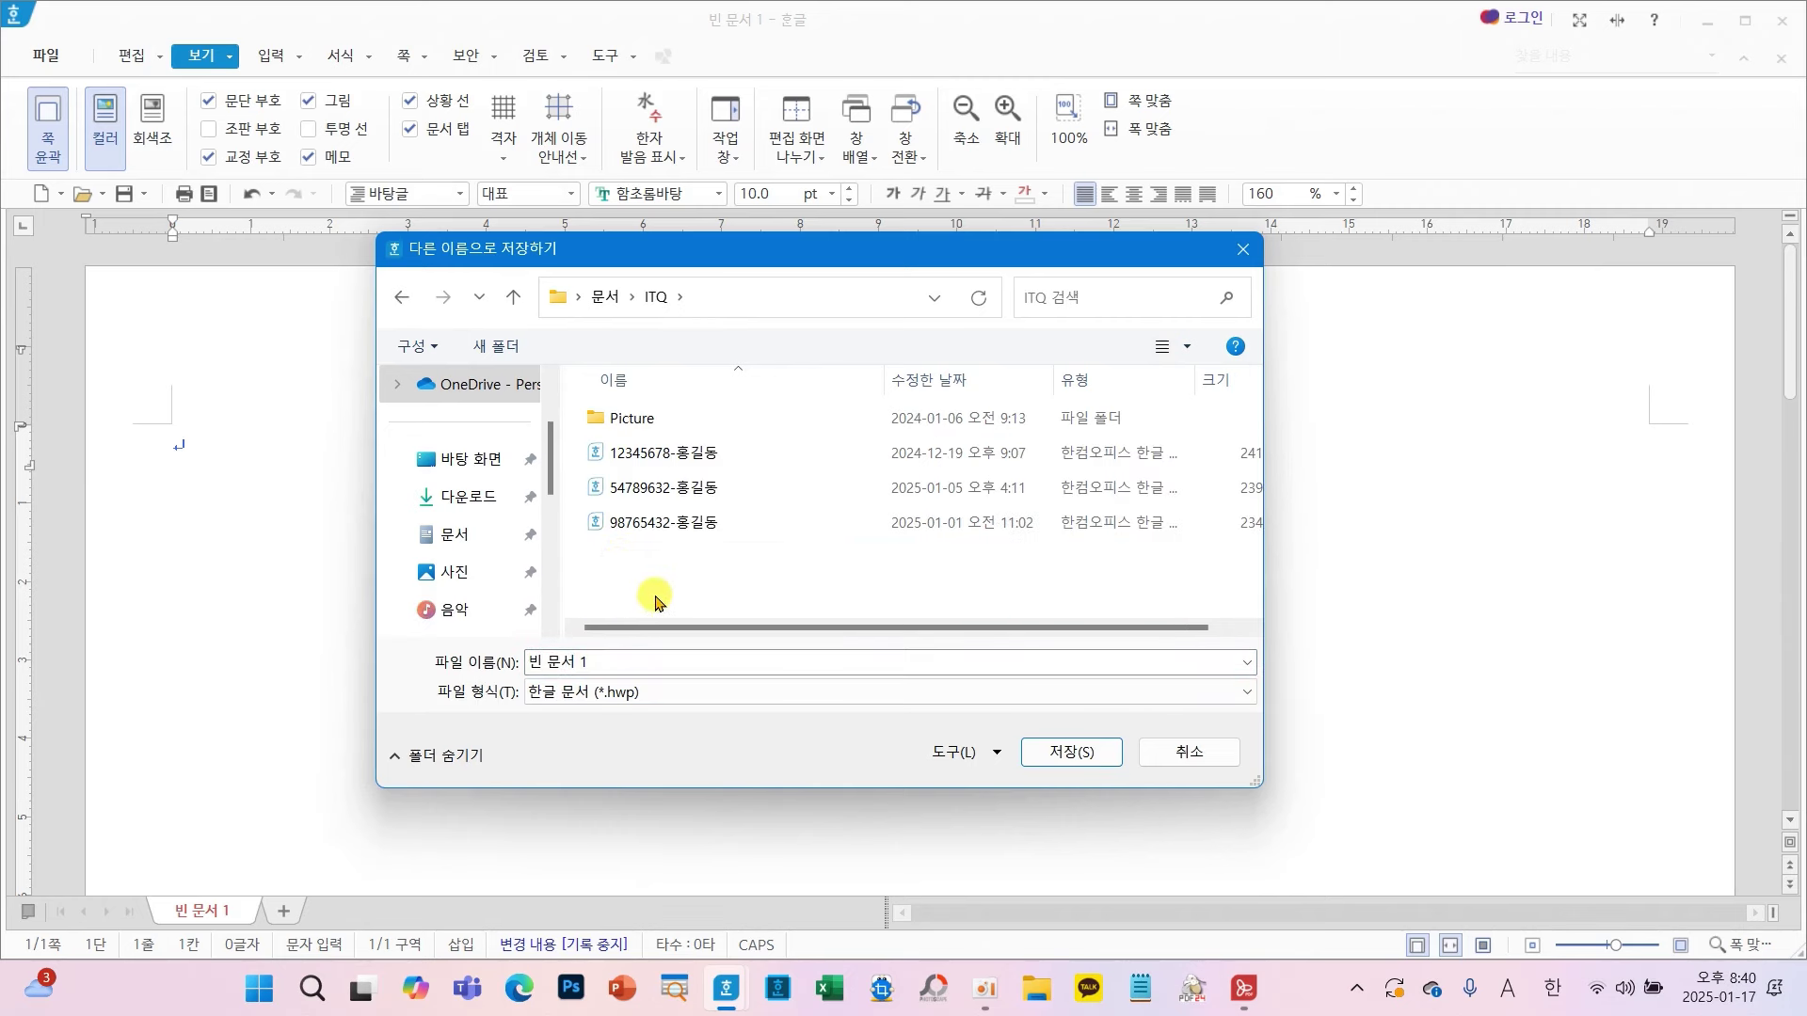
- Name the file with the examinee number and full name joined by a hyphen, and save it as an hwp document
click(619, 662)
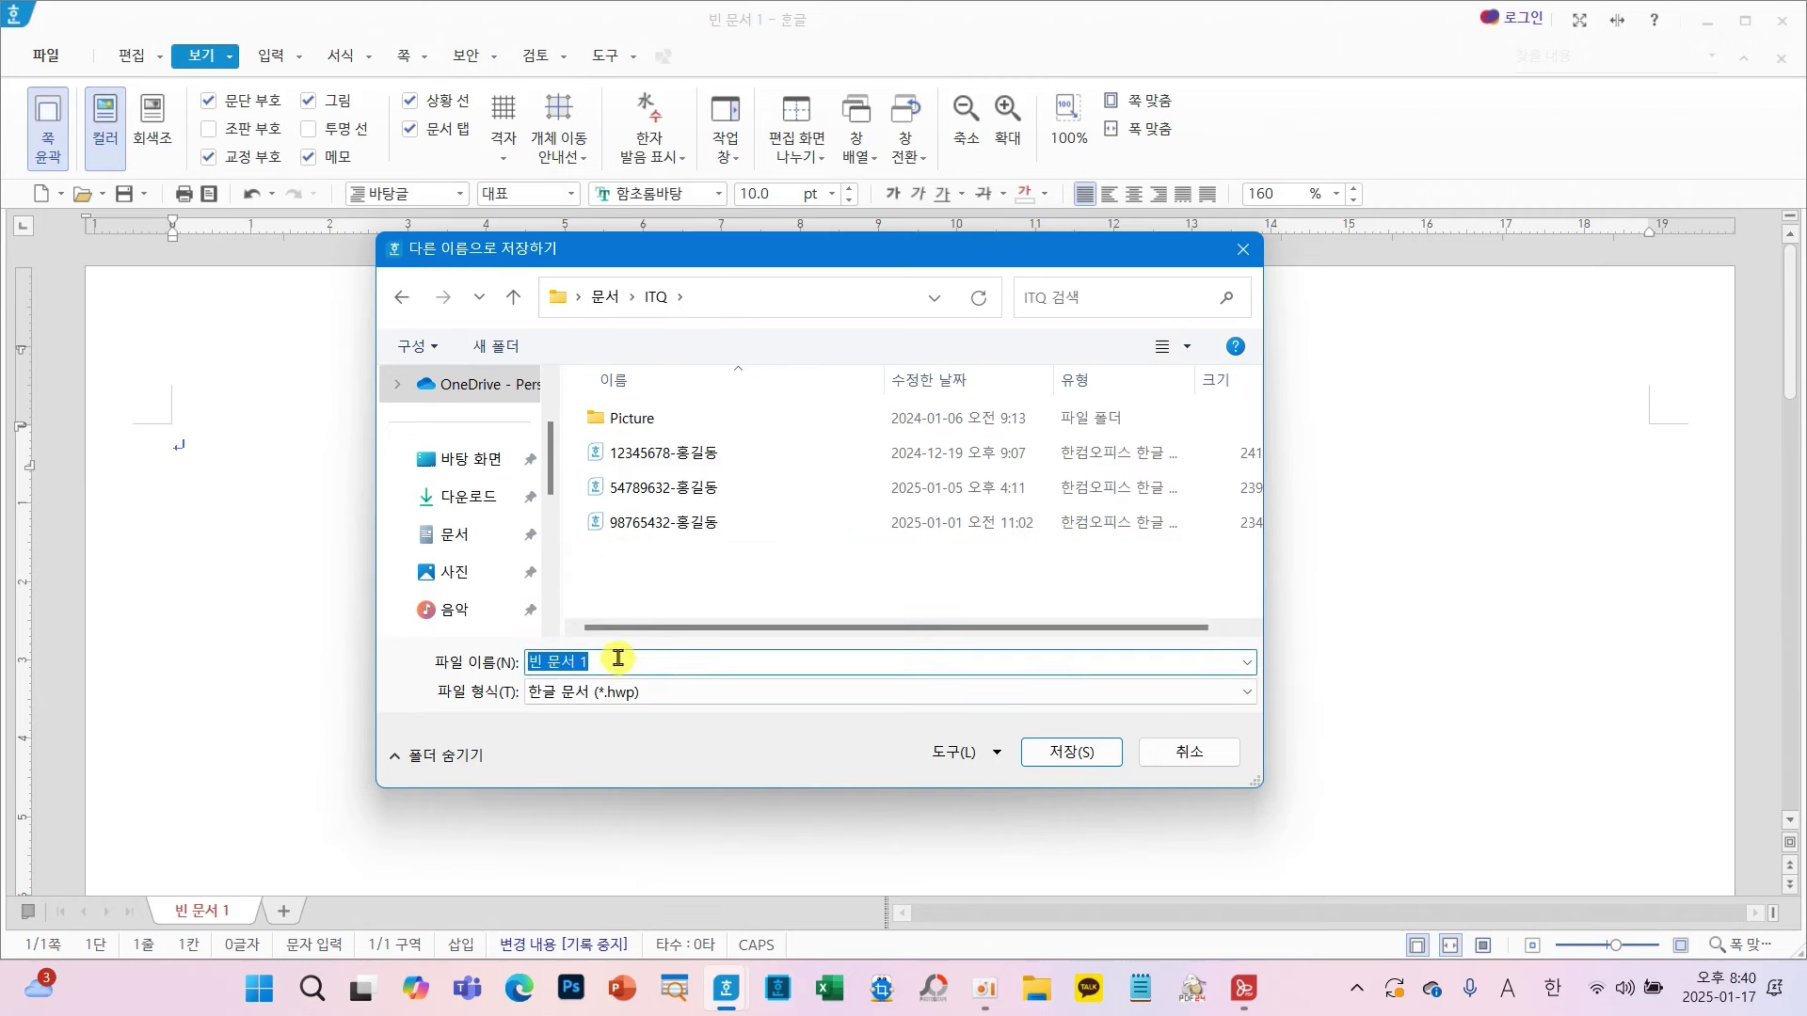
mouse_move(637, 460)
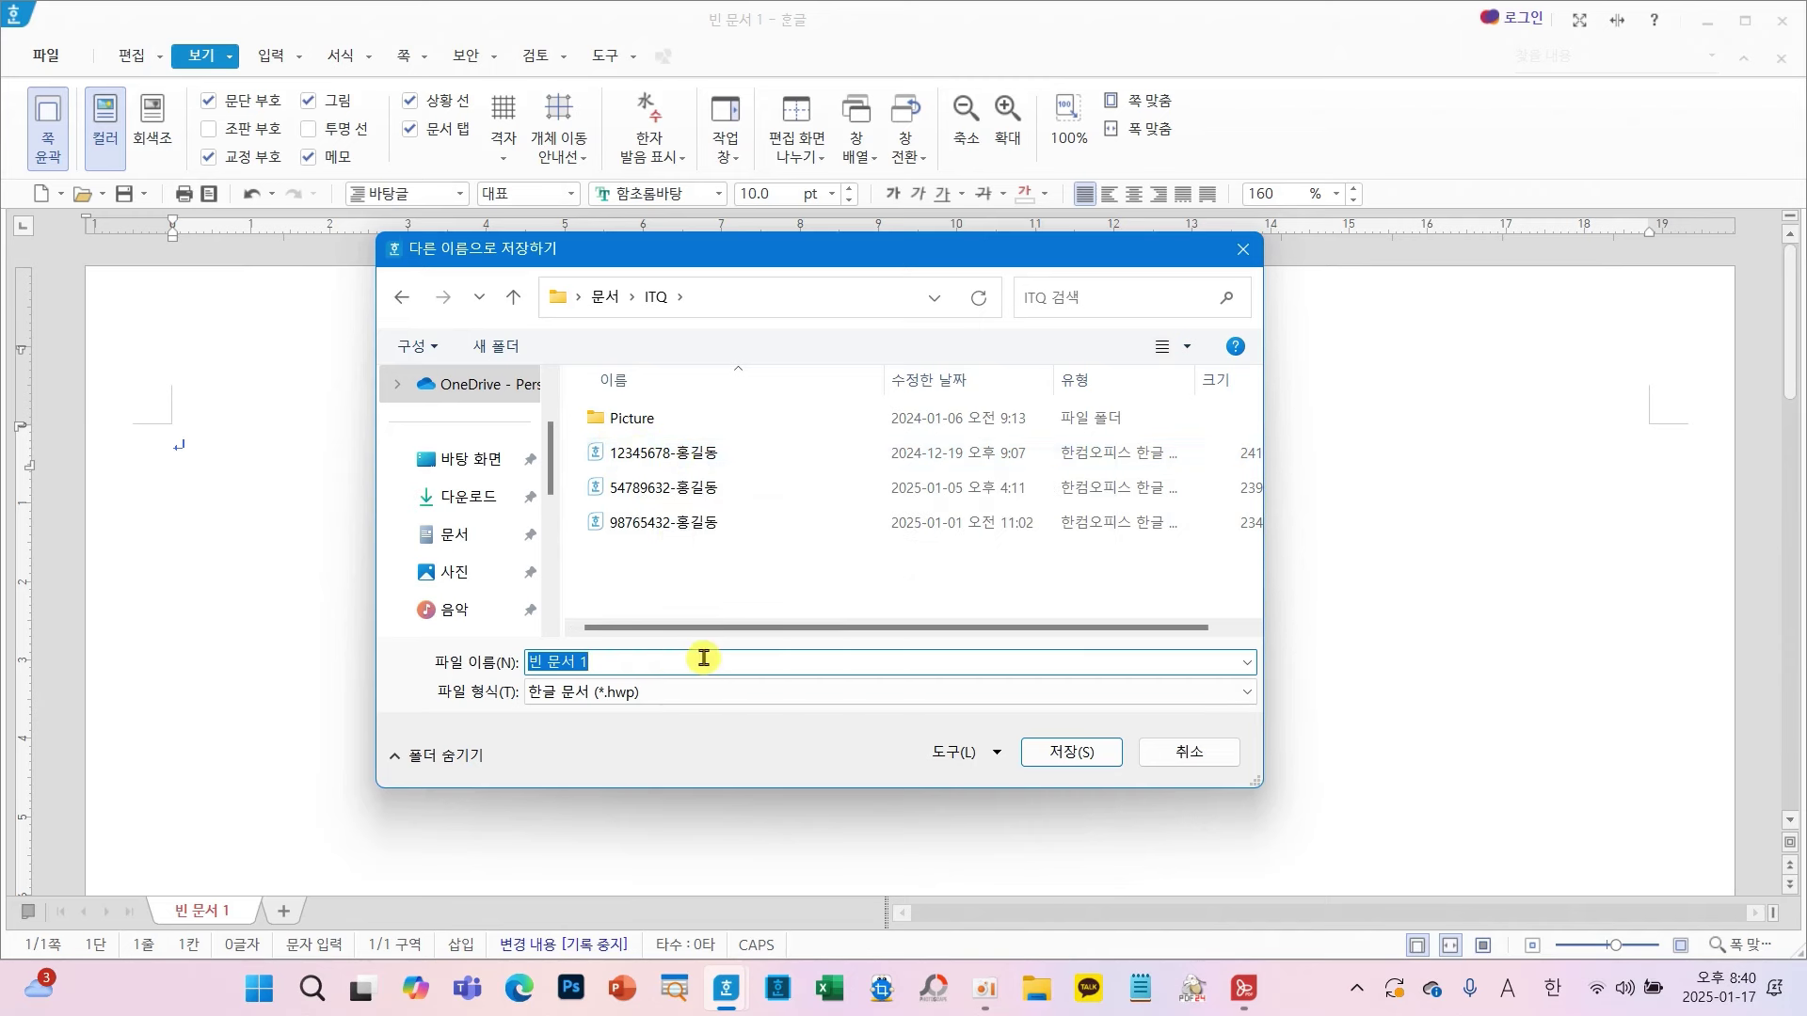
text(5789)
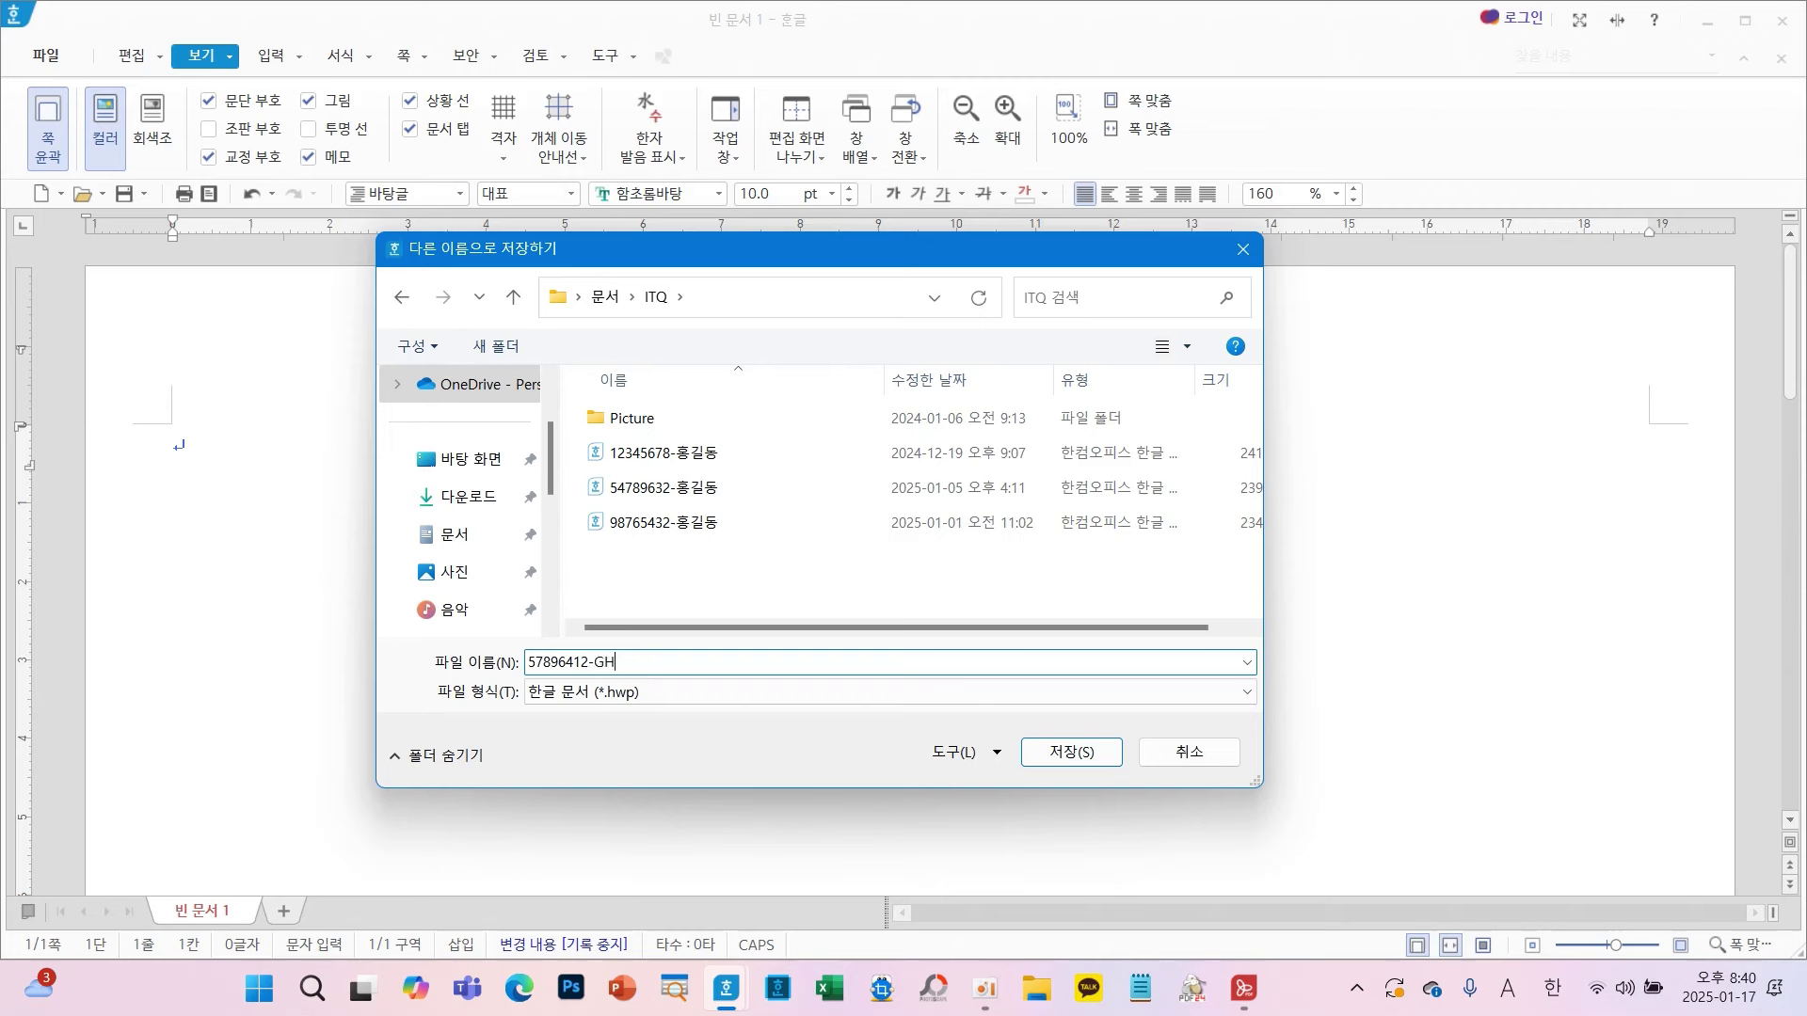
text(6412-)
key(Hangul)
text(홍길ㄷ)
click(1066, 752)
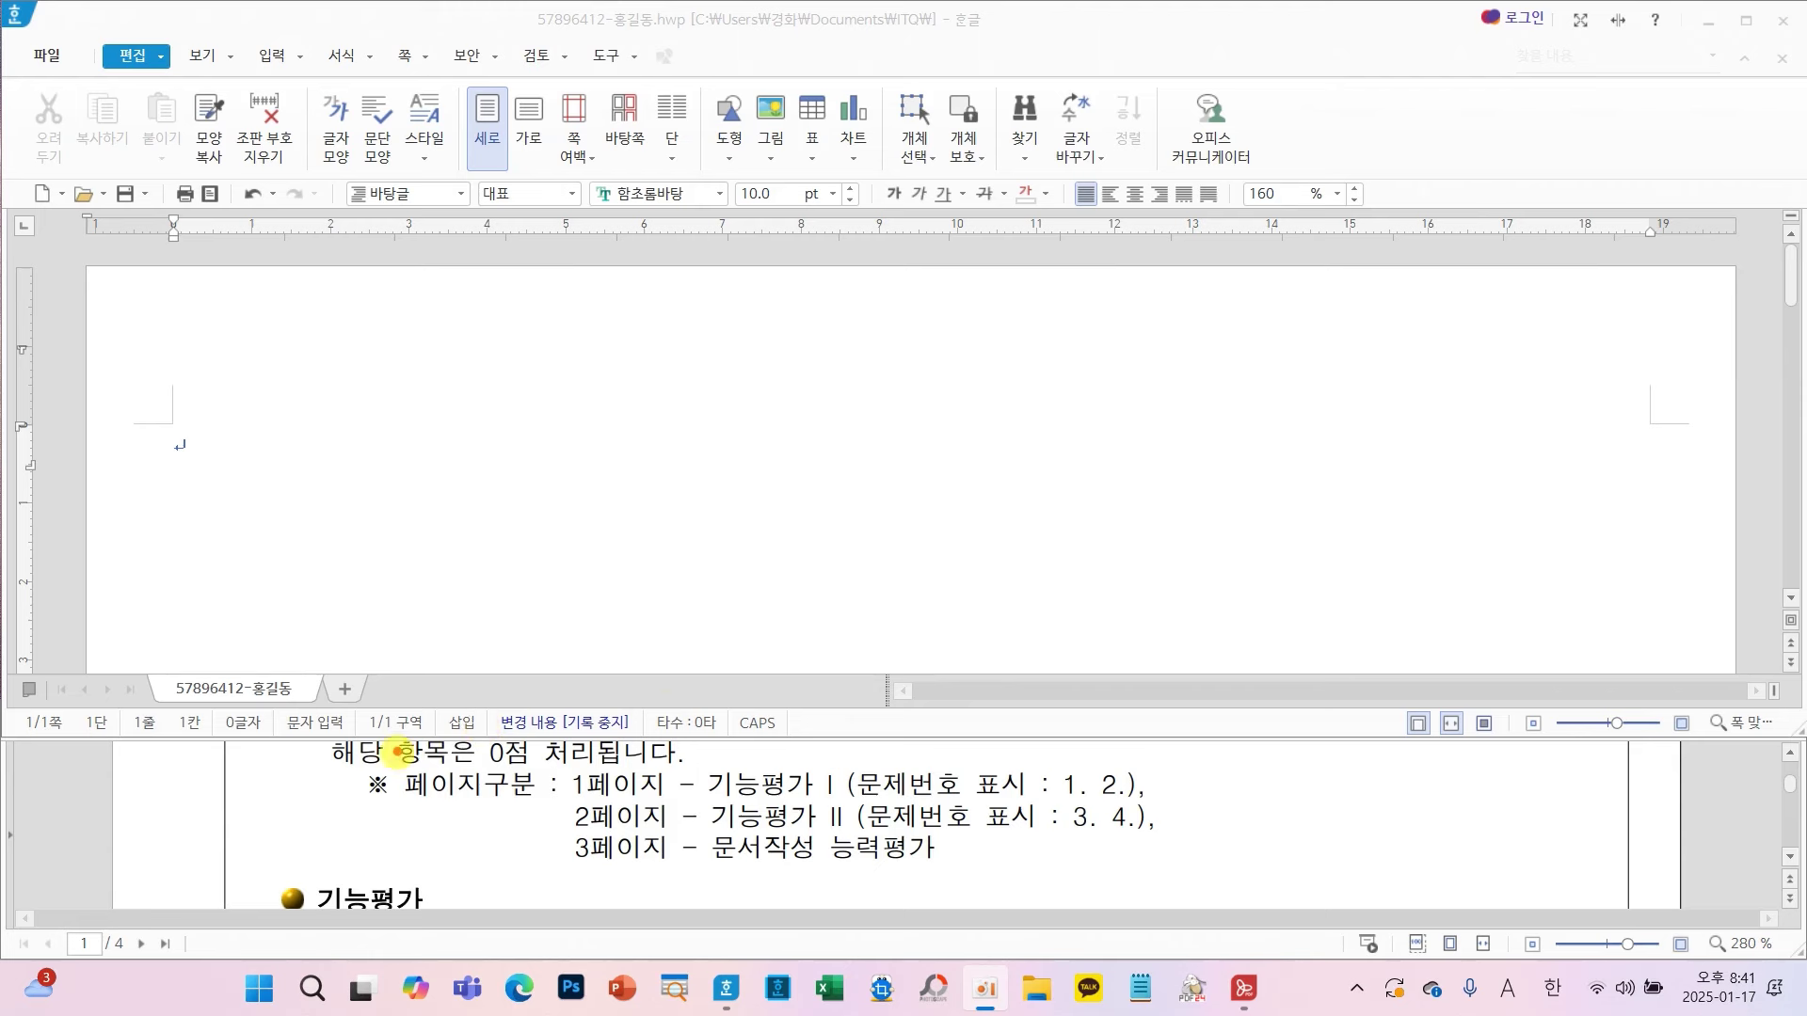
- Enter the question number "1." on the first line of the document and start a new line
mouse_move(344, 750)
mouse_down()
mouse_move(711, 838)
mouse_move(1092, 894)
mouse_move(1212, 889)
mouse_up()
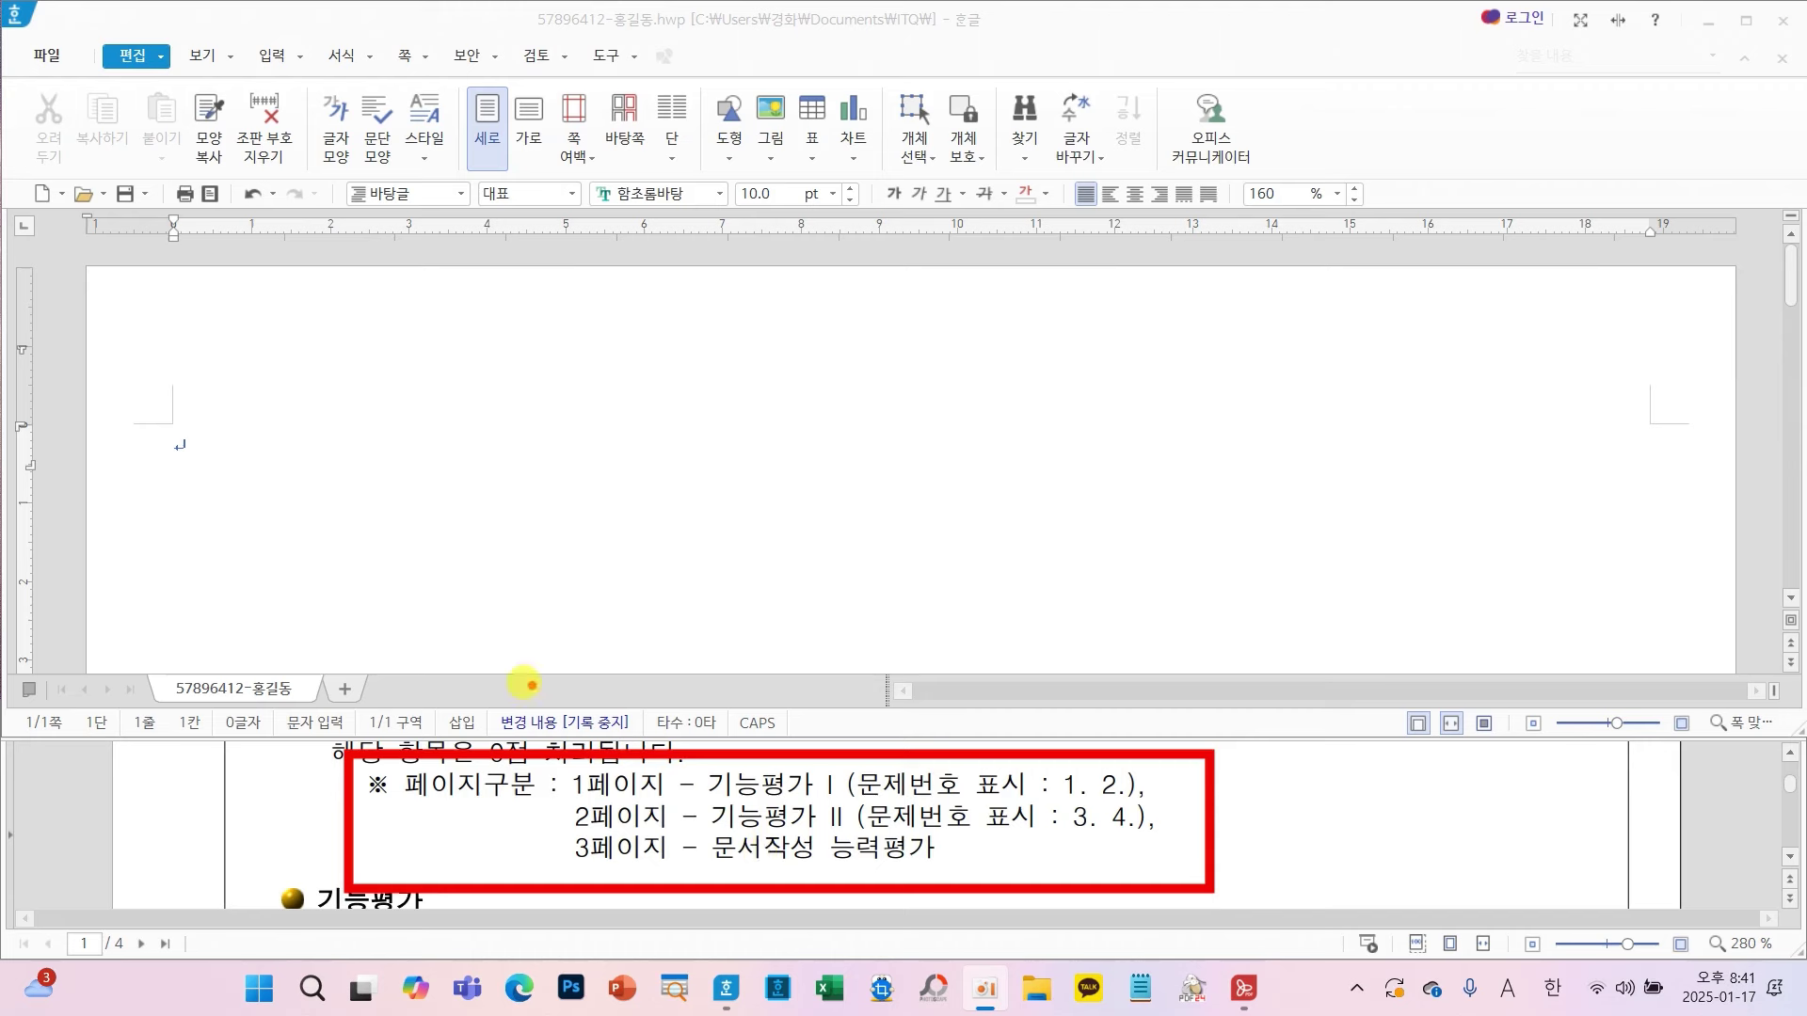
key(Hangul)
click(209, 465)
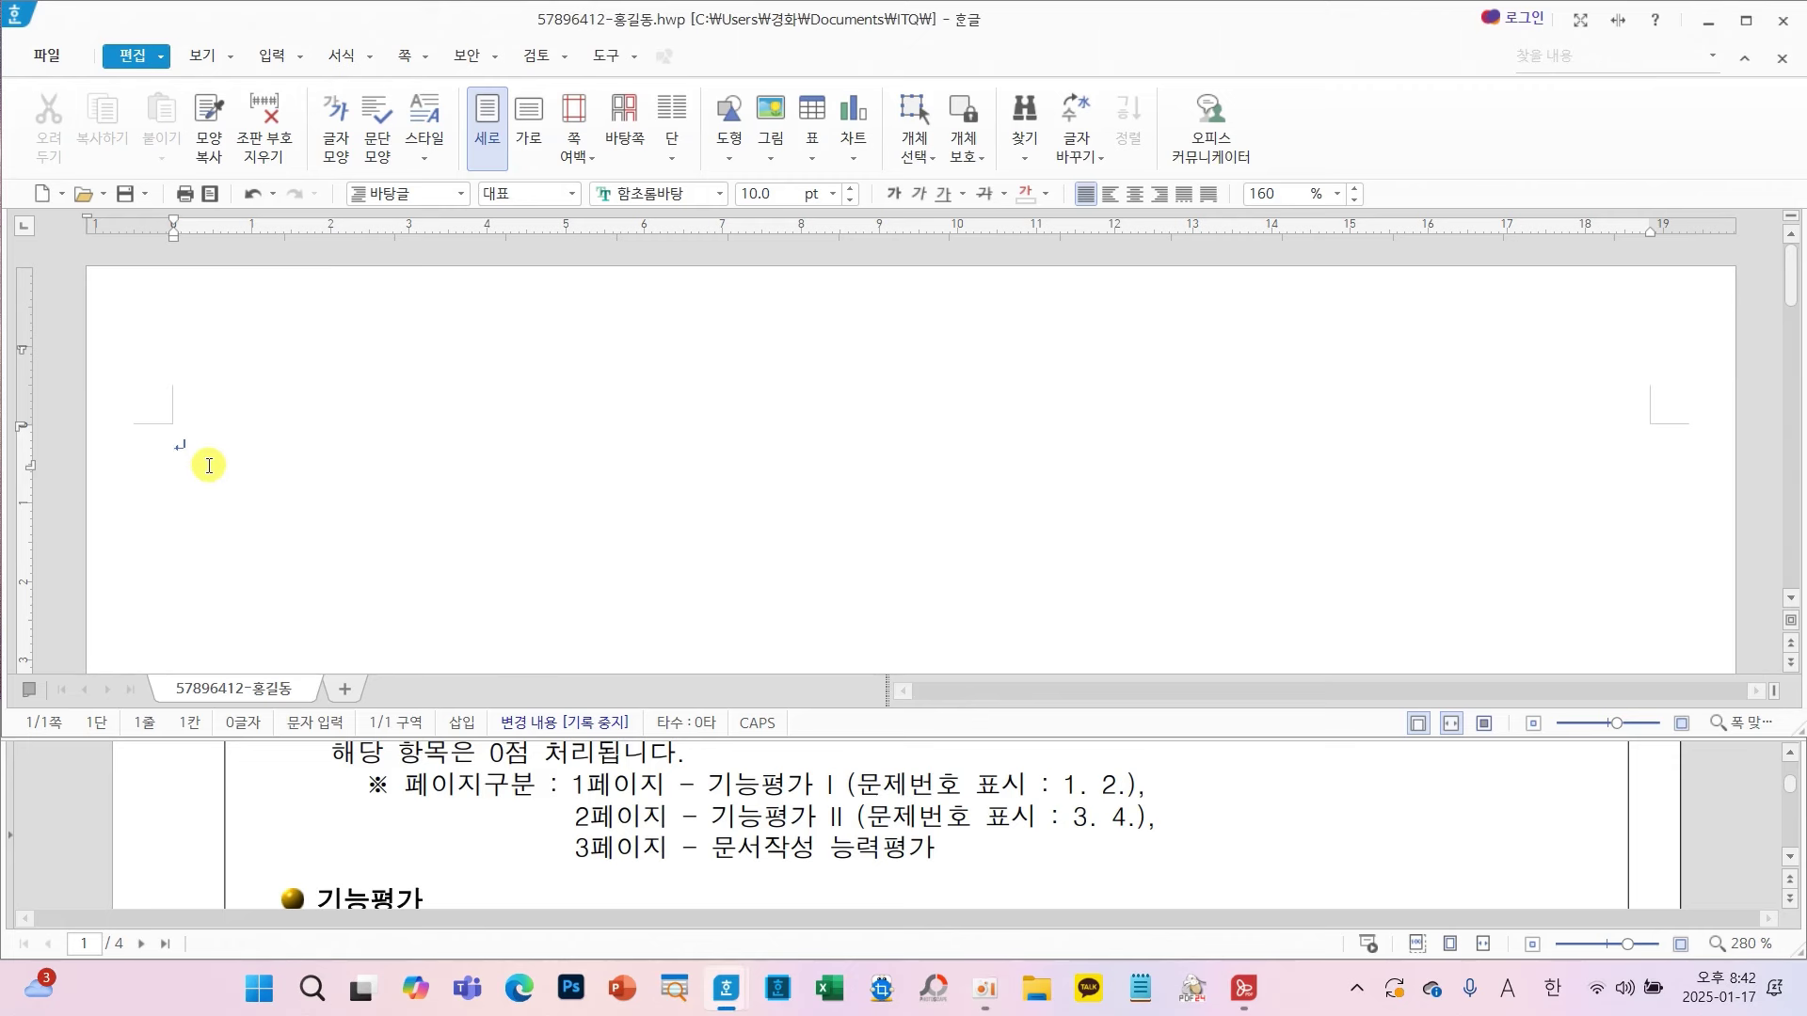
text(1.)
key(Return)
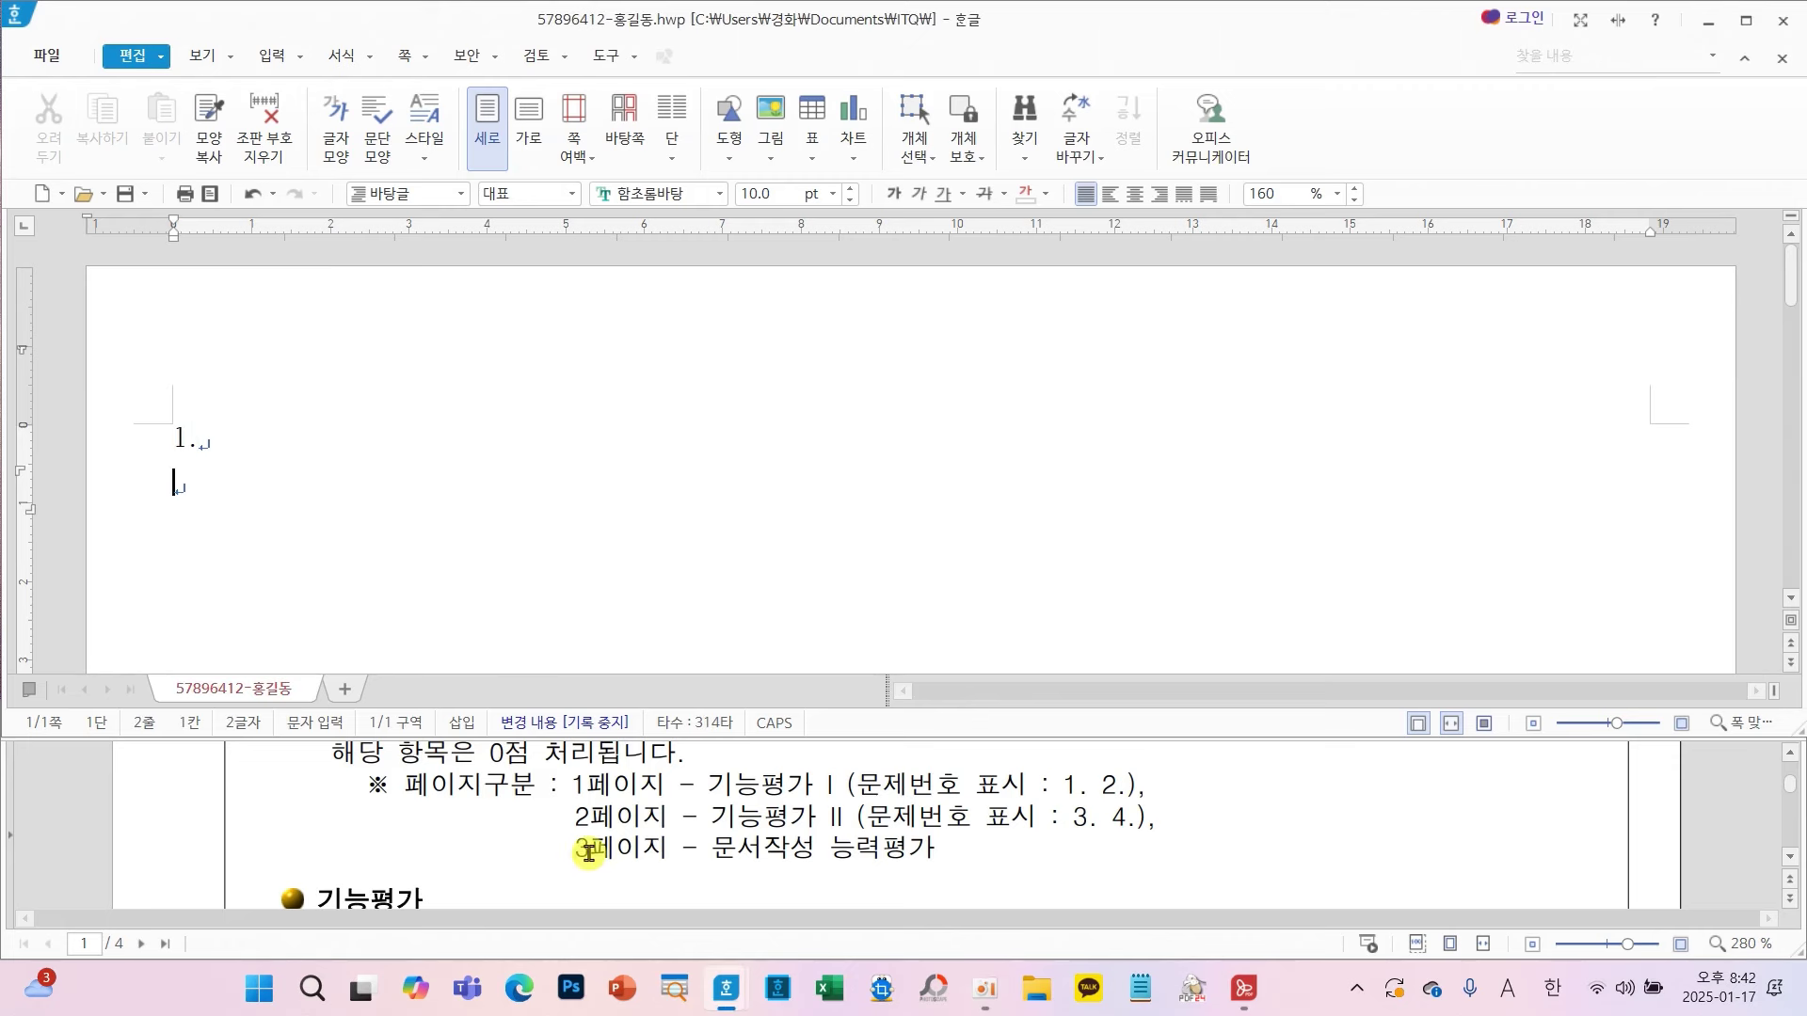
- Examine the style conditions and the sample output text of the first question in the exam sheet
scroll(589, 853, down, 10)
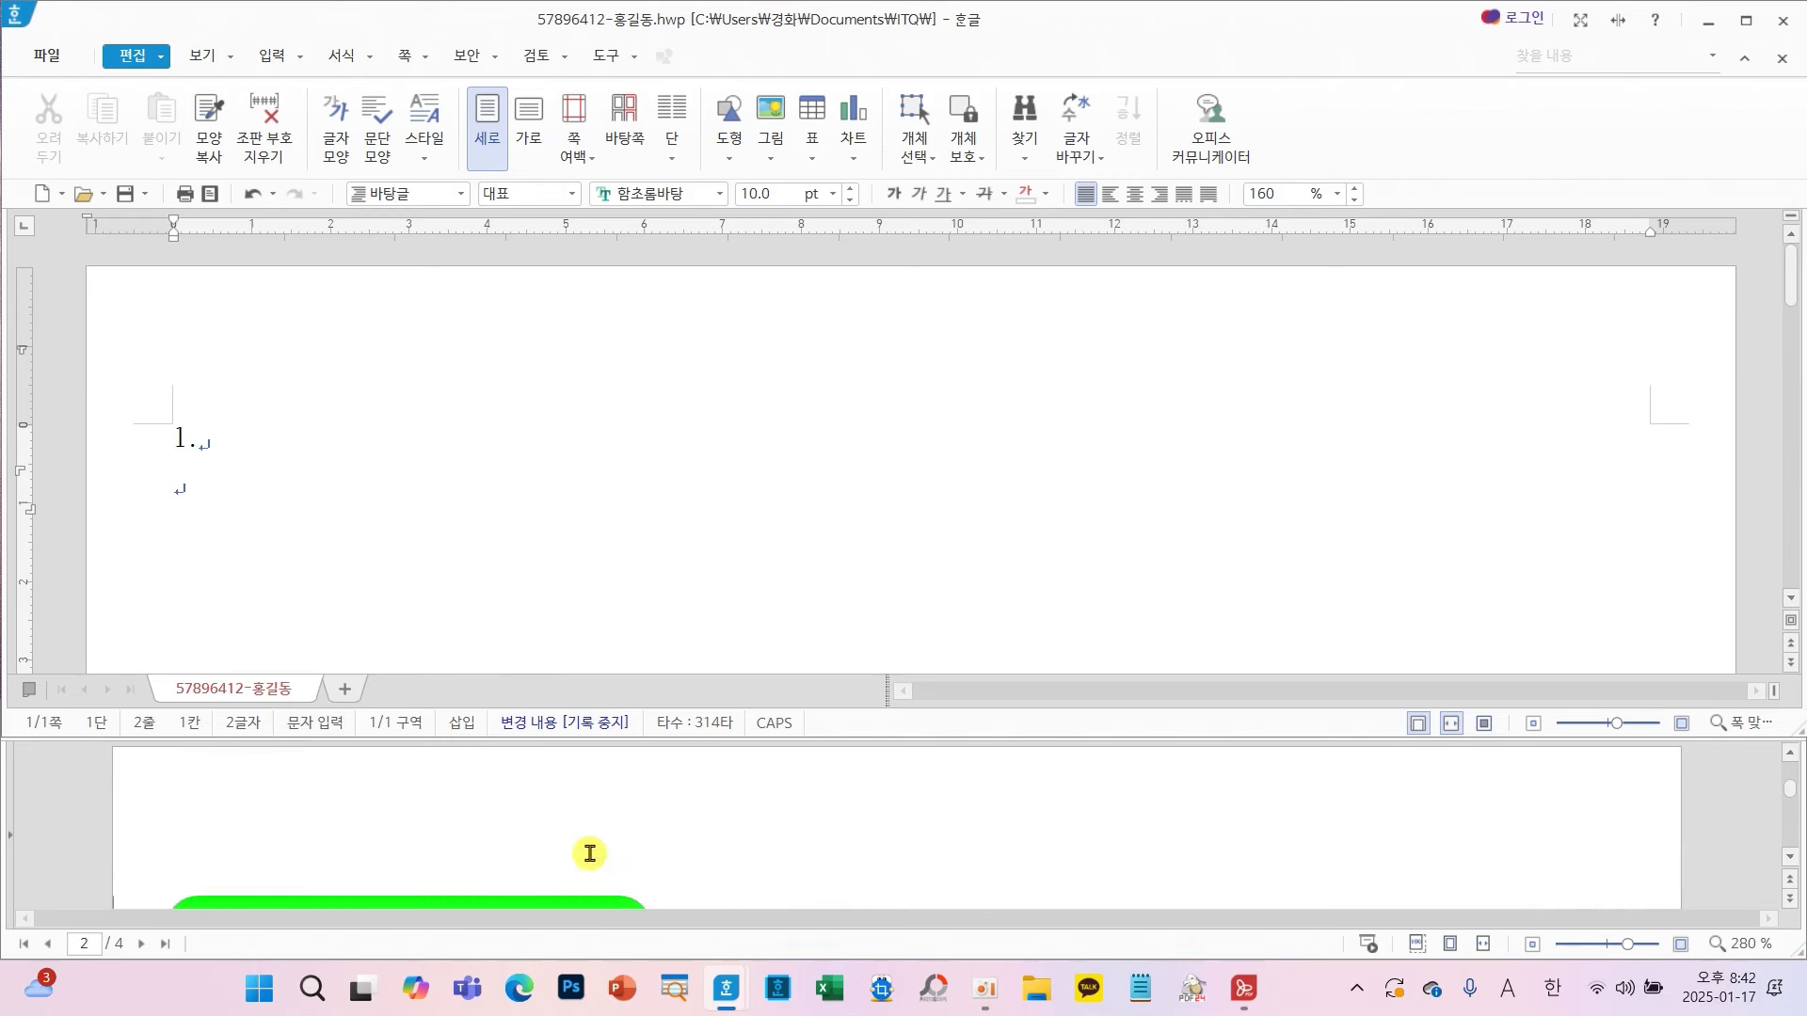
scroll(589, 853, down, 3)
scroll(589, 853, down, 2)
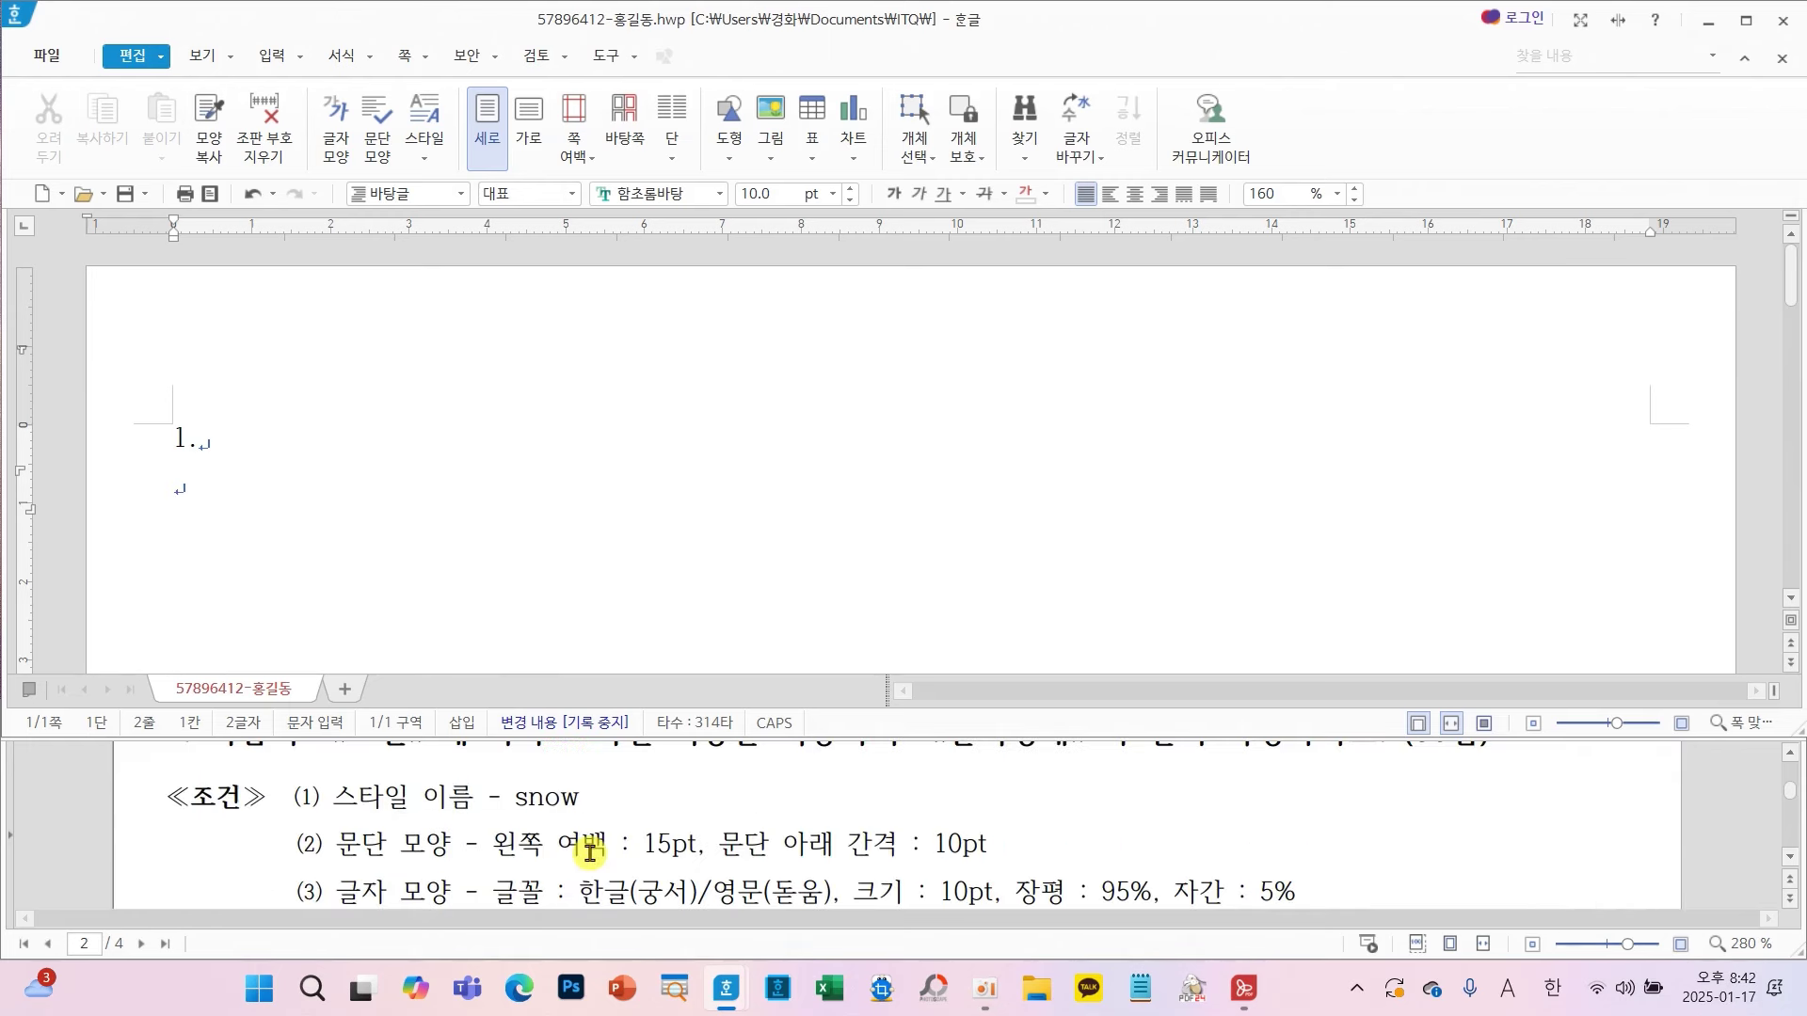
scroll(589, 853, down, 2)
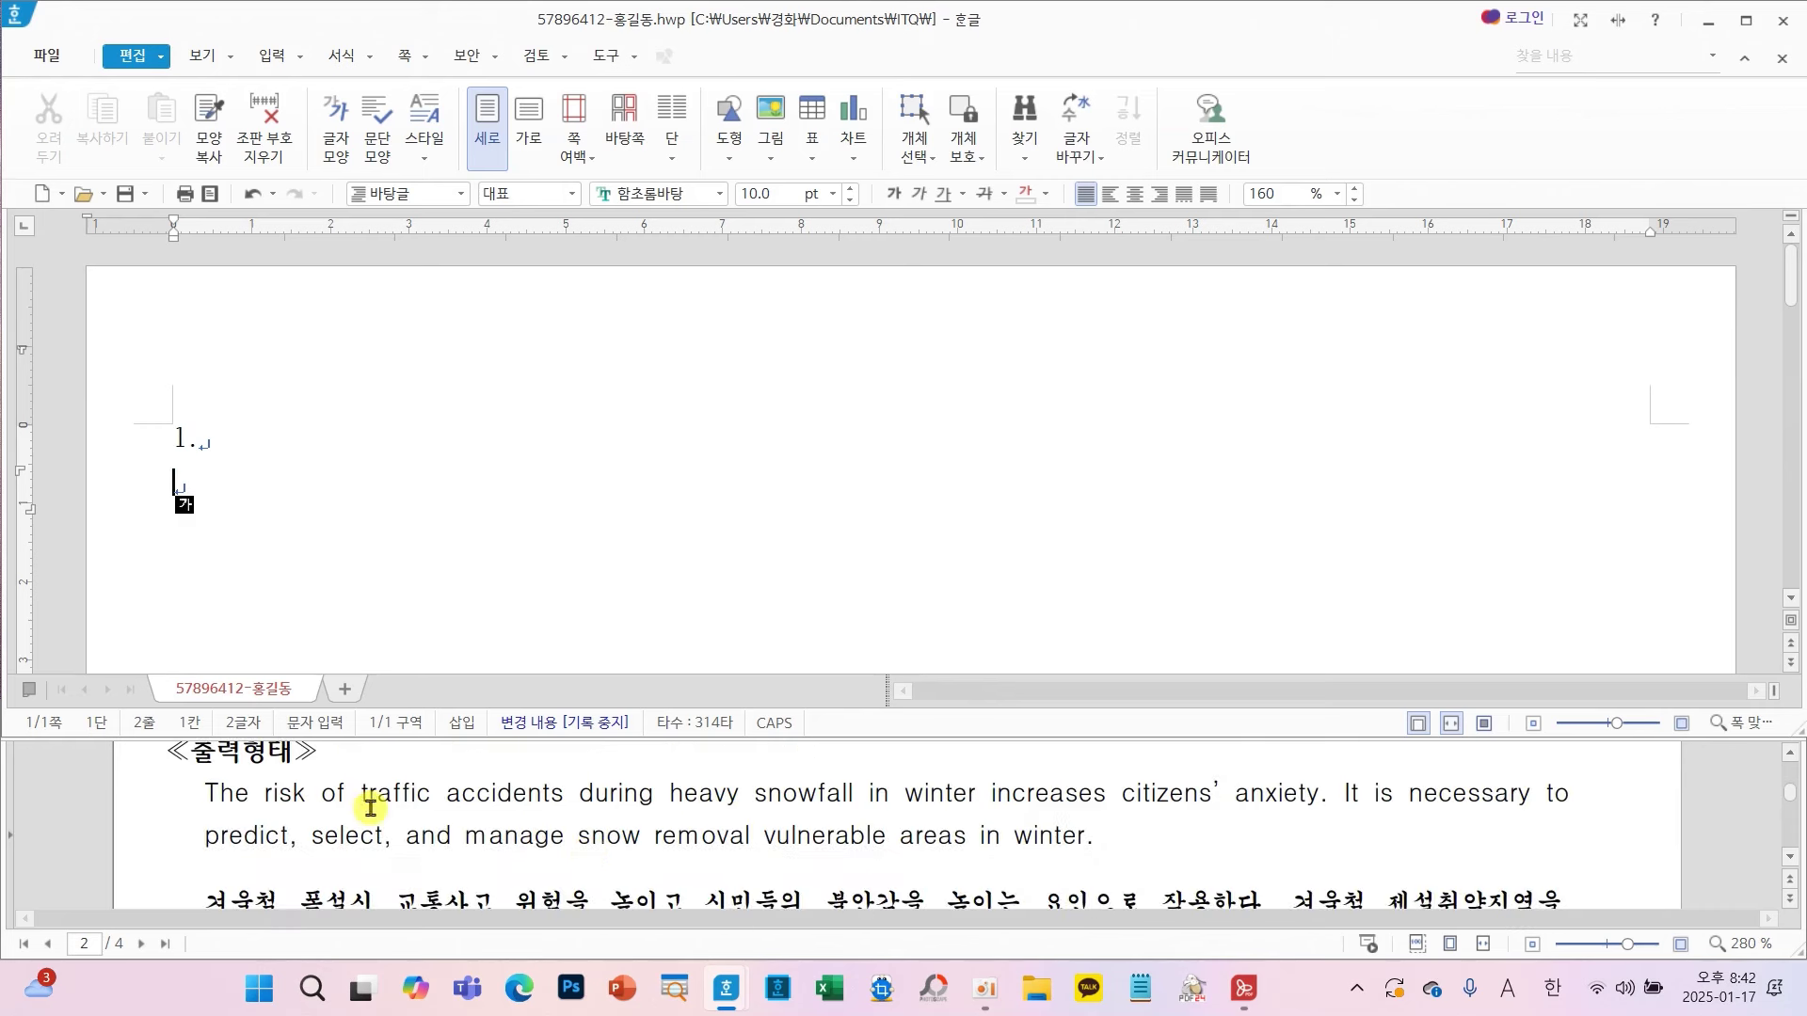
scroll(415, 801, down, 1)
scroll(415, 800, up, 1)
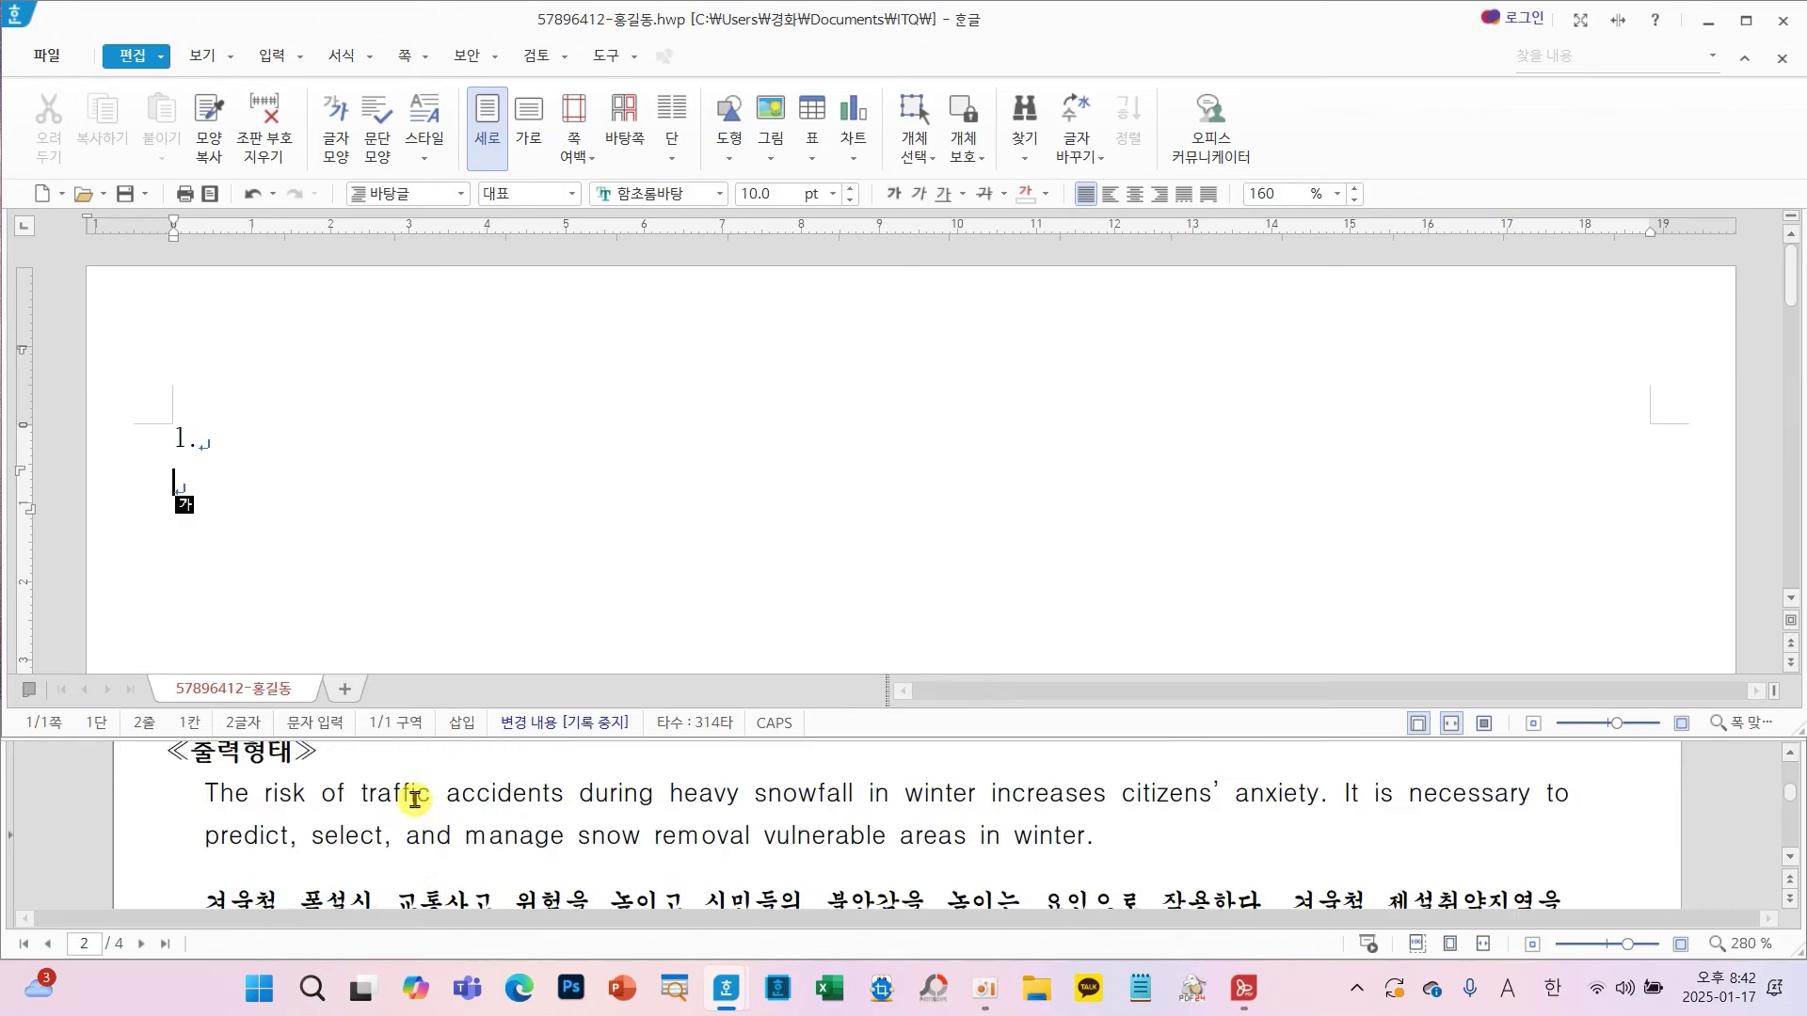
scroll(415, 801, down, 1)
scroll(415, 800, up, 1)
click(985, 988)
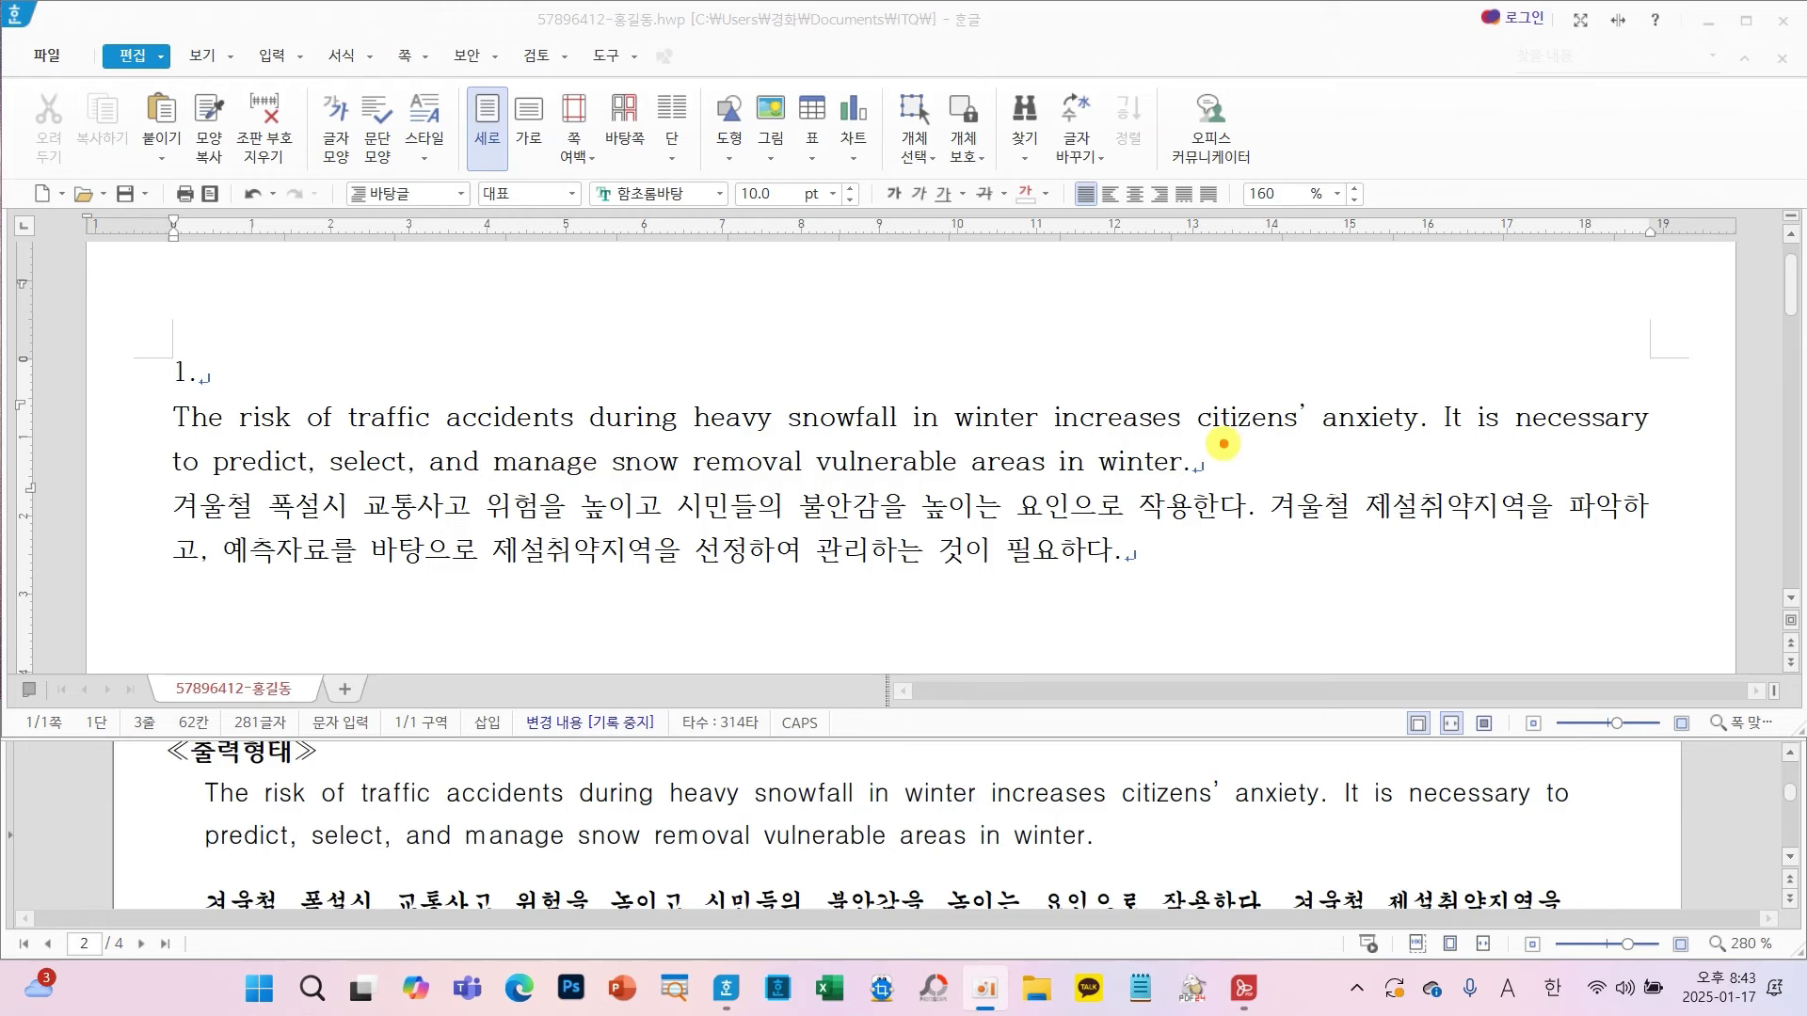
- Select the English and Korean paragraphs below the question number 1 and bring up the exam sheet's style conditions
click(1223, 461)
drag(1223, 465, 1150, 492)
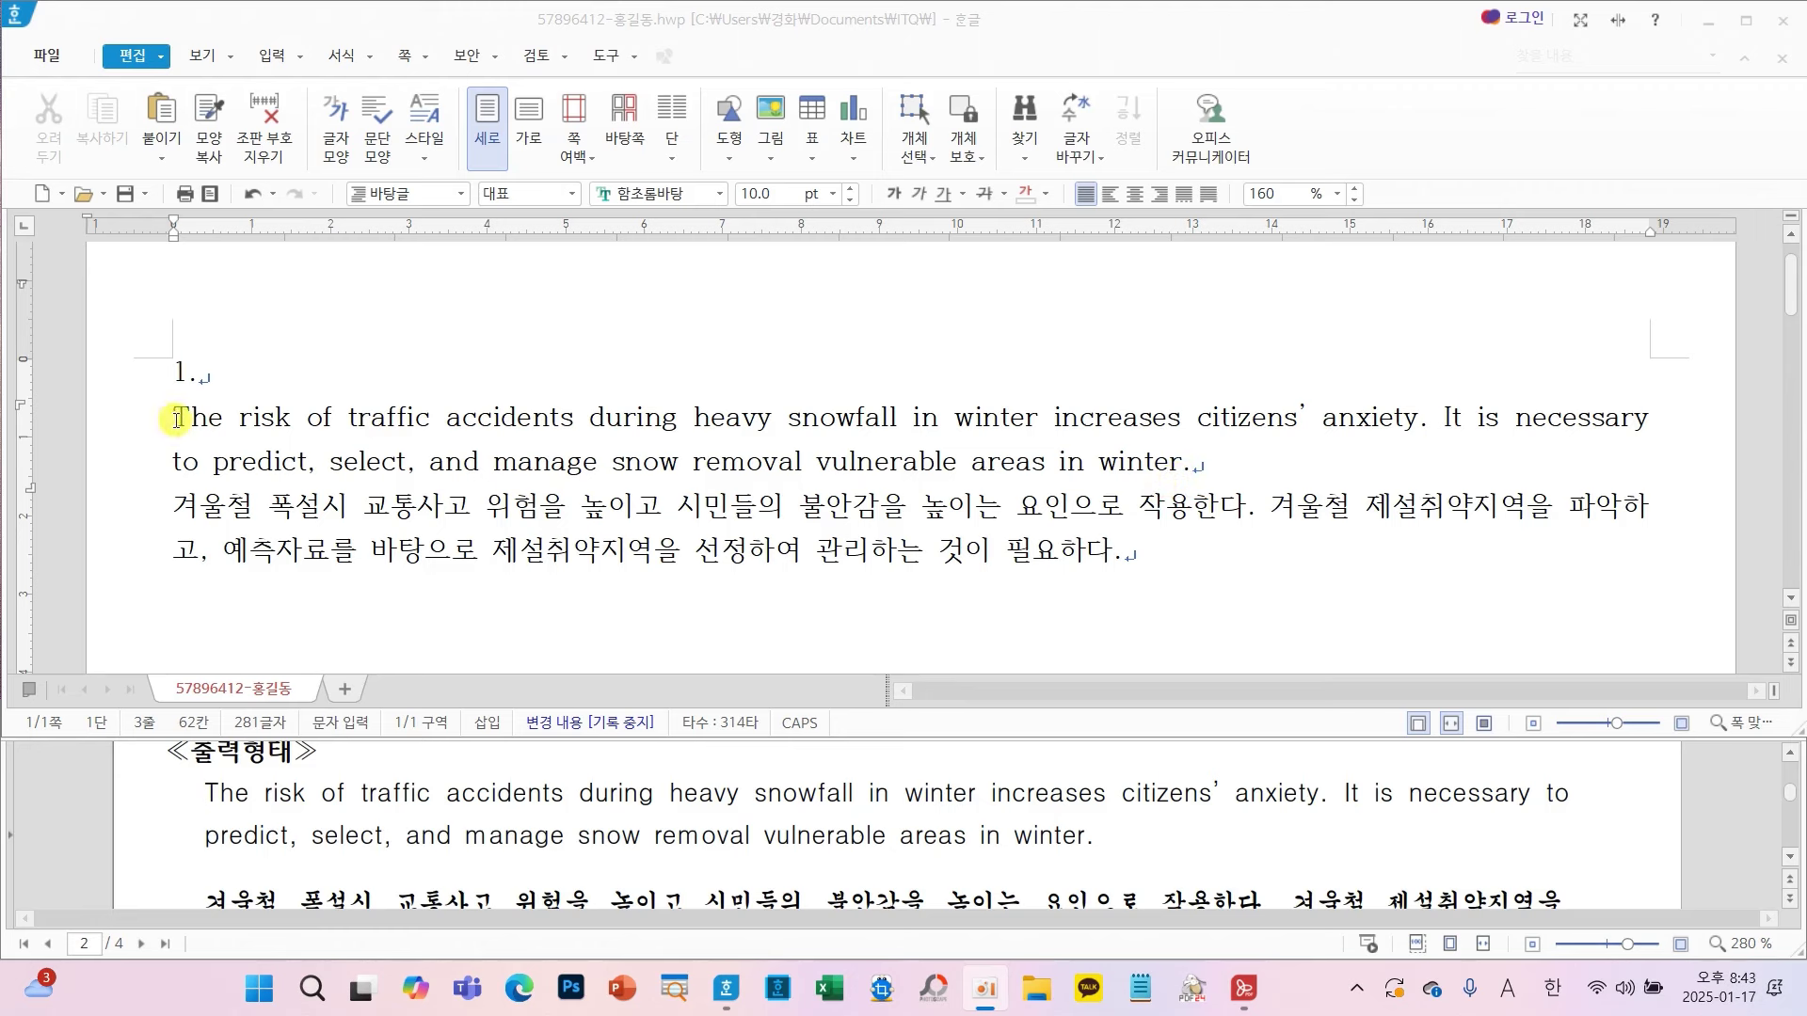
drag(177, 417, 1157, 552)
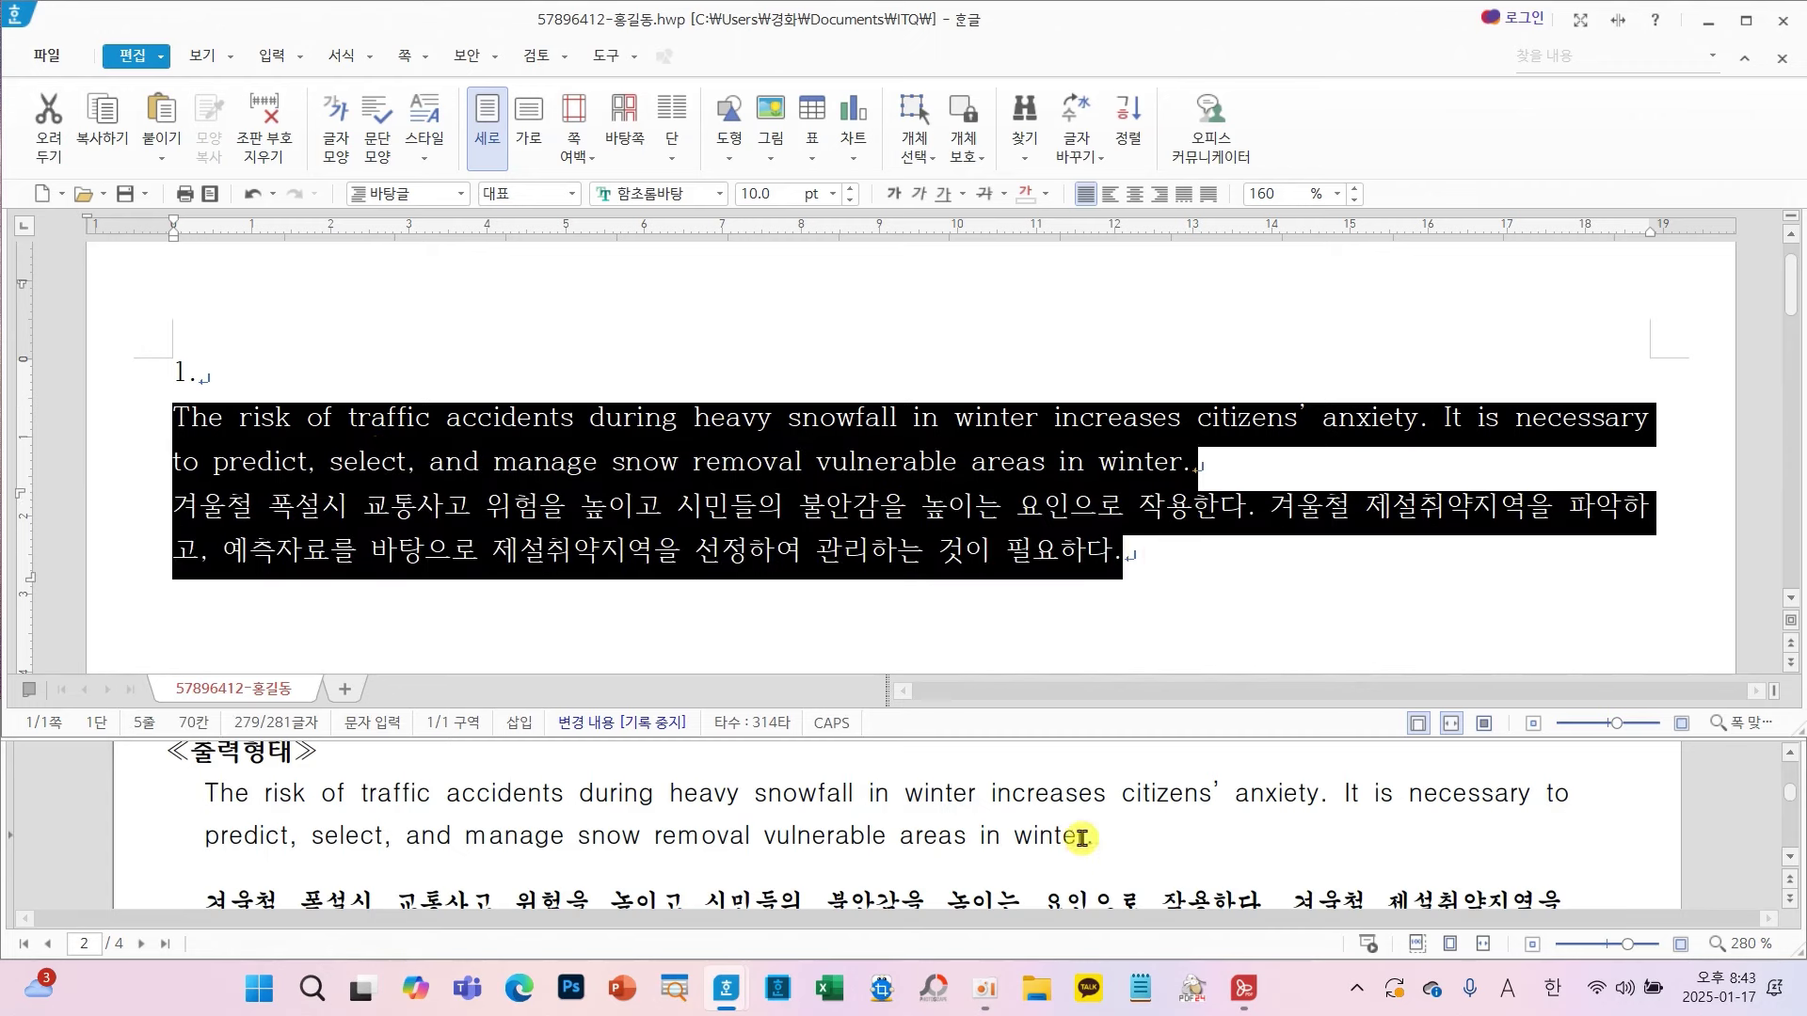
scroll(1081, 833, up, 3)
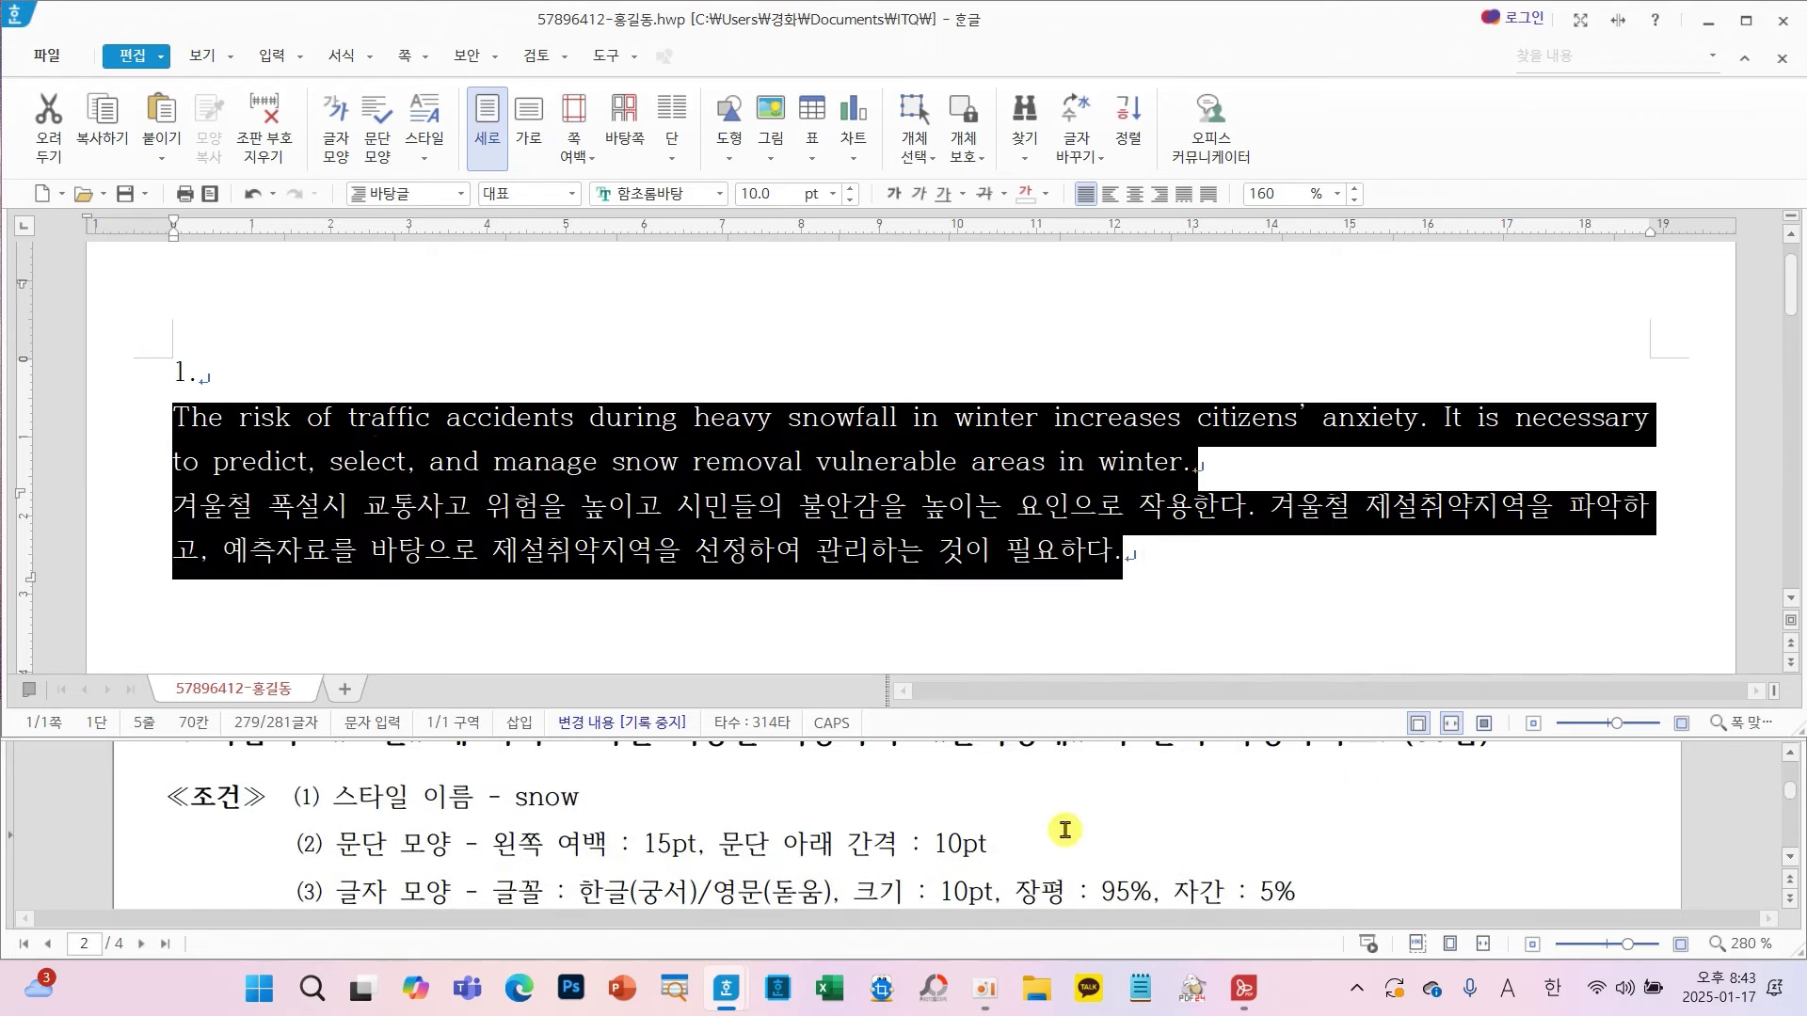
drag(920, 275, 945, 438)
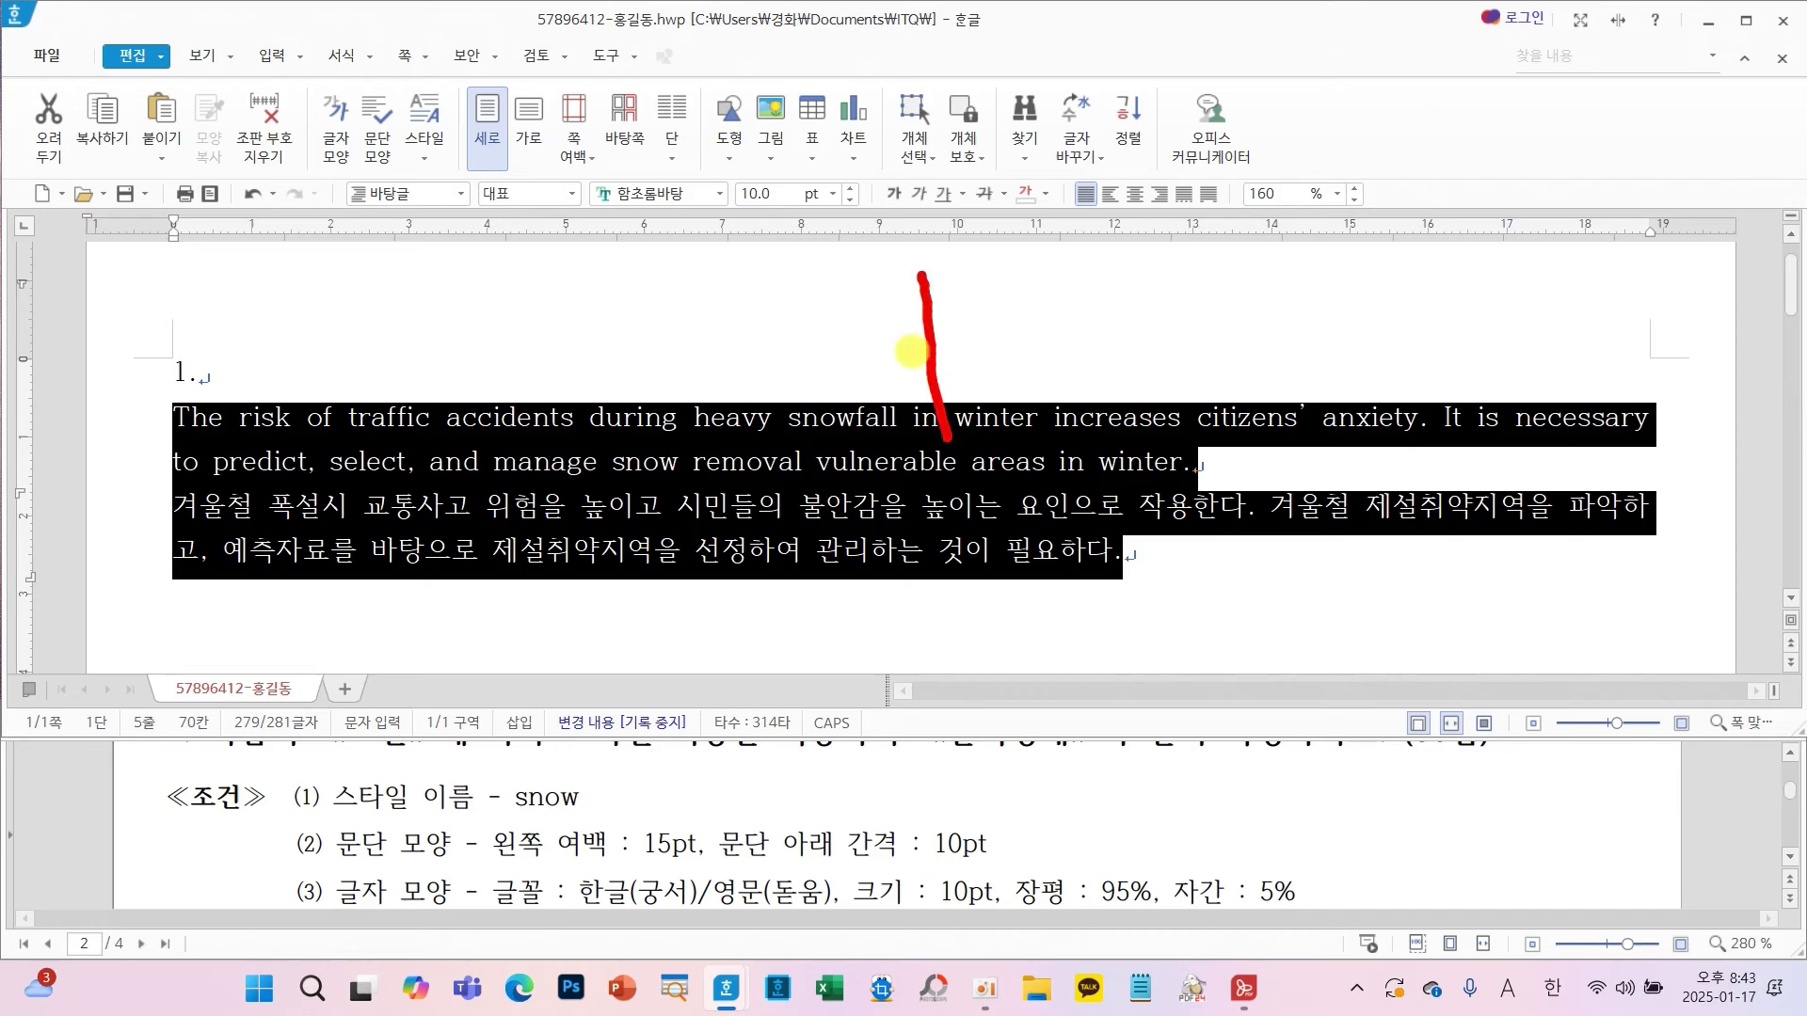
drag(920, 278, 1014, 273)
drag(931, 354, 988, 354)
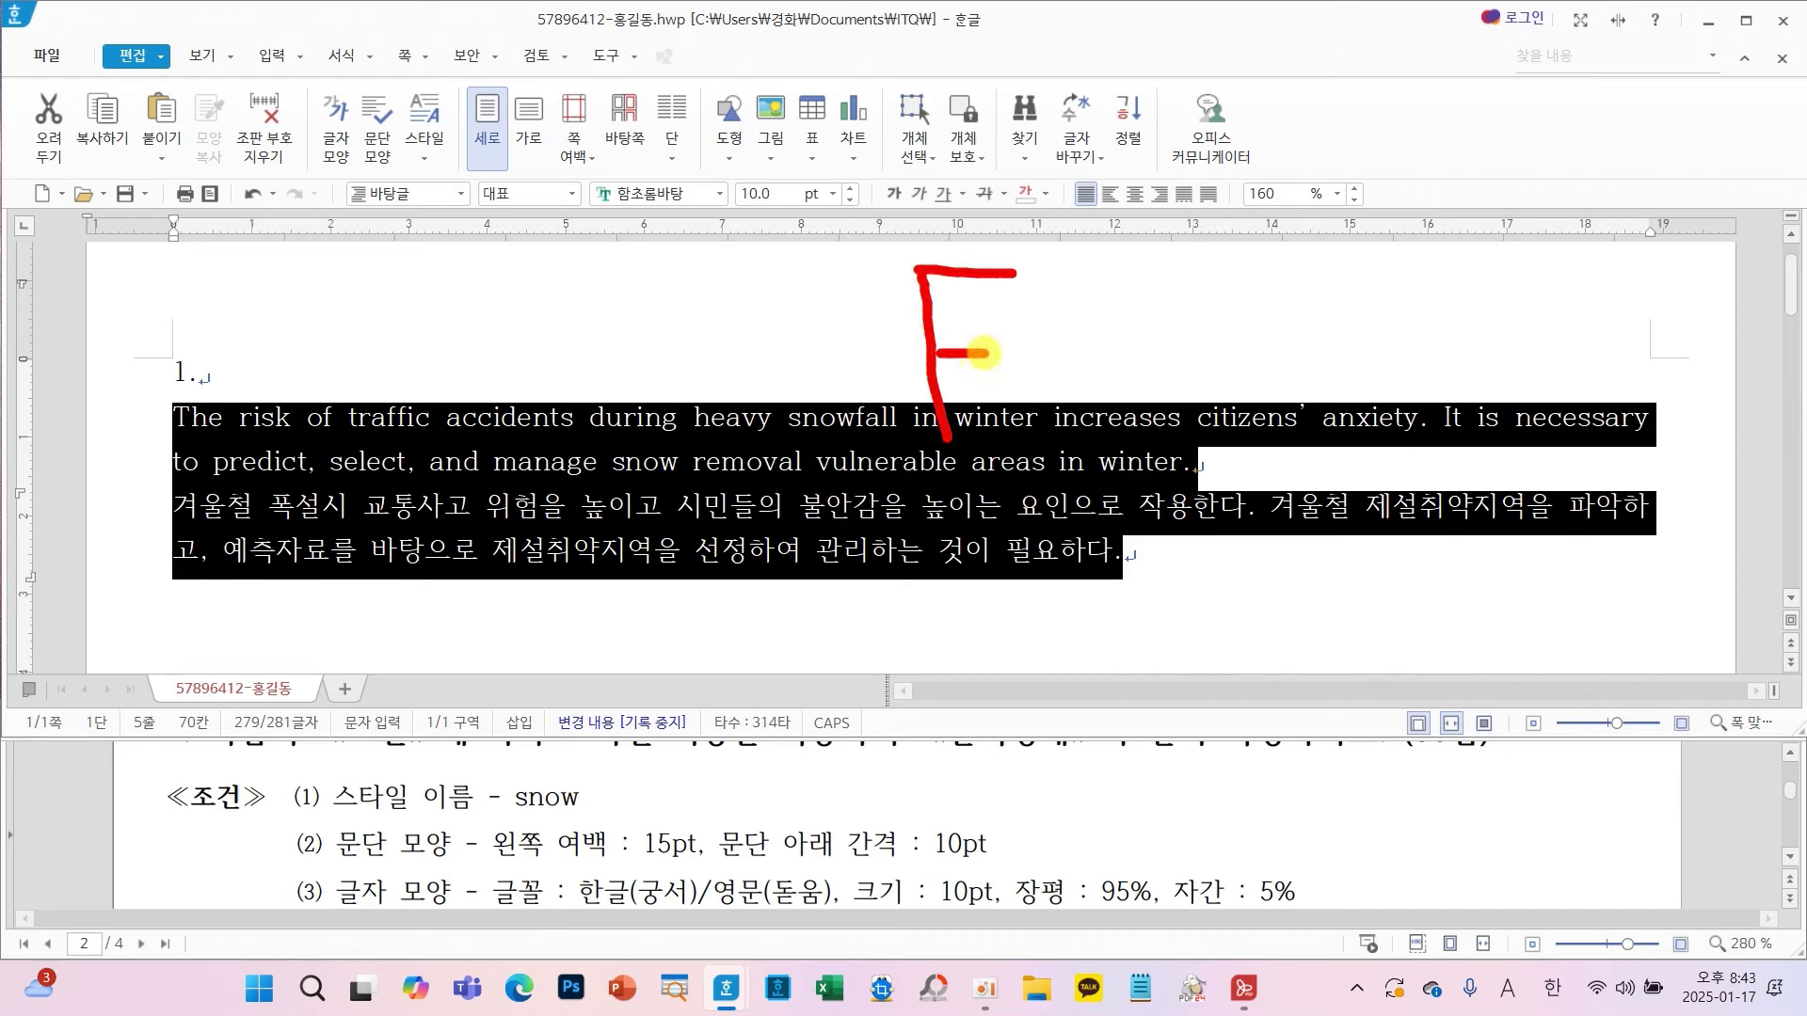
mouse_move(1077, 270)
mouse_down()
mouse_move(1035, 409)
mouse_move(1120, 340)
mouse_move(1045, 361)
mouse_up()
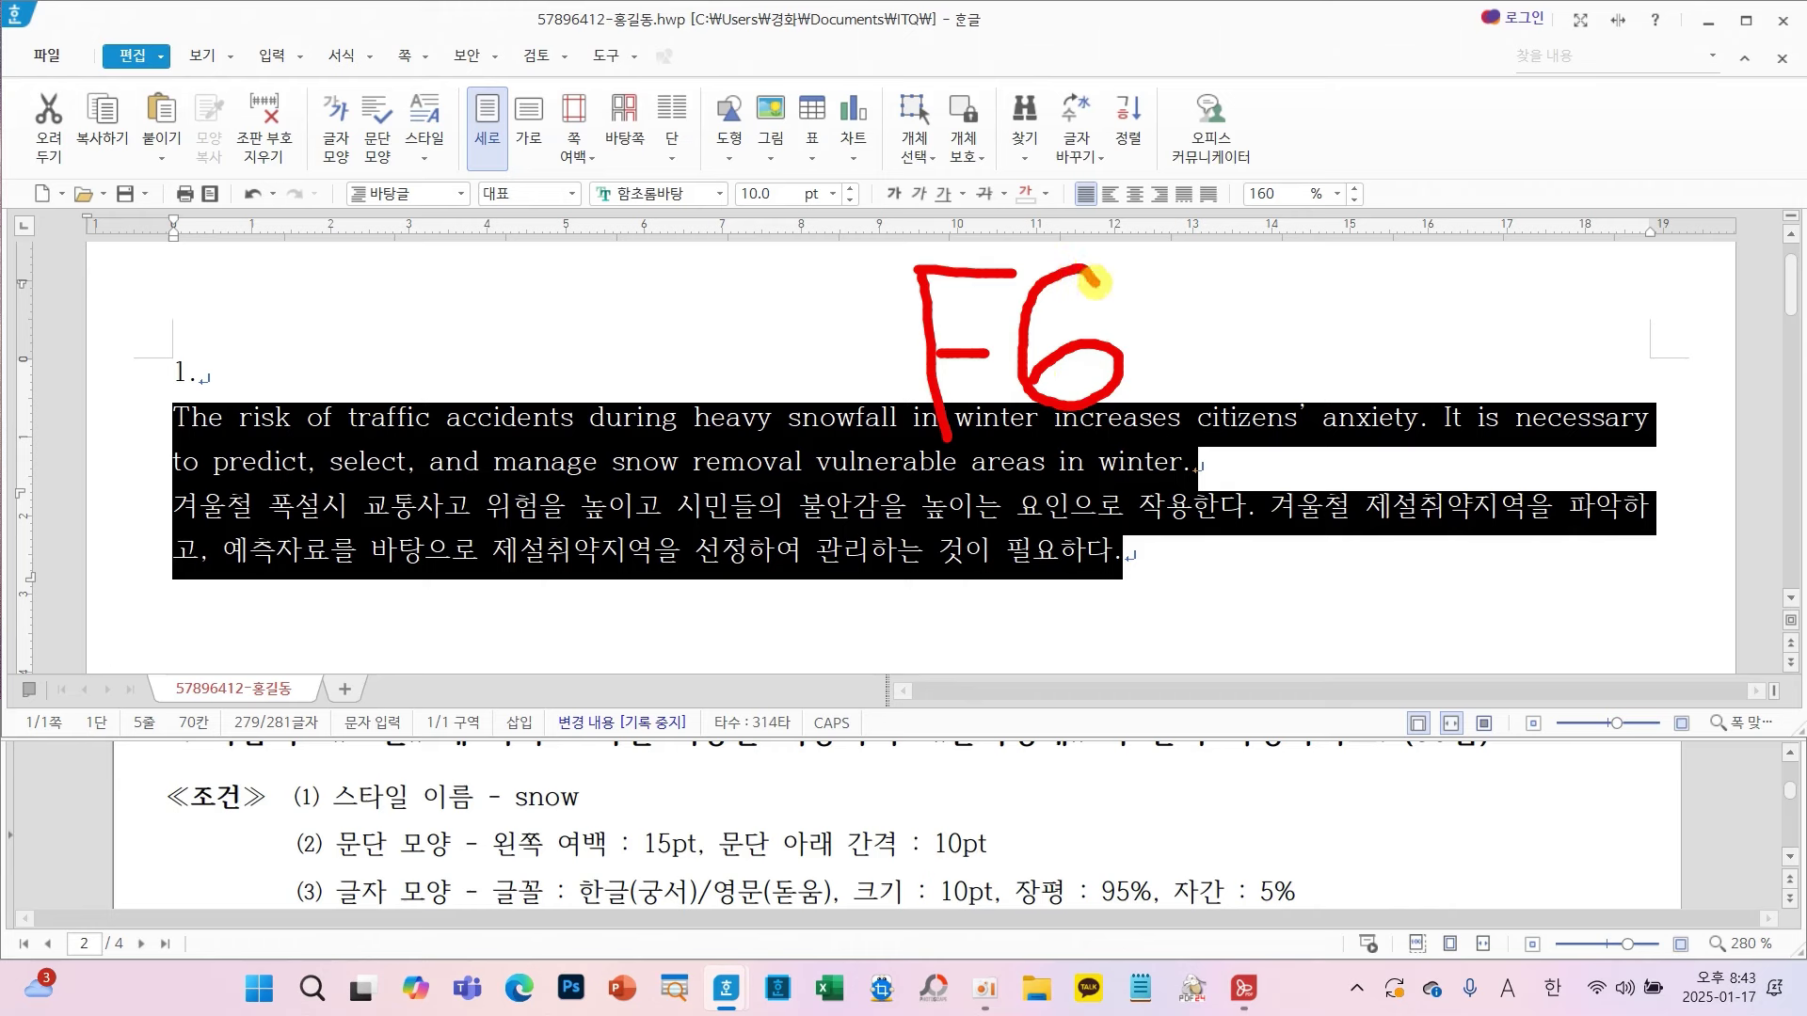
- Start a new paragraph style named "snow" for the selected English and Korean paragraphs
key(Escape)
key(F6)
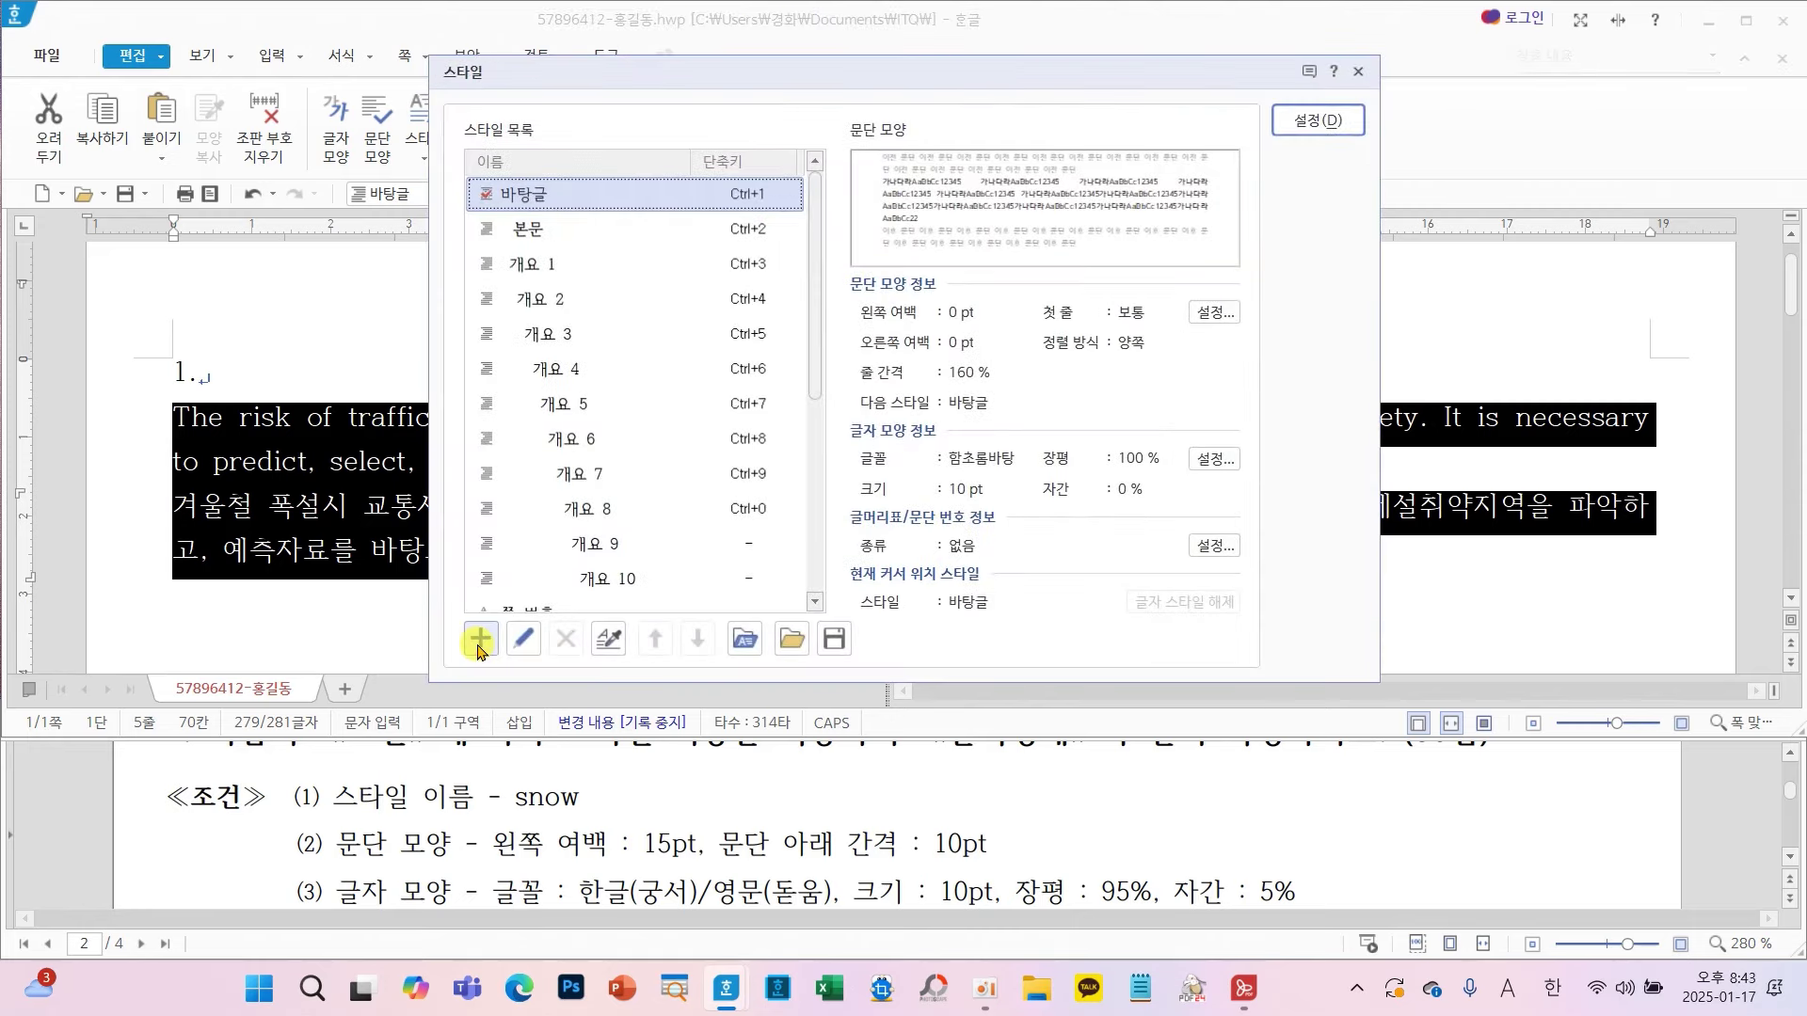
mouse_move(501, 611)
mouse_down()
mouse_move(447, 616)
mouse_move(452, 670)
mouse_move(501, 651)
mouse_up()
click(484, 640)
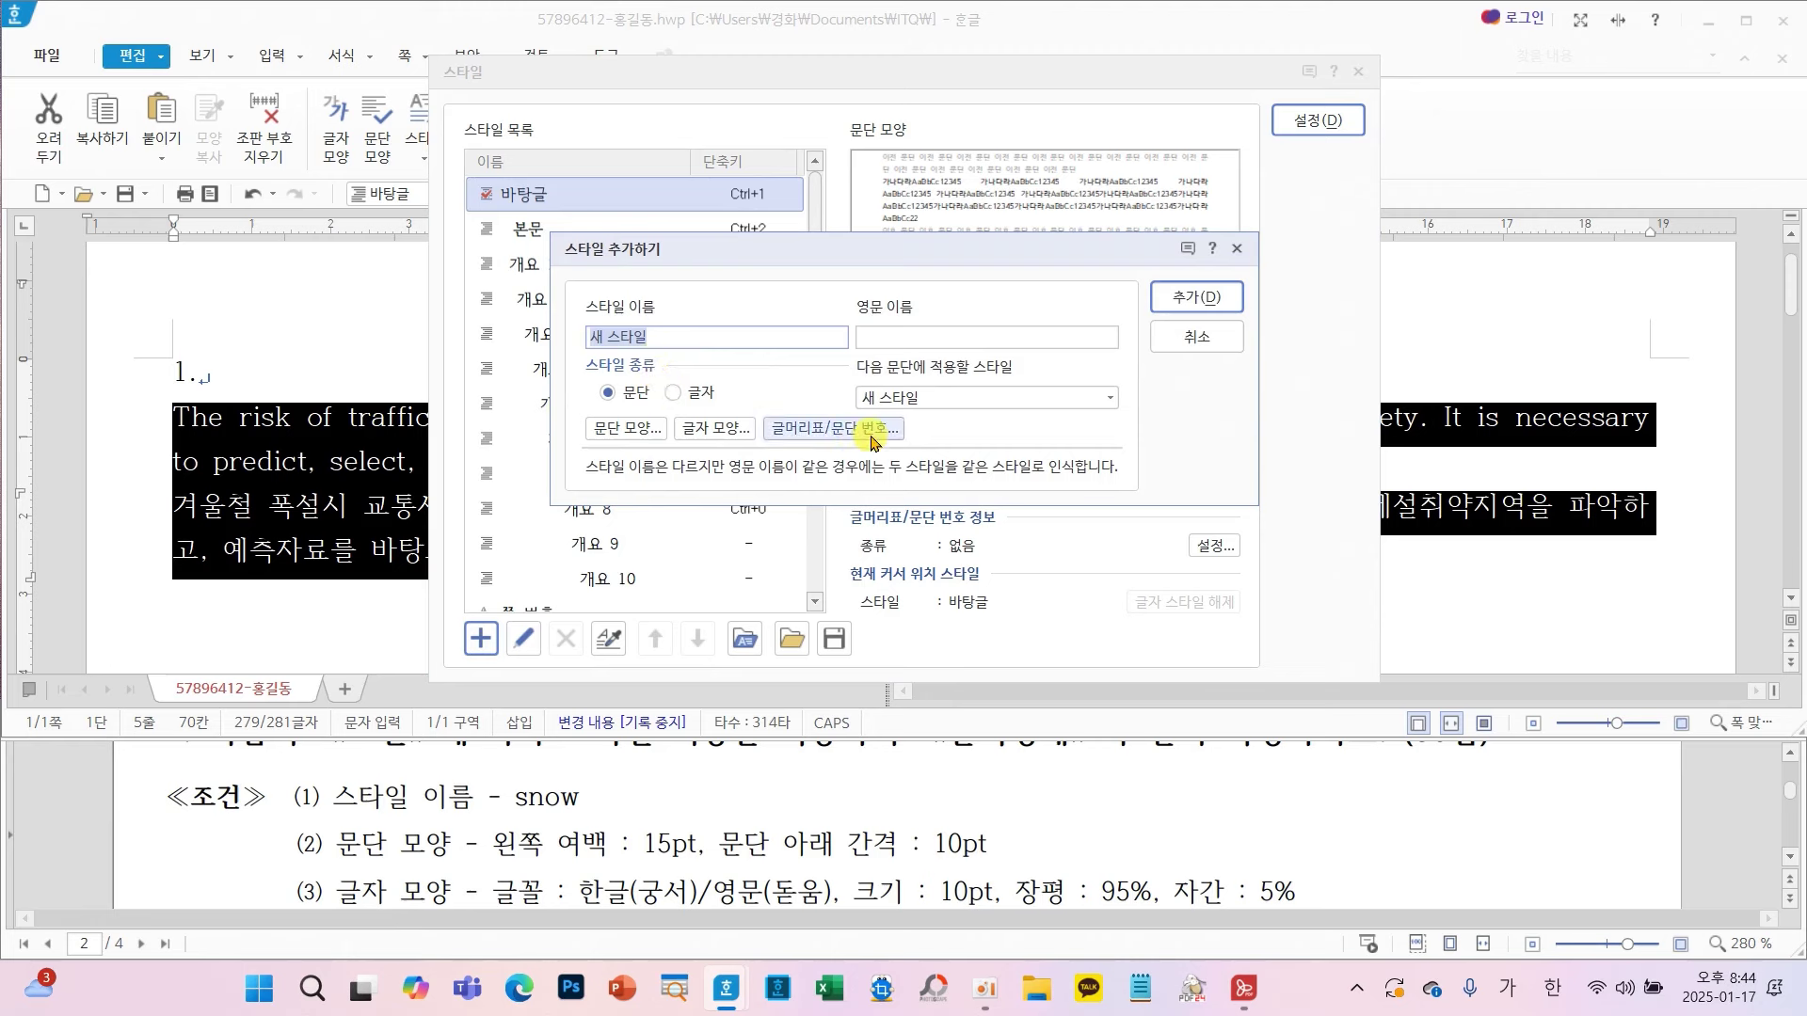
key(Hangul)
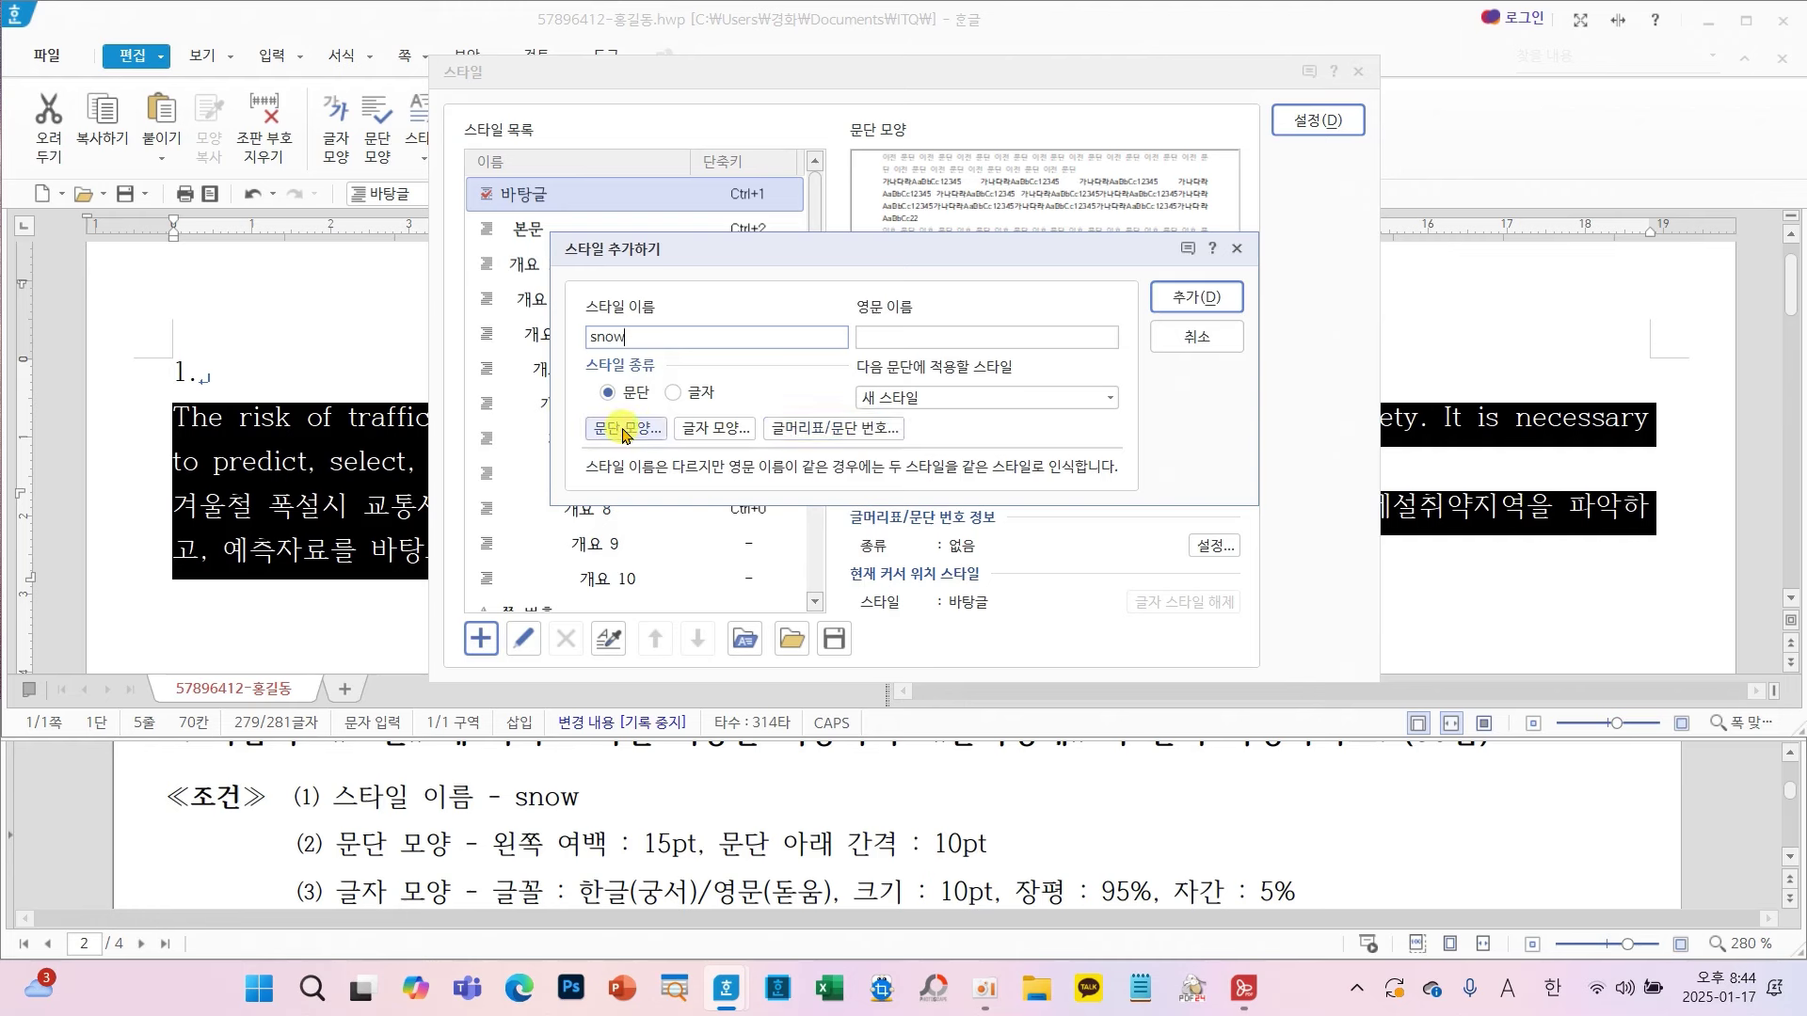
- Set the snow style's left paragraph margin to 15 pt and its spacing below the paragraph to 10 pt
drag(286, 814, 1018, 873)
drag(619, 417, 698, 342)
key(Escape)
click(626, 429)
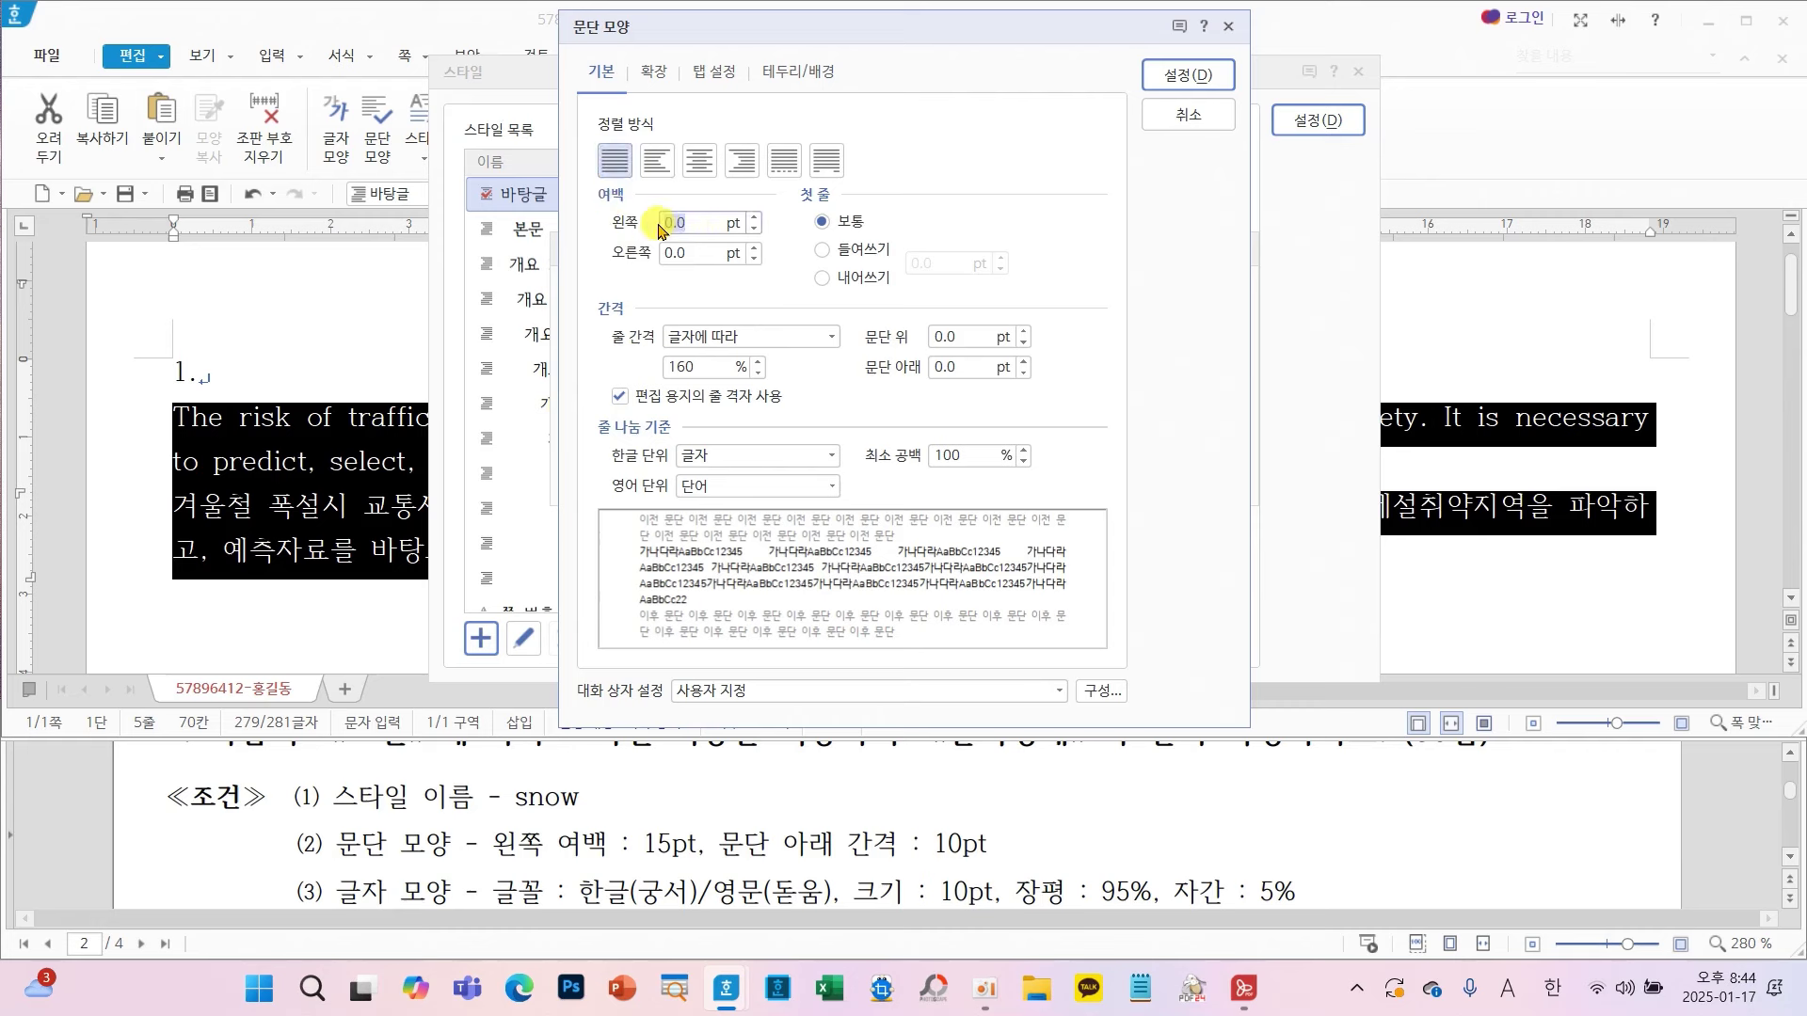
text(15)
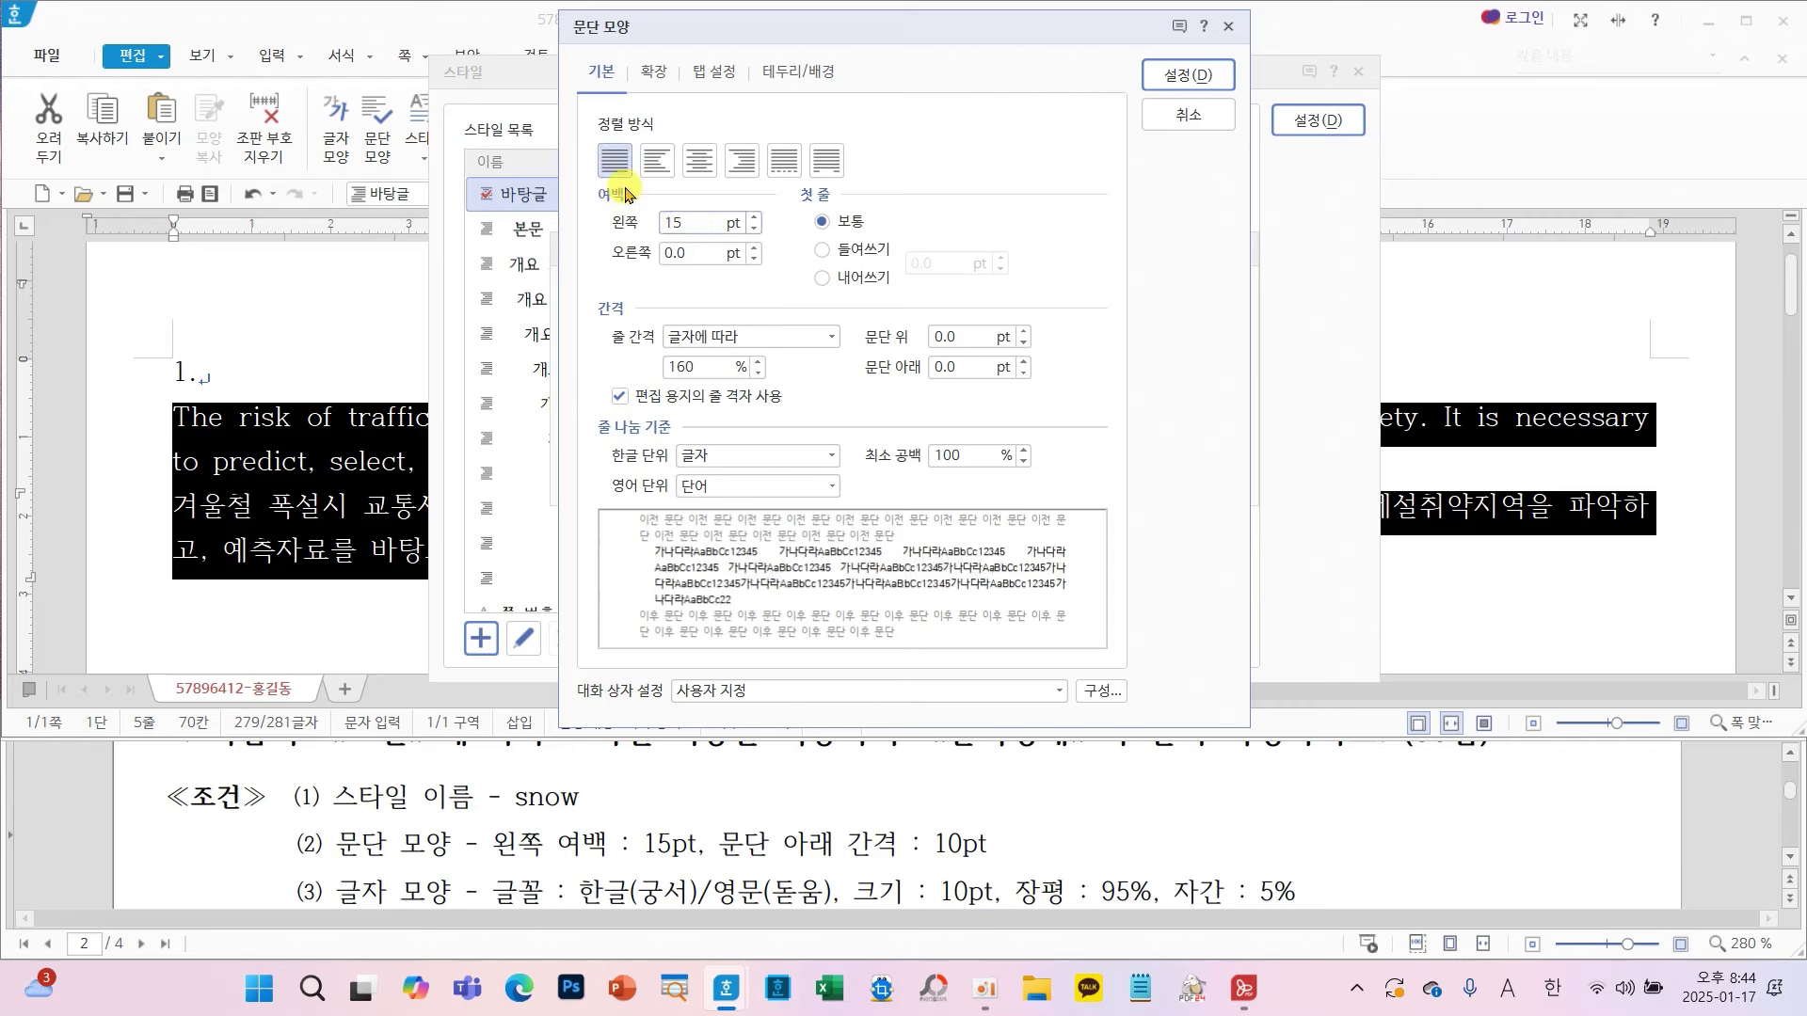
double_click(670, 223)
key(BackSpace)
text(15)
double_click(964, 367)
text(10)
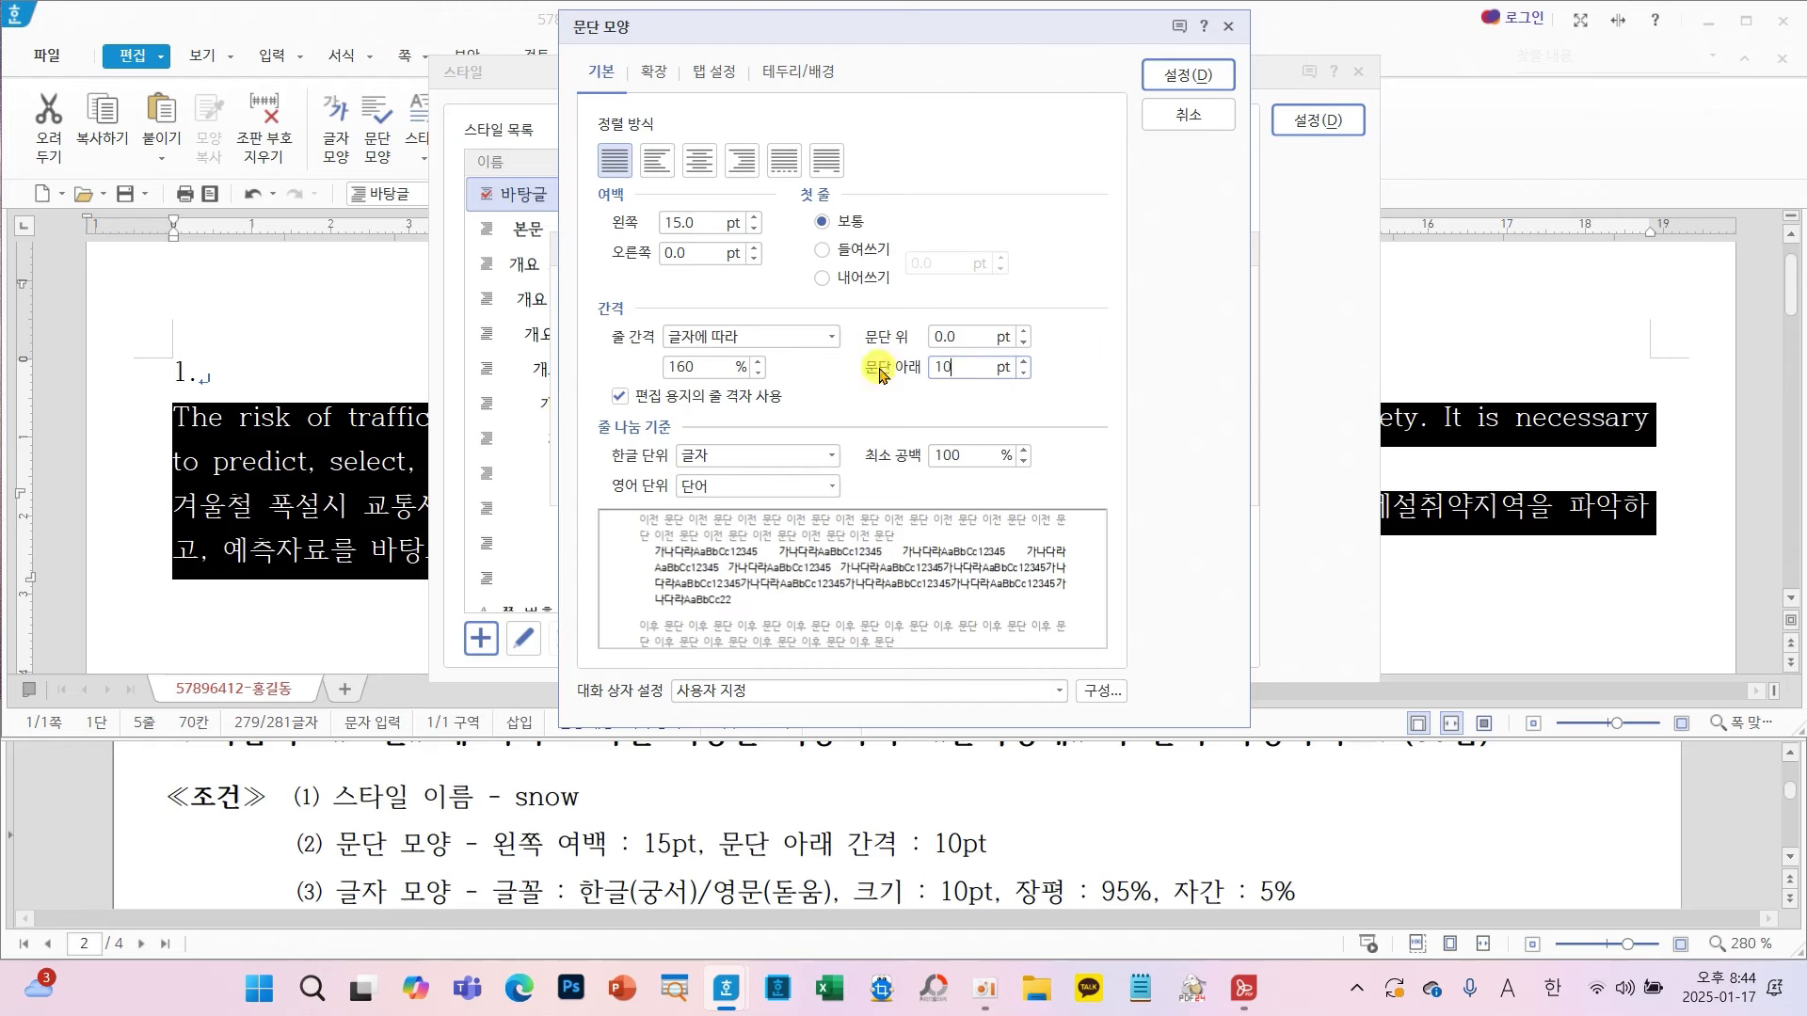
click(1150, 84)
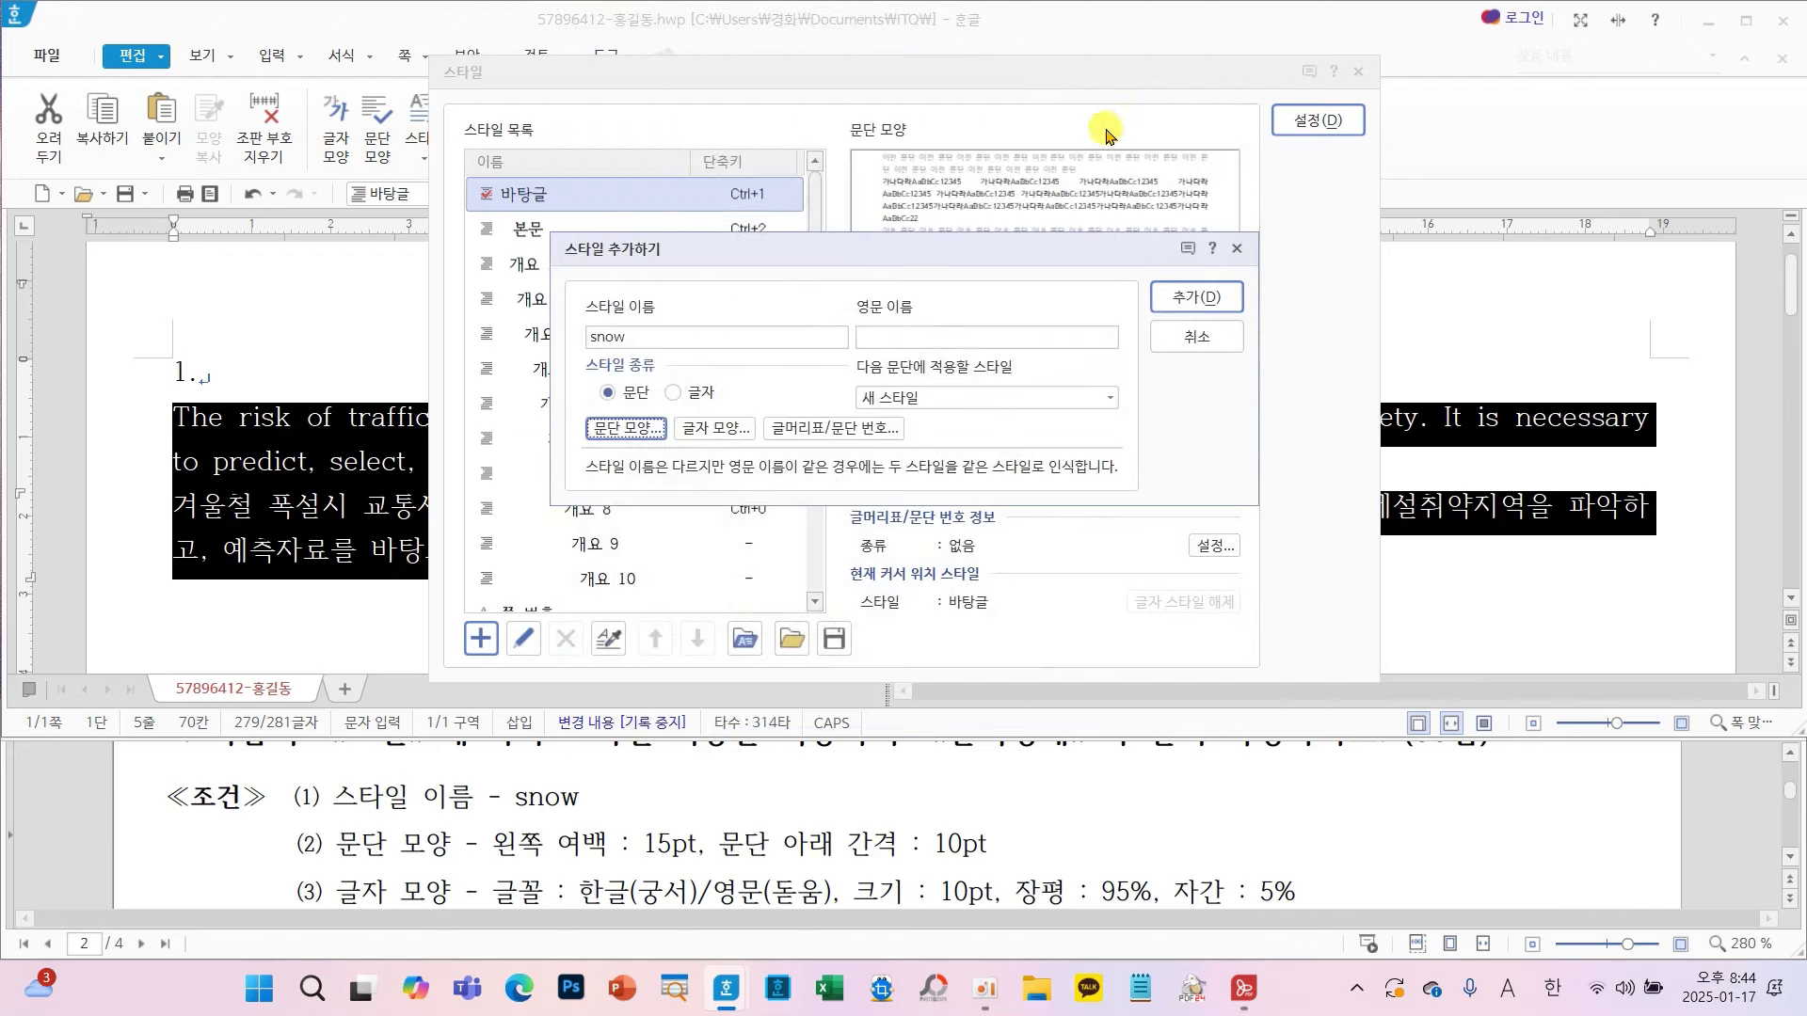
- Set the snow style's character width (장평) to 95% and its letter spacing (자간) to 5%
click(721, 431)
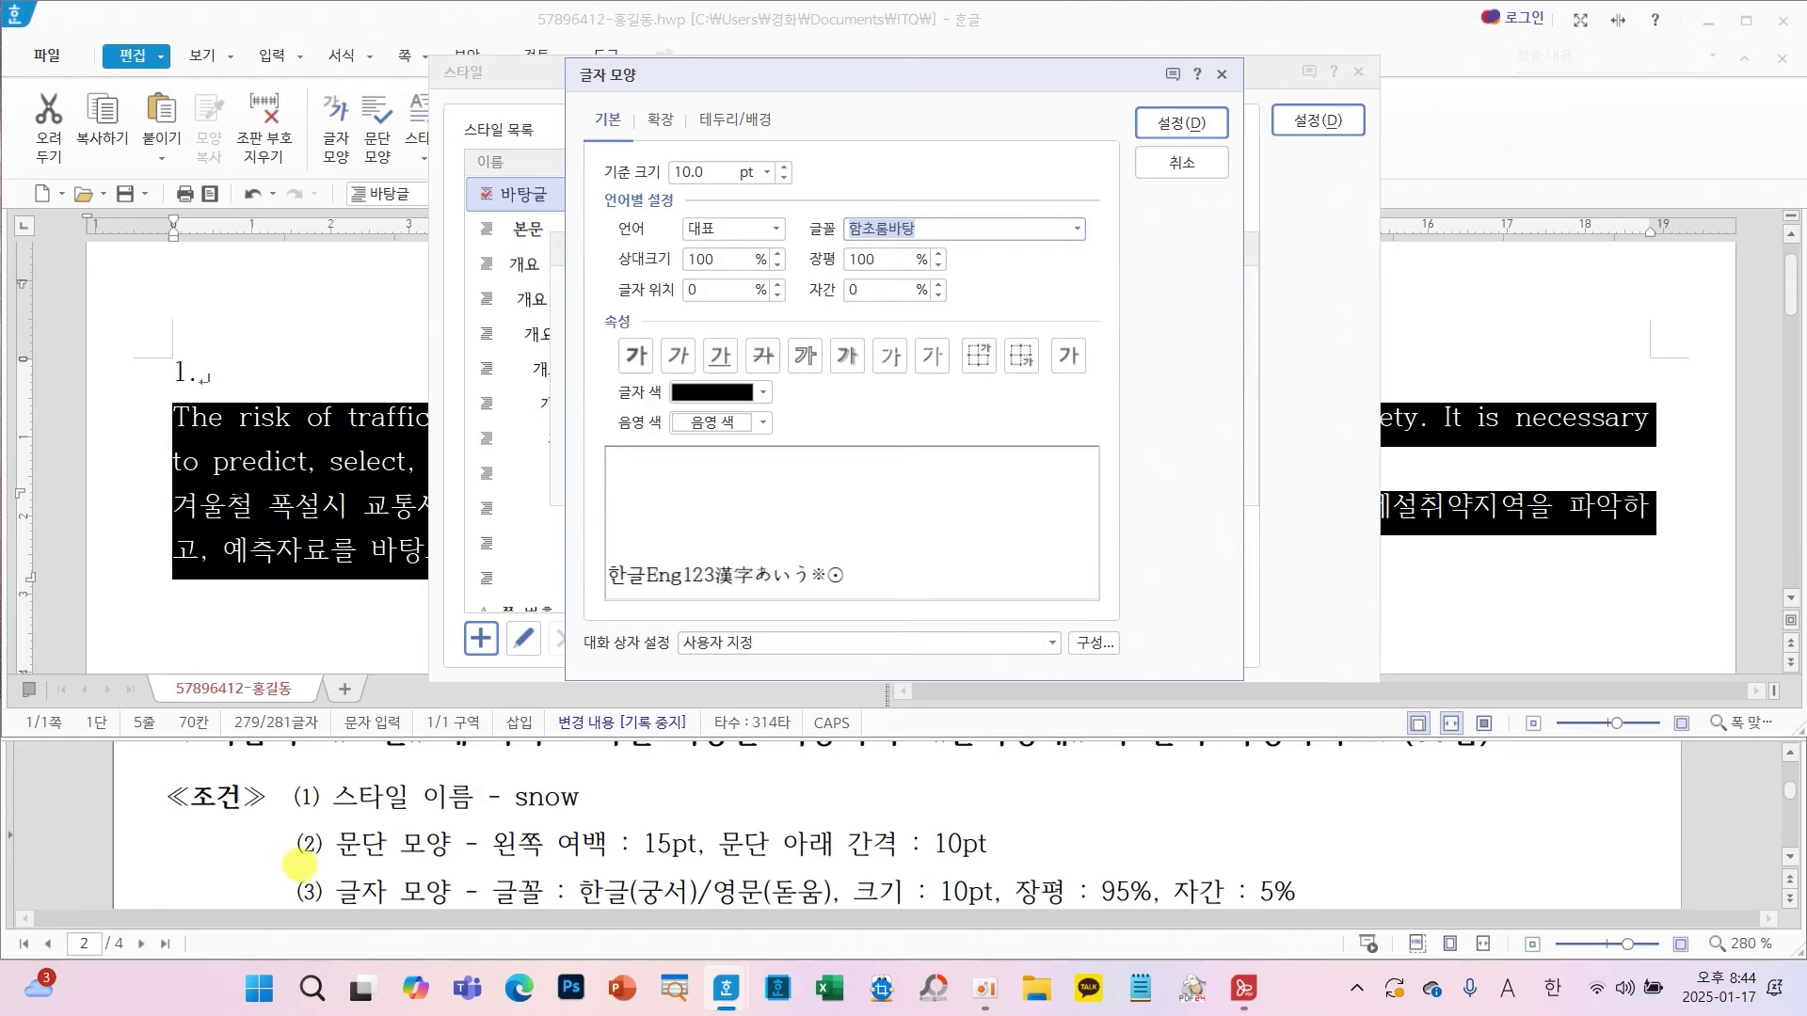
mouse_move(299, 862)
mouse_down()
mouse_move(678, 922)
mouse_move(1338, 924)
mouse_up()
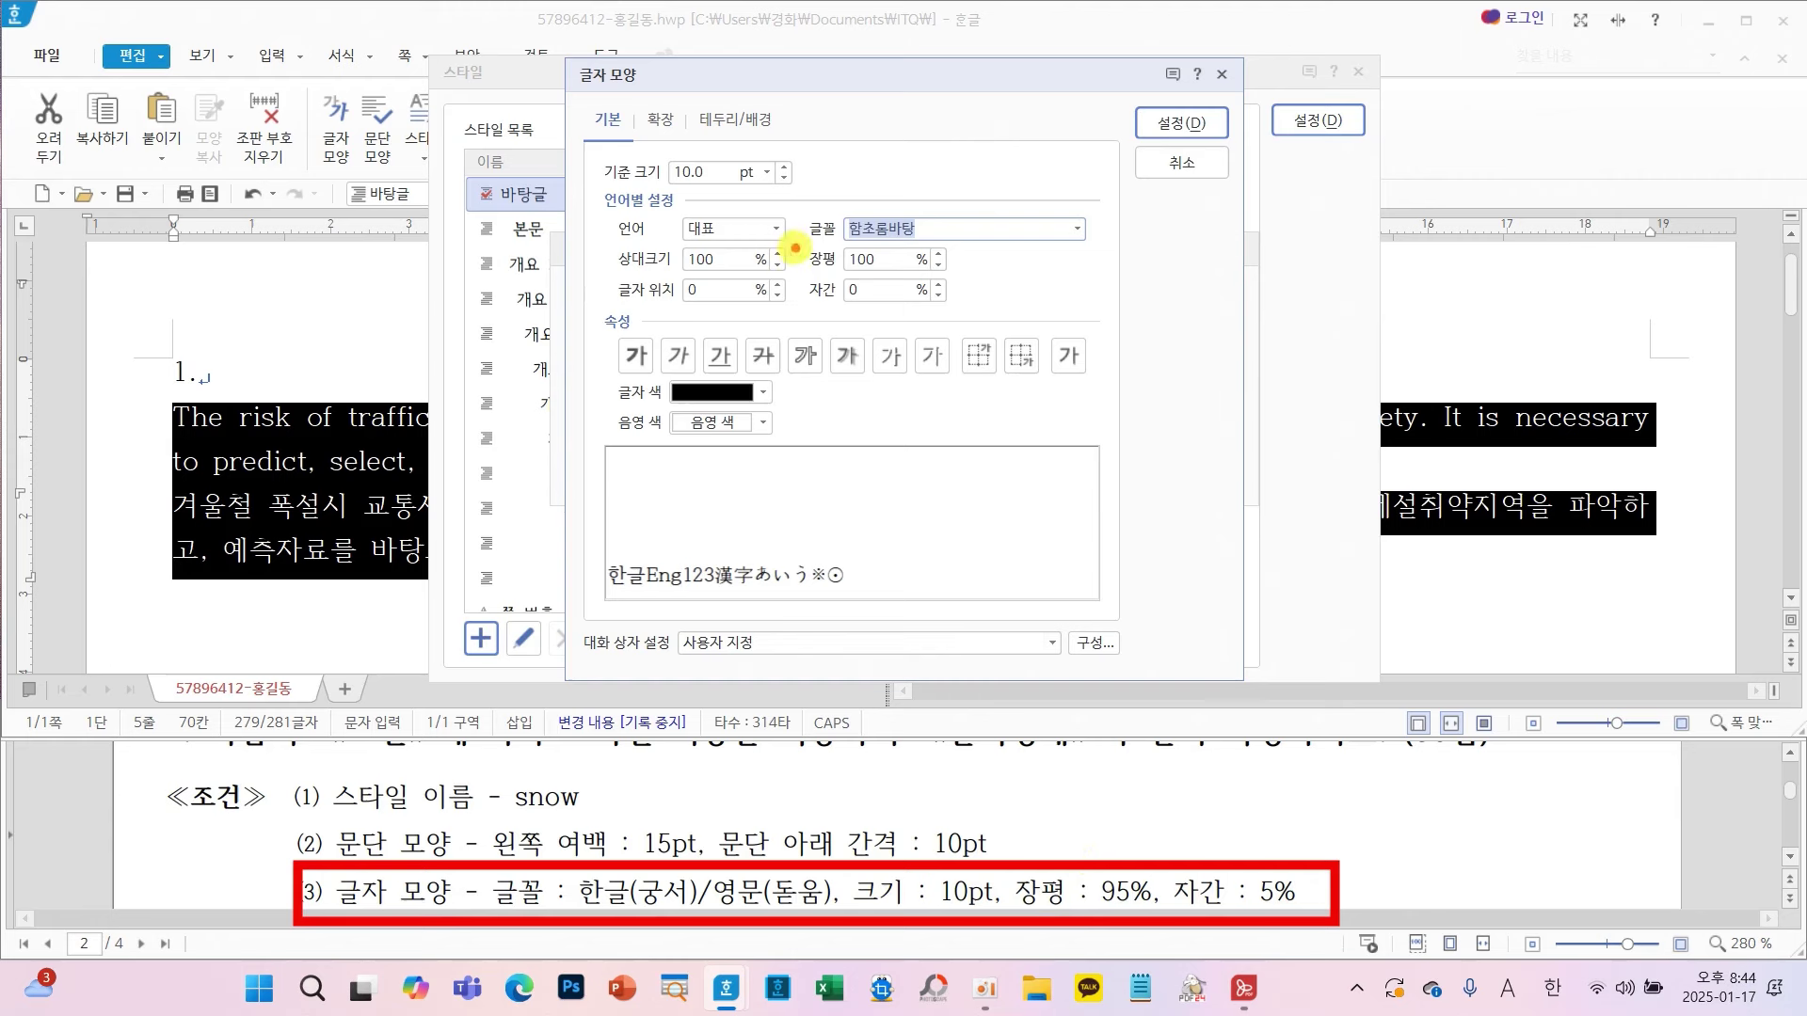
drag(788, 237, 970, 308)
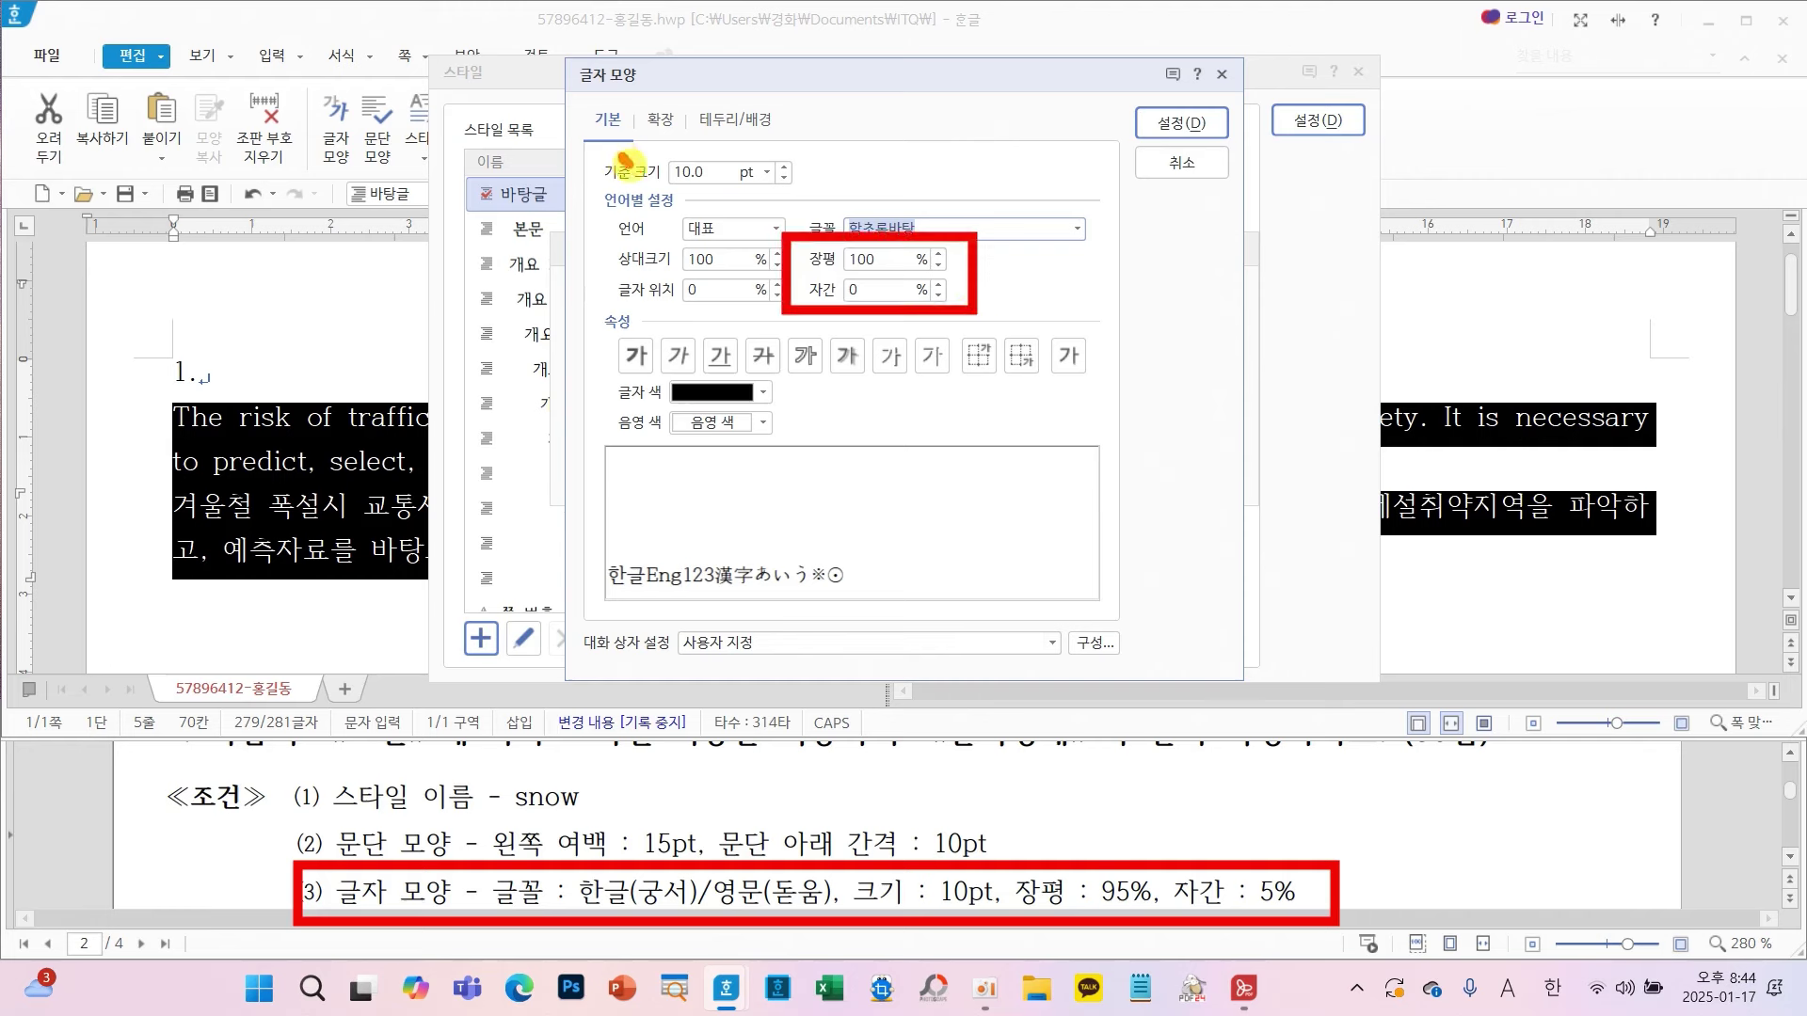
drag(620, 153, 673, 141)
key(Escape)
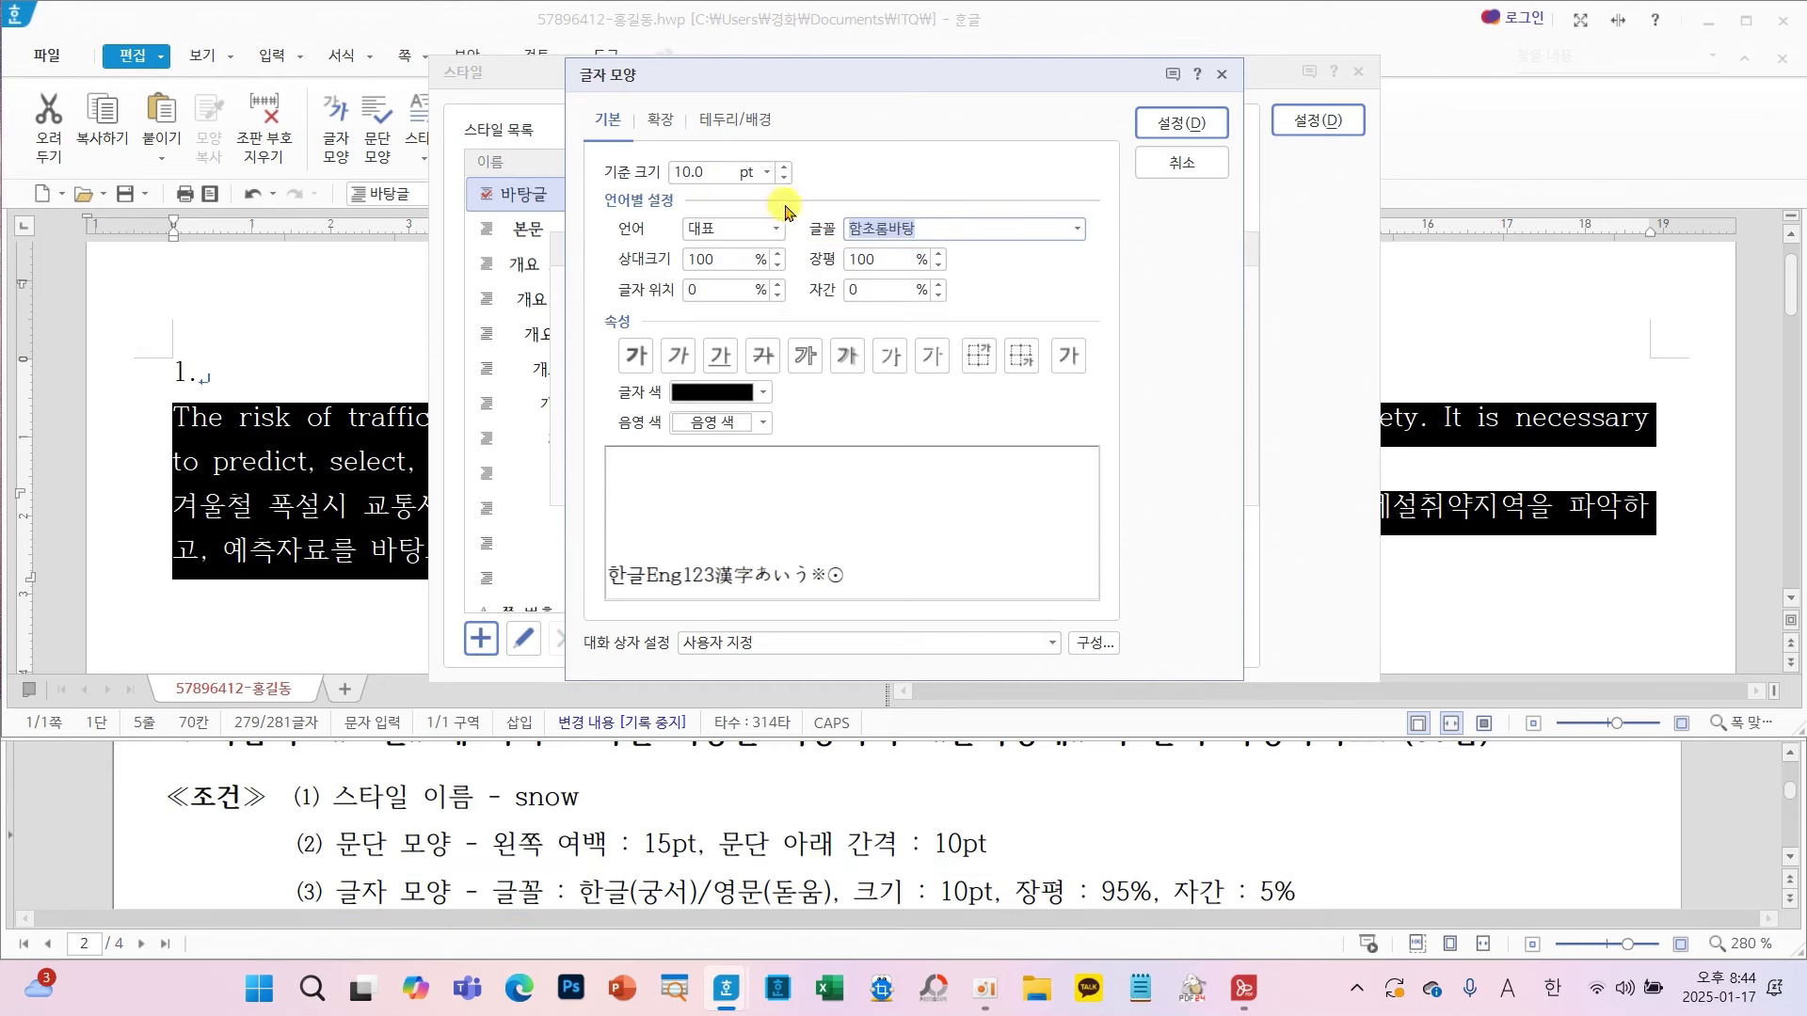
click(936, 265)
click(936, 264)
click(936, 265)
click(936, 265)
click(937, 265)
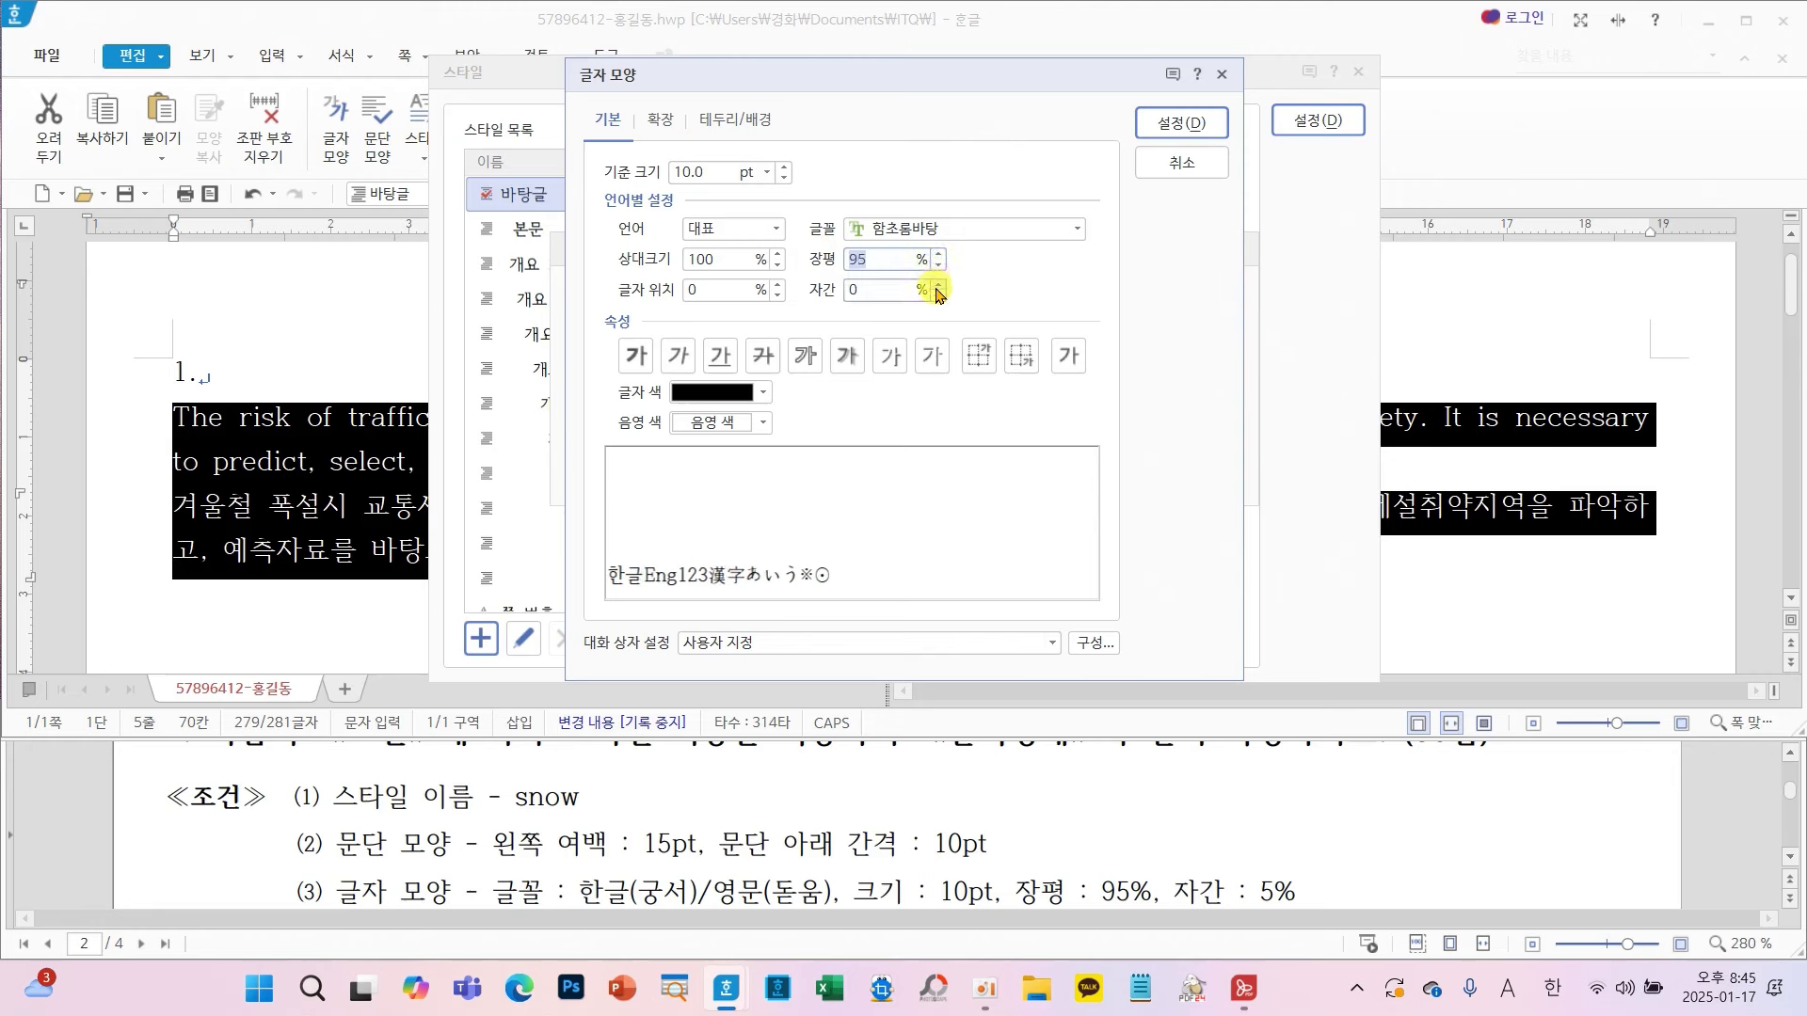
click(937, 285)
click(937, 285)
click(937, 285)
click(937, 285)
click(937, 285)
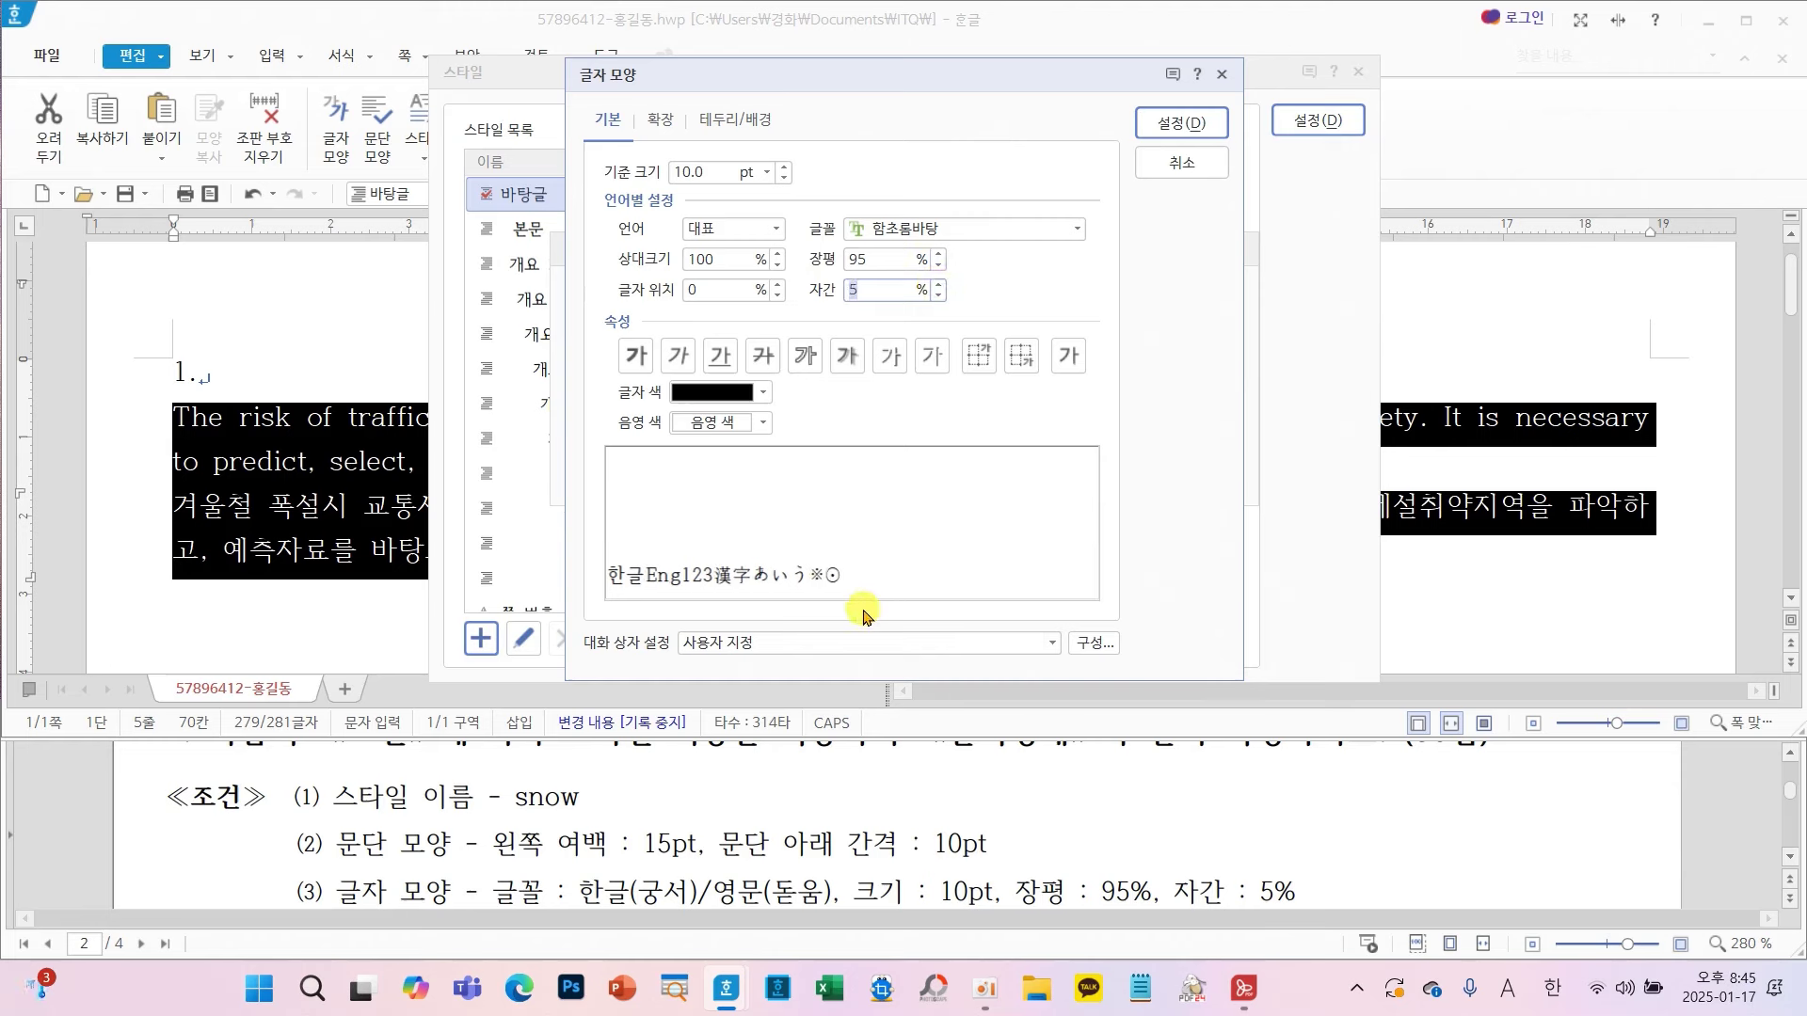
- Set the snow style's font for Korean (한글) text to 궁서
key(ctrl+2)
drag(543, 859, 838, 926)
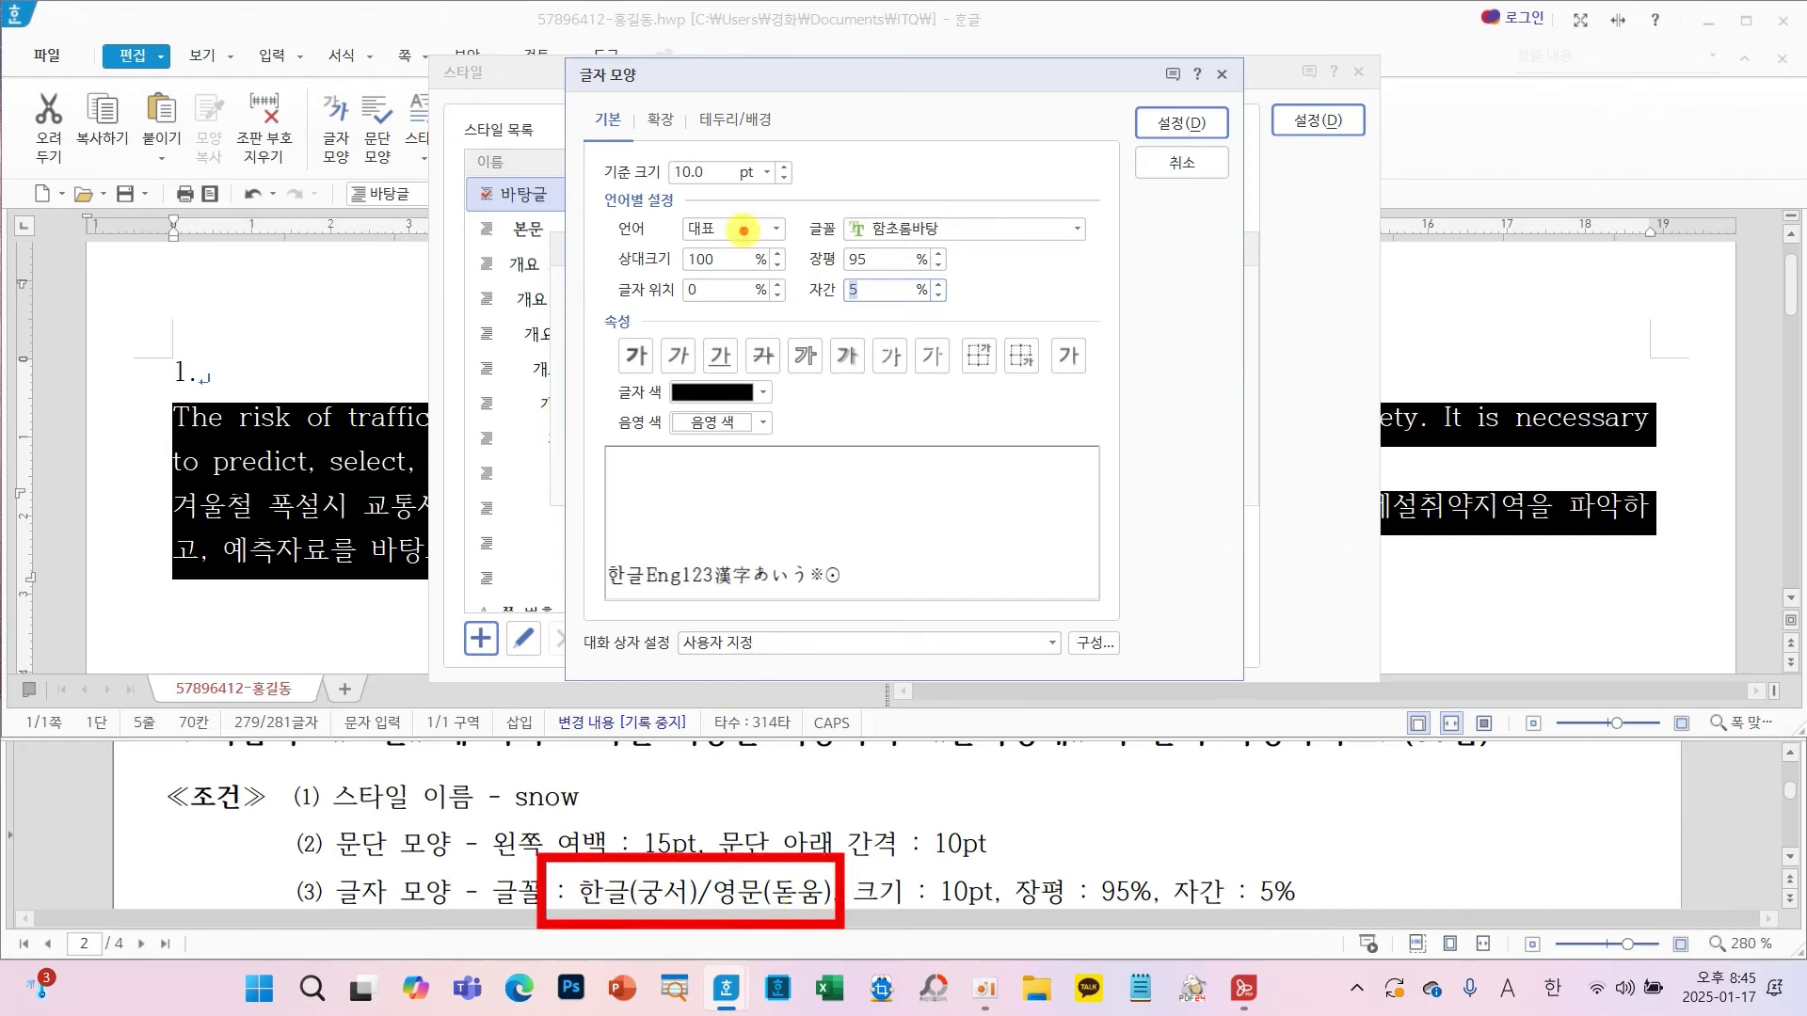
key(Escape)
click(727, 230)
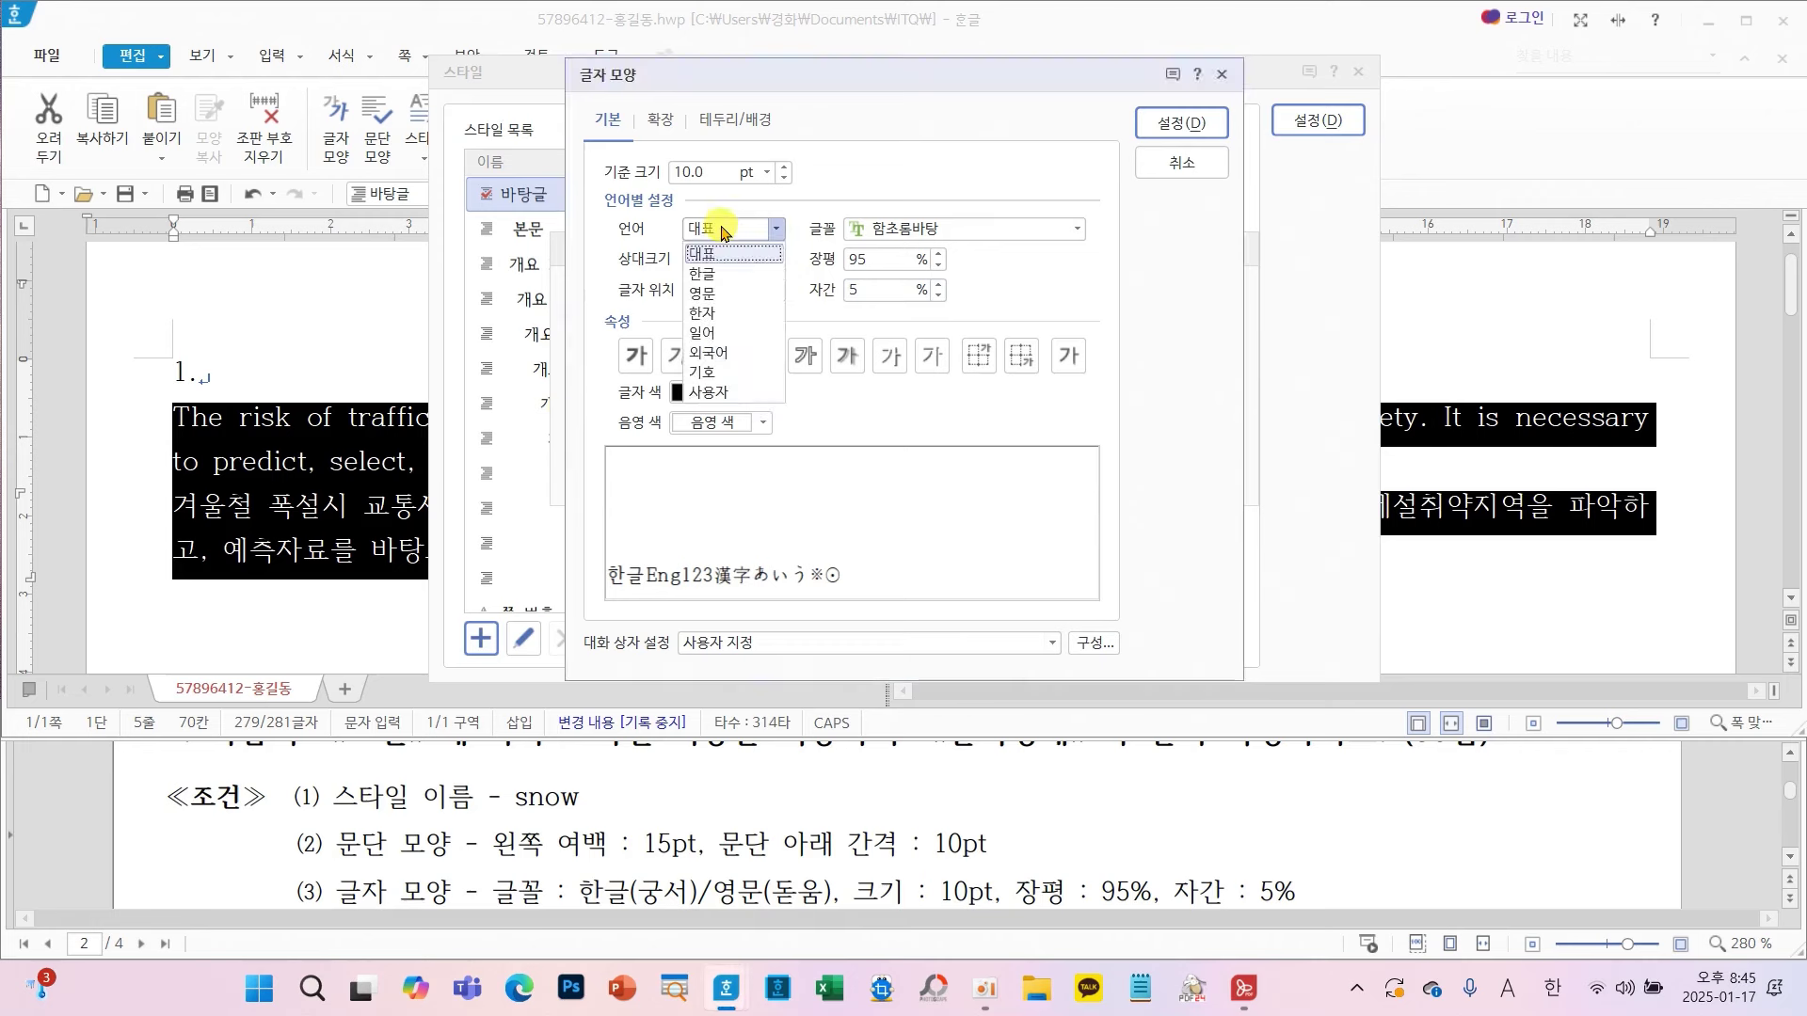
click(722, 274)
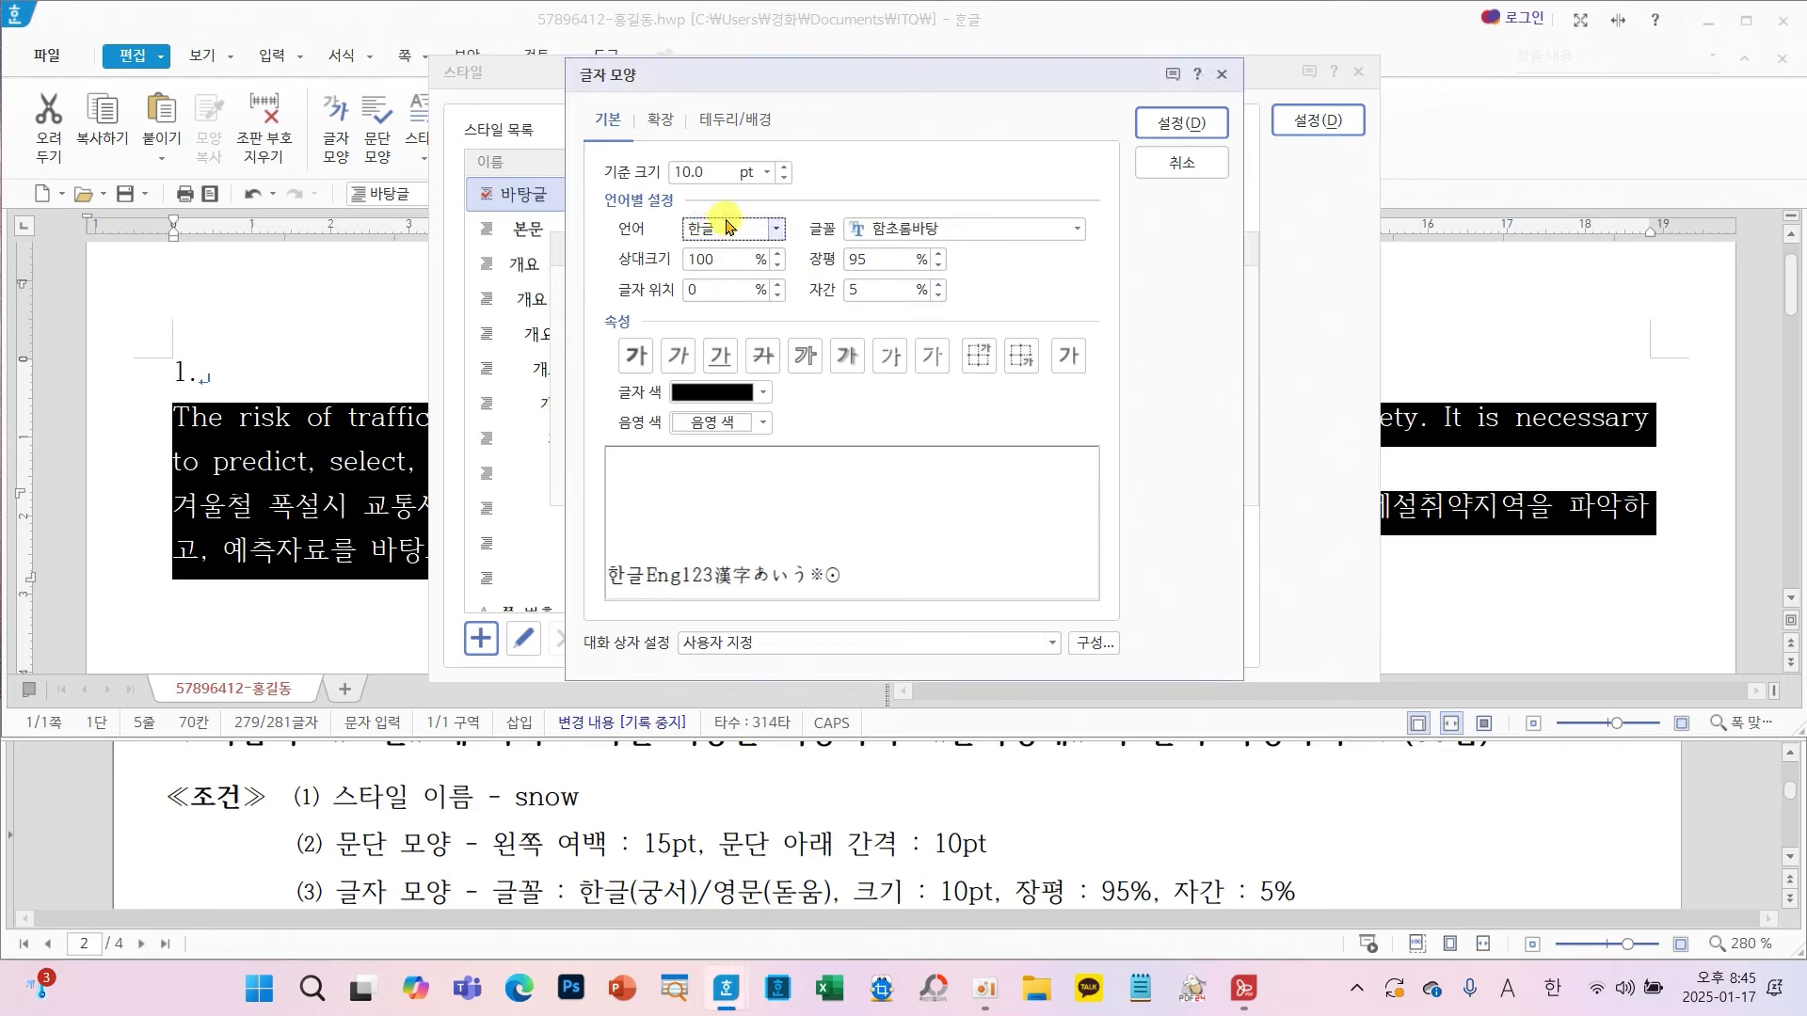
click(1075, 230)
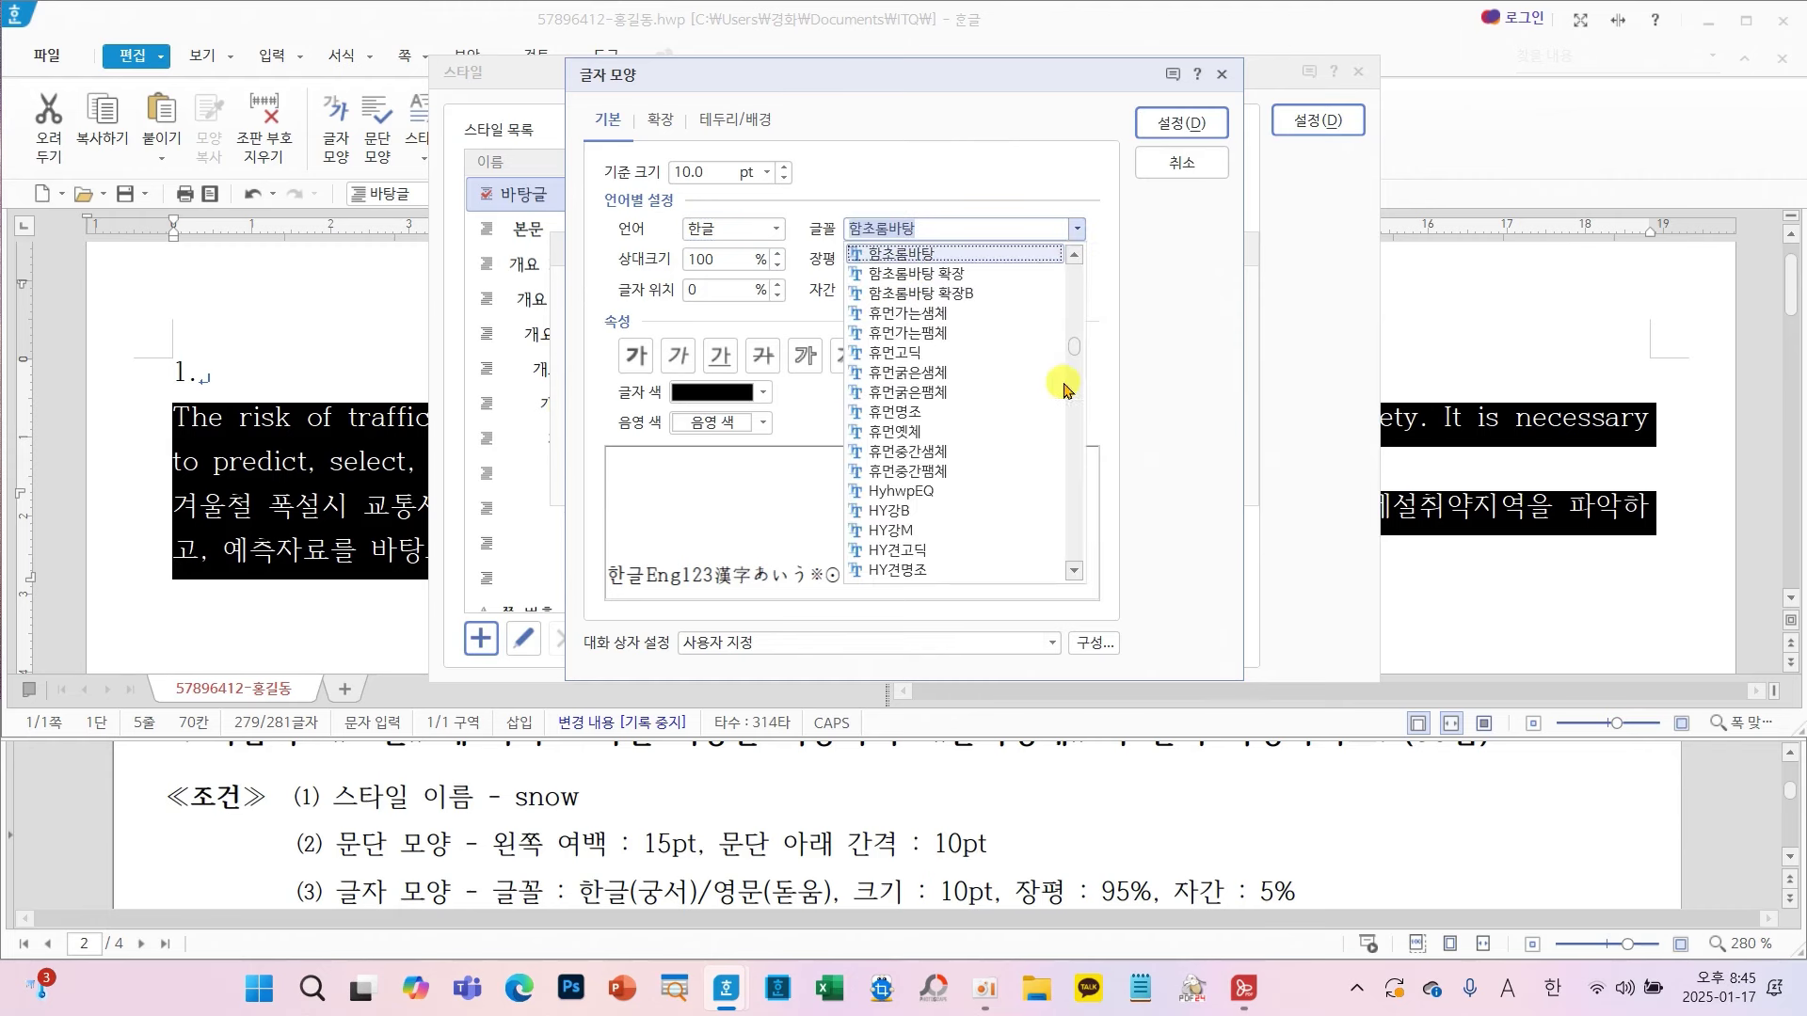
scroll(1076, 283, up, 2)
scroll(1075, 283, up, 2)
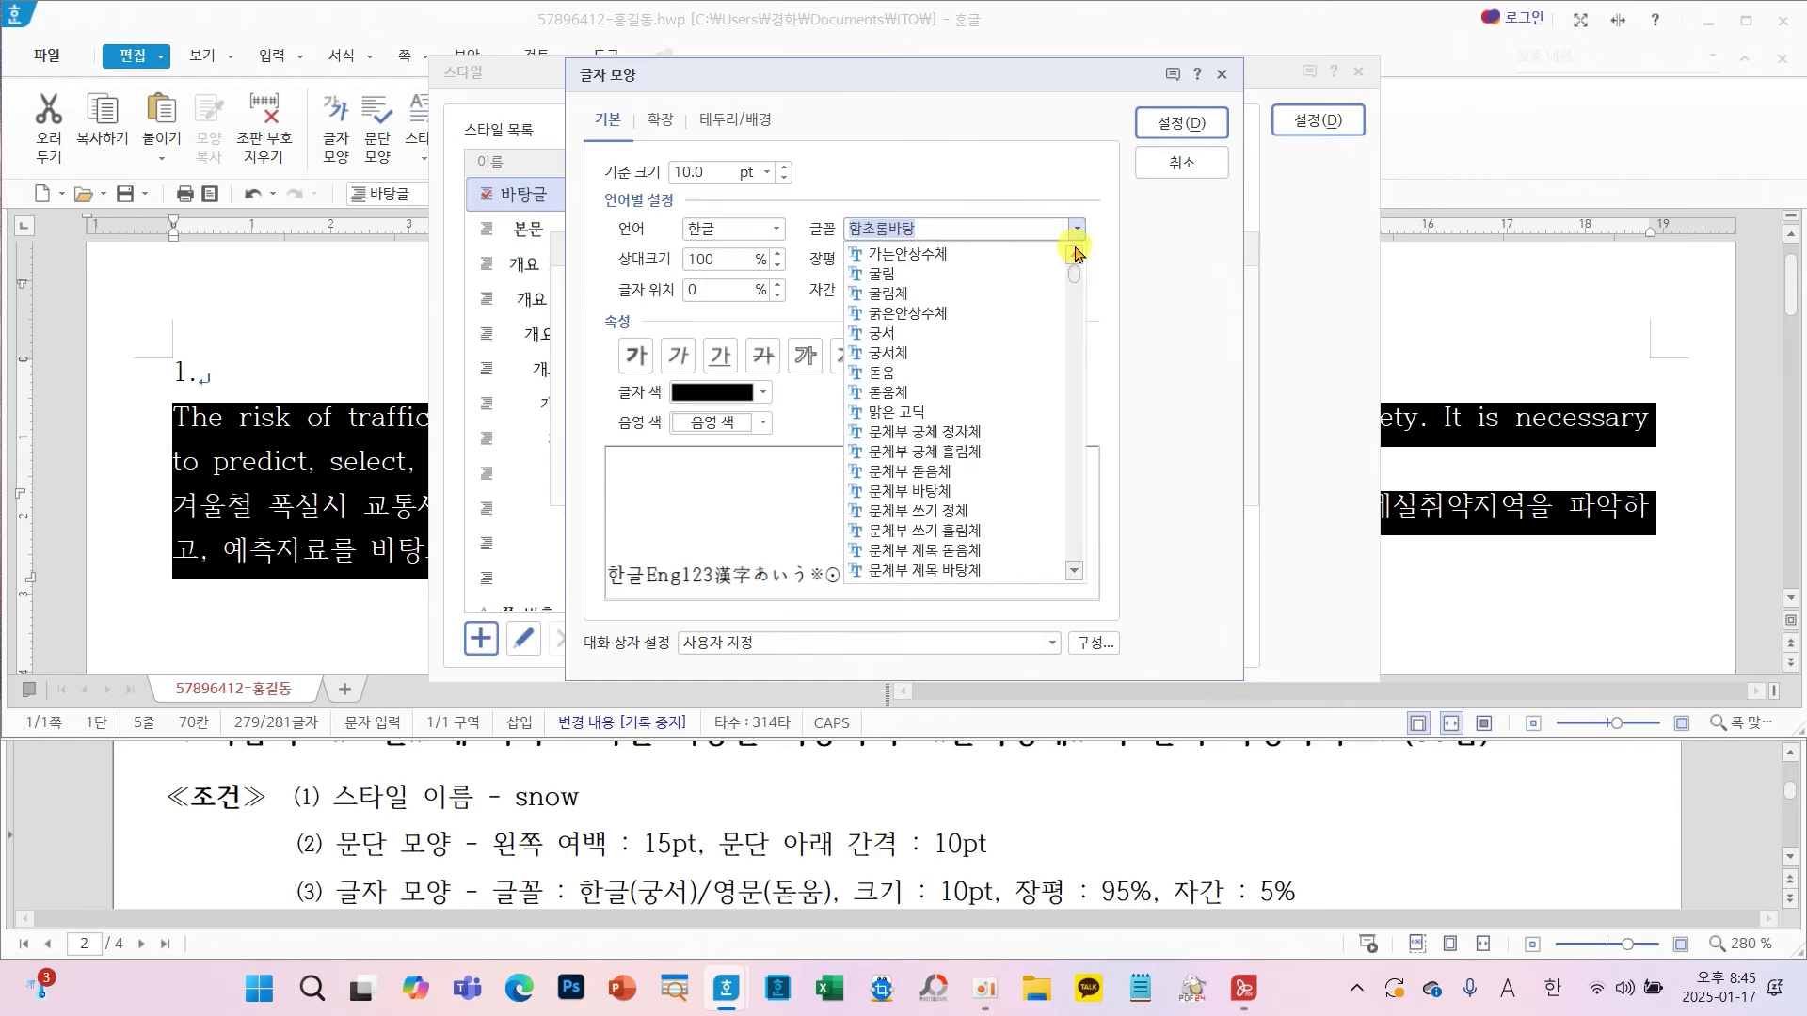
click(941, 326)
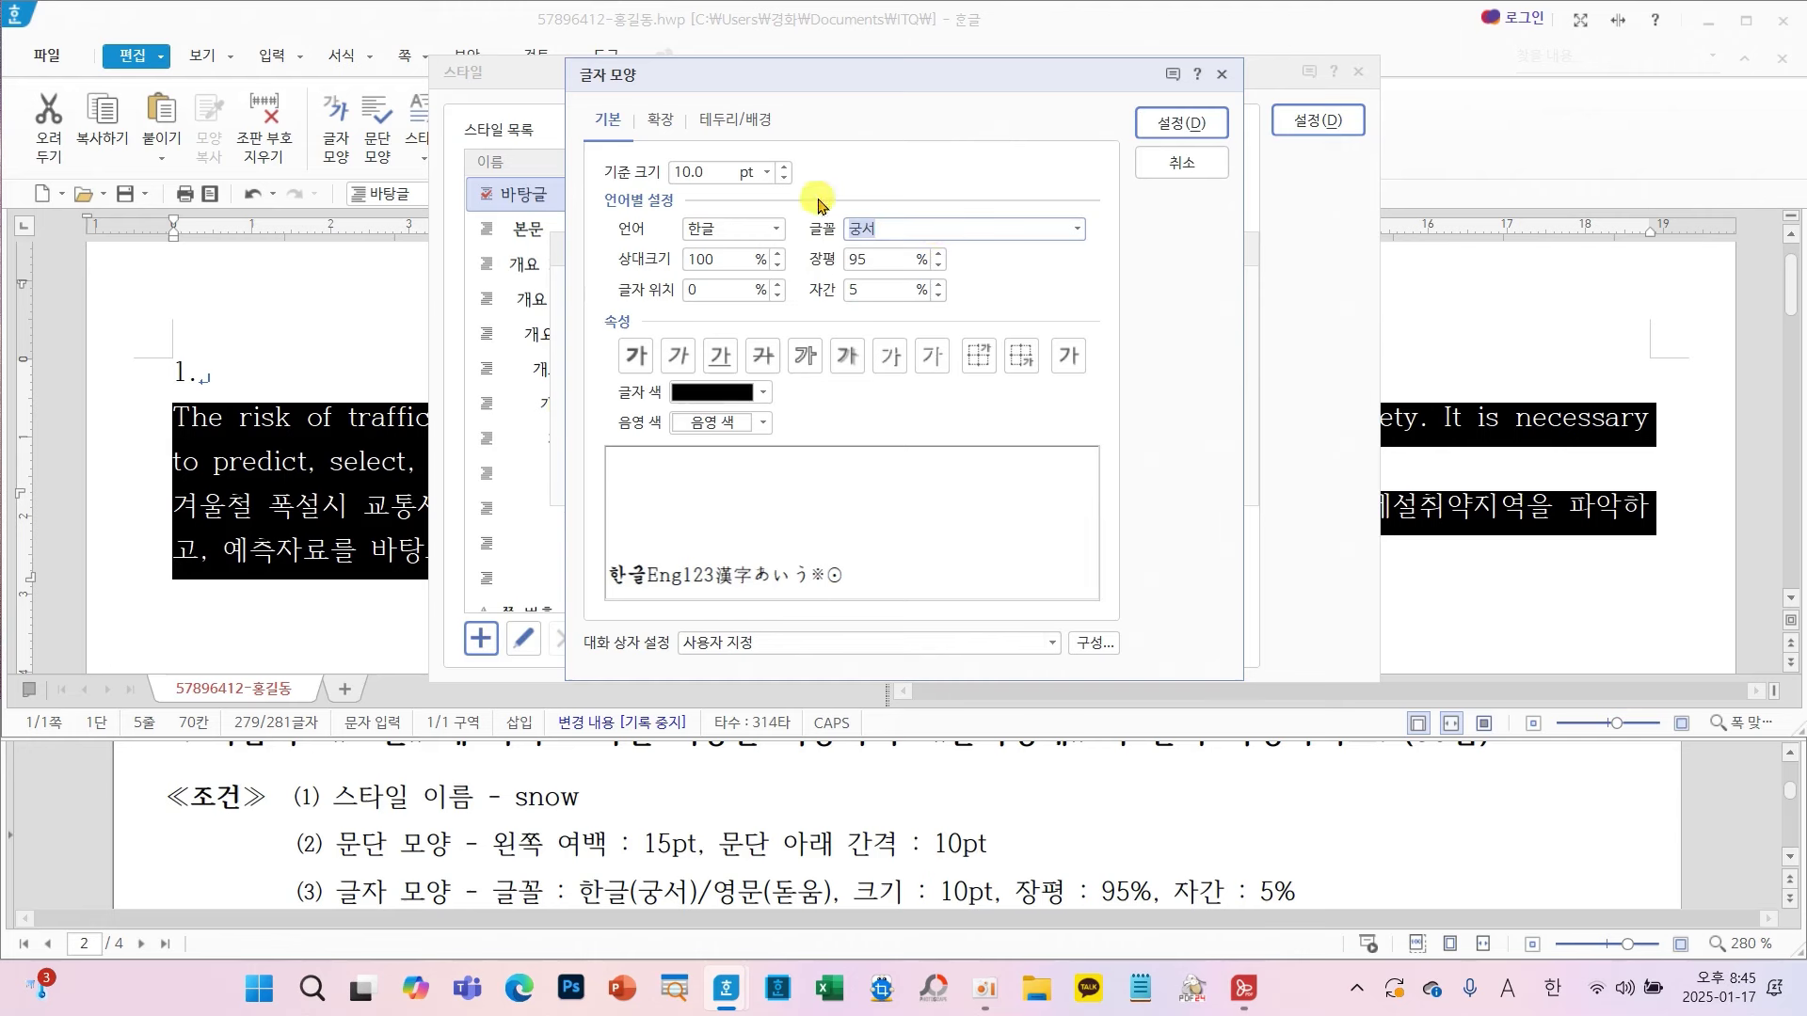
- Set the snow style's font for English (영문) text to 돋움
click(776, 229)
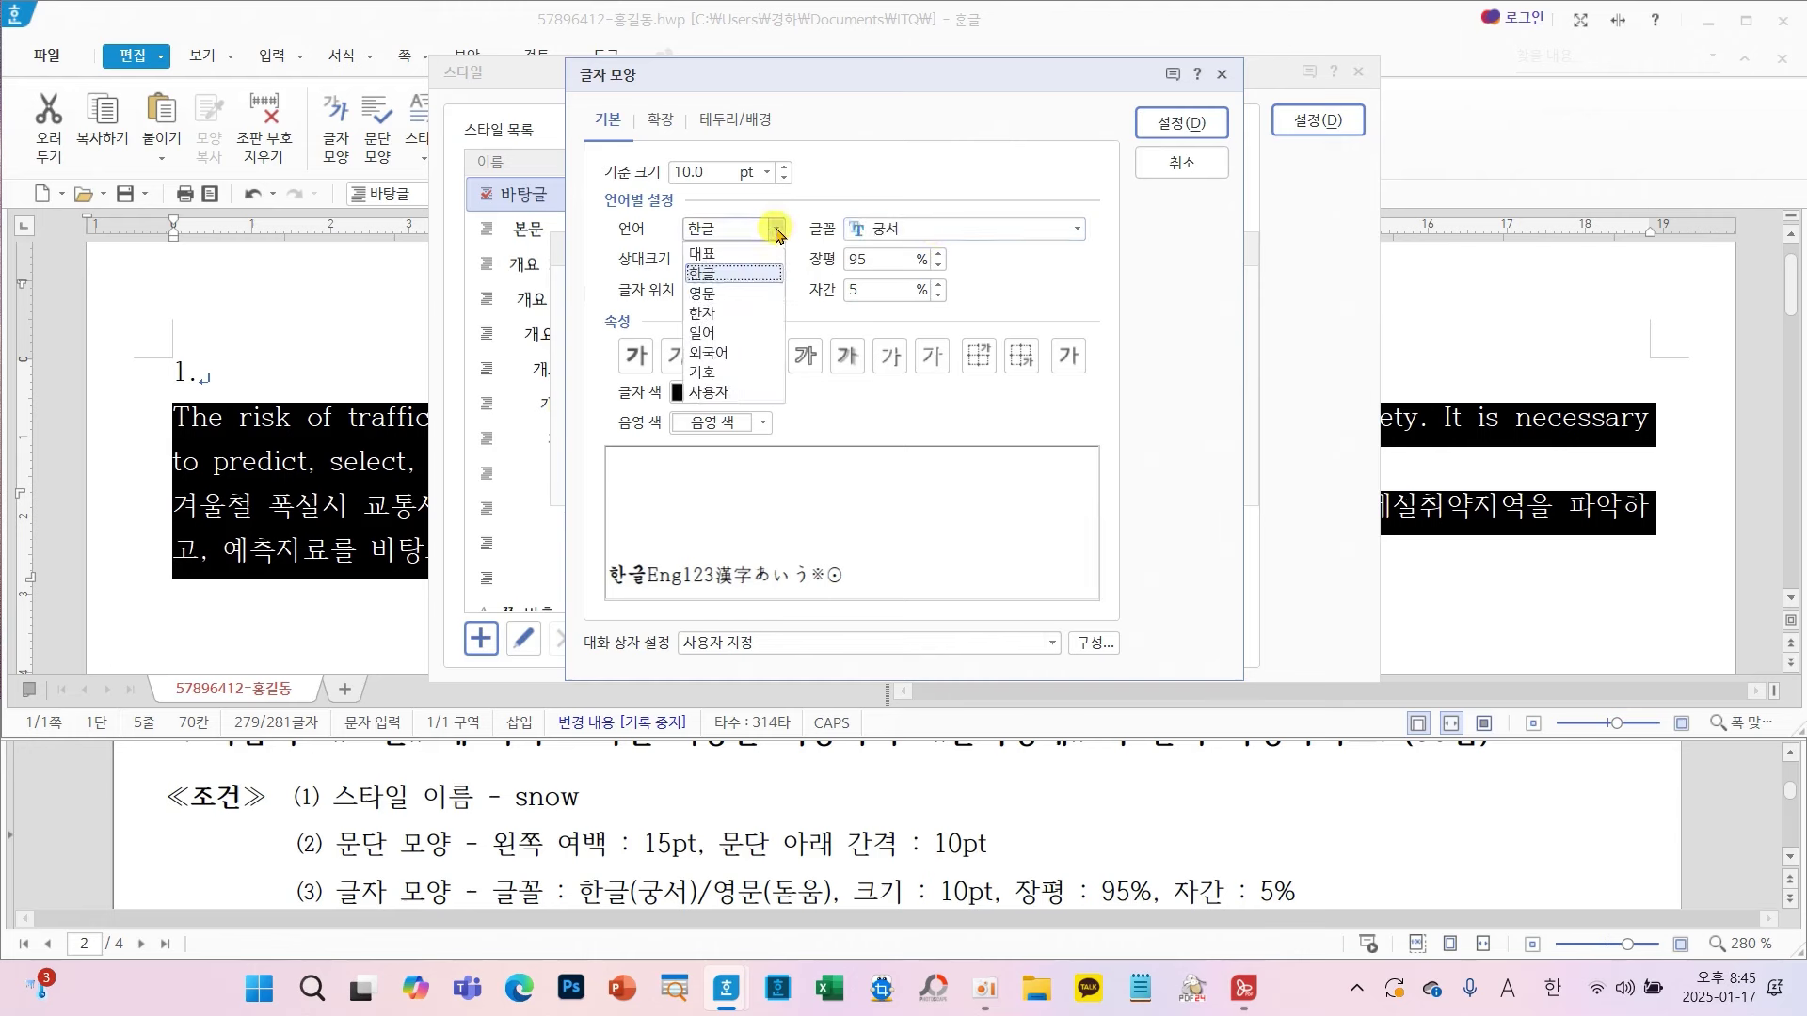
click(708, 295)
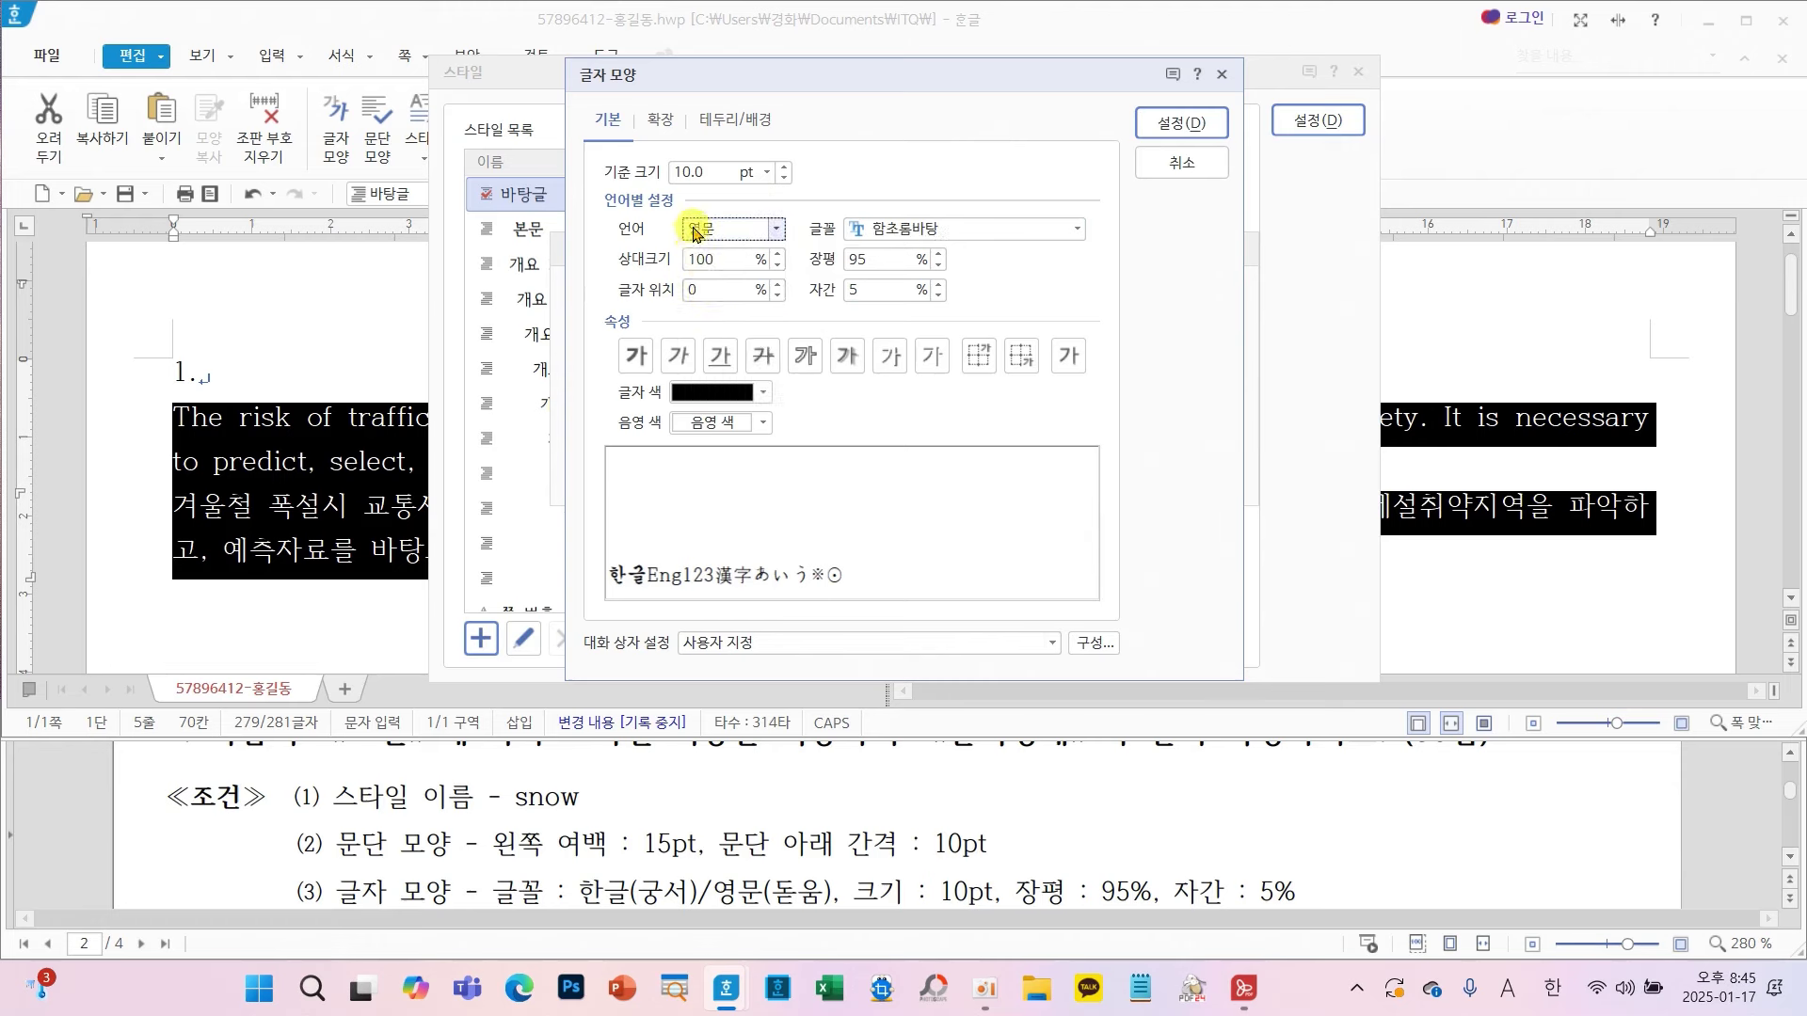
click(1077, 231)
drag(1078, 315, 1077, 250)
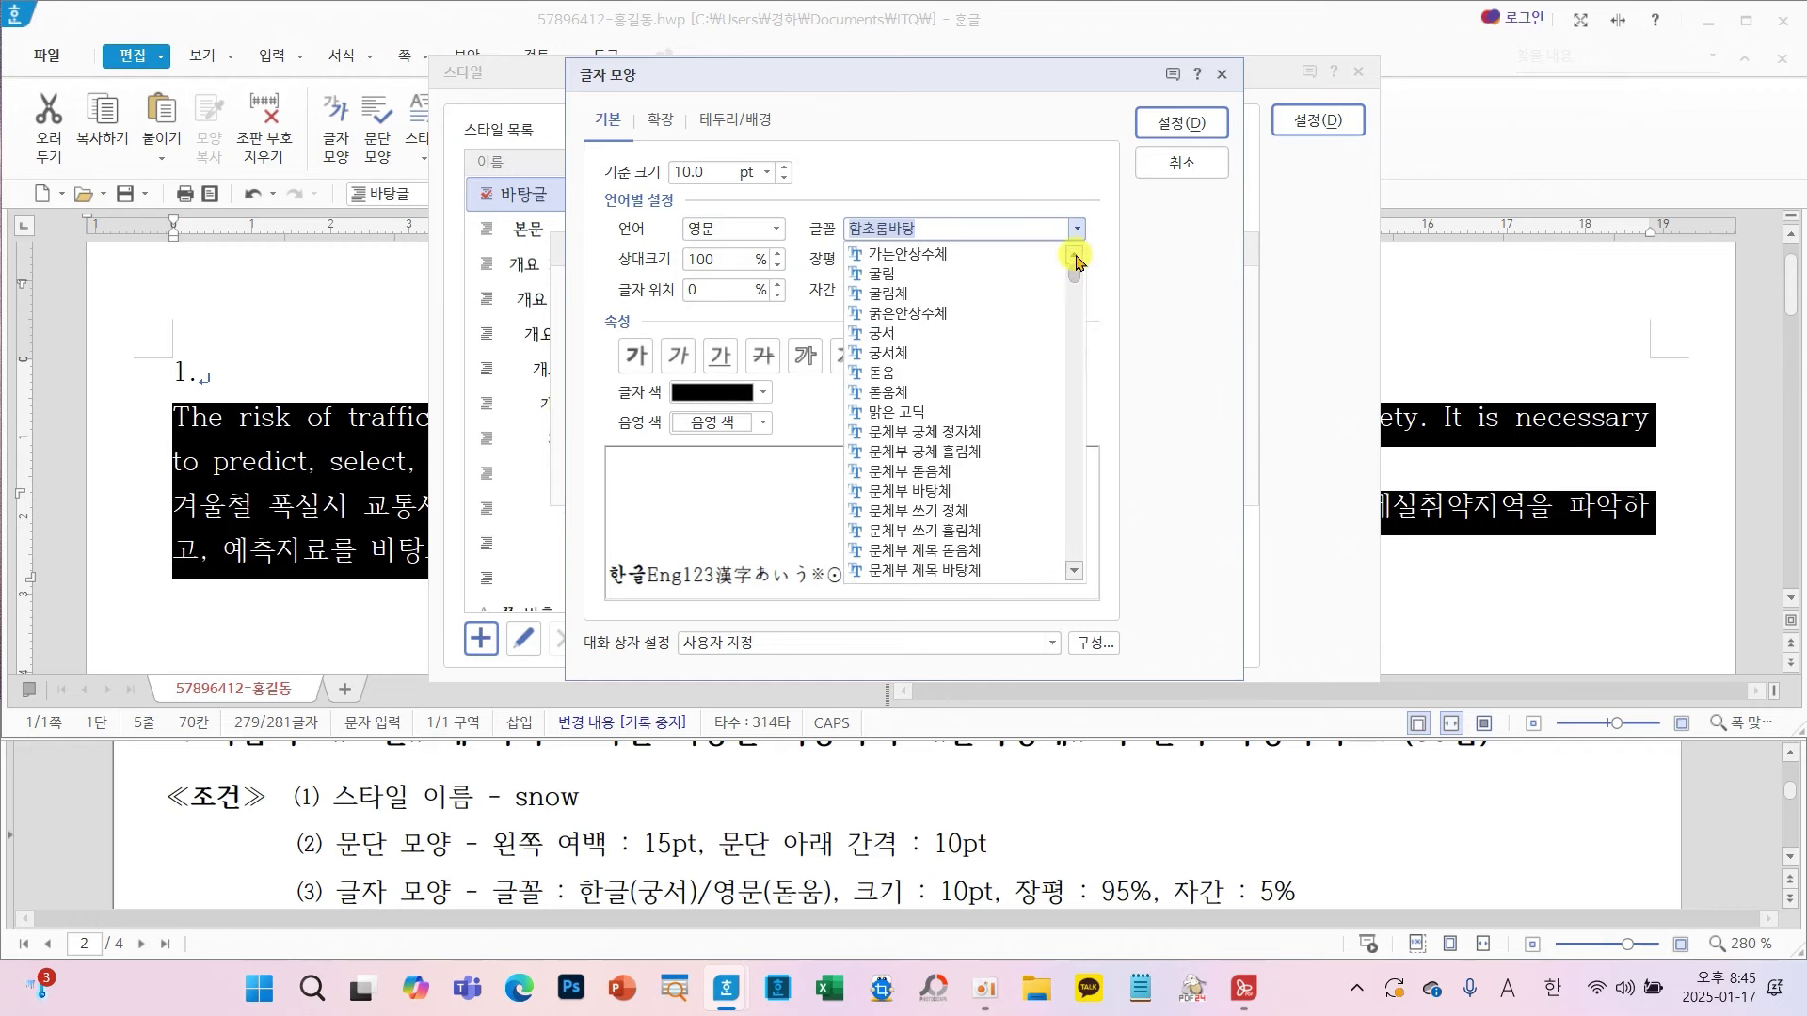
click(894, 376)
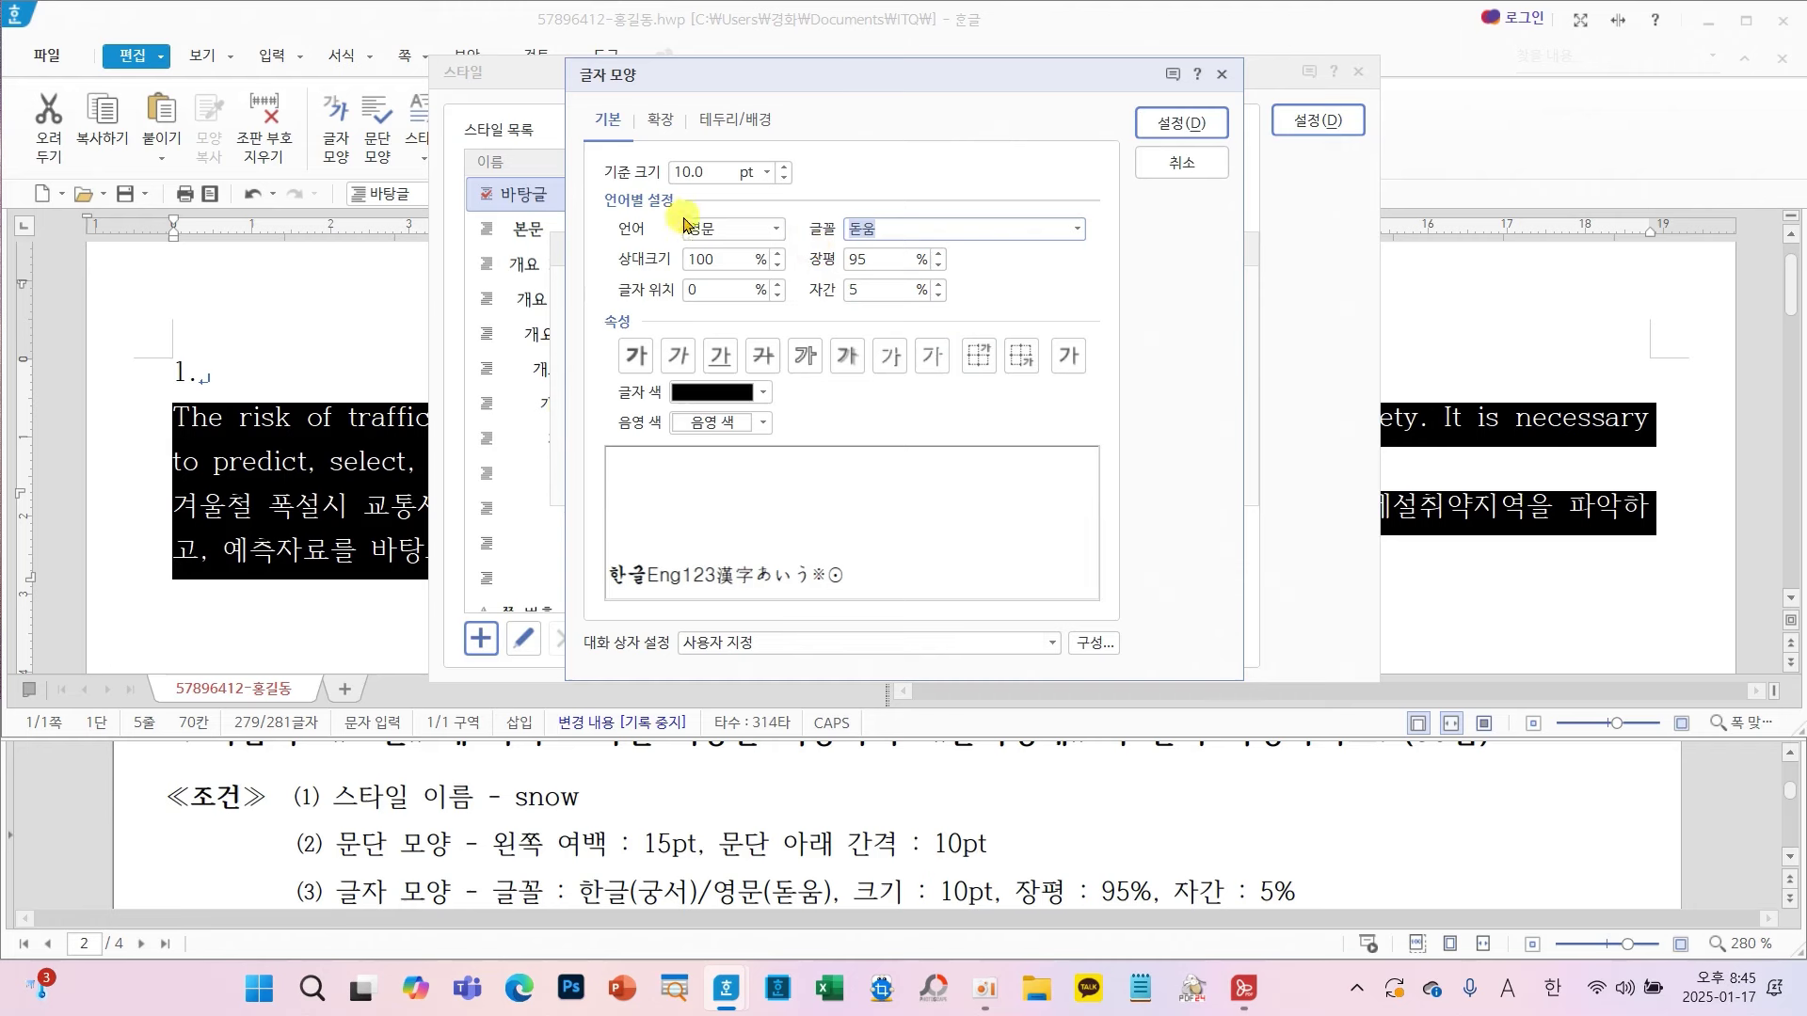
- Check the character settings for Korean and English text, and add the snow style to the style list
click(710, 229)
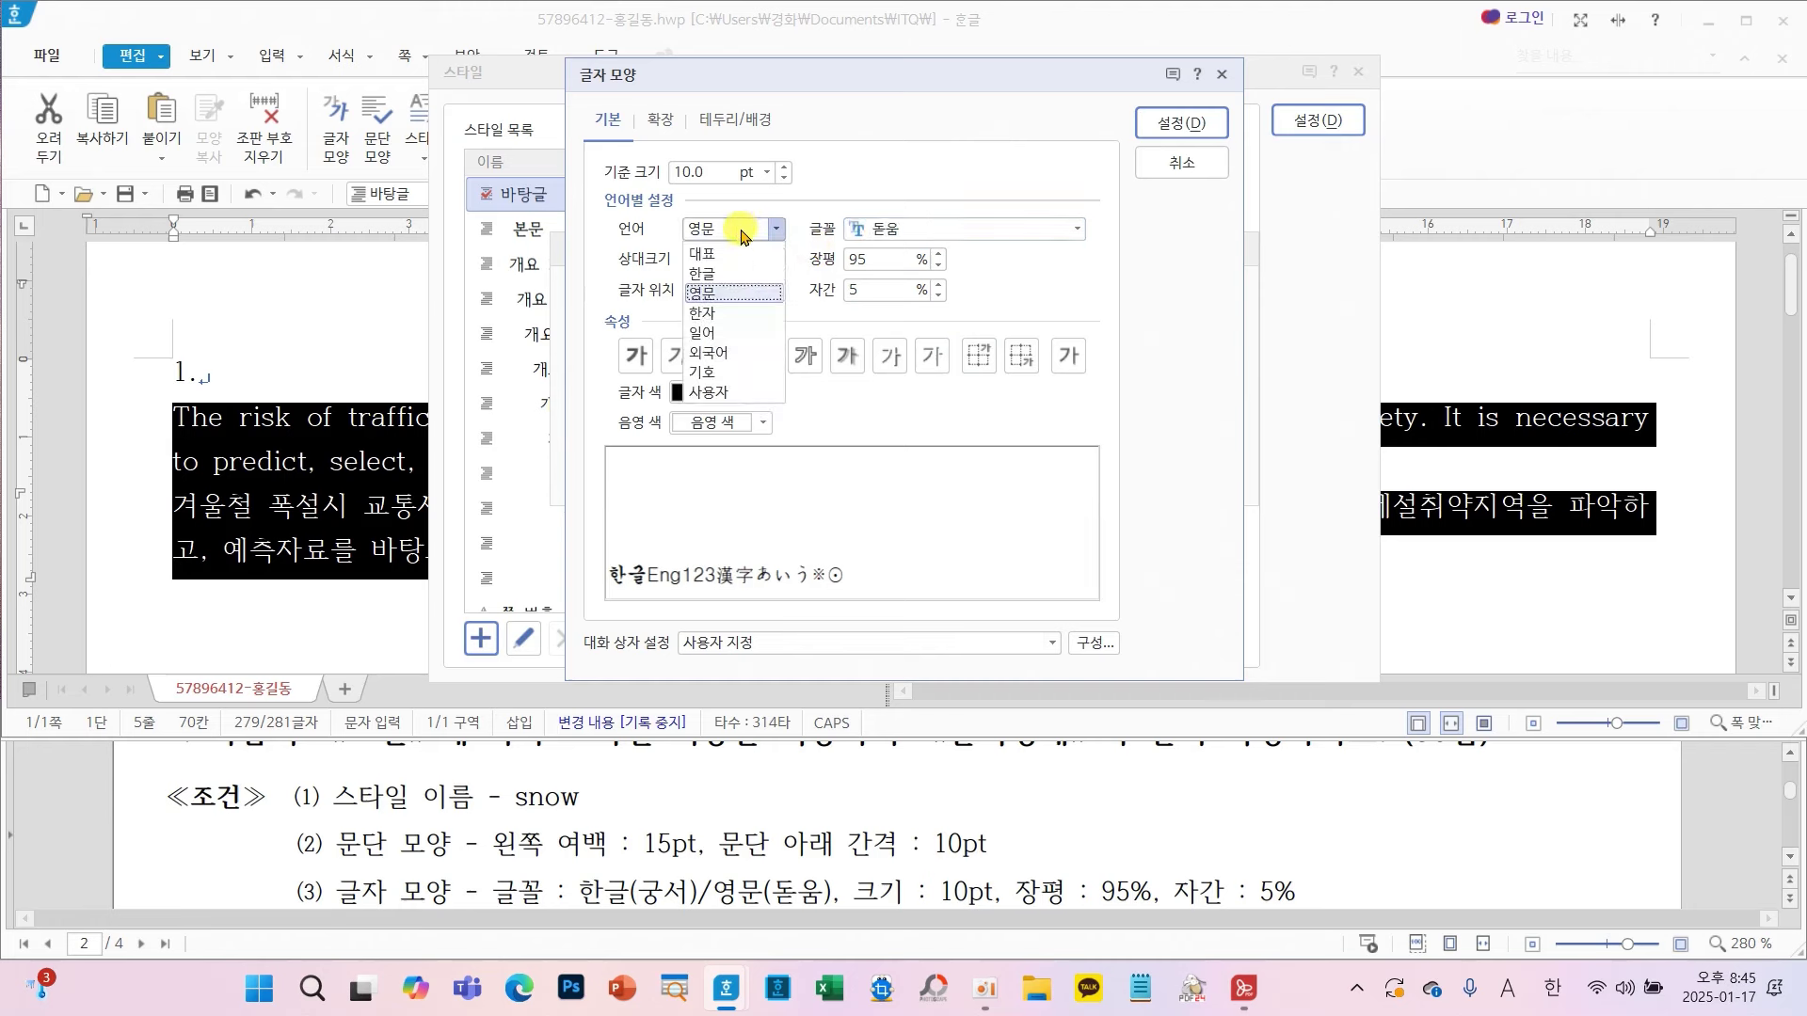
click(739, 273)
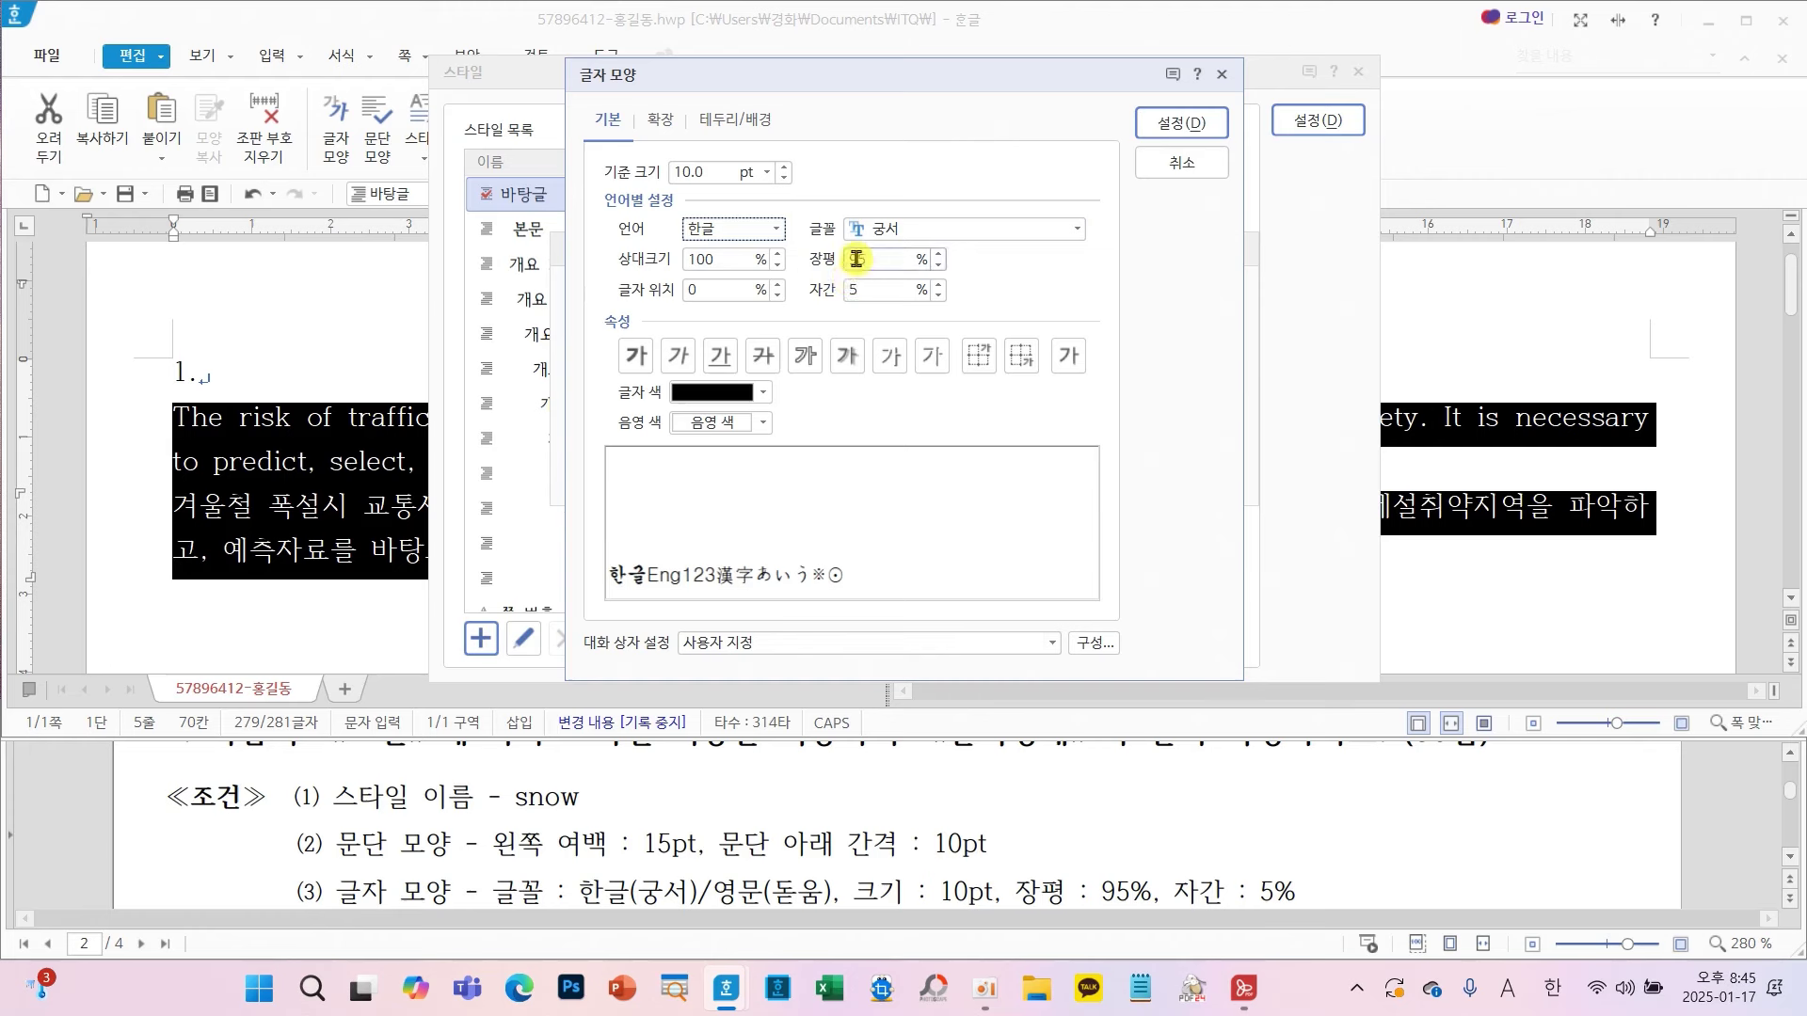
text(95)
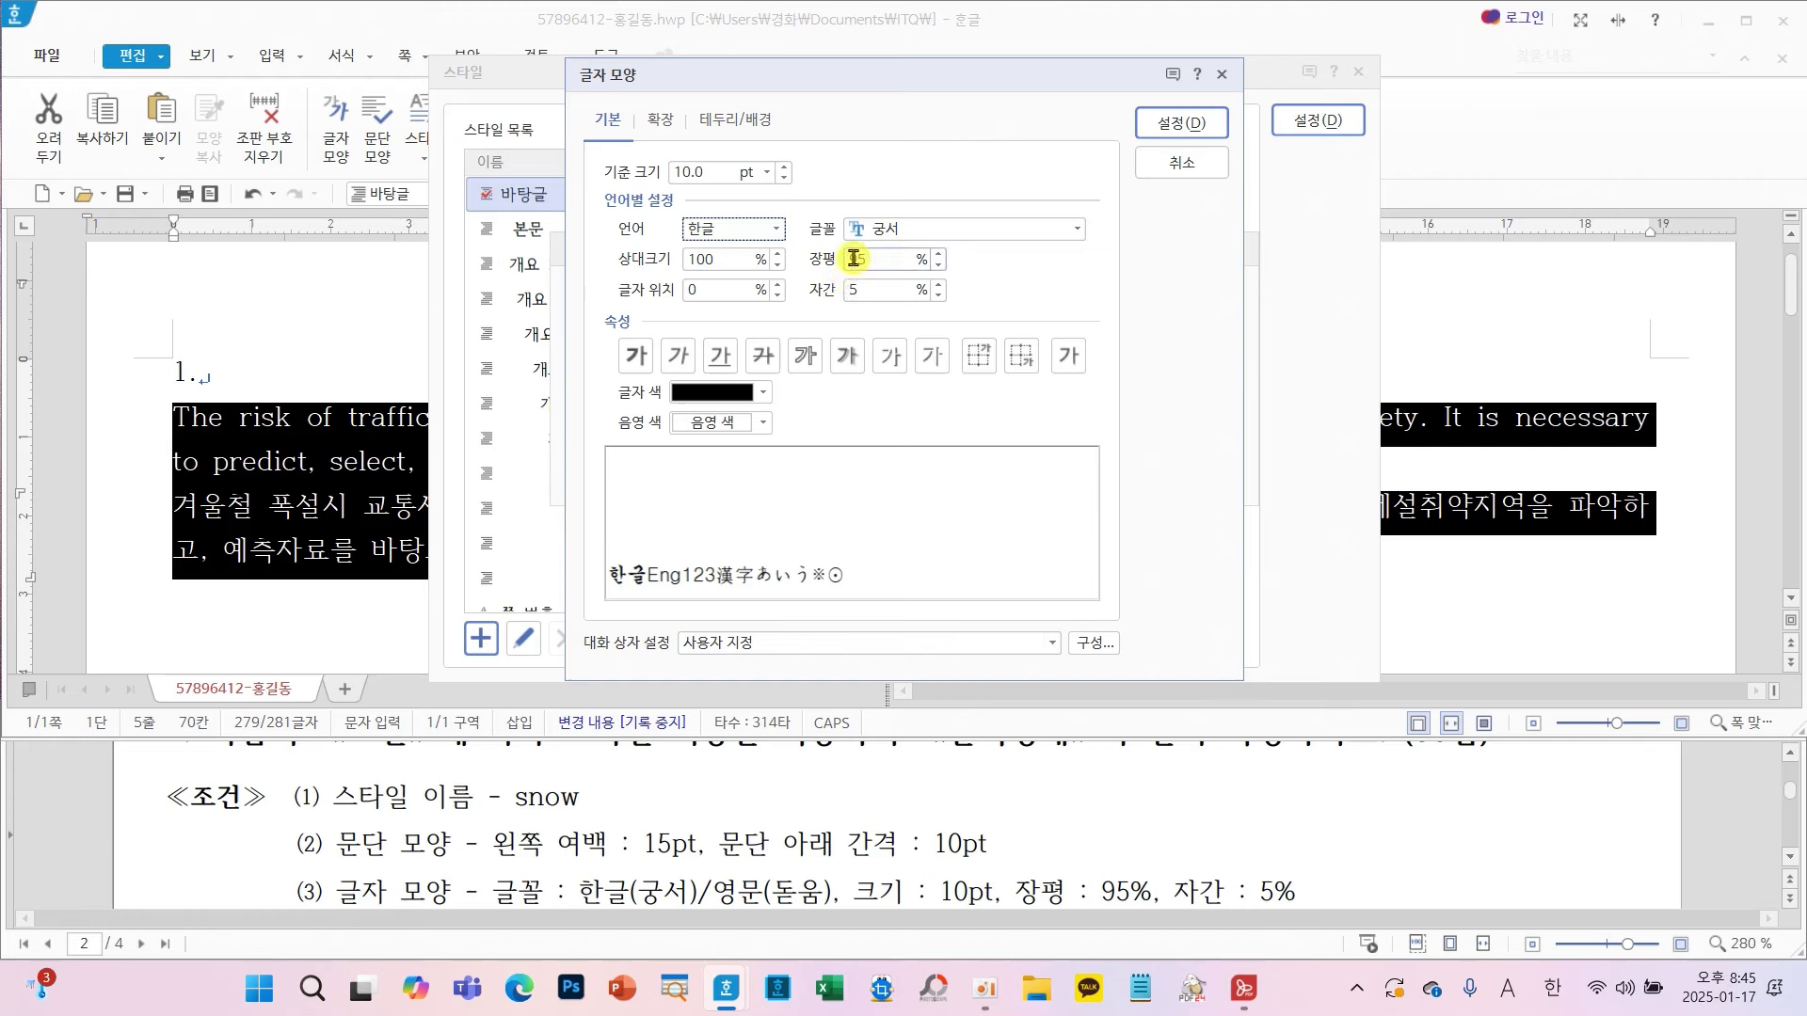
click(773, 235)
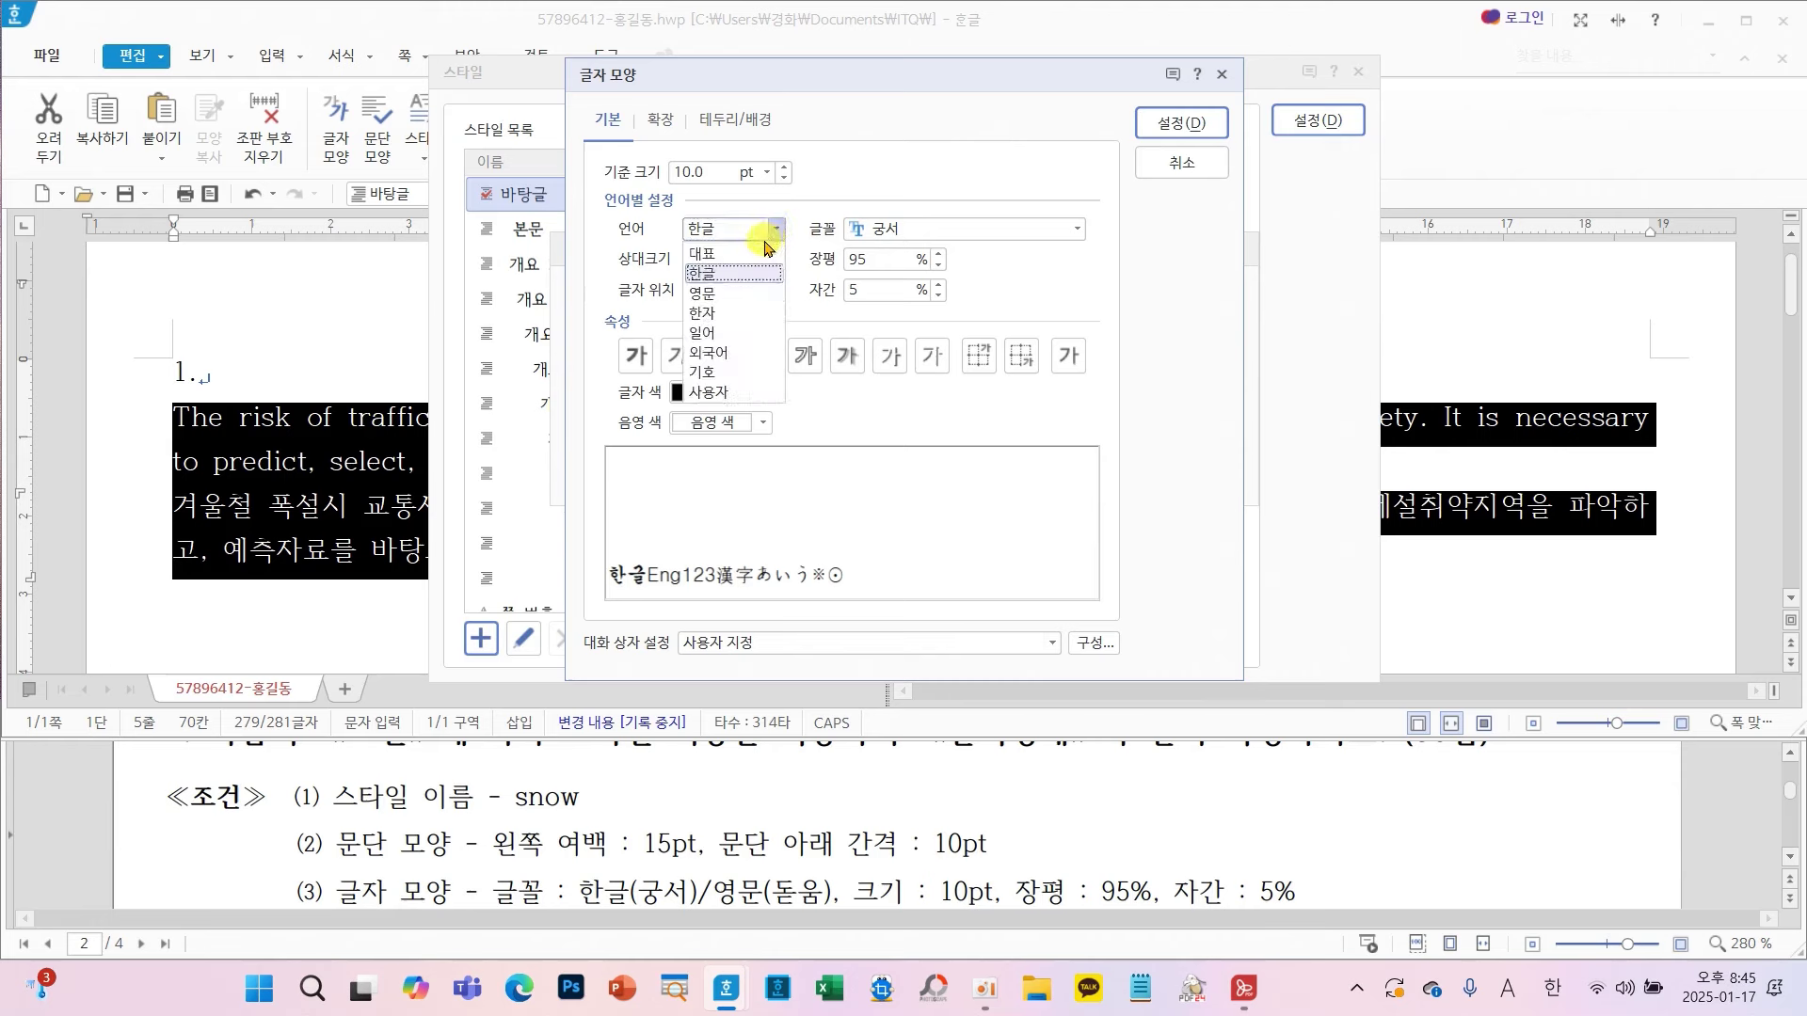
click(704, 291)
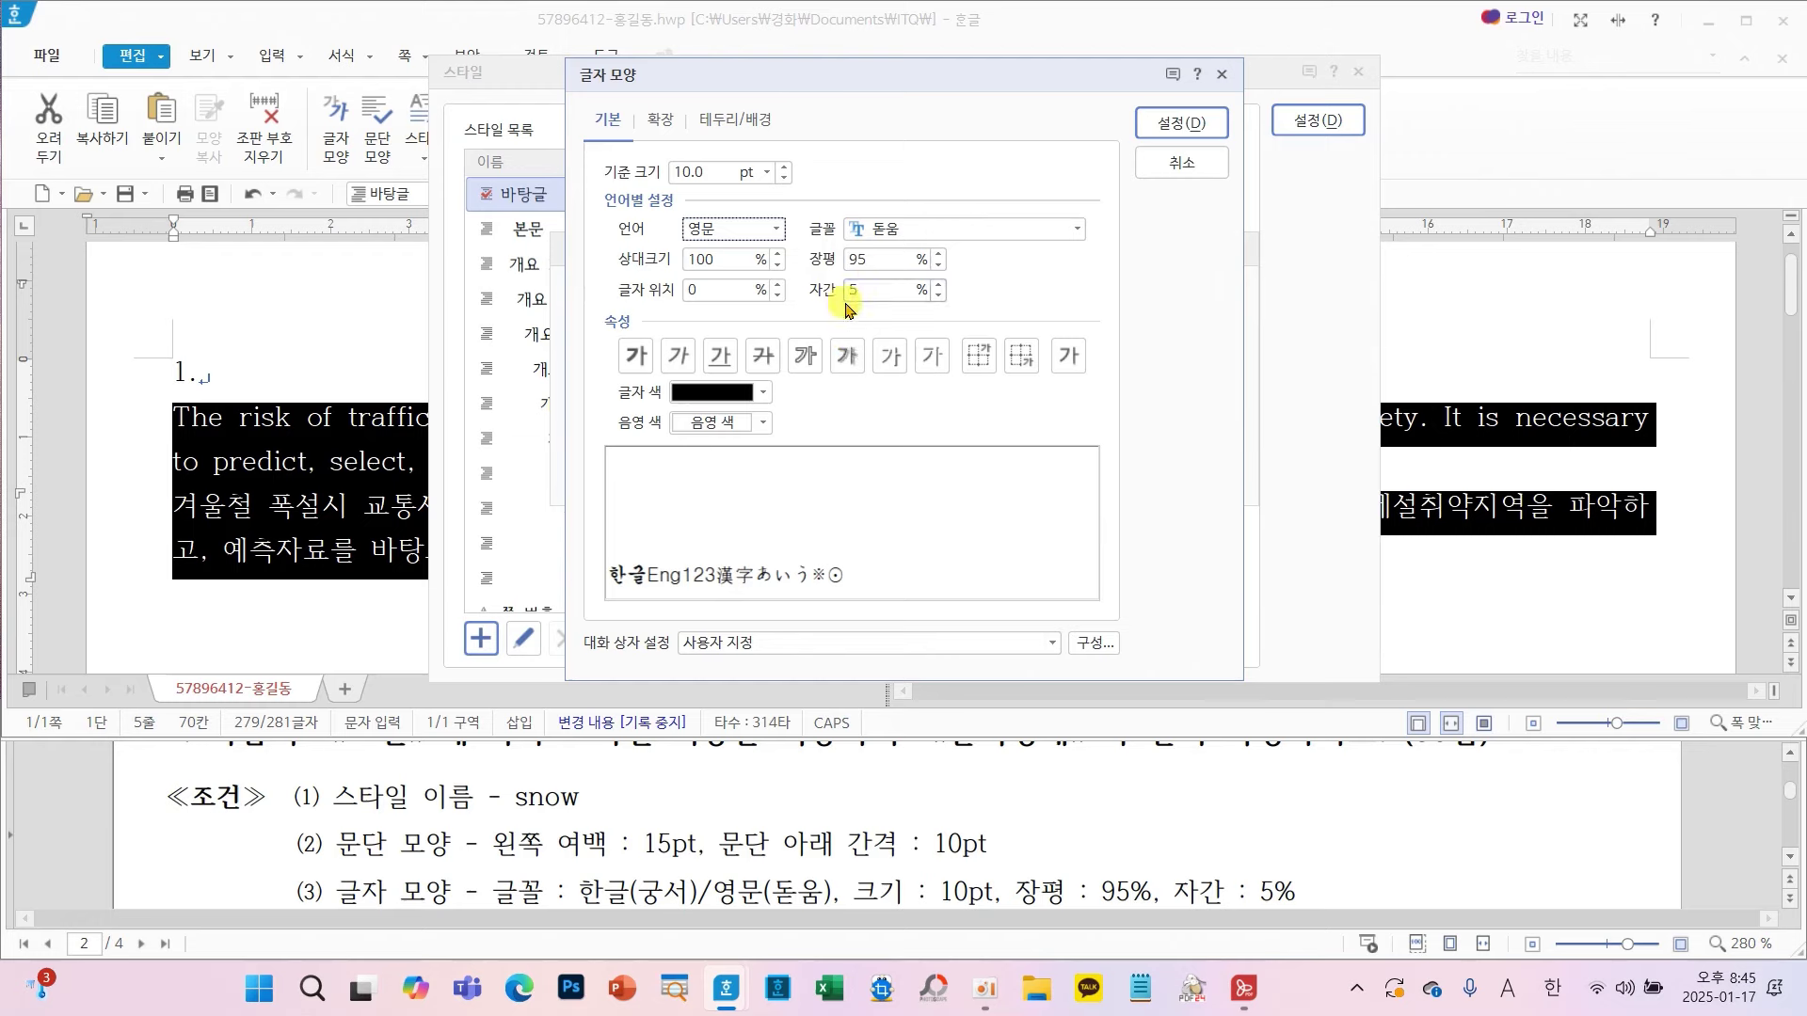
click(1183, 125)
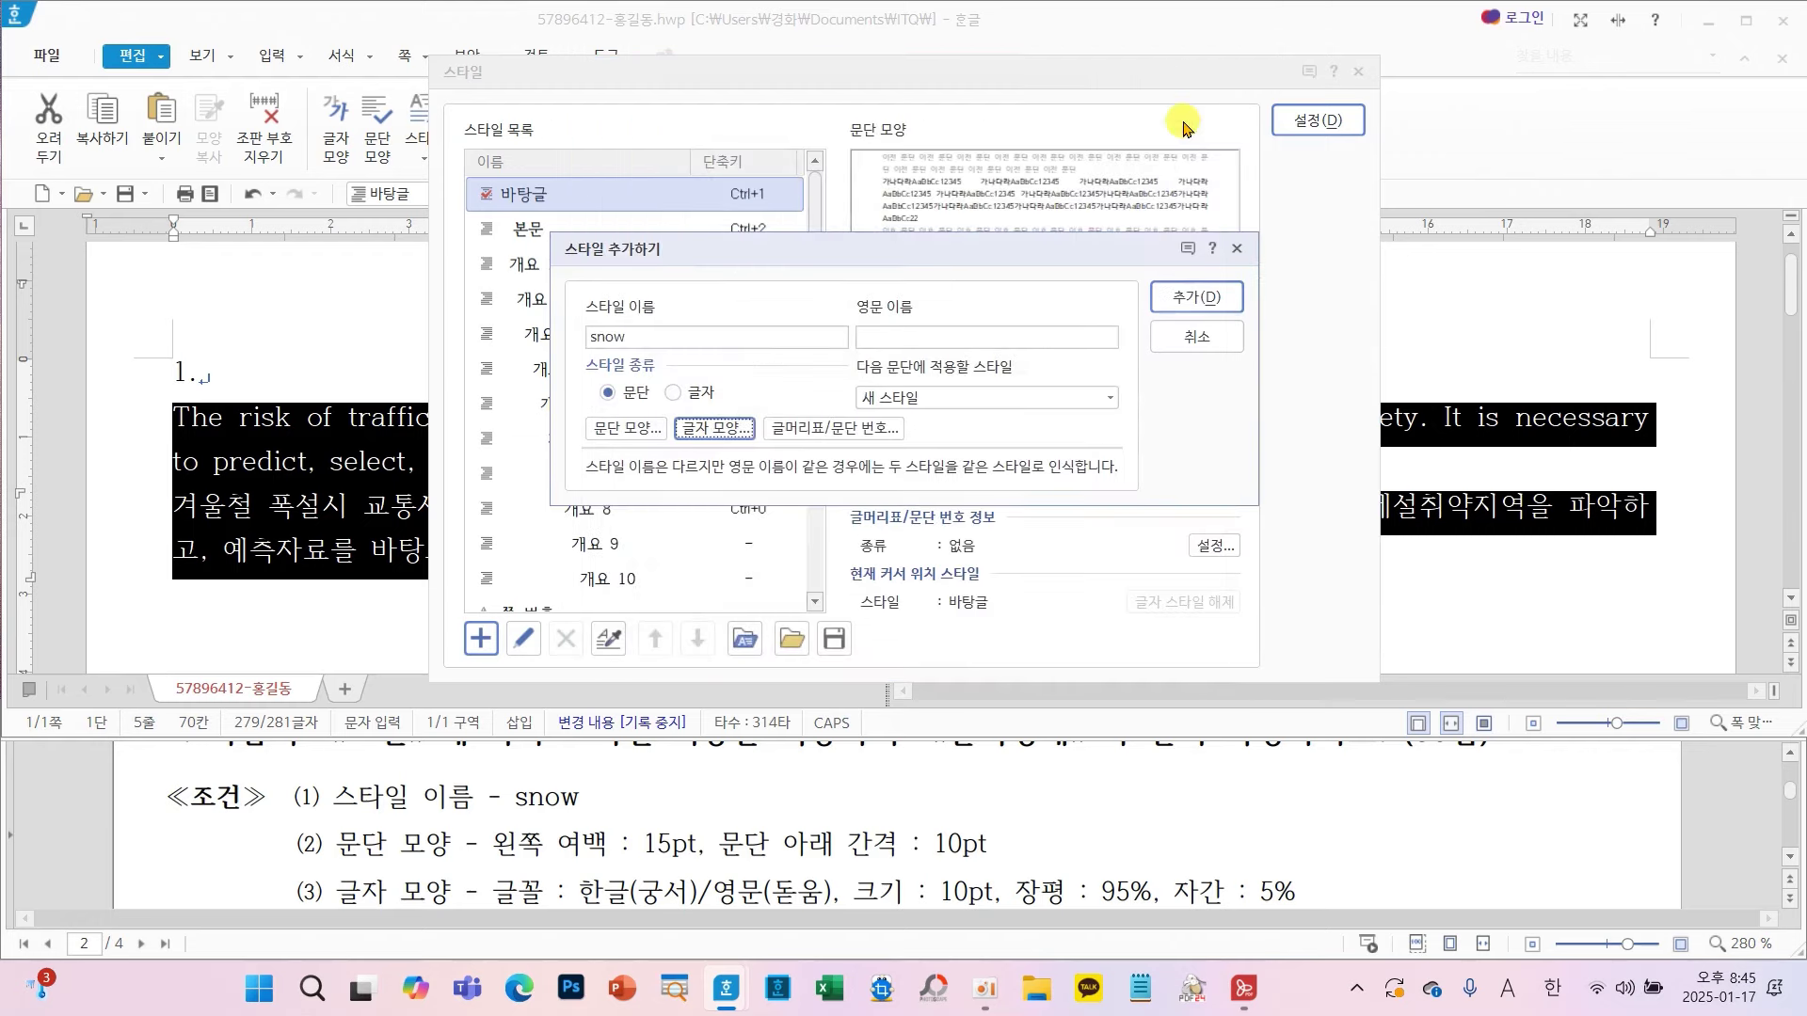
click(1195, 297)
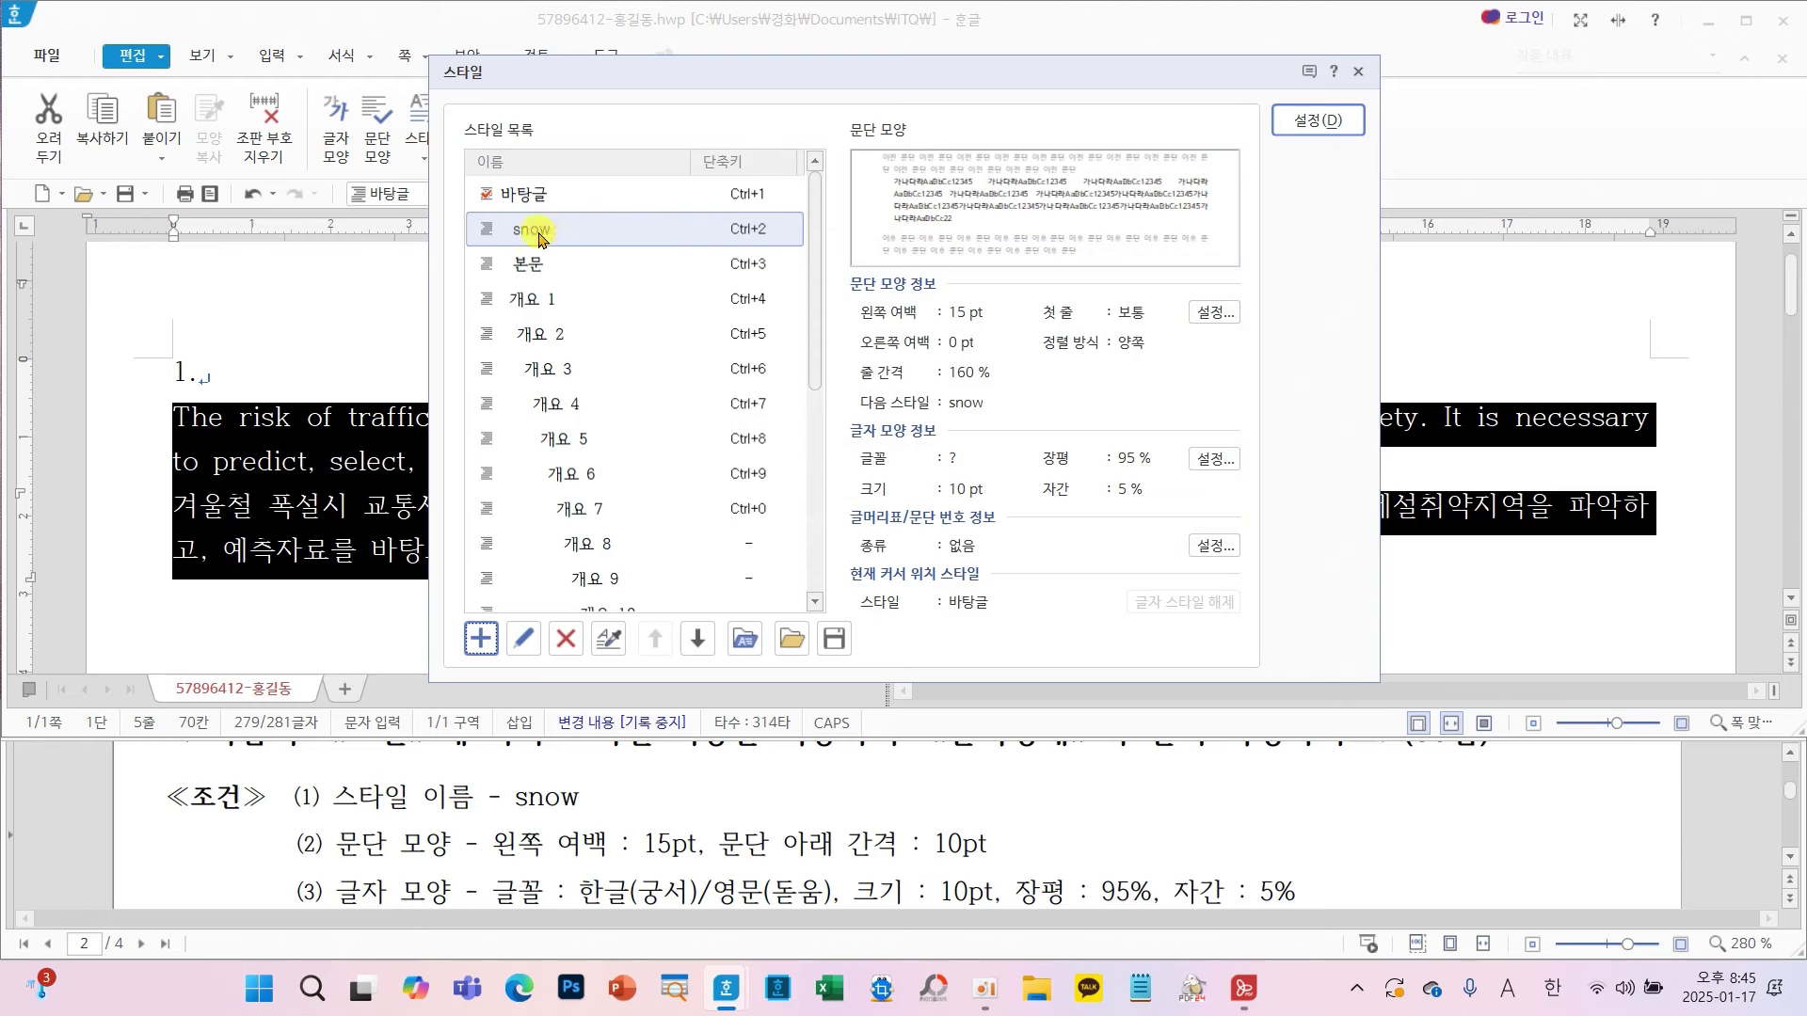
- Apply the snow style to the selected paragraphs and compare them with the sample output in the exam sheet
drag(530, 242, 454, 228)
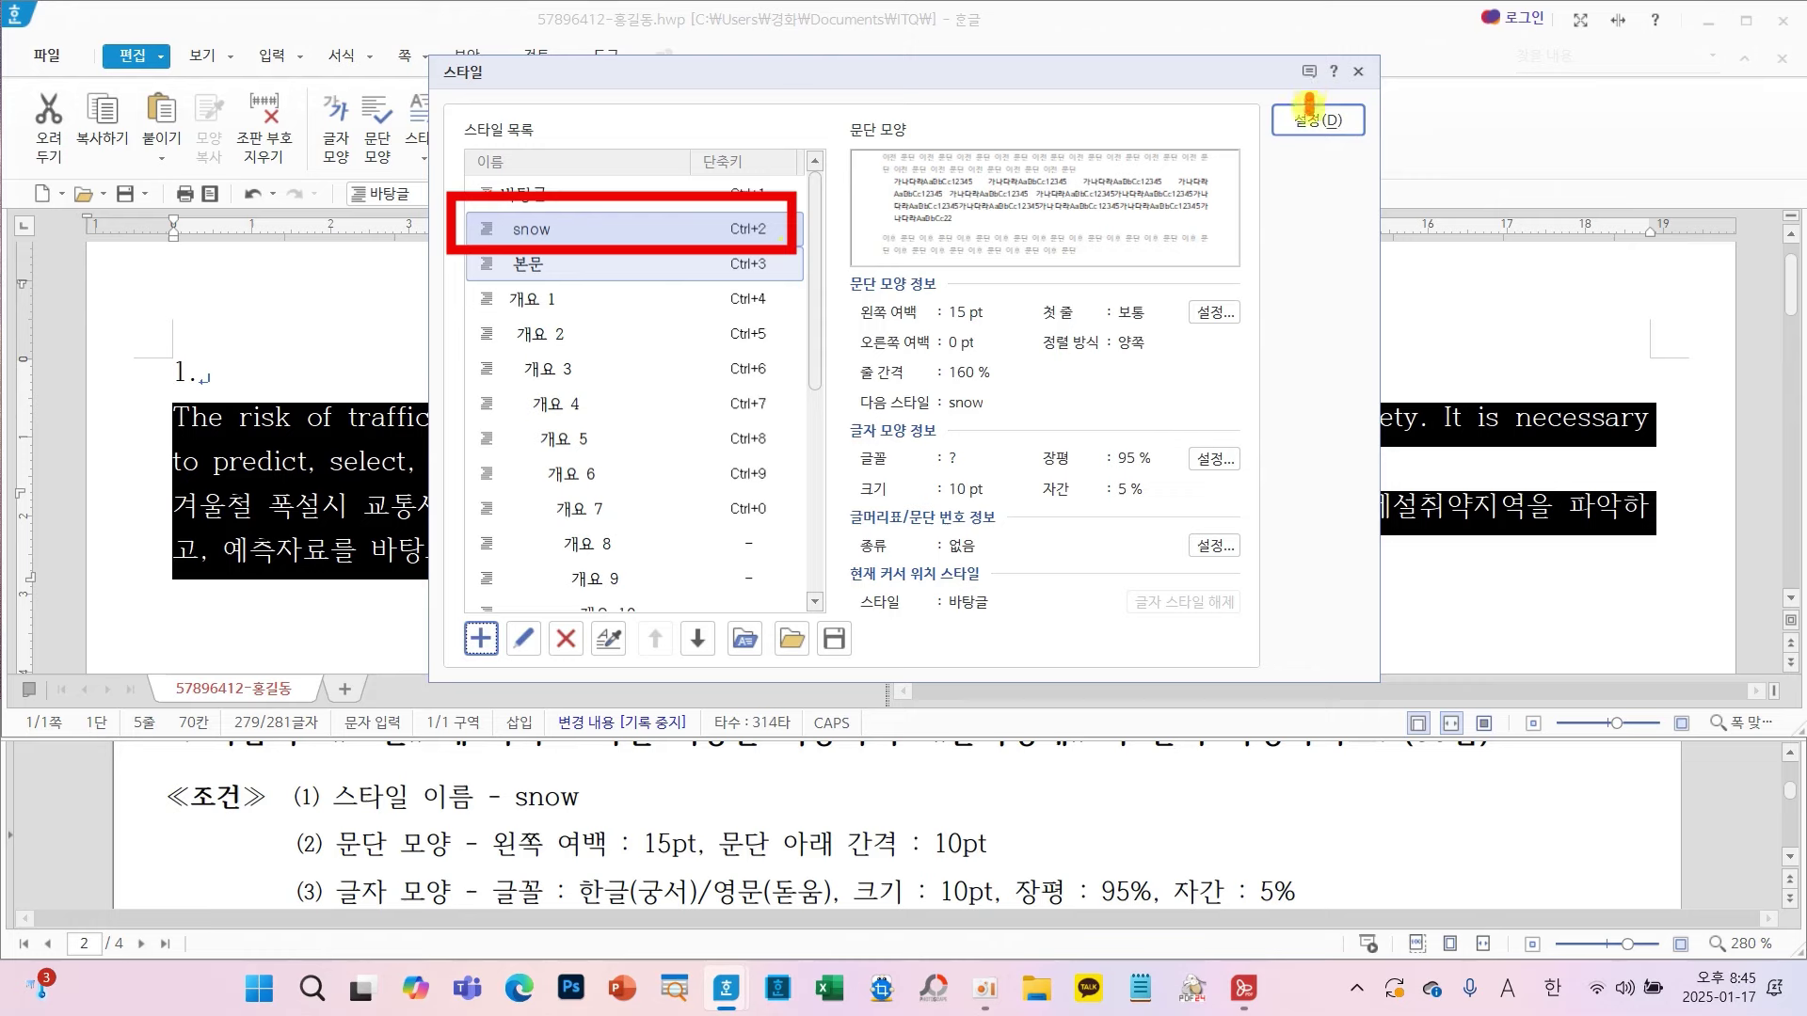
click(707, 230)
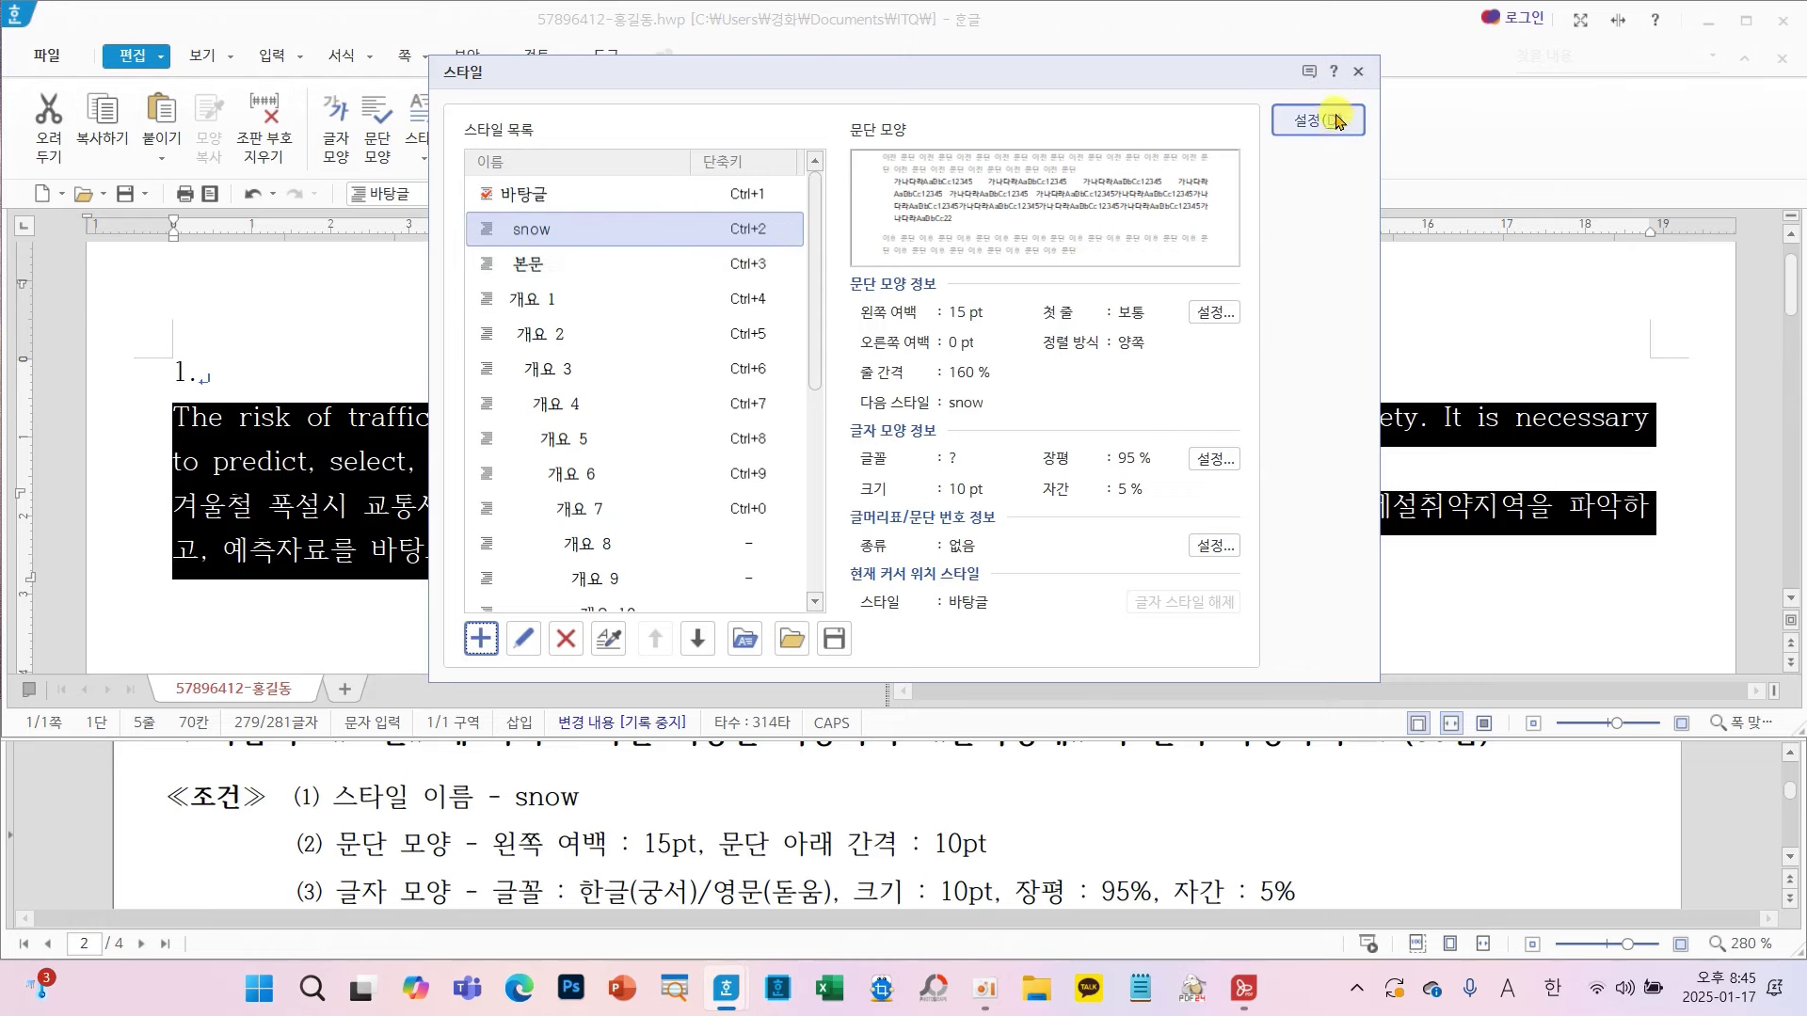
click(1318, 121)
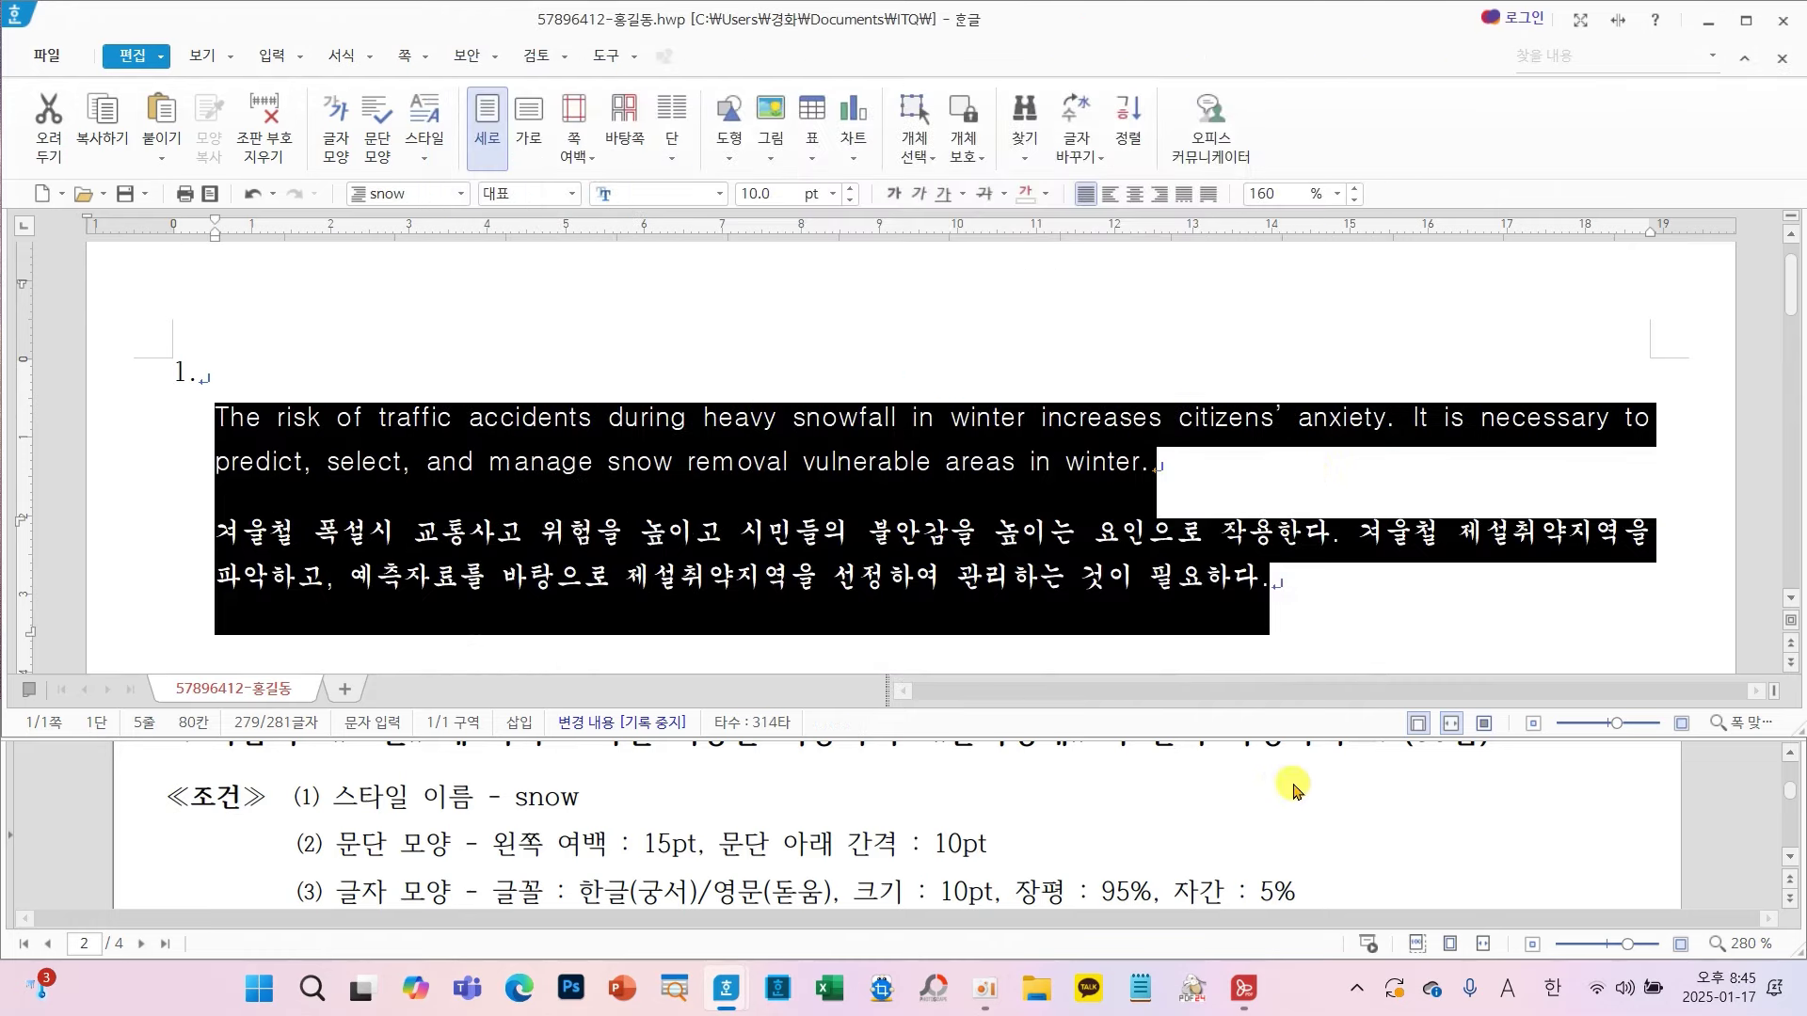
scroll(1293, 789, down, 3)
click(1328, 790)
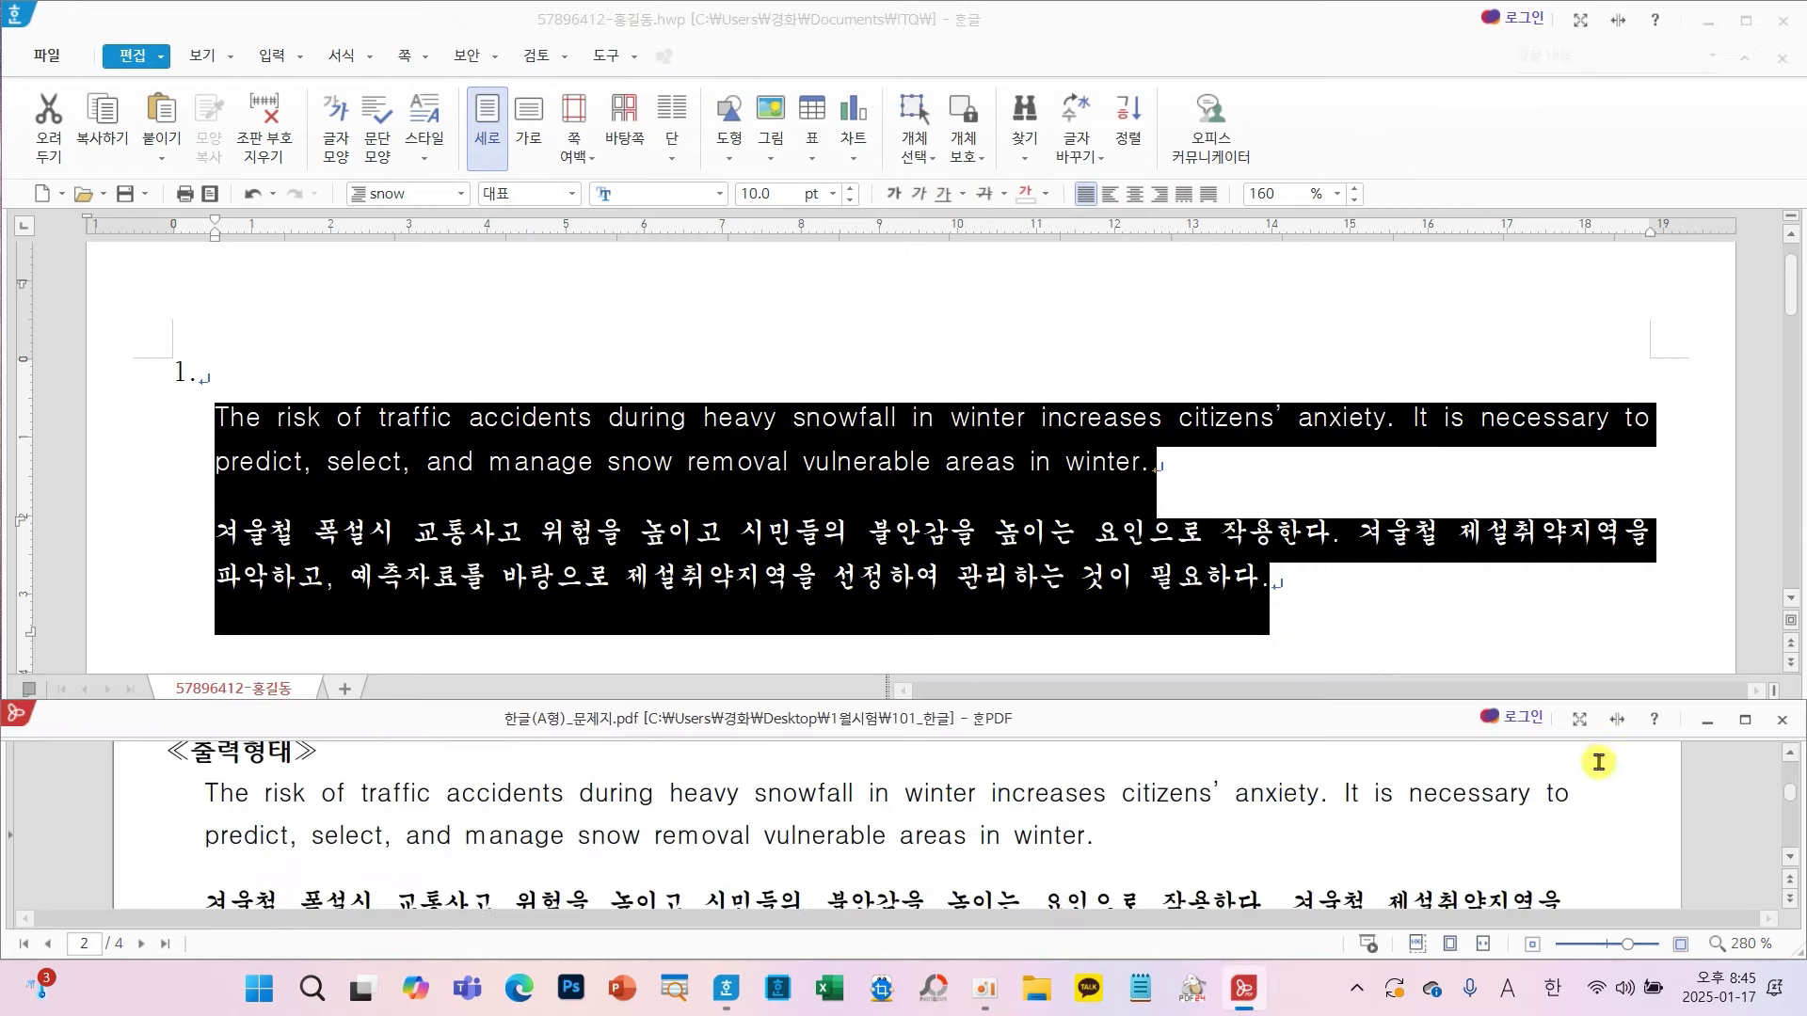
click(1609, 450)
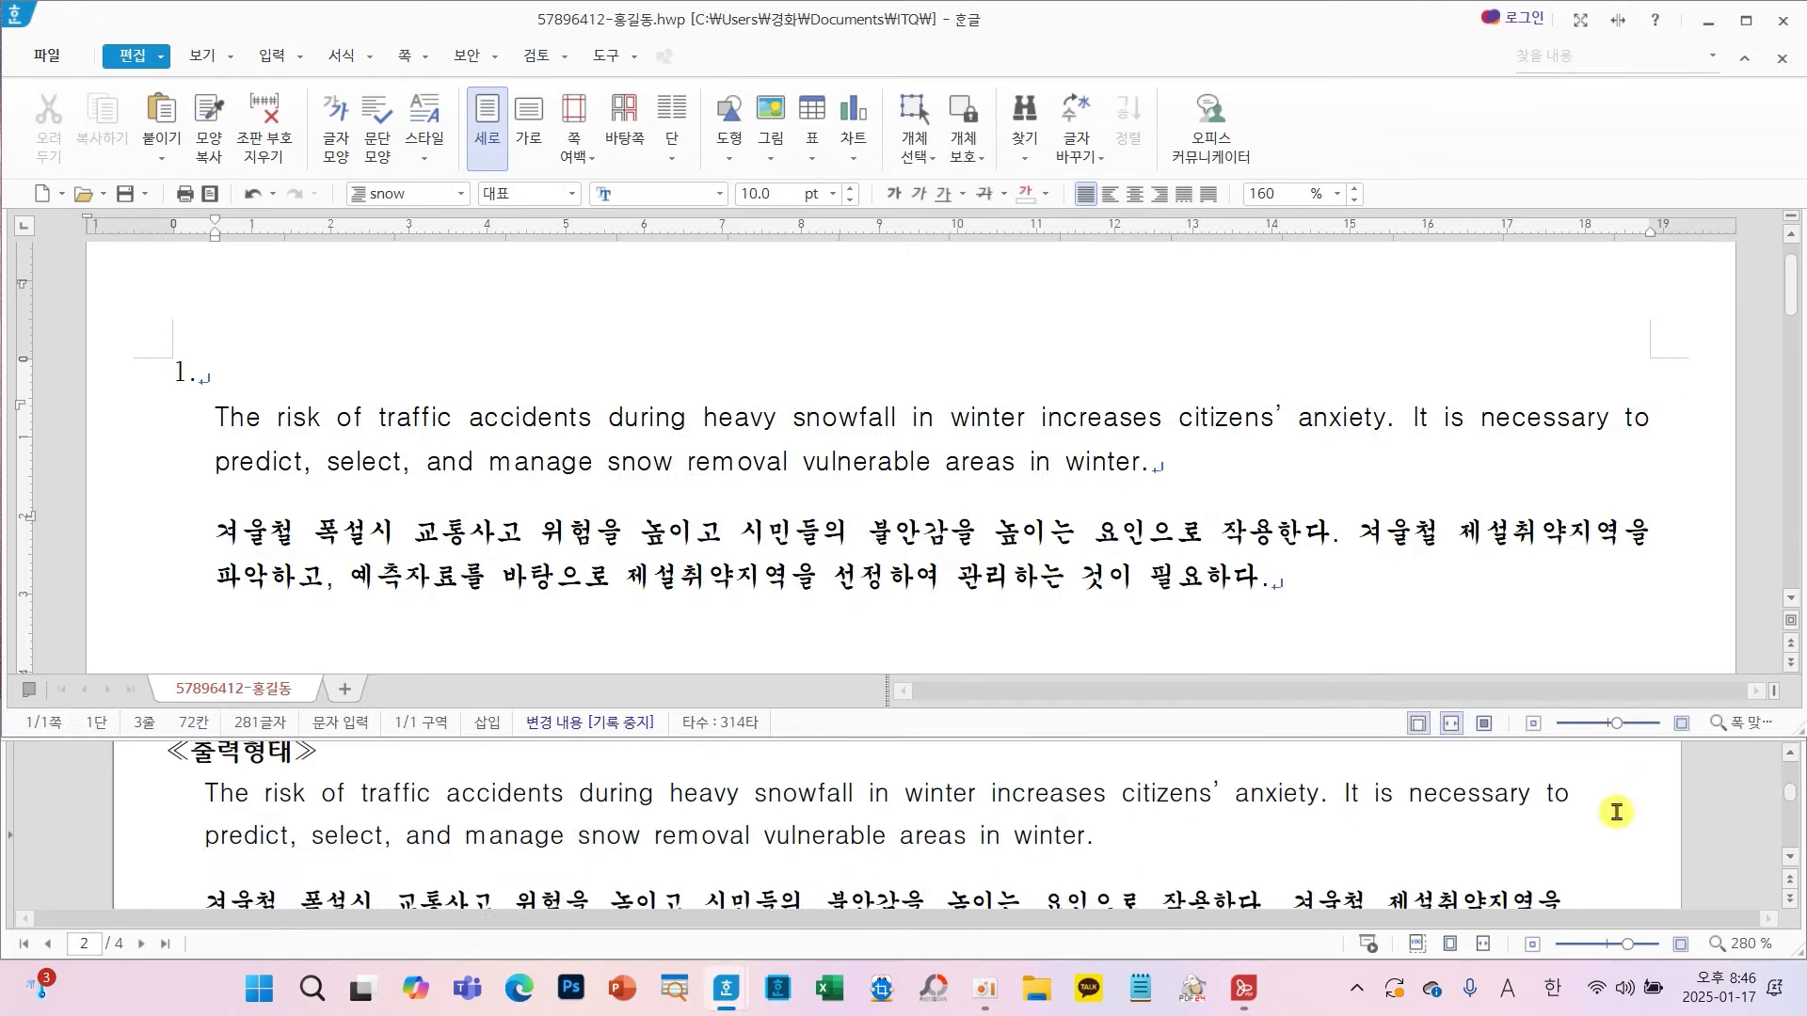
- Add a new paragraph after question 1's Korean text and apply the 바탕글 style to it
scroll(1616, 811, down, 2)
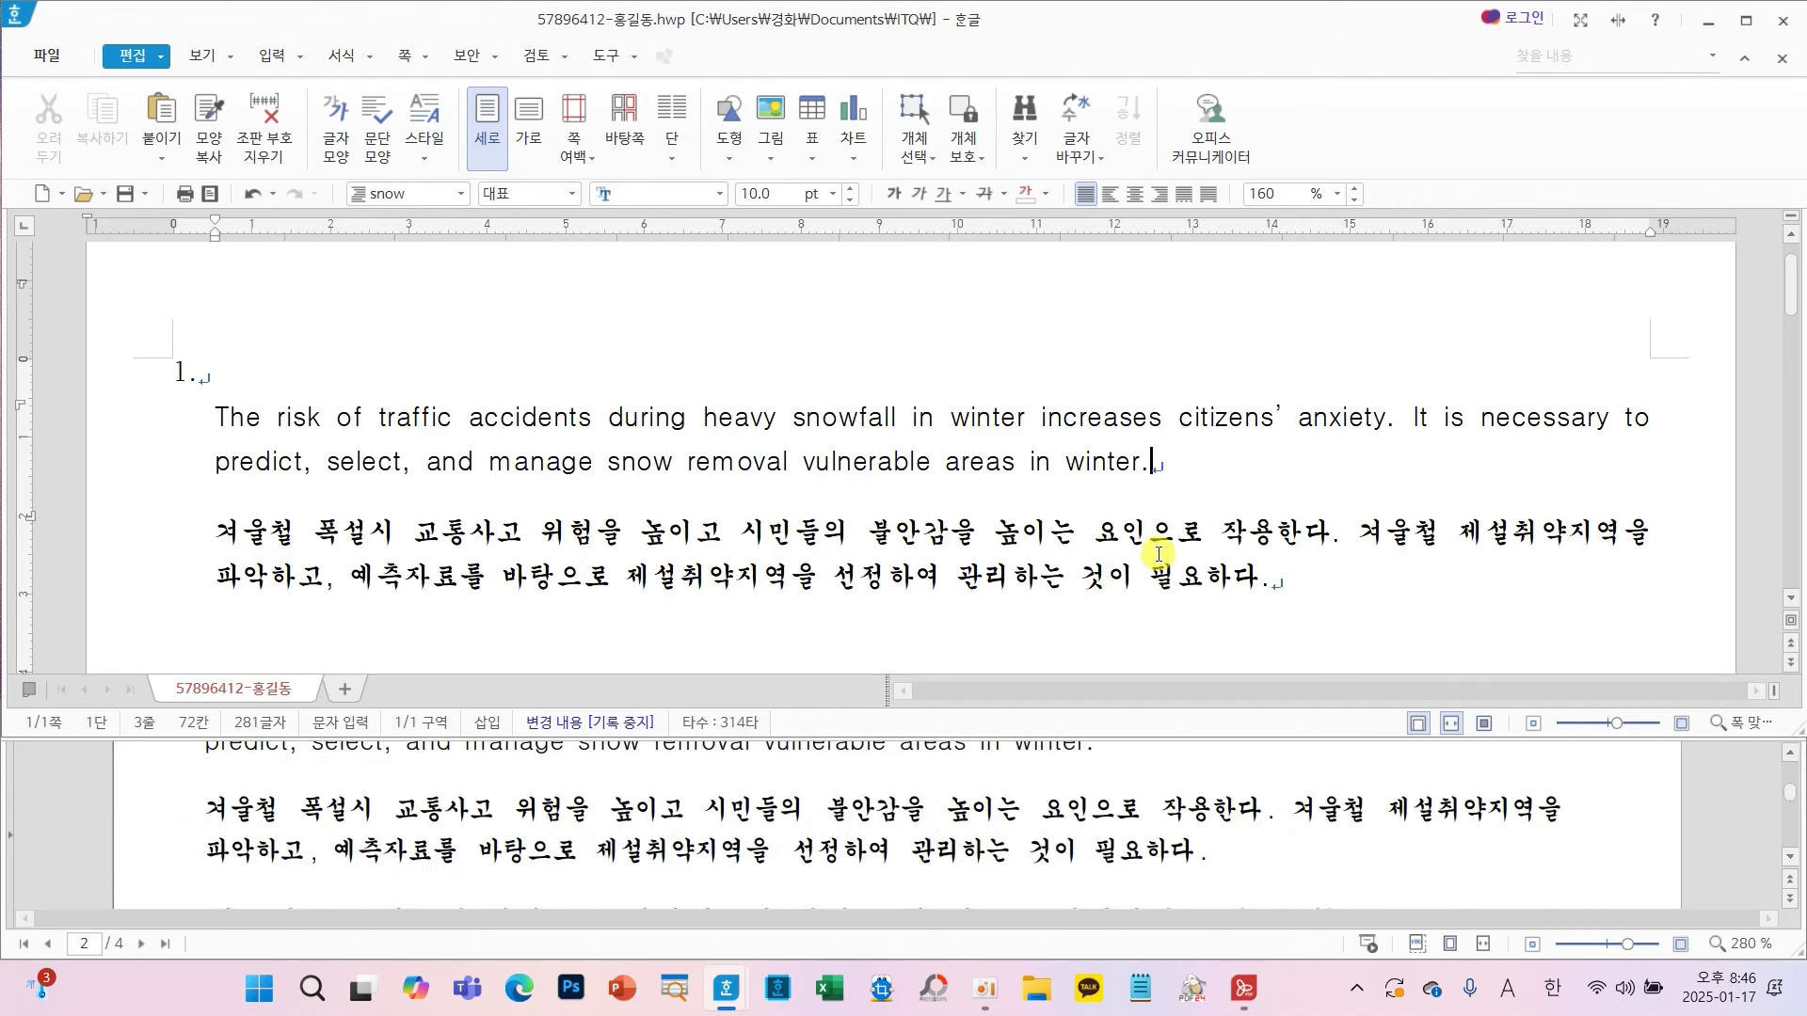
key(Hangul)
click(1321, 584)
key(Return)
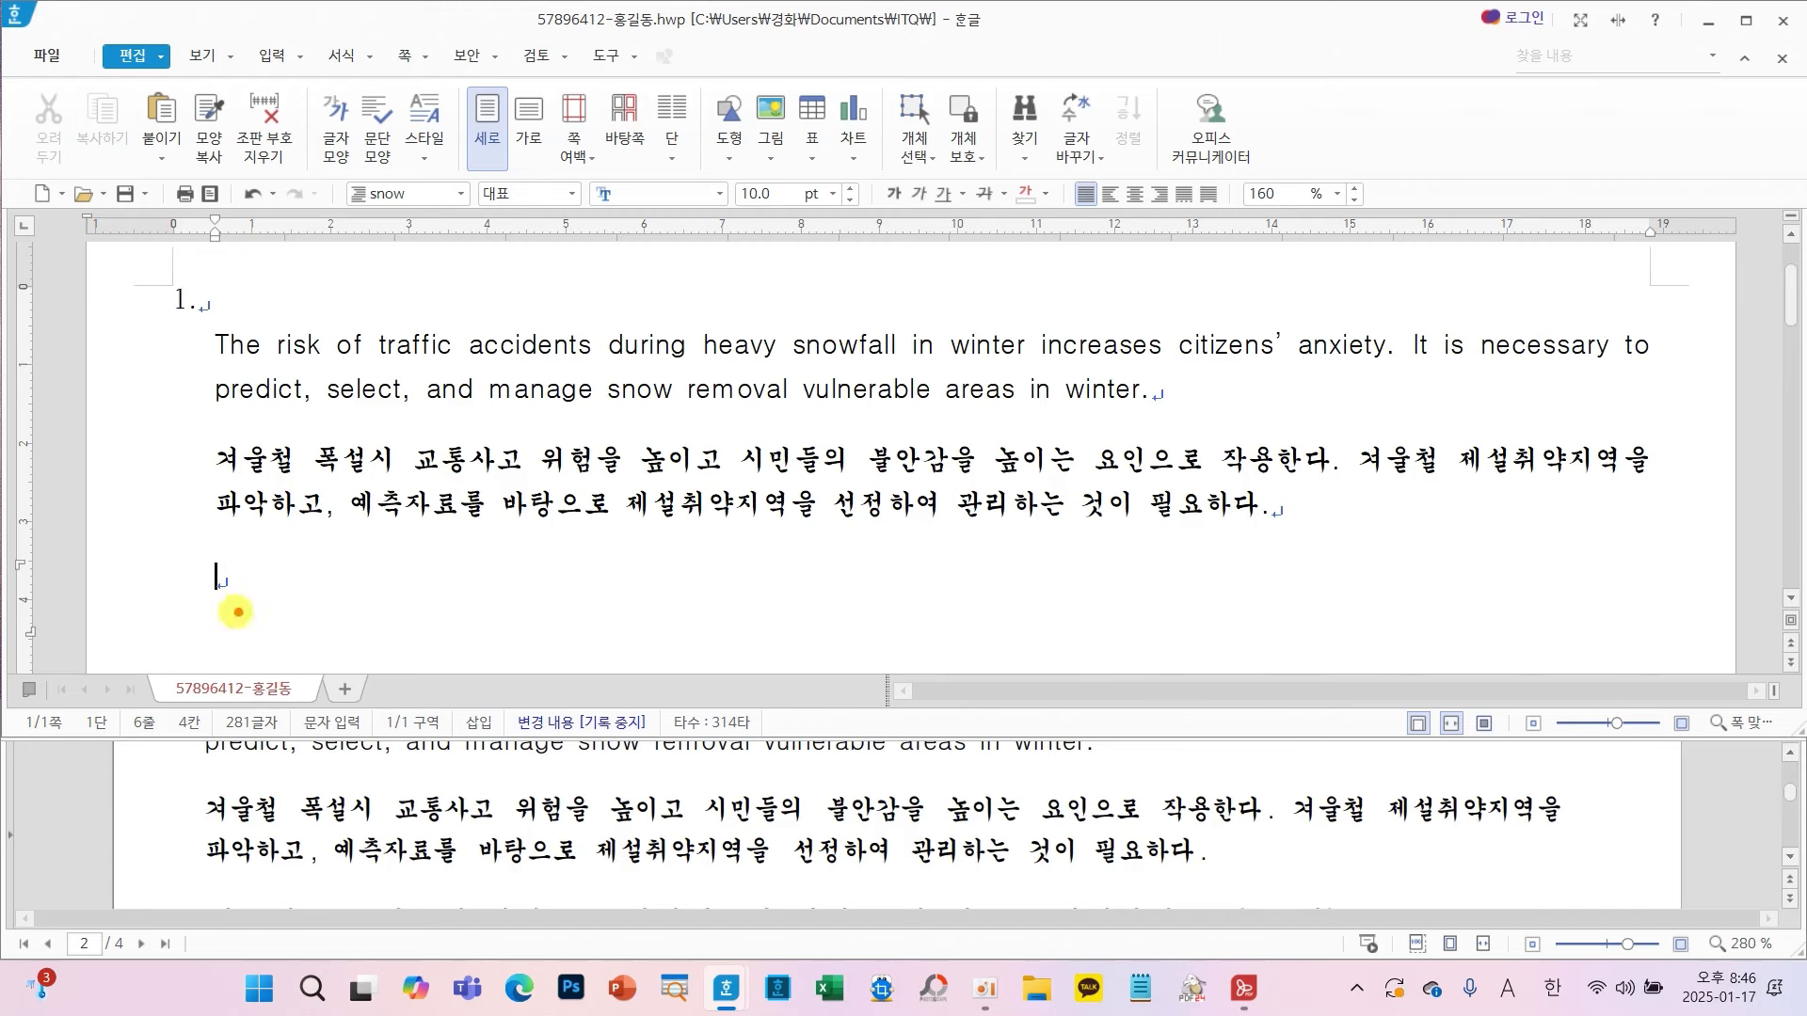
mouse_move(242, 611)
mouse_down()
mouse_move(158, 594)
mouse_move(249, 588)
mouse_move(183, 563)
mouse_move(230, 521)
mouse_up()
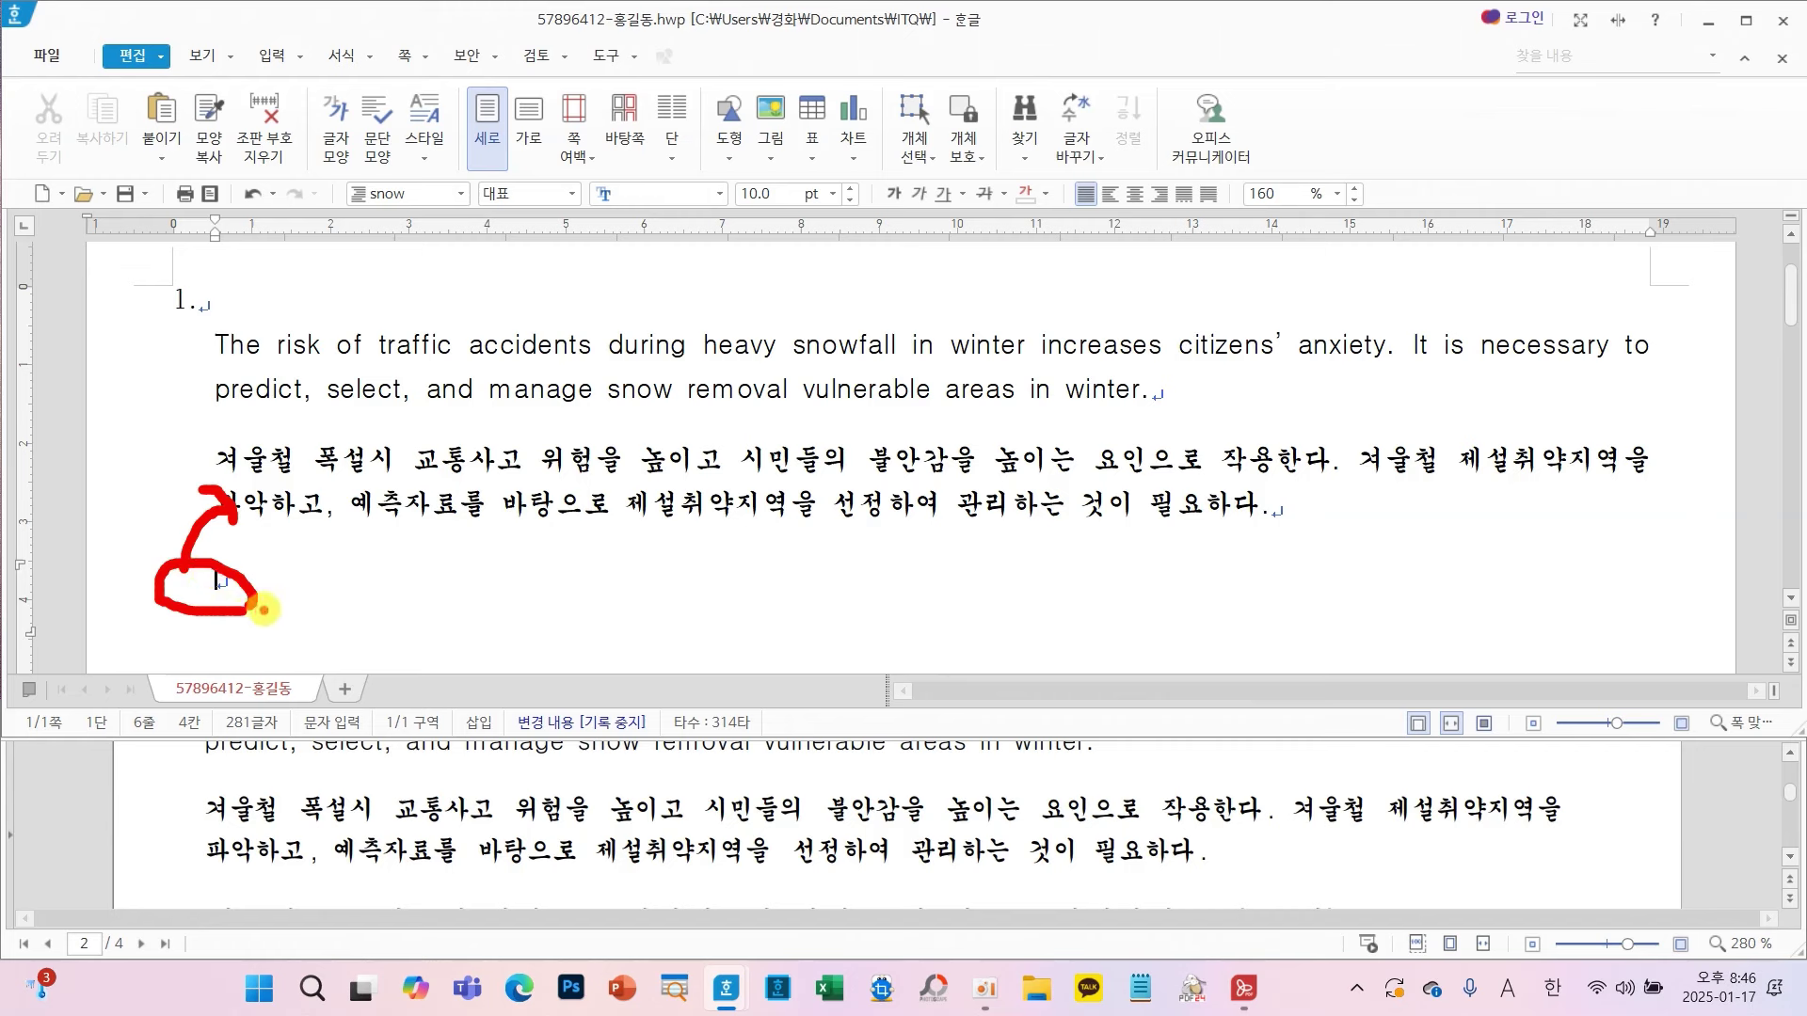
drag(466, 216, 354, 177)
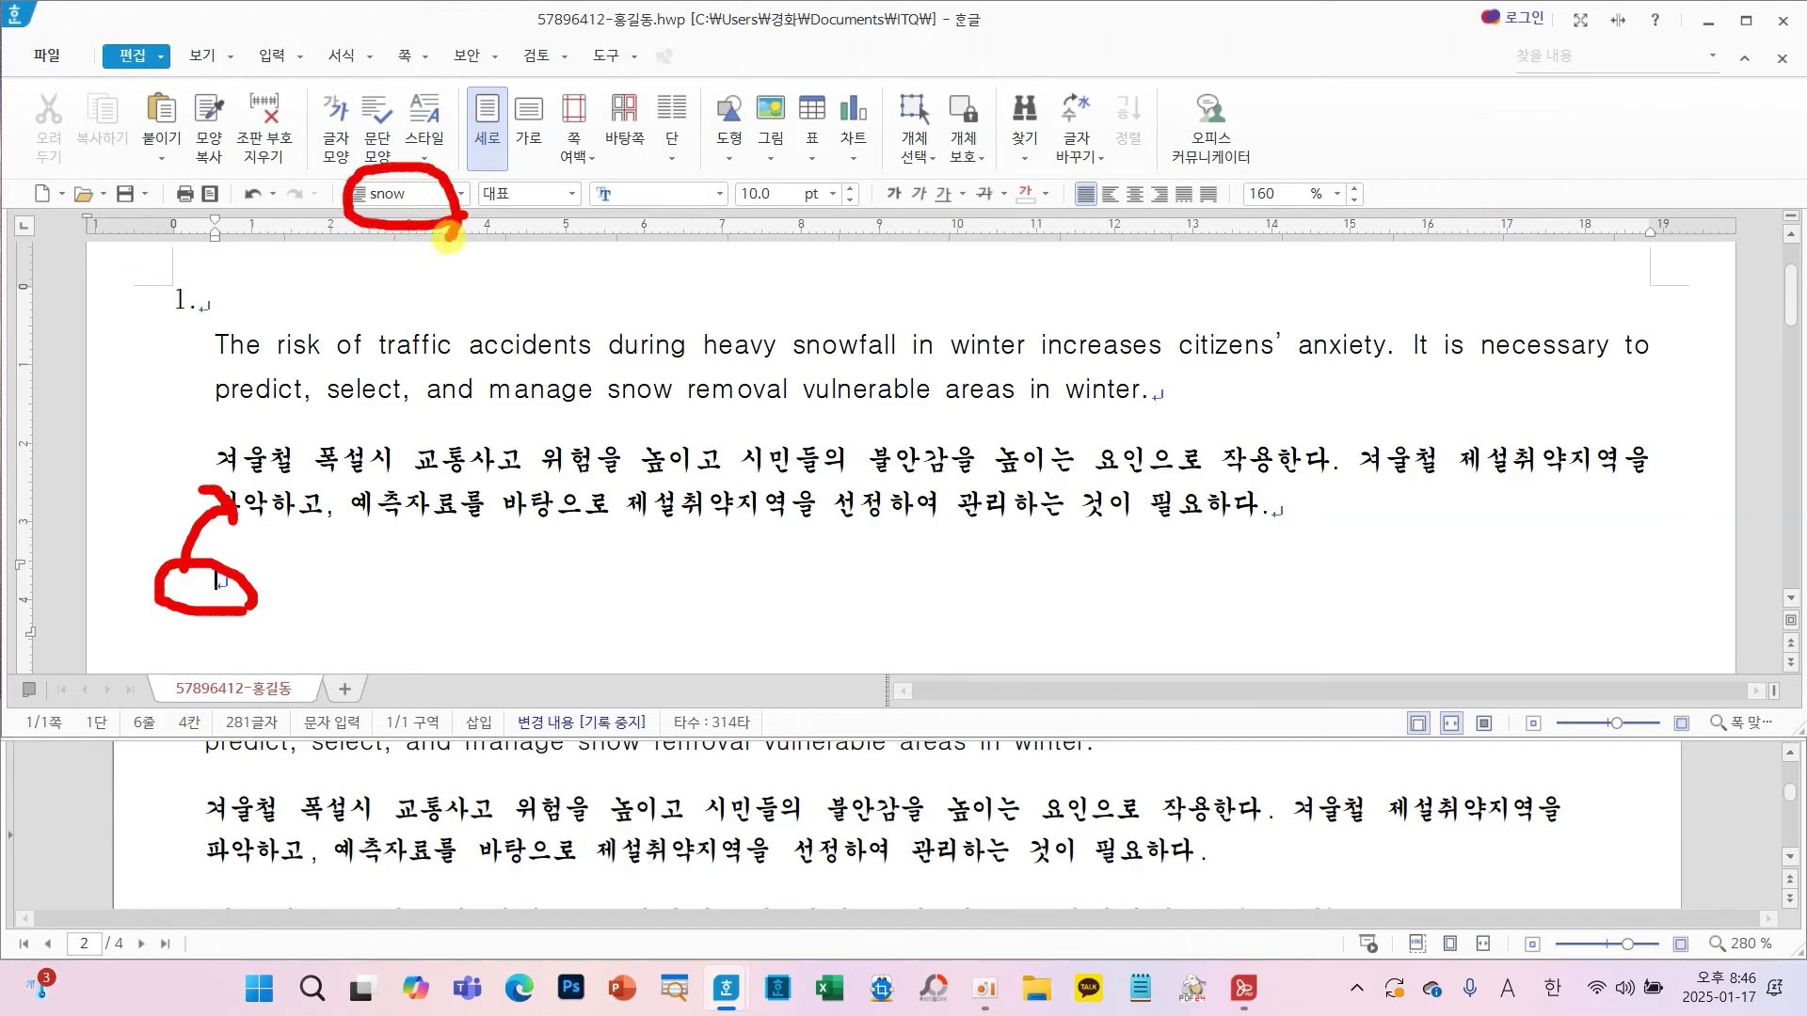
key(Escape)
click(460, 193)
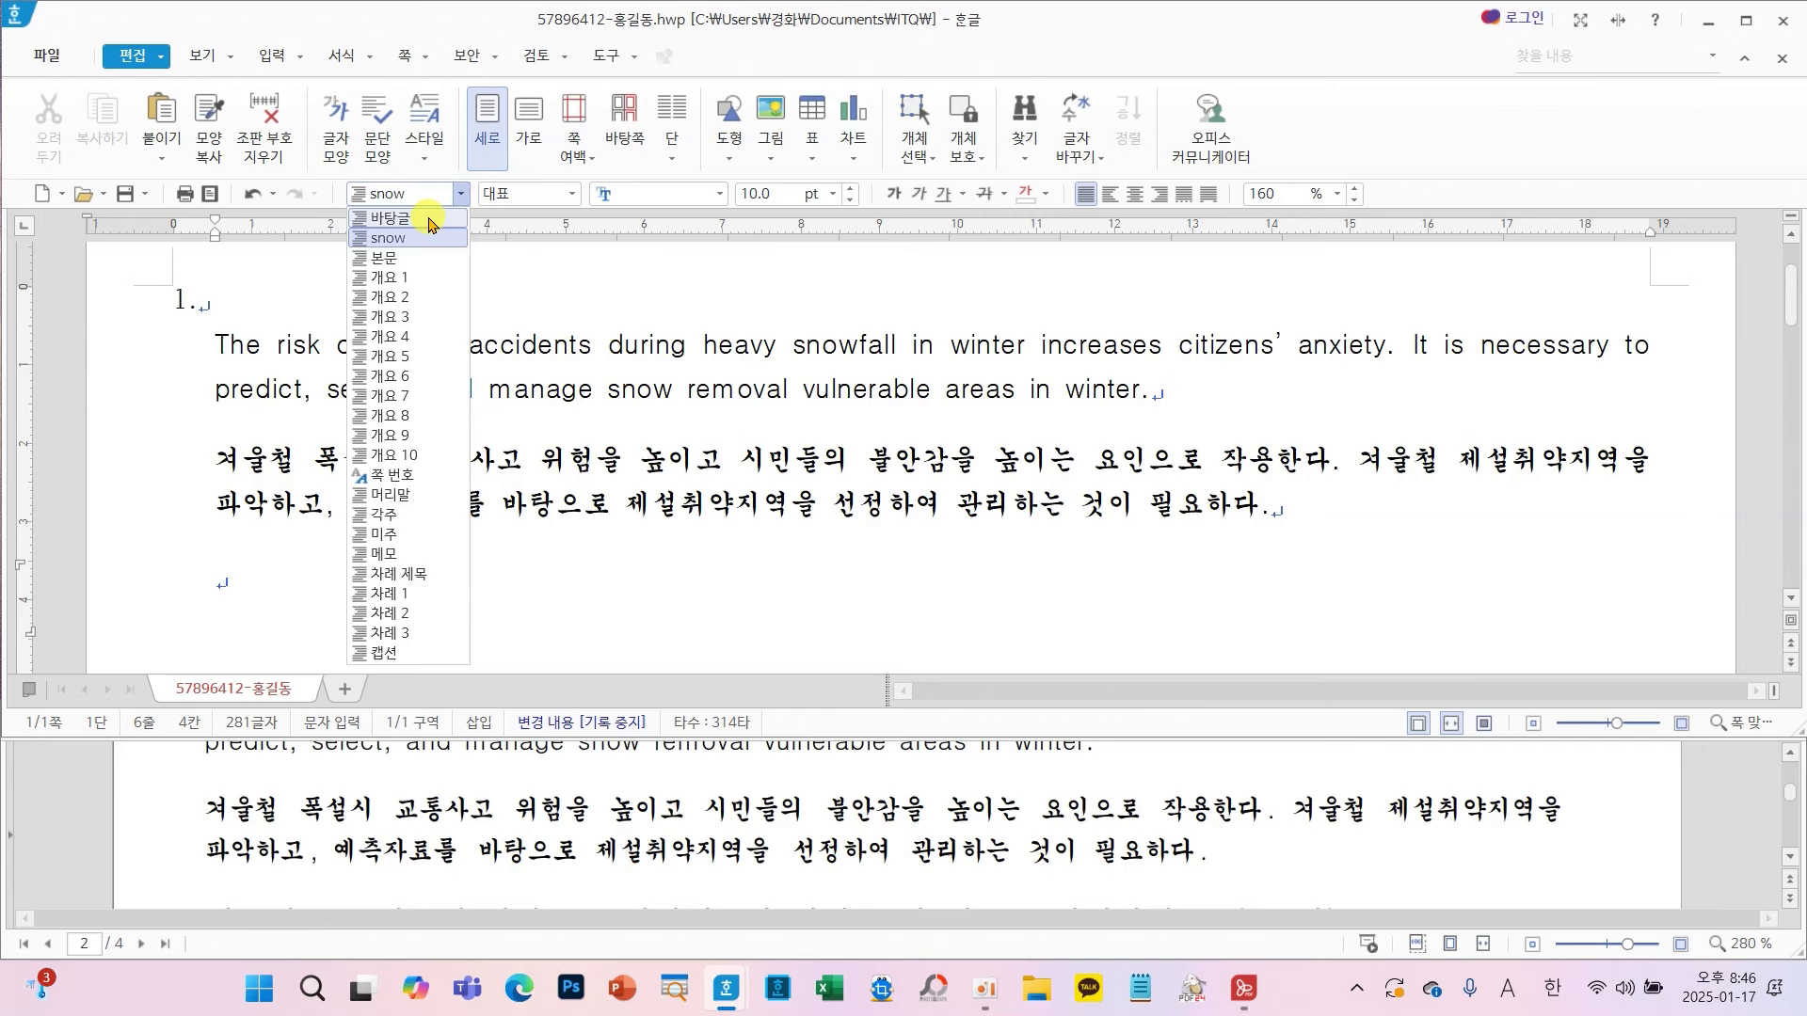
click(430, 219)
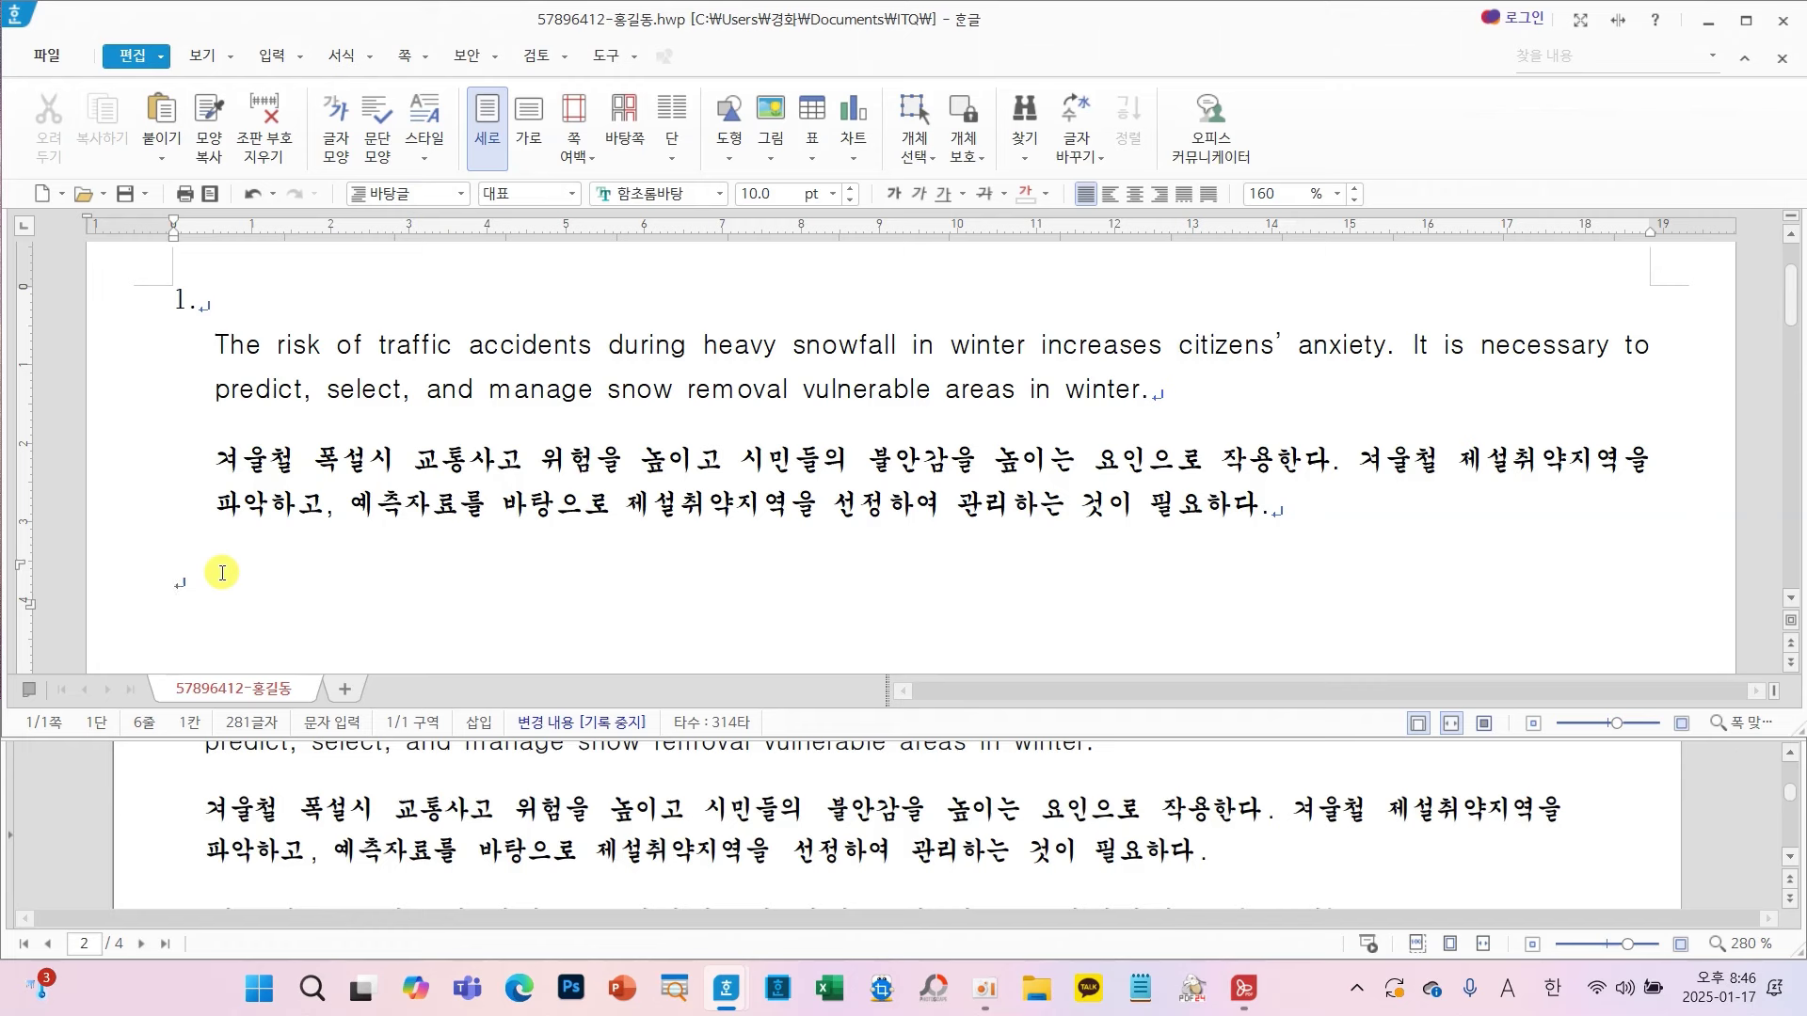
- Leave three more blank lines, enter the question number "2.", and start a new line below it
key(Return)
key(Return)
key(Return)
key(Return)
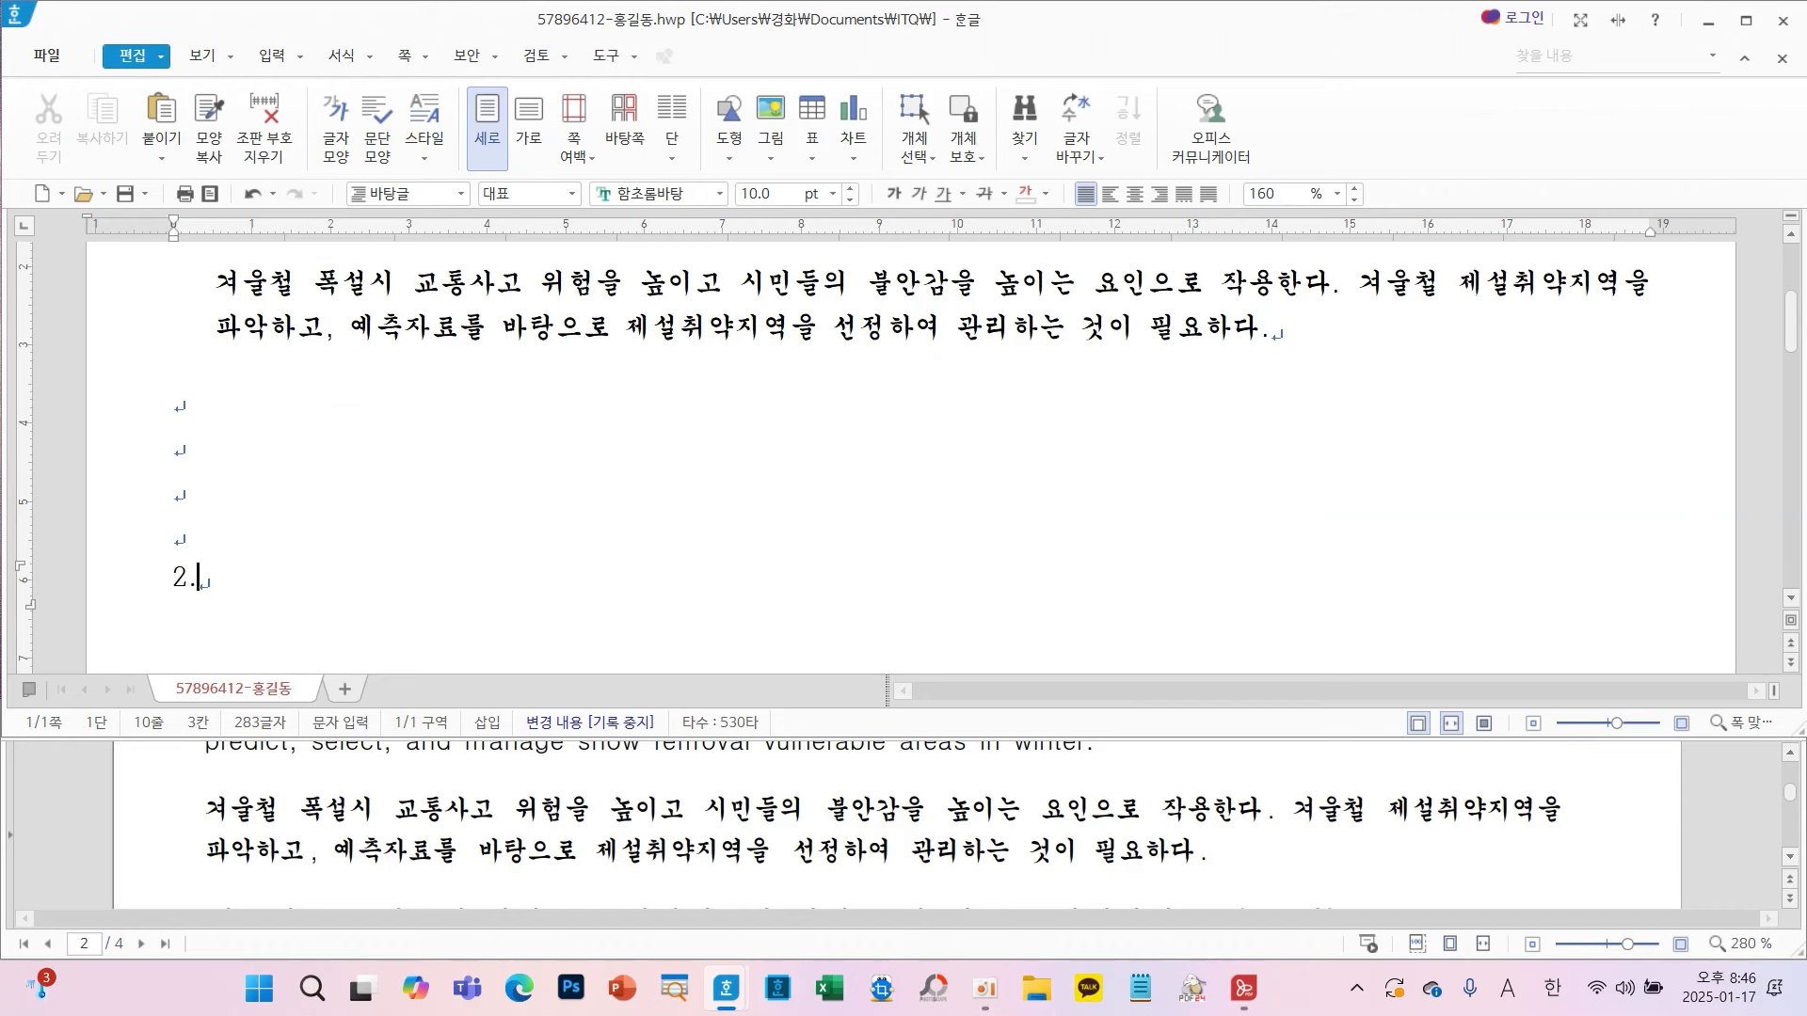
key(Return)
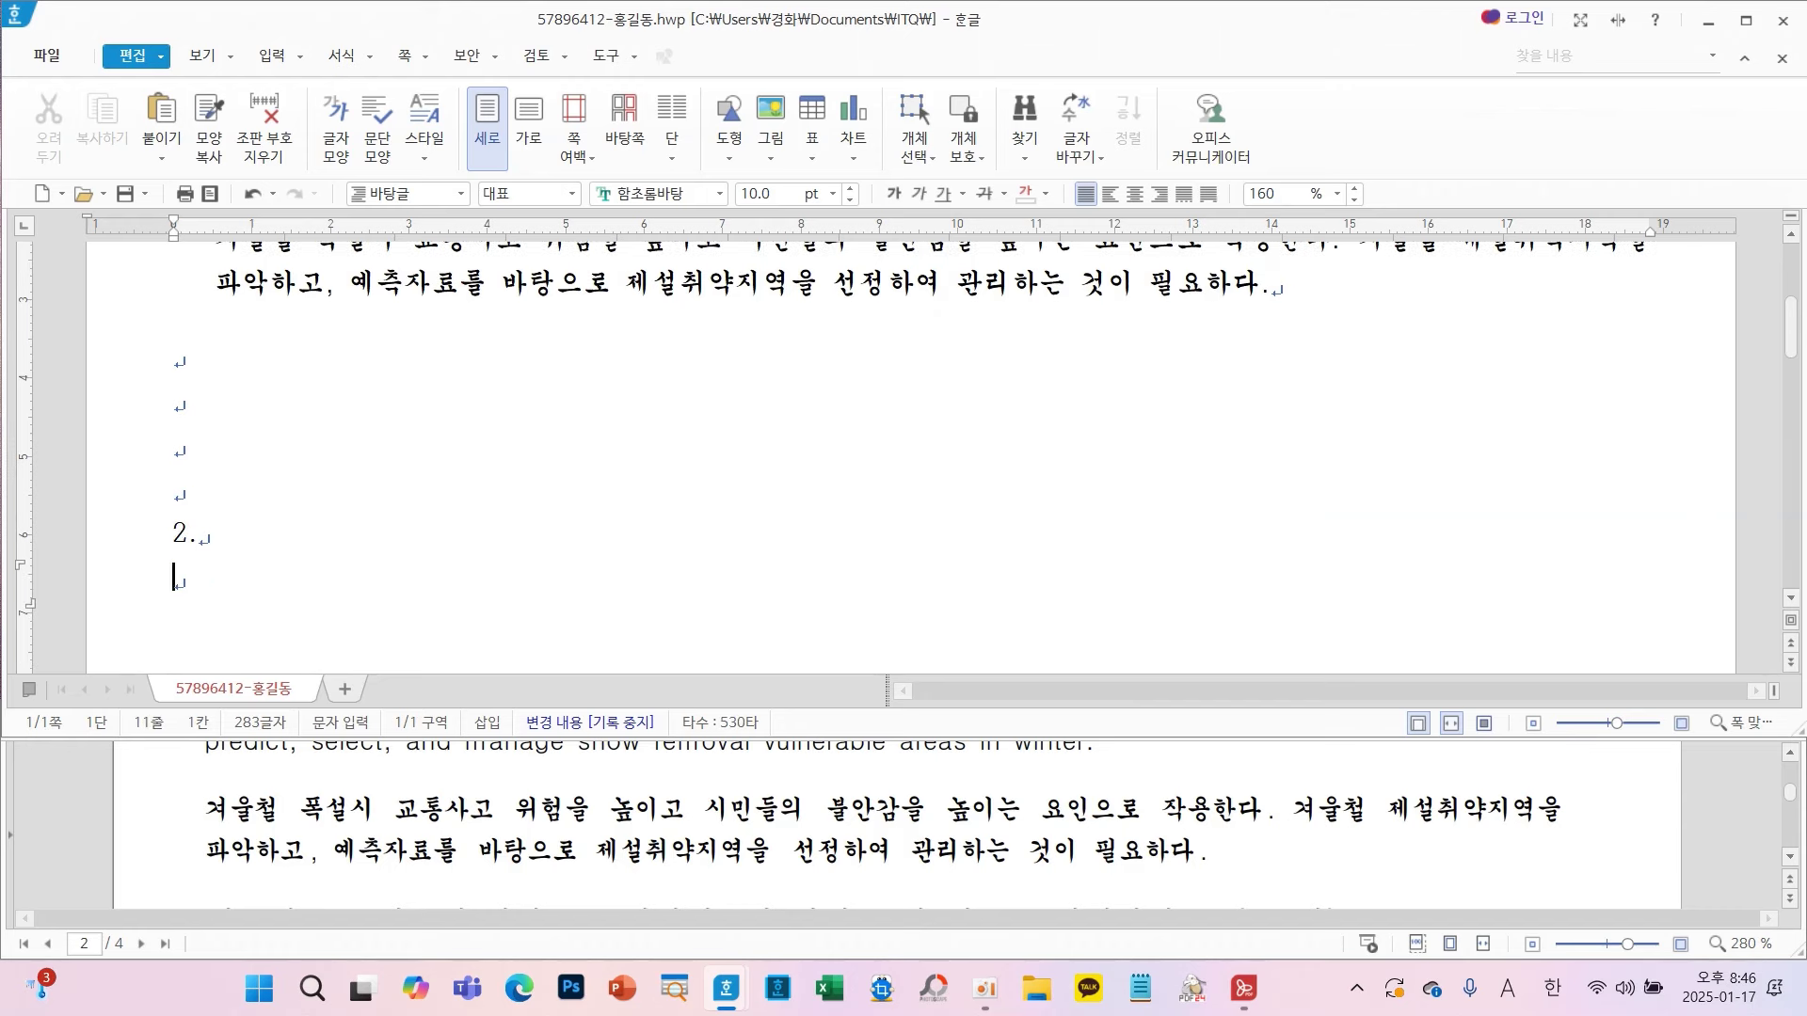
- Read question 2's table conditions in the exam sheet and examine the row and column layout of its sample table
scroll(584, 528, down, 2)
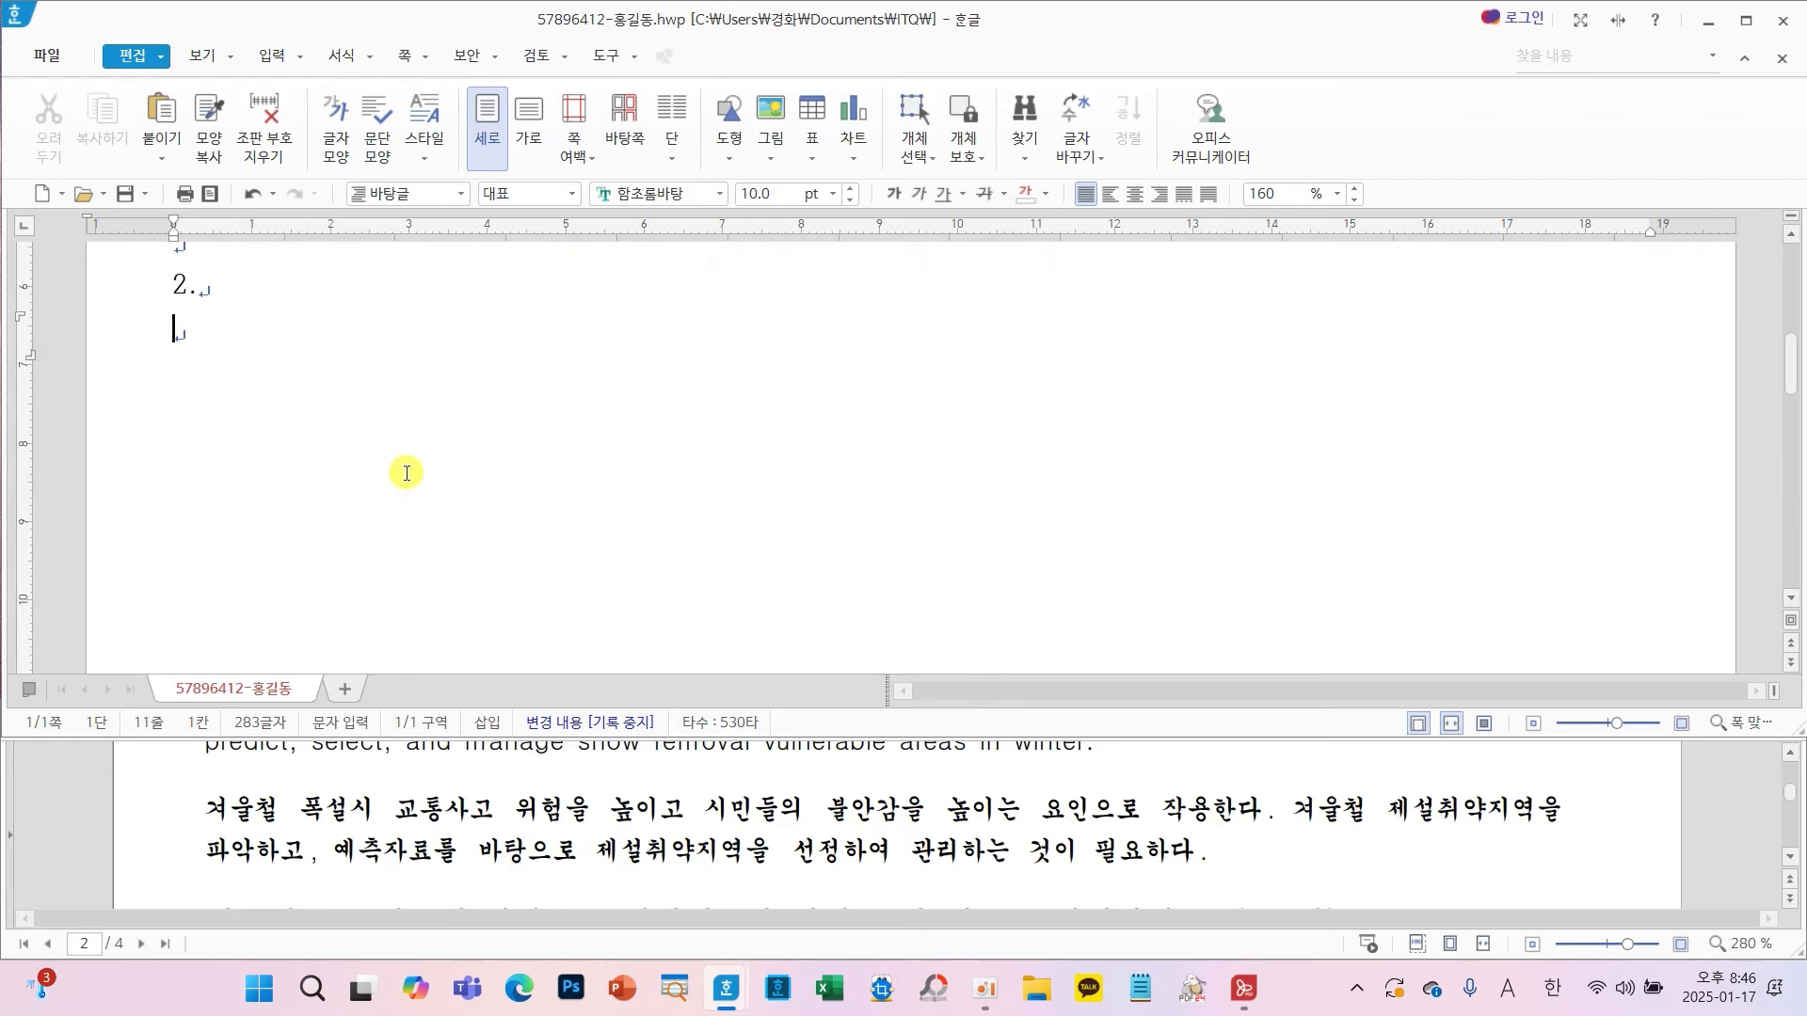
scroll(598, 785, down, 3)
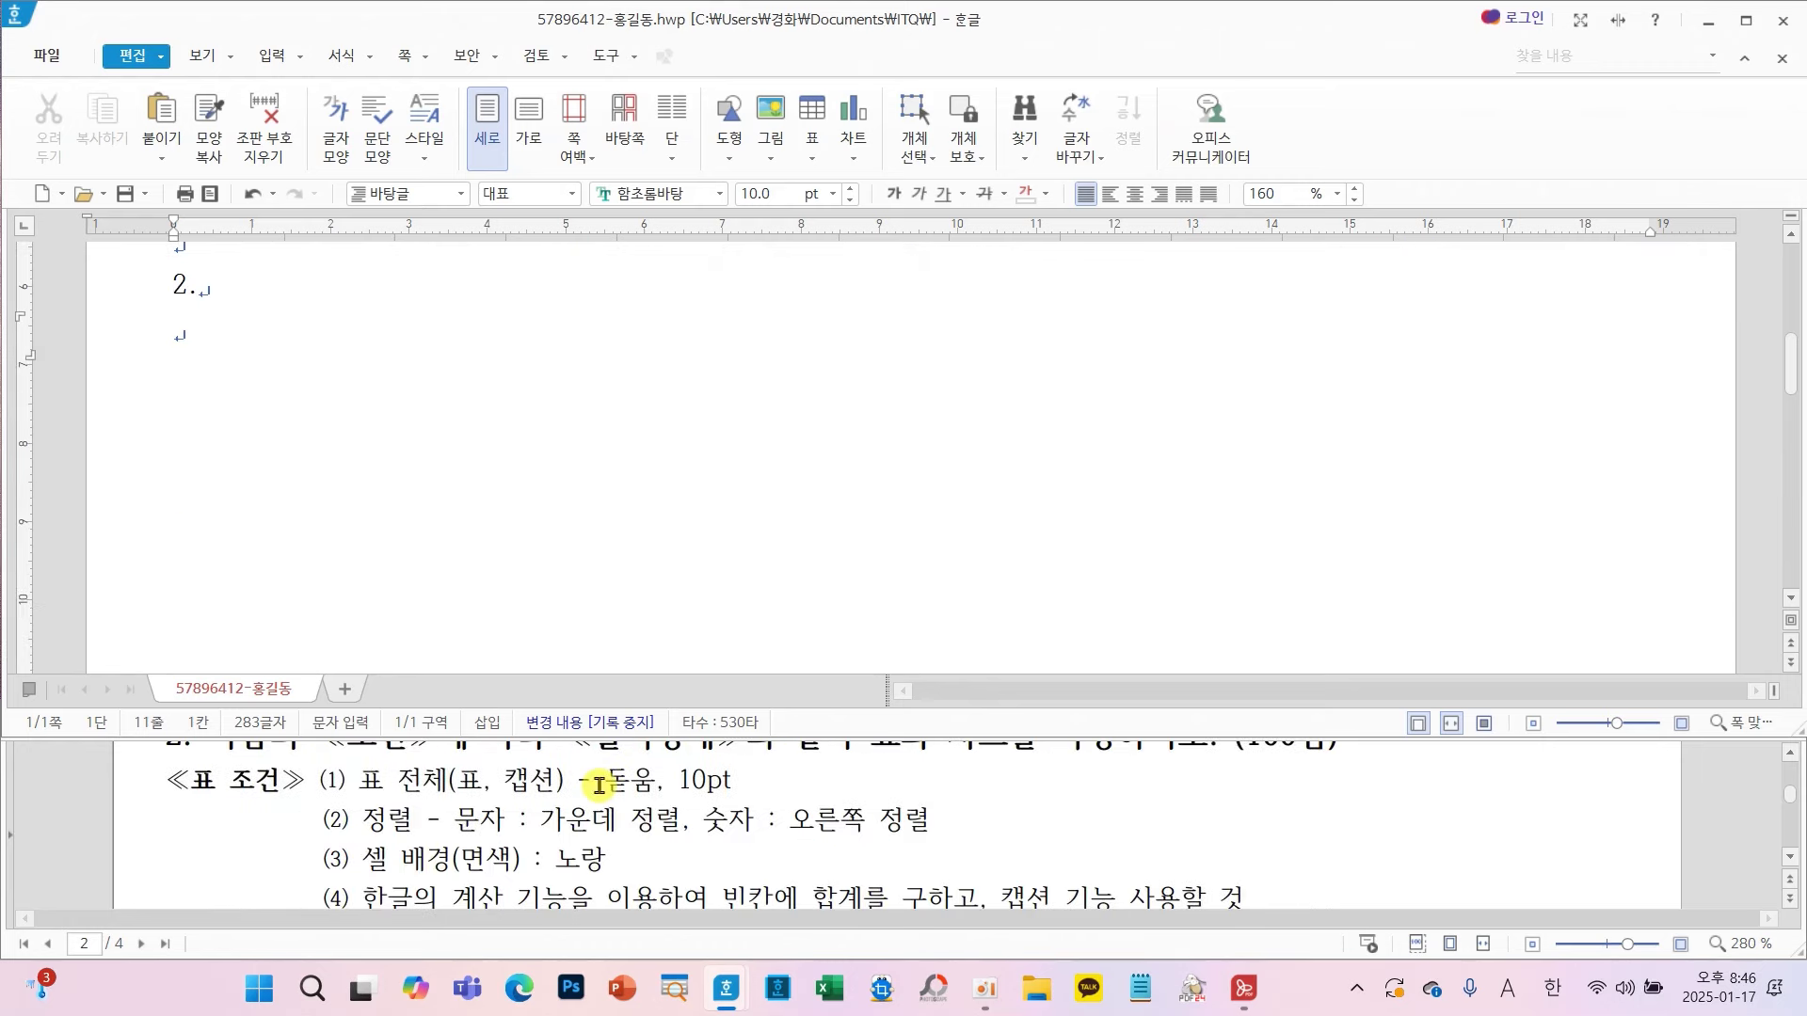
scroll(598, 785, up, 1)
scroll(572, 834, down, 3)
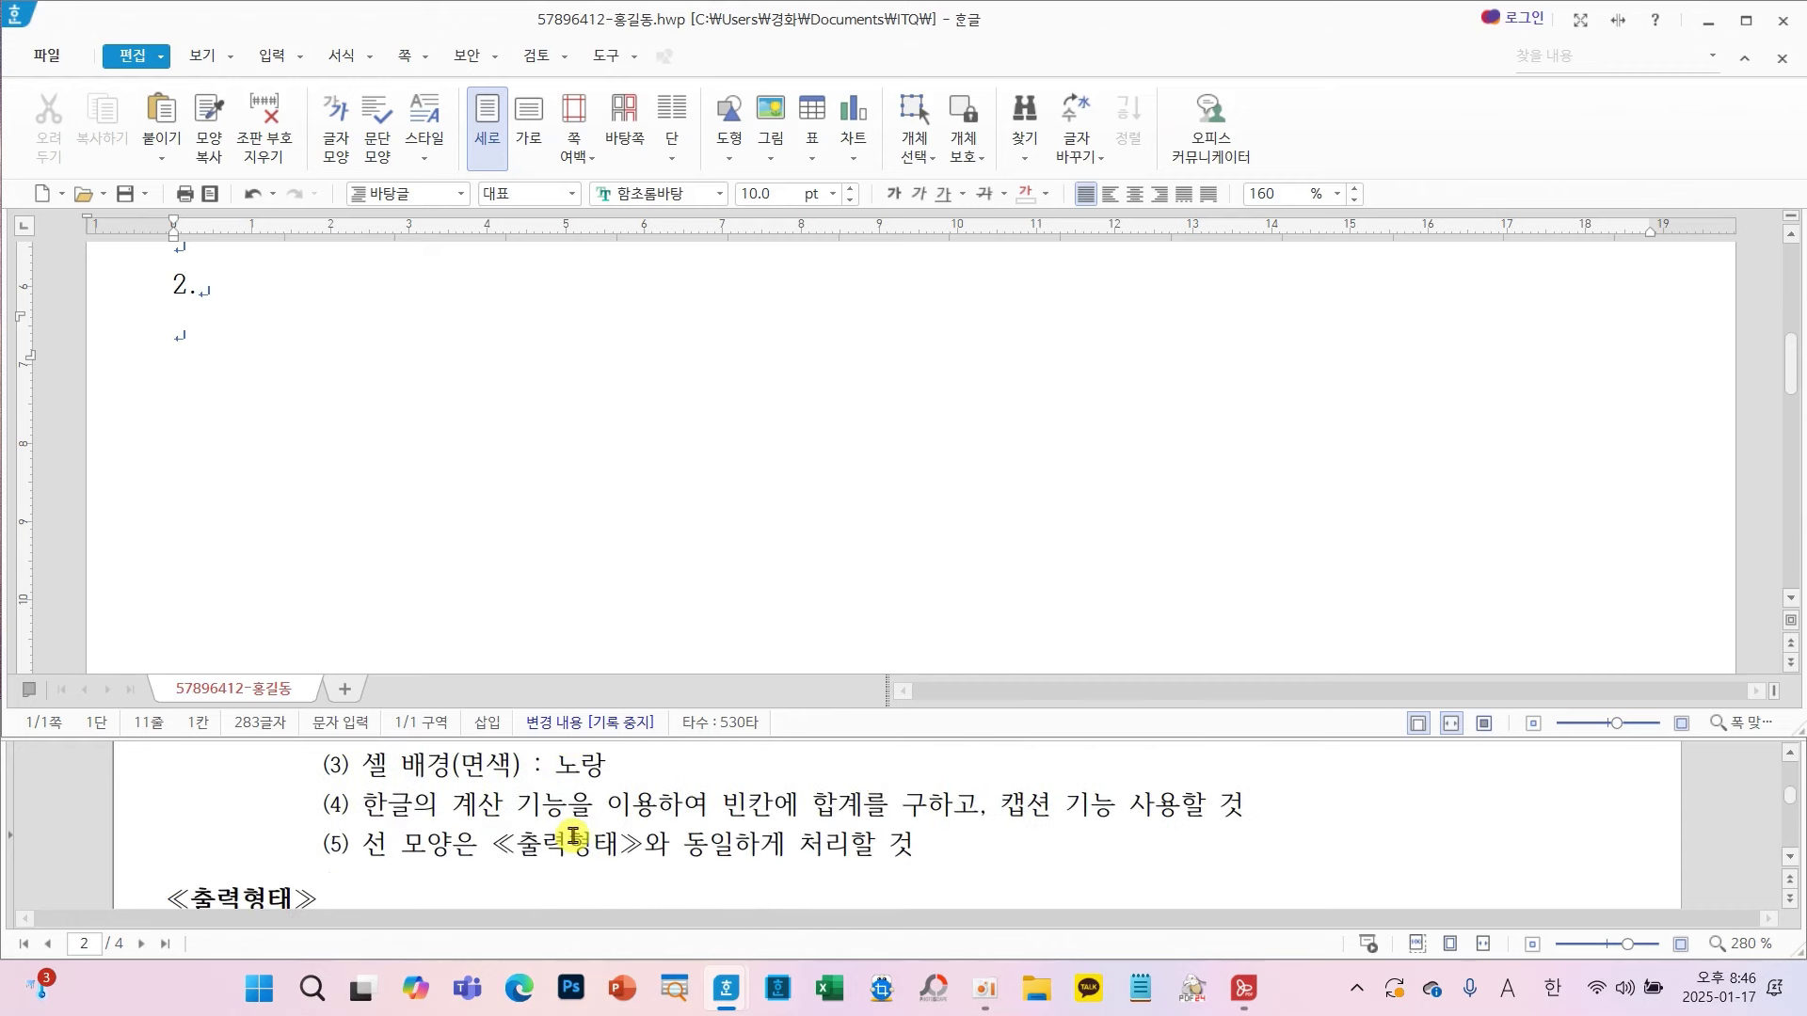
scroll(572, 835, down, 3)
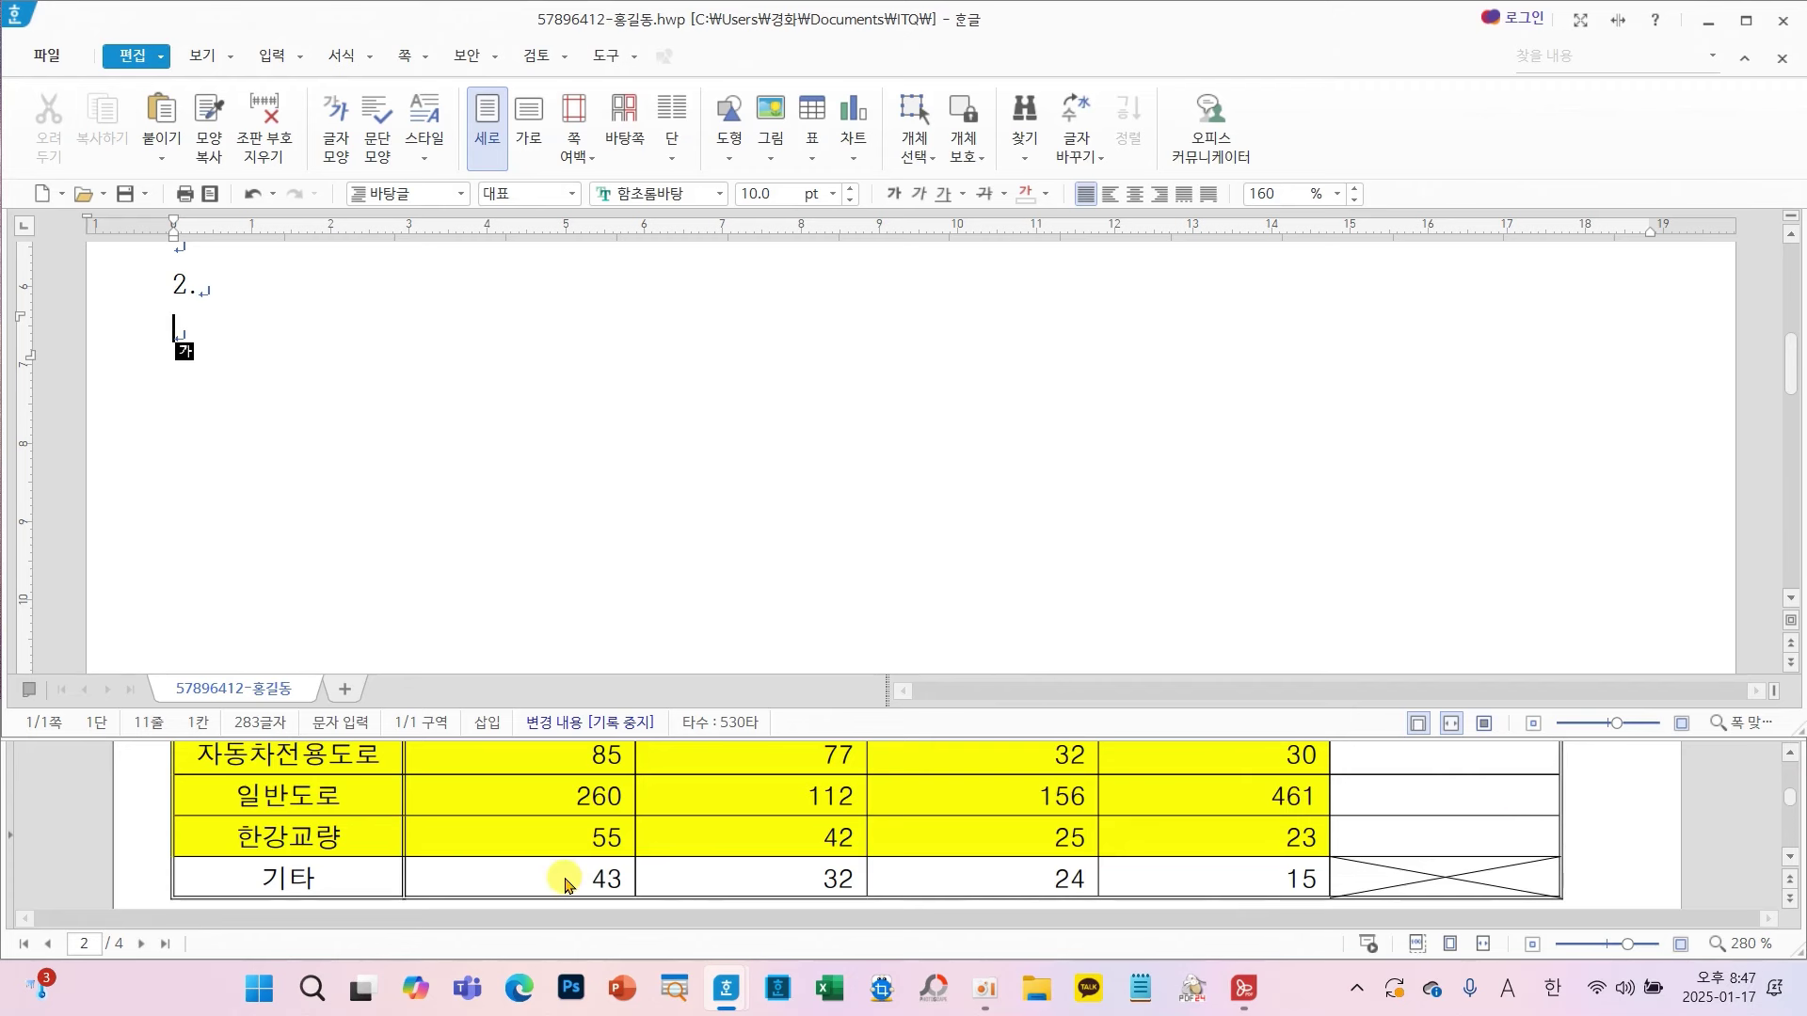
scroll(563, 884, up, 1)
scroll(563, 885, down, 1)
mouse_move(562, 444)
mouse_down()
mouse_move(446, 516)
mouse_move(476, 577)
mouse_move(442, 575)
mouse_up()
mouse_move(621, 506)
mouse_down()
mouse_move(674, 565)
mouse_move(699, 520)
mouse_up()
mouse_move(770, 425)
mouse_down()
mouse_move(742, 585)
mouse_move(831, 548)
mouse_up()
mouse_move(719, 591)
mouse_down()
mouse_move(718, 625)
mouse_move(819, 621)
mouse_up()
mouse_move(1059, 452)
mouse_down()
mouse_move(944, 531)
mouse_move(919, 575)
mouse_up()
mouse_move(1150, 463)
mouse_down()
mouse_move(1244, 440)
mouse_move(1140, 571)
mouse_move(1272, 533)
mouse_up()
mouse_move(1091, 588)
mouse_down()
mouse_move(1265, 557)
mouse_move(1269, 659)
mouse_up()
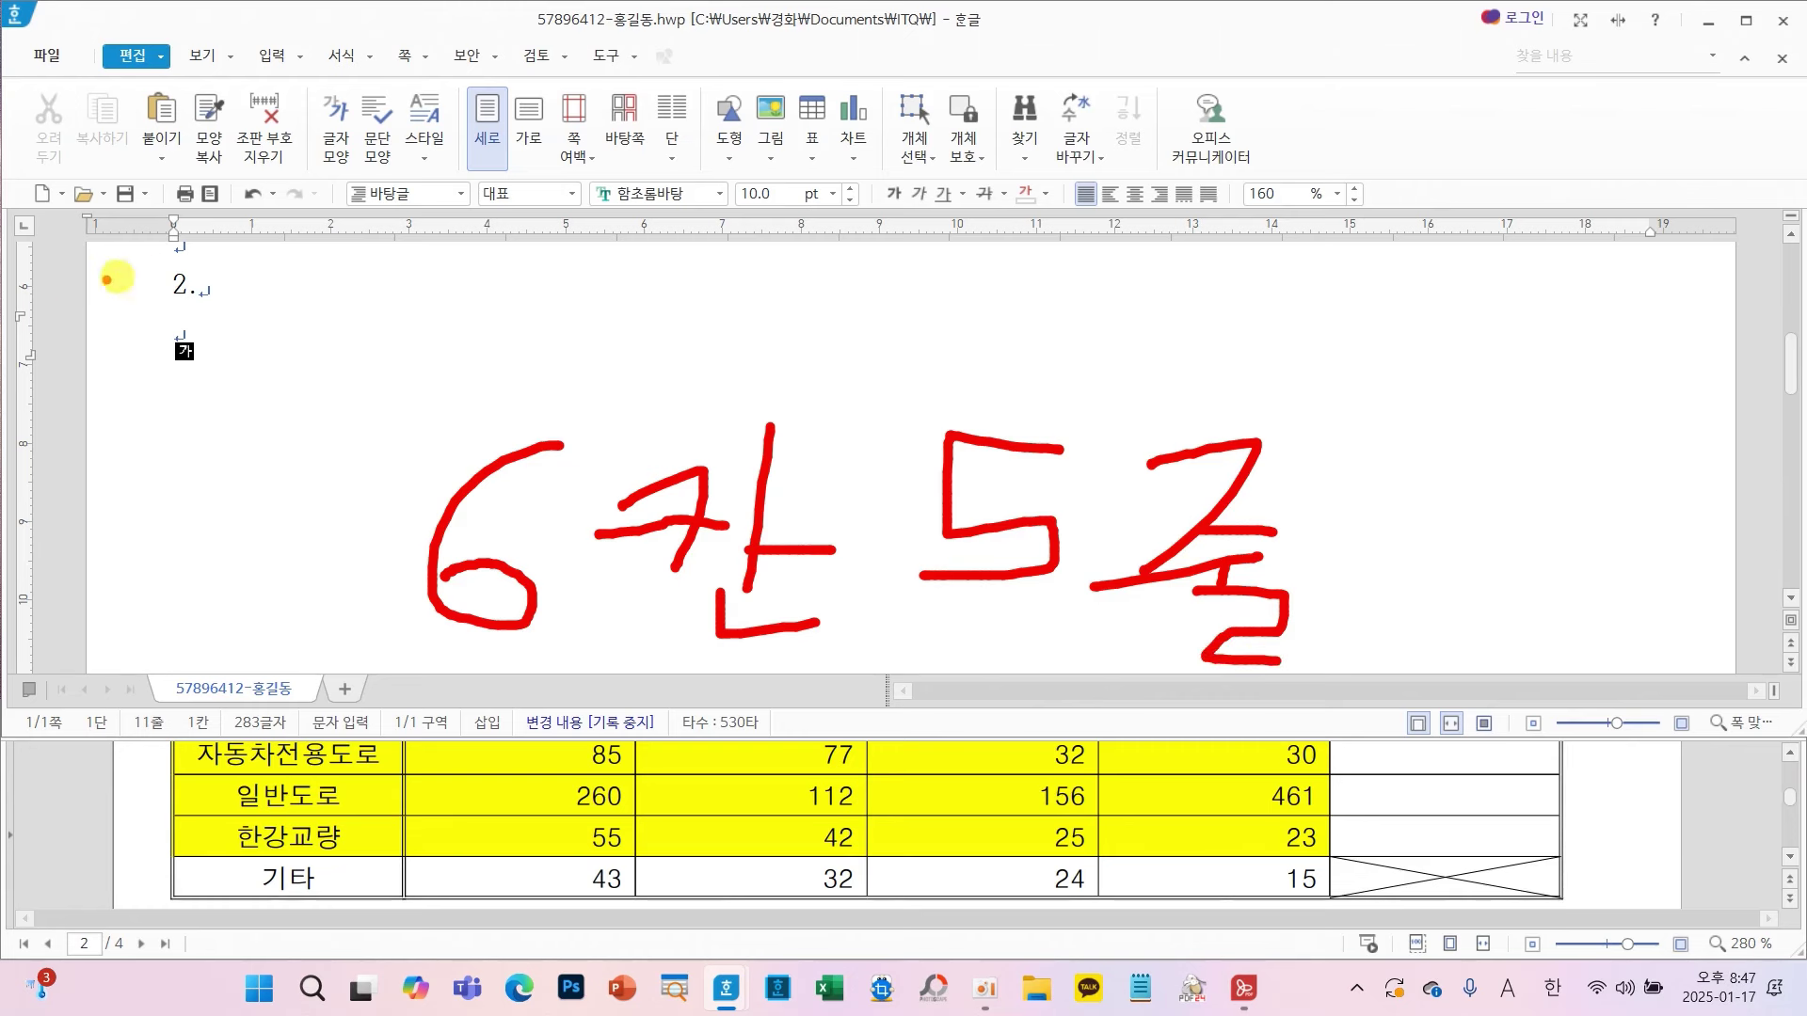
key(Escape)
- Insert a table with 5 rows and 6 columns on the line below "2.", treated as a character (글자처럼 취급)
click(184, 341)
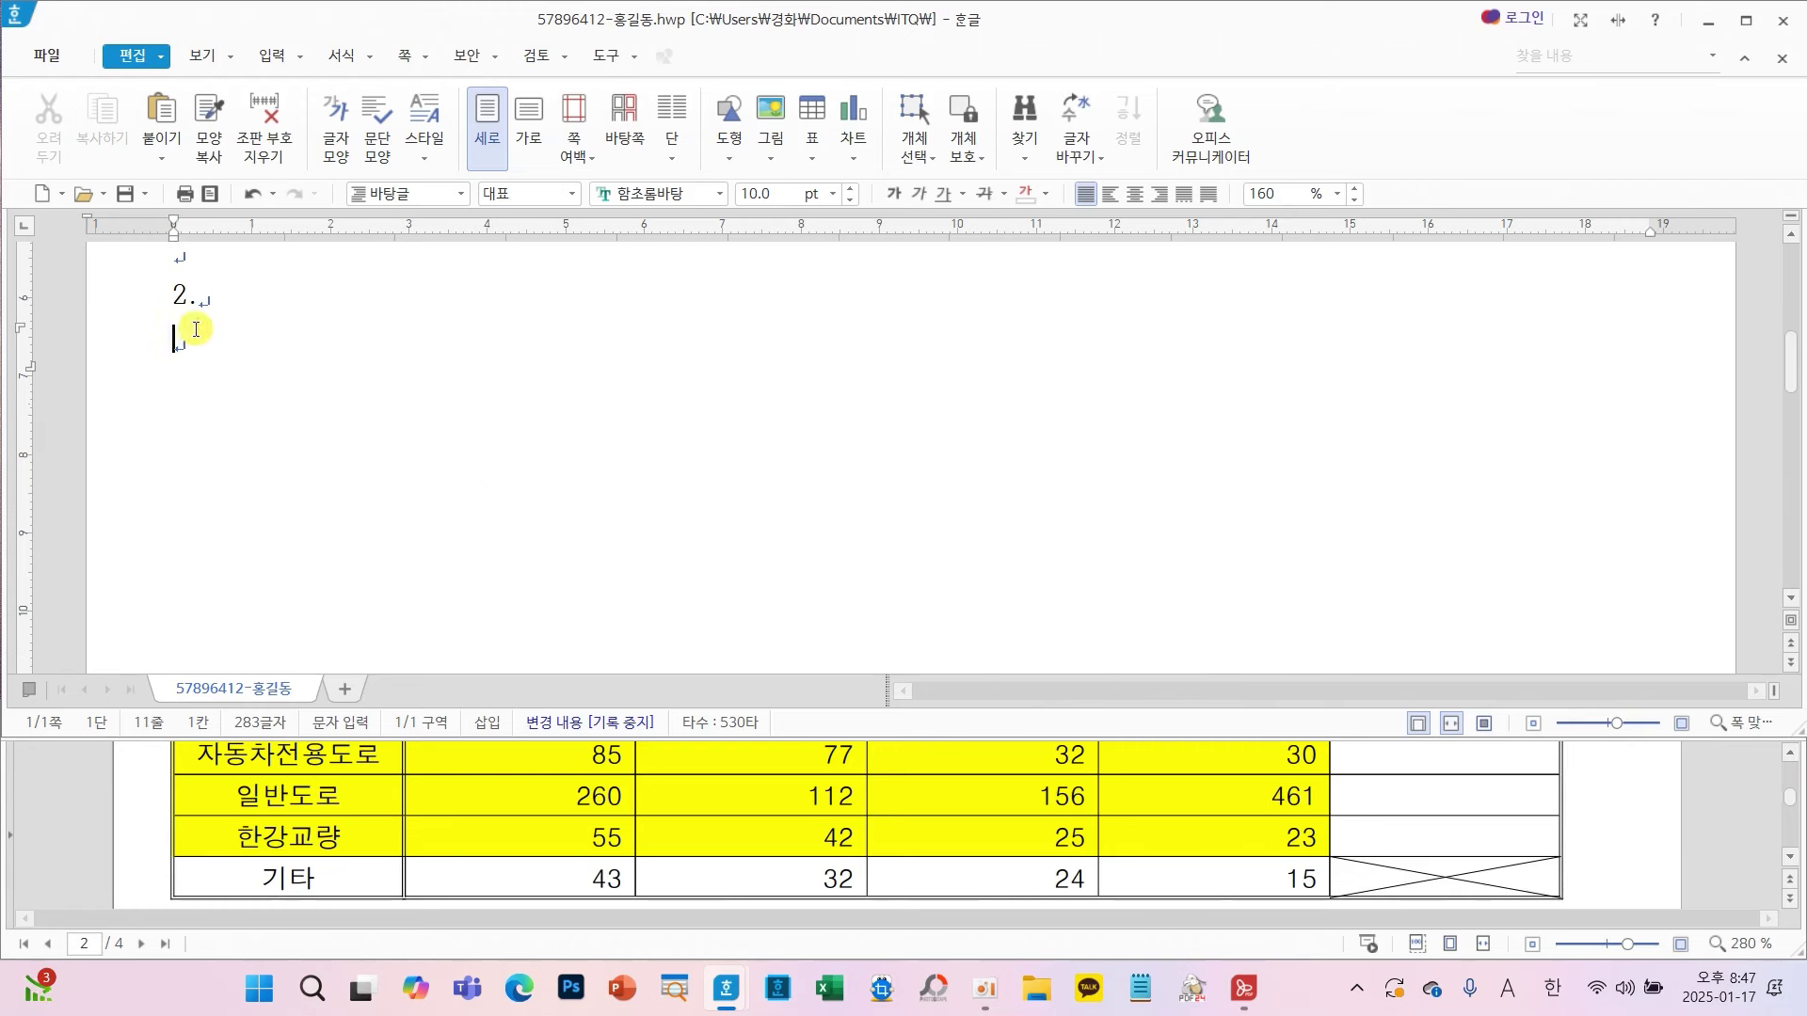
click(272, 56)
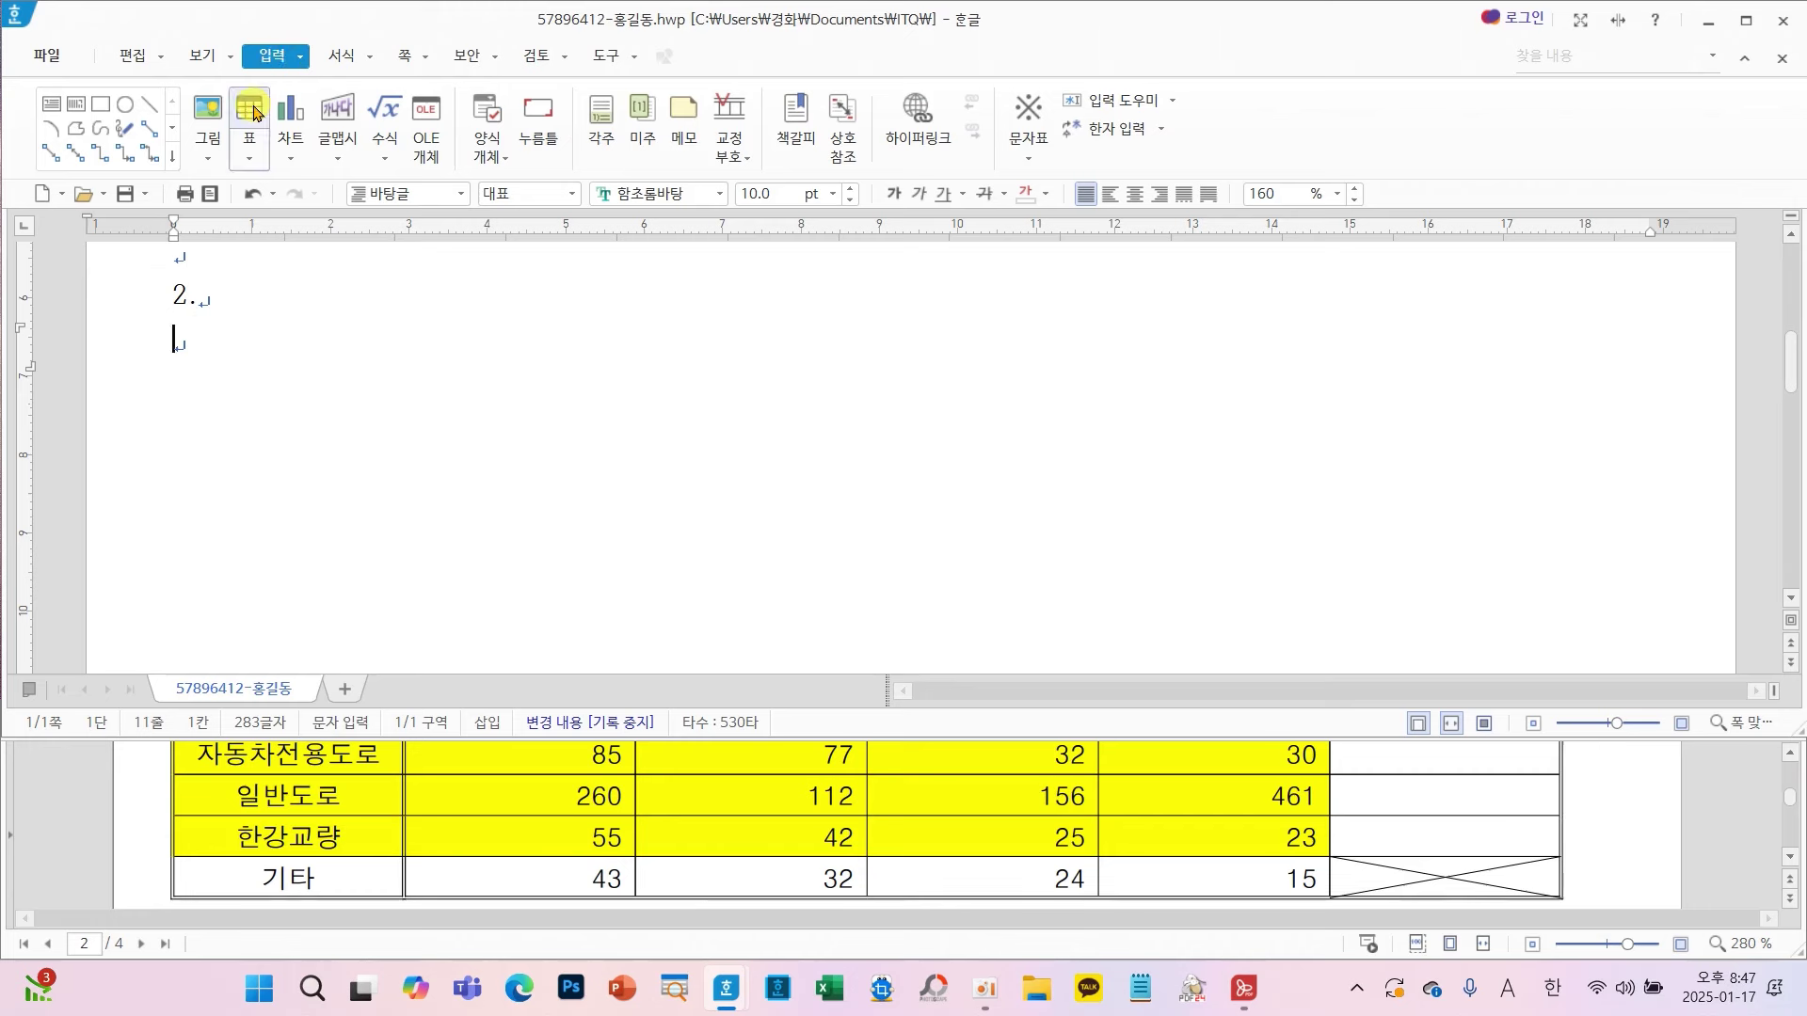
click(250, 113)
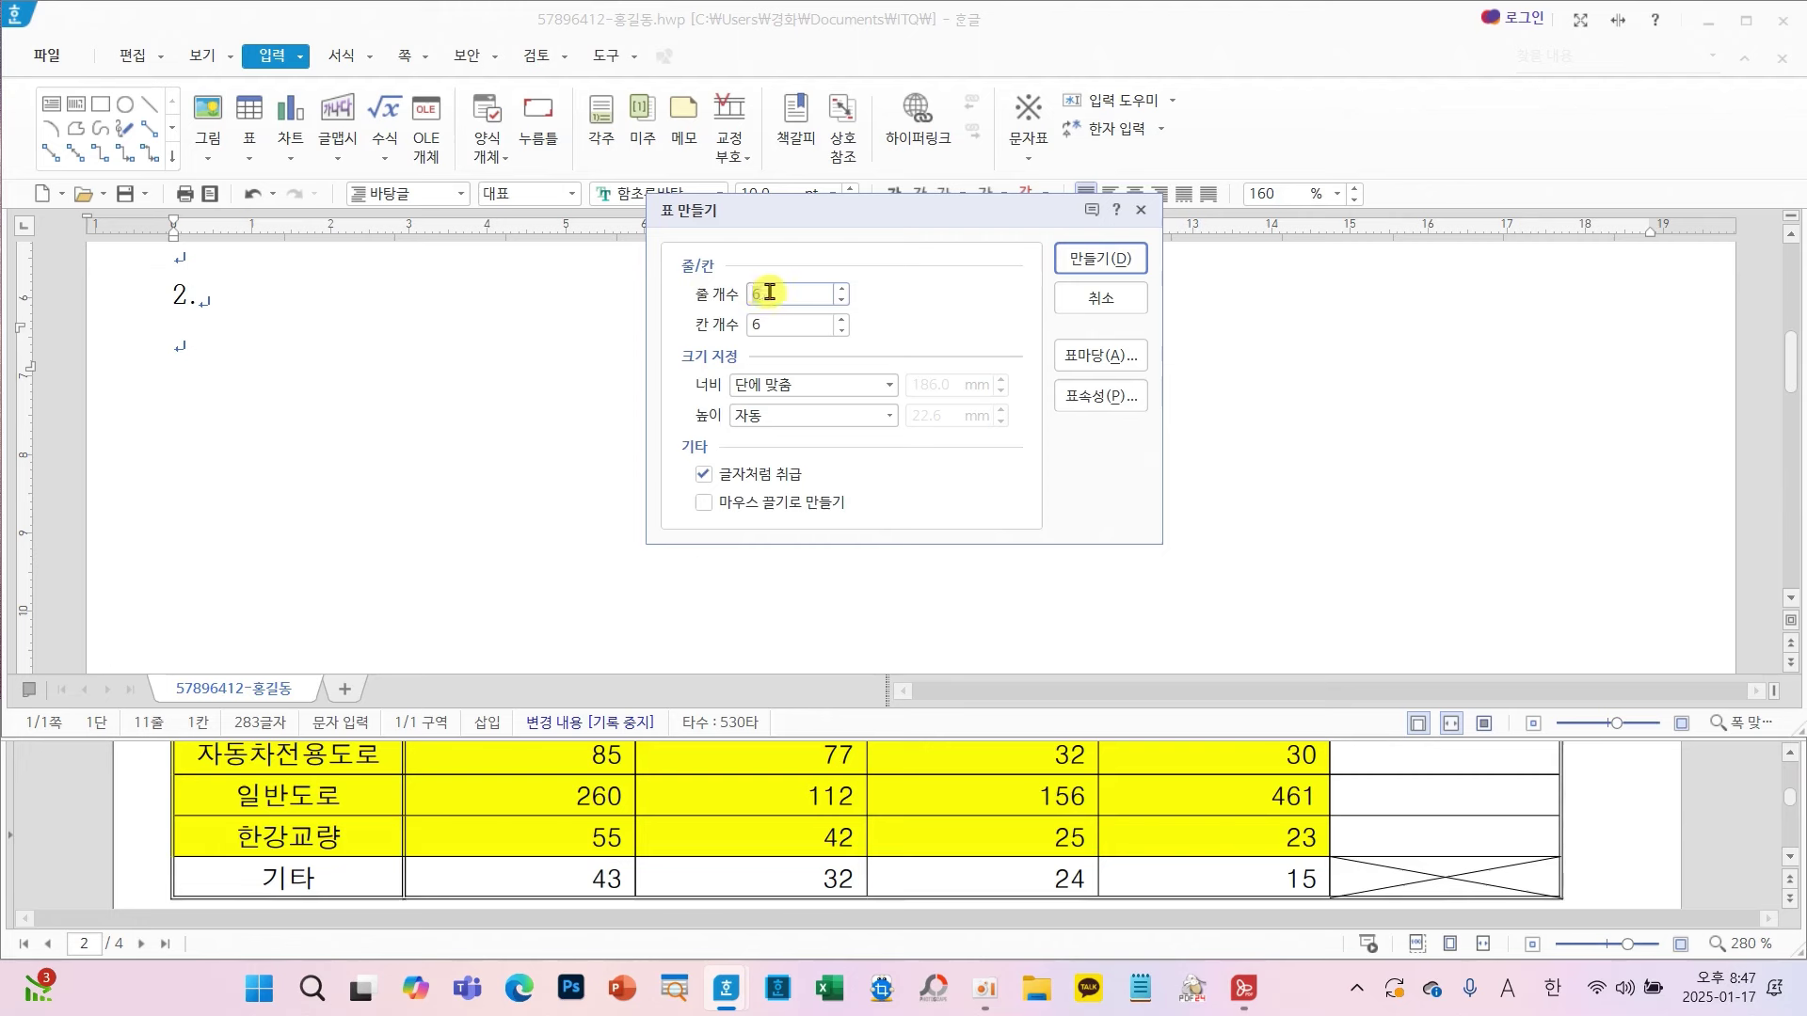
click(841, 301)
click(756, 328)
key(BackSpace)
text(6)
drag(670, 448, 842, 496)
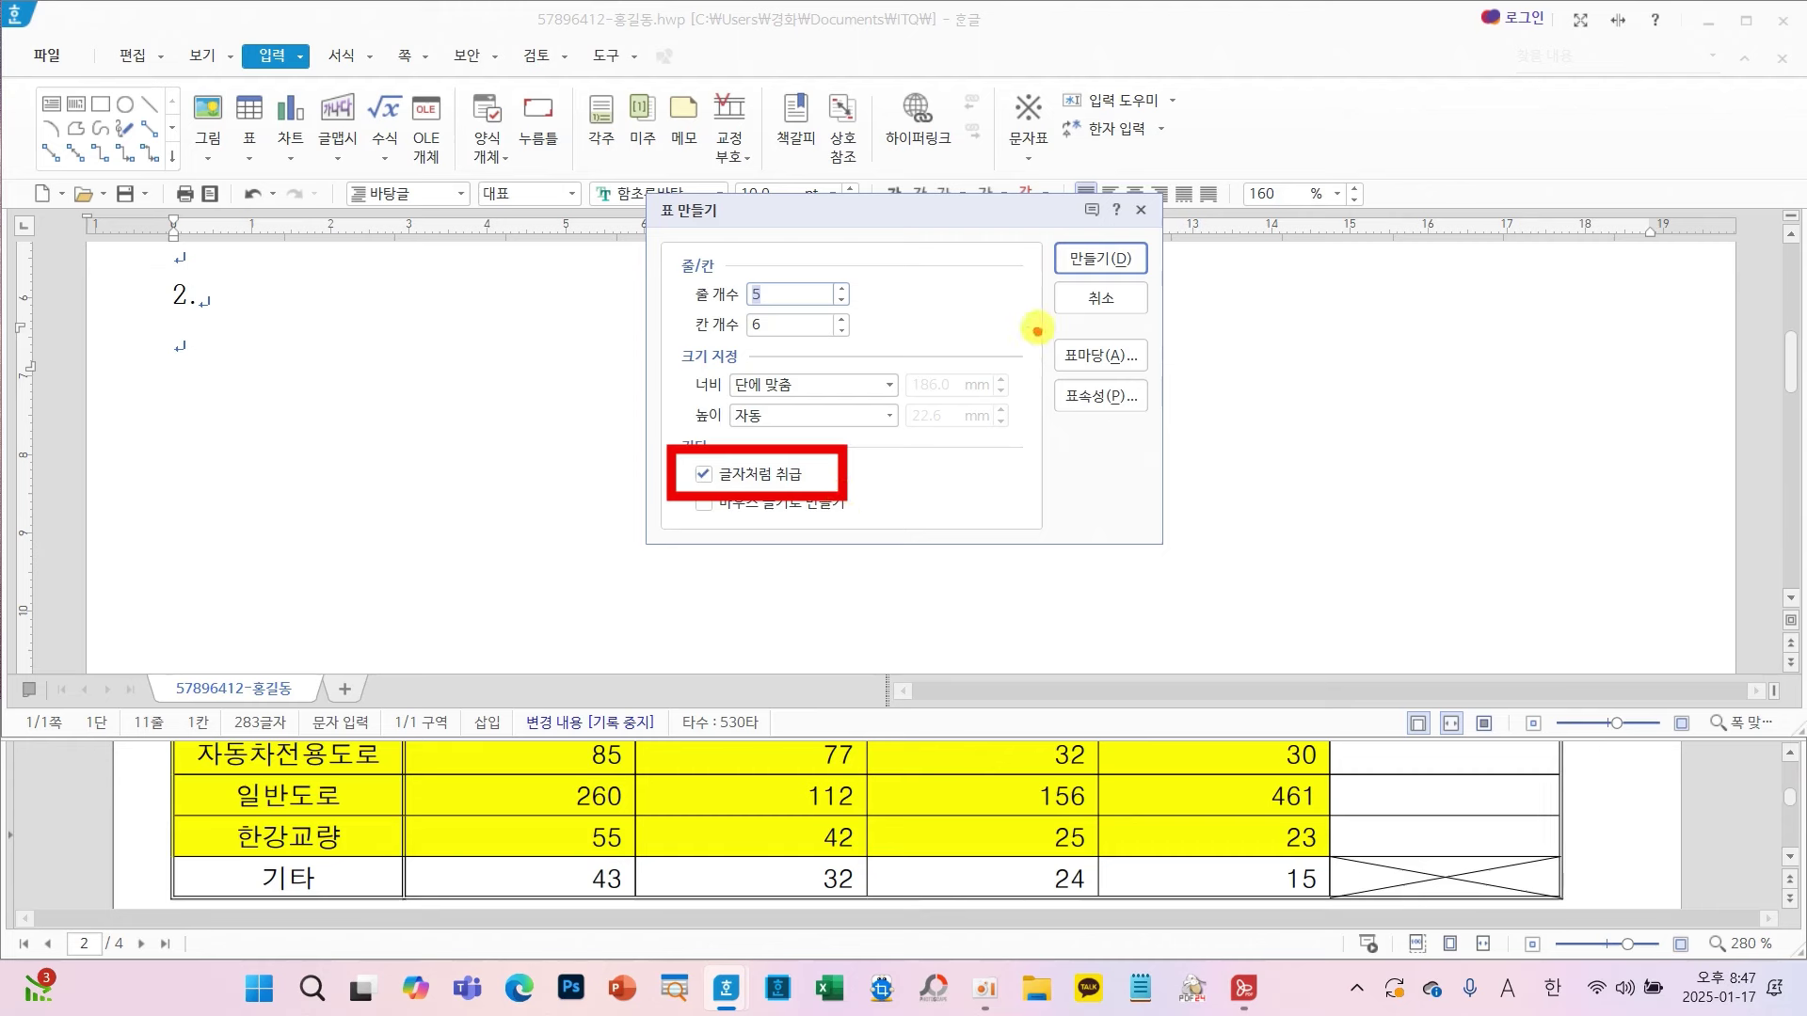
drag(1094, 199, 1195, 177)
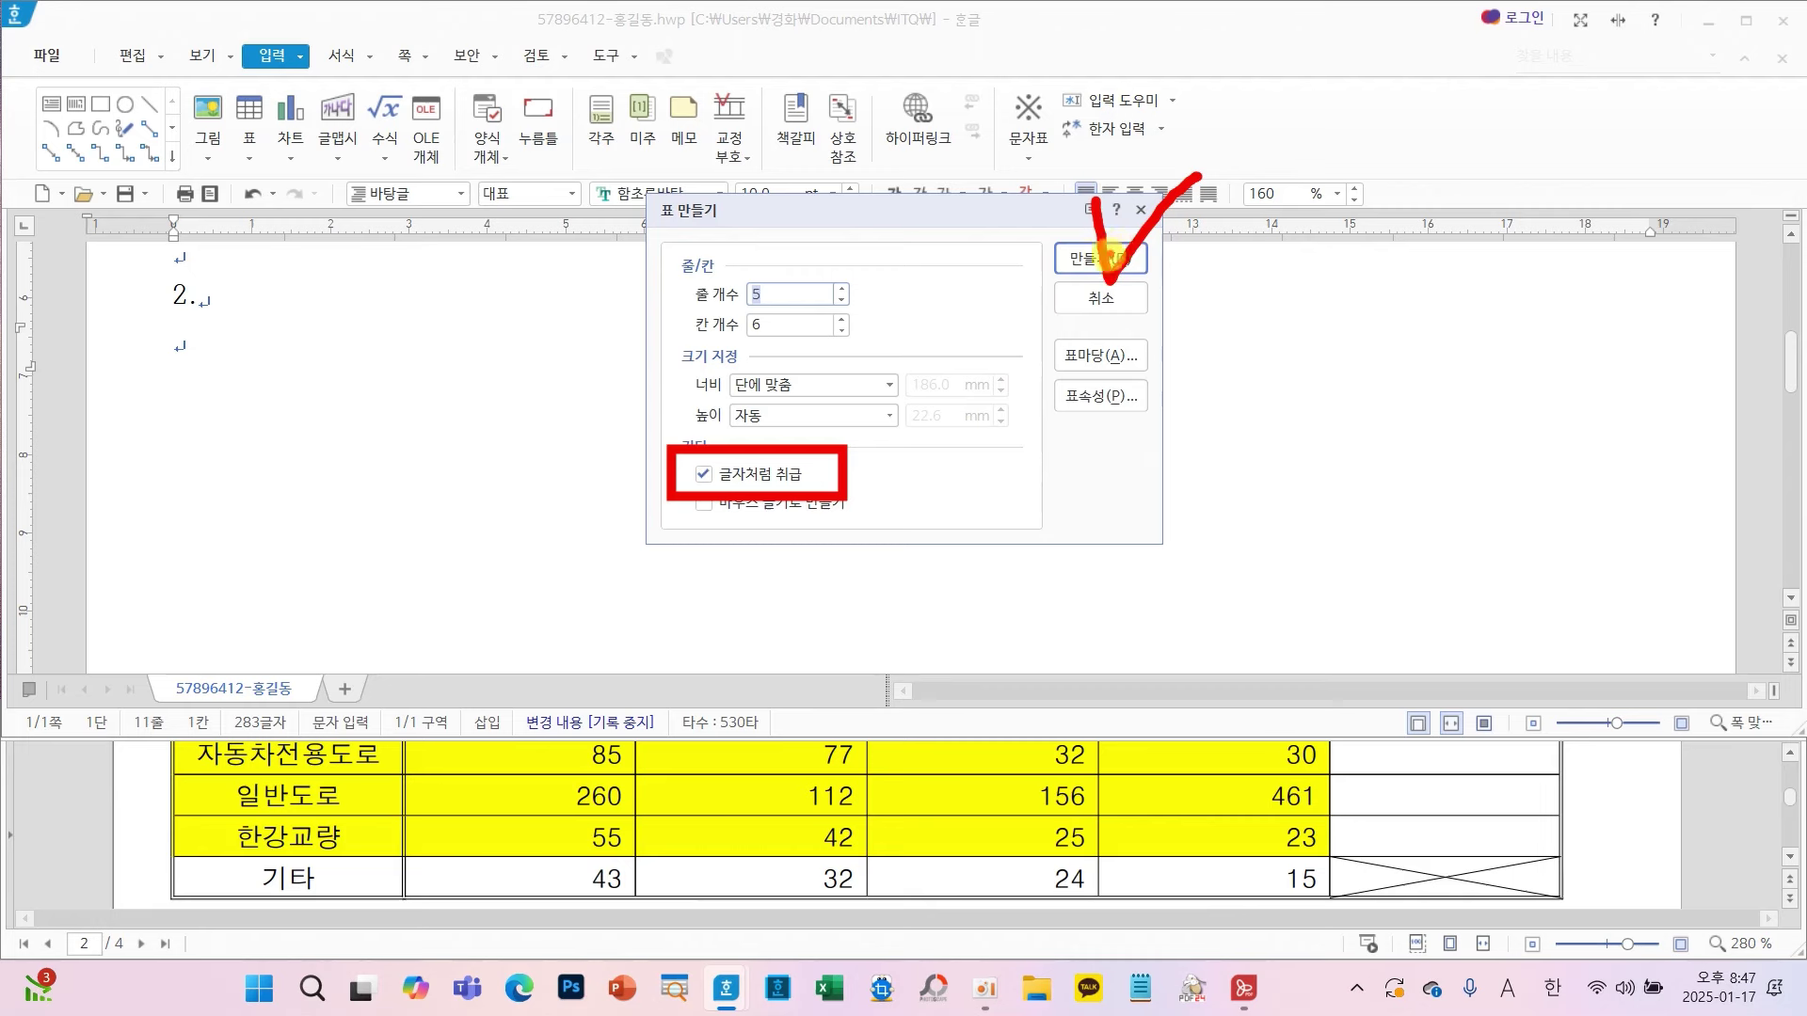
key(Escape)
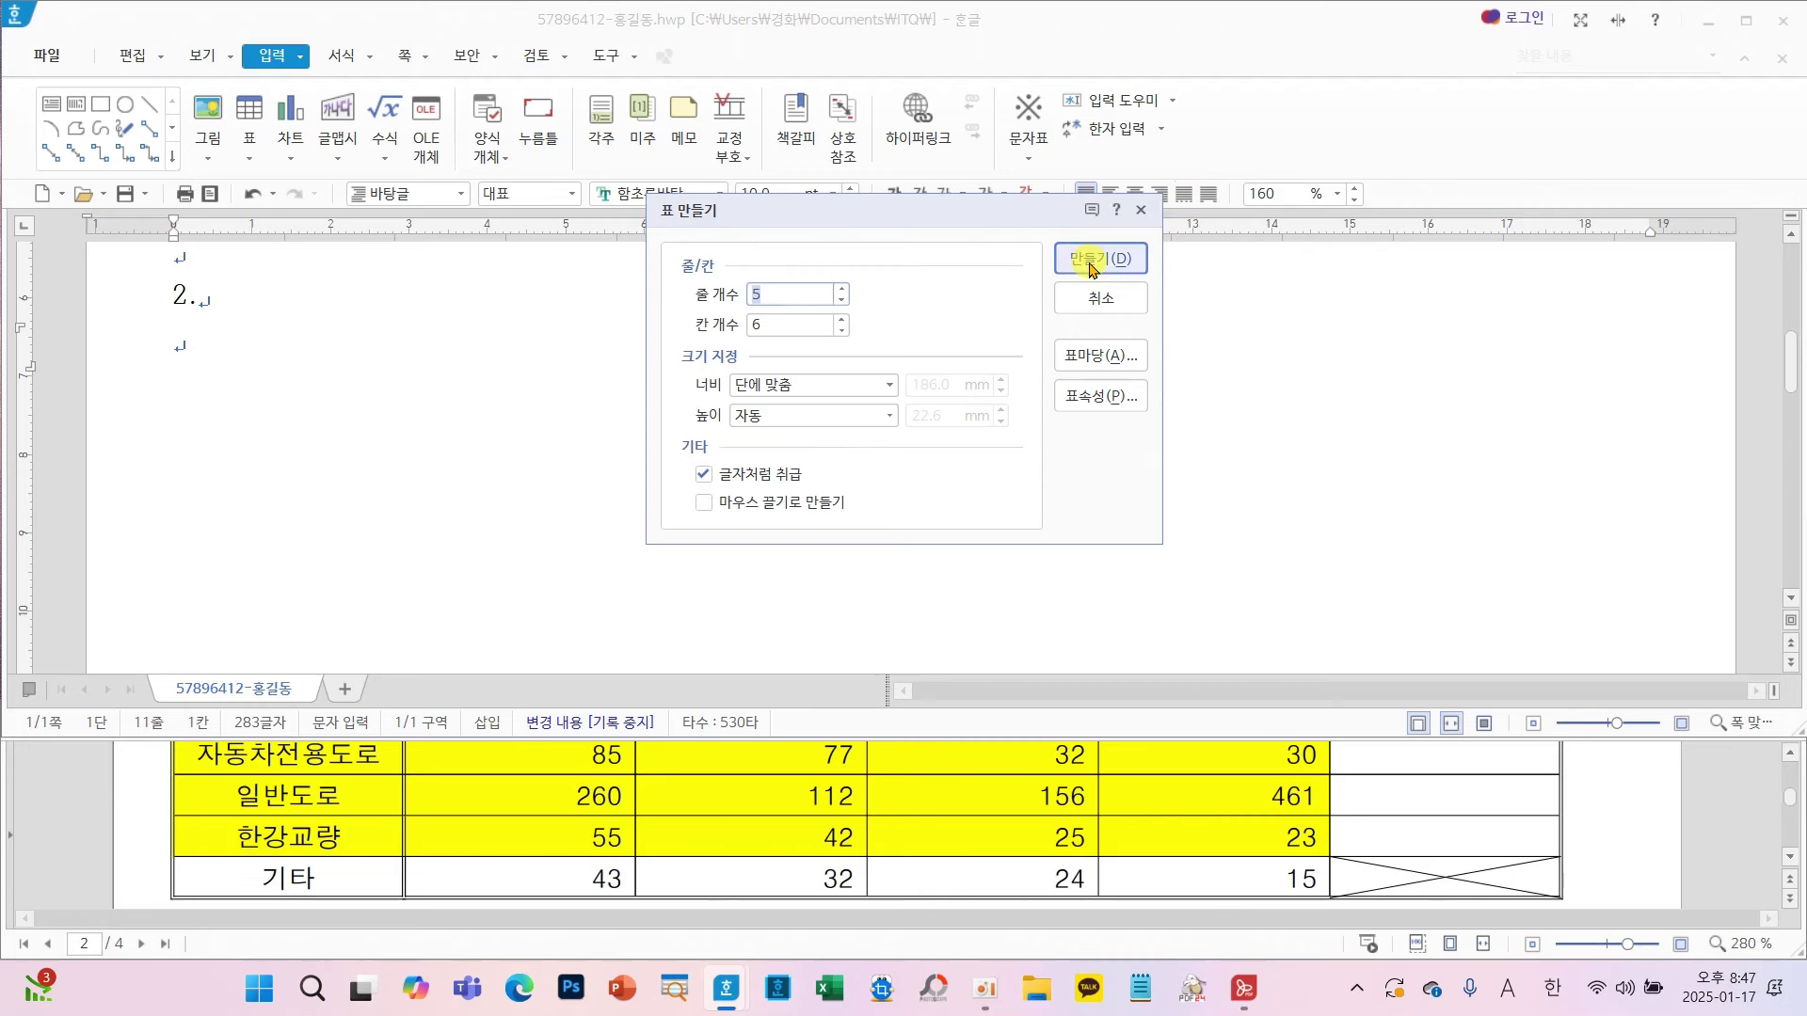
click(1090, 265)
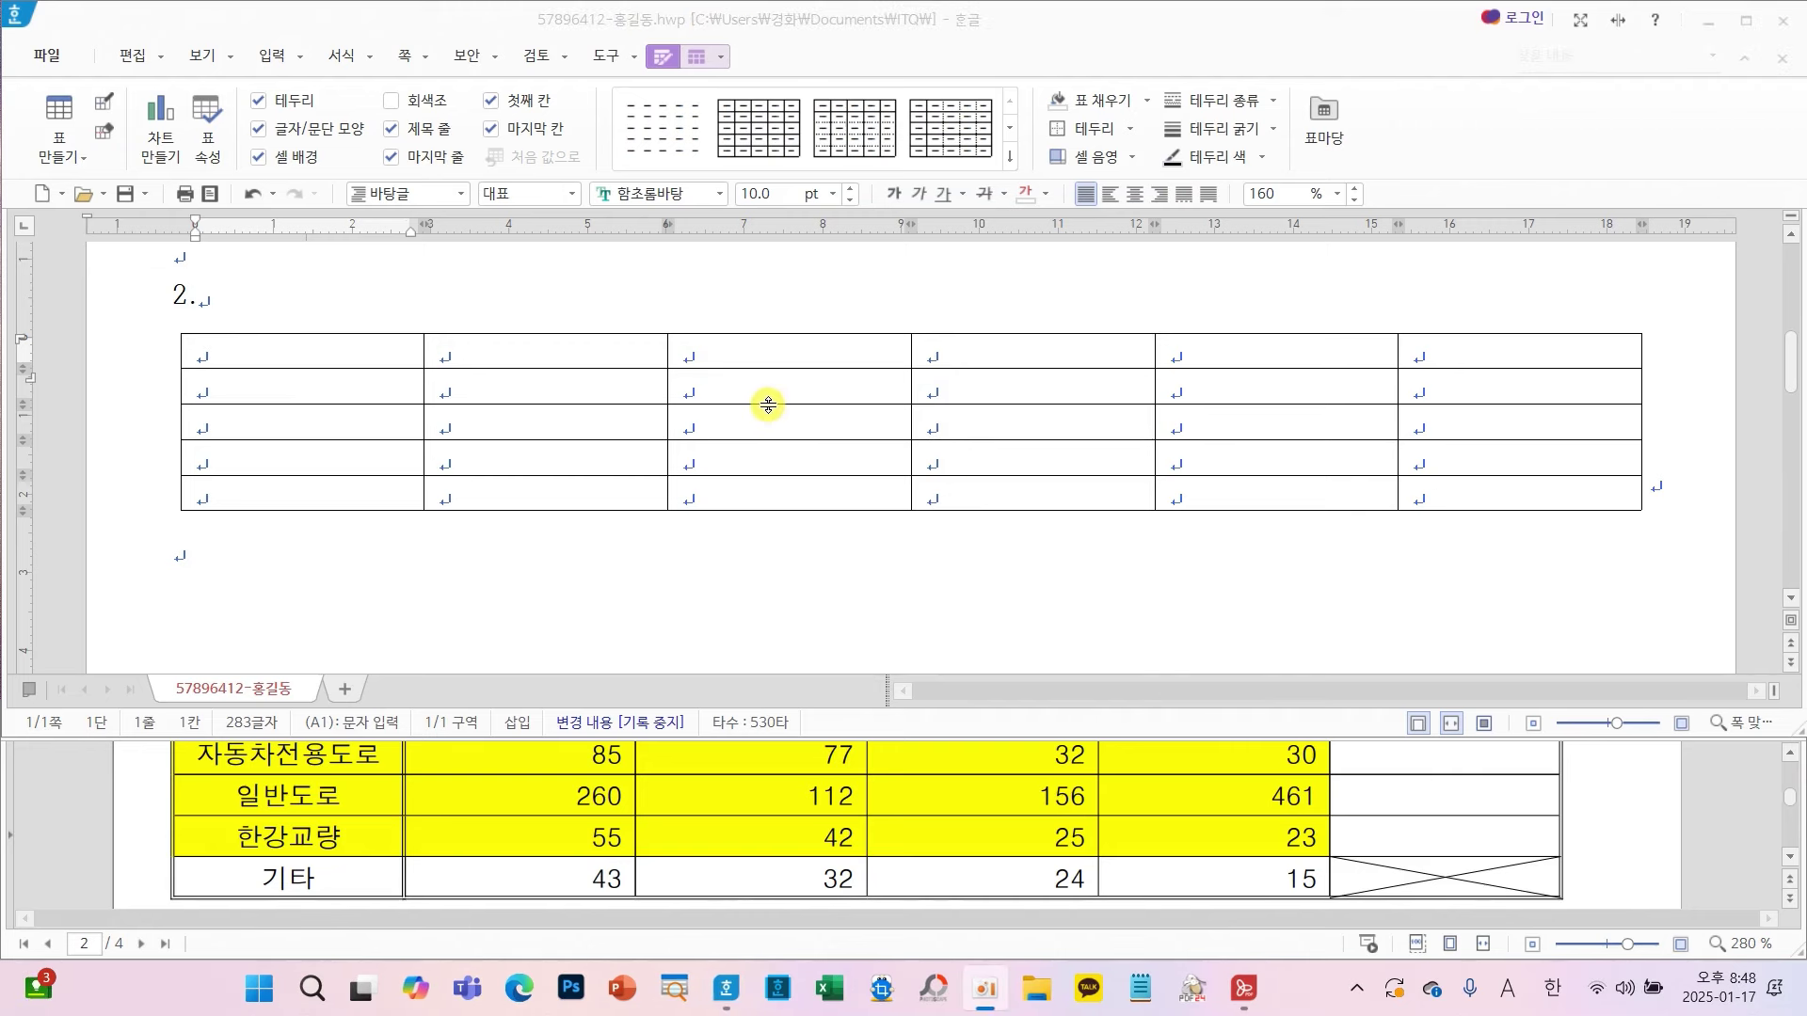
click(519, 387)
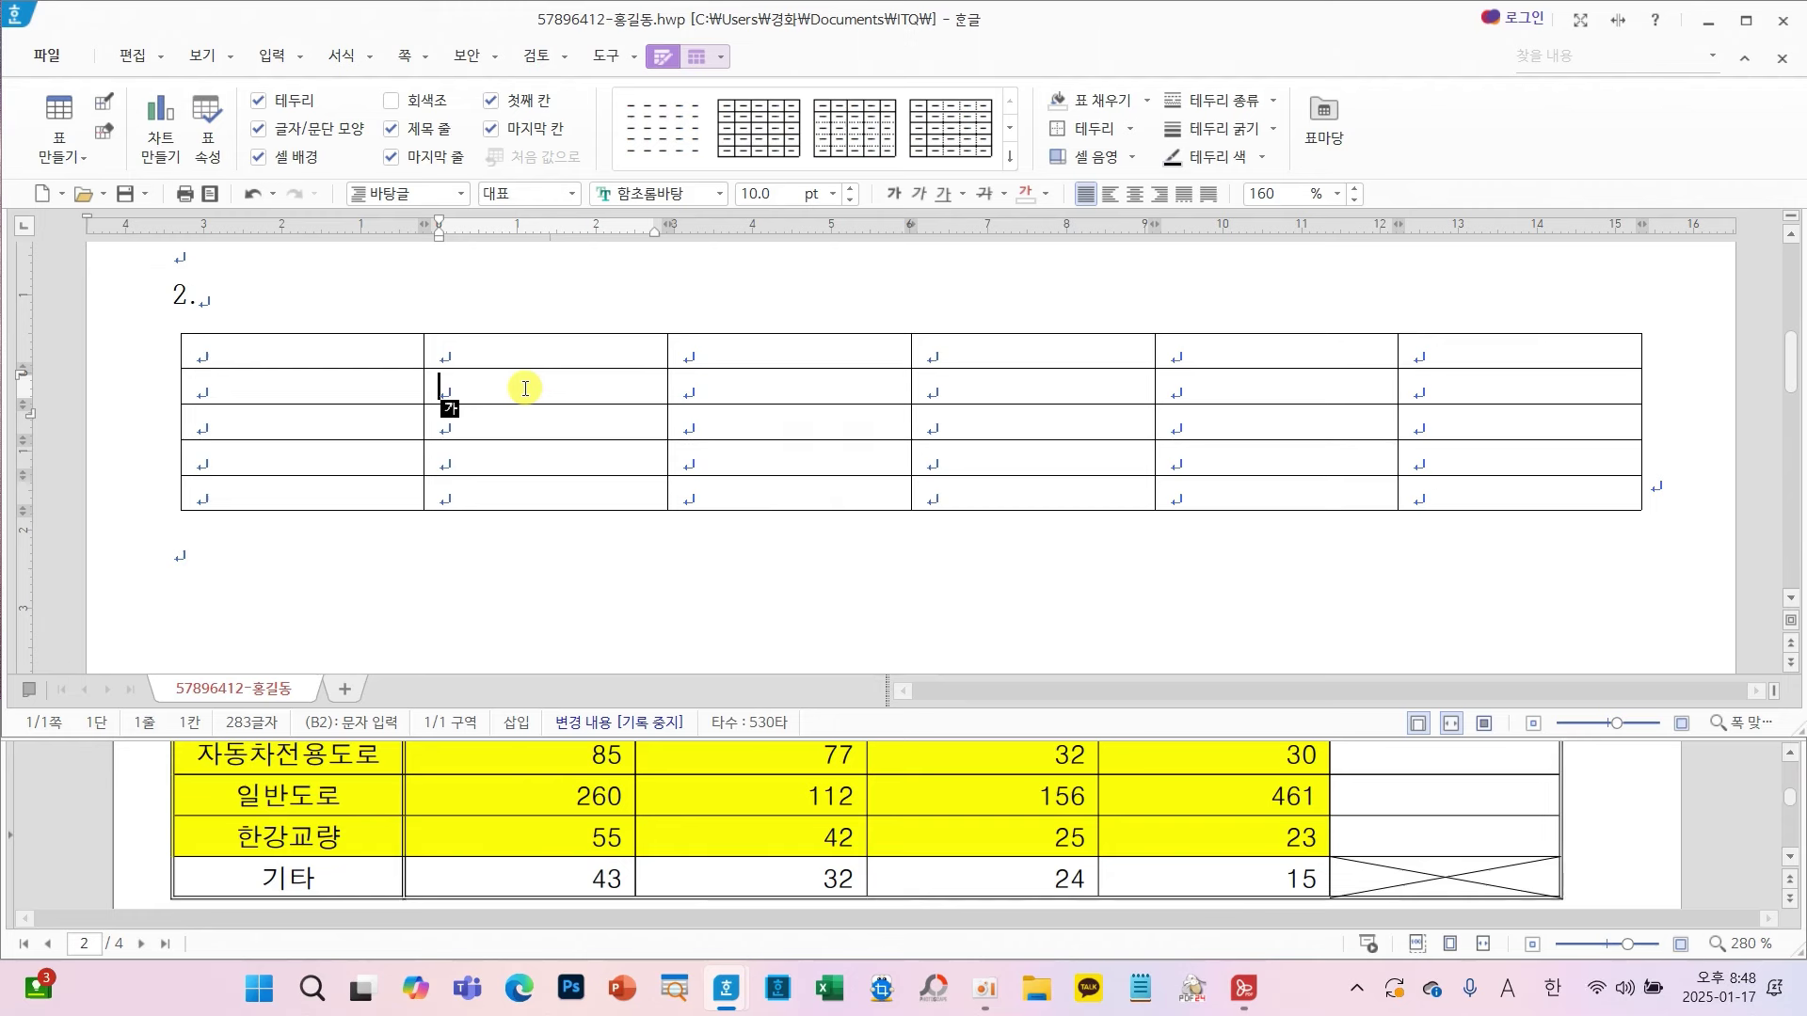
mouse_move(537, 383)
mouse_down()
mouse_move(492, 538)
mouse_move(523, 394)
mouse_move(604, 379)
mouse_up()
mouse_move(499, 462)
mouse_down()
mouse_move(572, 435)
mouse_move(607, 463)
mouse_up()
mouse_move(633, 355)
mouse_down()
mouse_move(596, 468)
mouse_move(646, 557)
mouse_up()
drag(593, 469, 717, 415)
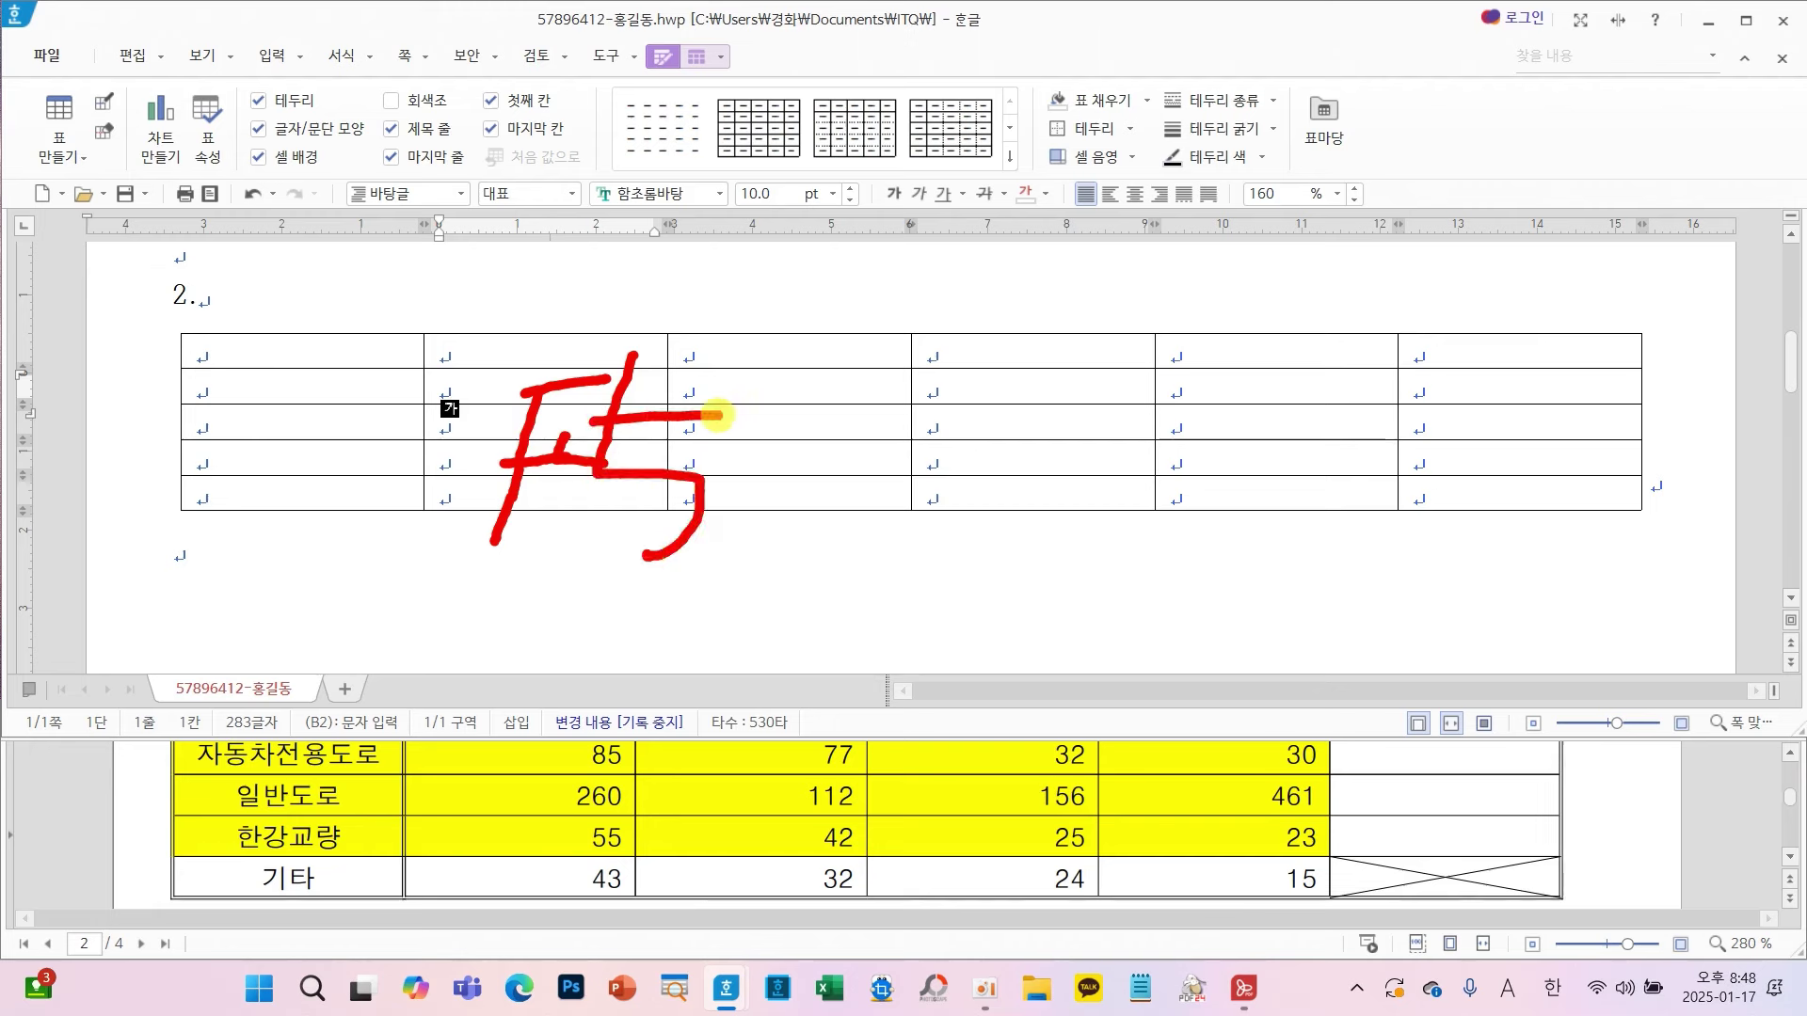
mouse_move(539, 442)
mouse_down()
mouse_move(521, 647)
mouse_move(565, 447)
mouse_move(610, 444)
mouse_up()
drag(538, 538, 581, 538)
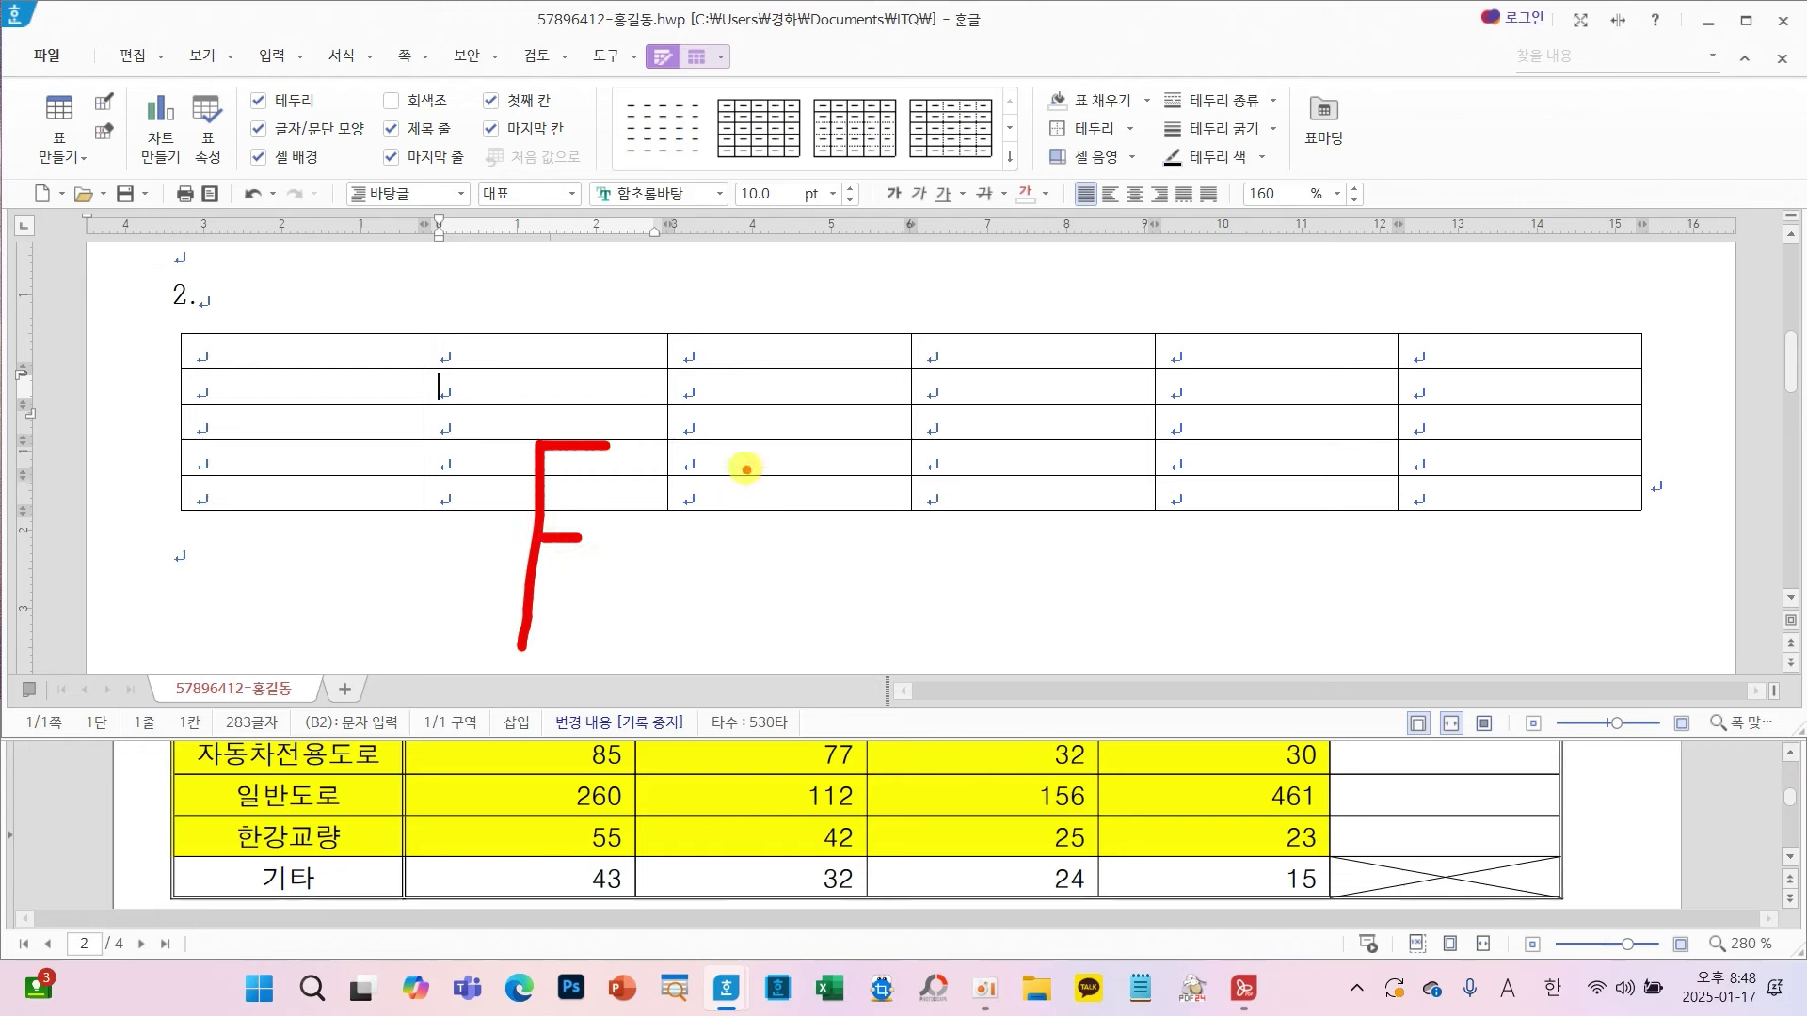
mouse_move(727, 467)
mouse_down()
mouse_move(644, 542)
mouse_move(666, 616)
mouse_up()
drag(793, 538, 941, 532)
mouse_move(852, 496)
mouse_down()
mouse_move(935, 517)
mouse_move(877, 589)
mouse_up()
click(967, 569)
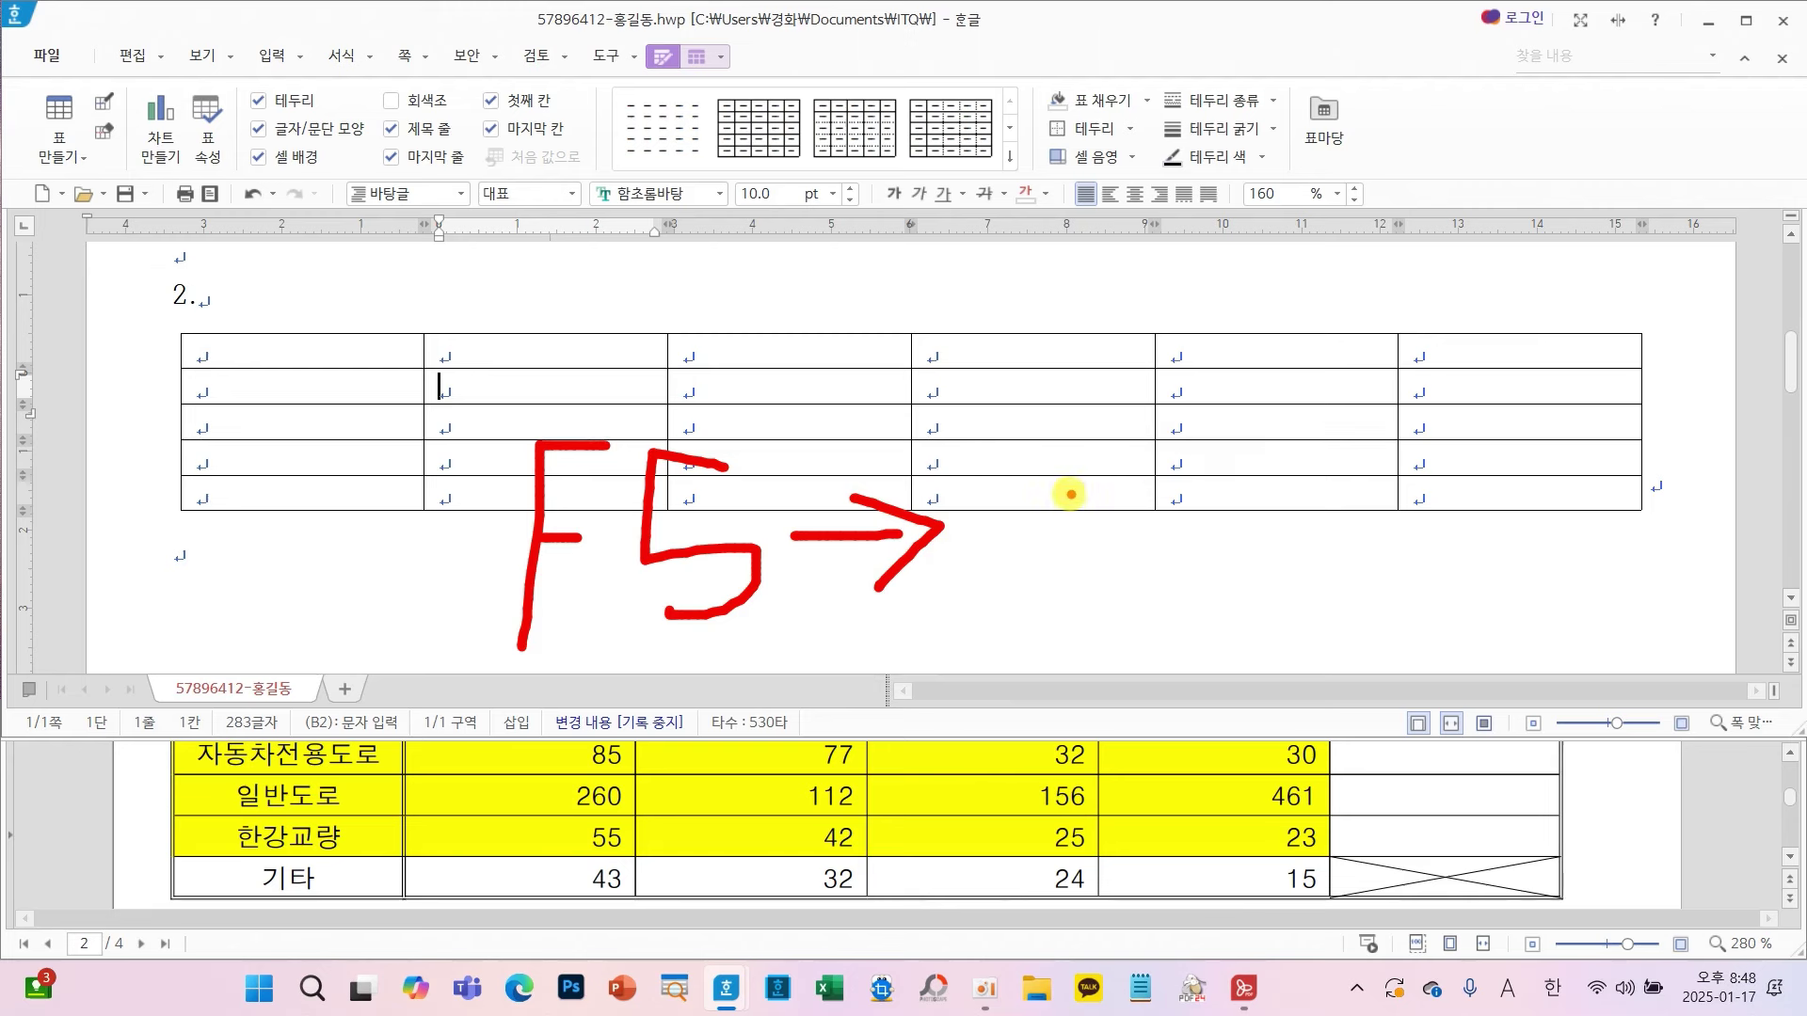
mouse_move(1022, 499)
mouse_down()
mouse_move(1025, 476)
mouse_move(1121, 567)
mouse_move(1016, 632)
mouse_up()
mouse_move(1159, 486)
mouse_down()
mouse_move(1155, 522)
mouse_move(1205, 574)
mouse_move(1213, 485)
mouse_move(1290, 525)
mouse_move(1262, 612)
mouse_move(1355, 612)
mouse_up()
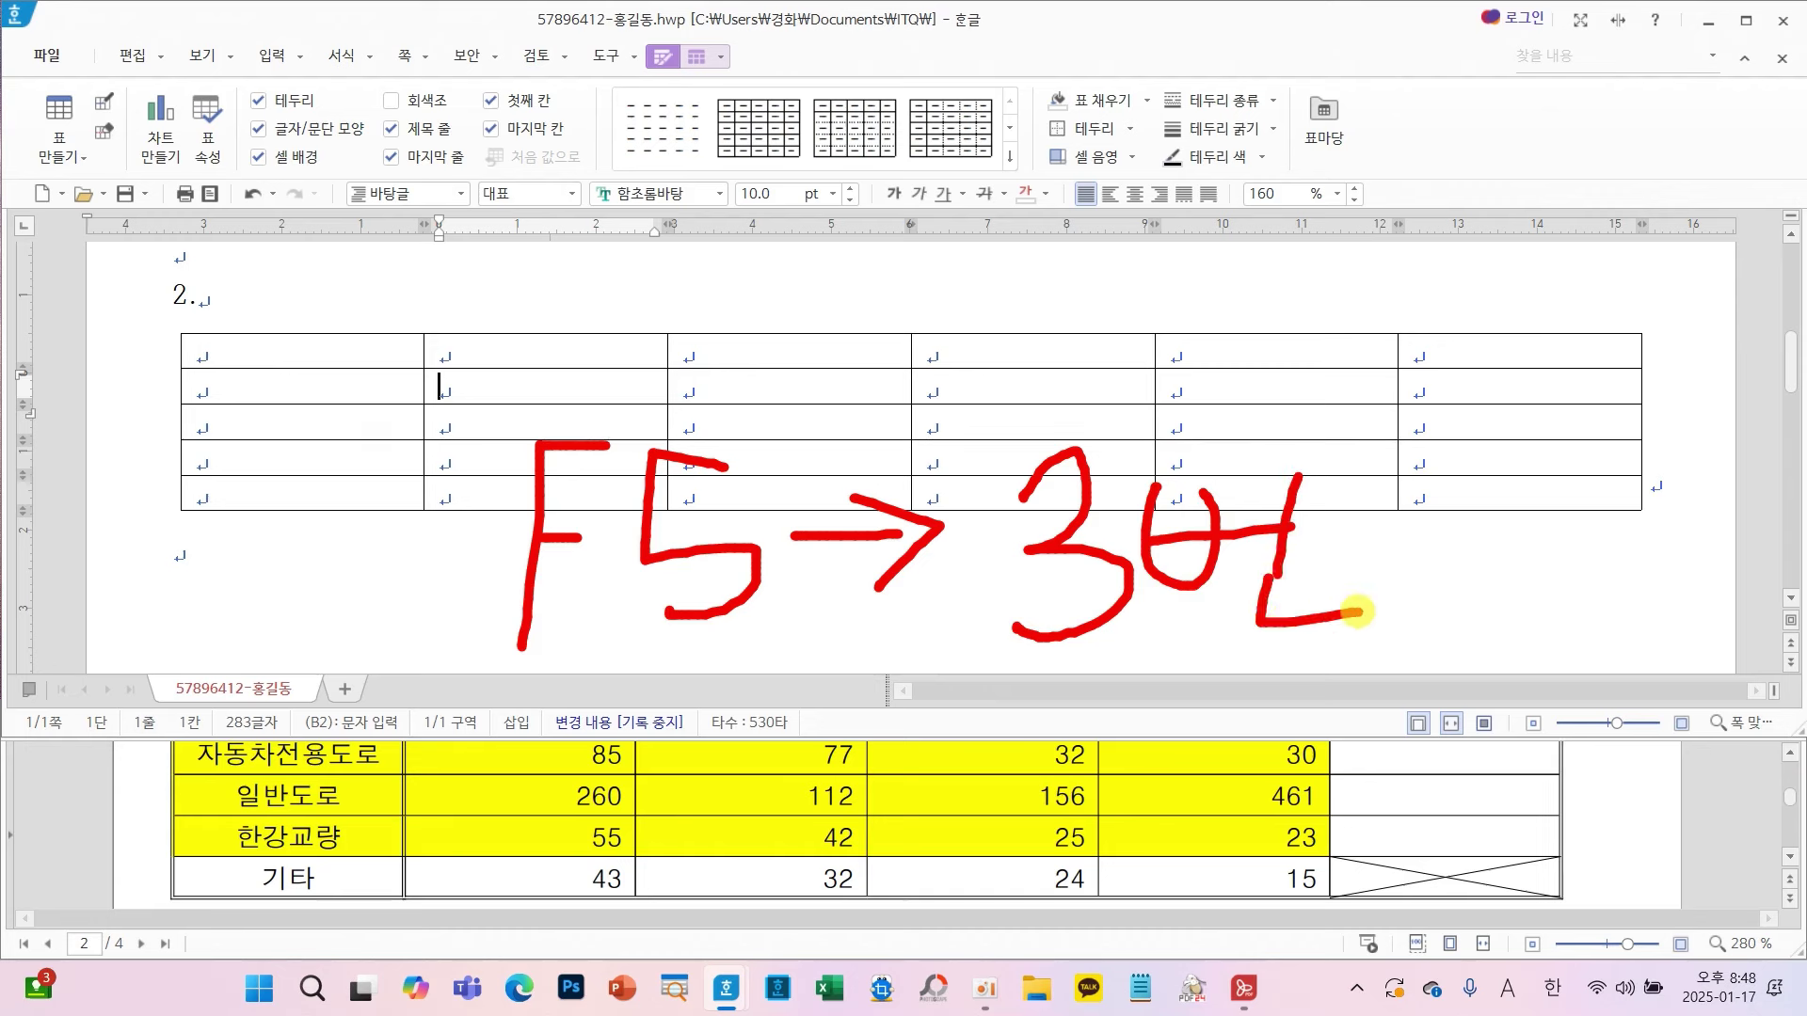
- Select every cell of the table and slightly increase the height of all rows
click(533, 415)
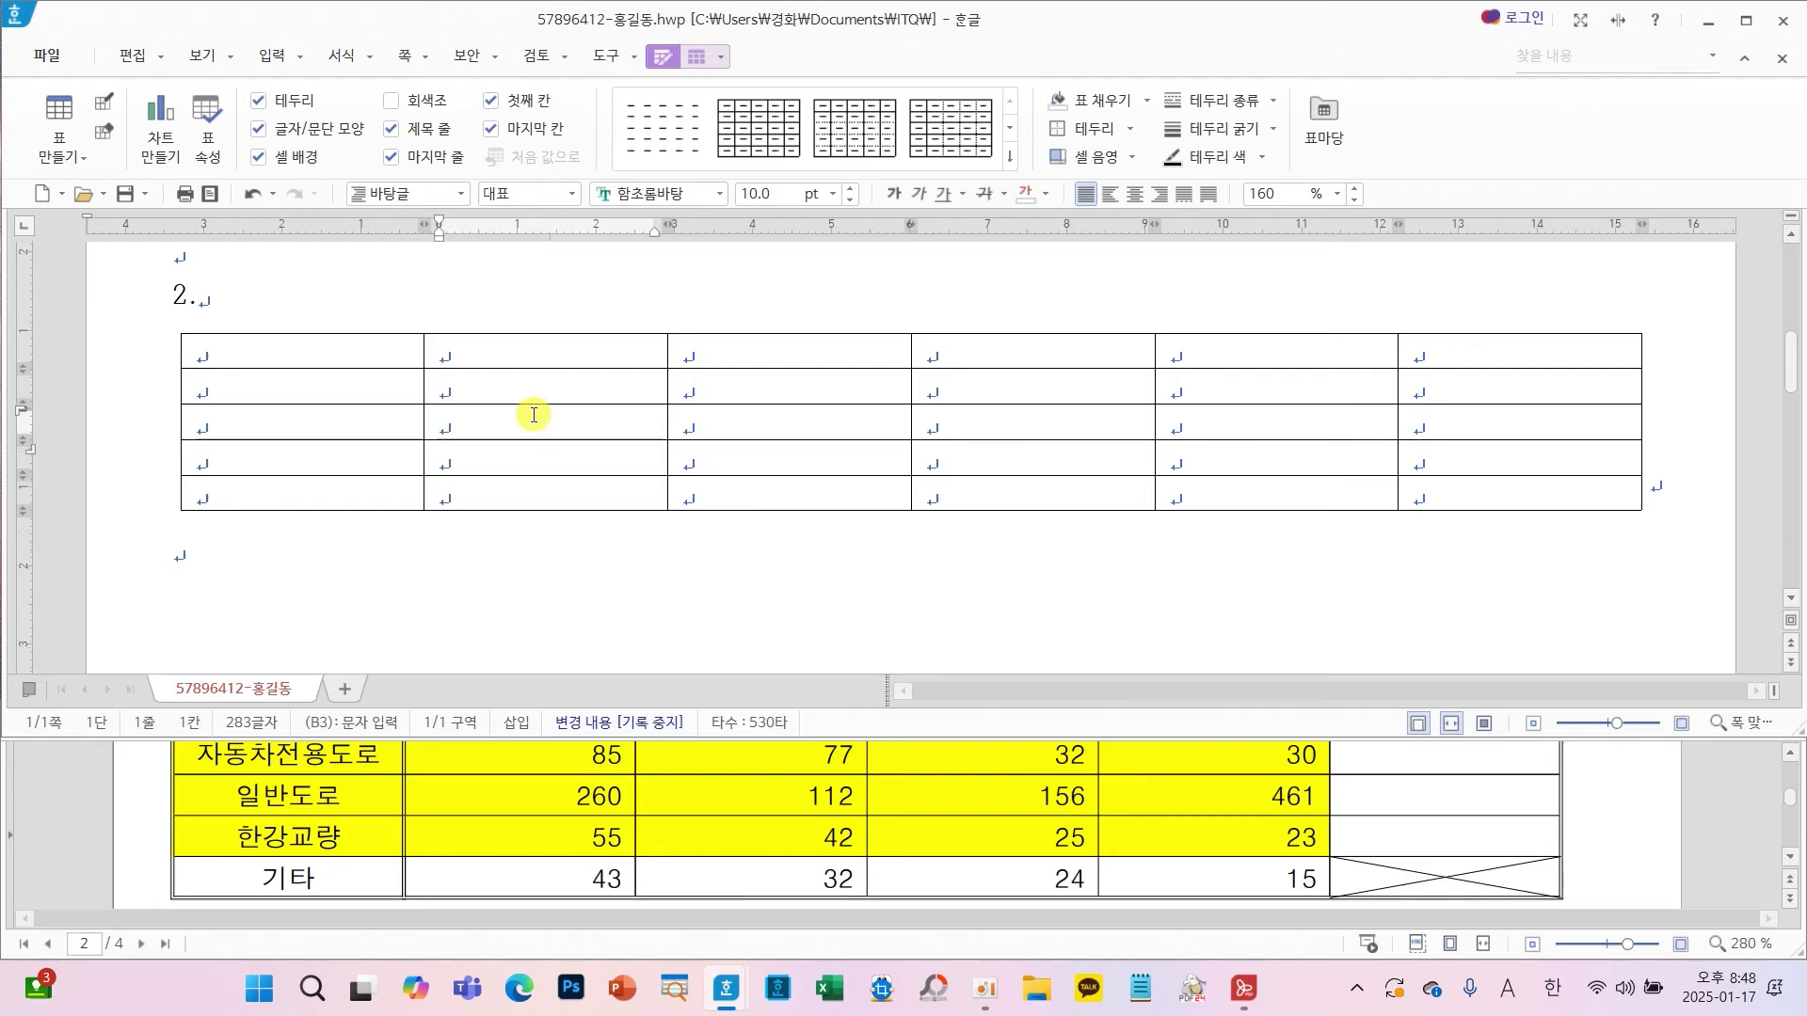
key(F5)
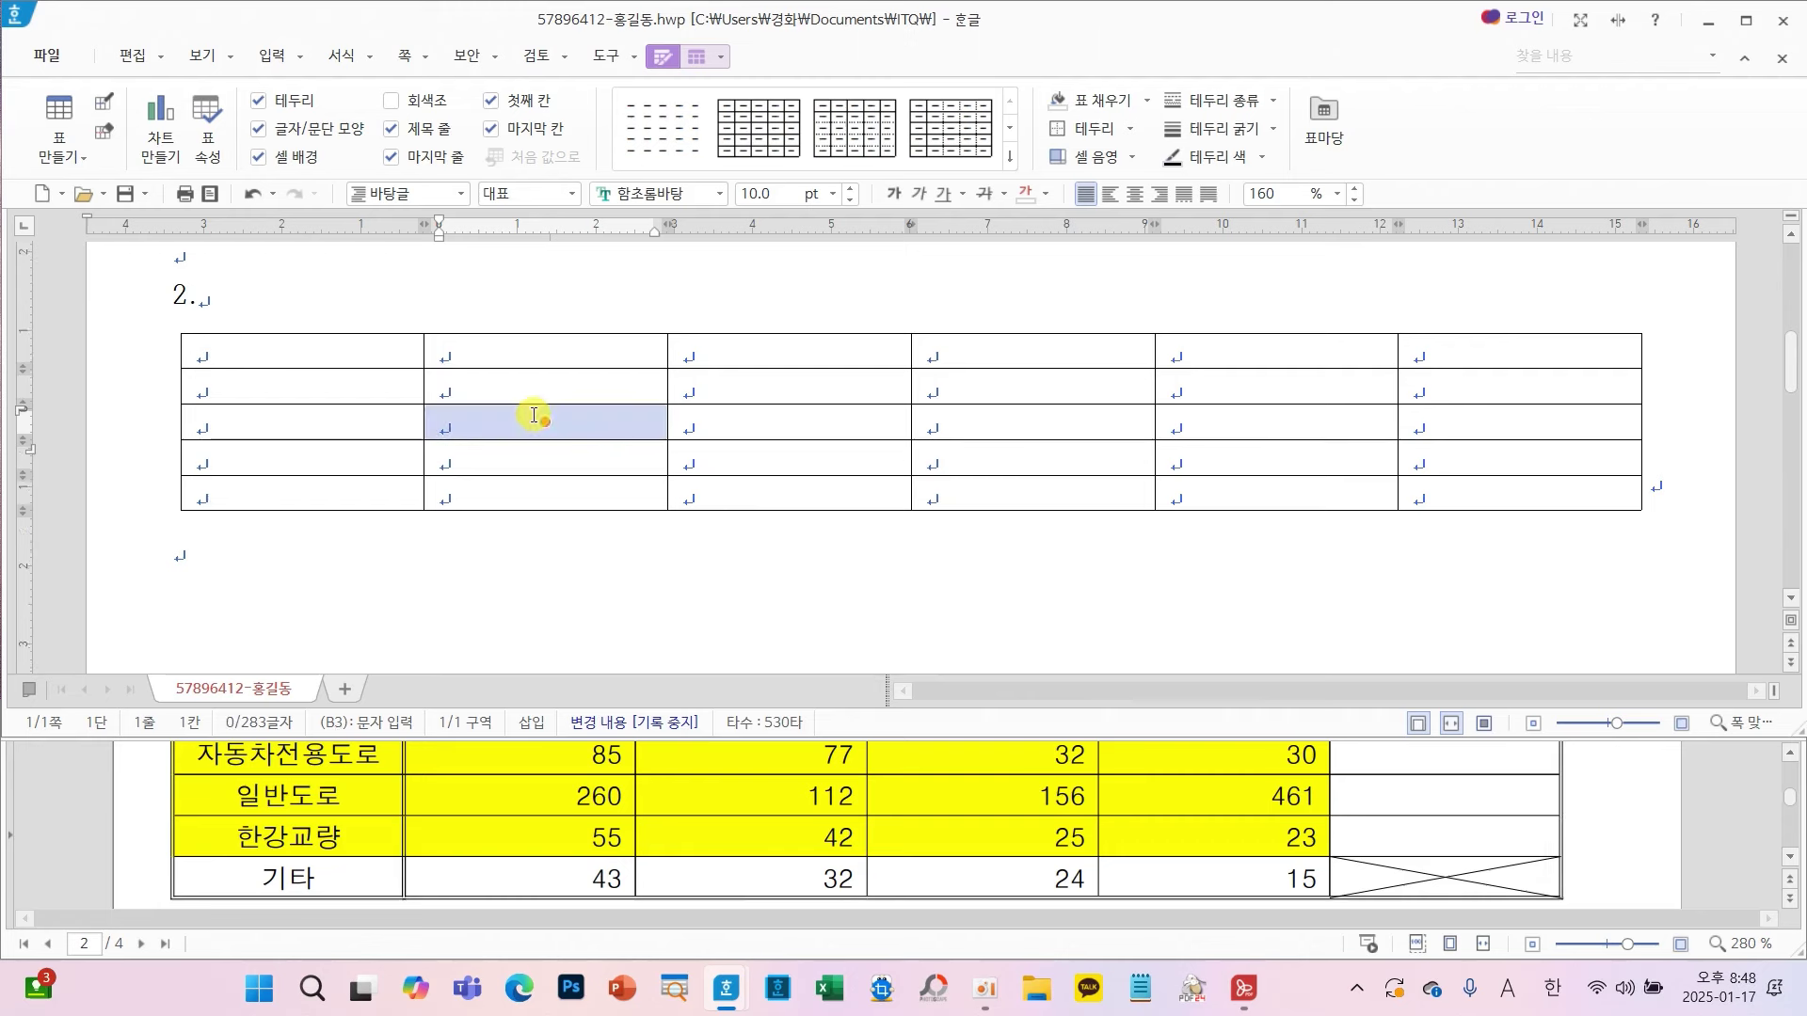
key(F5)
key(F5)
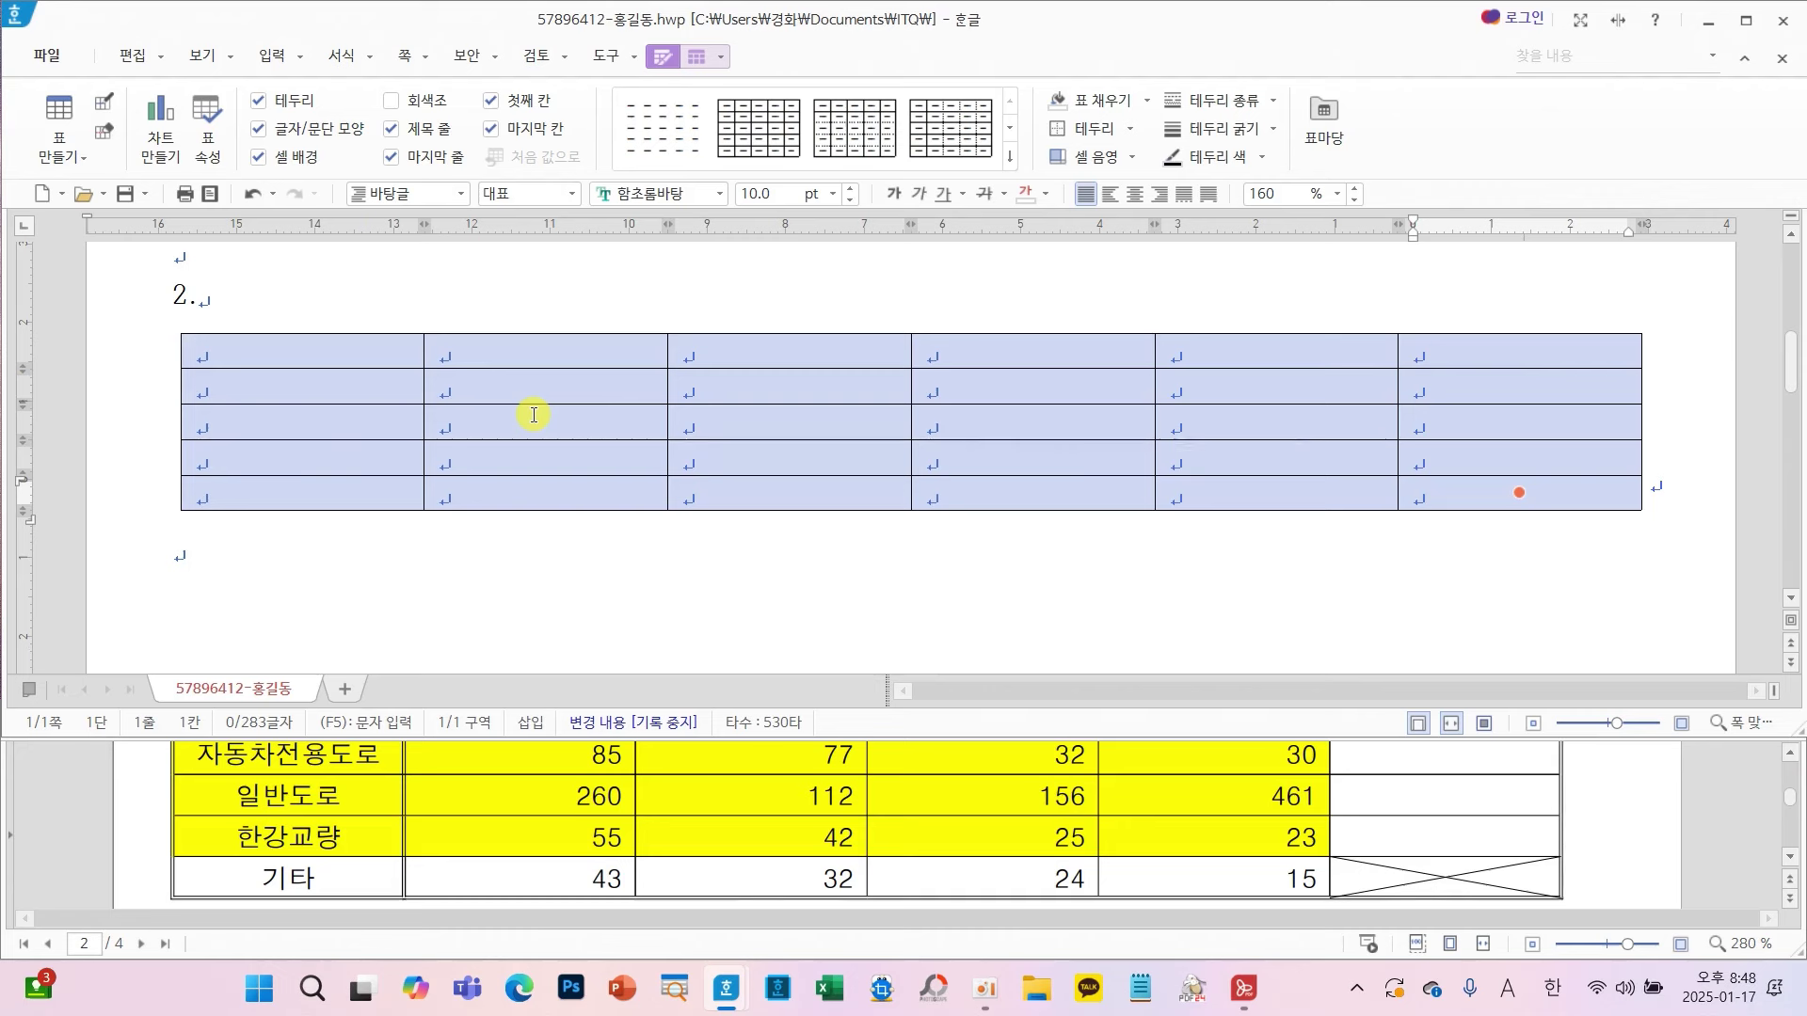
key(ctrl+Down)
key(ctrl+Down)
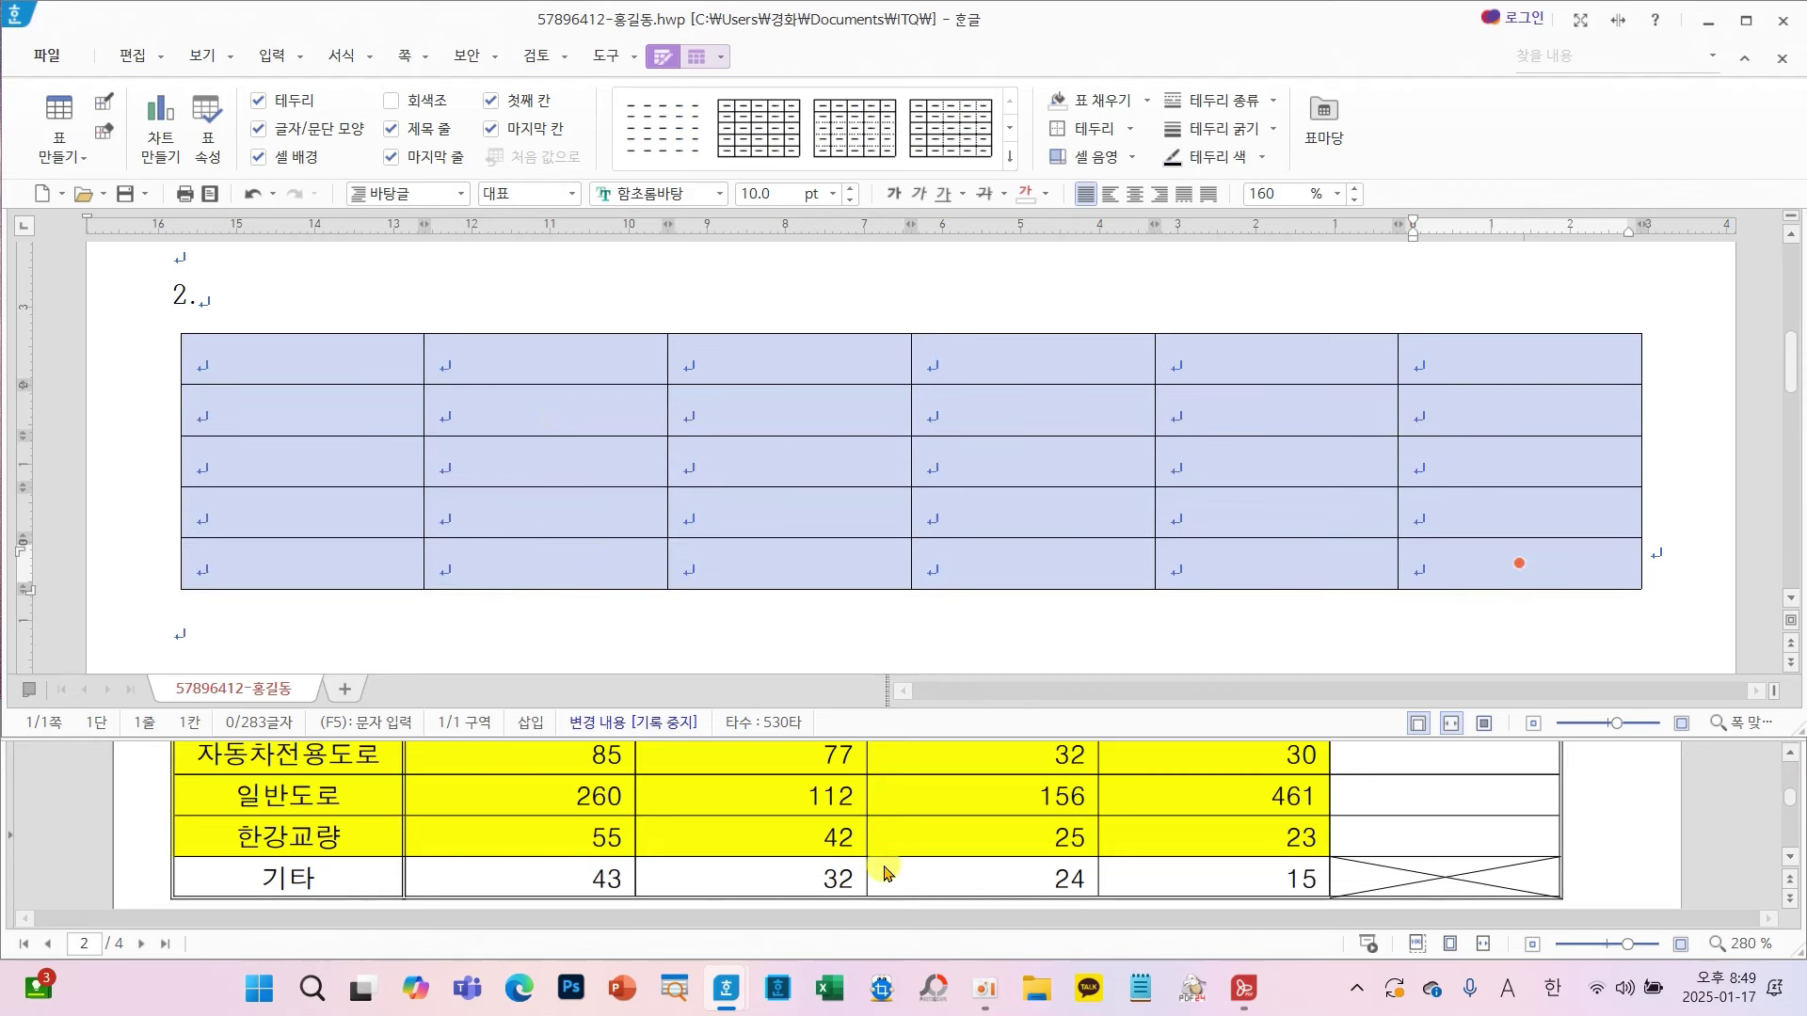
- Set the font of the whole table to 돋움 and centre the text in all cells
scroll(884, 867, up, 5)
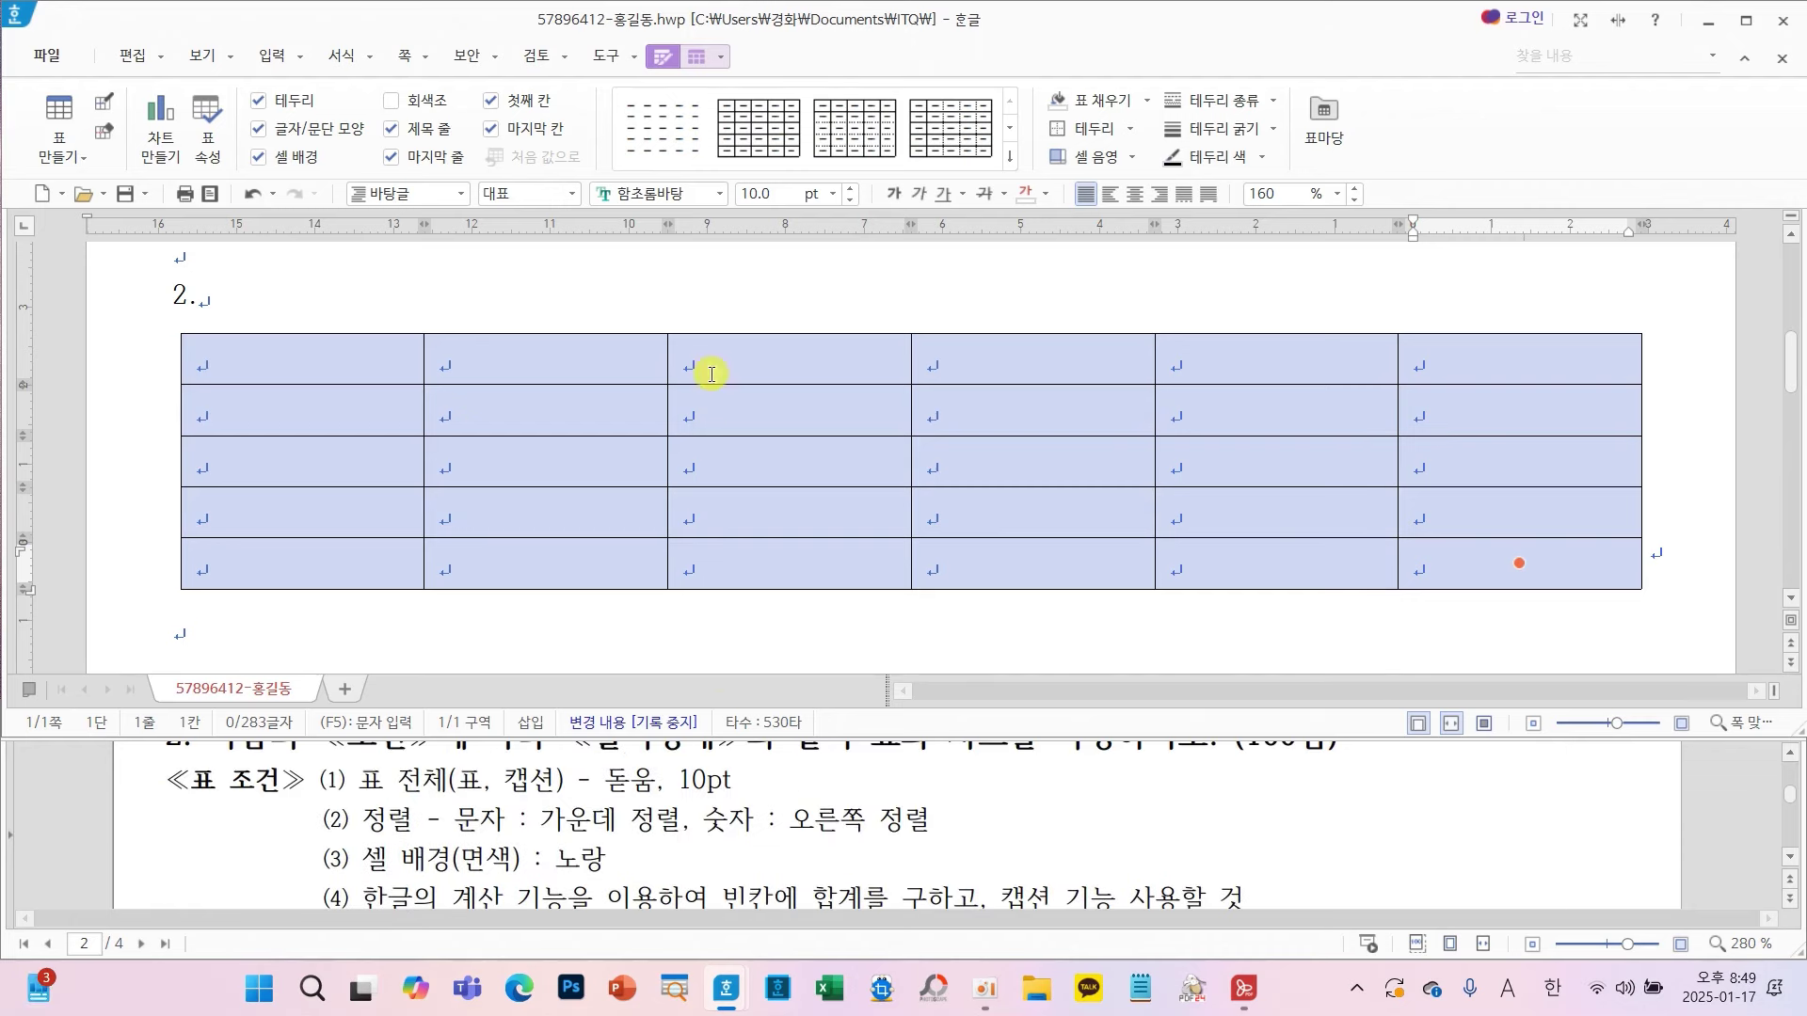
click(719, 195)
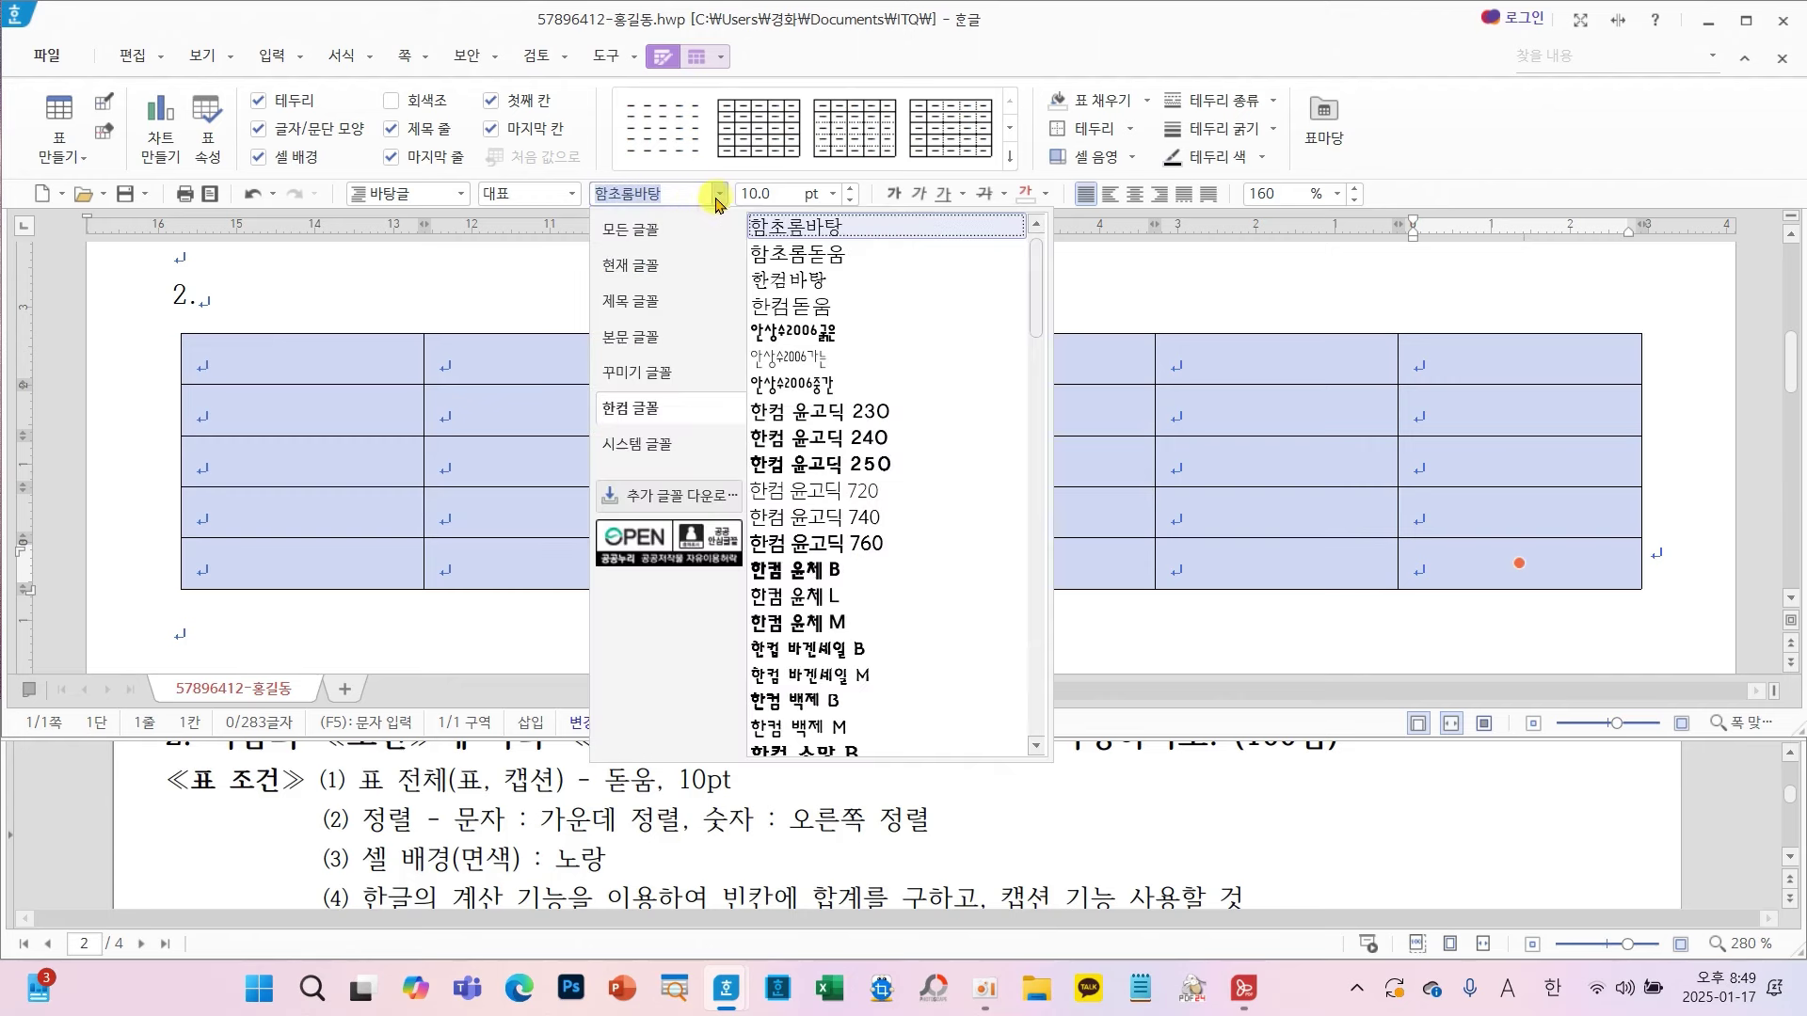
click(610, 231)
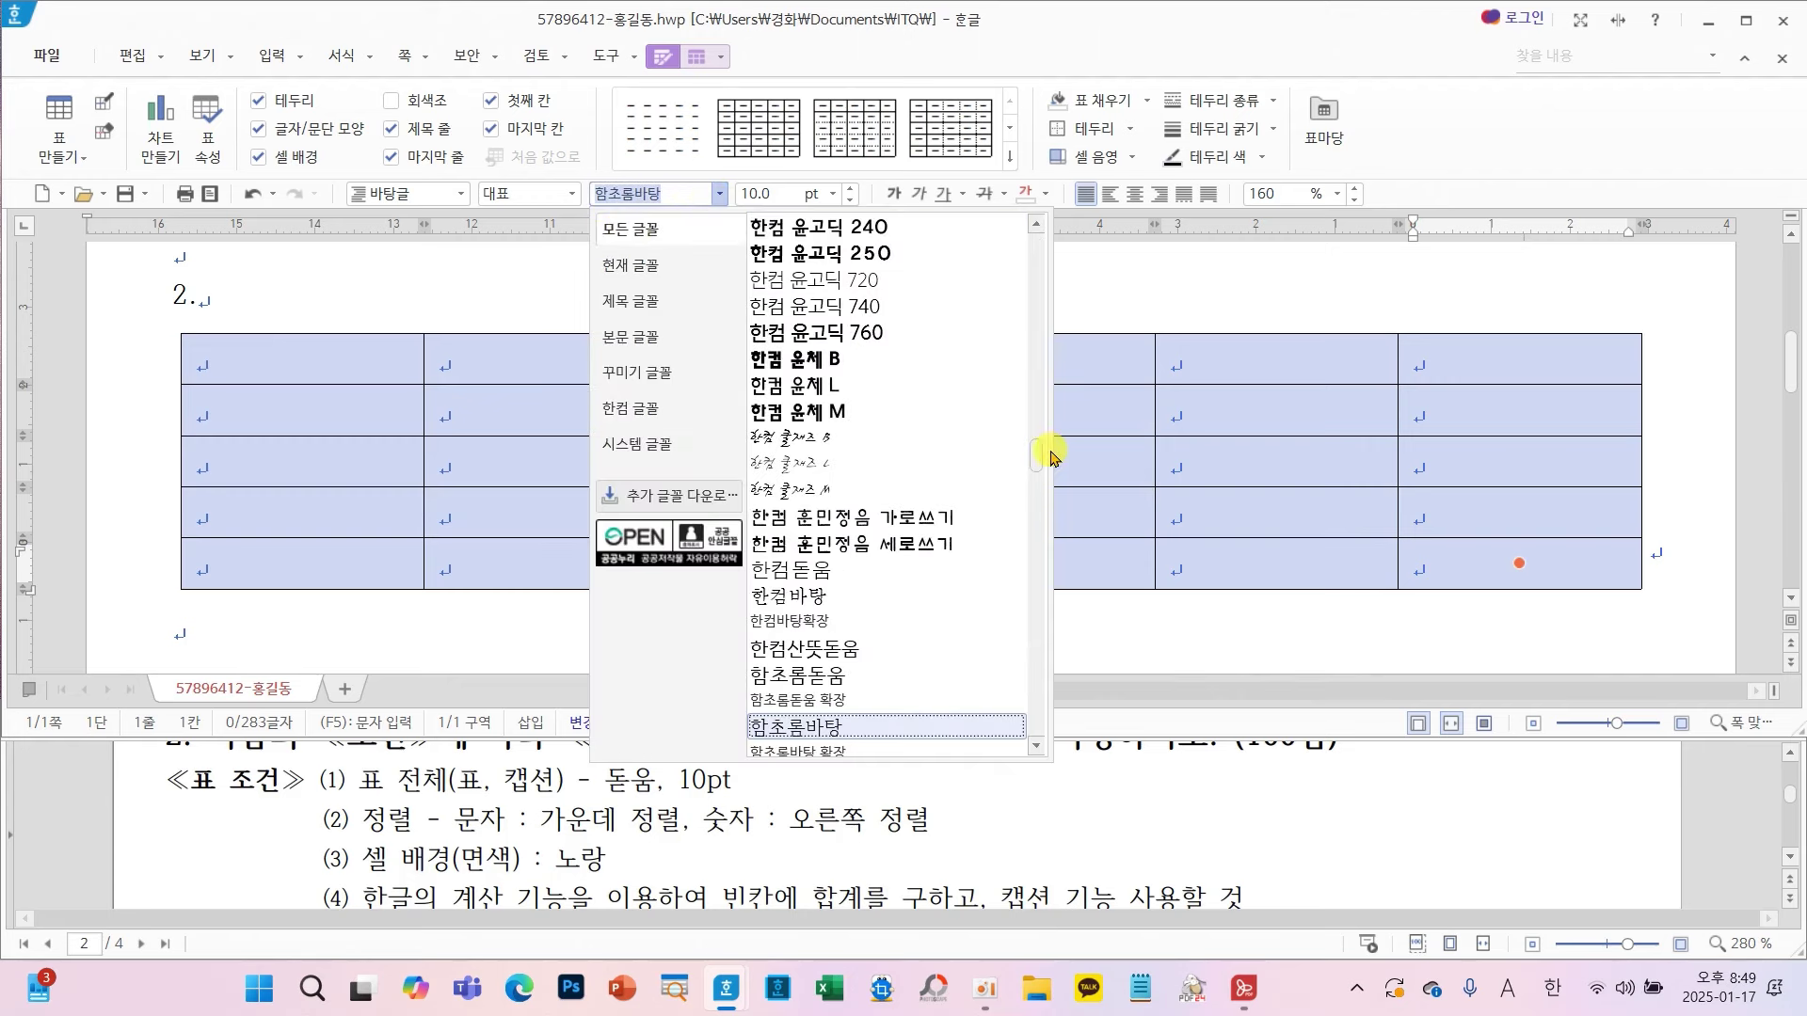
drag(1040, 458, 1036, 235)
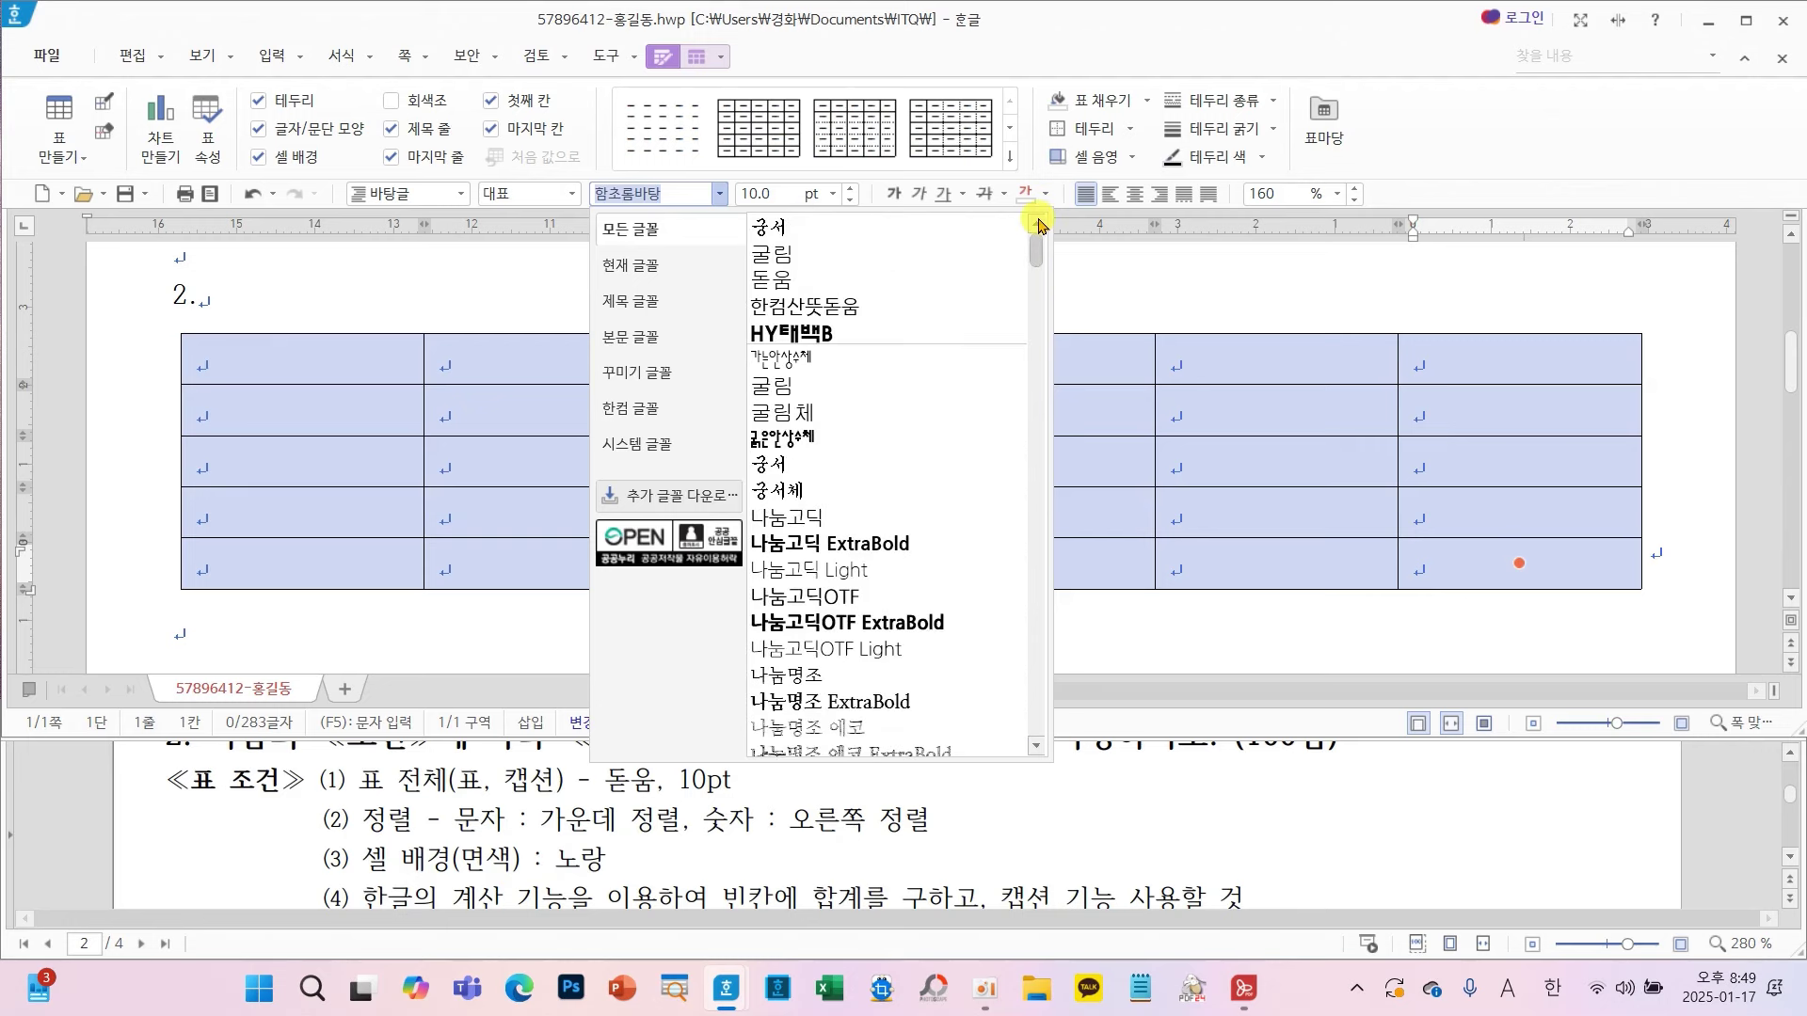
click(828, 279)
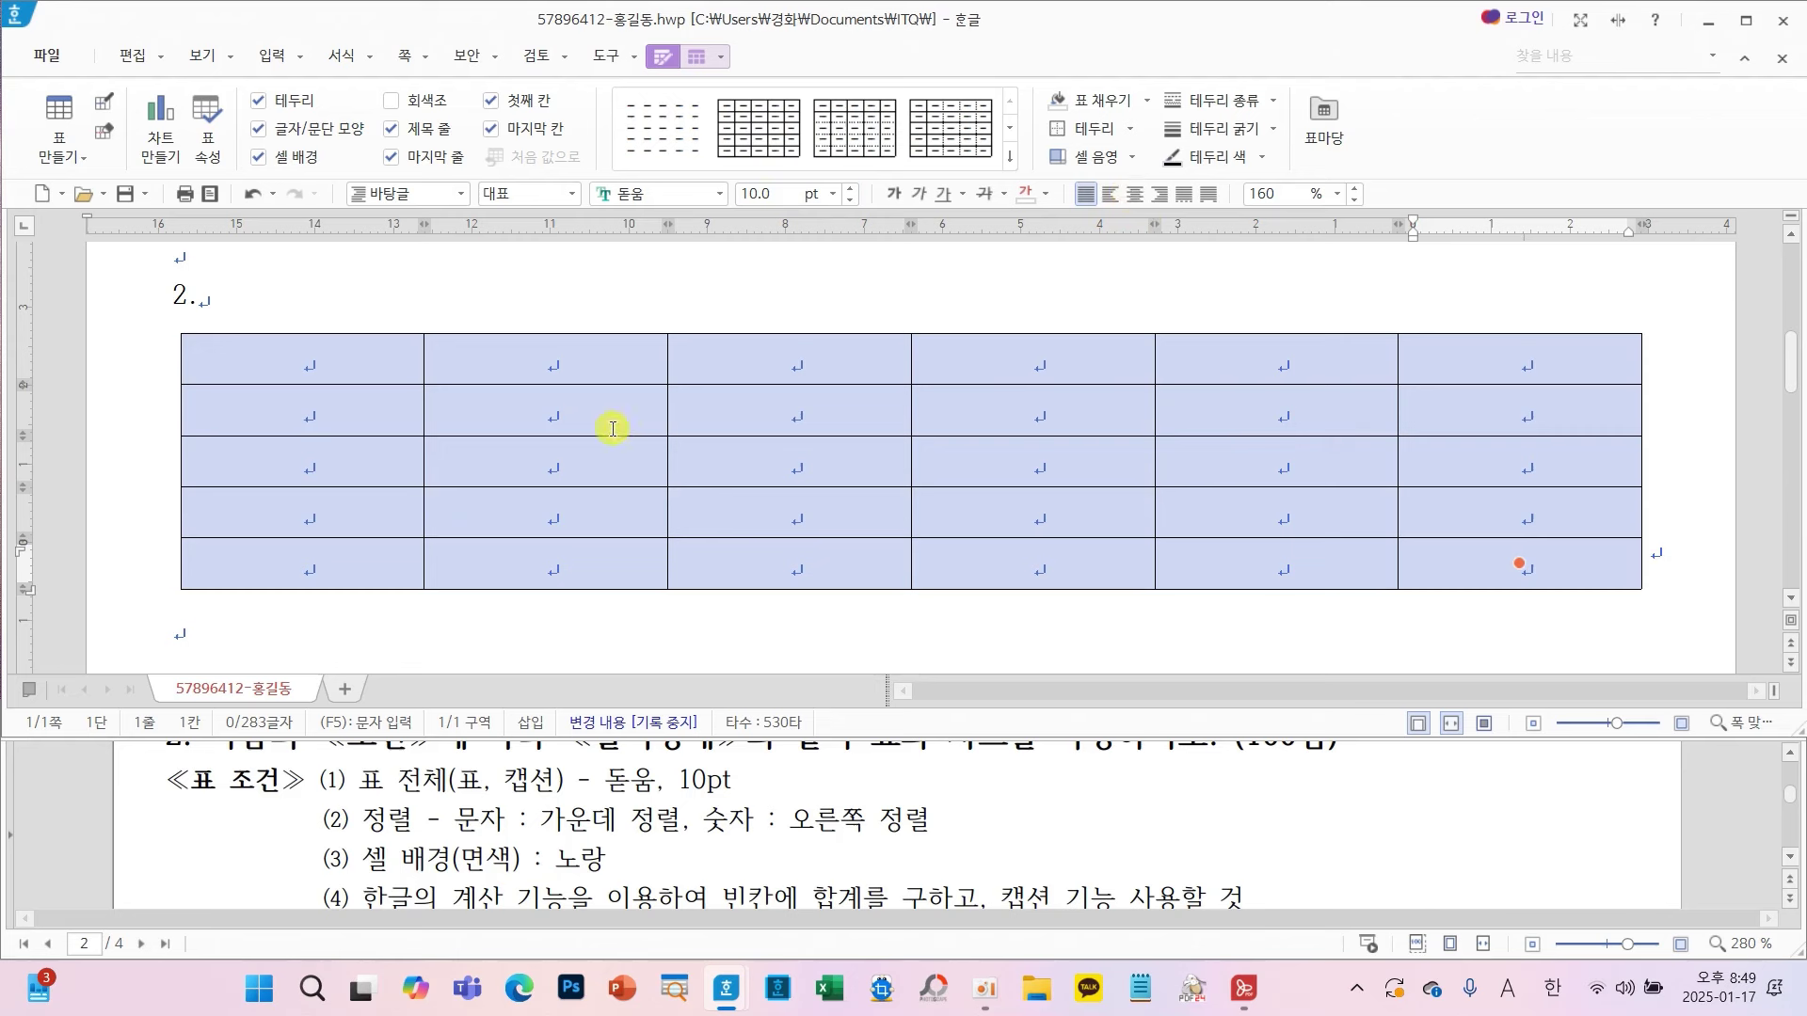
- Right-align the number cells, from the second row and second column through the last cell
drag(605, 407, 1503, 598)
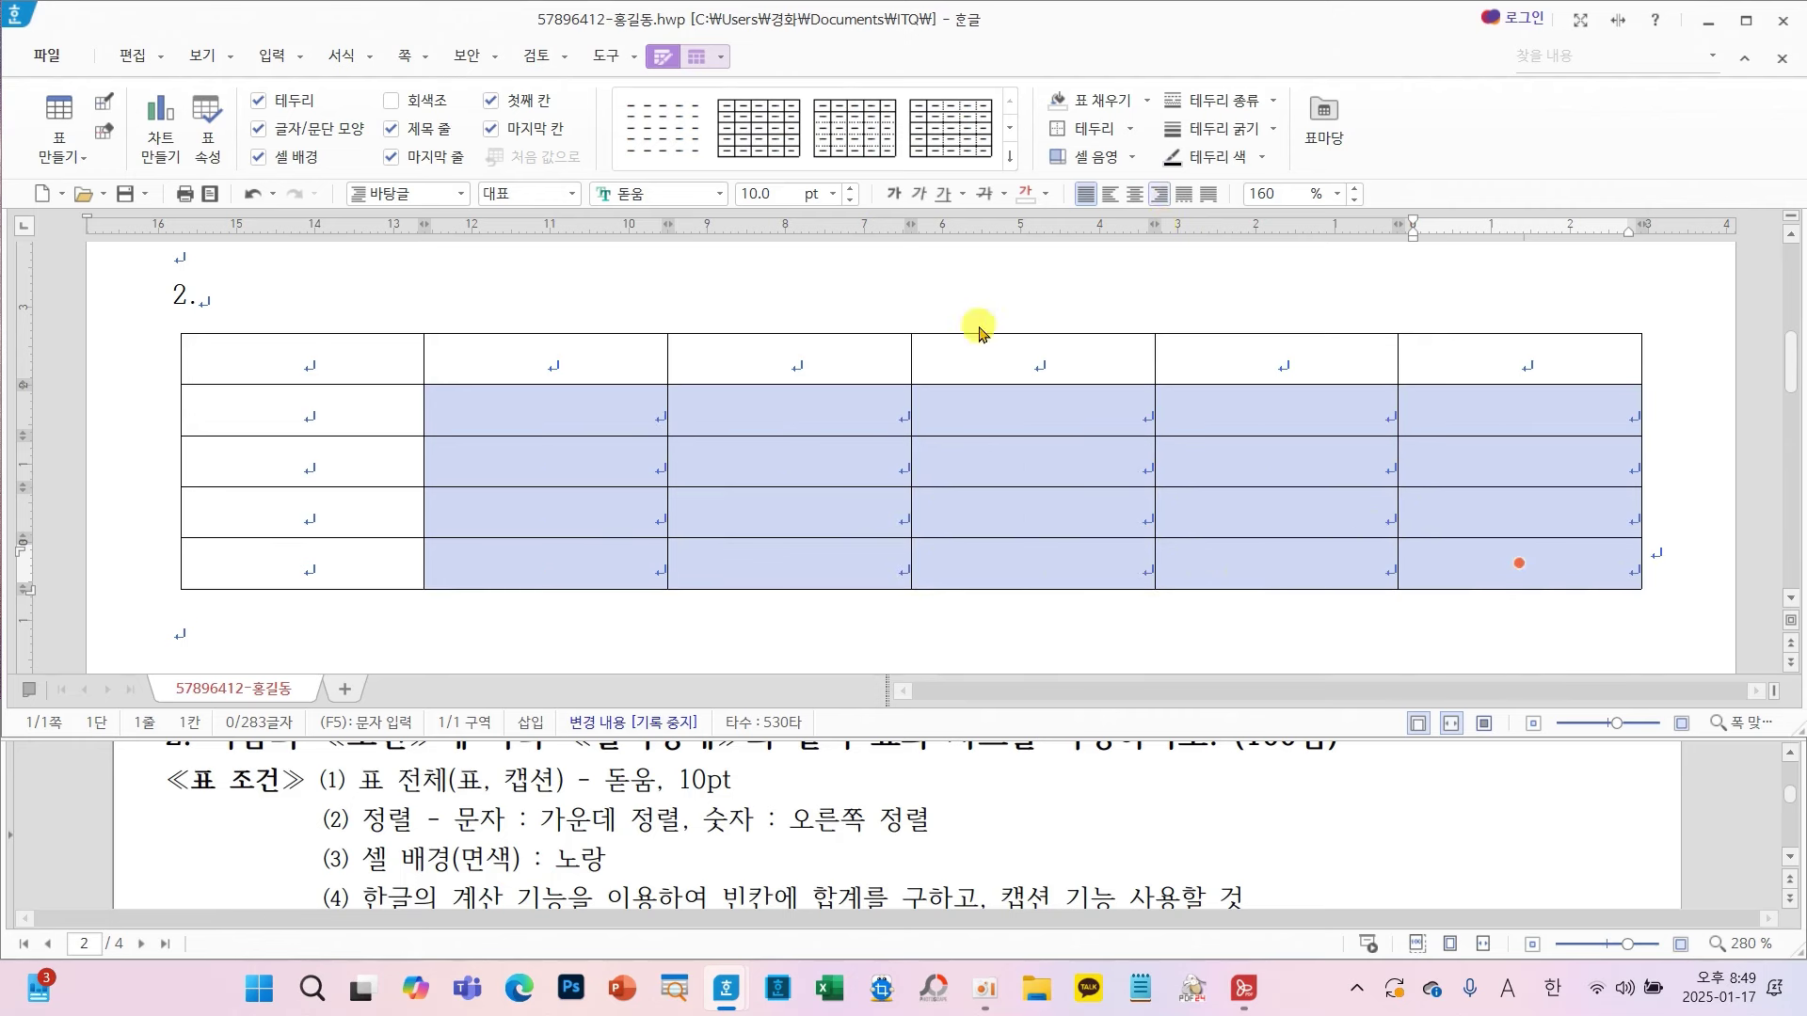
- Check the exam's table conditions and output sample for the caption's required font, size, wording and placement
drag(788, 359, 833, 421)
click(832, 407)
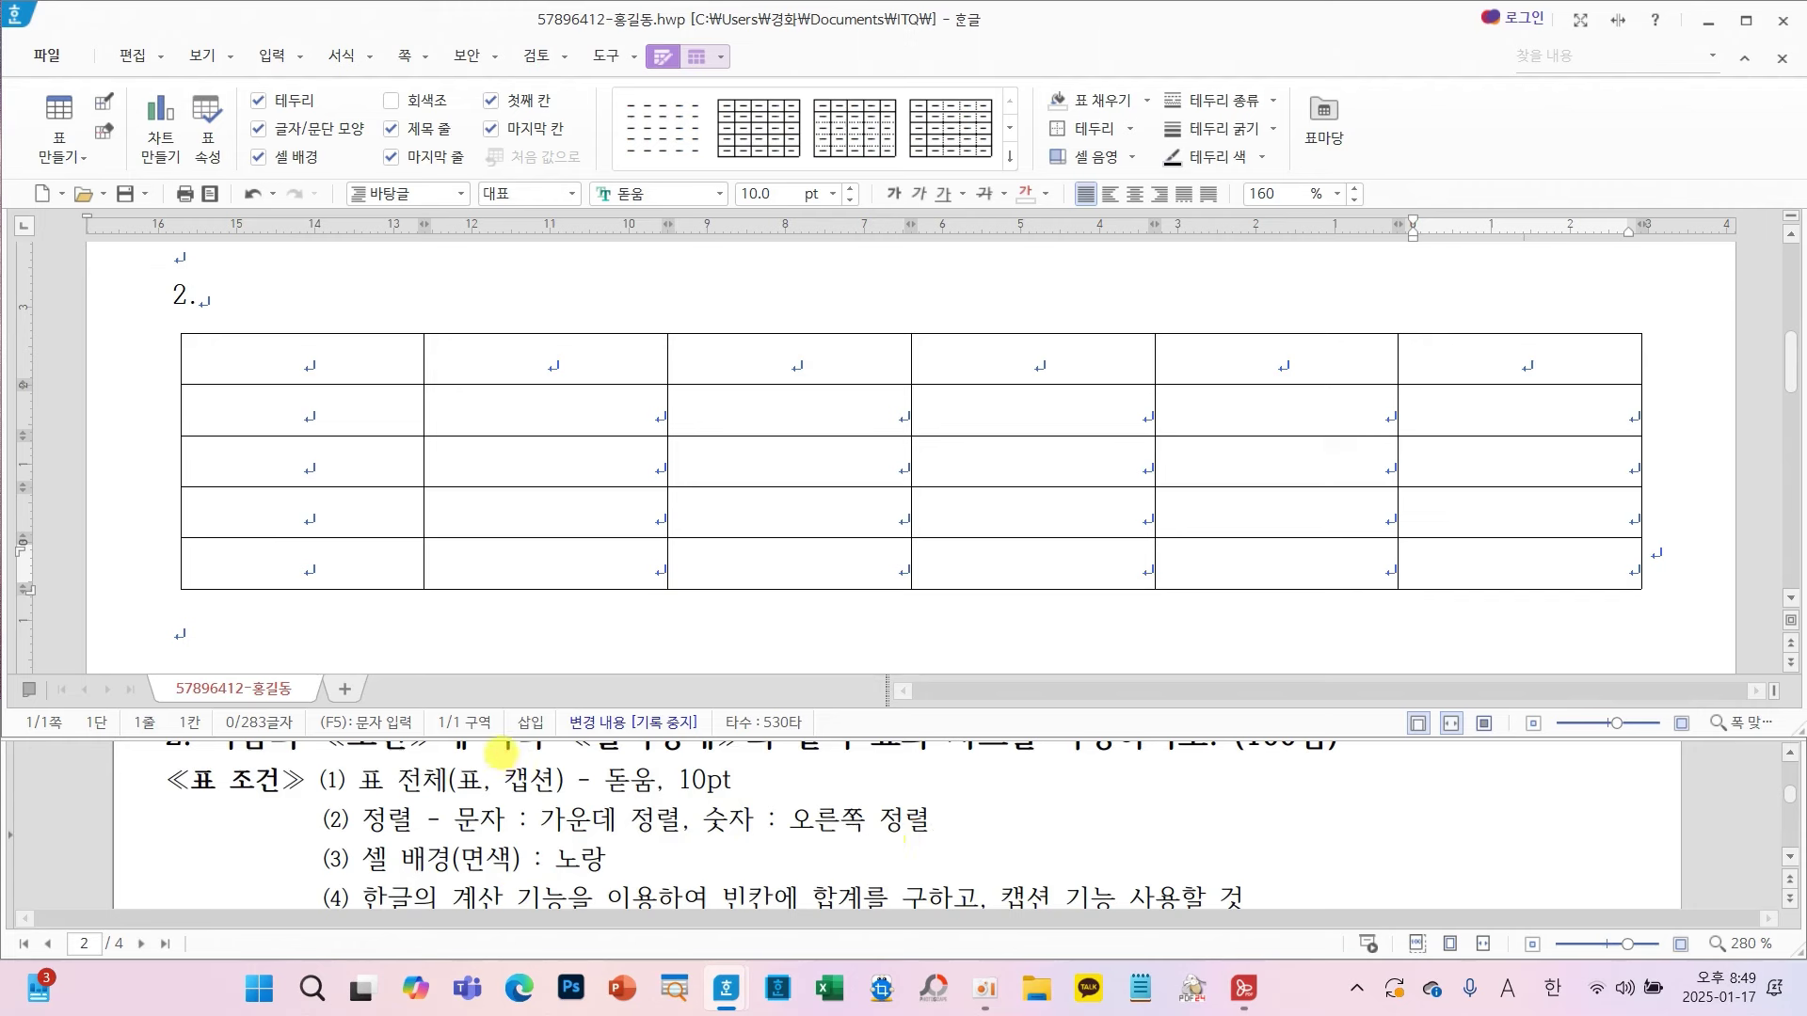
drag(503, 753, 762, 800)
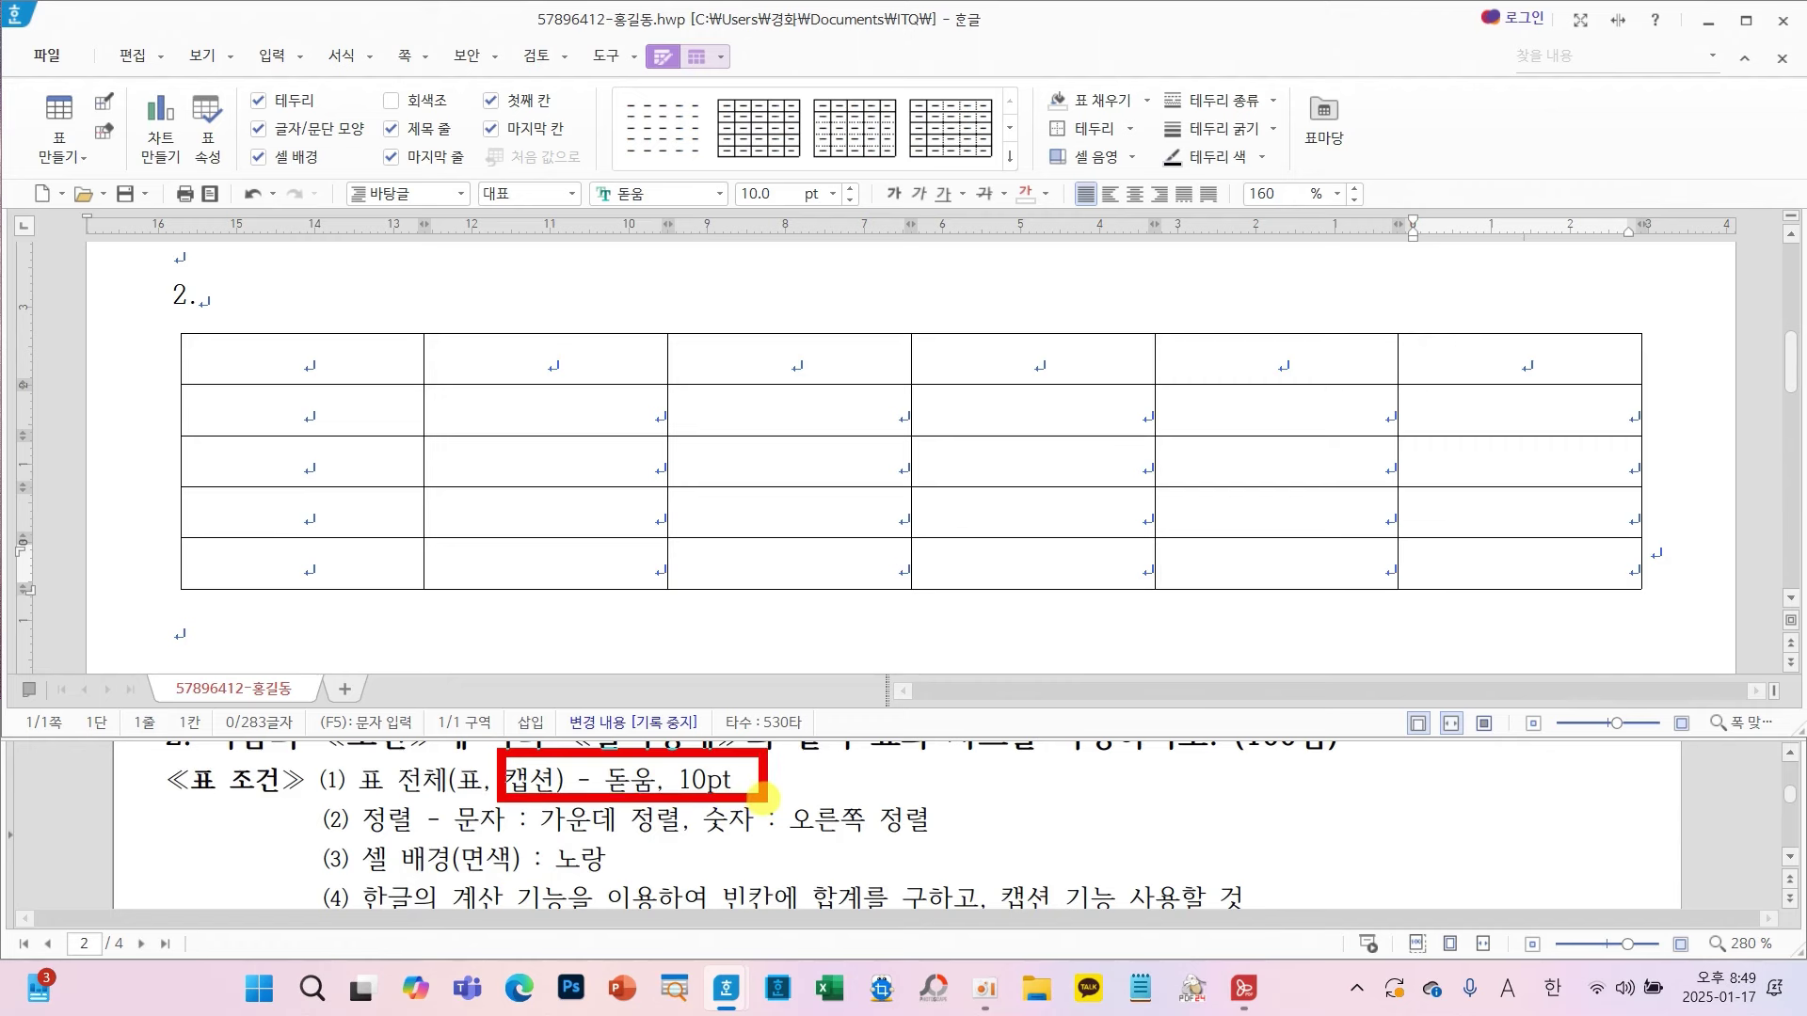
key(Escape)
scroll(1124, 800, down, 1)
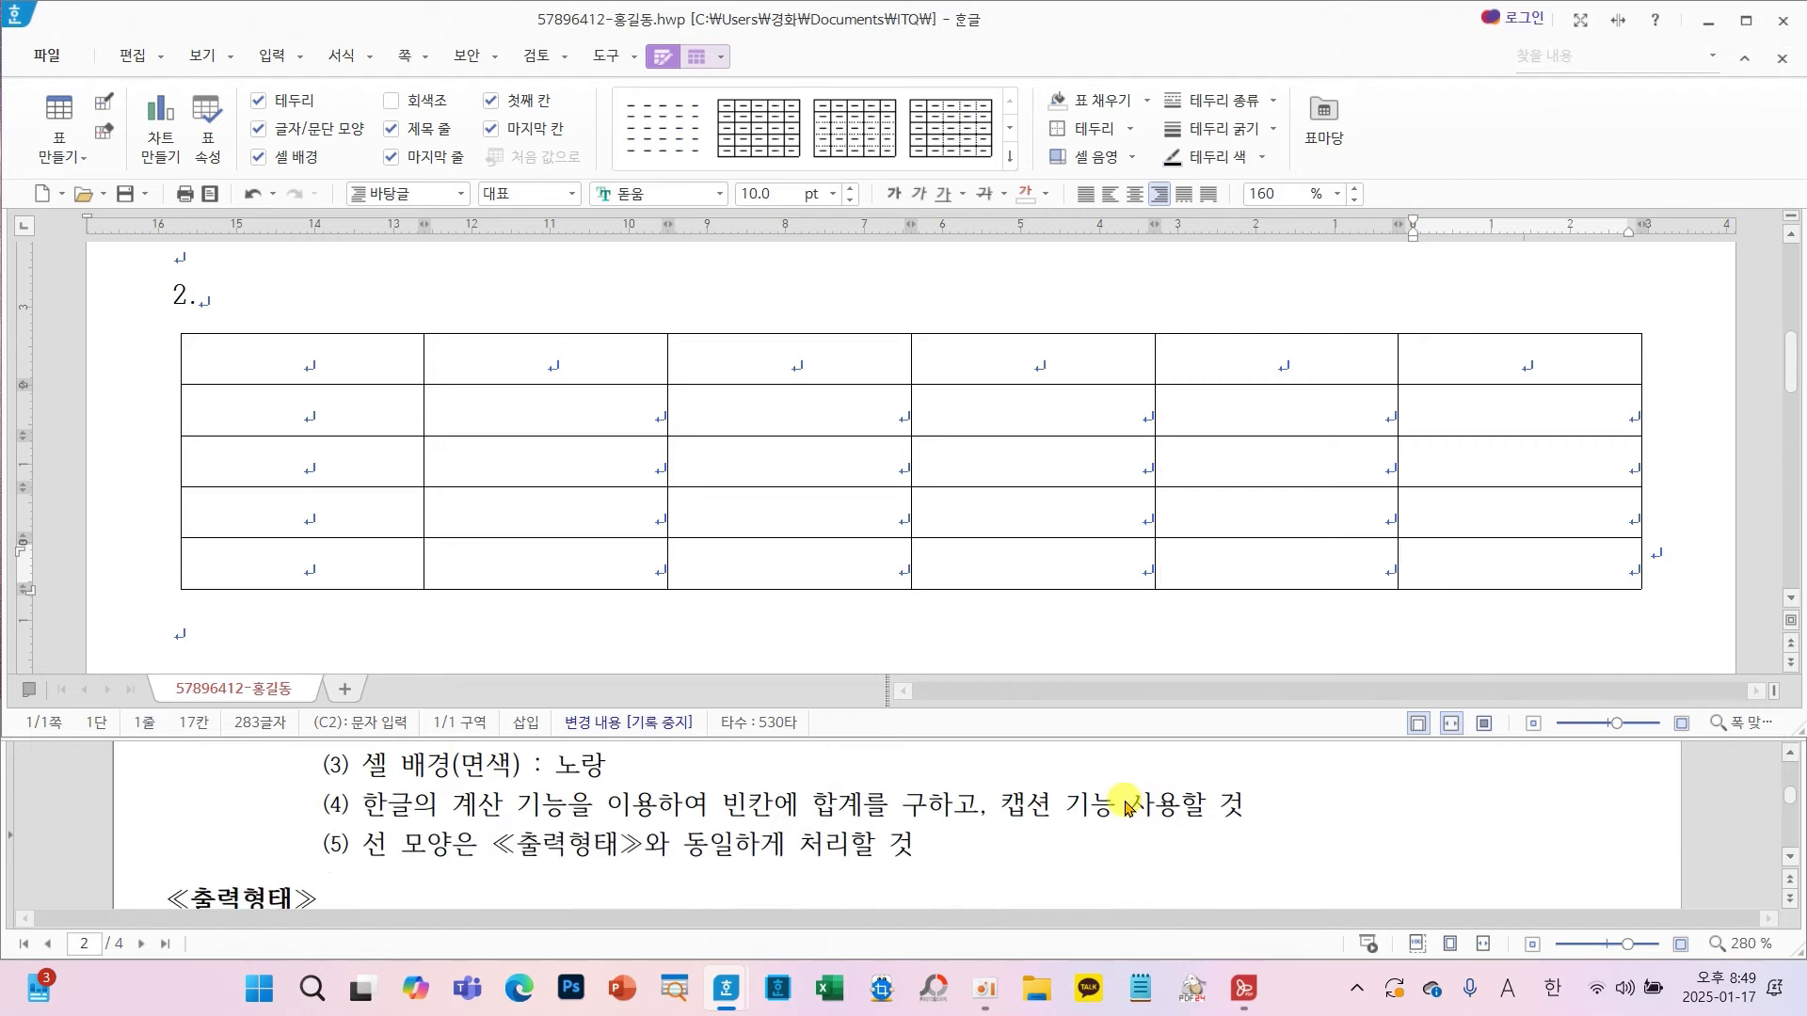
scroll(1124, 807, down, 2)
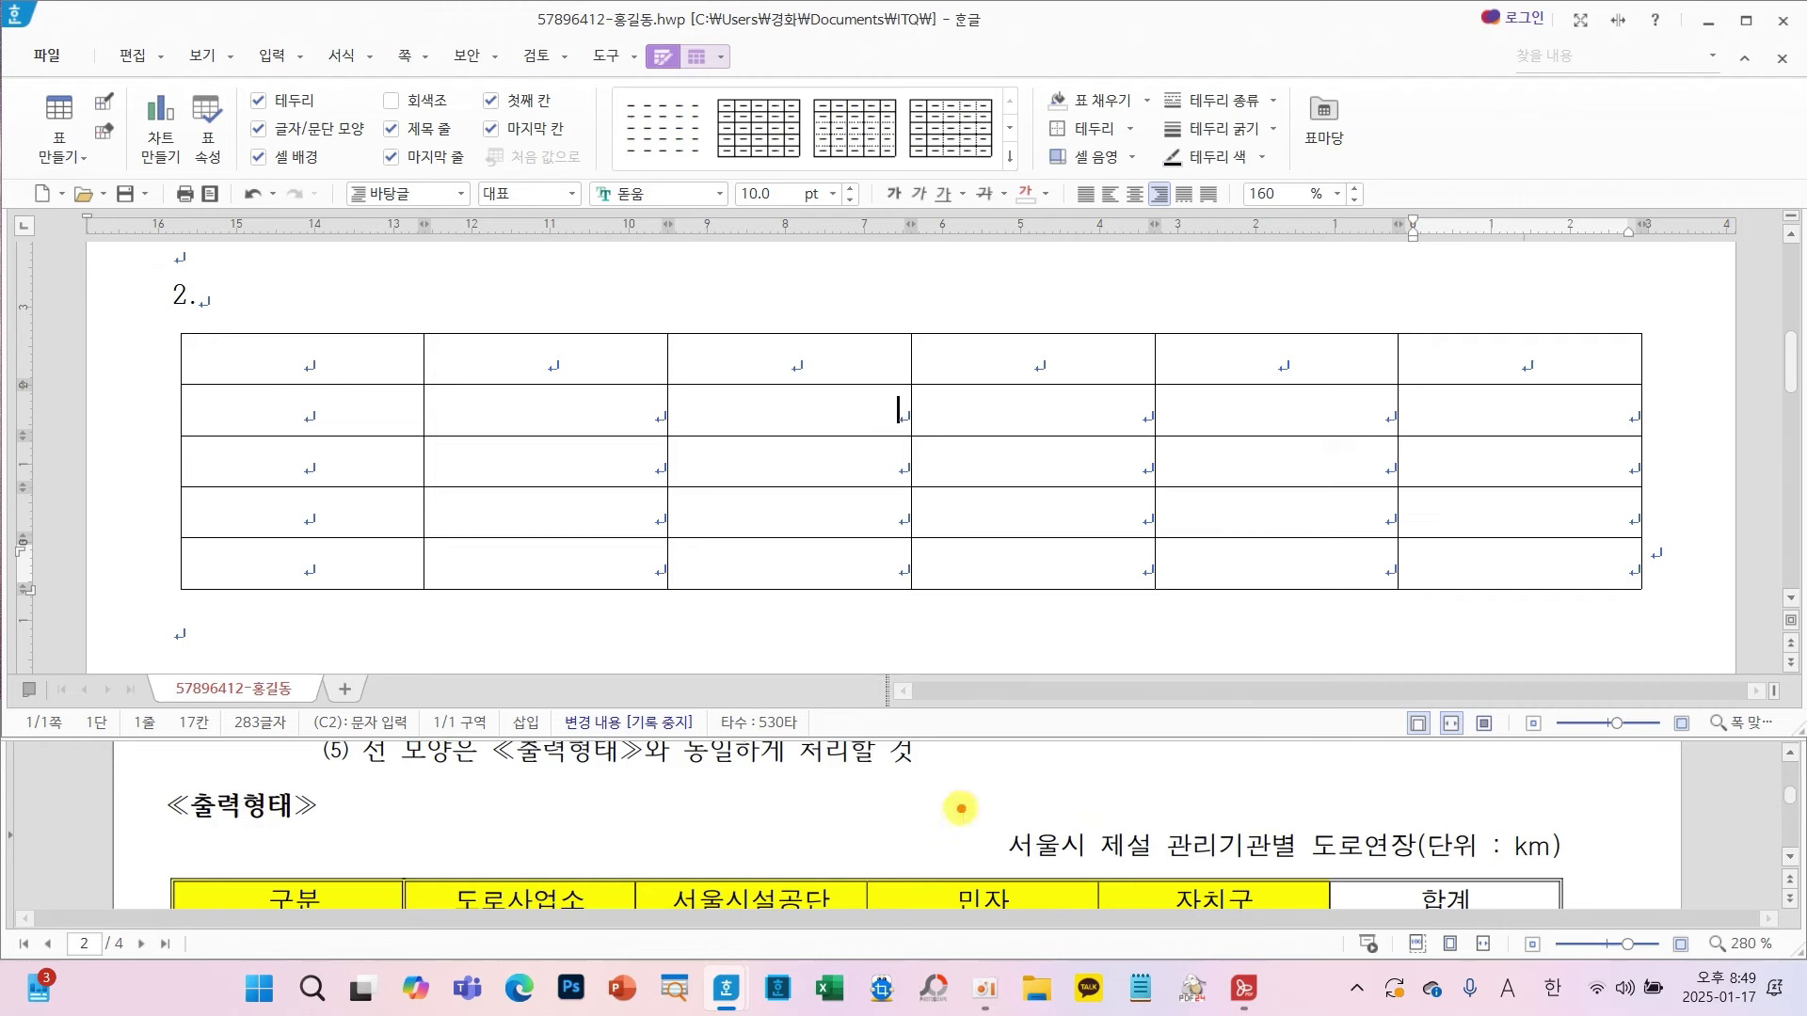
mouse_move(957, 806)
mouse_down()
mouse_move(1310, 879)
mouse_move(1633, 895)
mouse_move(1616, 894)
mouse_up()
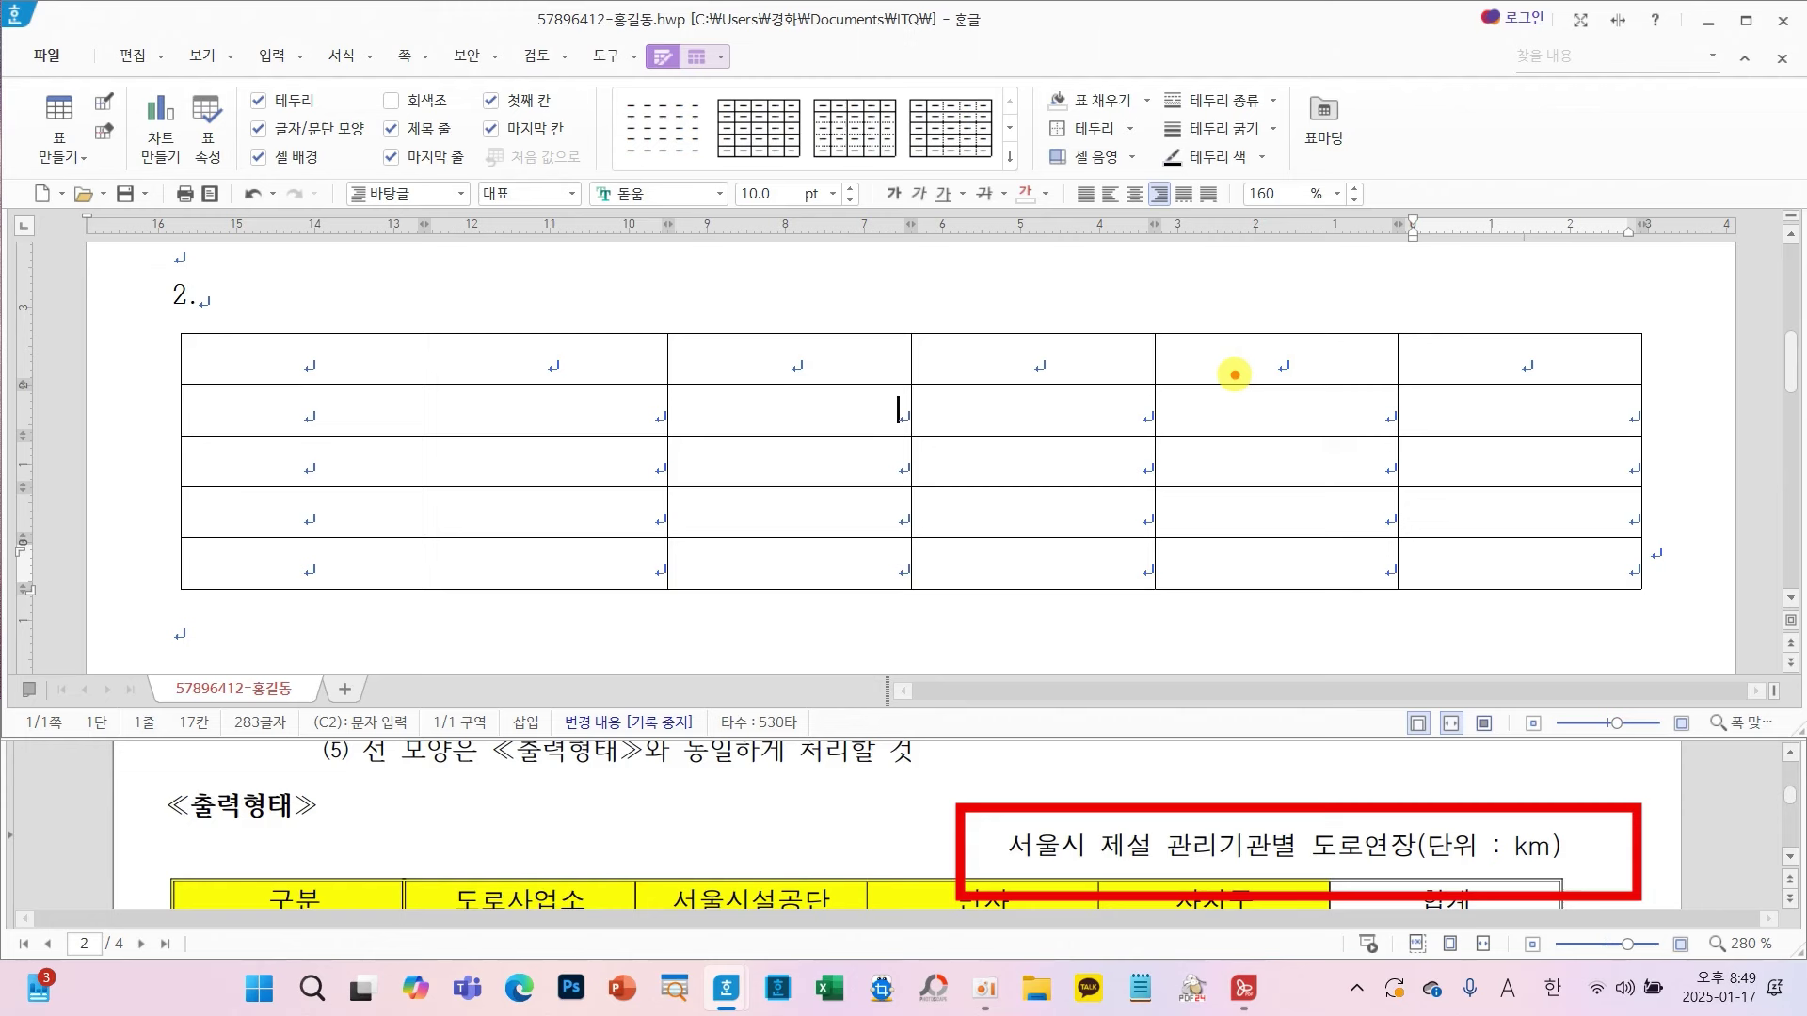
- Add a caption above the question 2 table
click(851, 464)
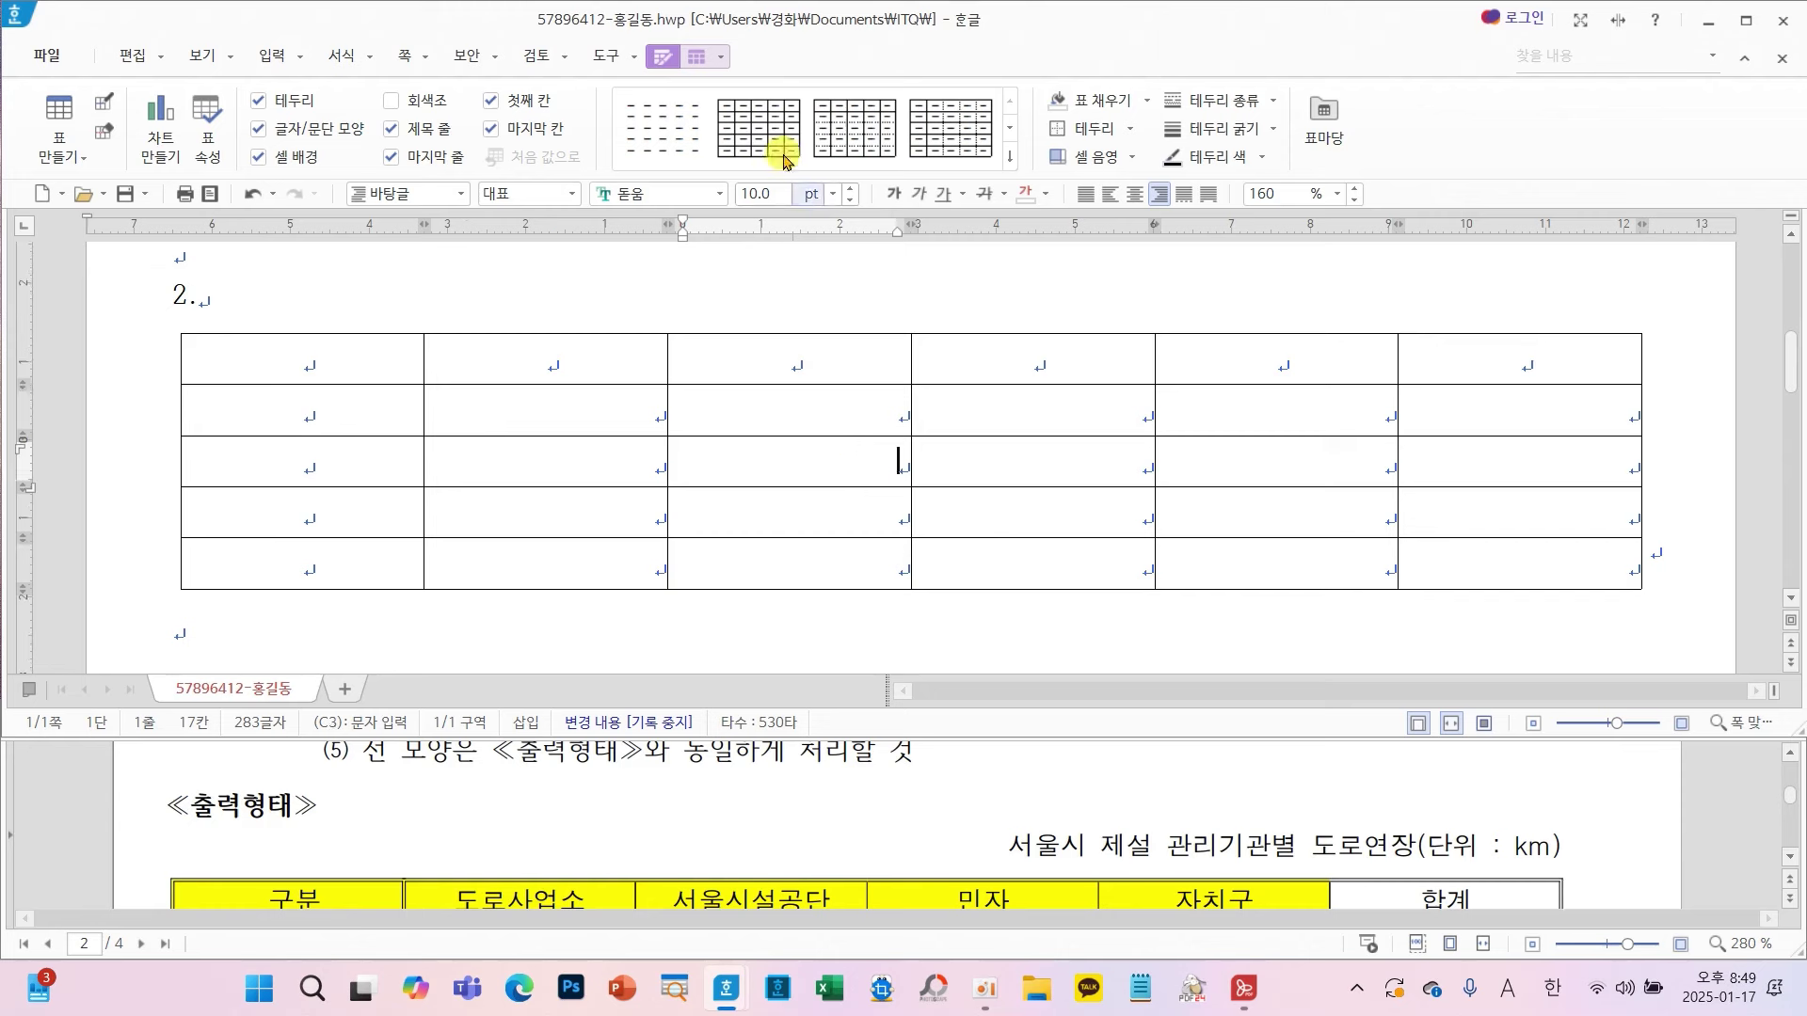
click(698, 60)
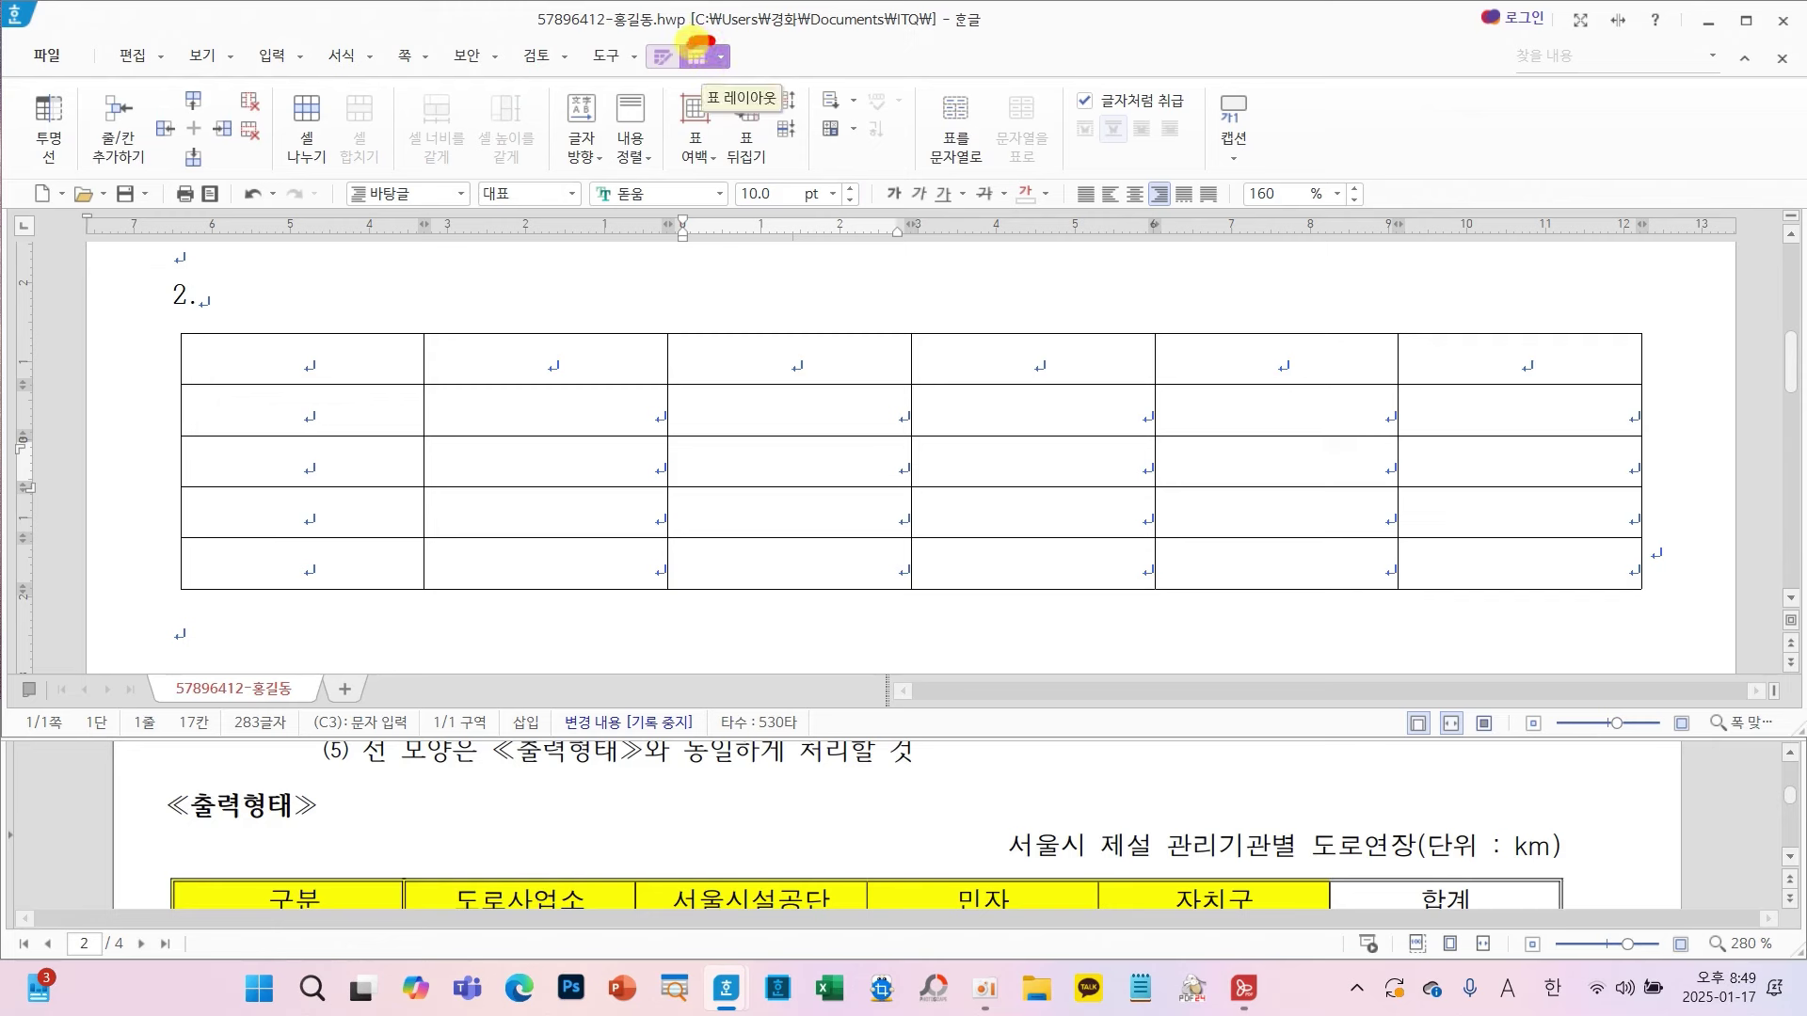
mouse_move(698, 44)
mouse_down()
mouse_move(676, 77)
mouse_move(715, 73)
mouse_move(720, 37)
mouse_move(712, 68)
mouse_move(1190, 105)
mouse_move(1230, 129)
mouse_move(1252, 80)
mouse_up()
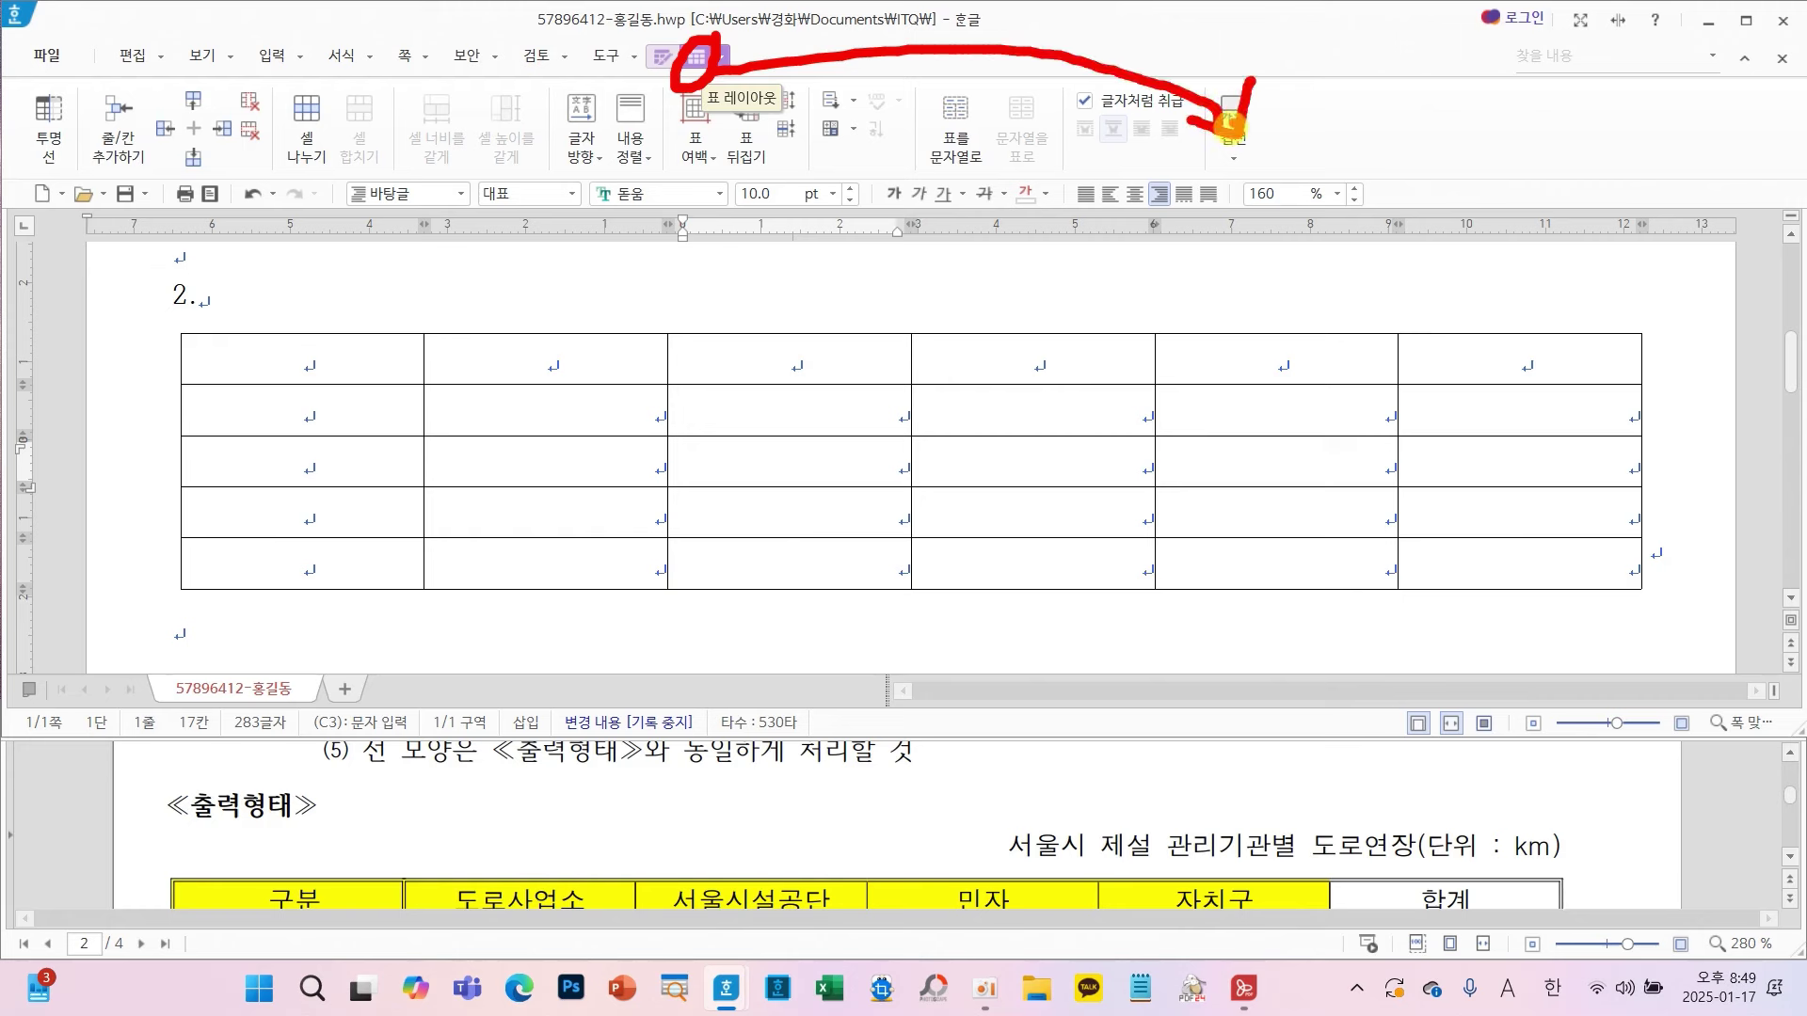
key(Escape)
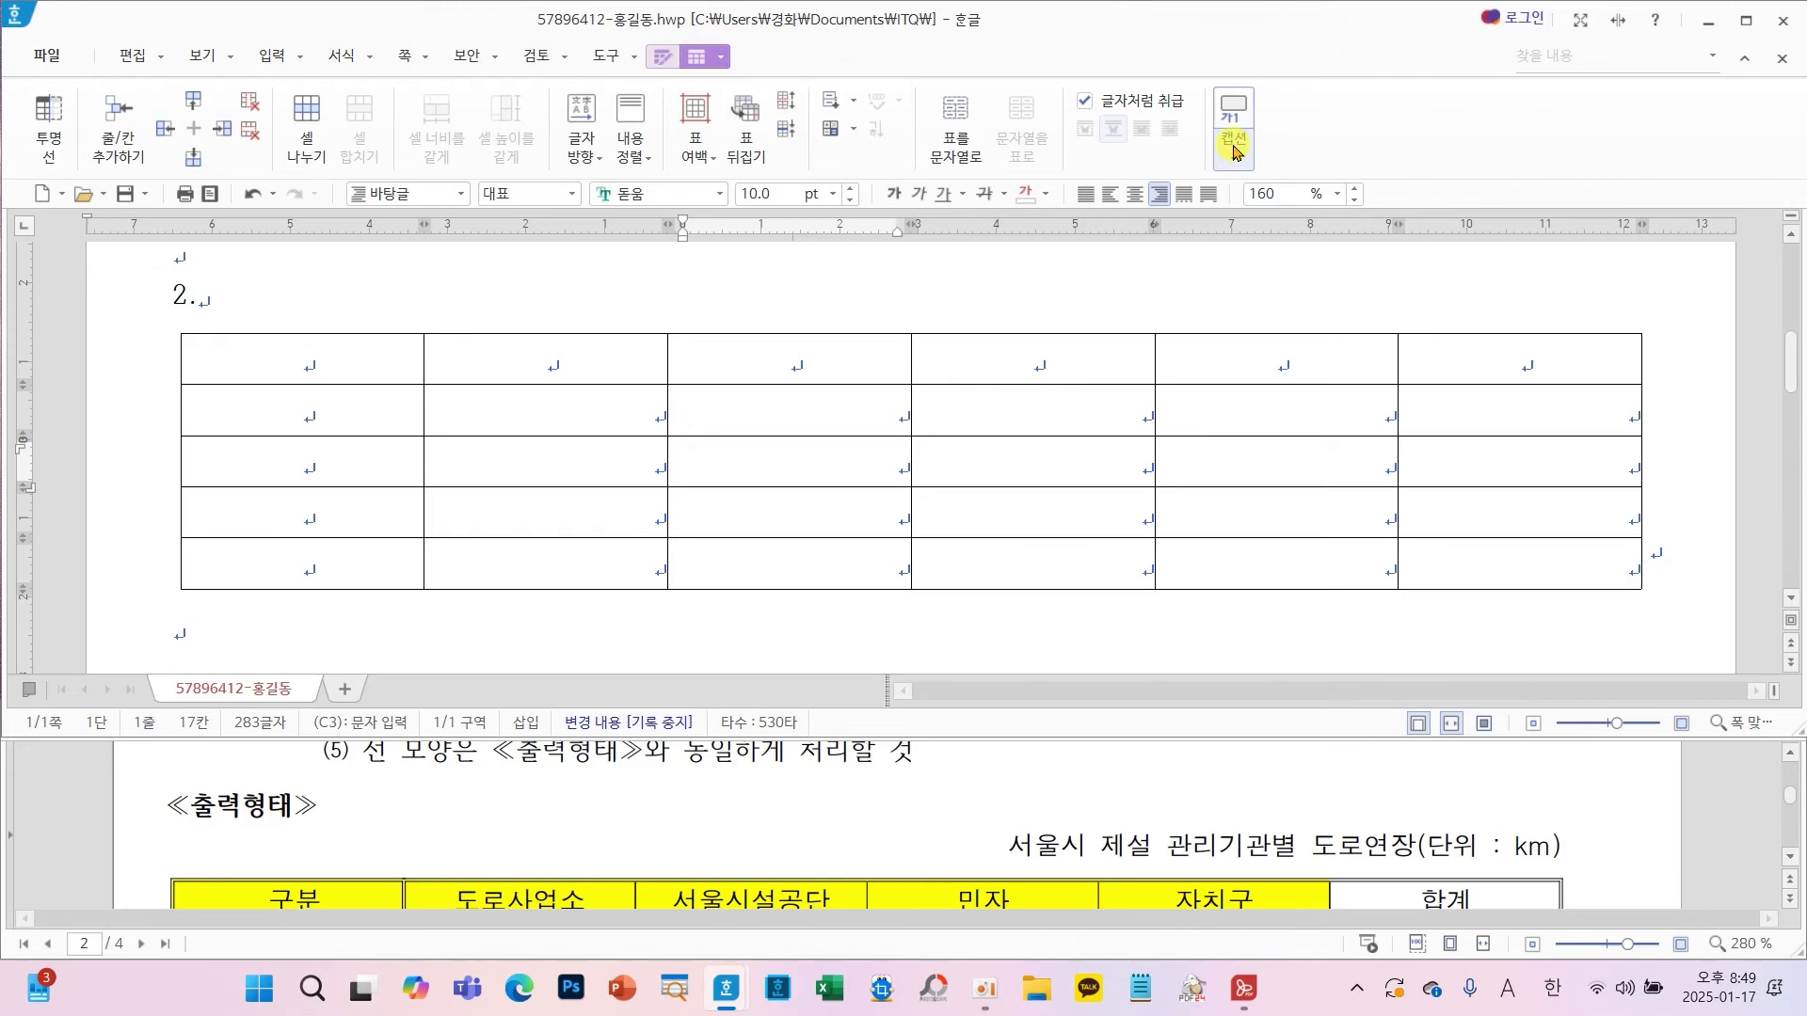
click(1234, 150)
click(1267, 182)
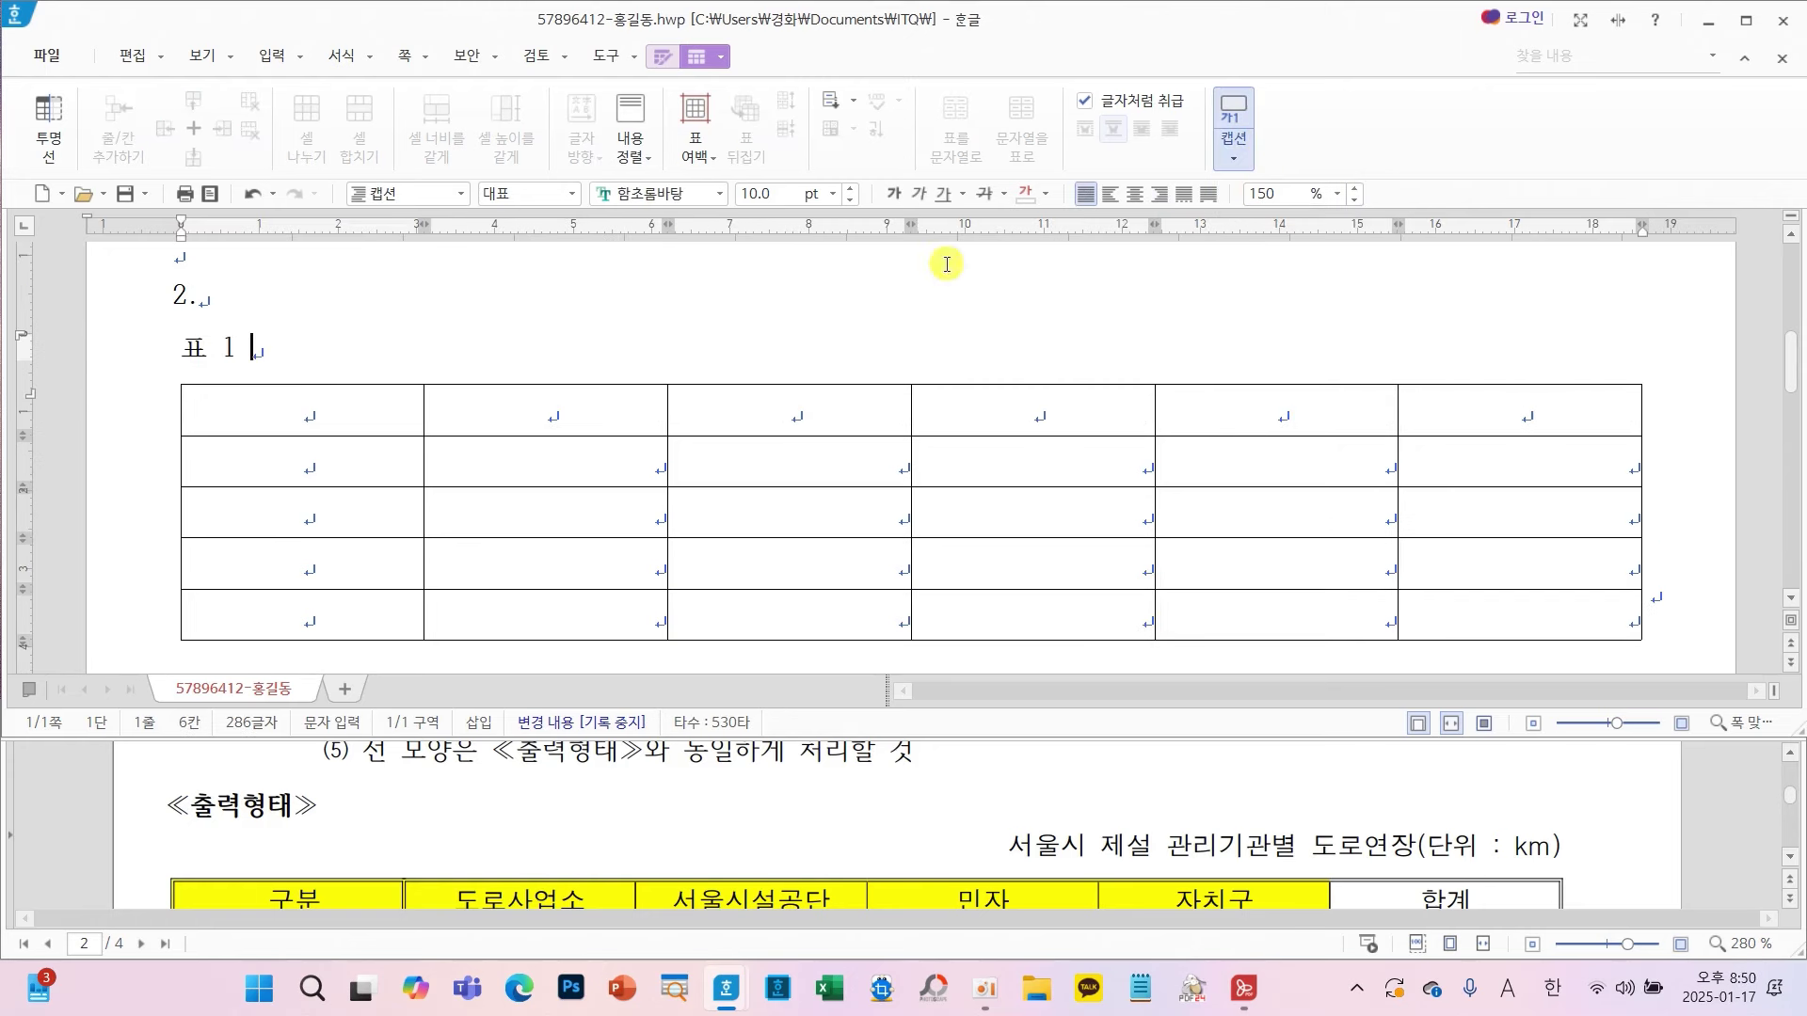
- Replace the default caption text with "서울시 제설 관리기관별 도로연장(단위 : km)"
drag(253, 349, 171, 346)
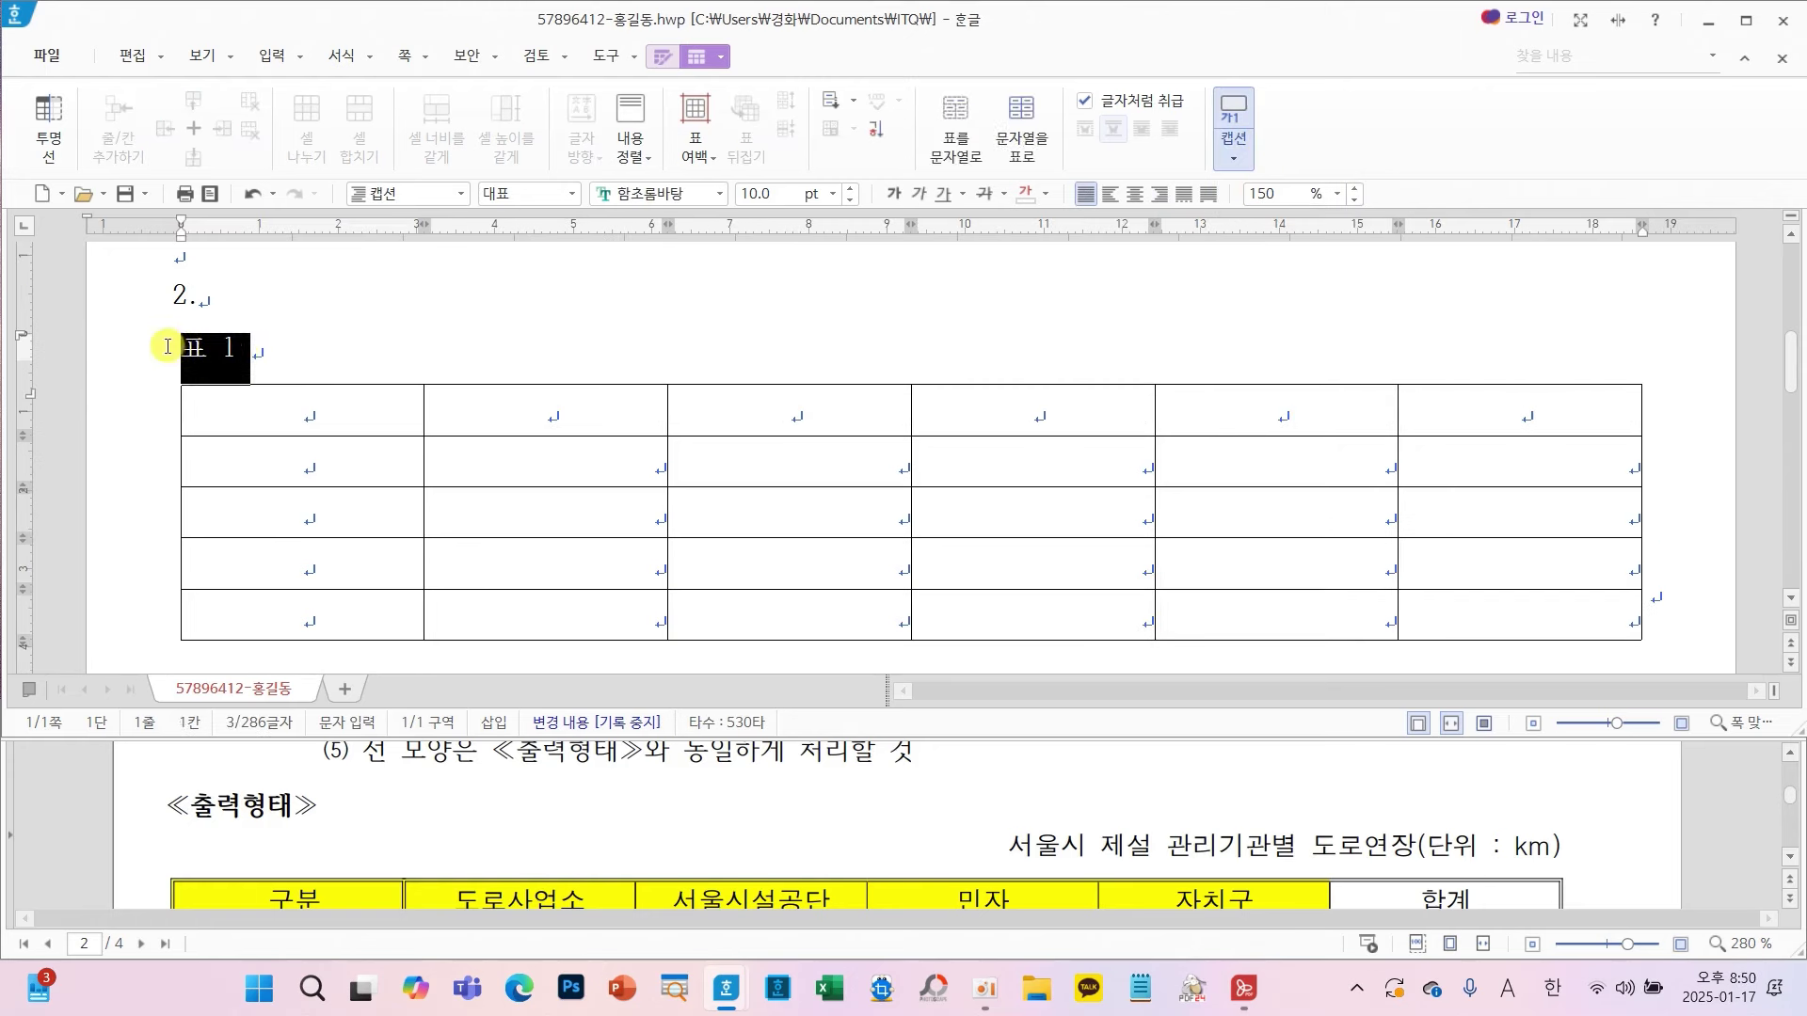
text(서)
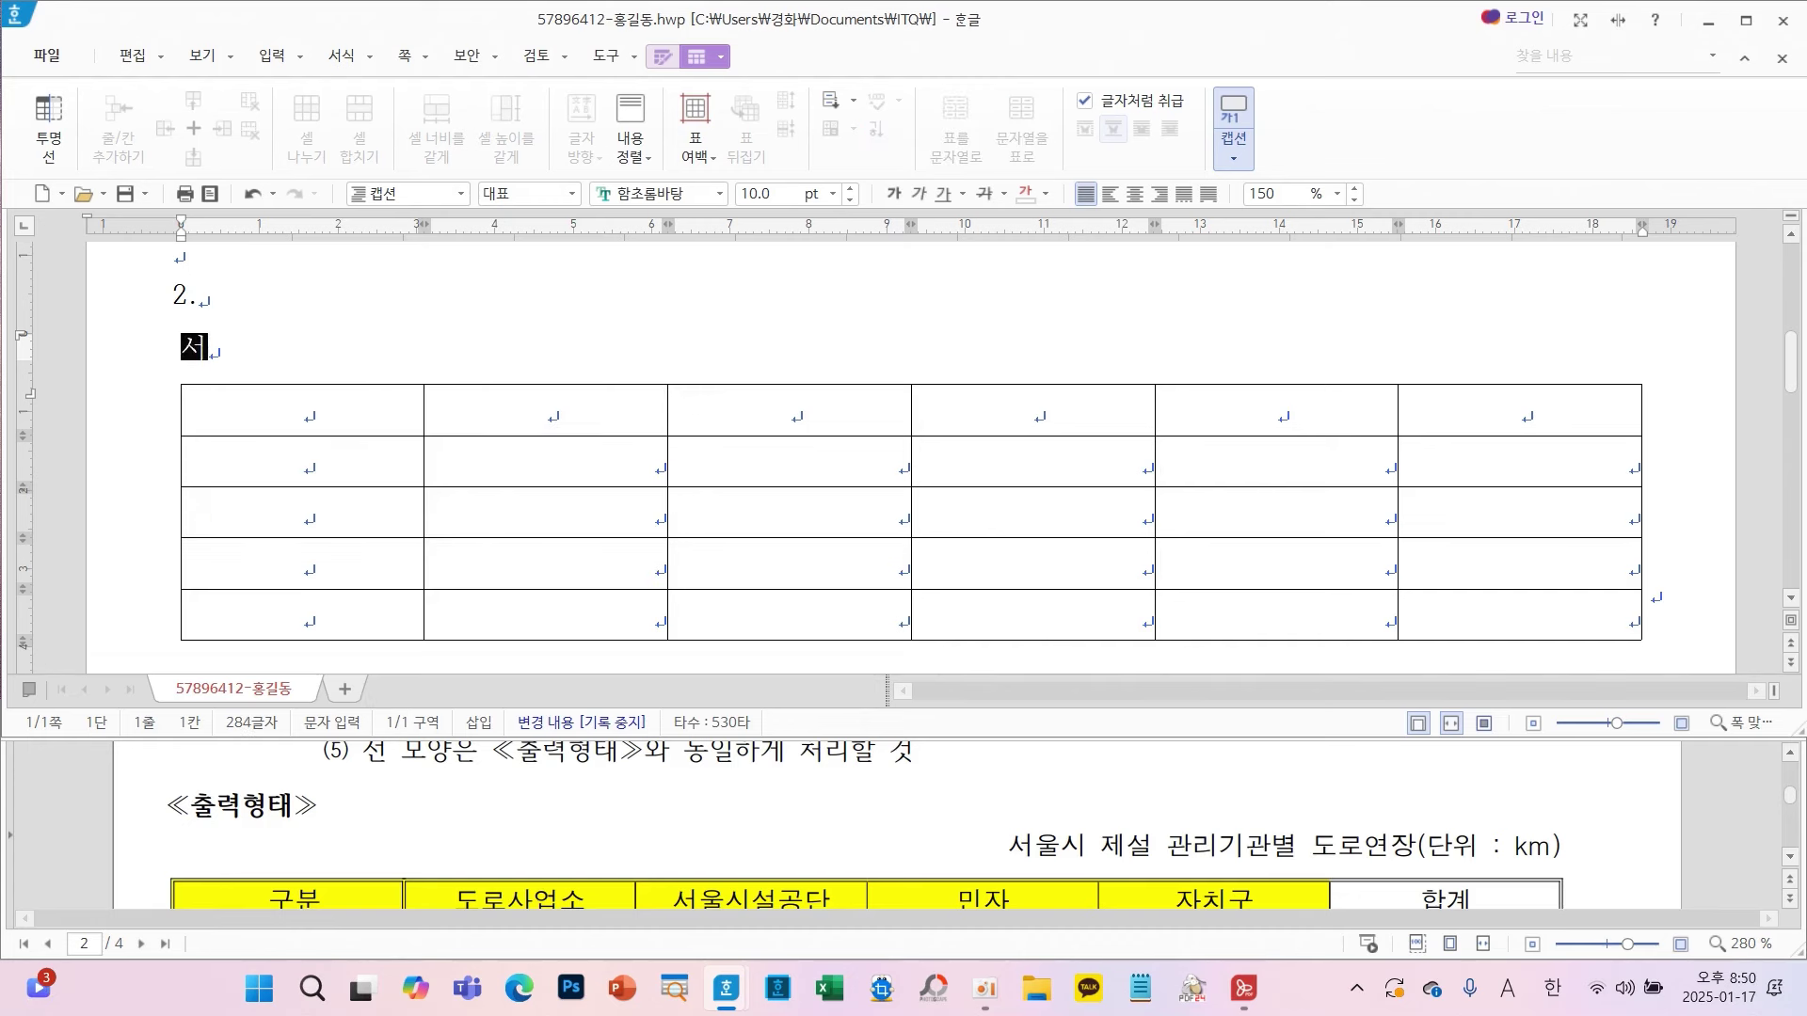
text(울시 제서ㄹ 과)
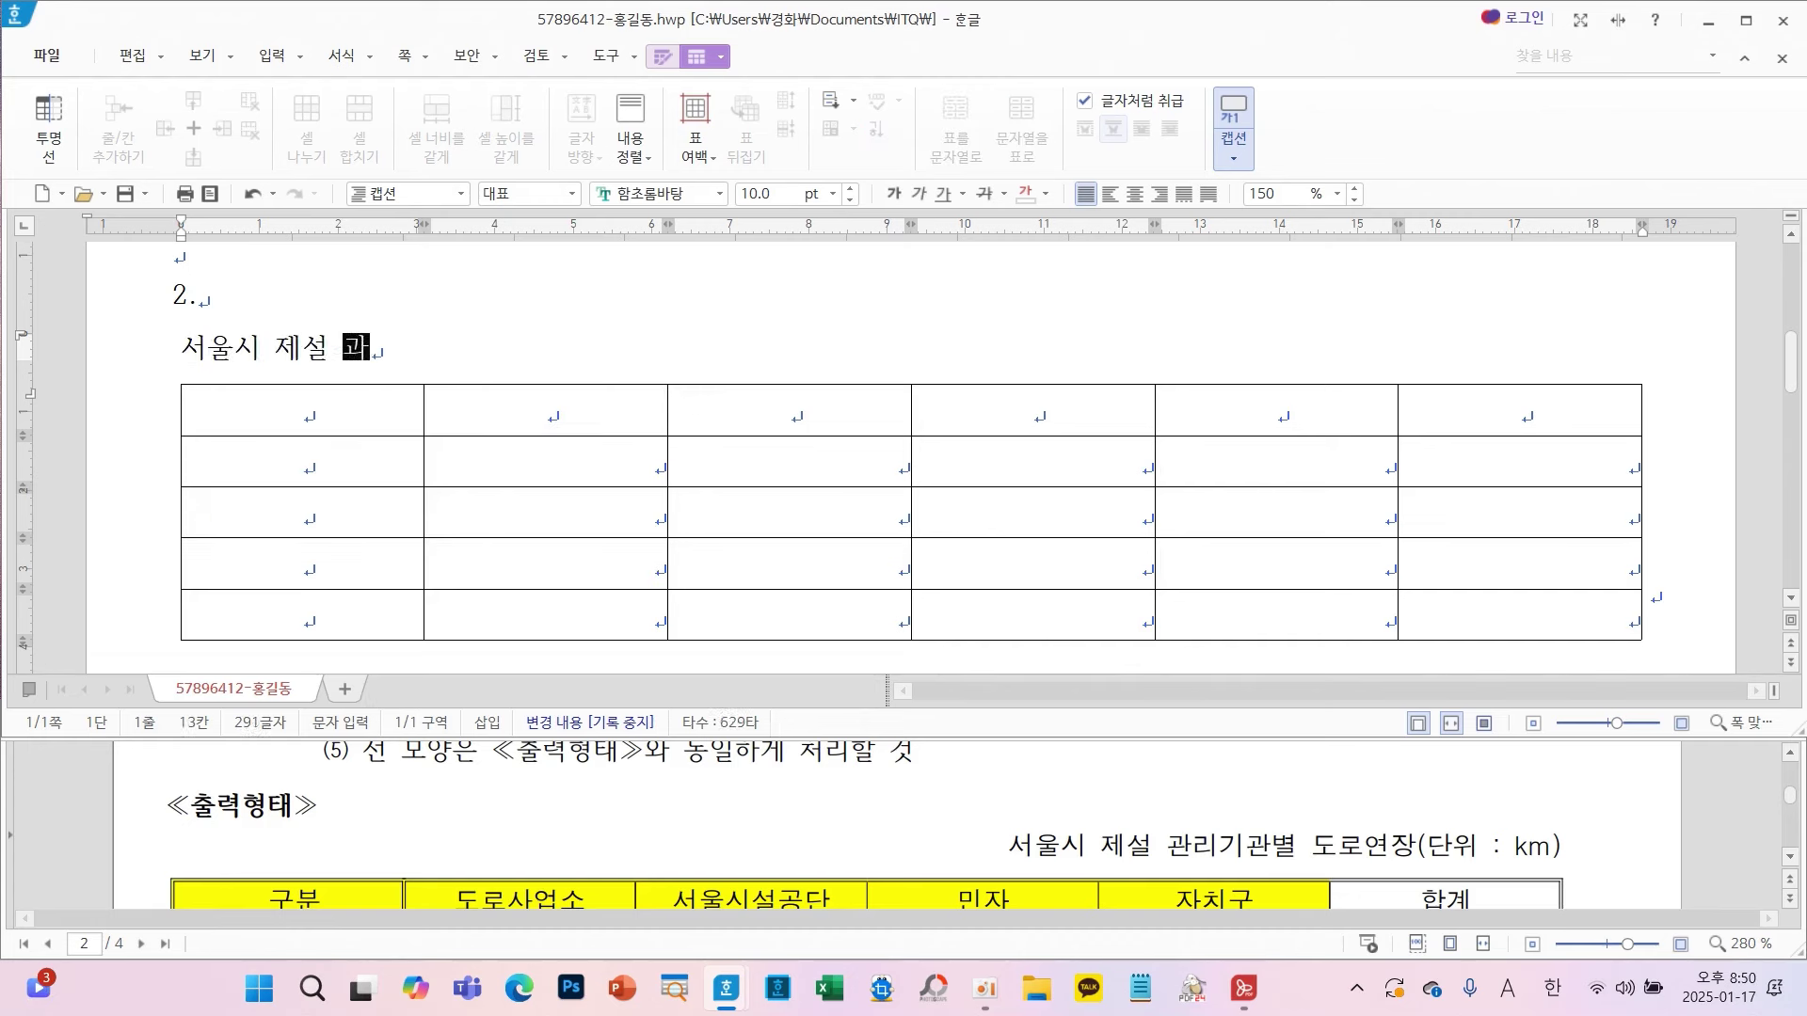
text(리기관)
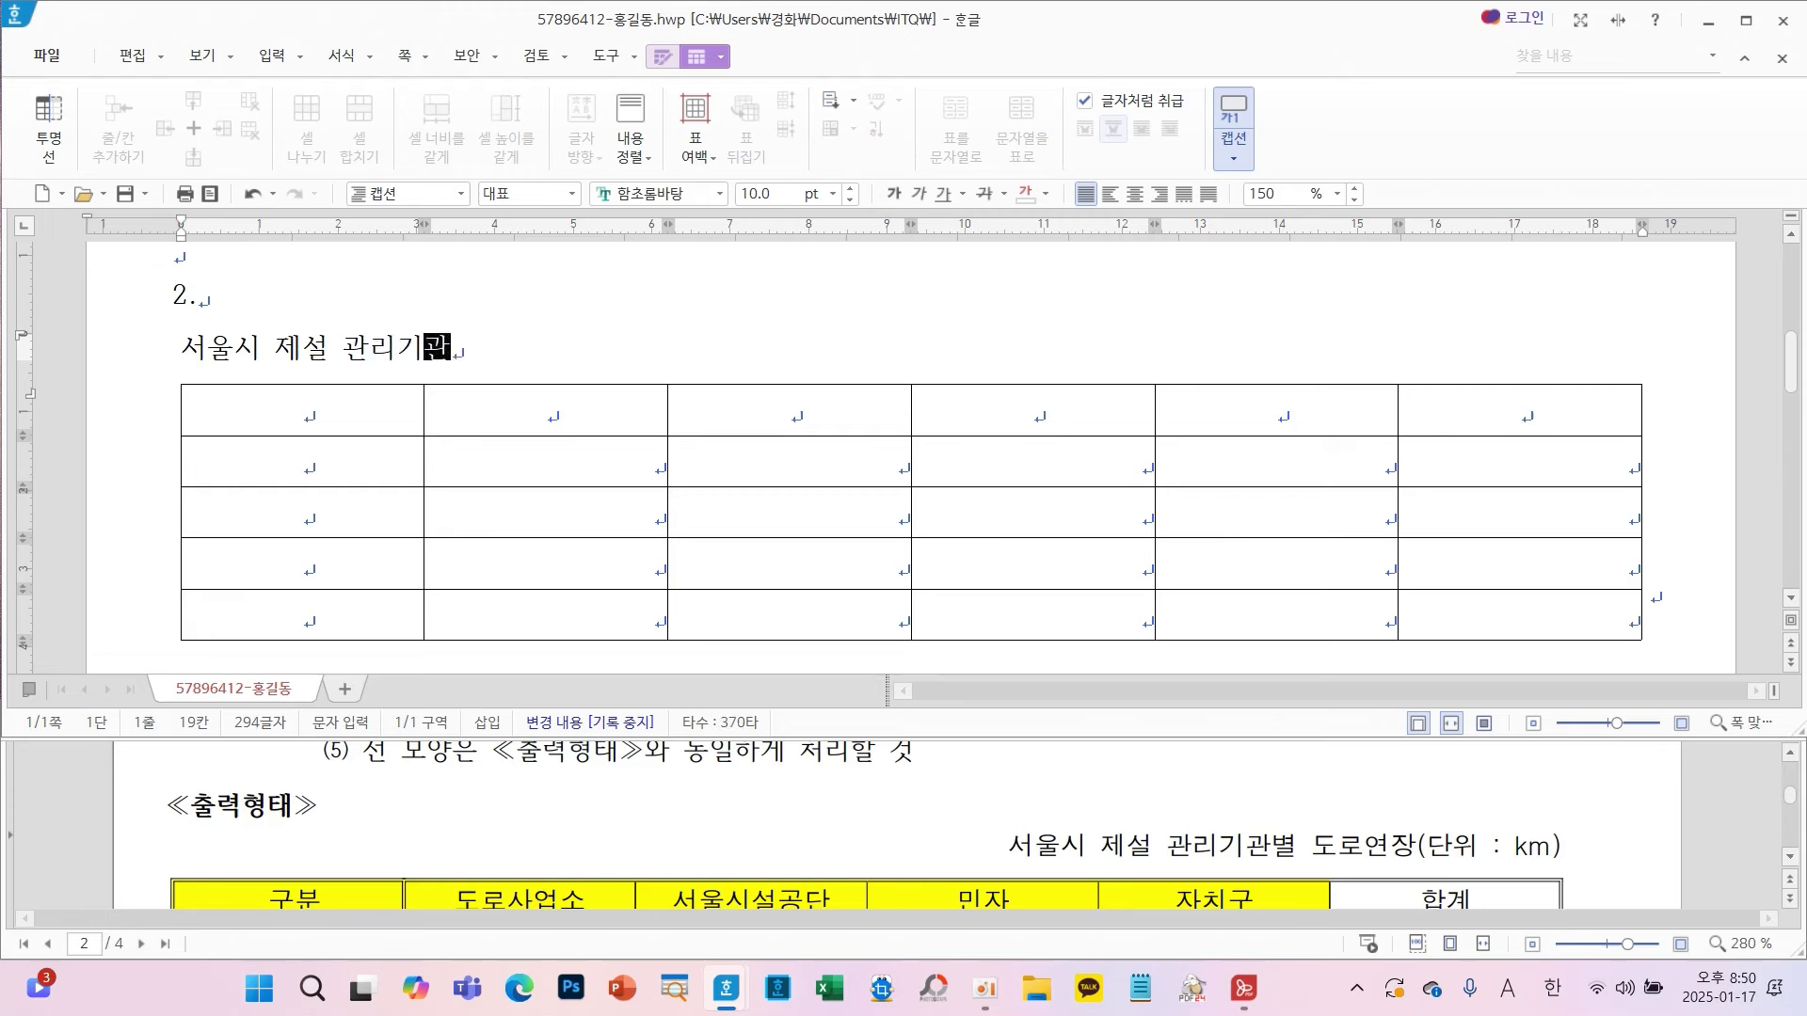
text(벼ㄹ 도로연장)
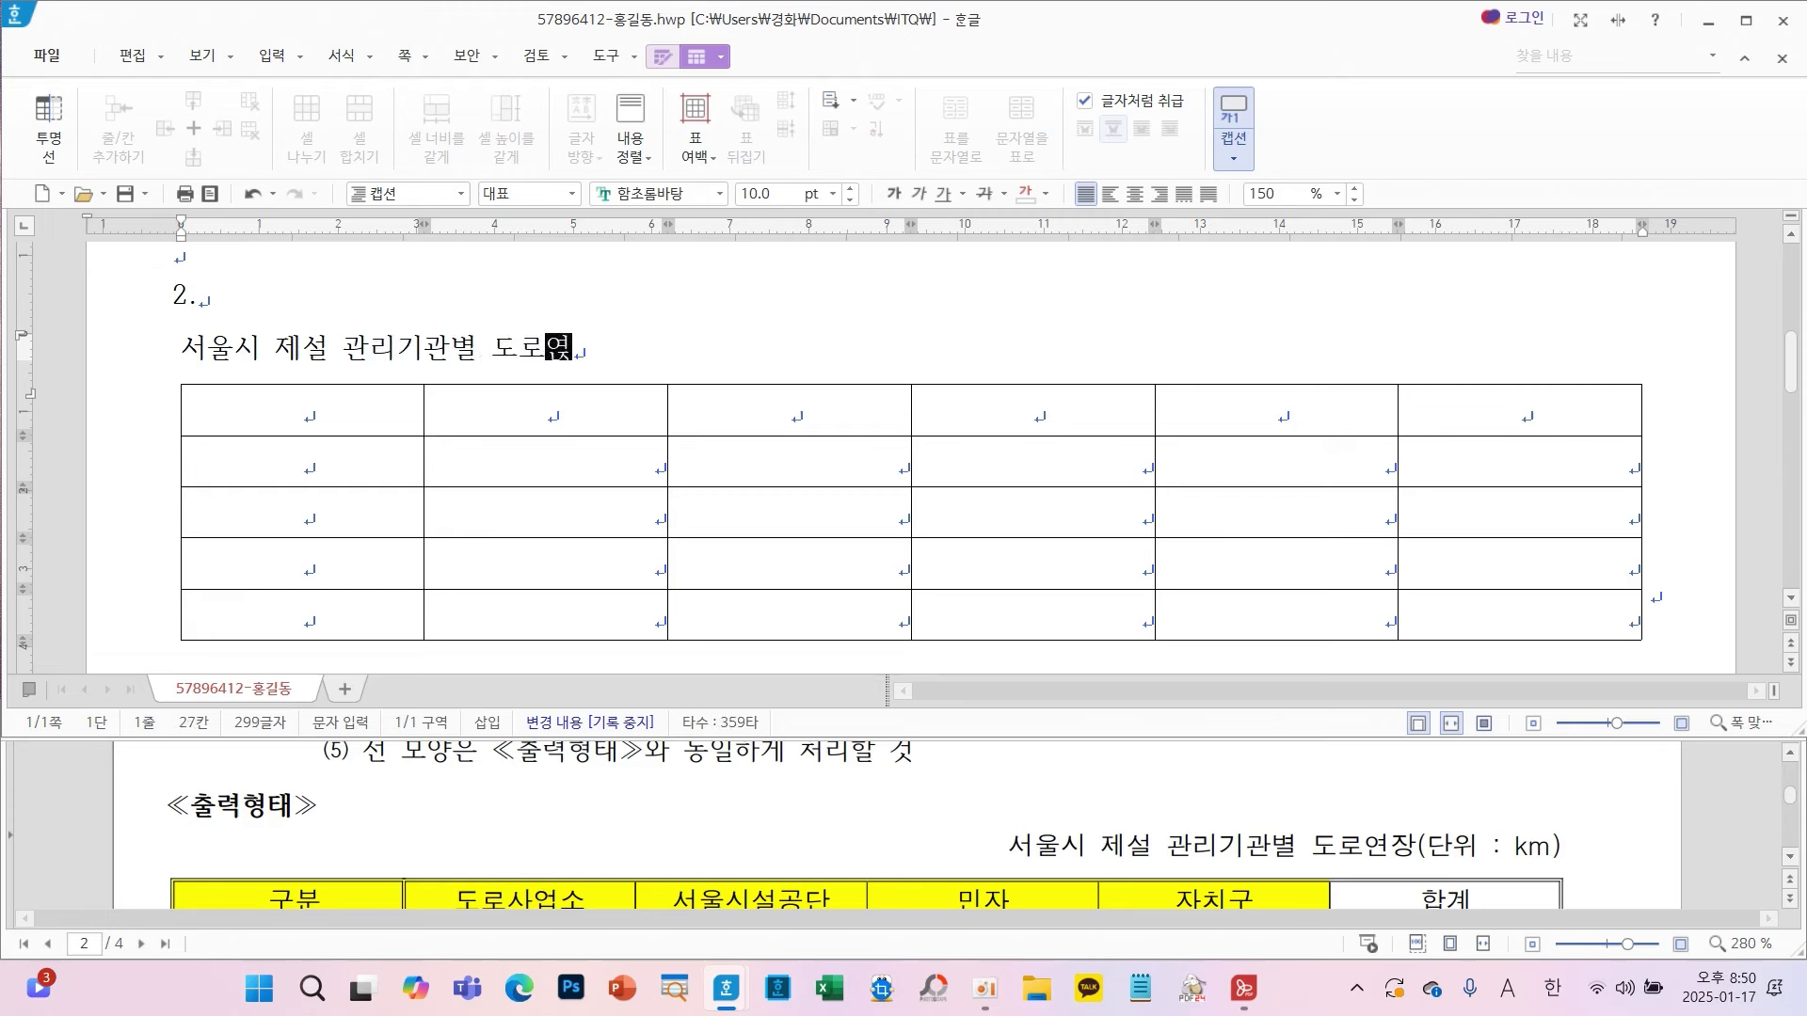
text(()
text(단위 )
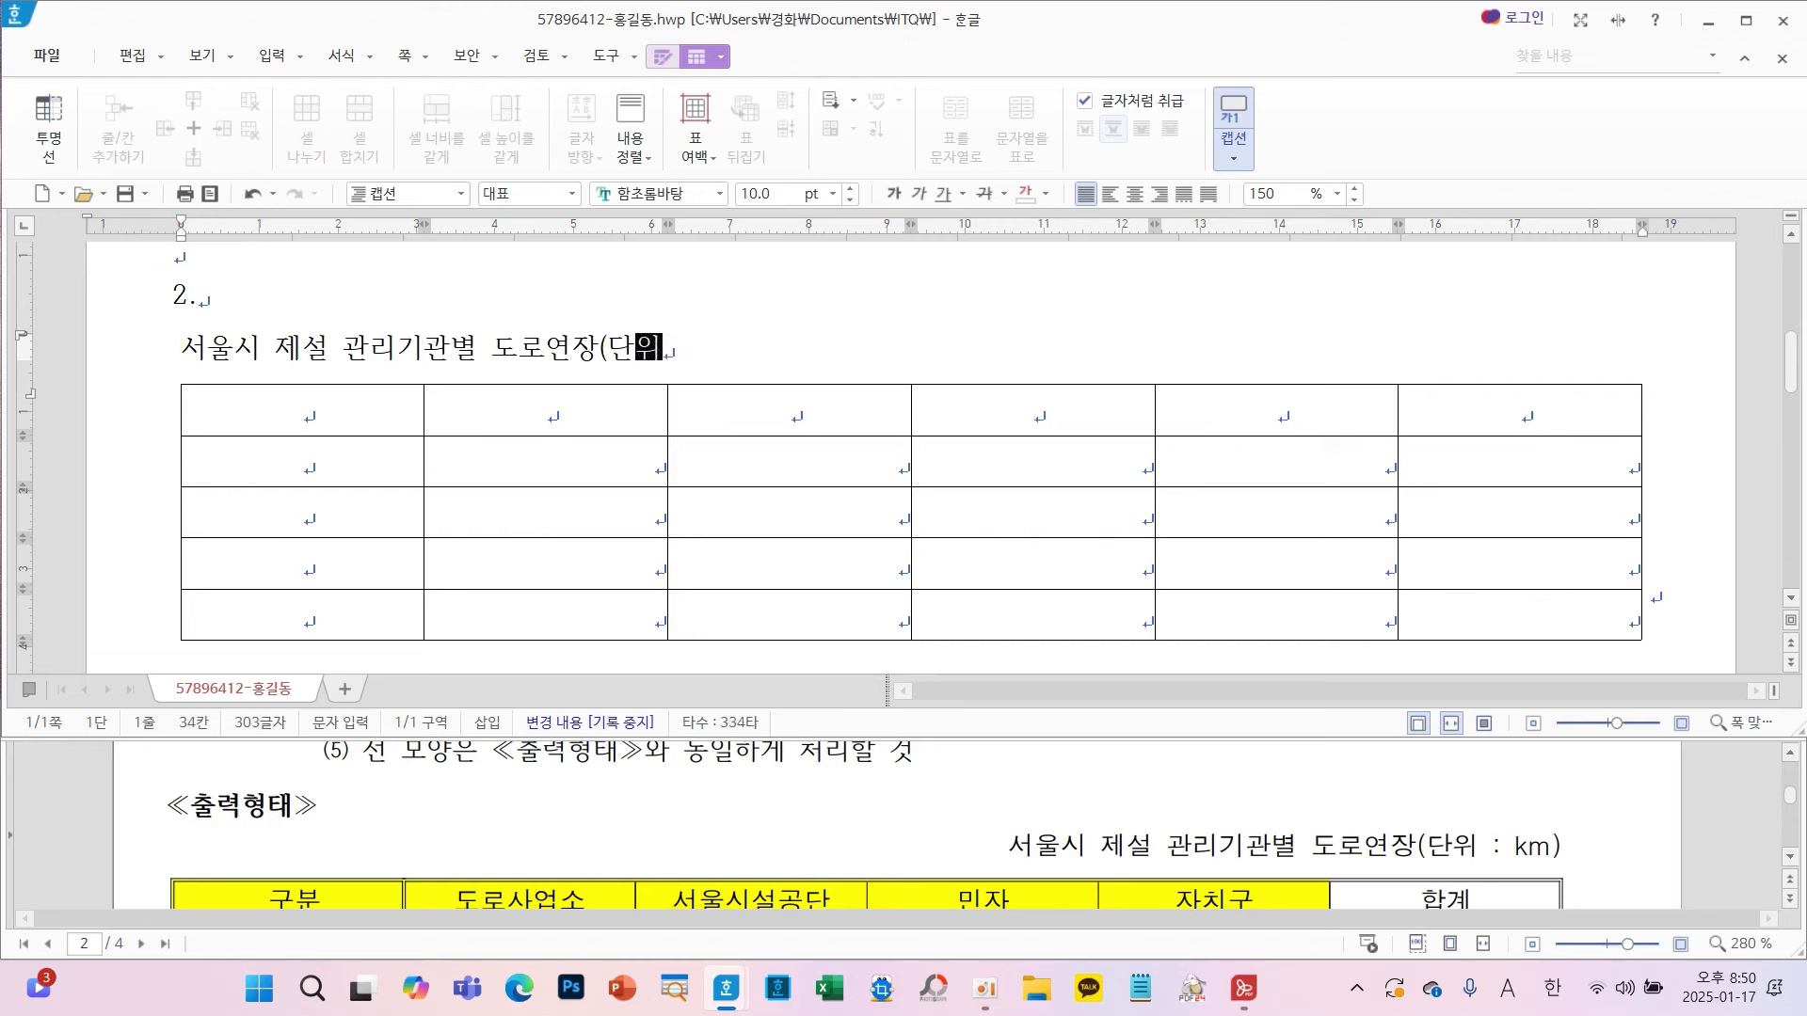
text(: km))
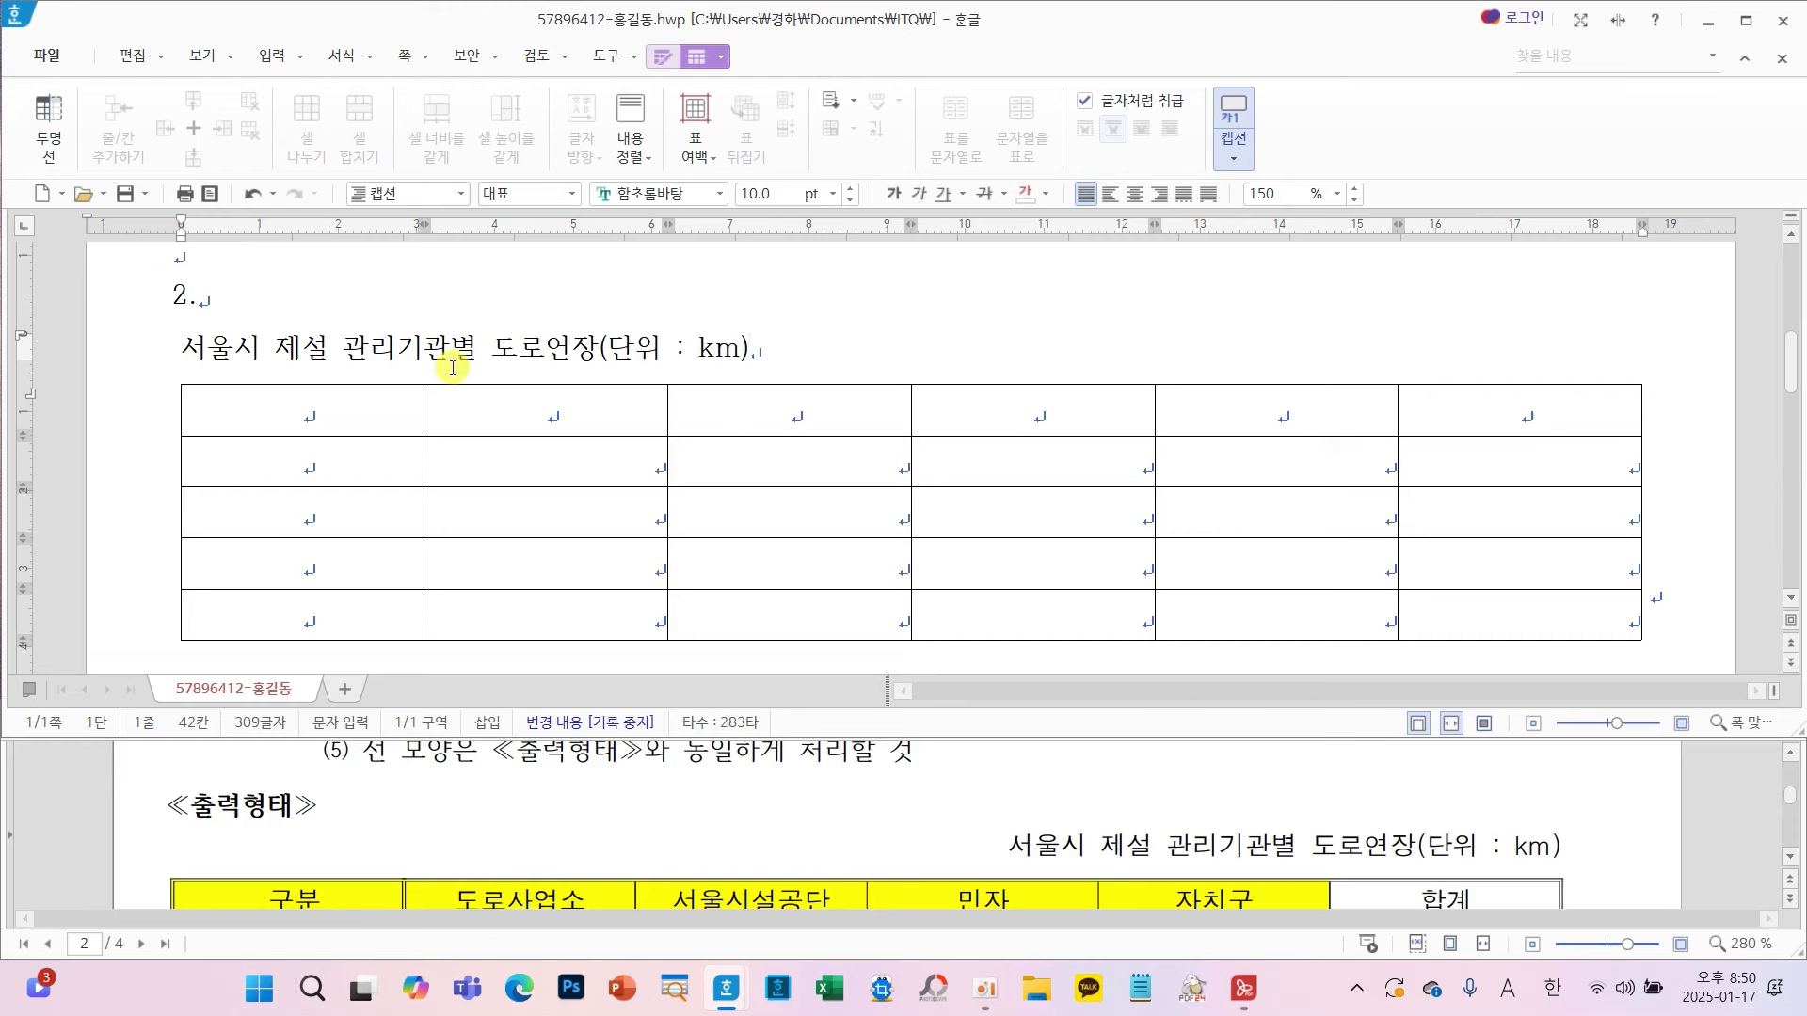
- Set the whole table caption's font to 돋움 and right-align it
drag(781, 341, 179, 353)
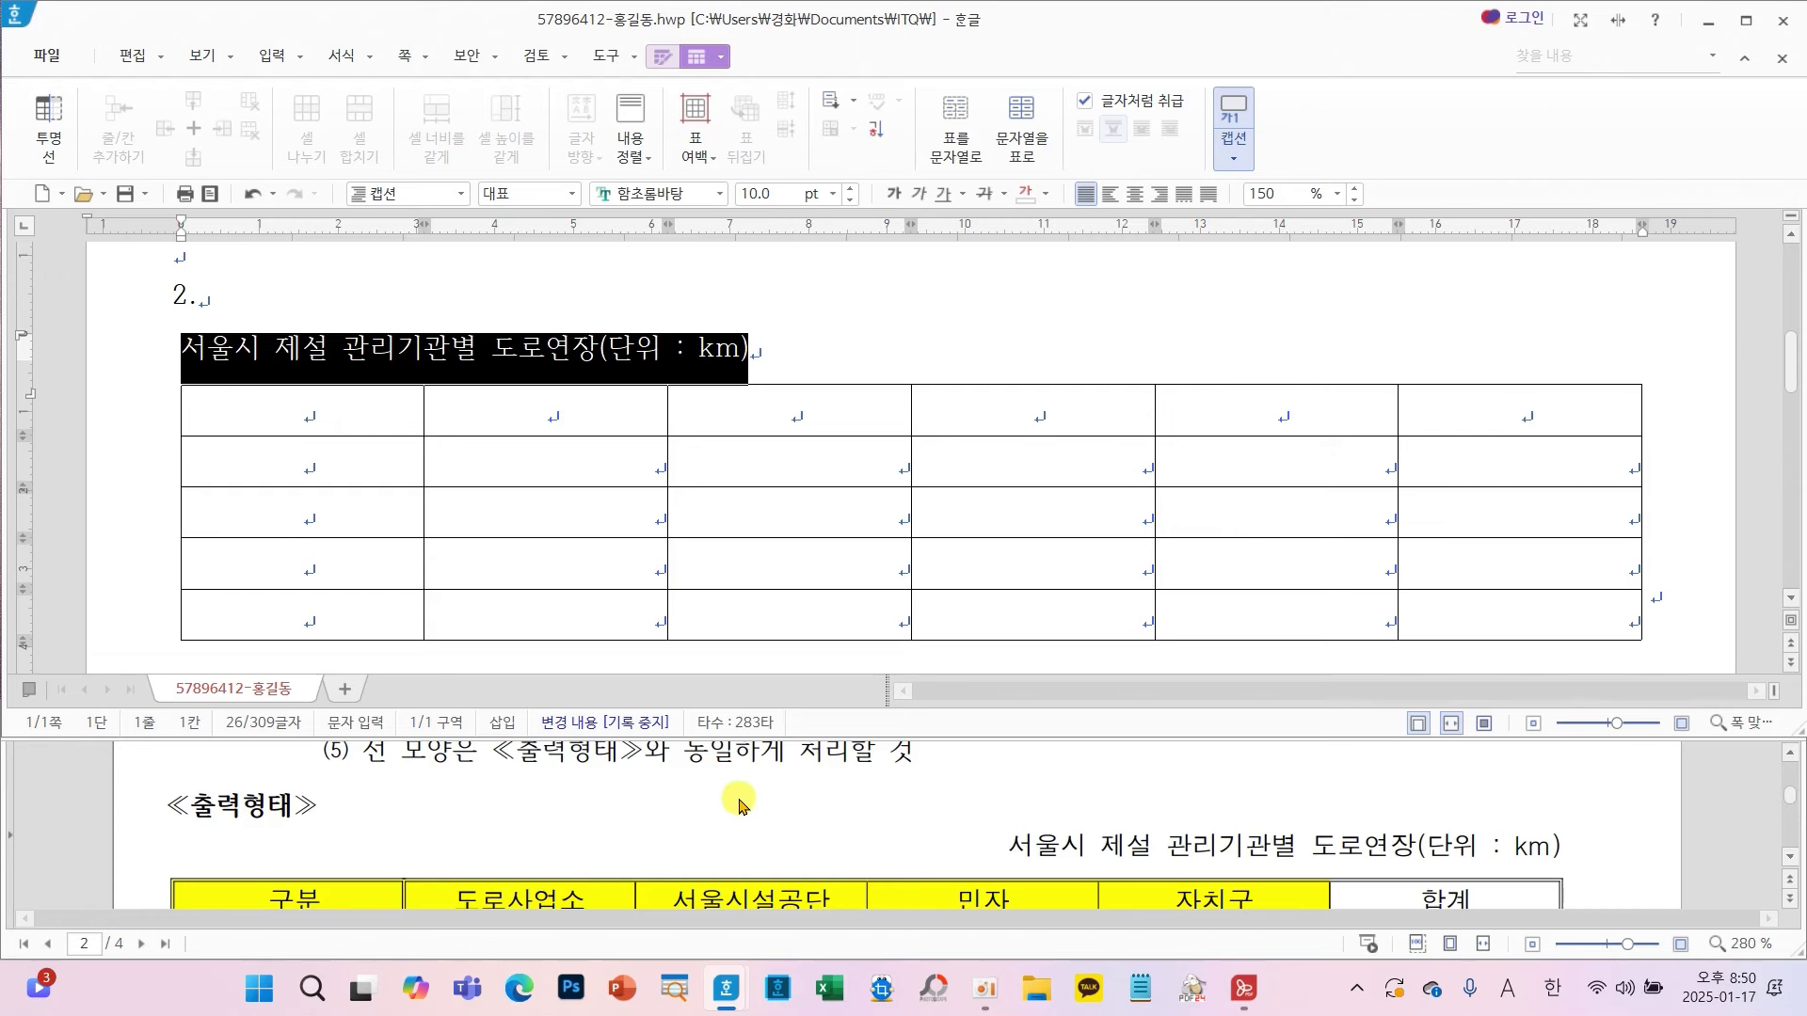
scroll(741, 801, up, 3)
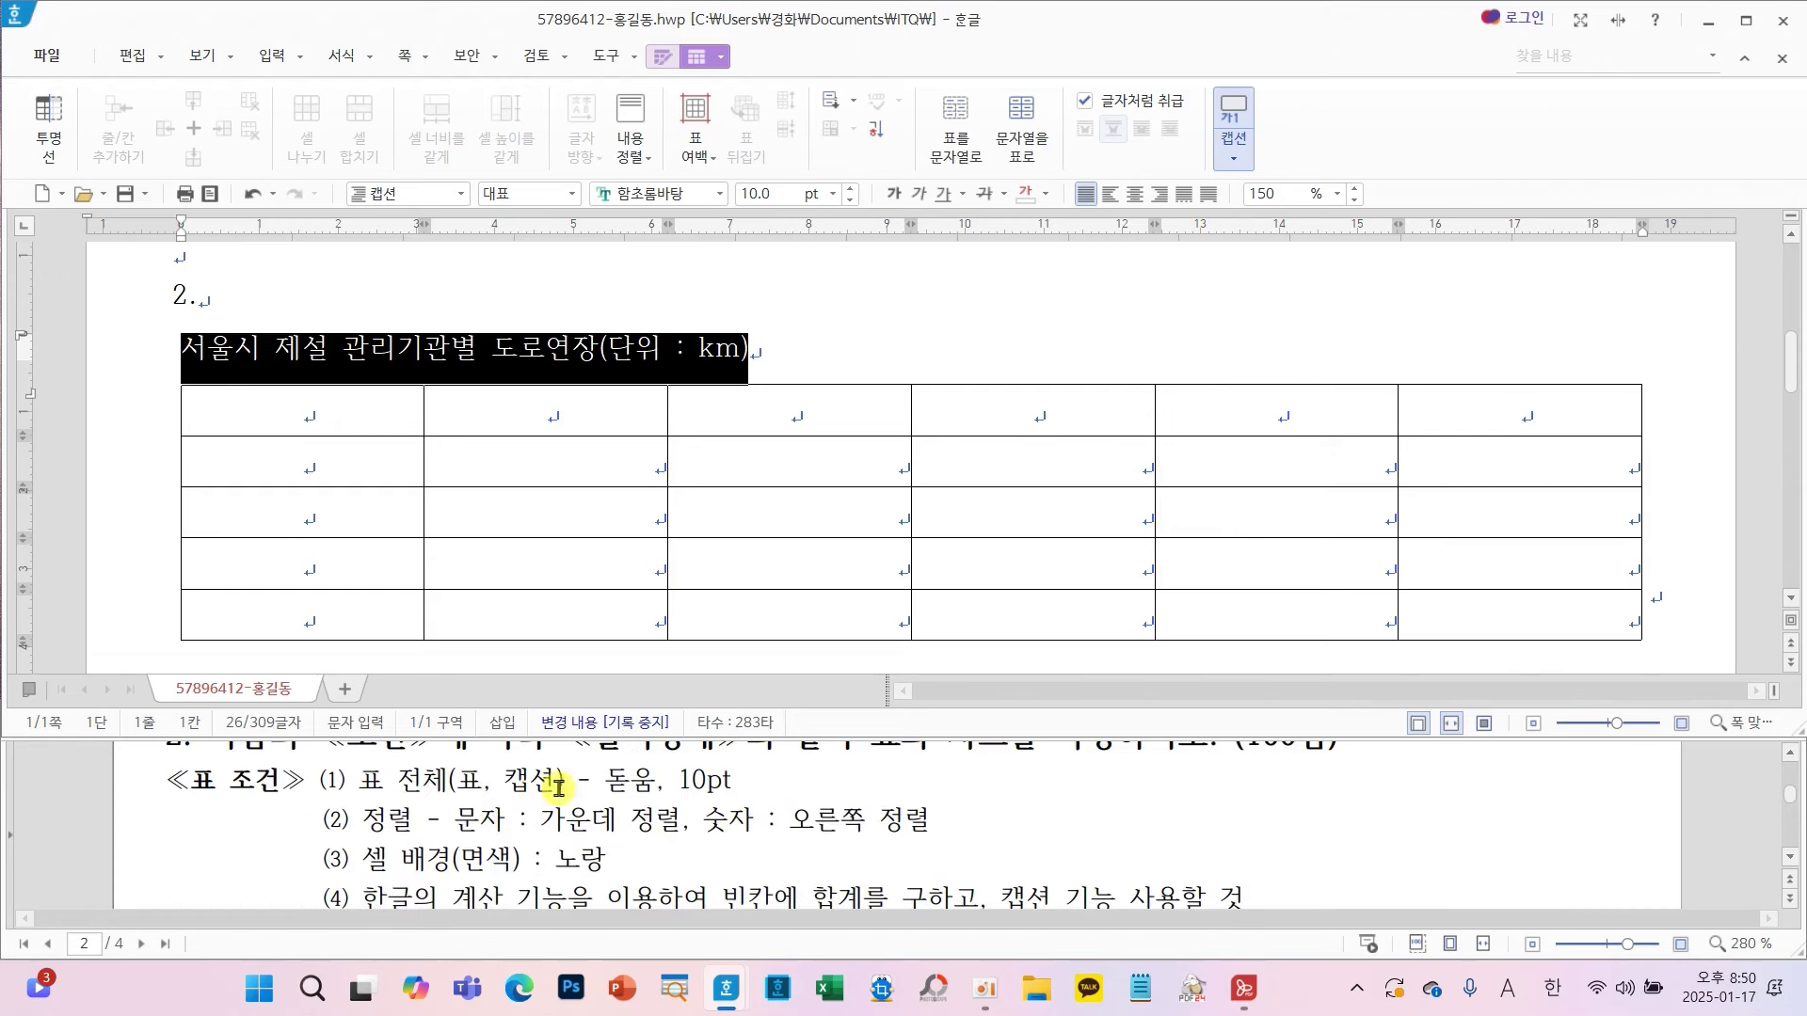
click(721, 195)
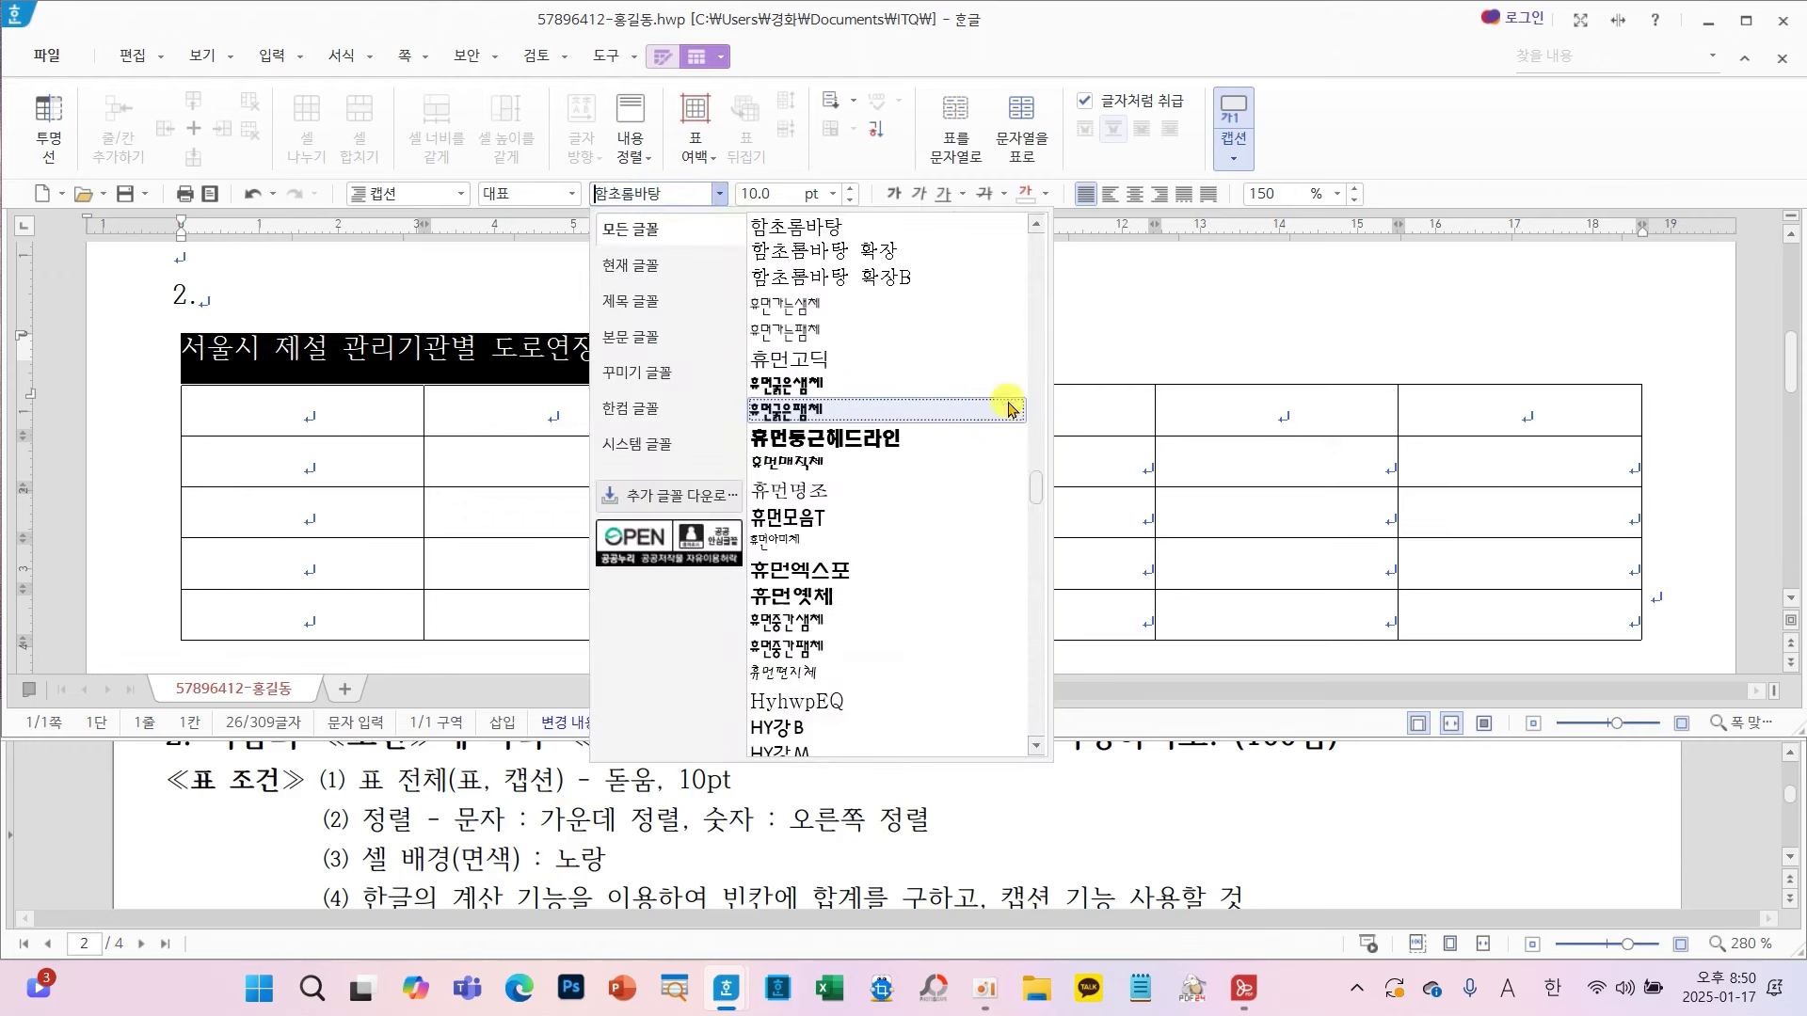
drag(1038, 493, 1029, 234)
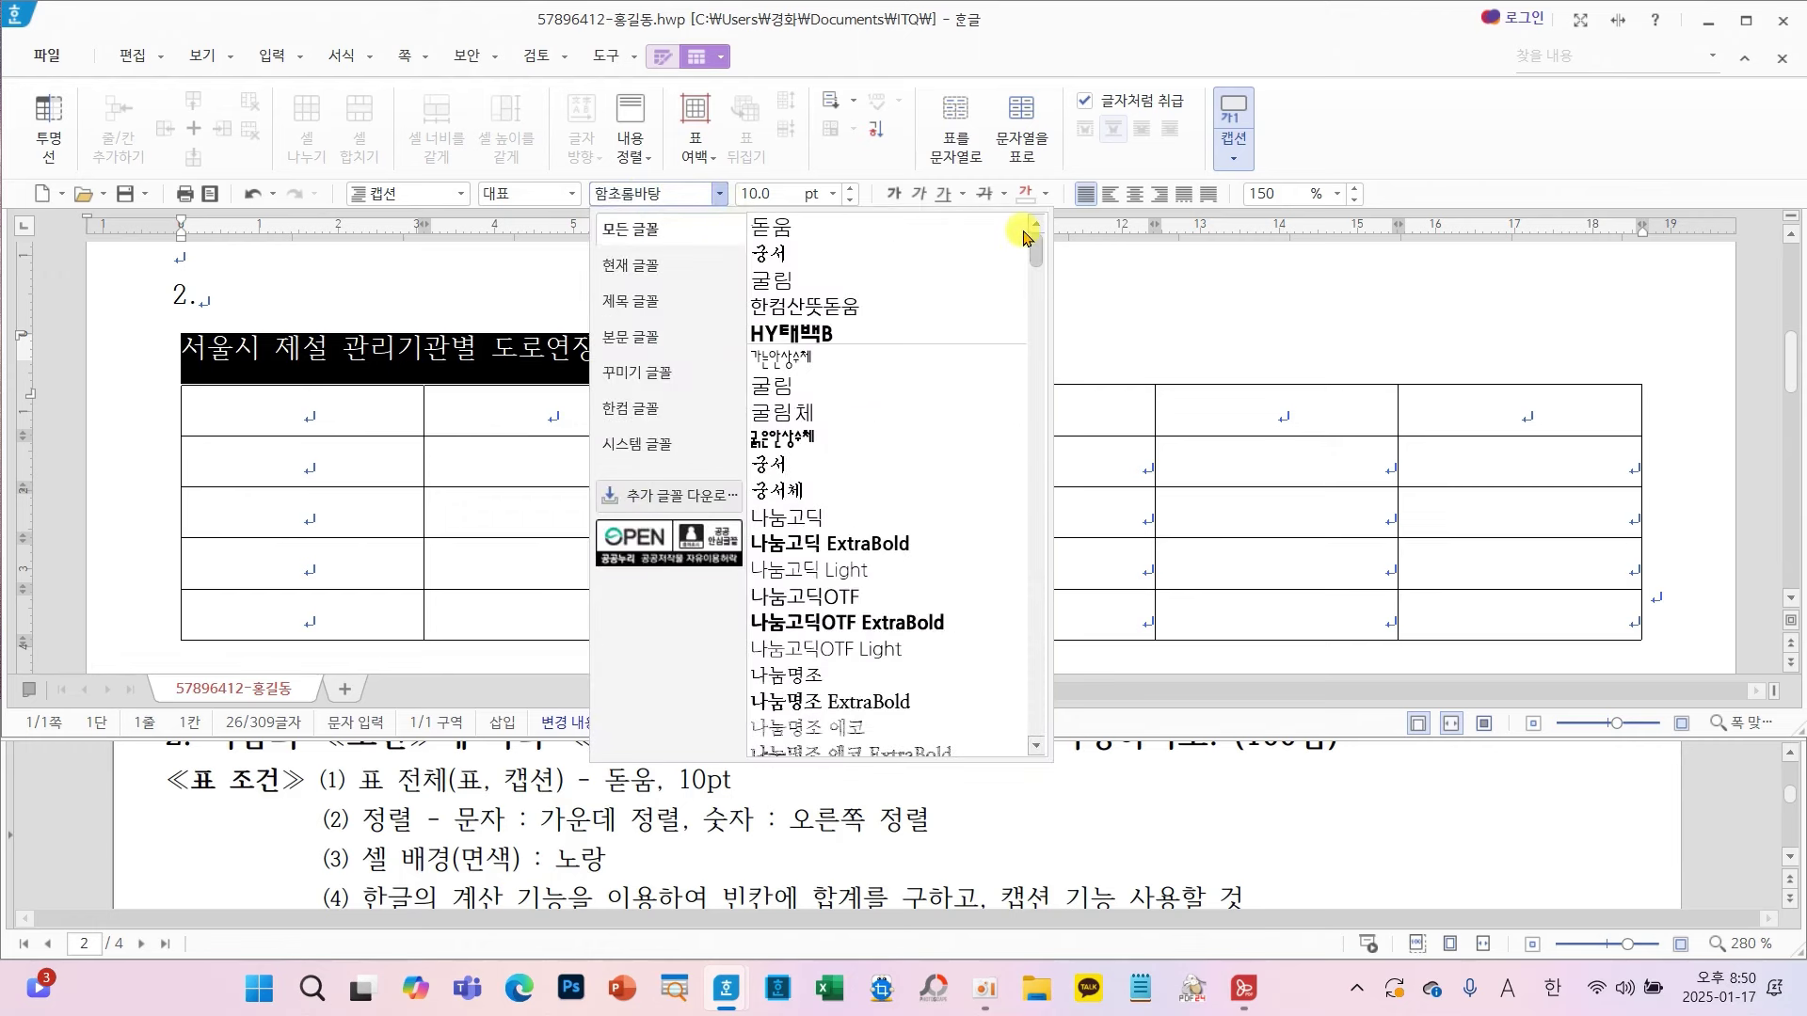
click(772, 222)
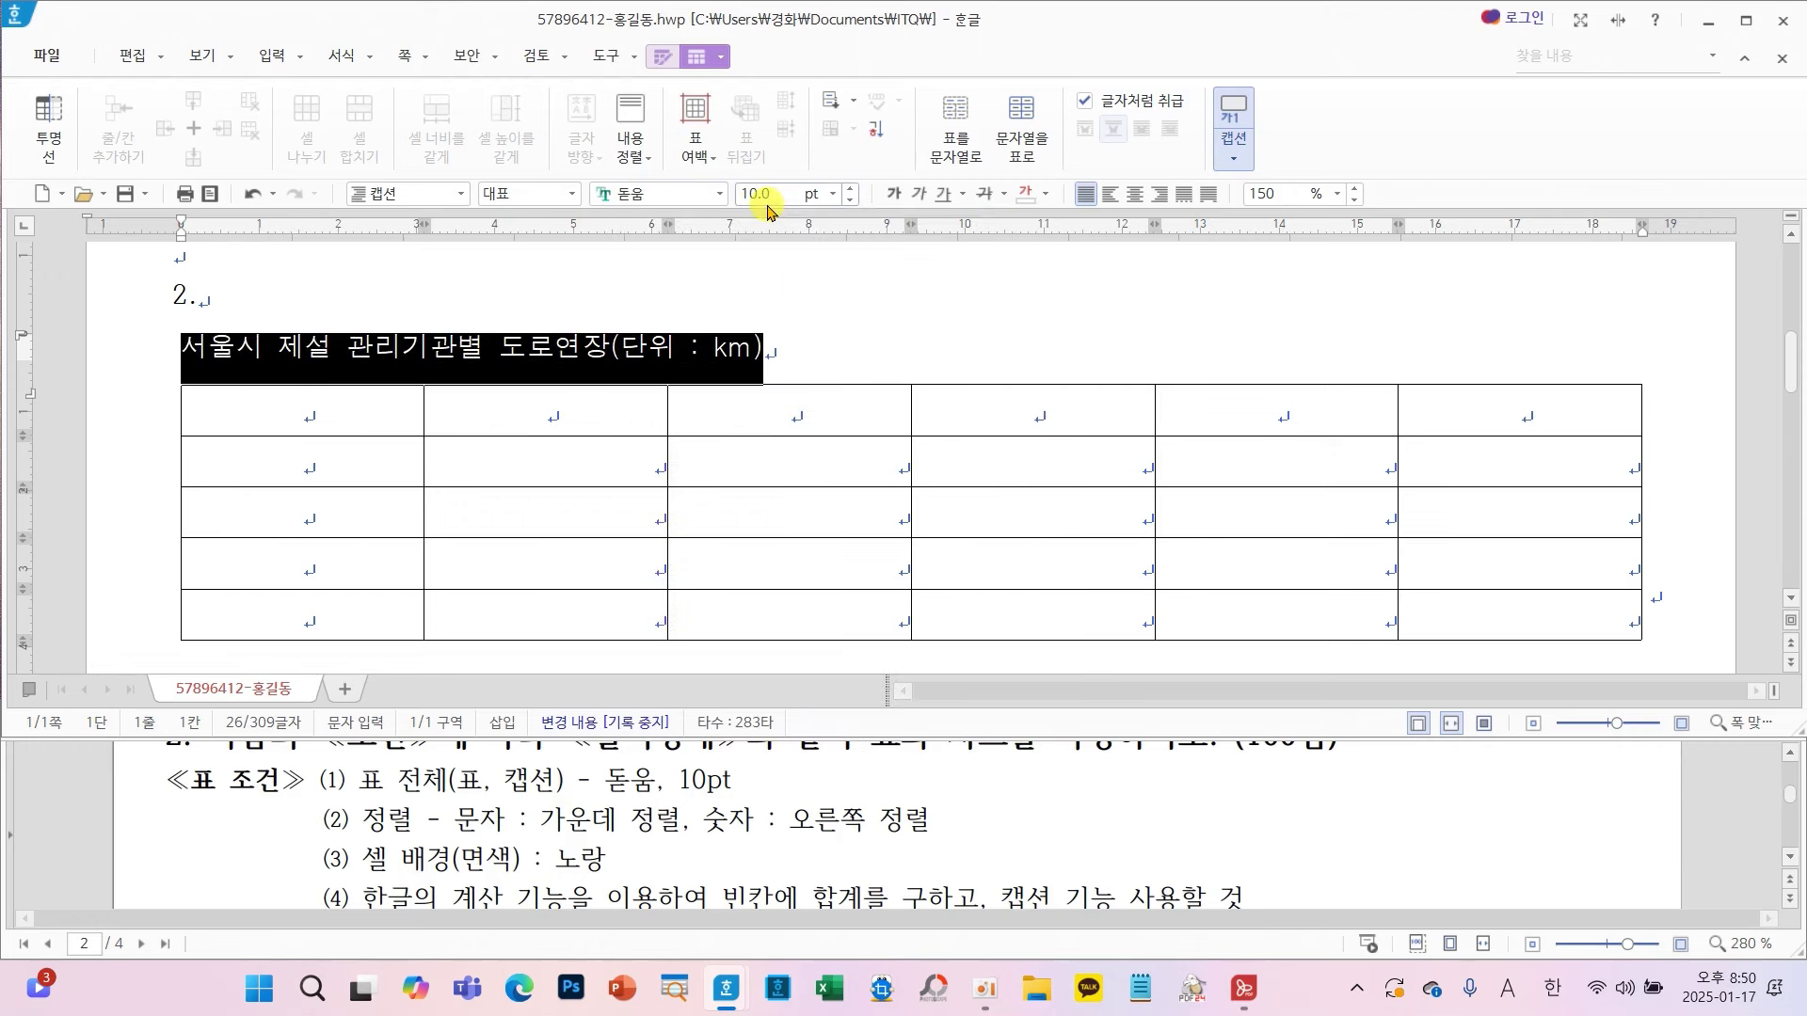
click(1158, 198)
scroll(1399, 794, down, 3)
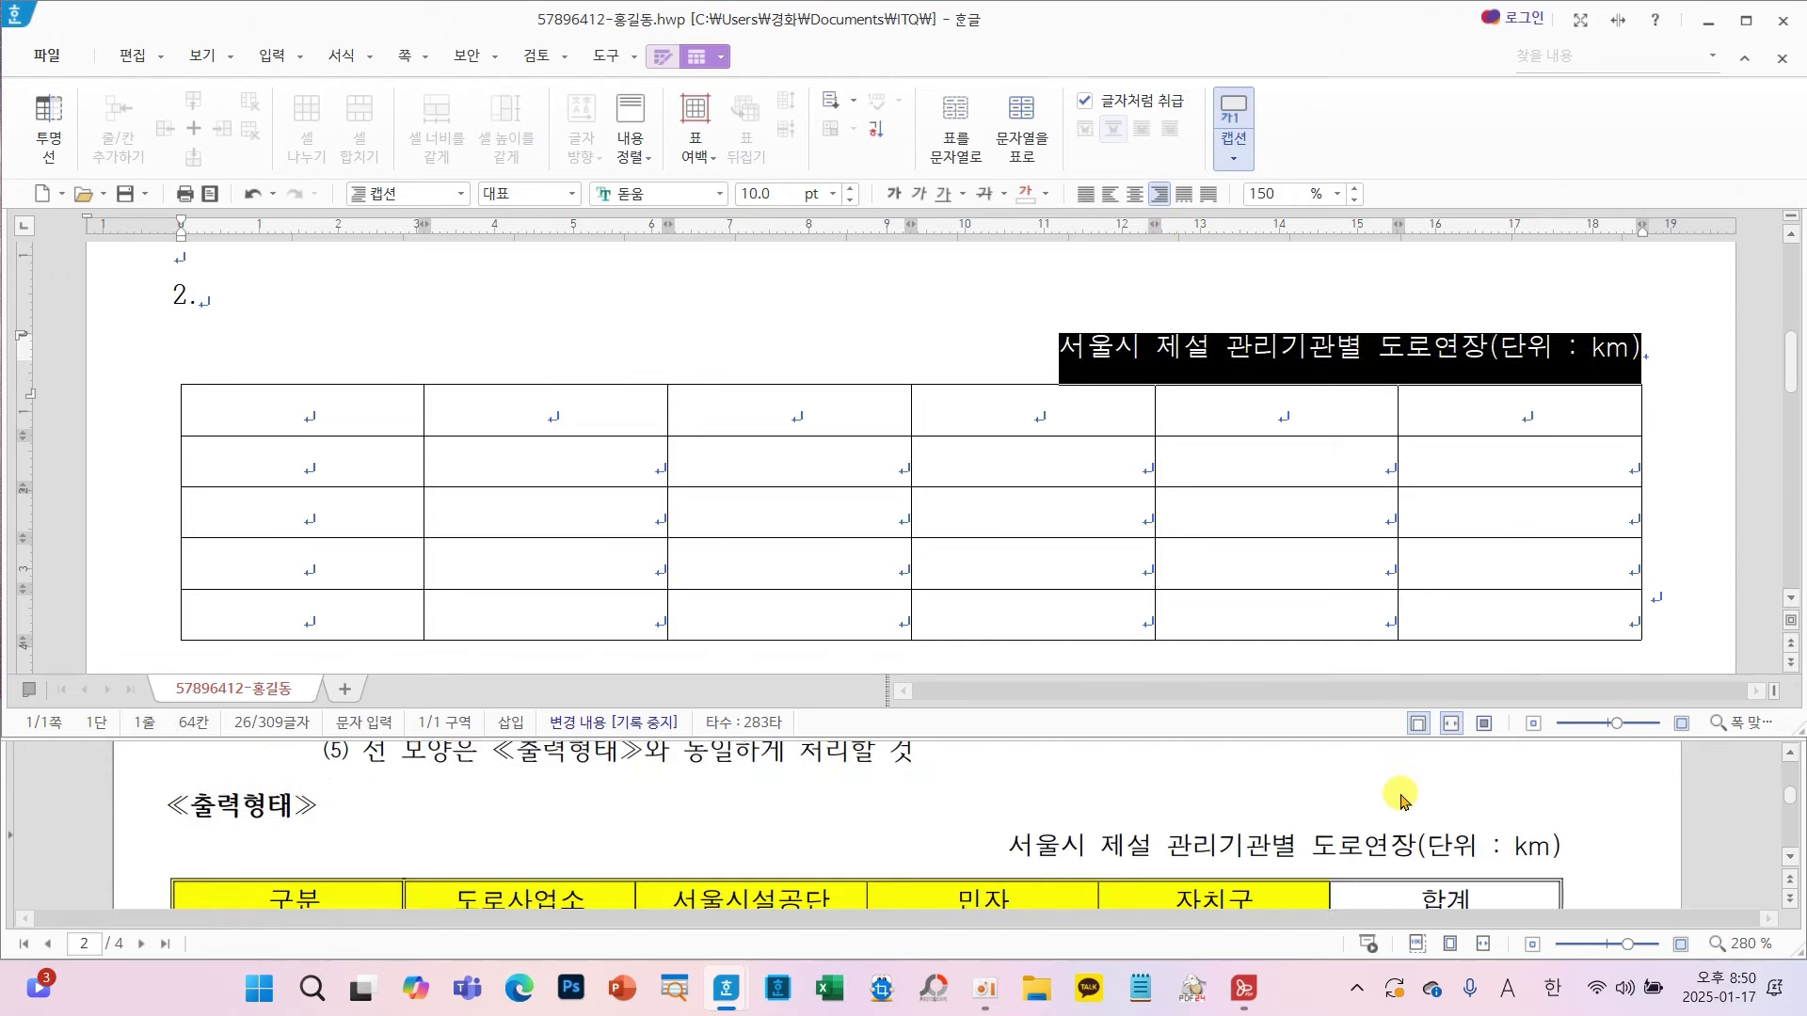
- Fill the cells in the table's first four rows and first five columns with a yellow (노랑) background colour
click(1276, 411)
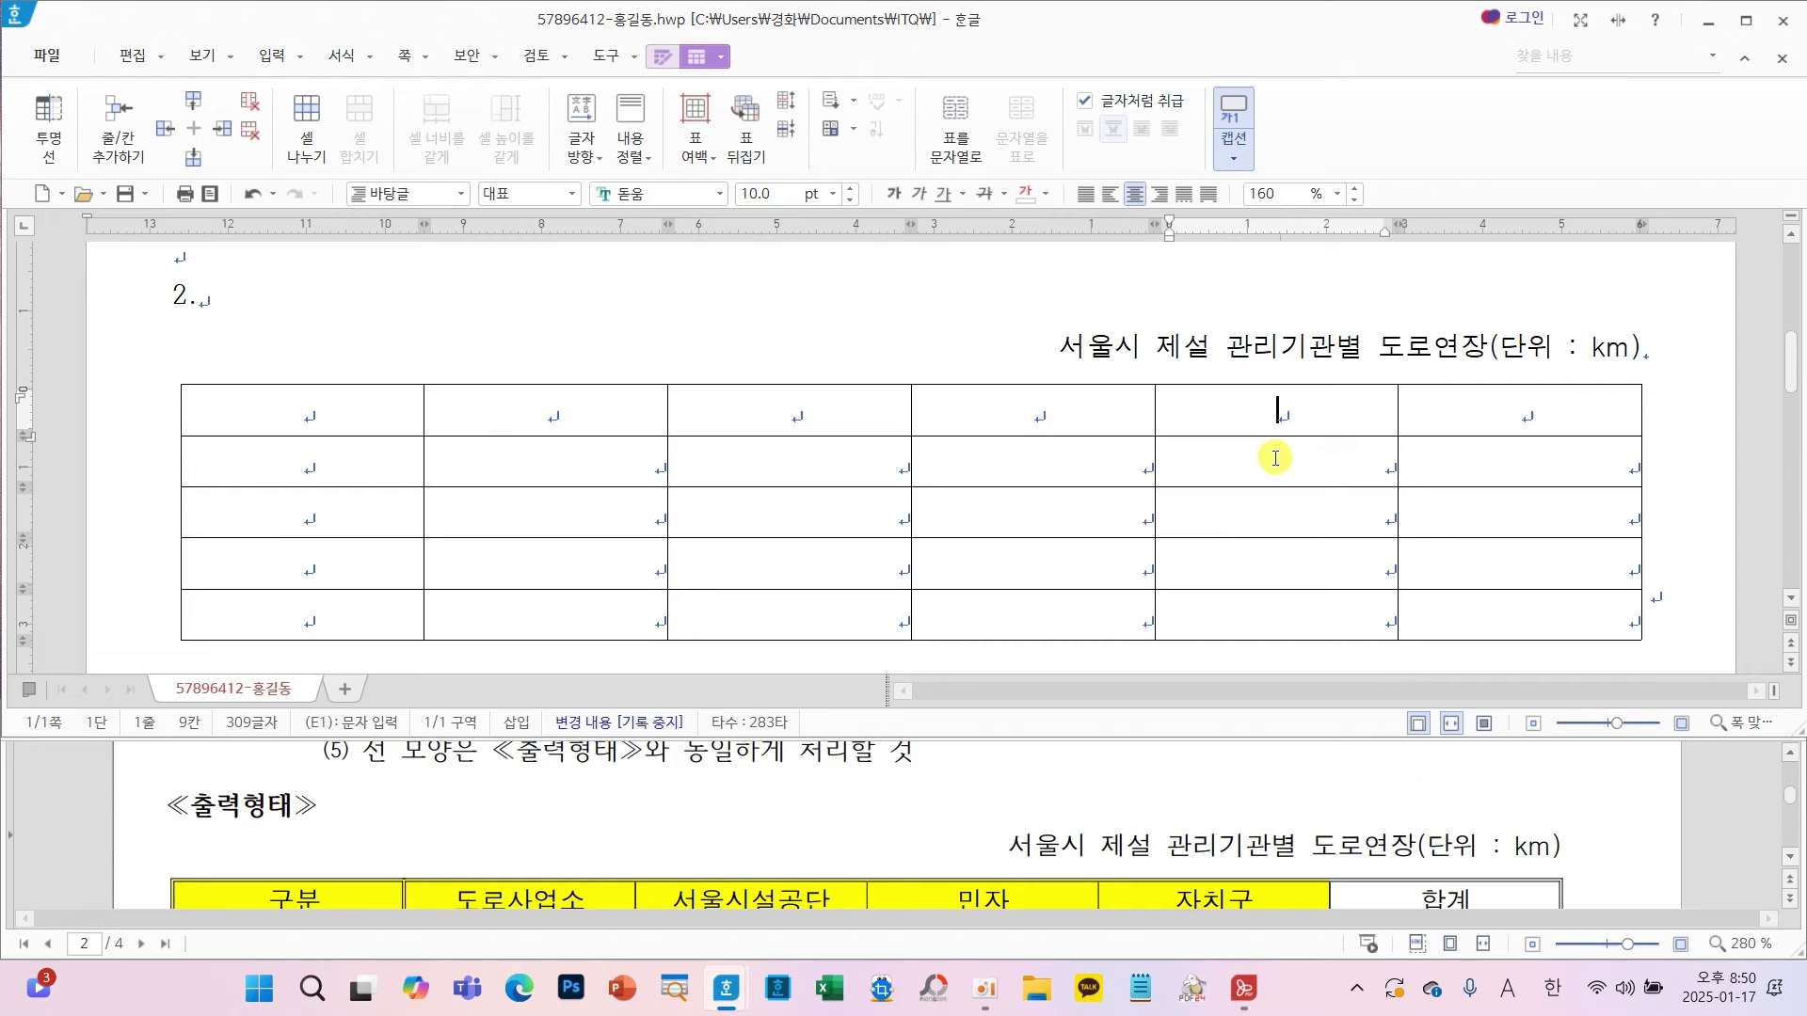
scroll(712, 815, up, 1)
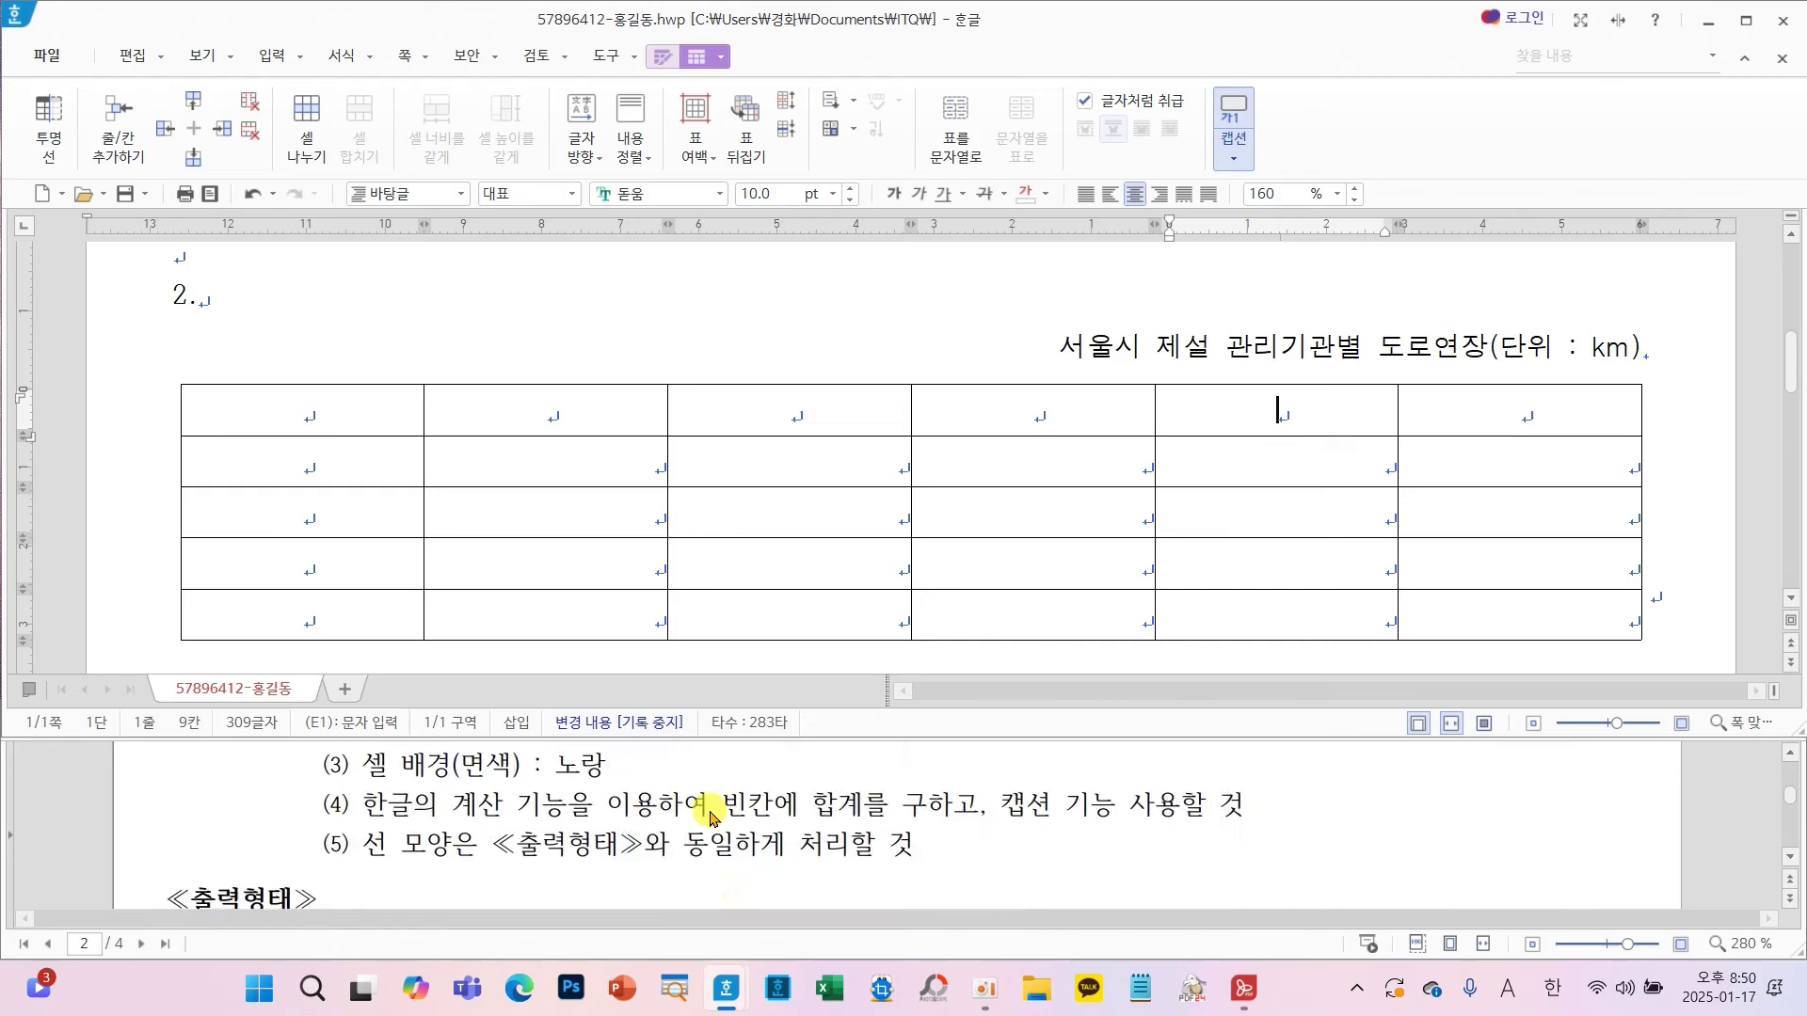
key(Hangul)
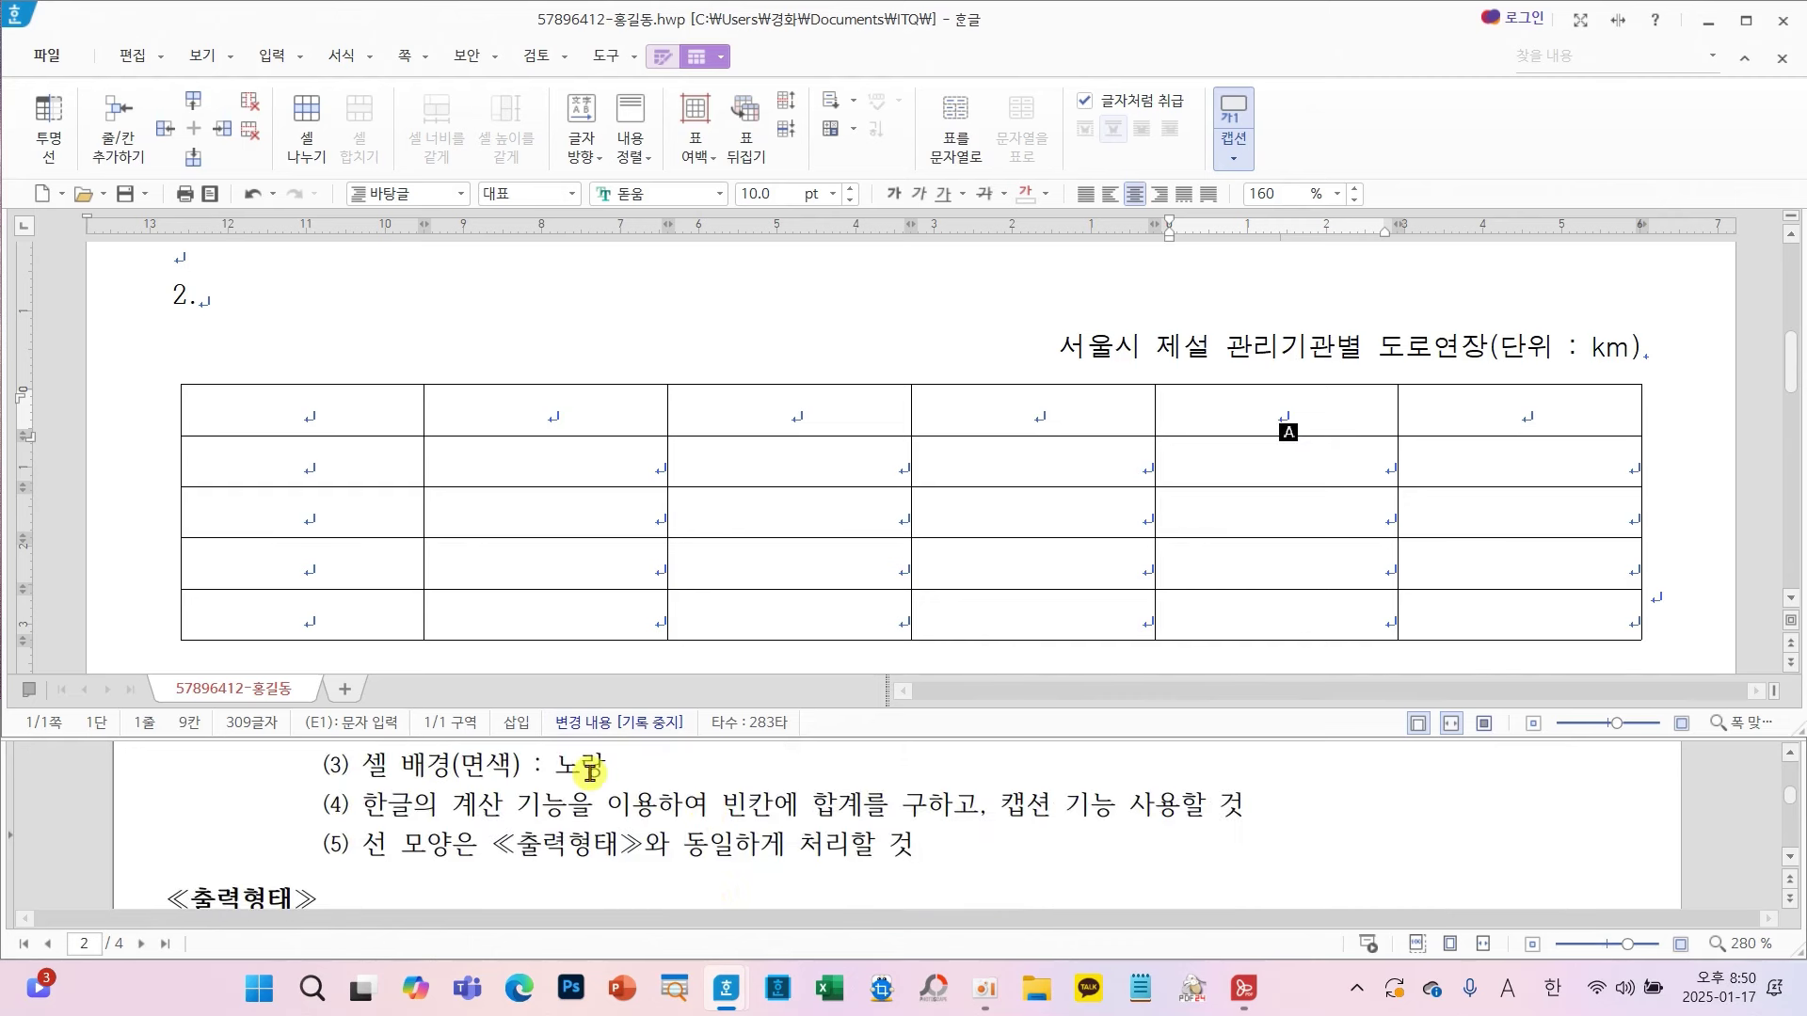
drag(400, 414, 1186, 558)
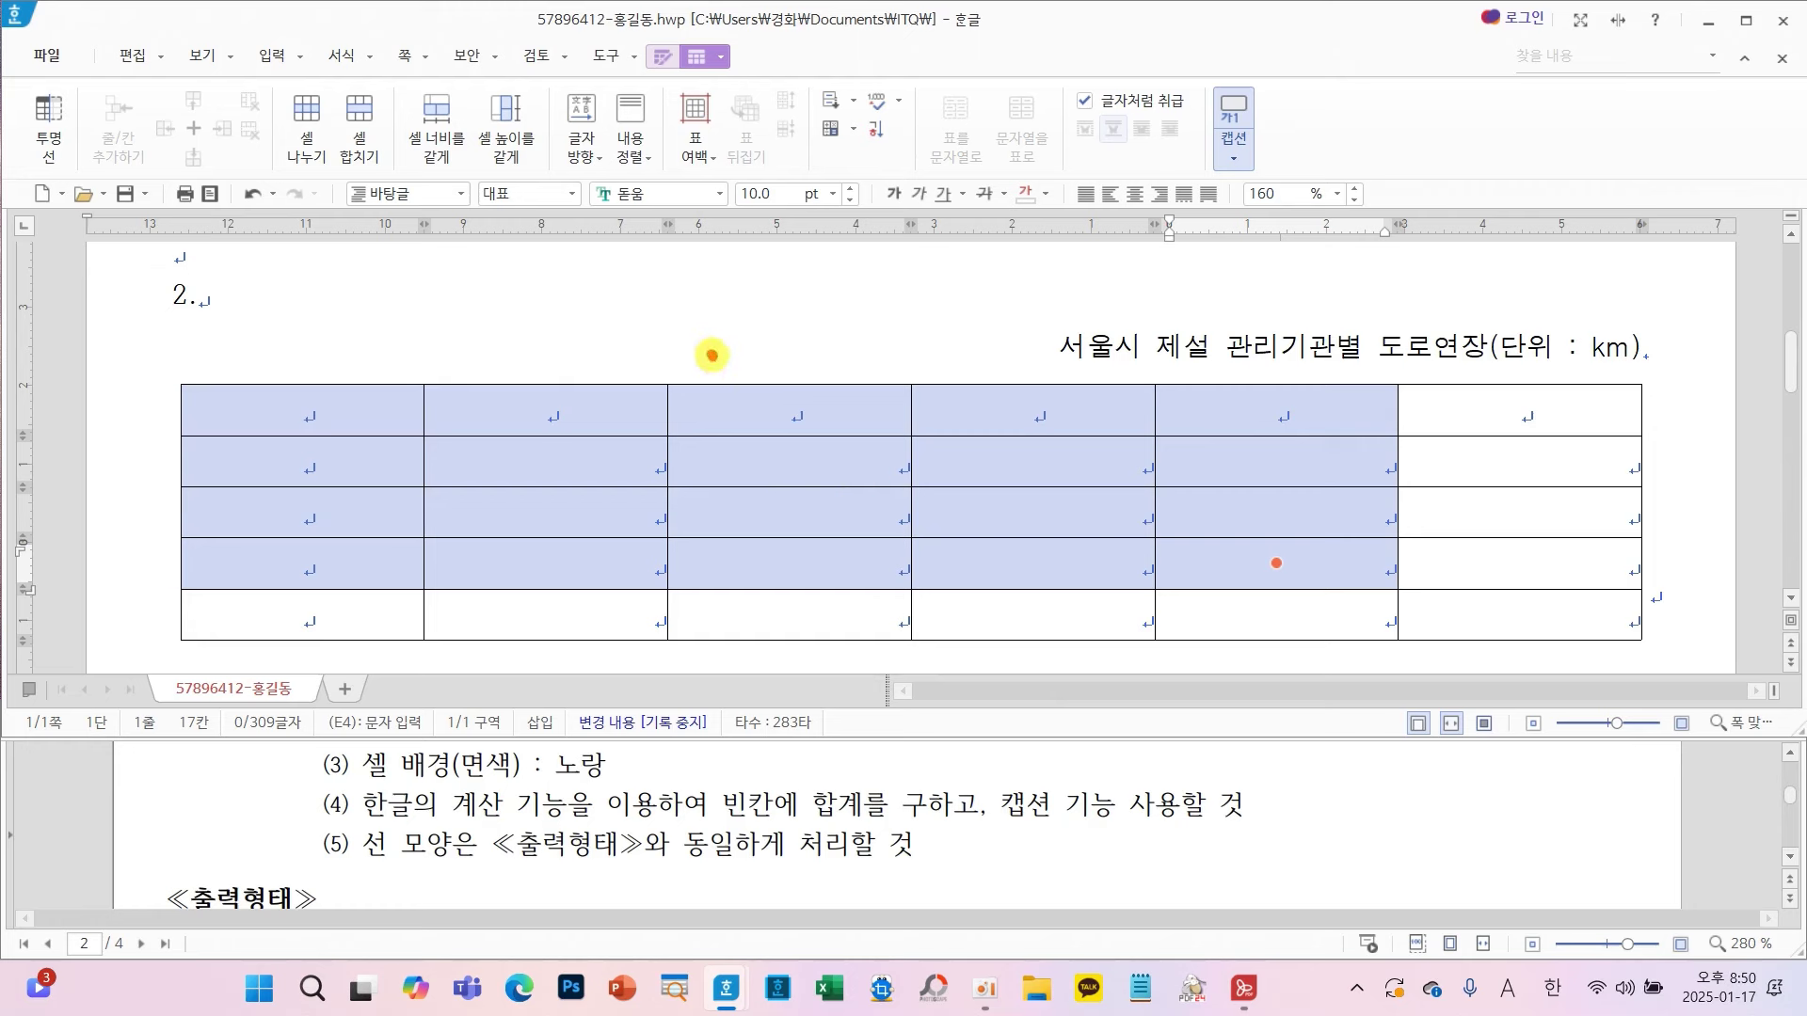
mouse_move(711, 352)
mouse_down()
mouse_move(516, 443)
mouse_move(697, 496)
mouse_up()
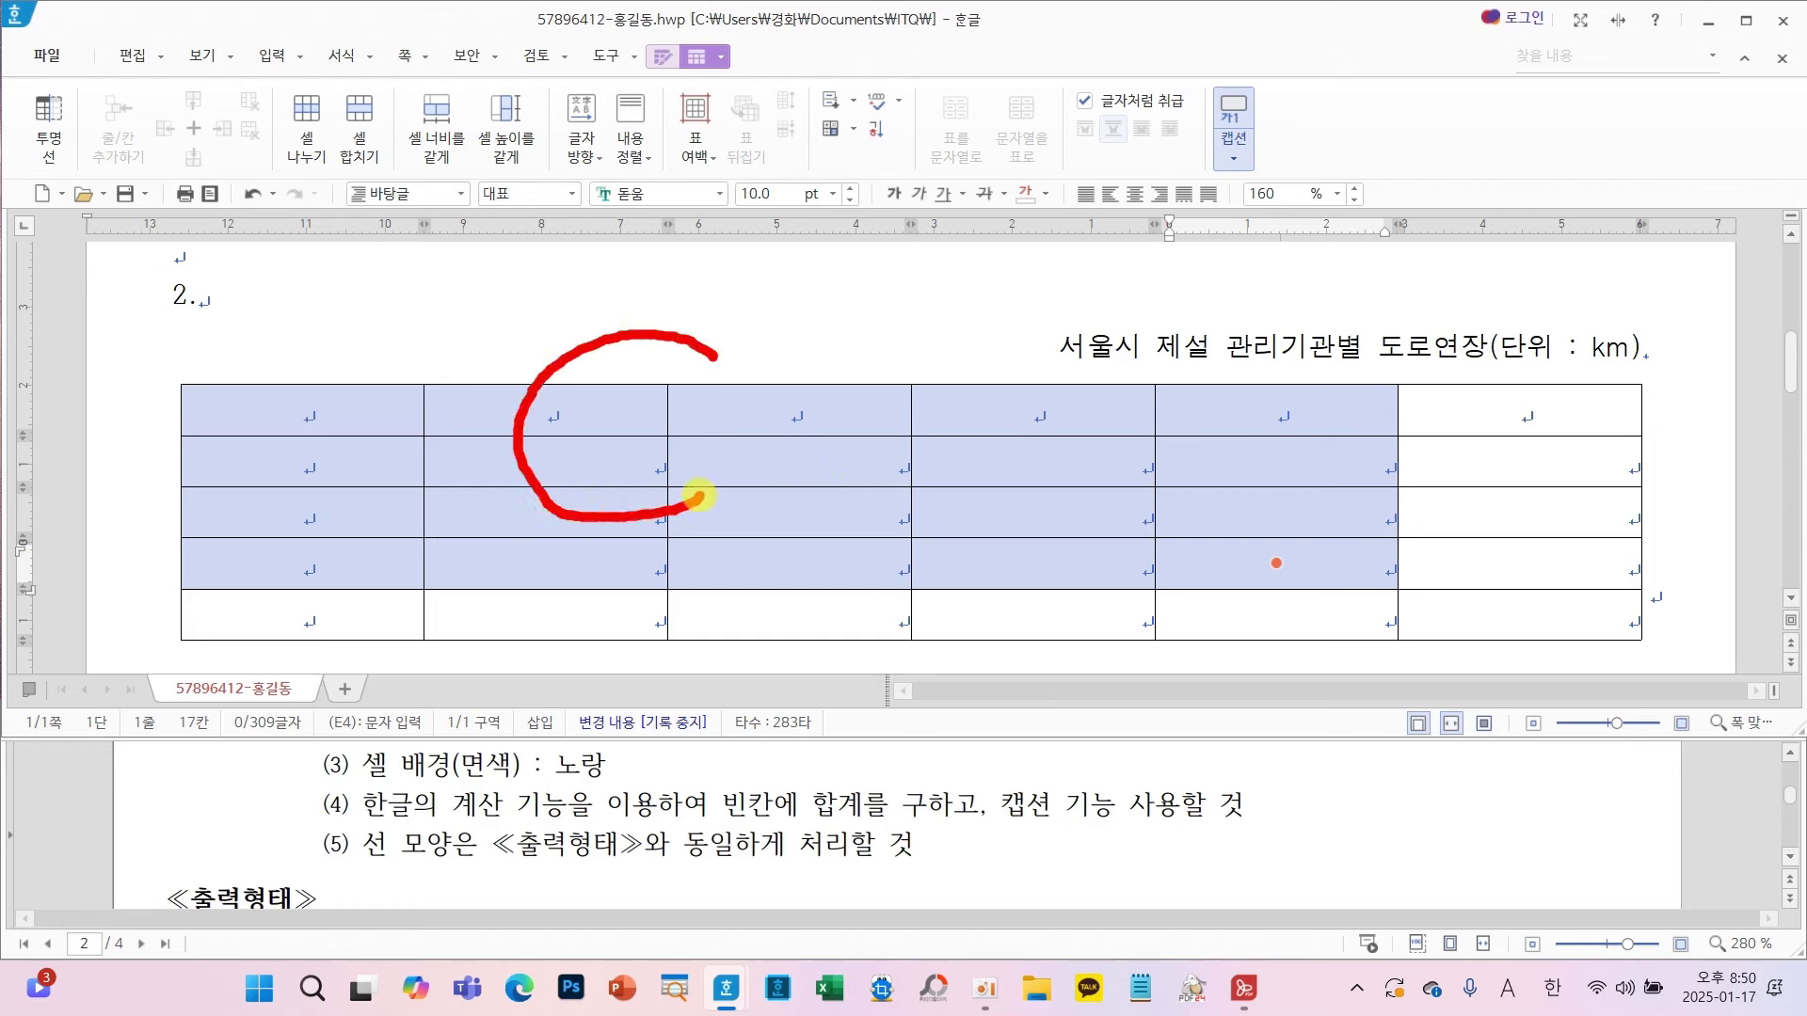
key(l)
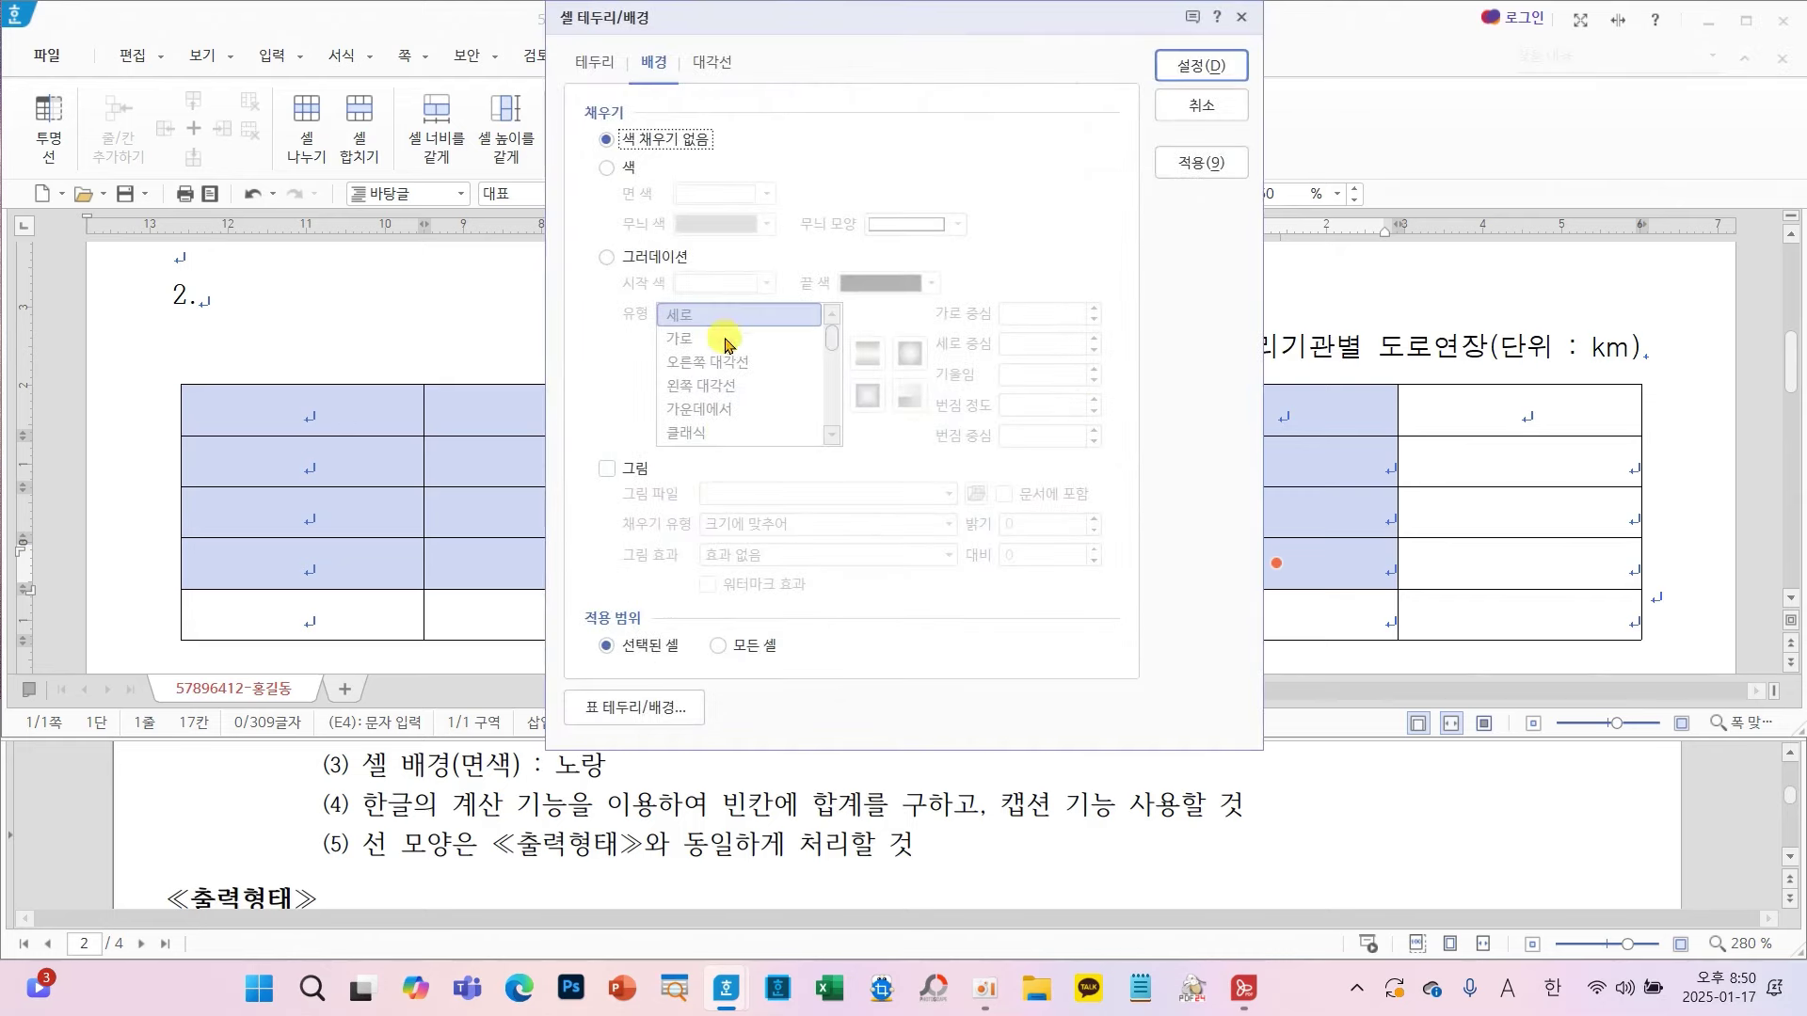
click(626, 170)
click(708, 194)
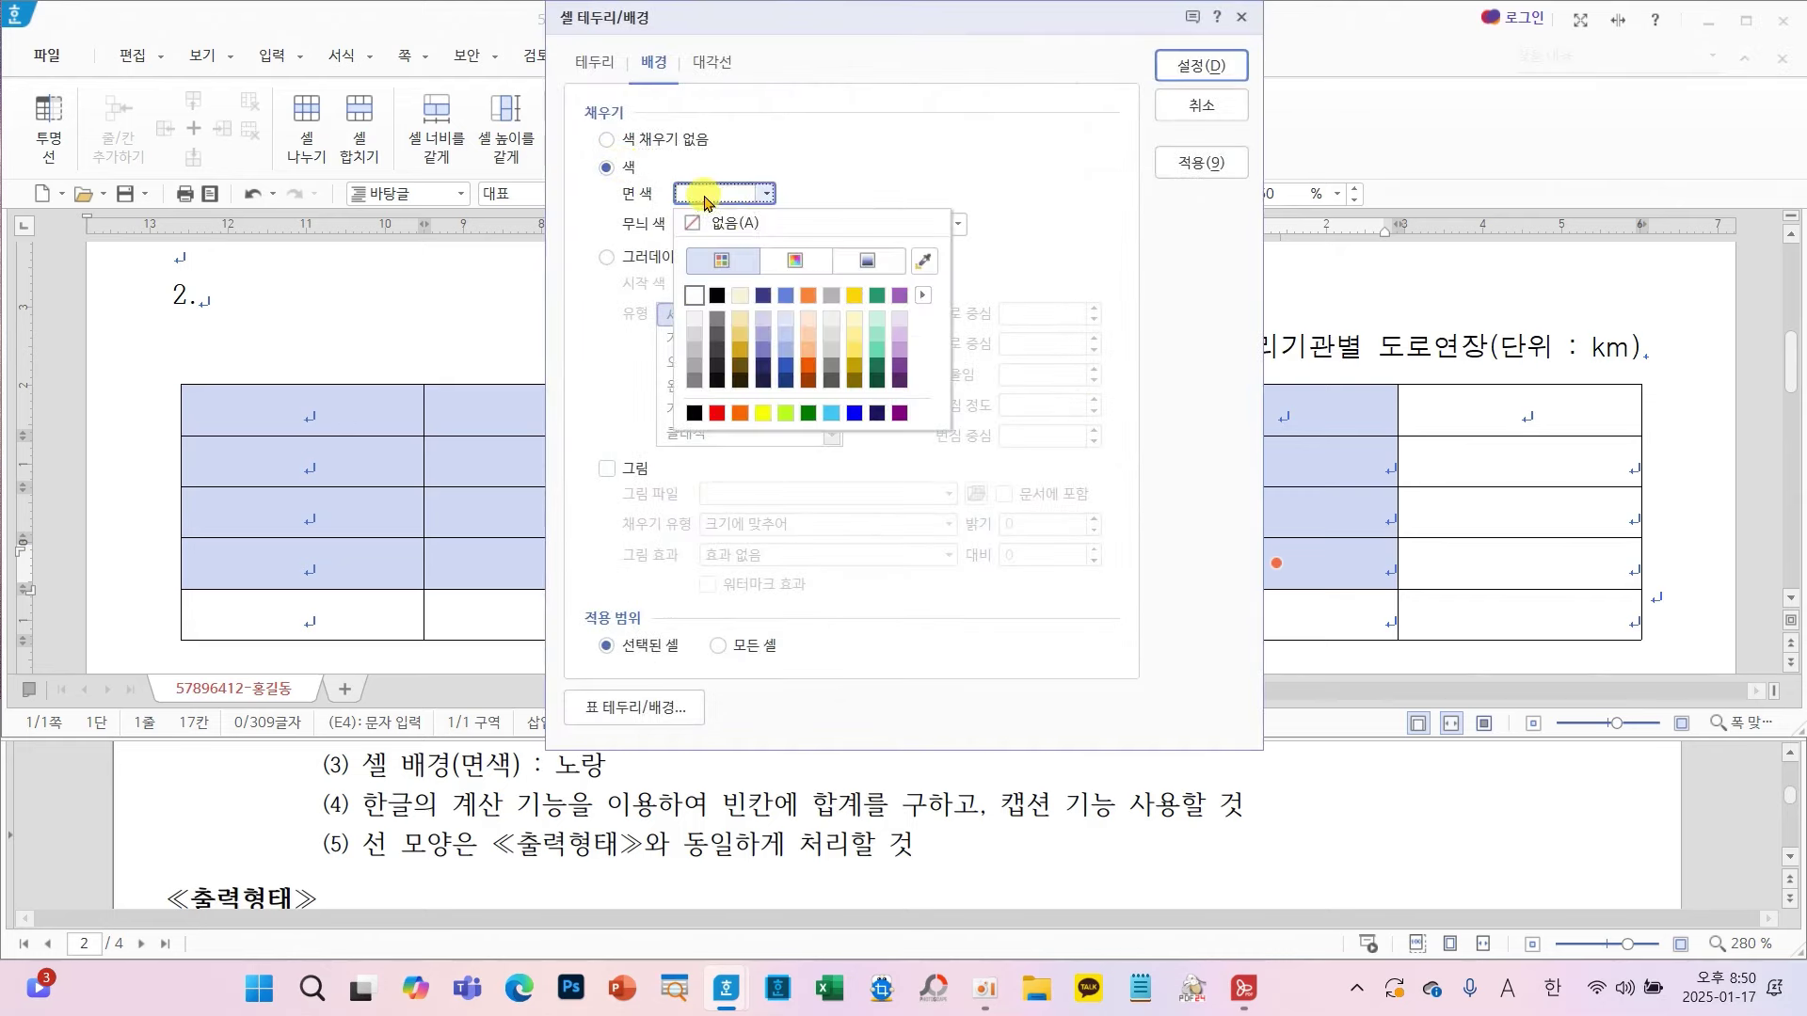
click(762, 413)
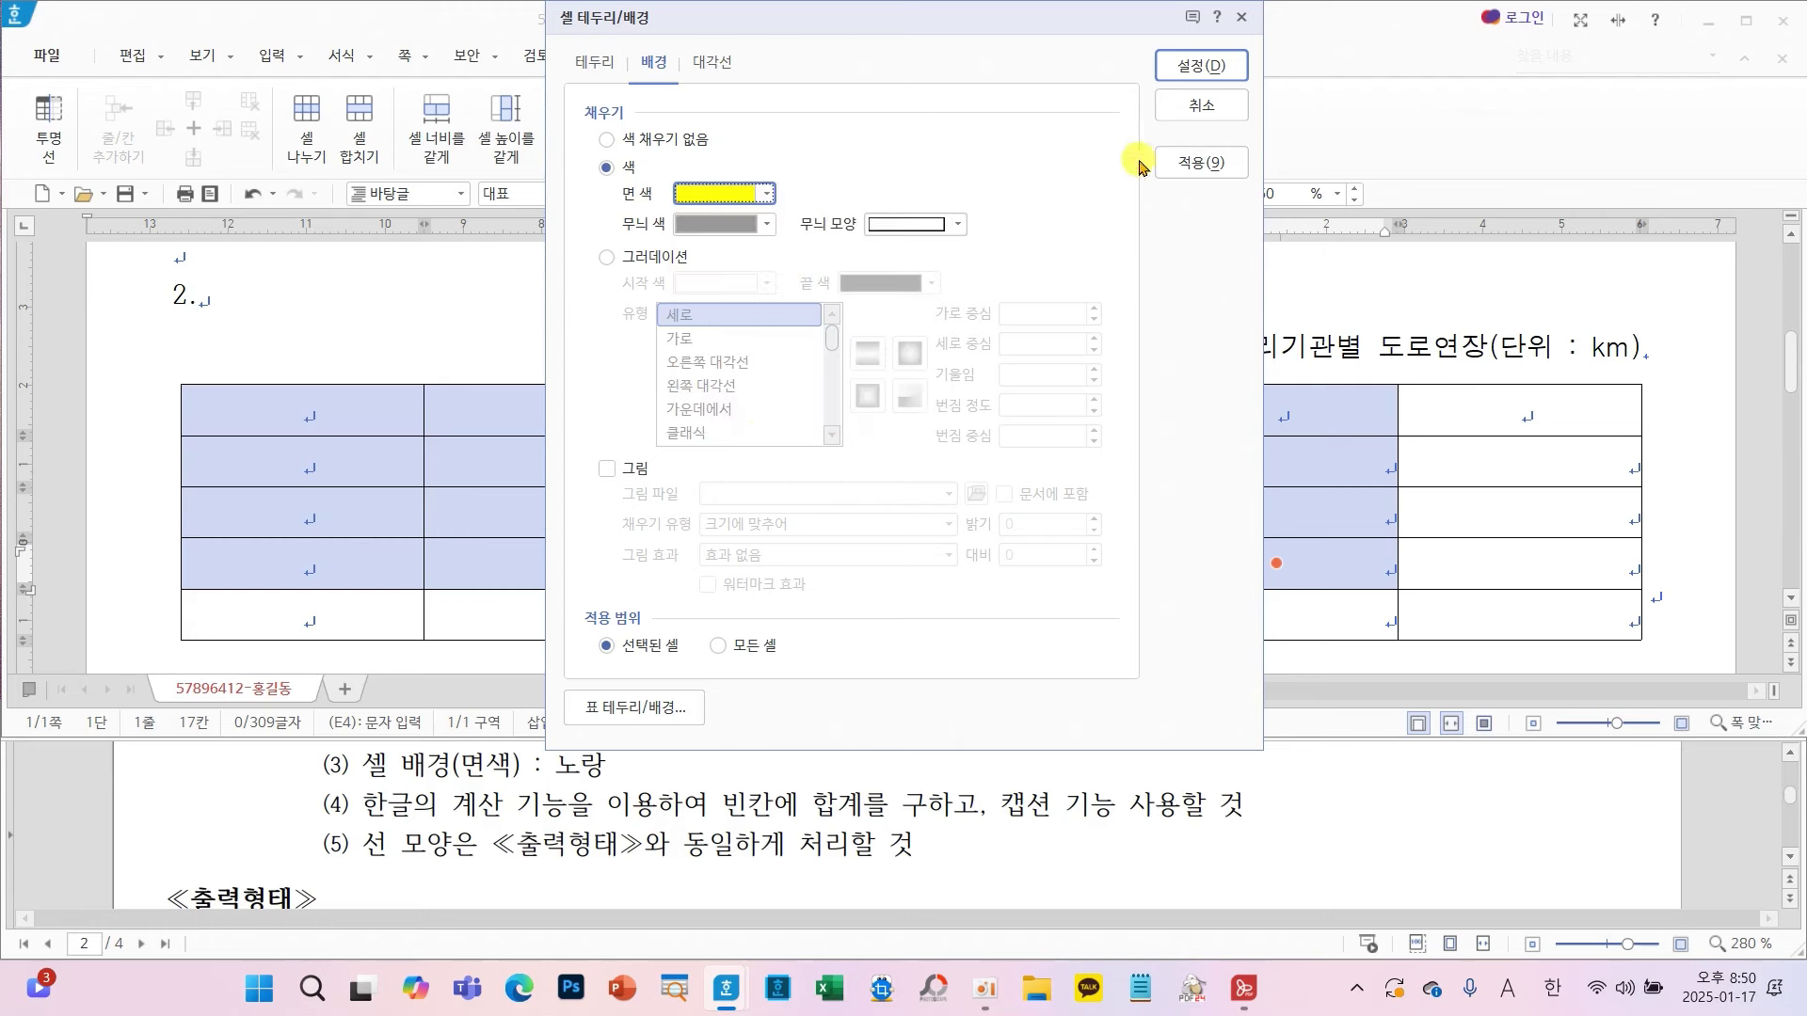
click(1195, 68)
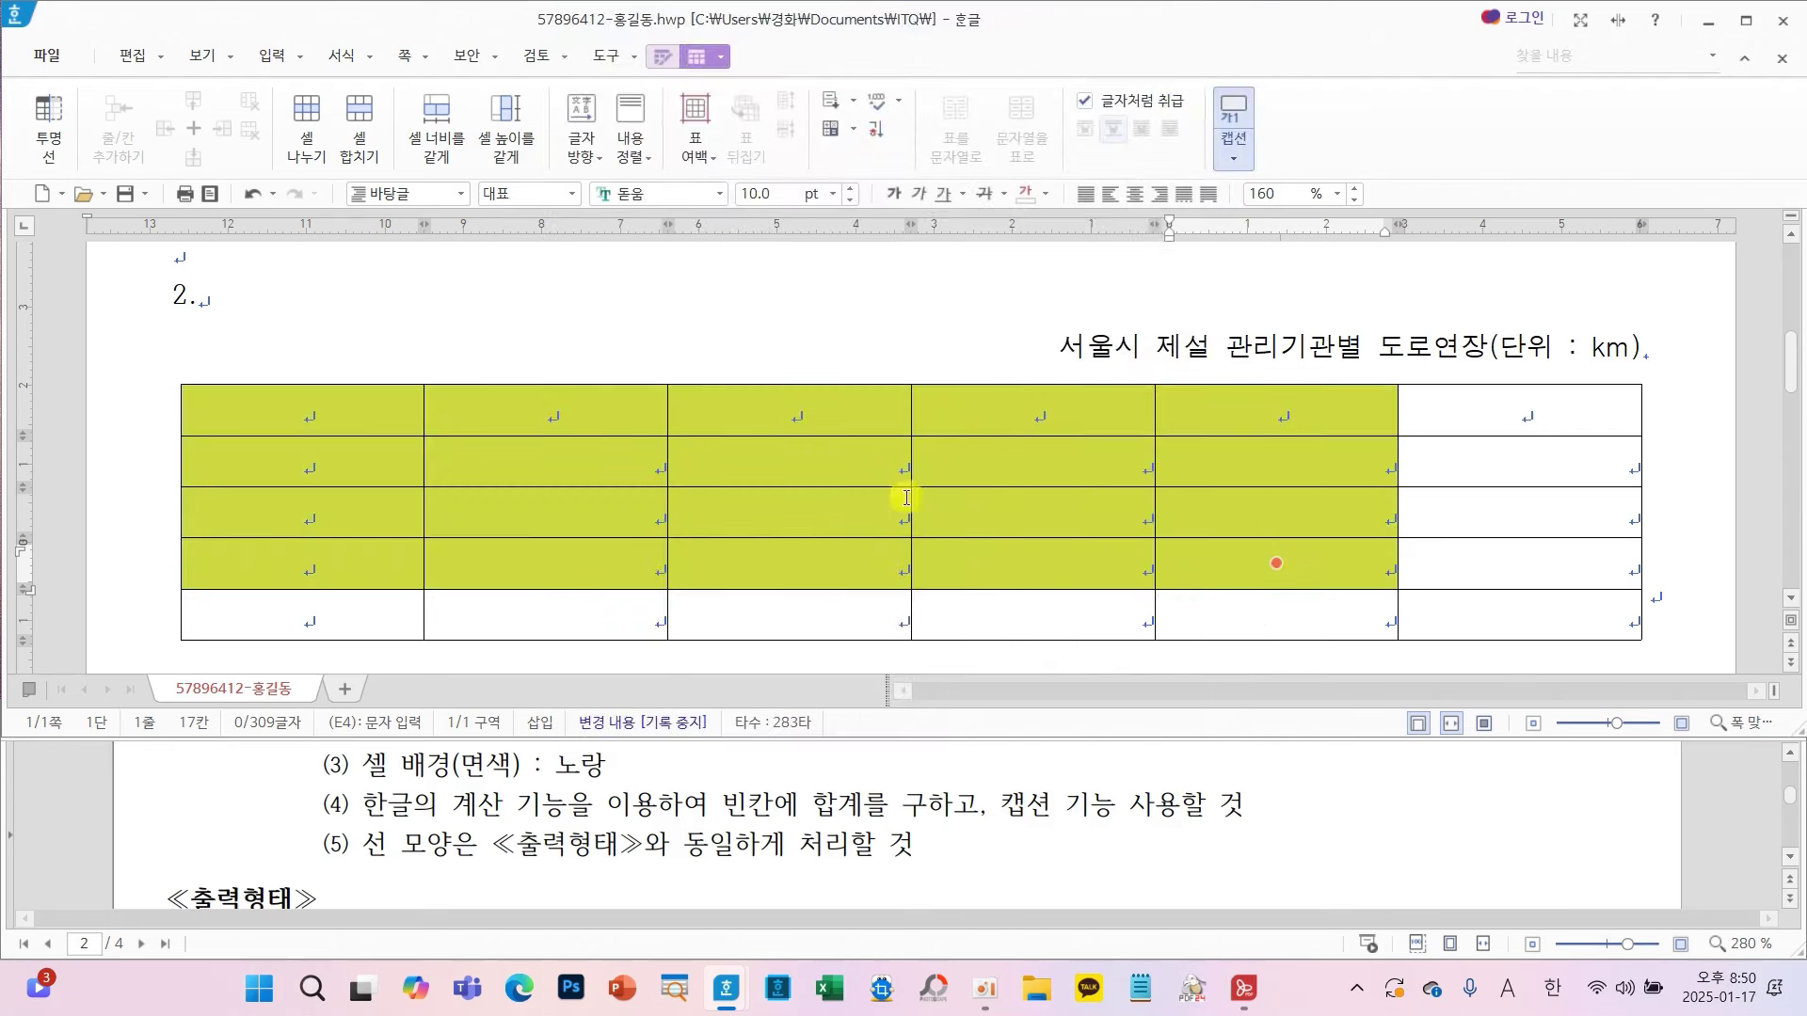
click(796, 520)
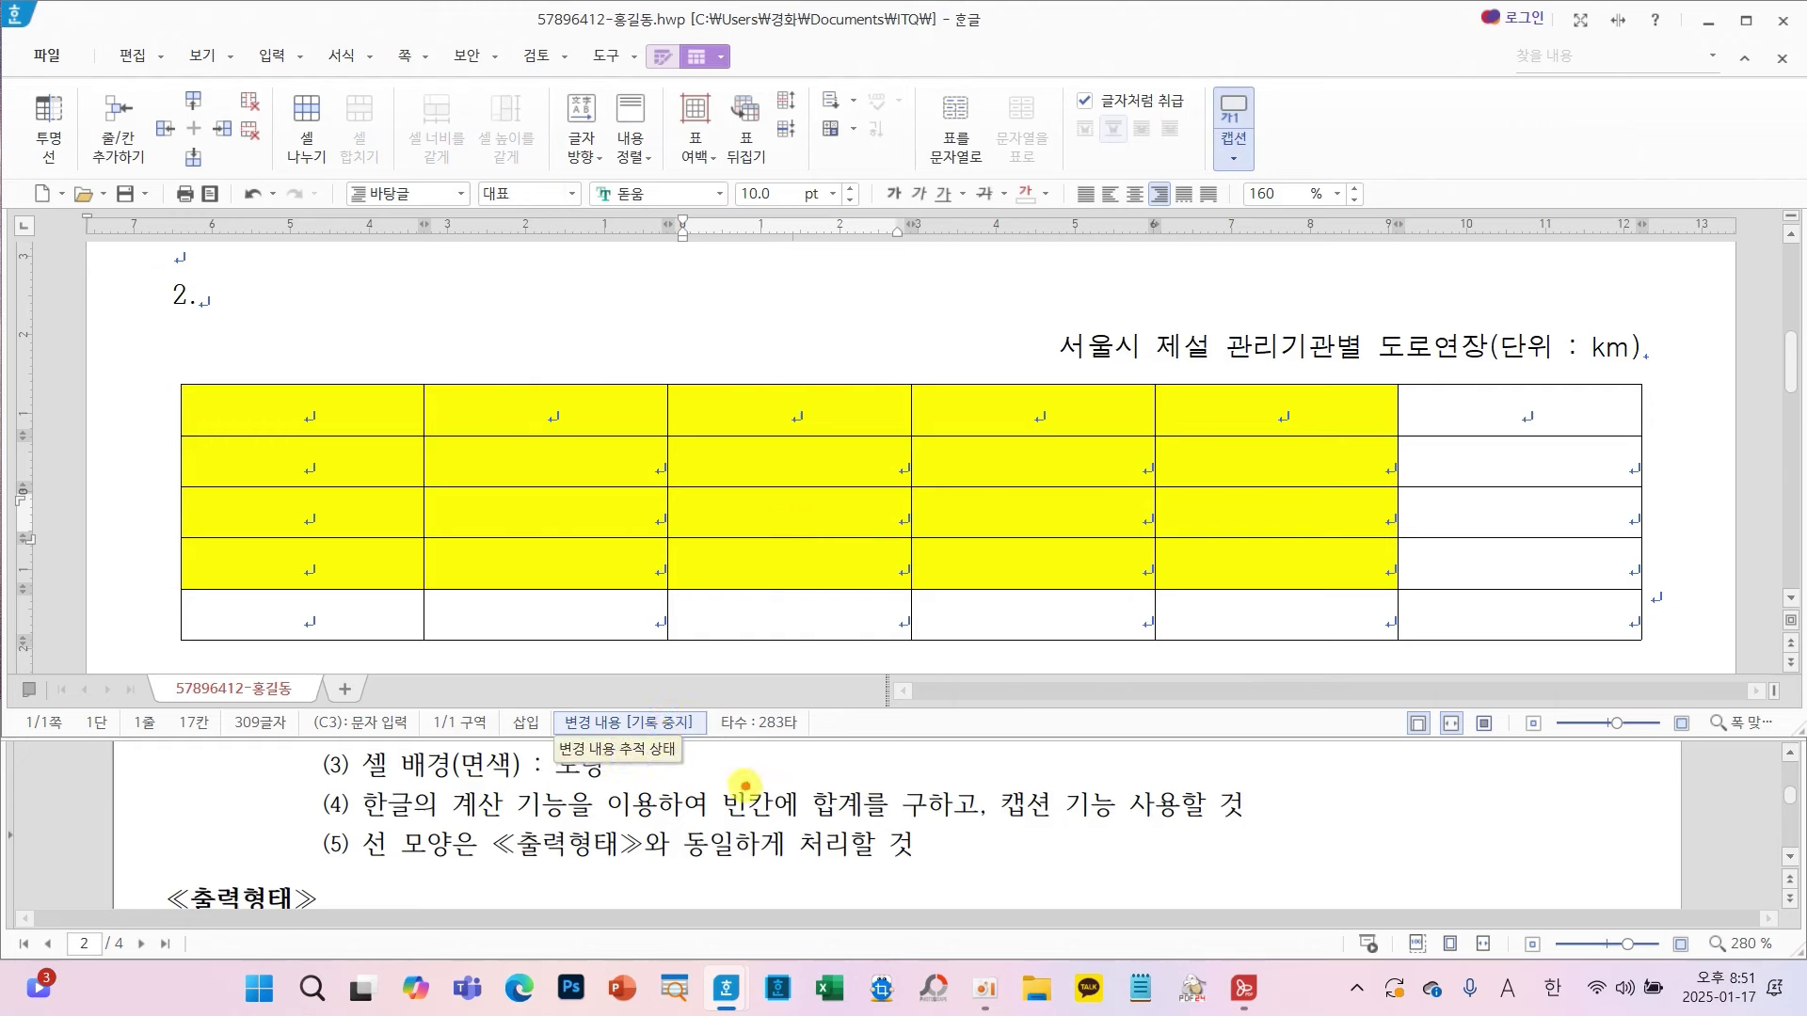
drag(699, 777, 864, 826)
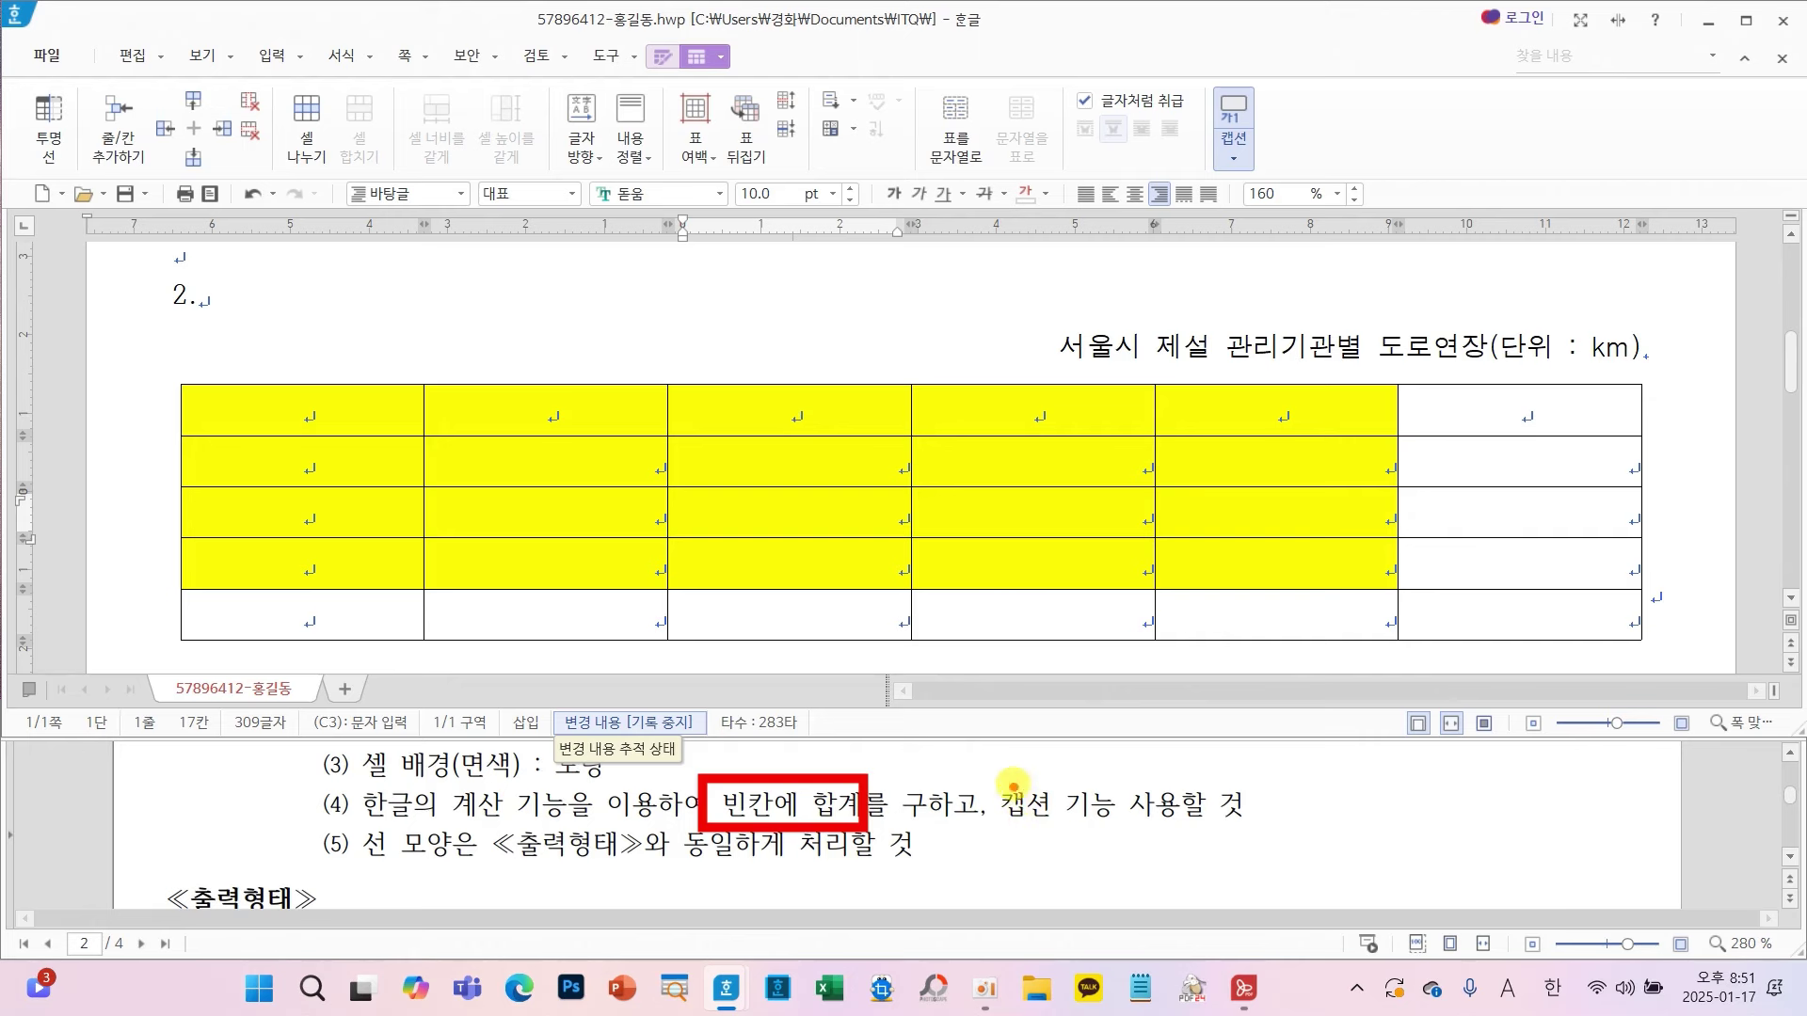
drag(346, 873, 497, 884)
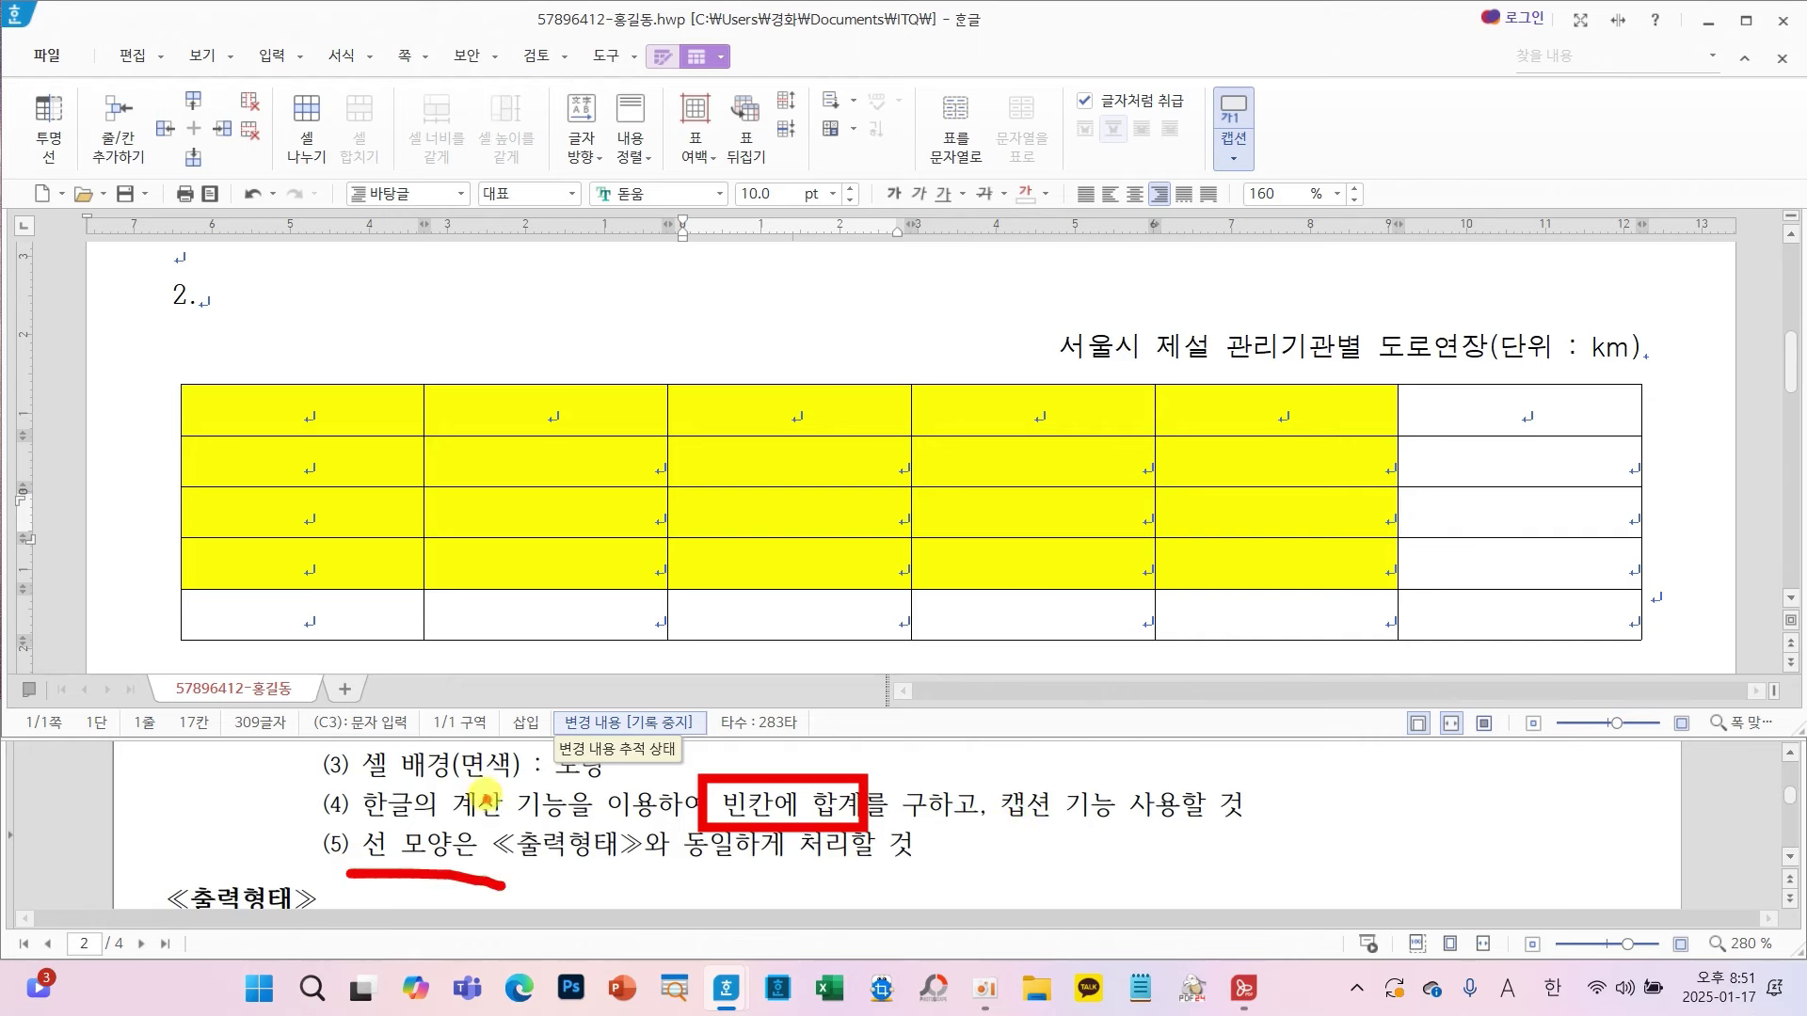
- Apply a 0.5 mm double-line border to the outside edges of the whole question 2 table
key(Escape)
scroll(919, 802, down, 3)
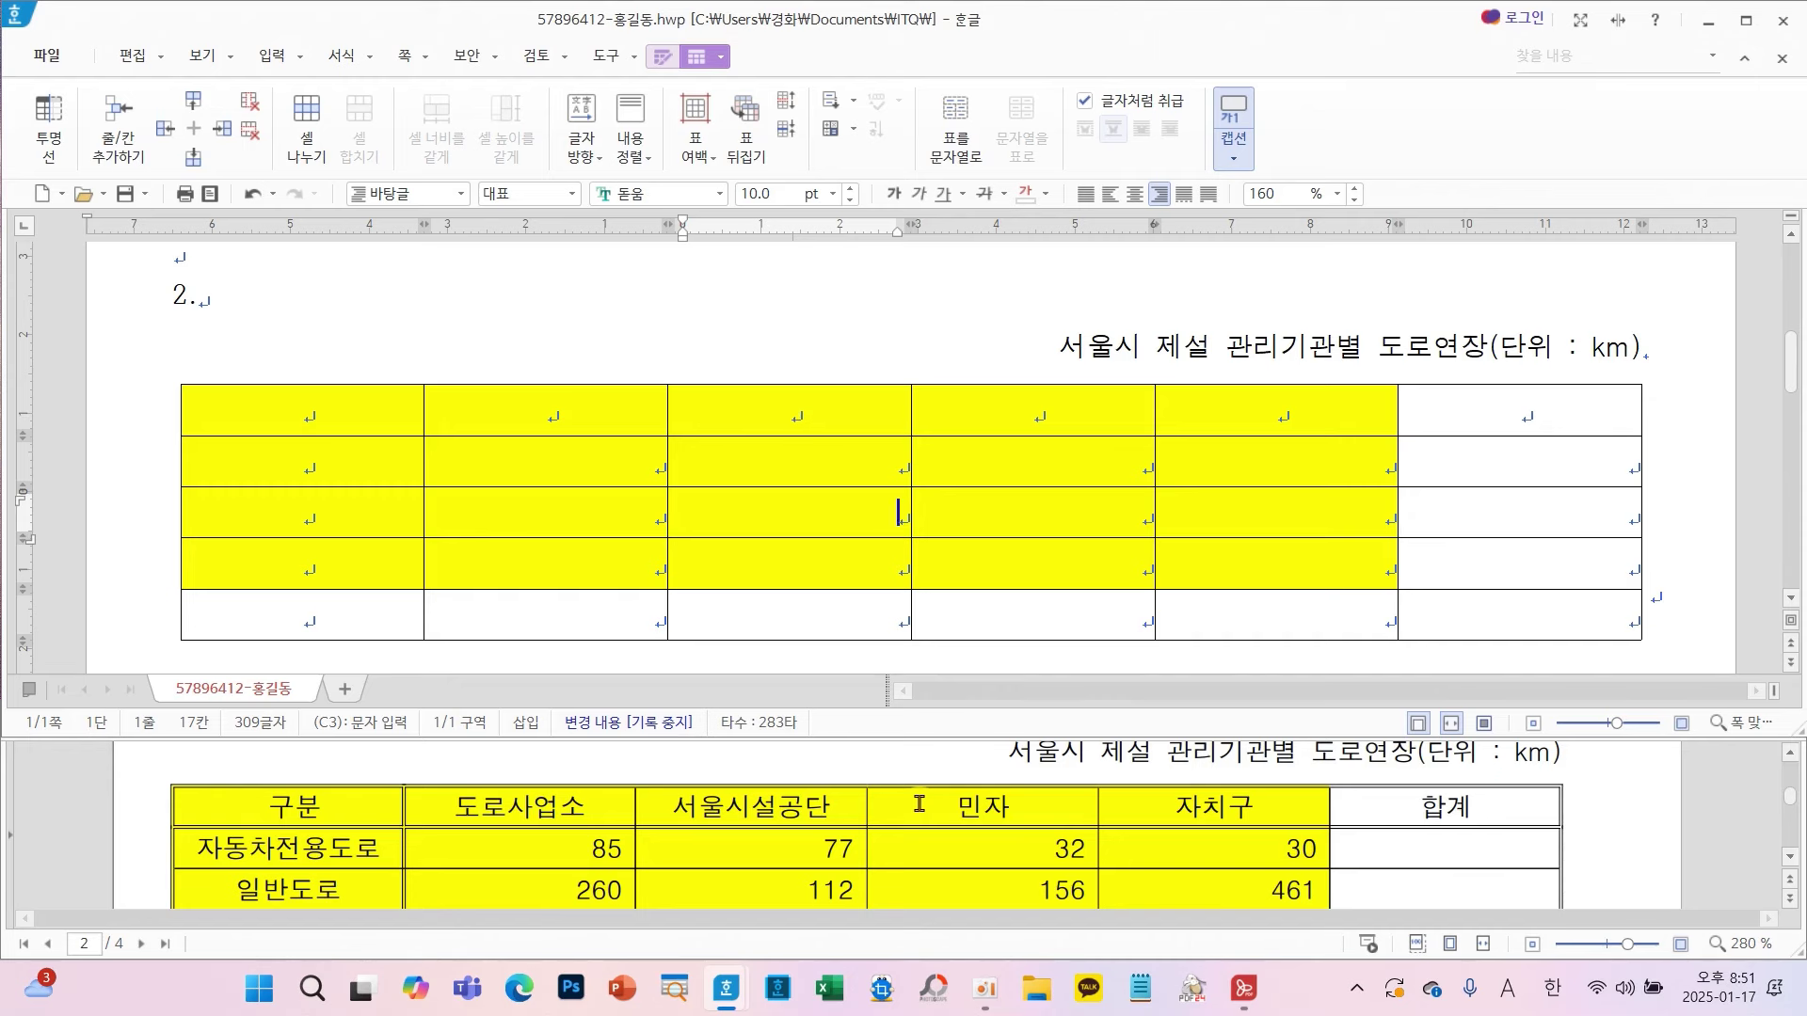
scroll(919, 802, down, 2)
scroll(919, 802, up, 2)
click(805, 521)
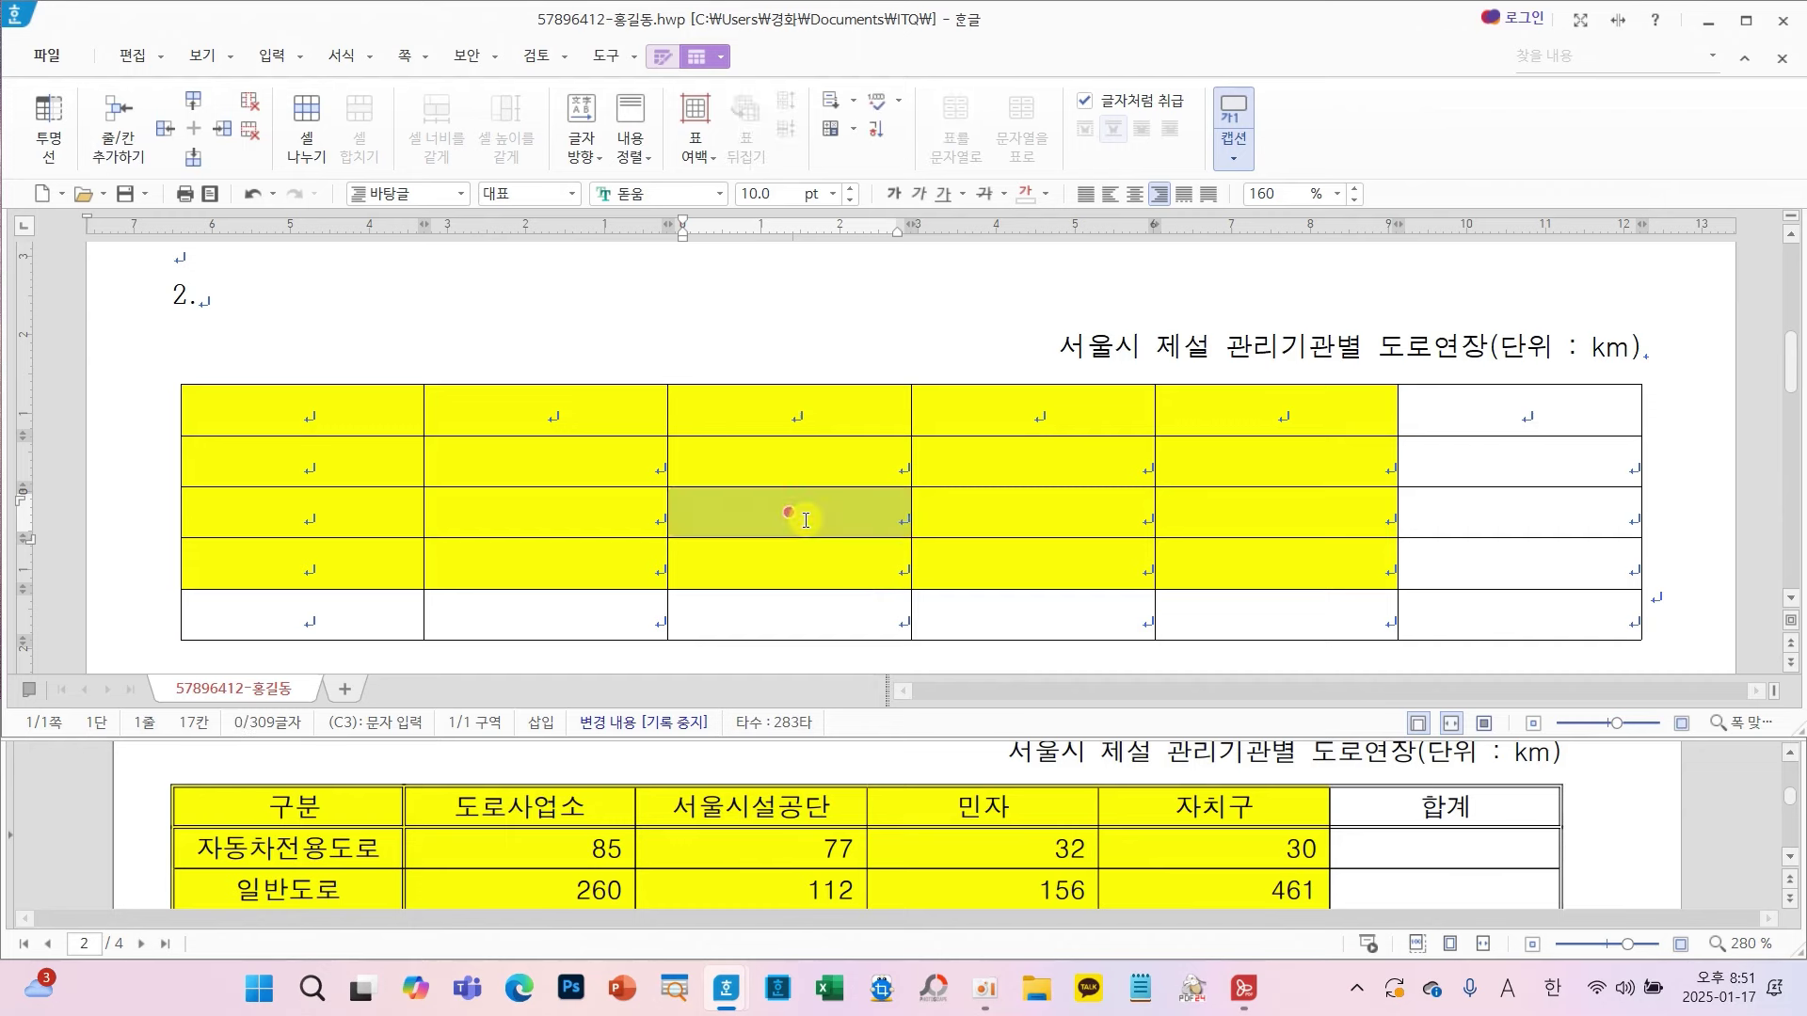
key(F5)
key(F5)
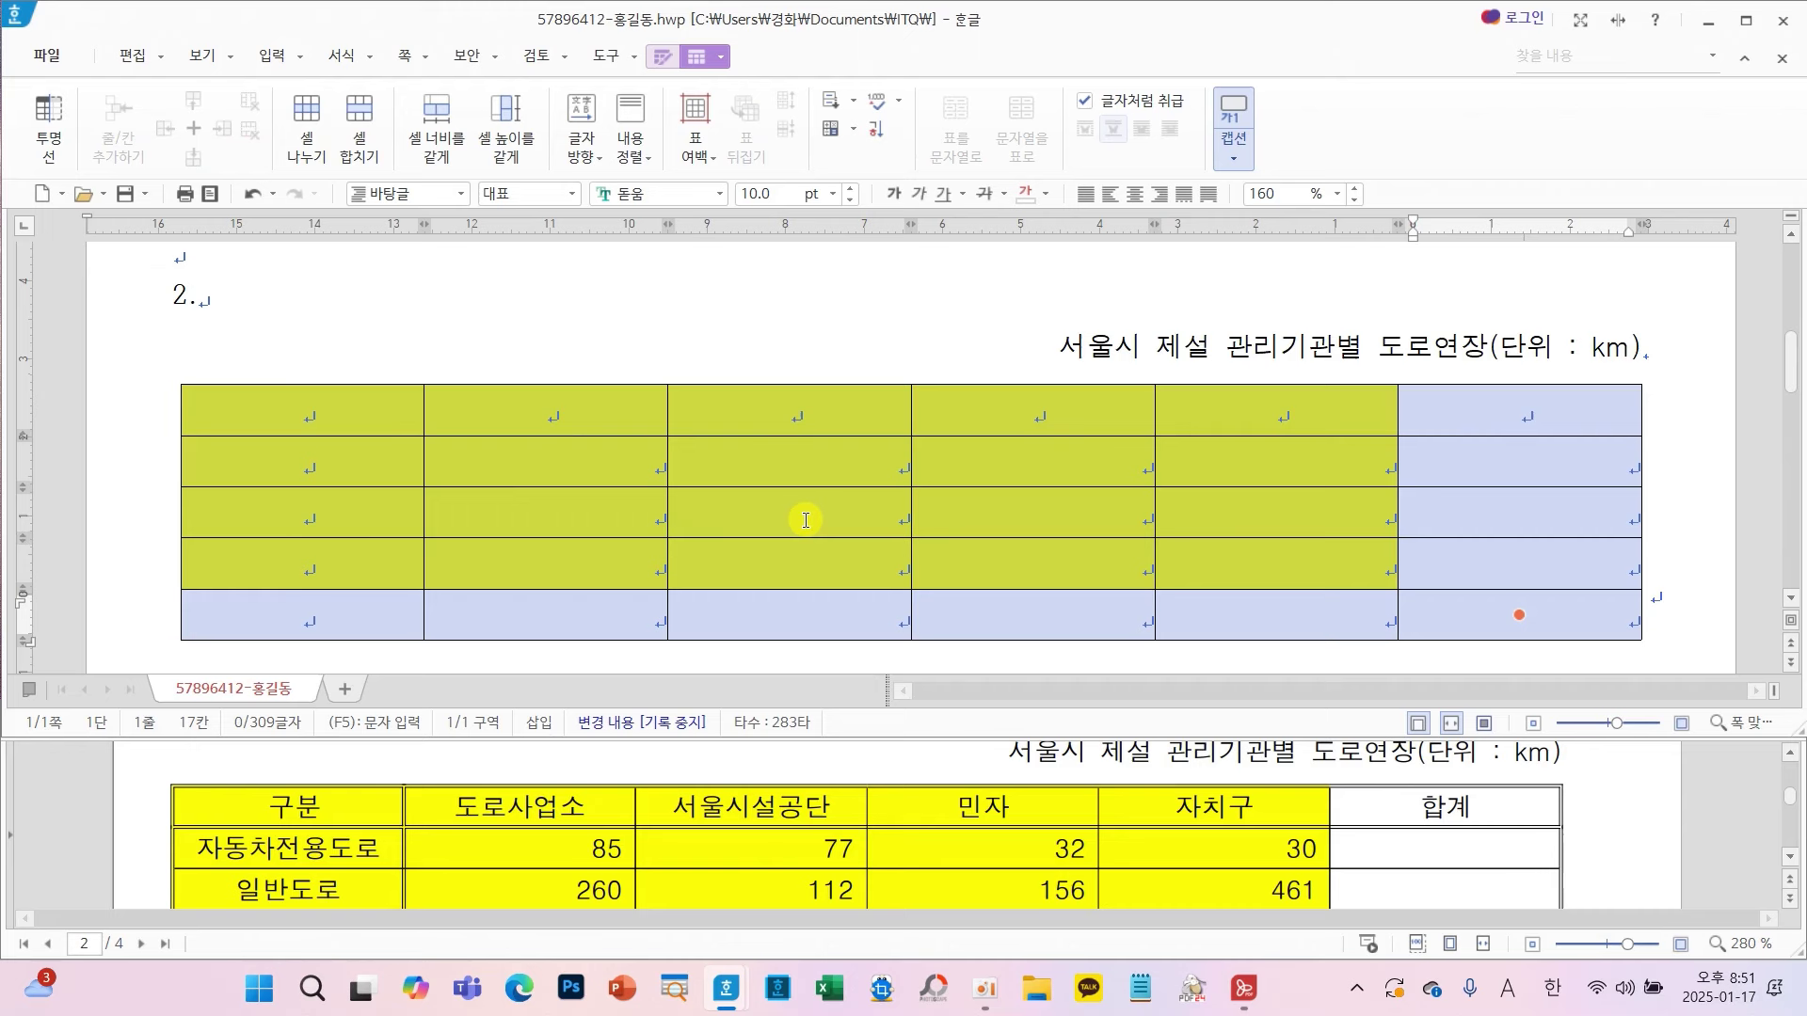
mouse_move(577, 350)
mouse_down()
mouse_move(583, 516)
mouse_move(748, 526)
mouse_up()
key(l)
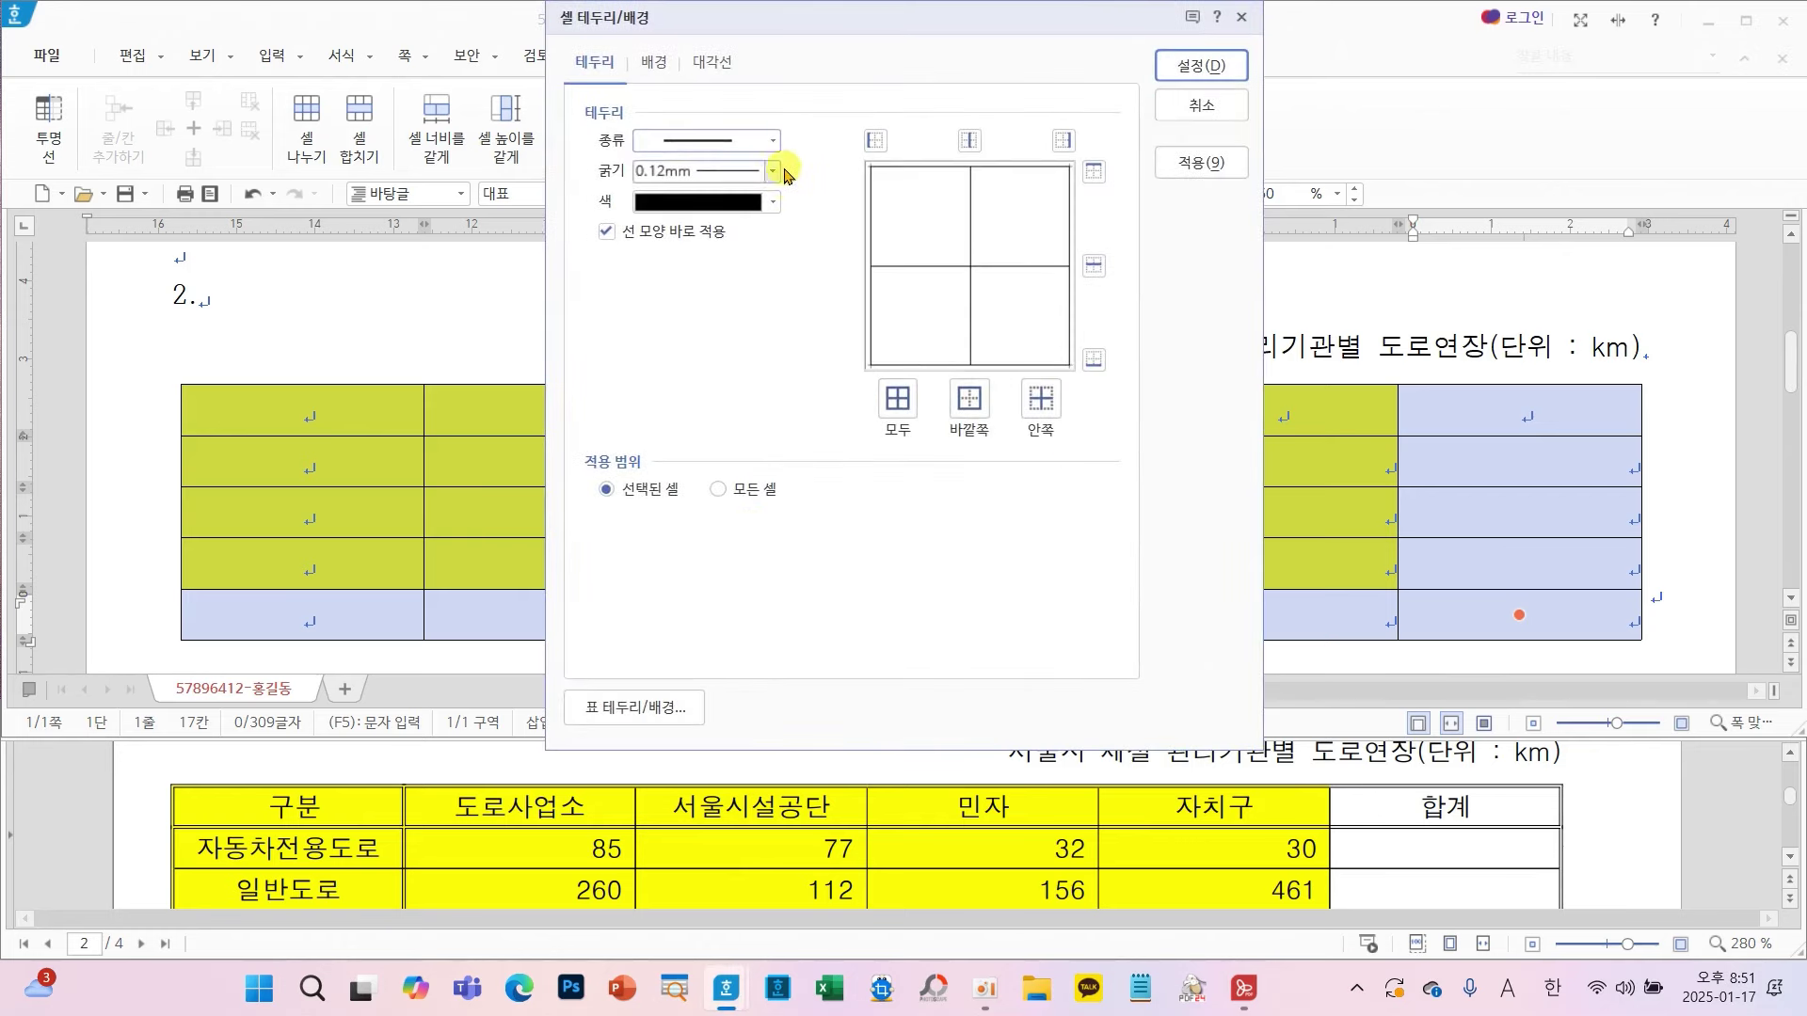
click(715, 140)
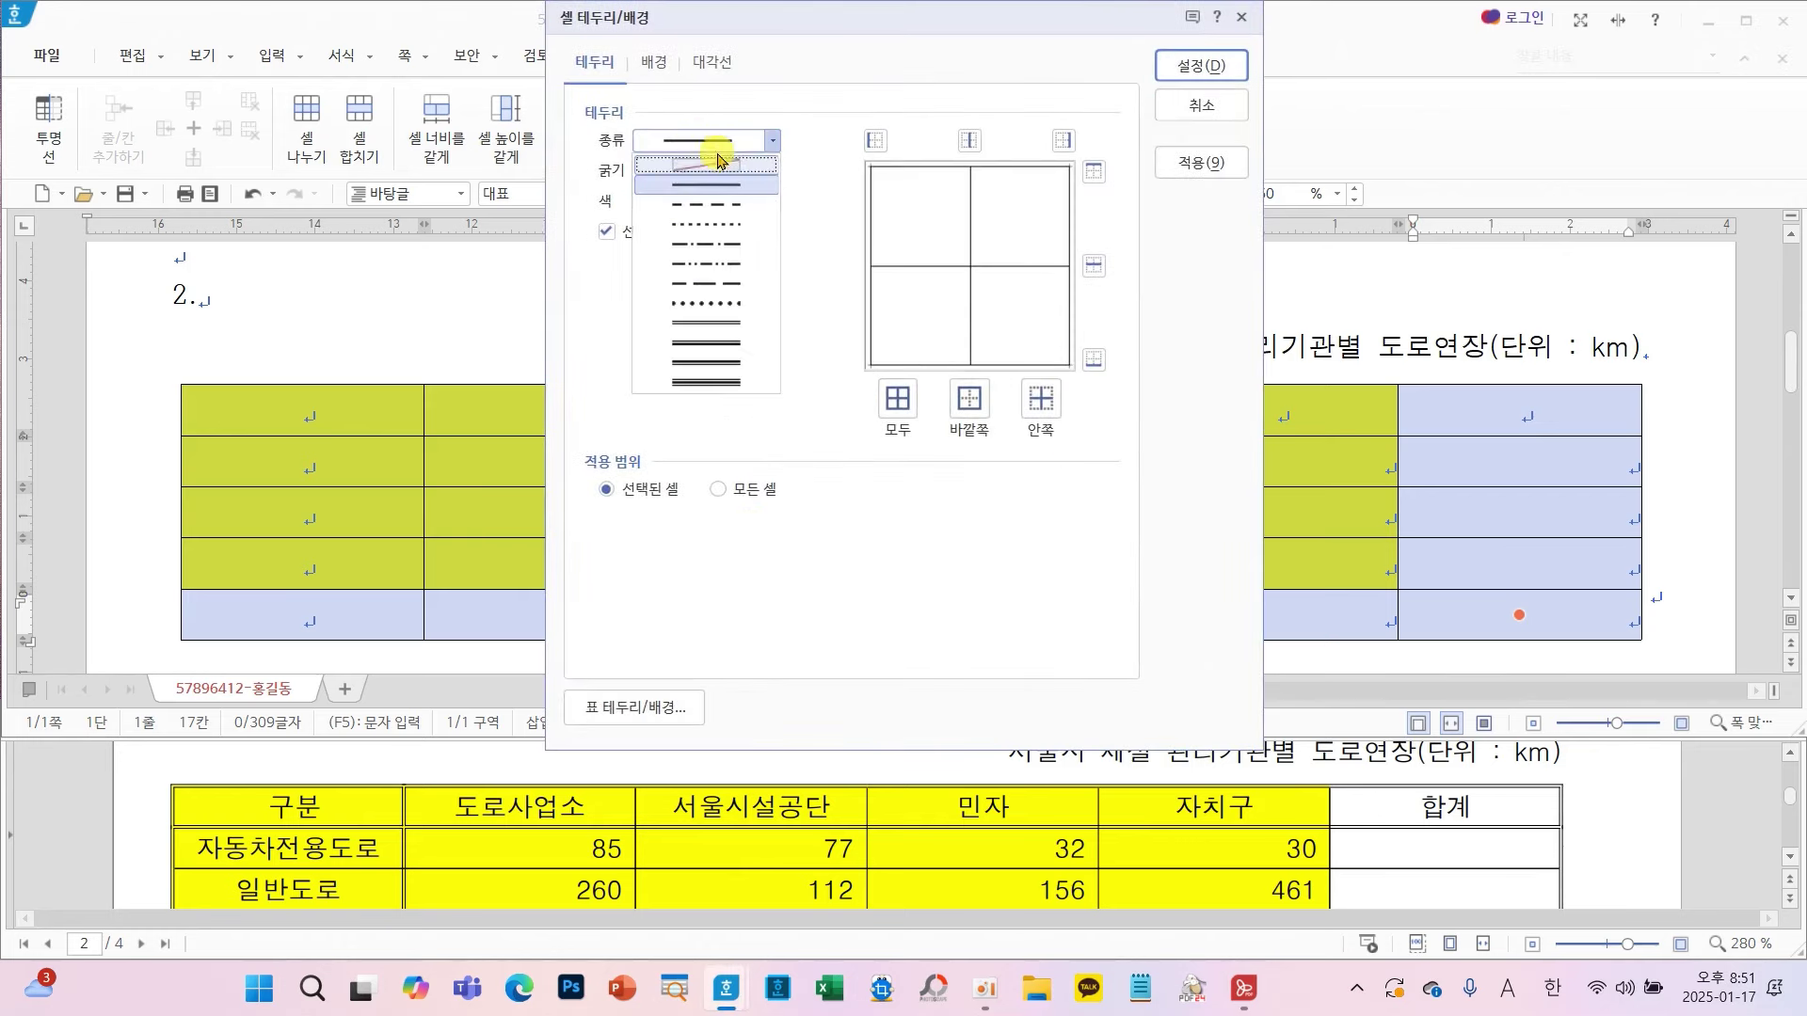
click(734, 325)
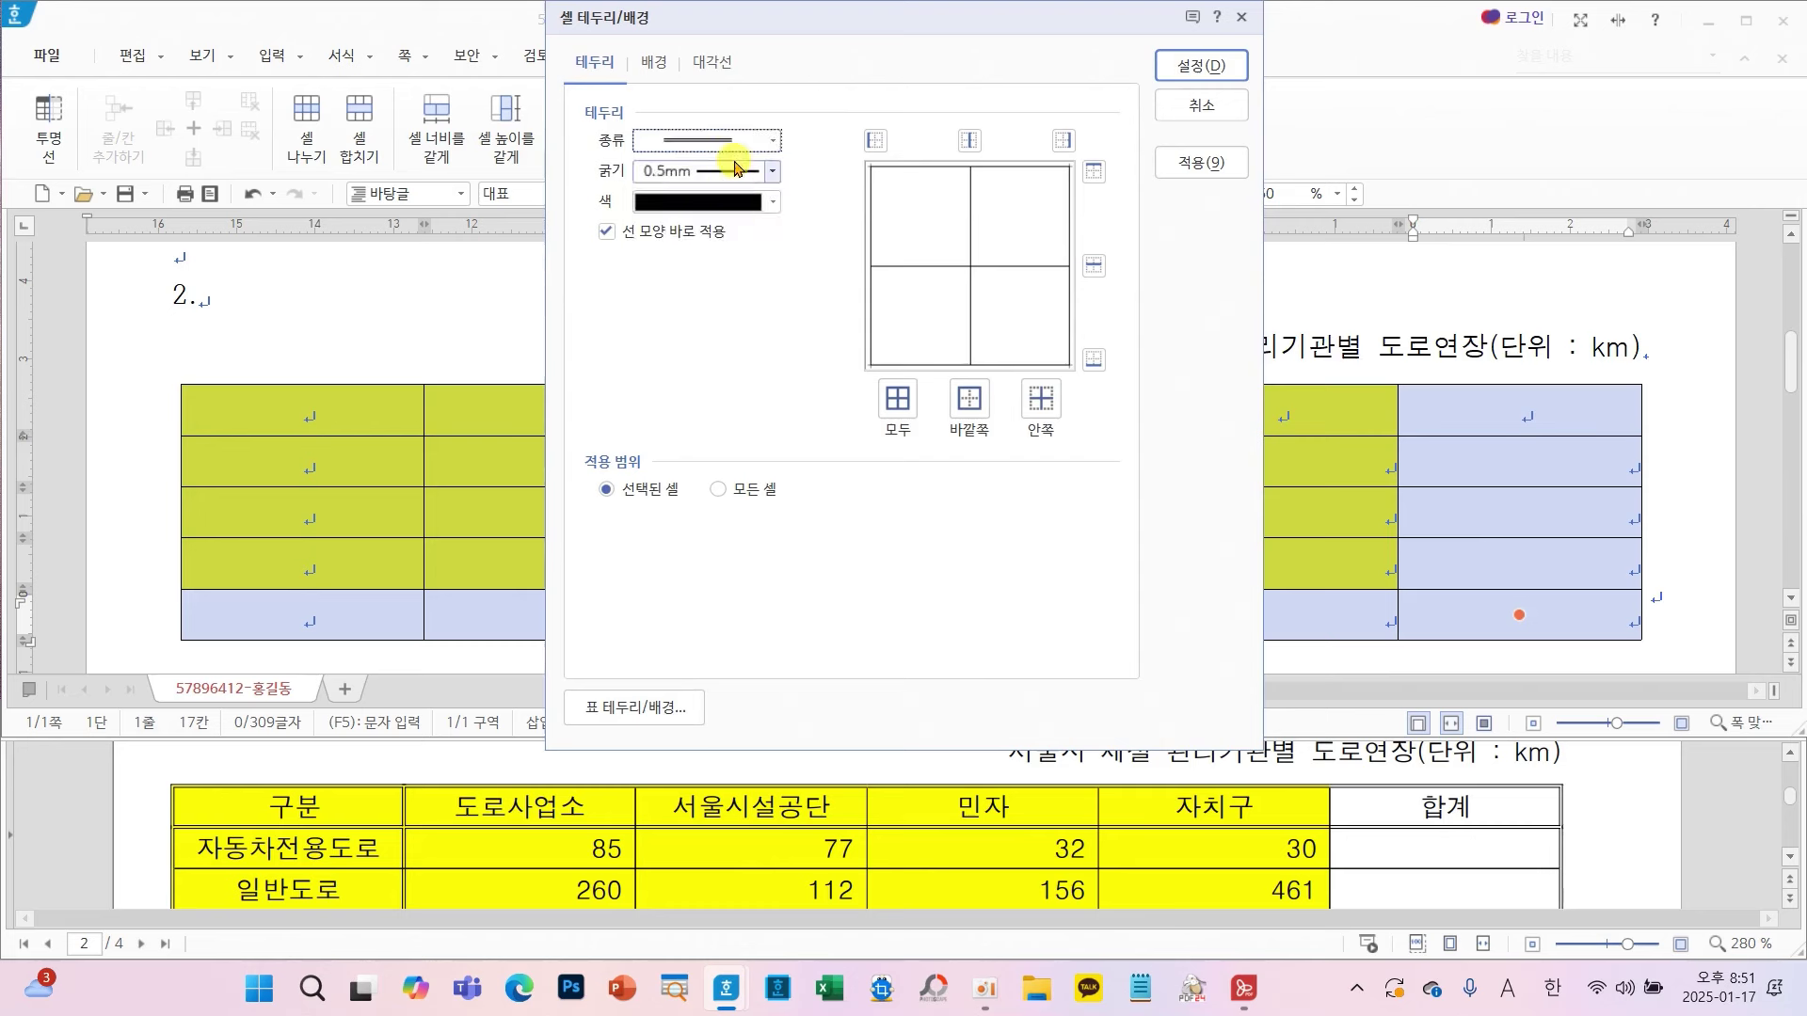
click(966, 391)
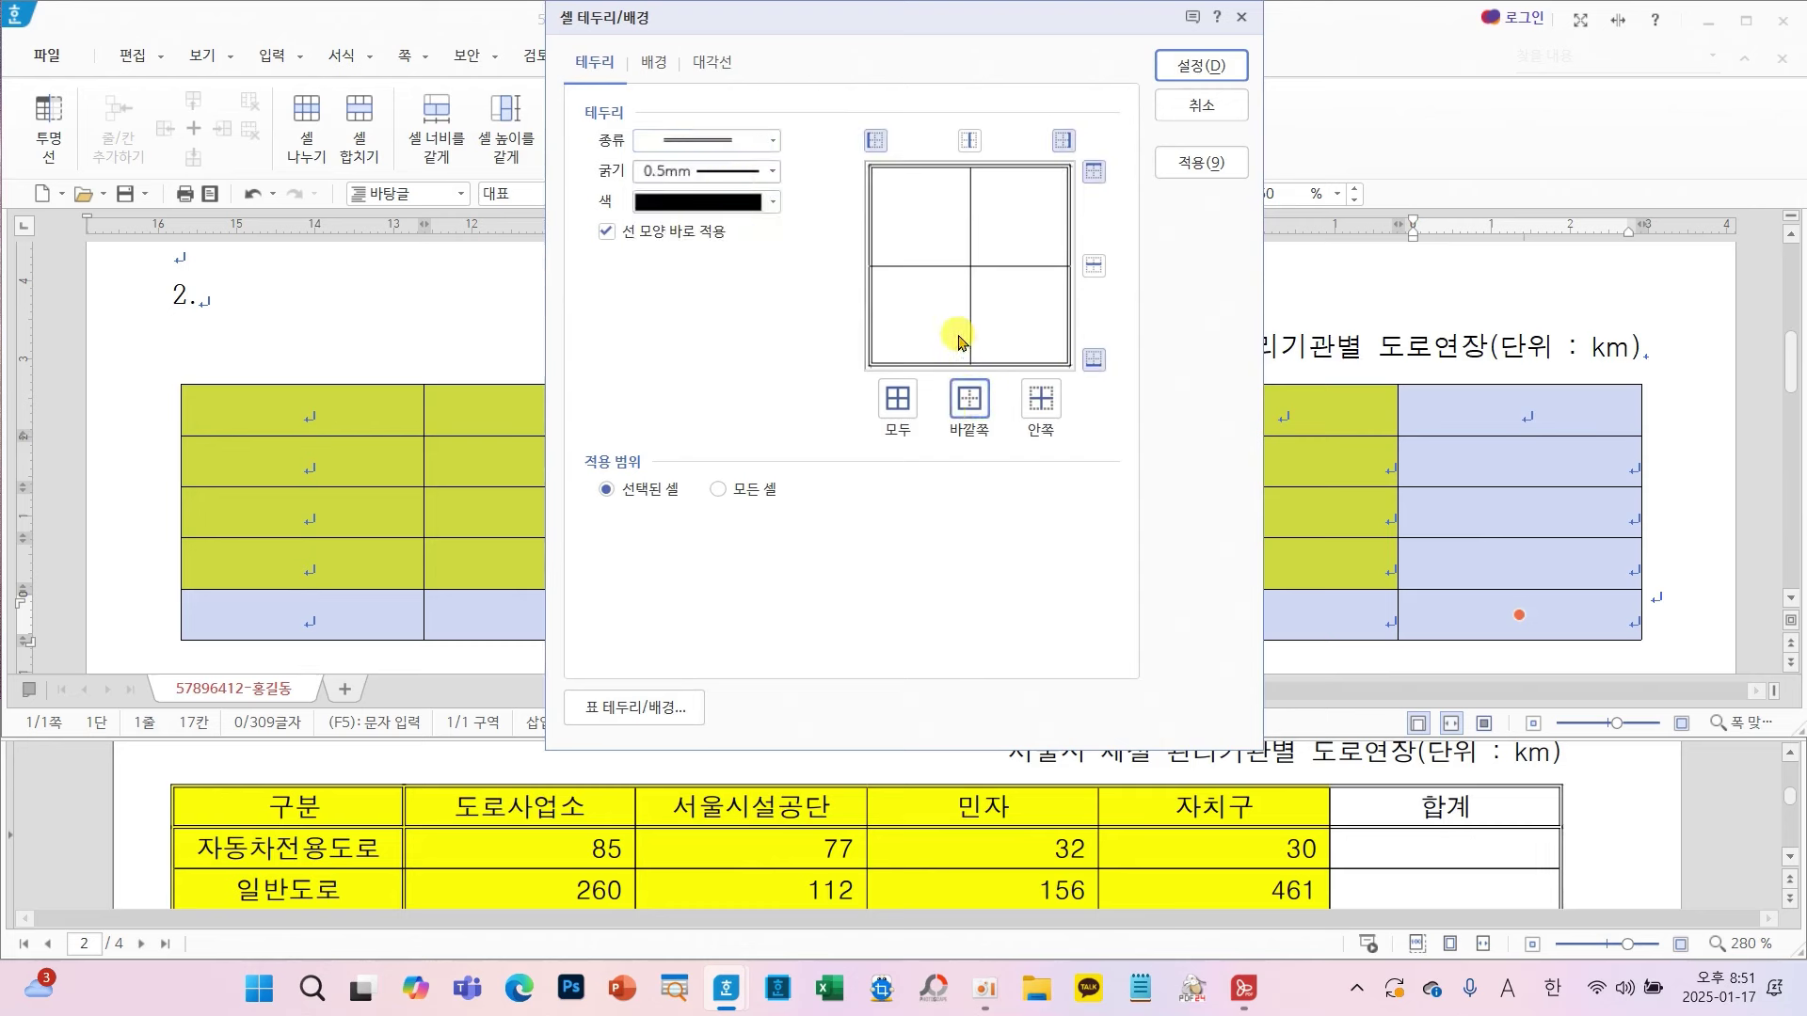
click(1200, 65)
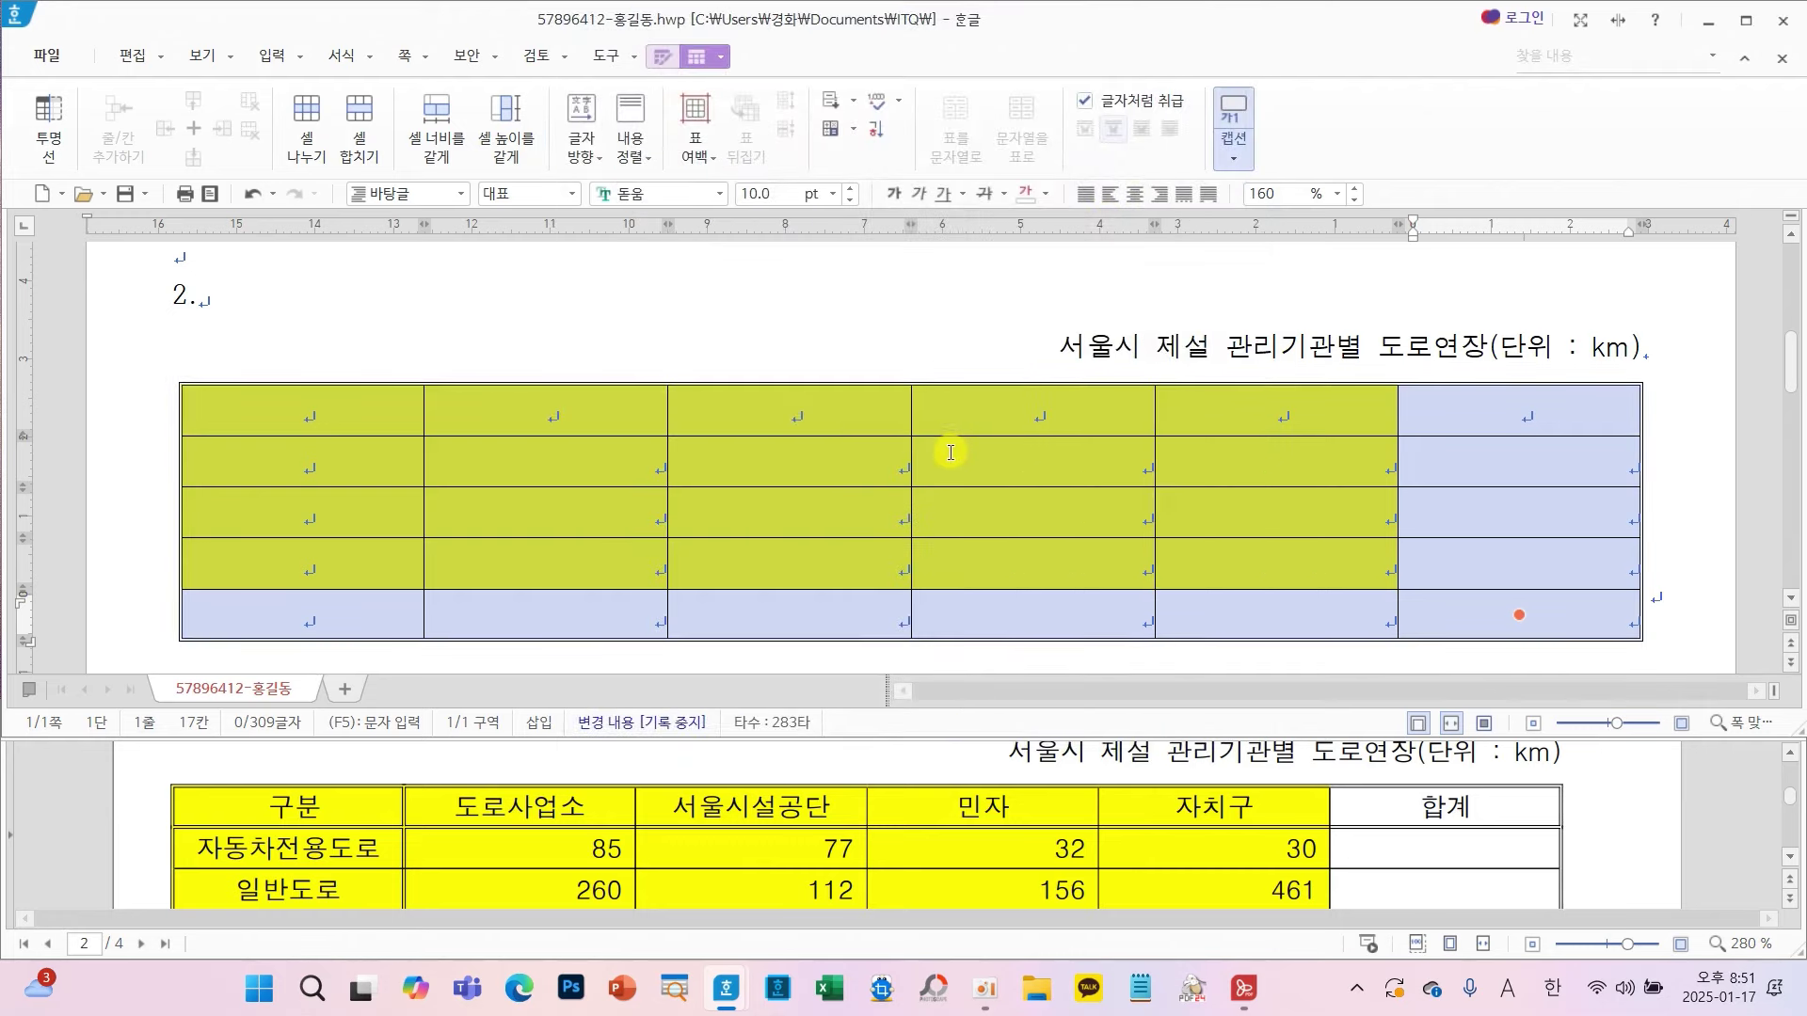
click(950, 454)
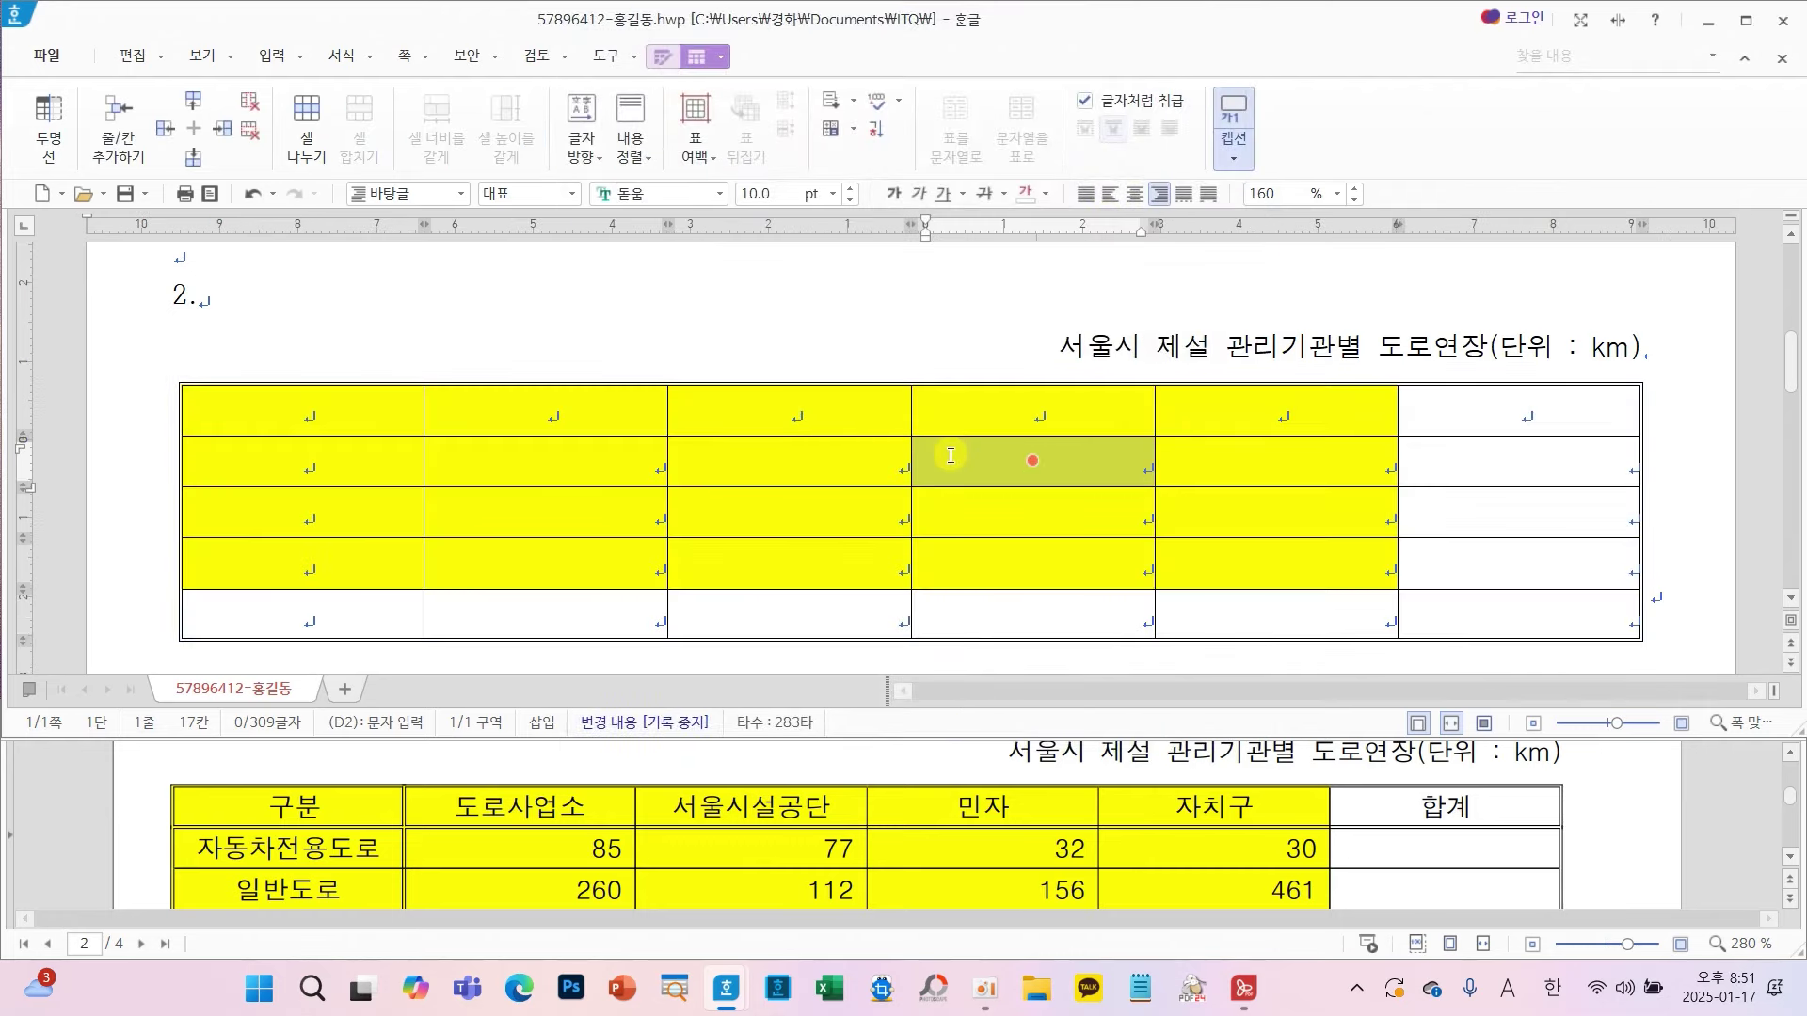
- Apply a 0.5 mm double line to the bottom border of the table's entire first row
mouse_move(810, 814)
mouse_down()
mouse_move(769, 822)
mouse_move(811, 828)
mouse_up()
drag(358, 422, 1463, 402)
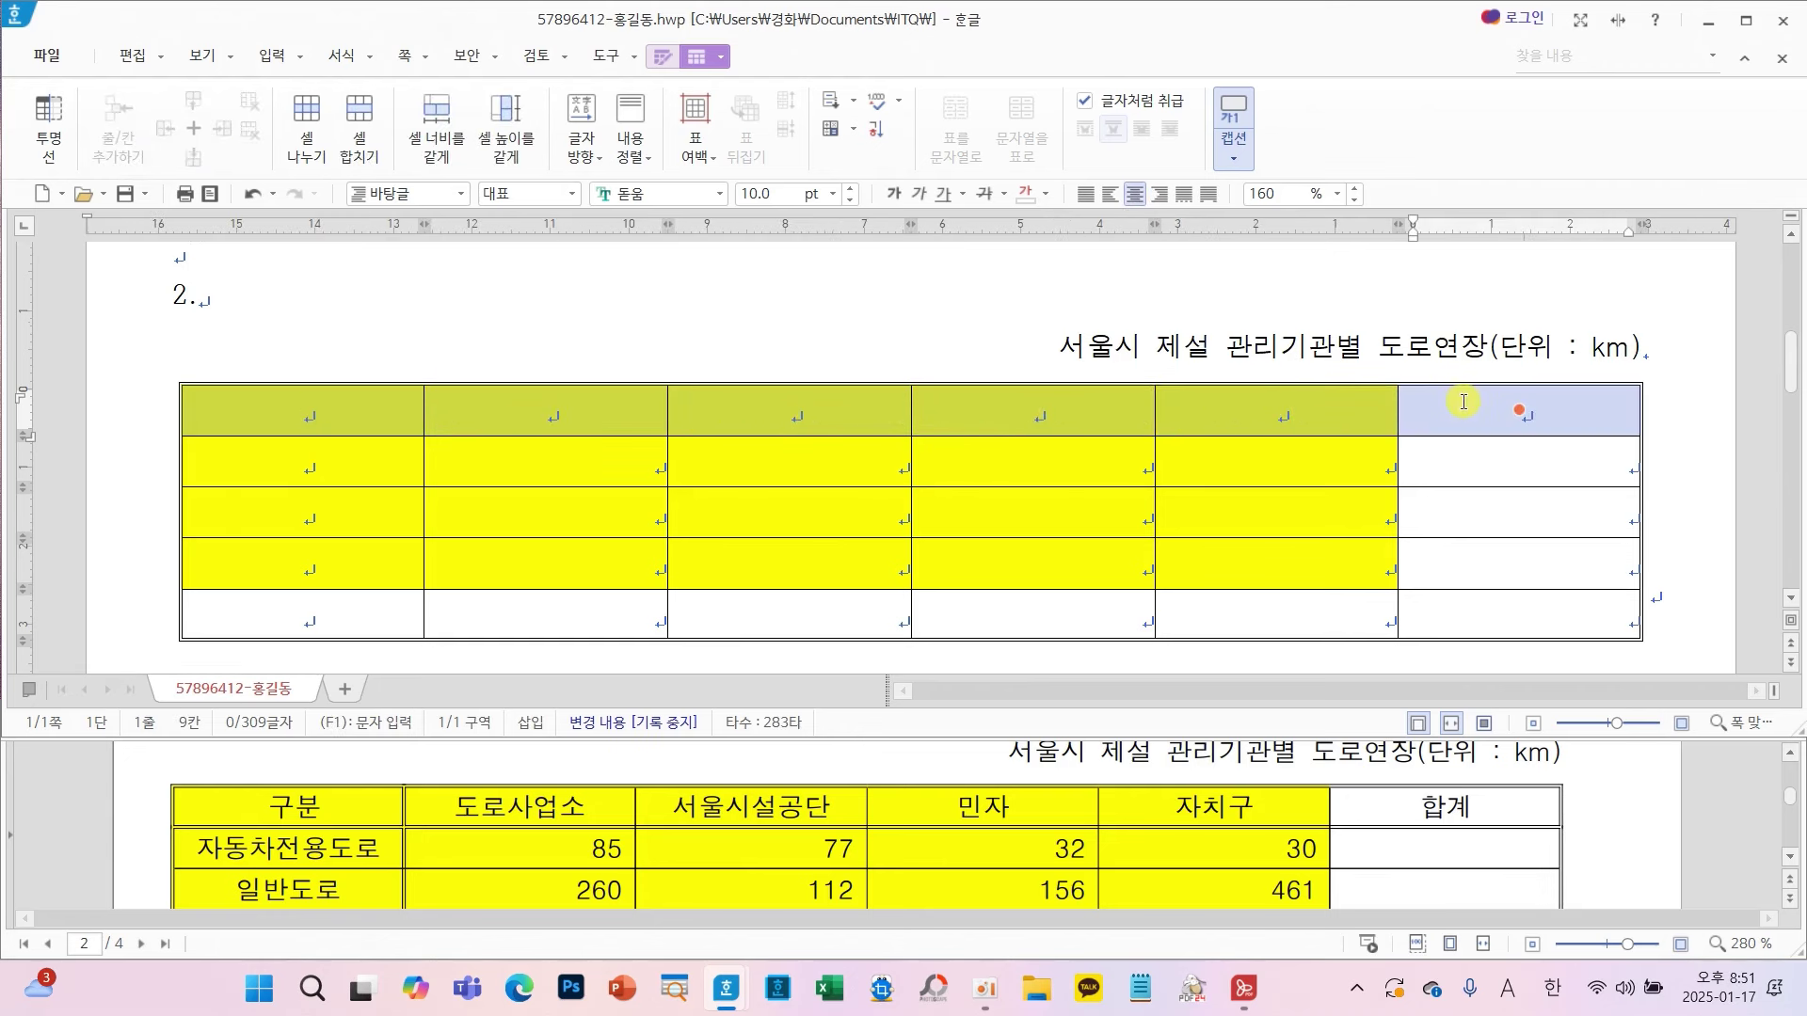
key(l)
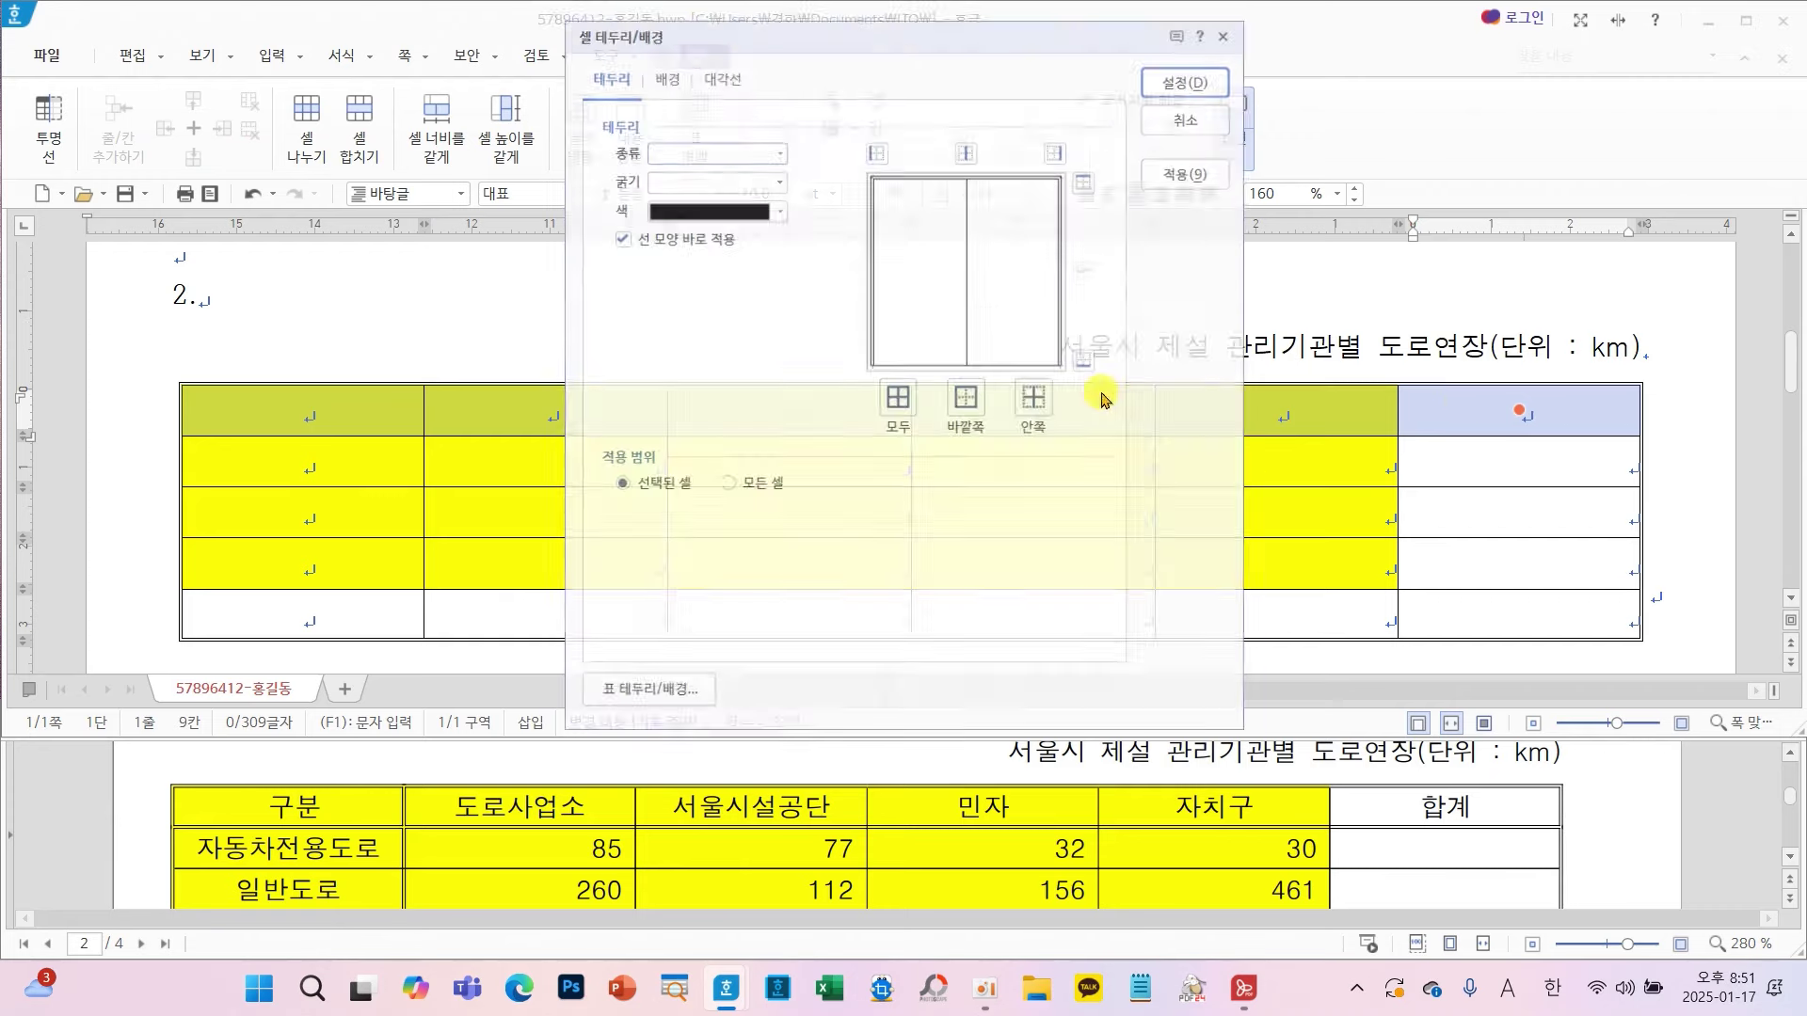
click(705, 141)
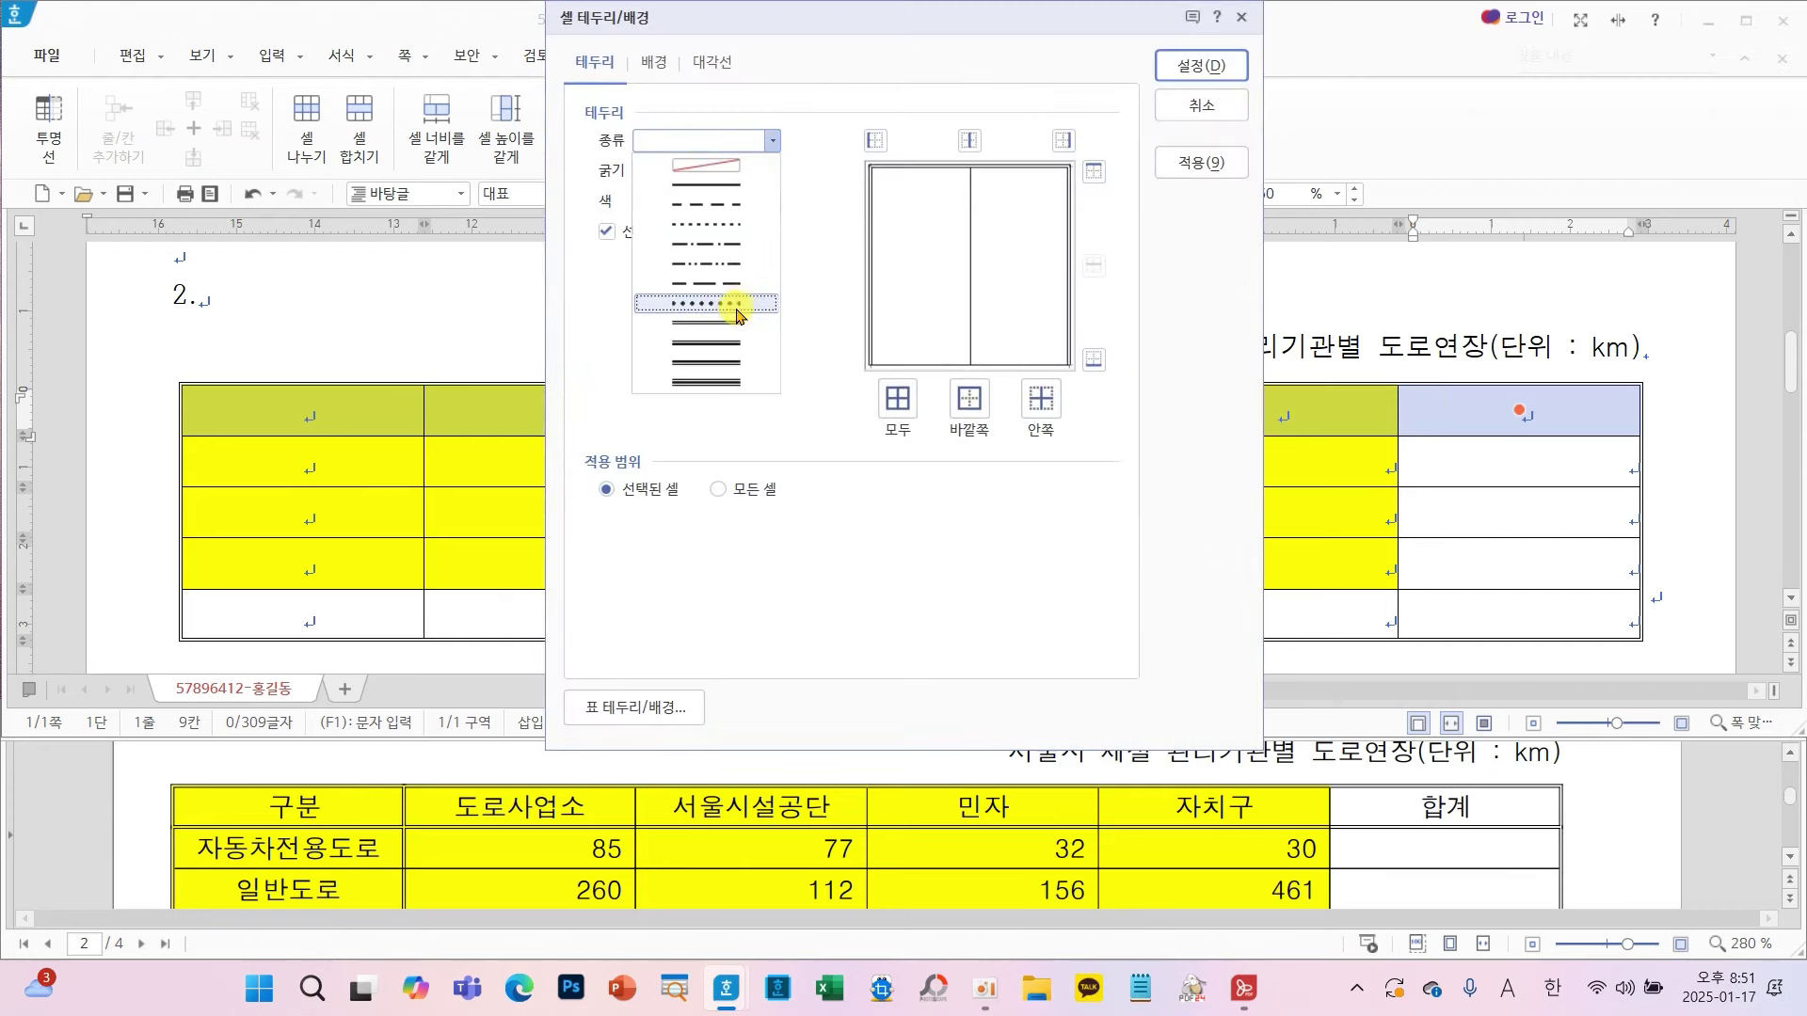
click(707, 323)
click(1094, 359)
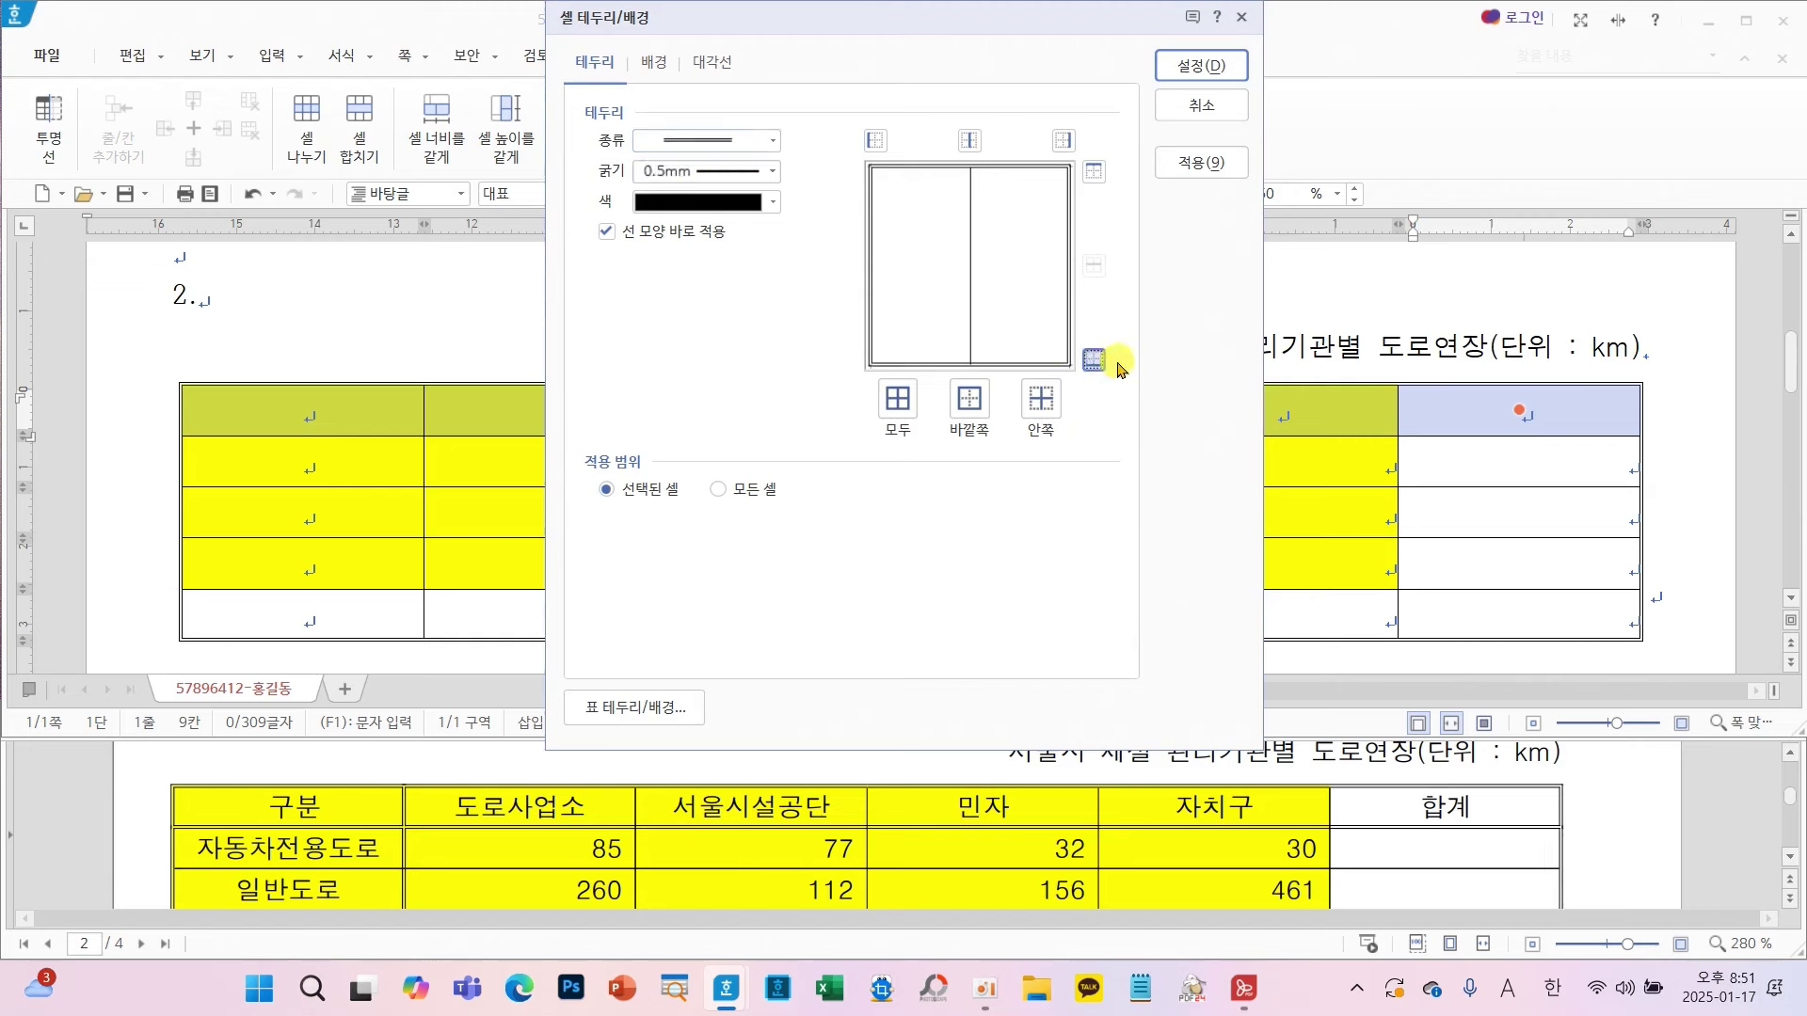
click(1176, 63)
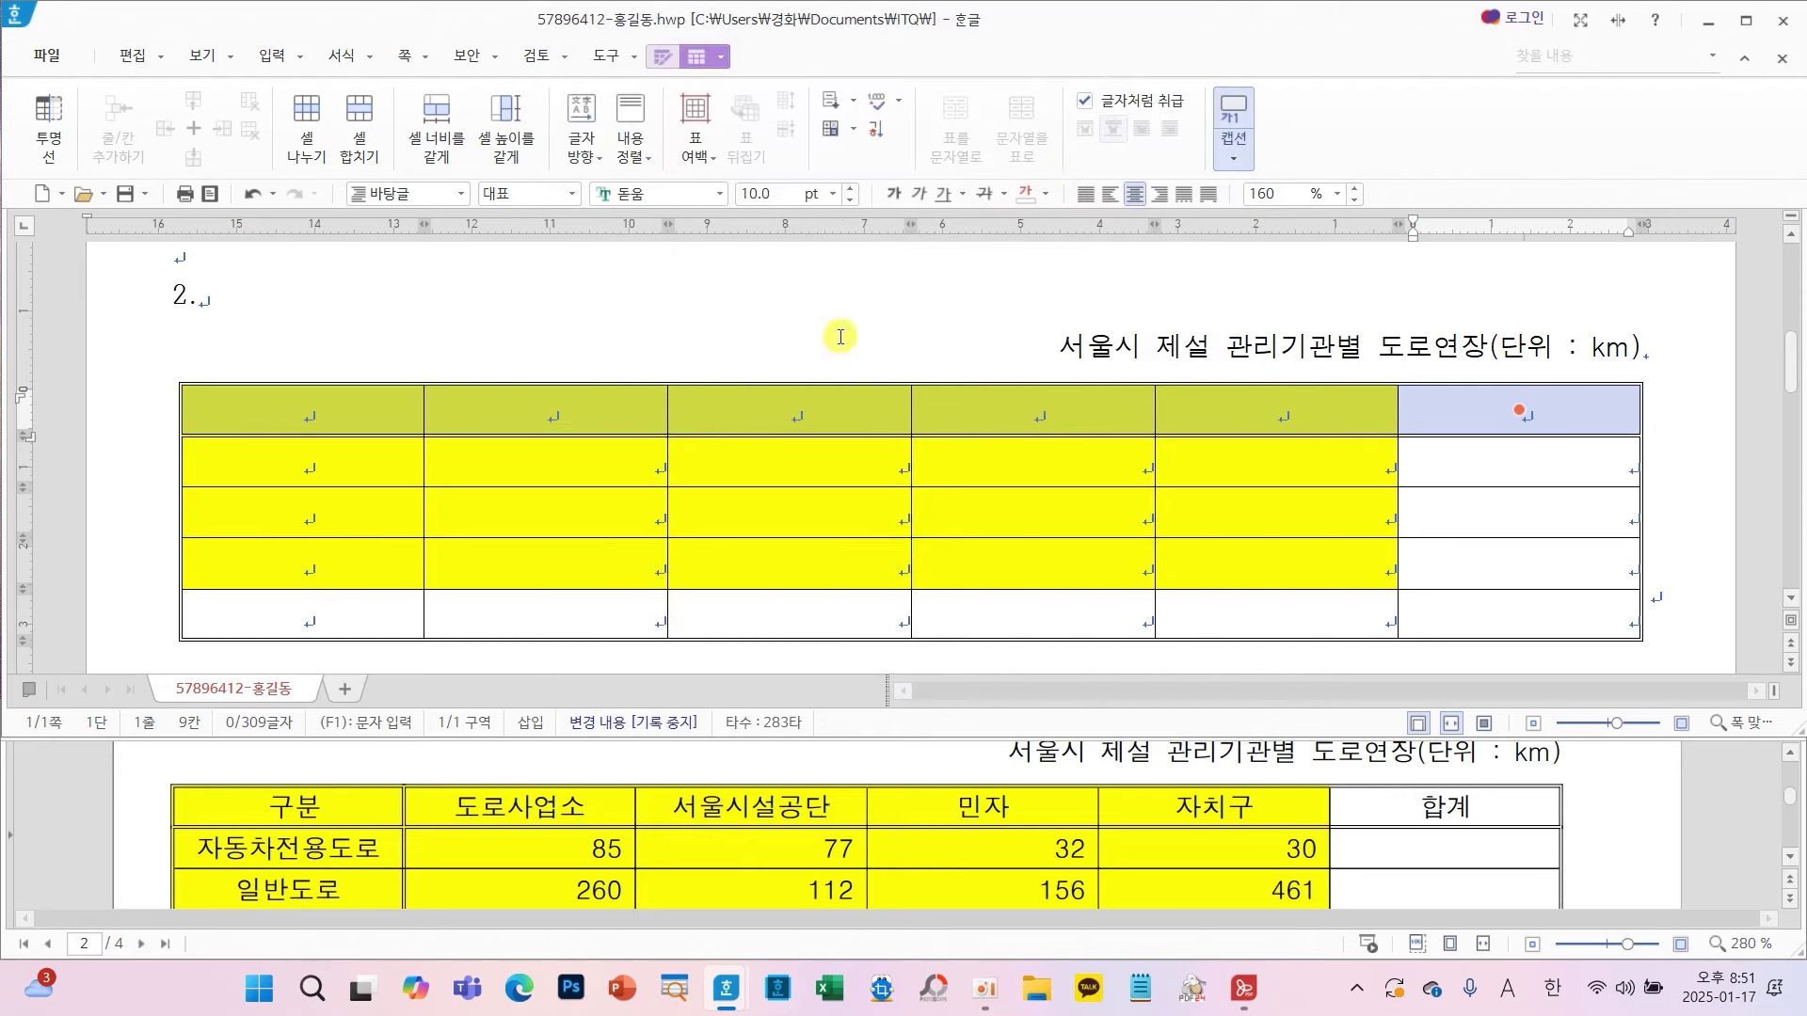
click(608, 445)
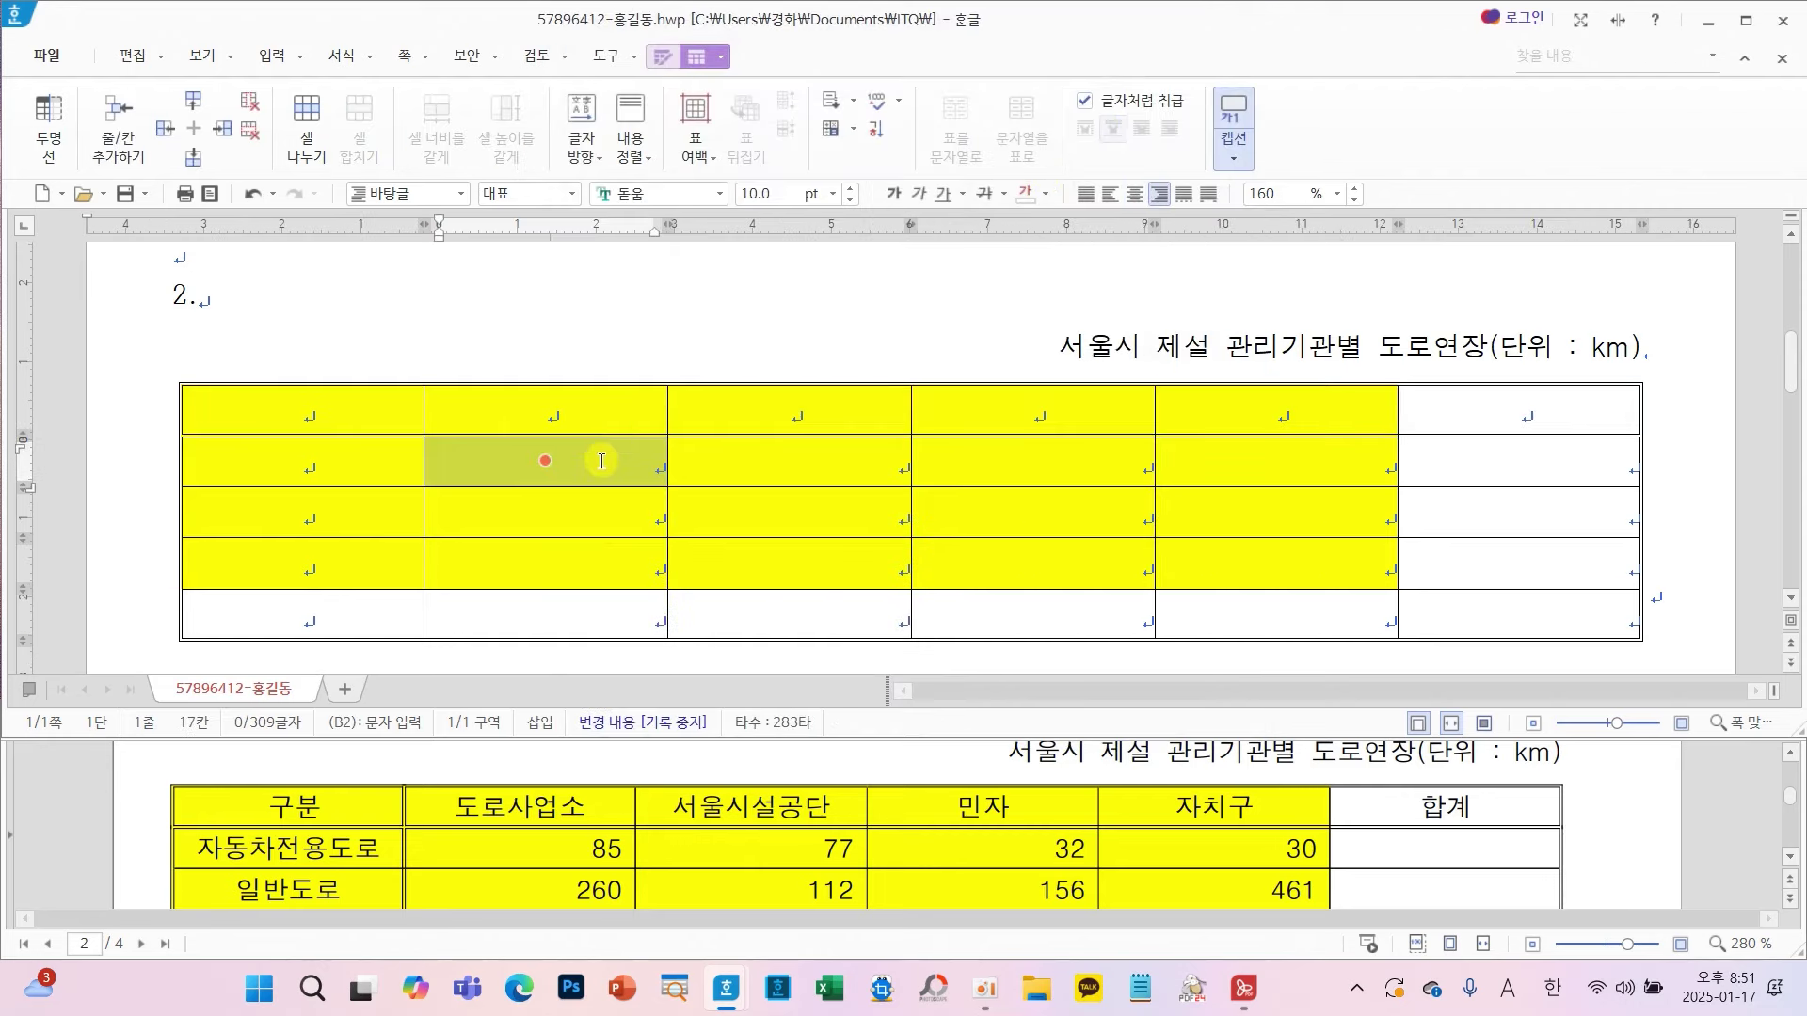
- Apply a 0.5 mm double line to the right border of the table's entire first column
mouse_move(437, 829)
mouse_down()
mouse_move(362, 861)
mouse_move(428, 858)
mouse_move(414, 870)
mouse_up()
drag(347, 409, 330, 593)
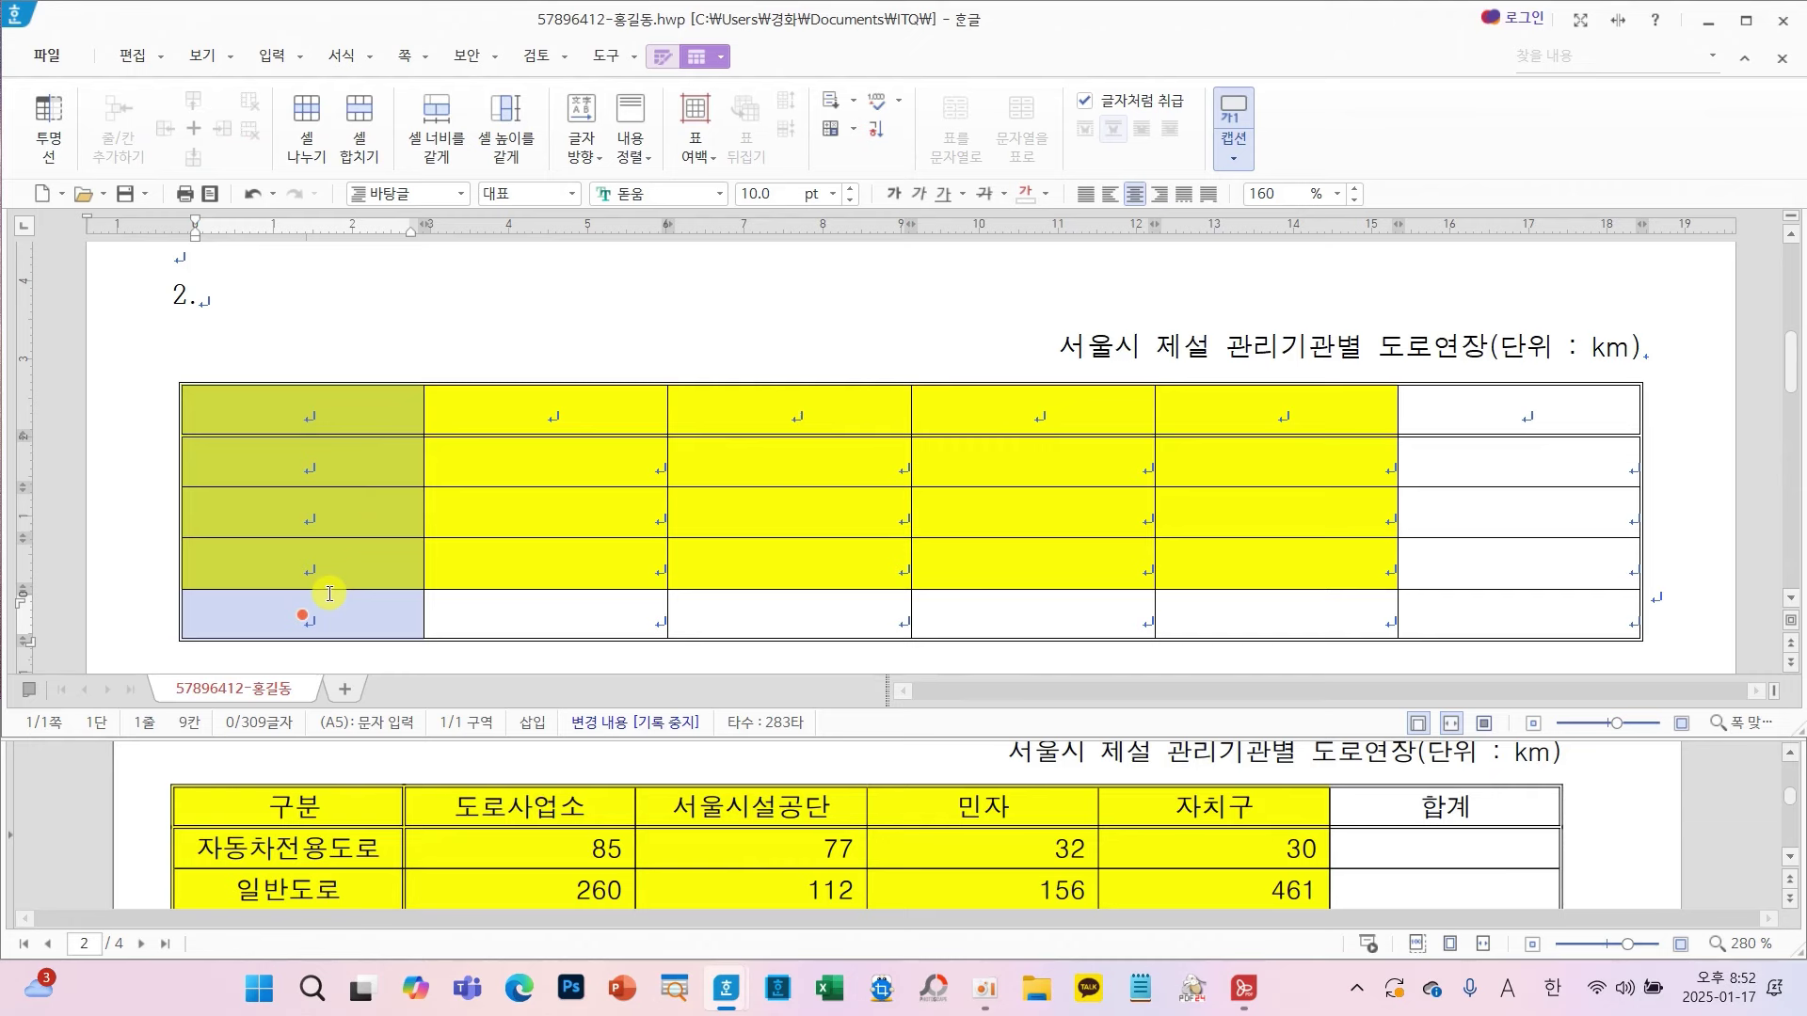
key(l)
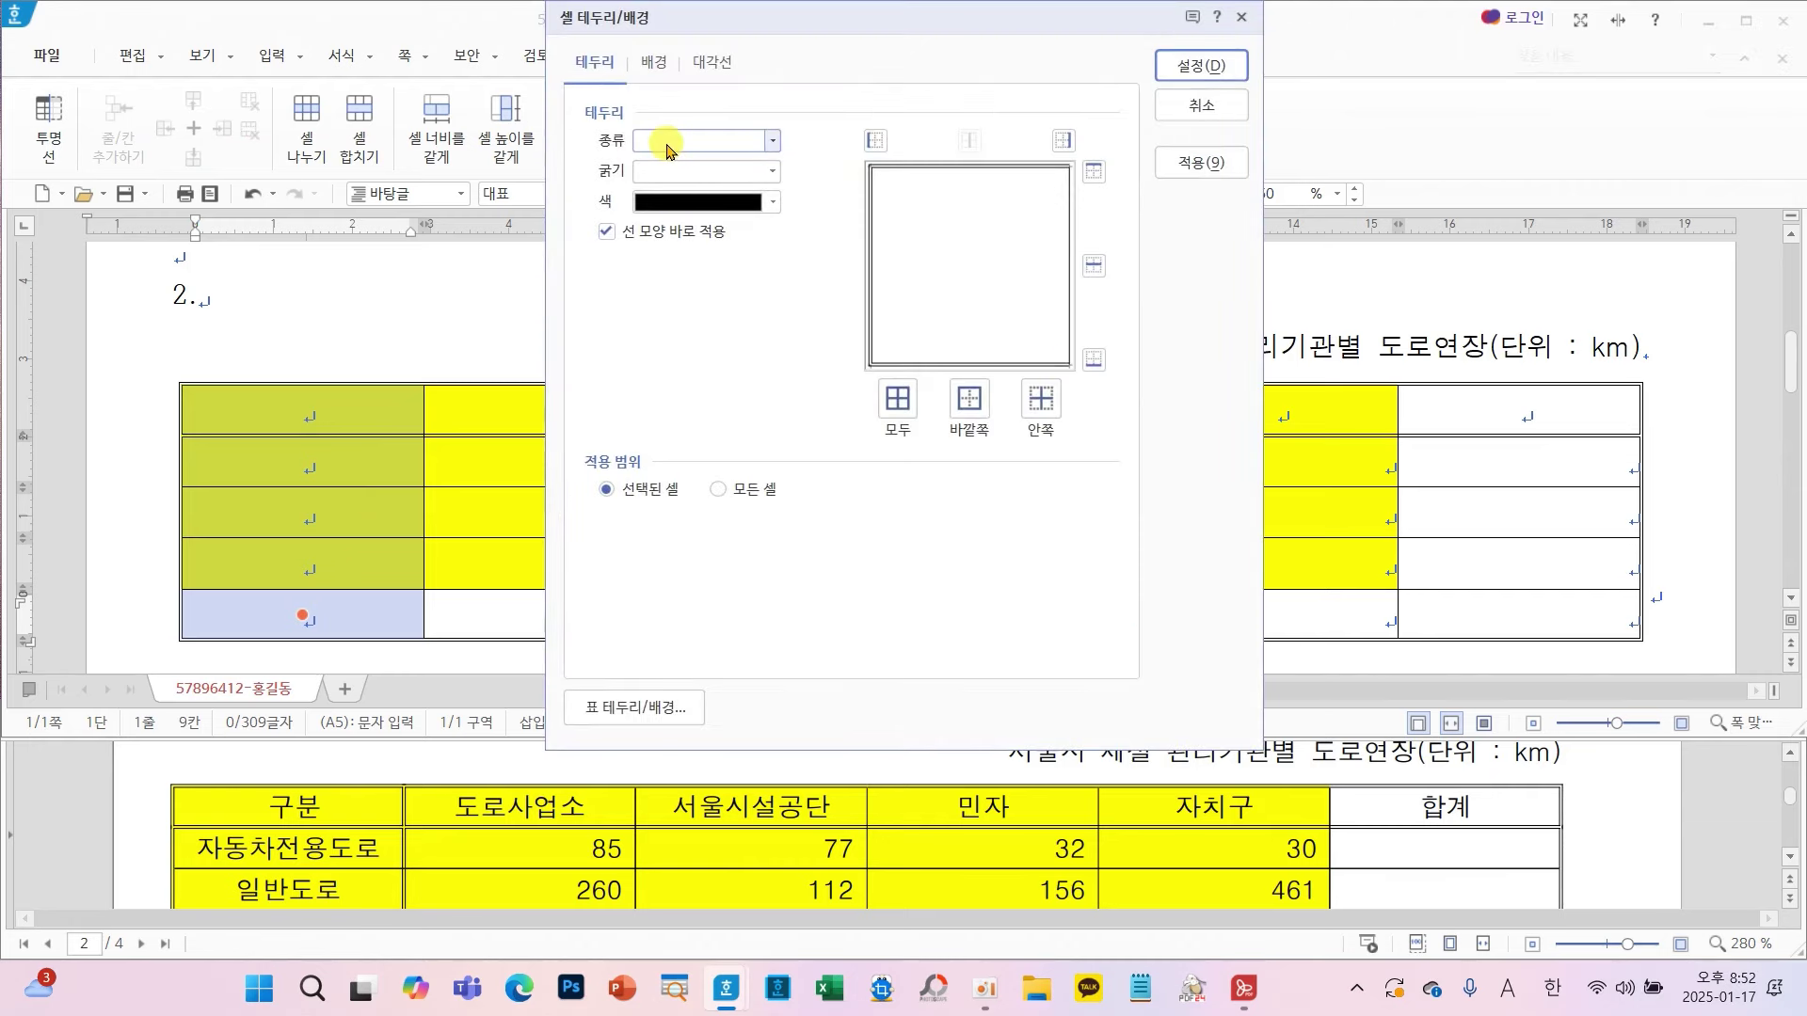
click(715, 141)
click(721, 323)
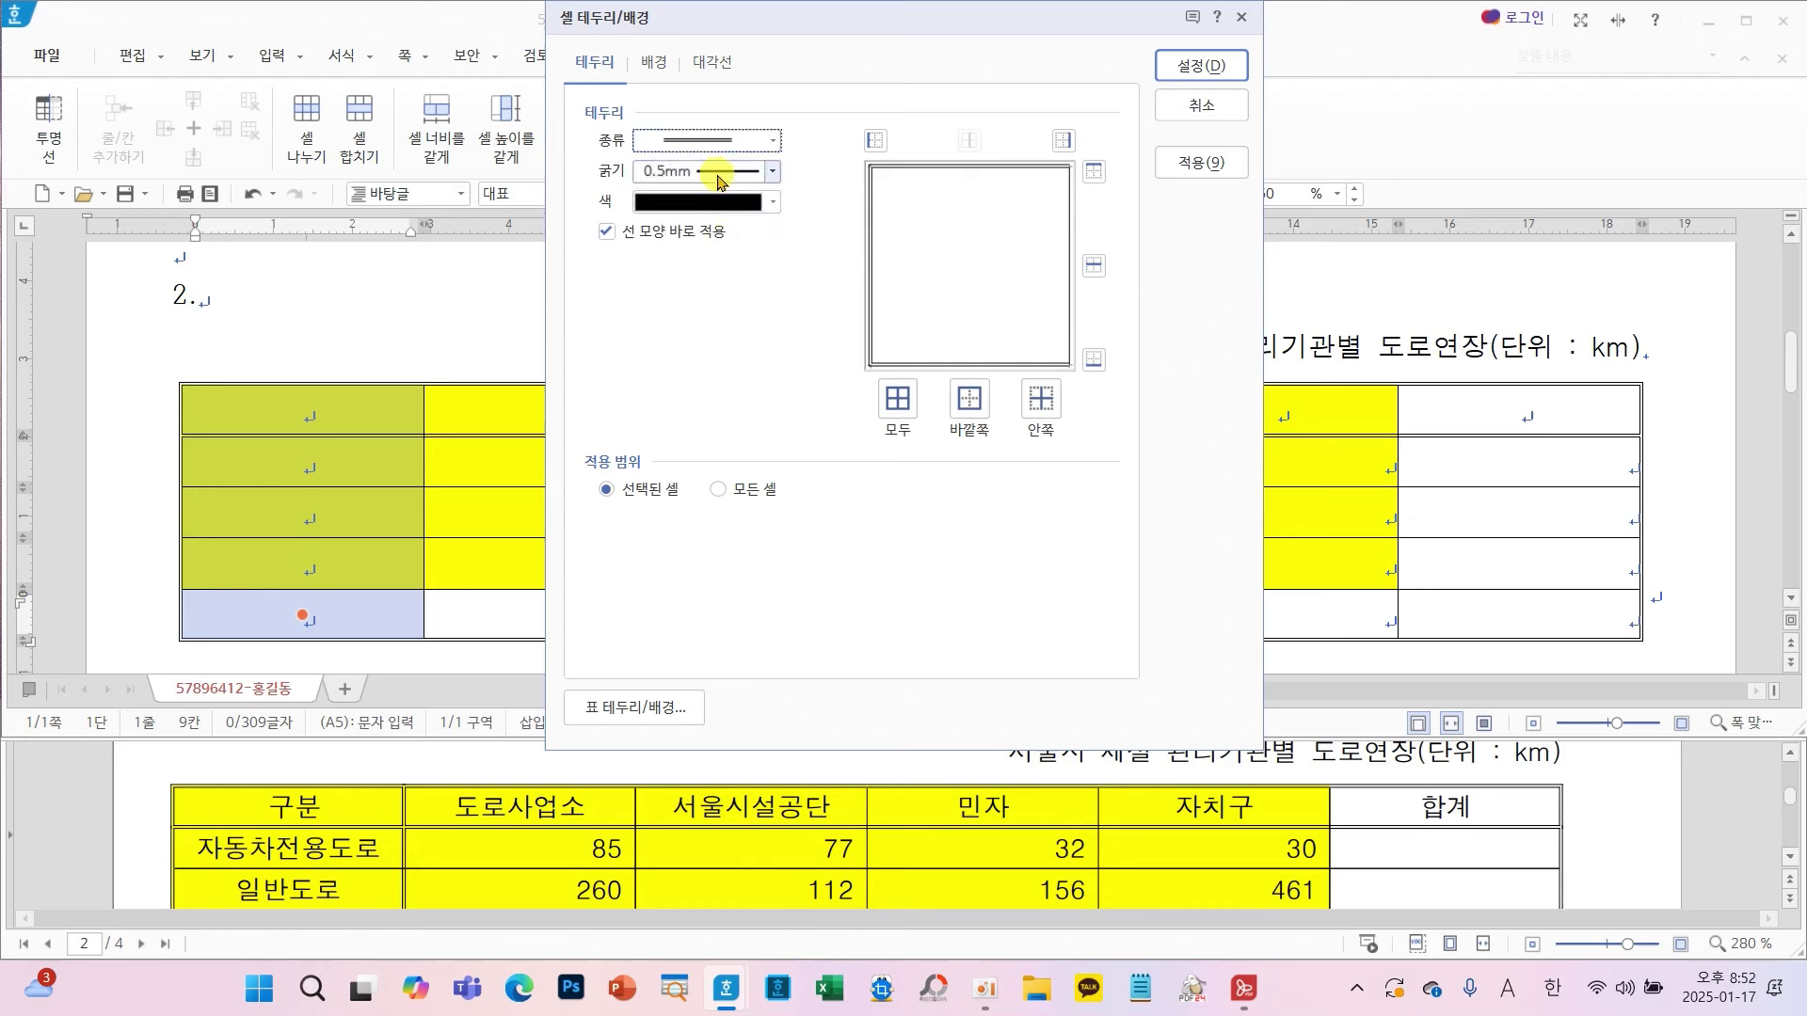
click(1063, 141)
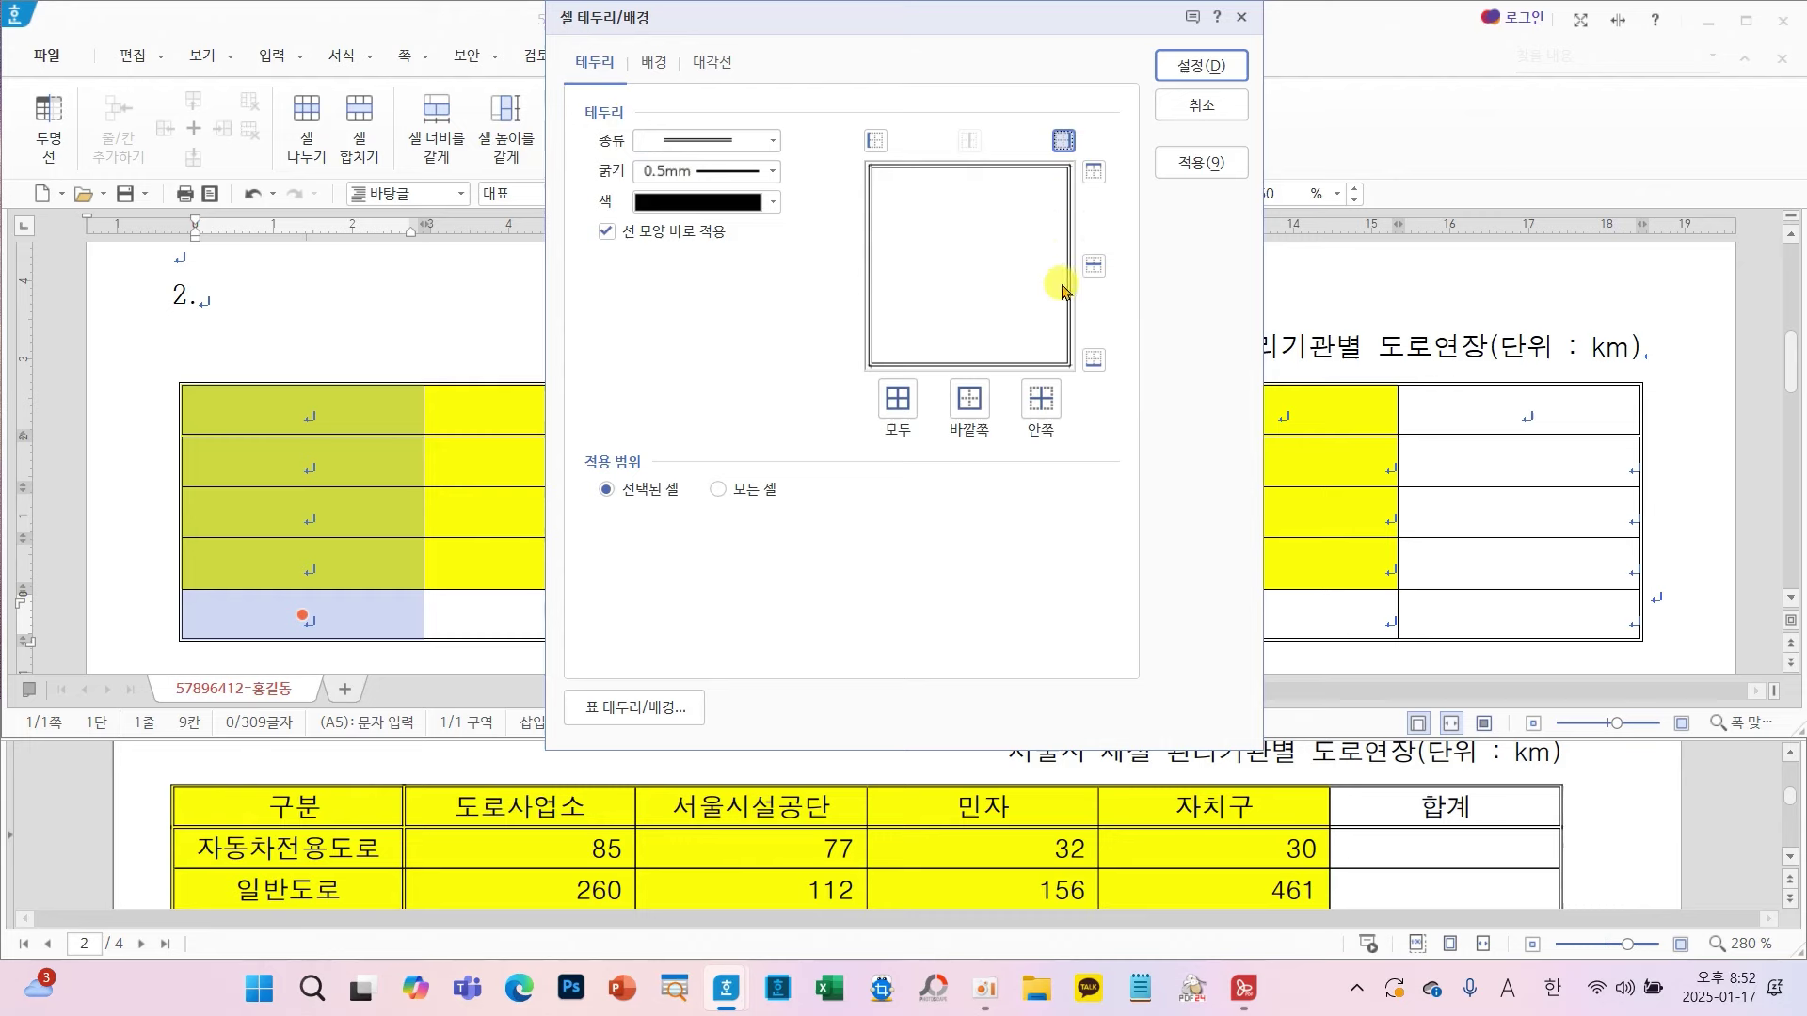
click(1202, 51)
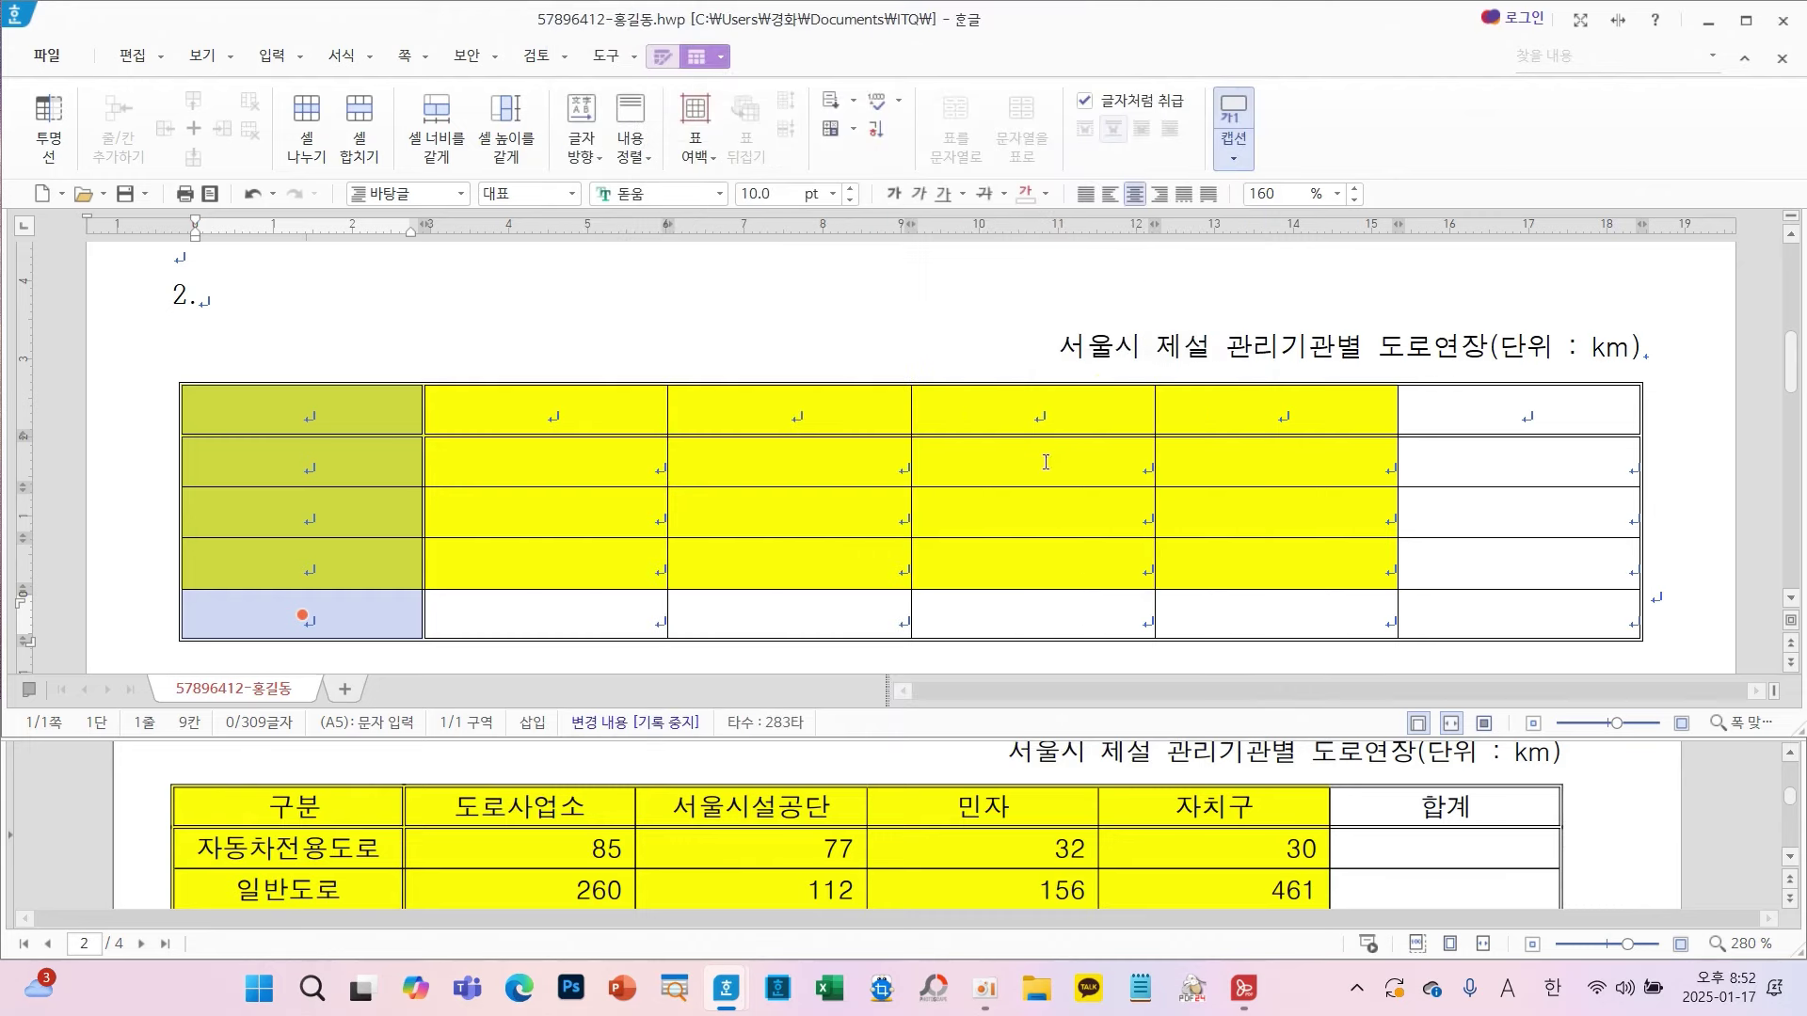
click(1028, 468)
- Add both diagonal lines to the table's last cell, in the bottom row of the sixth column, forming an X
click(1519, 614)
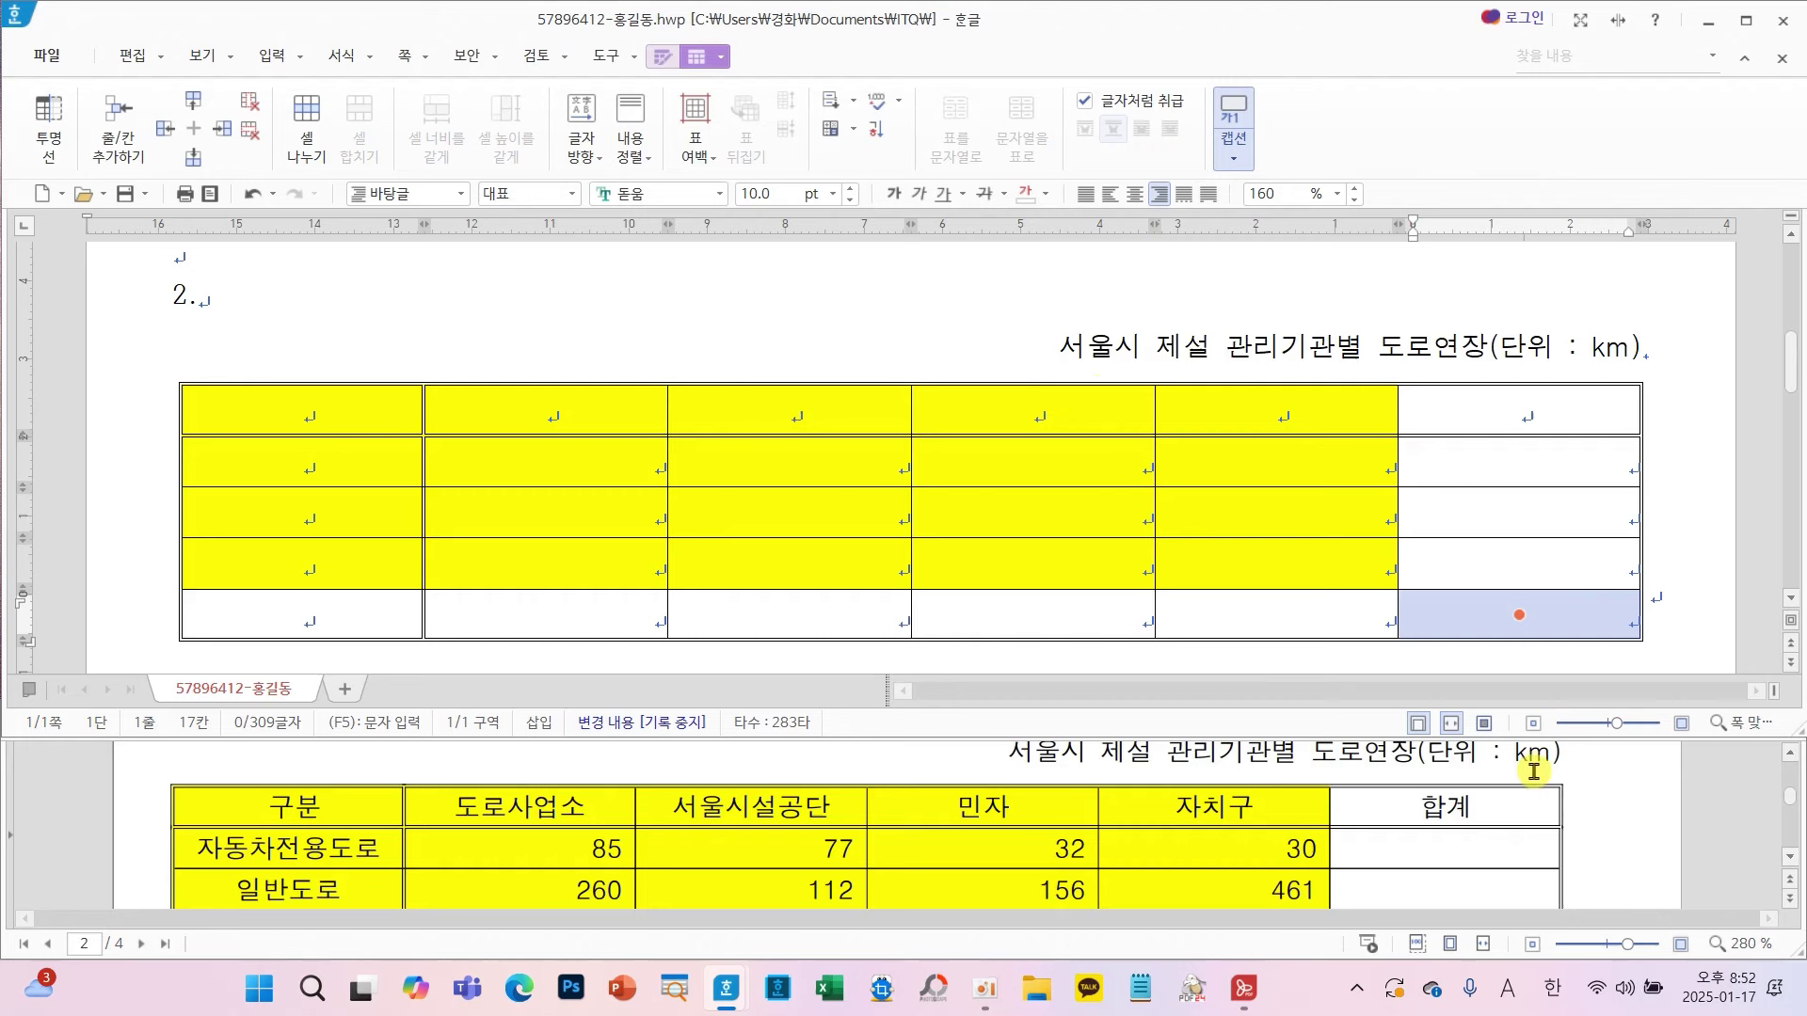
scroll(1533, 771, down, 1)
scroll(1534, 772, down, 2)
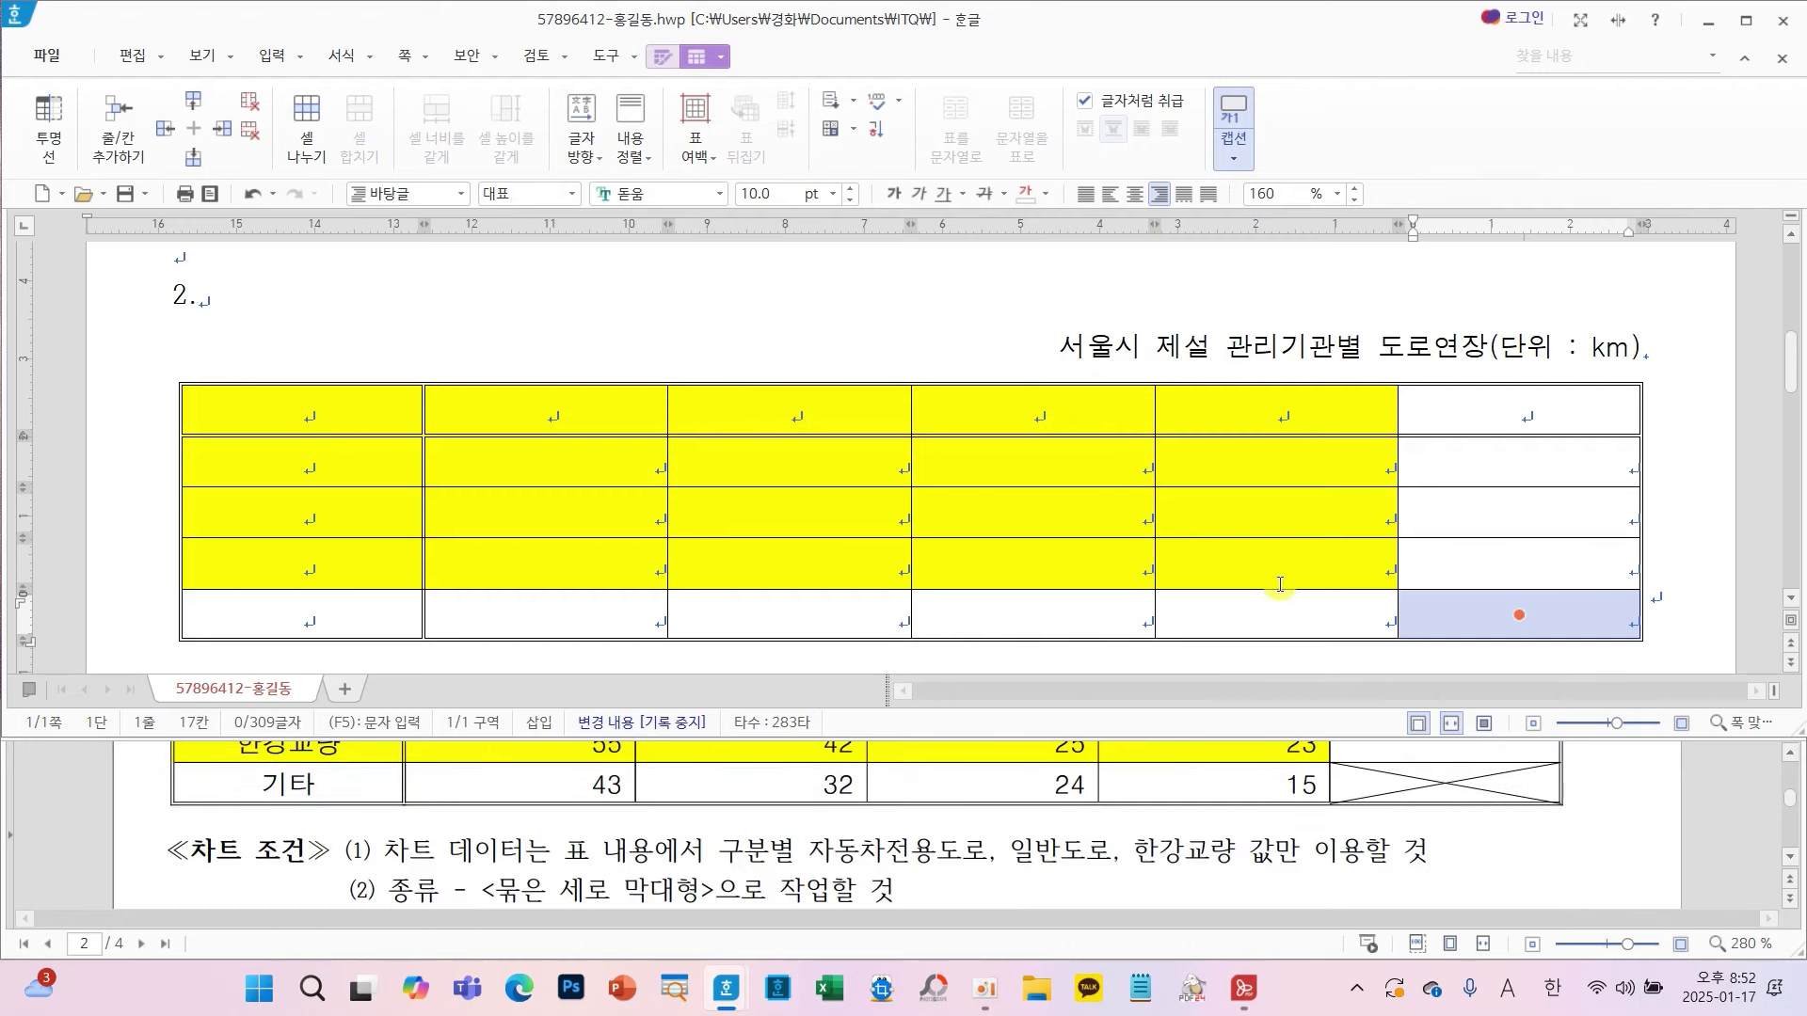
key(l)
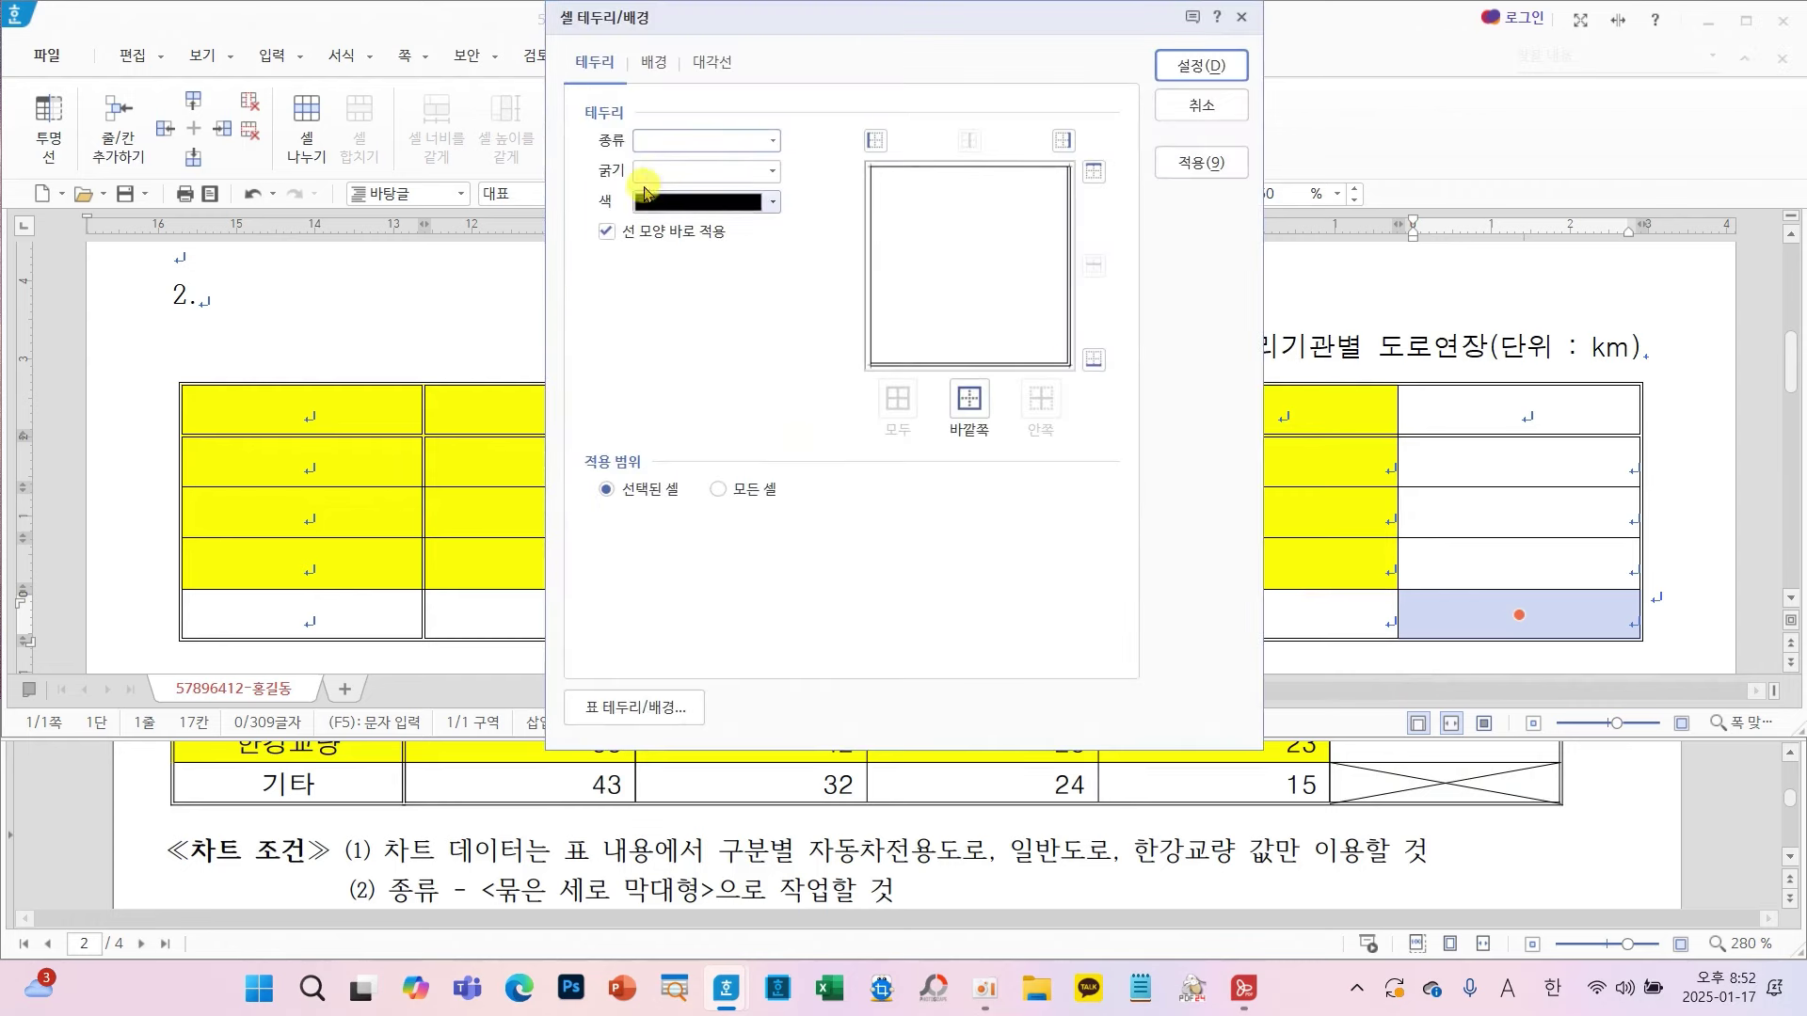
click(698, 62)
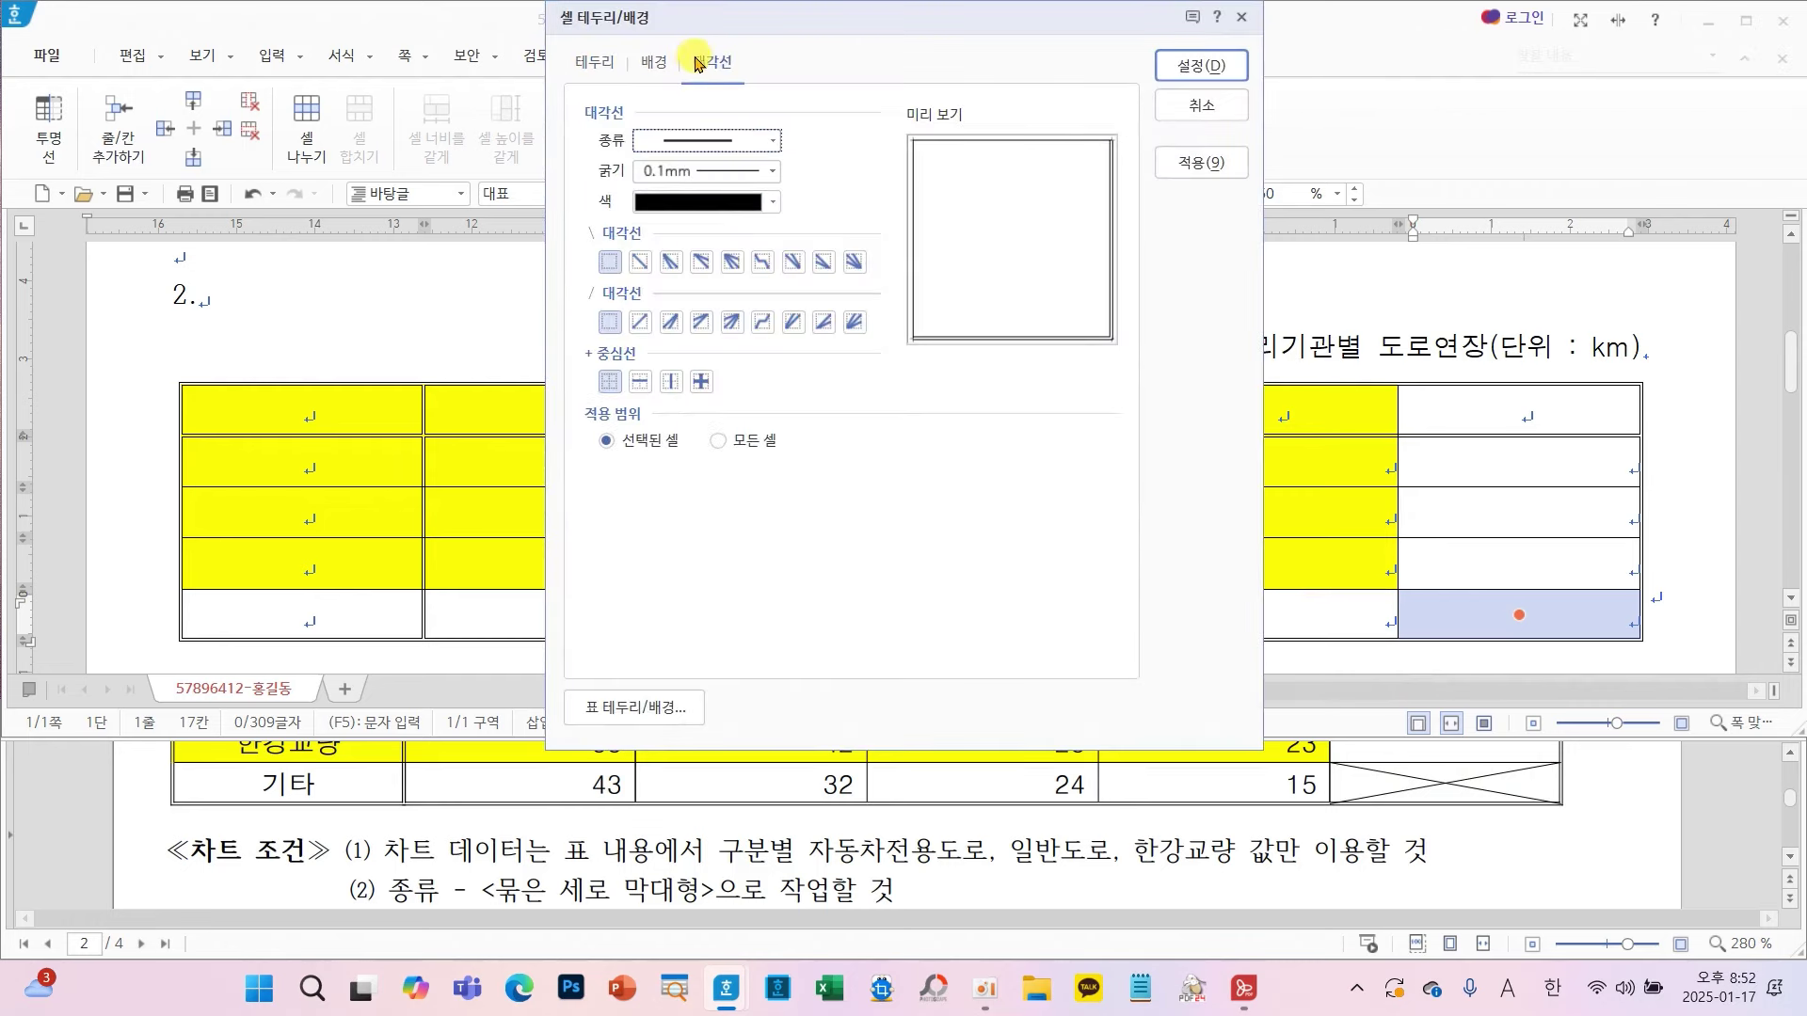
click(640, 261)
click(640, 321)
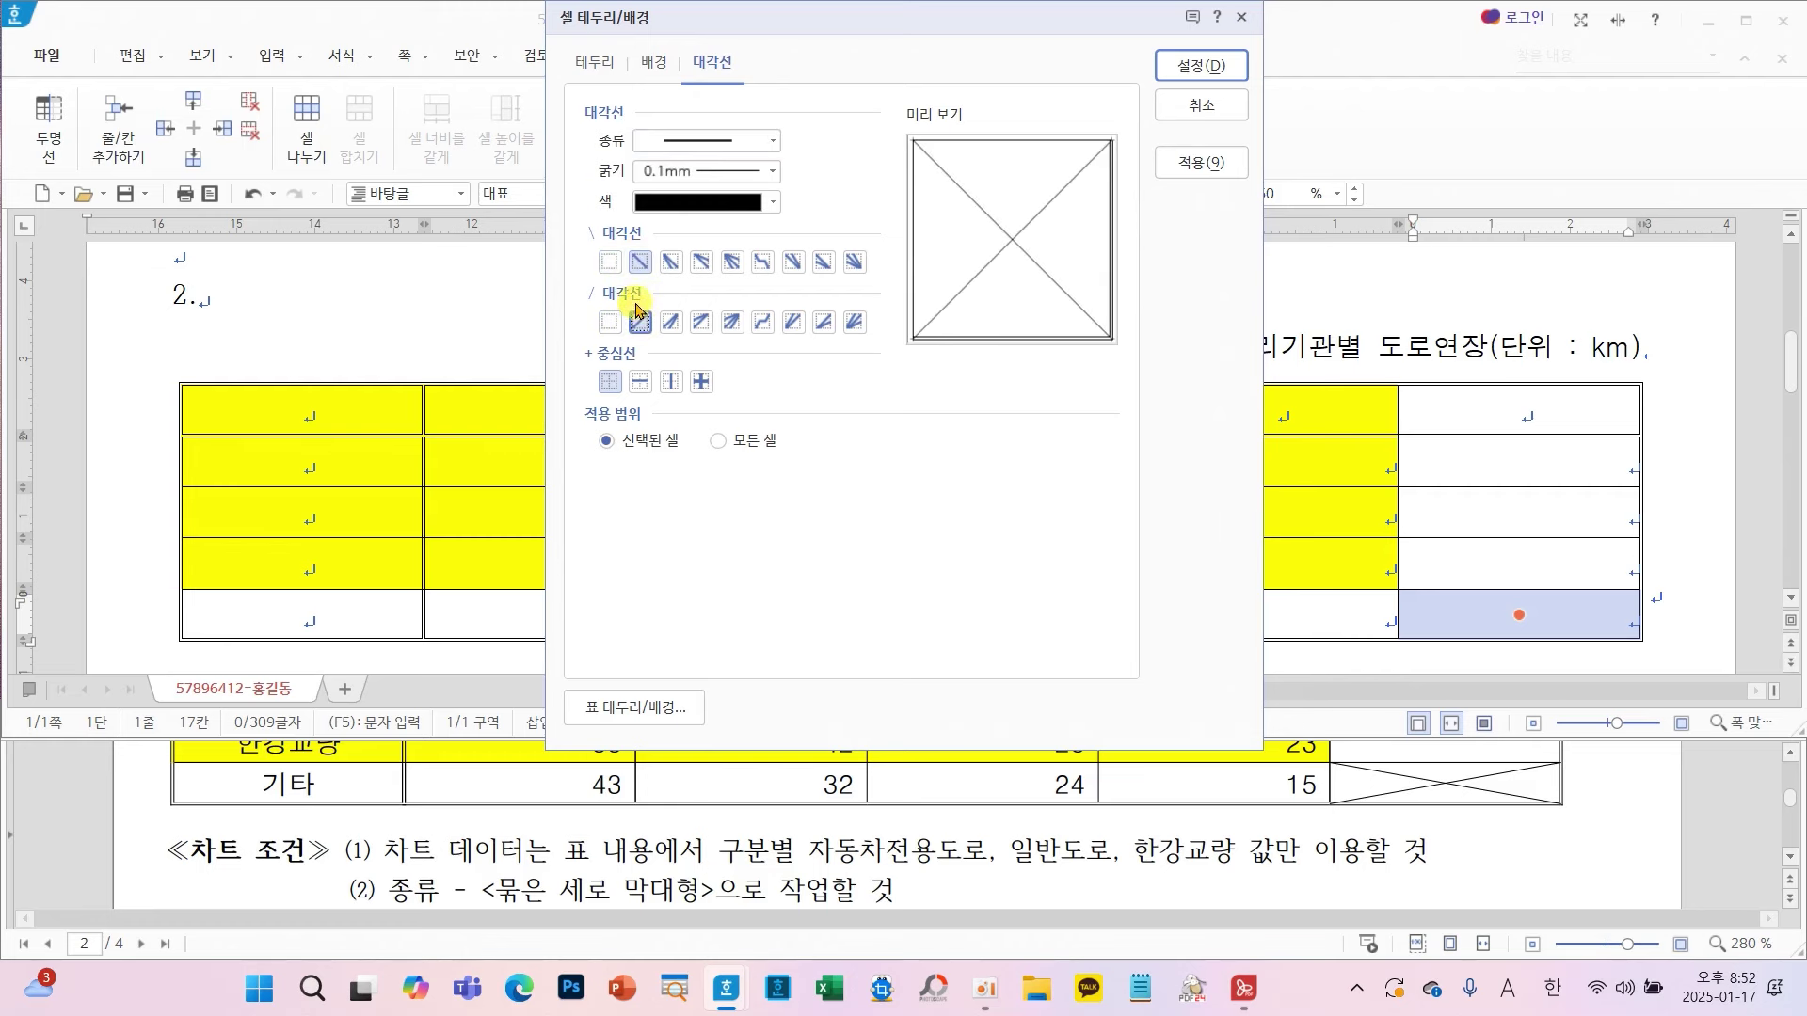
click(1200, 66)
click(1261, 452)
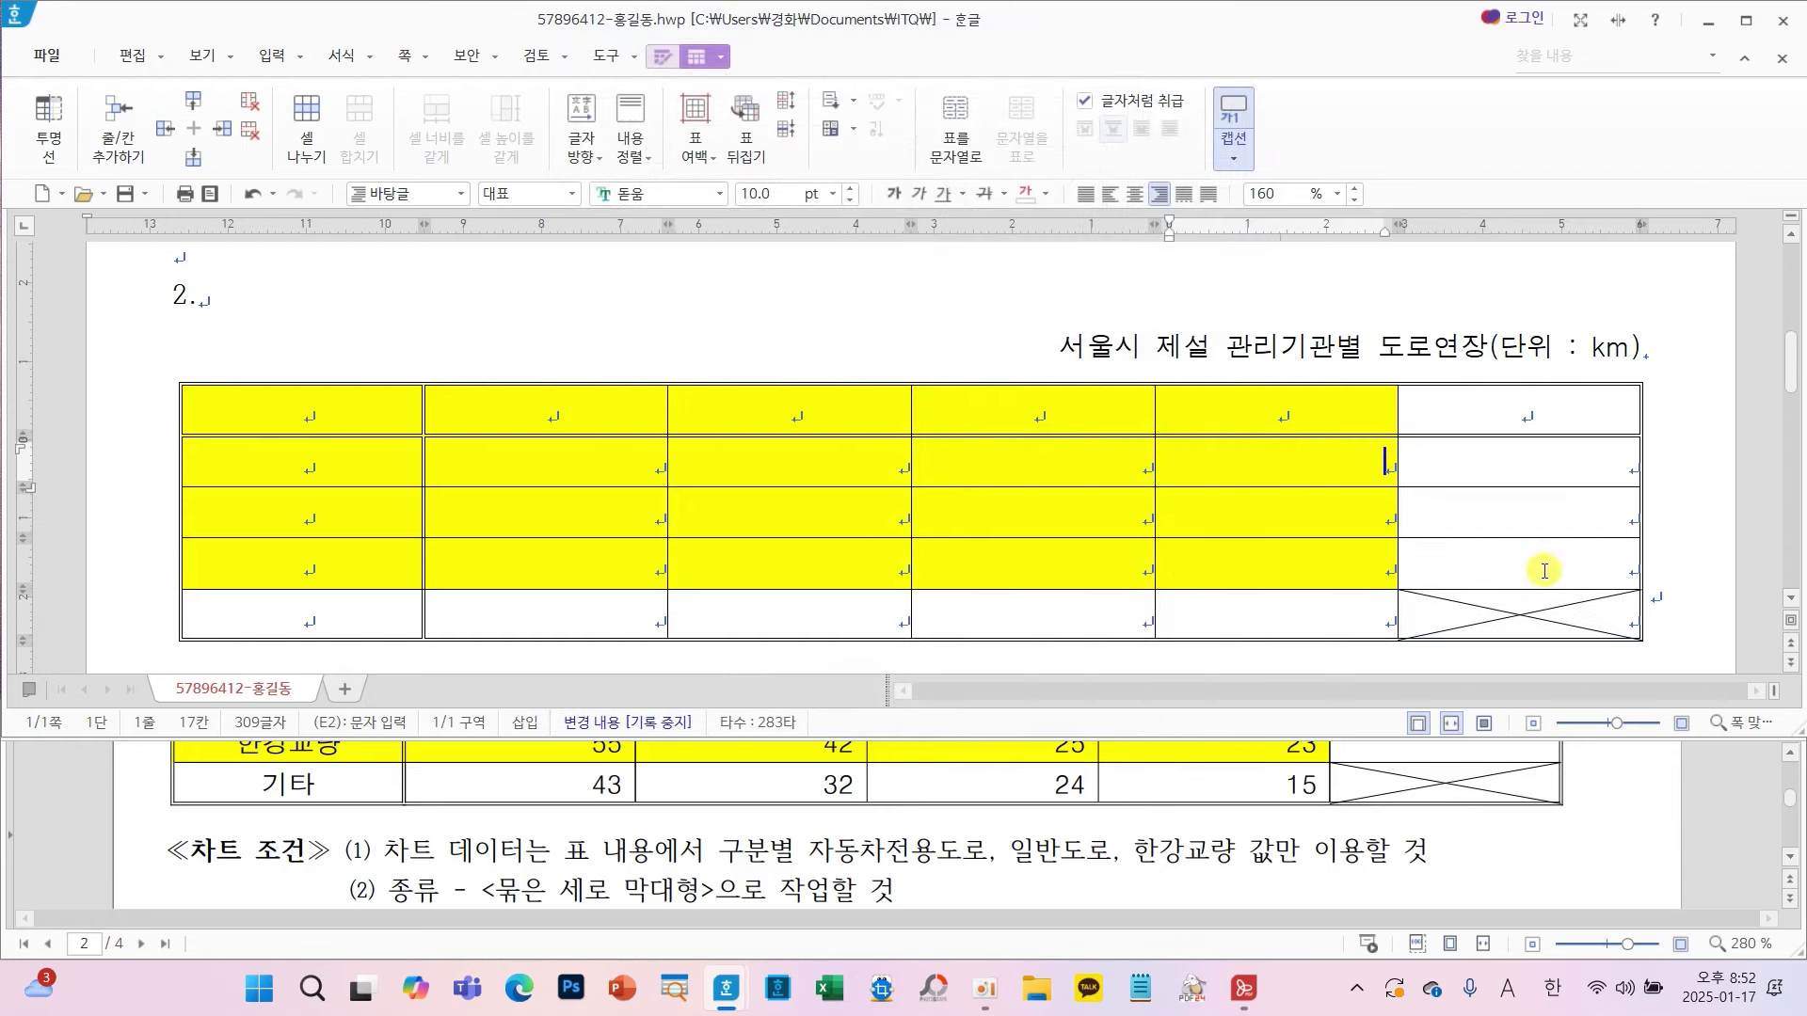
- Fill the 합계 cells of the 자동차전용도로, 일반도로 and 한강교량 rows with row totals using the block sum (블록 합계) calculation
scroll(748, 858, up, 5)
scroll(750, 852, down, 2)
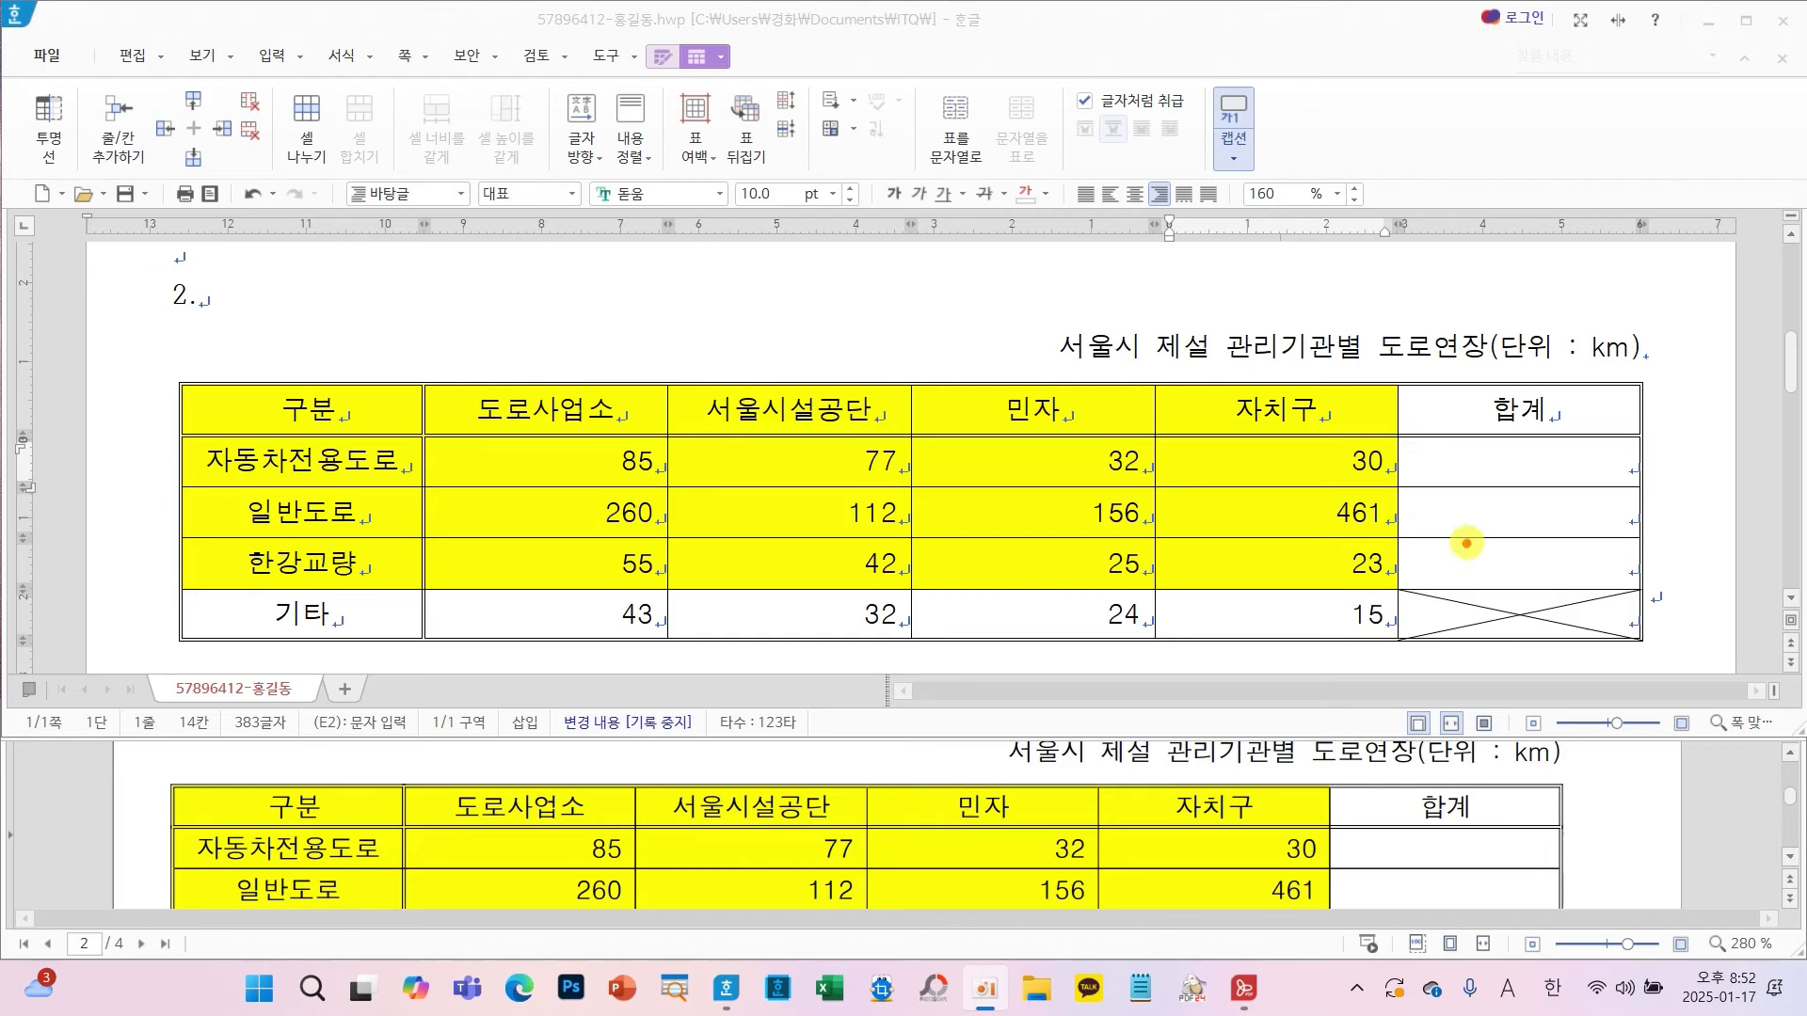
mouse_move(1552, 461)
mouse_down()
mouse_move(1472, 461)
mouse_move(1503, 576)
mouse_move(1573, 491)
mouse_move(1552, 463)
mouse_up()
mouse_move(428, 429)
mouse_down()
mouse_move(1298, 472)
mouse_move(1395, 584)
mouse_up()
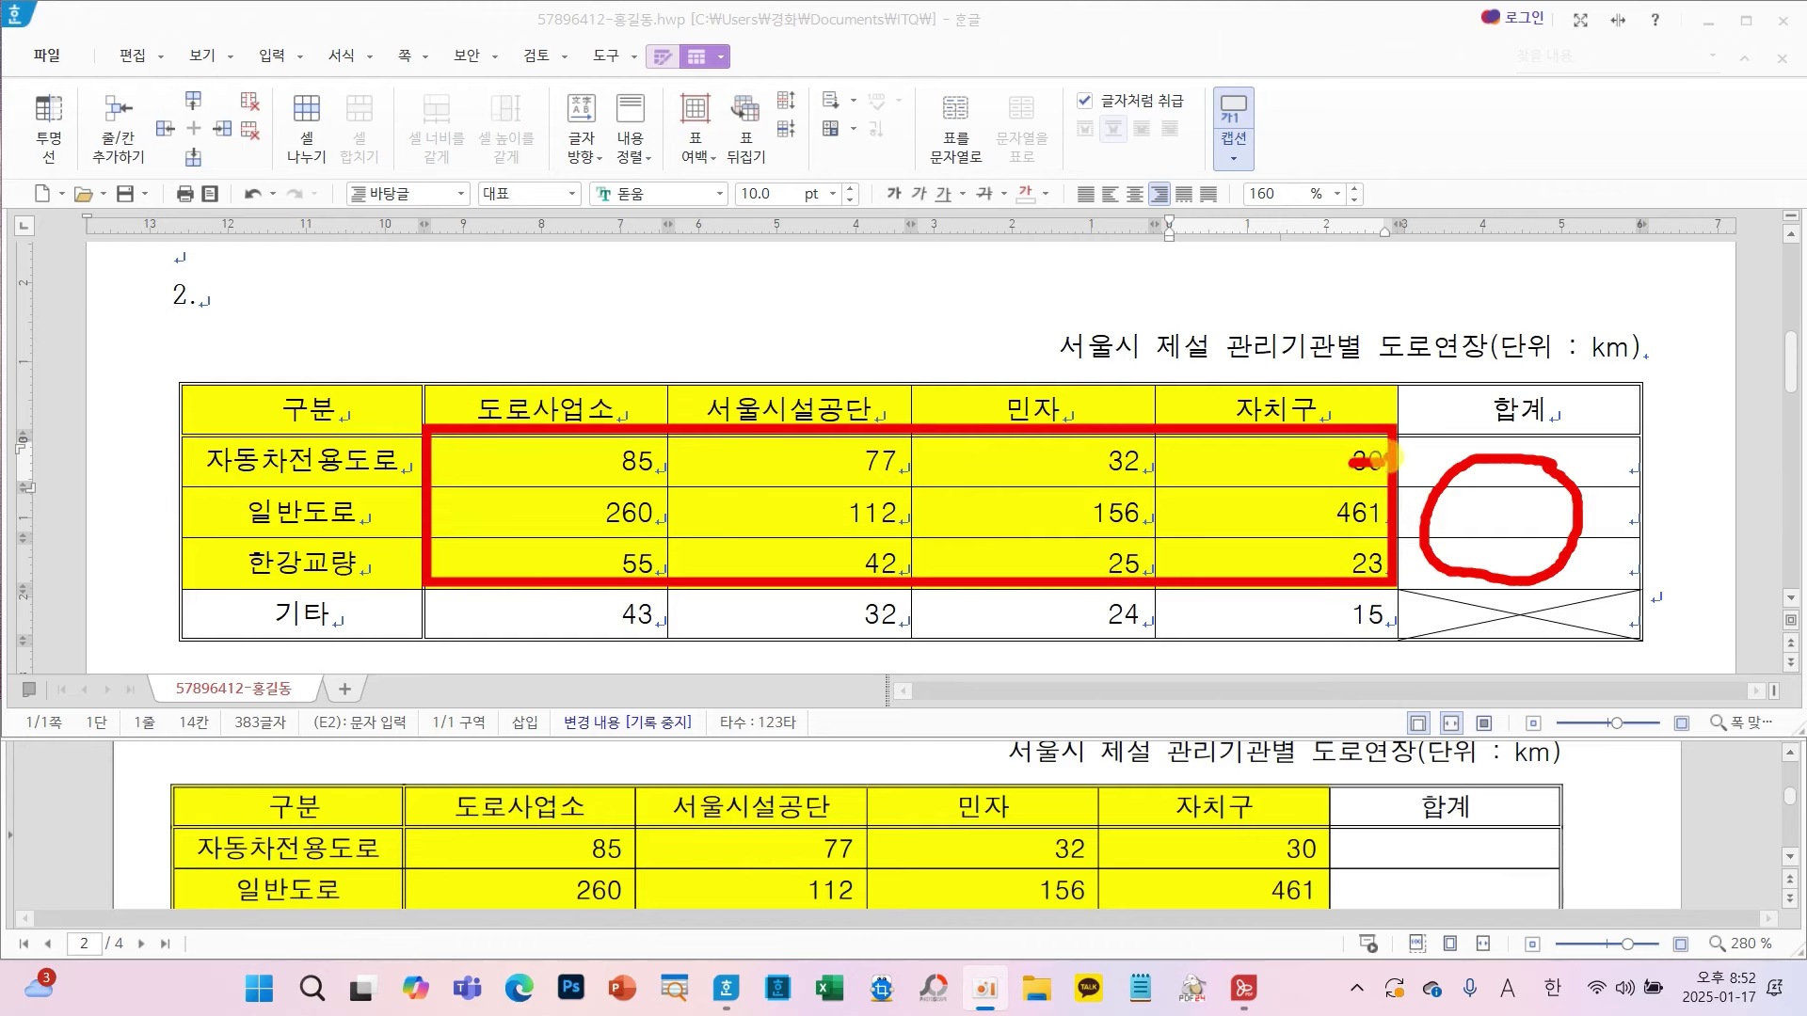
key(Escape)
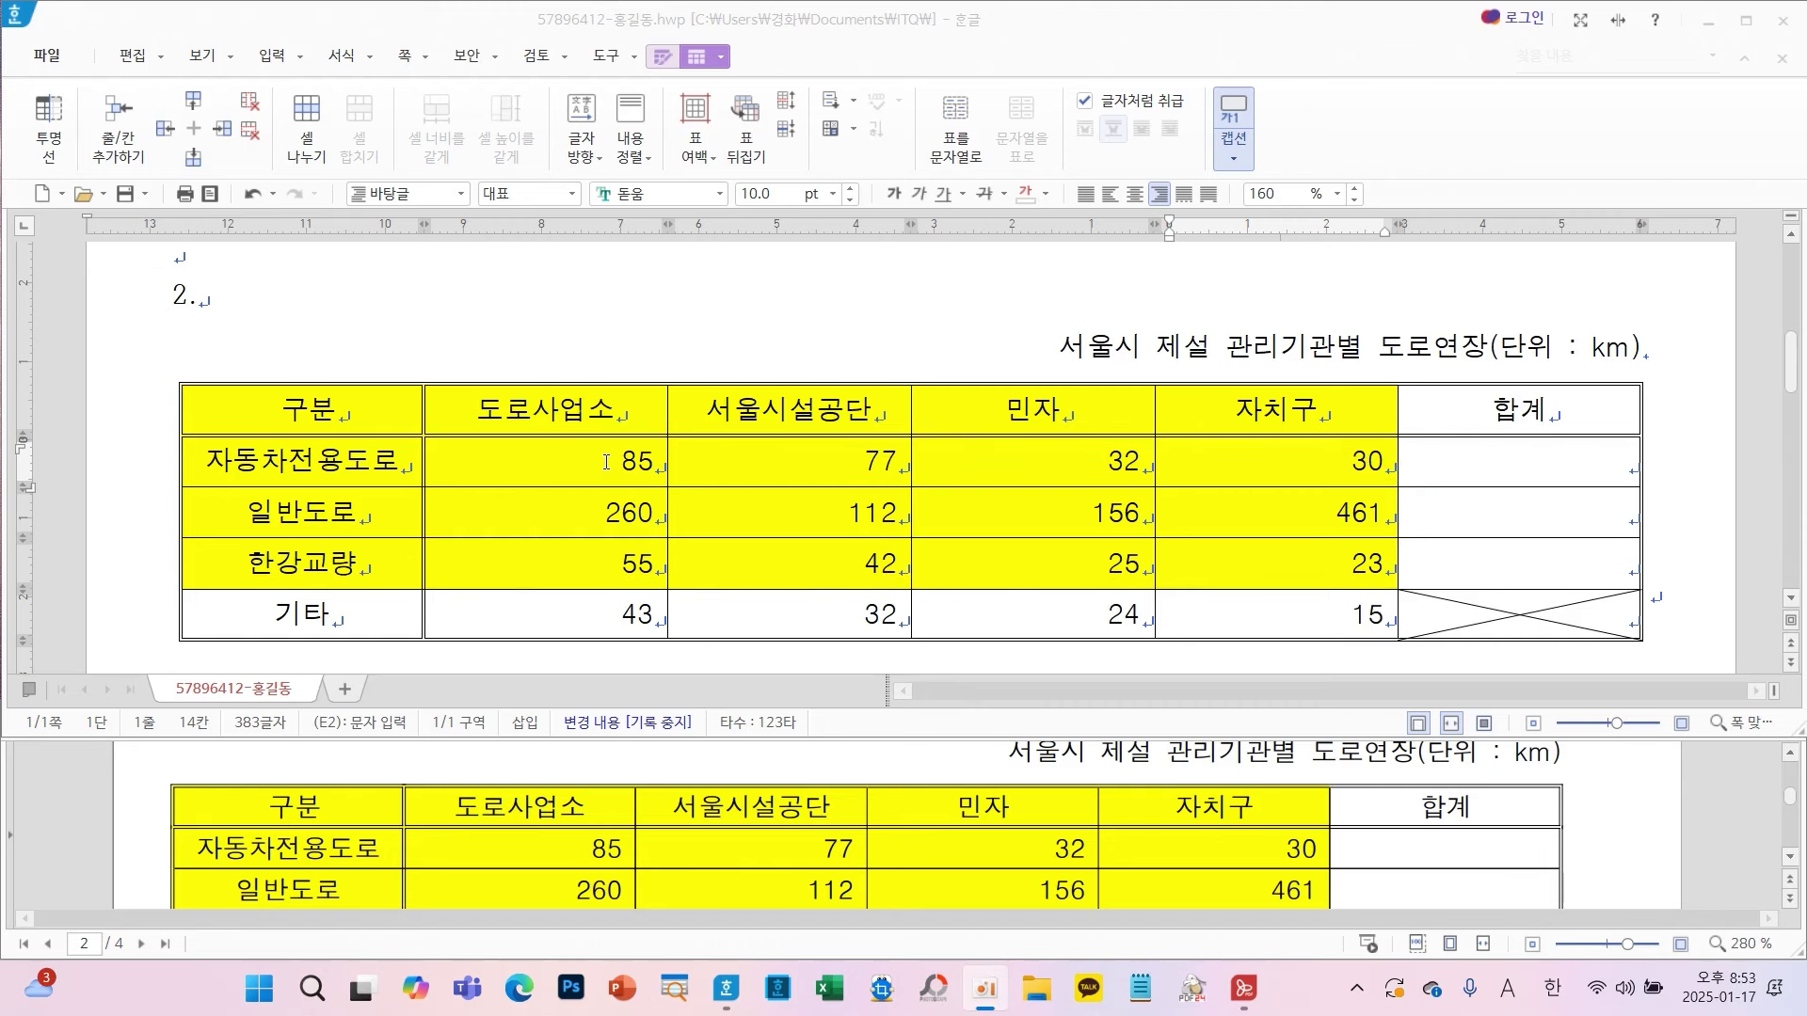
drag(606, 461, 1514, 549)
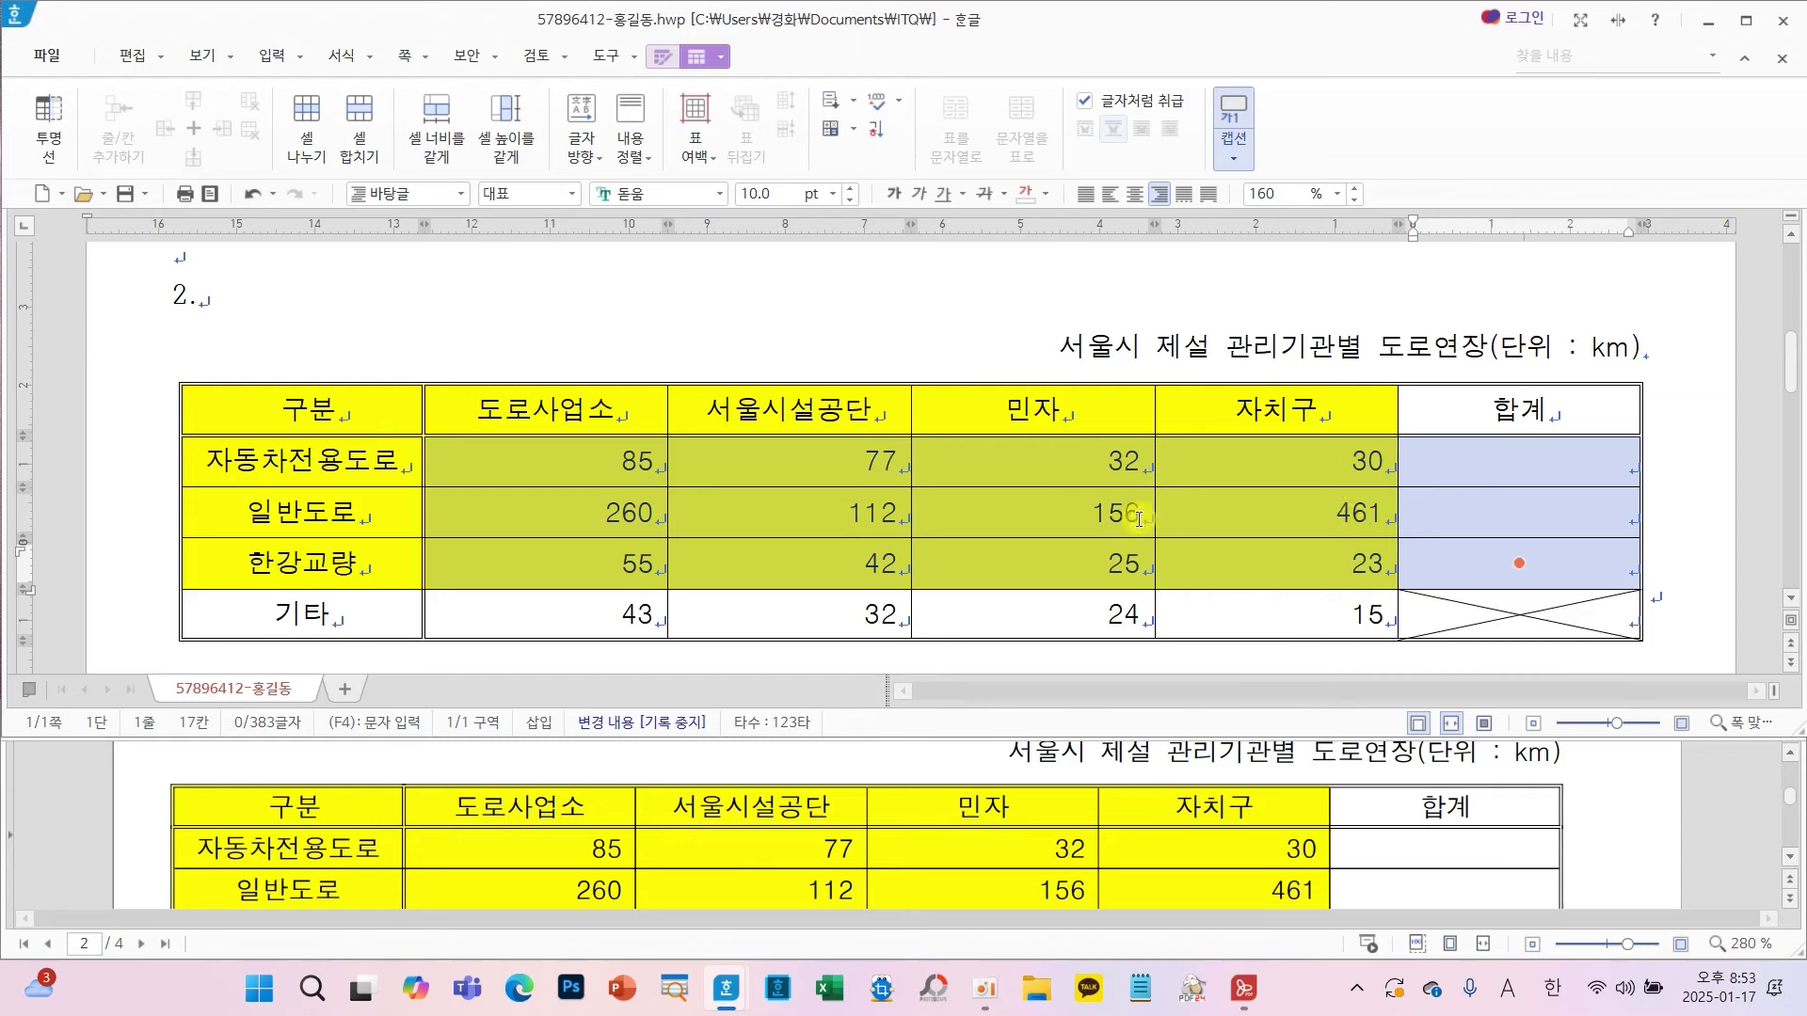
right_click(1045, 504)
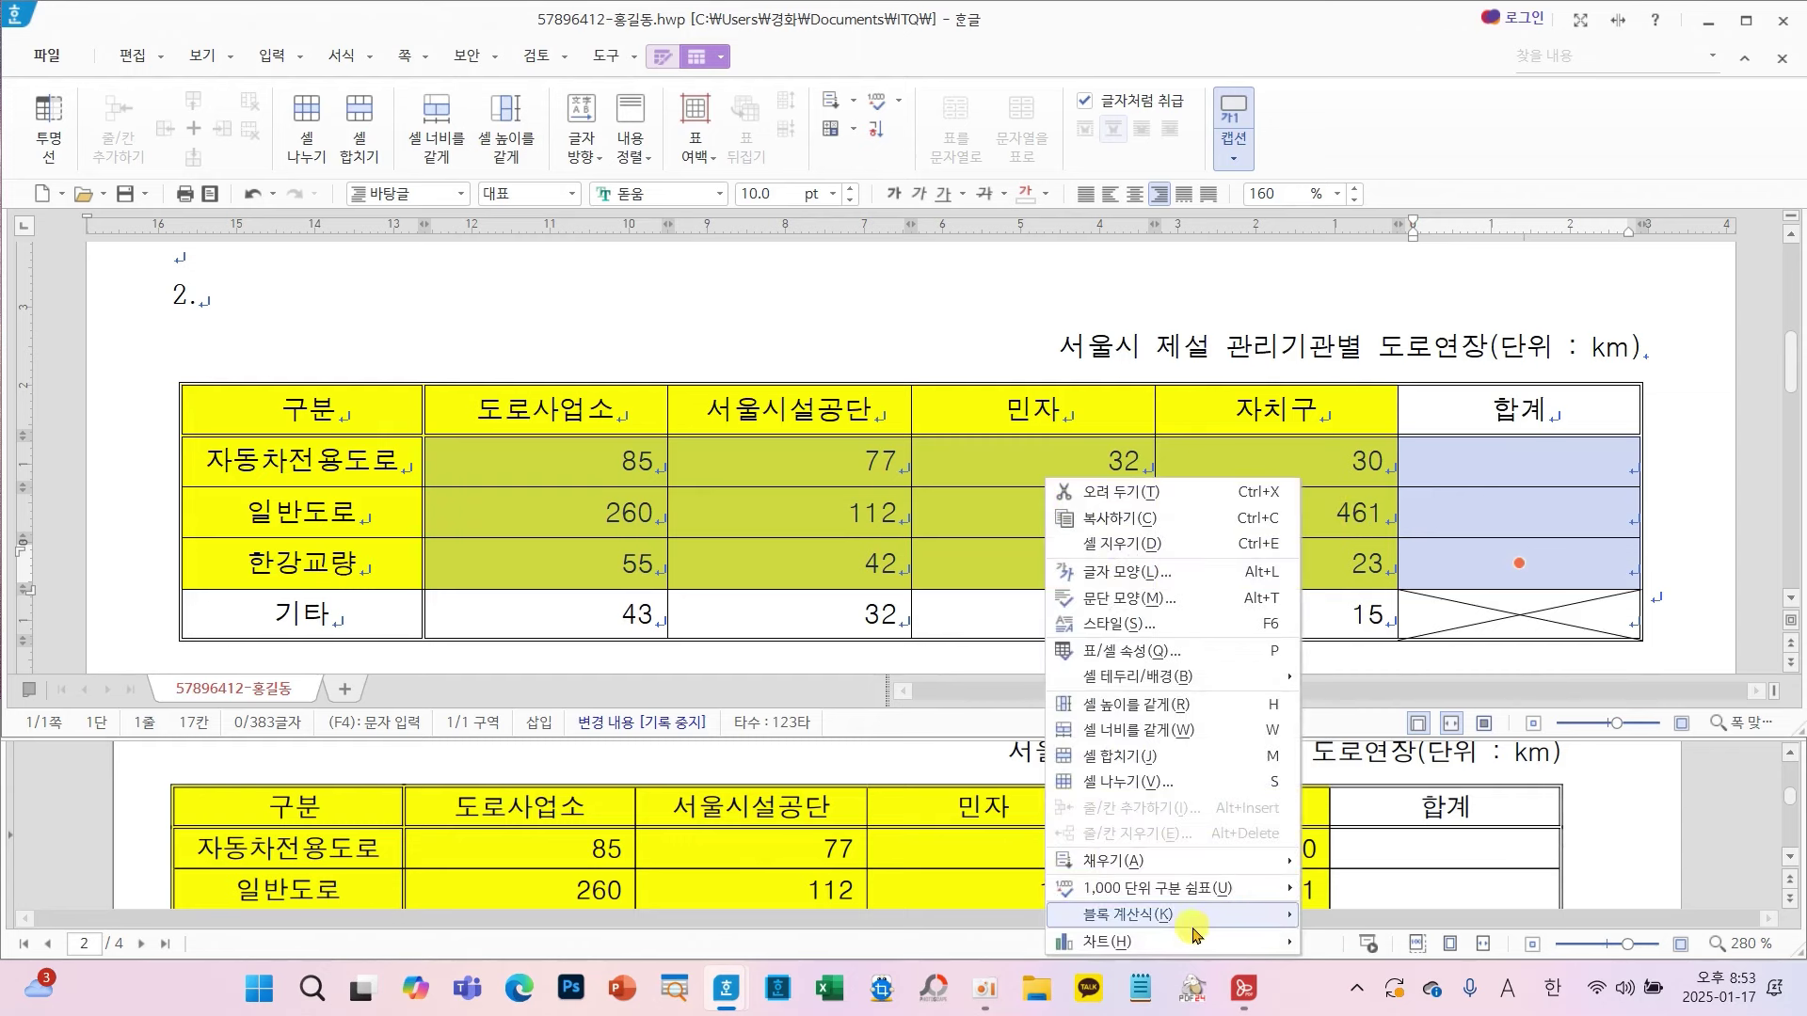
mouse_move(1148, 923)
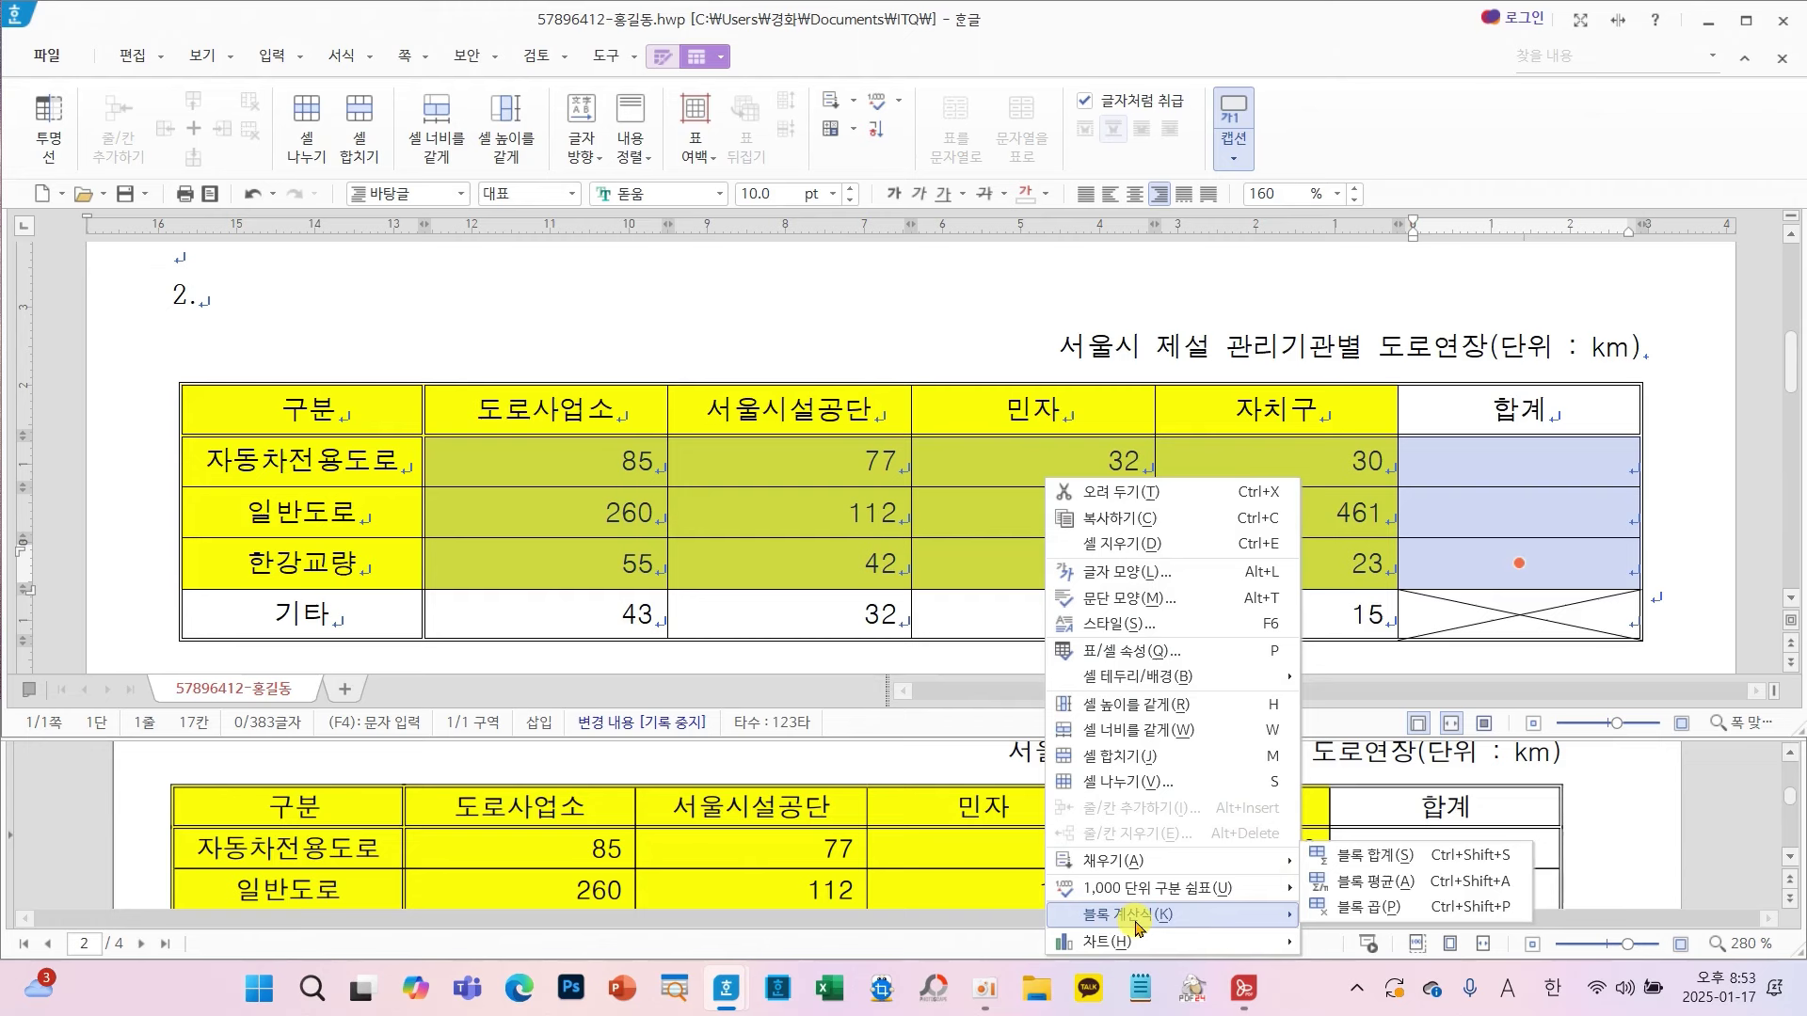
click(1366, 869)
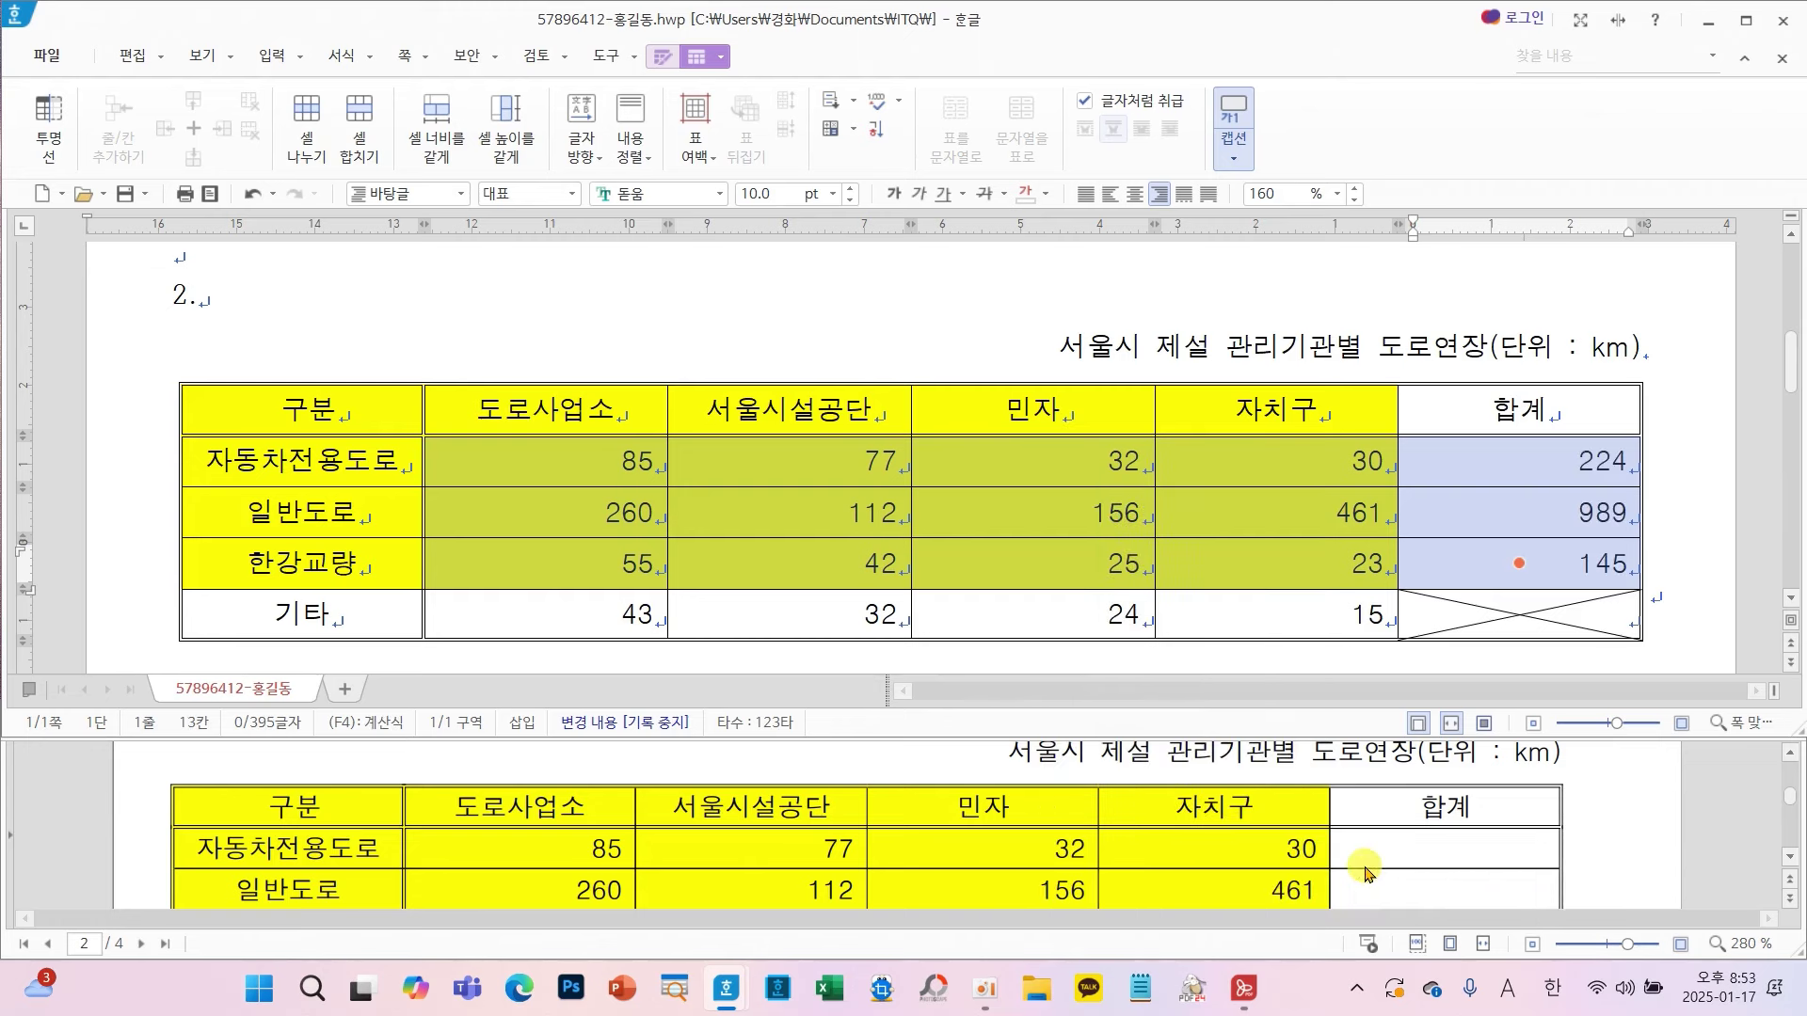
click(1472, 508)
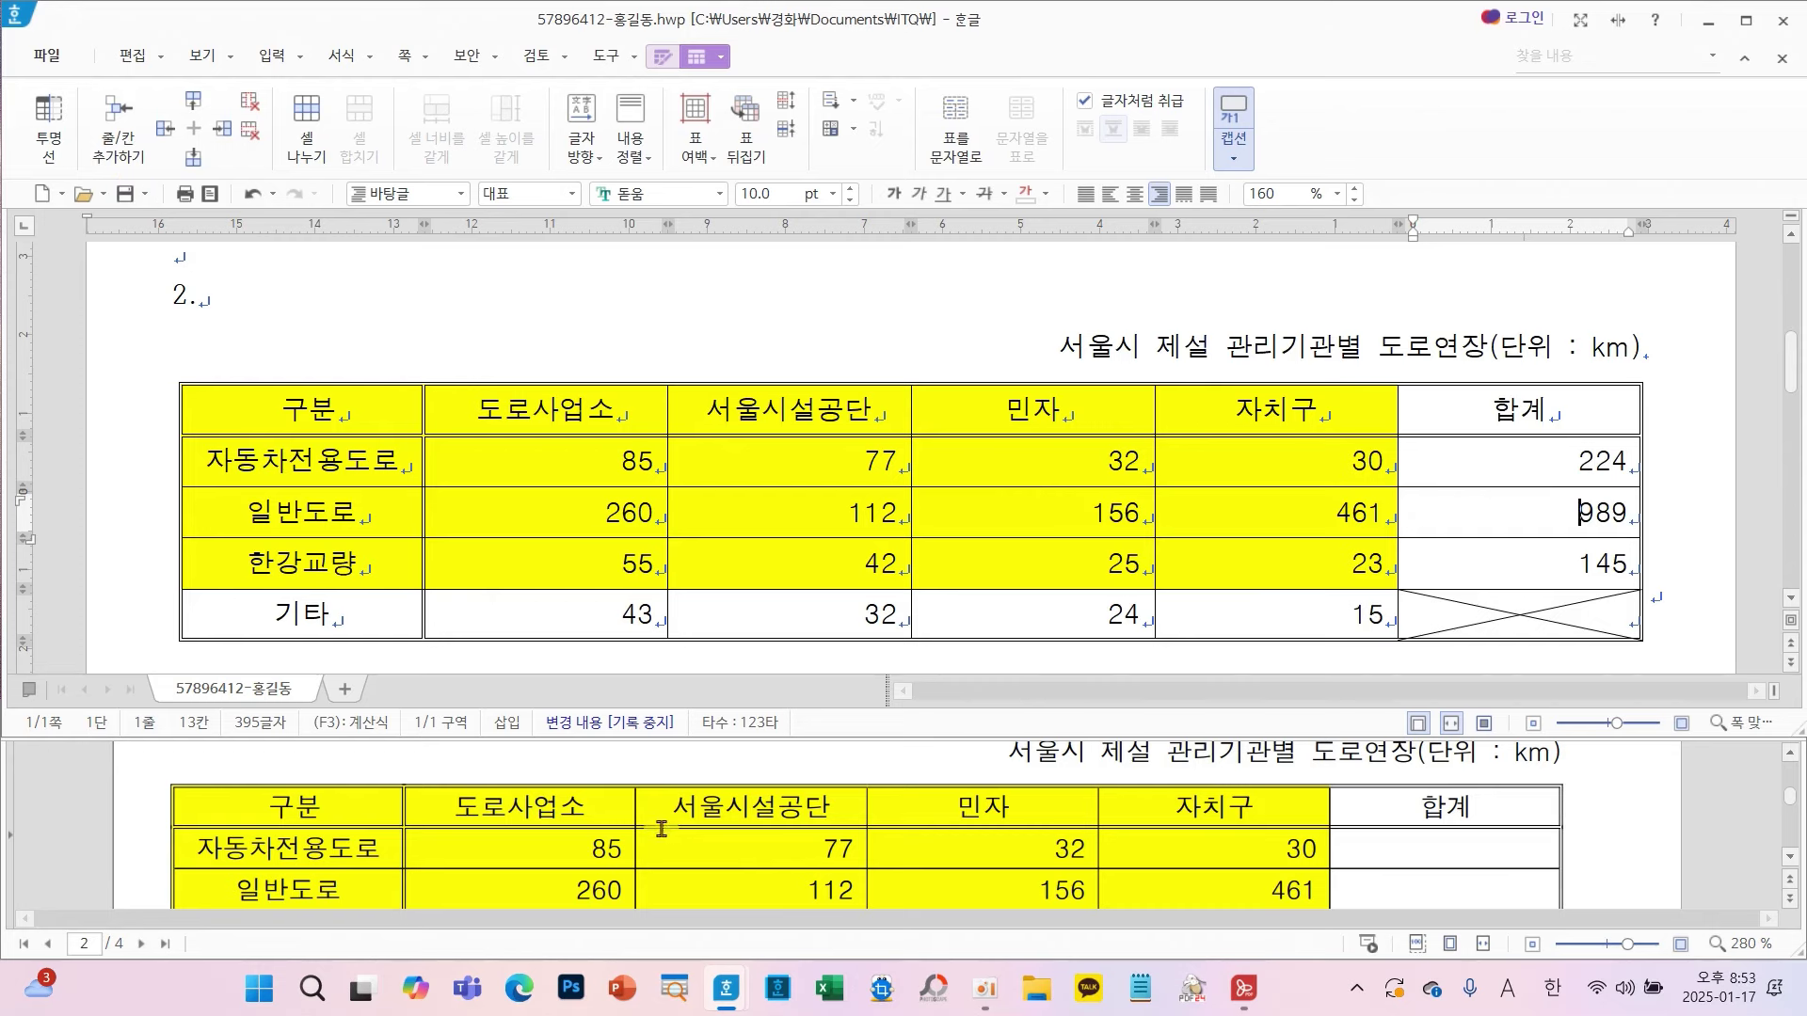
- Insert a clustered column chart (묶은 세로 막대형) from the table's 구분 to 자치구 columns, header through 한강교량 rows, and close its data editor
scroll(665, 834, down, 5)
scroll(666, 835, down, 6)
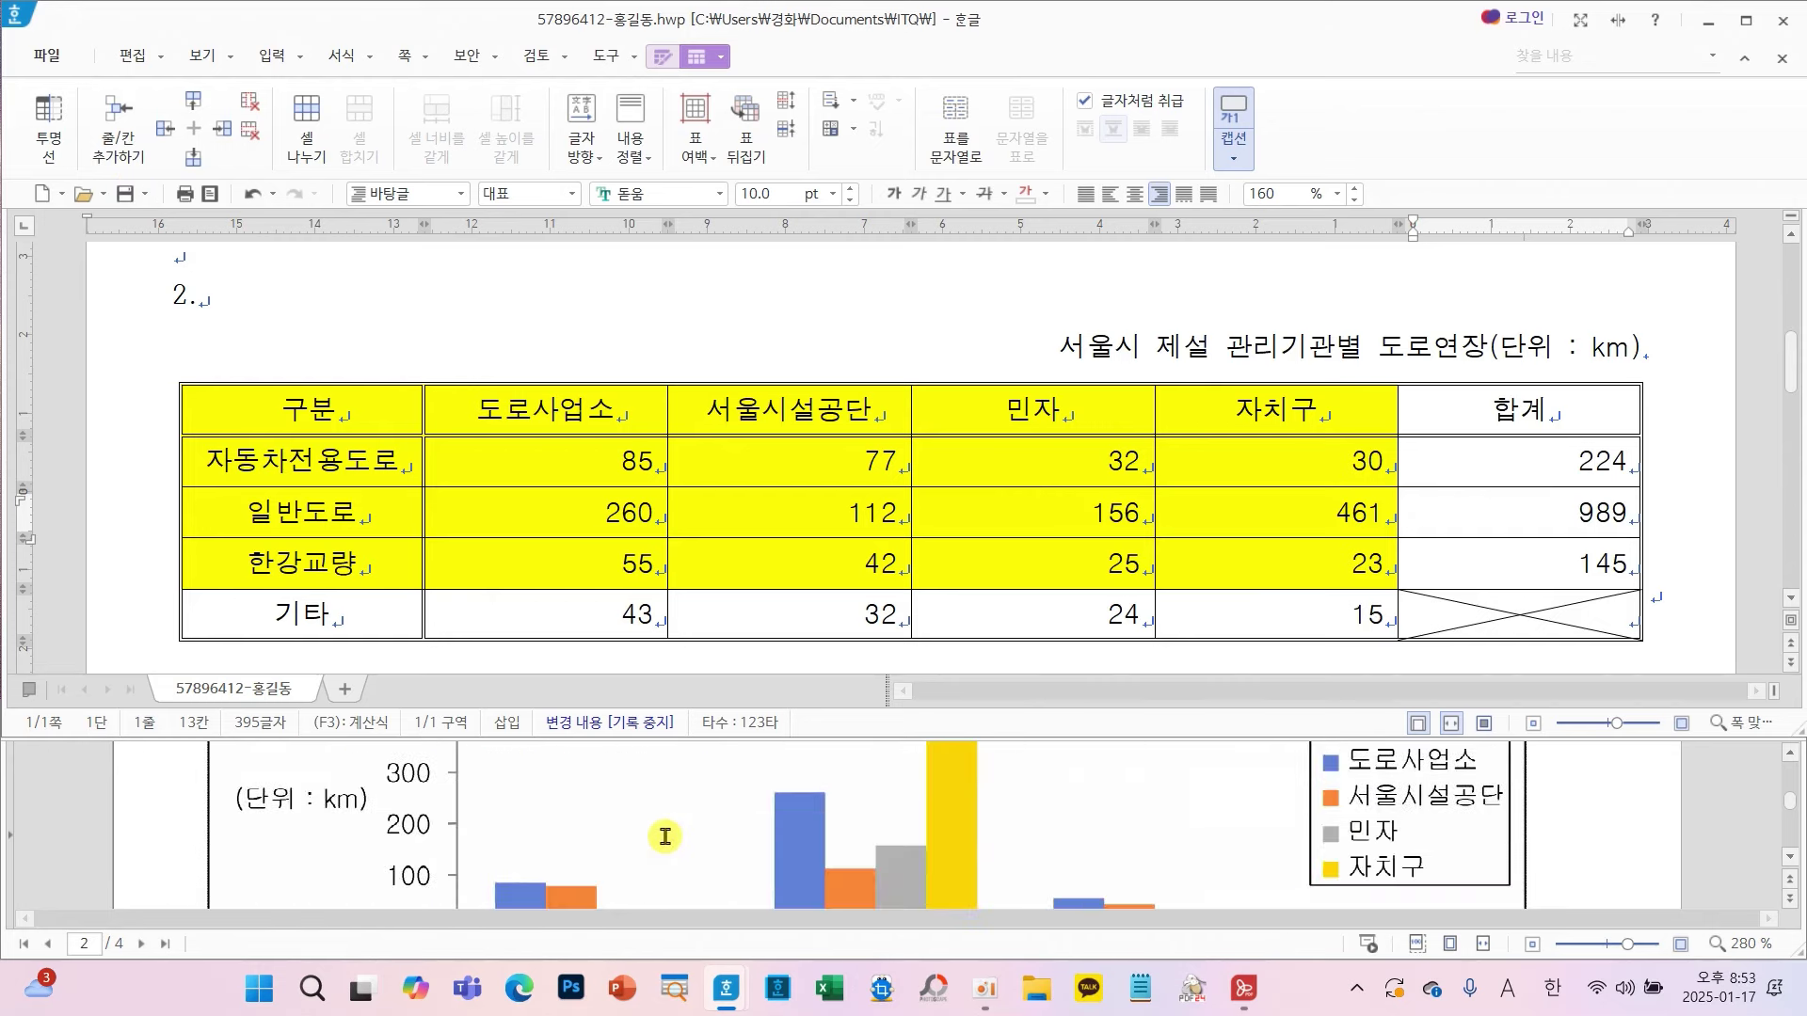
scroll(665, 836, down, 2)
scroll(665, 835, up, 5)
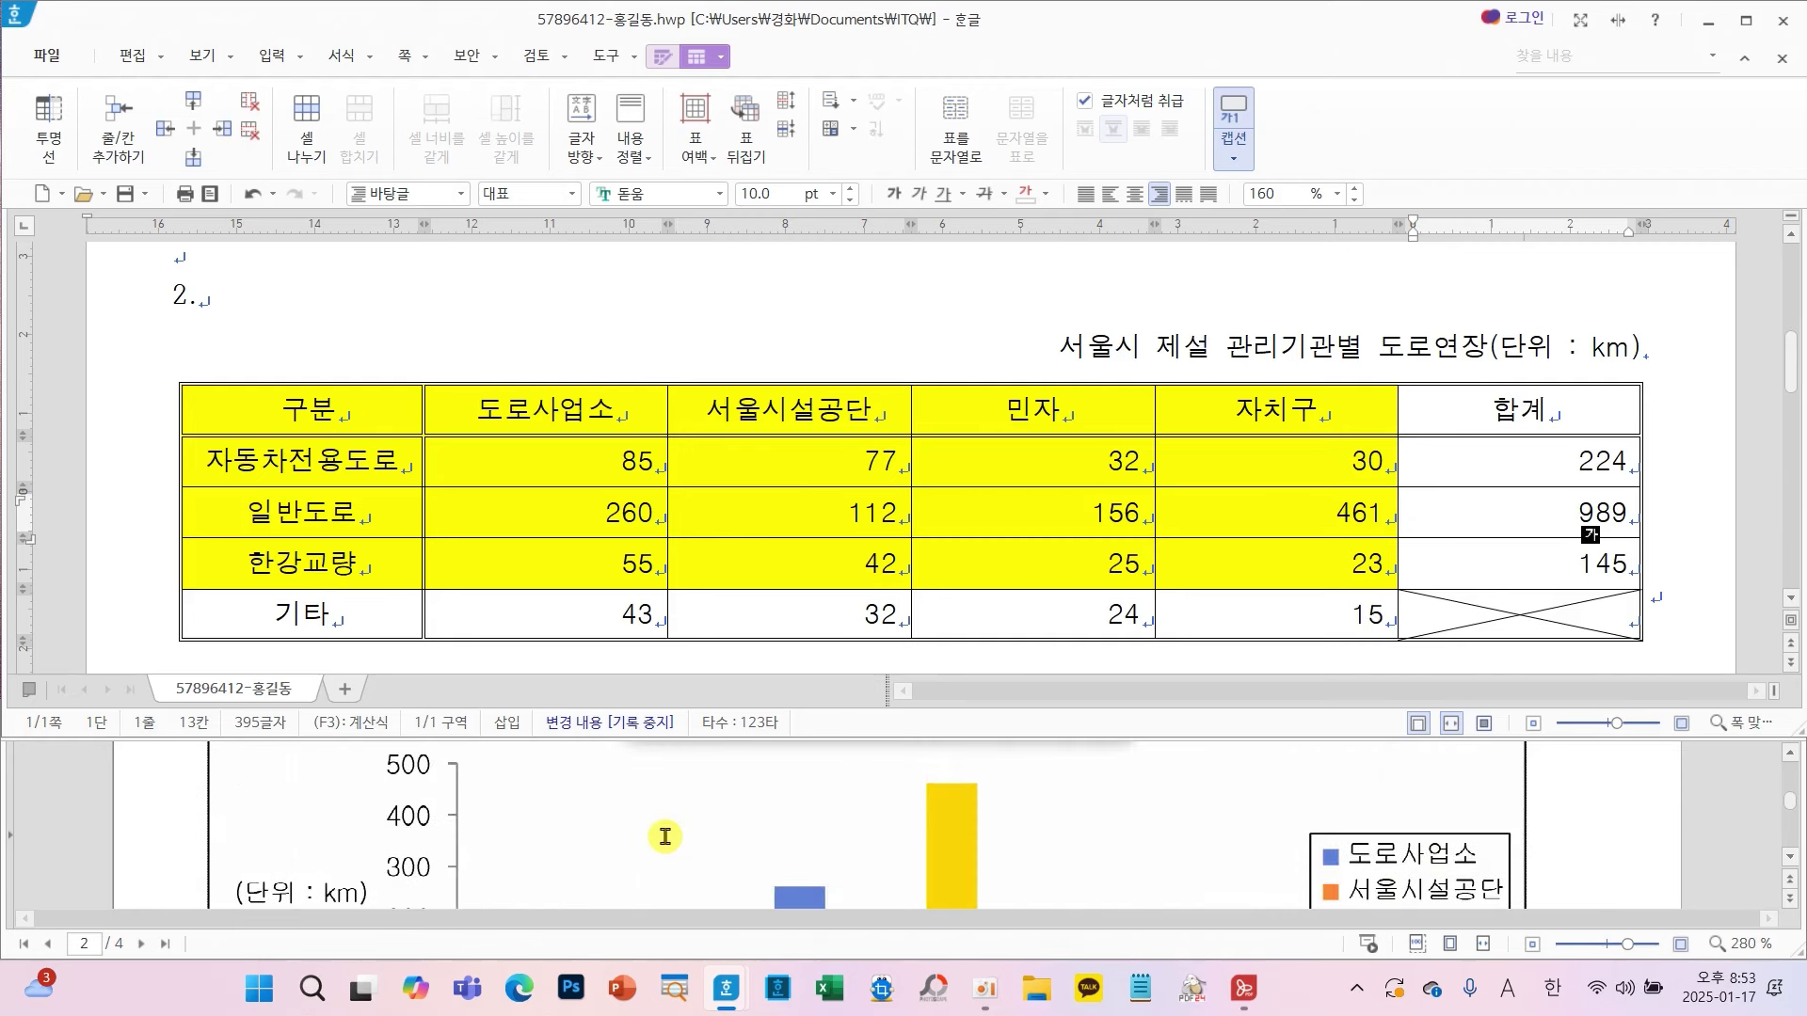
scroll(665, 836, down, 1)
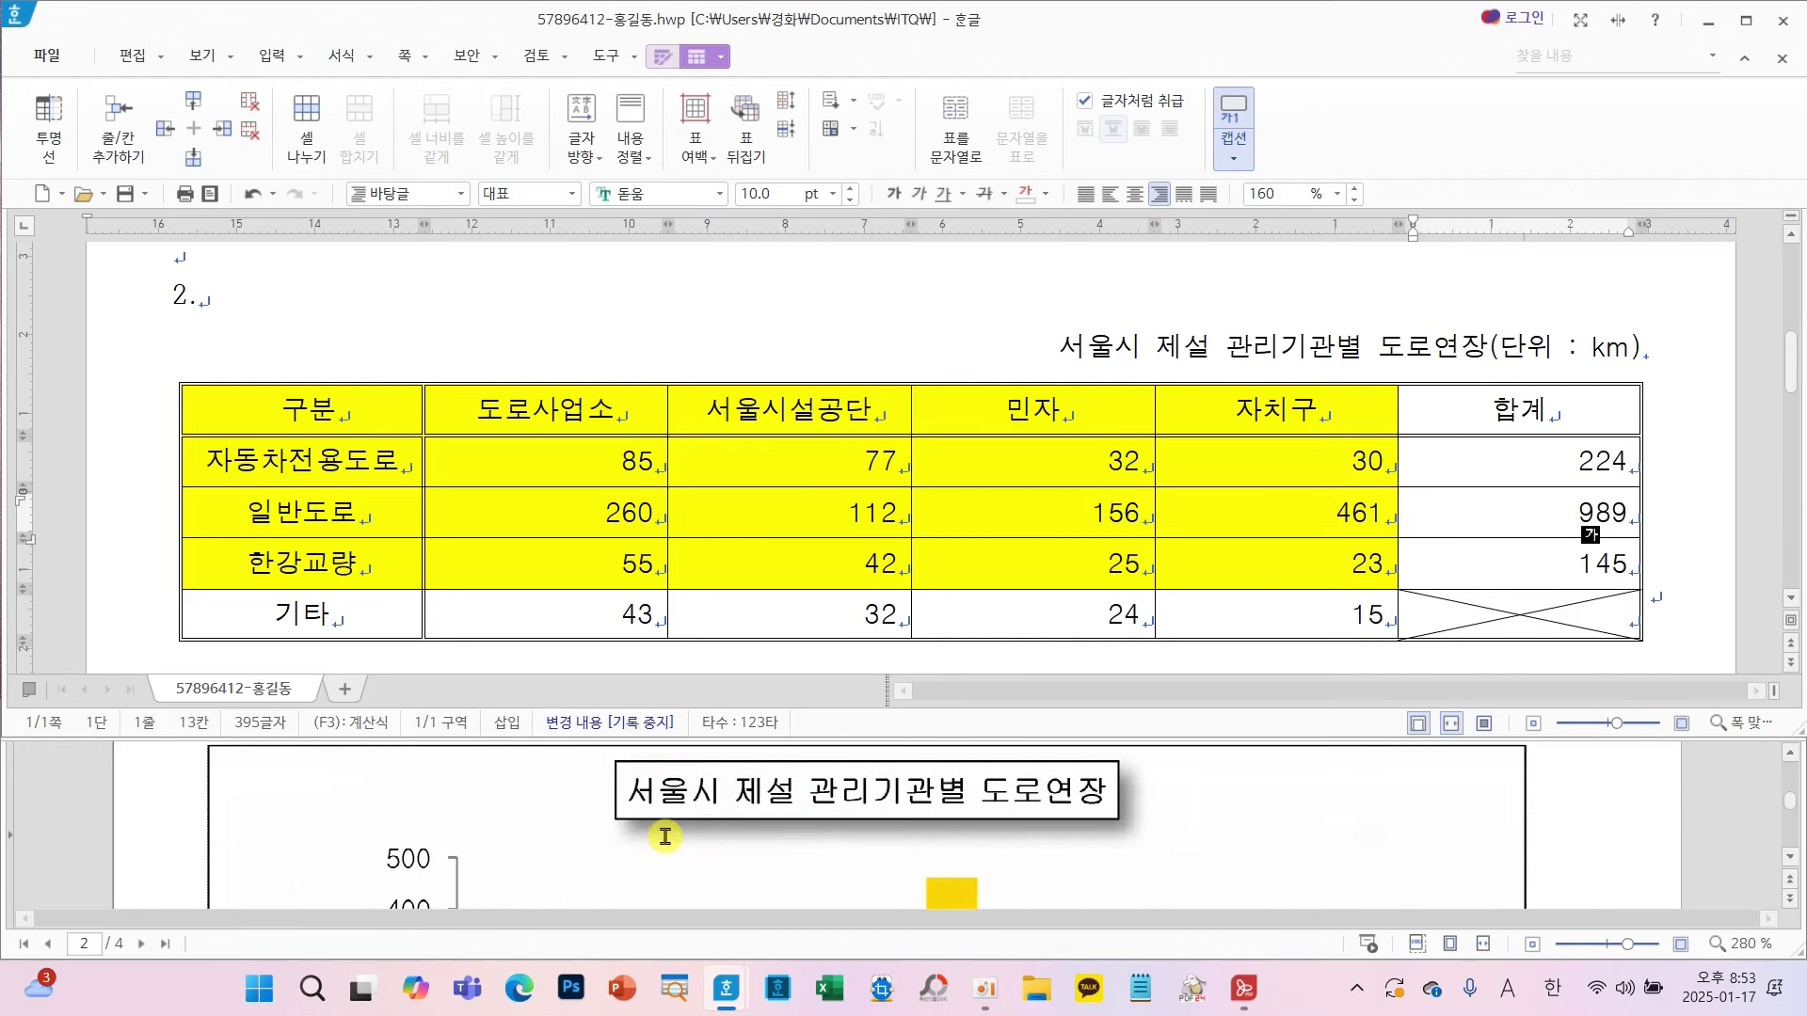
scroll(666, 835, up, 5)
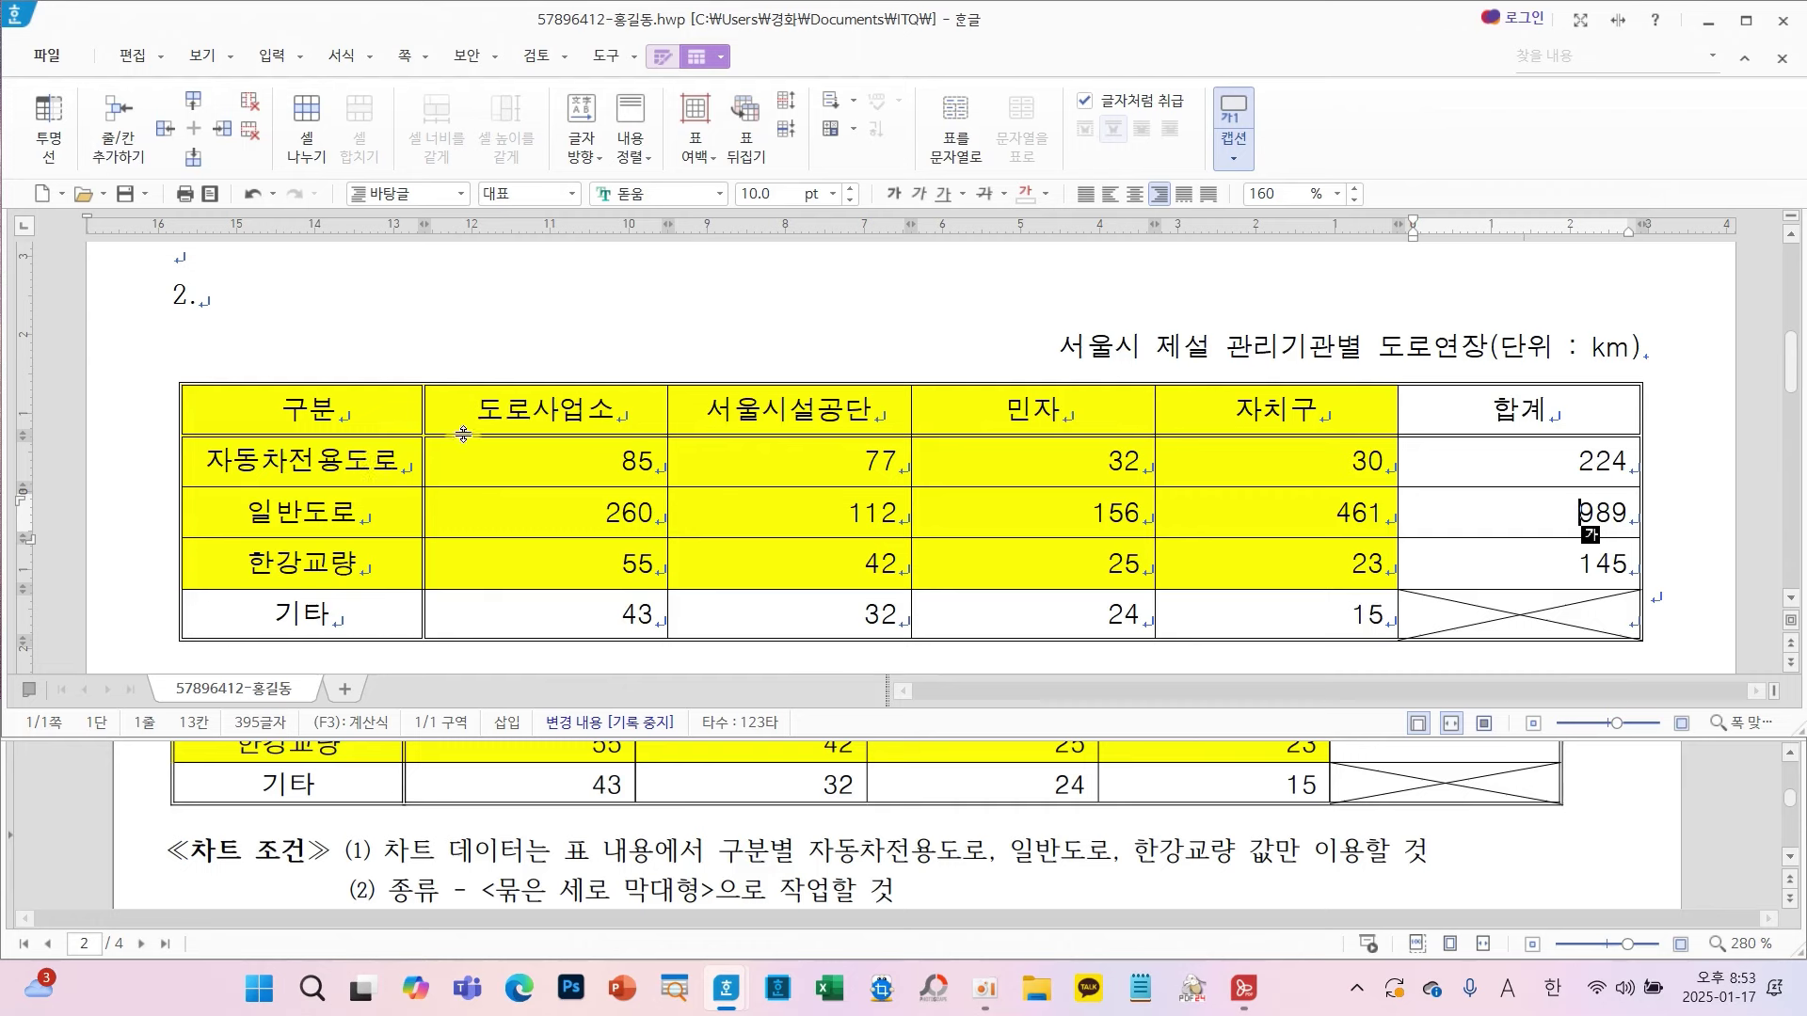
mouse_move(374, 425)
mouse_down()
mouse_move(649, 461)
mouse_move(1270, 461)
mouse_move(1213, 546)
mouse_up()
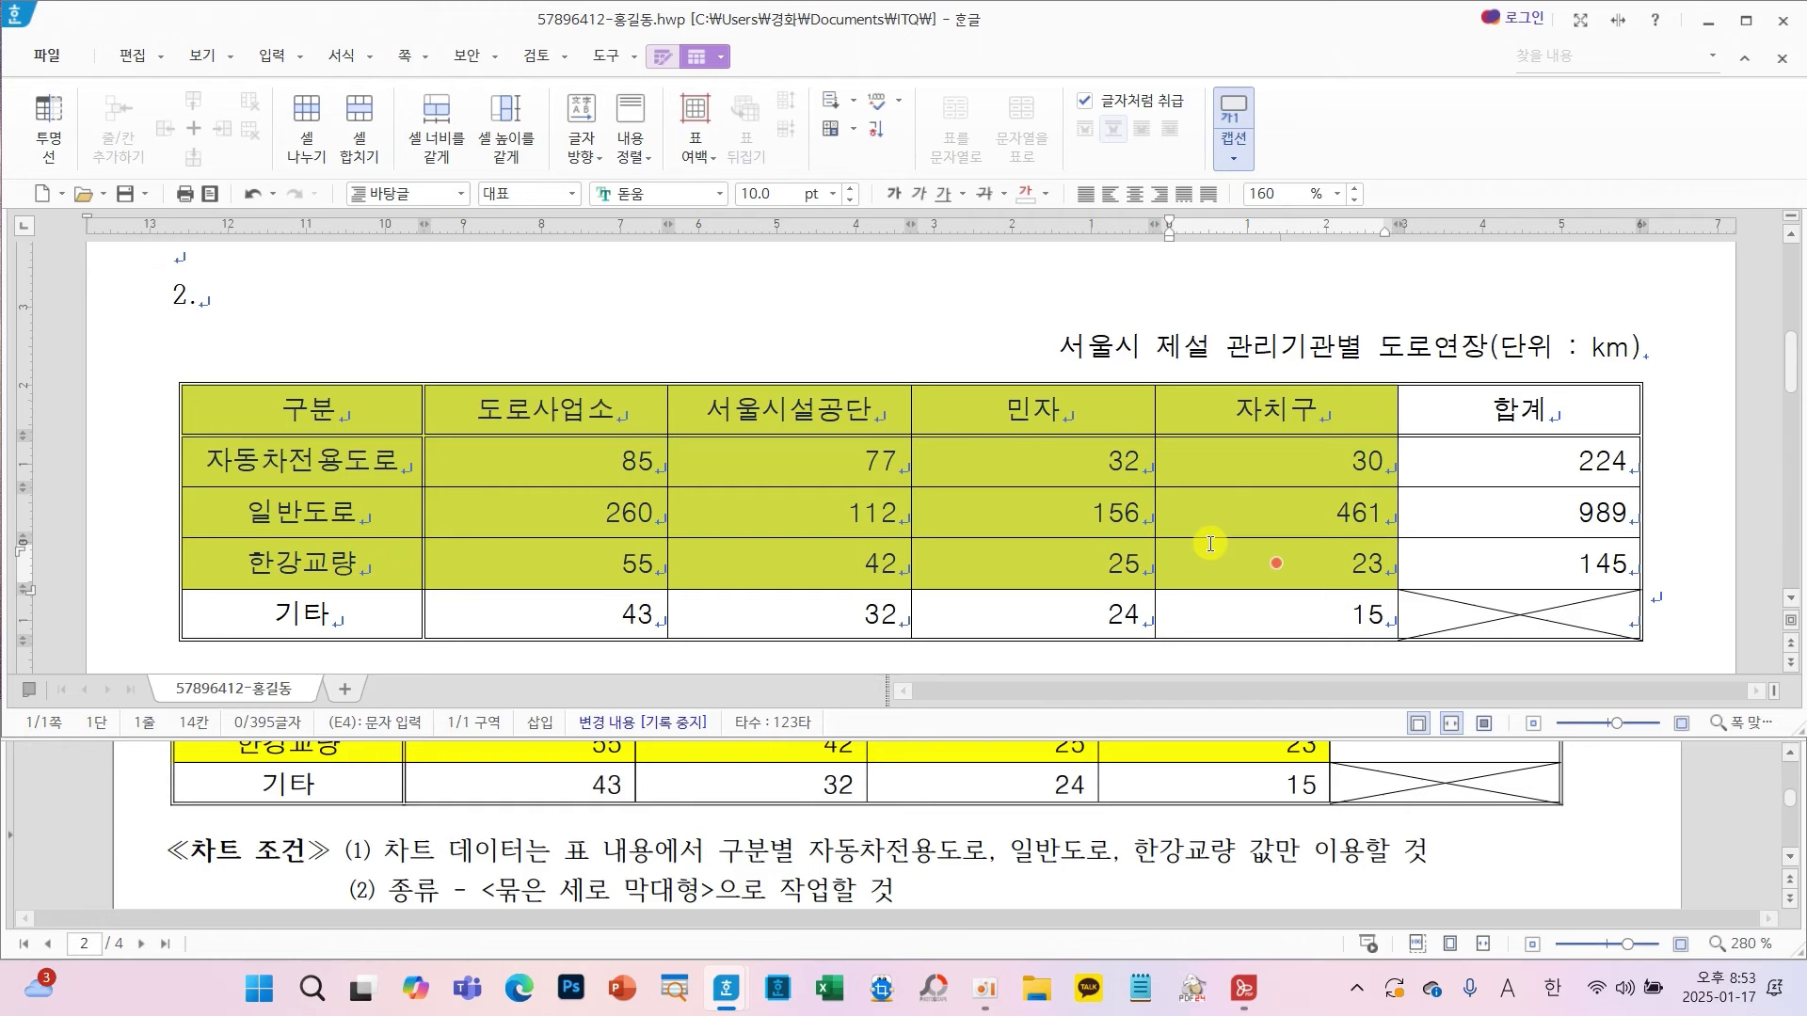
click(275, 58)
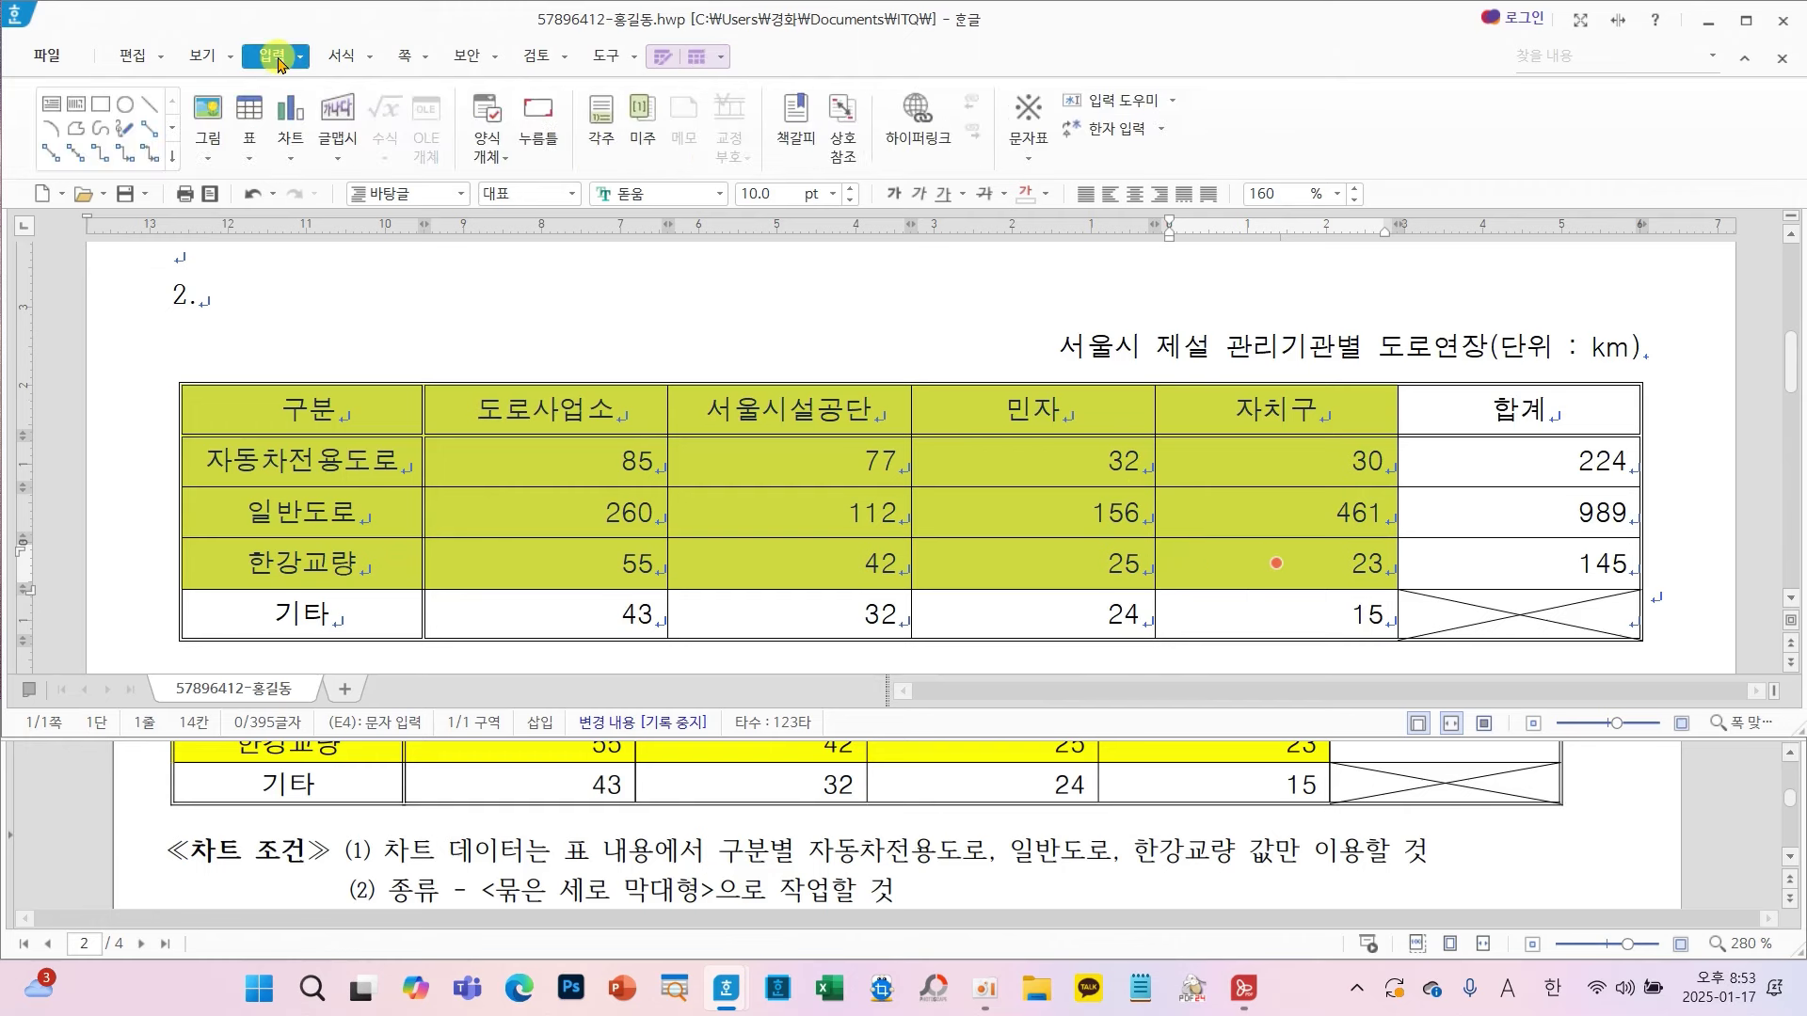
click(280, 111)
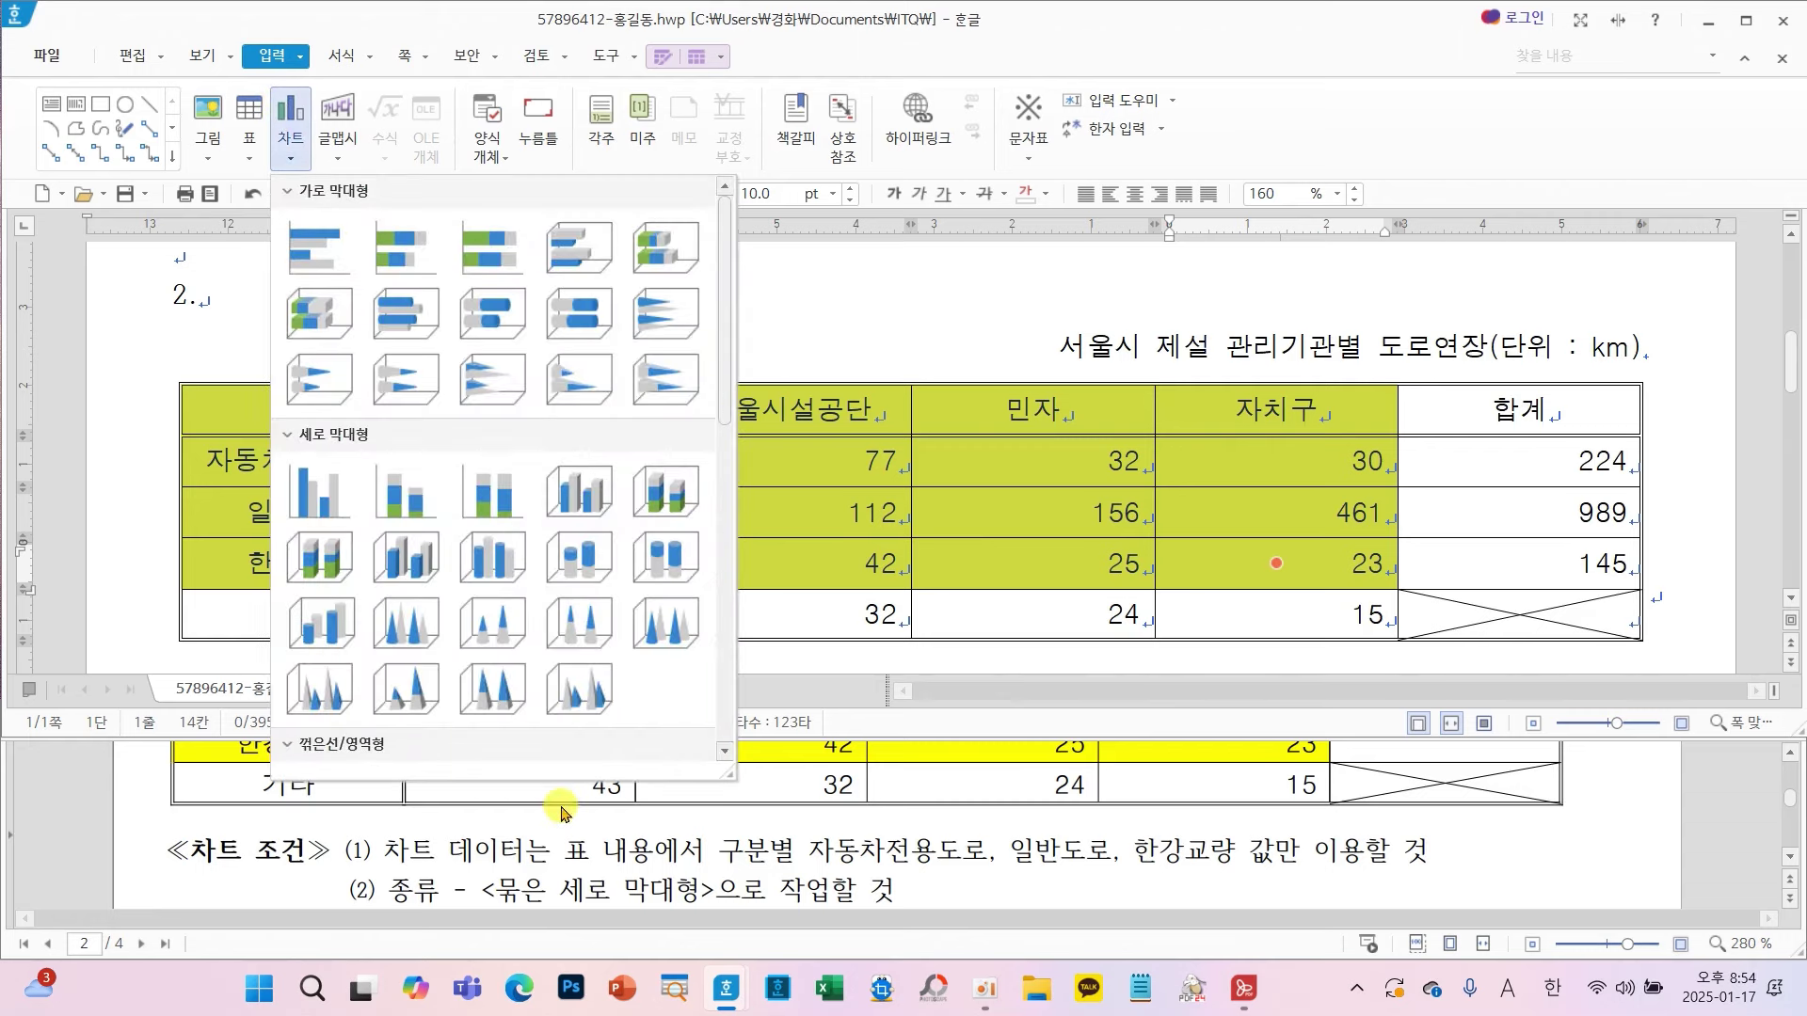
click(331, 508)
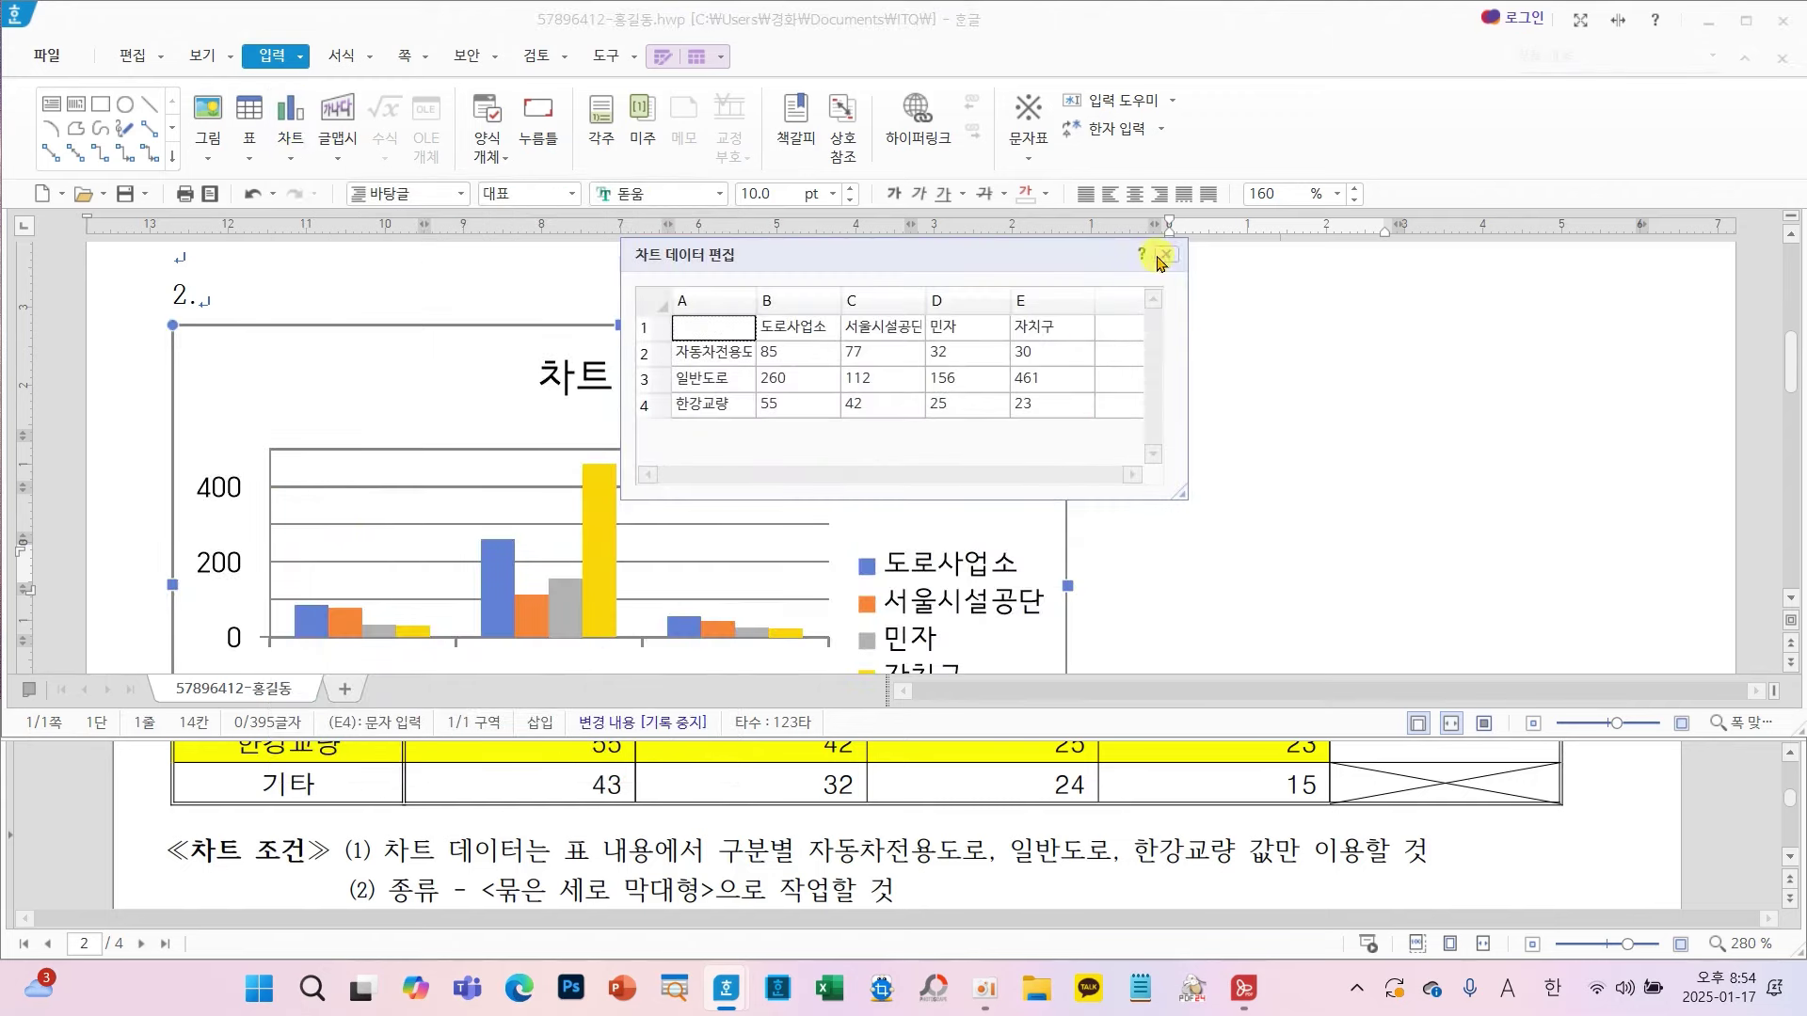
click(1168, 256)
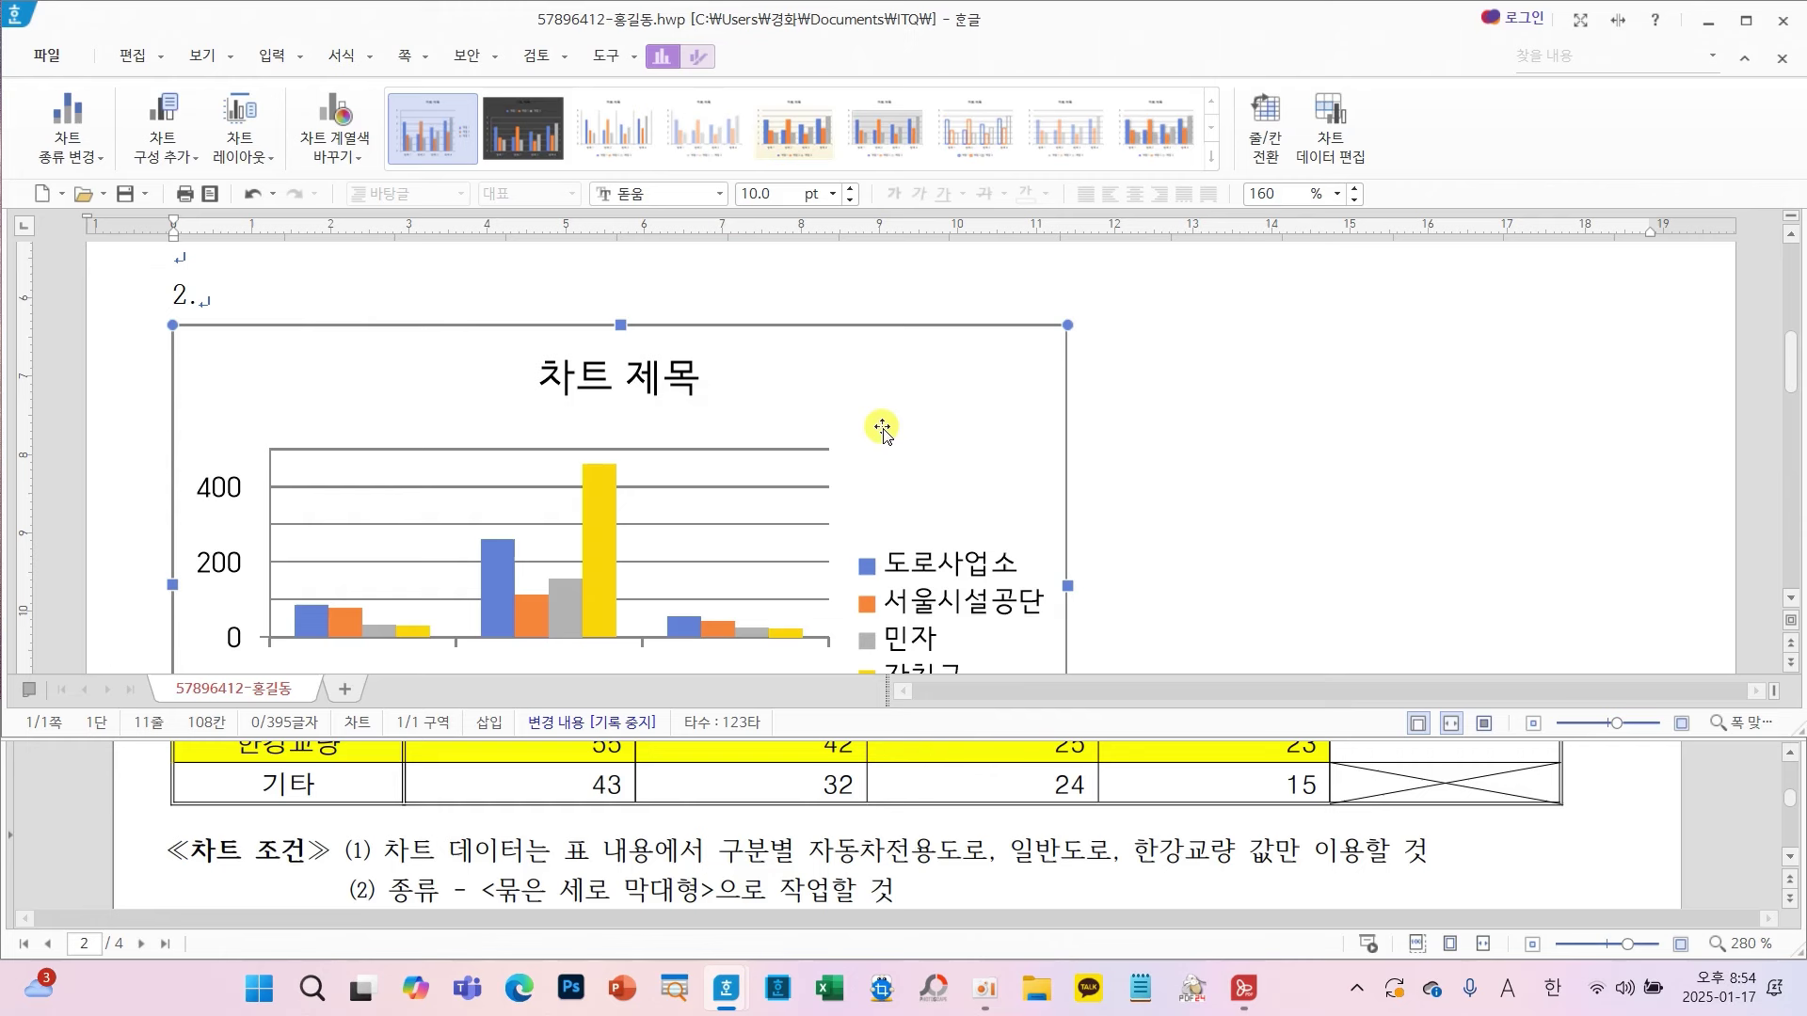
- Make the chart be treated as a character (글자처럼 취급) so it sits in line with the text
click(700, 60)
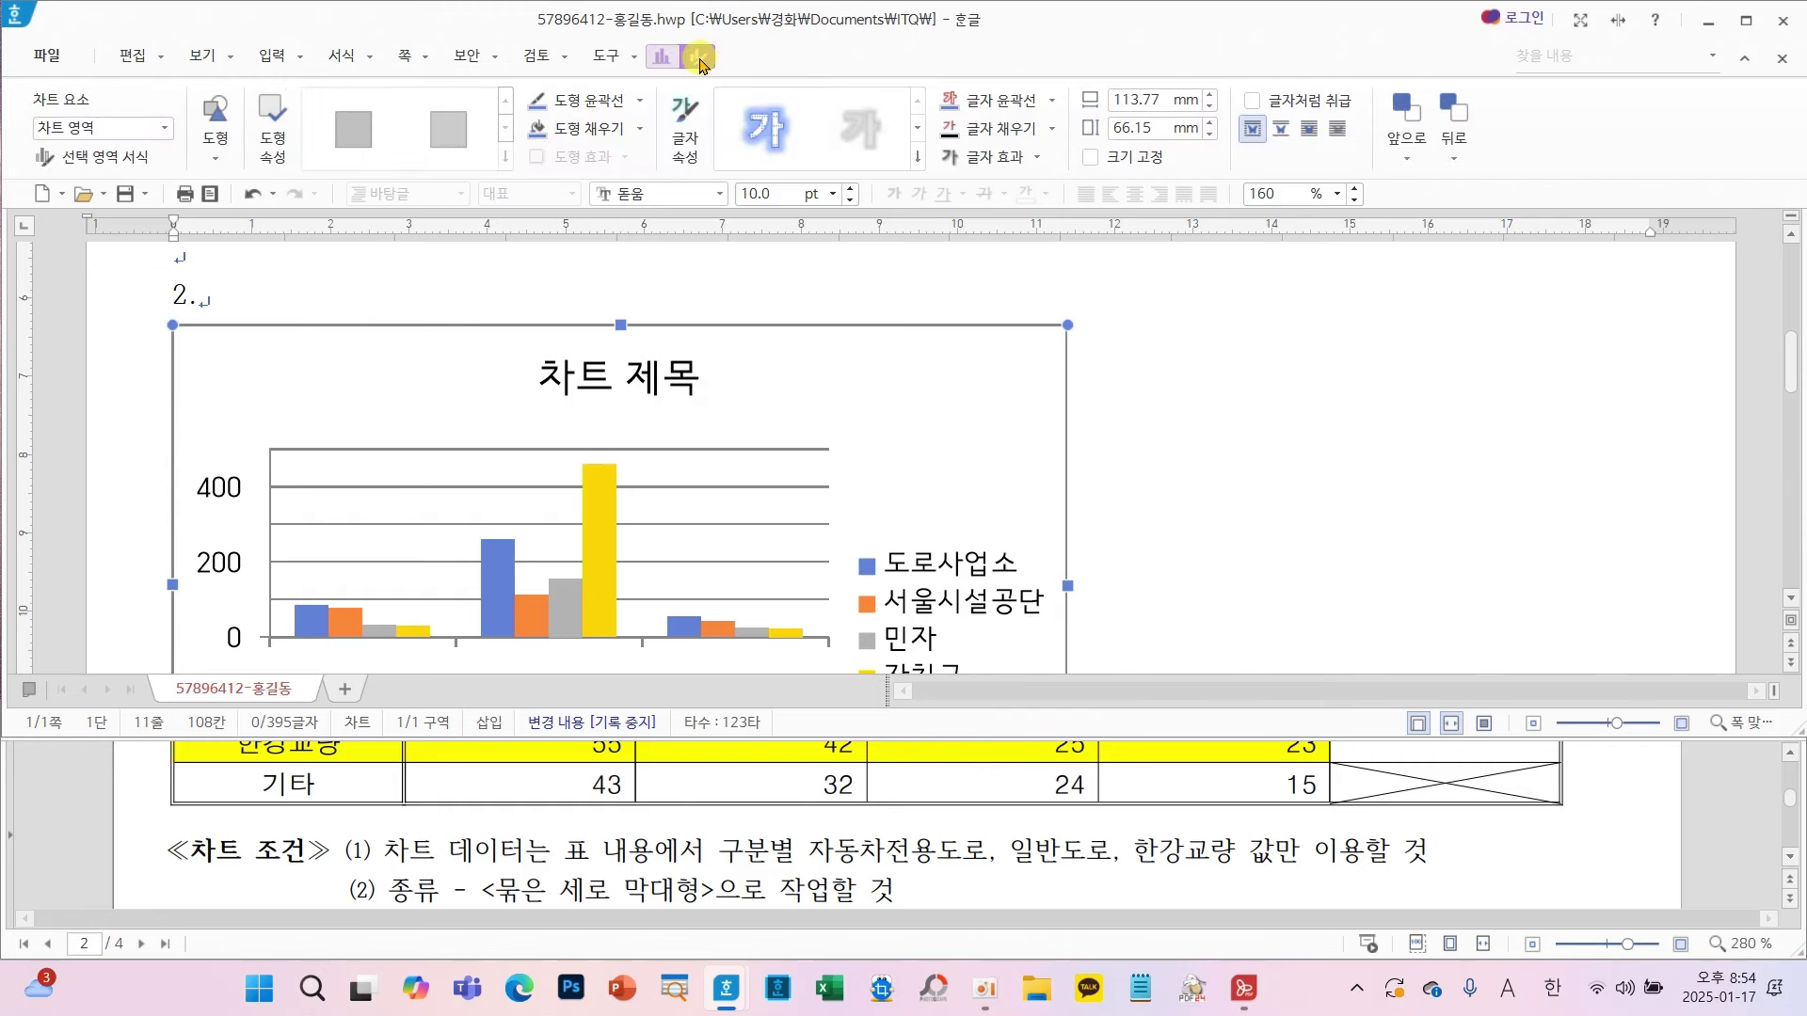
mouse_move(720, 20)
mouse_down()
mouse_move(715, 85)
mouse_move(685, 16)
mouse_up()
drag(811, 42, 800, 101)
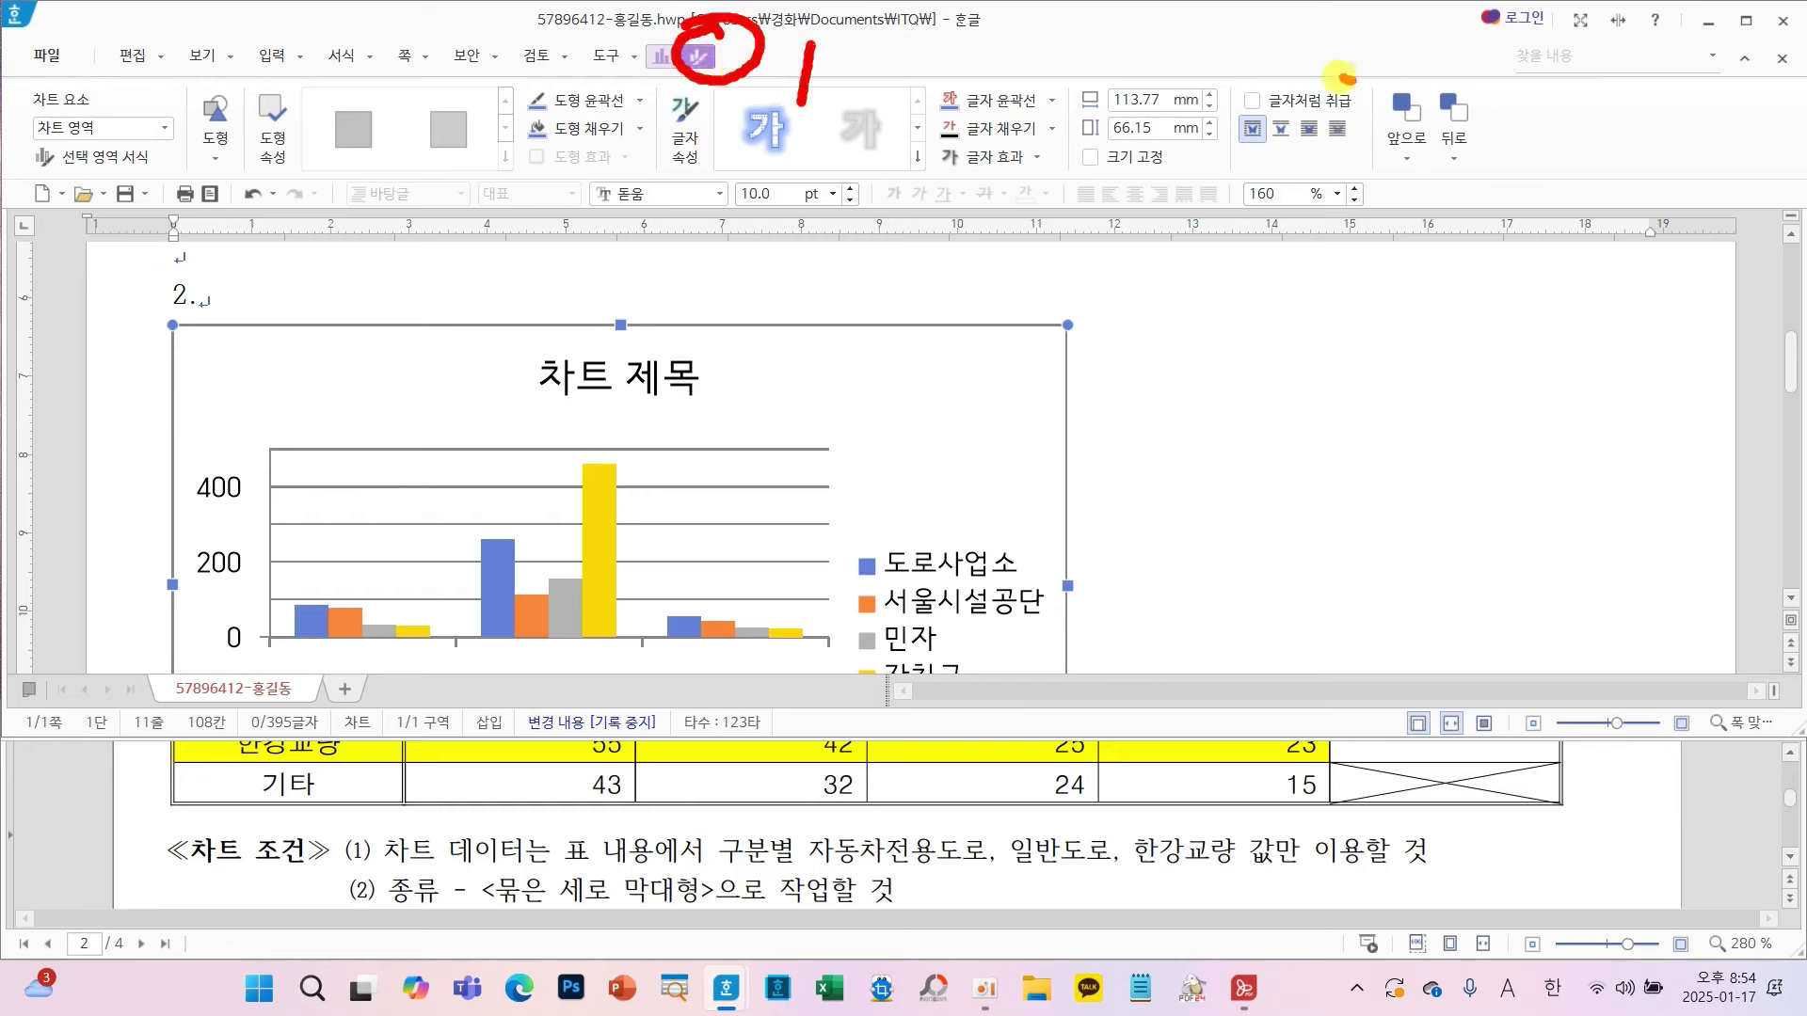
mouse_move(1355, 79)
mouse_down()
mouse_move(1208, 114)
mouse_move(1388, 89)
mouse_move(1322, 71)
mouse_up()
mouse_move(1162, 174)
mouse_down()
mouse_move(1209, 162)
mouse_move(1162, 200)
mouse_move(1254, 234)
mouse_up()
key(Escape)
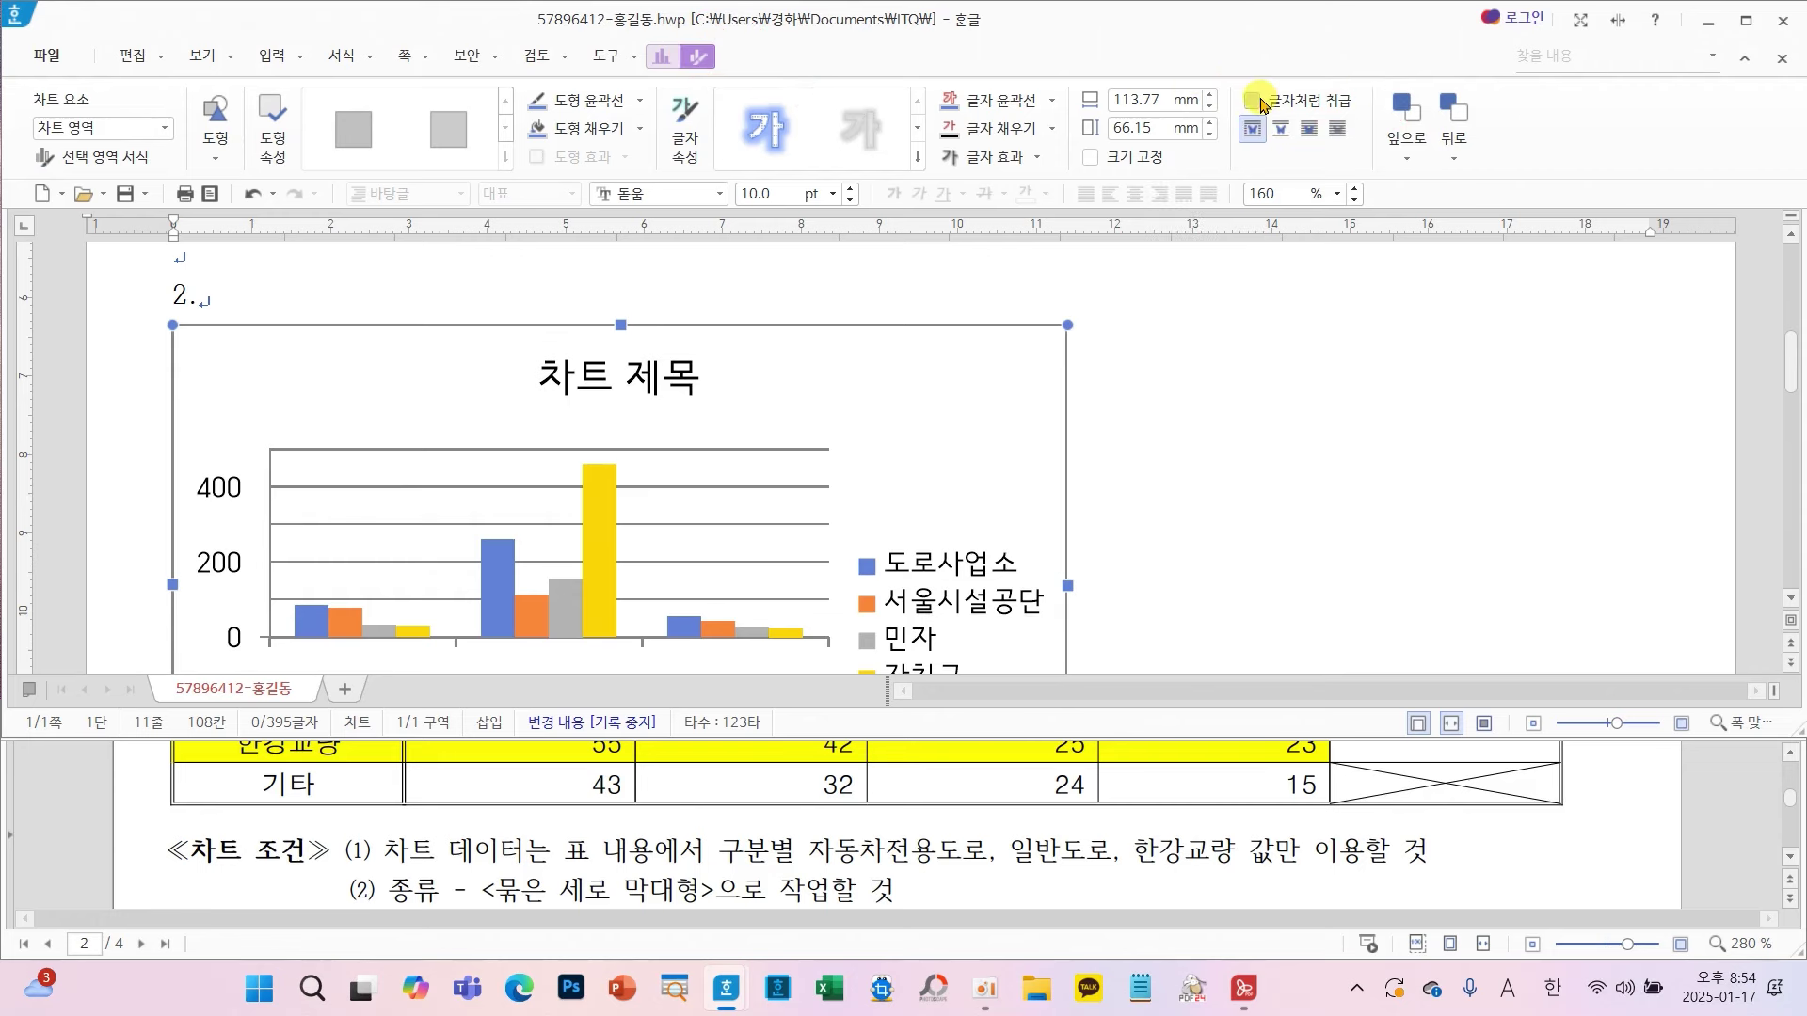
click(1253, 99)
- Widen the chart to about 187 mm, matching the table's width
scroll(808, 514, down, 4)
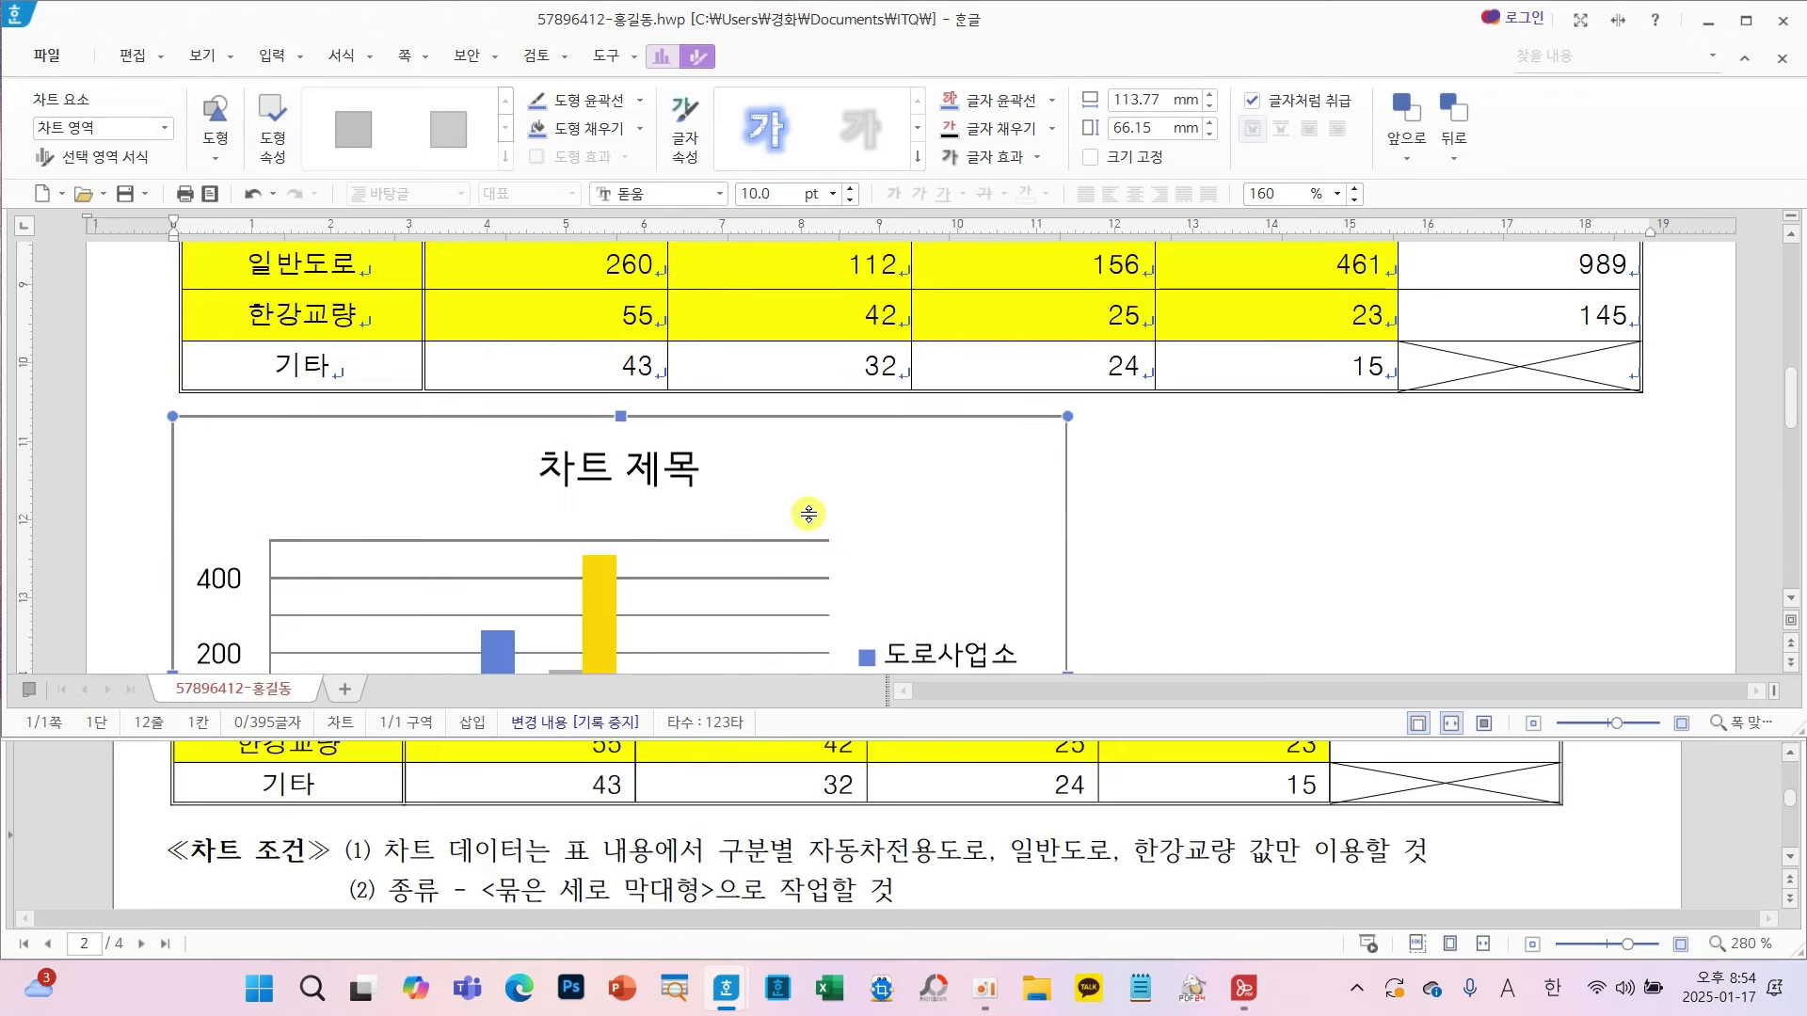
scroll(808, 514, down, 2)
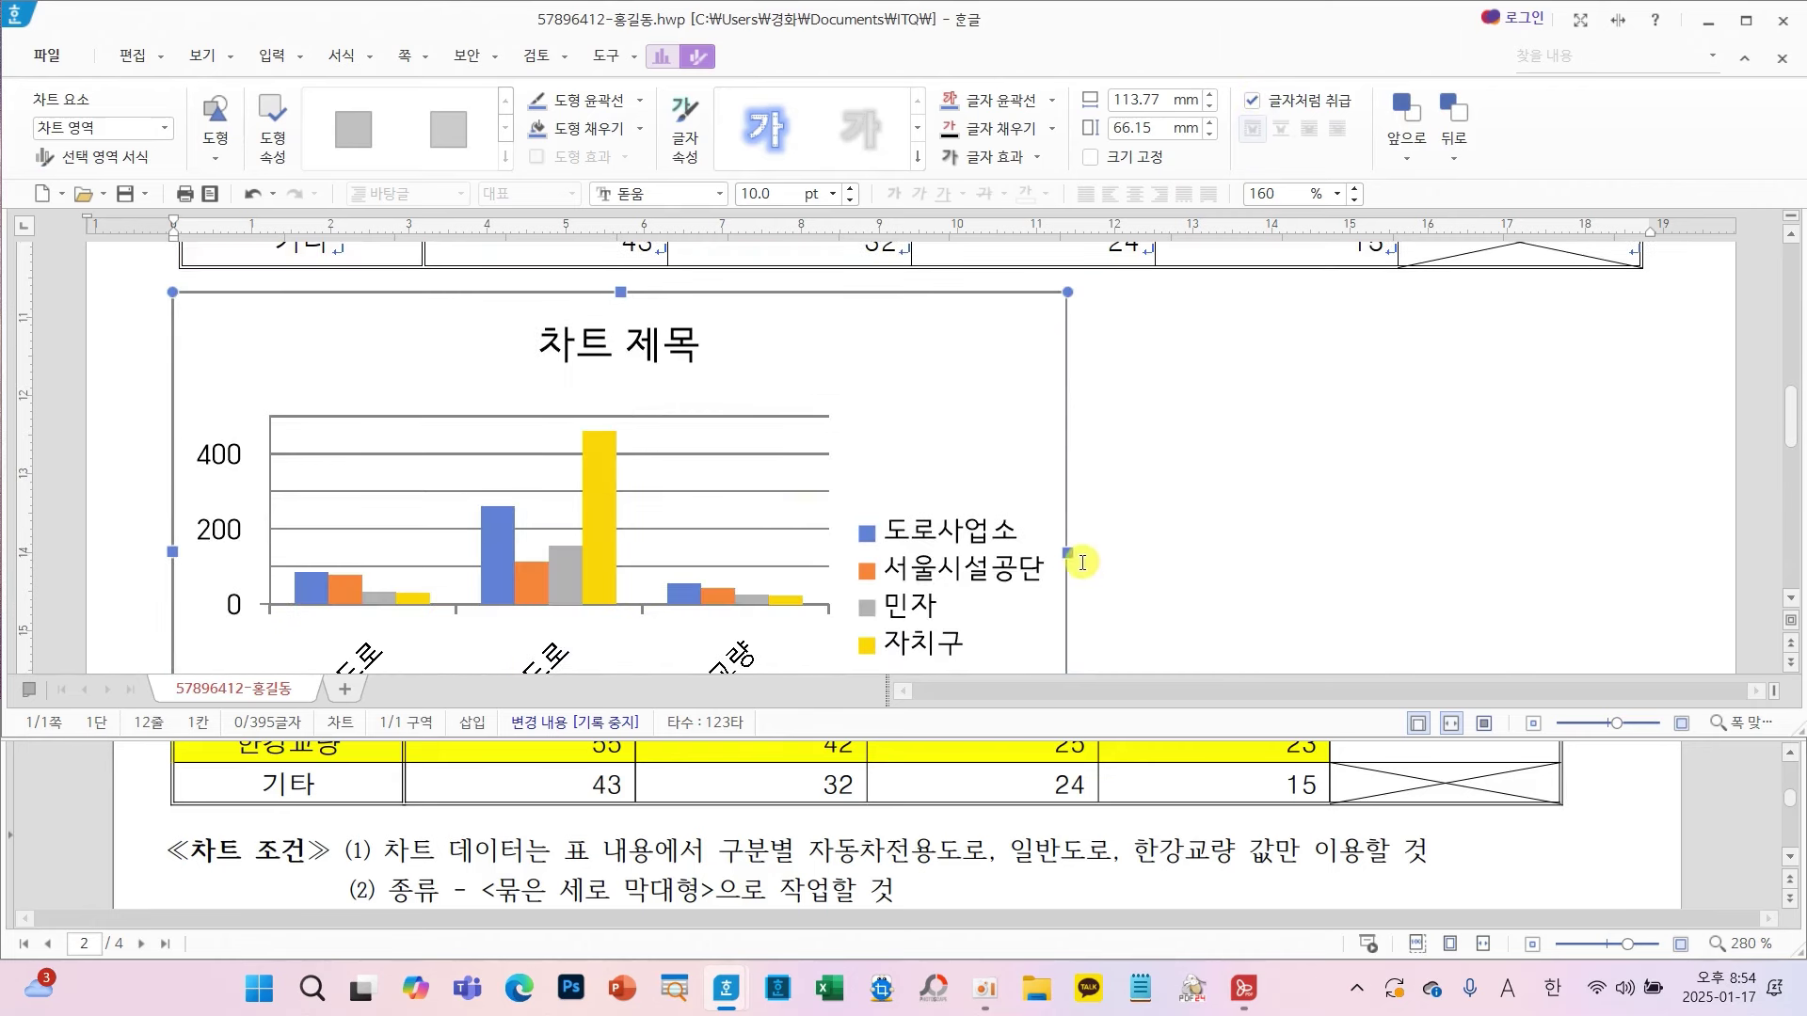
drag(1067, 552, 1639, 530)
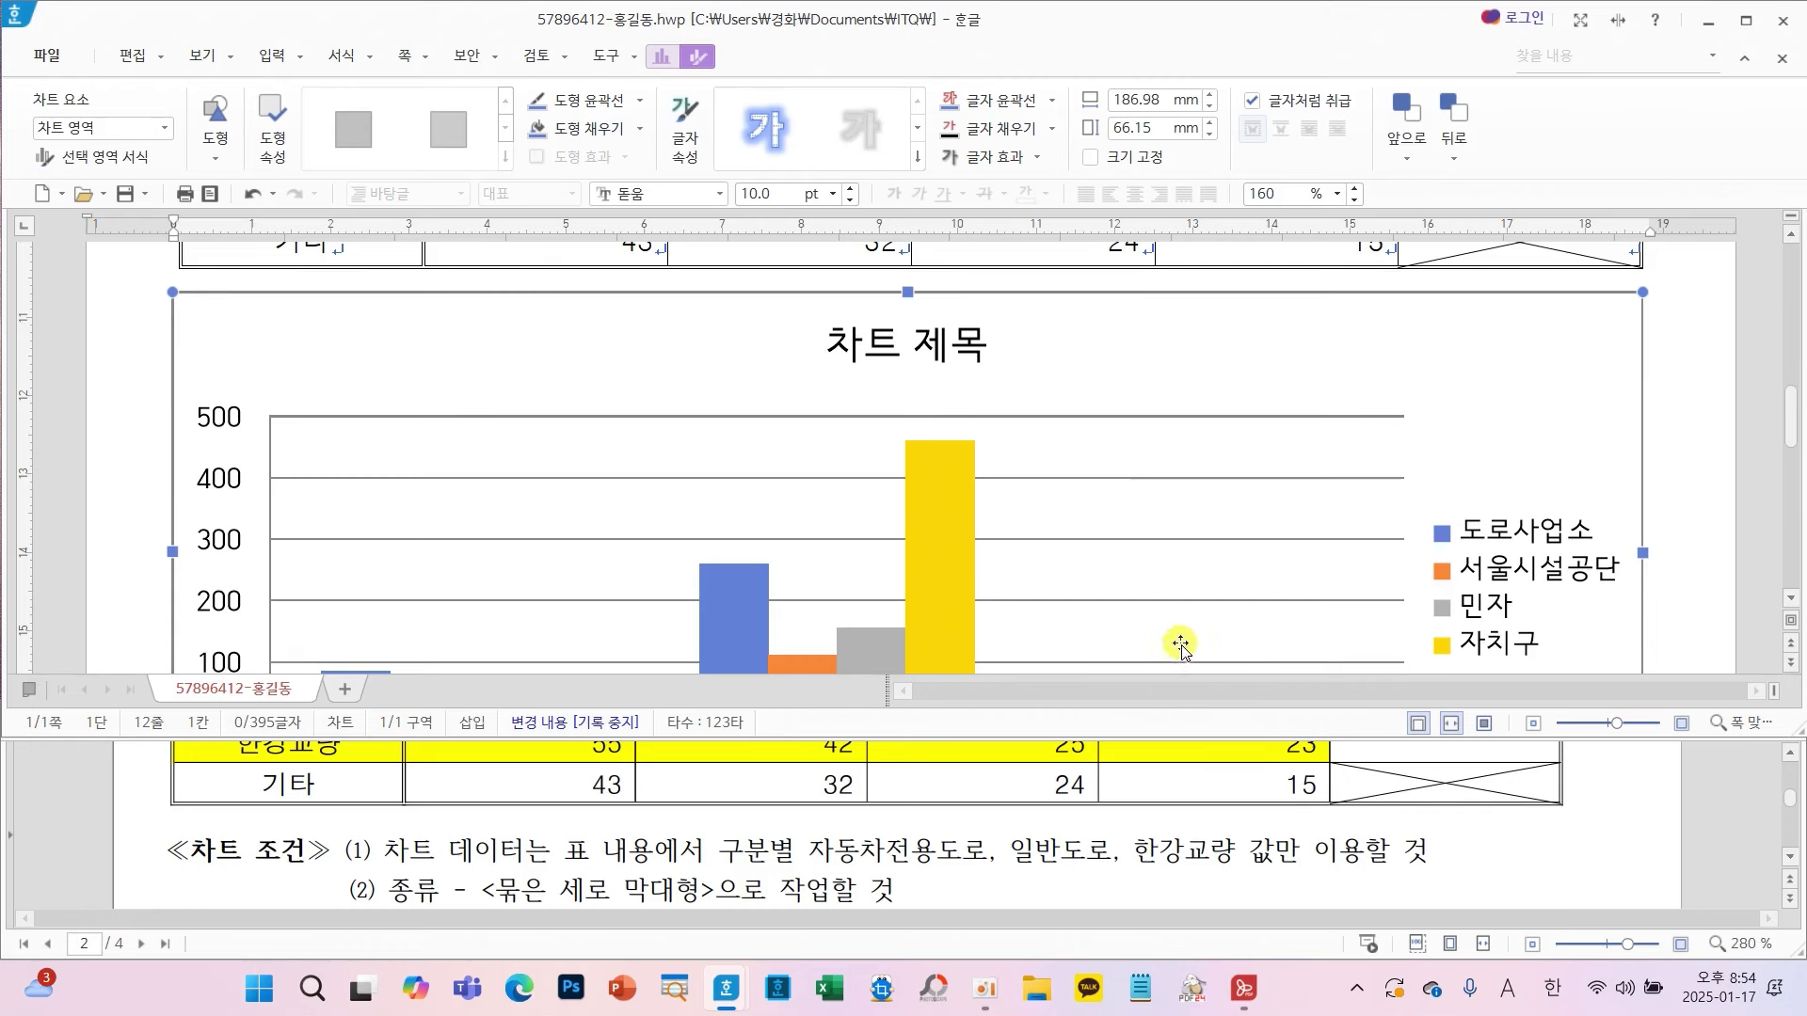
- Check the exam's reference chart for its unit label and add a primary vertical axis title (기본 세로) to the chart
scroll(1281, 790, down, 3)
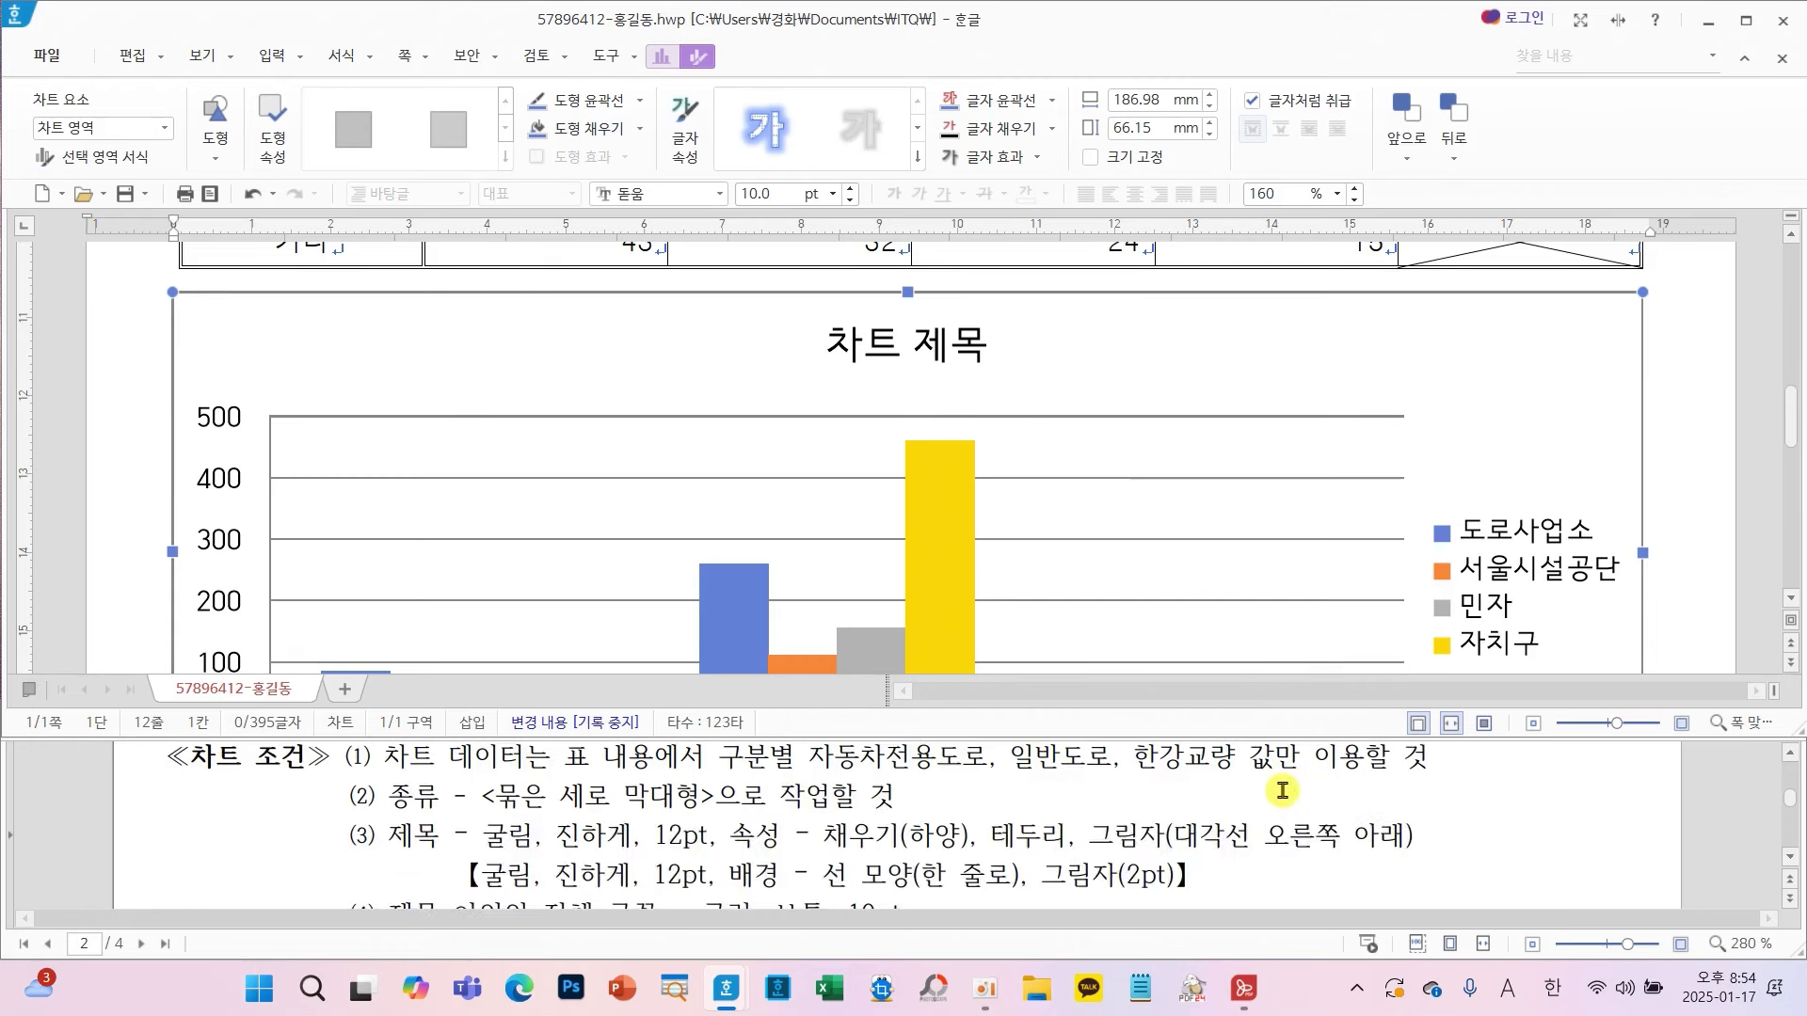
scroll(1282, 791, down, 4)
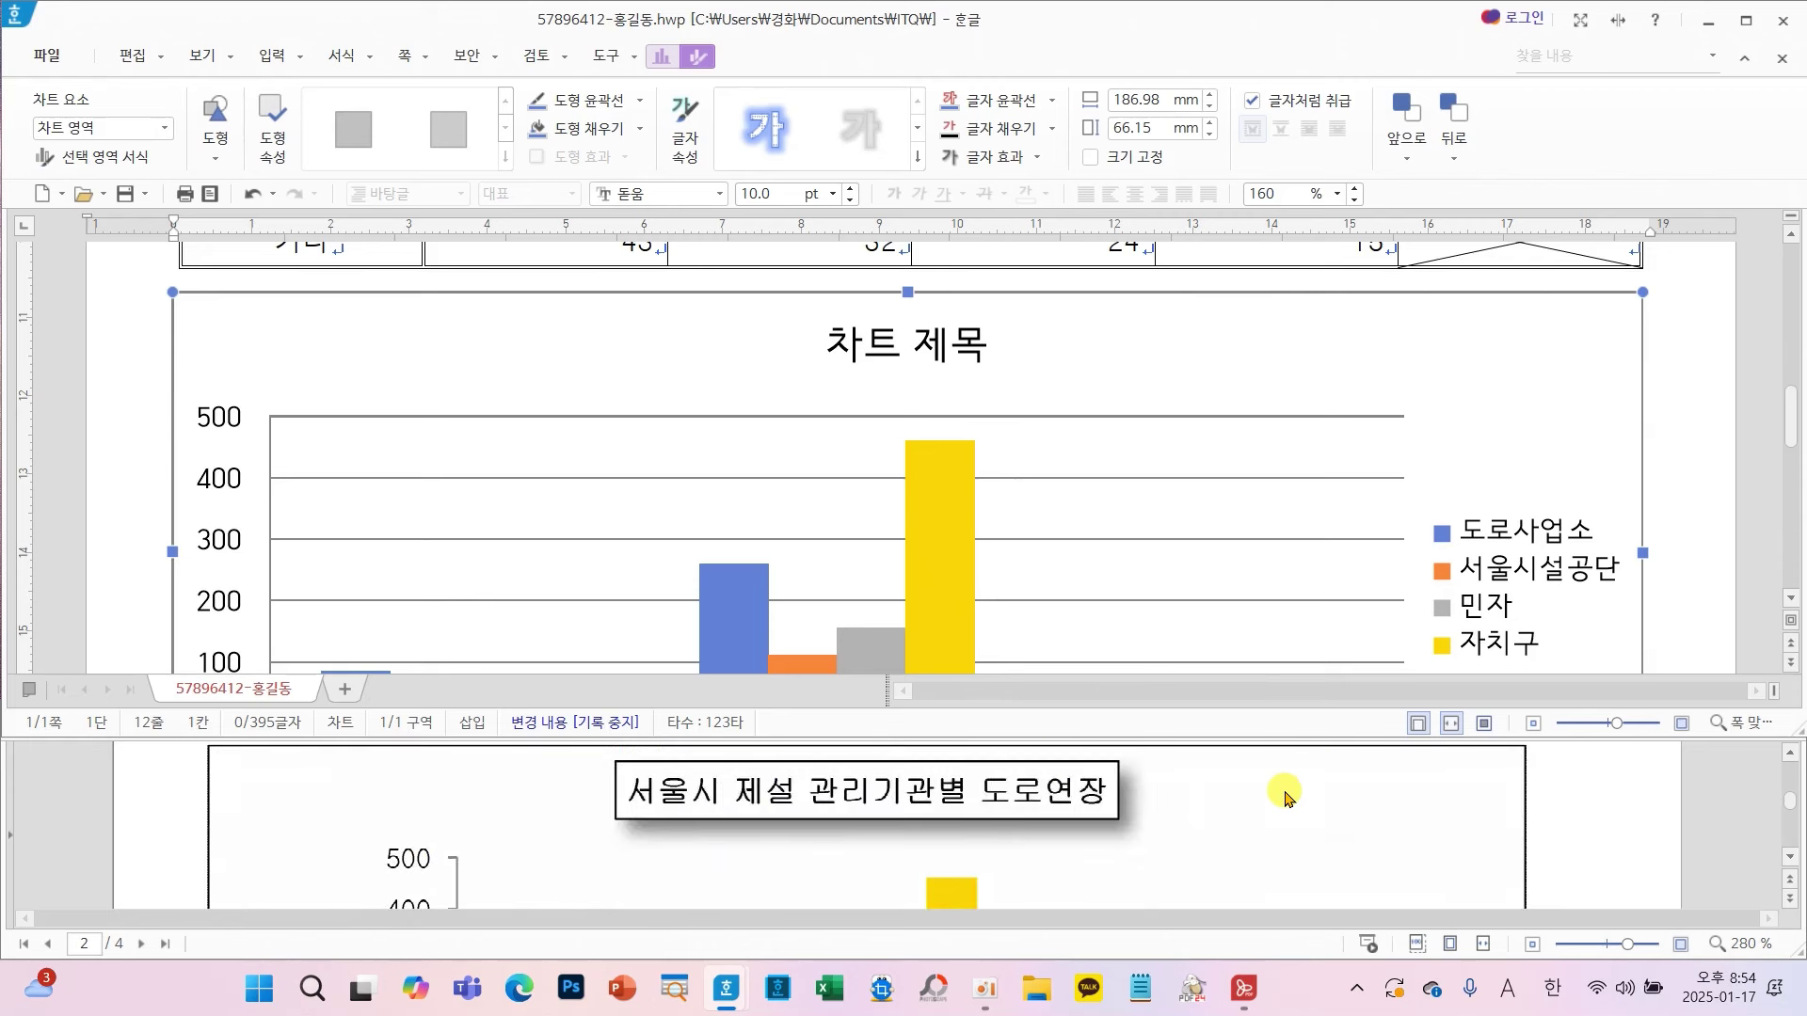
scroll(1286, 797, down, 3)
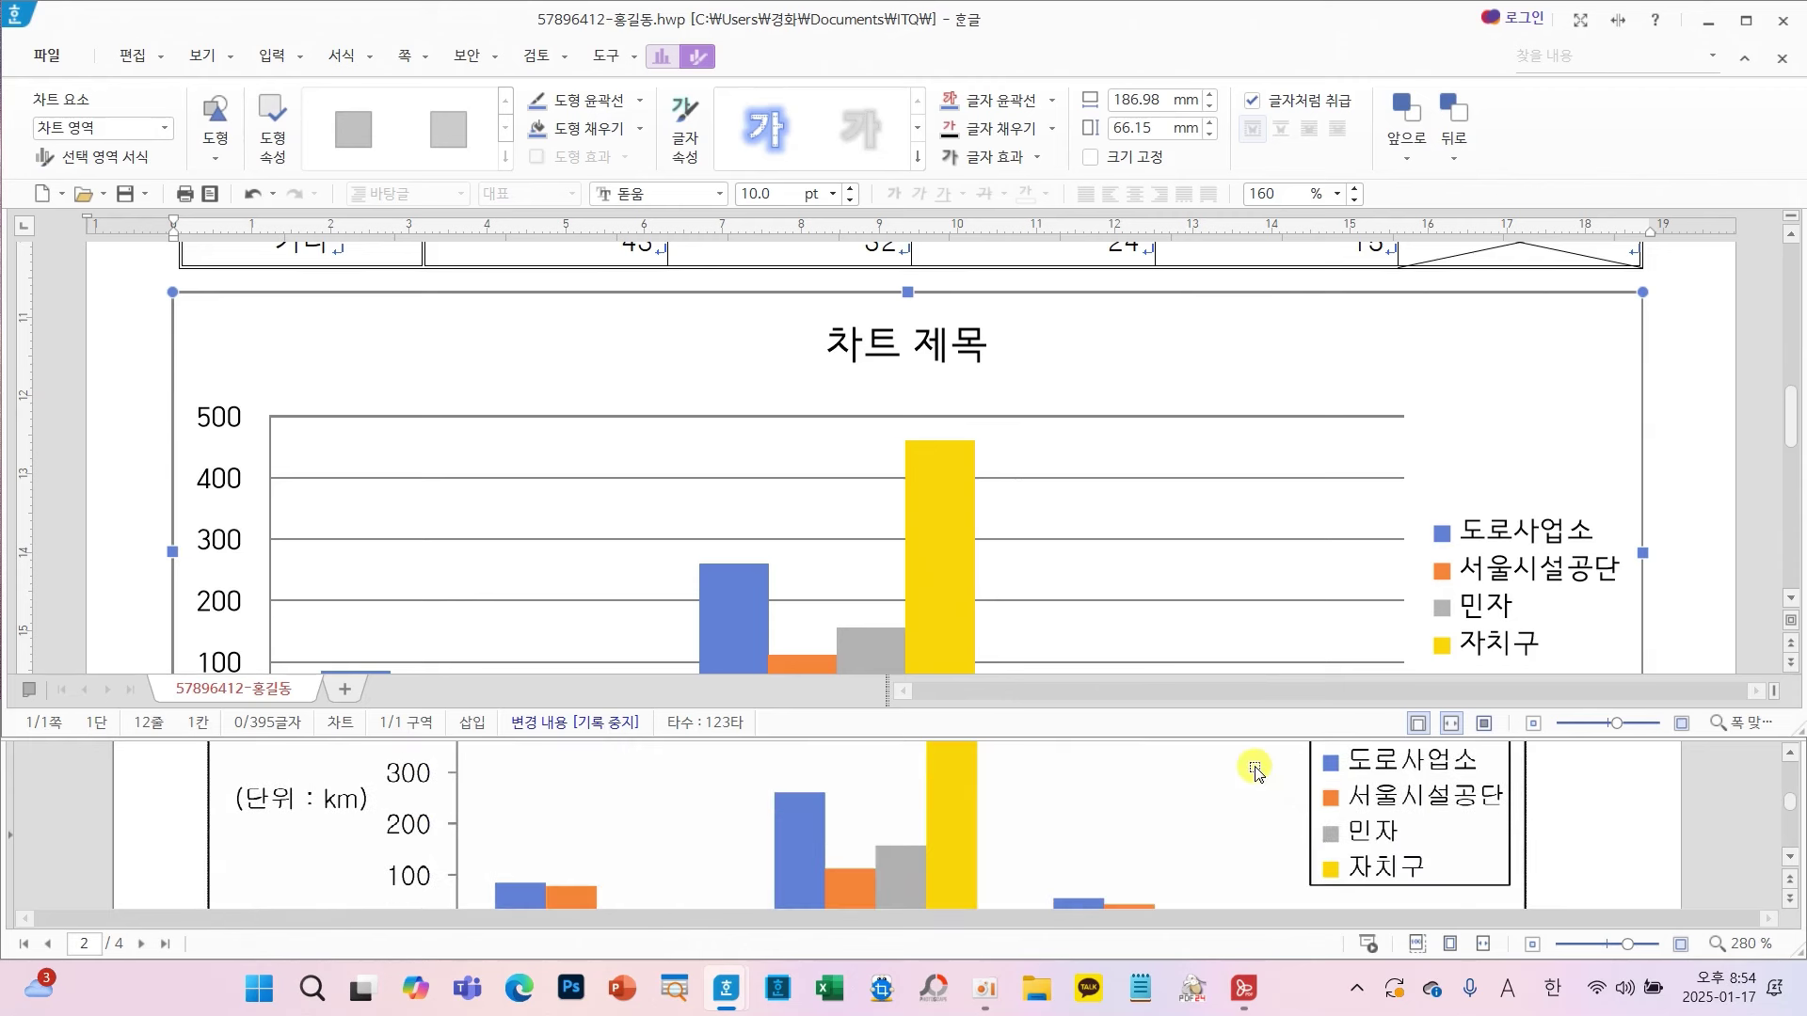
mouse_move(1138, 517)
mouse_down()
mouse_move(1145, 577)
mouse_move(1187, 525)
mouse_move(1115, 503)
mouse_up()
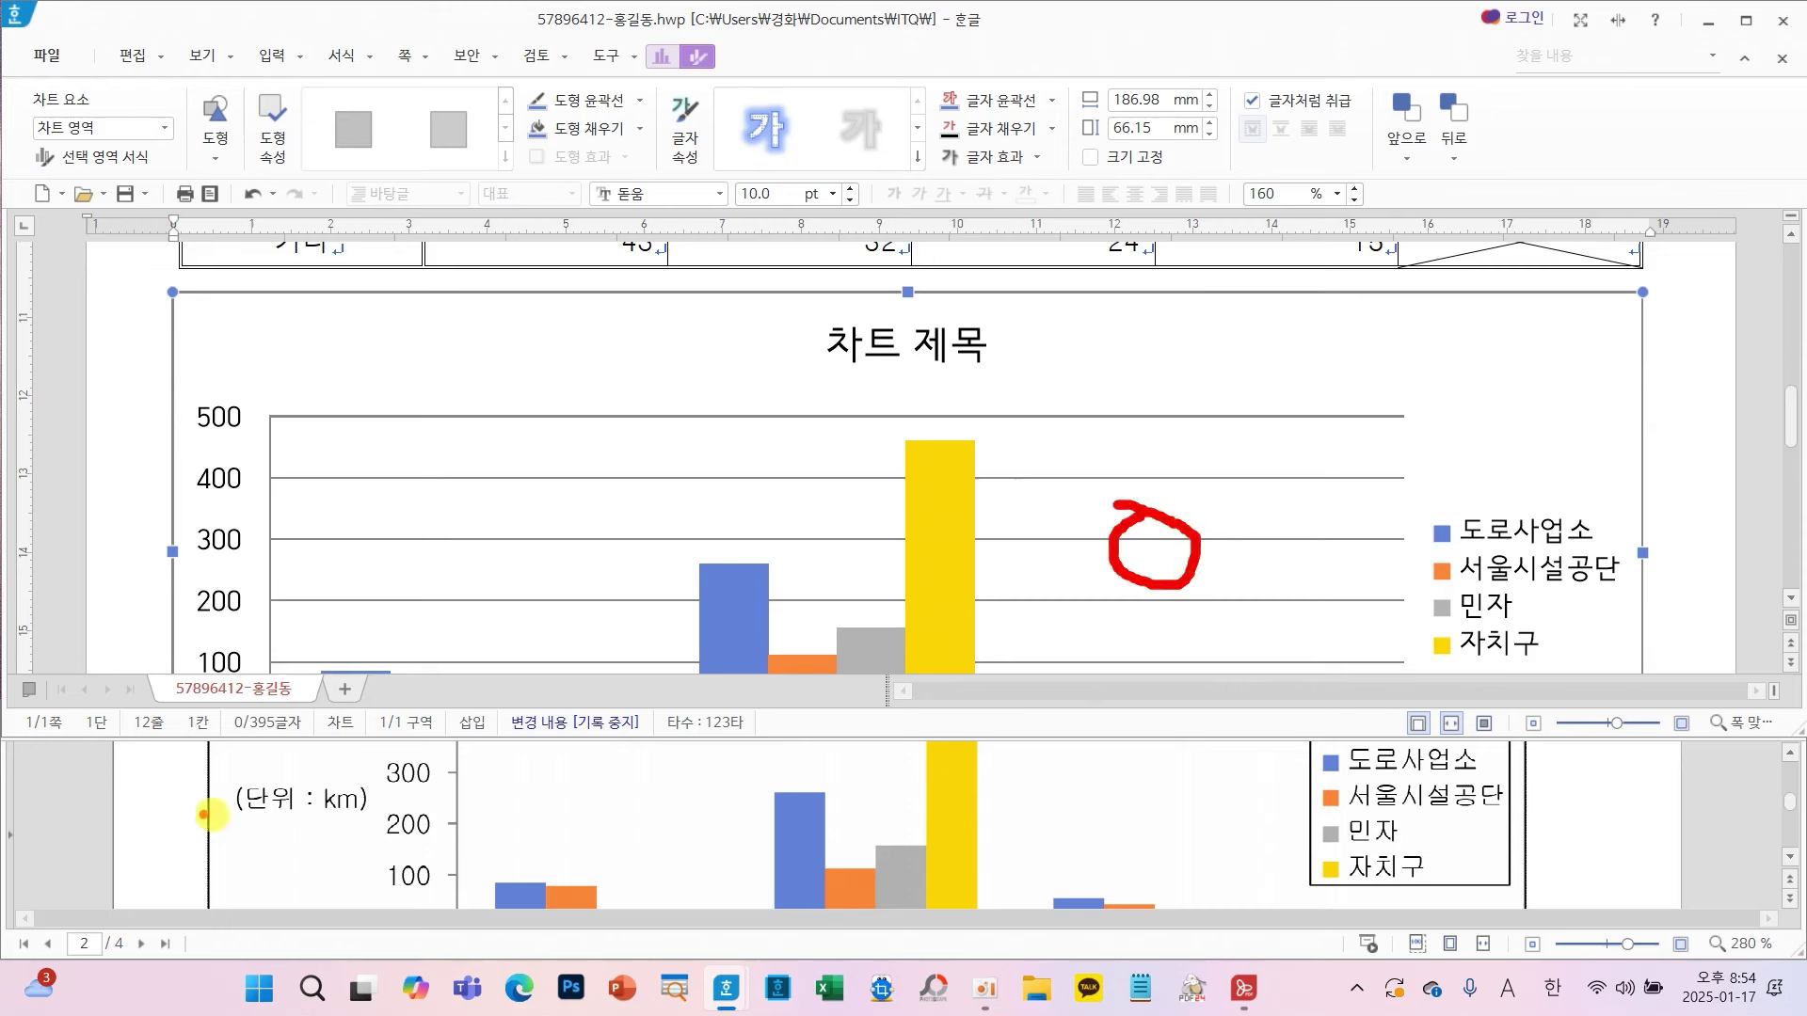
mouse_move(391, 829)
mouse_down()
mouse_move(200, 828)
mouse_move(207, 777)
mouse_move(369, 777)
mouse_move(386, 824)
mouse_up()
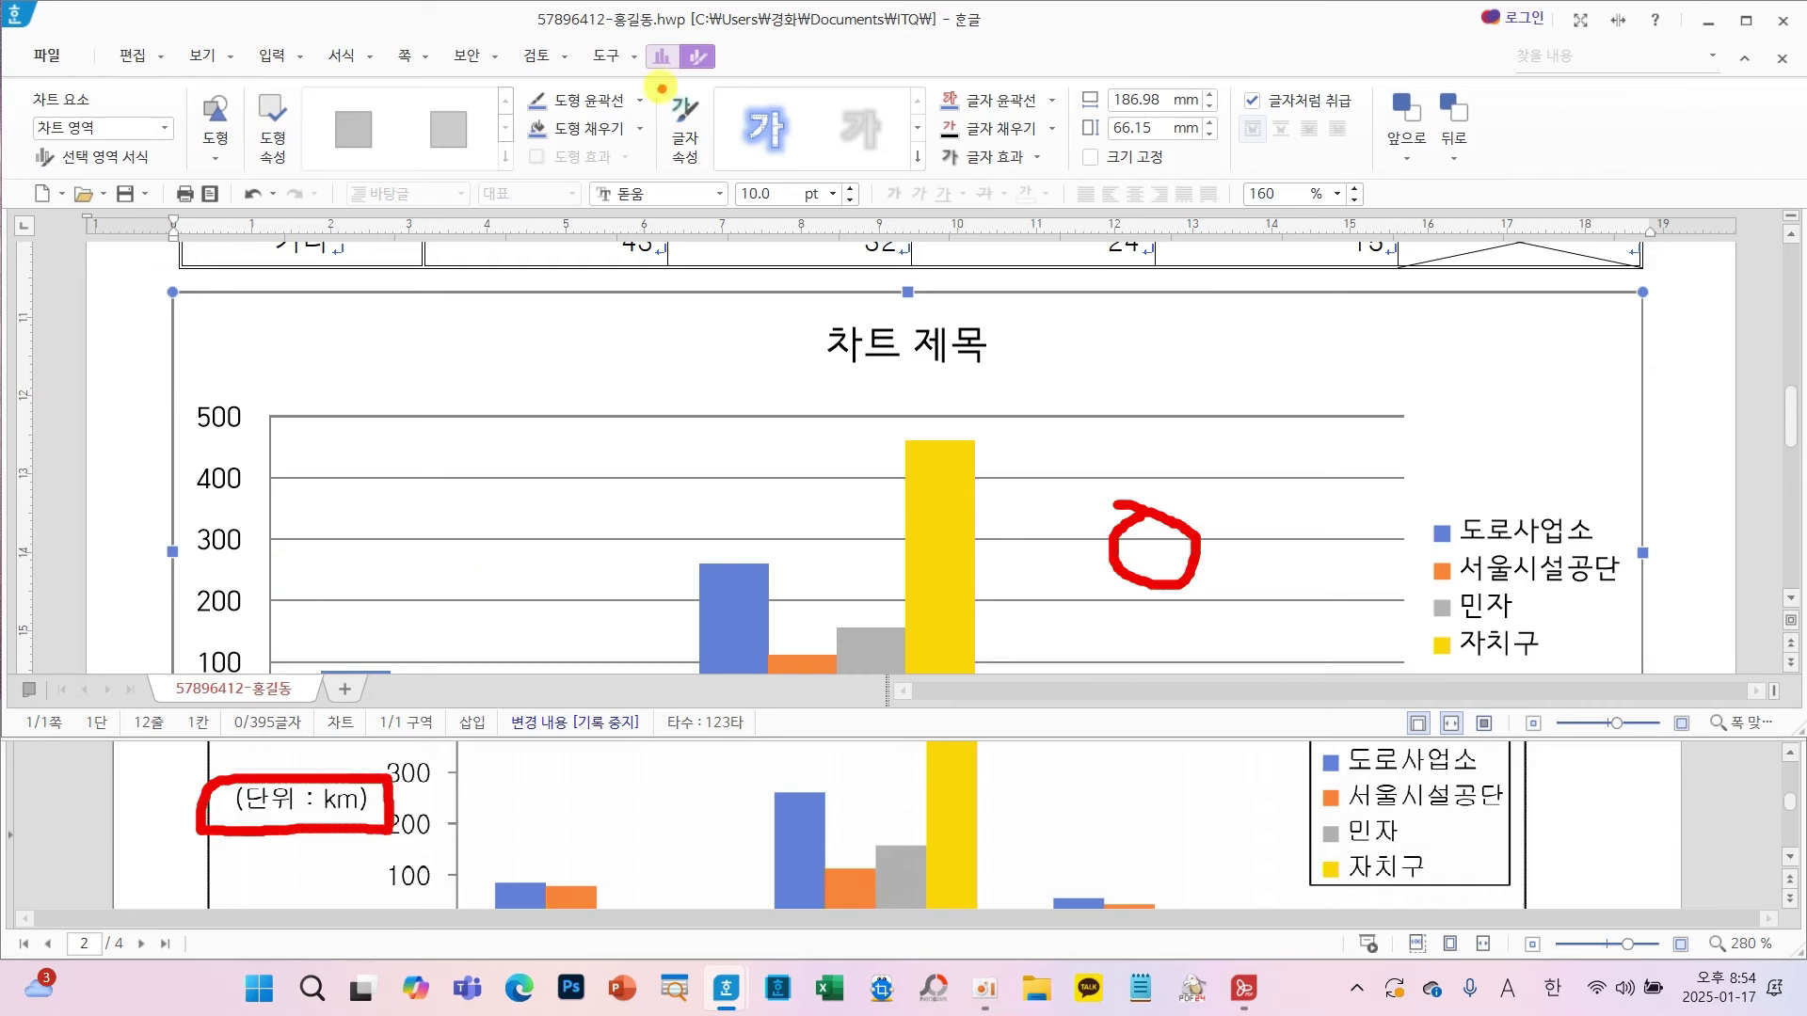
key(Escape)
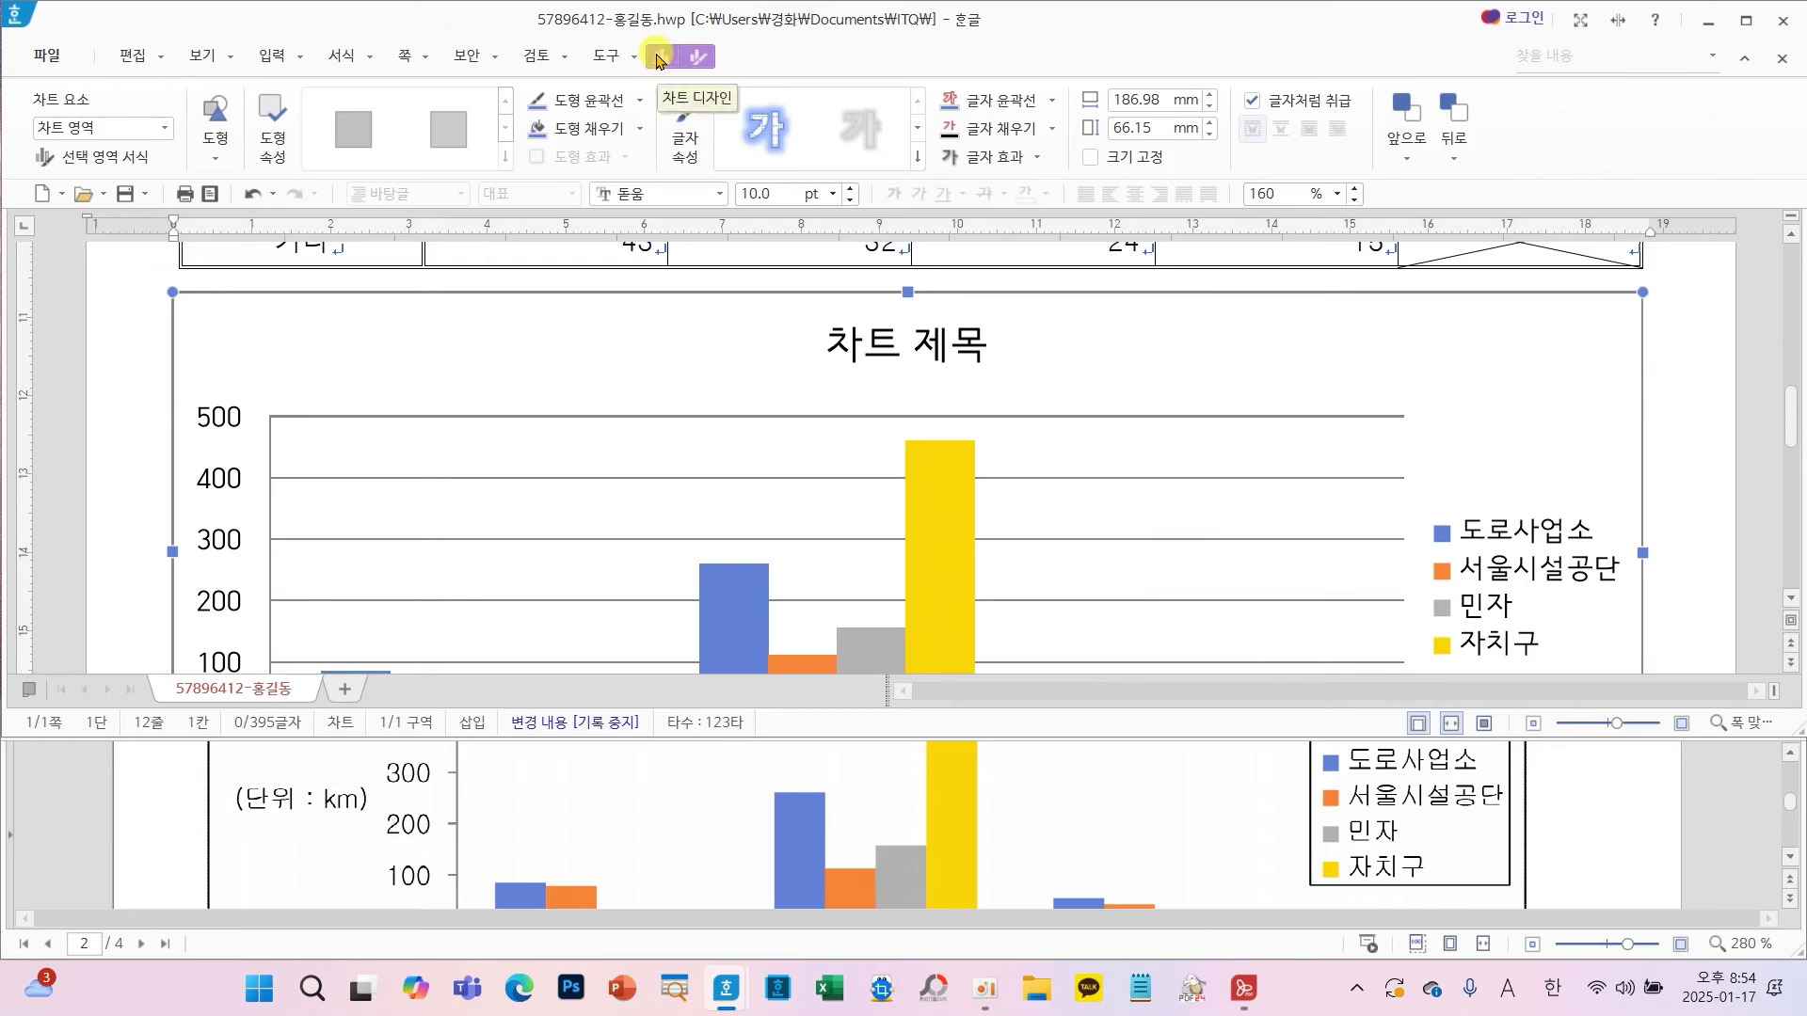
click(660, 58)
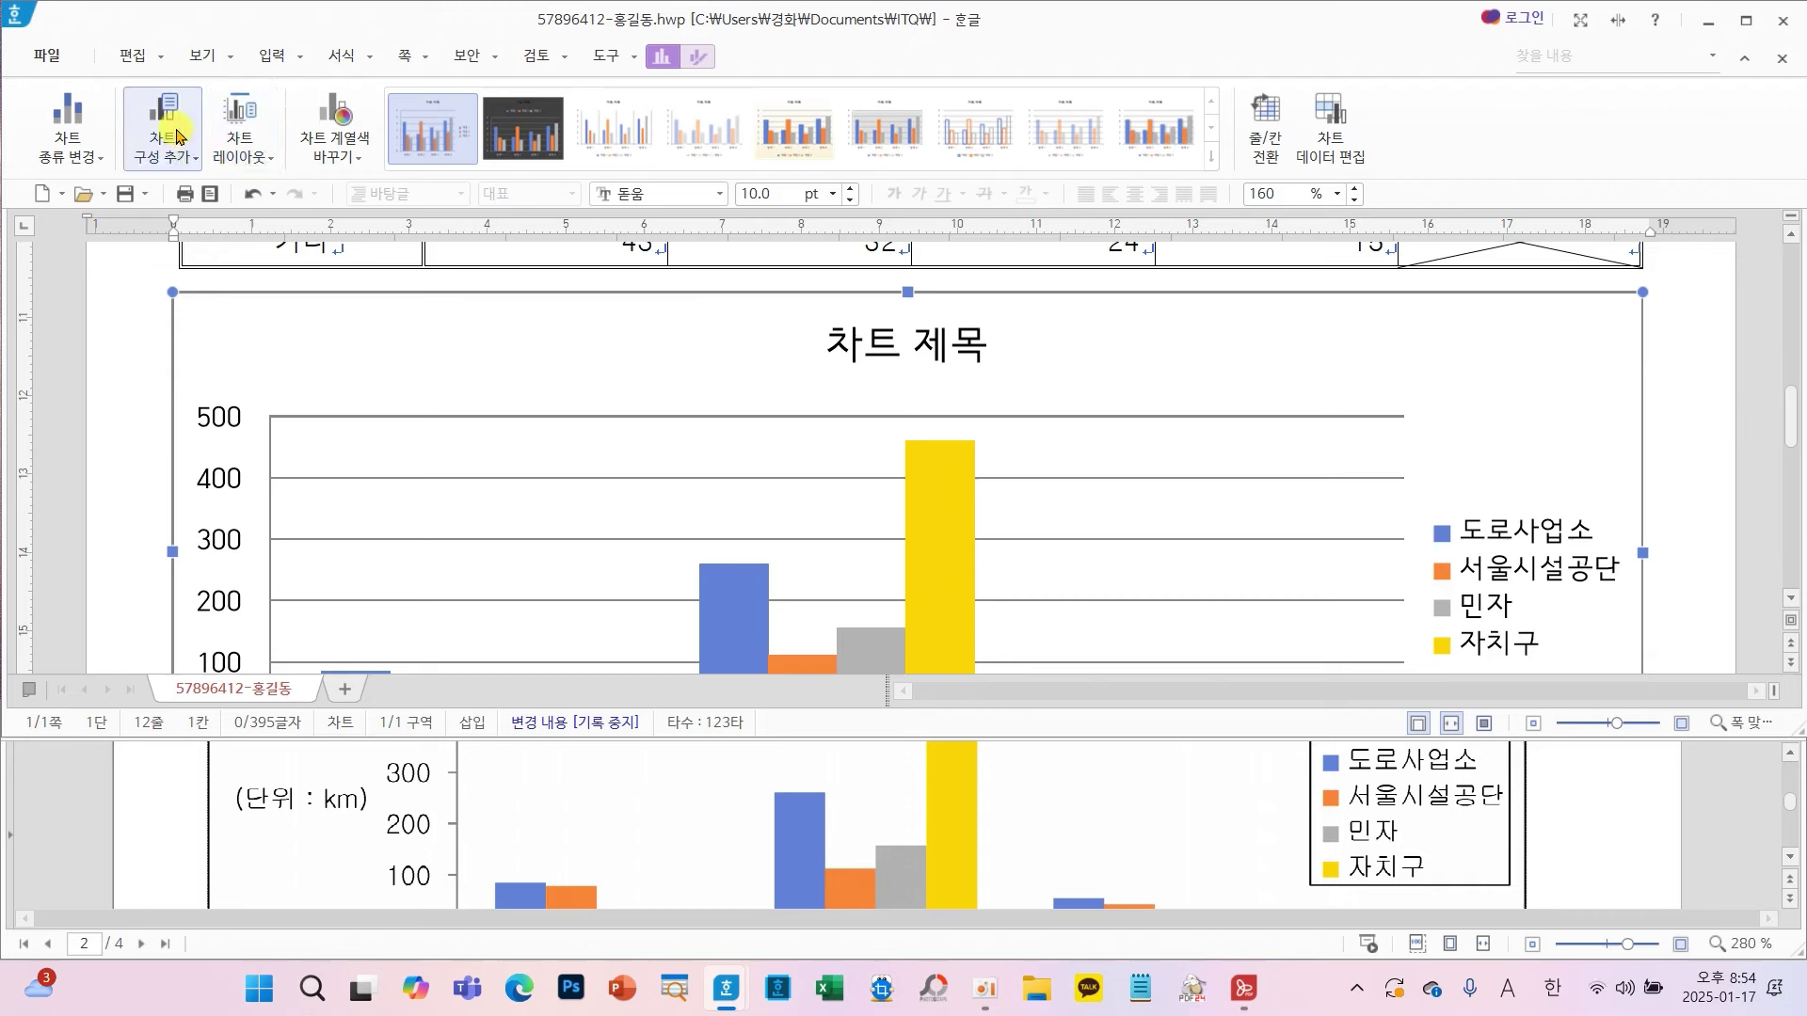
click(161, 151)
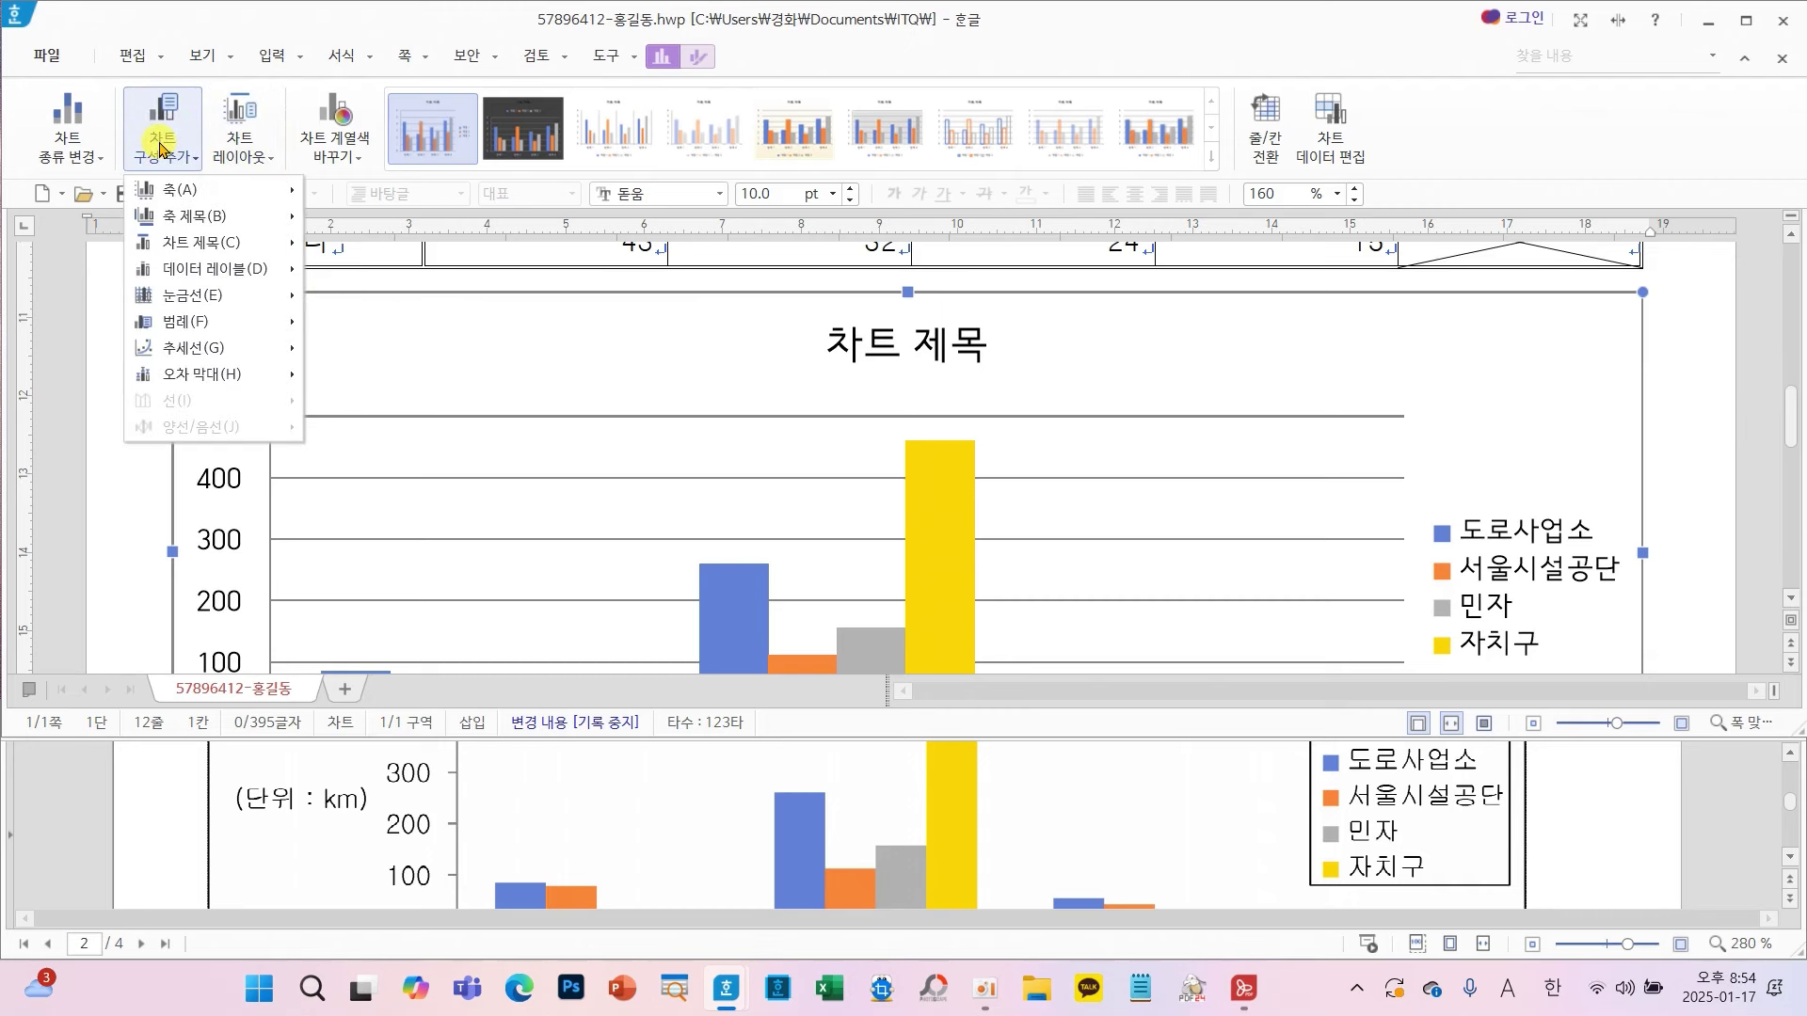
mouse_move(282, 220)
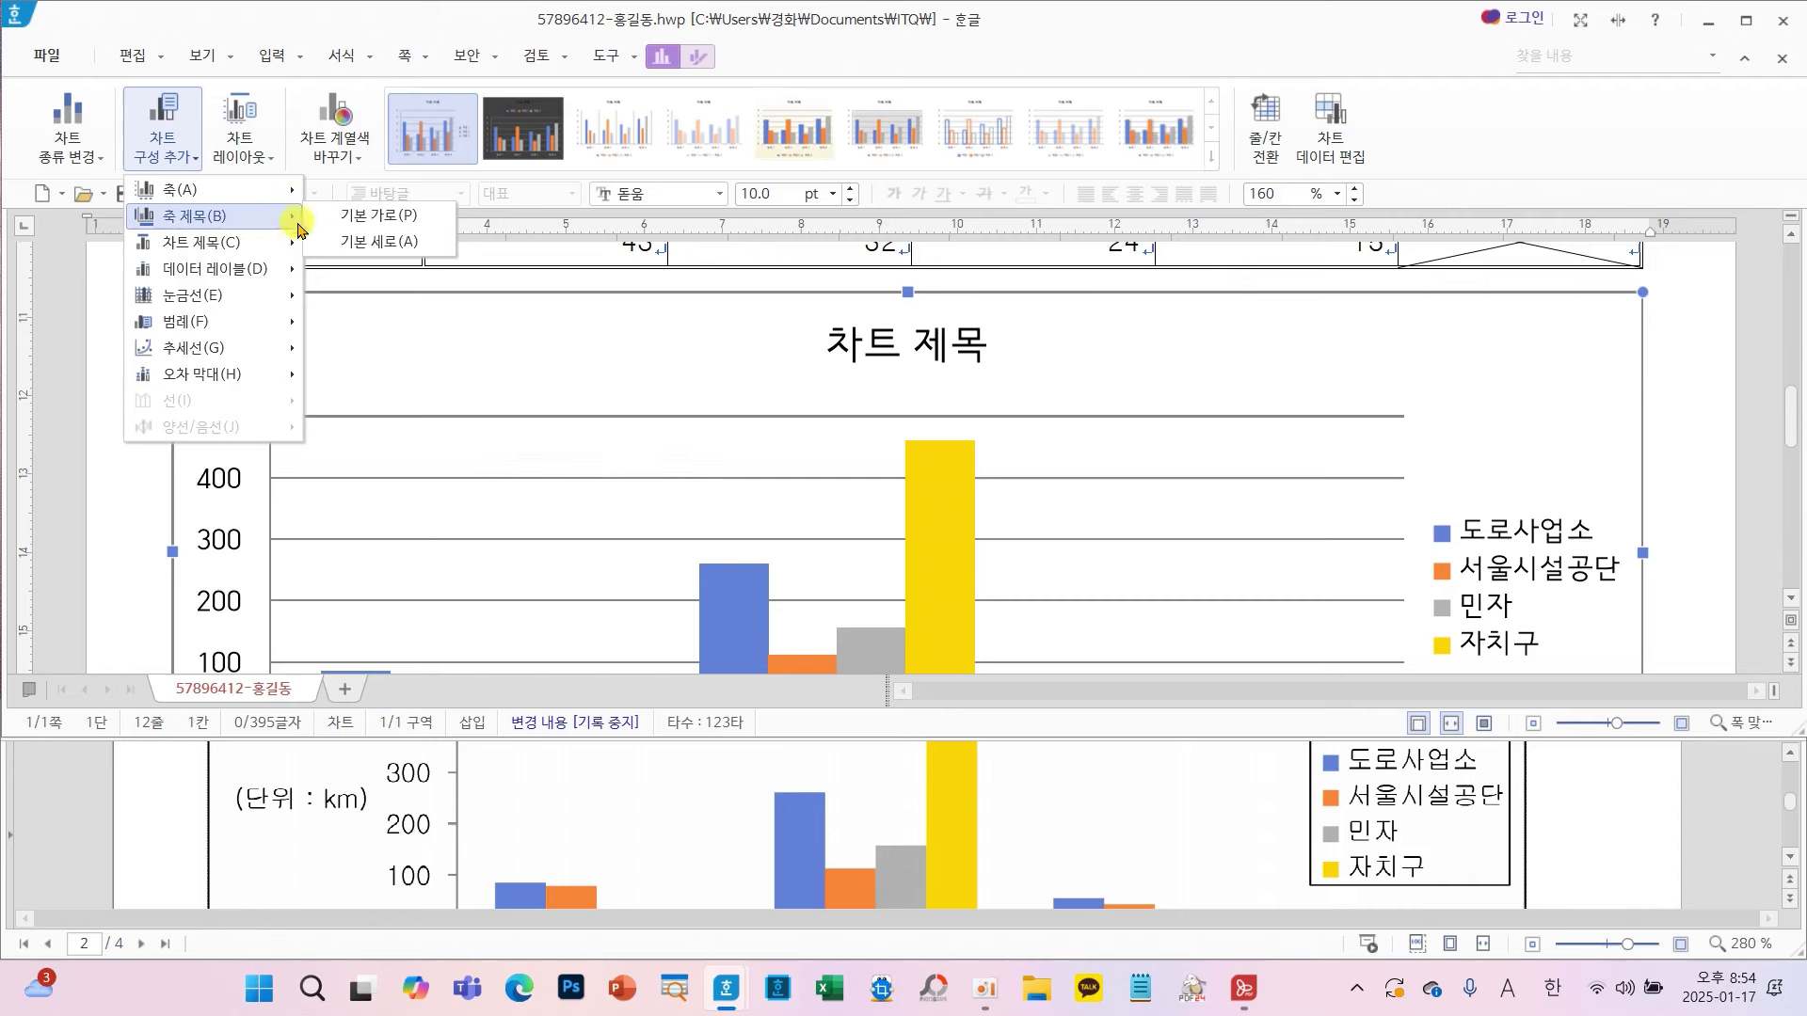
click(350, 241)
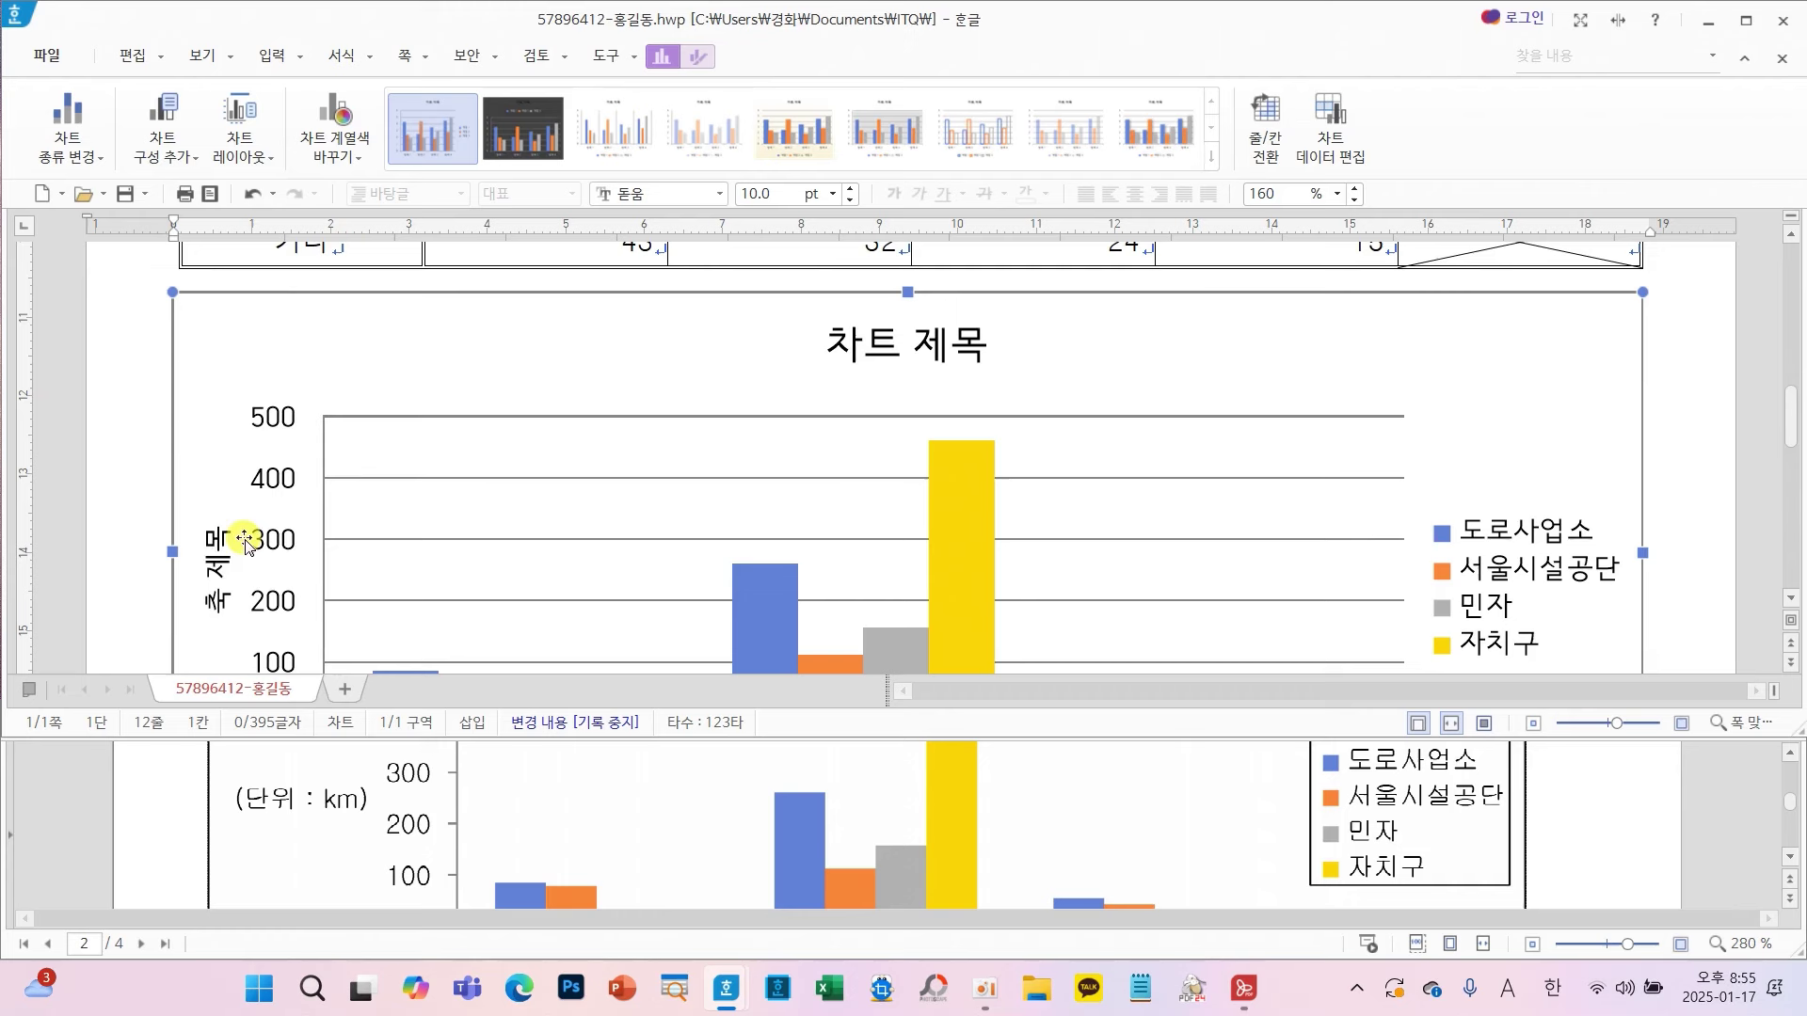
- Remove the primary major horizontal gridlines (기본 주 가로) from the chart
click(163, 146)
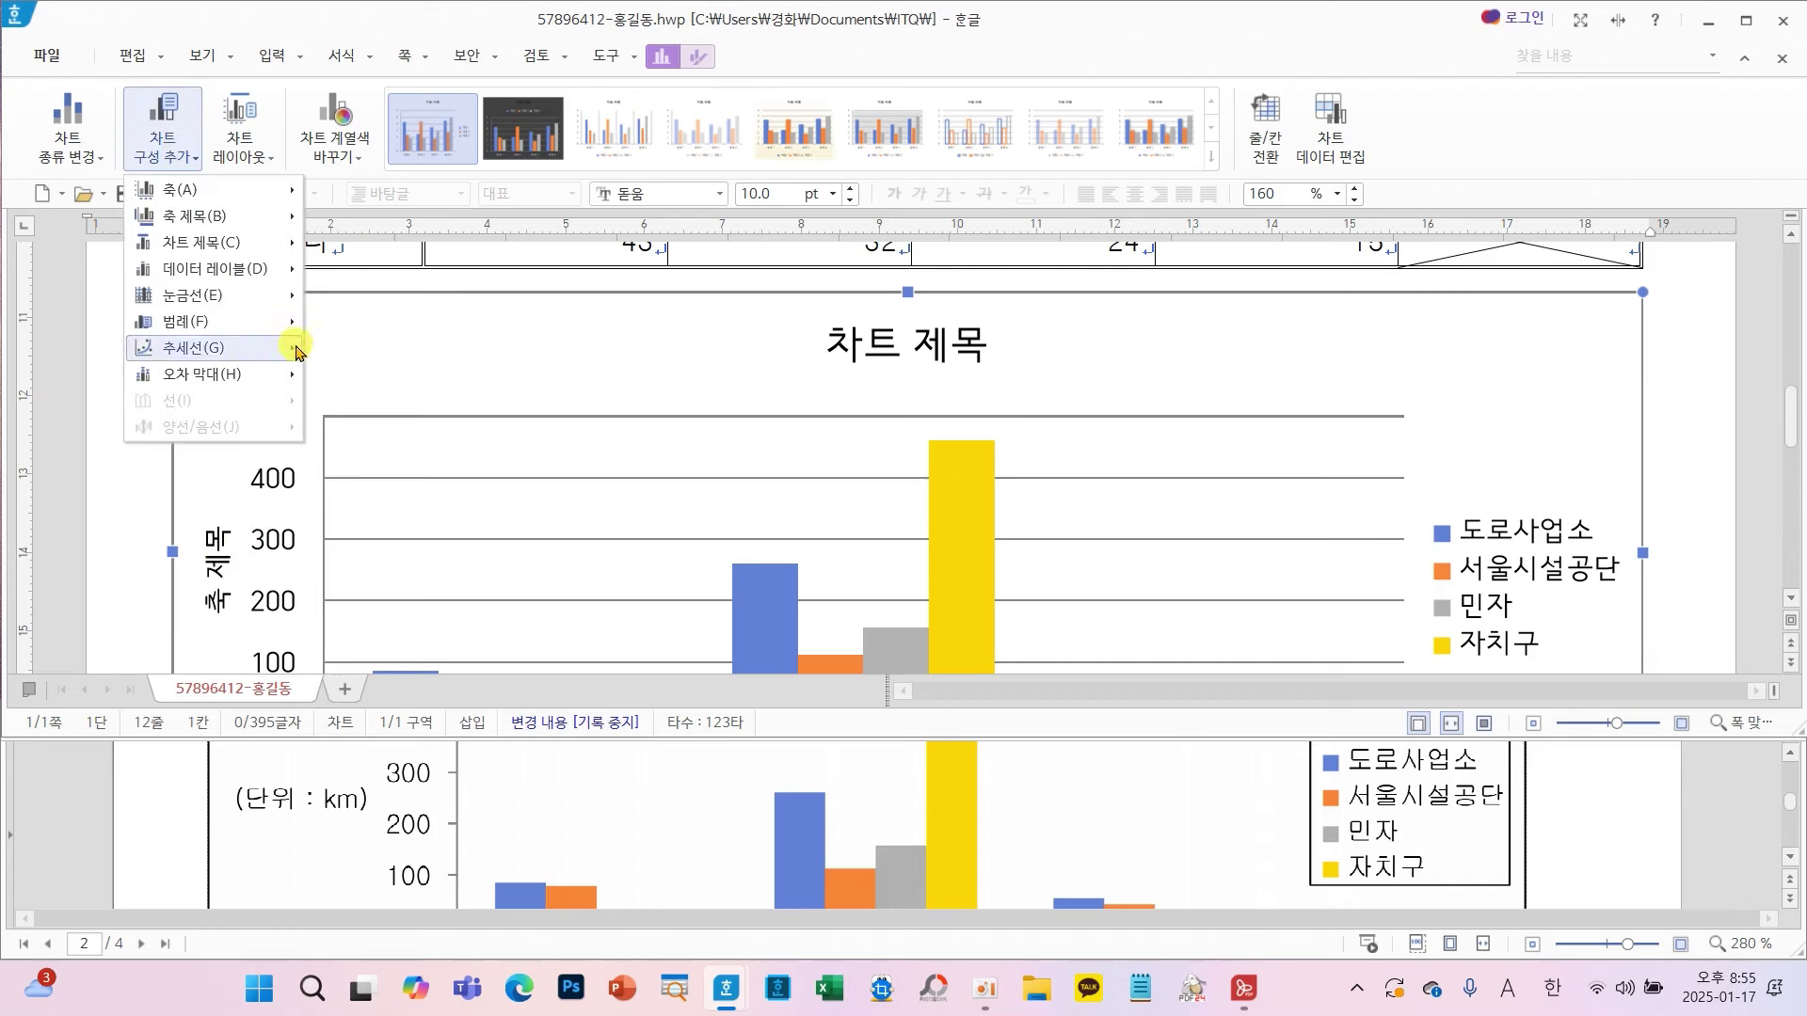
mouse_move(277, 295)
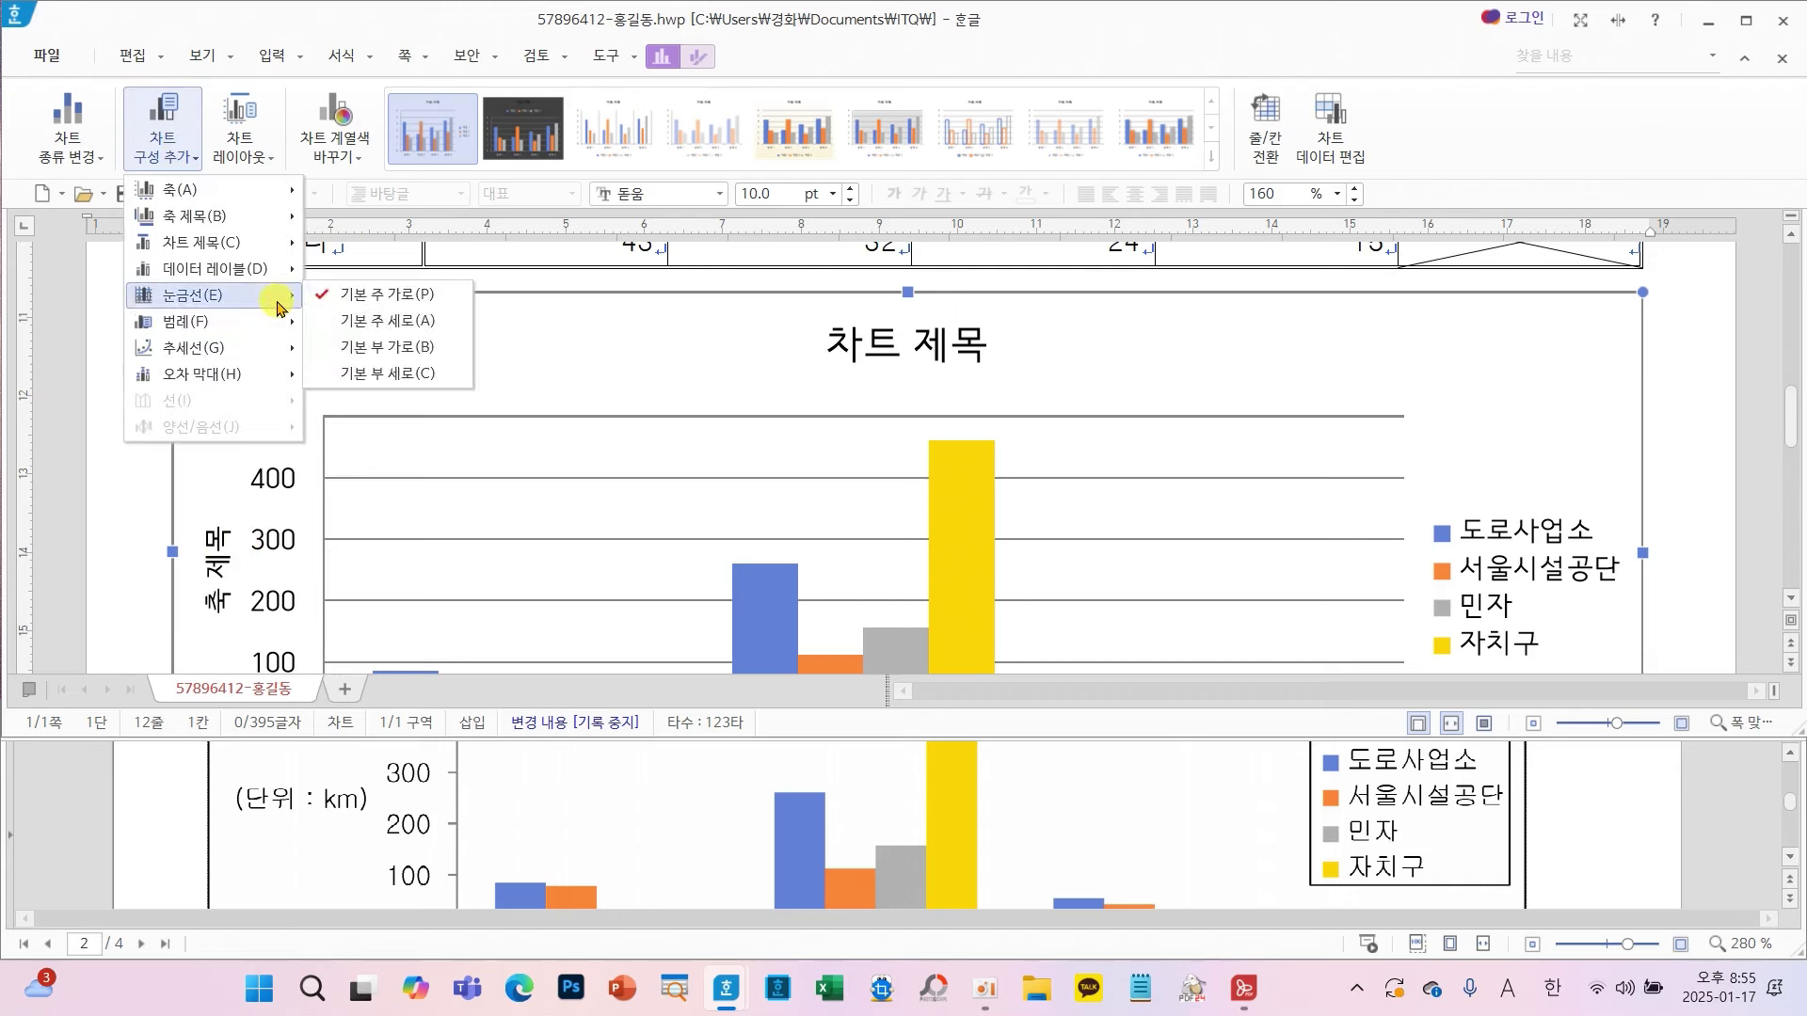
click(362, 297)
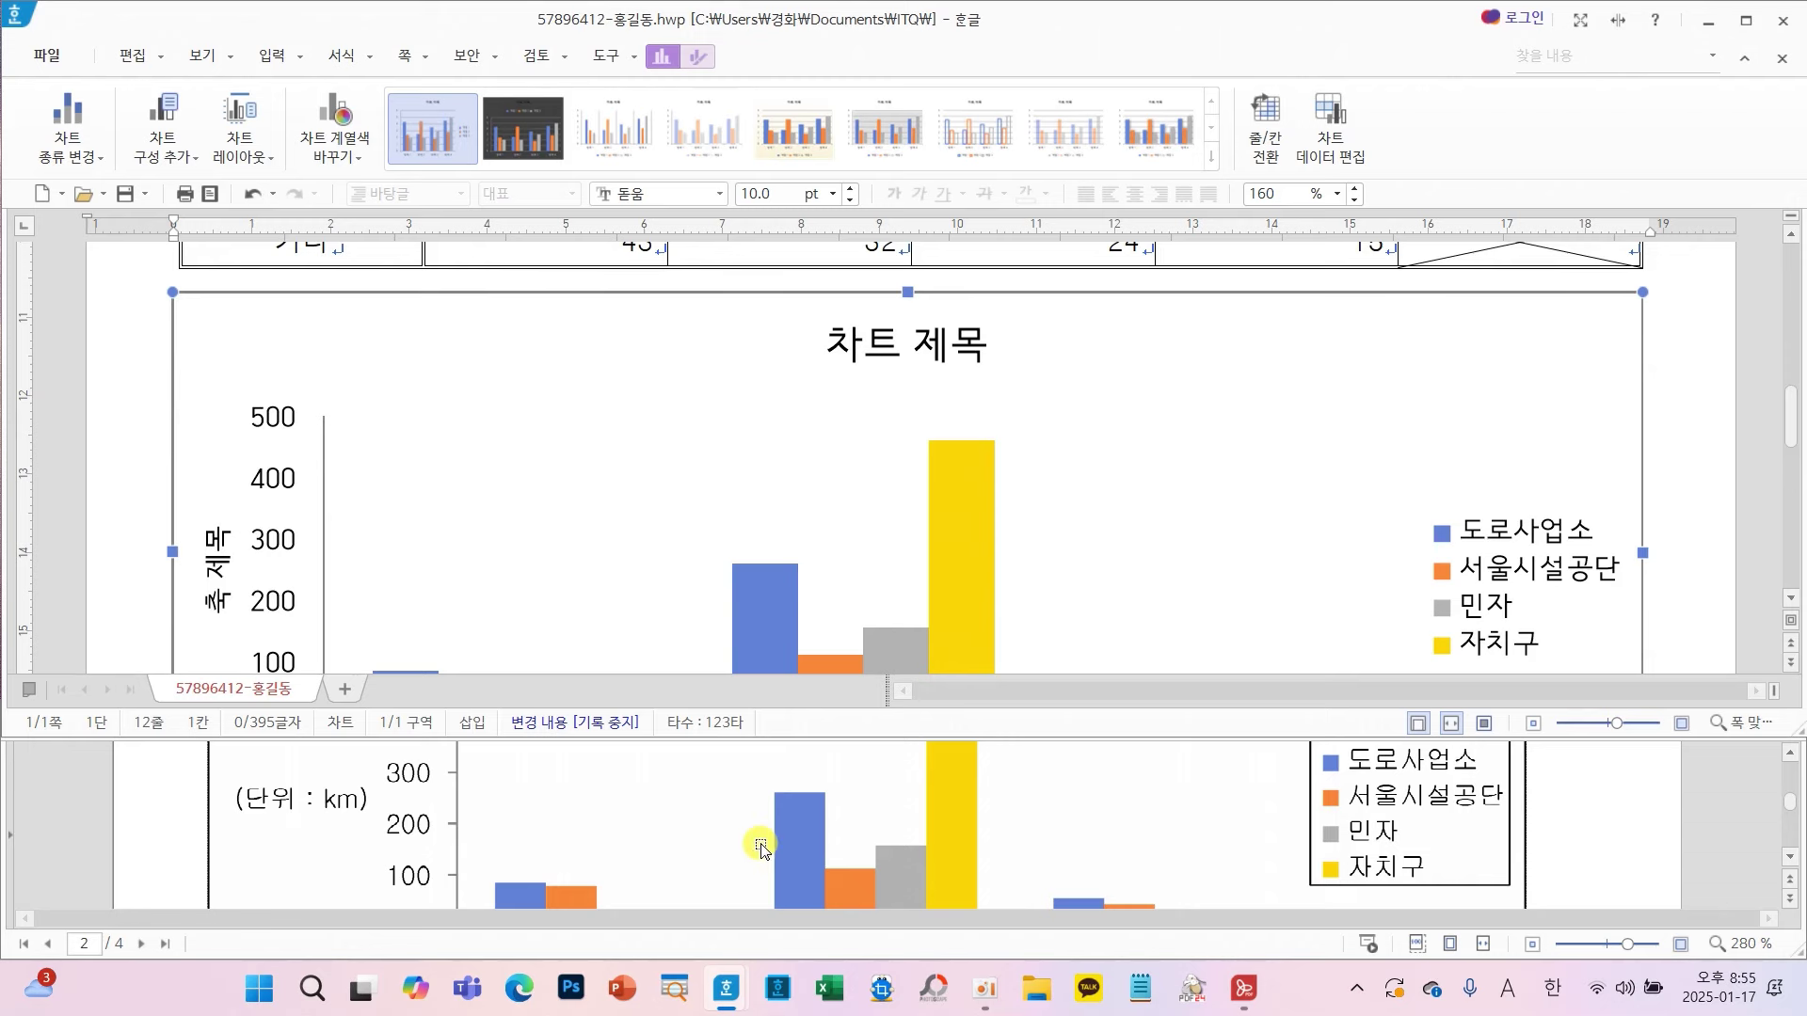
- Open the chart title for editing and replace its text with "서울시 제설 관리기관별 도로연장"
scroll(761, 848, up, 10)
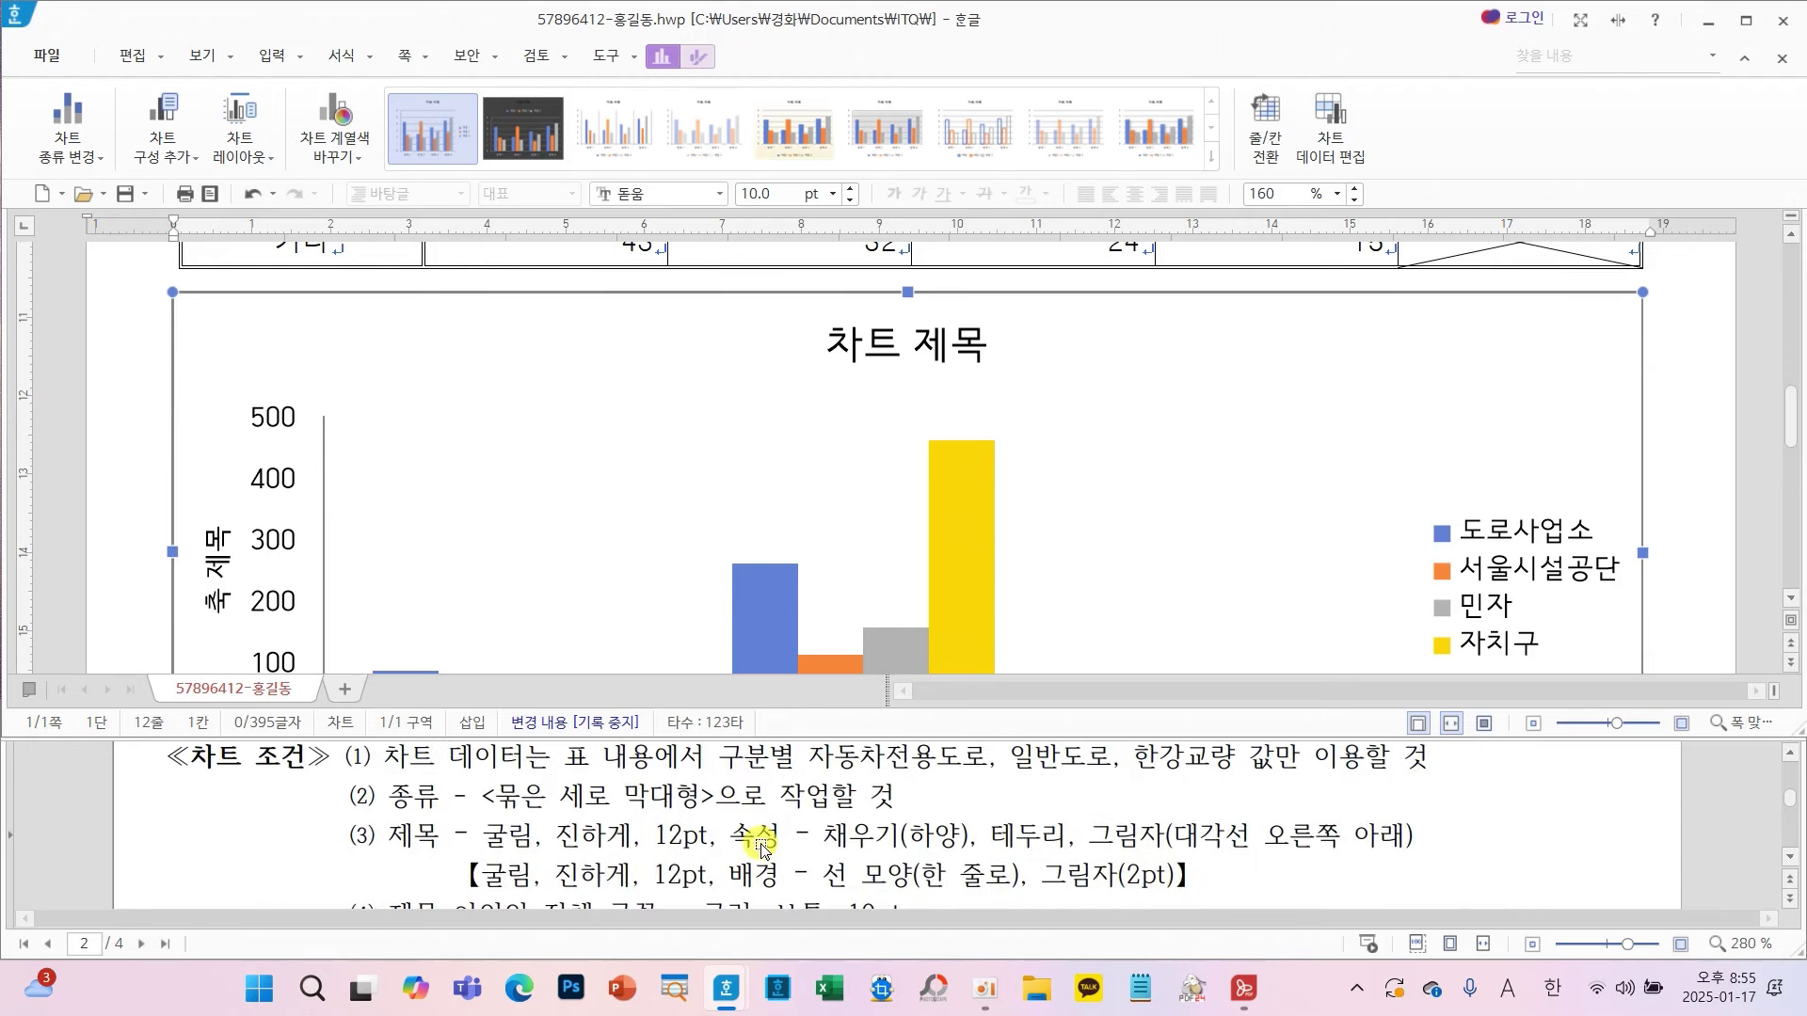
click(960, 356)
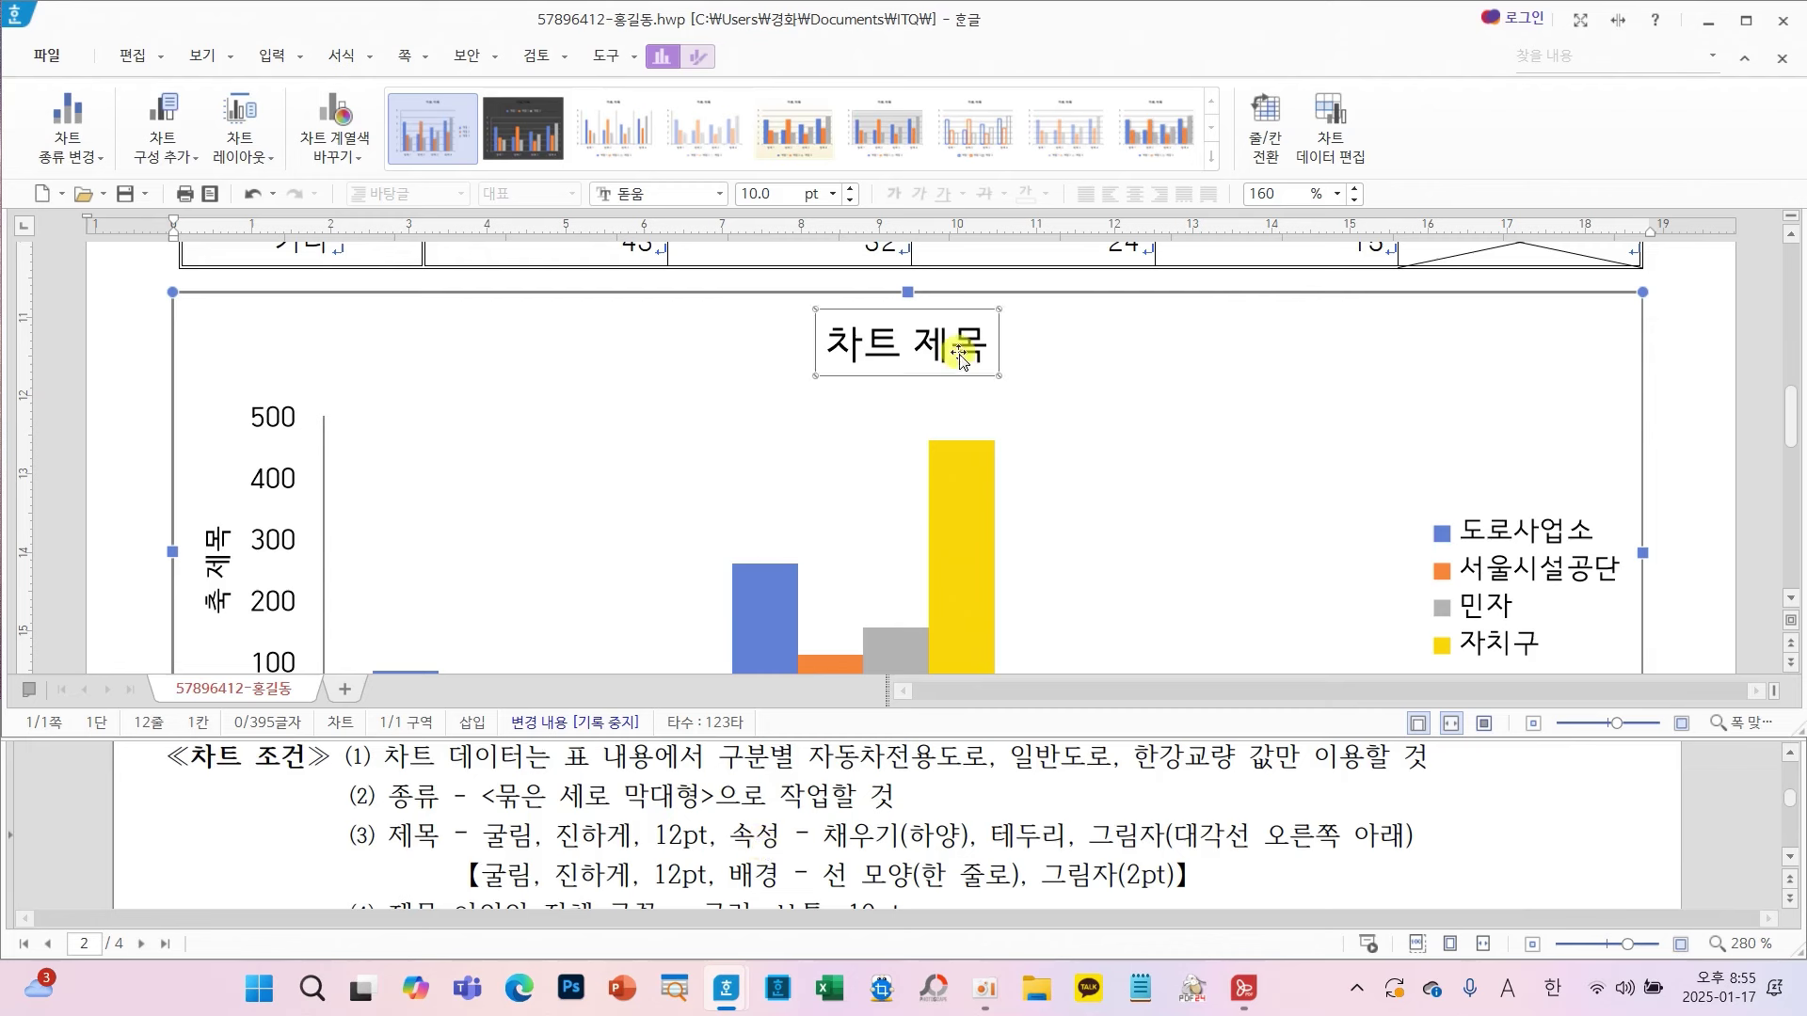
right_click(960, 358)
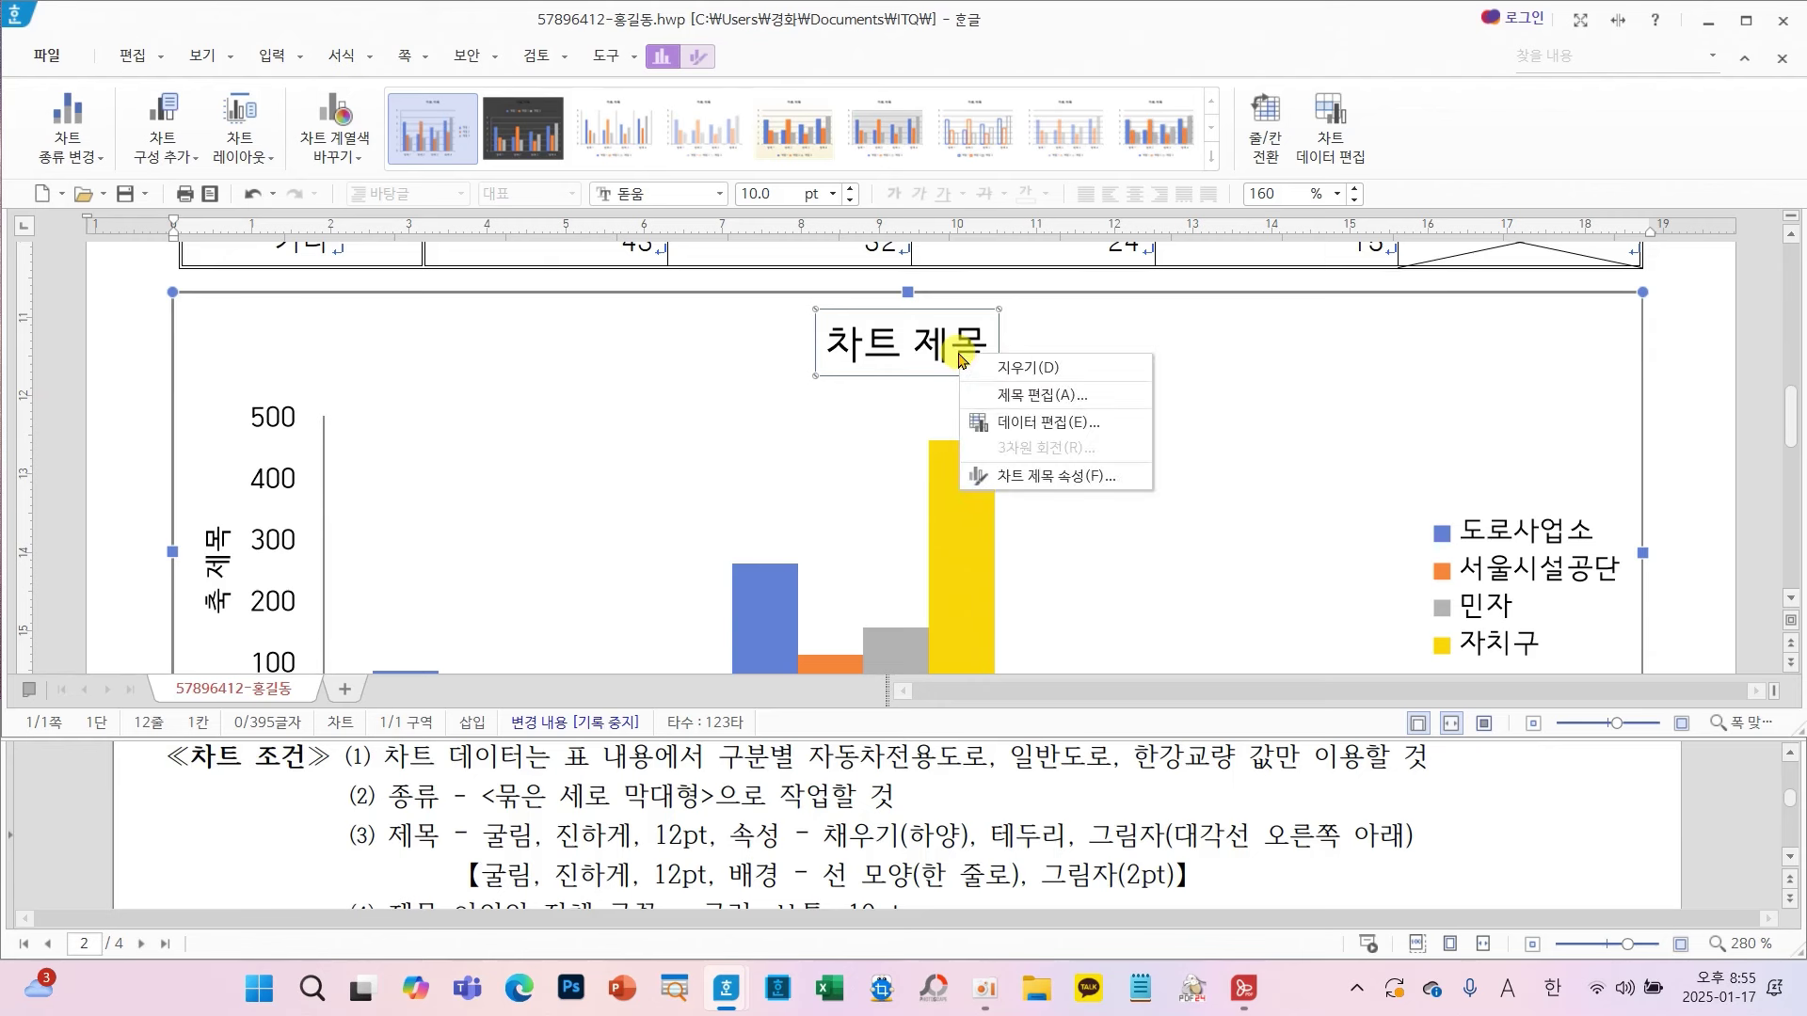
click(1013, 407)
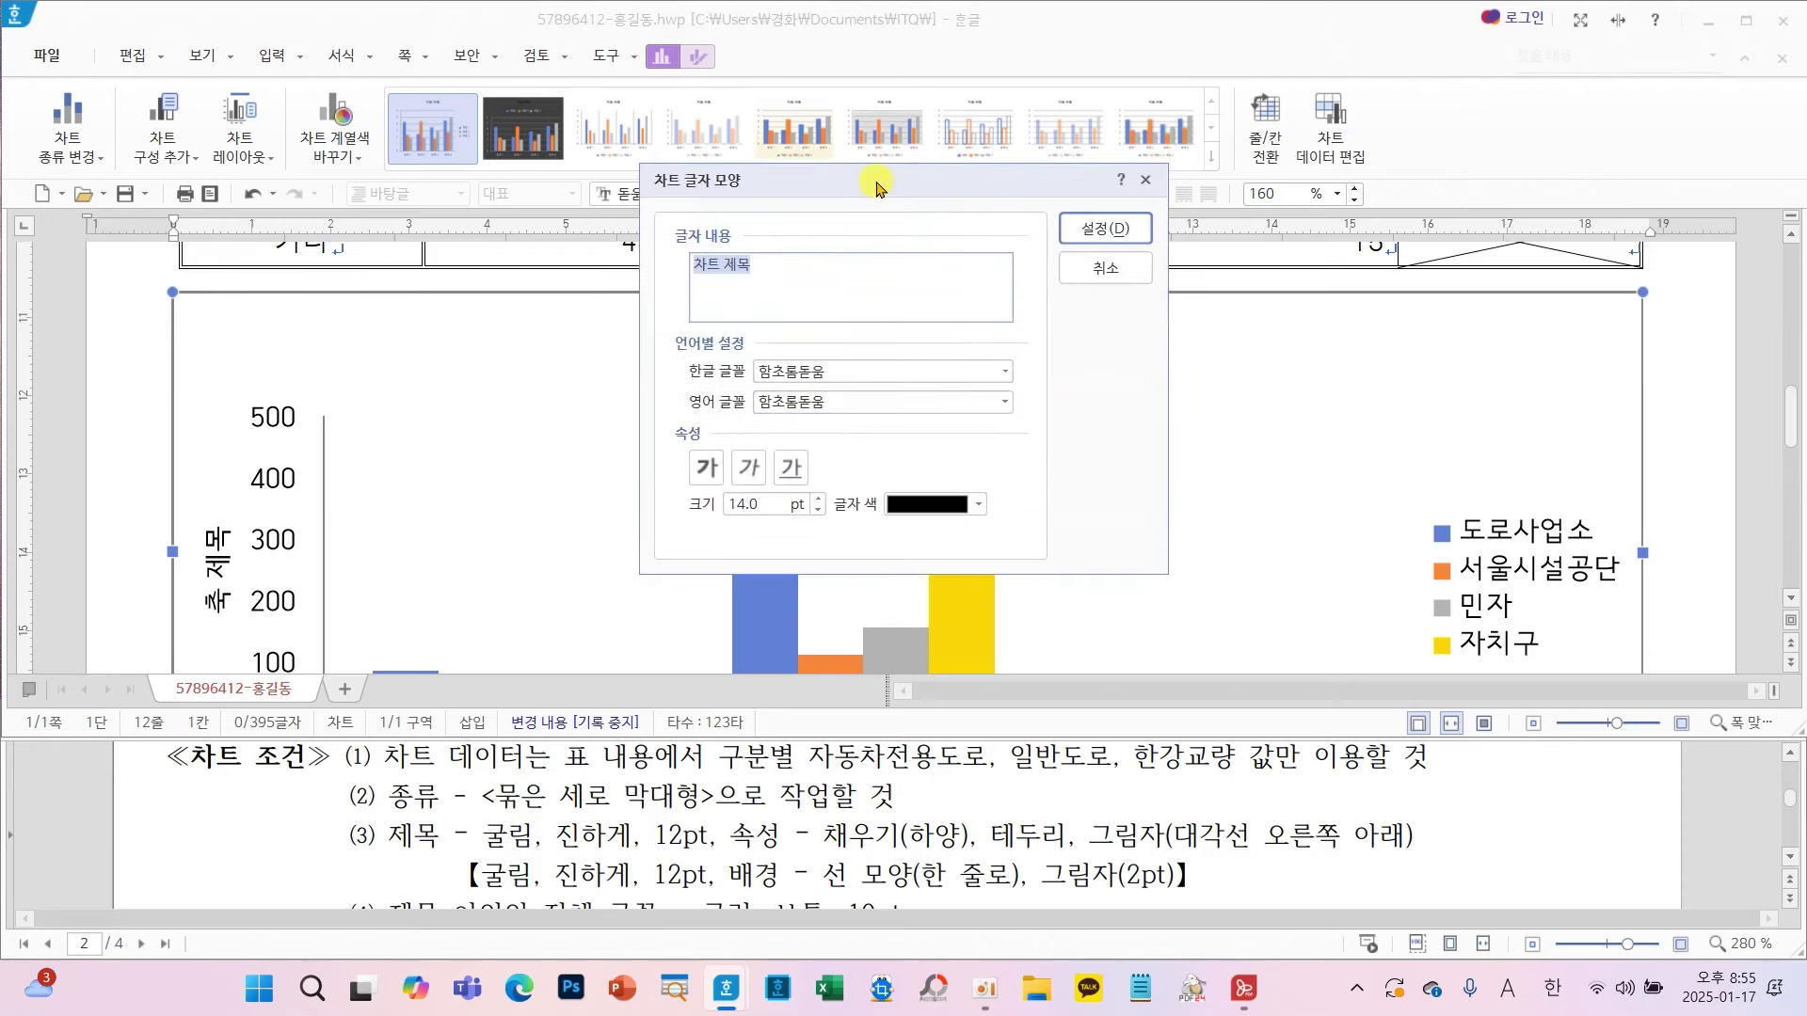
drag(871, 178, 986, 417)
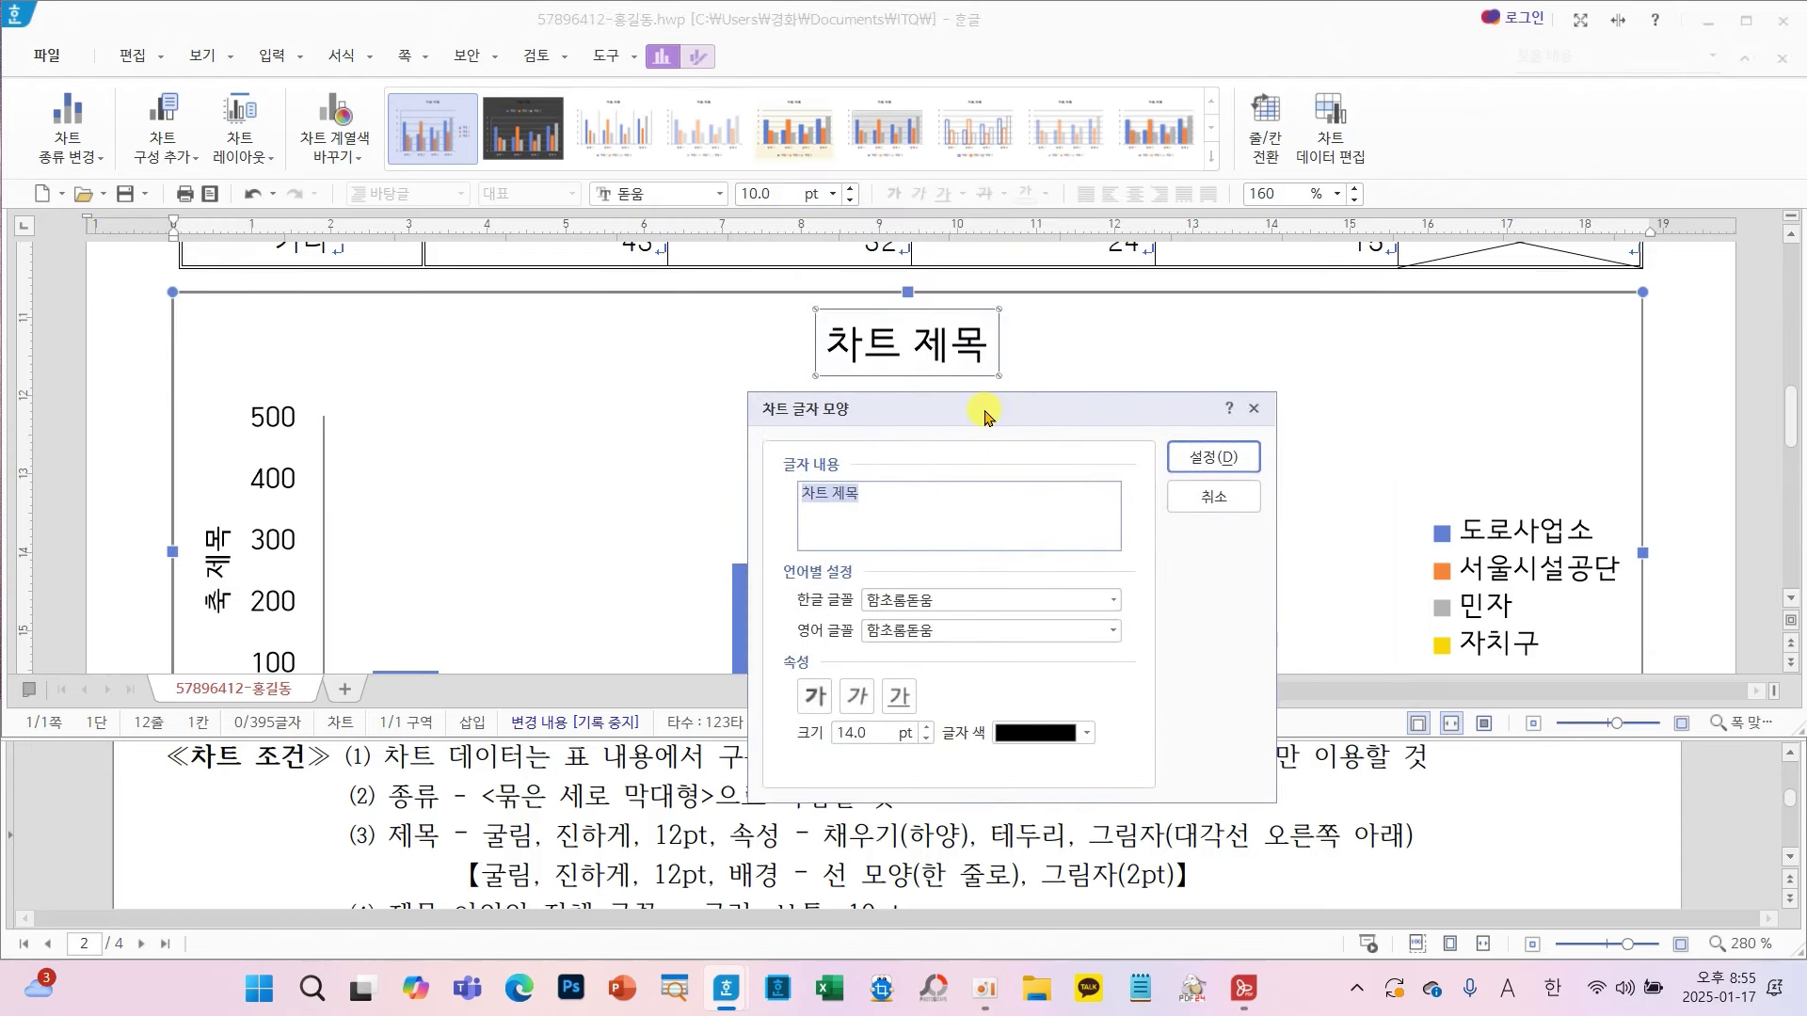
text(t)
key(Hangul)
key(BackSpace)
text(설 관리기관별 도로연장)
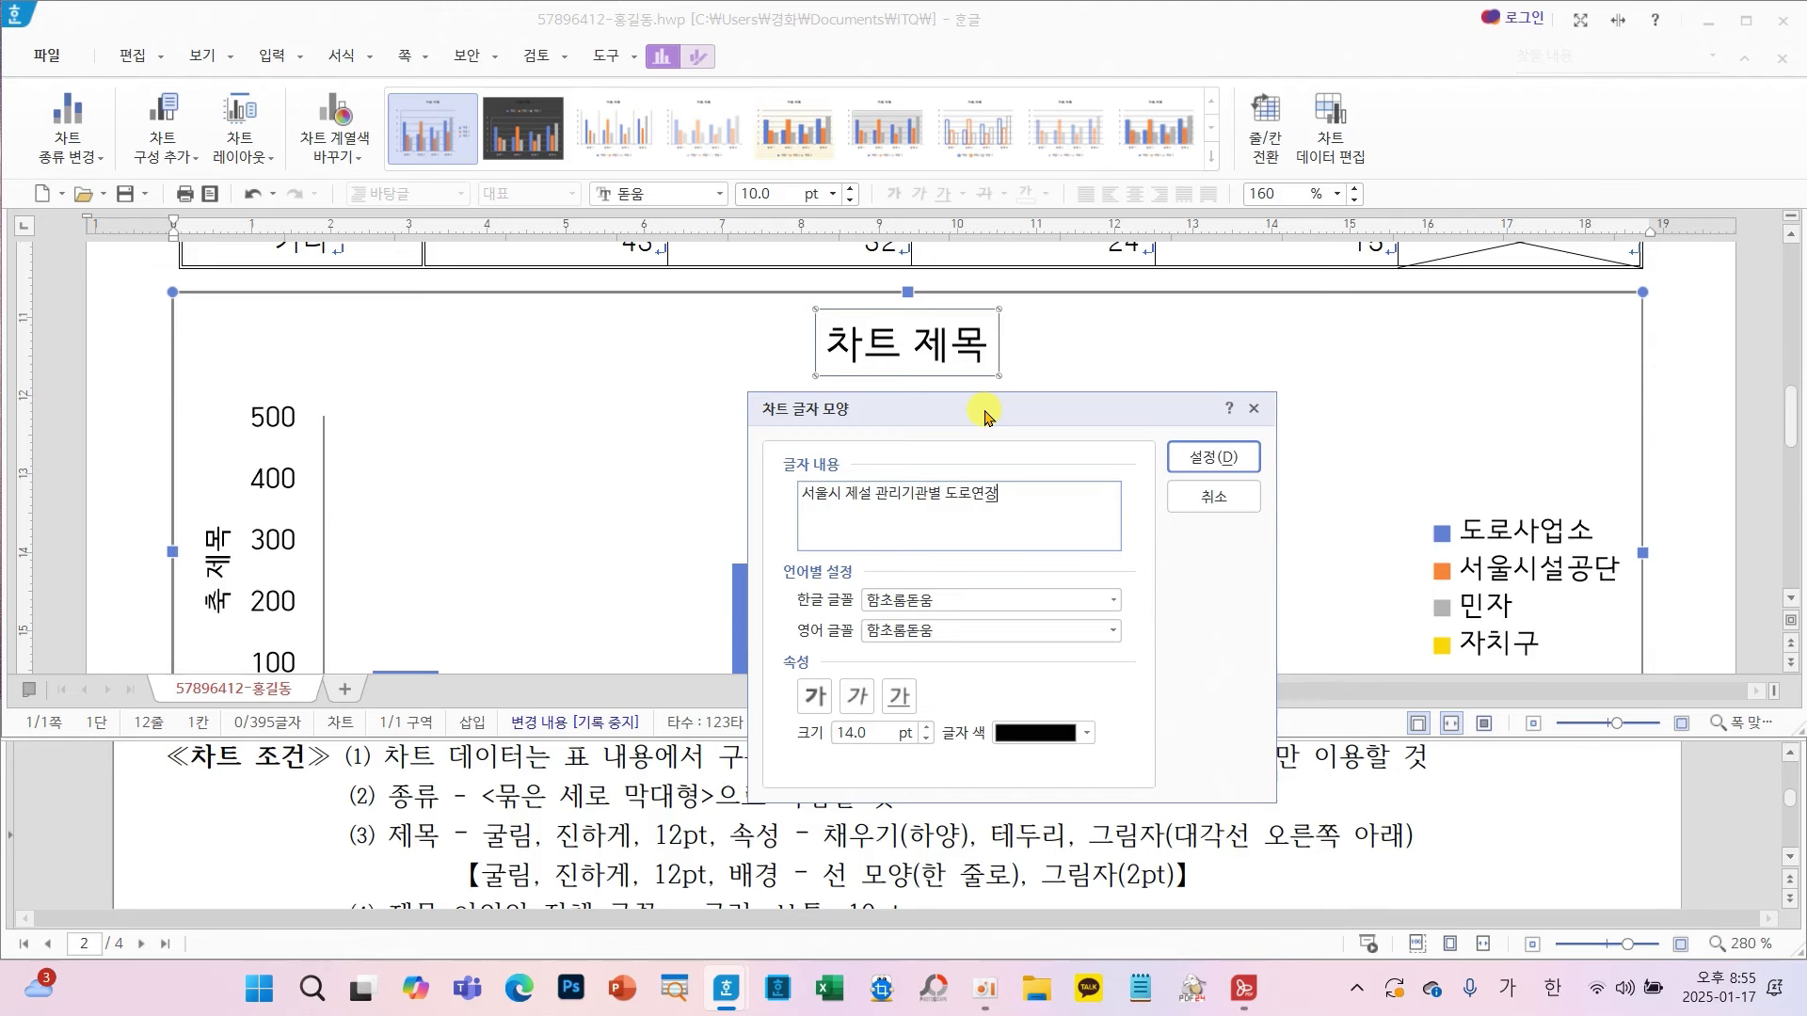
- Format the chart title with the 굴림 font for both Hangul and English, bold, at 12 pt, and apply it
click(931, 602)
click(1112, 601)
text(ㄱ)
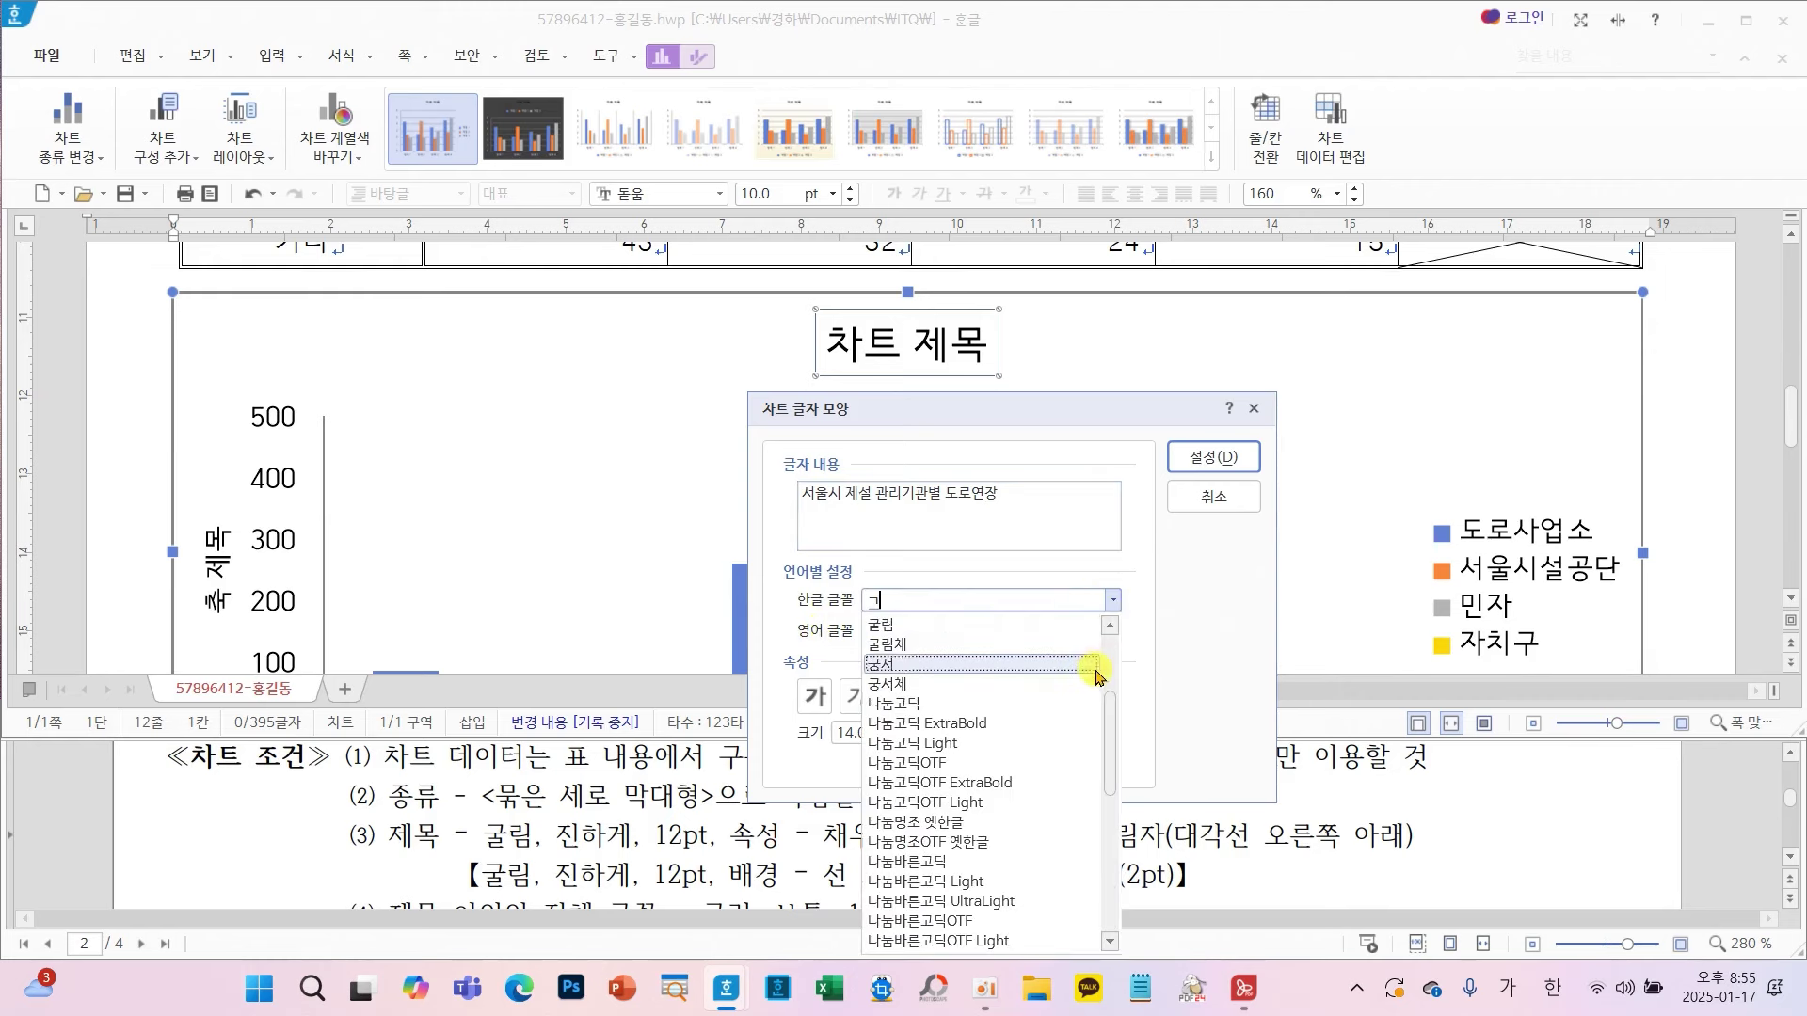
click(896, 626)
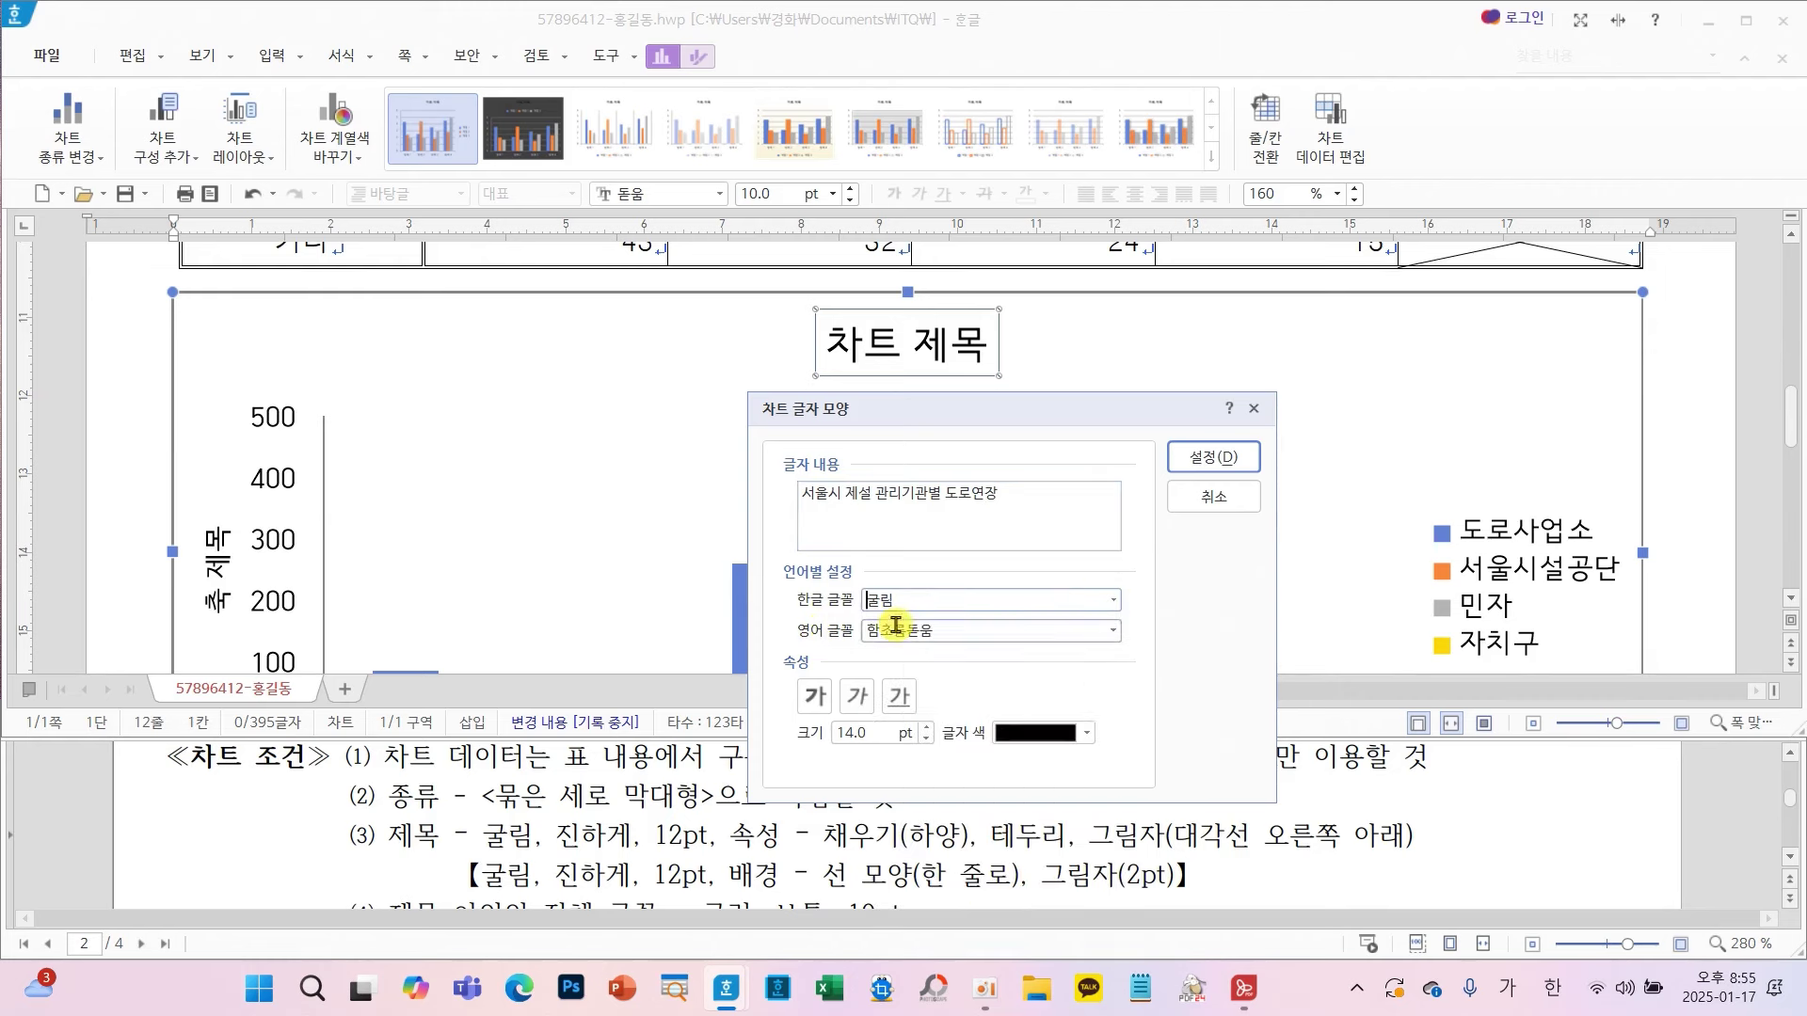
click(1112, 630)
text(ㄱ)
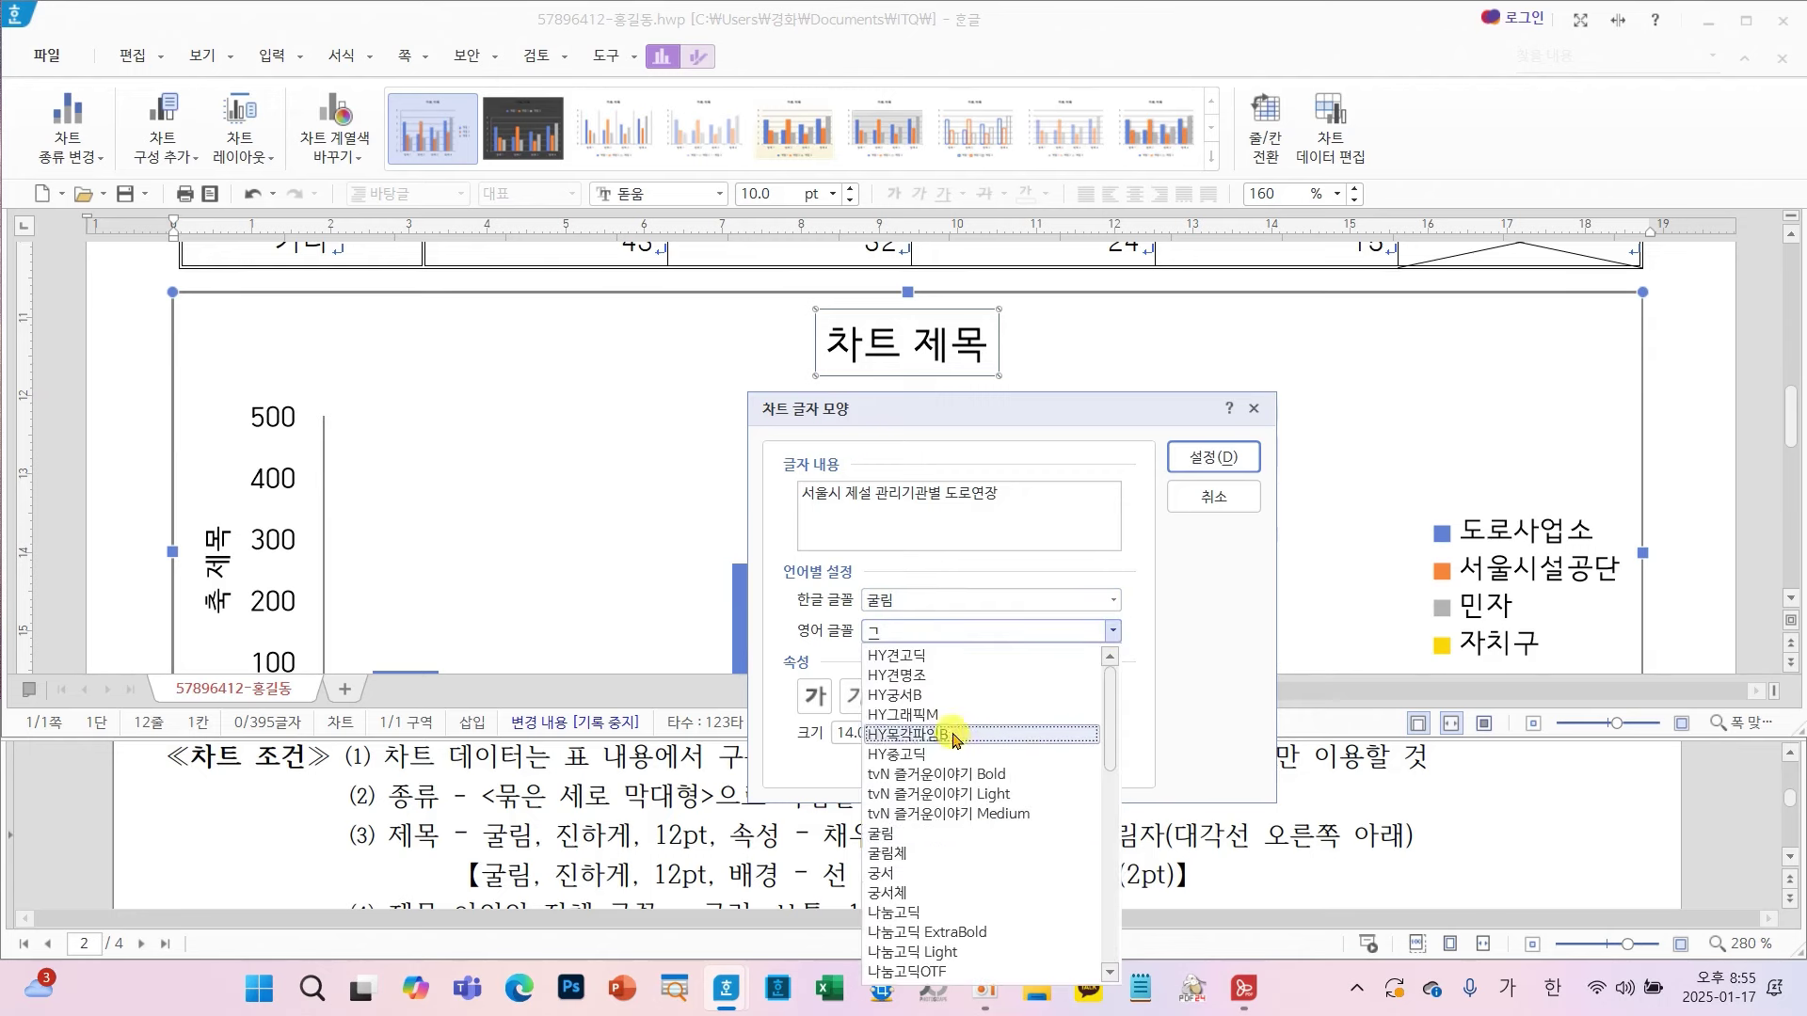
click(884, 833)
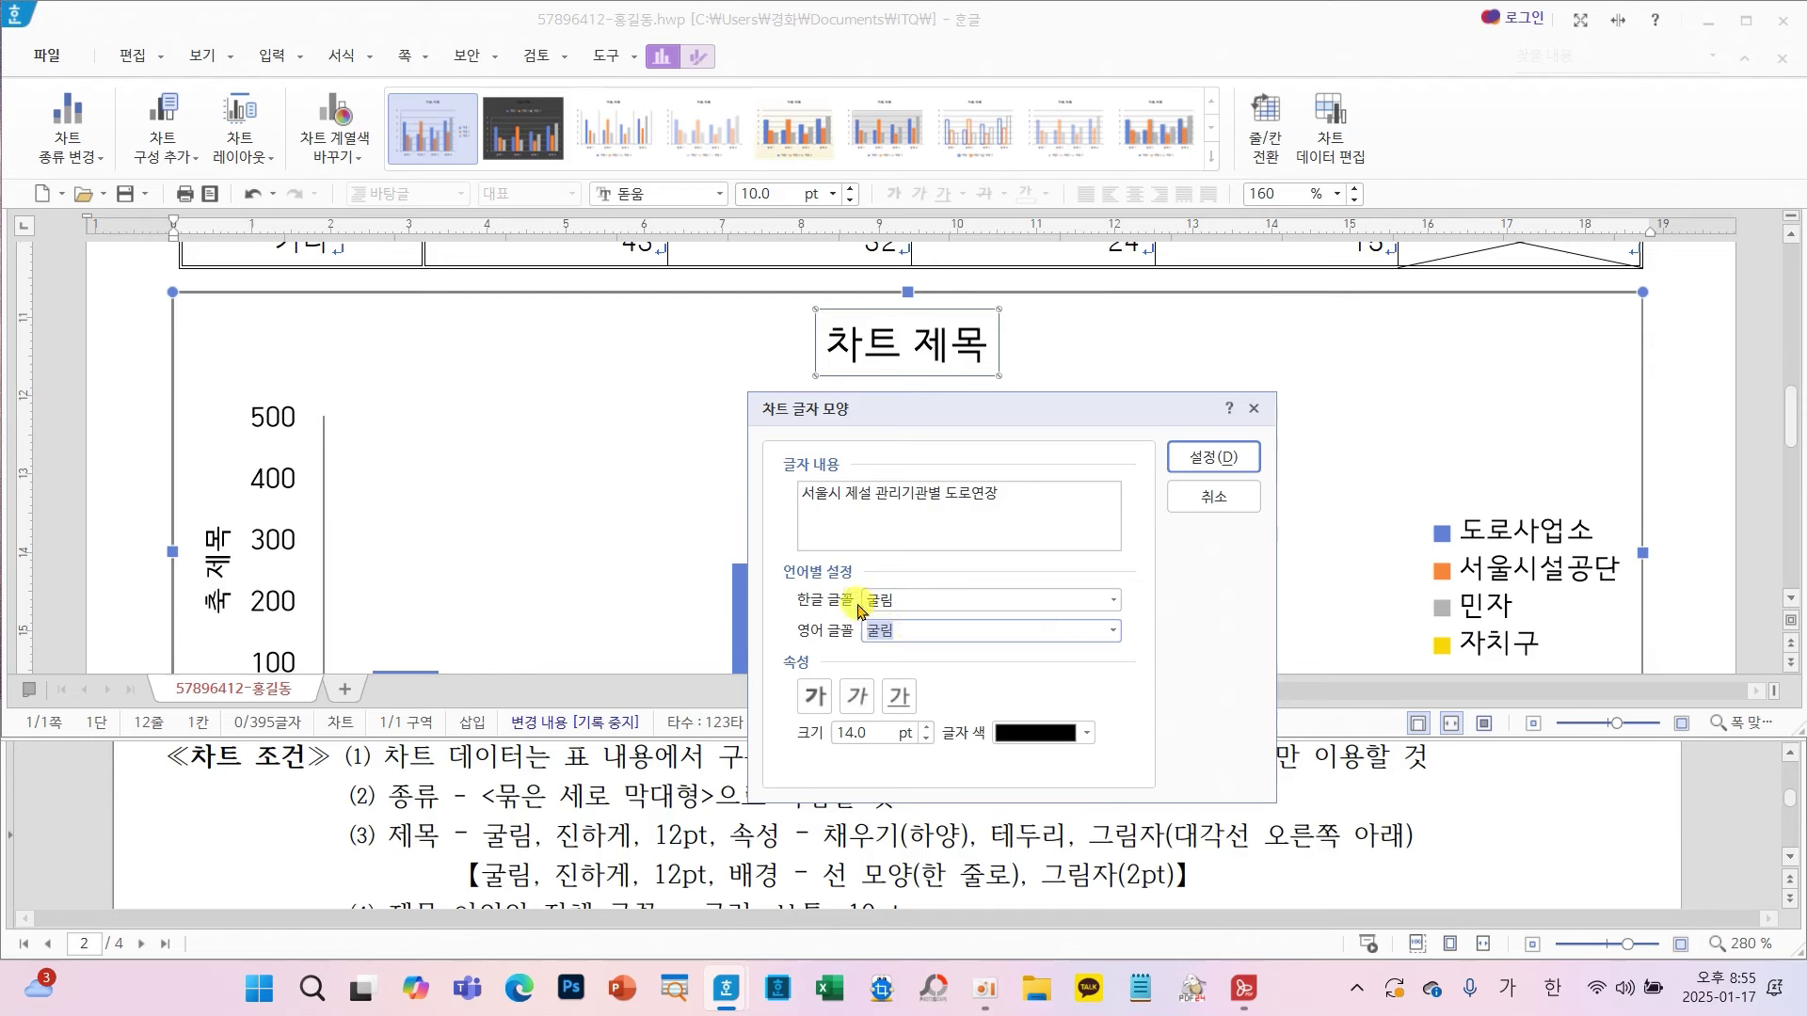
click(832, 696)
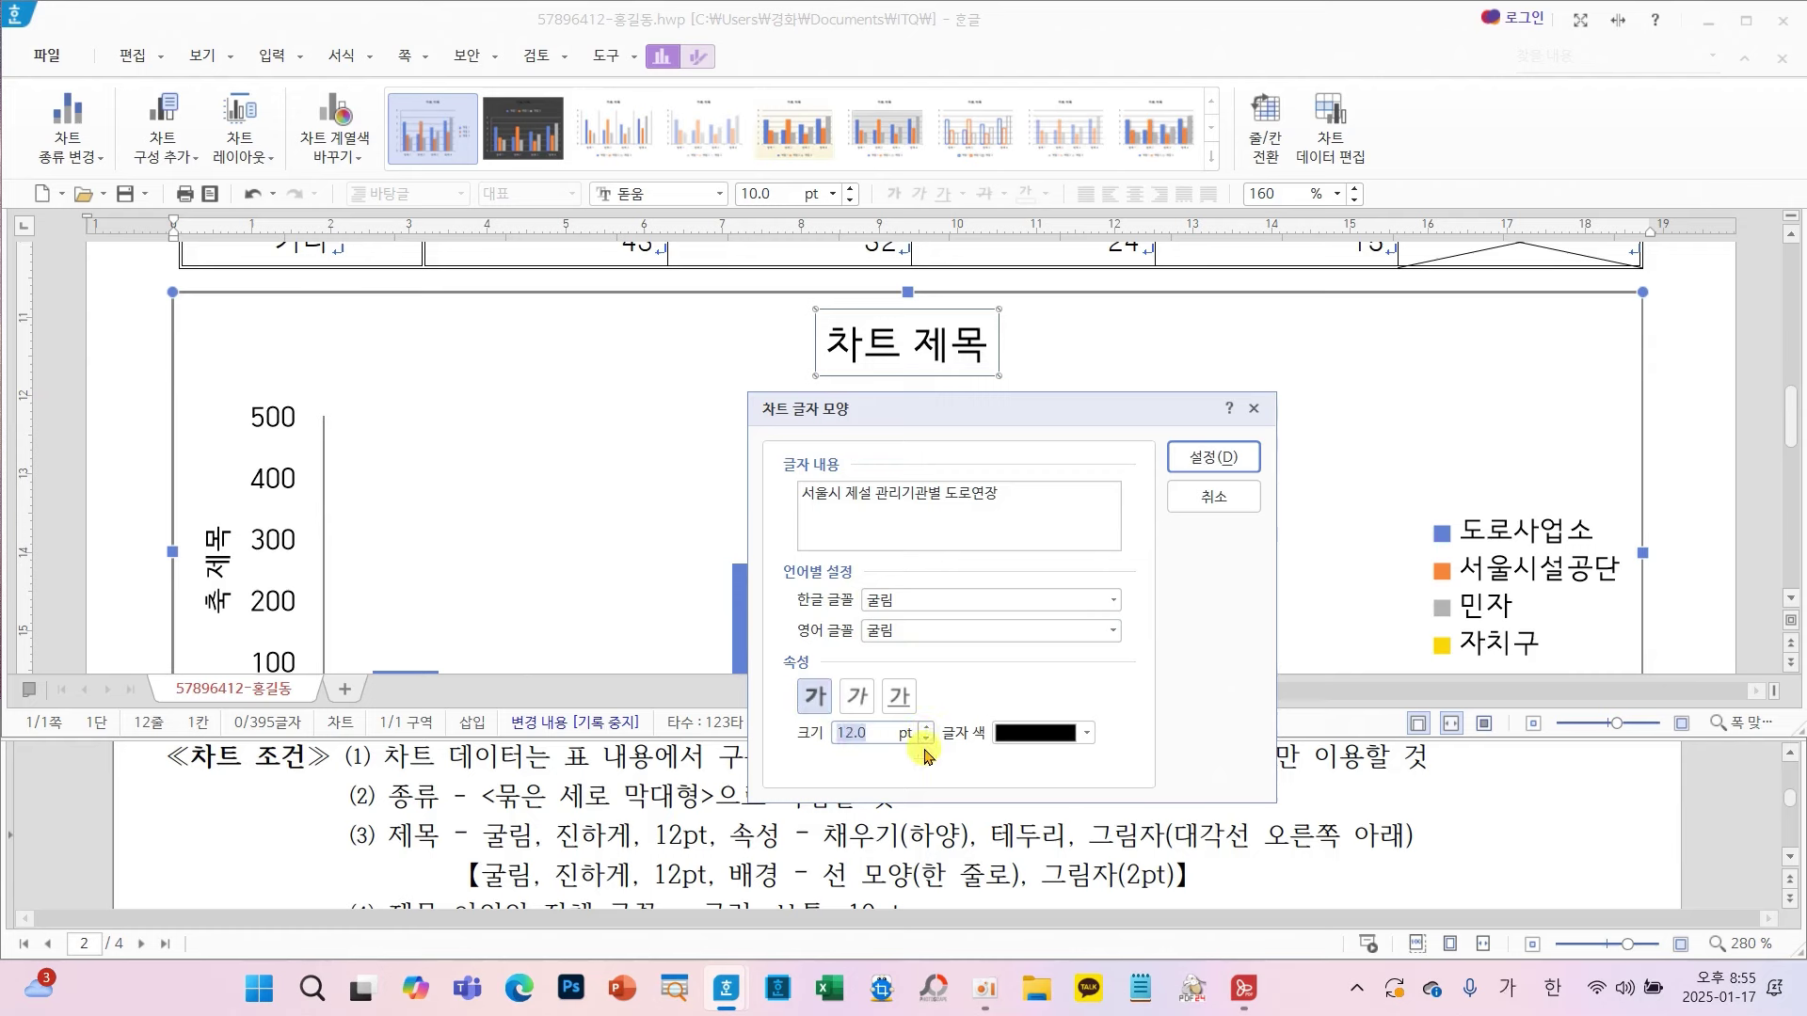
click(1247, 456)
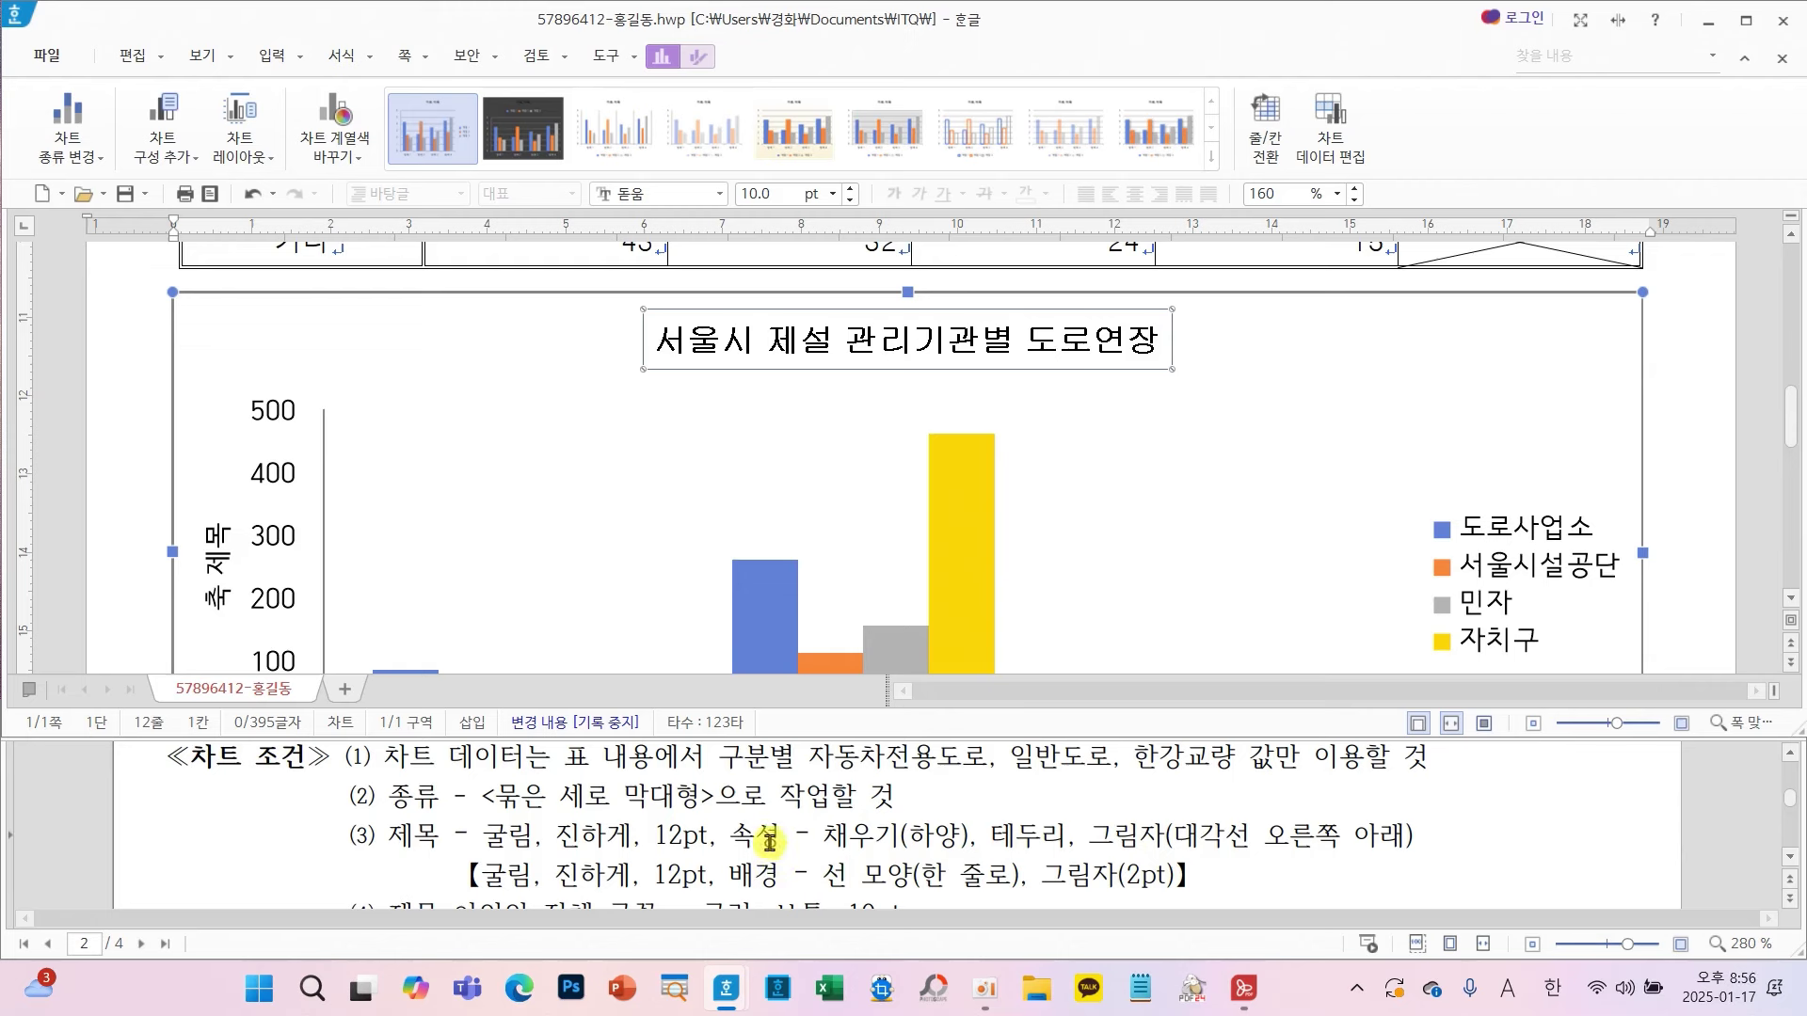
- Check the title condition and give the chart title a white fill and a black outline
mouse_move(717, 808)
mouse_down()
mouse_move(1008, 856)
mouse_move(1428, 859)
mouse_up()
drag(1016, 323, 1122, 291)
right_click(1096, 354)
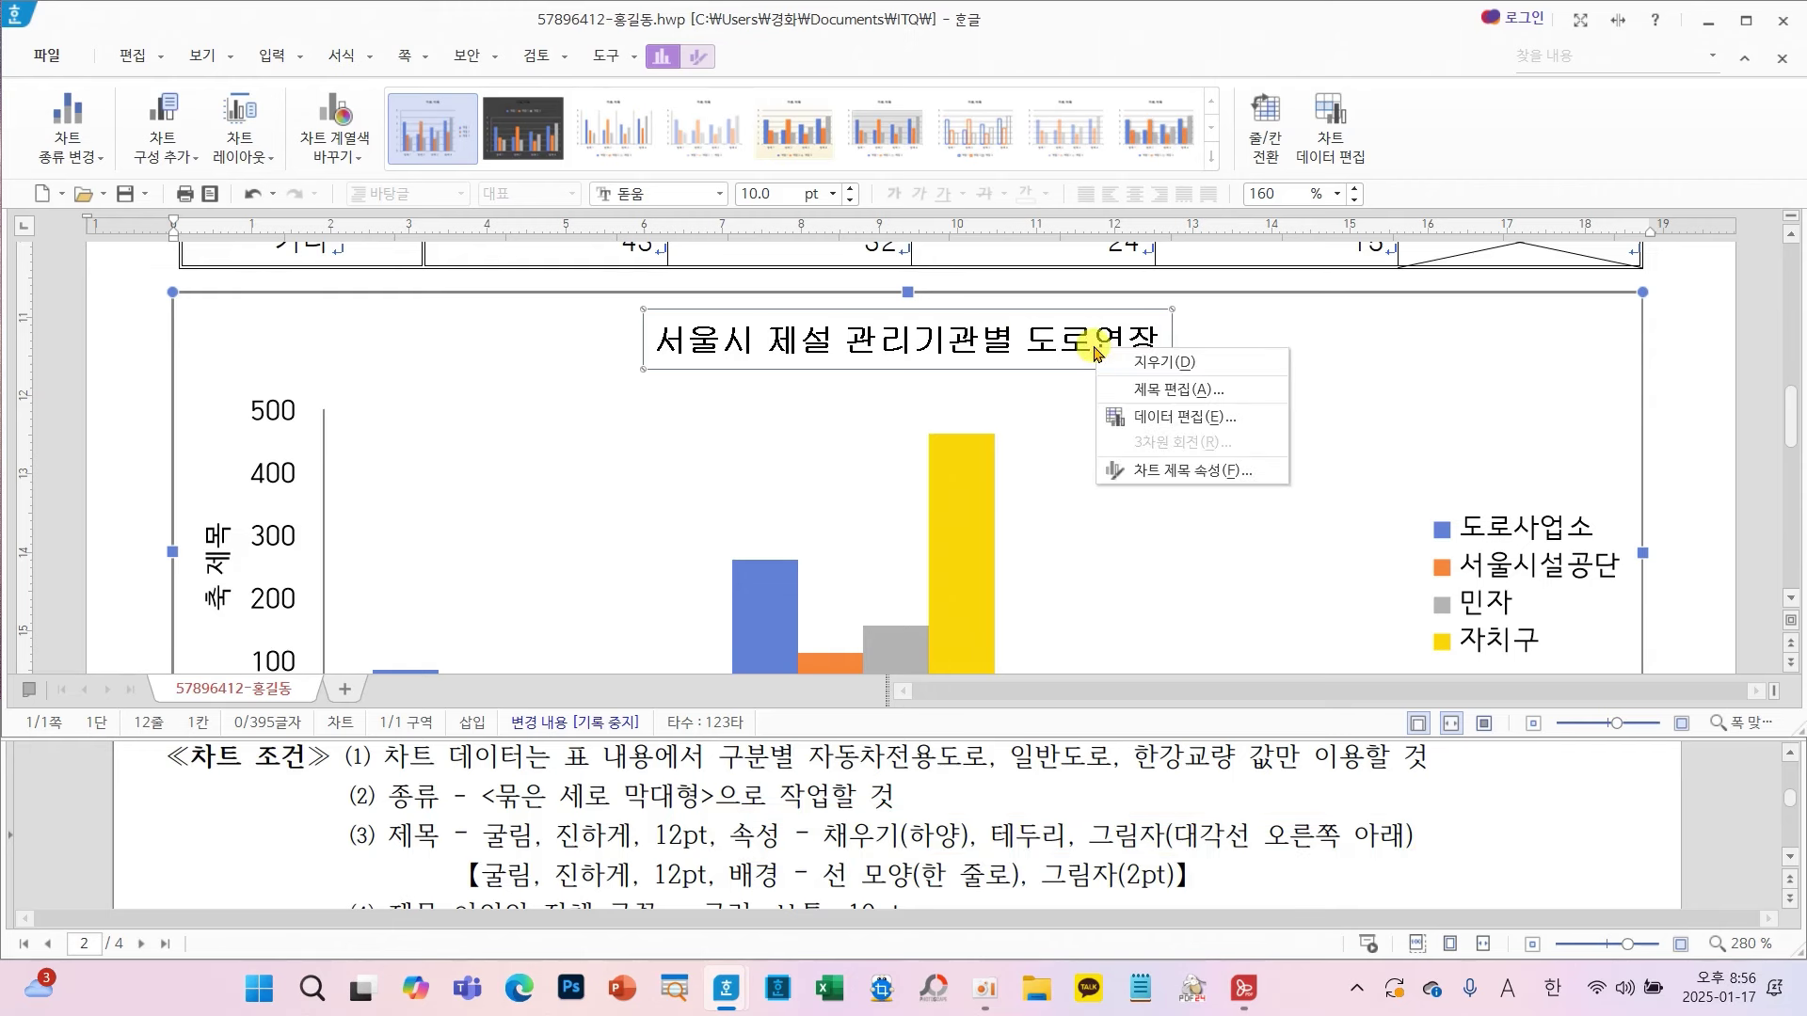
click(1167, 471)
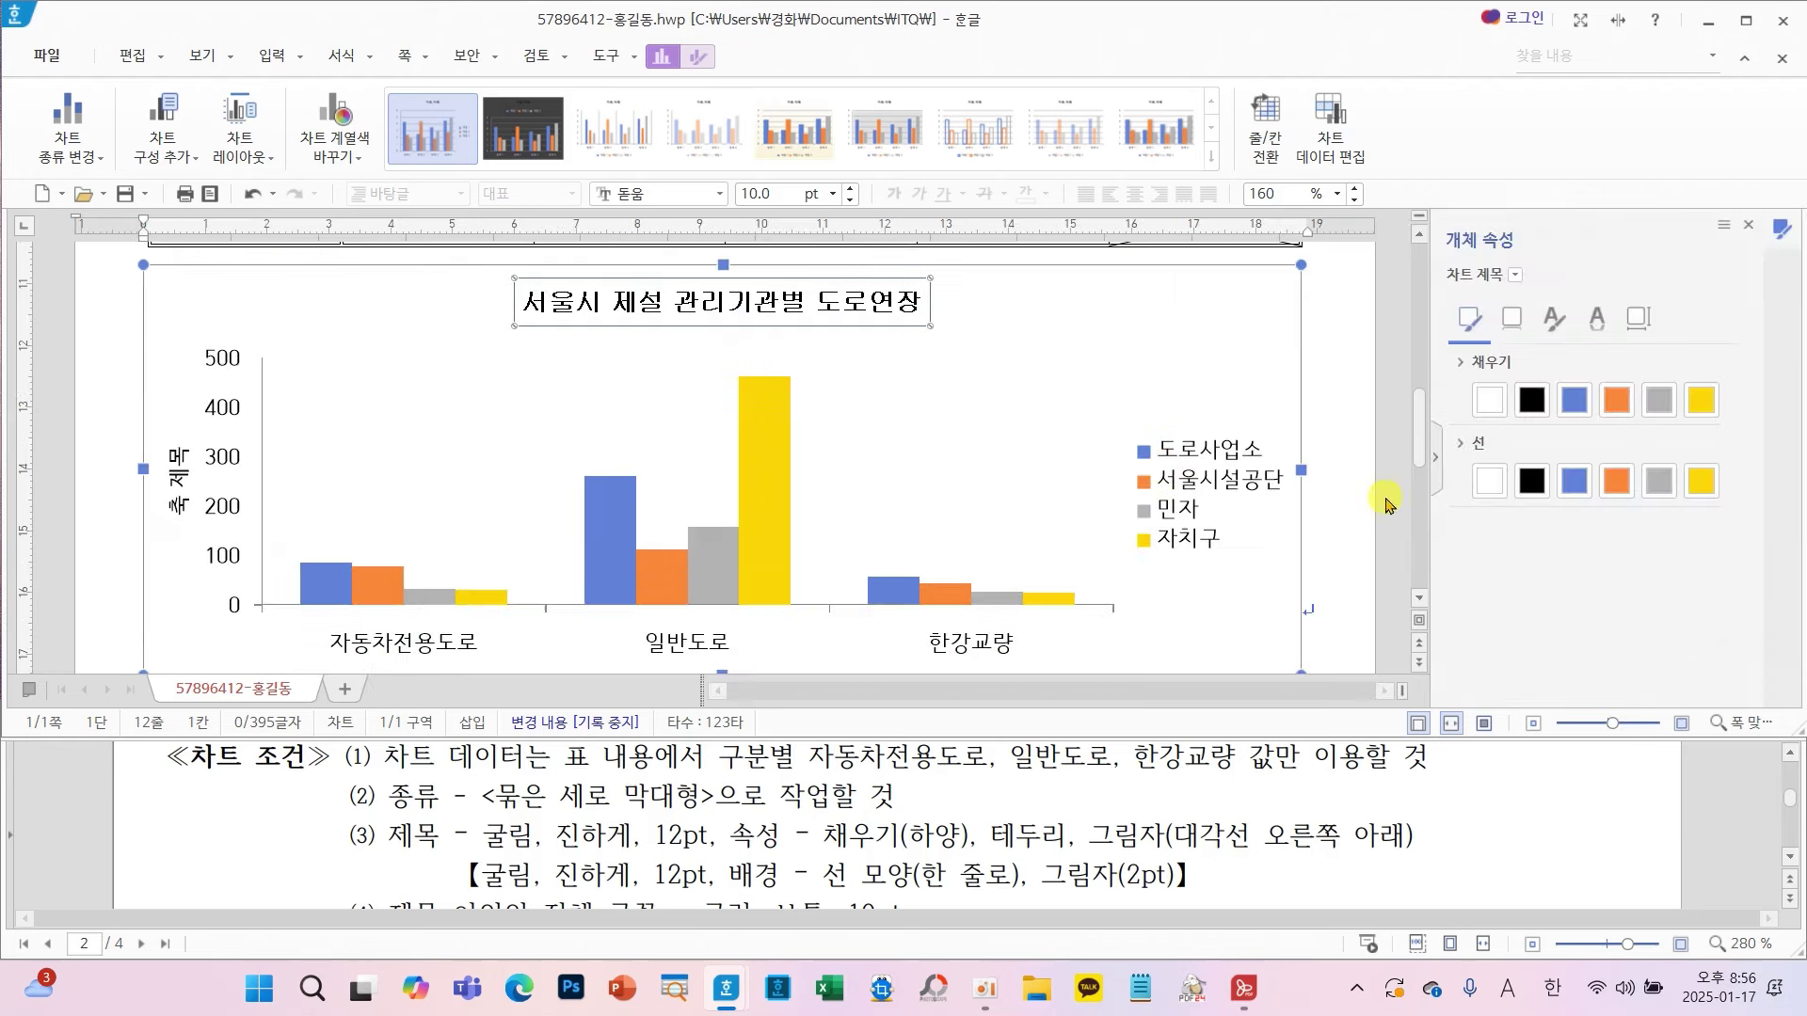
click(1492, 400)
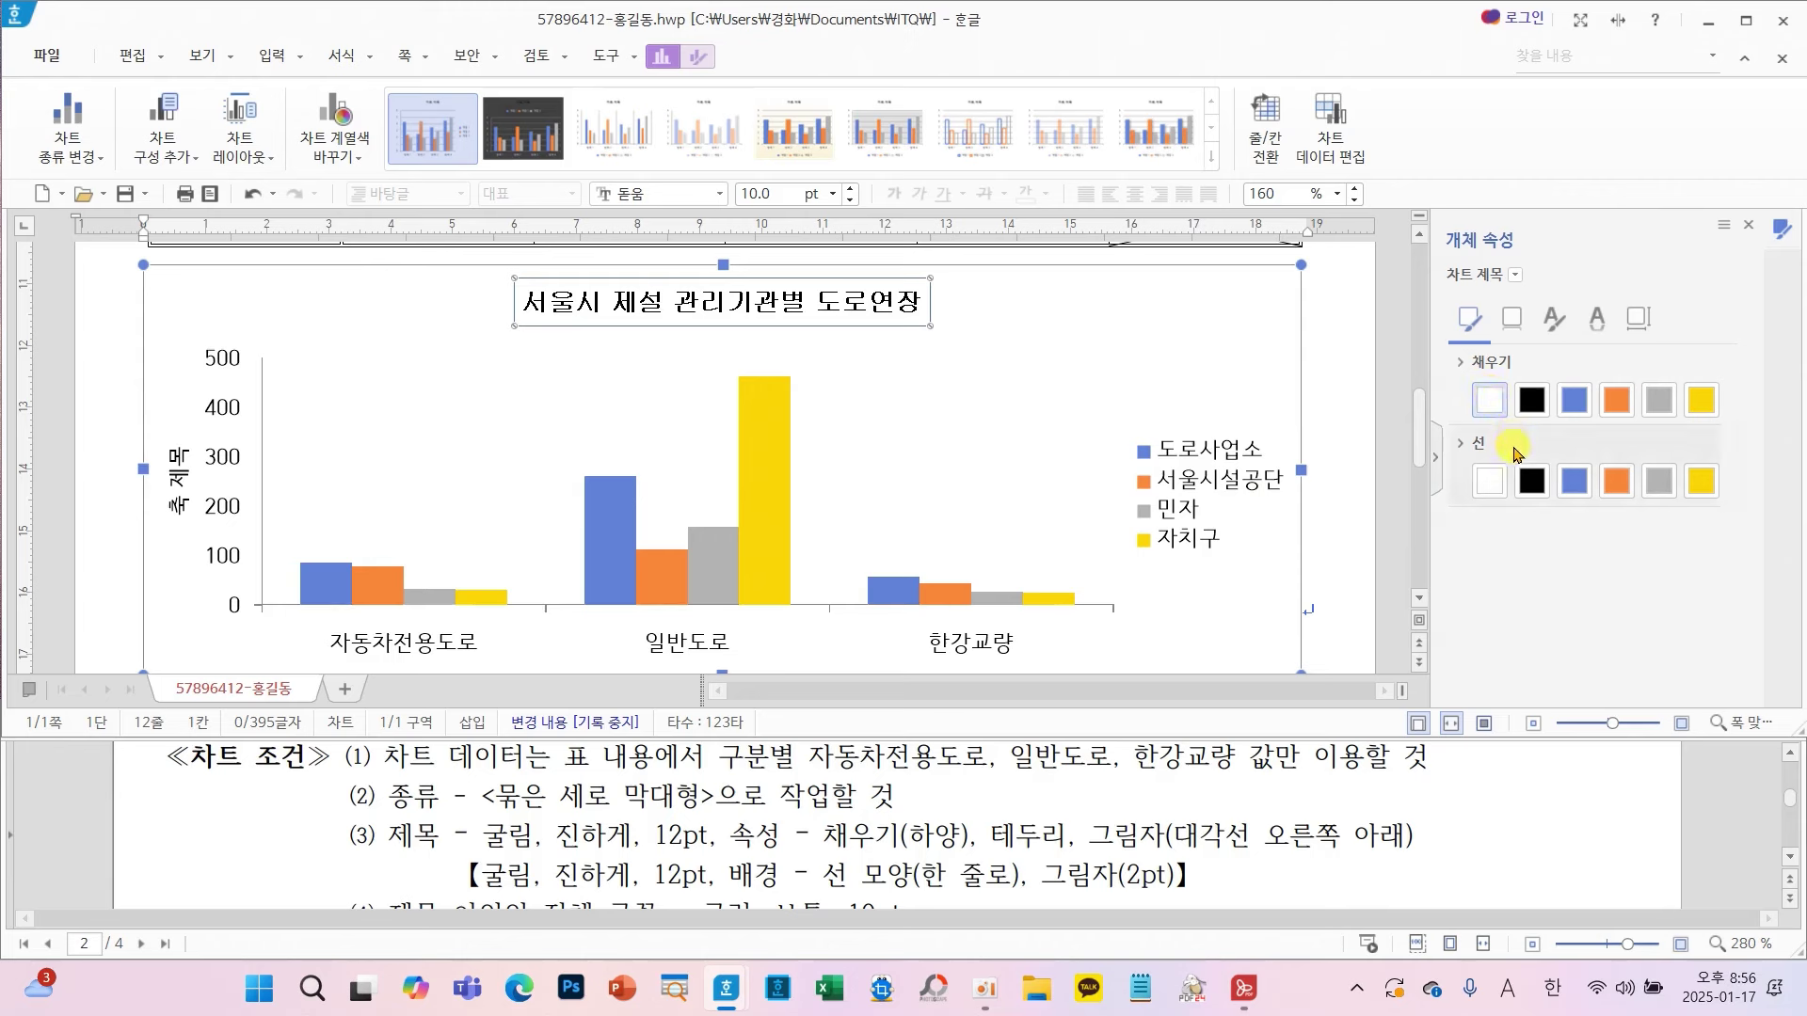
click(1529, 475)
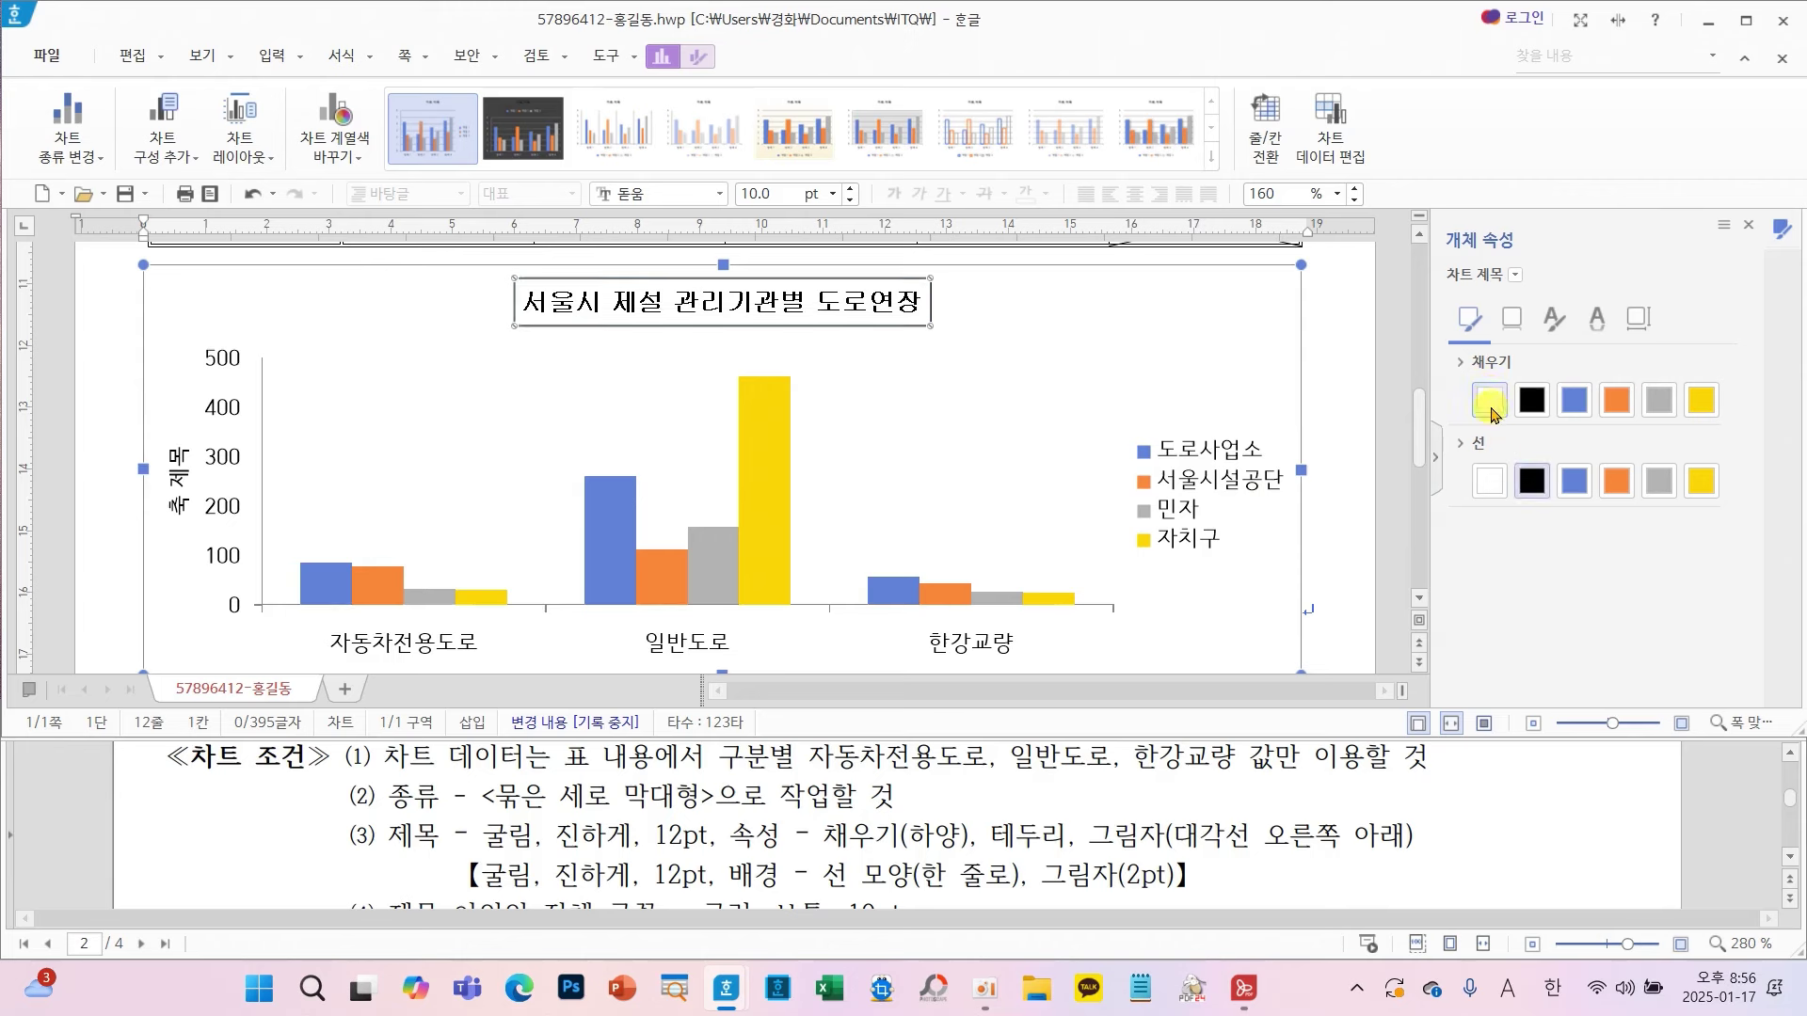
- Add a diagonal lower-right shadow (대각선 오른쪽 아래) to the chart title and close its properties
click(1514, 322)
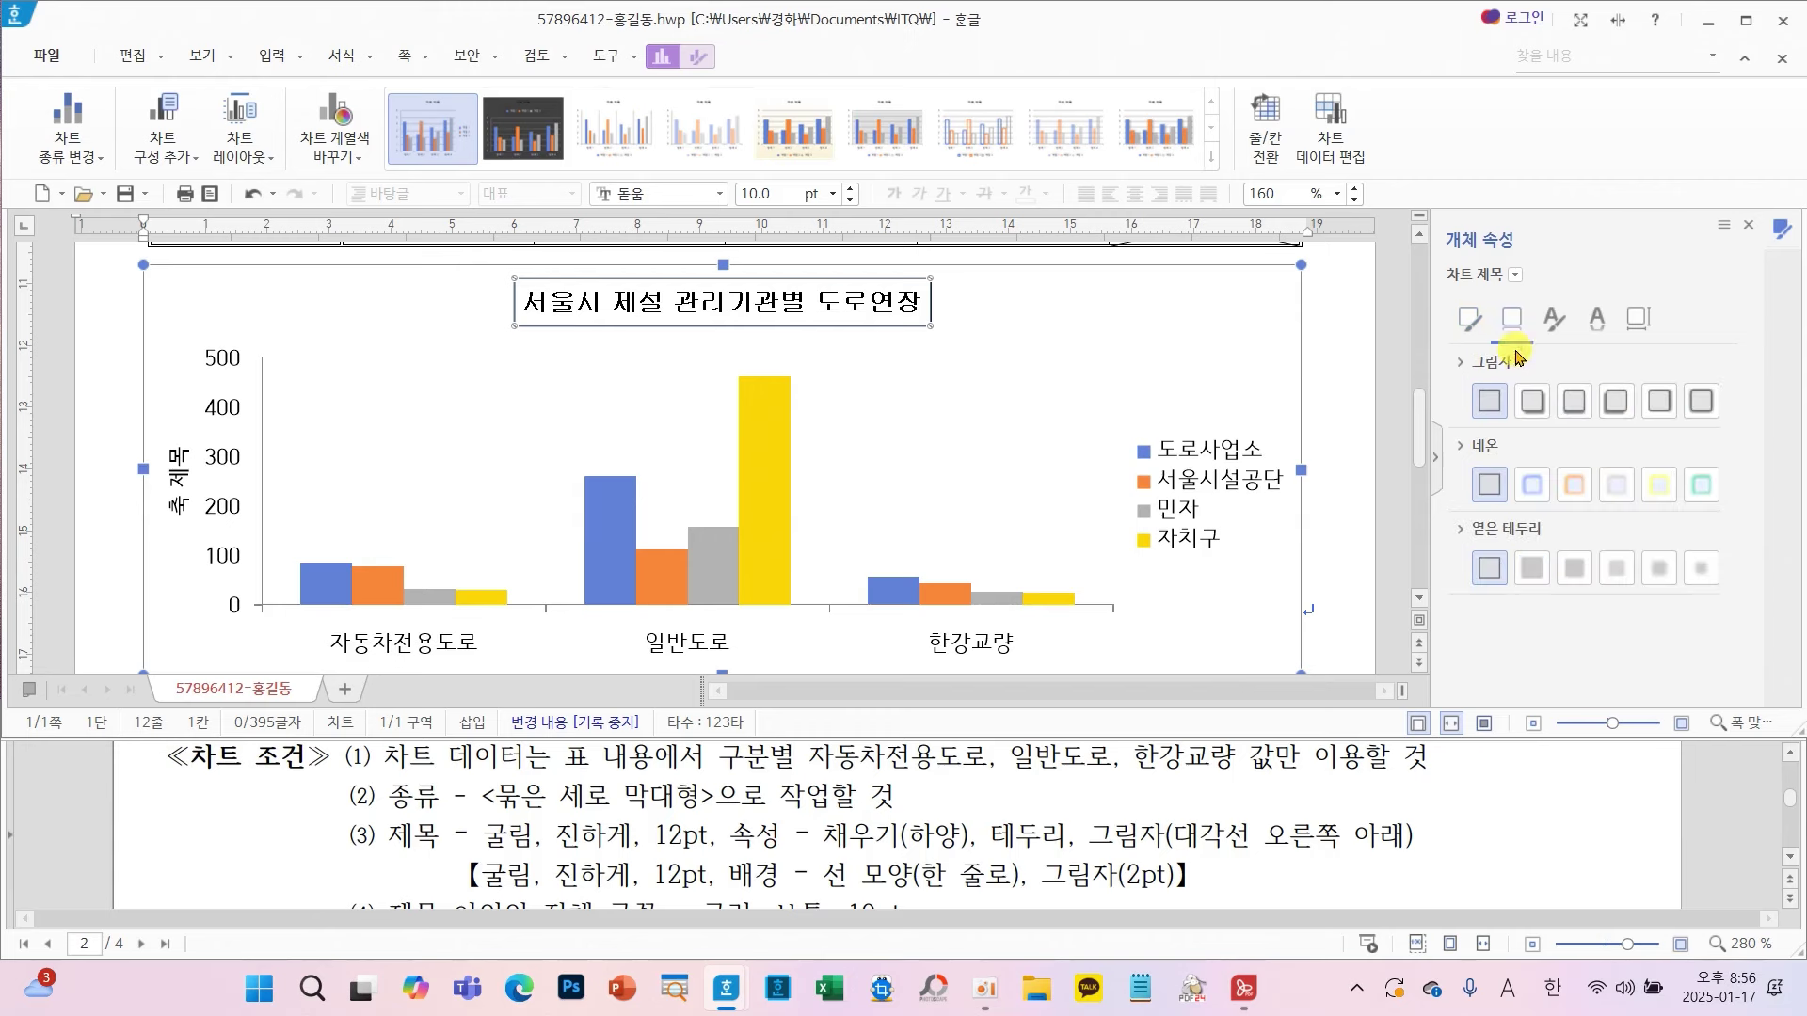
click(1534, 403)
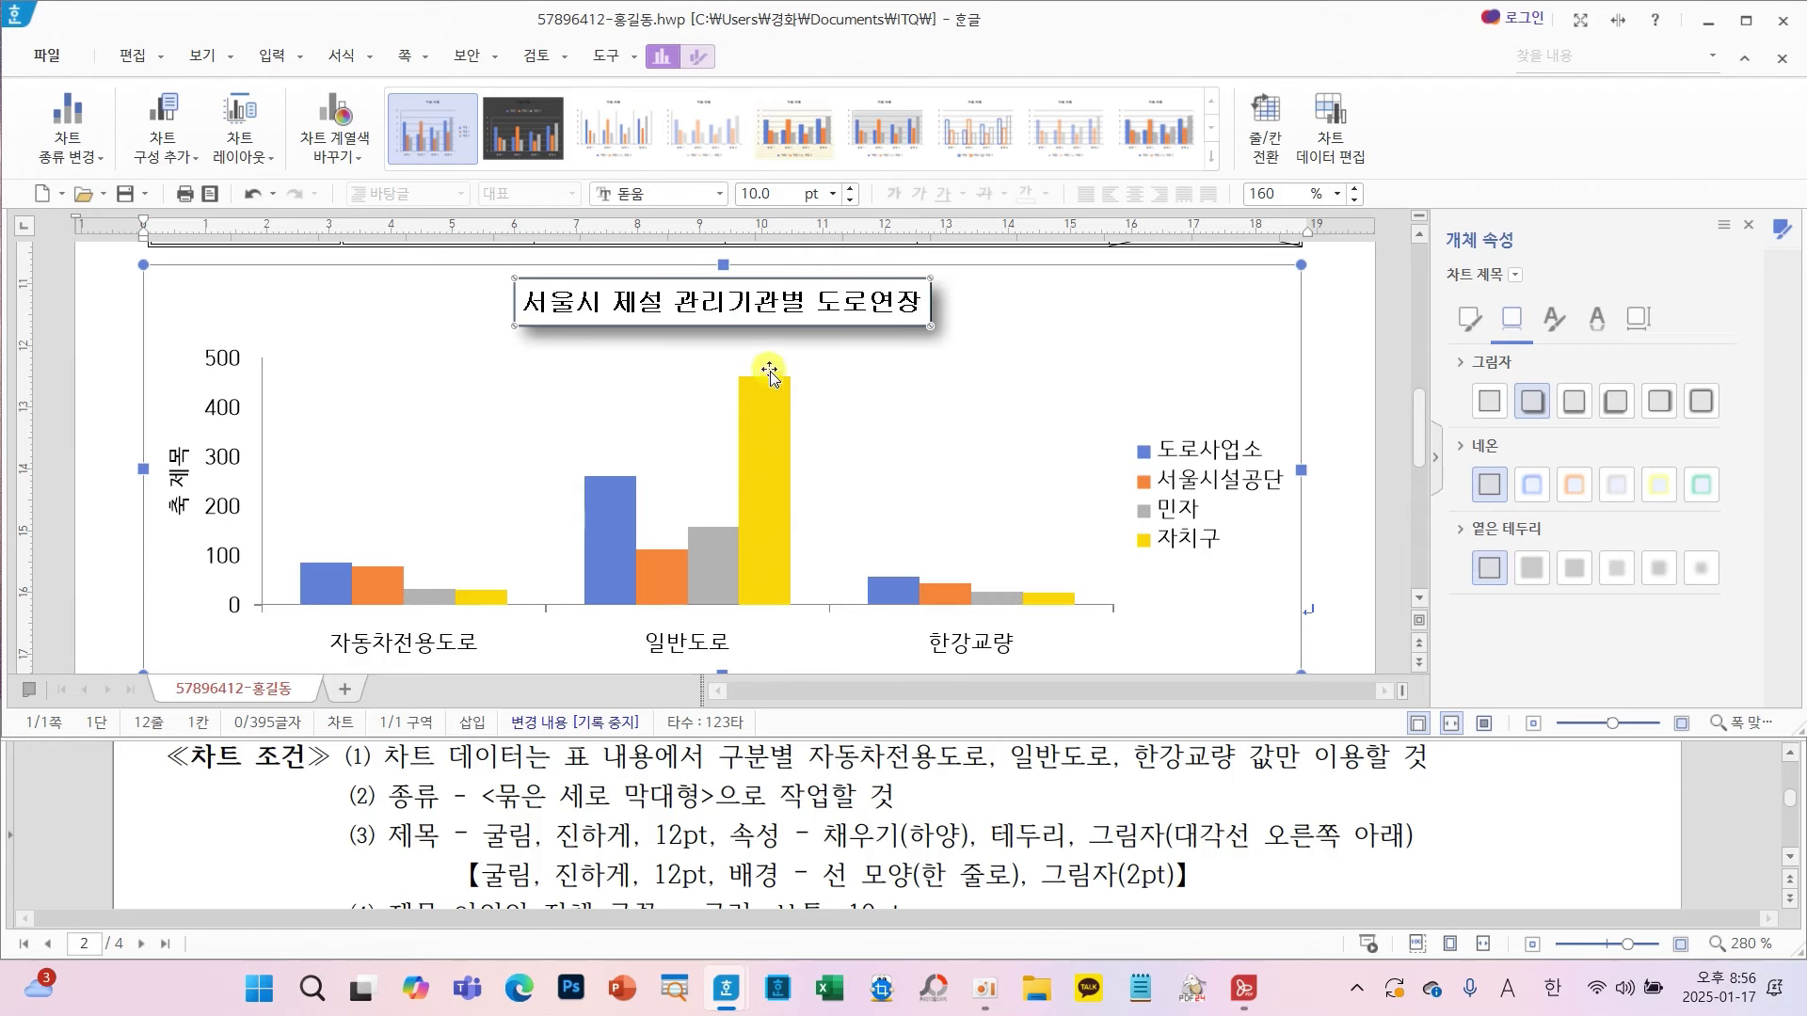
click(1750, 226)
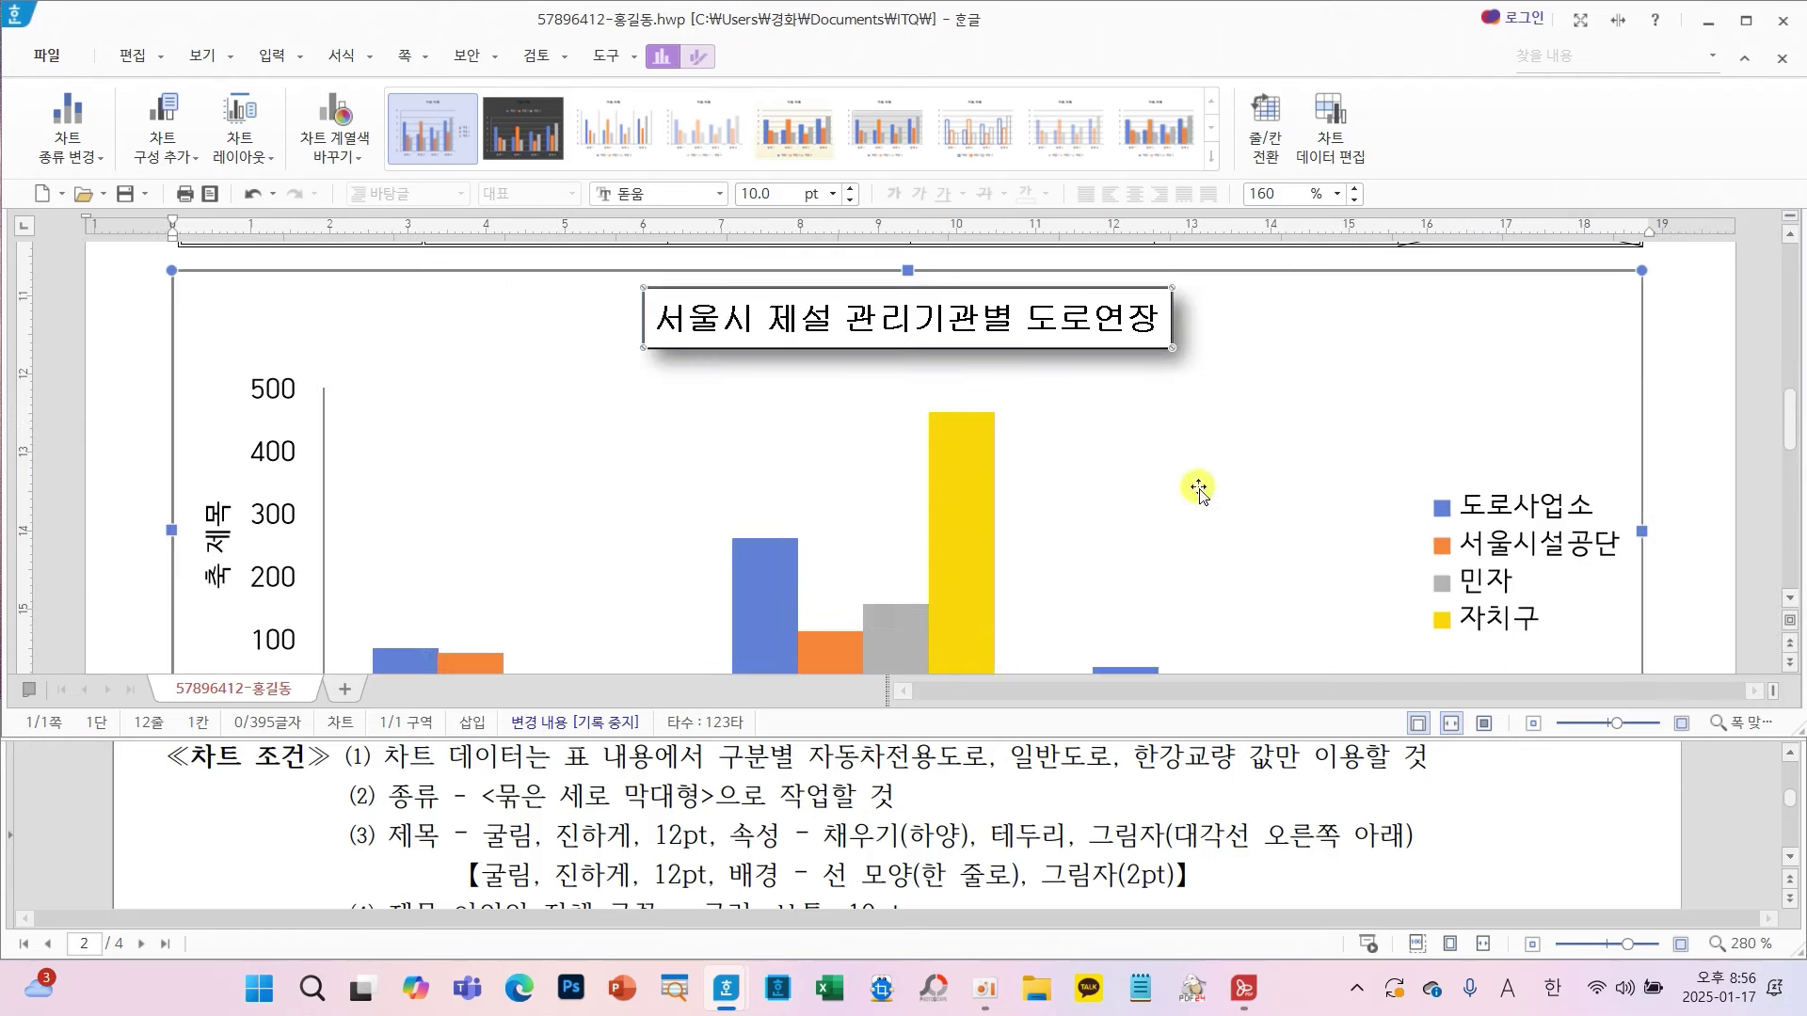
- Review the exam's conditions for non-title fonts, axis title and legend, and identify the chart's text elements they apply to
scroll(762, 814, down, 1)
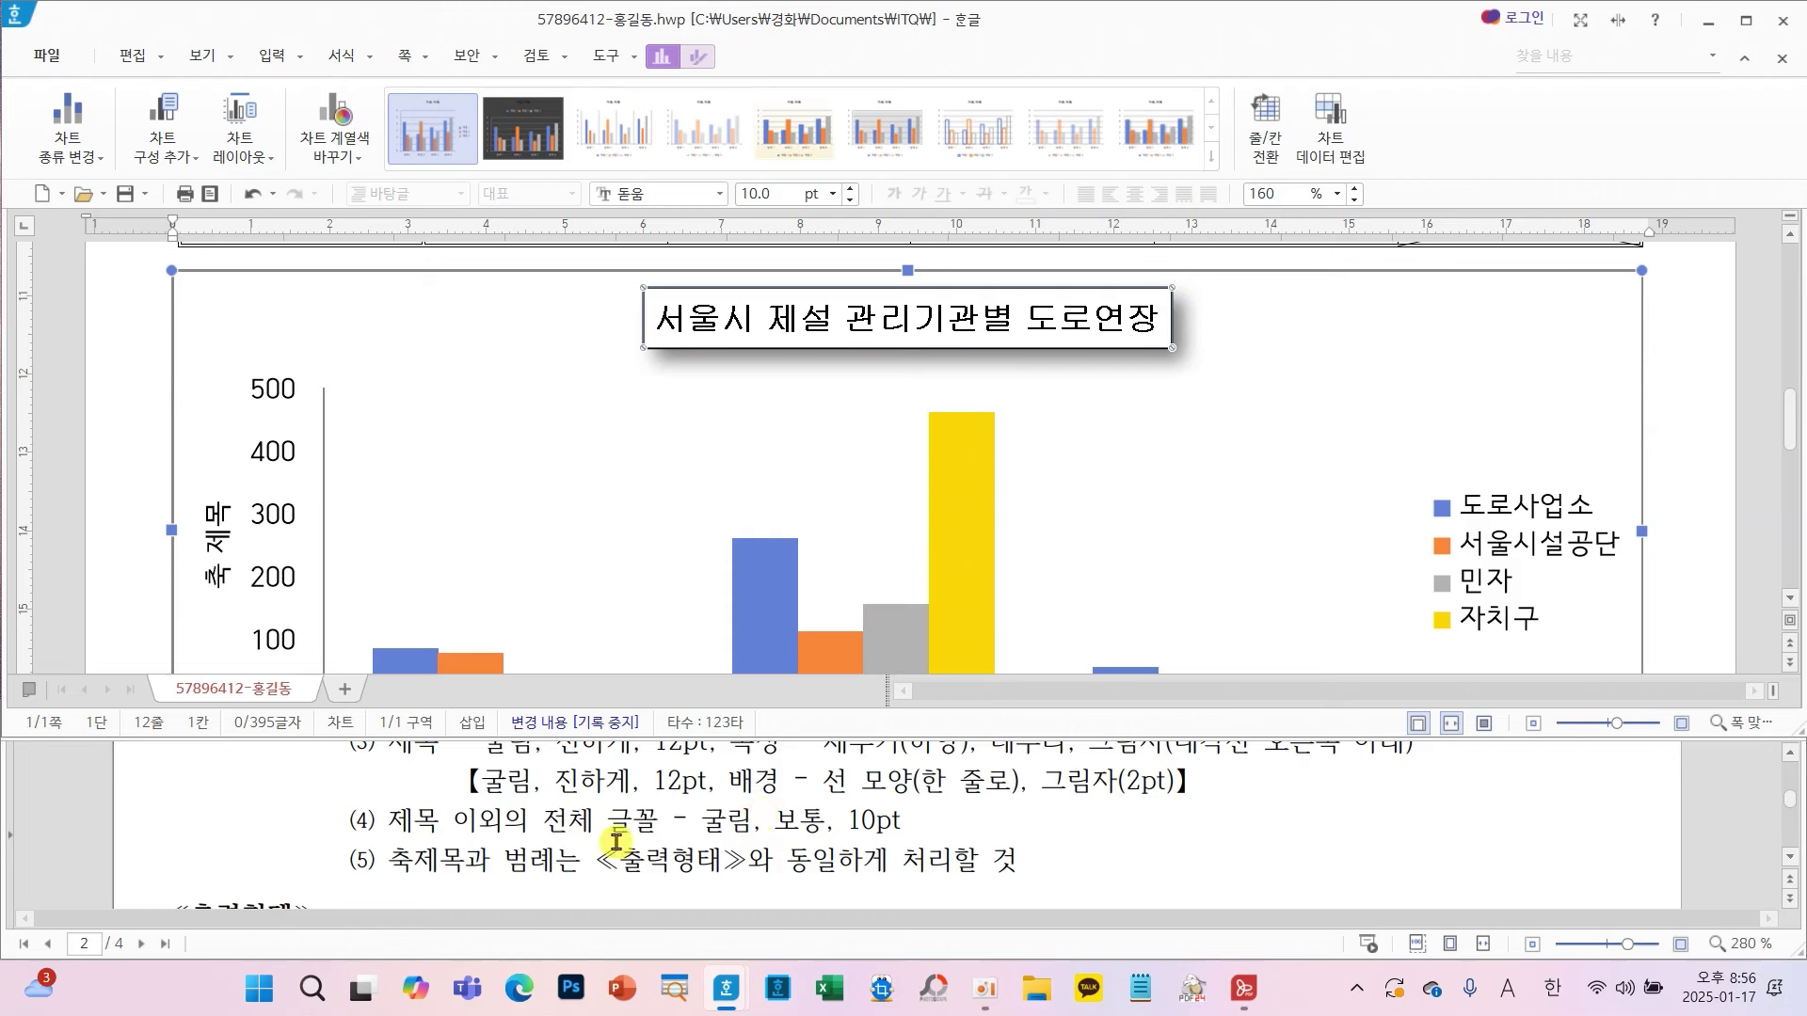
mouse_move(361, 787)
mouse_down()
mouse_move(597, 893)
mouse_move(1029, 891)
mouse_up()
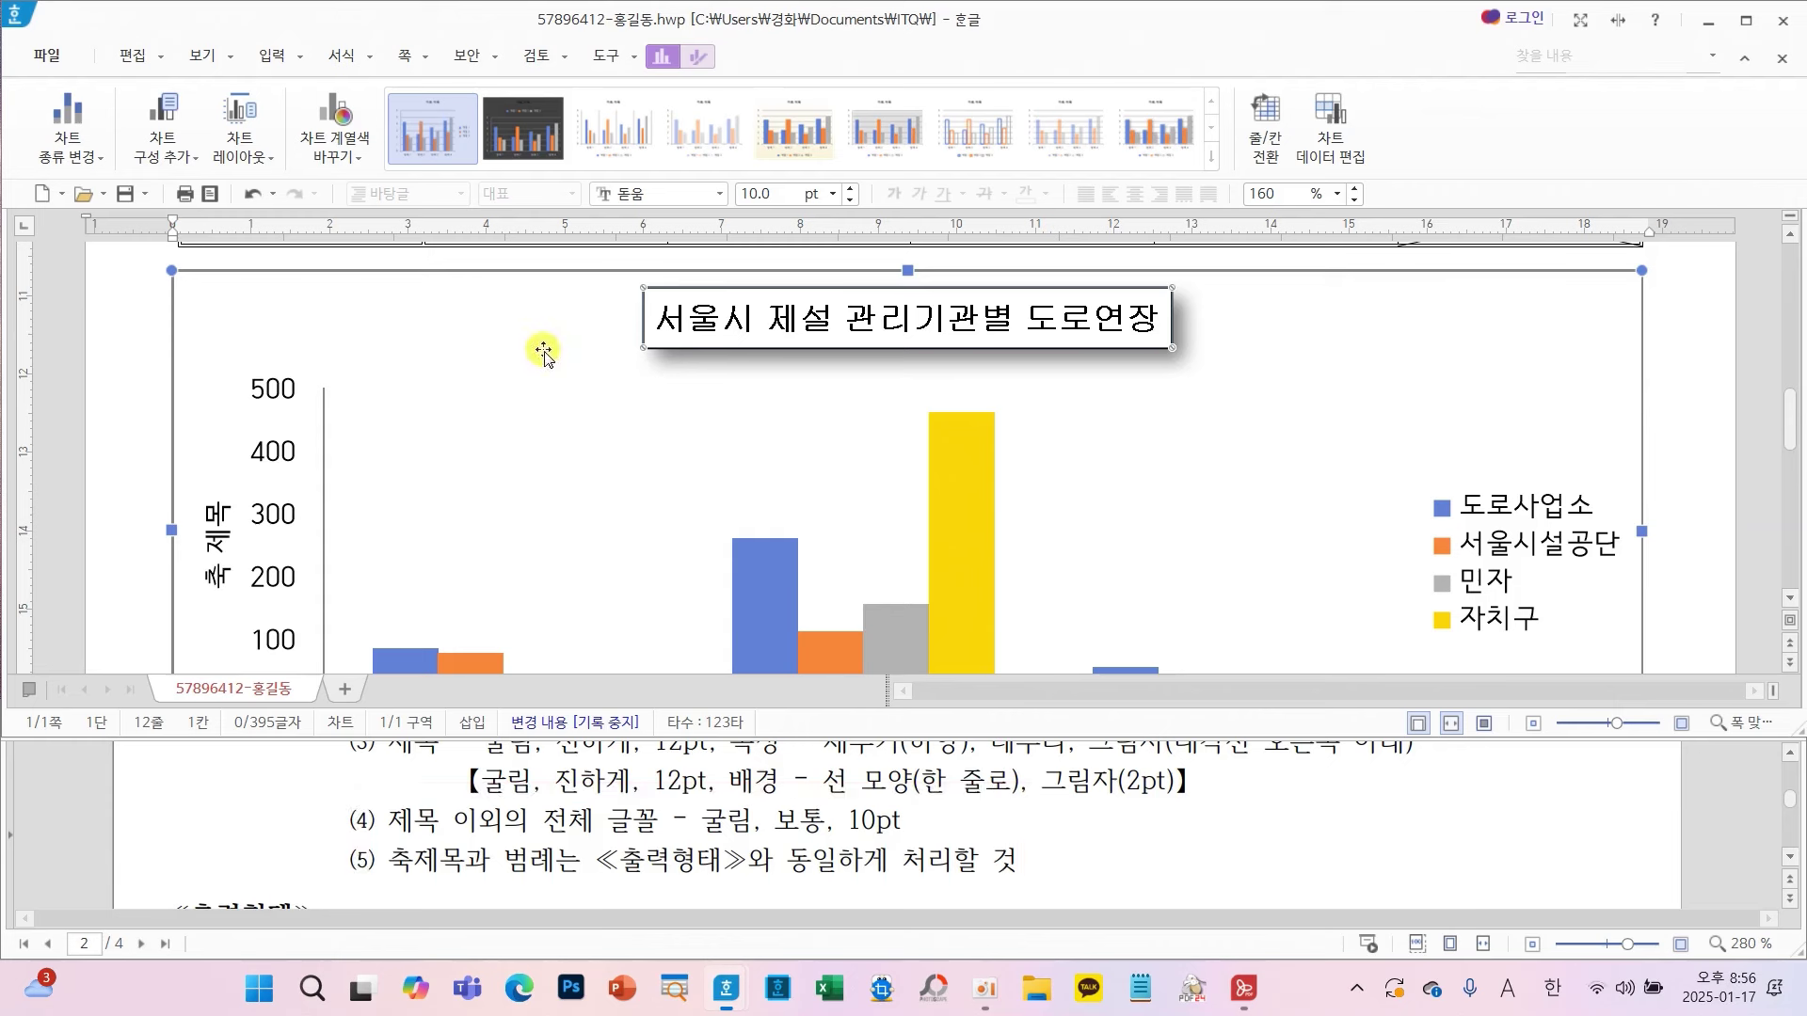
scroll(563, 475, down, 2)
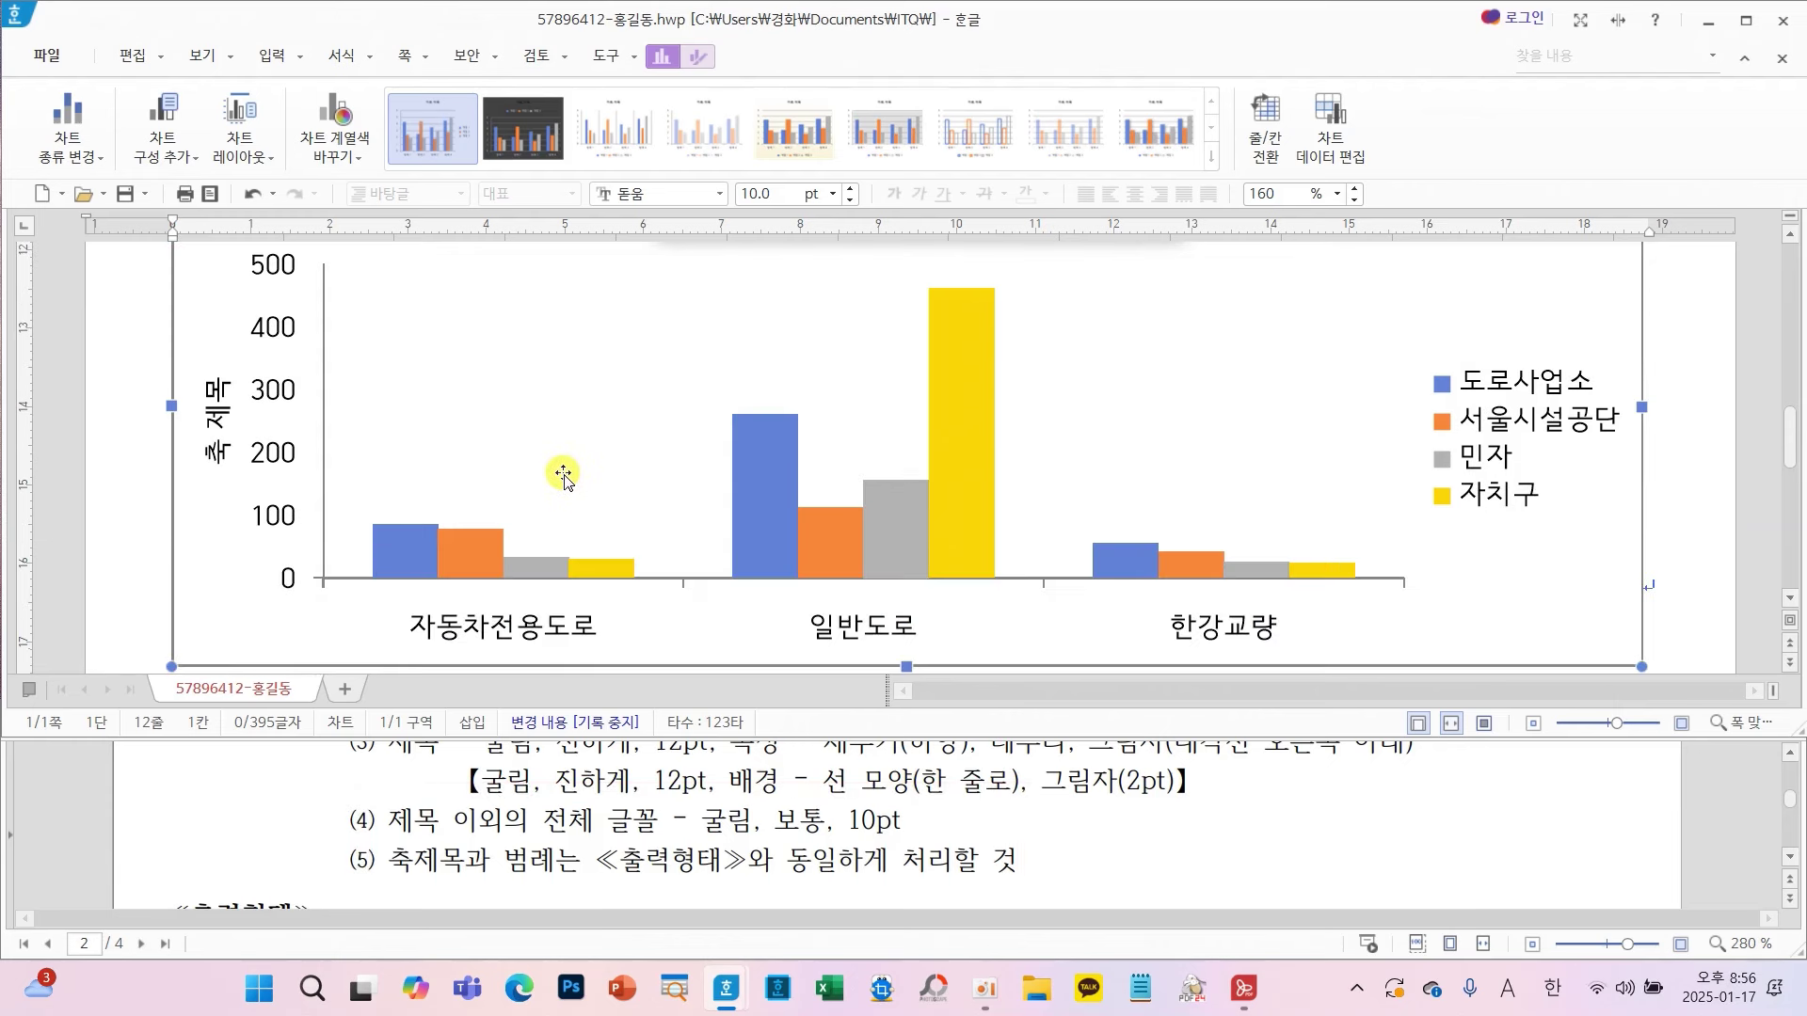
drag(219, 437, 158, 497)
mouse_move(260, 462)
mouse_down()
mouse_move(300, 452)
mouse_move(232, 511)
mouse_move(344, 515)
mouse_up()
mouse_move(423, 595)
mouse_down()
mouse_move(494, 611)
mouse_move(475, 647)
mouse_move(450, 643)
mouse_up()
mouse_move(1559, 400)
mouse_down()
mouse_move(1472, 475)
mouse_move(1604, 475)
mouse_move(1539, 532)
mouse_up()
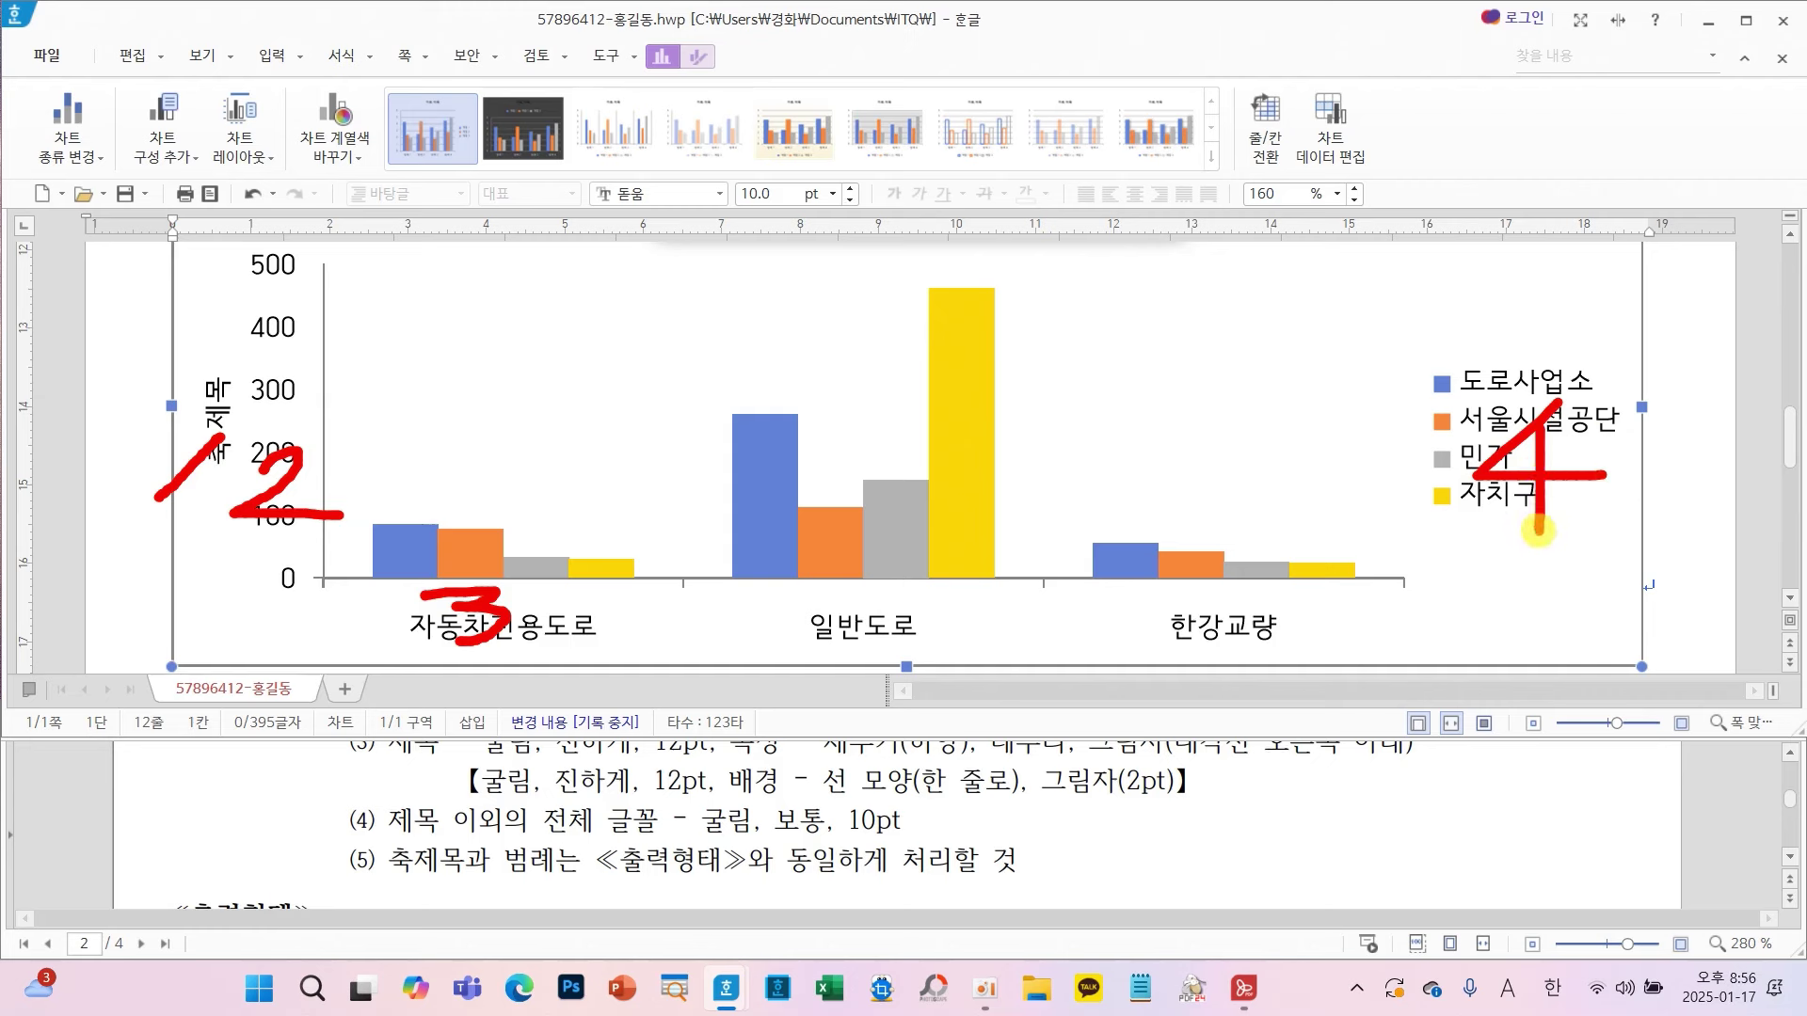
key(Escape)
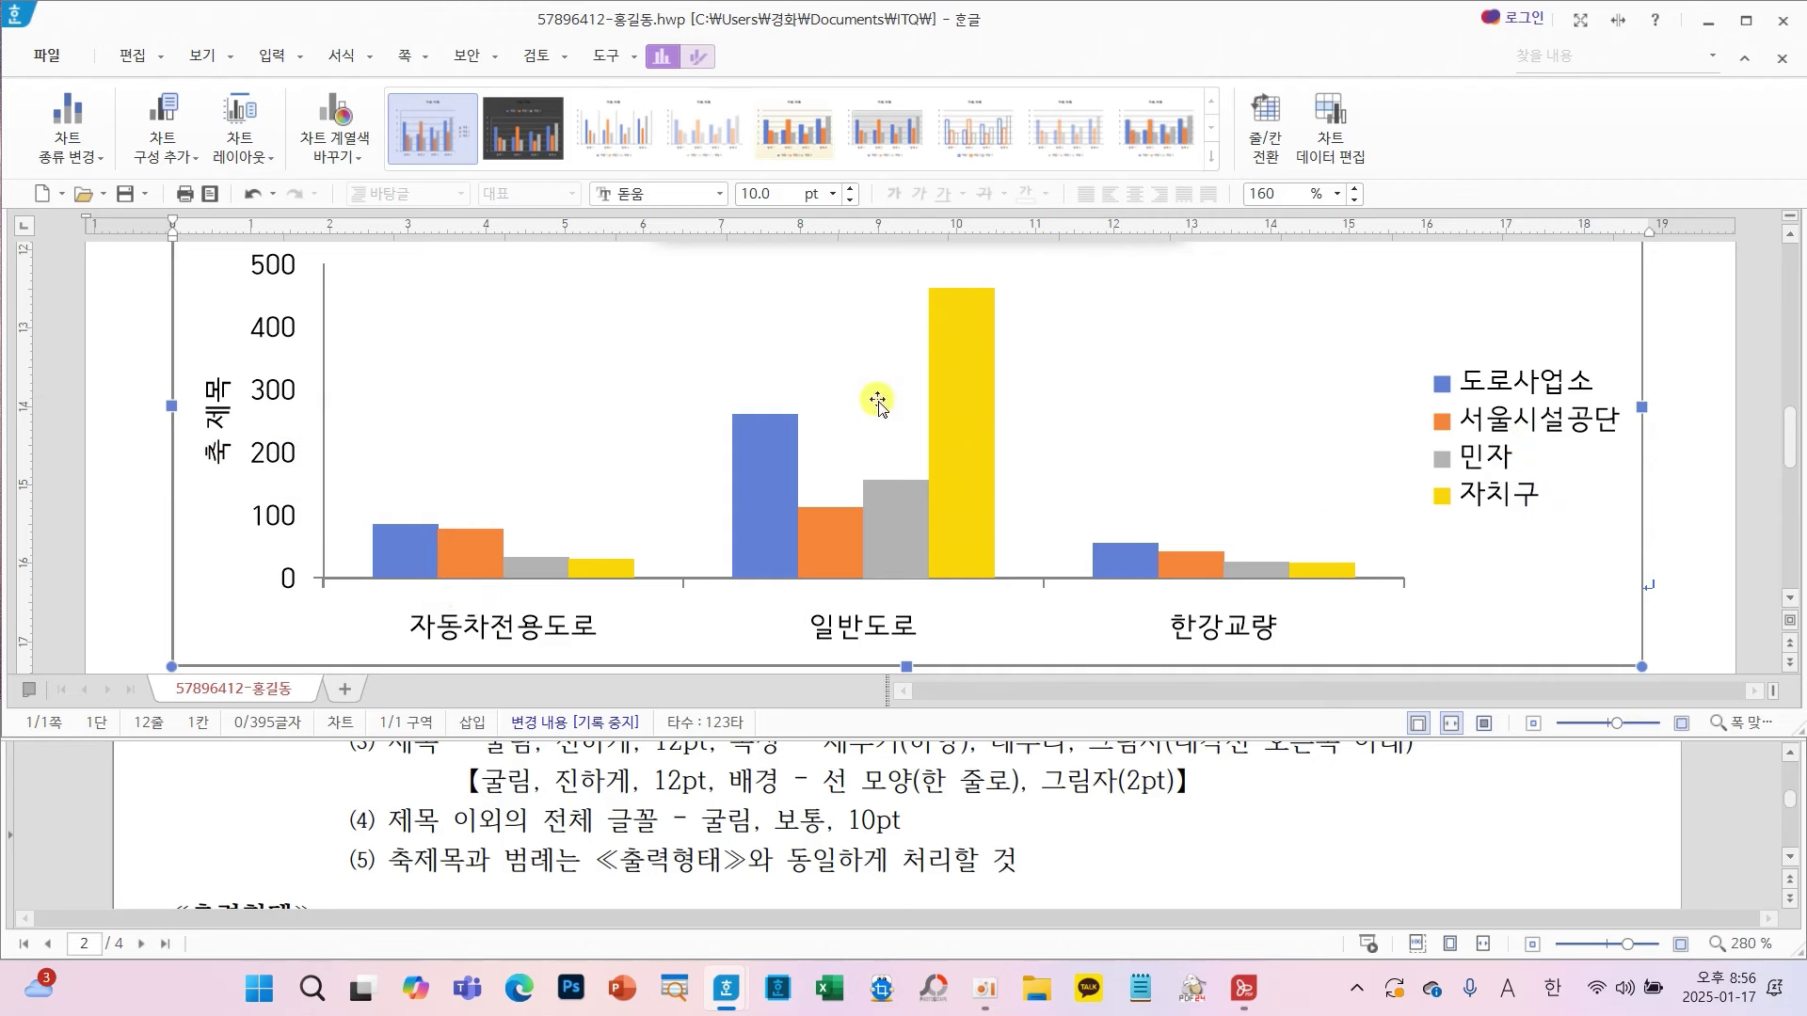
- Open the vertical axis title for editing and replace its text with "(단위 : km)"
click(211, 449)
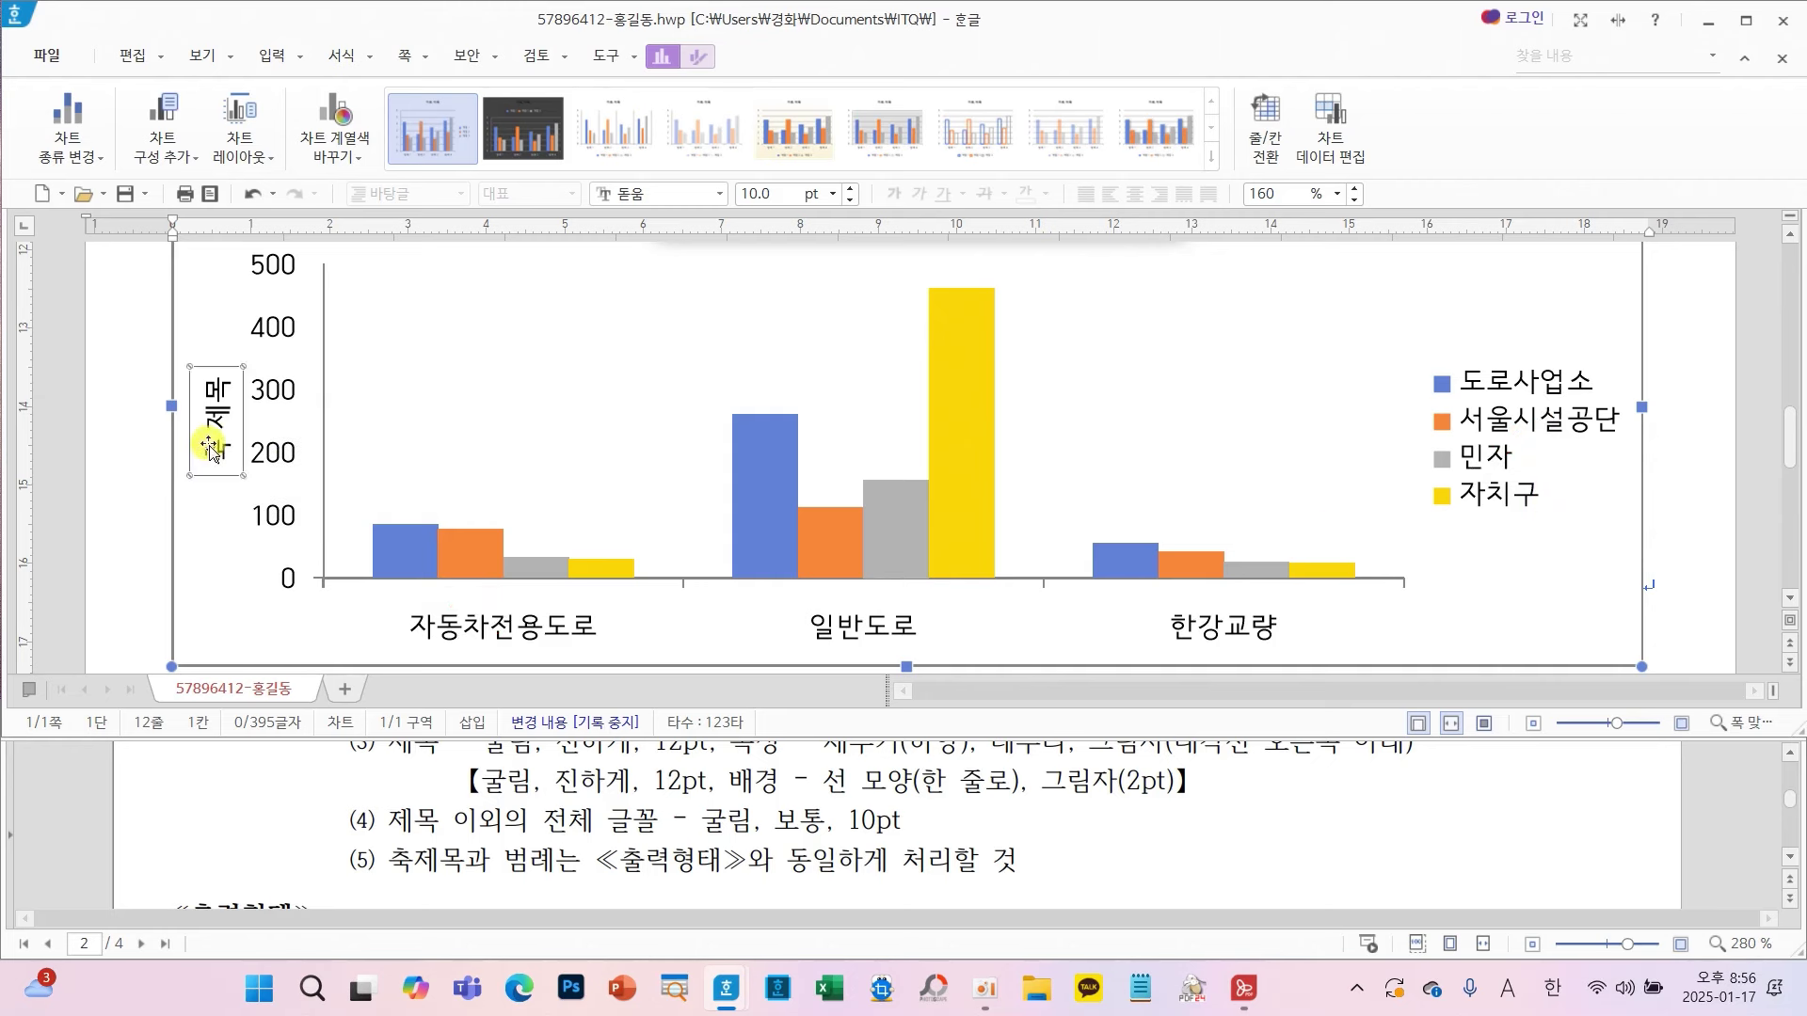
right_click(211, 449)
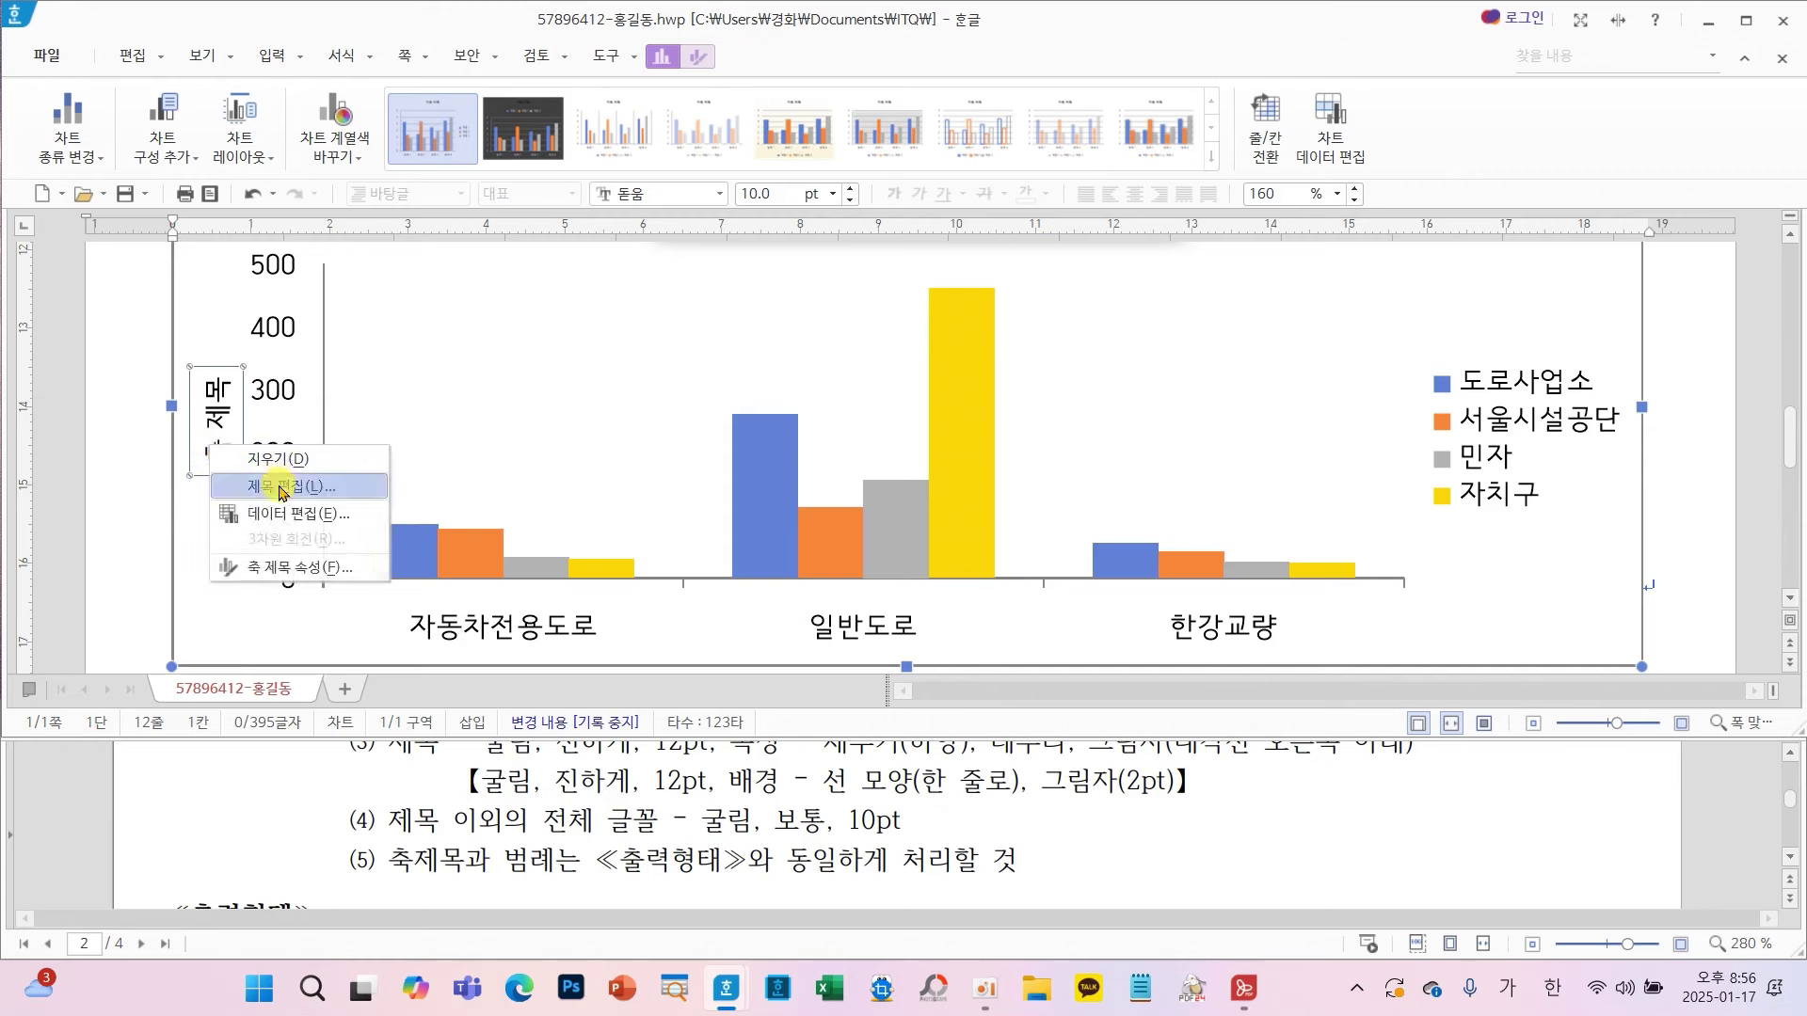
click(278, 489)
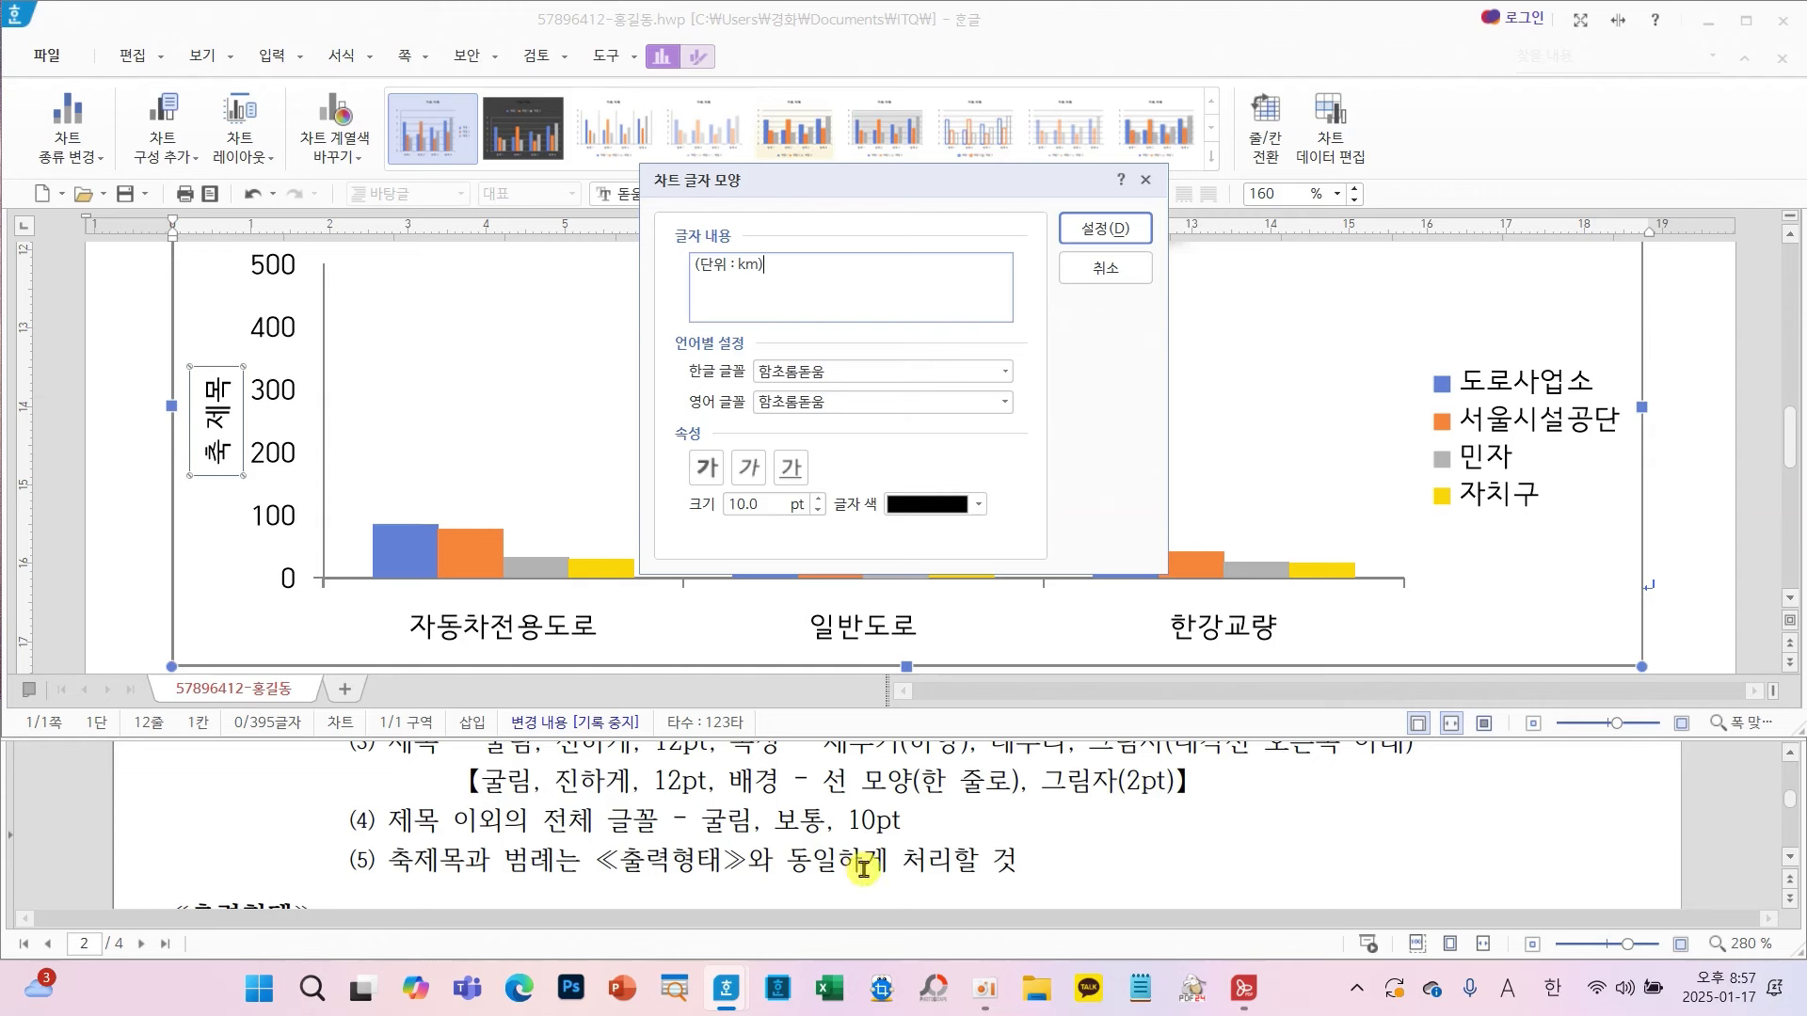
- Set the vertical axis title's Hangul and English fonts to 굴림 and apply the text settings
click(997, 378)
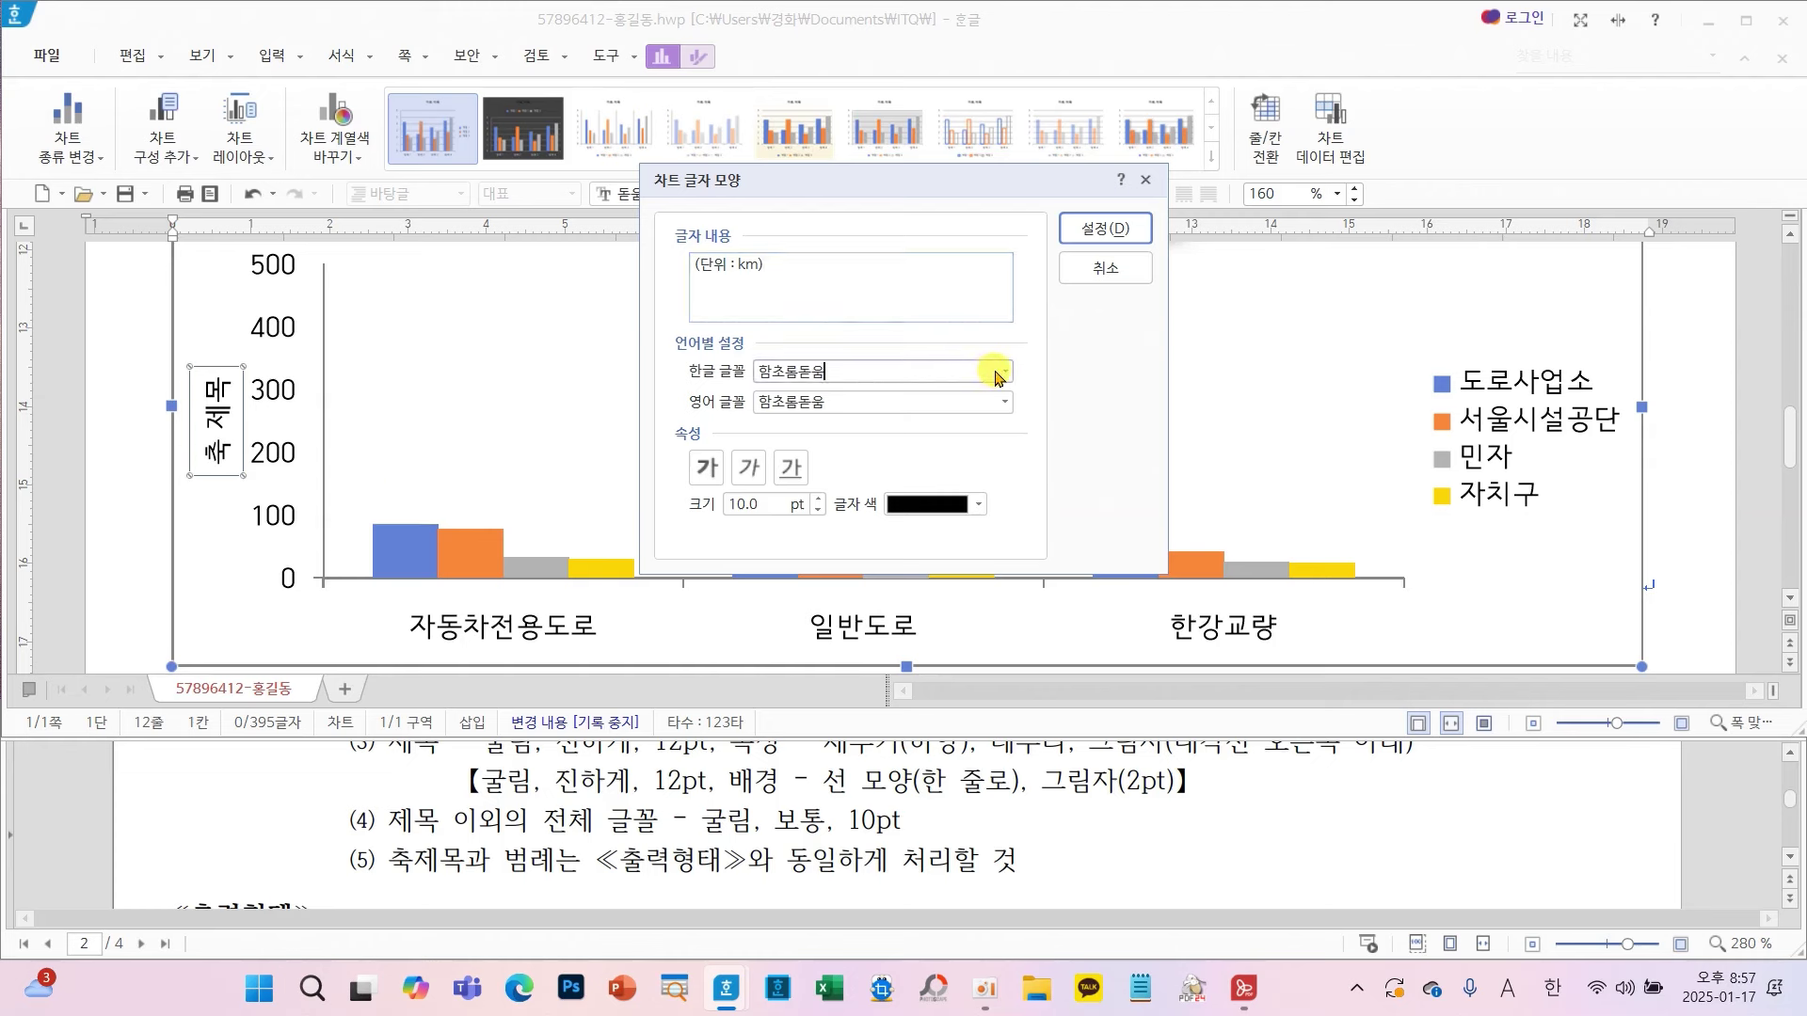
text(r)
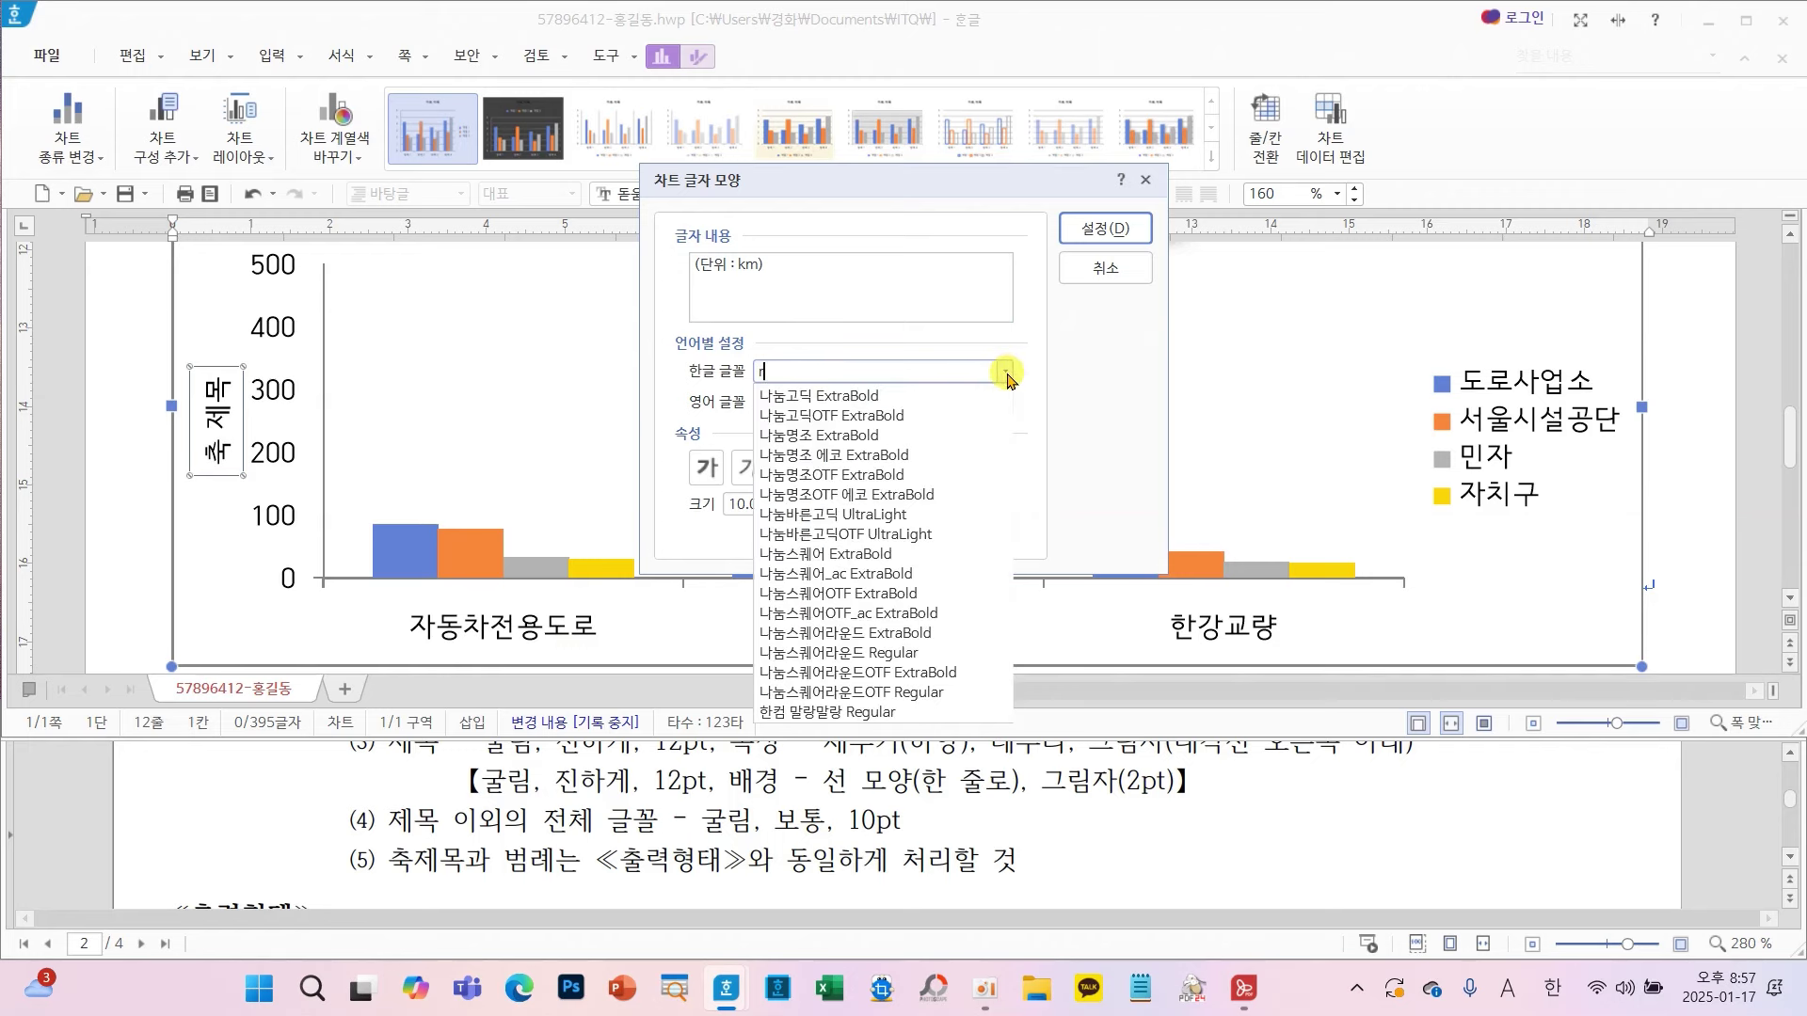
click(1005, 374)
key(BackSpace)
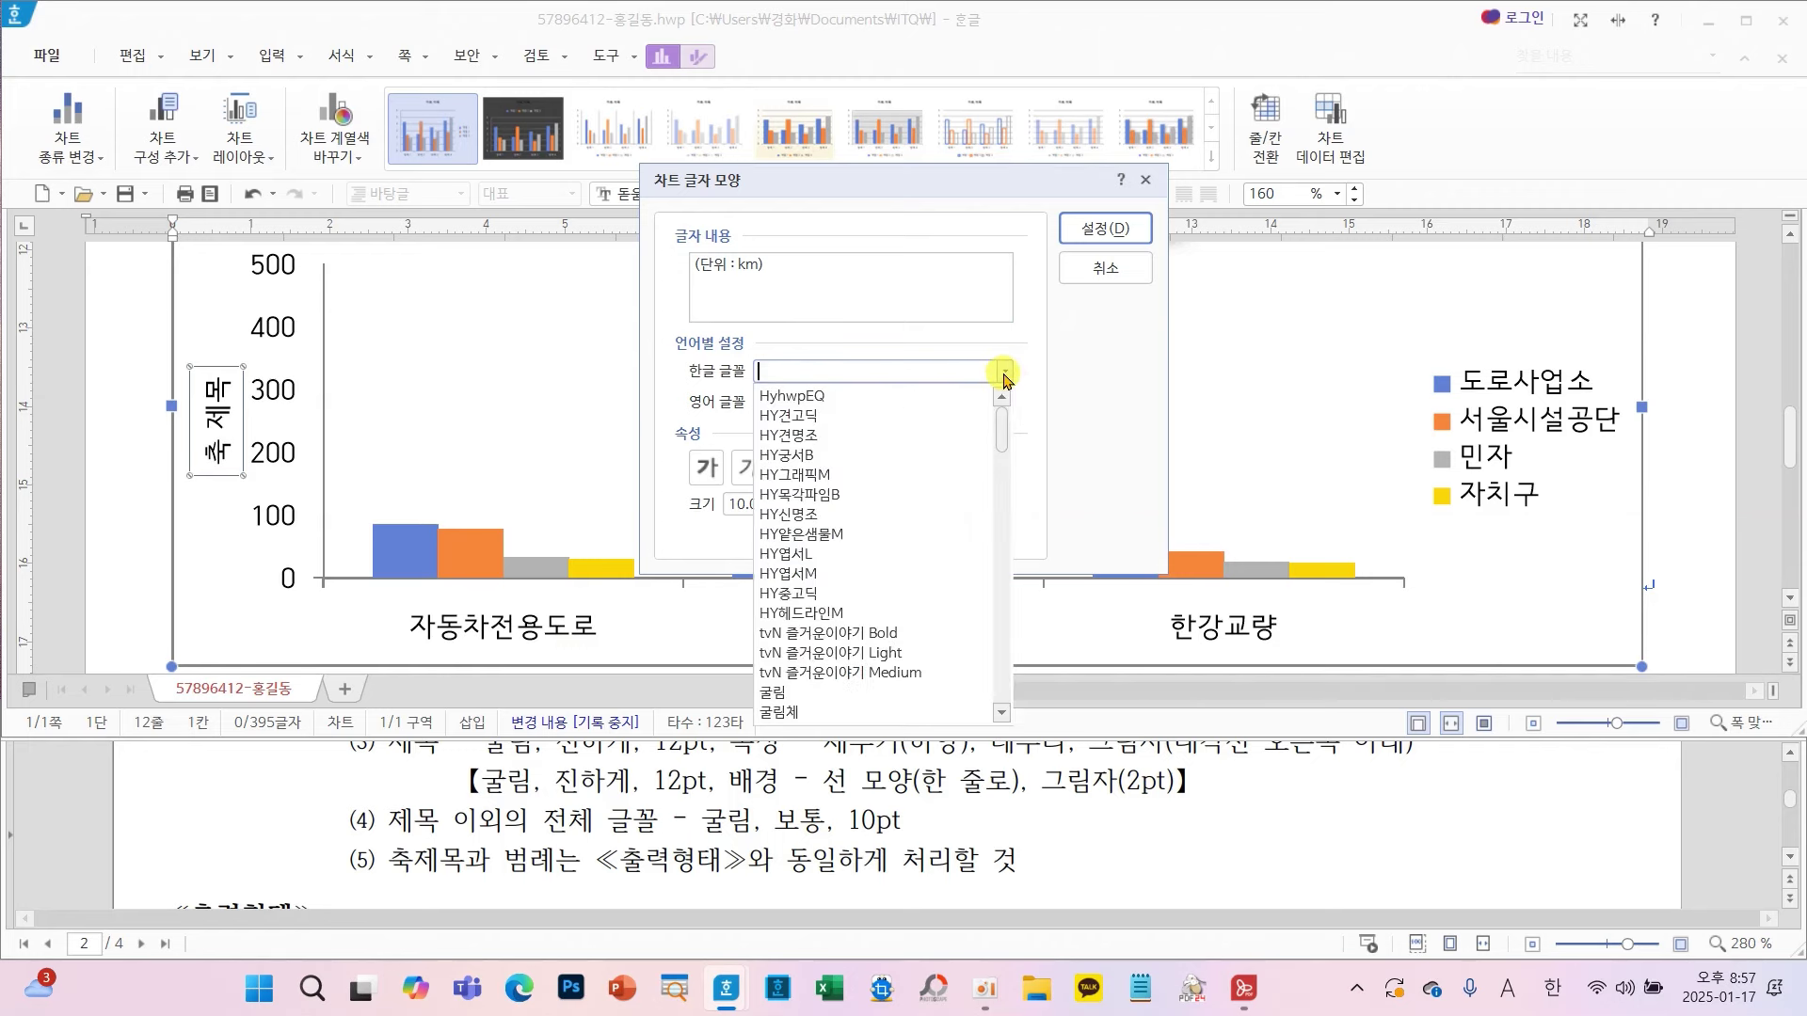
key(Hangul)
text(ㄱ)
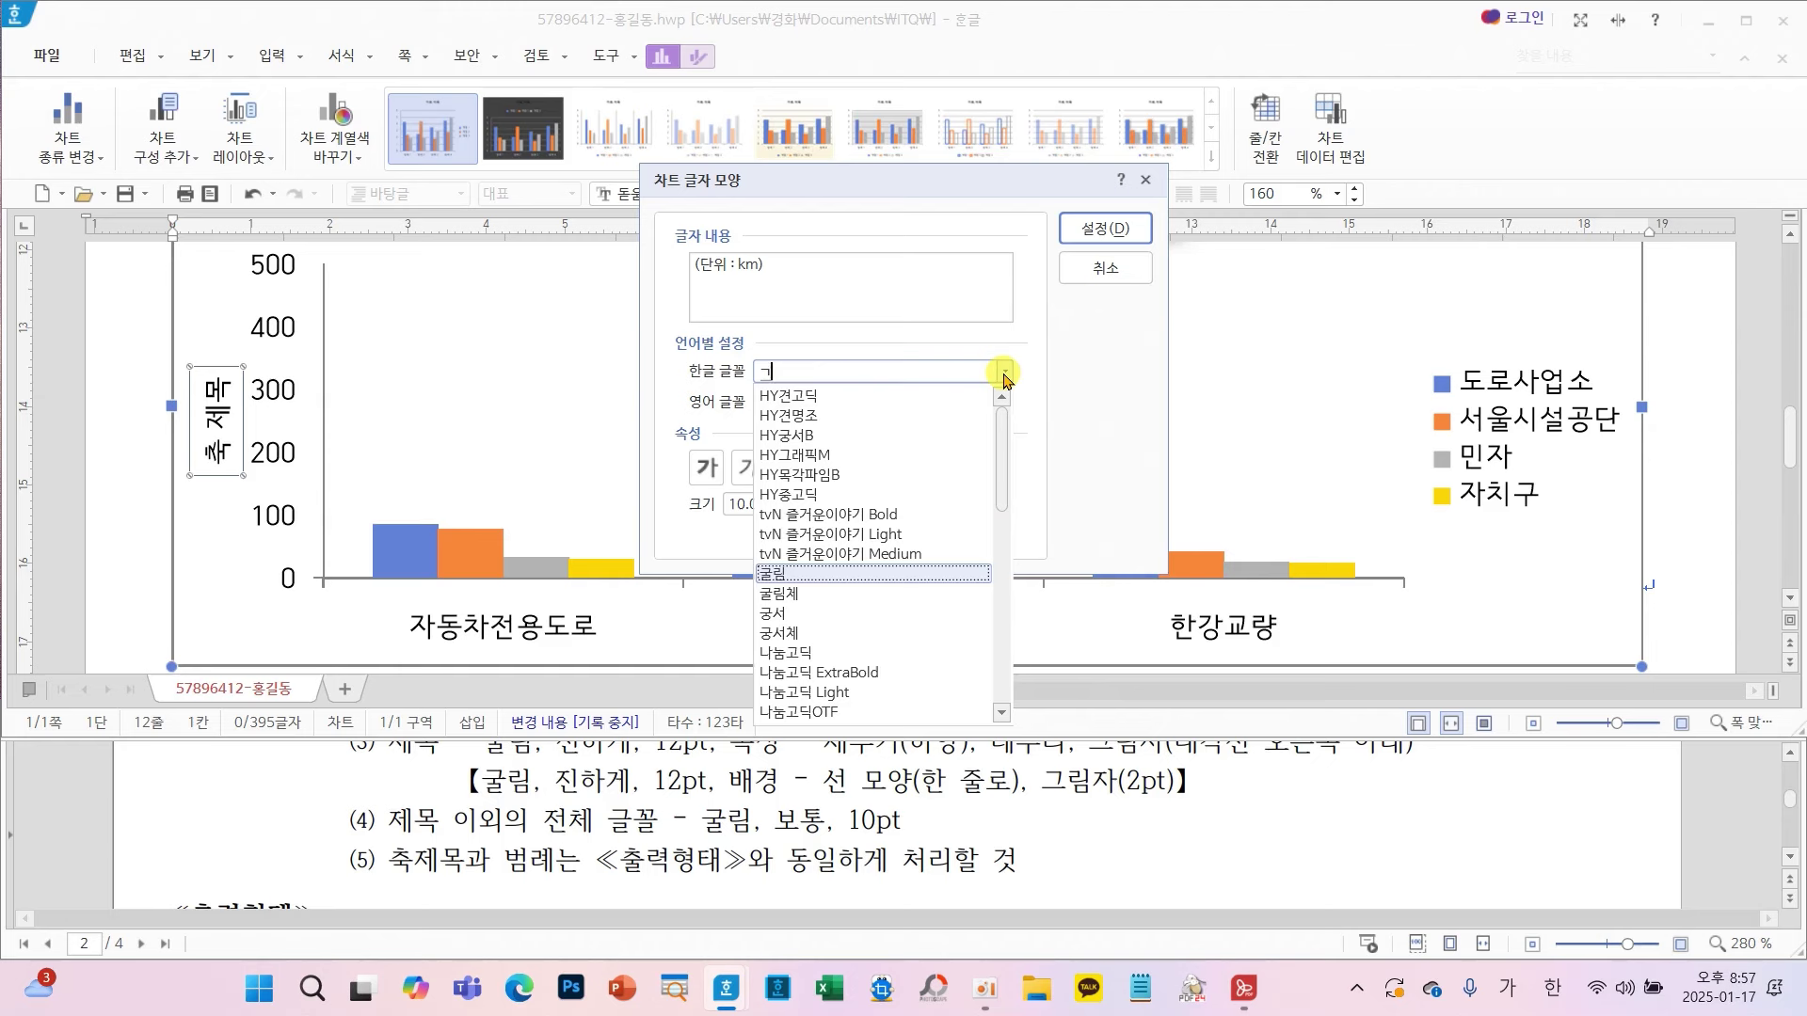
click(828, 574)
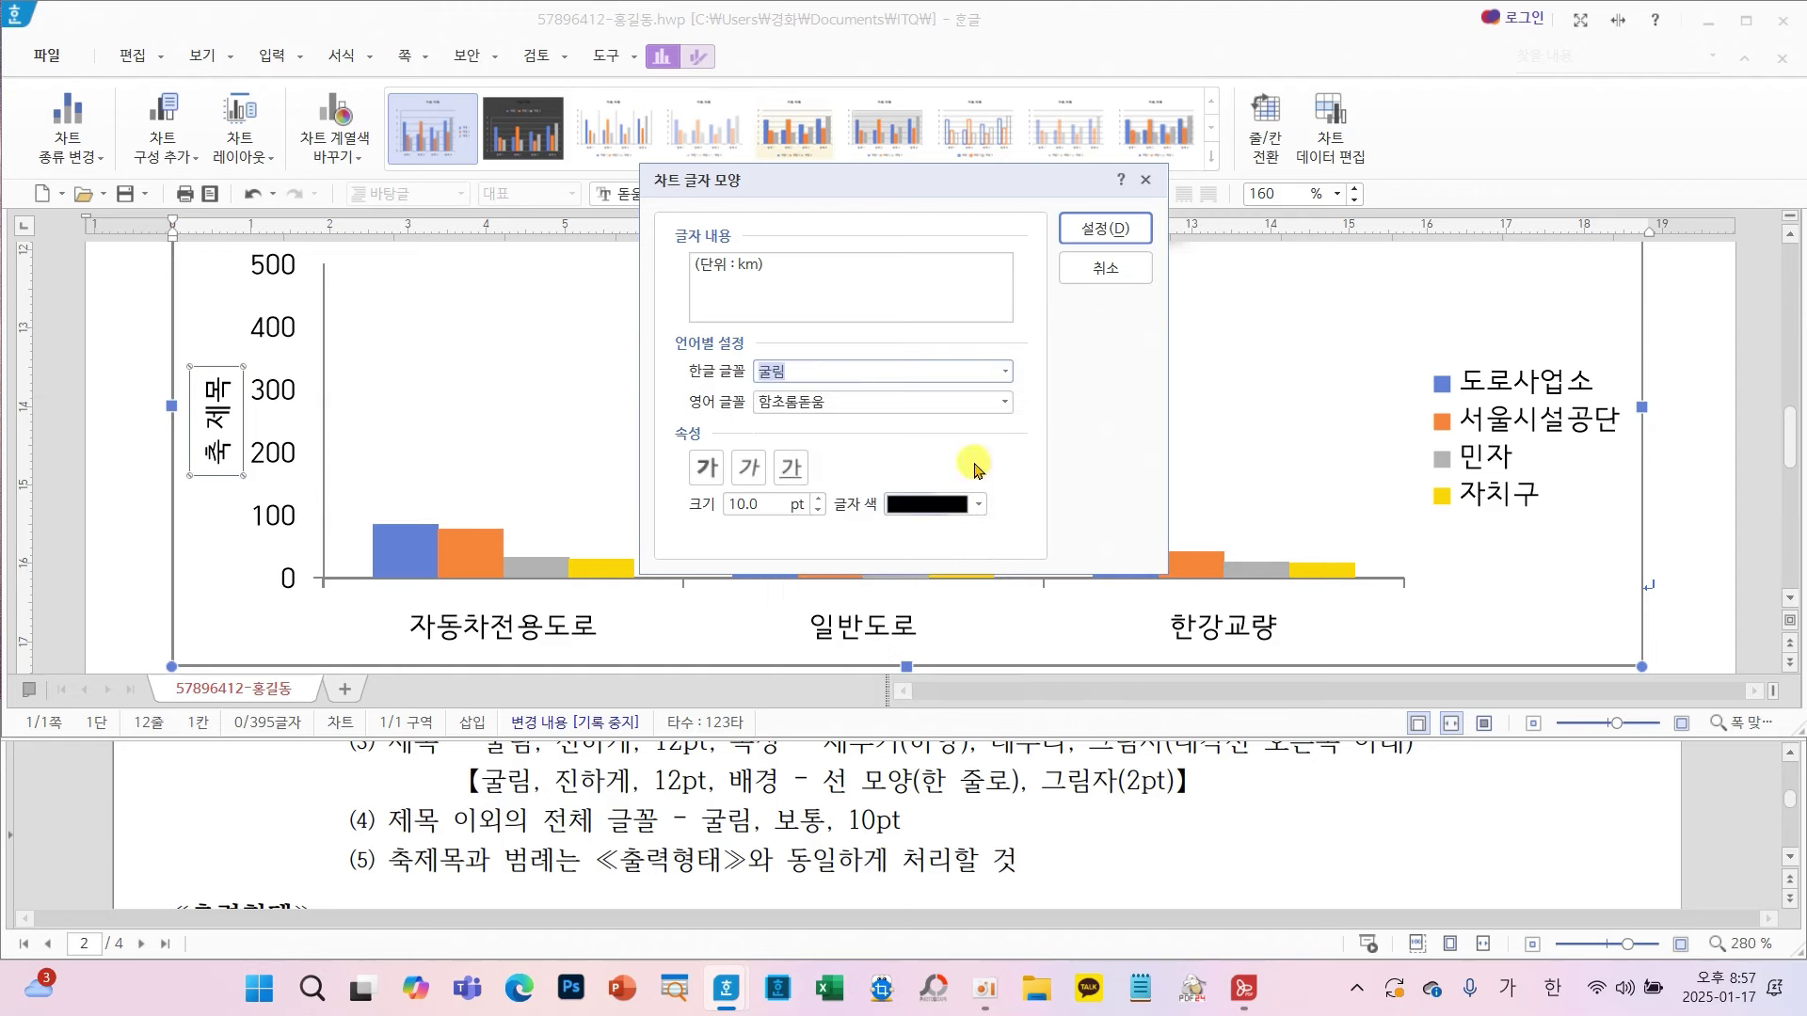
click(1005, 403)
text(ㄱ)
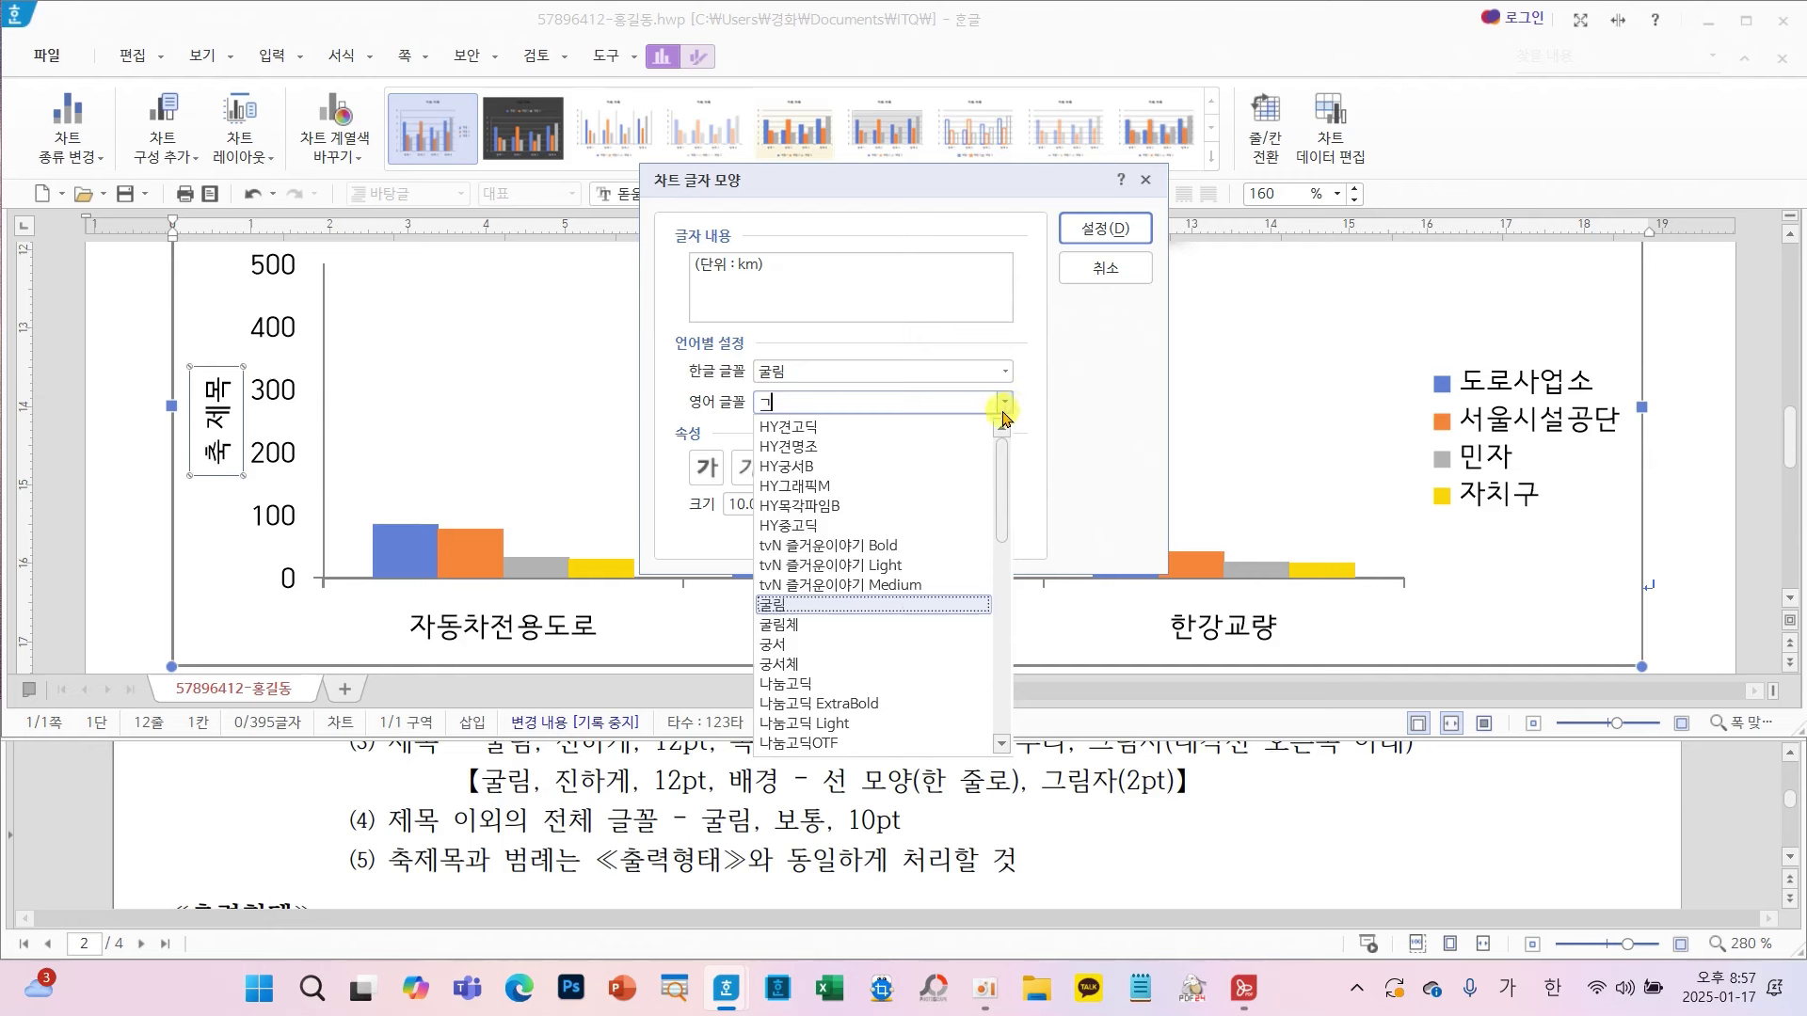
click(788, 613)
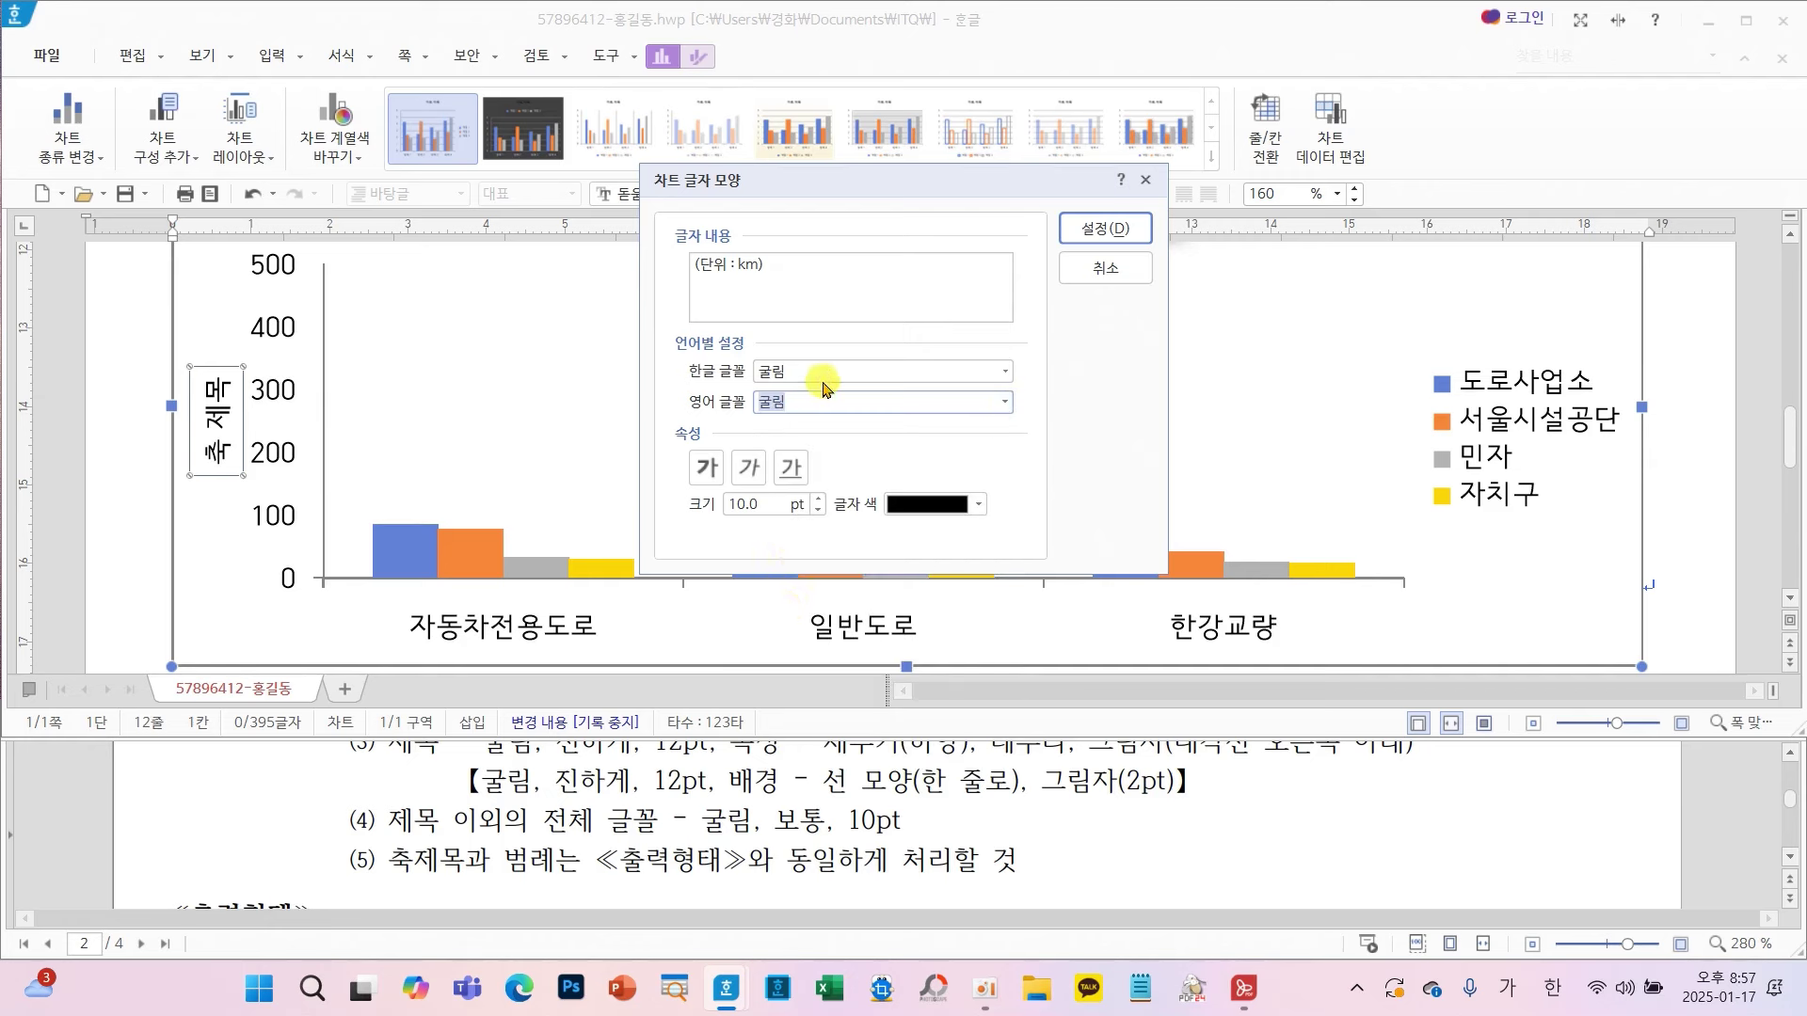
click(706, 470)
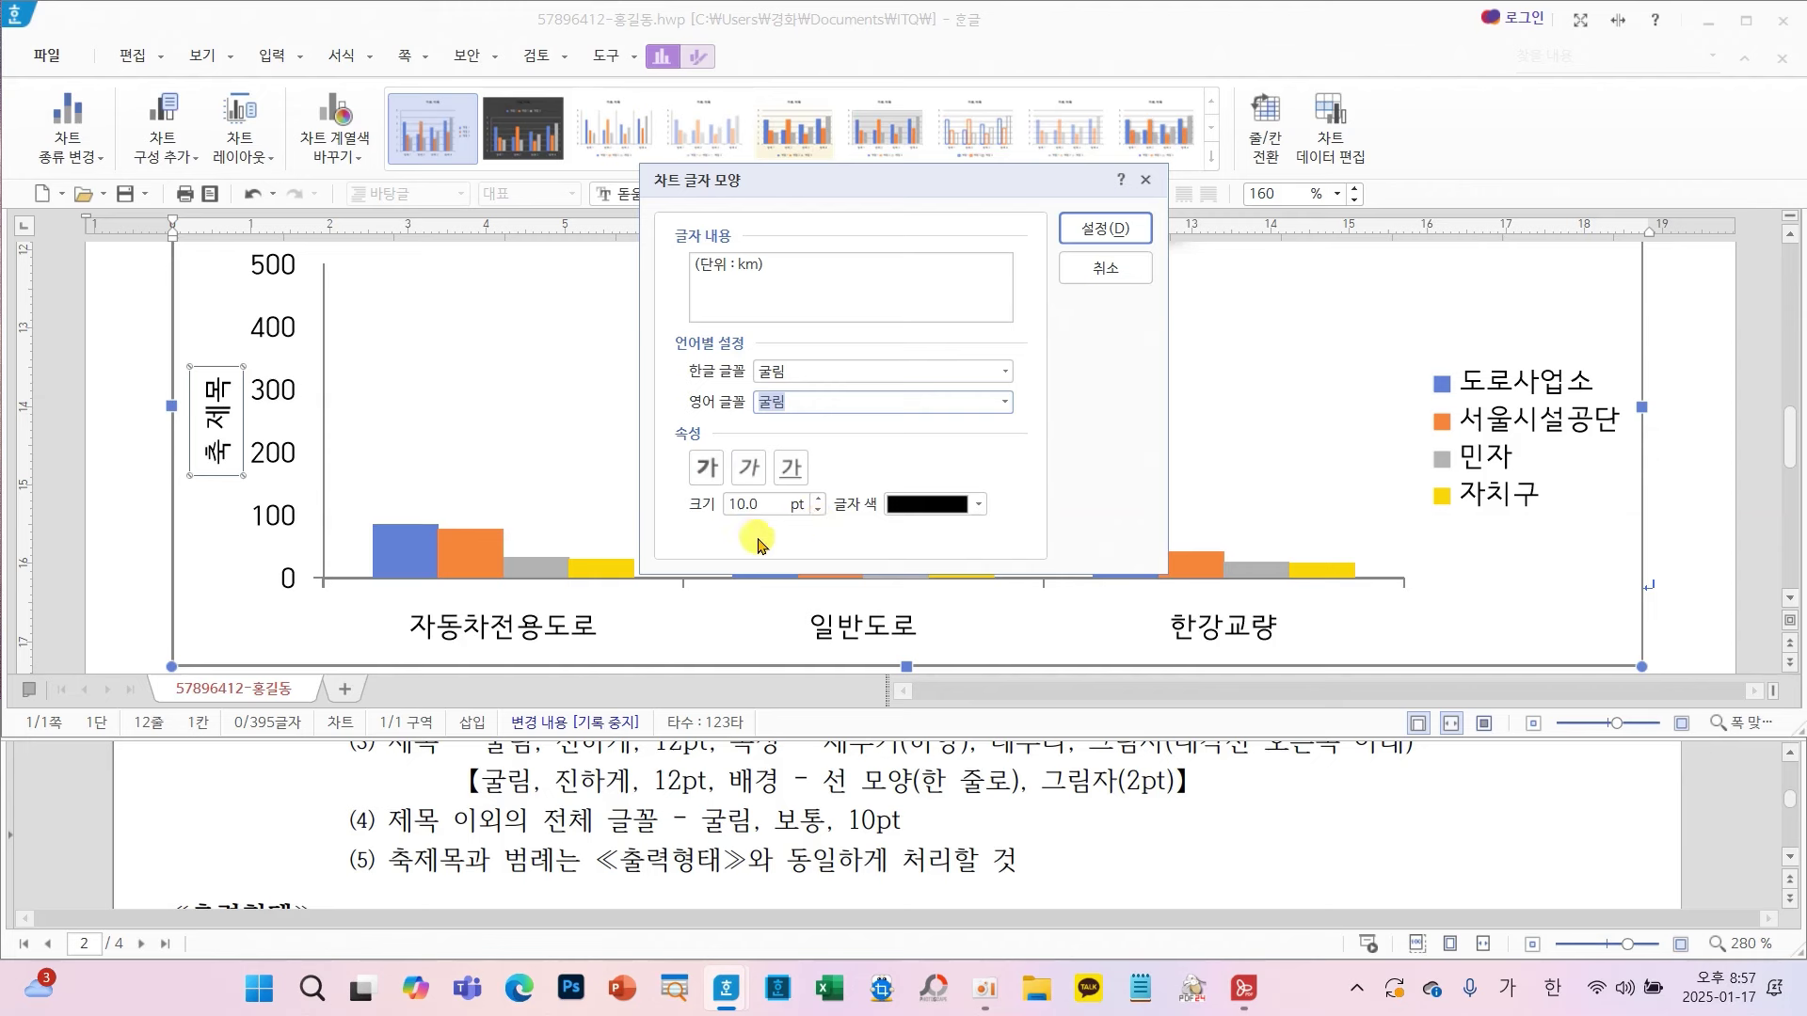
click(1129, 228)
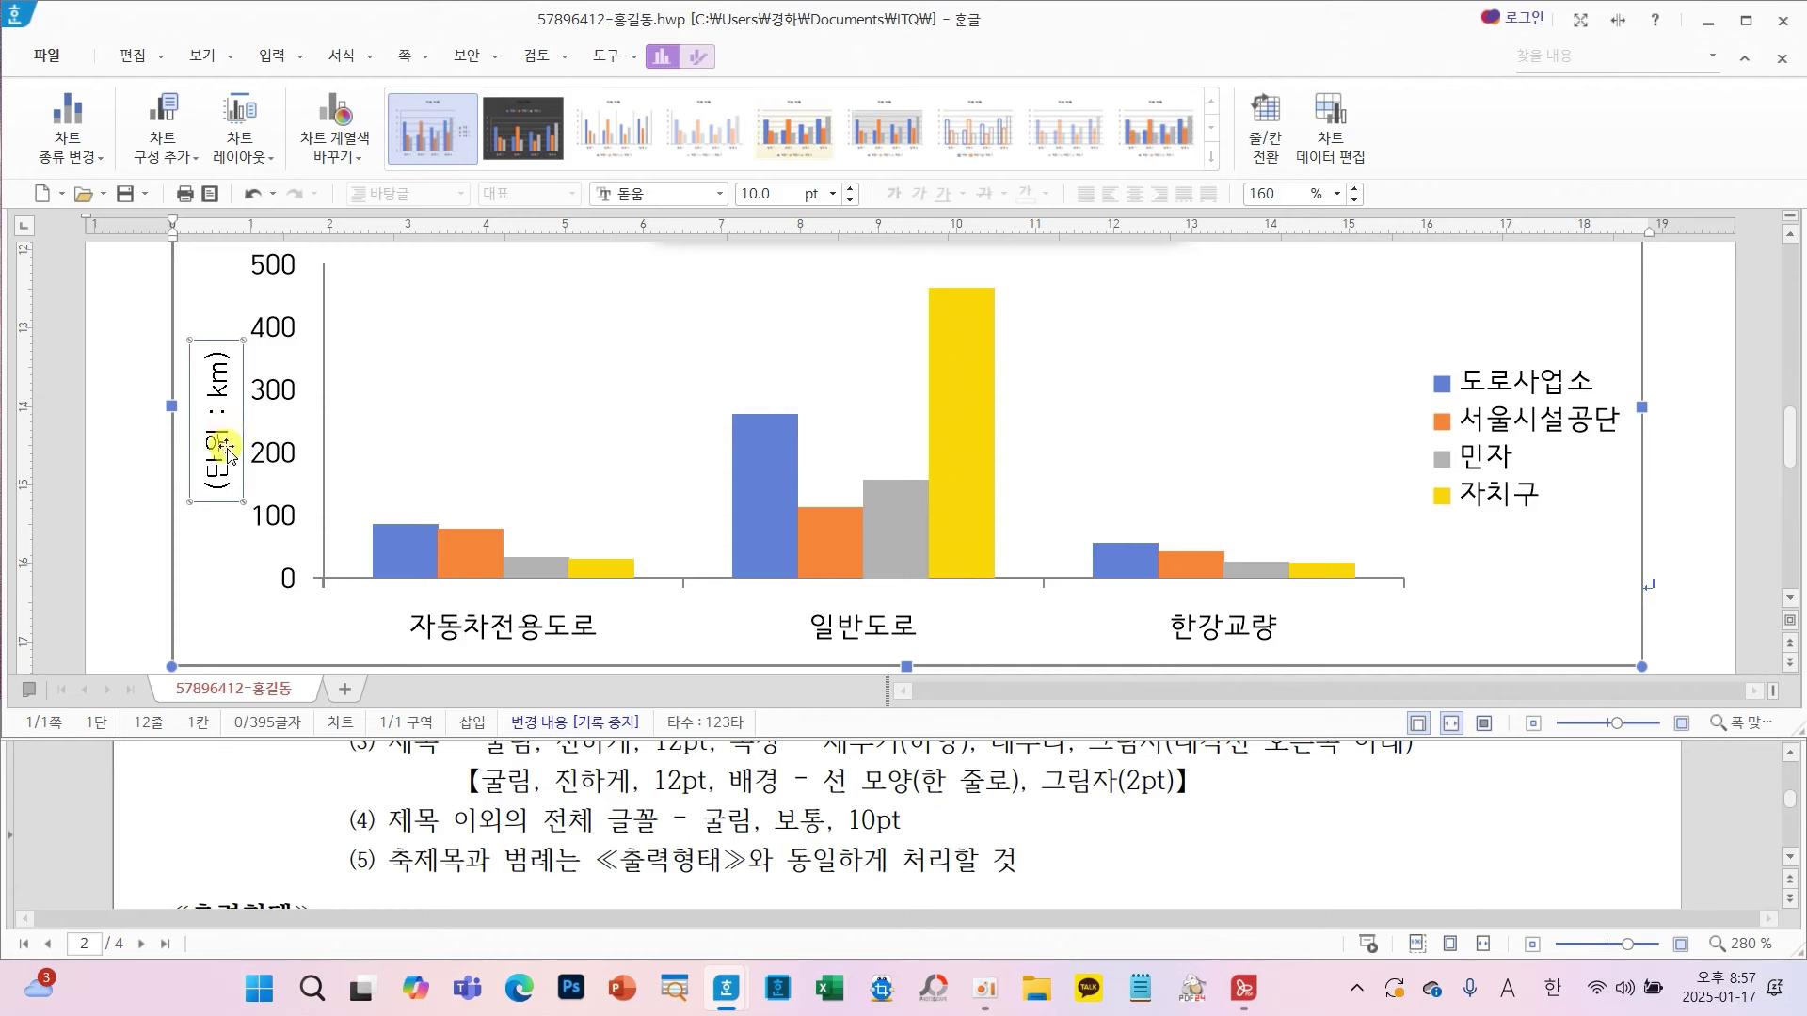
- Set the vertical axis title's text direction to horizontal (가로) and close its properties
scroll(378, 805, down, 5)
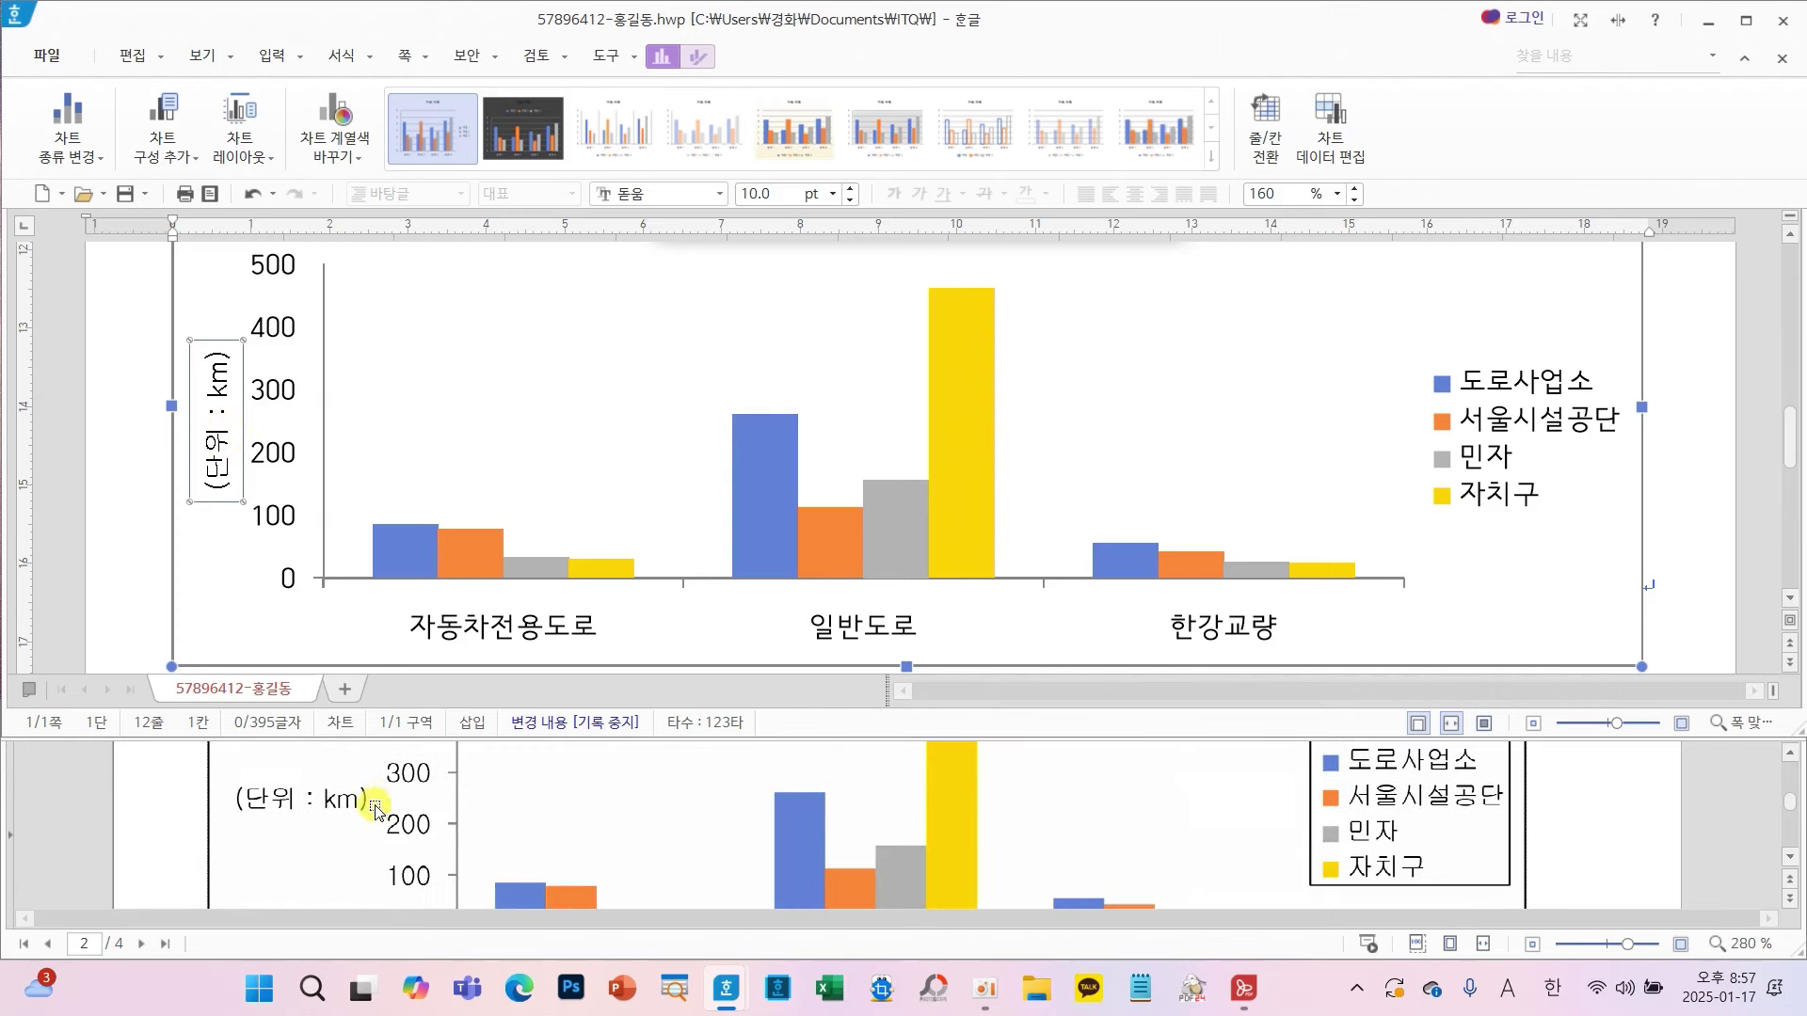
right_click(216, 475)
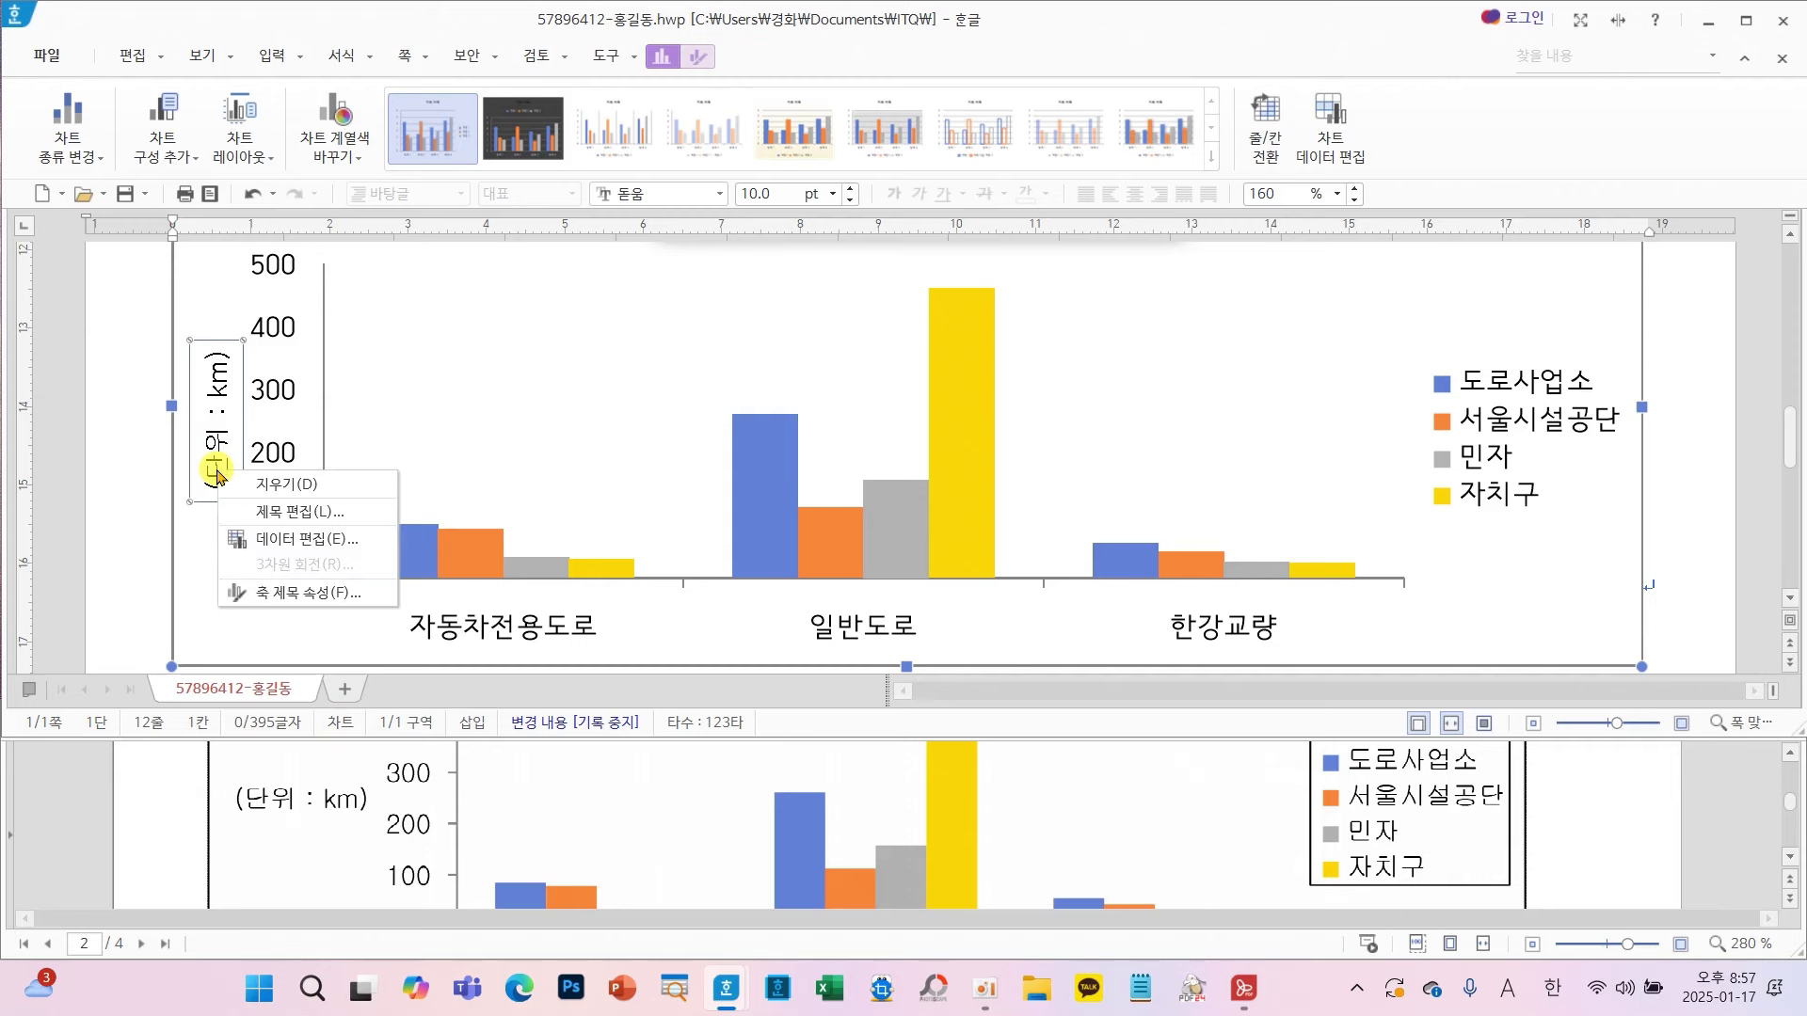
click(325, 594)
click(1642, 320)
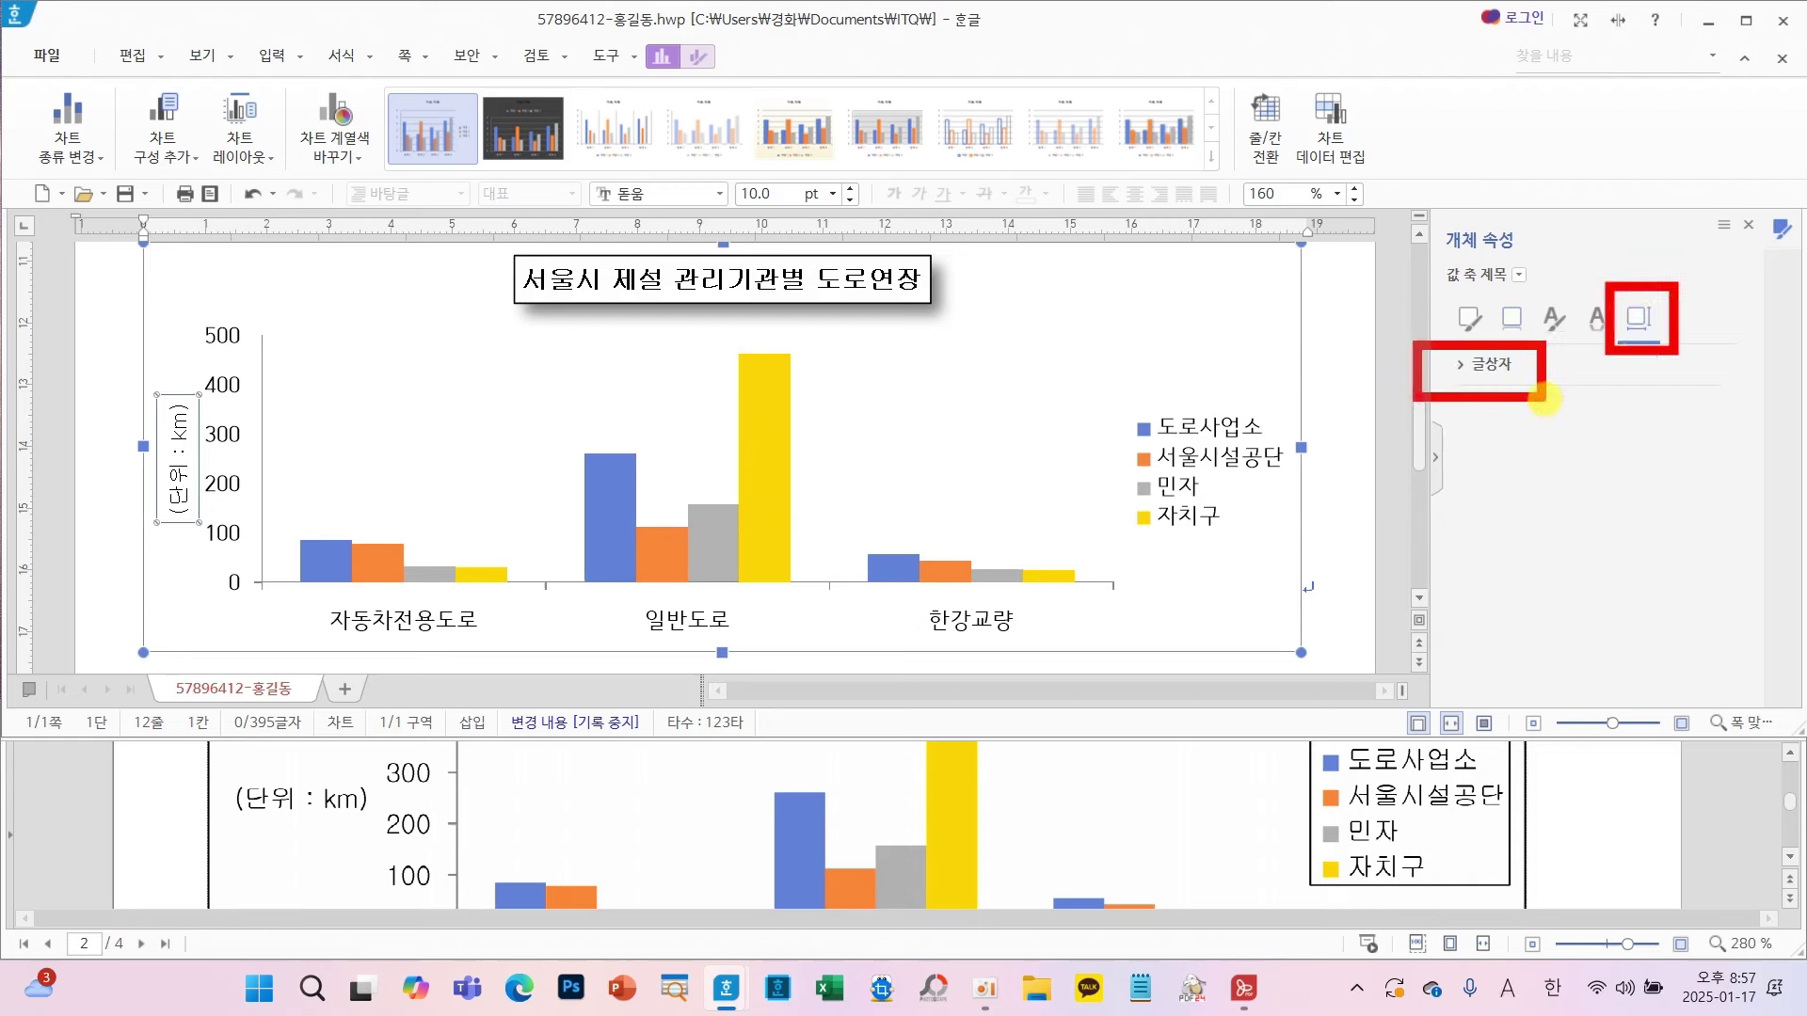
click(1490, 369)
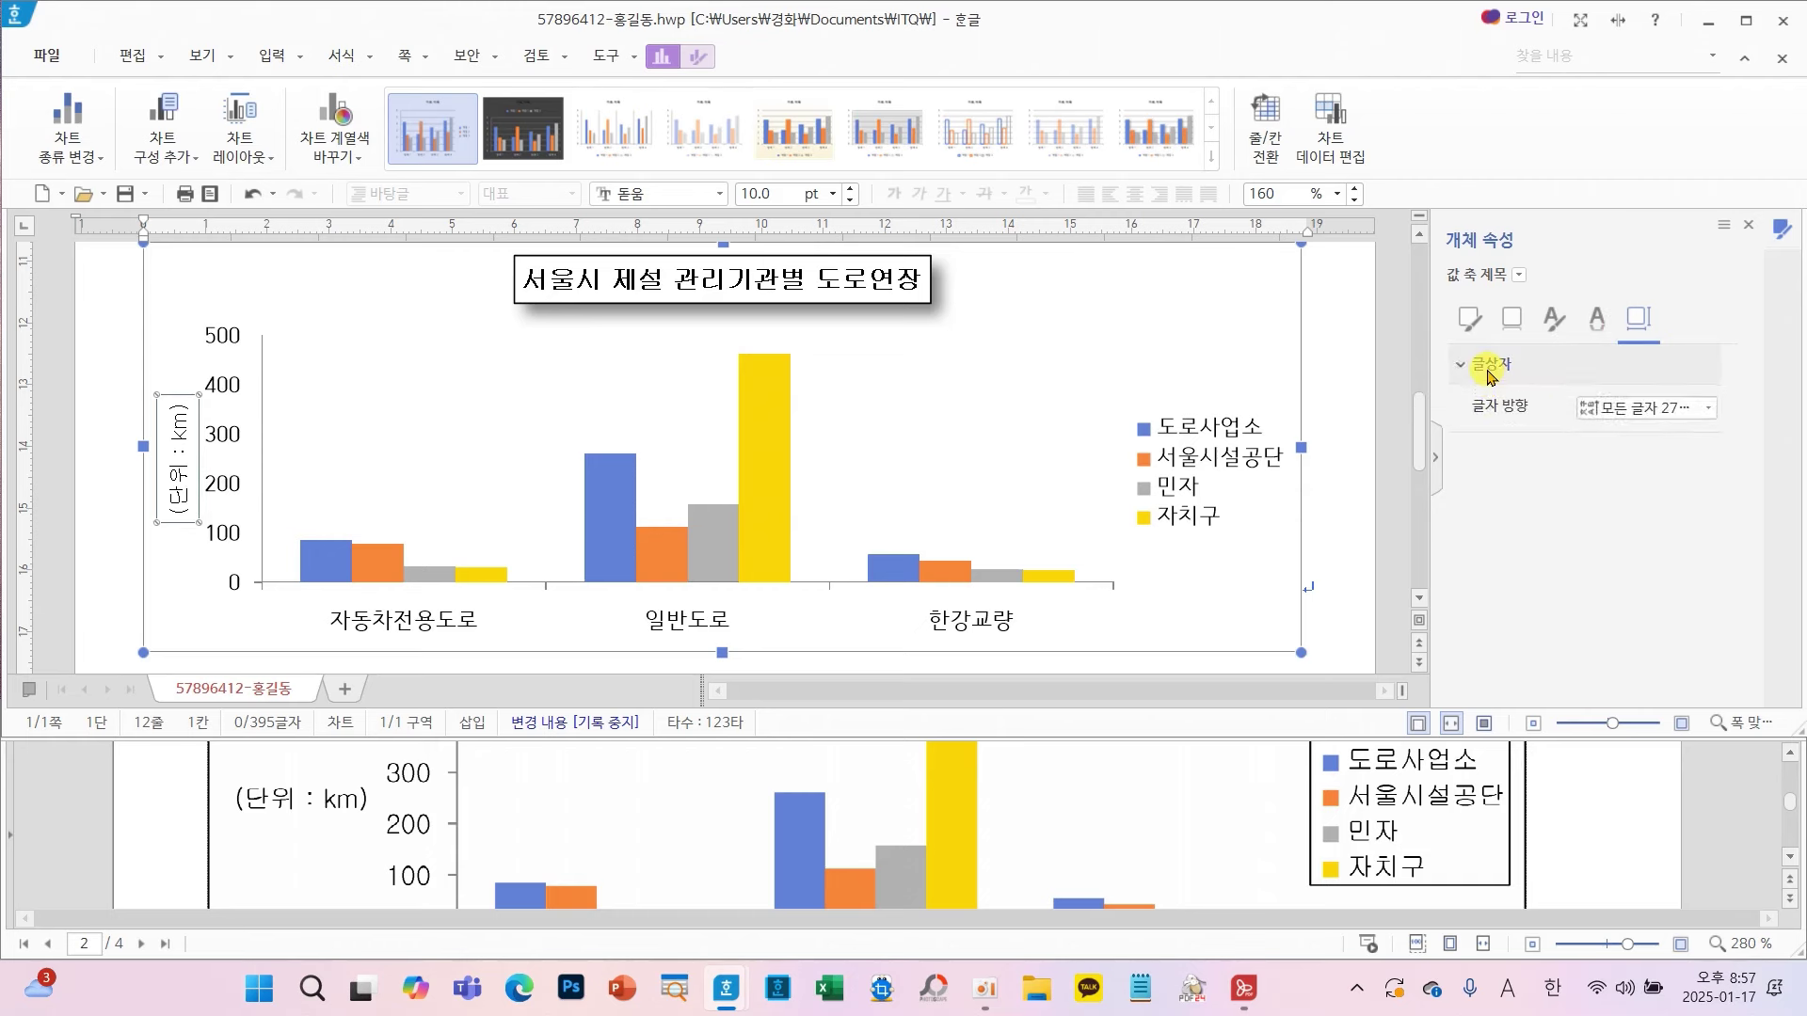
click(1642, 409)
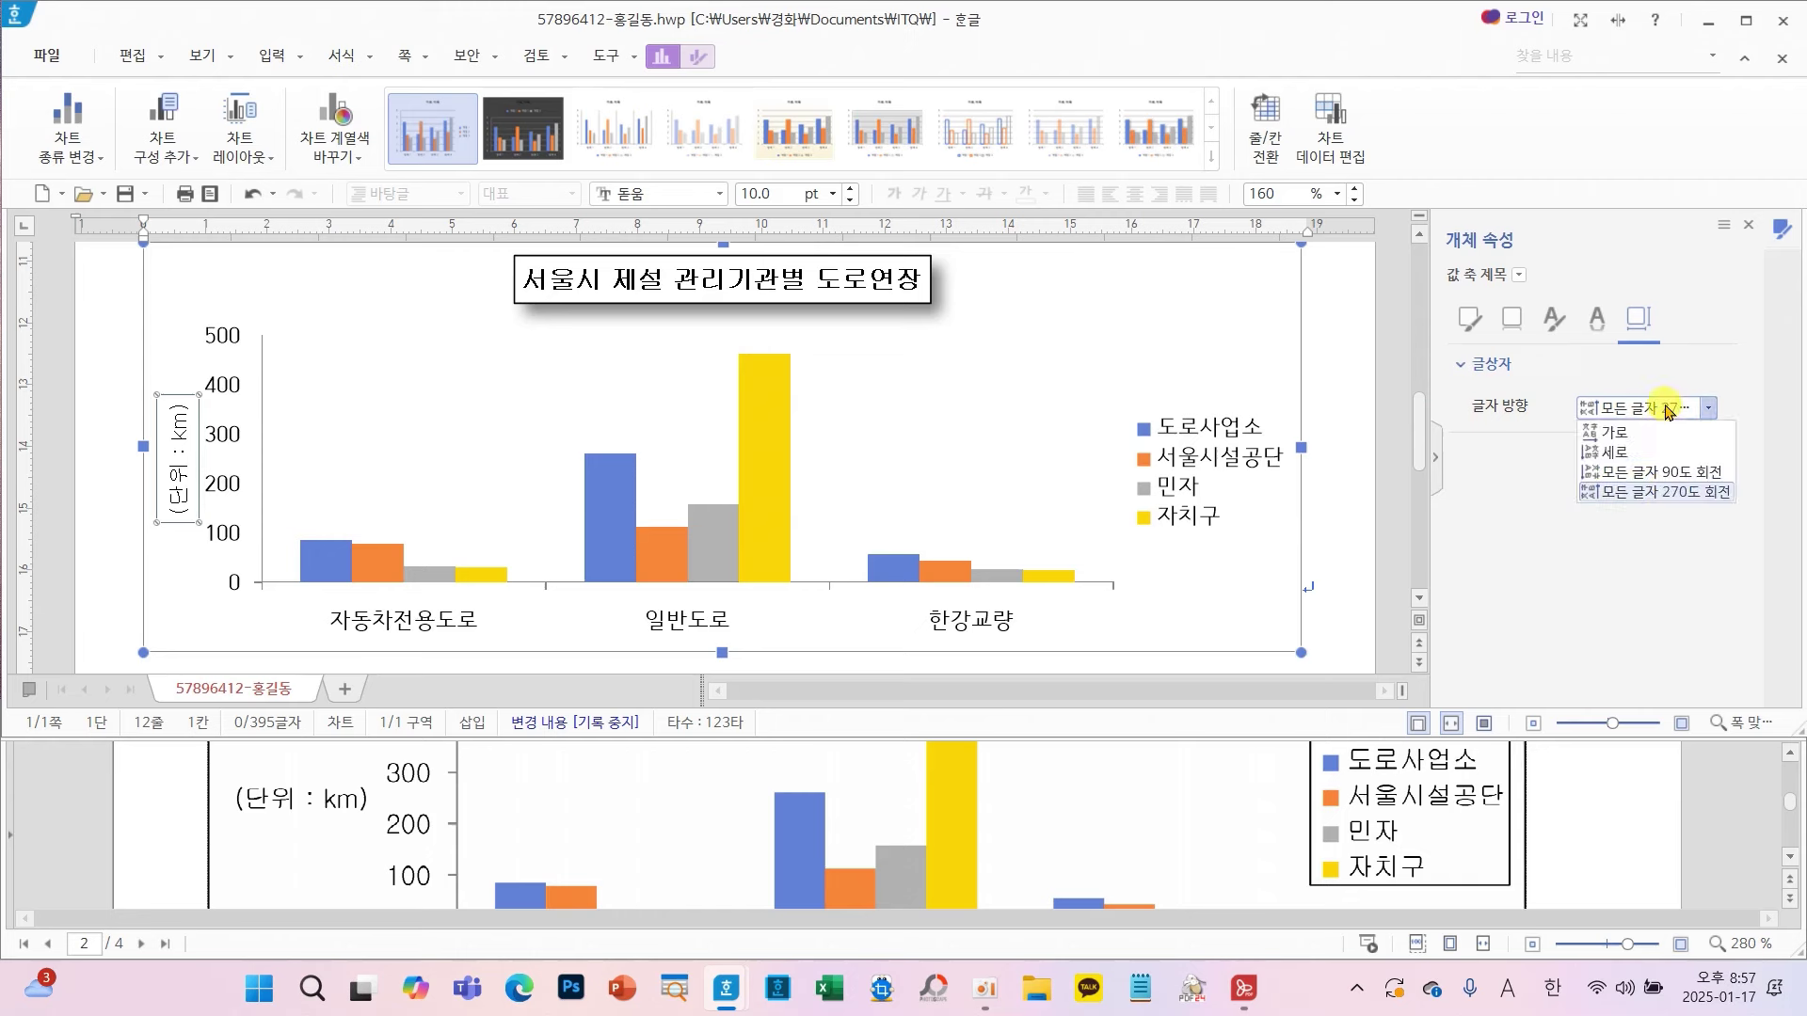
click(1615, 435)
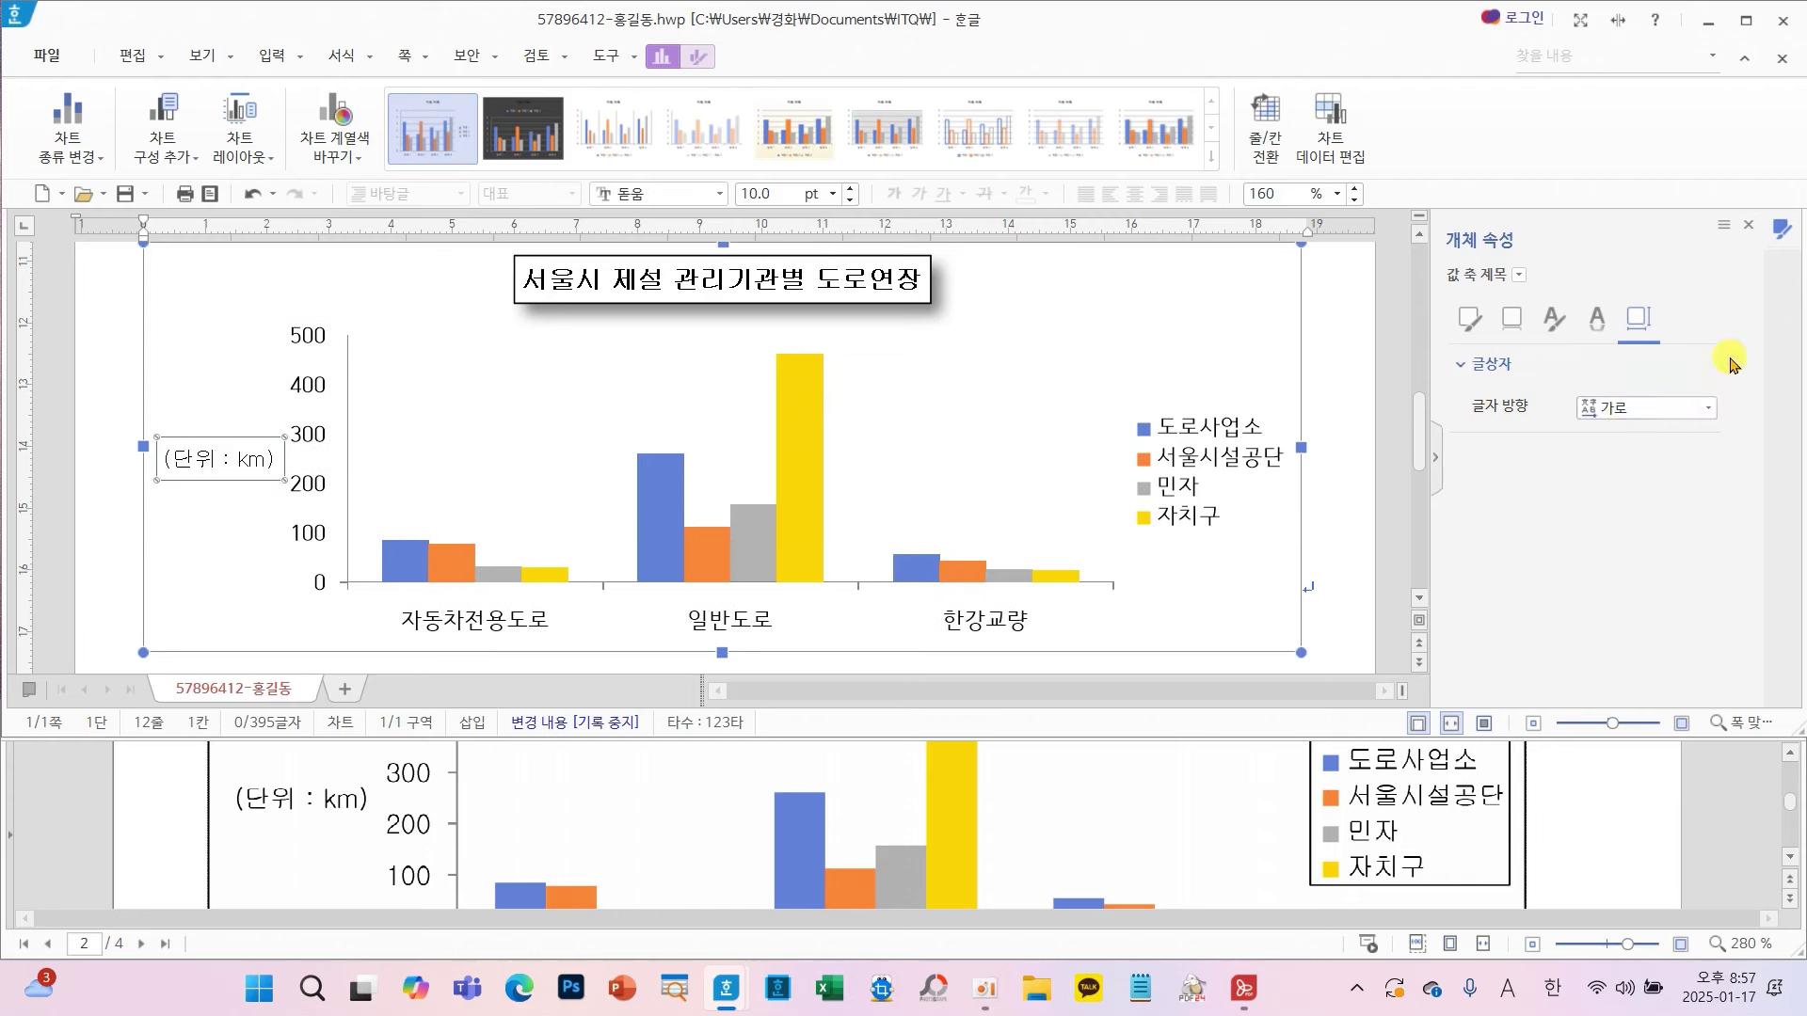
click(1748, 226)
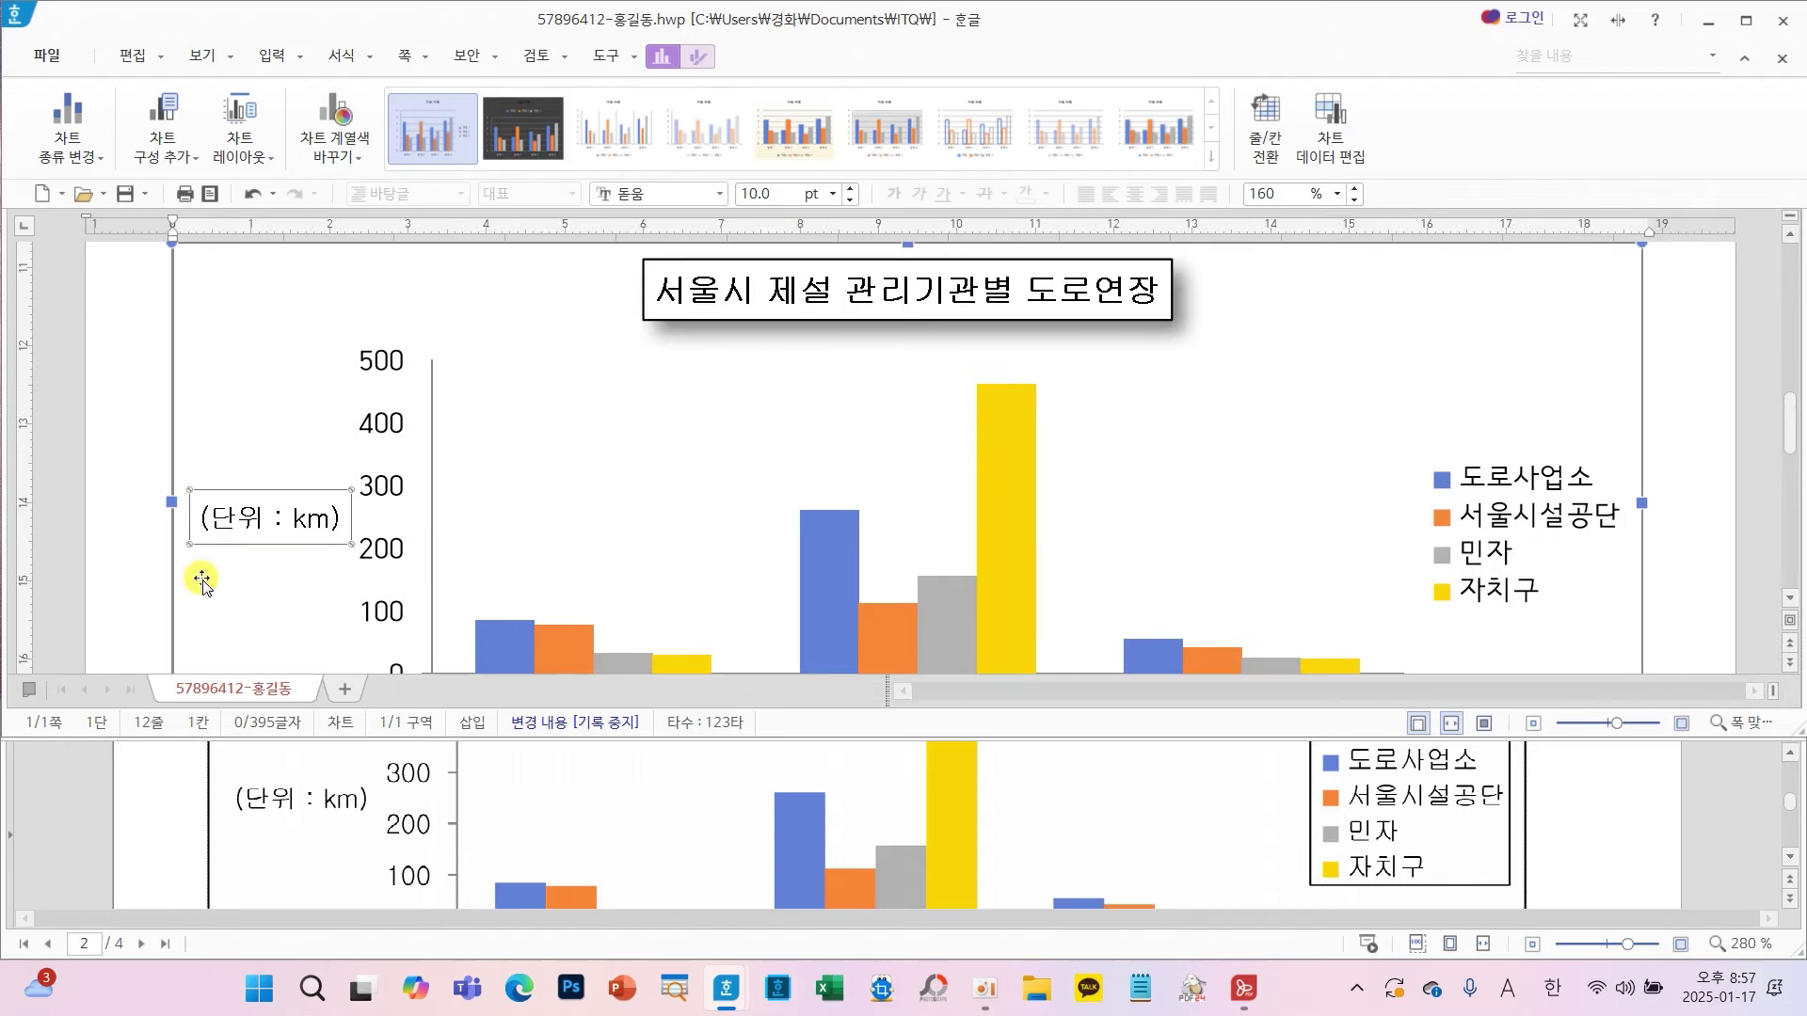
- Set the value axis labels' Hangul and English fonts to 굴림 and apply the text settings
click(388, 553)
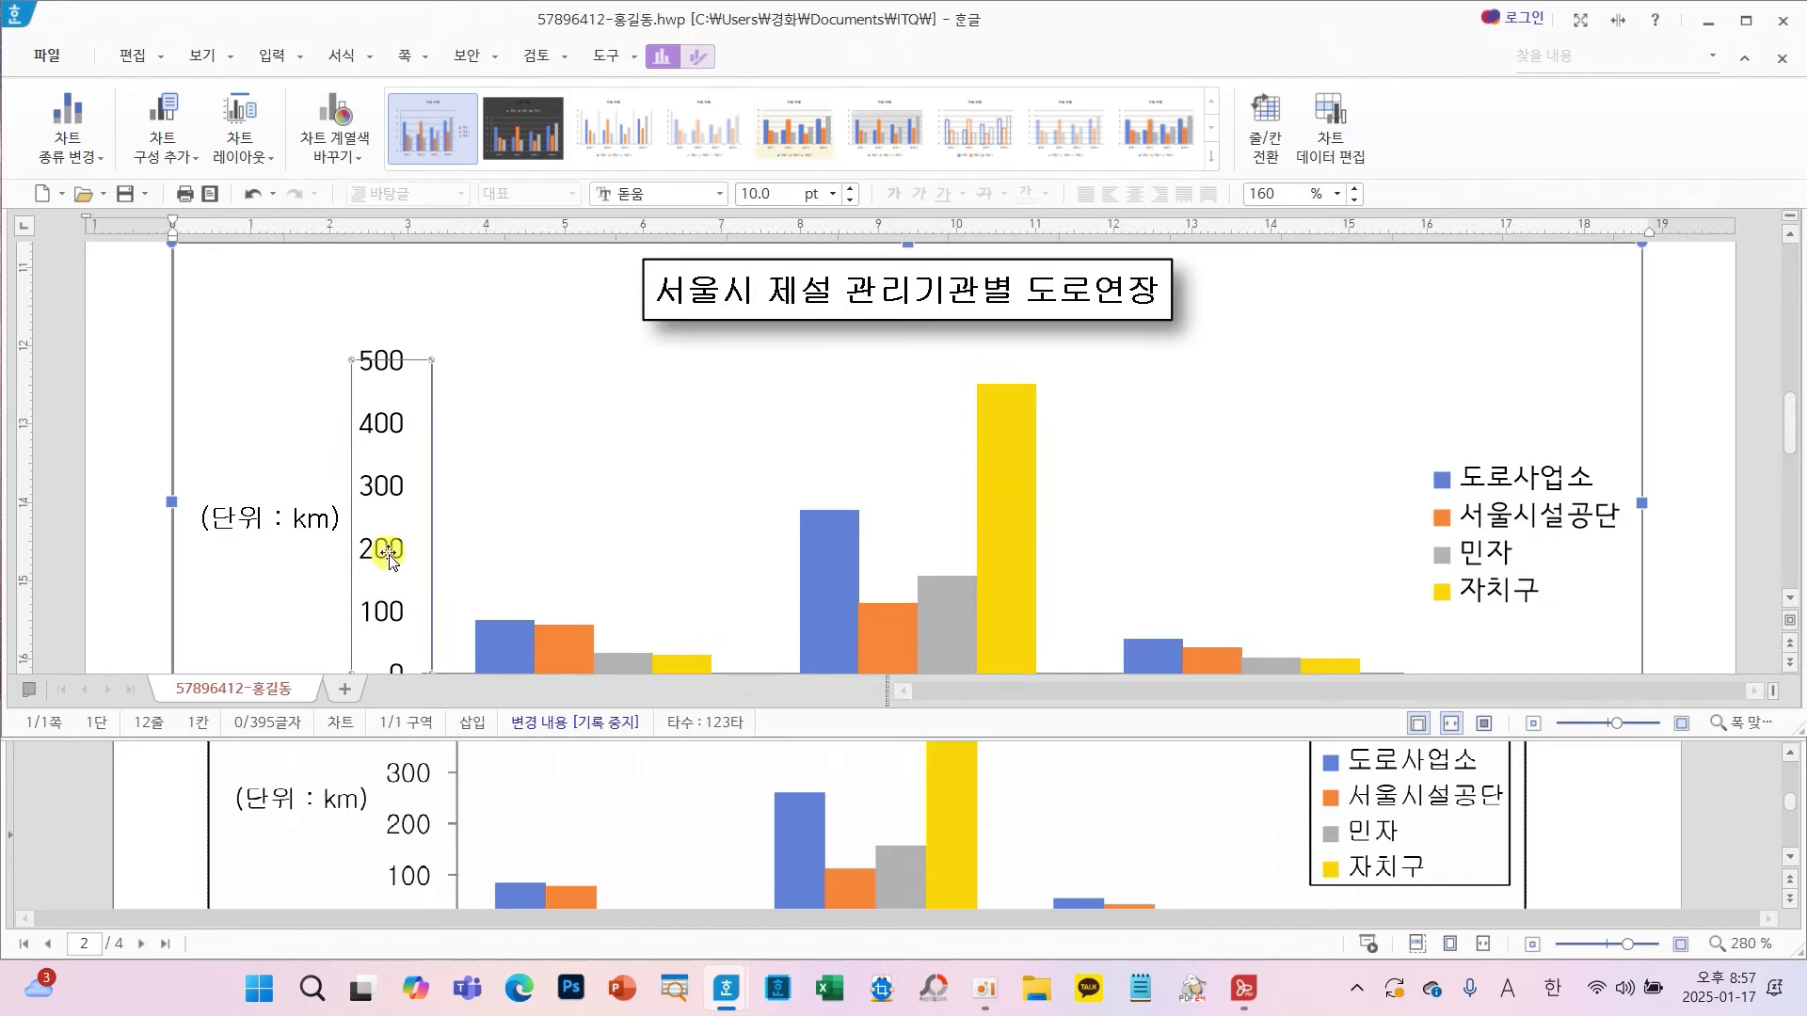
right_click(389, 553)
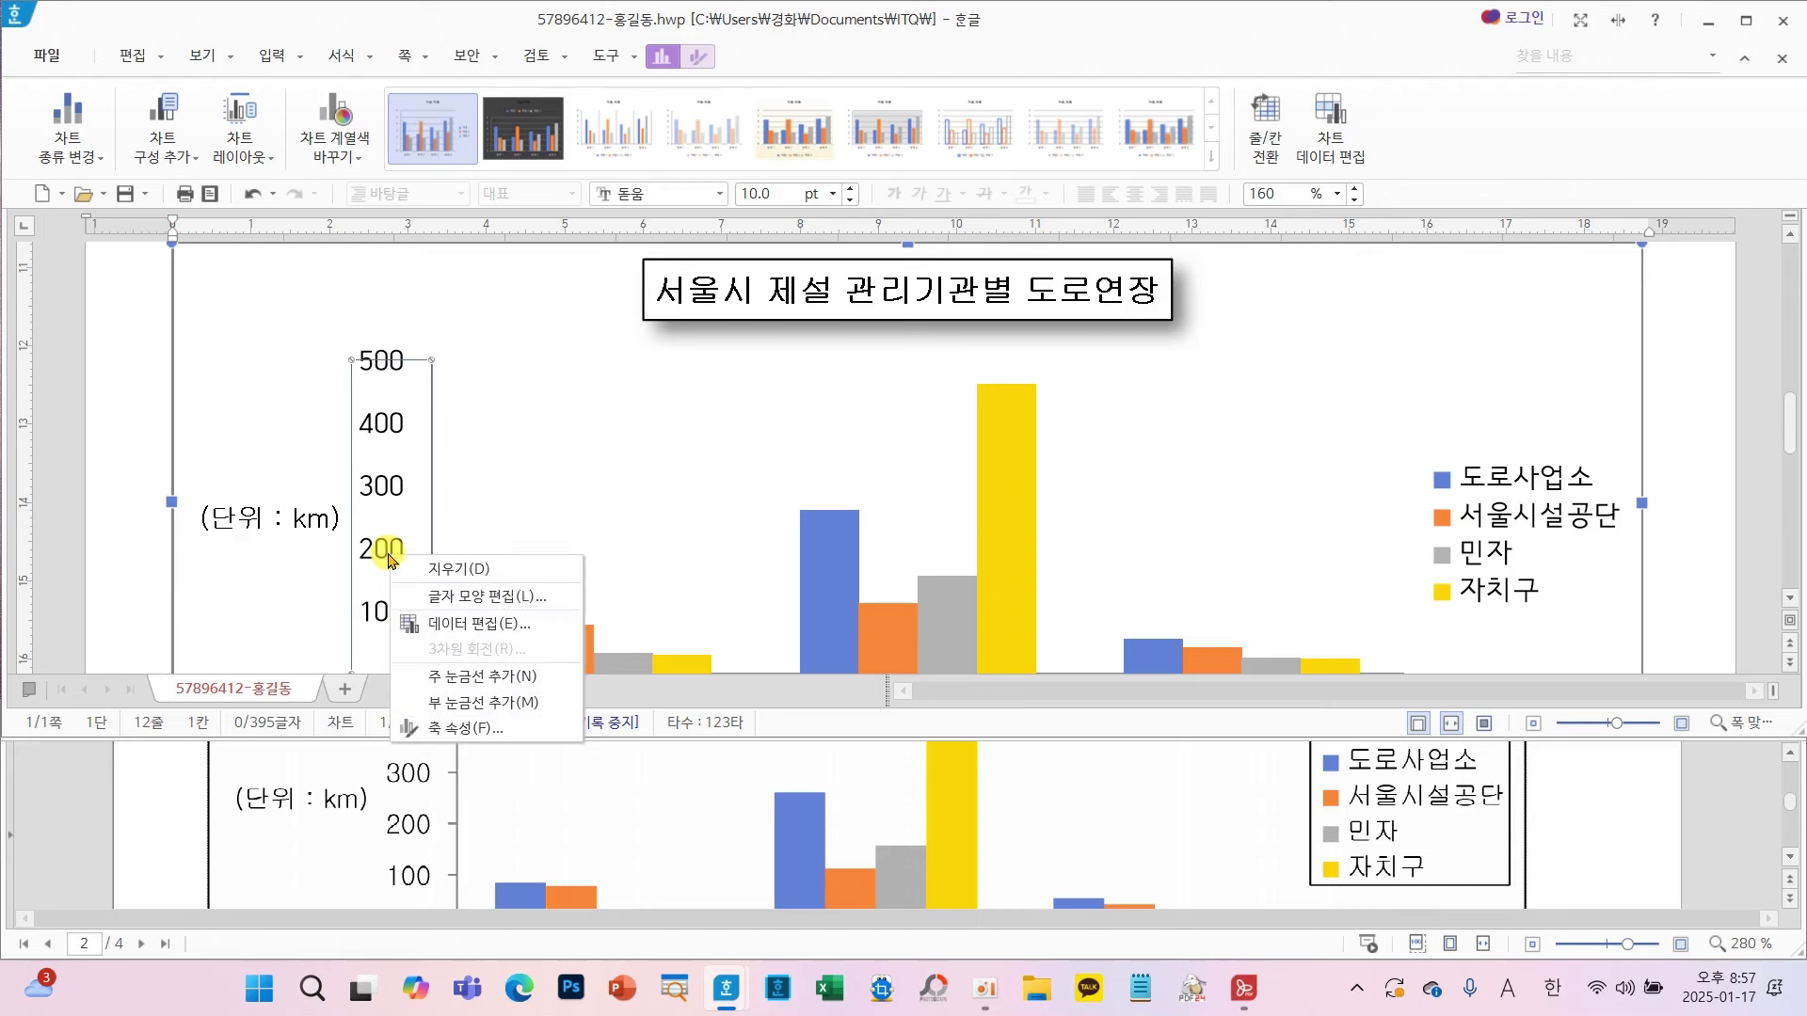
click(541, 598)
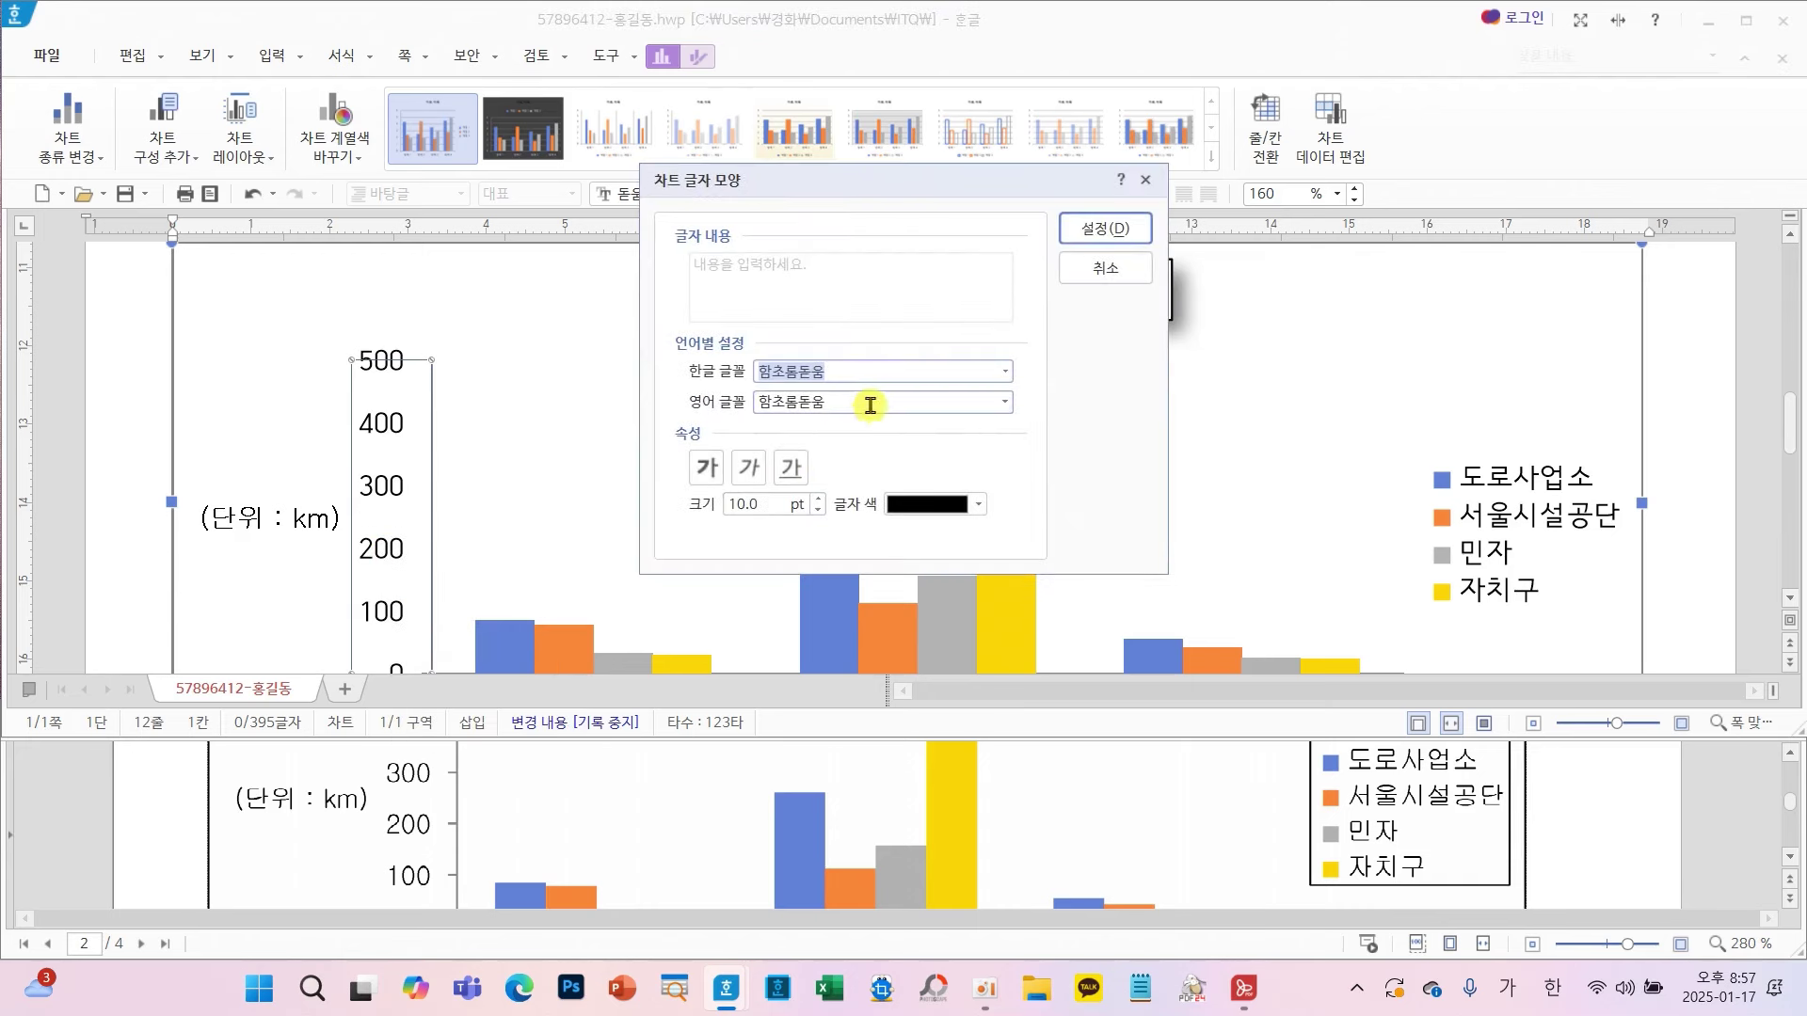
text(ㄱ)
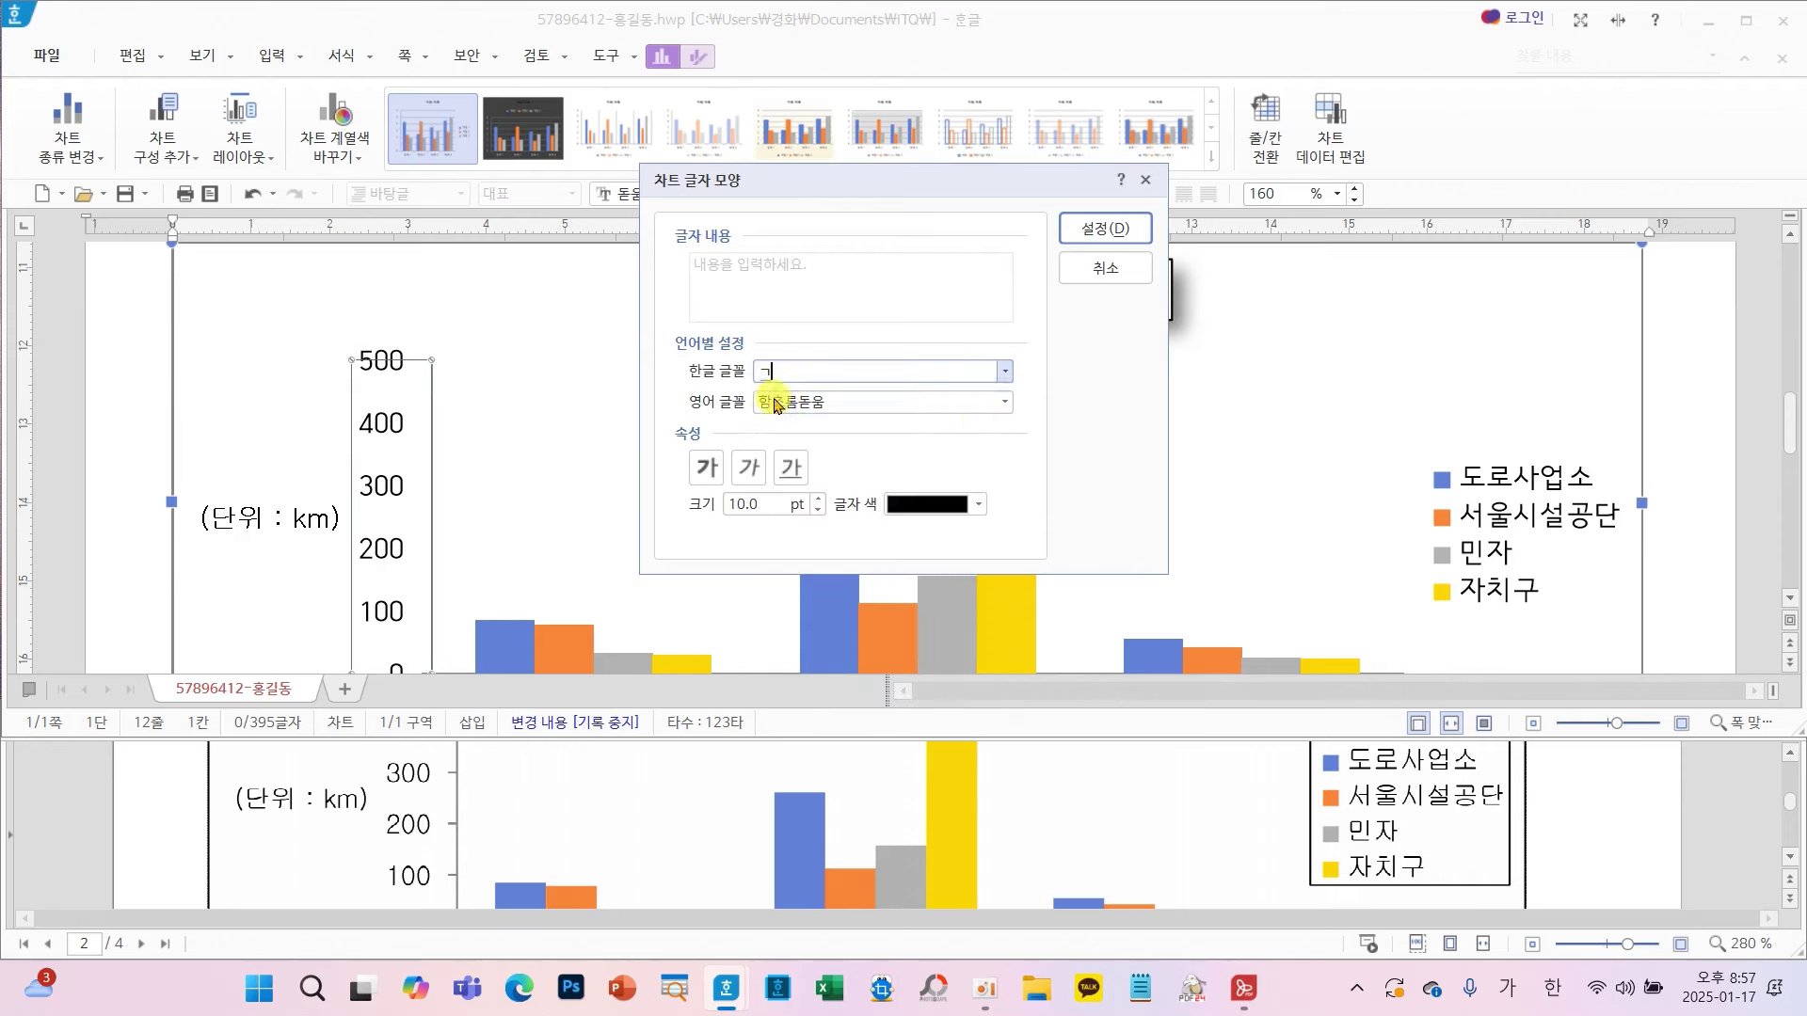
click(1004, 401)
text(ㄱ)
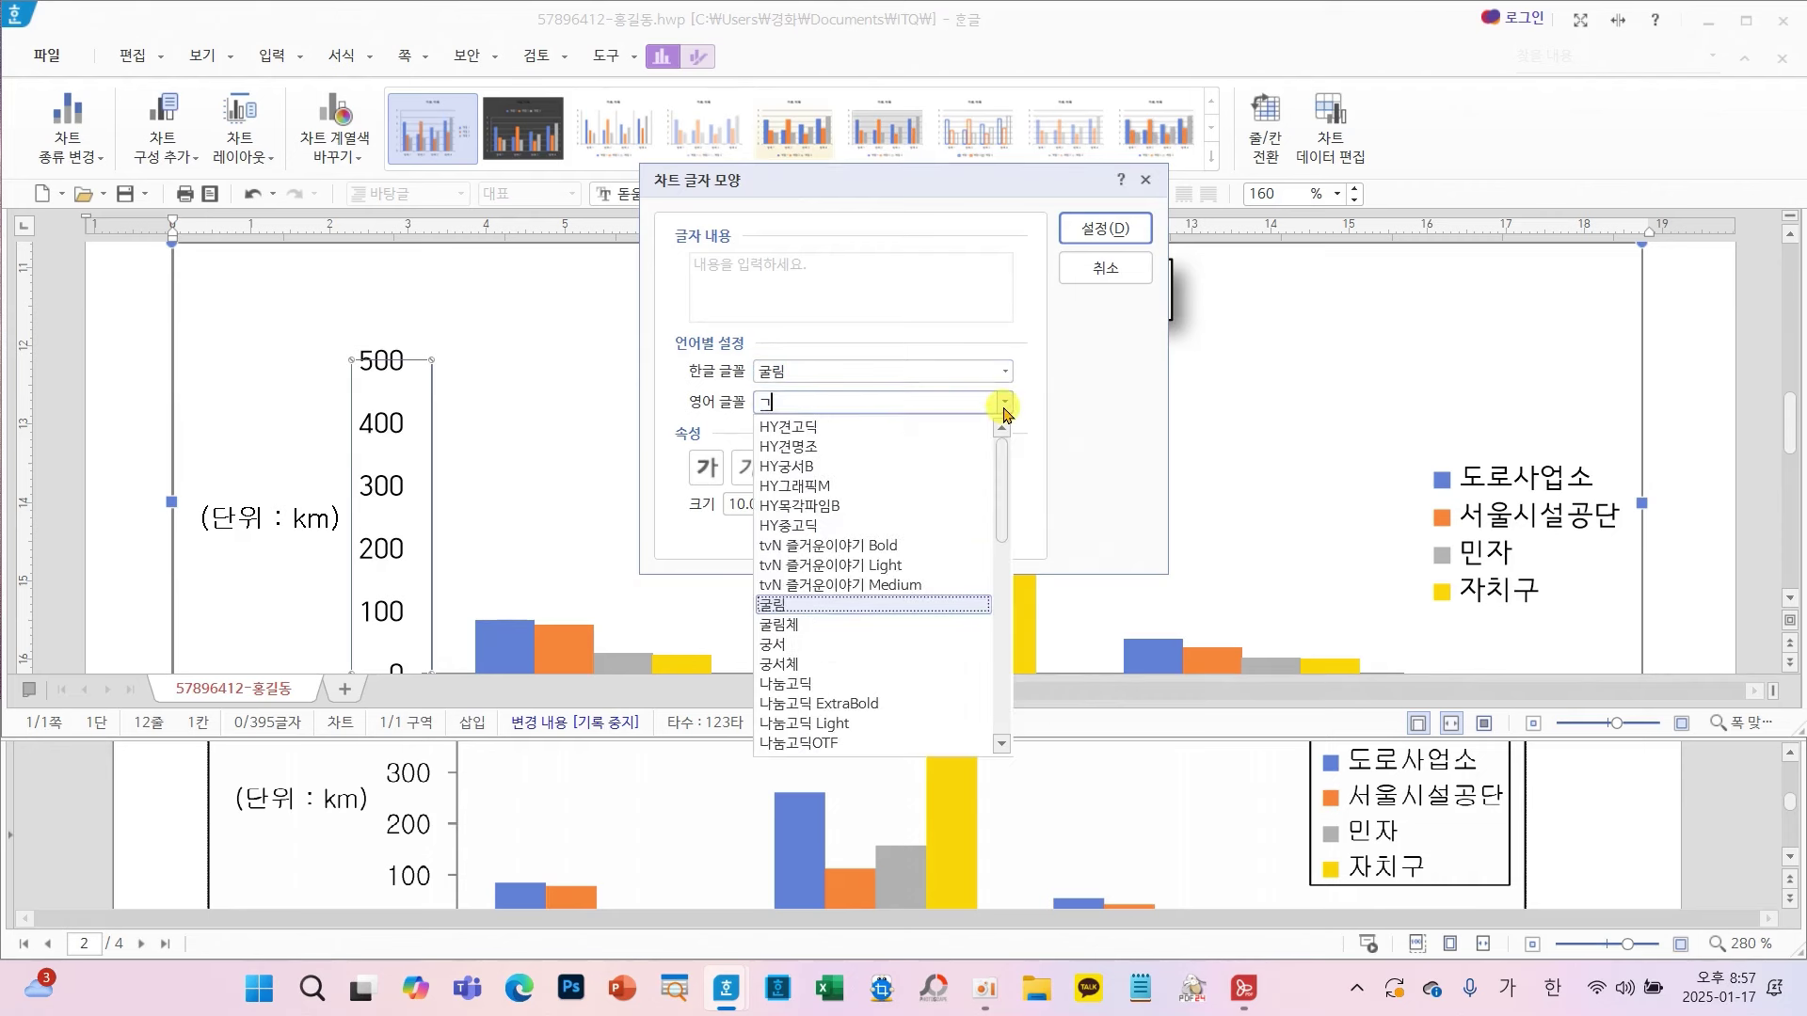
click(777, 605)
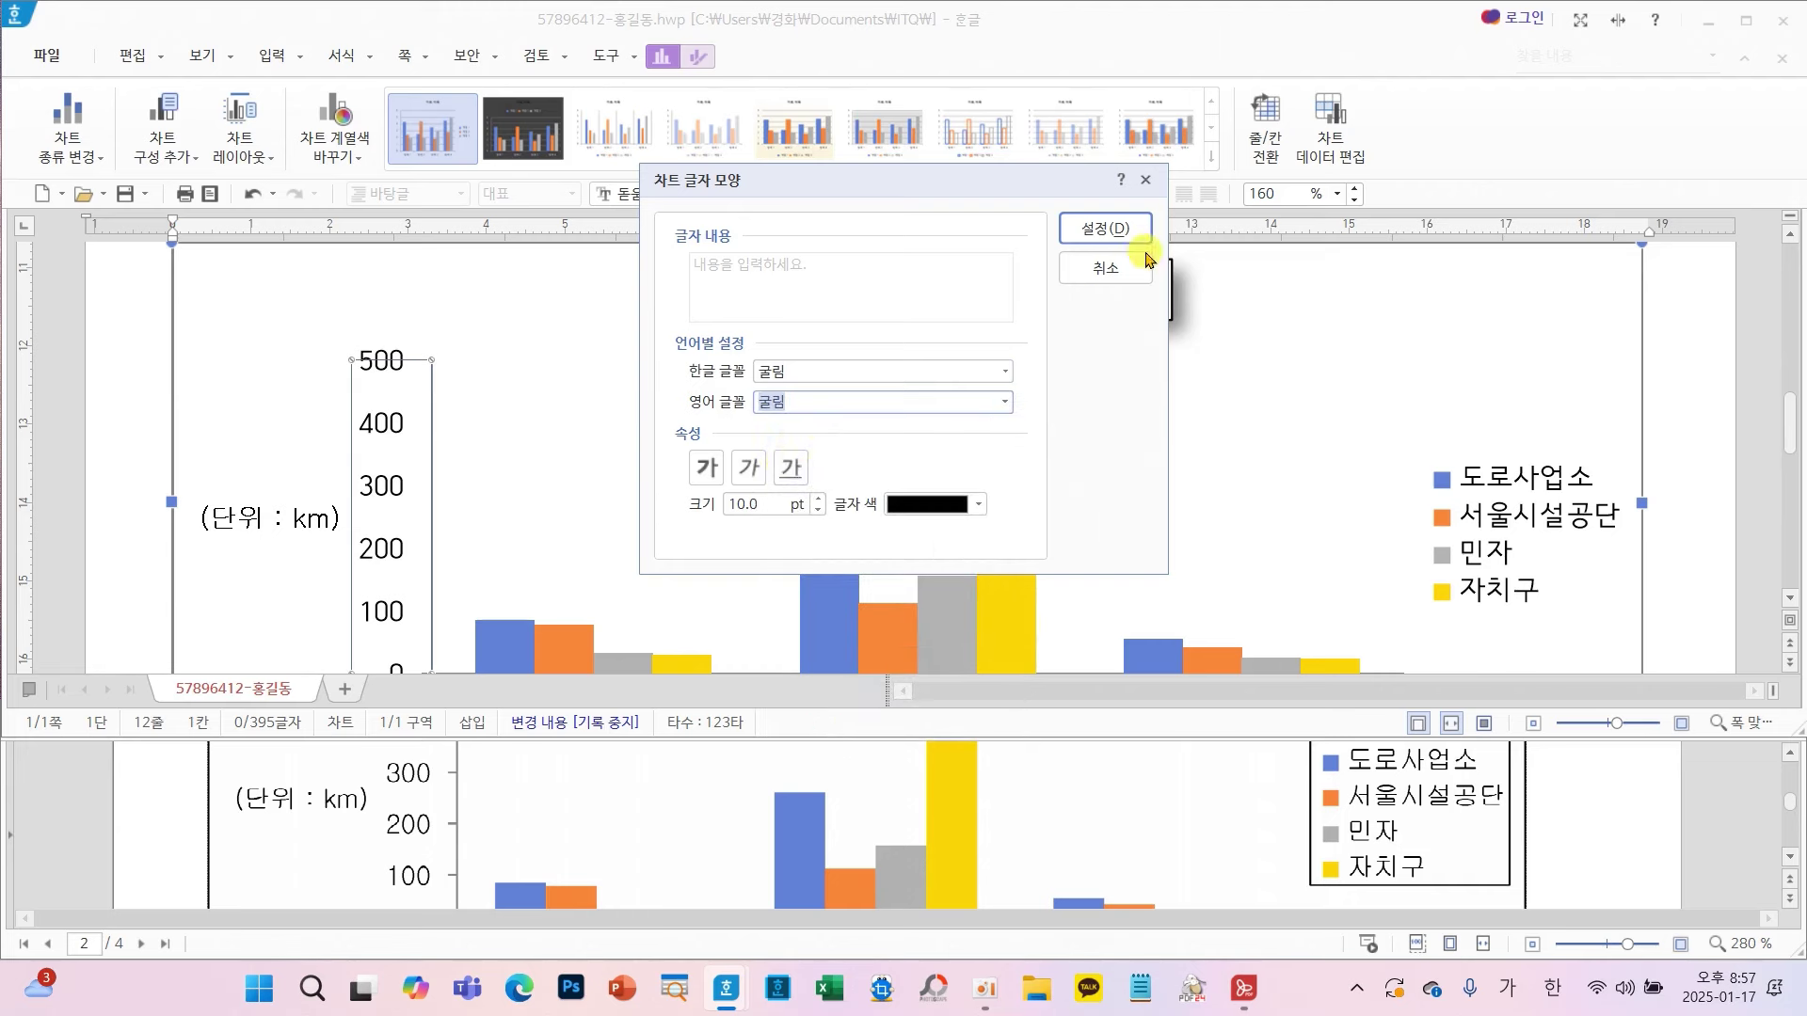
click(1120, 228)
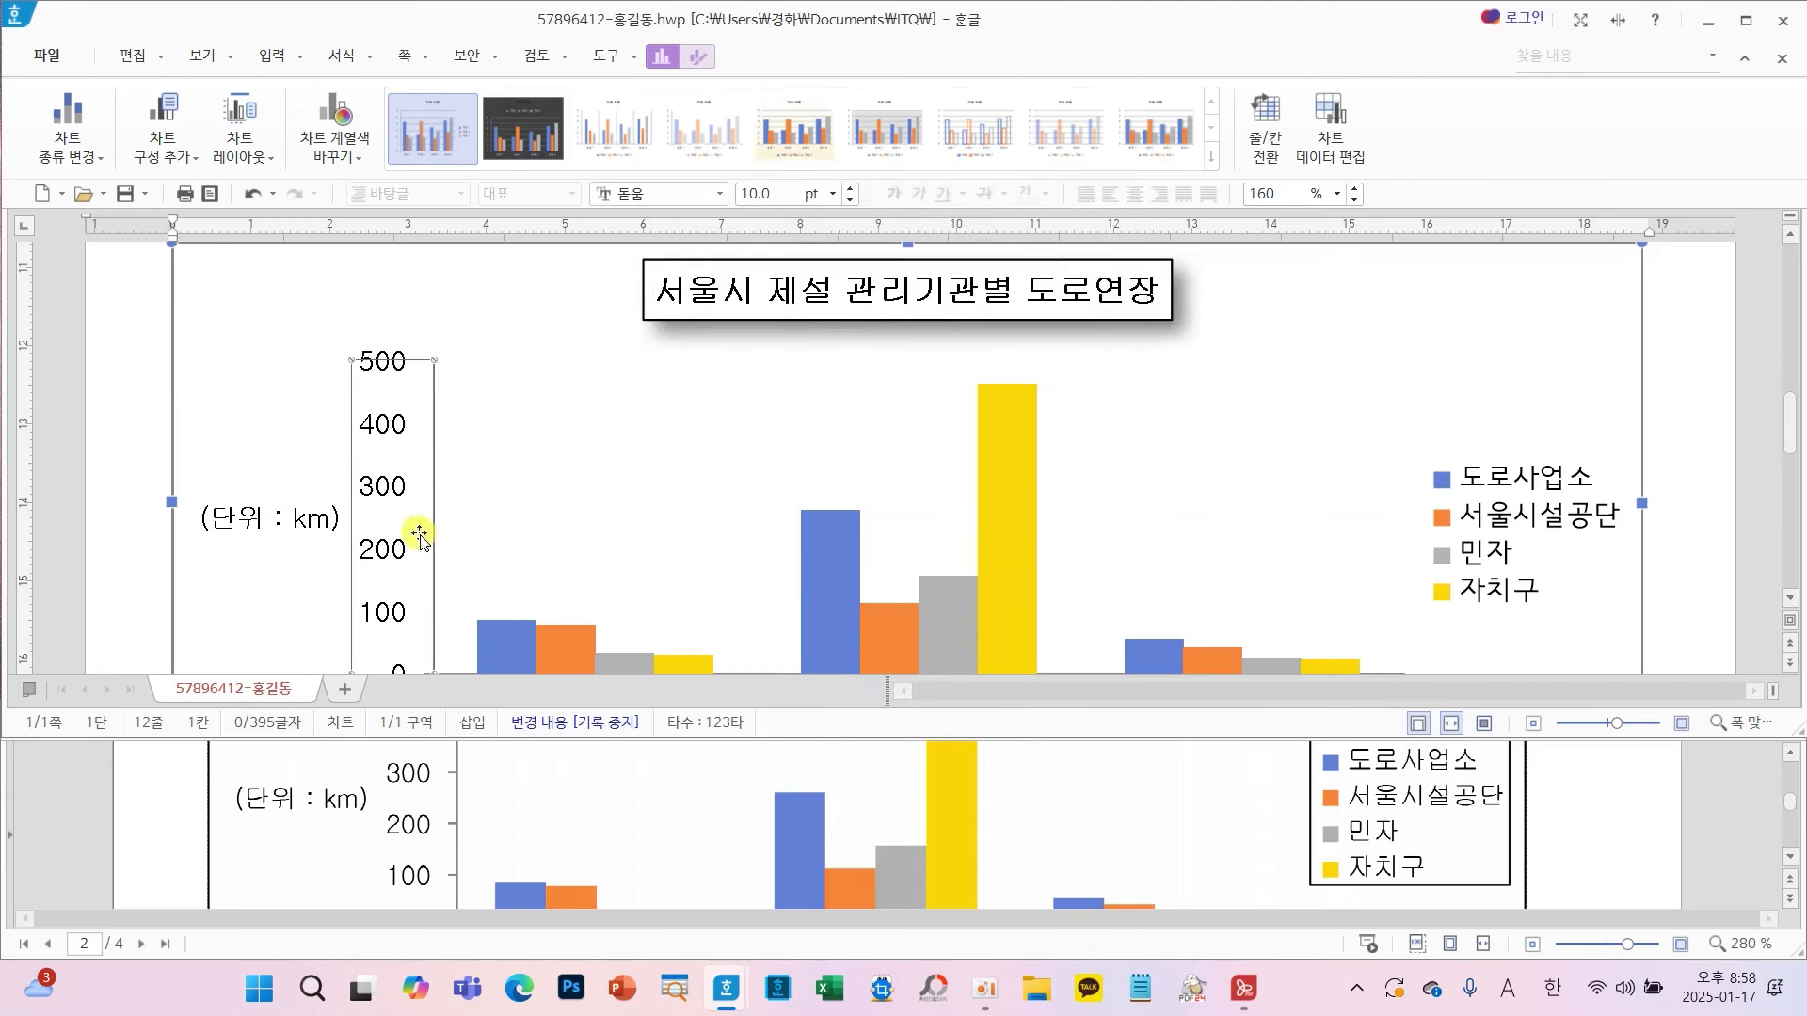
- Compare the value axis with the exam's chart, then enable its fixed units with major 100 and minor 99.9
scroll(580, 511, down, 3)
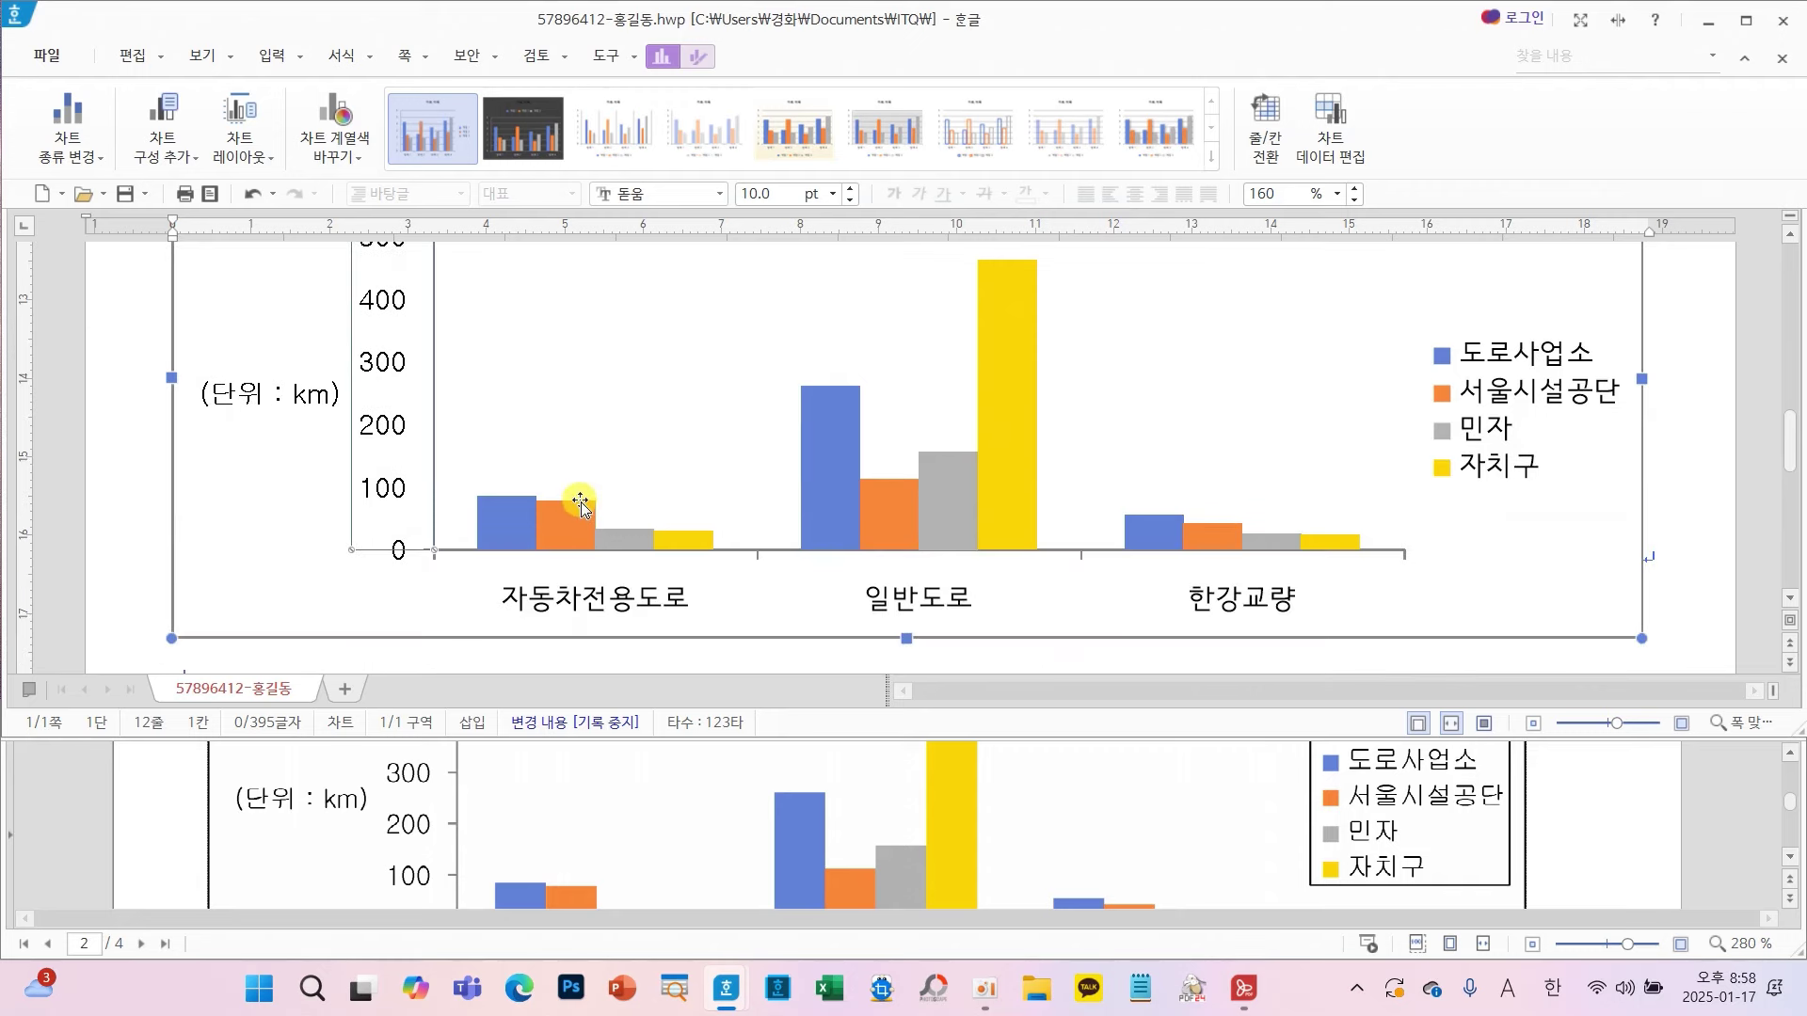
scroll(631, 781, down, 2)
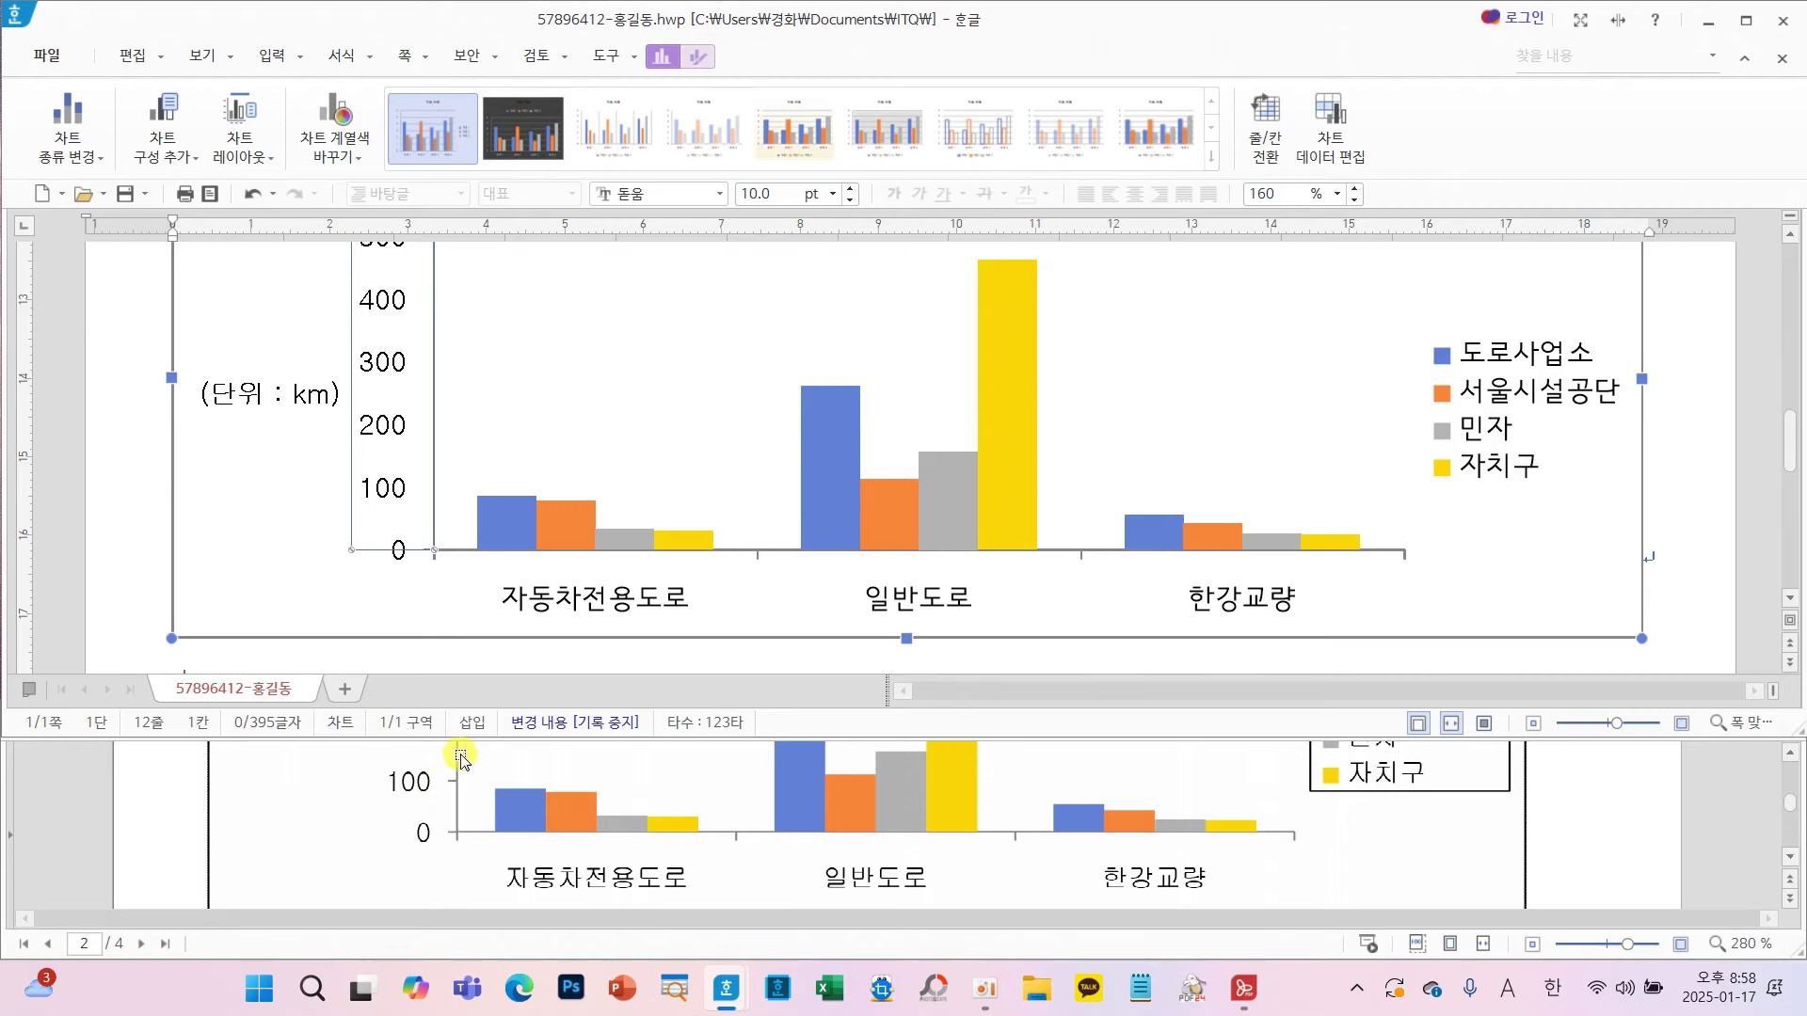
scroll(424, 480, up, 3)
scroll(431, 480, down, 3)
scroll(480, 799, up, 2)
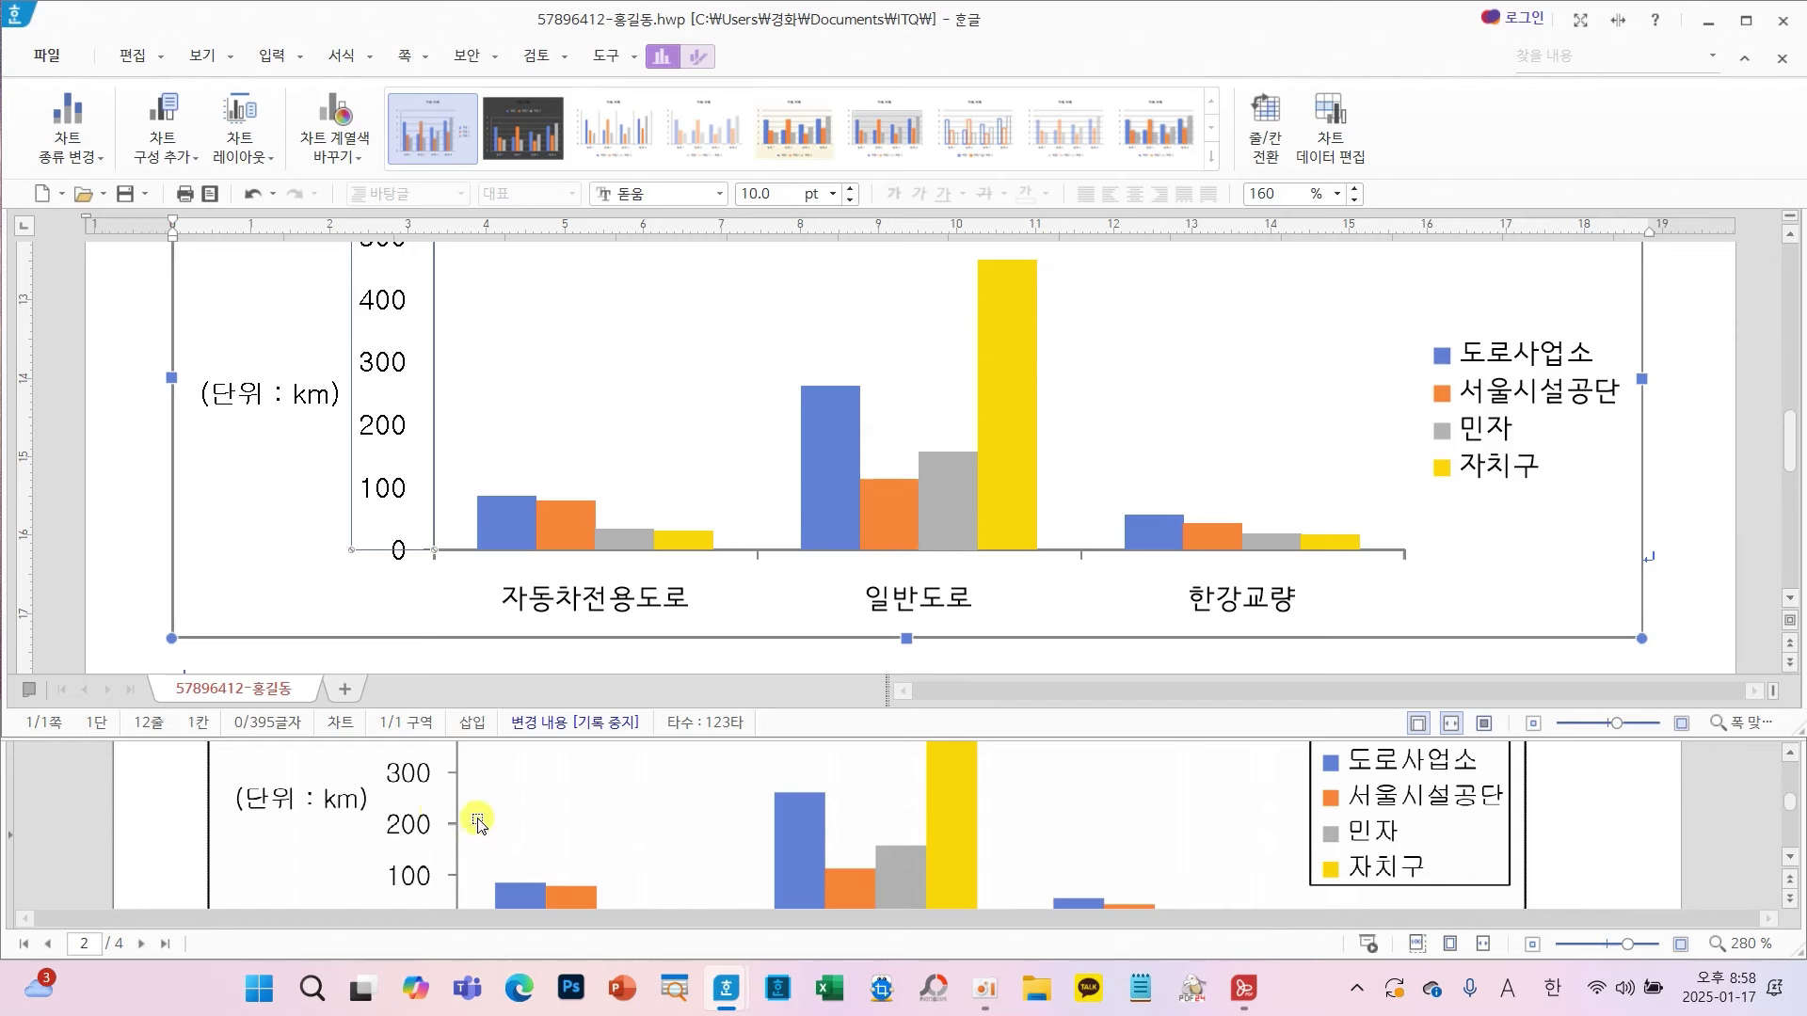
right_click(391, 498)
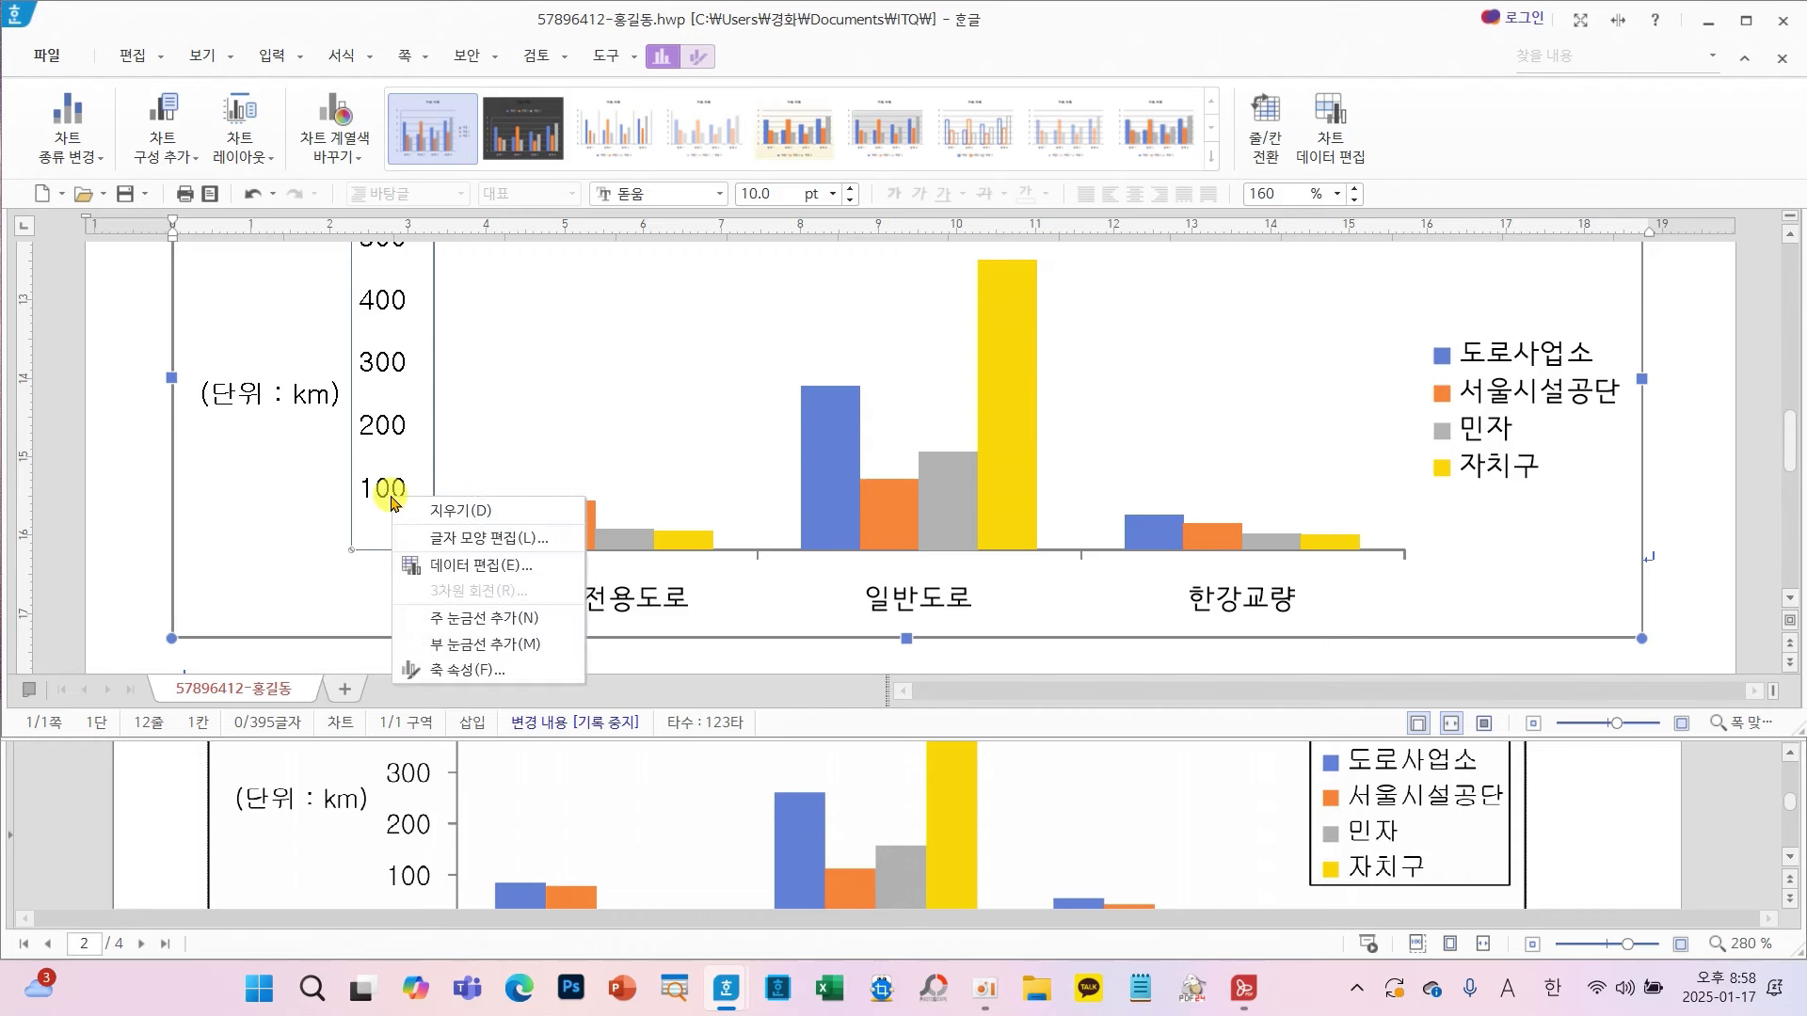
click(500, 679)
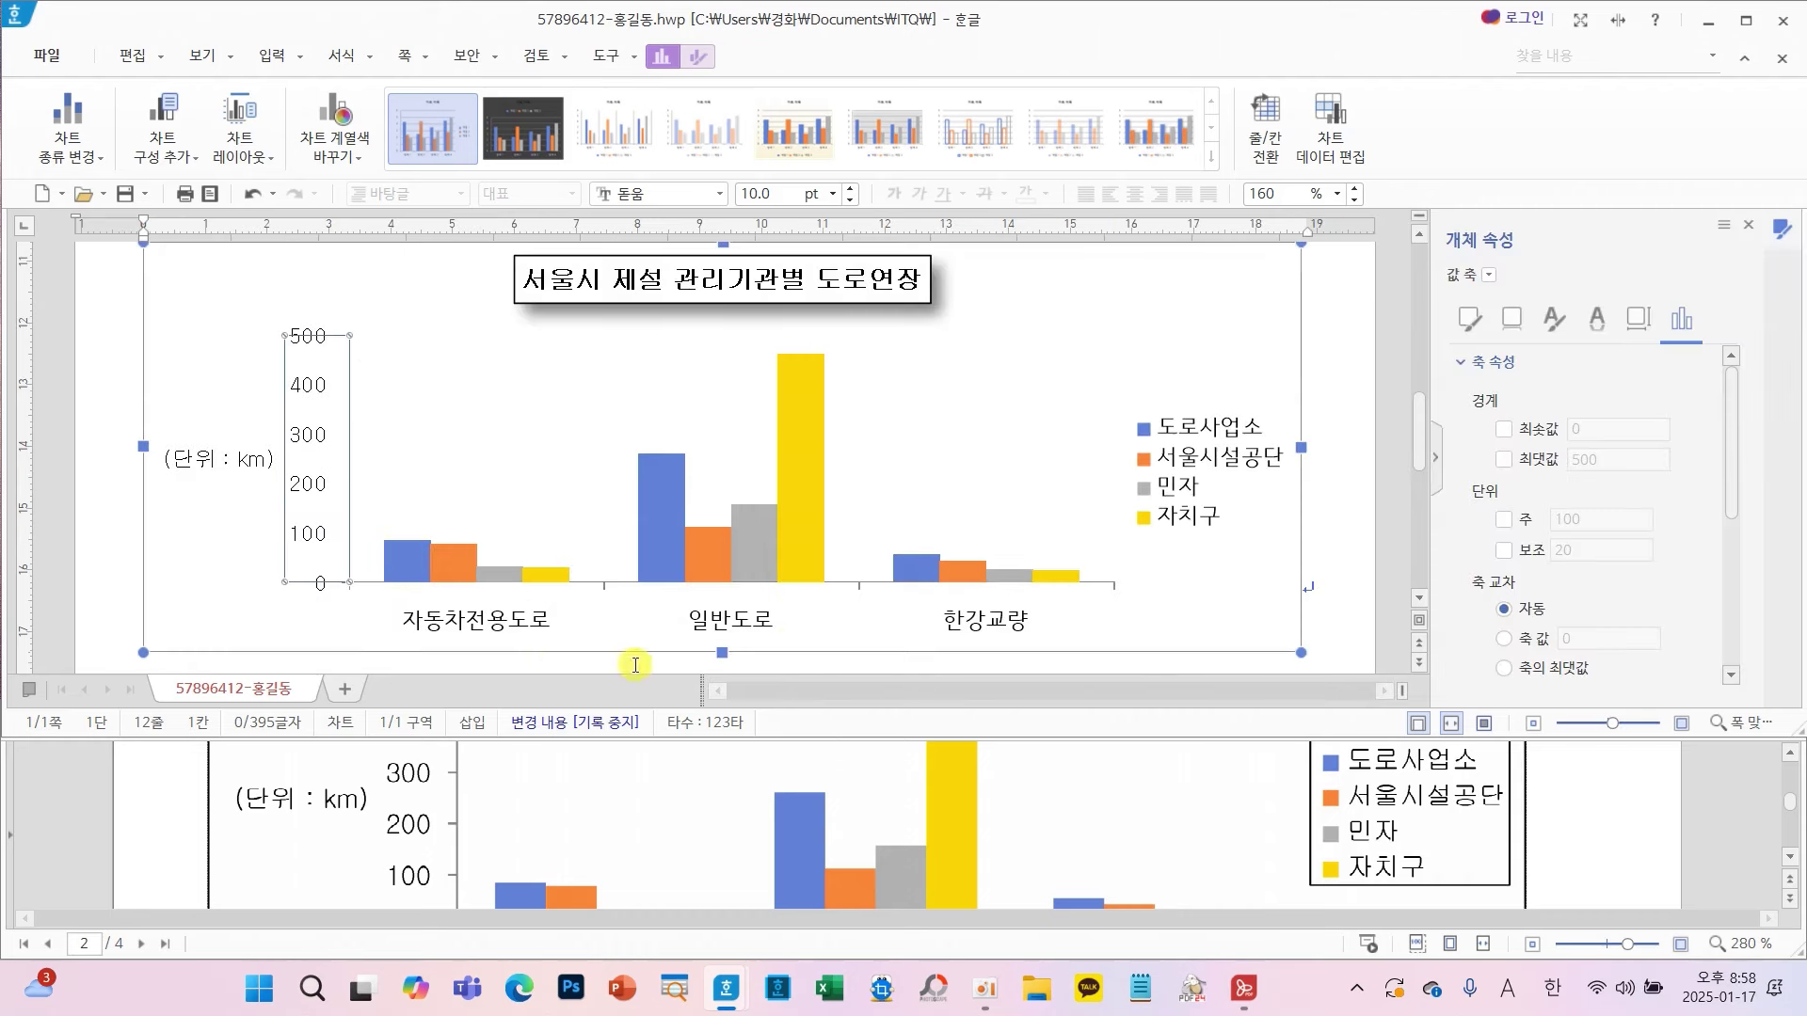
drag(1731, 437, 1732, 475)
click(1502, 434)
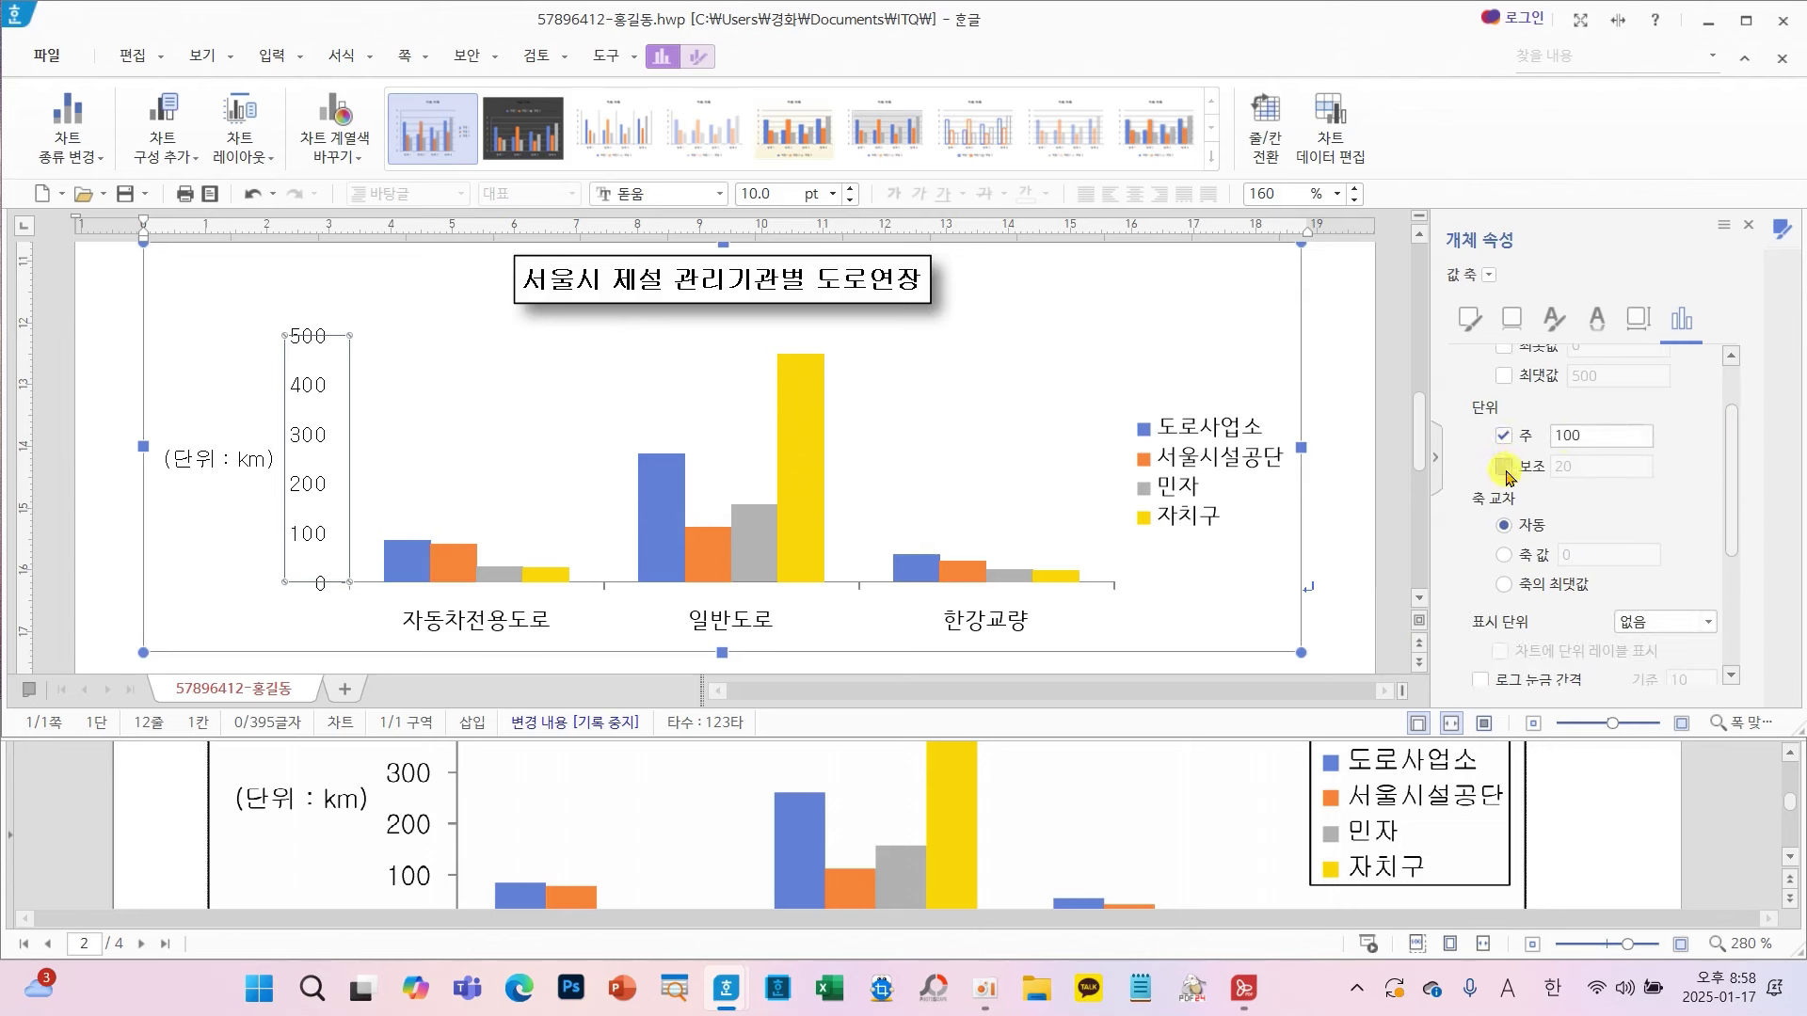
mouse_move(1411, 382)
mouse_down()
mouse_move(1621, 476)
mouse_move(1623, 522)
mouse_move(1689, 505)
mouse_up()
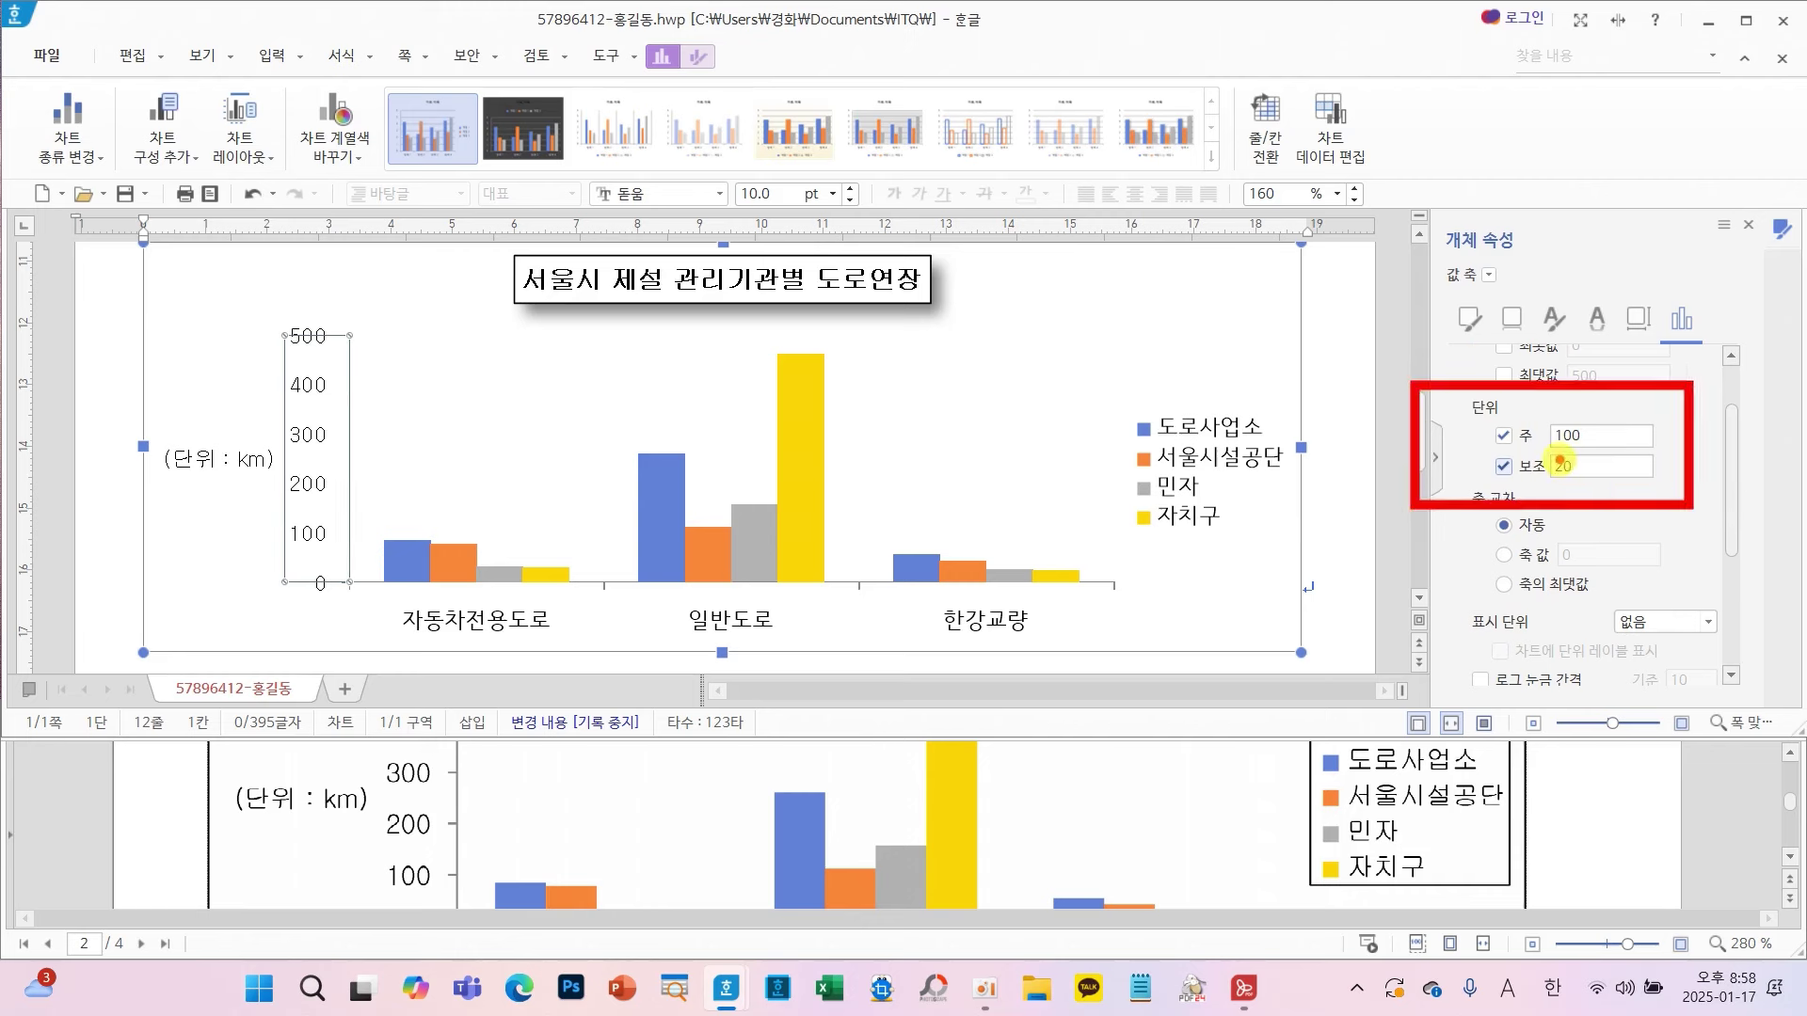
key(Escape)
drag(1588, 468, 1555, 472)
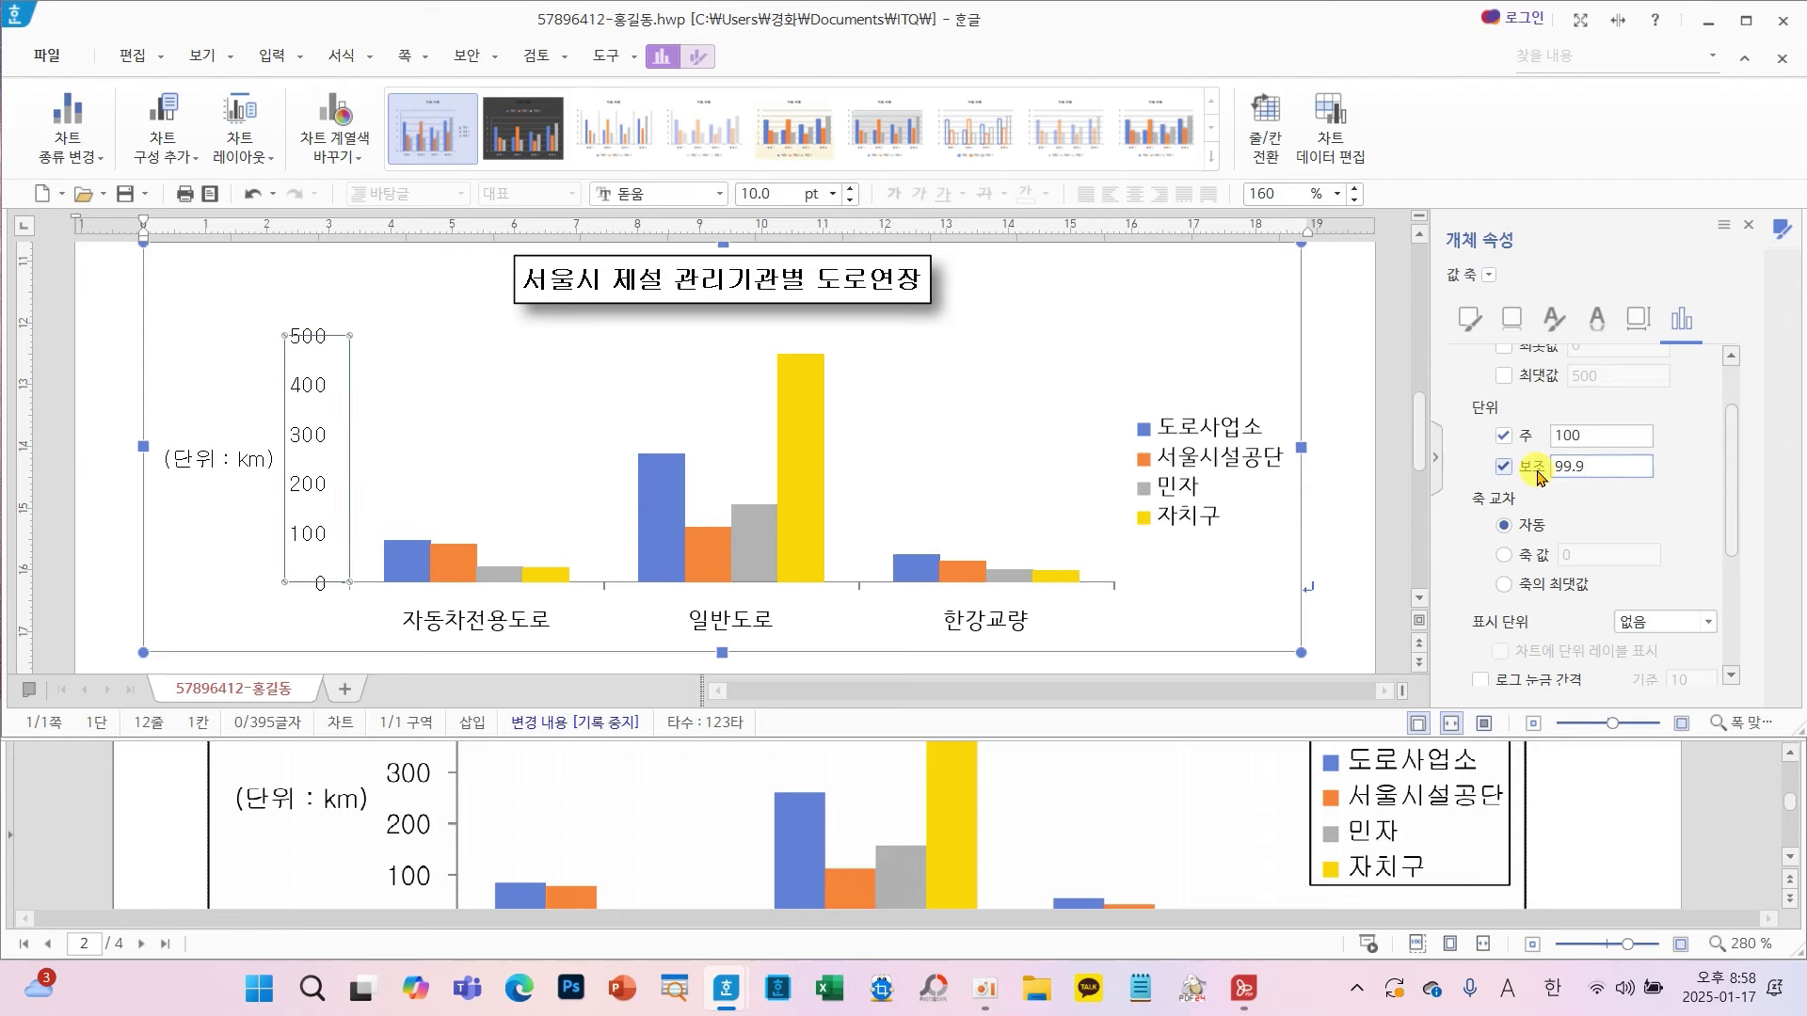
- Set the value axis's minor tick marks (보조 눈금) to outside (바깥쪽) and close its properties
drag(1736, 475, 1730, 633)
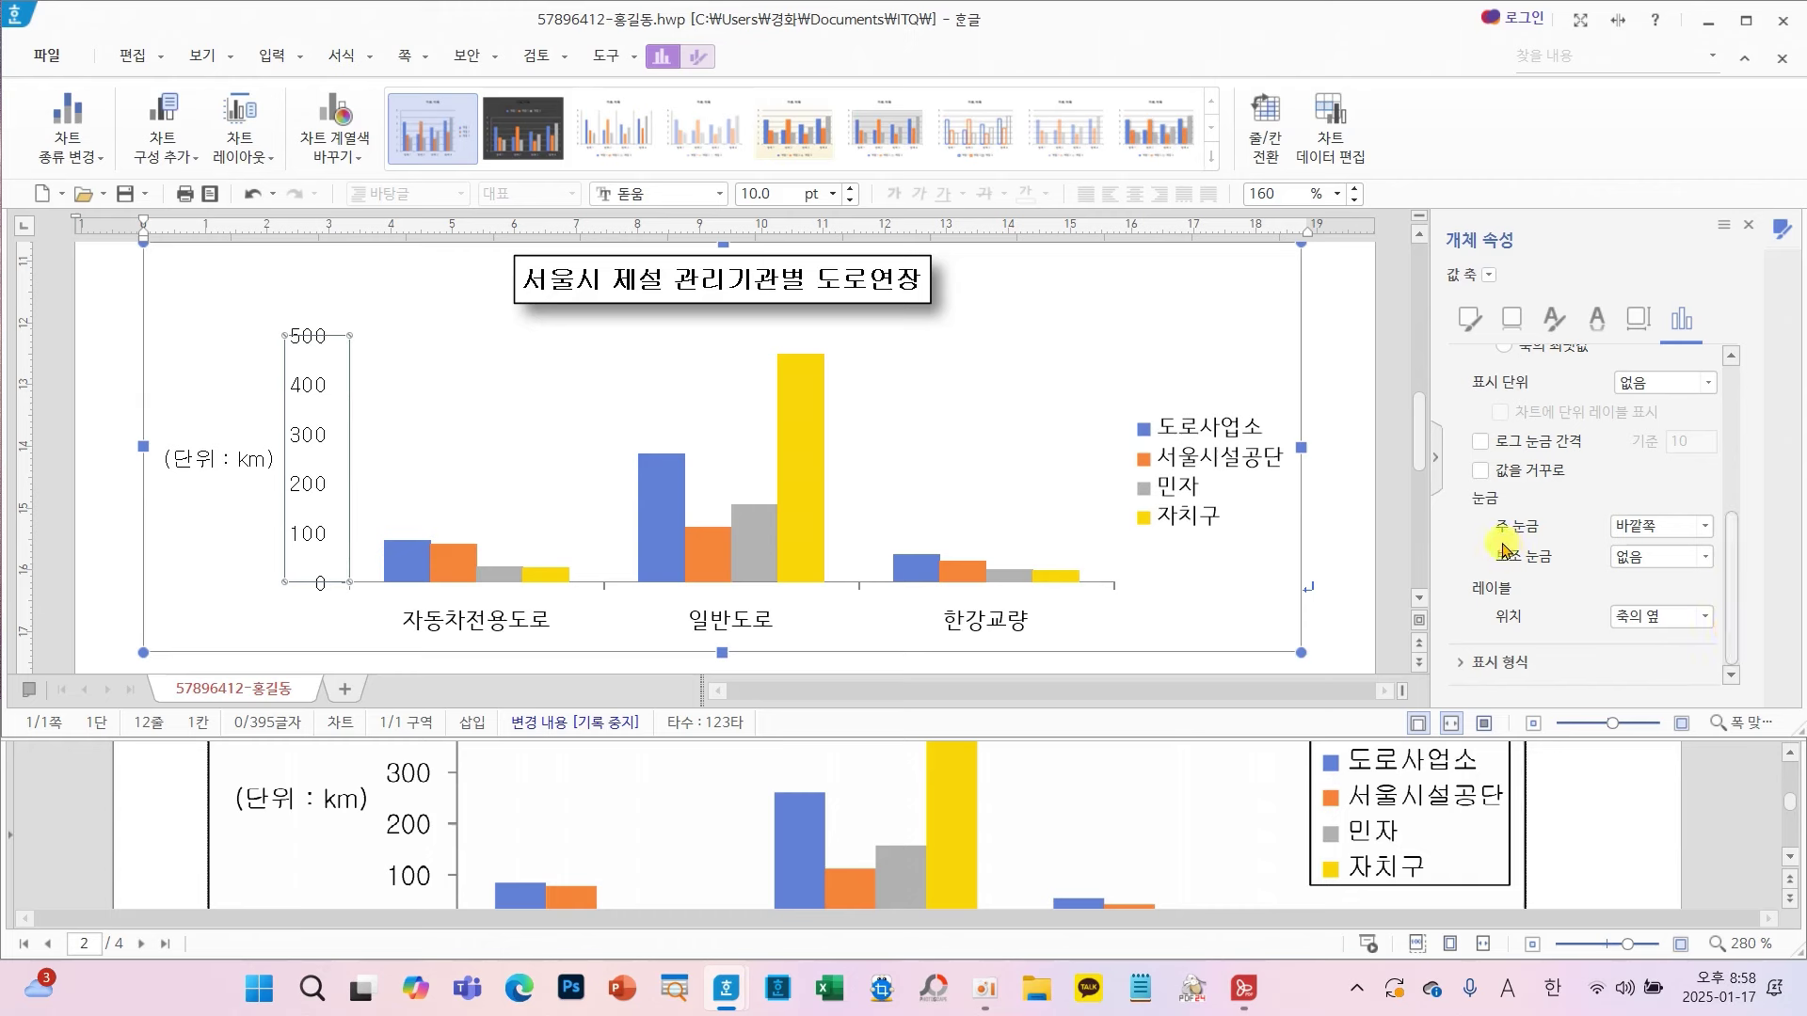
mouse_move(1434, 479)
mouse_down()
mouse_move(1669, 587)
mouse_move(1743, 588)
mouse_up()
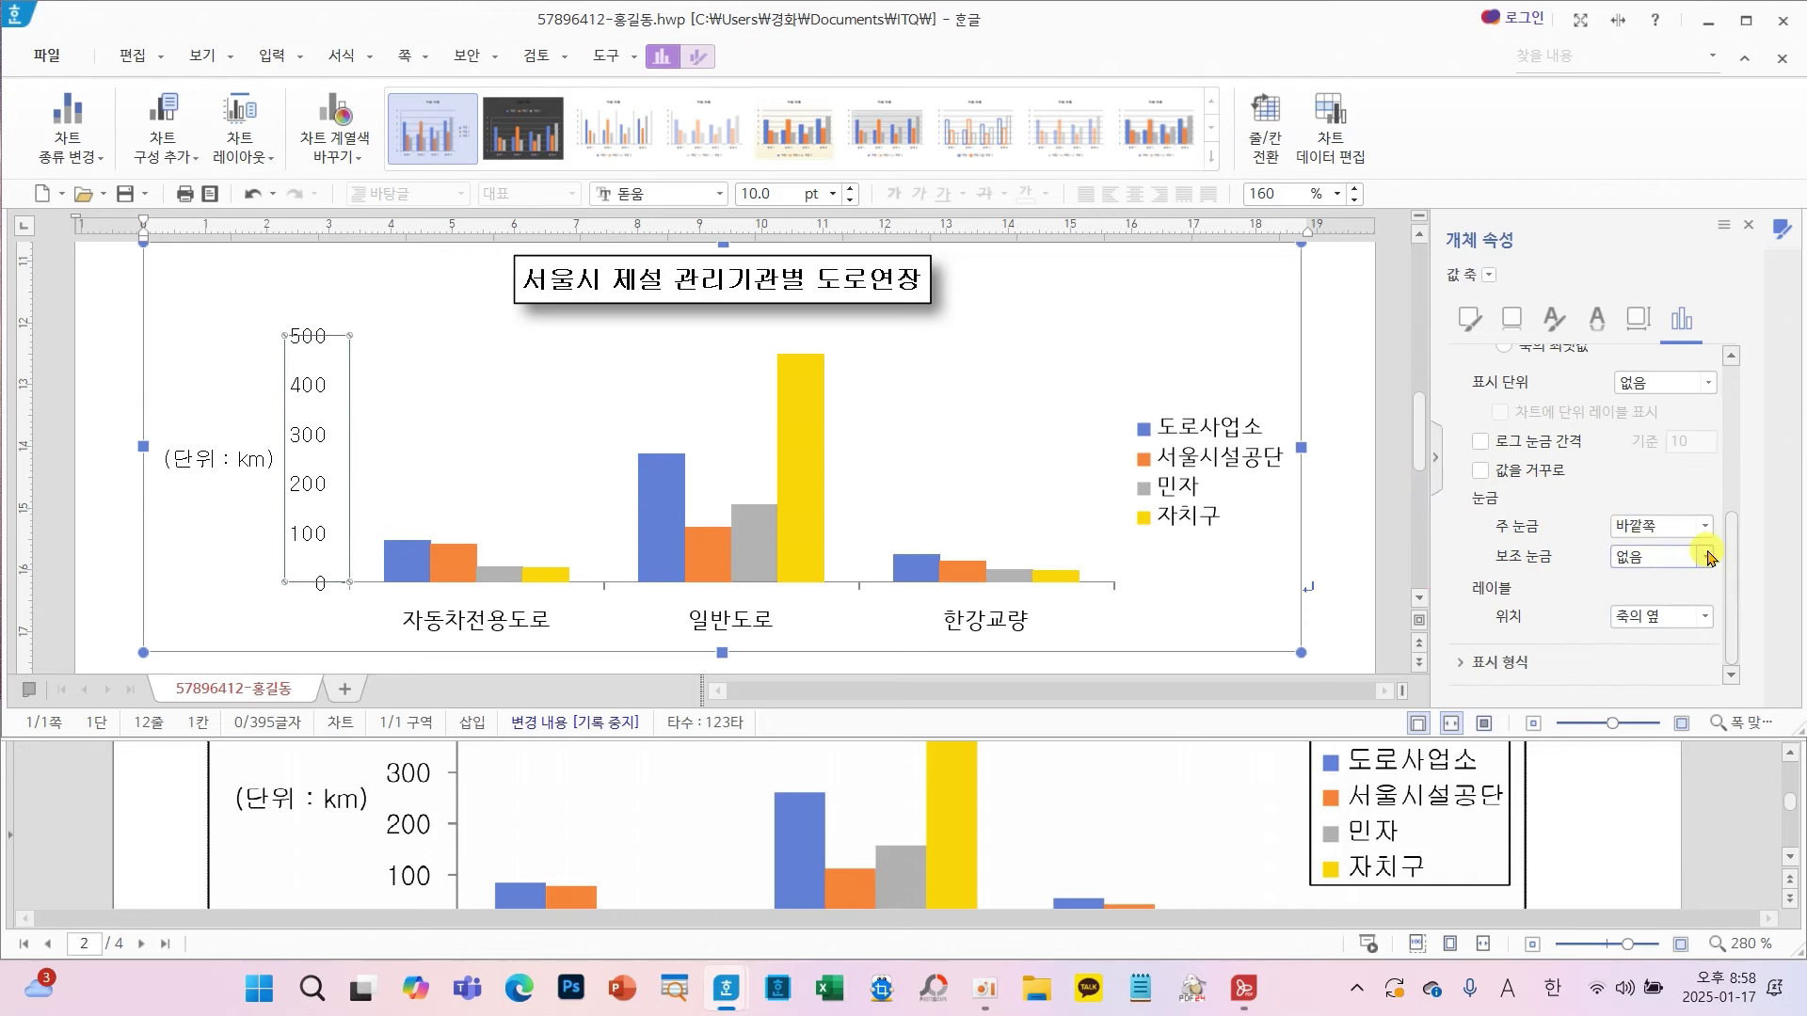
click(1660, 556)
click(1658, 628)
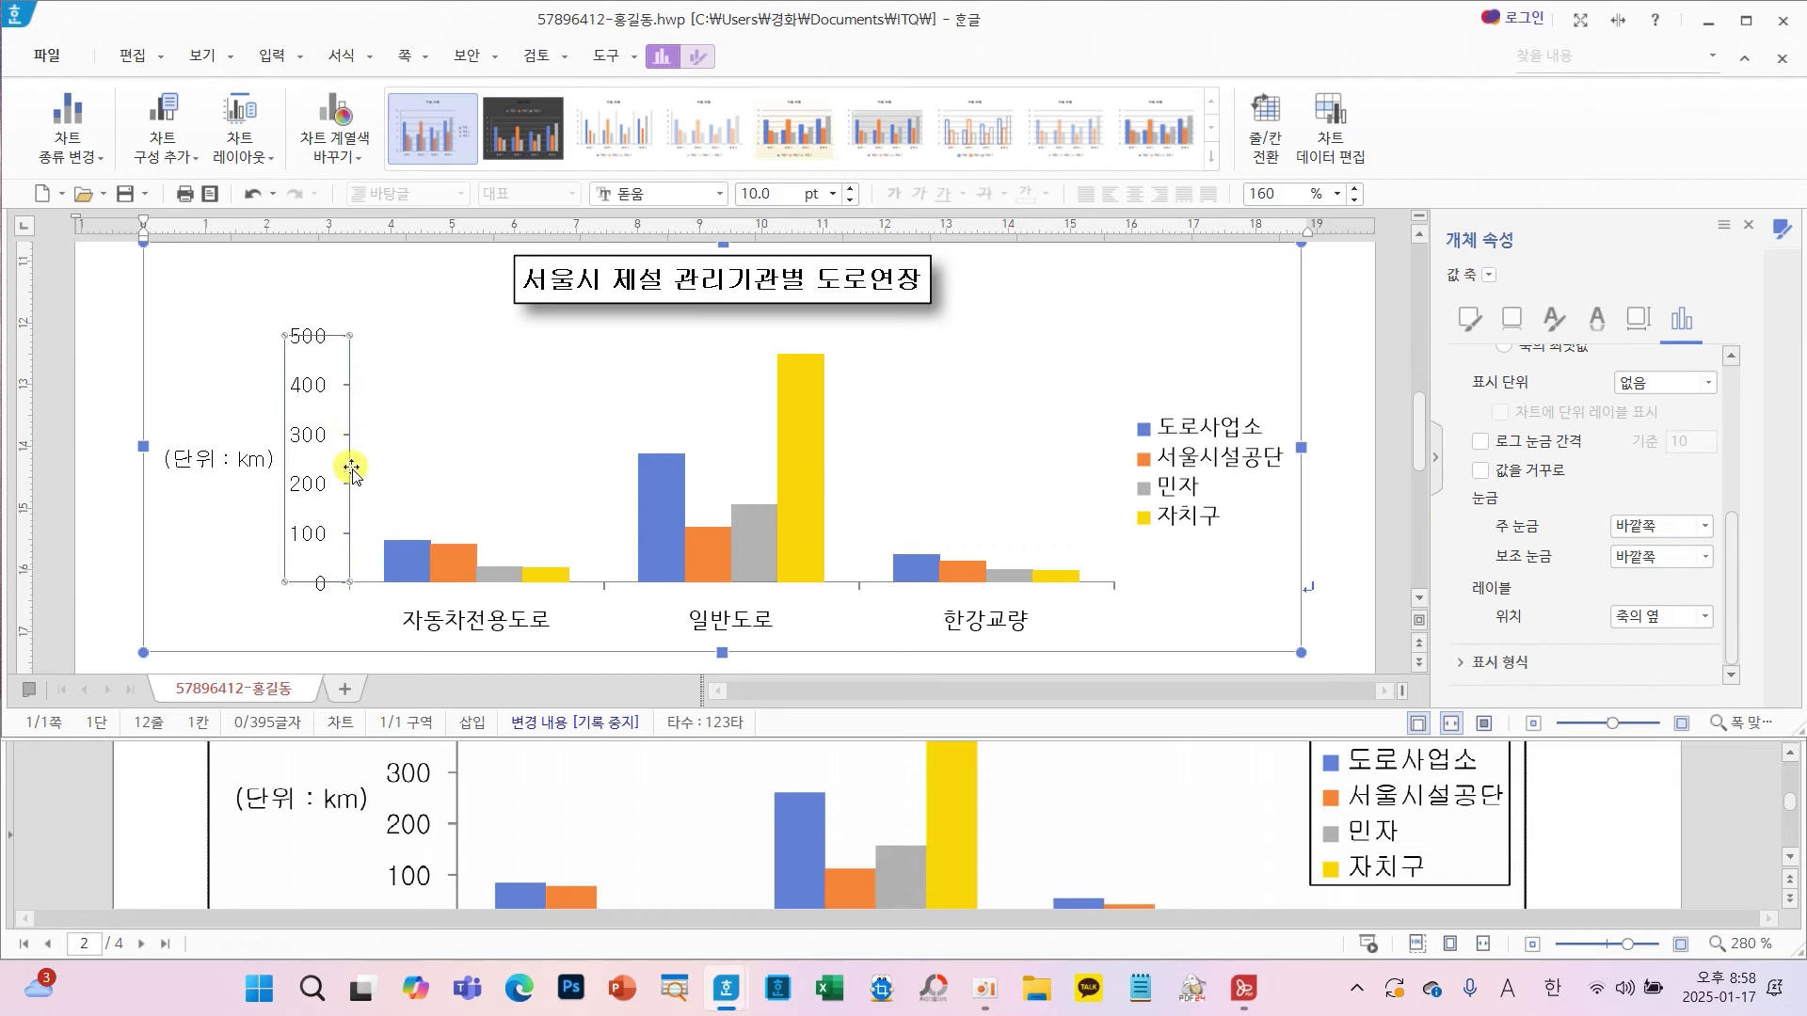
click(1752, 229)
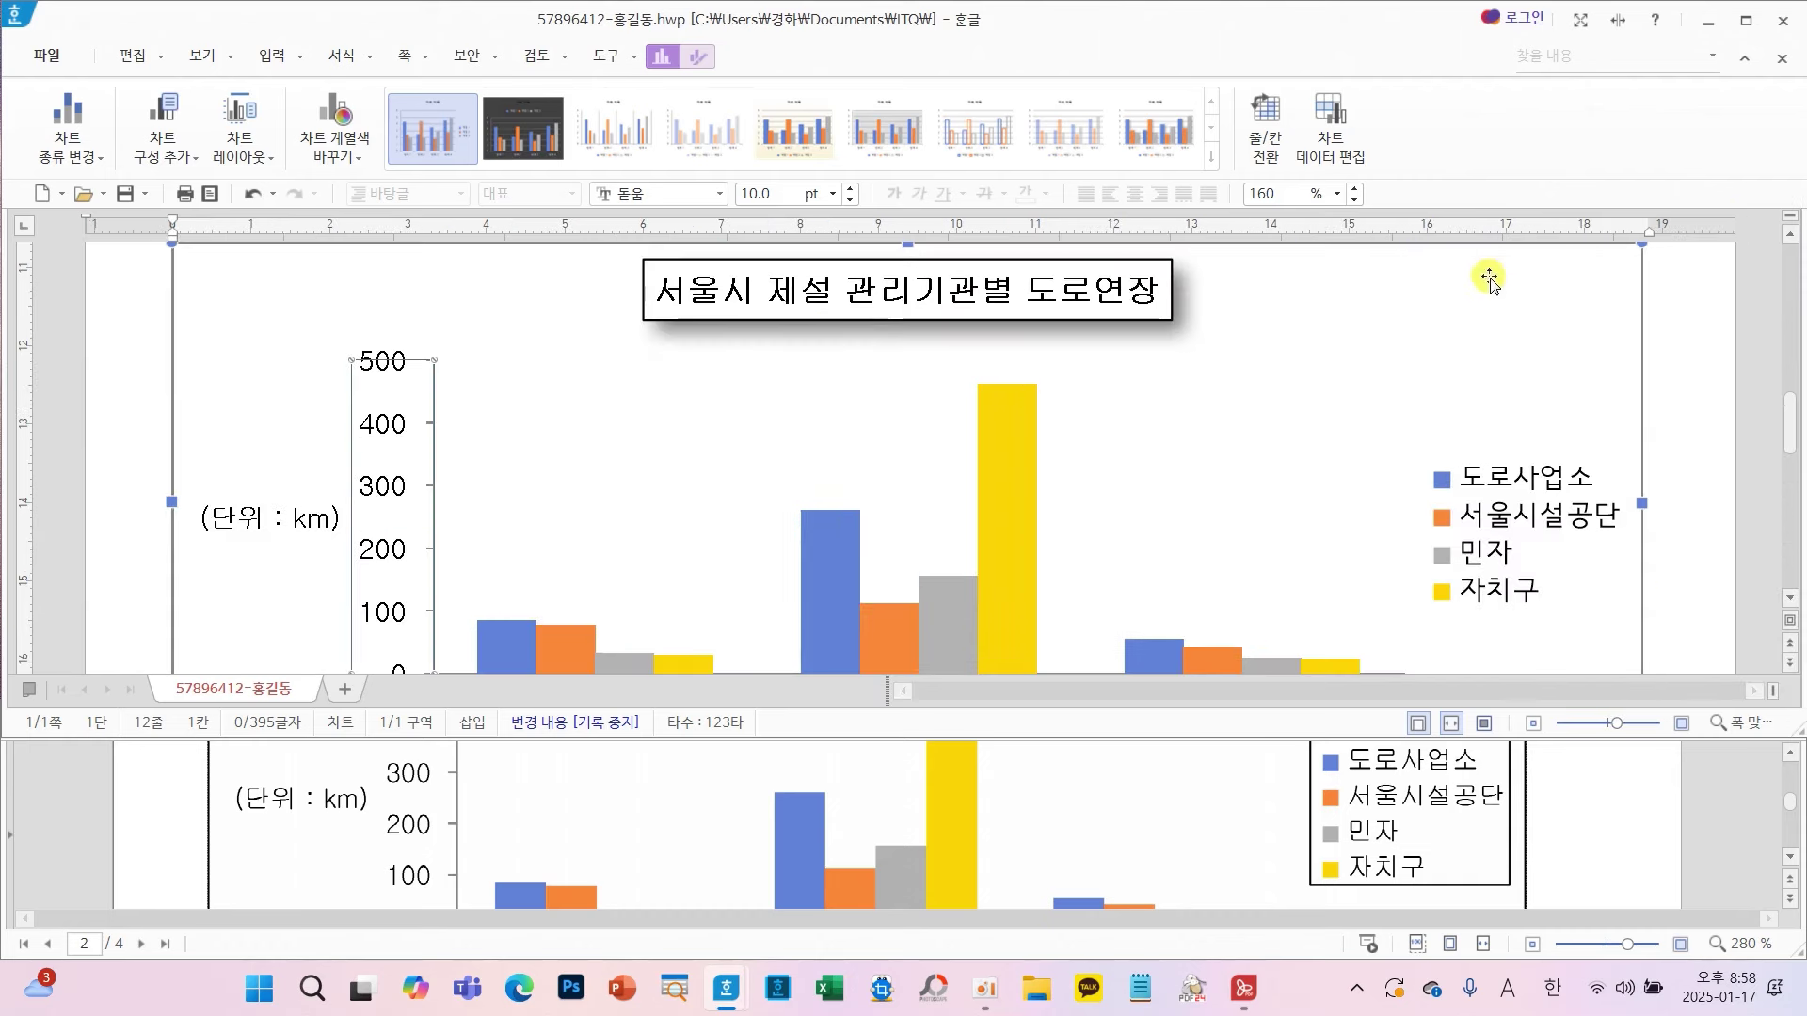
- Set the category axis labels' Hangul and English fonts to 굴림 and apply the text settings
scroll(1007, 593, down, 3)
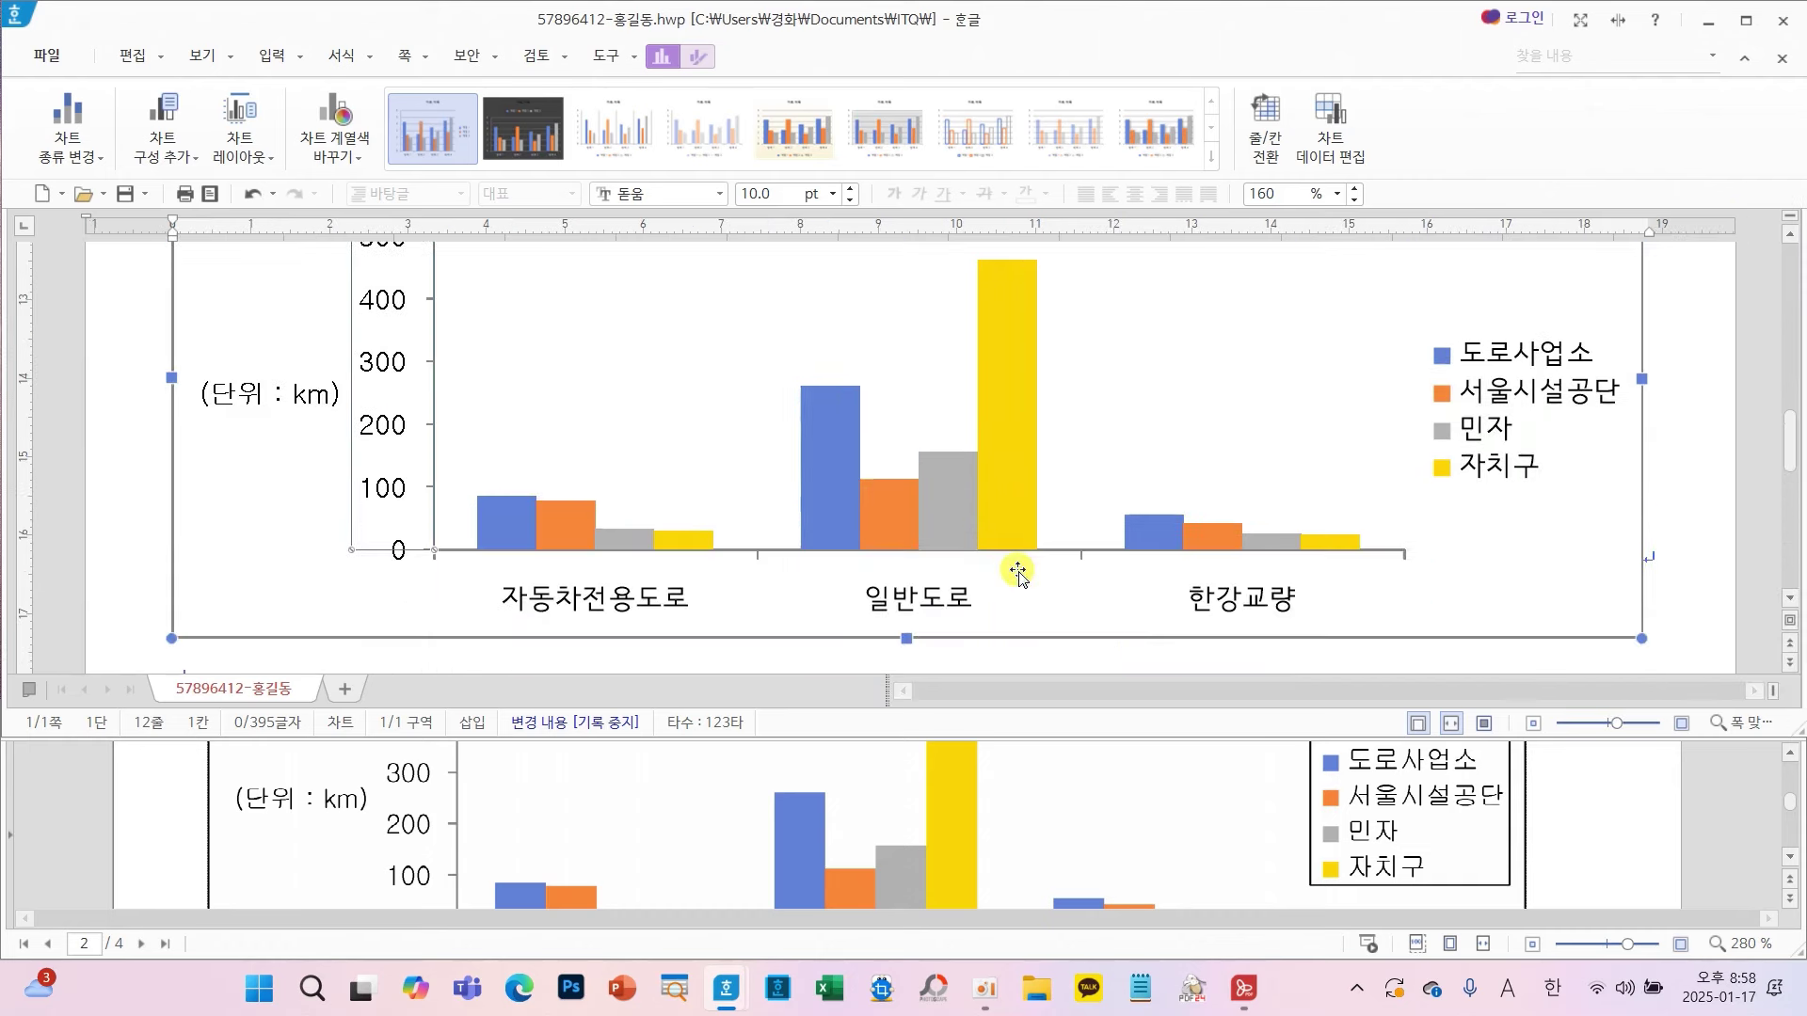
click(663, 607)
right_click(664, 607)
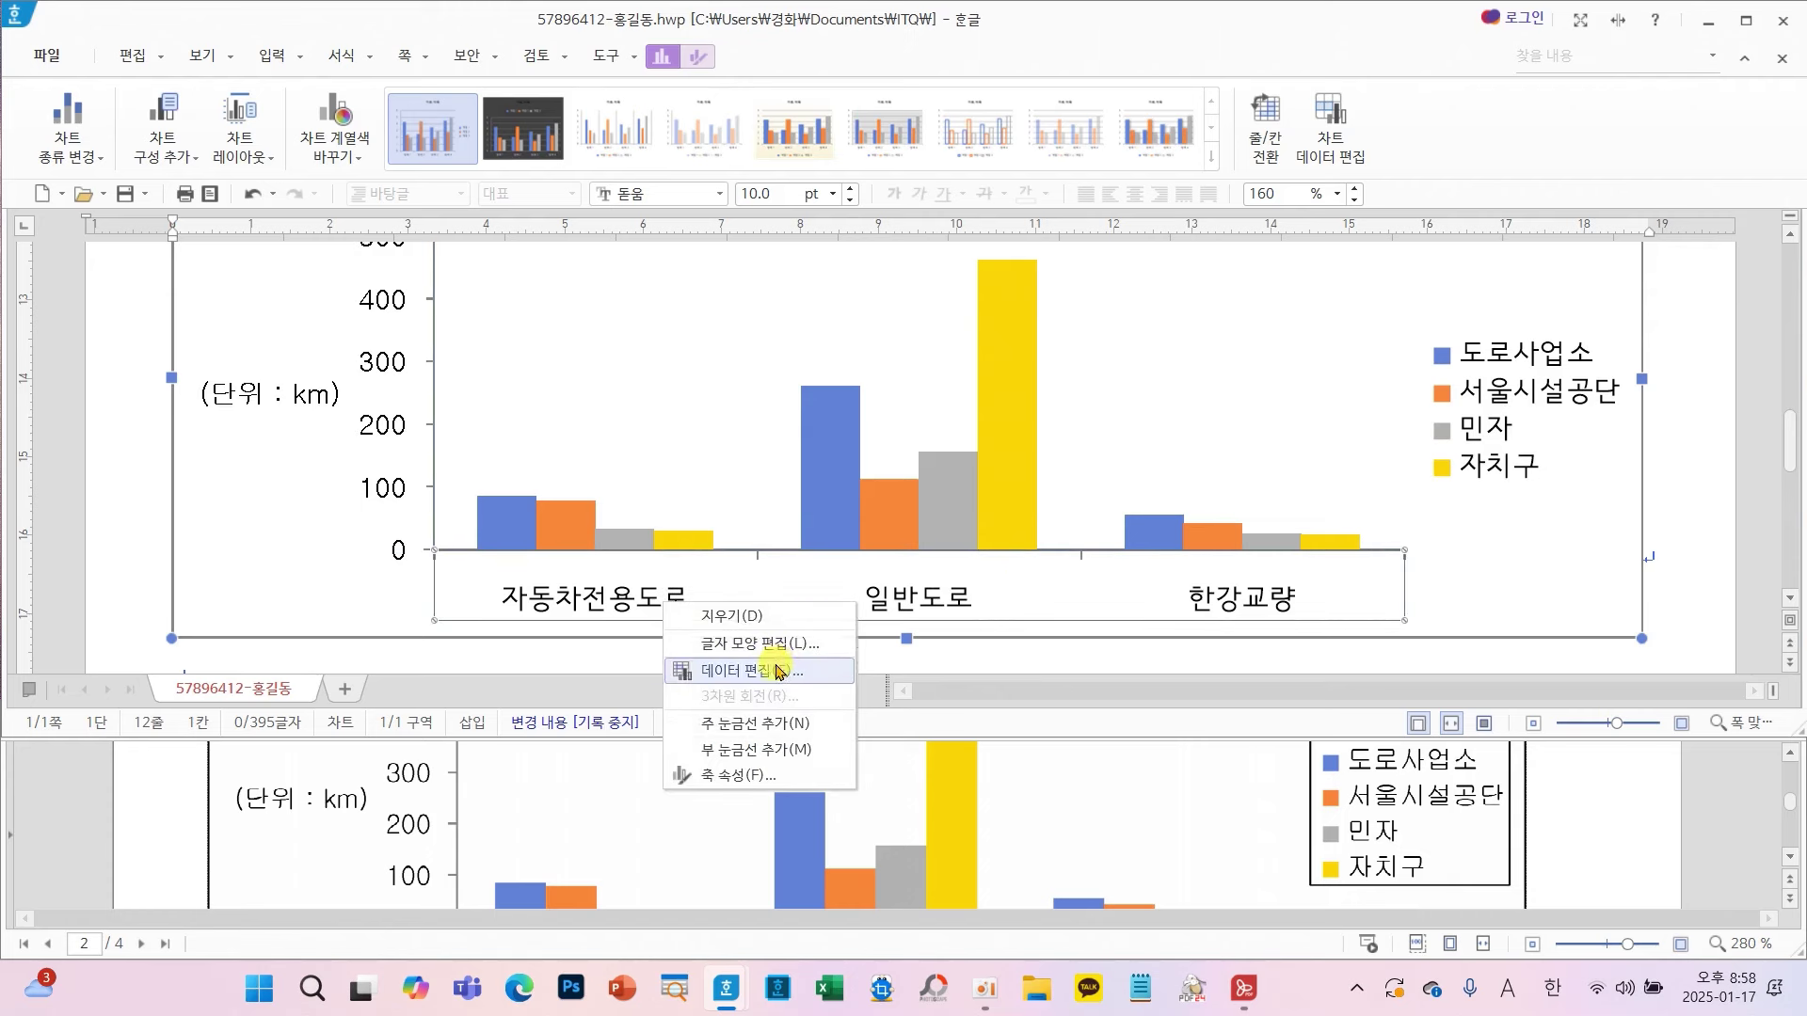
click(743, 644)
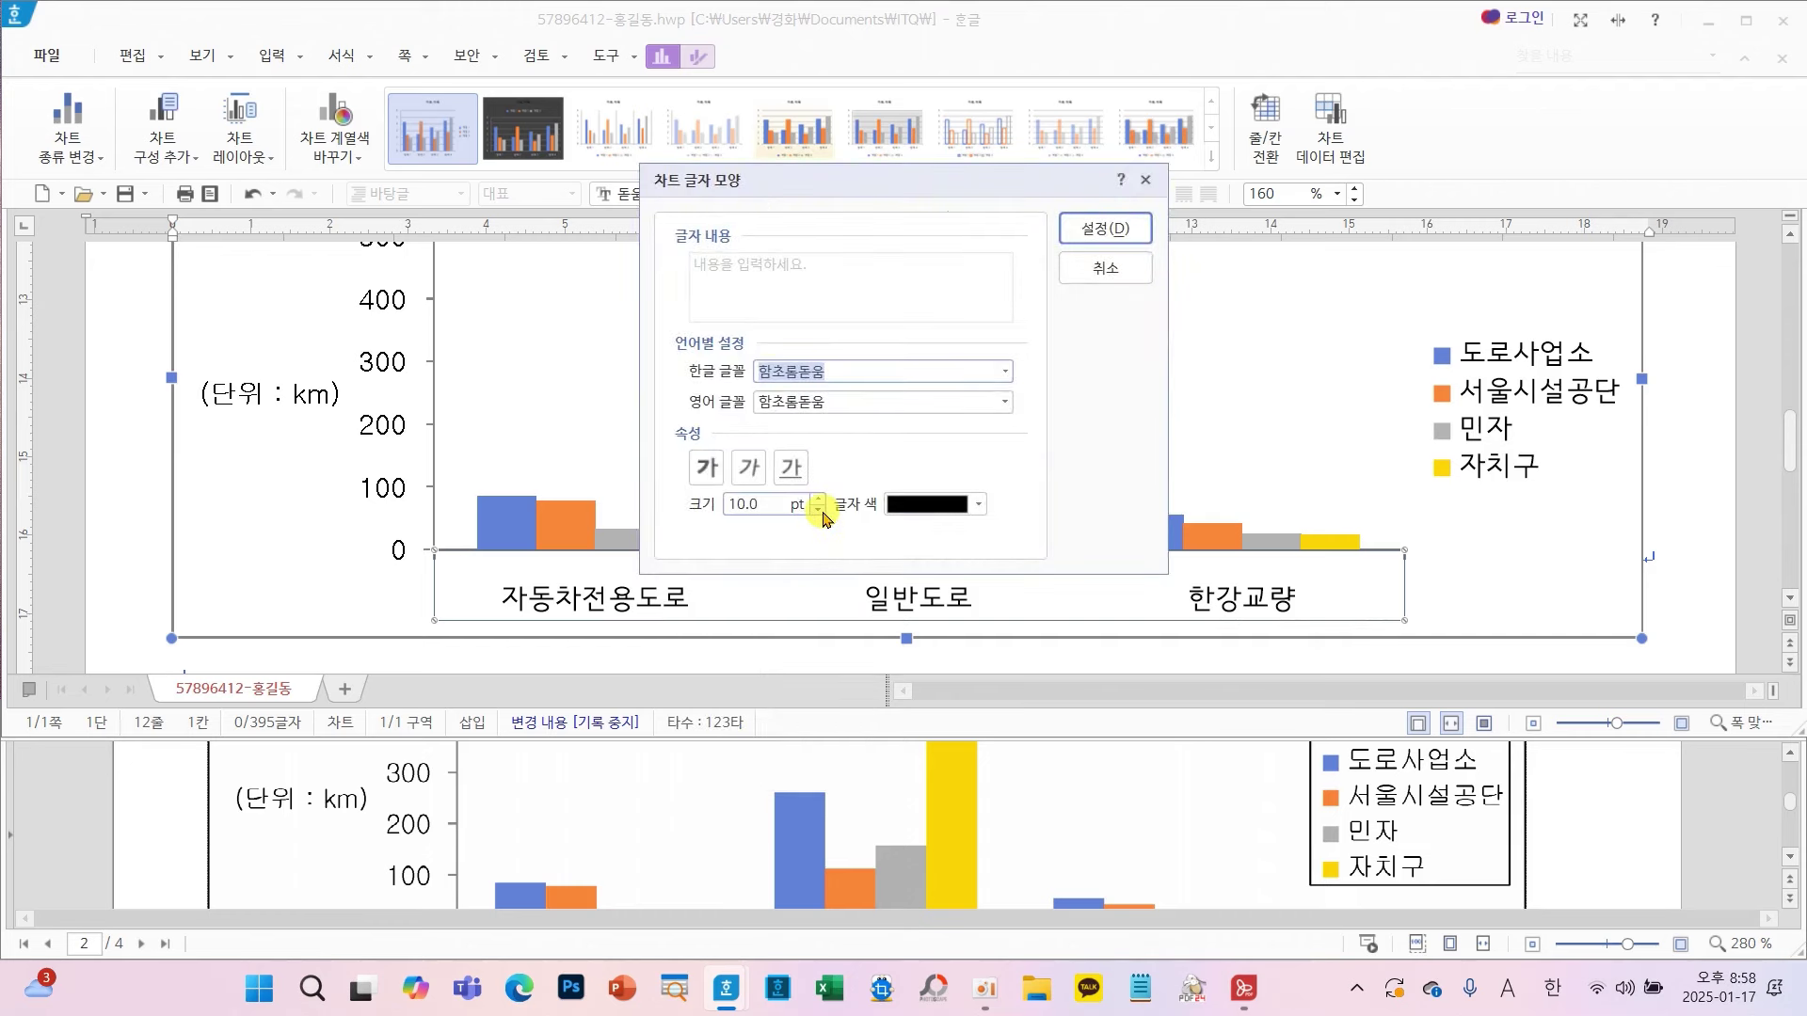
text(r)
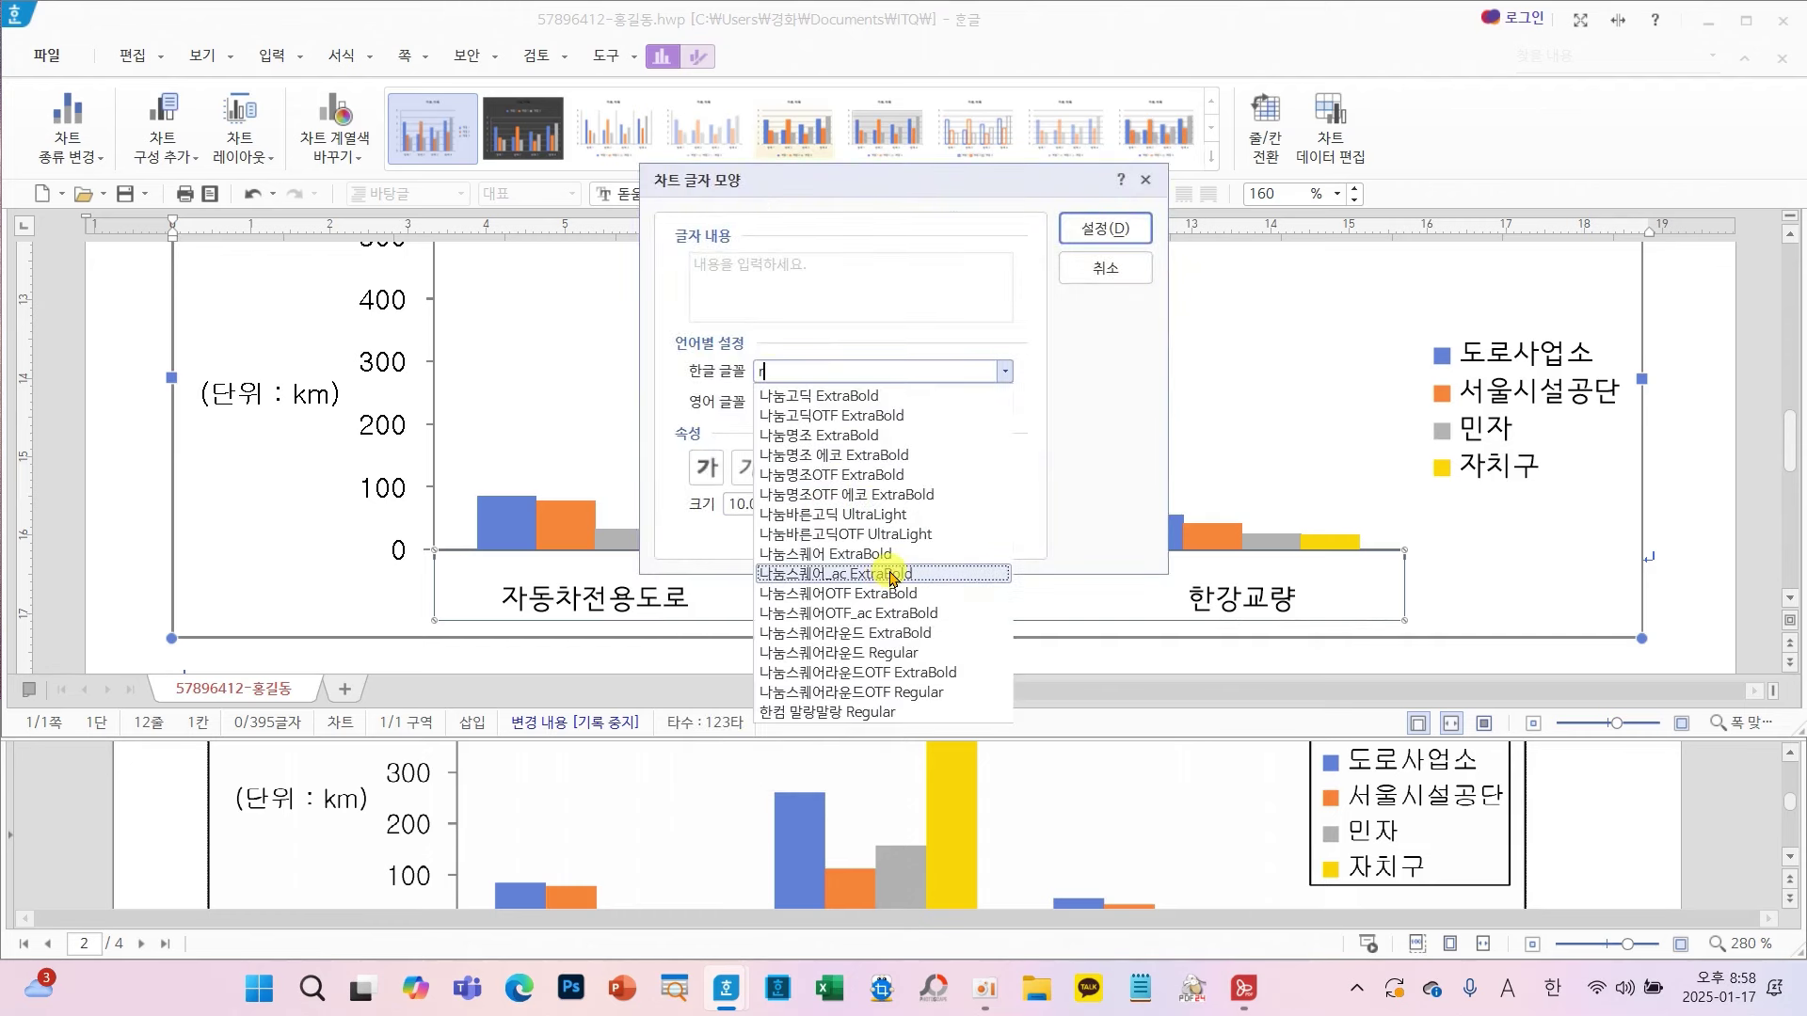
key(BackSpace)
text(ㄱ)
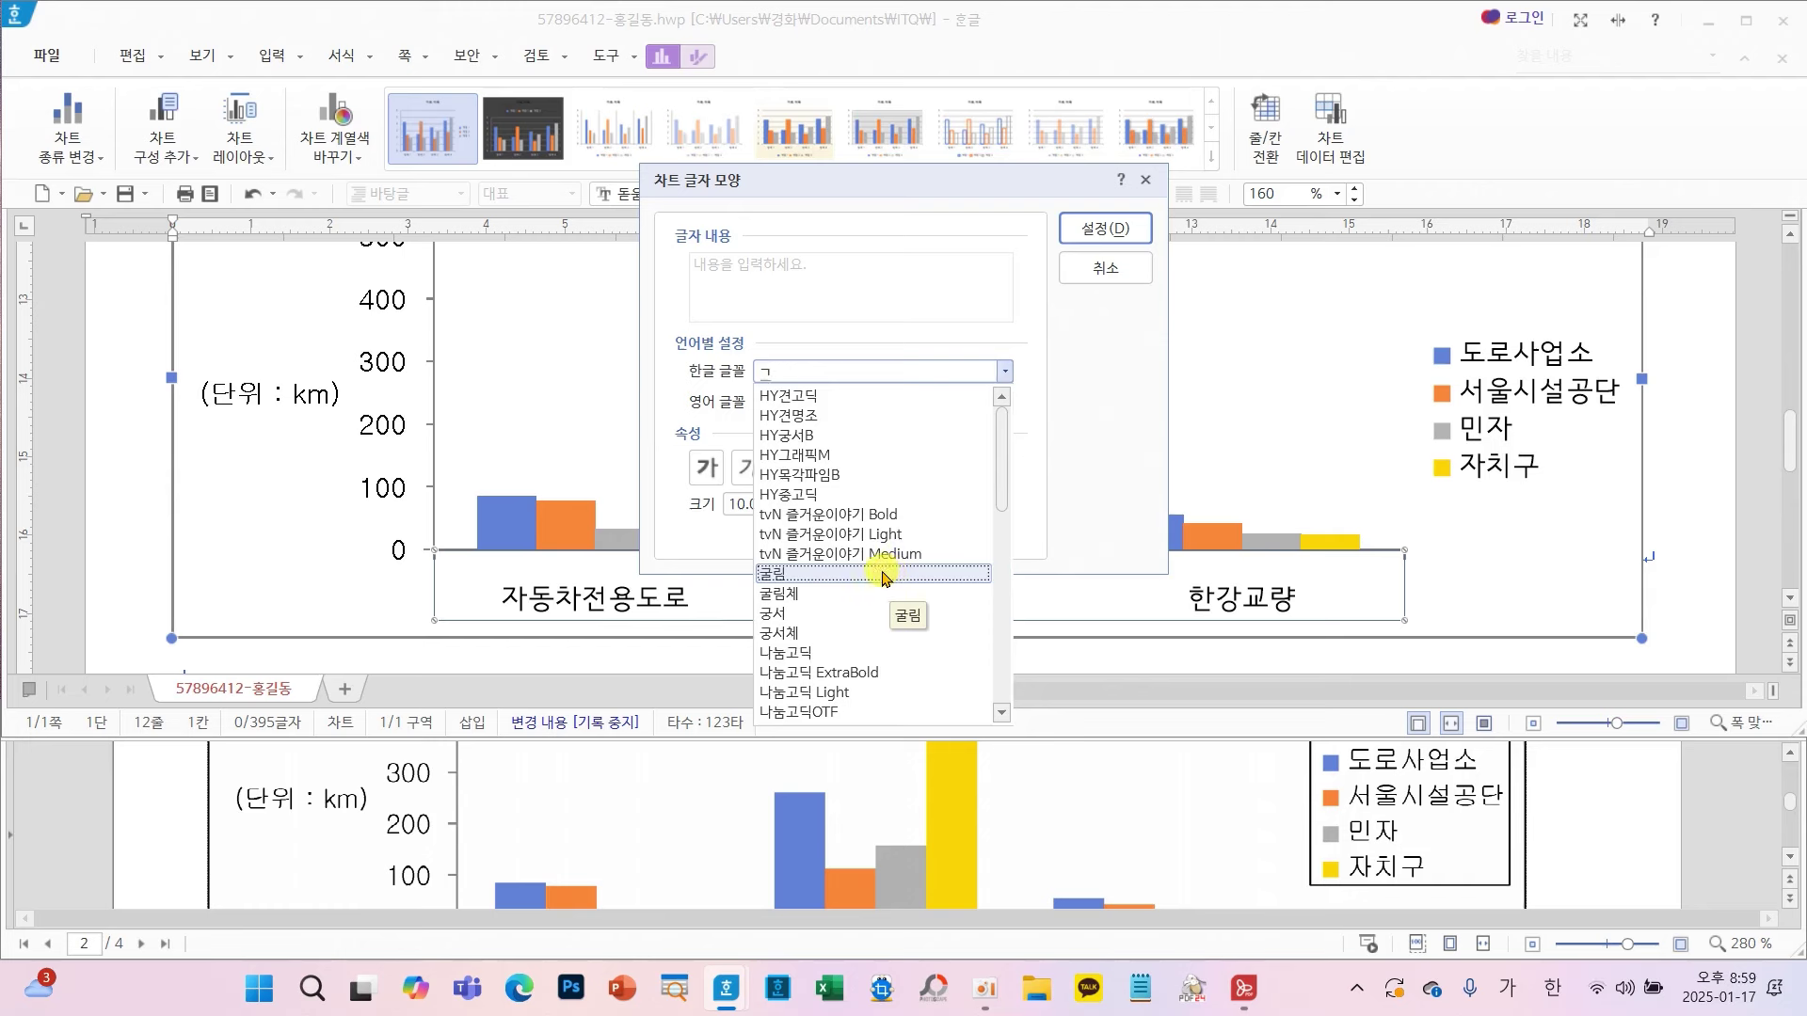
click(882, 574)
click(1005, 403)
text(ㄱ)
click(791, 607)
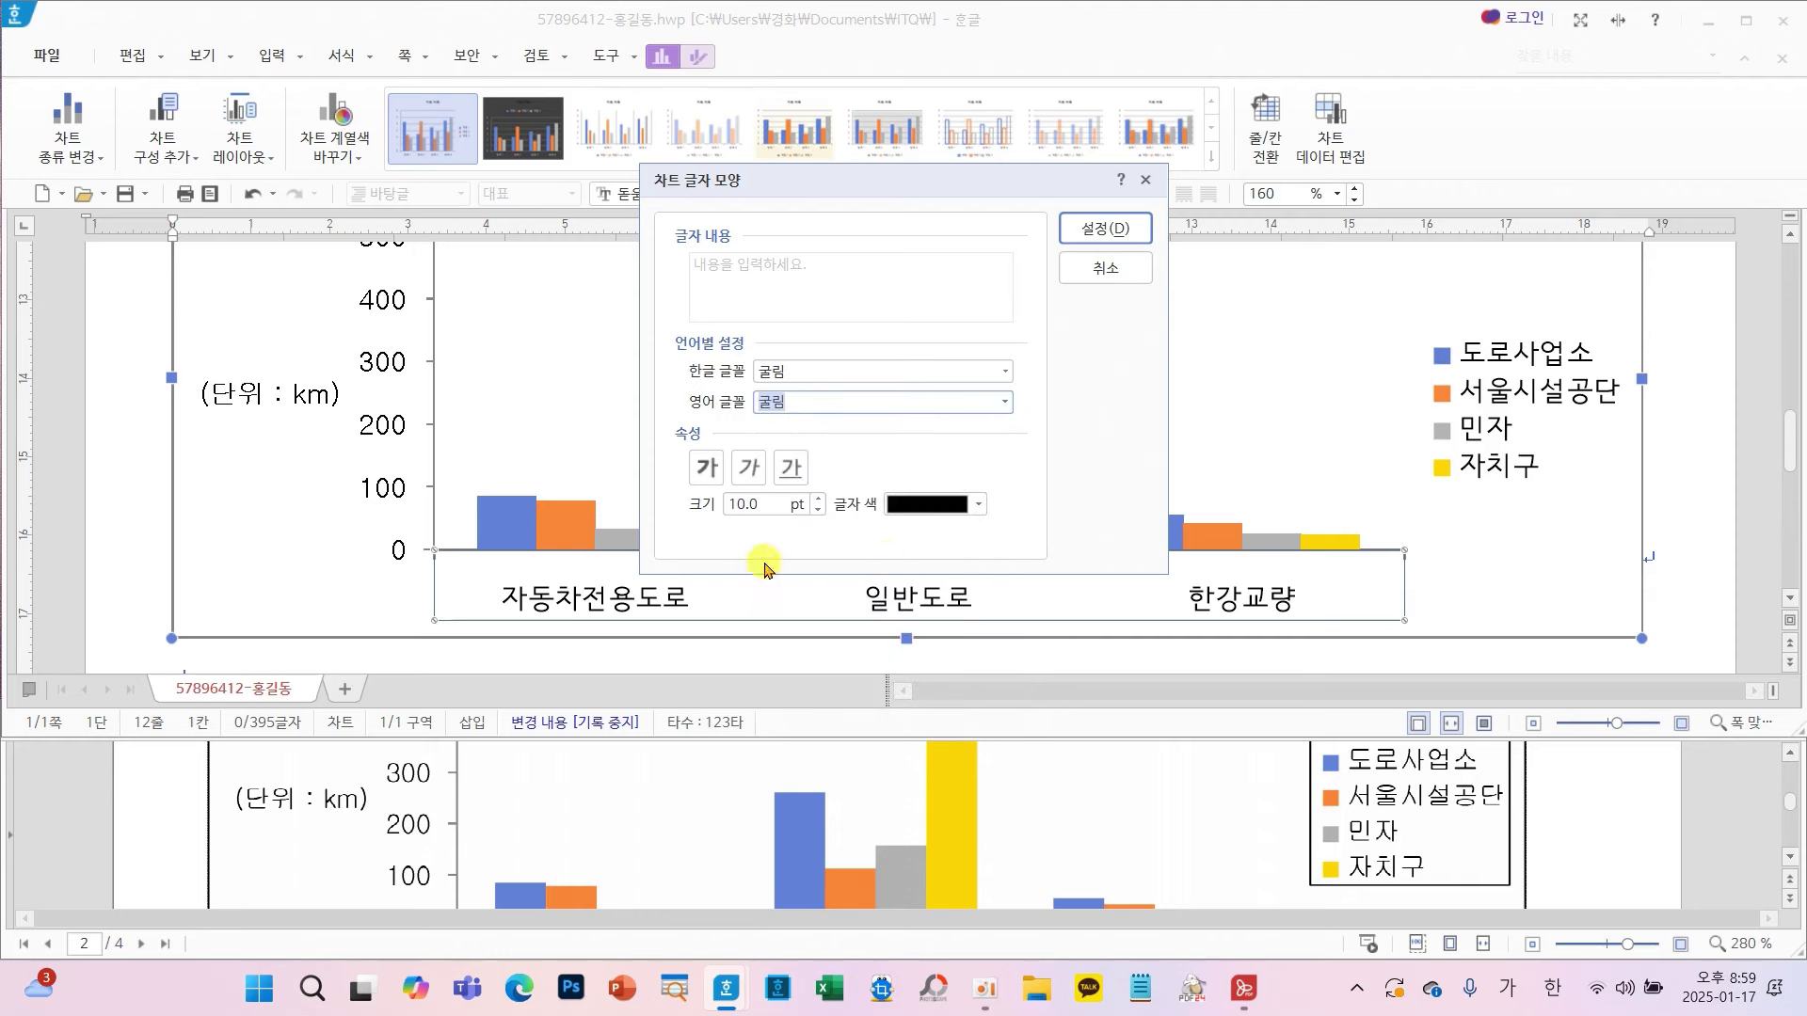
click(1104, 228)
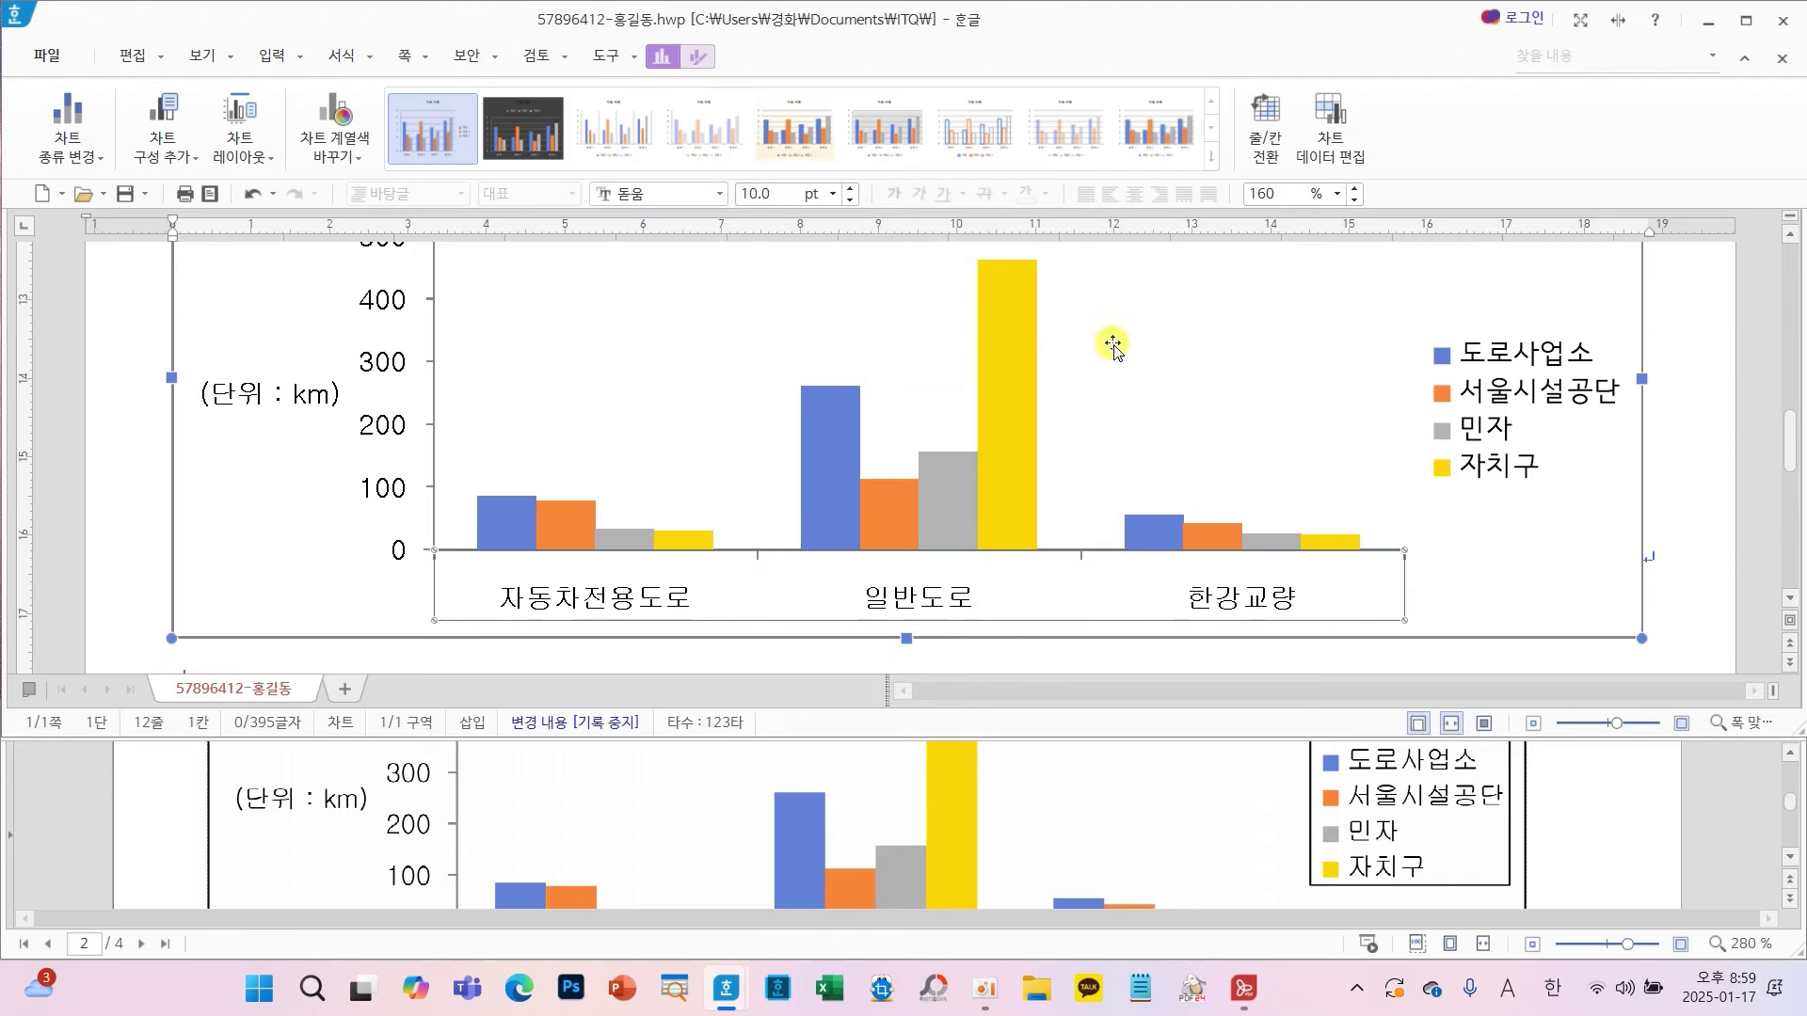
- Set the chart legend's Hangul and English fonts to 굴림 and apply the text settings
scroll(990, 783, down, 3)
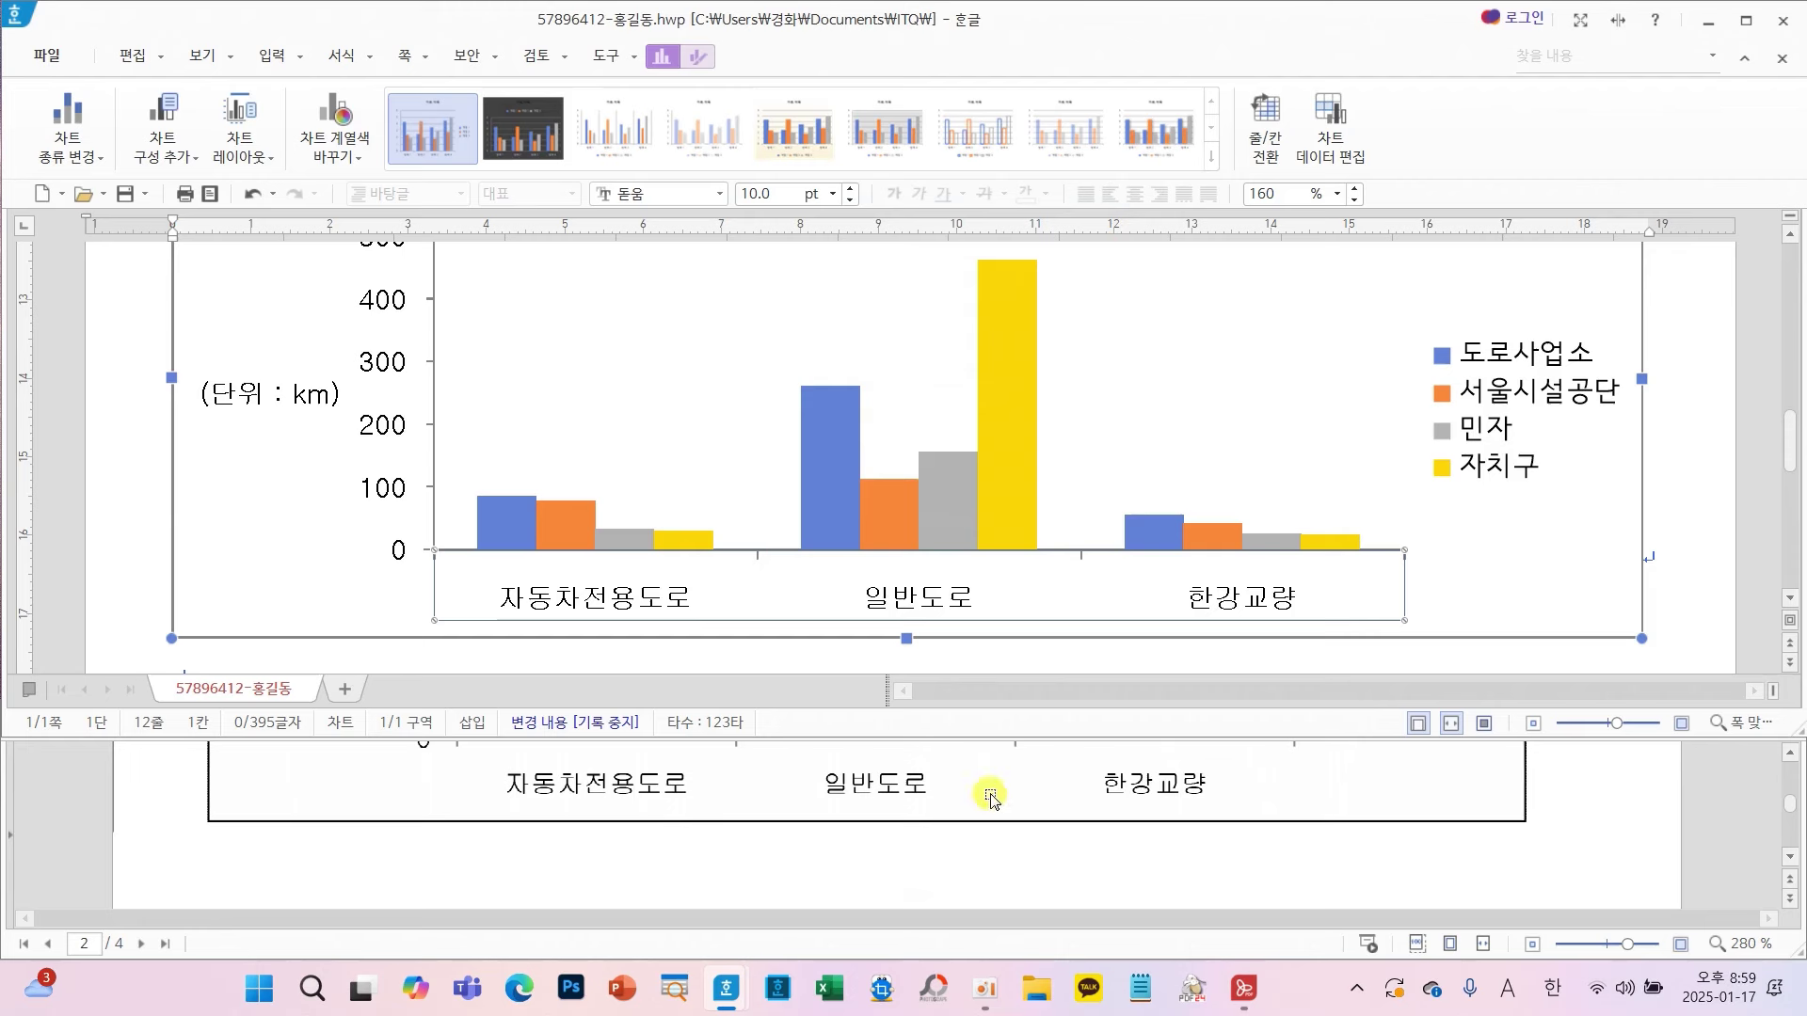
click(1504, 440)
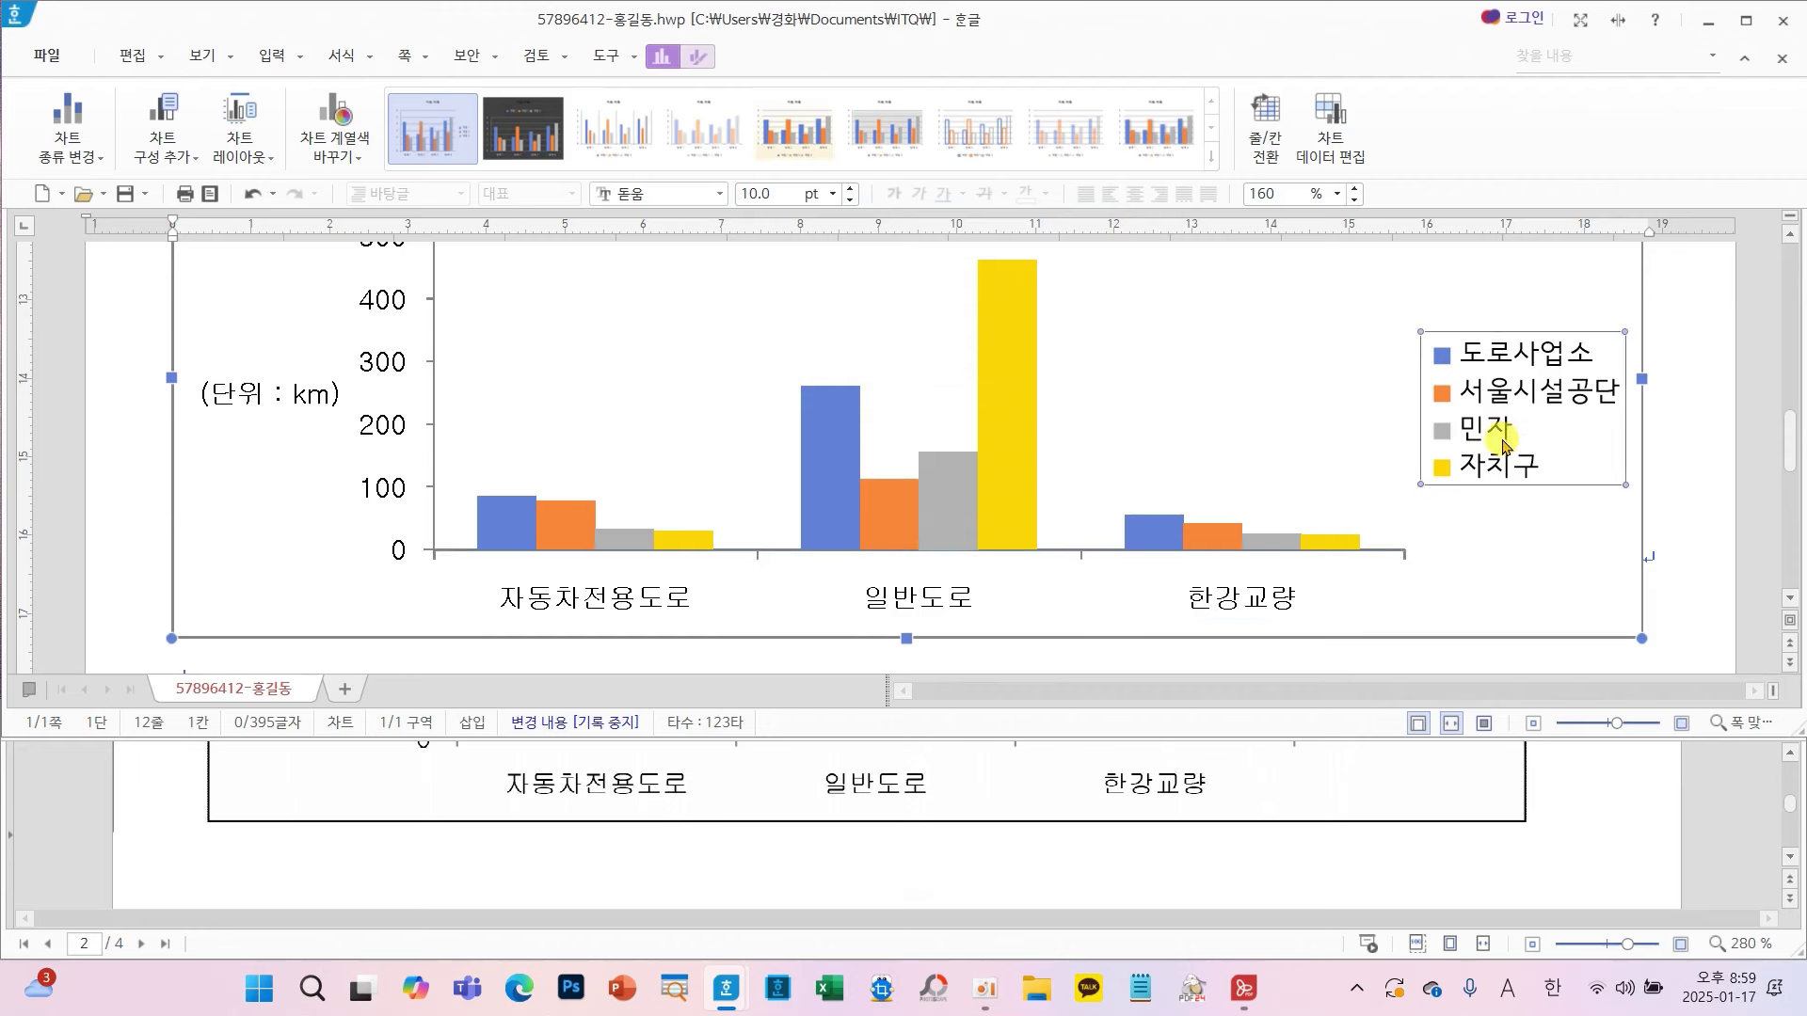
scroll(1395, 807, up, 3)
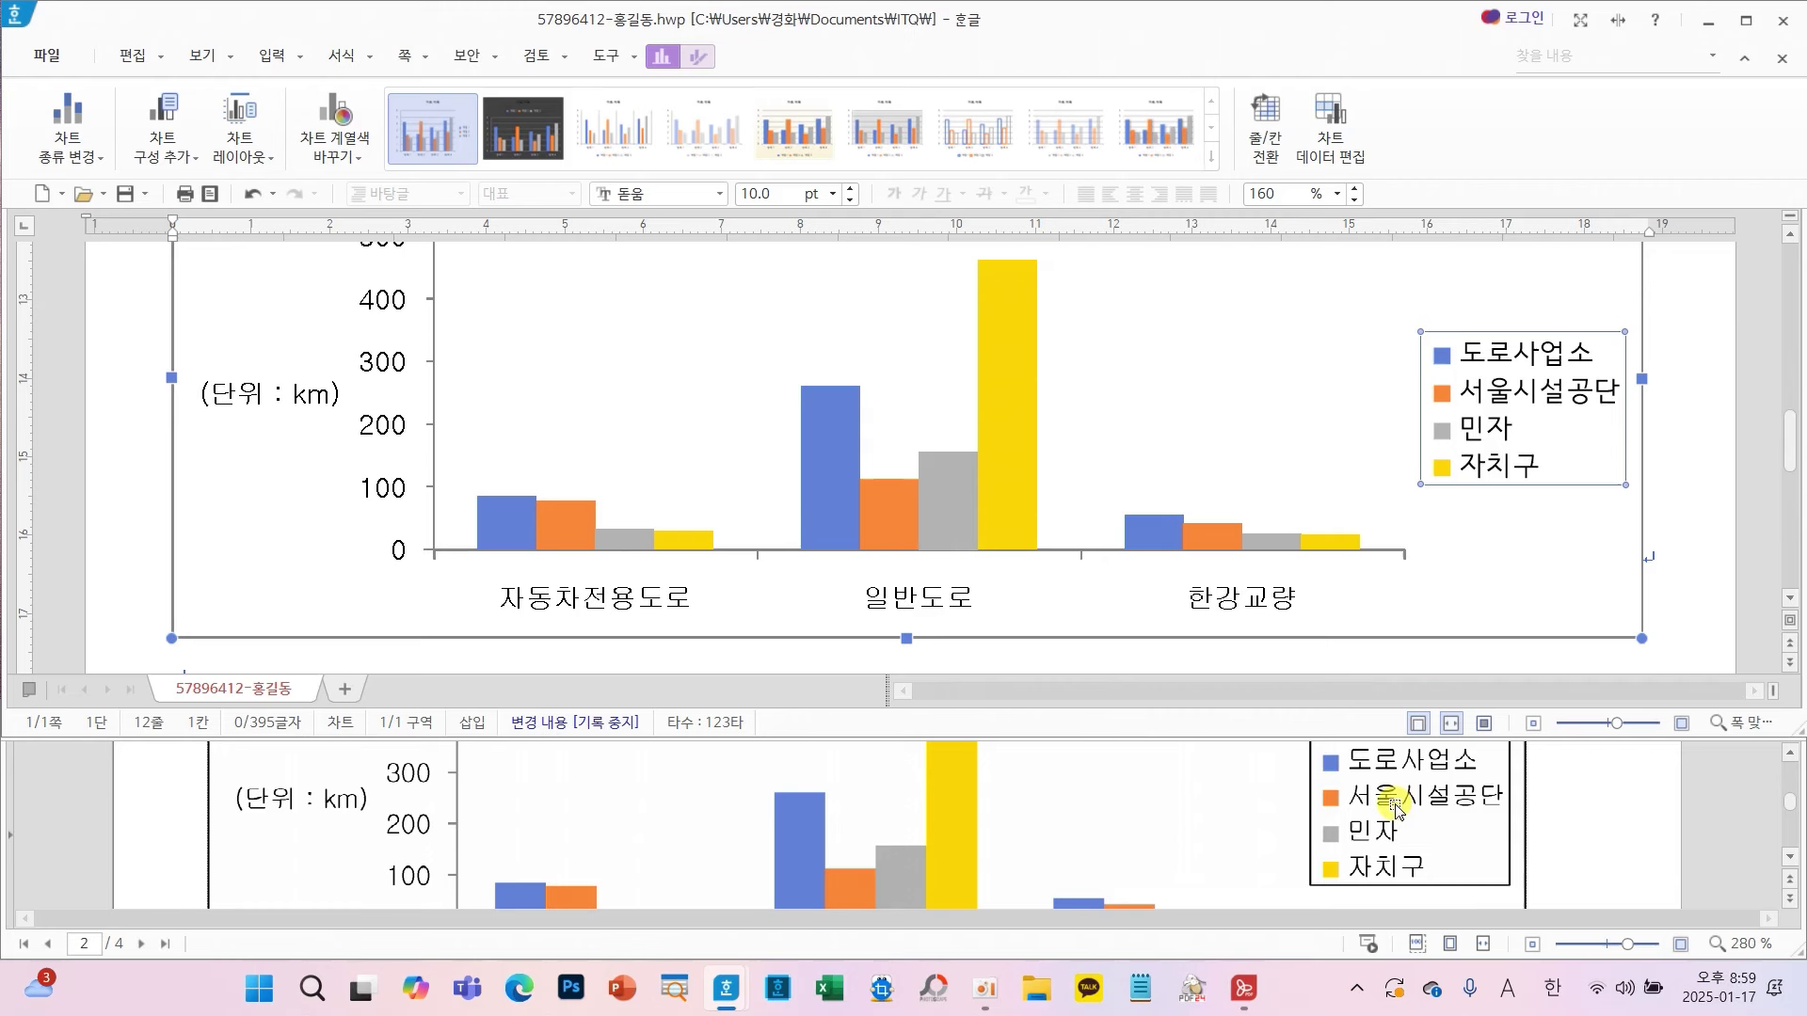
right_click(1492, 425)
click(1500, 463)
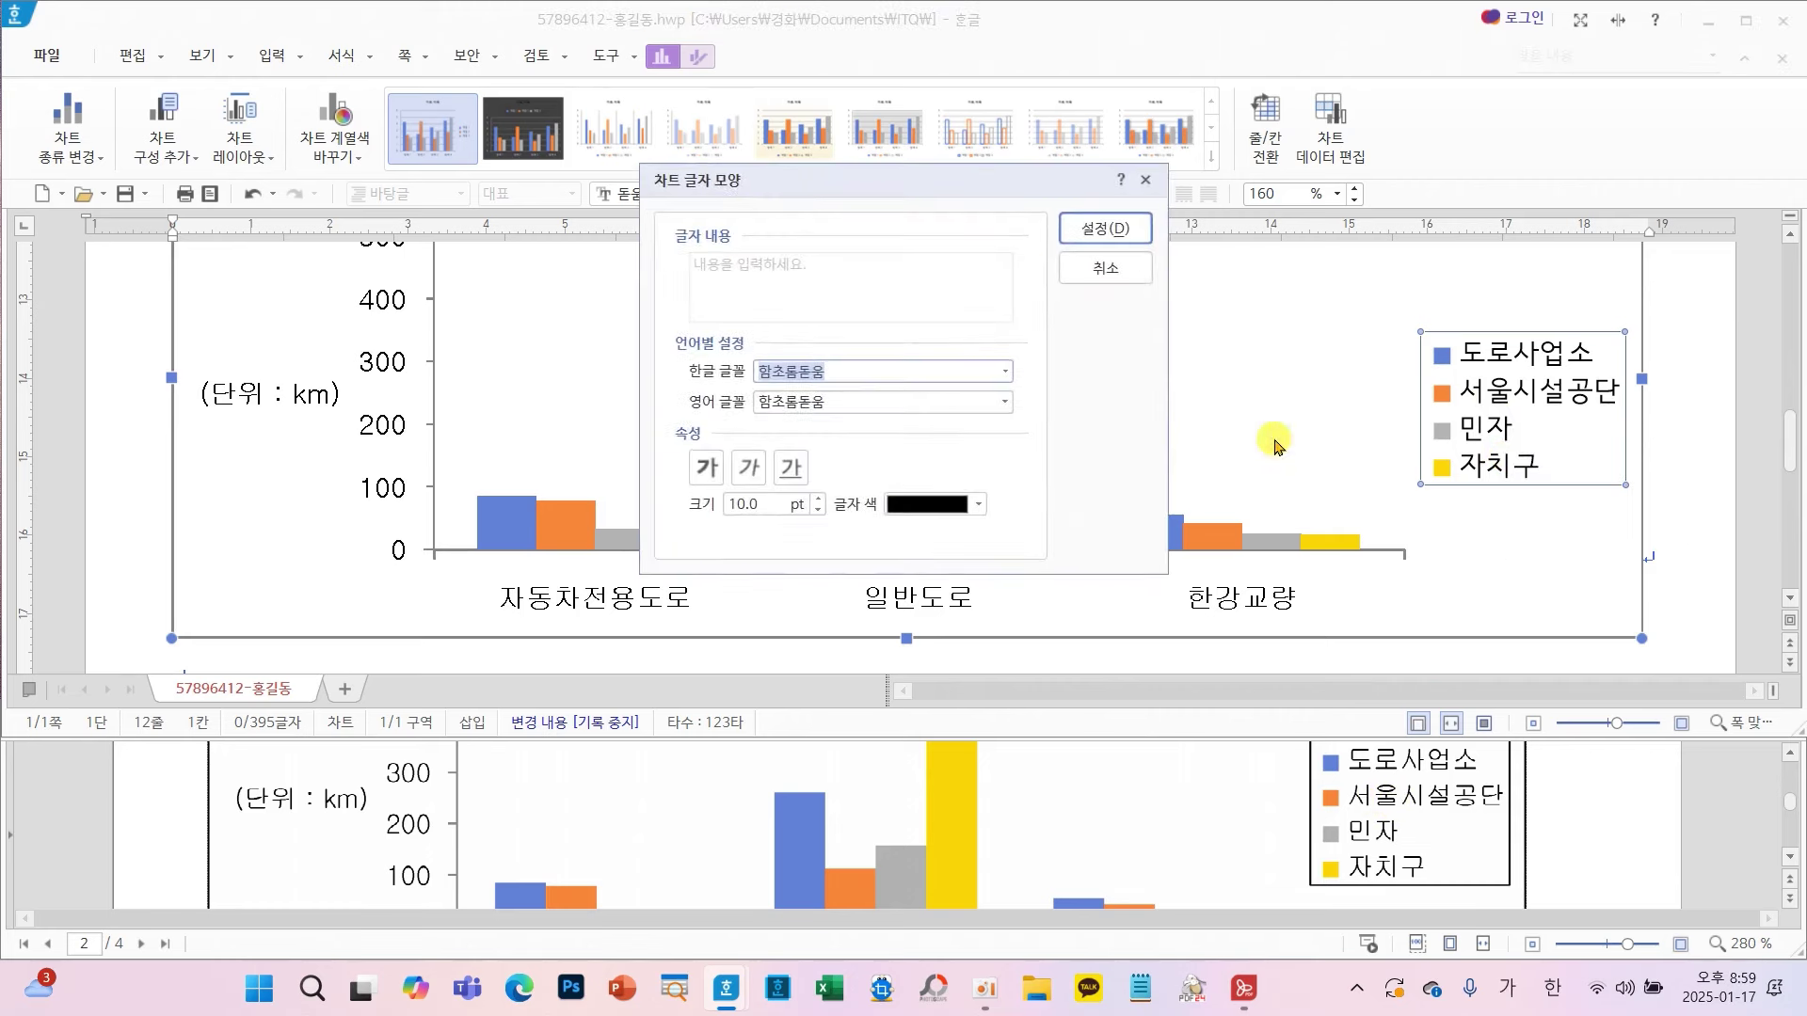
click(973, 369)
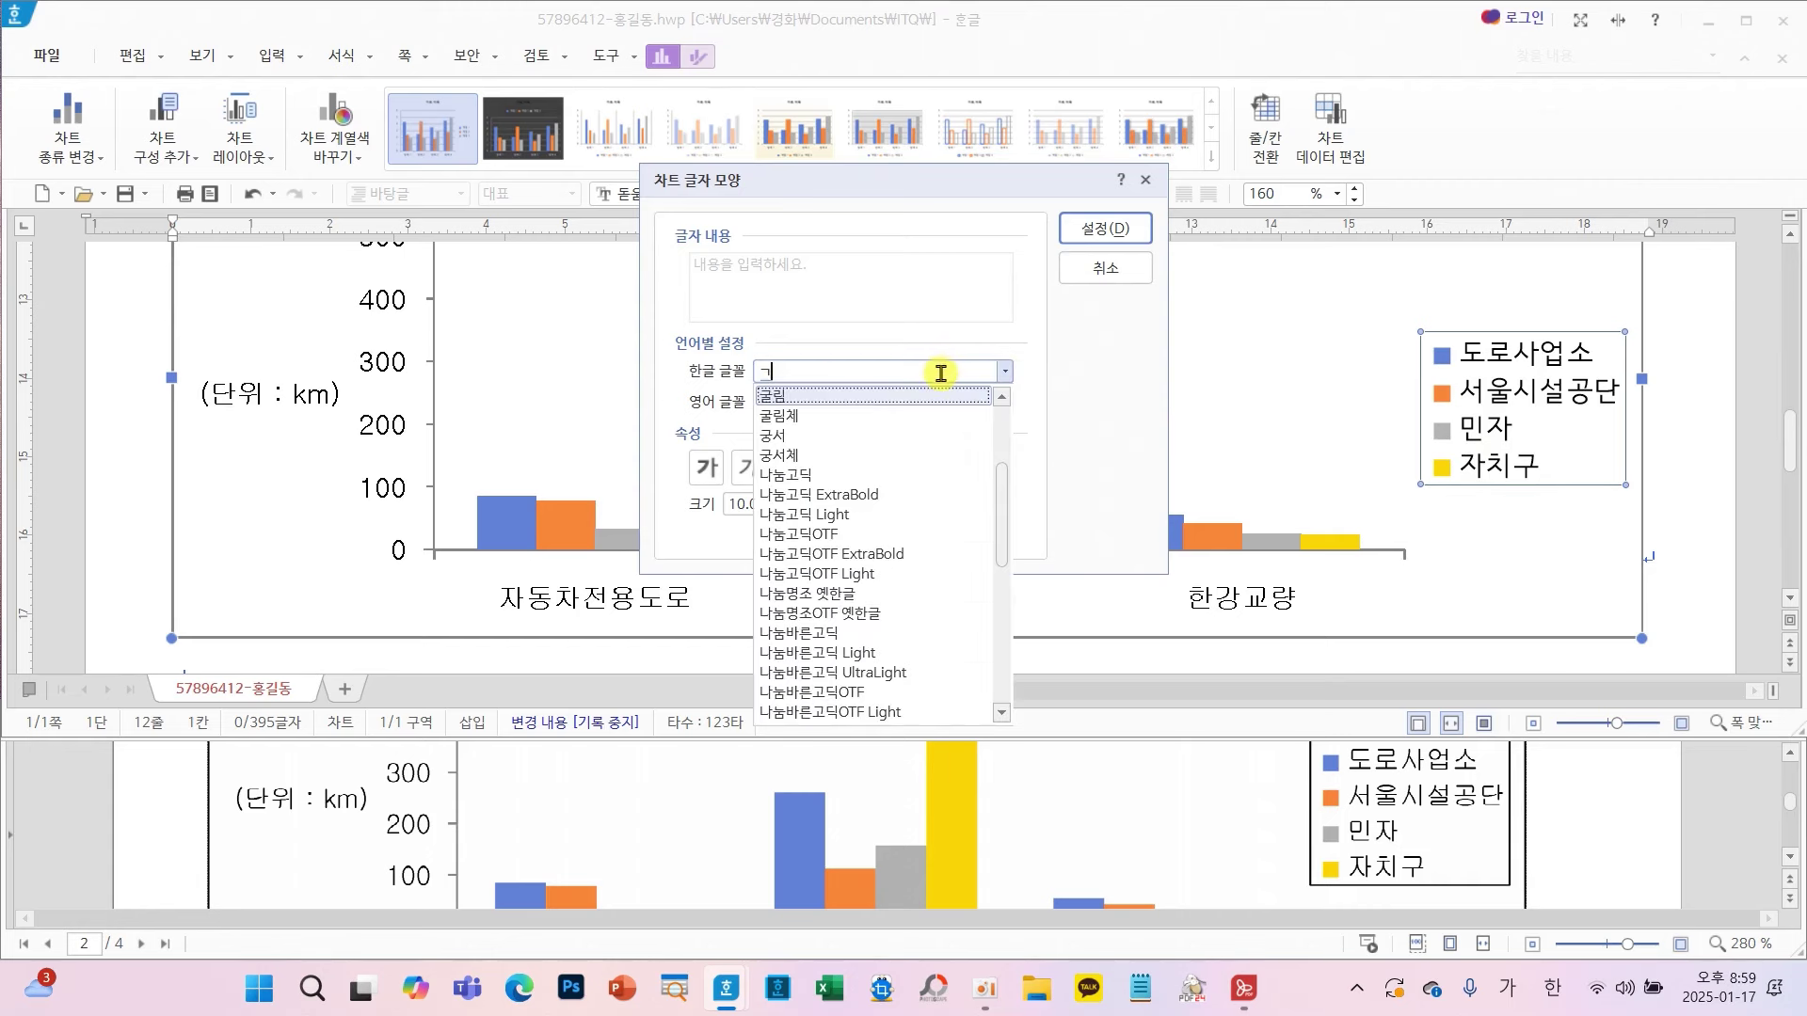
click(800, 395)
click(1010, 404)
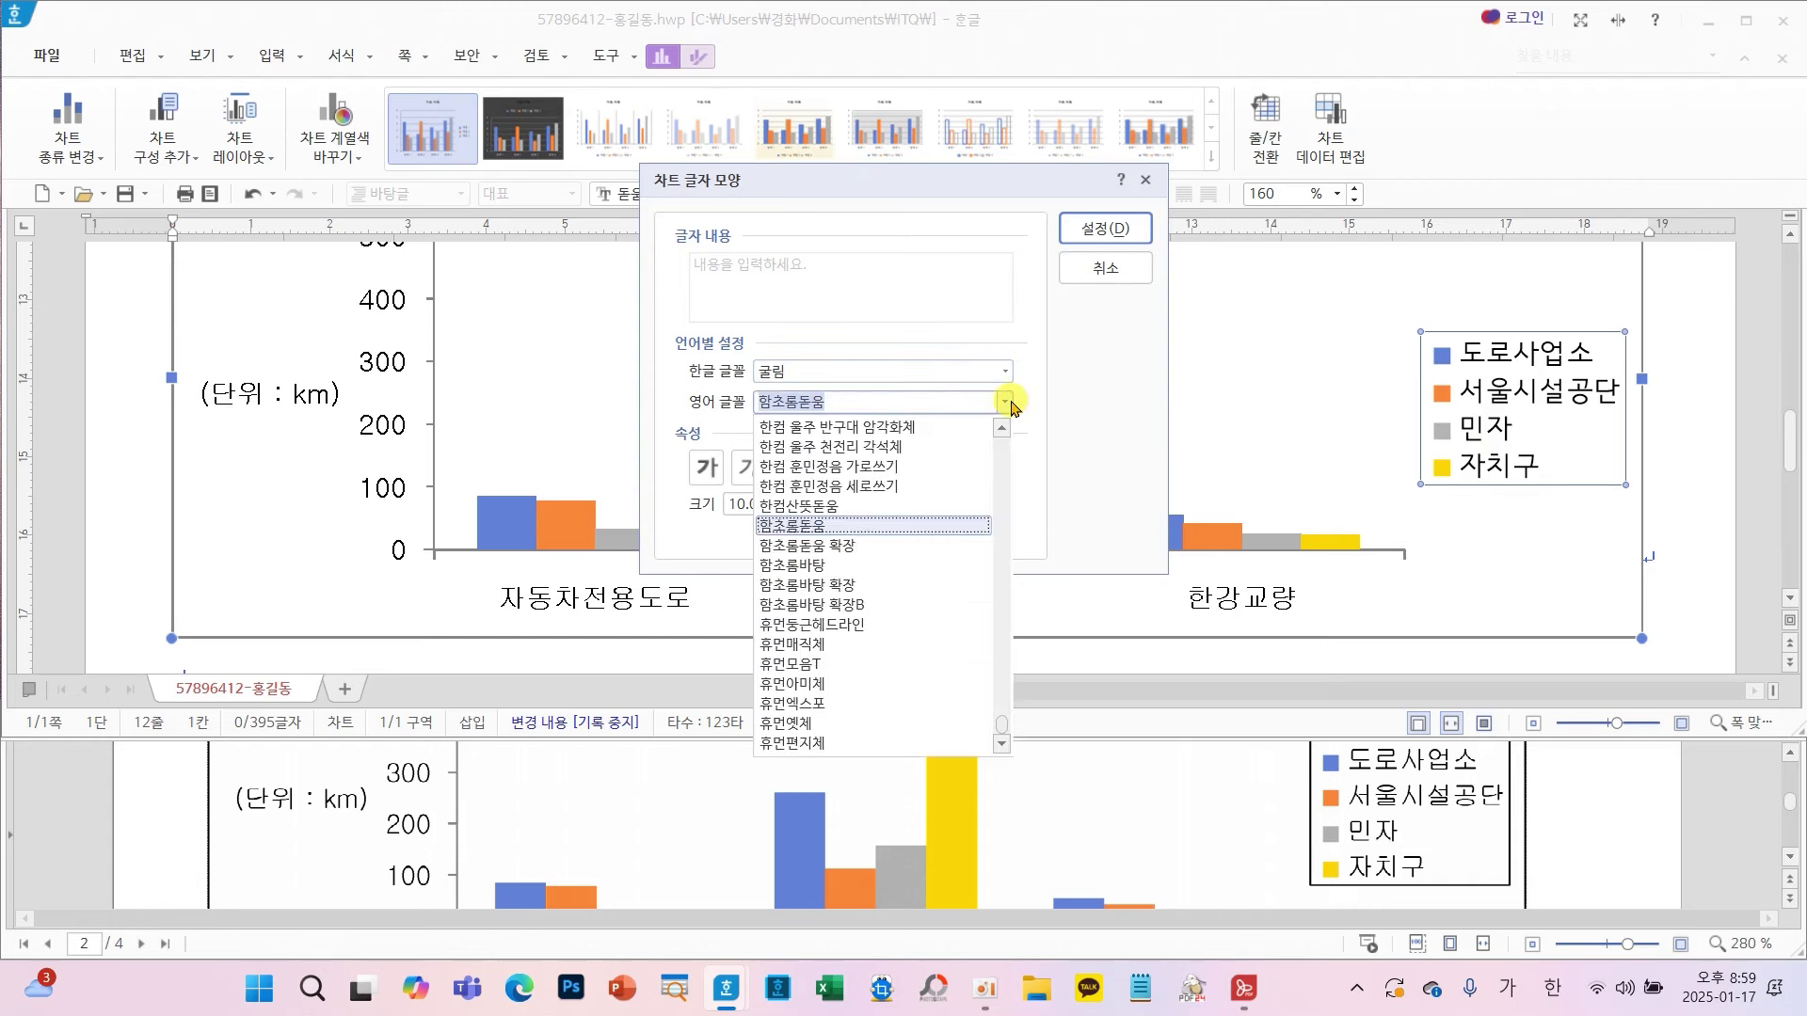
scroll(903, 461, up, 5)
click(903, 488)
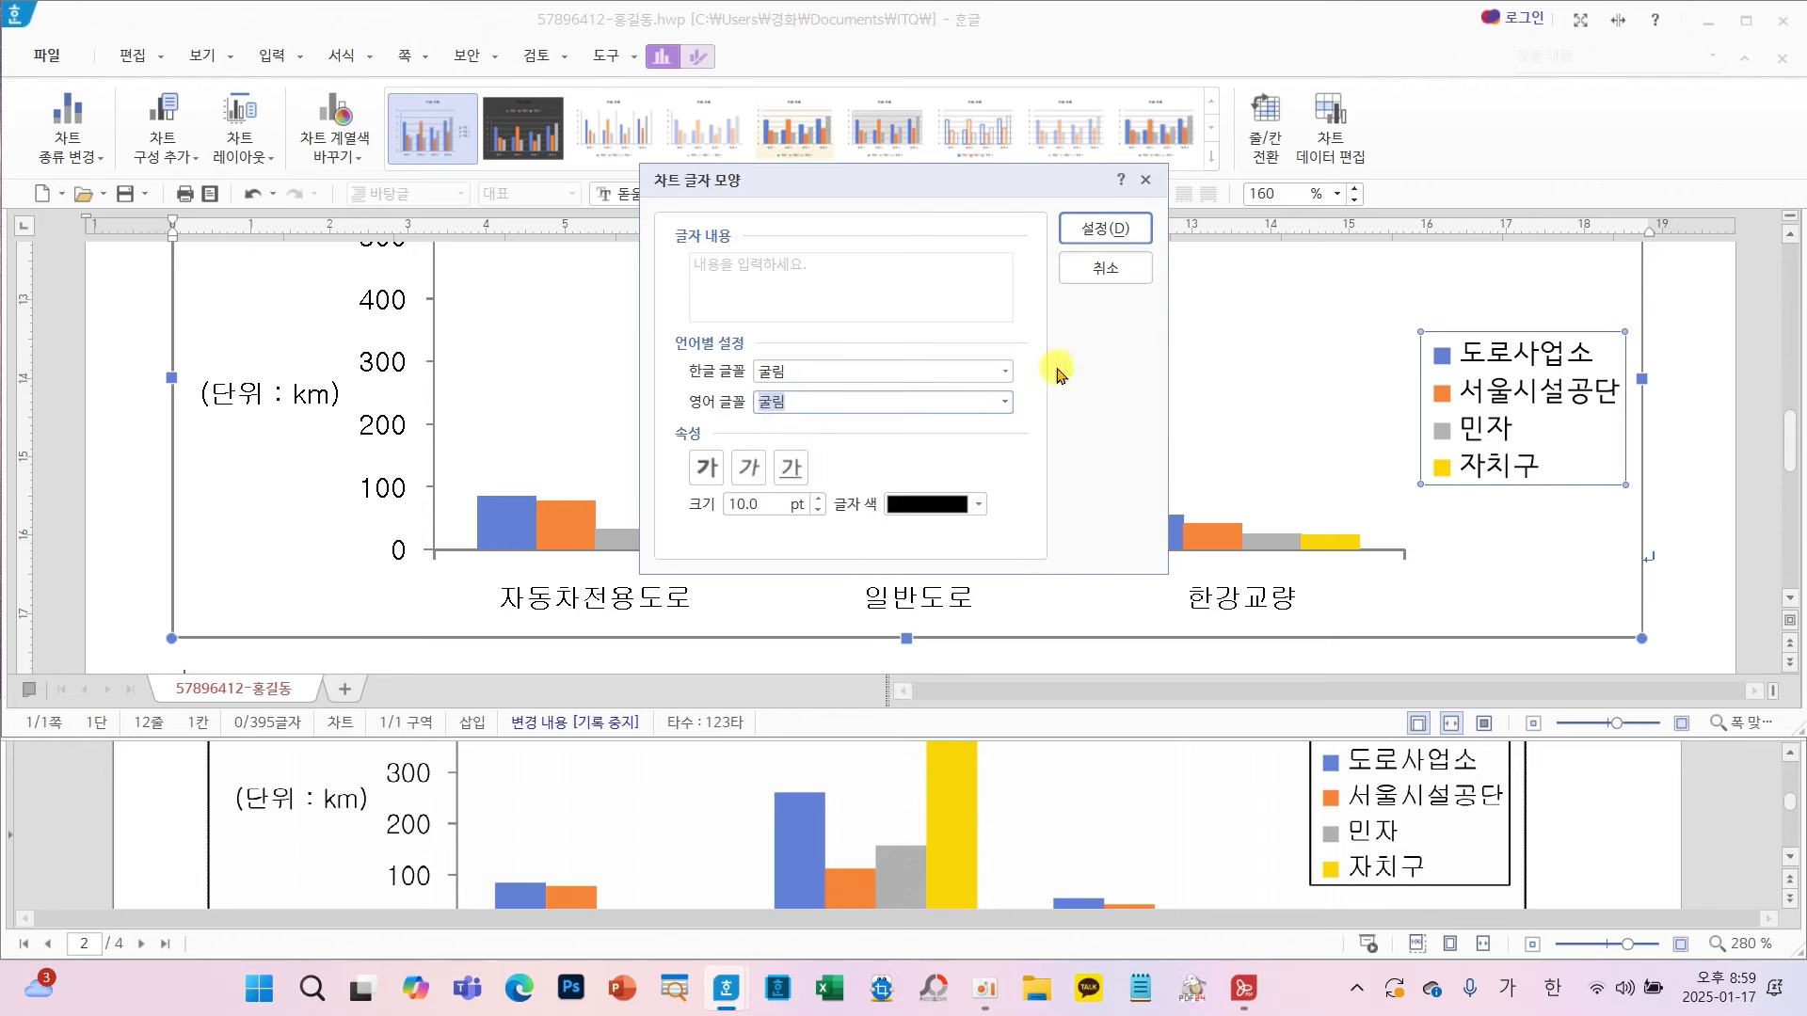
click(1097, 229)
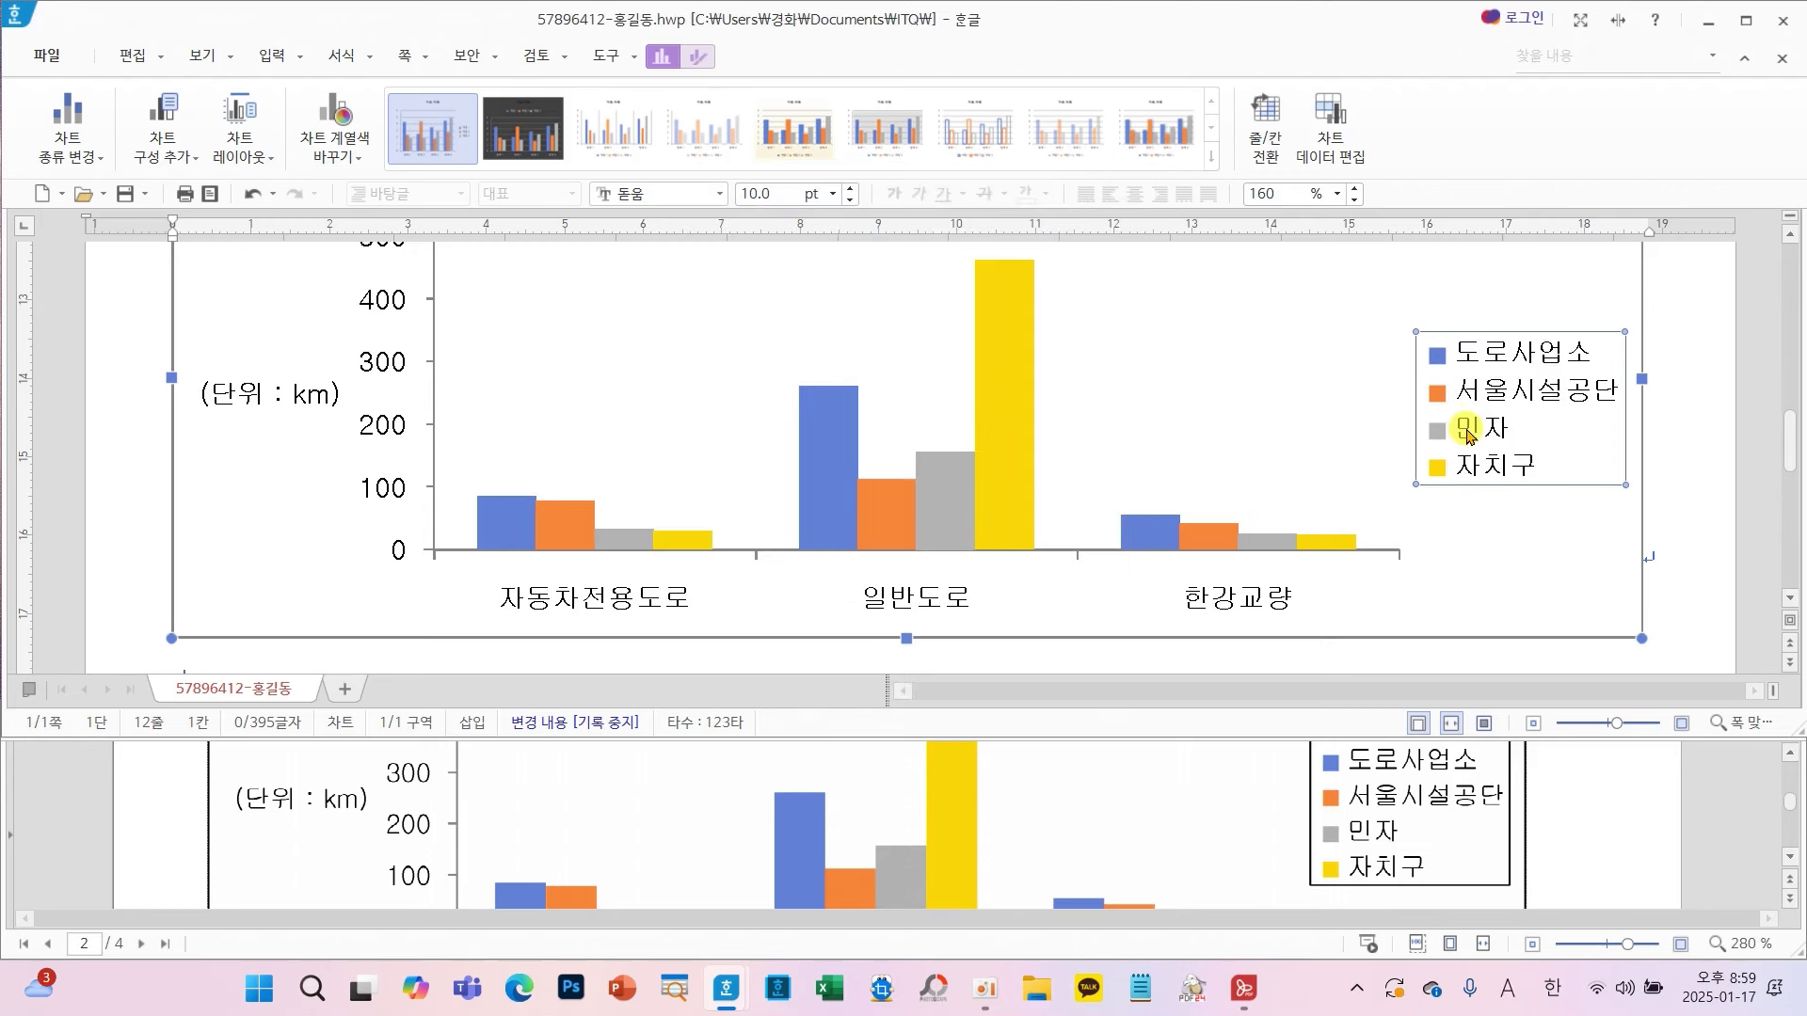
- Give the chart legend a black outline, close its properties and leave chart editing
right_click(1499, 431)
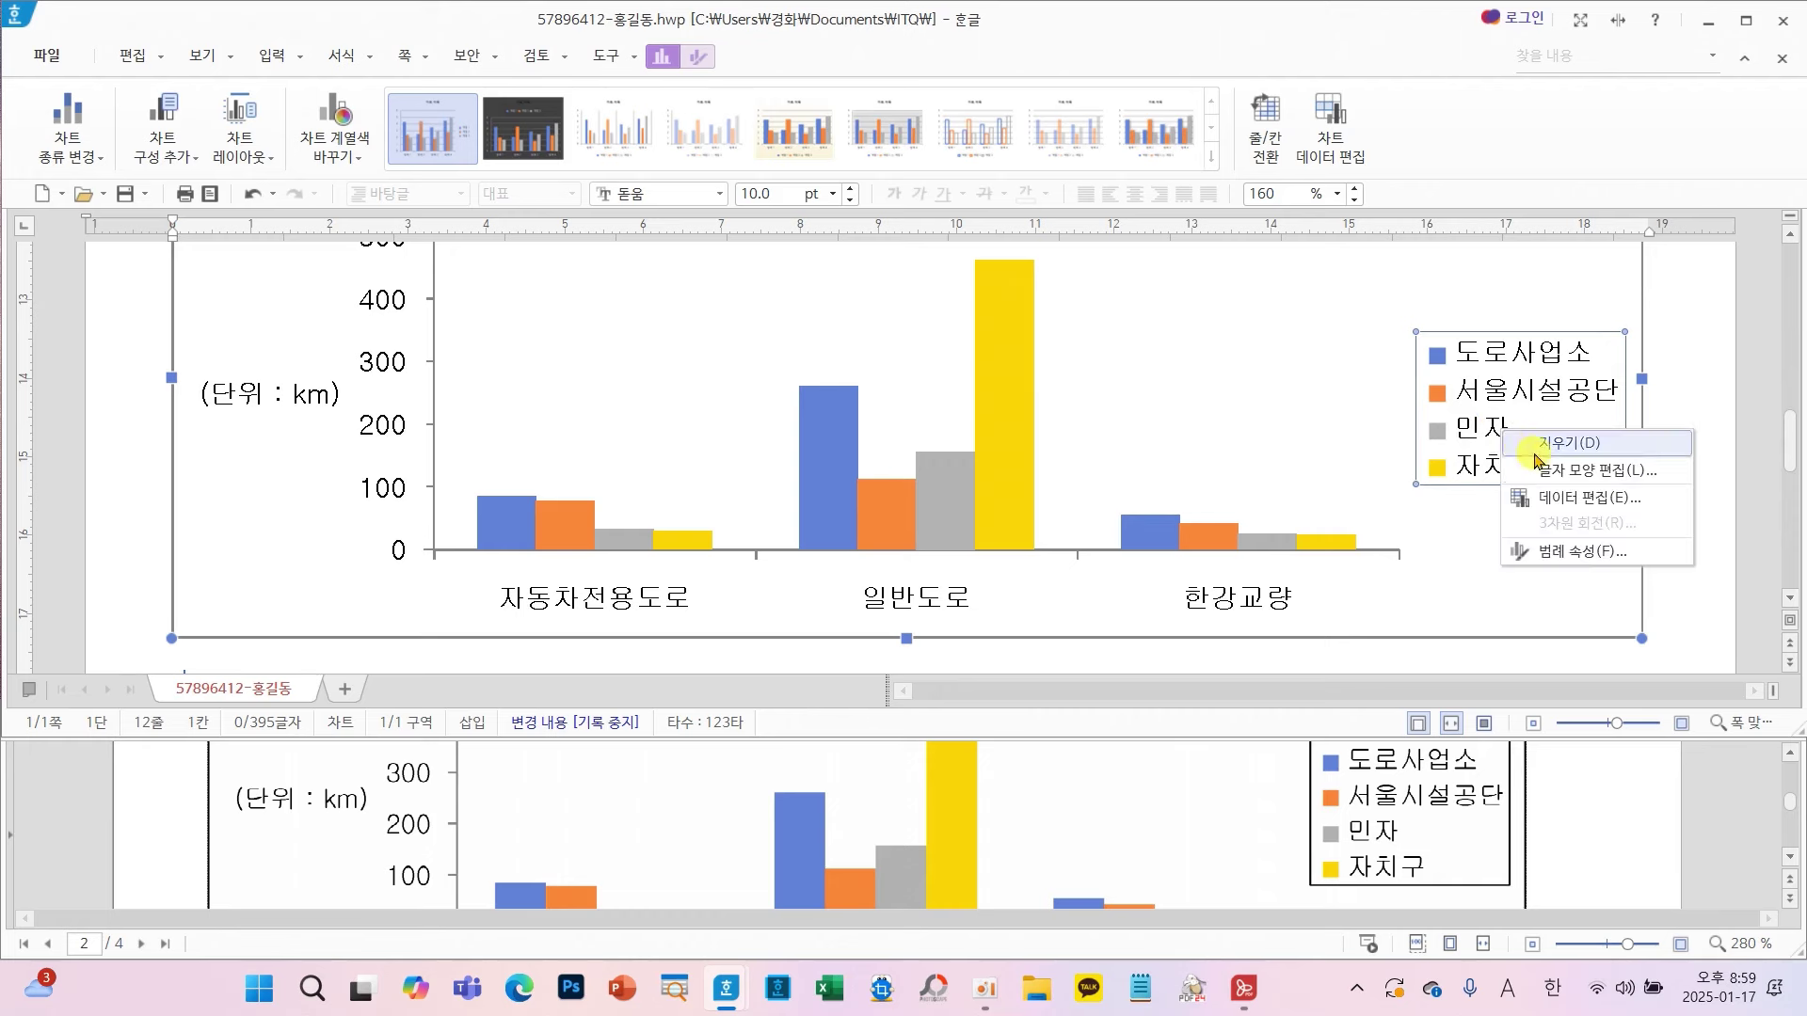
click(1554, 555)
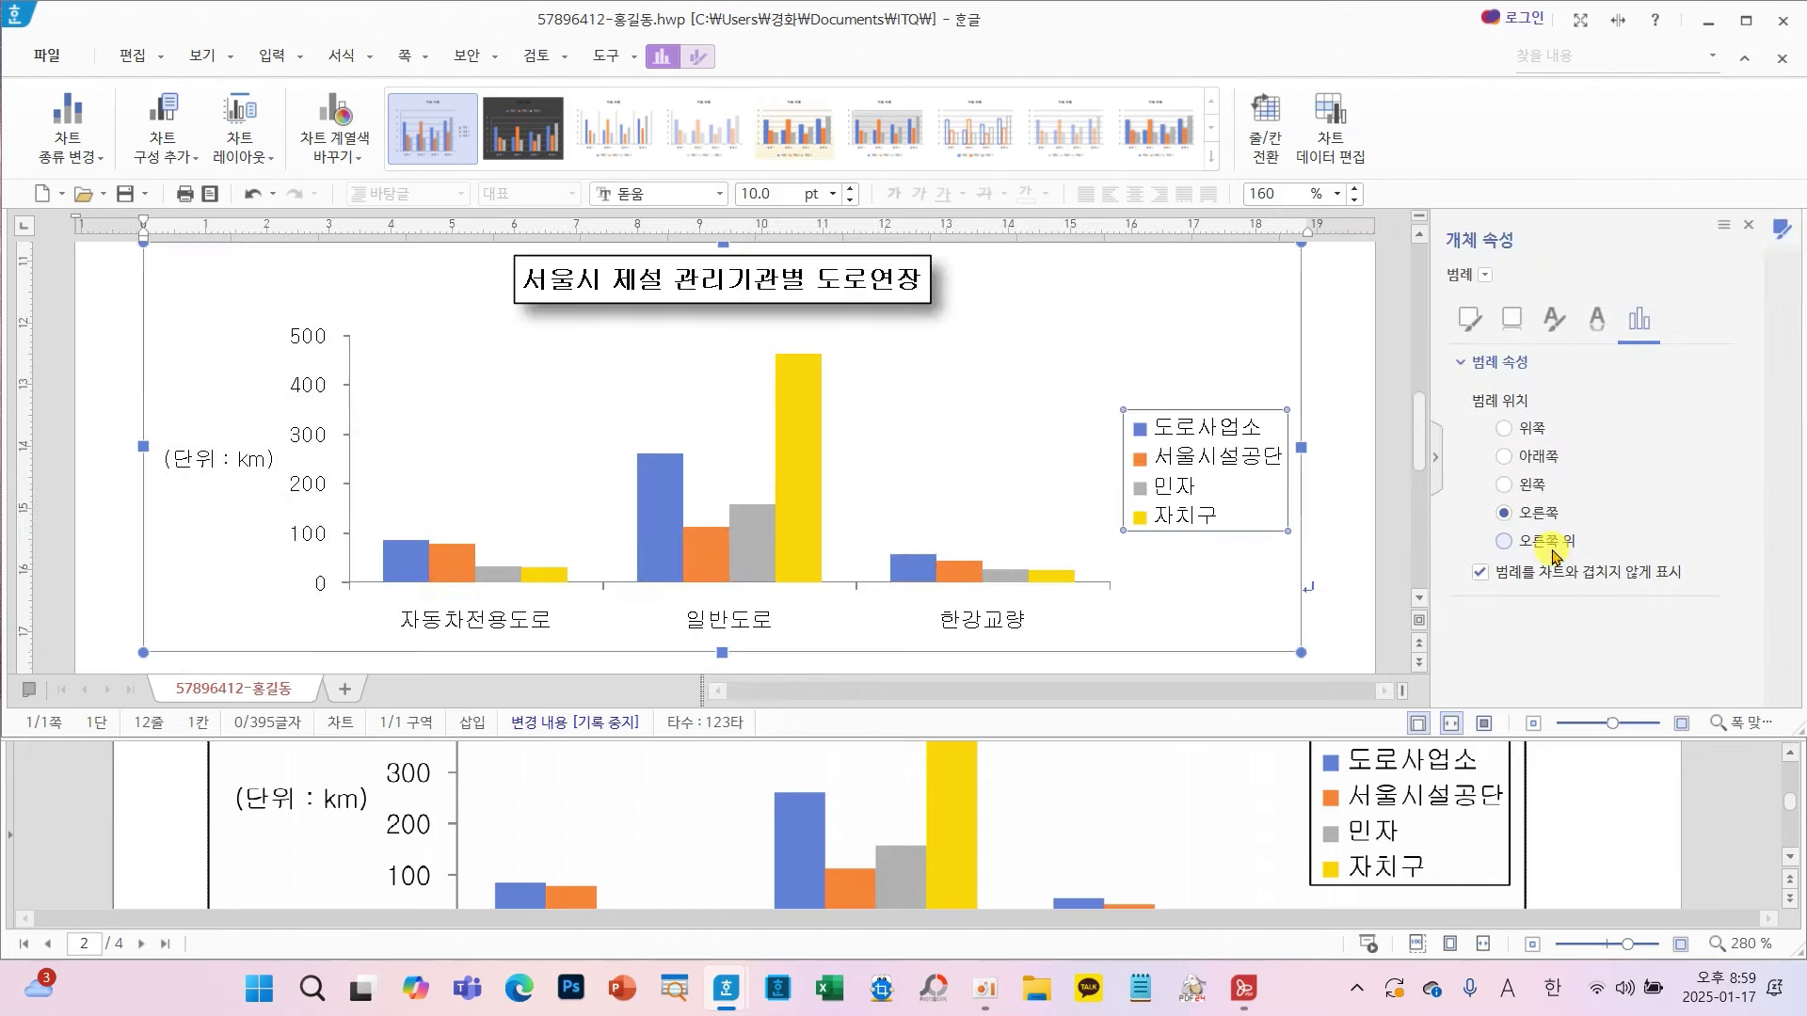
click(1470, 318)
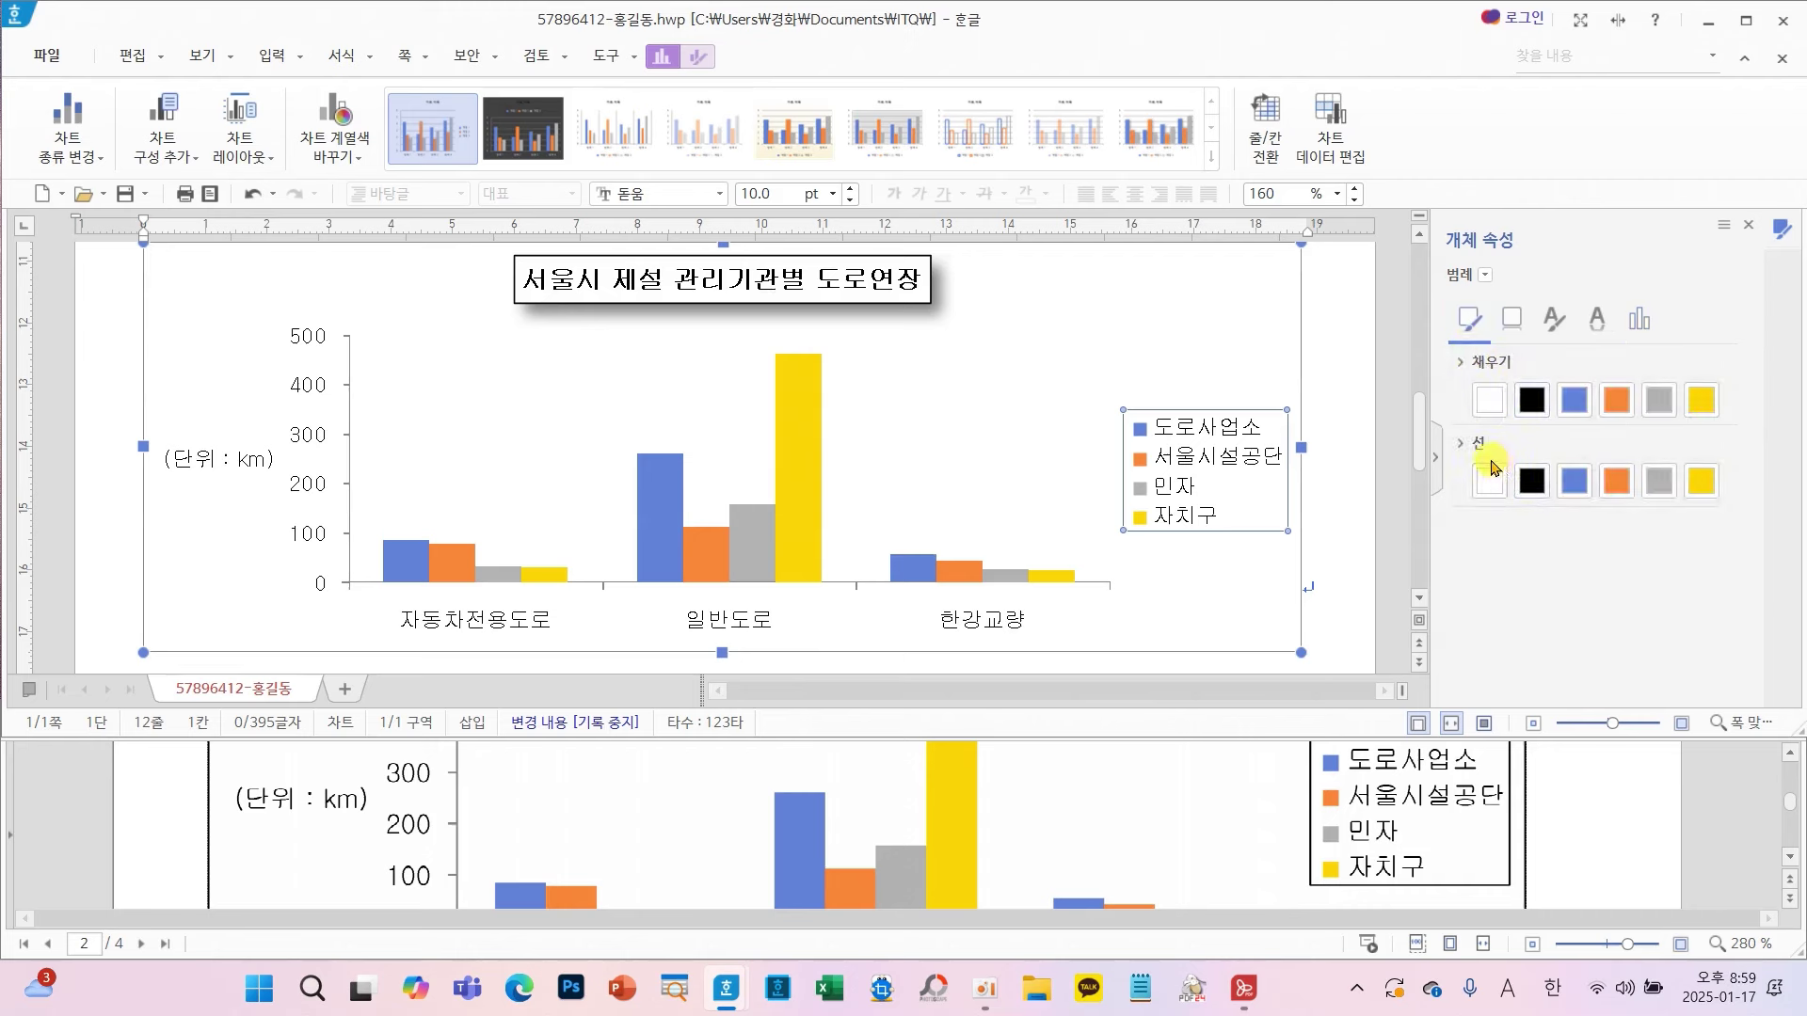
click(1531, 480)
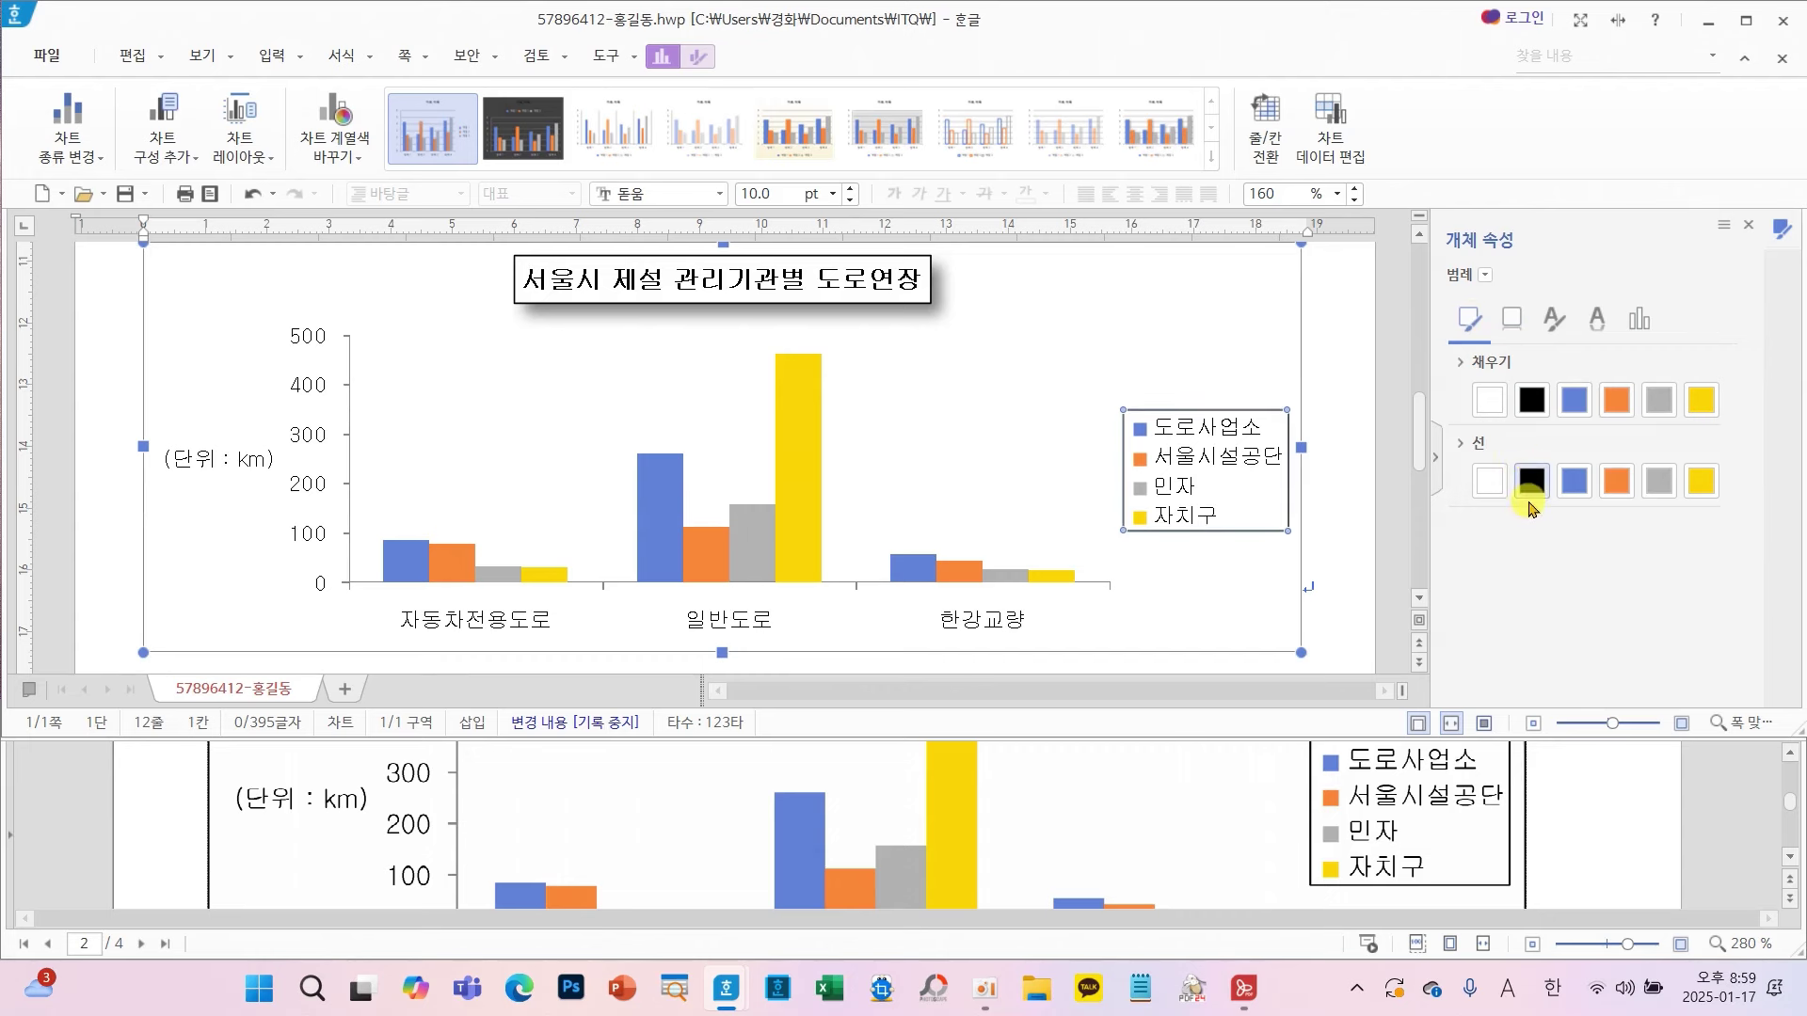
click(1754, 225)
click(1680, 363)
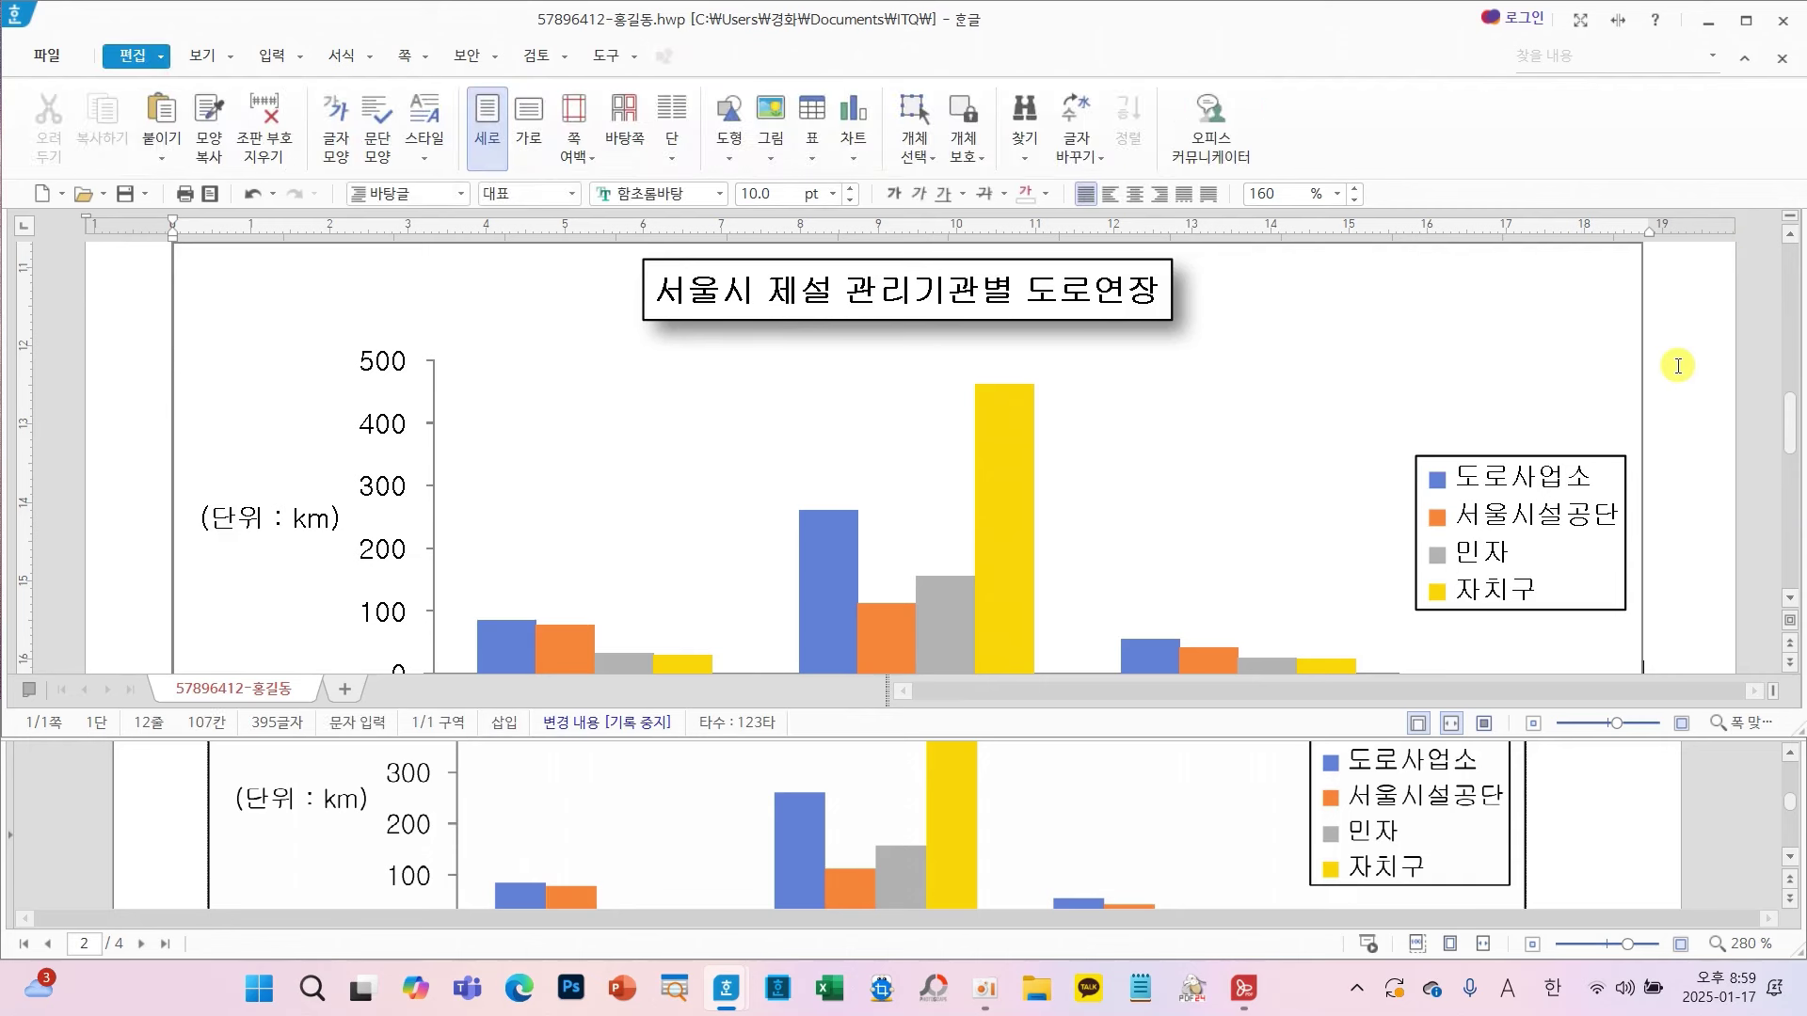
- Compare the chart with the exam's version, then place the cursor on the empty line below the chart
scroll(1642, 423, down, 4)
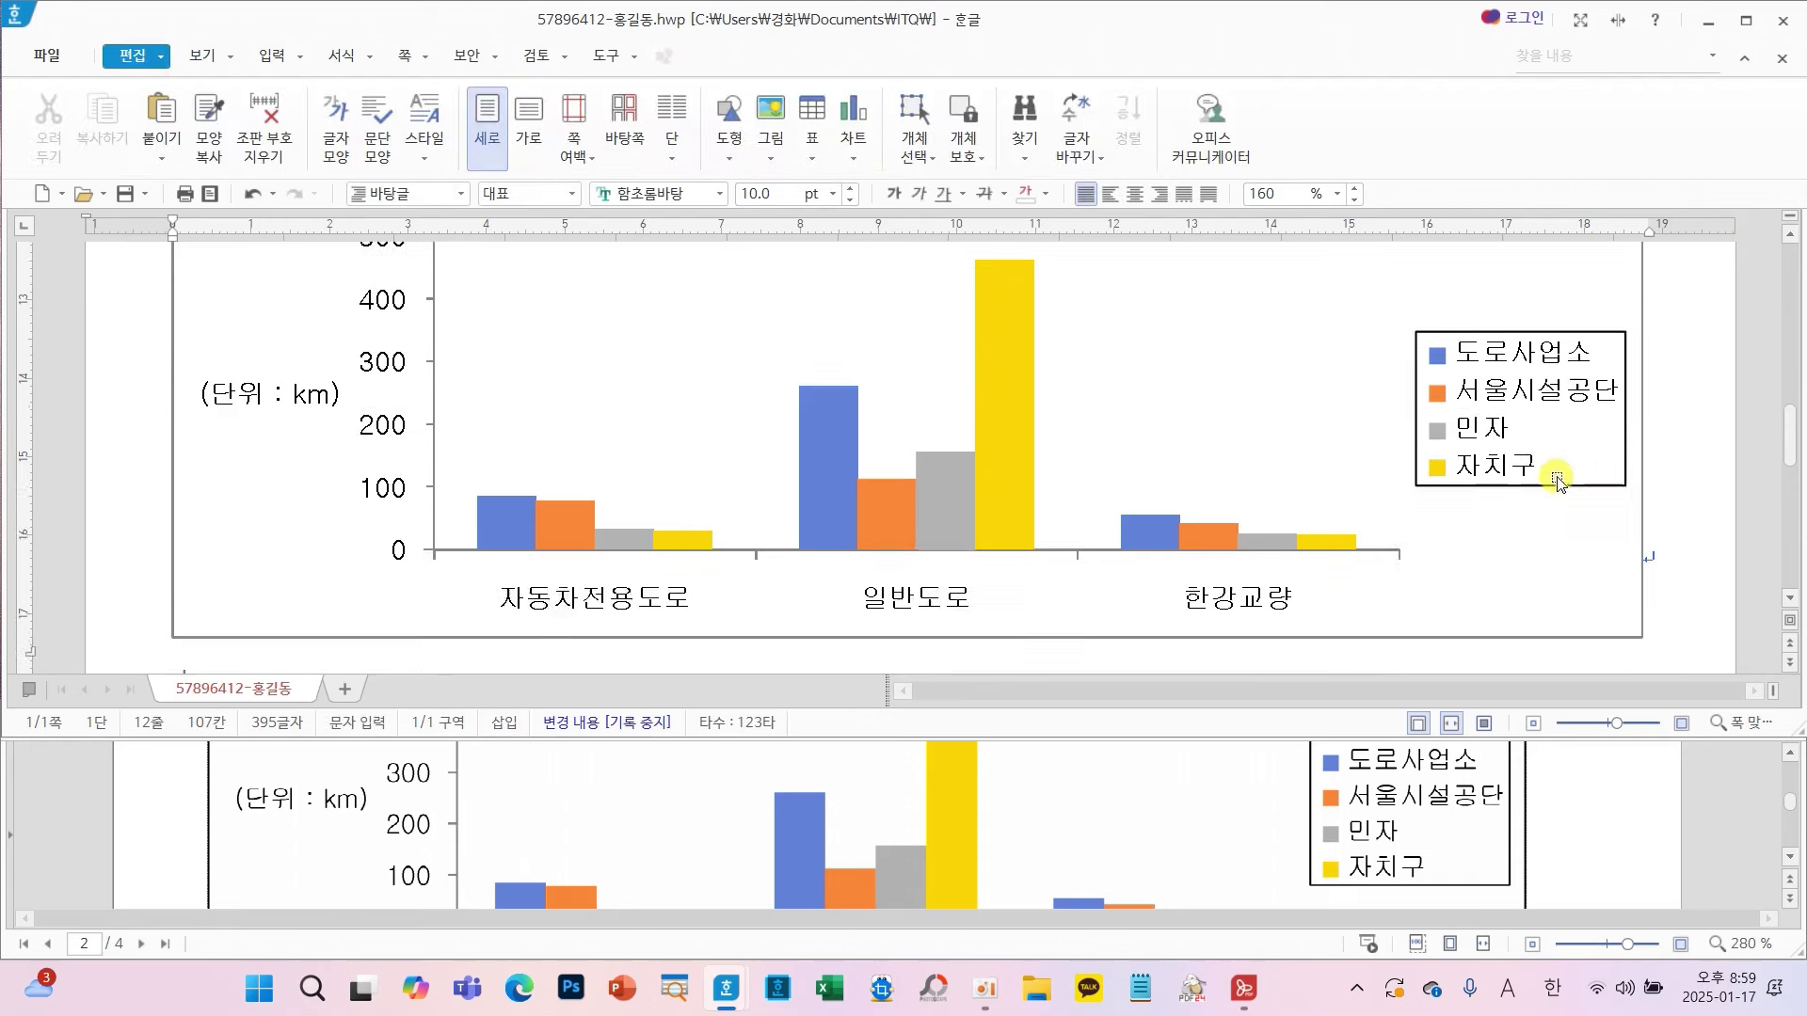
scroll(1468, 826, down, 1)
scroll(1468, 825, down, 1)
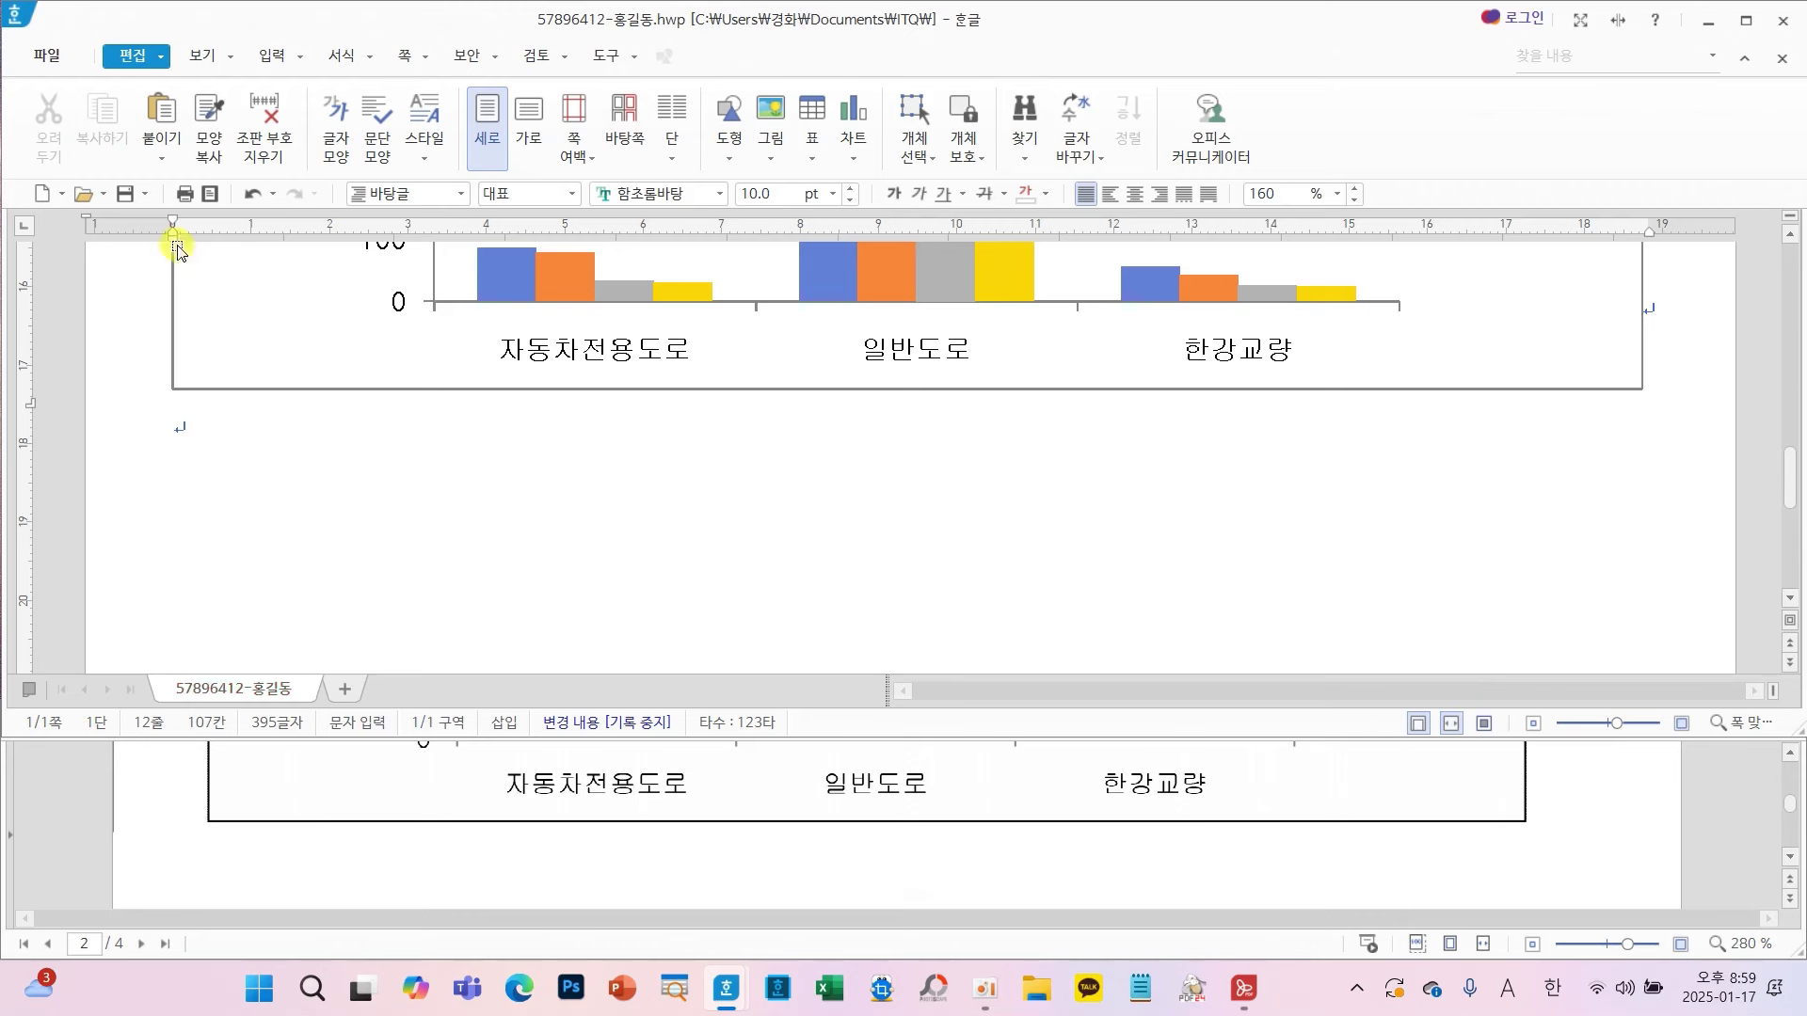
click(233, 455)
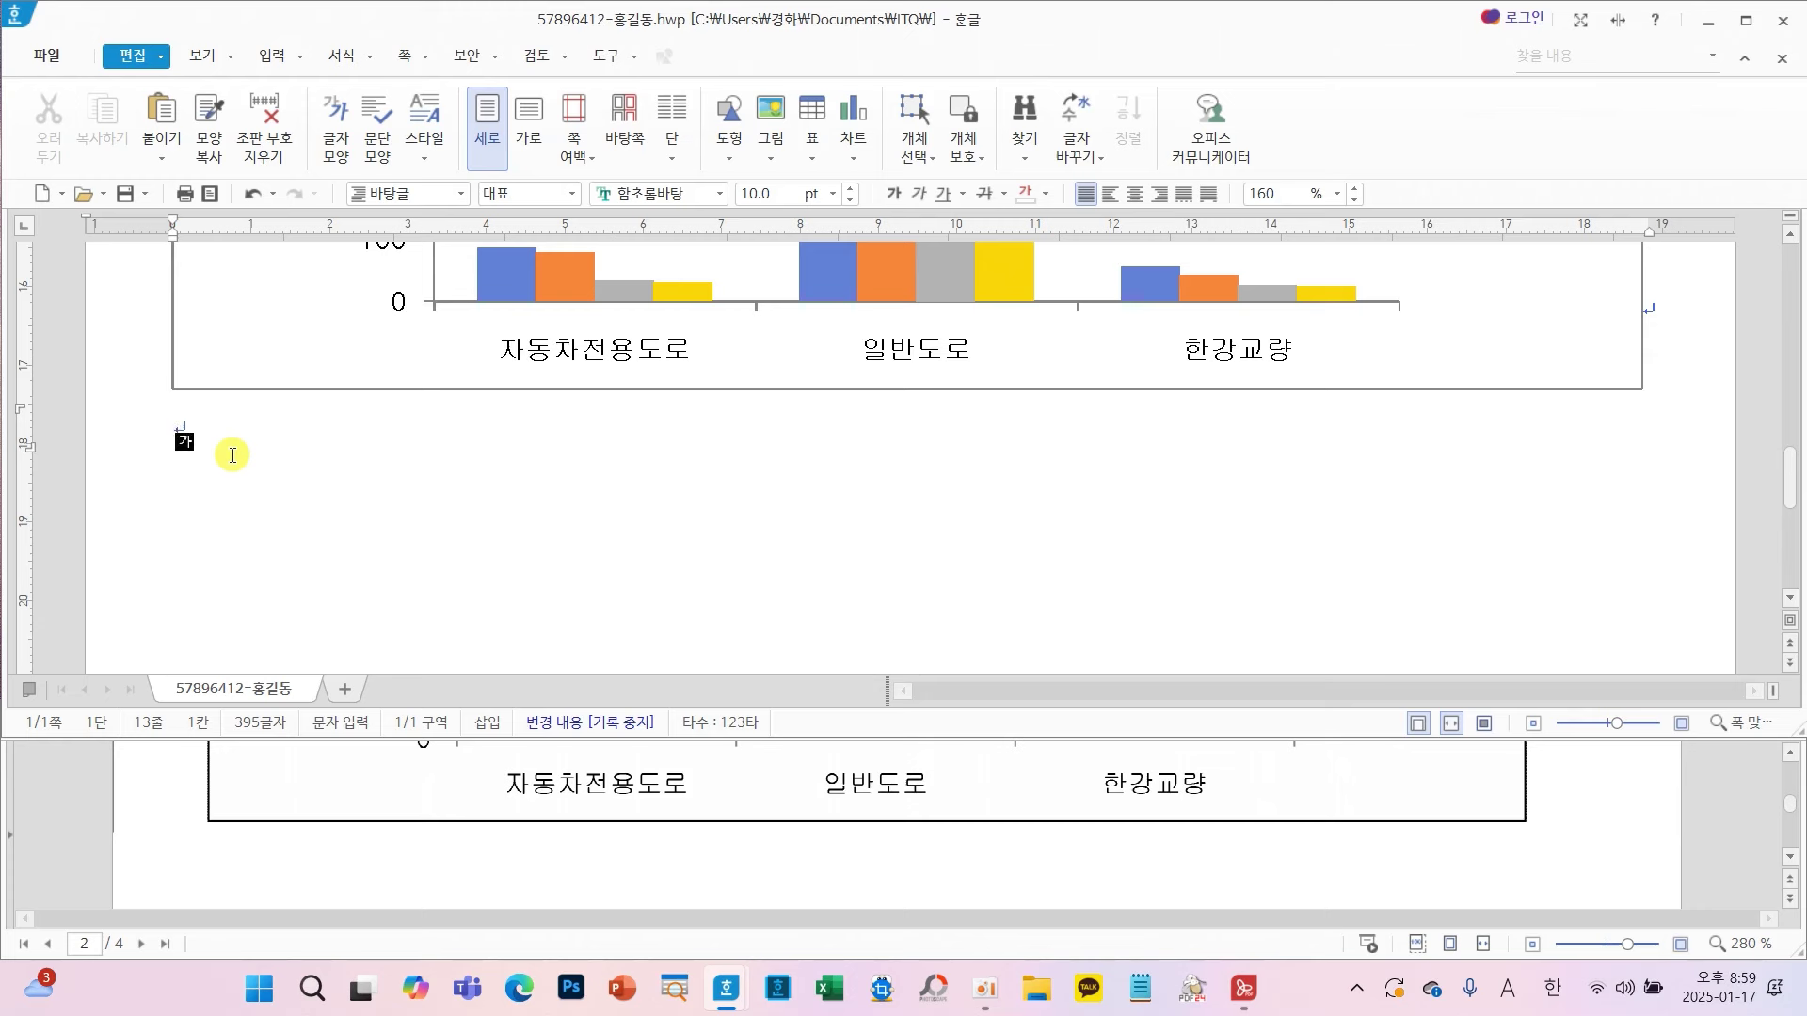
mouse_move(329, 574)
mouse_down()
mouse_move(405, 511)
mouse_move(376, 488)
mouse_move(415, 574)
mouse_up()
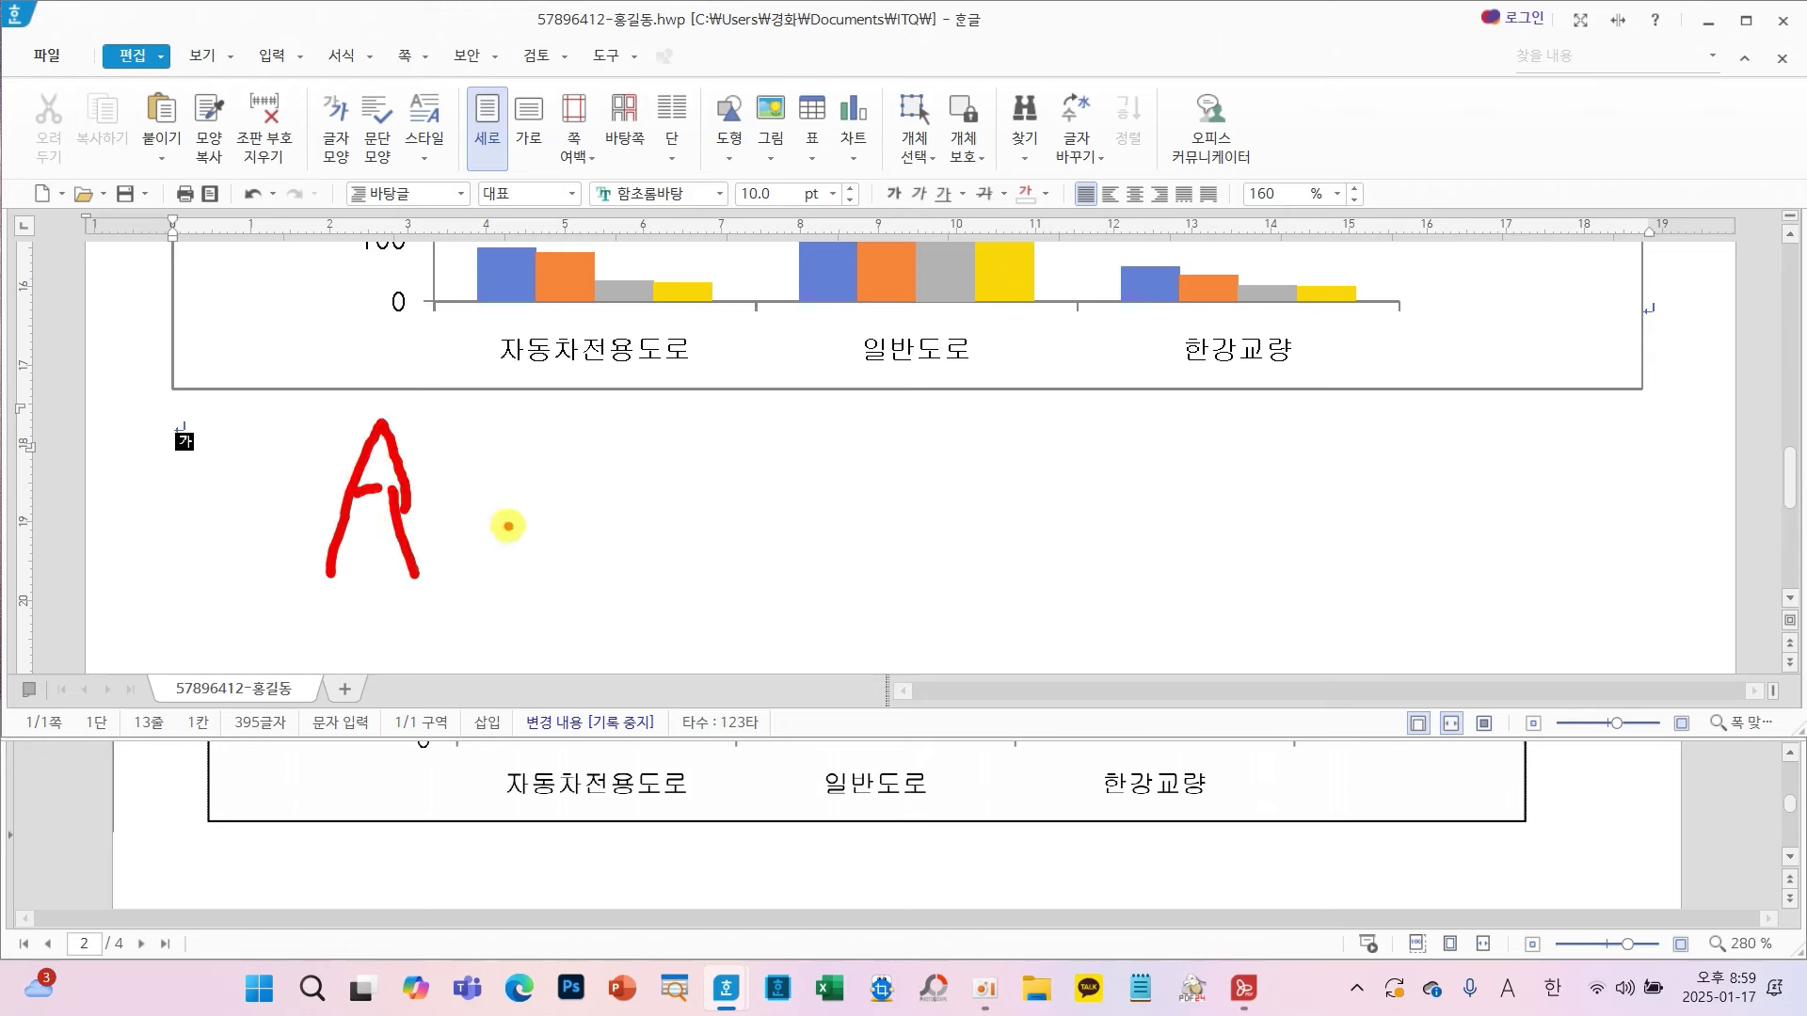
mouse_move(497, 518)
mouse_down()
mouse_move(590, 514)
mouse_move(548, 570)
mouse_up()
drag(790, 429, 718, 555)
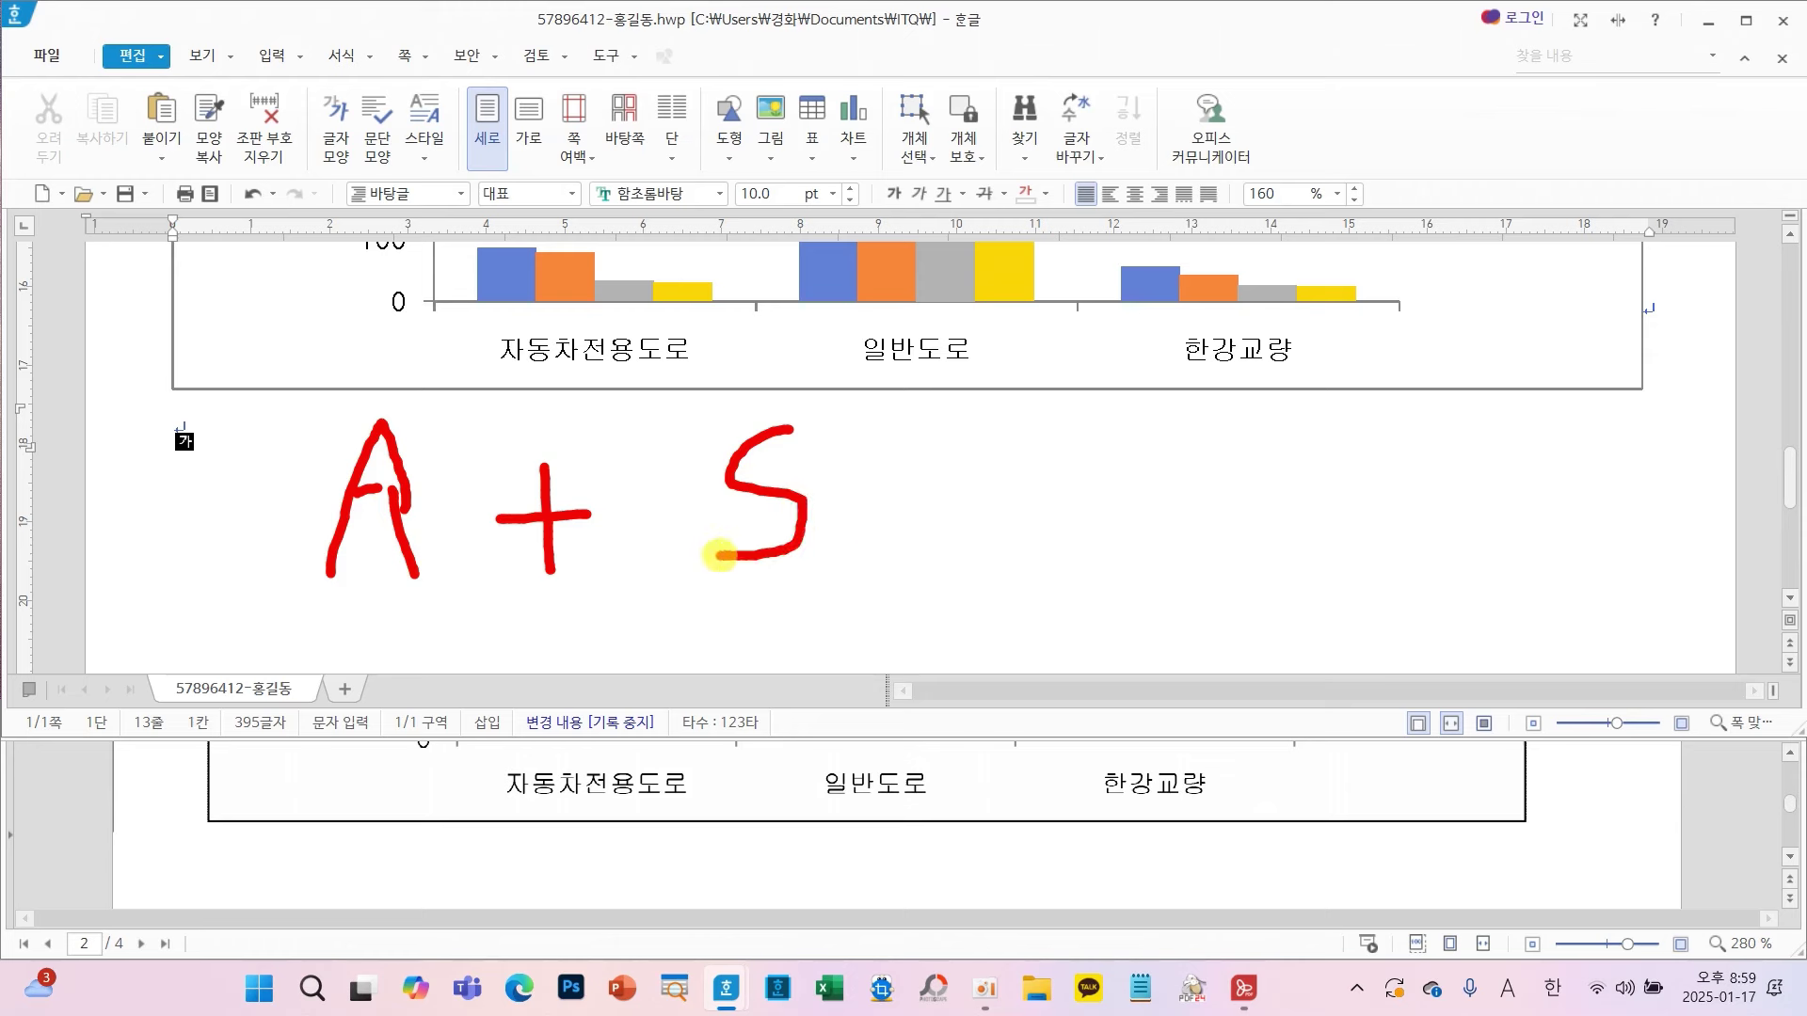
drag(897, 491, 1046, 486)
drag(963, 444, 962, 539)
mouse_move(1277, 432)
mouse_down()
mouse_move(1181, 555)
mouse_move(1269, 598)
mouse_up()
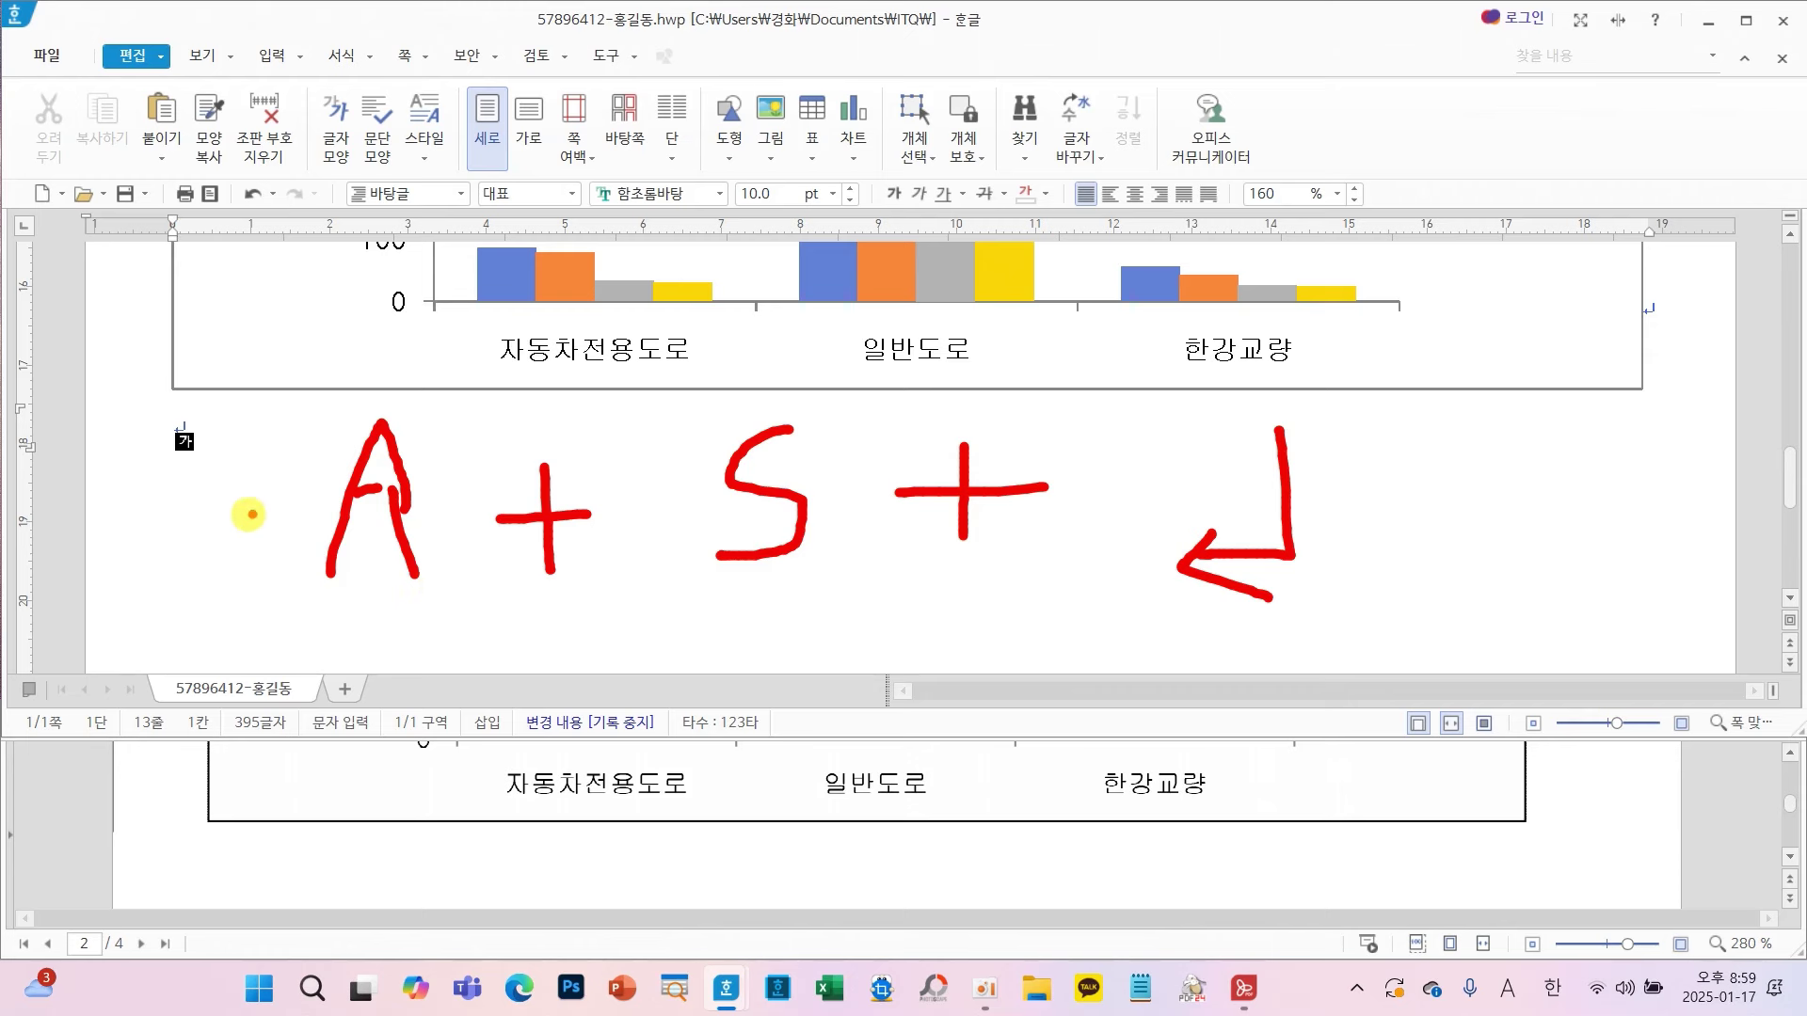
key(Escape)
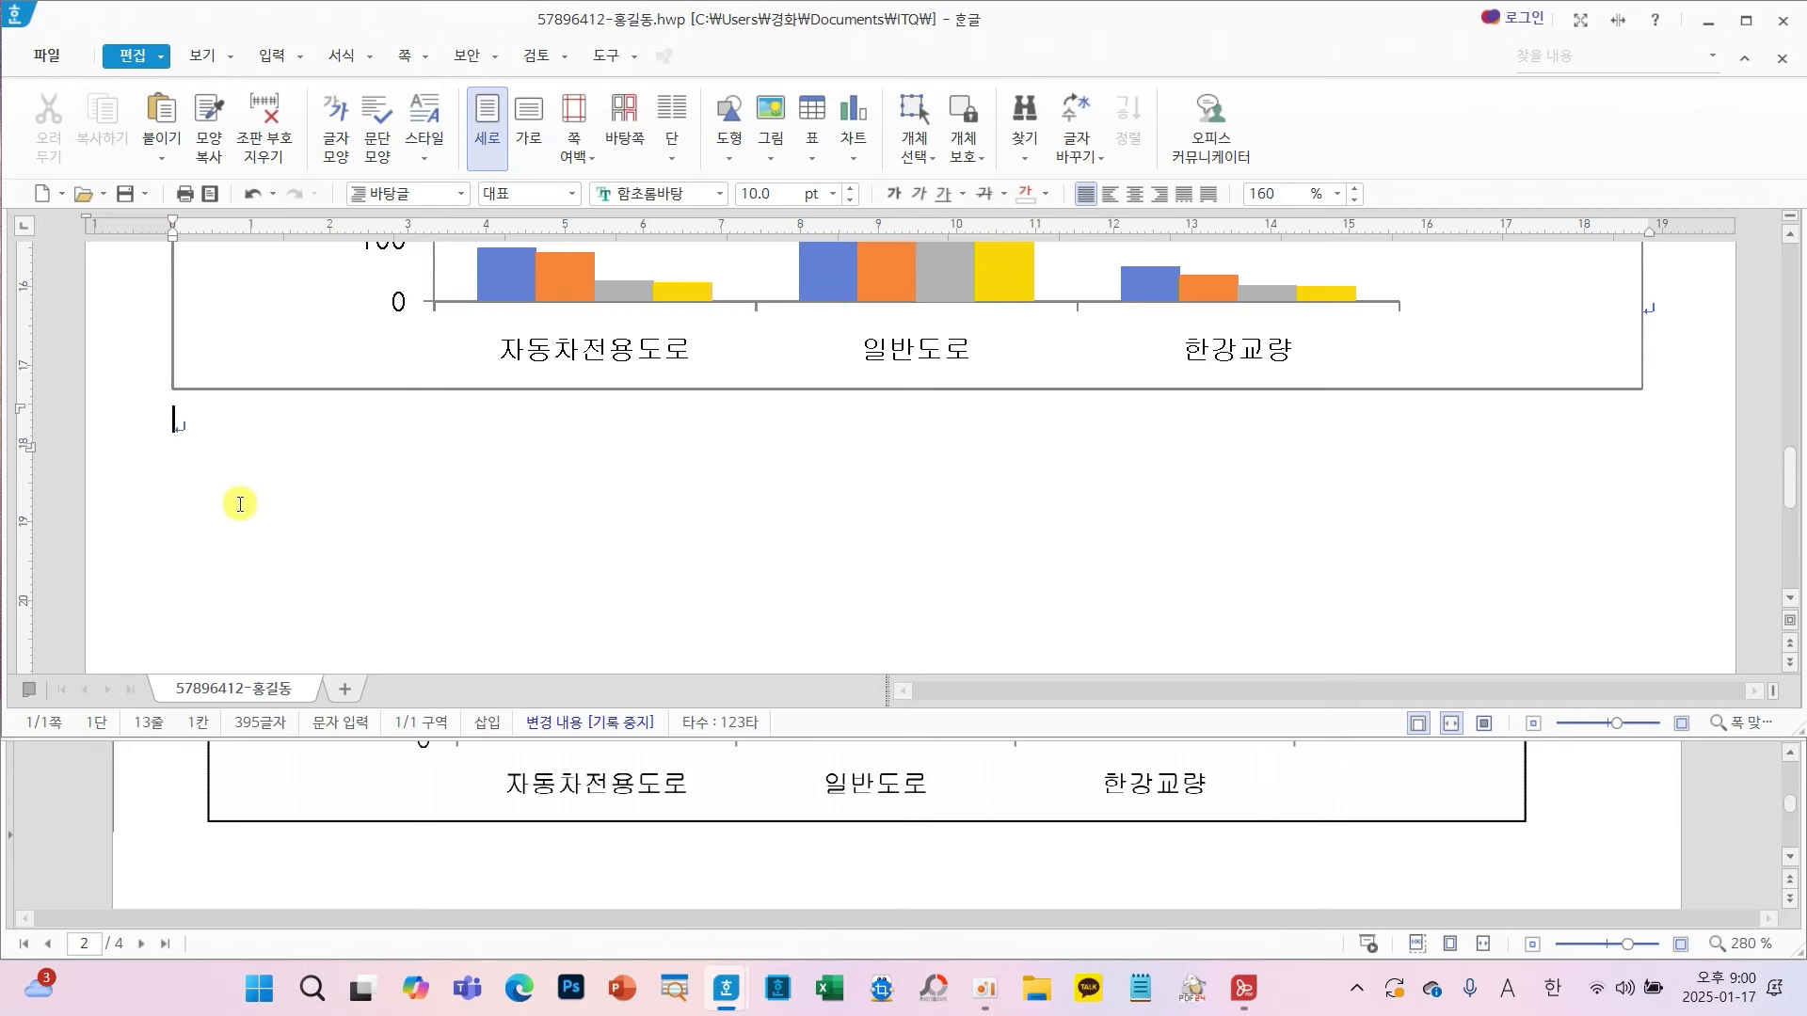
- Insert a section break below the chart and enter question number "3." on the new page, followed by a new line
key(alt+shift+Return)
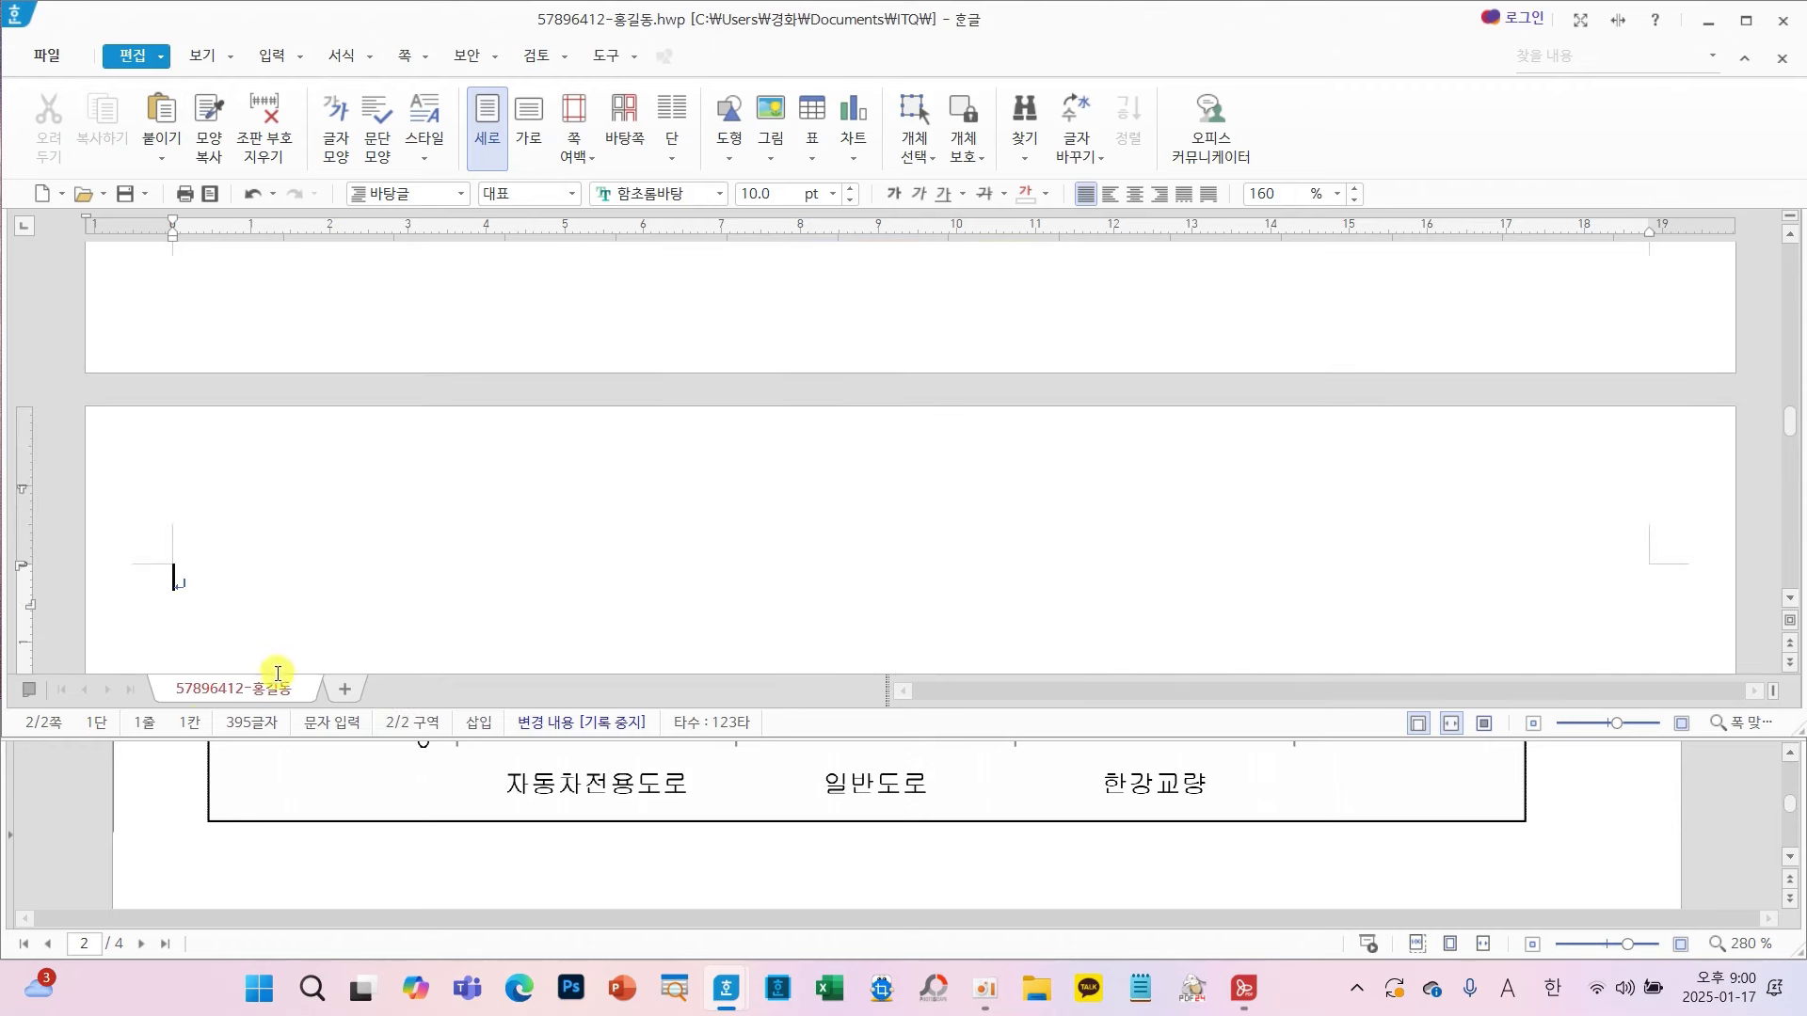
scroll(329, 564, down, 3)
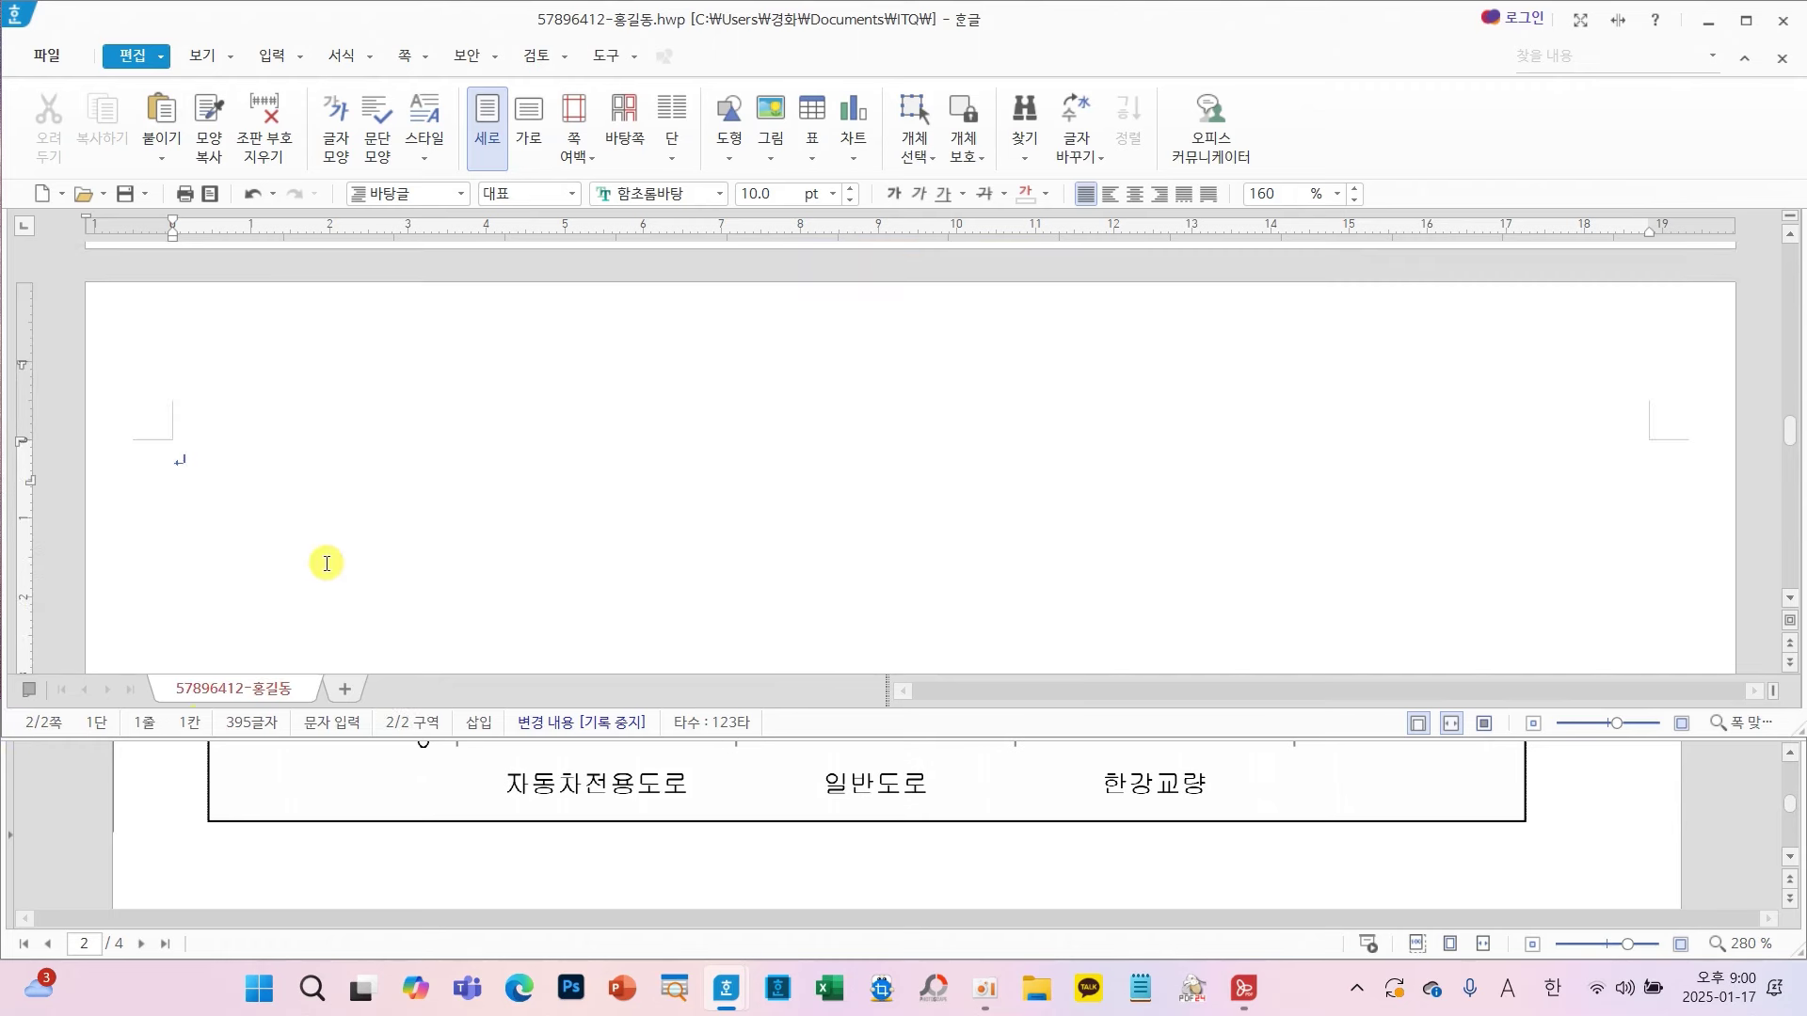
scroll(692, 806, down, 5)
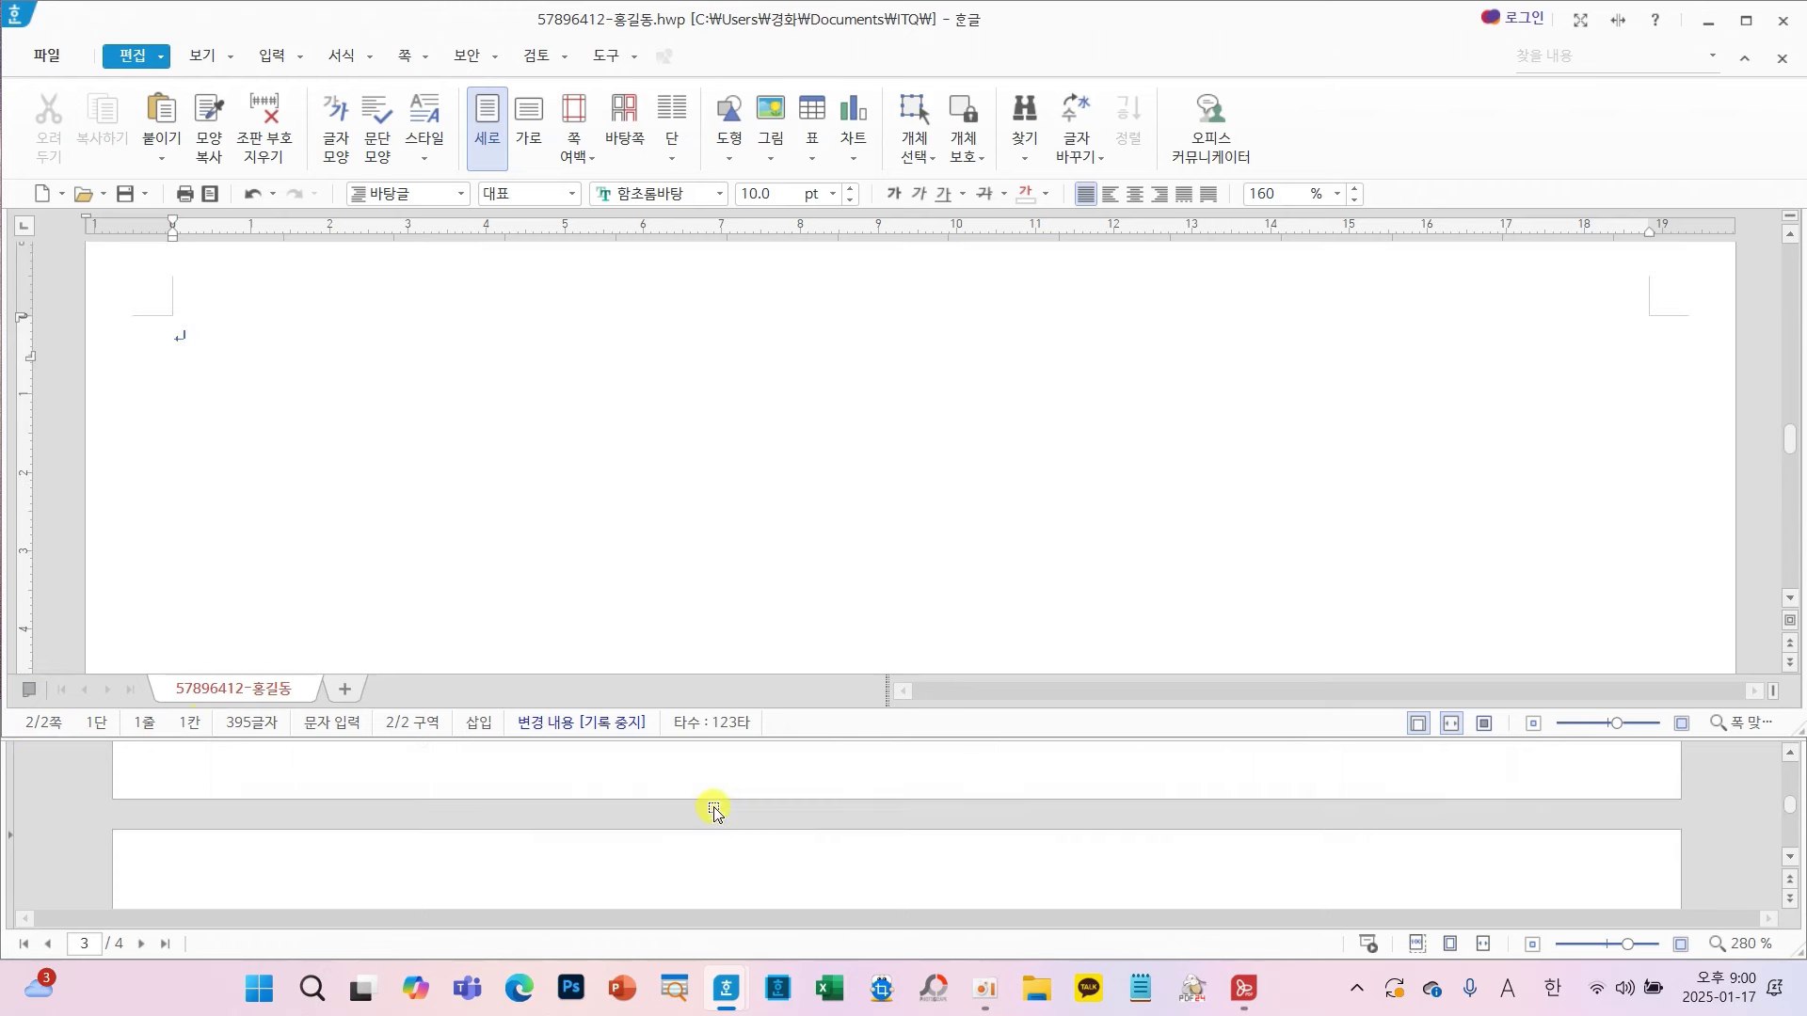
scroll(689, 805, up, 1)
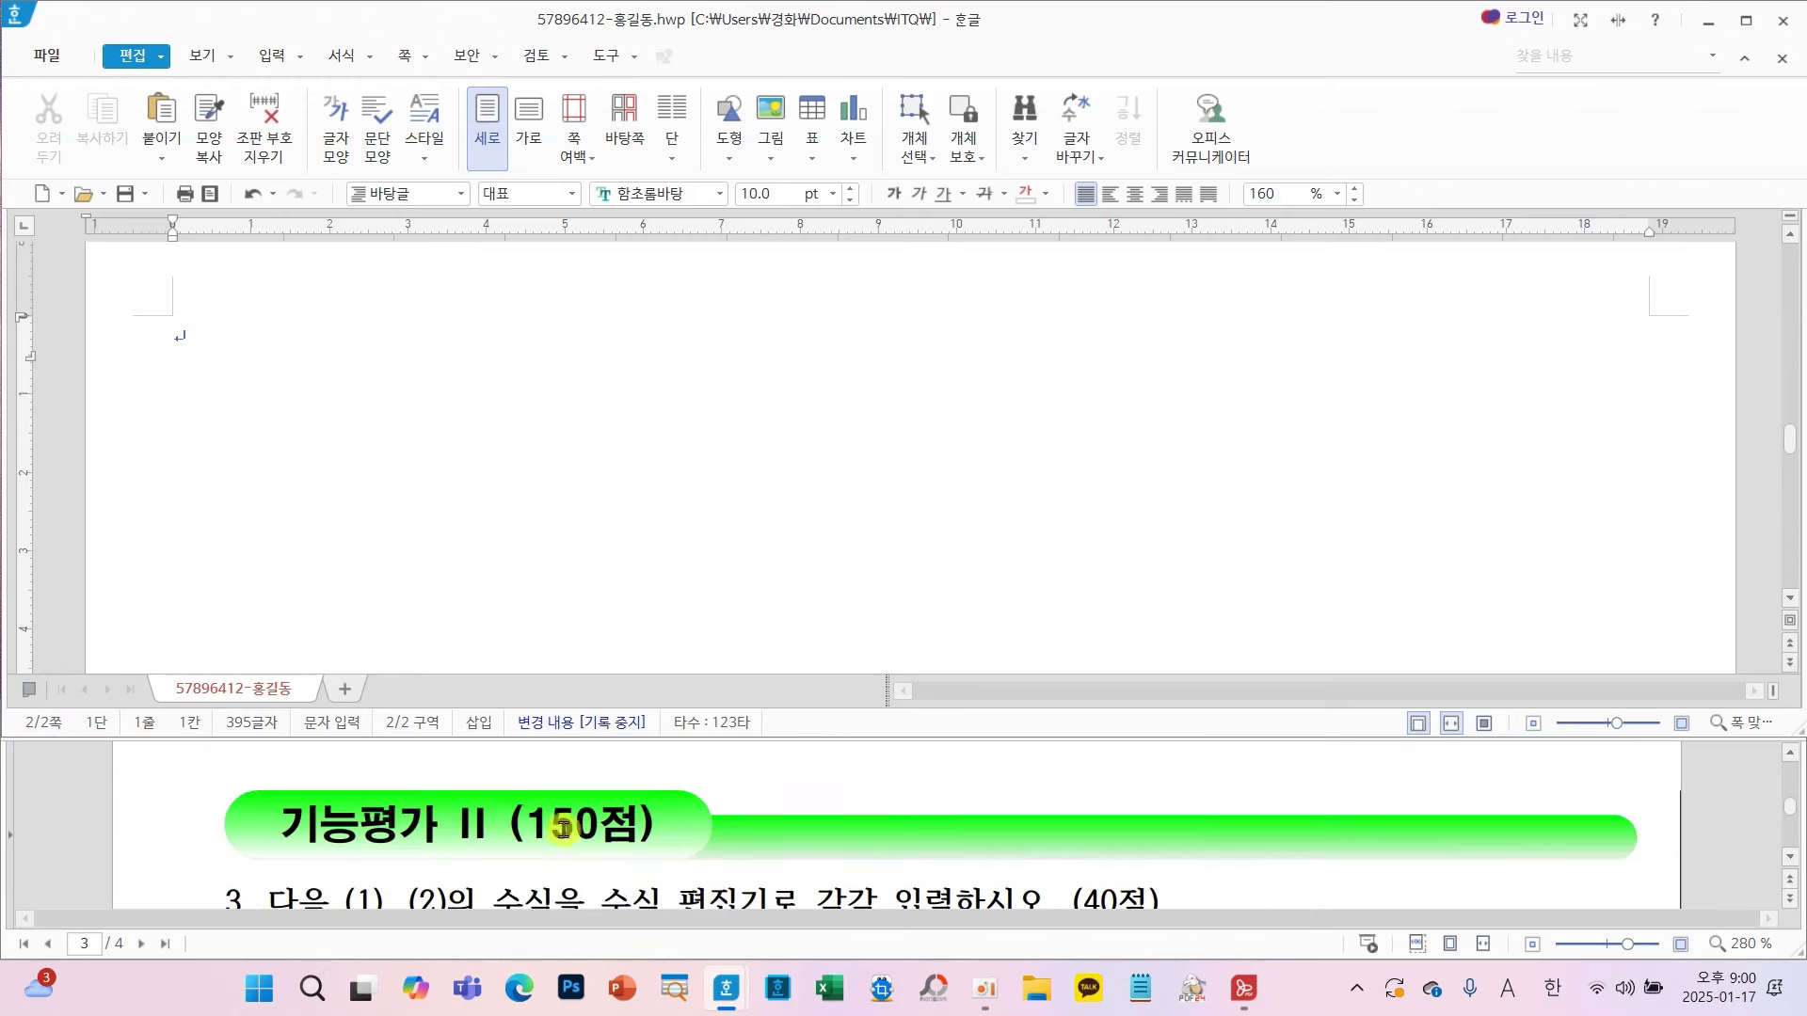
key(Return)
text(가3)
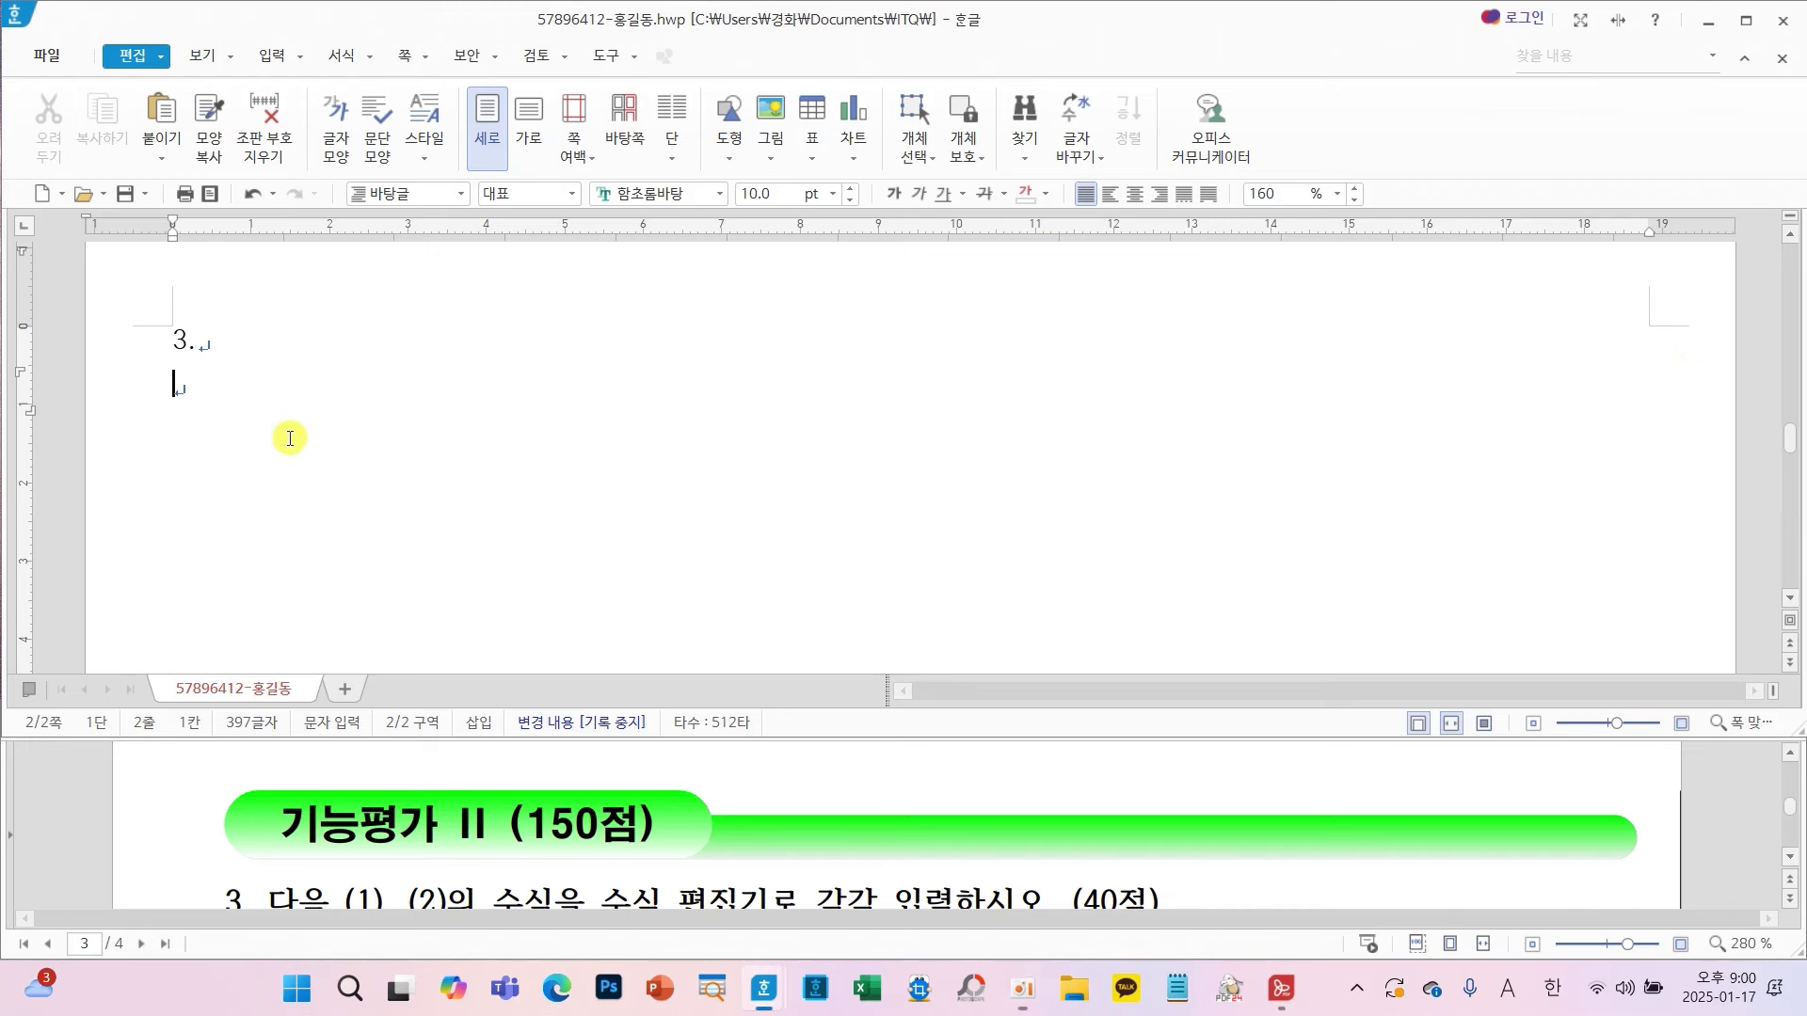
- Add the item label "(1)" on the line below "3." and start a new equation after it
text(()
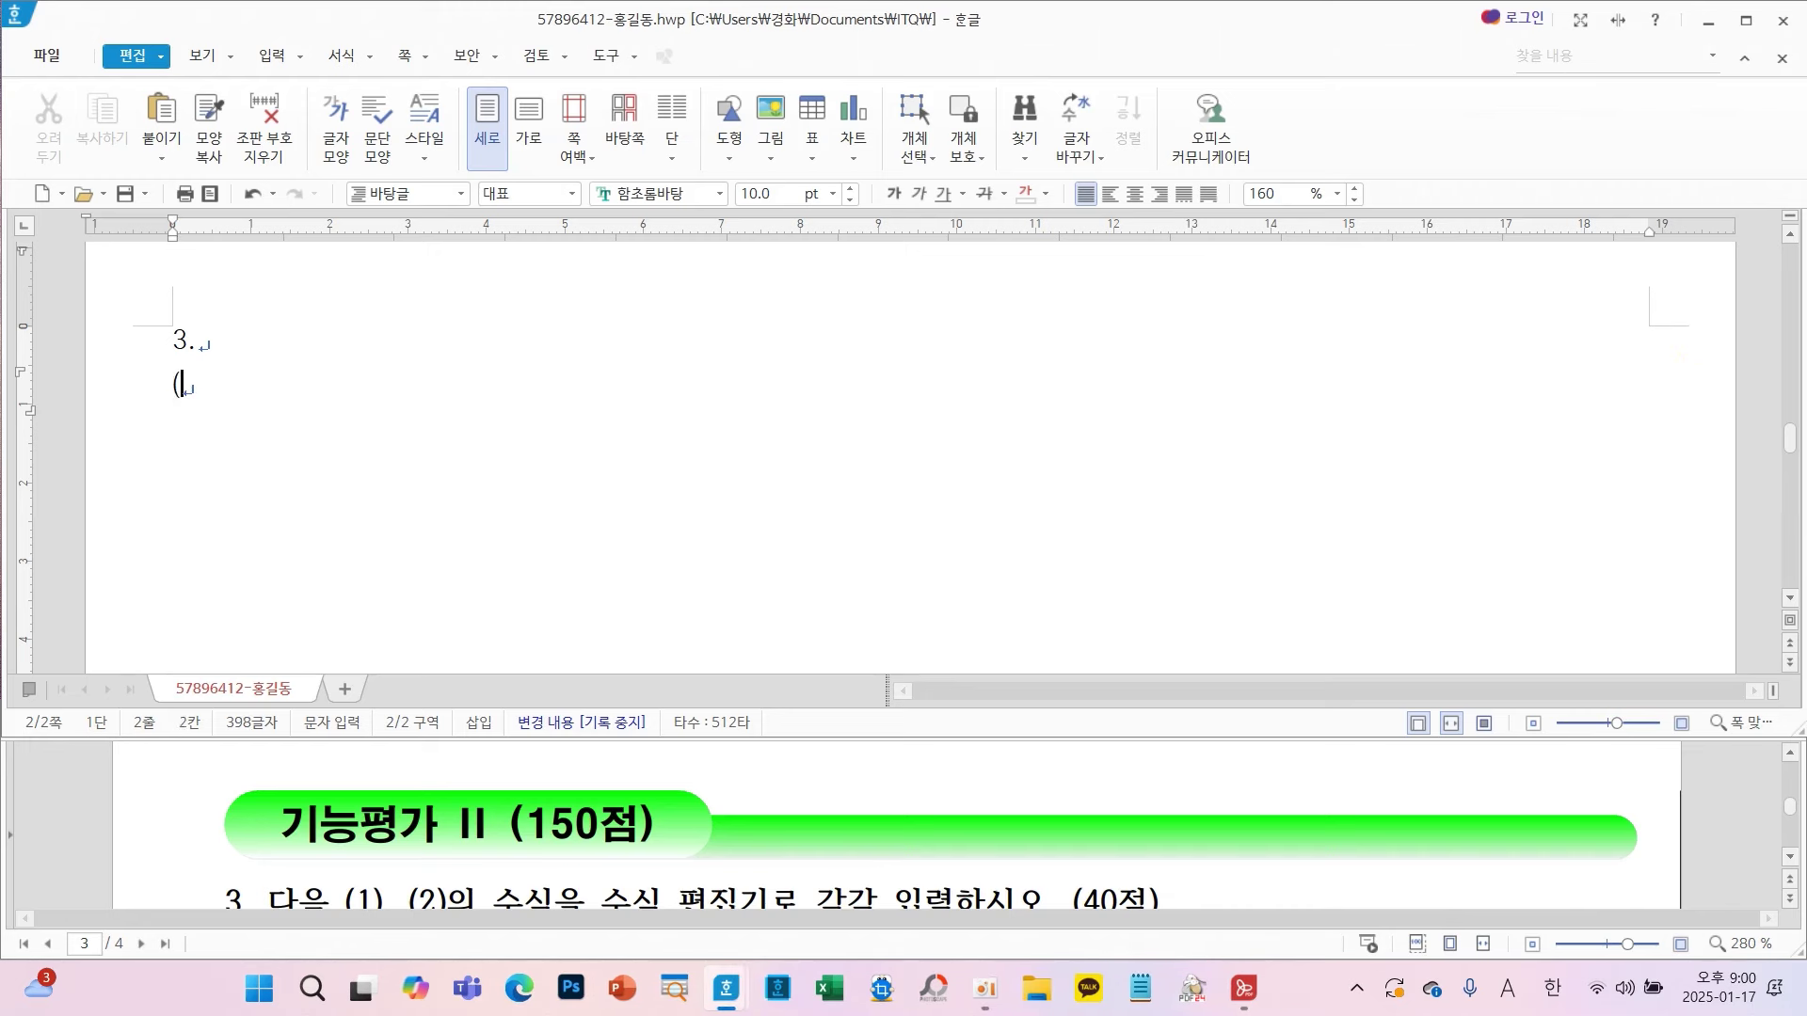
text(1))
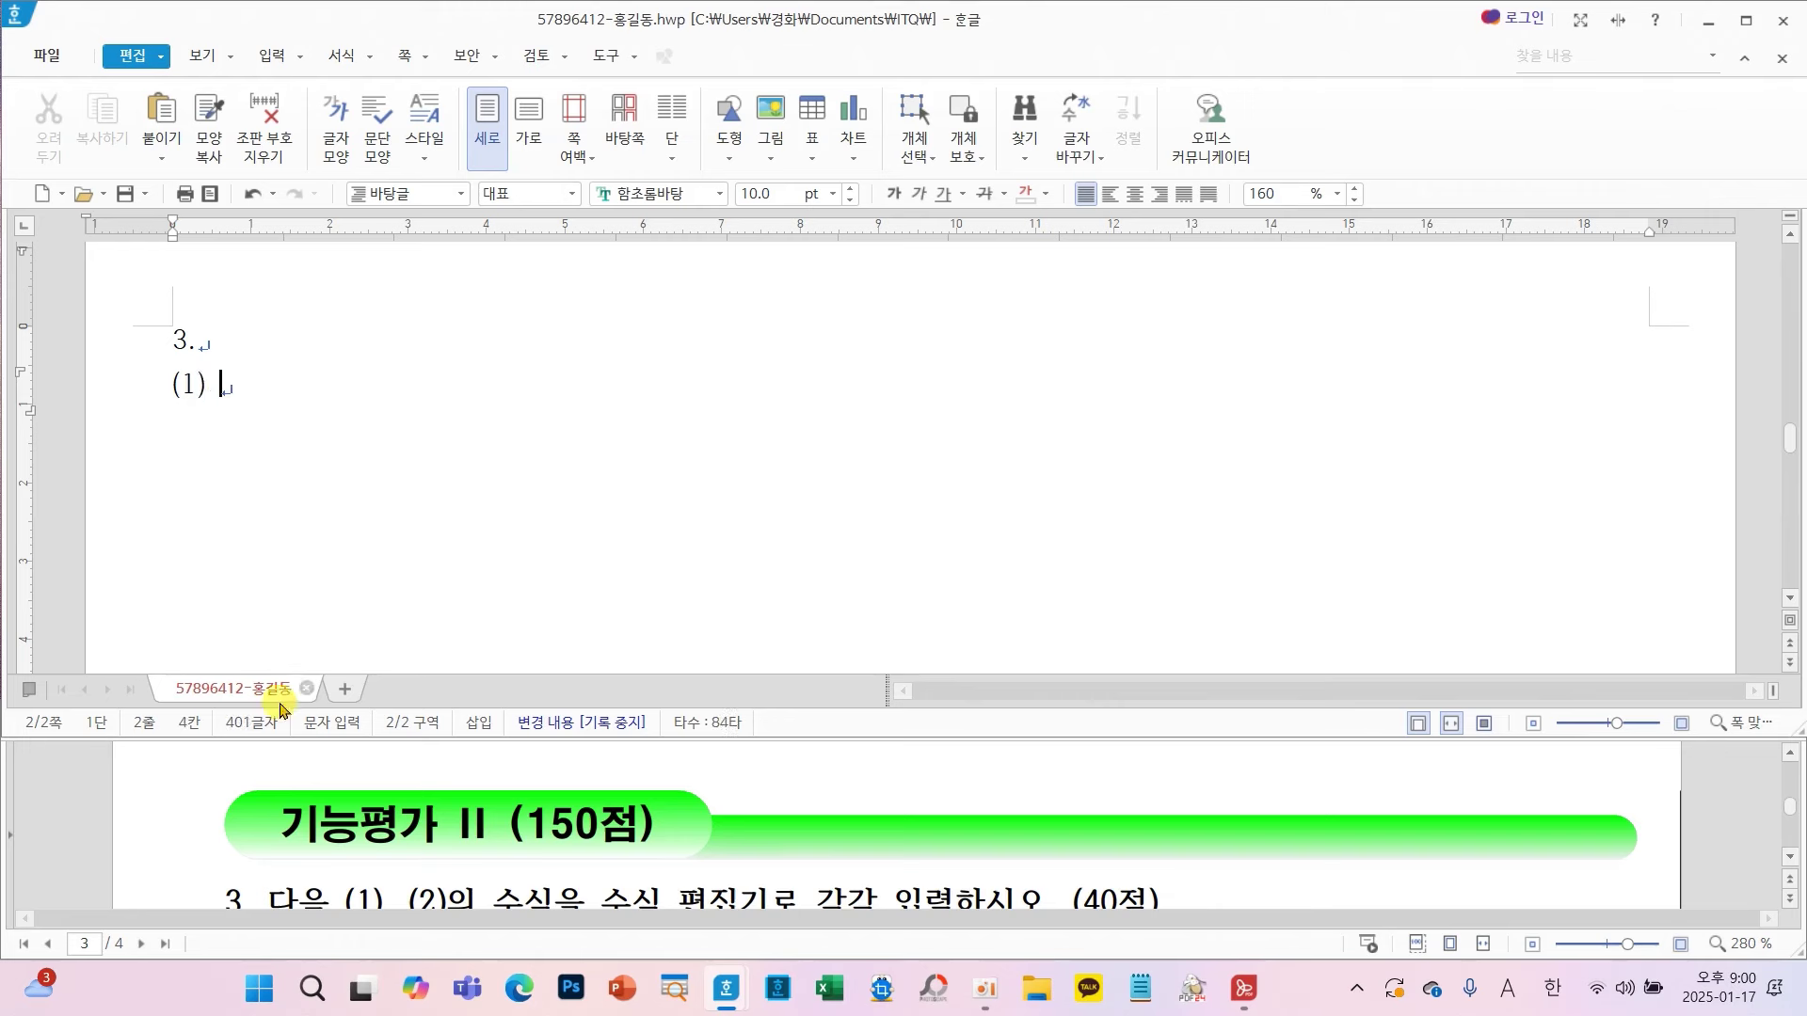
scroll(770, 858, down, 2)
scroll(773, 858, down, 1)
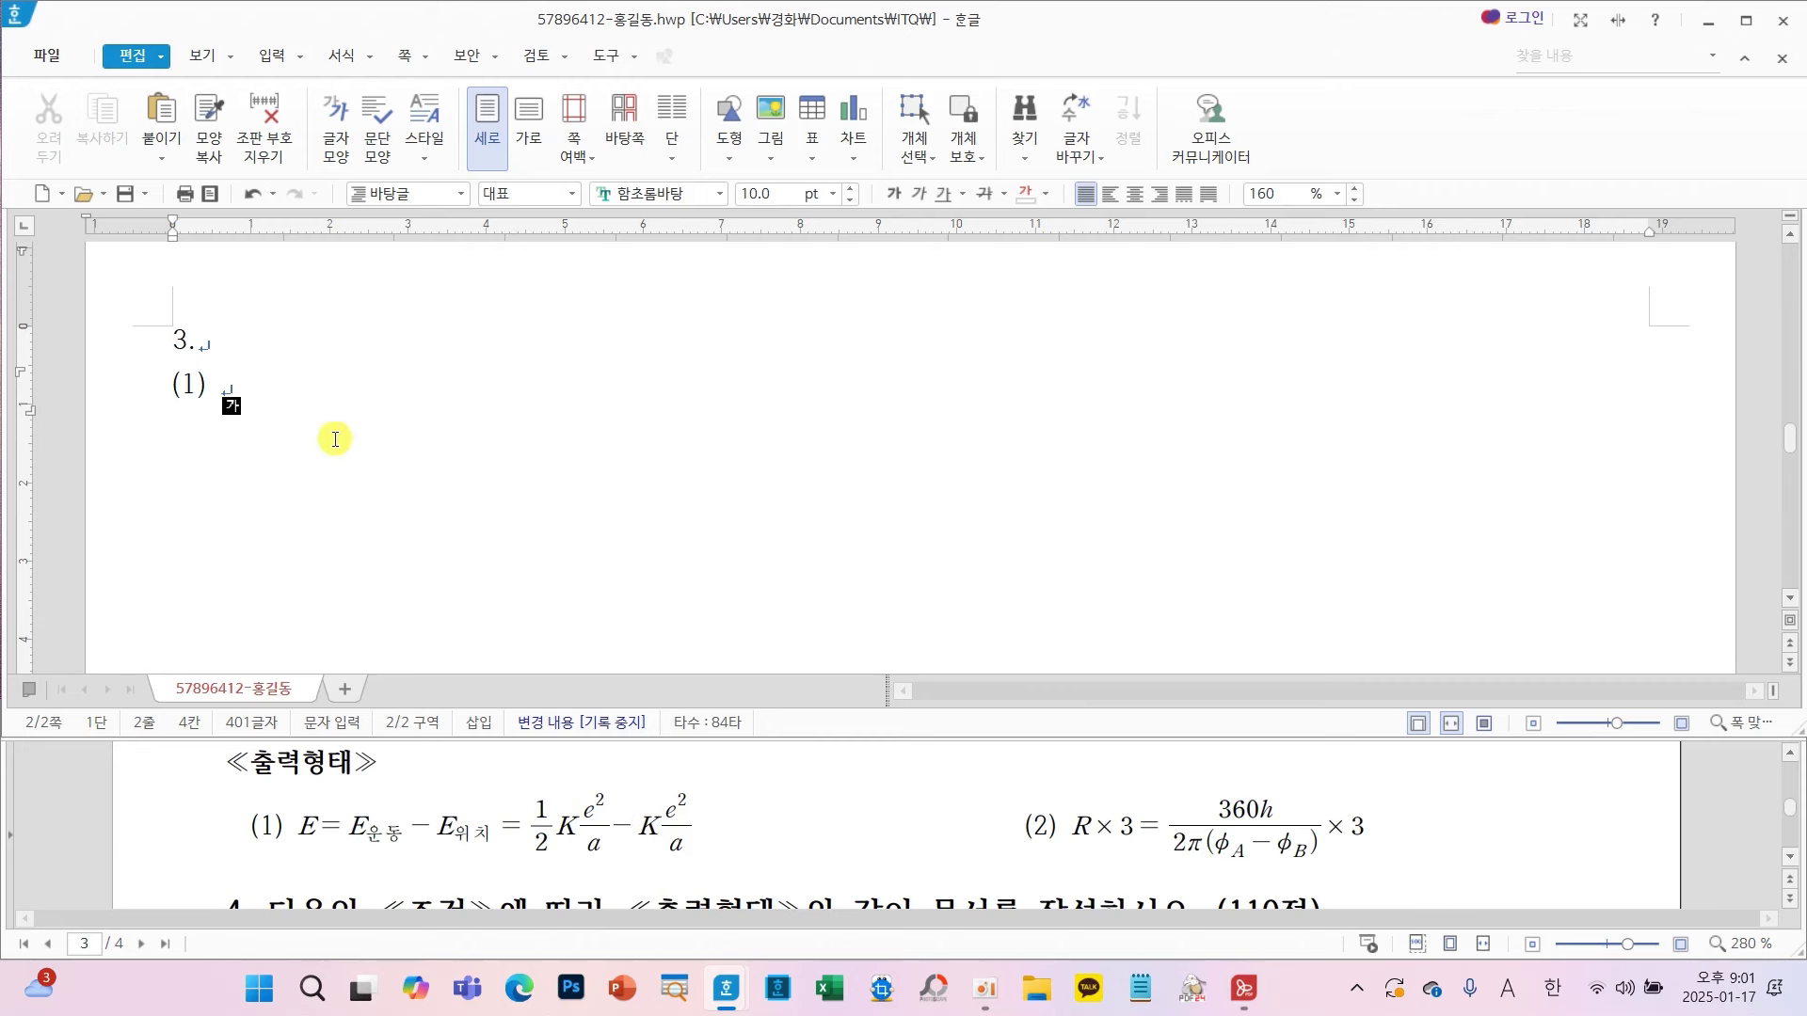
click(275, 58)
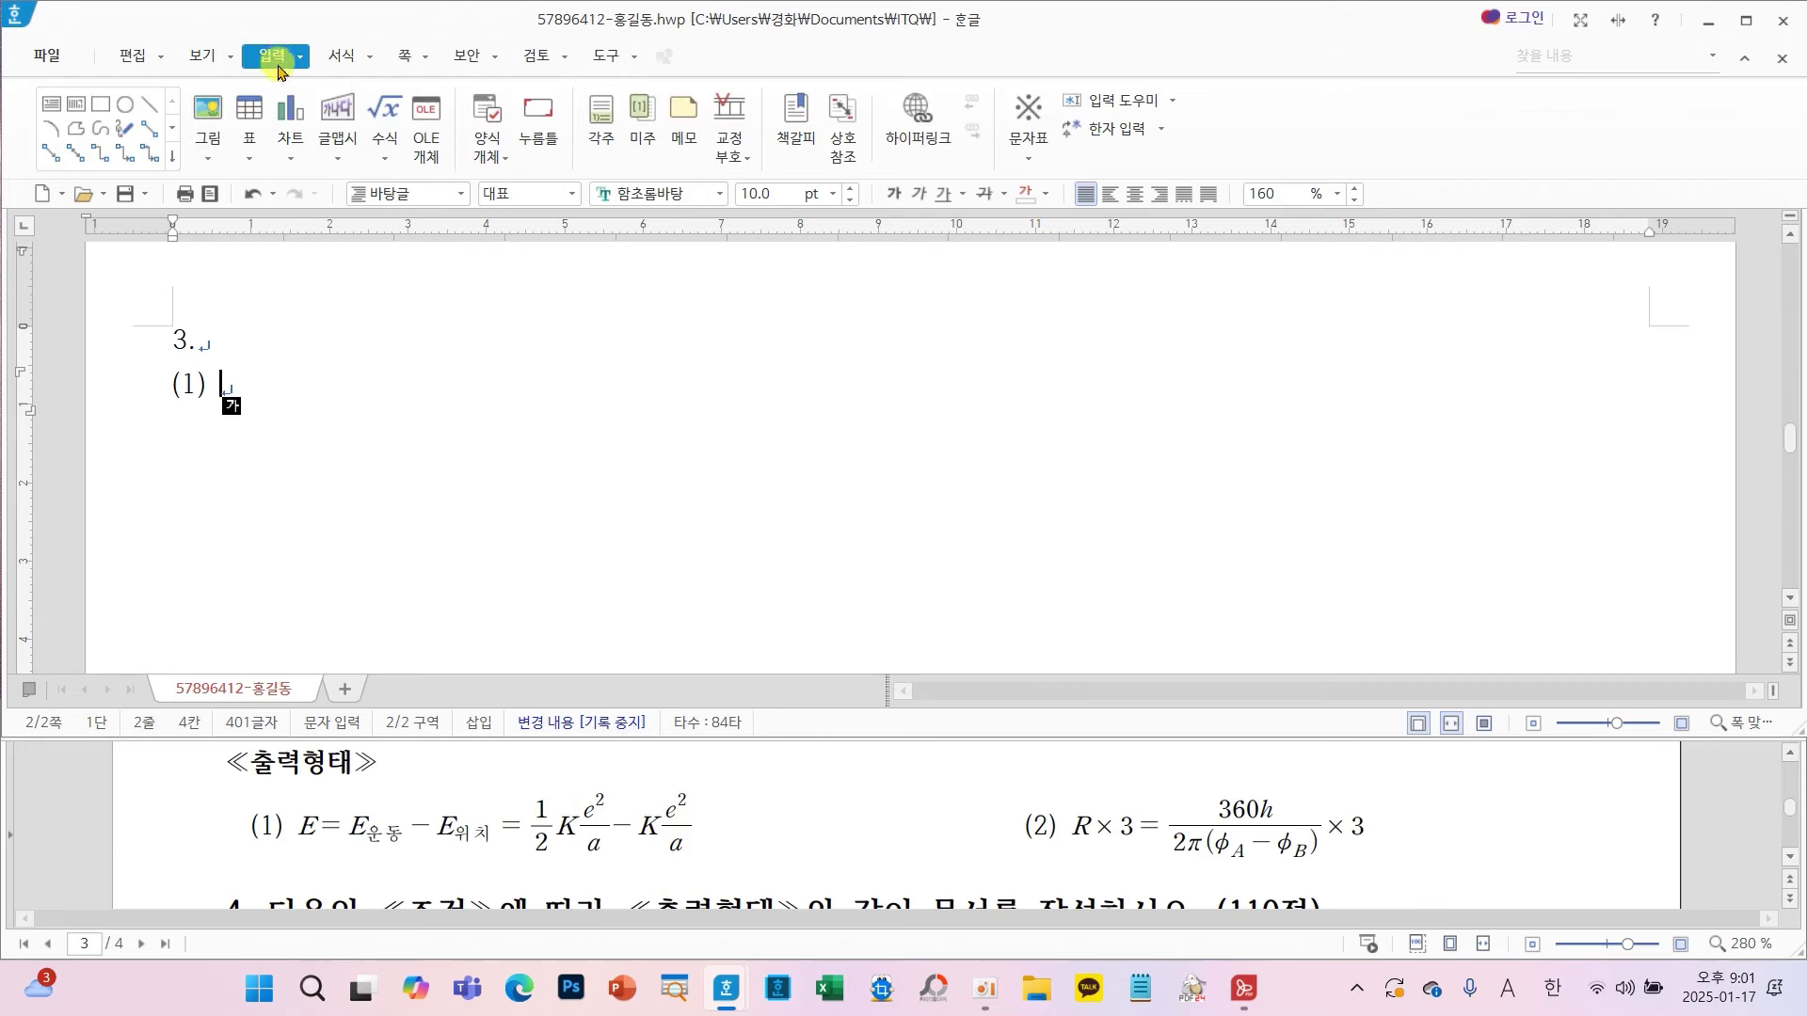
click(400, 114)
drag(595, 141, 346, 191)
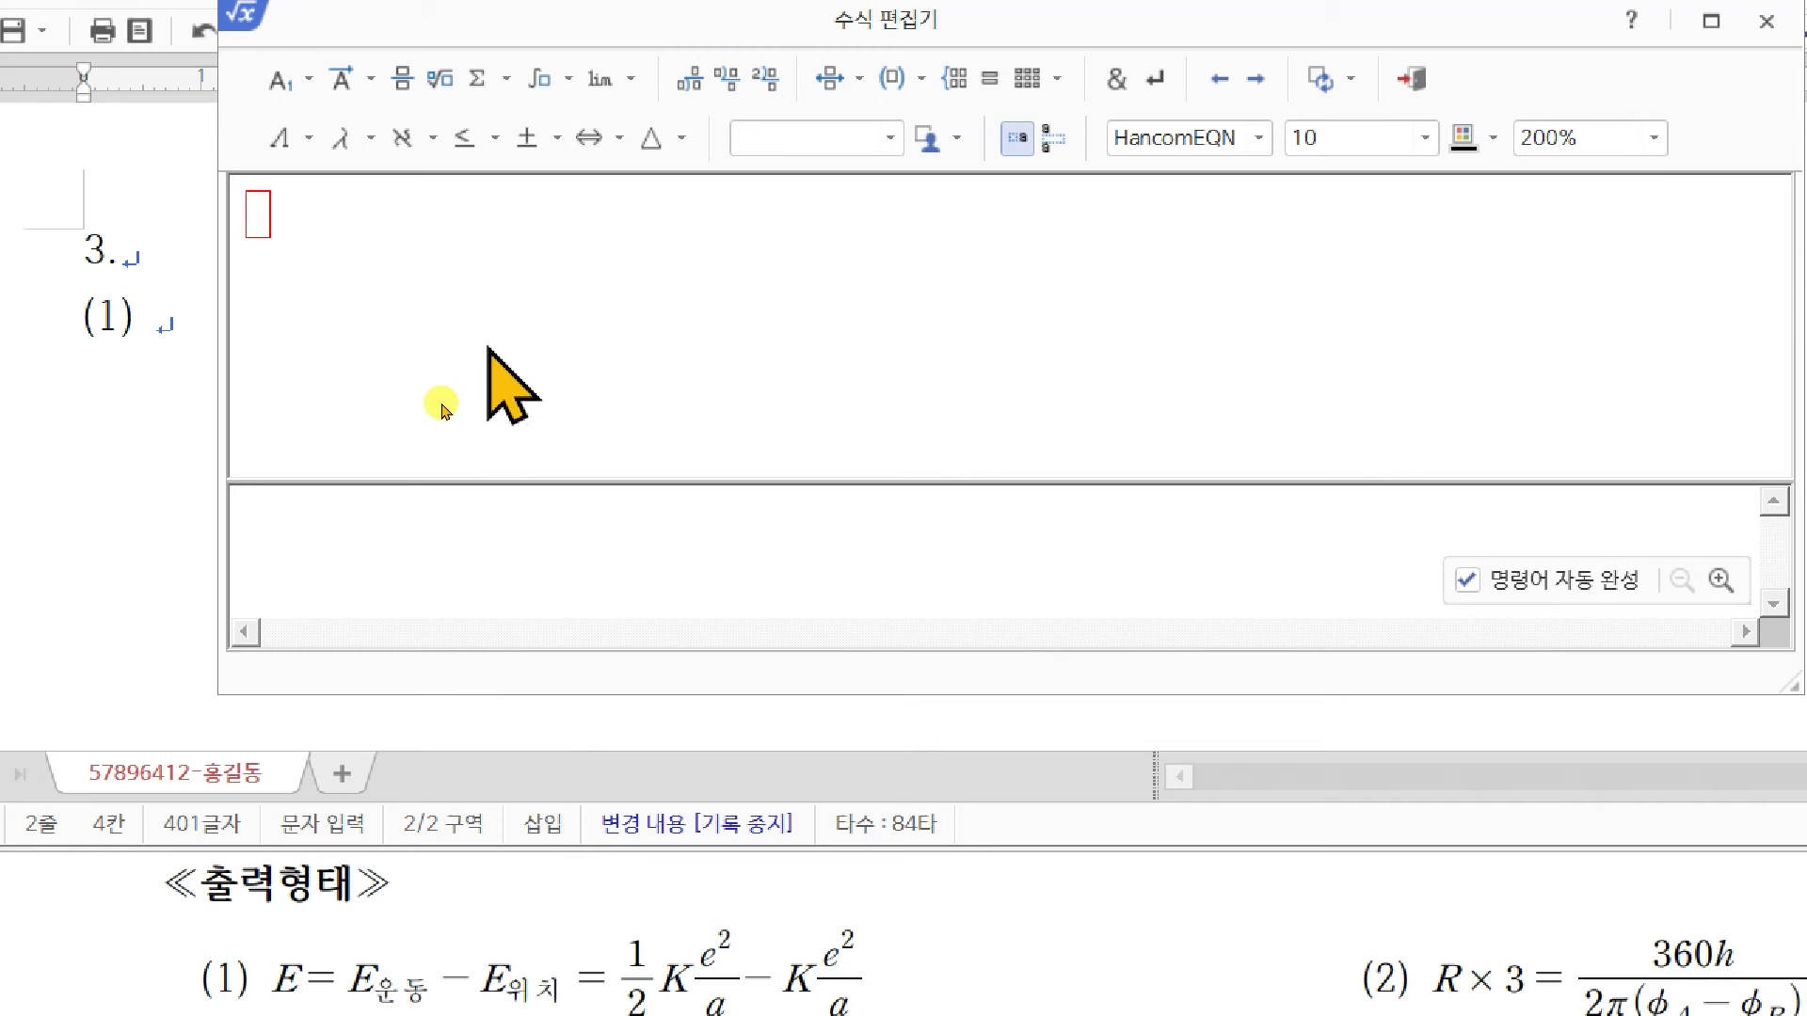
- Enter E = E in the equation and give the second E the subscript 운동
text(ㄷ)
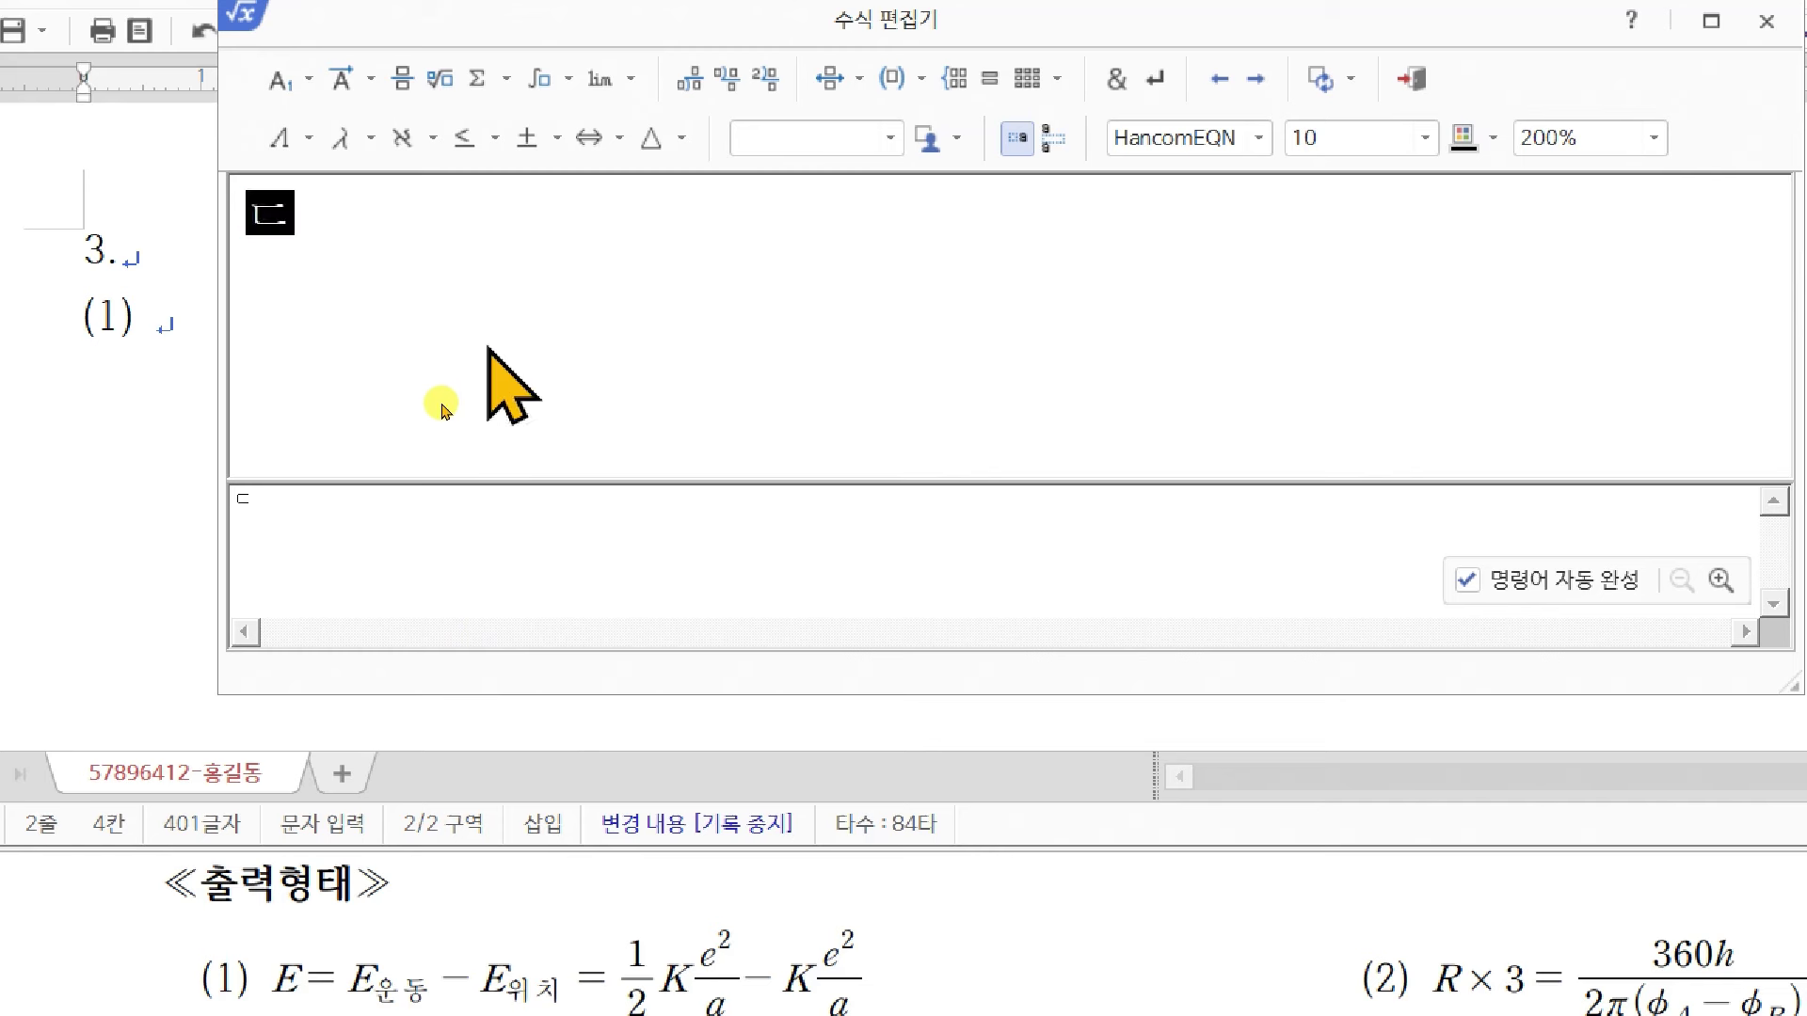
key(BackSpace)
text(E)
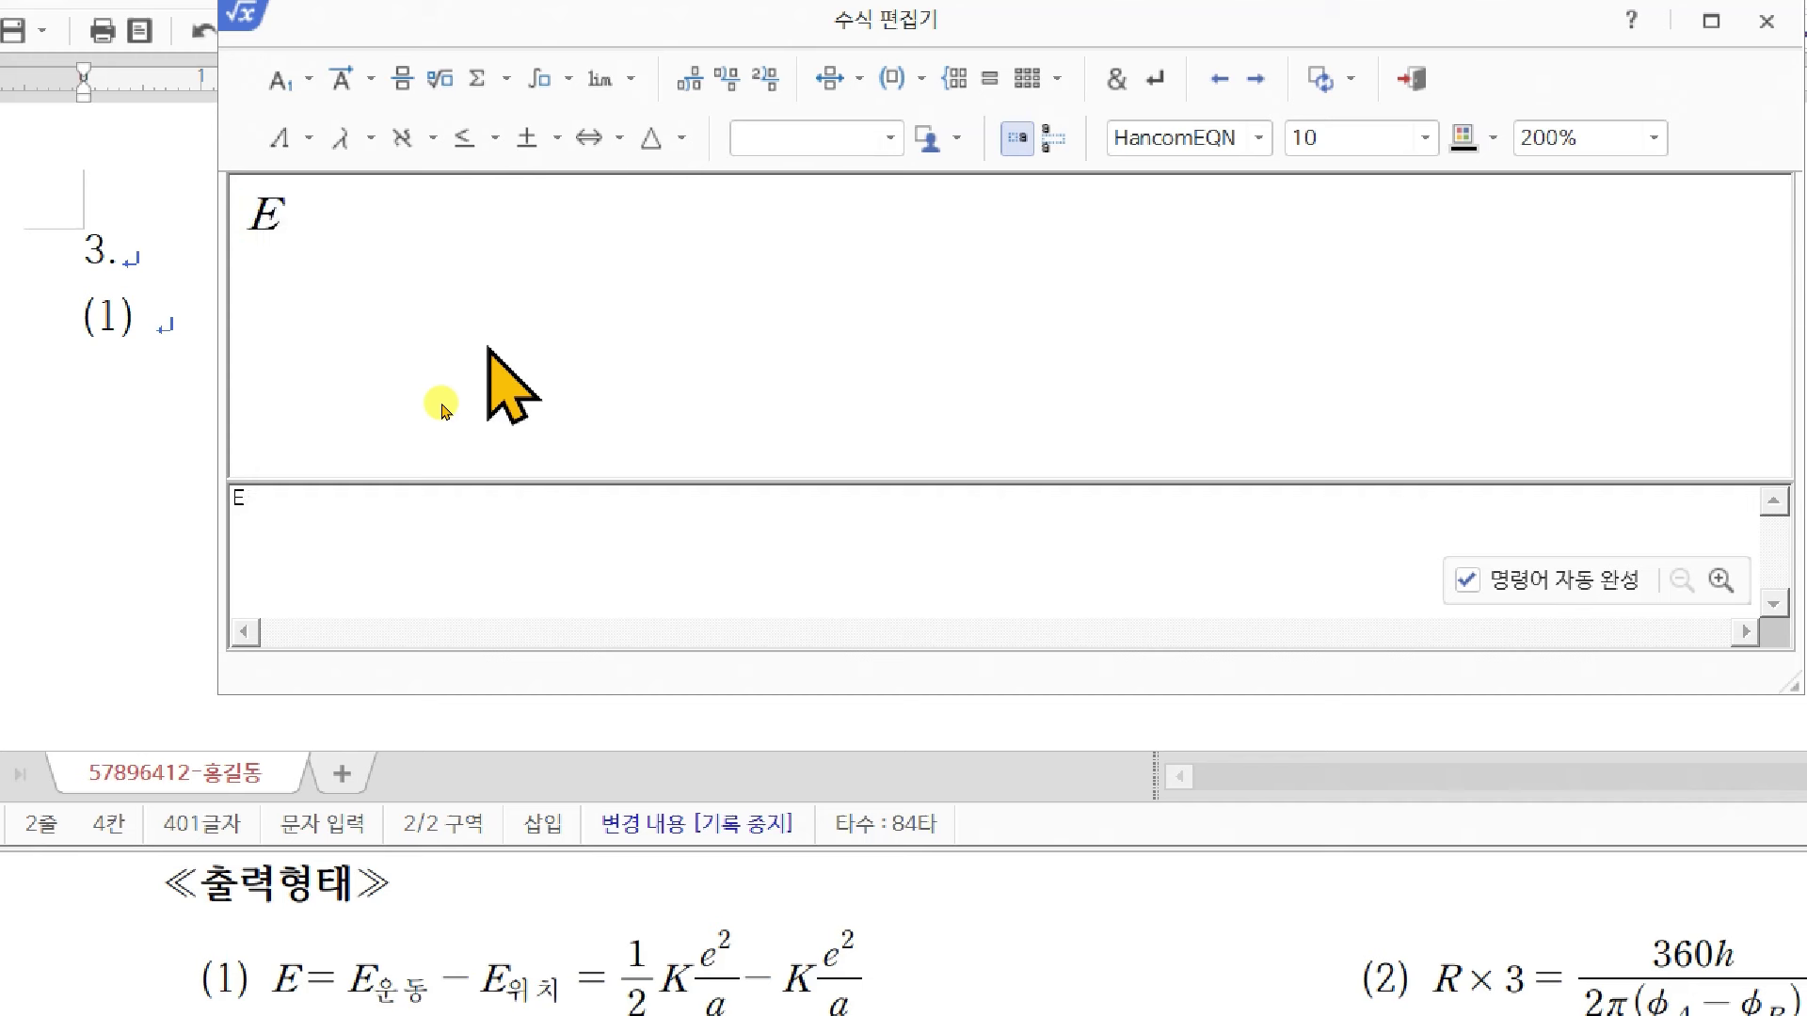
text(=E)
click(307, 81)
click(406, 173)
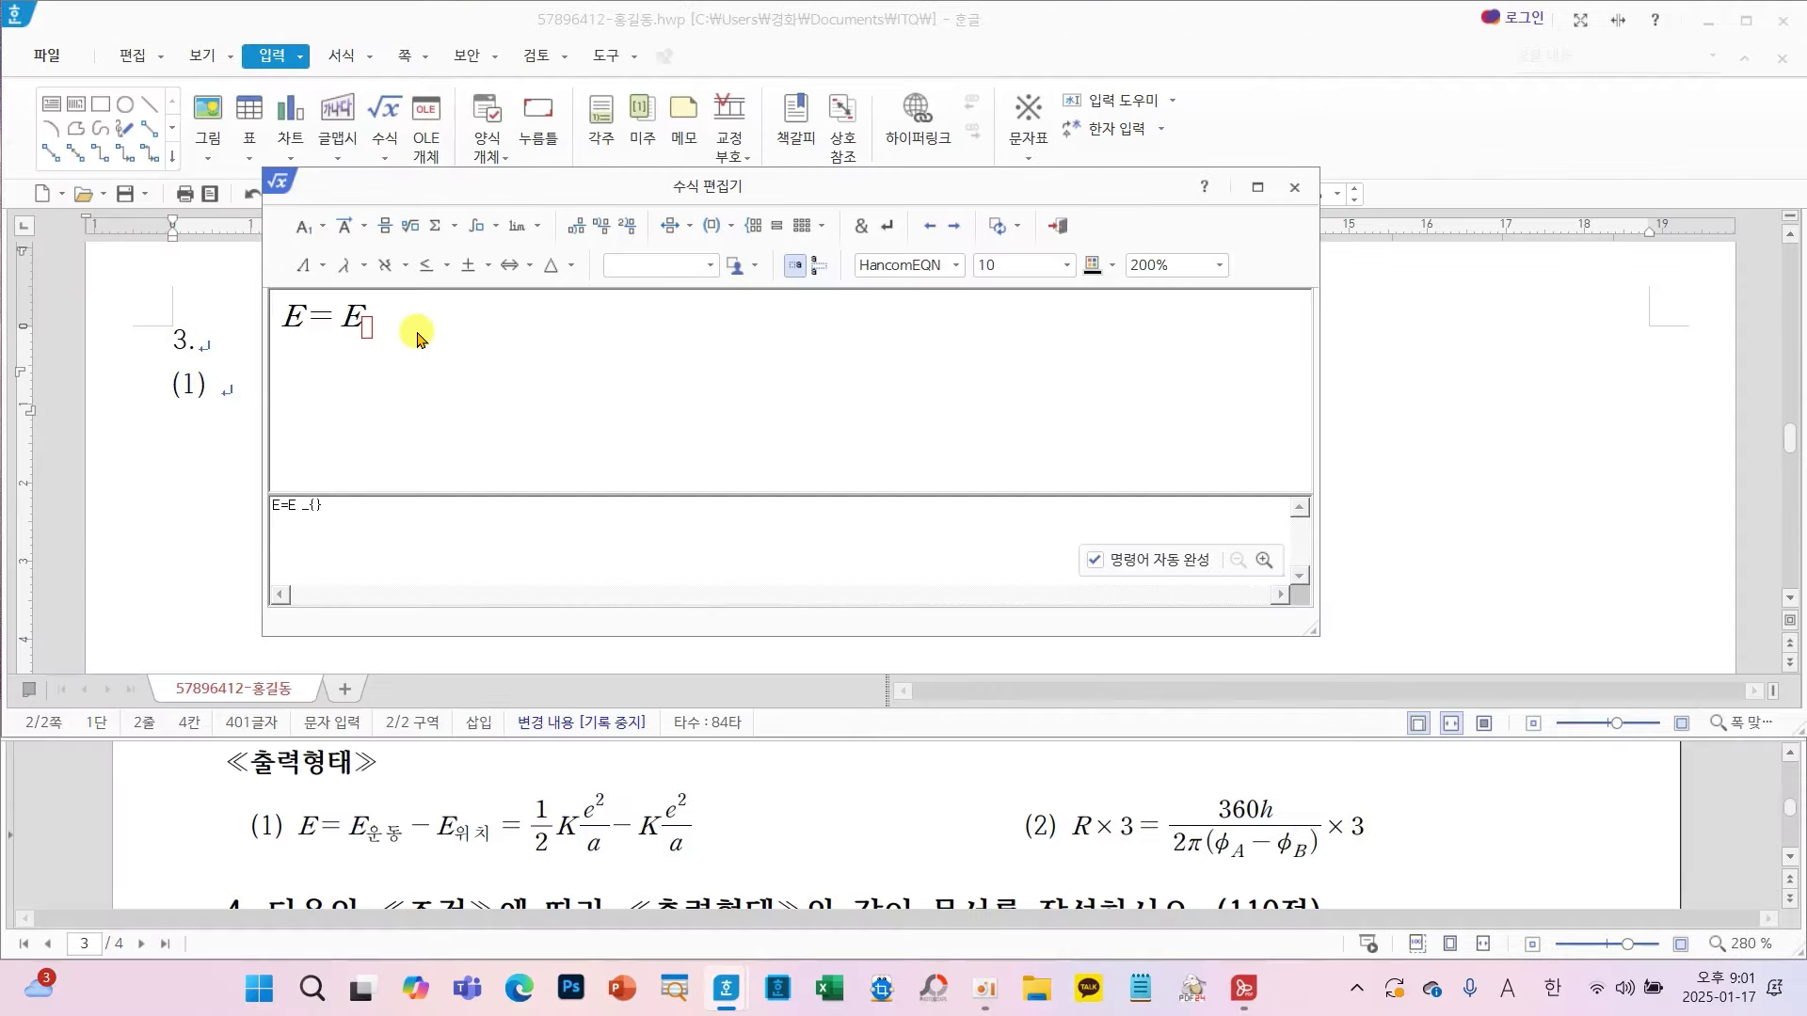
text(운동)
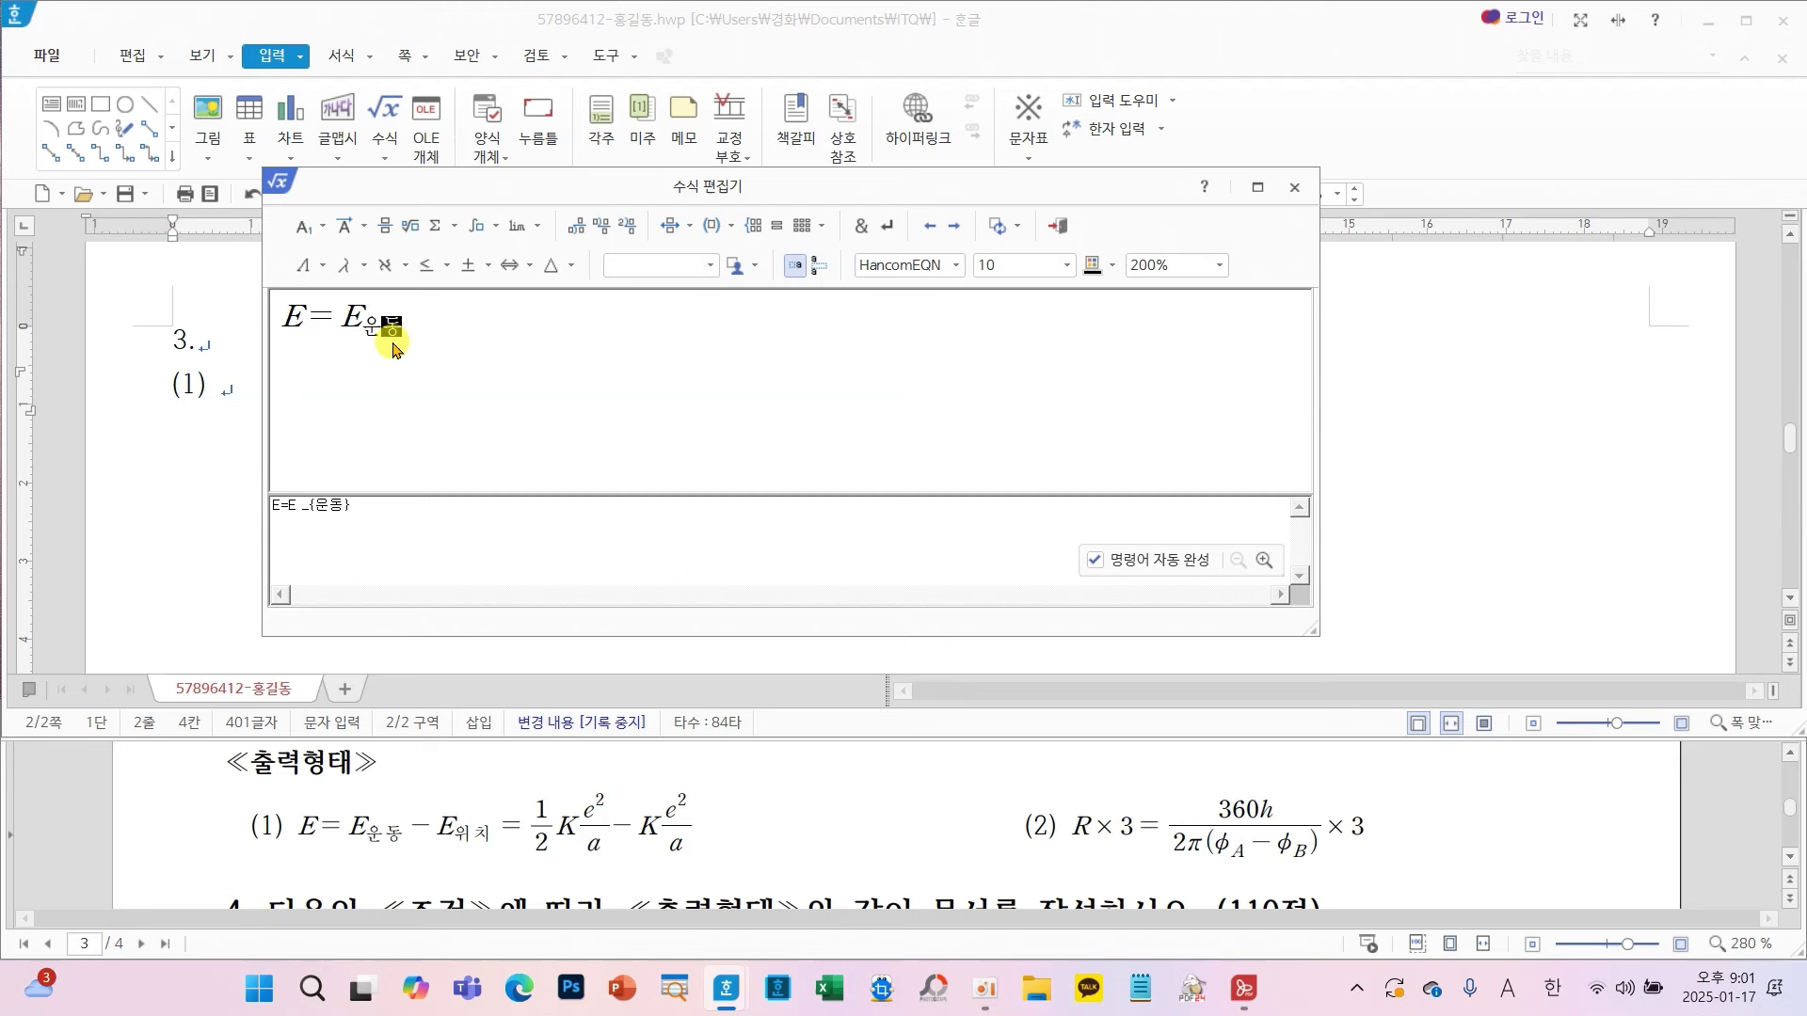
- Continue the equation with − E, the subscript 위치 on that E, and an equals sign
key(Right)
text(-E)
click(313, 227)
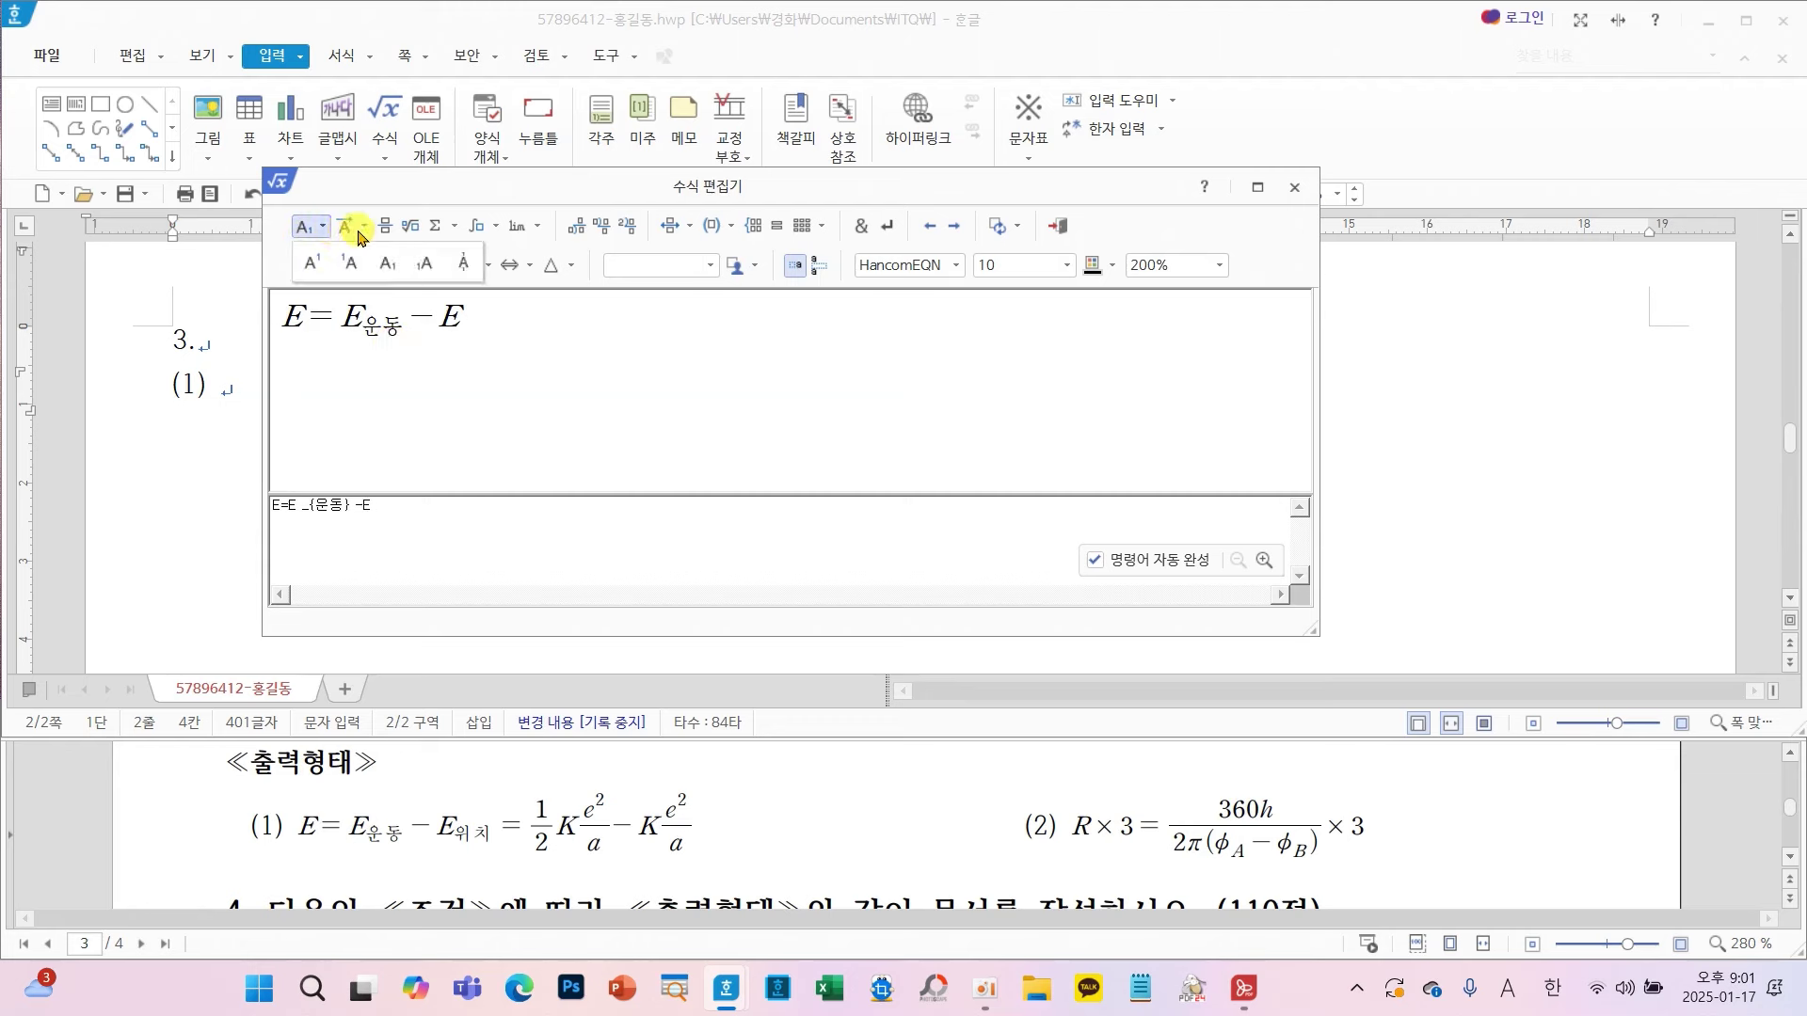
click(398, 267)
text(위치)
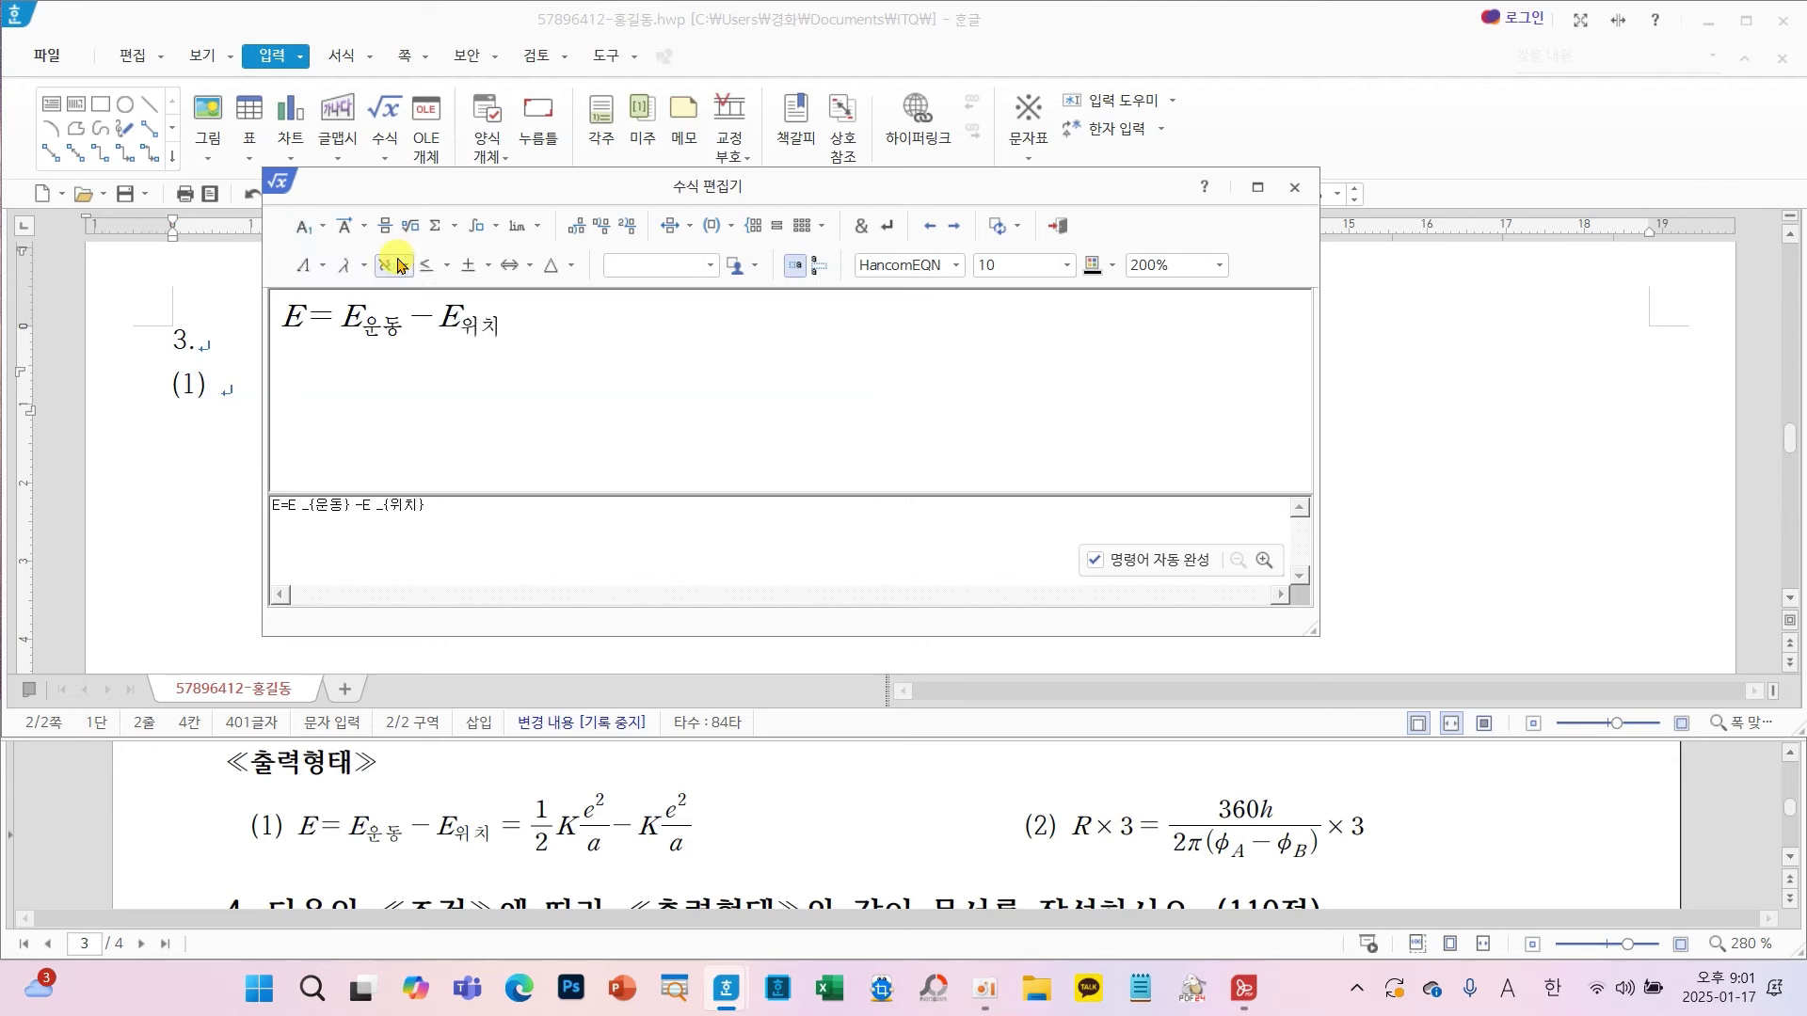
key(Tab)
text(=)
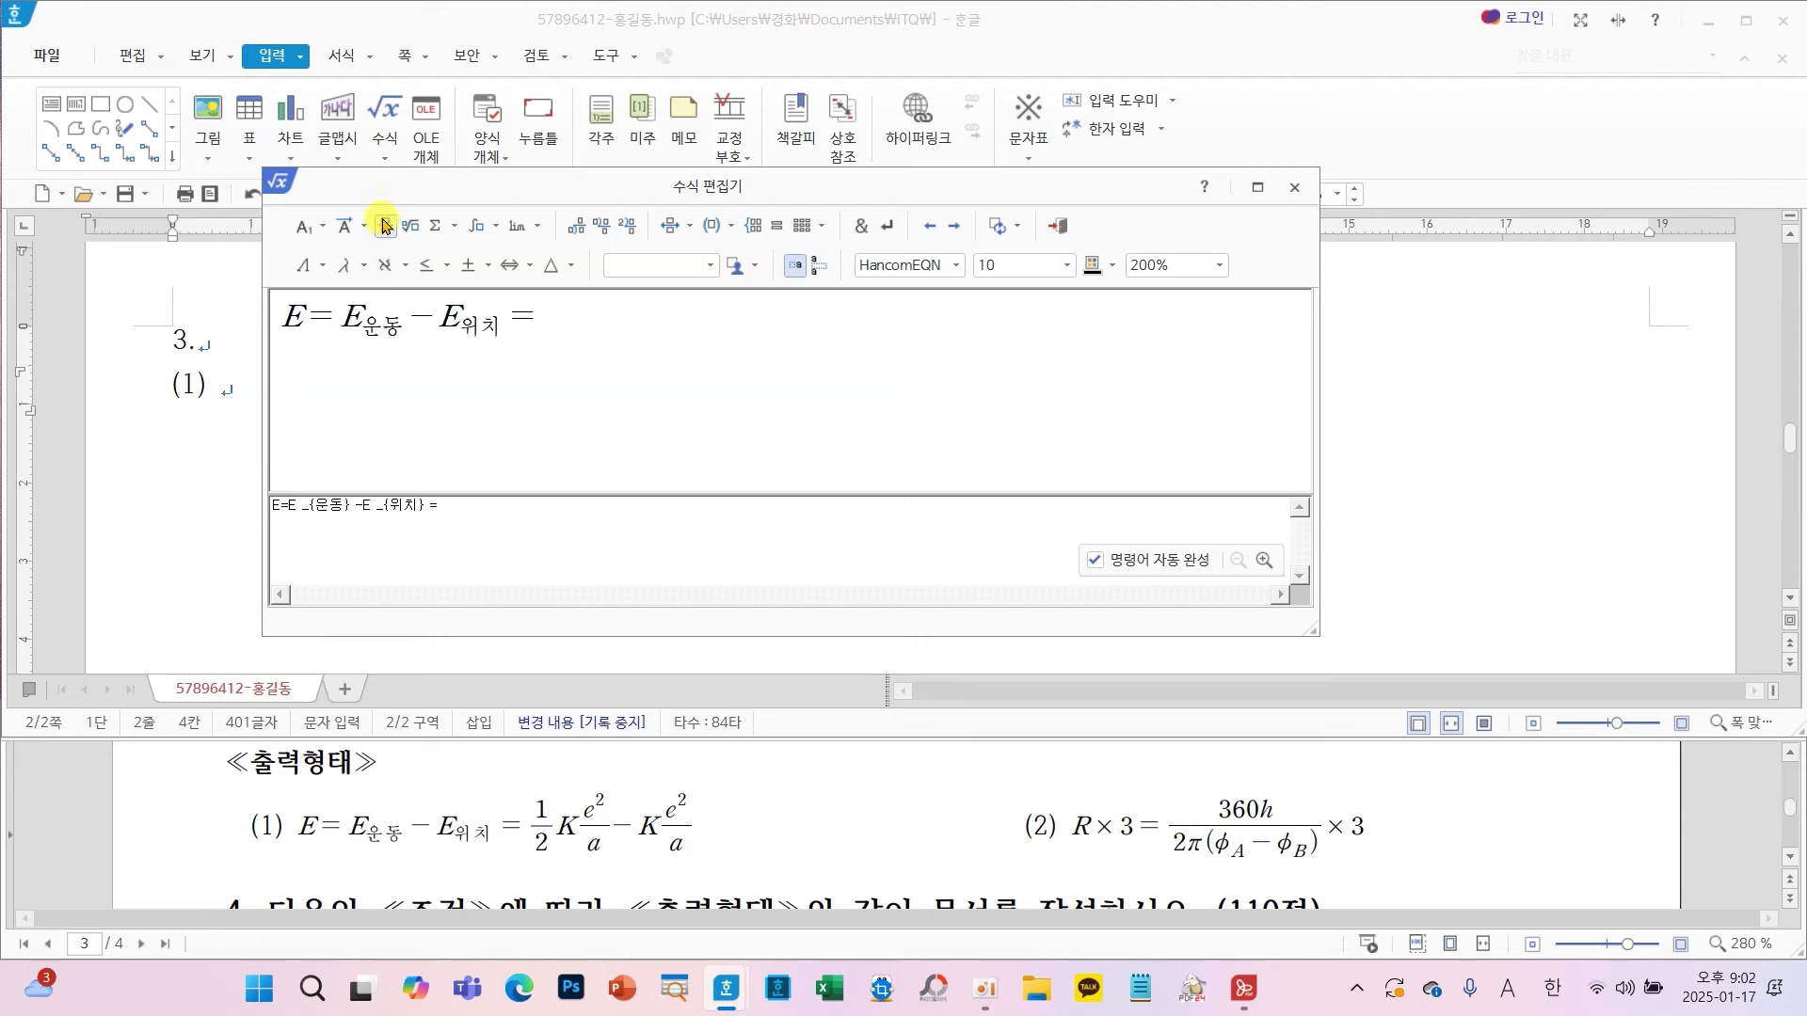
- Add the fraction 1 over 2 after the equals sign, followed by K
click(385, 226)
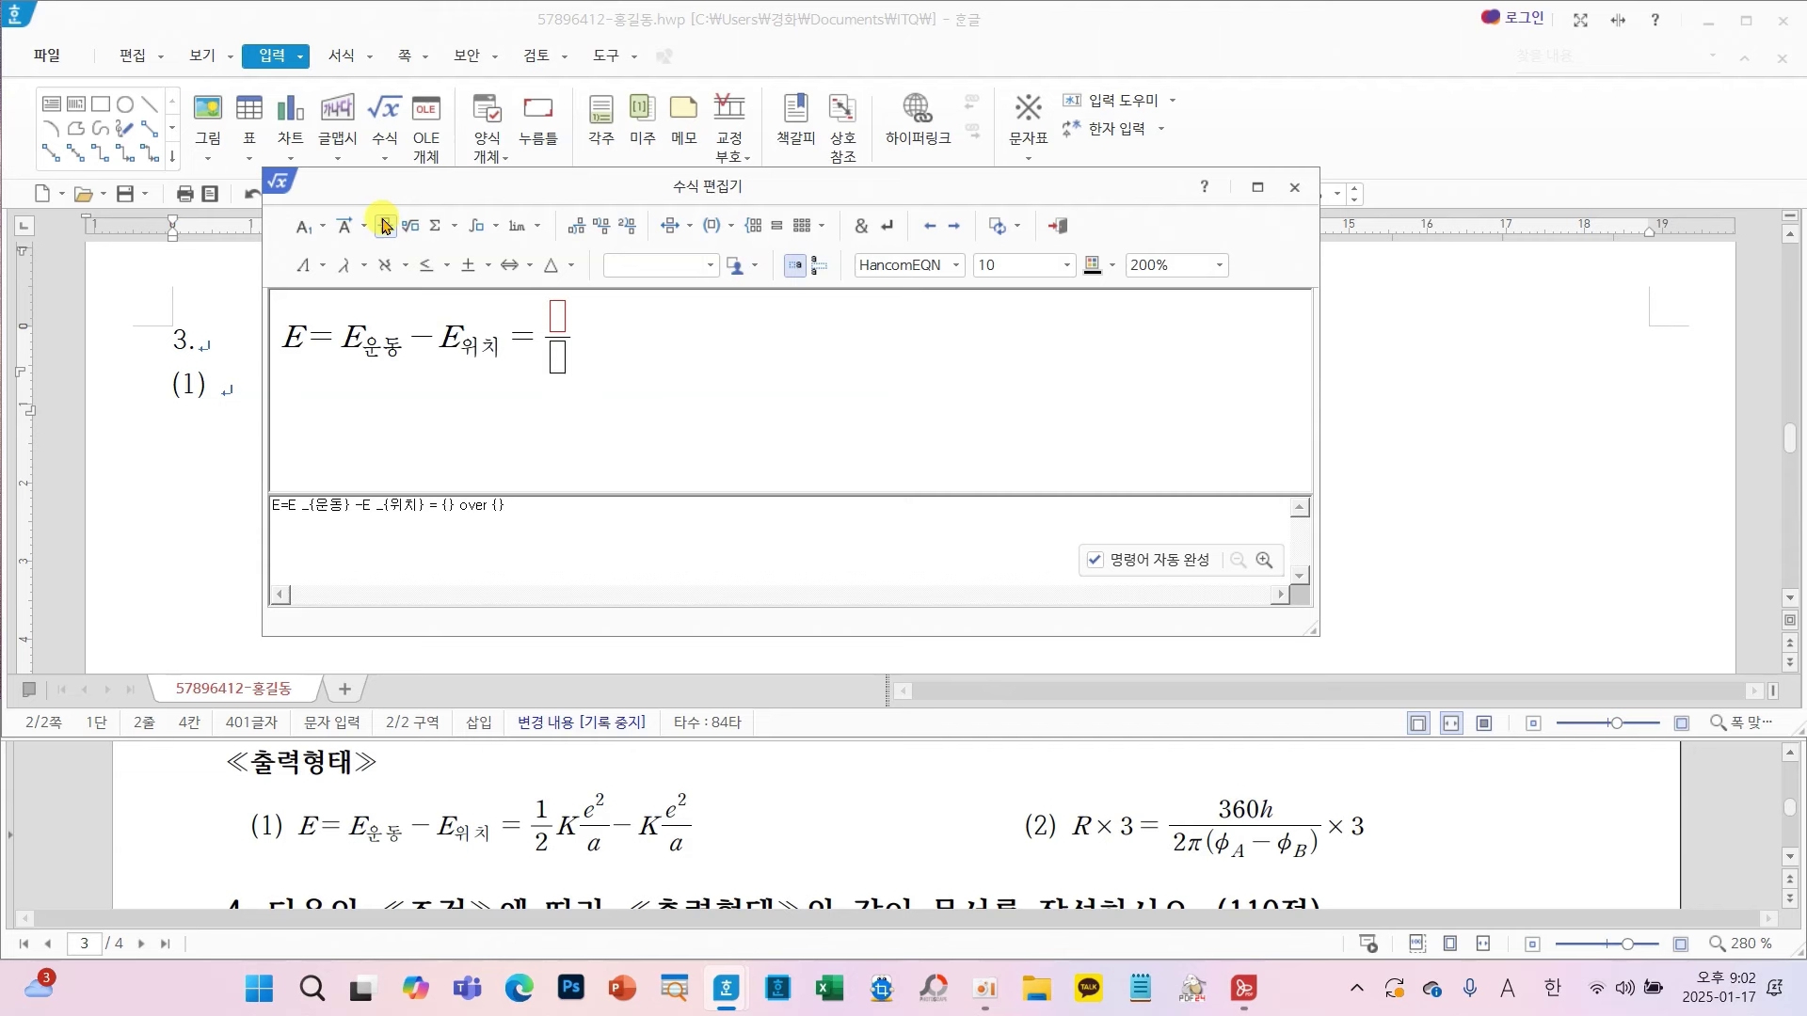
text(1)
key(Tab)
text(2)
key(Tab)
text(K)
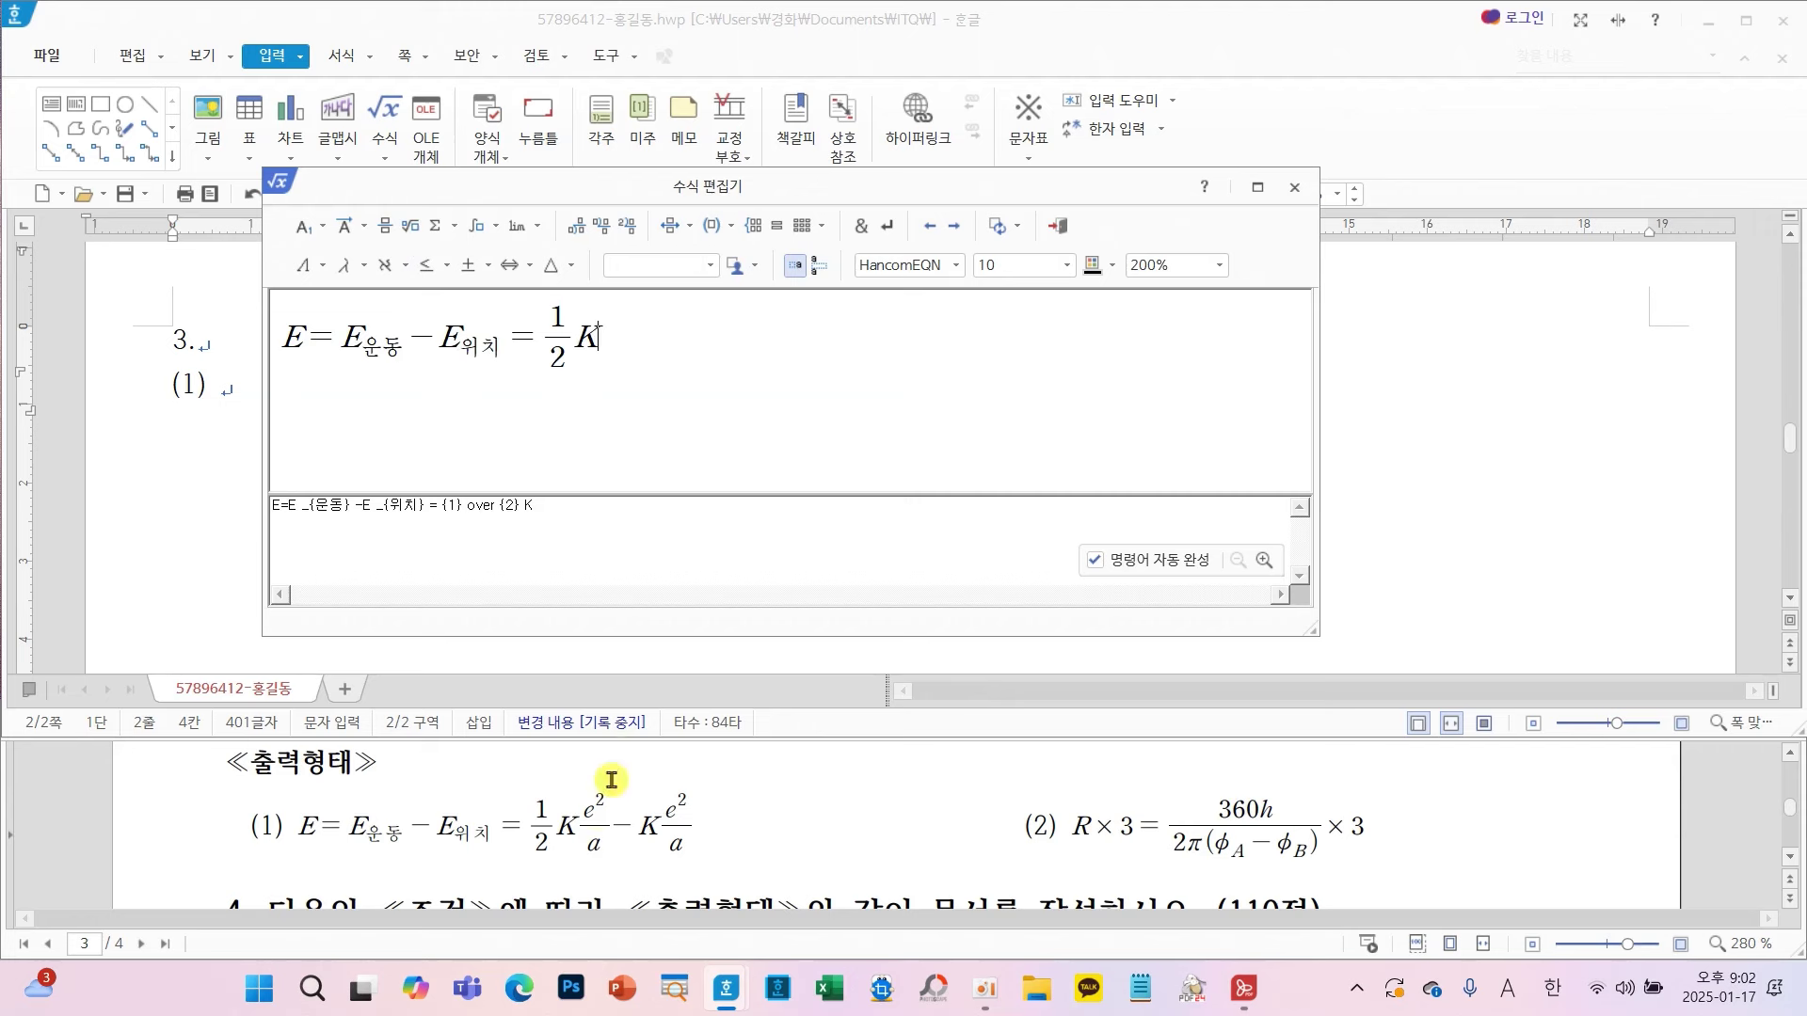
- Add a fraction after K with e squared as numerator and a as denominator
click(384, 227)
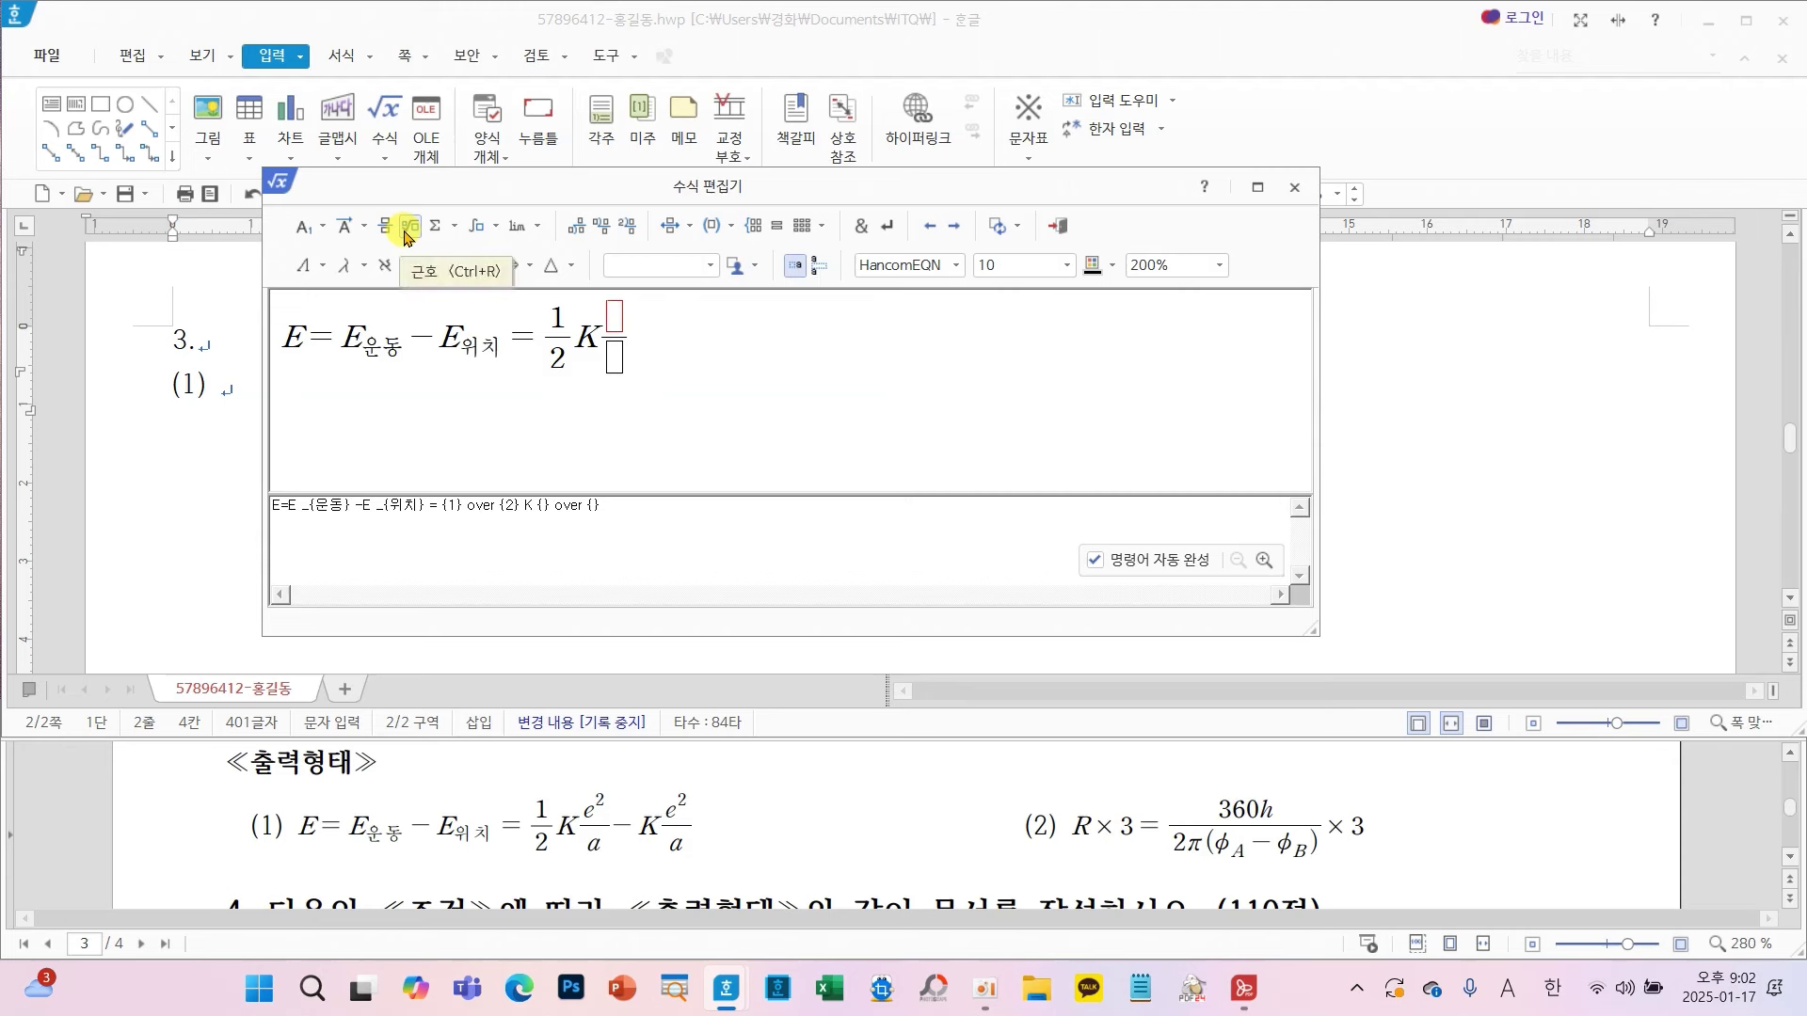
text(e)
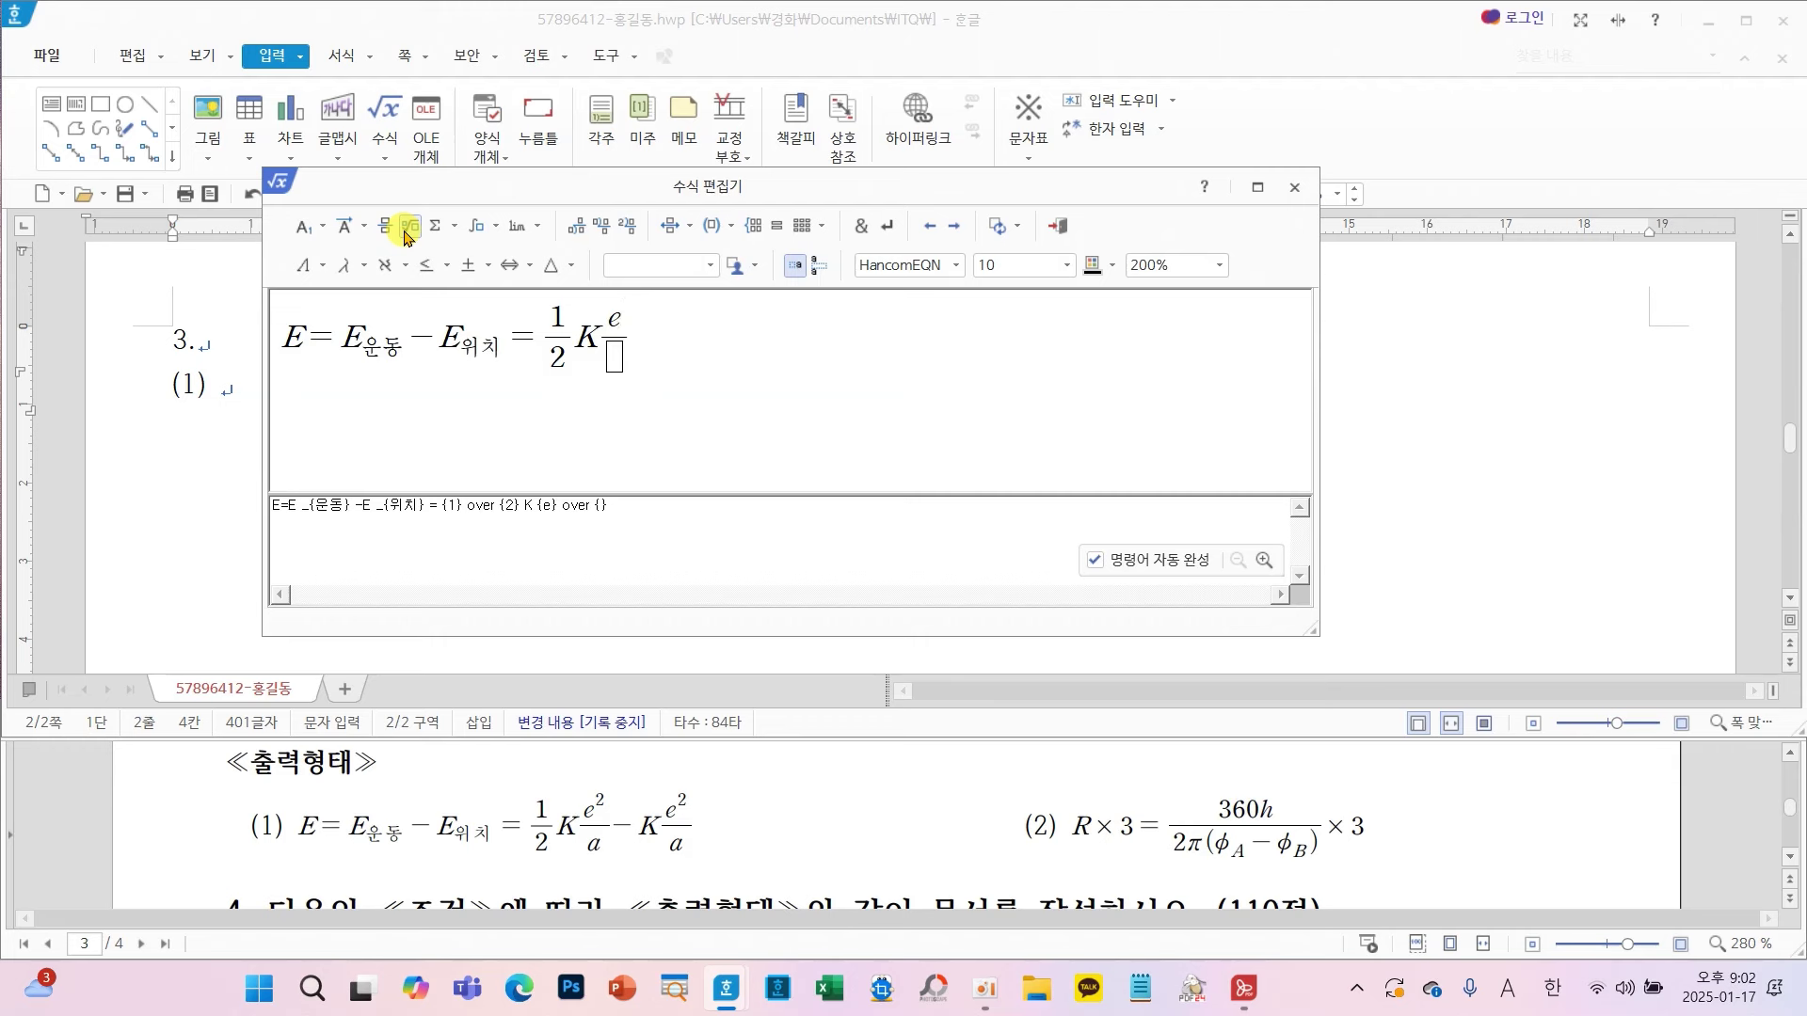
click(310, 226)
click(314, 264)
text(2)
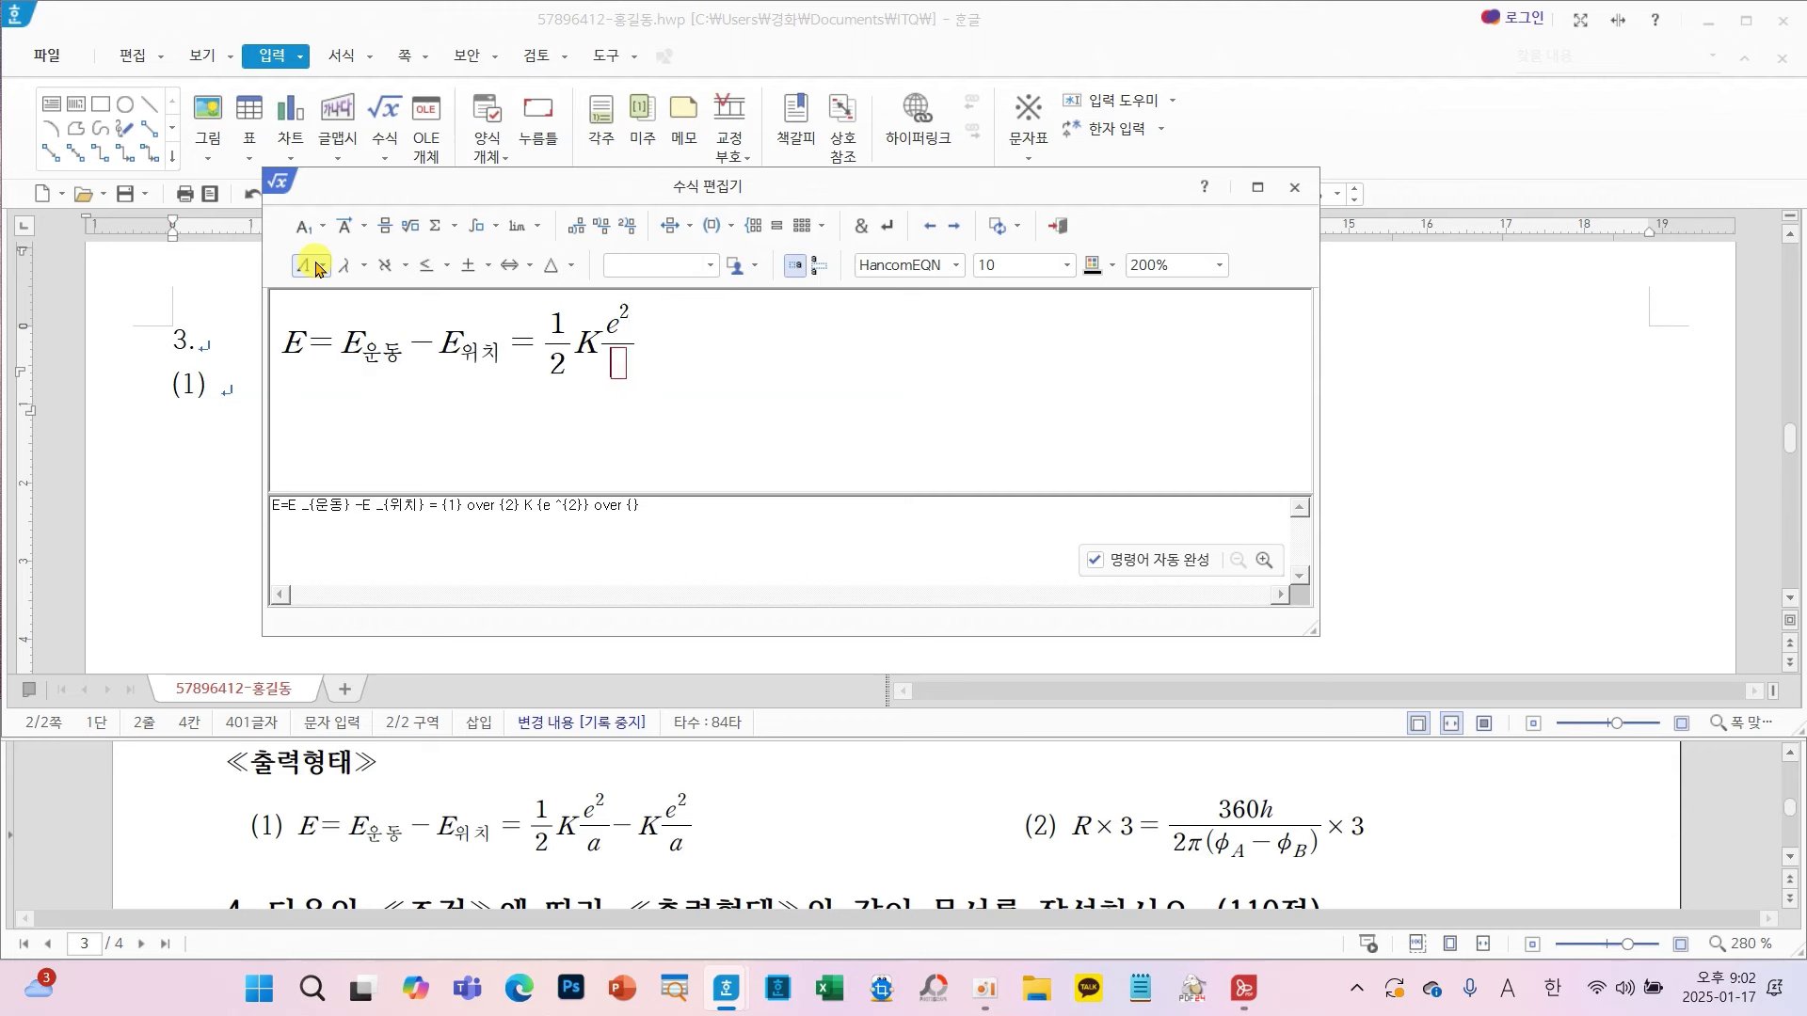
text(a)
- Append − K with the fraction e squared over a, and insert the finished equation into the document
text(-K)
key(BackSpace)
text(K)
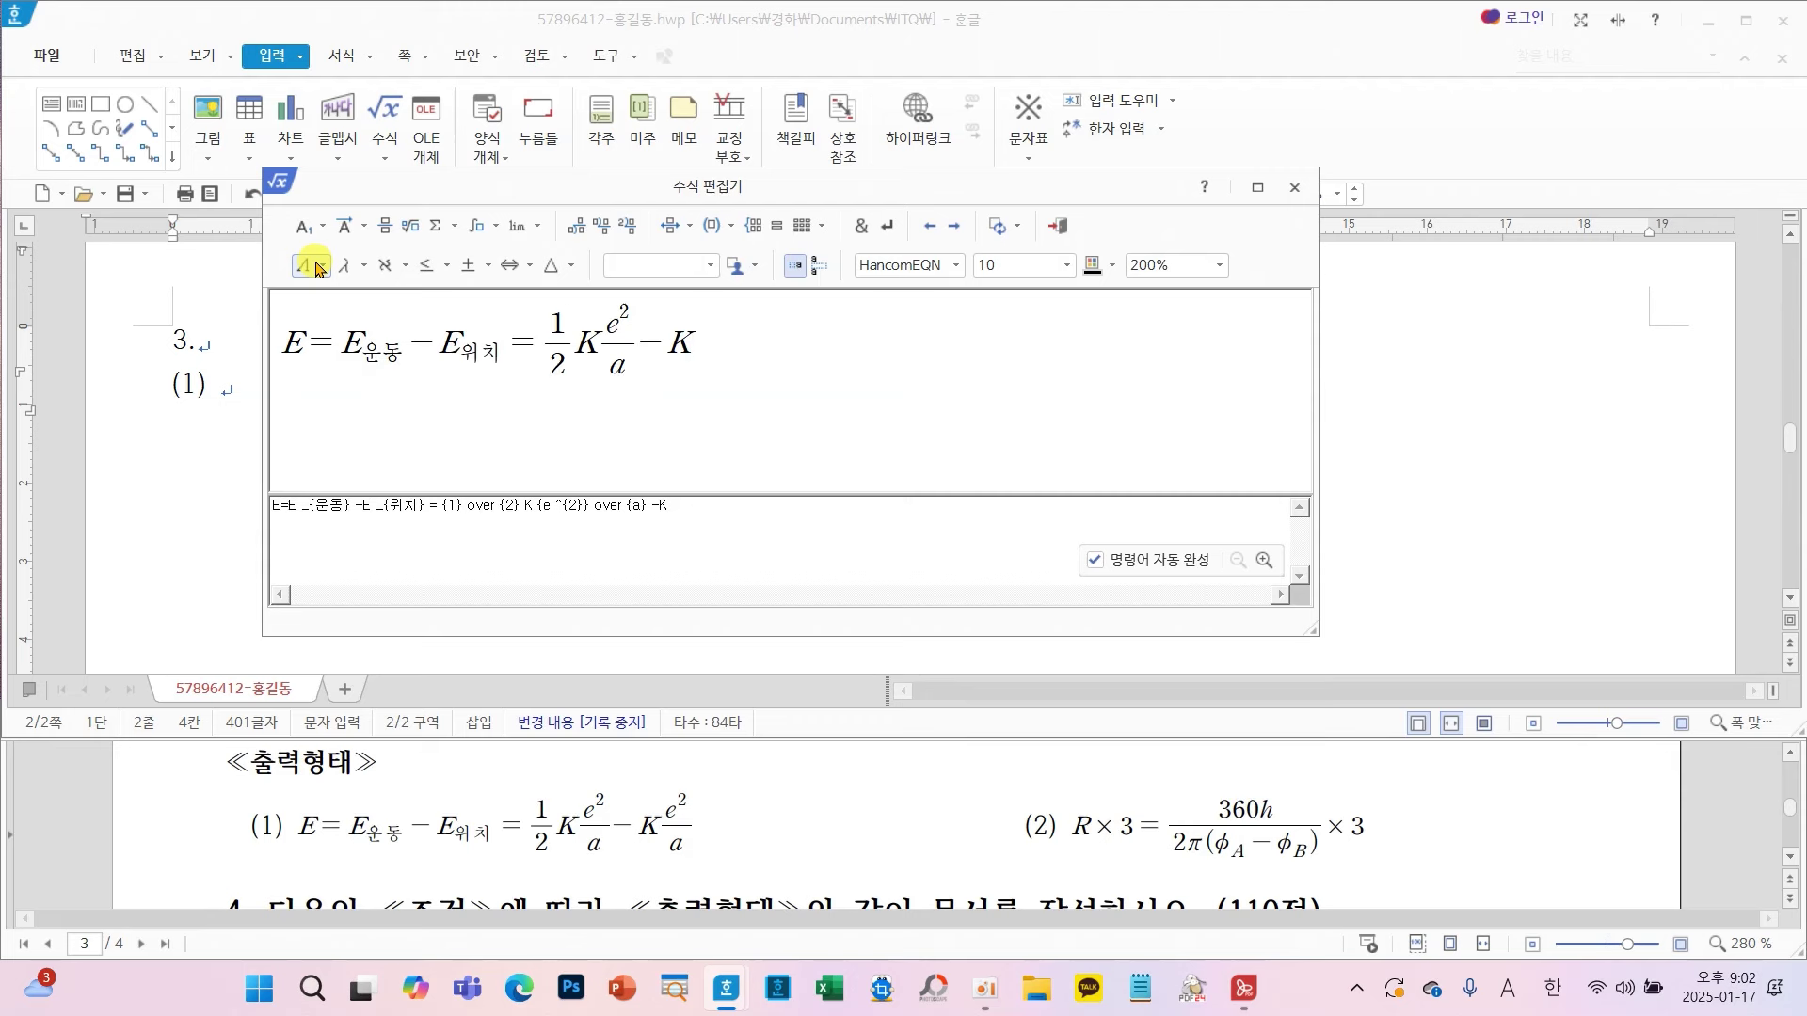
click(382, 228)
text(e} over {})
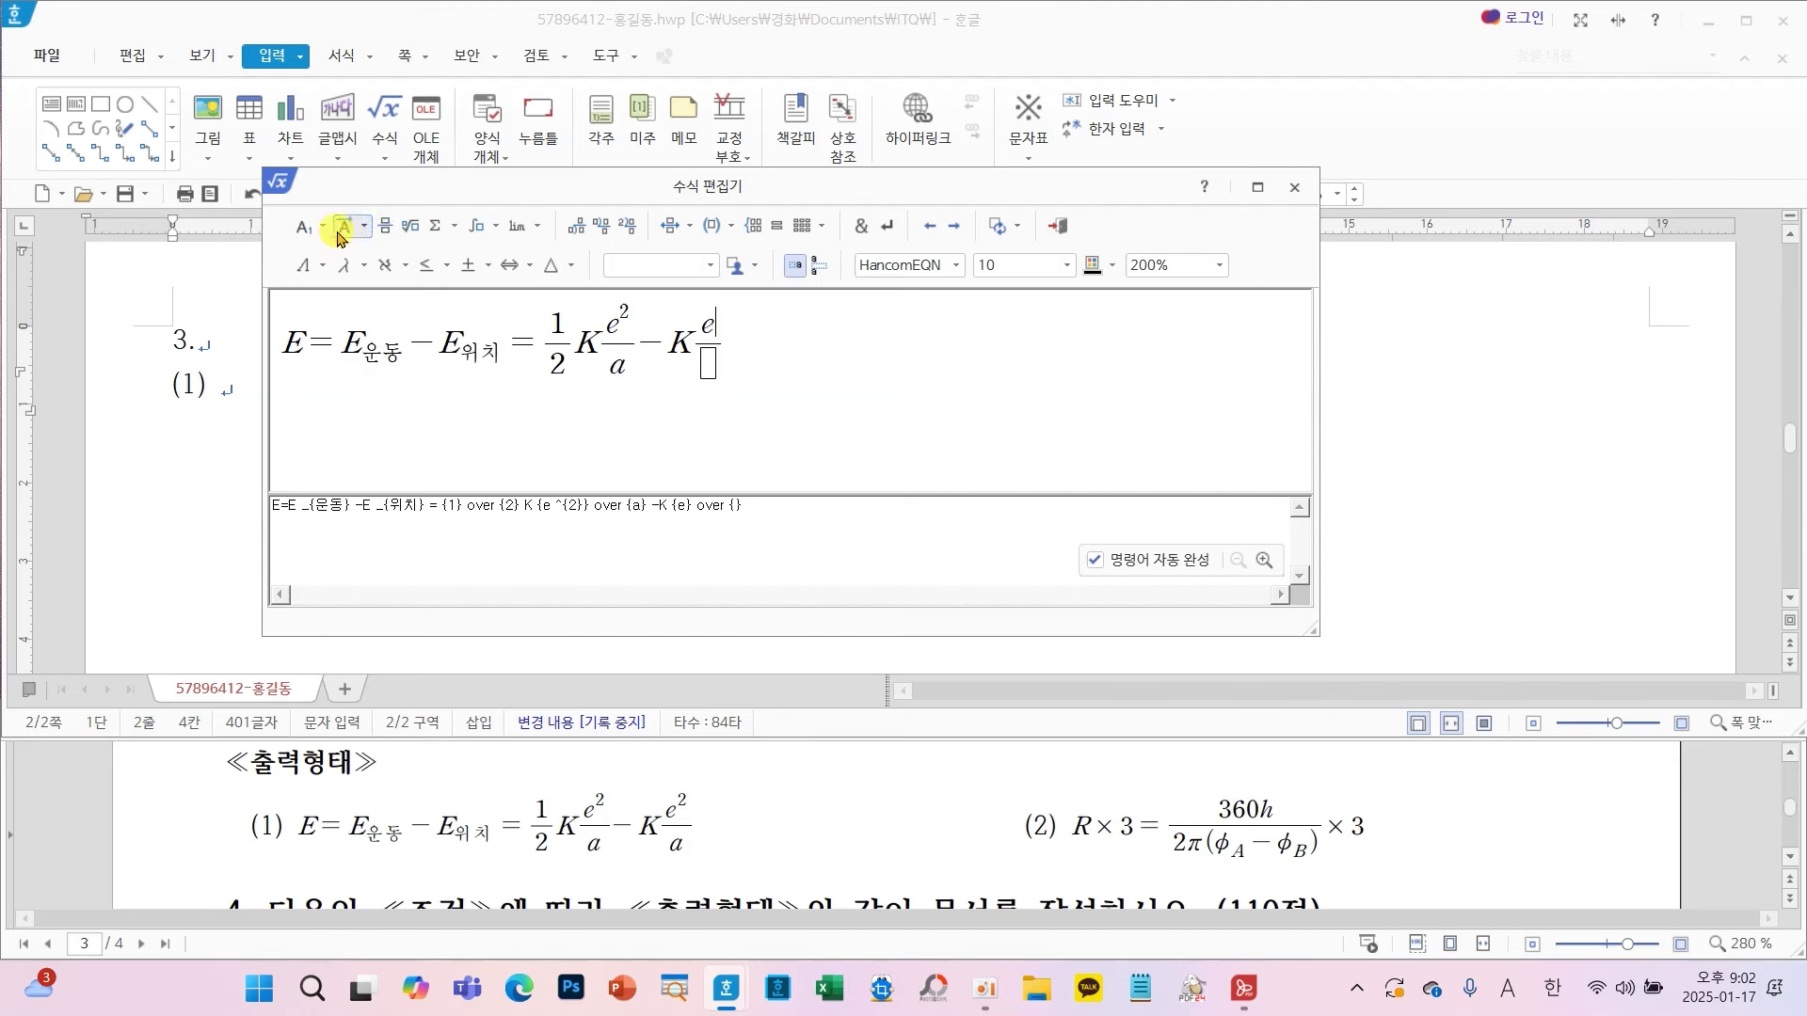
click(303, 227)
click(311, 266)
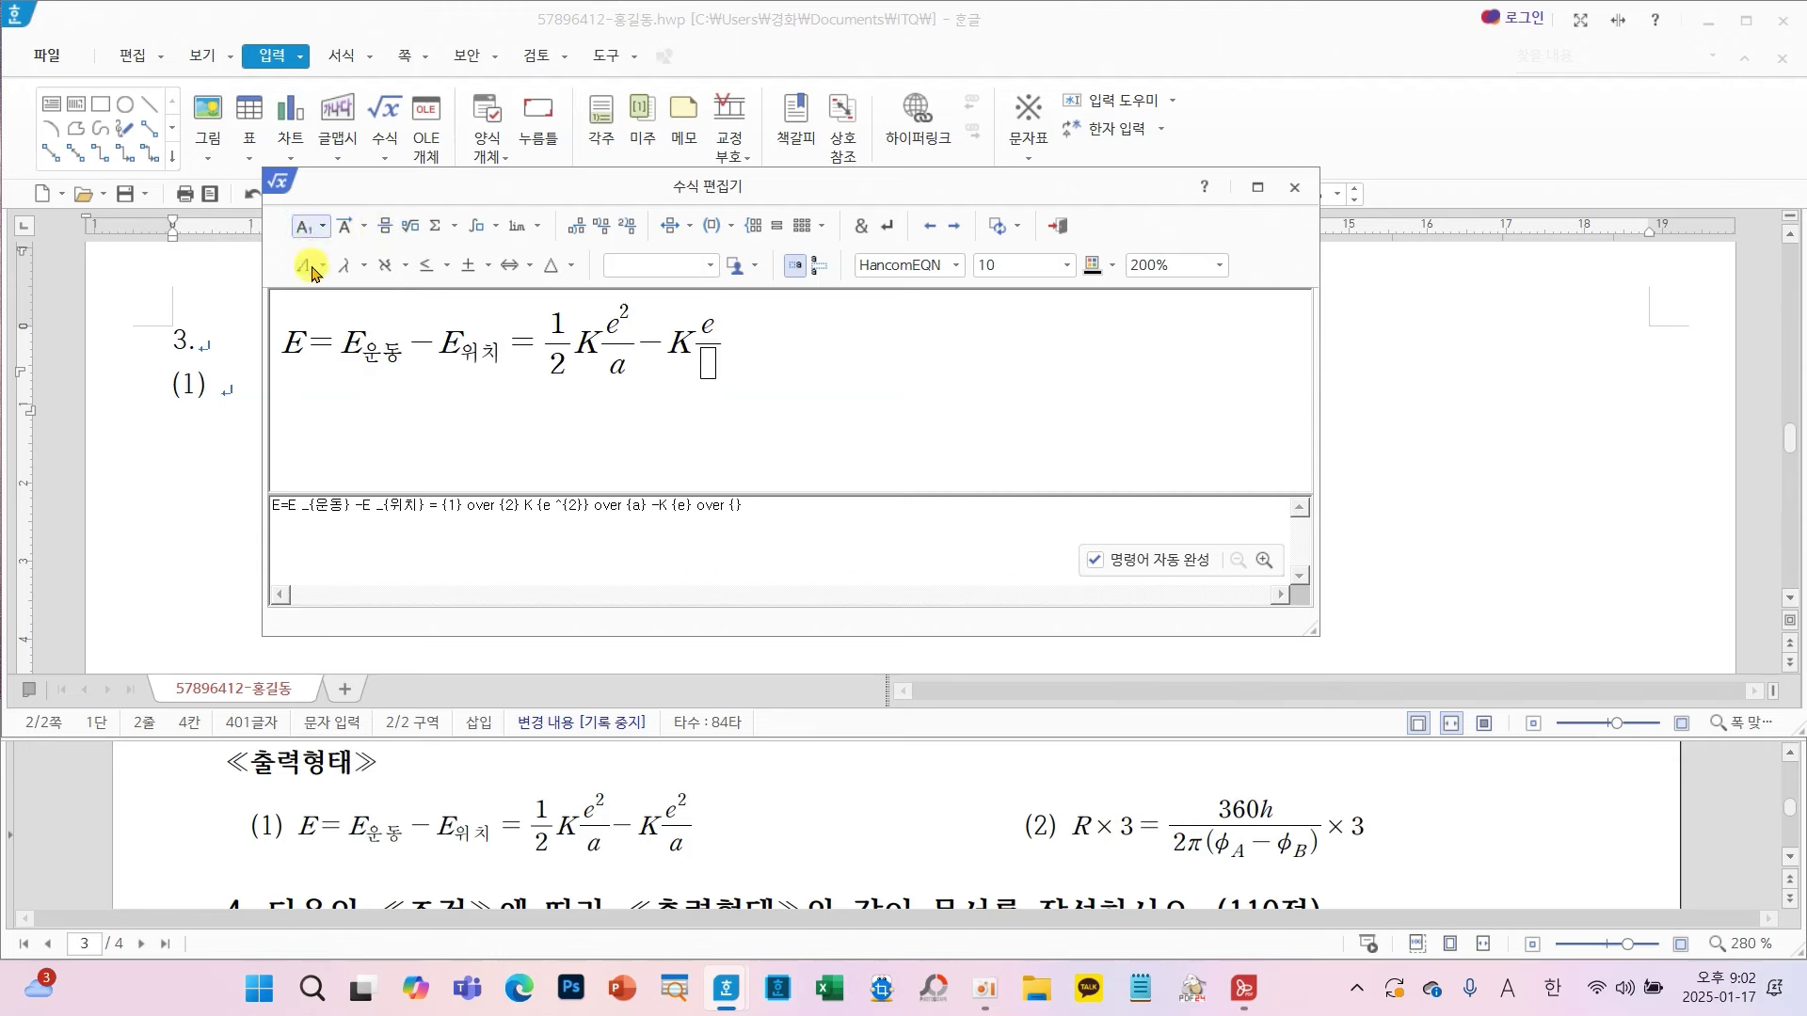
text(2)
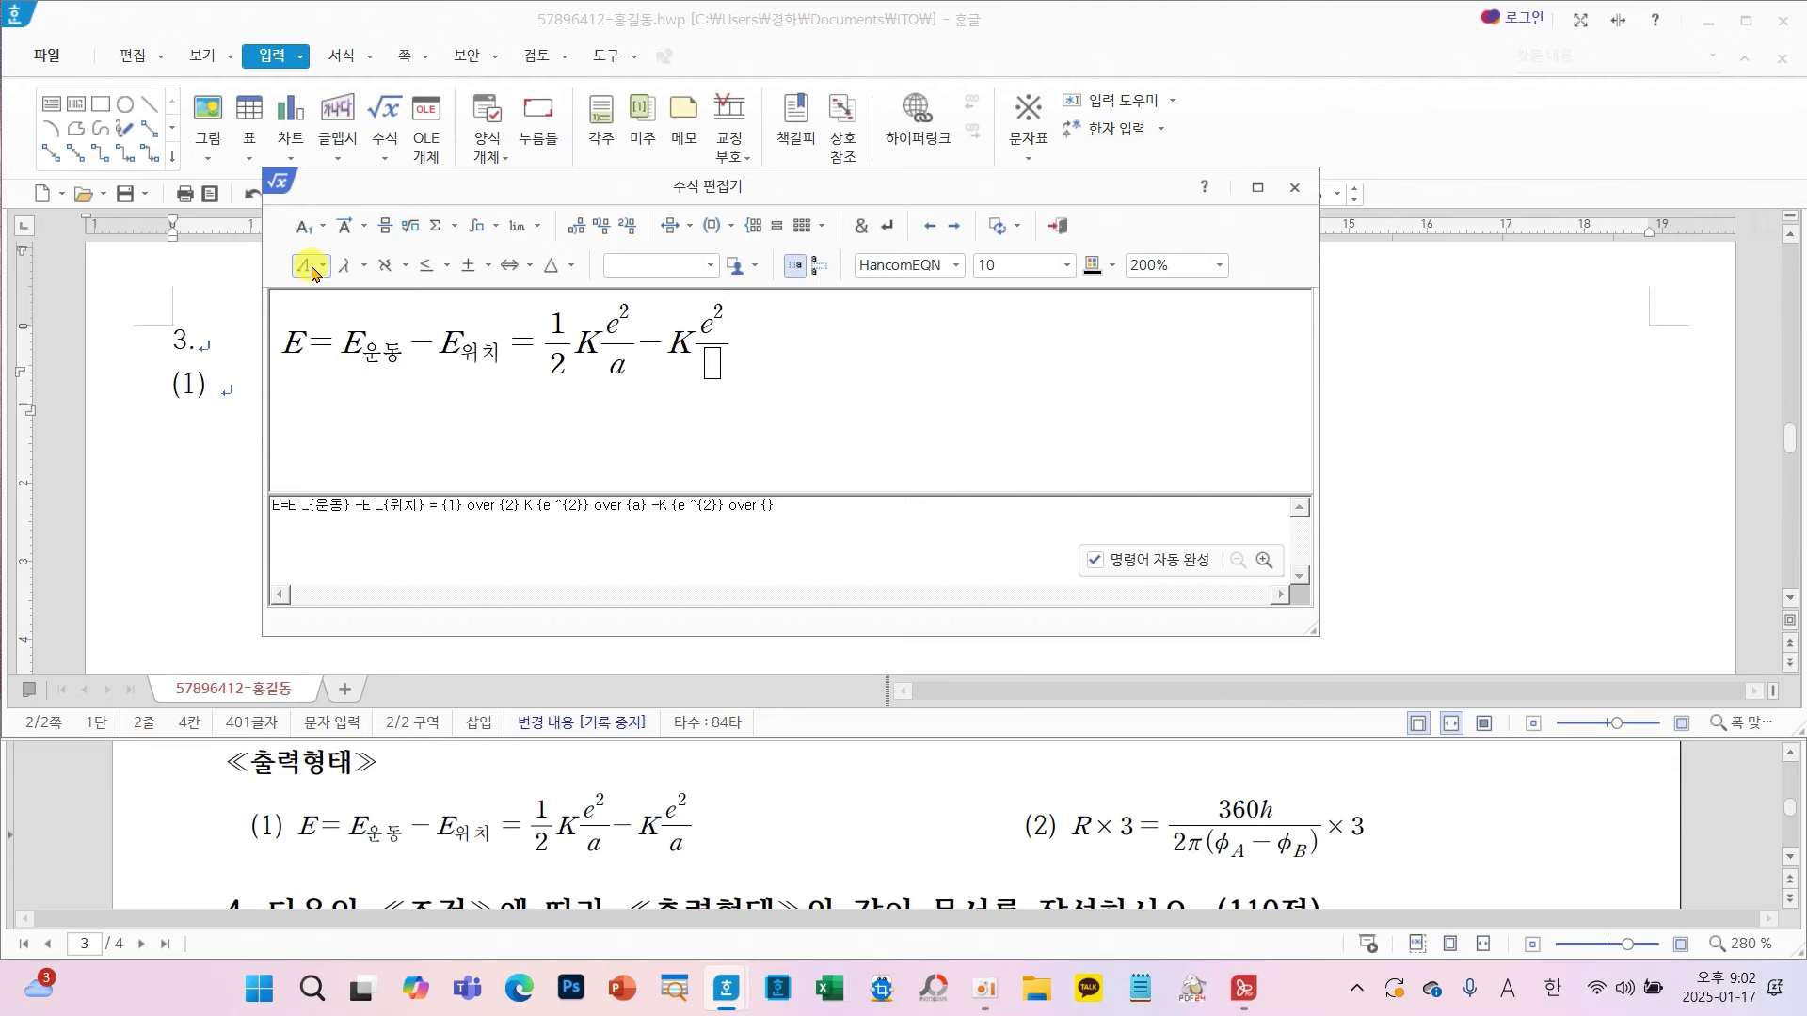
key(Tab)
text(a)
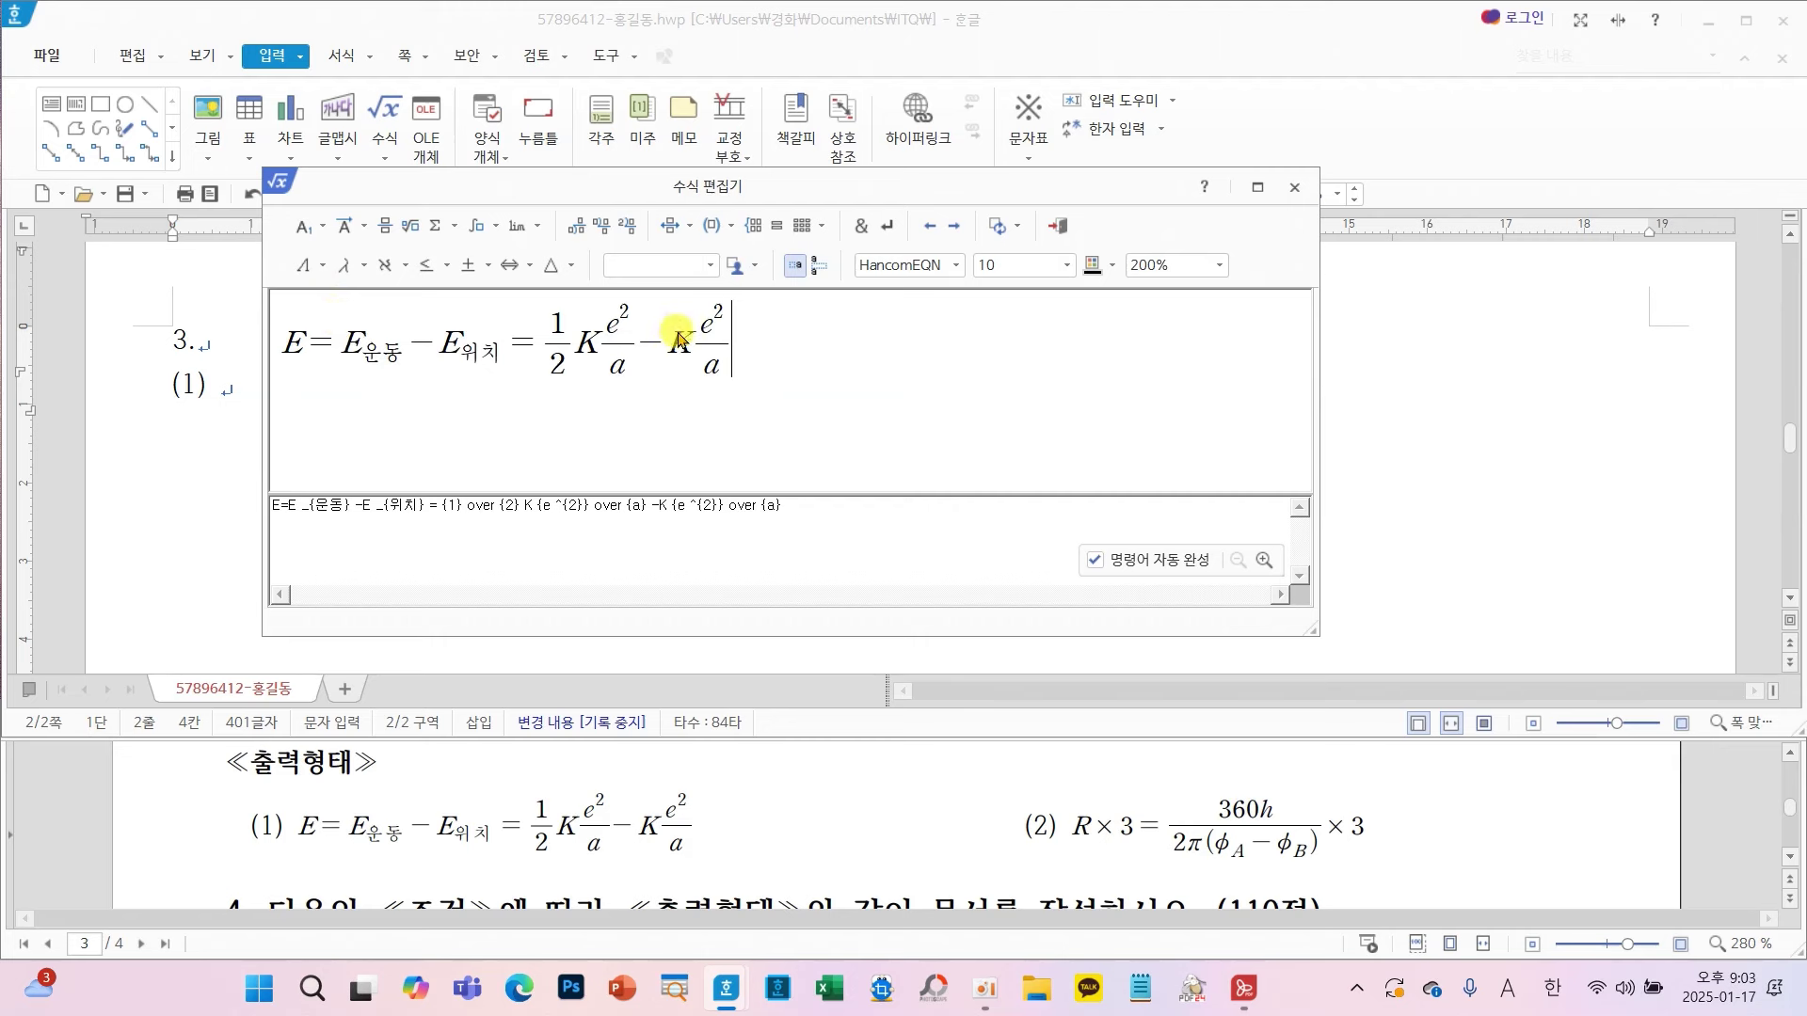
click(1057, 229)
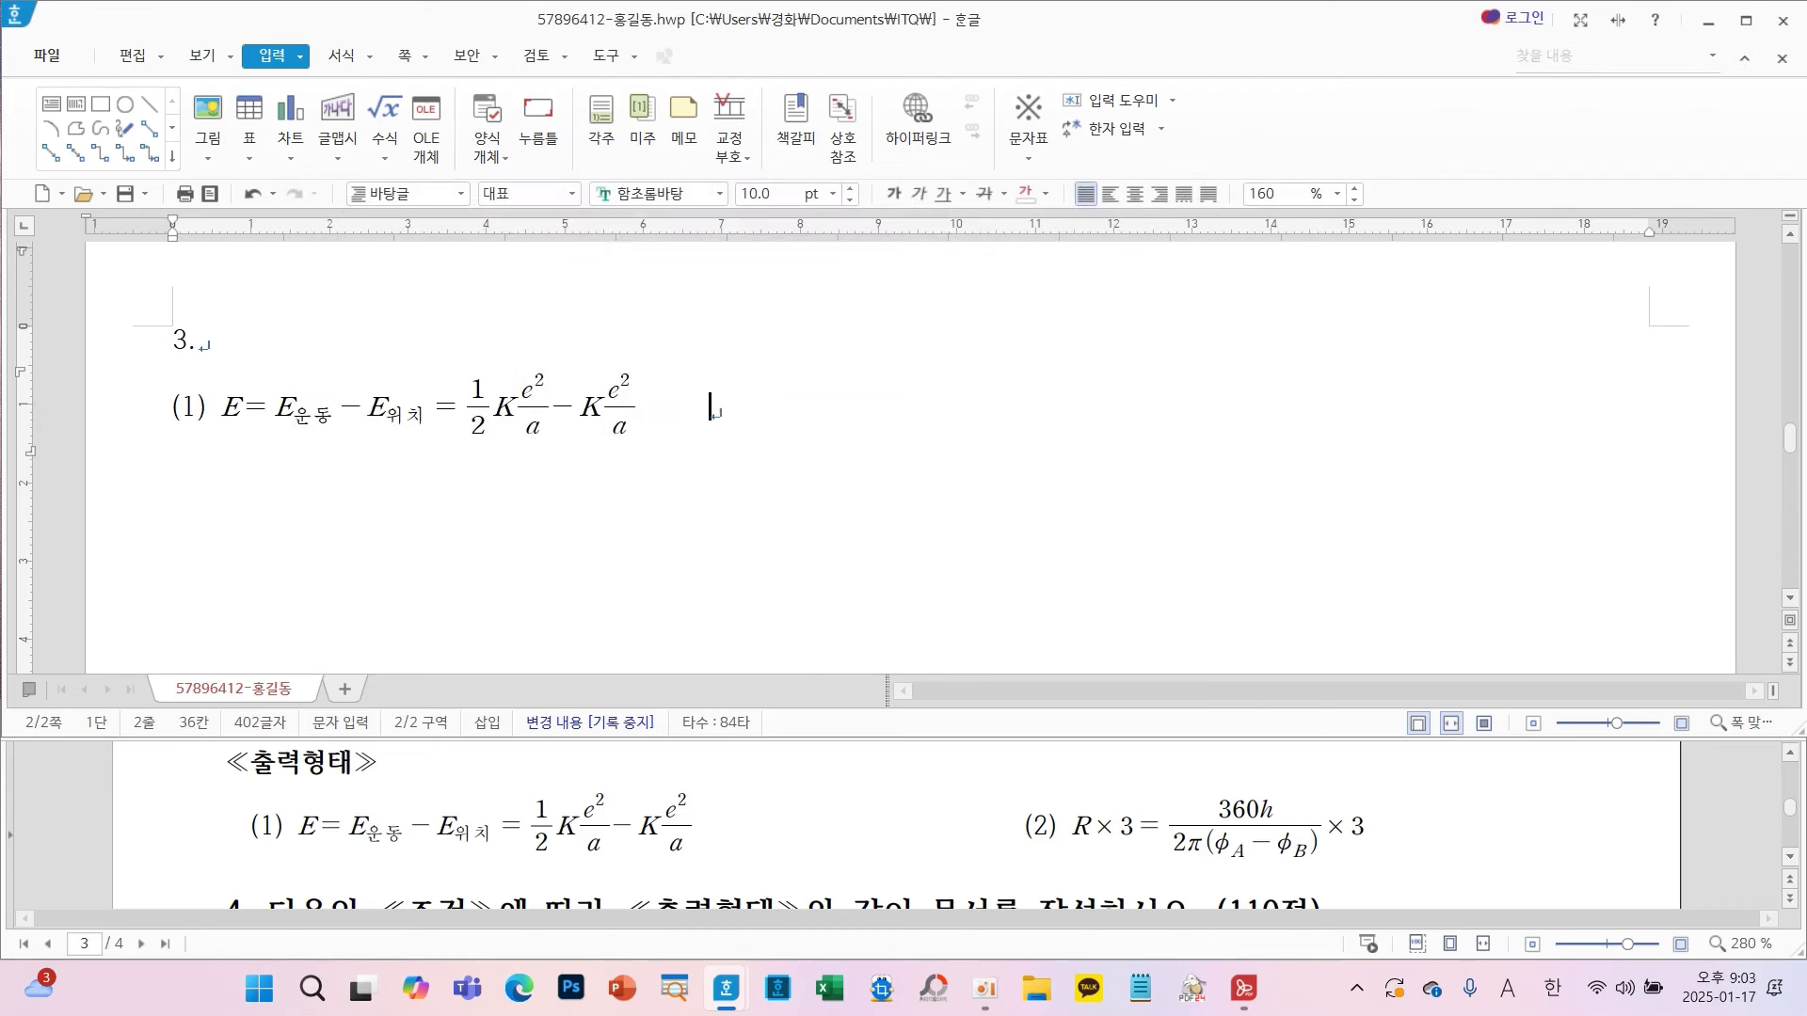
- Add the label "(2)" further along the same line as equation (1) and start a new equation after it
text((2))
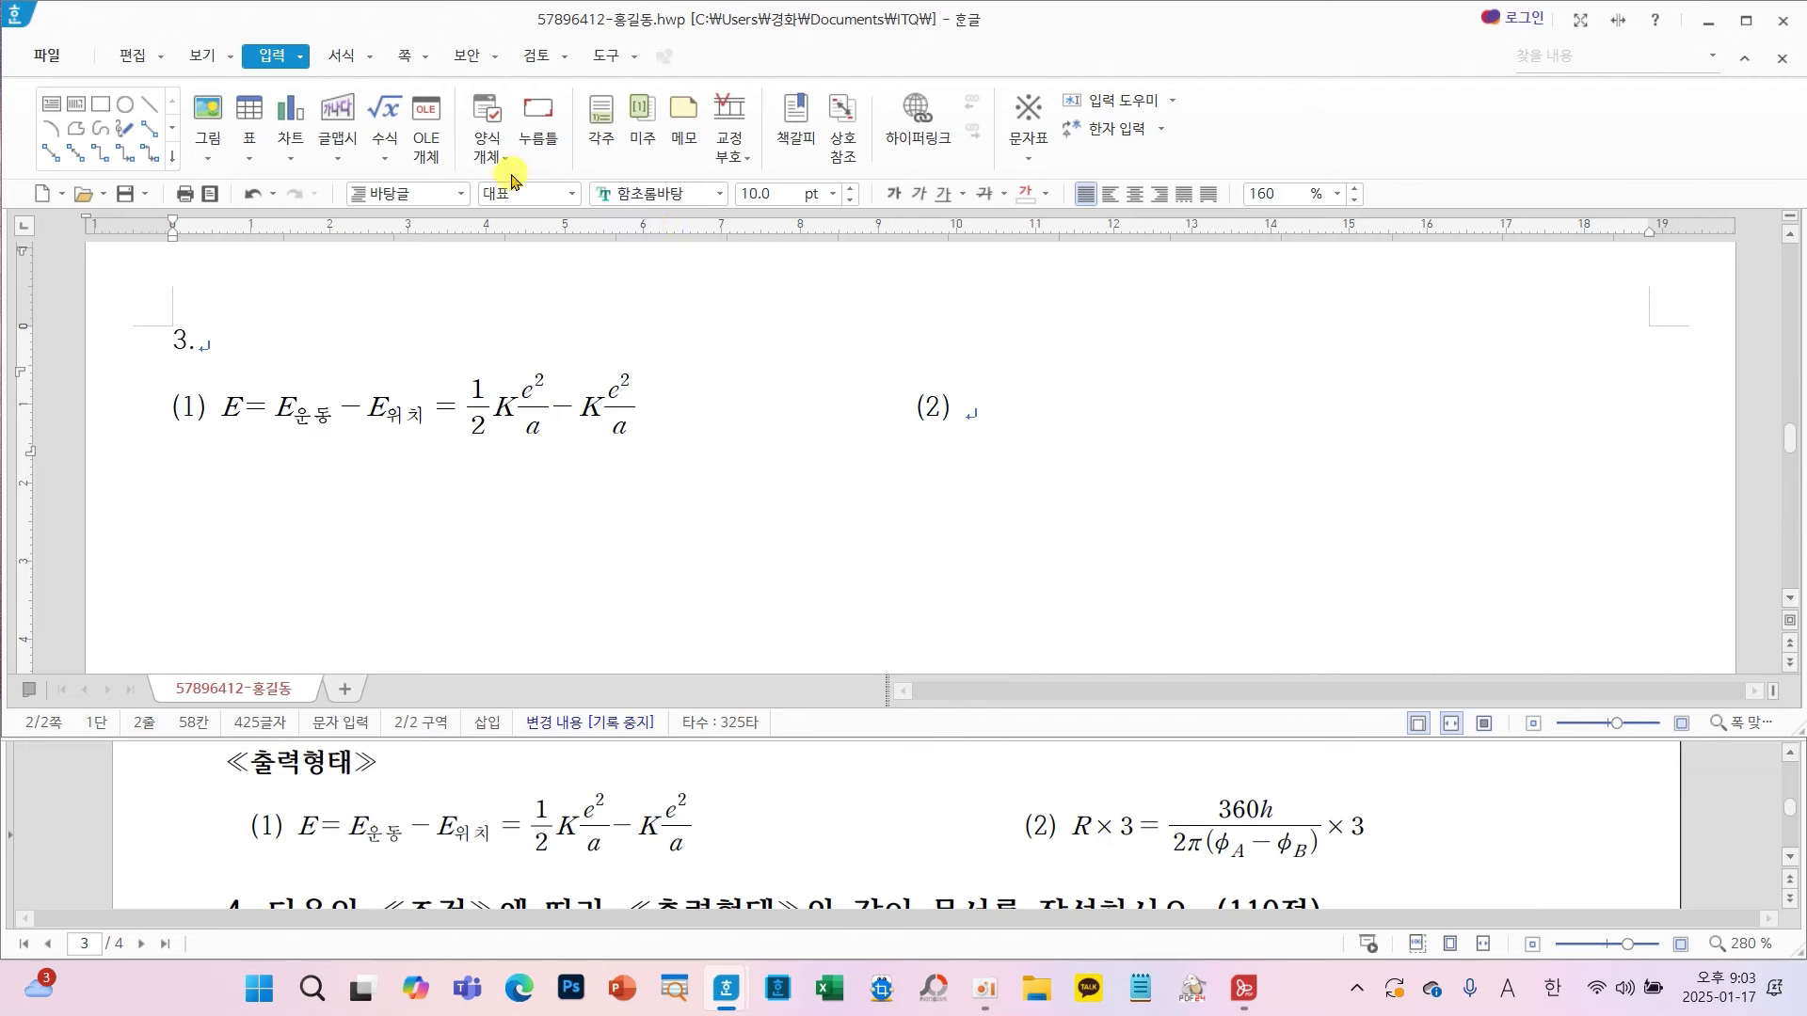
click(381, 118)
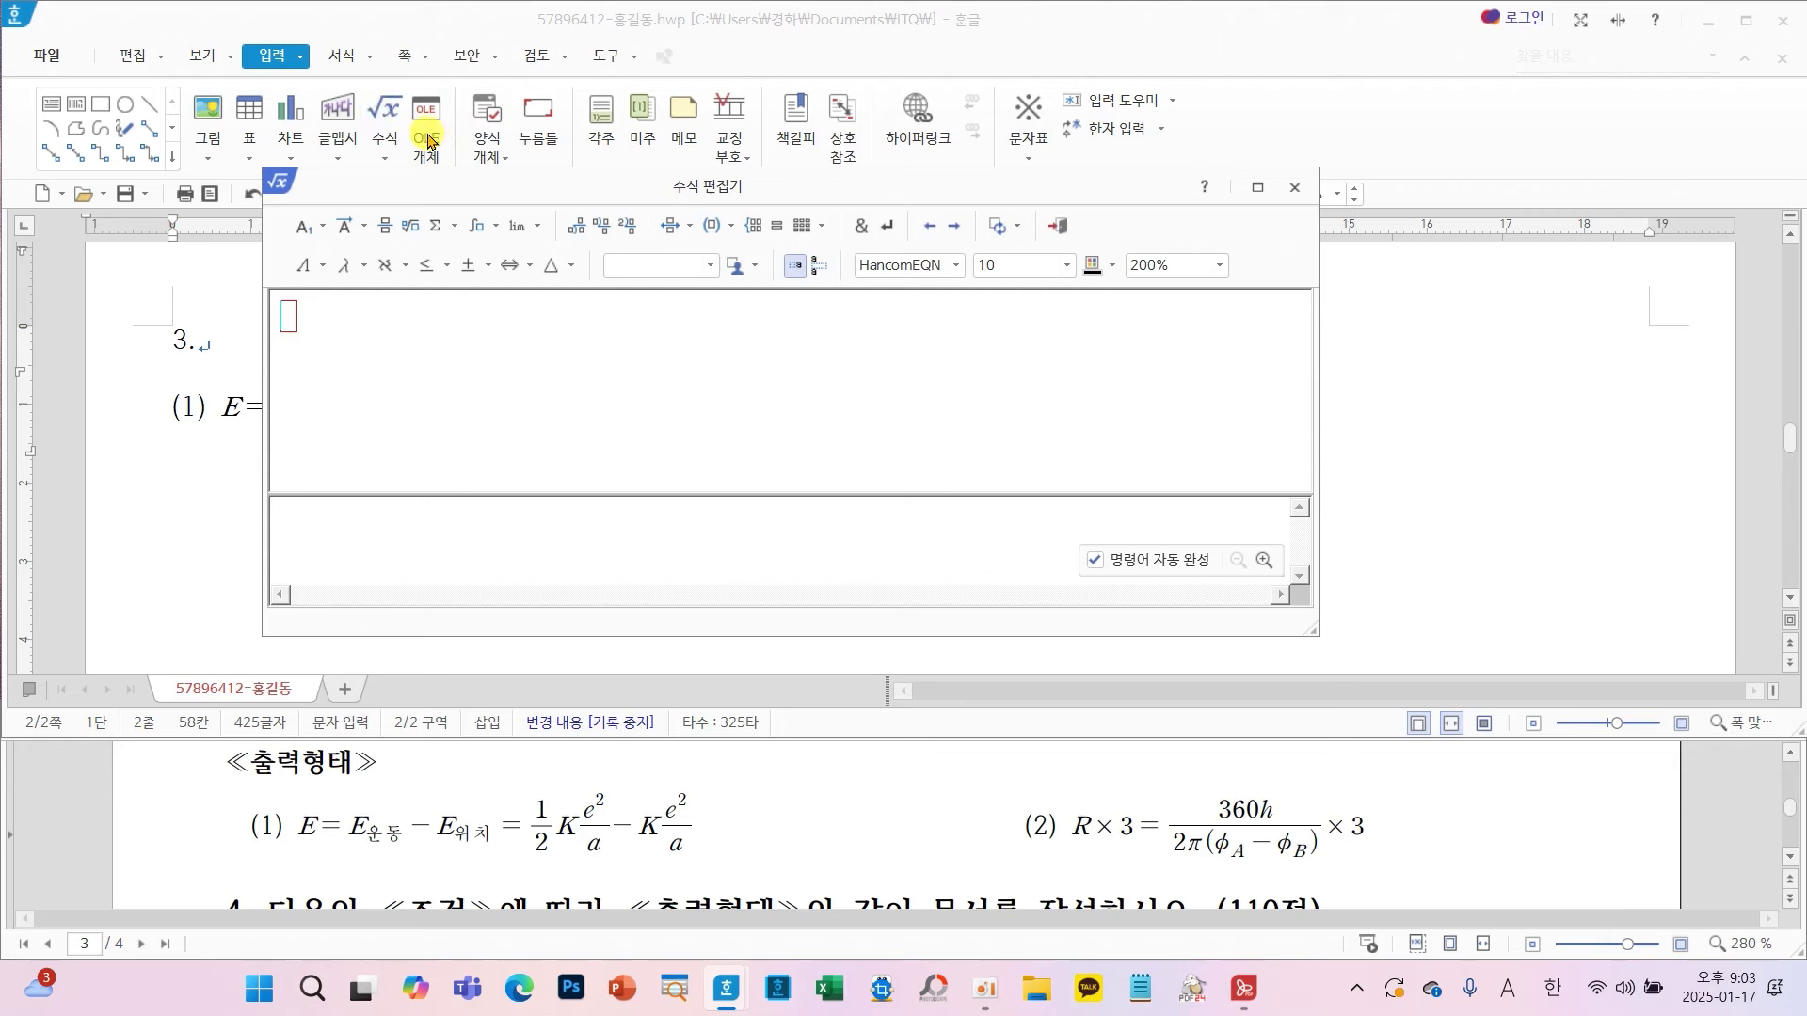
drag(480, 203, 527, 211)
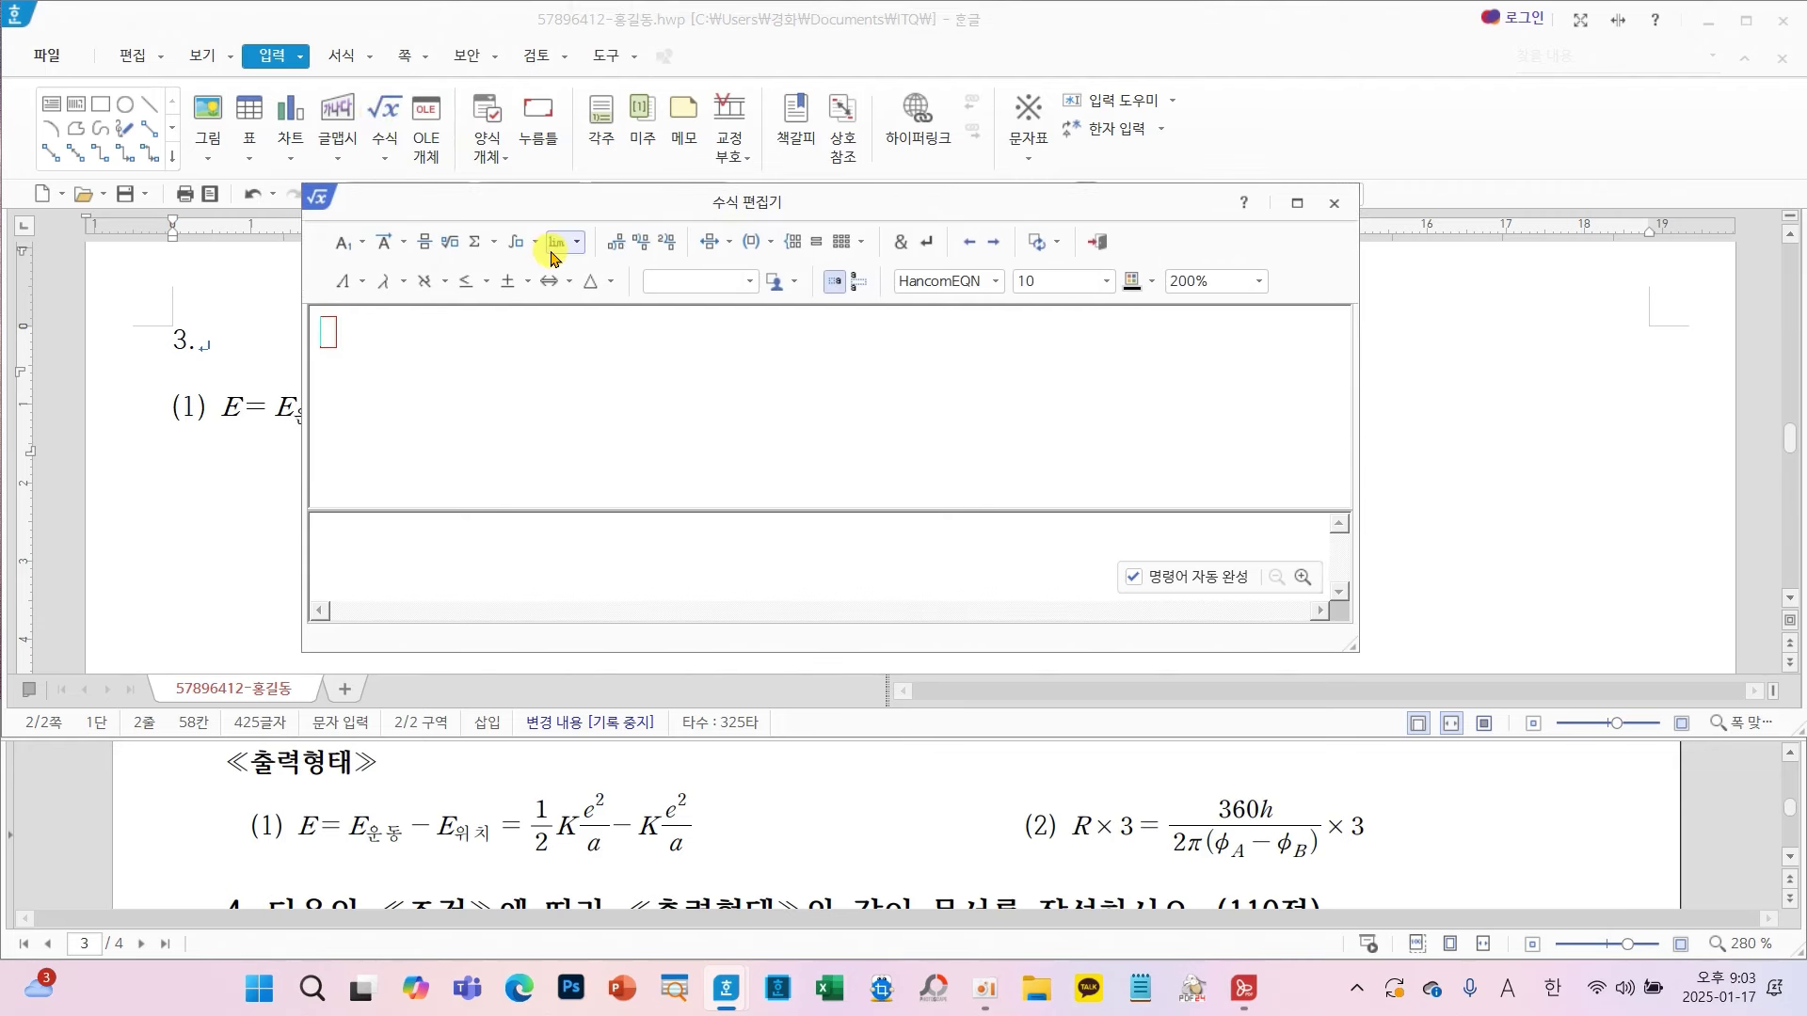
- Enter R × 3 = followed by a fraction with 360h as its numerator
text(R)
click(509, 285)
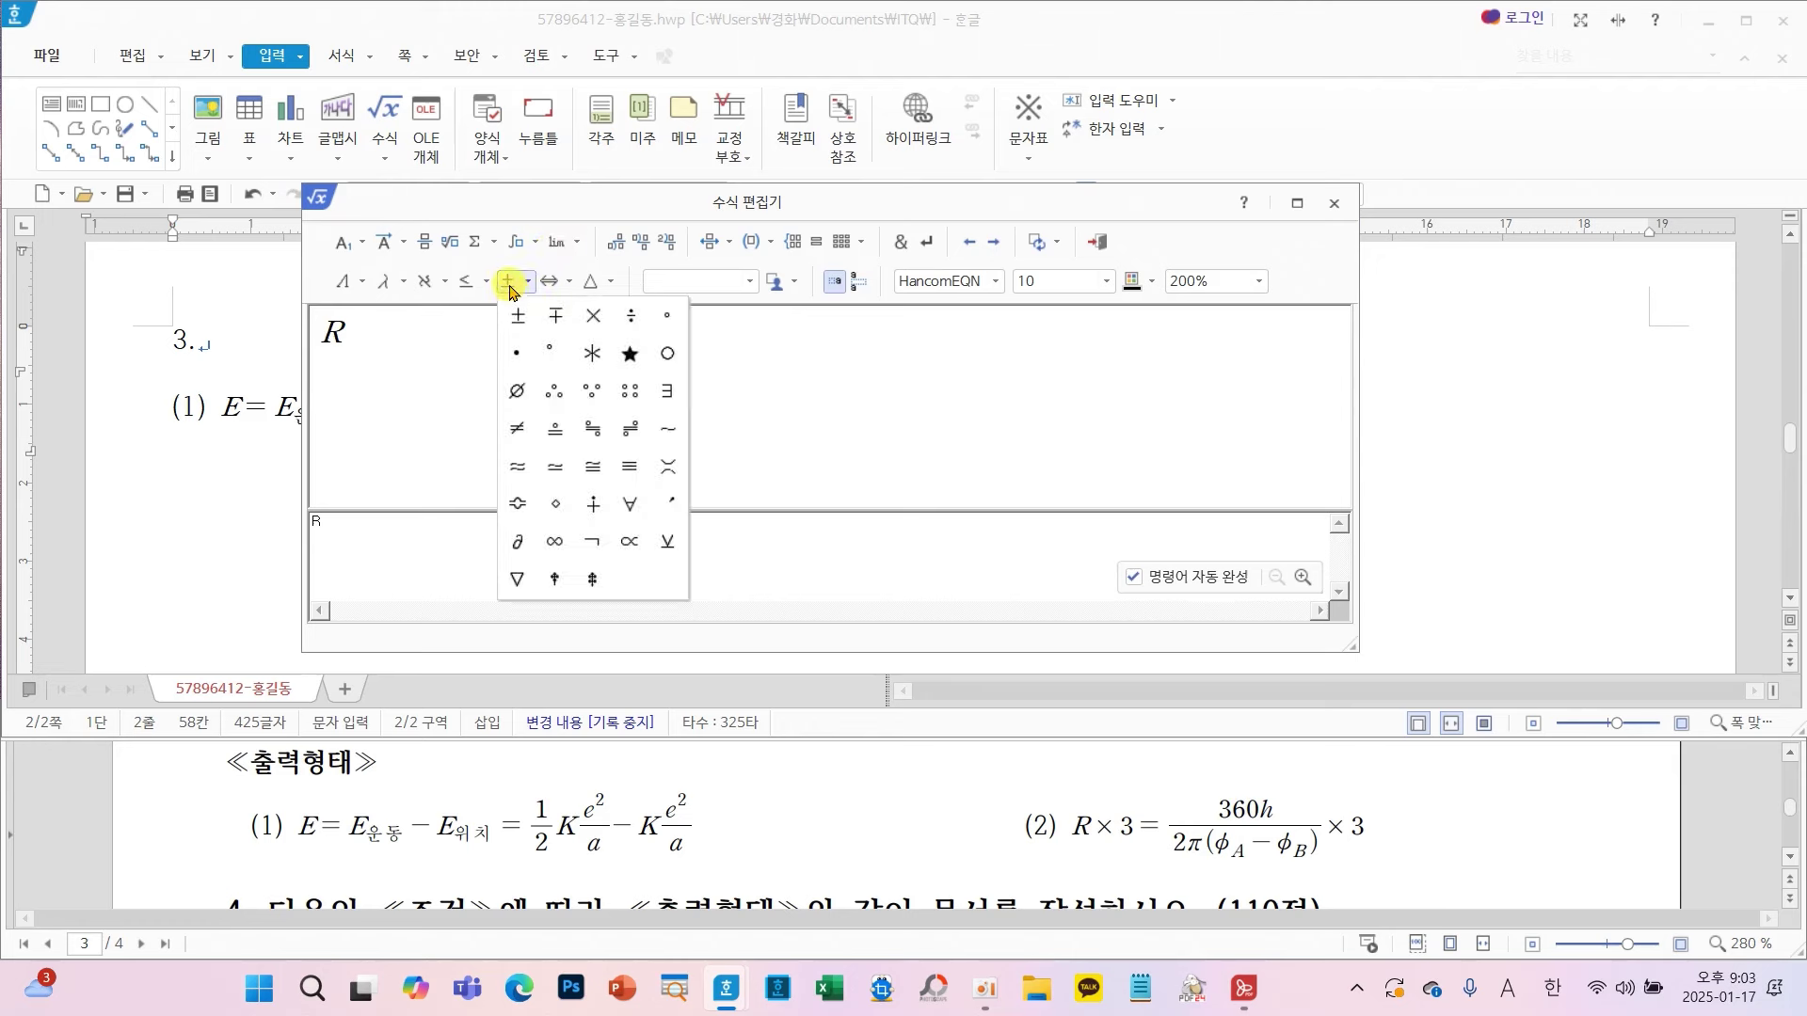
click(584, 317)
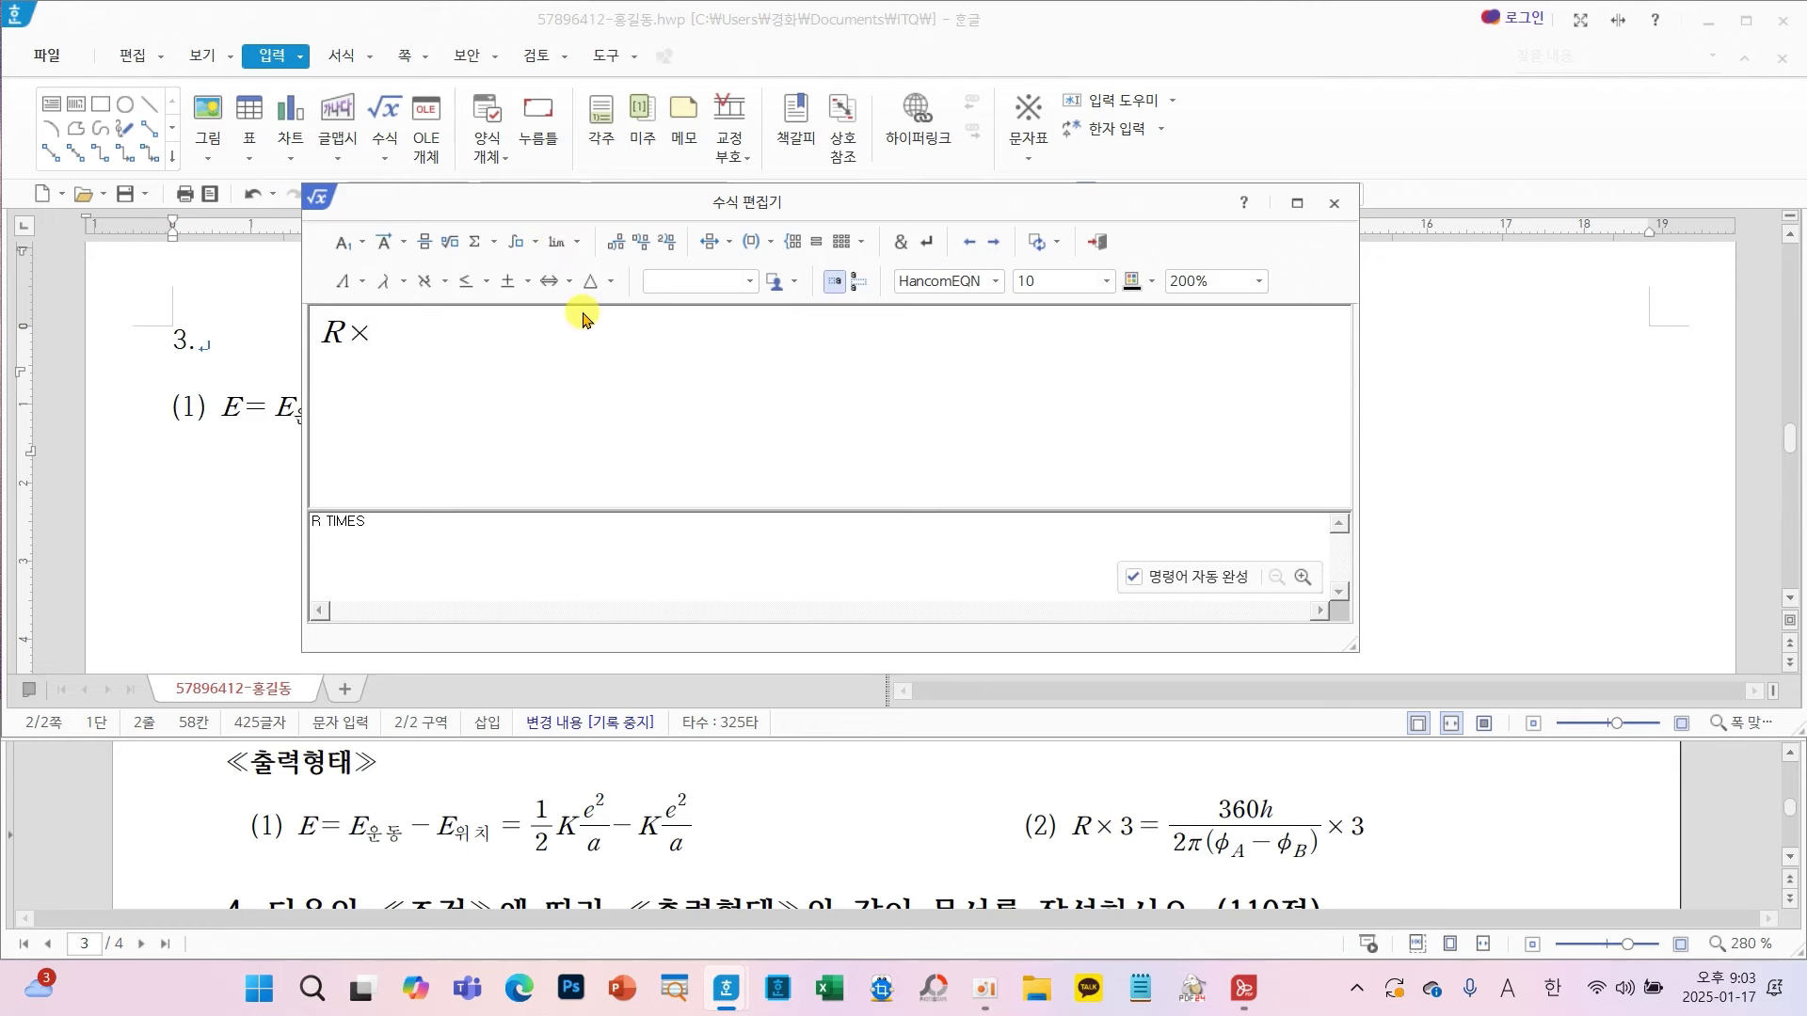
text(3=)
click(424, 243)
text(360h} over {})
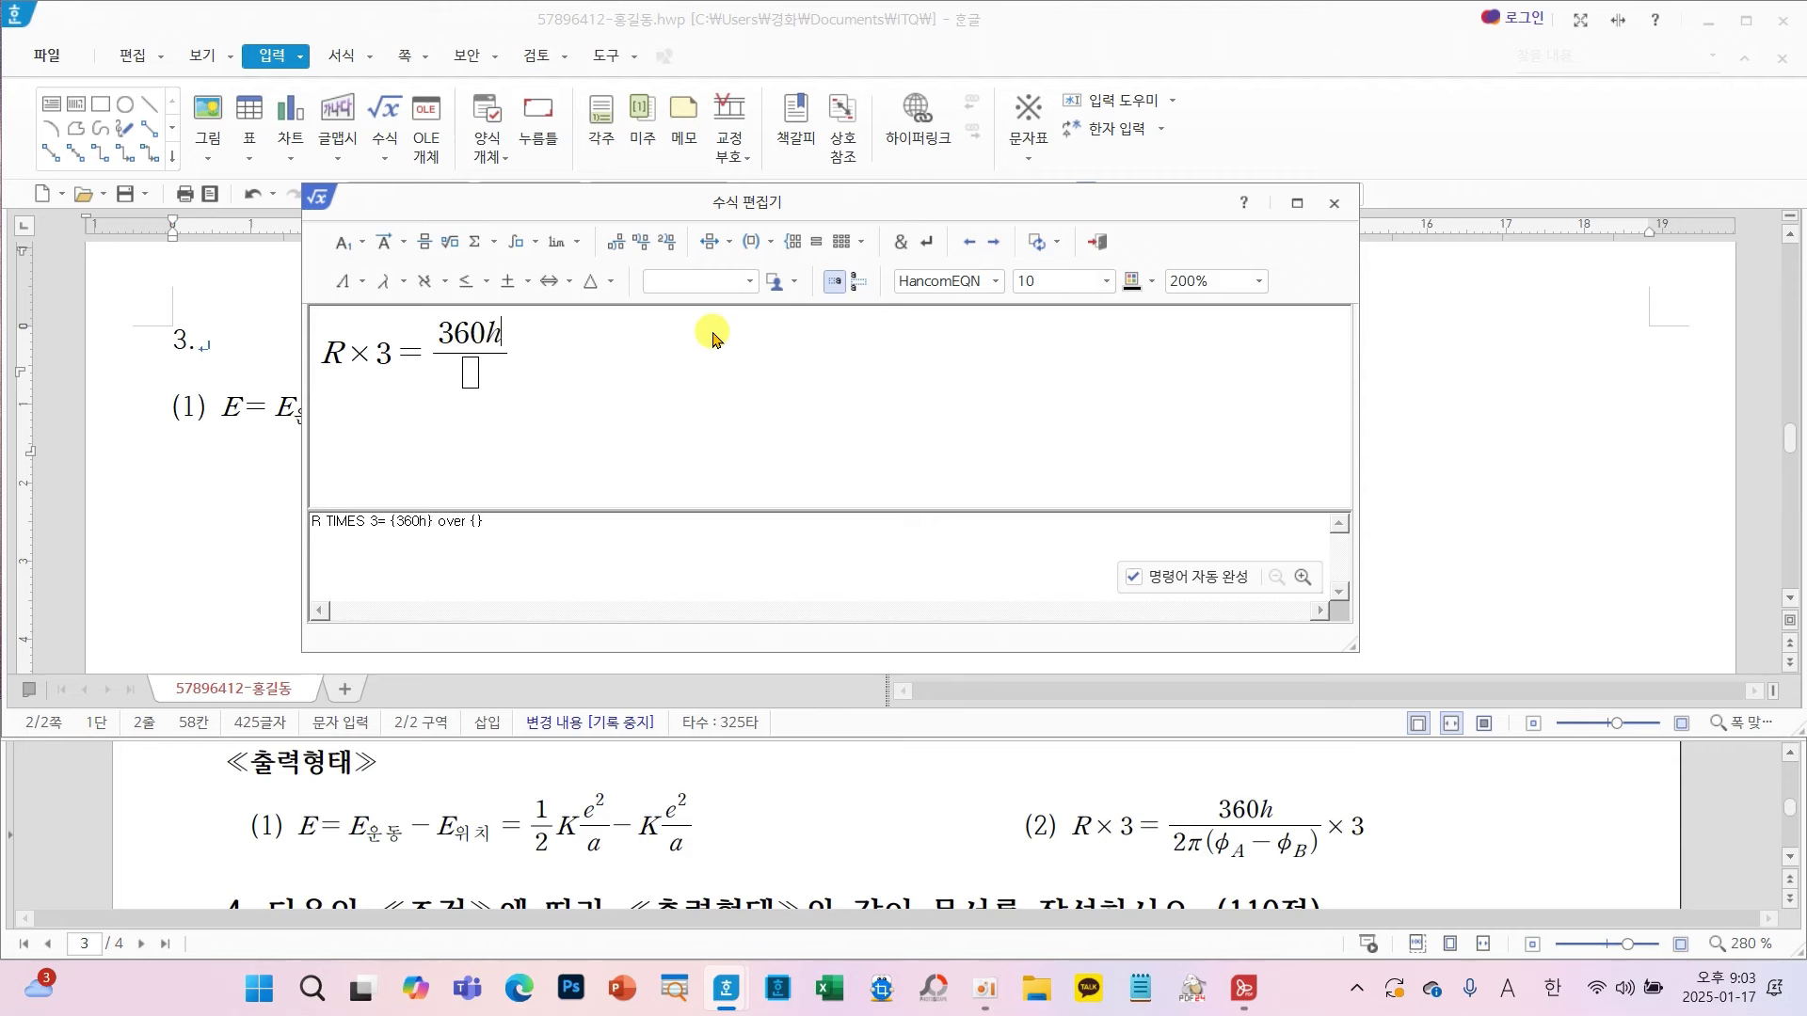
- Fill the fraction's denominator with 2π followed by an opening parenthesis and the Greek letter φ
key(Tab)
text(2)
click(387, 282)
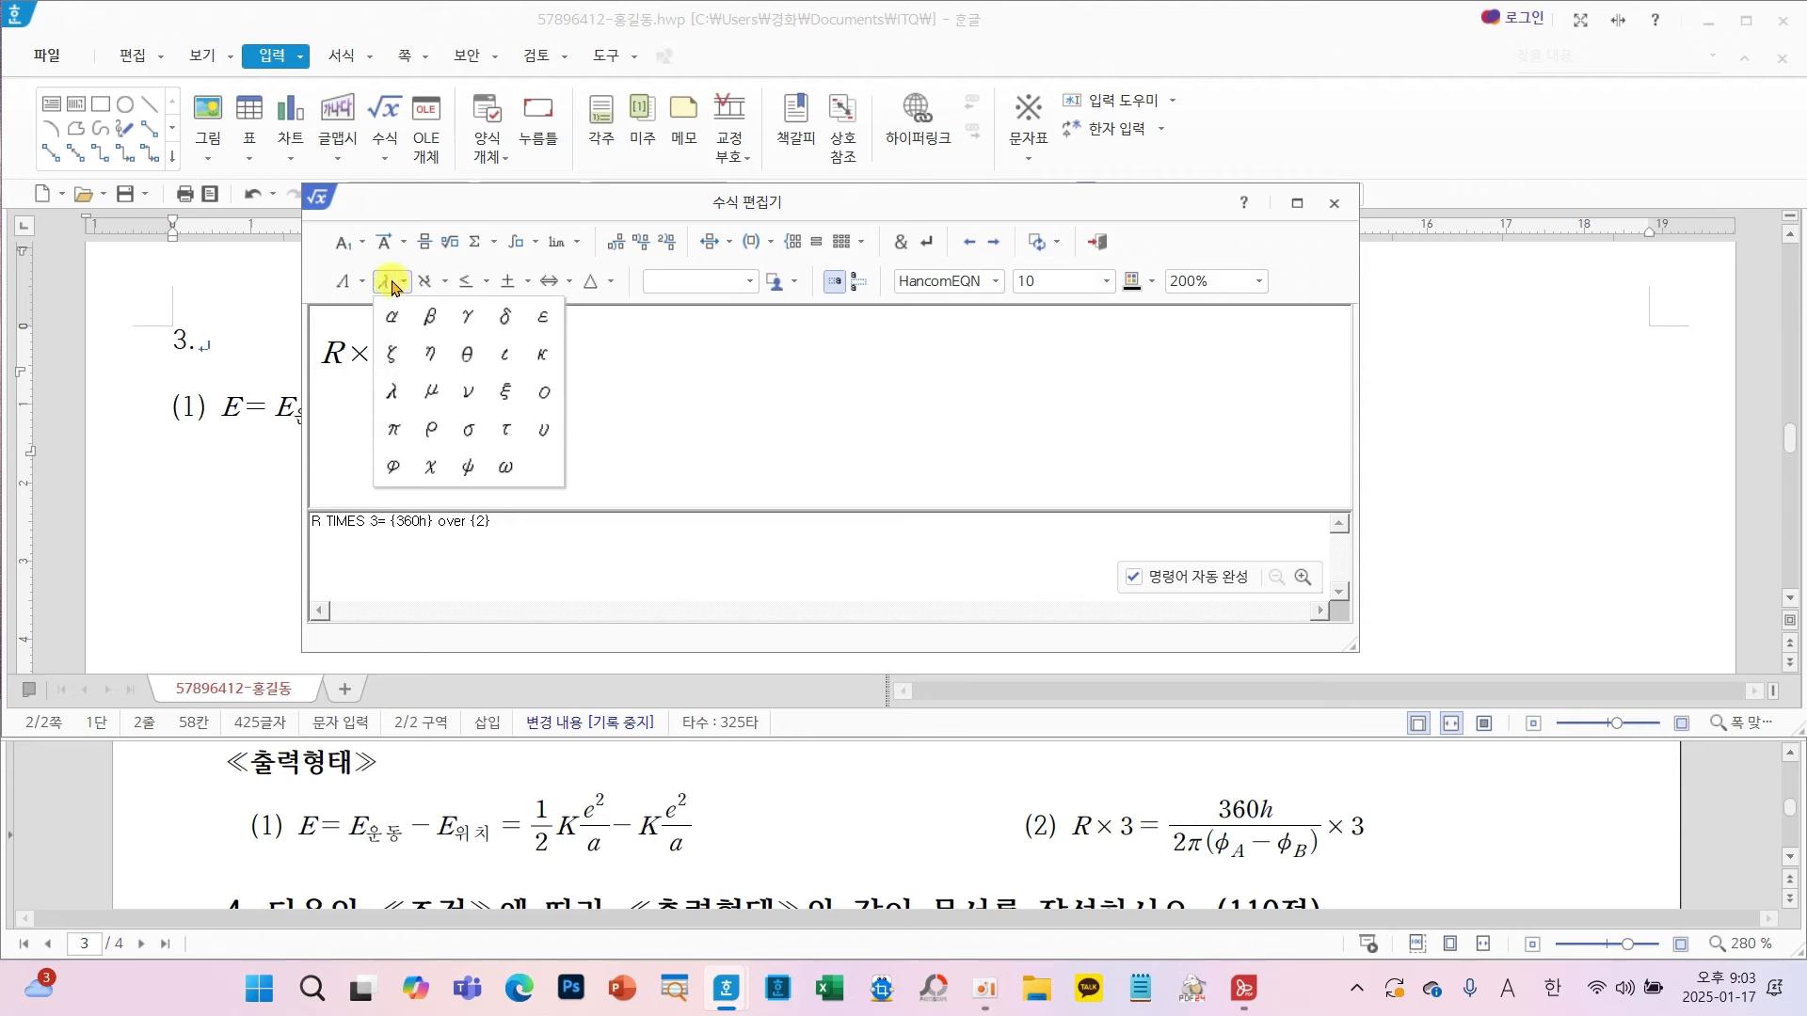
click(395, 426)
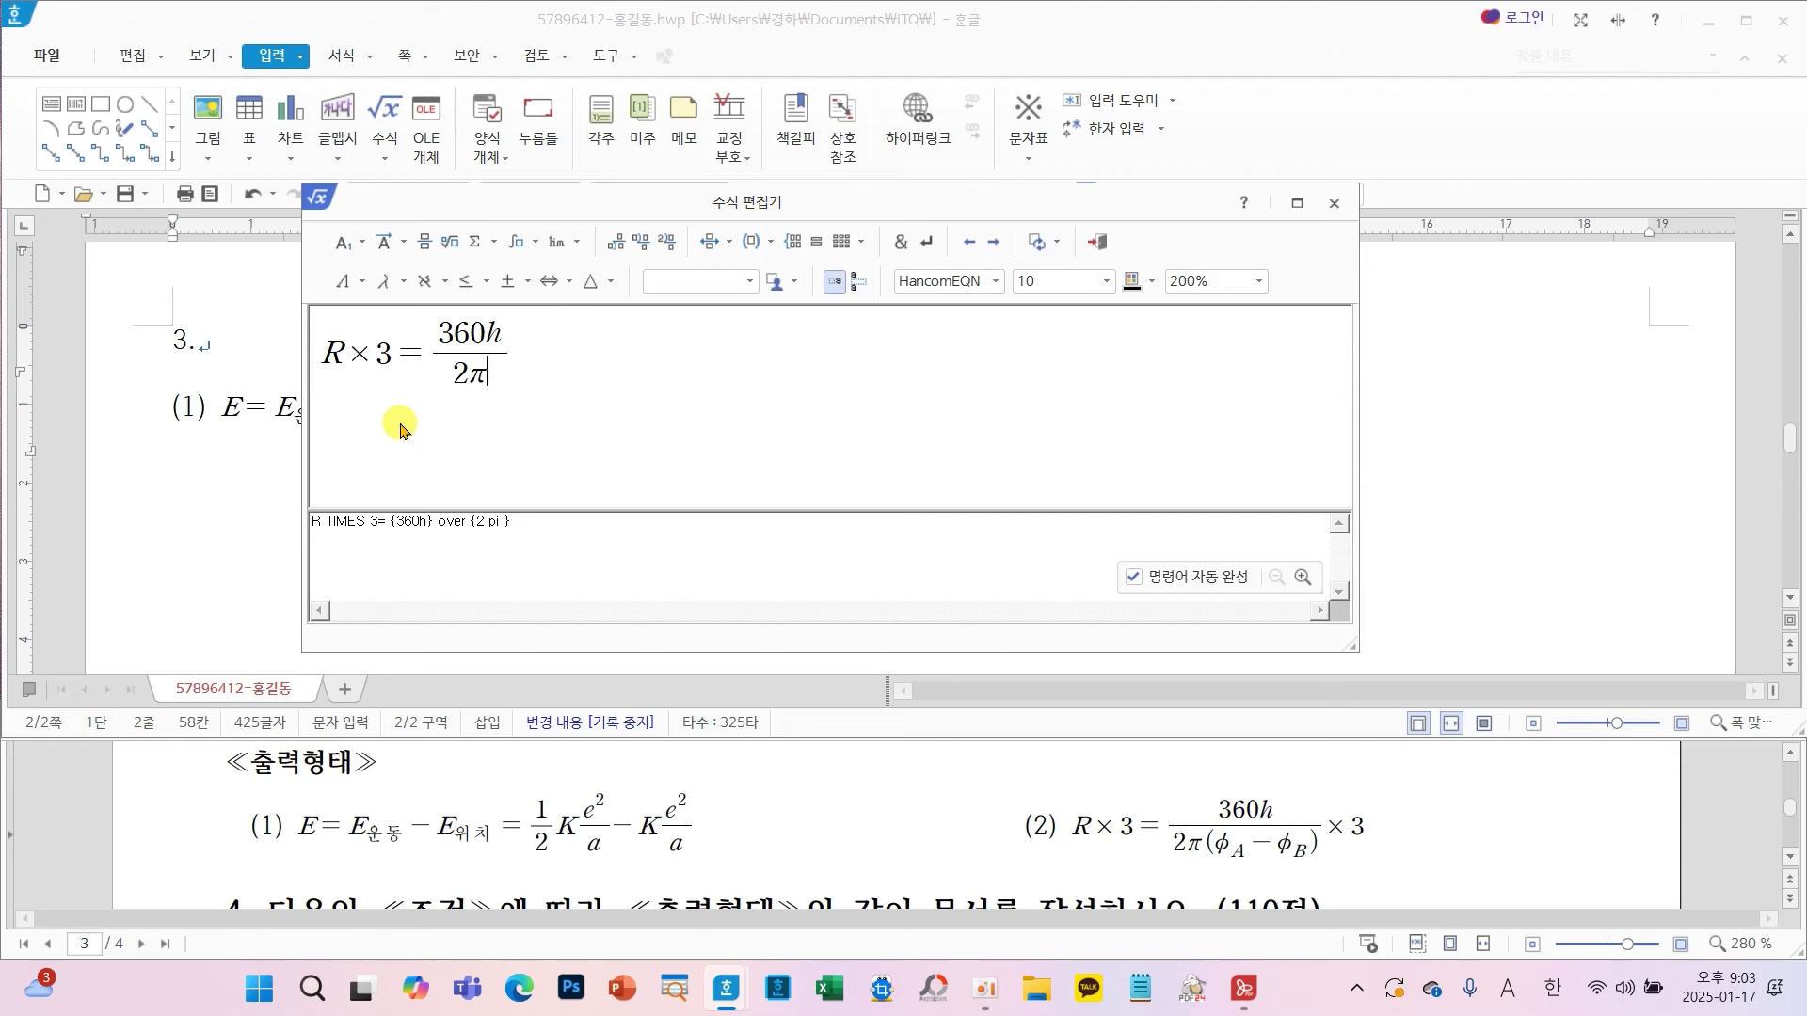
text(()
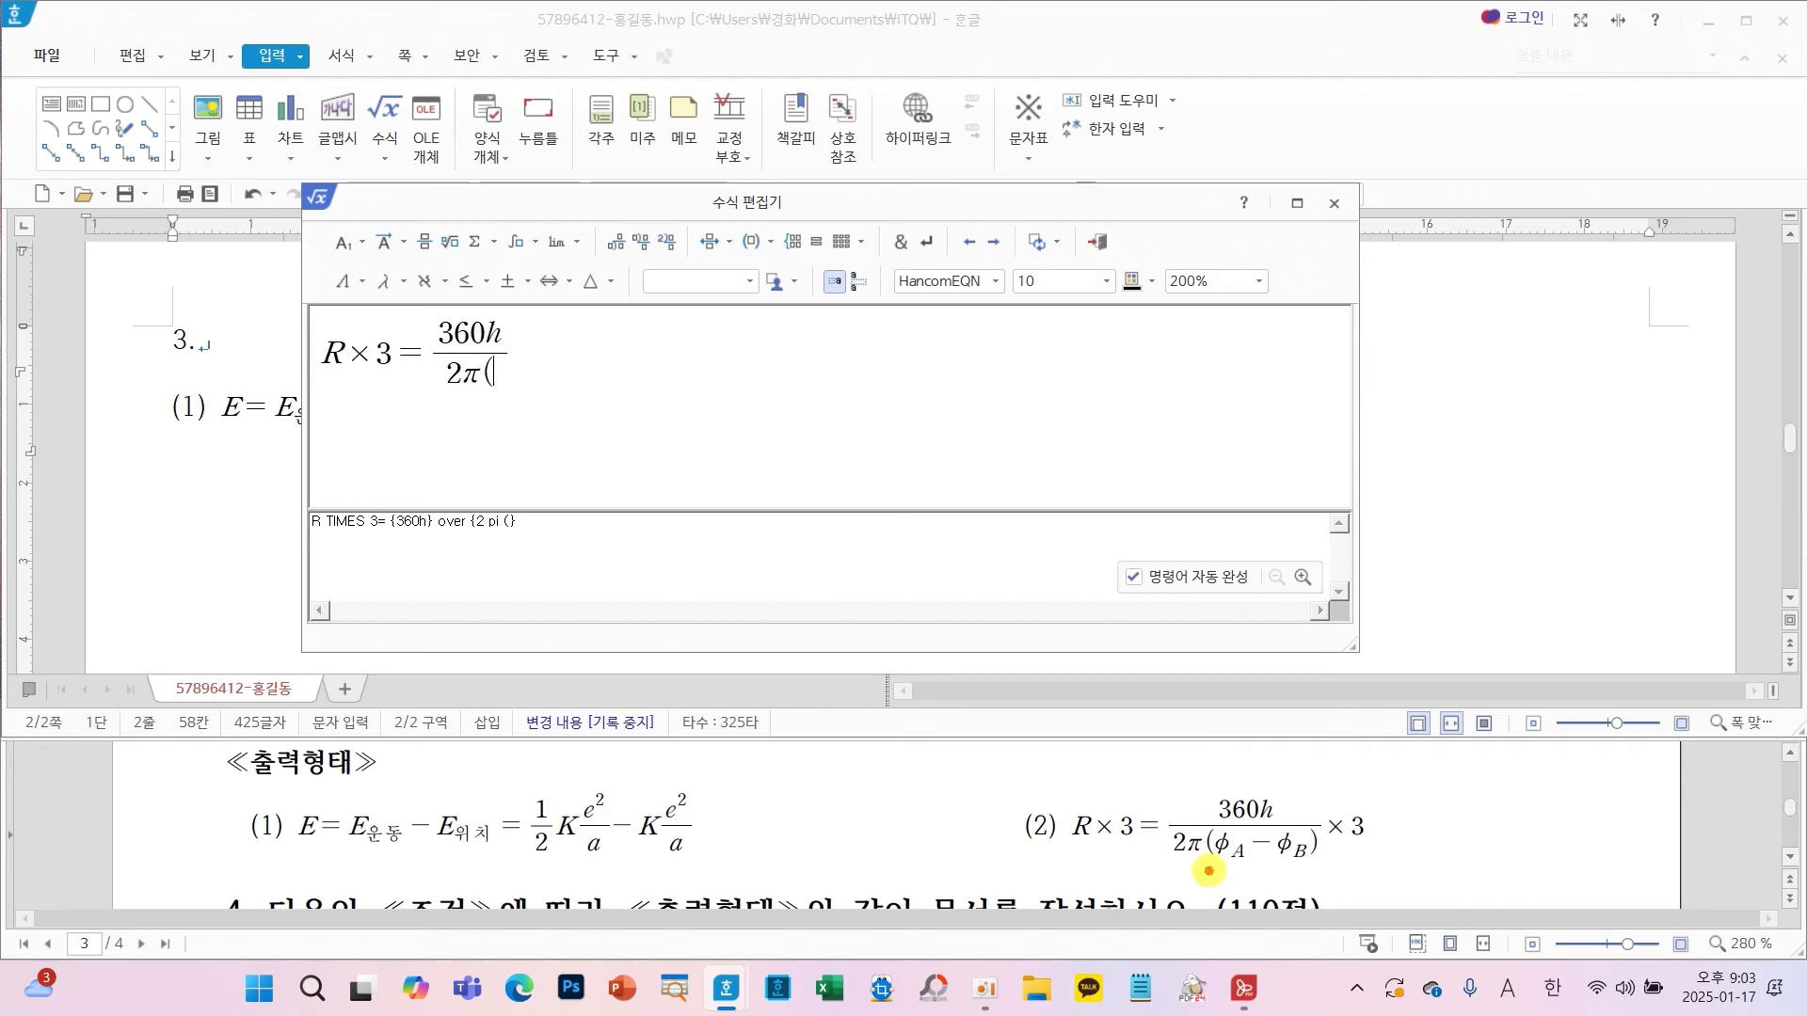
drag(1208, 870, 1234, 868)
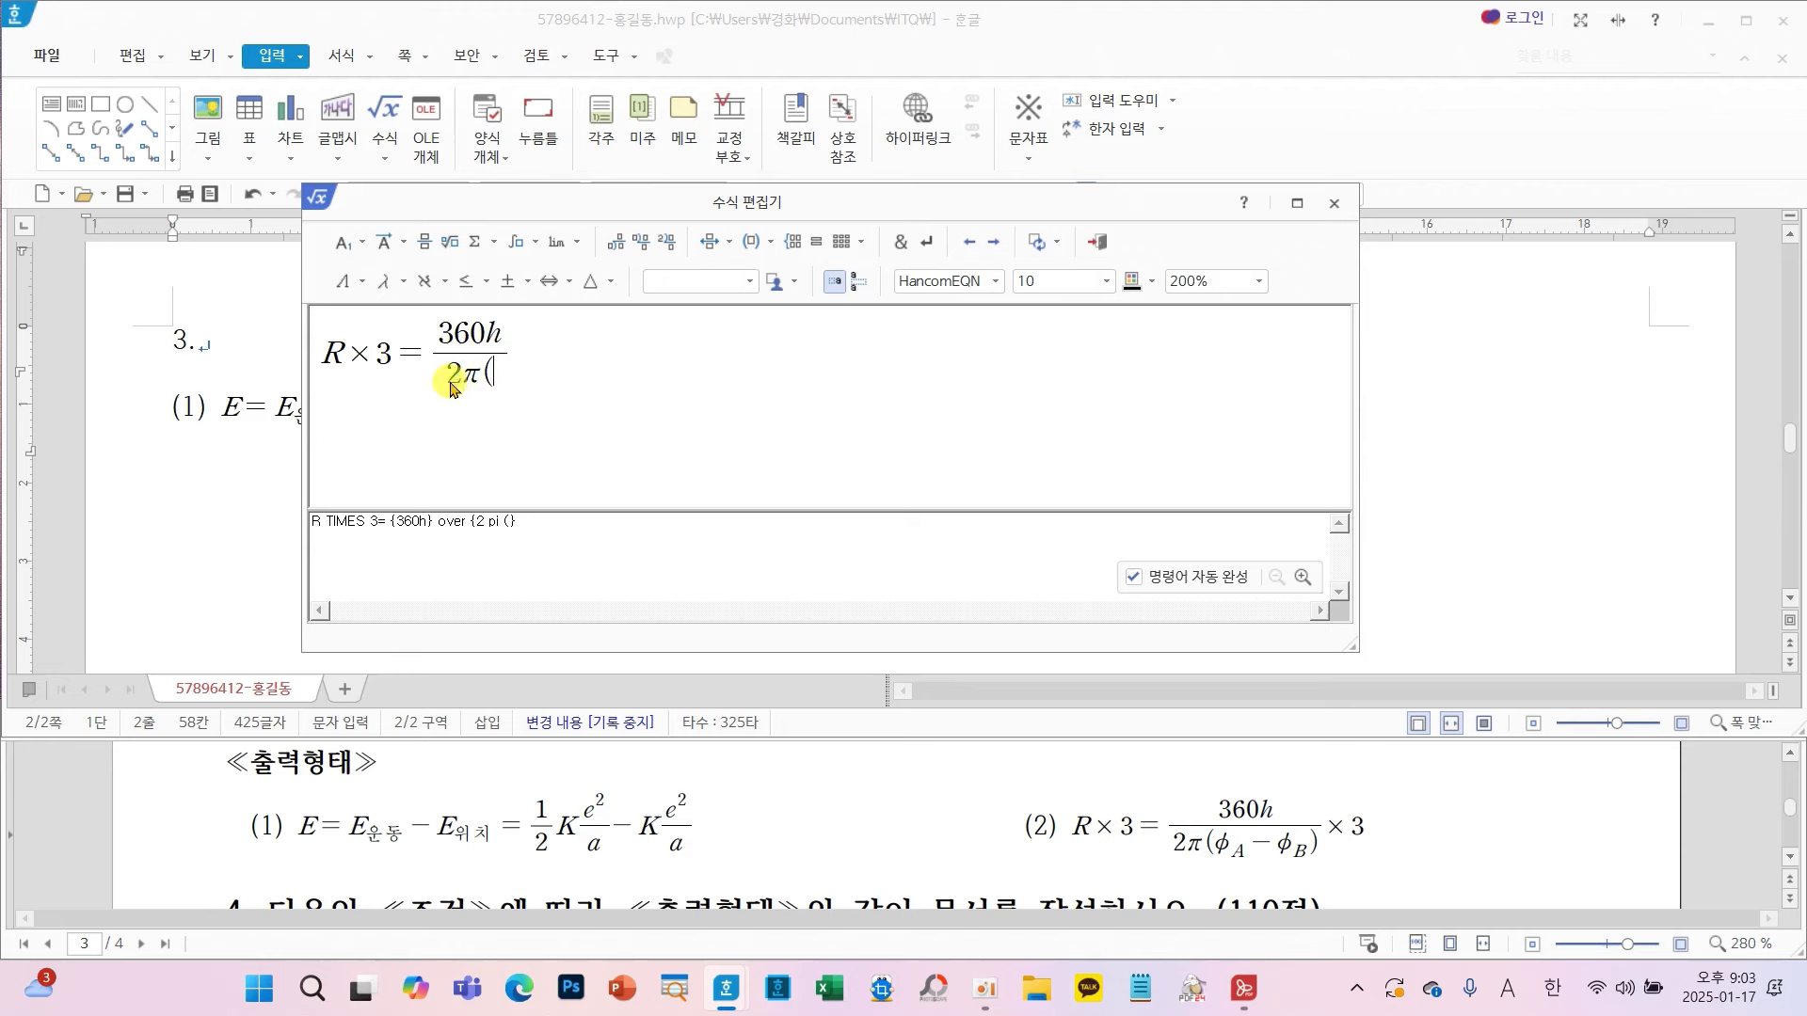
click(399, 290)
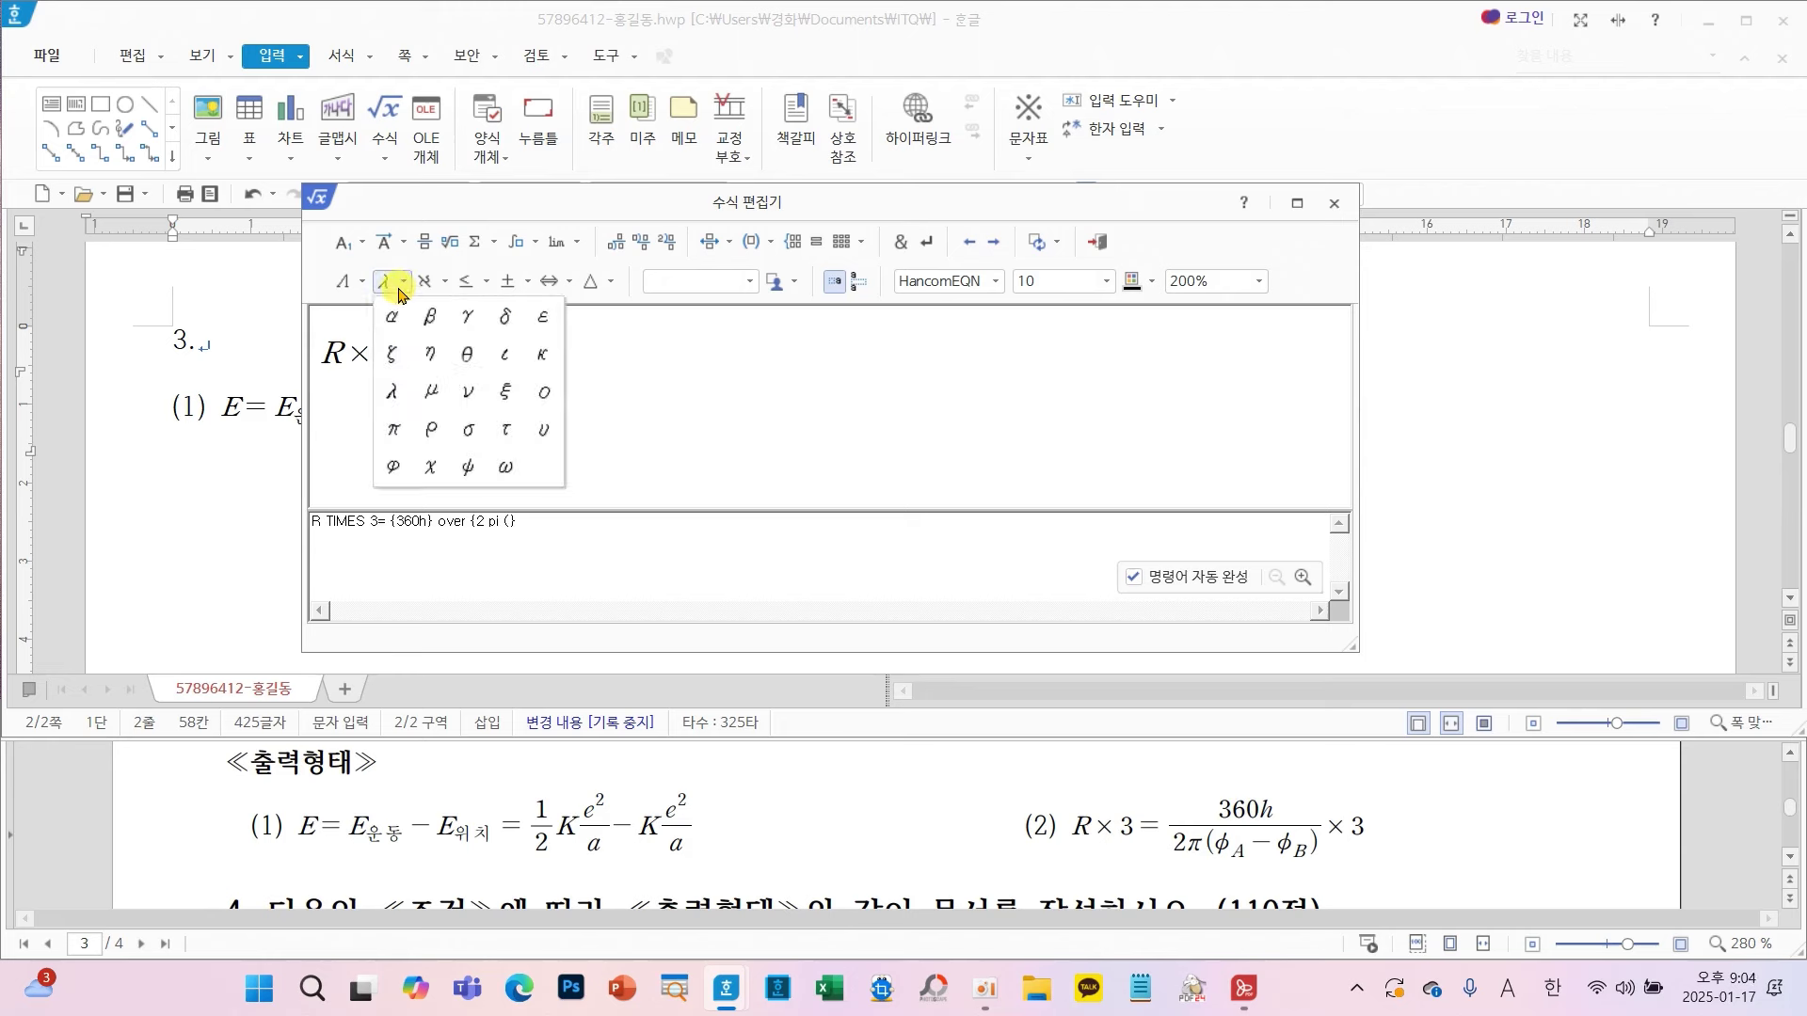
click(394, 468)
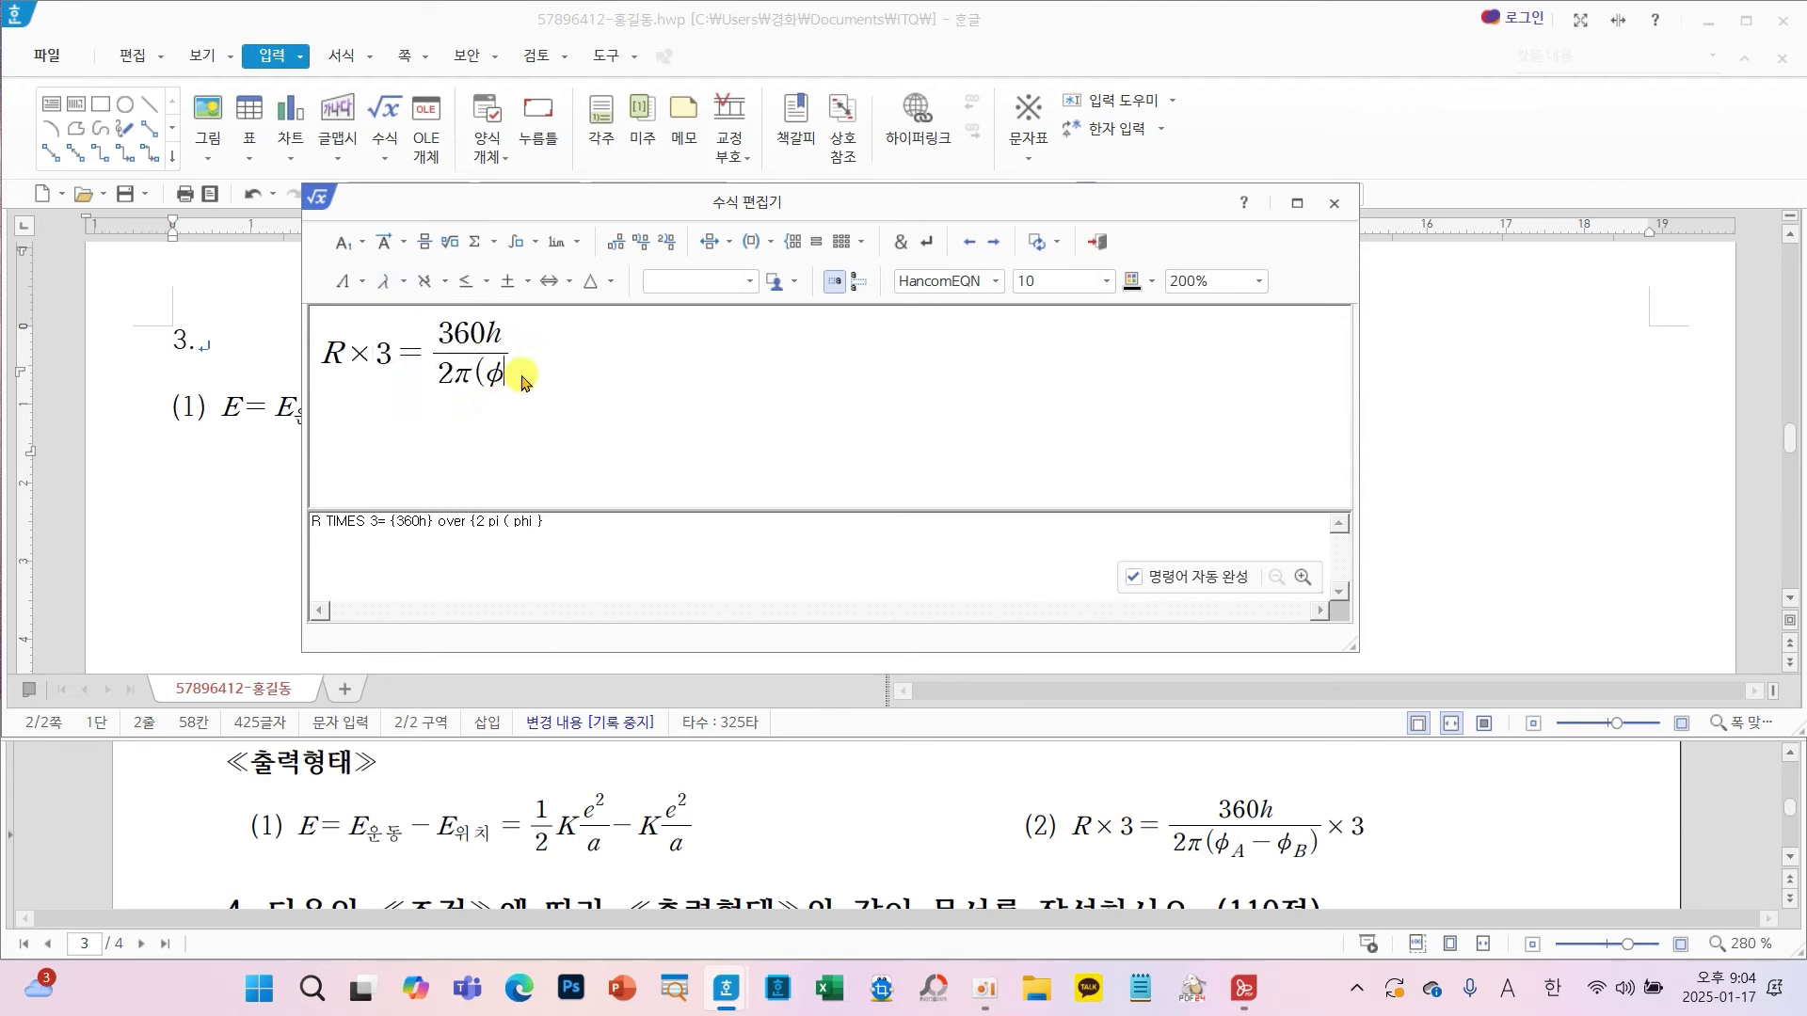
click(512, 290)
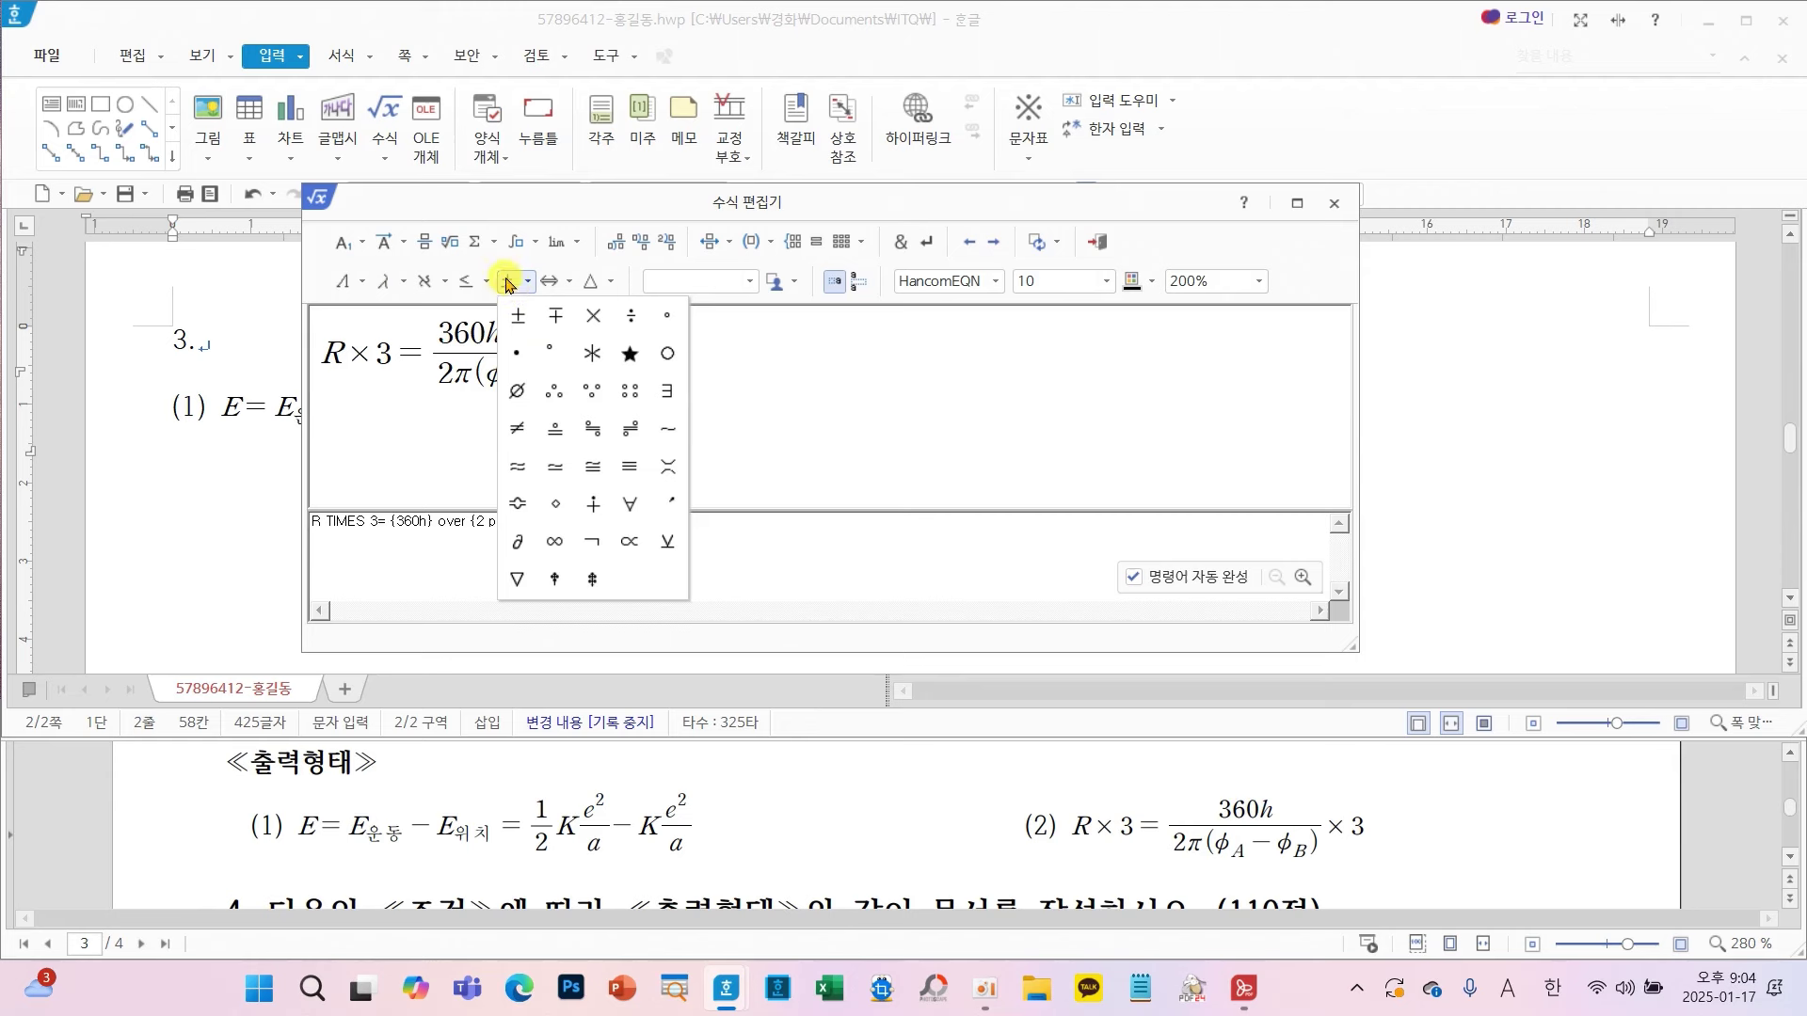
click(517, 390)
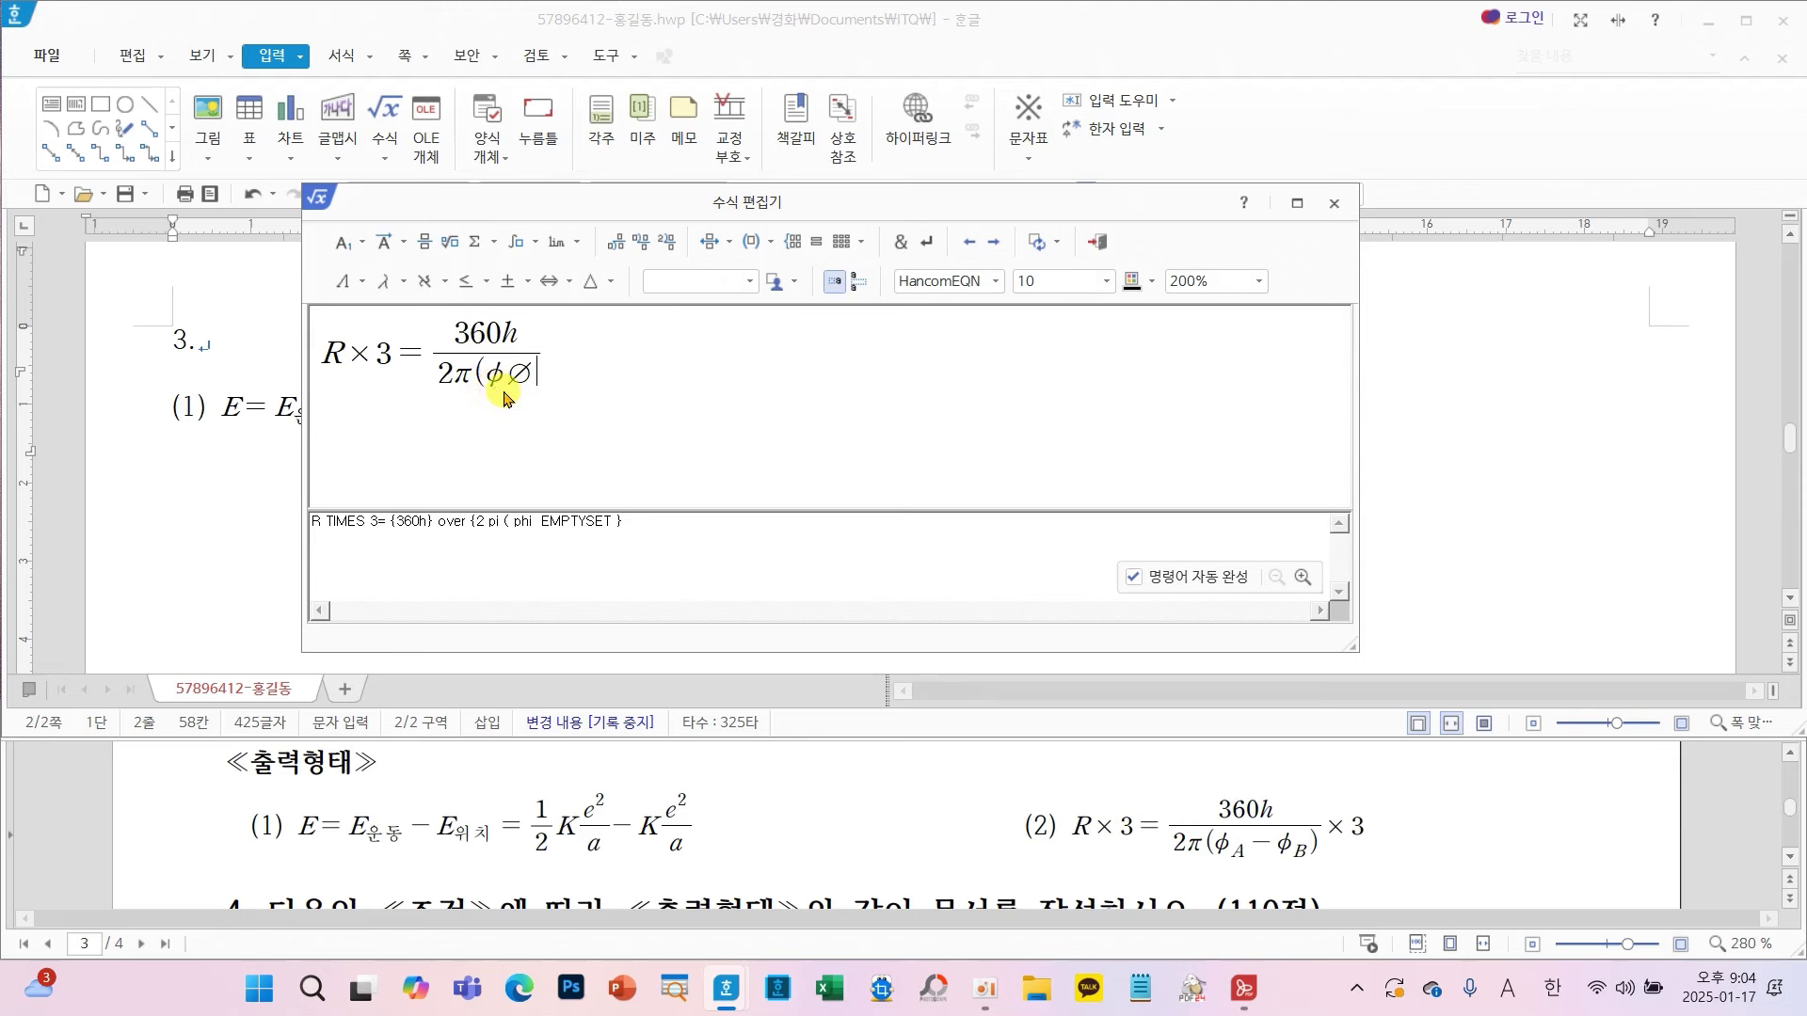
key(BackSpace)
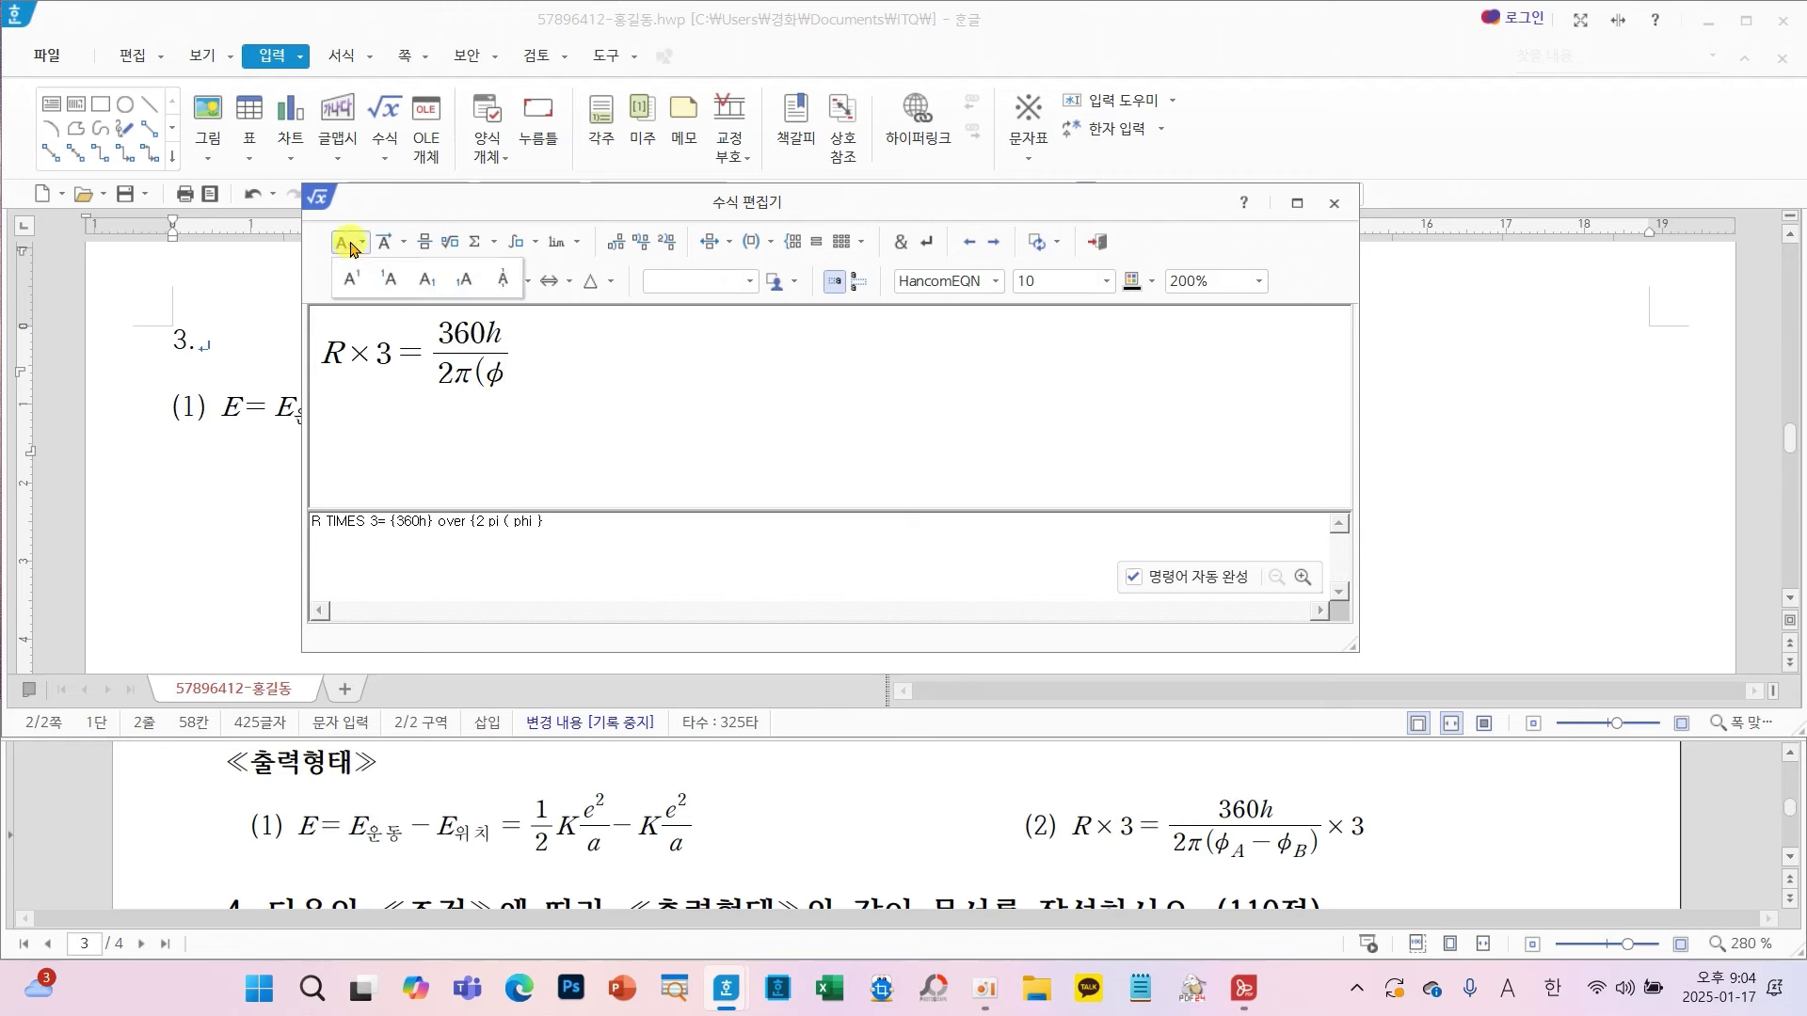
- Give φ the subscript A, then append − φ with the subscript B and a closing parenthesis in the denominator
click(422, 280)
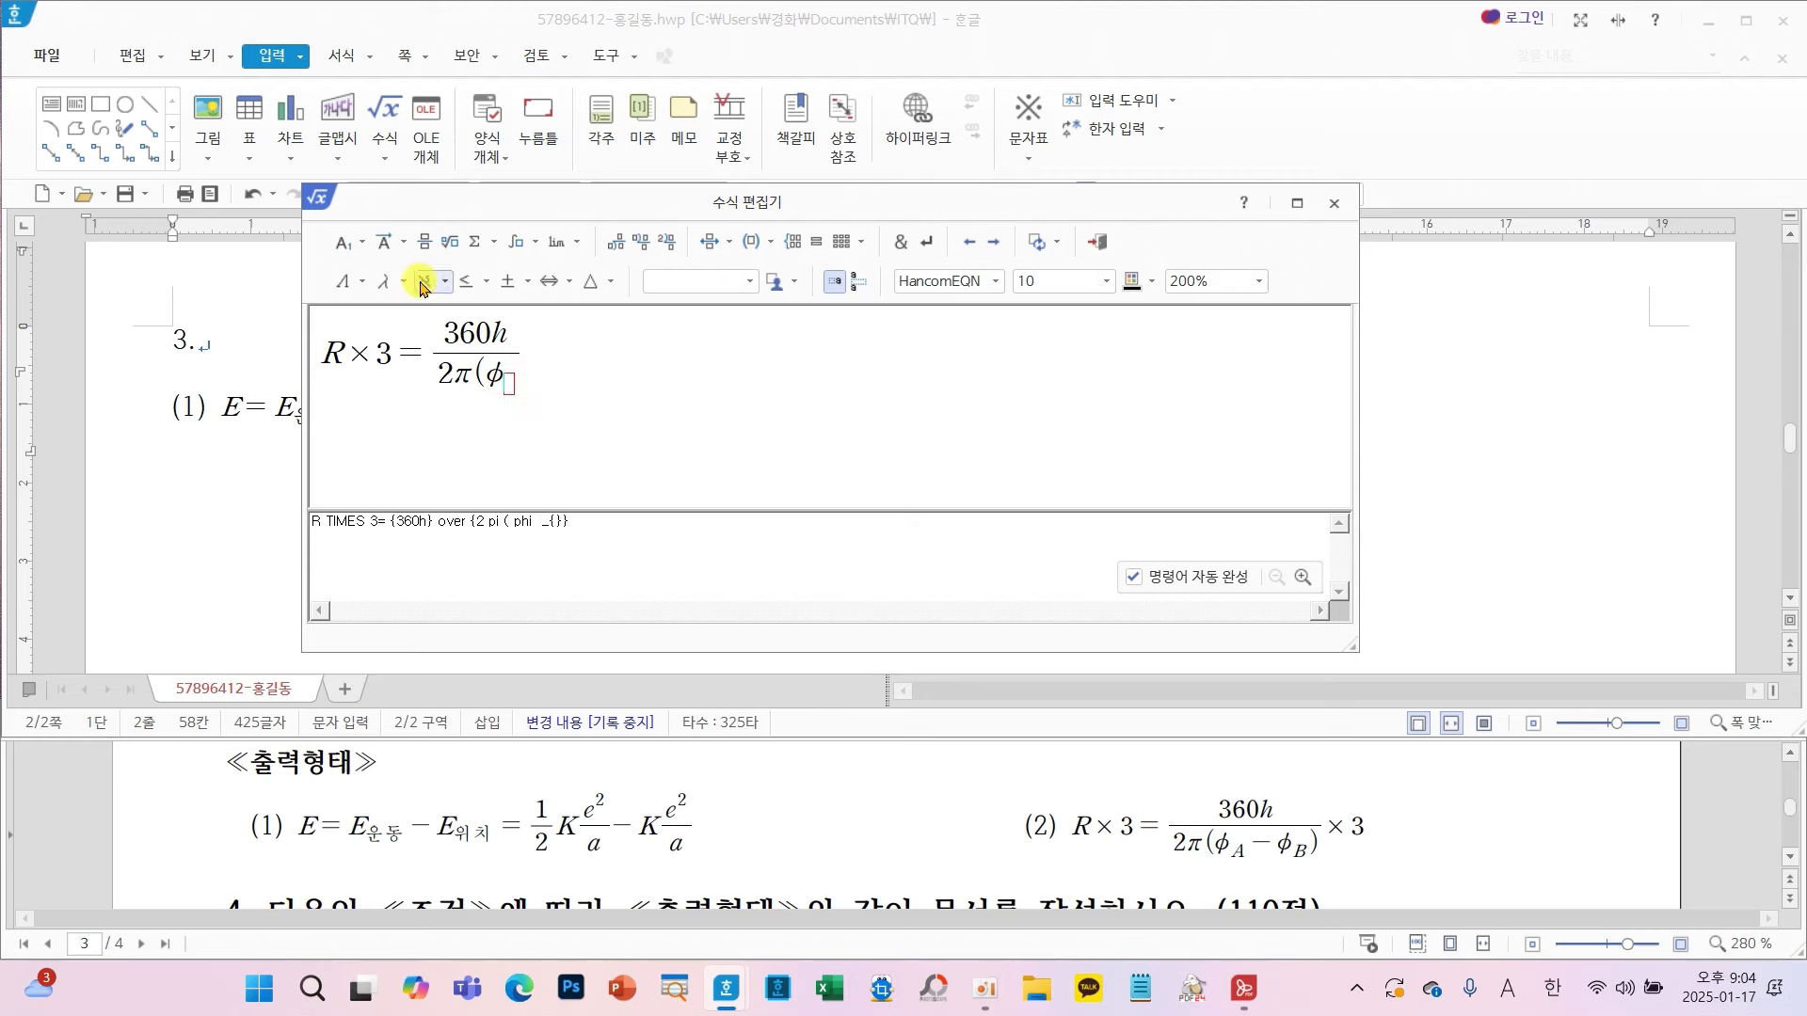
text(A)
text(-)
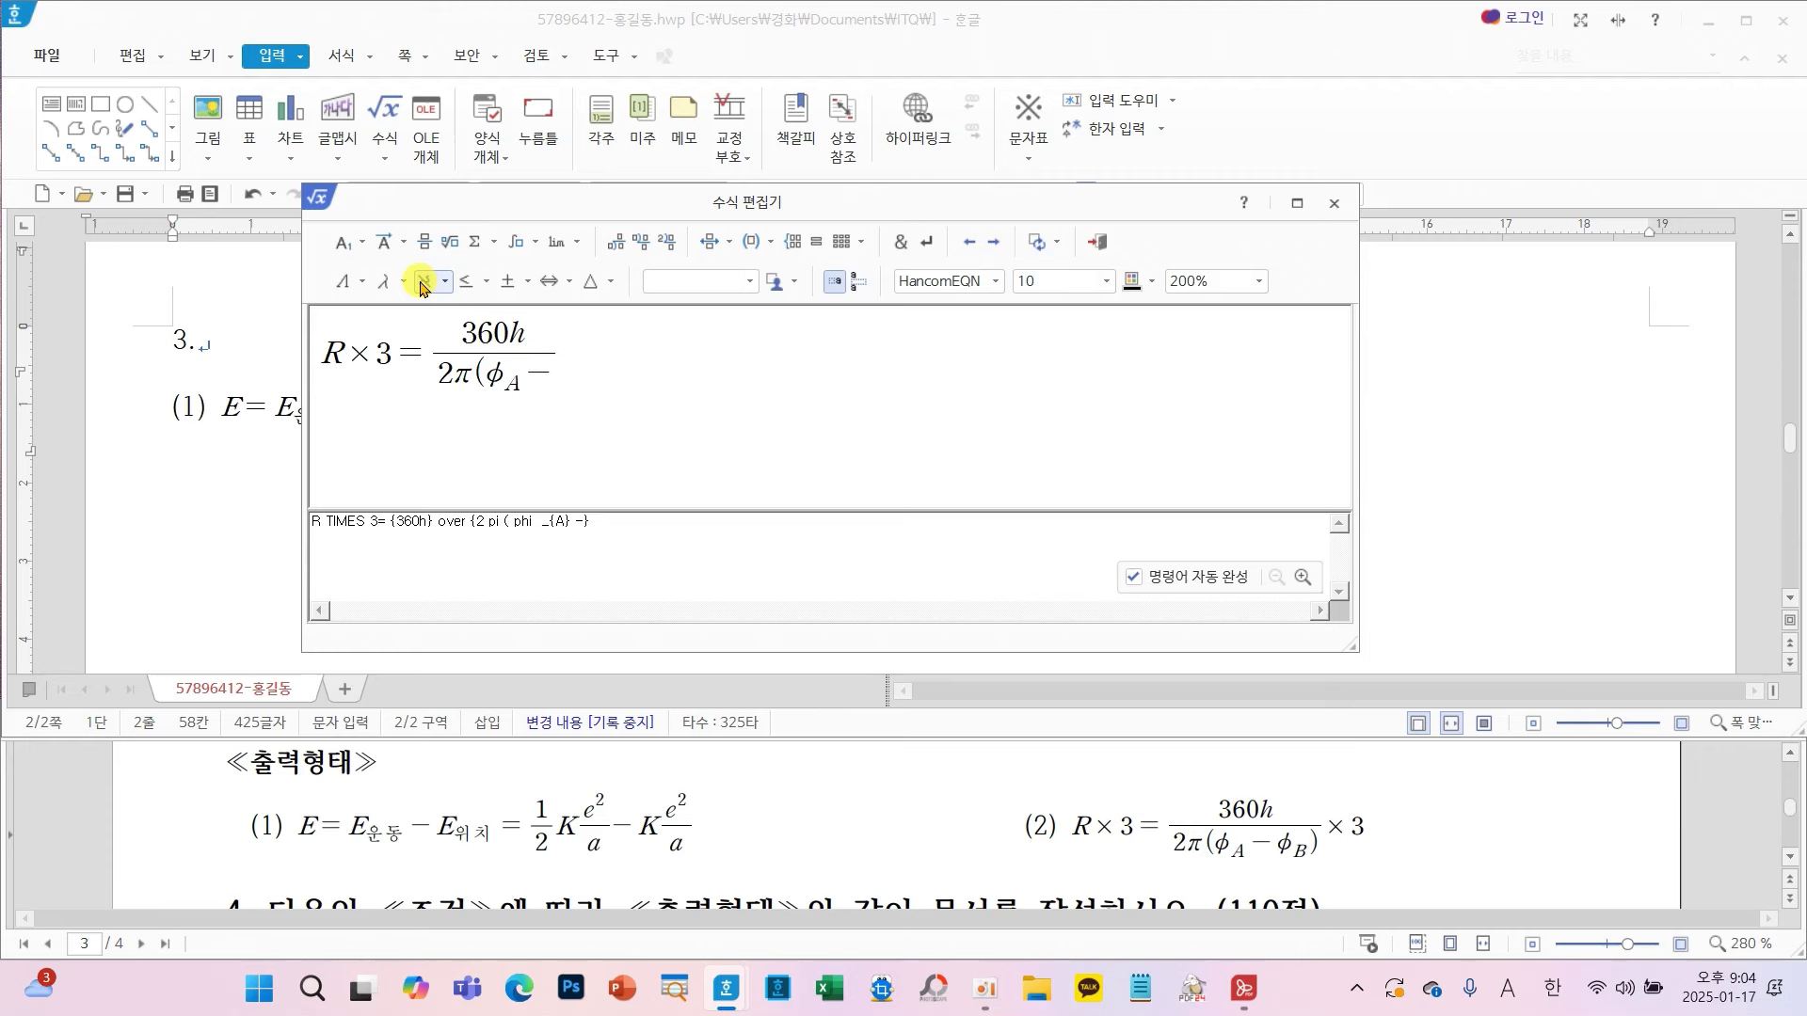
click(403, 281)
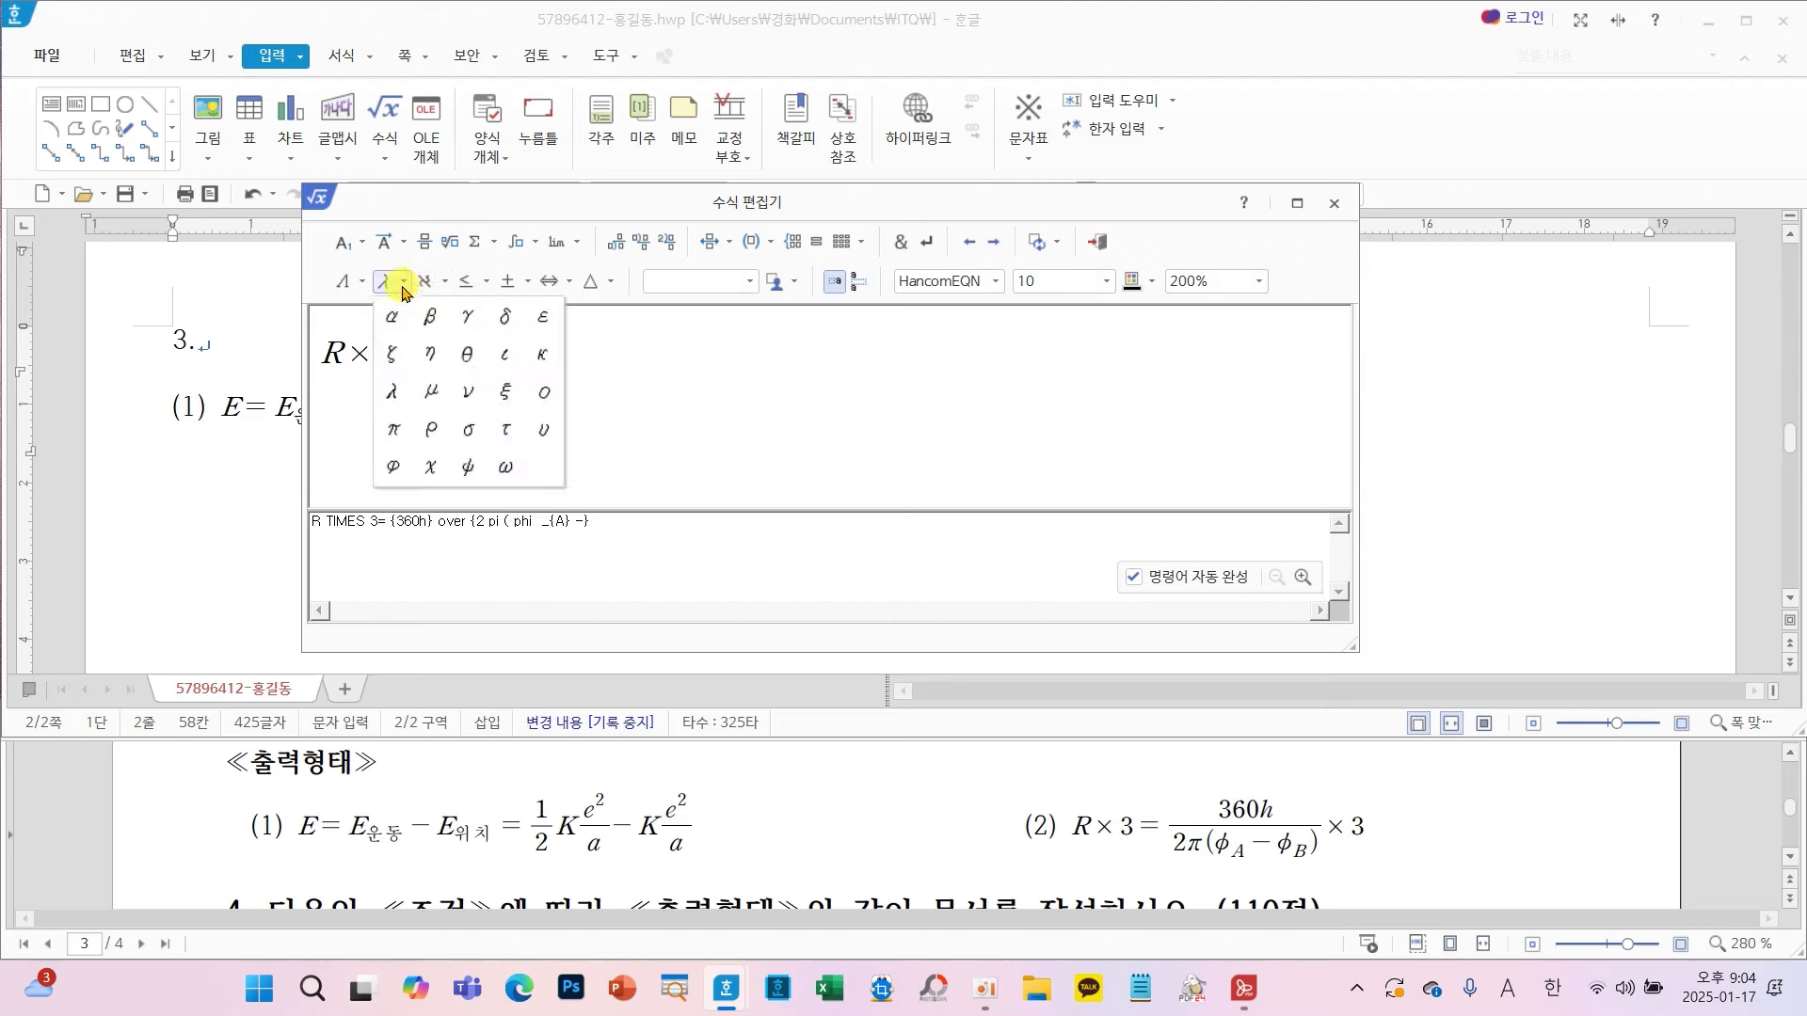
click(391, 468)
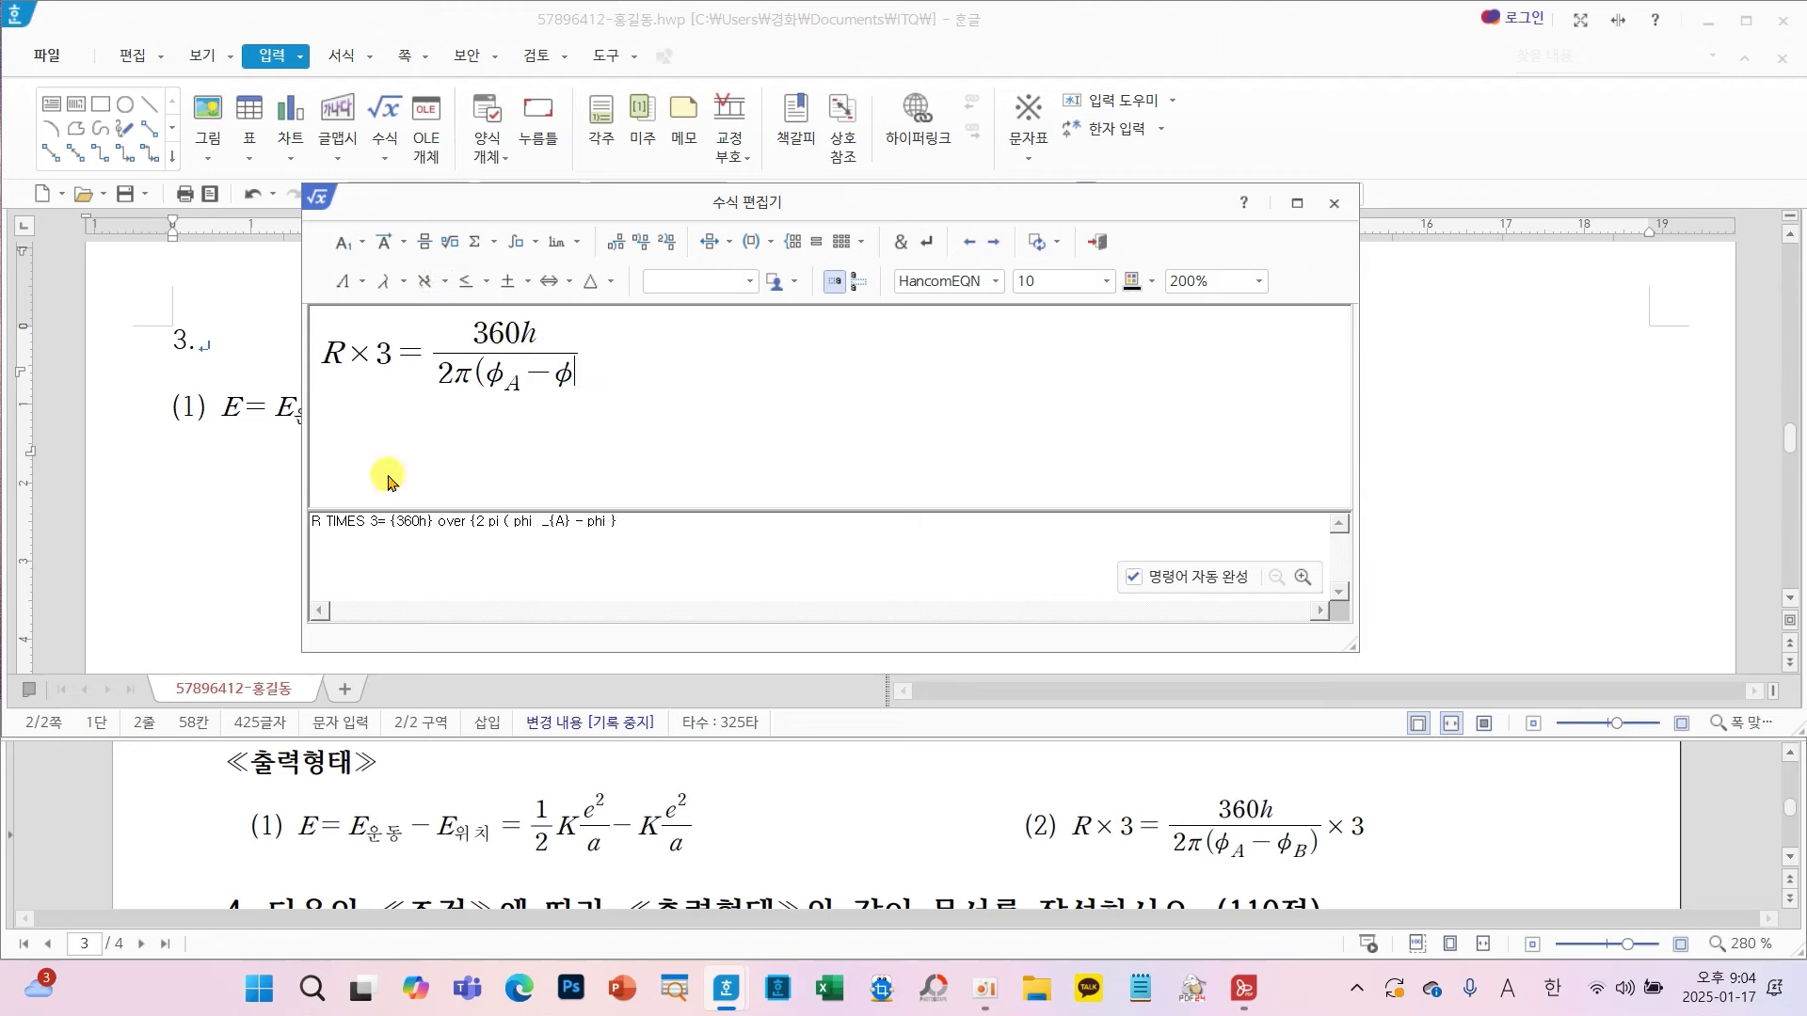
click(344, 243)
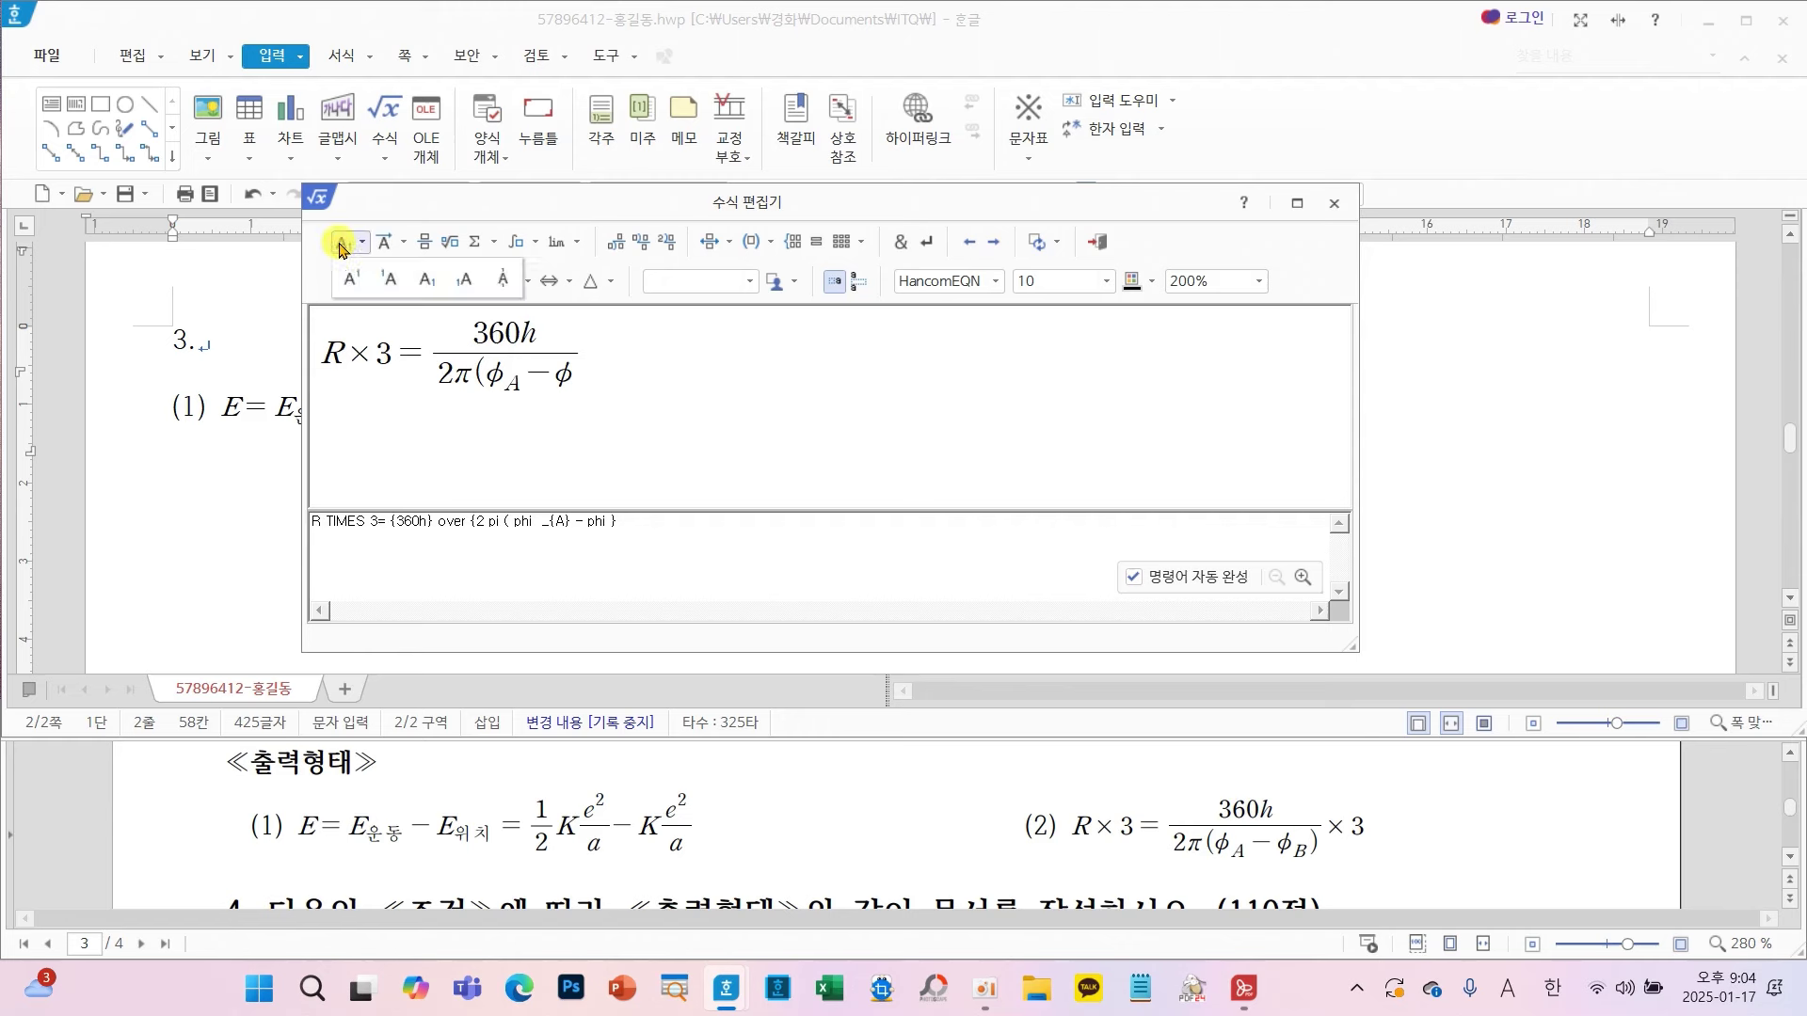
click(429, 281)
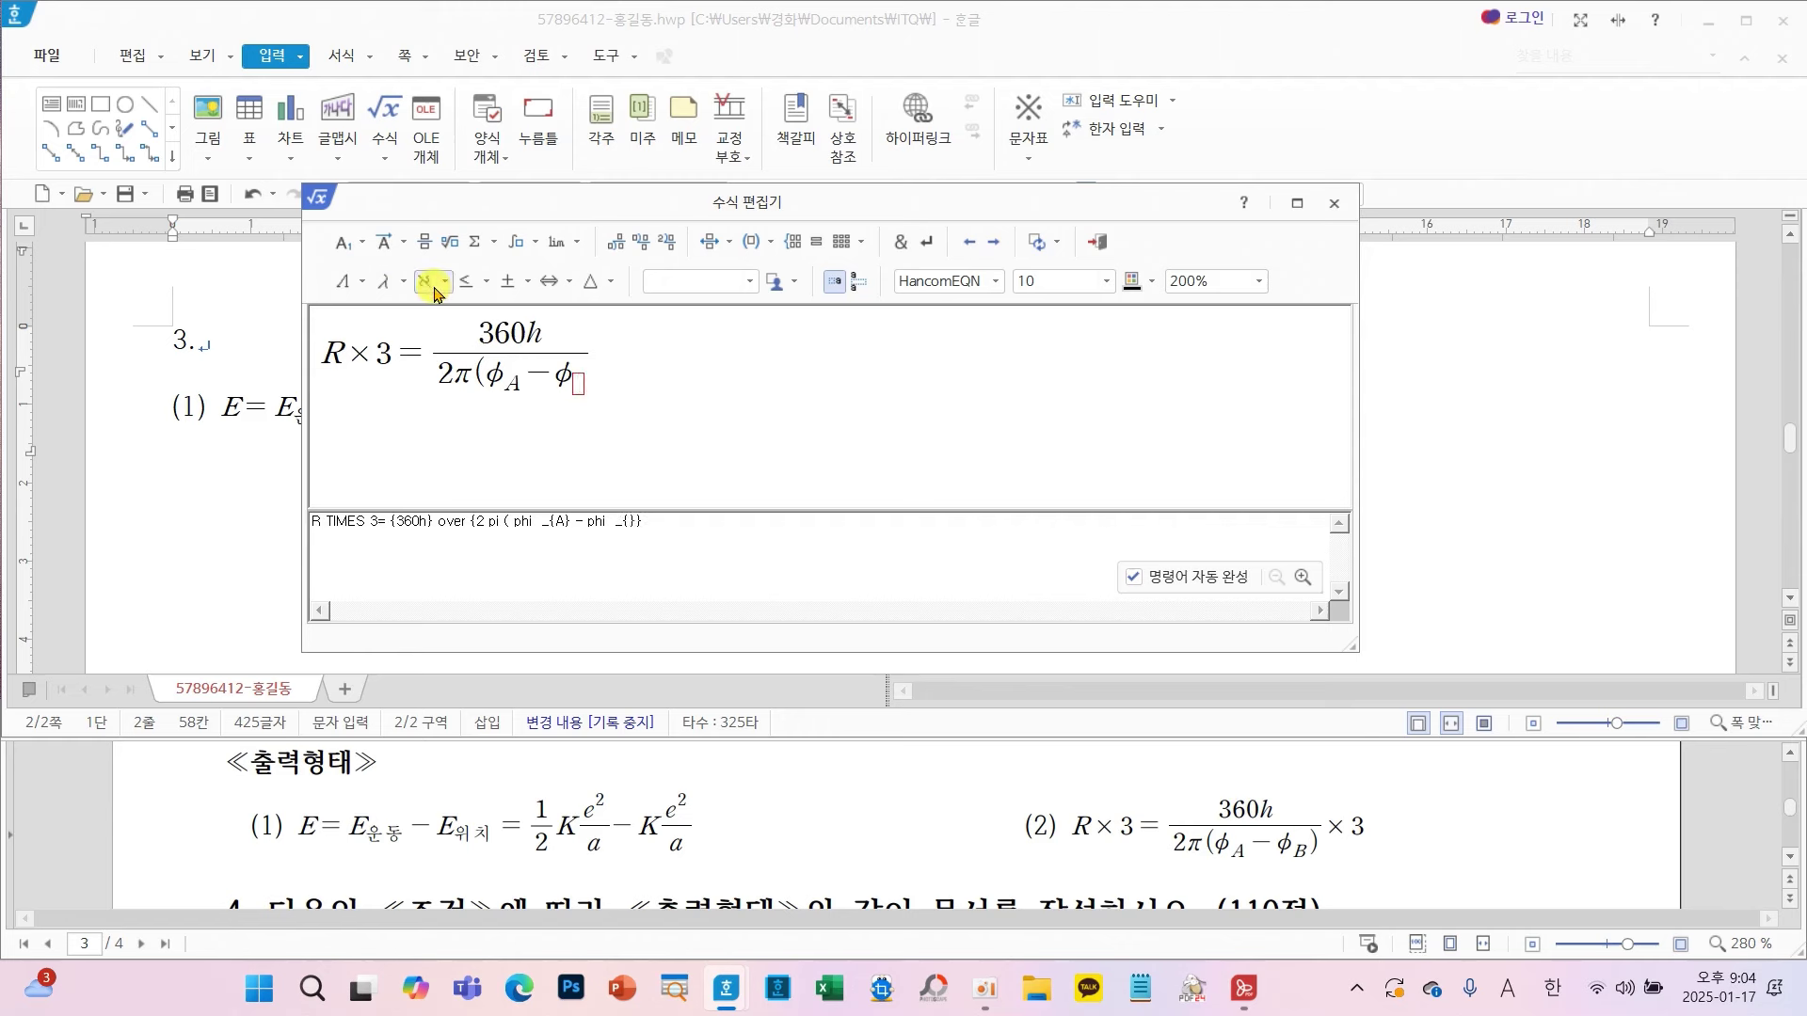
text(B} ))
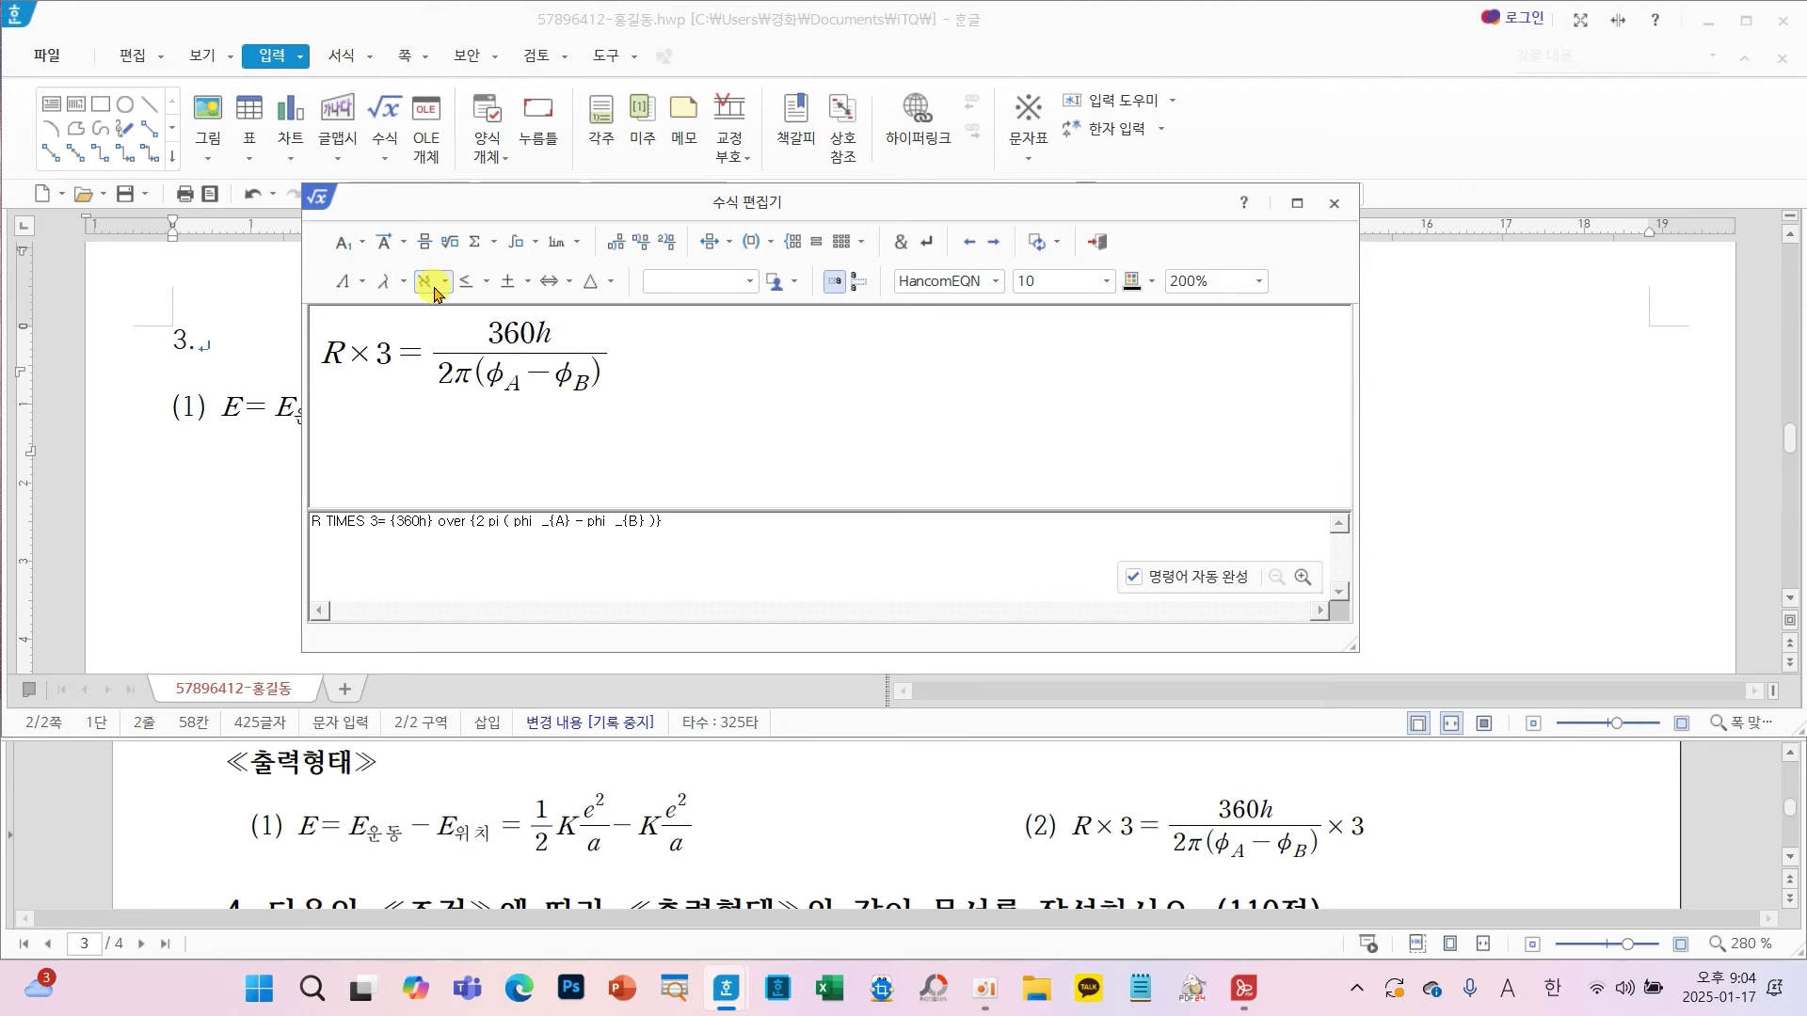
- Append × 3 after the fraction and insert the finished equation (2) into the document
click(527, 282)
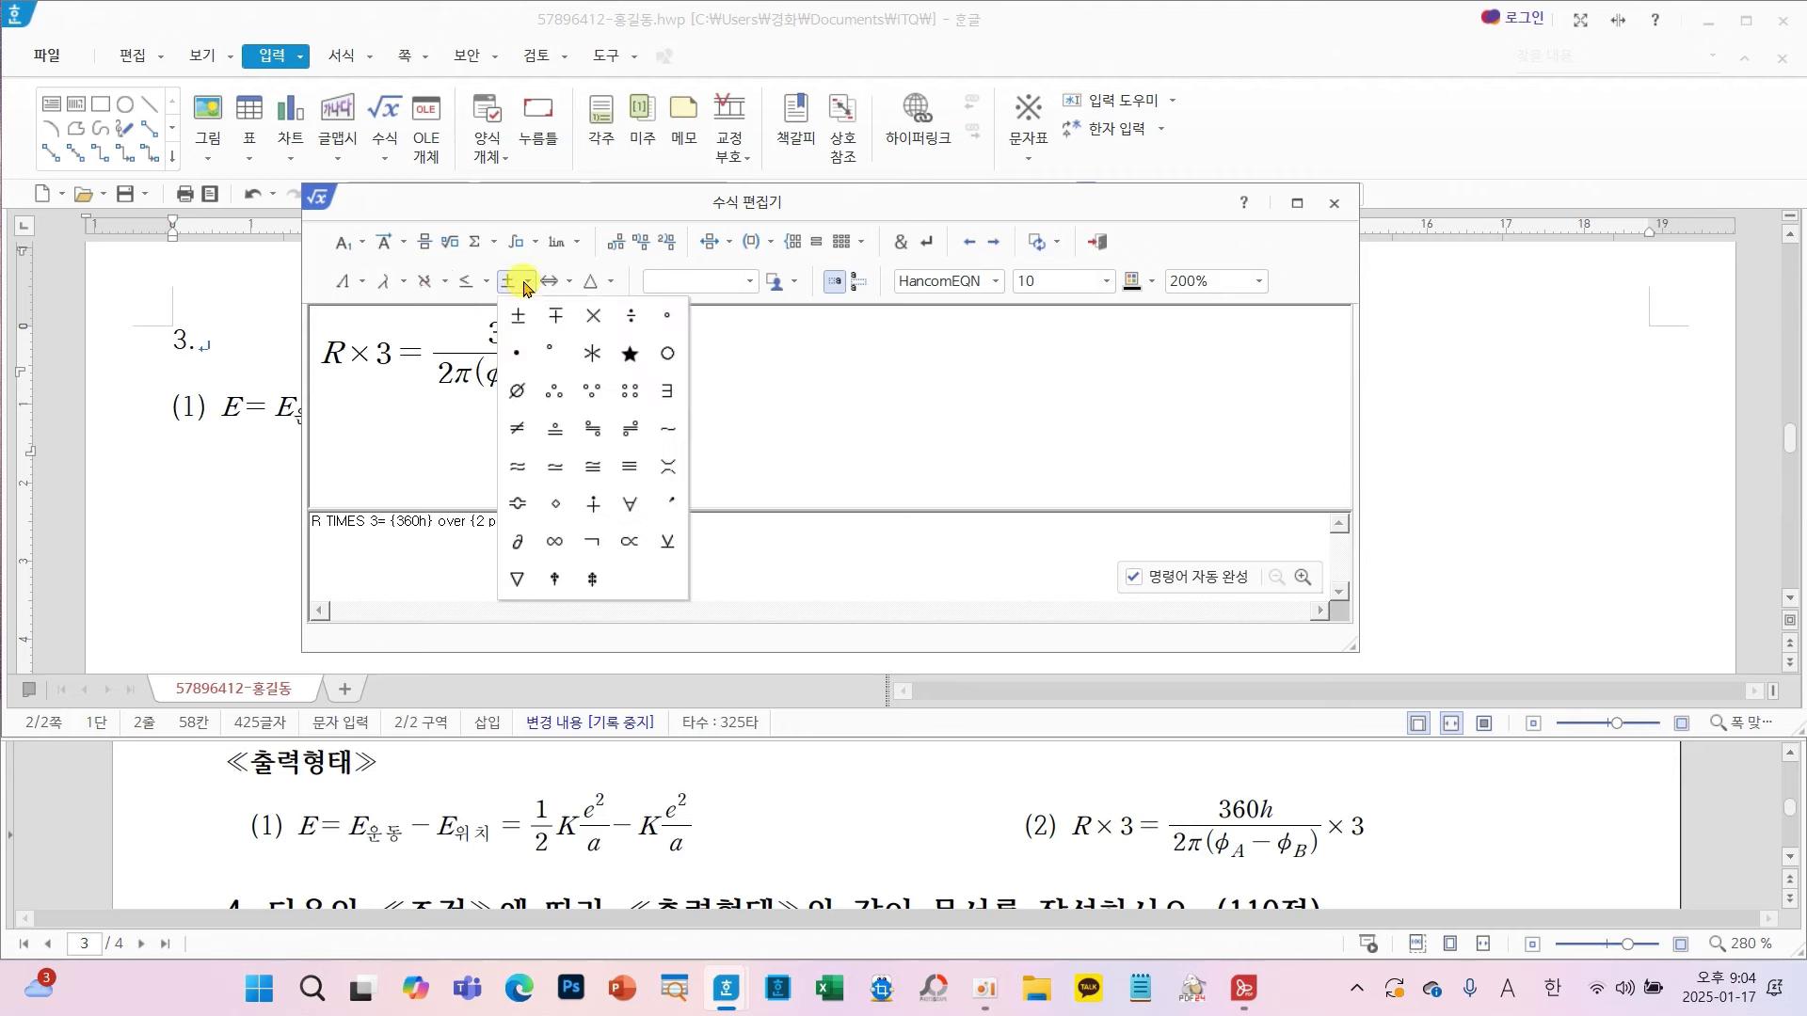
click(593, 320)
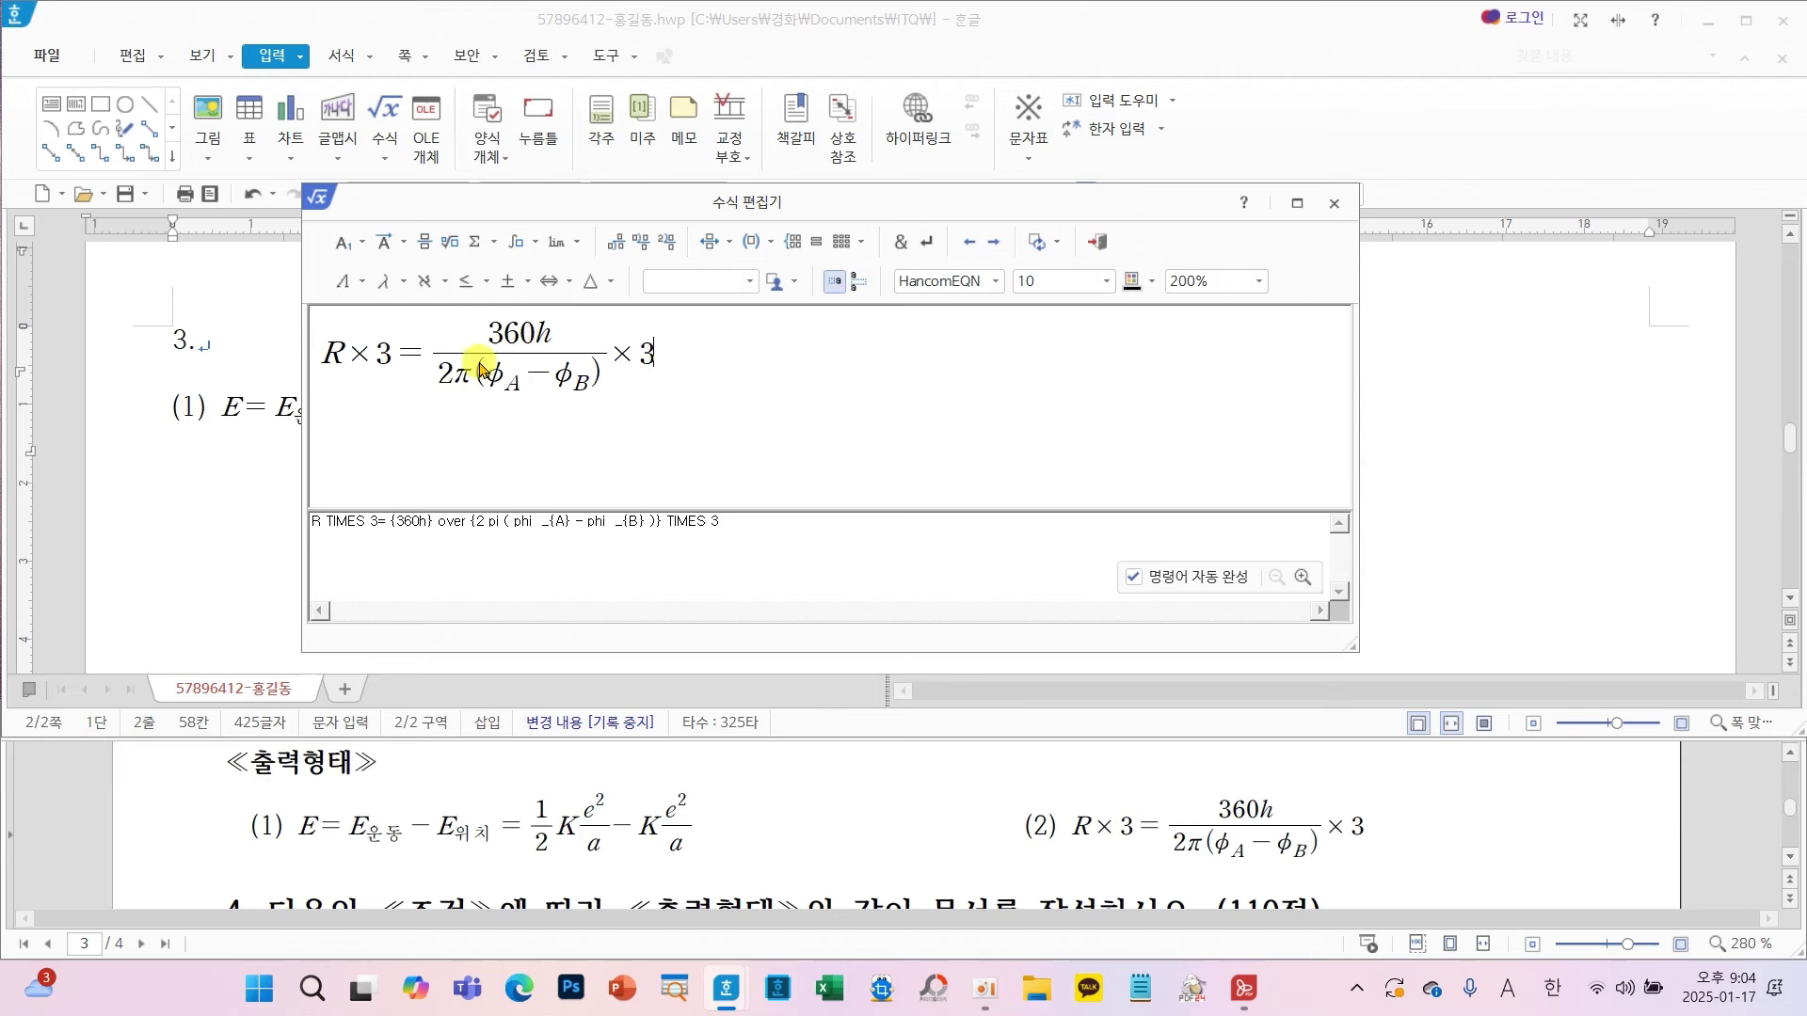
click(1096, 242)
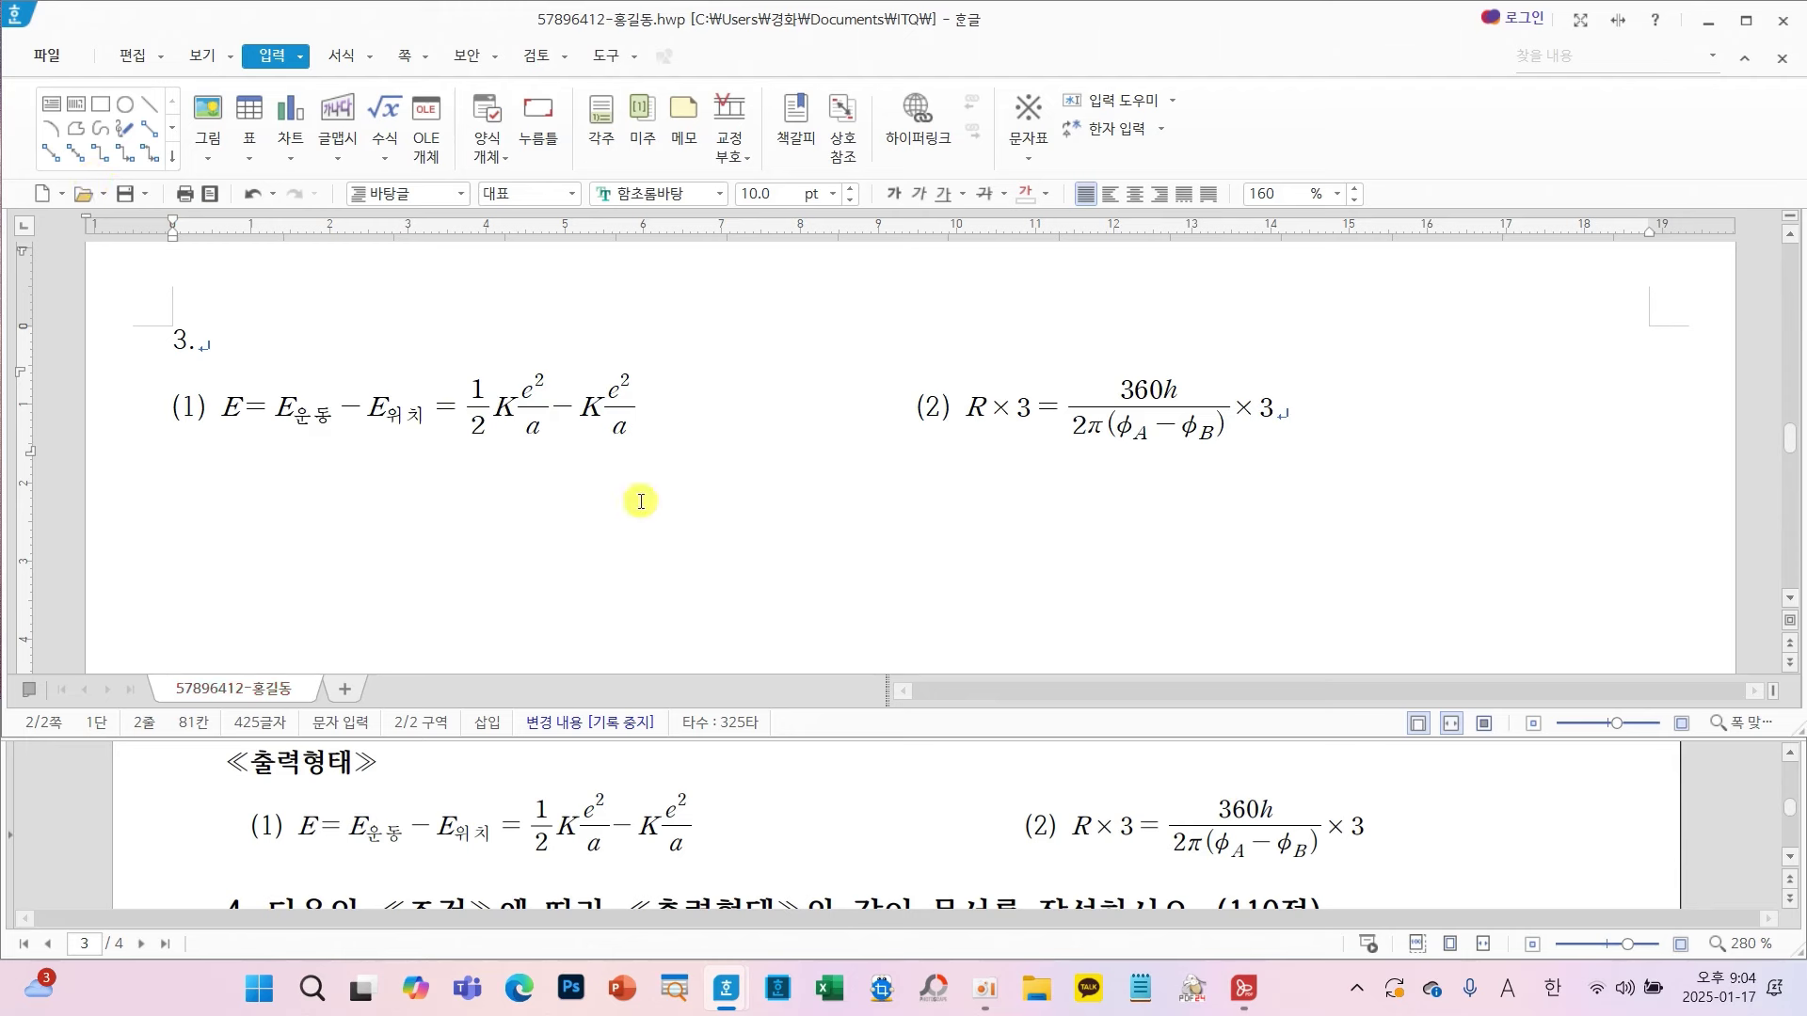
- Add three blank lines below the equations, enter the question number "4." and start a new line under it
key(Return)
key(Return)
key(Return)
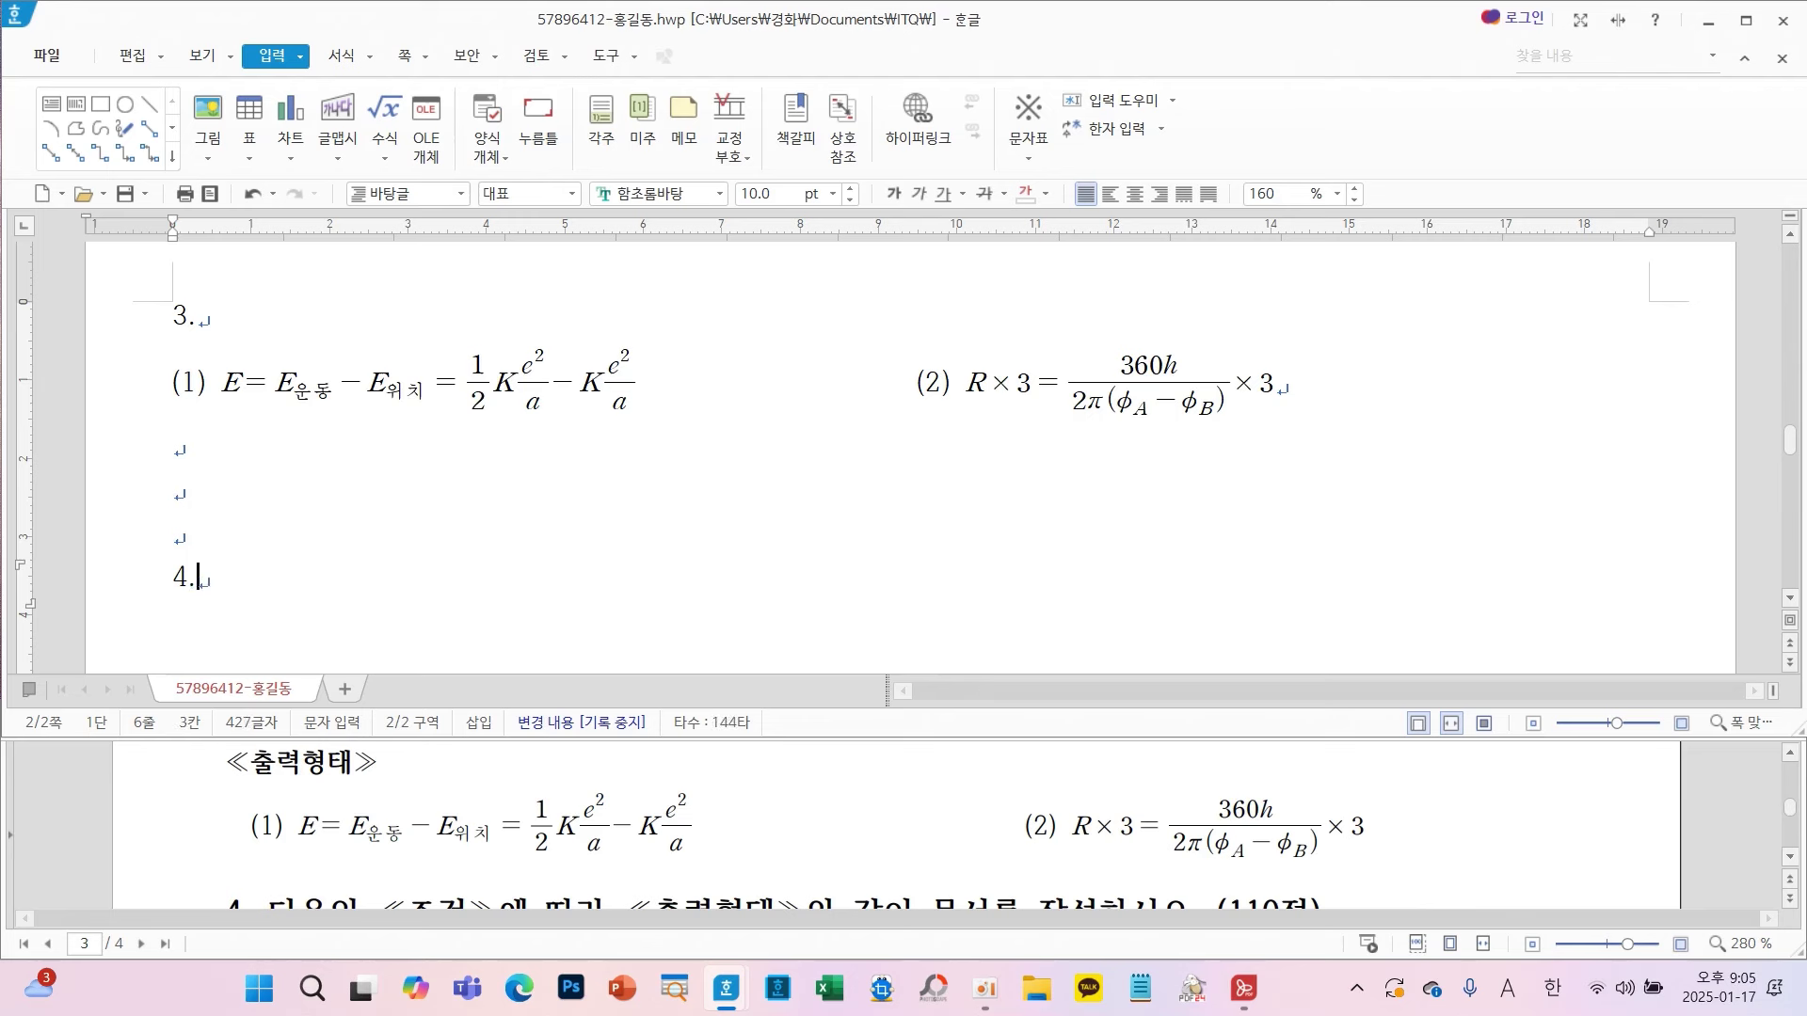
key(Return)
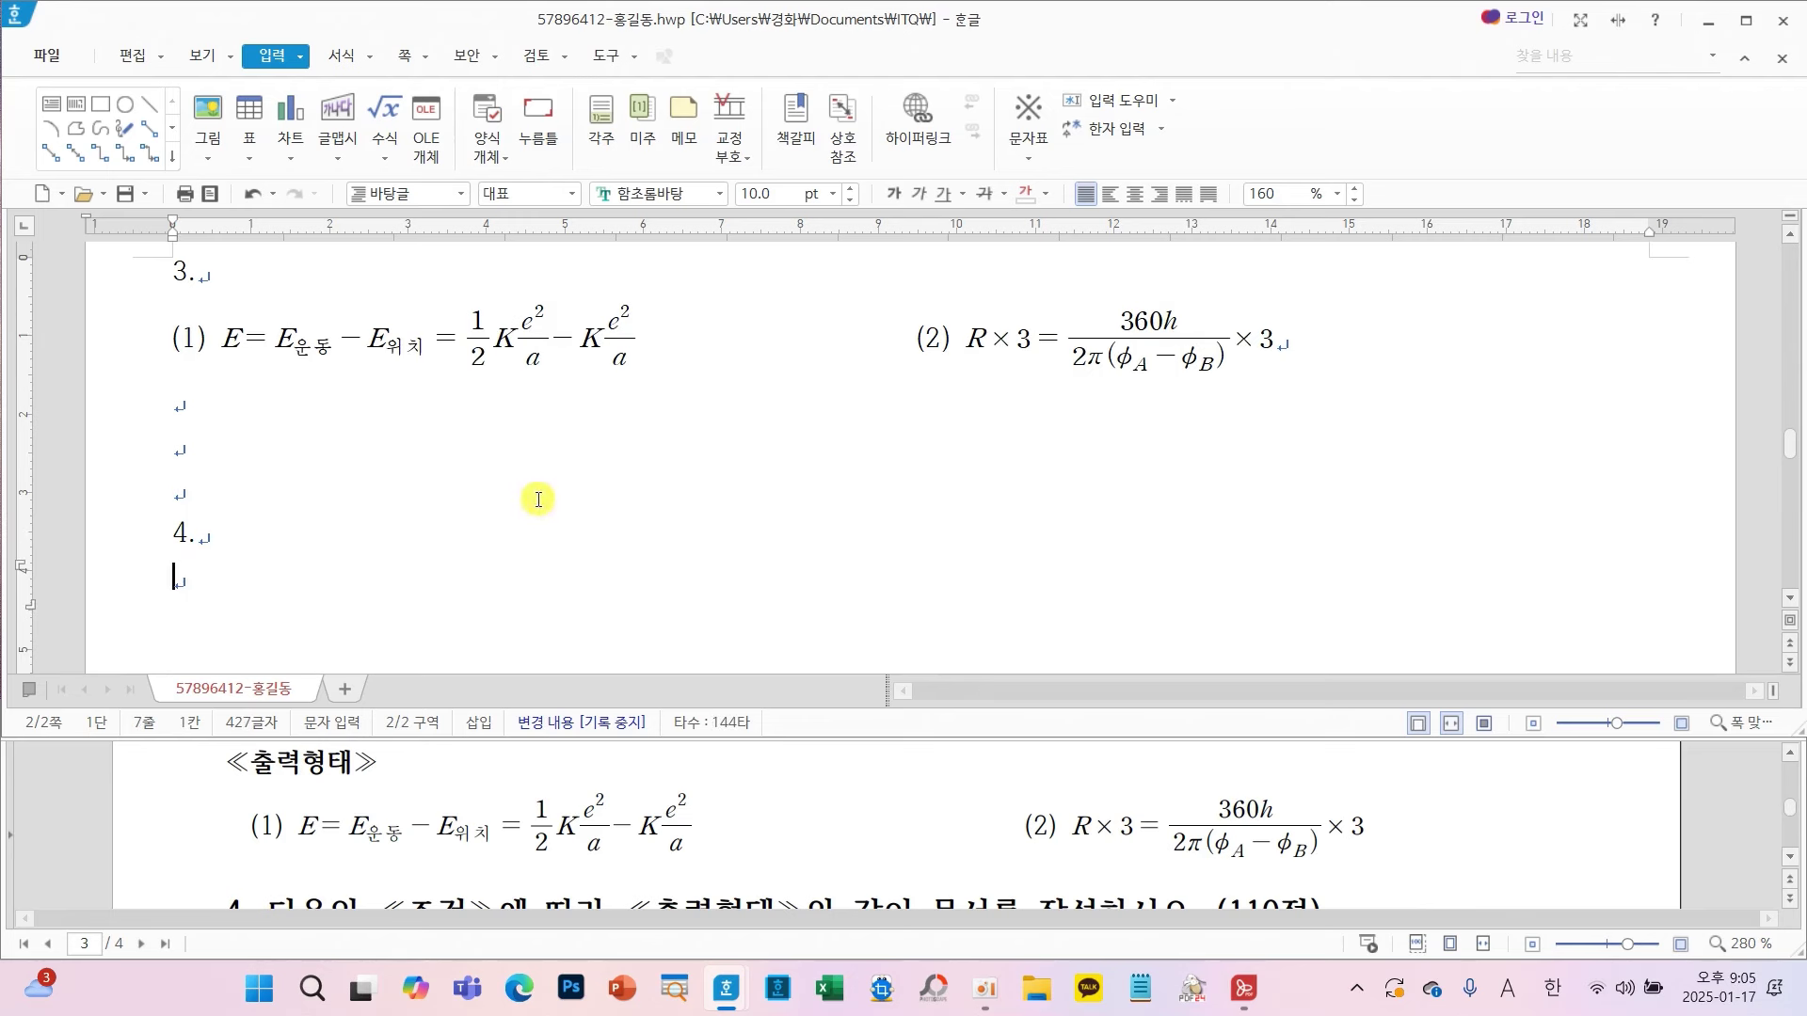
scroll(516, 536, down, 3)
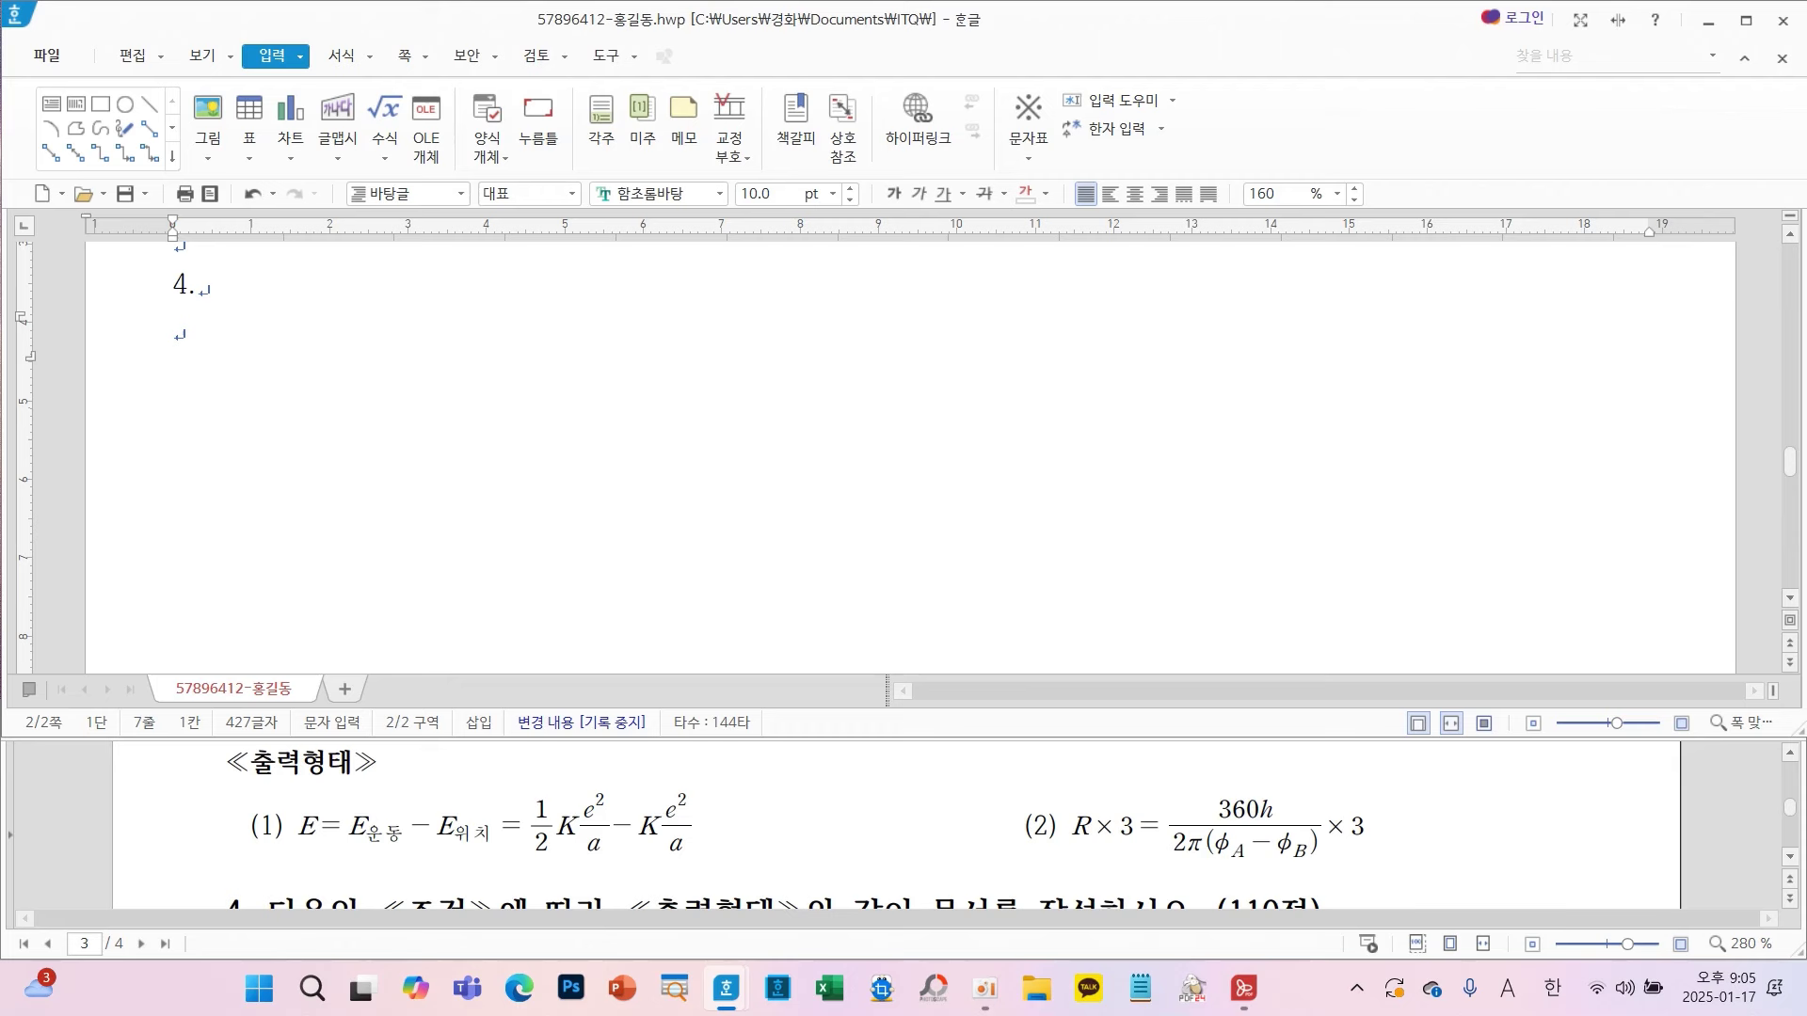
- Examine question 4's conditions and the sample drawing's shapes and size, font and alignment notes in the exam sheet
click(984, 988)
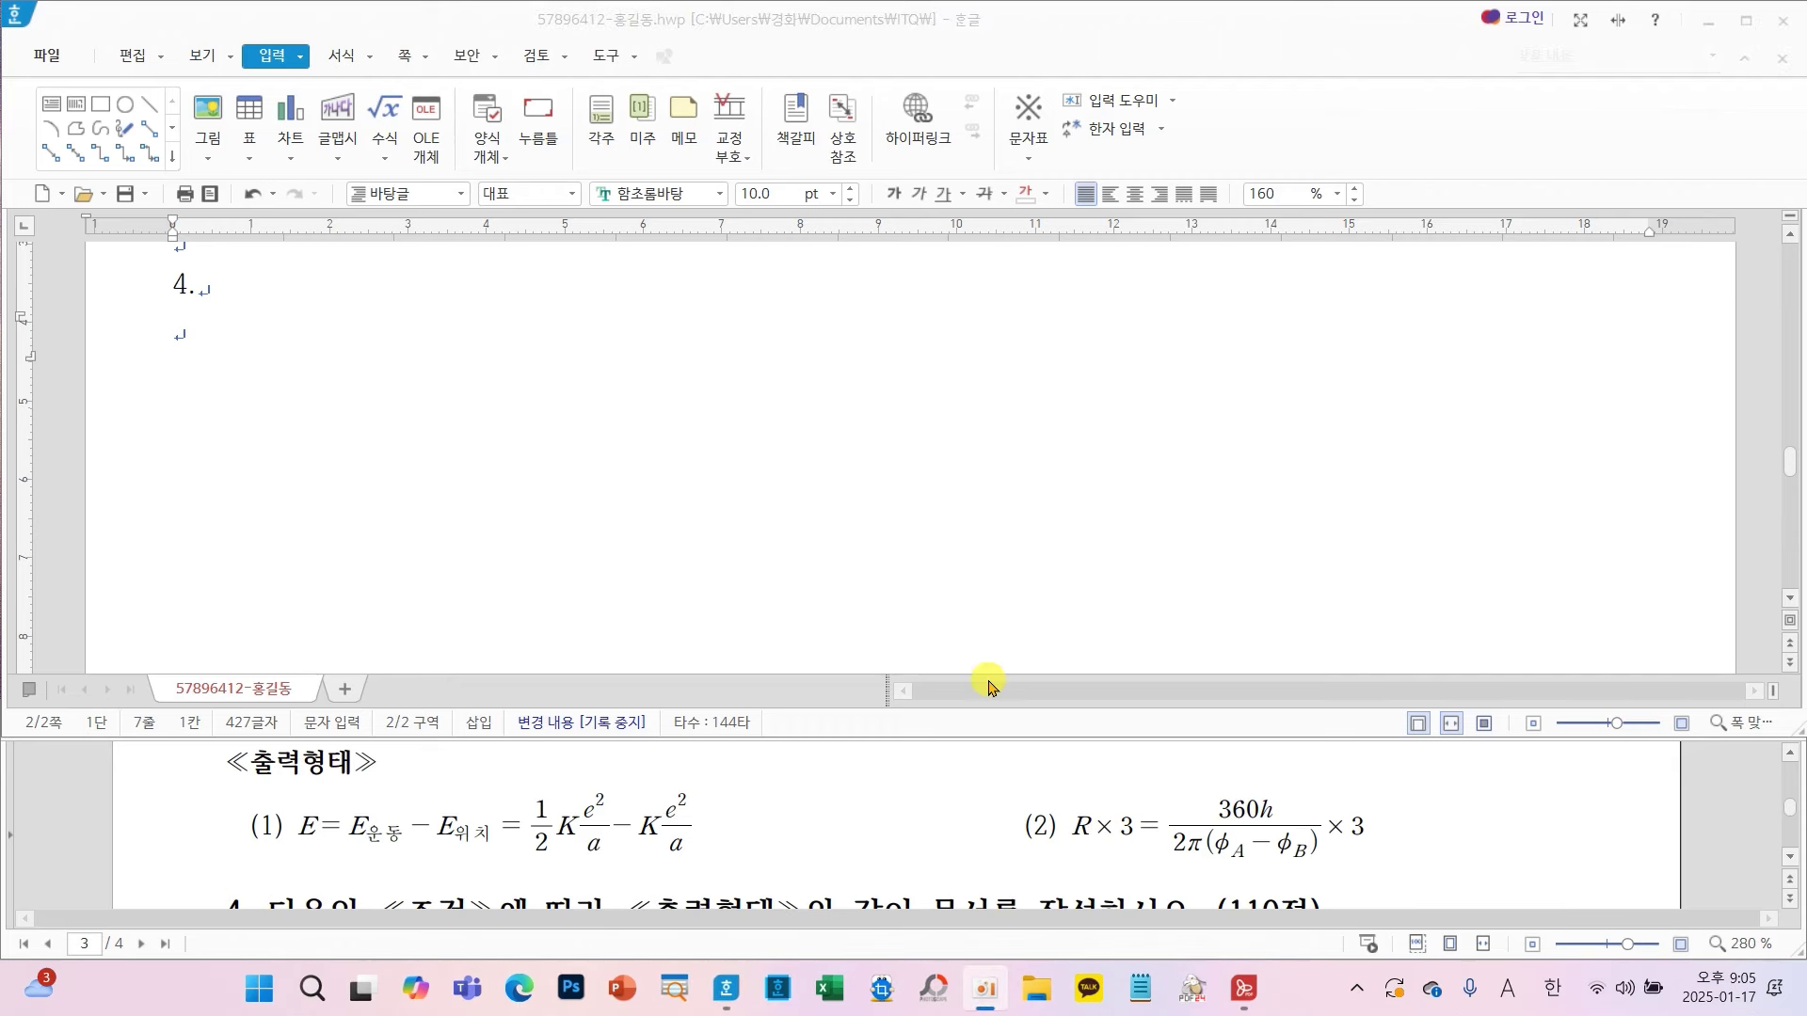
scroll(1003, 801, down, 3)
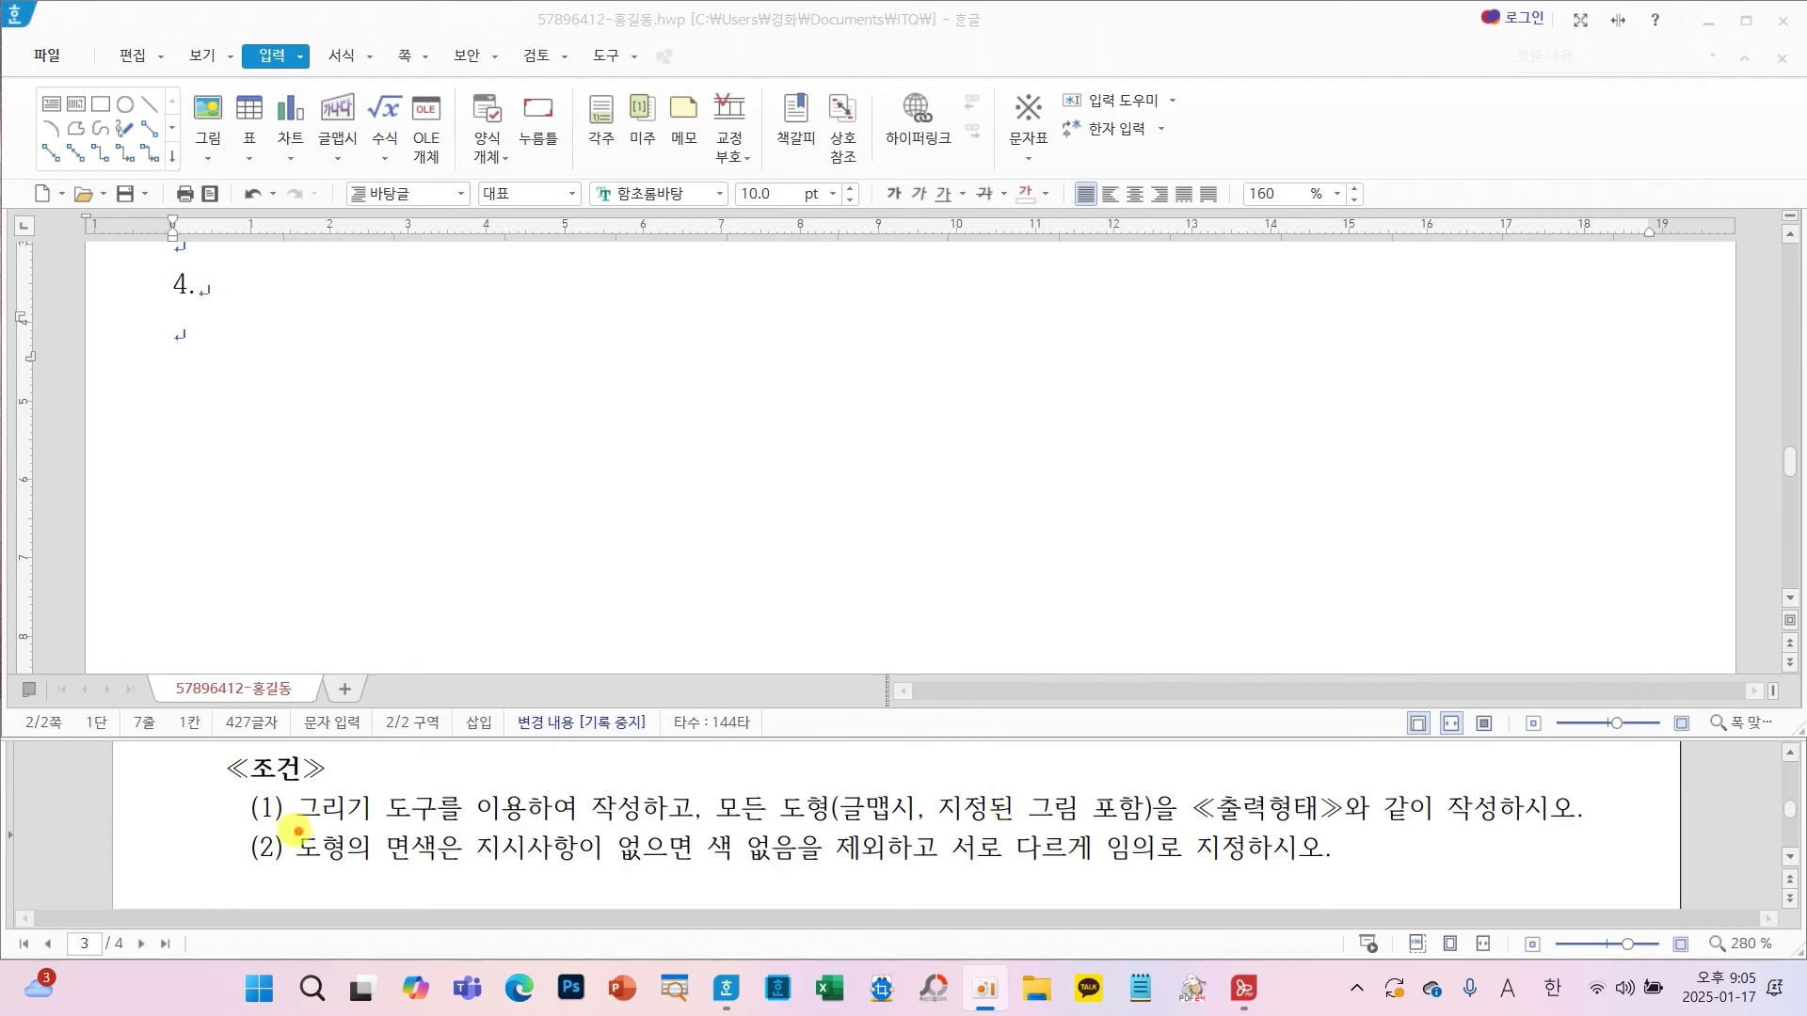
mouse_move(246, 824)
mouse_down()
mouse_move(789, 890)
mouse_move(1365, 877)
mouse_up()
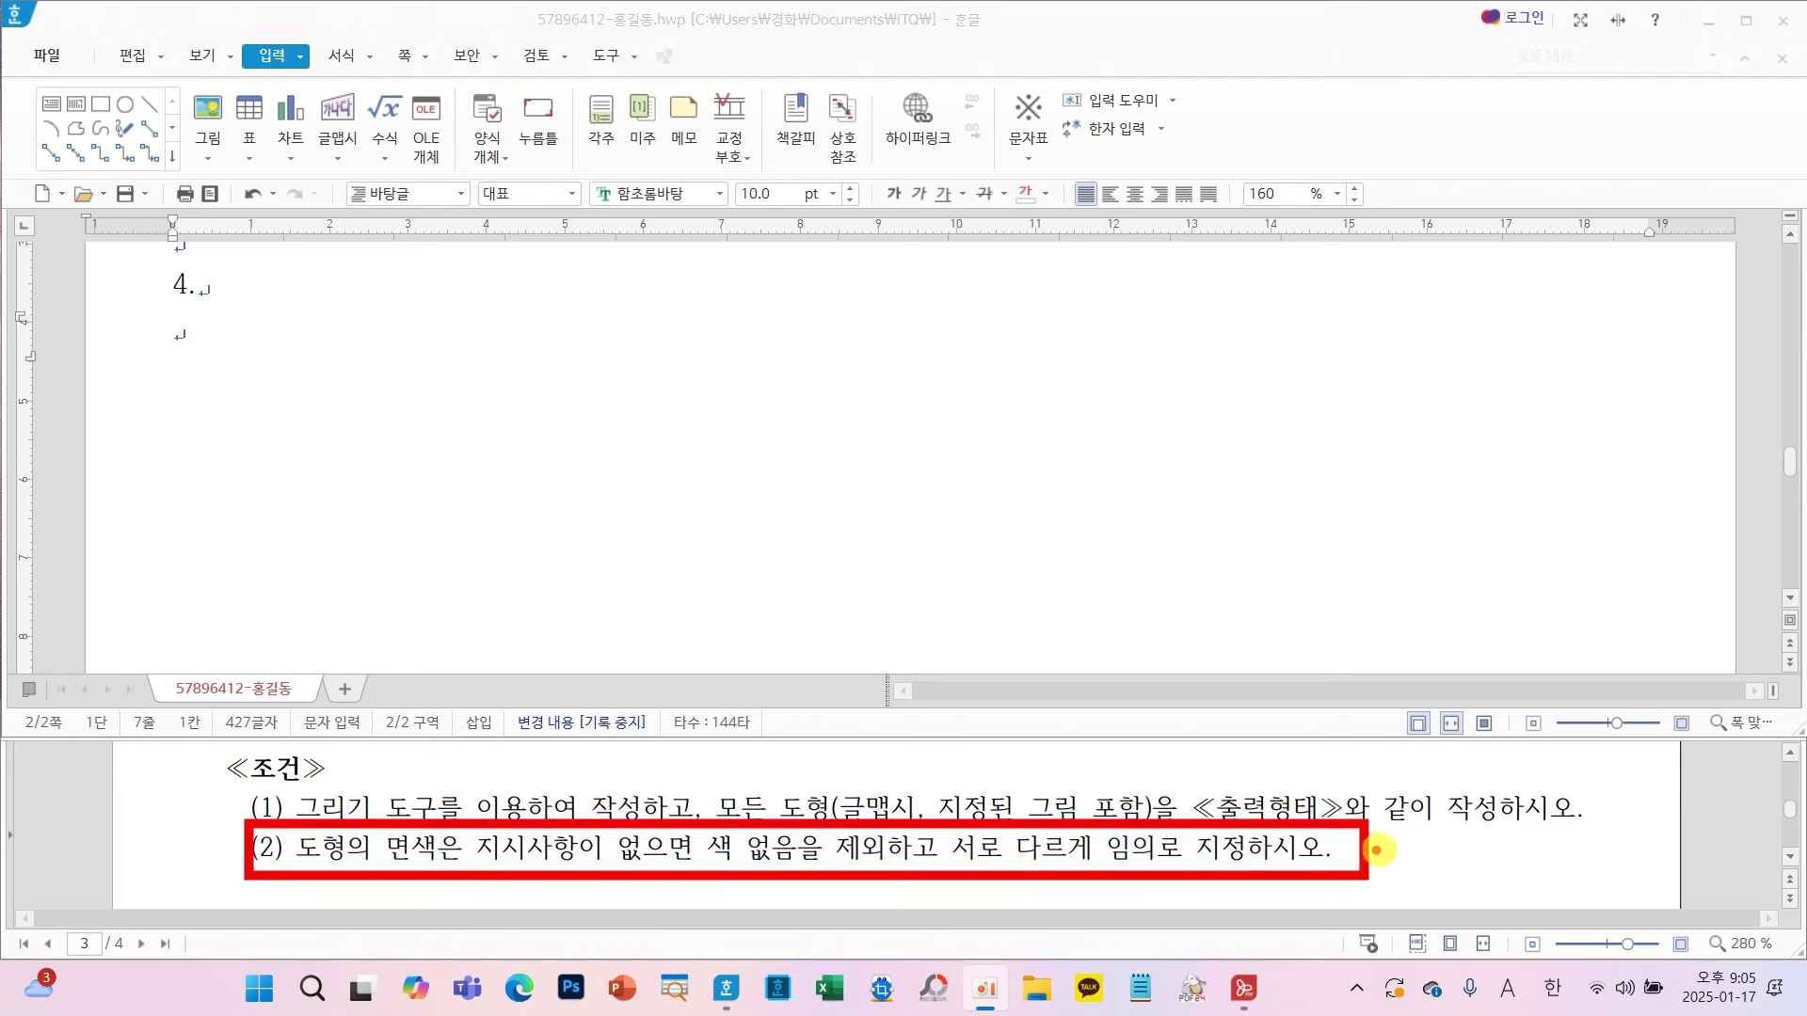
mouse_move(1230, 598)
mouse_down()
mouse_move(1252, 607)
mouse_move(1315, 567)
mouse_move(1294, 602)
mouse_move(1321, 616)
mouse_move(1266, 659)
mouse_move(1364, 617)
mouse_move(1359, 687)
mouse_up()
mouse_move(1386, 555)
mouse_down()
mouse_move(1424, 607)
mouse_move(1470, 597)
mouse_move(1496, 564)
mouse_move(1449, 659)
mouse_move(1485, 724)
mouse_up()
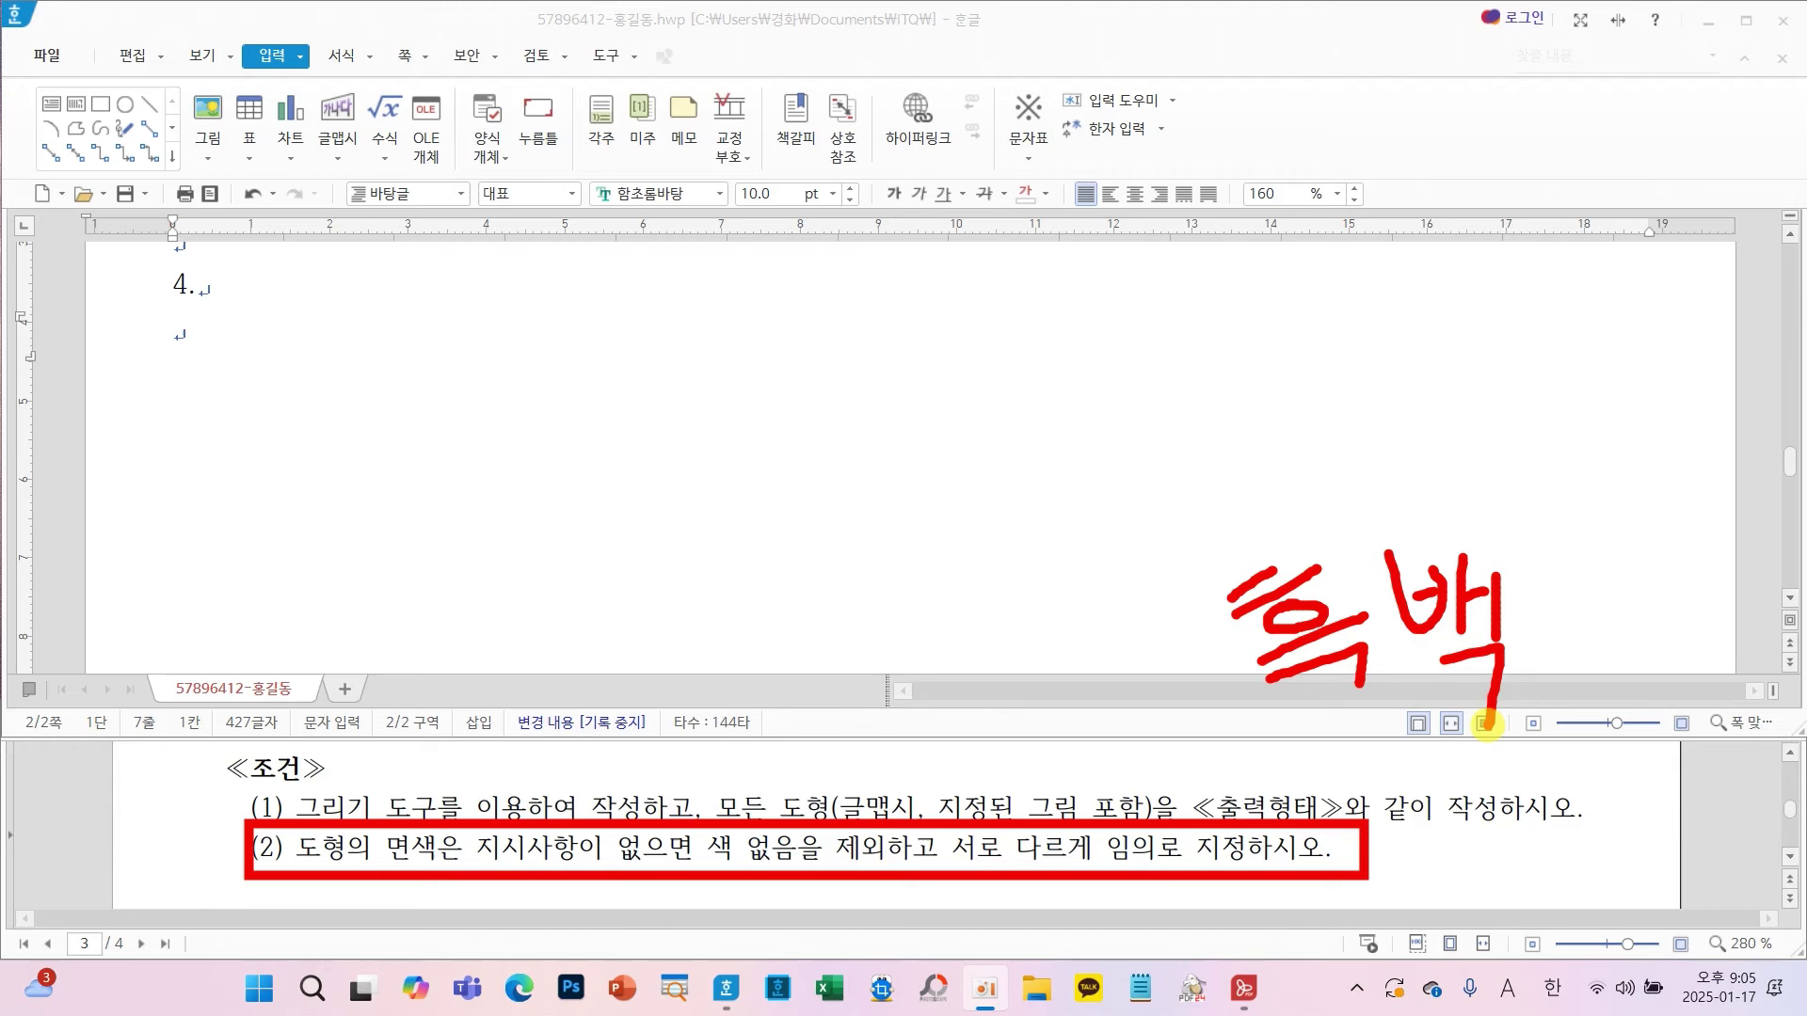
key(Escape)
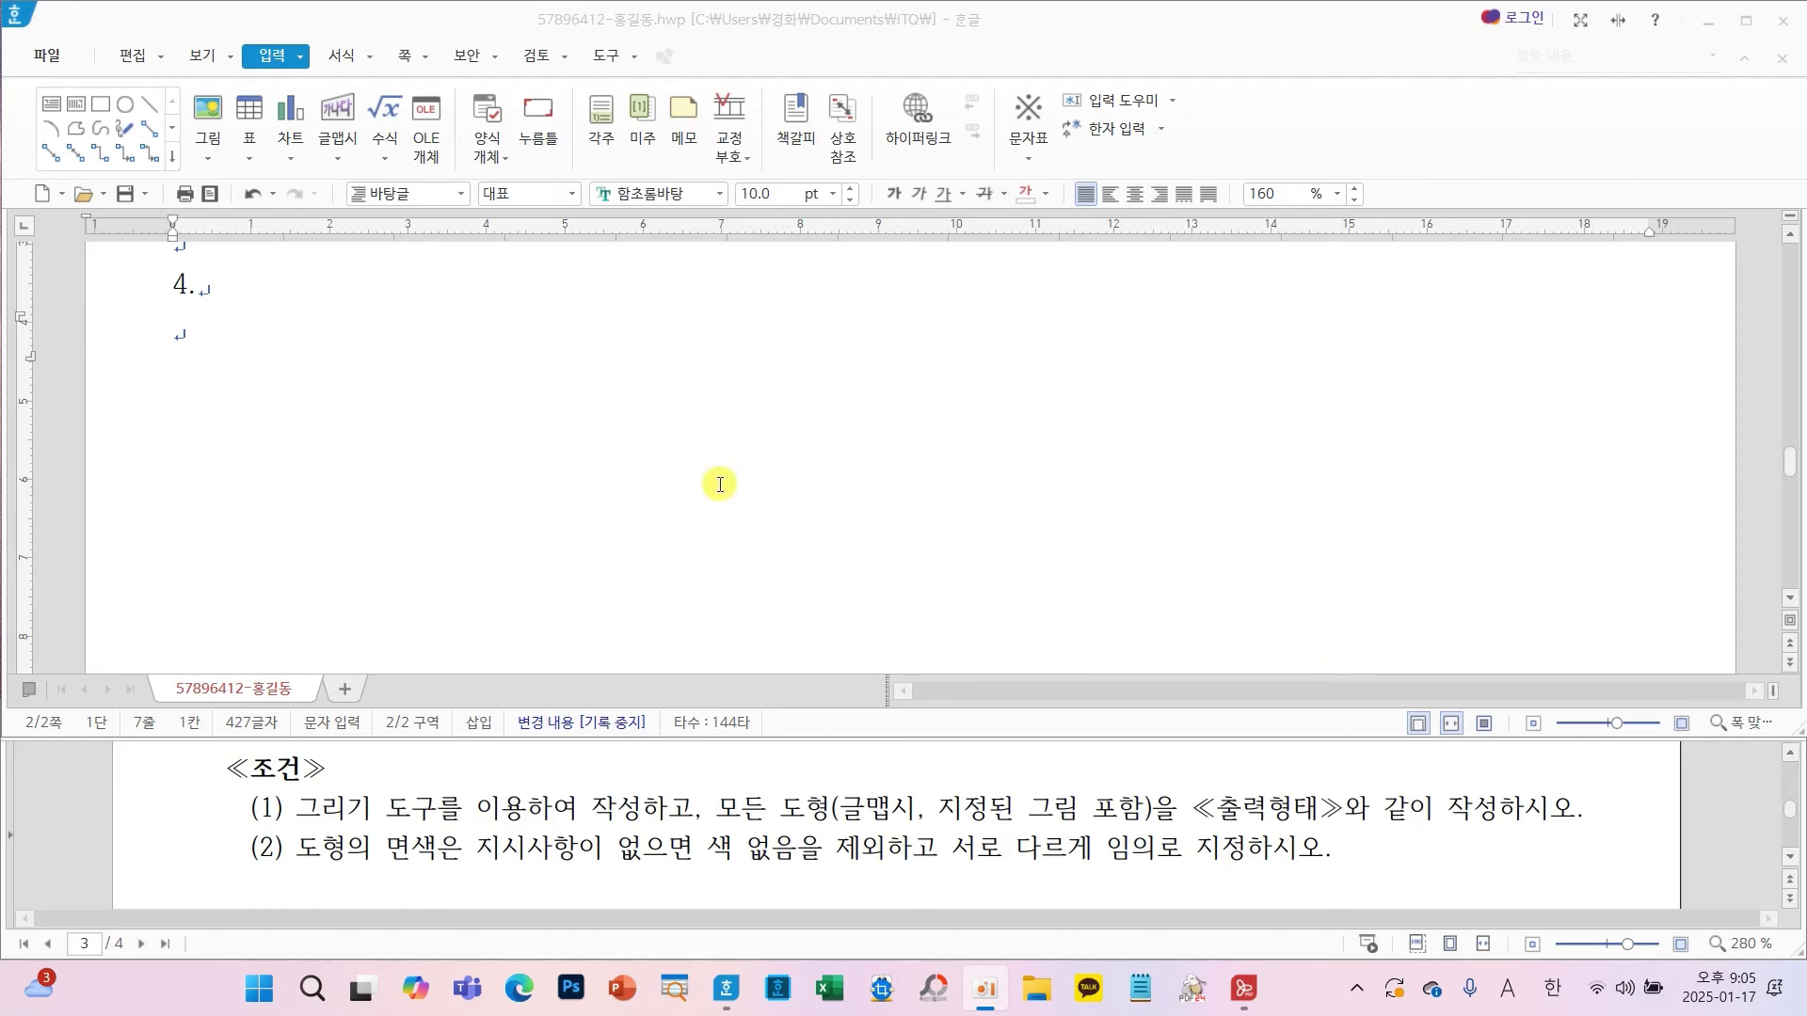
scroll(974, 833, down, 4)
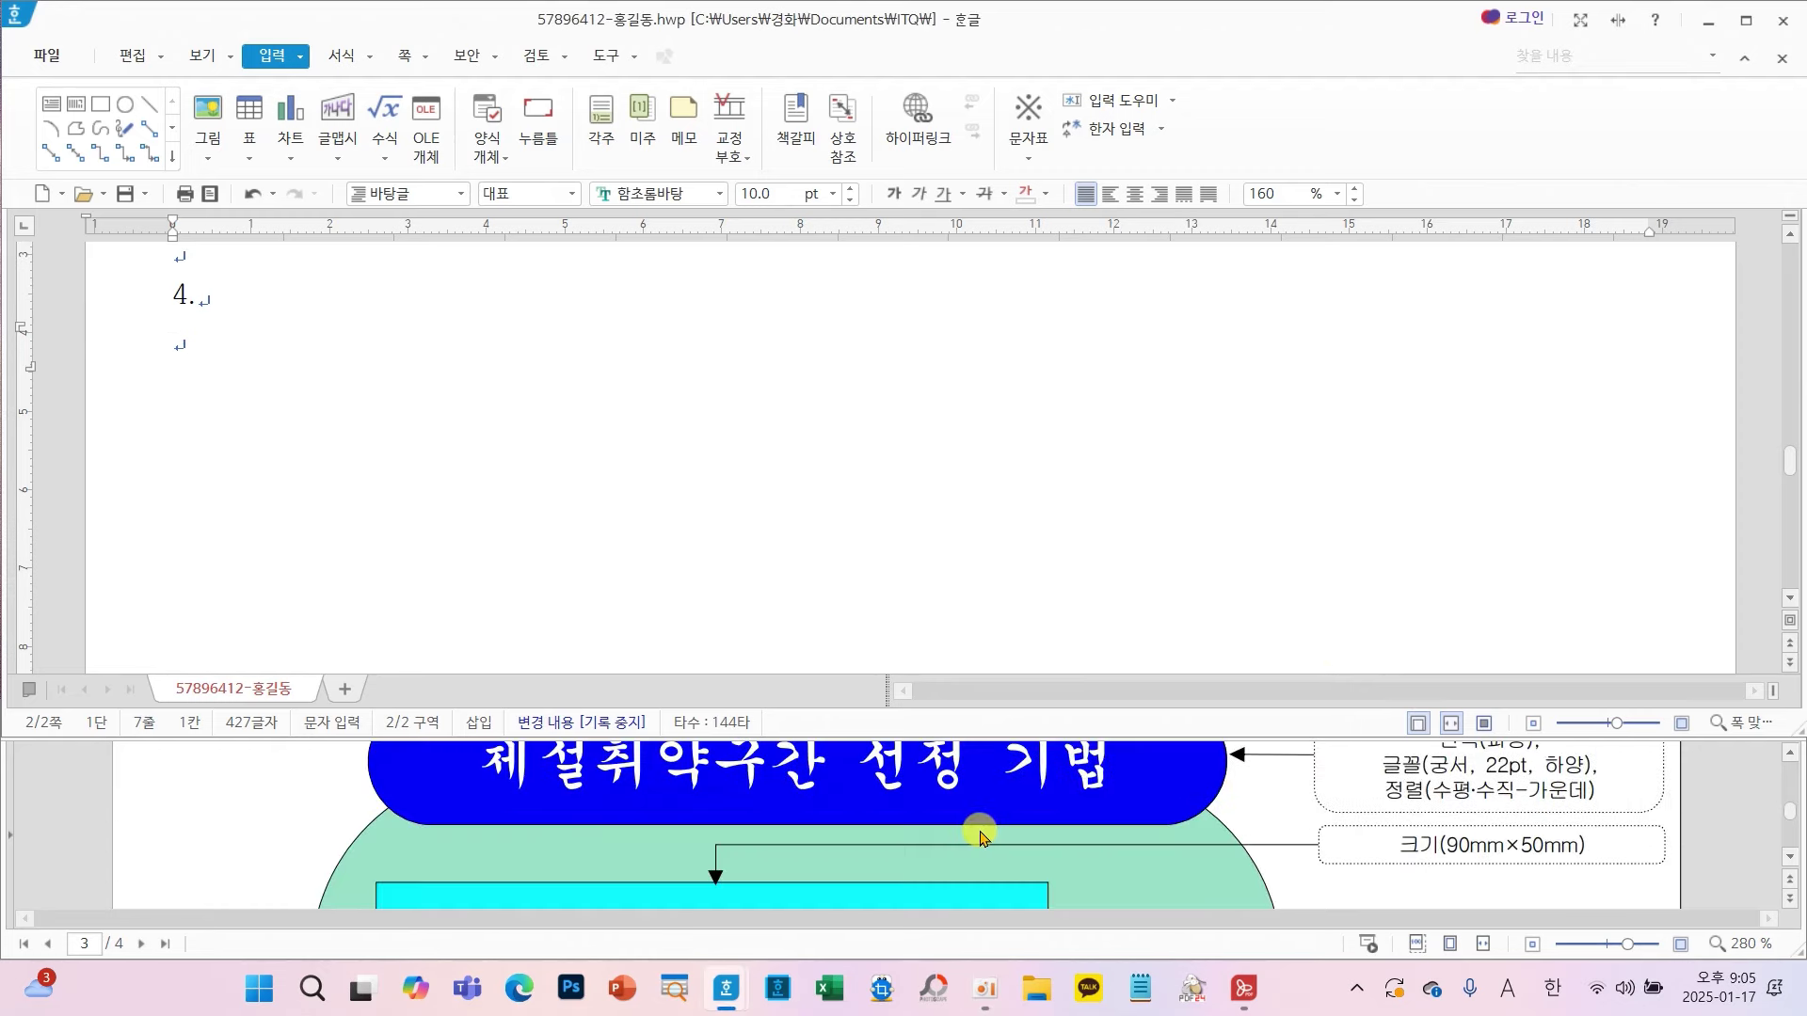
scroll(986, 835, up, 1)
scroll(985, 836, down, 6)
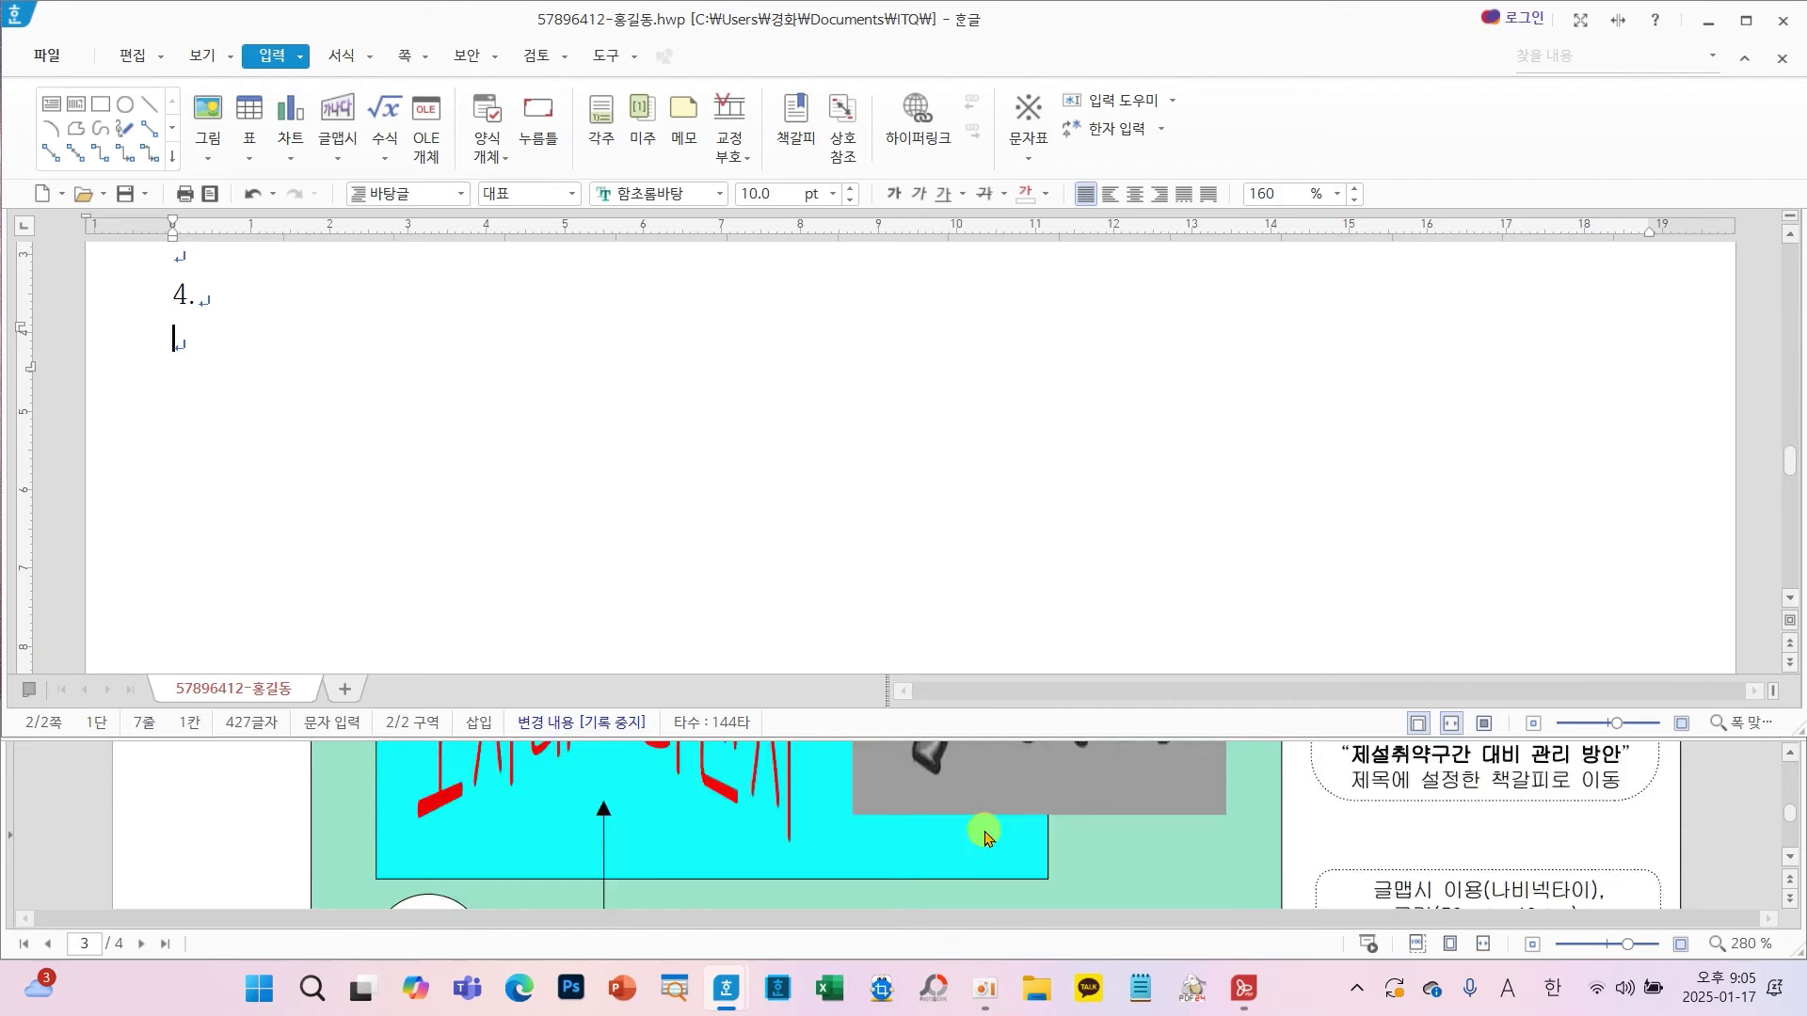
scroll(985, 836, down, 3)
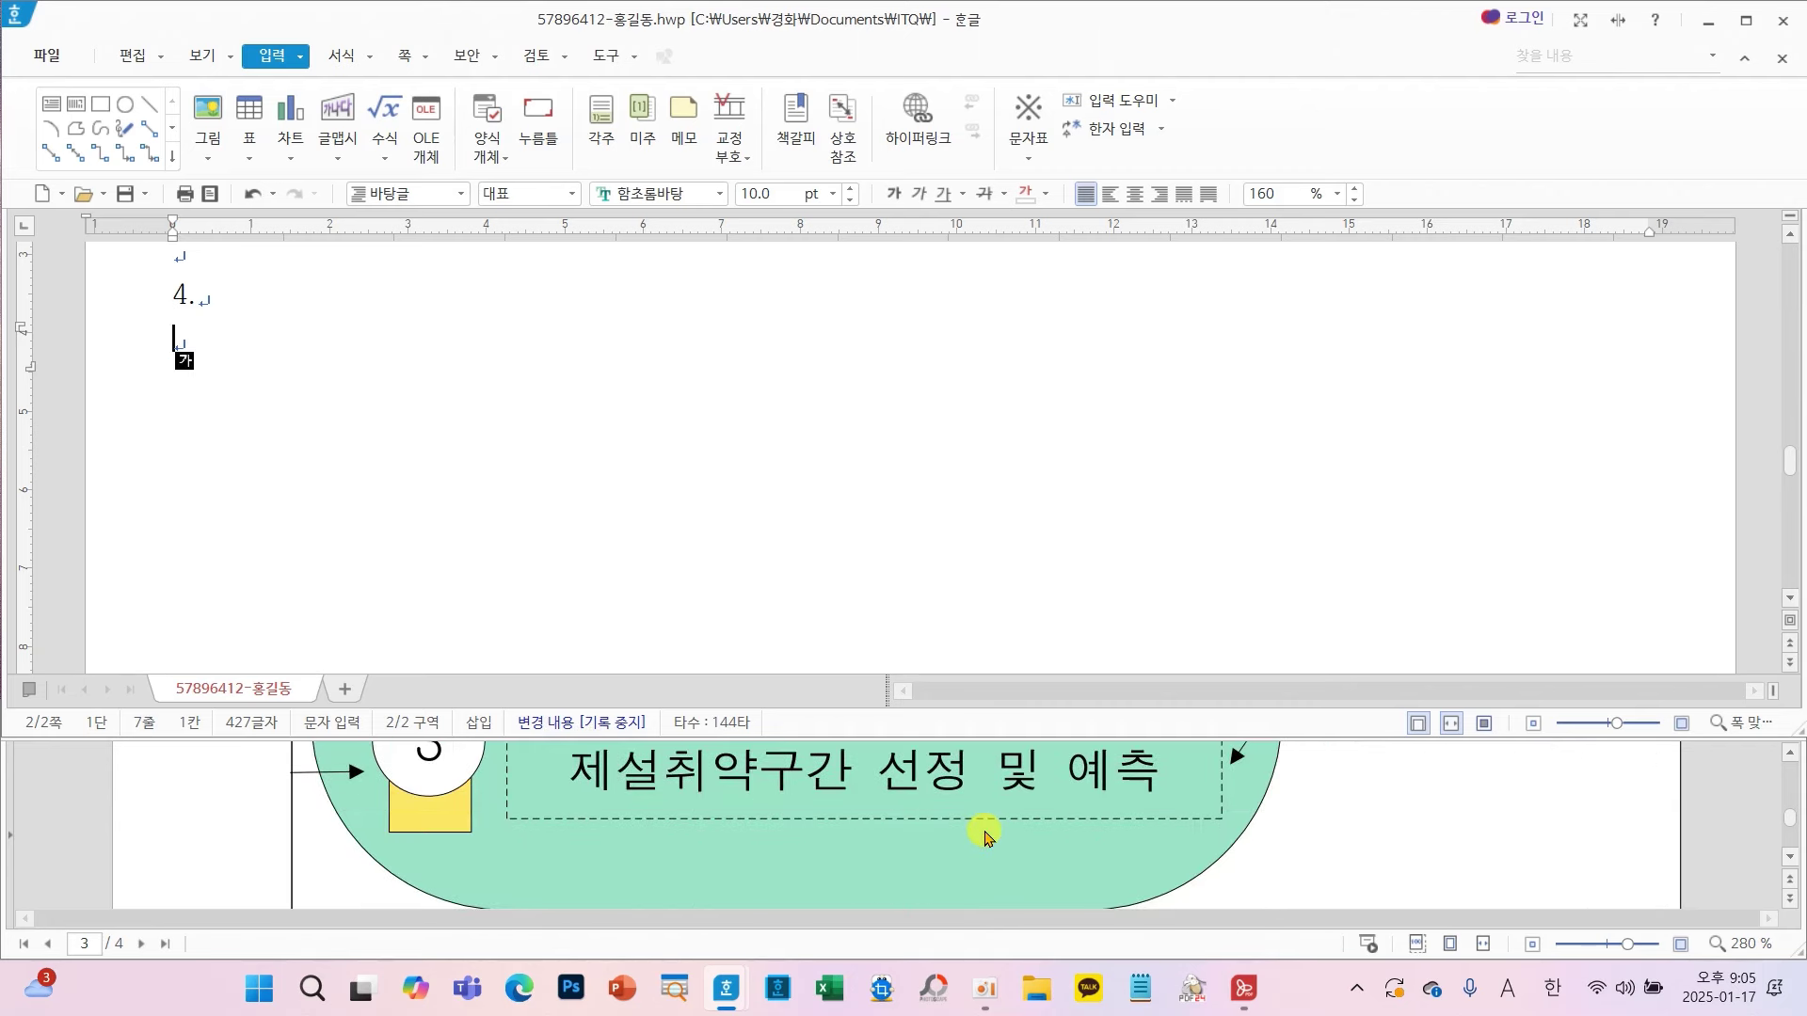
scroll(985, 836, up, 5)
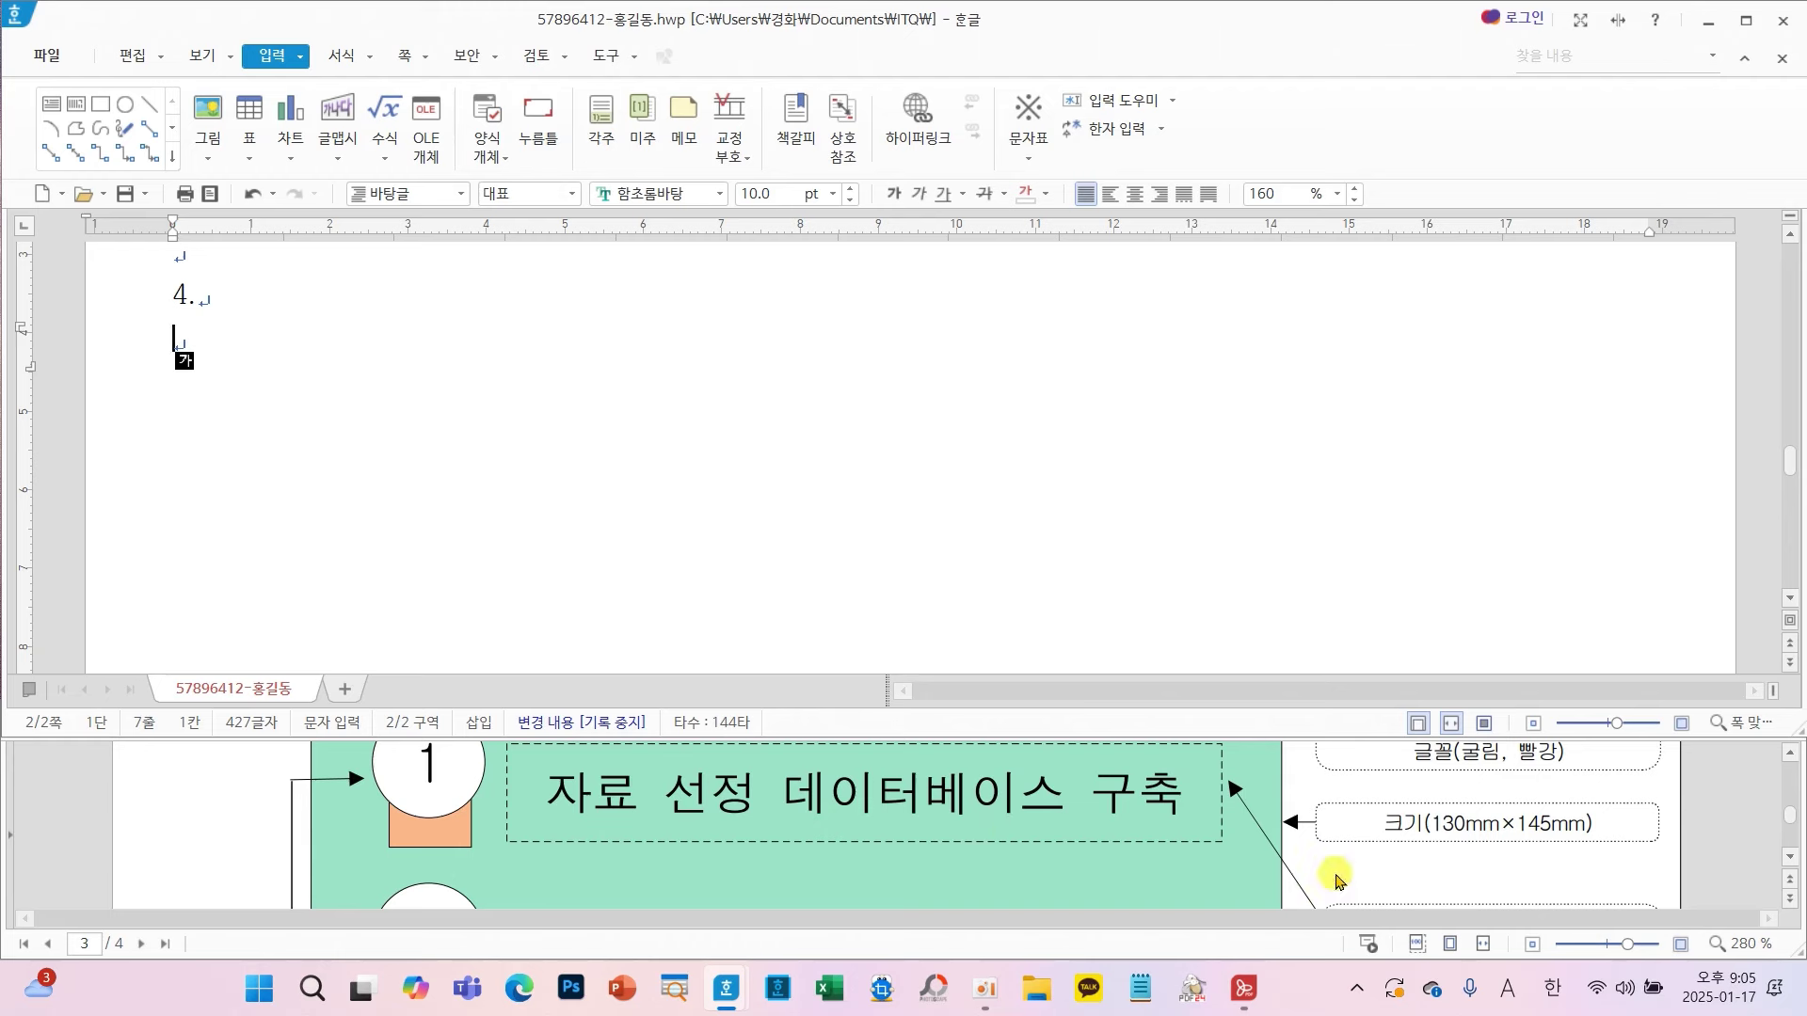
mouse_move(1337, 774)
mouse_down()
mouse_move(1412, 809)
mouse_move(1635, 850)
mouse_up()
drag(1248, 890, 1313, 864)
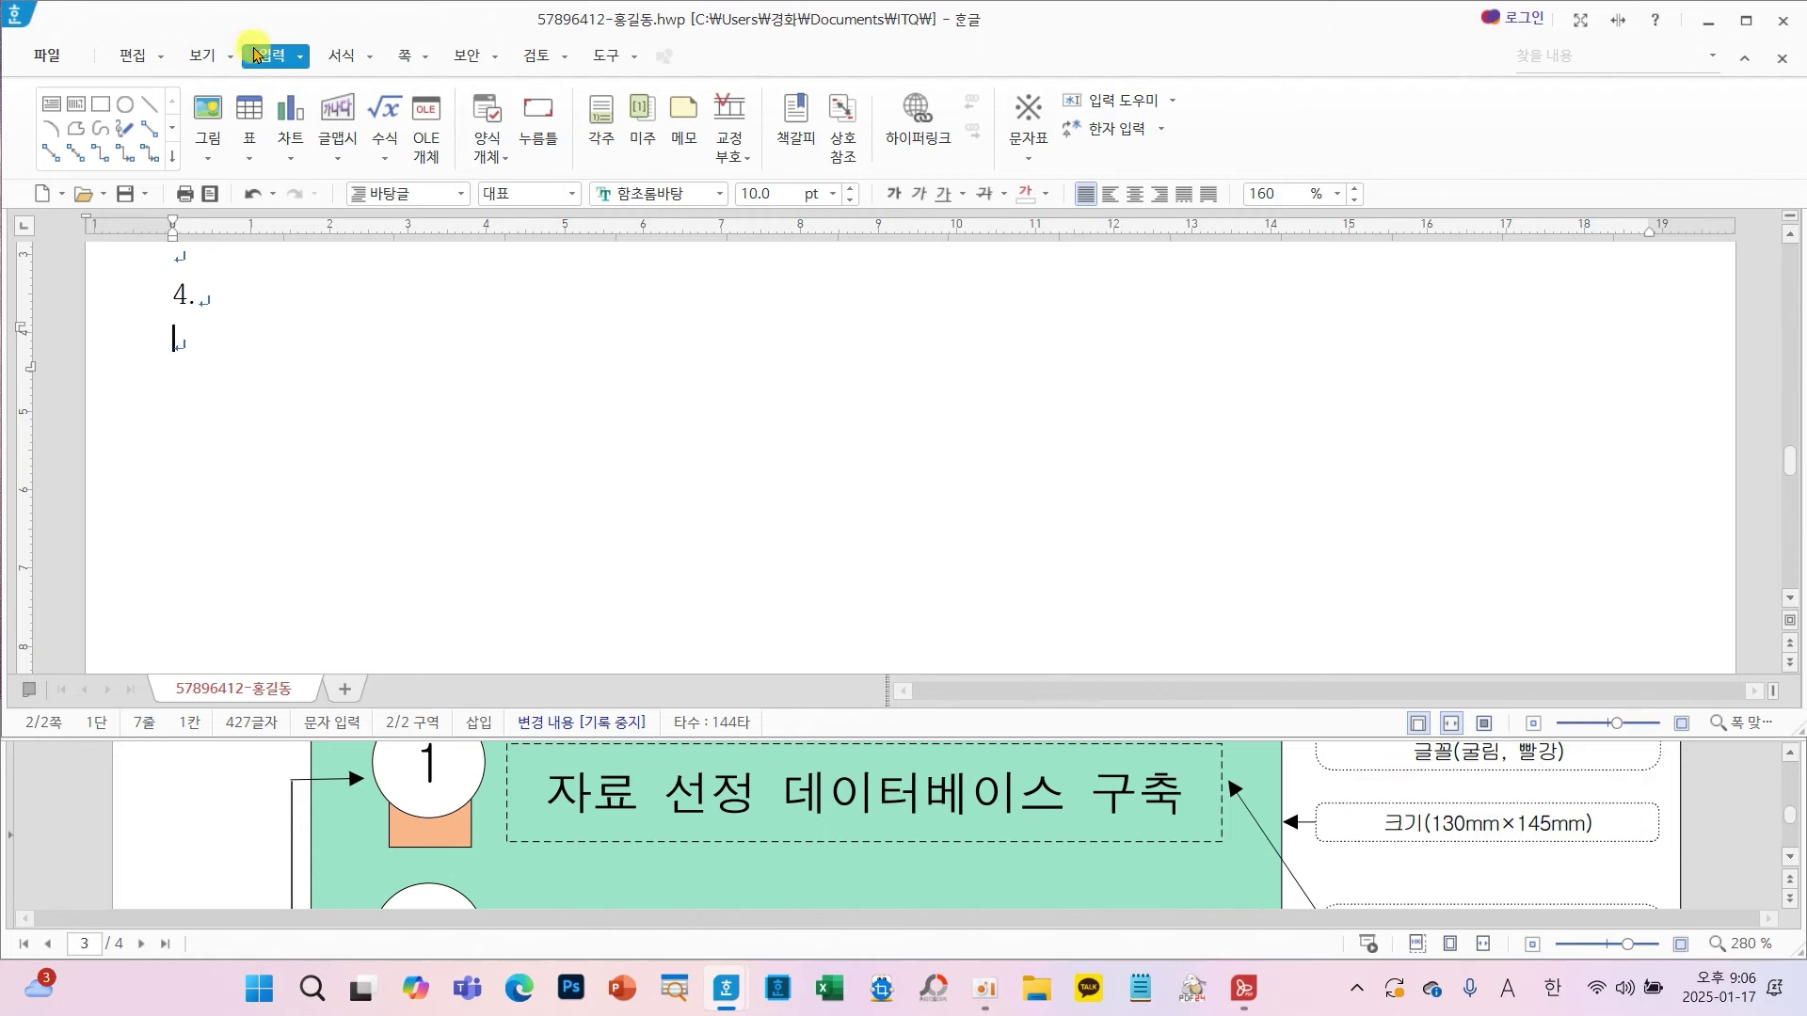
- Draw a rectangle about 62 mm × 26 mm below the question number "4." and open its object properties
click(100, 104)
drag(355, 353, 840, 555)
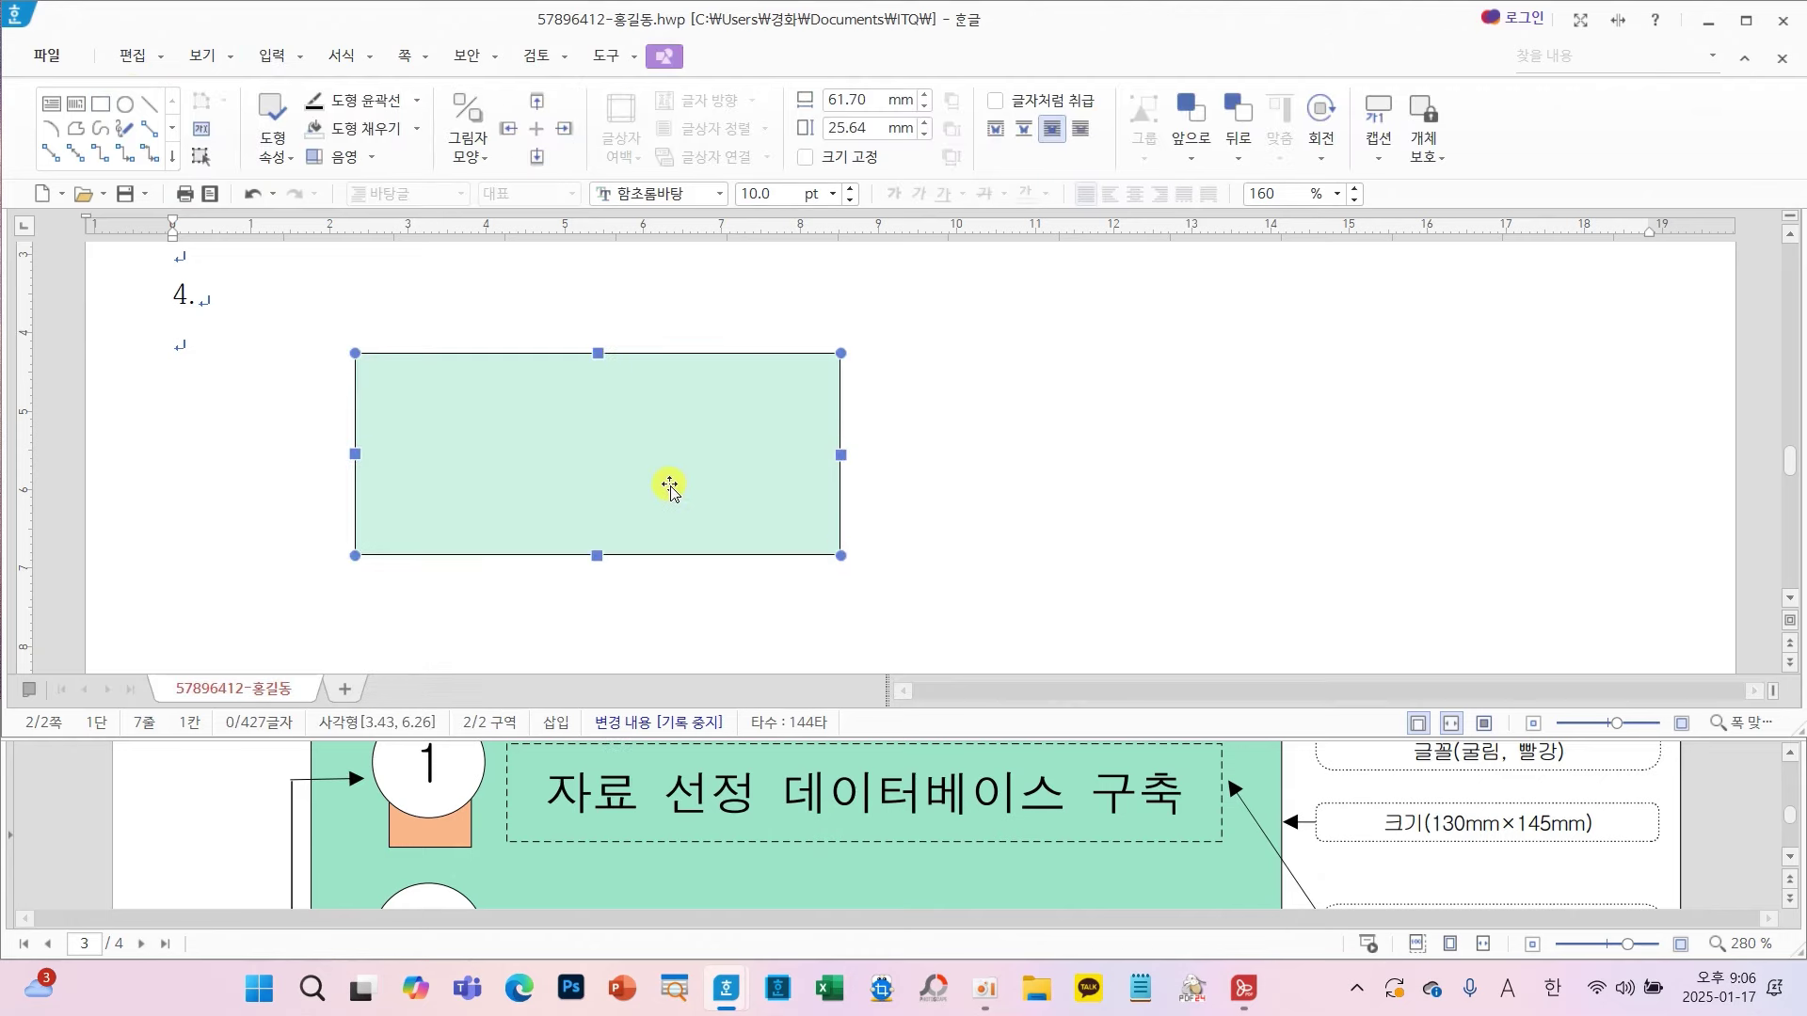
double_click(642, 480)
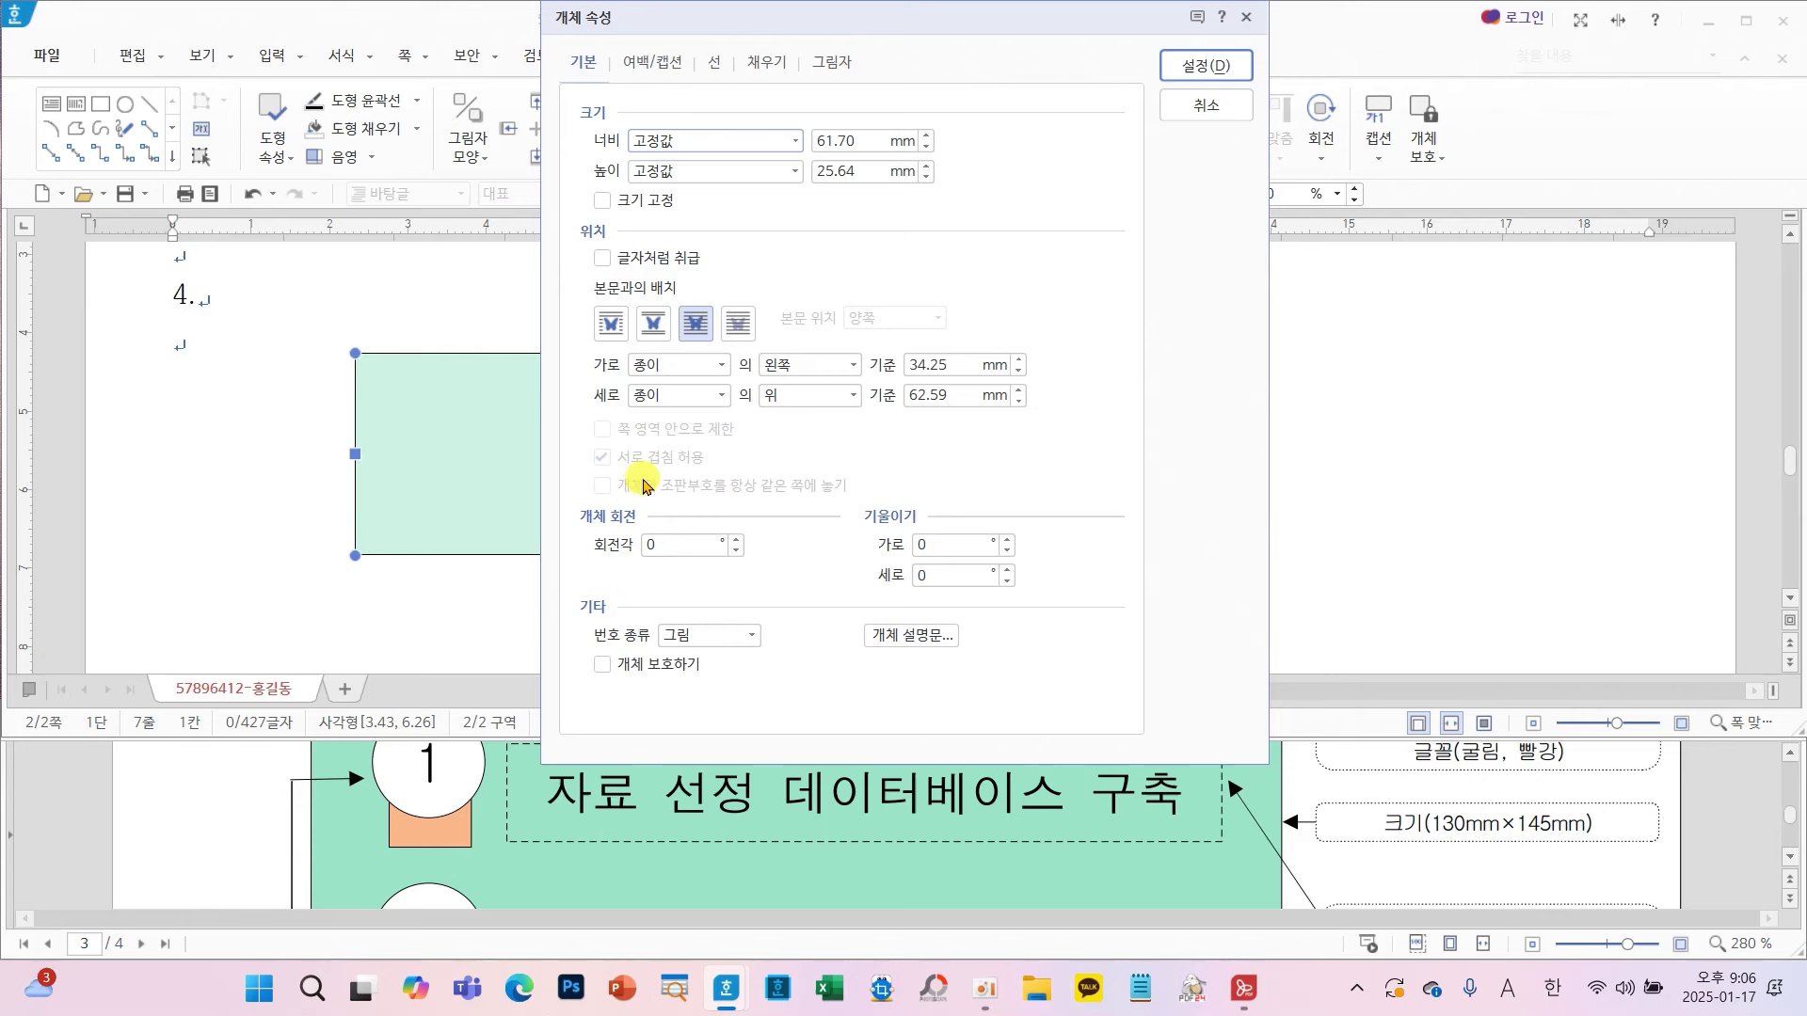
drag(649, 19, 587, 153)
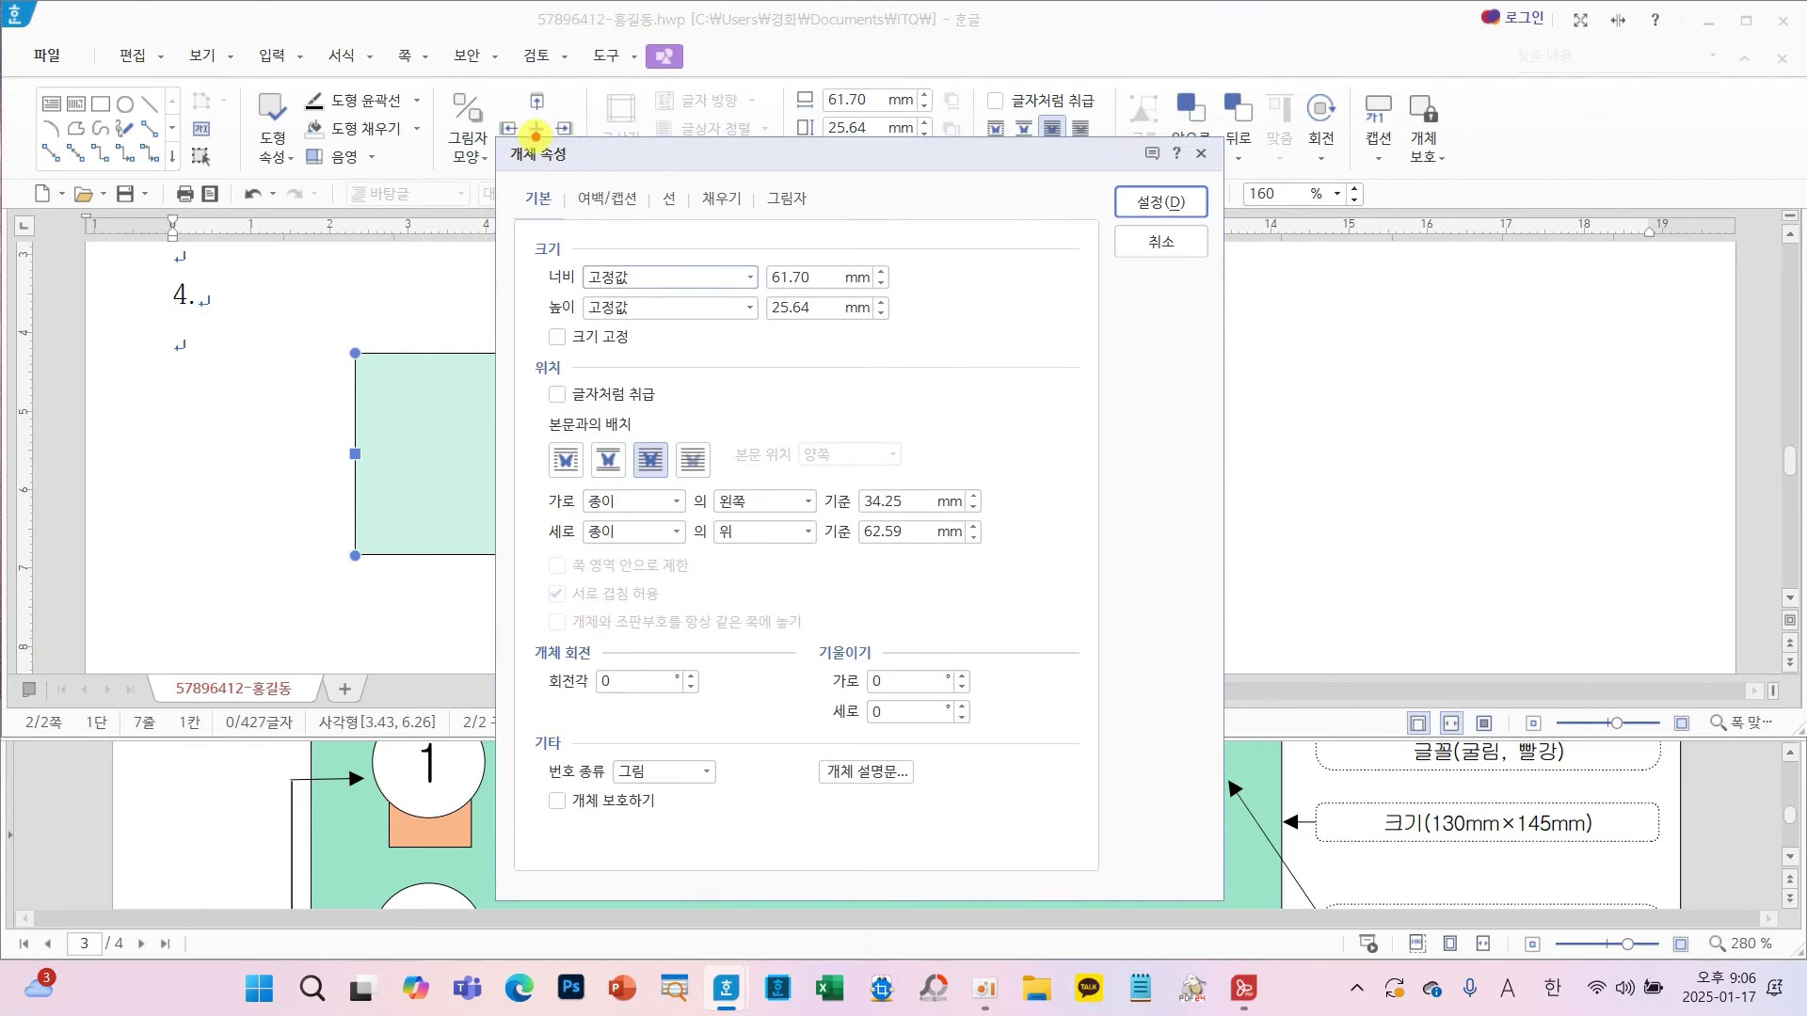
drag(535, 134, 518, 214)
mouse_move(616, 160)
mouse_down()
mouse_move(649, 168)
mouse_move(658, 215)
mouse_move(739, 178)
mouse_move(708, 230)
mouse_up()
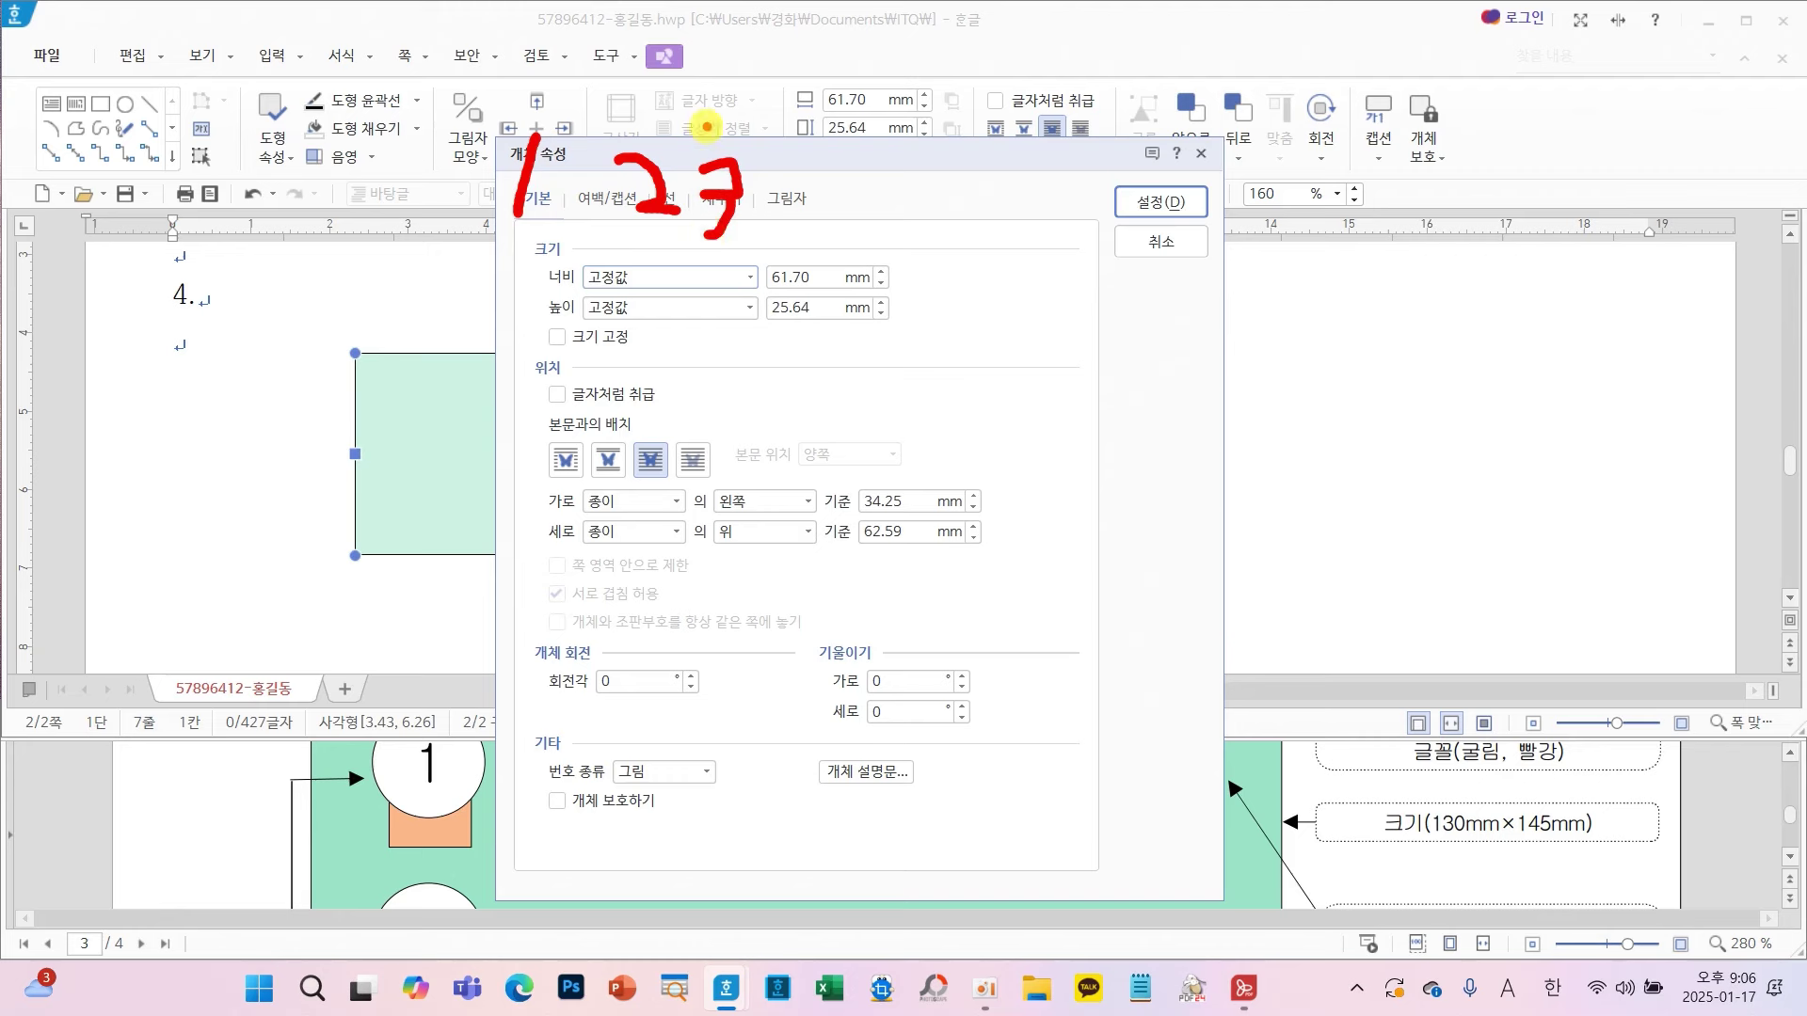
drag(513, 463, 526, 562)
mouse_move(643, 400)
mouse_down()
mouse_move(612, 572)
mouse_move(686, 508)
mouse_up()
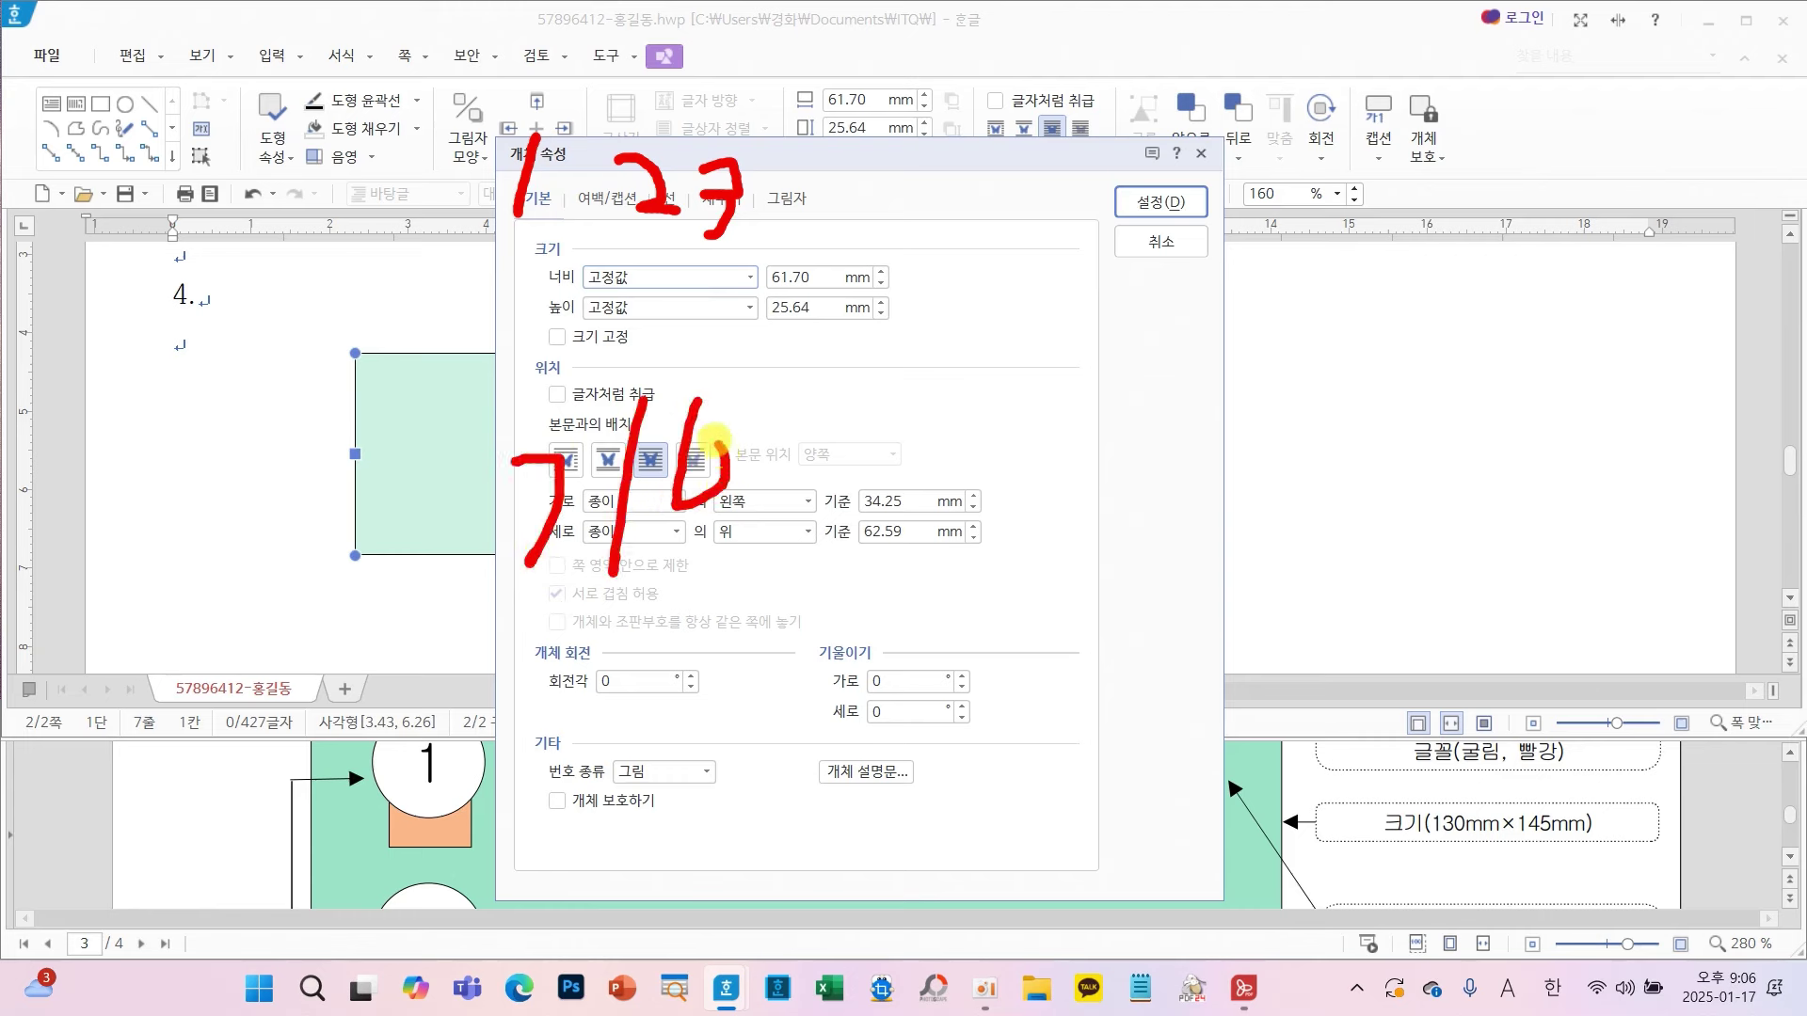
mouse_move(701, 443)
mouse_down()
mouse_move(729, 471)
mouse_move(702, 533)
mouse_move(731, 523)
mouse_move(756, 561)
mouse_up()
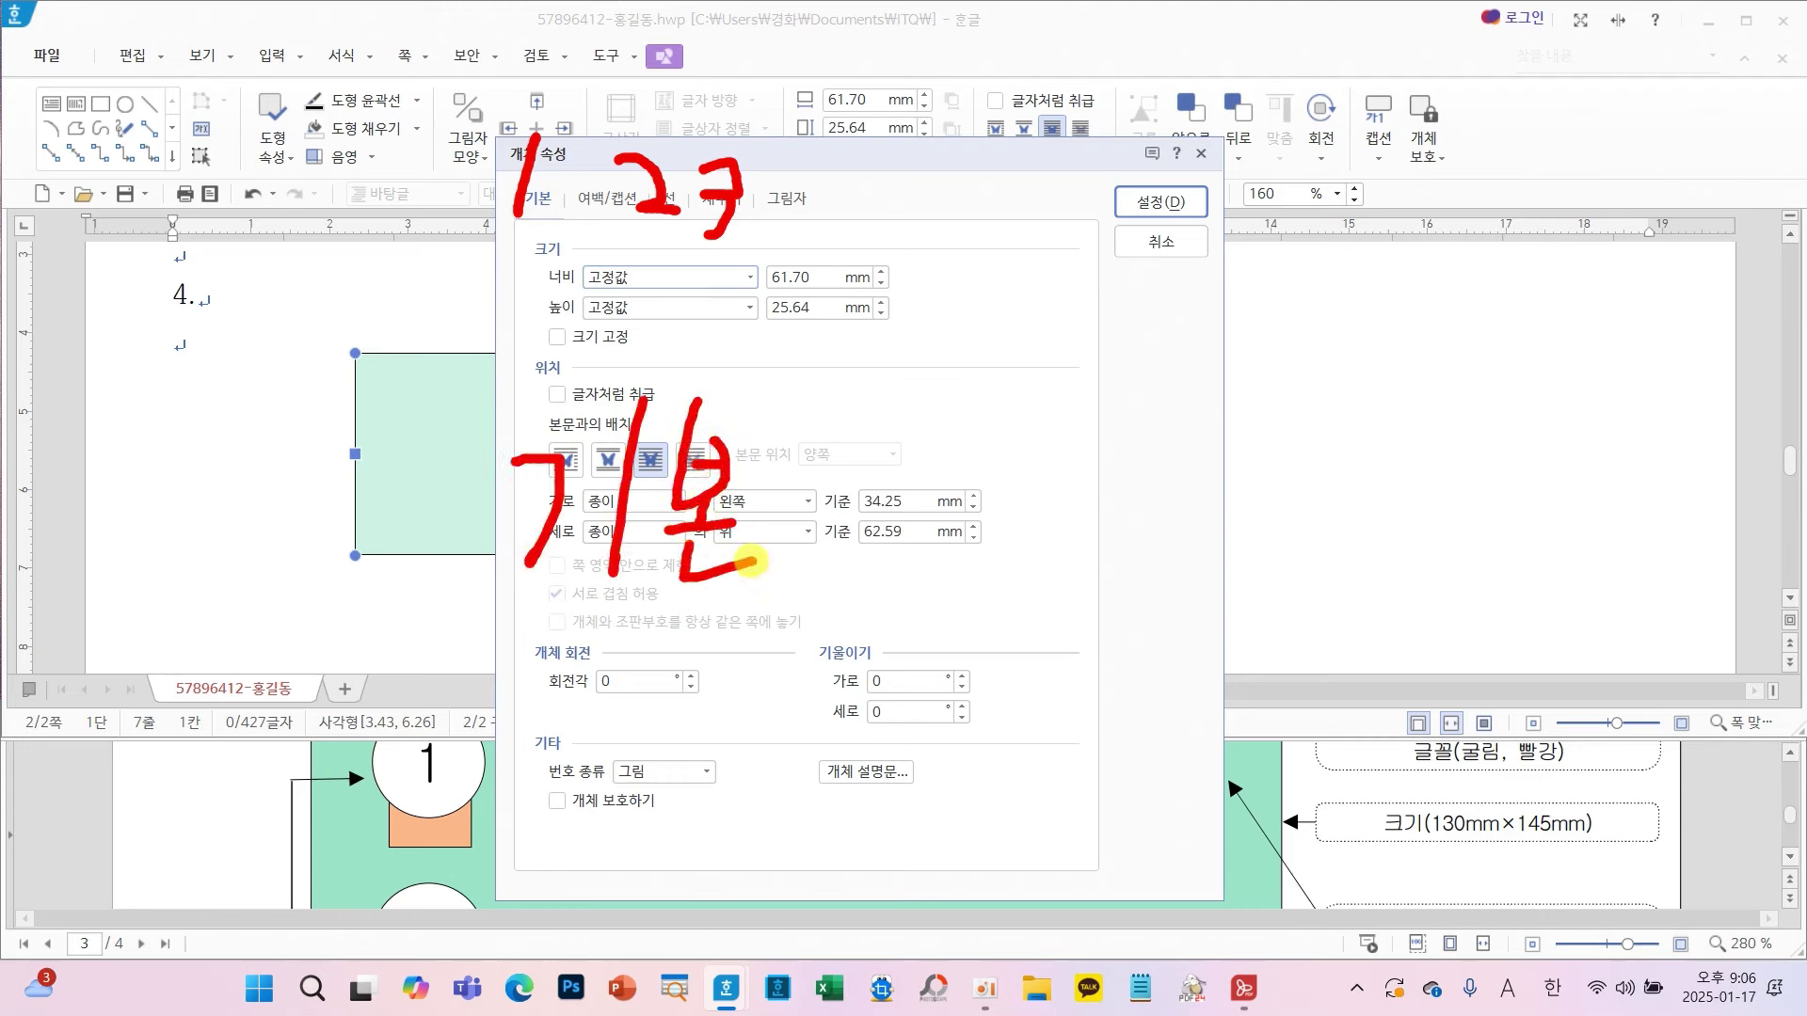
drag(806, 464, 864, 458)
drag(979, 384, 909, 554)
mouse_move(952, 475)
mouse_down()
mouse_move(992, 536)
mouse_move(1014, 461)
mouse_move(1031, 555)
mouse_up()
mouse_move(970, 541)
mouse_down()
mouse_move(968, 569)
mouse_move(1077, 583)
mouse_up()
drag(1087, 476, 1157, 466)
click(1203, 456)
mouse_move(1250, 393)
mouse_down()
mouse_move(1257, 433)
mouse_move(1294, 441)
mouse_up()
drag(1252, 450, 1210, 548)
drag(1247, 483, 1277, 527)
drag(1302, 396, 1299, 531)
drag(1299, 468, 1328, 465)
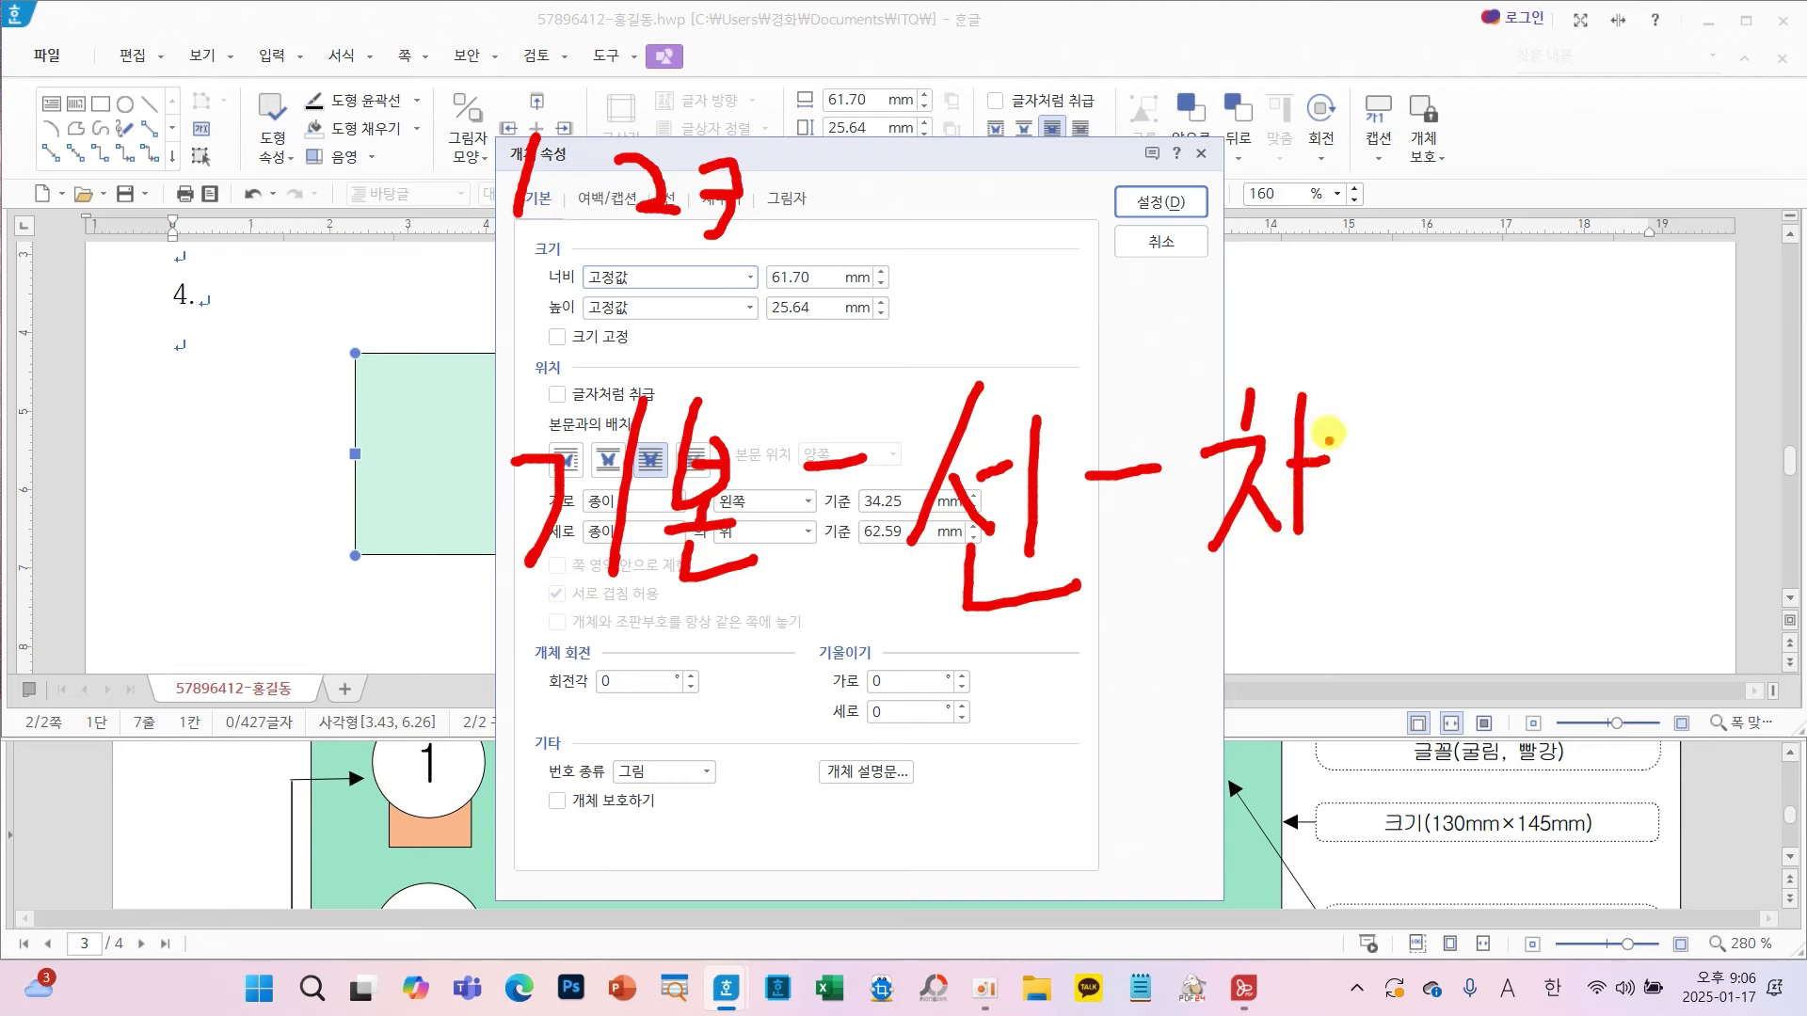
drag(1328, 401, 1327, 561)
mouse_move(1430, 388)
mouse_down()
mouse_move(1447, 447)
mouse_move(1432, 381)
mouse_up()
drag(1359, 499, 1492, 476)
drag(1439, 478, 1441, 535)
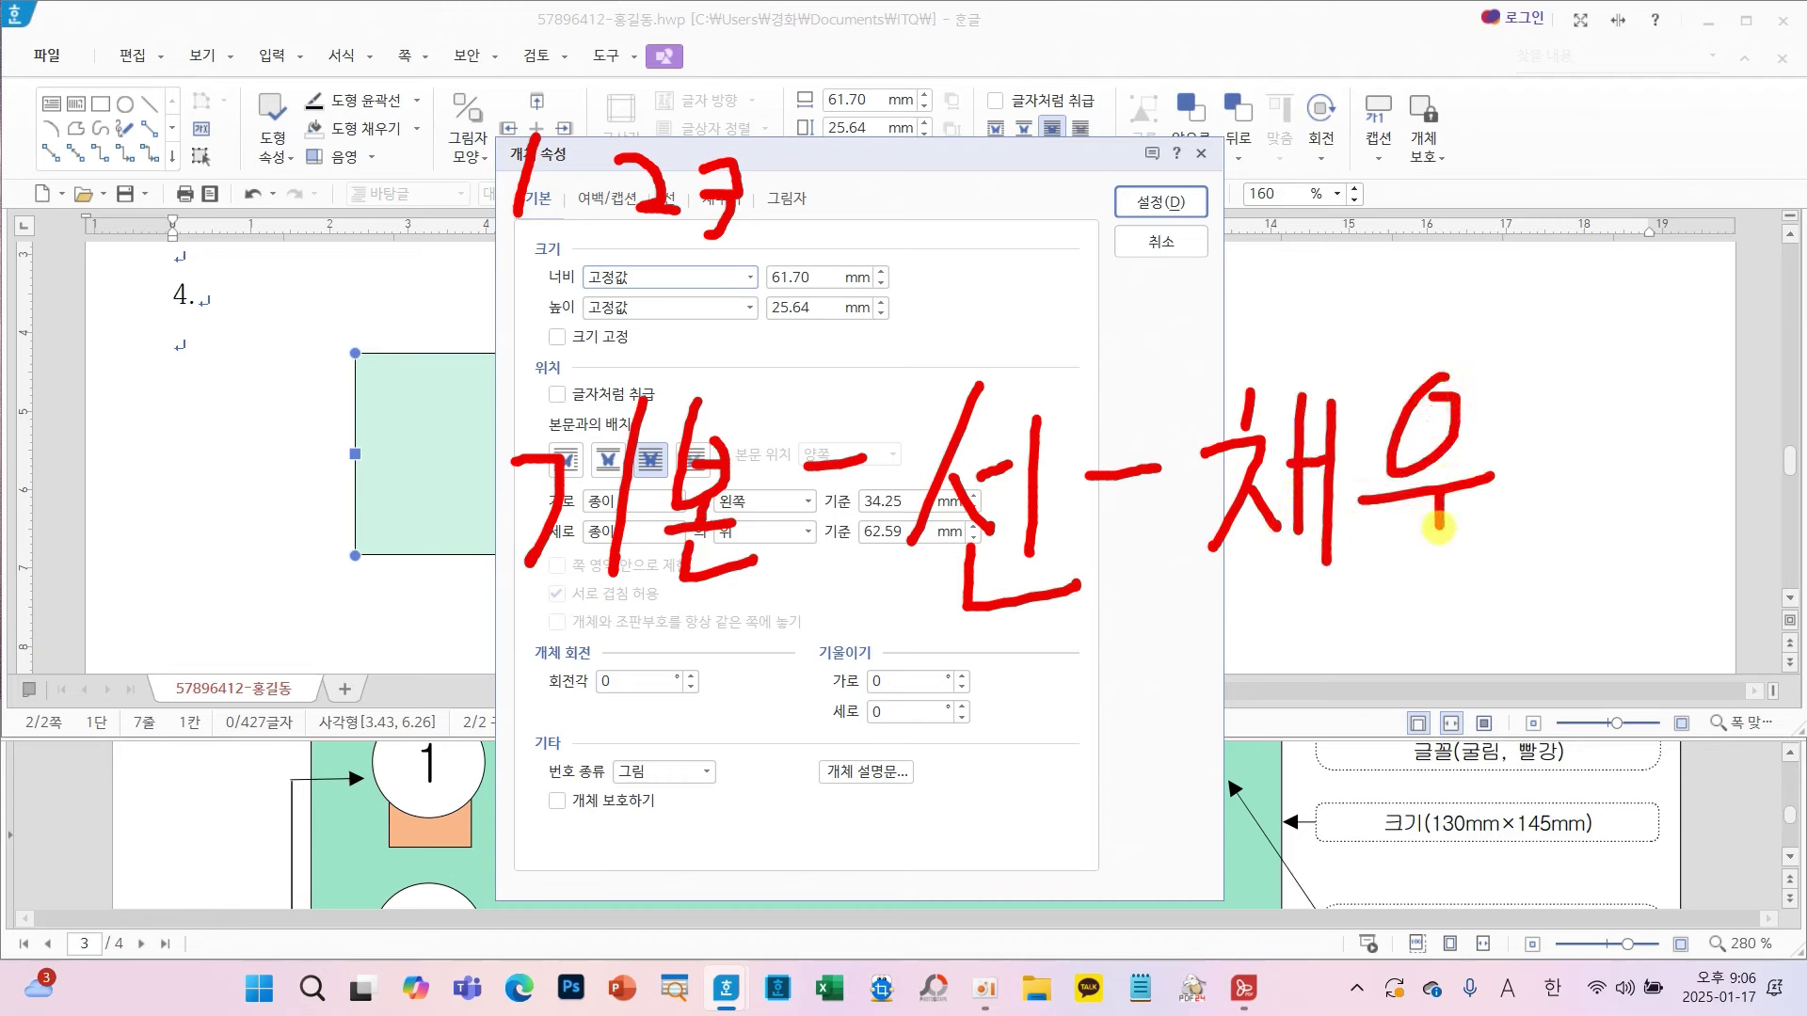
drag(1472, 419, 1499, 505)
drag(1590, 352, 1601, 540)
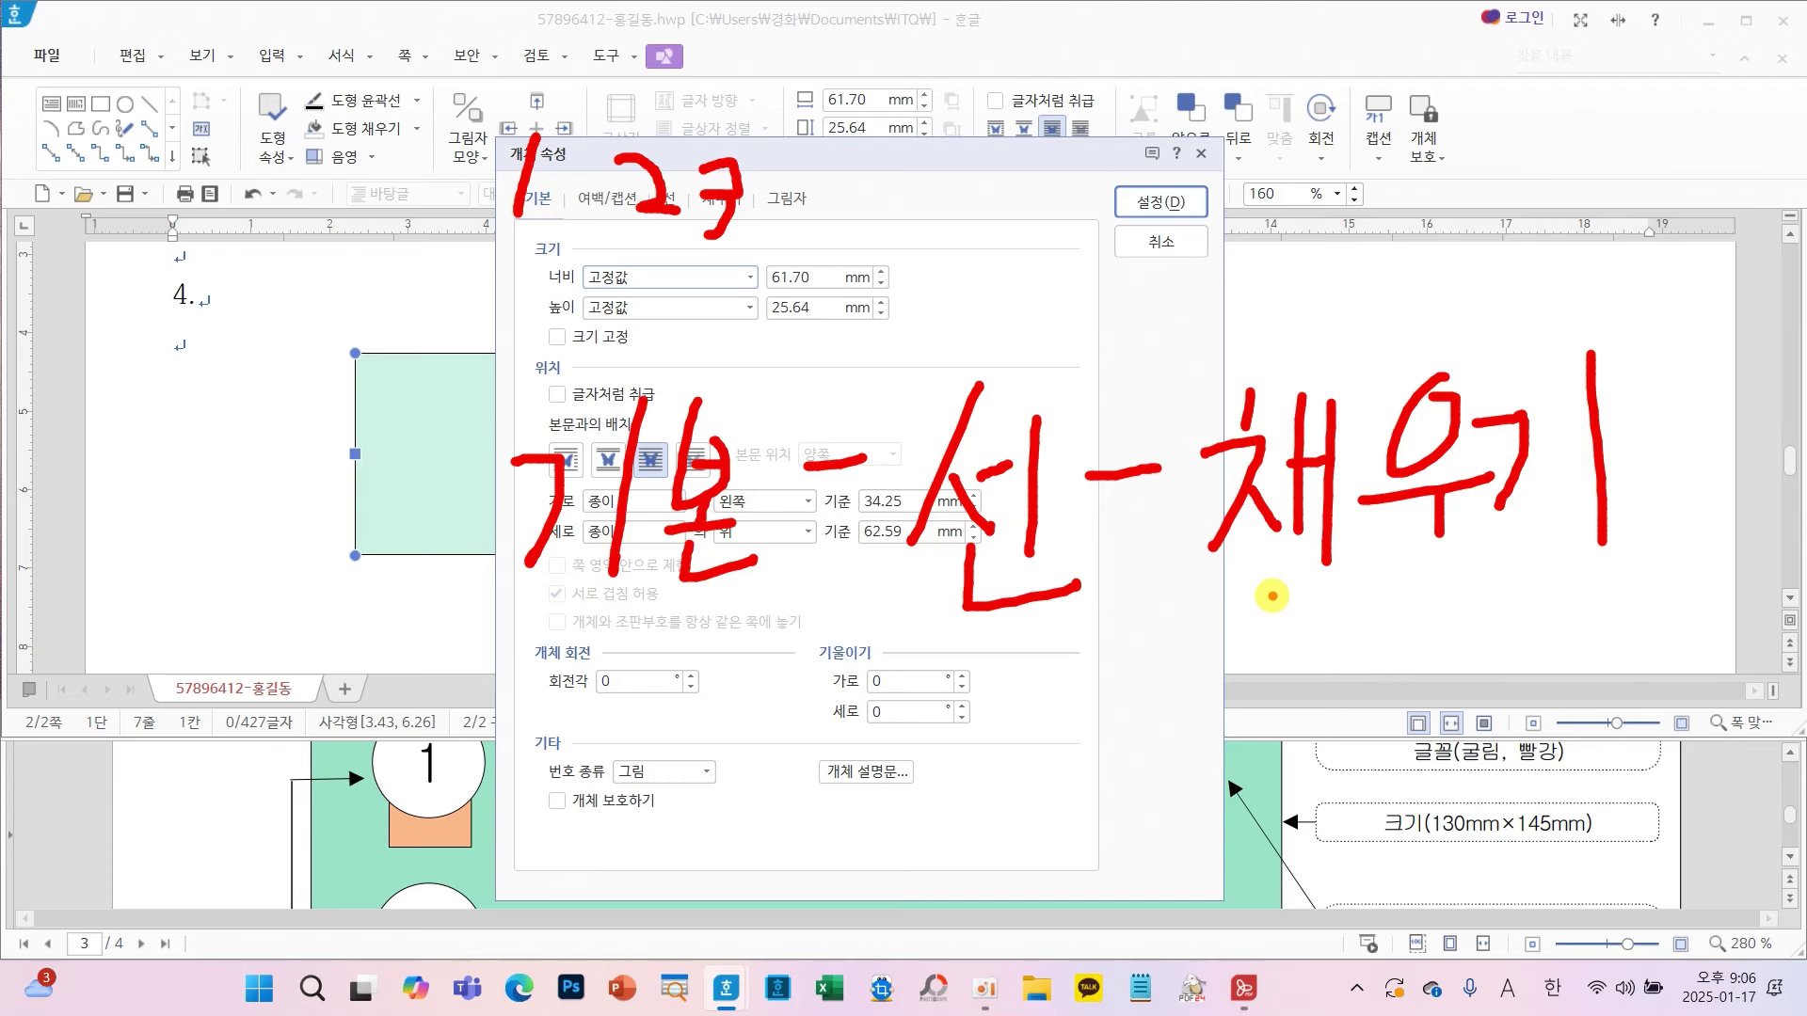
key(Escape)
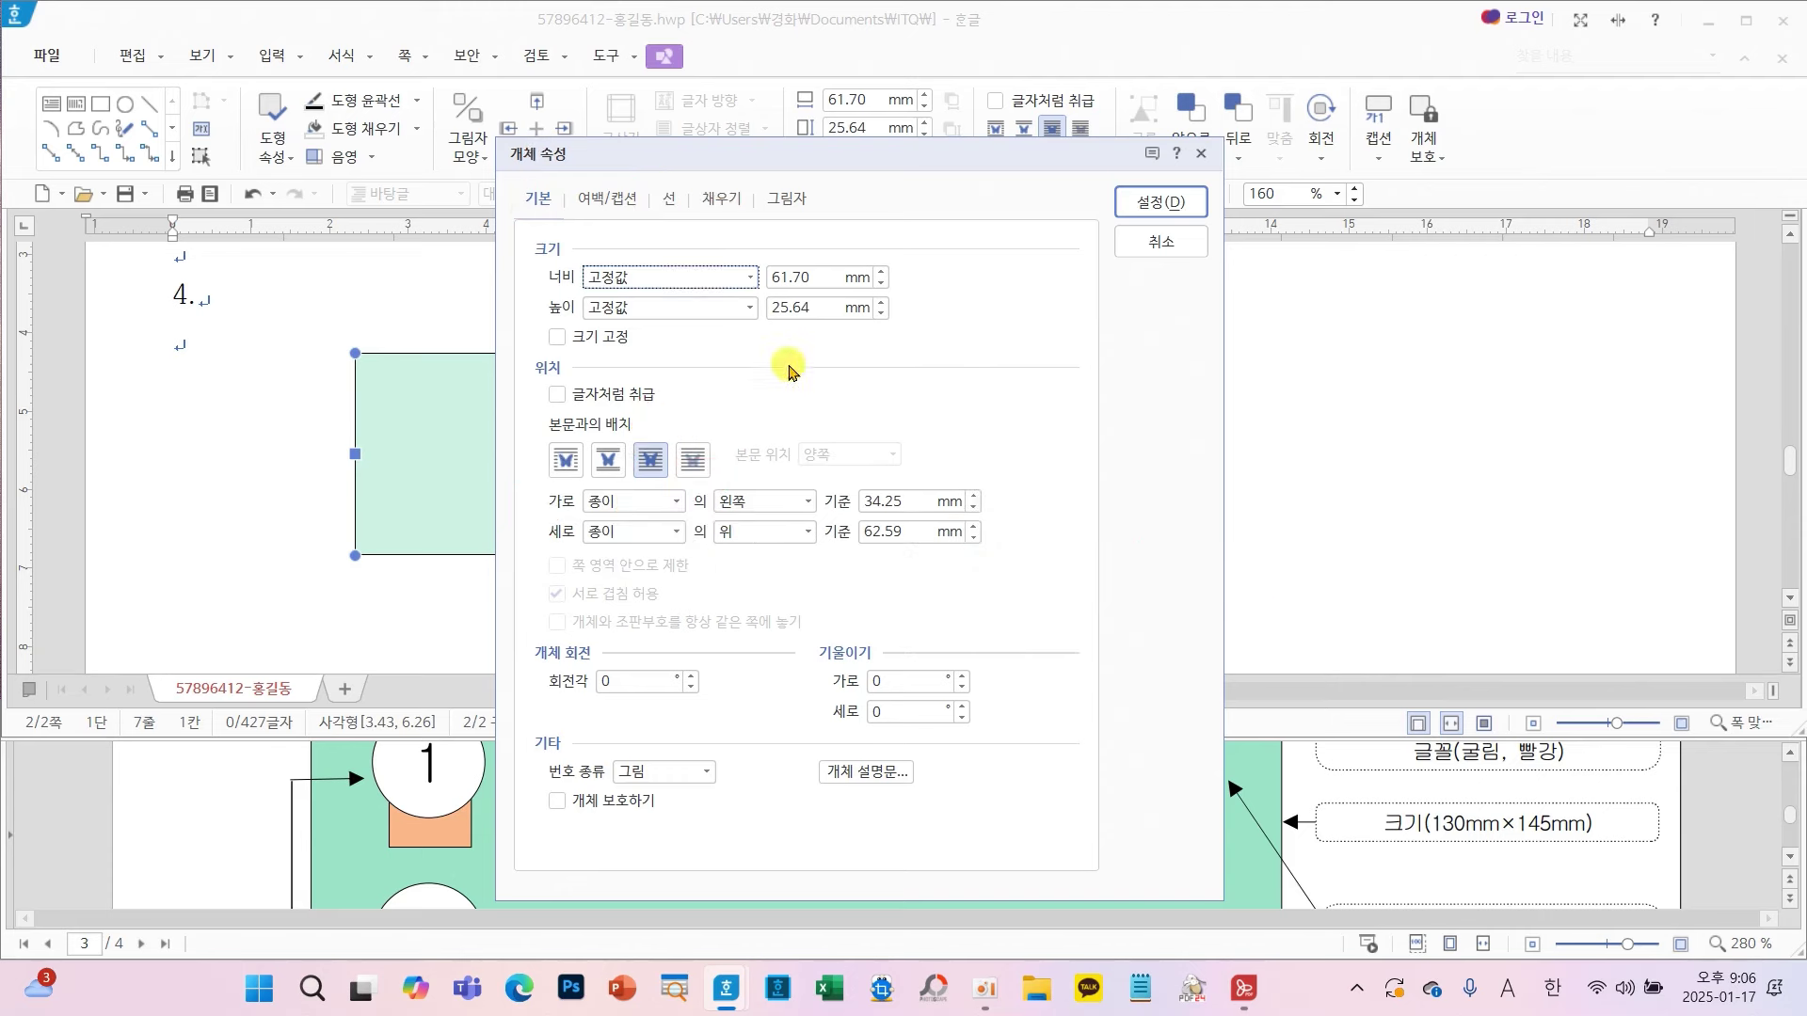
- Set the rectangle's width to 130 mm and height to 145 mm, and lock its size
click(807, 279)
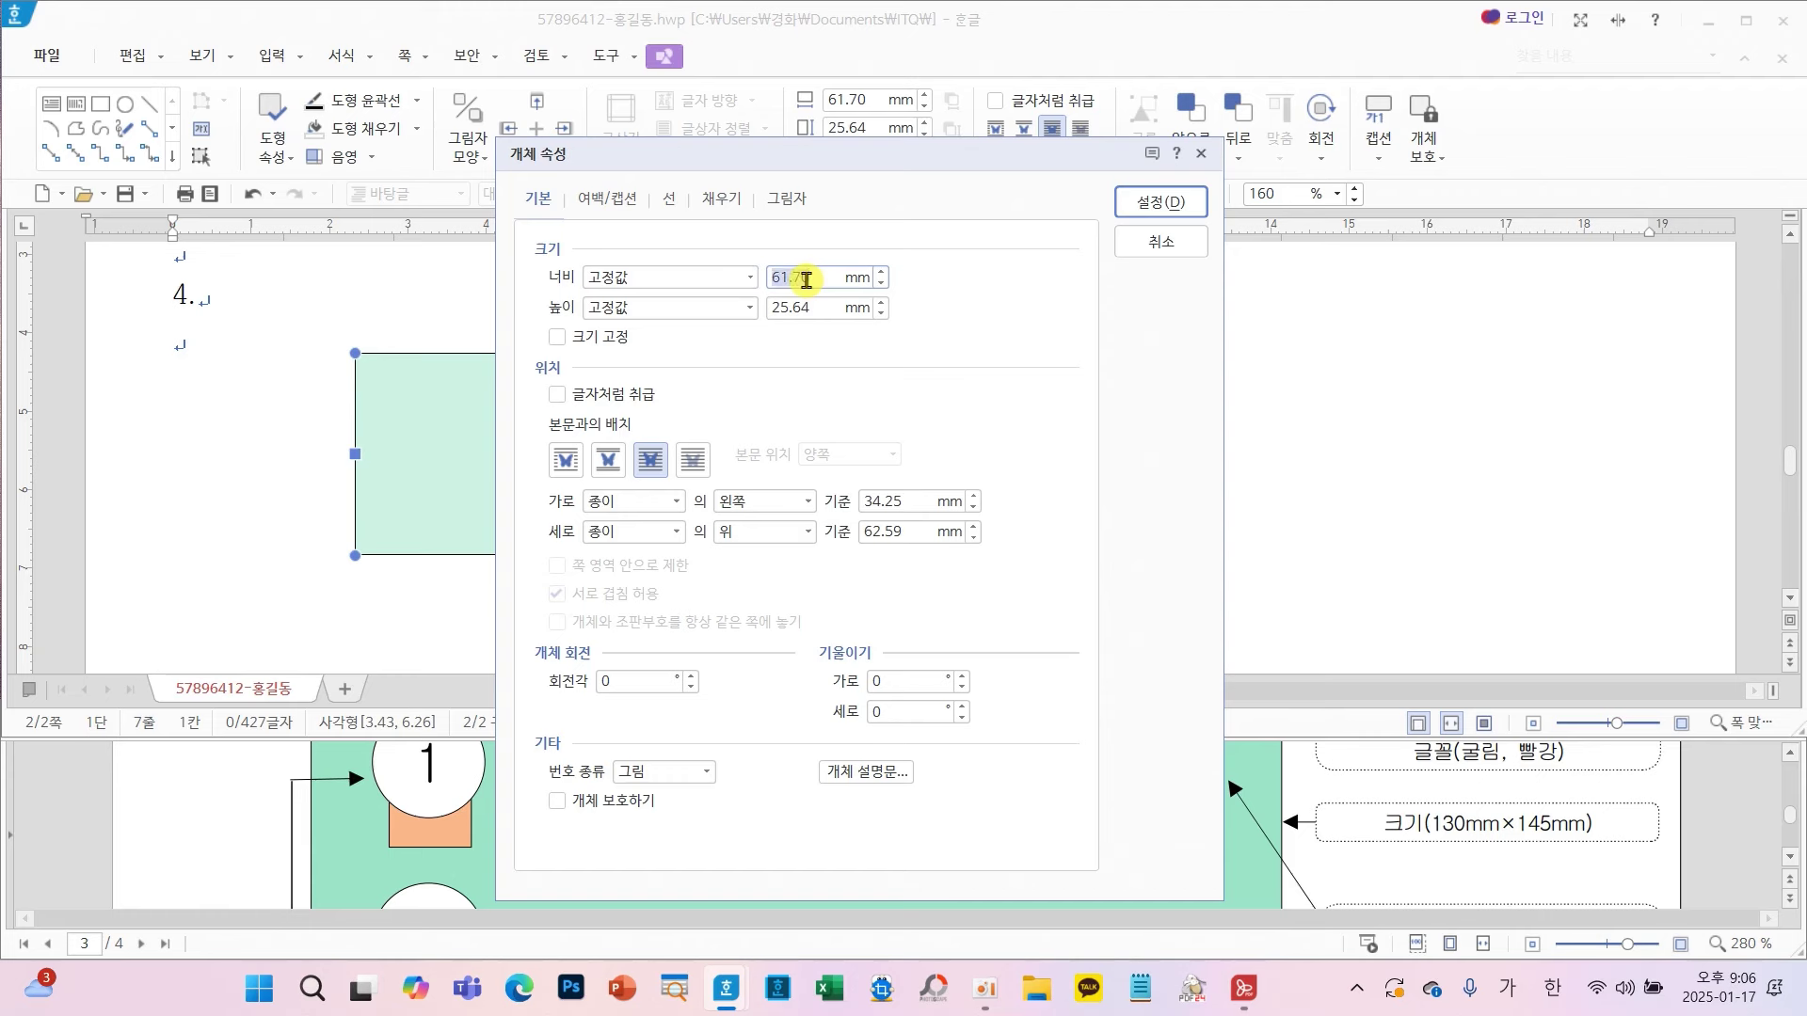
text(130)
click(825, 312)
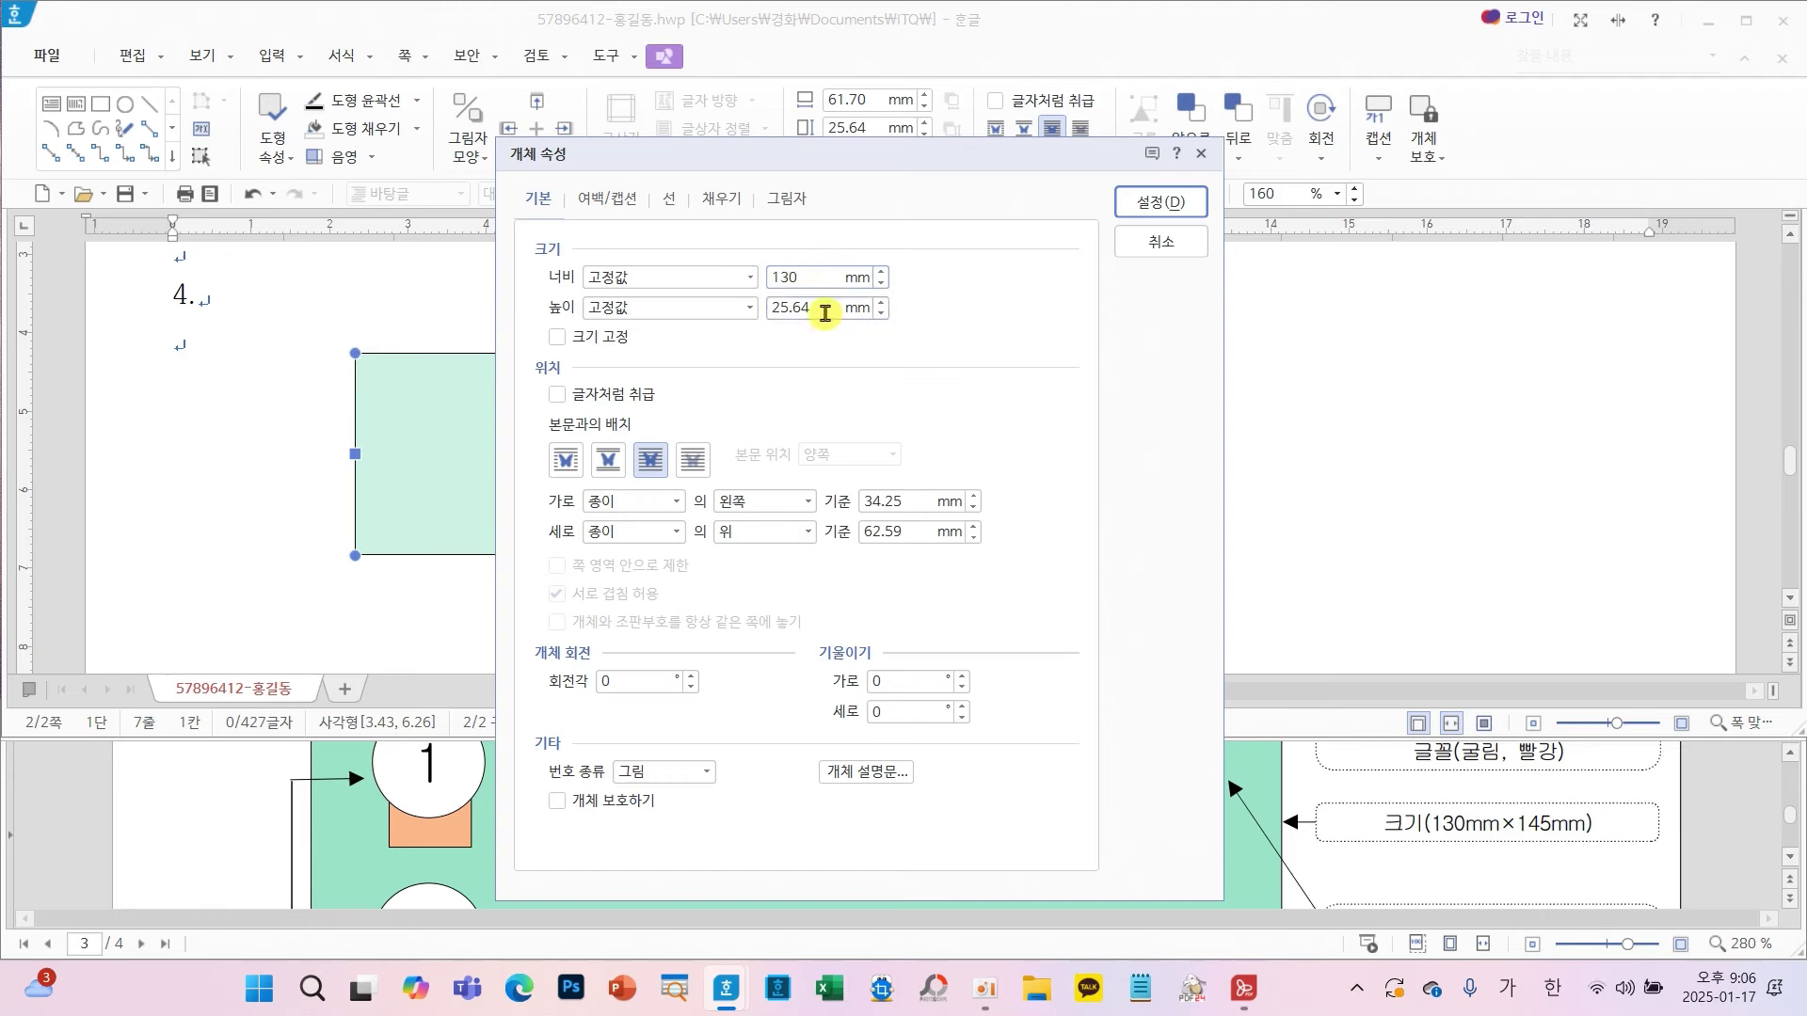
text(145)
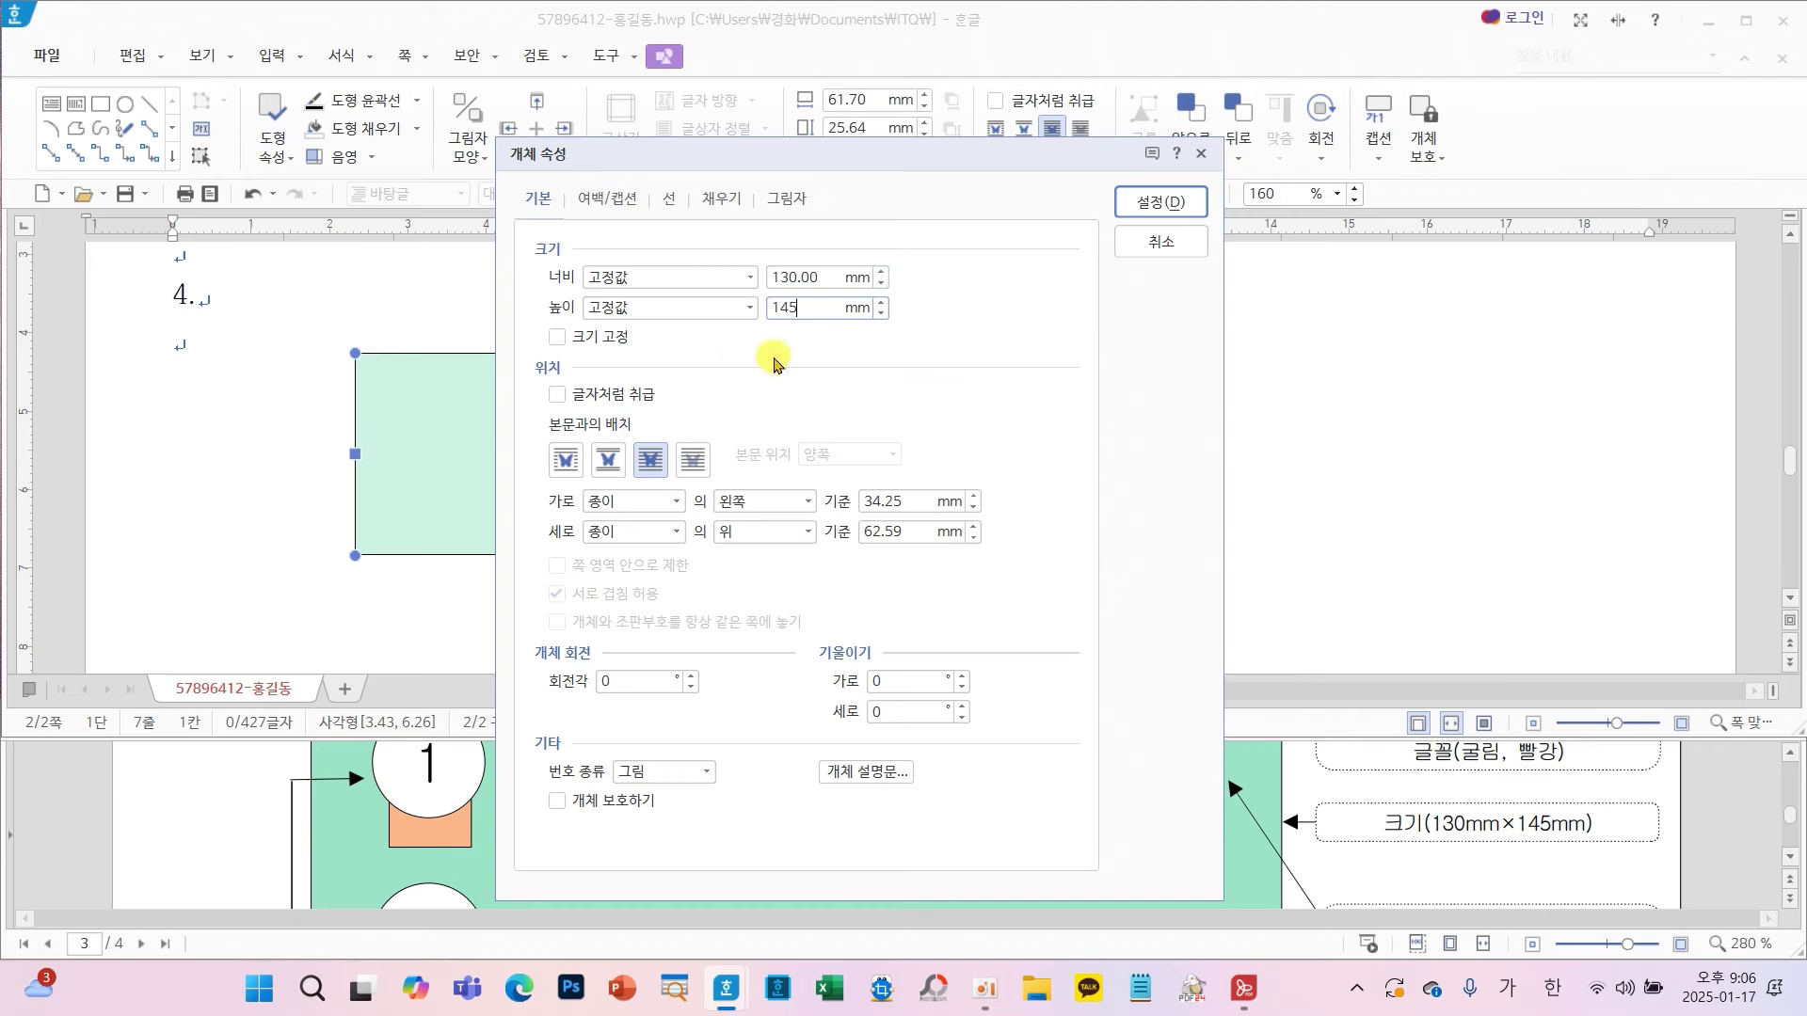
click(629, 336)
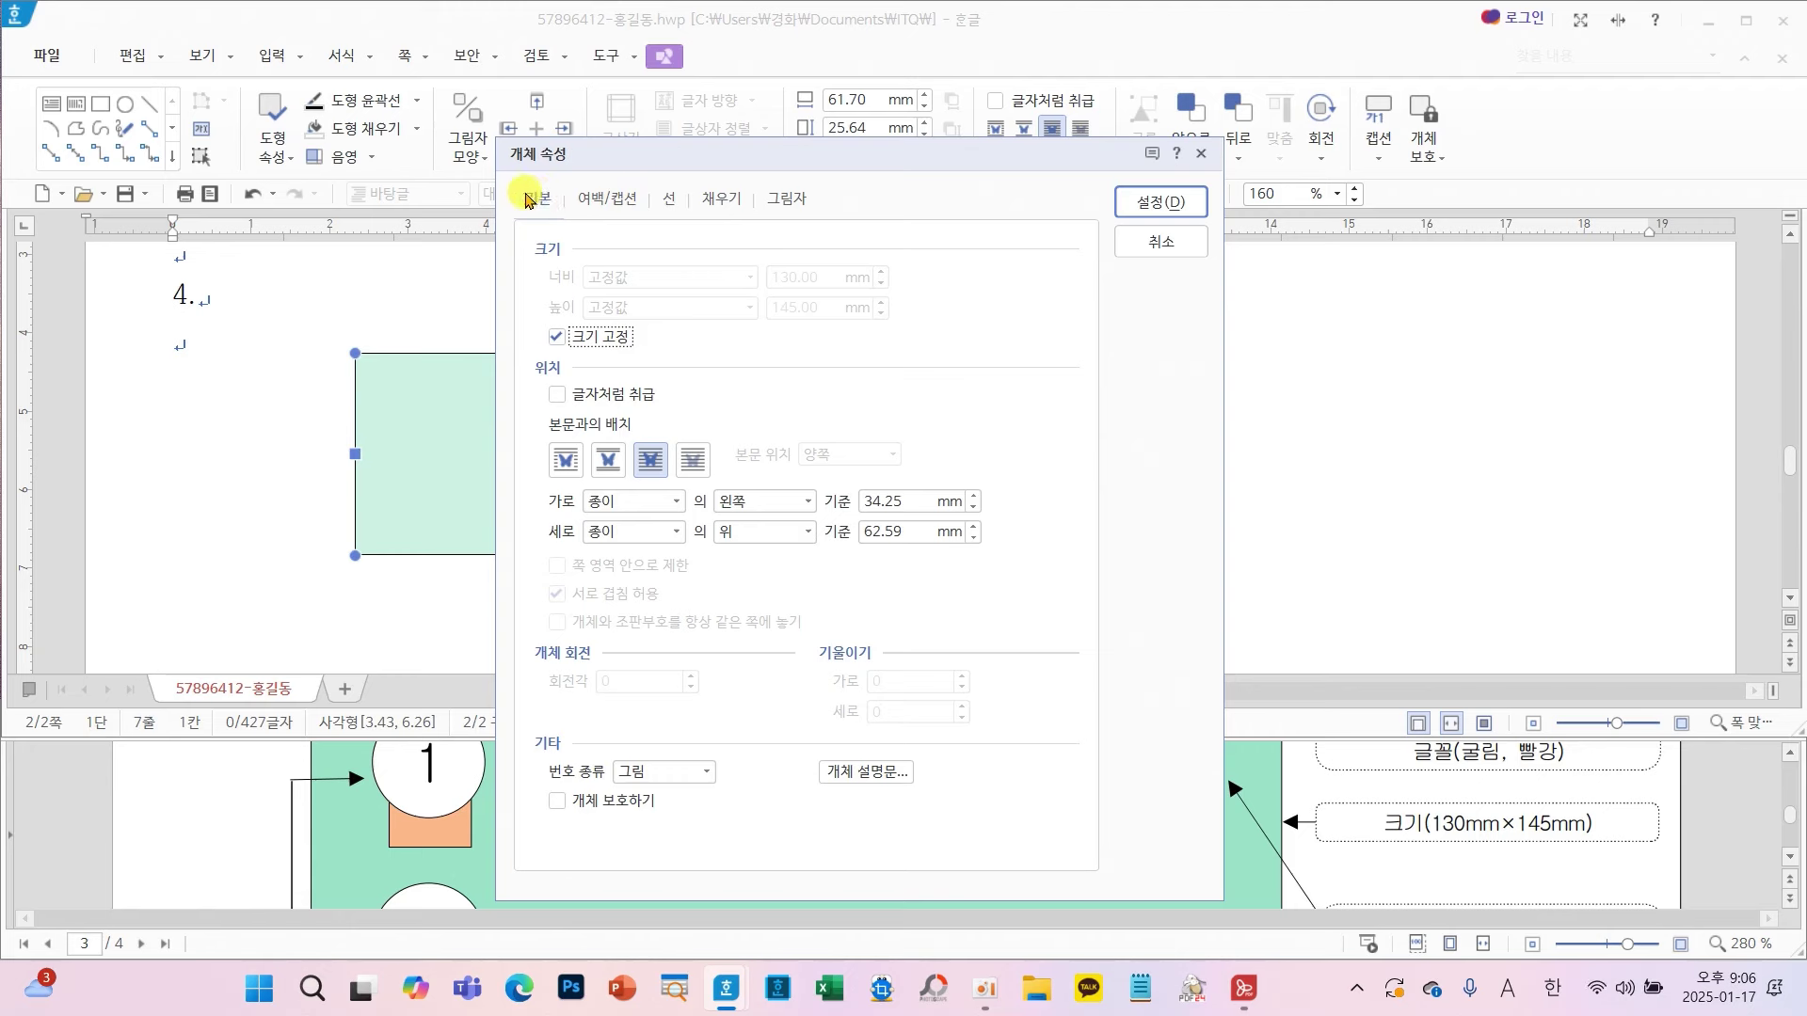
- Give the large rectangle rounded corners (둥근 모양) as in the sample drawing
click(669, 195)
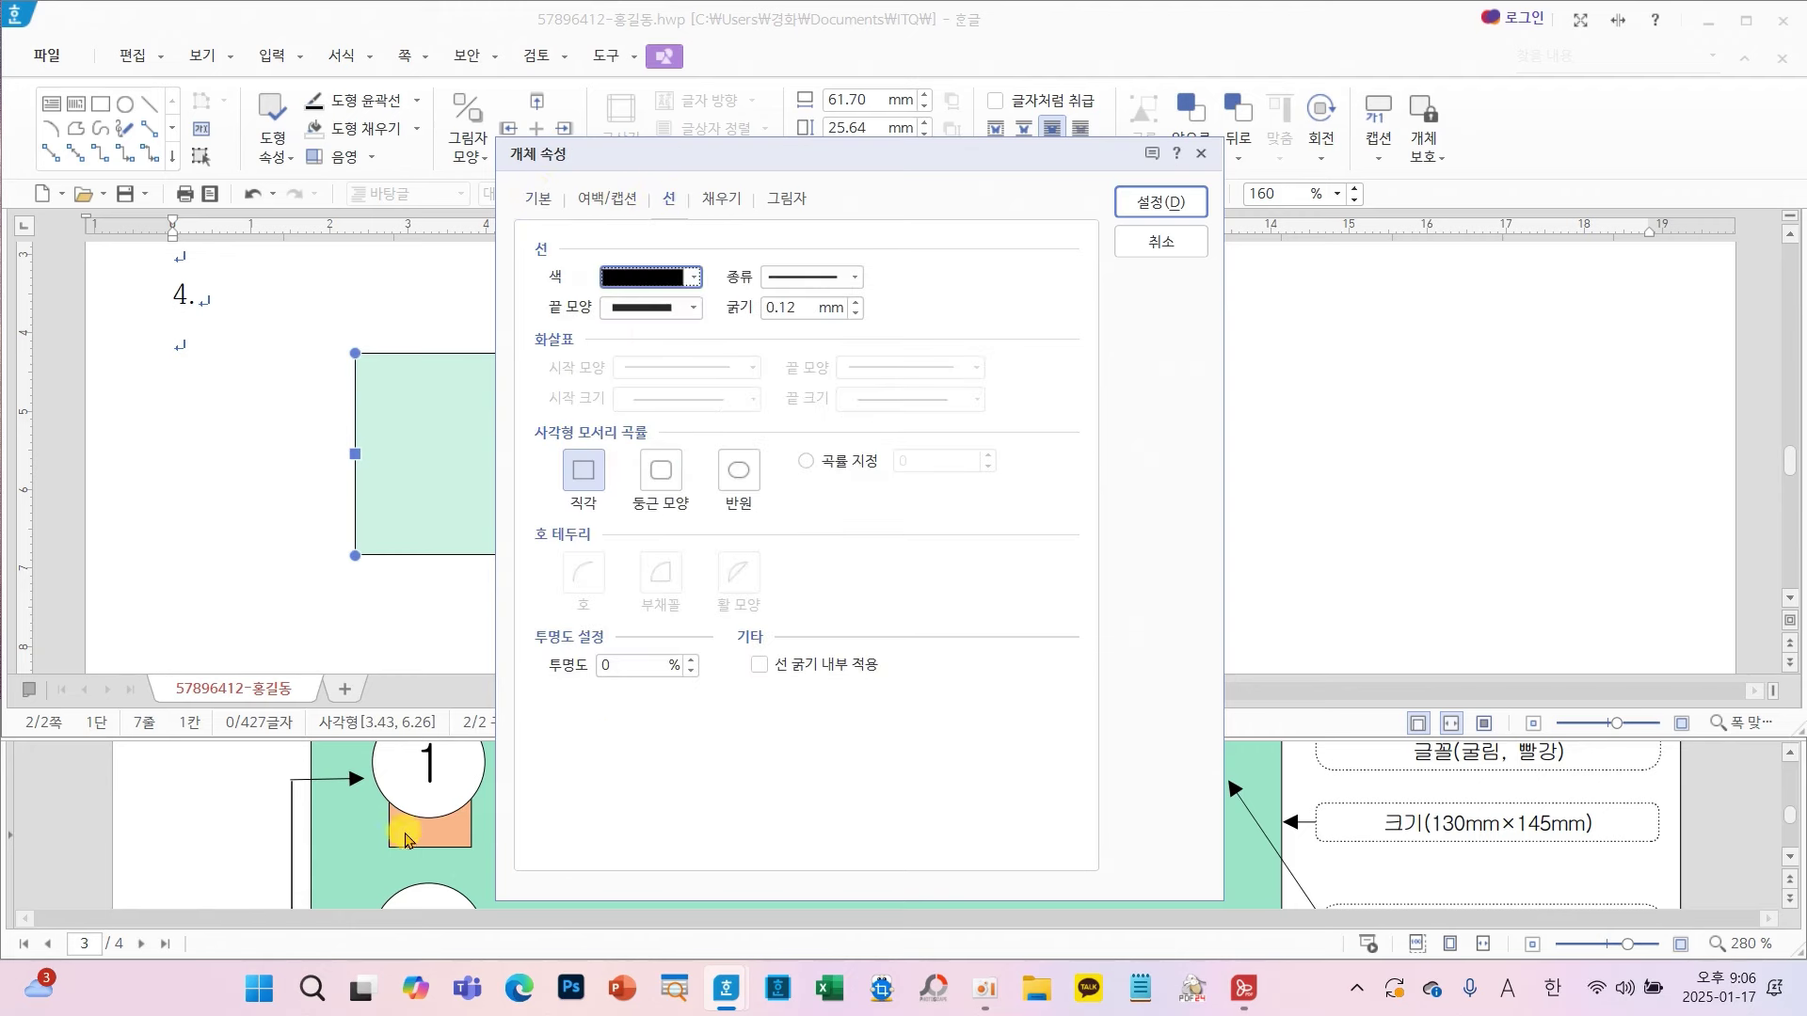
scroll(400, 842, up, 10)
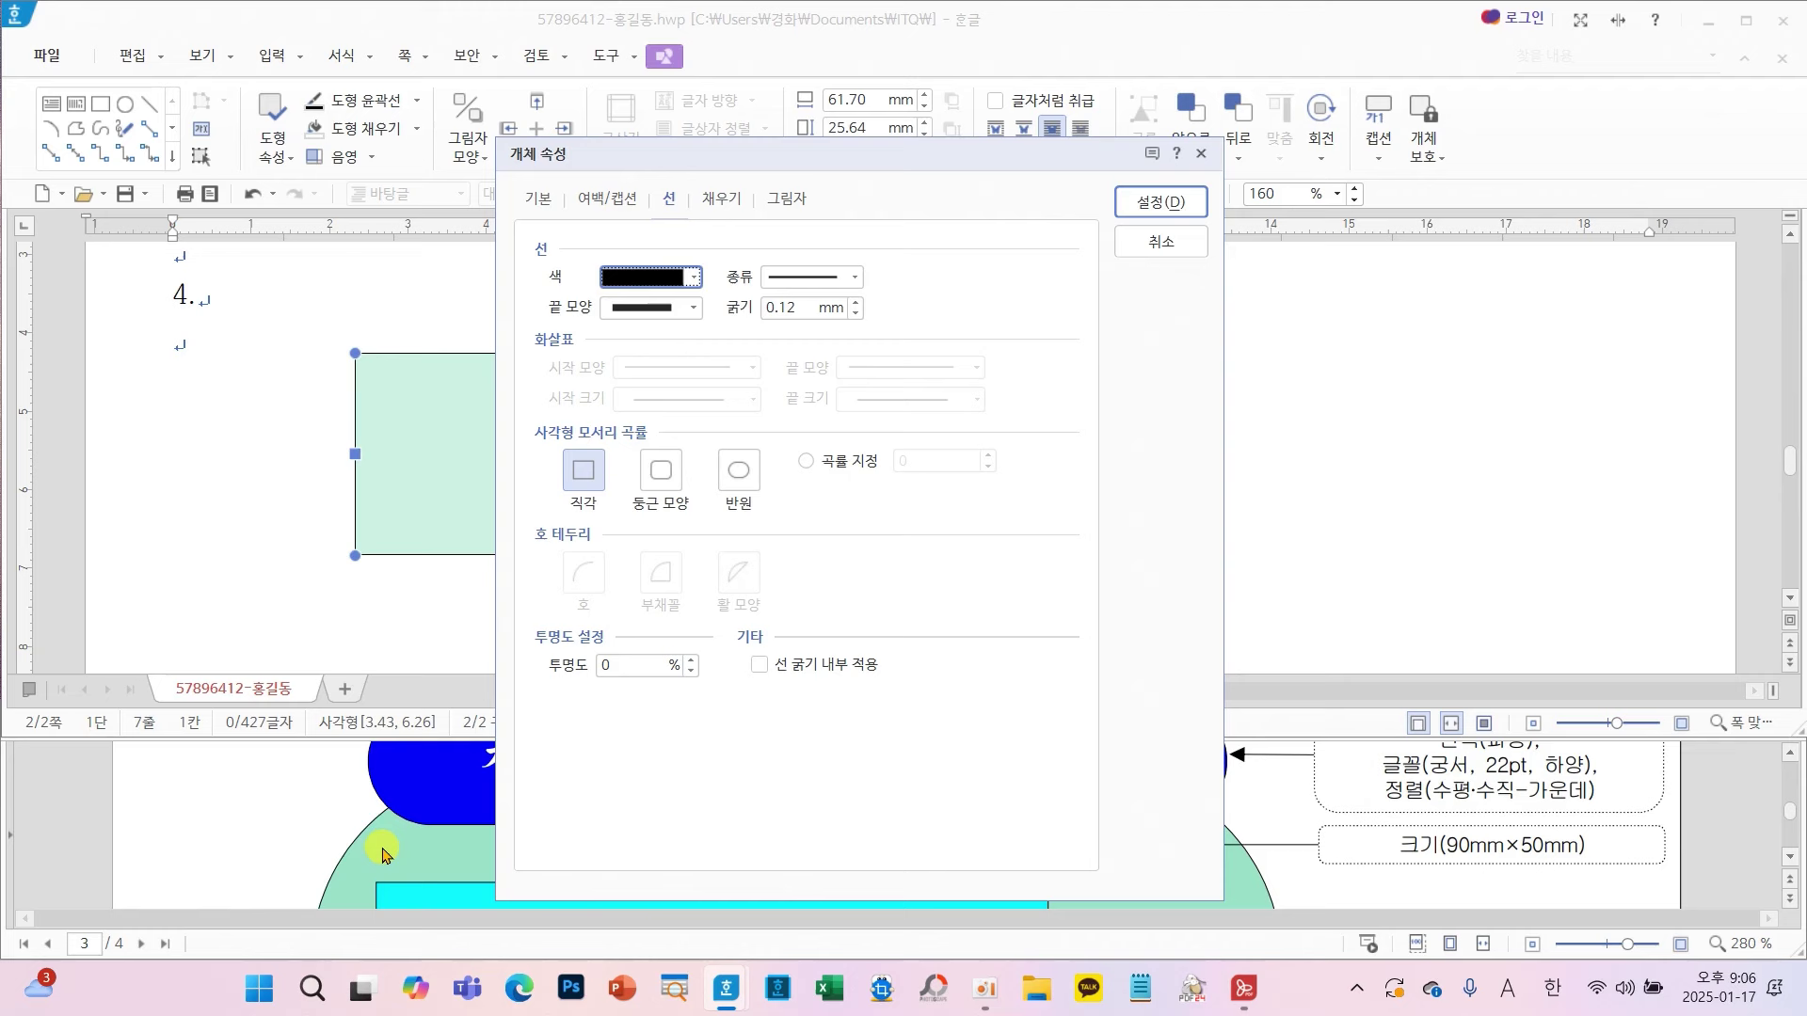
click(674, 483)
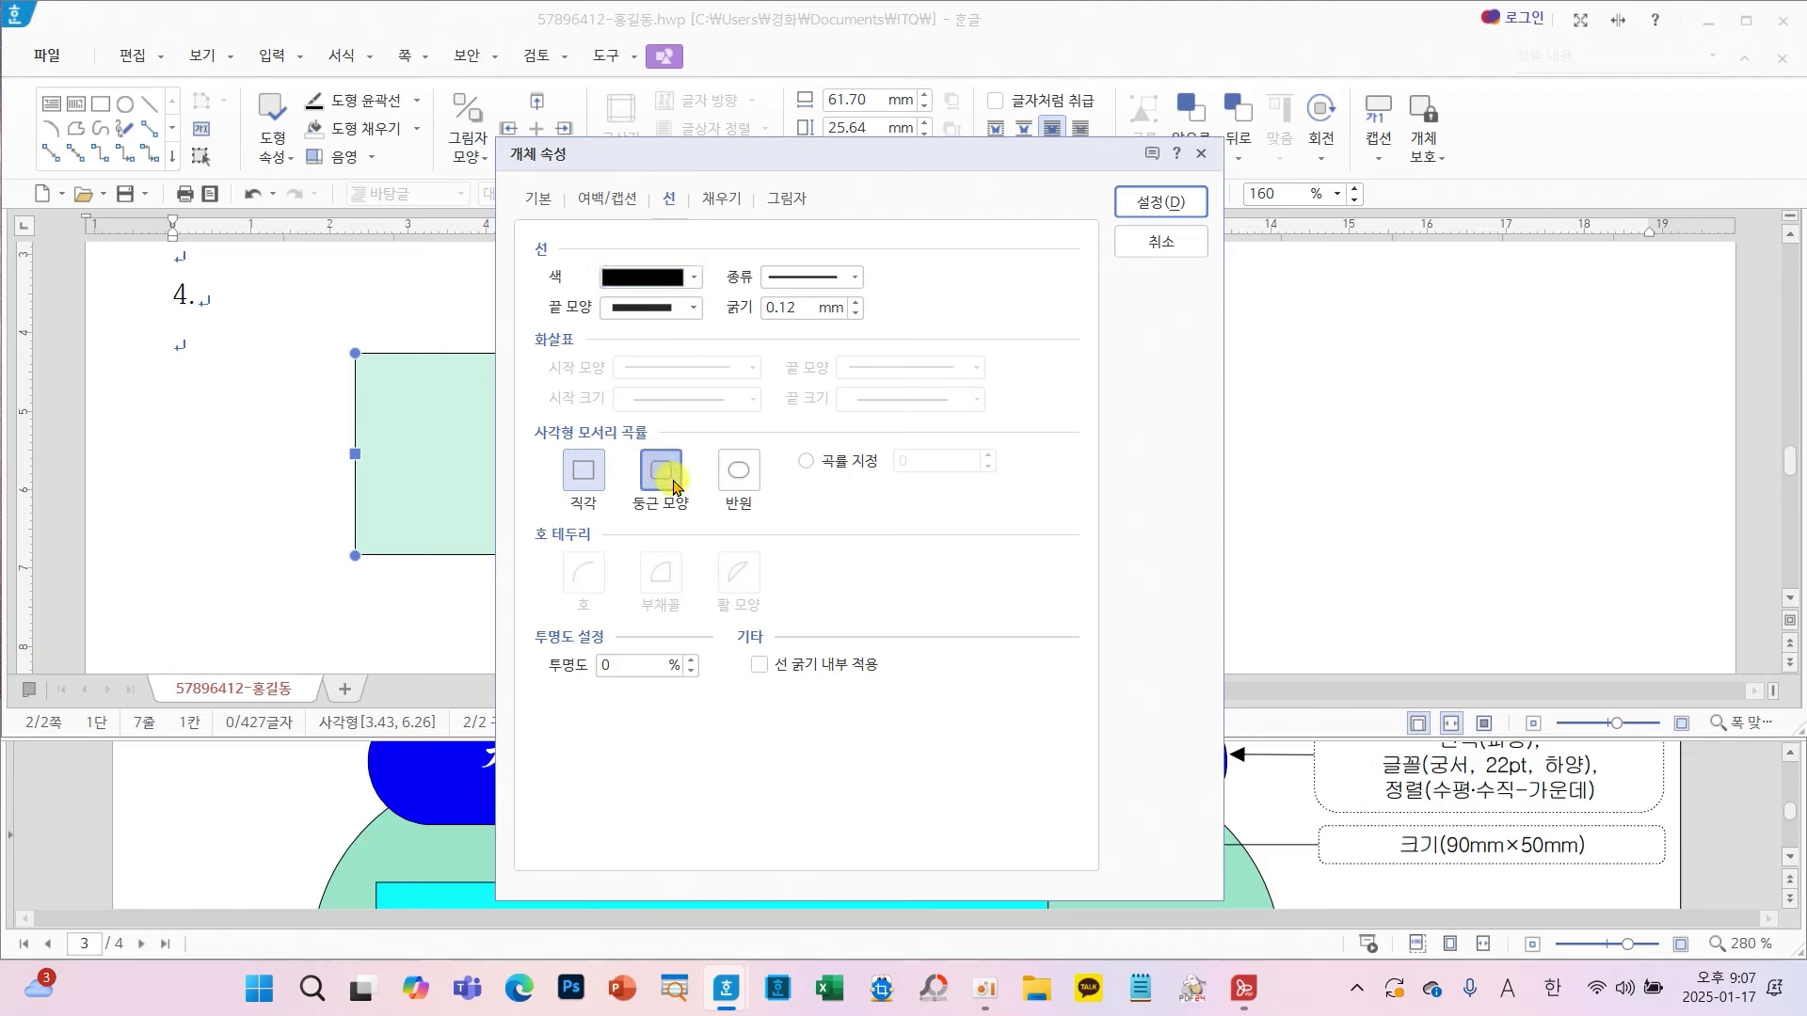
mouse_move(638, 414)
mouse_down()
mouse_move(659, 472)
mouse_move(732, 341)
mouse_up()
- Fill the large rounded rectangle with a light purple face color and apply the object settings
click(721, 197)
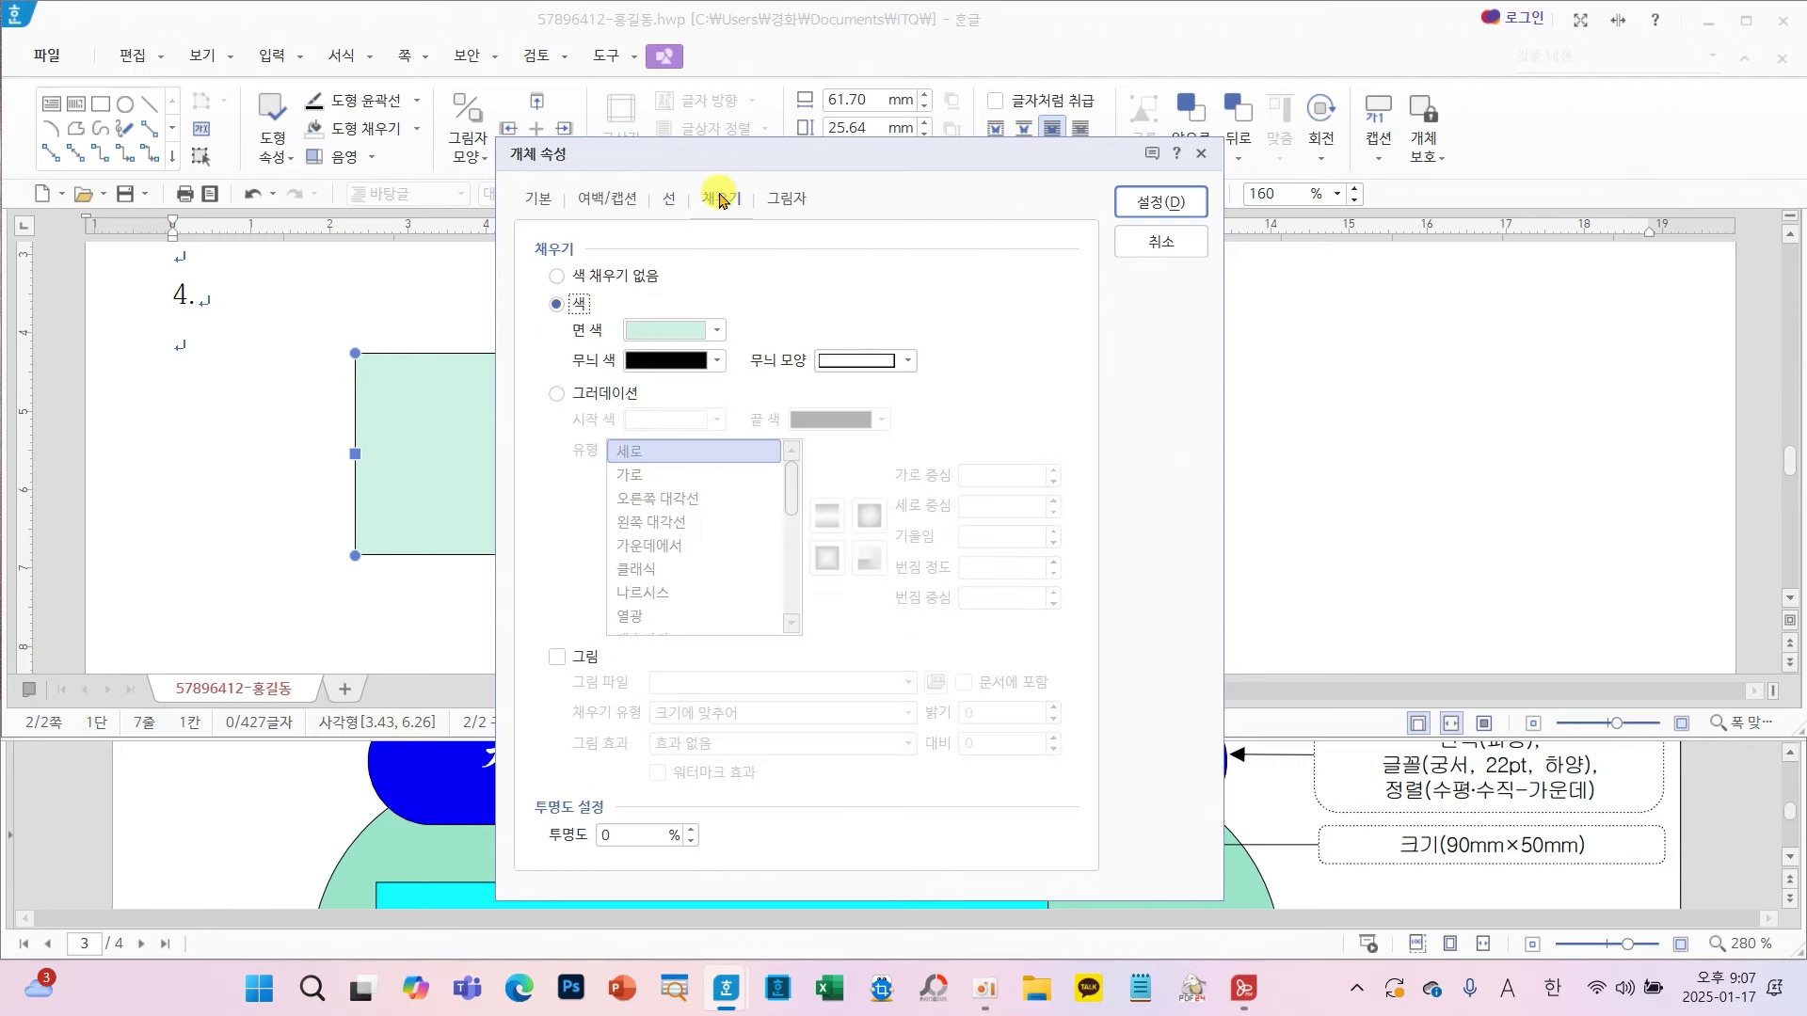
click(708, 335)
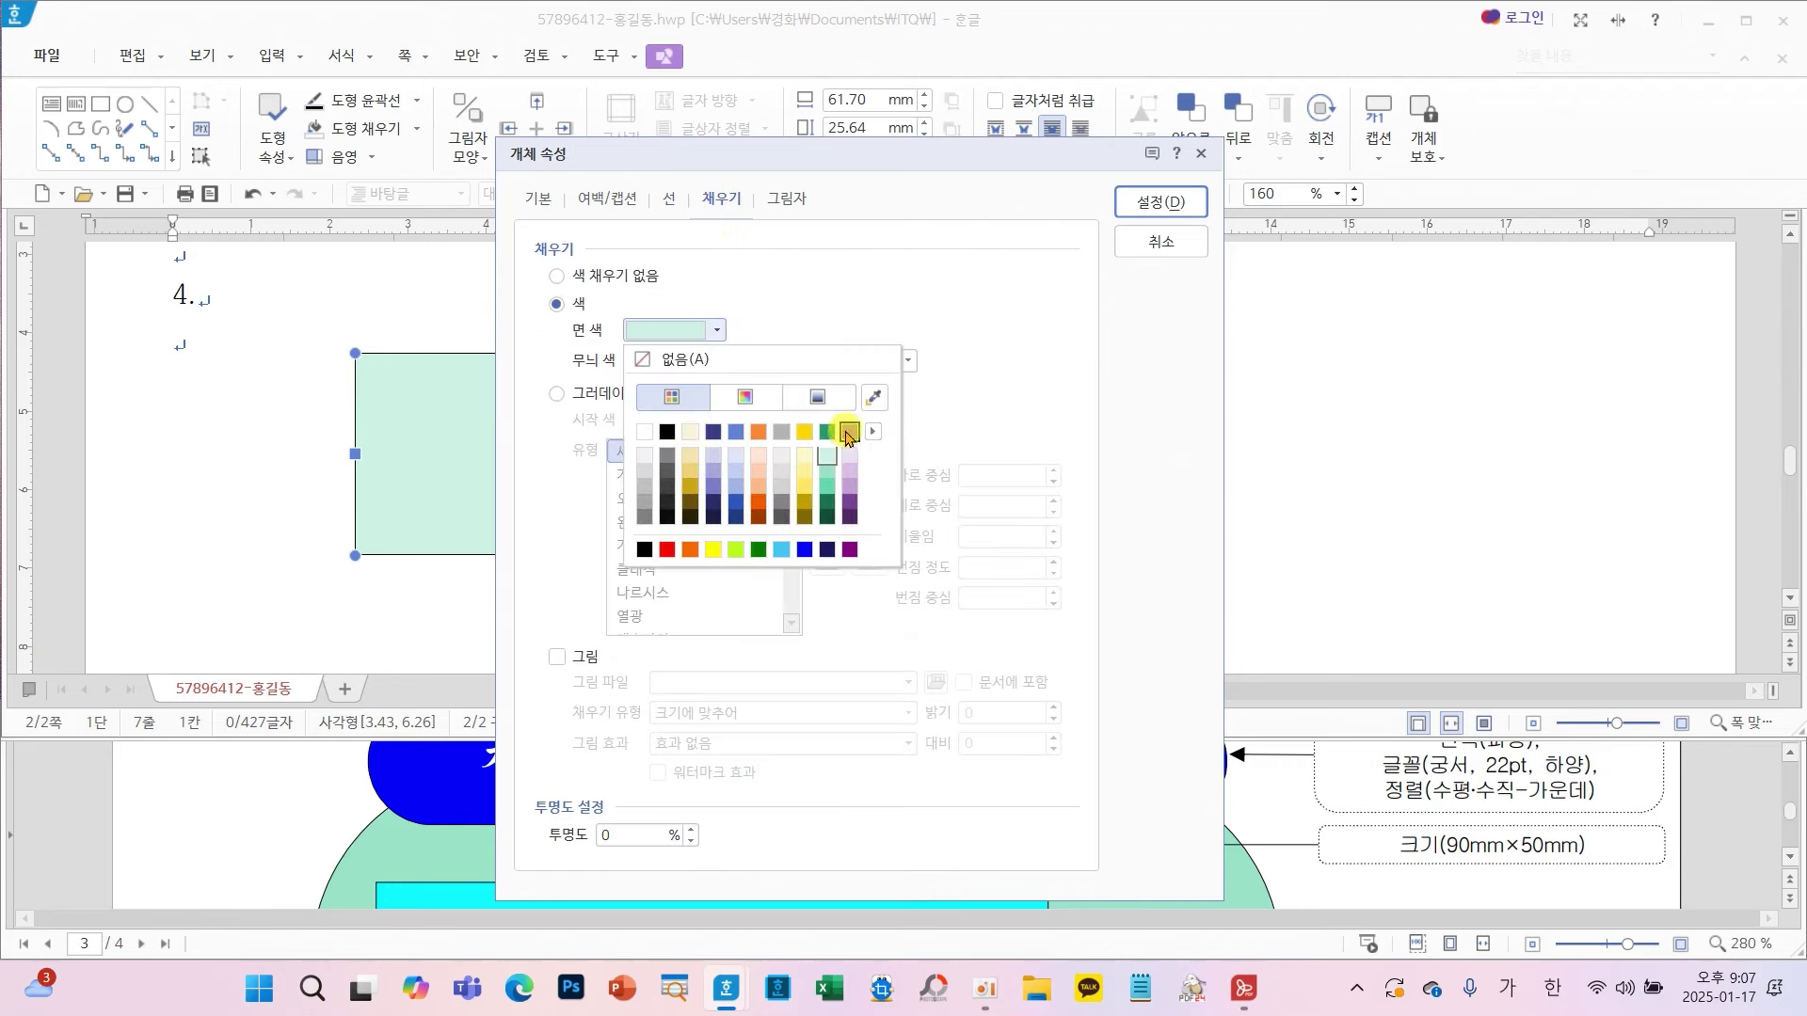
click(850, 459)
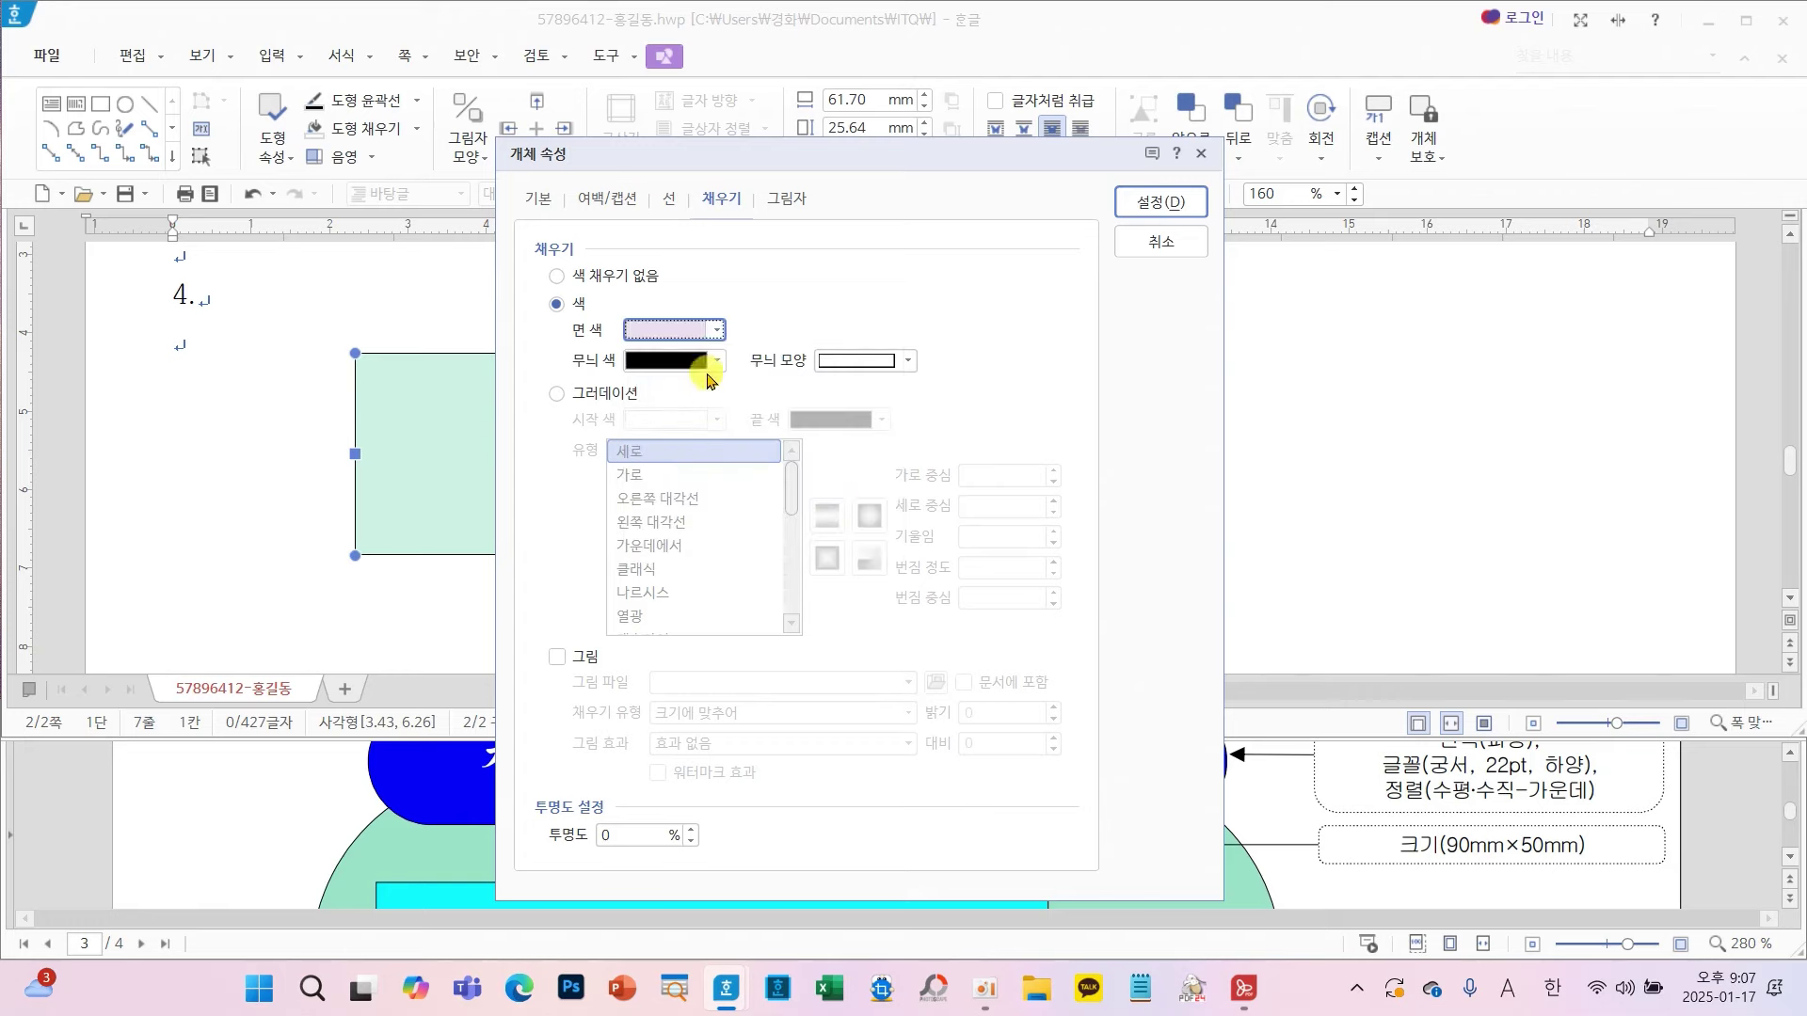
click(1143, 202)
- Position the large rounded rectangle below the empty line under "4." and deselect it
drag(1004, 427, 871, 471)
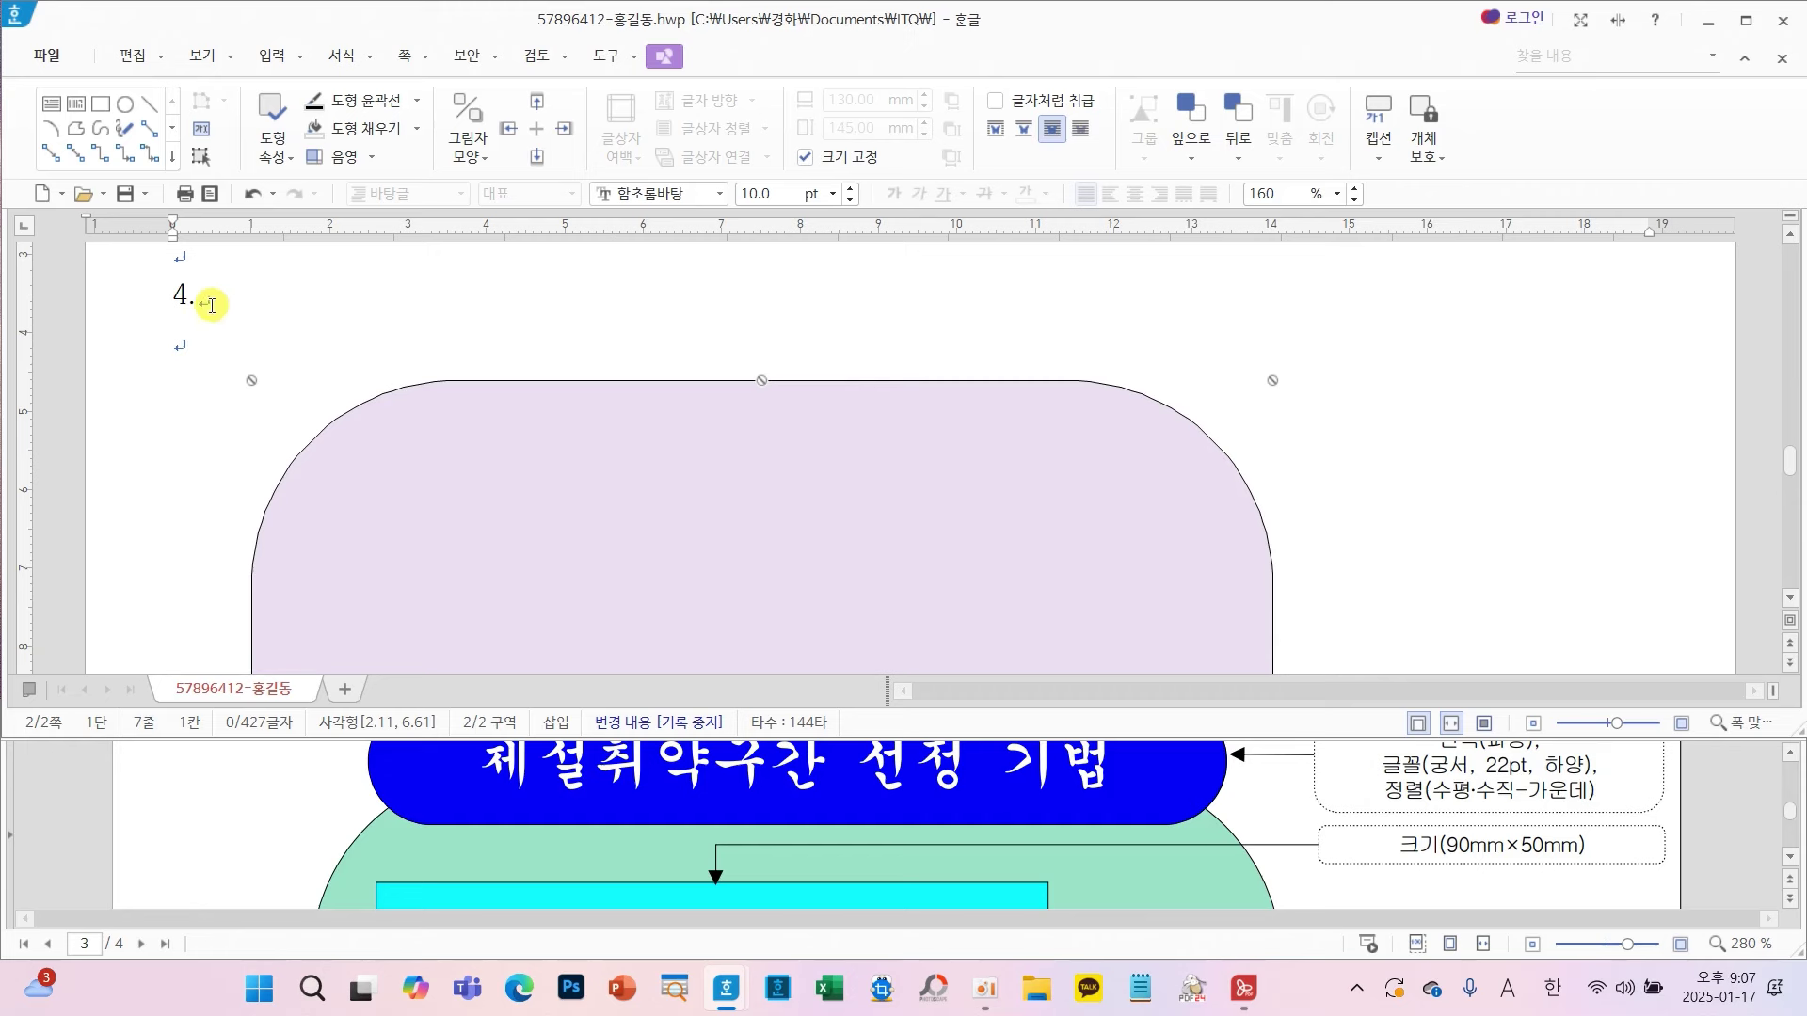
drag(397, 545, 445, 542)
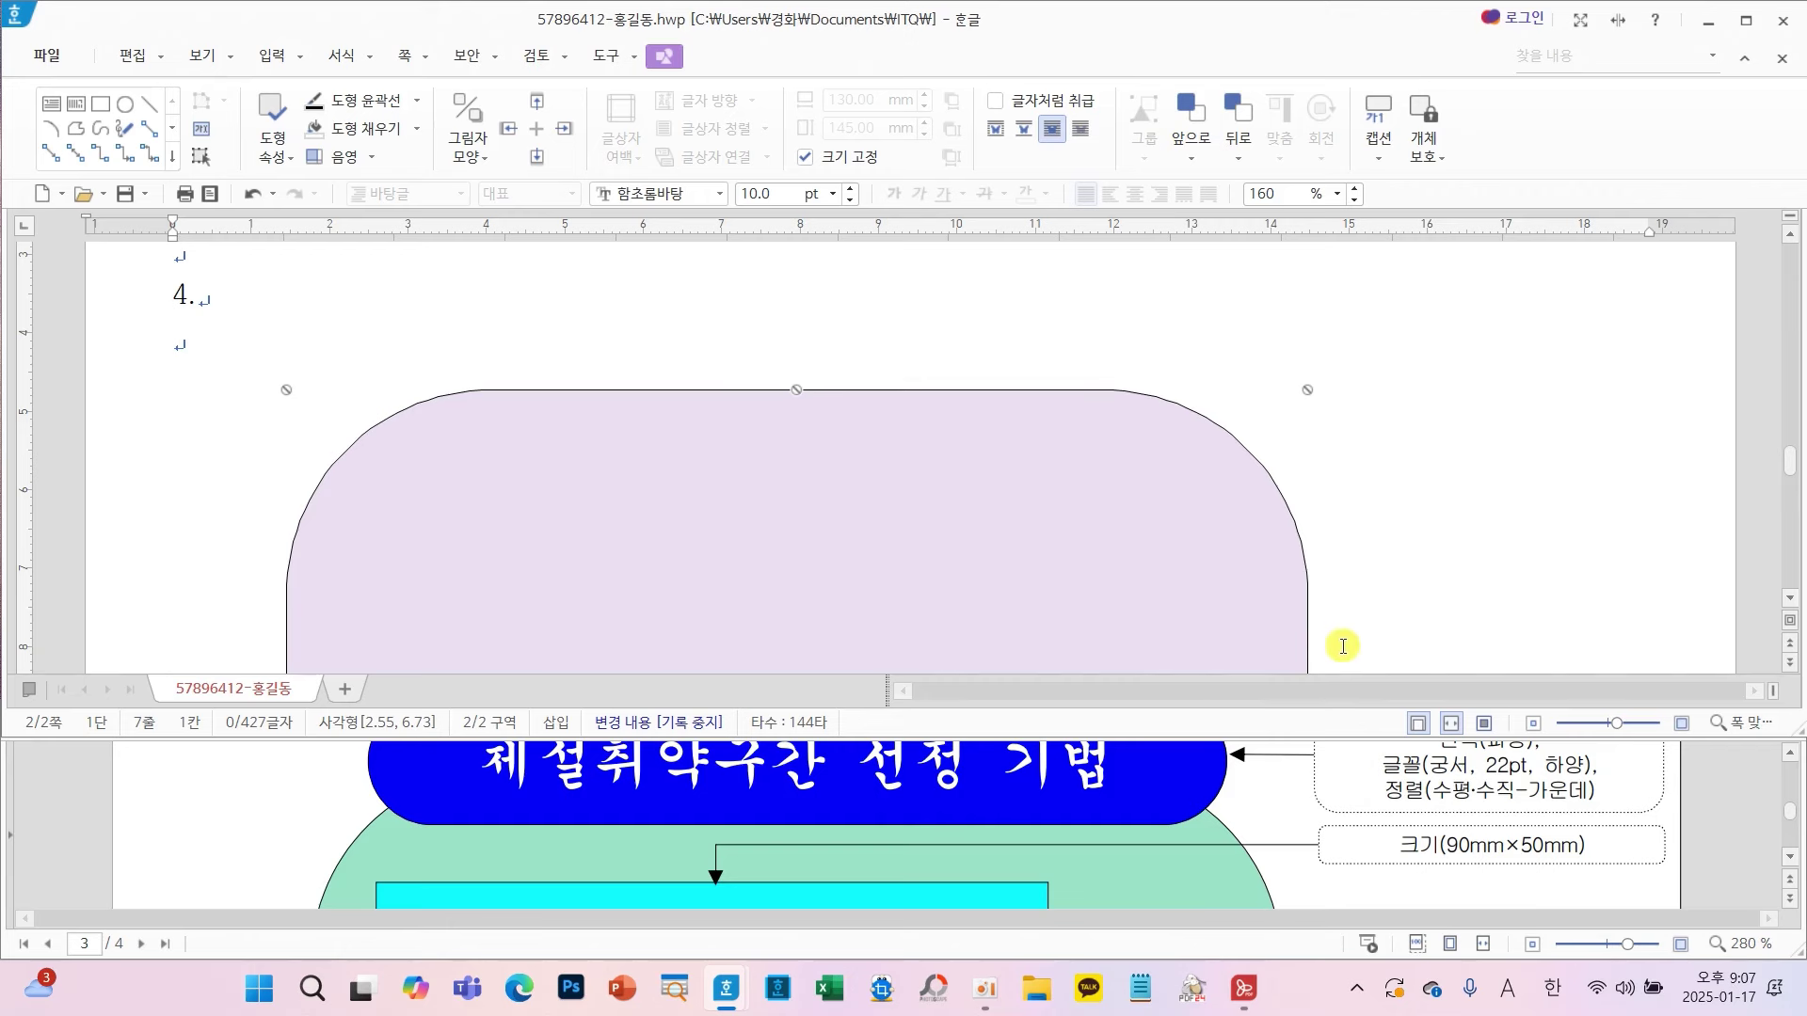
click(1372, 580)
- Draw a text box about 91 mm × 13 mm overlapping the upper edge of the large rounded rectangle
scroll(1324, 828, up, 1)
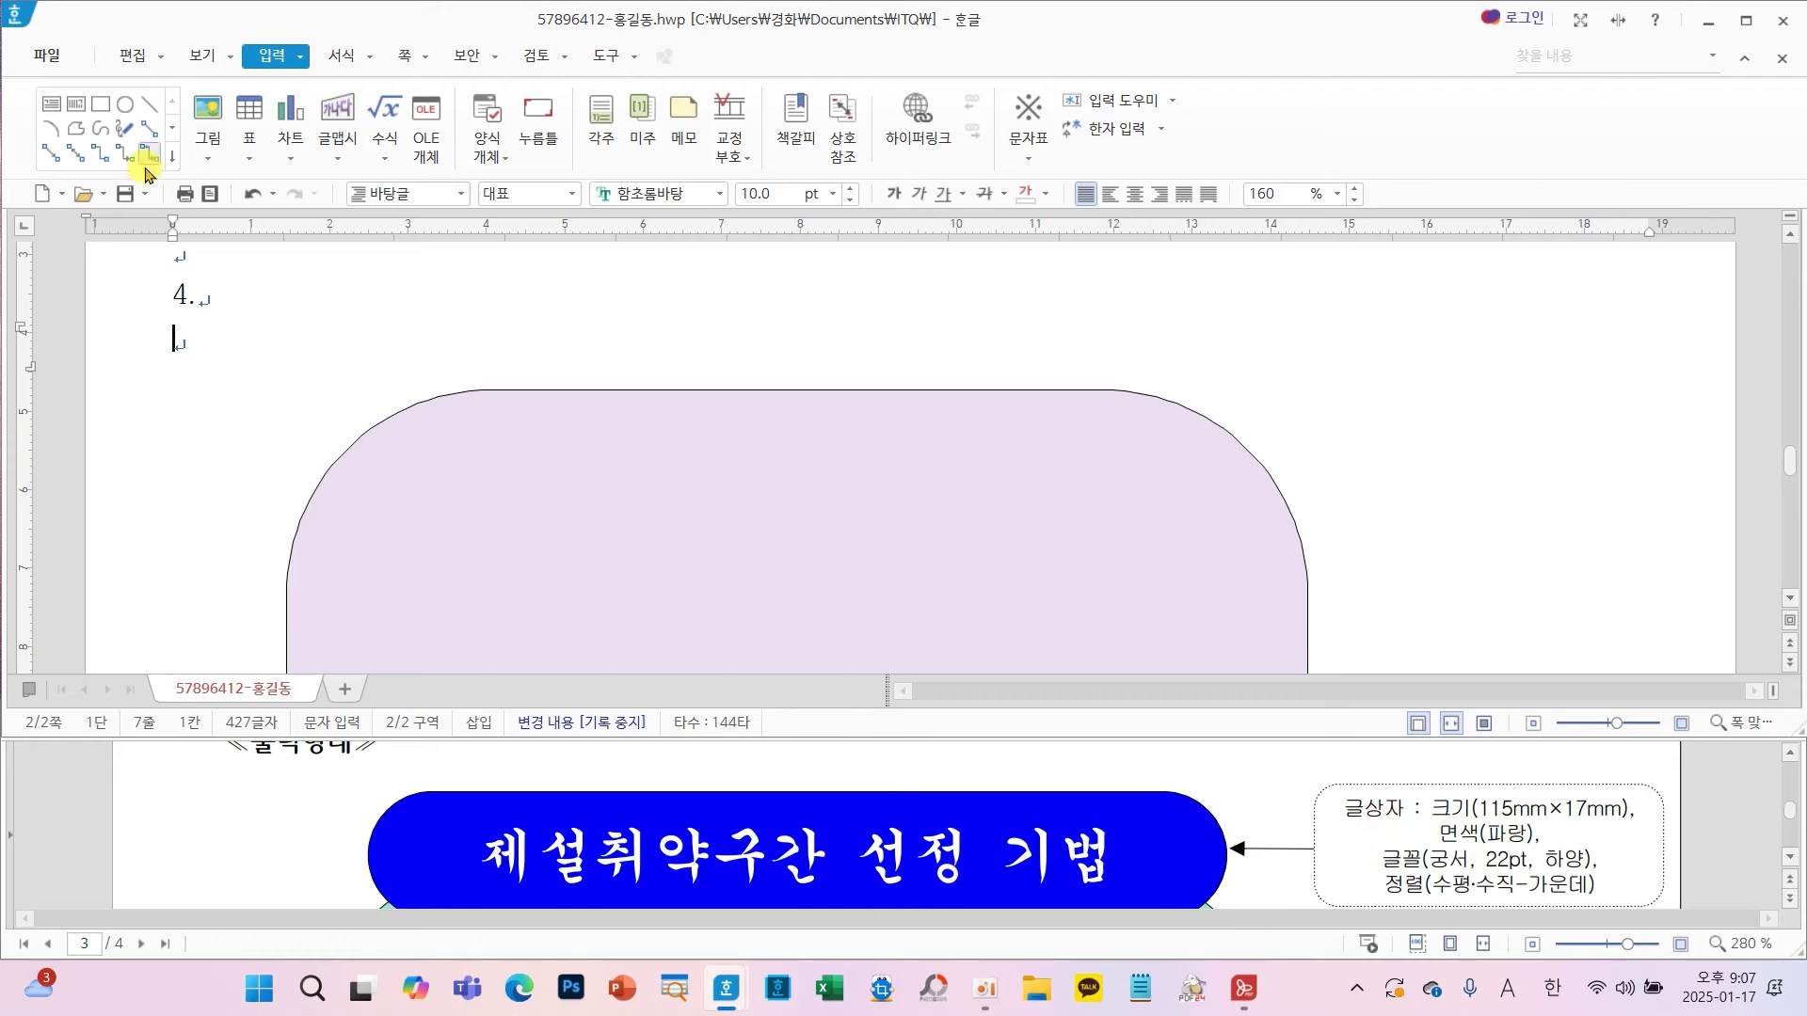
click(47, 108)
drag(693, 333, 1408, 434)
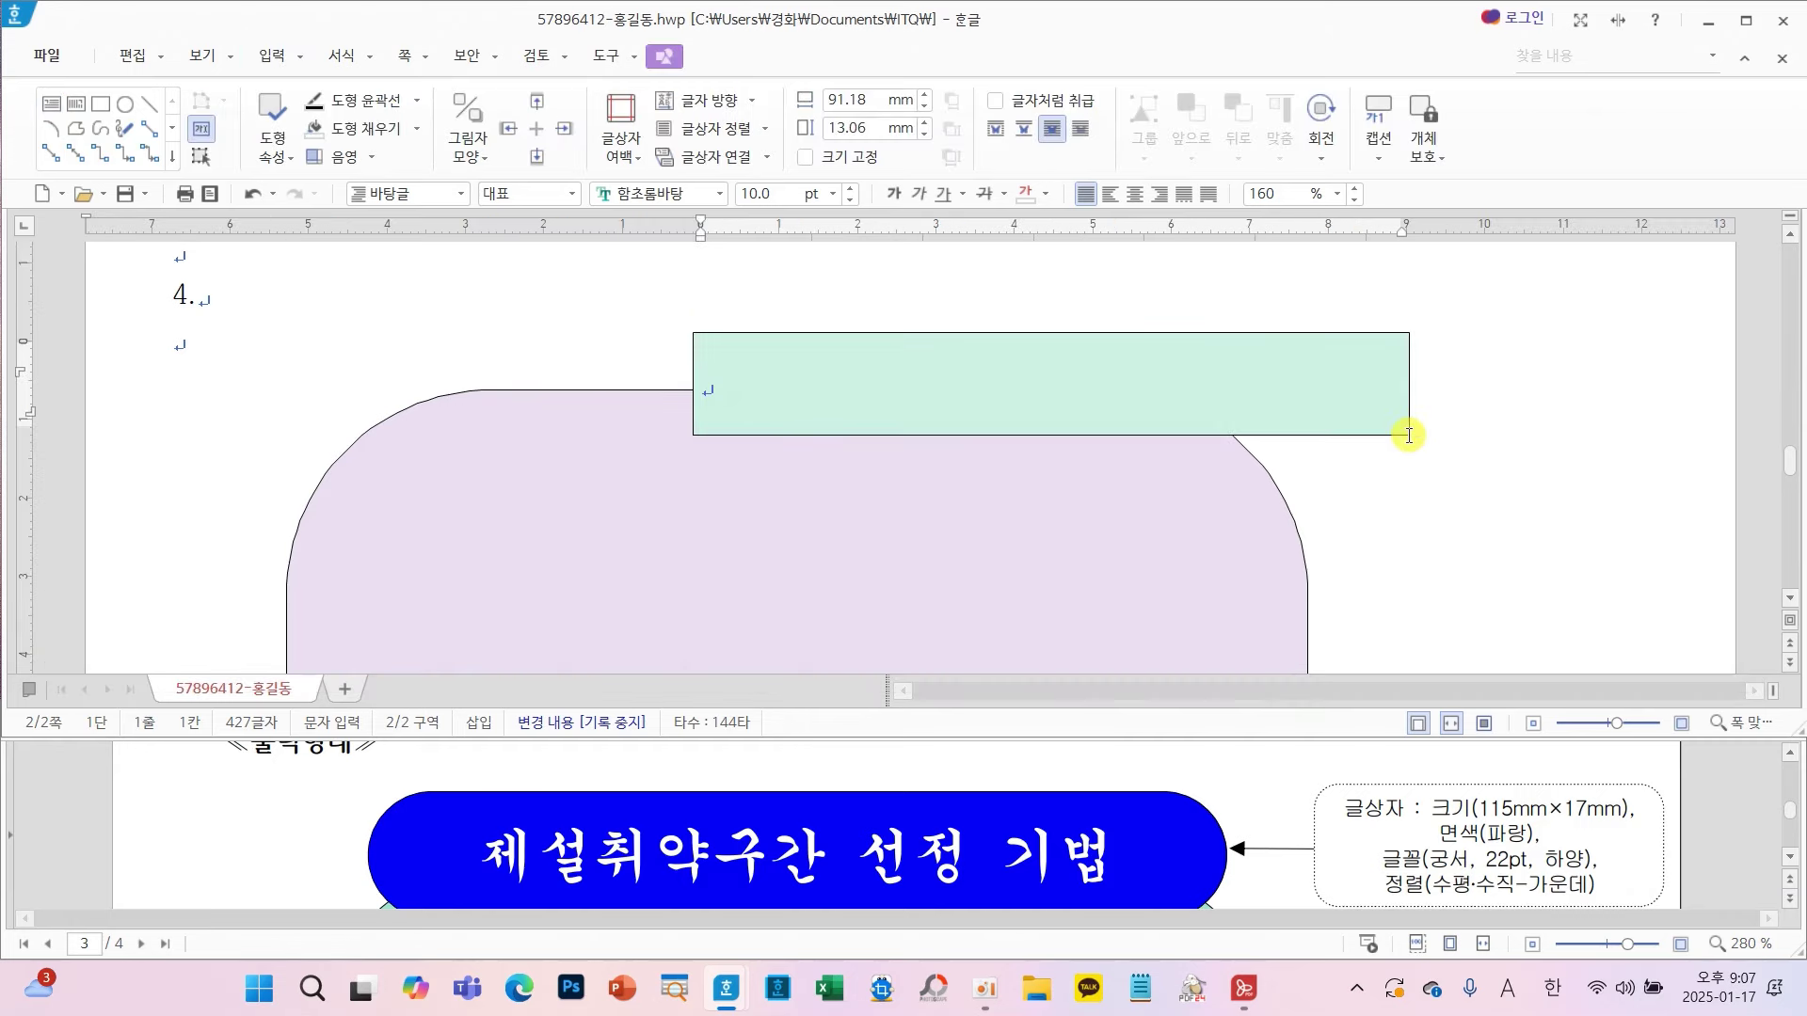
- Set the title text box's width to 115 mm and height to 17 mm, and lock its size
click(1412, 401)
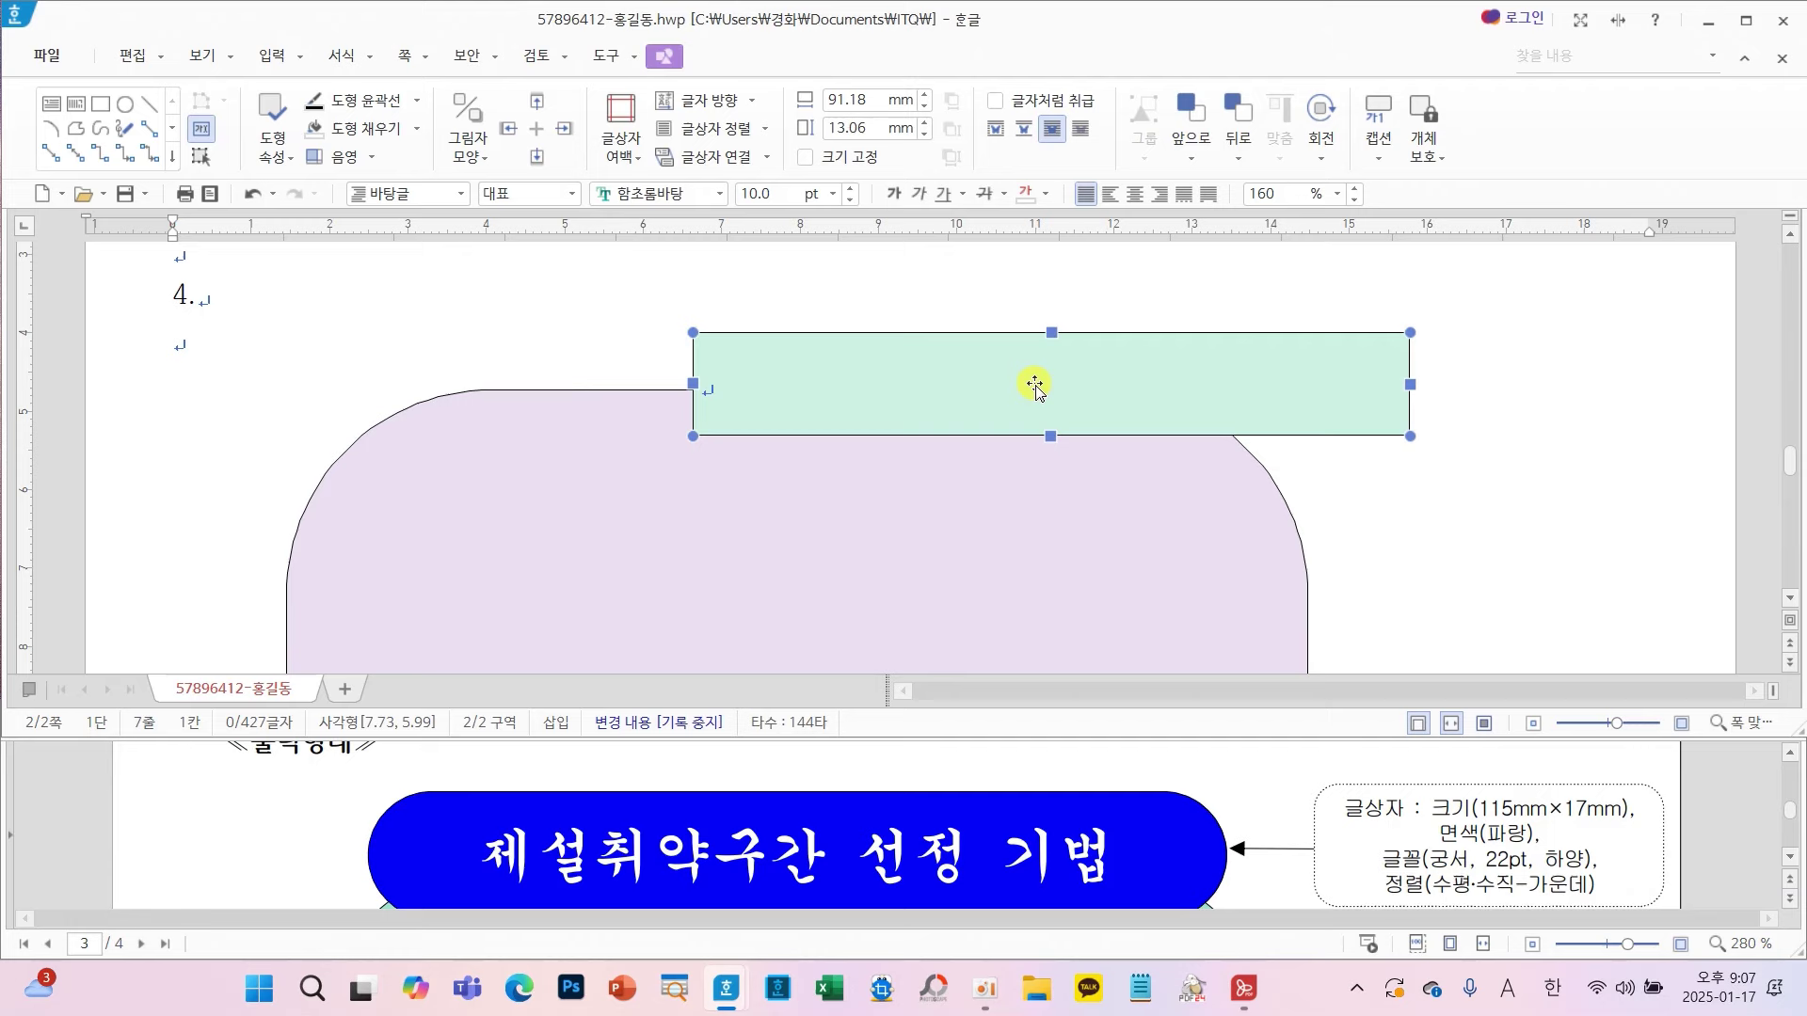
double_click(1035, 387)
click(582, 64)
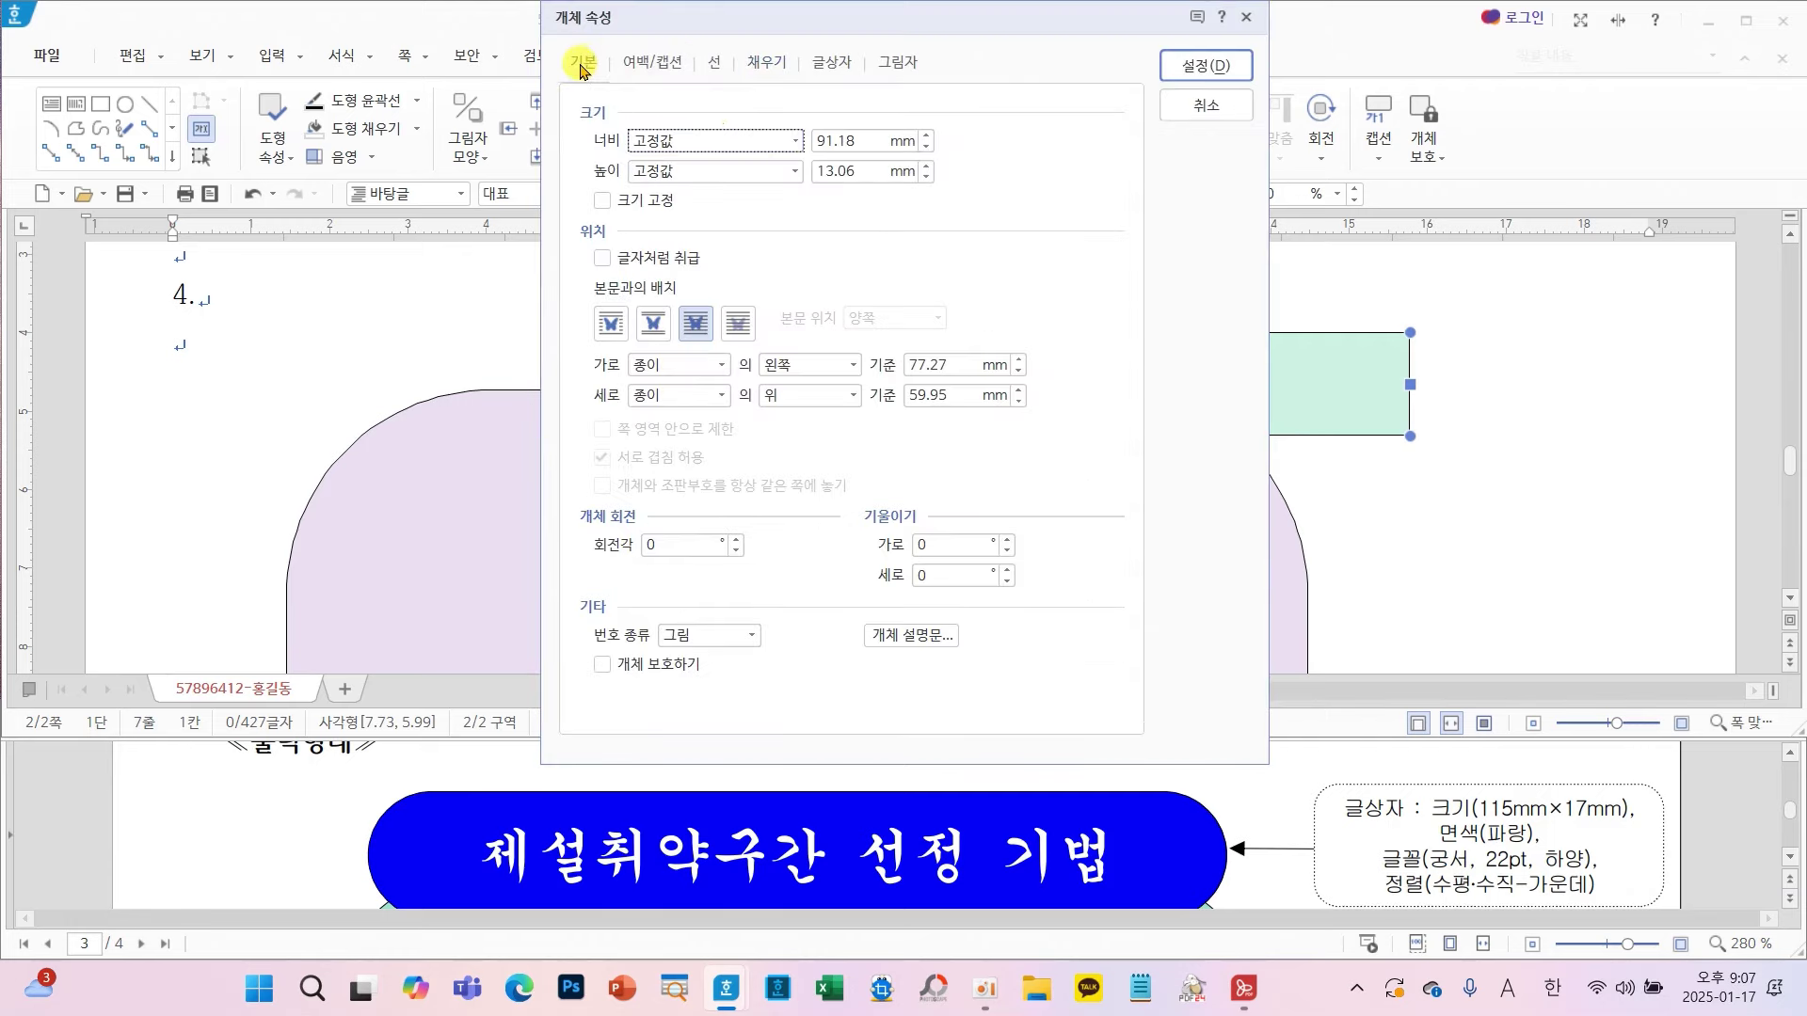
click(828, 140)
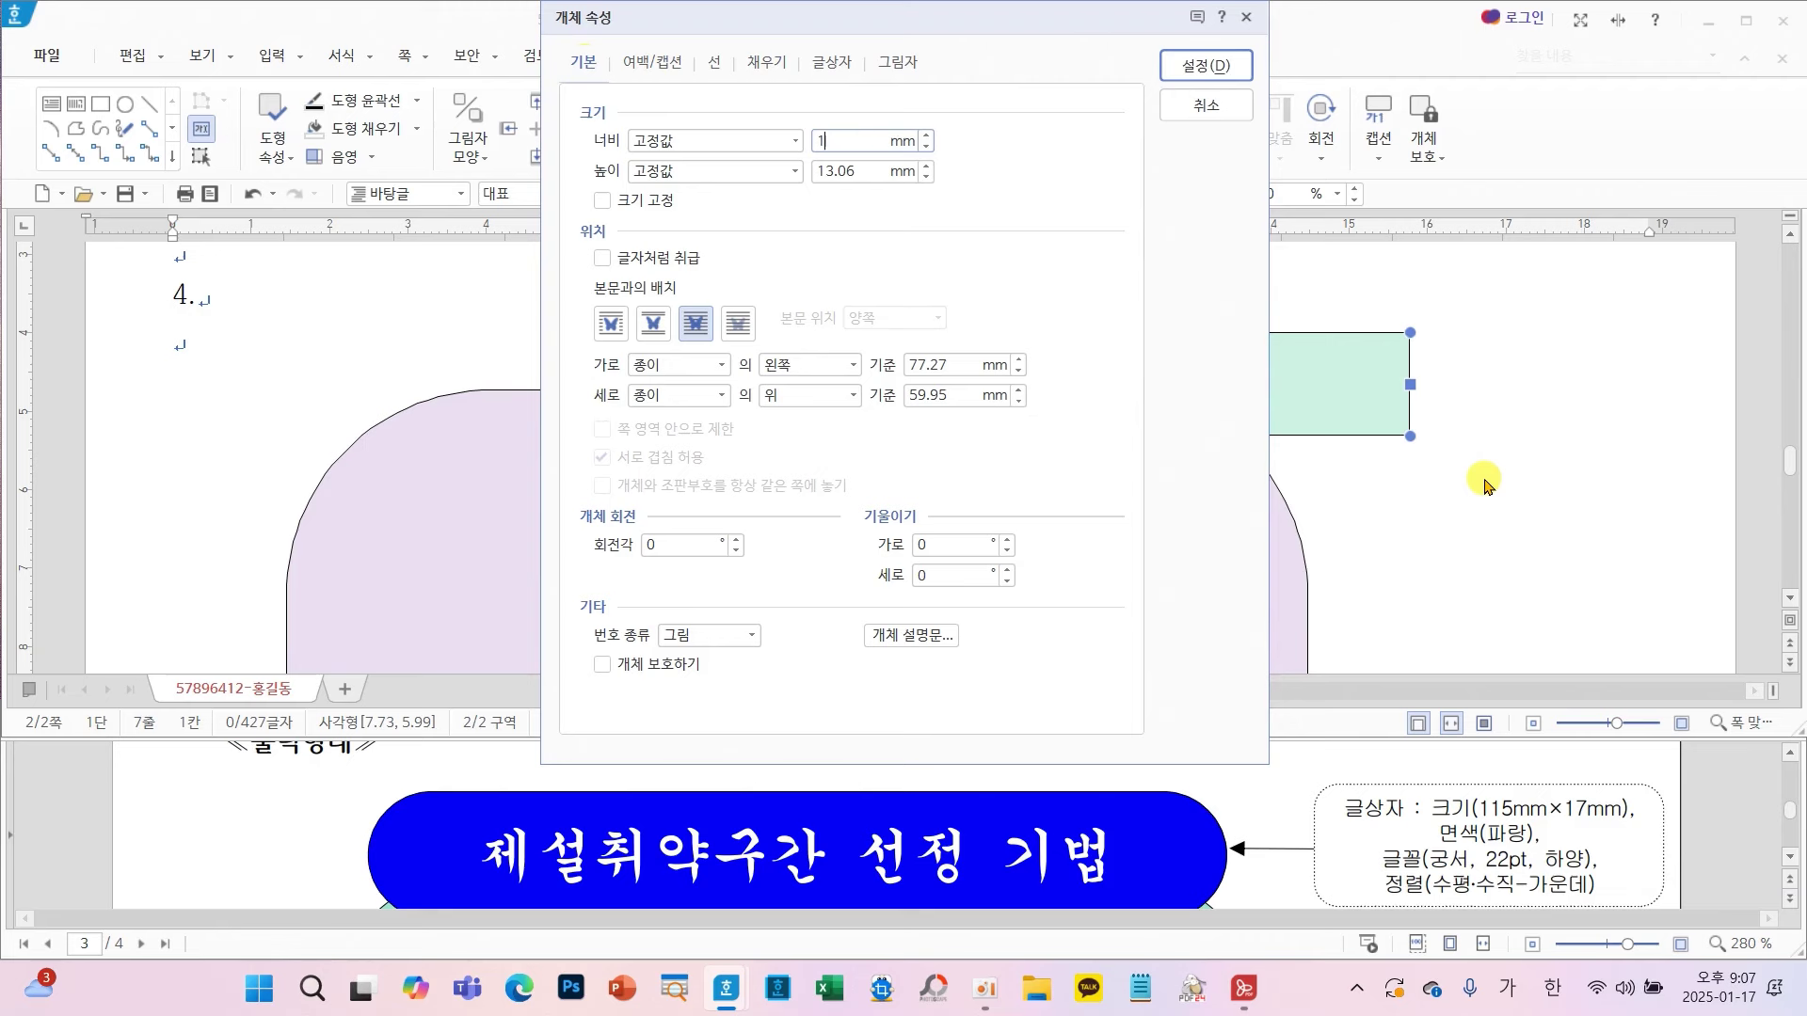
click(869, 173)
text(15.00)
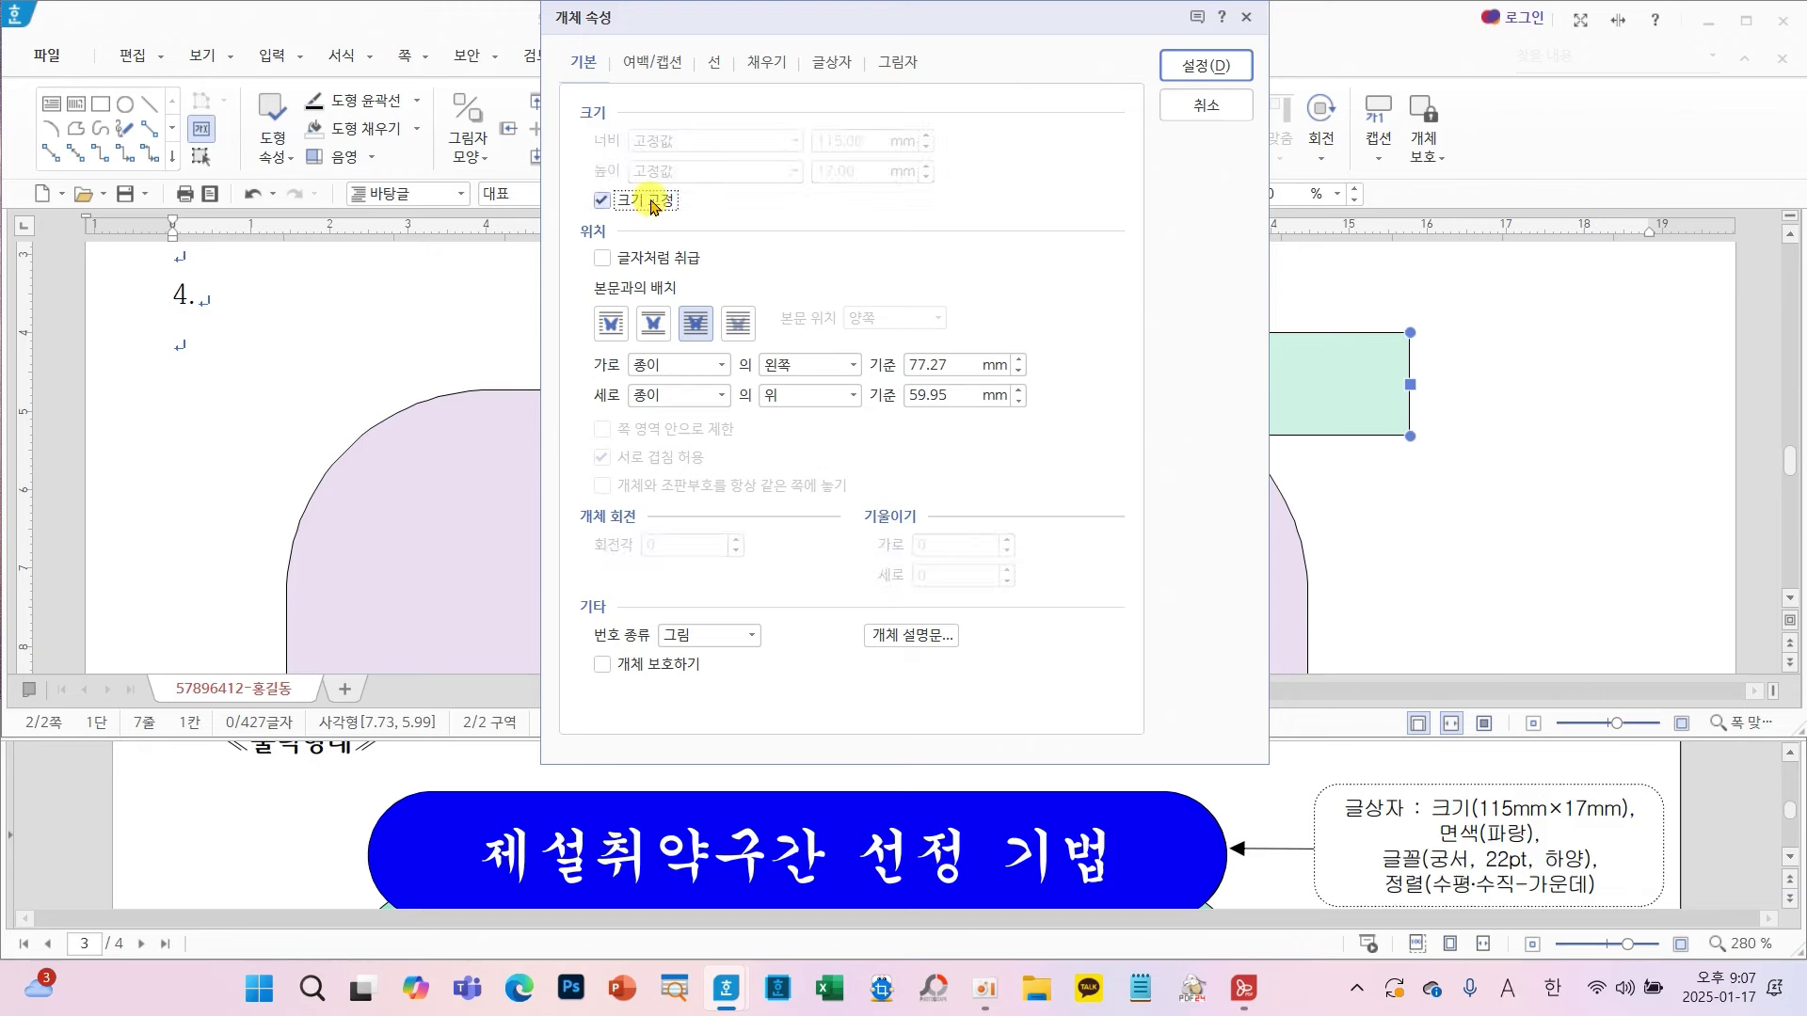
- Give the title text box semicircular ends (반원) to match the sample
click(714, 62)
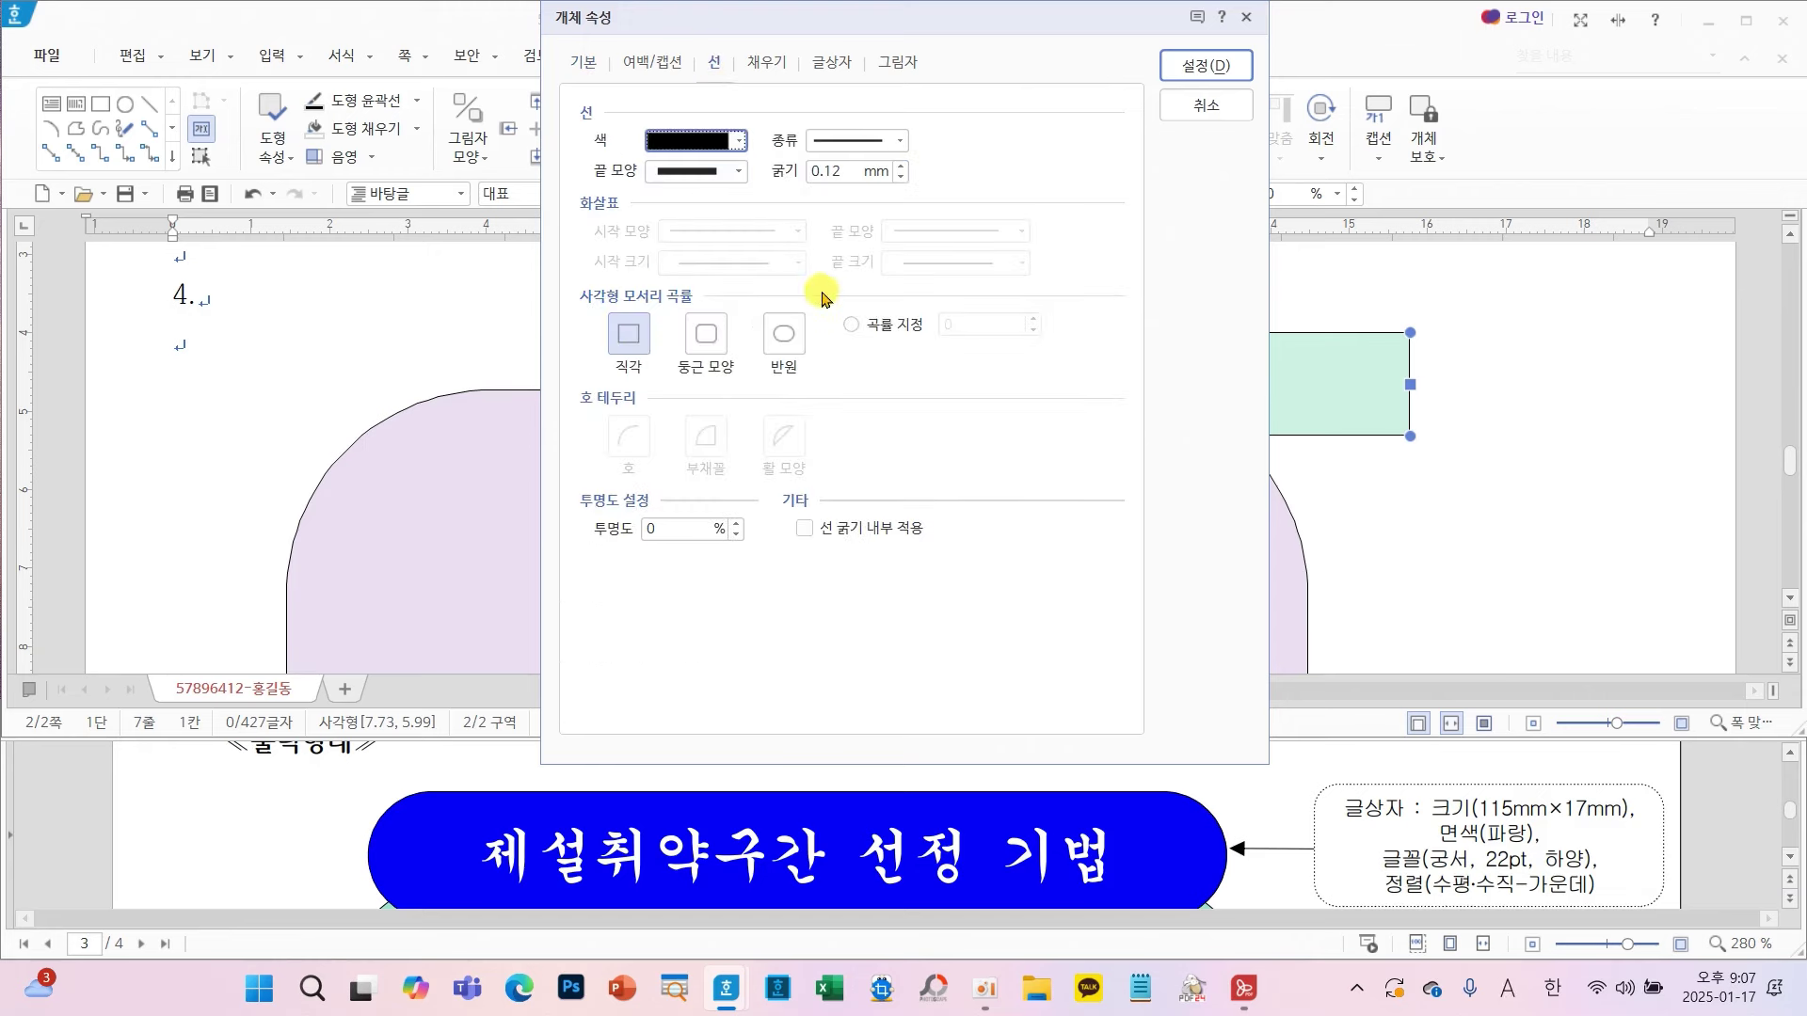
click(795, 342)
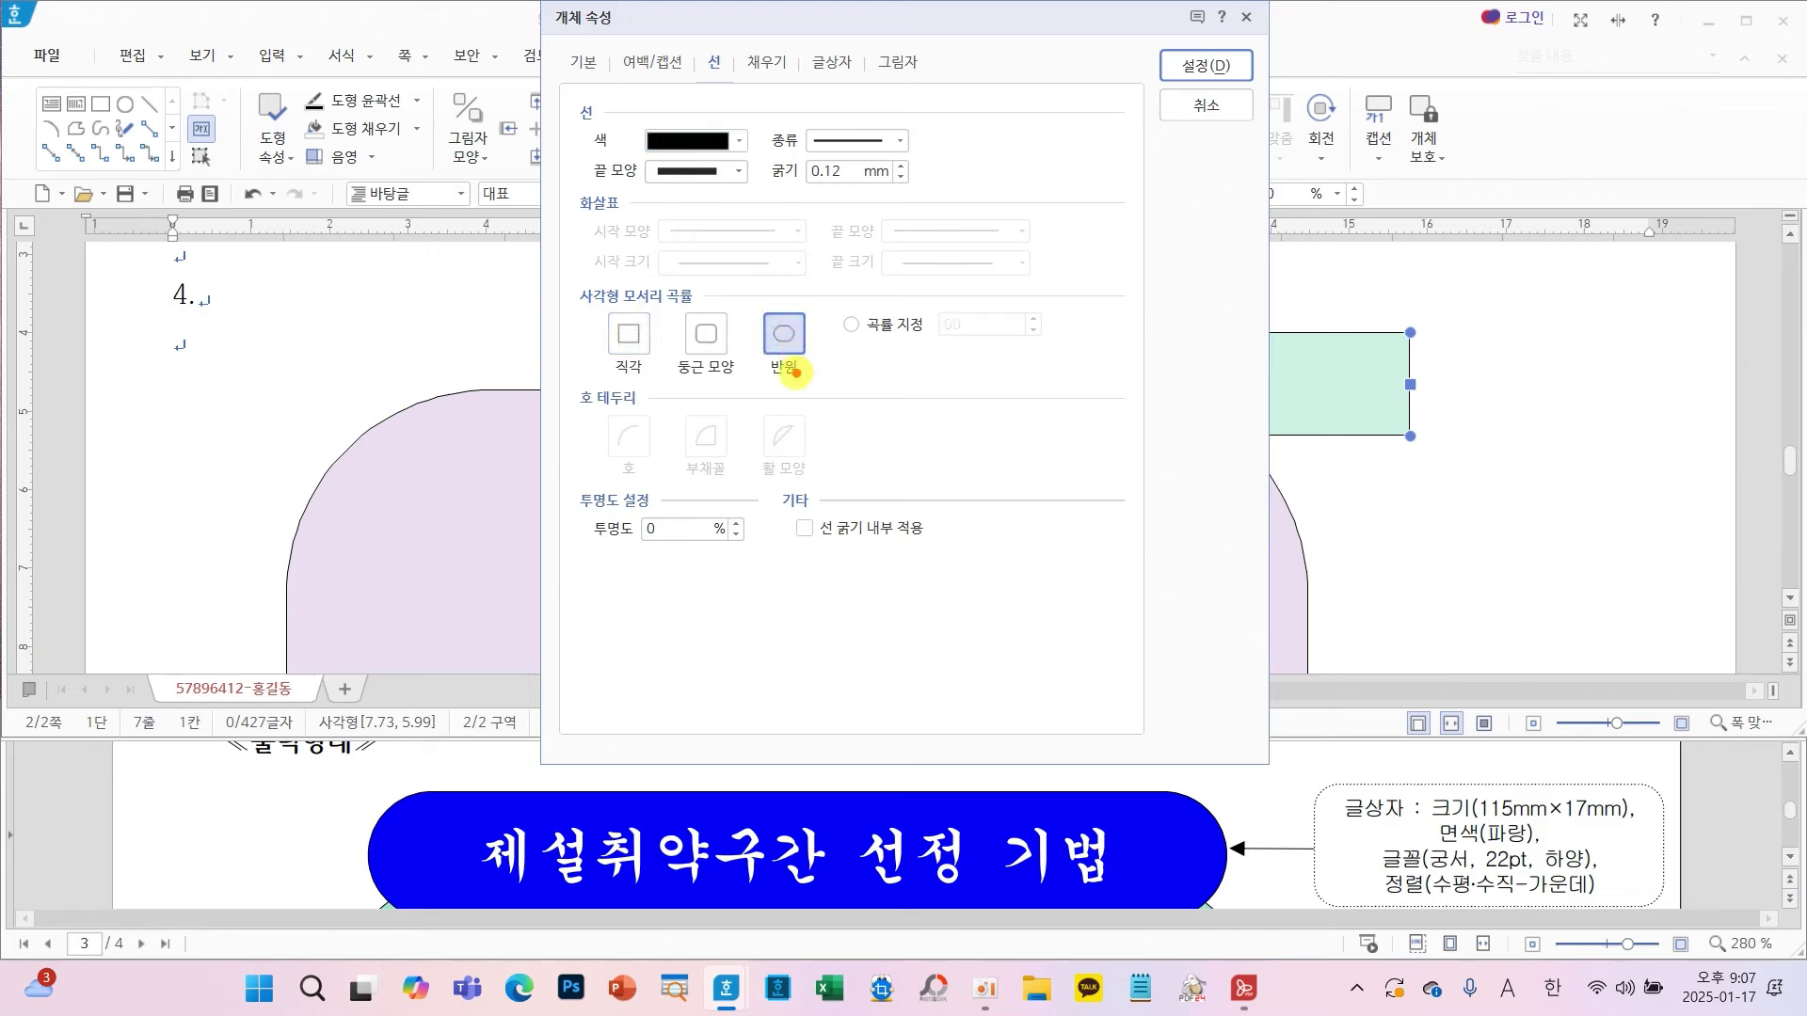
mouse_move(796, 373)
mouse_down()
mouse_move(715, 311)
mouse_move(758, 426)
mouse_up()
mouse_move(428, 786)
mouse_down()
mouse_move(371, 789)
mouse_move(363, 910)
mouse_up()
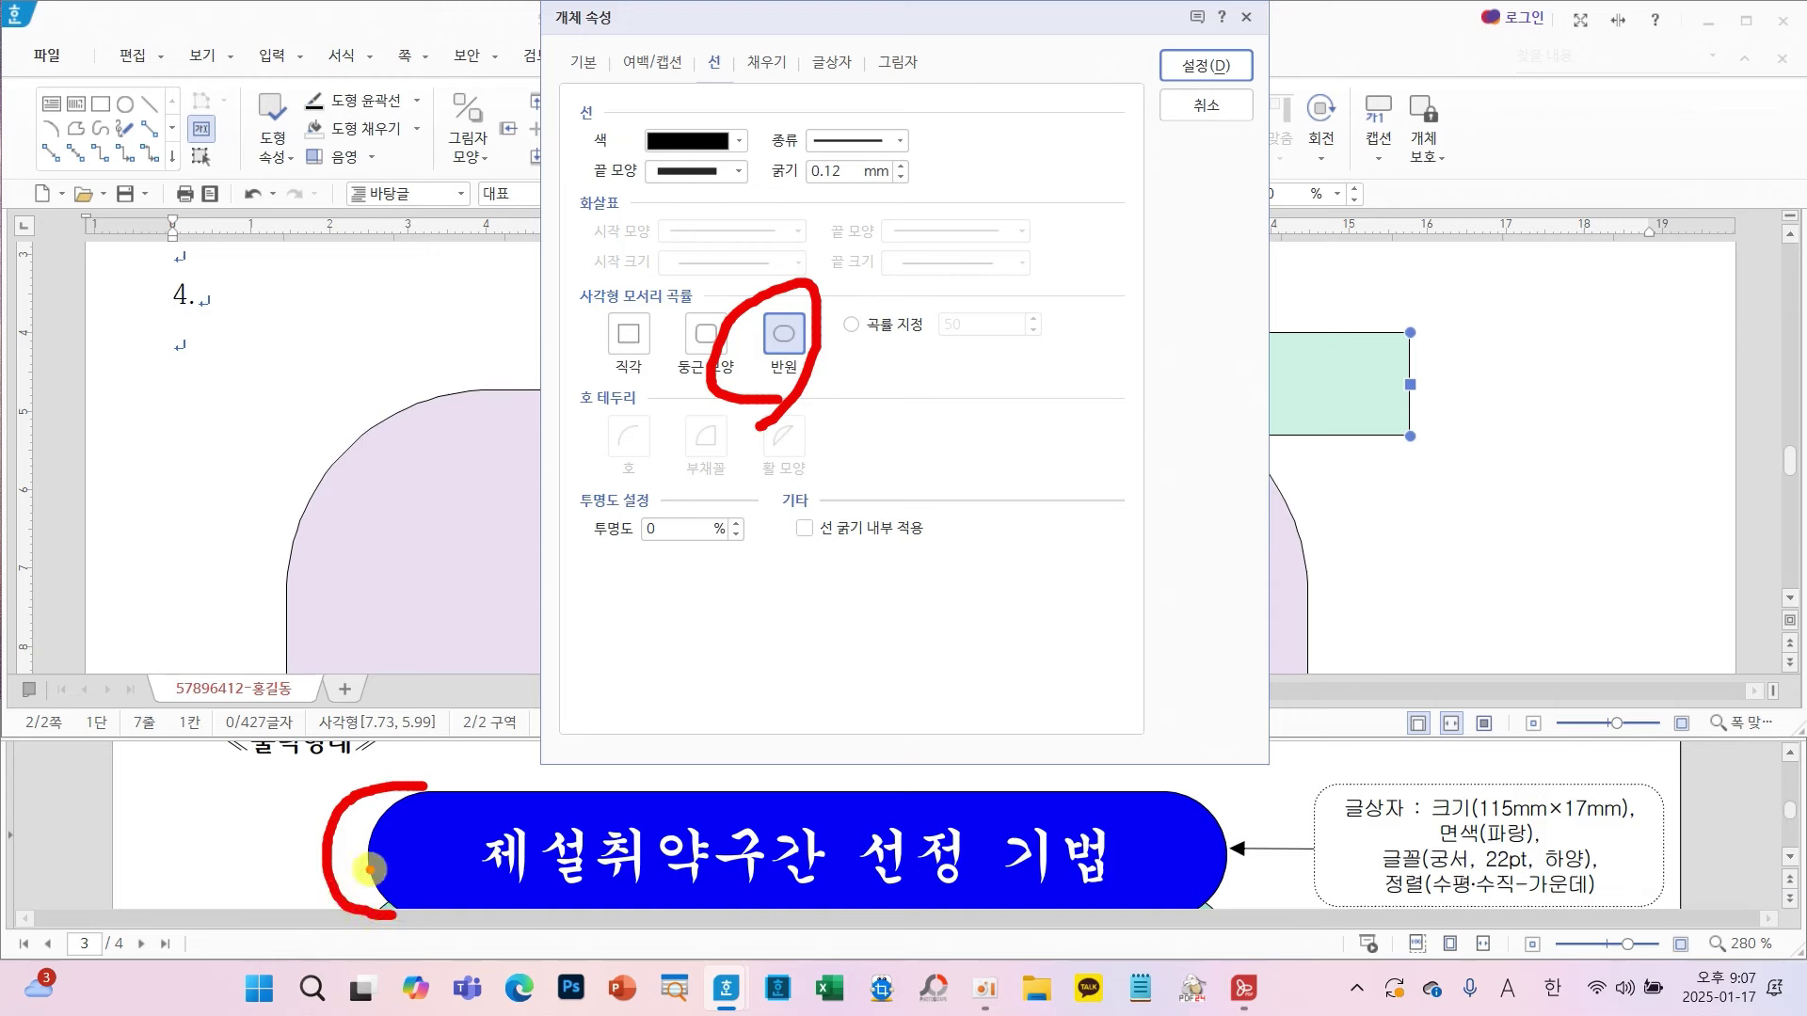
- Fill the title text box with blue (파랑) and apply the object settings
click(773, 66)
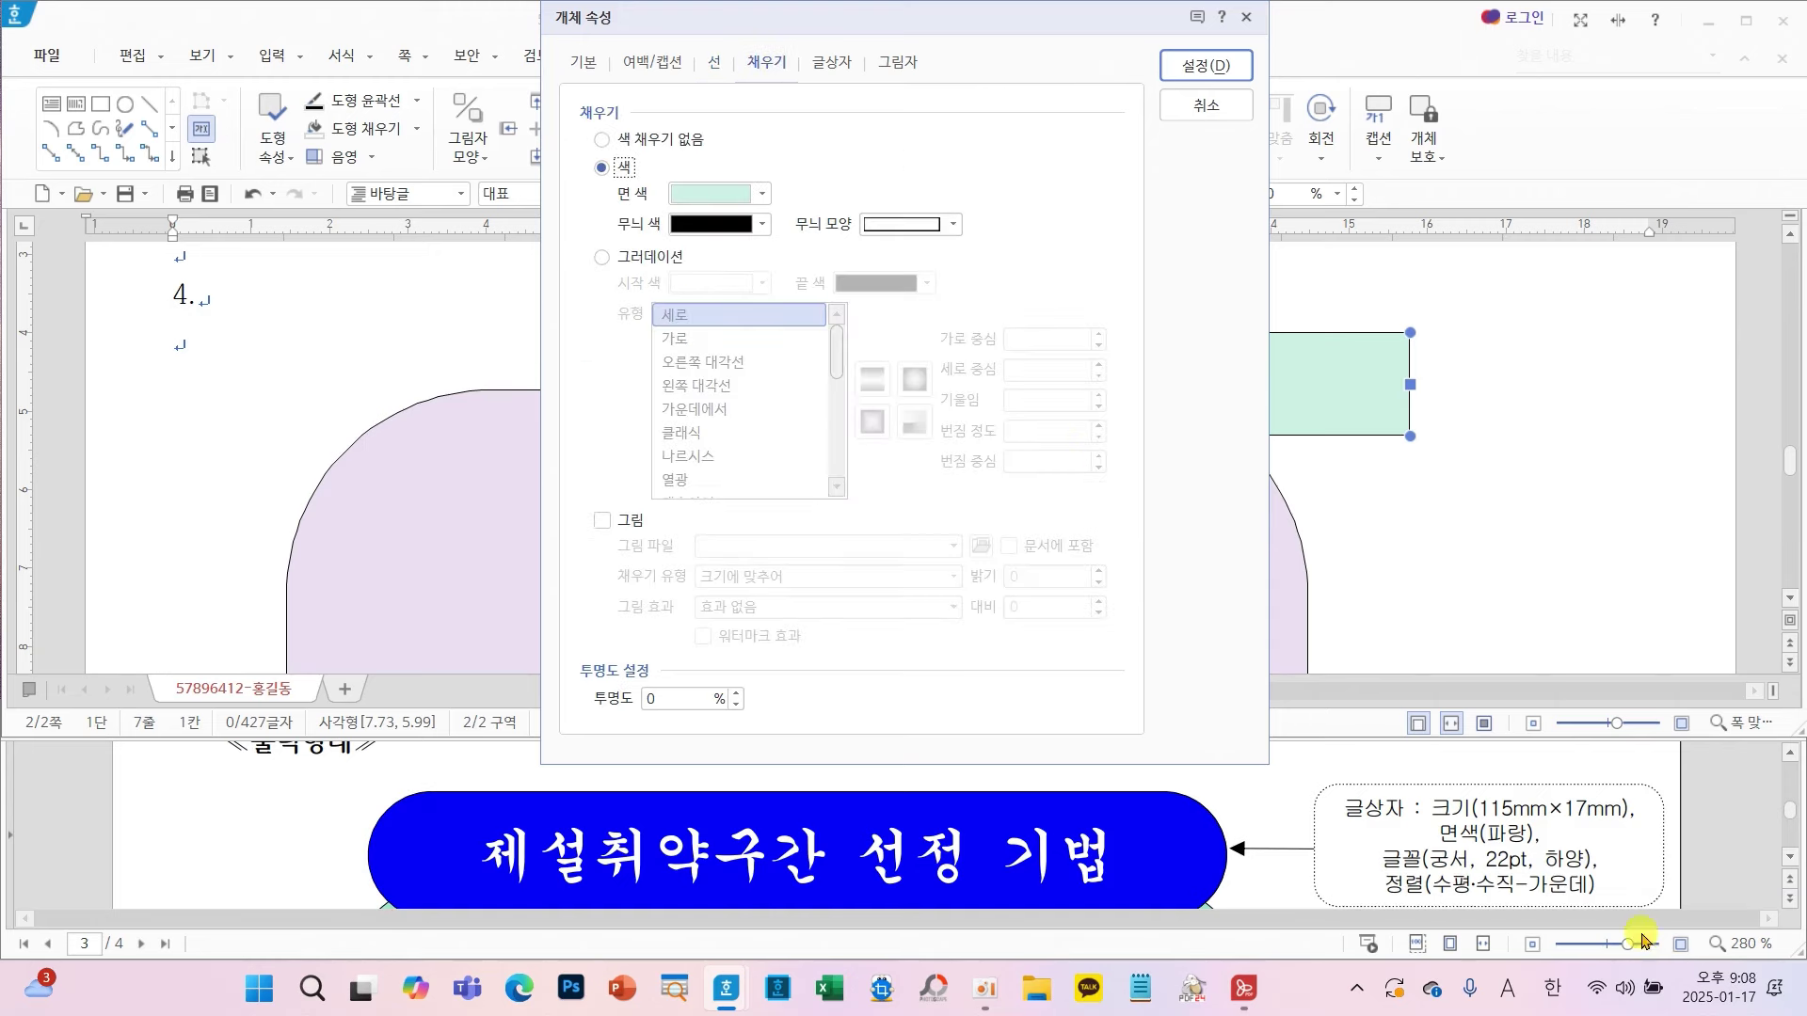
drag(1427, 818, 1576, 842)
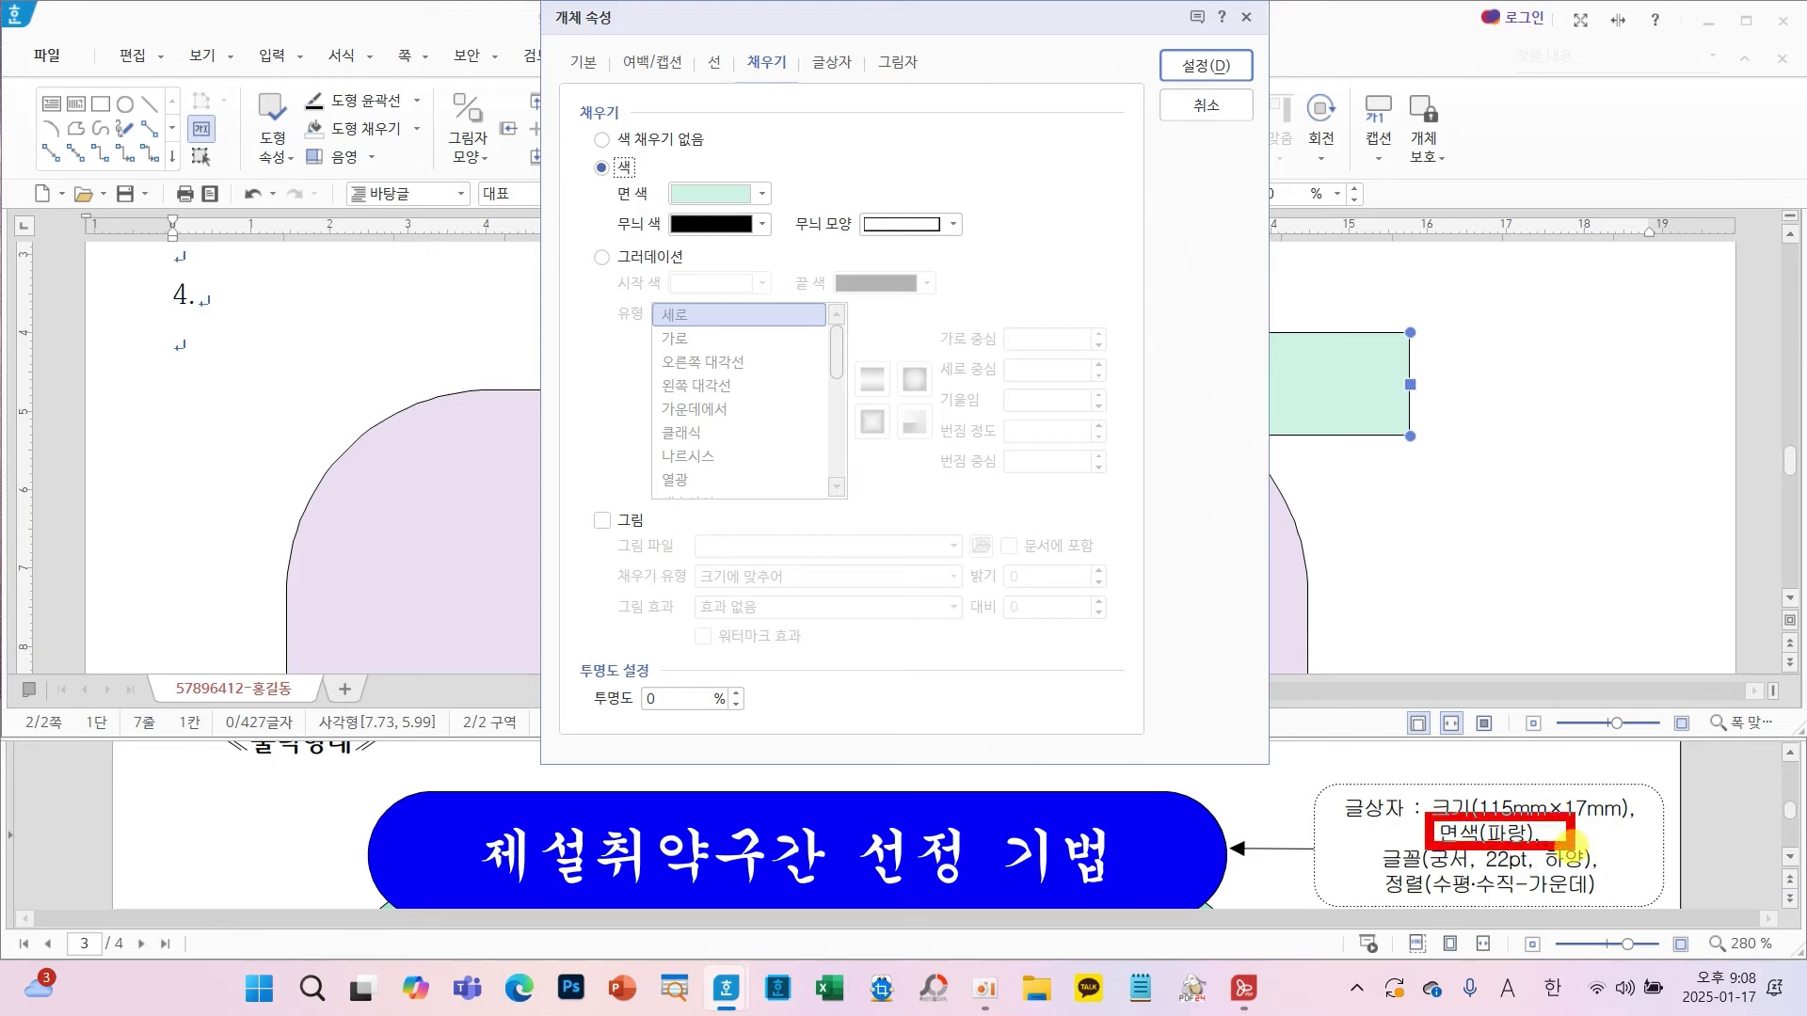
click(762, 198)
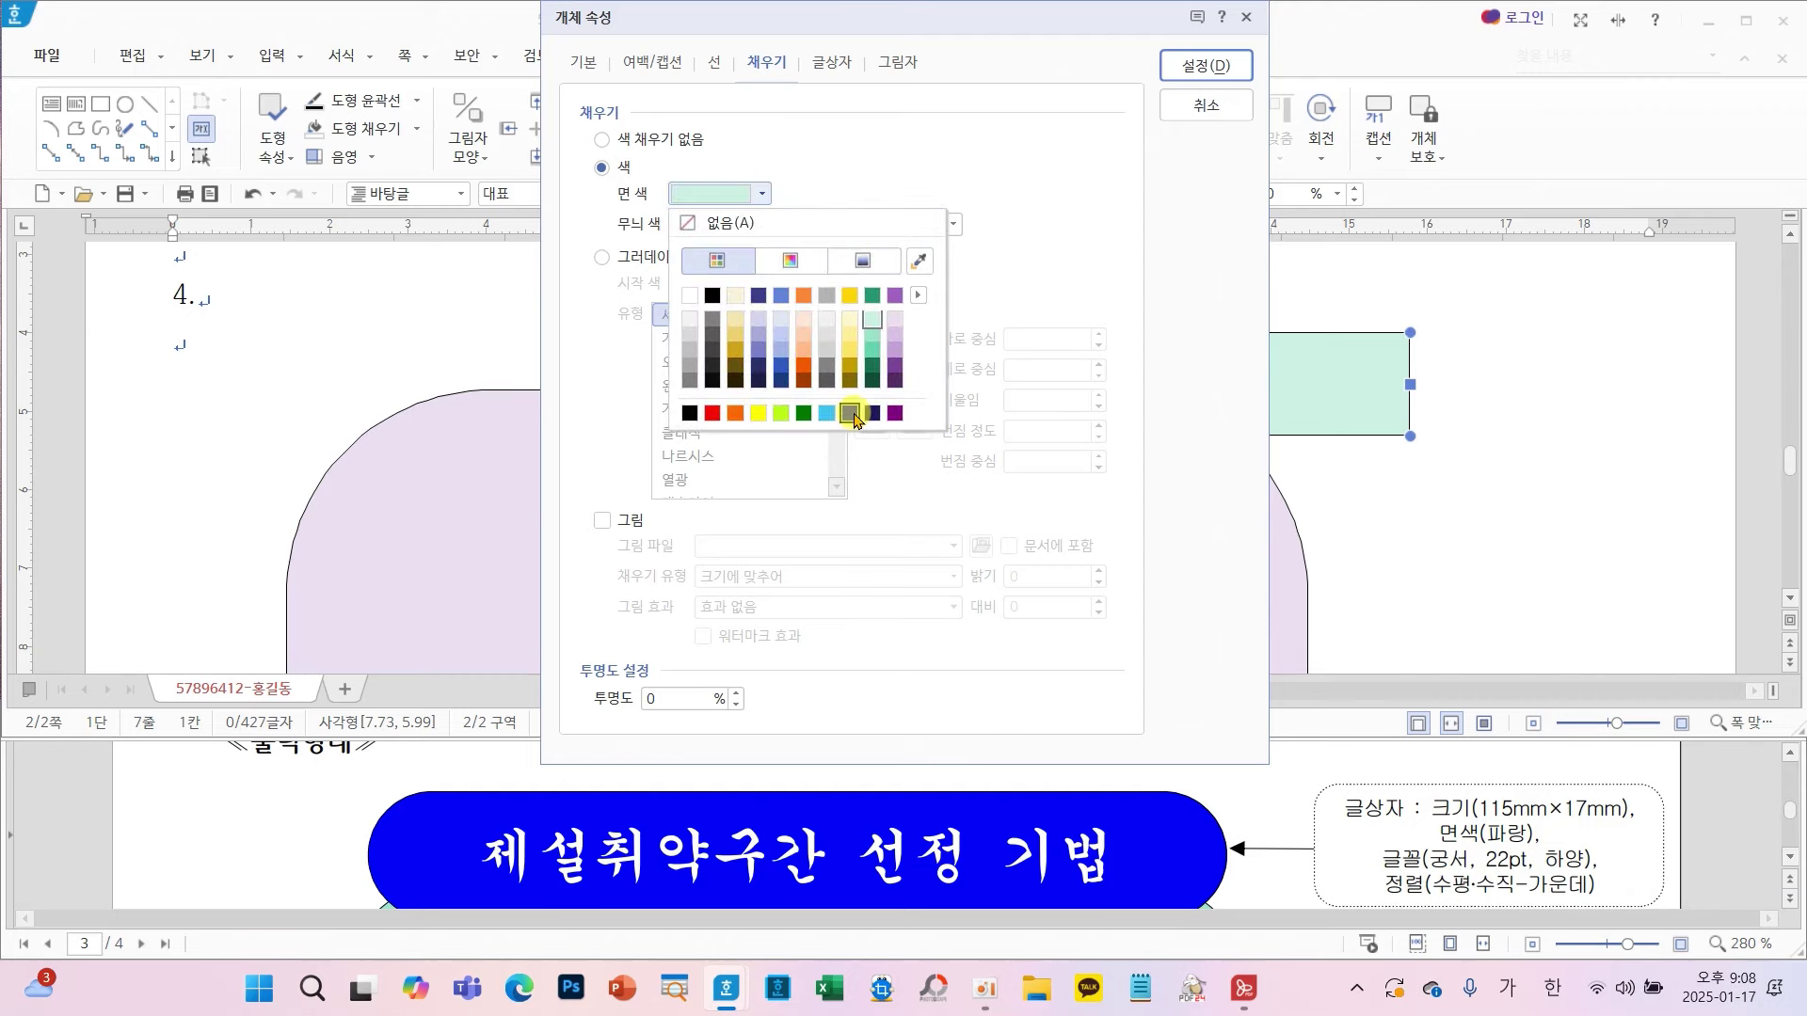
click(851, 414)
click(1206, 65)
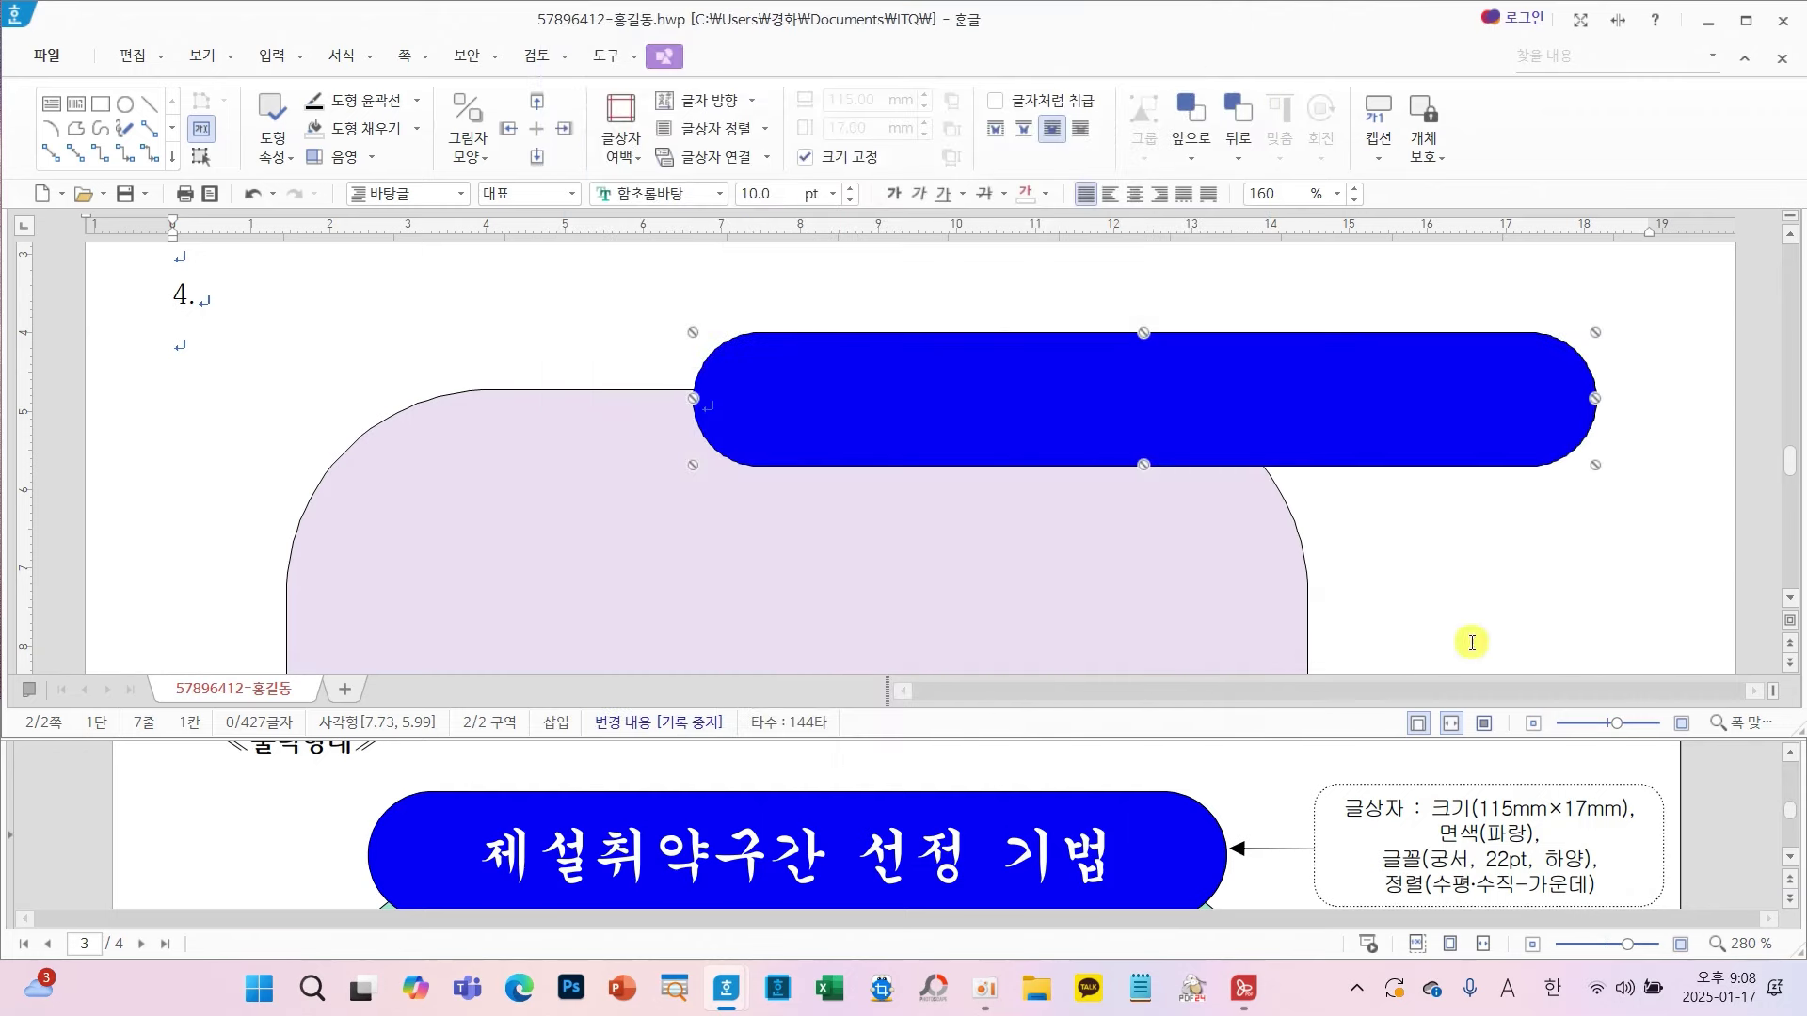
- Format the title text box's text as 궁서, 22 pt, white, with centred alignment
click(698, 192)
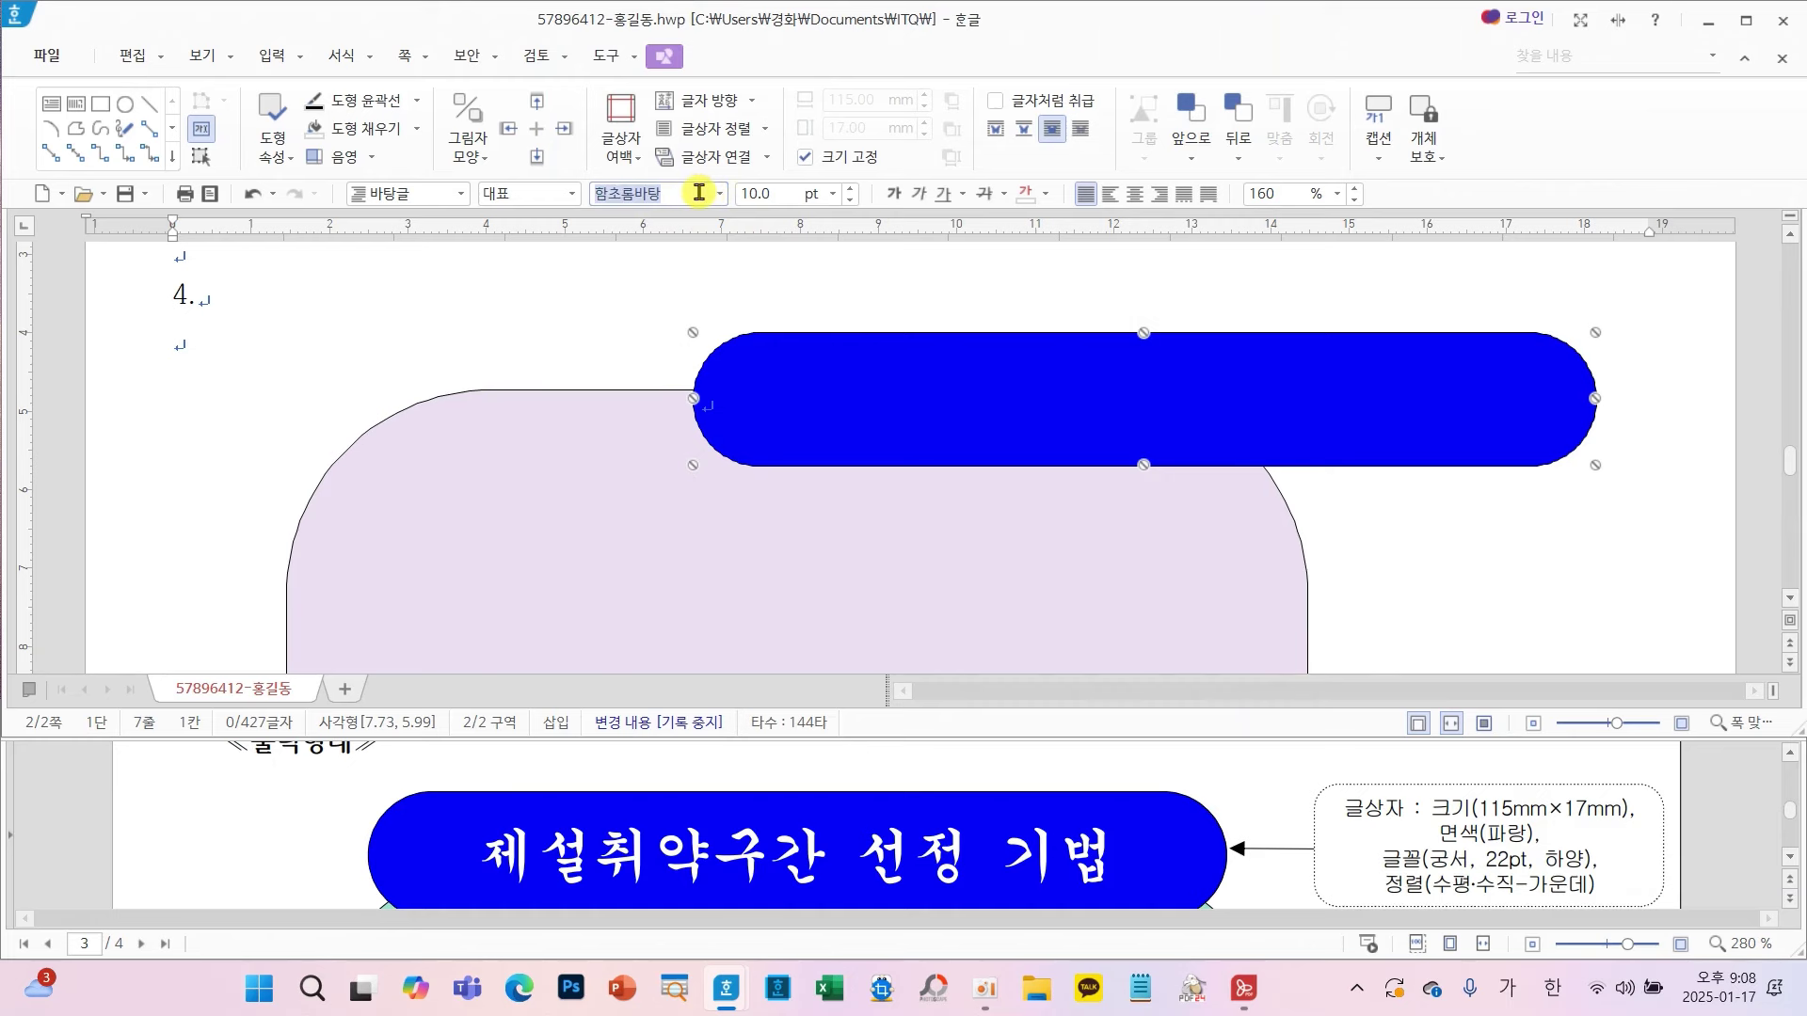
text(궁서)
key(Return)
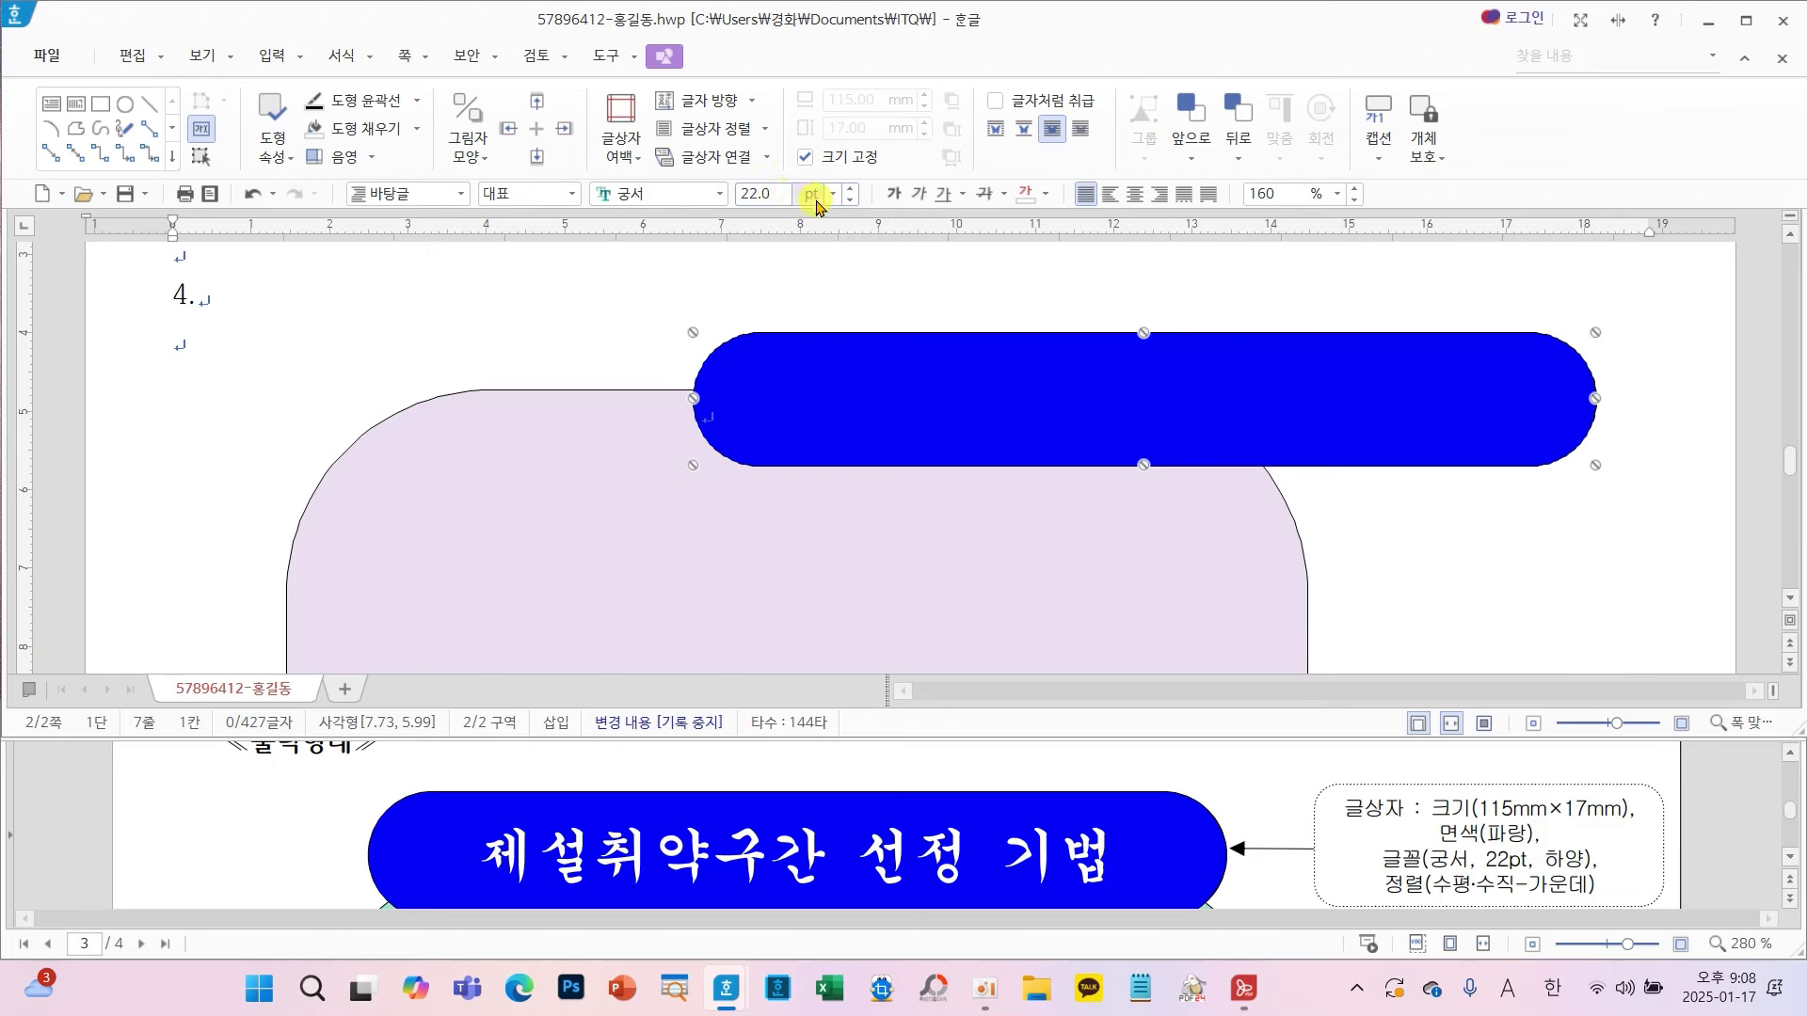
click(1045, 194)
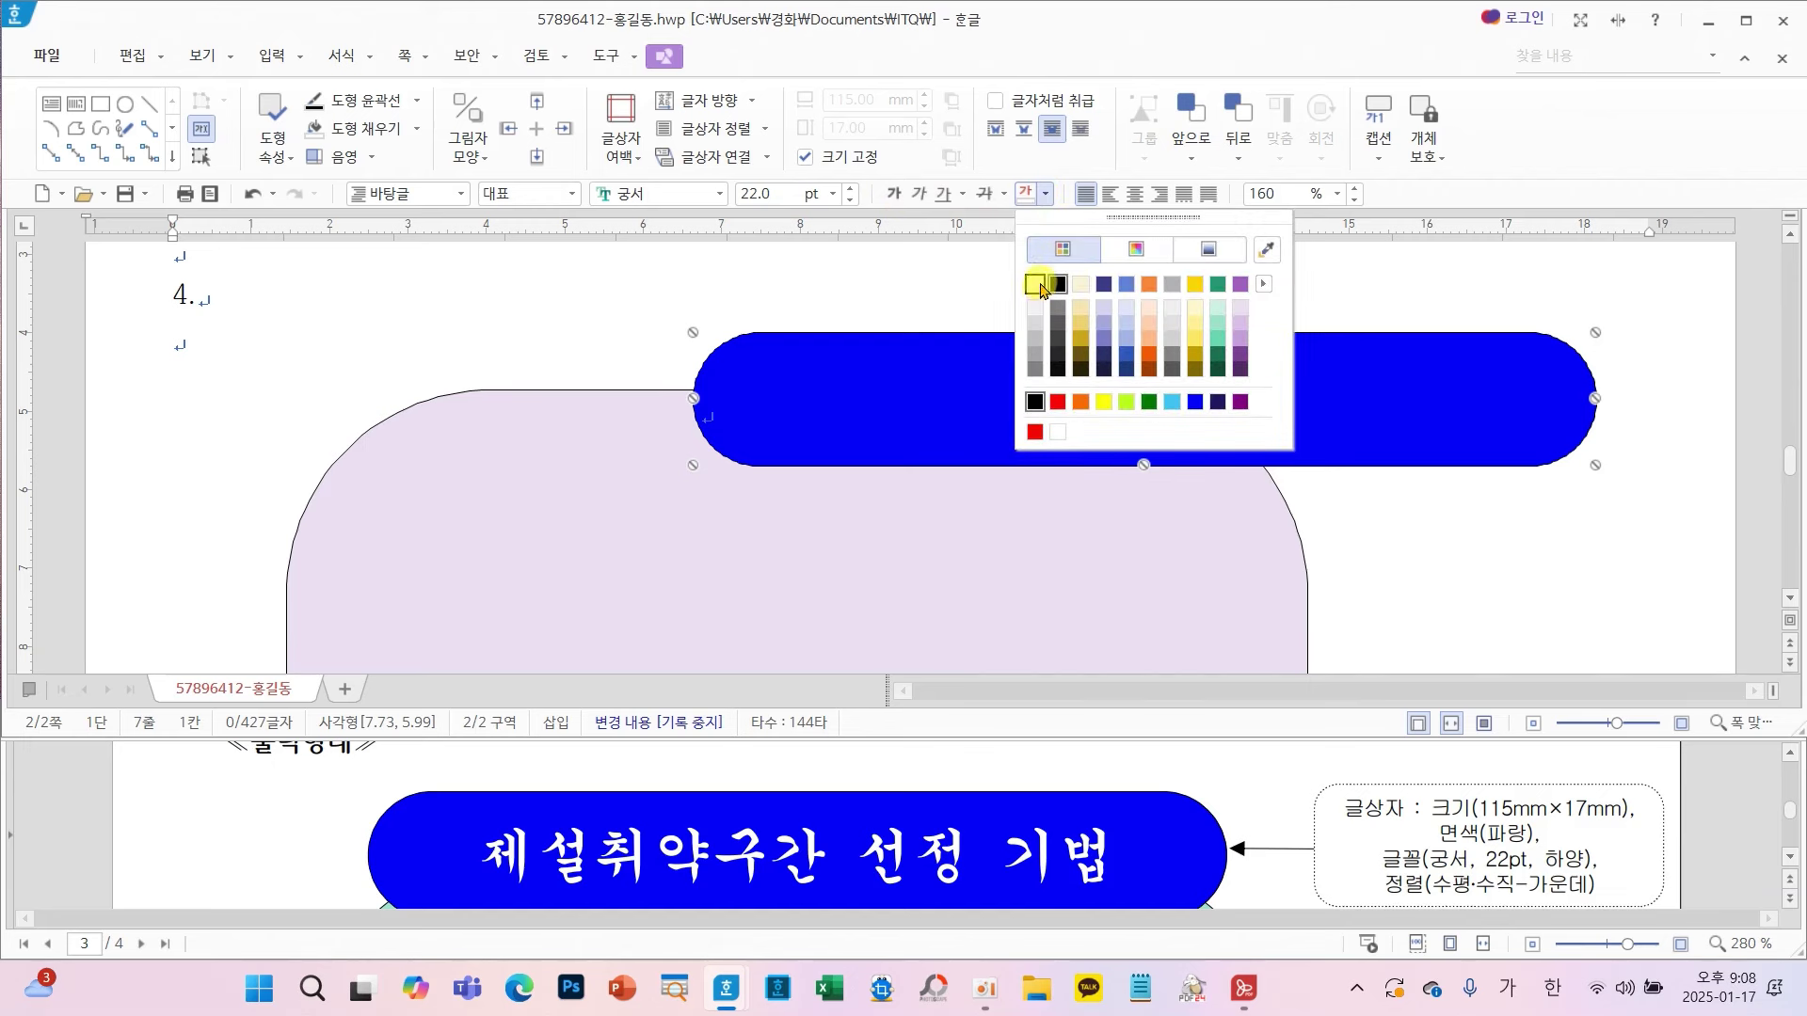
click(1035, 284)
click(1135, 198)
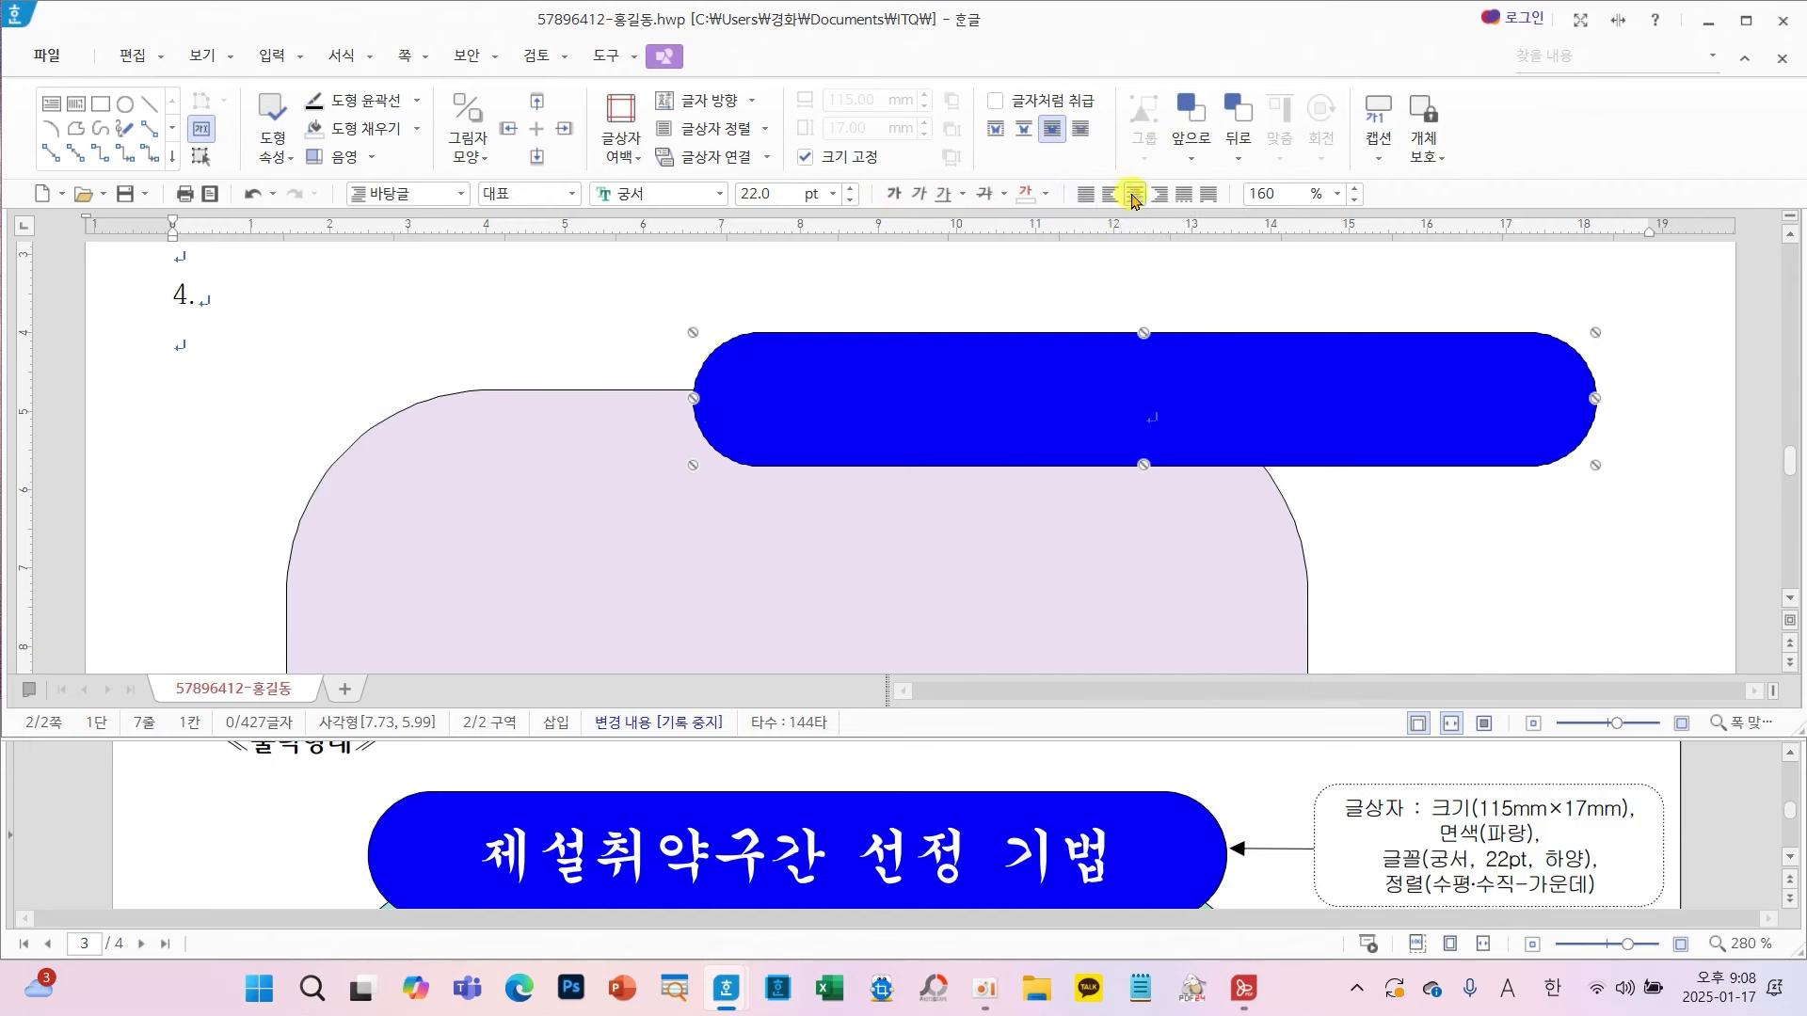
- Move the title text box over the upper edge of the large rounded rectangle and enter the text "제설취약구간 선정 기법"
drag(1317, 413, 966, 359)
click(1012, 385)
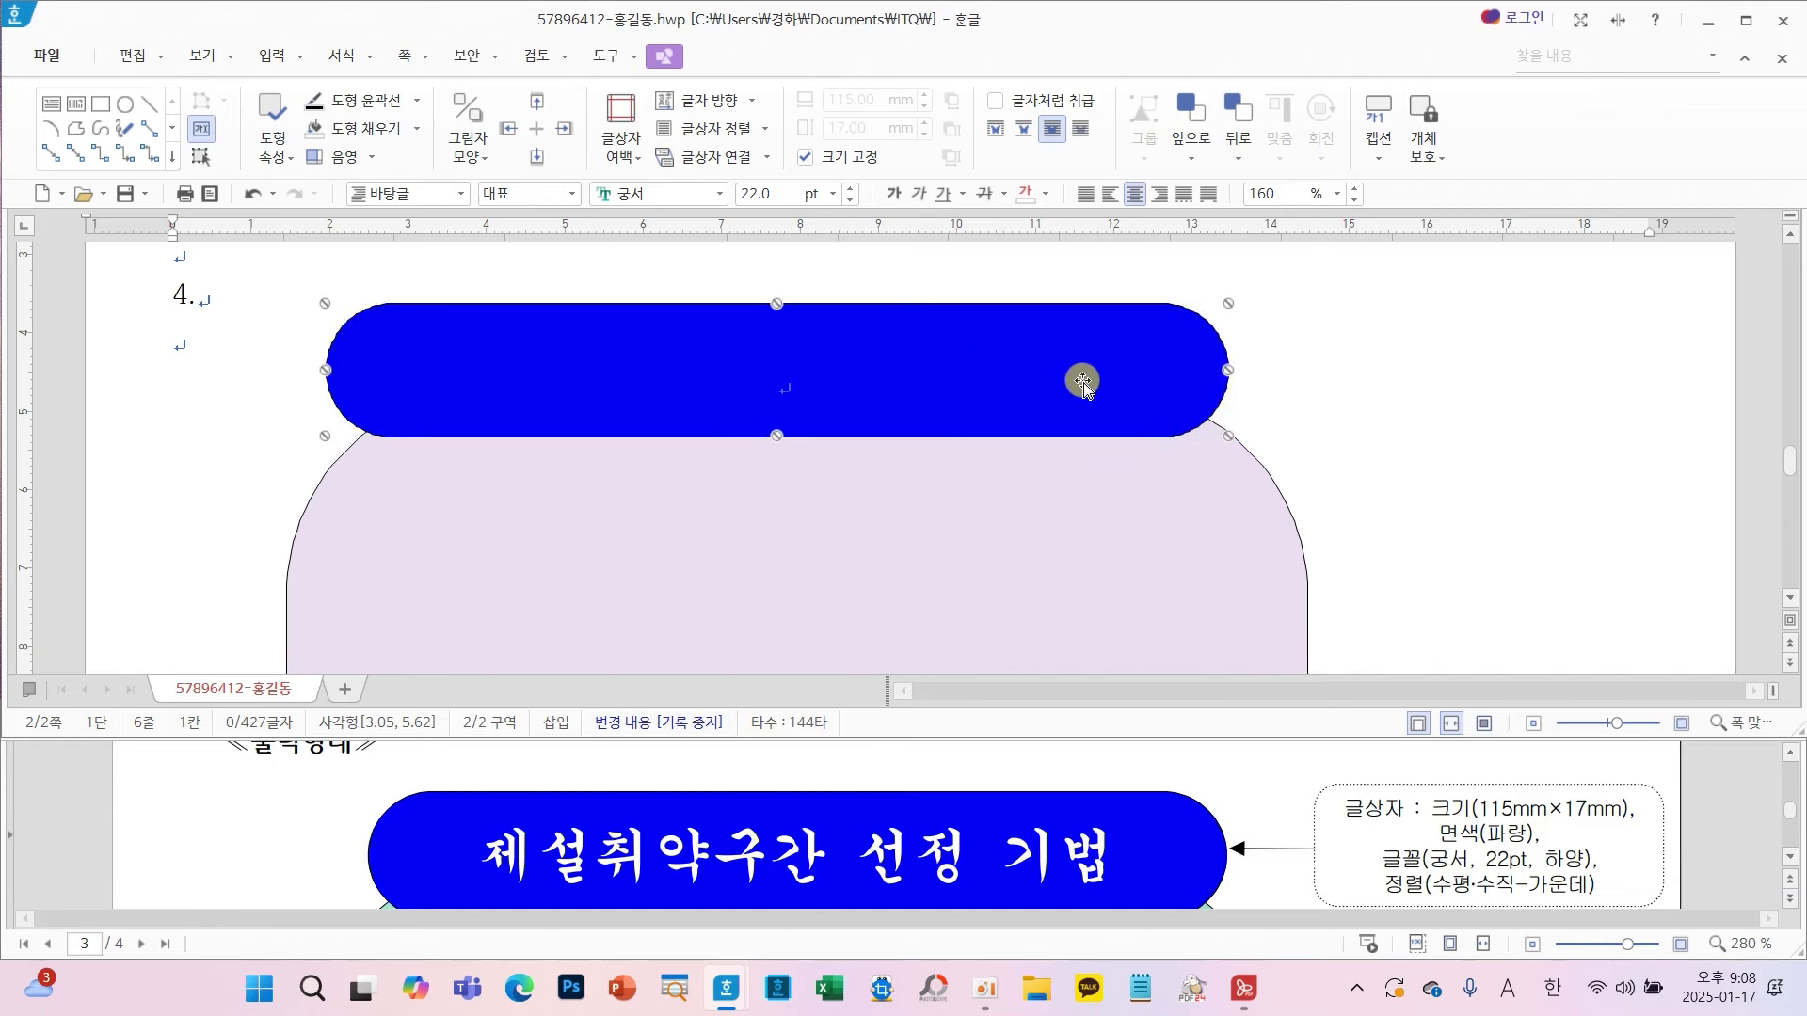
click(822, 376)
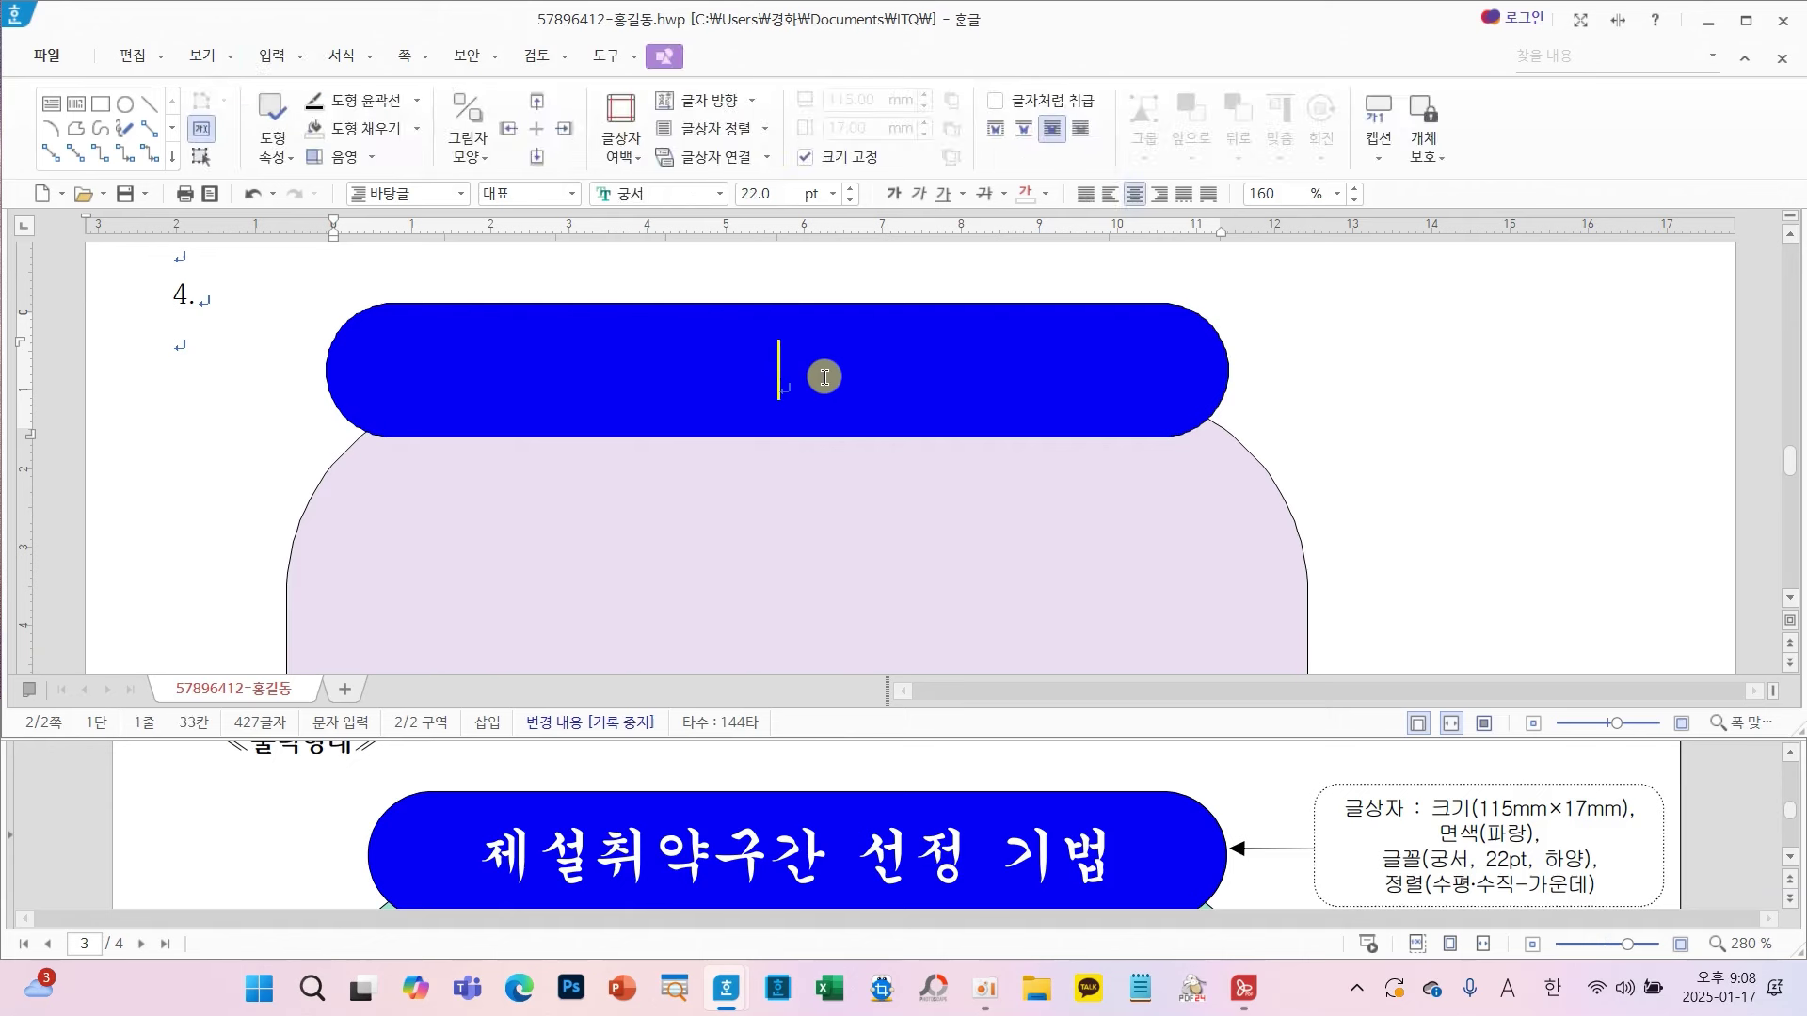
text(제설취야)
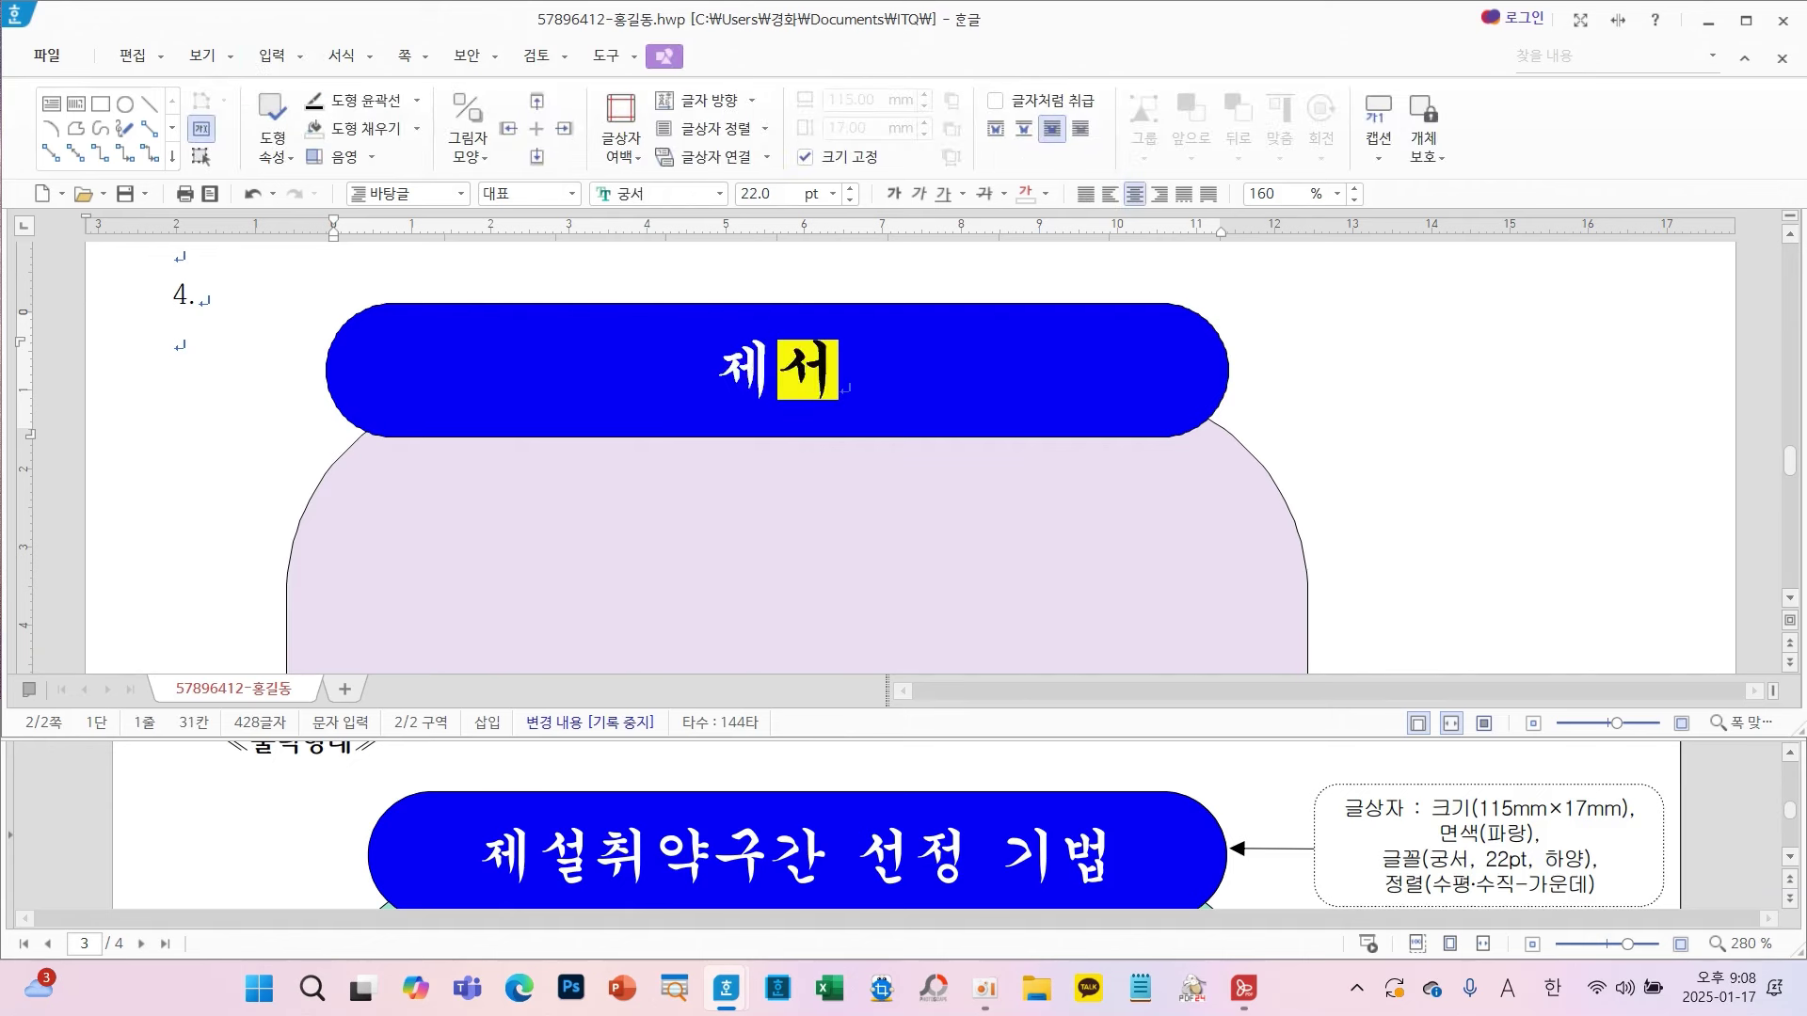
text(약구간)
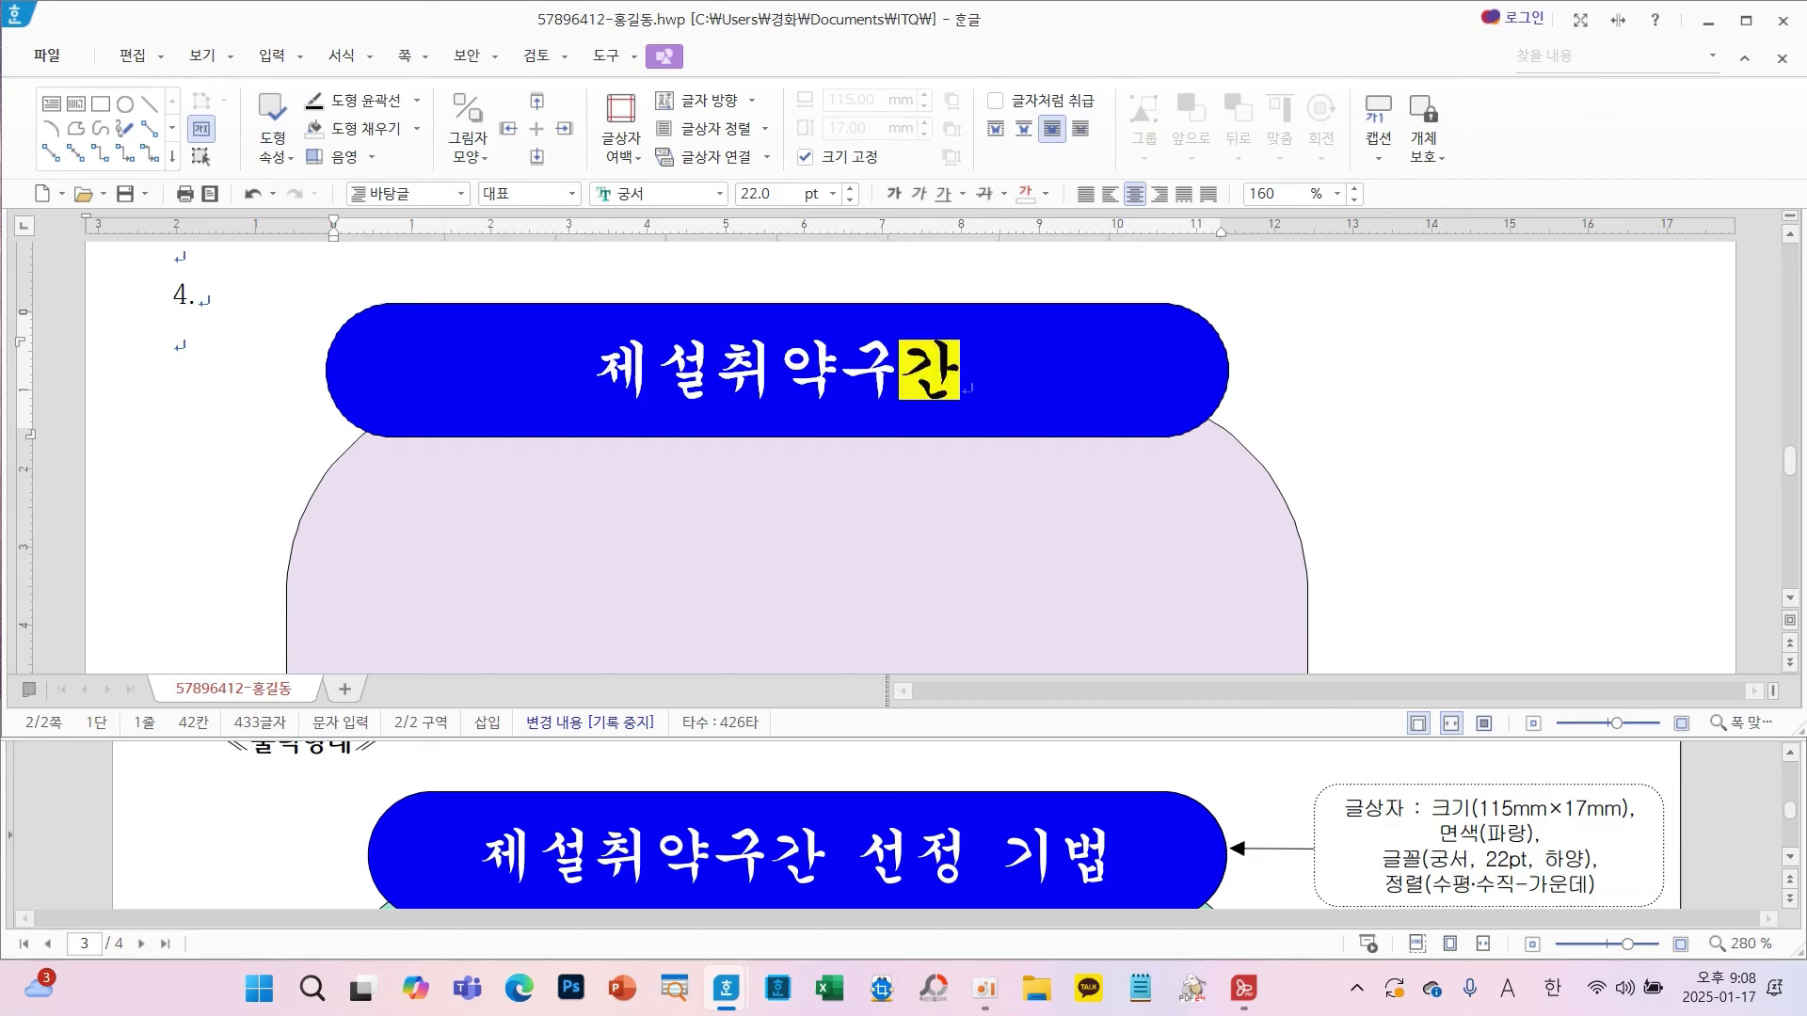
text( 선정 기법)
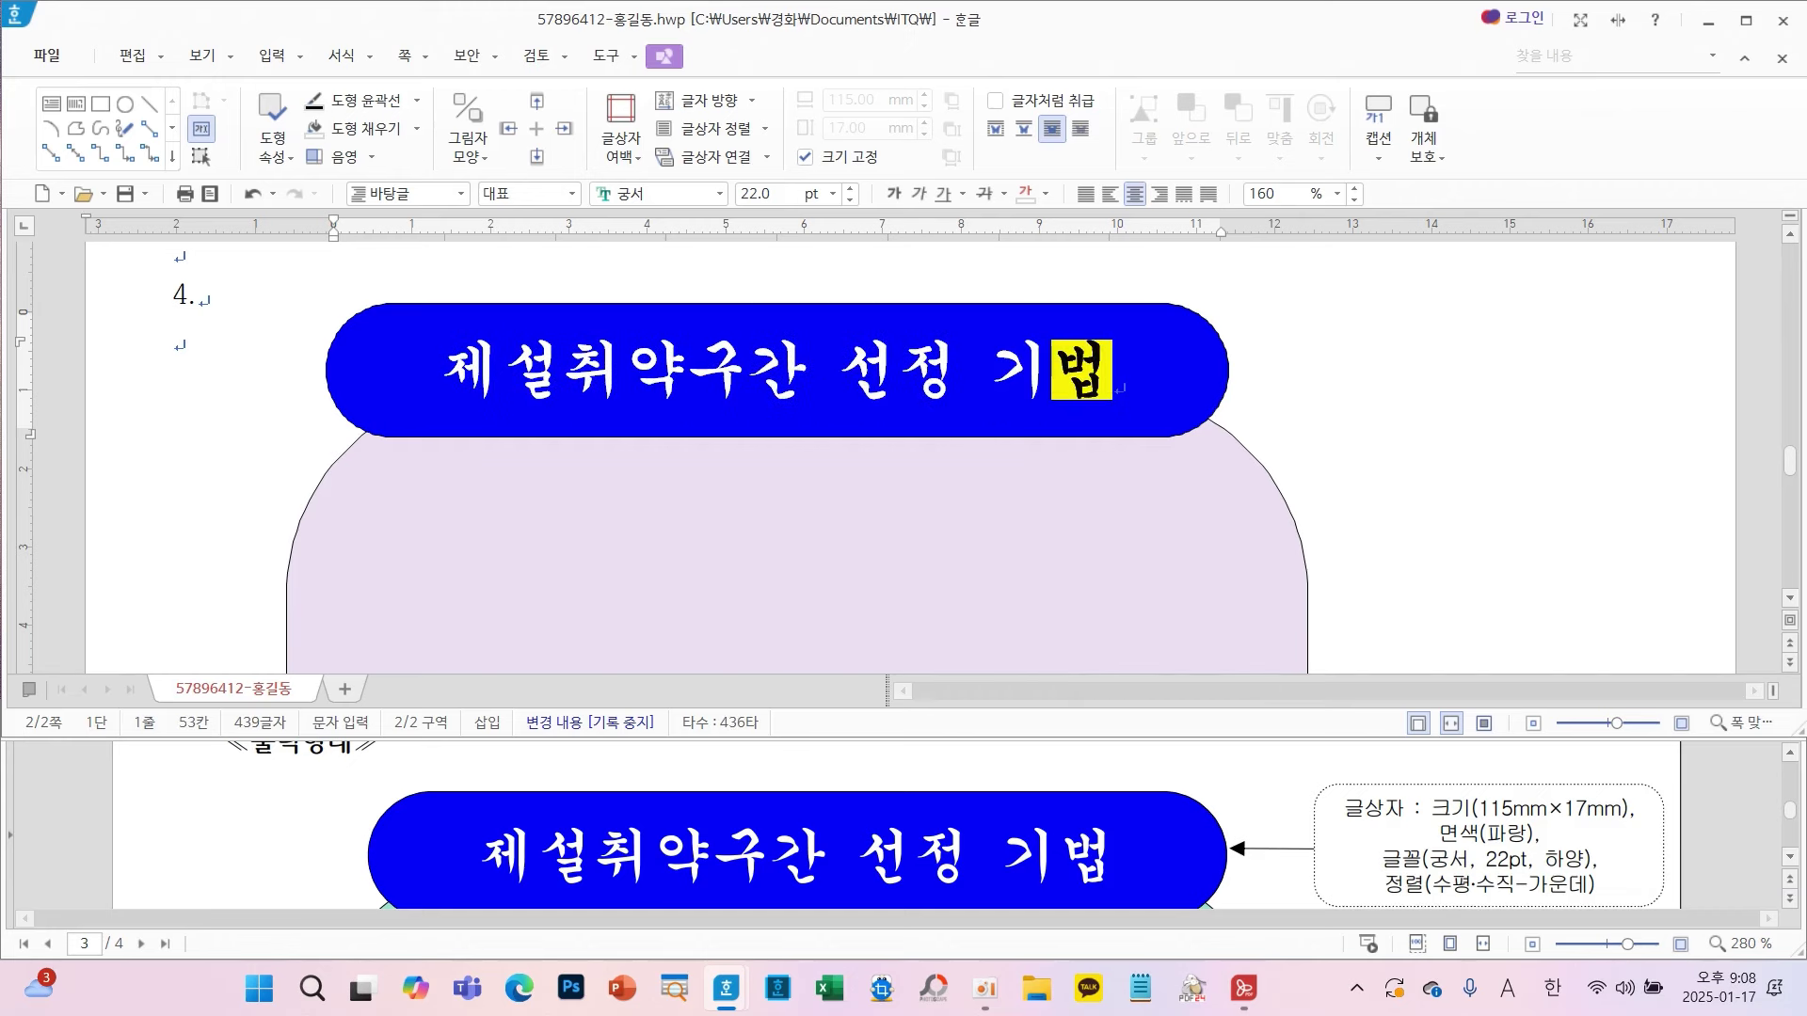
click(1323, 418)
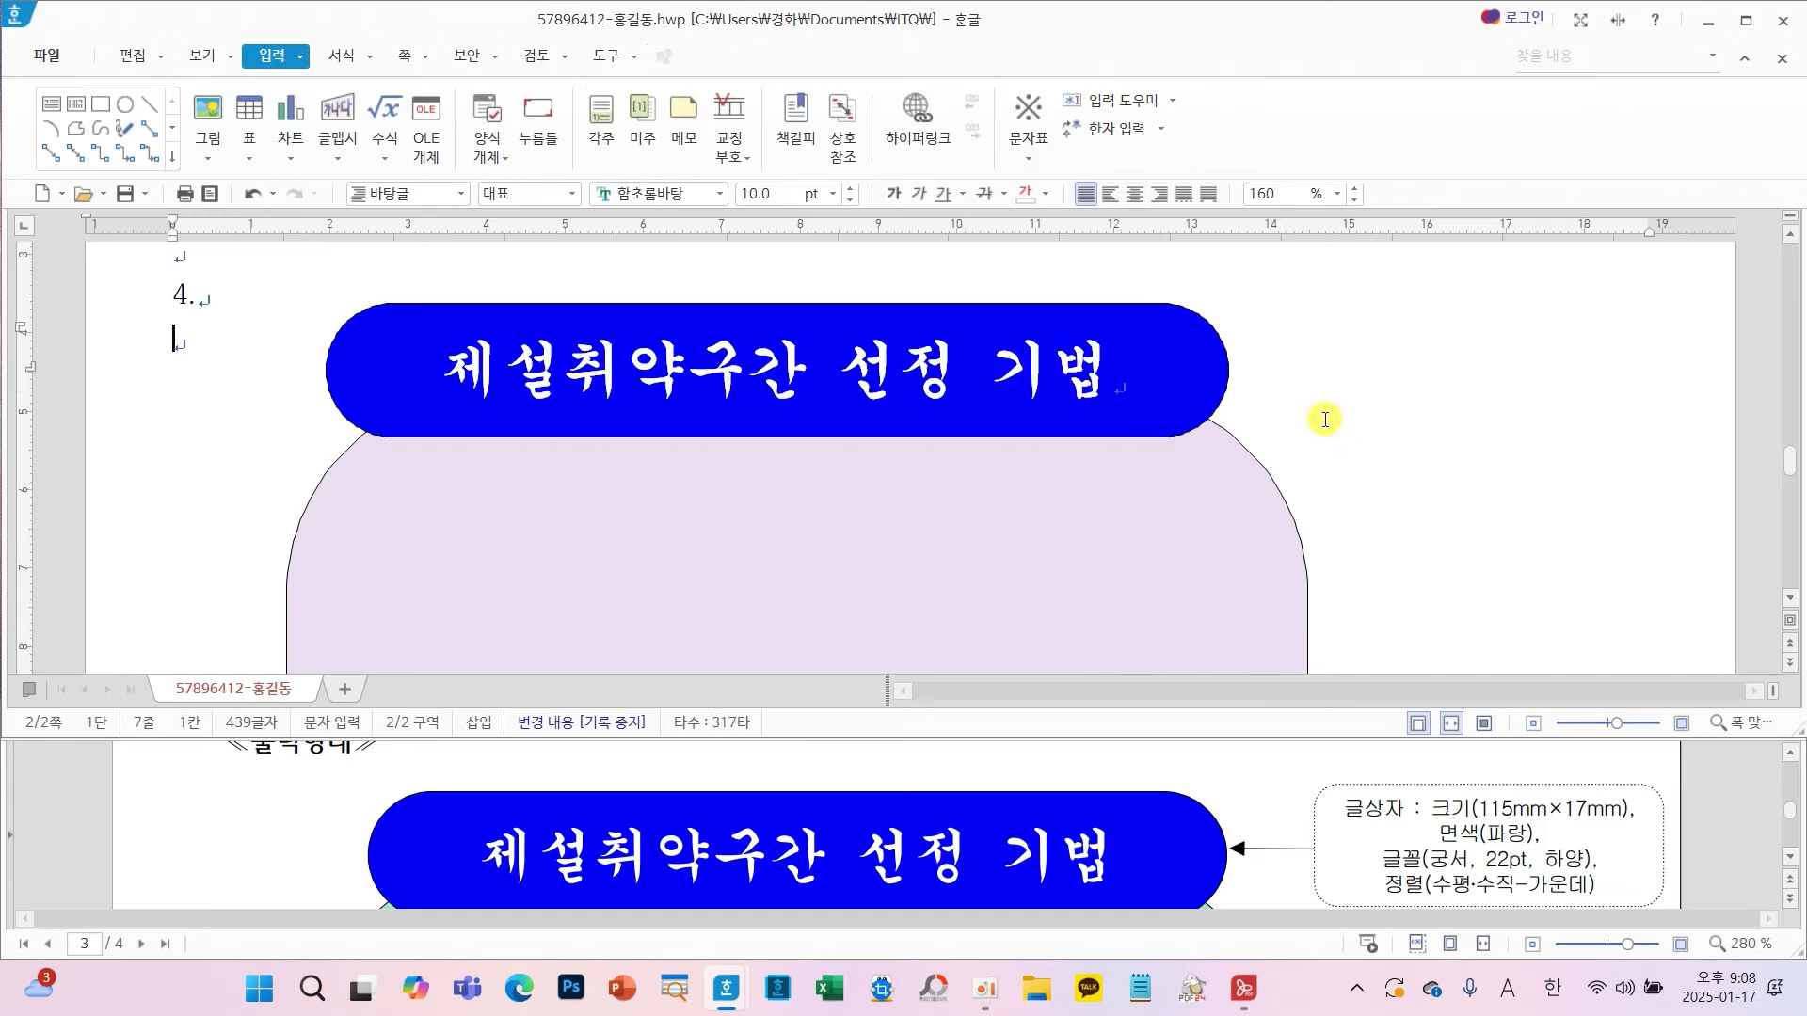
- Draw a rectangle about 59 mm × 25 mm below the title, overlapping the side edge of the large rounded rectangle
scroll(1325, 419, down, 2)
scroll(1416, 847, down, 5)
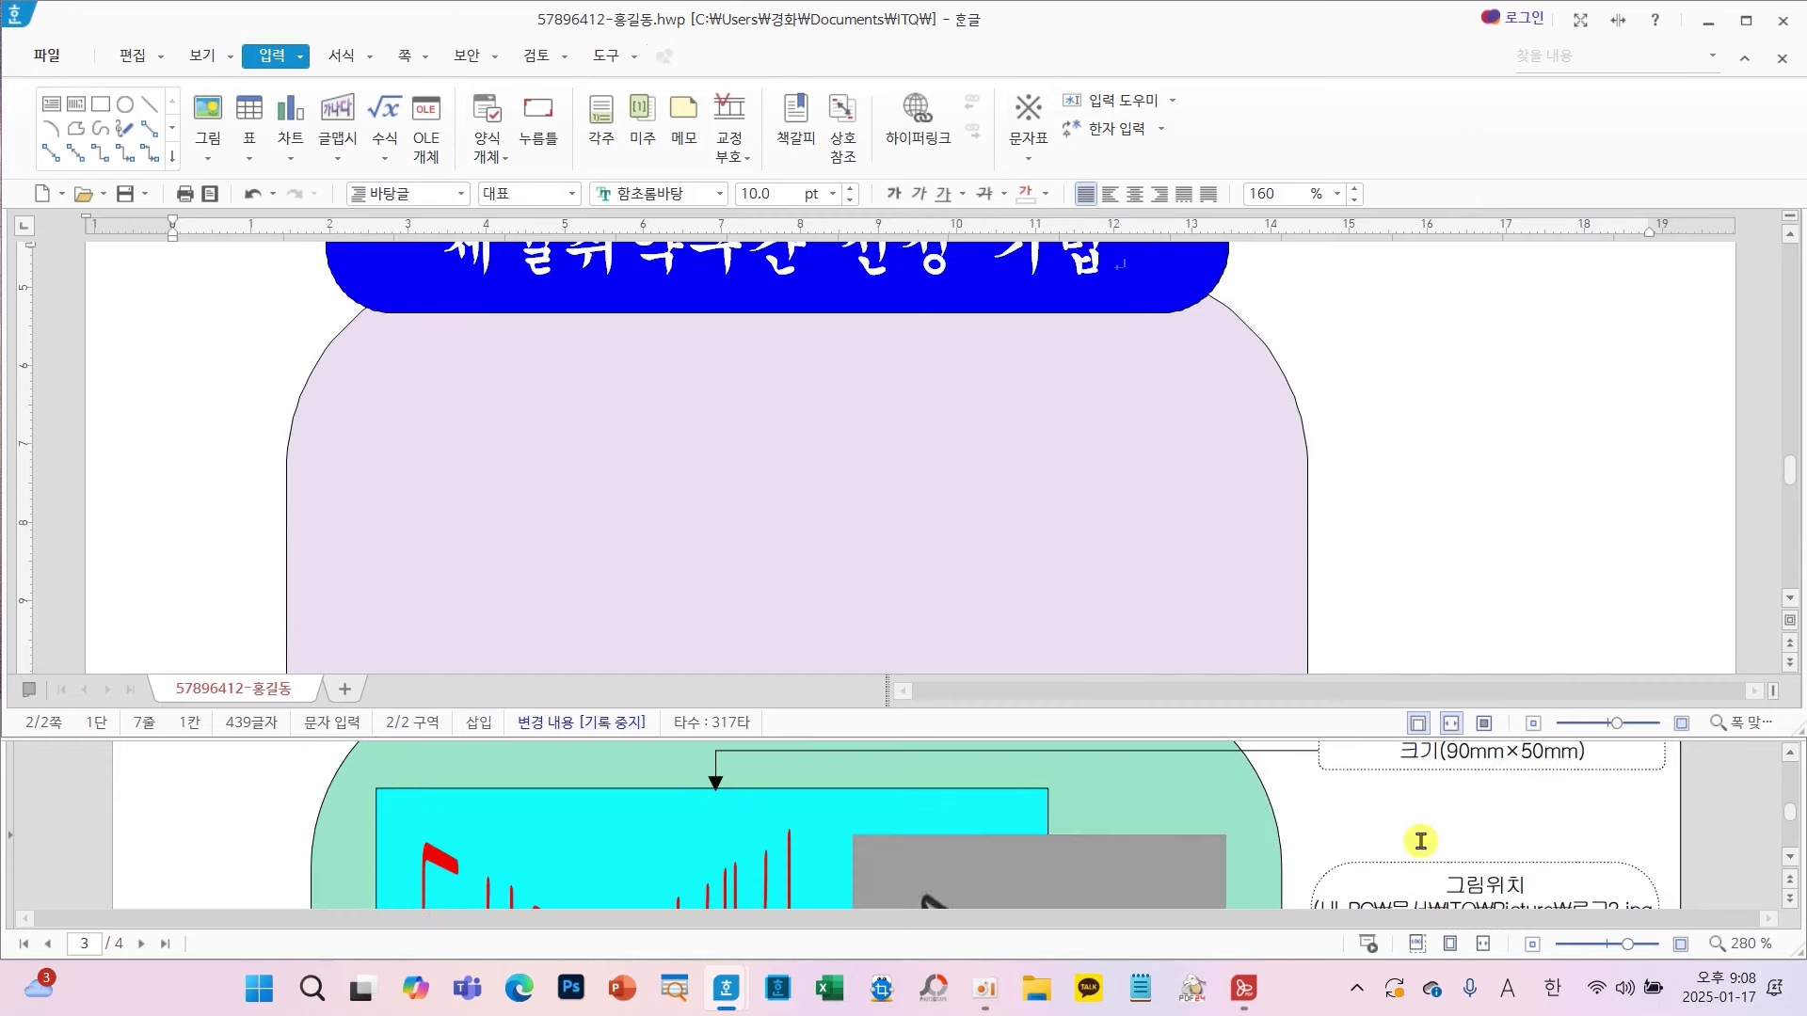
scroll(1420, 840, down, 2)
scroll(1418, 840, down, 2)
scroll(1418, 840, up, 4)
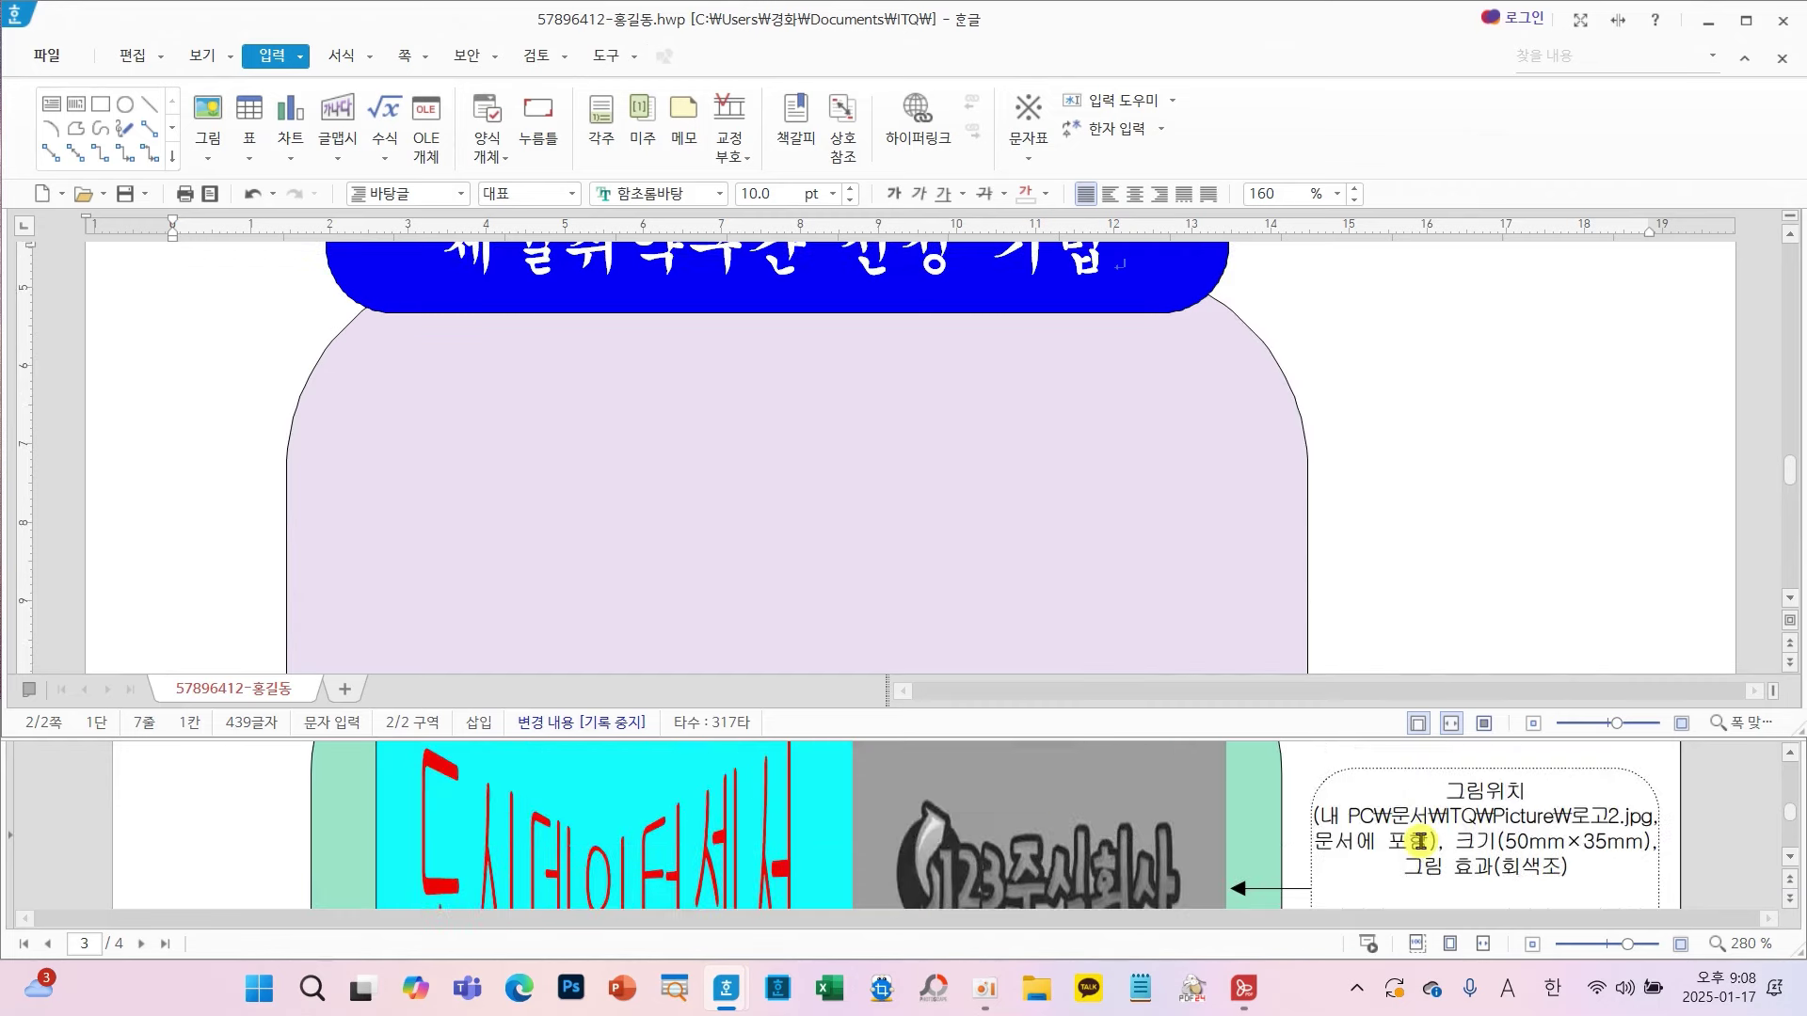
scroll(1347, 824, up, 2)
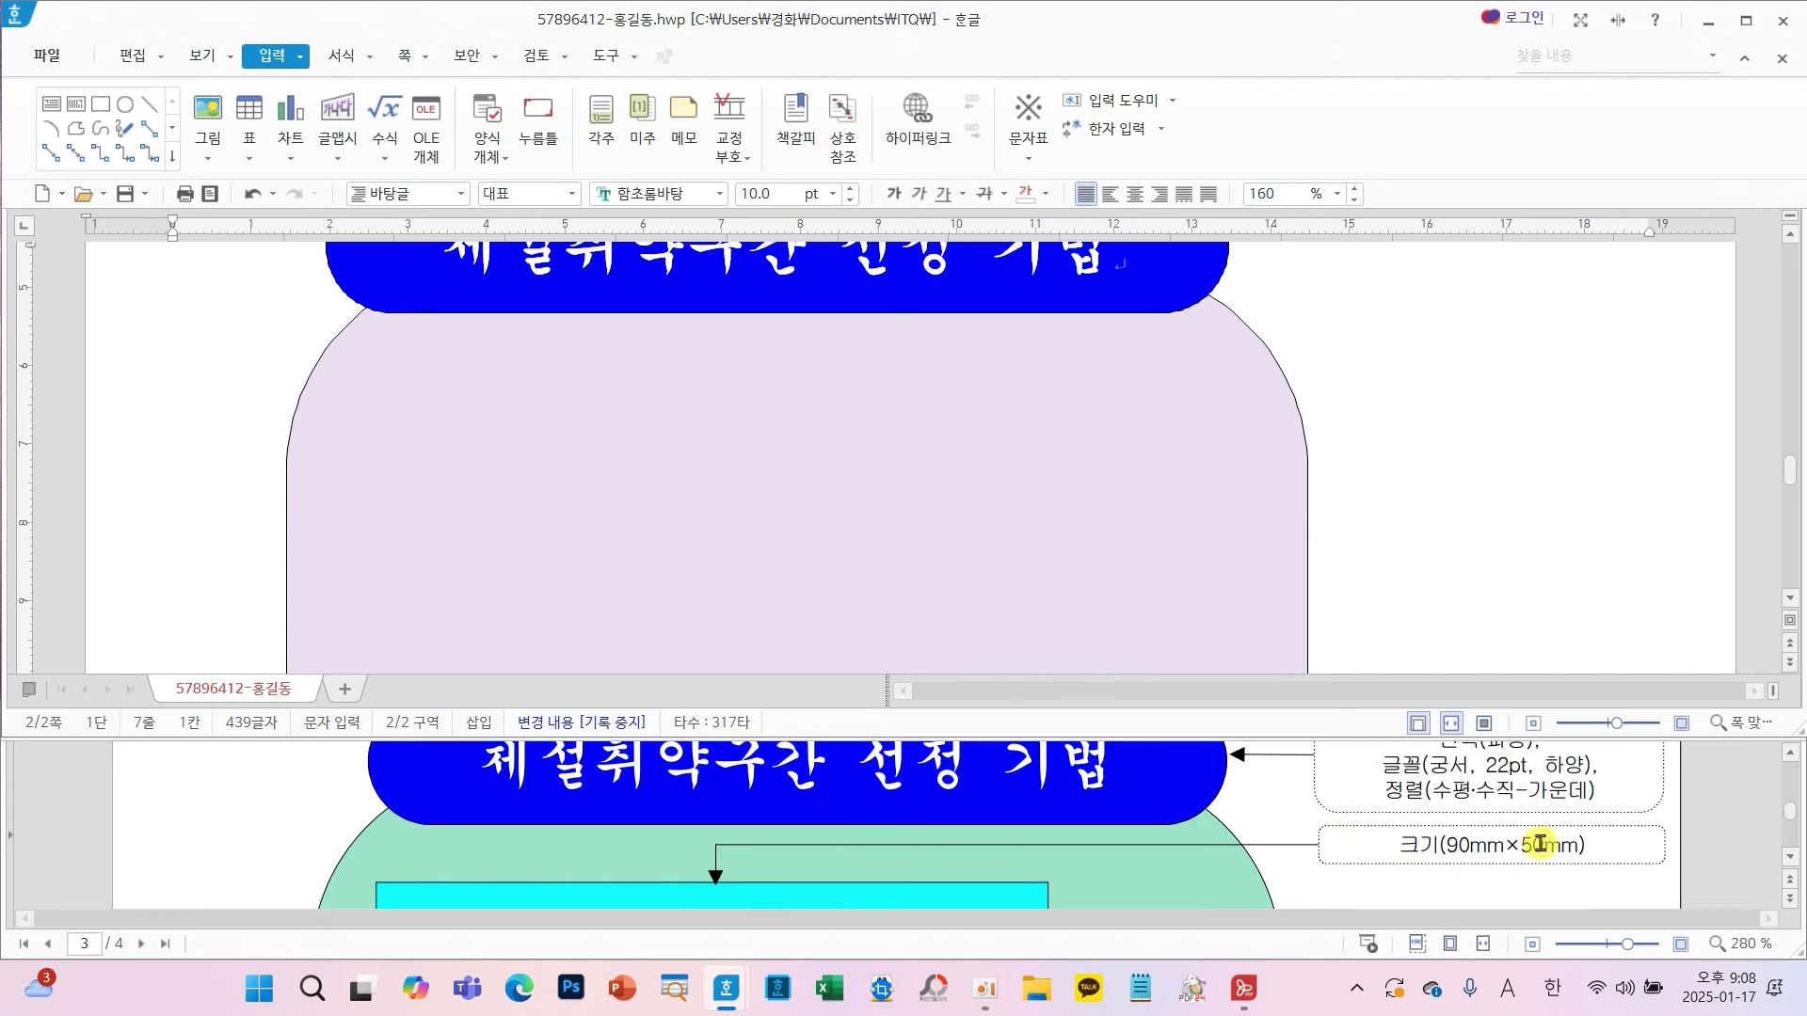
click(107, 107)
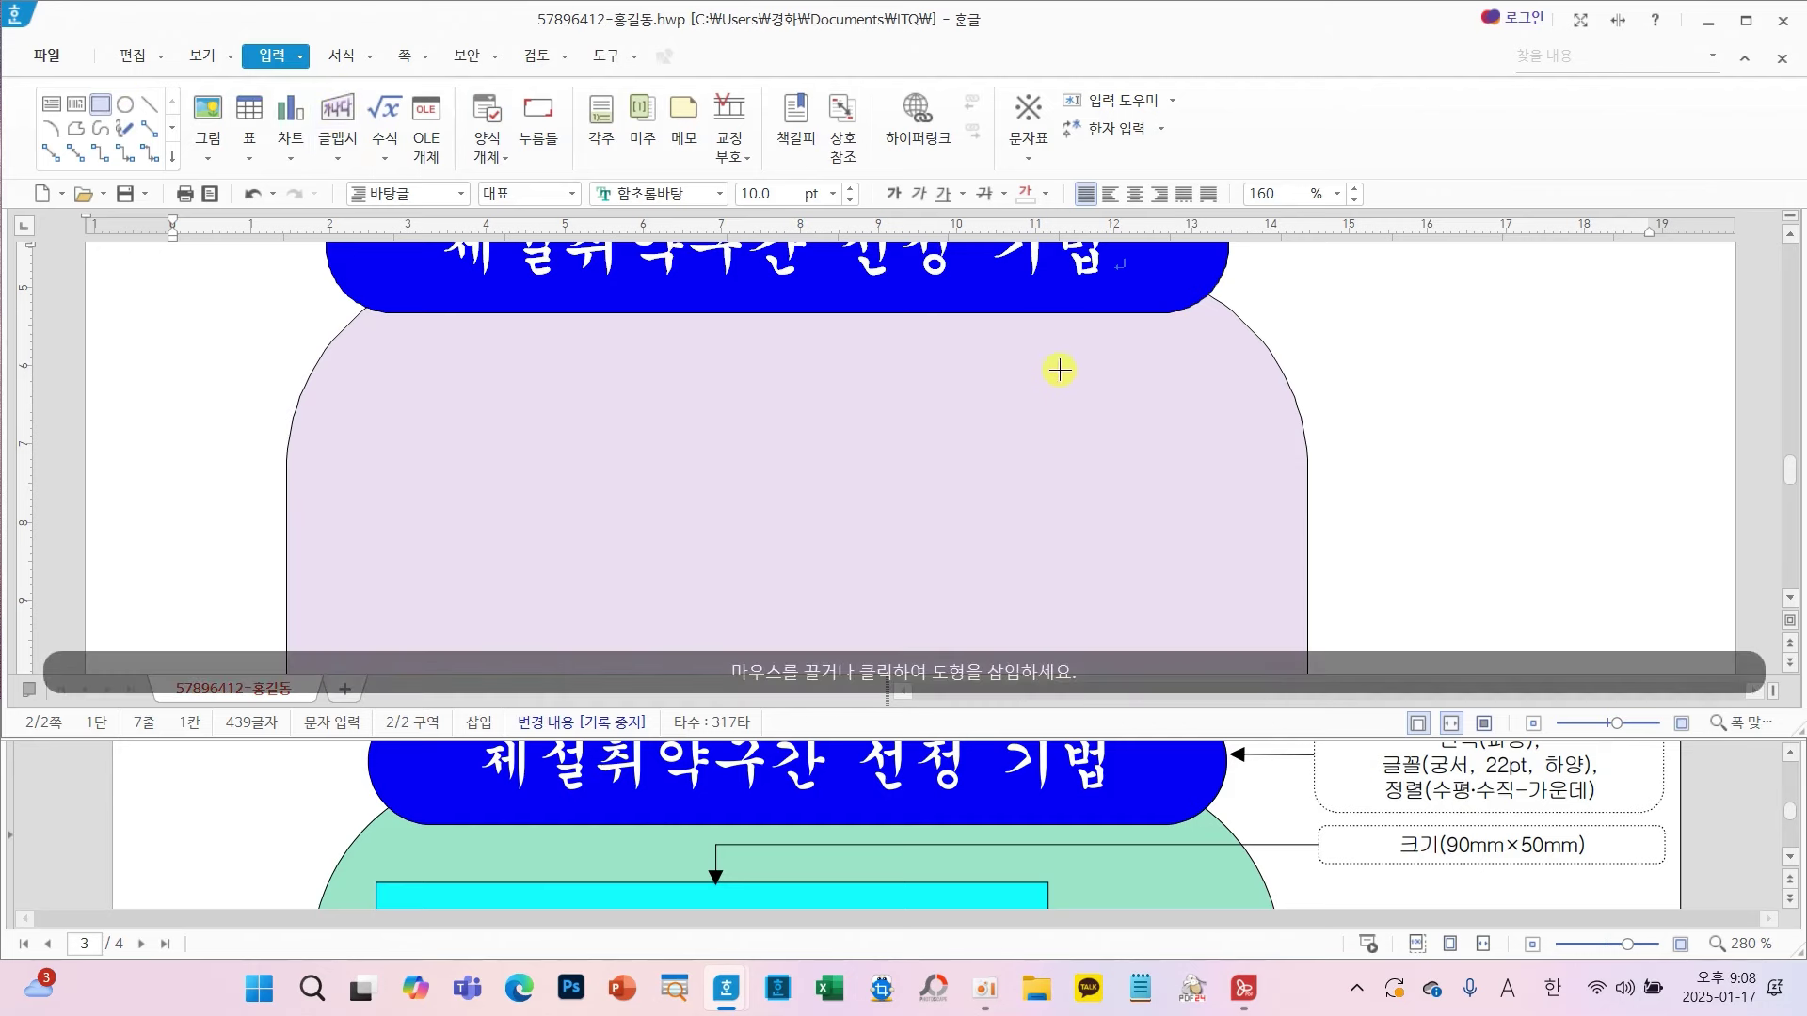
drag(1057, 370, 1519, 567)
drag(1411, 483, 1429, 506)
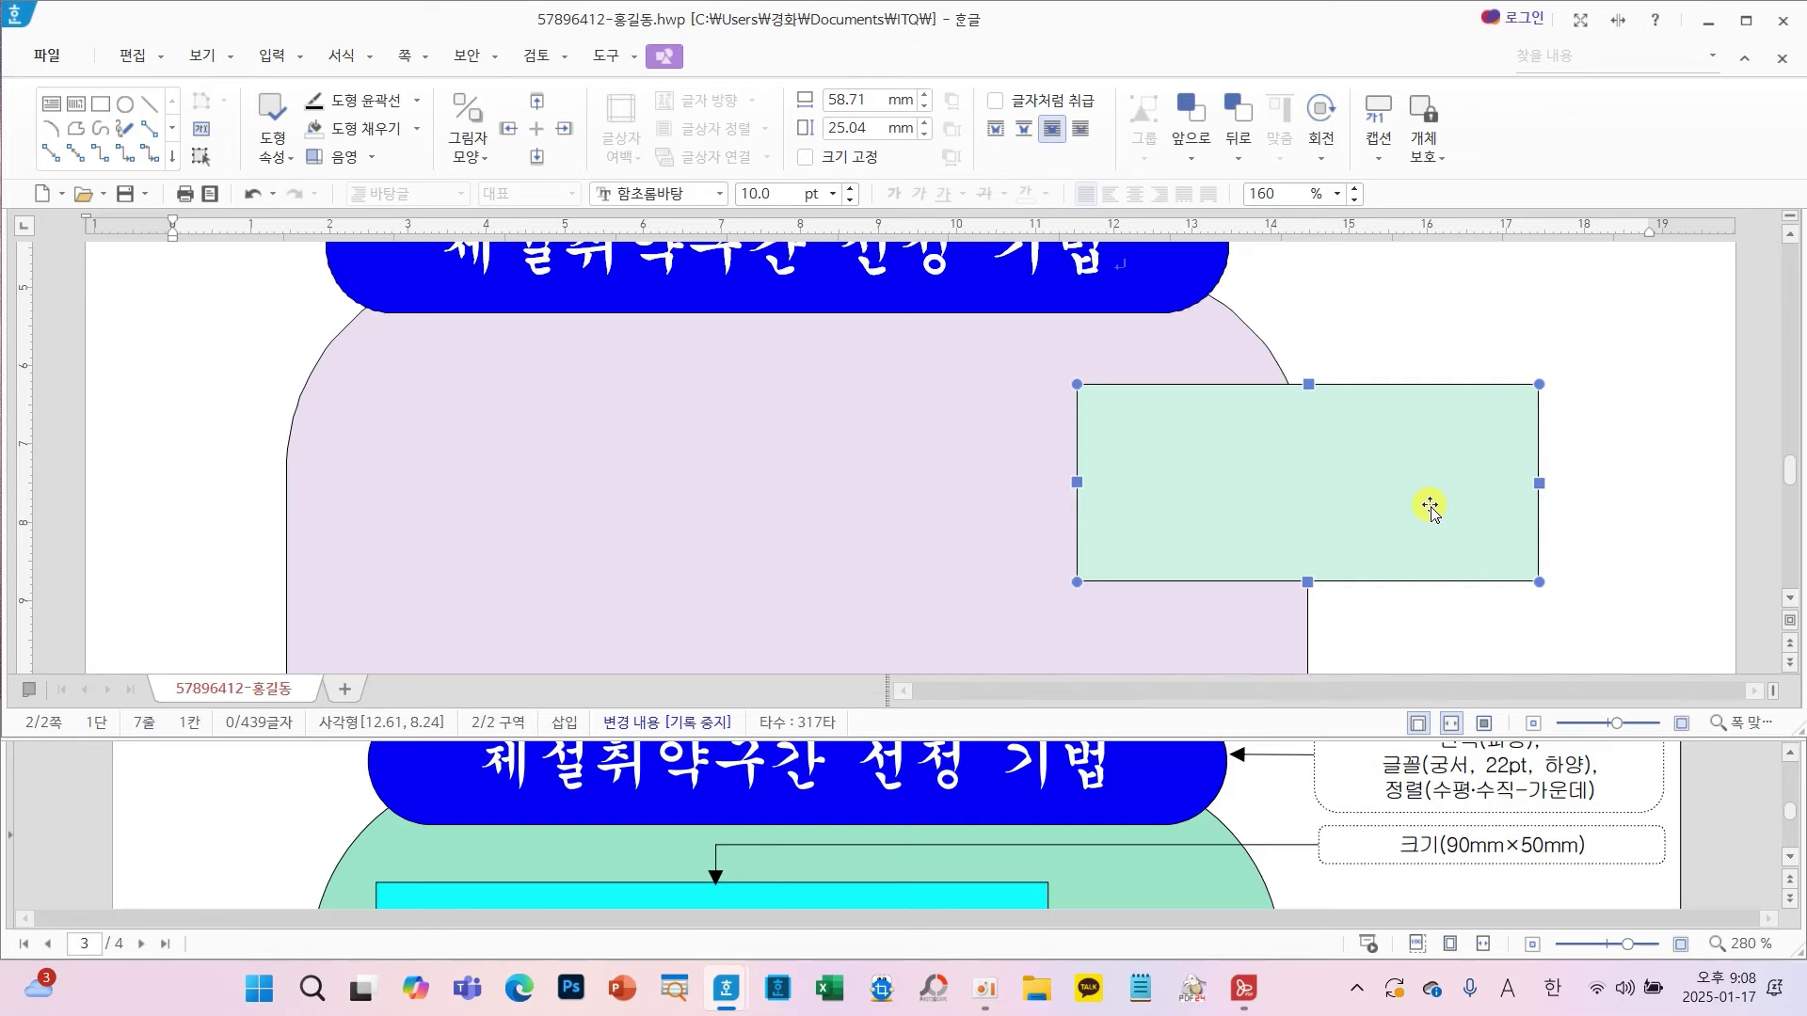
- Set the new rectangle's width to 90 mm and height to 50 mm, and lock its size
double_click(1430, 508)
click(578, 60)
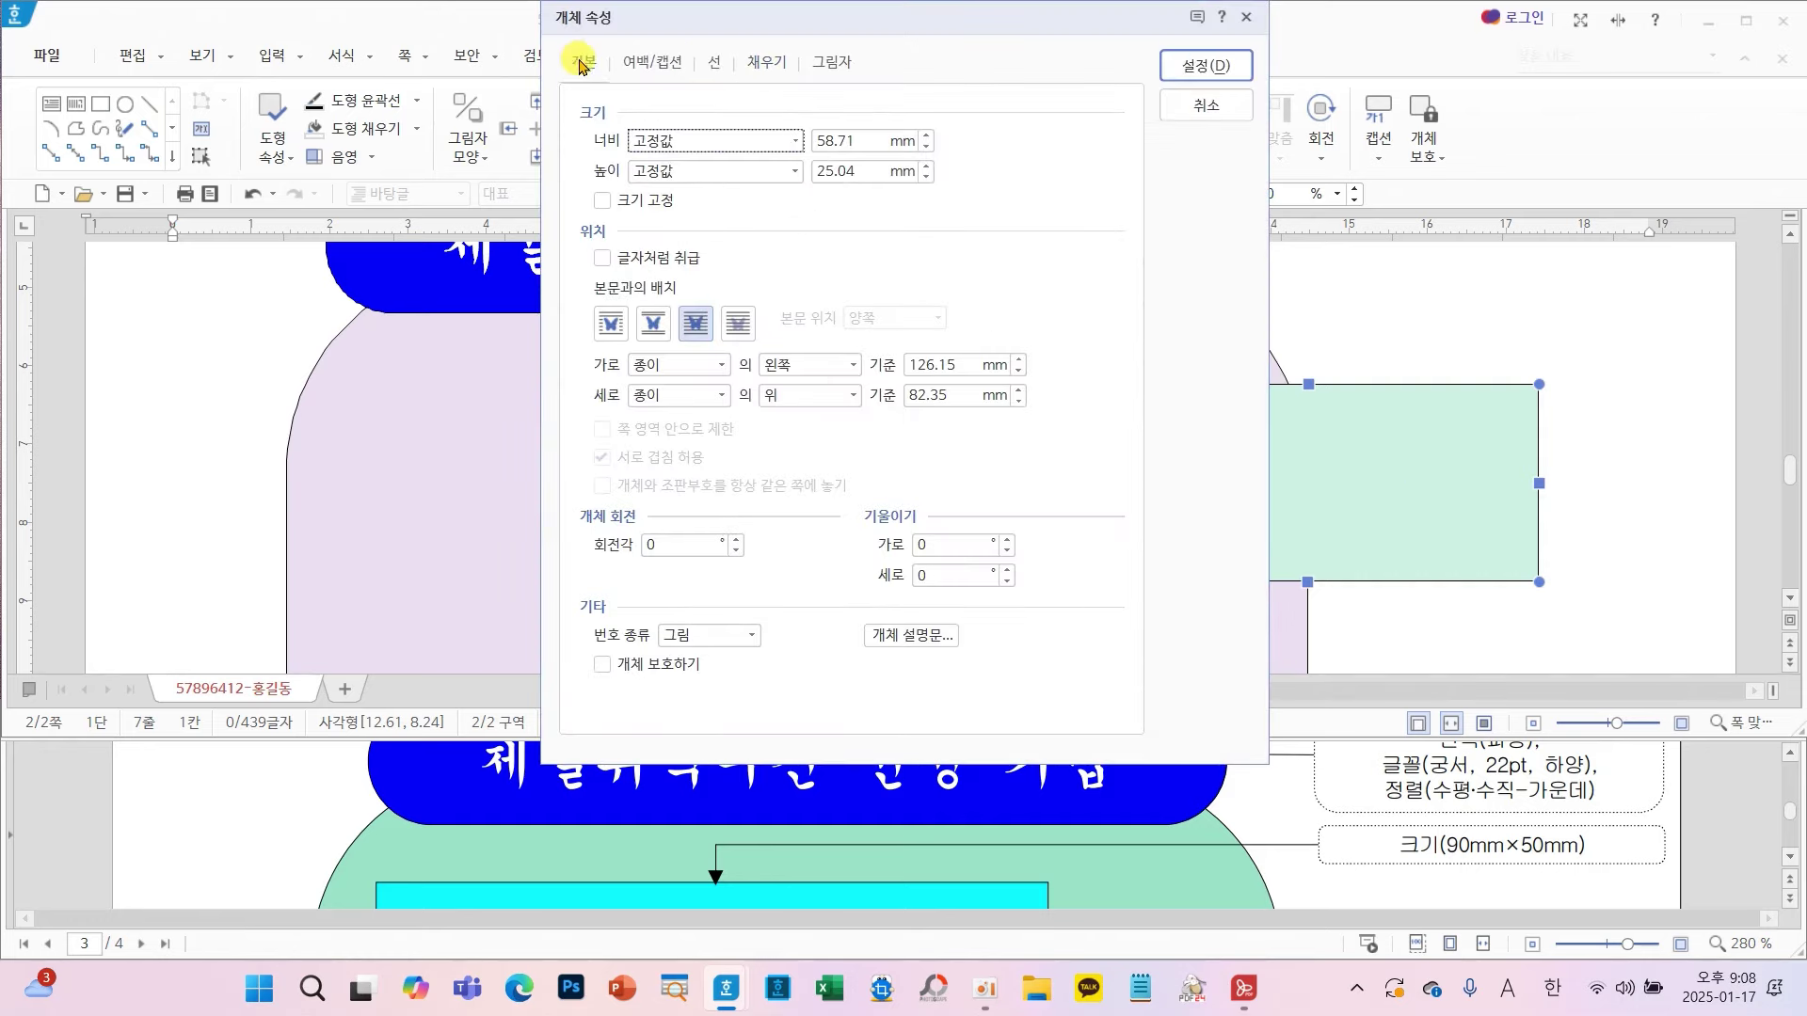
click(841, 140)
text(90)
click(855, 171)
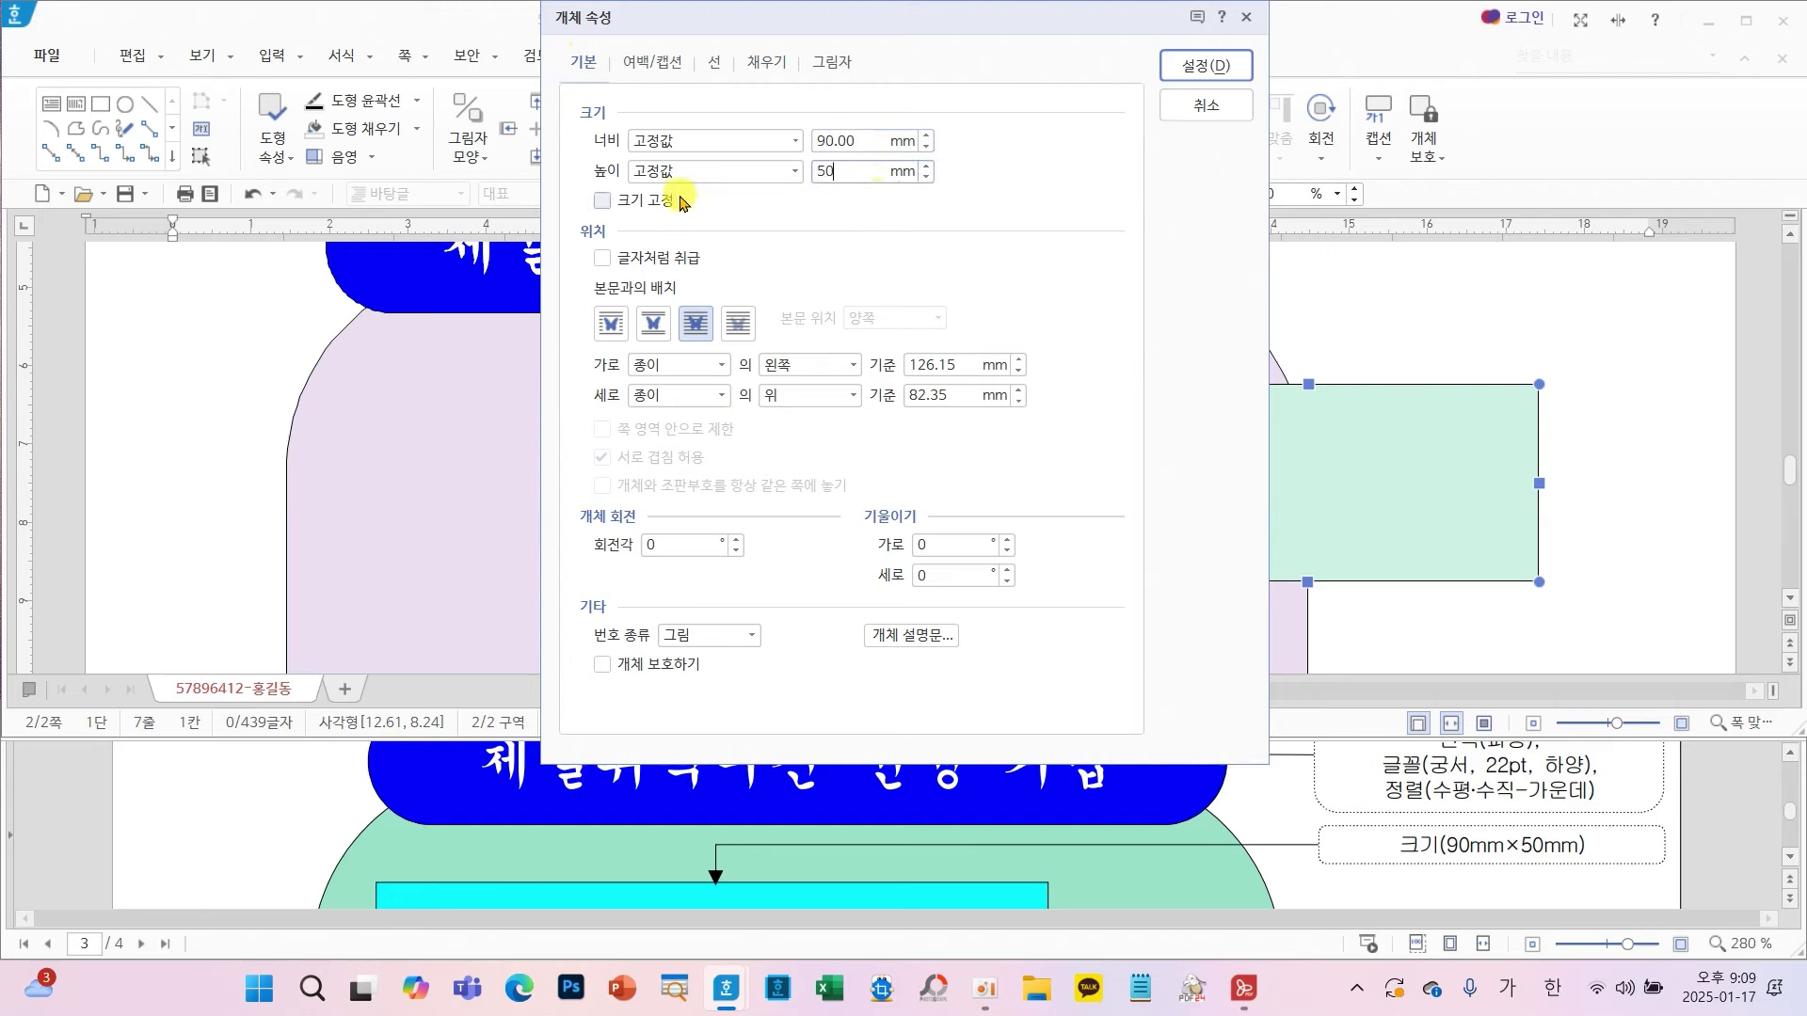
click(640, 199)
- Fill the 90 mm × 50 mm rectangle with light orange and apply the object settings
click(713, 62)
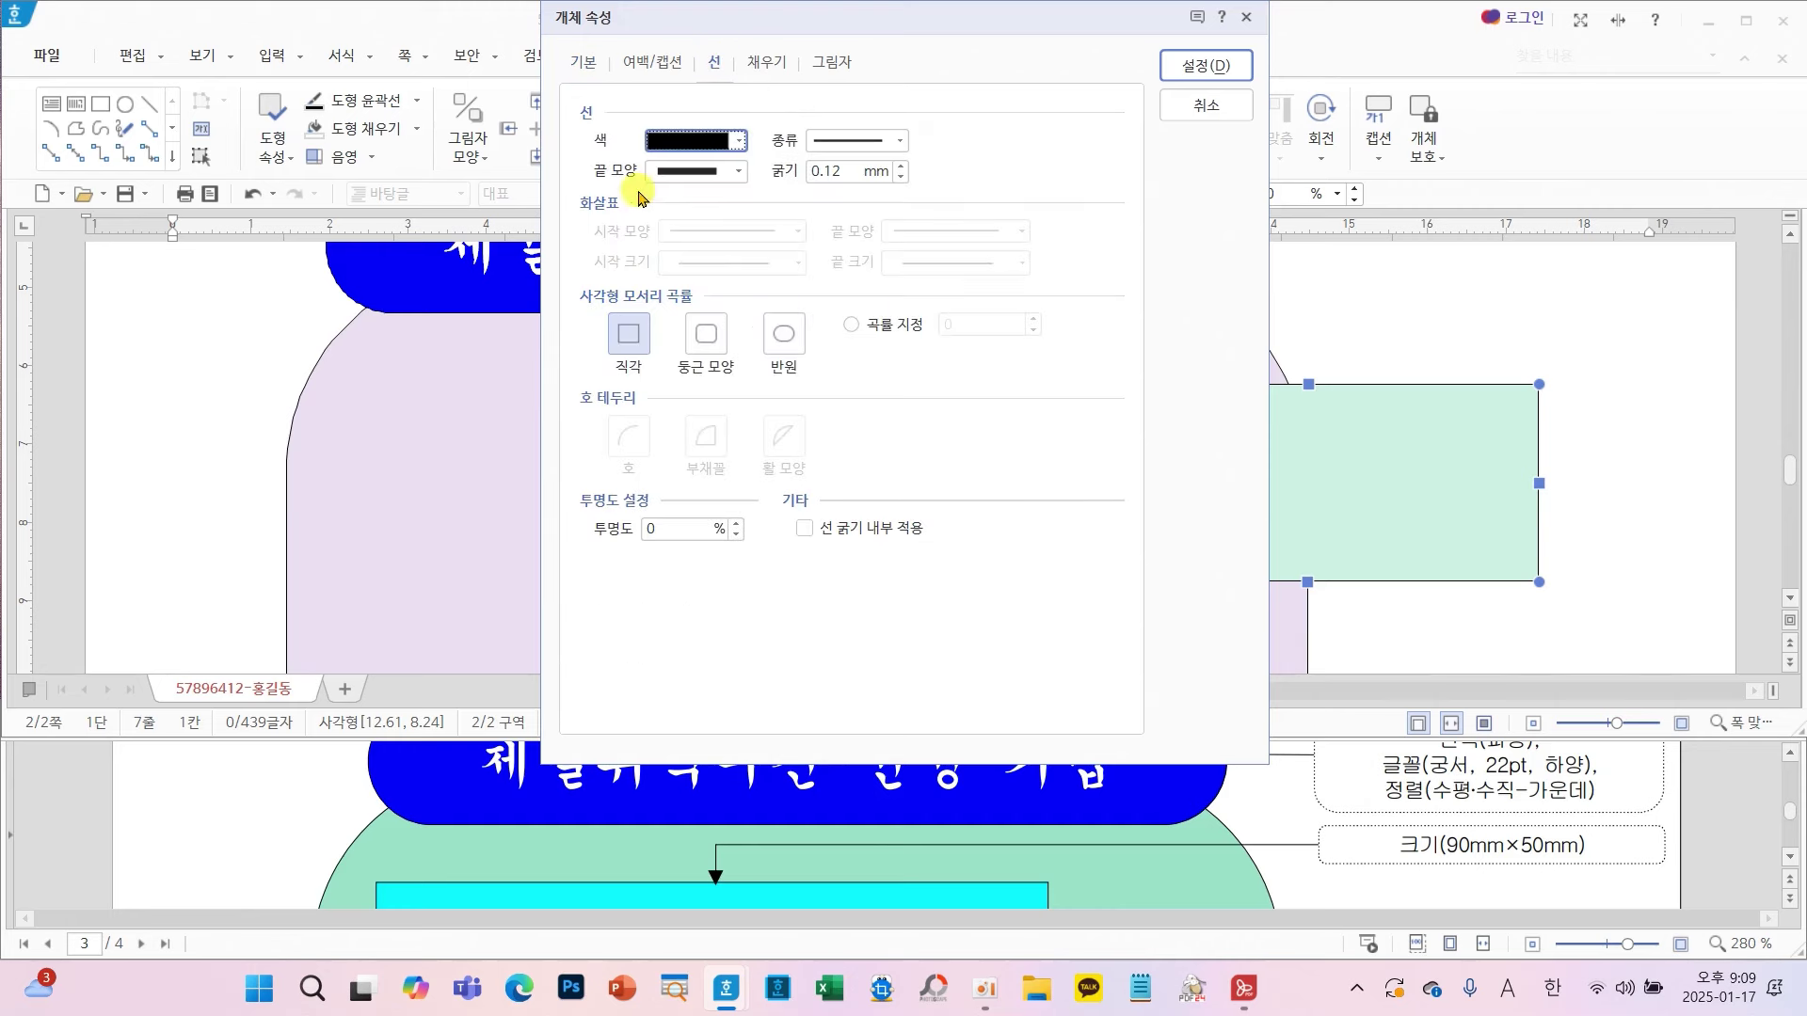
click(764, 66)
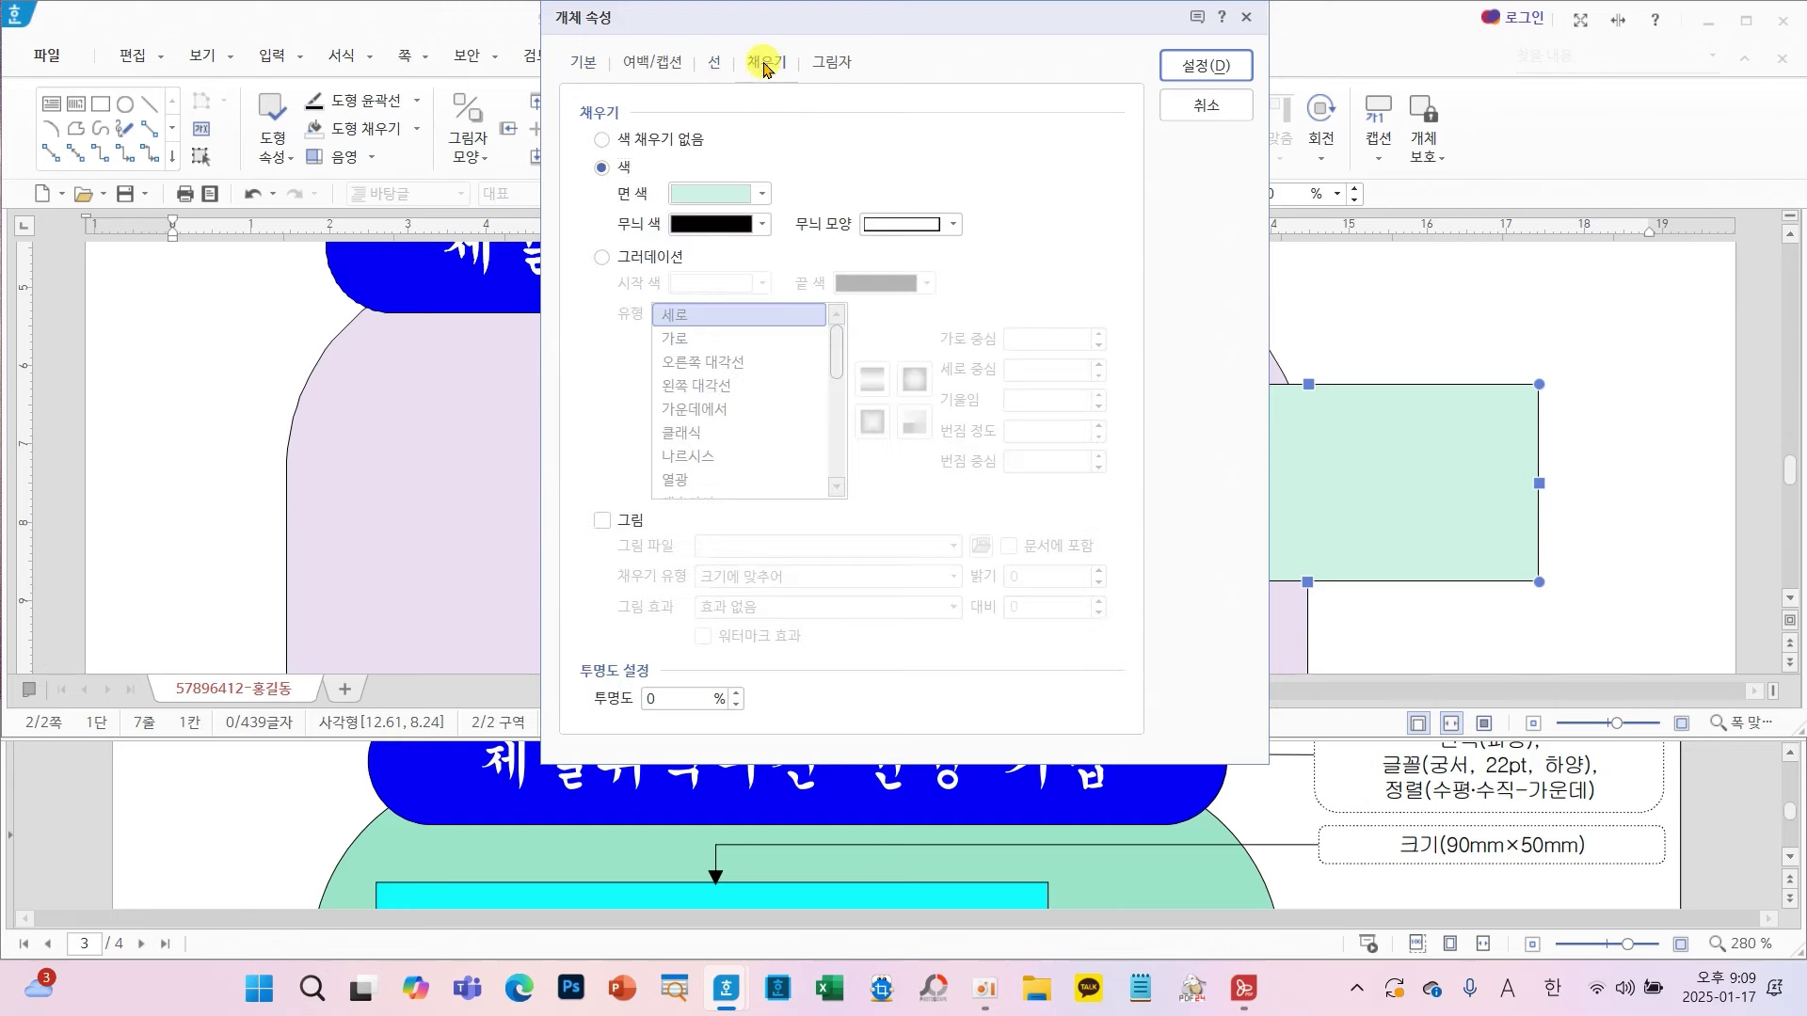
click(762, 193)
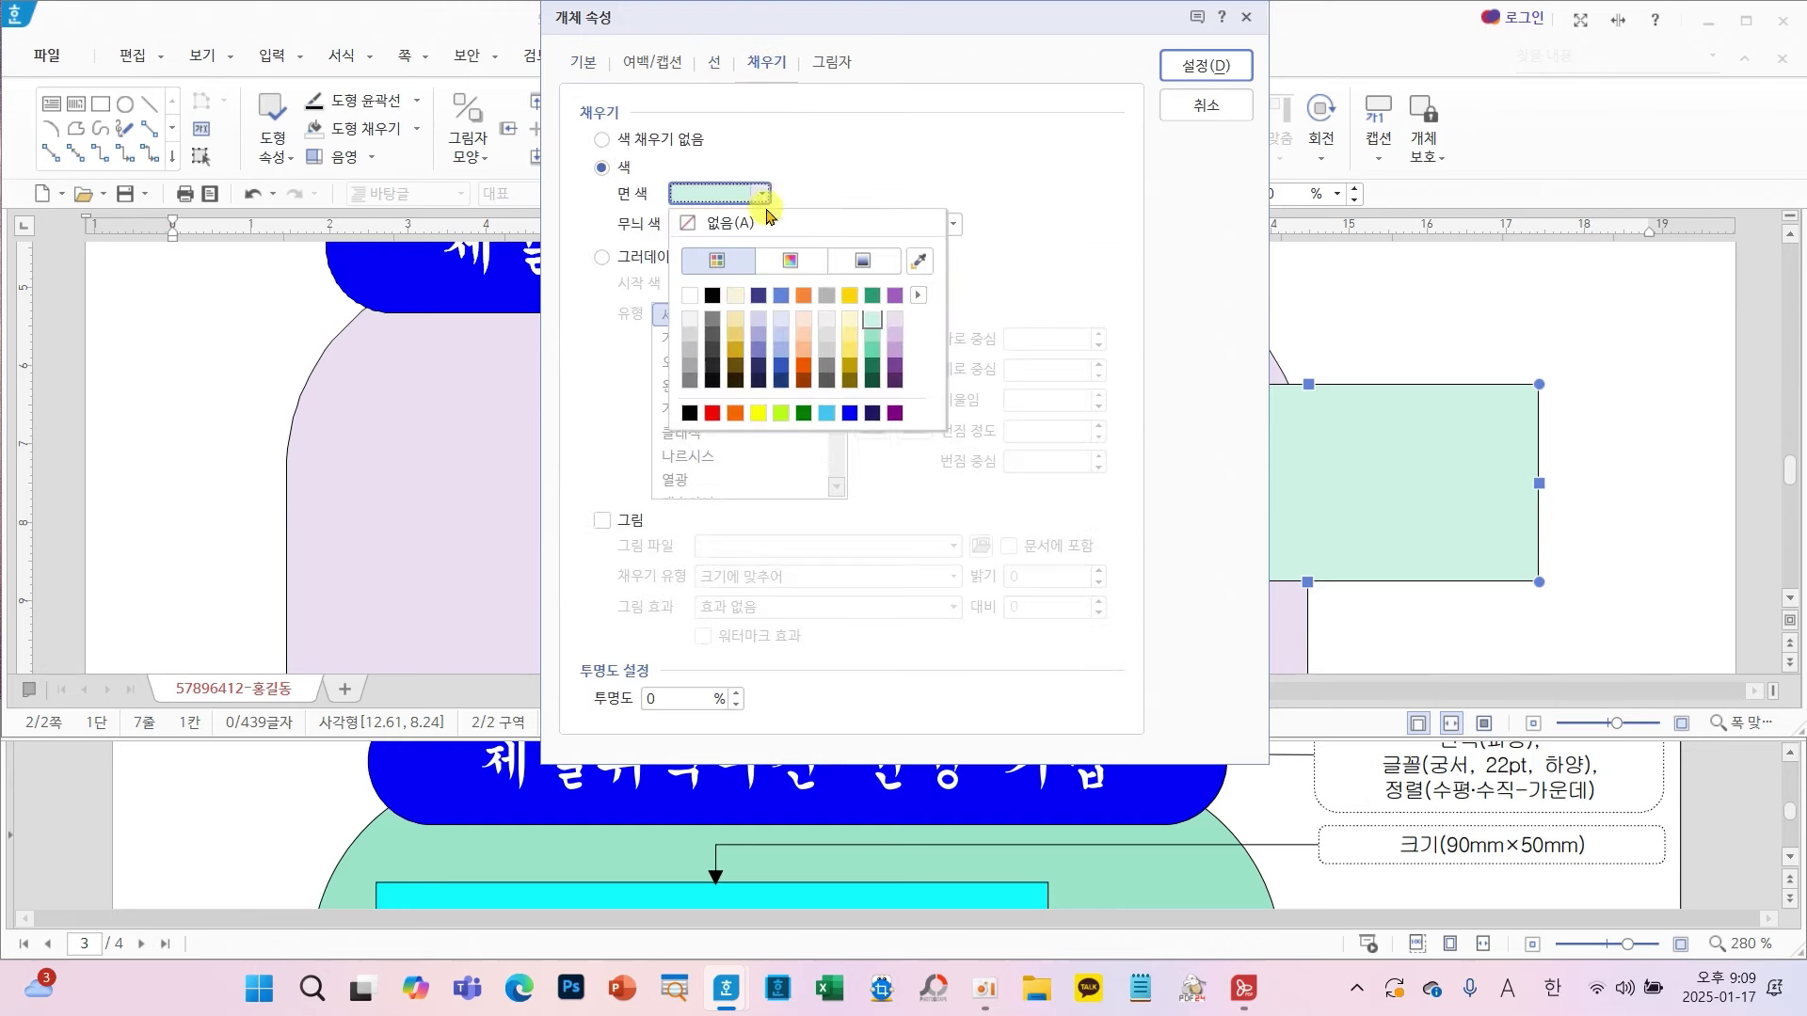
click(801, 325)
click(1207, 66)
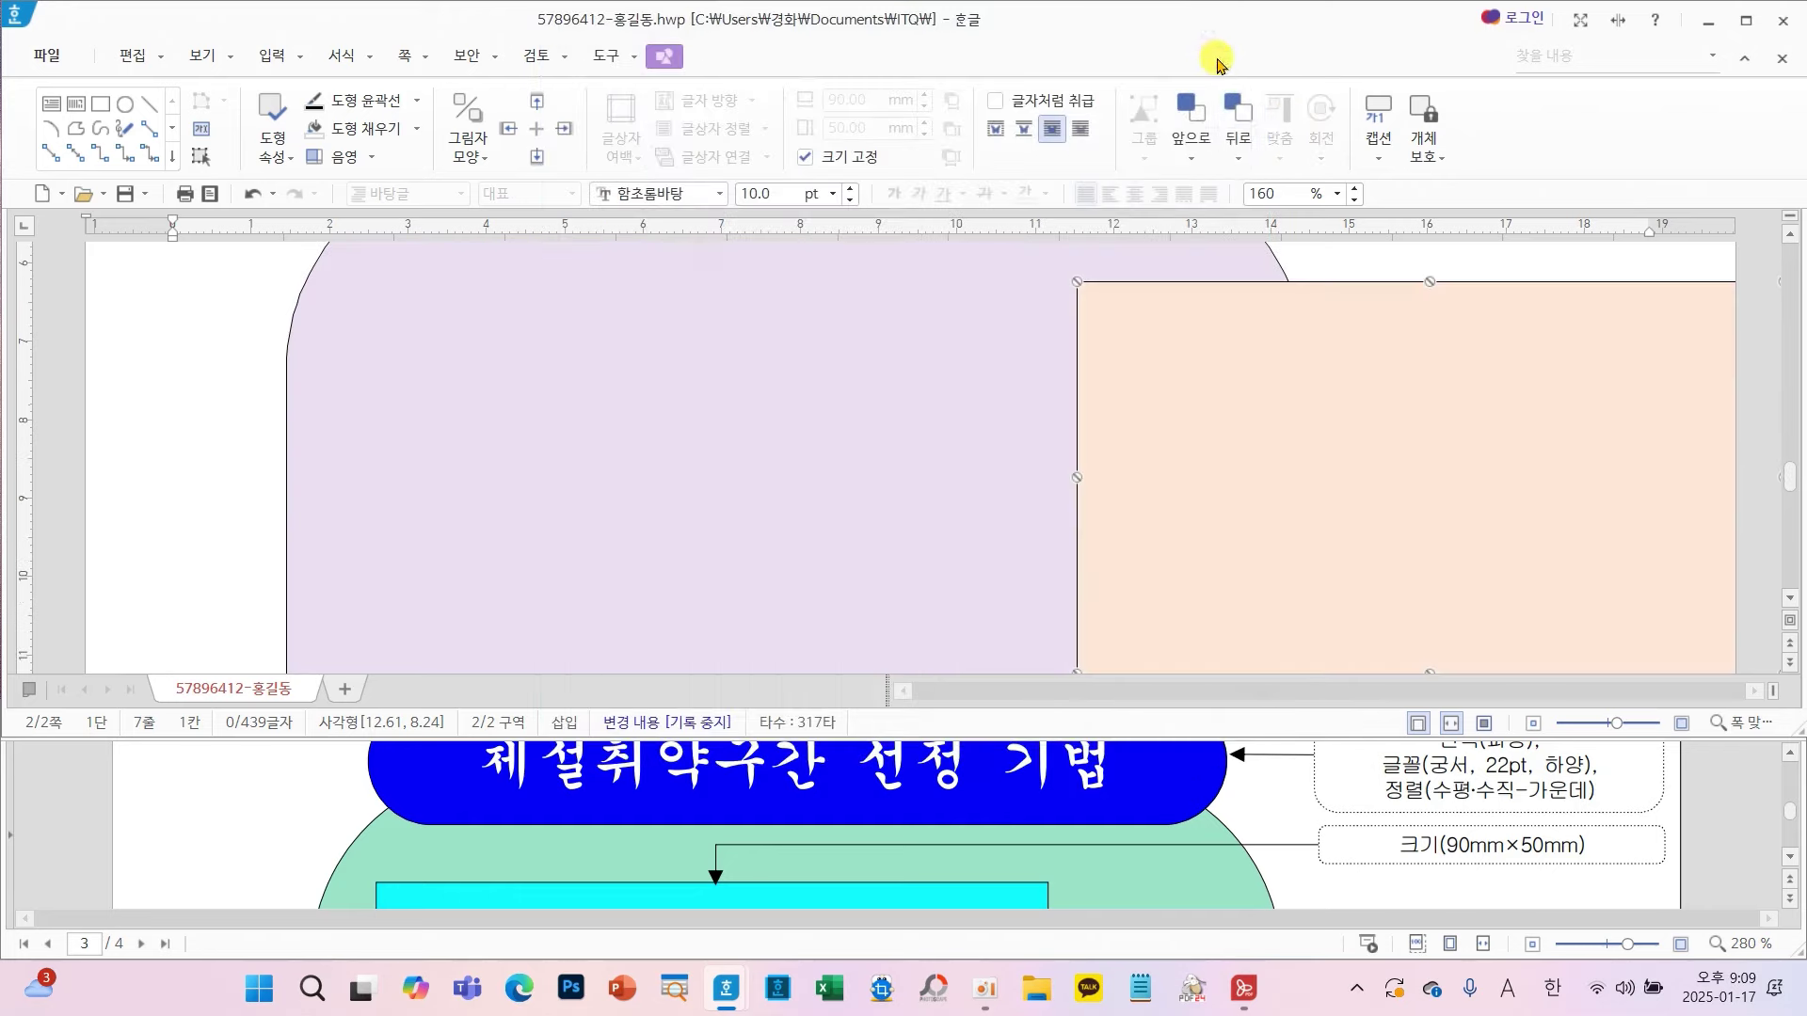
- Position the light orange rectangle inside the large rounded rectangle just below the title, matching the sample's placement
drag(1411, 409, 705, 402)
scroll(704, 402, up, 2)
mouse_move(705, 464)
mouse_down()
mouse_move(678, 478)
mouse_move(693, 489)
mouse_up()
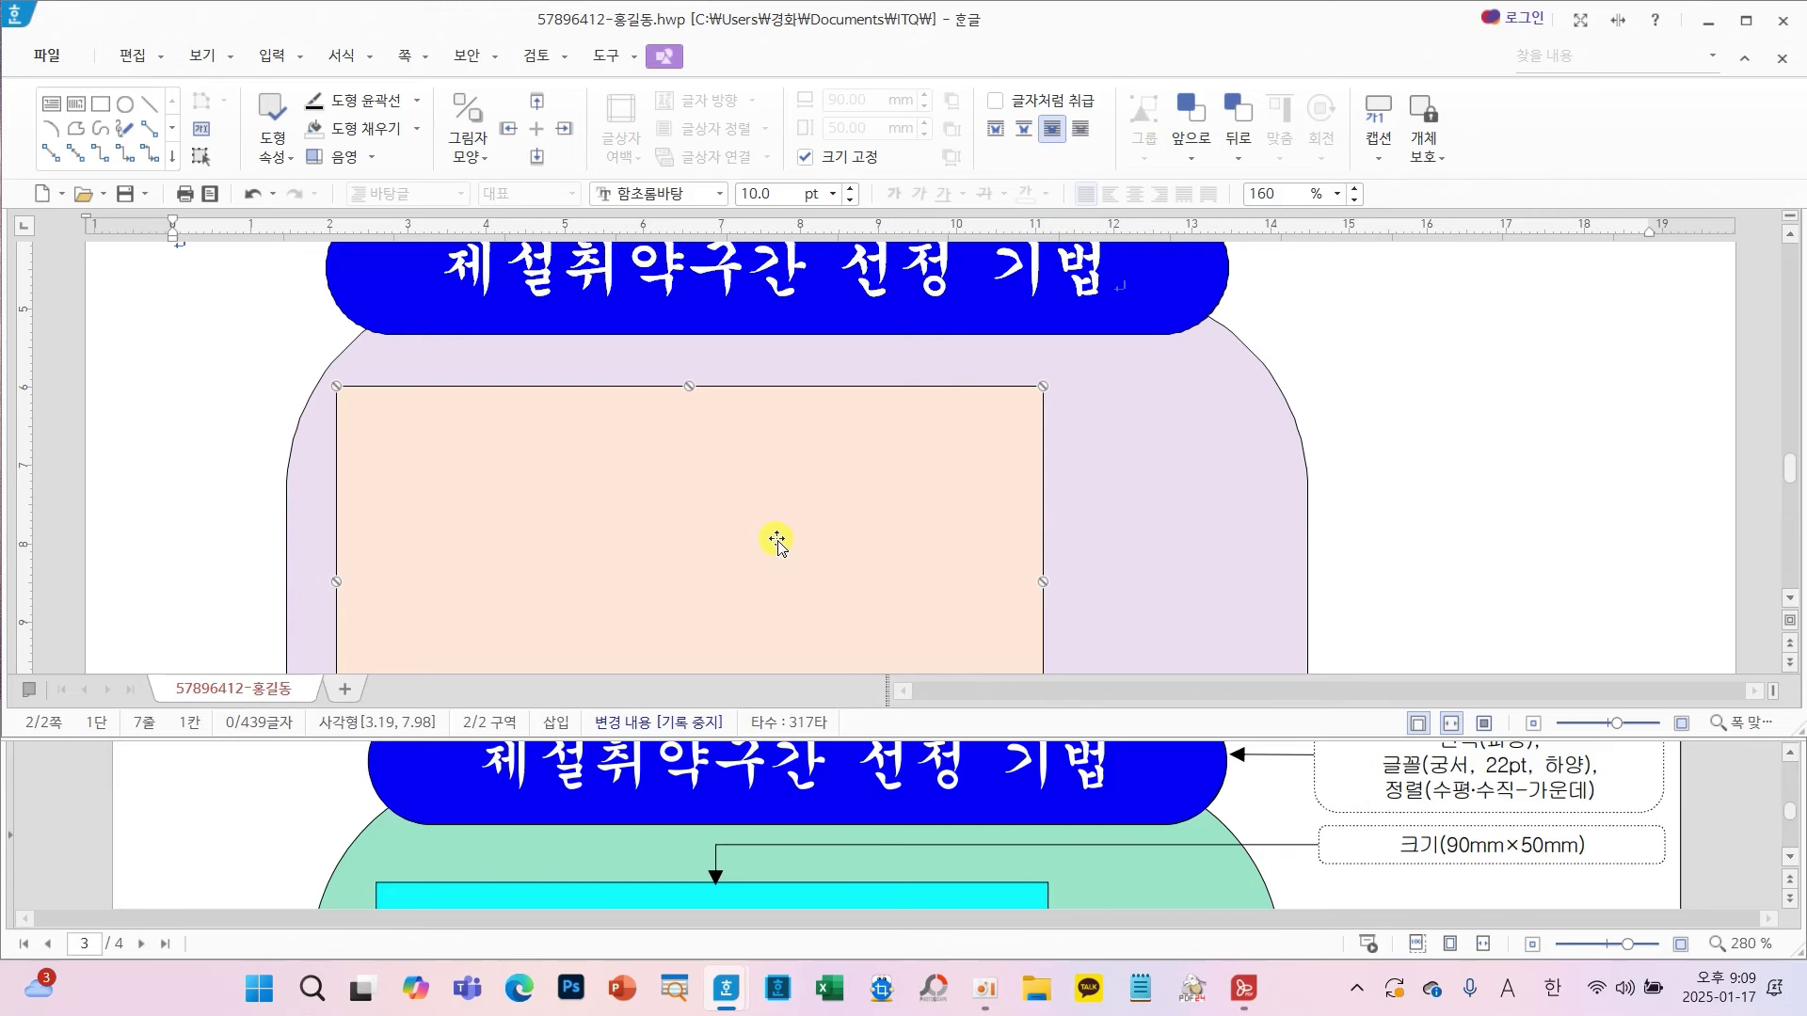
drag(774, 532, 770, 562)
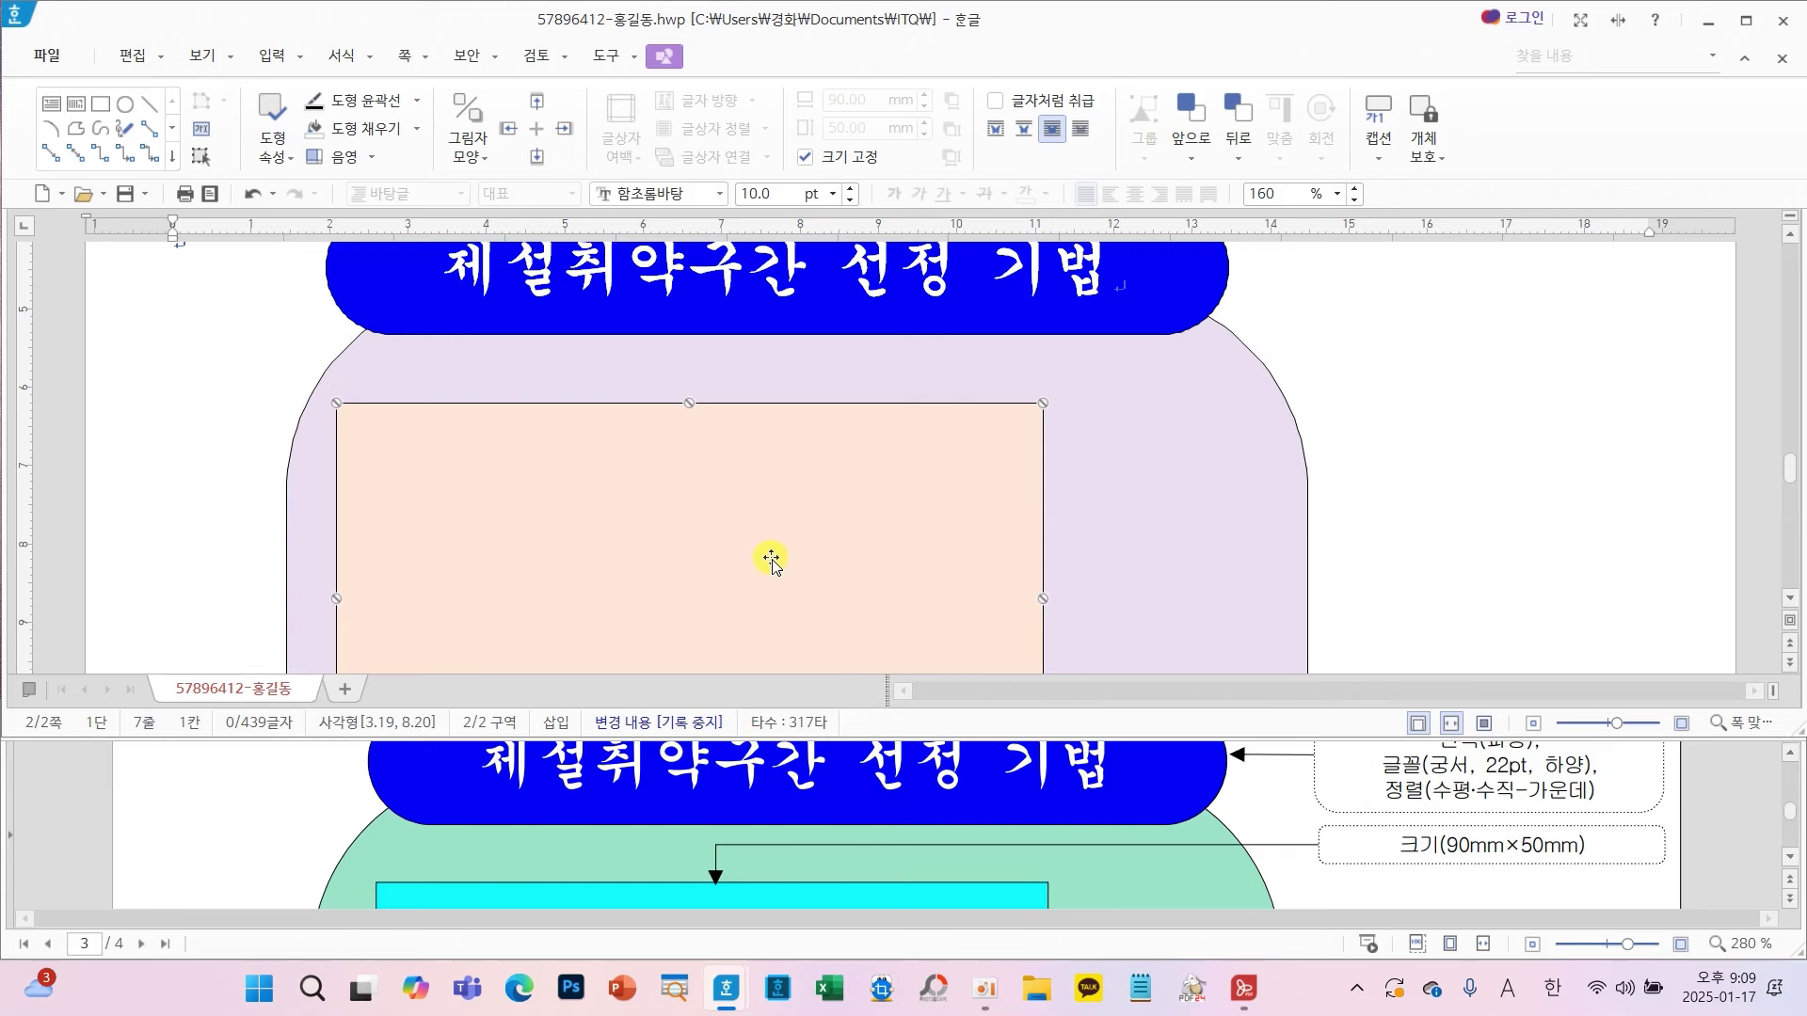
scroll(781, 530, down, 2)
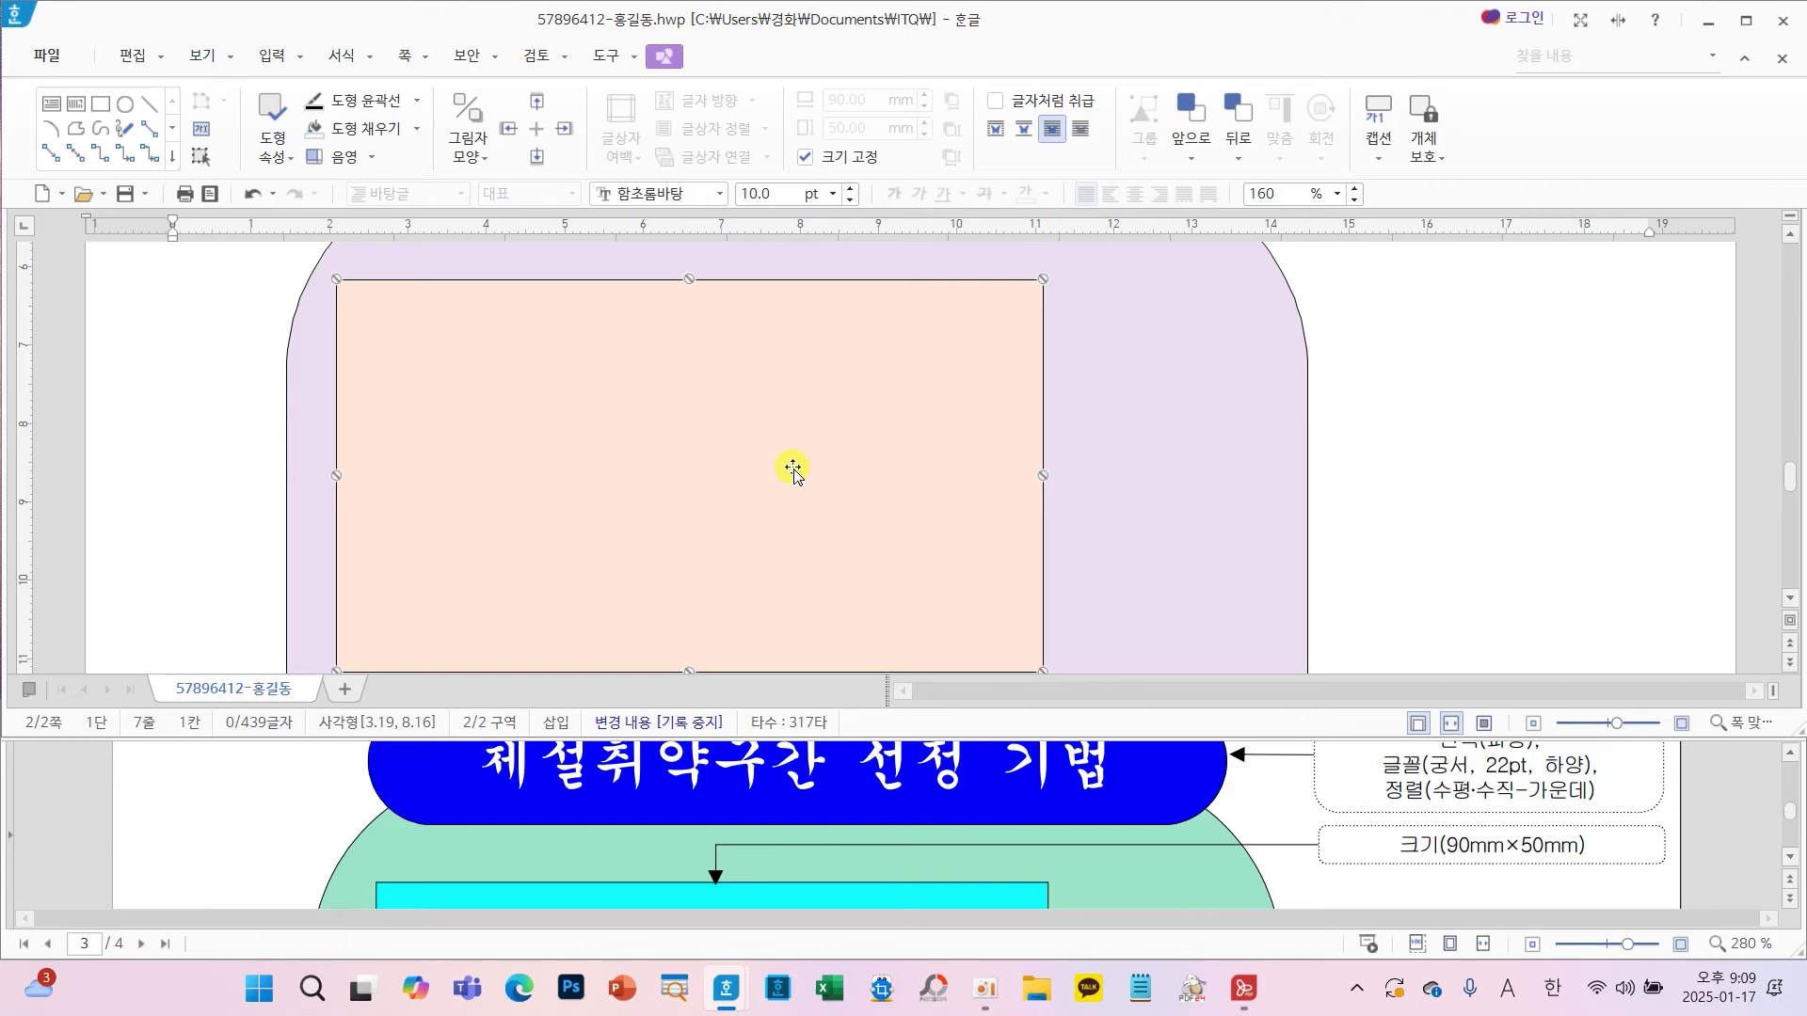
key(Right)
key(Right)
key(Right)
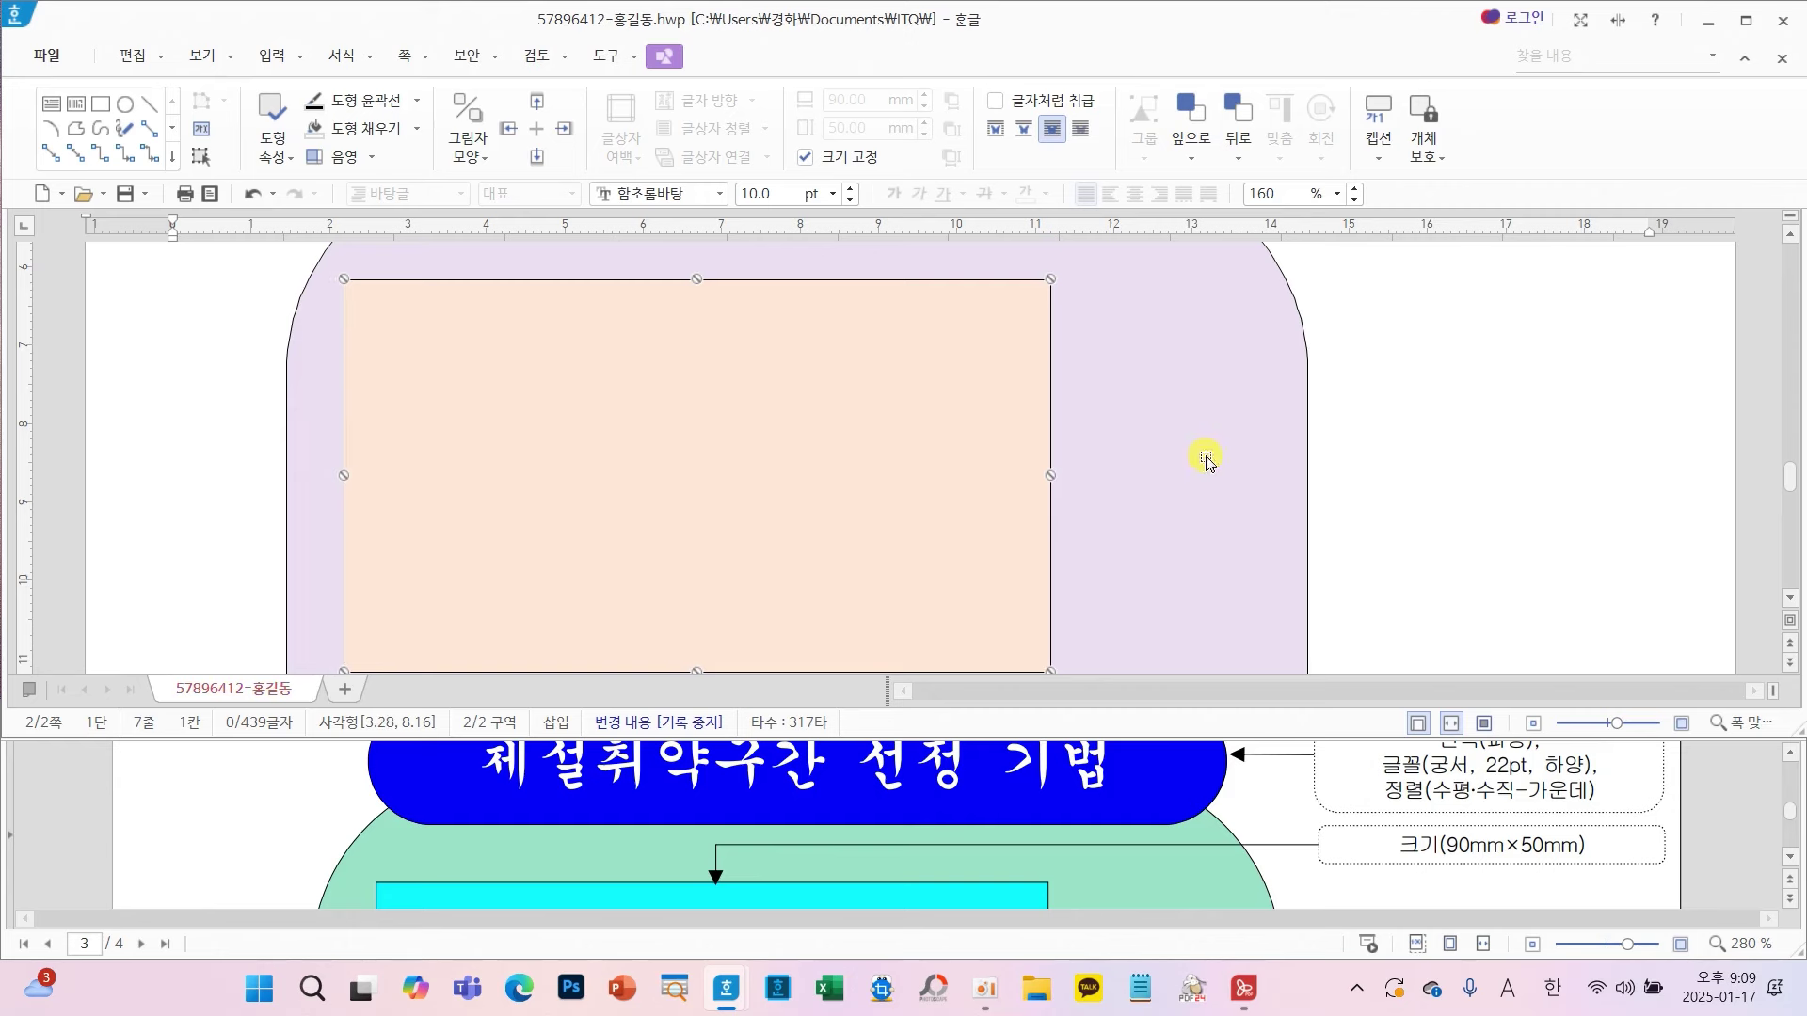
click(1376, 426)
- Check the sample's 글맵시 specification and create a 글맵시 with the text "도서데이터센서"
scroll(1378, 419, down, 5)
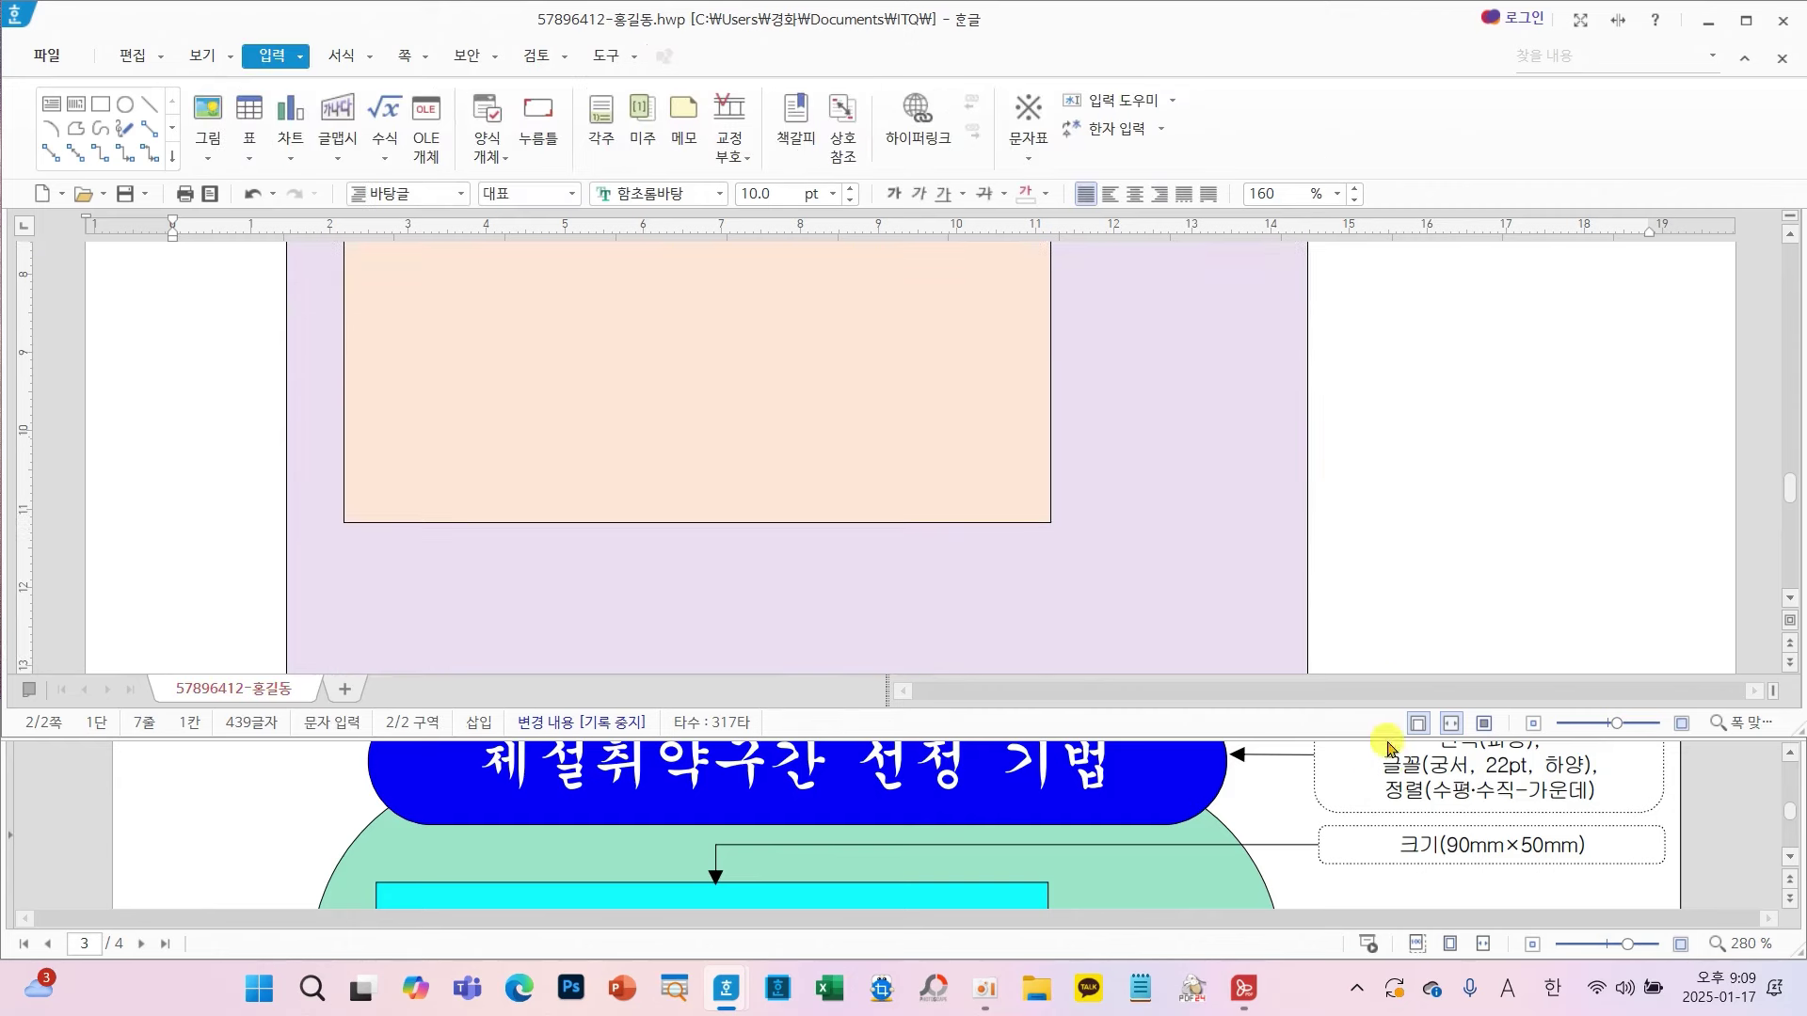
scroll(1381, 826, down, 3)
scroll(1381, 826, down, 3)
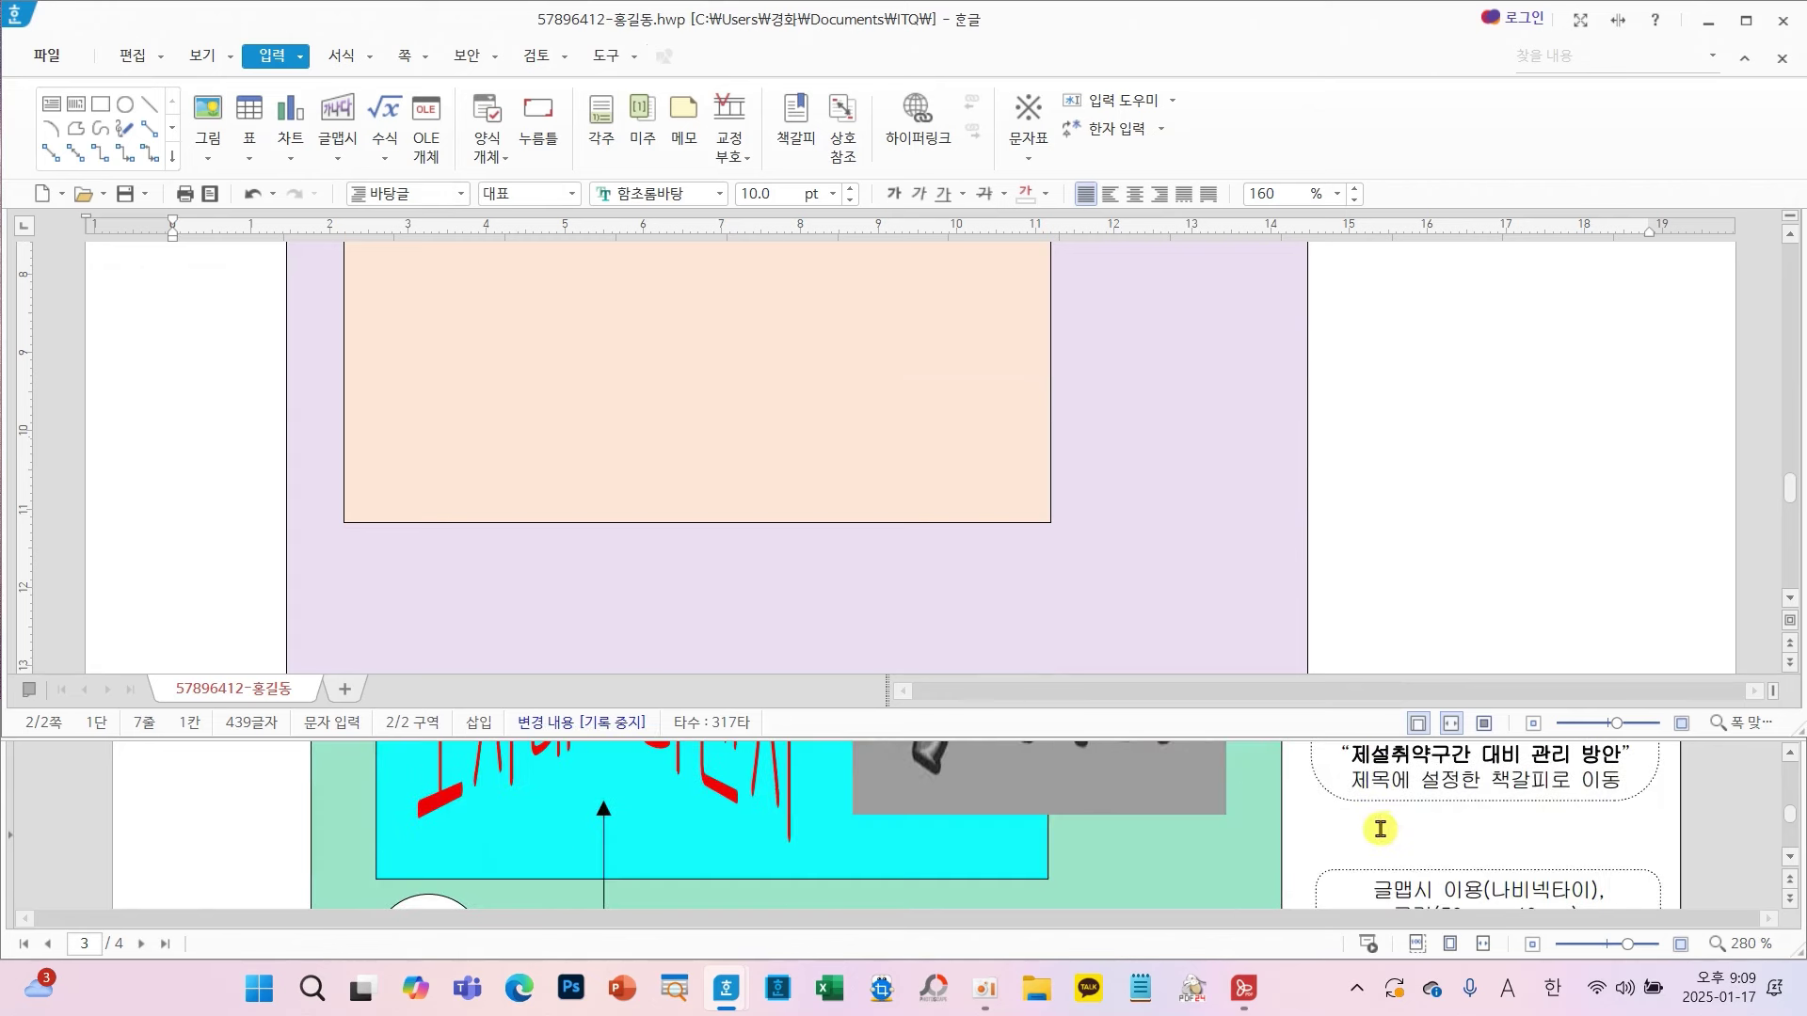
scroll(1380, 828, up, 3)
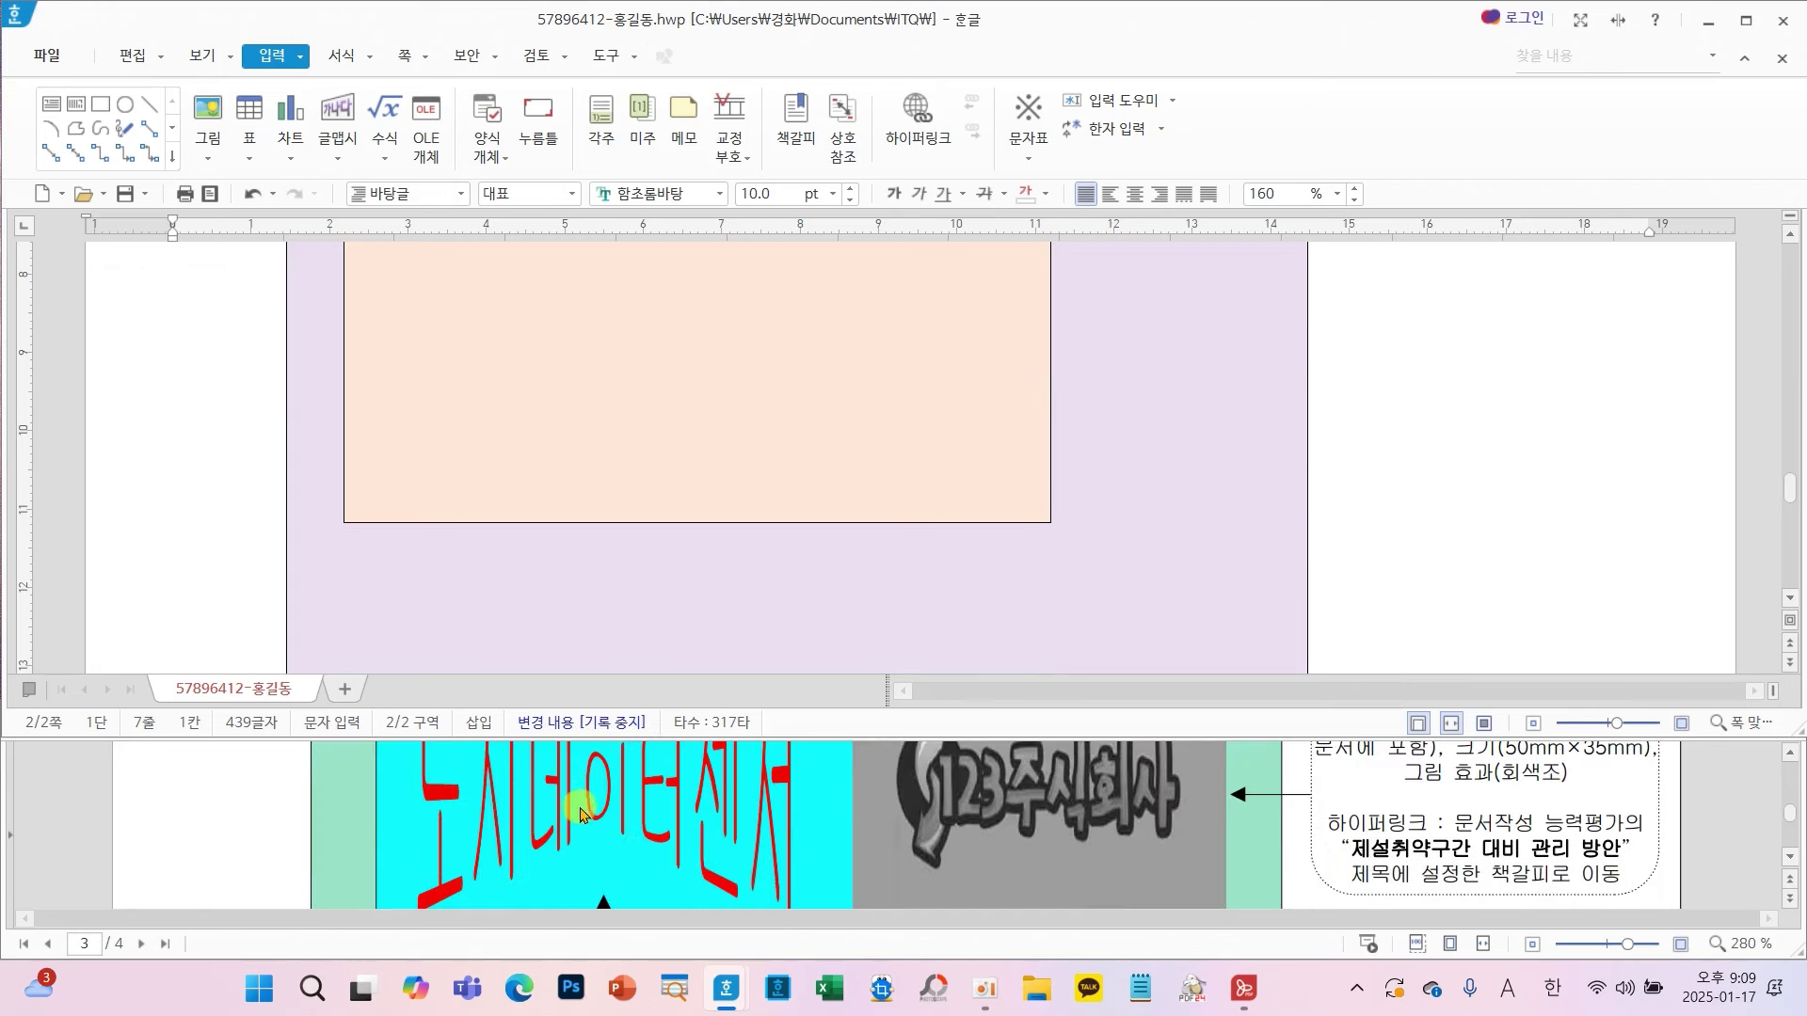
scroll(580, 814, down, 5)
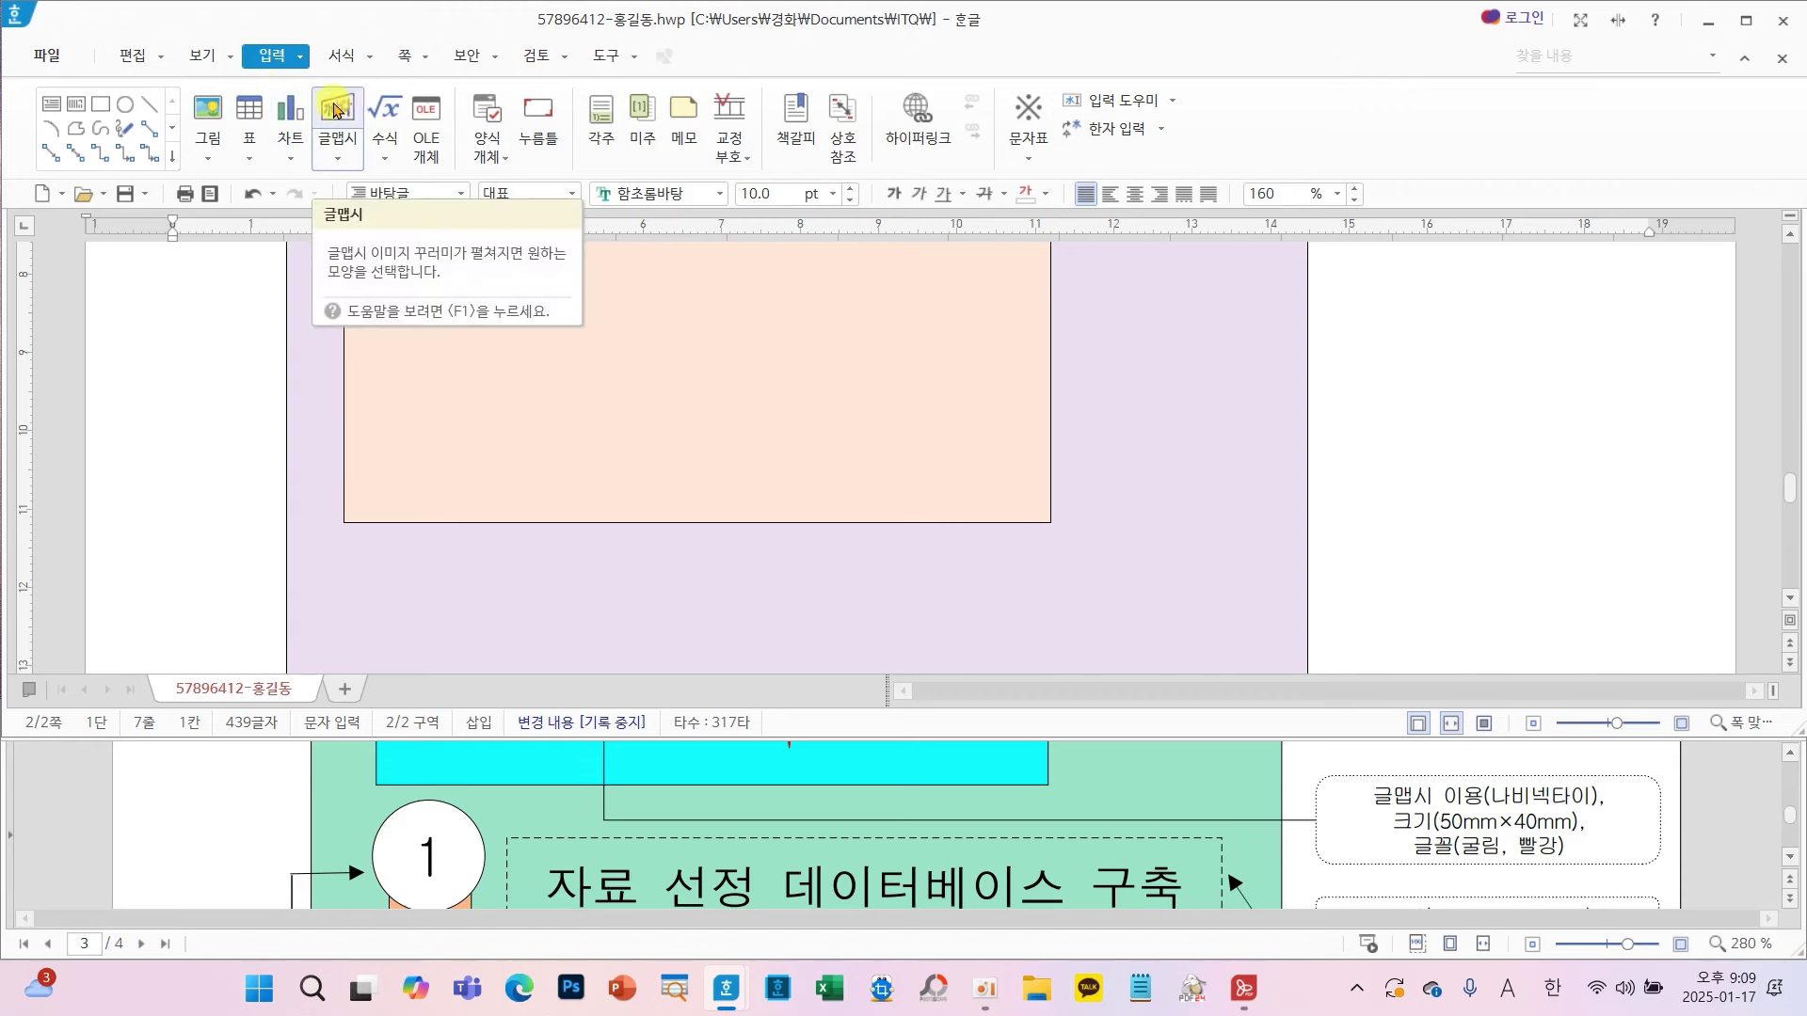
click(330, 112)
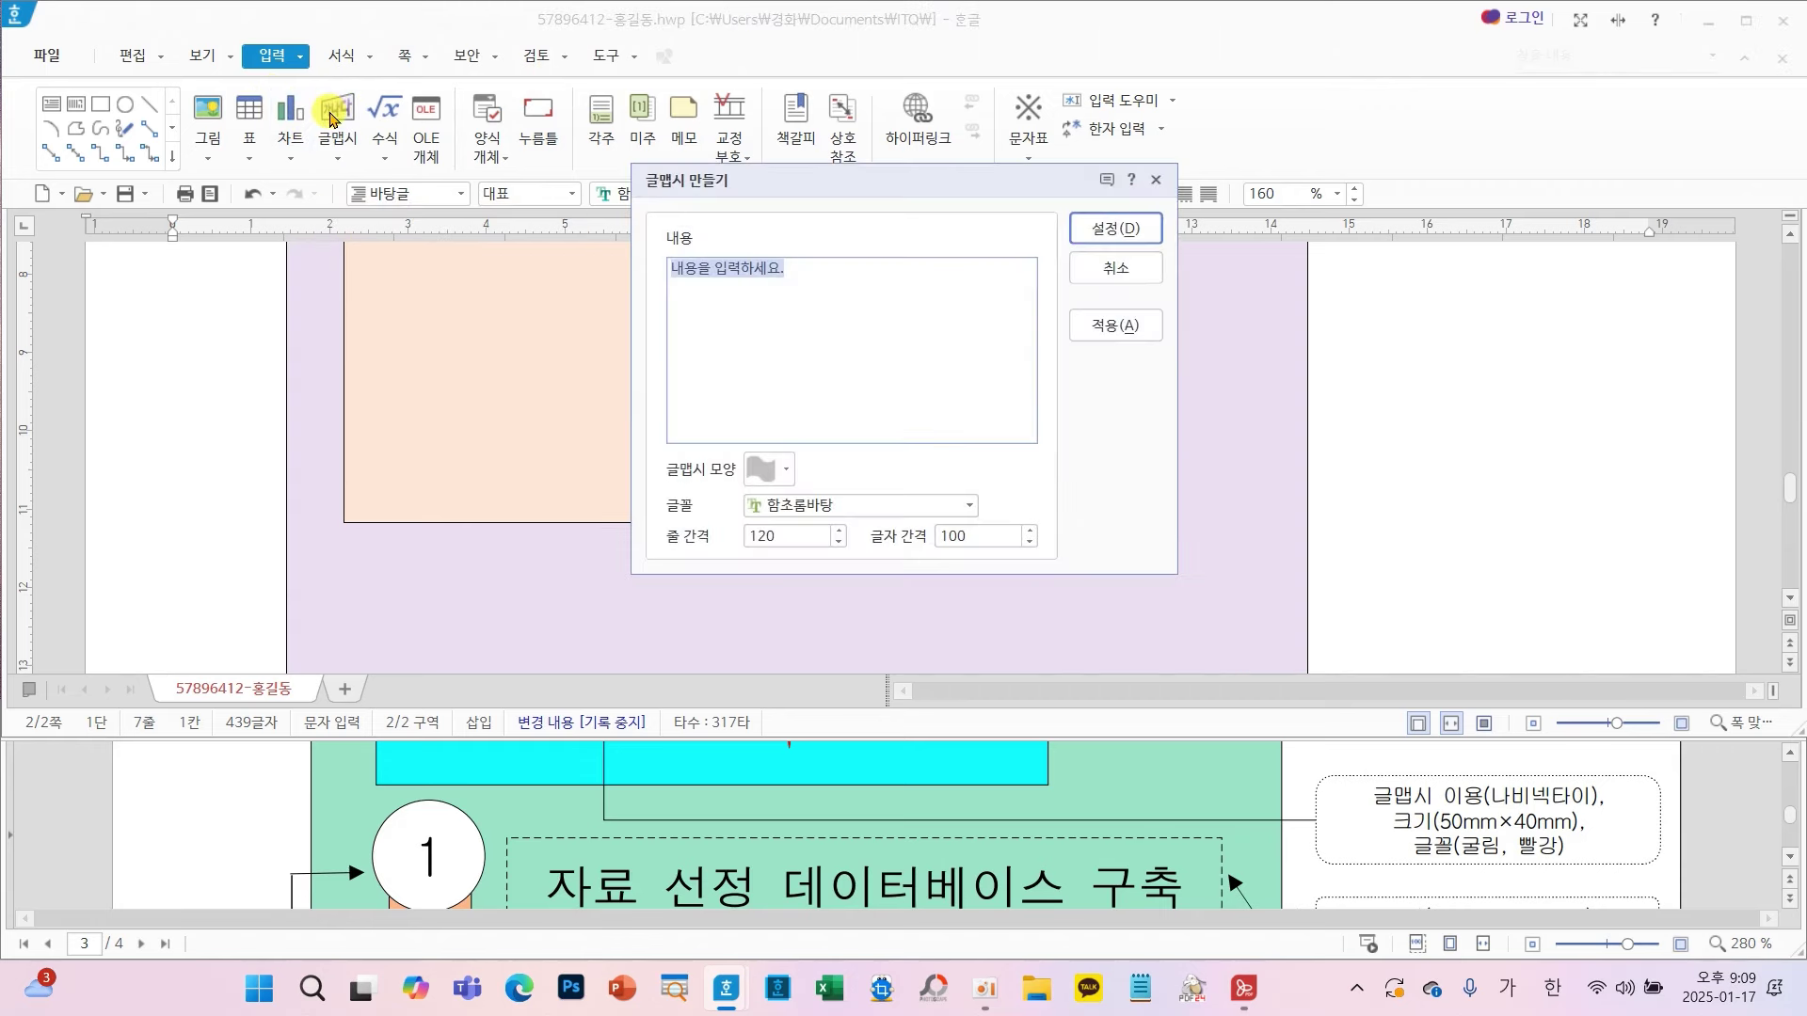
text(되)
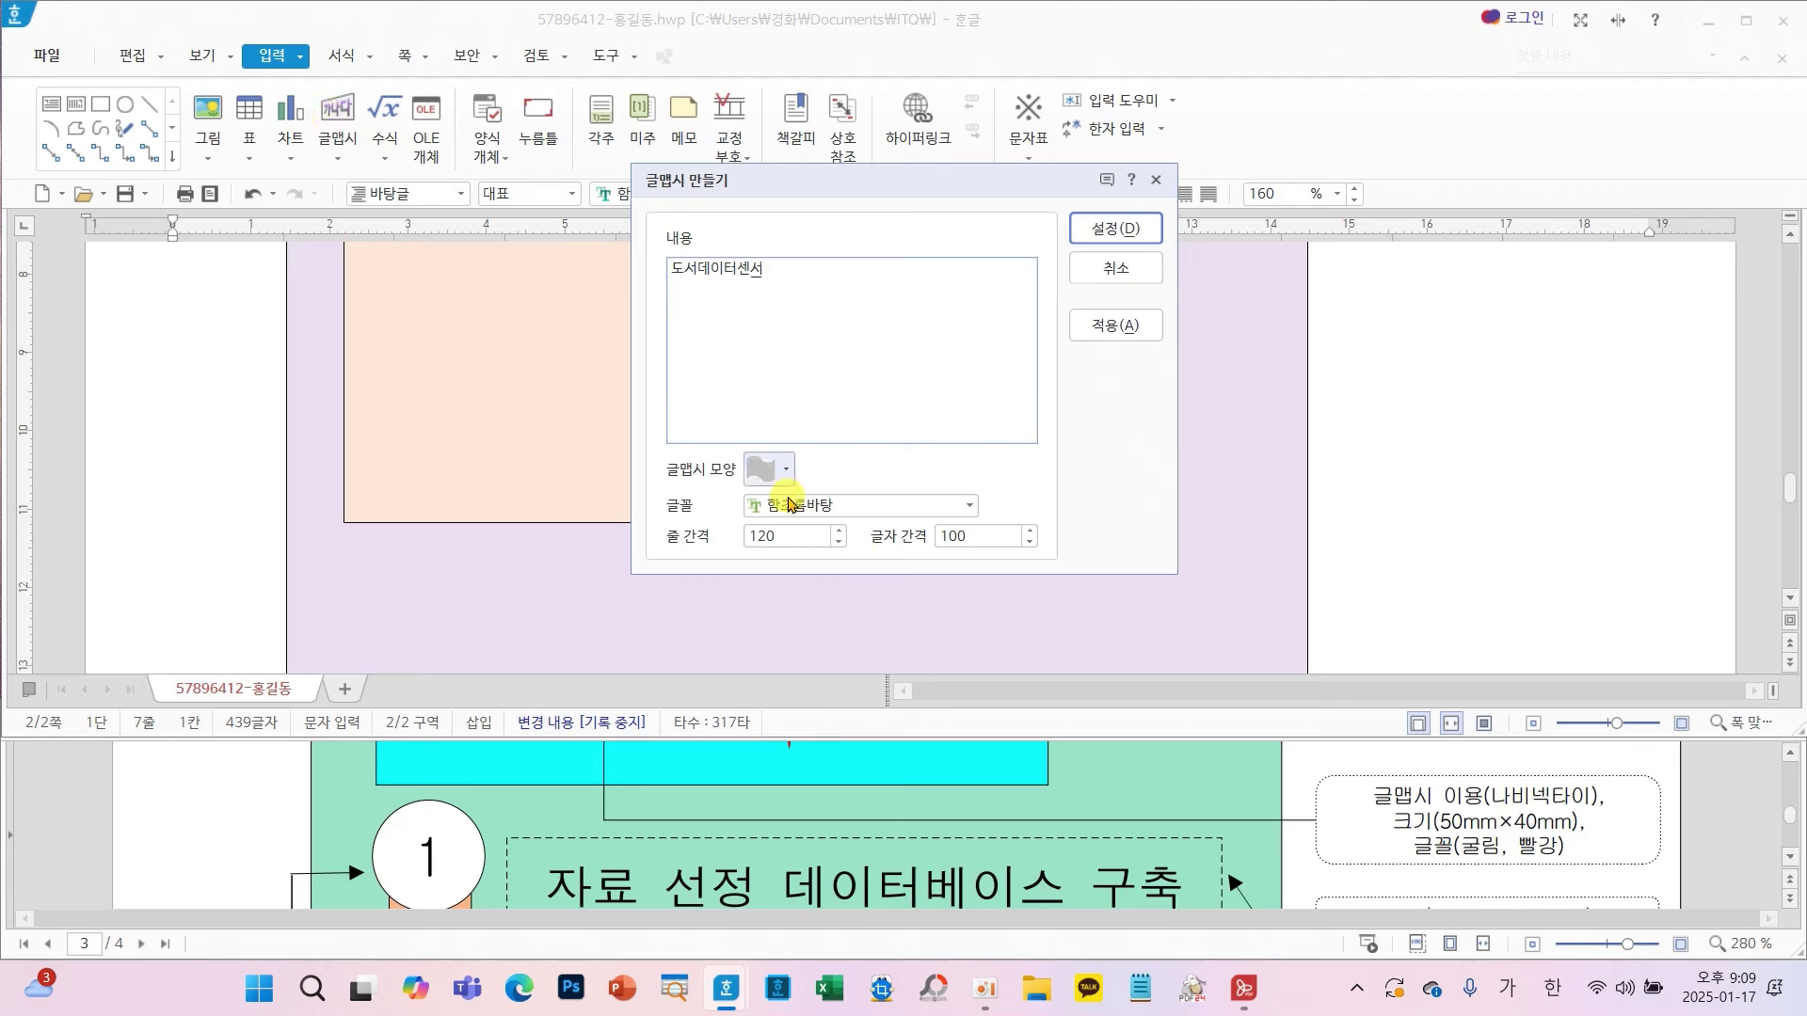
- Give the 글맵시 the bow-tie shape (나비넥타이) and the font 굴림
click(783, 478)
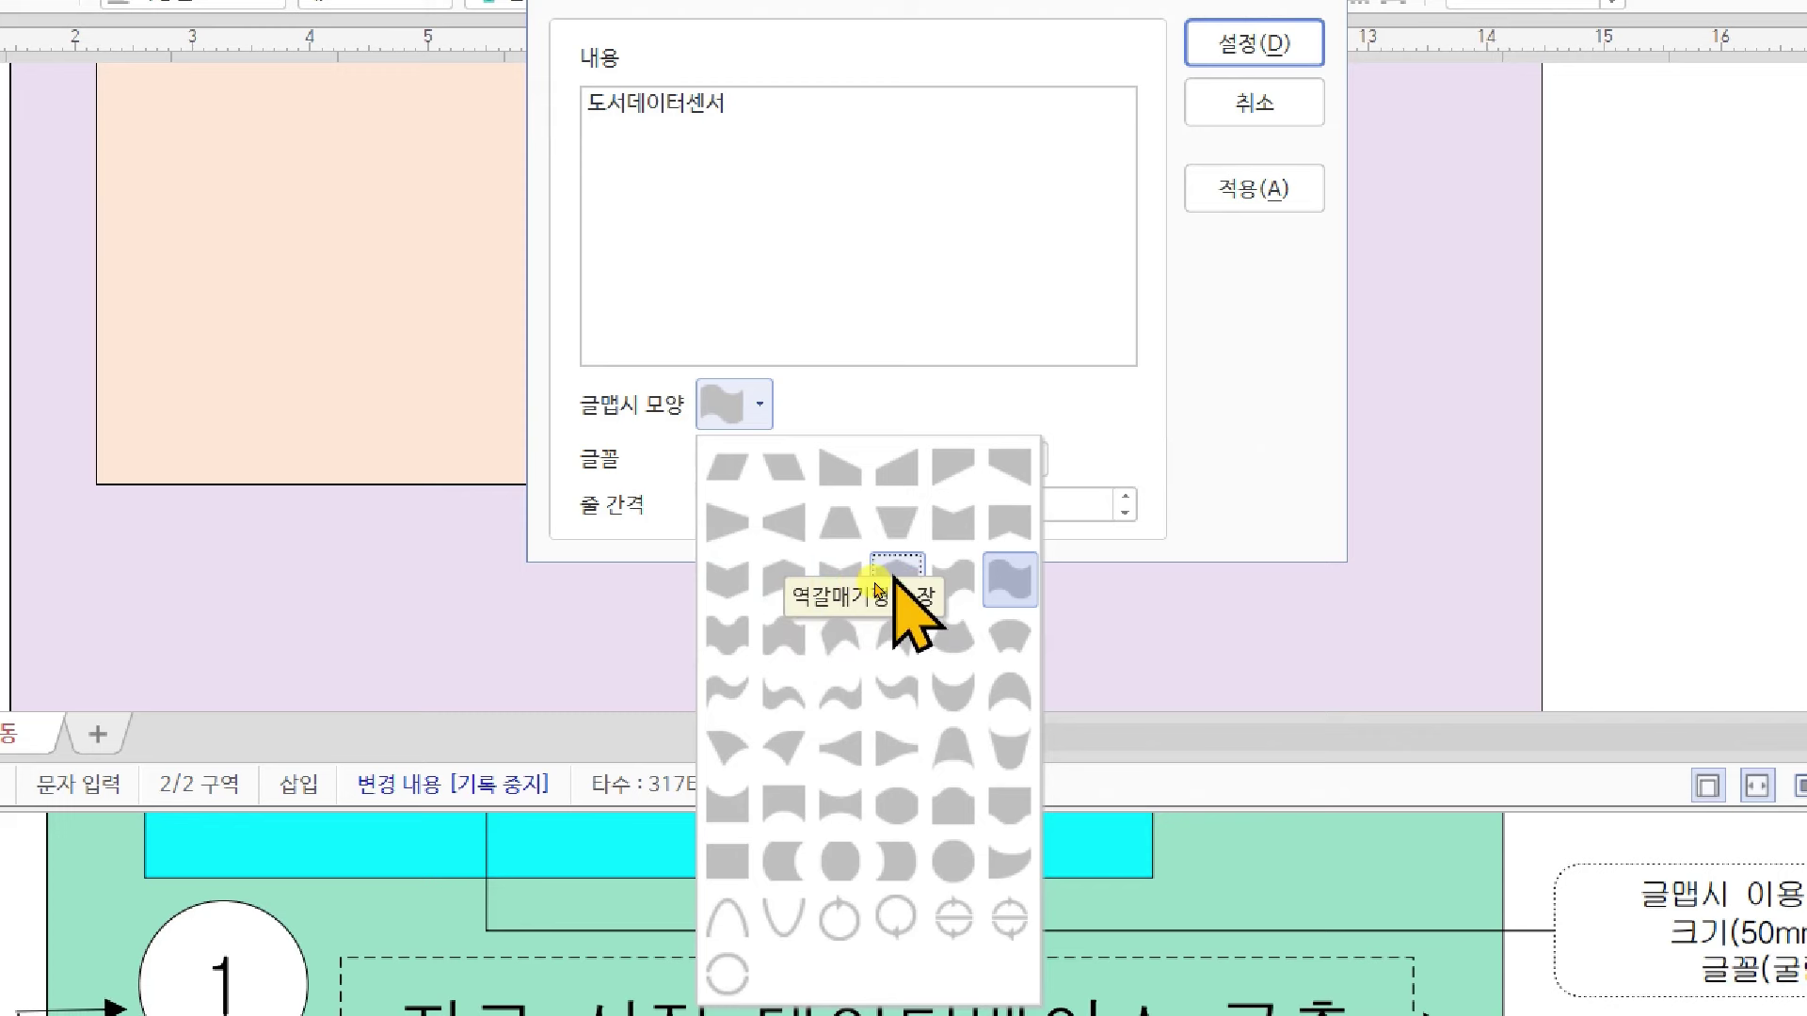
click(839, 575)
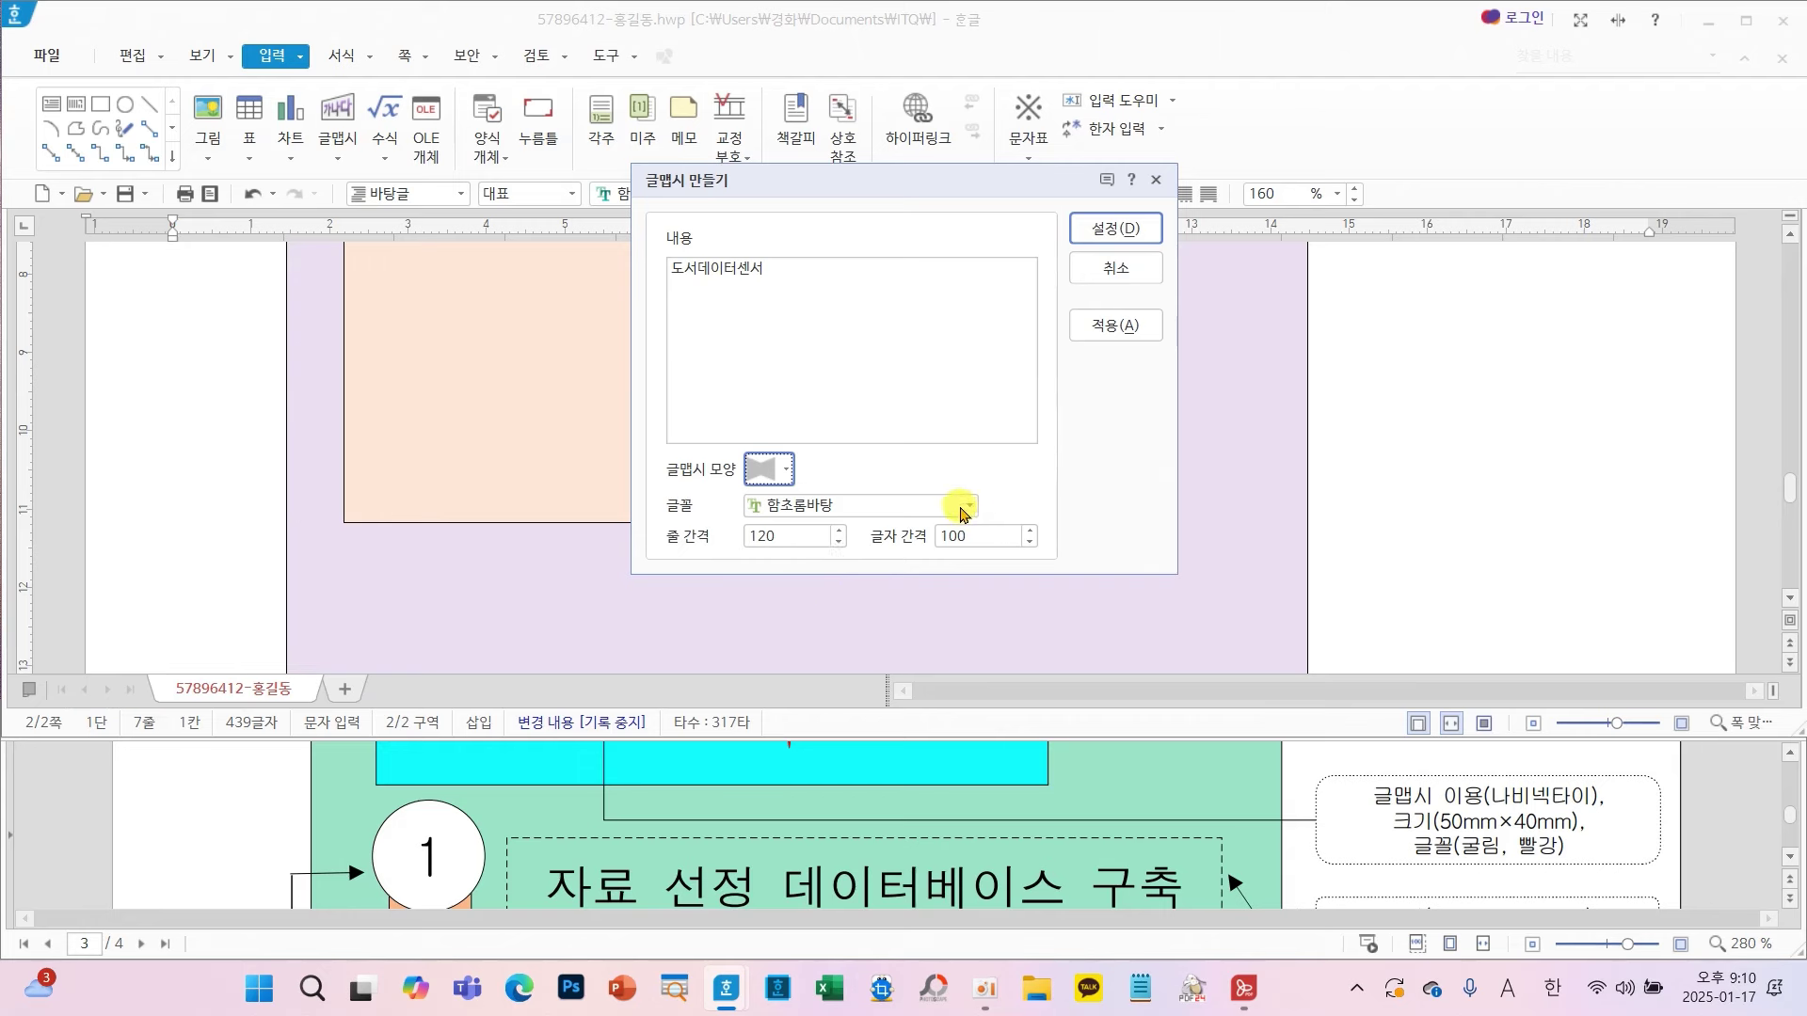
click(965, 508)
drag(978, 629, 979, 538)
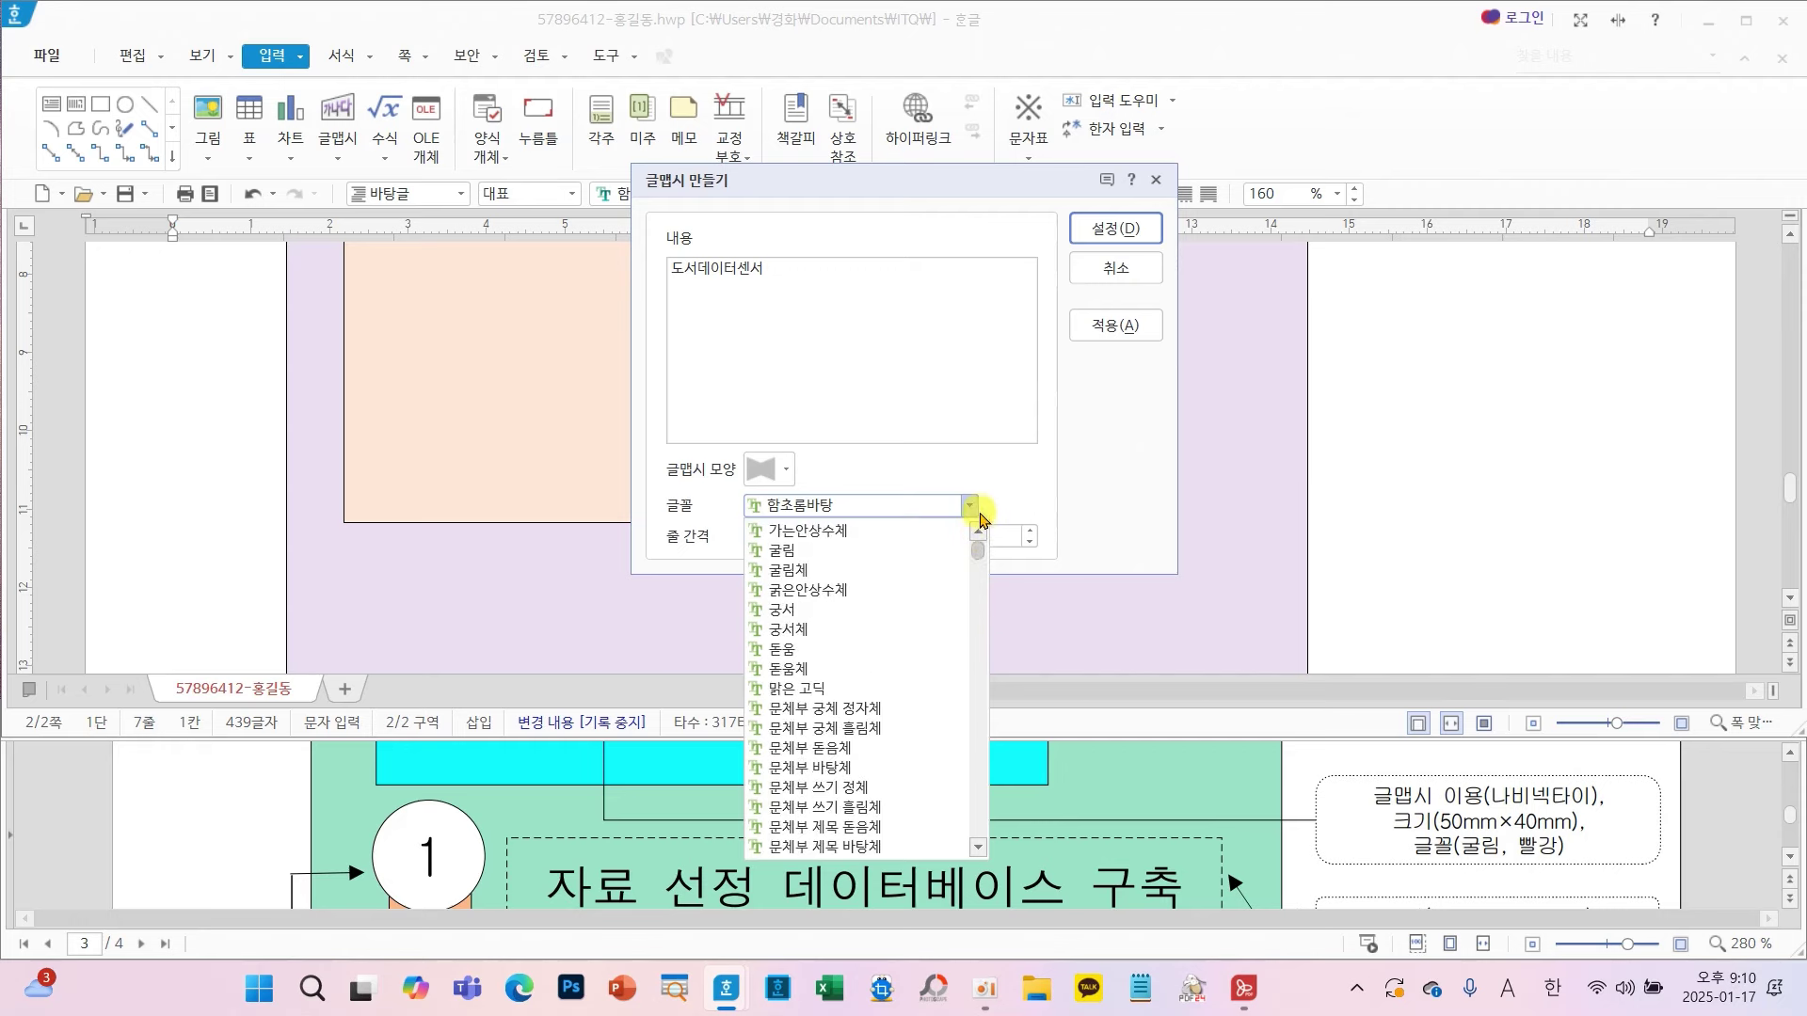
click(854, 550)
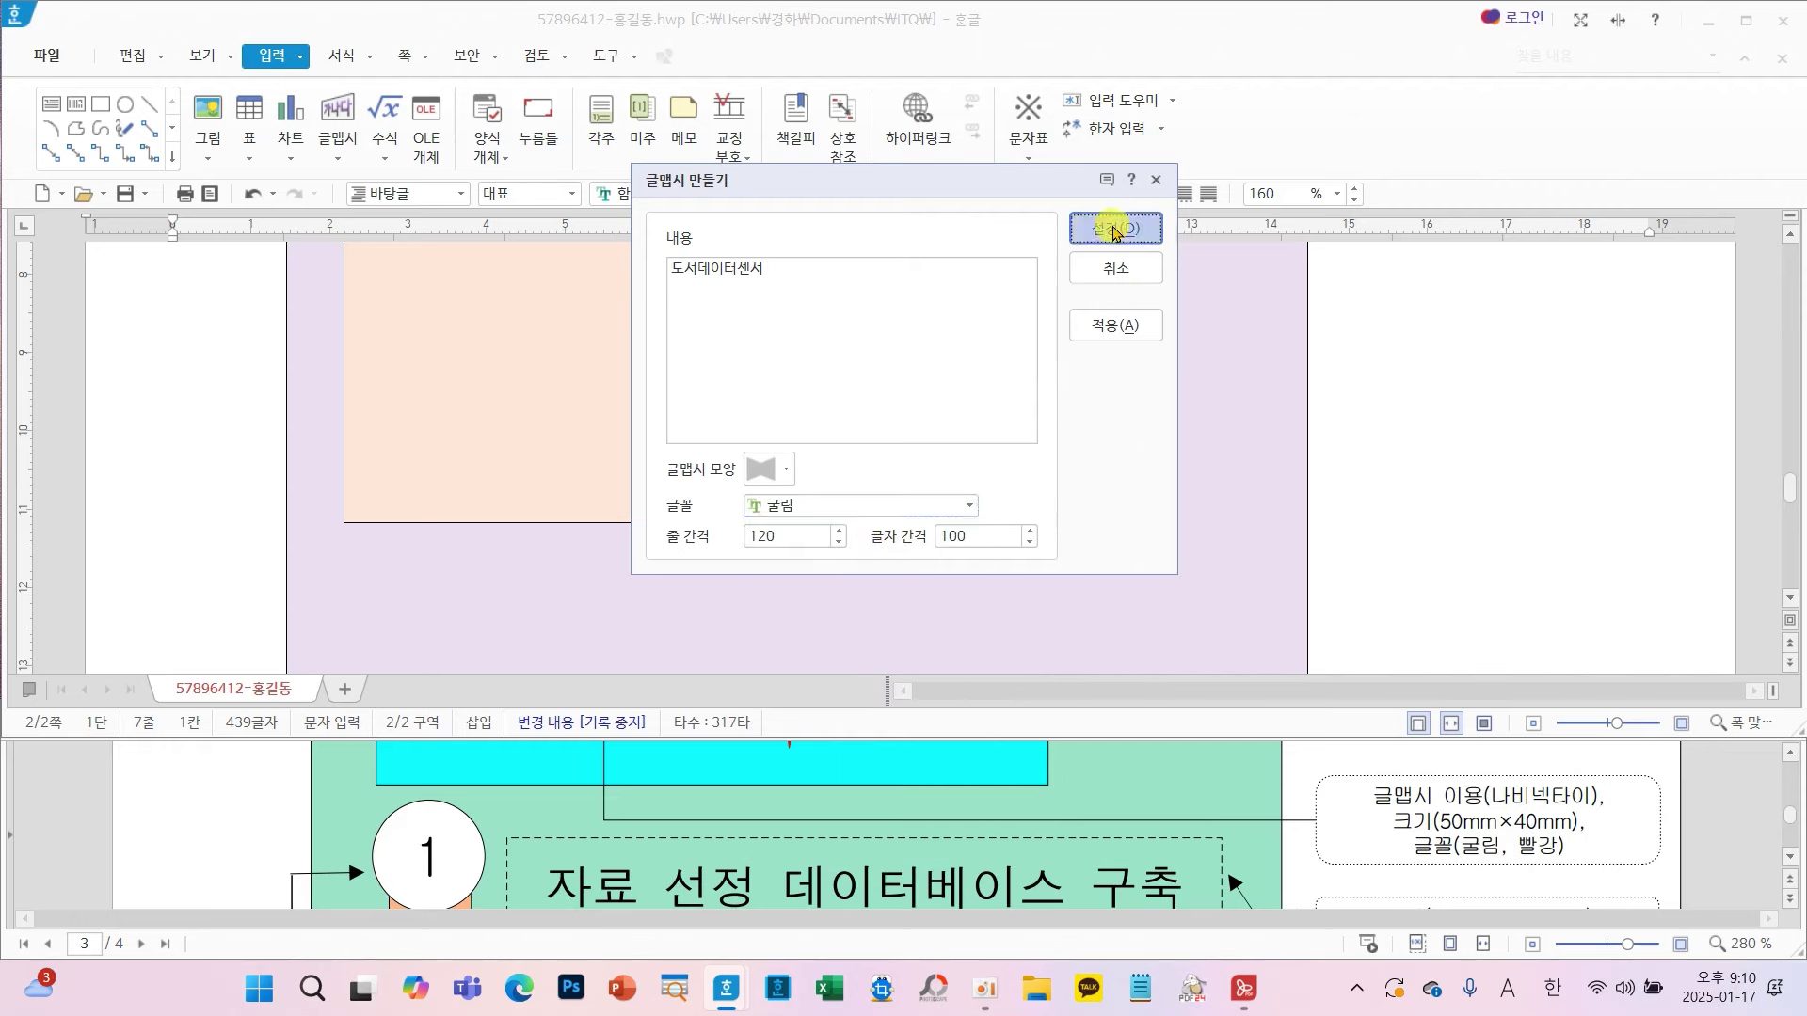
- Insert the 글맵시, size it to 50 mm × 40 mm and place it in front of the text (글 앞으로)
click(1113, 235)
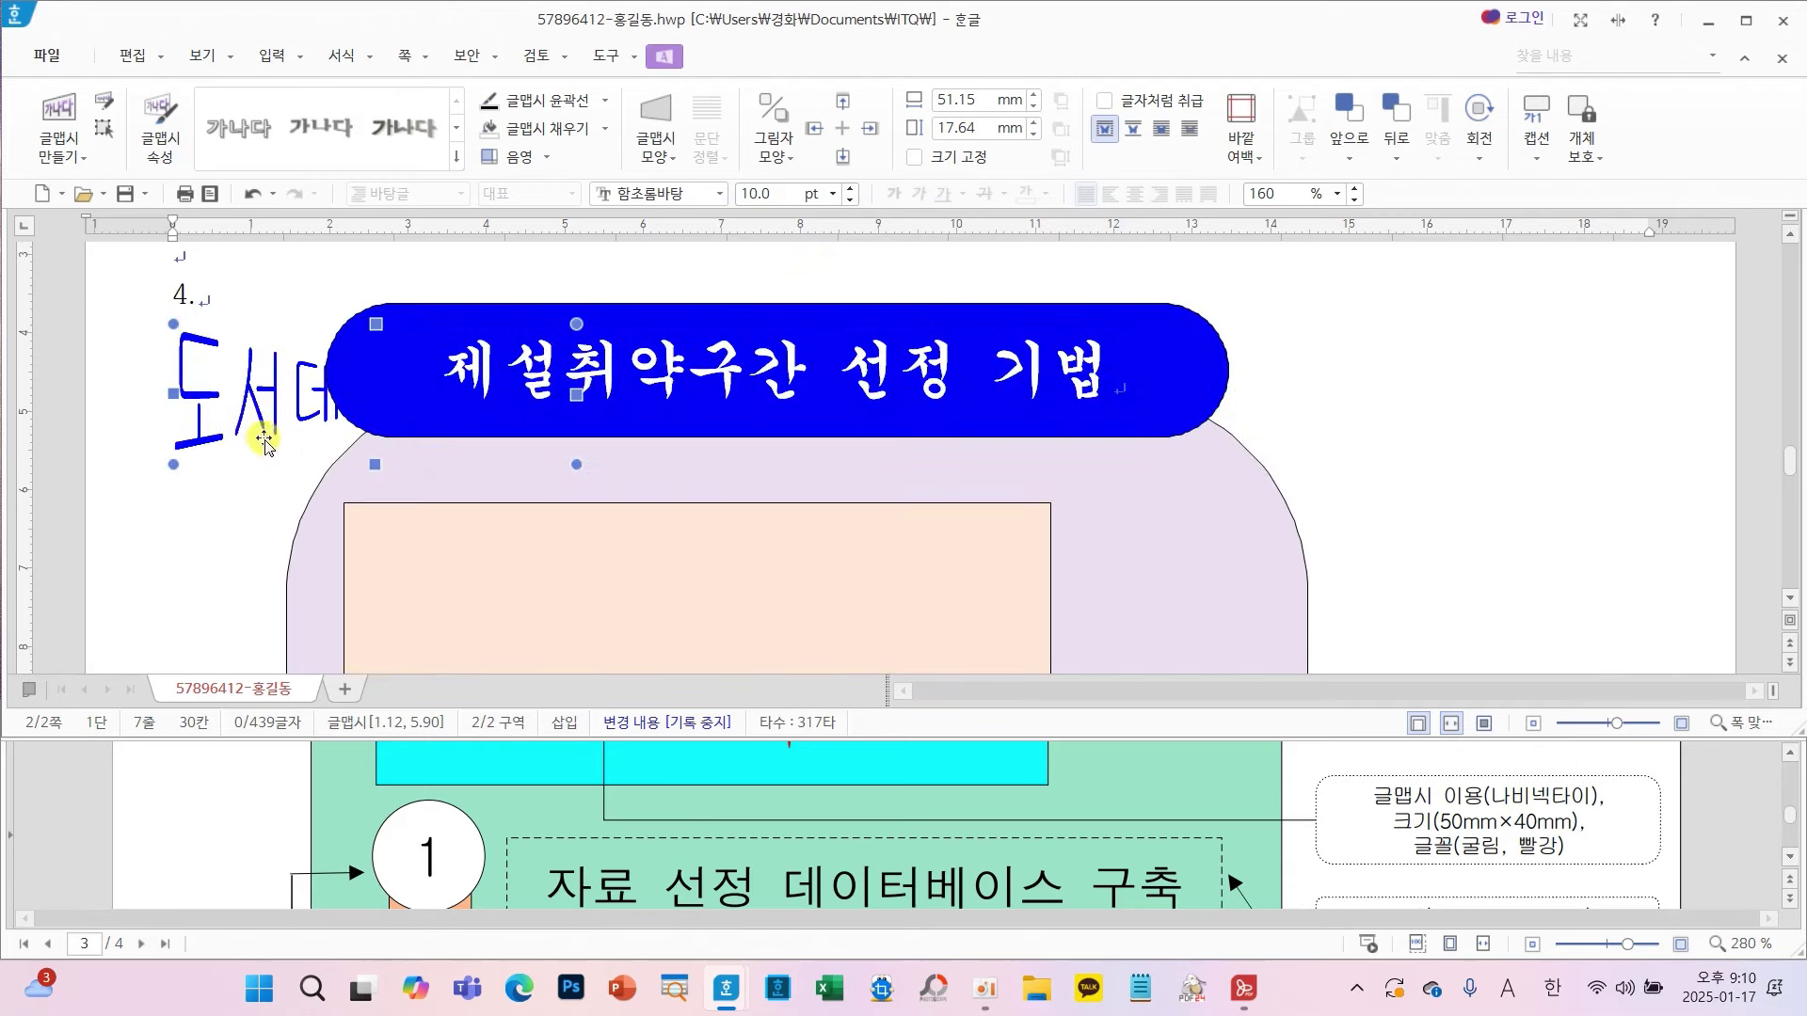
drag(254, 390, 237, 470)
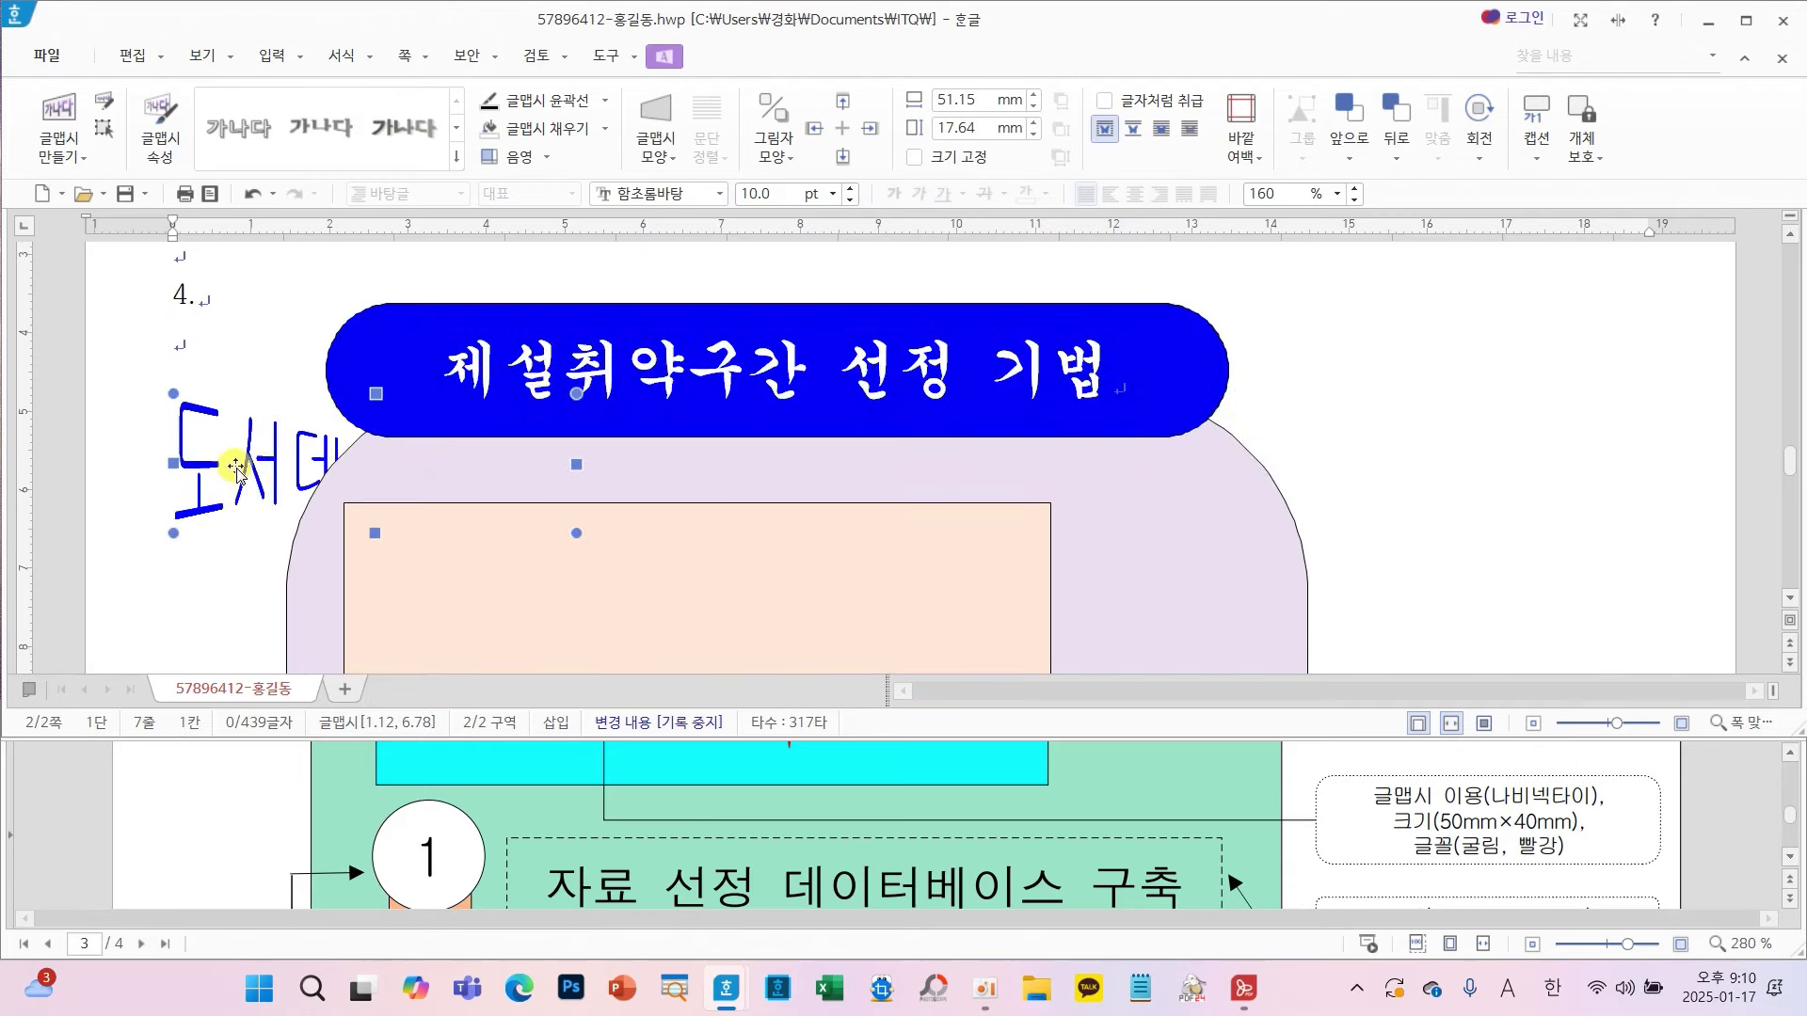
double_click(236, 467)
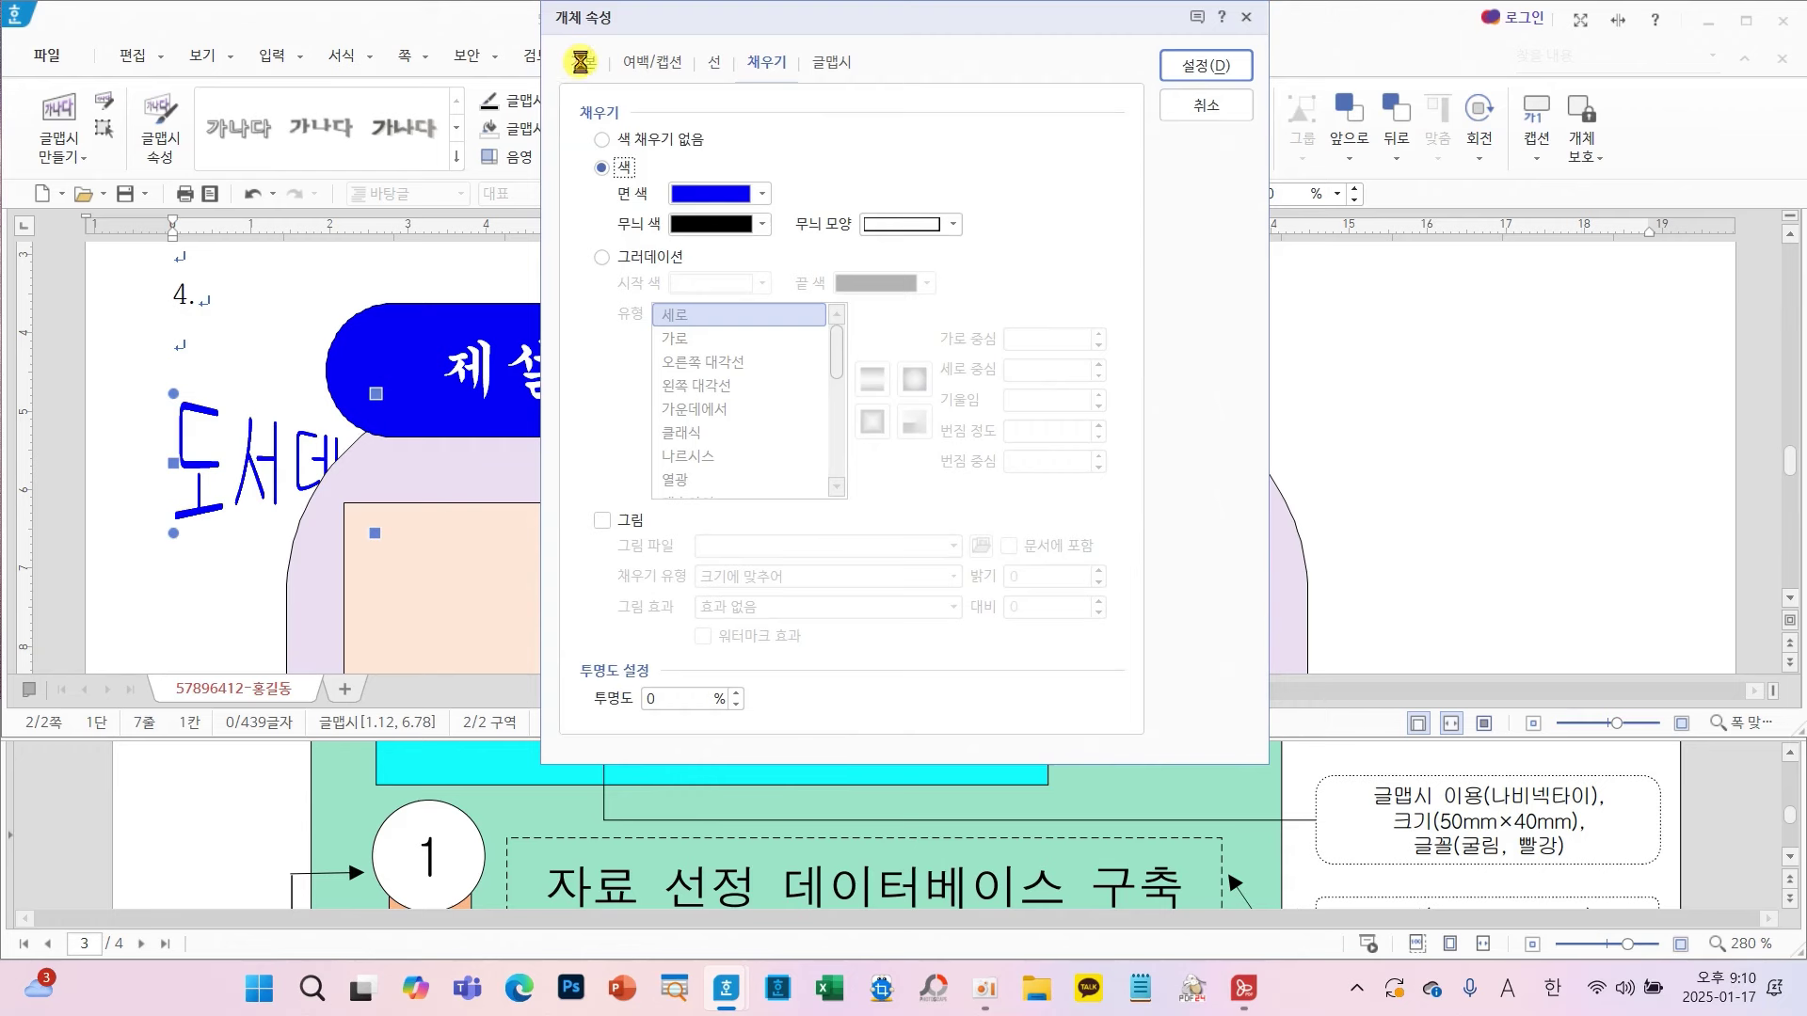
click(581, 63)
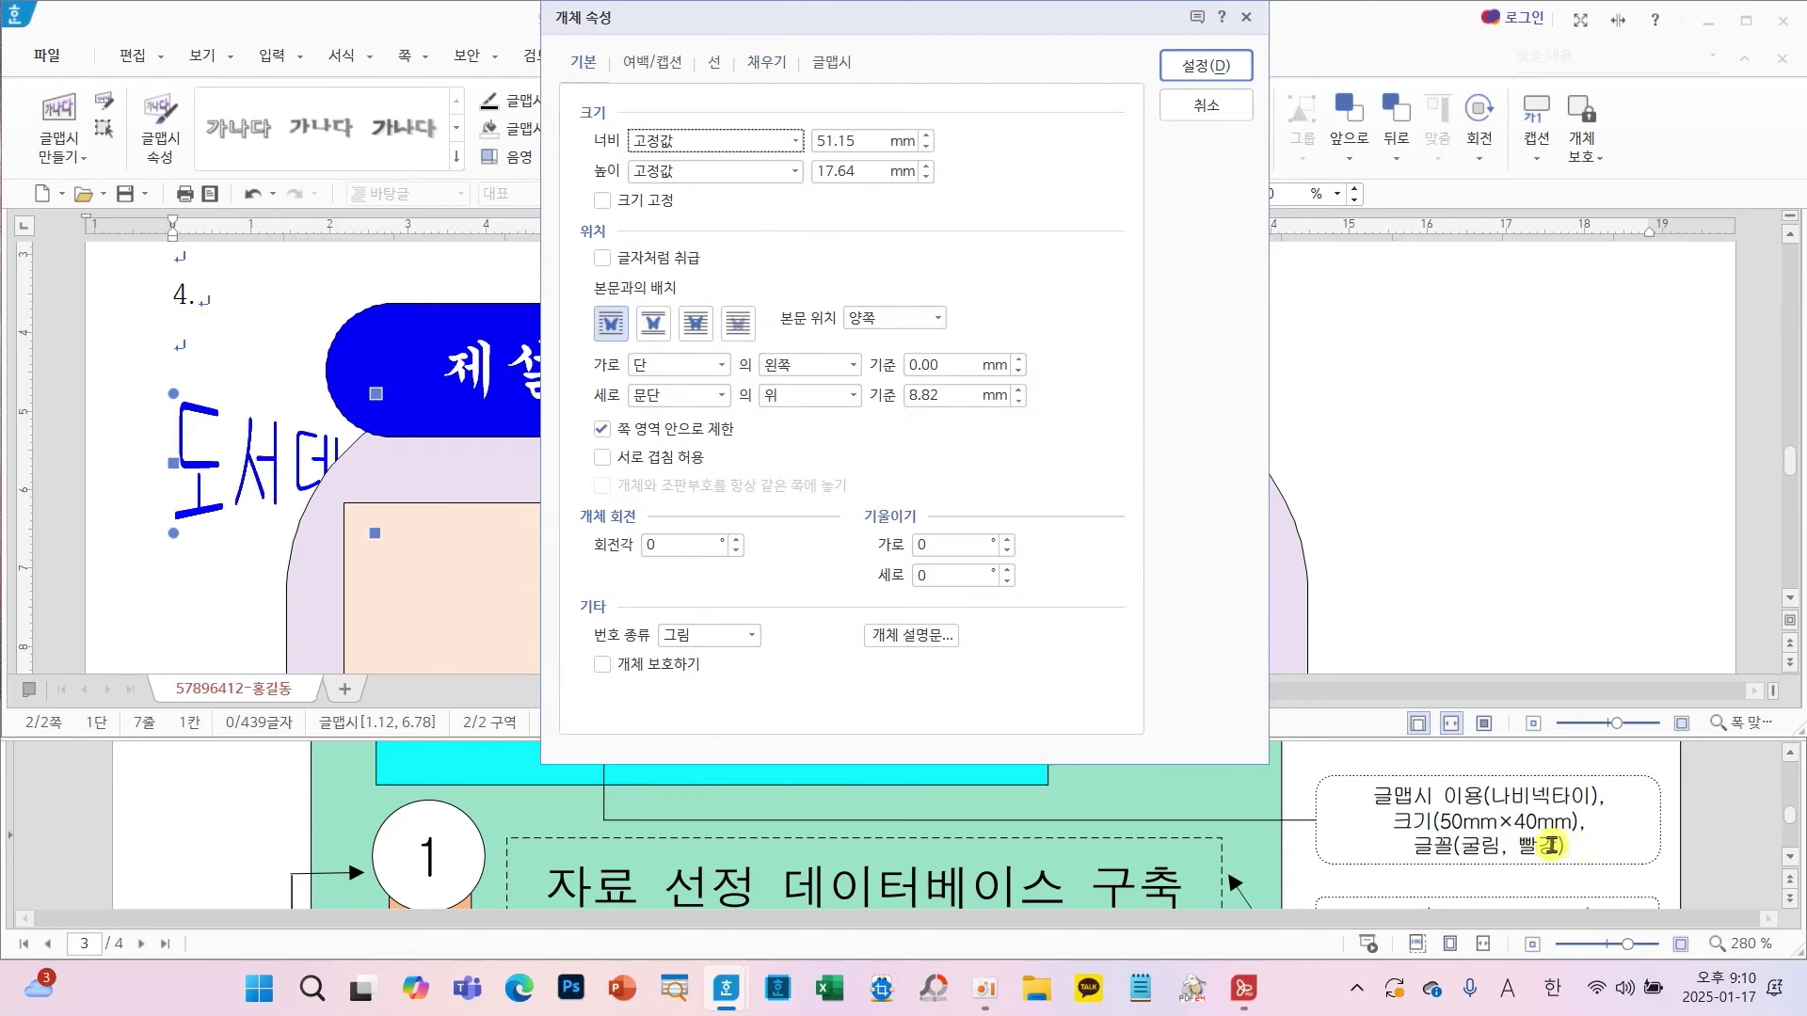
click(844, 143)
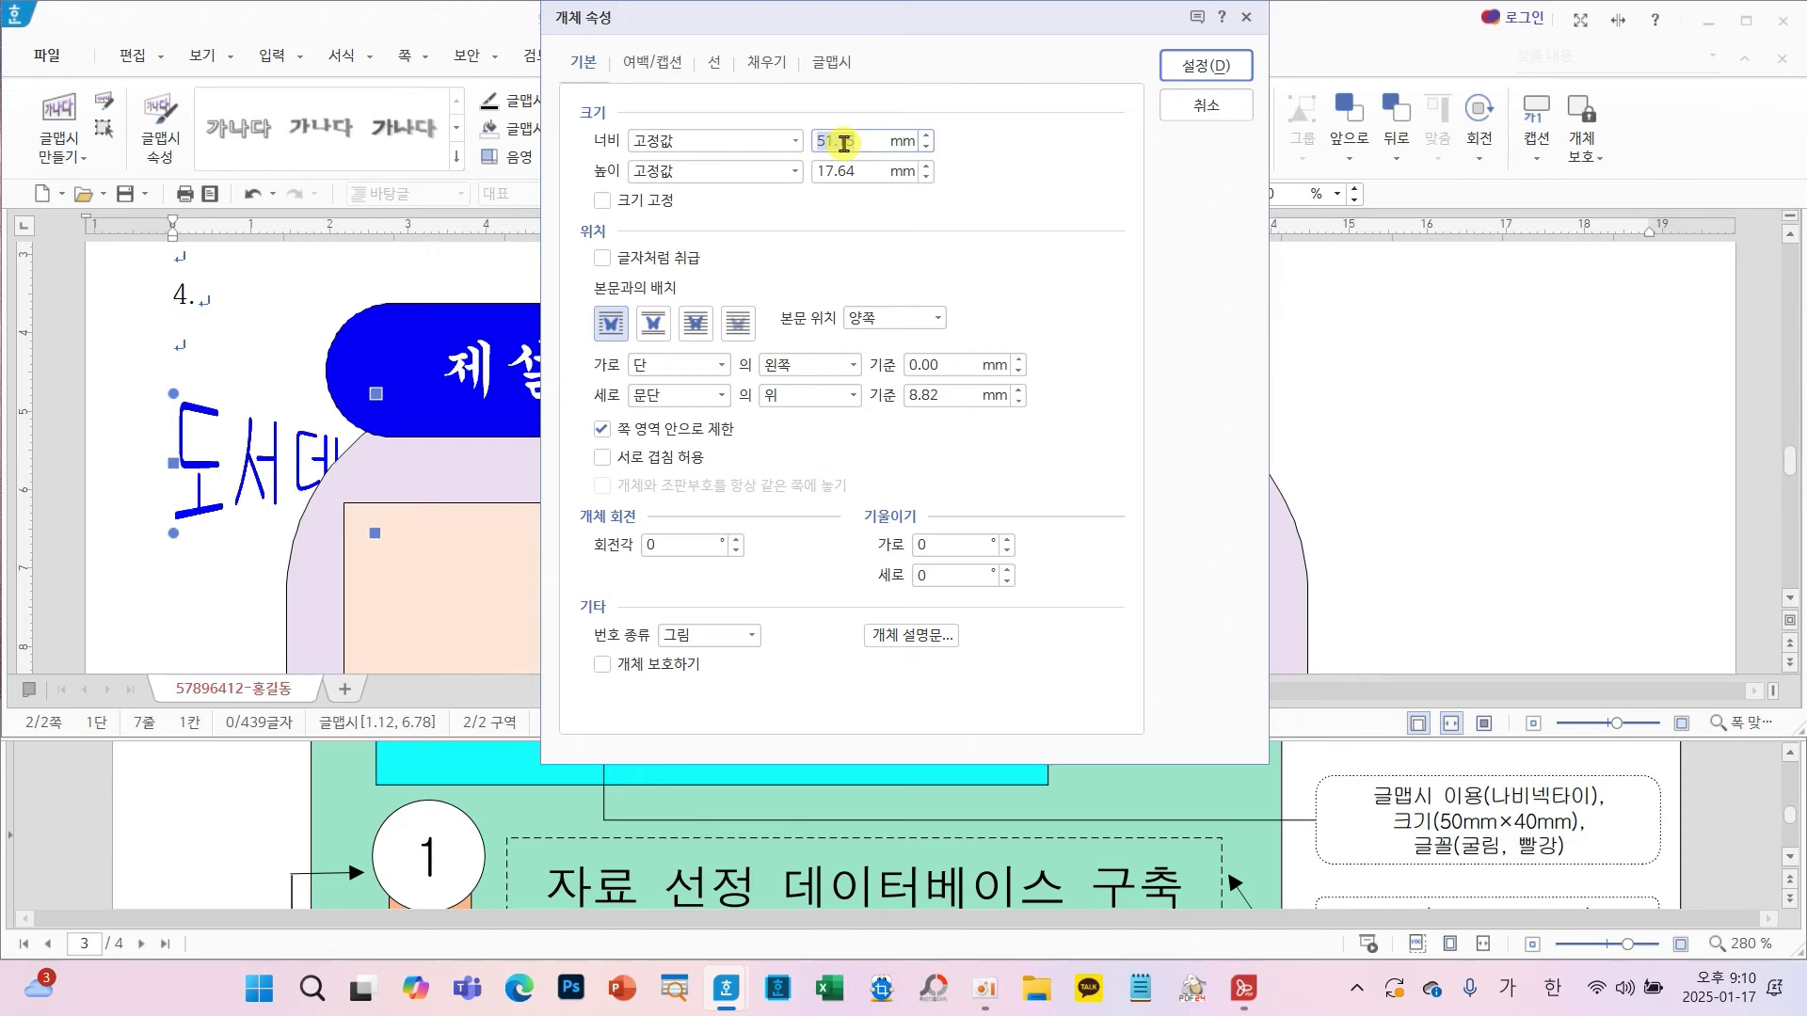
text(50)
click(847, 171)
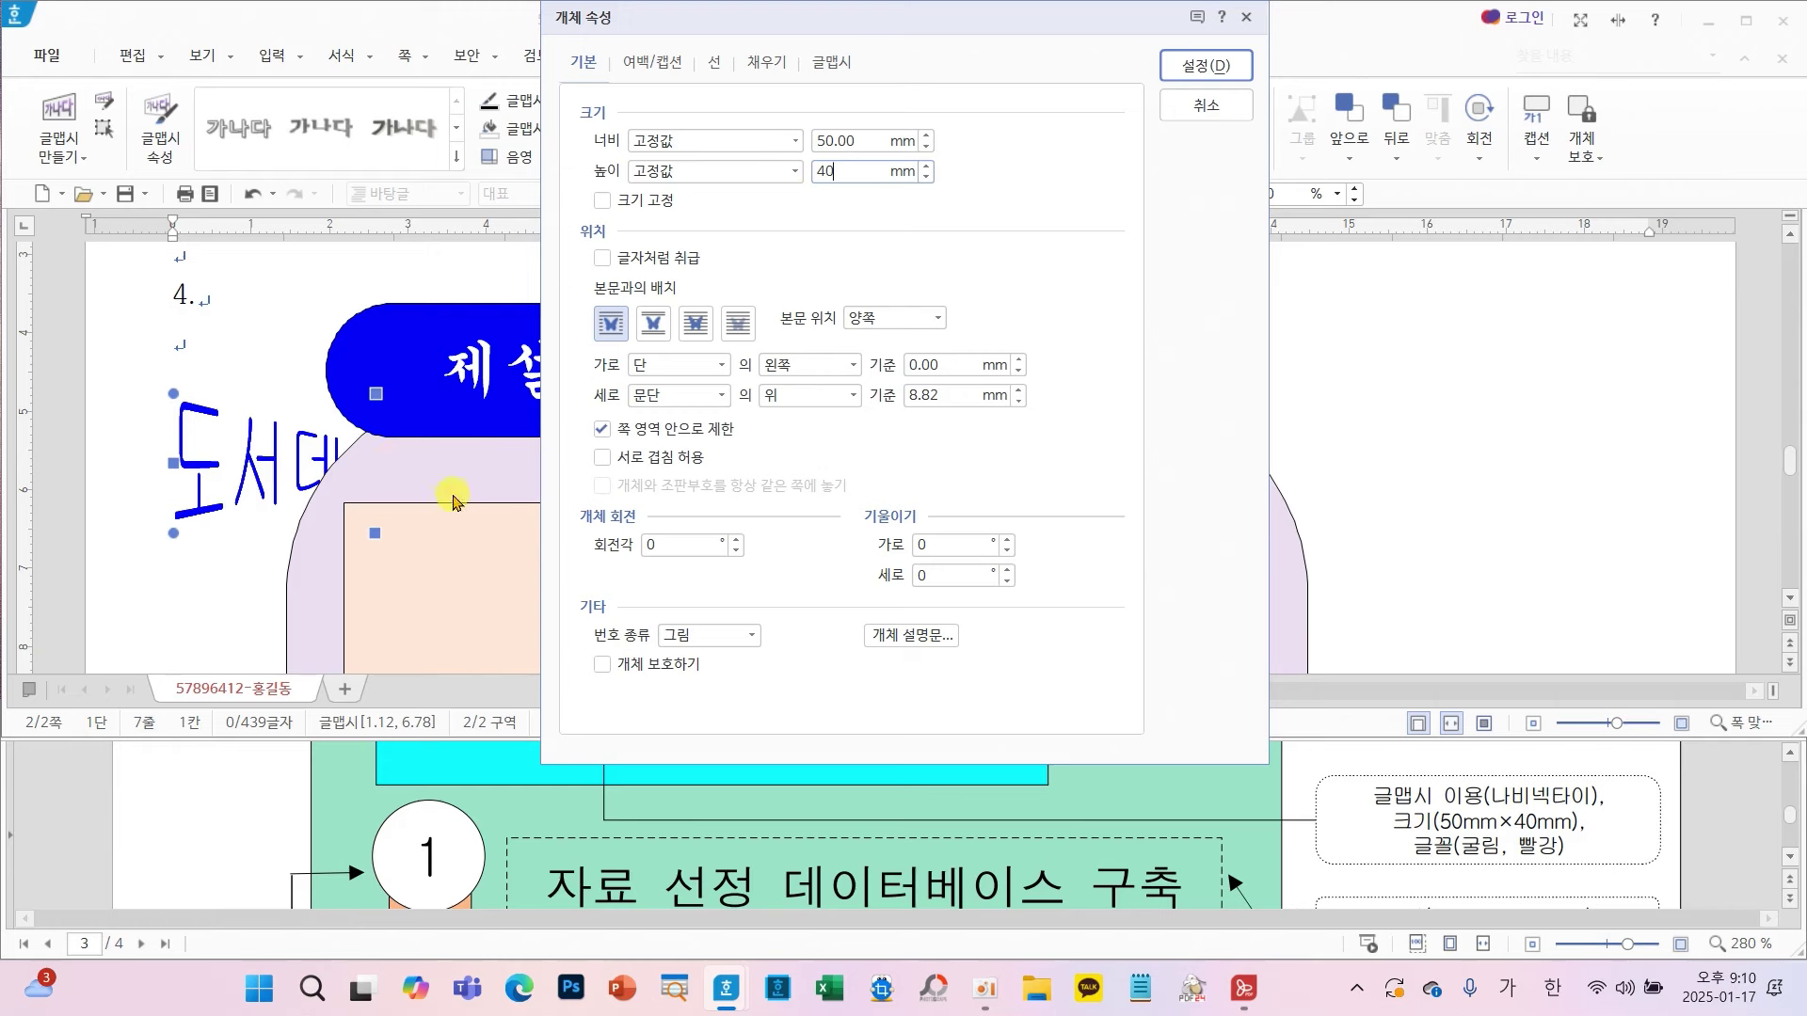
click(699, 326)
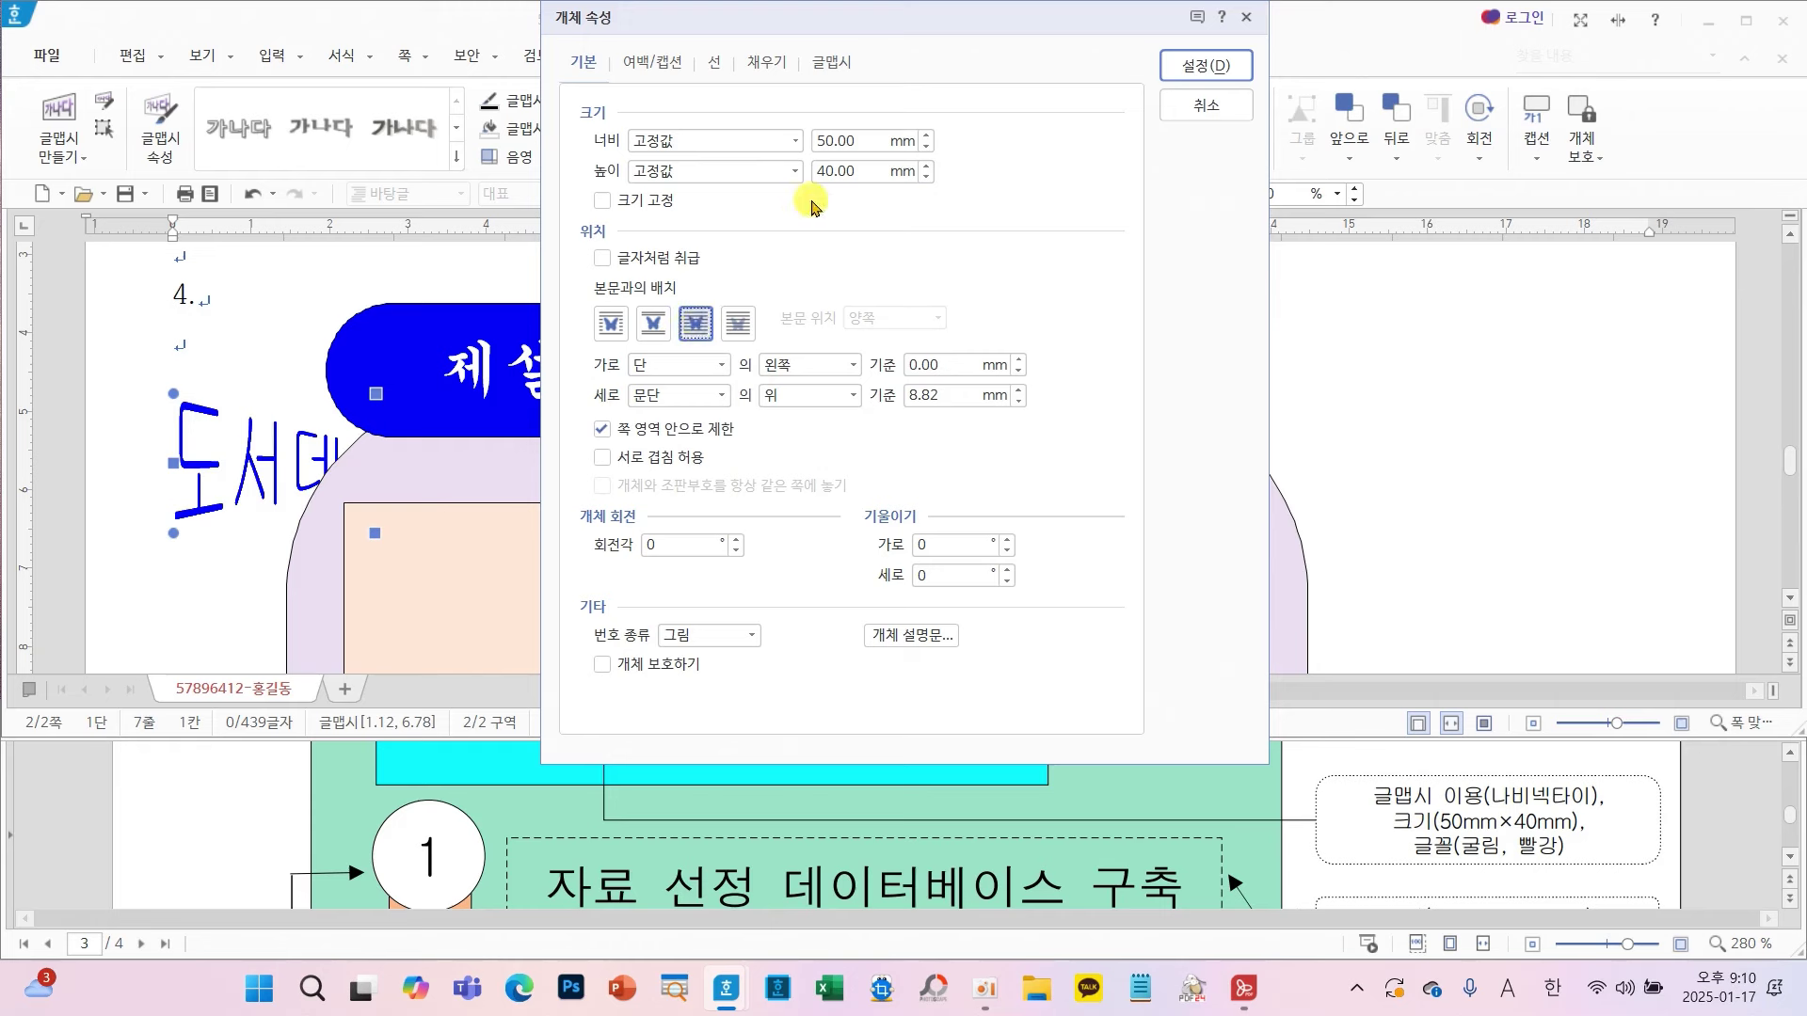
- Change the 글맵시's fill color to red and apply the object settings
click(768, 63)
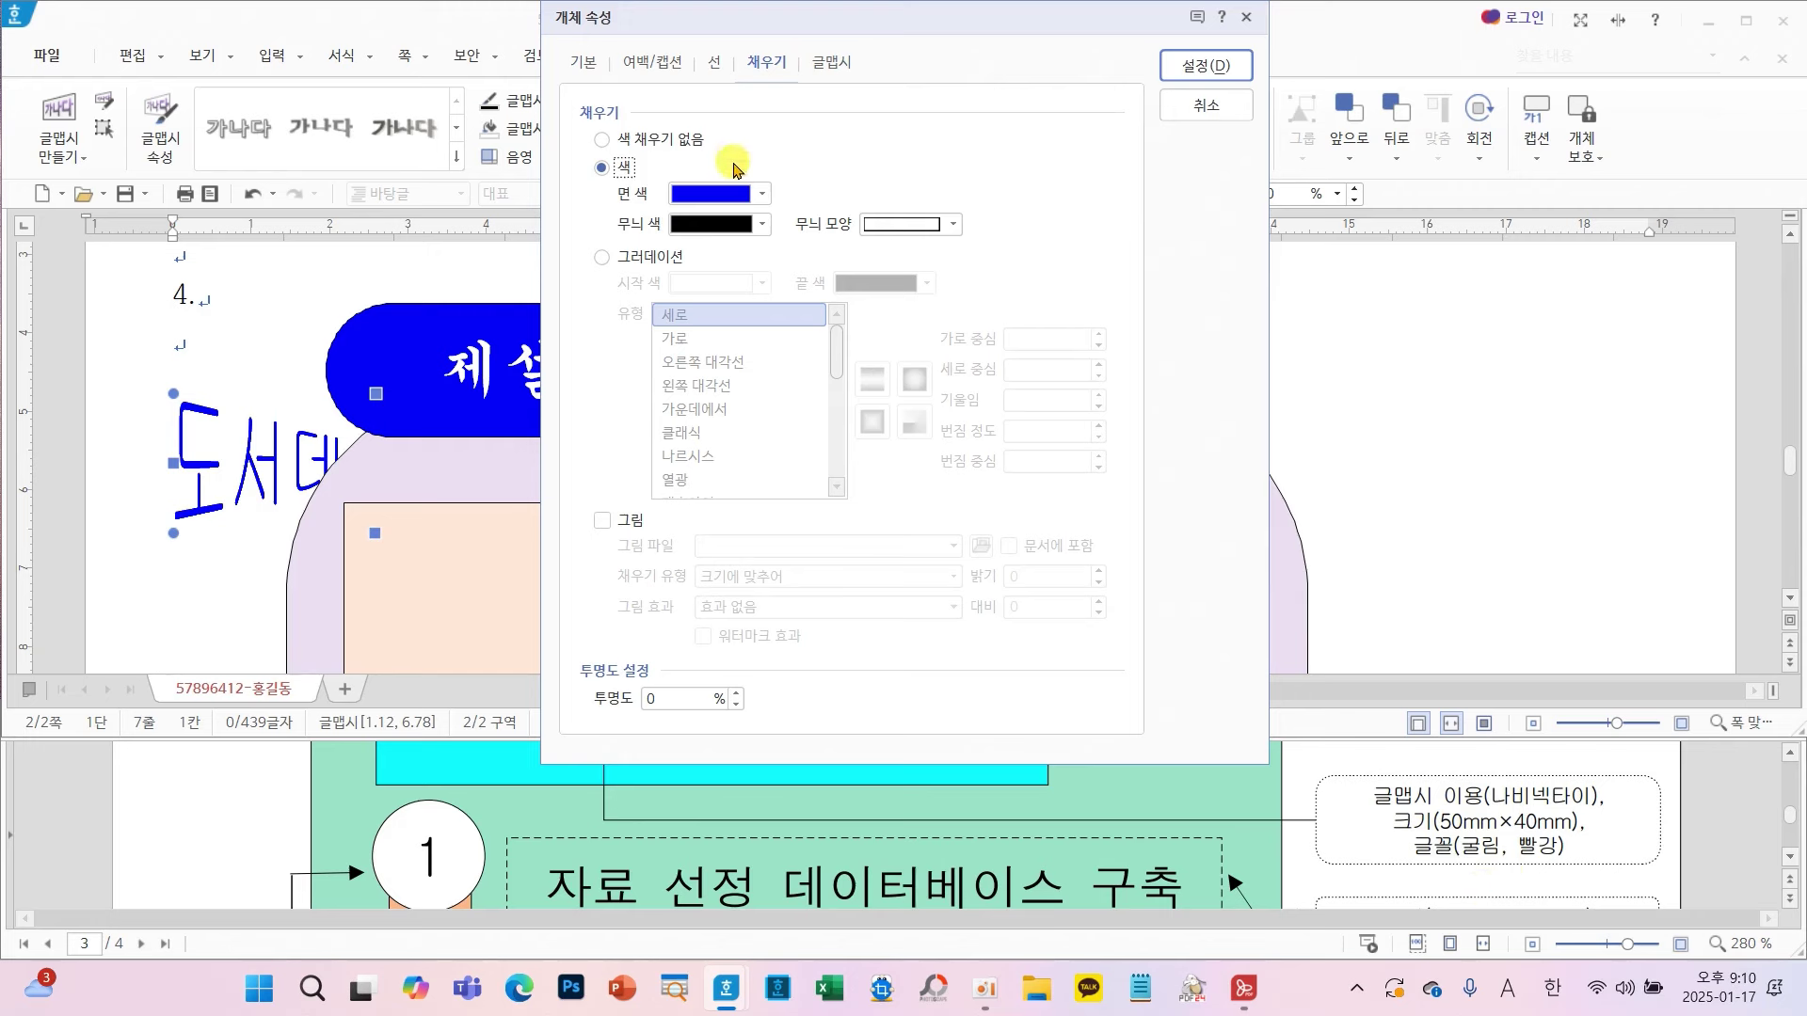
click(760, 193)
click(712, 413)
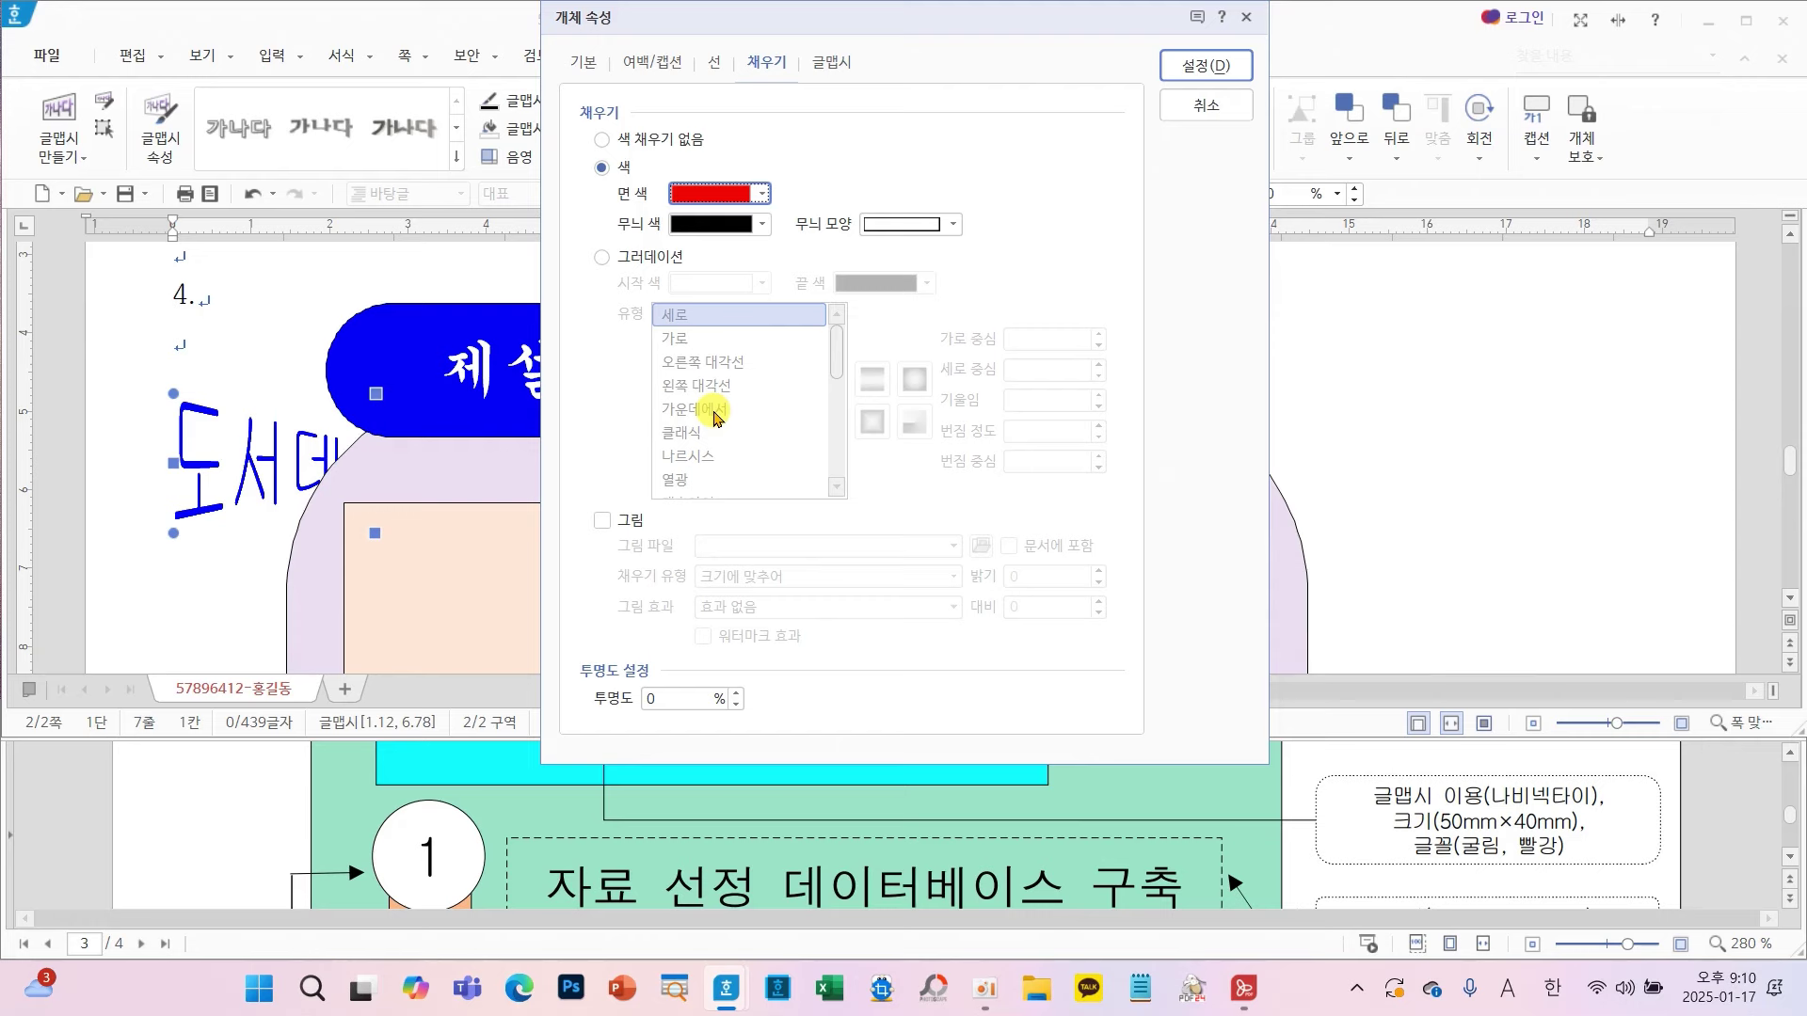
click(1208, 64)
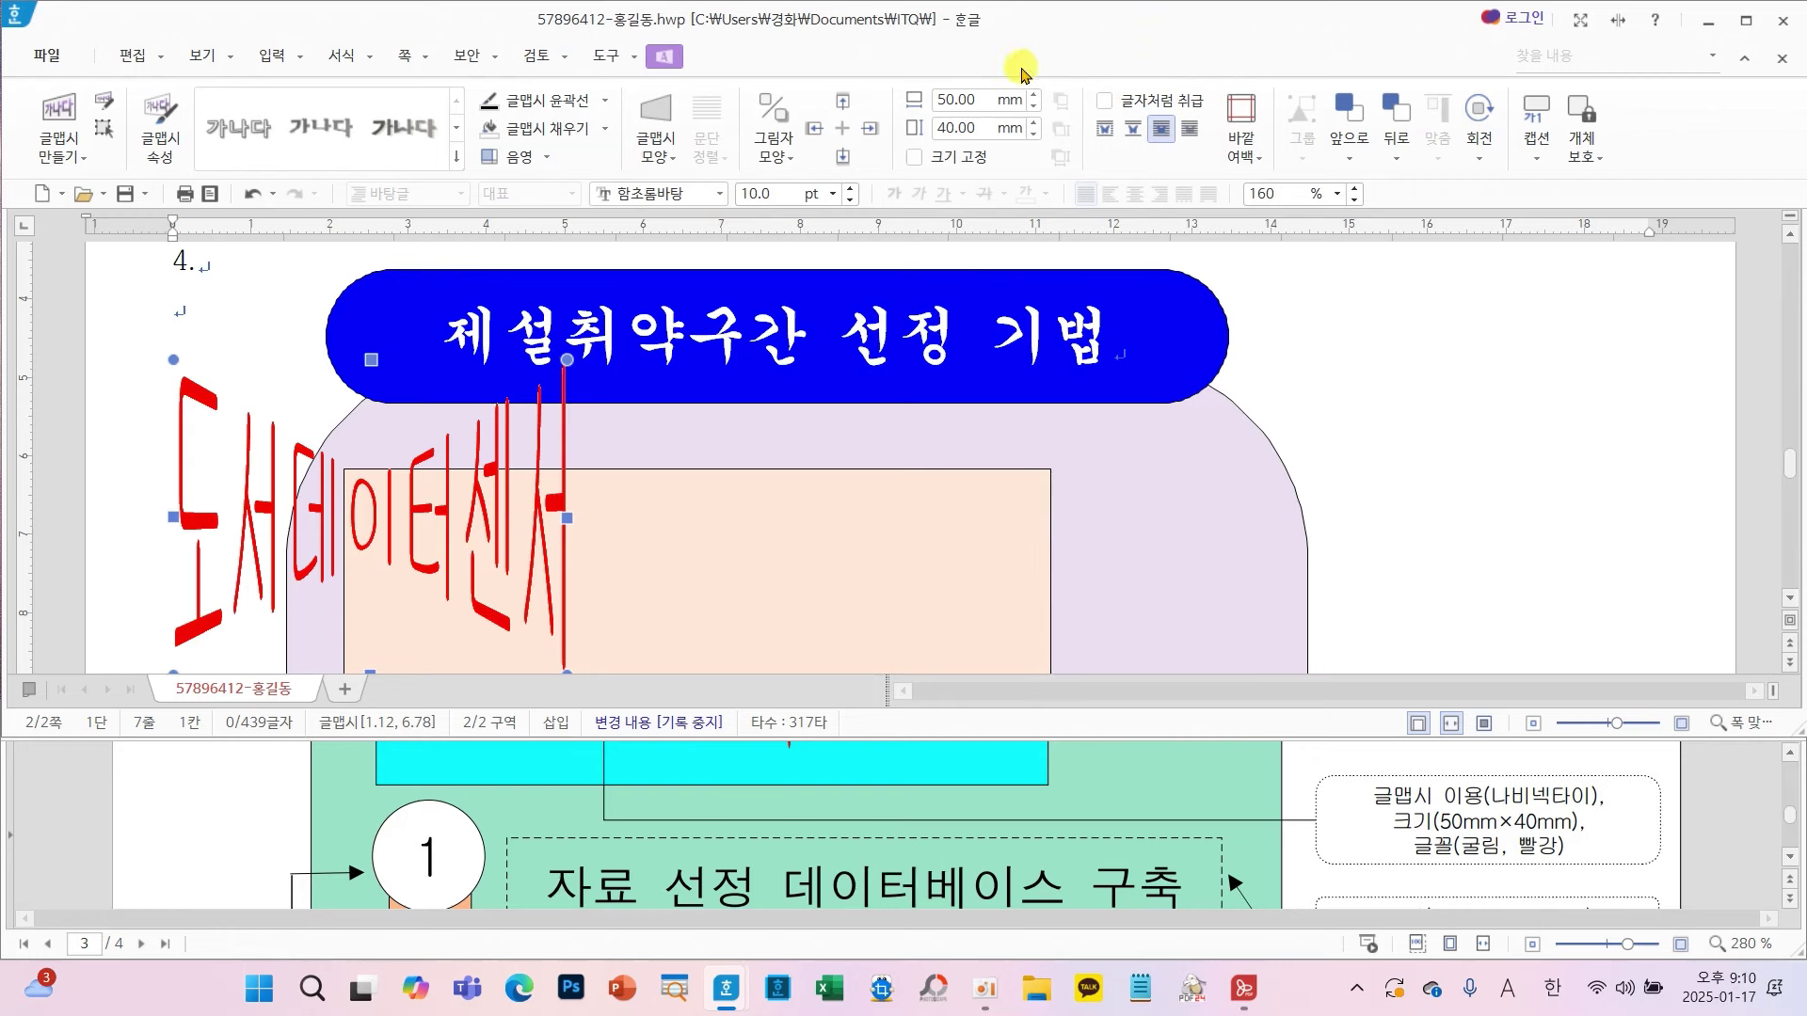
- Position the red 글맵시 inside the left part of the light orange rectangle, with small margins from its edges
scroll(823, 584, down, 2)
drag(484, 381, 666, 509)
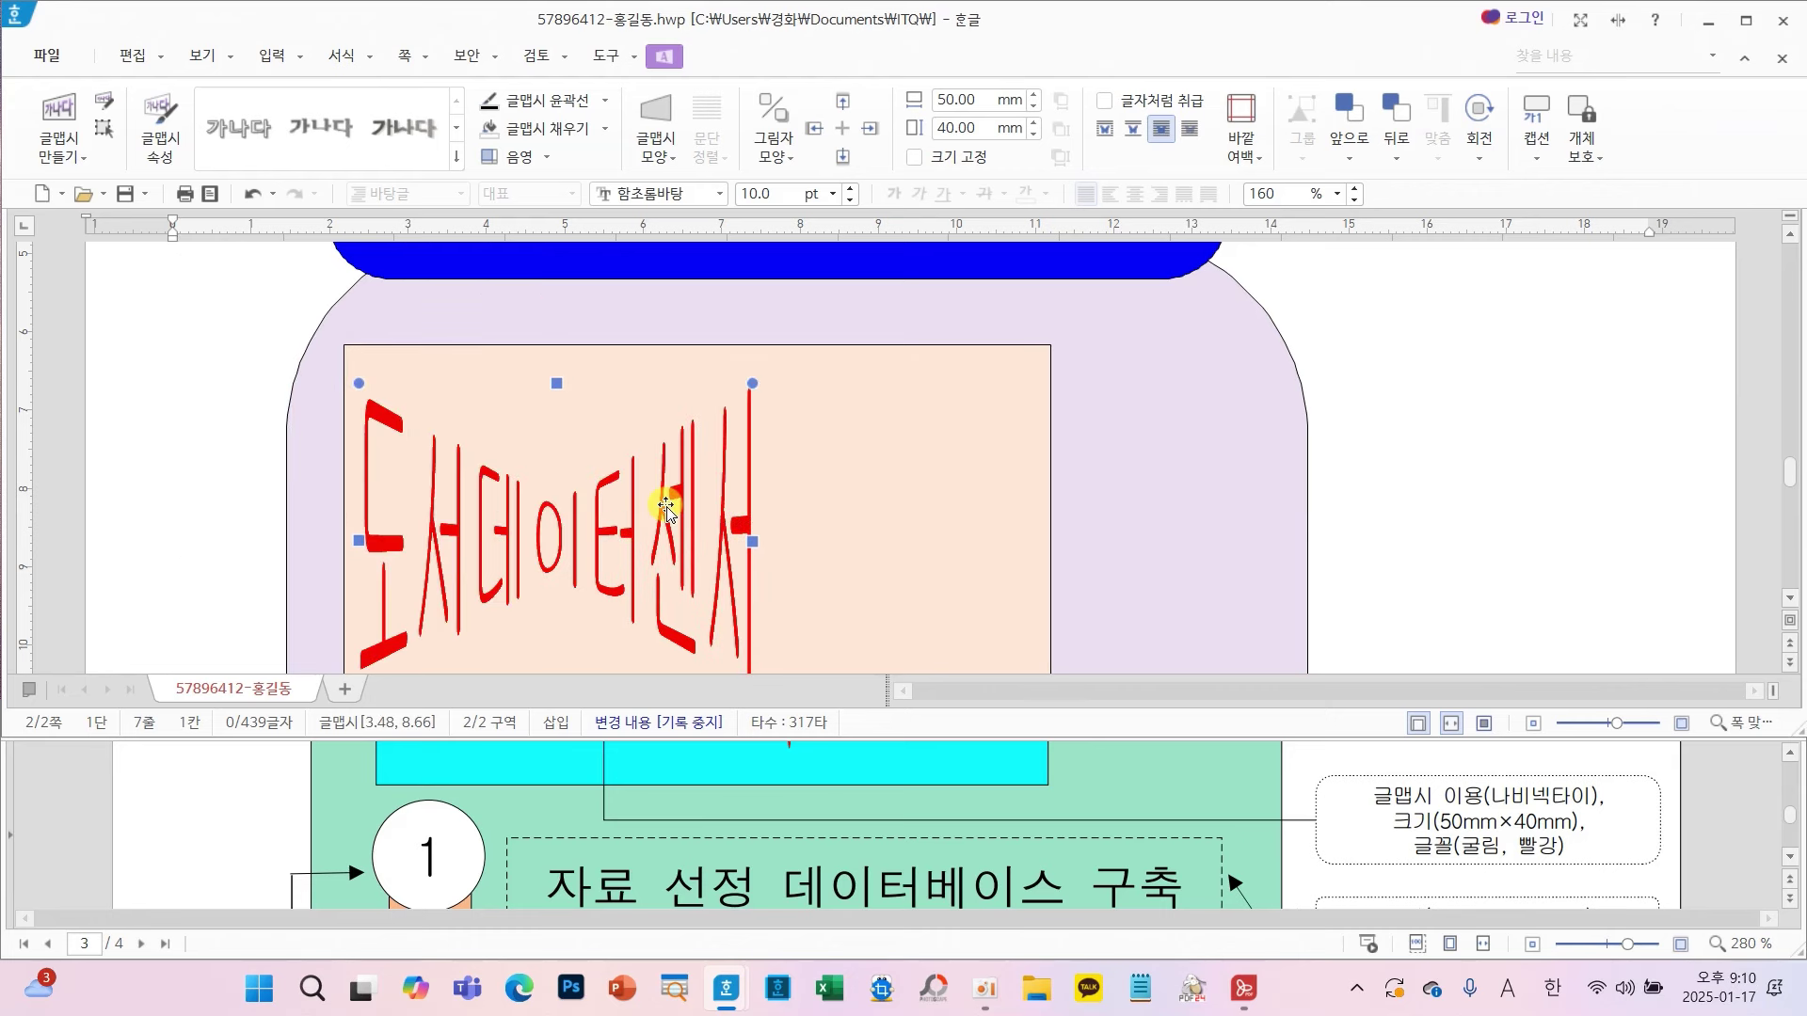
scroll(672, 507, down, 2)
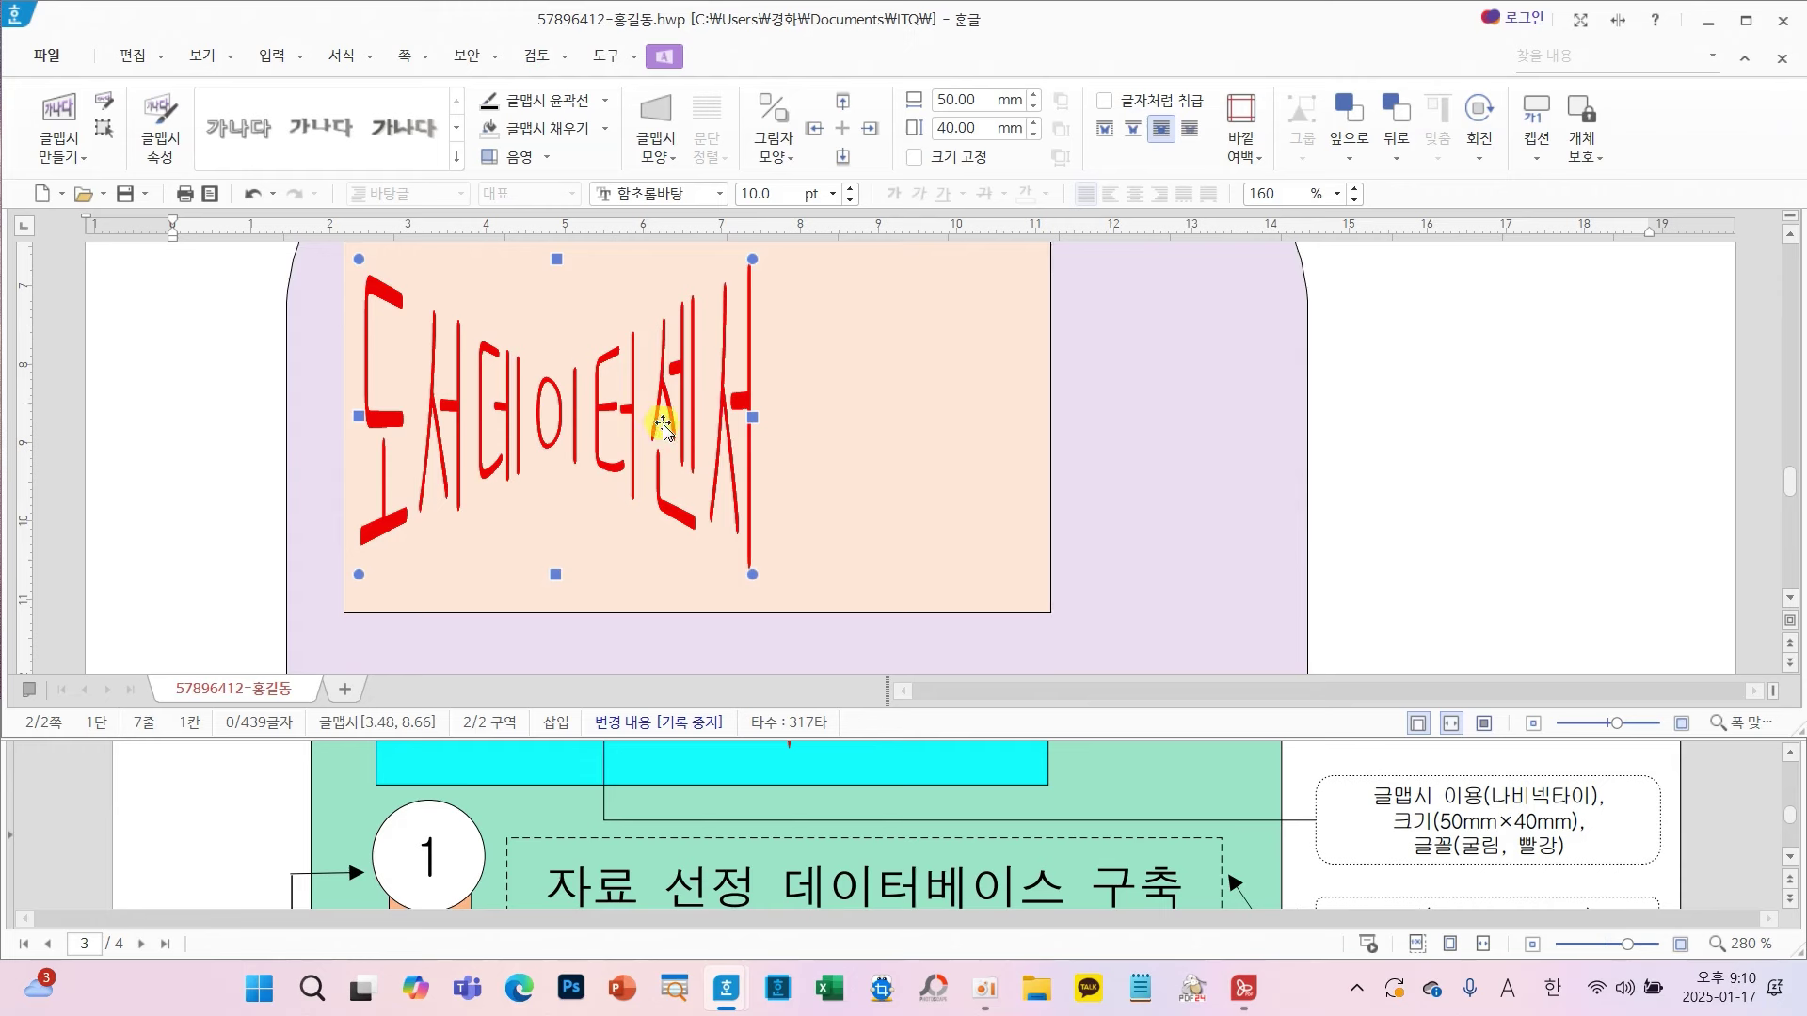
key(Right)
key(Right)
key(Right)
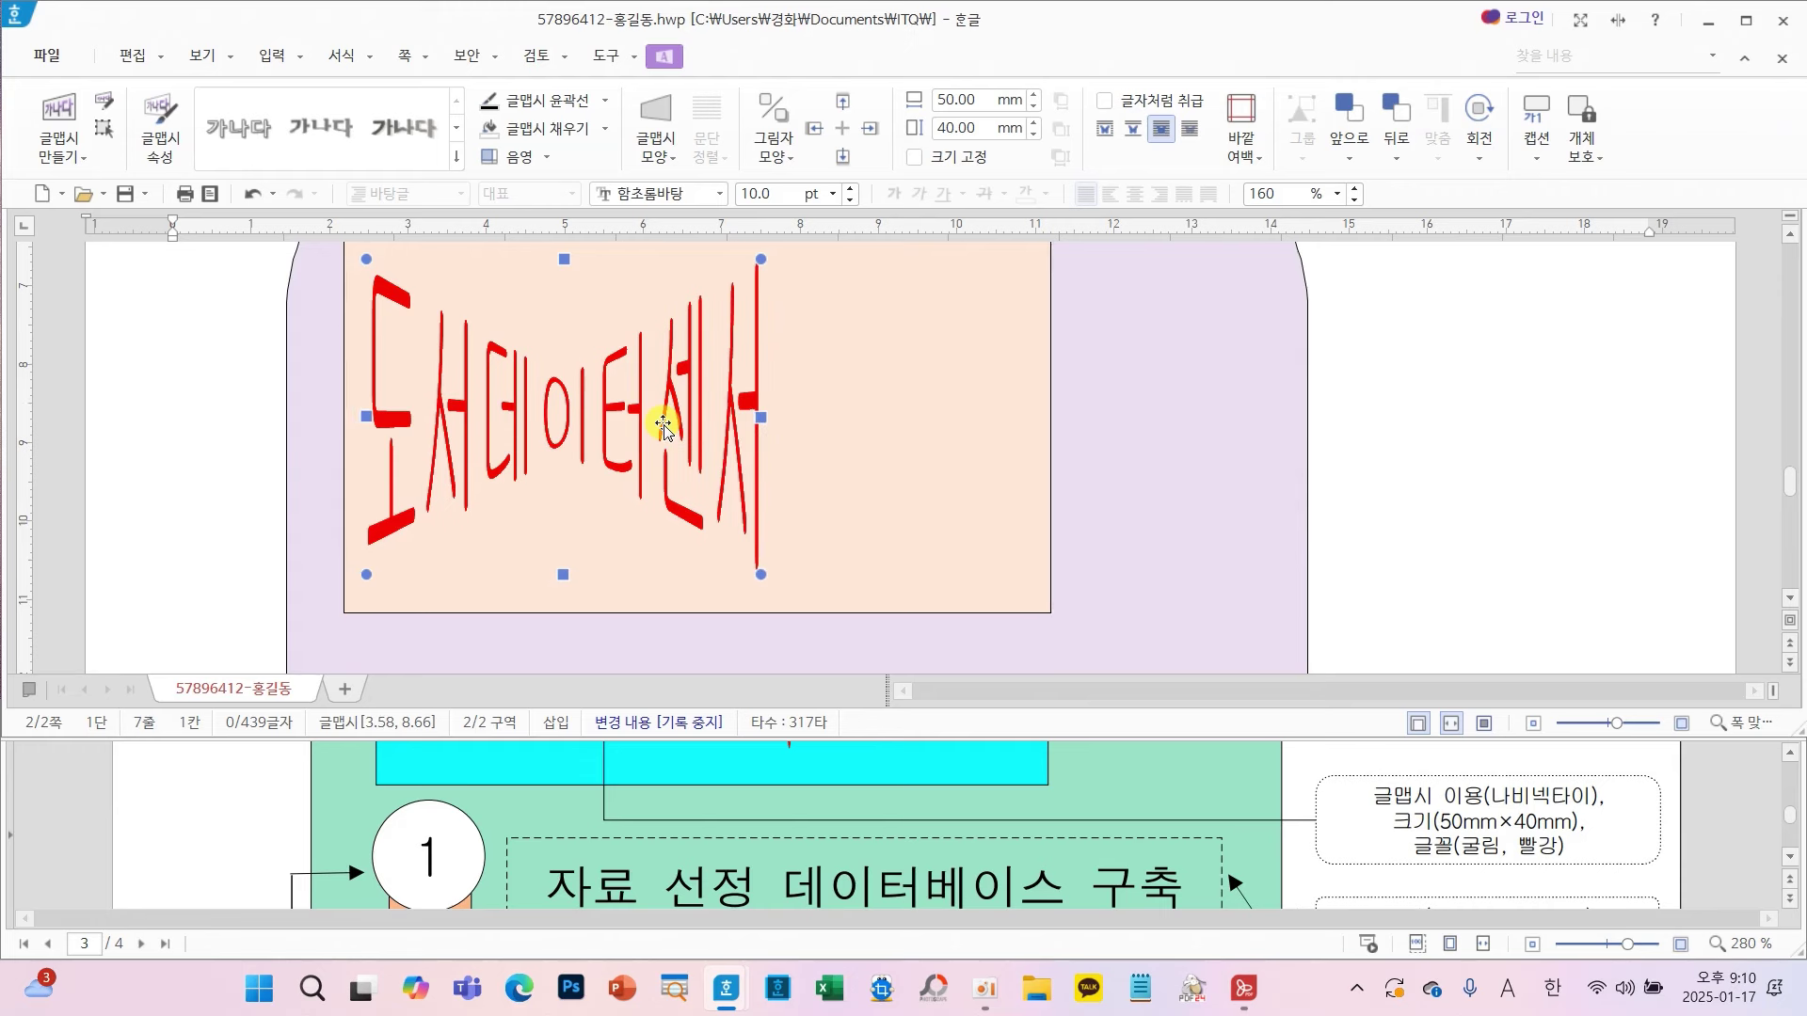
key(Up)
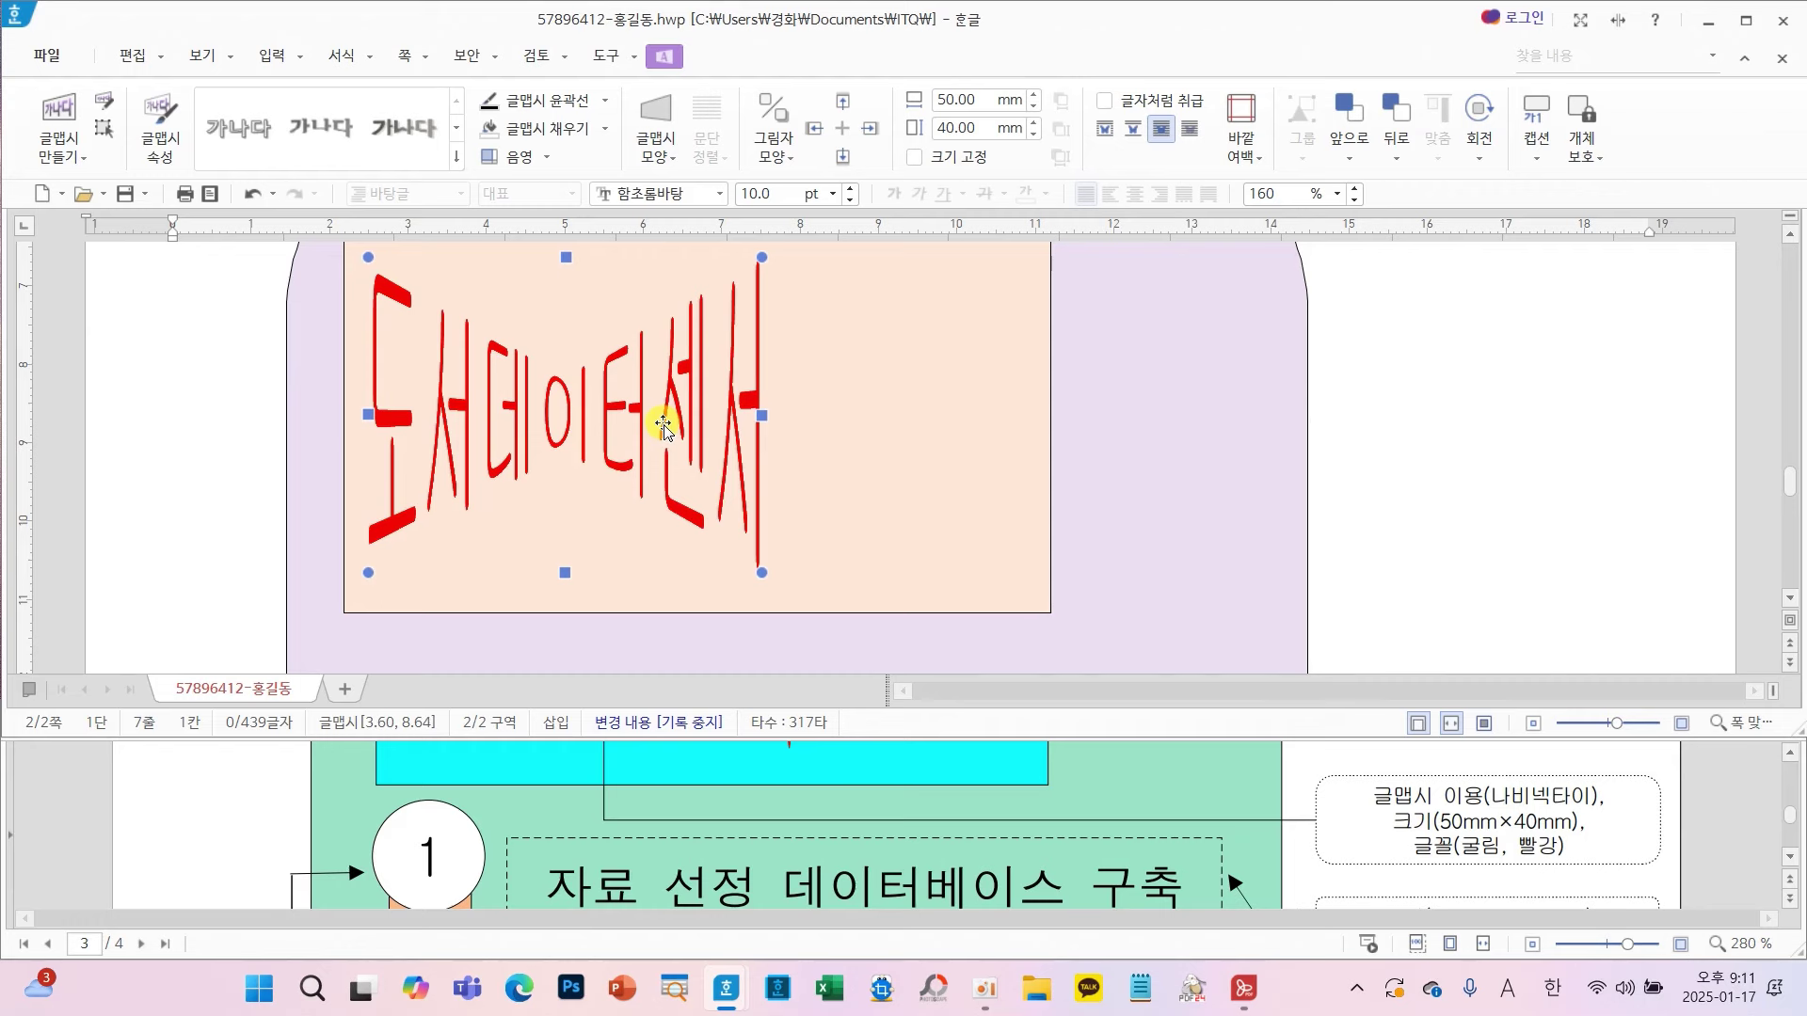
click(1444, 436)
- Check the sample's picture specification and insert 로고2 from 문서\ITQ\Picture, drawn about 54 mm × 20 mm beside the light orange rectangle
scroll(1444, 436, down, 2)
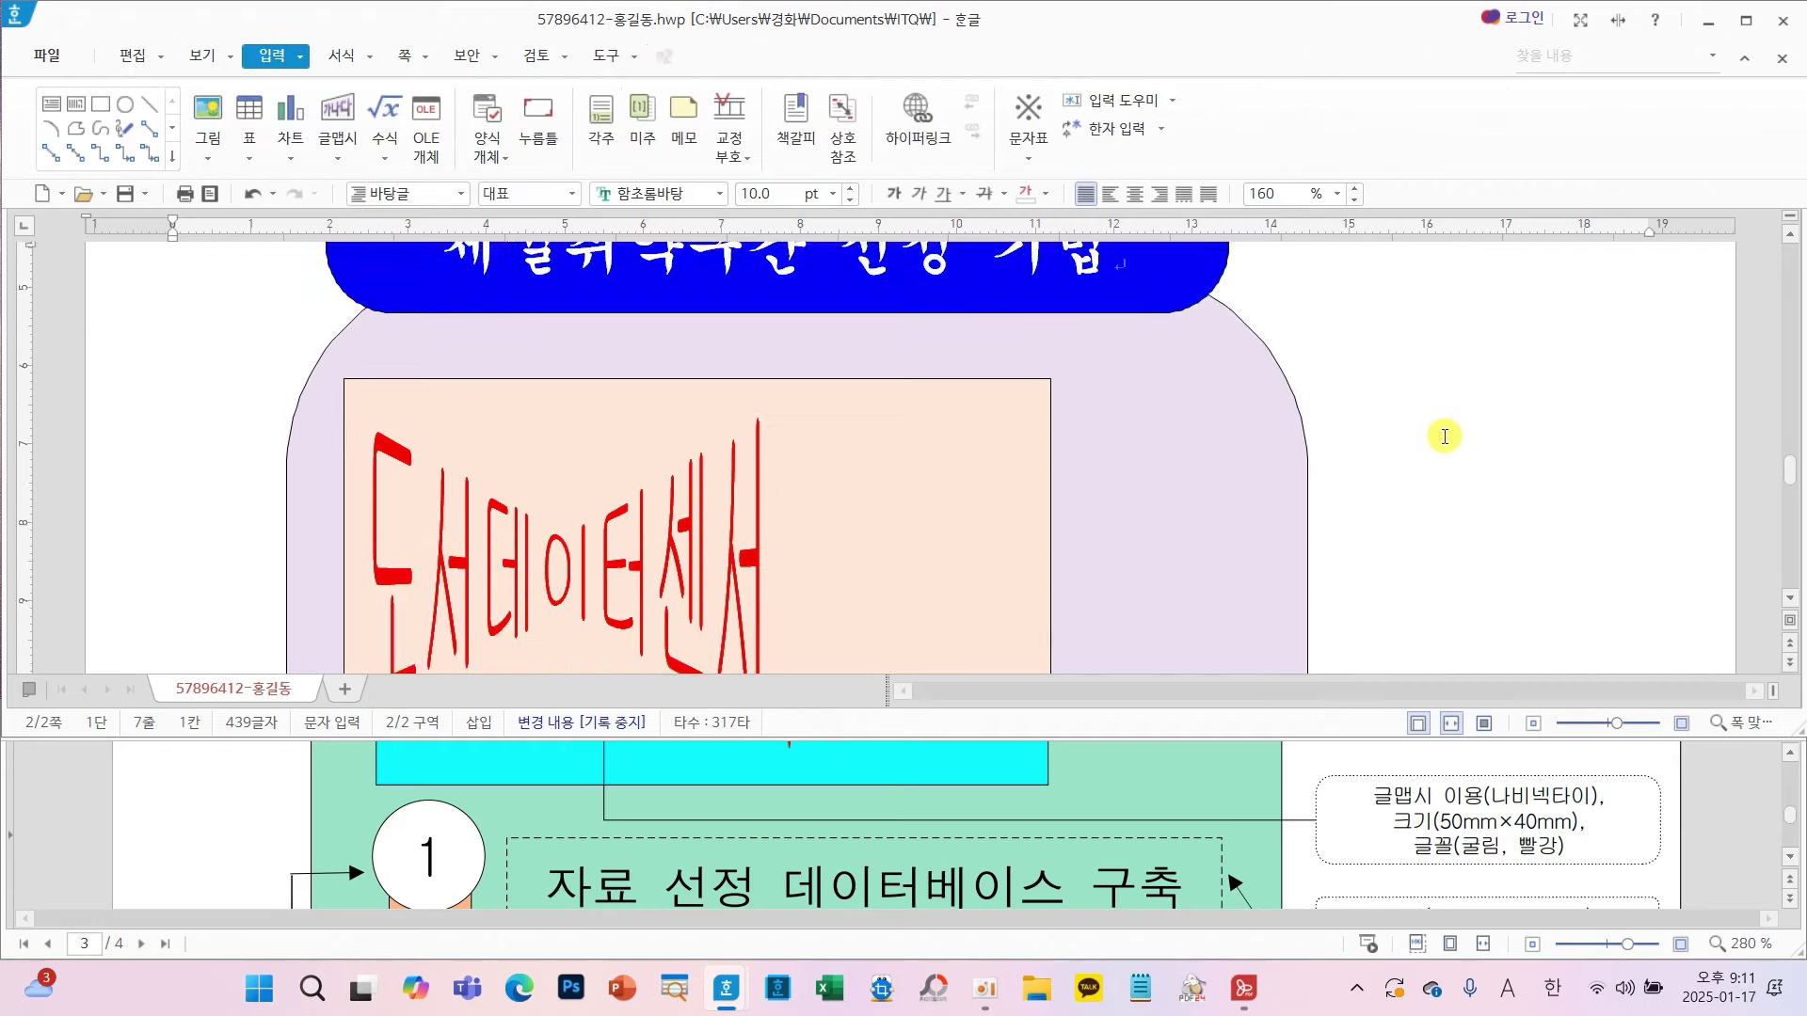
scroll(1303, 791, up, 2)
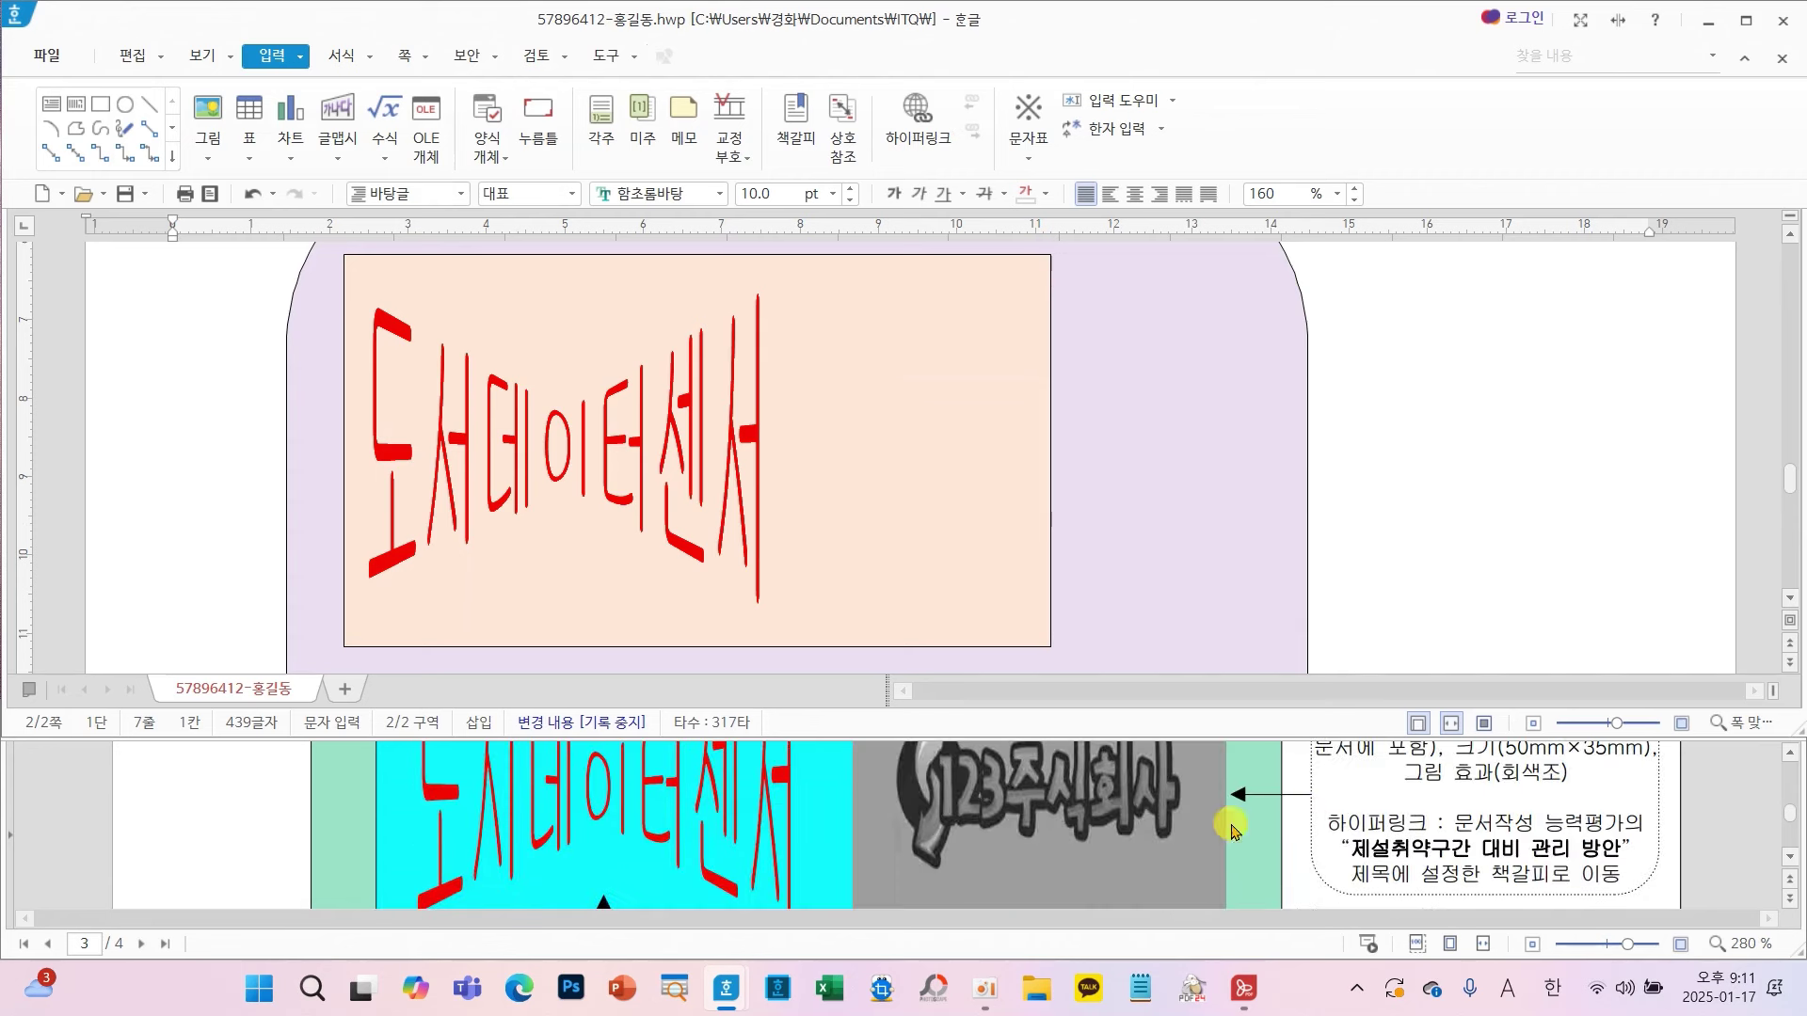
scroll(1295, 832, up, 2)
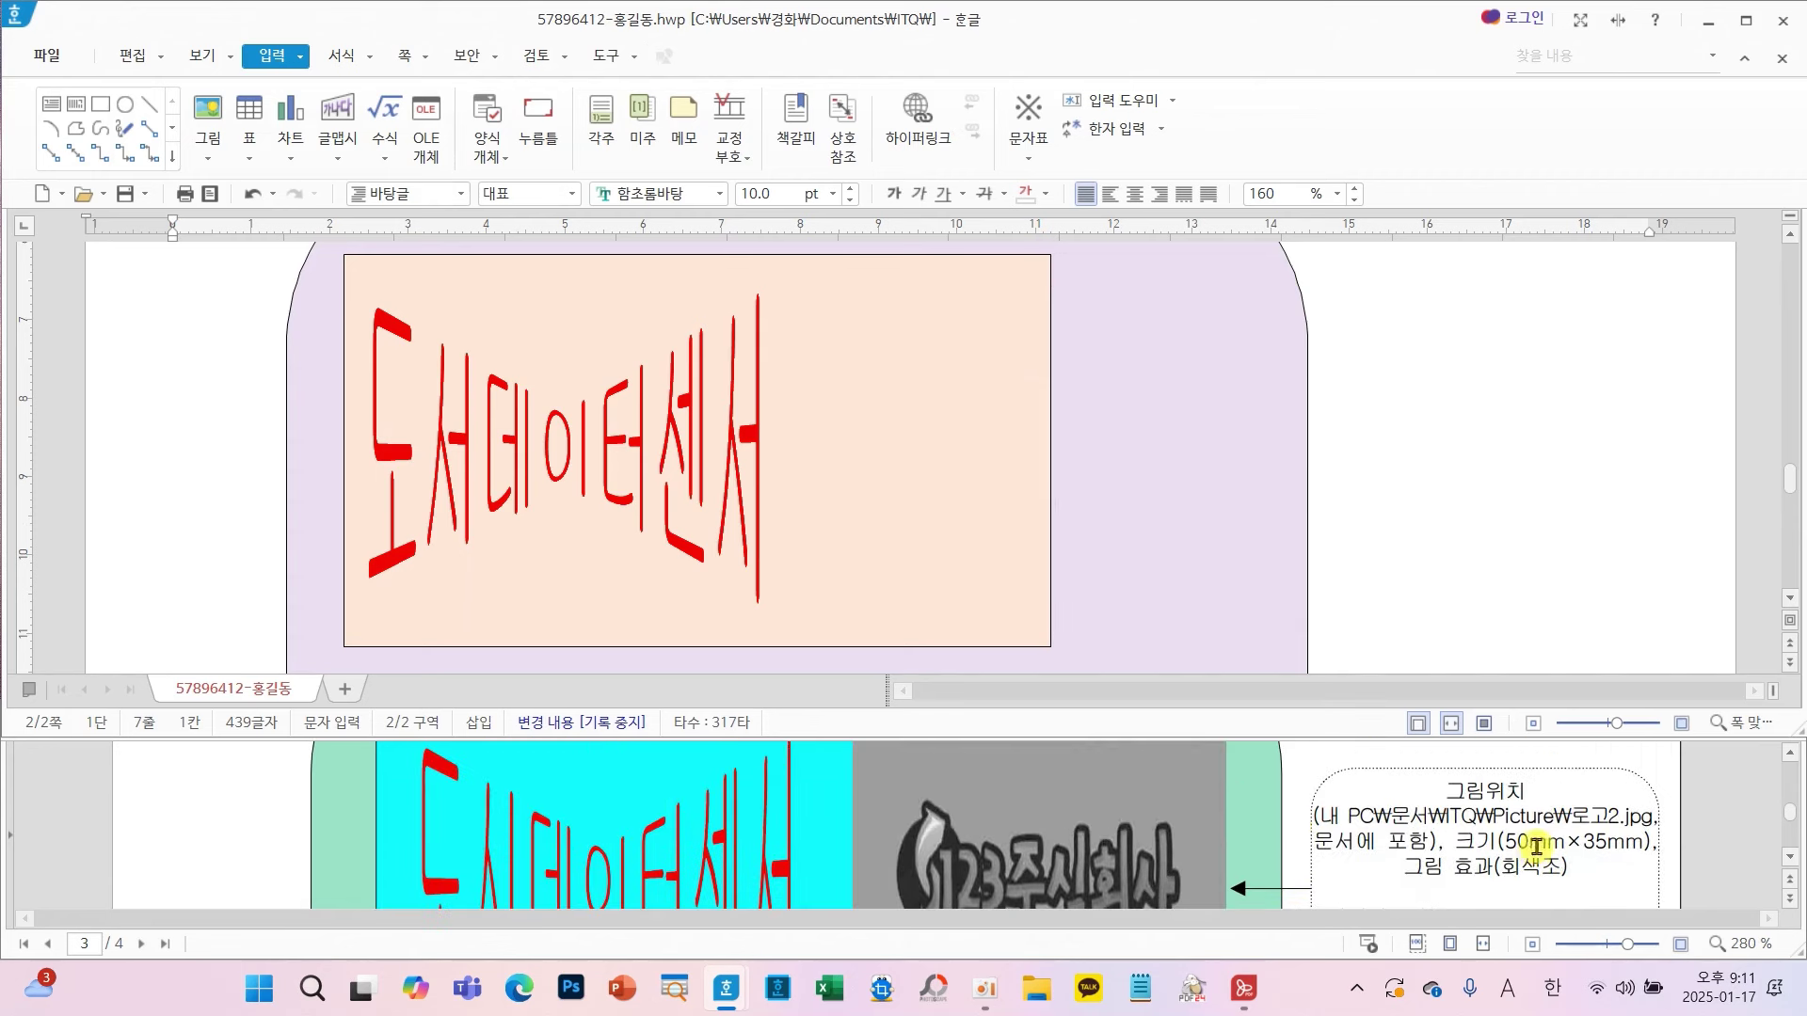
click(209, 110)
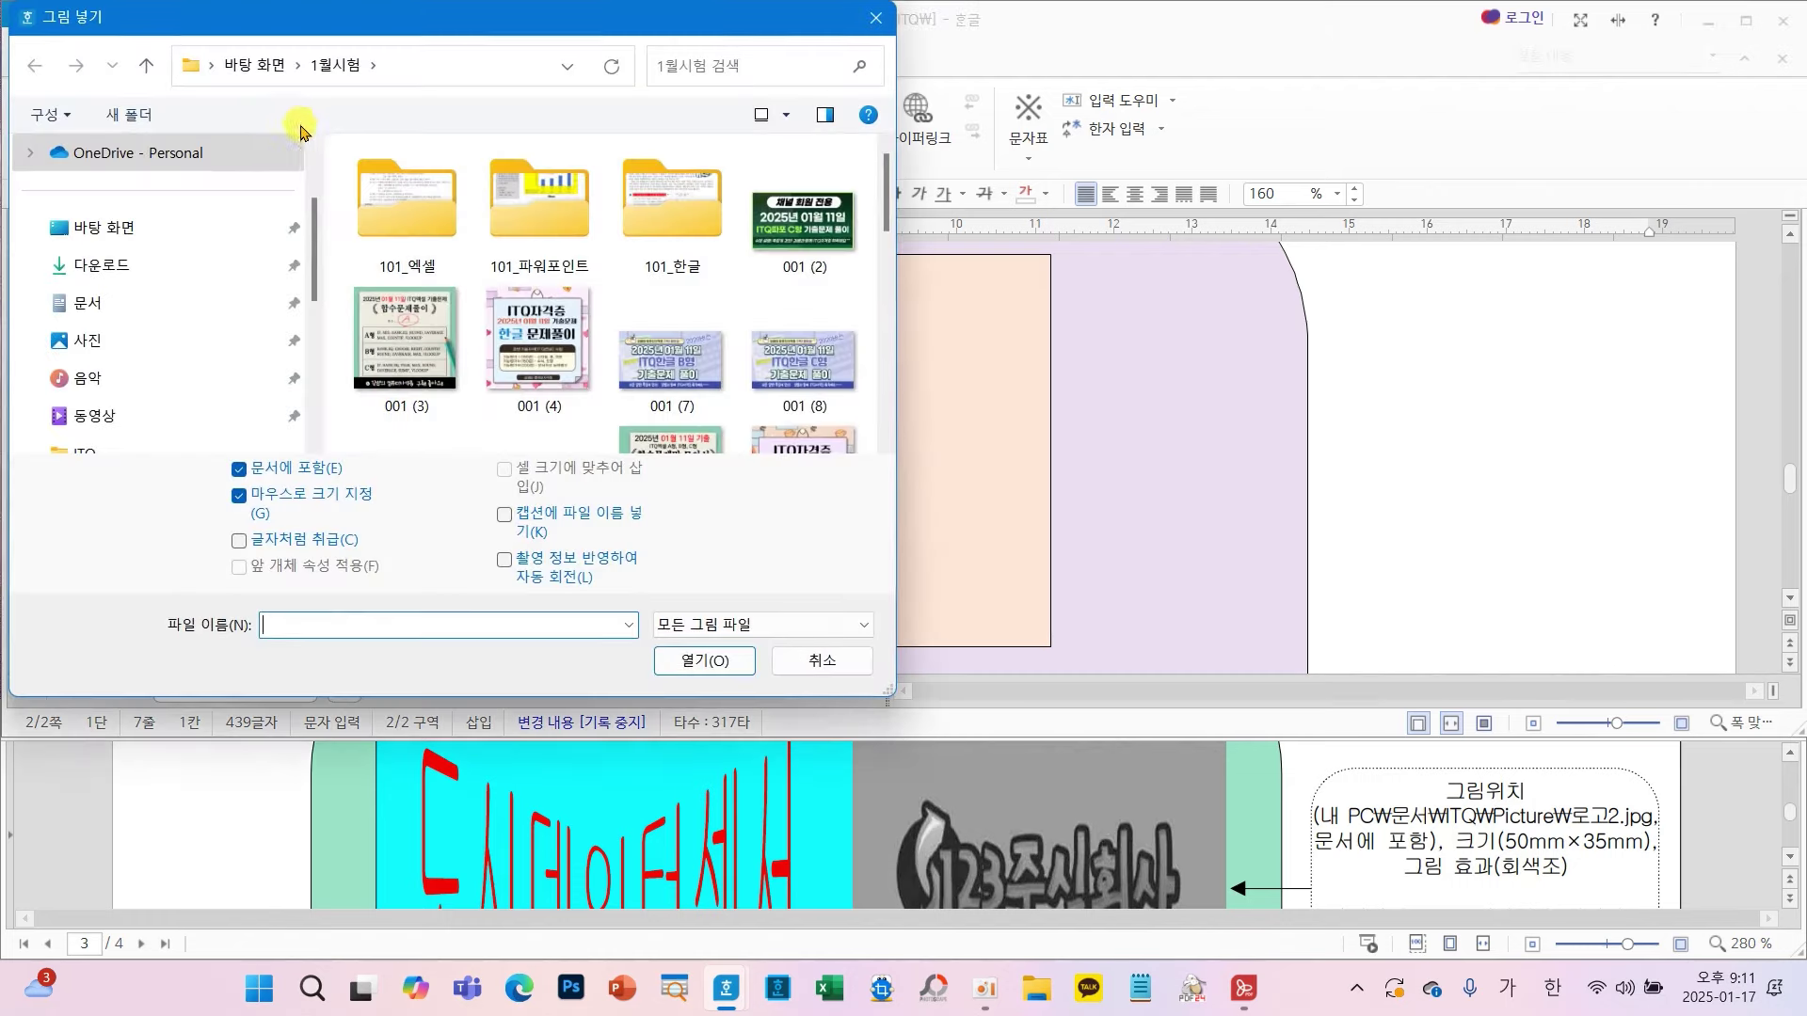
click(94, 302)
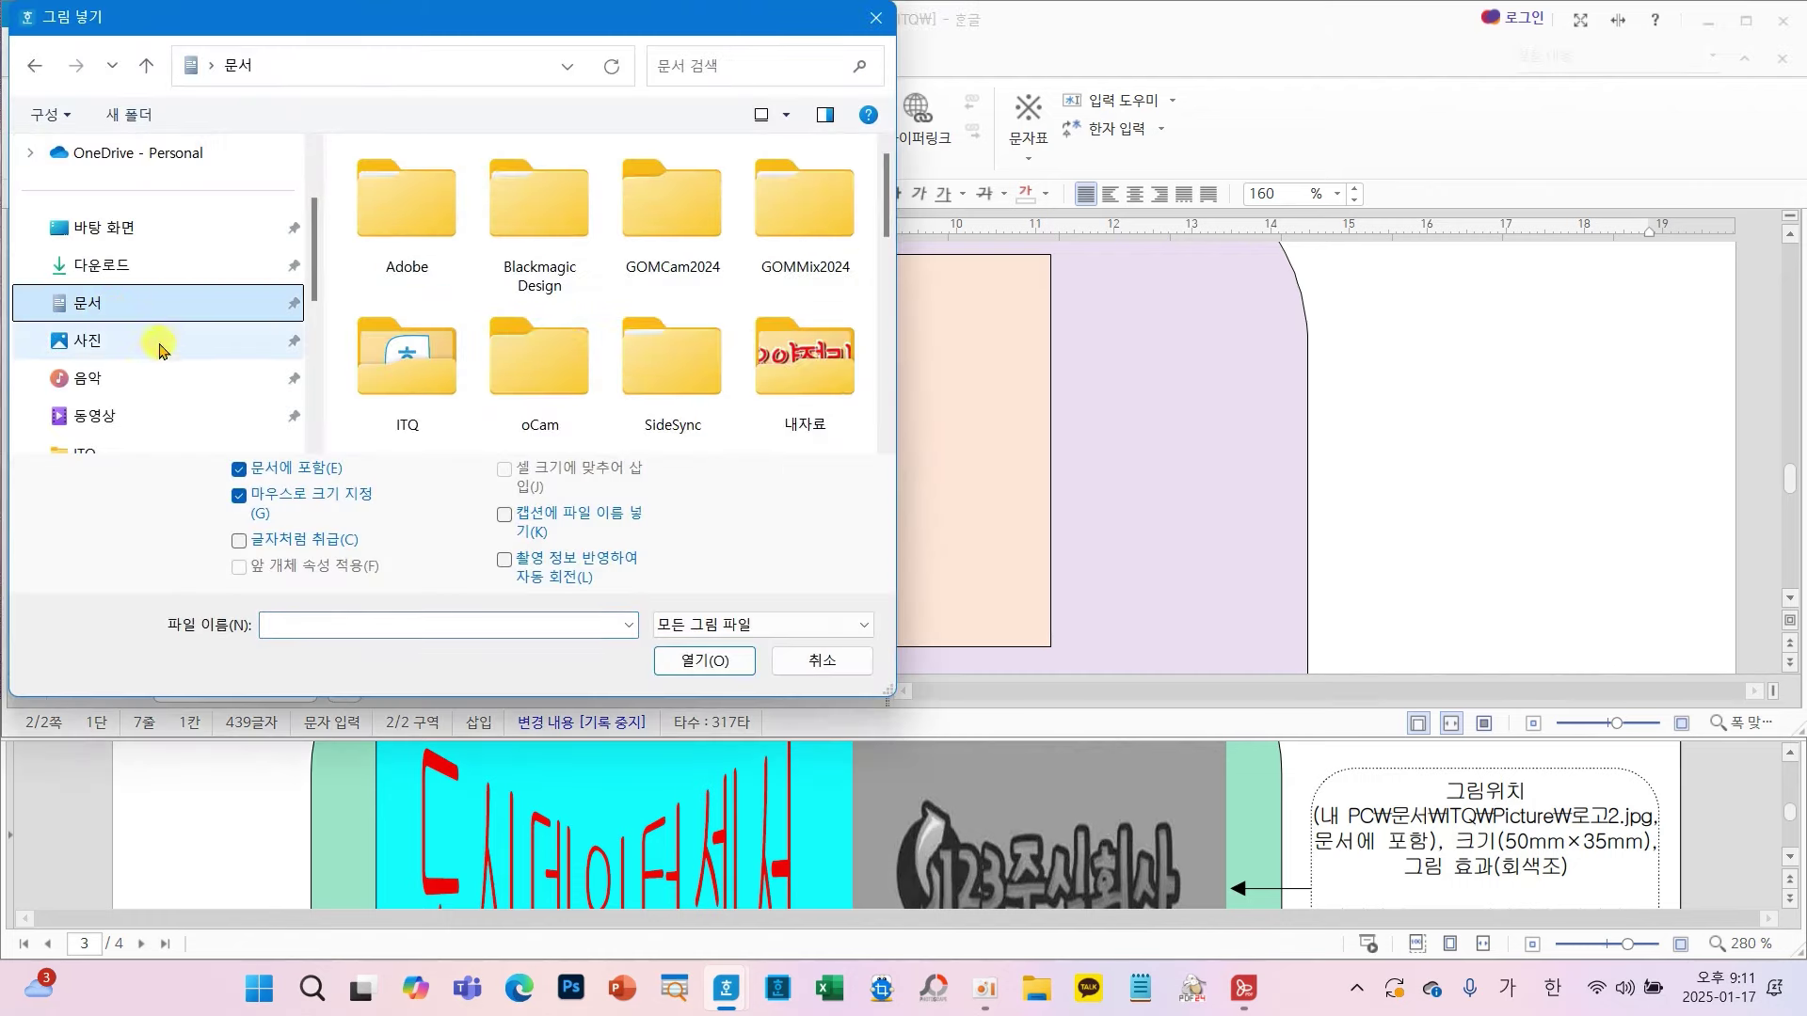
double_click(422, 378)
double_click(413, 237)
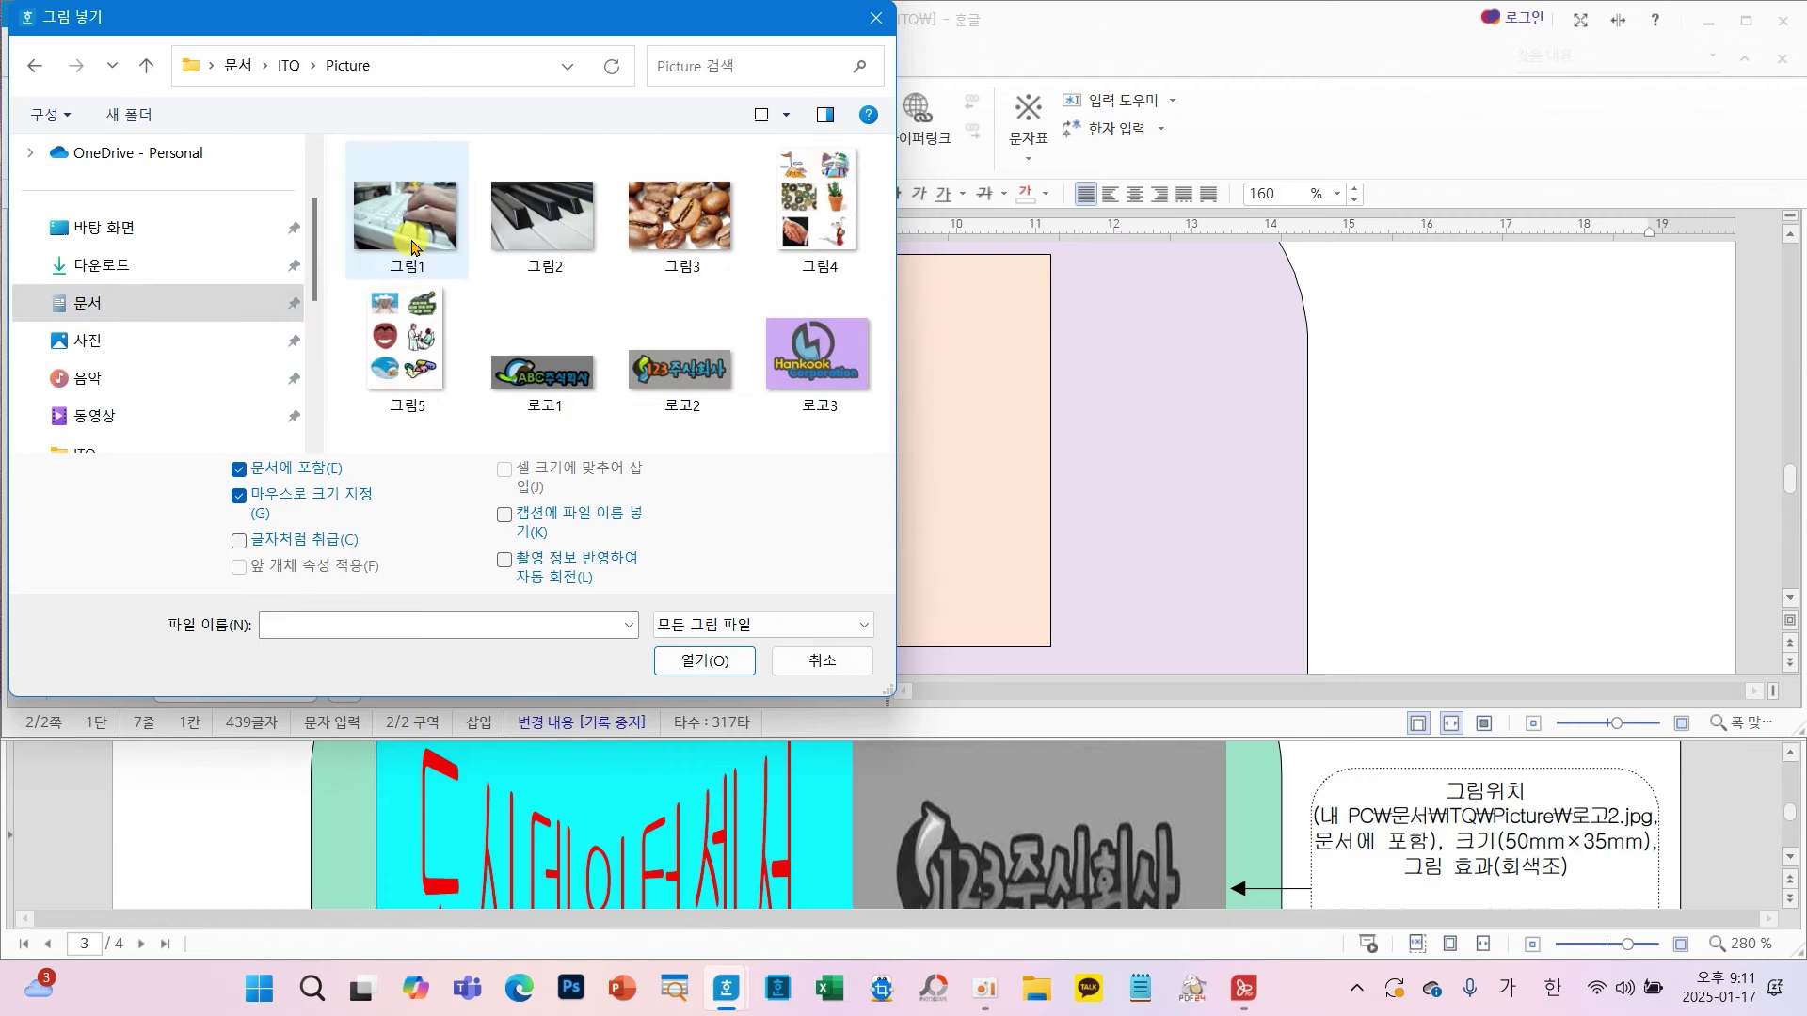
click(683, 376)
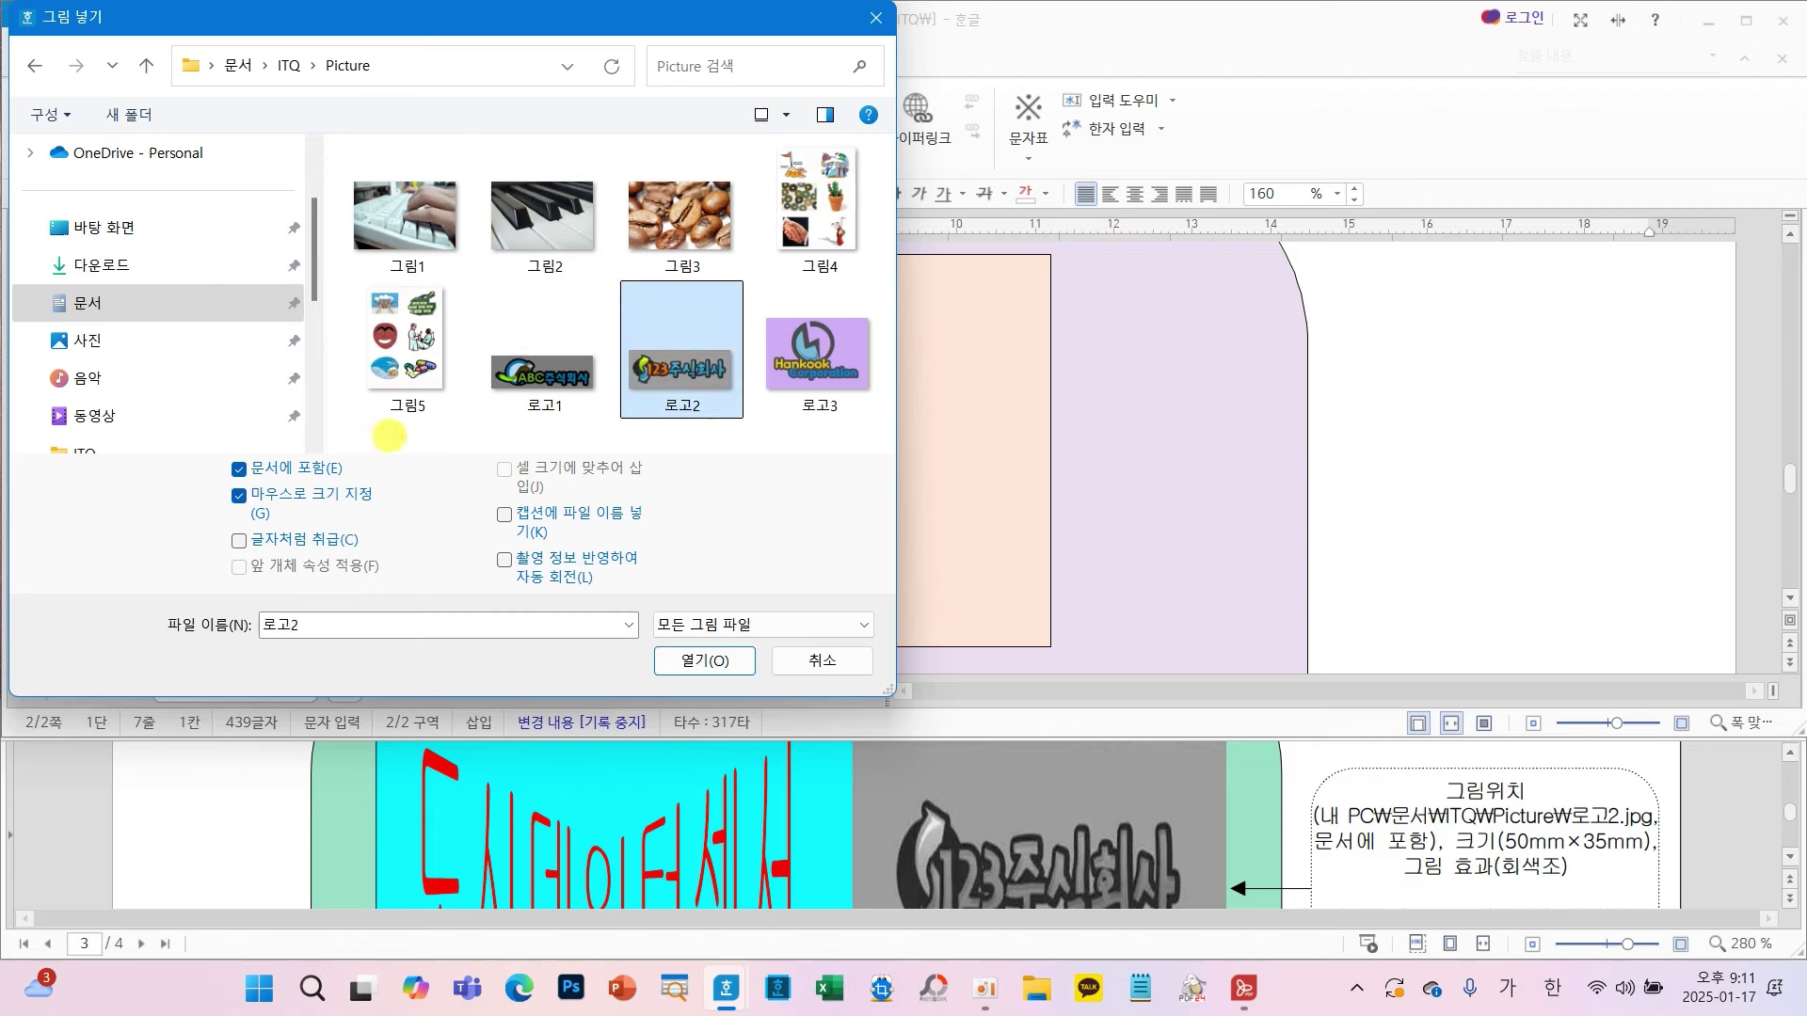
drag(194, 436, 378, 487)
click(670, 659)
drag(1159, 471, 1589, 631)
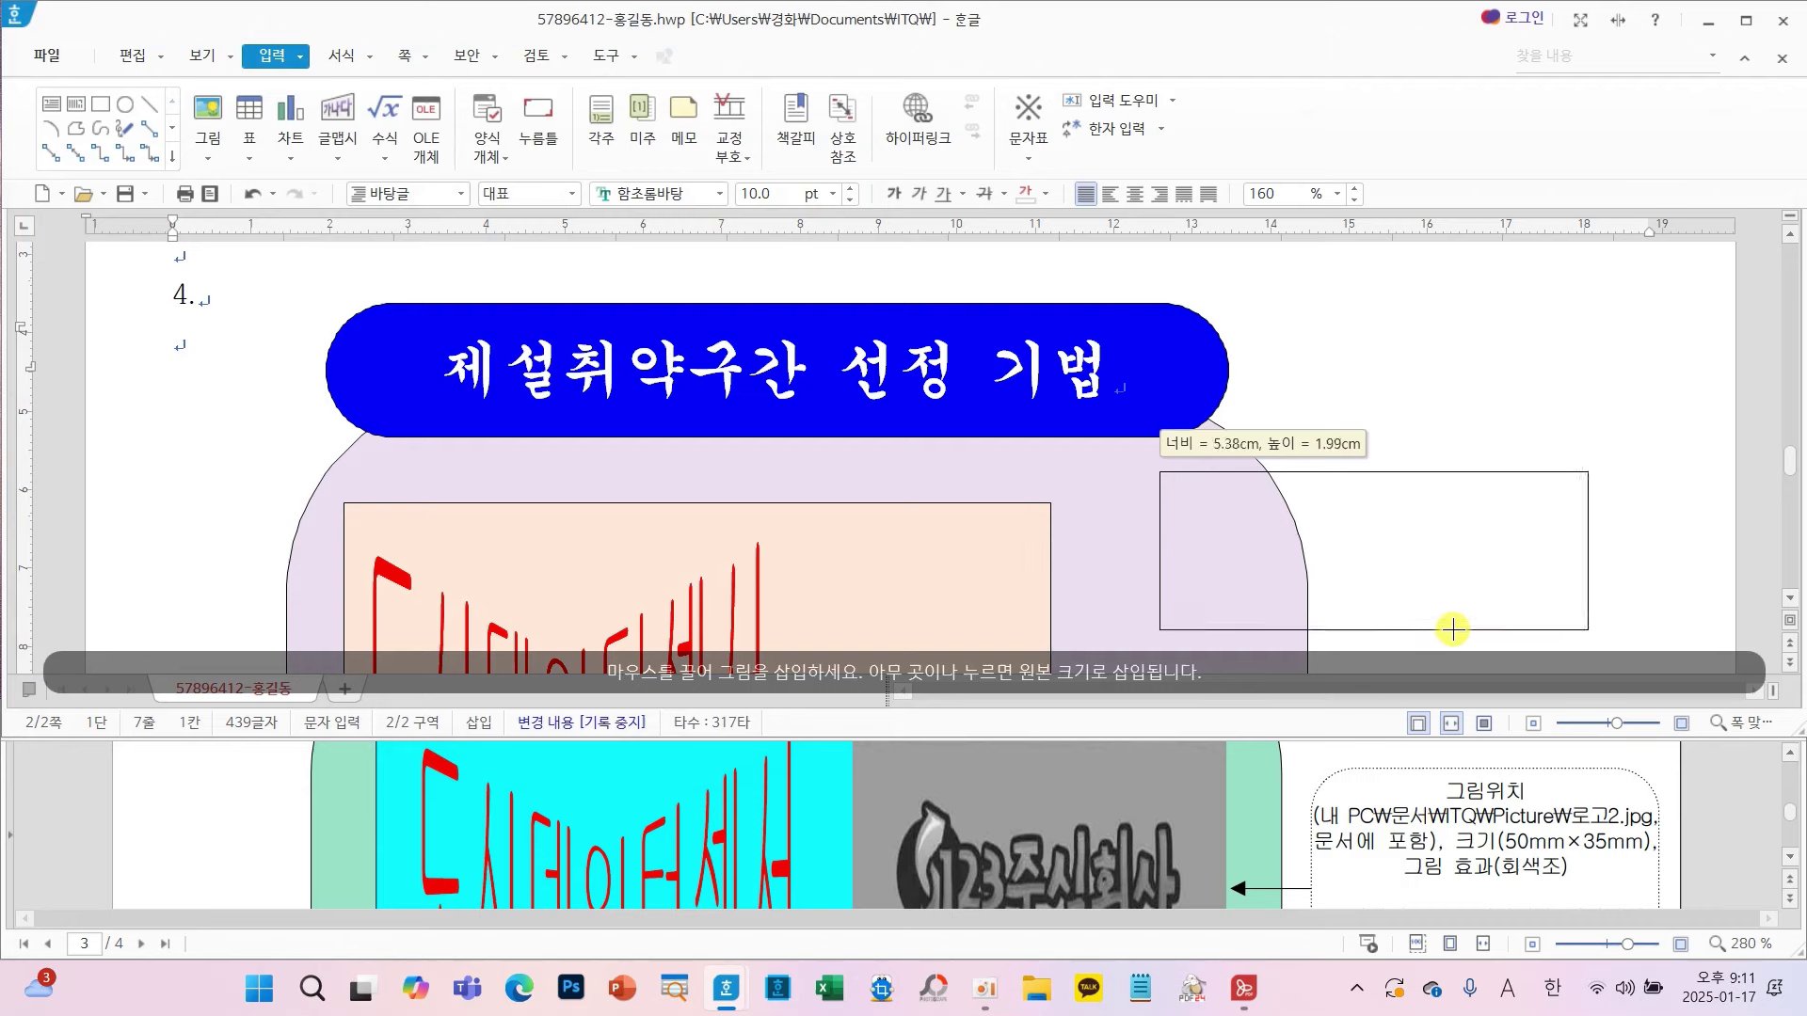
- Set the logo picture's size to 50 mm × 35 mm, lock its size (크기 고정) and place it in front of the text
scroll(1451, 605, down, 1)
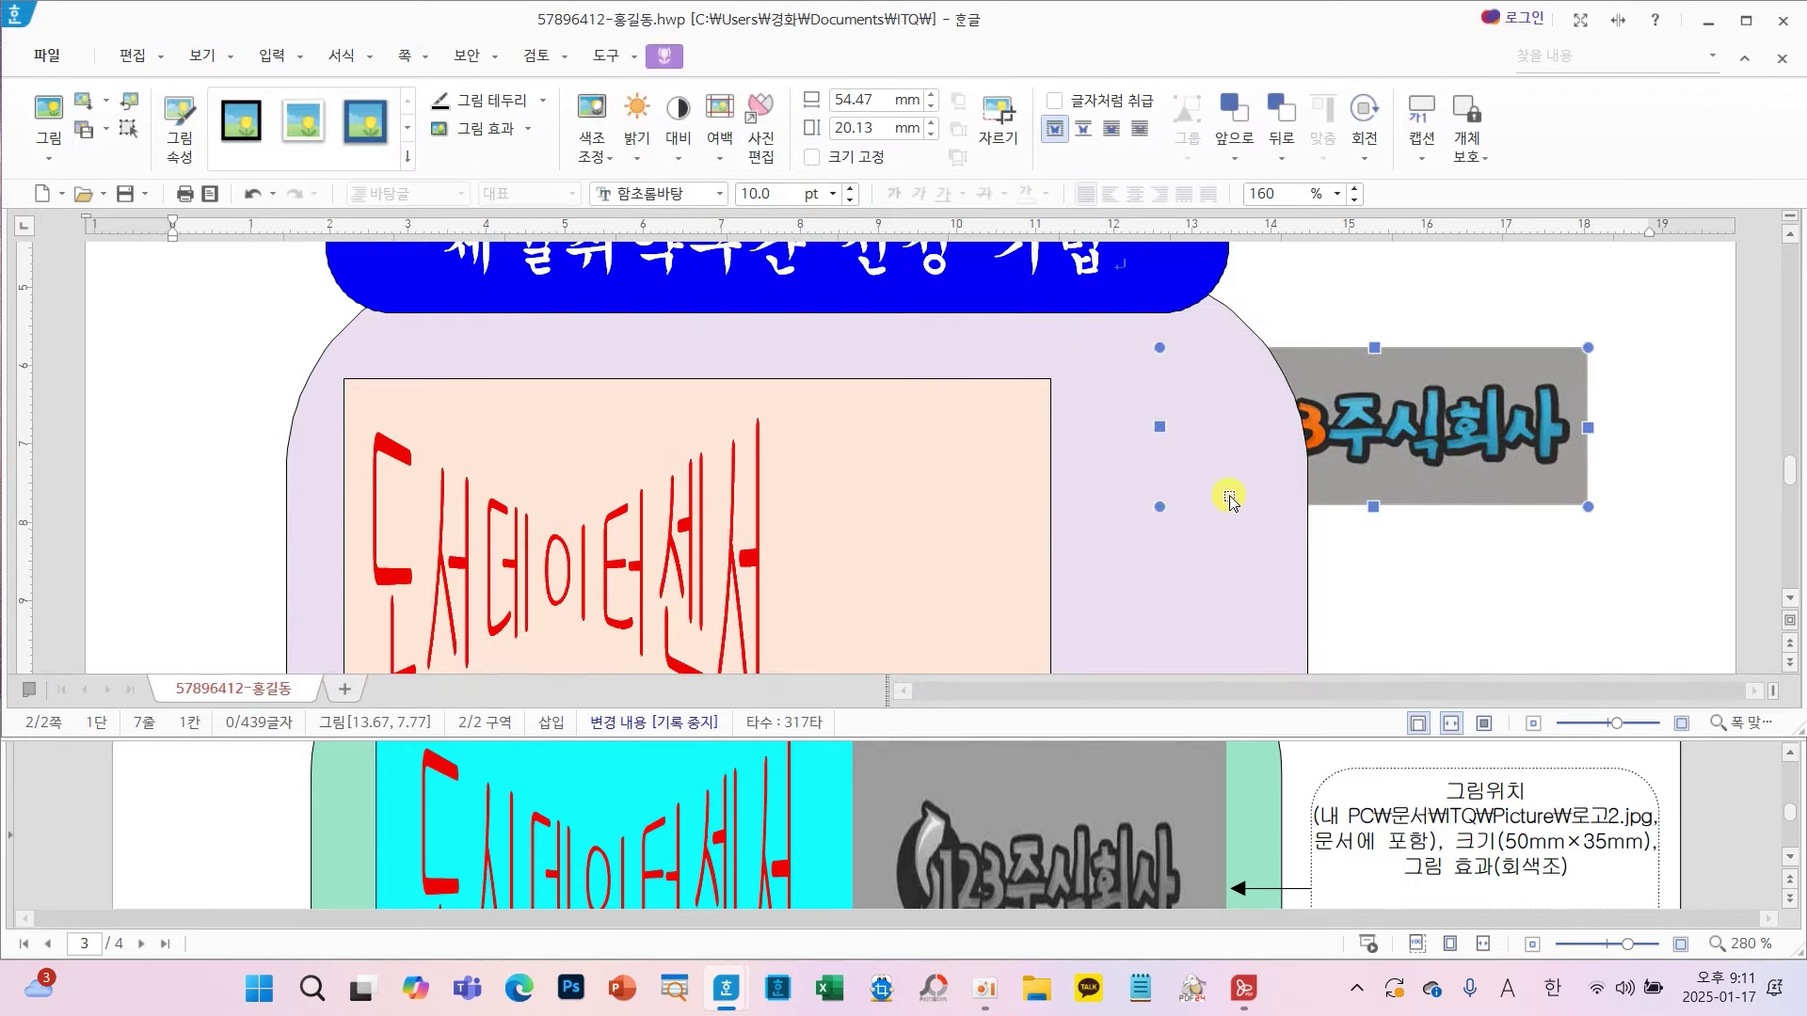
drag(1398, 456, 1388, 560)
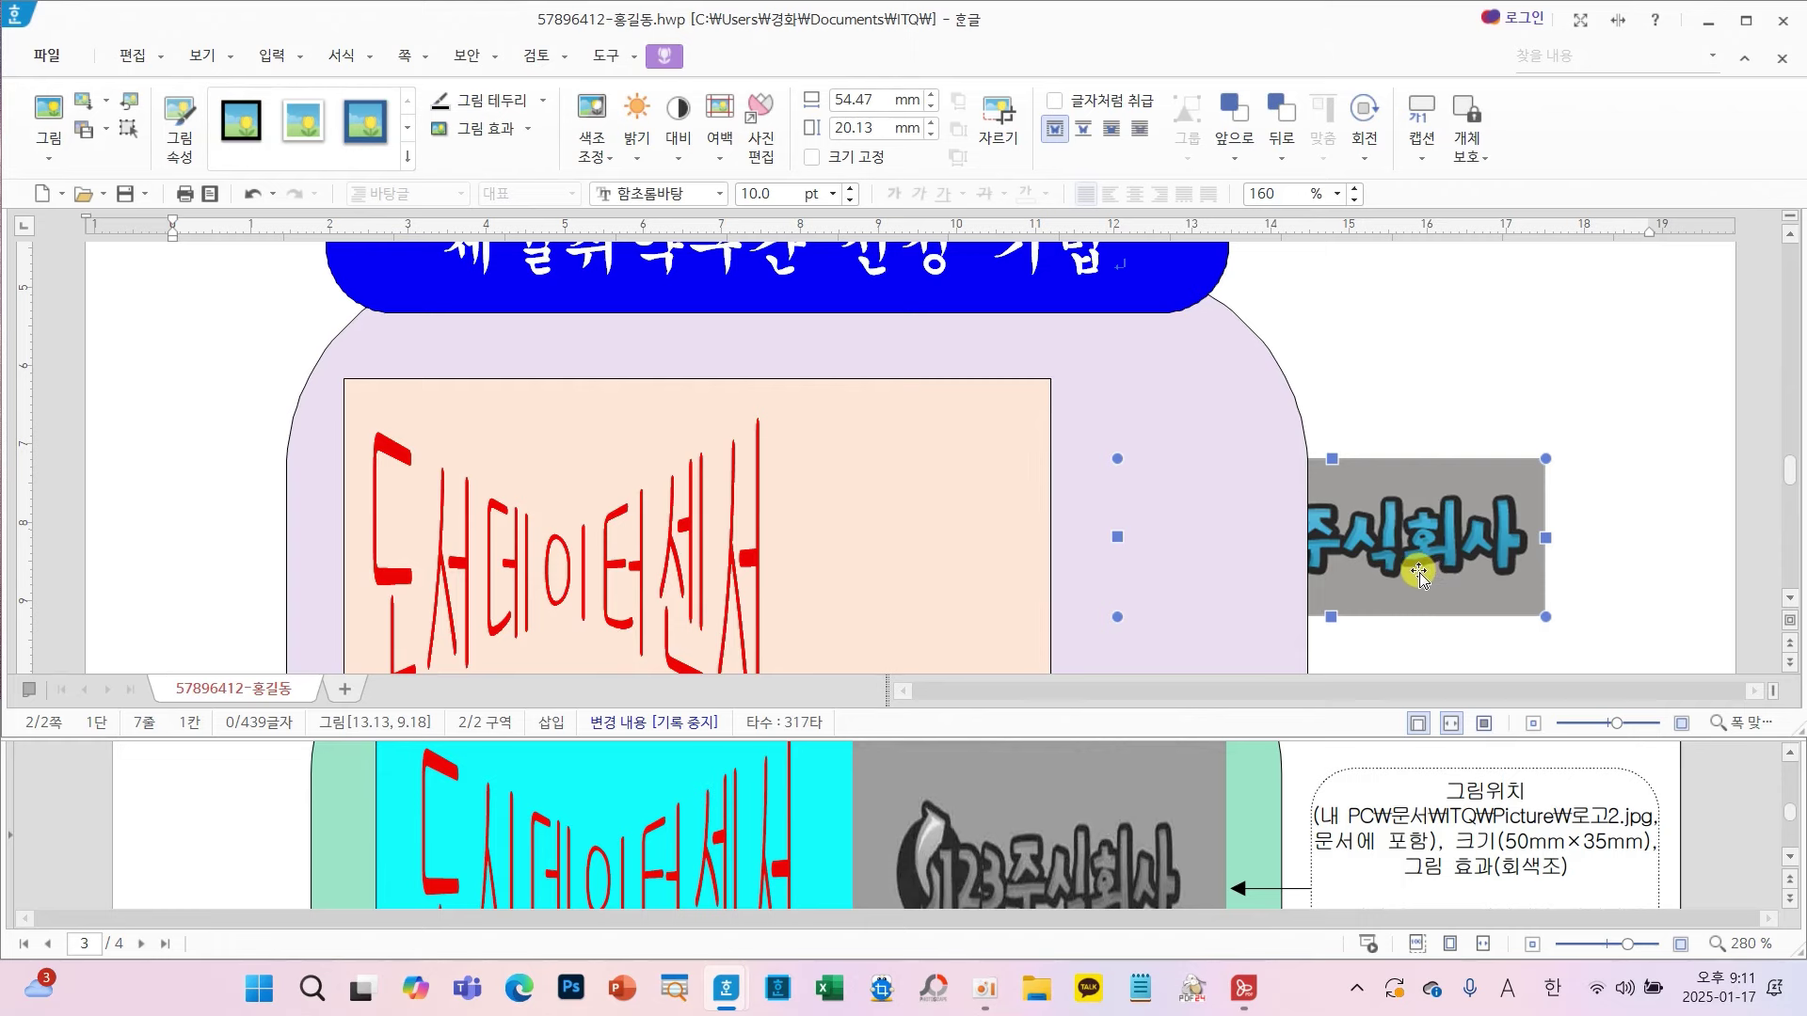
double_click(1419, 574)
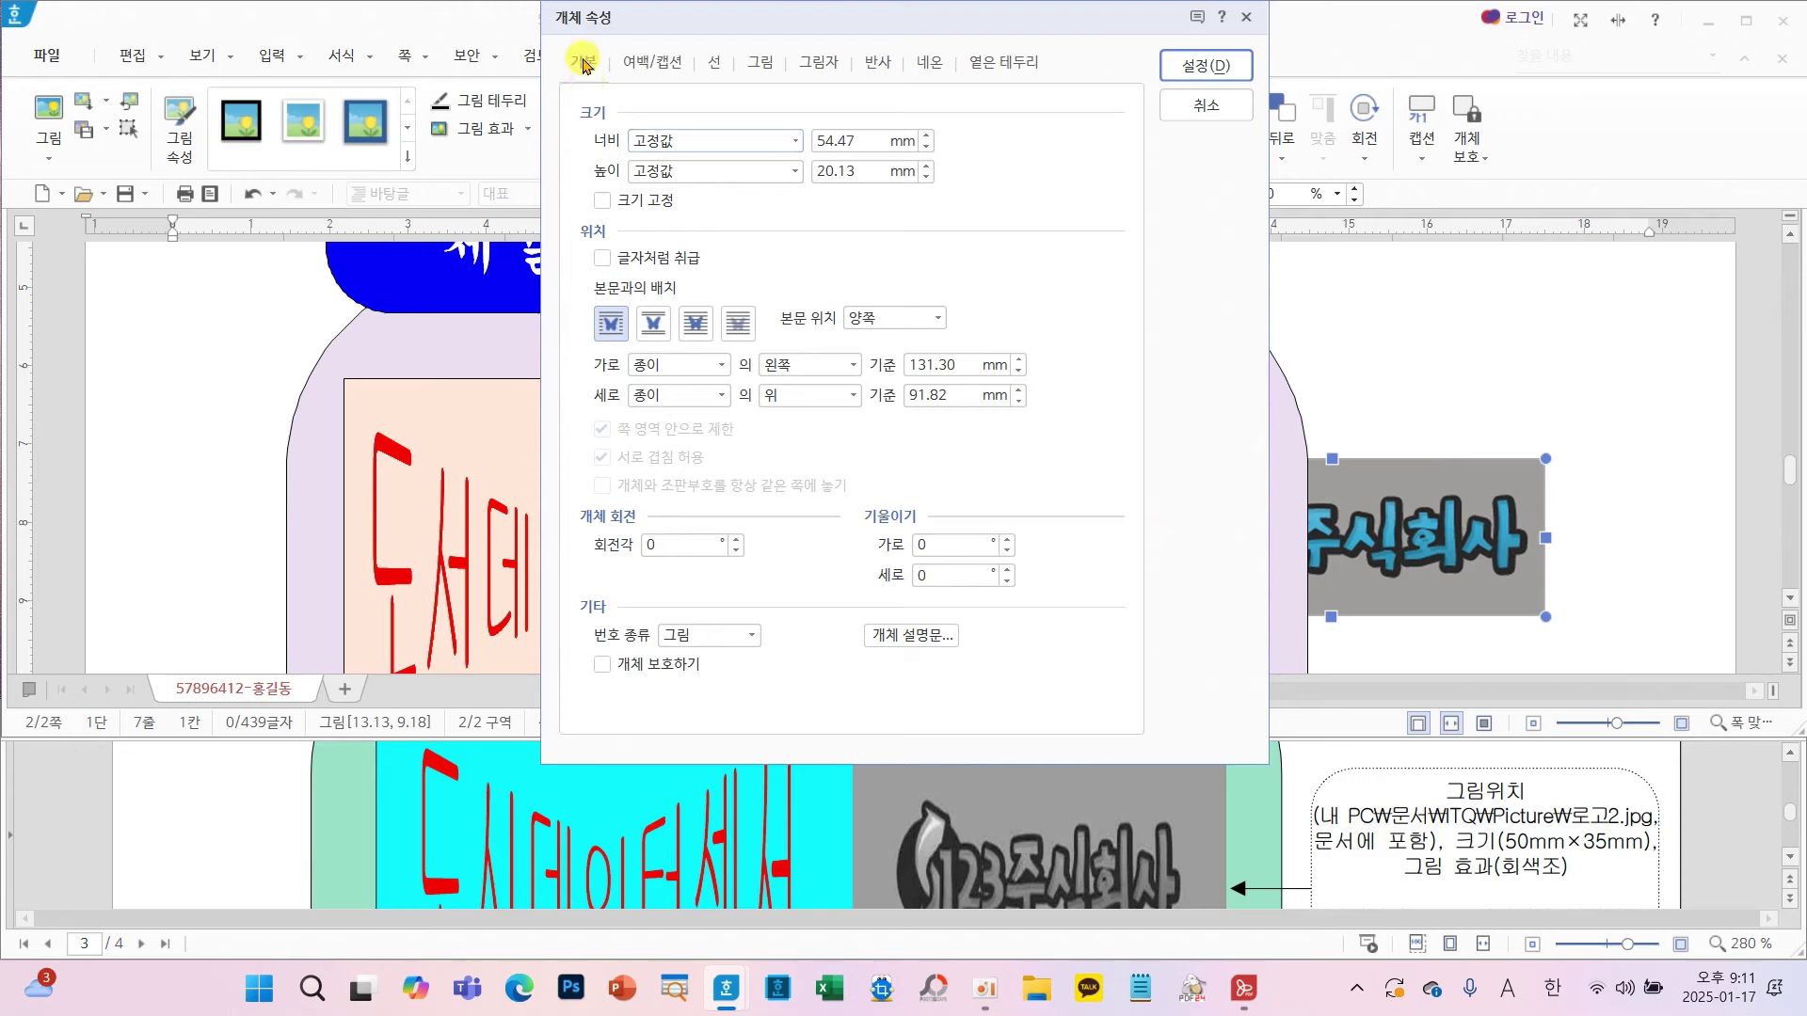
text(50.00)
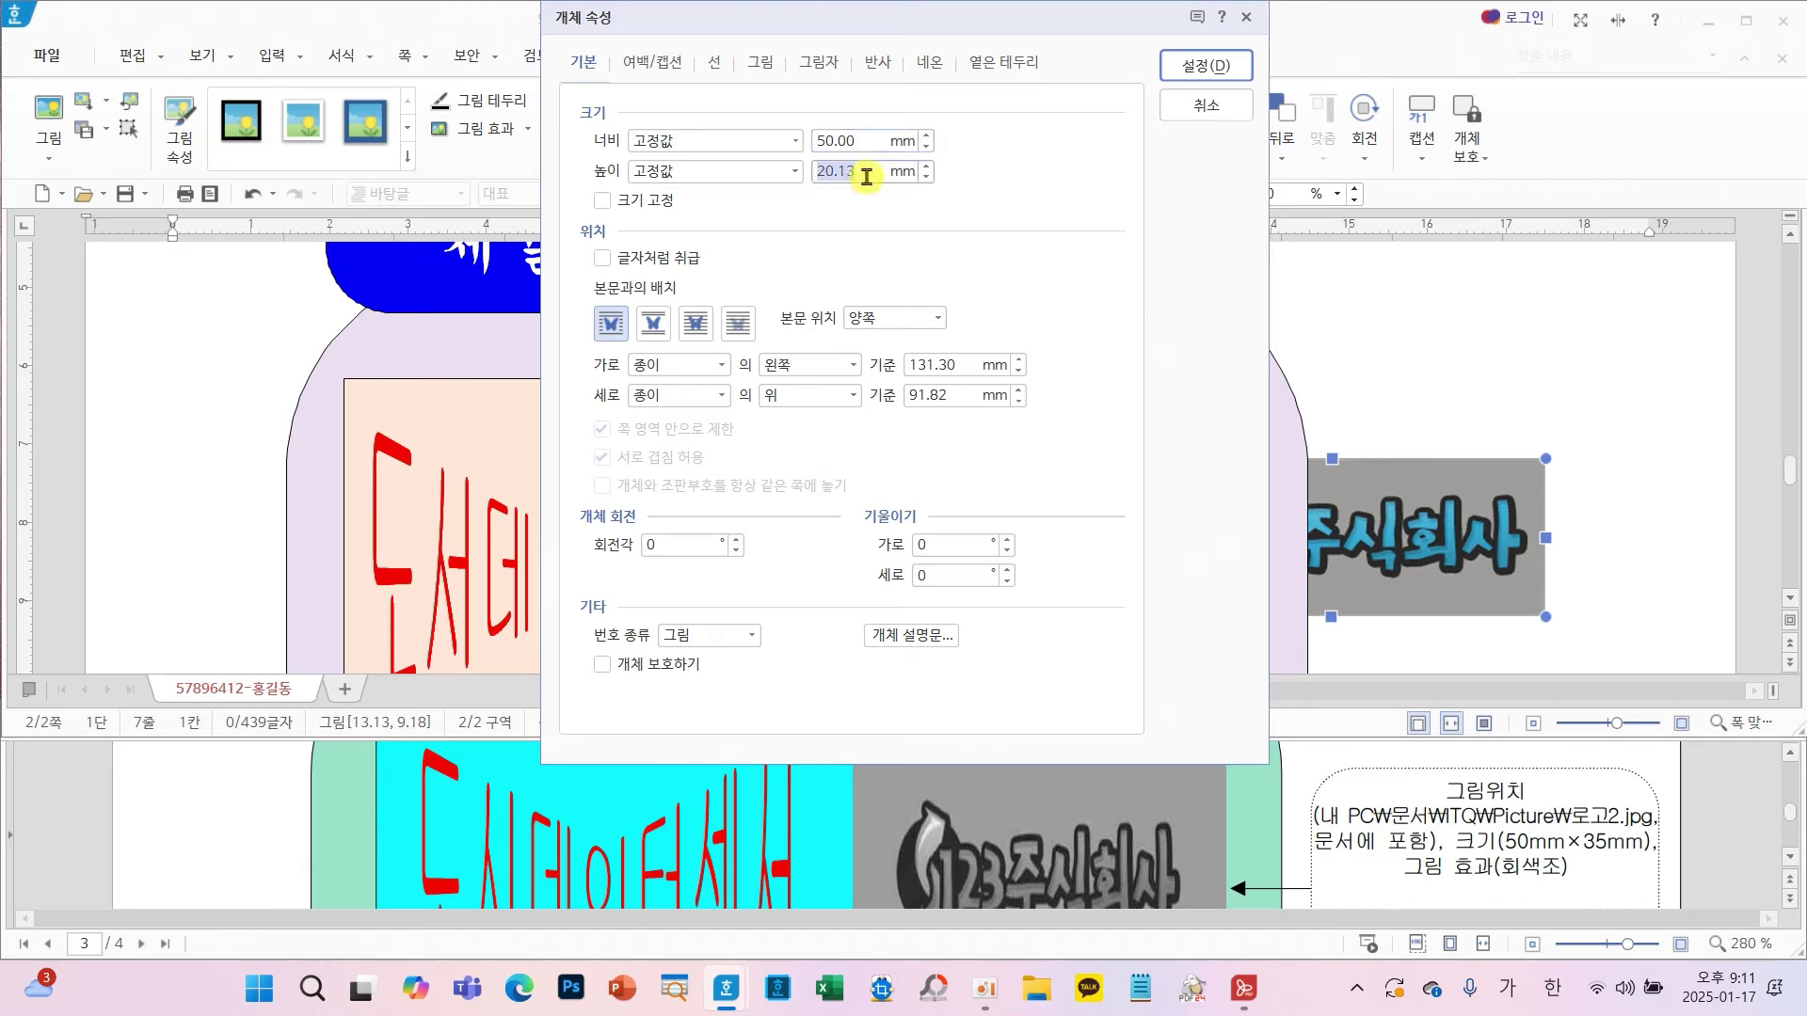
text(35)
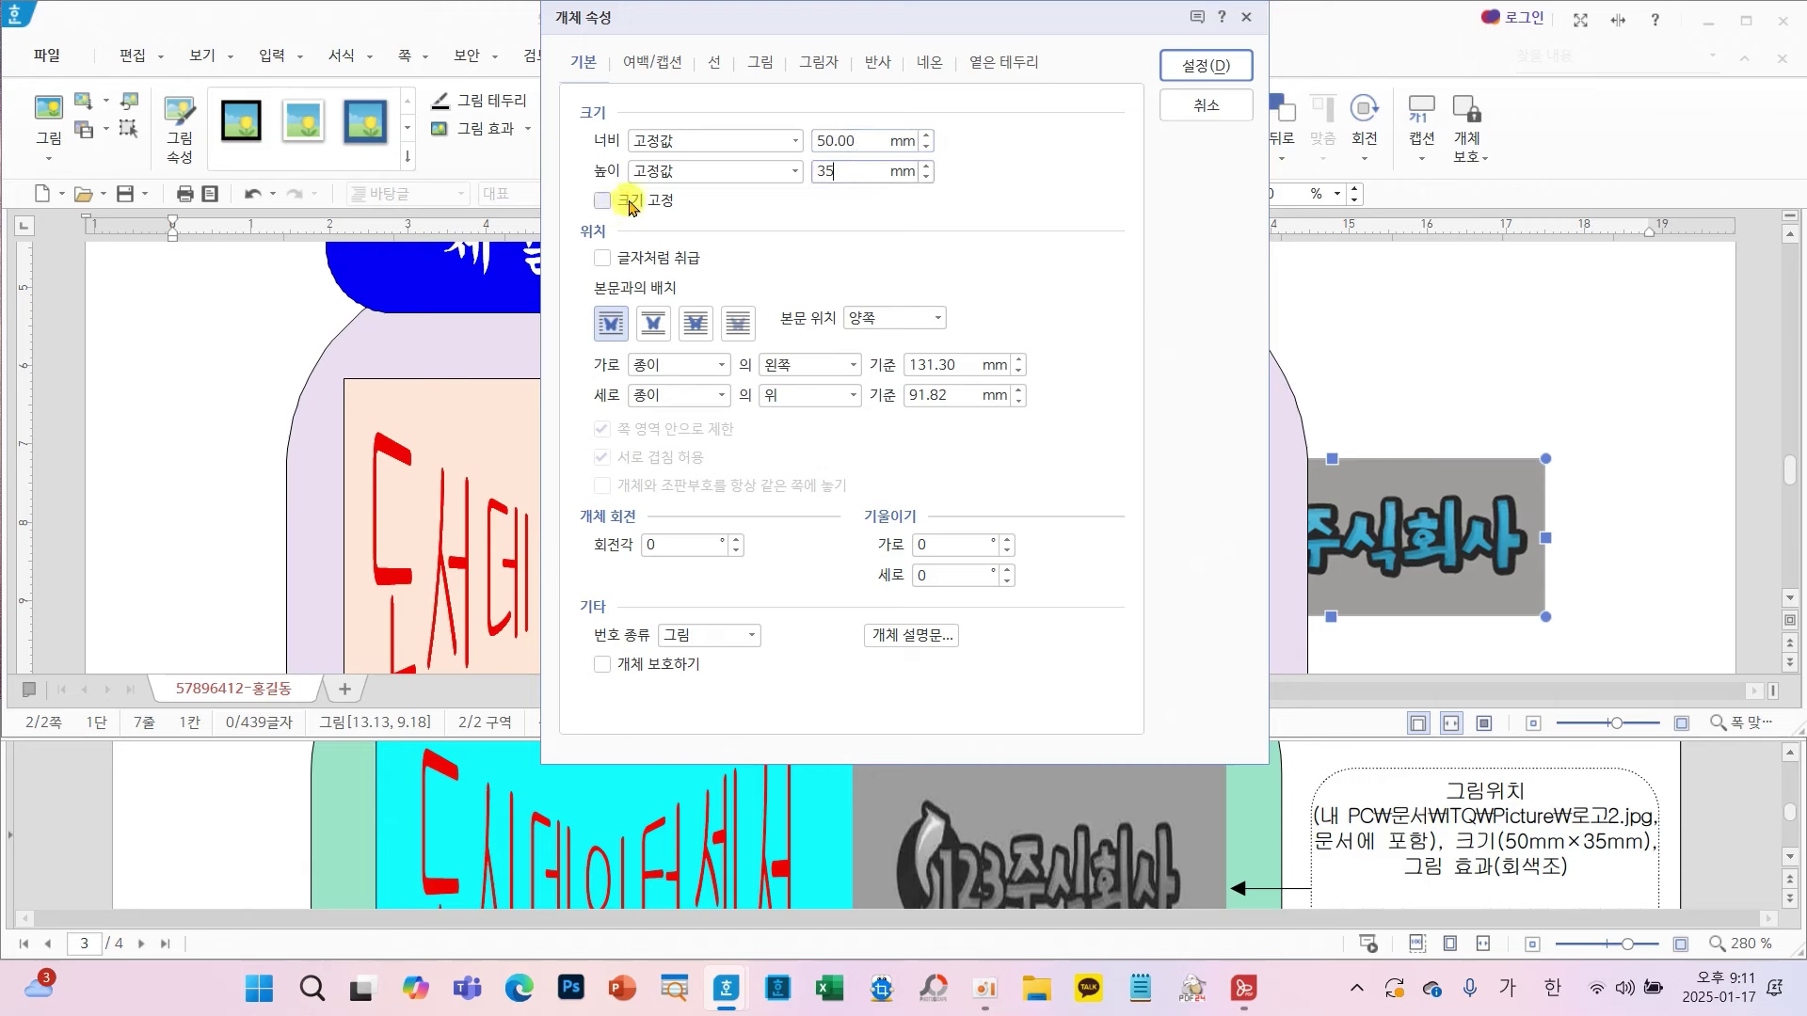
click(611, 199)
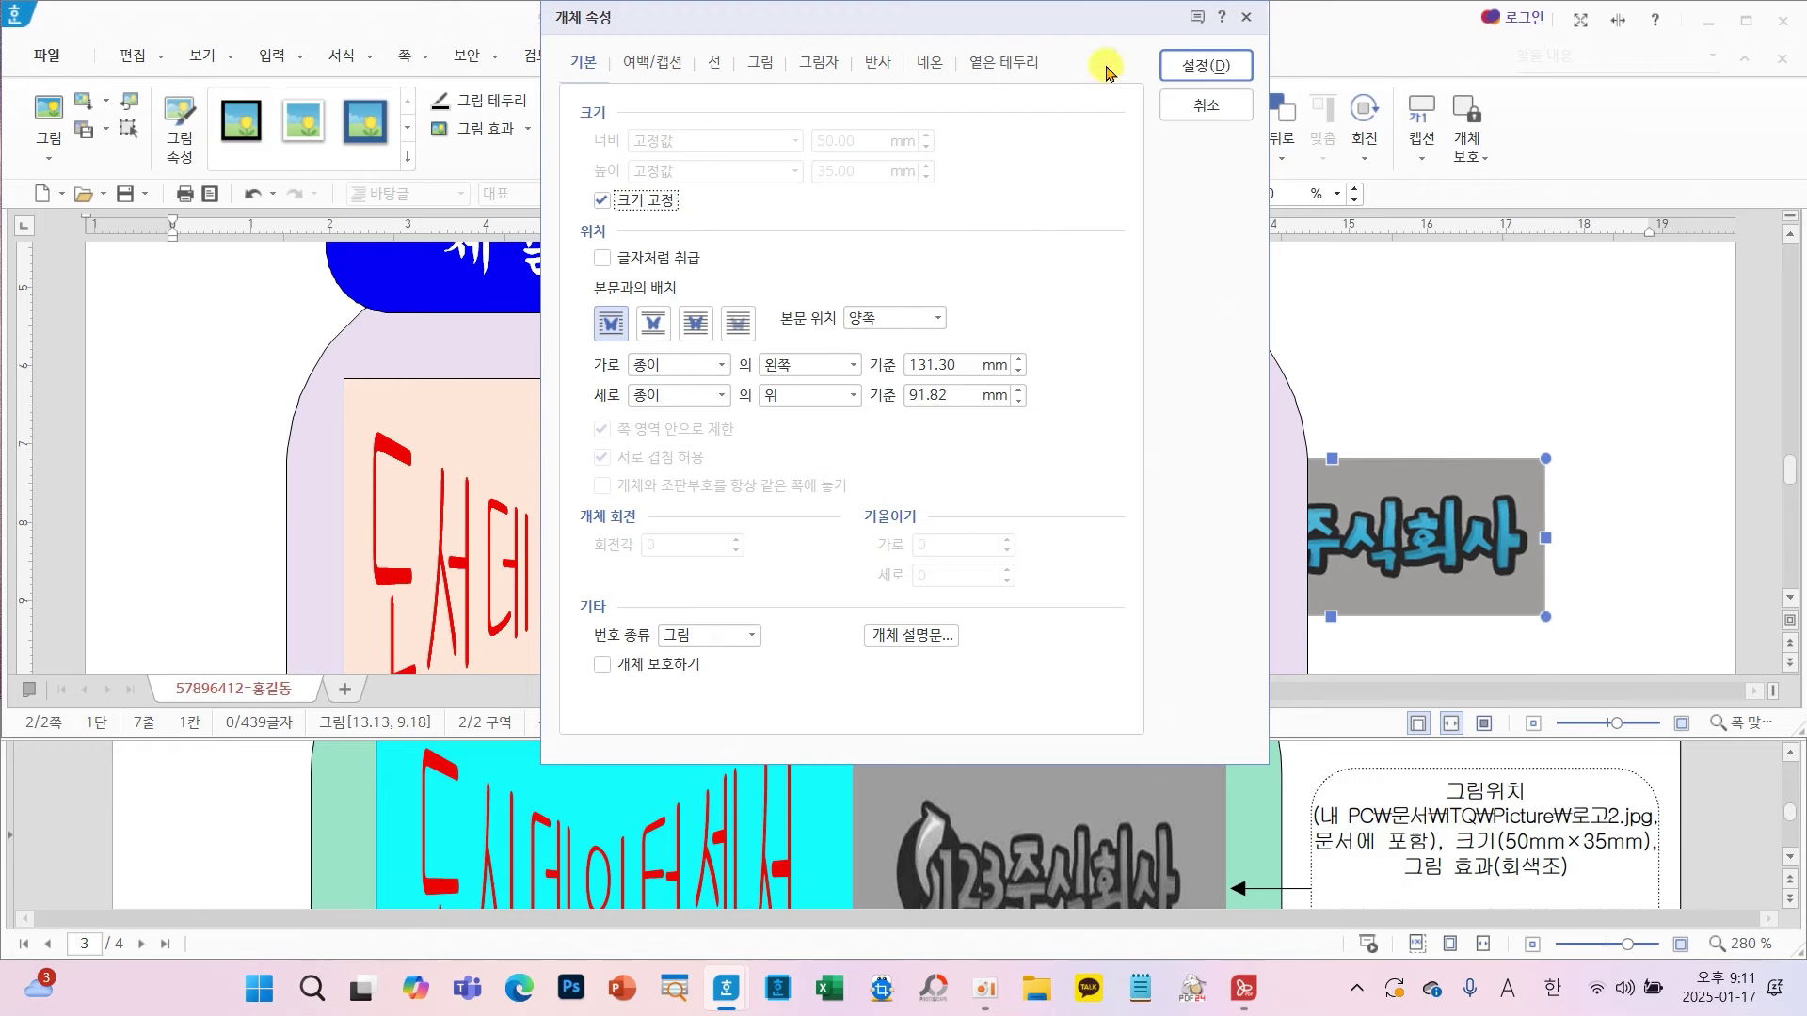
drag(1065, 19, 848, 100)
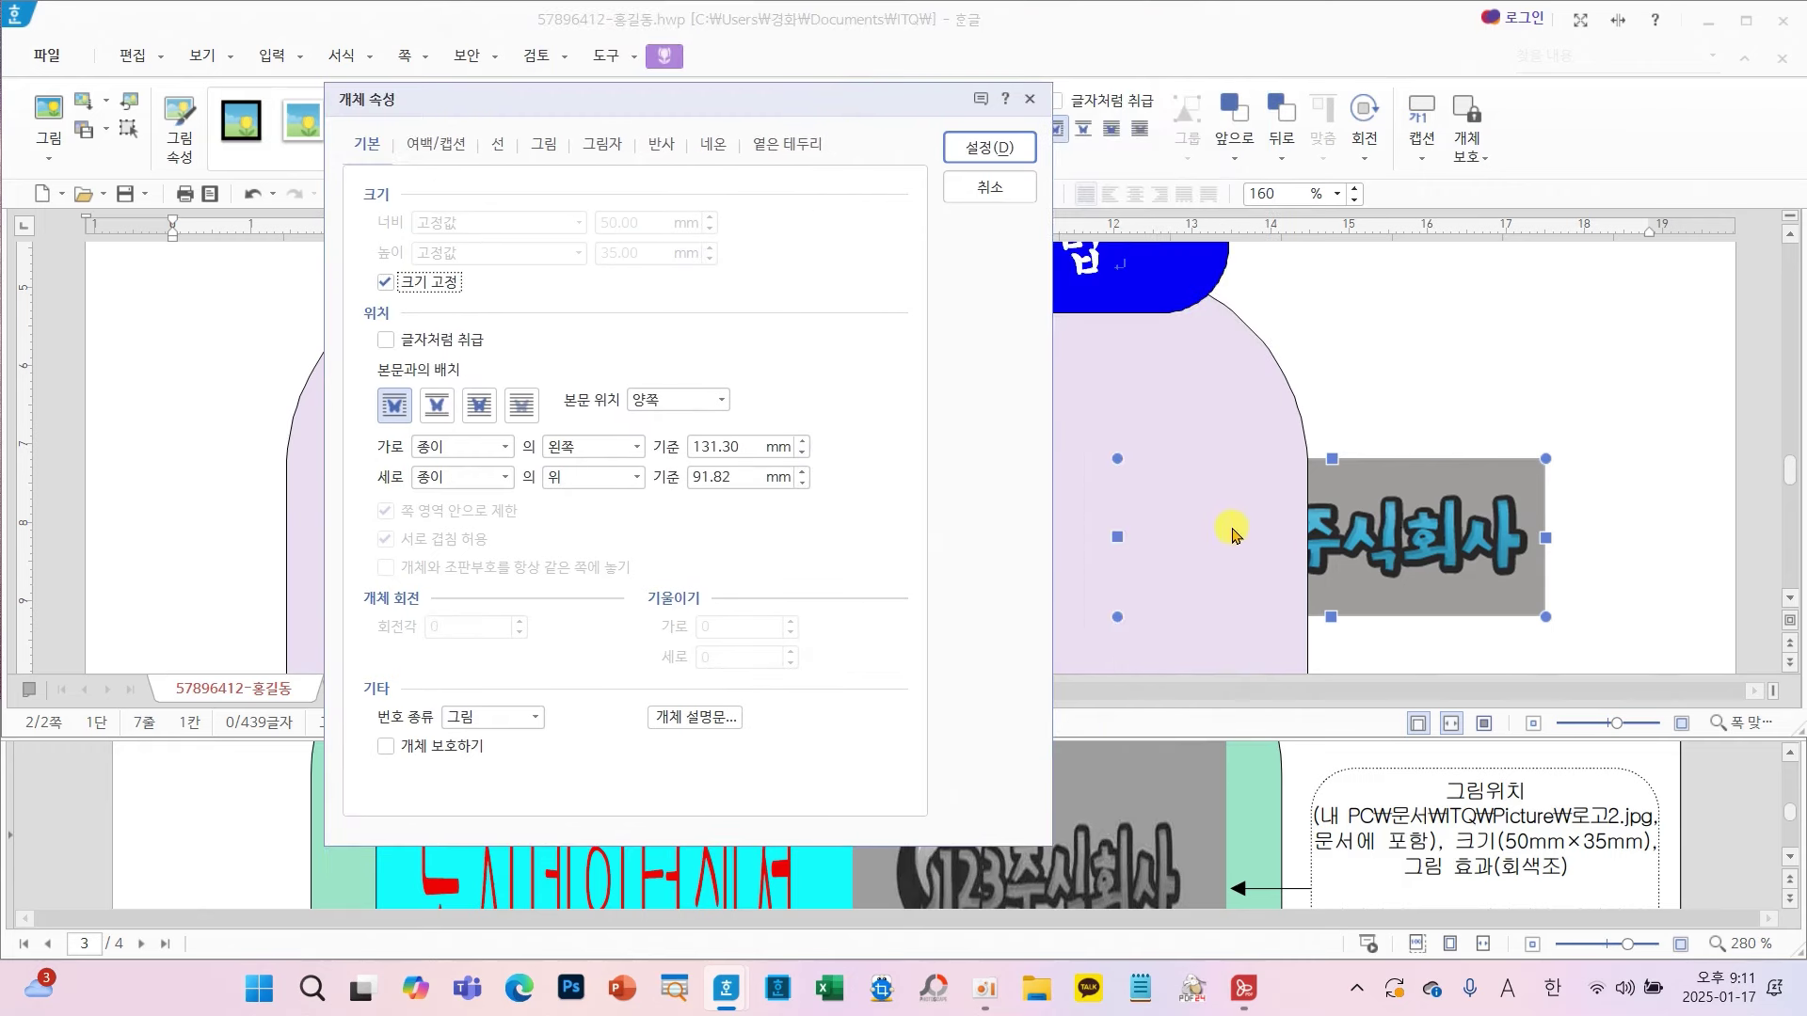
click(478, 406)
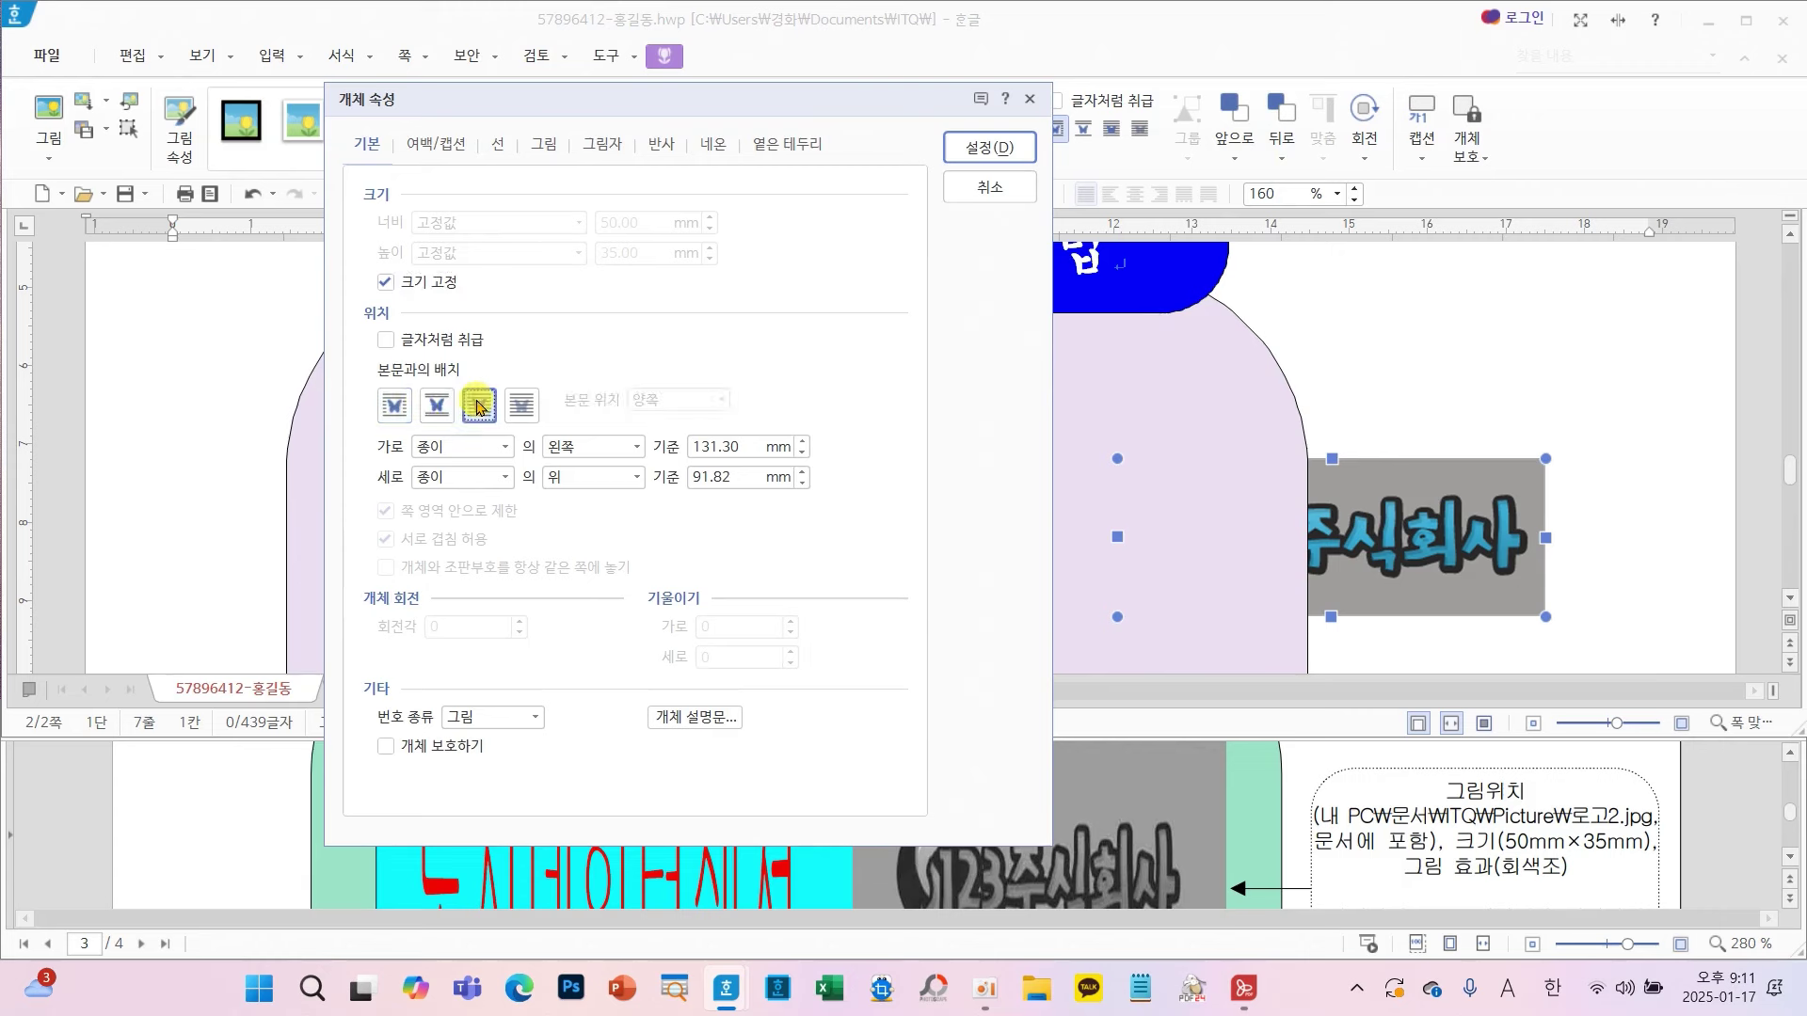
drag(453, 371, 517, 435)
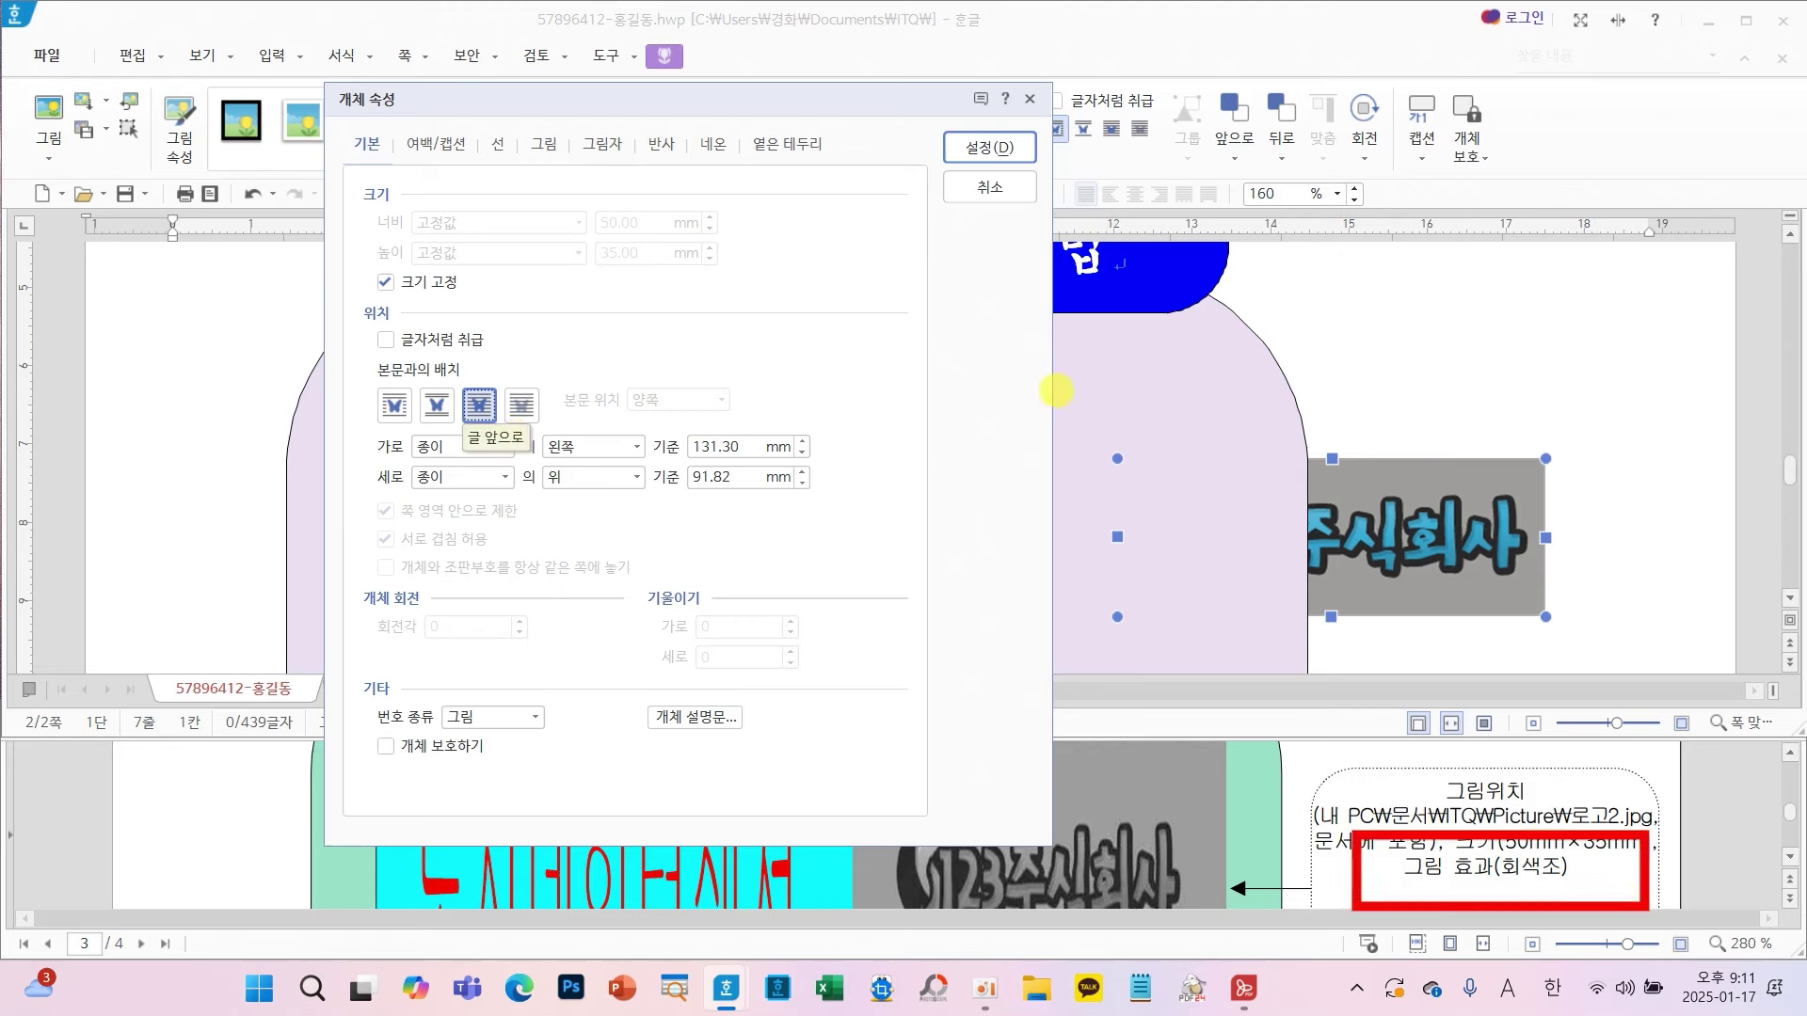
- Apply the grayscale (회색조) picture effect to the logo and confirm the object settings
mouse_move(492, 107)
mouse_down()
mouse_move(521, 158)
mouse_move(568, 59)
mouse_up()
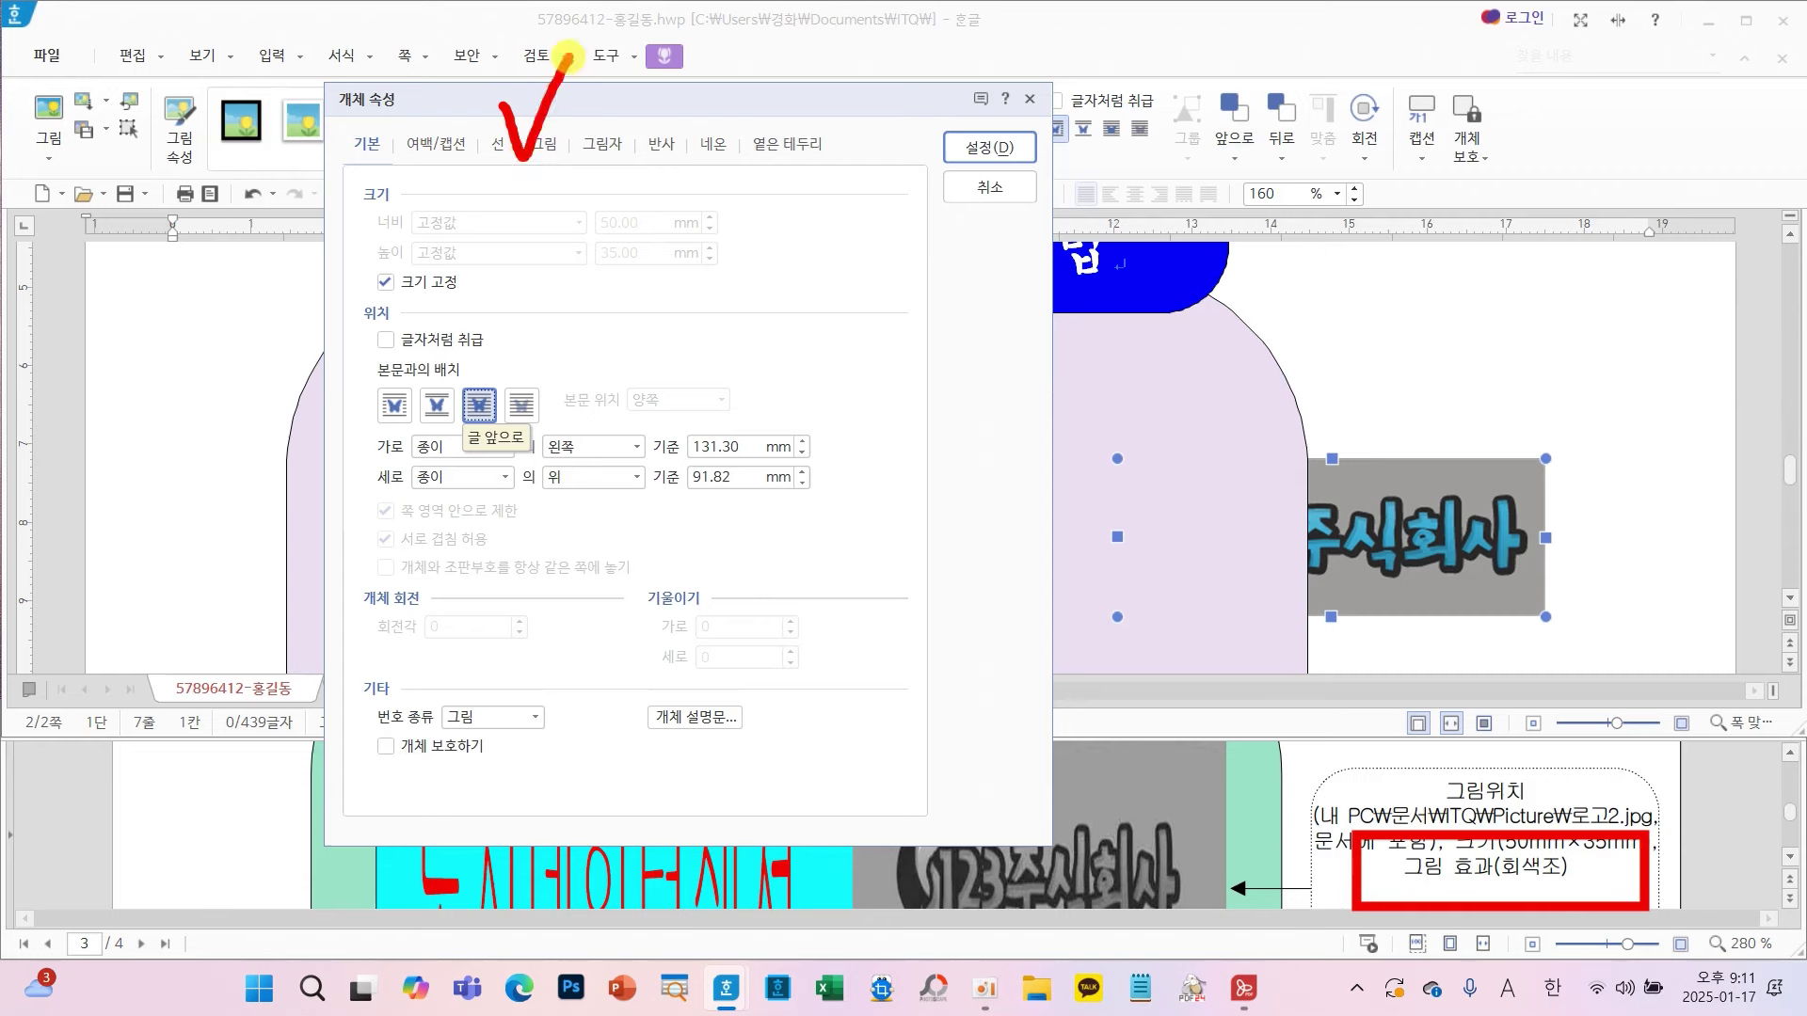
click(549, 143)
click(393, 633)
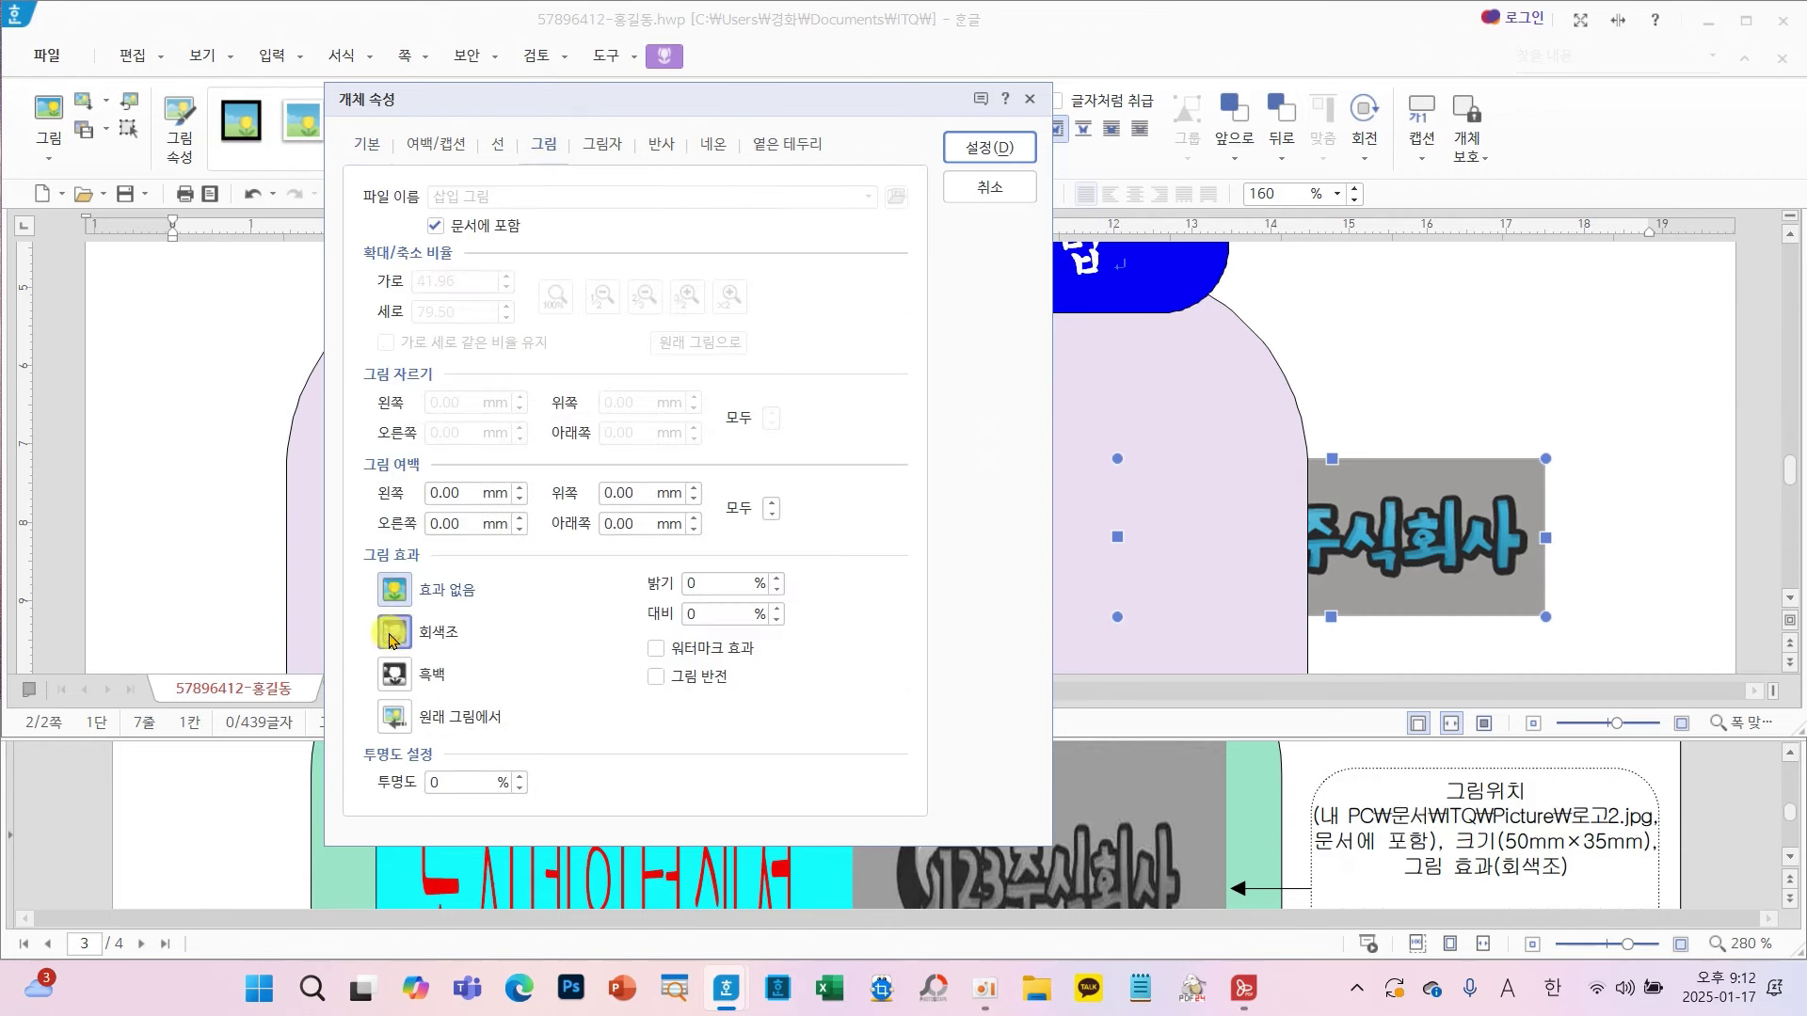
click(988, 148)
- Position the grayscale logo beside the 글맵시 so it overlaps the light orange rectangle's right edge, and deselect it
drag(1227, 480, 930, 457)
mouse_move(1039, 492)
mouse_down()
mouse_move(1000, 477)
mouse_move(1012, 487)
mouse_up()
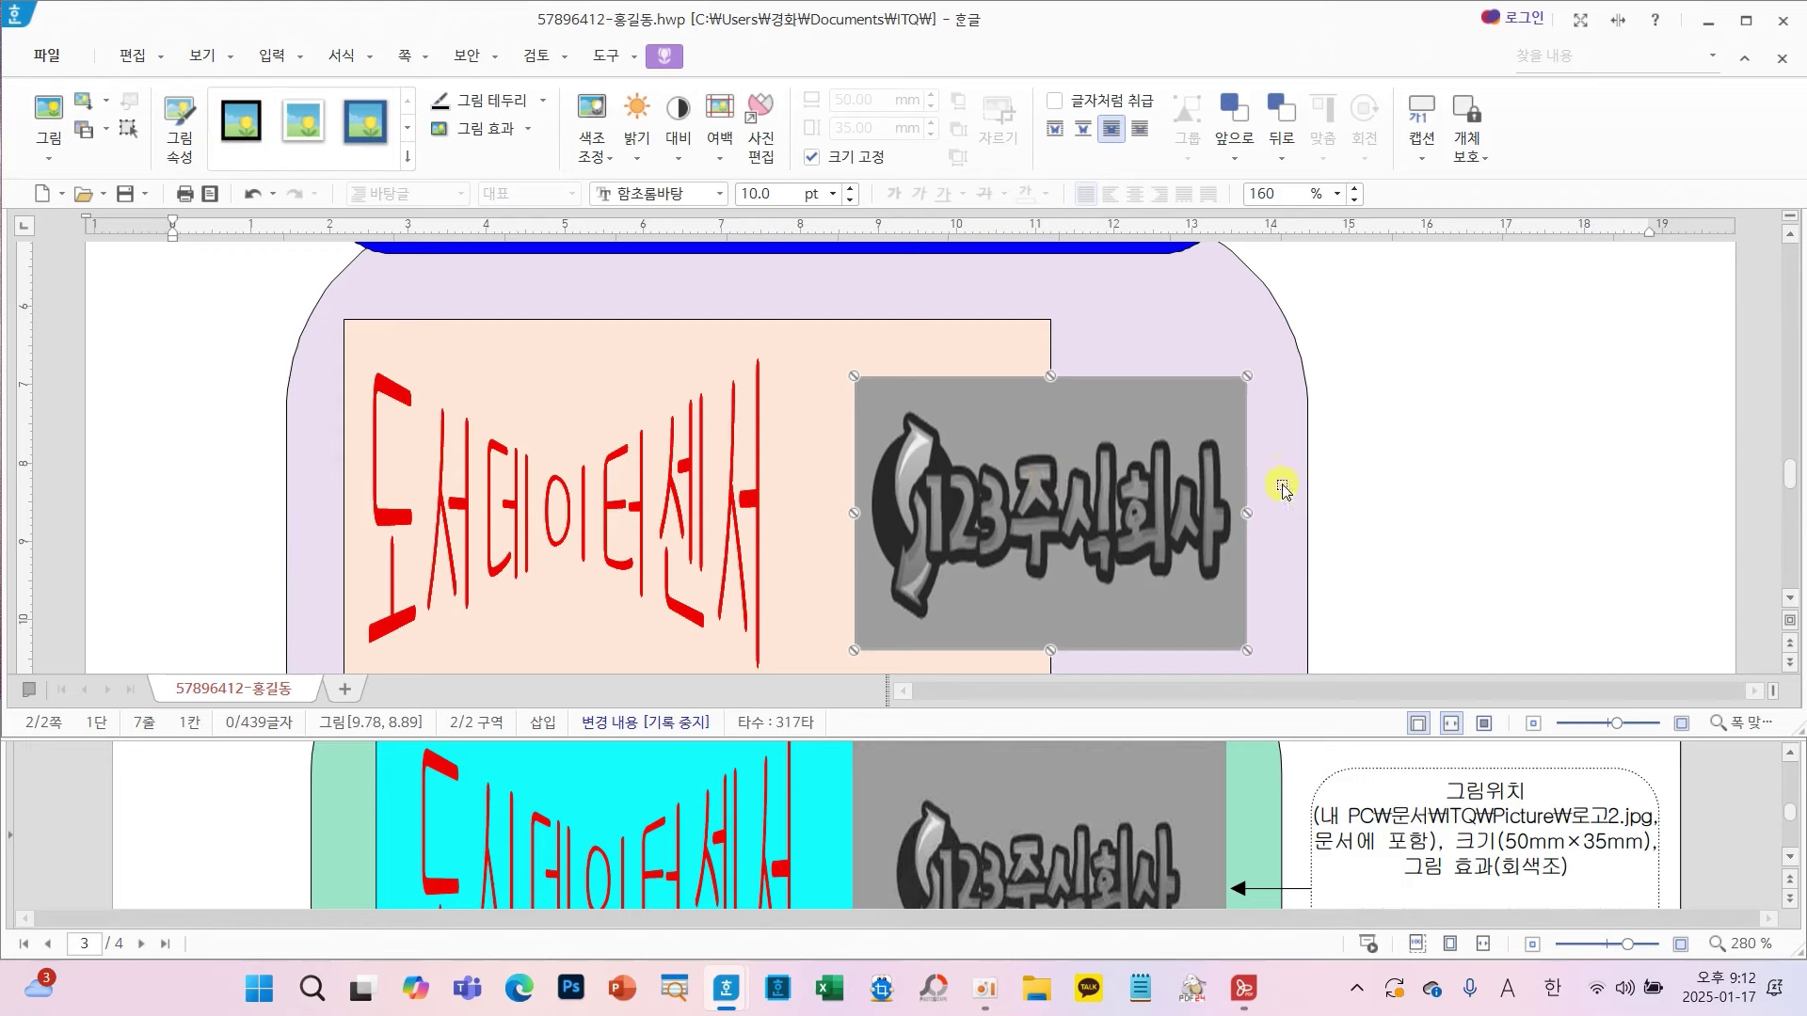
click(1373, 470)
scroll(1374, 470, down, 10)
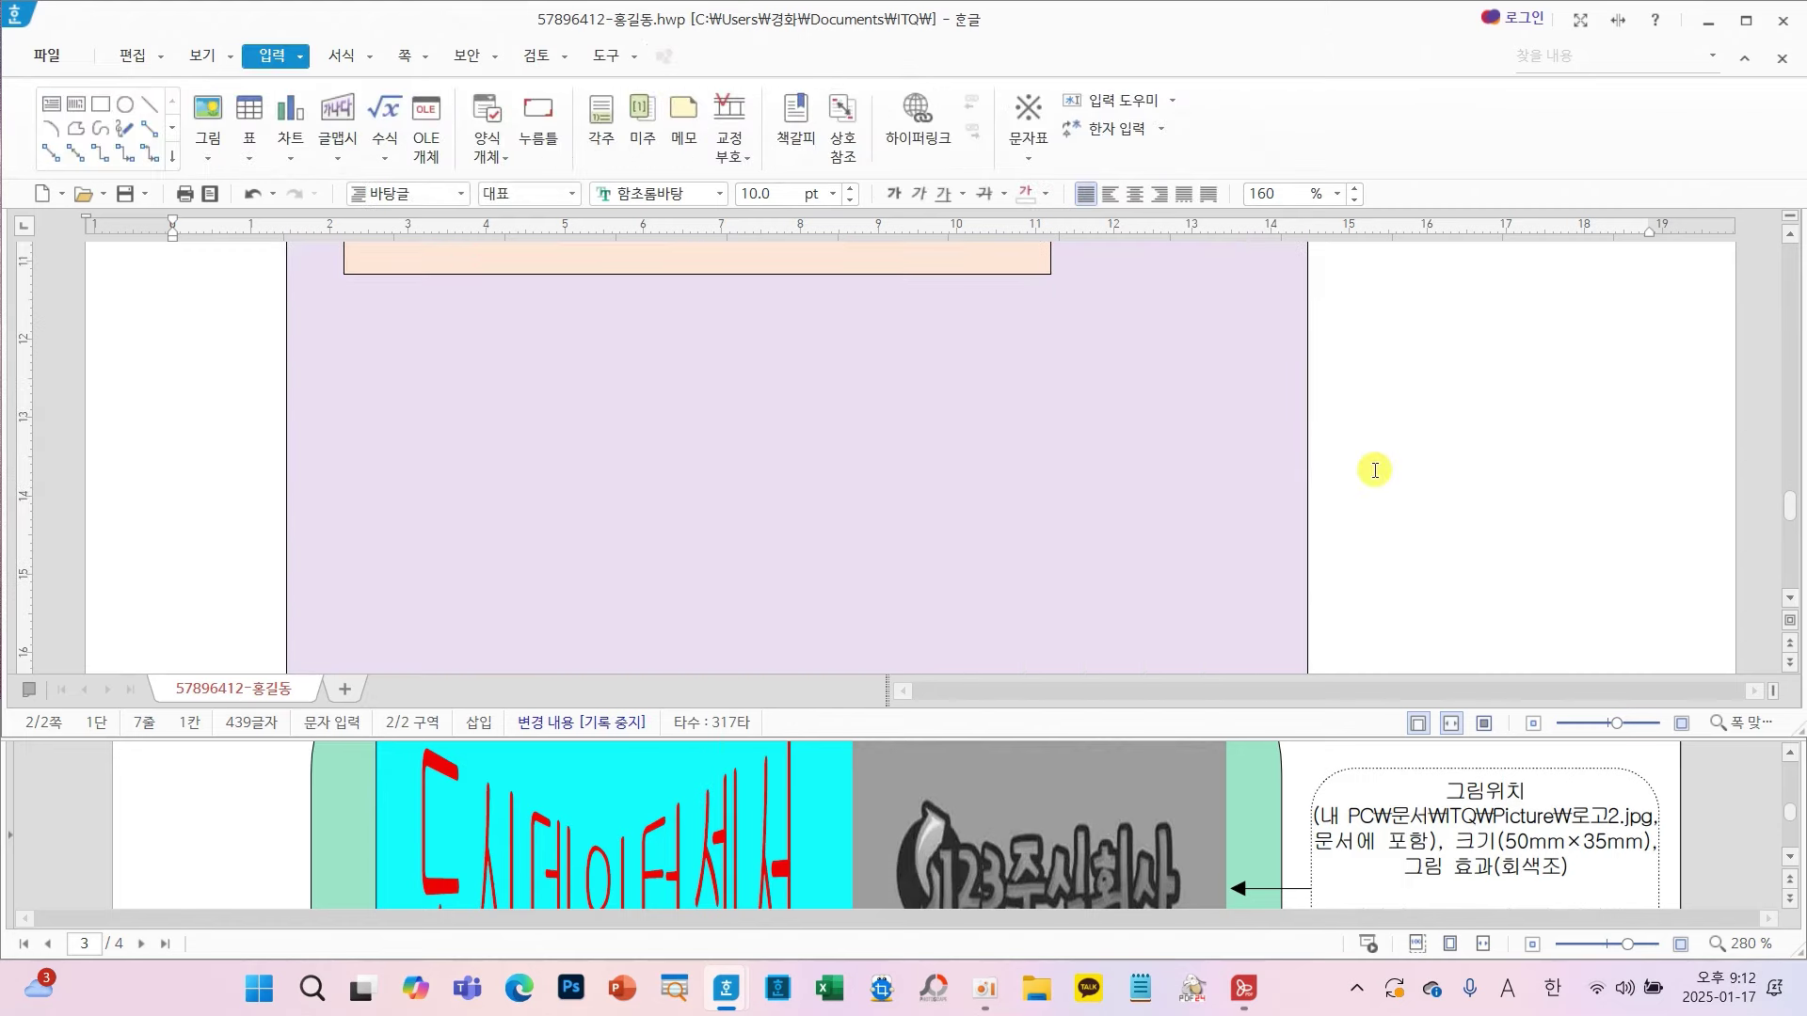
- Check the sample's rectangle specification and draw a rectangle about 22 mm × 24 mm outside the lavender rounded shape
scroll(1188, 811, down, 5)
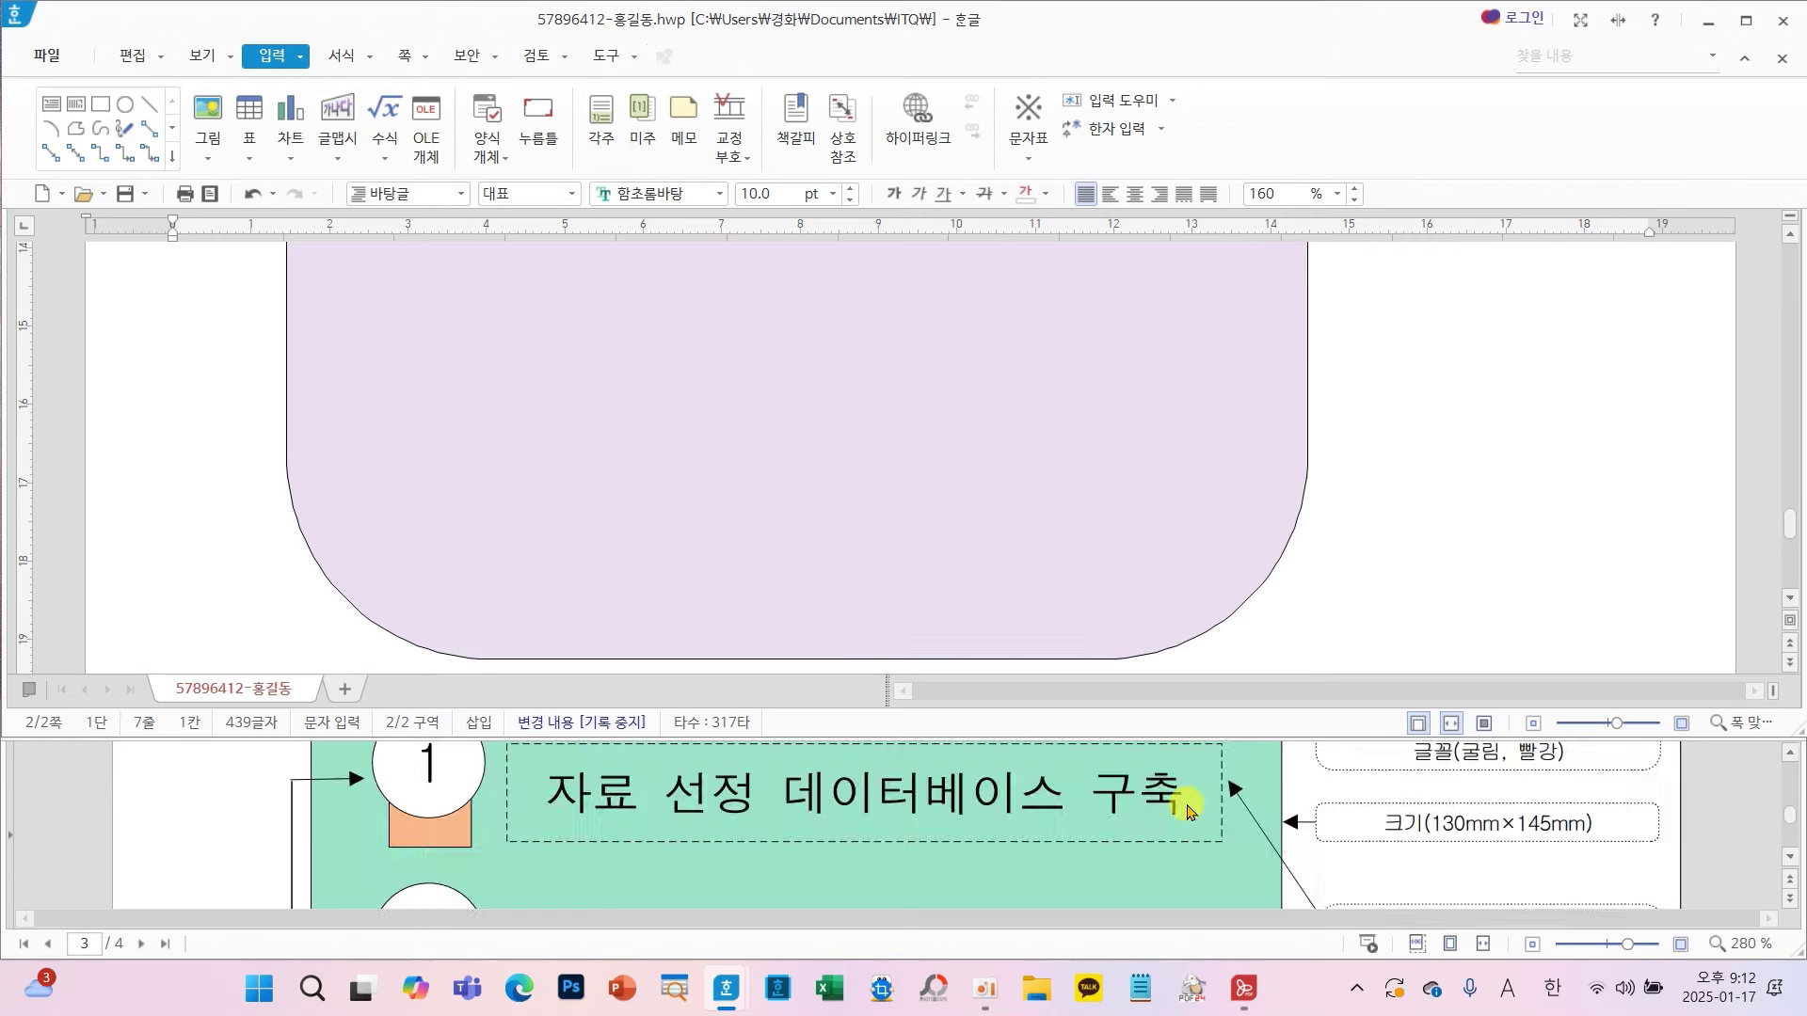
scroll(1187, 811, down, 6)
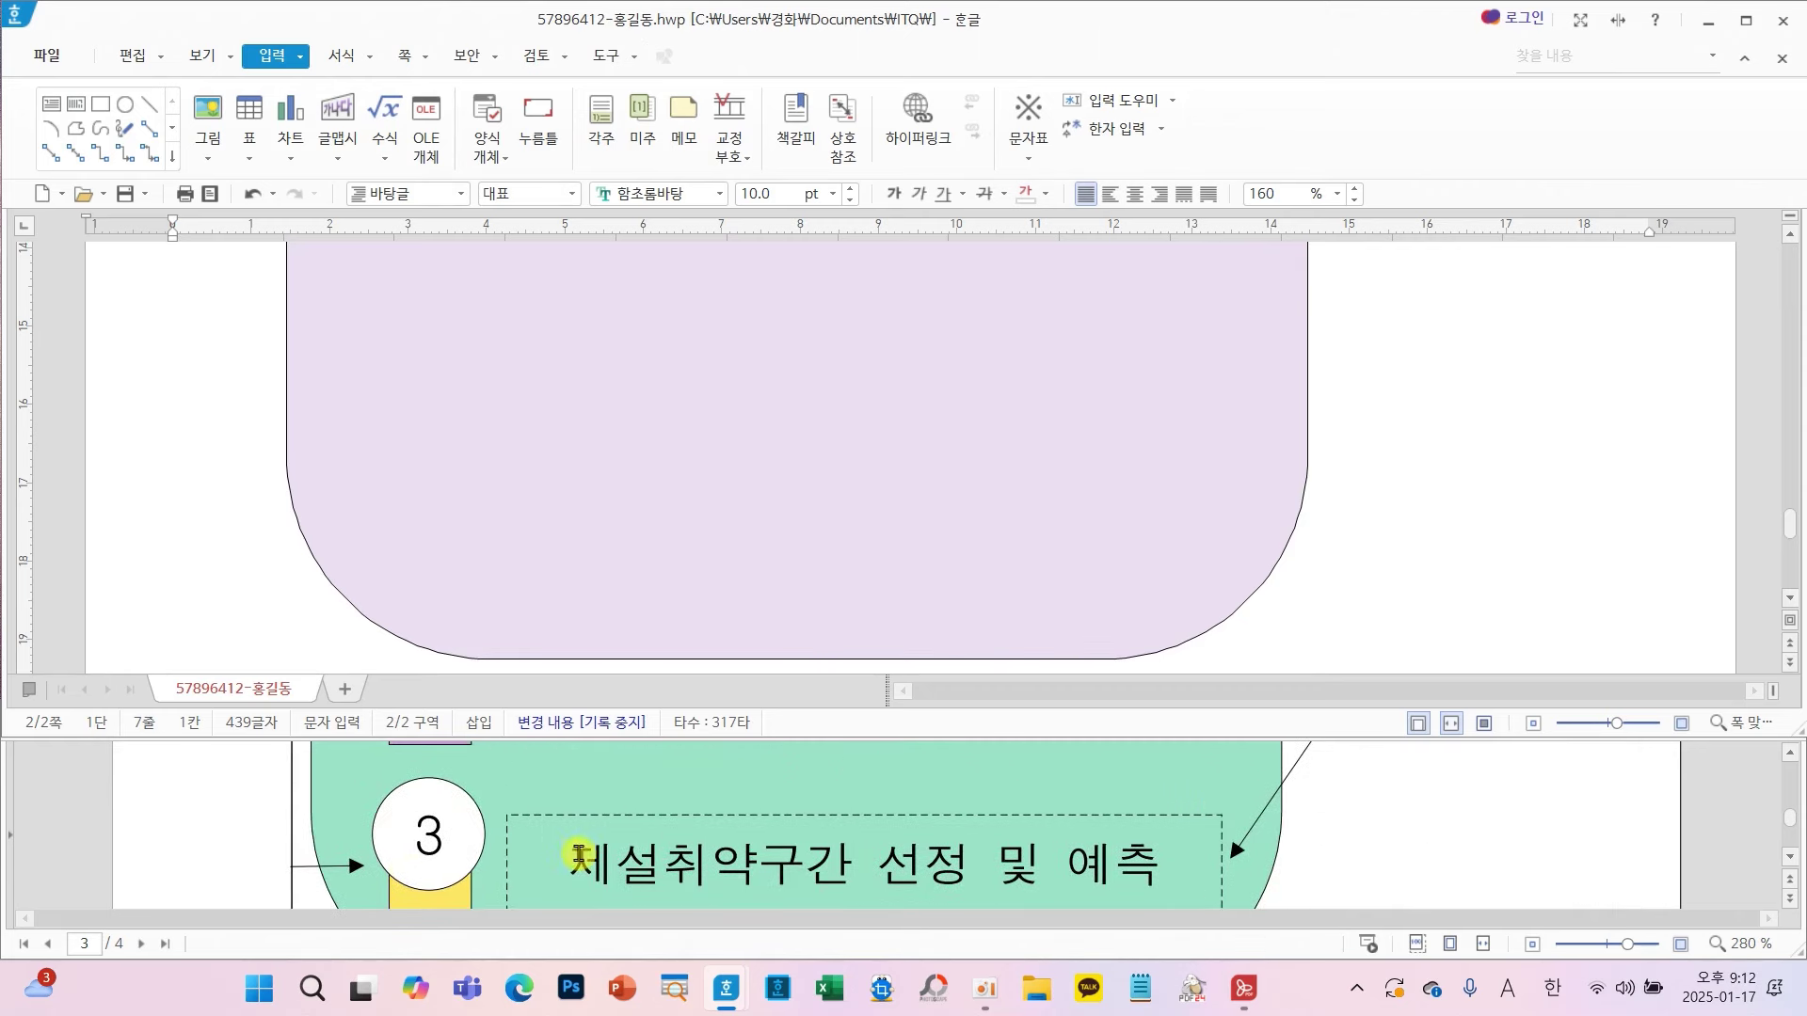
scroll(496, 852, down, 3)
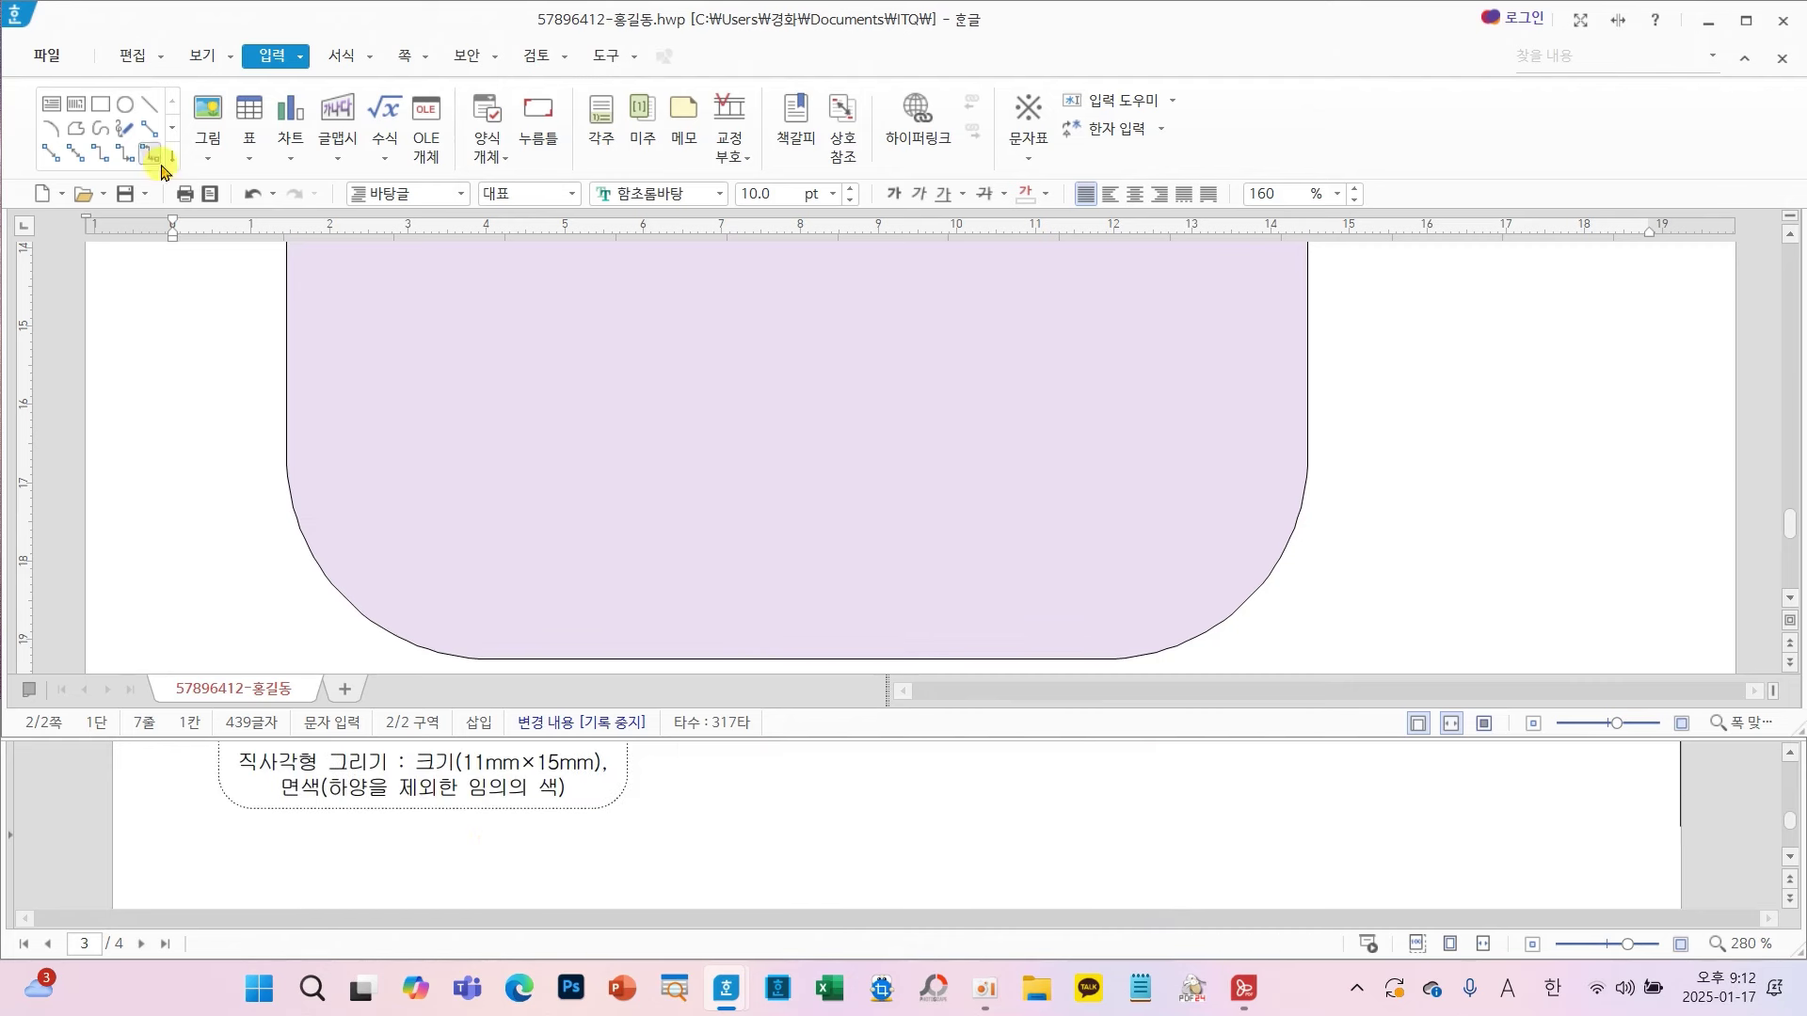
click(100, 104)
drag(1355, 344, 1530, 534)
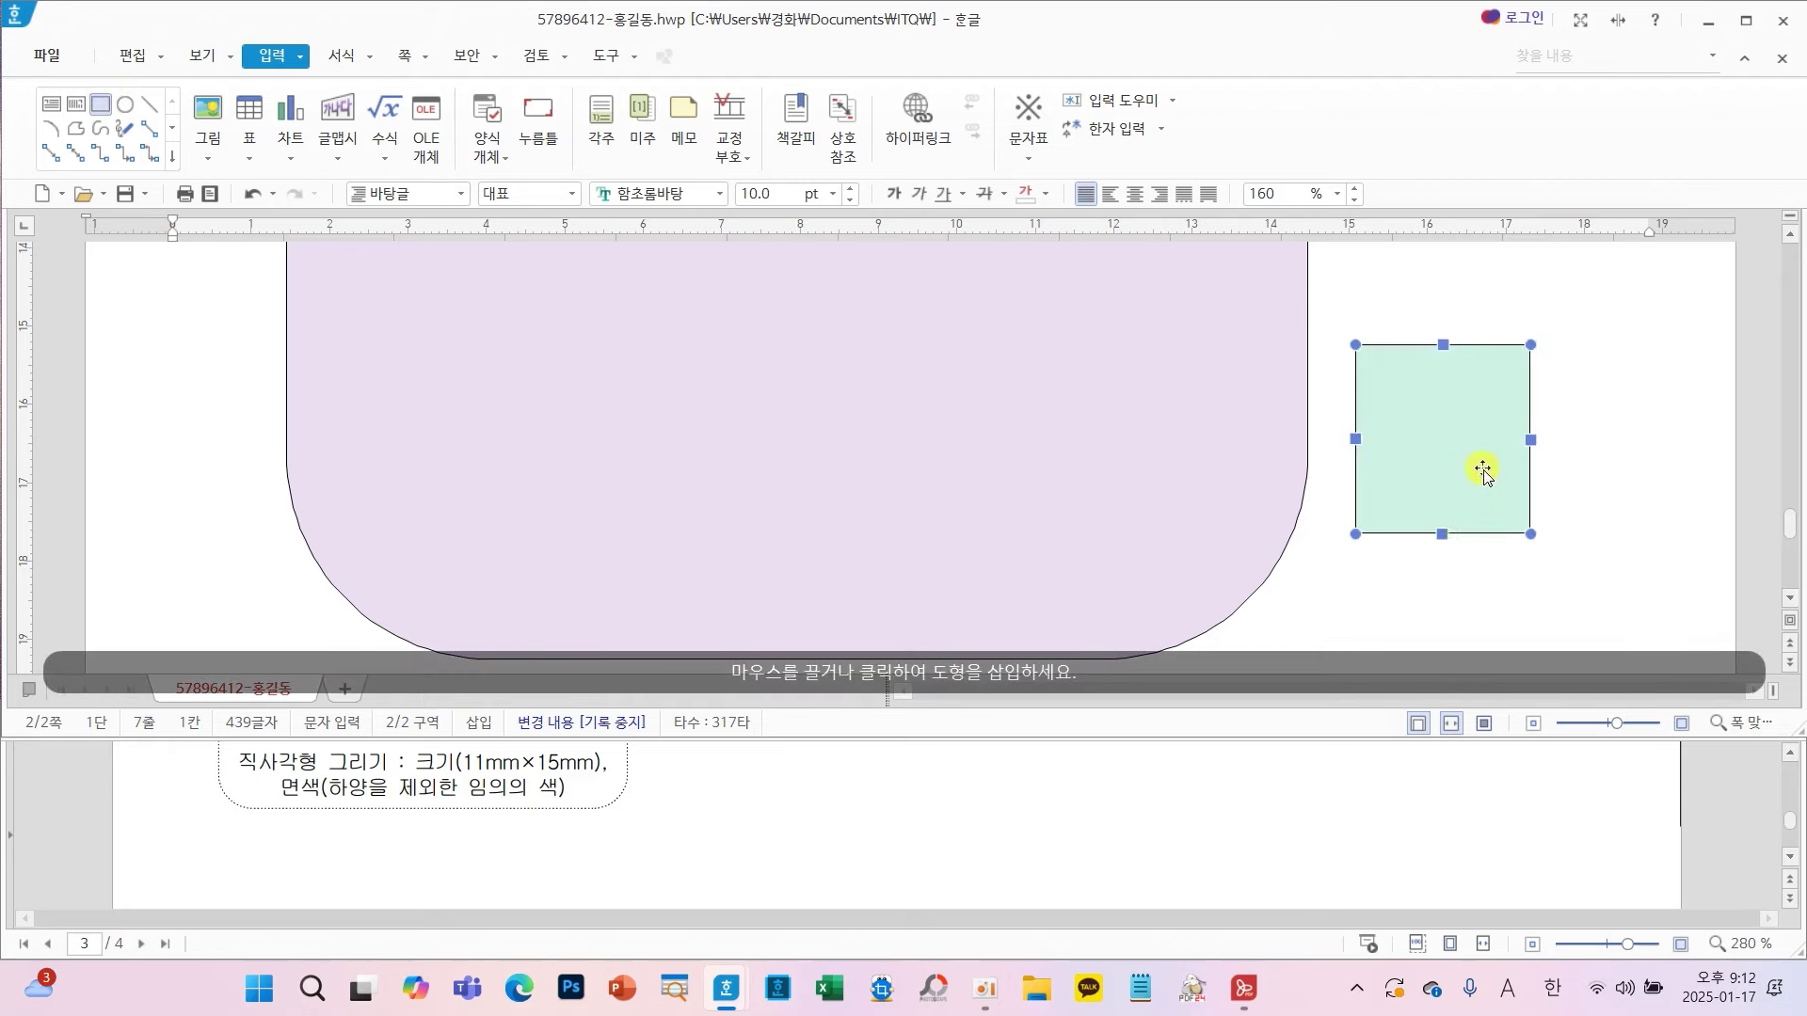
- Set the new rectangle's size to 11 mm × 15 mm and lock its size (크기 고정)
double_click(1432, 447)
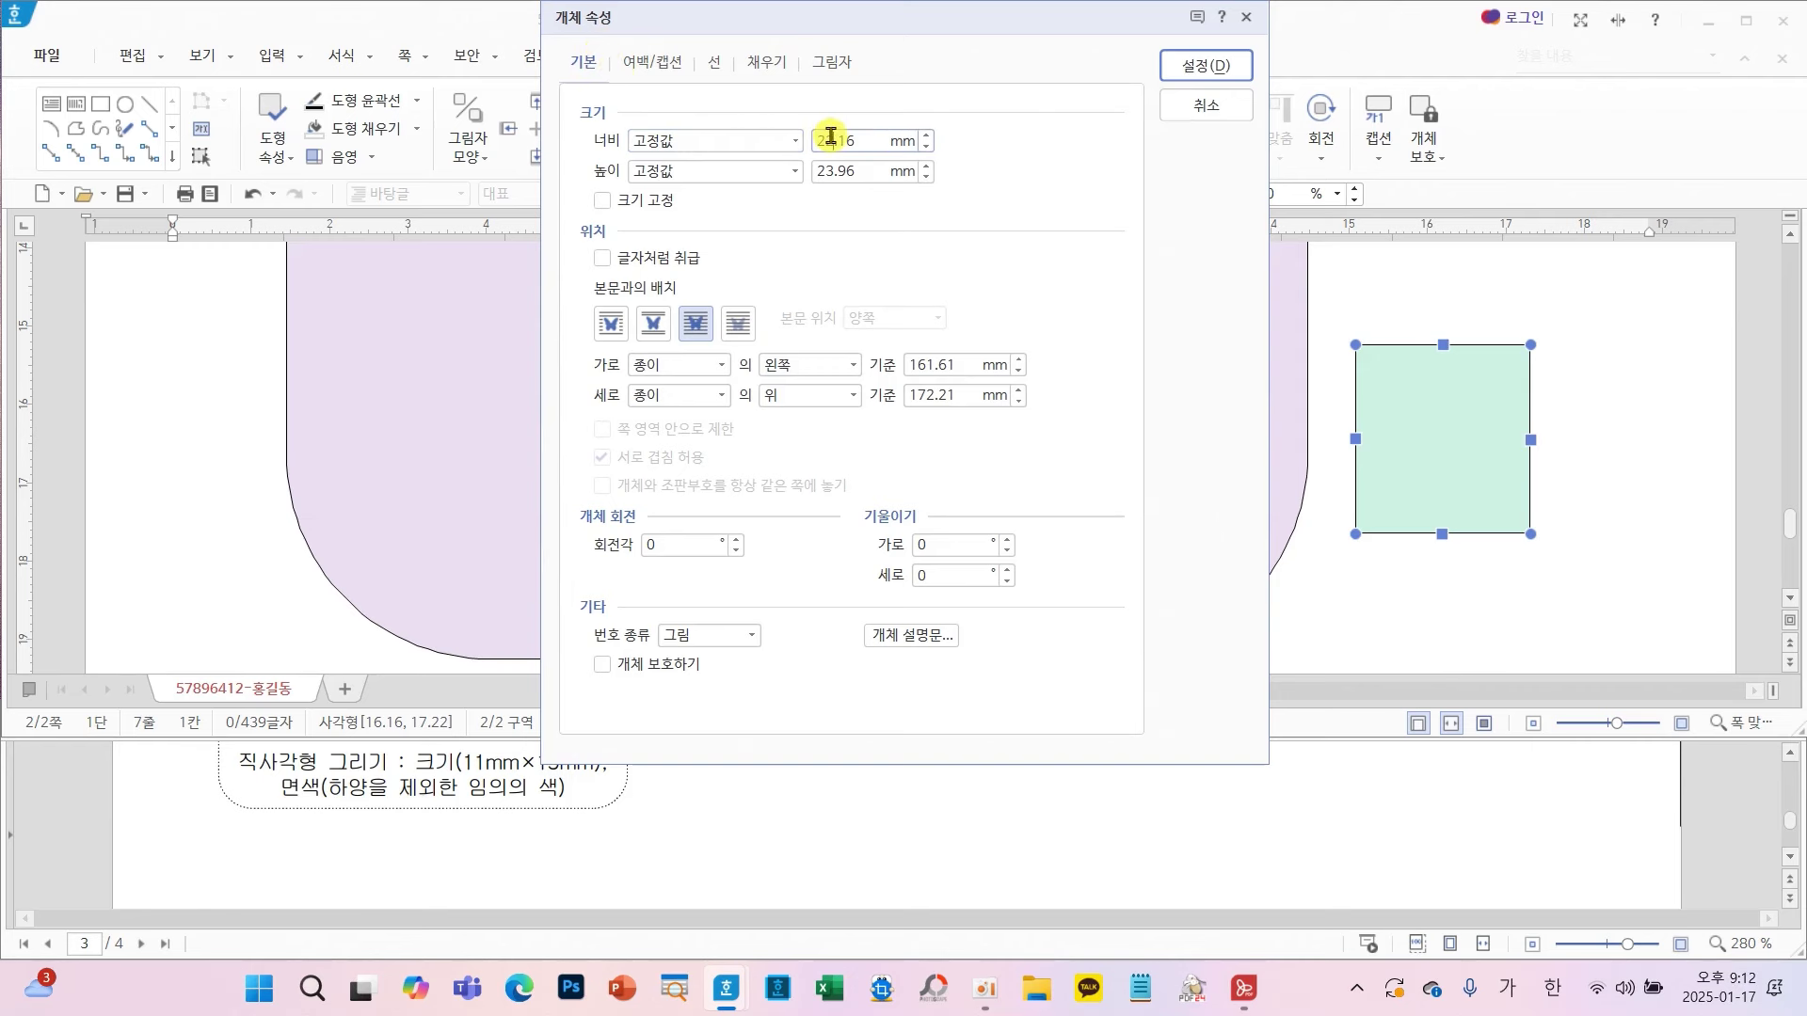
drag(780, 26, 897, 34)
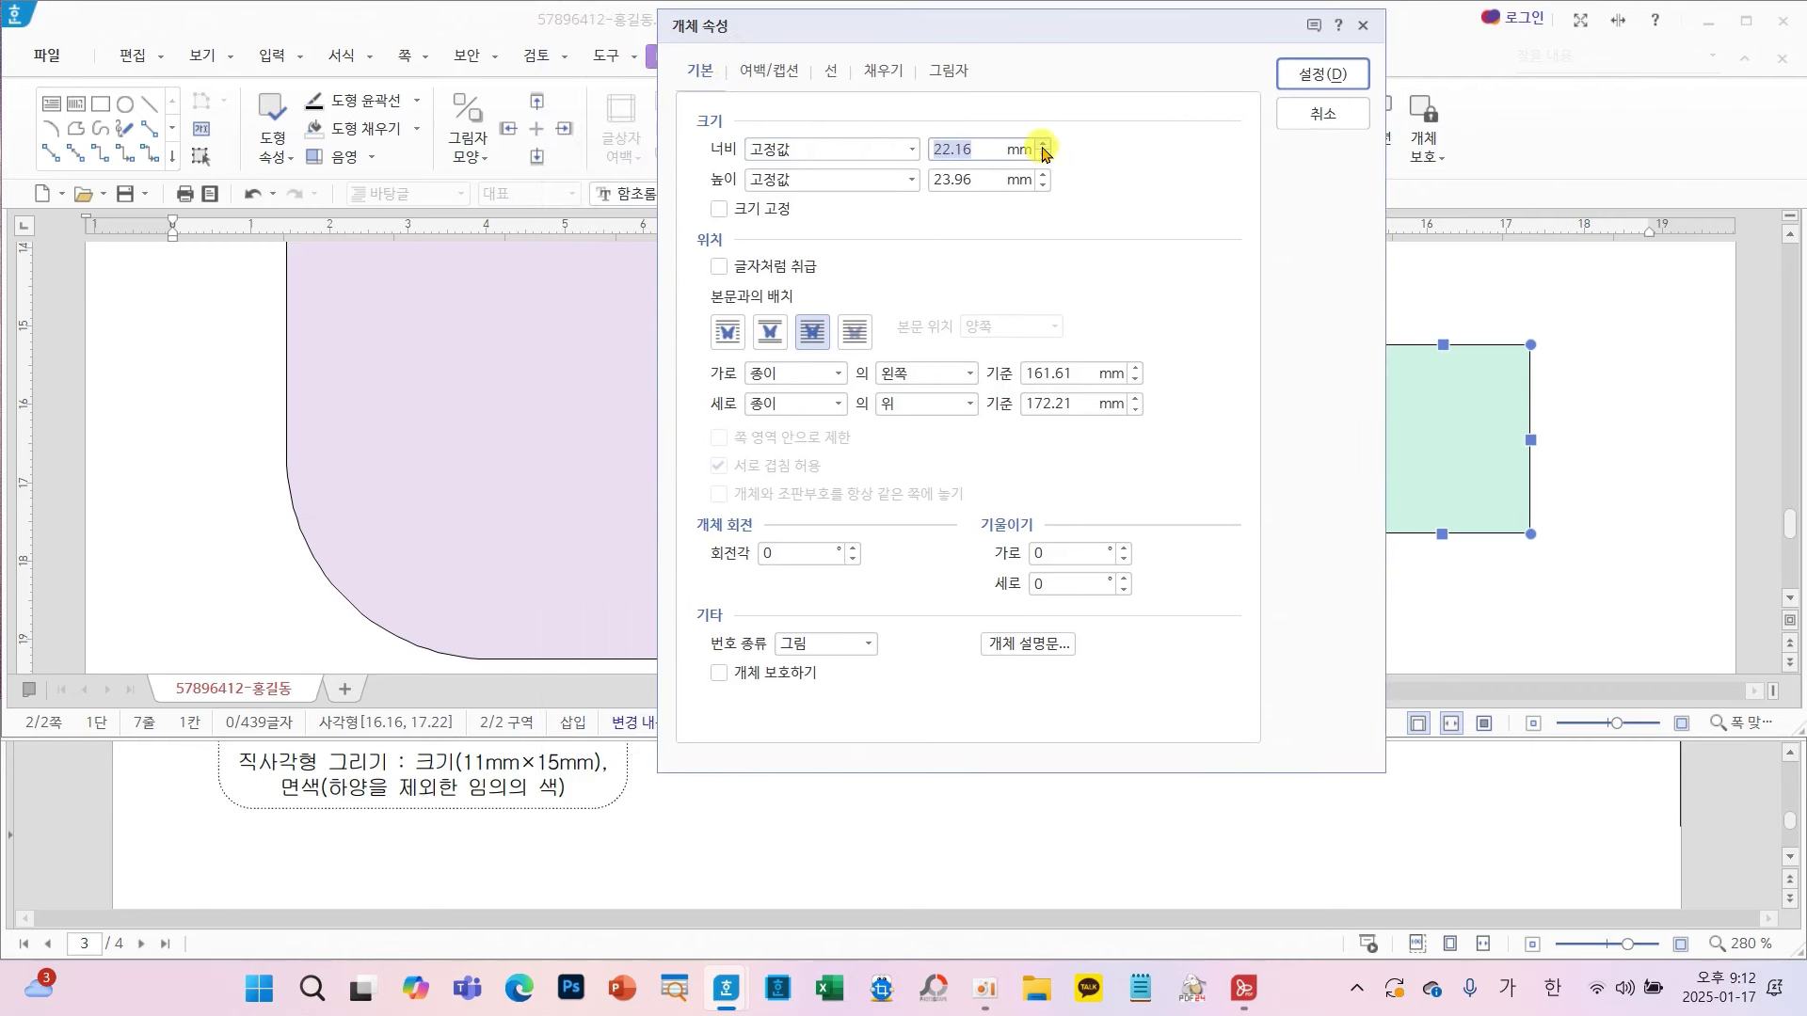
text(11)
double_click(980, 177)
text(15)
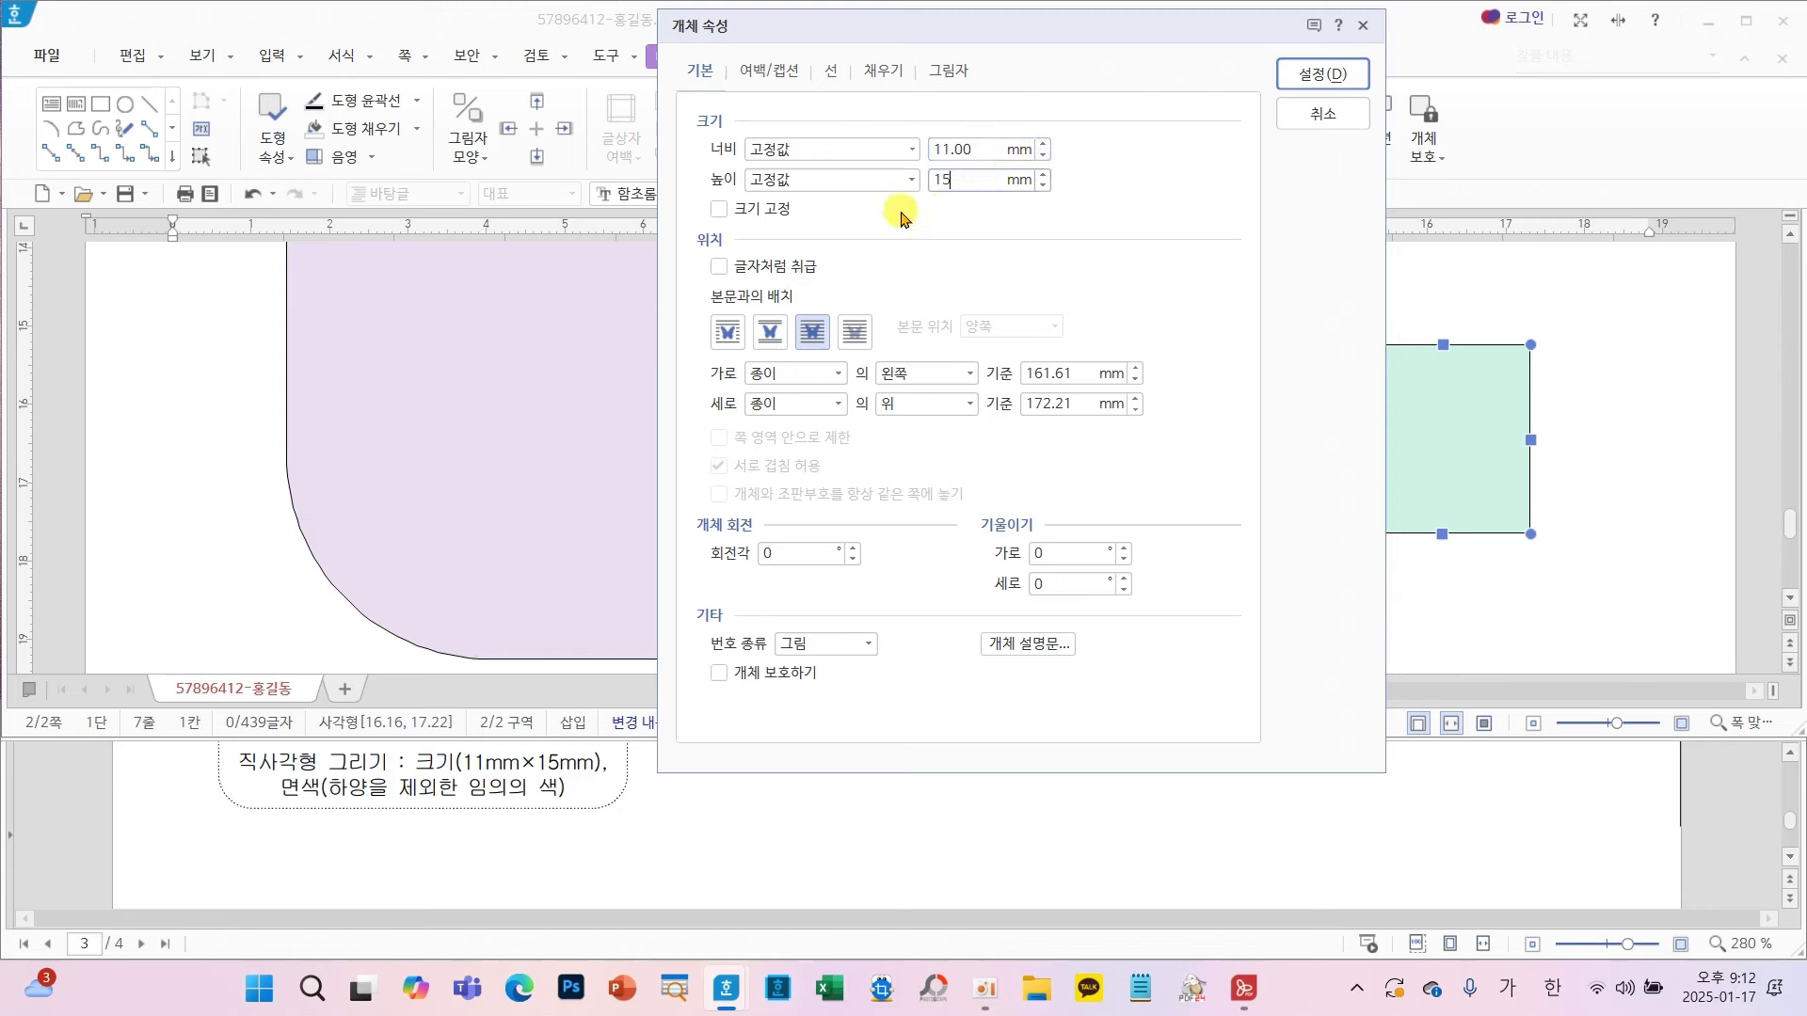
click(764, 208)
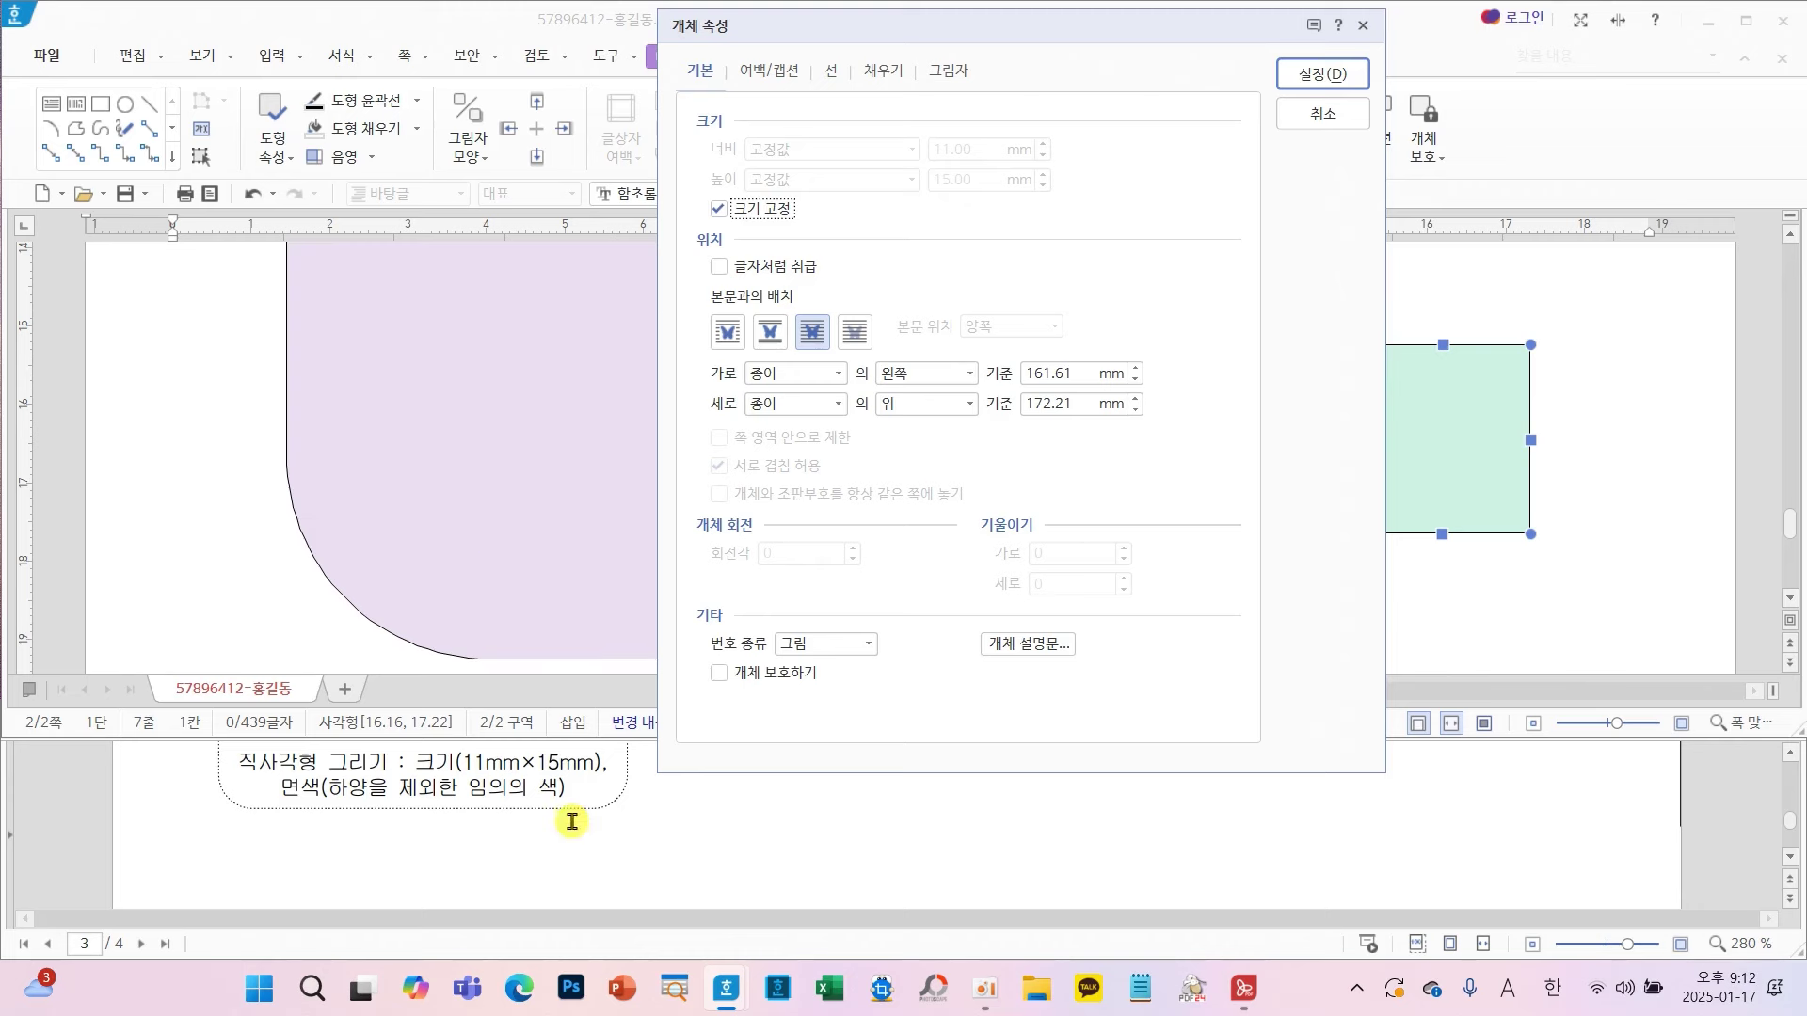
scroll(571, 822, up, 5)
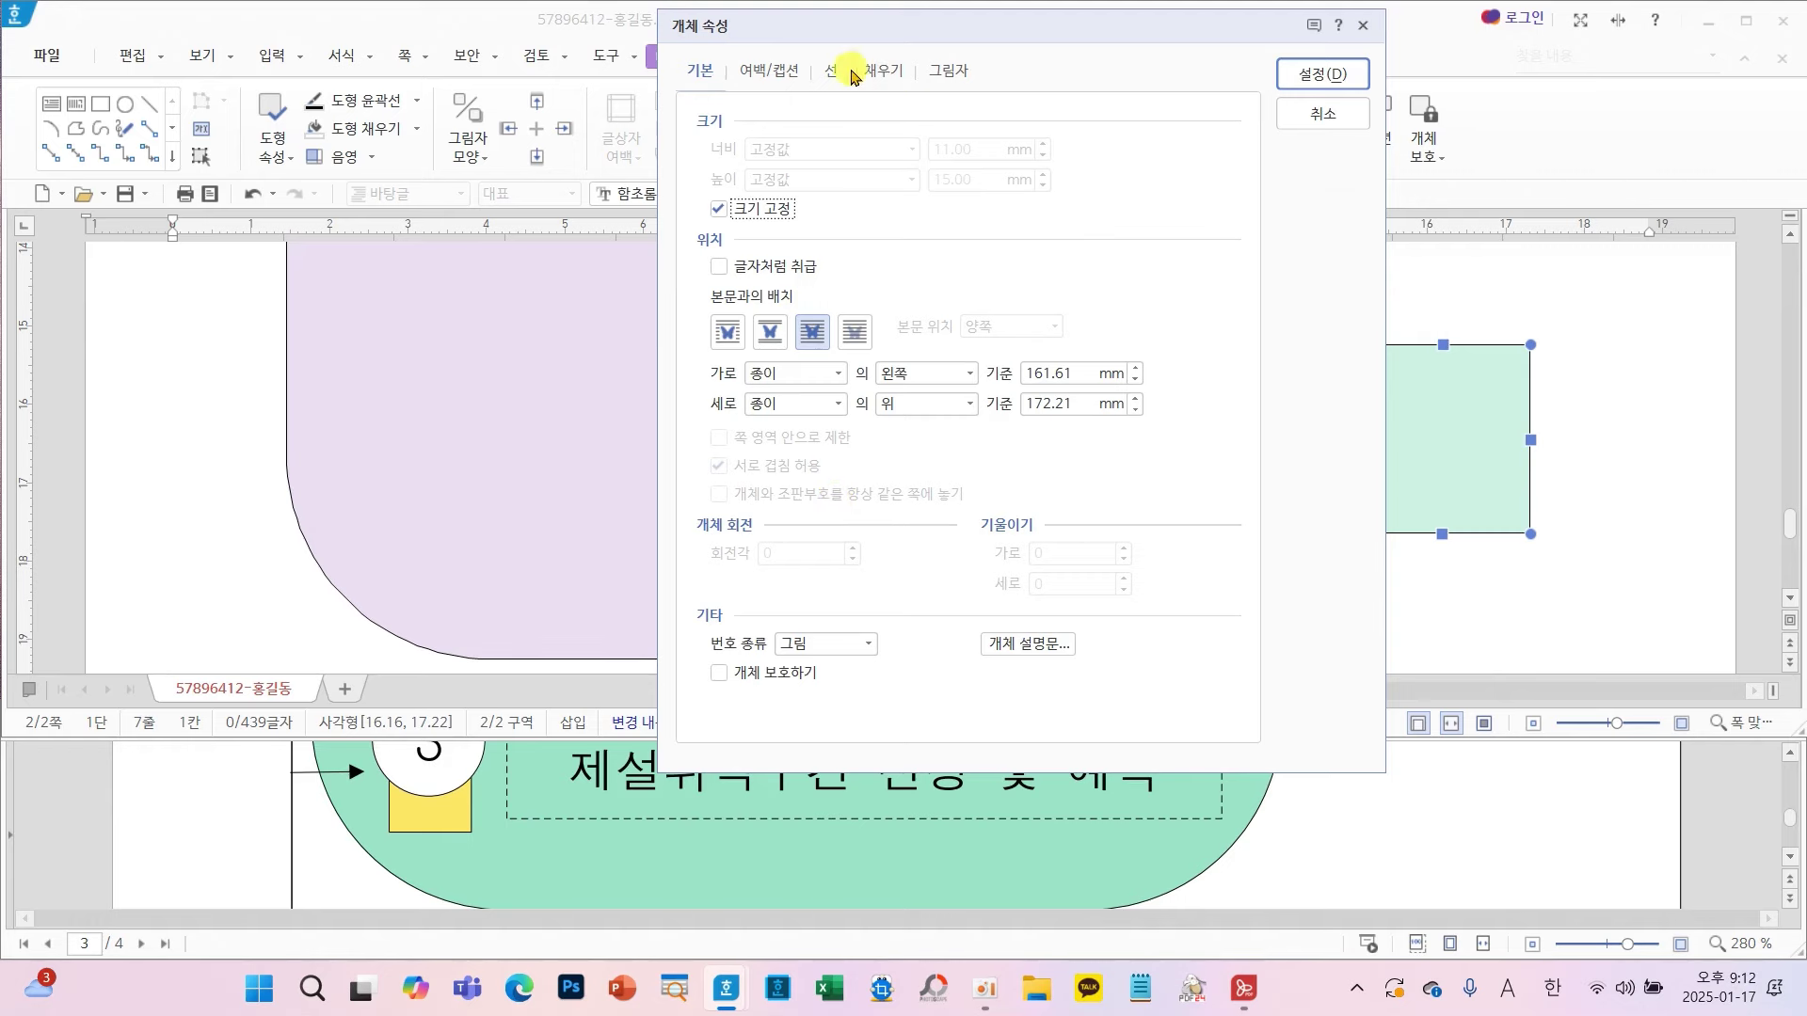
click(1340, 83)
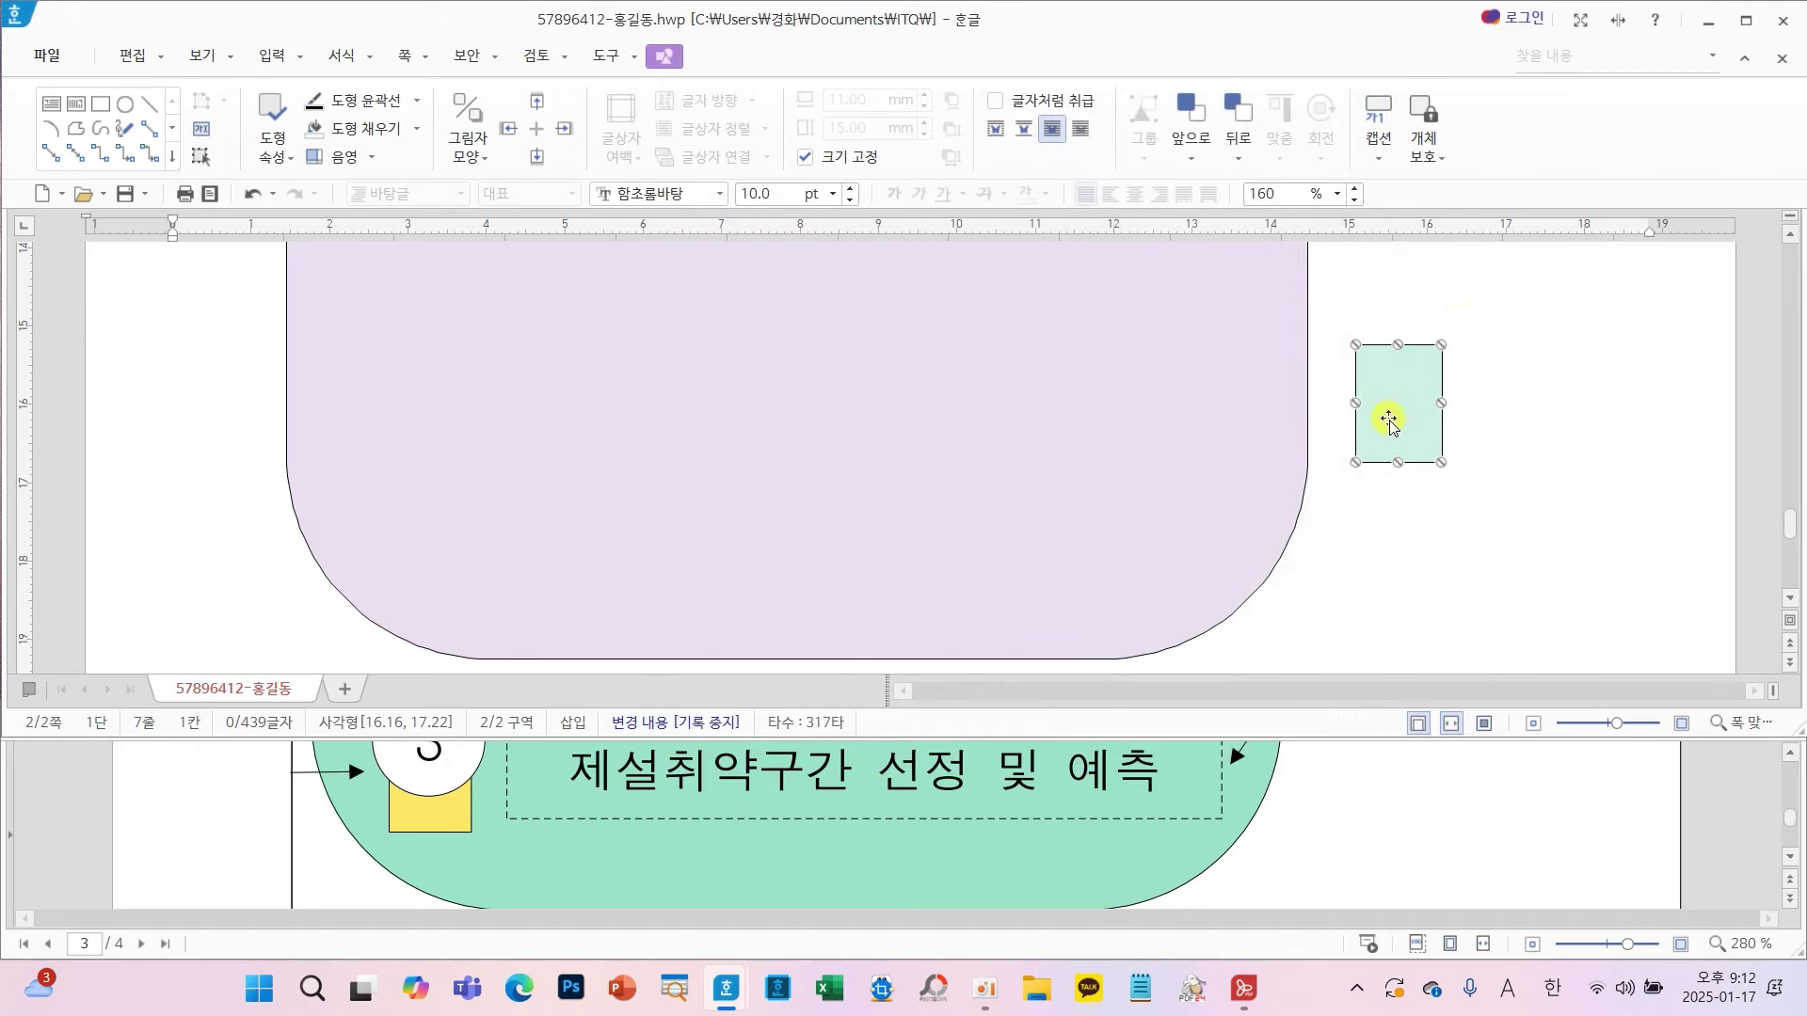
- Move the small mint rectangle into the lavender shape, just below the left end of the light orange rectangle
scroll(600, 856, up, 5)
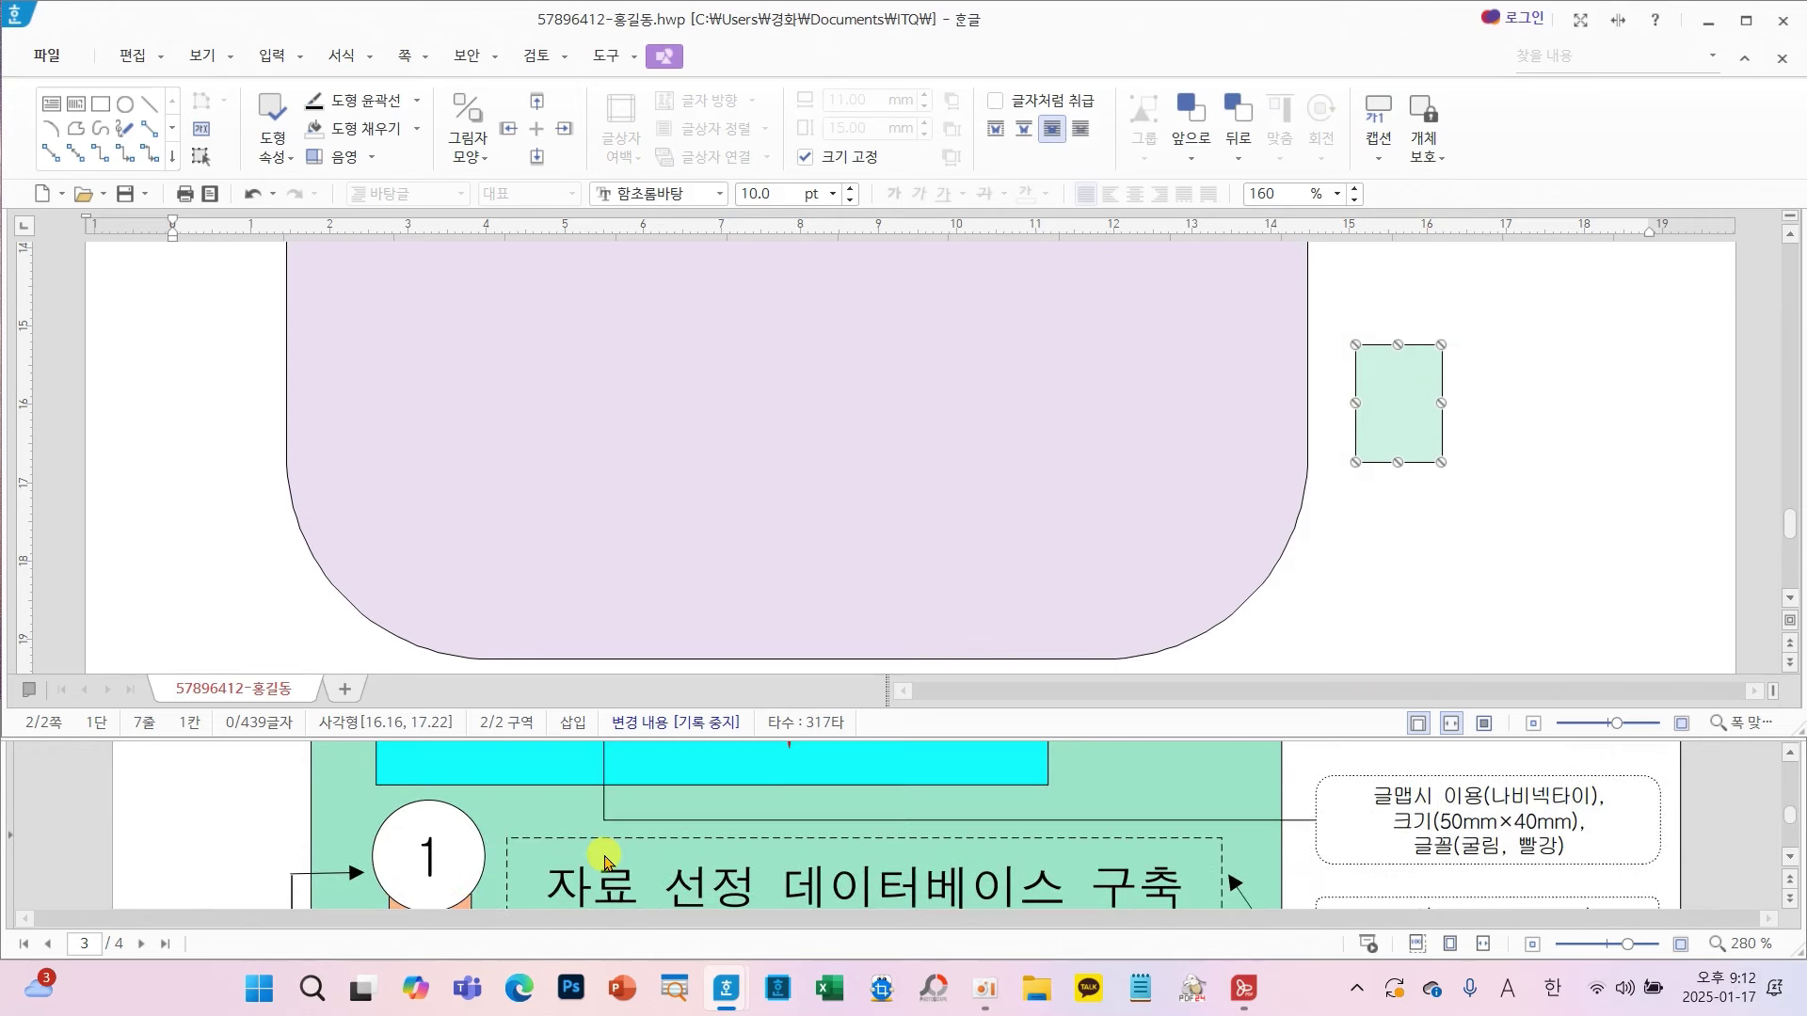
drag(1385, 405, 443, 363)
scroll(561, 492, up, 3)
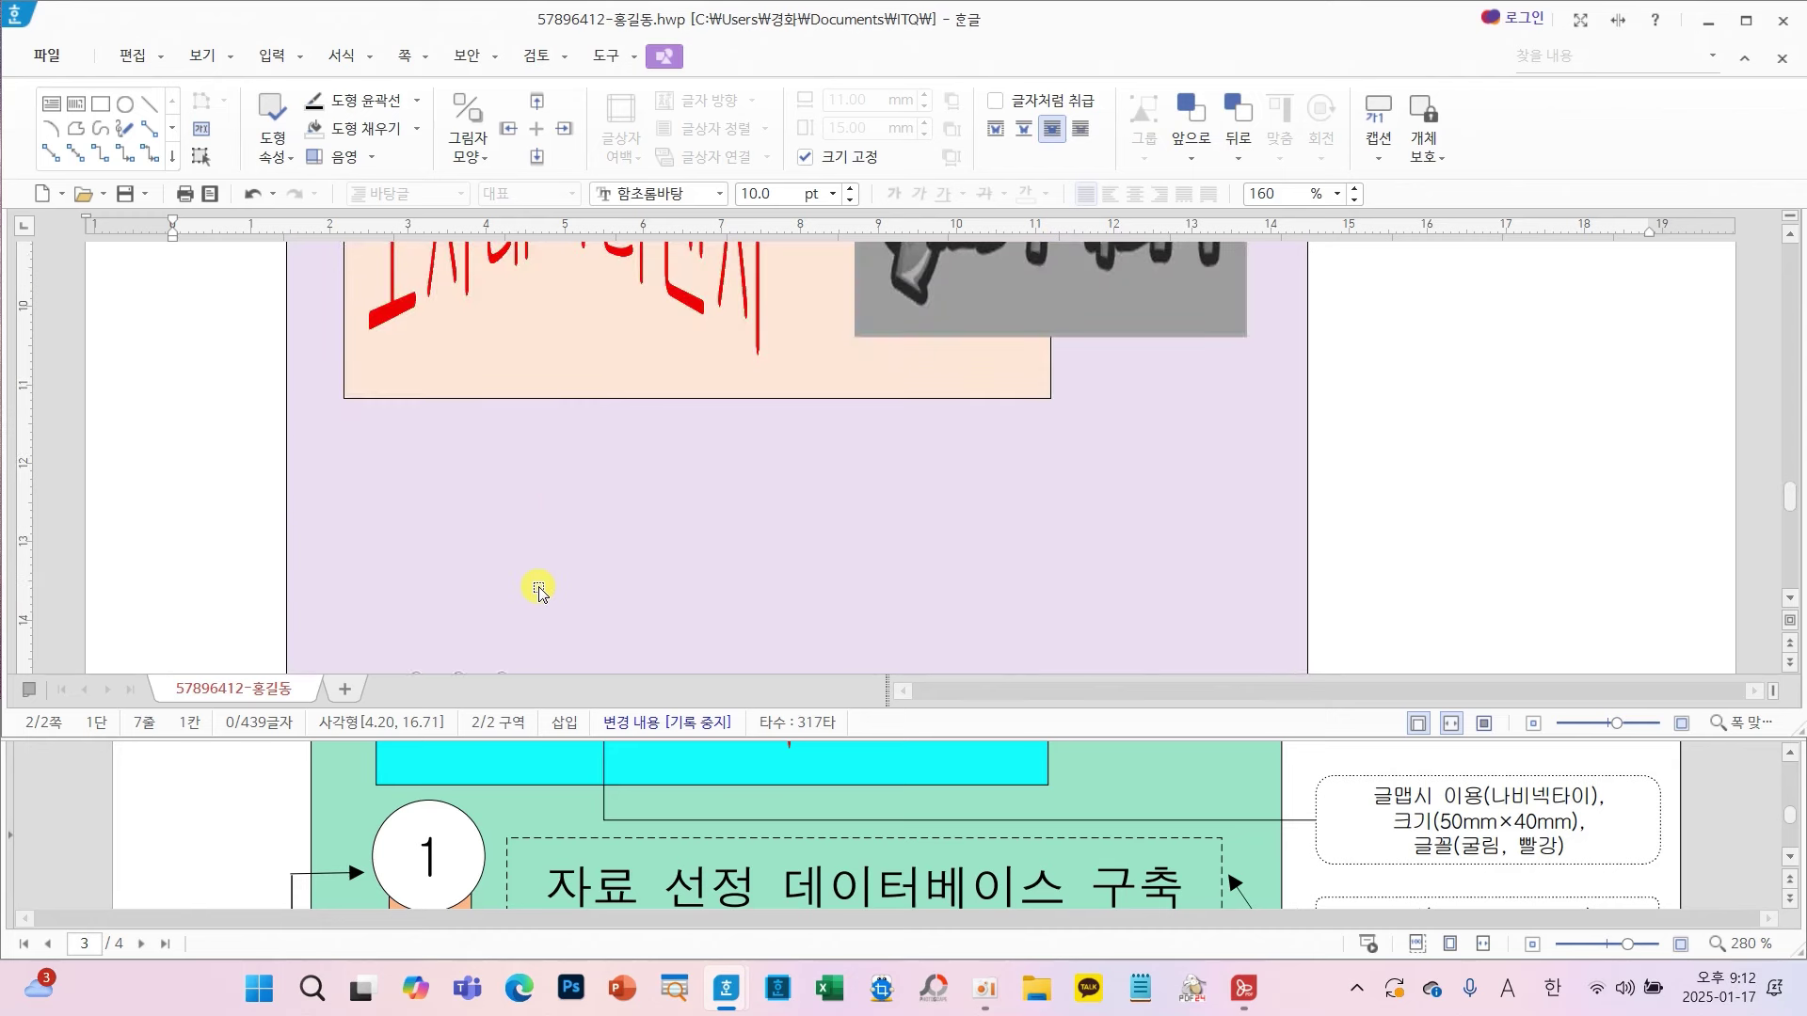
drag(492, 577, 396, 395)
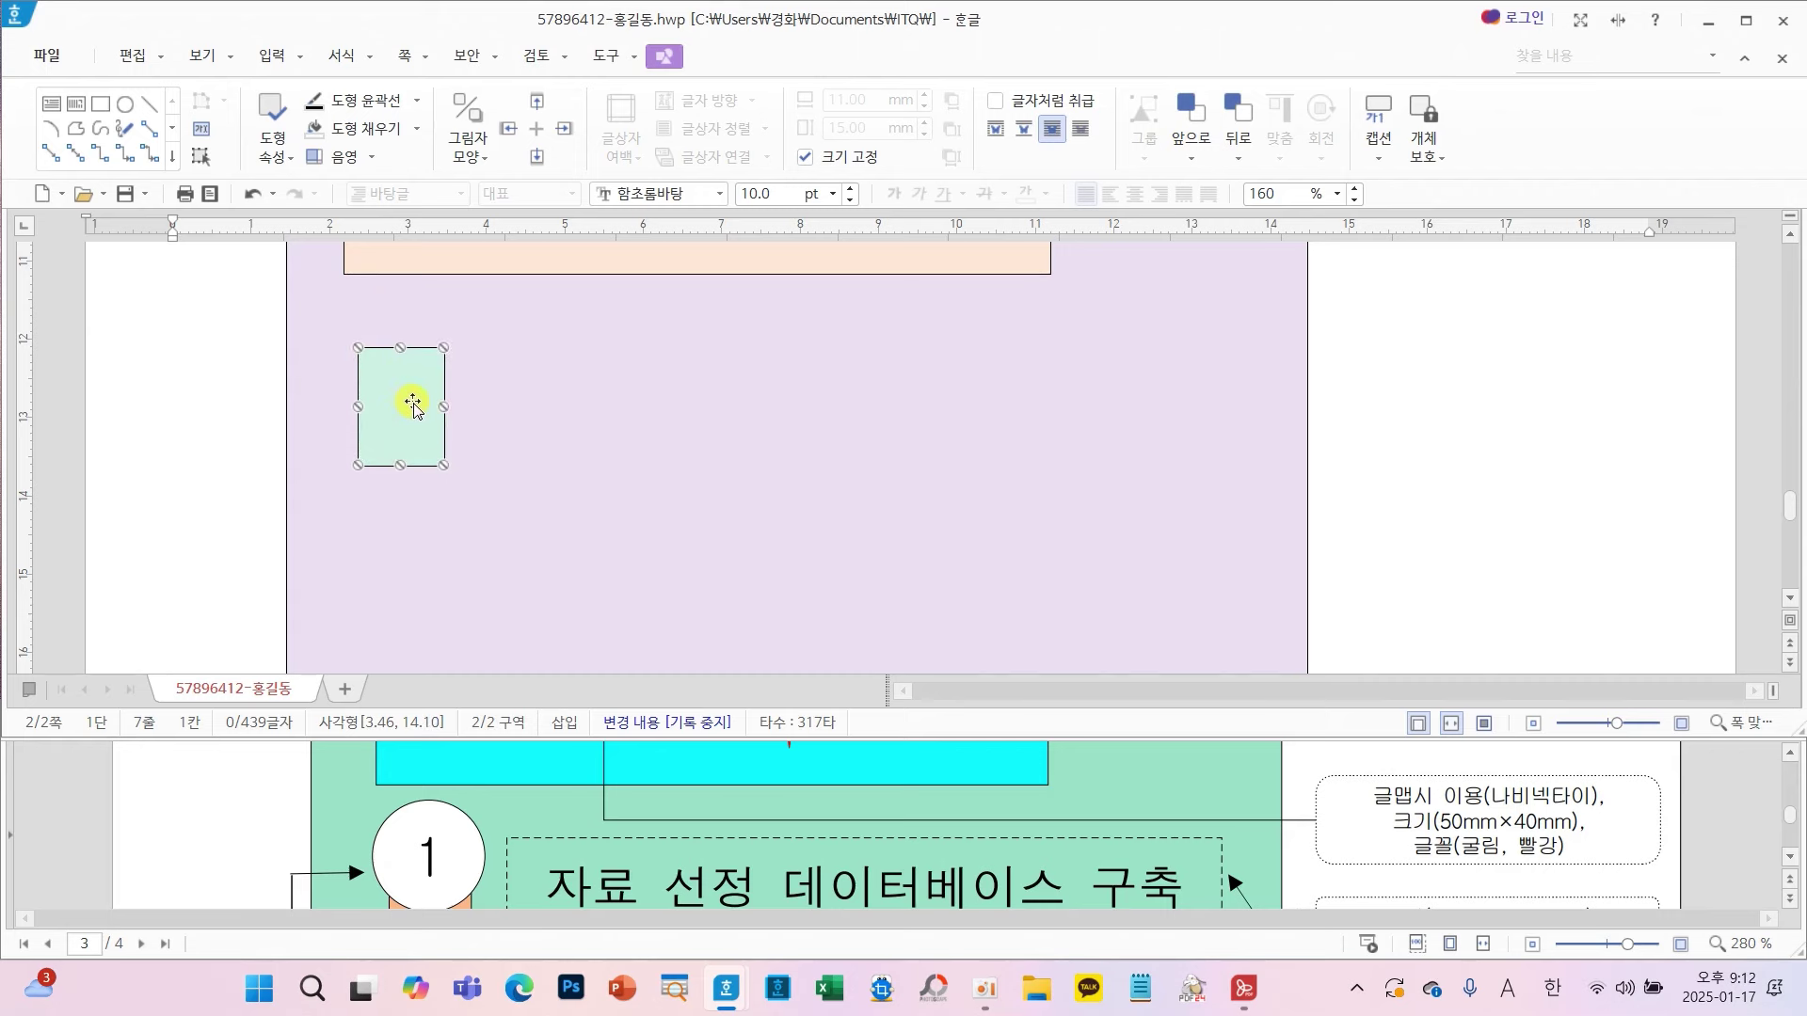
- Check the sample's ellipse specification and draw an ellipse about 25 mm × 20 mm in the blank area beside the lavender shape
scroll(198, 758, down, 5)
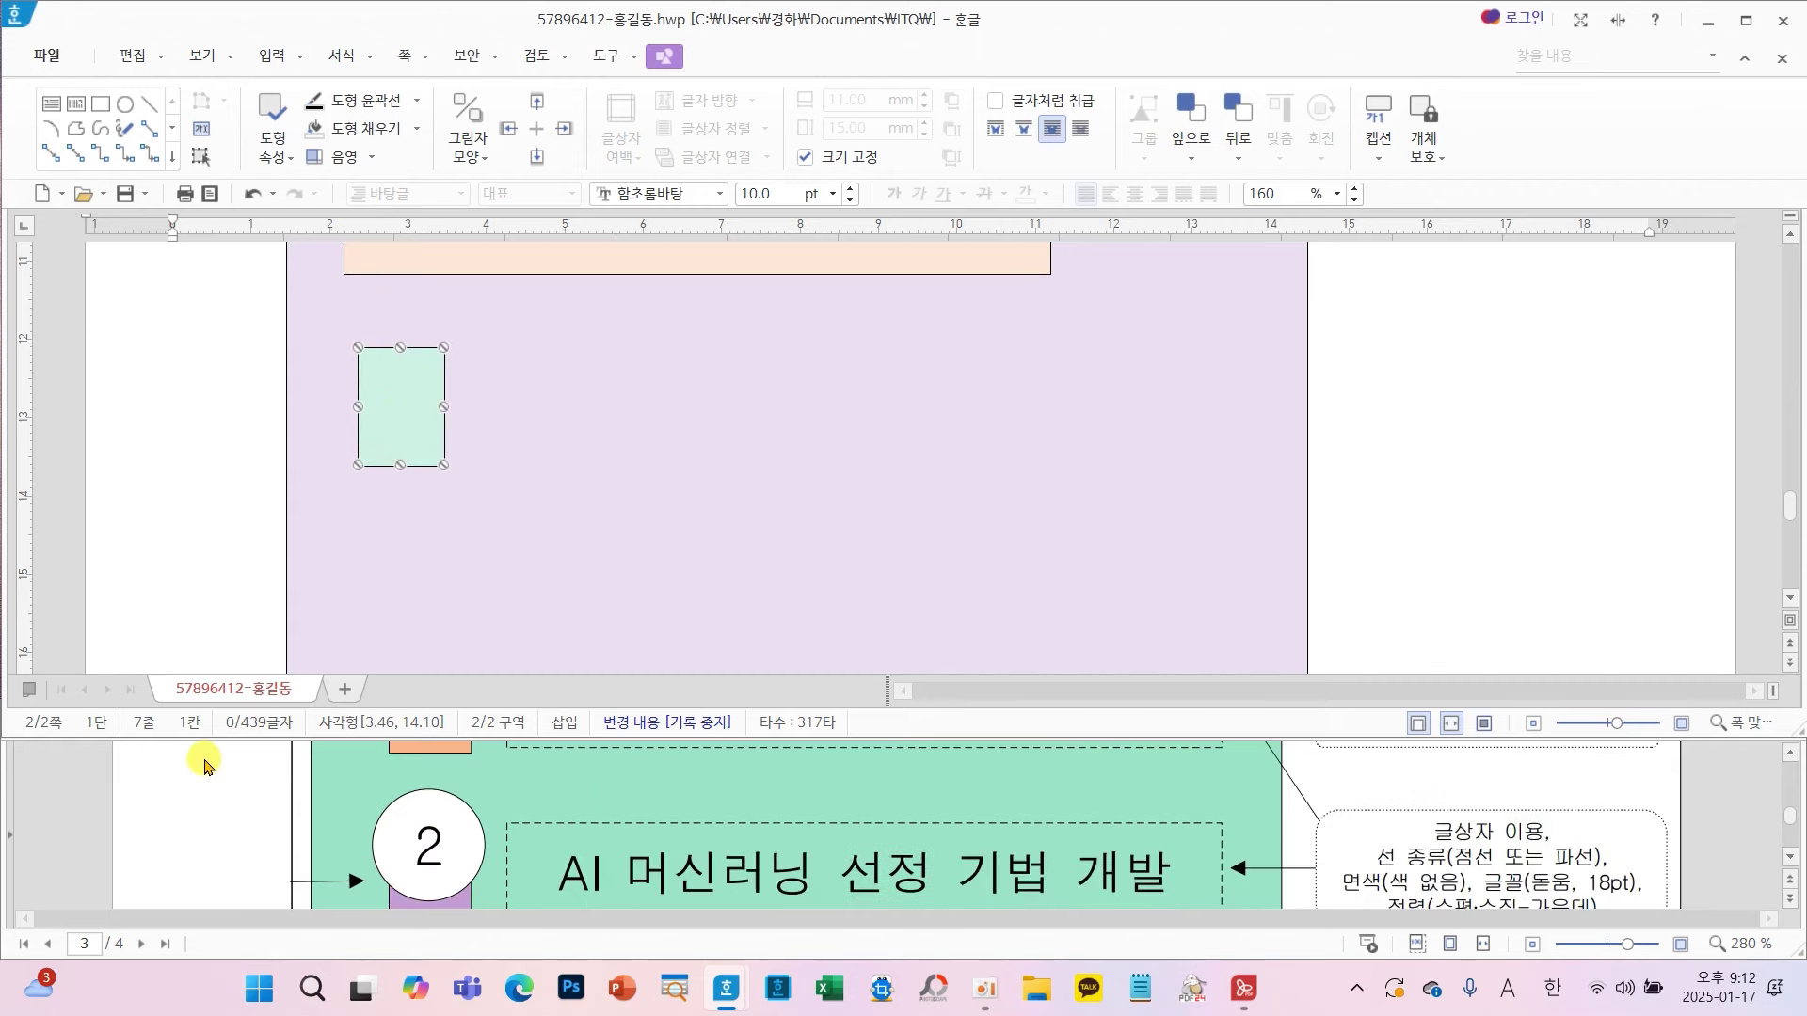
scroll(212, 765, down, 3)
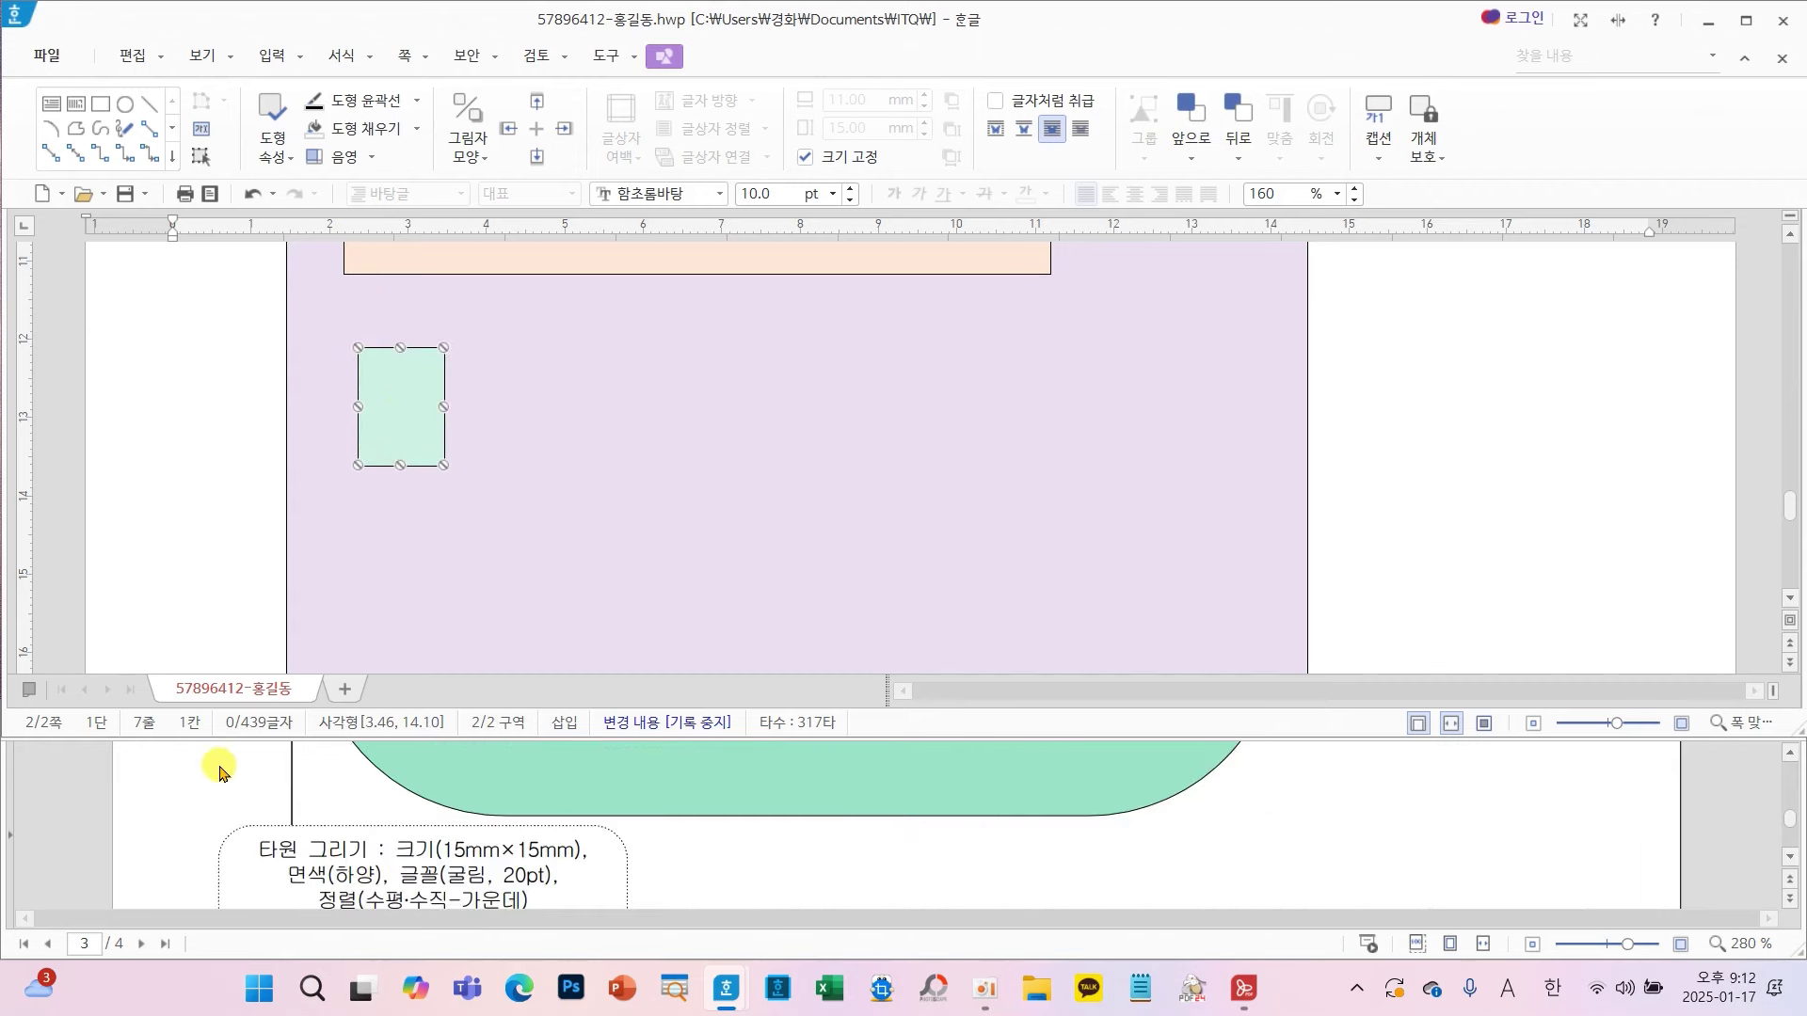
click(124, 102)
drag(1369, 352, 1567, 509)
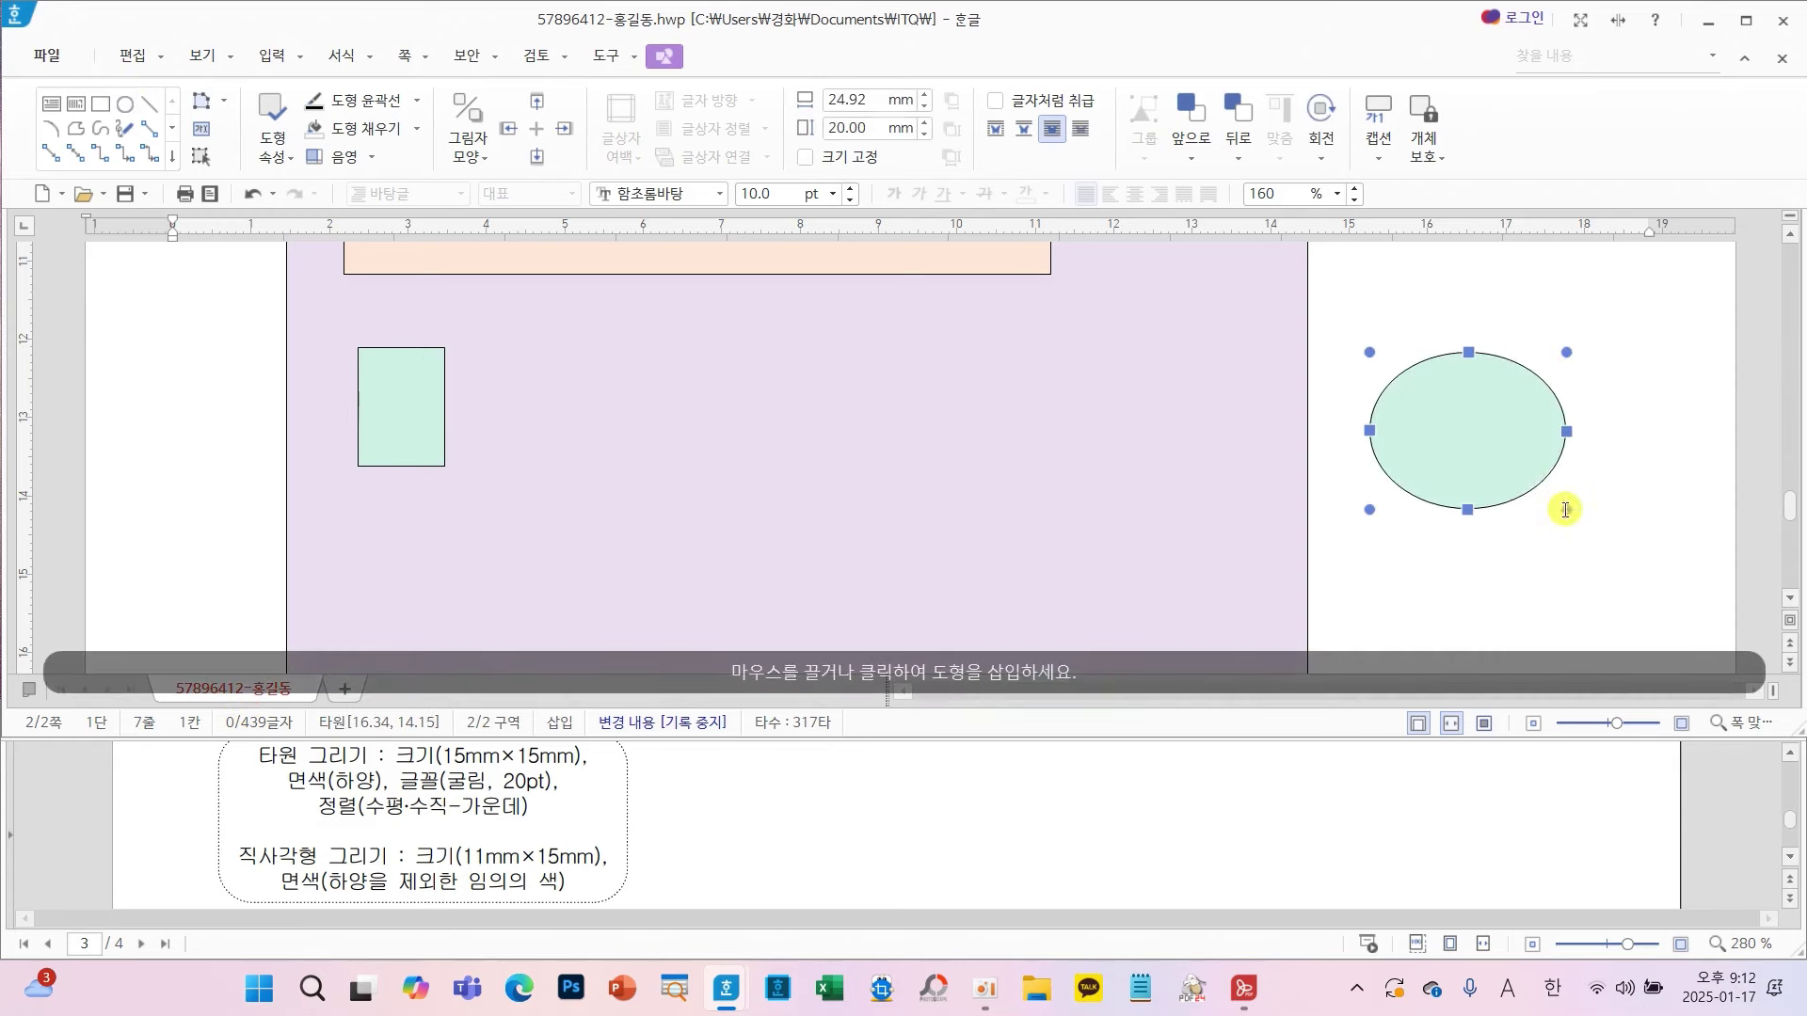
- Set the ellipse's size to 15 mm × 15 mm and lock its size (크기 고정)
key(p)
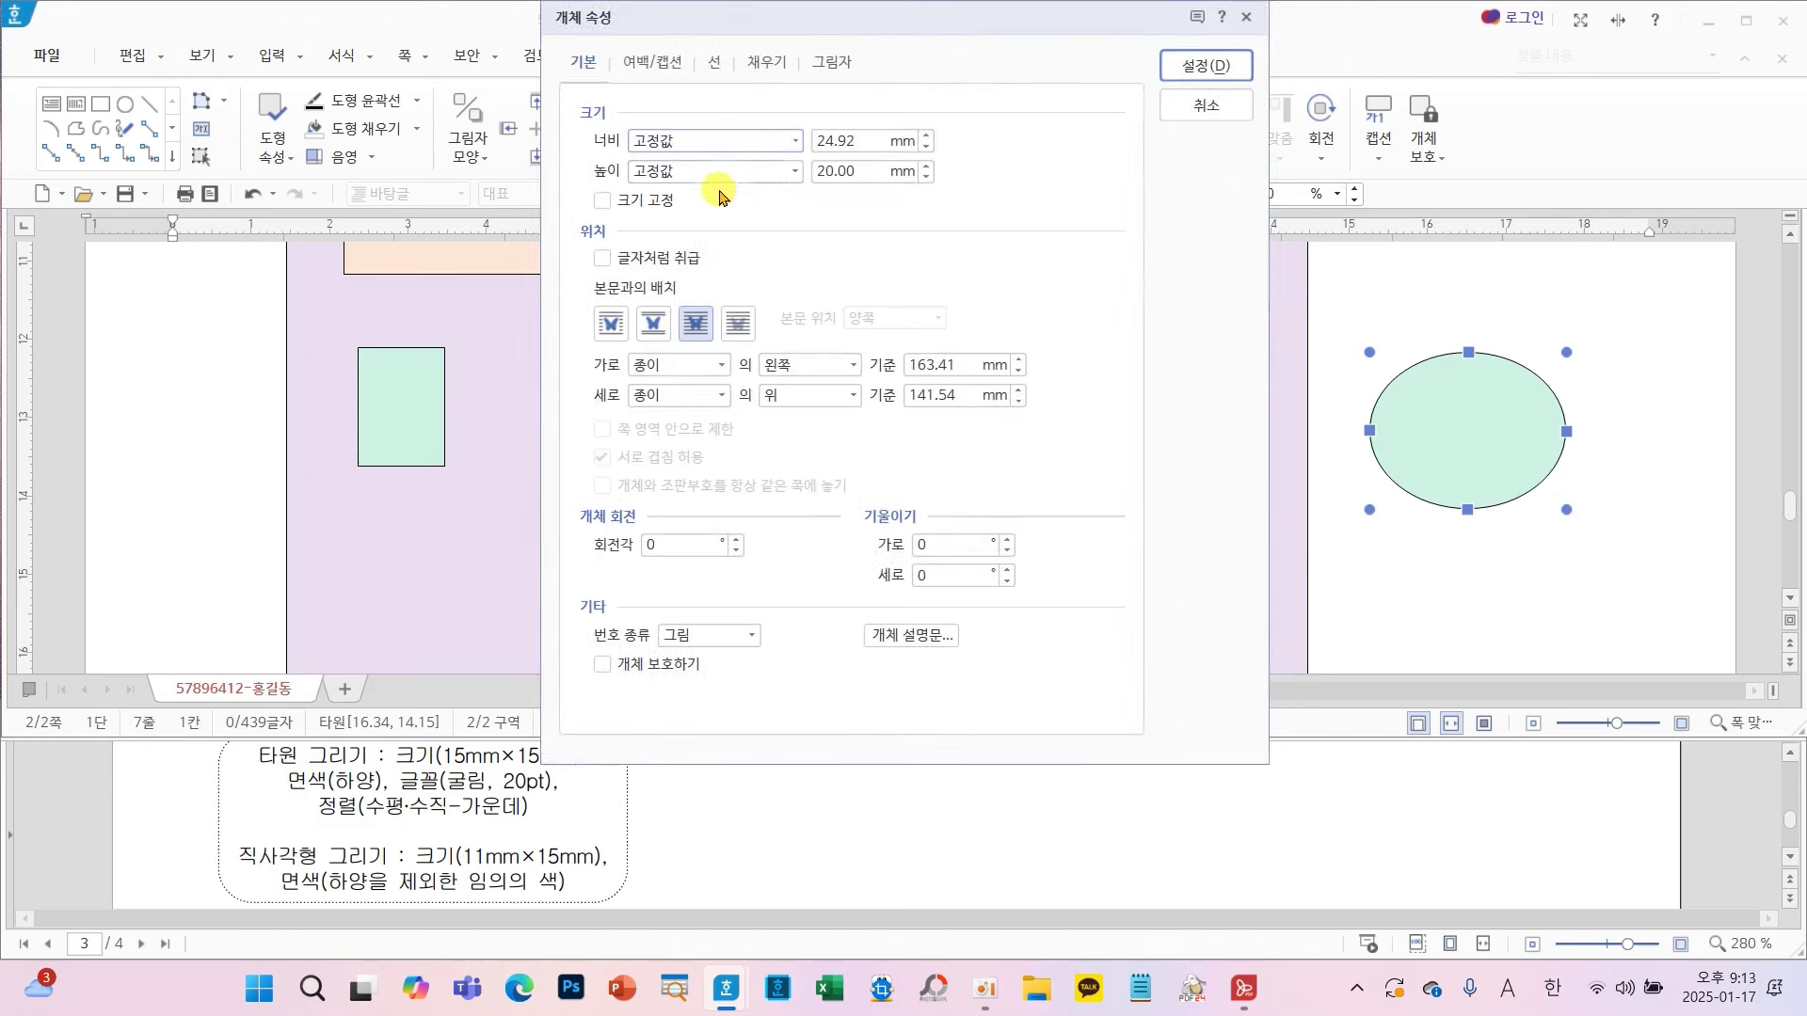
double_click(849, 142)
text(15)
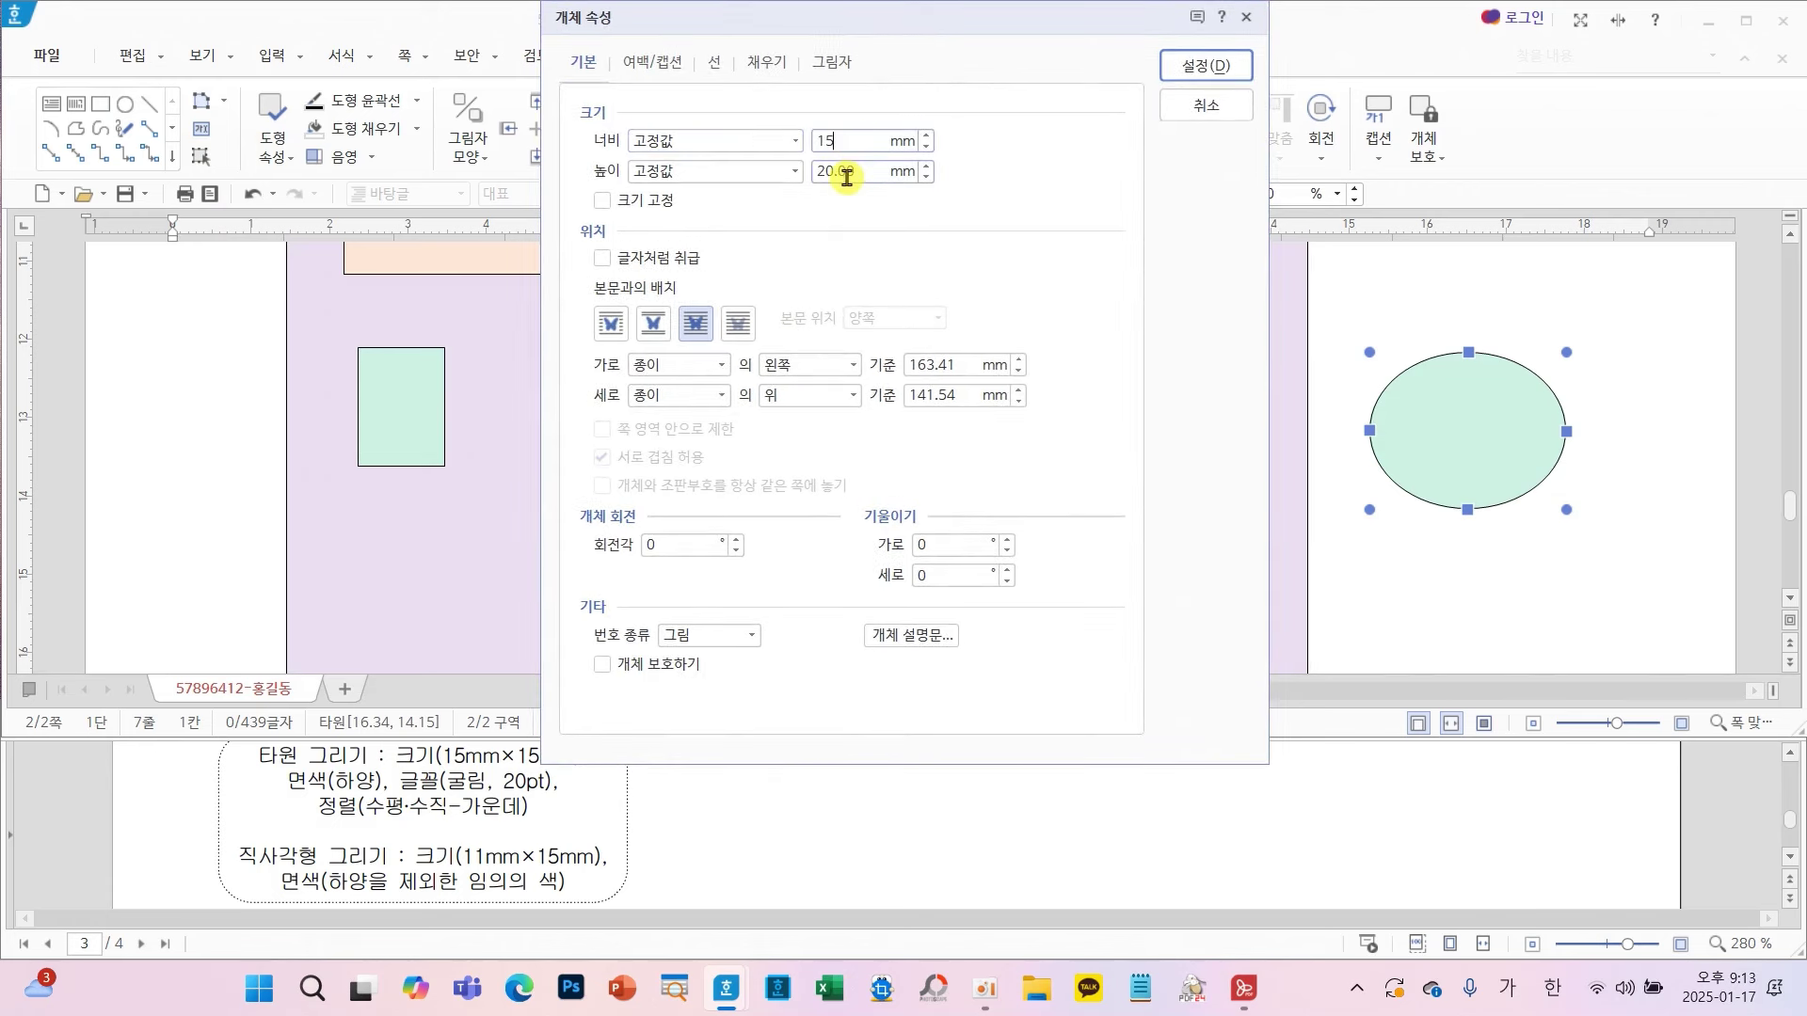
click(639, 204)
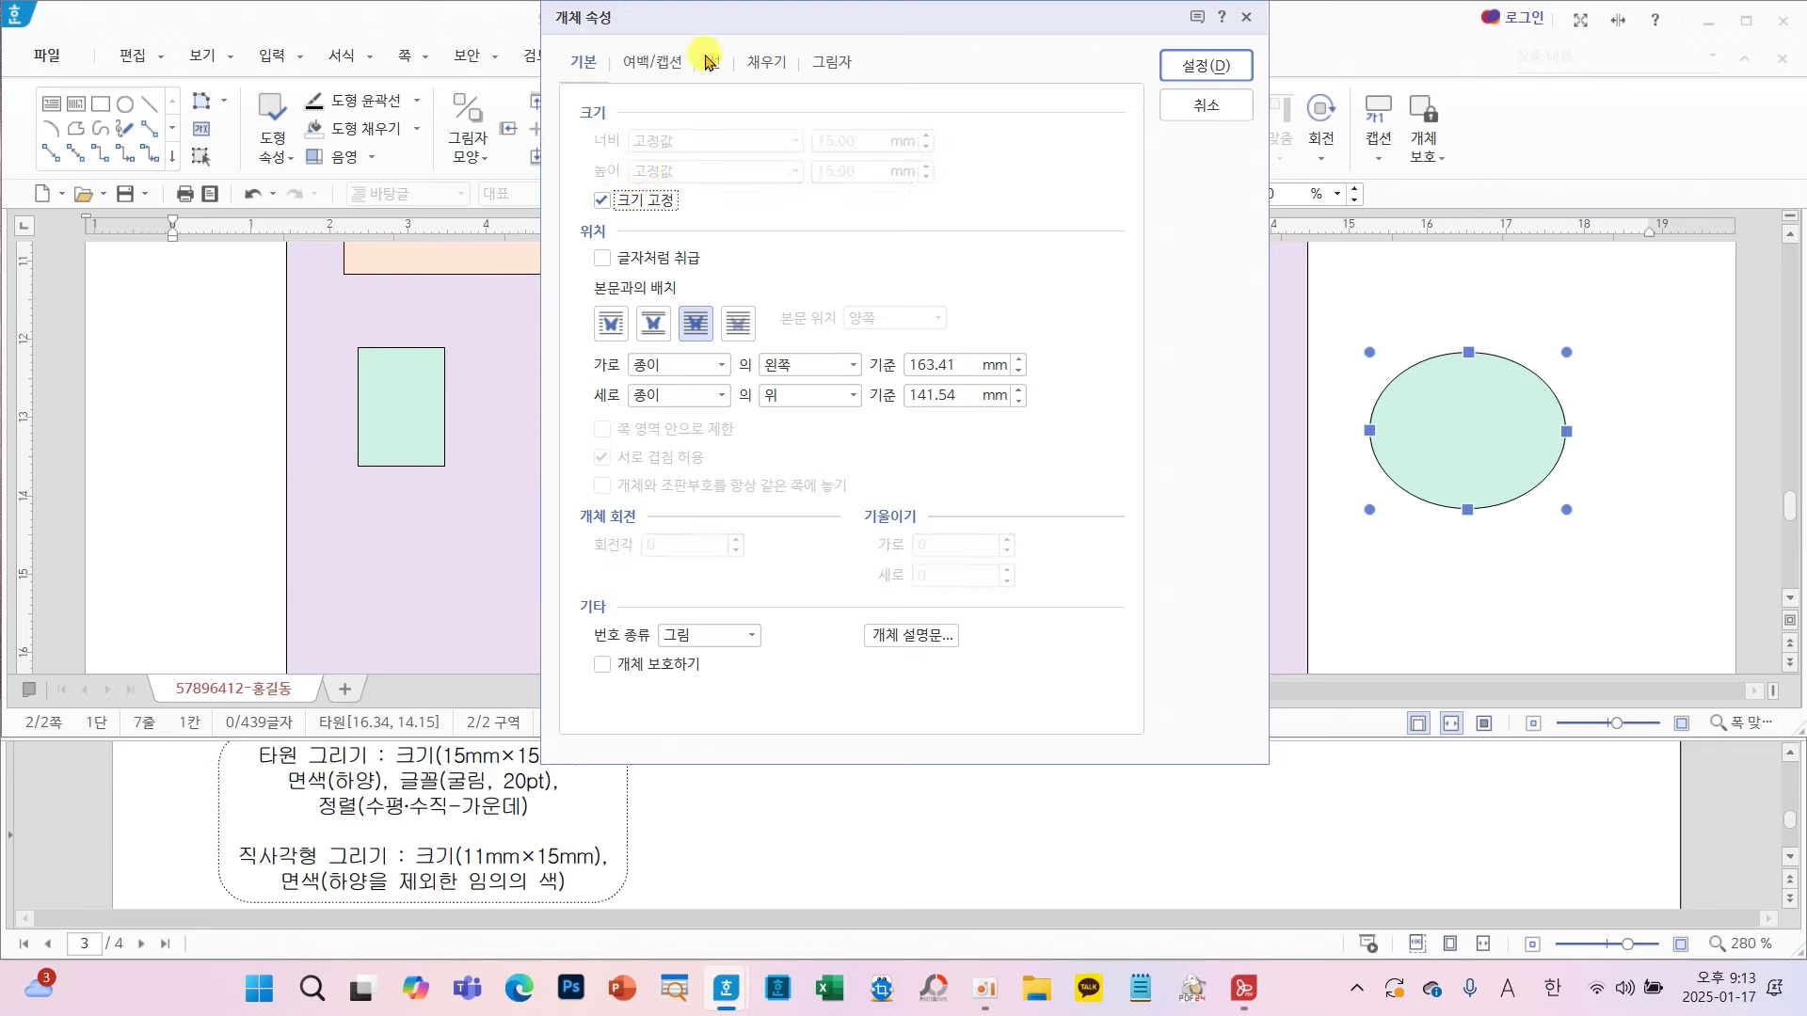
- Set the ellipse's fill color (면 색) to white and confirm the object properties
click(764, 63)
click(725, 194)
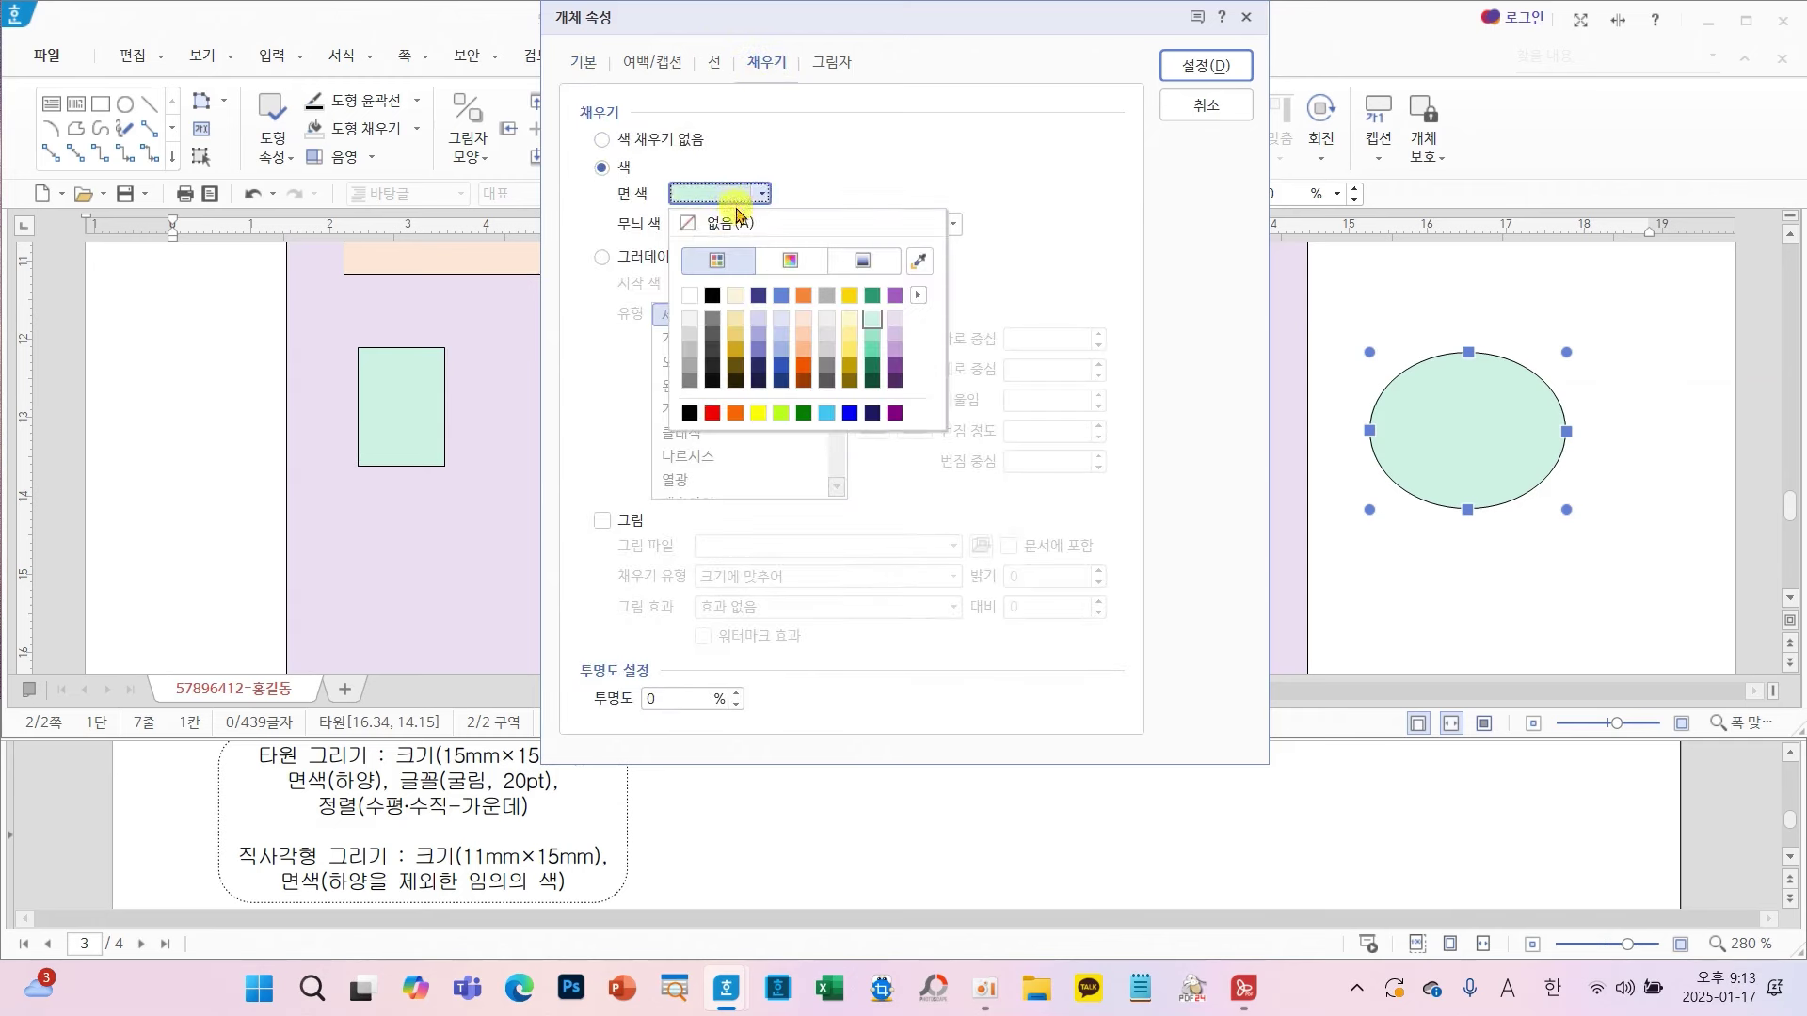
click(690, 297)
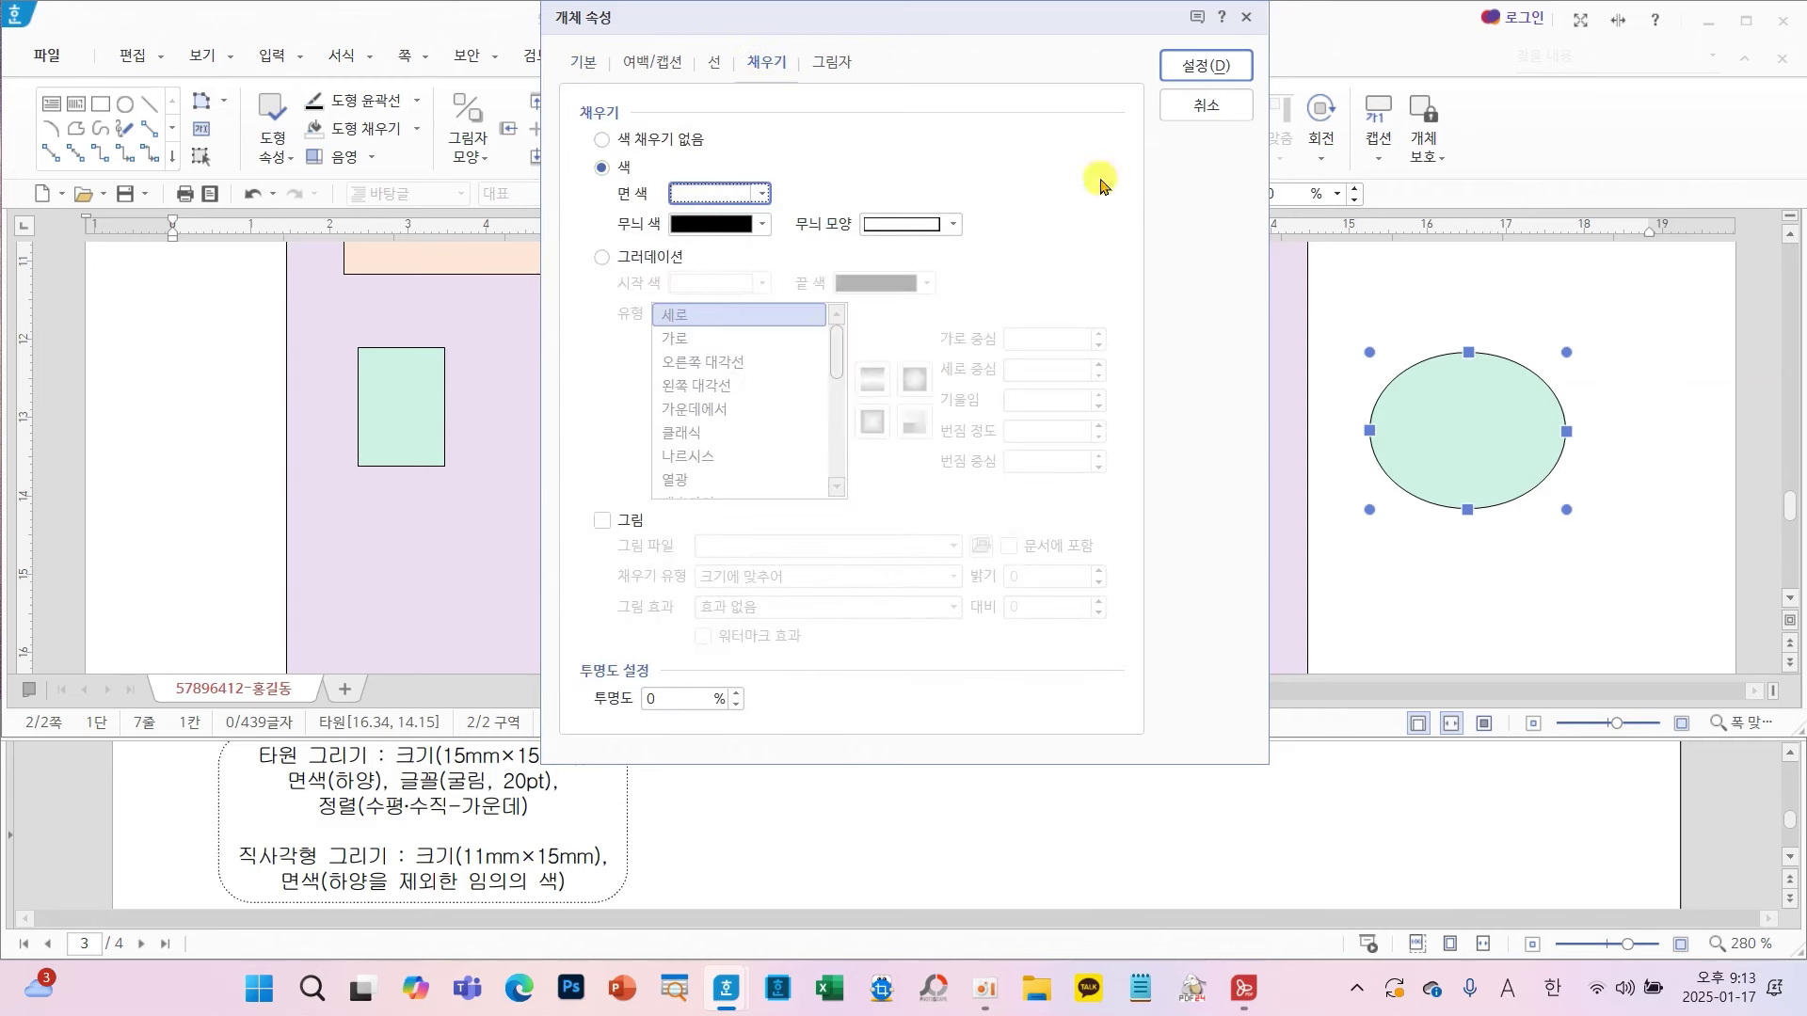
click(1197, 68)
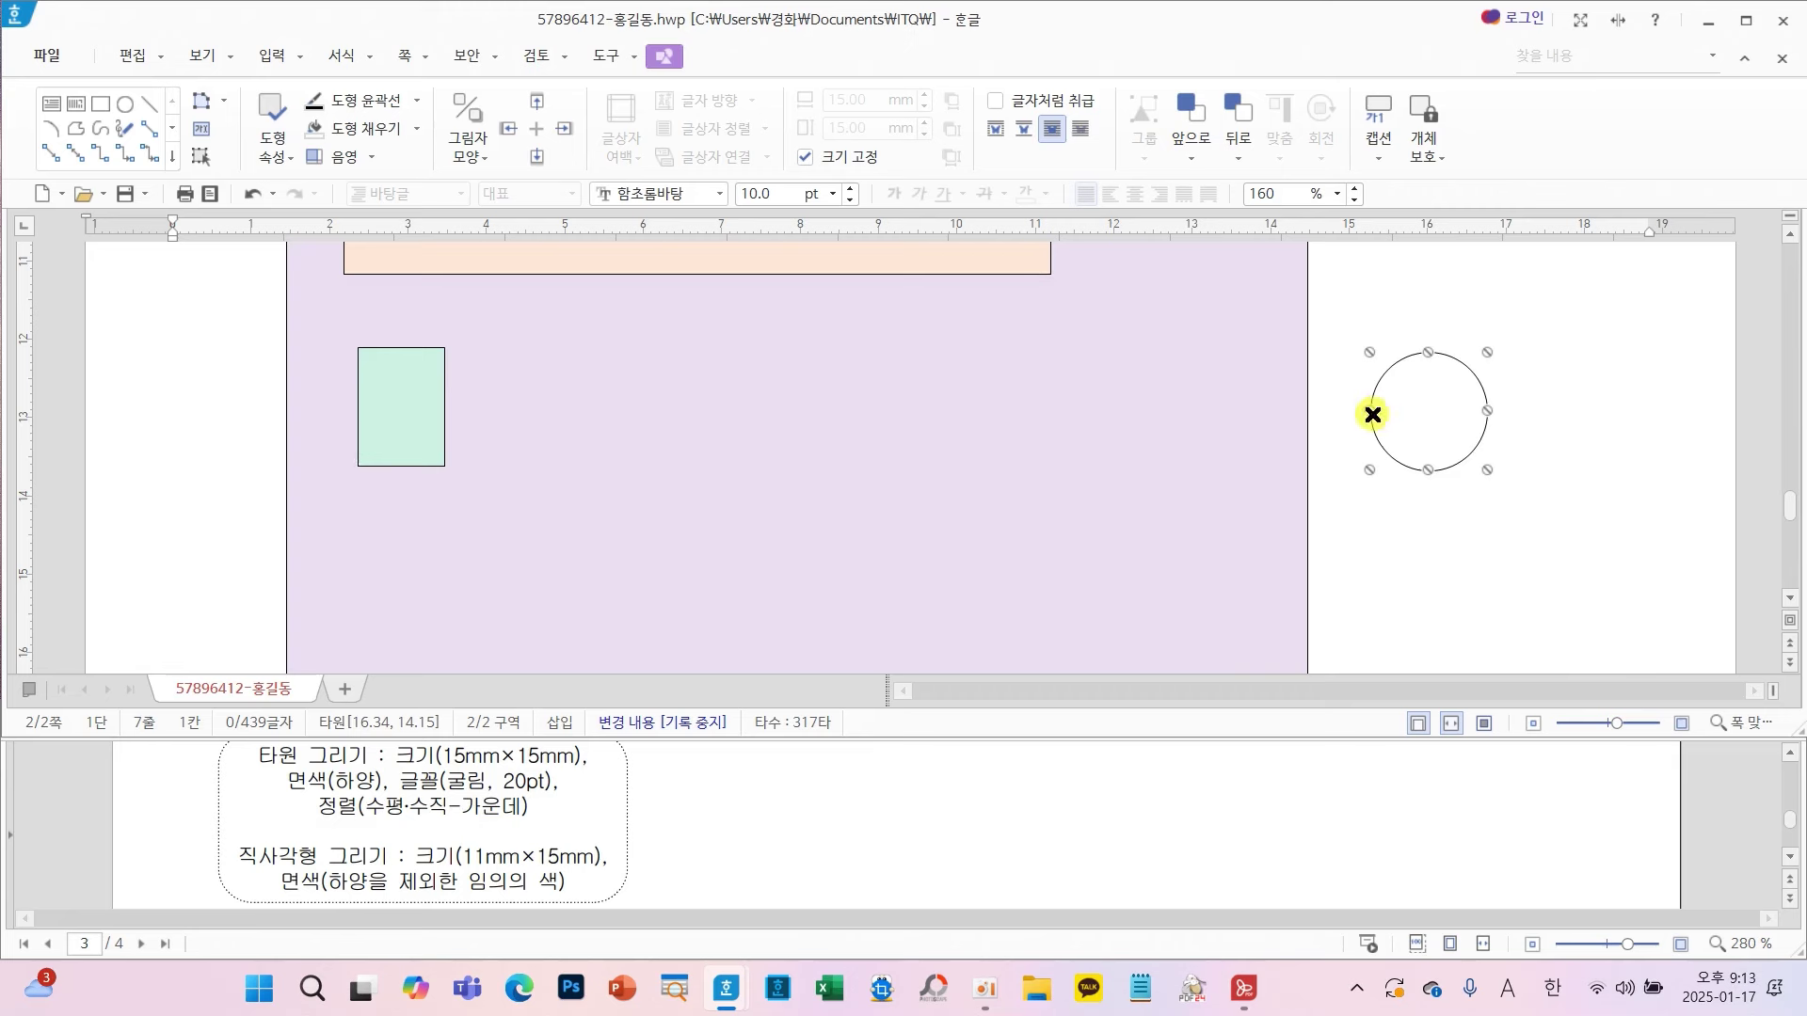
- Enable text inside the circle (도형 안에 글자 넣기) and format it as 굴림, 20 pt, center-aligned
right_click(1440, 419)
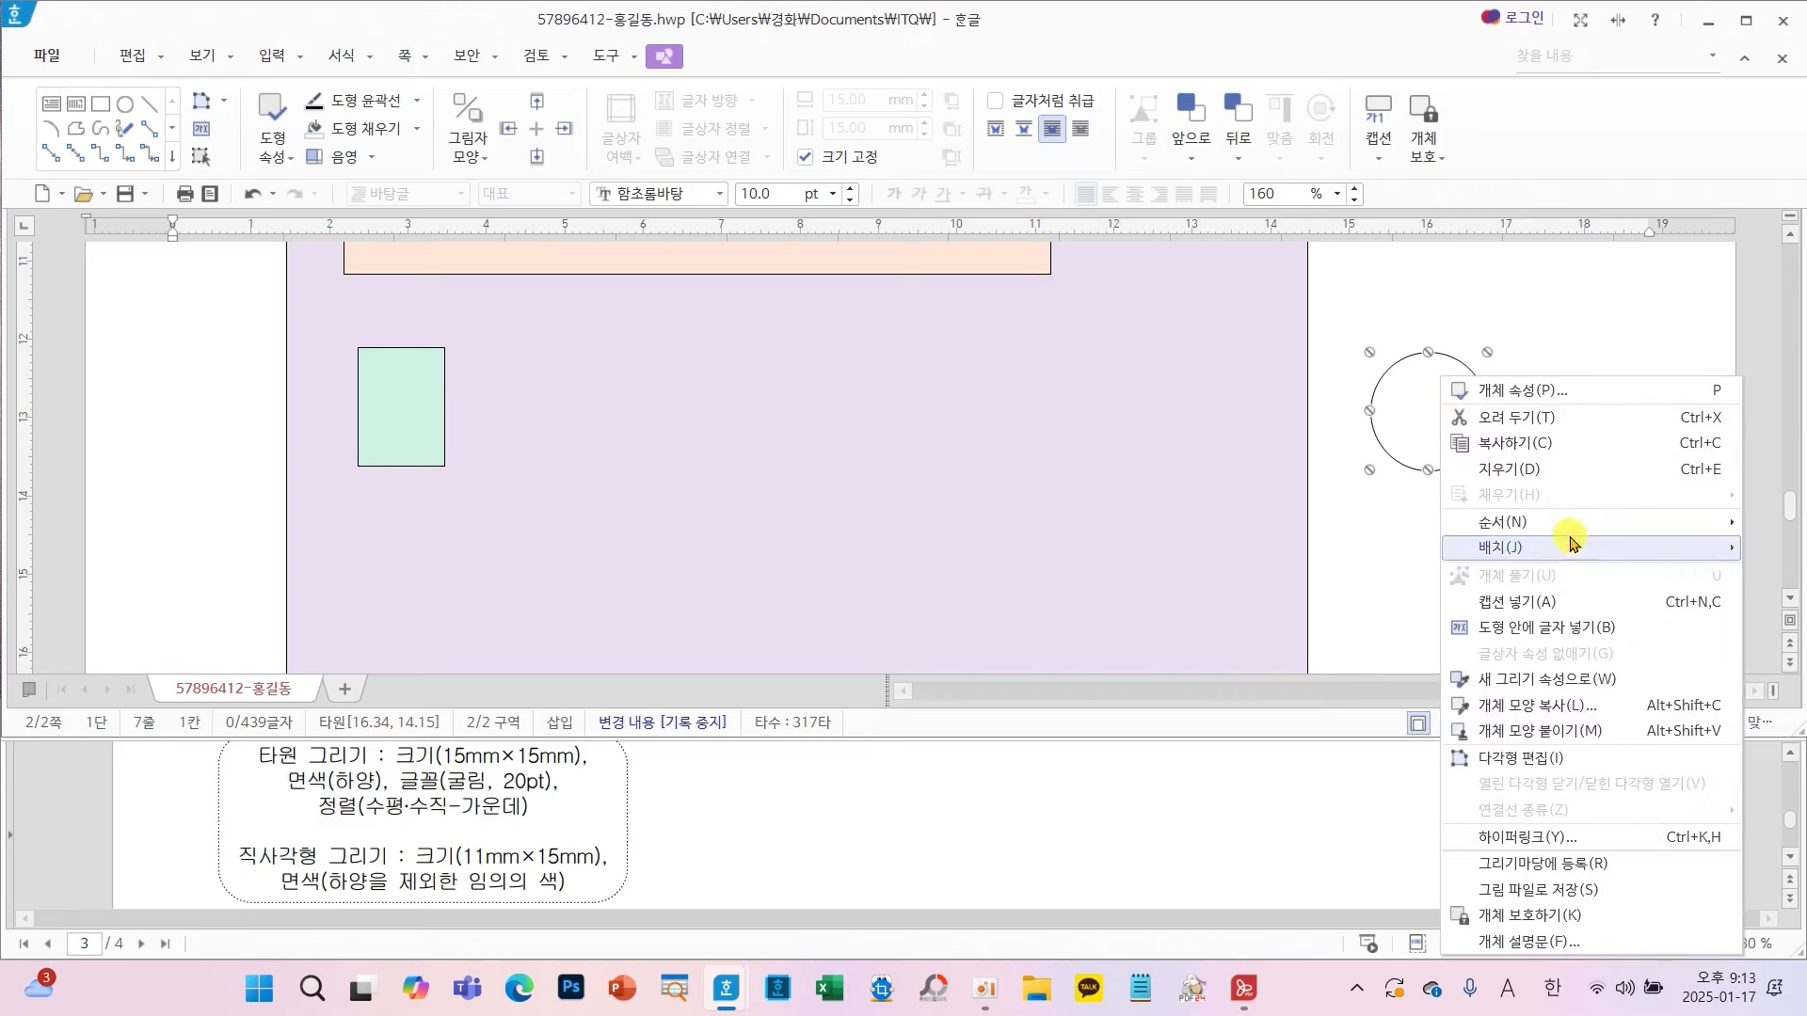
click(1503, 632)
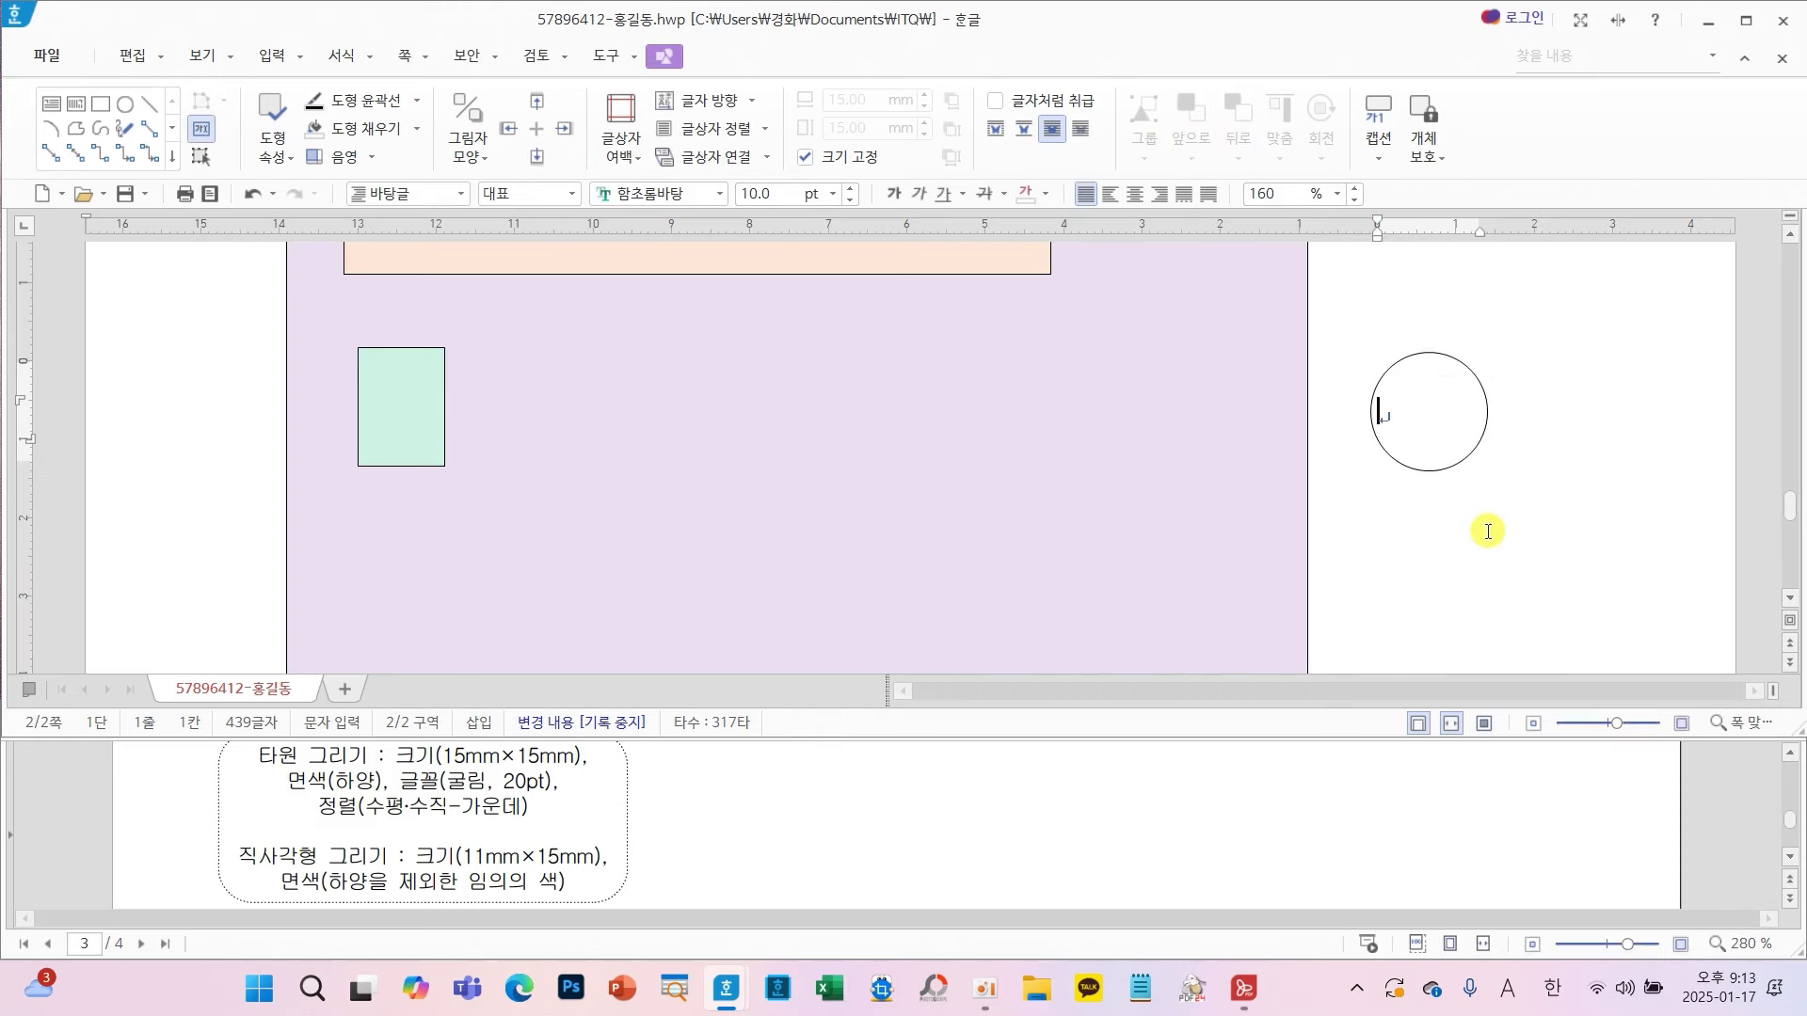
click(720, 193)
drag(1035, 489, 938, 226)
click(849, 281)
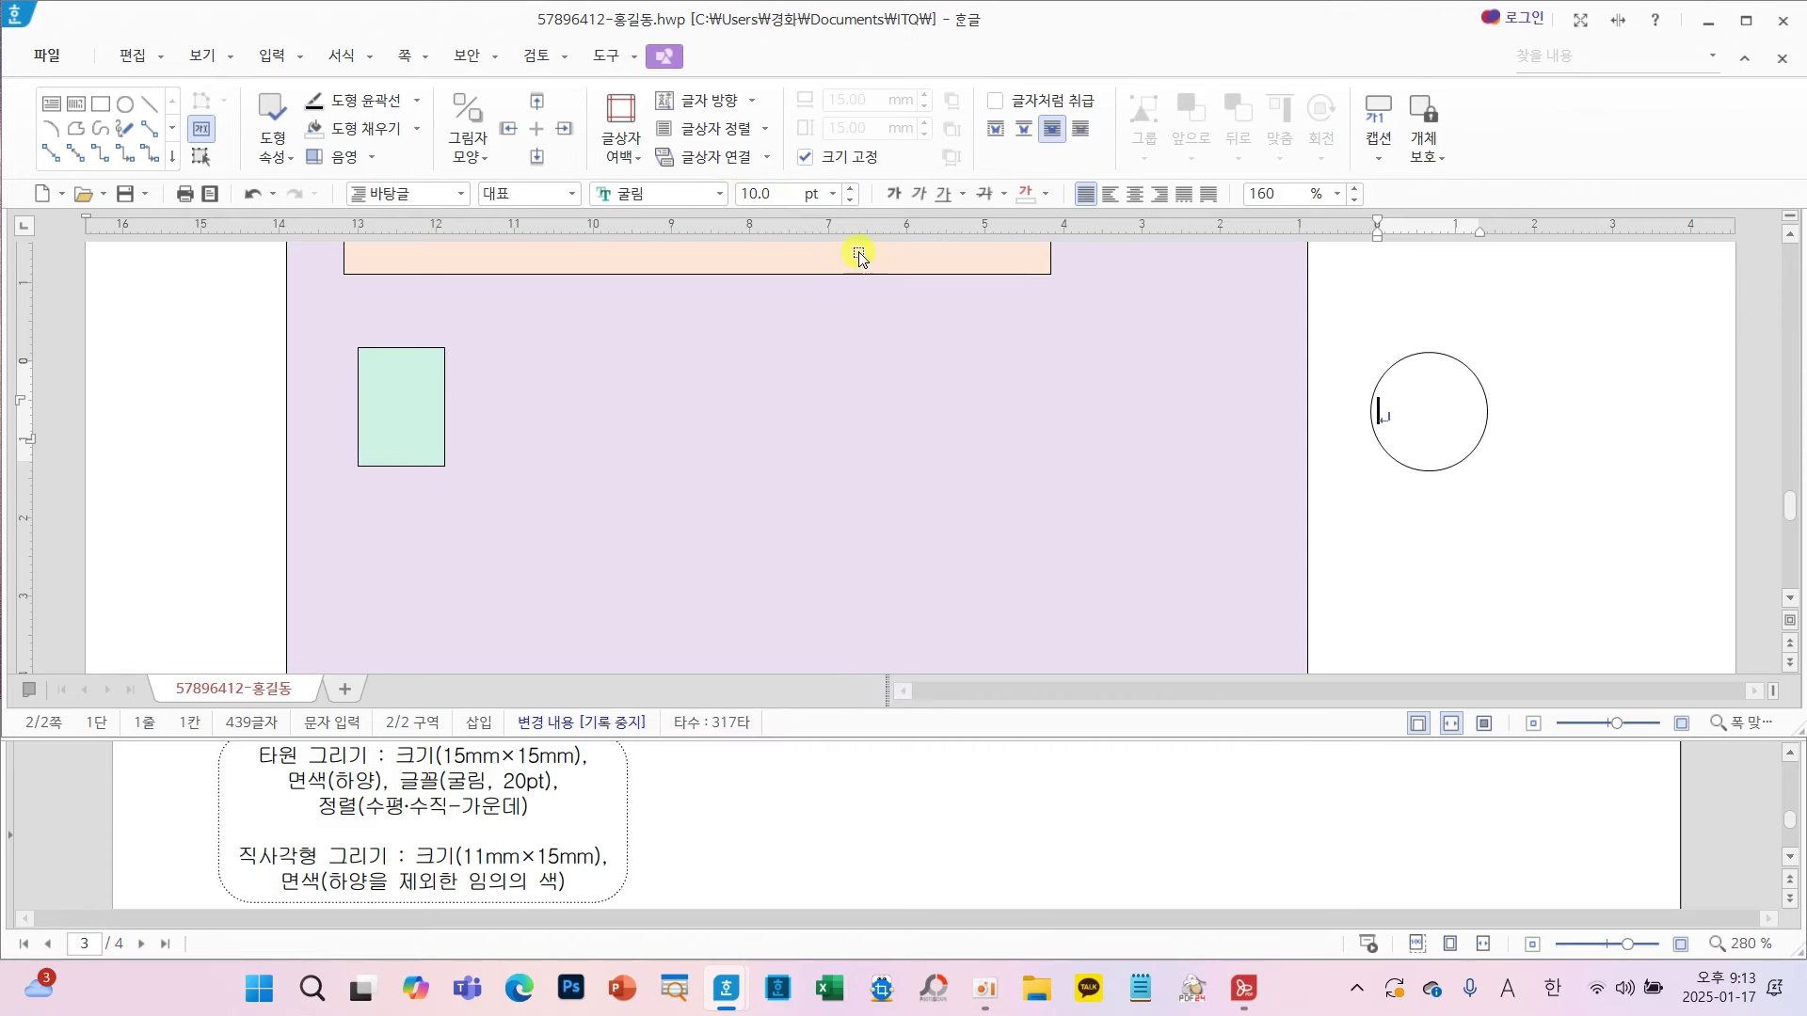
click(836, 194)
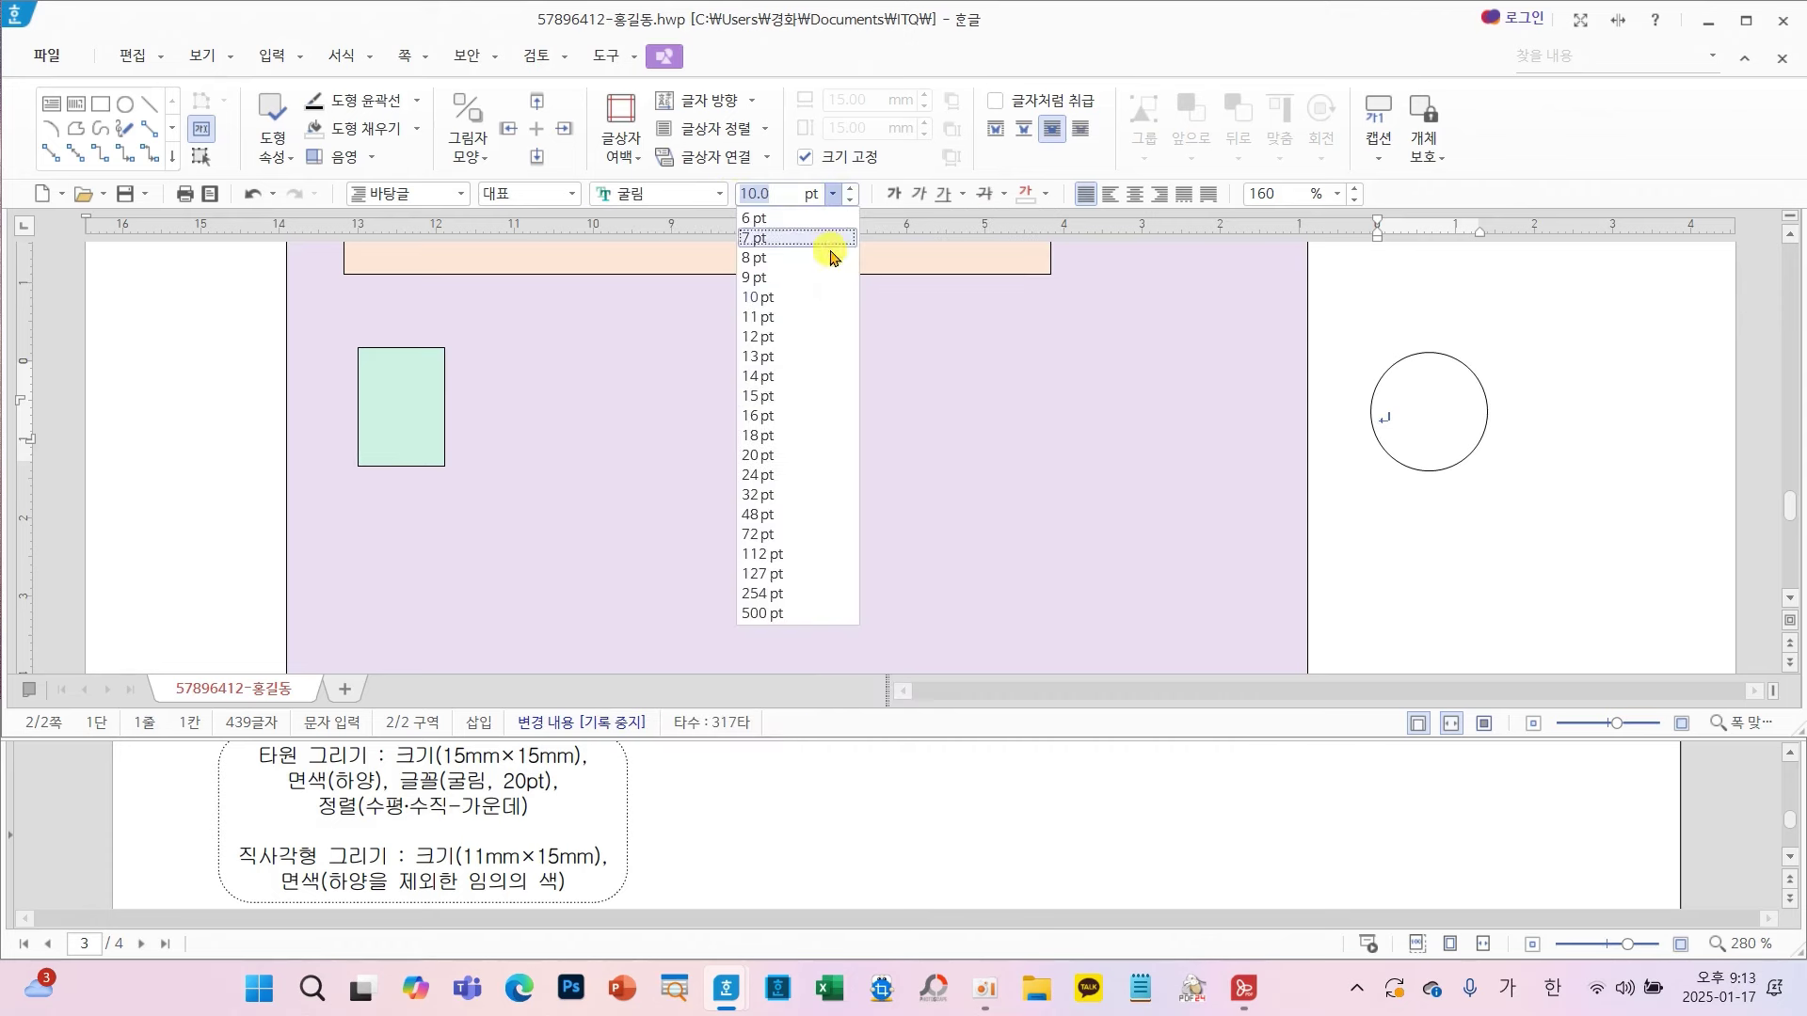
click(762, 456)
click(1135, 194)
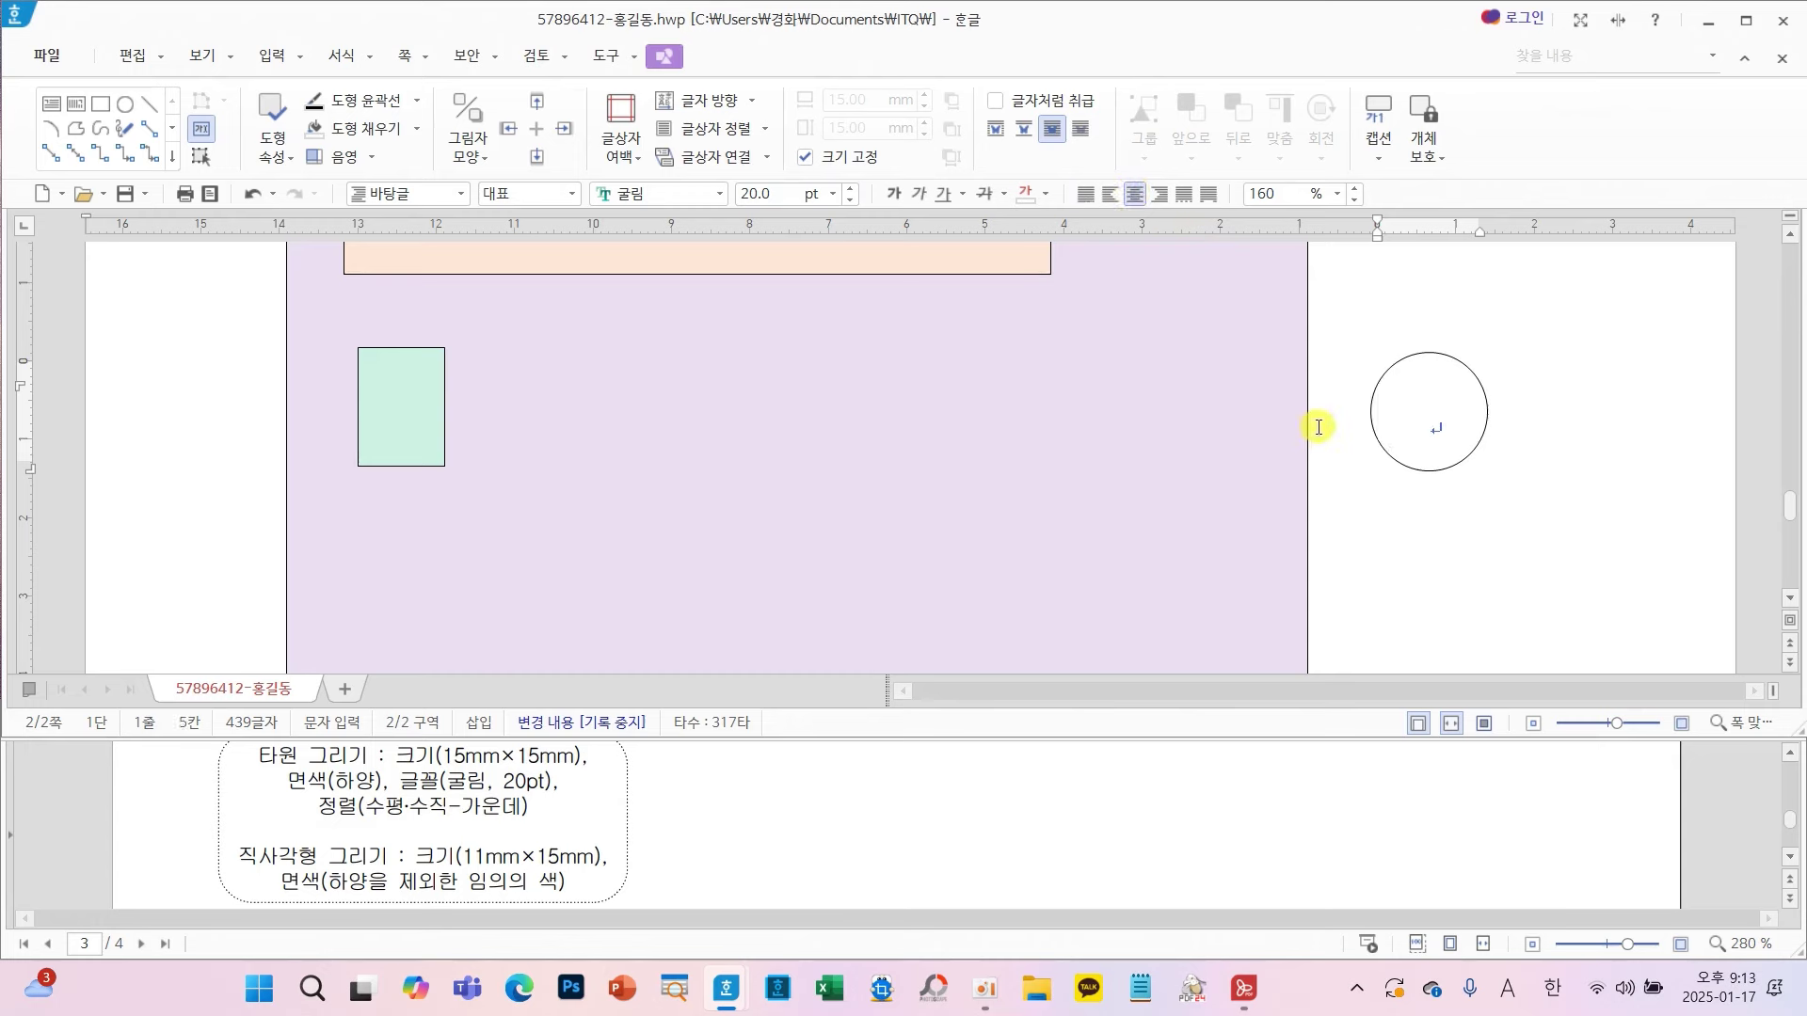
- Place the white circle over the upper part of the small mint rectangle, fine-tuning its vertical position
drag(1401, 465, 374, 397)
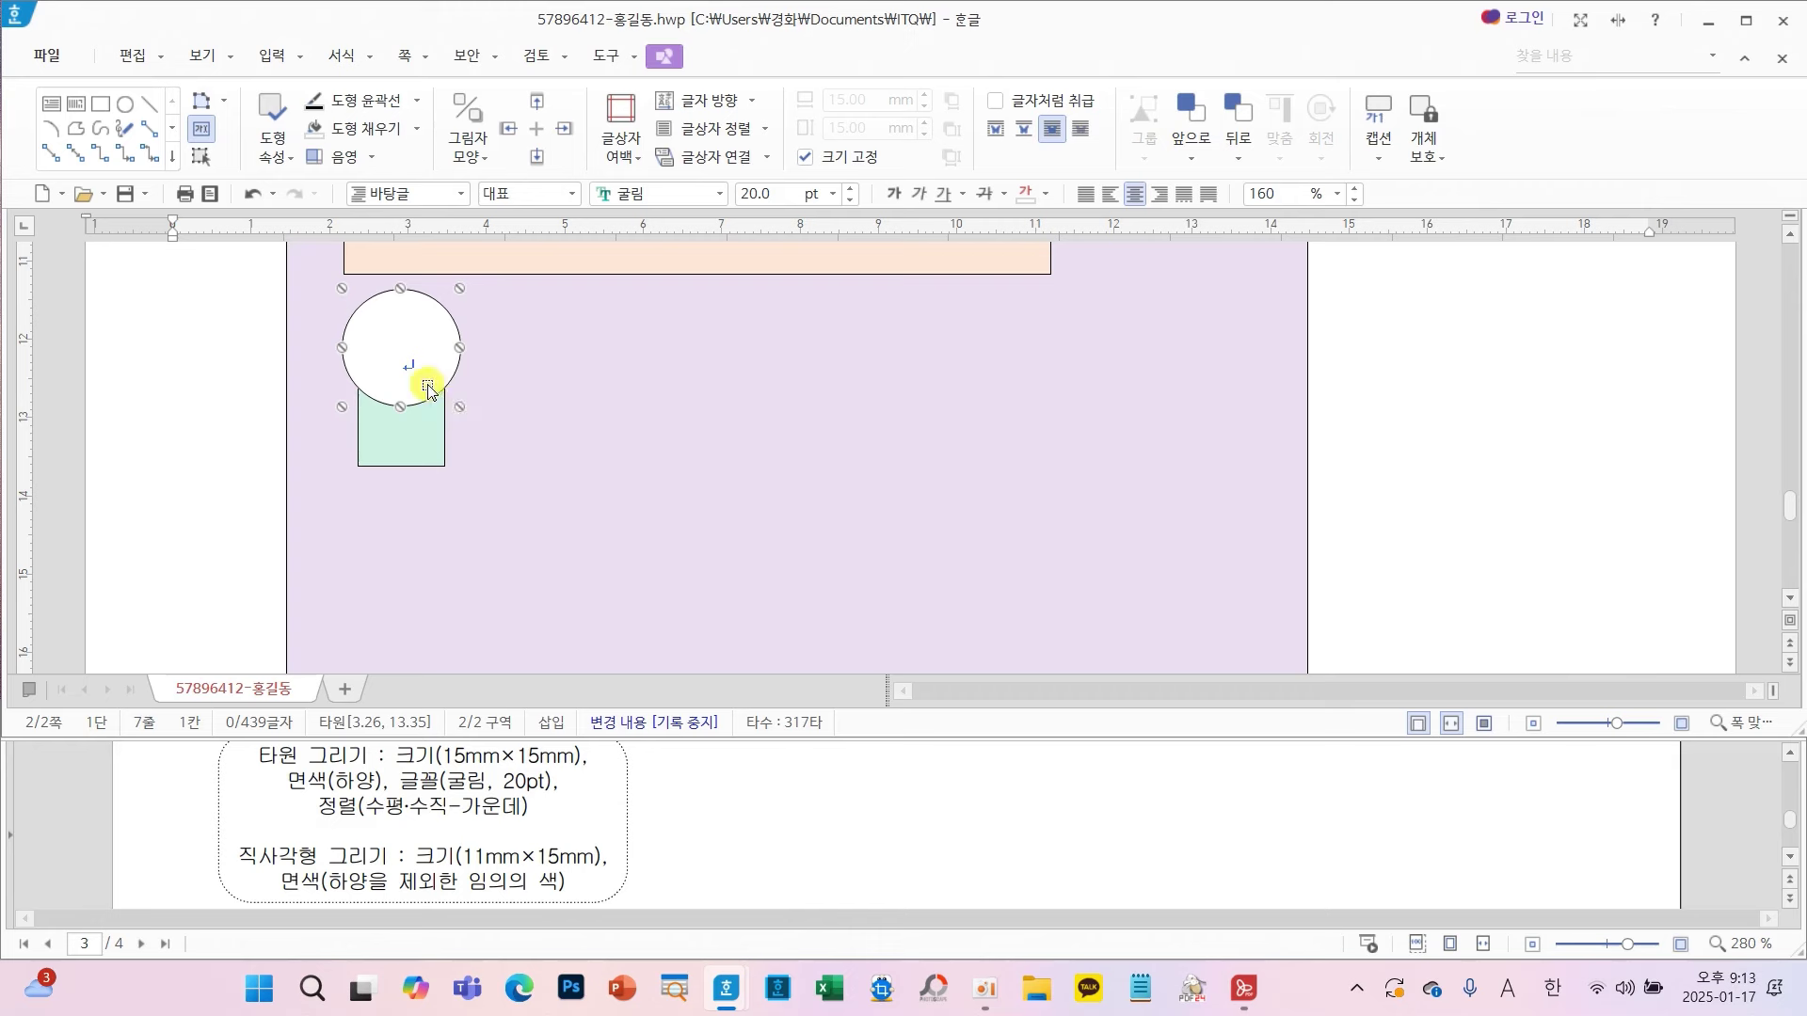
key(Up)
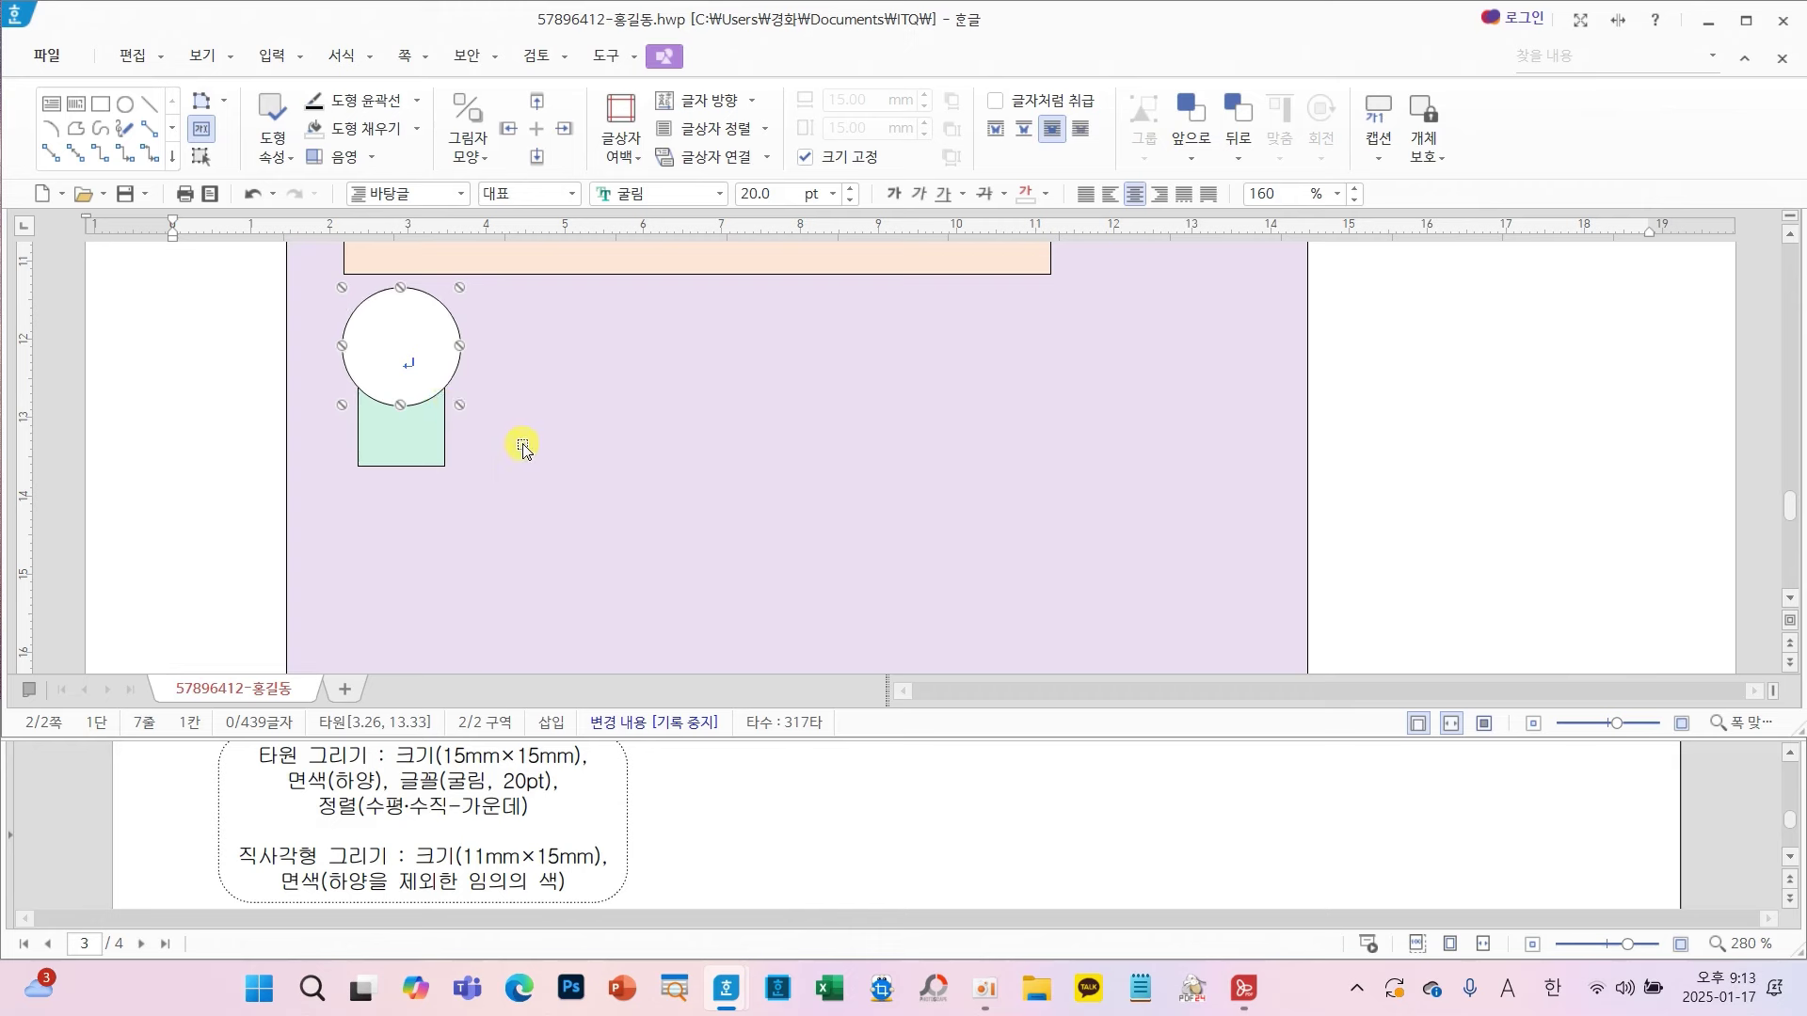
key(Down)
key(Down)
key(Down)
key(Down)
key(Down)
key(Down)
key(Down)
key(Down)
key(Down)
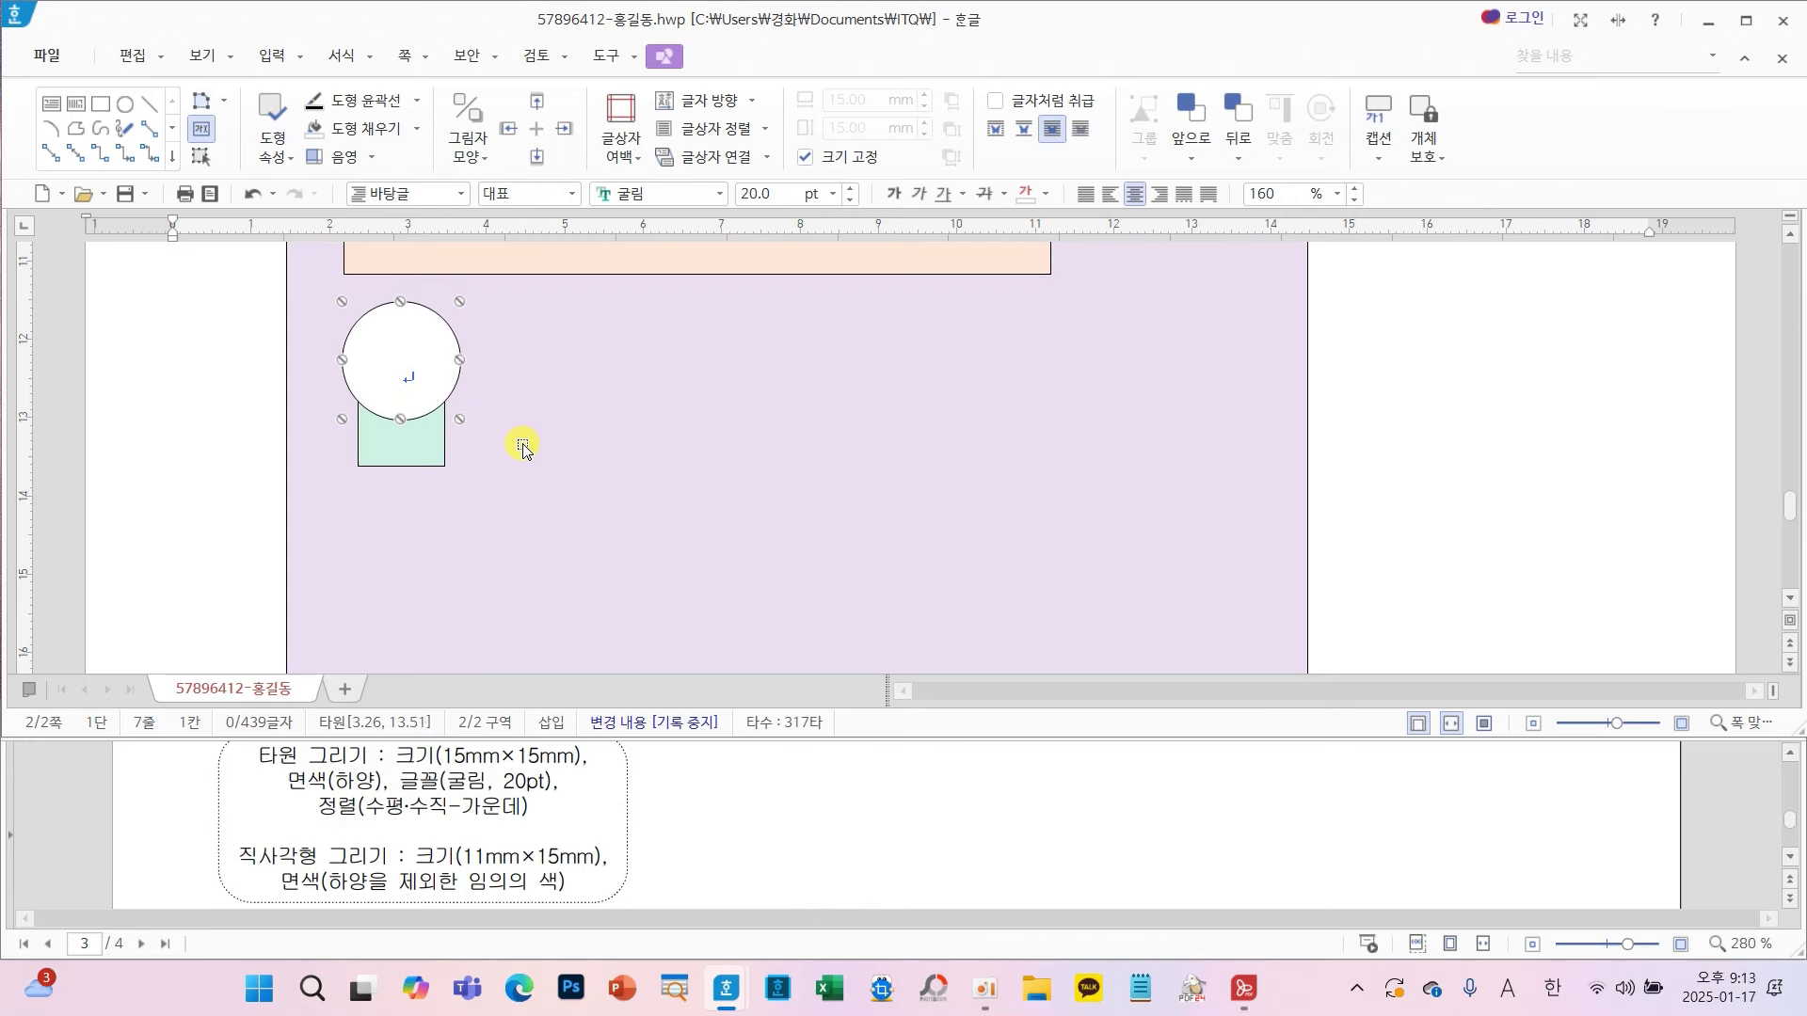
key(Down)
key(Down)
key(Down)
key(Down)
key(Down)
key(Down)
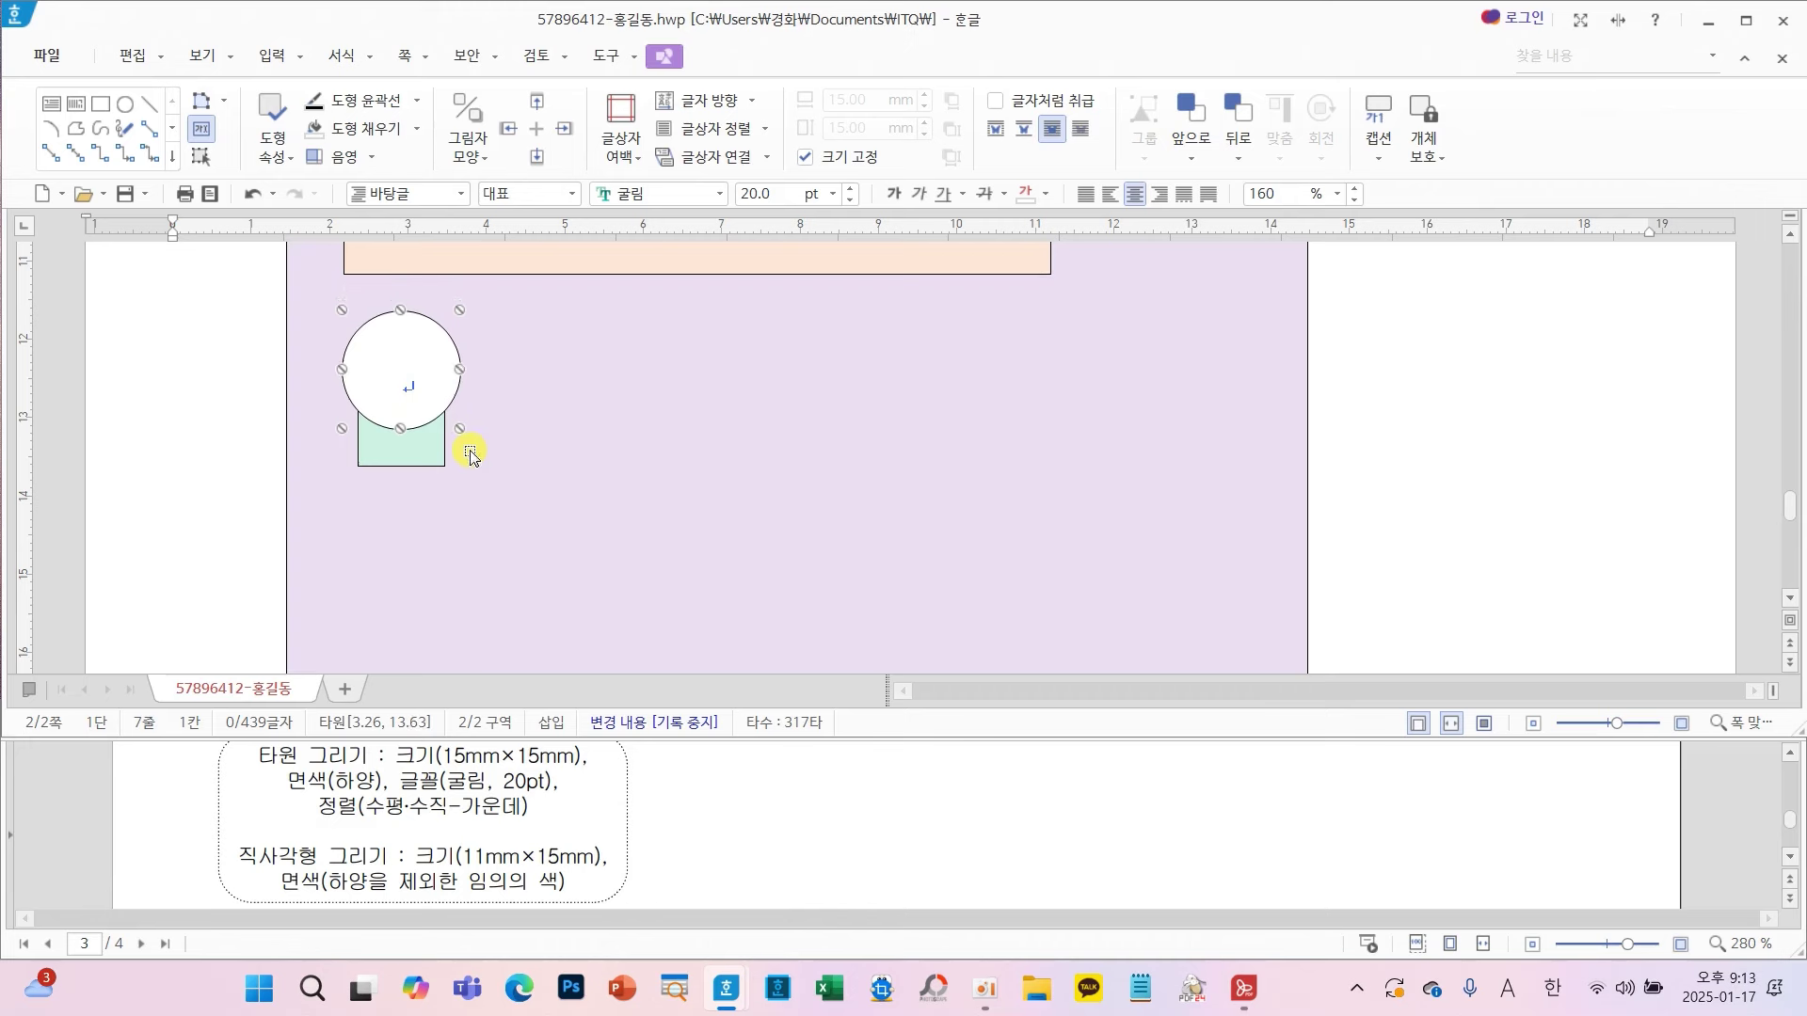
- Nudge the small mint rectangle horizontally so it is centered beneath the circle
click(412, 455)
key(Right)
key(Right)
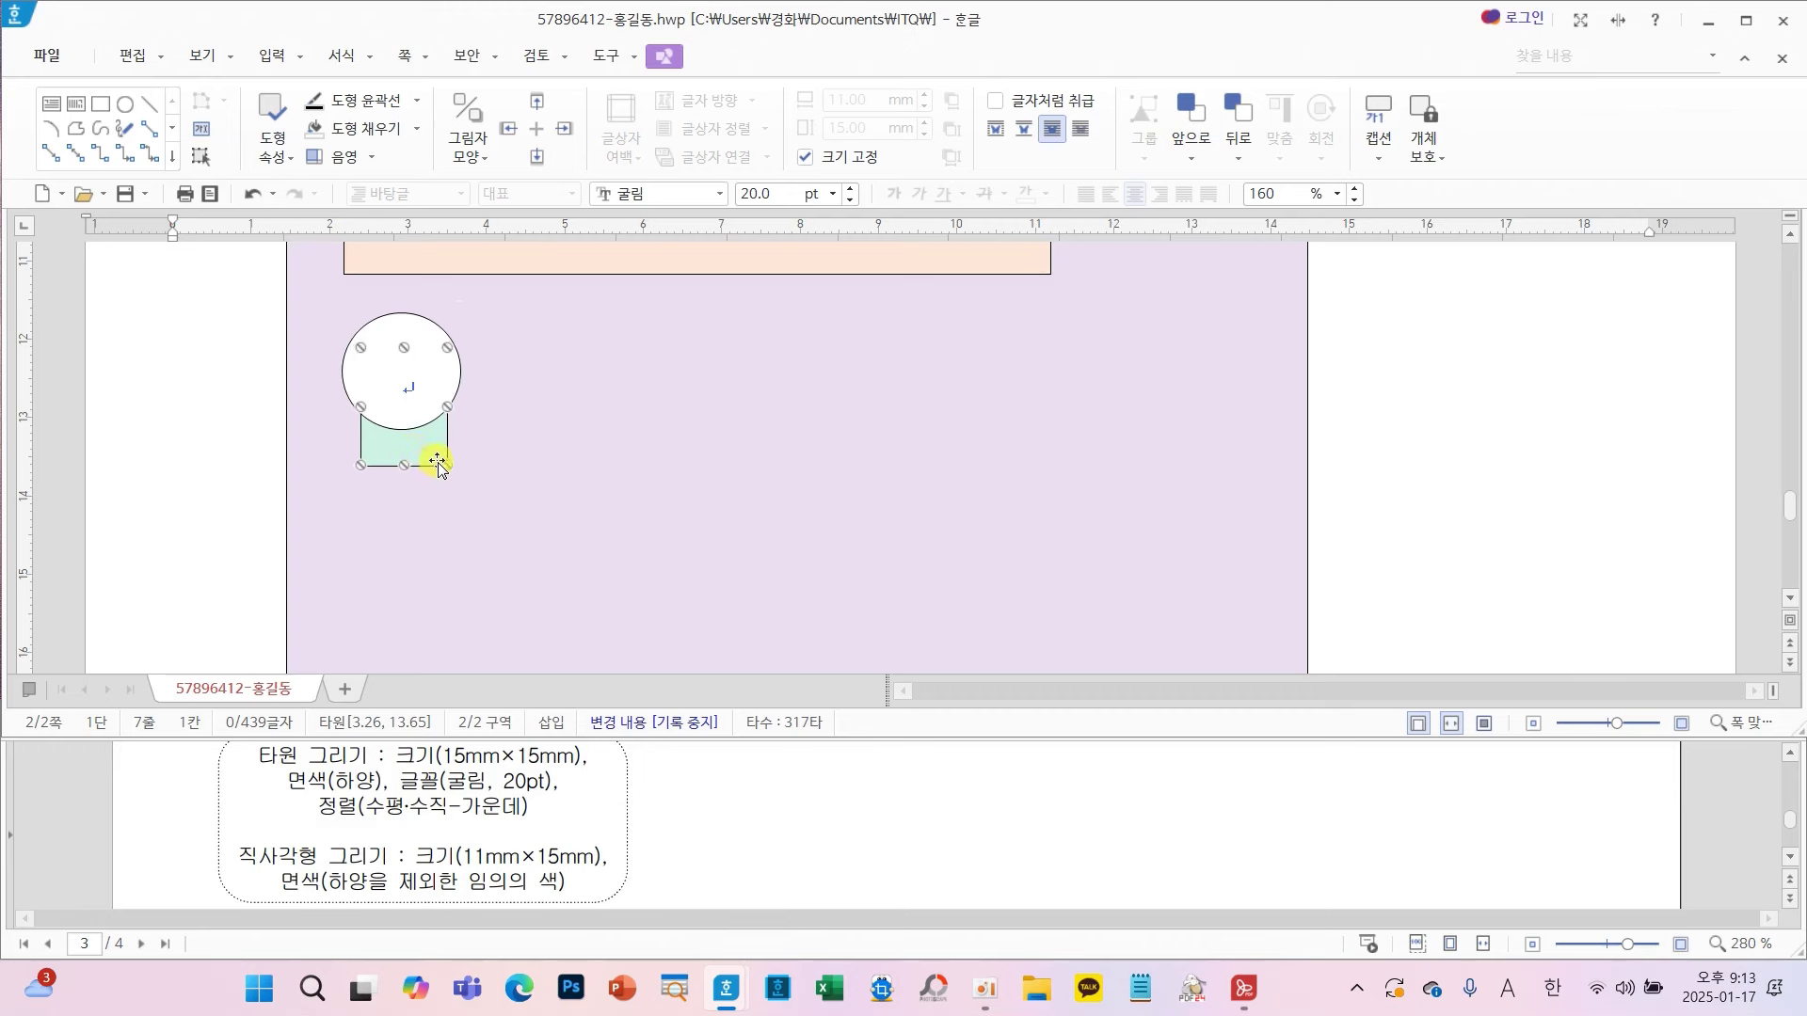
key(Left)
- Select the circle and mint rectangle together and place a duplicate of the pair straight below the original
shift+click(426, 326)
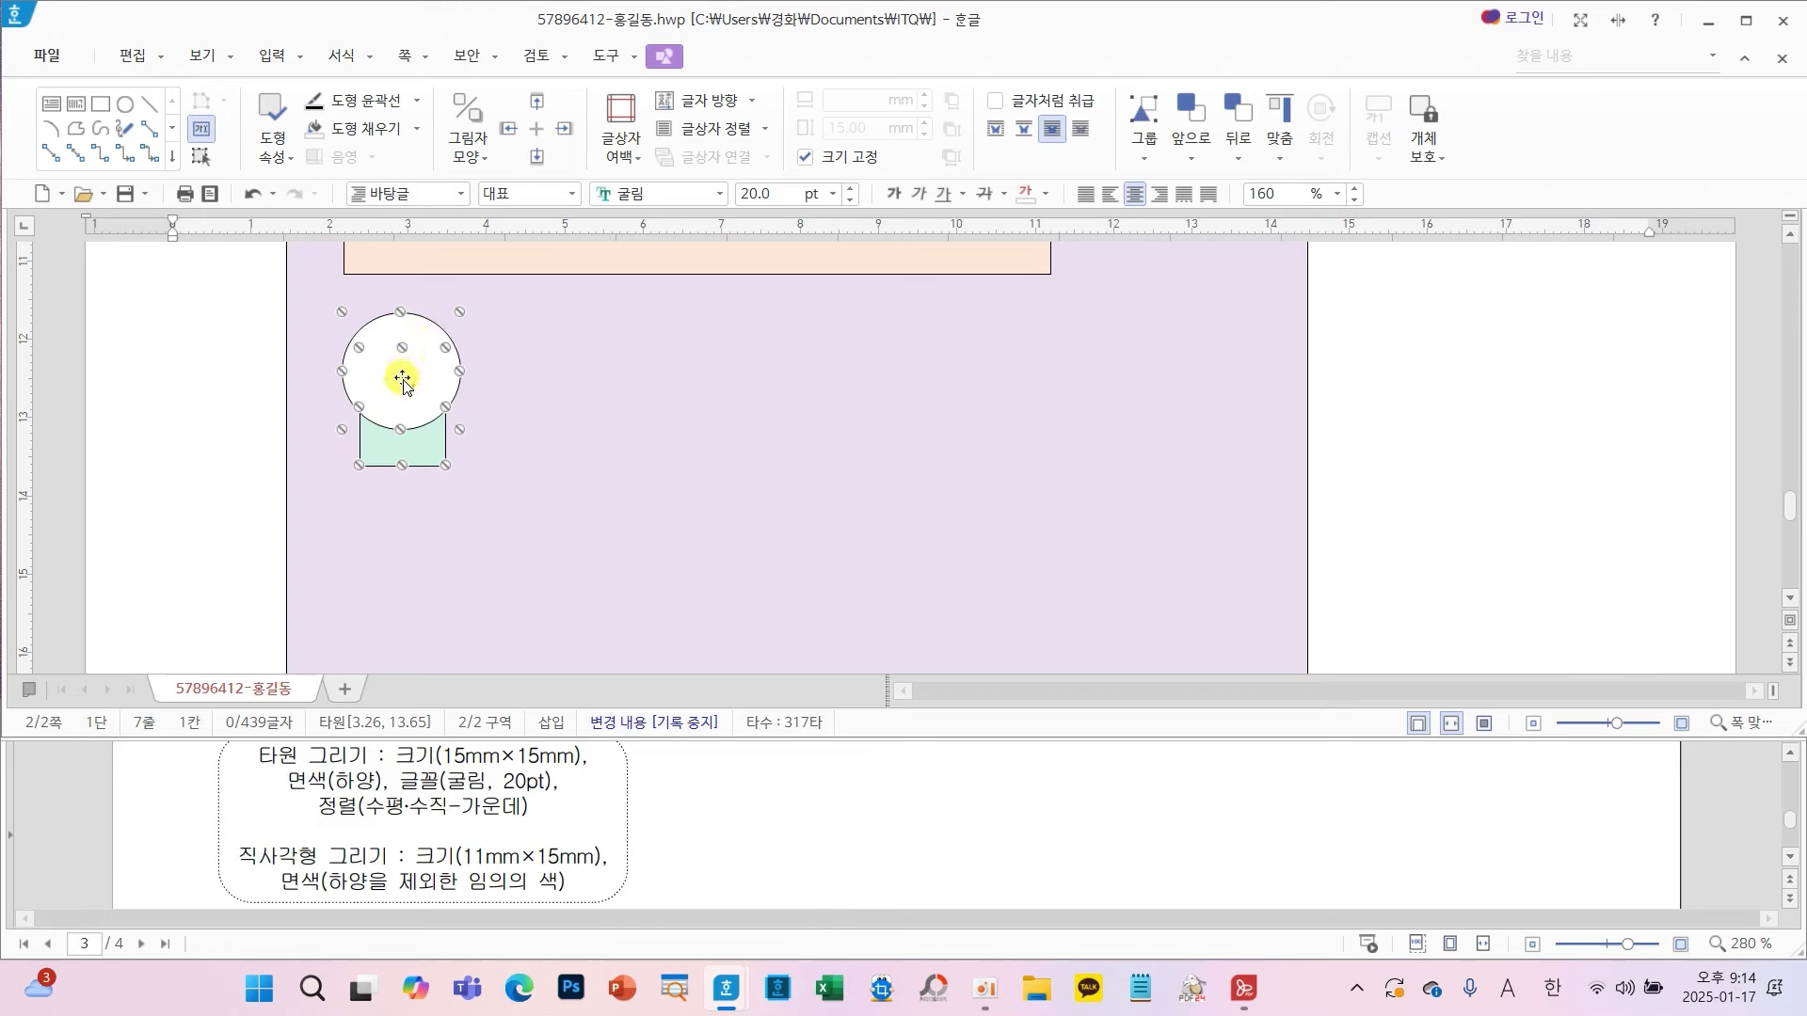
drag(405, 378, 402, 538)
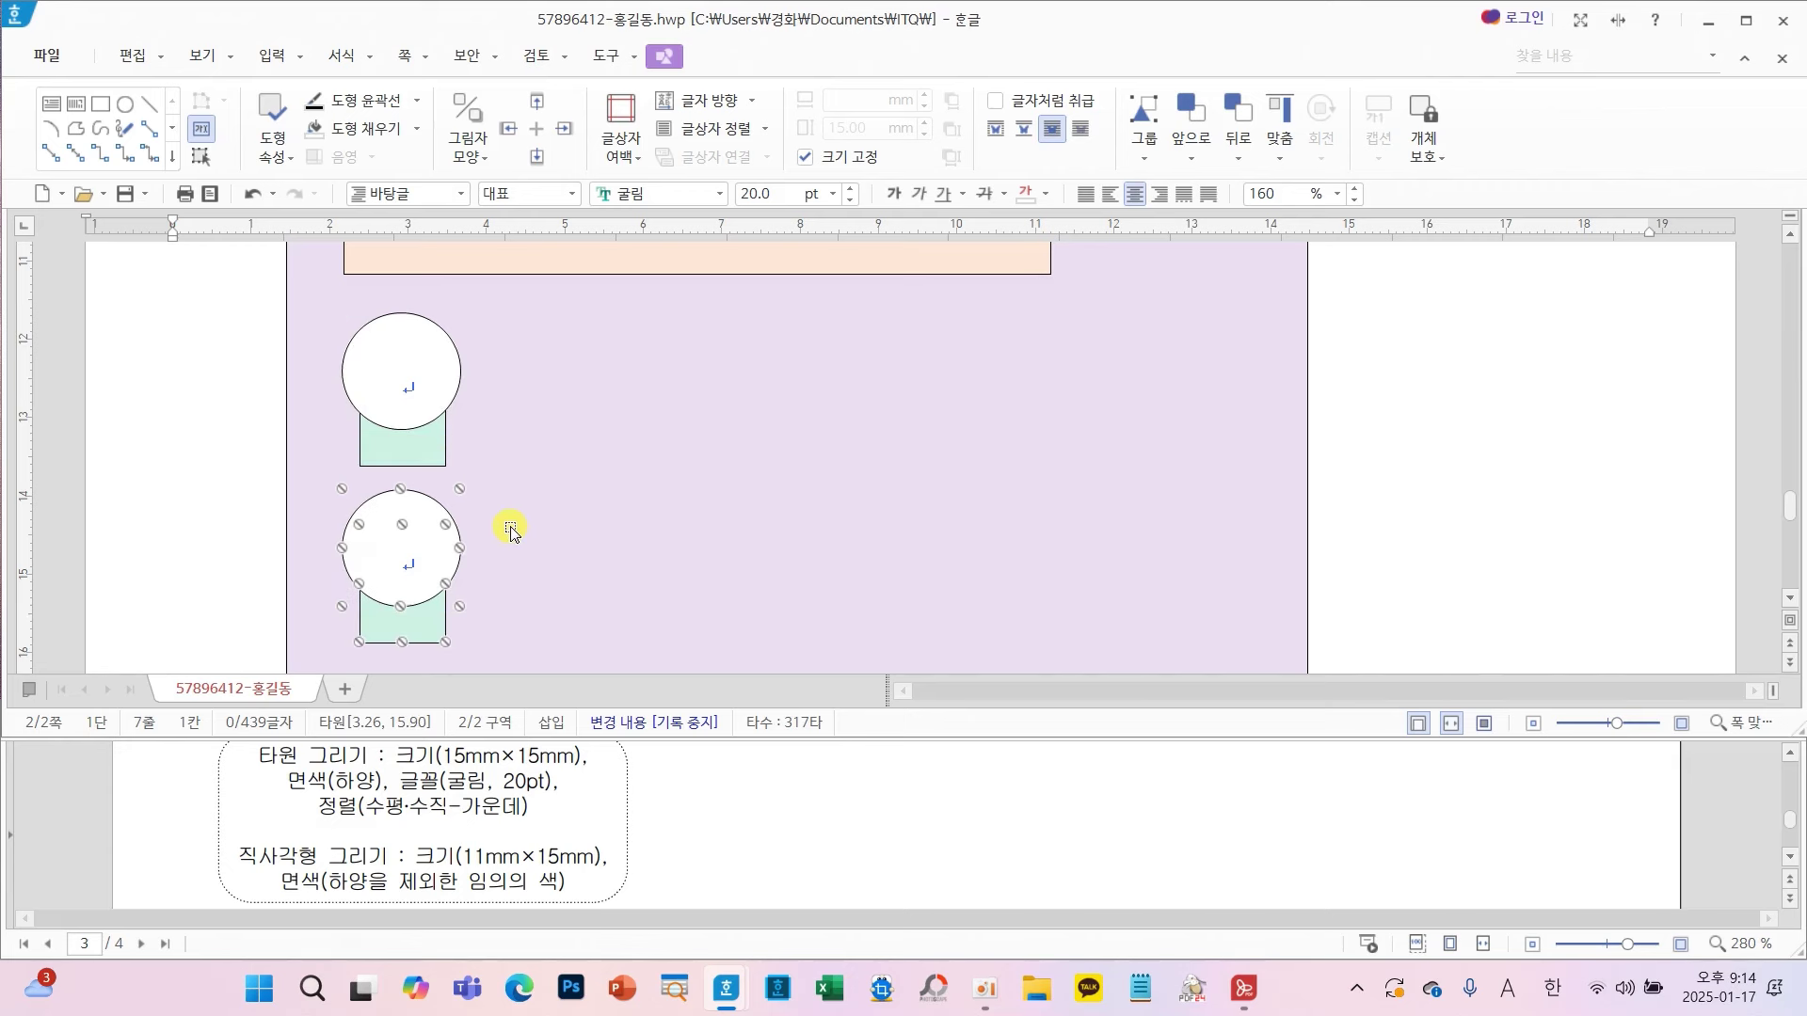
scroll(517, 527, down, 1)
scroll(519, 529, down, 1)
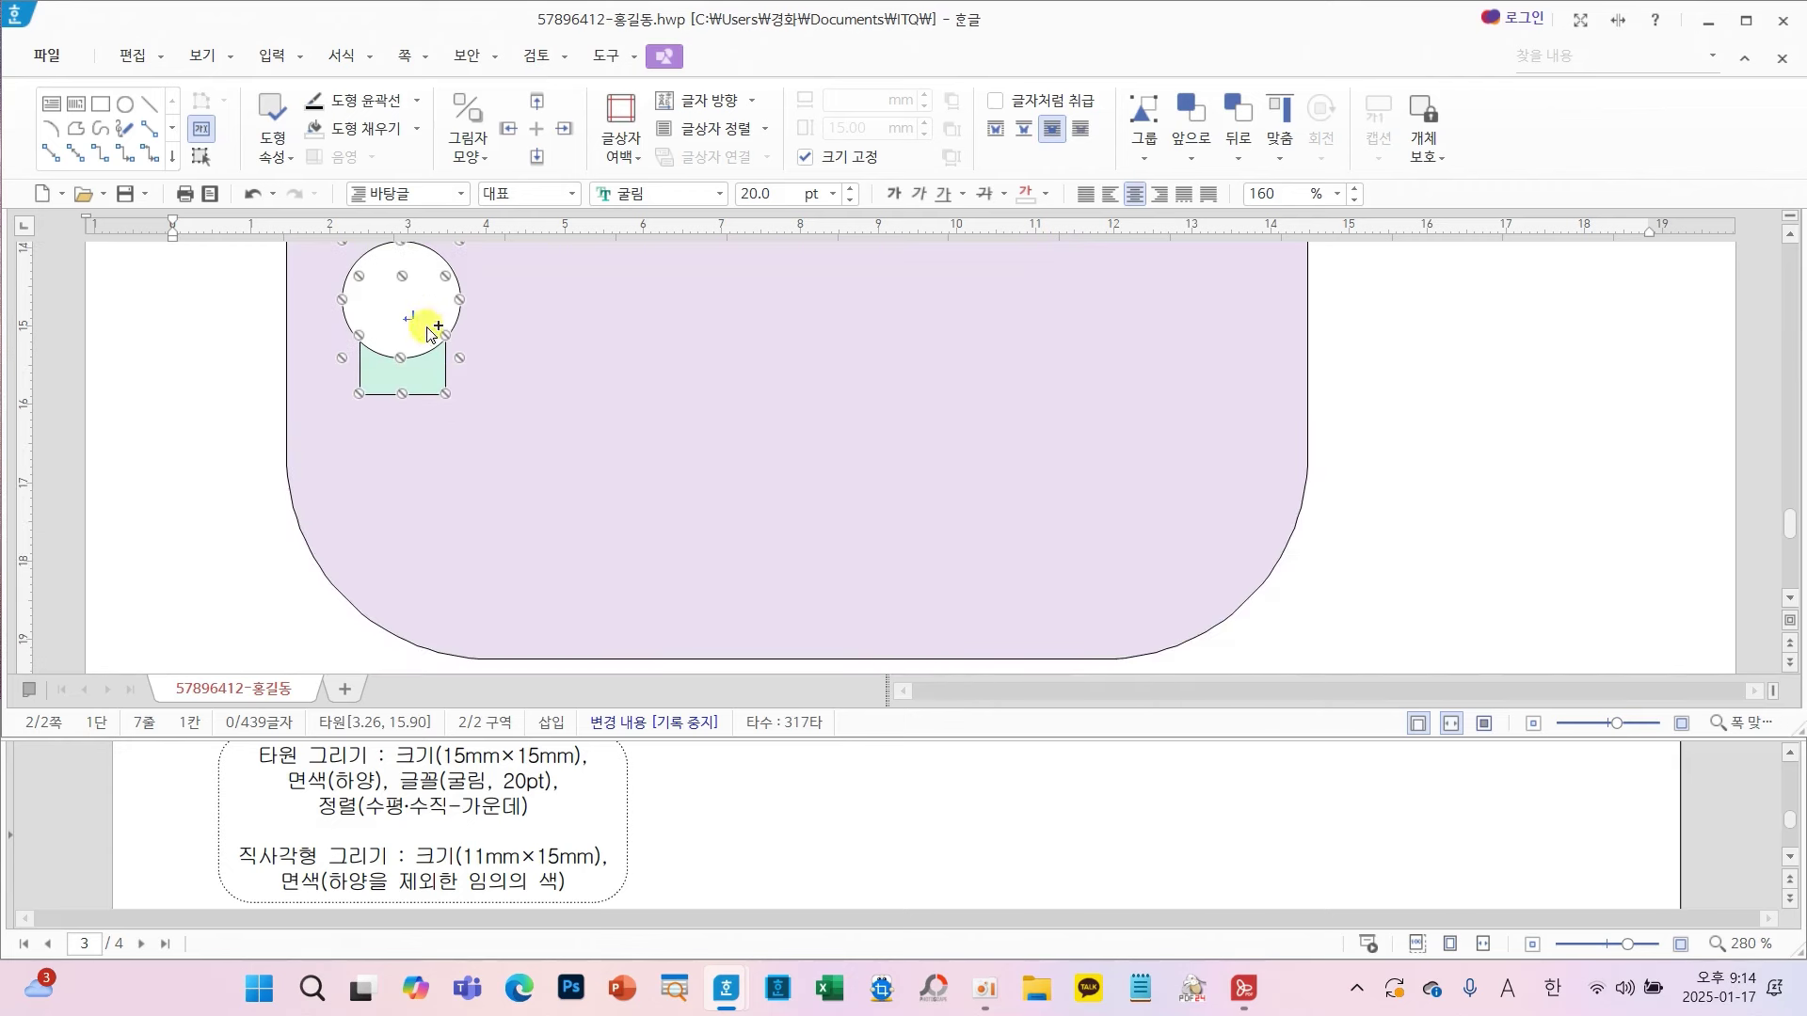
- Place a third copy of the circle and mint rectangle pair straight below the second pair
drag(428, 331, 439, 520)
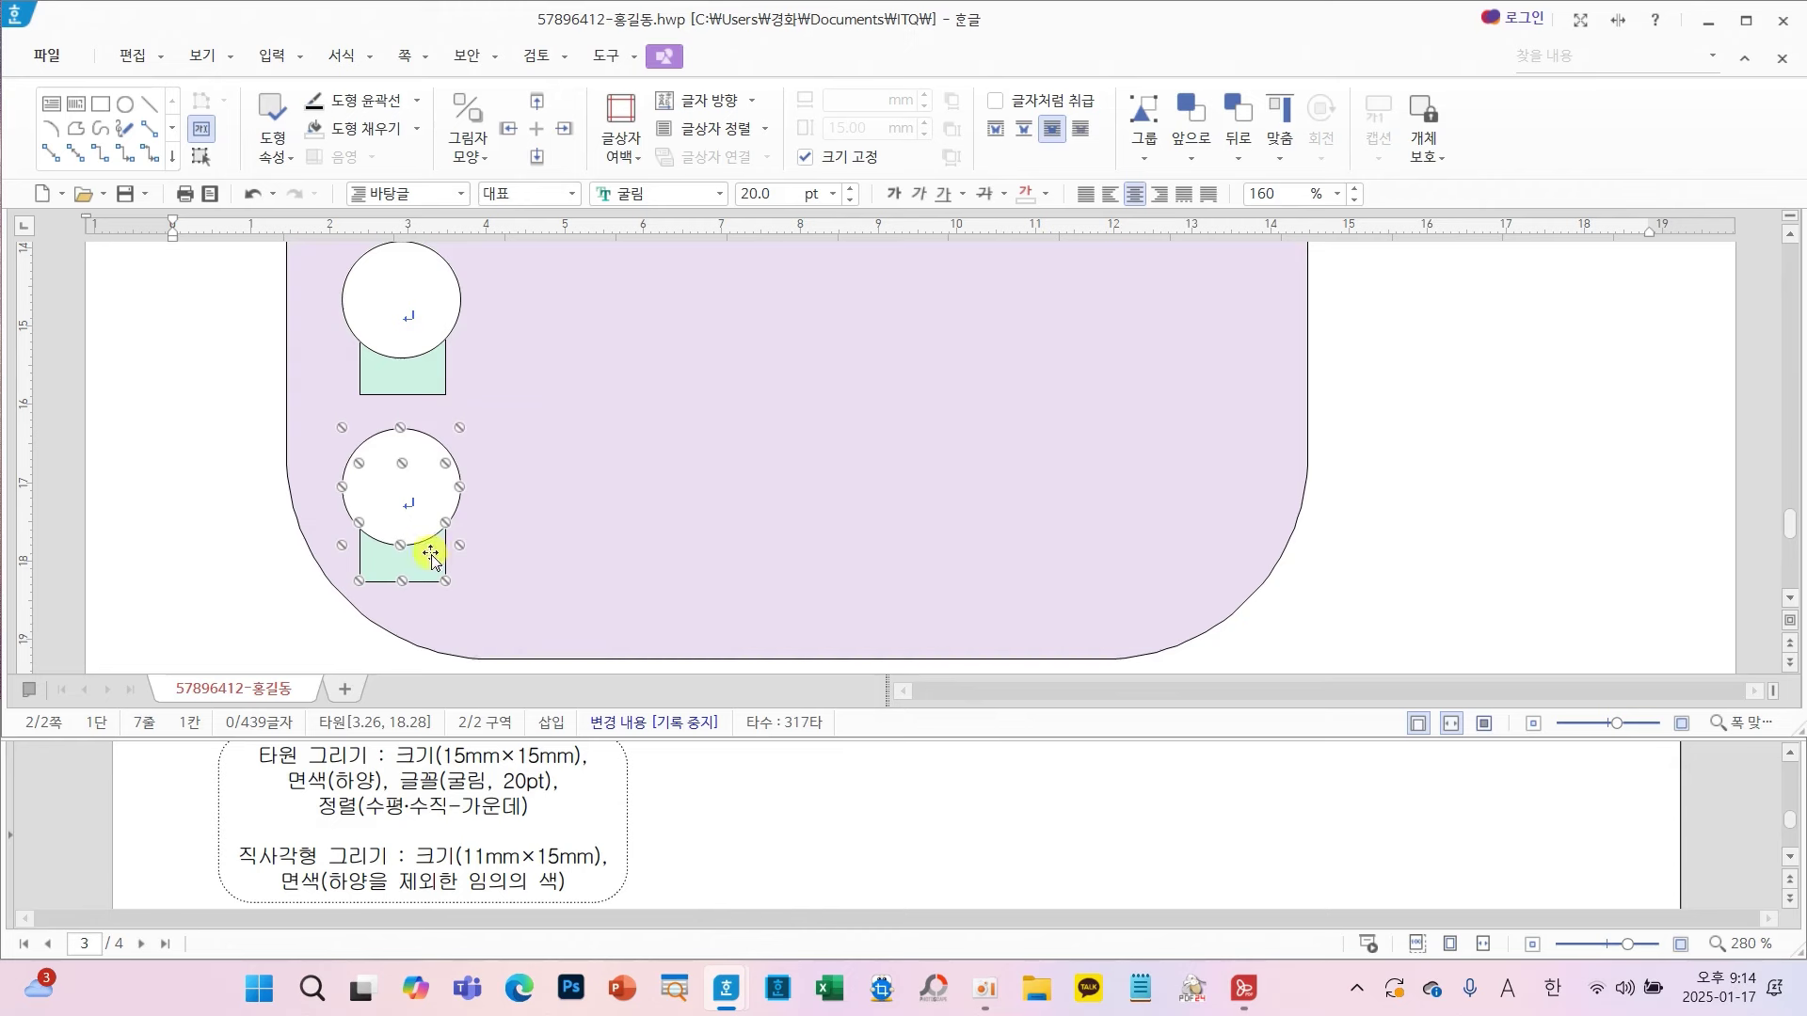
scroll(430, 555, up, 5)
click(424, 591)
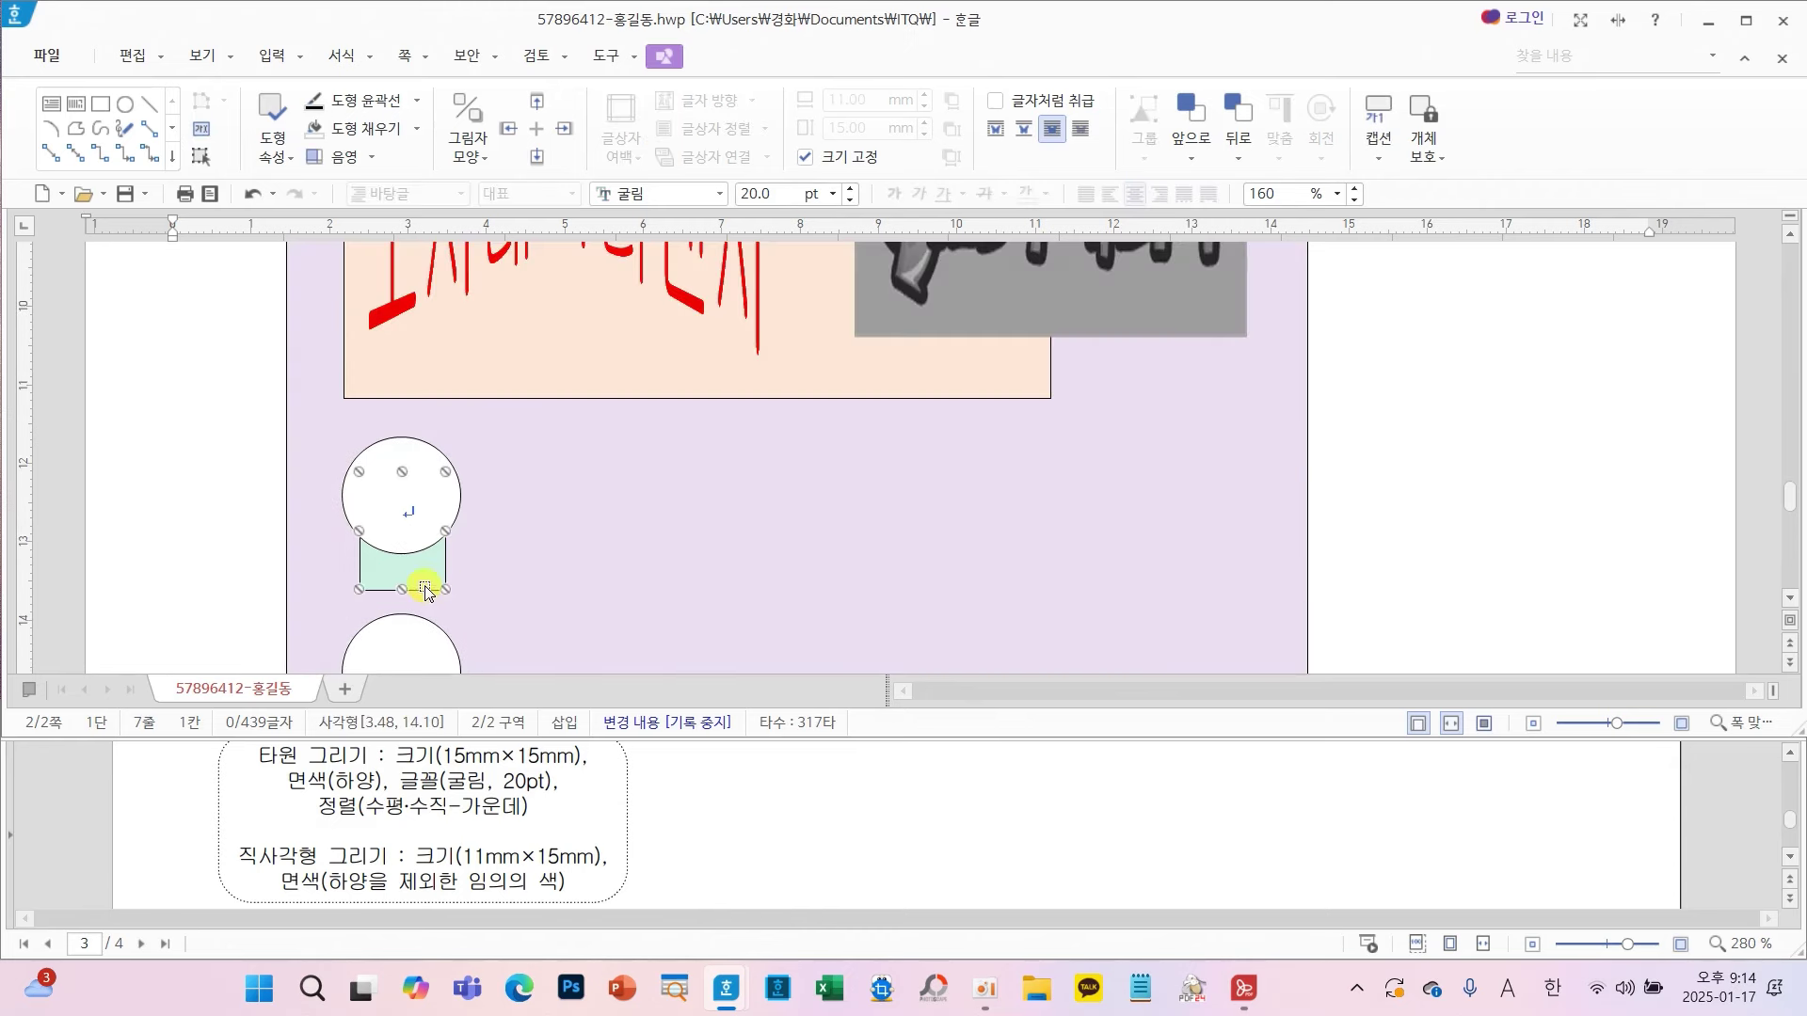
- Fill the small rectangle beneath the second circle with a darker shade of mint green
scroll(461, 588, down, 3)
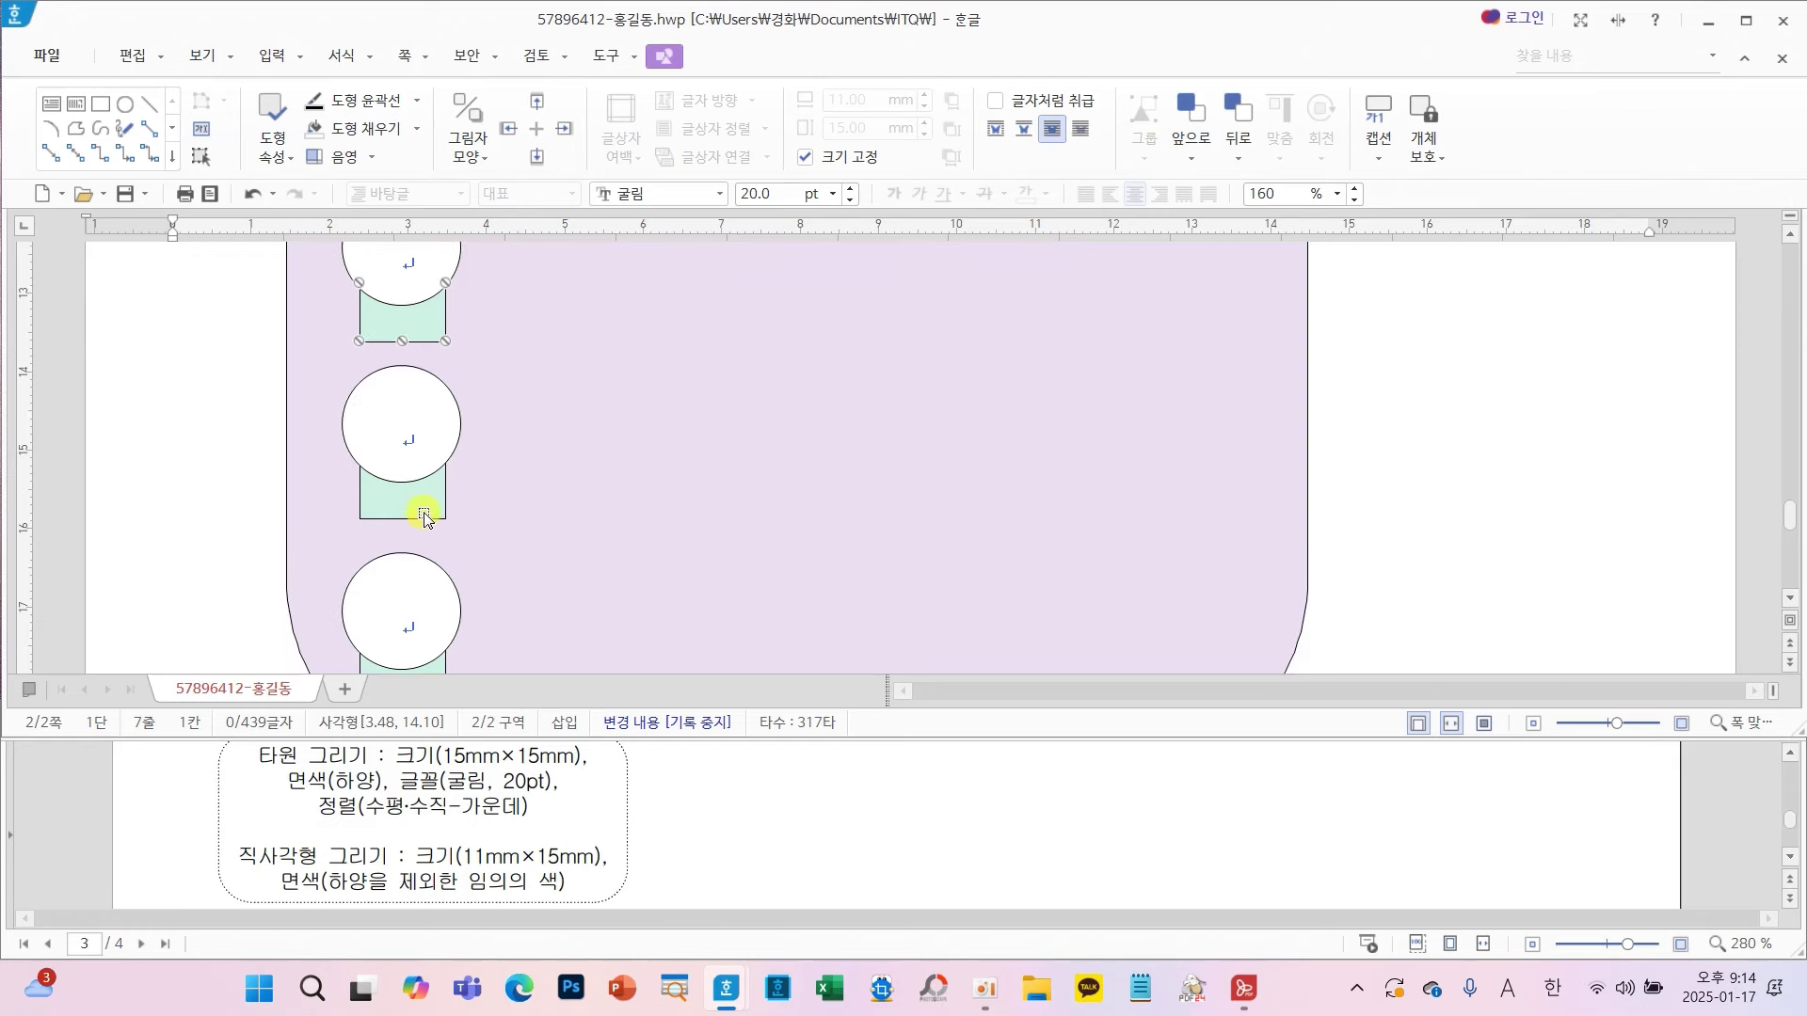
double_click(420, 514)
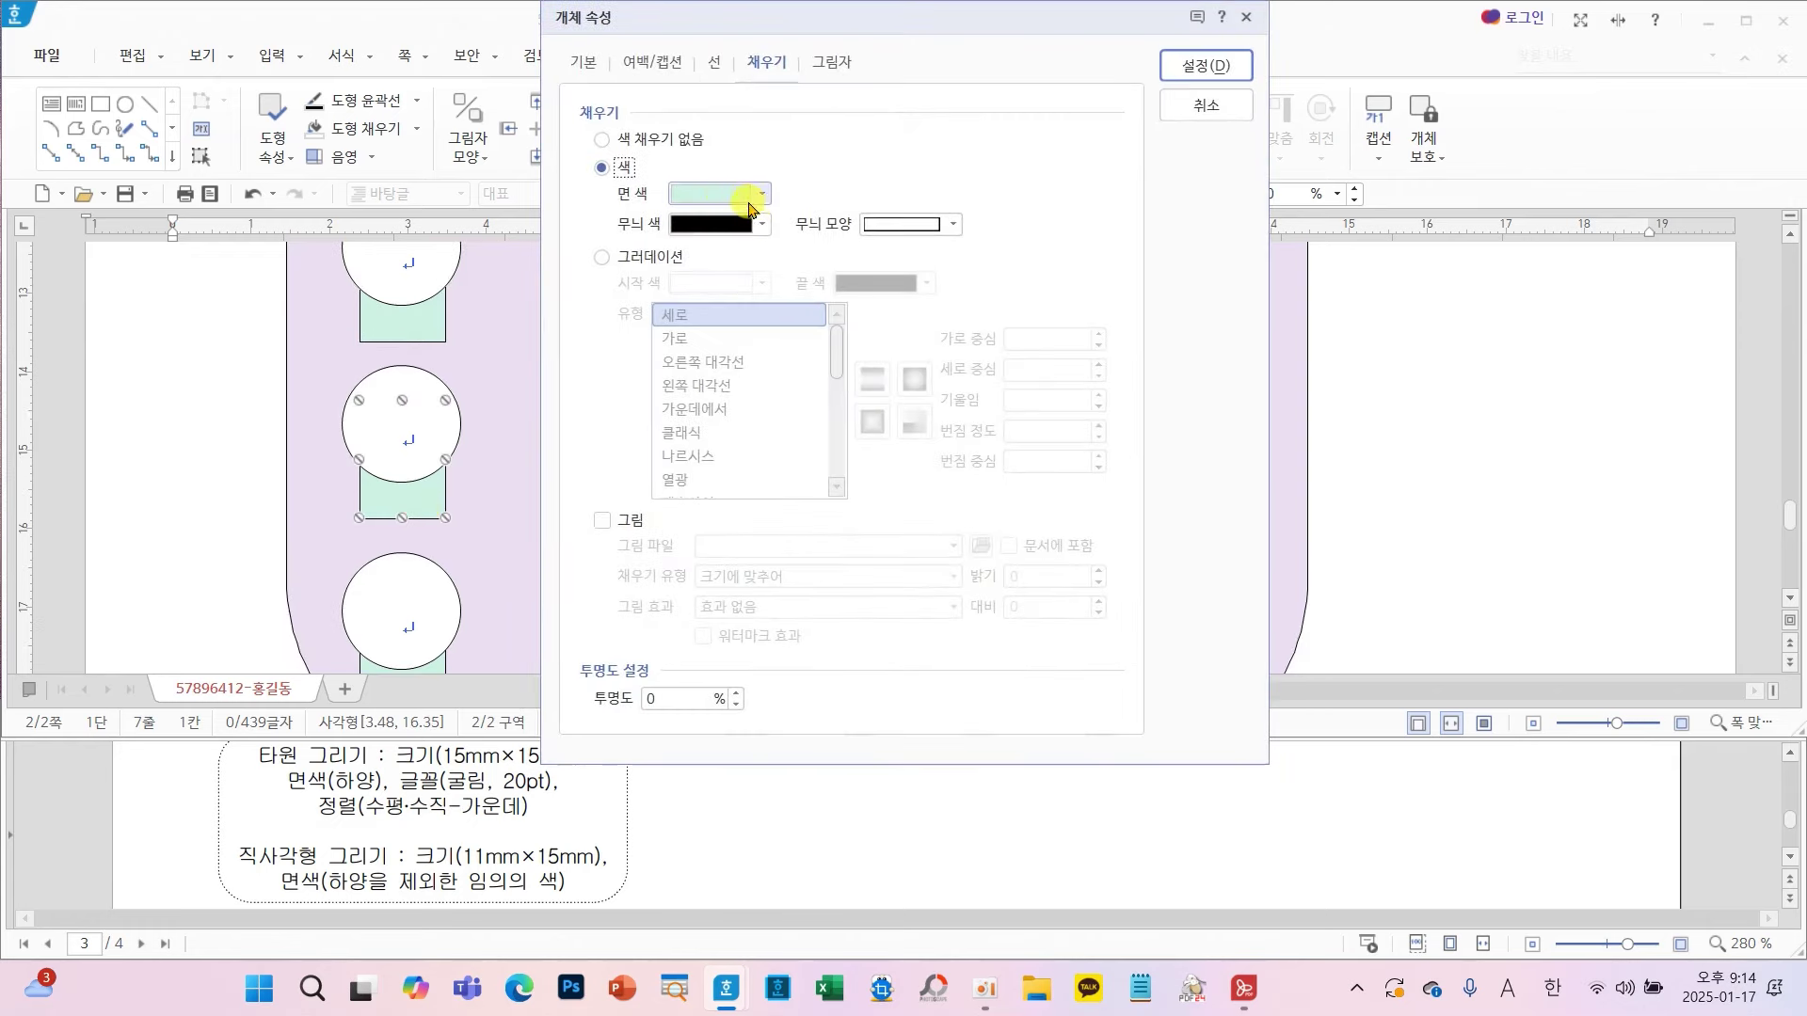
click(720, 195)
click(872, 344)
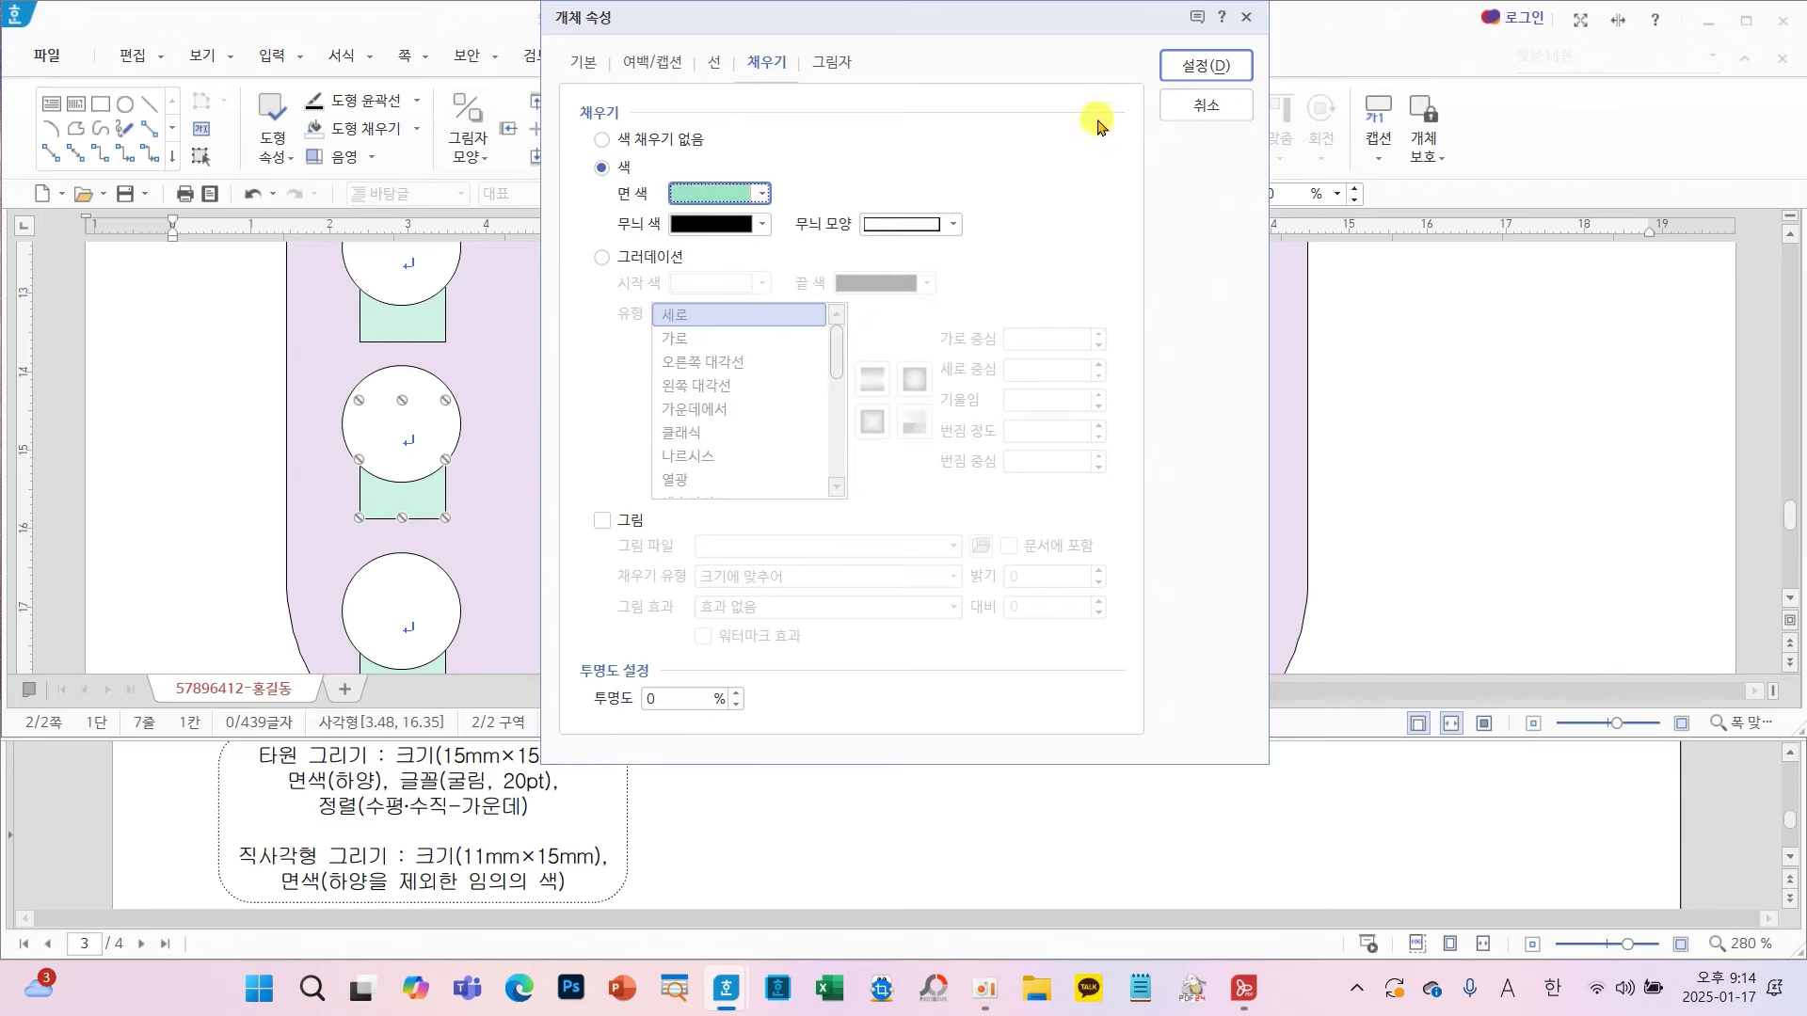
click(1231, 73)
- Fill the small rectangle beneath the third circle with a mint green one shade darker than the second one's
scroll(539, 605, down, 2)
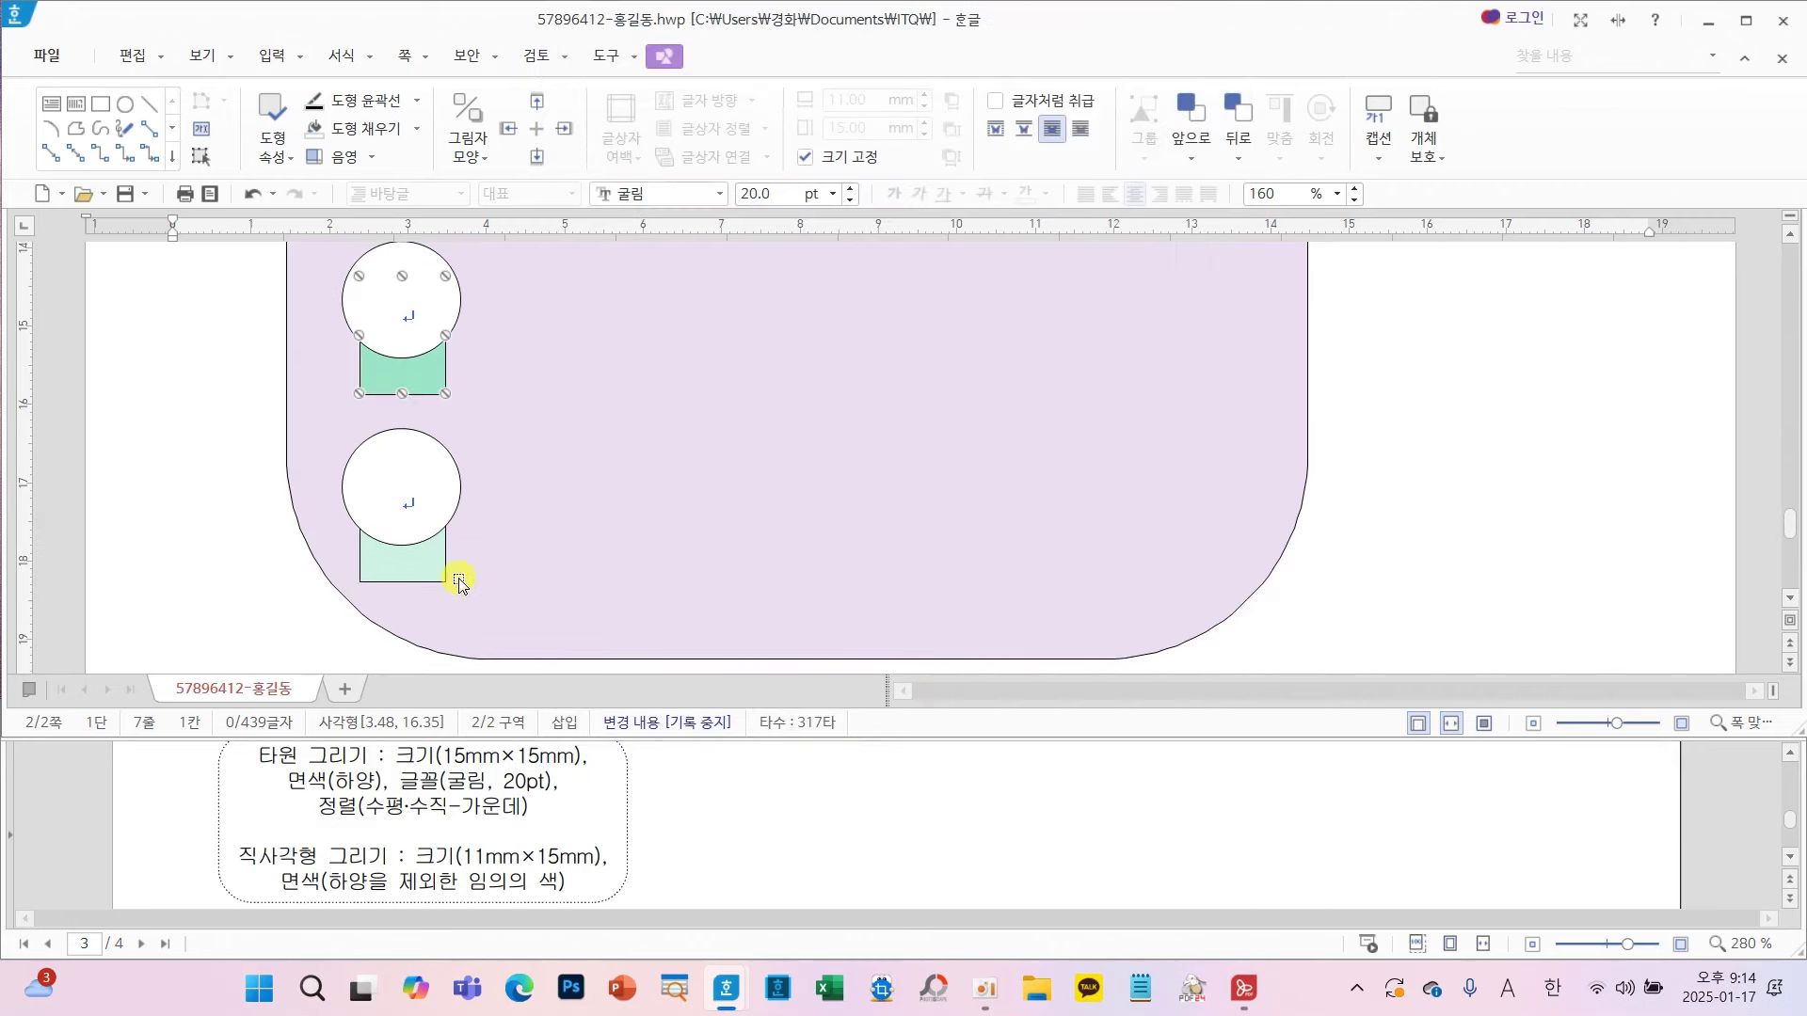
double_click(417, 576)
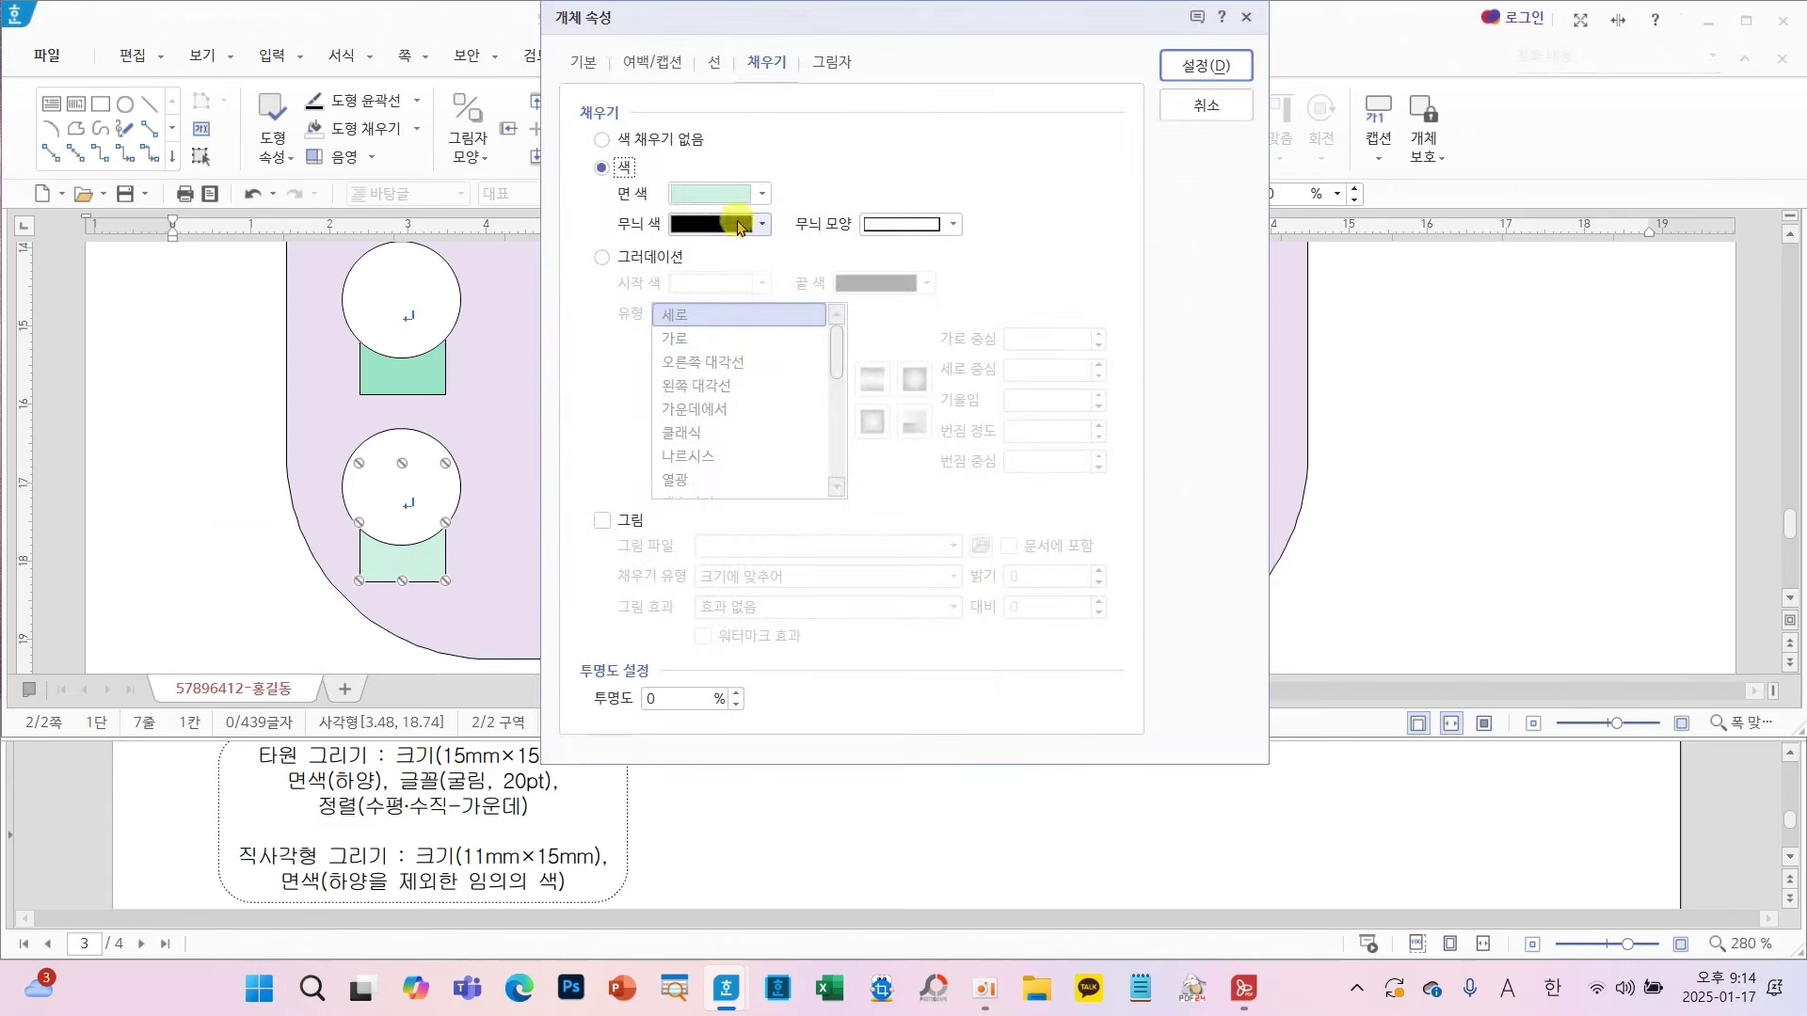
click(748, 196)
click(874, 357)
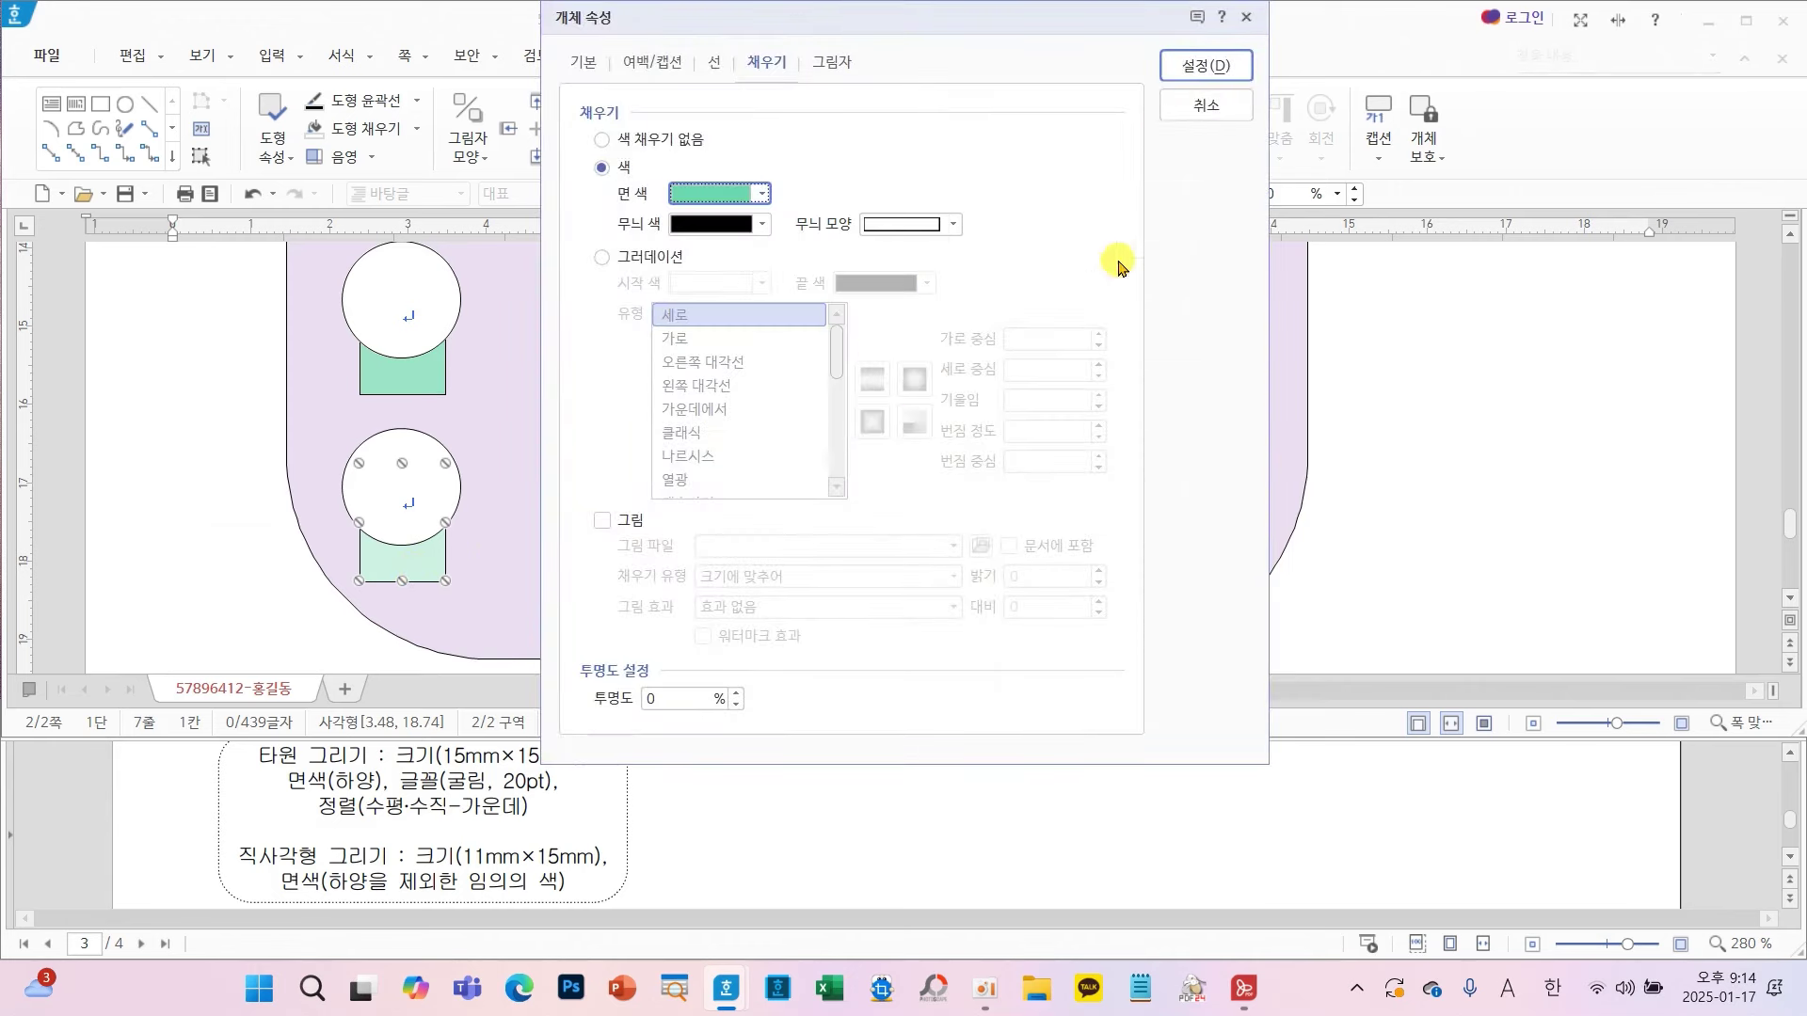
click(1183, 65)
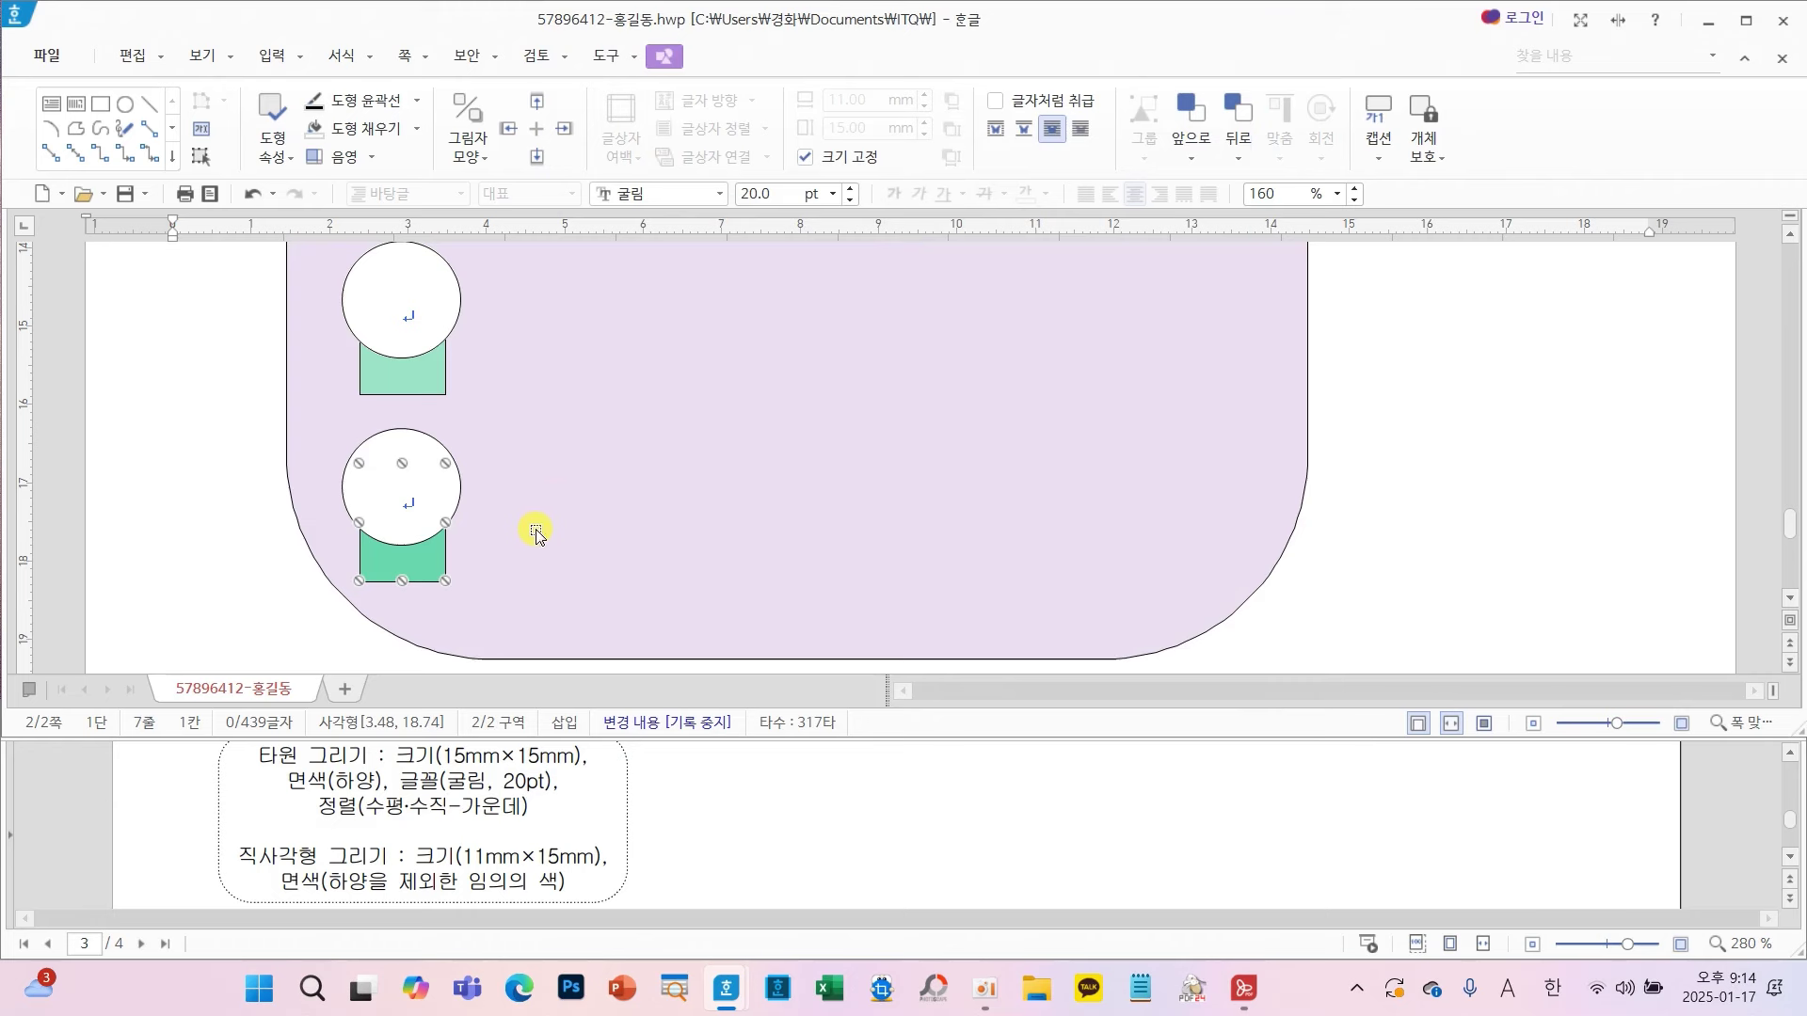
- Number the three white circles 1, 2 and 3 from the uppermost to the lowest
scroll(499, 512, up, 2)
click(396, 395)
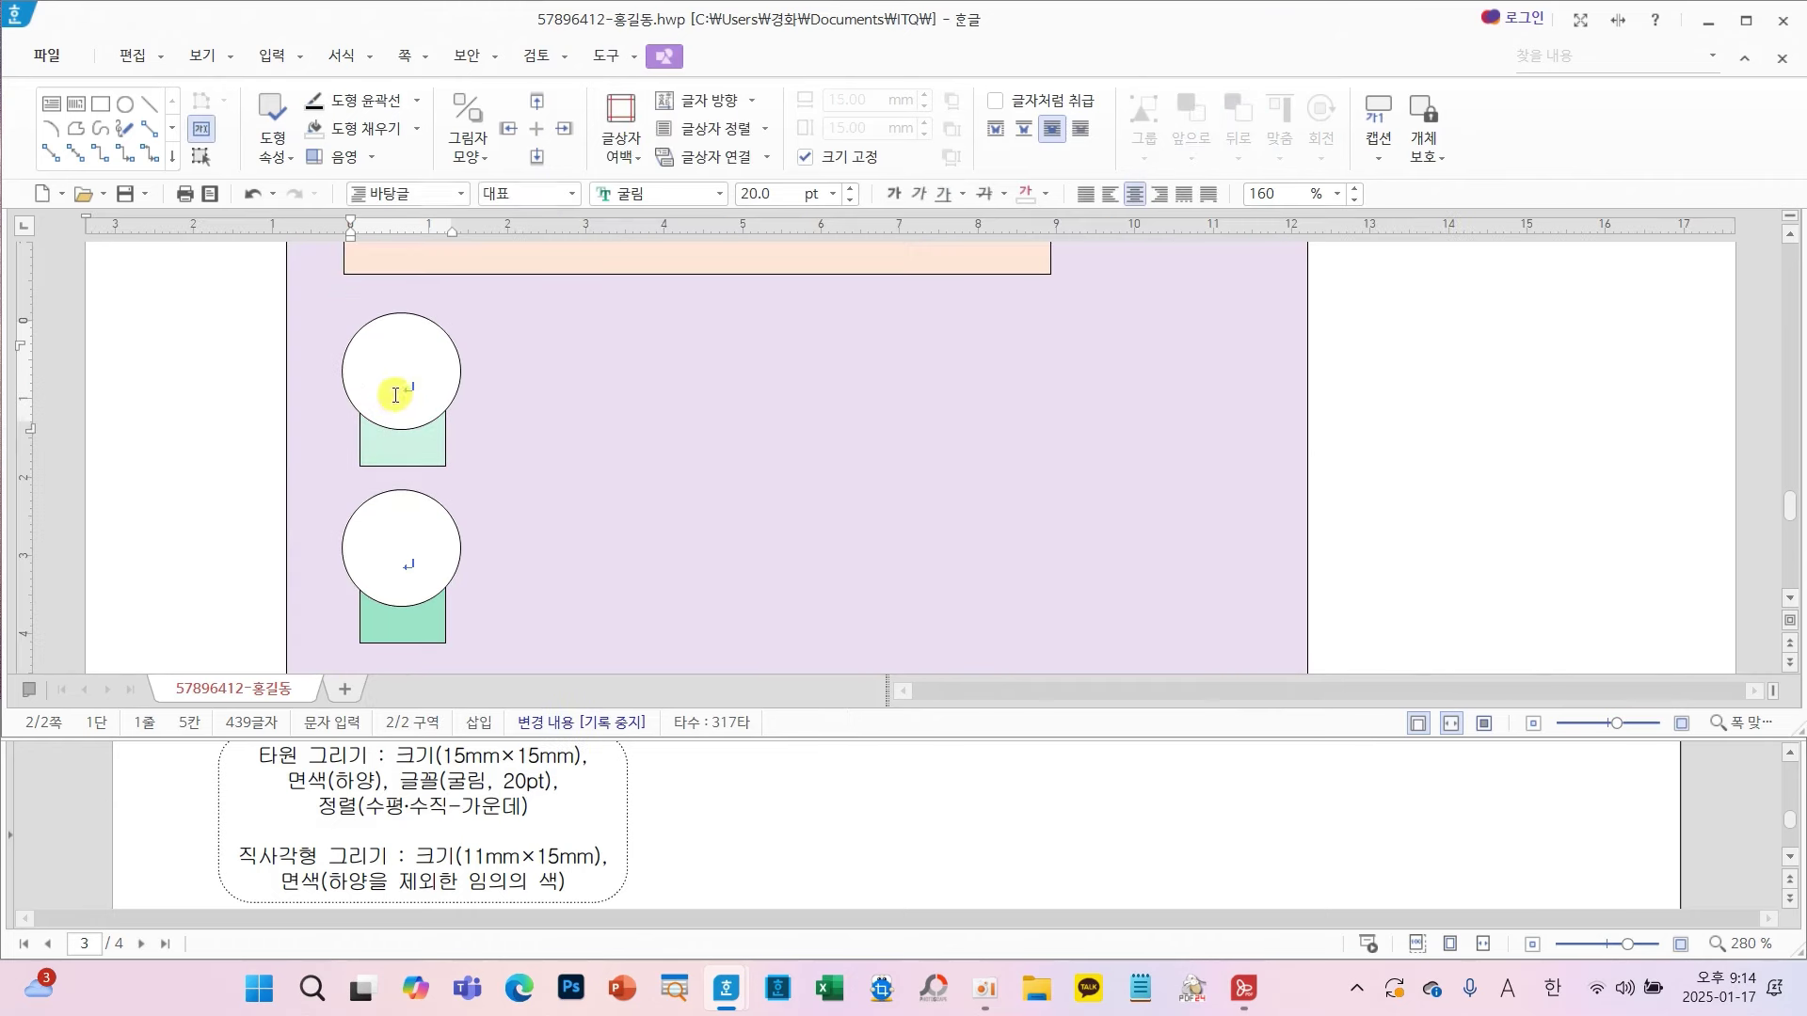
text(1)
key(Down)
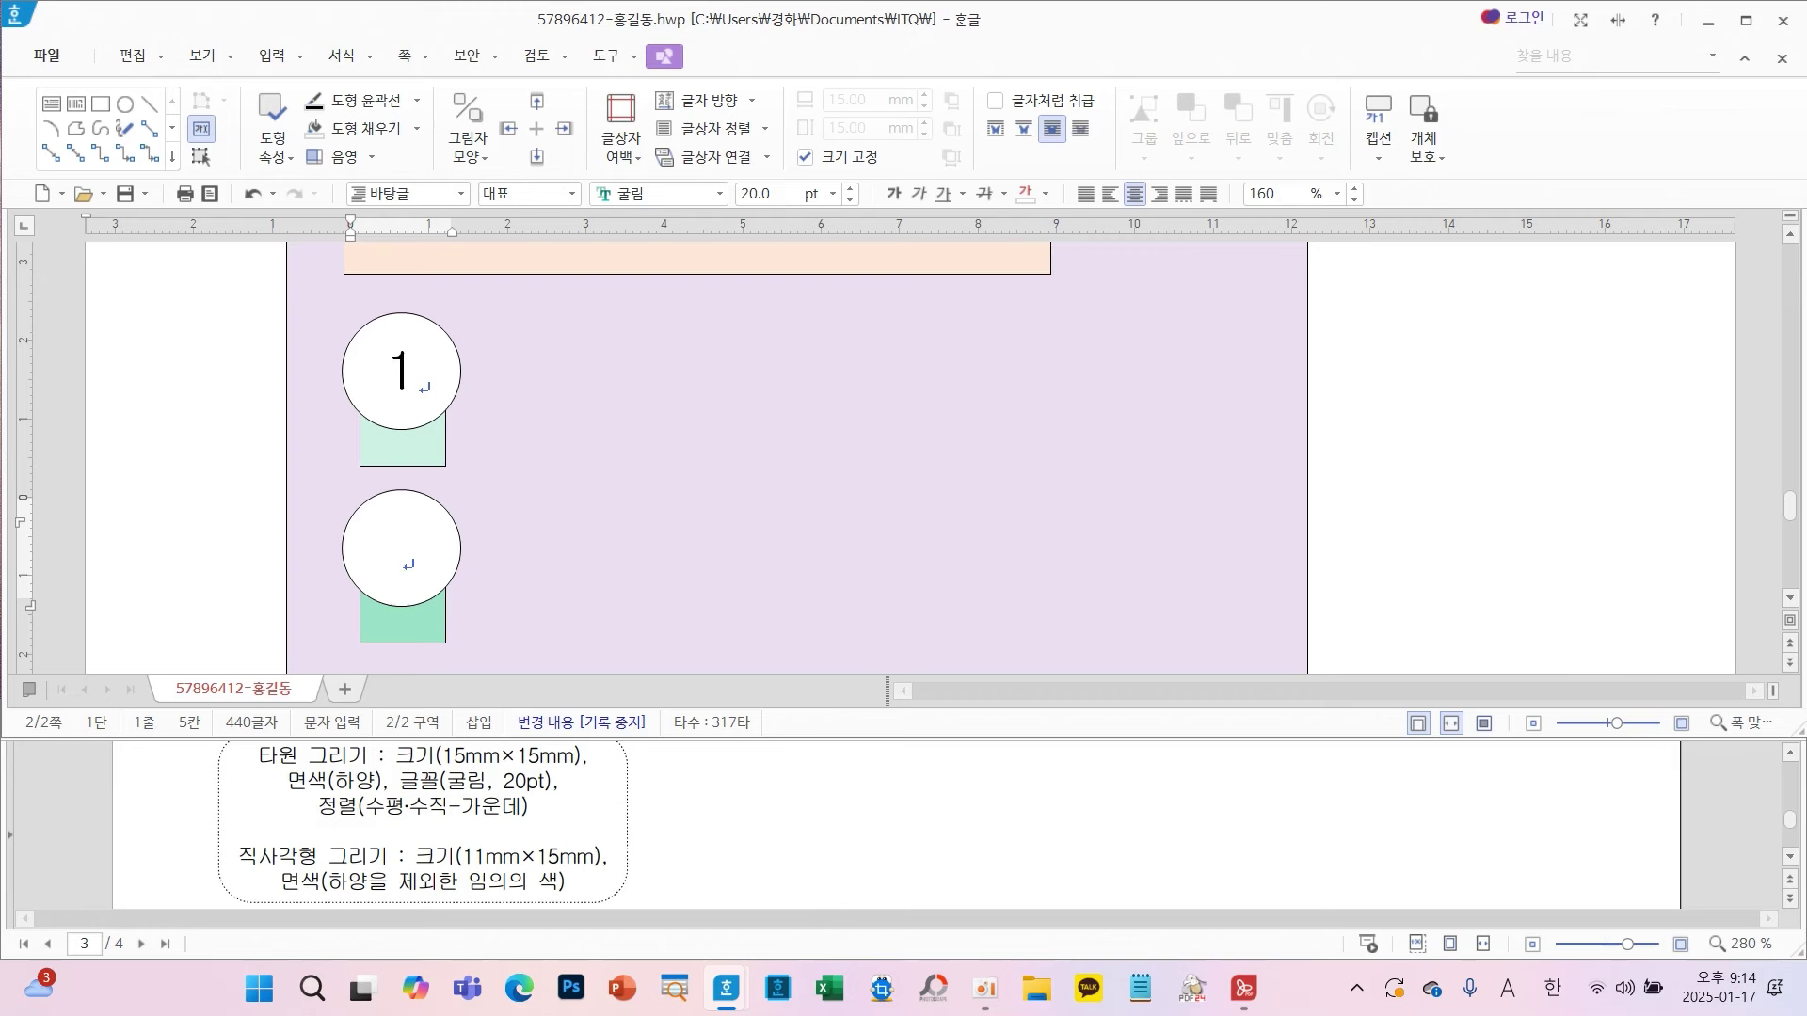
text(2)
key(Down)
text(3)
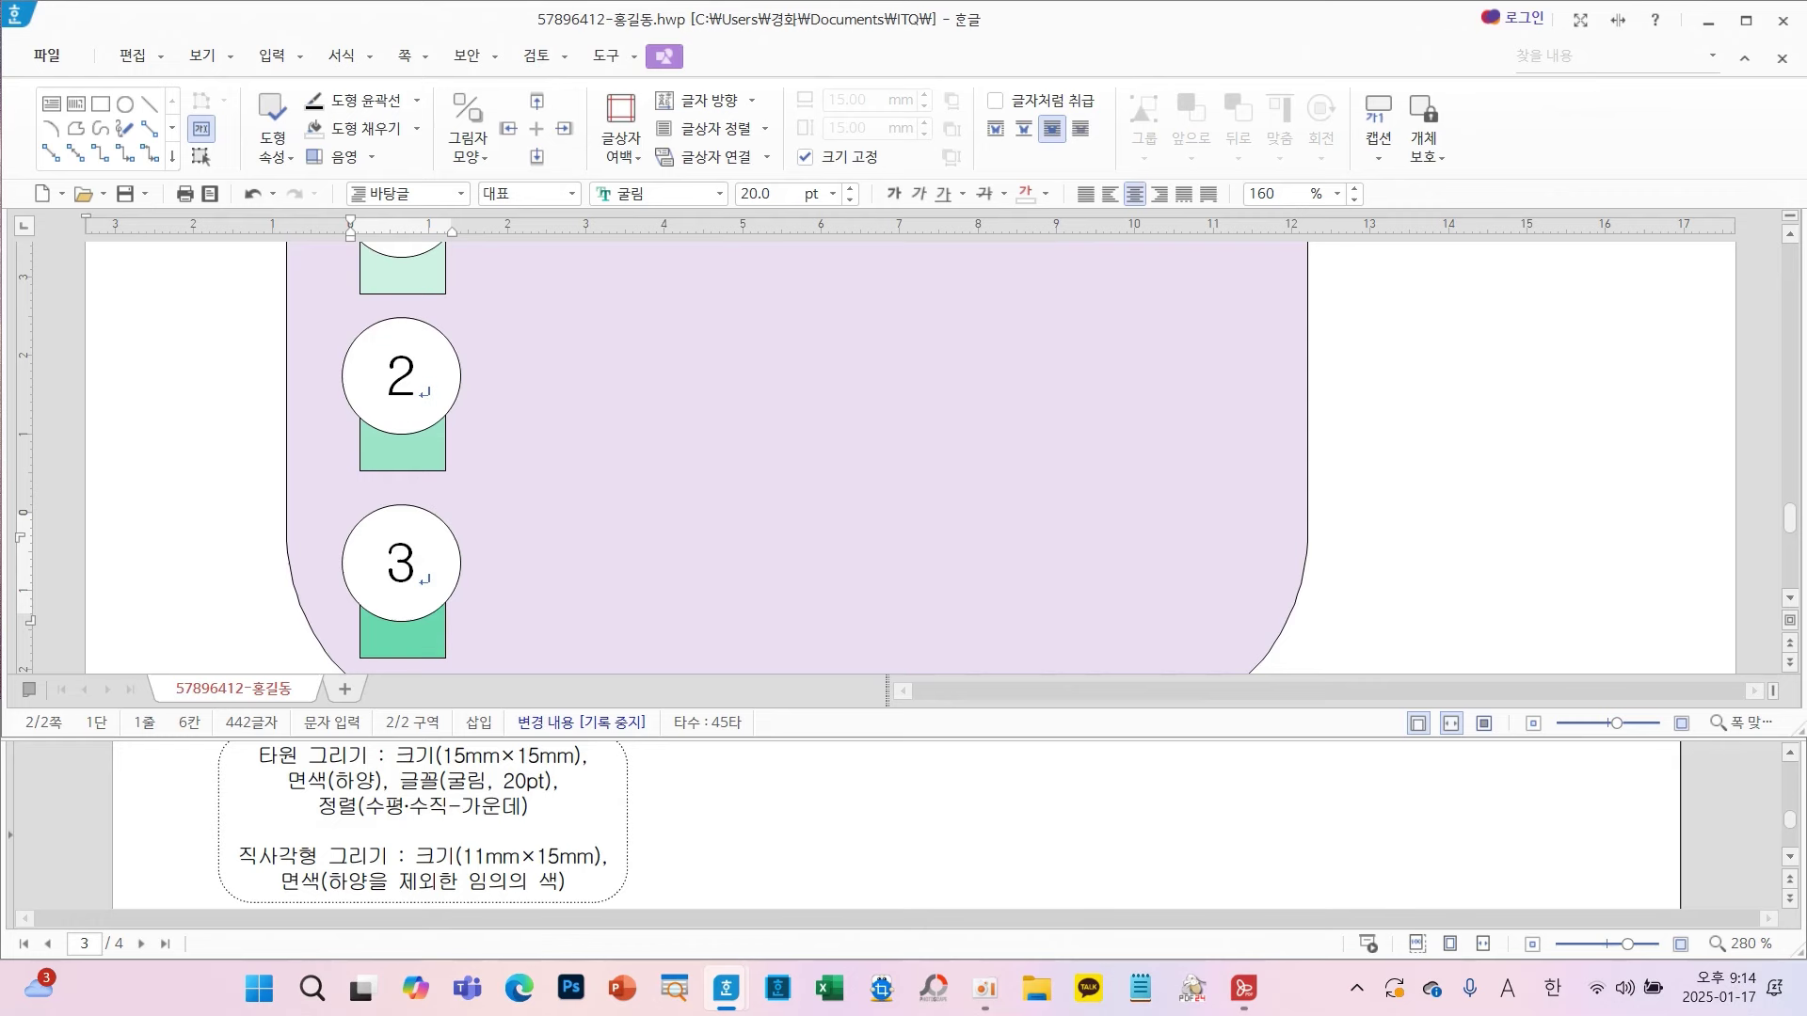
- Draw a text box about 93 × 15 mm beside circle 1 and widen it to about 98 mm
scroll(677, 859, up, 1)
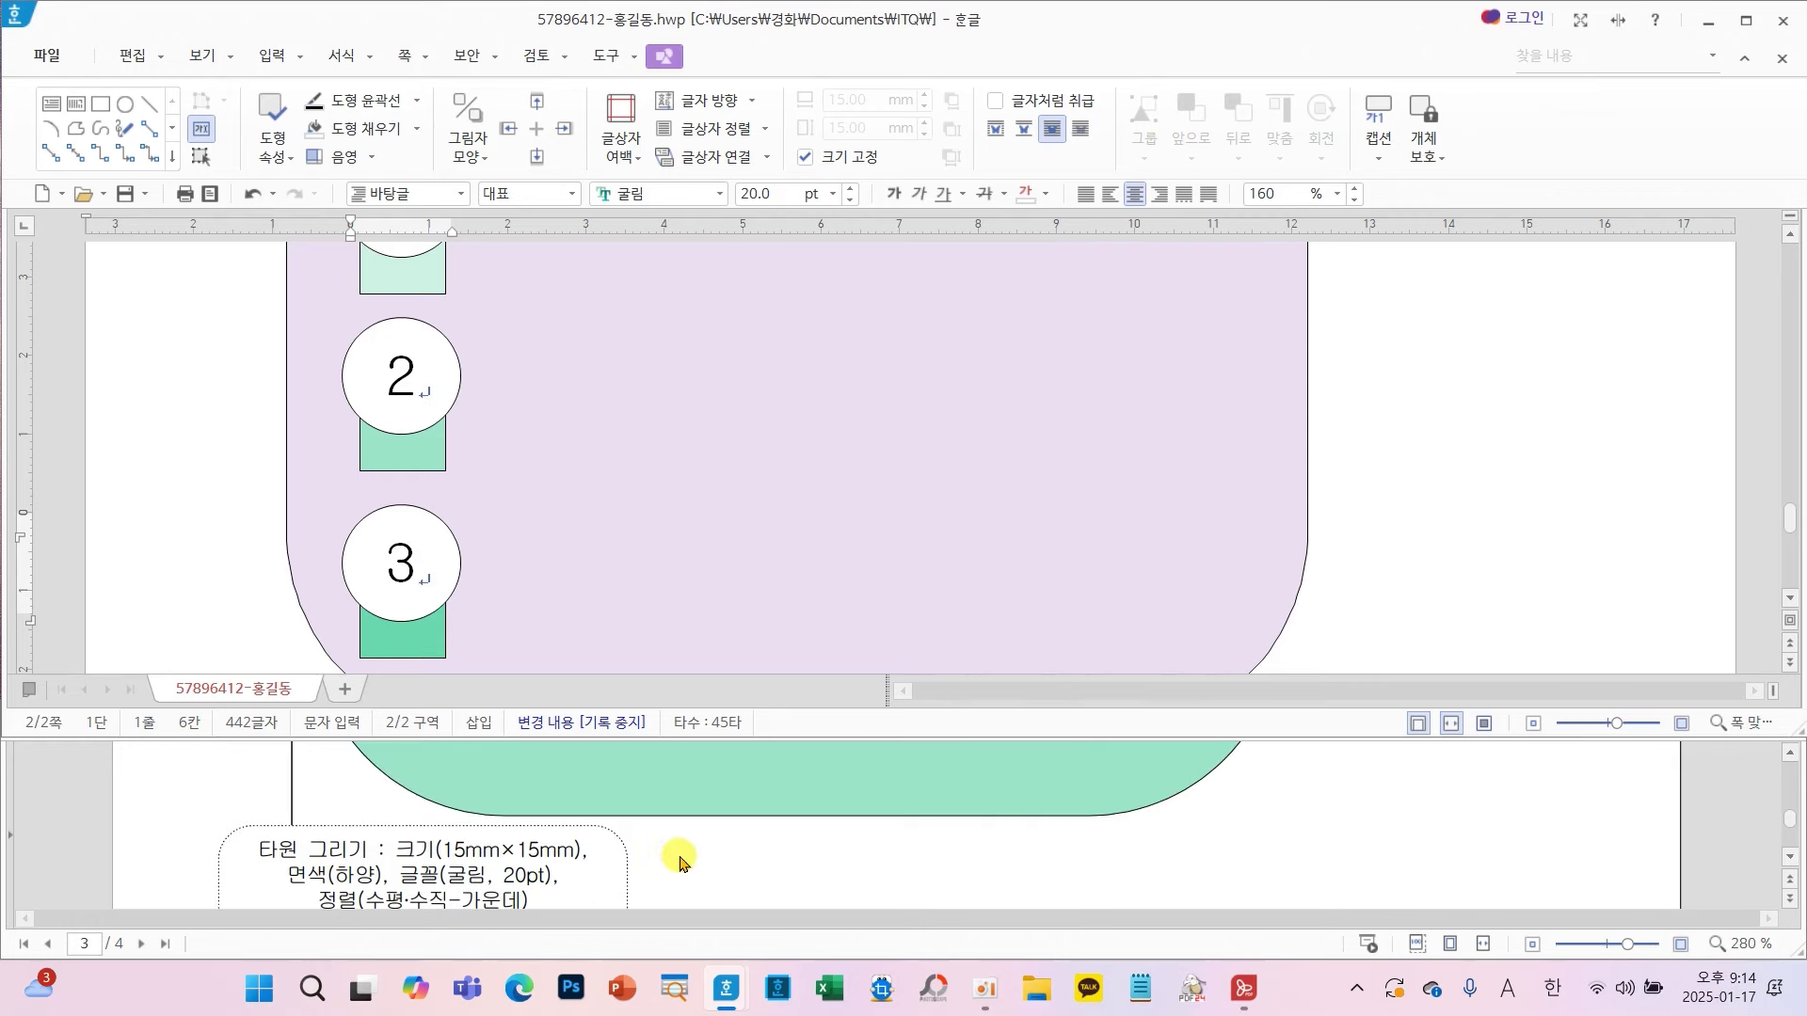
scroll(678, 859, up, 3)
scroll(679, 862, down, 1)
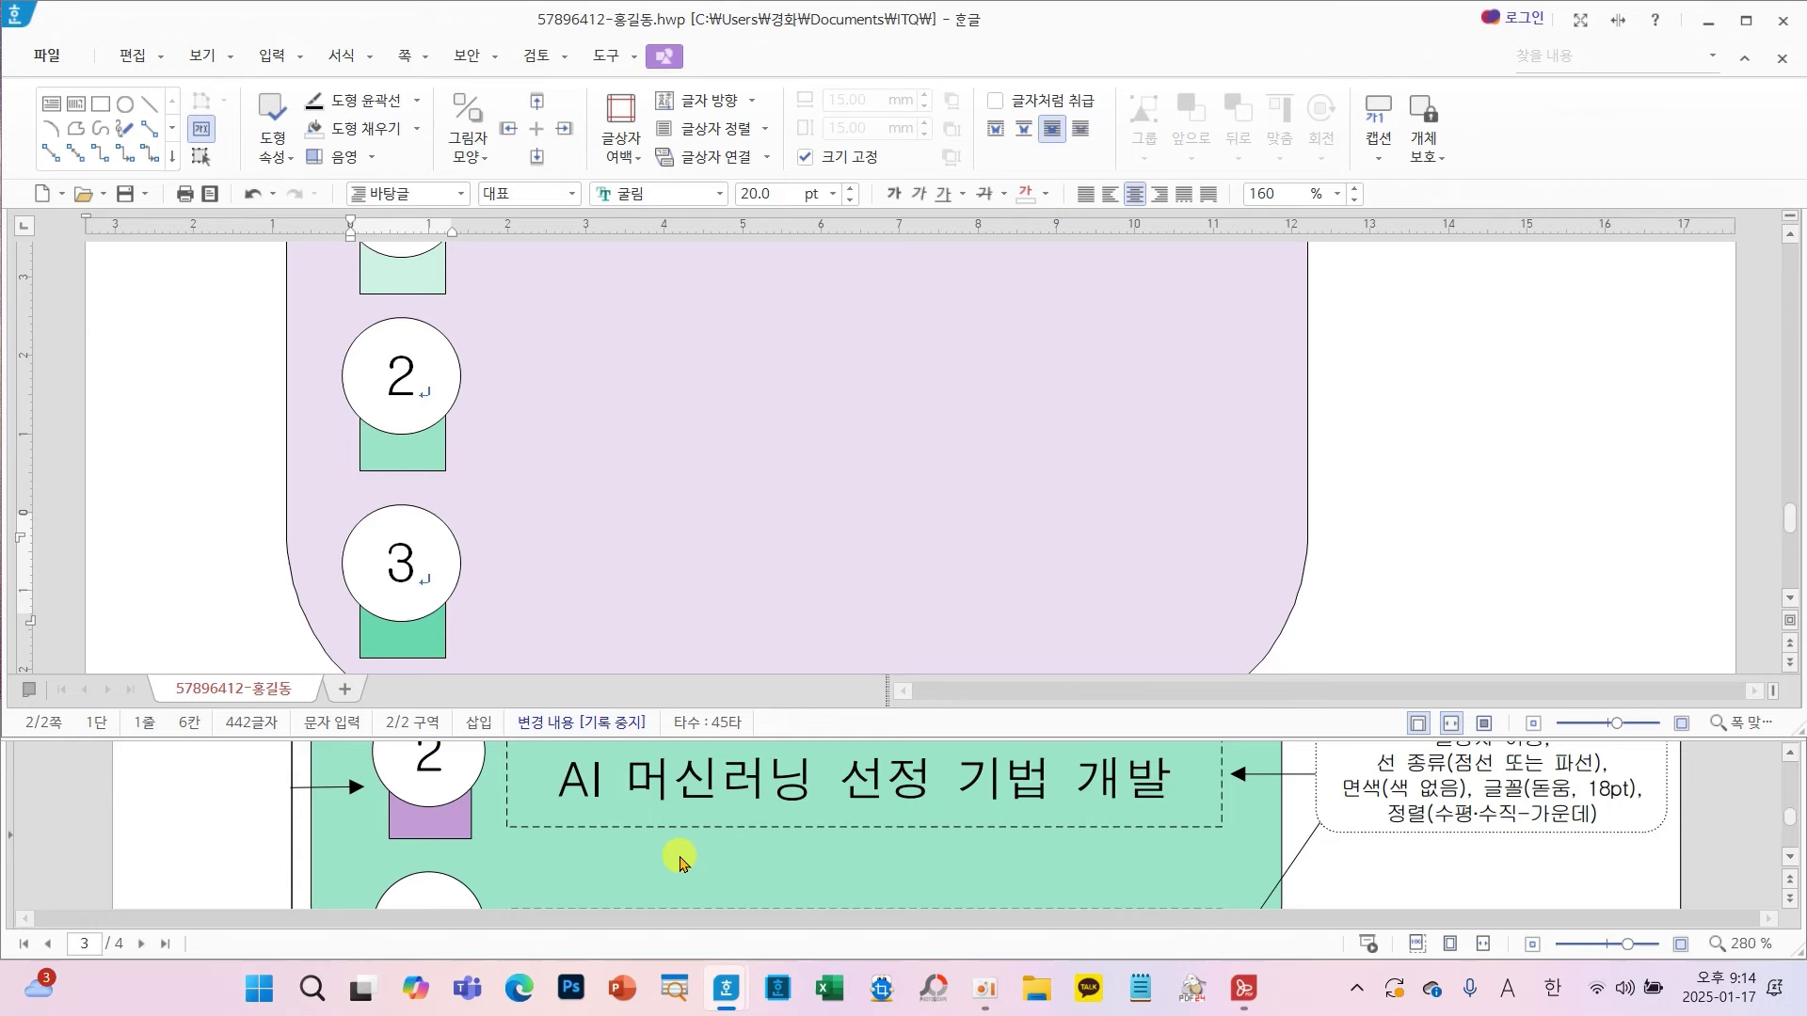
click(1790, 756)
click(1524, 503)
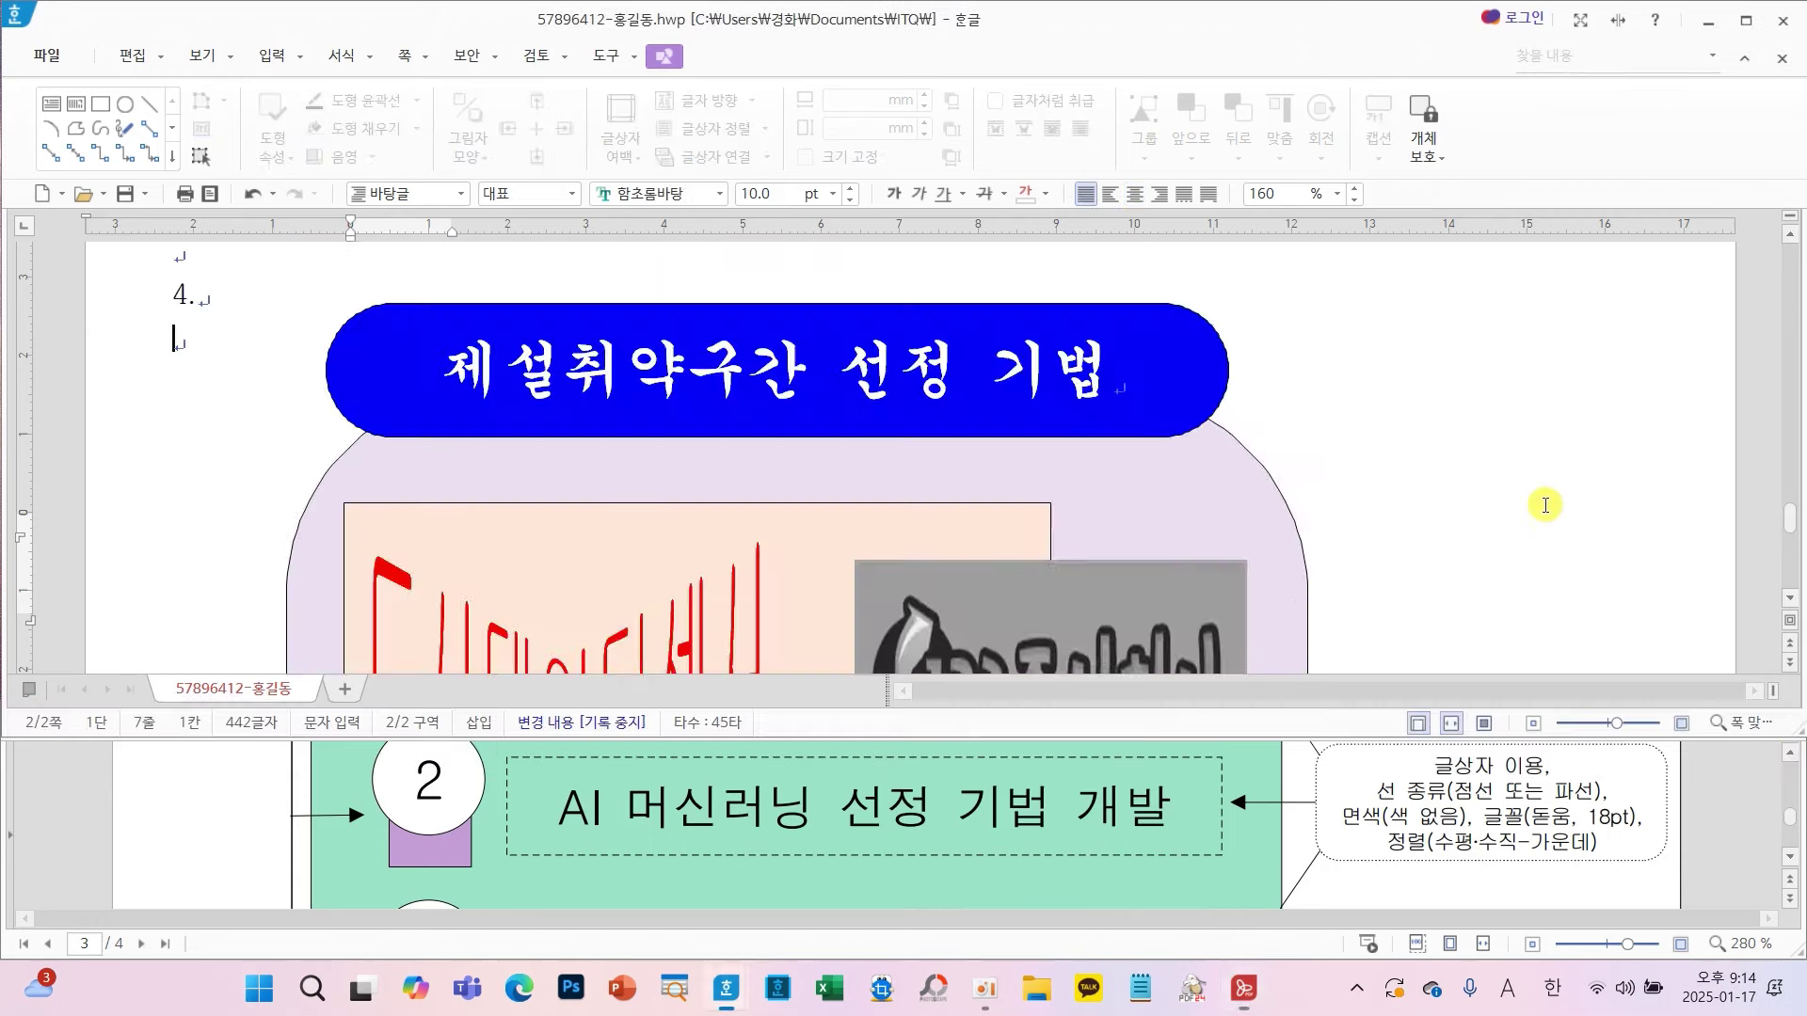
scroll(1279, 386, down, 5)
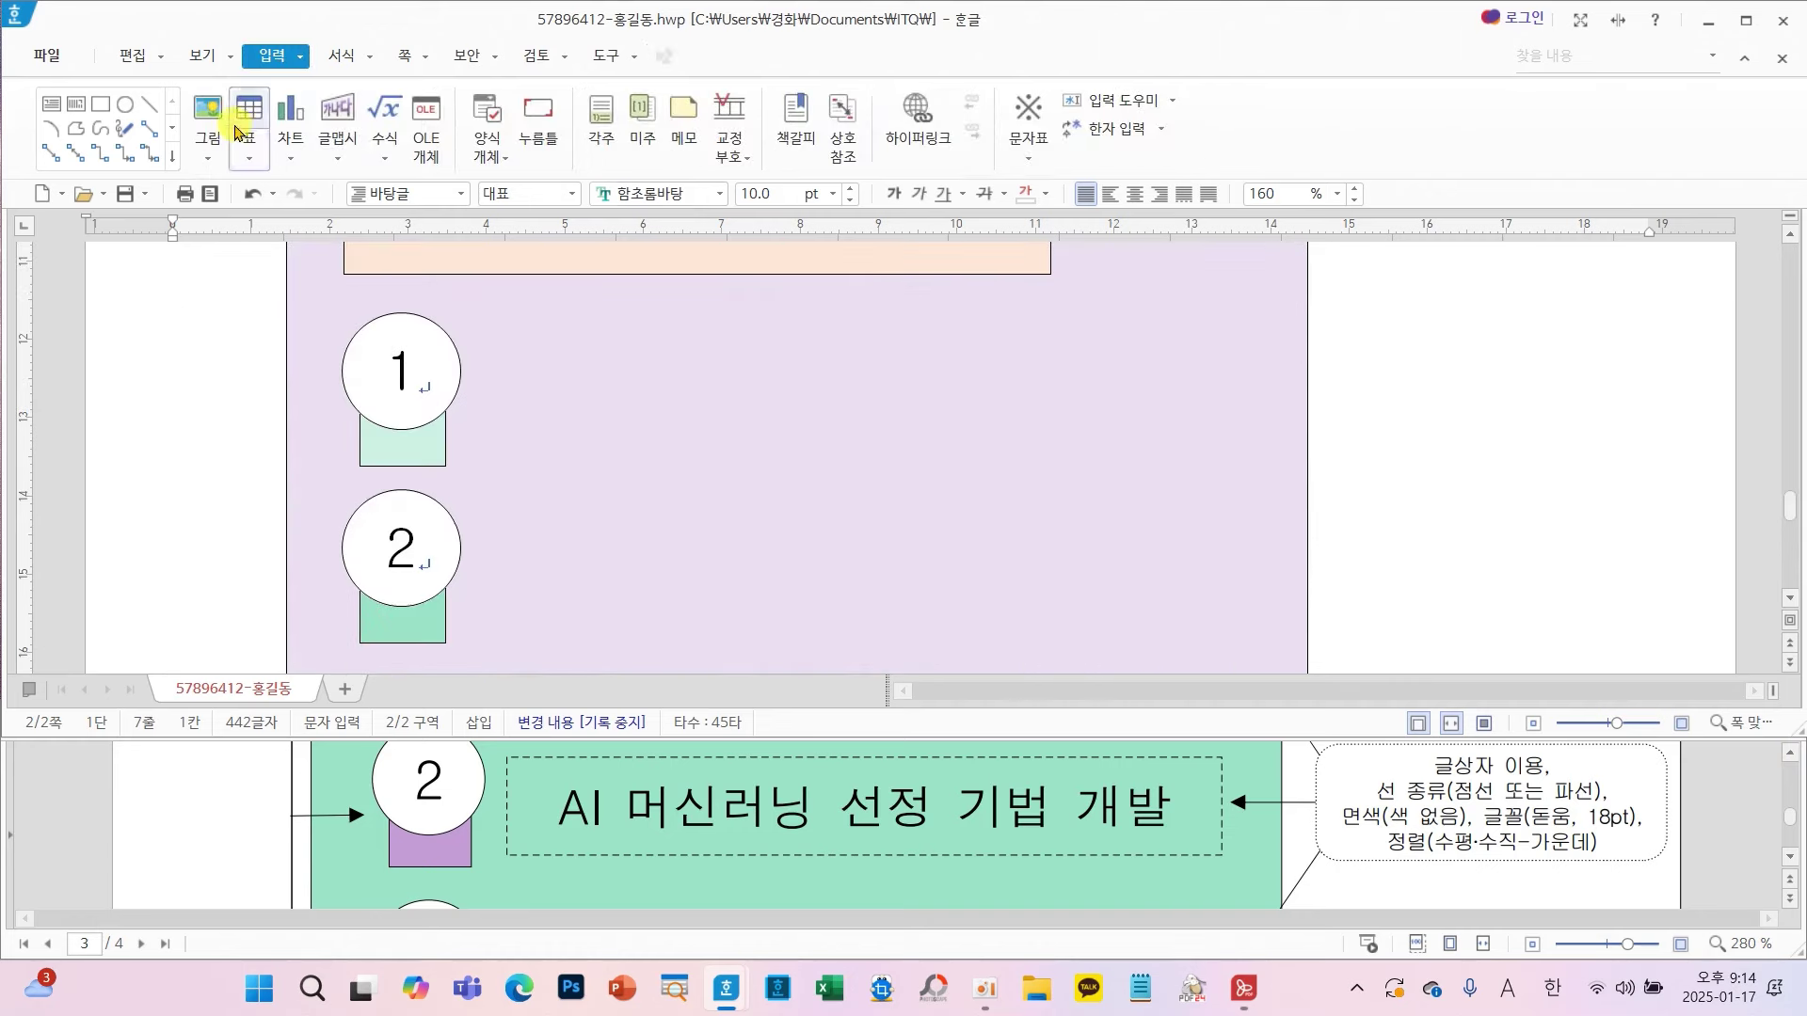
click(58, 108)
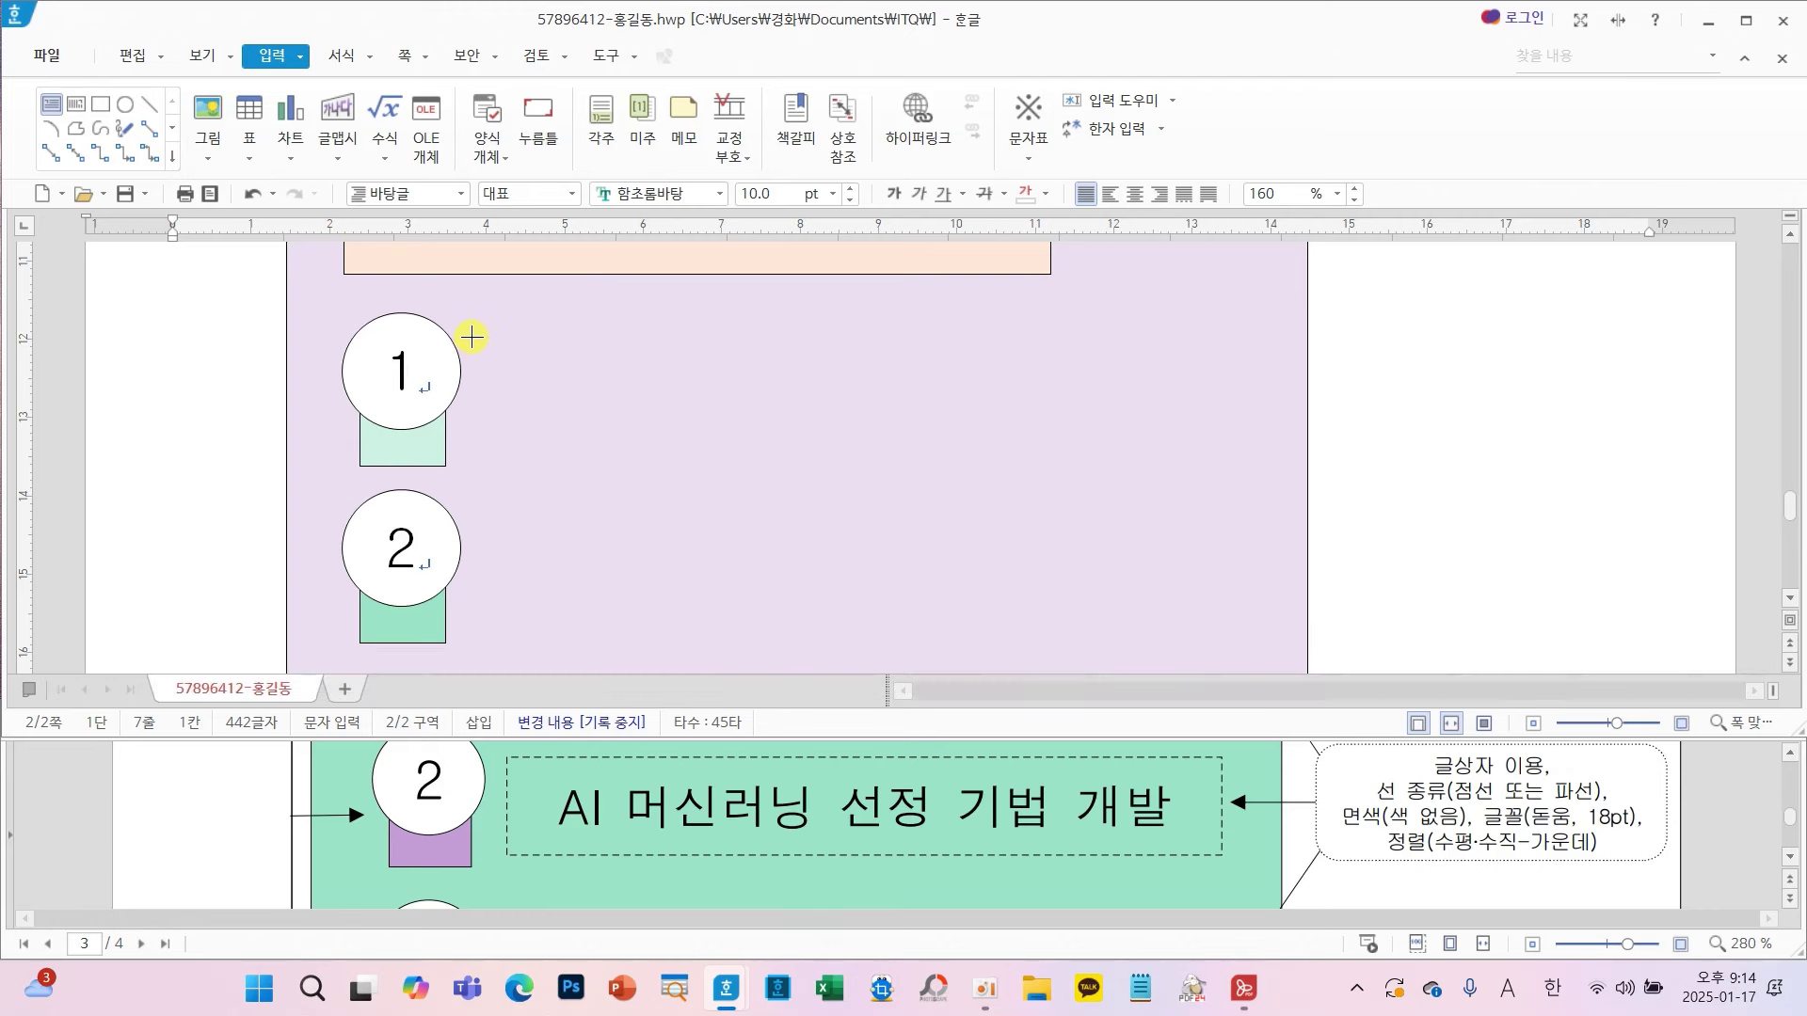
drag(478, 332, 1207, 449)
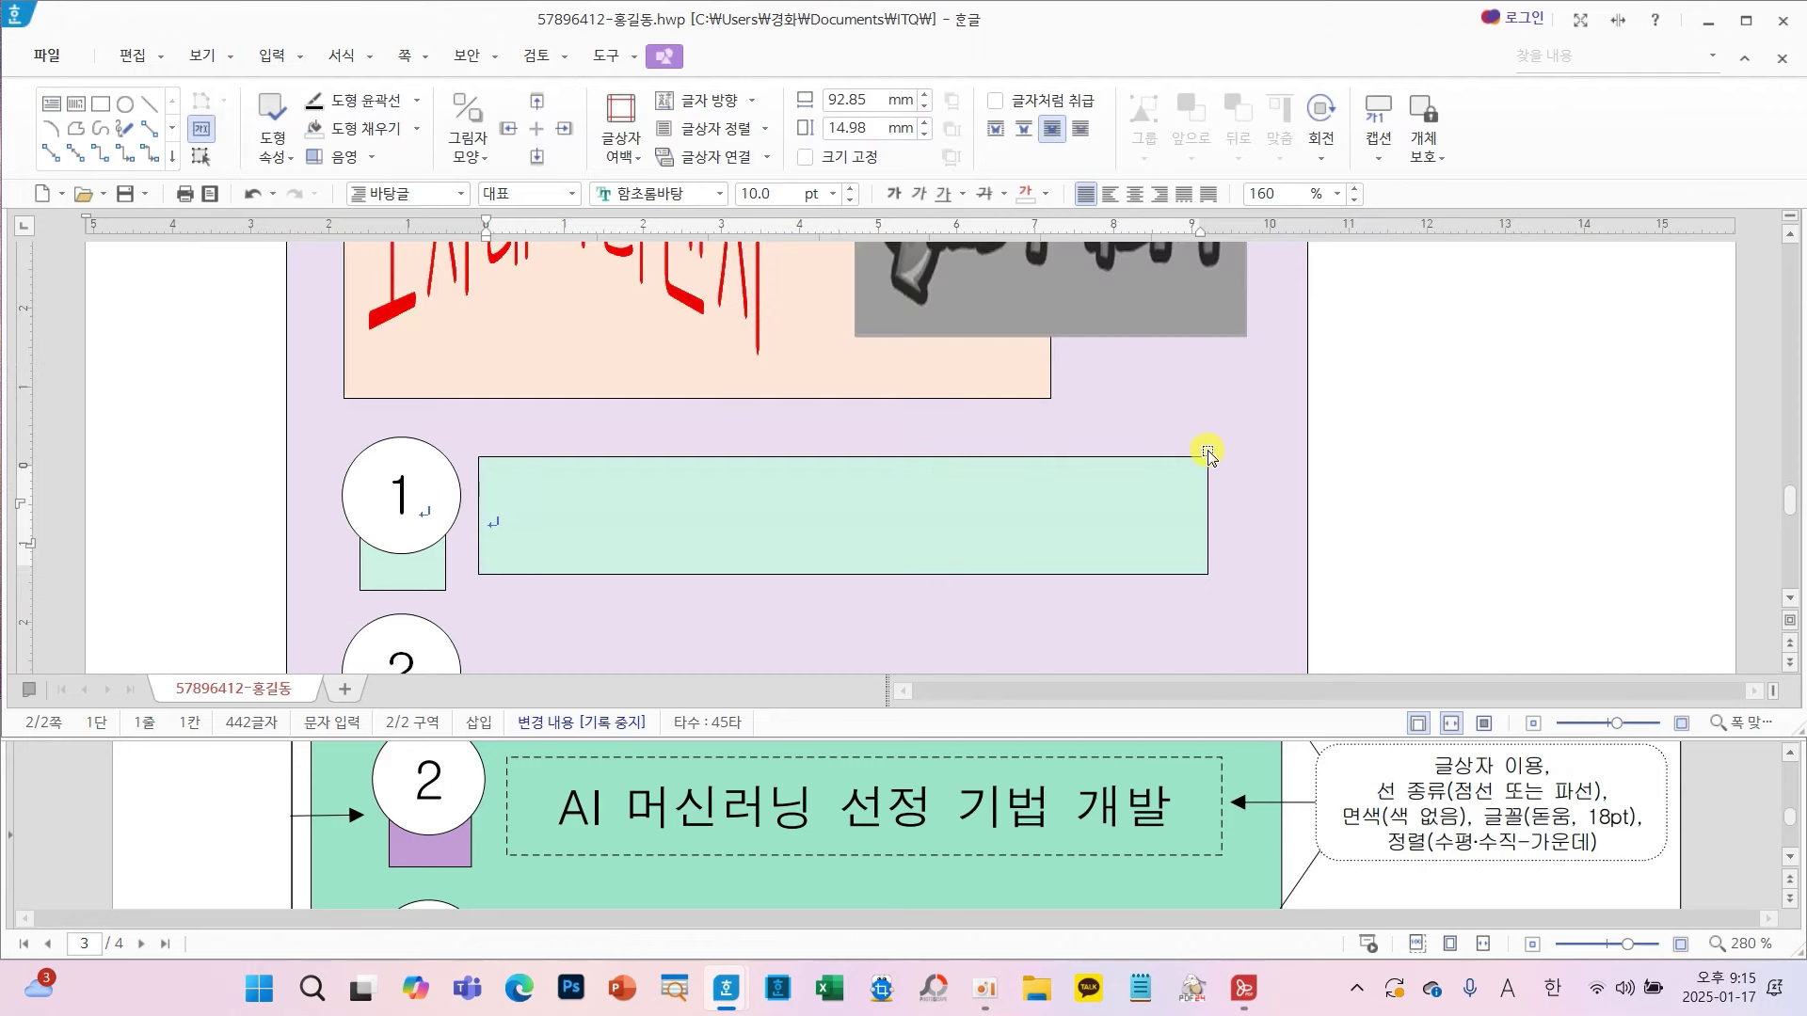
click(1207, 543)
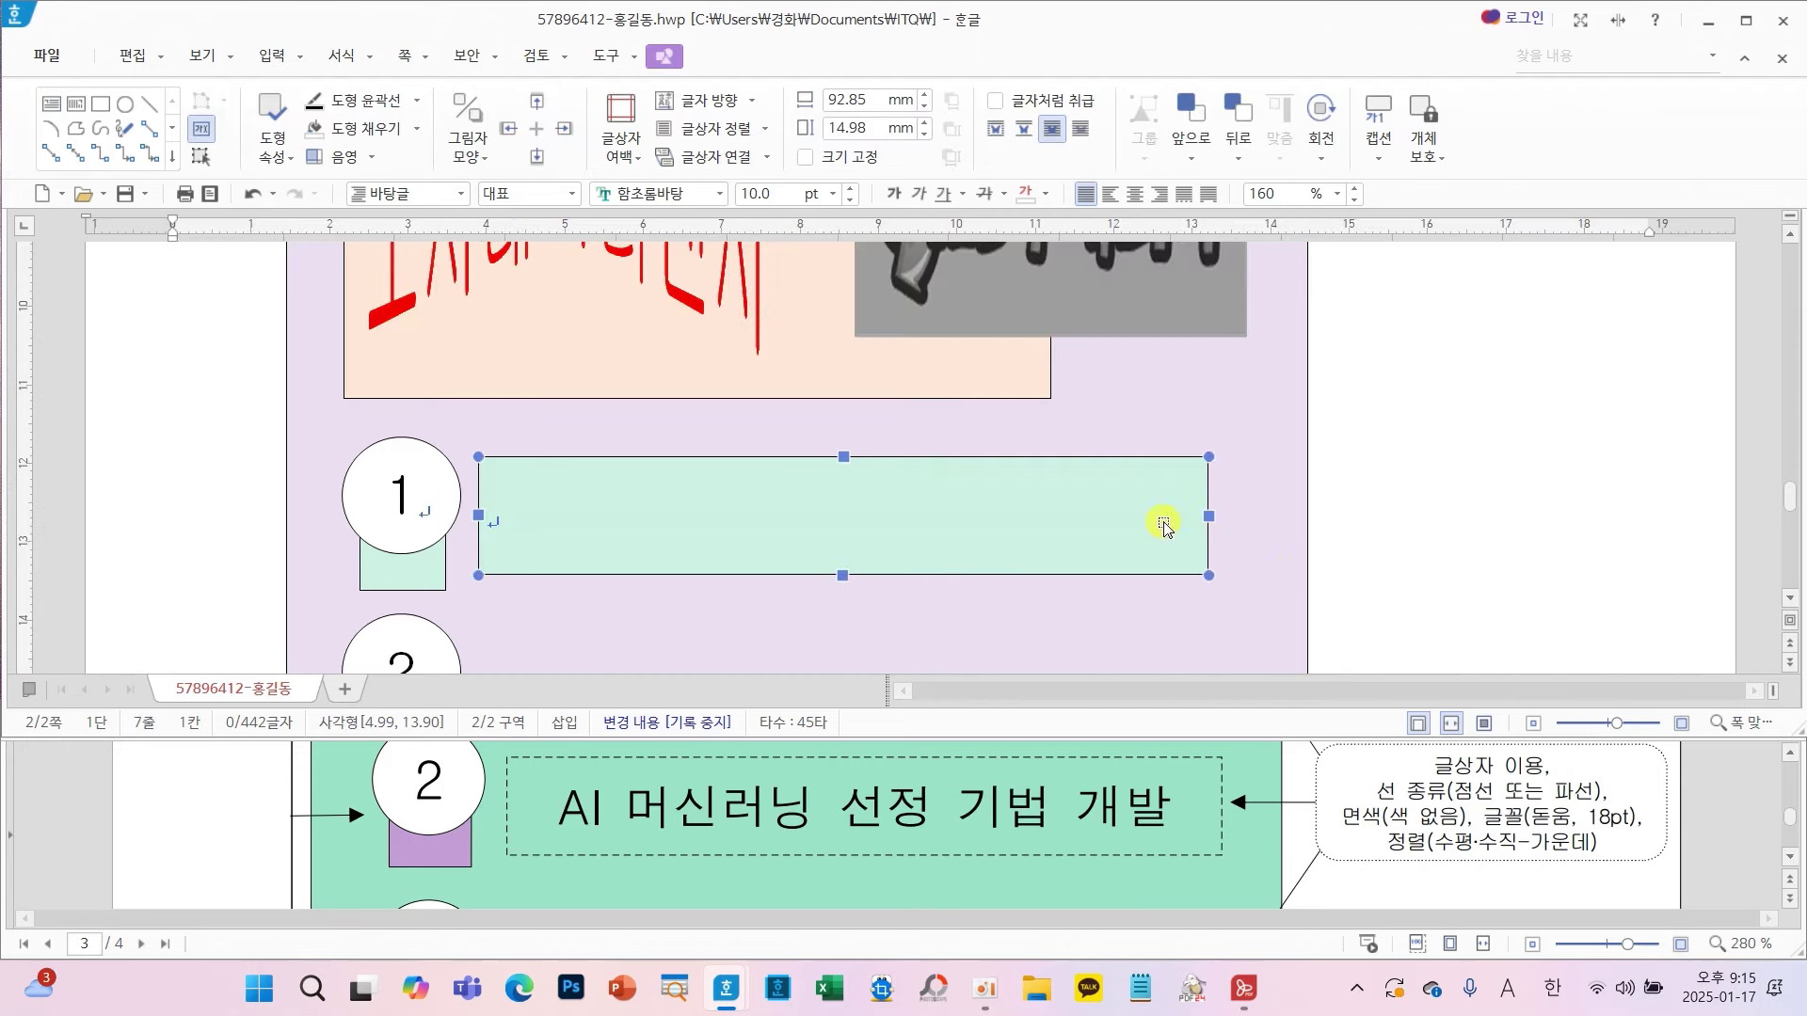
drag(1213, 508, 1247, 515)
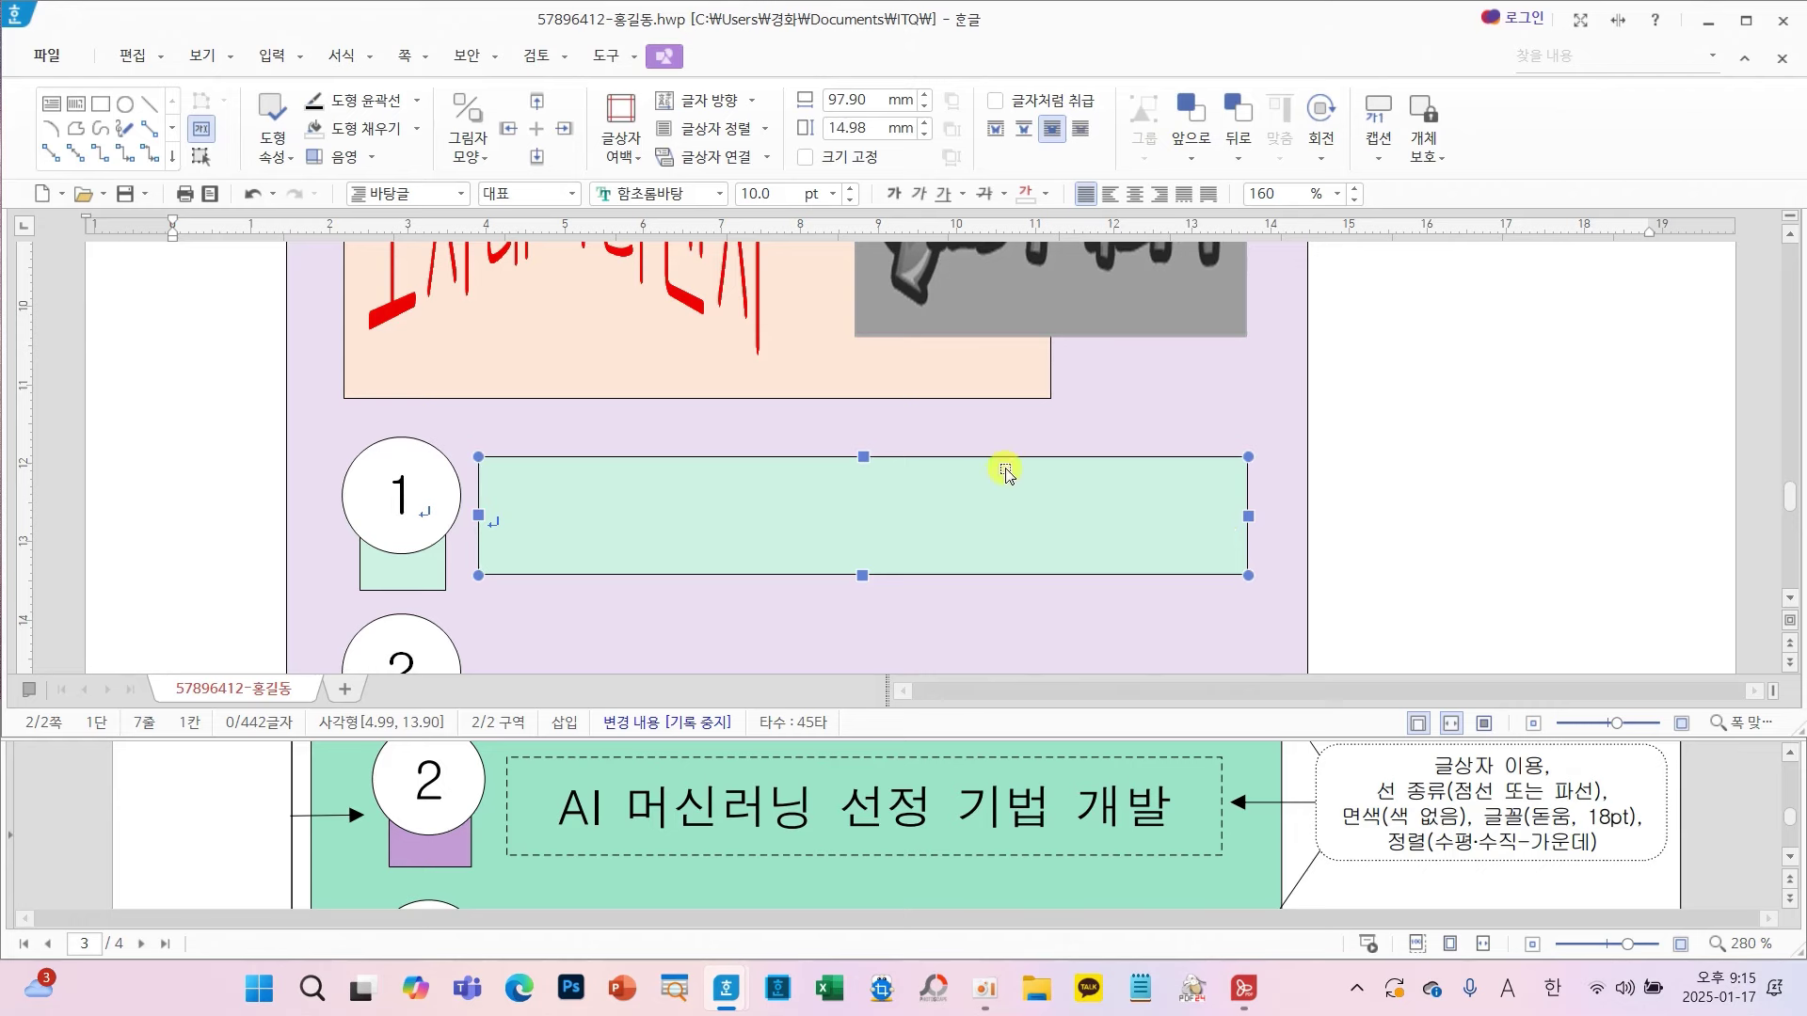
- Set the outline type of the text box beside circle 1 to a dashed line in its object properties
double_click(952, 508)
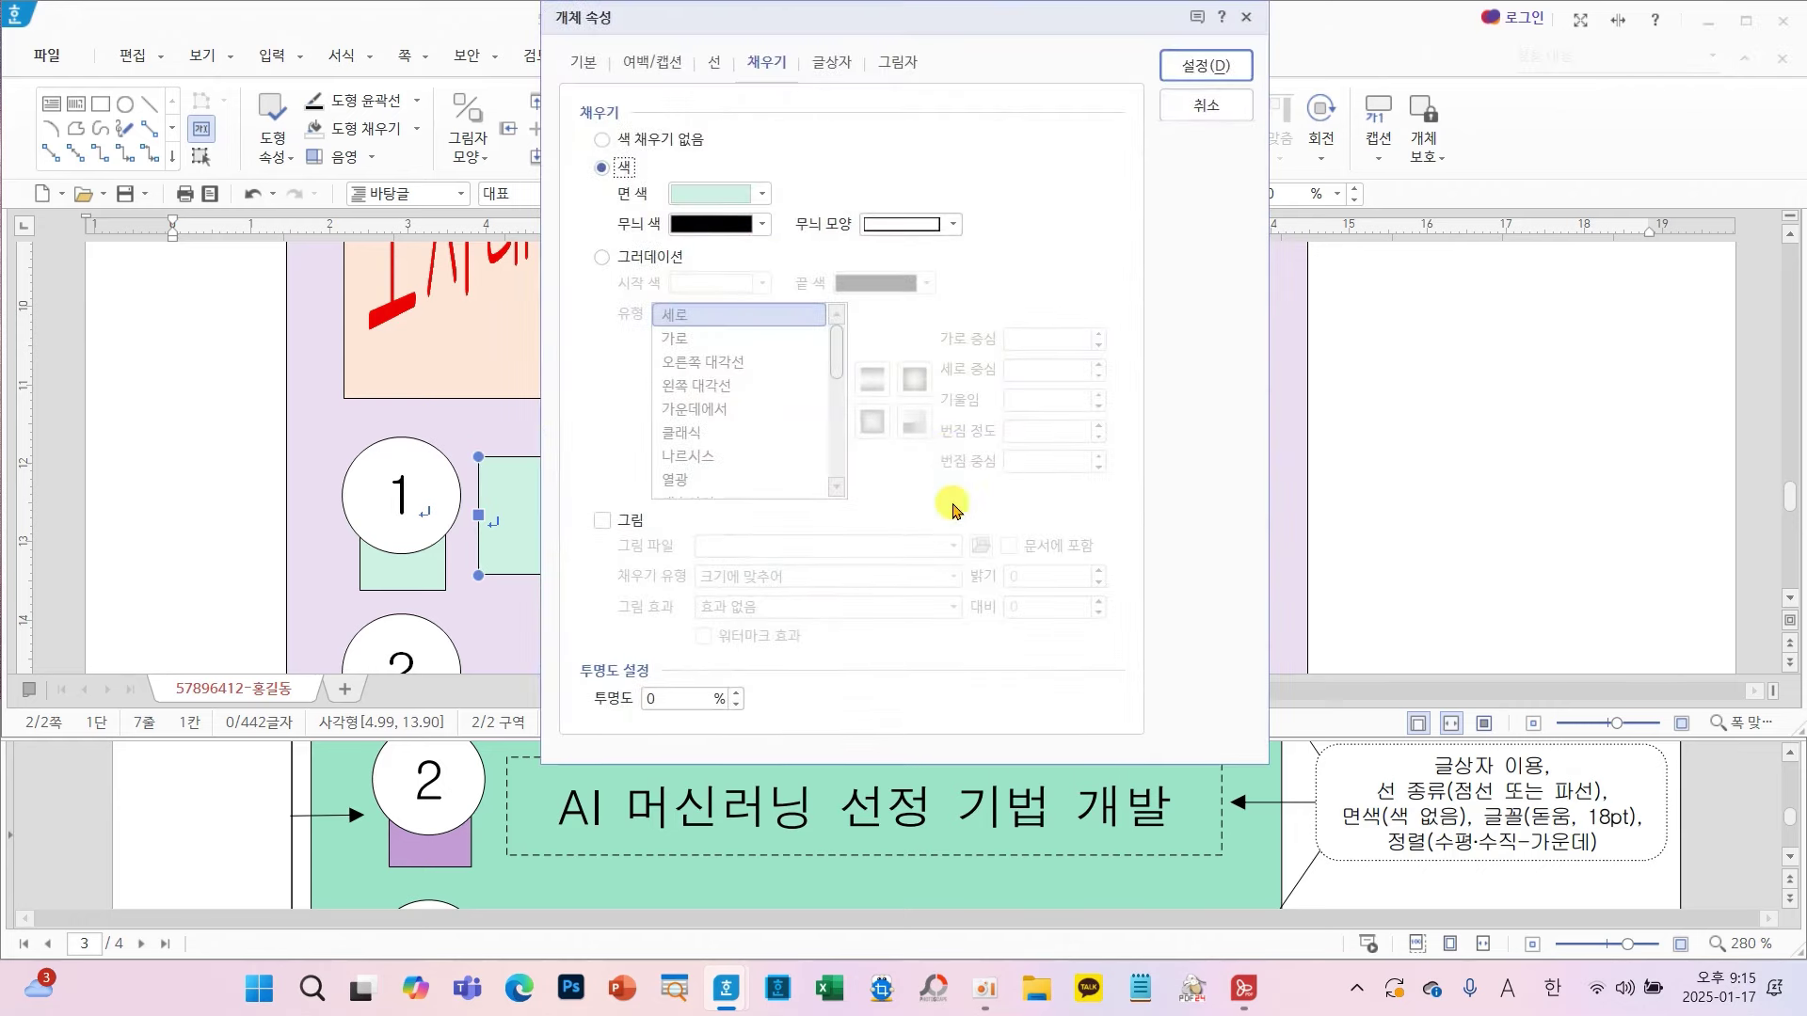
click(582, 64)
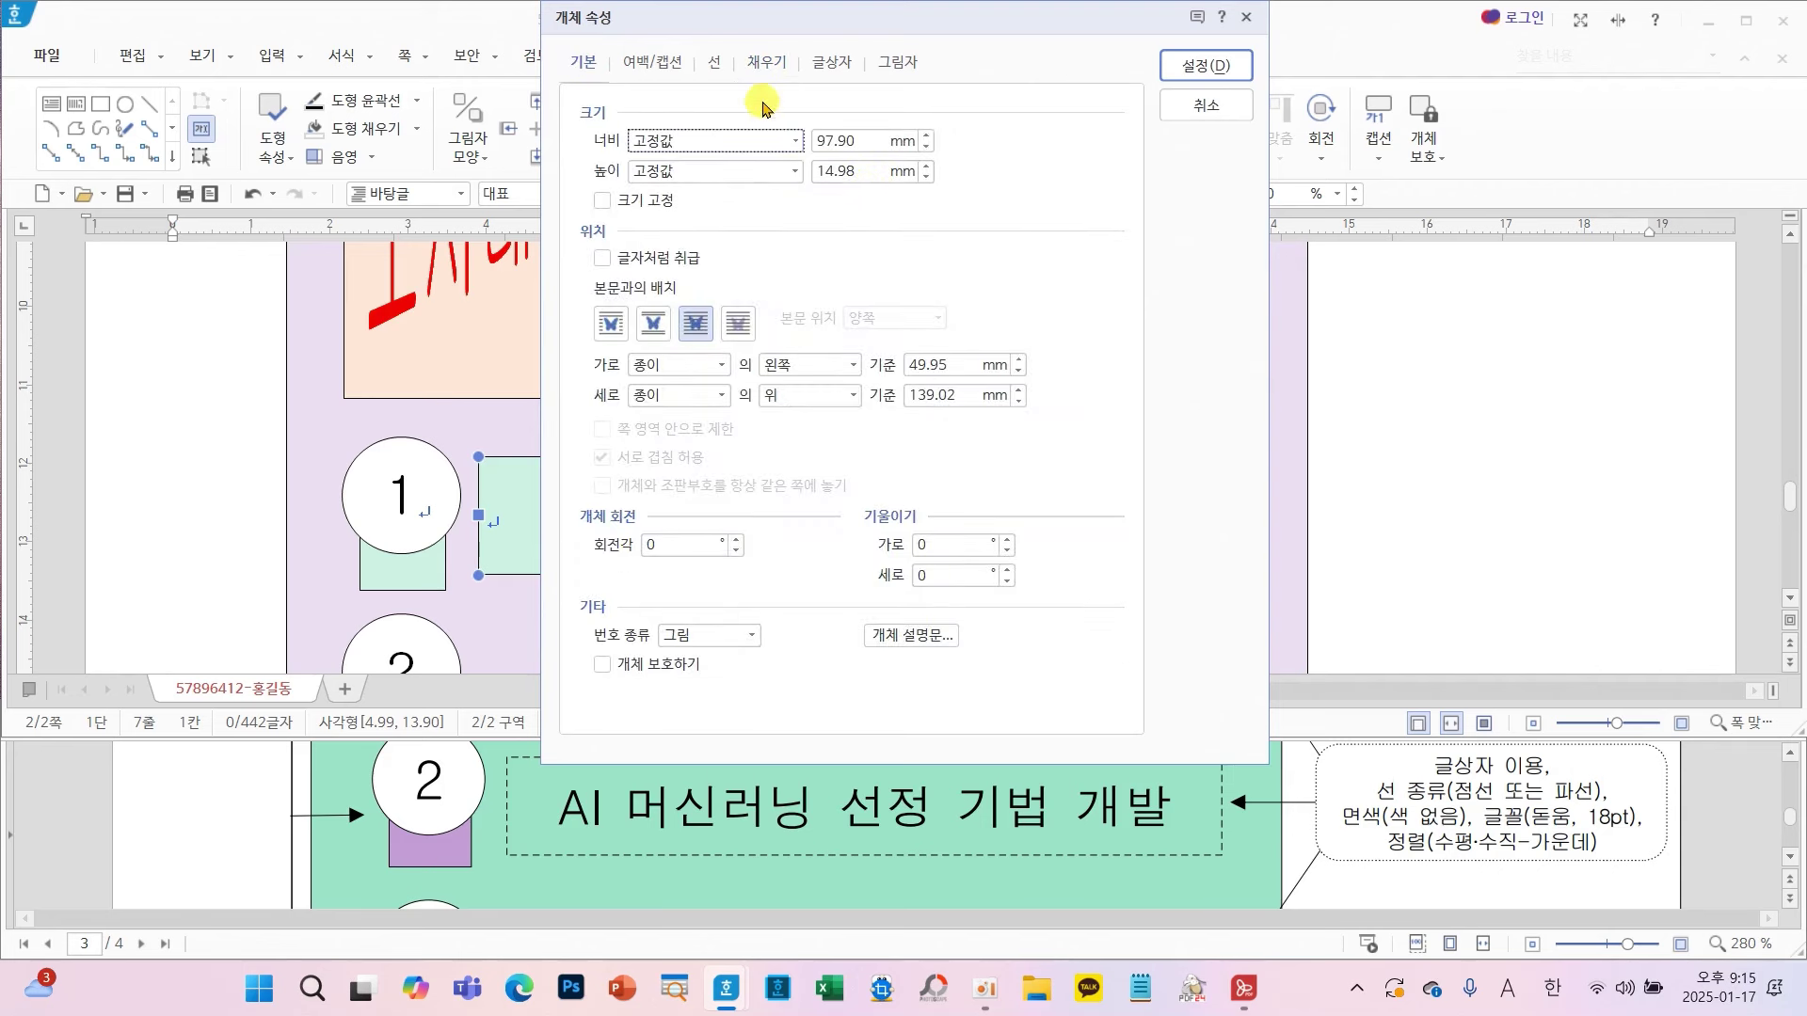
click(714, 63)
click(898, 141)
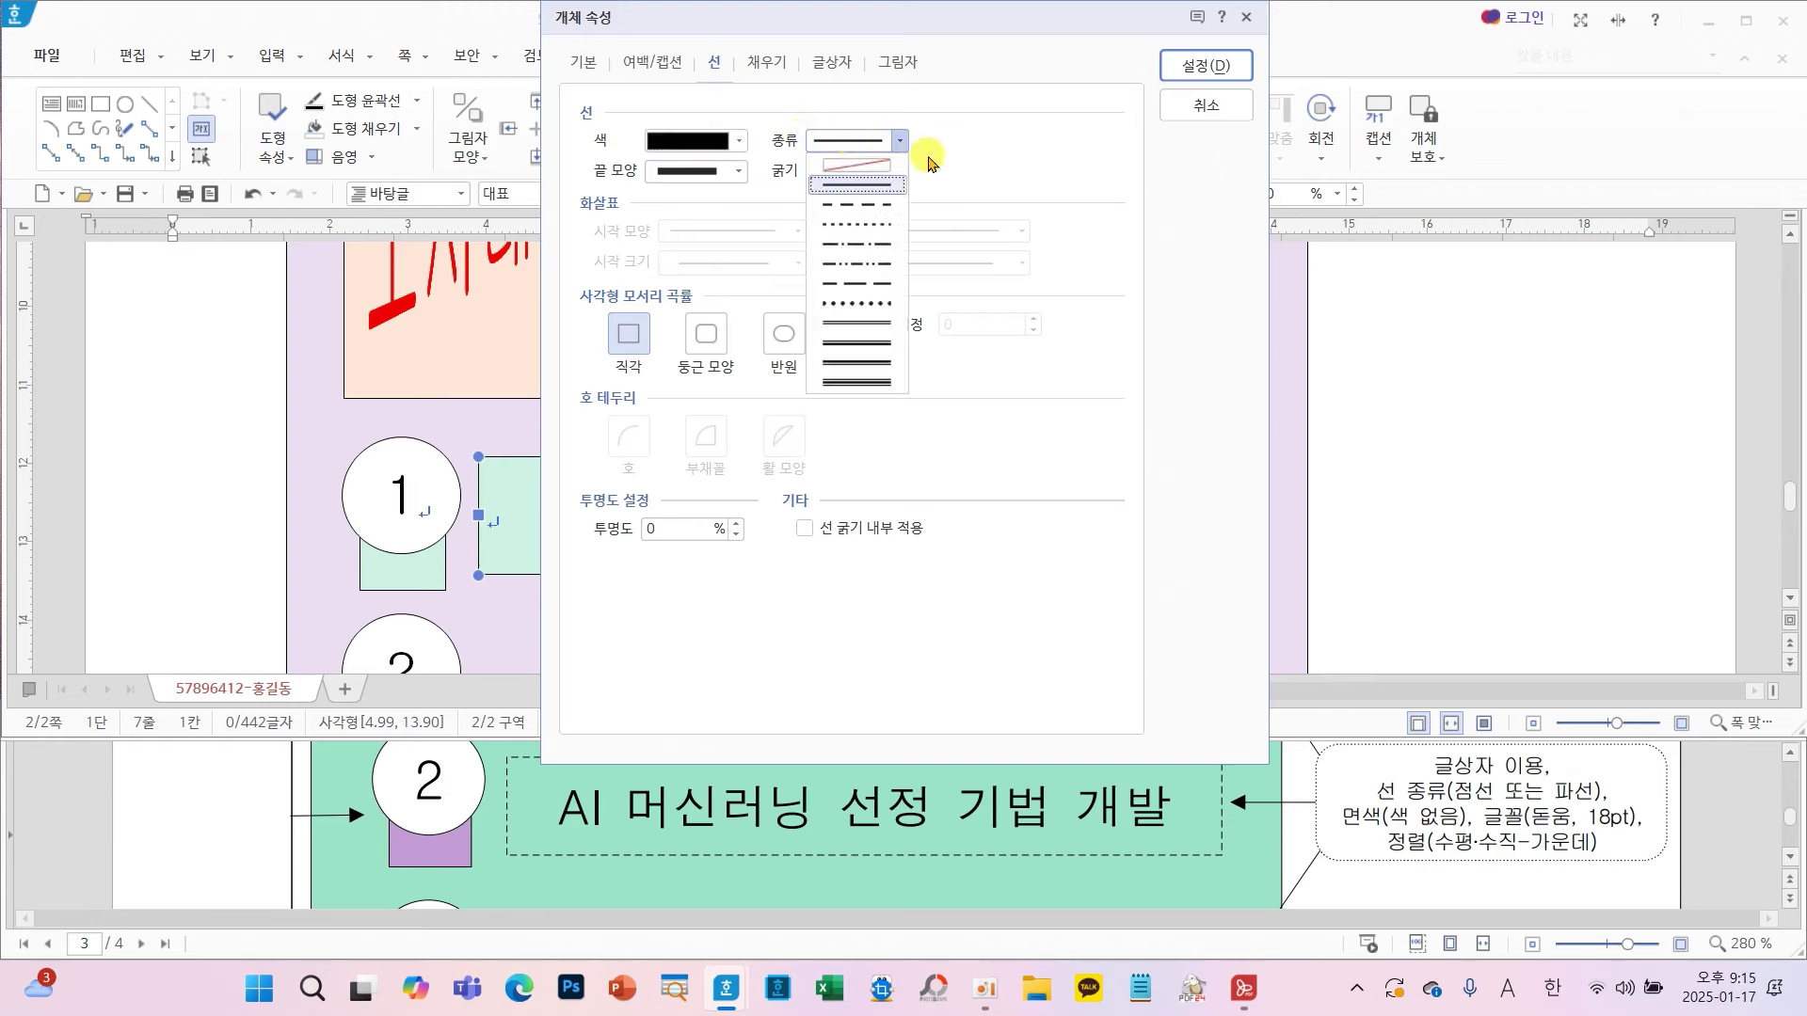
click(874, 205)
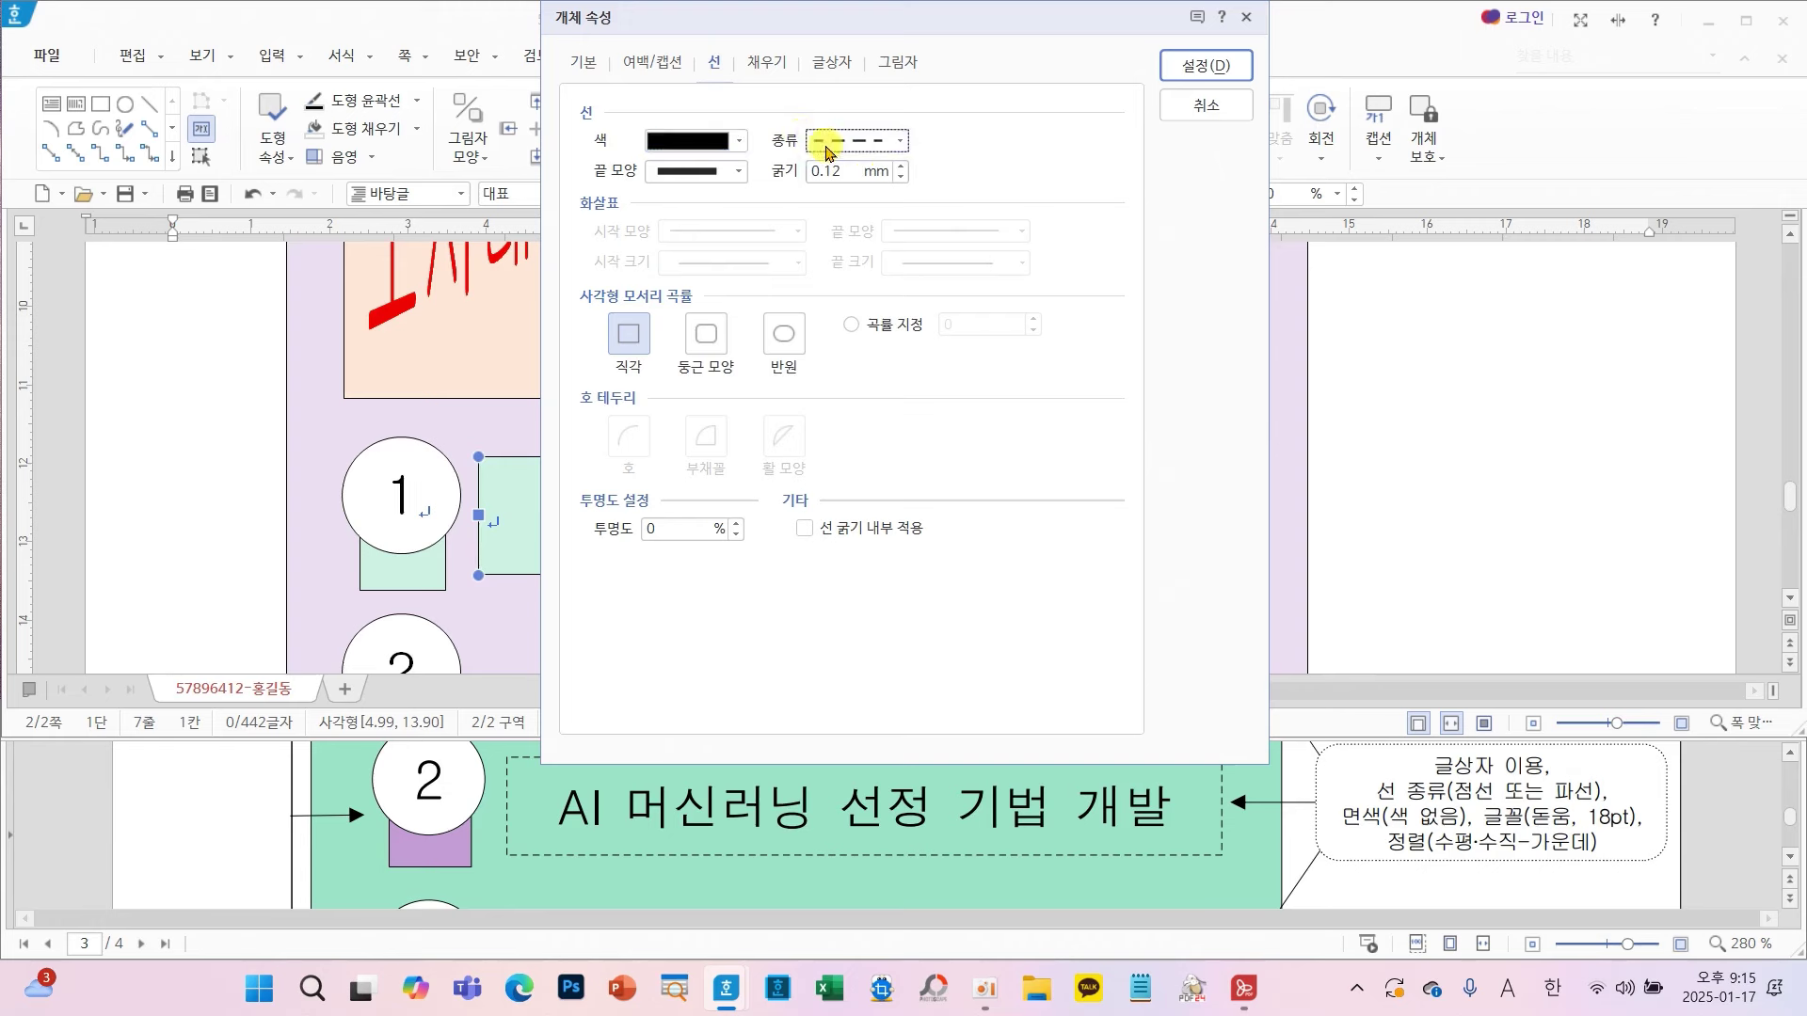
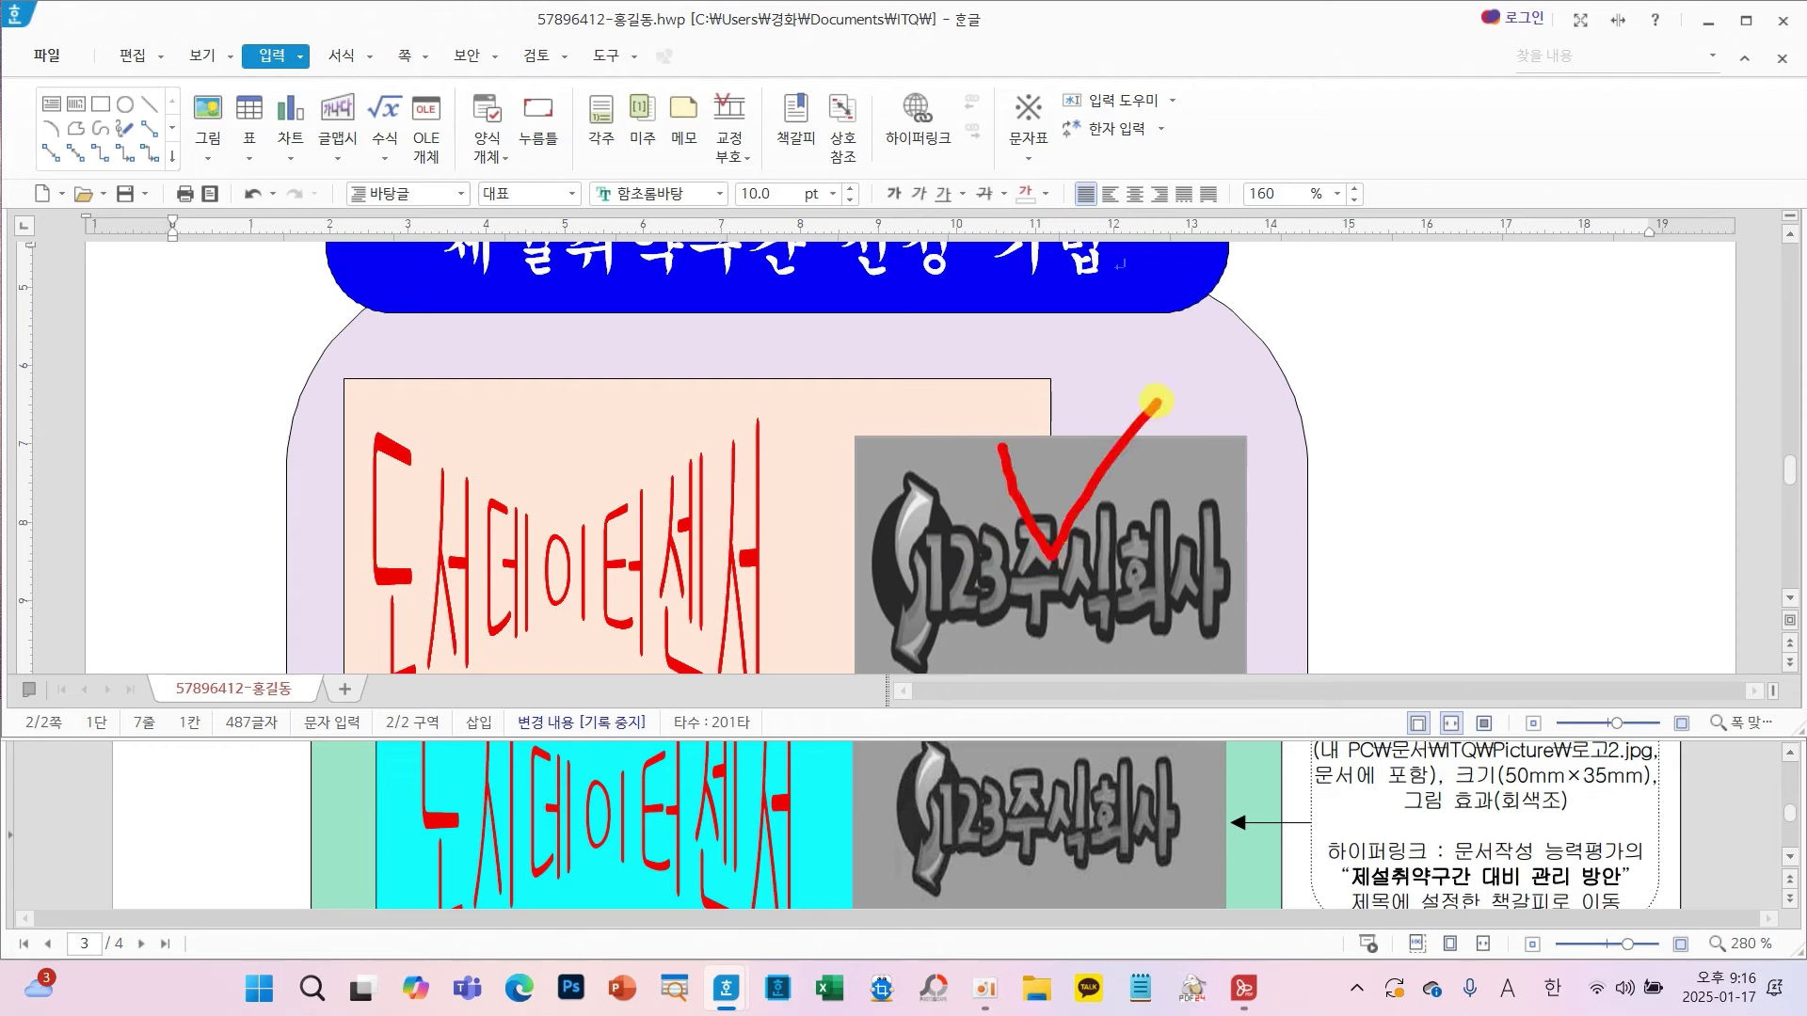
mouse_move(1313, 820)
mouse_down()
mouse_move(1507, 860)
mouse_move(1679, 944)
mouse_move(1667, 933)
mouse_up()
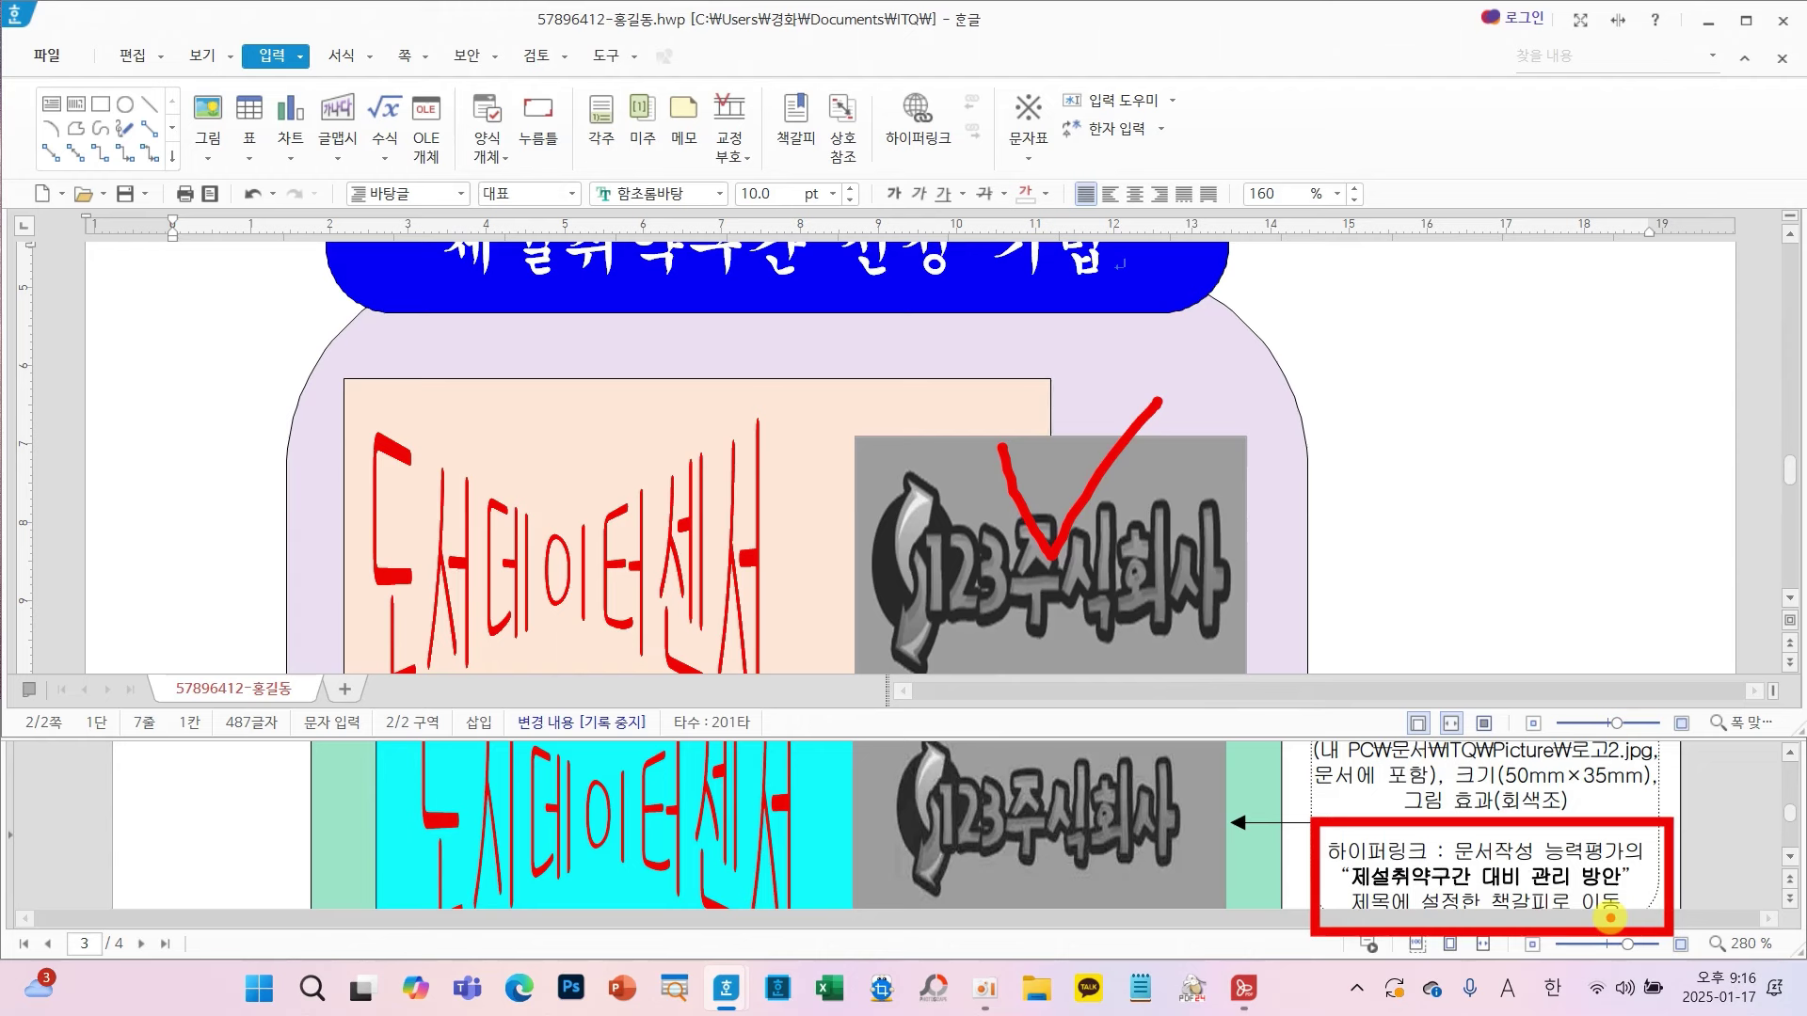
mouse_move(1213, 906)
mouse_down()
mouse_move(1308, 849)
mouse_move(1228, 875)
mouse_move(1284, 908)
mouse_move(1258, 834)
mouse_move(1260, 932)
mouse_move(1327, 847)
mouse_up()
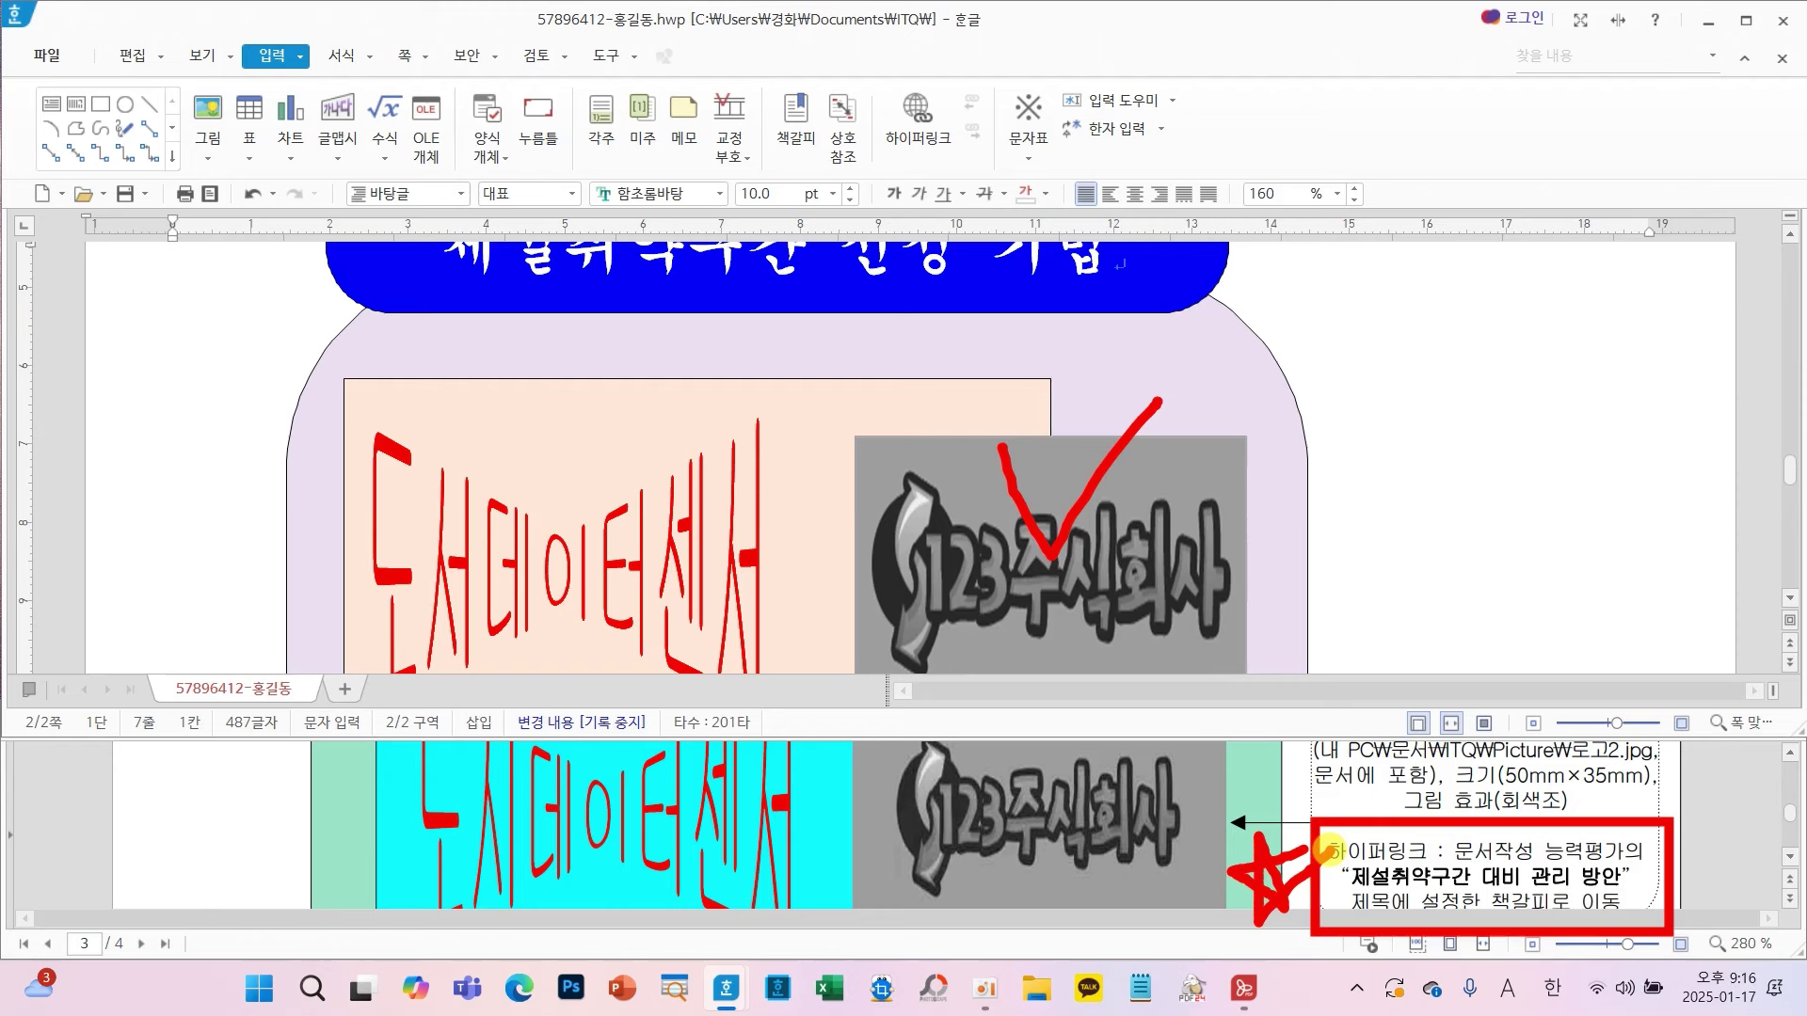
key(Escape)
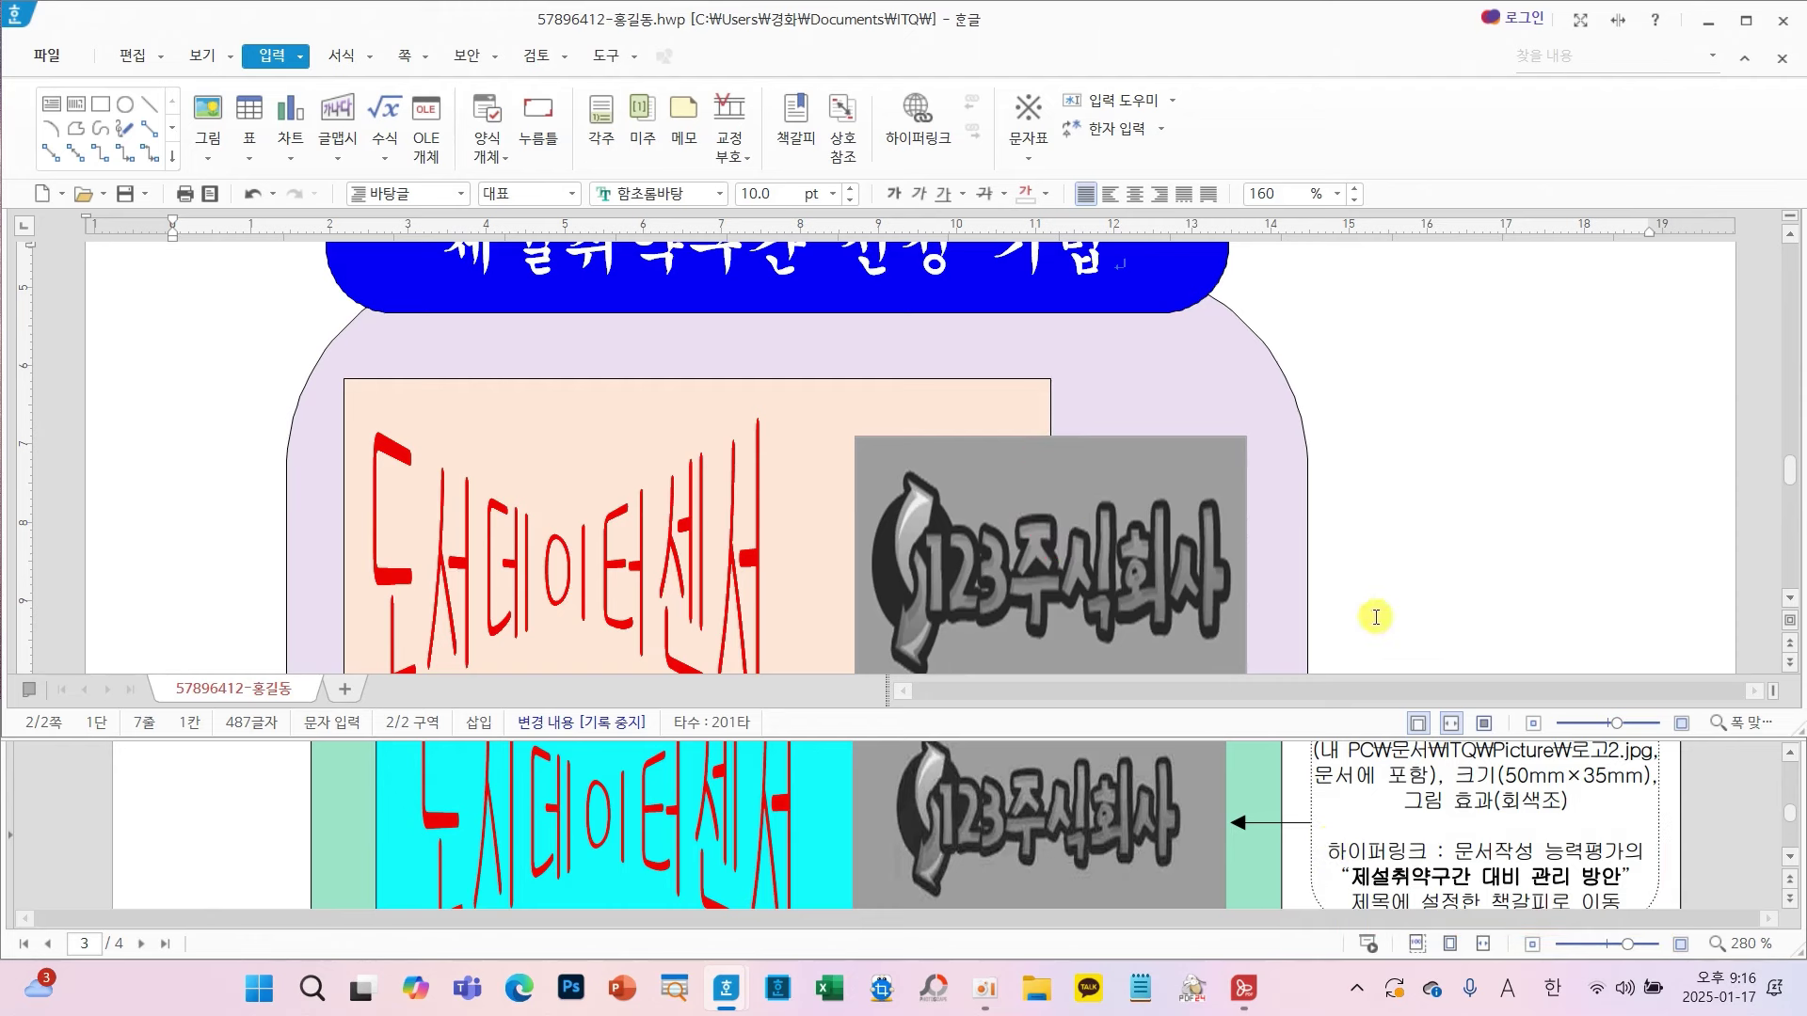
- Save the document and insert a section break after the question 4 page to start page 3
scroll(1194, 248, up, 1)
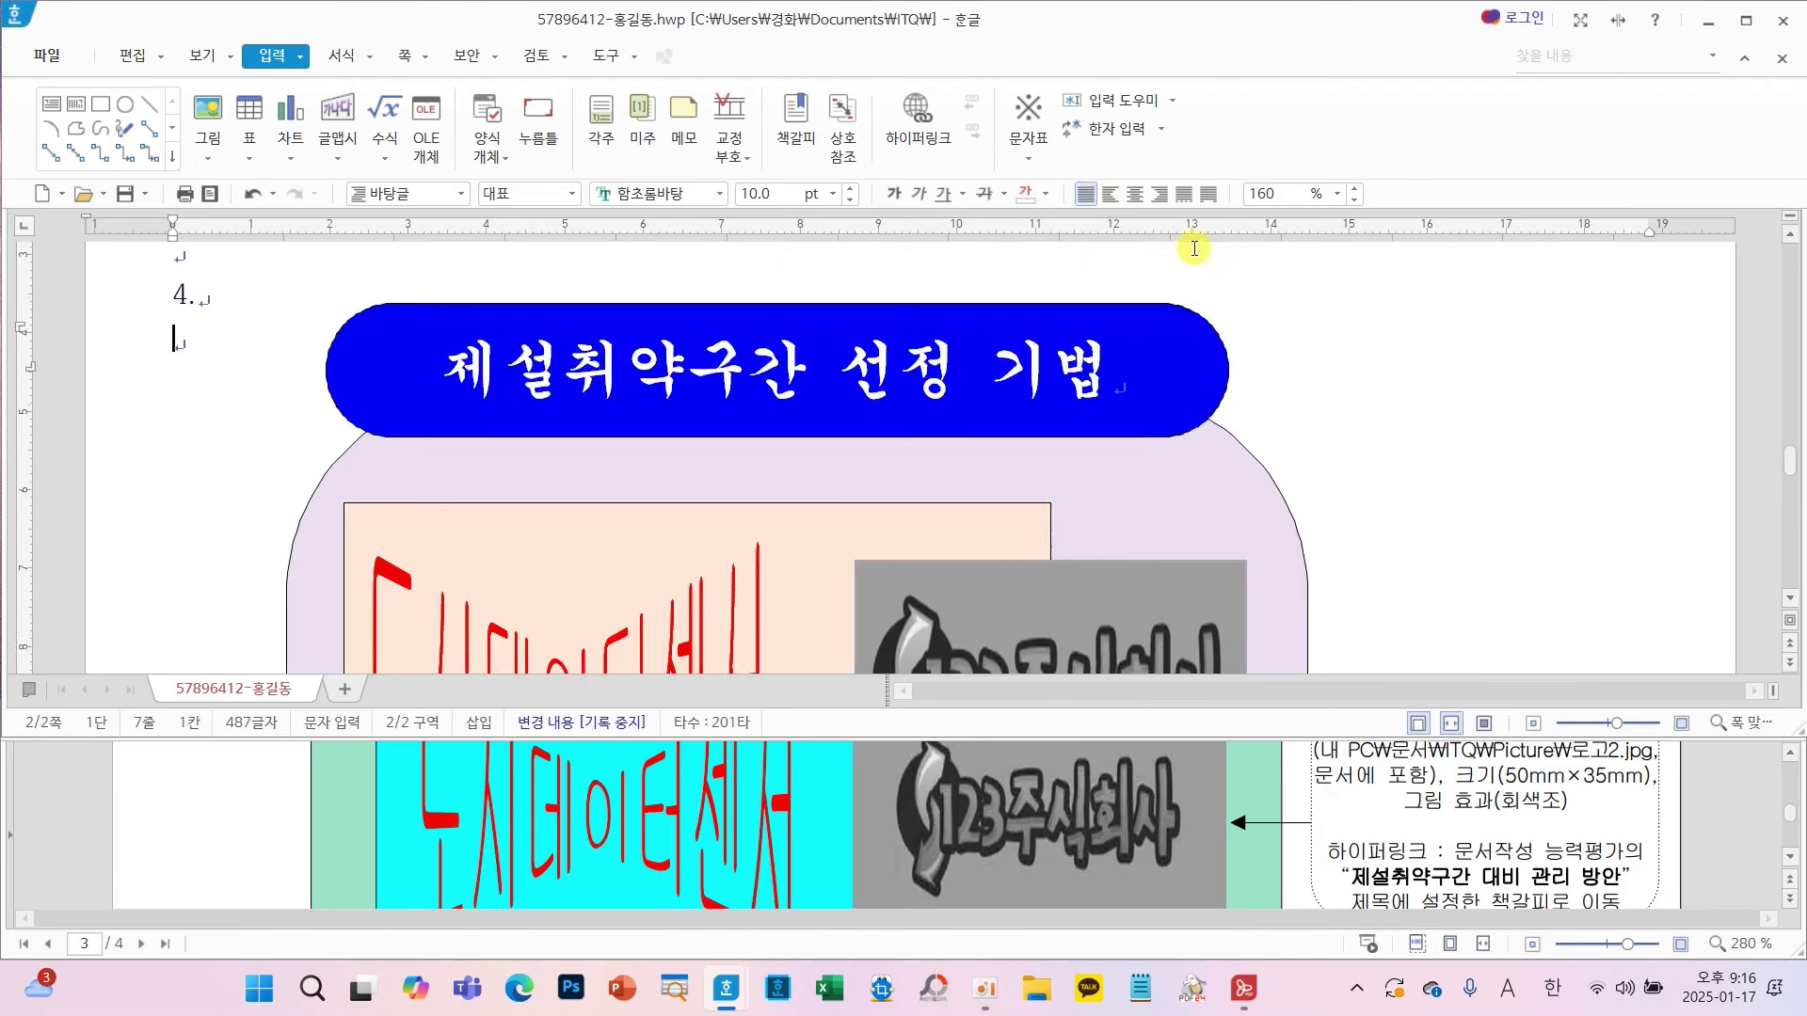
click(124, 198)
key(alt+shift+Return)
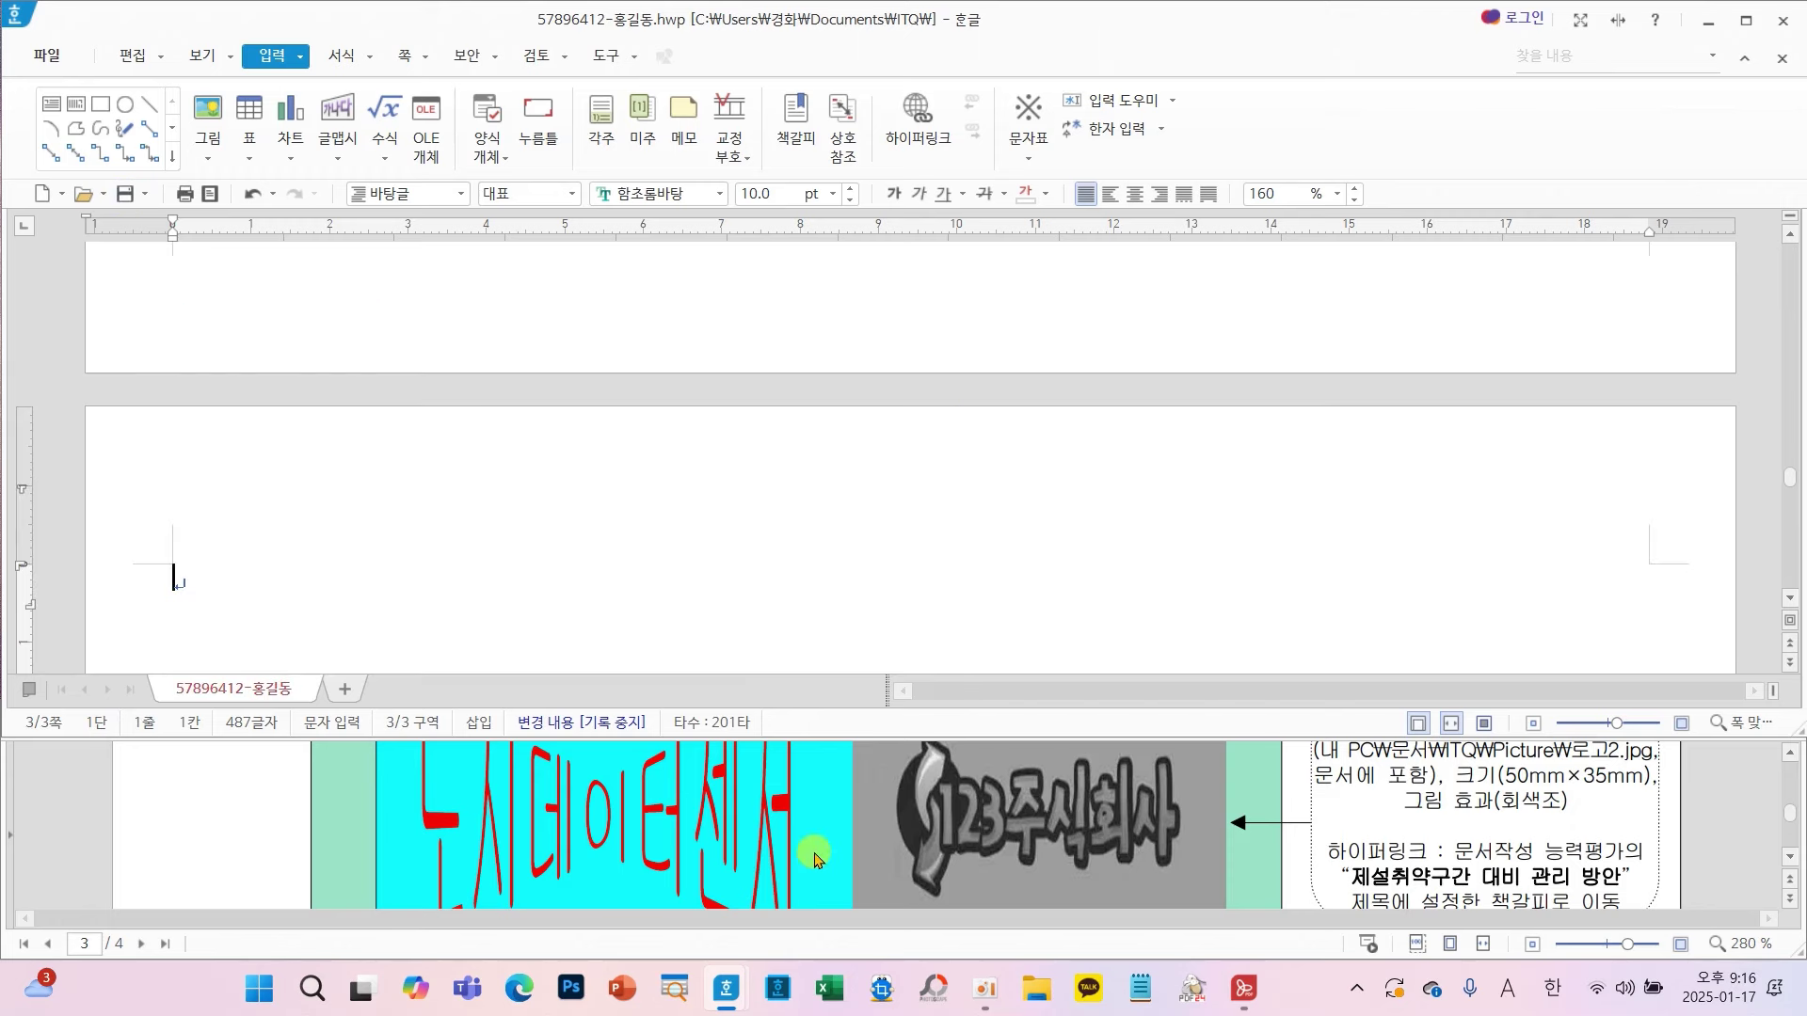
- Examine the sample's 문서작성 능력평가 (200점) page, from the title and header instructions down to the footnote separator
scroll(813, 852, down, 3)
scroll(815, 846, down, 12)
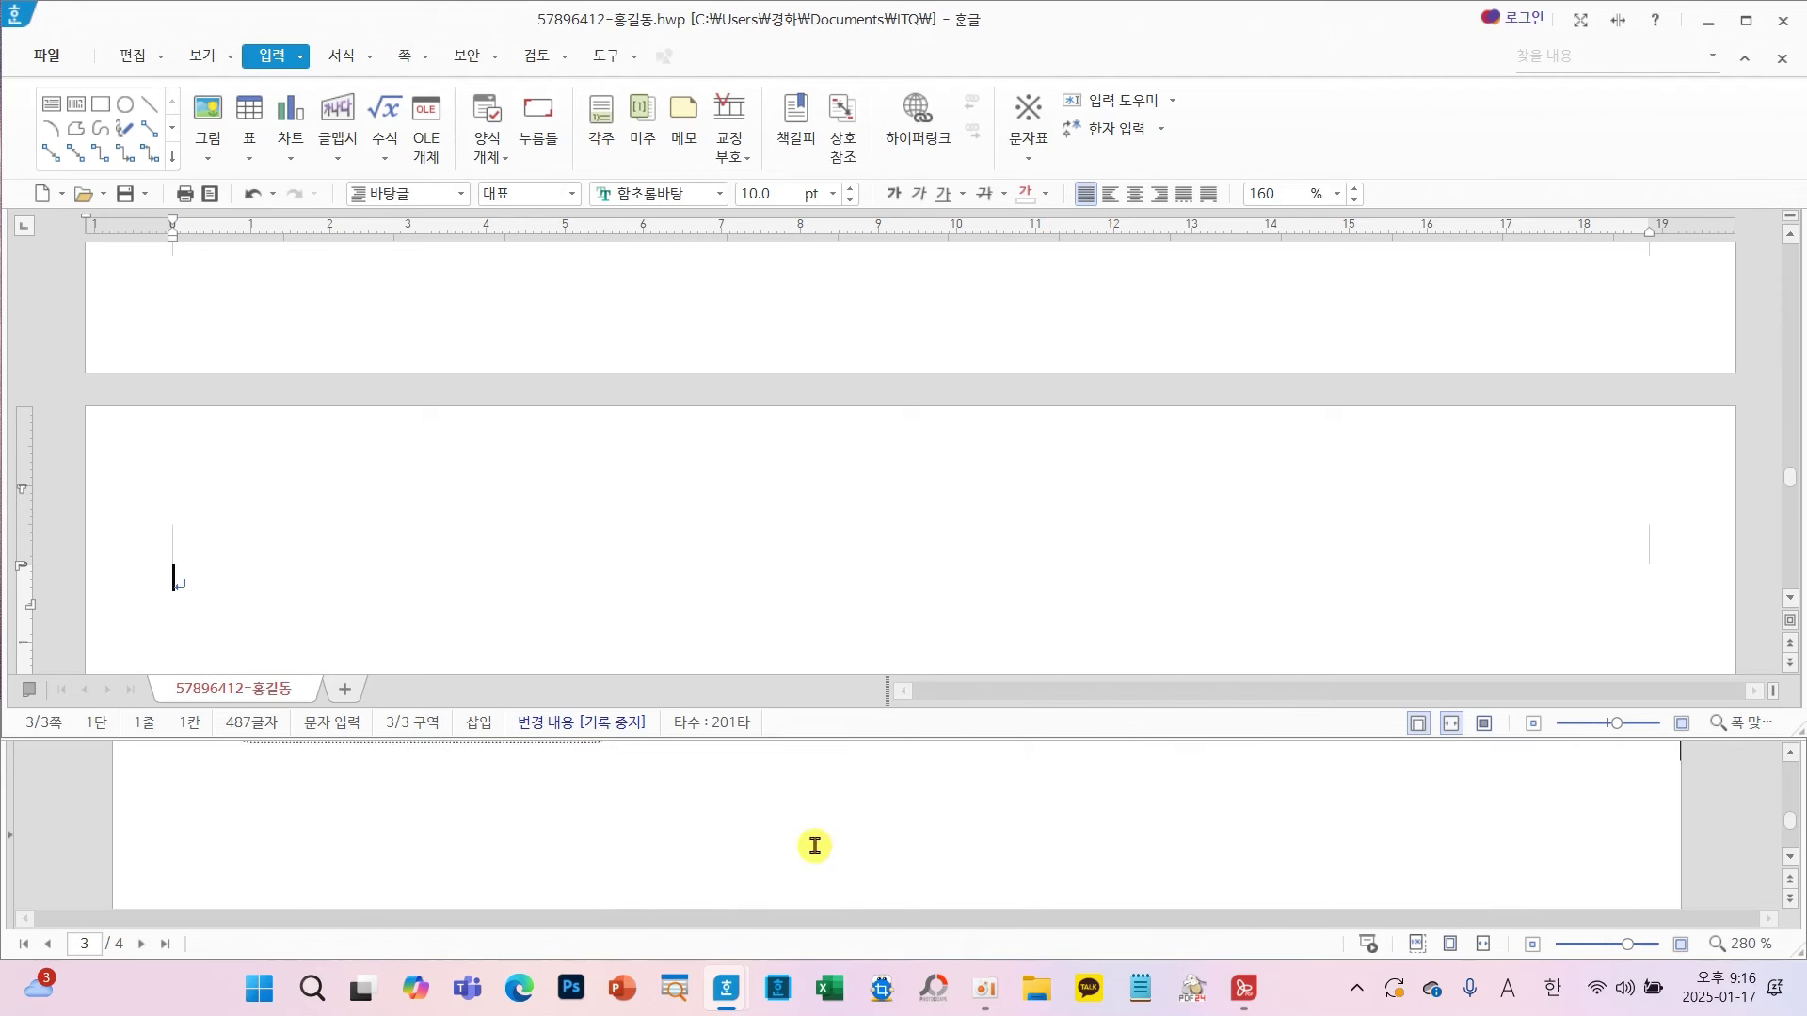
scroll(815, 845, down, 3)
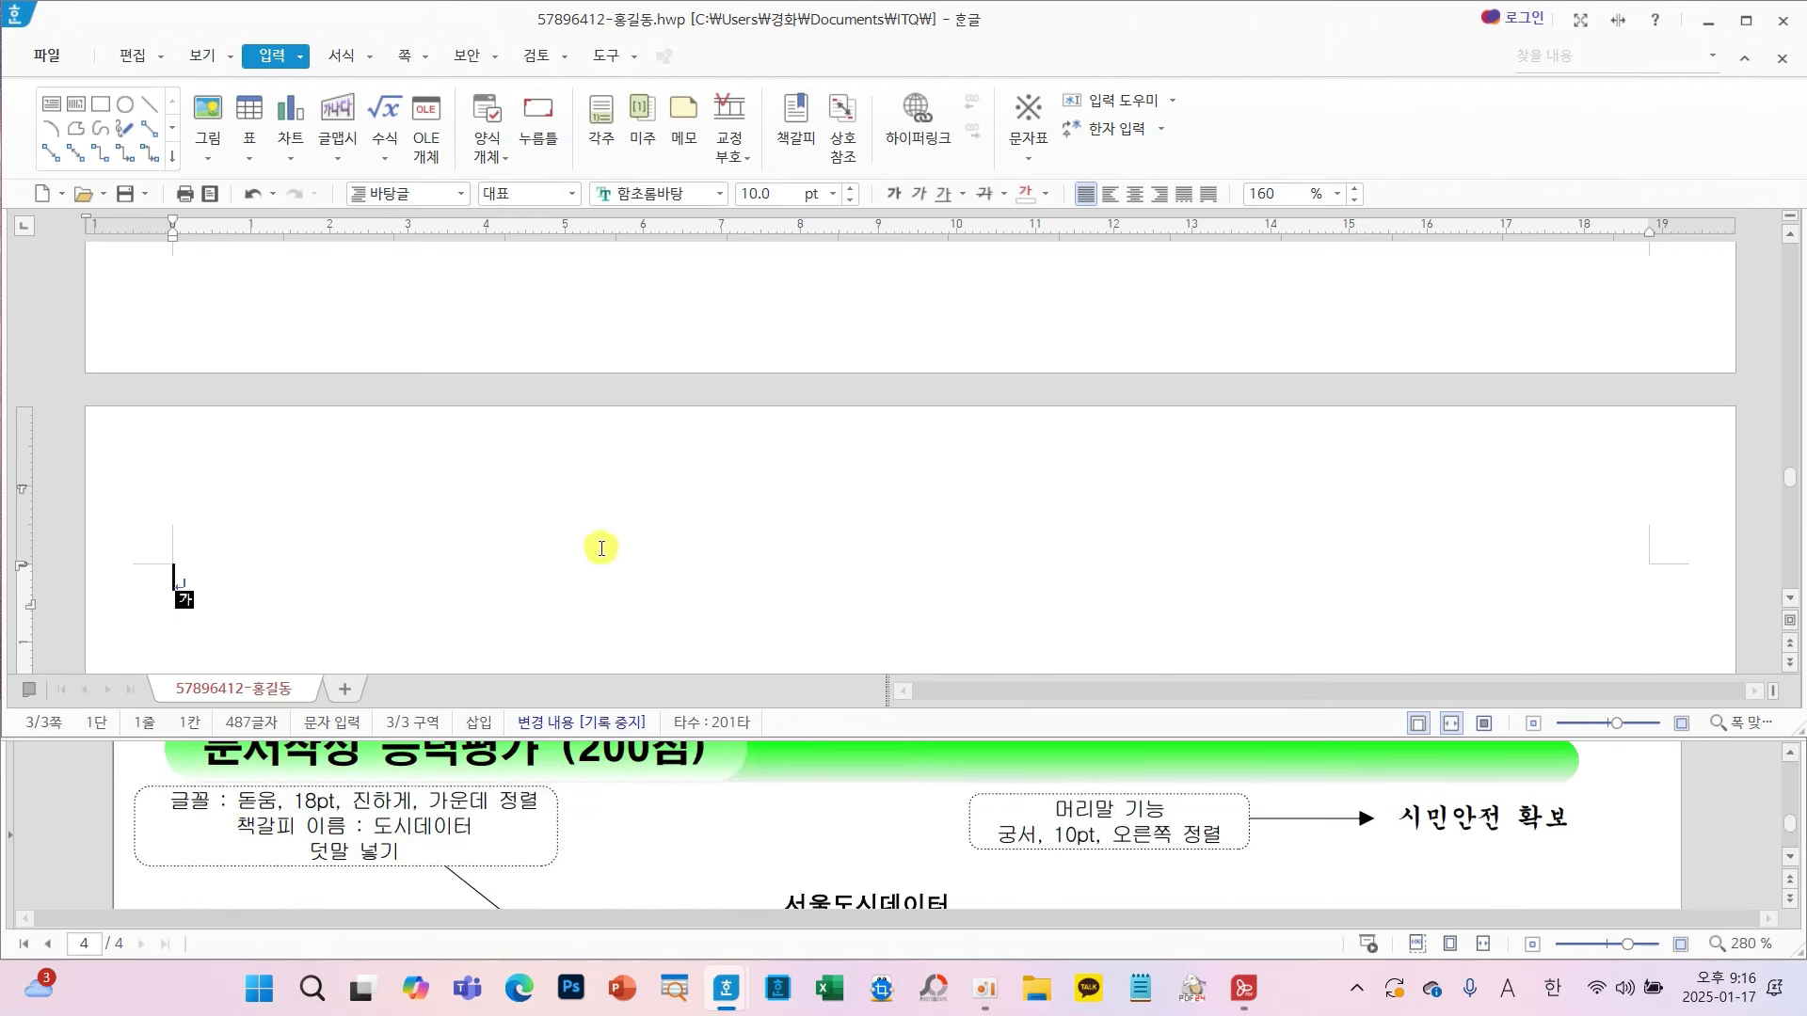
scroll(601, 548, down, 3)
scroll(759, 847, down, 10)
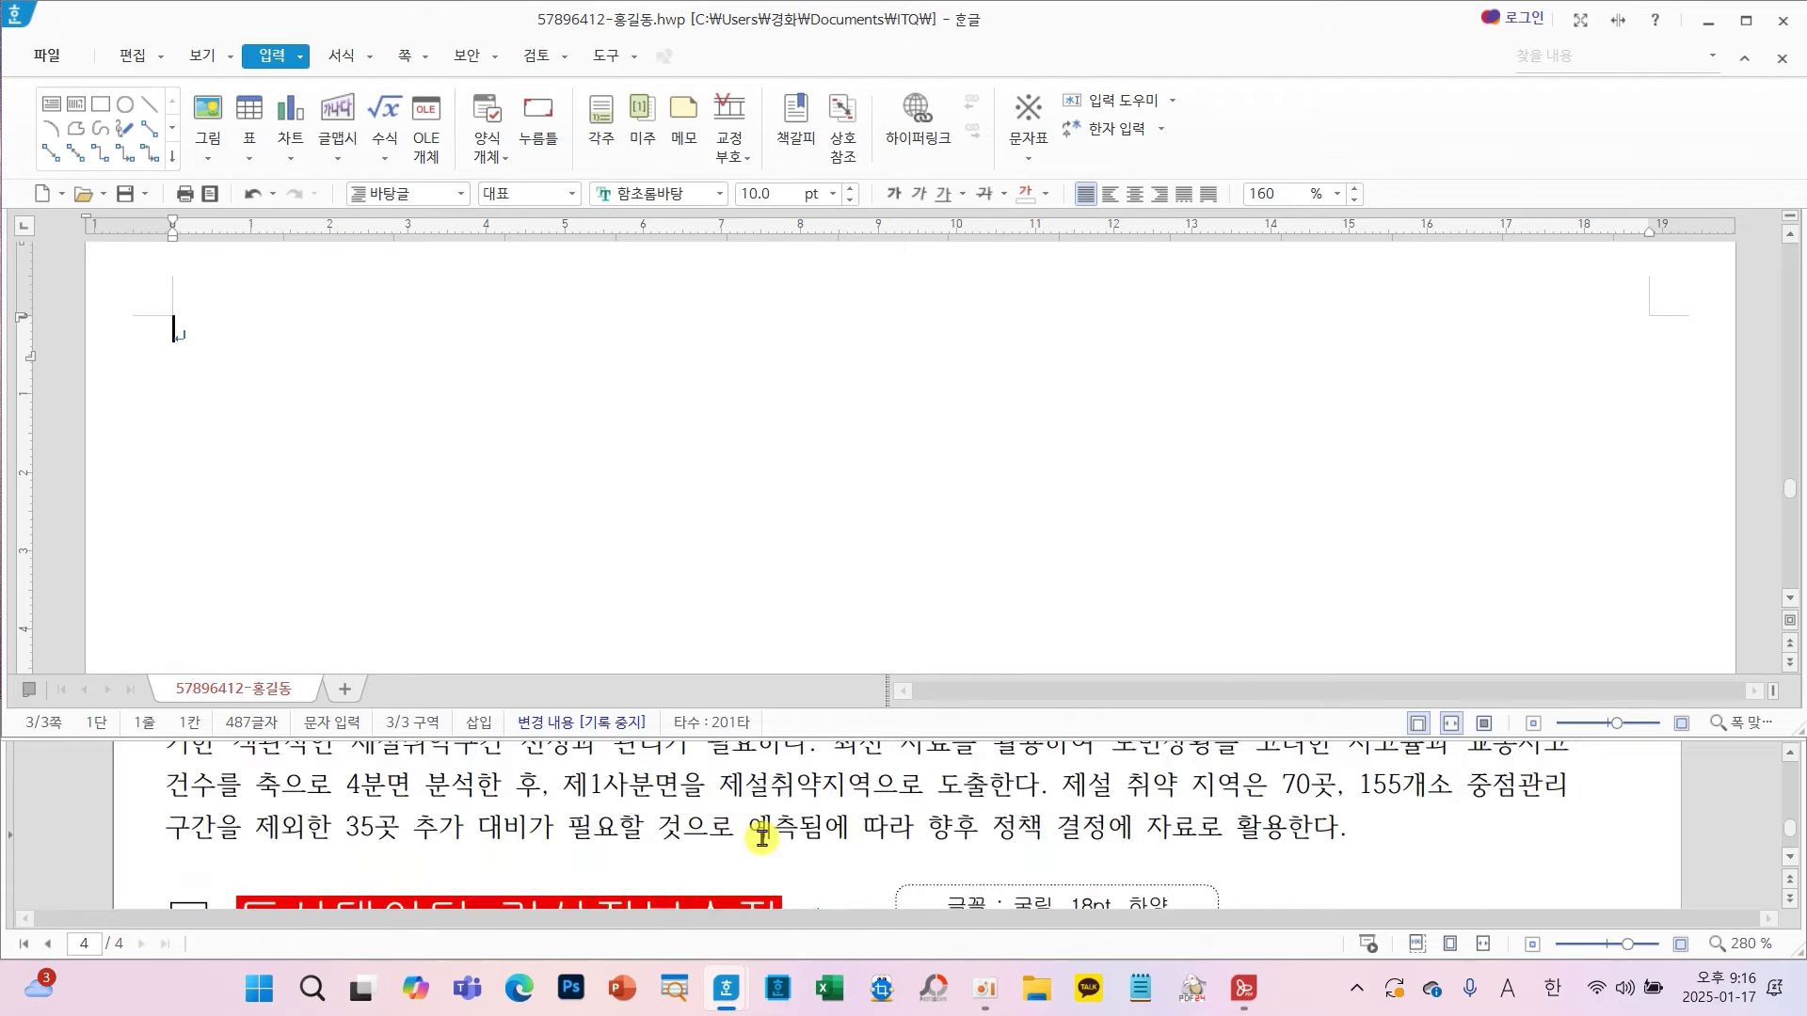
scroll(762, 837, down, 15)
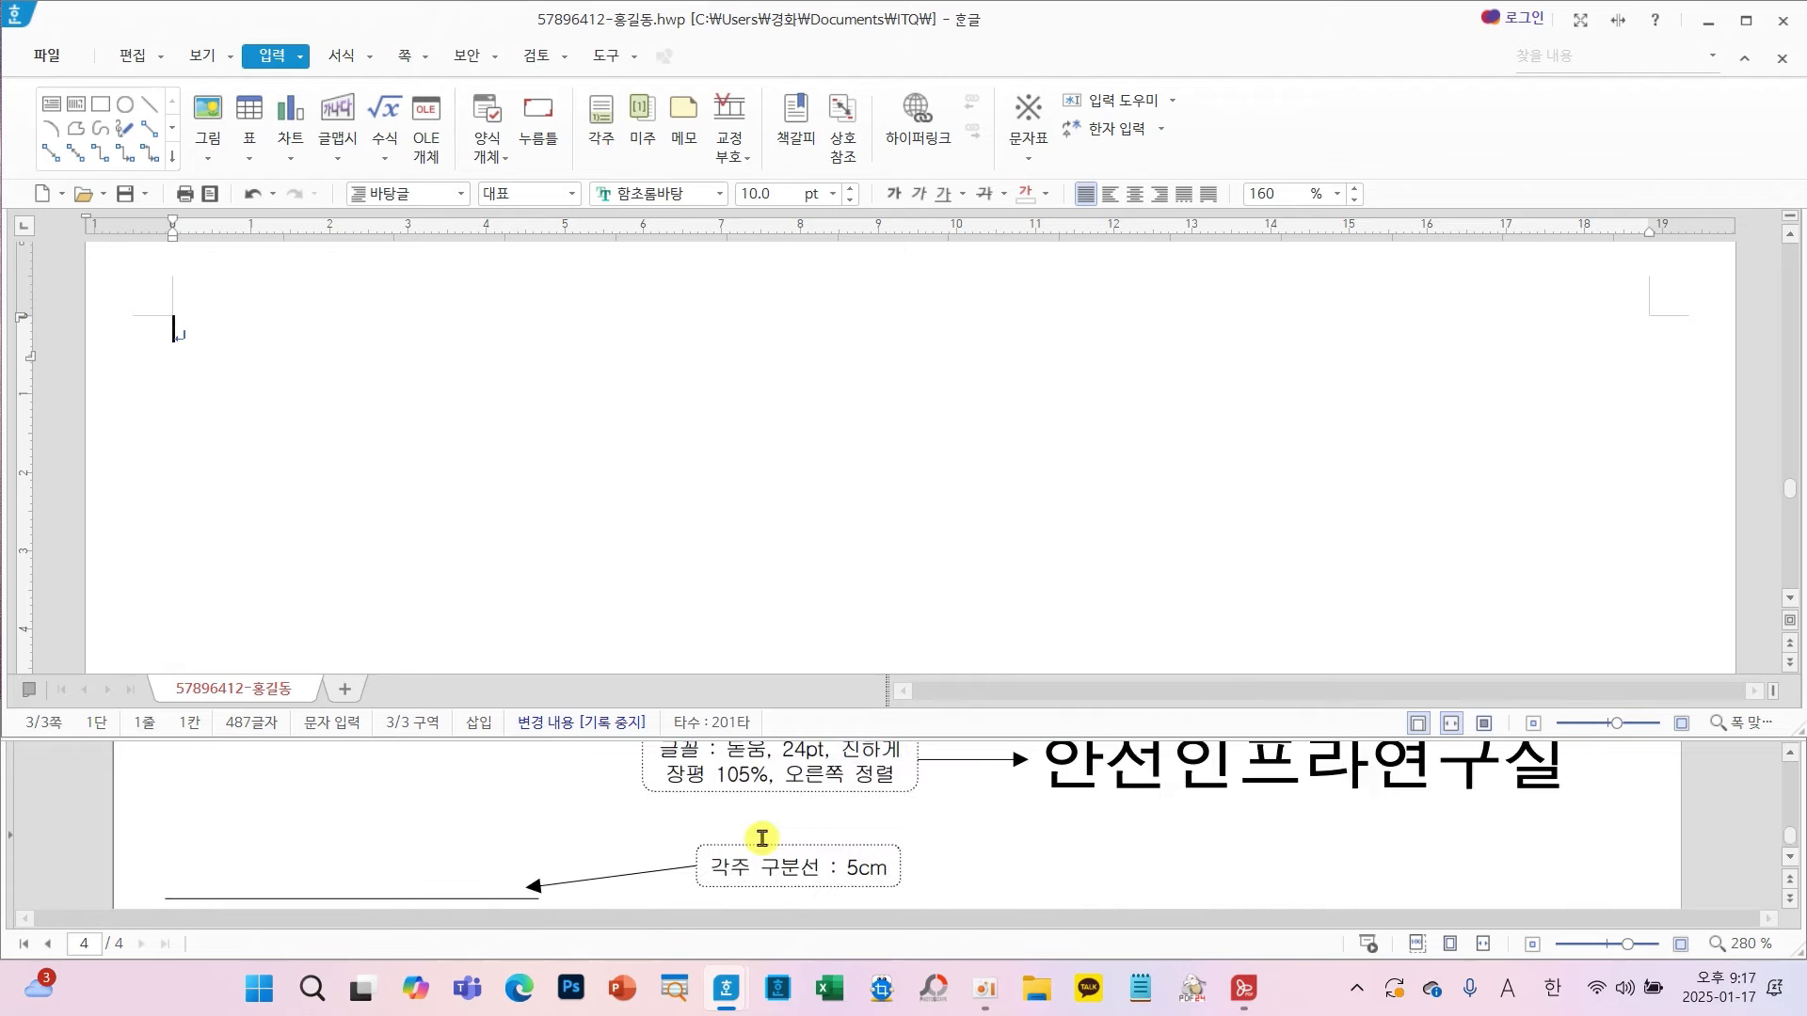
scroll(762, 837, up, 15)
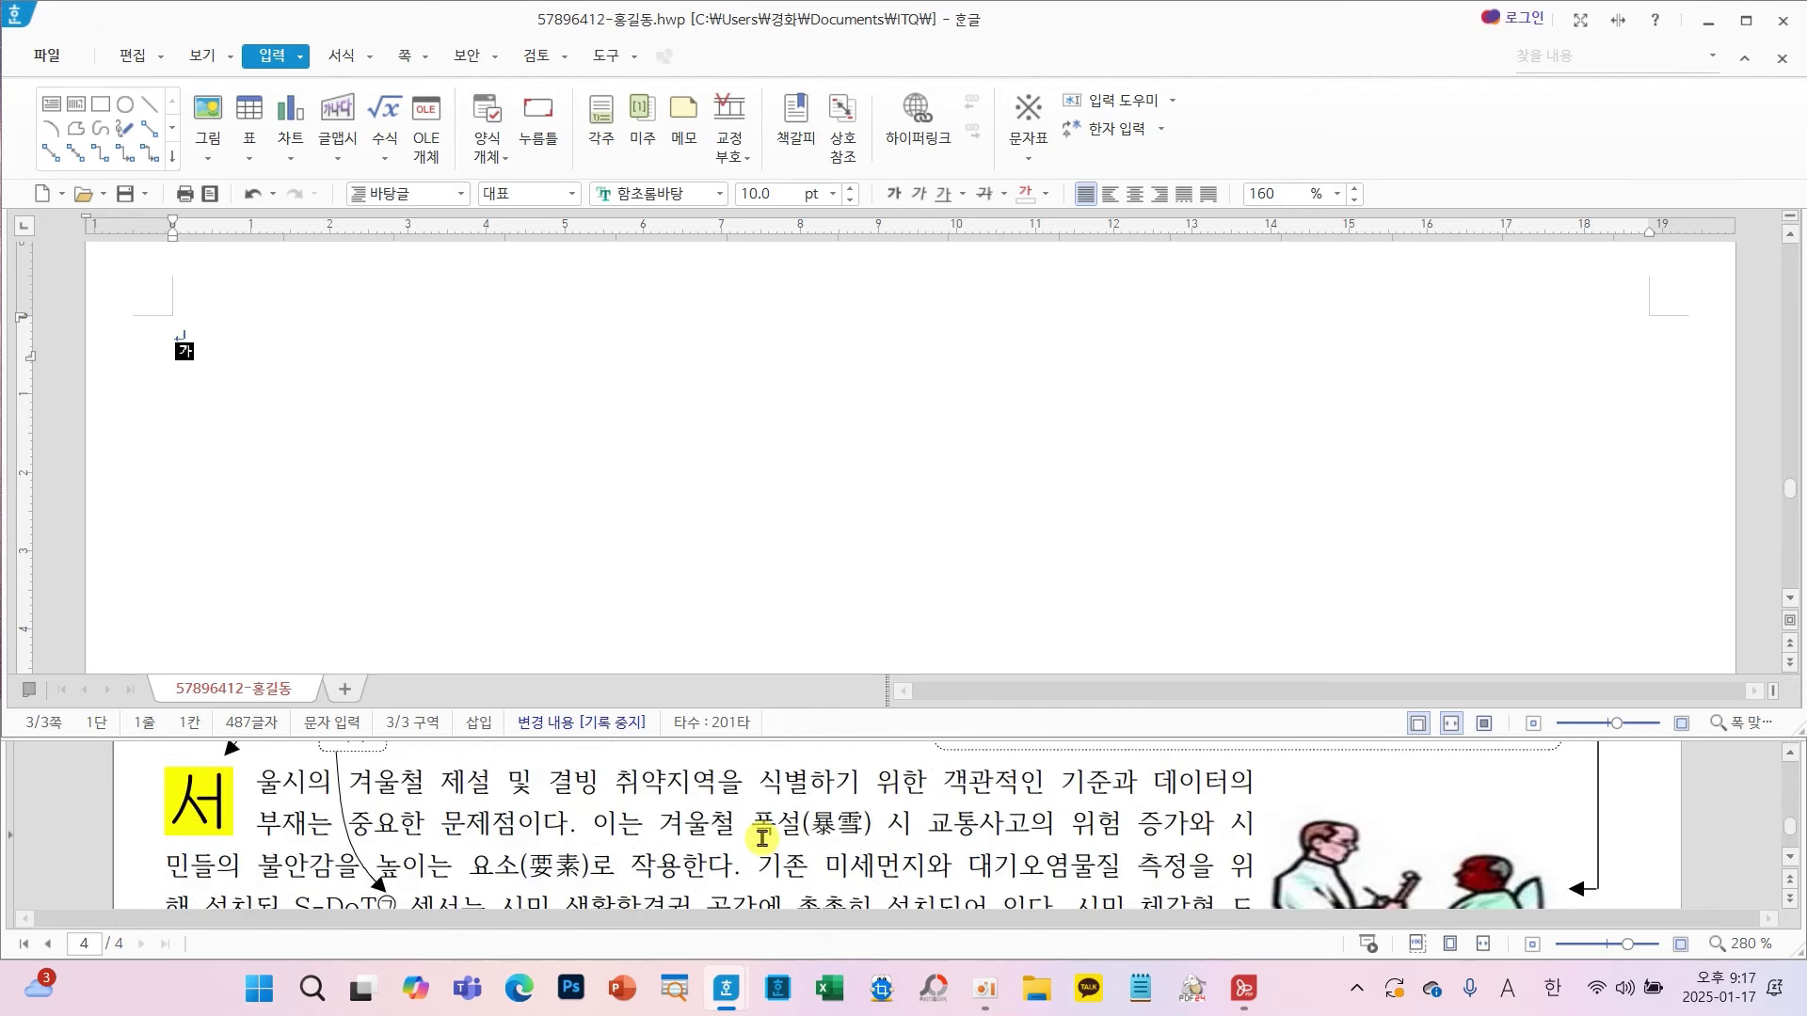
- Set the text size to 20 pt on the blank page 3 and enter the word 요소
scroll(762, 837, up, 3)
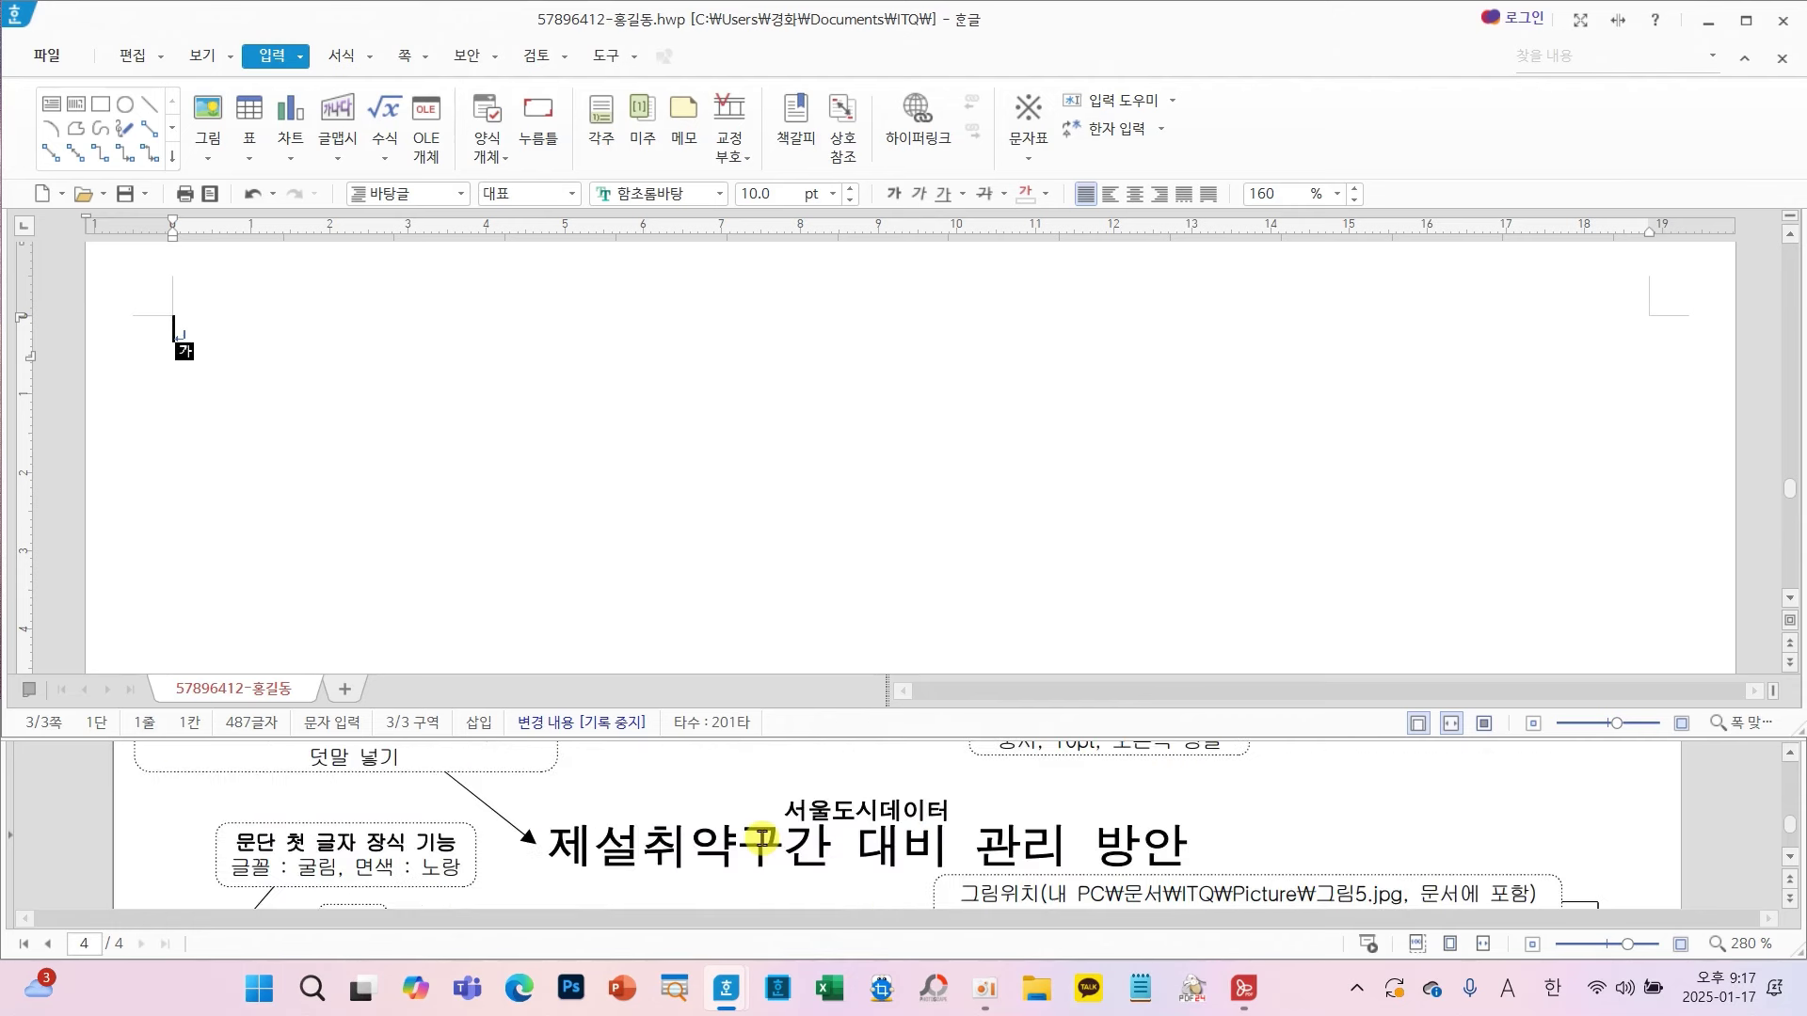
click(238, 399)
click(833, 194)
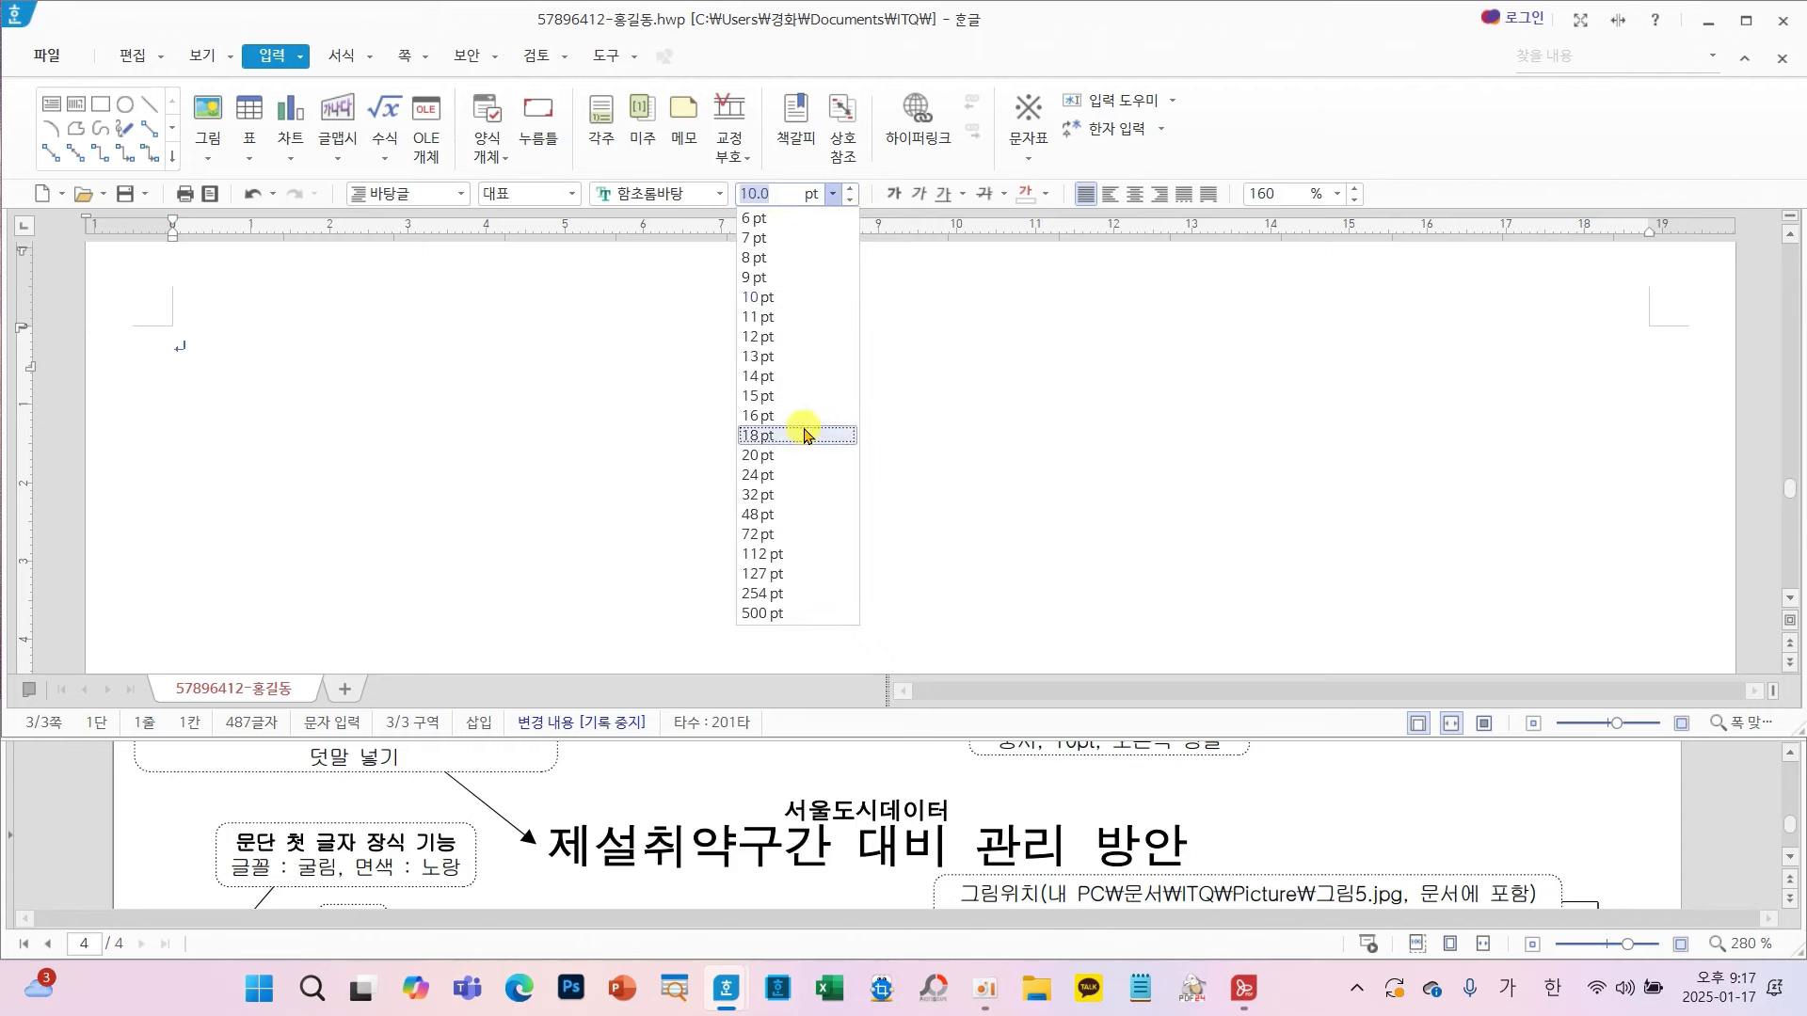
click(779, 455)
scroll(936, 828, down, 3)
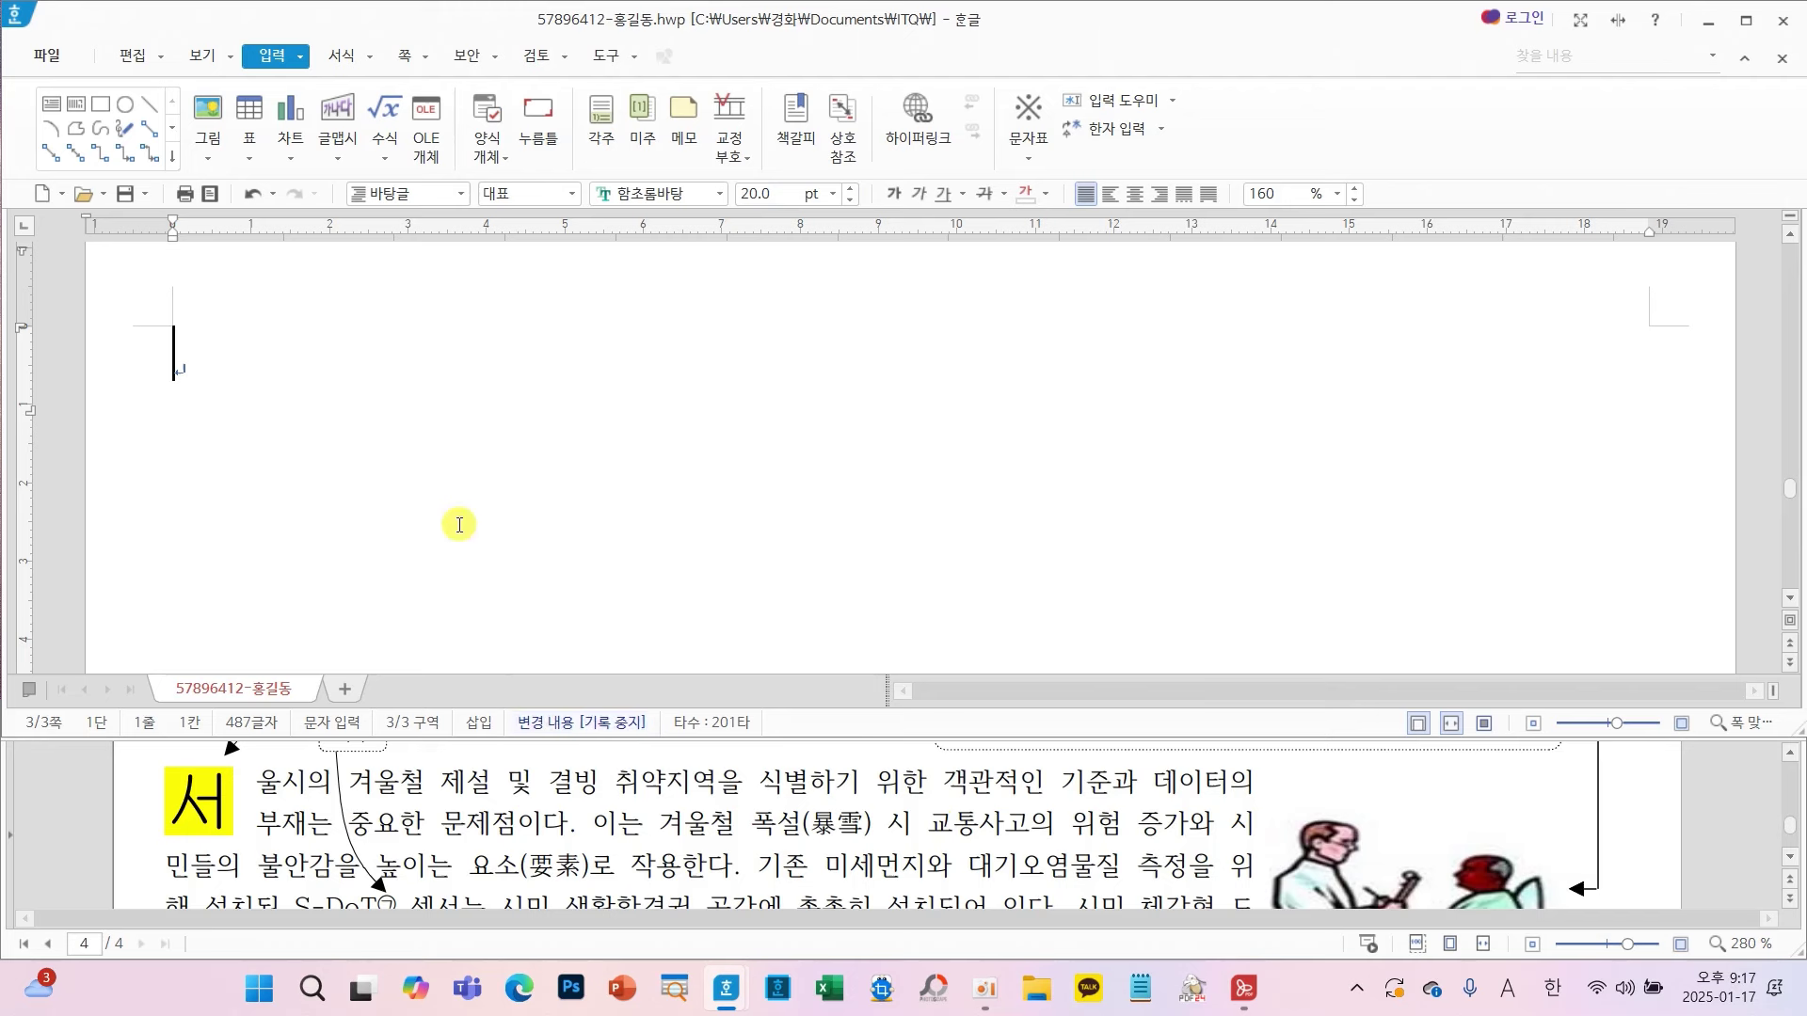
text(요소)
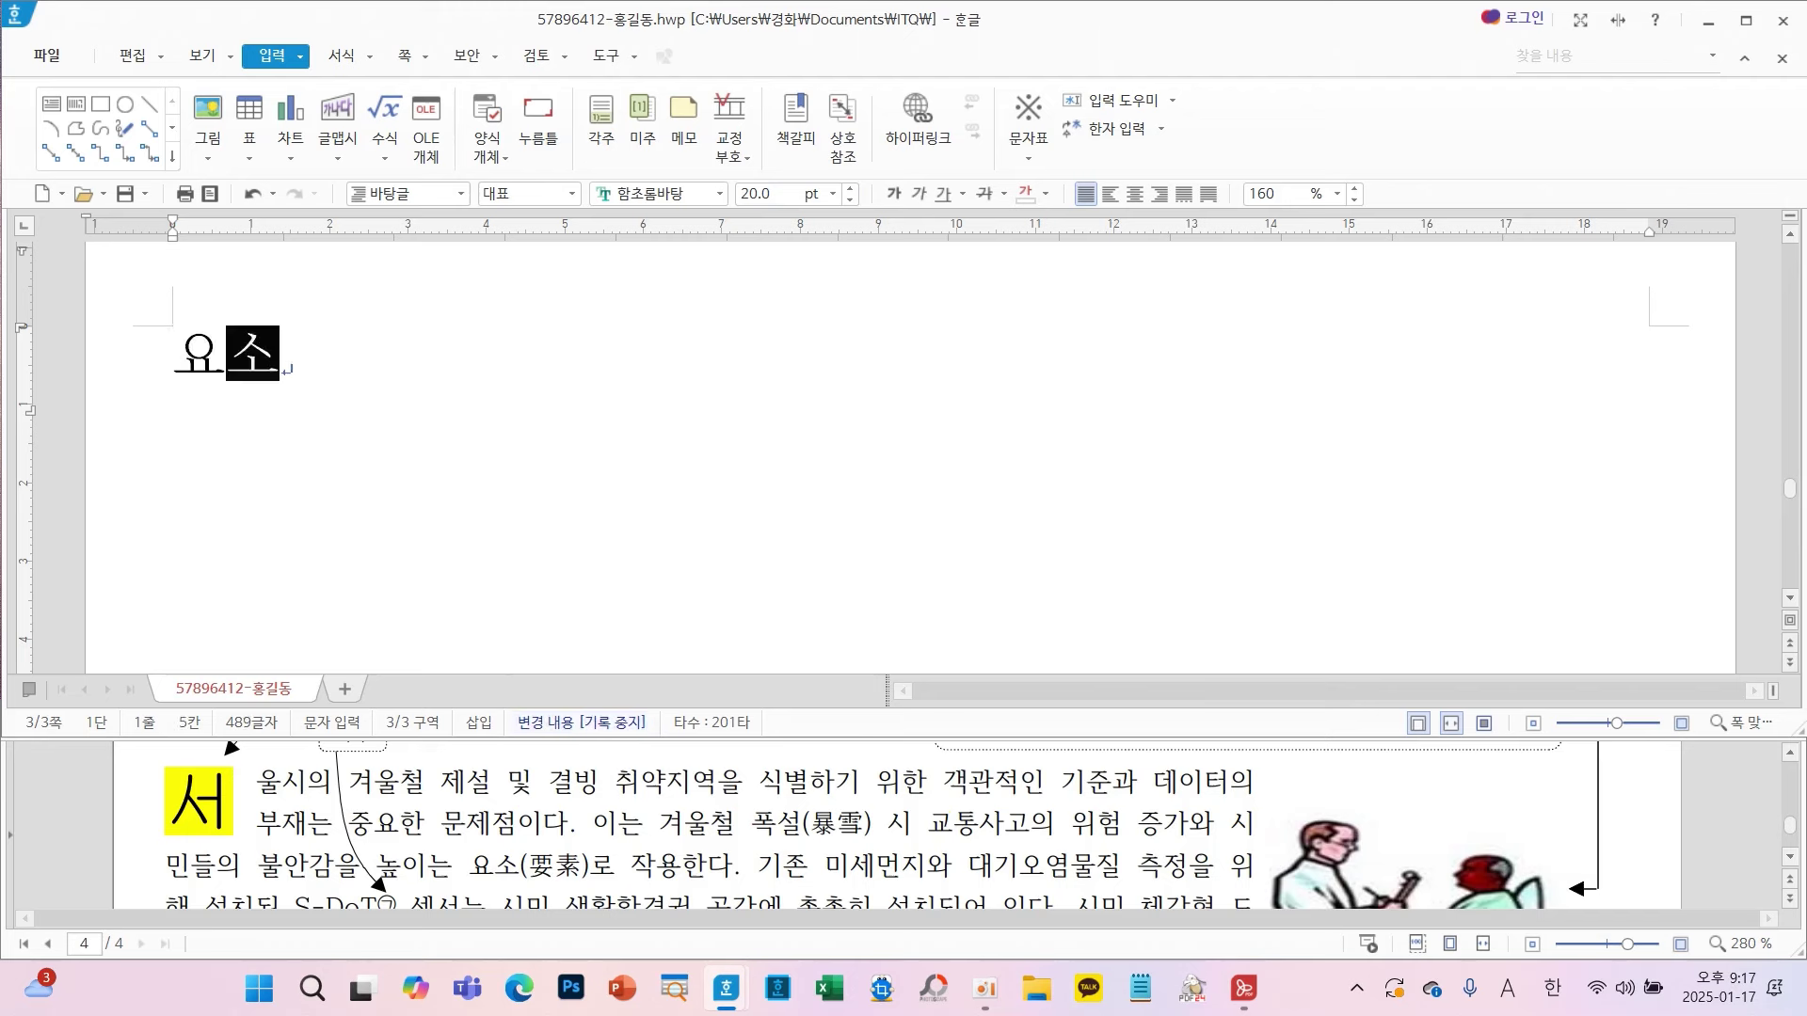
- Convert the word 요소 to the hanja 要素 using the 한글(漢字) input format
click(303, 367)
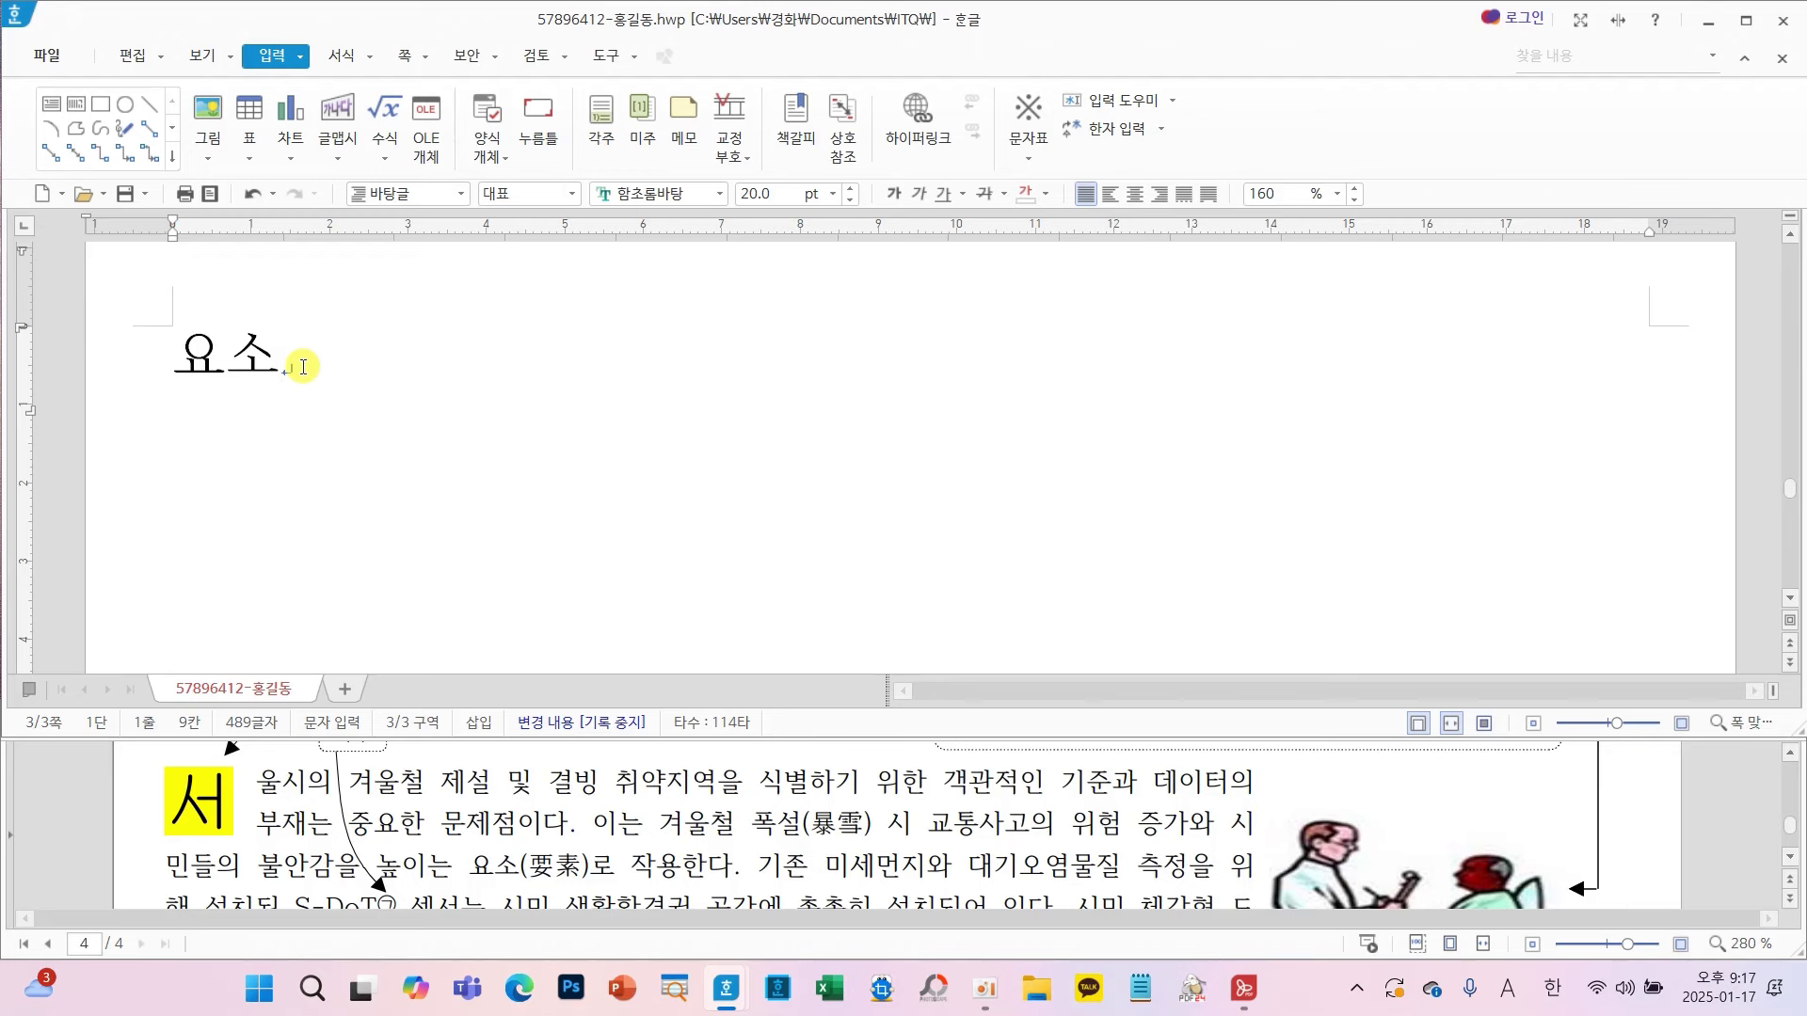
key(F9)
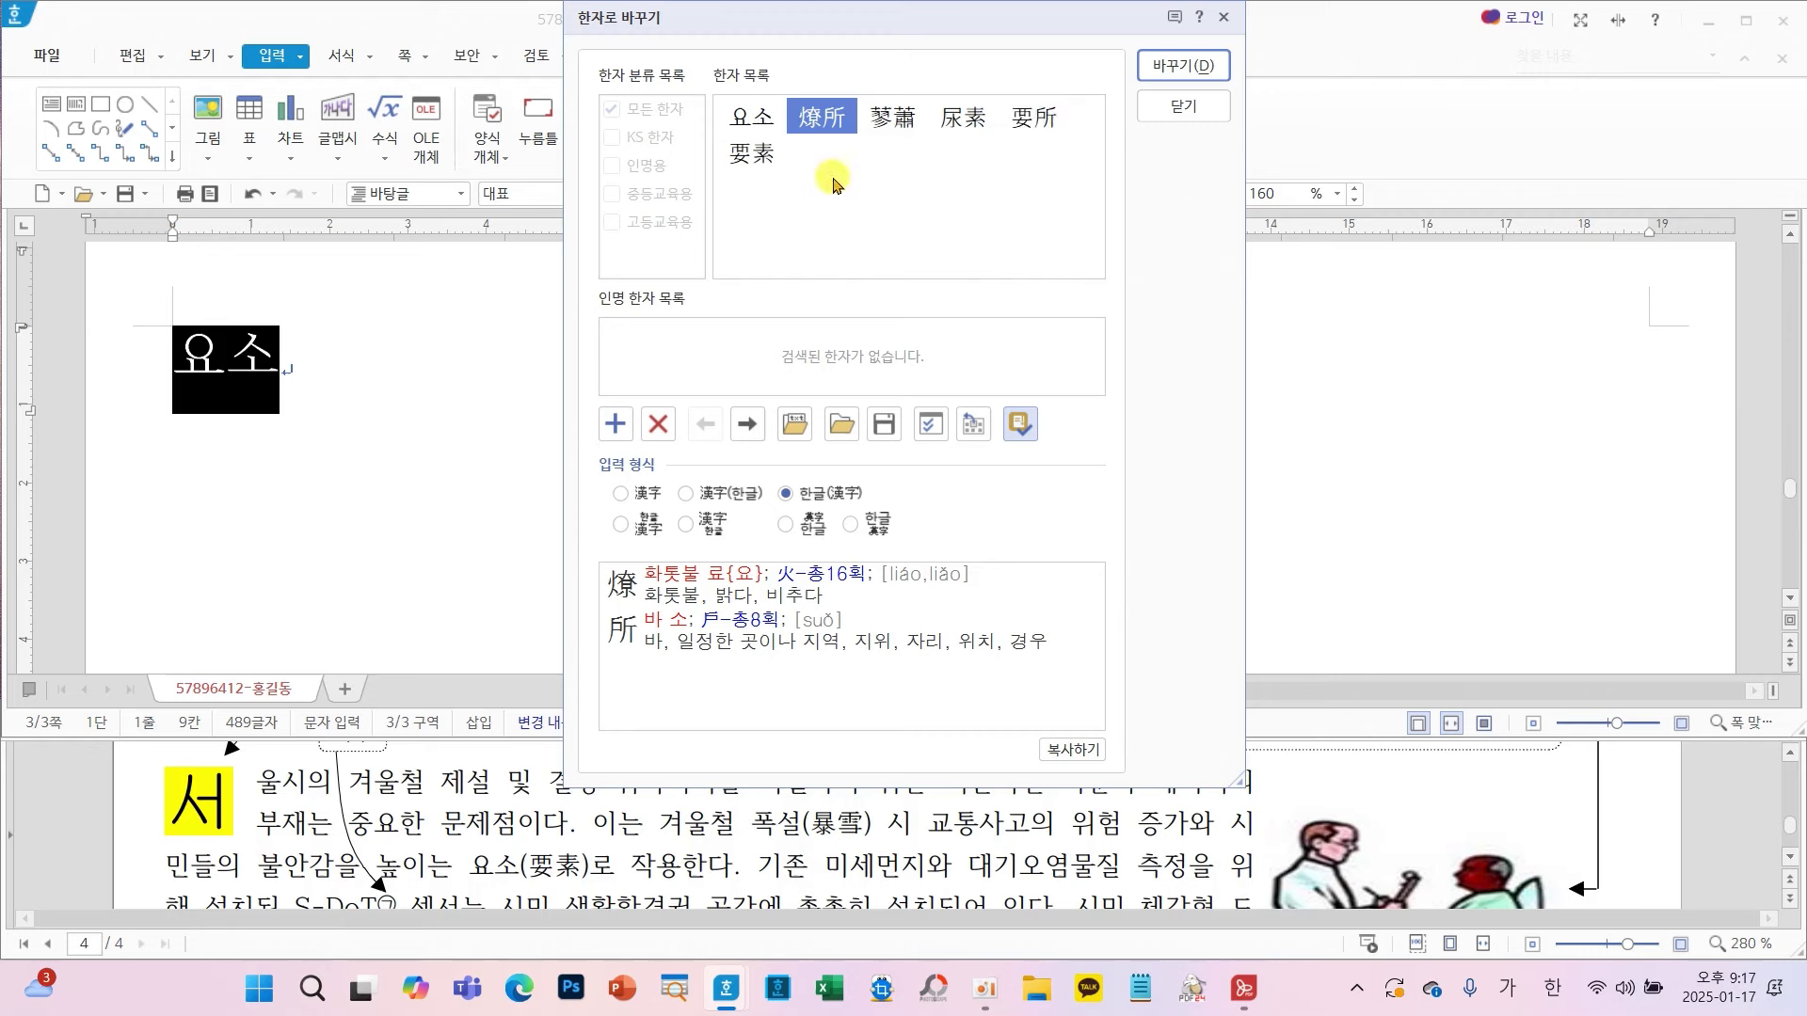
click(751, 152)
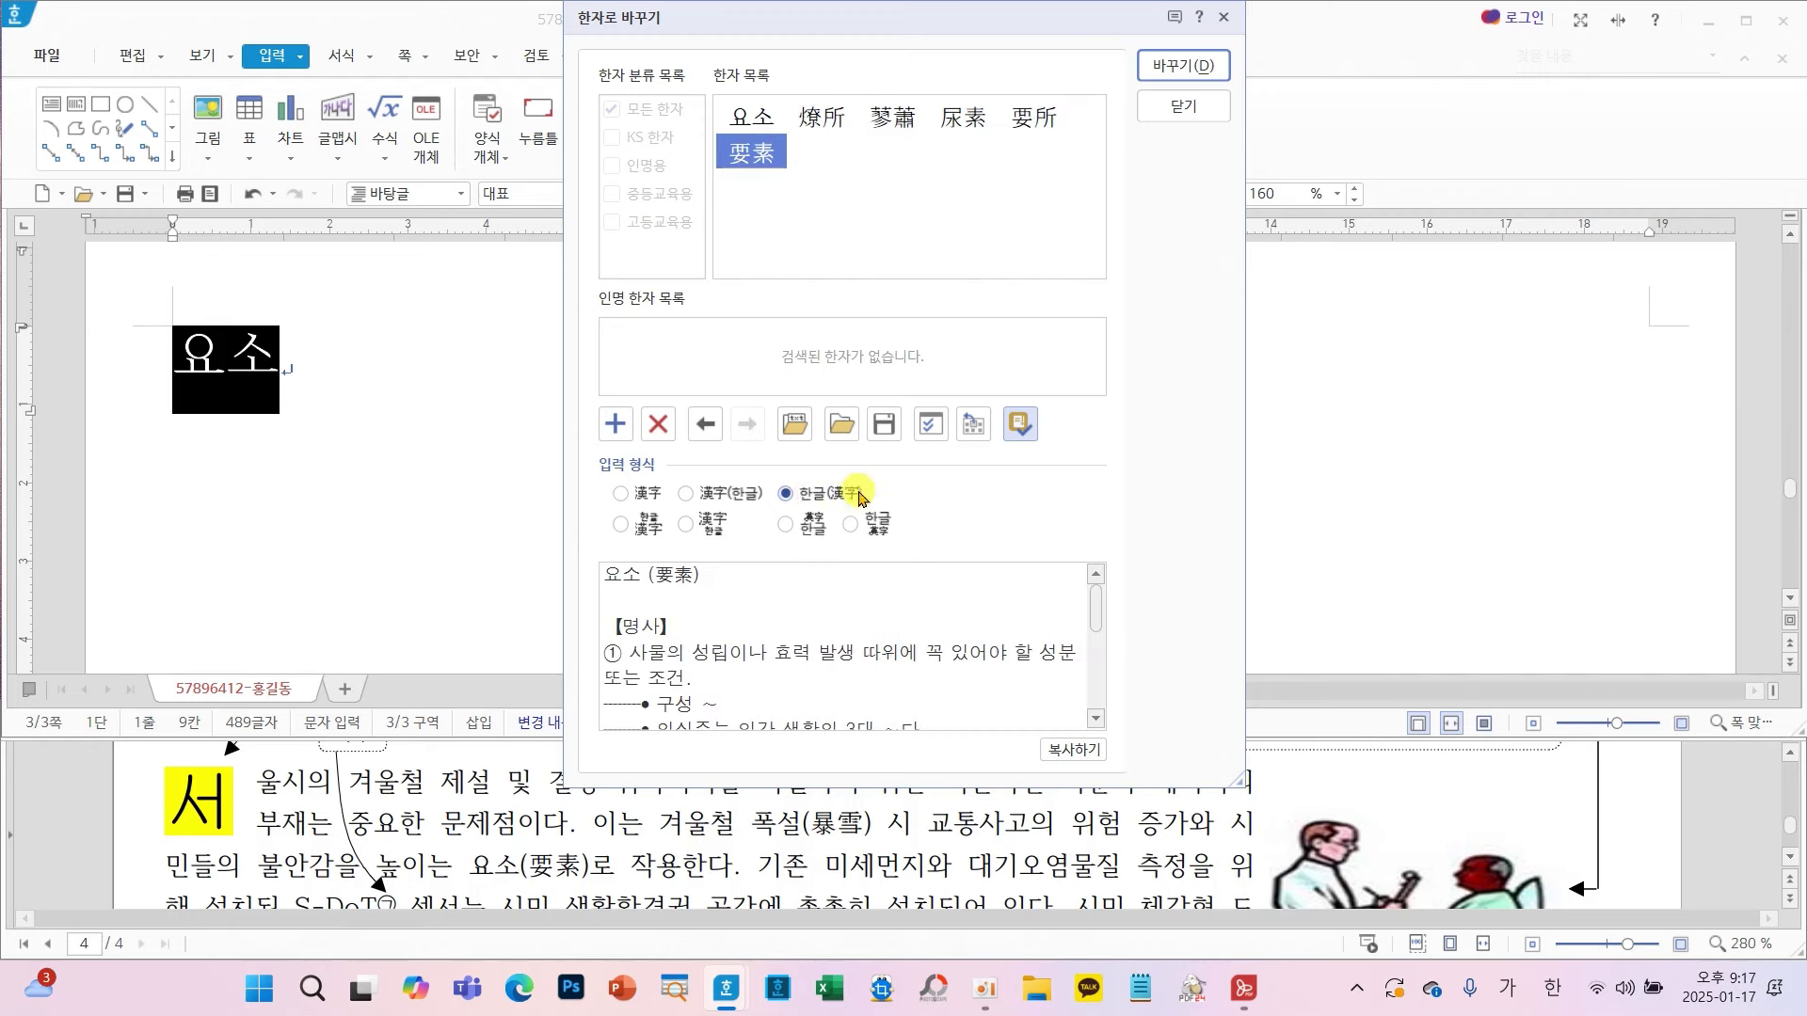
click(1167, 67)
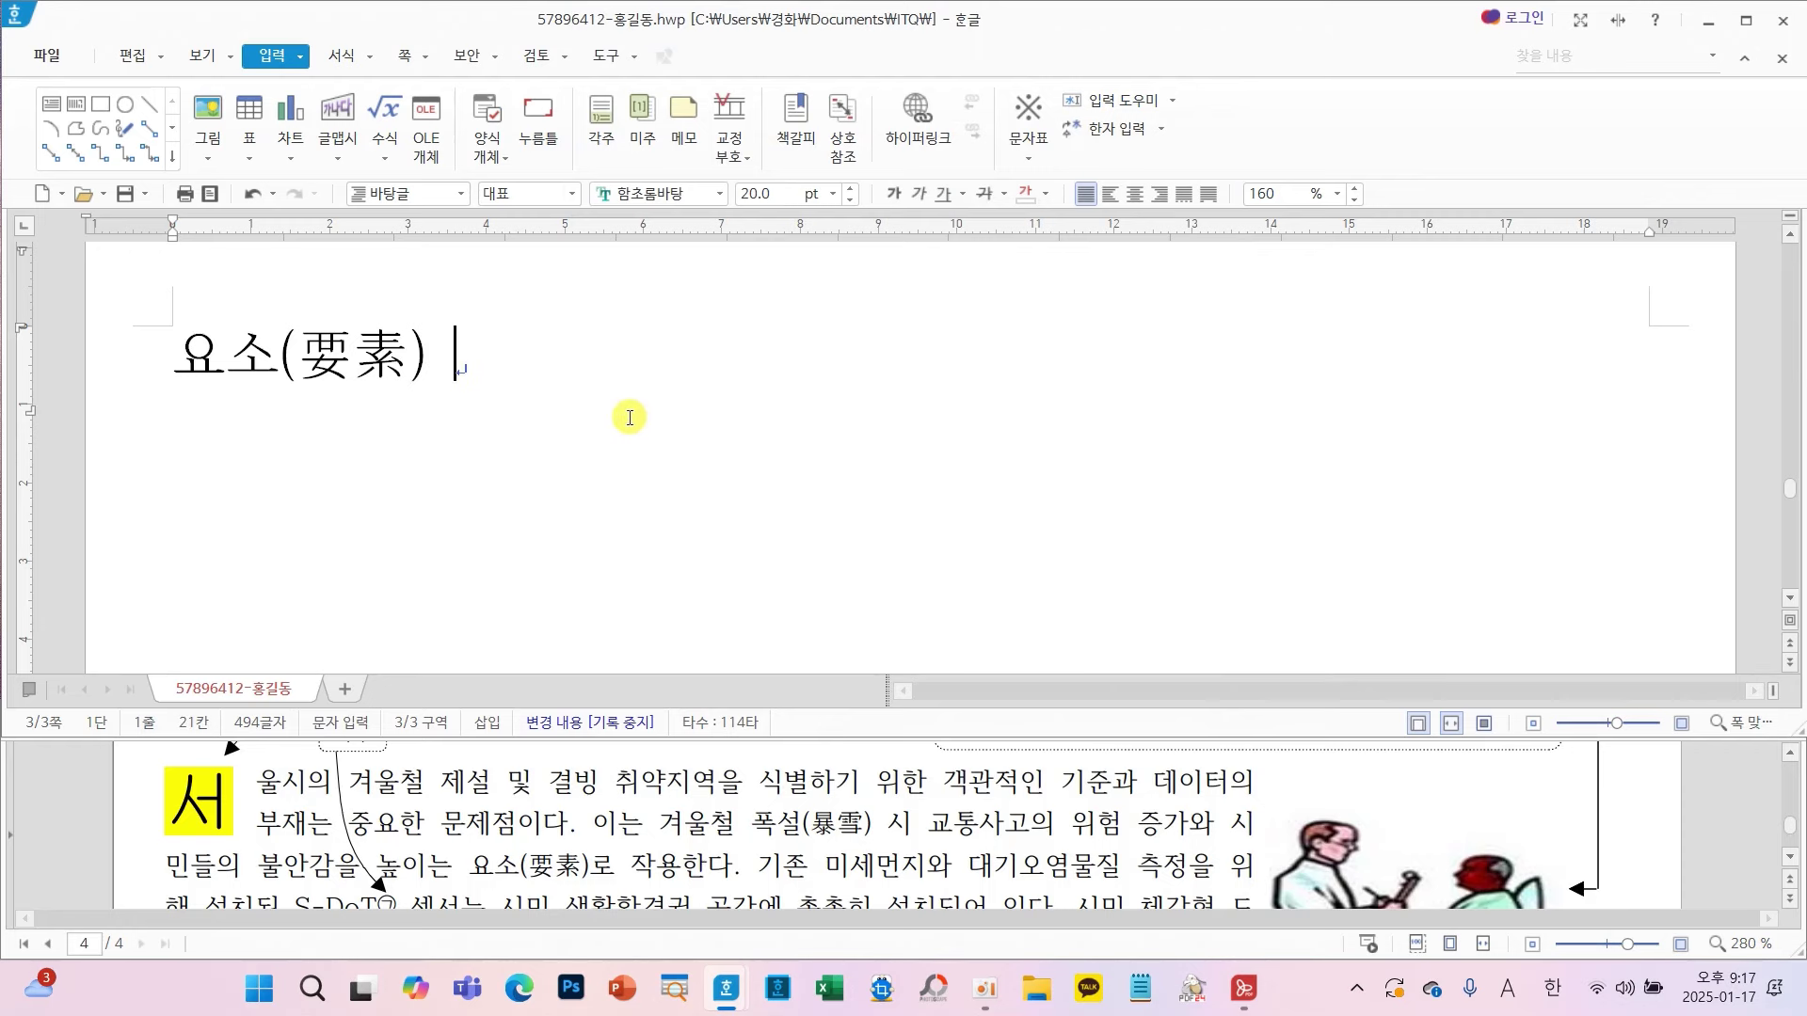
scroll(673, 791, down, 5)
scroll(673, 793, down, 2)
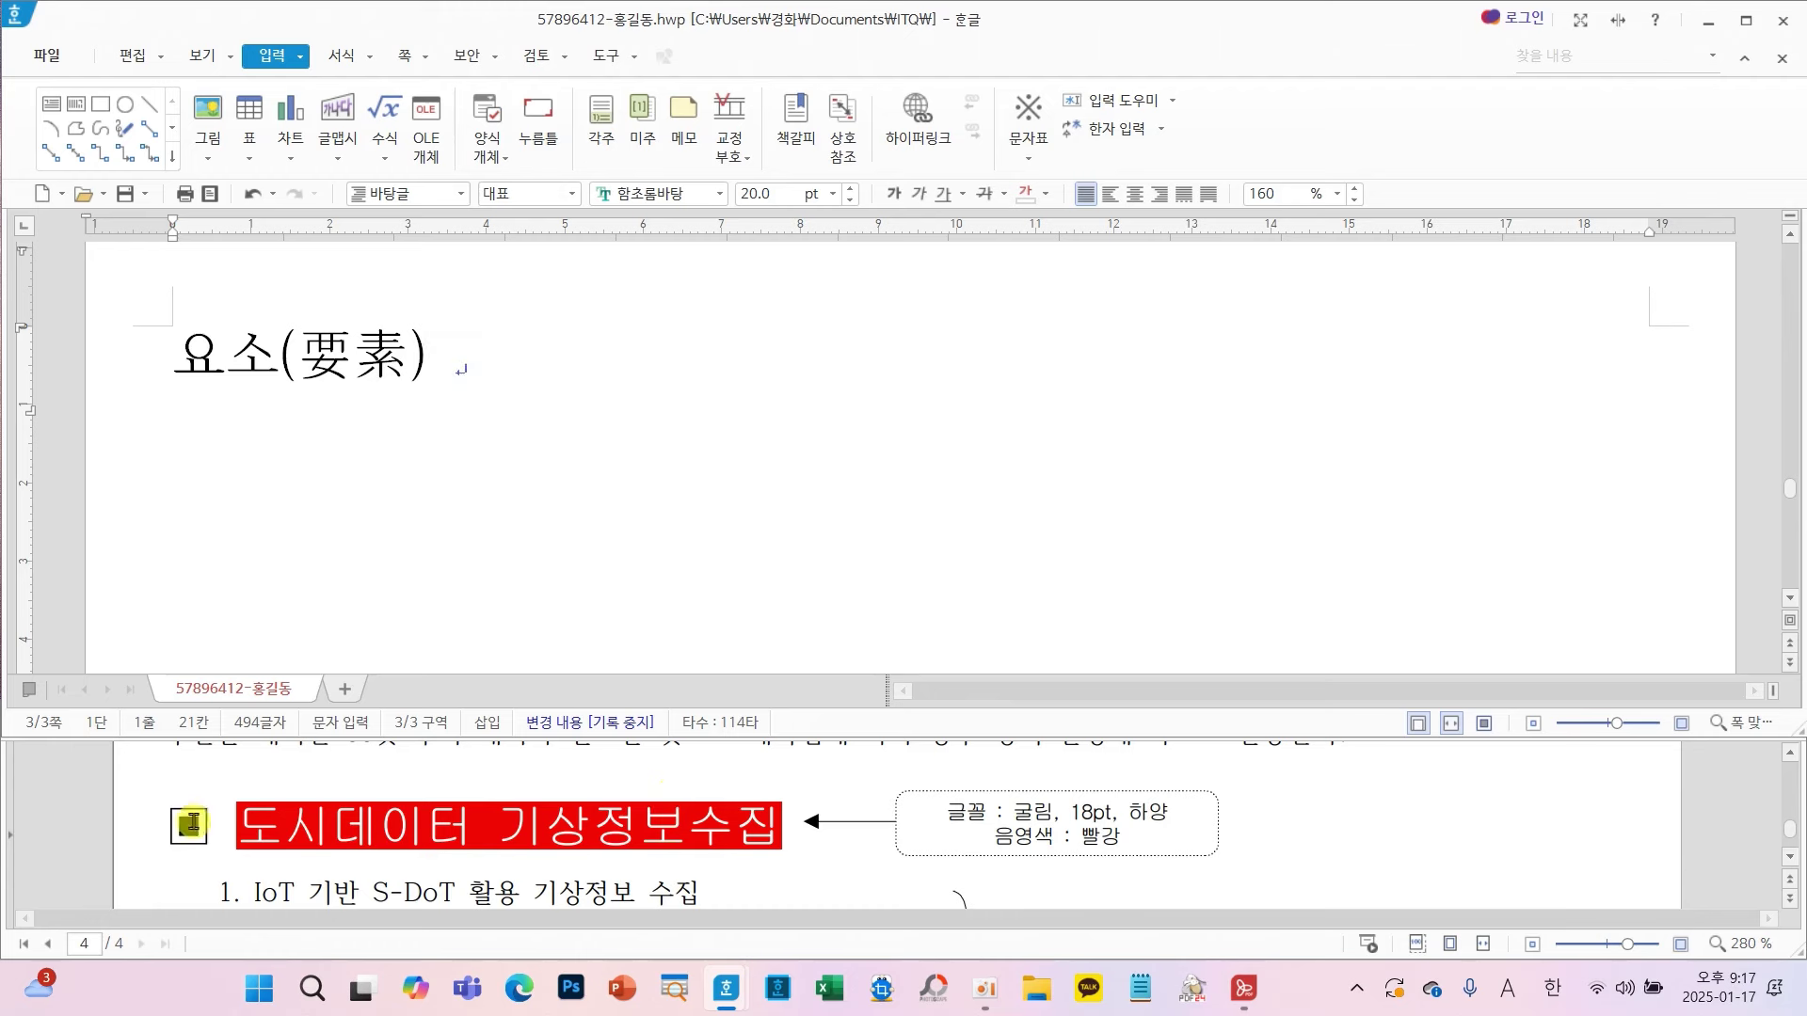
mouse_move(237, 828)
mouse_down()
mouse_move(240, 800)
mouse_move(73, 796)
mouse_move(266, 820)
mouse_up()
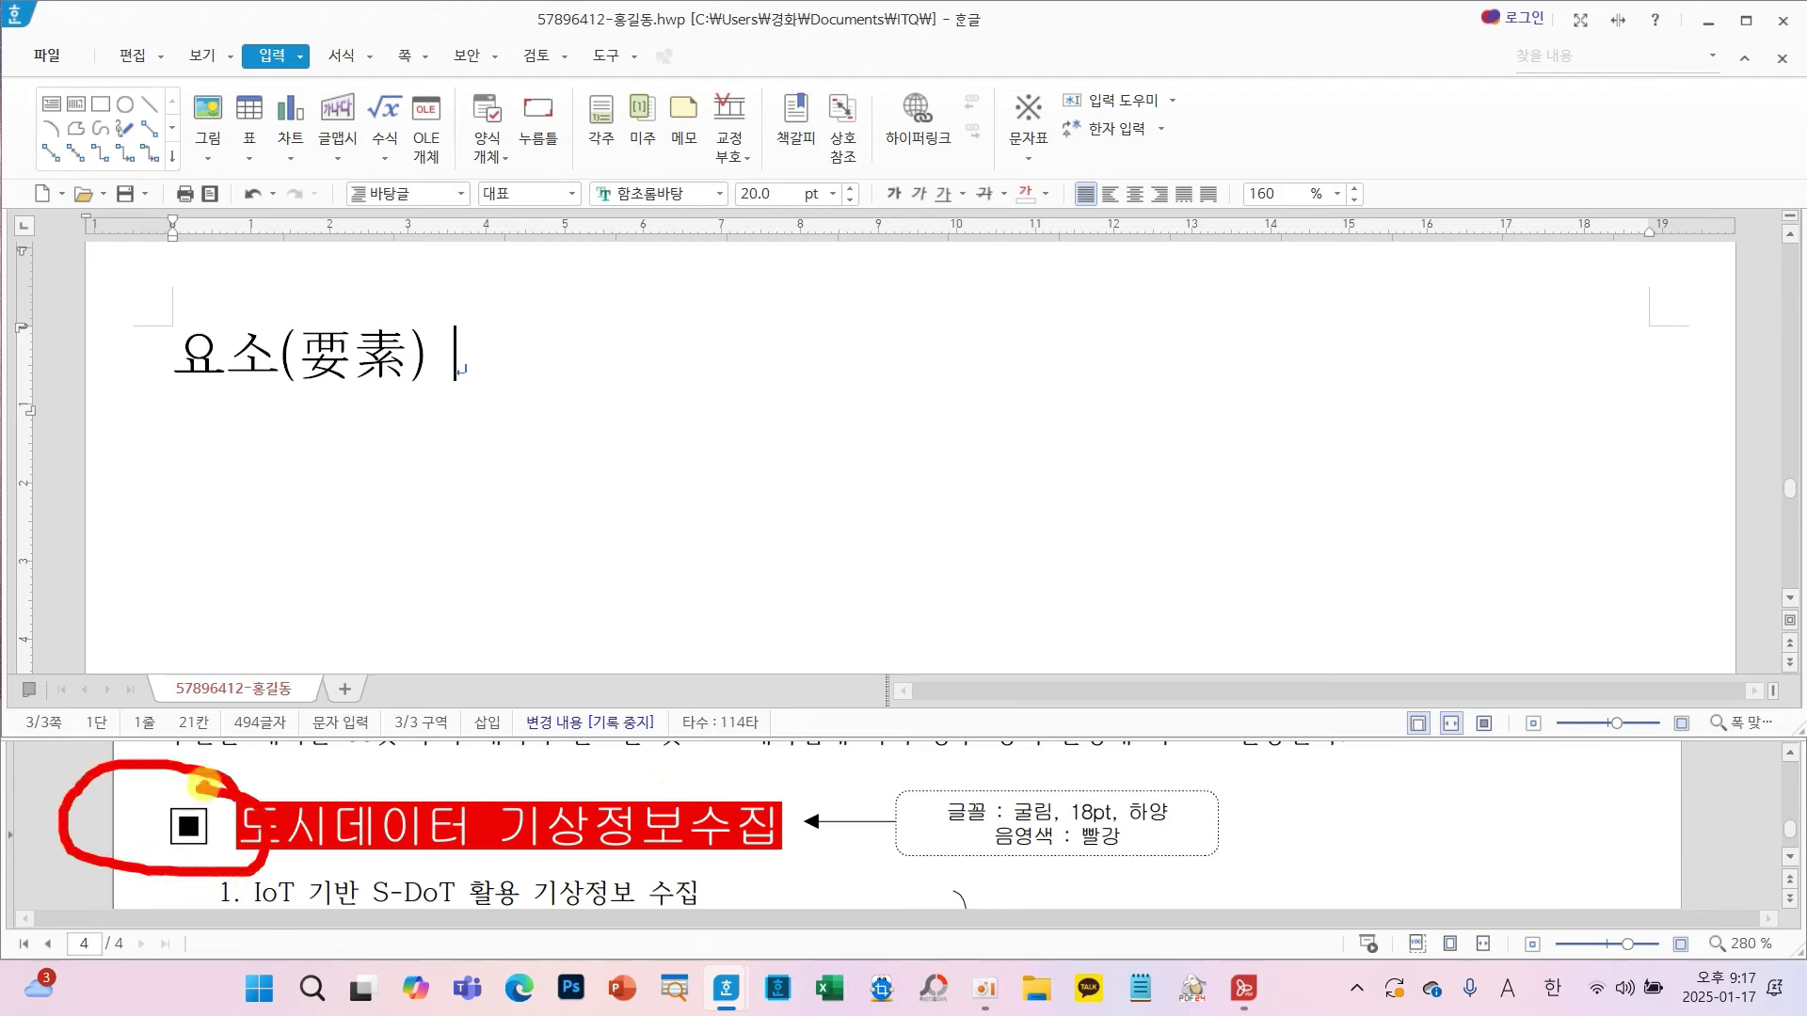
key(Escape)
mouse_move(715, 480)
mouse_down()
mouse_move(642, 468)
mouse_move(753, 638)
mouse_up()
mouse_move(802, 536)
mouse_down()
mouse_move(808, 605)
mouse_move(889, 570)
mouse_up()
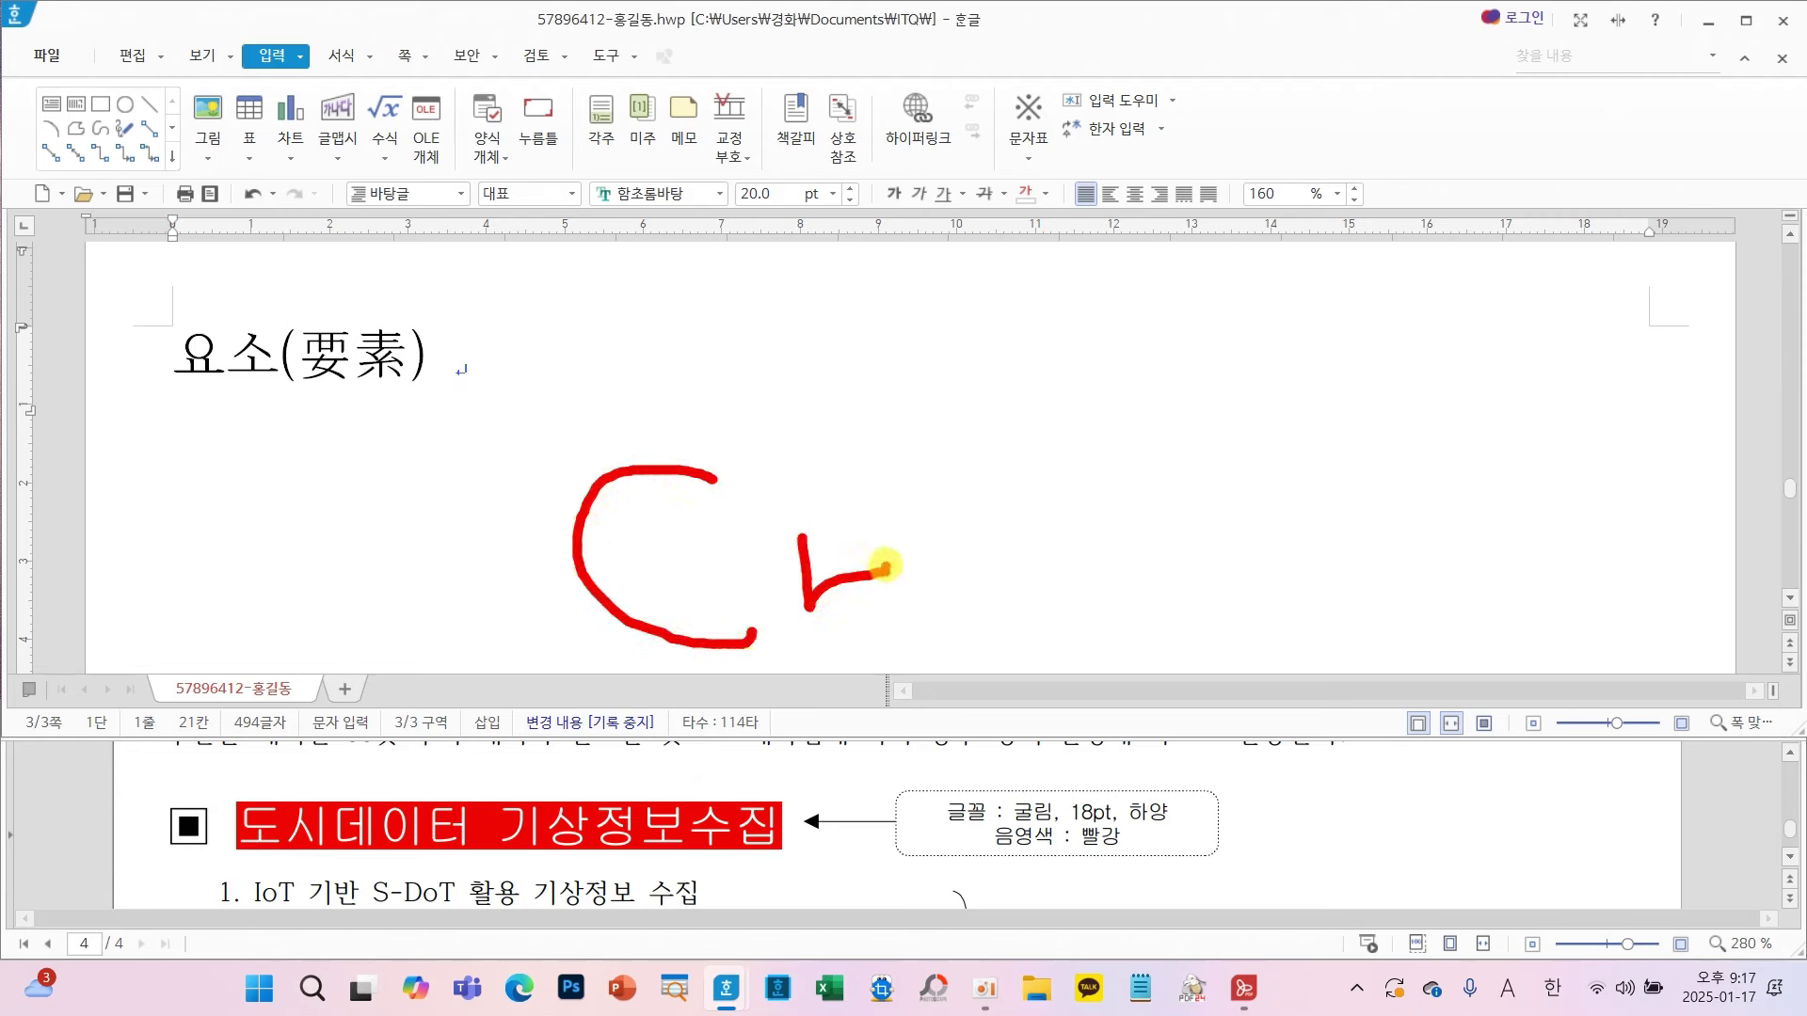
drag(685, 513, 776, 518)
drag(748, 467, 753, 654)
drag(909, 490, 902, 647)
drag(957, 558, 1074, 558)
drag(1026, 544, 1028, 687)
mouse_move(1149, 508)
mouse_down()
mouse_move(1167, 663)
mouse_move(1273, 491)
mouse_up()
mouse_move(1176, 574)
mouse_down()
mouse_move(1237, 556)
mouse_move(1227, 603)
mouse_up()
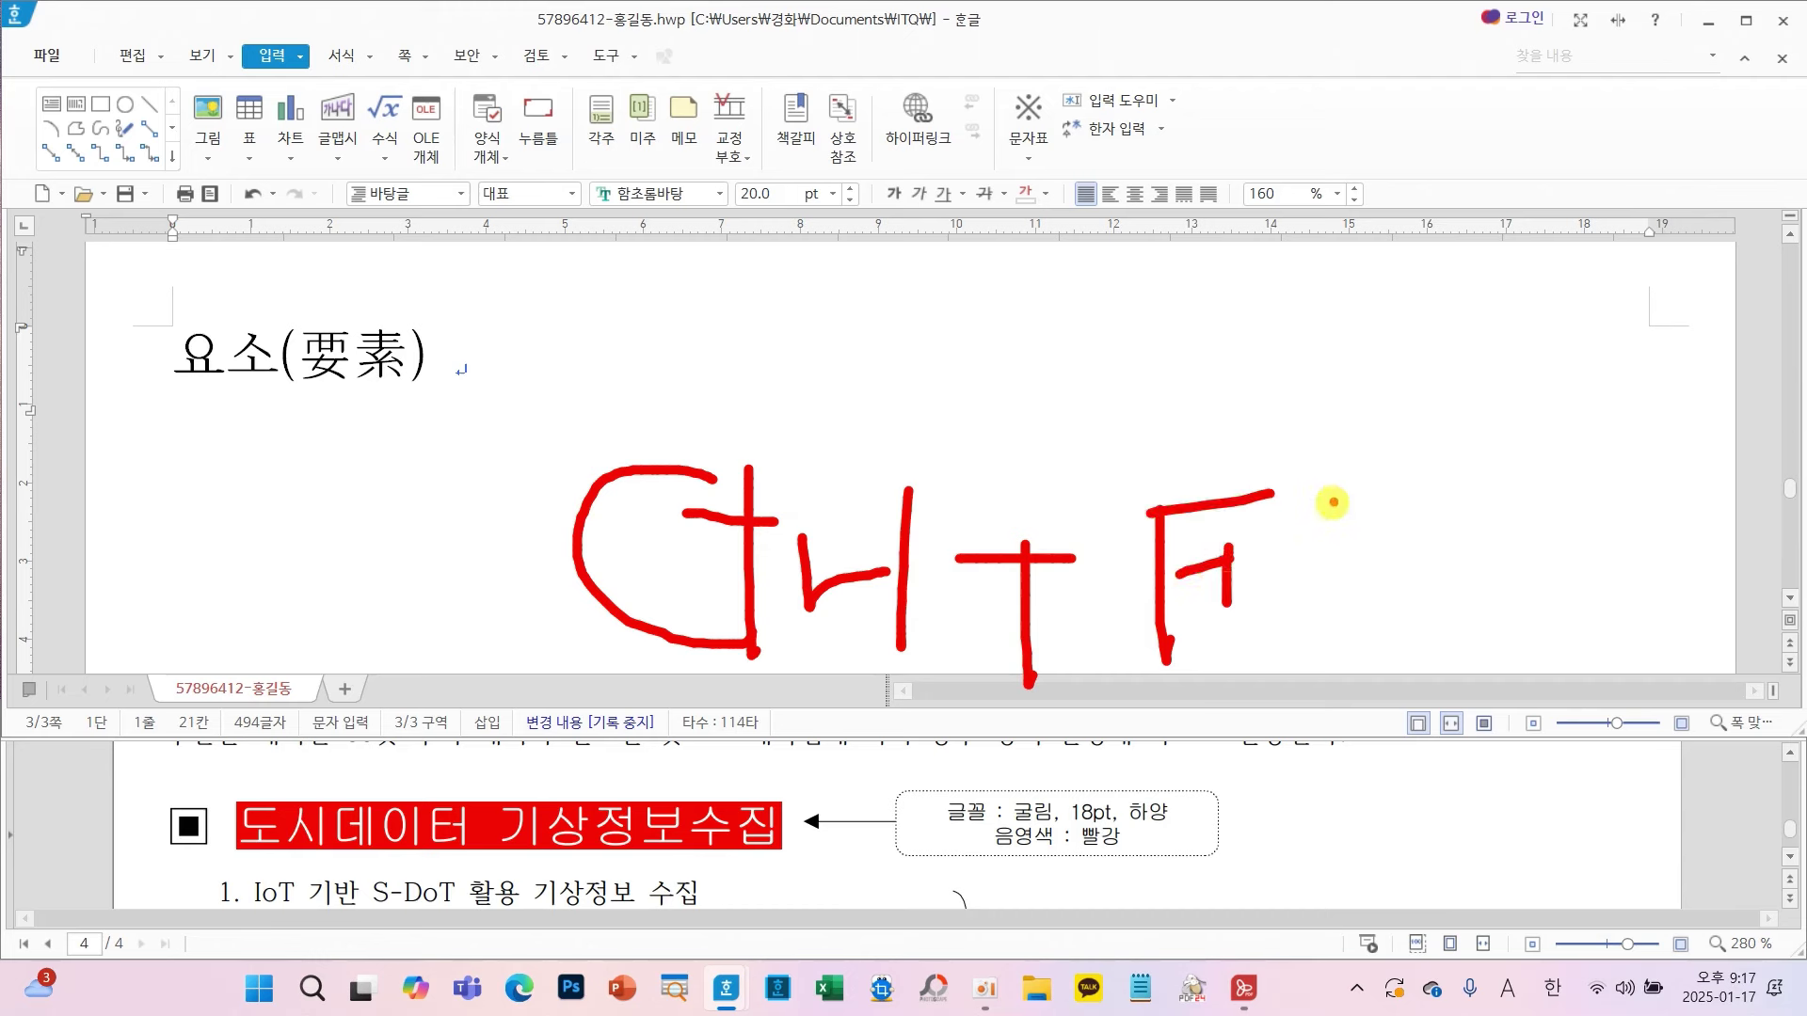
drag(1331, 508, 1308, 621)
mouse_move(1379, 527)
mouse_down()
mouse_move(1375, 612)
mouse_move(1387, 516)
mouse_move(1375, 529)
mouse_up()
key(Escape)
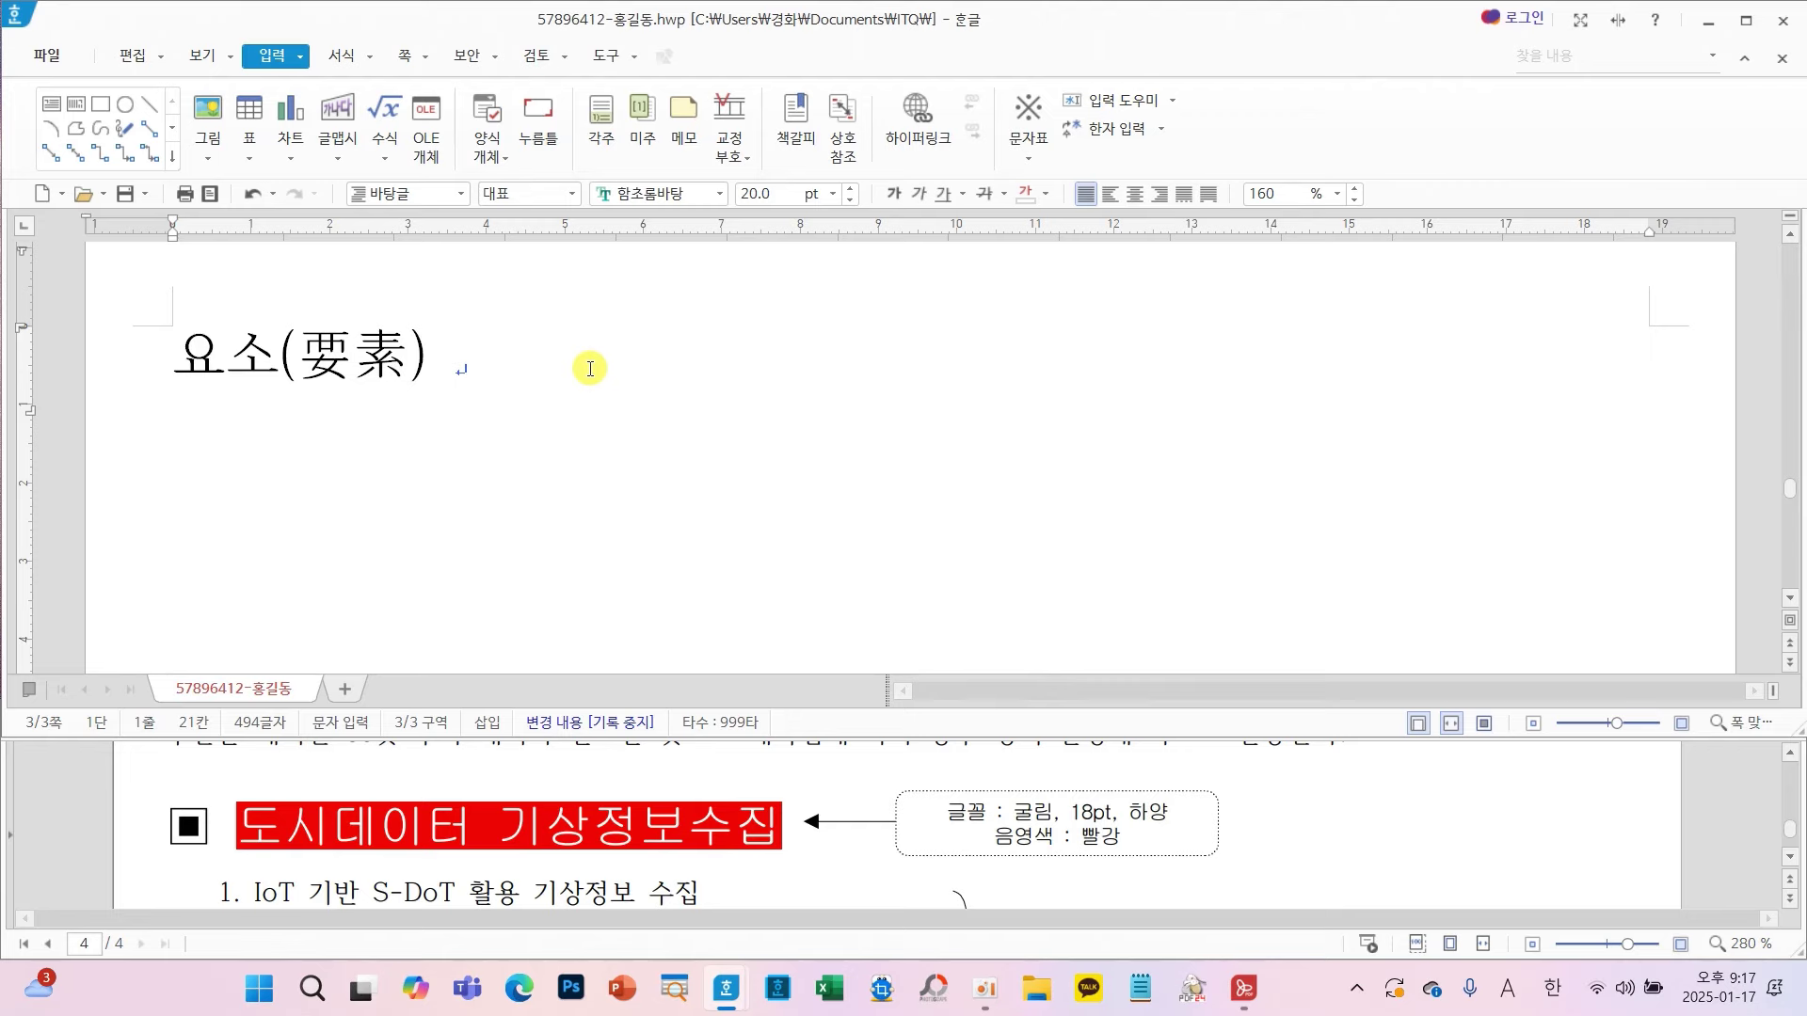
- Insert the ▣ symbol after 요소(要素) from the 전각 기호(일반) group of the 한글(HNC) character table
key(ctrl+F10)
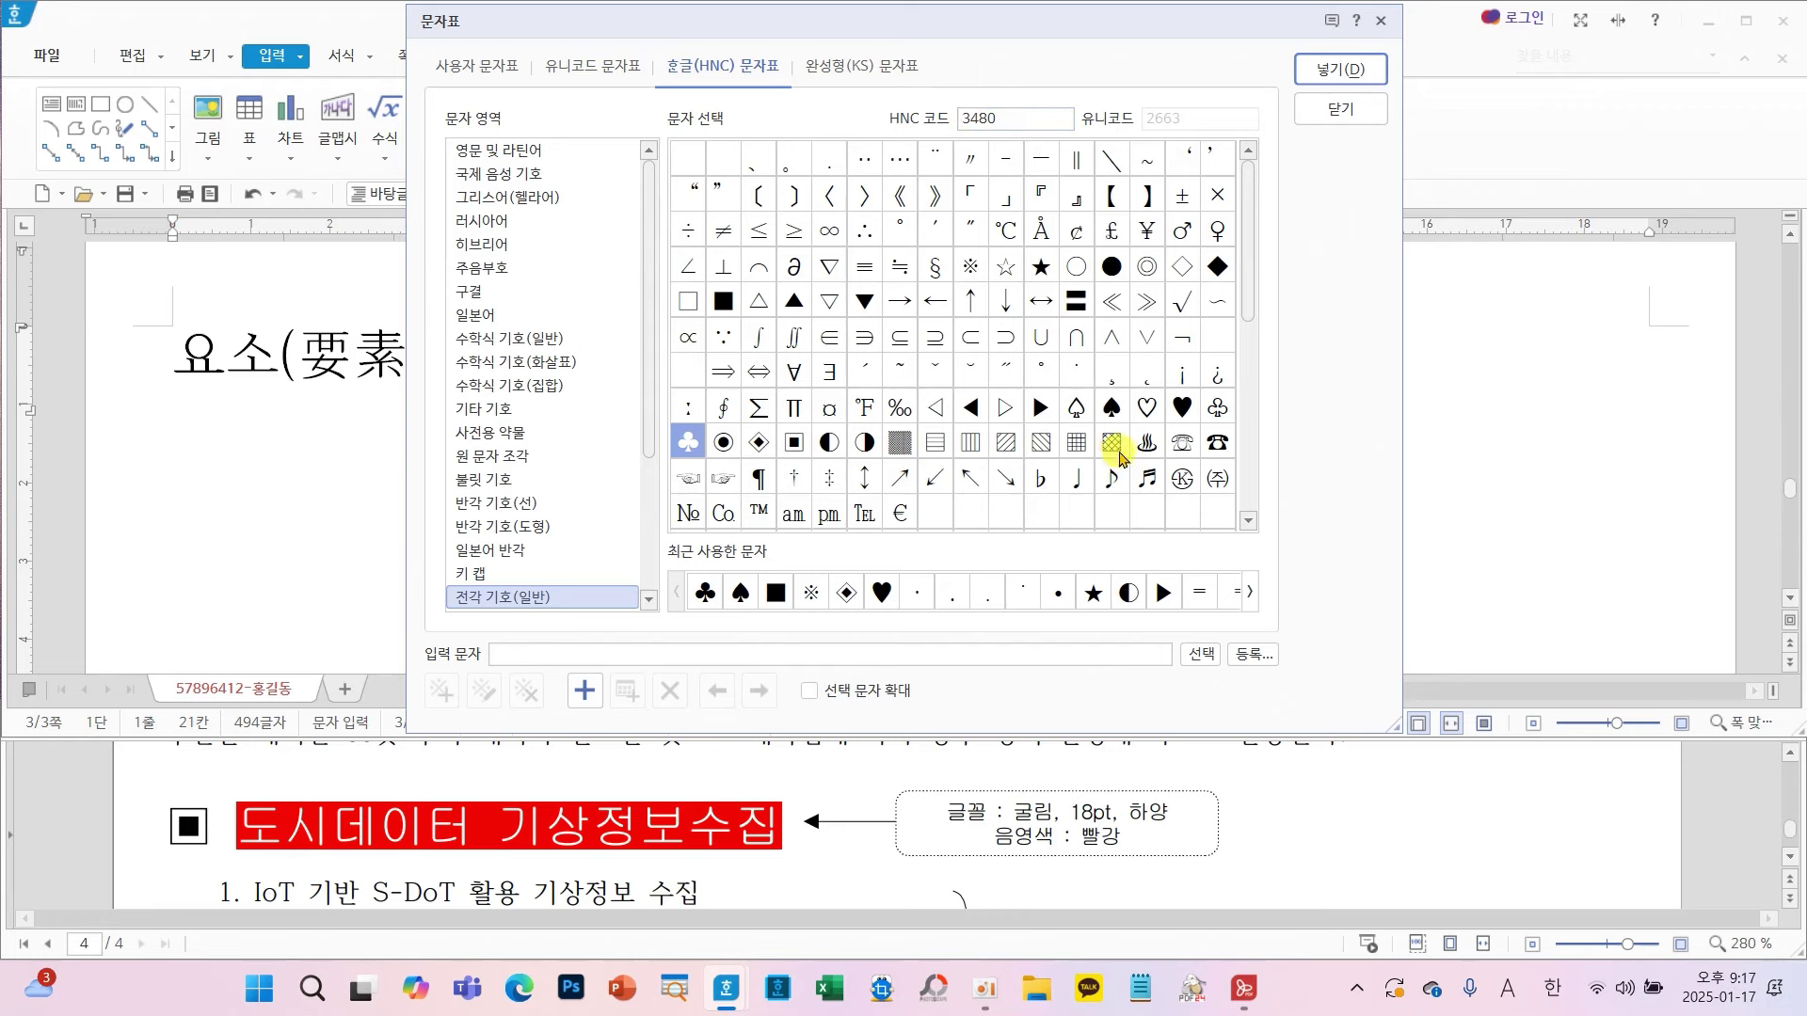
click(793, 442)
click(1340, 68)
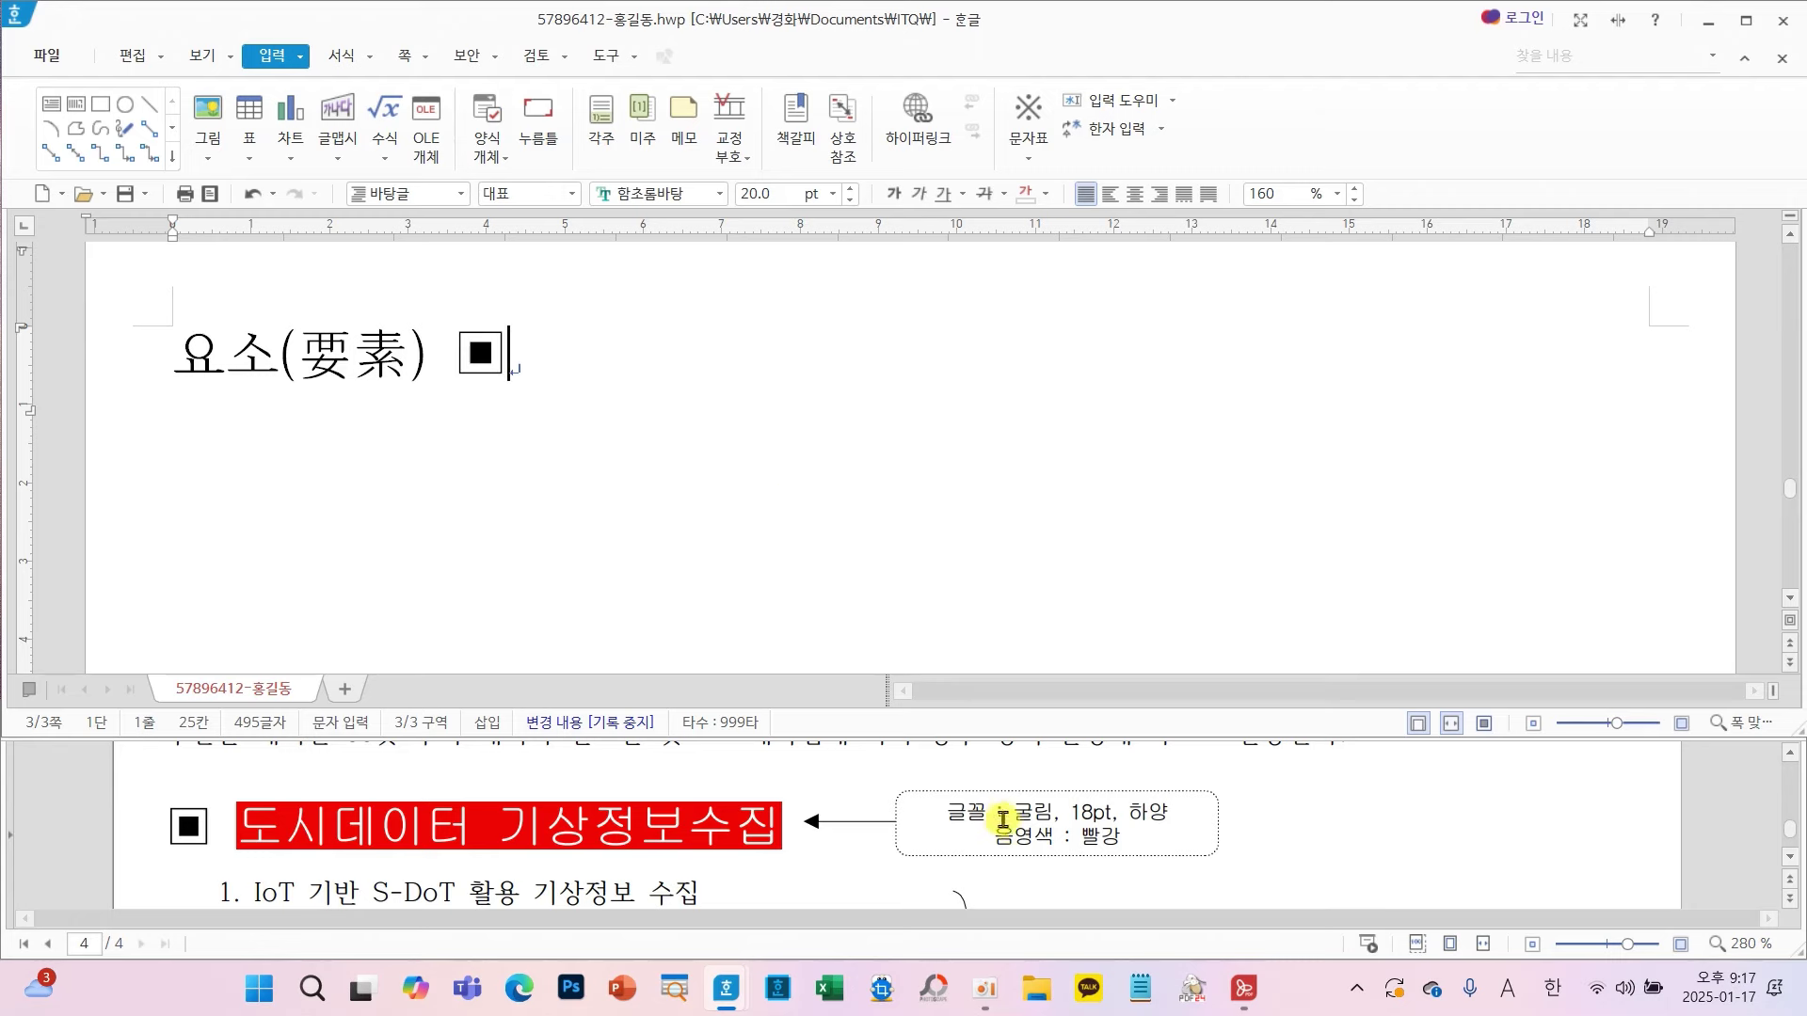
- Examine the sample's page from the title and body paragraphs through the ▣ subheadings down to the closing 안전인프라연구실 line
scroll(1025, 849, up, 3)
scroll(1034, 854, up, 1)
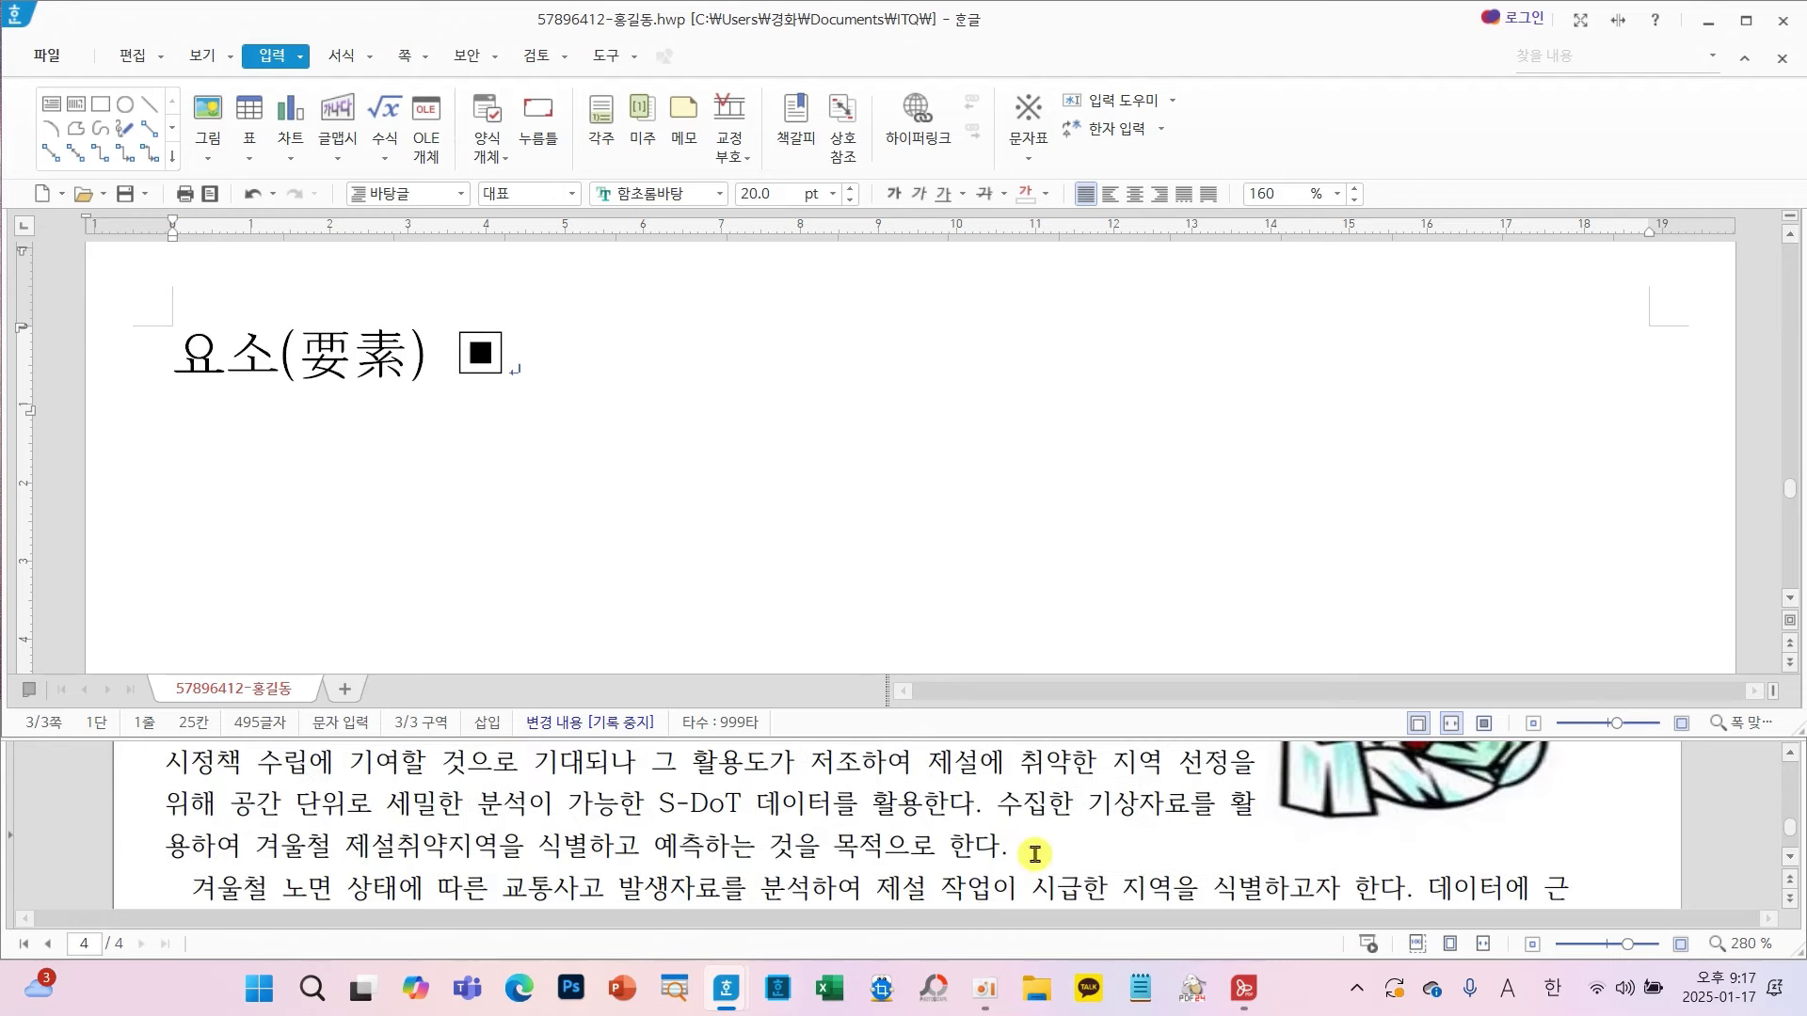
scroll(1034, 853, up, 1)
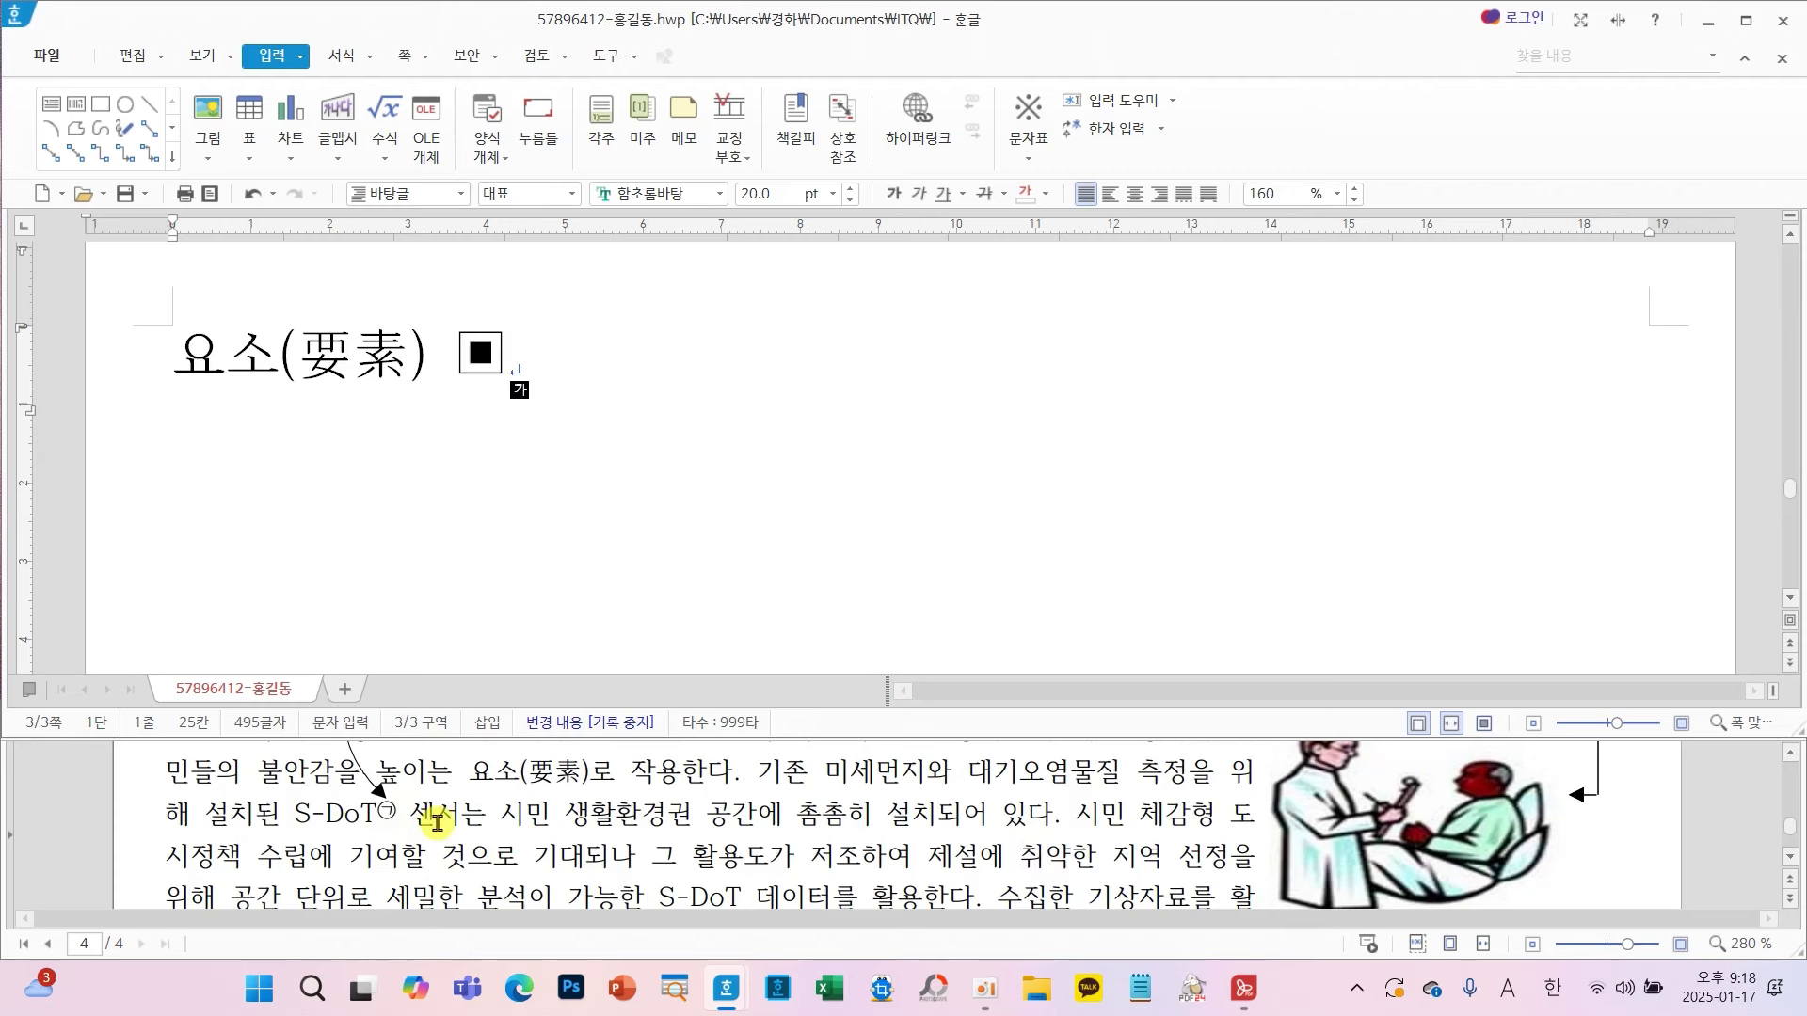
scroll(436, 823, up, 3)
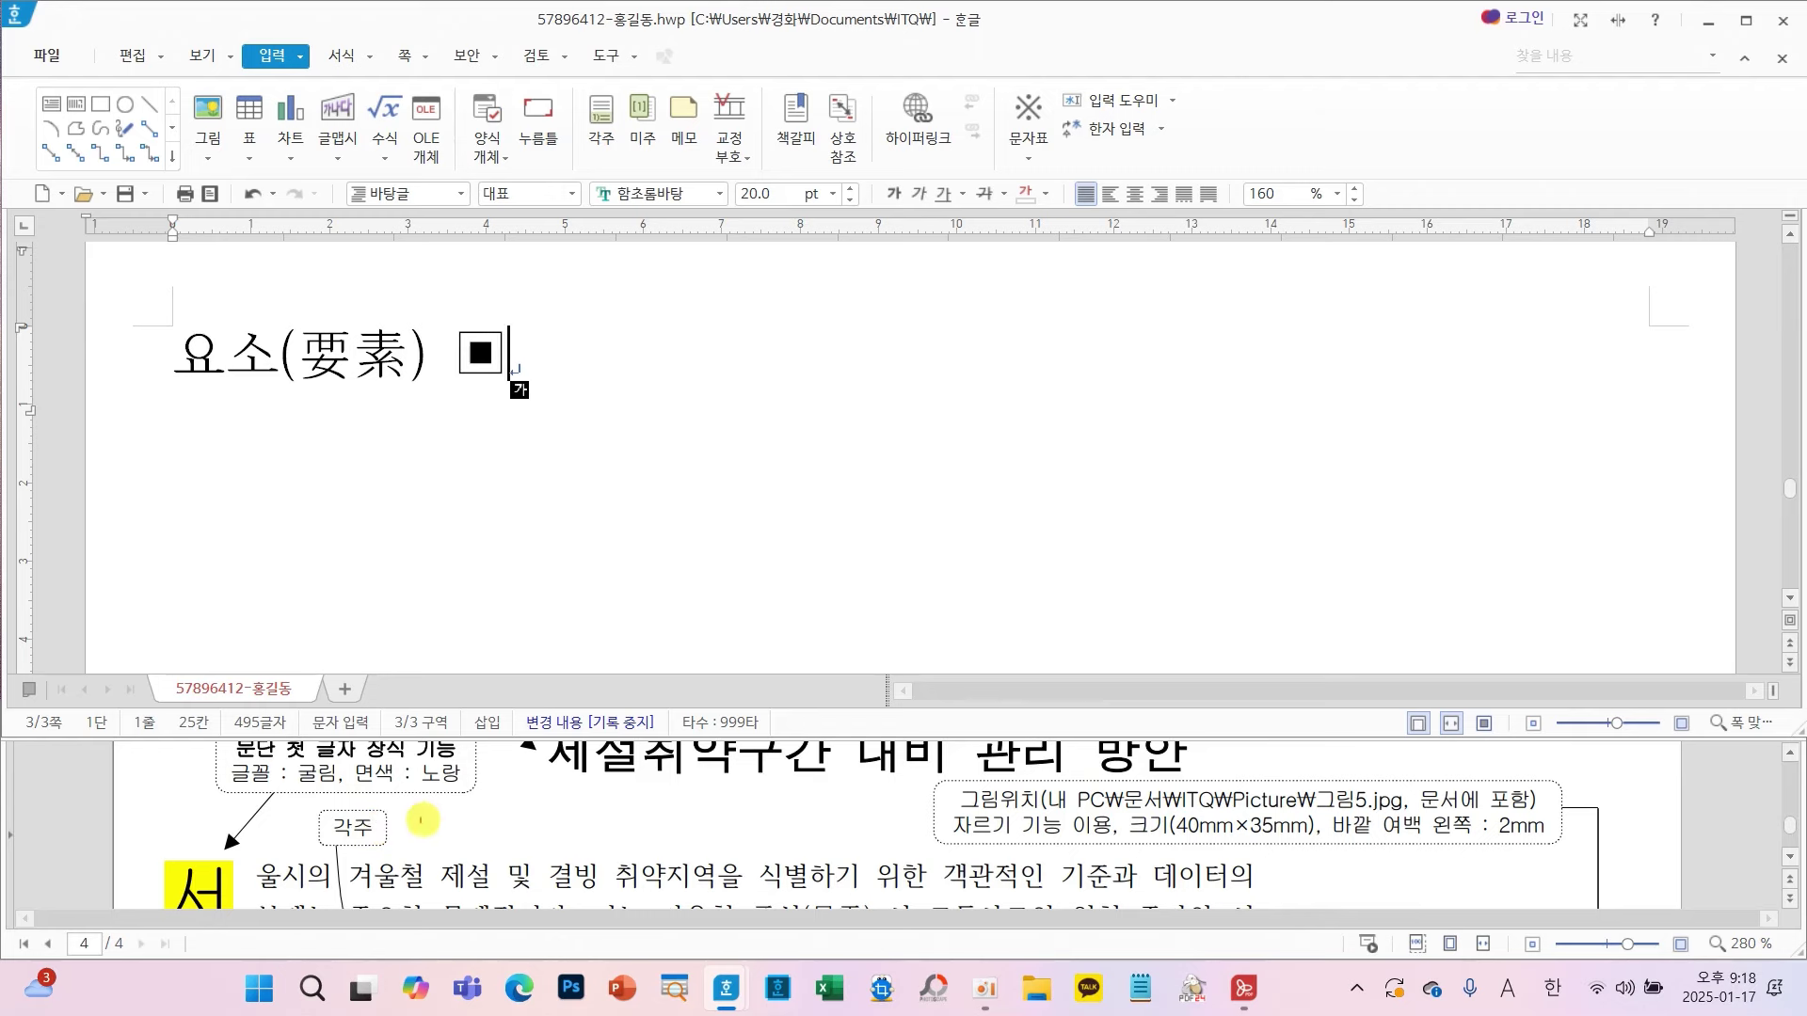
mouse_move(485, 801)
mouse_down()
mouse_move(570, 805)
mouse_move(470, 873)
mouse_up()
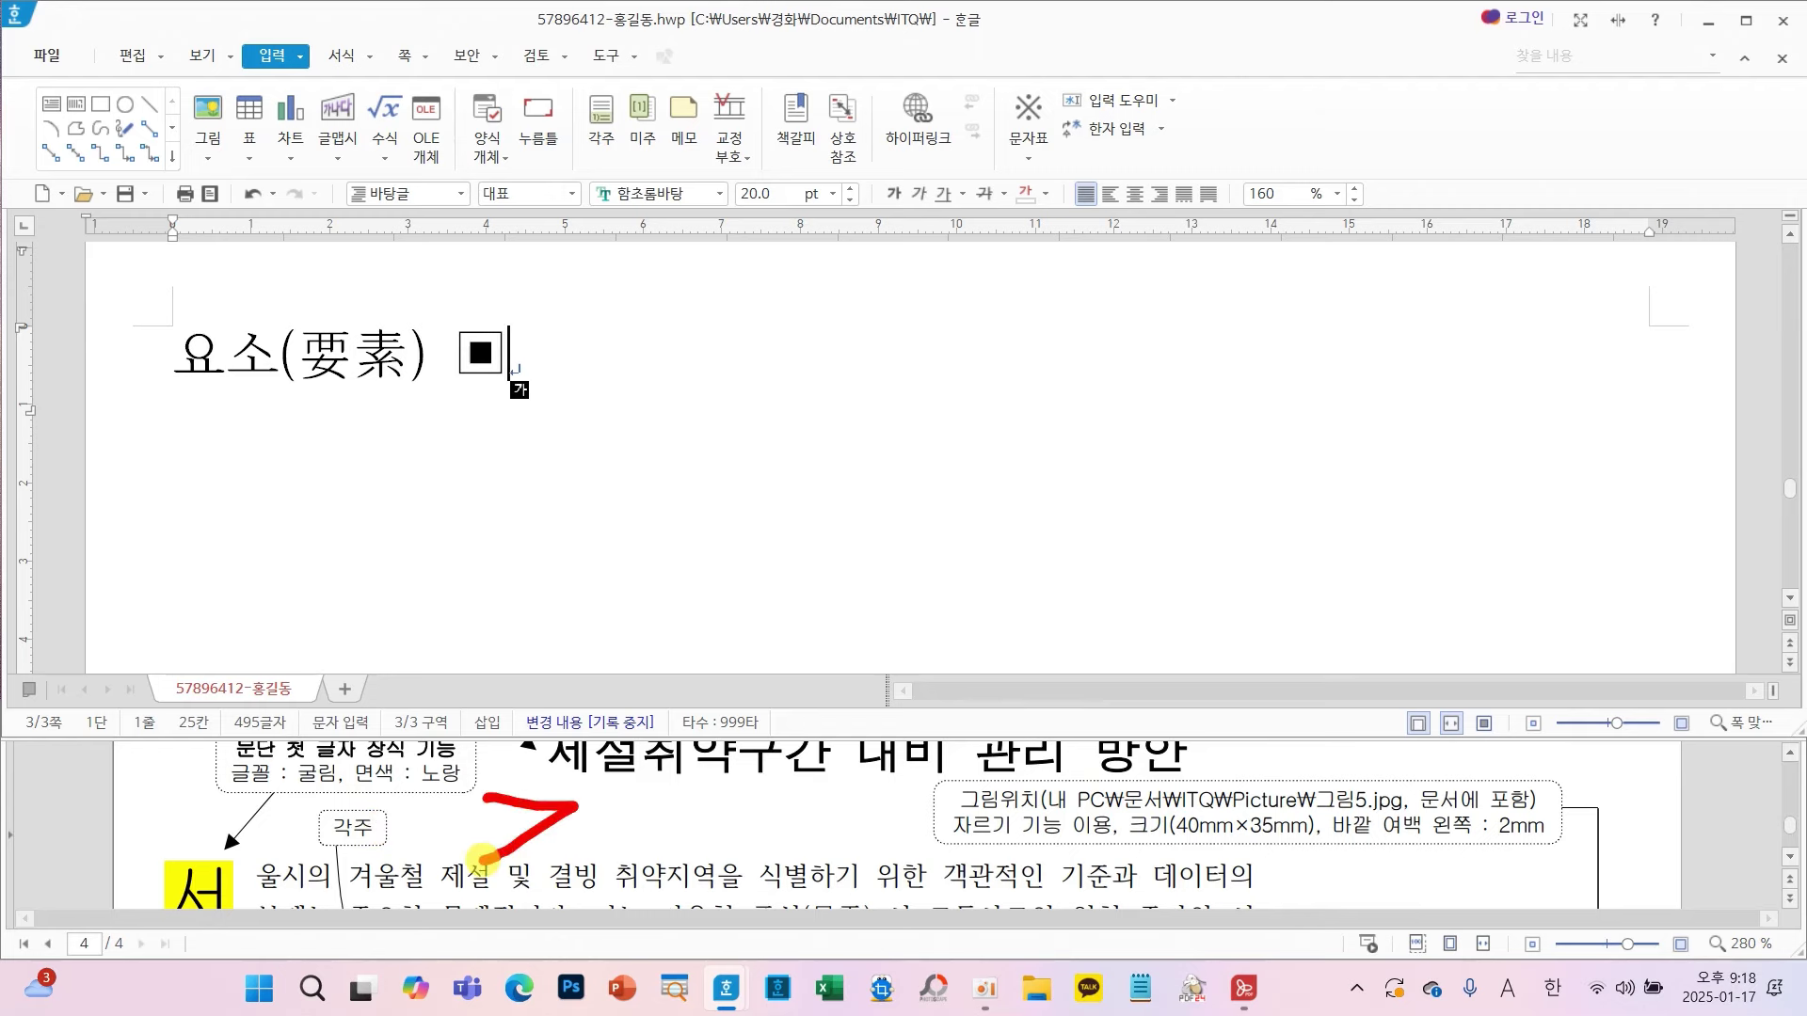
scroll(583, 859, down, 6)
scroll(585, 862, down, 2)
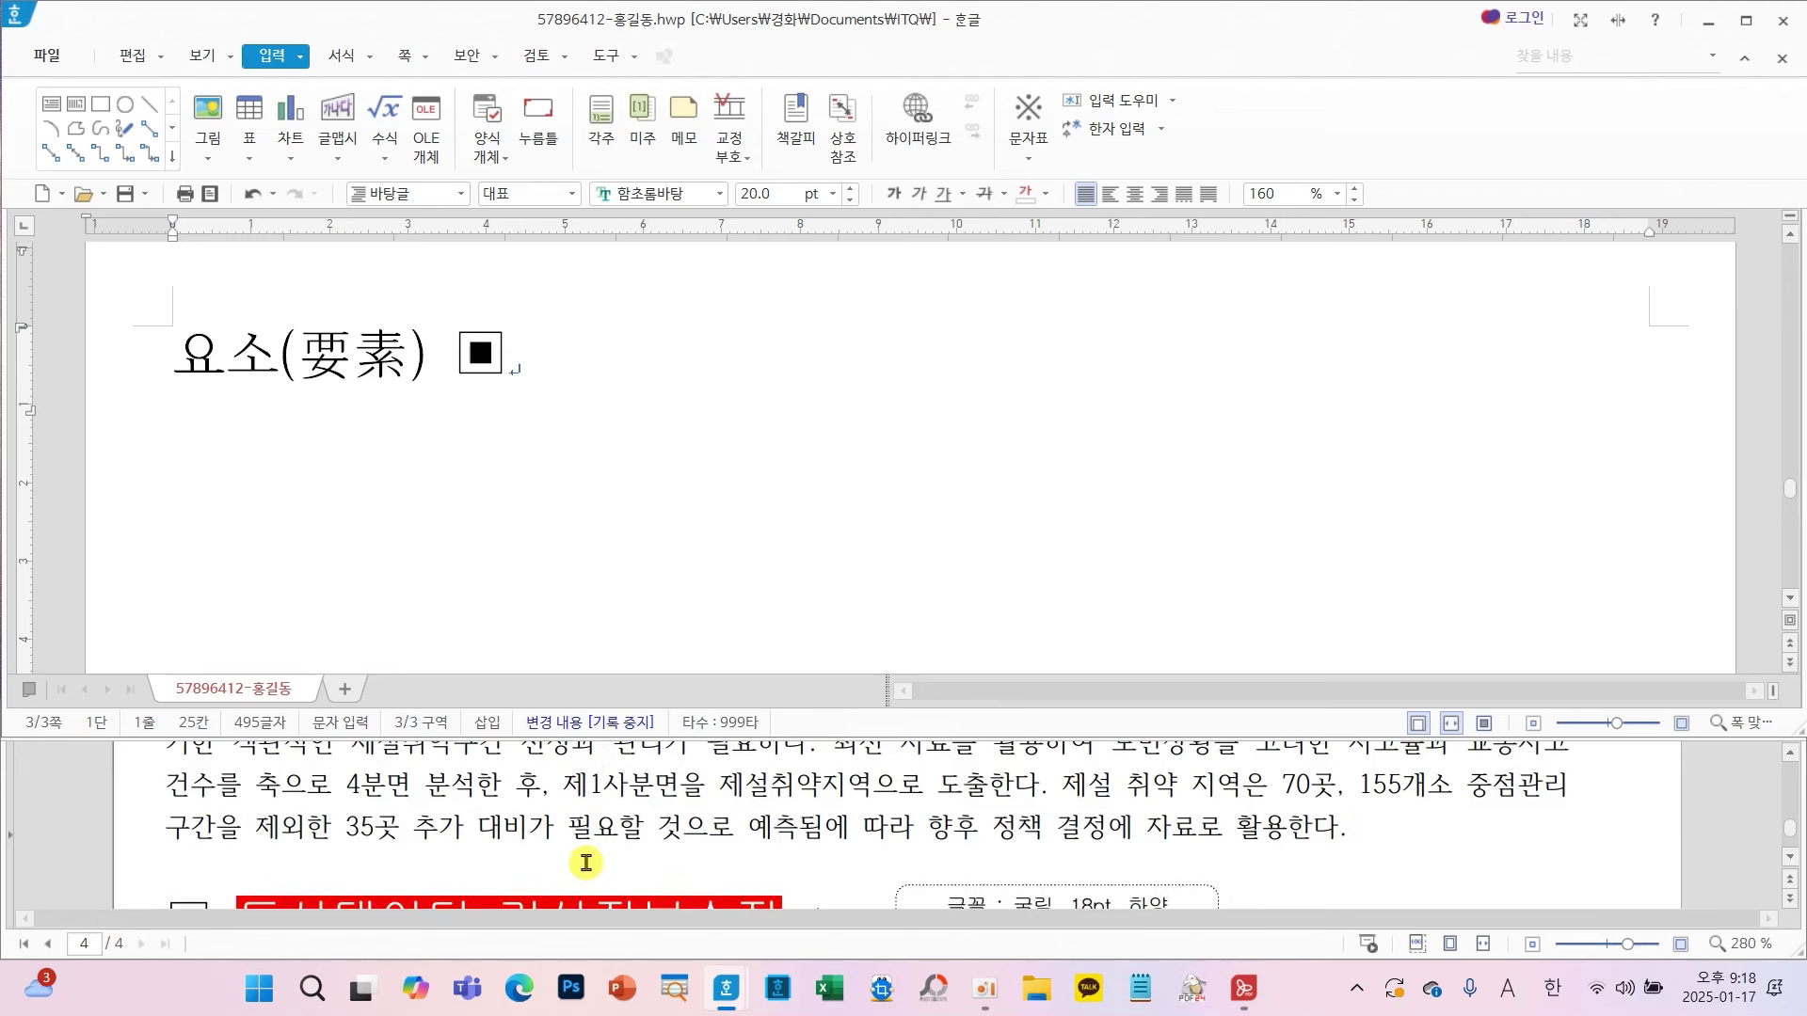
mouse_move(466, 836)
mouse_down()
mouse_move(570, 859)
mouse_move(397, 892)
mouse_up()
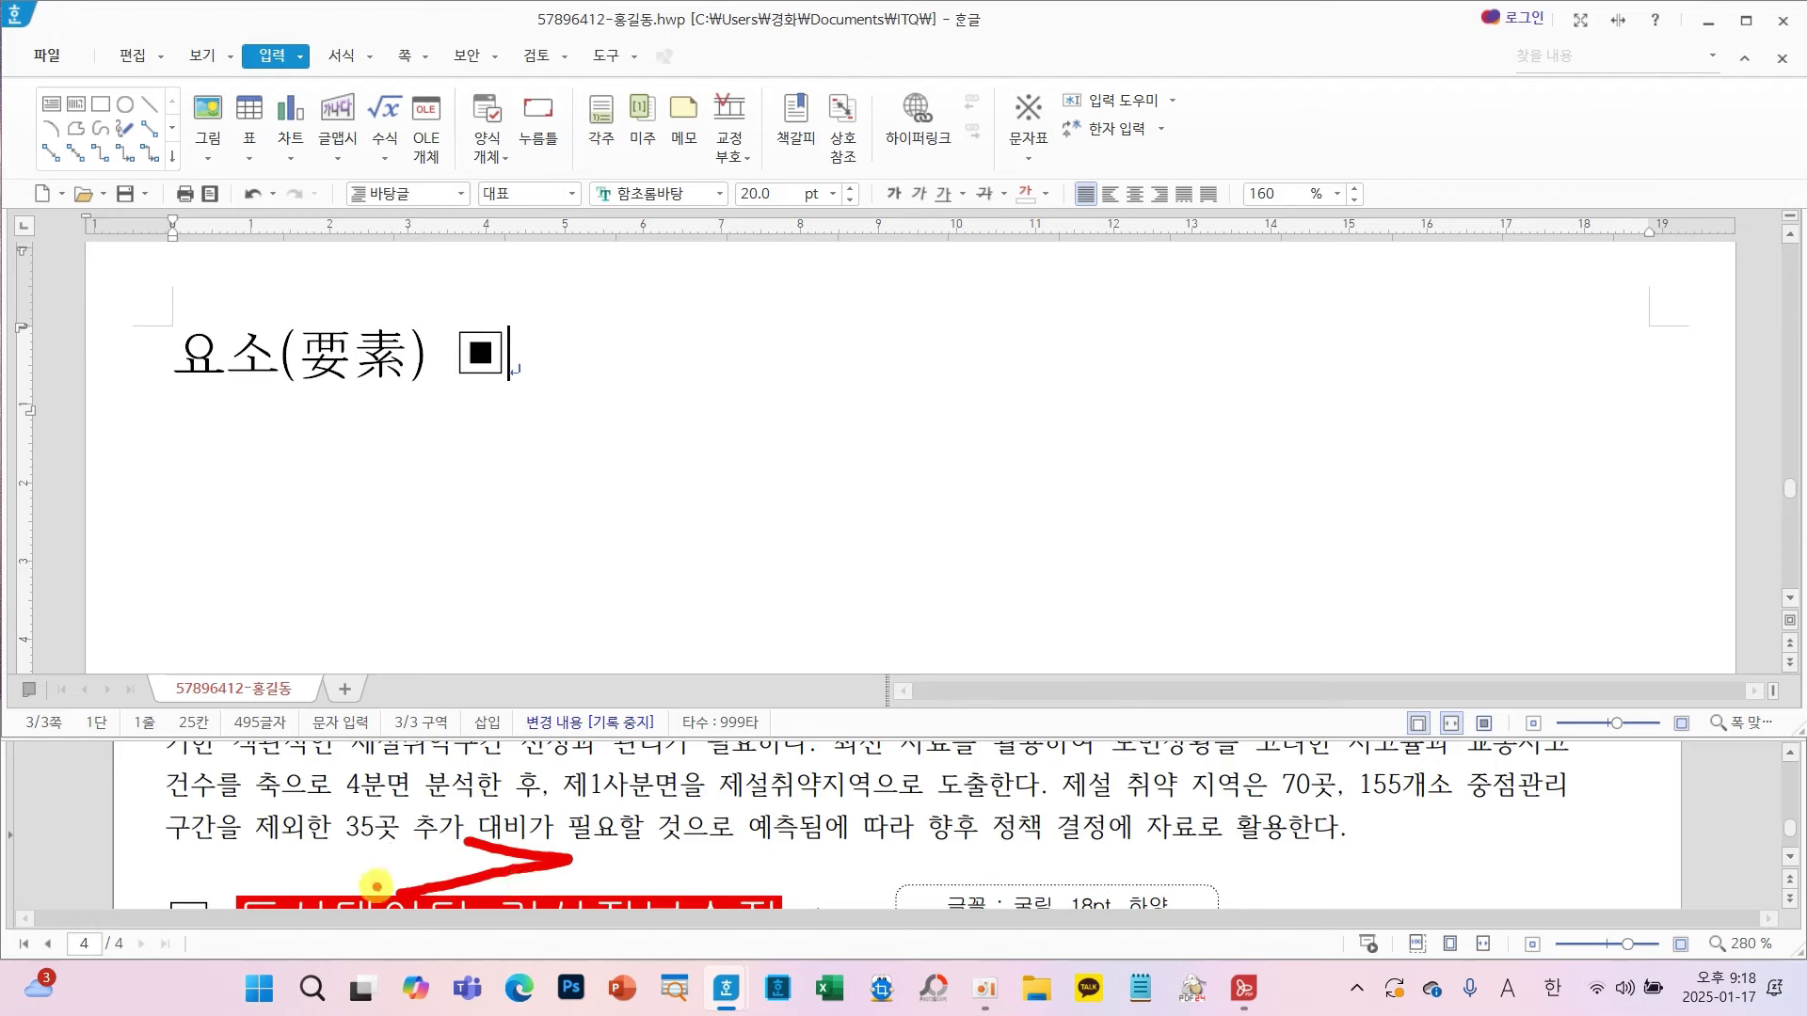
scroll(587, 875, down, 3)
scroll(585, 875, down, 6)
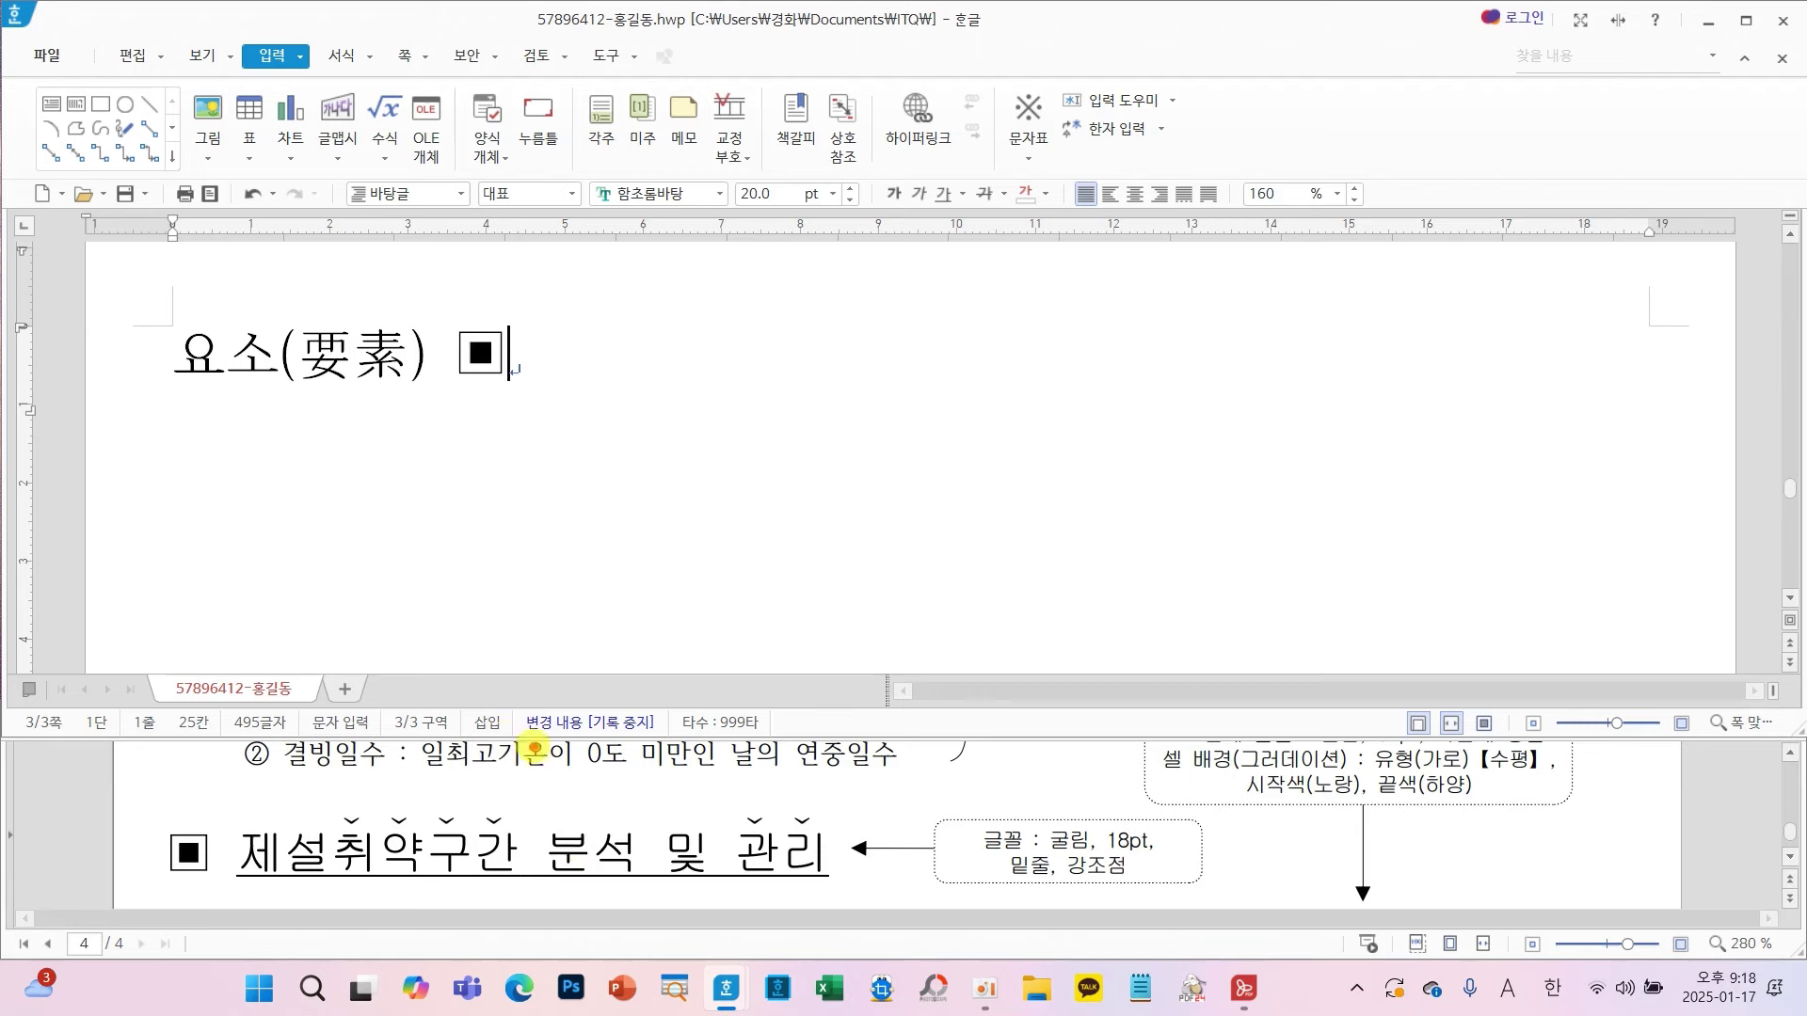
mouse_move(475, 776)
mouse_down()
mouse_move(621, 807)
mouse_move(475, 828)
mouse_up()
scroll(722, 834, down, 9)
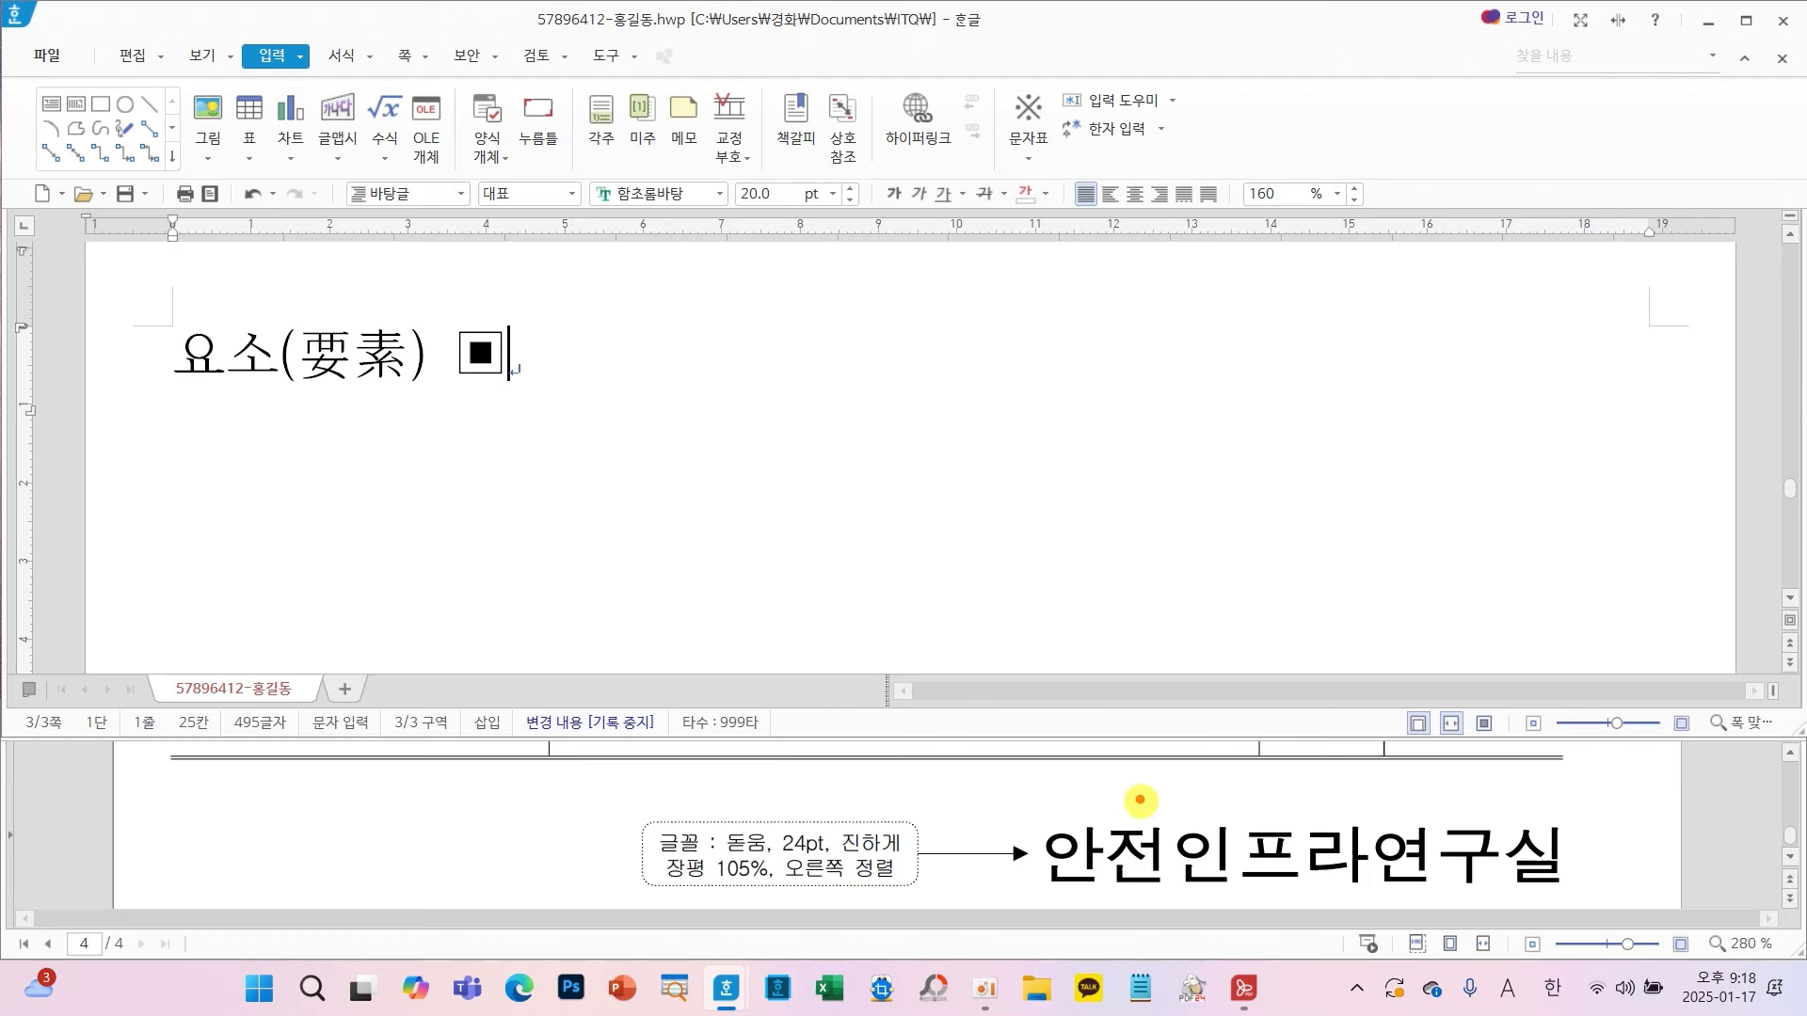
mouse_move(1122, 777)
mouse_down()
mouse_move(1285, 807)
mouse_move(1134, 862)
mouse_up()
mouse_move(659, 411)
mouse_down()
mouse_move(653, 480)
mouse_move(711, 494)
mouse_move(671, 533)
mouse_up()
mouse_move(724, 423)
mouse_down()
mouse_move(755, 415)
mouse_move(737, 459)
mouse_move(819, 446)
mouse_move(749, 535)
mouse_move(819, 520)
mouse_up()
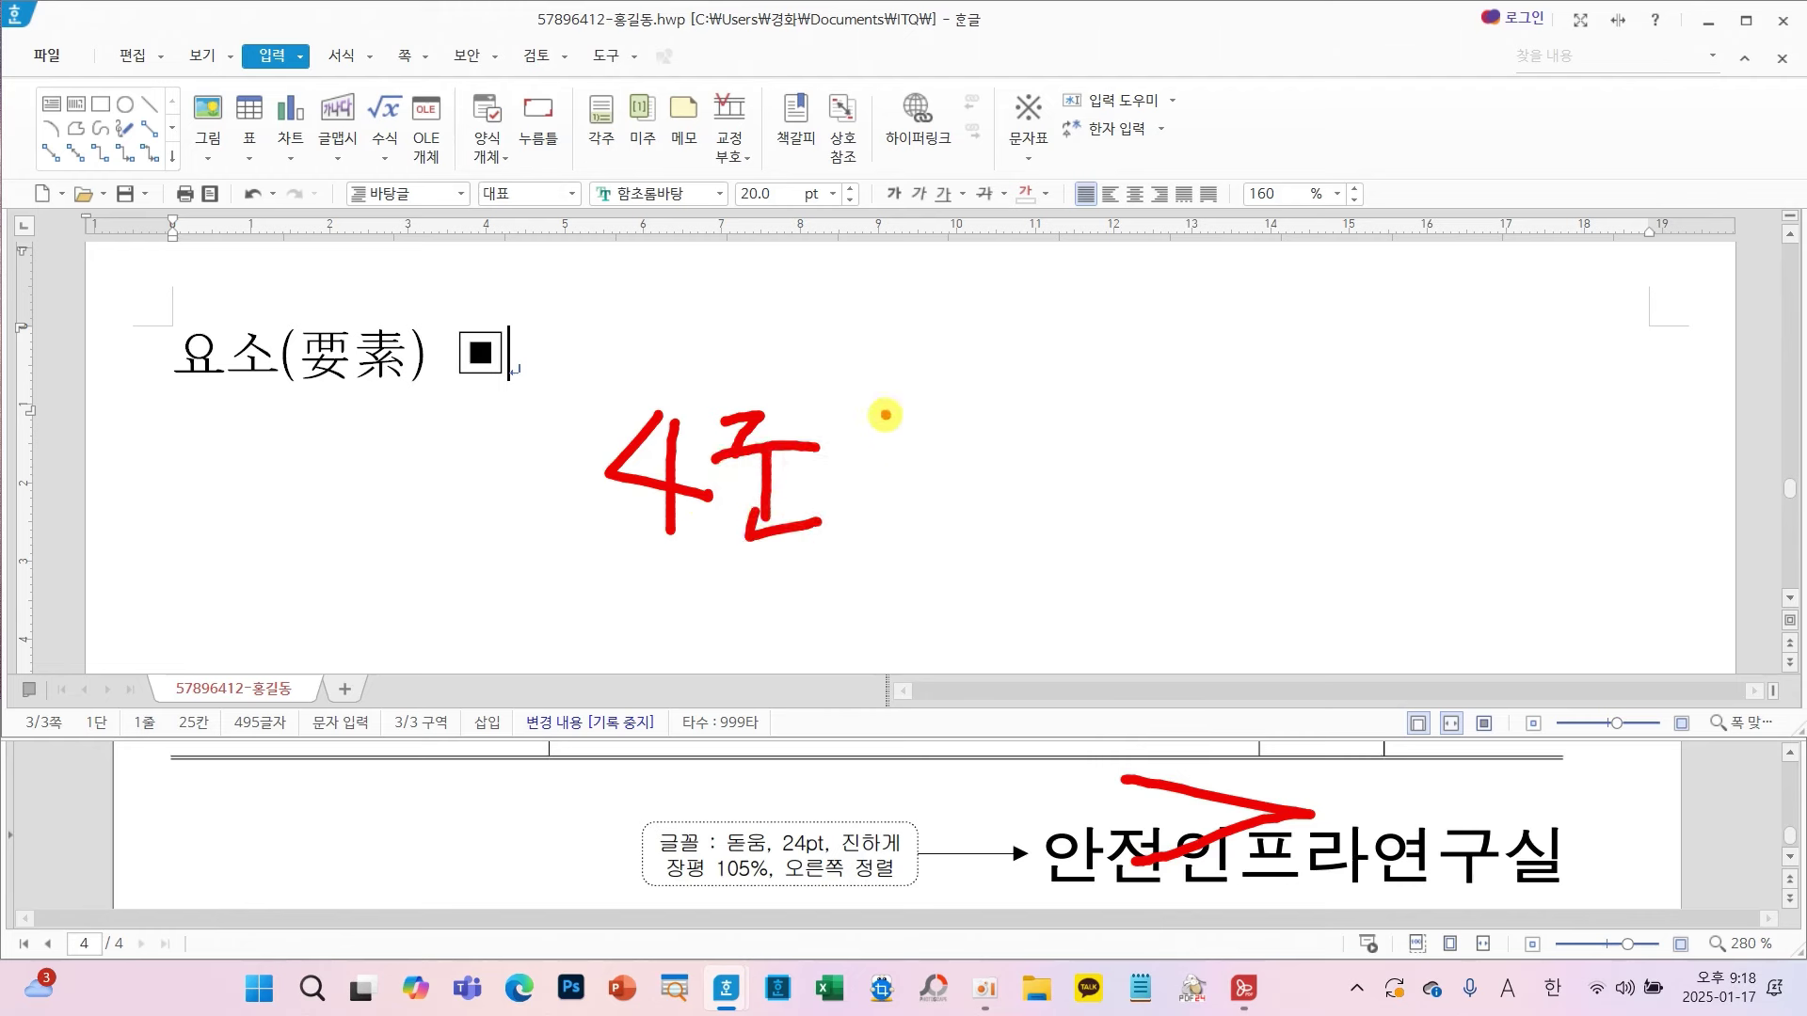
mouse_move(884, 408)
mouse_down()
mouse_move(878, 488)
mouse_move(908, 463)
mouse_move(929, 521)
mouse_up()
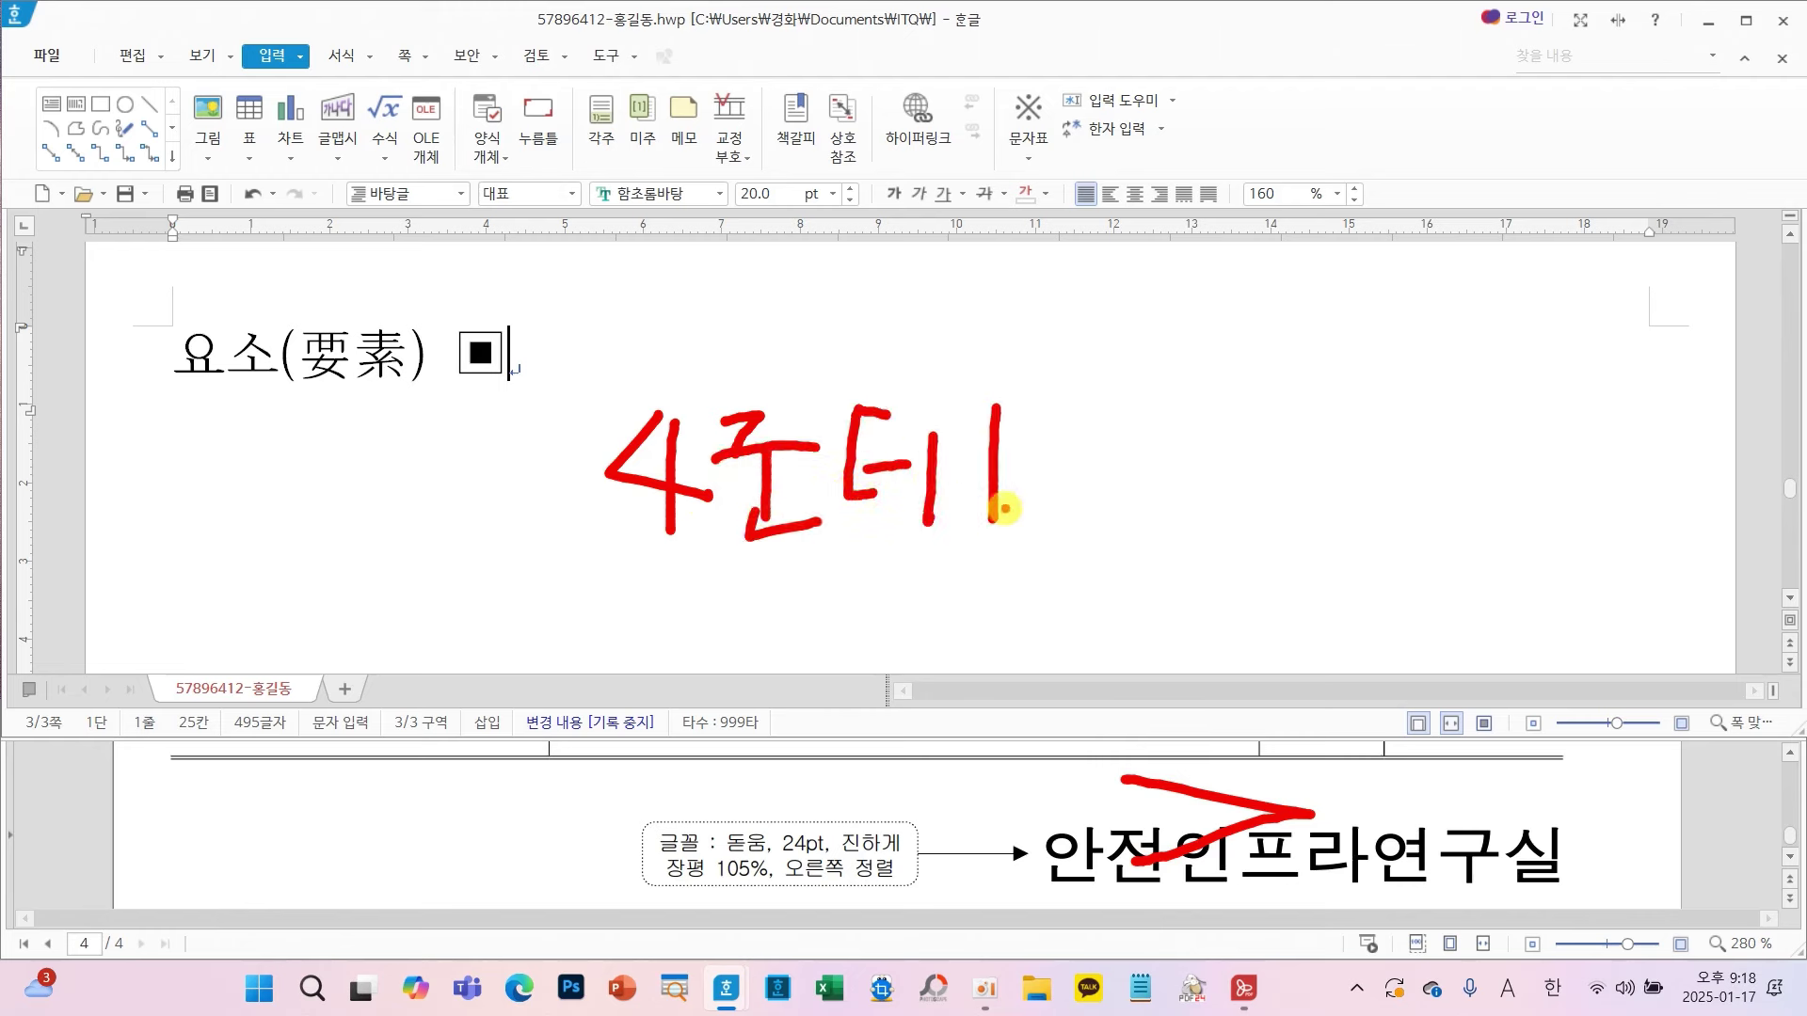
key(e)
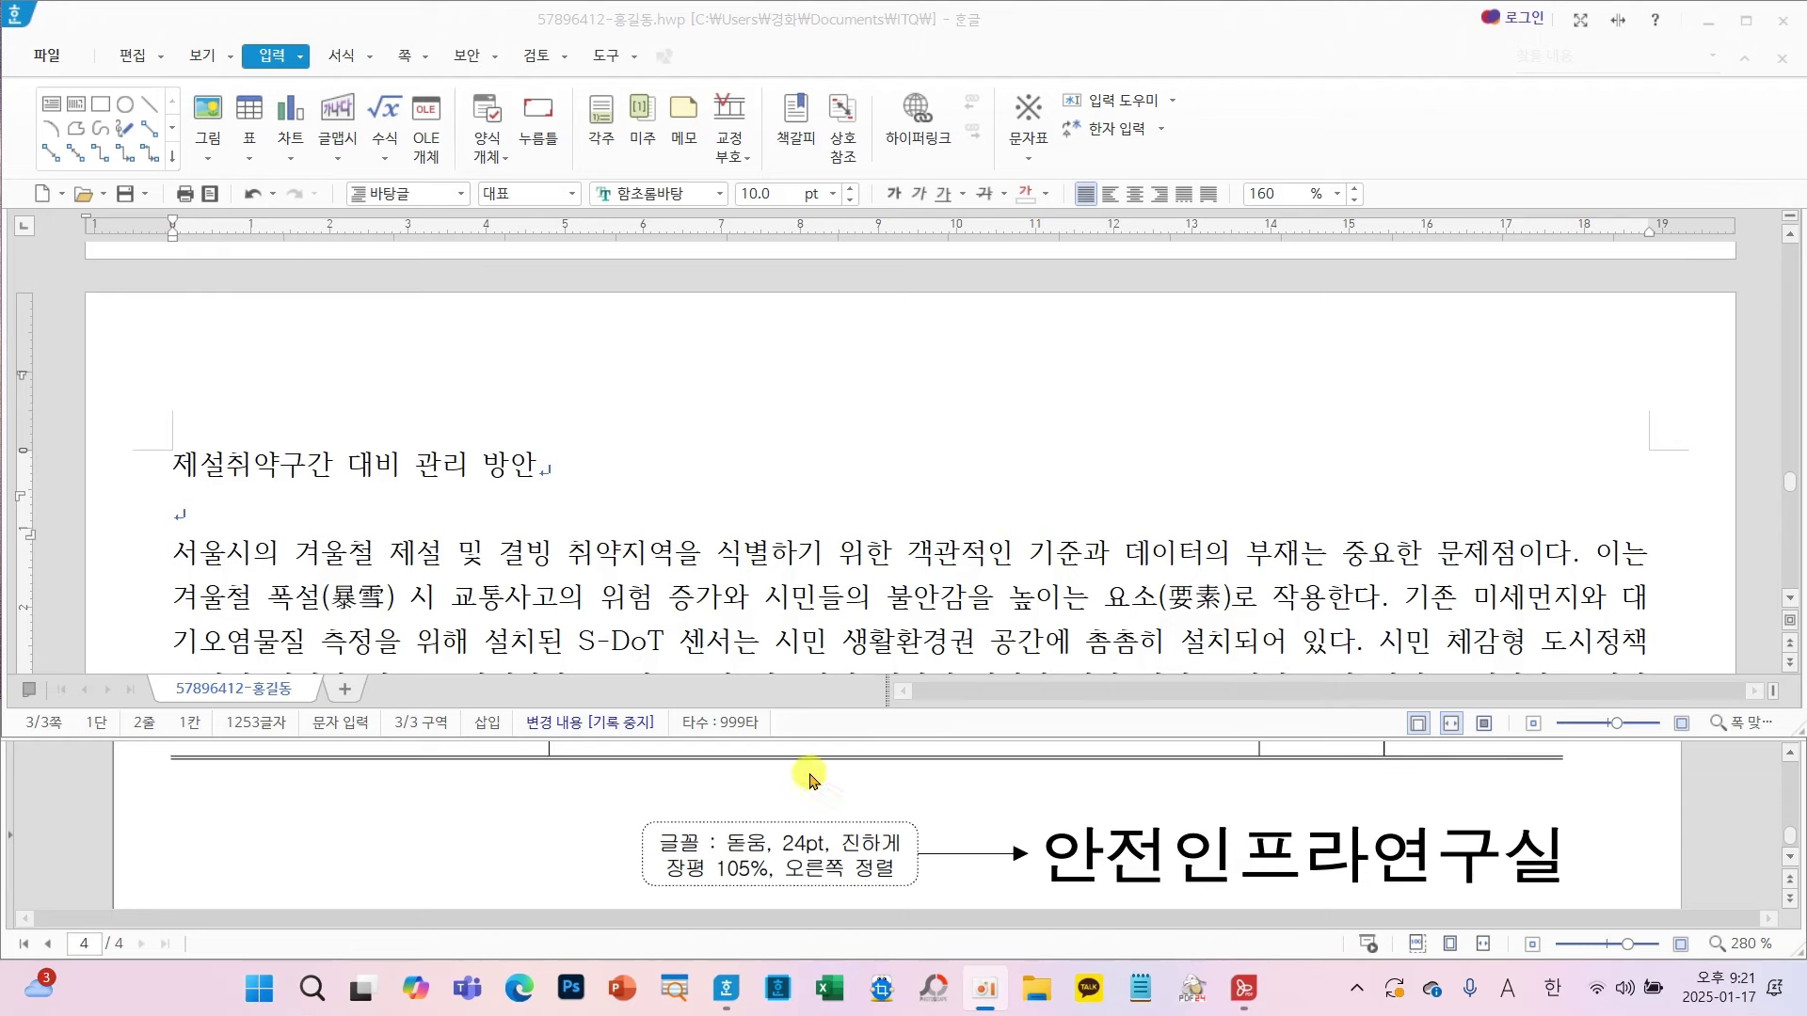
- Format the page 3 title 제설취약구간 대비 관리 방안 in the 돋움 font at 18 pt, bold
scroll(806, 795, down, 10)
scroll(828, 805, up, 3)
scroll(828, 804, down, 10)
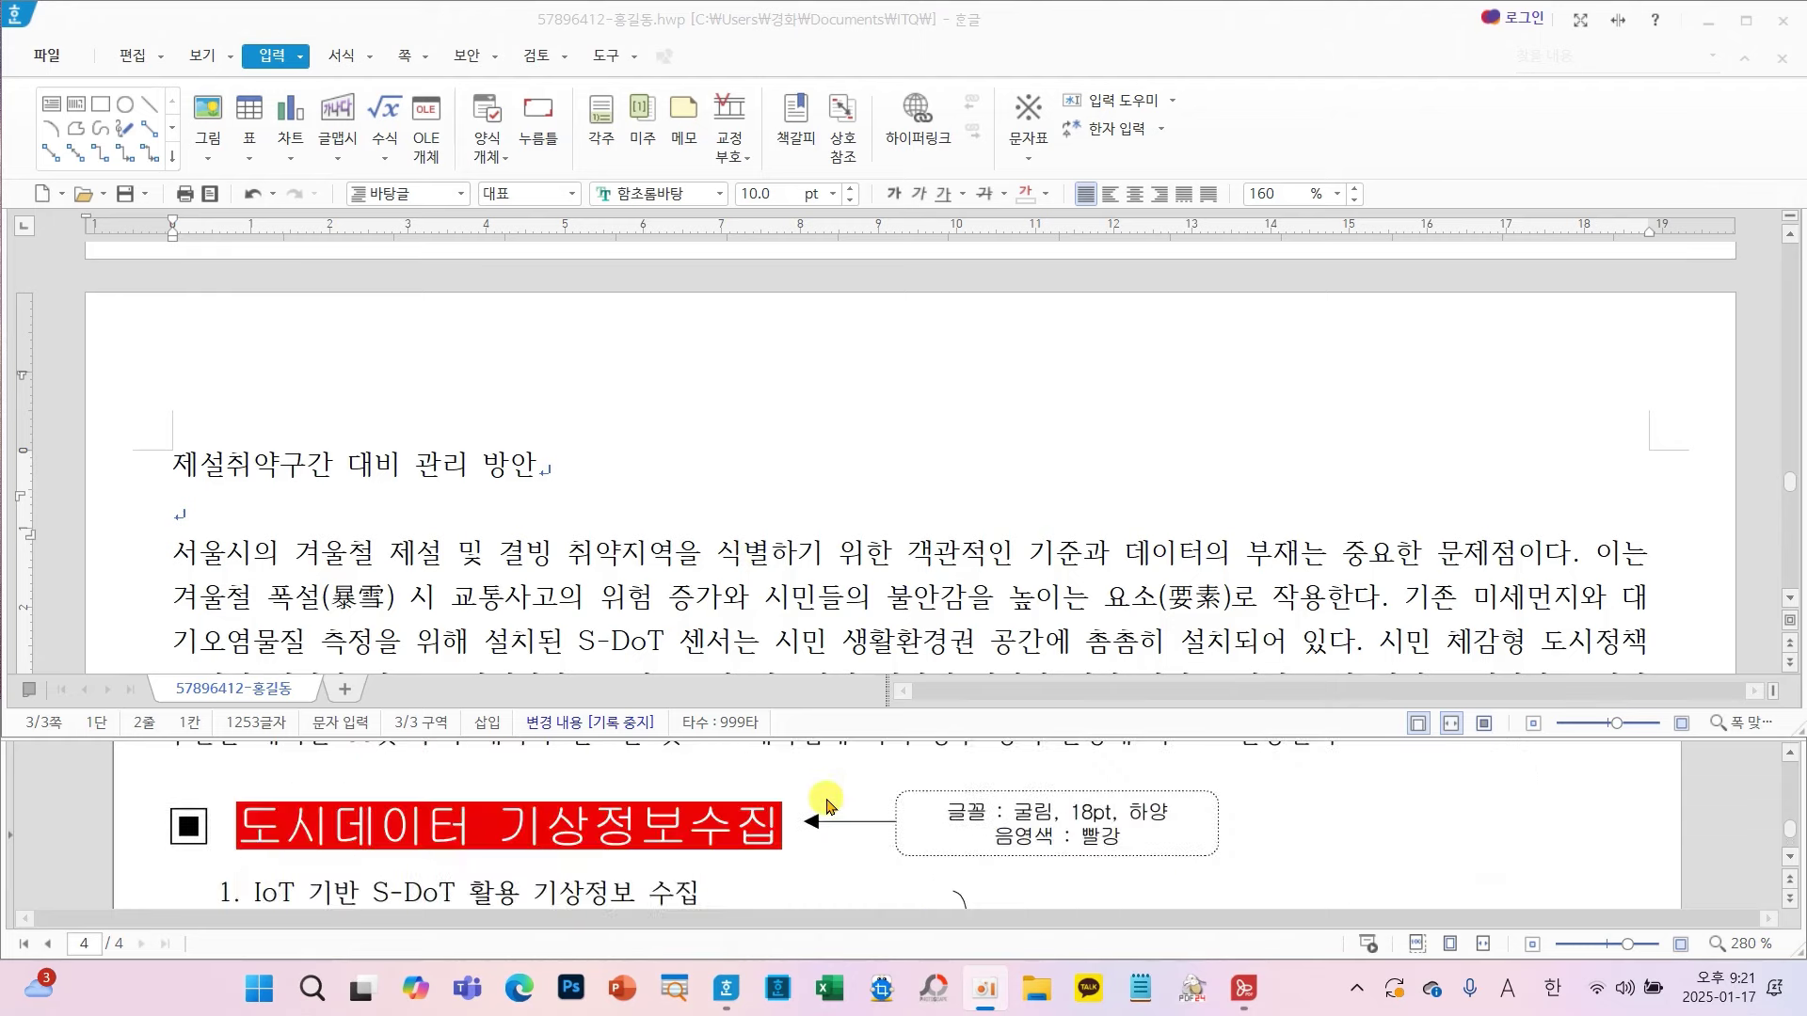
scroll(828, 804, up, 5)
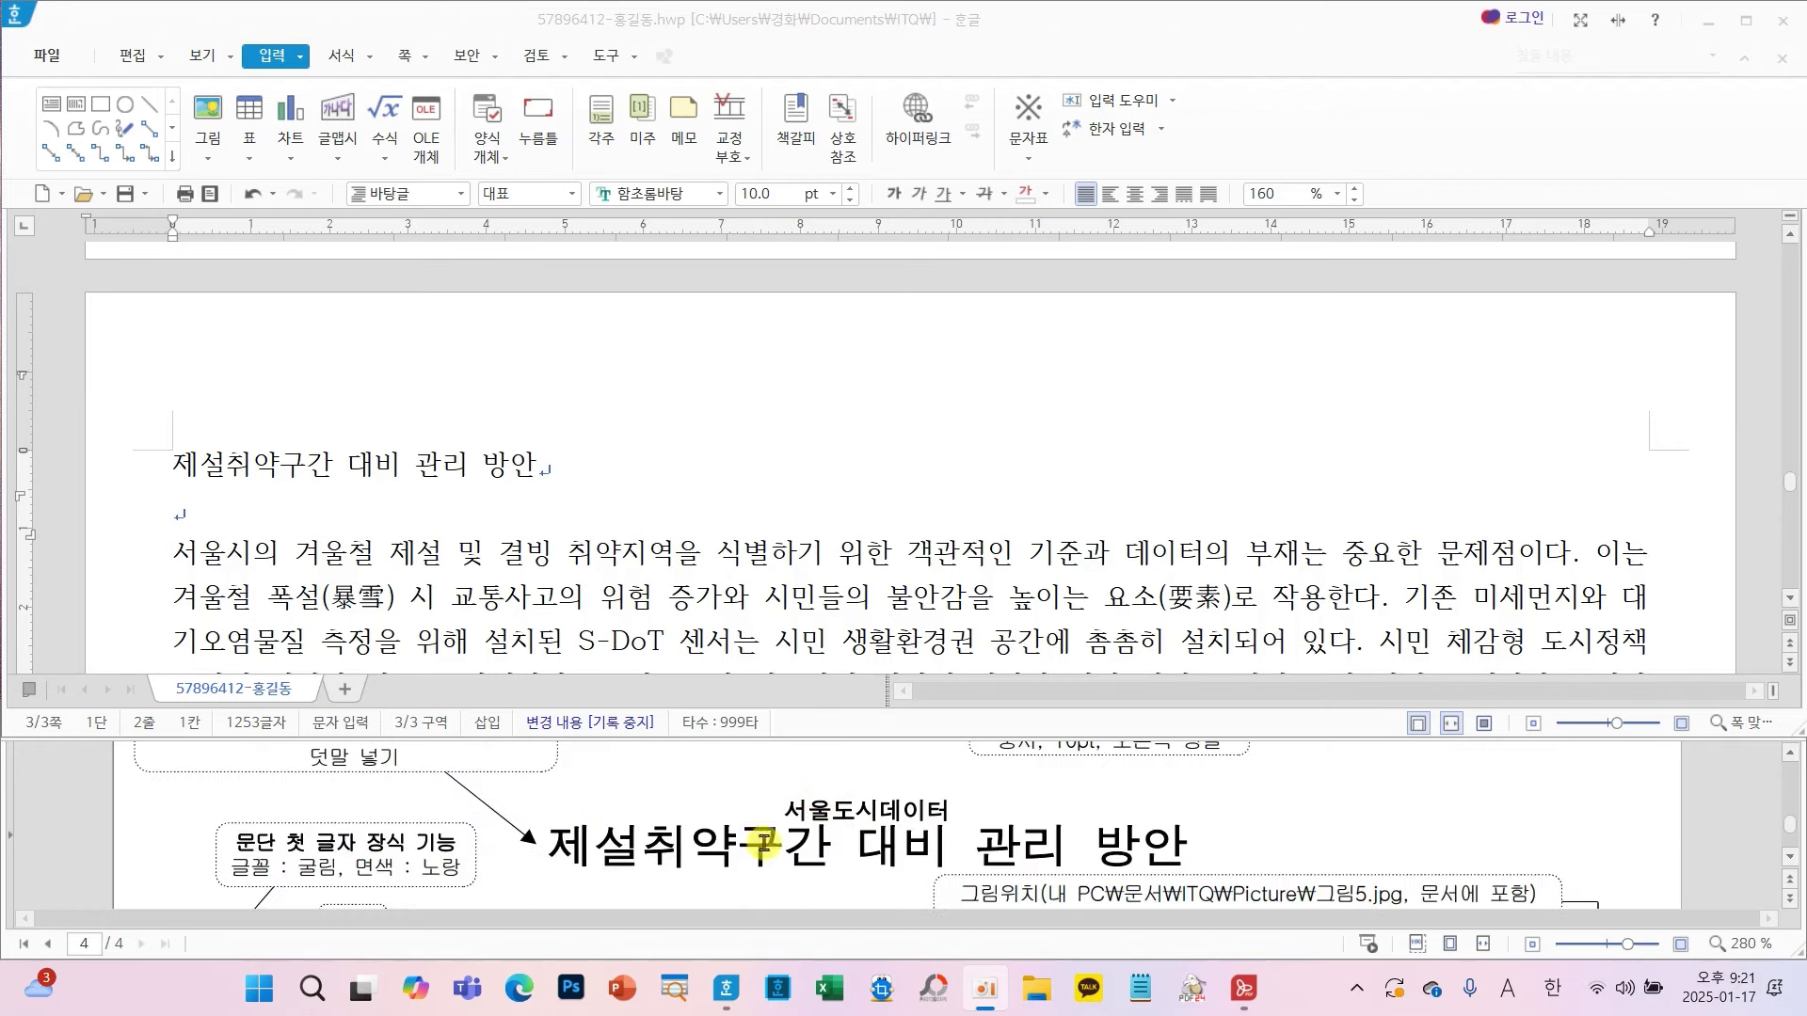
scroll(857, 843, up, 2)
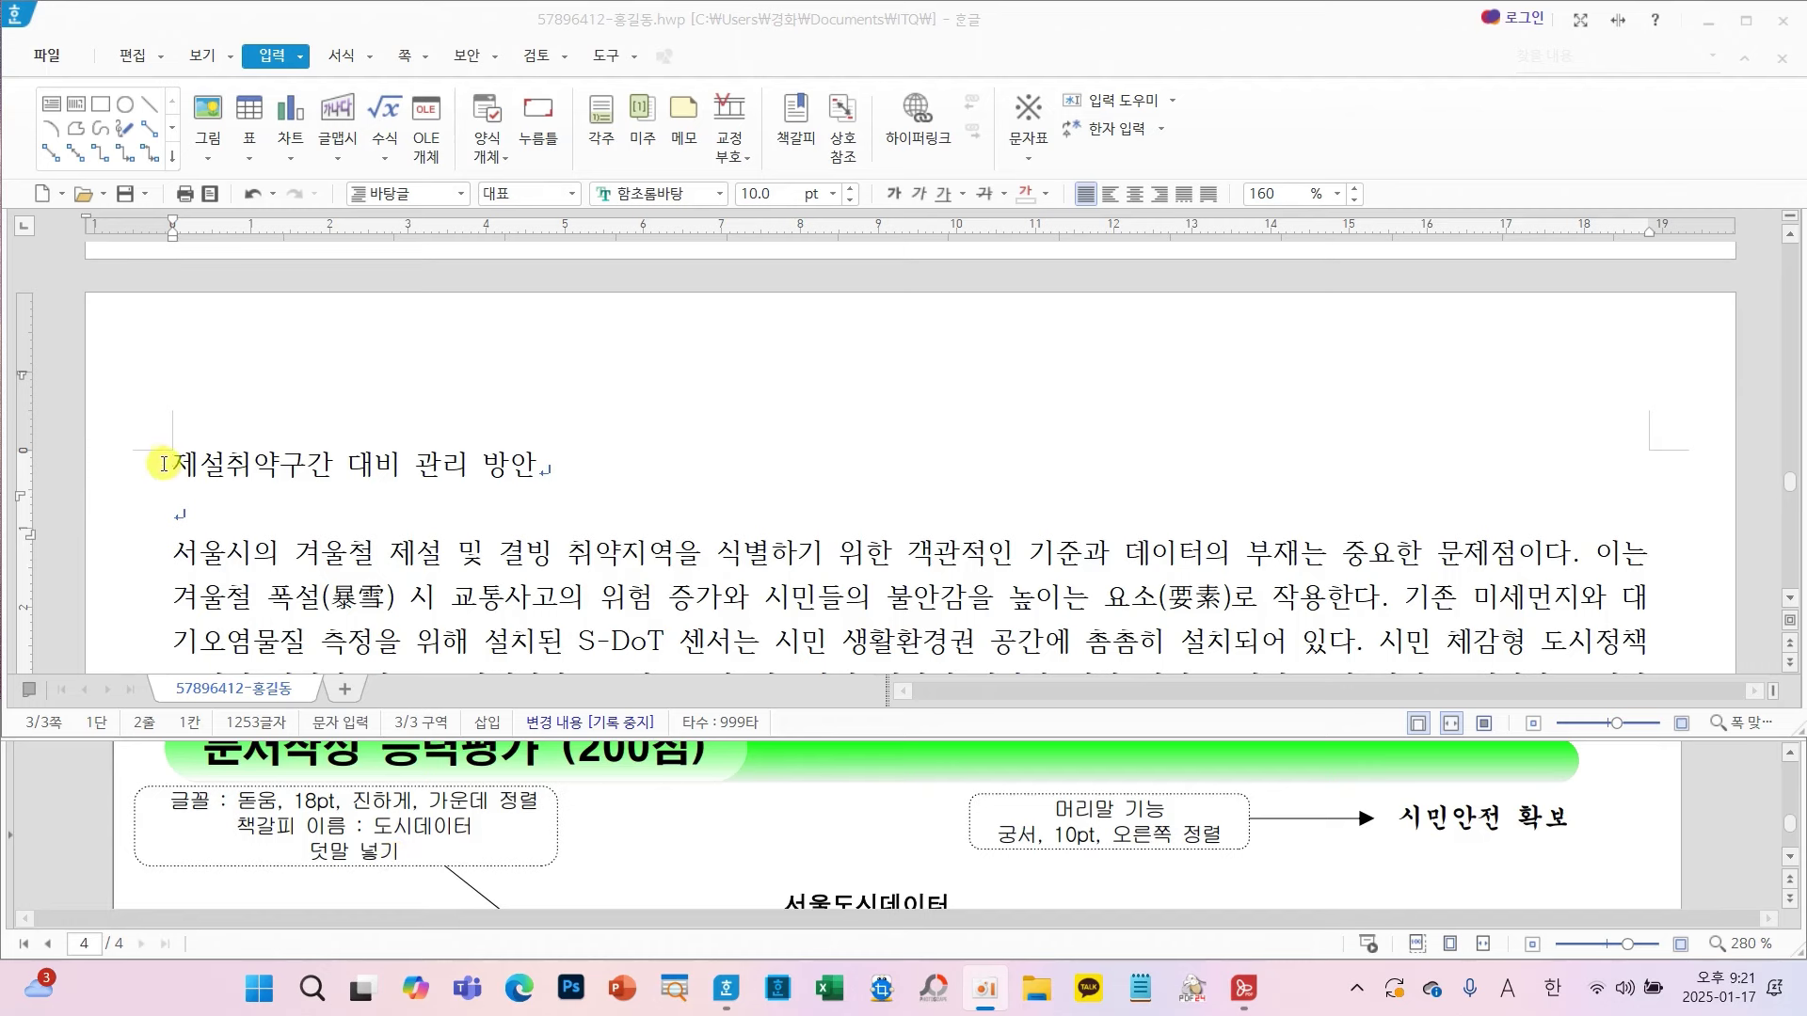
drag(167, 462, 558, 491)
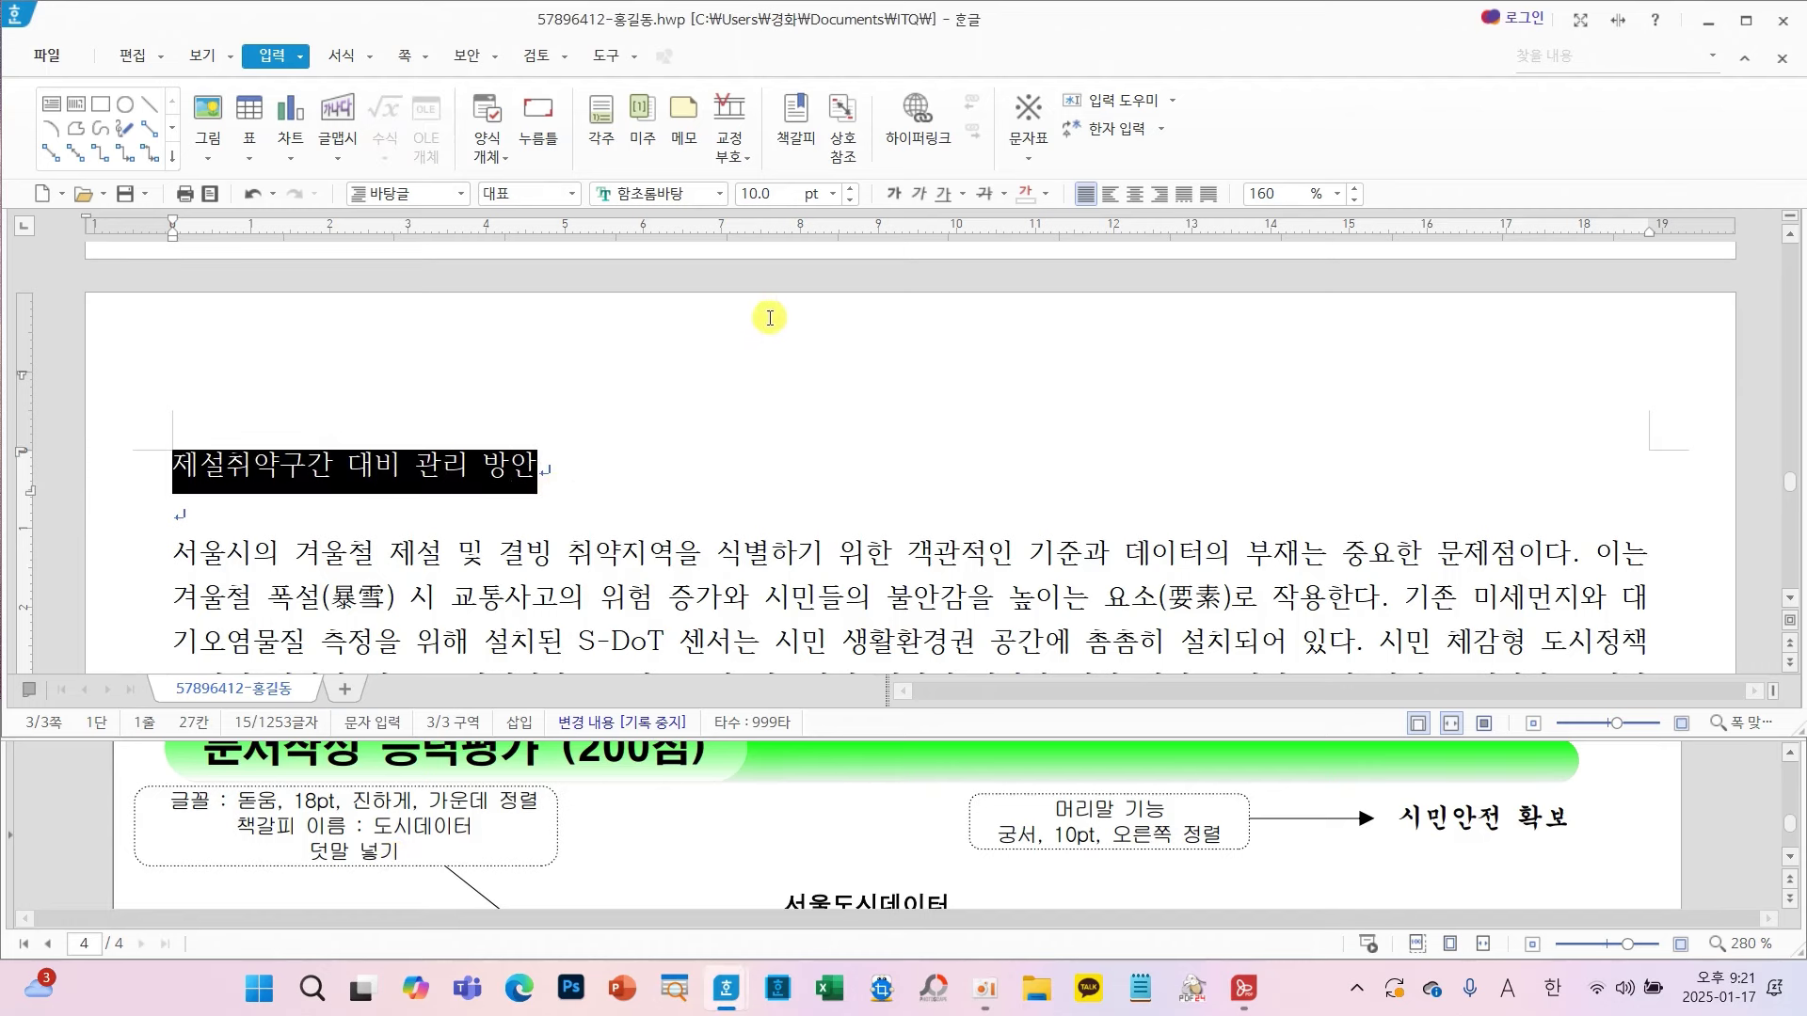
click(723, 195)
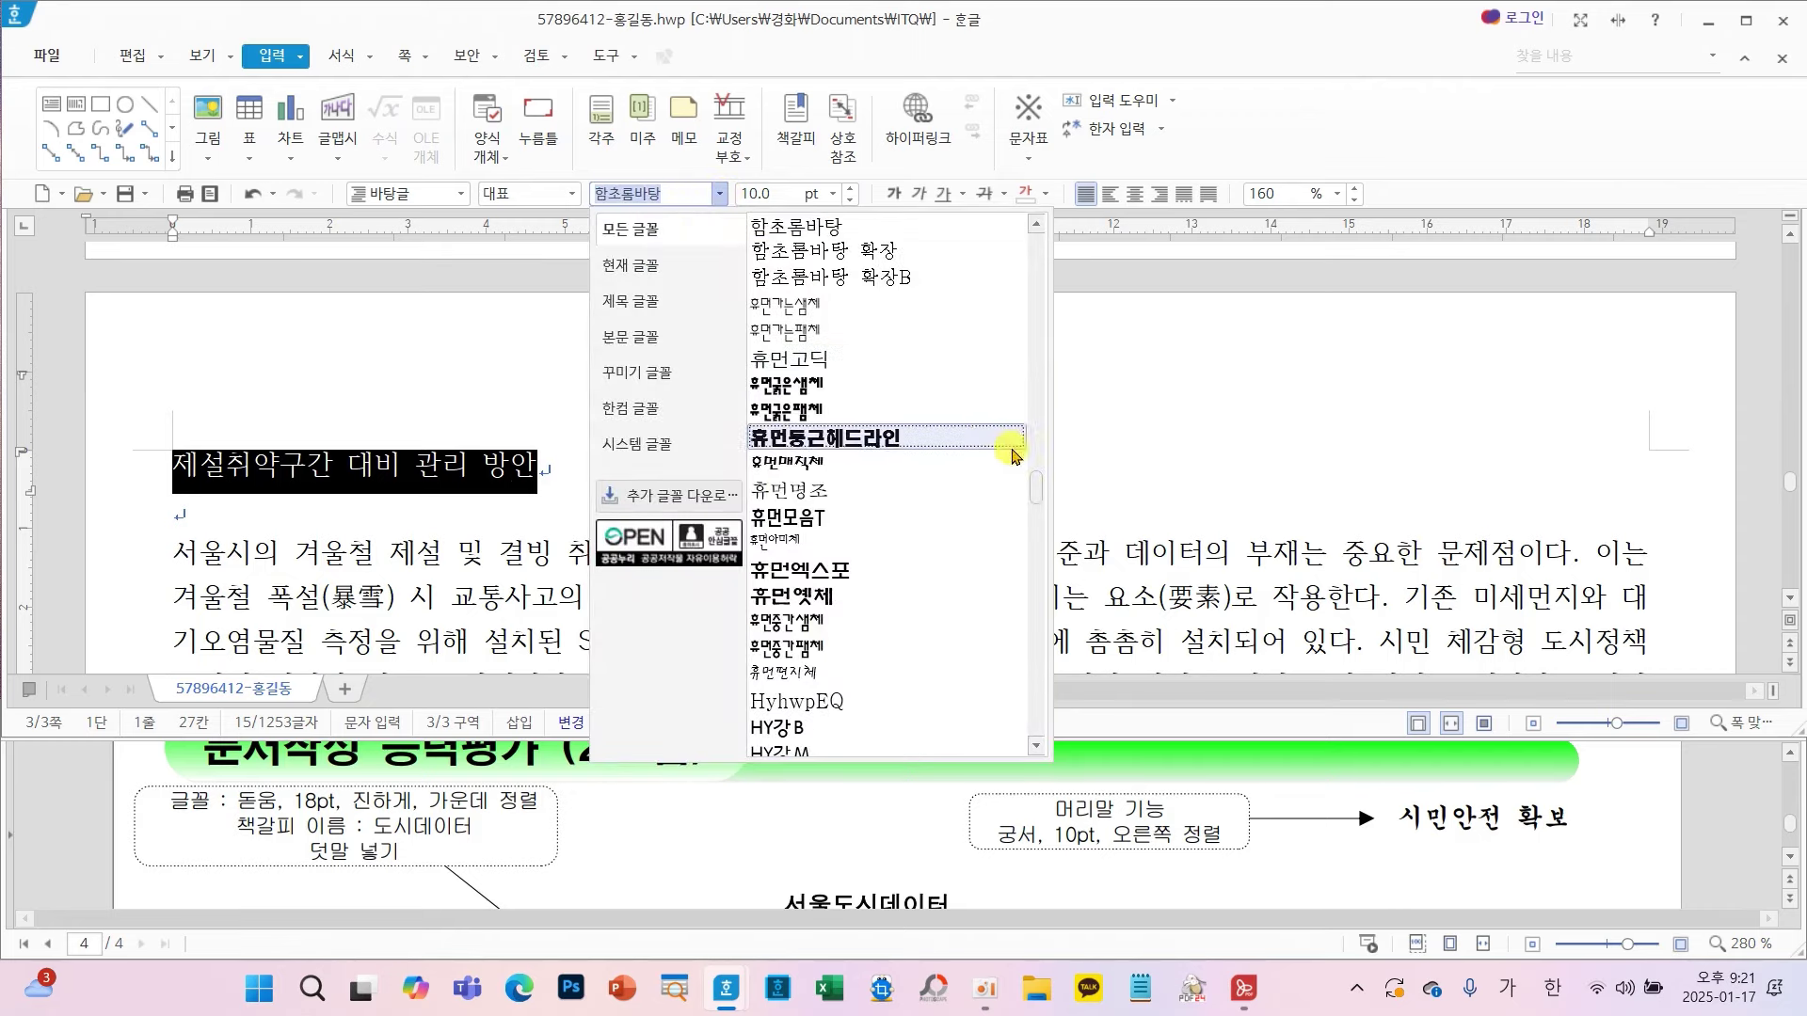
drag(1036, 485, 1041, 229)
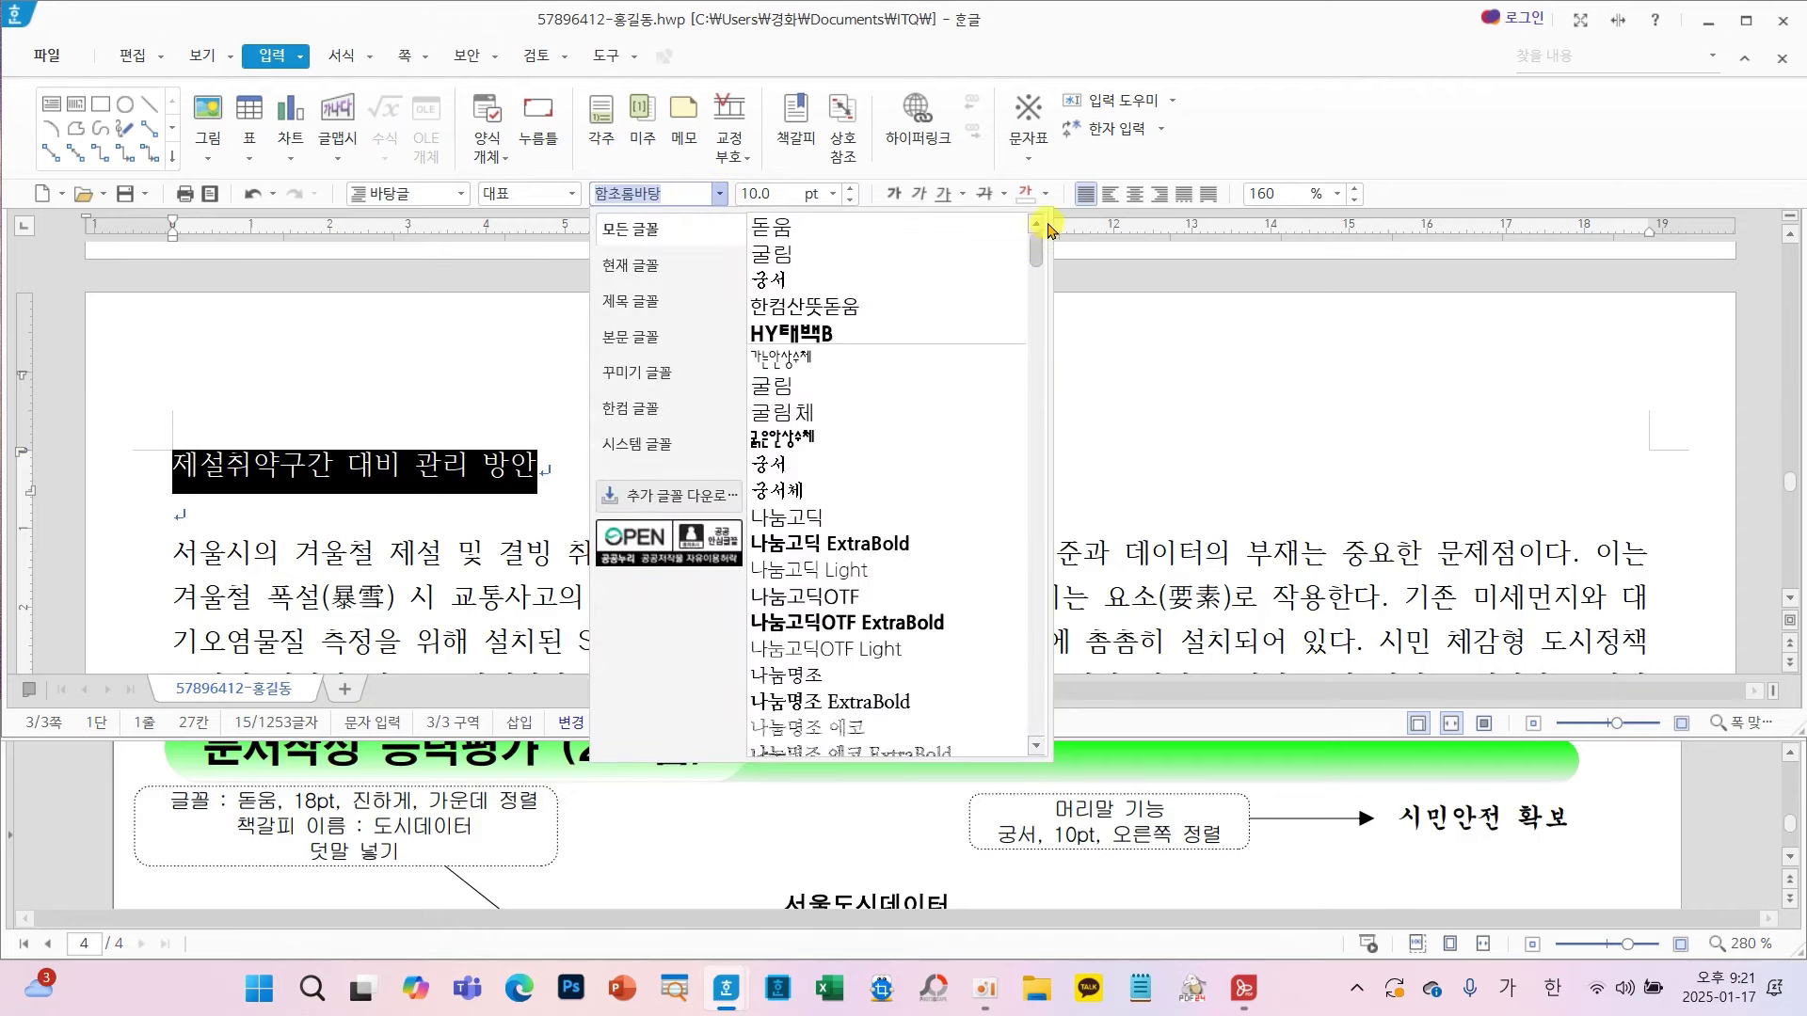
click(832, 231)
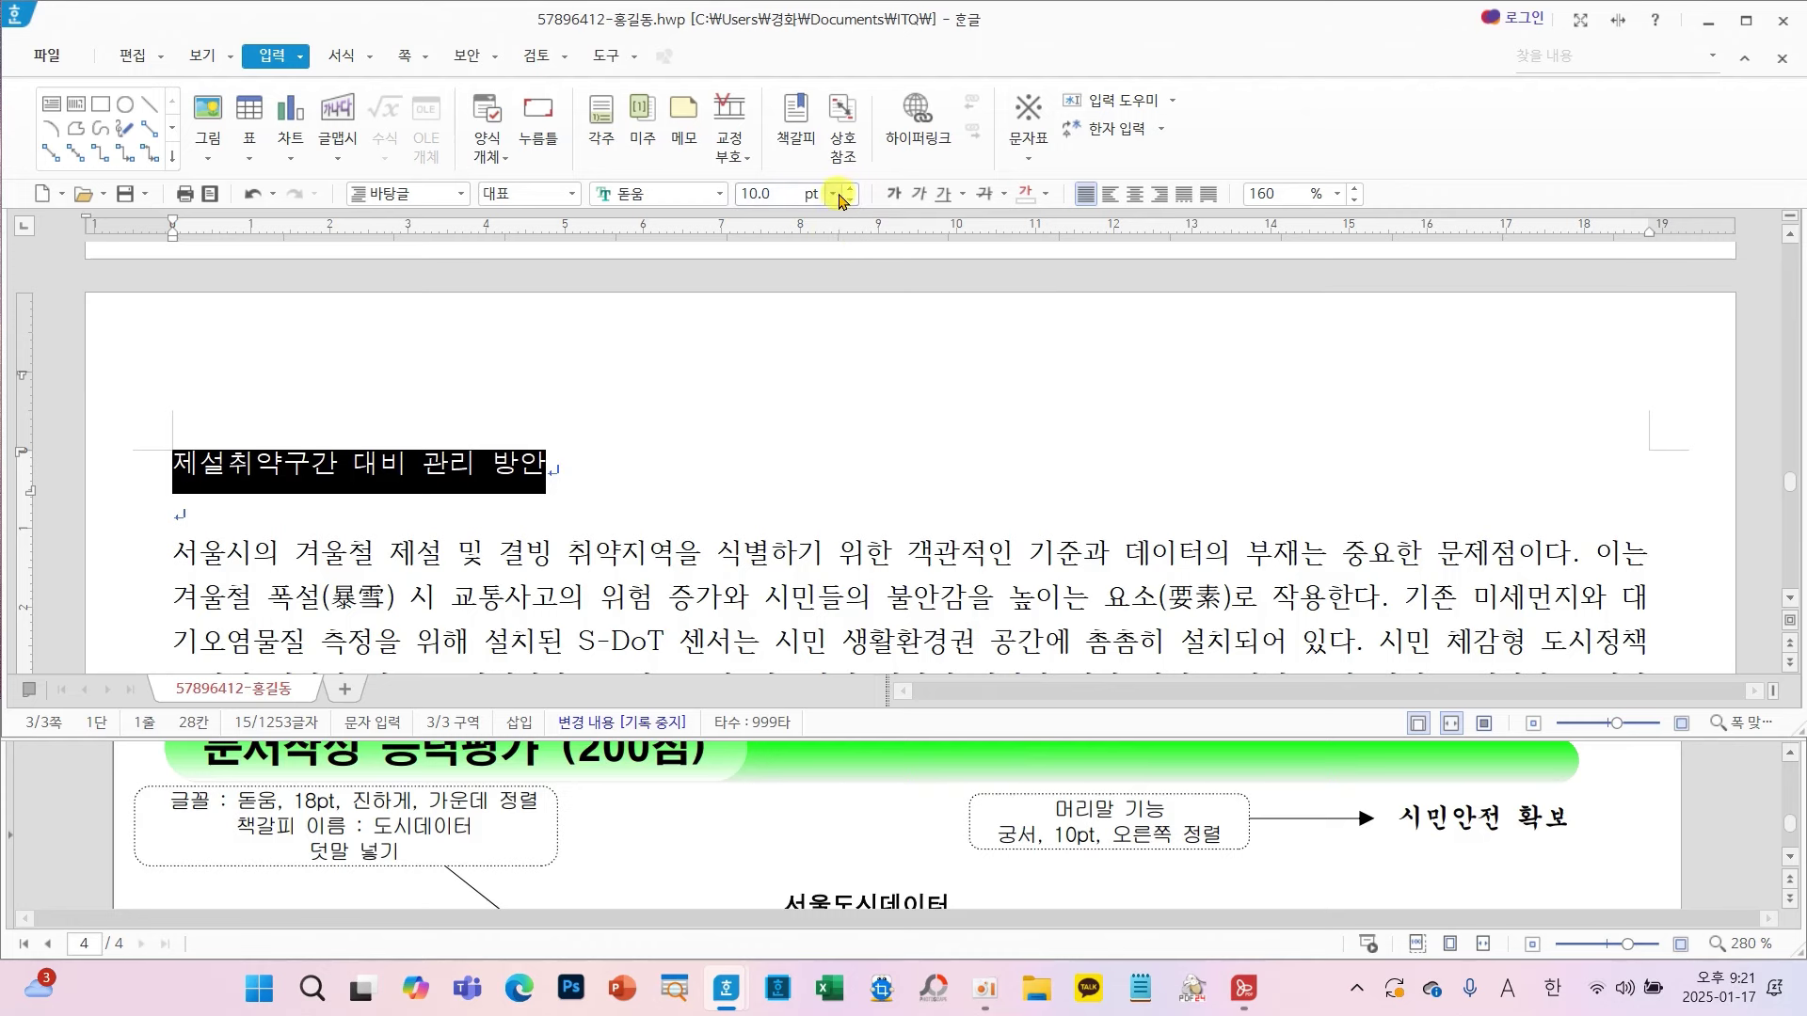
click(832, 194)
click(777, 436)
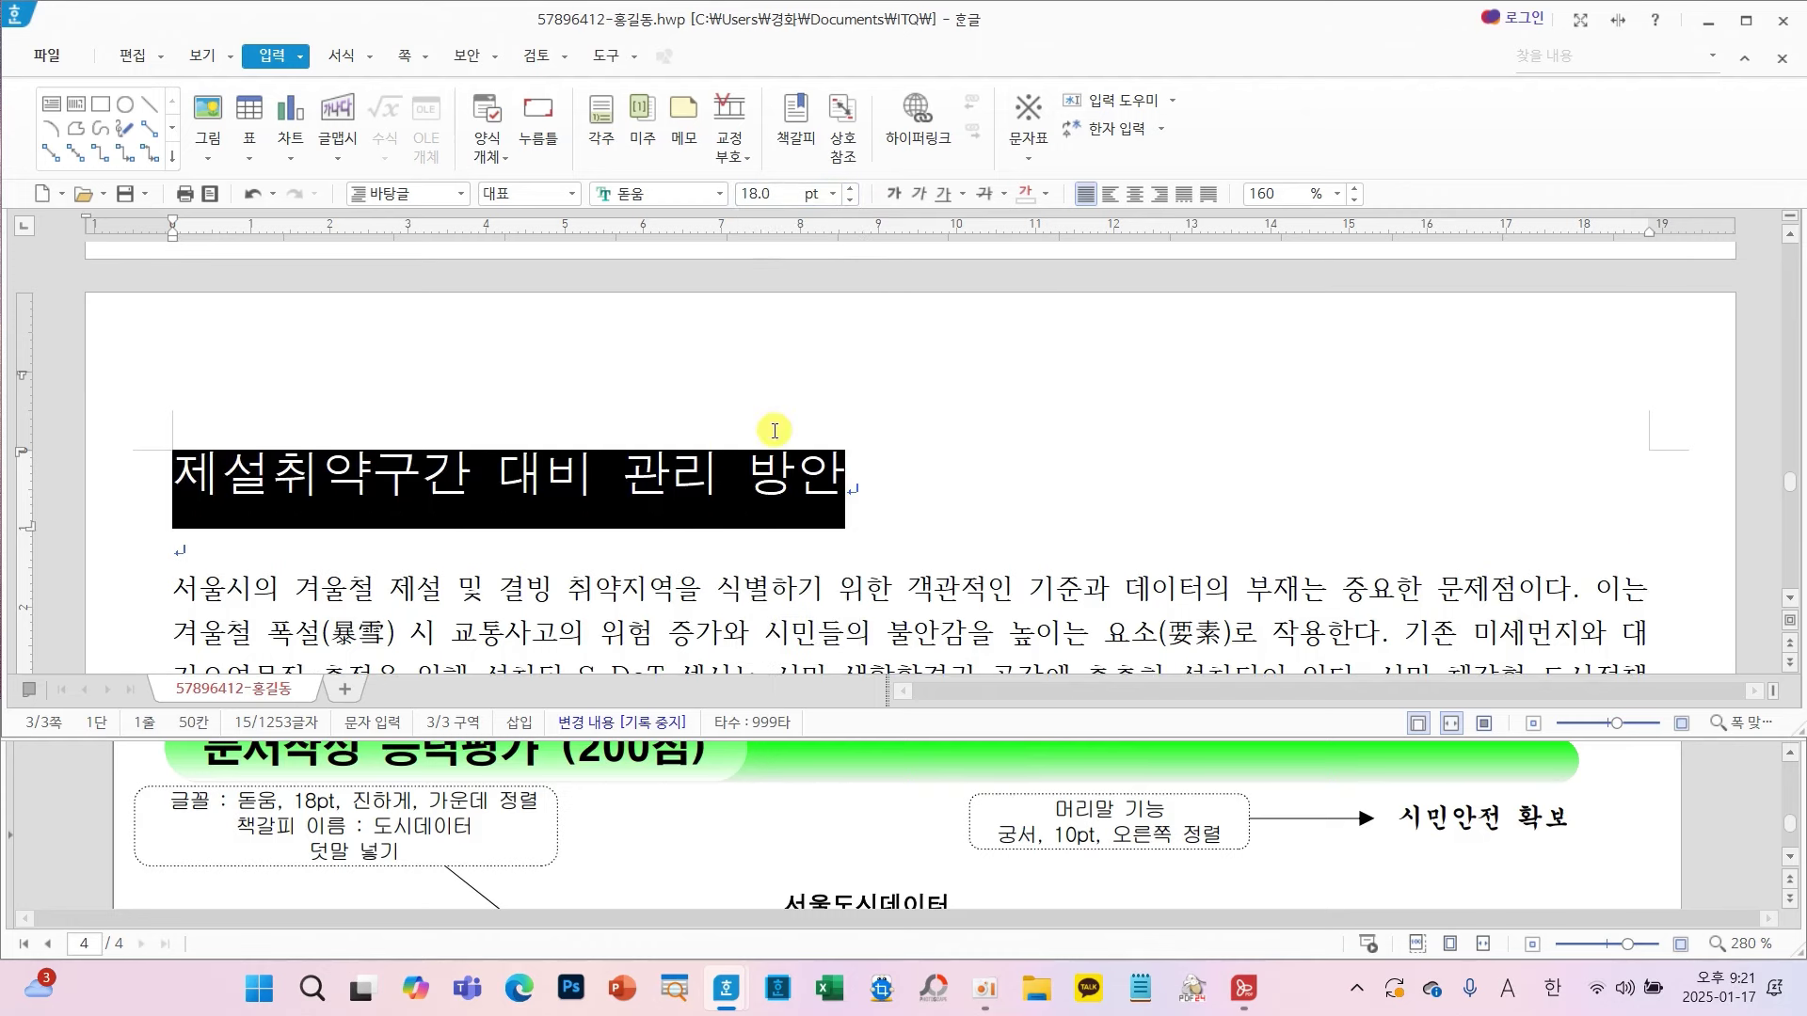
click(894, 195)
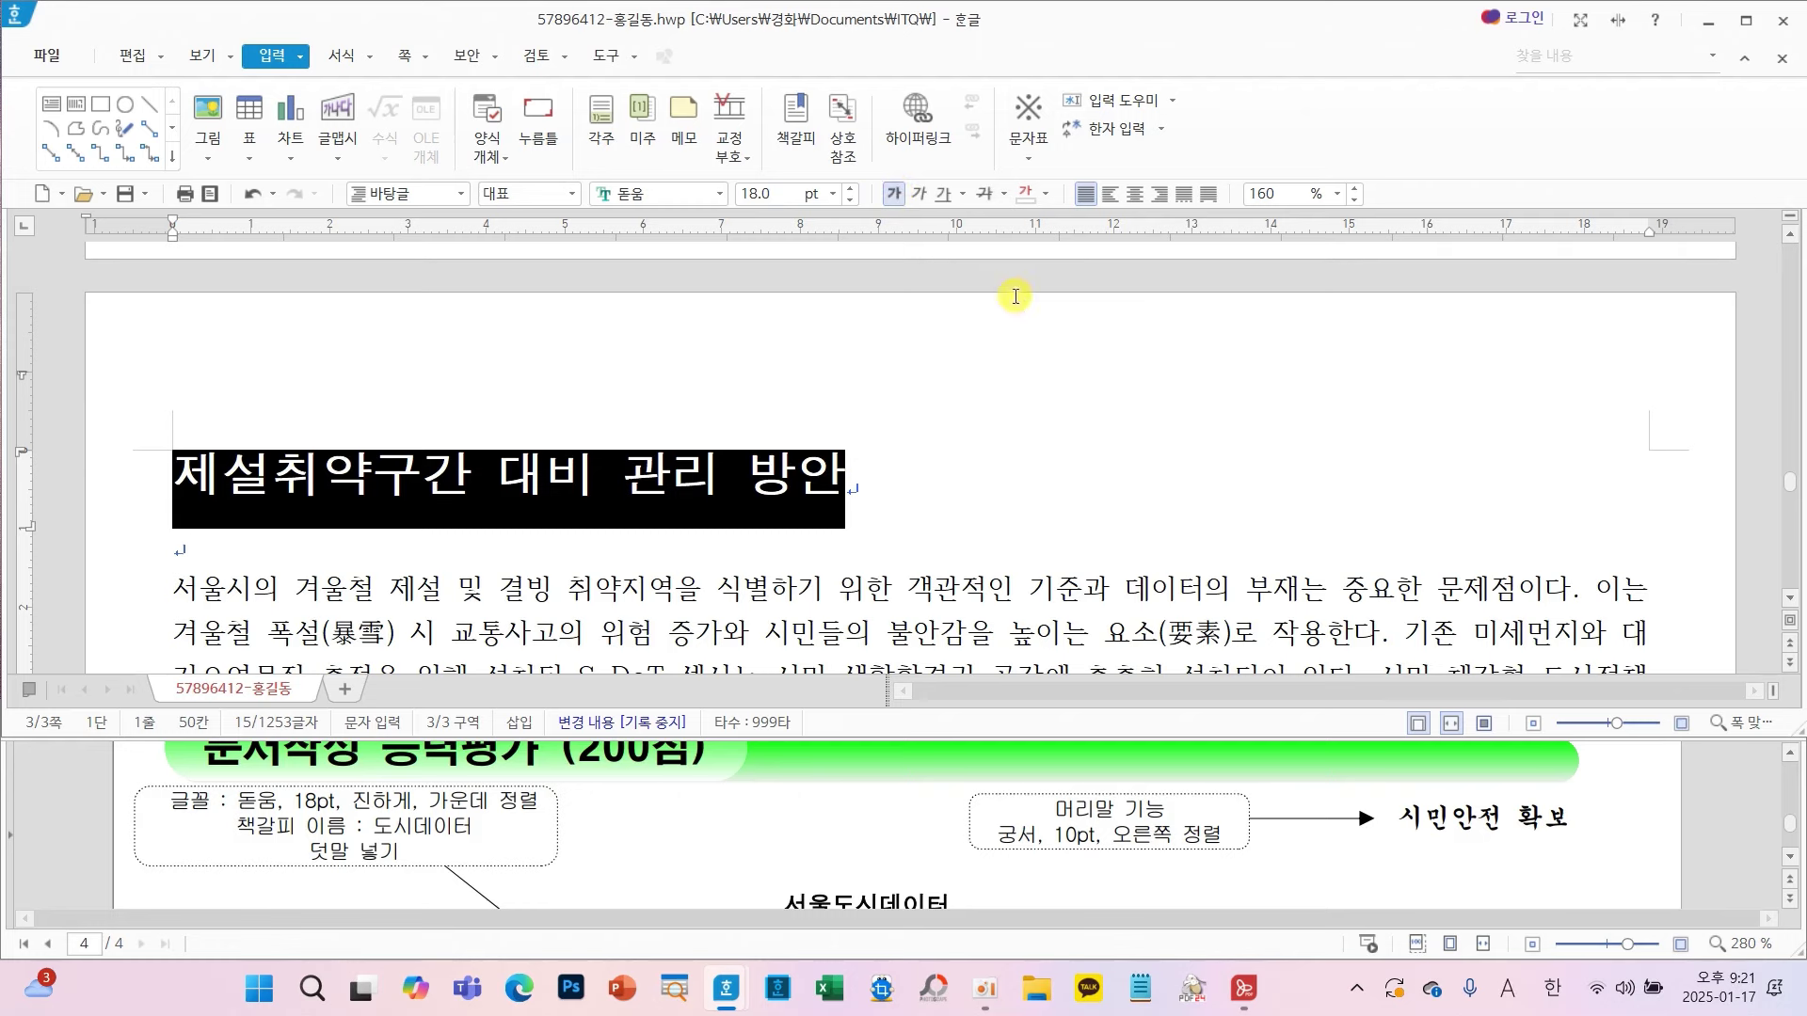
- Center the page 3 title 제설취약구간 대비 관리 방안 and add the ruby text (덧말) 서울도시데이터 above it
click(1137, 195)
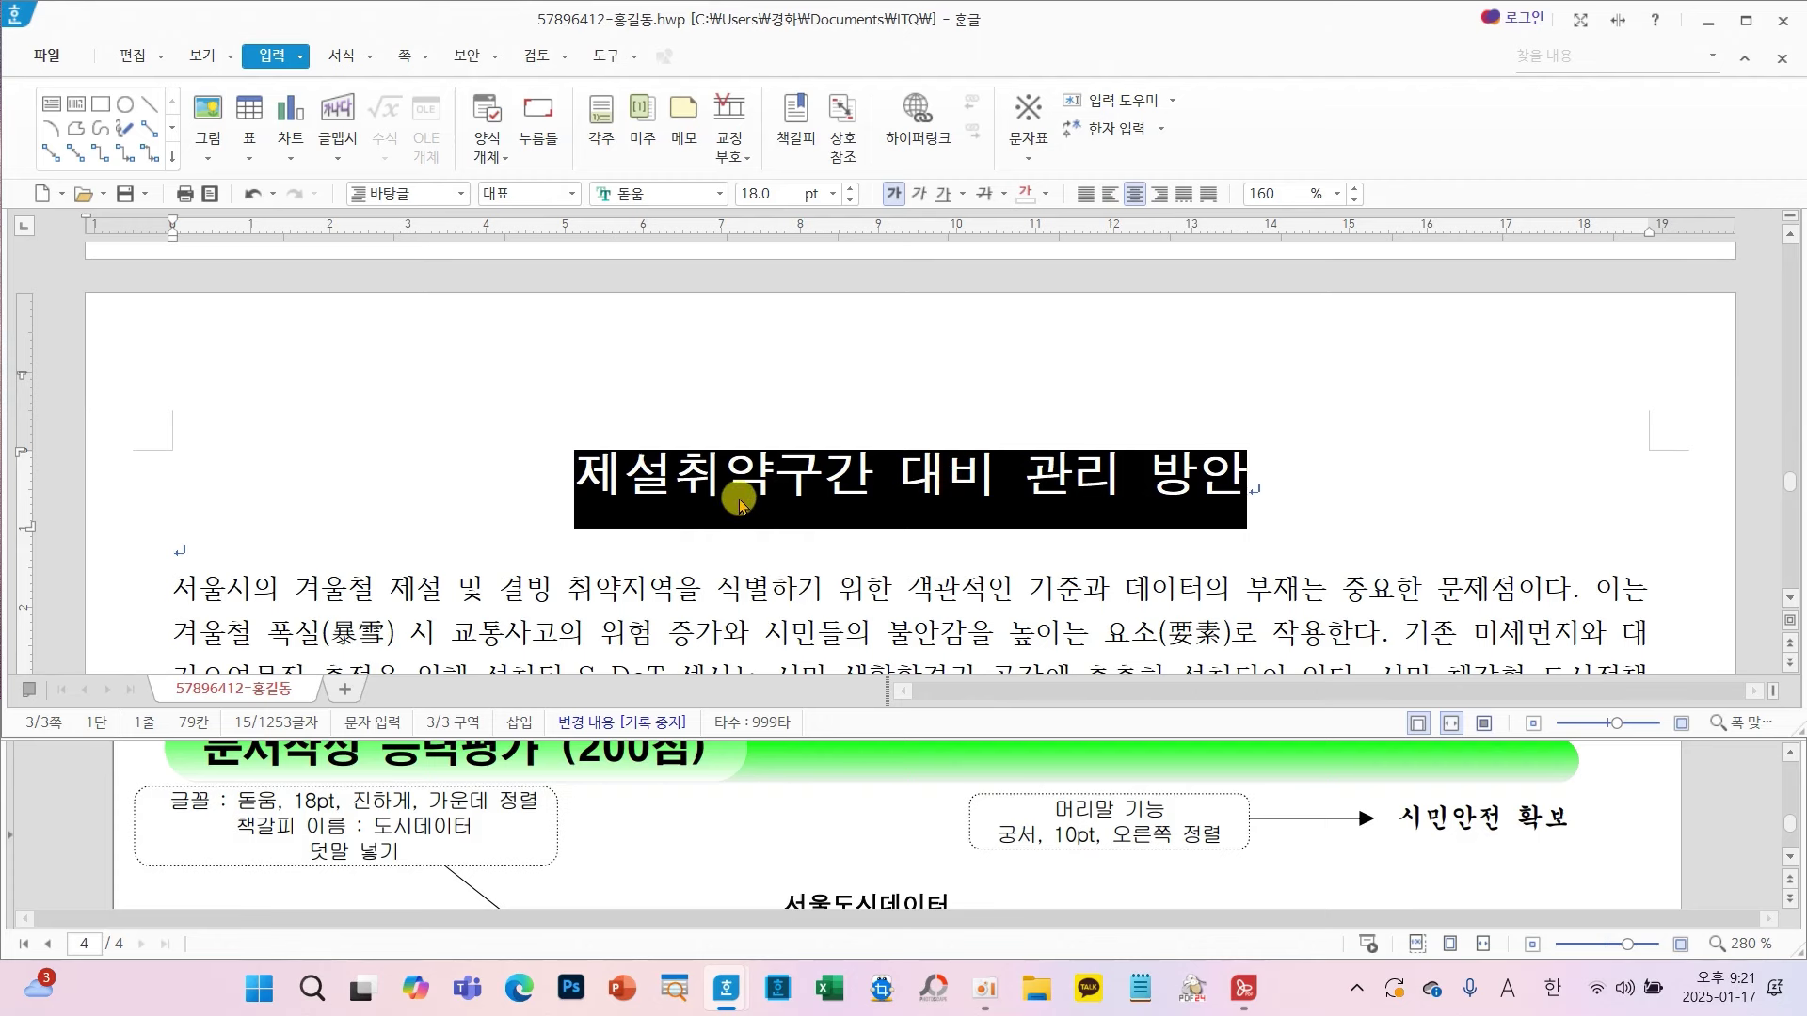
click(302, 60)
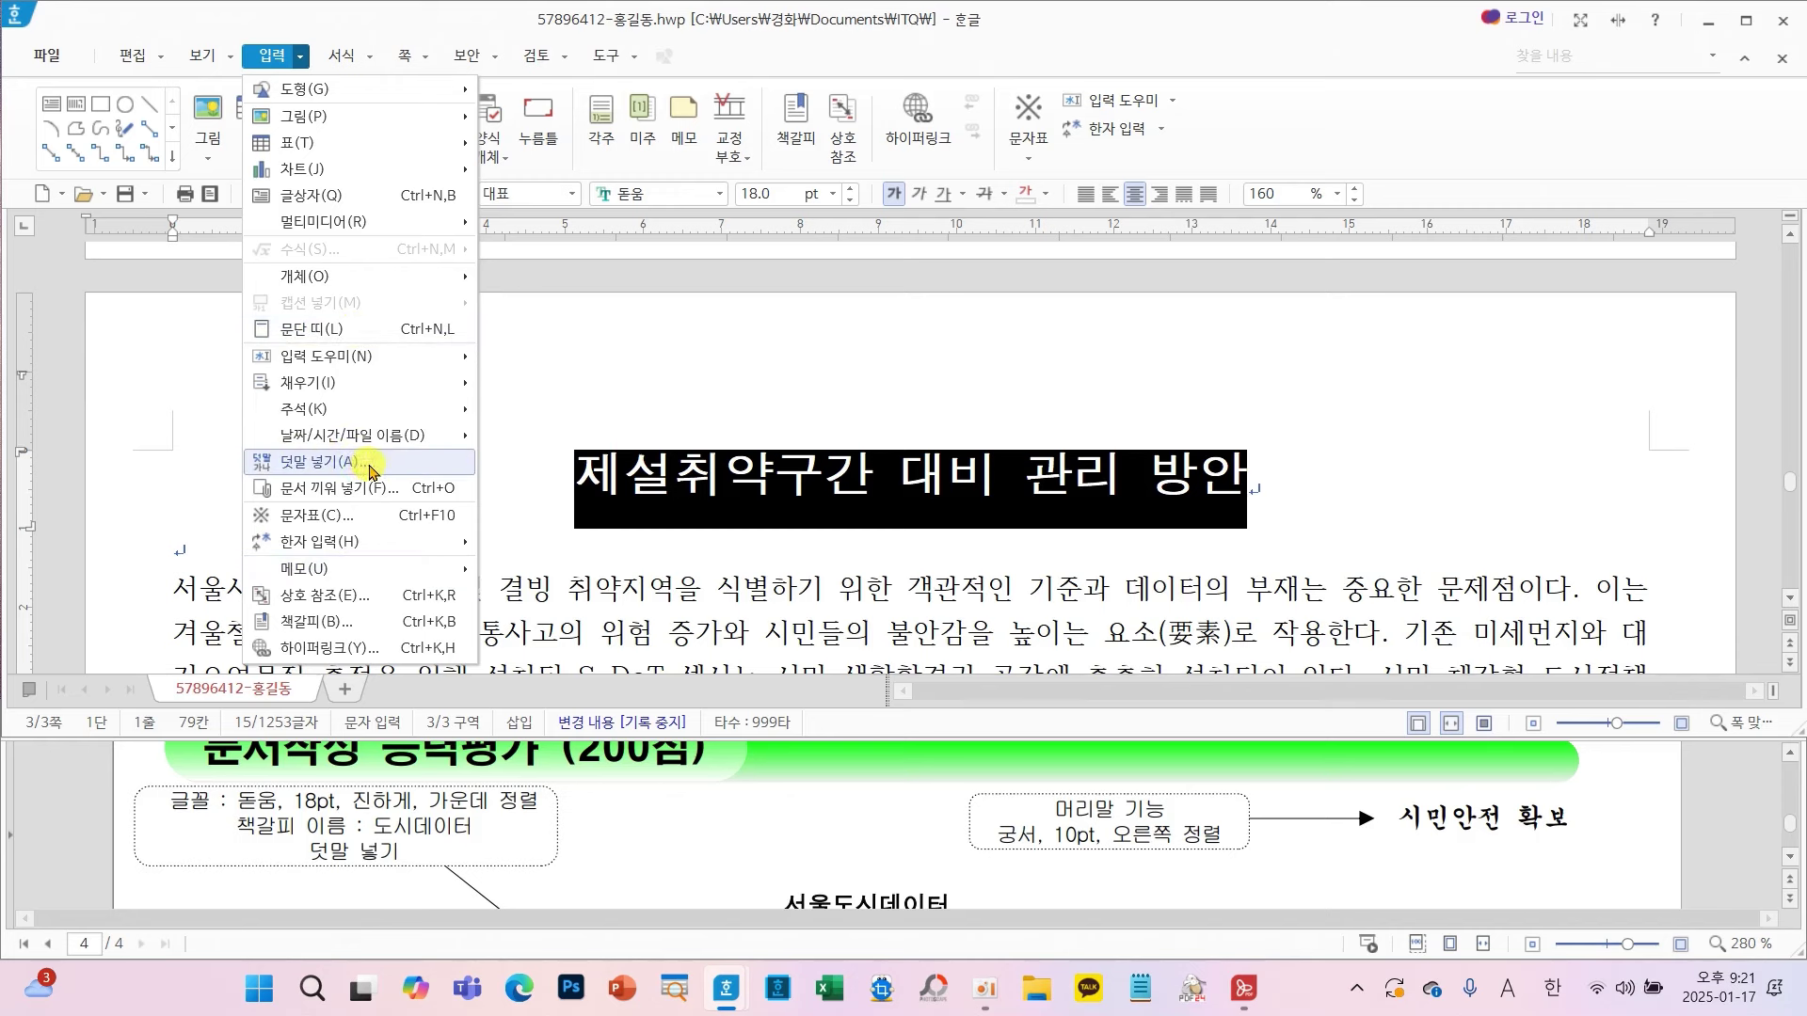
click(320, 462)
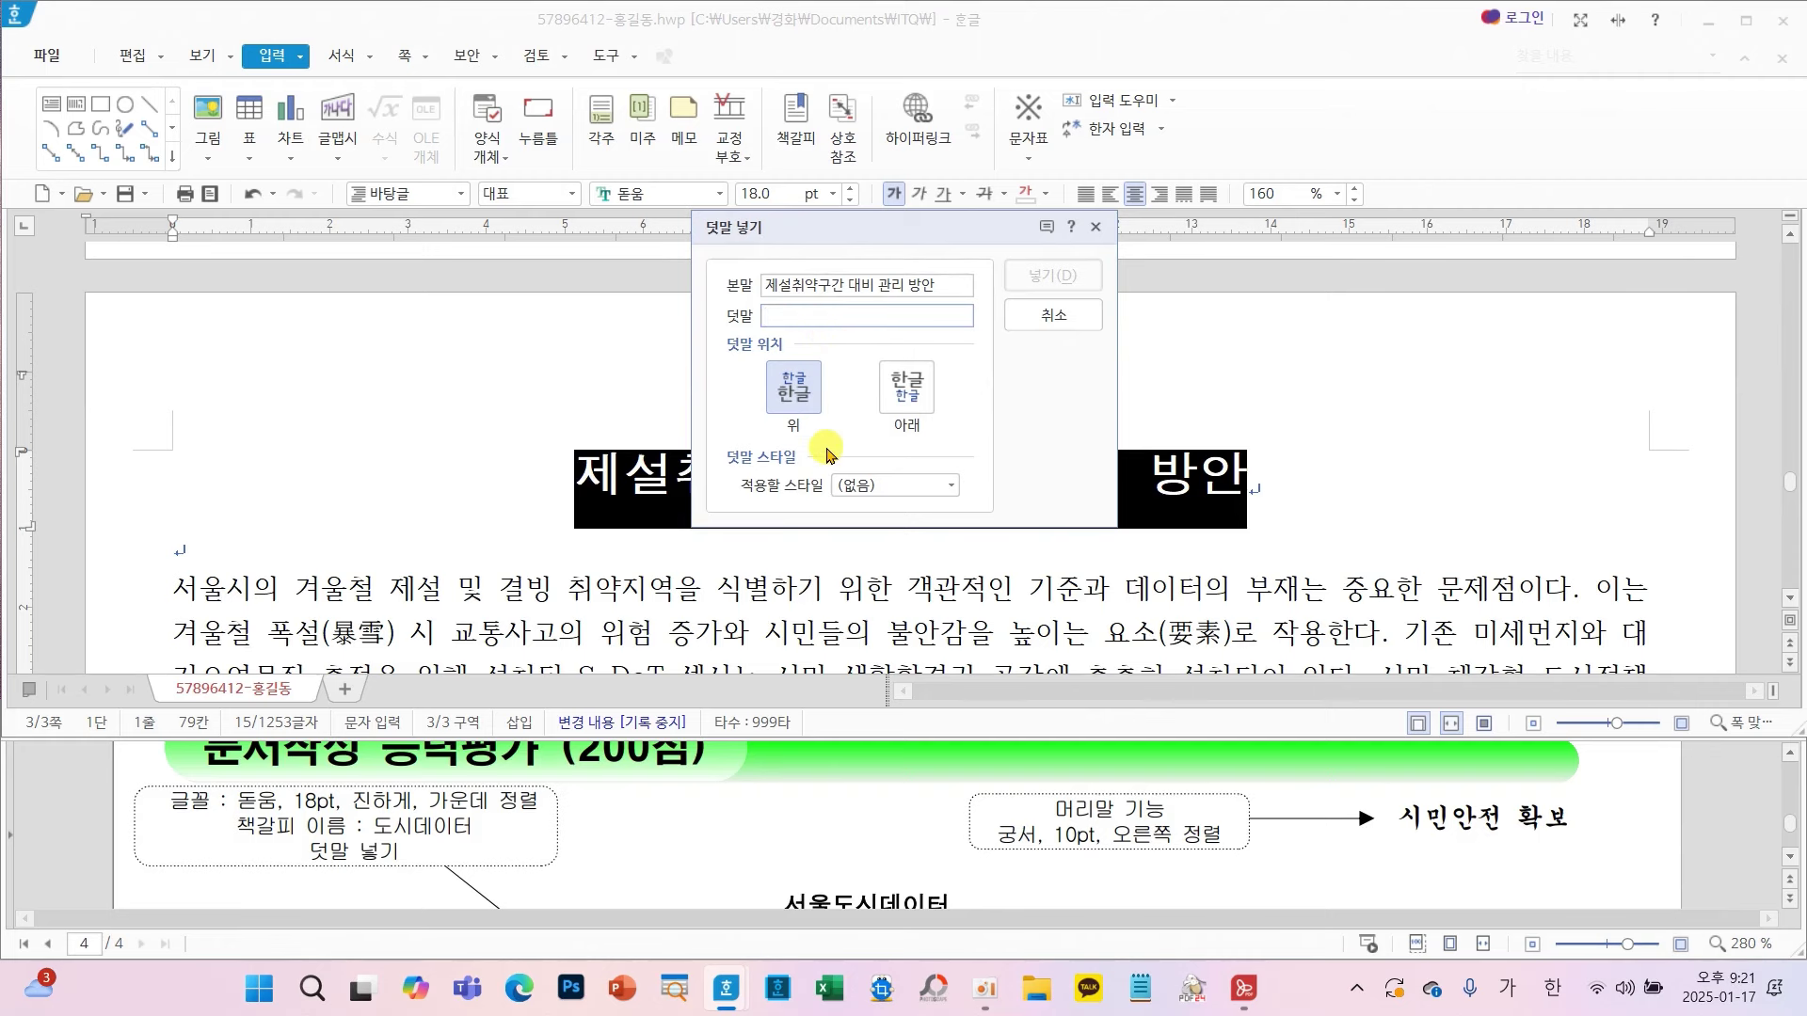
text(세)
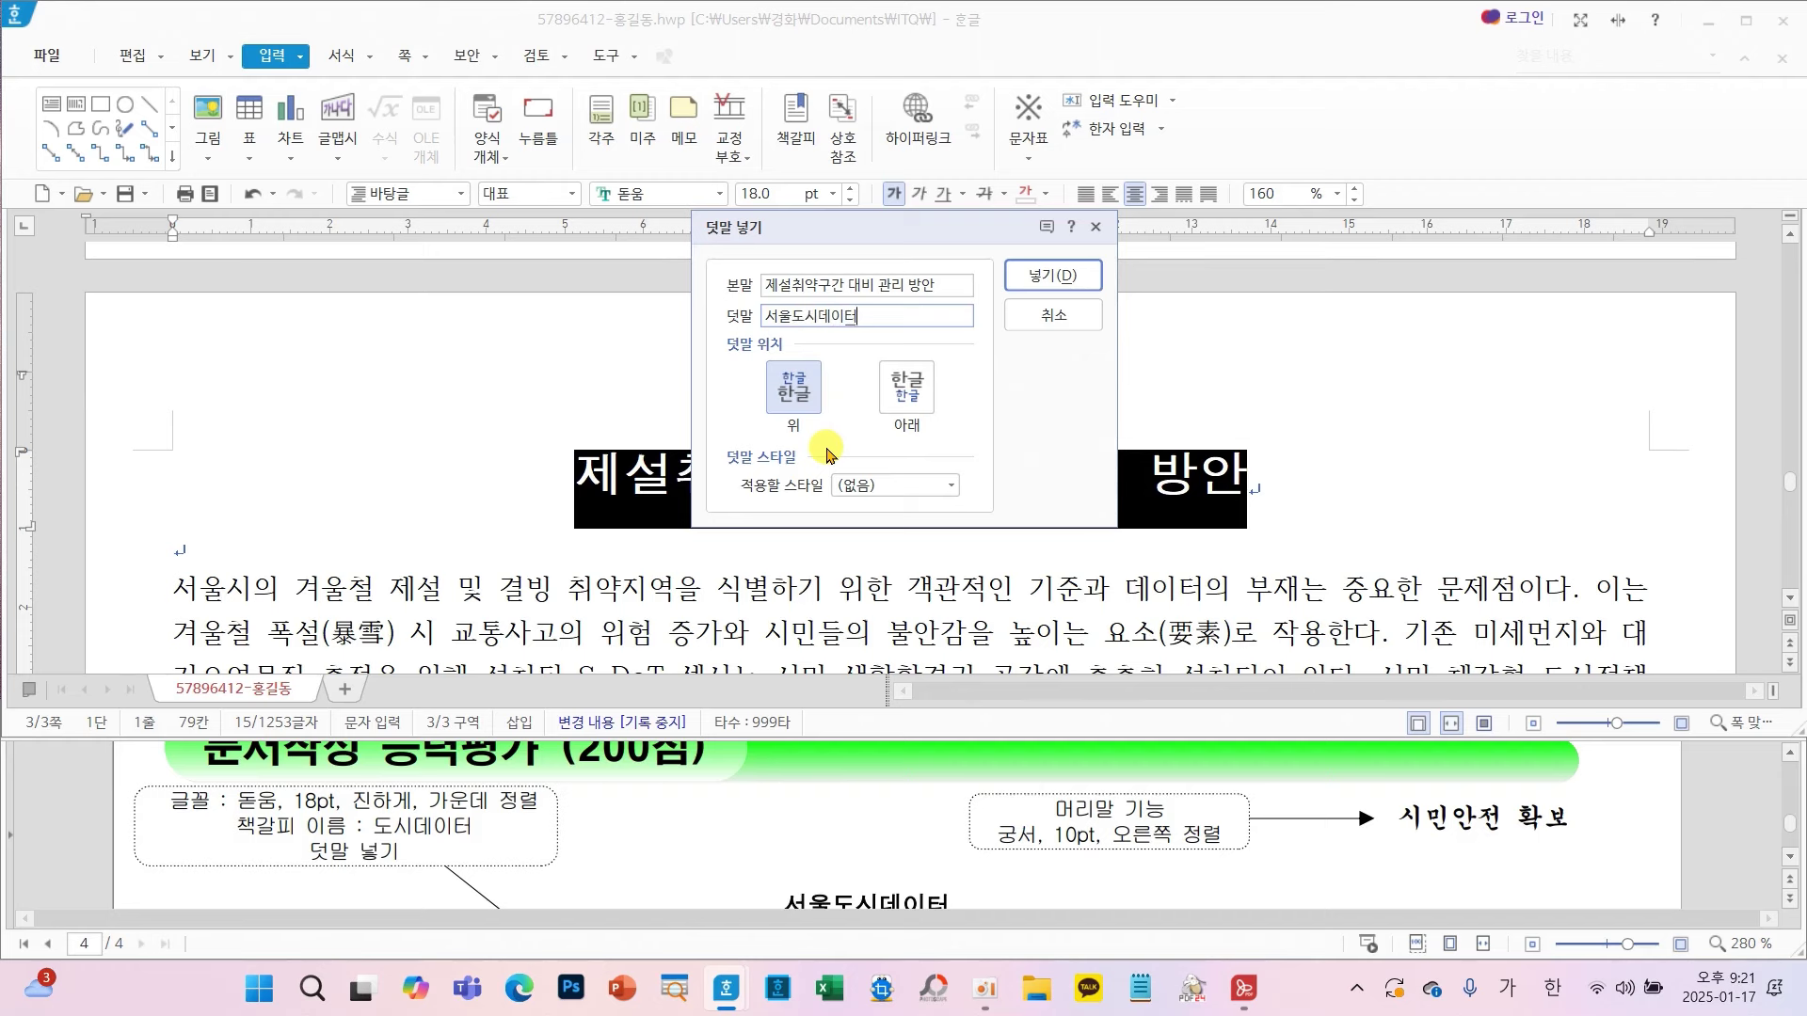
click(1044, 275)
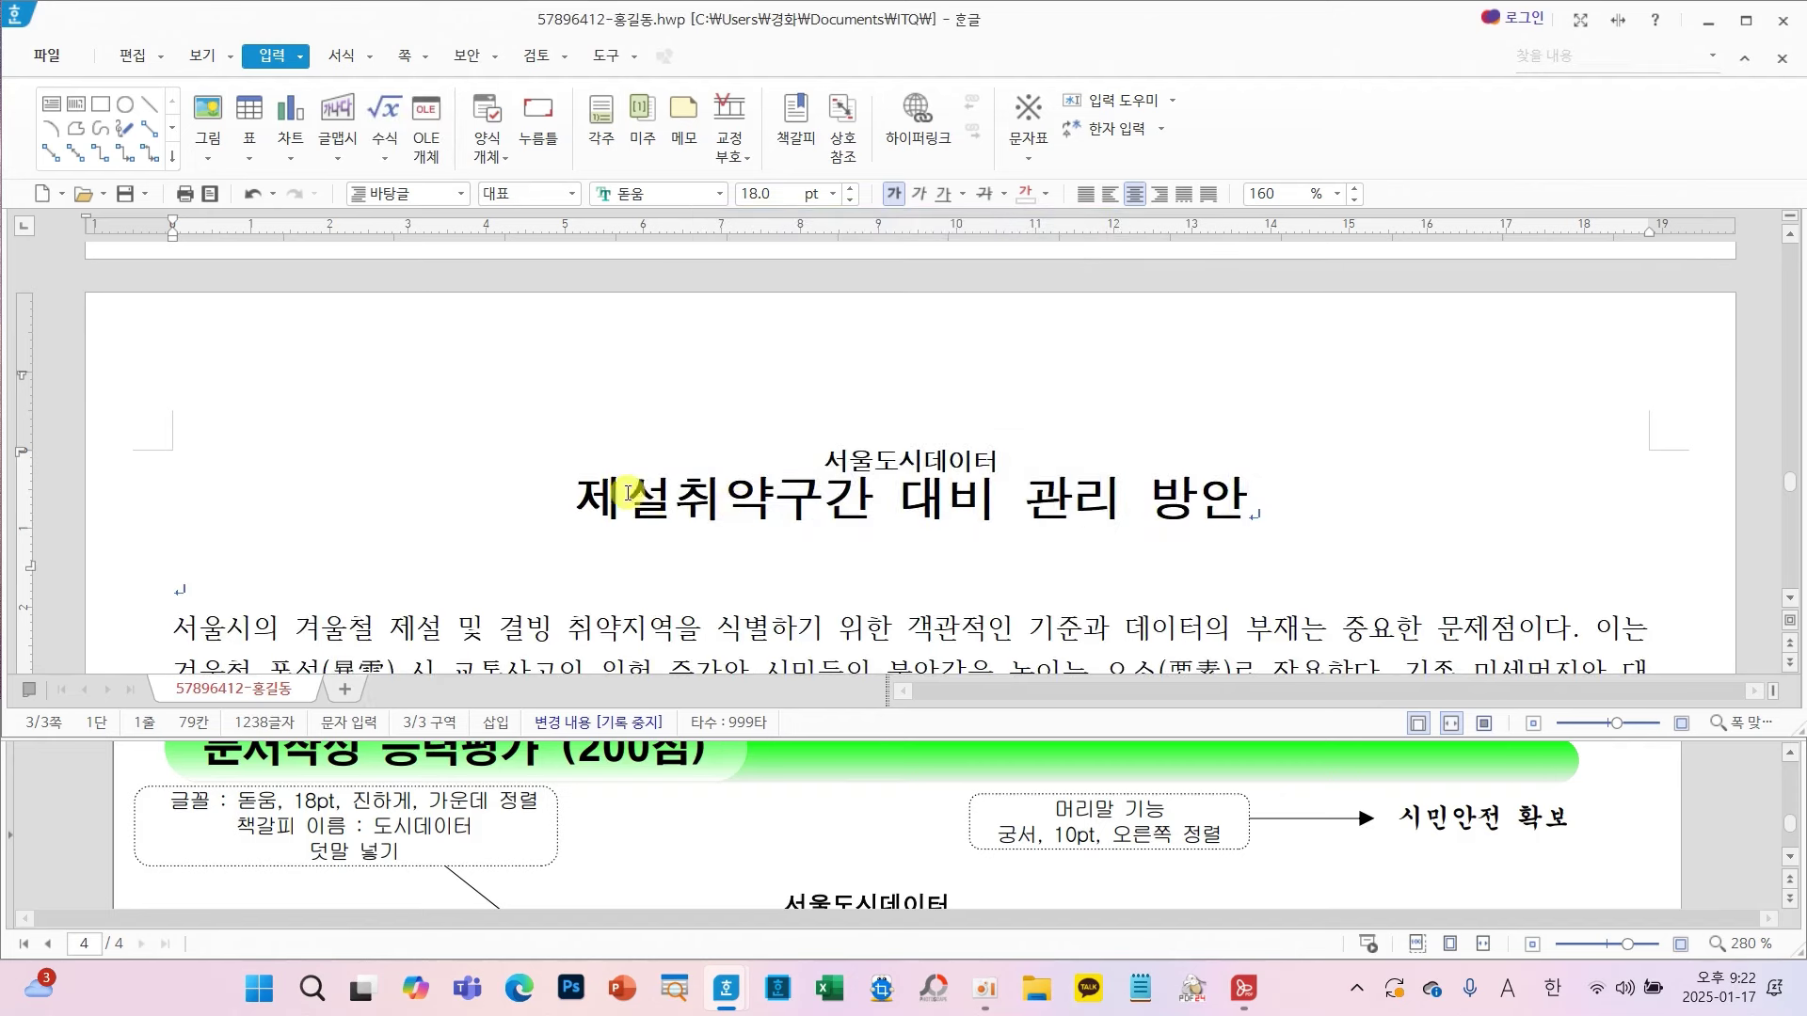
- Insert a bookmark named 도시데이터 at the very beginning of the page 3 title, before 제설취약구간
click(582, 497)
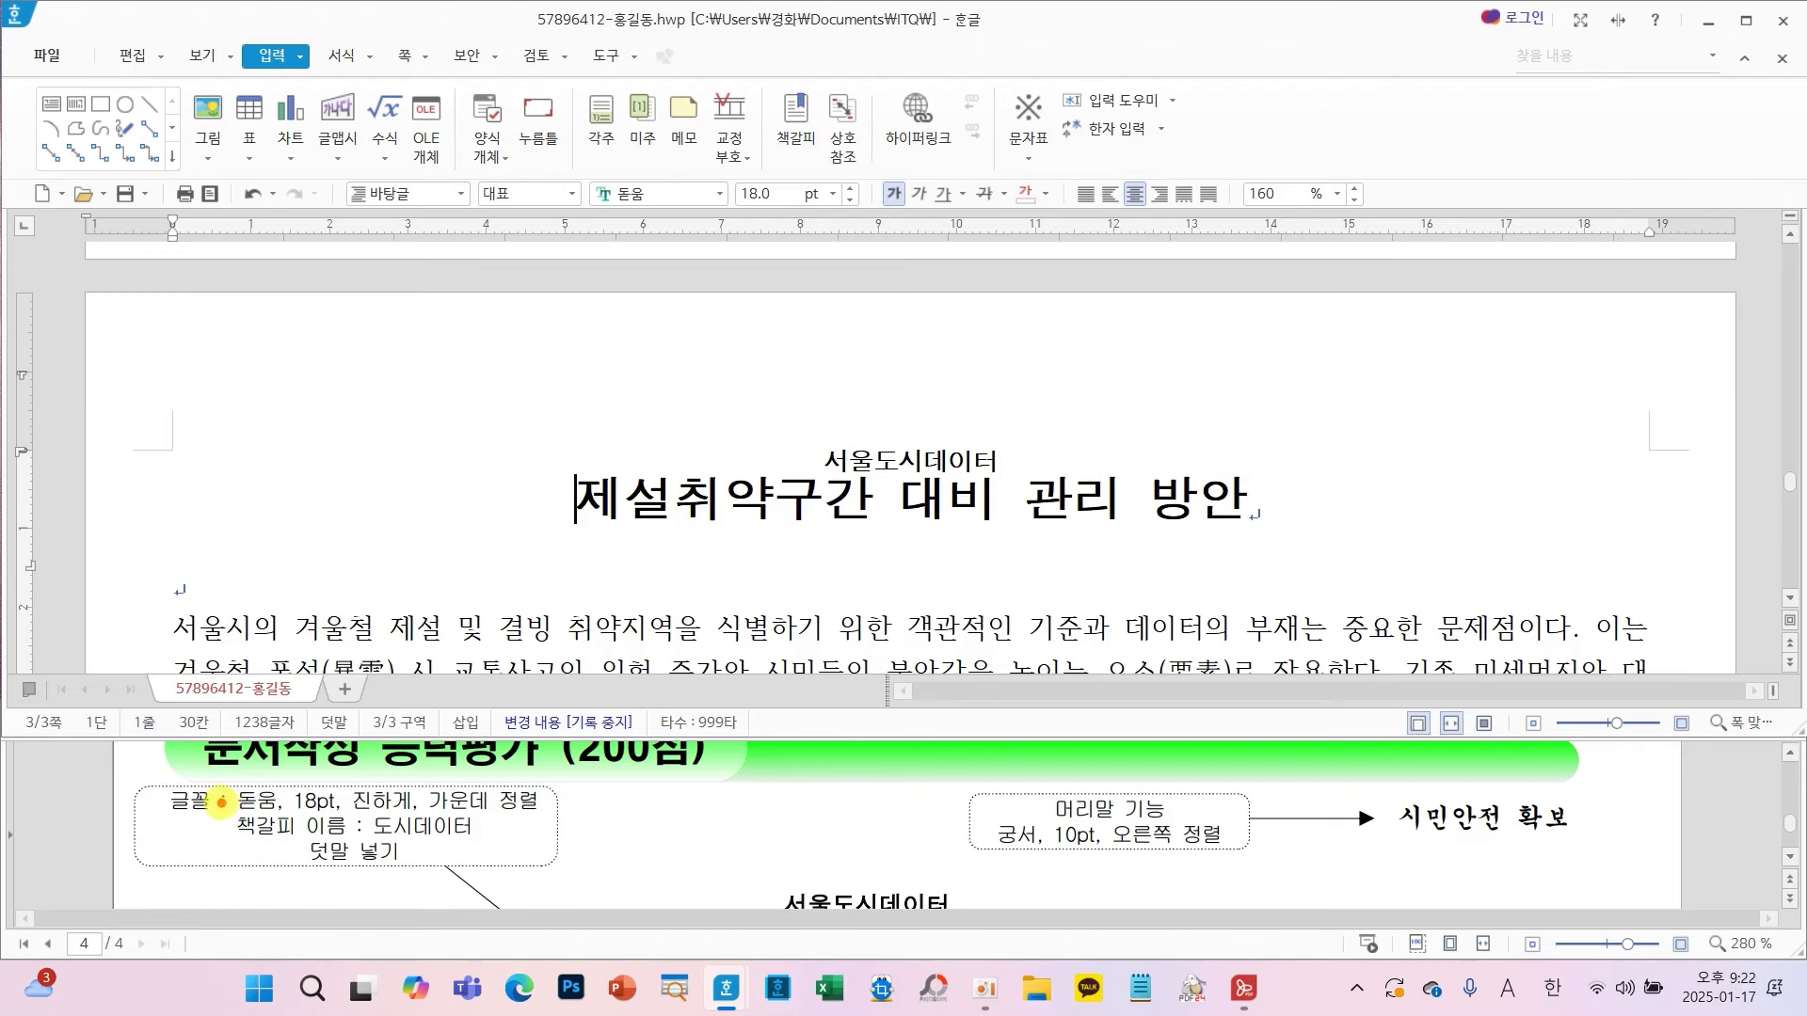
drag(221, 802, 508, 853)
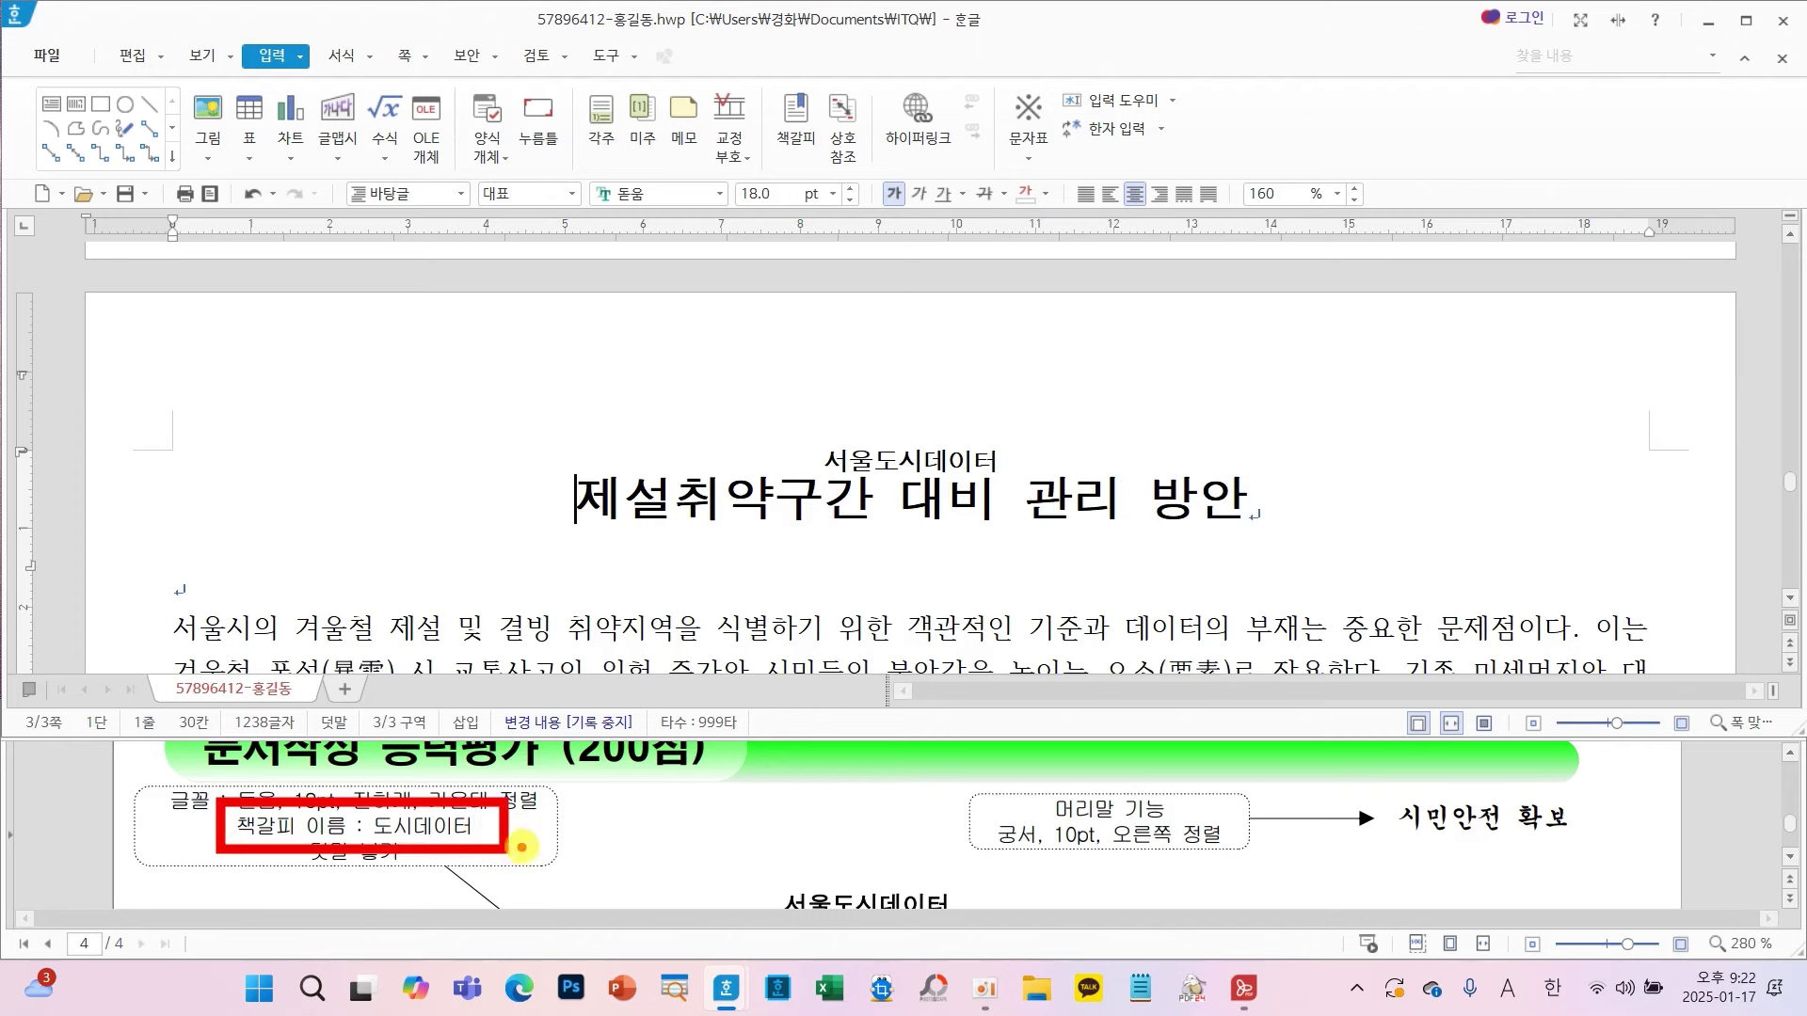
mouse_move(381, 798)
mouse_down()
mouse_move(447, 555)
mouse_move(544, 505)
mouse_move(529, 529)
mouse_up()
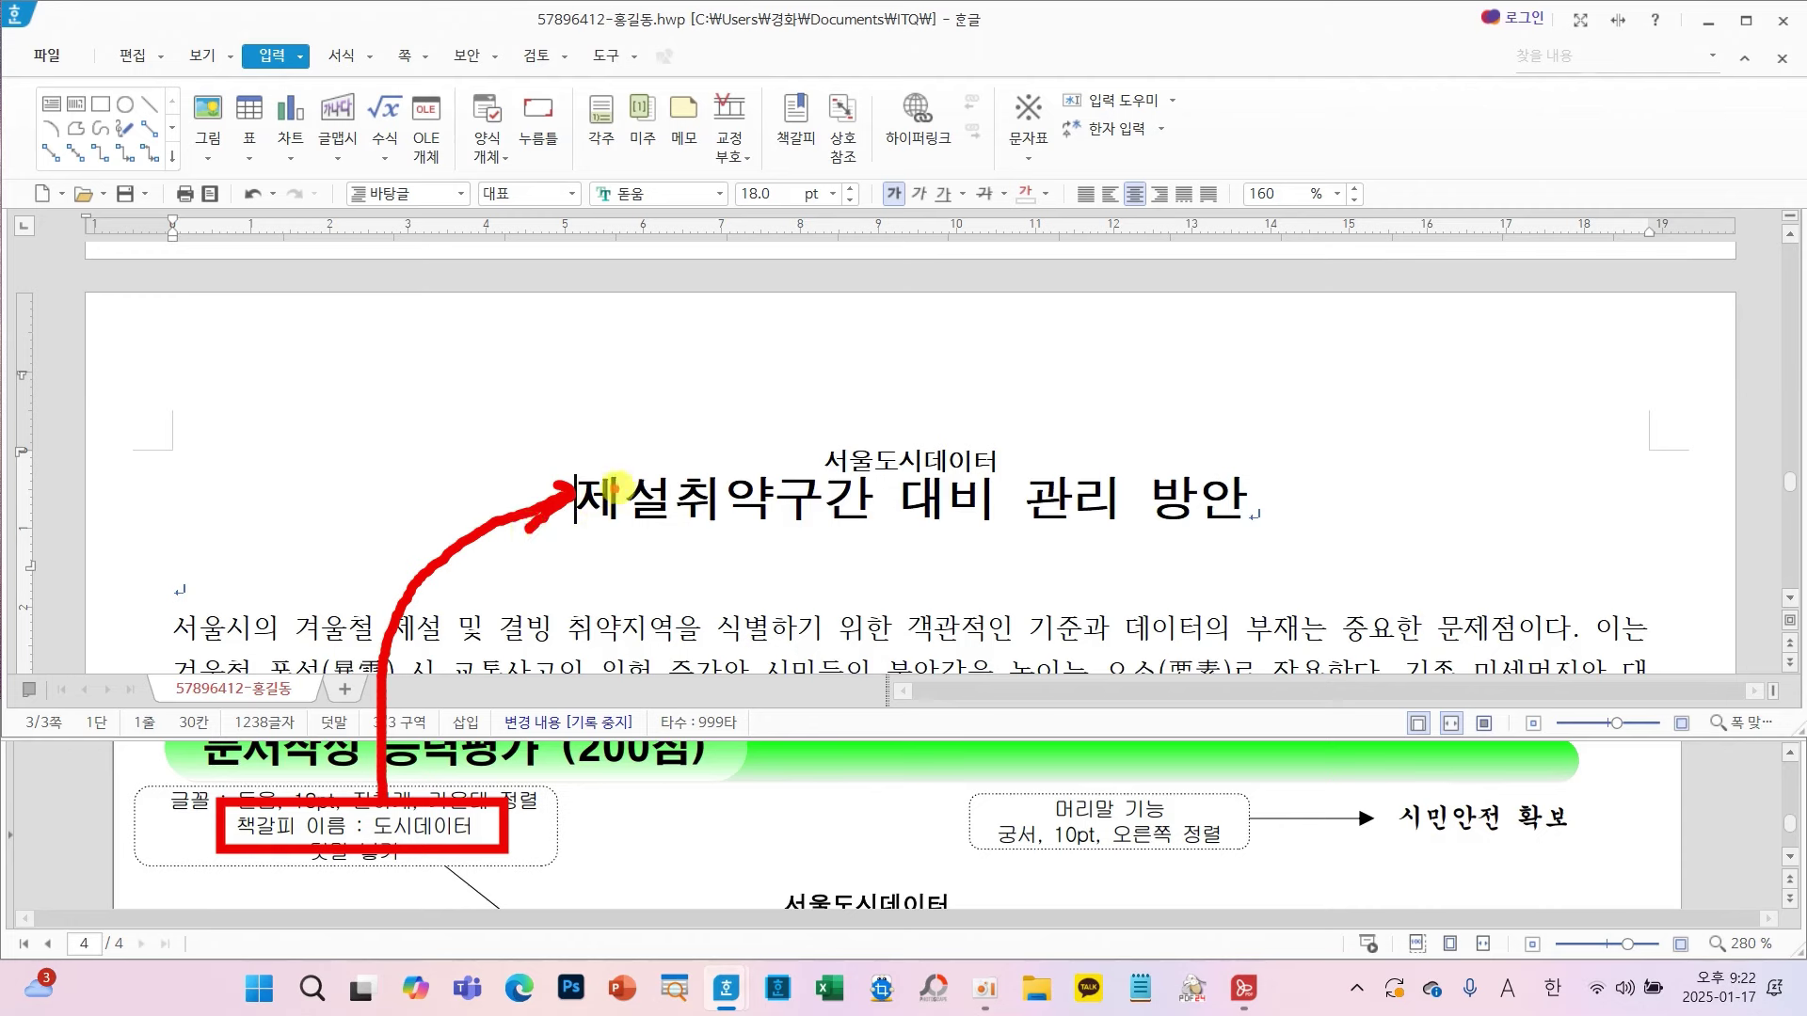
key(Escape)
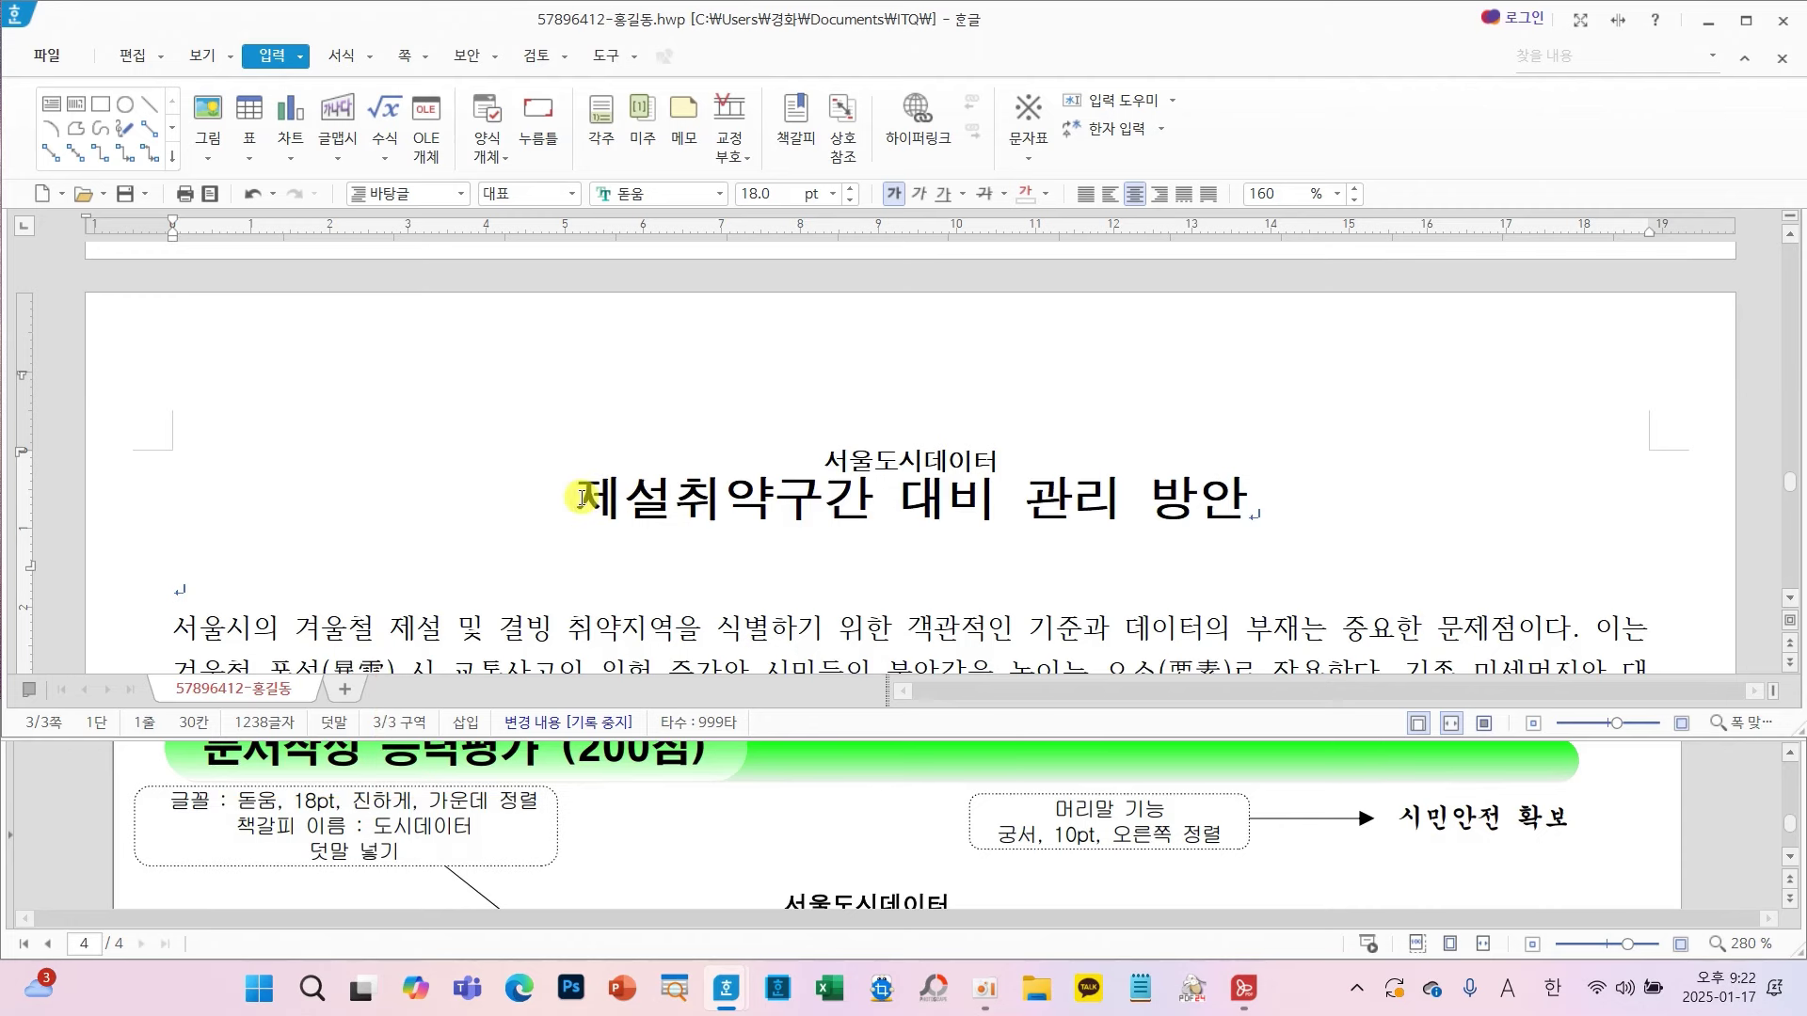
click(795, 151)
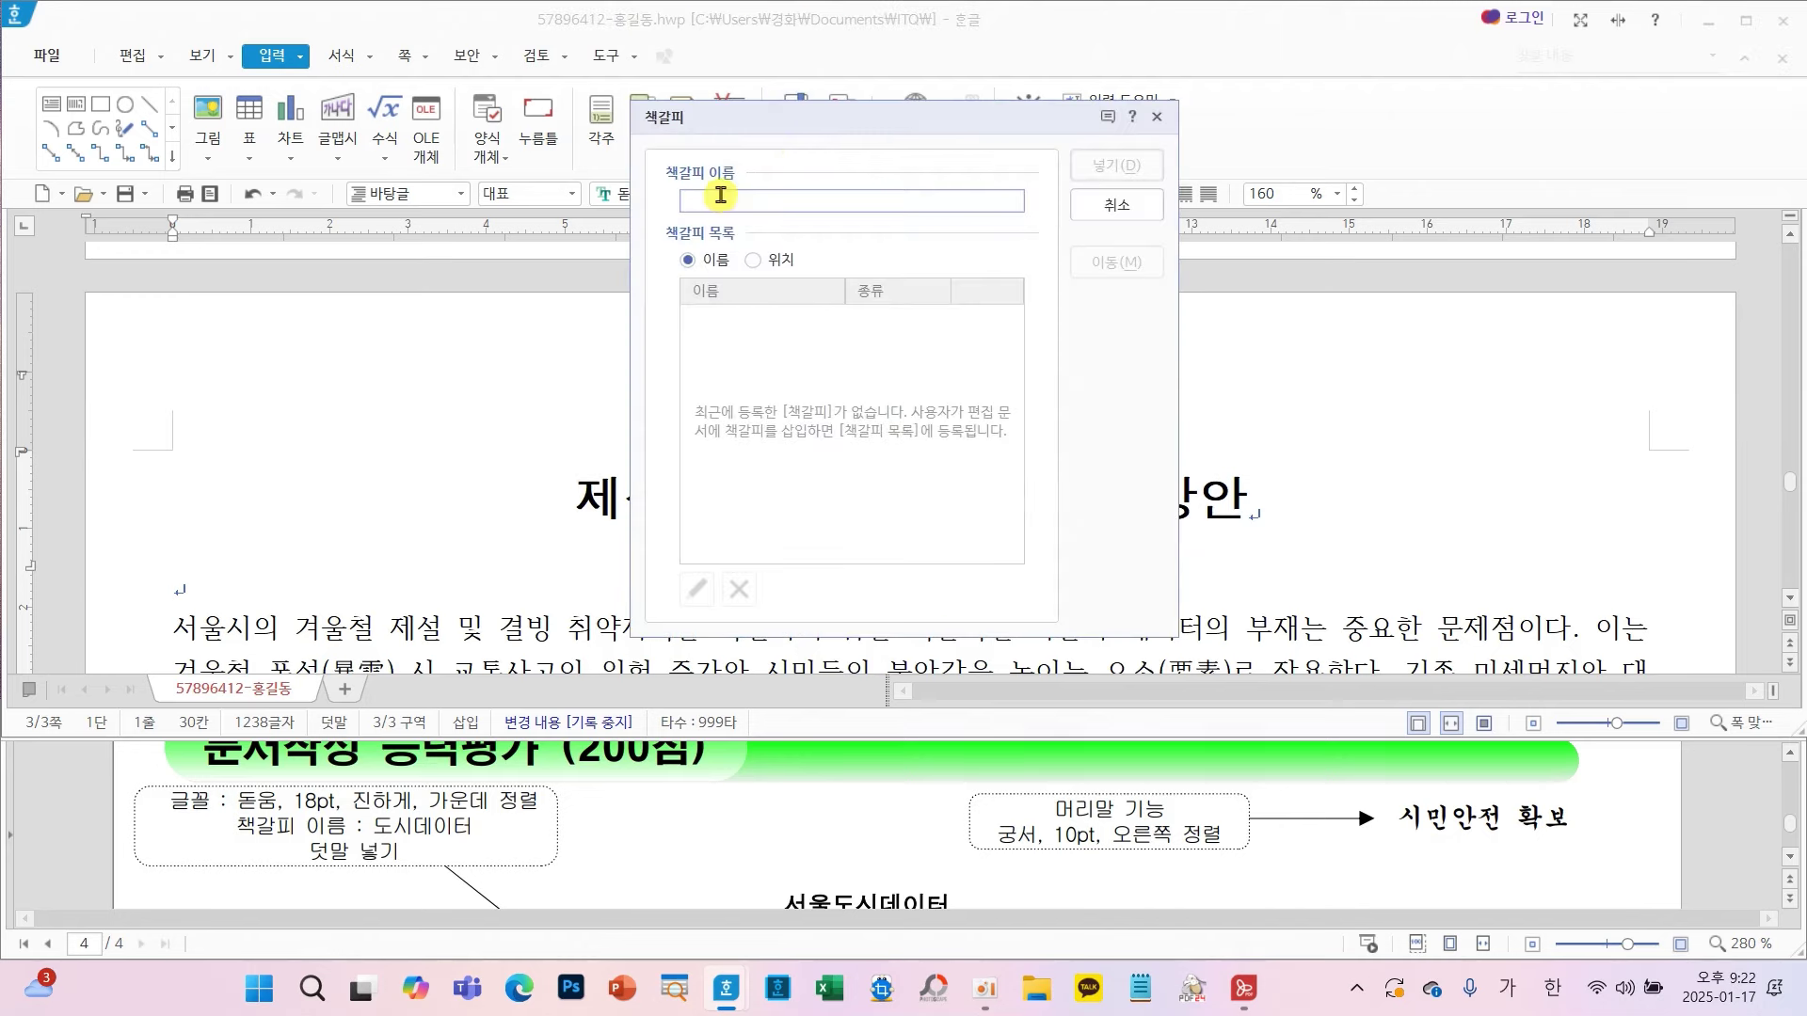
text(도시데이터)
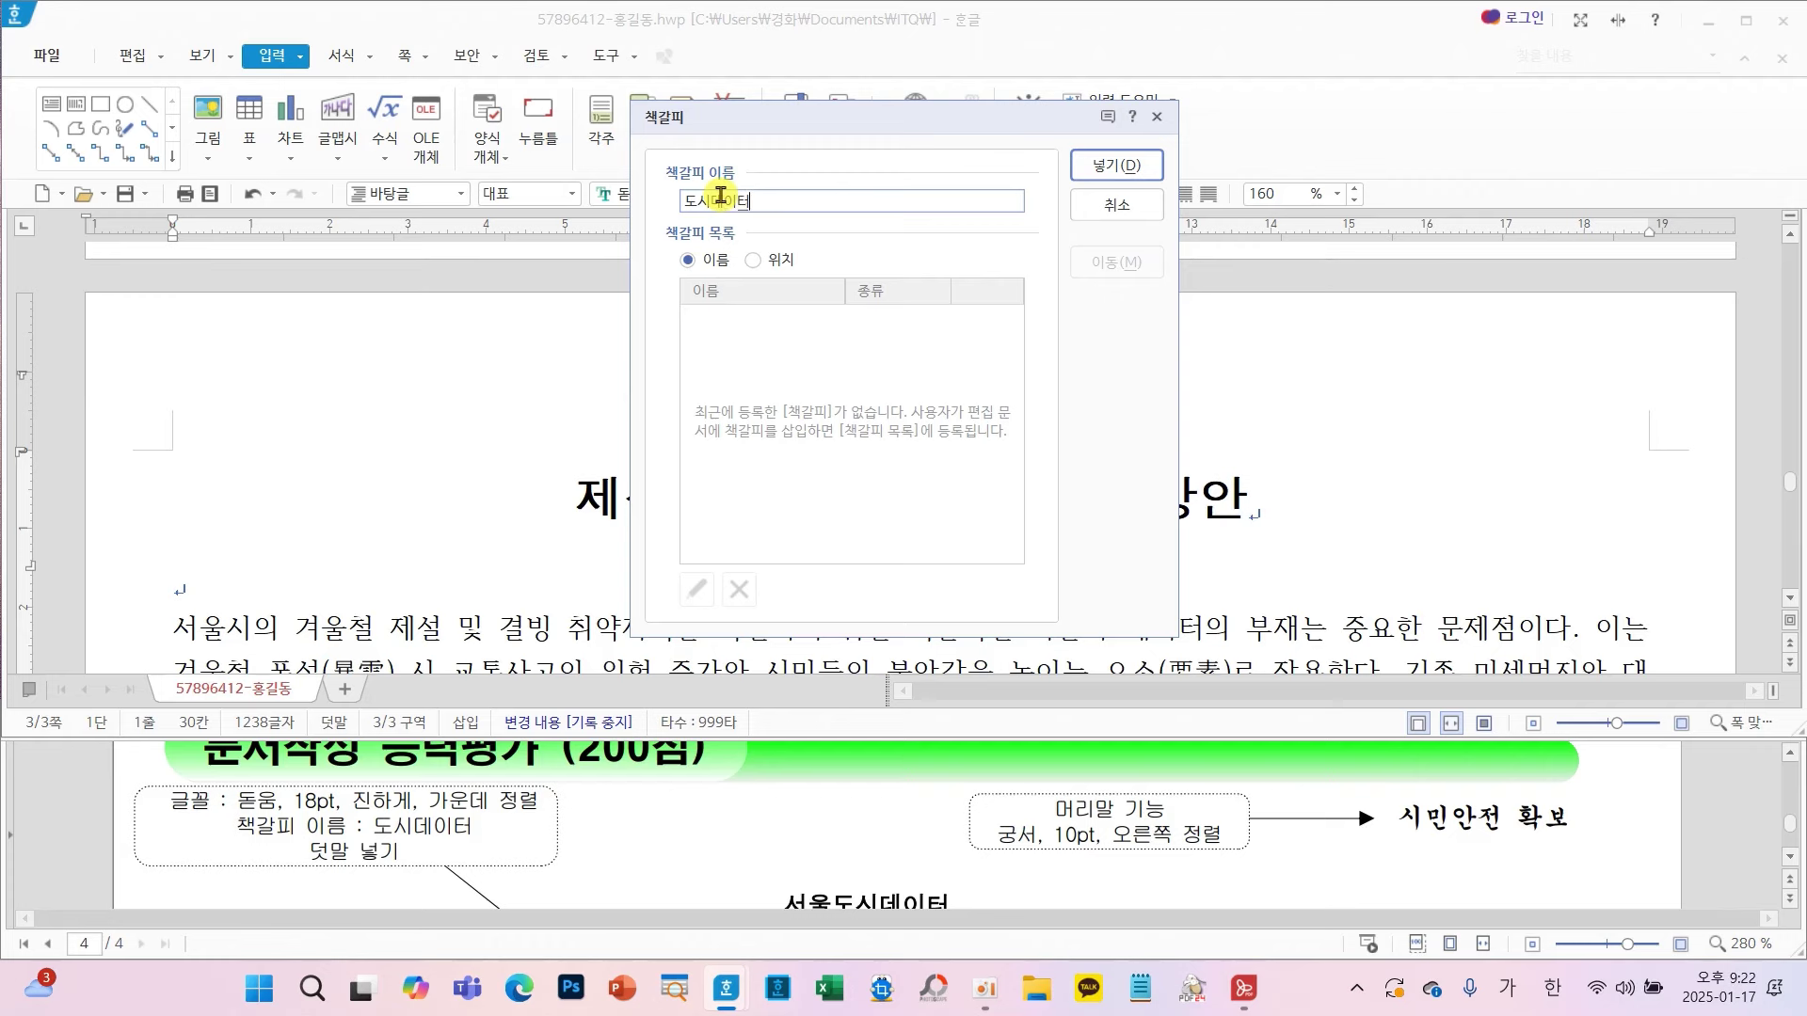
click(1096, 169)
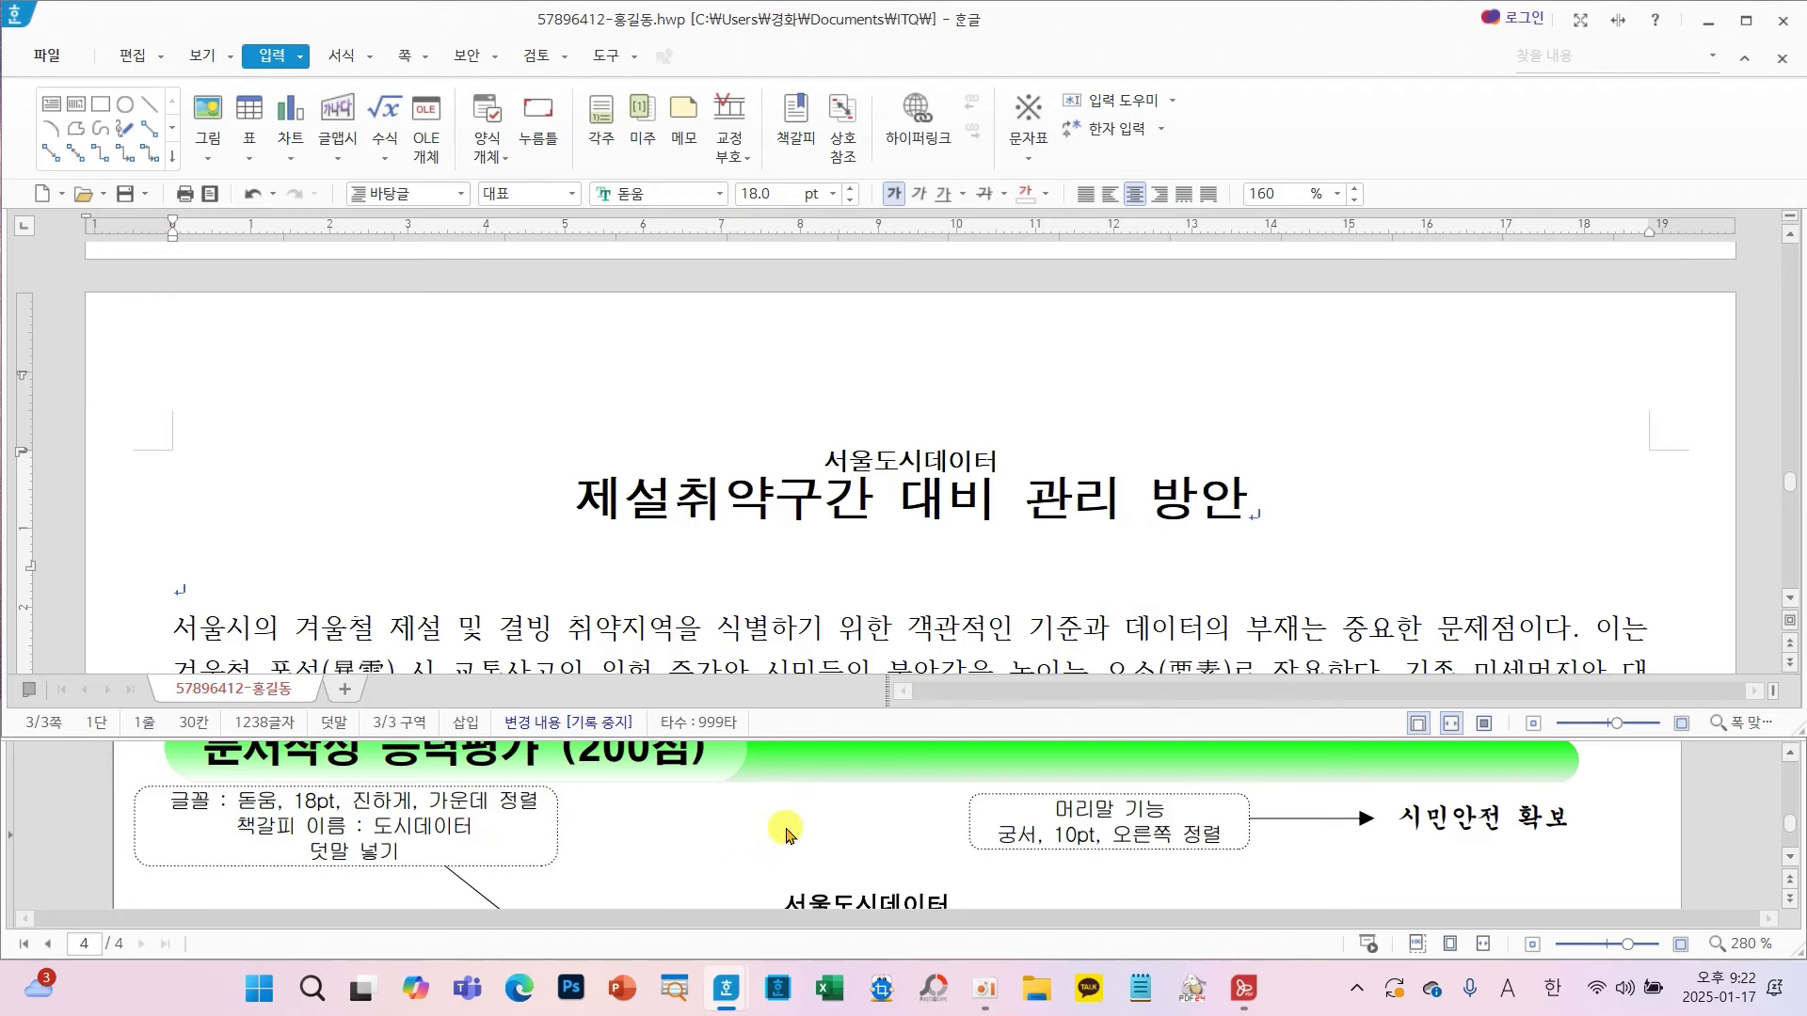
- Add a hyperlink to the gray 123주식회사 logo picture on page 2, targeting the 도시데이터 bookmark in the current document
scroll(799, 823, up, 5)
scroll(830, 819, up, 5)
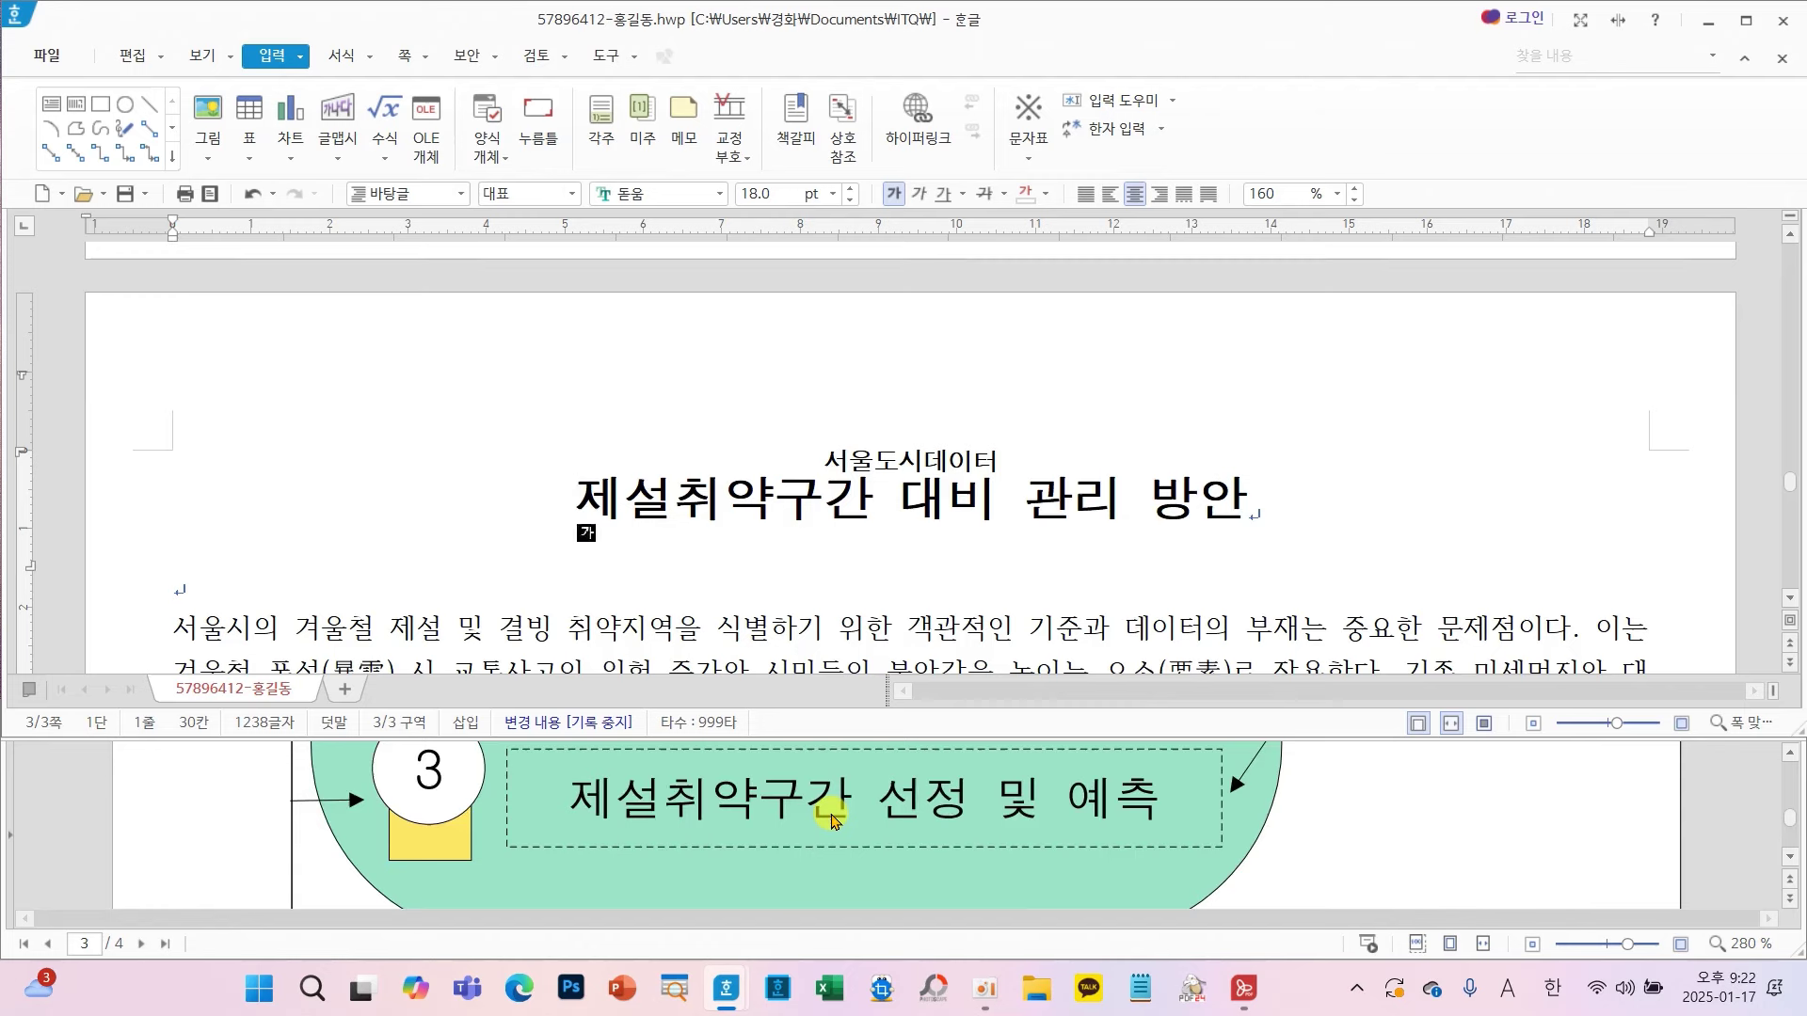
scroll(830, 820, up, 6)
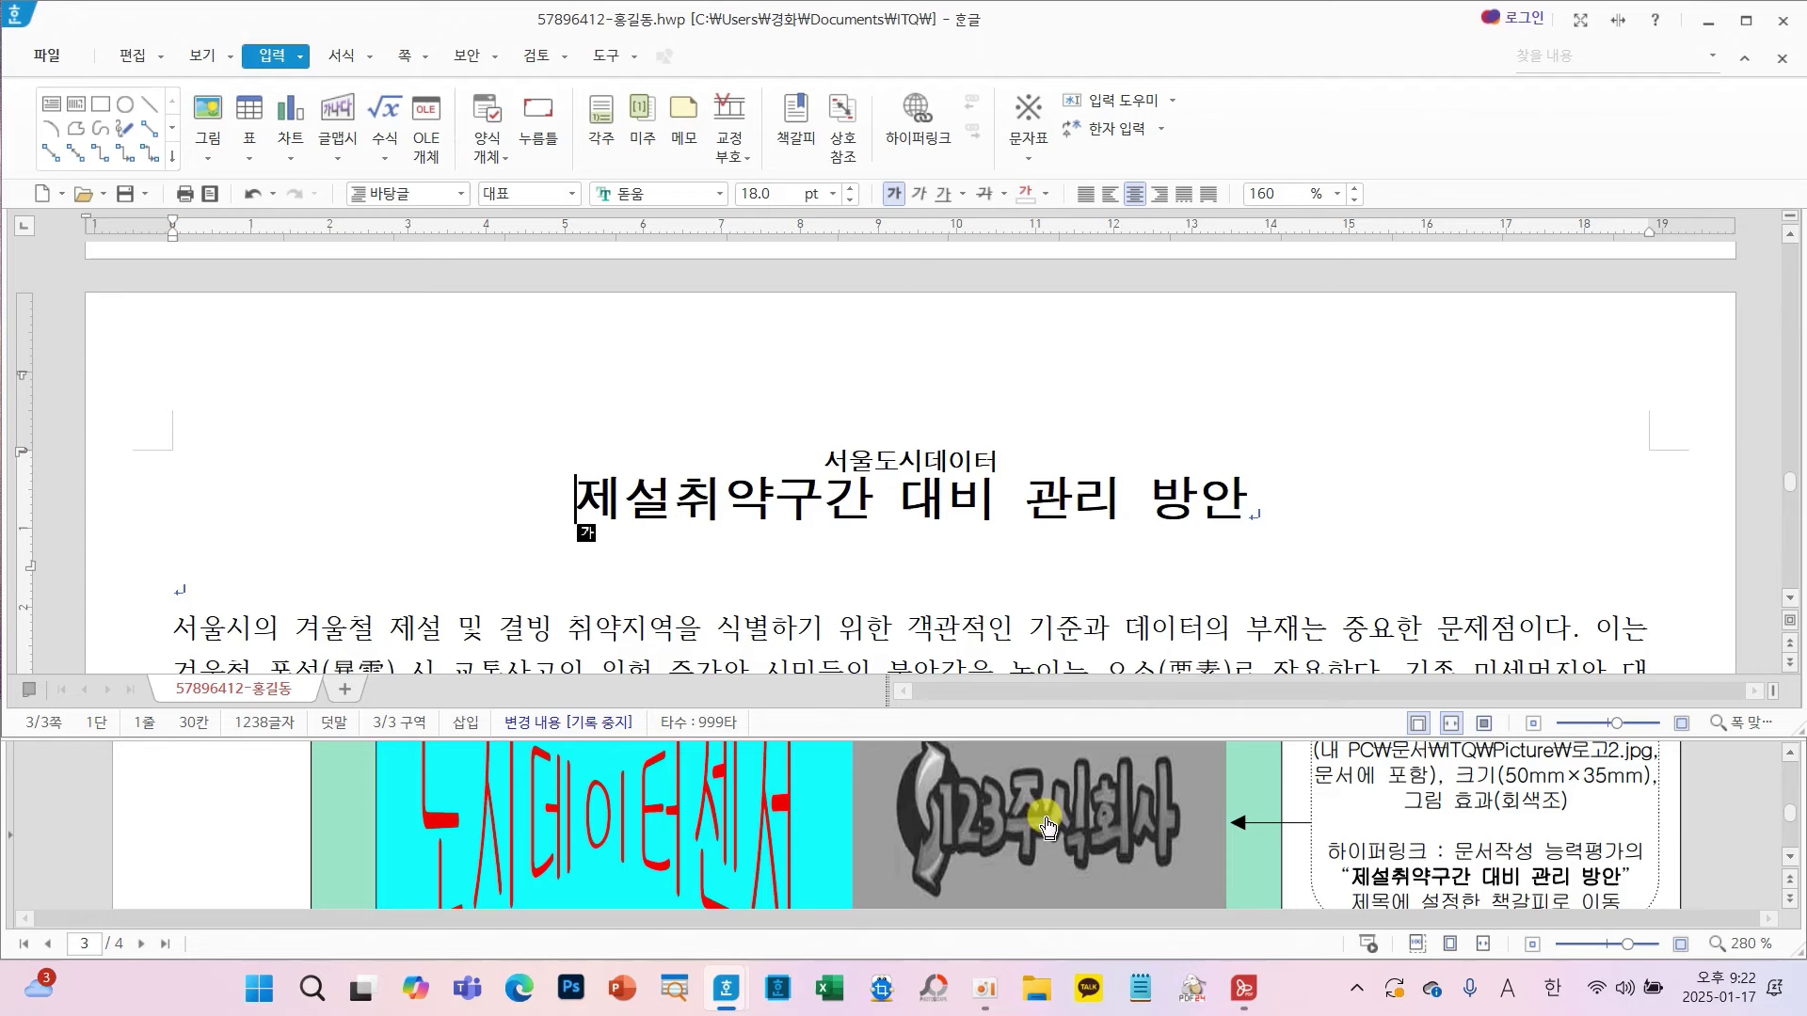
scroll(960, 527, up, 3)
scroll(962, 543, up, 5)
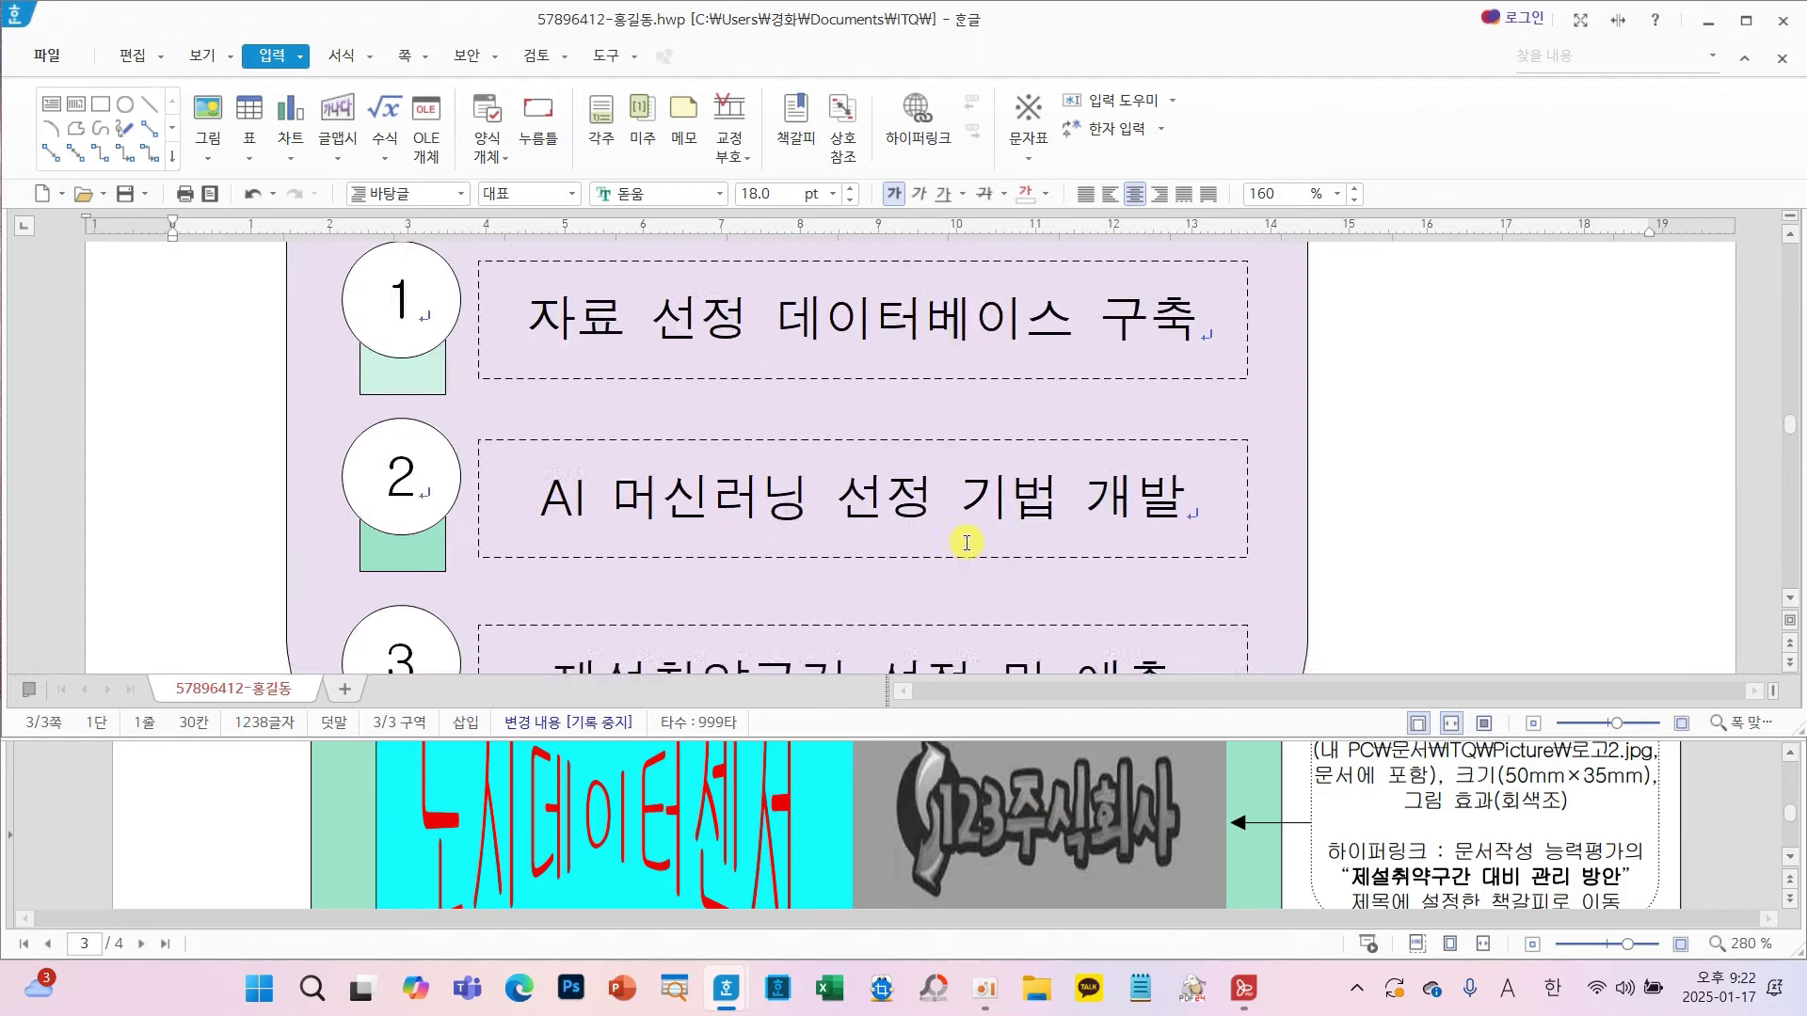
scroll(998, 543, up, 2)
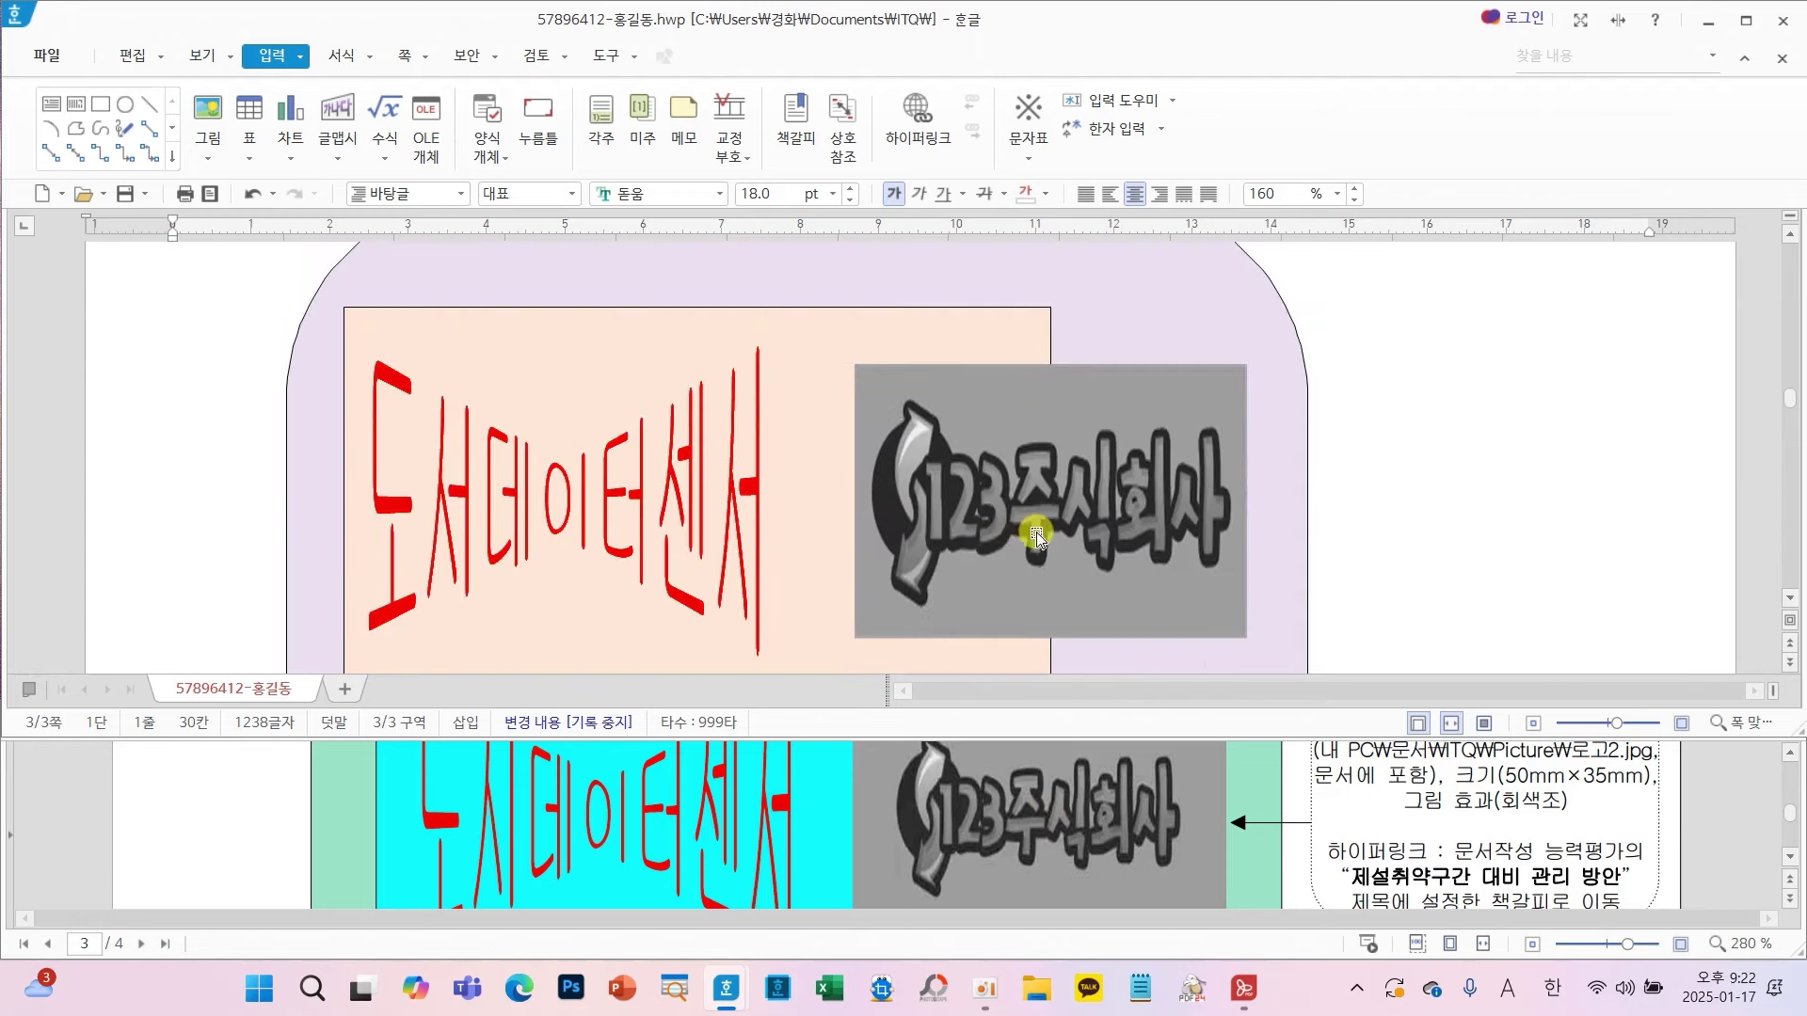
click(1001, 522)
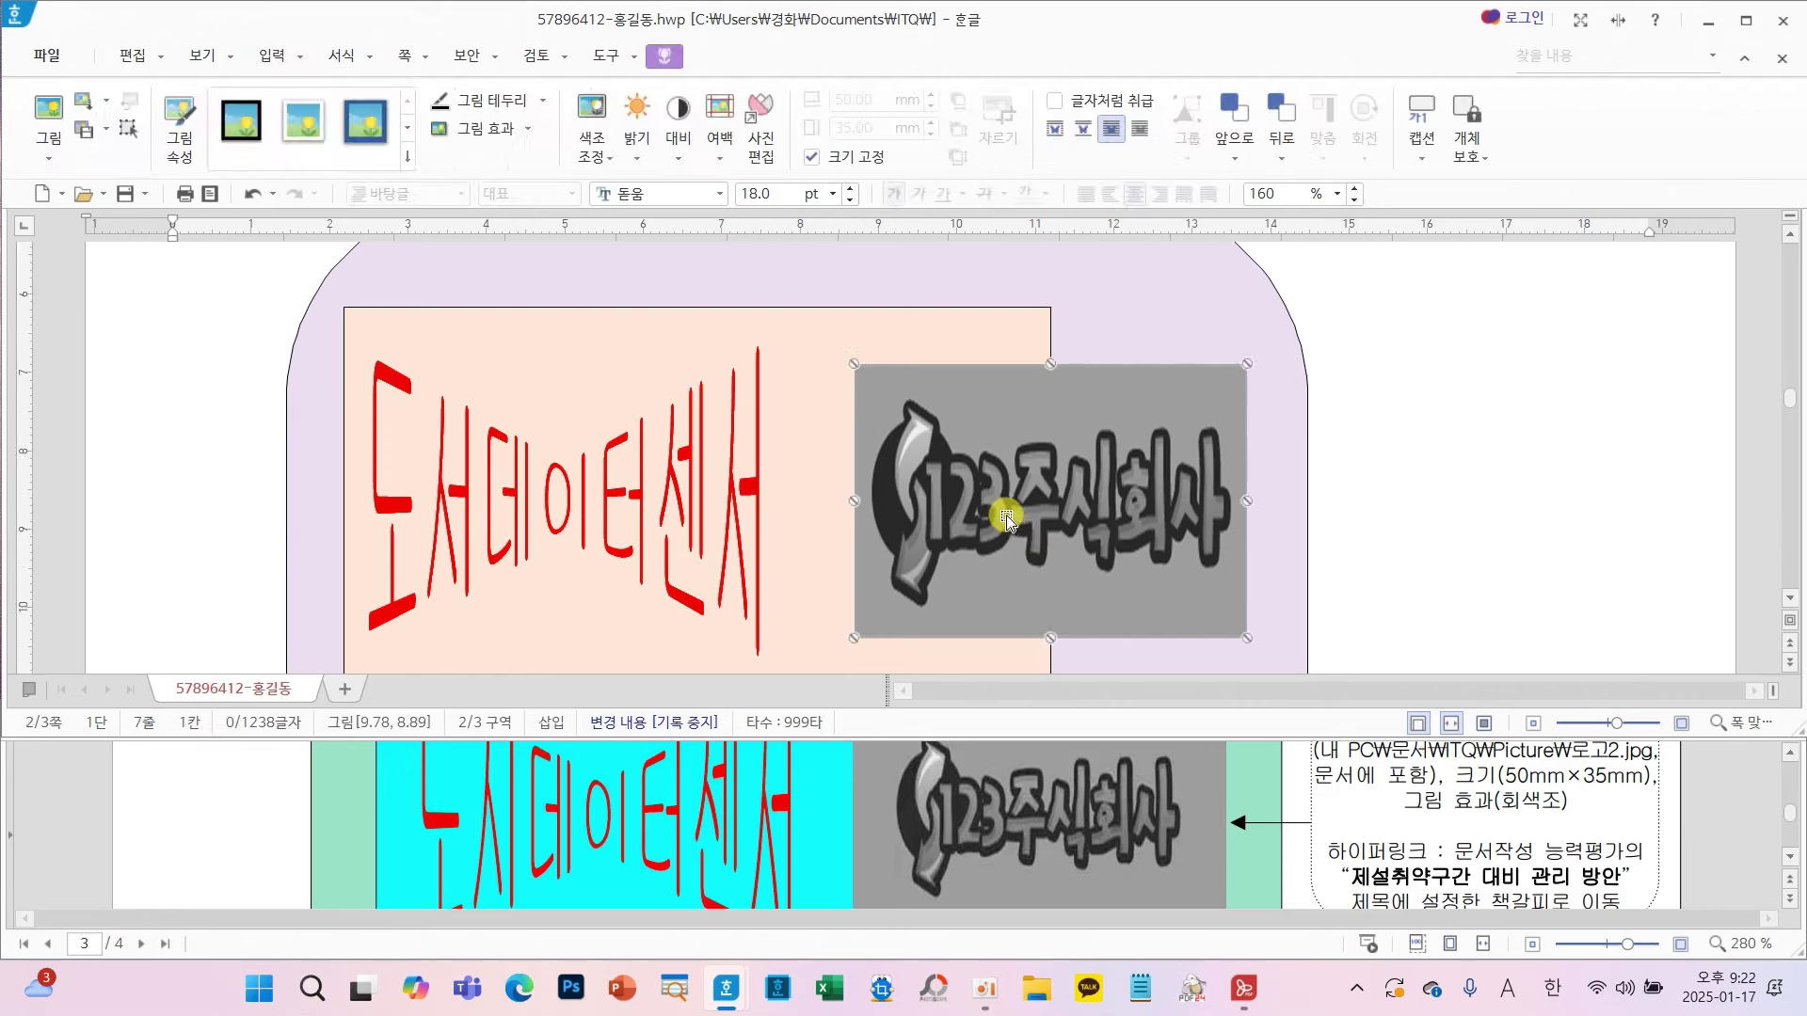
click(270, 54)
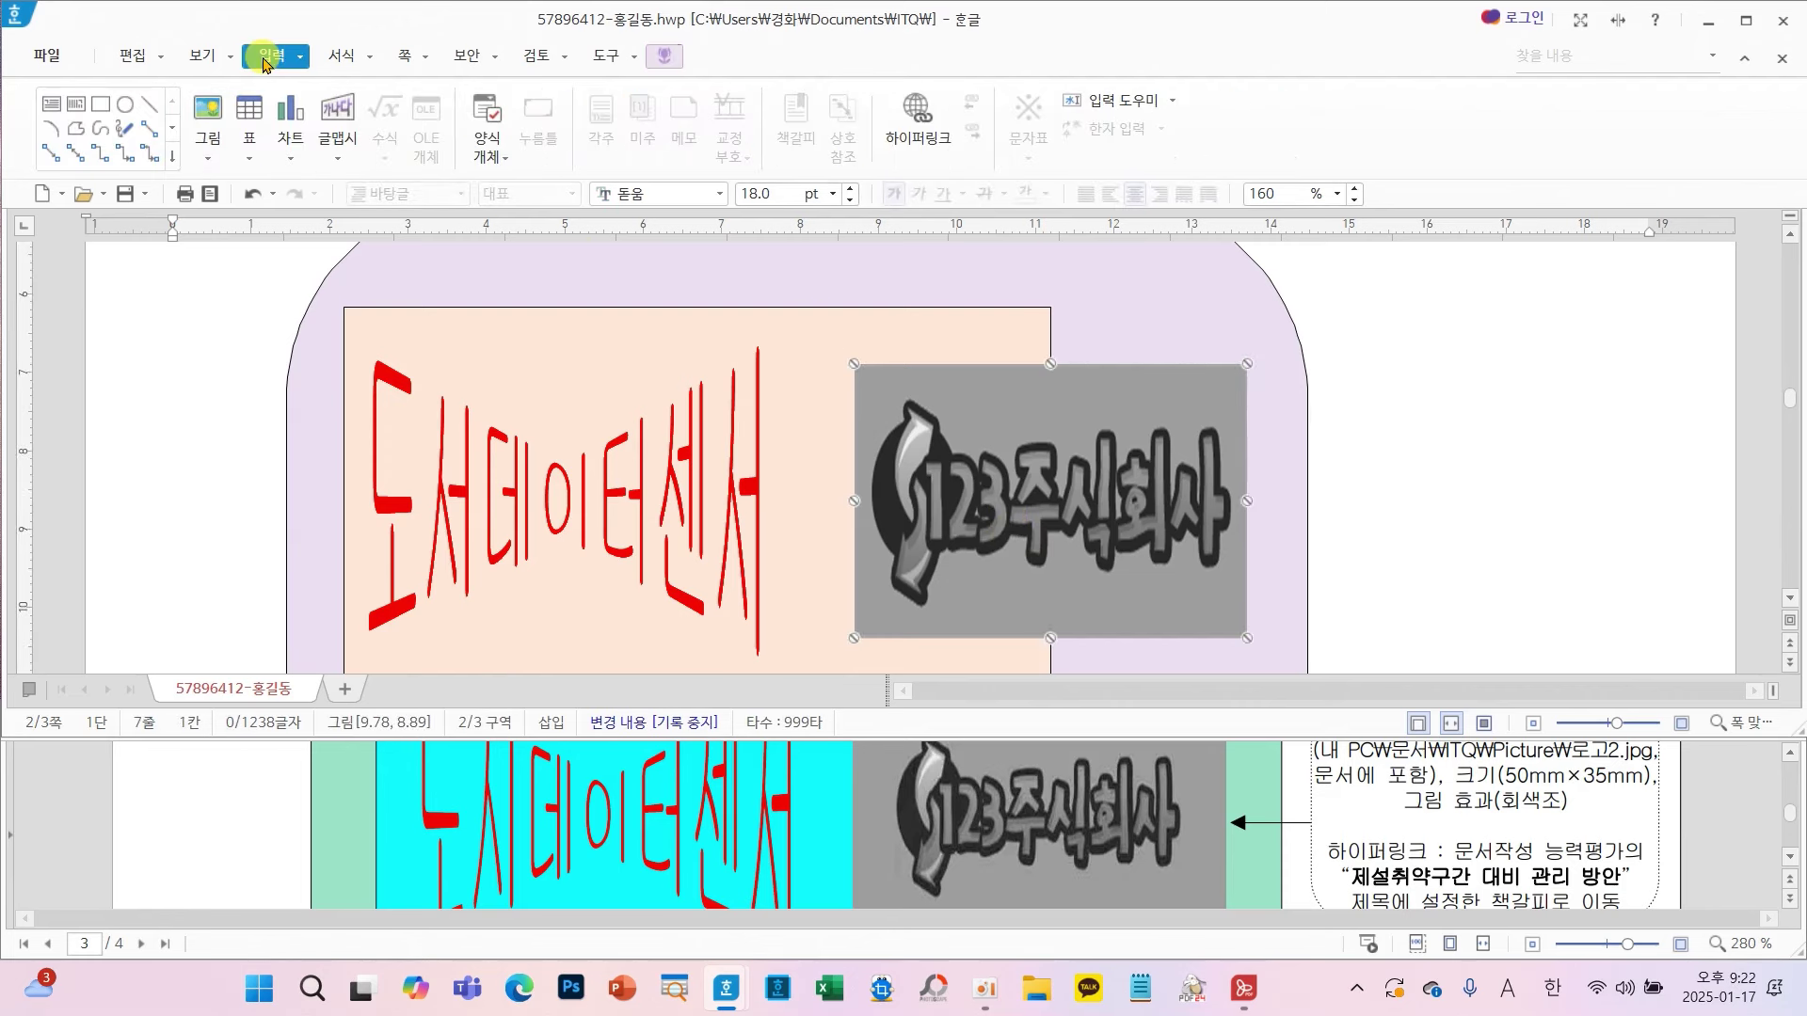
click(910, 106)
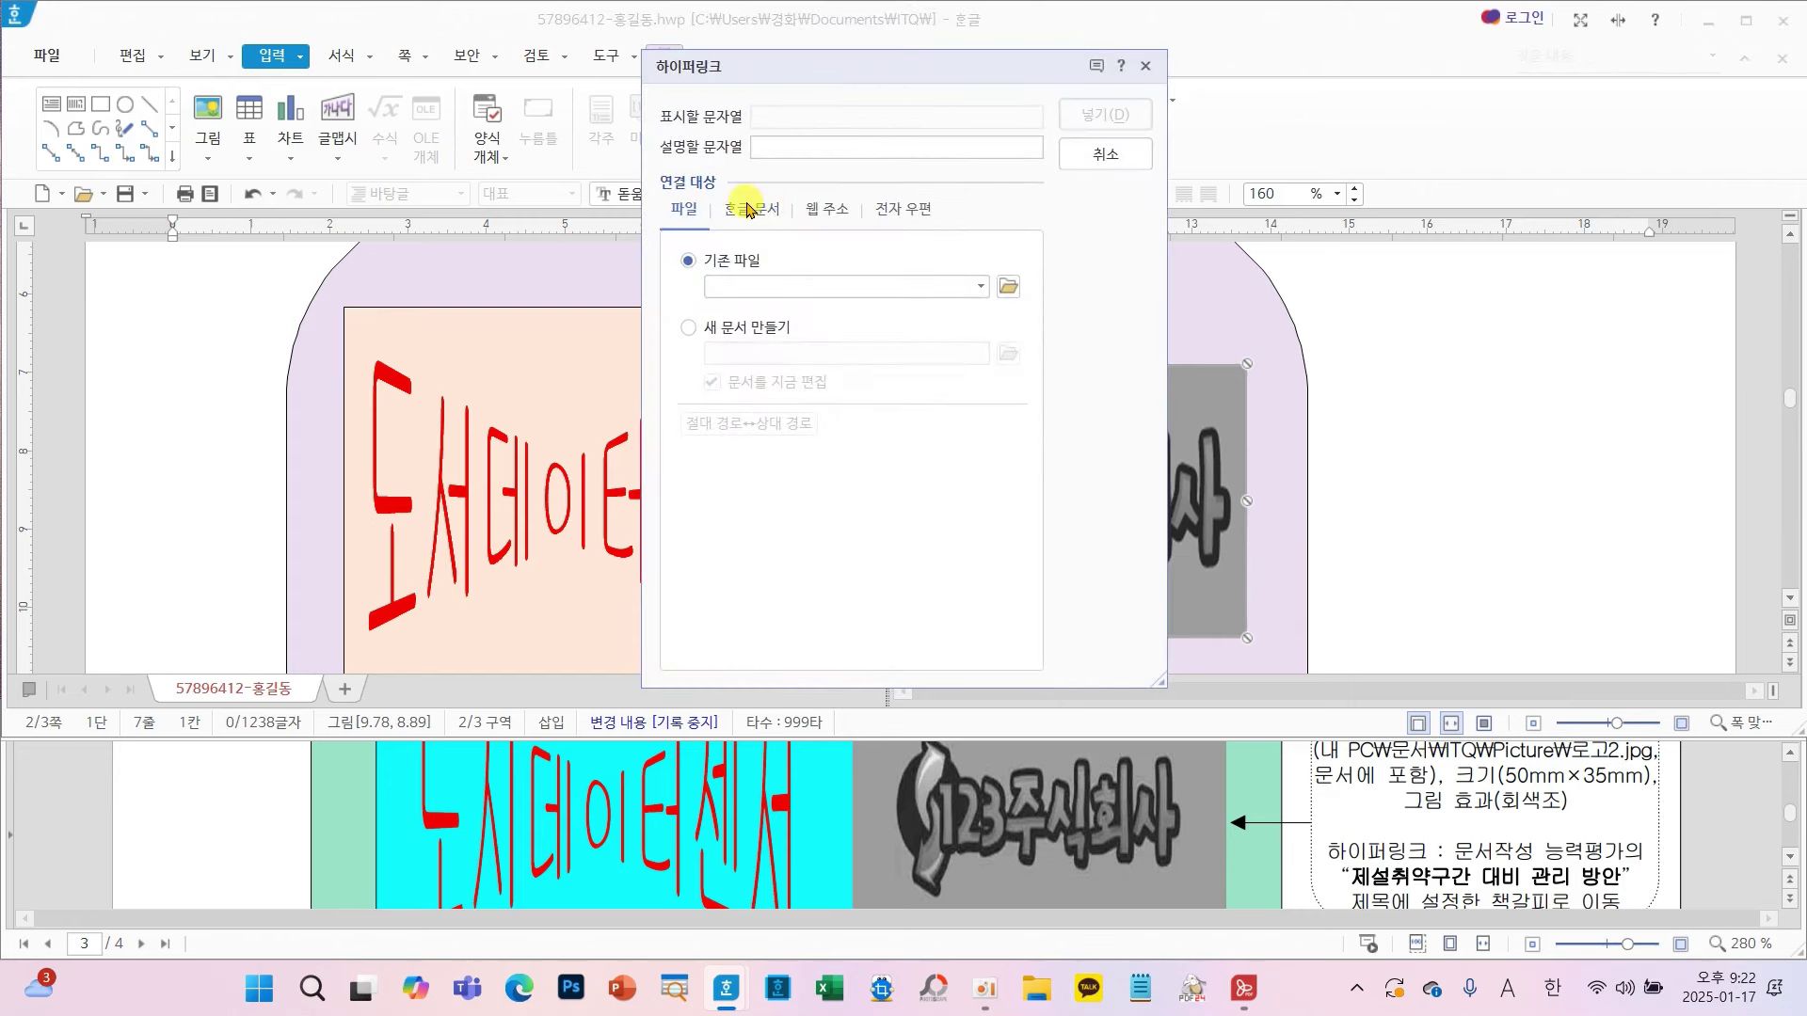
click(748, 209)
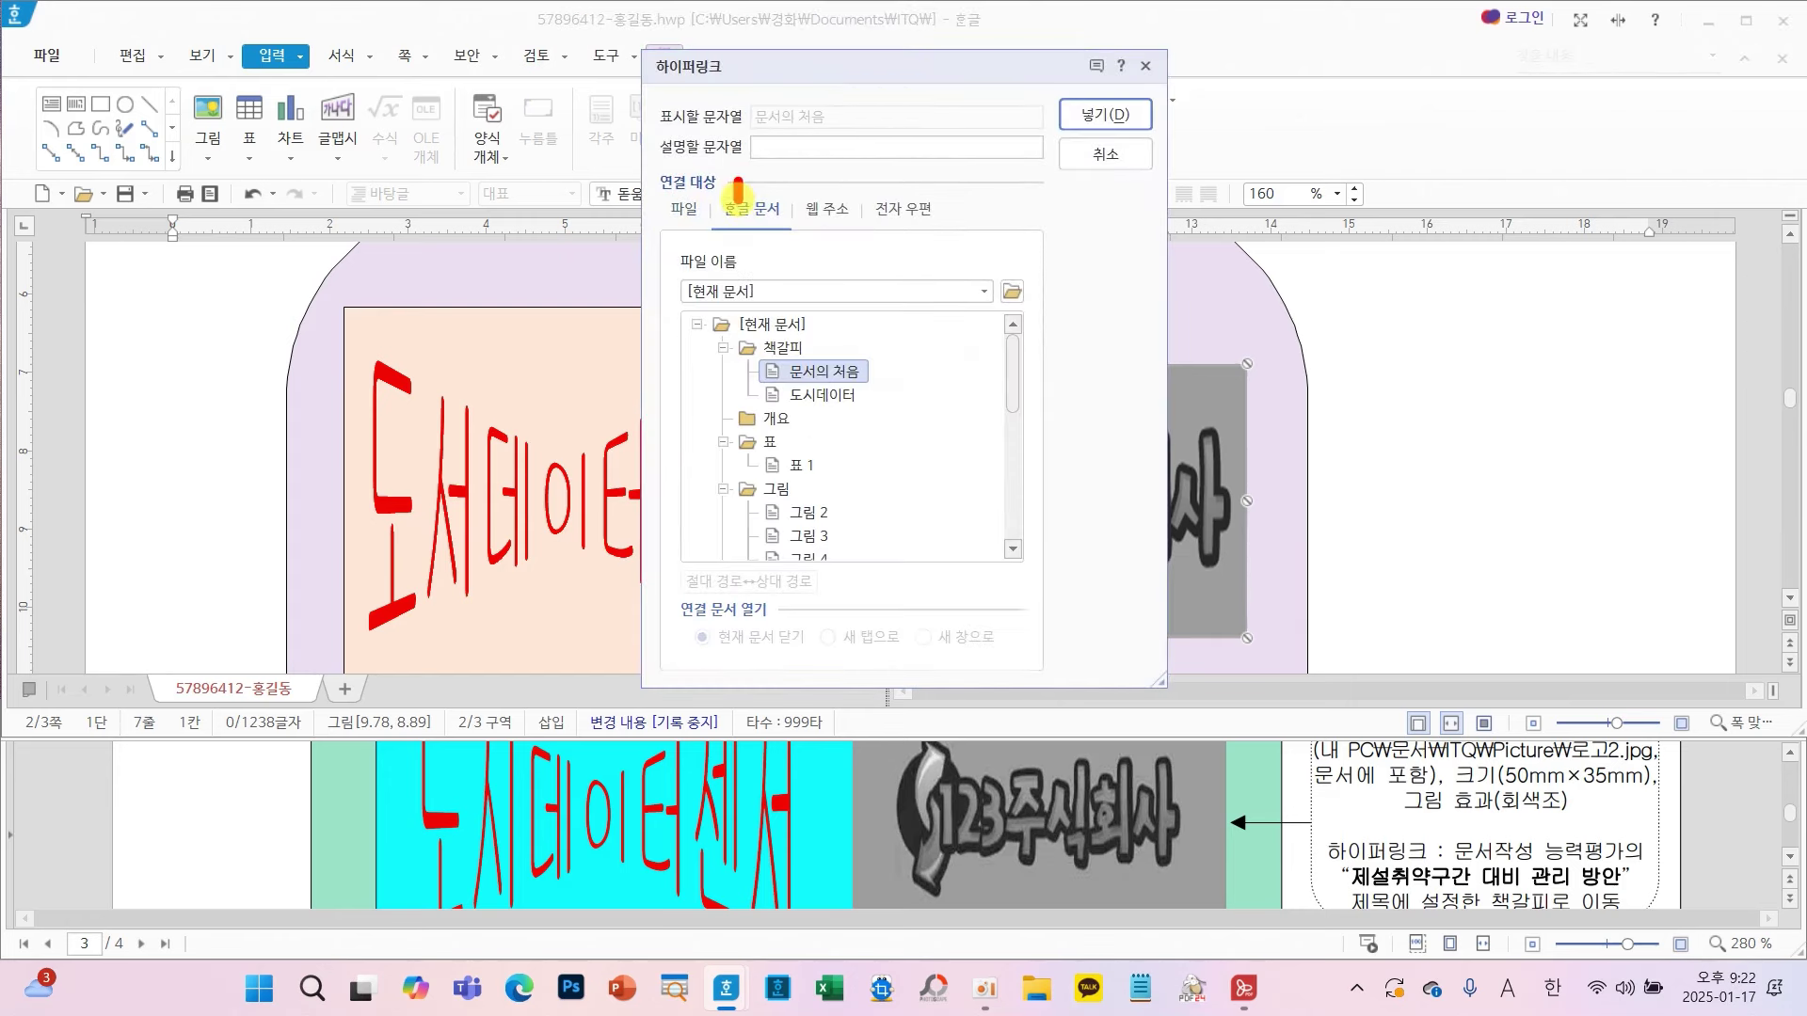
drag(739, 188, 811, 111)
drag(725, 376, 940, 416)
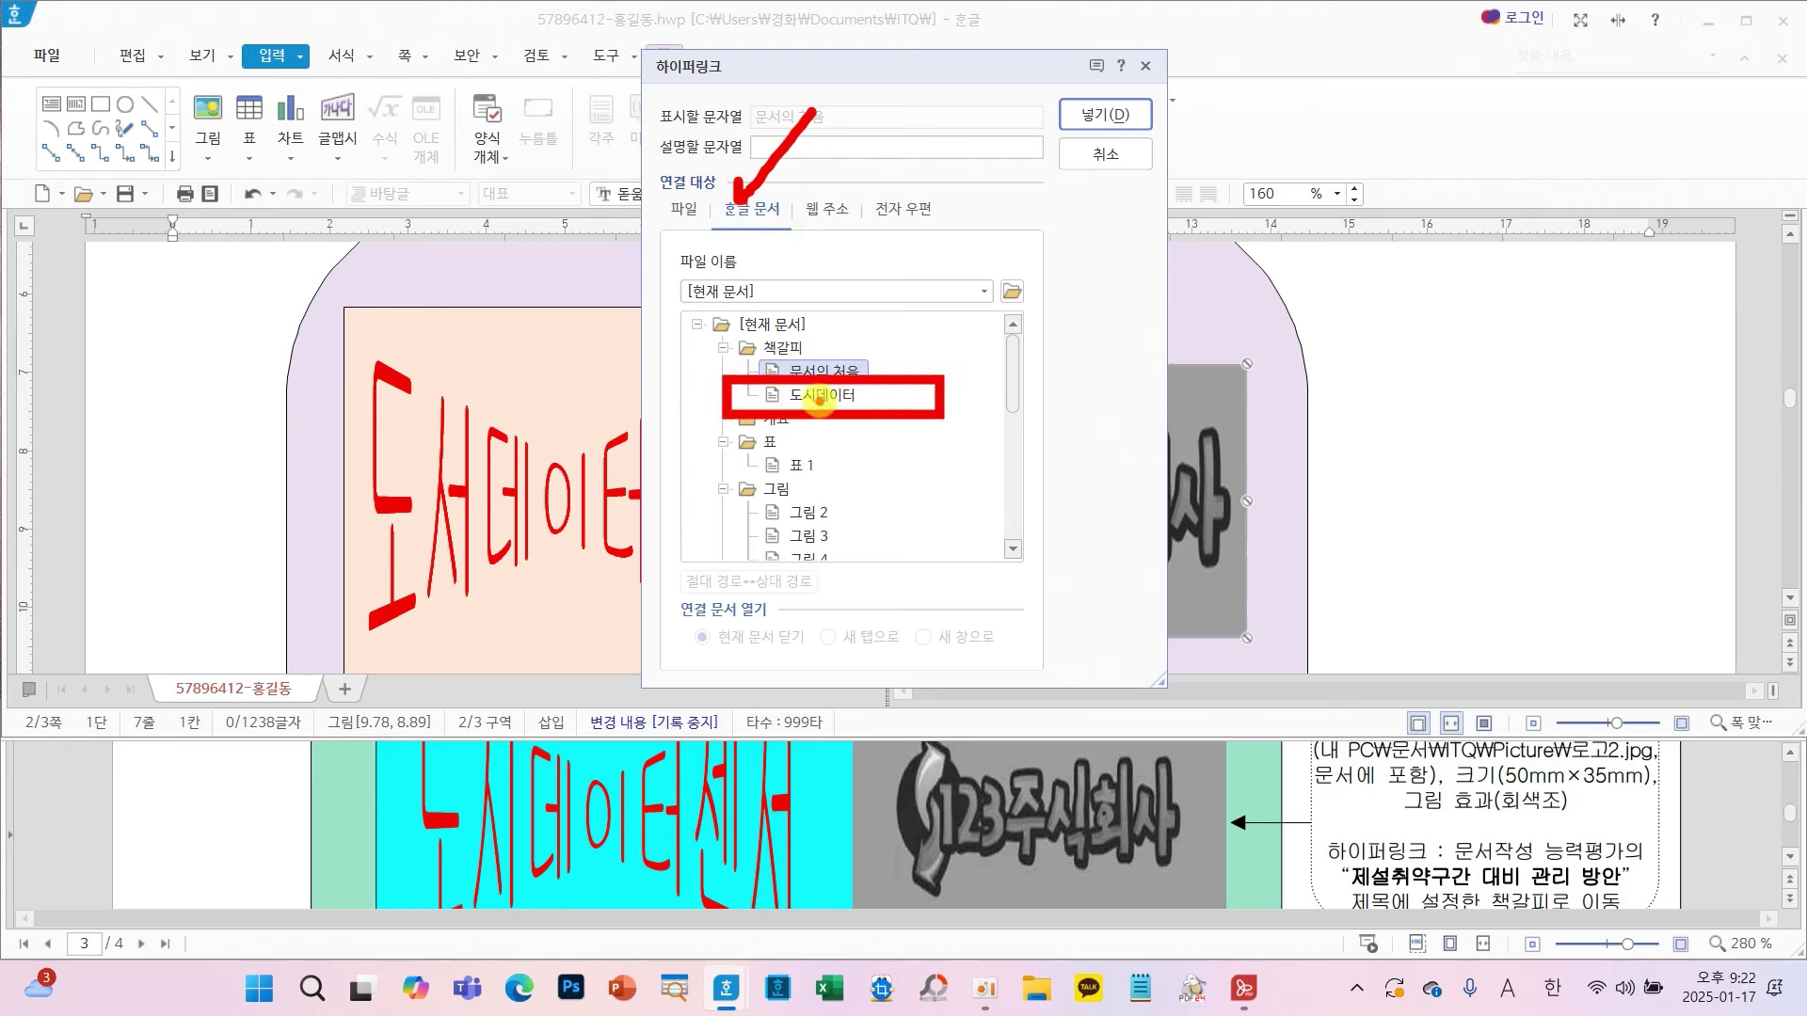
click(819, 399)
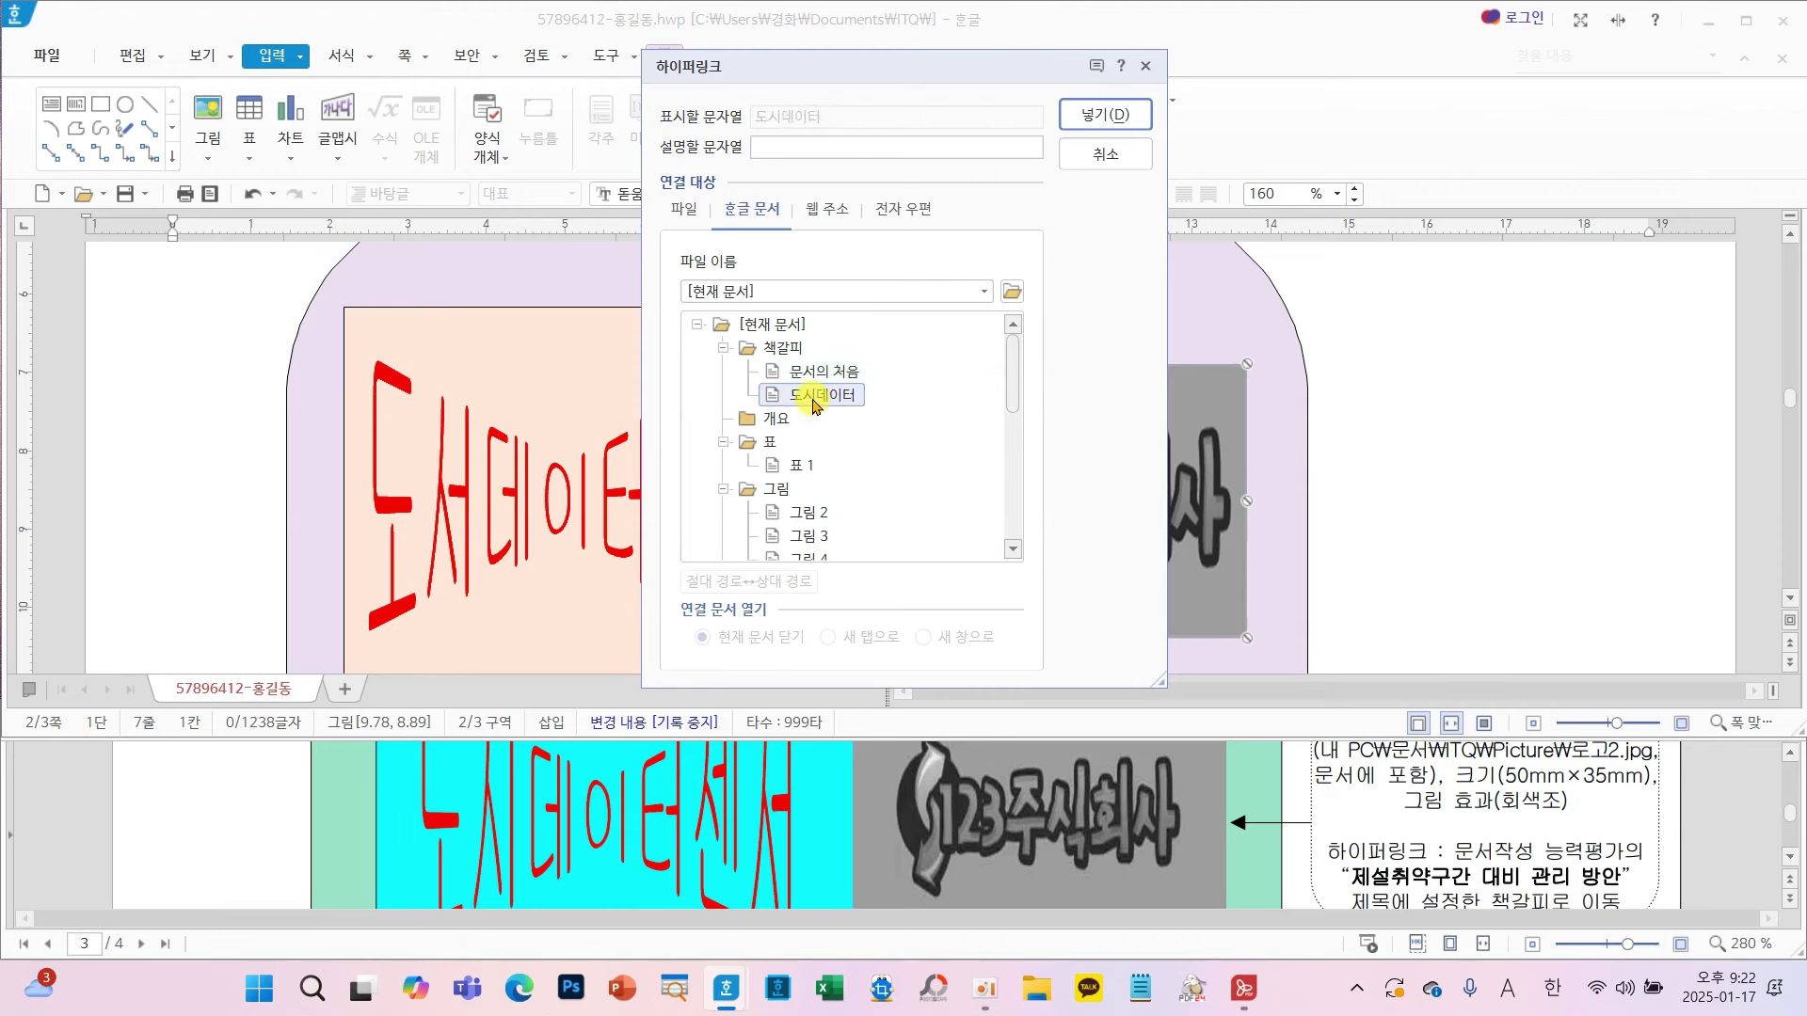
click(1089, 116)
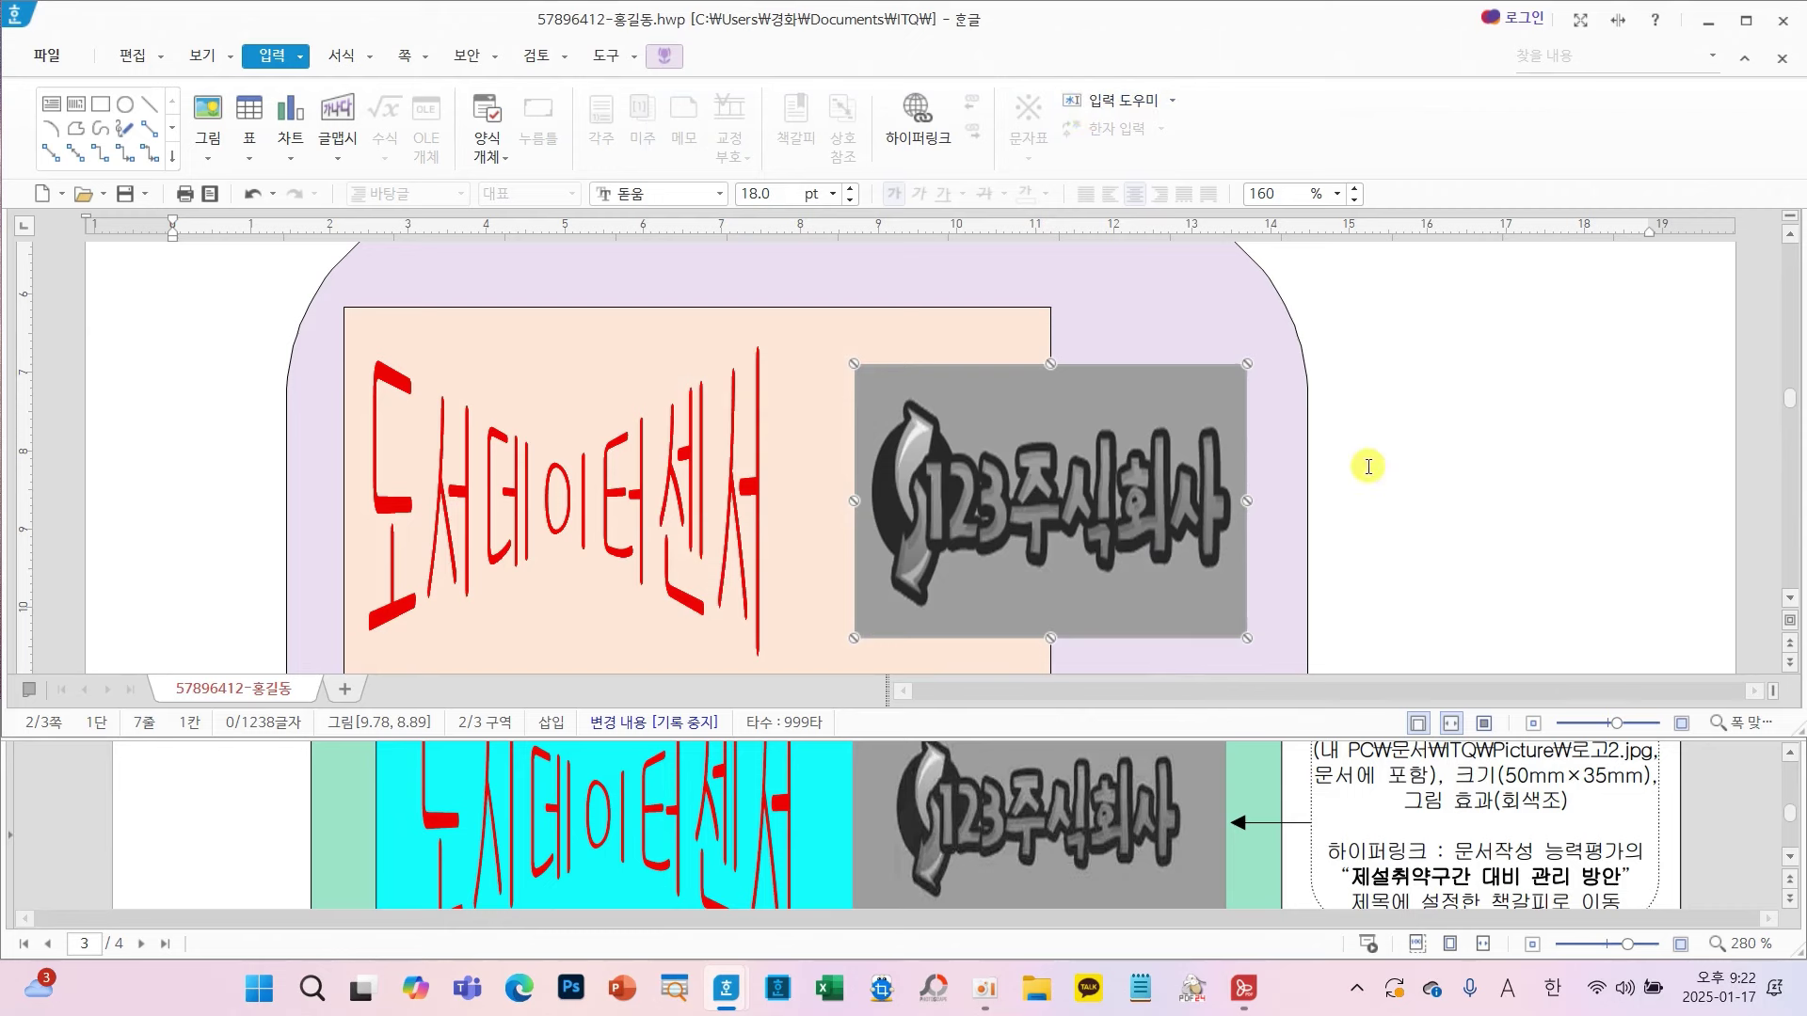
click(1477, 465)
scroll(1451, 512, down, 2)
scroll(1450, 511, up, 1)
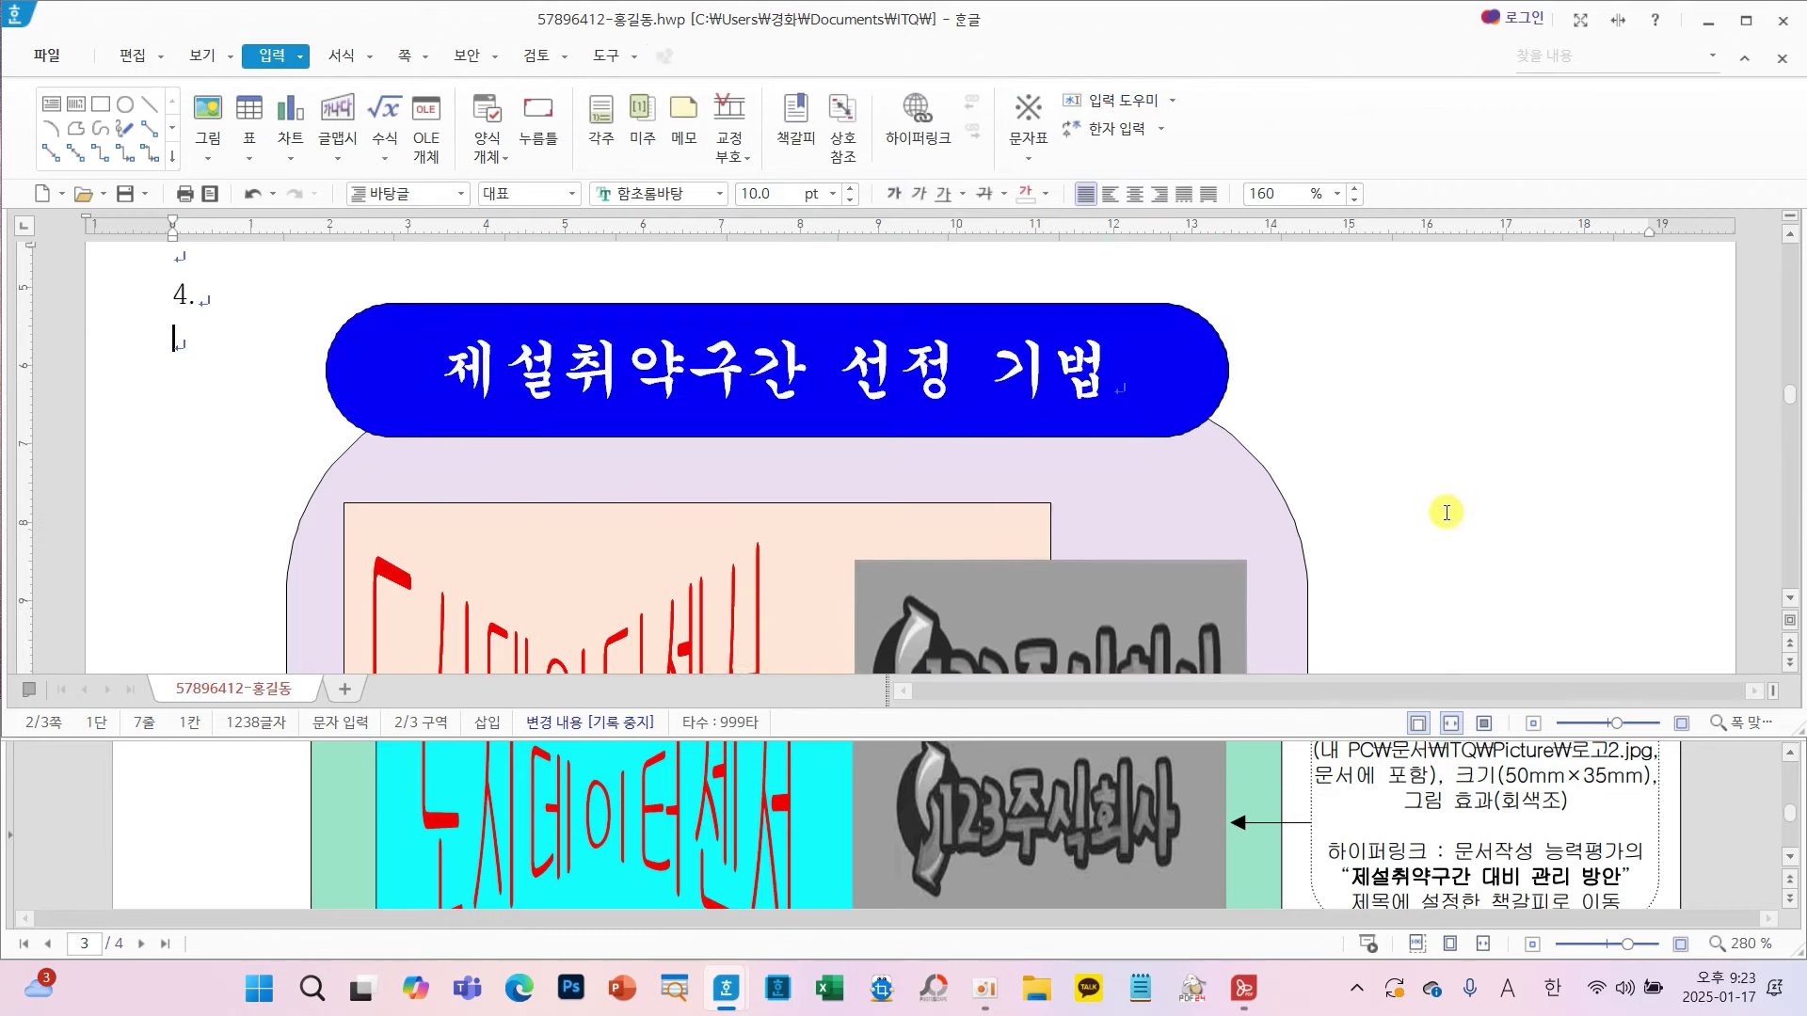
- Follow the hyperlink on the grey 123주식회사 logo picture to test its jump to the 도시데이터 bookmark
scroll(1430, 569, down, 2)
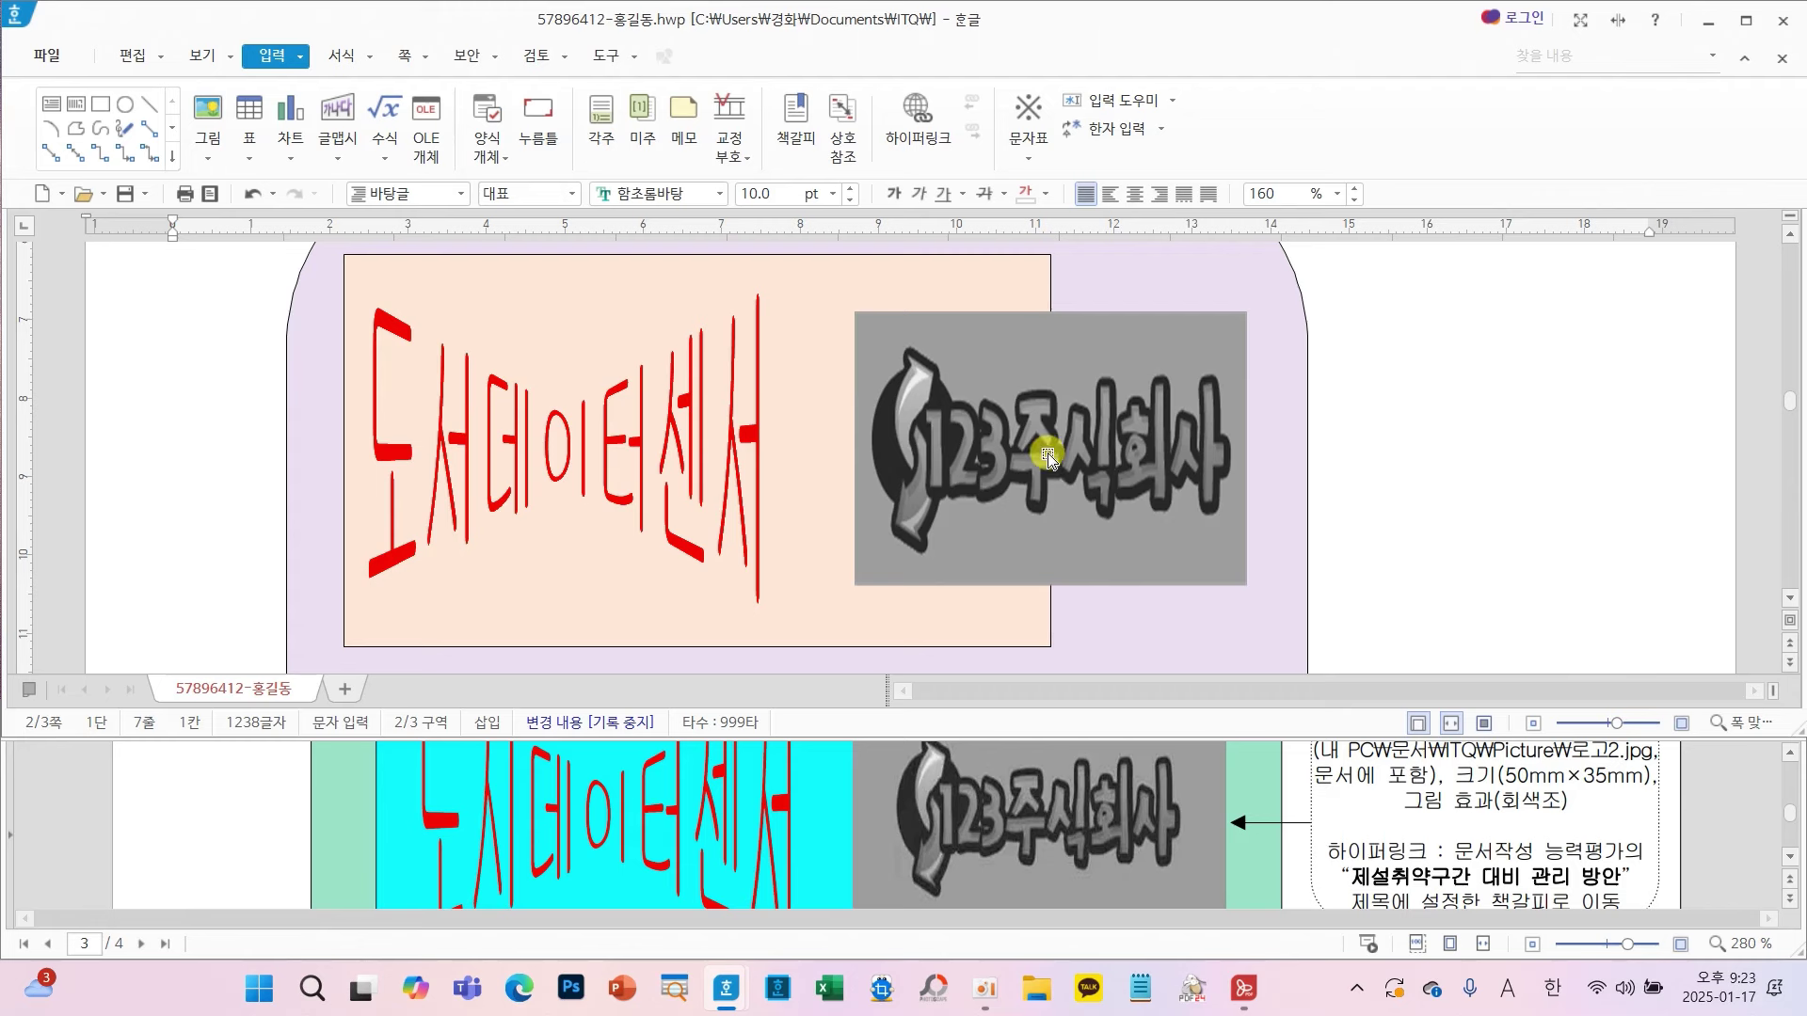
mouse_move(1049, 458)
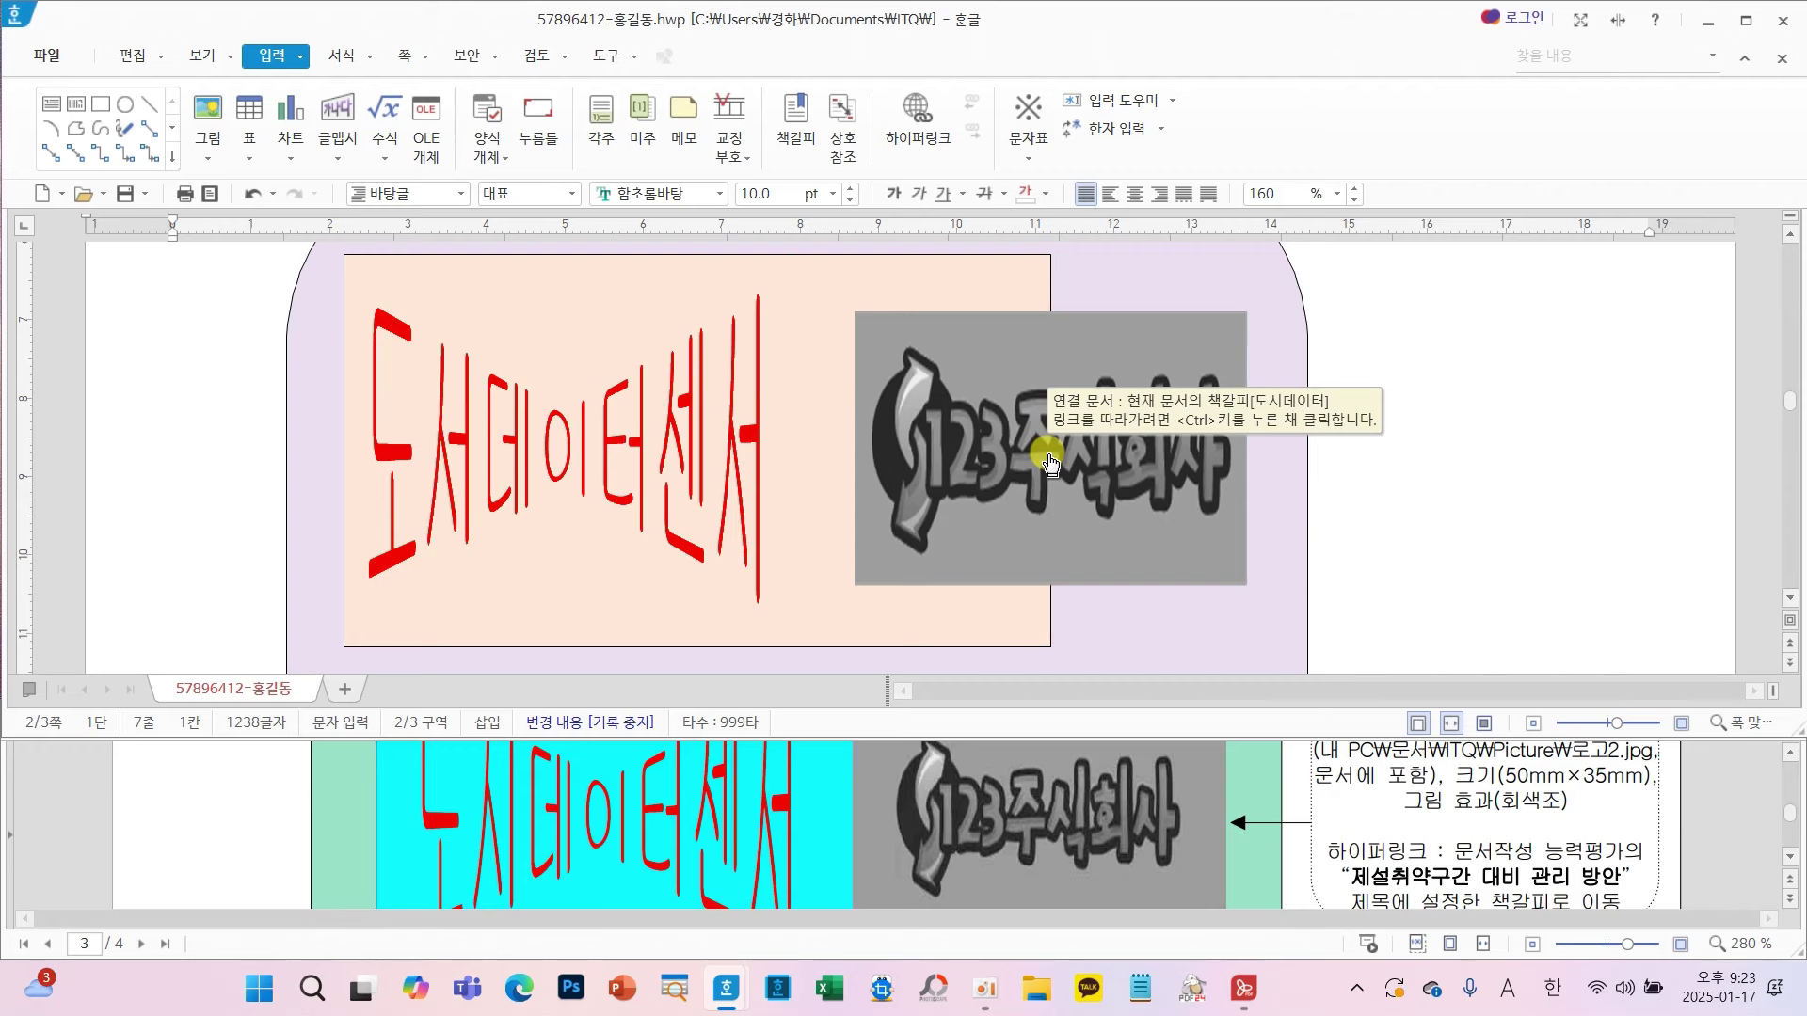
ctrl+click(1051, 461)
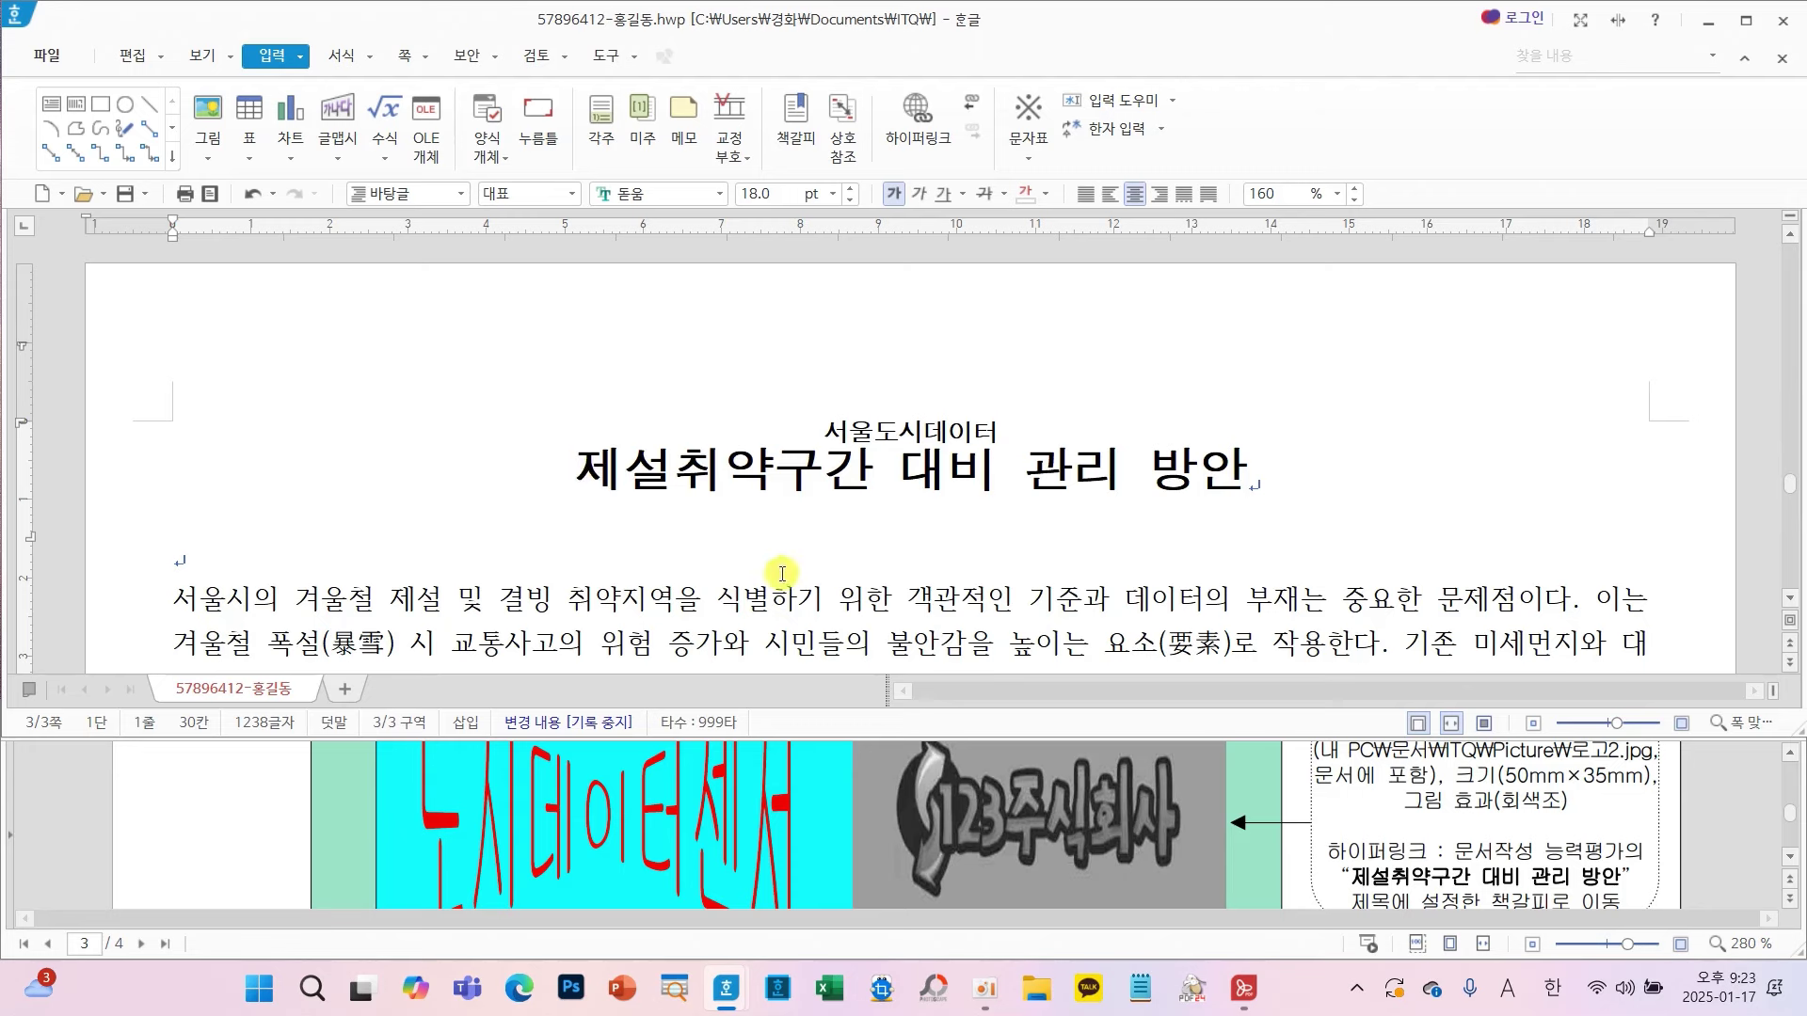
- Create a header for both odd and even pages with no preset layout (모양 없음), containing the text 시민안전 확보
scroll(1021, 822, down, 3)
scroll(1019, 821, down, 10)
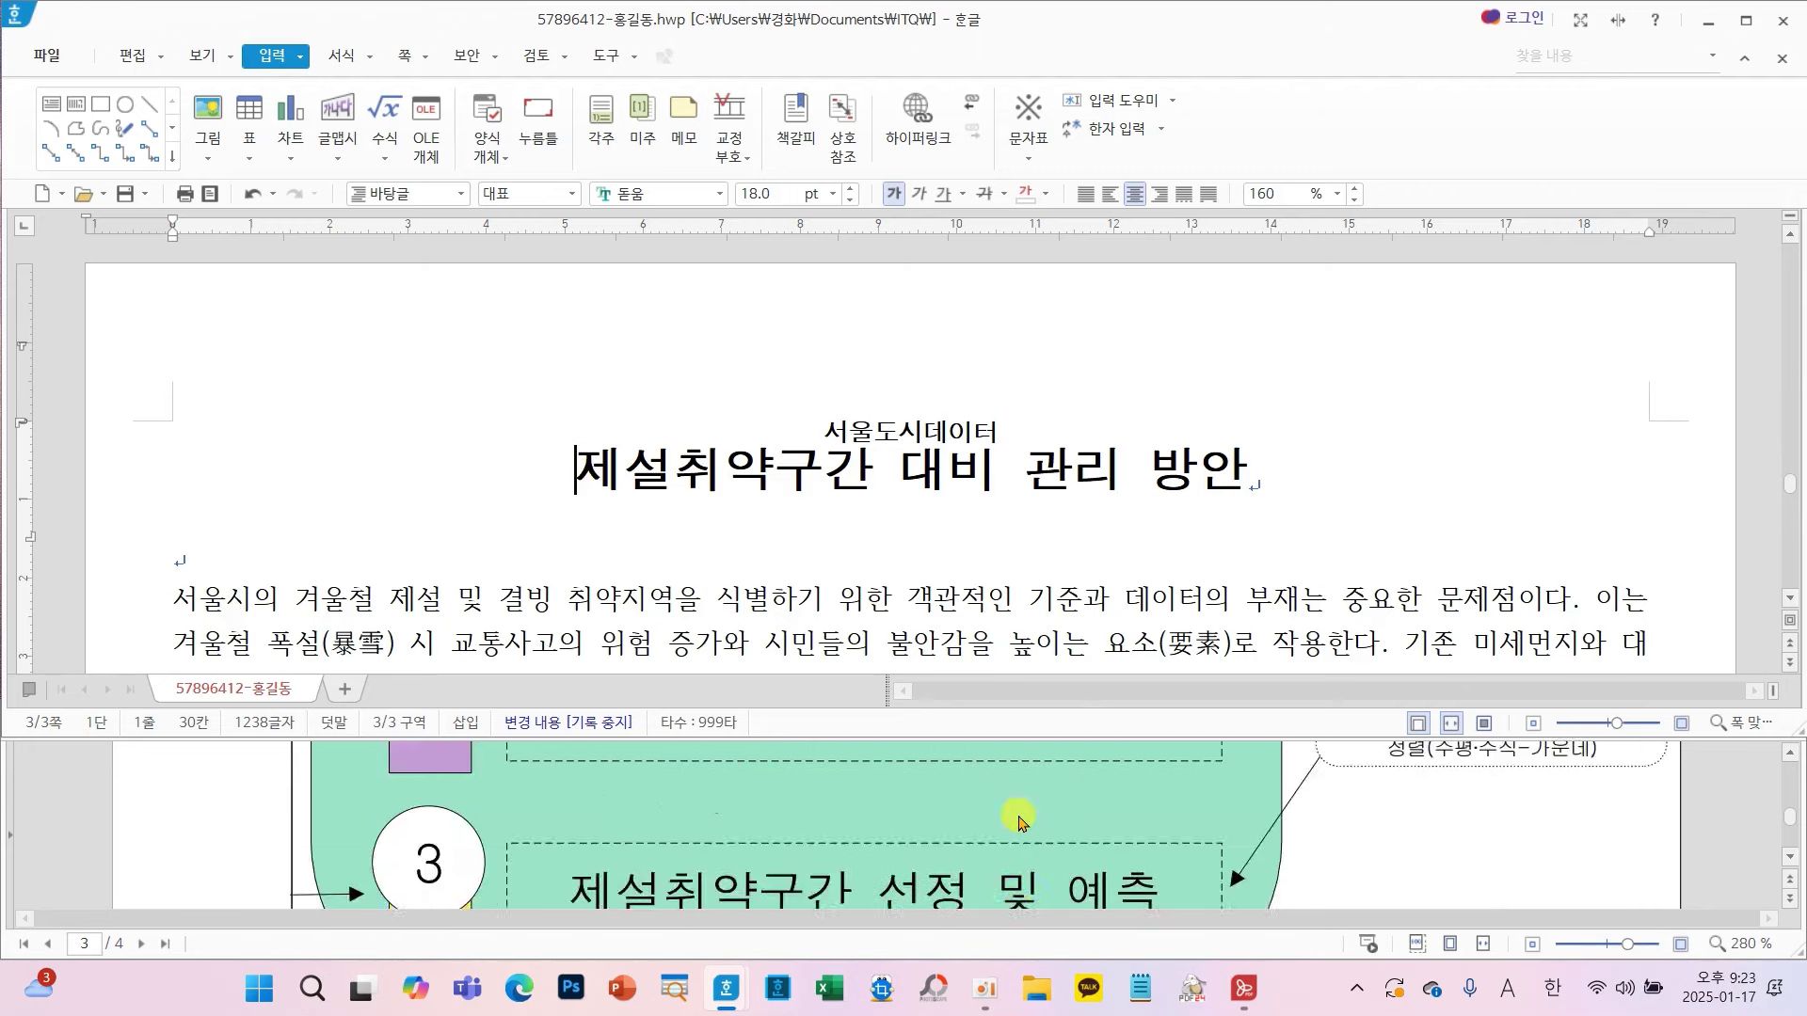
scroll(1011, 821, up, 5)
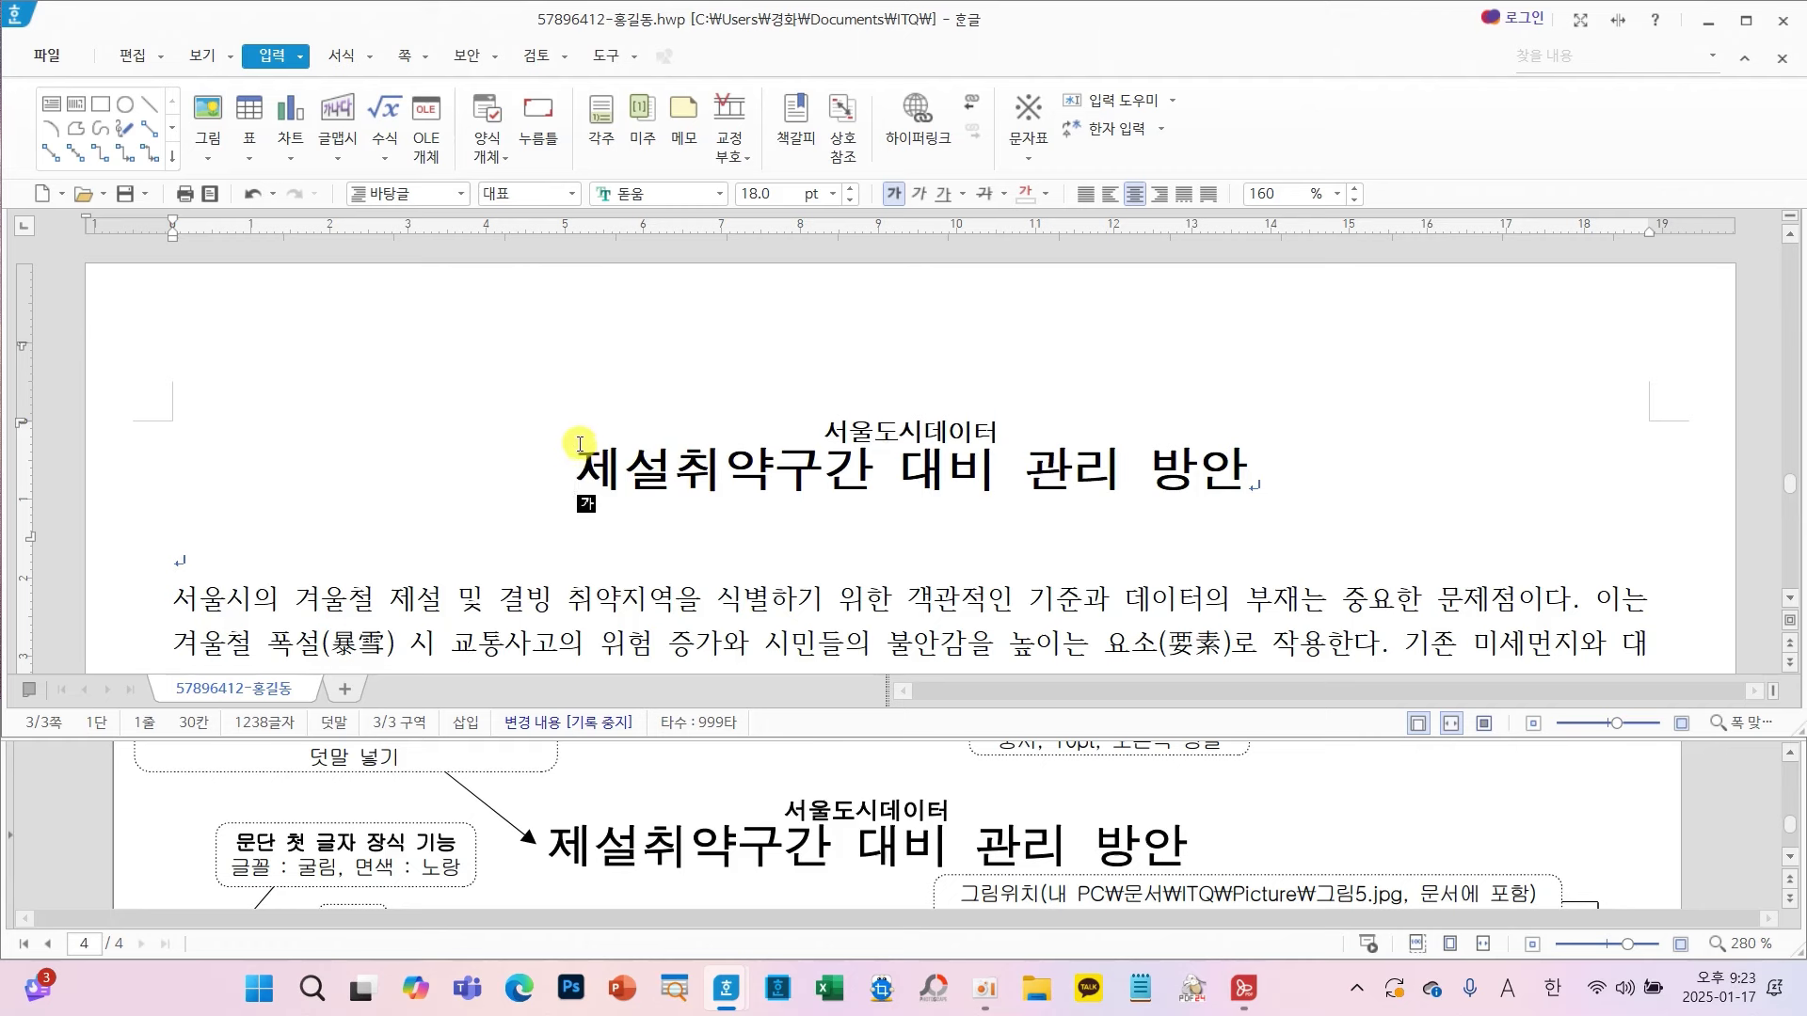
scroll(1383, 871, up, 1)
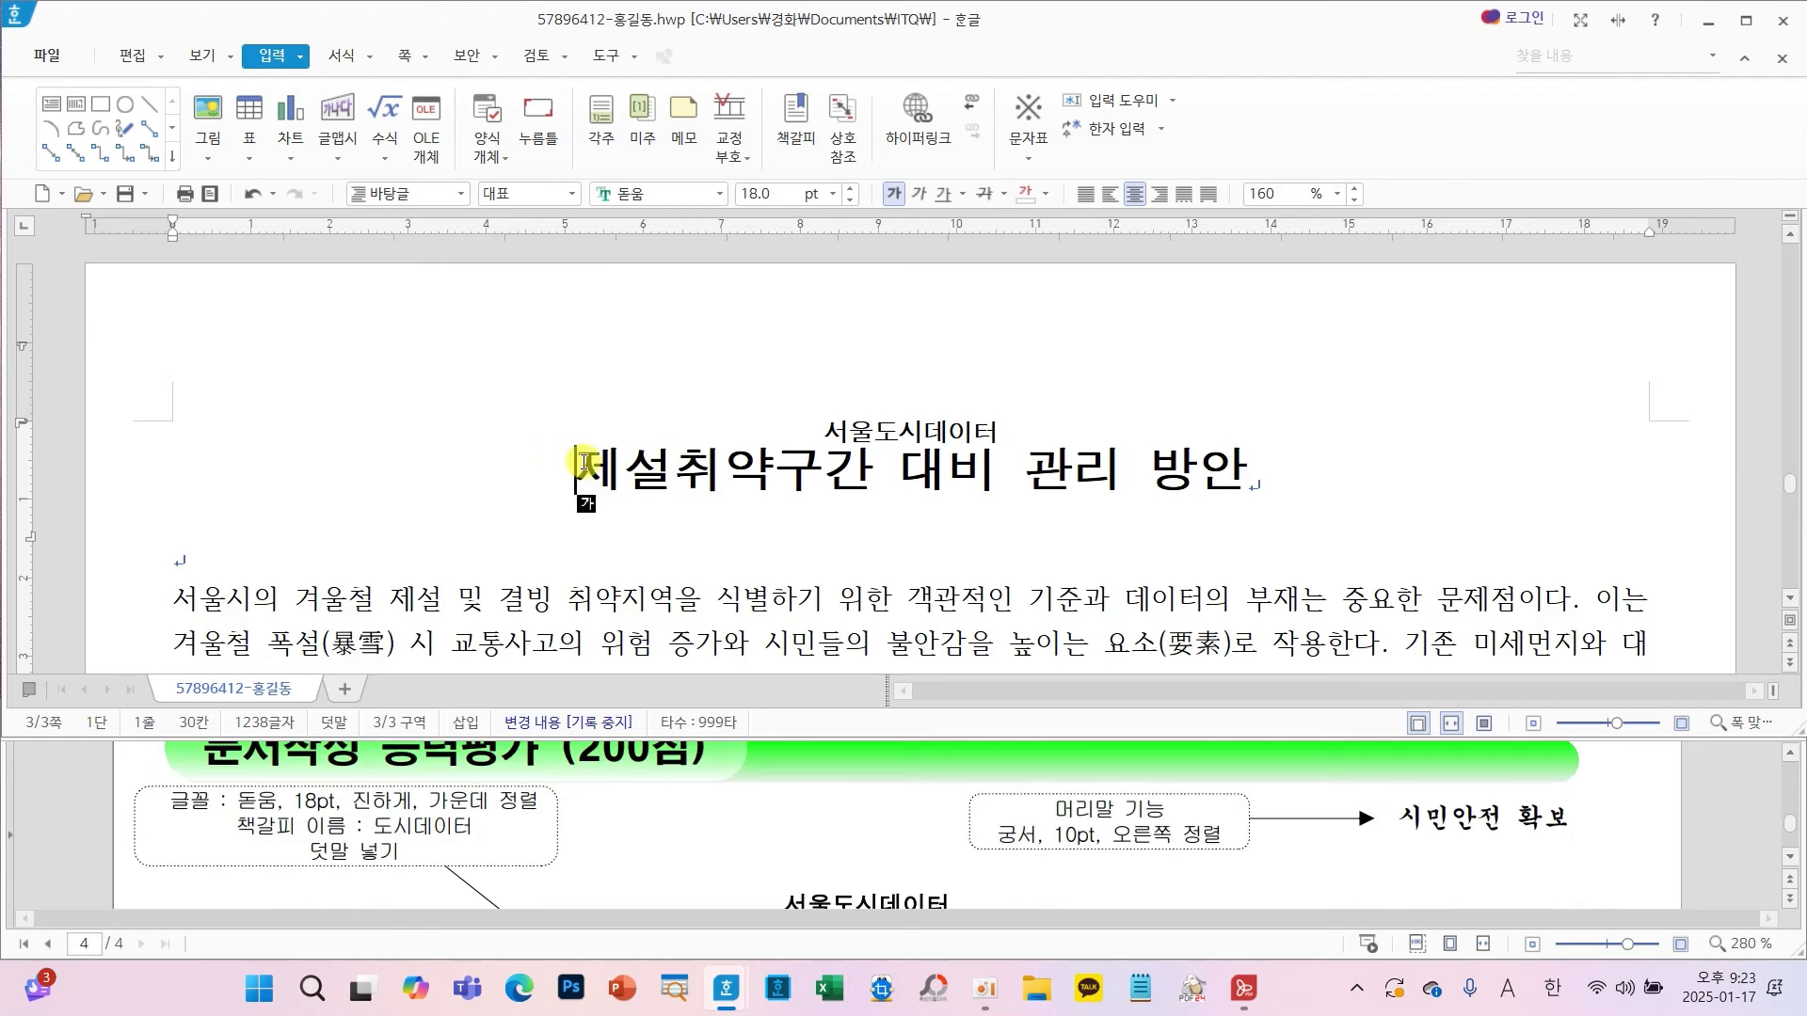
click(1311, 852)
mouse_move(1311, 852)
mouse_down()
mouse_move(1228, 873)
mouse_move(1266, 790)
mouse_move(1285, 866)
mouse_up()
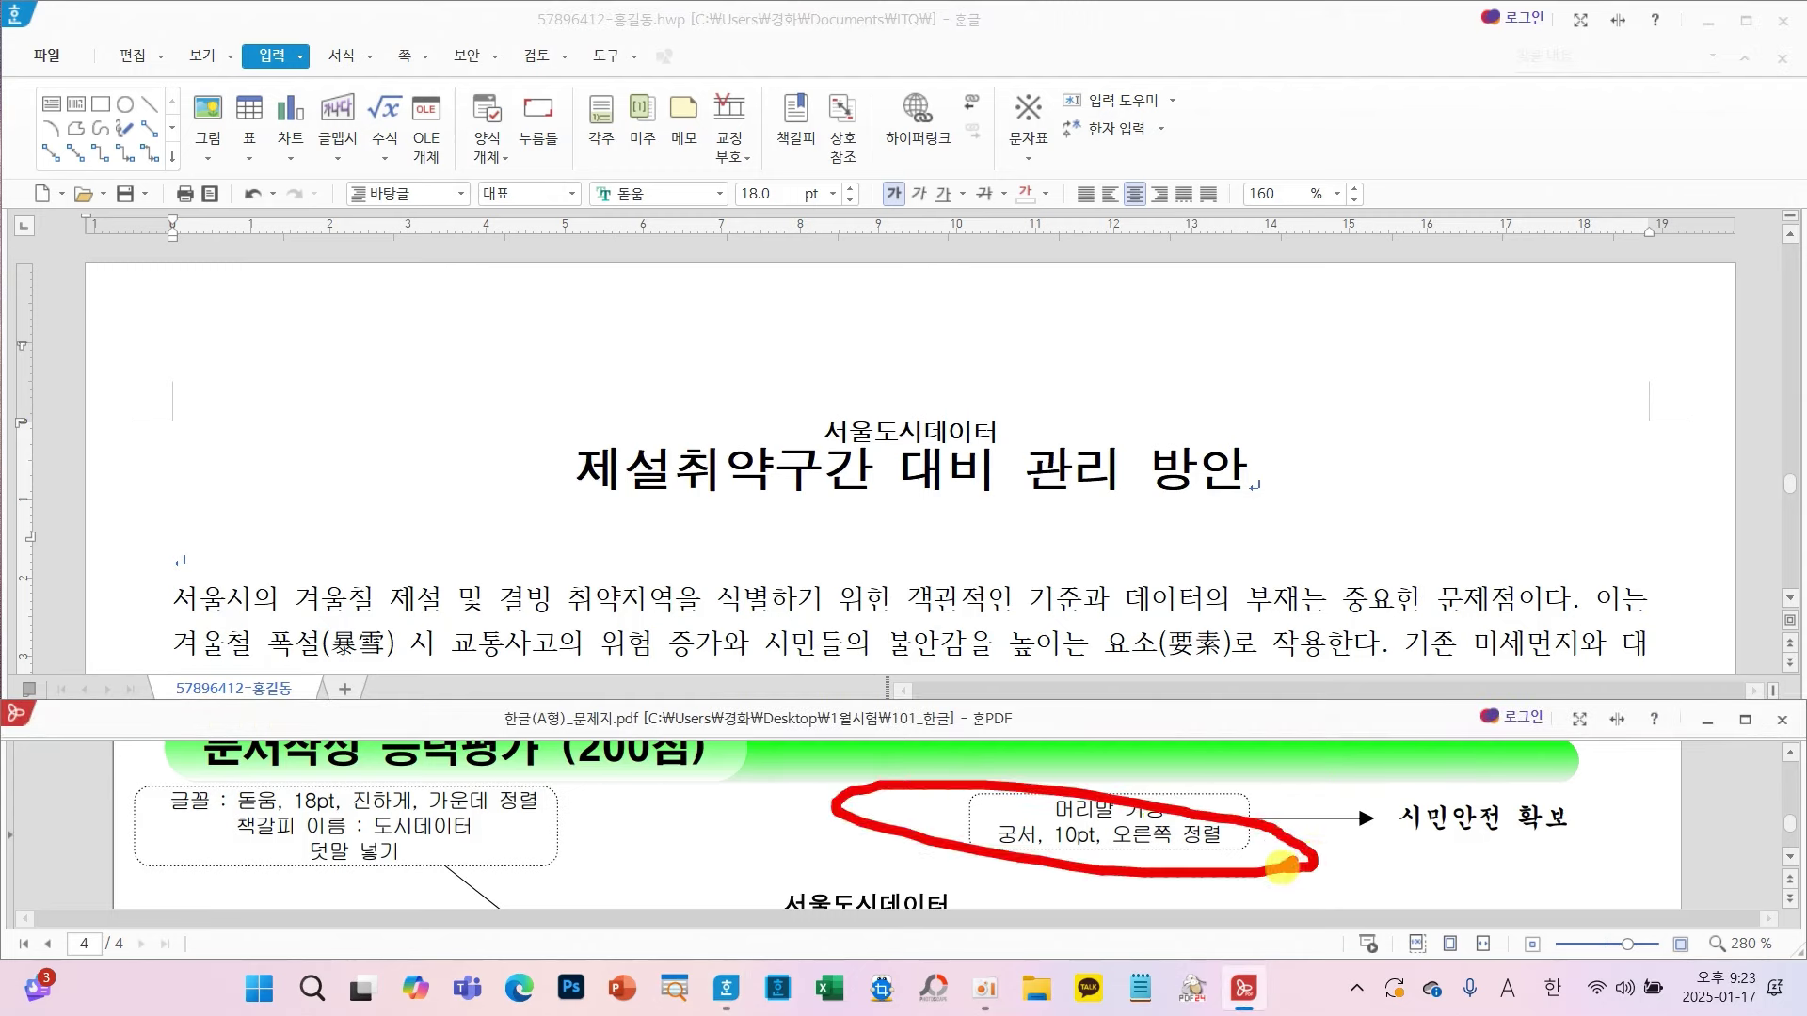
click(575, 463)
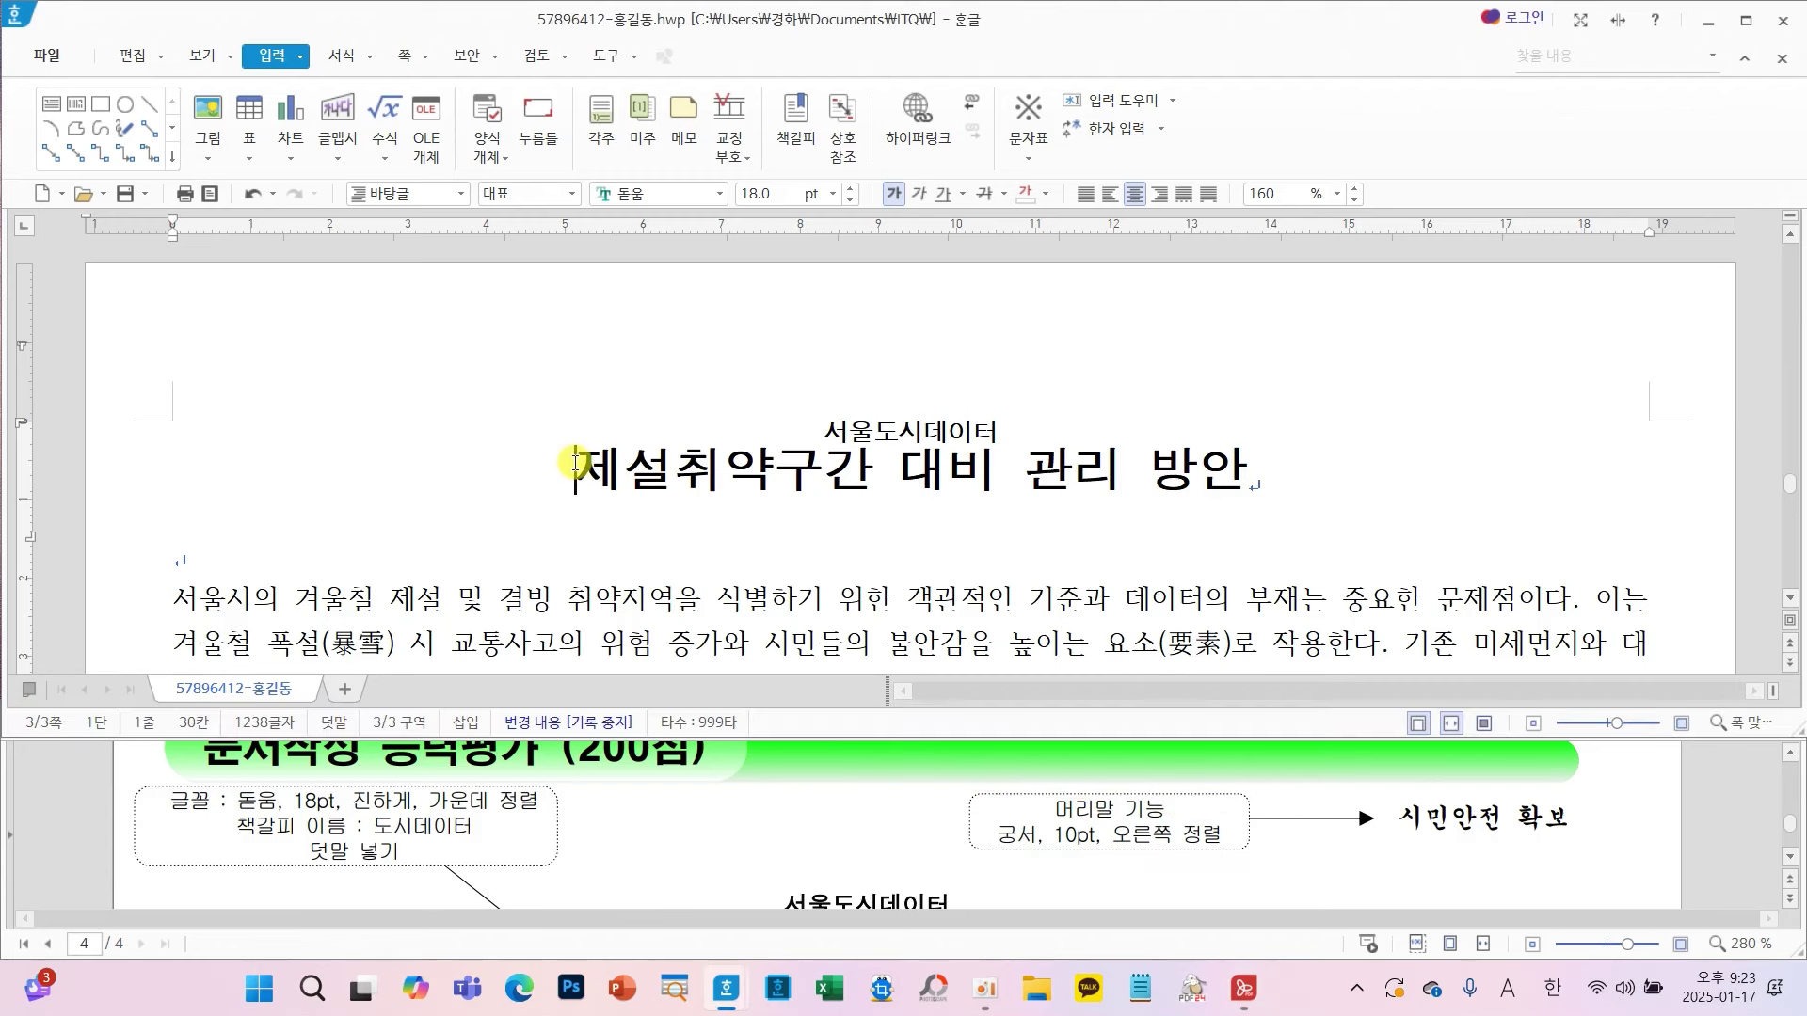
click(397, 59)
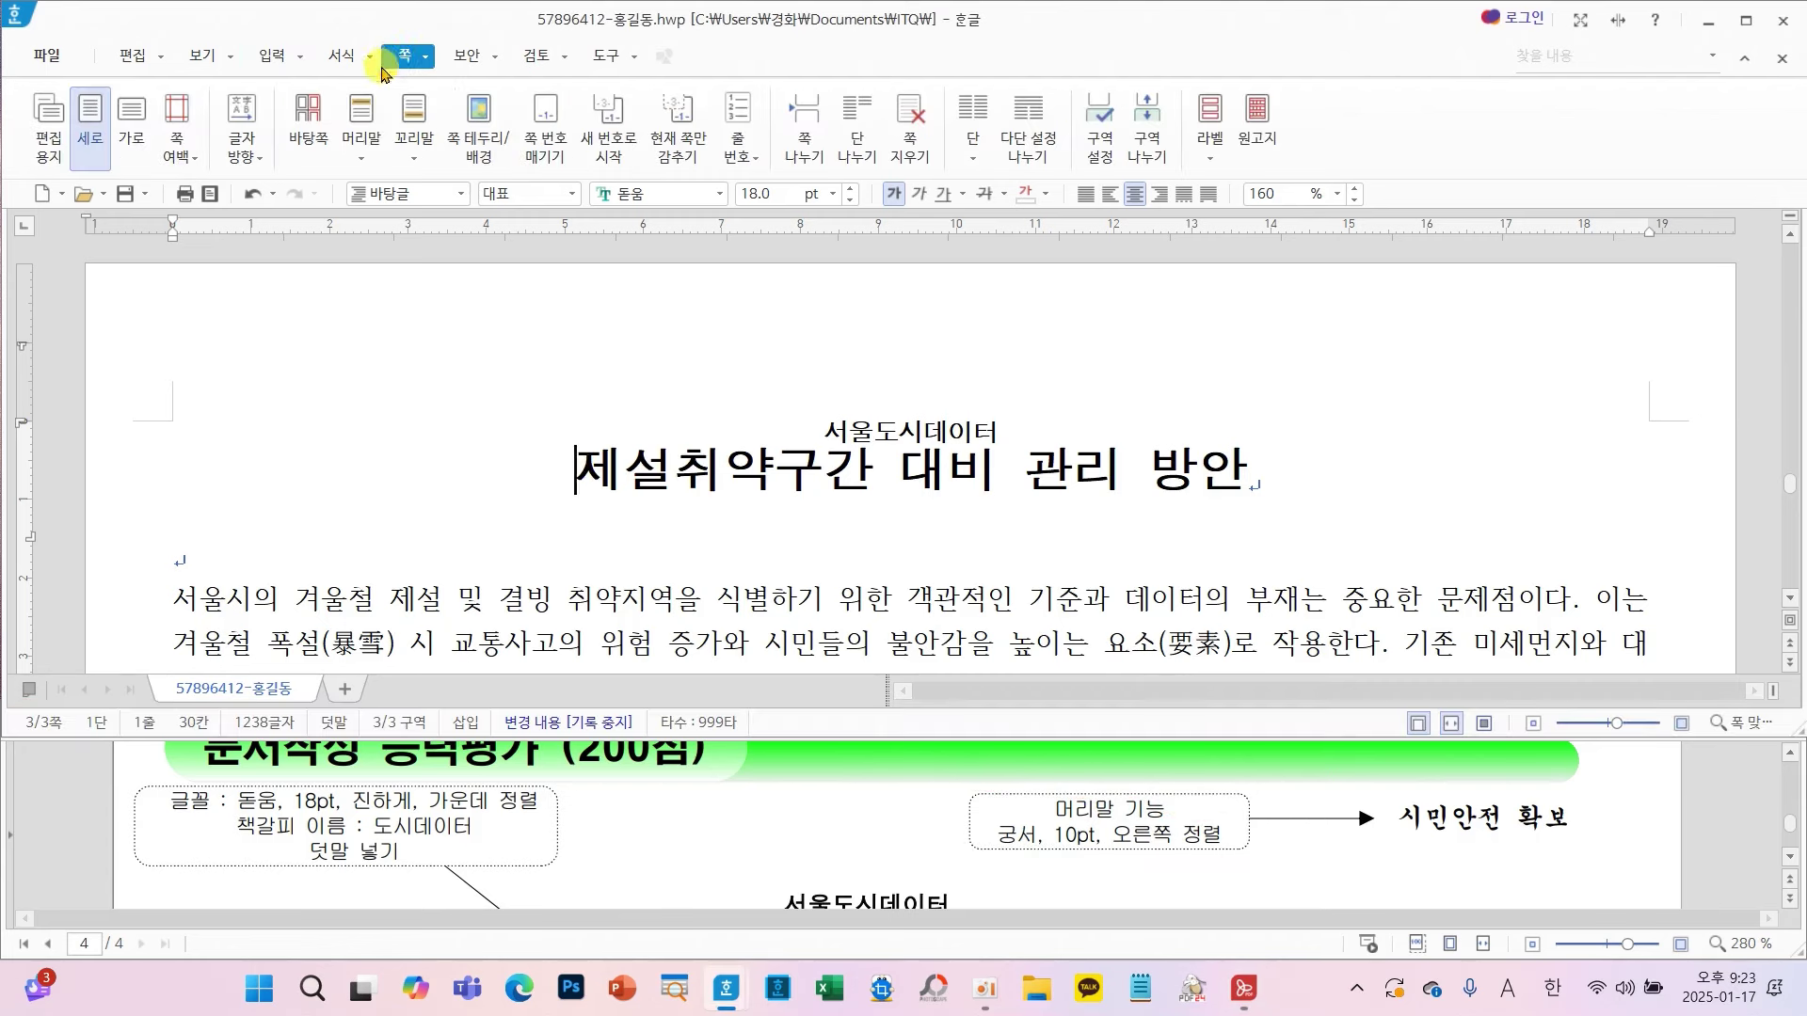
click(362, 141)
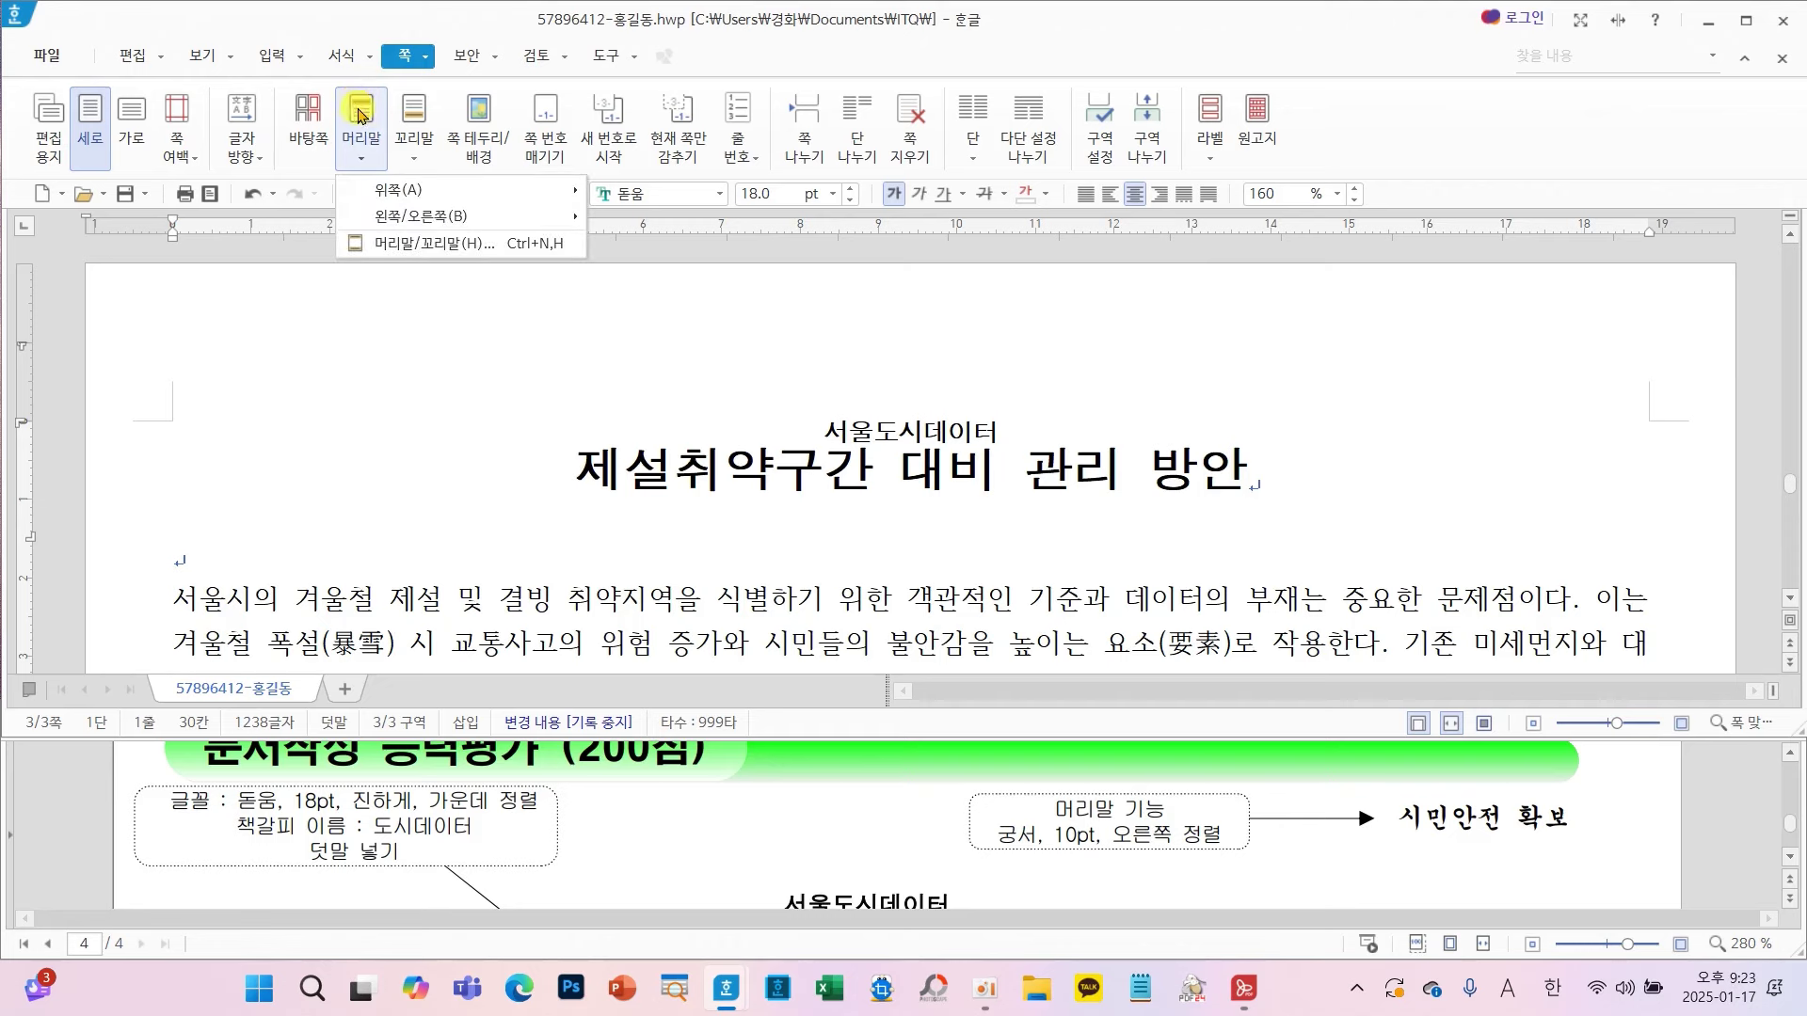
click(402, 246)
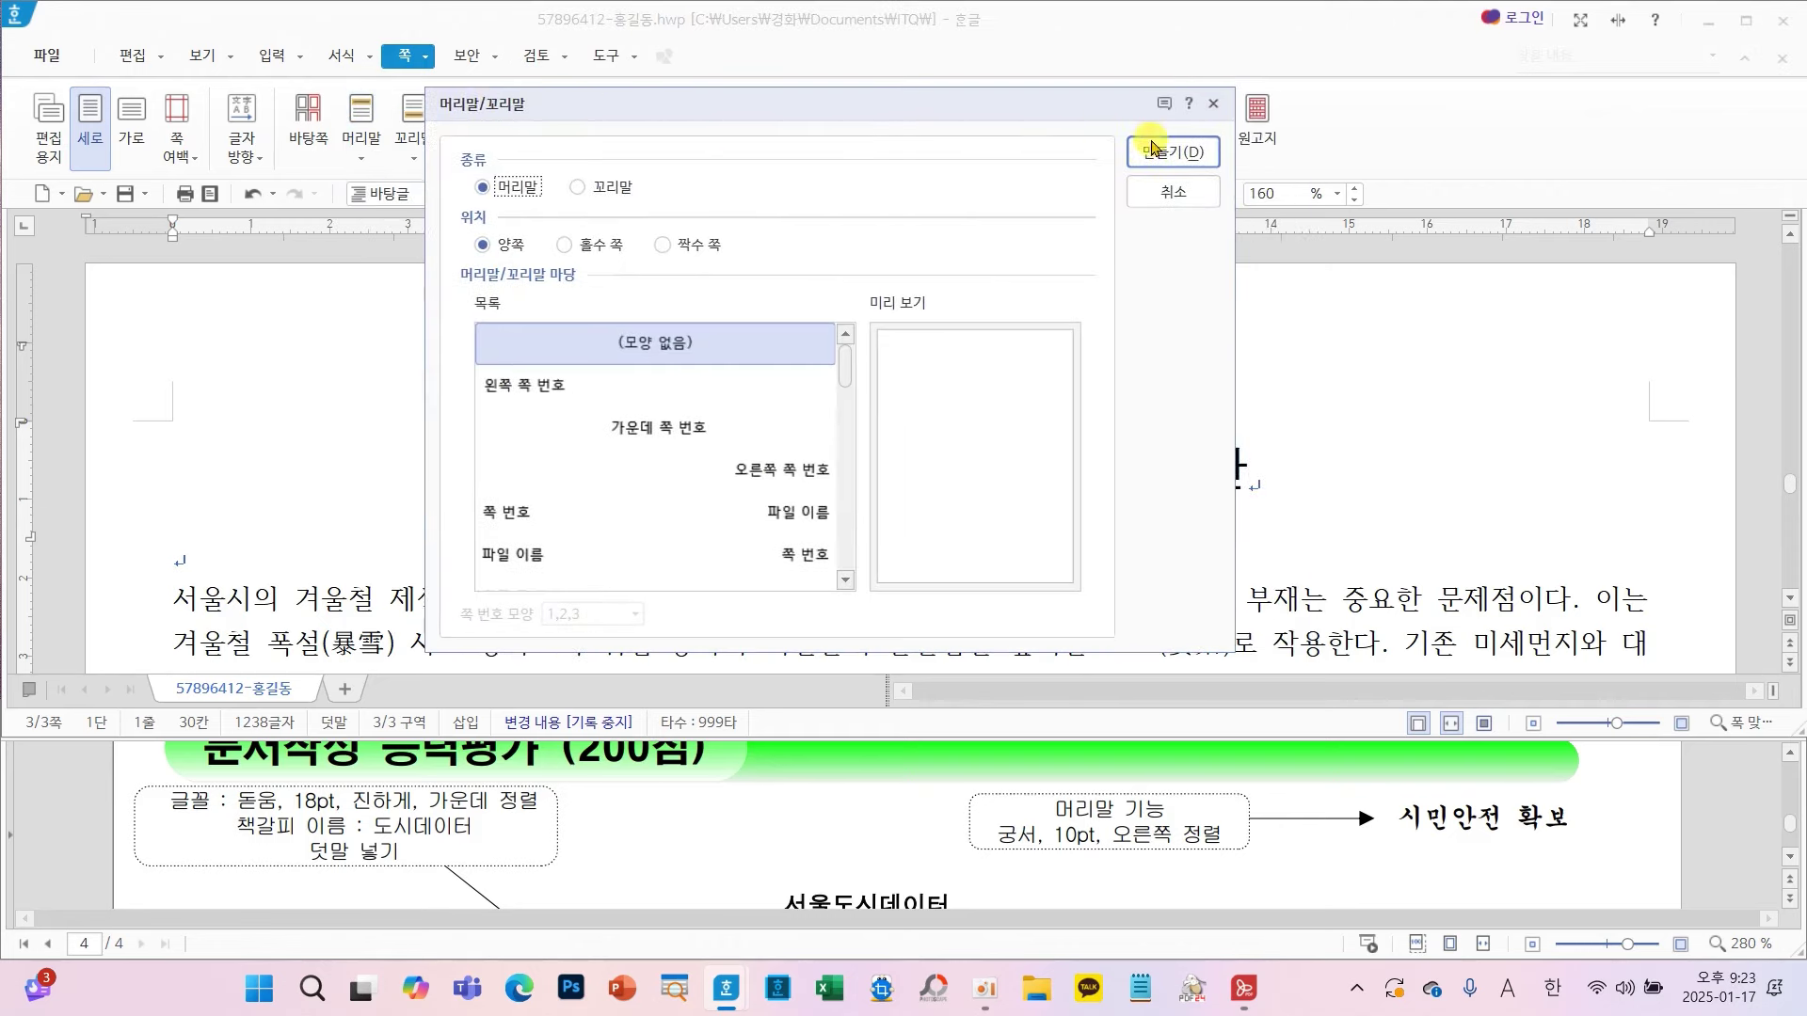
click(1214, 151)
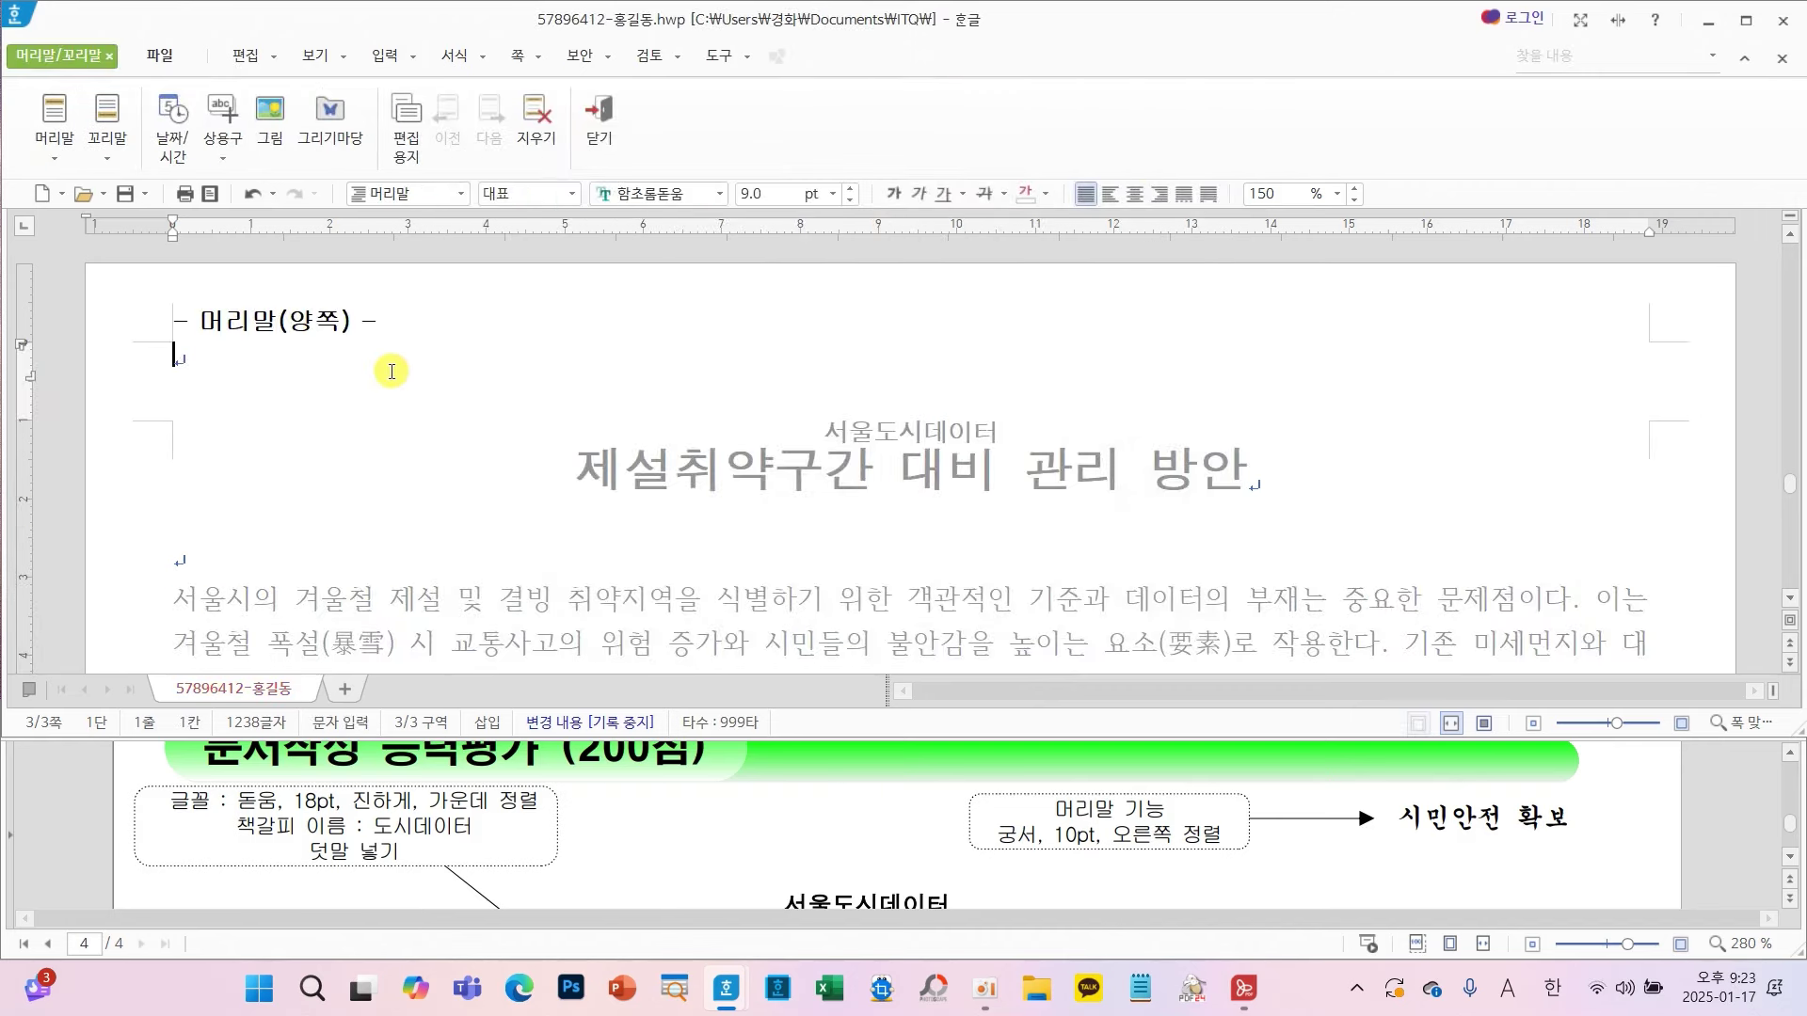
text(심)
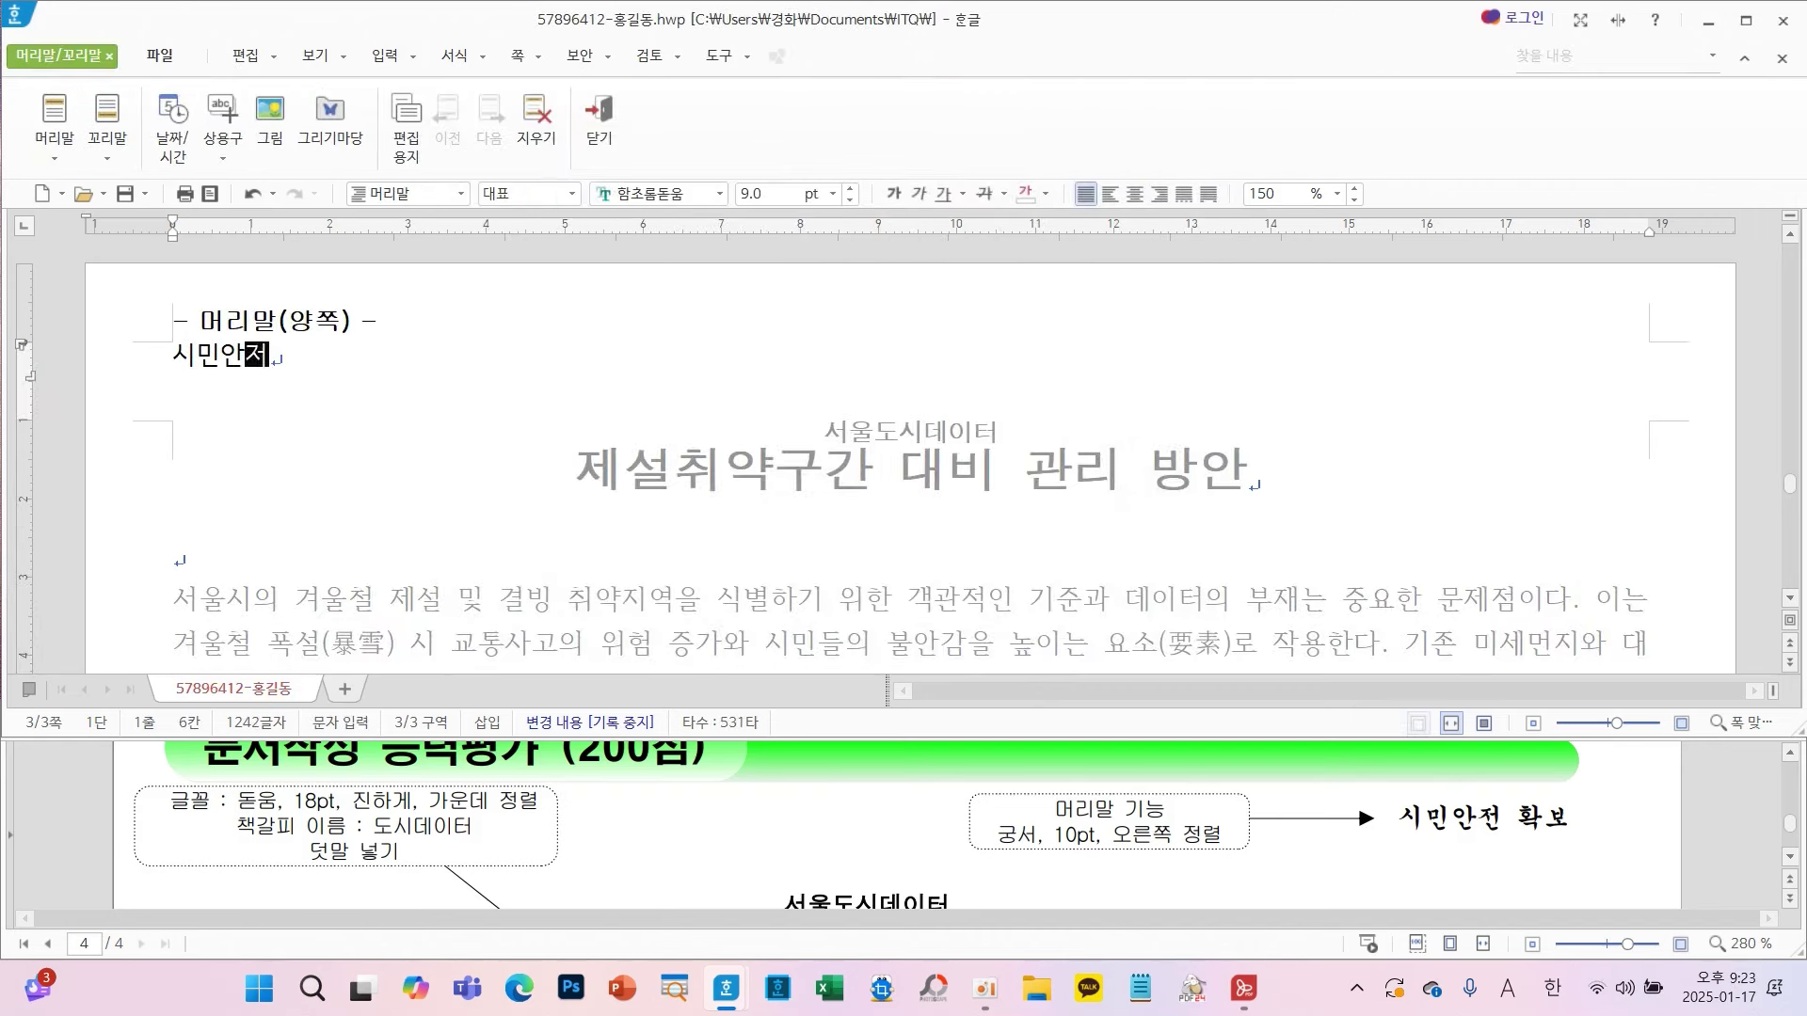
text(민안전 확보)
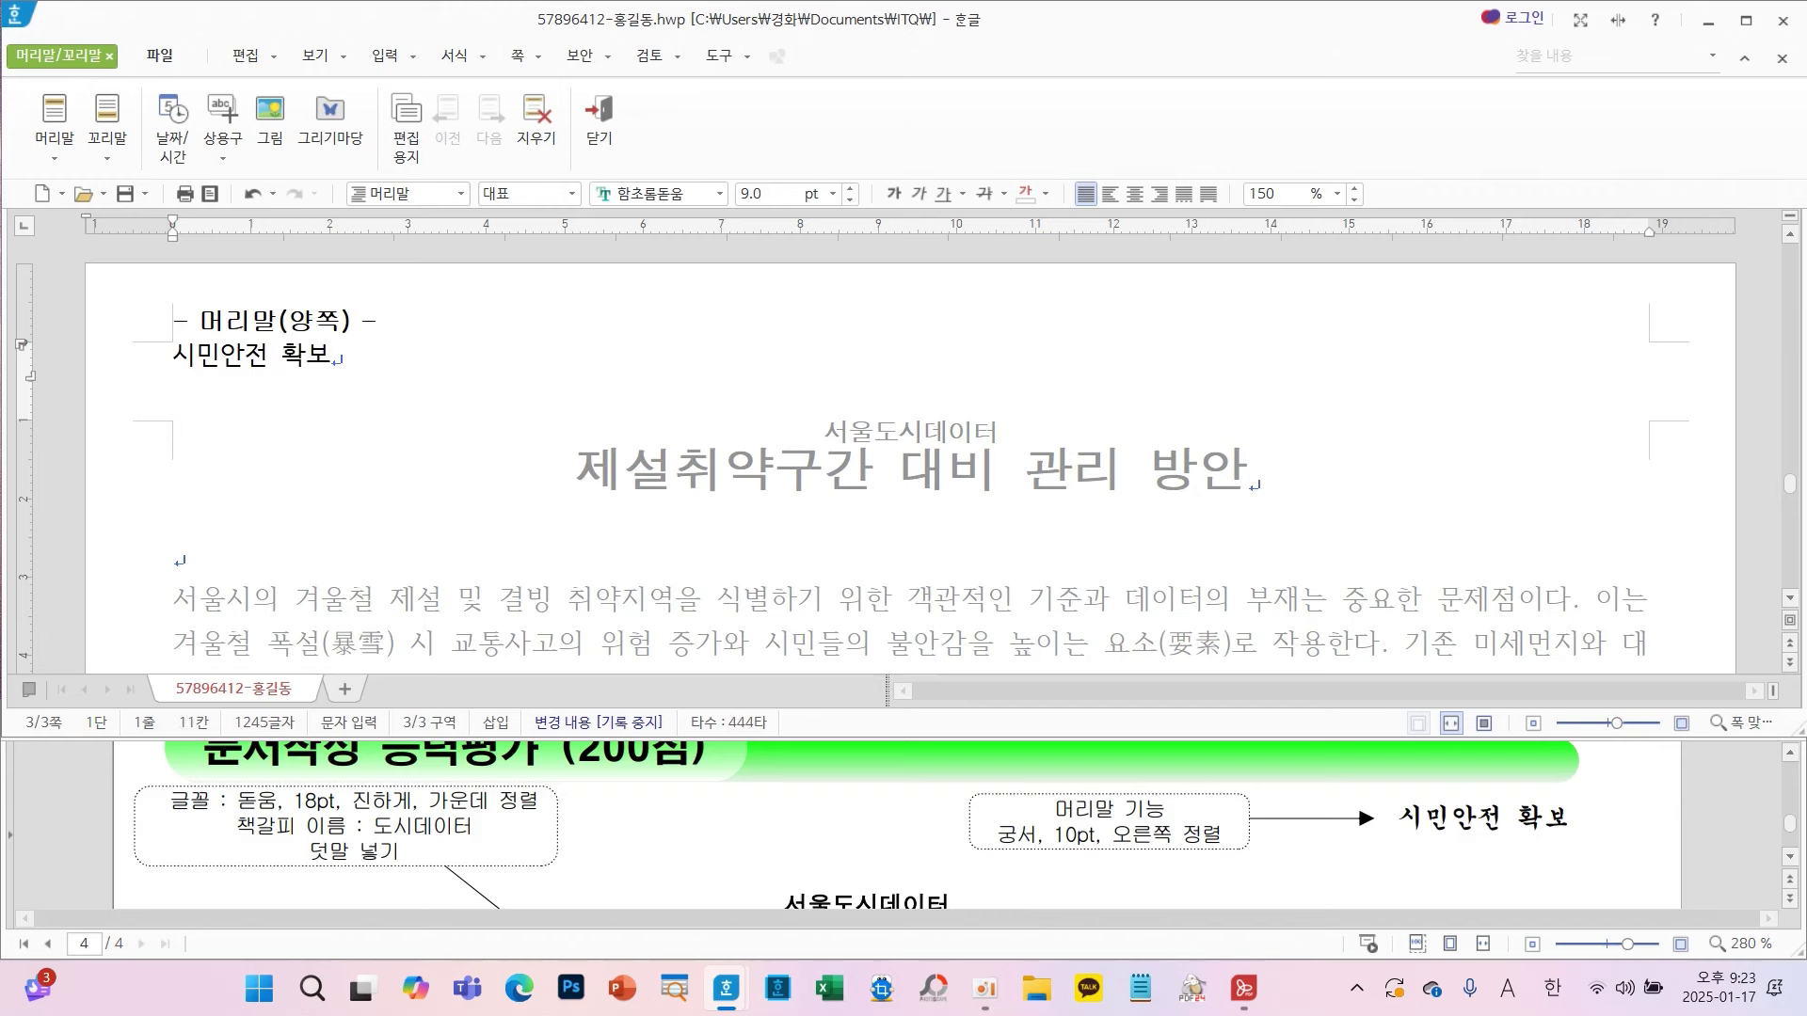
- Format the header text 시민안전 확보 in 궁서, 10 pt, right-aligned, and close header editing
drag(329, 355, 172, 348)
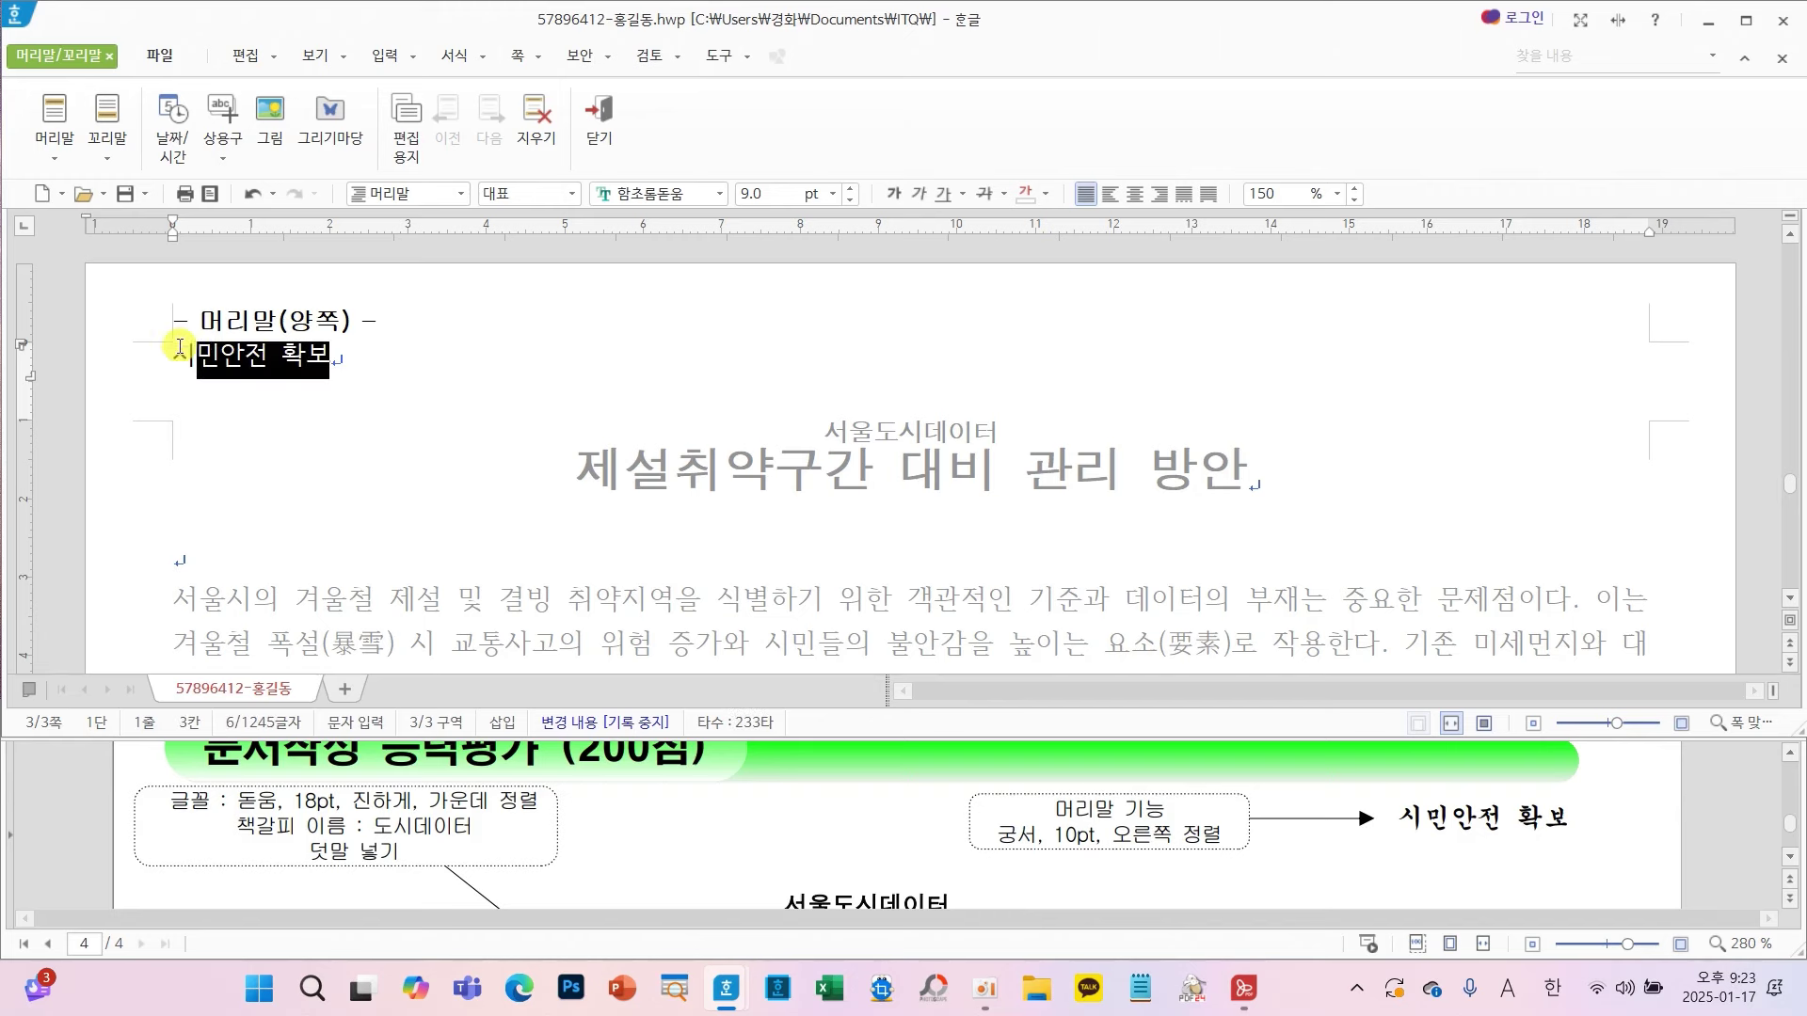
click(719, 193)
drag(1038, 478, 1005, 219)
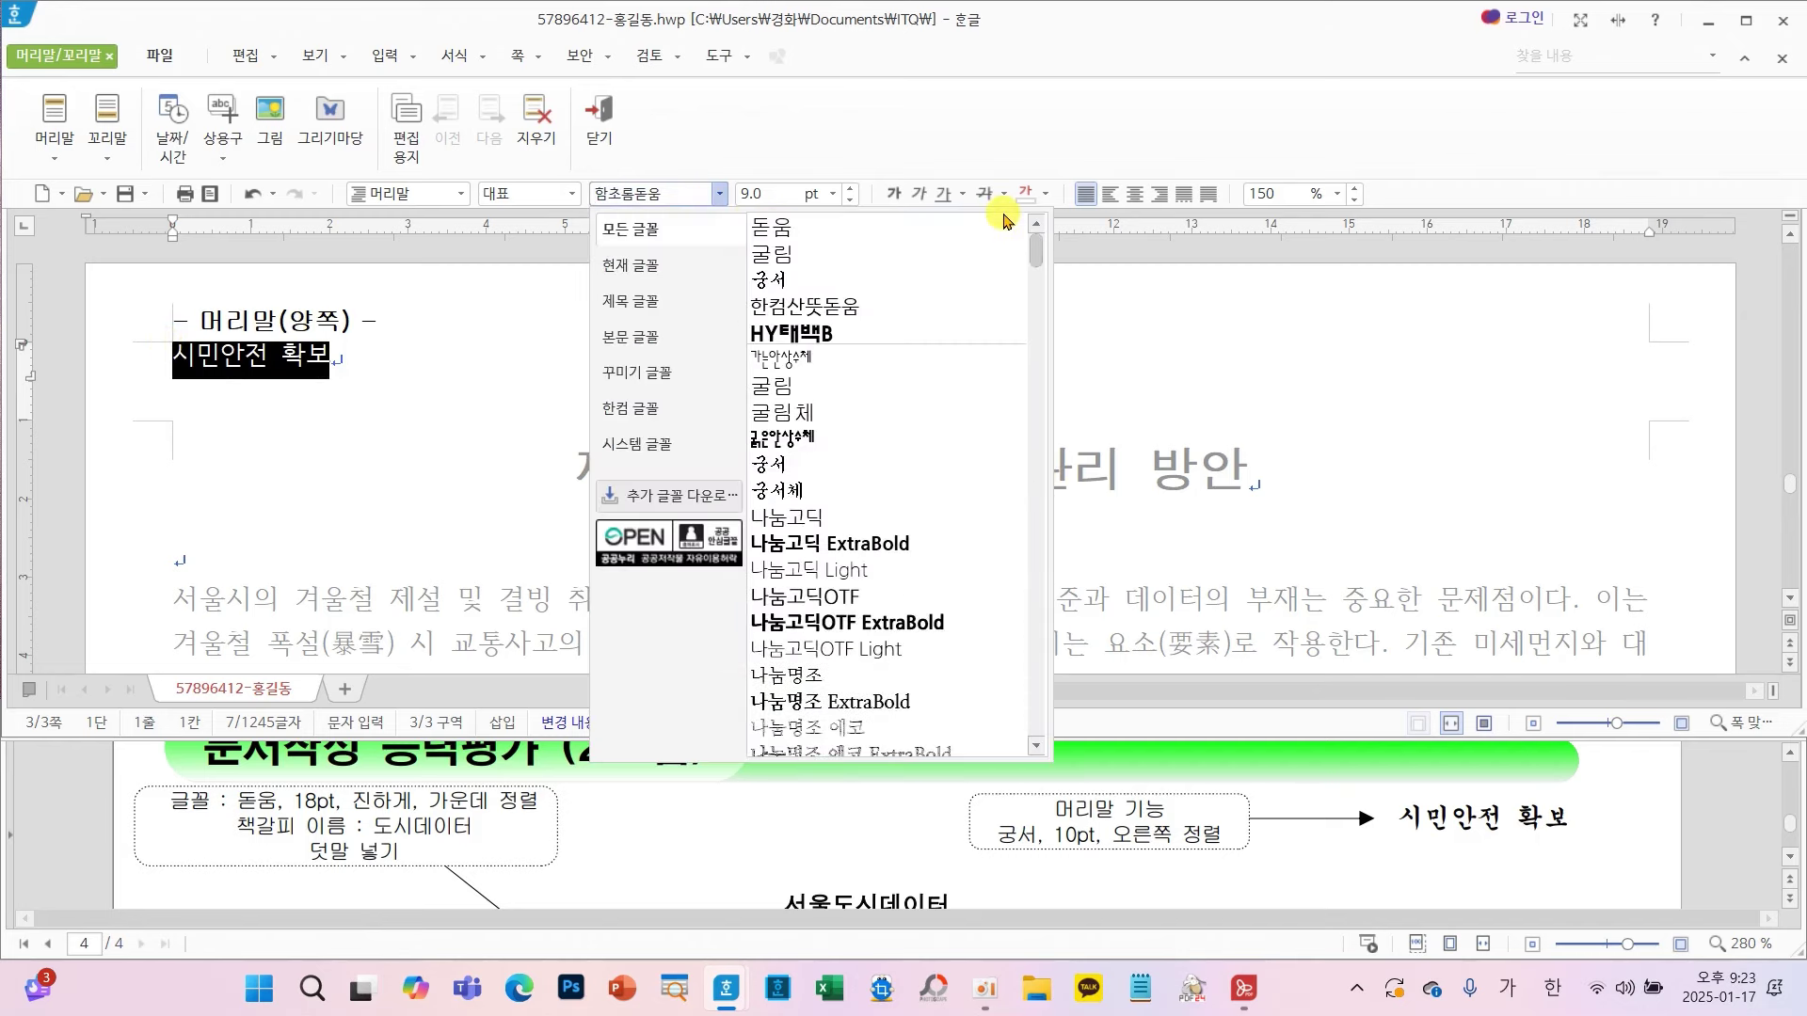
click(809, 277)
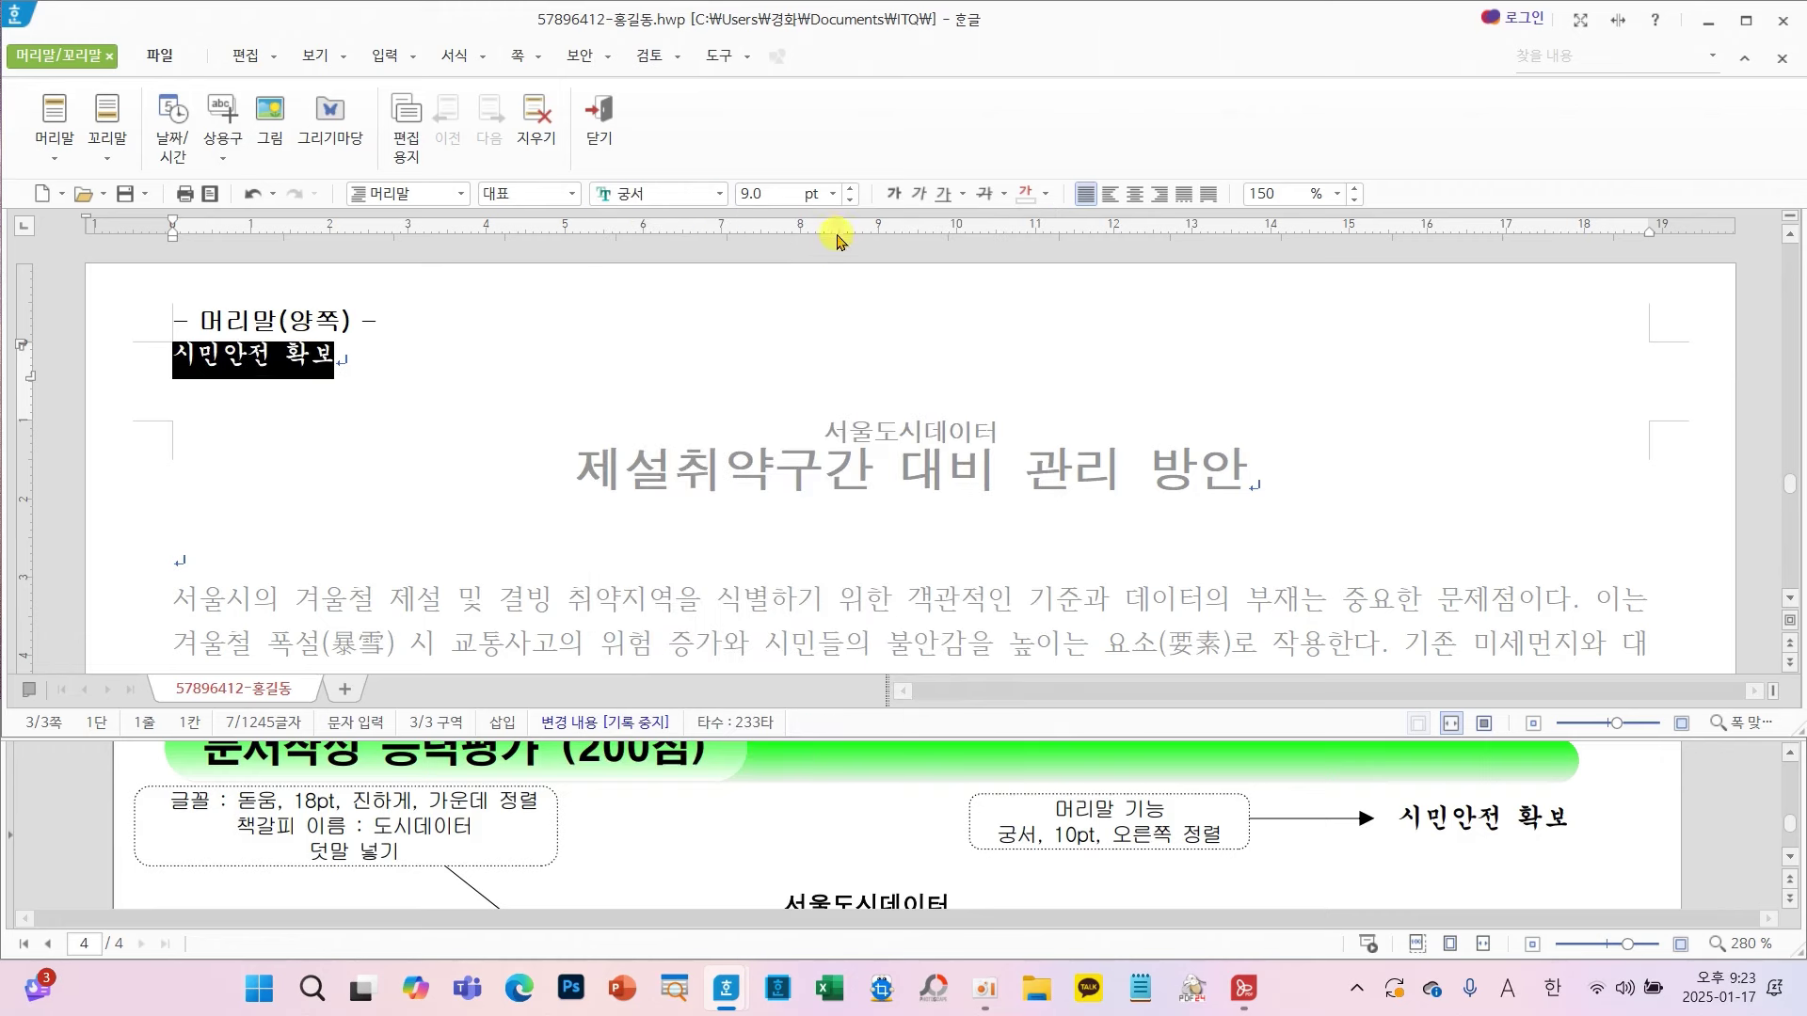
click(852, 194)
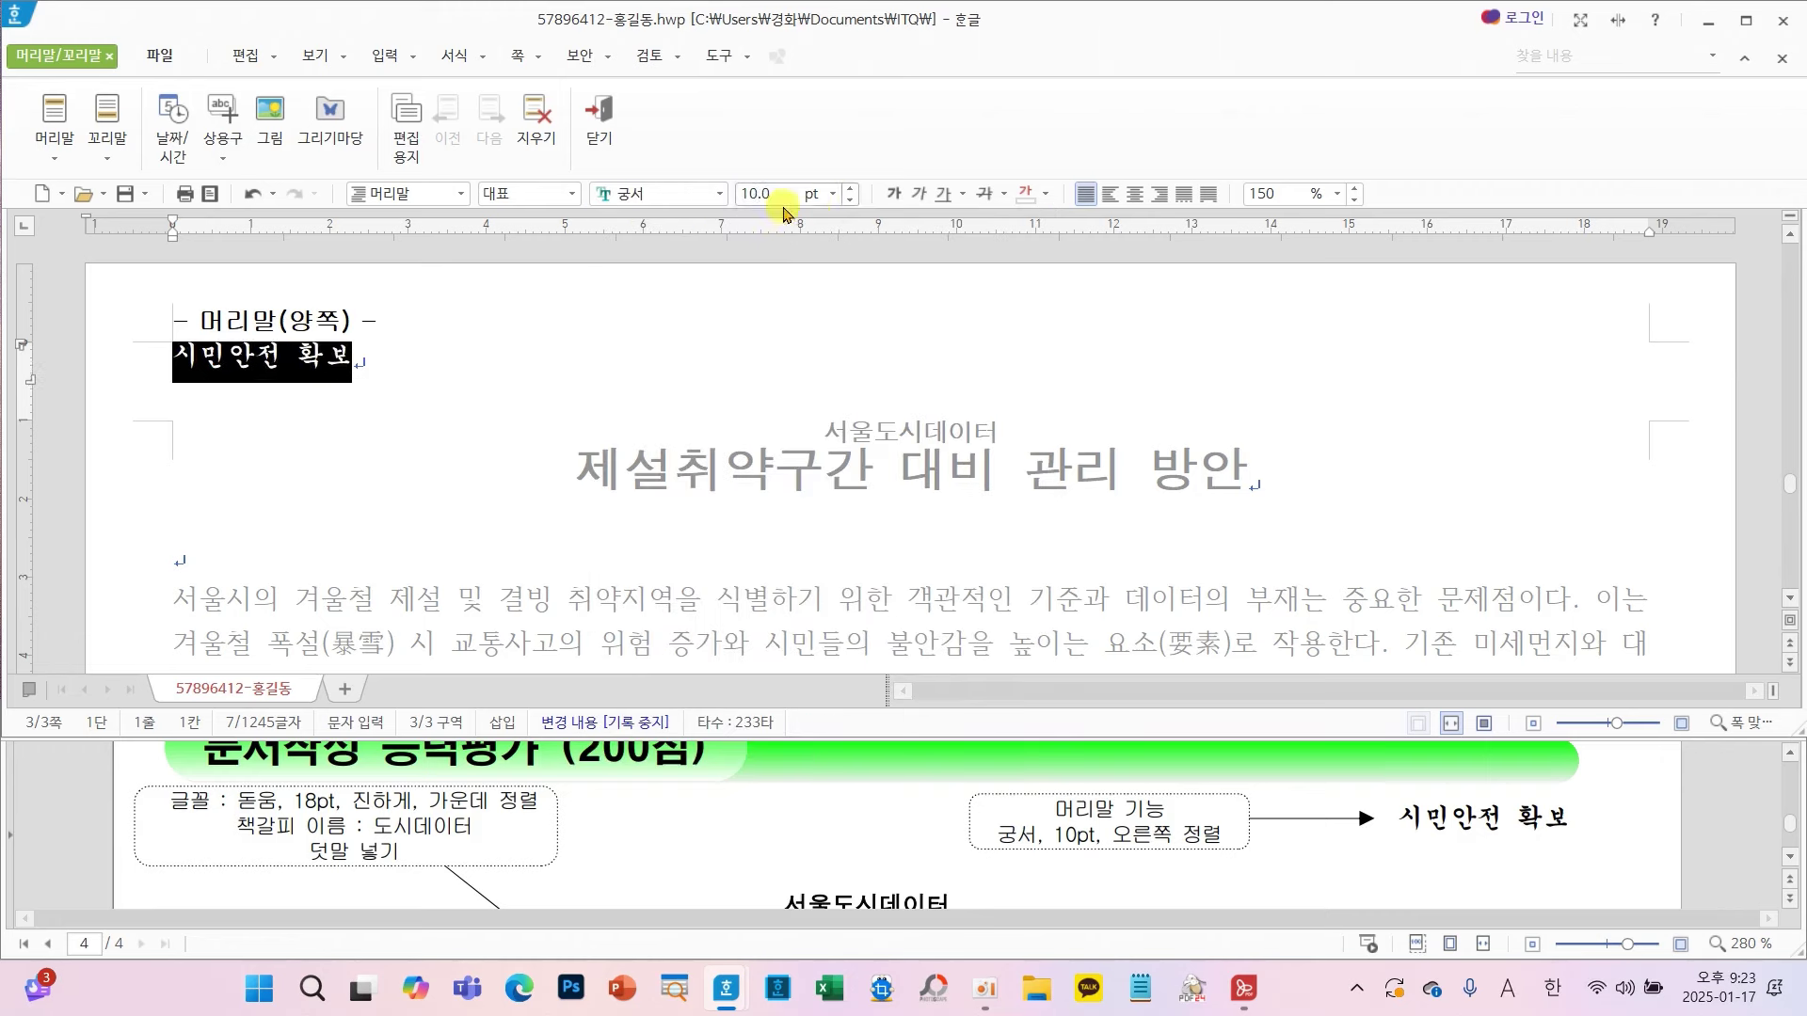
click(1156, 198)
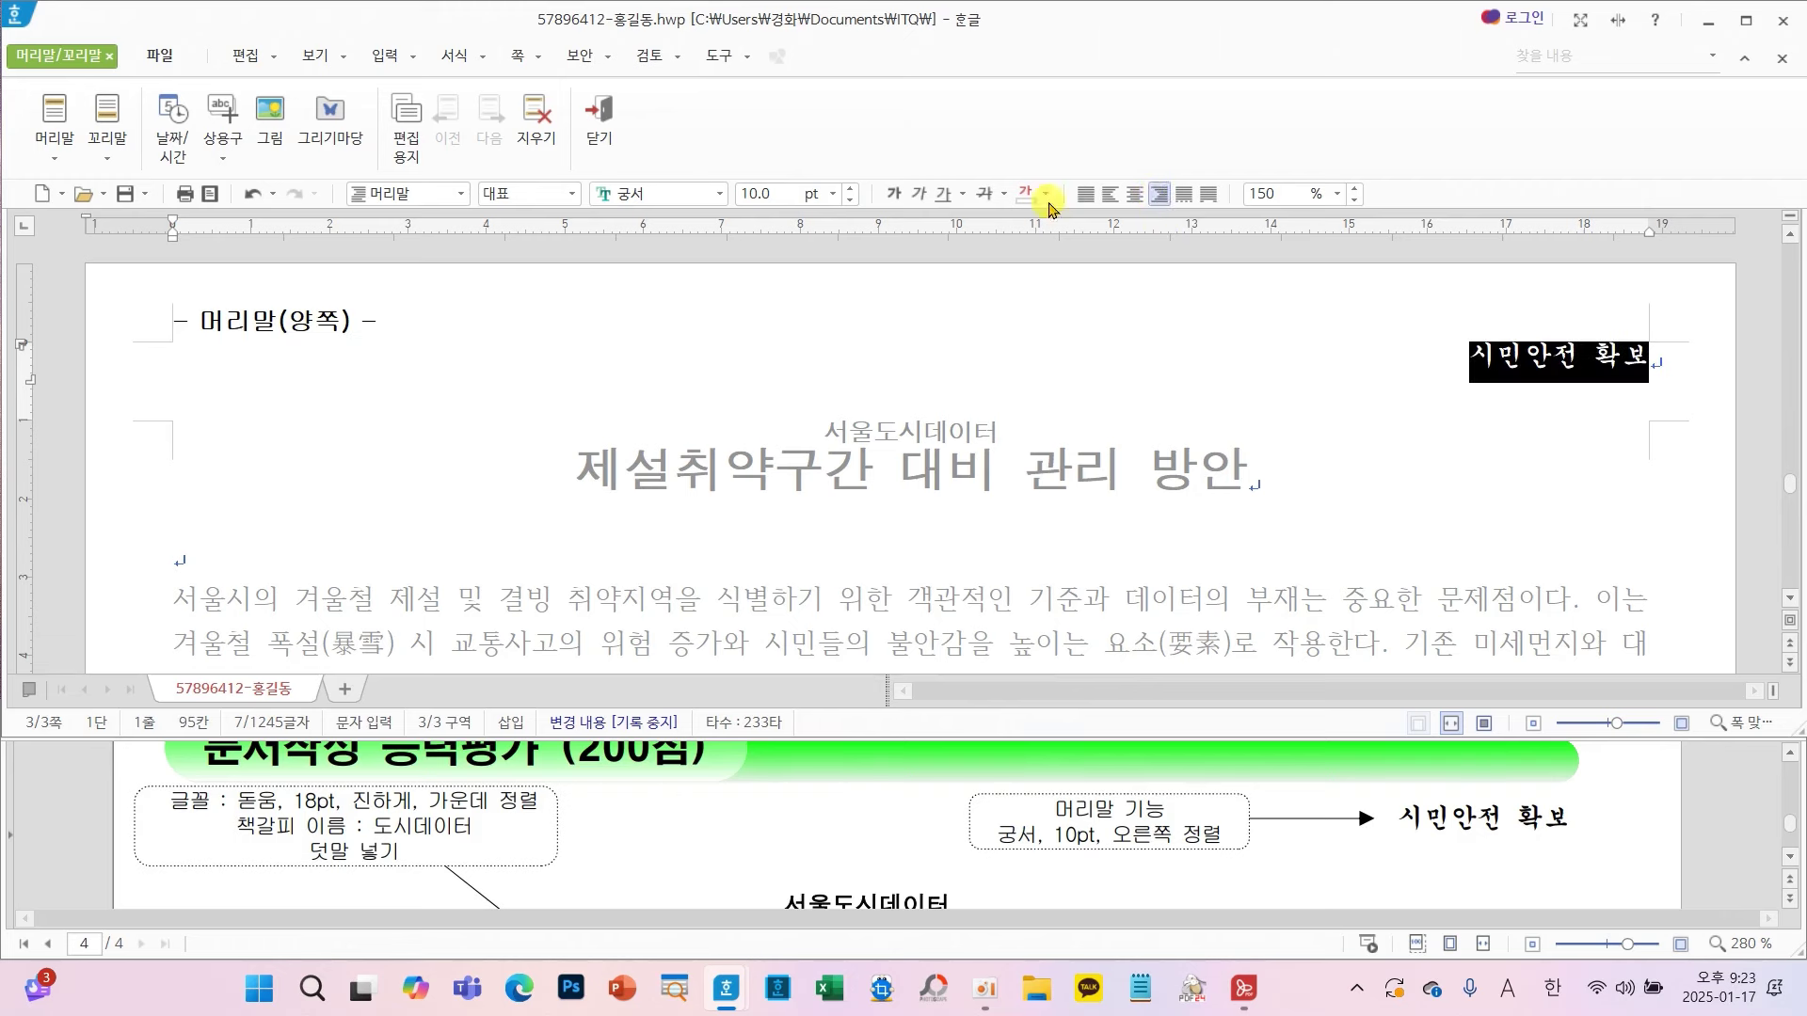
click(602, 122)
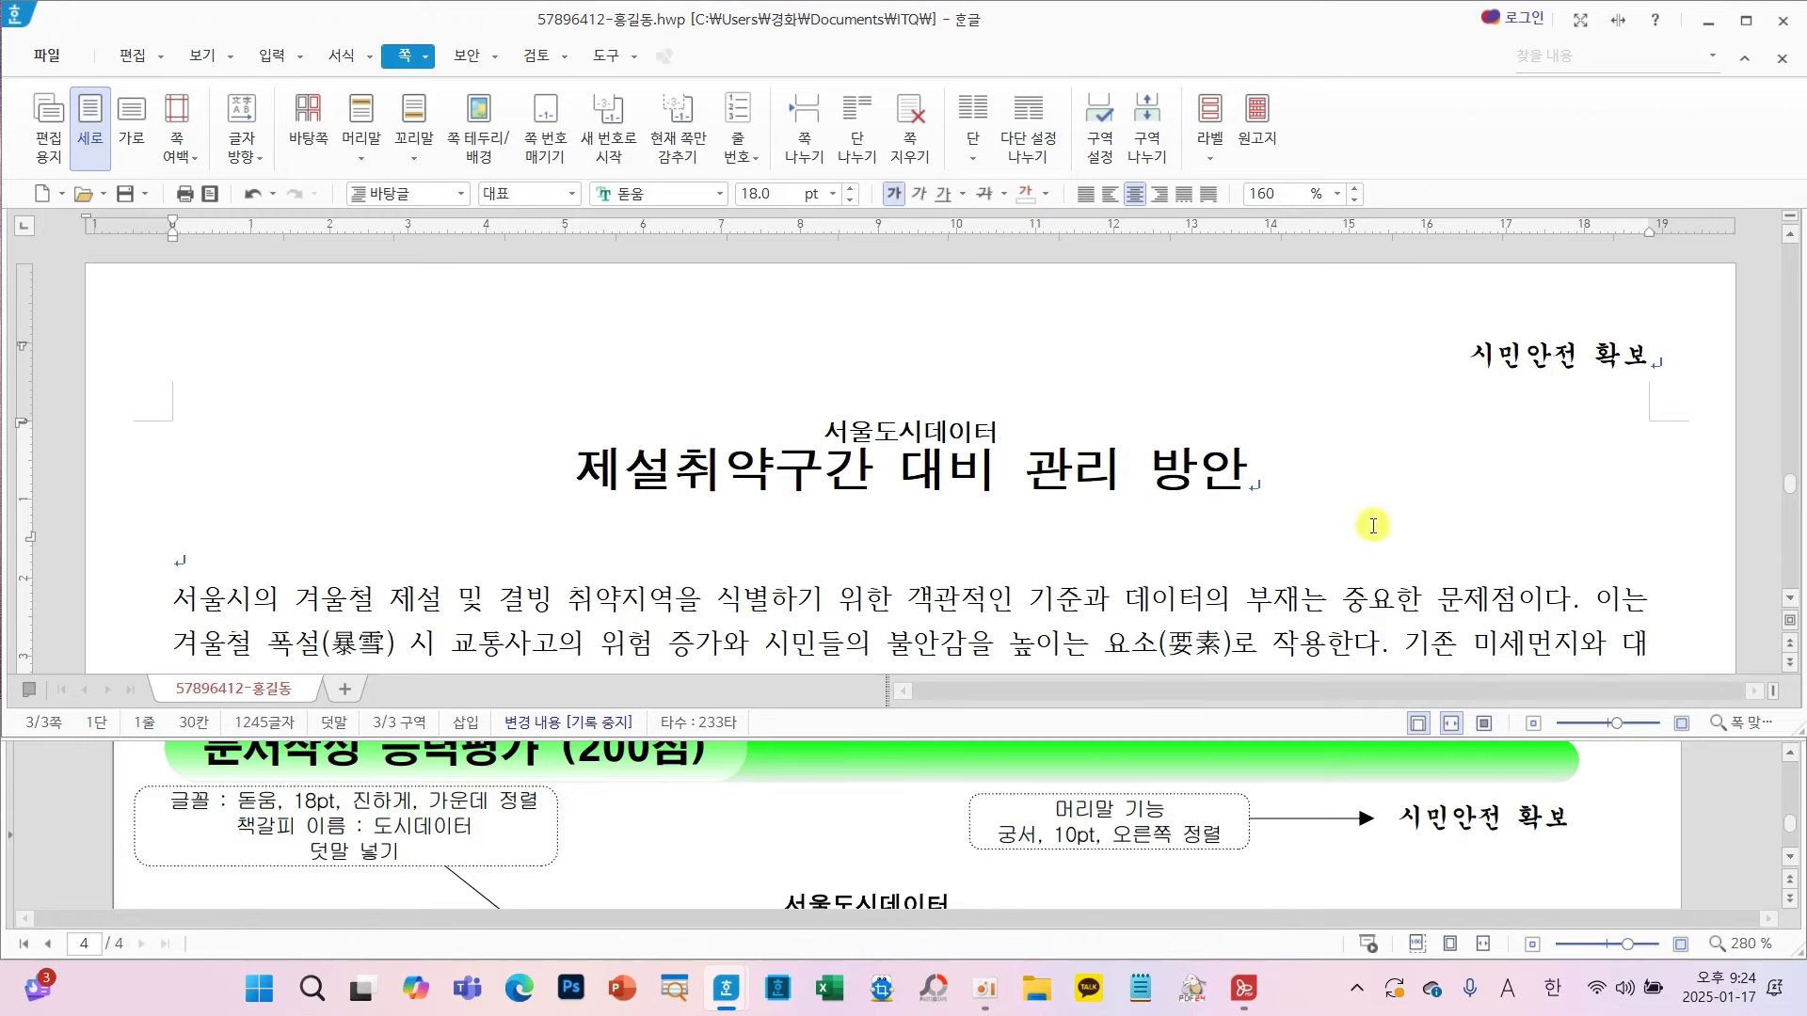
- Insert page numbers at the bottom right of the page in A,B,C format without surrounding dashes
scroll(1423, 828, down, 15)
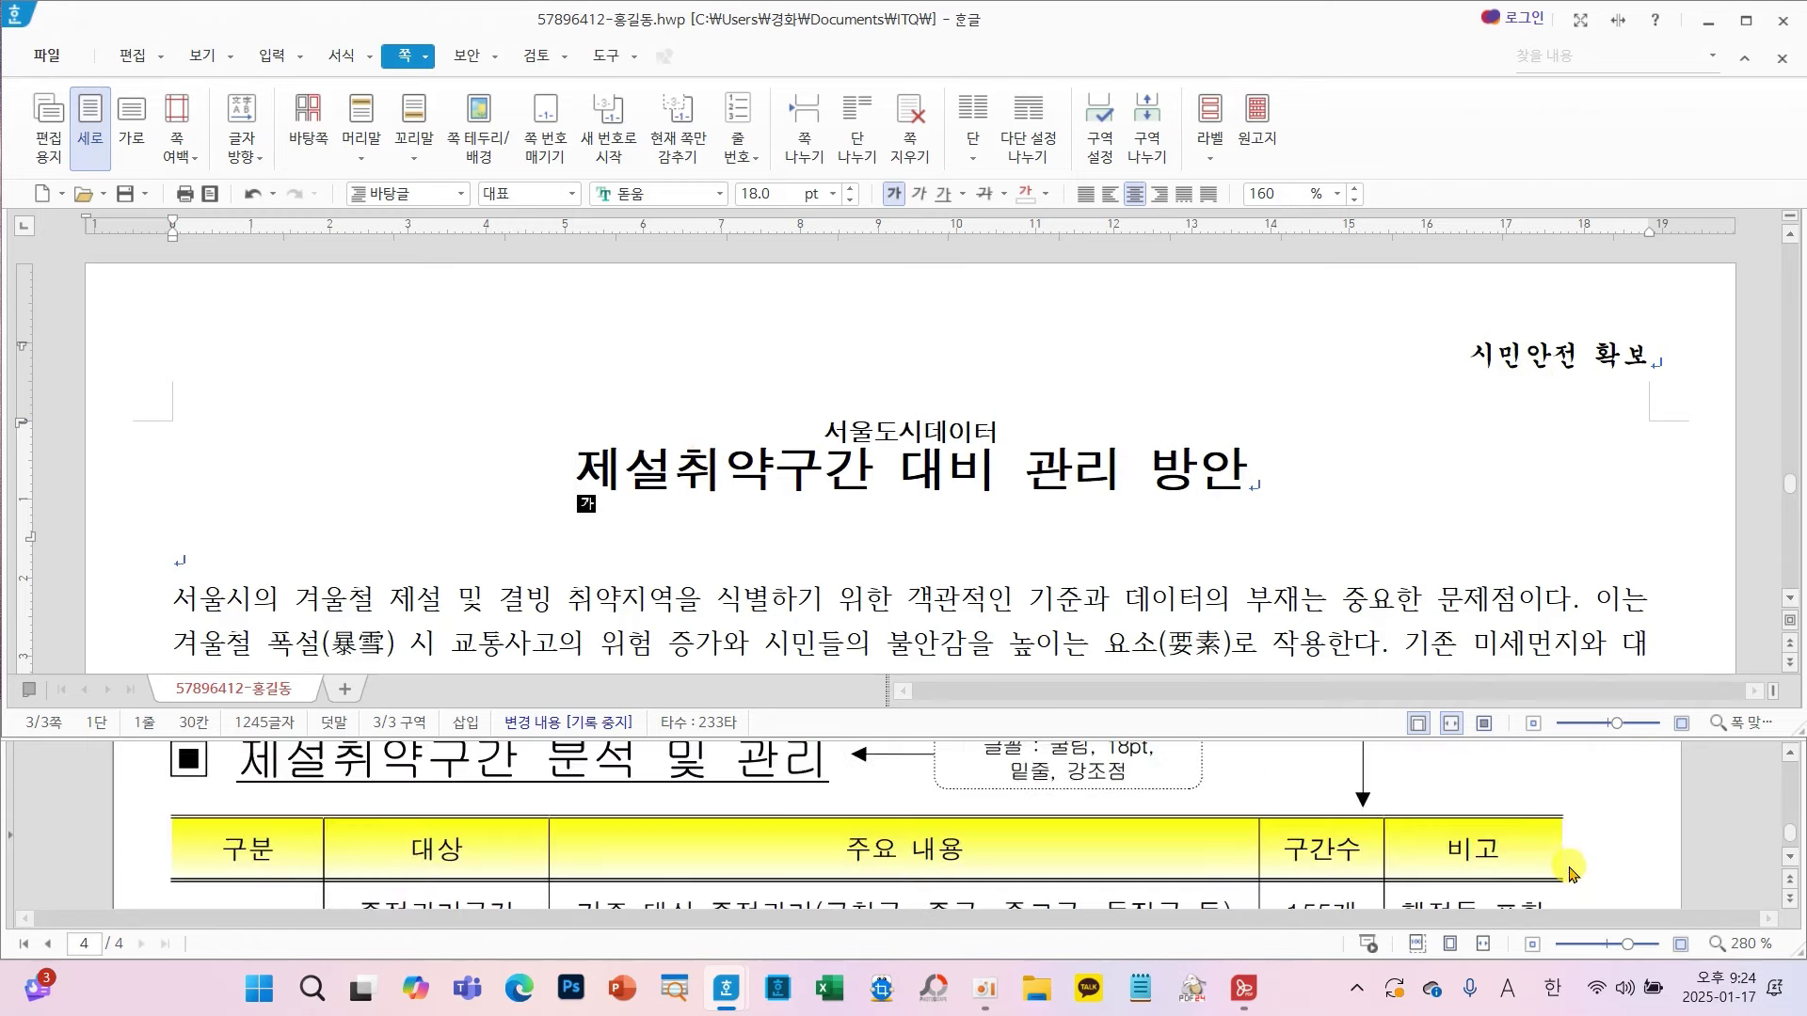
scroll(1568, 873, down, 15)
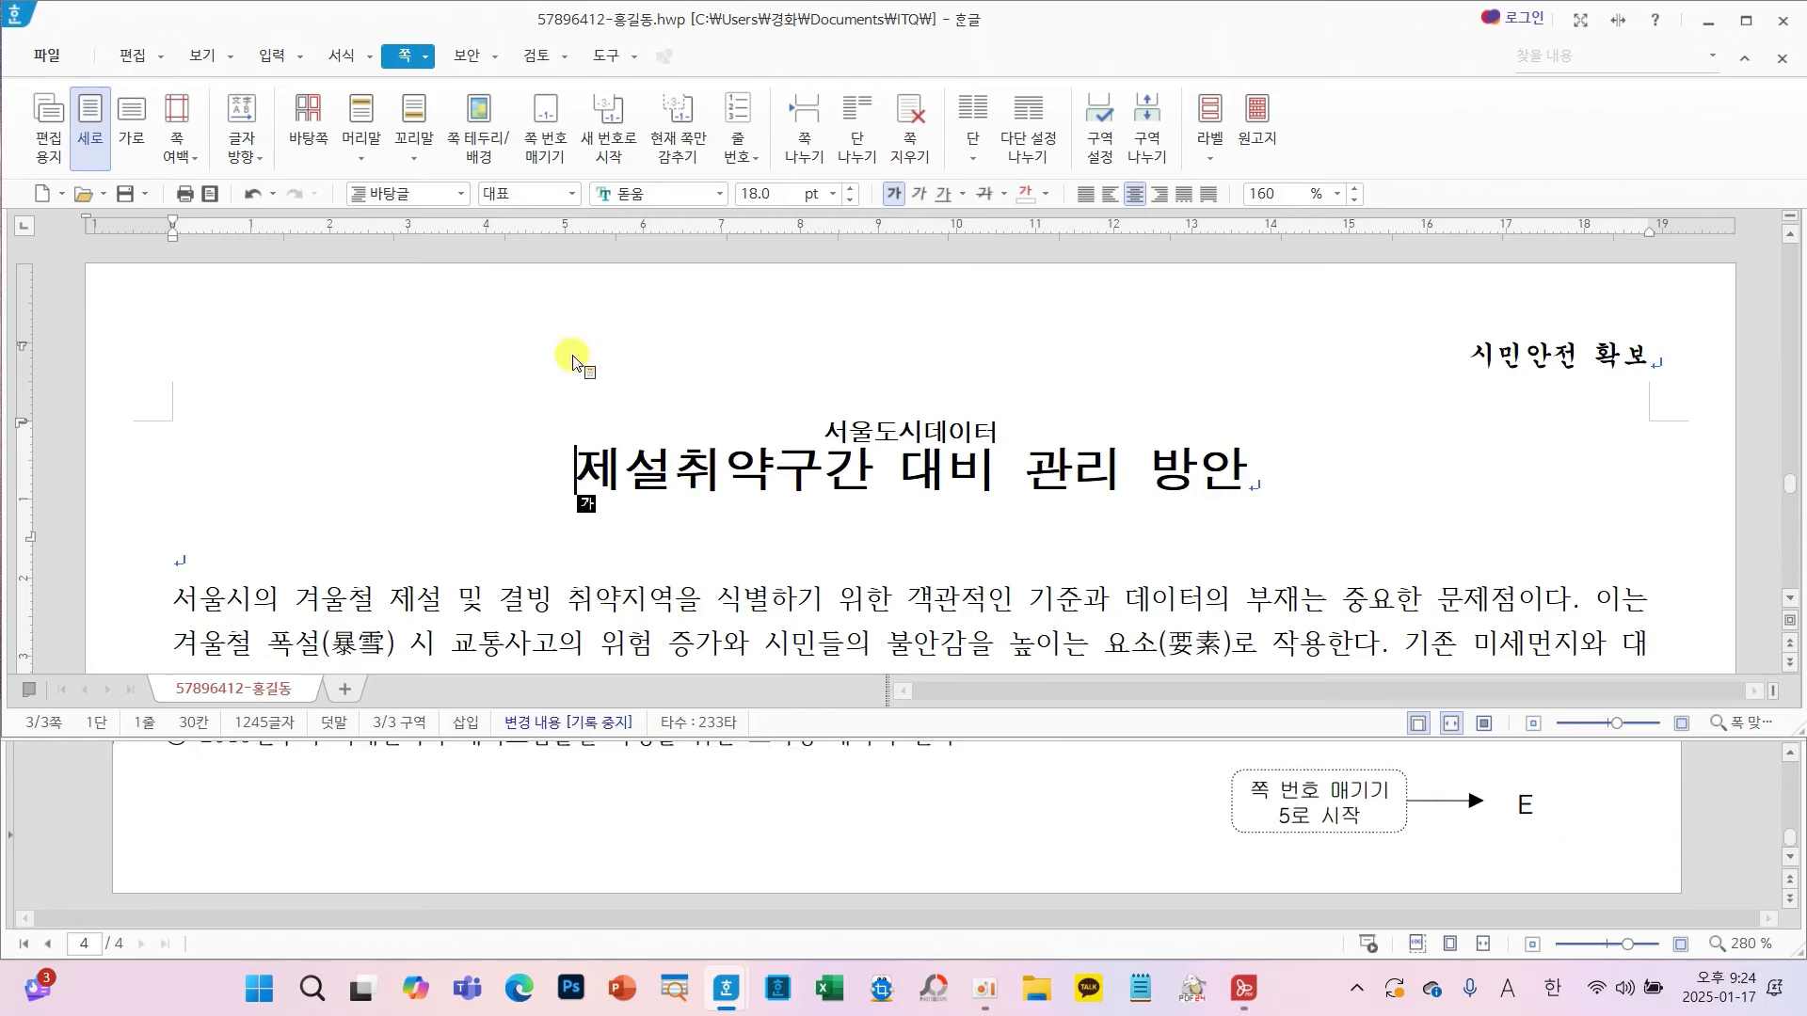
click(544, 123)
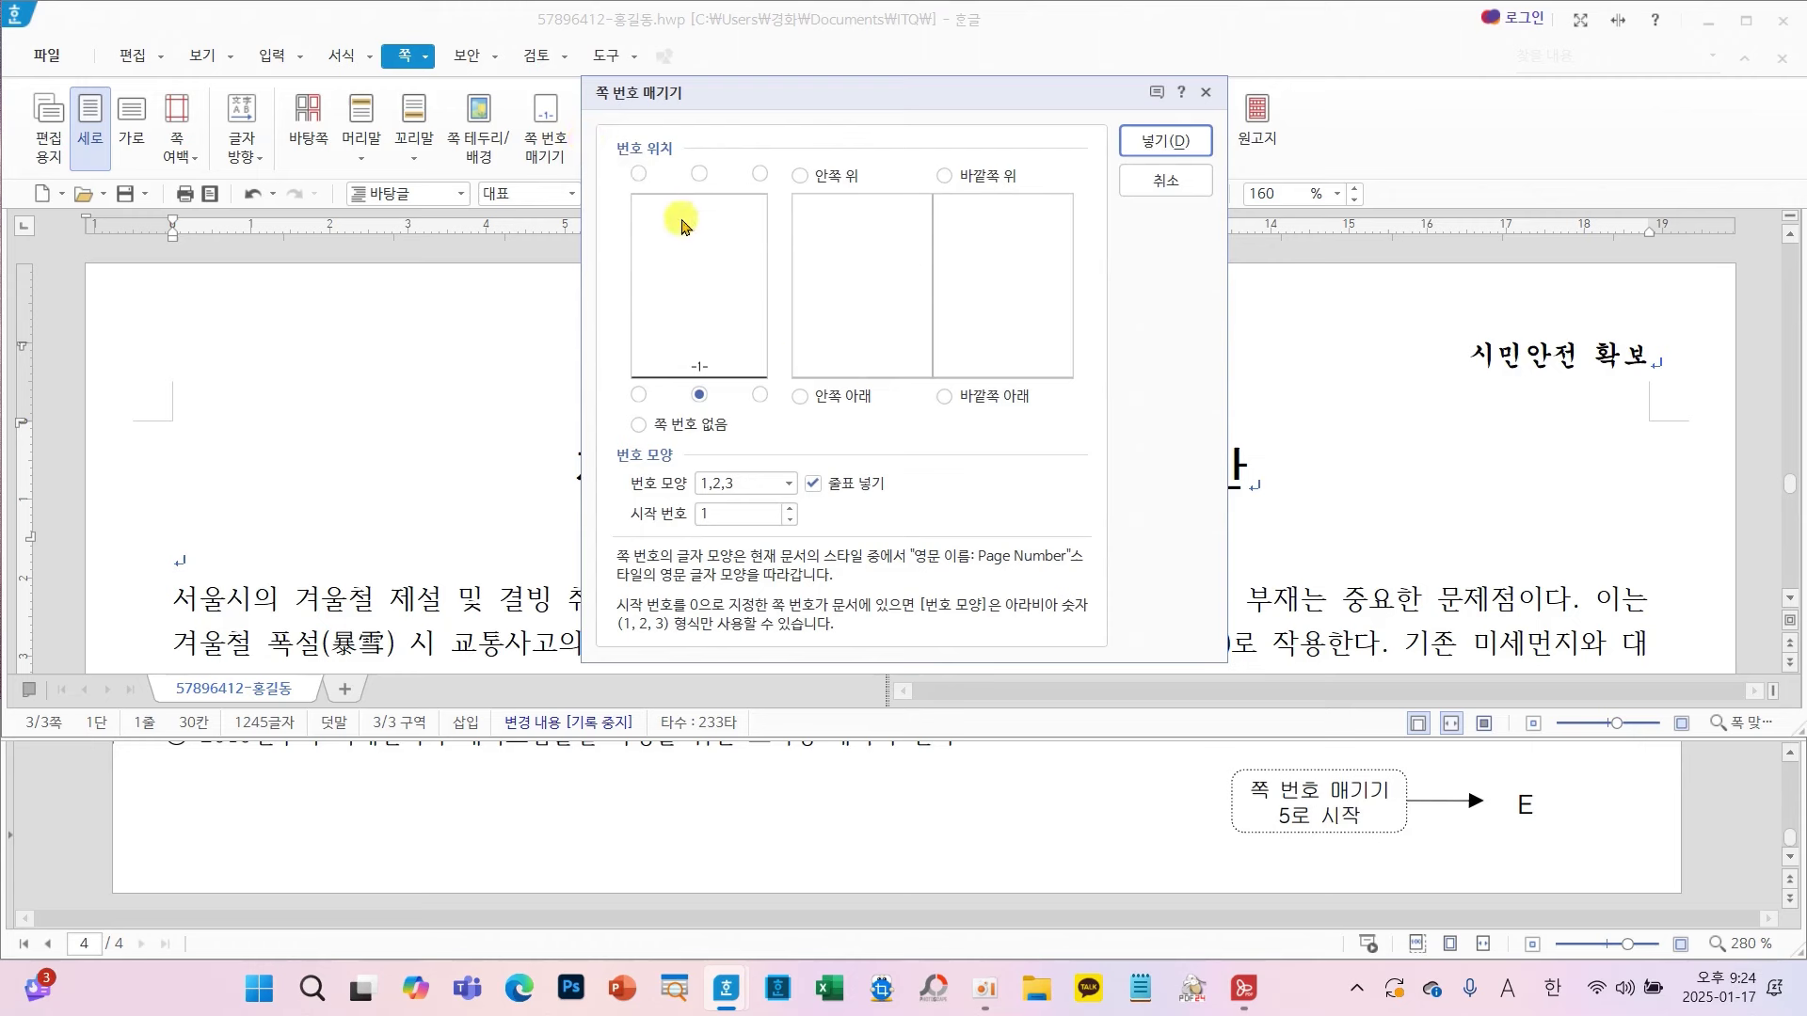
click(760, 395)
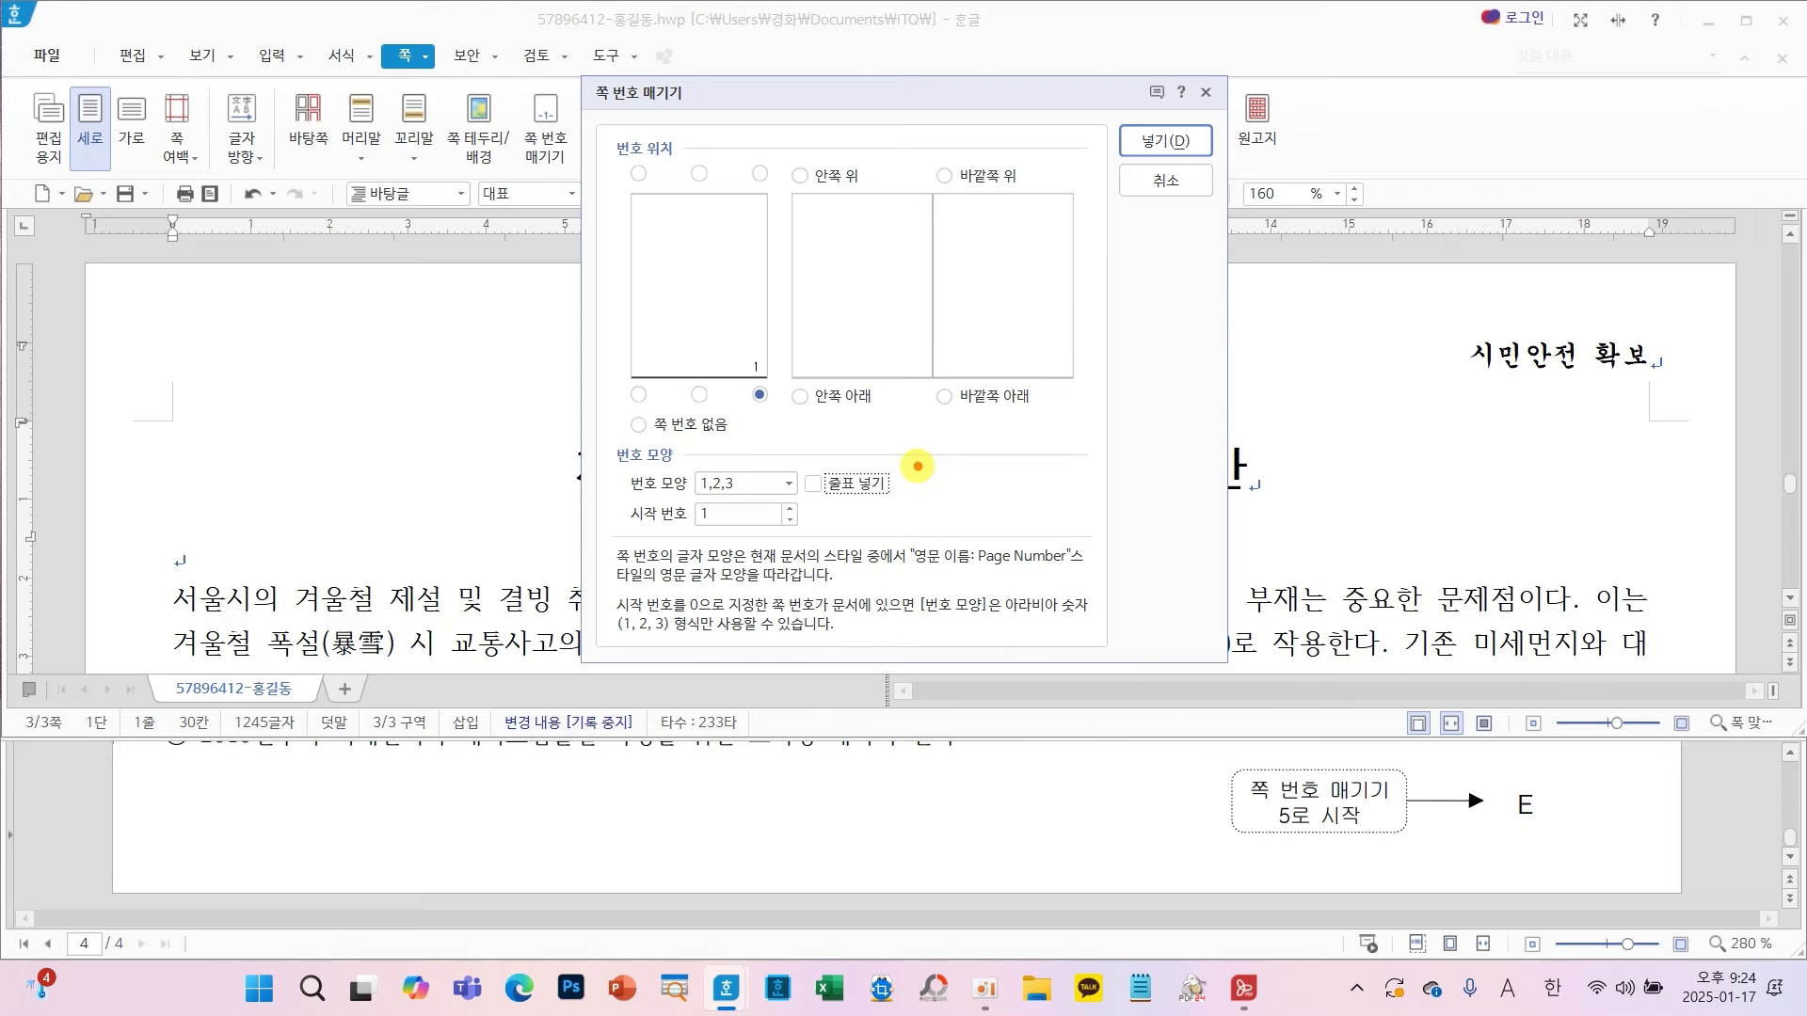
mouse_move(912, 459)
mouse_down()
mouse_move(795, 461)
mouse_move(852, 533)
mouse_move(875, 442)
mouse_up()
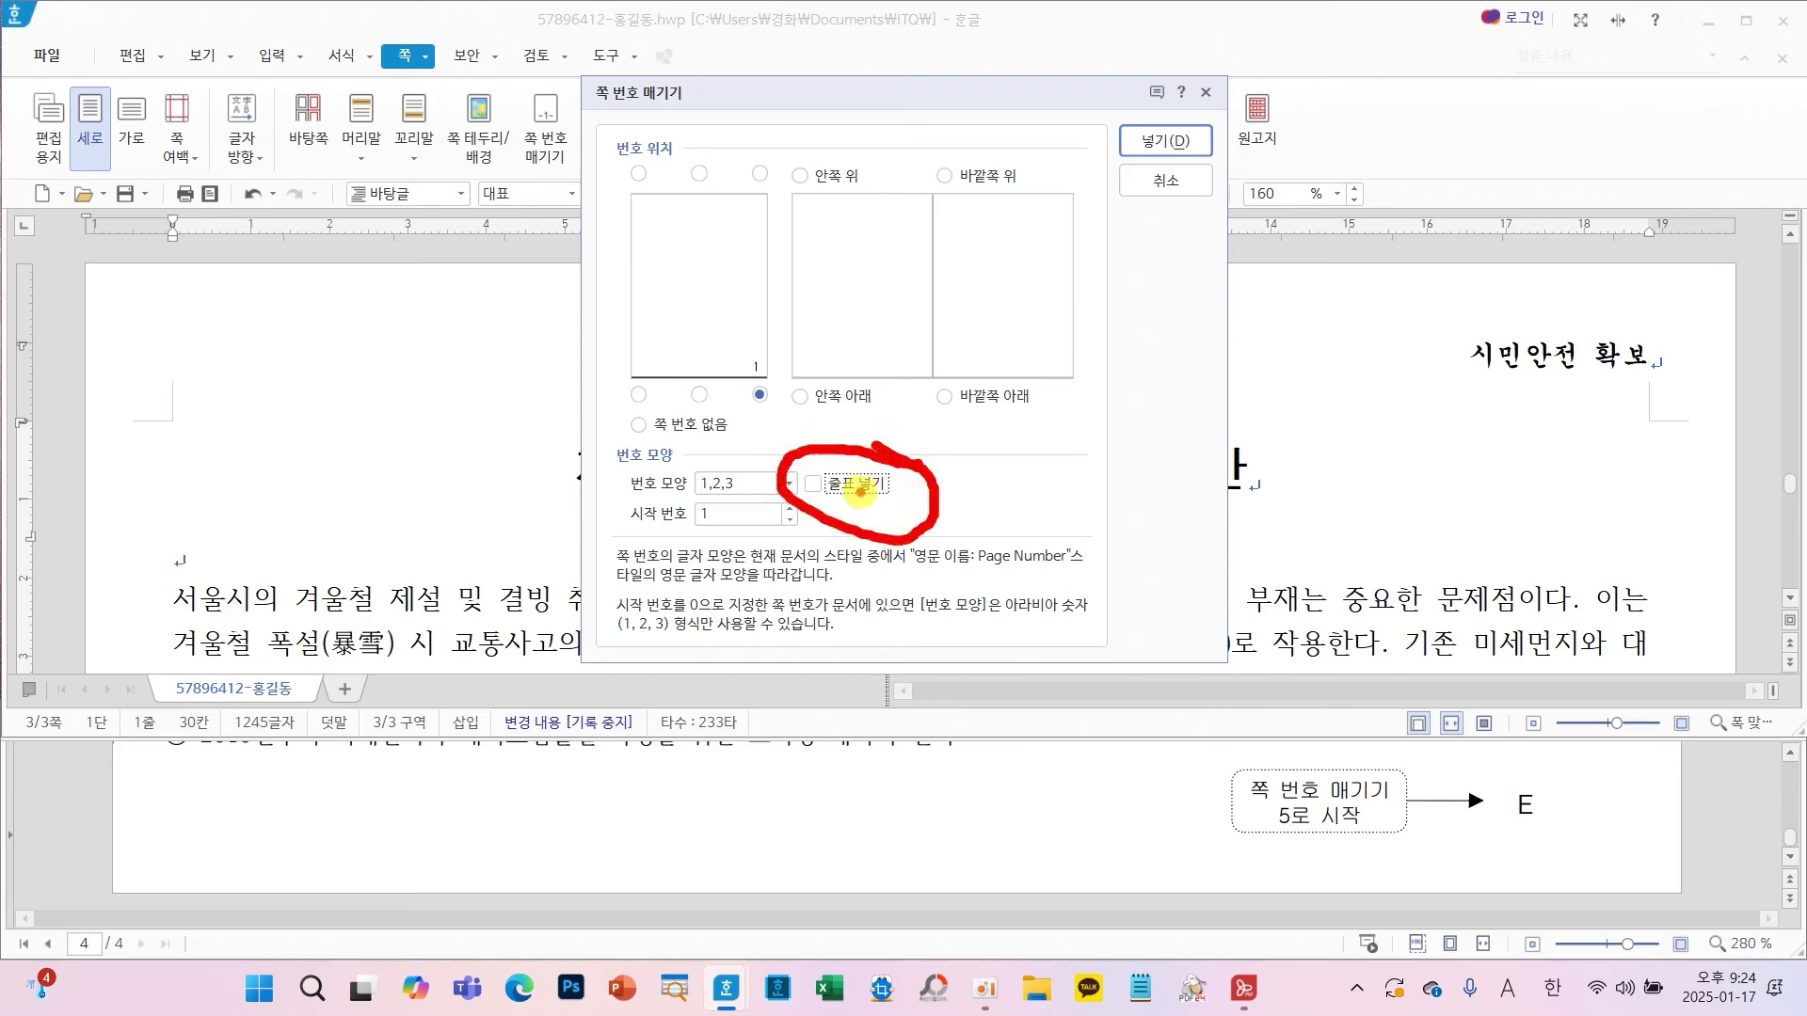
click(764, 483)
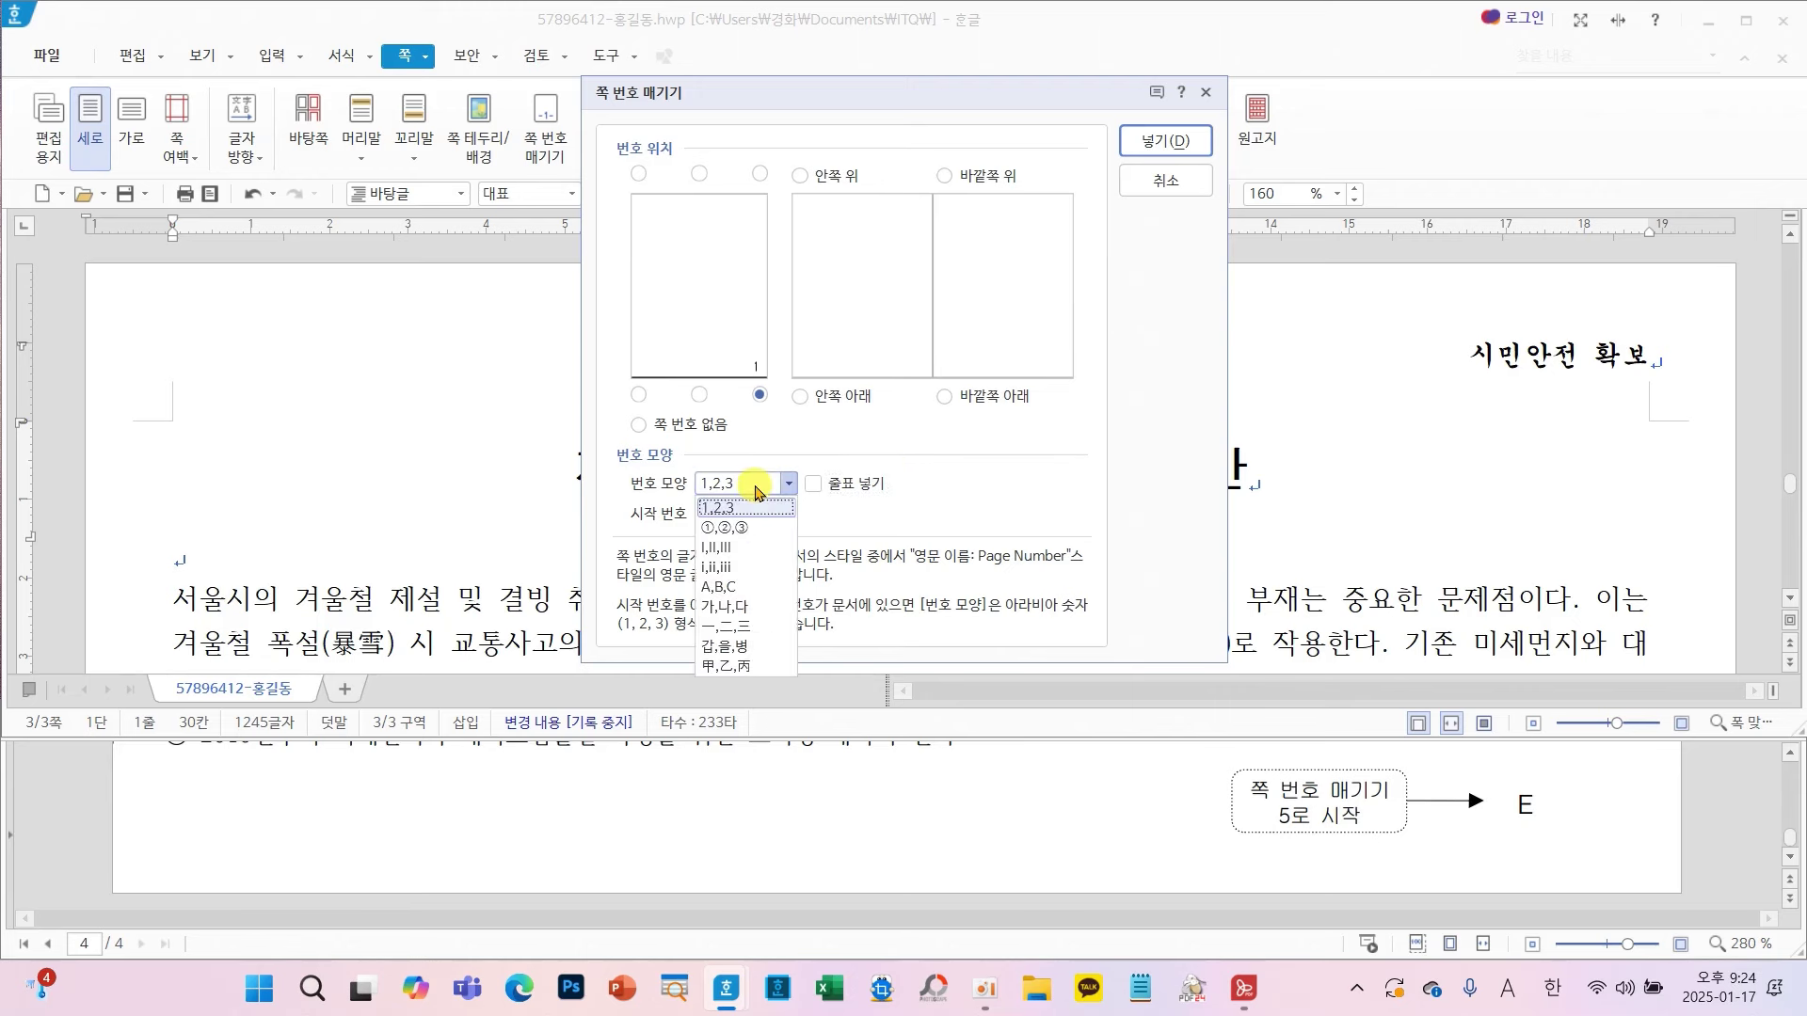
click(723, 588)
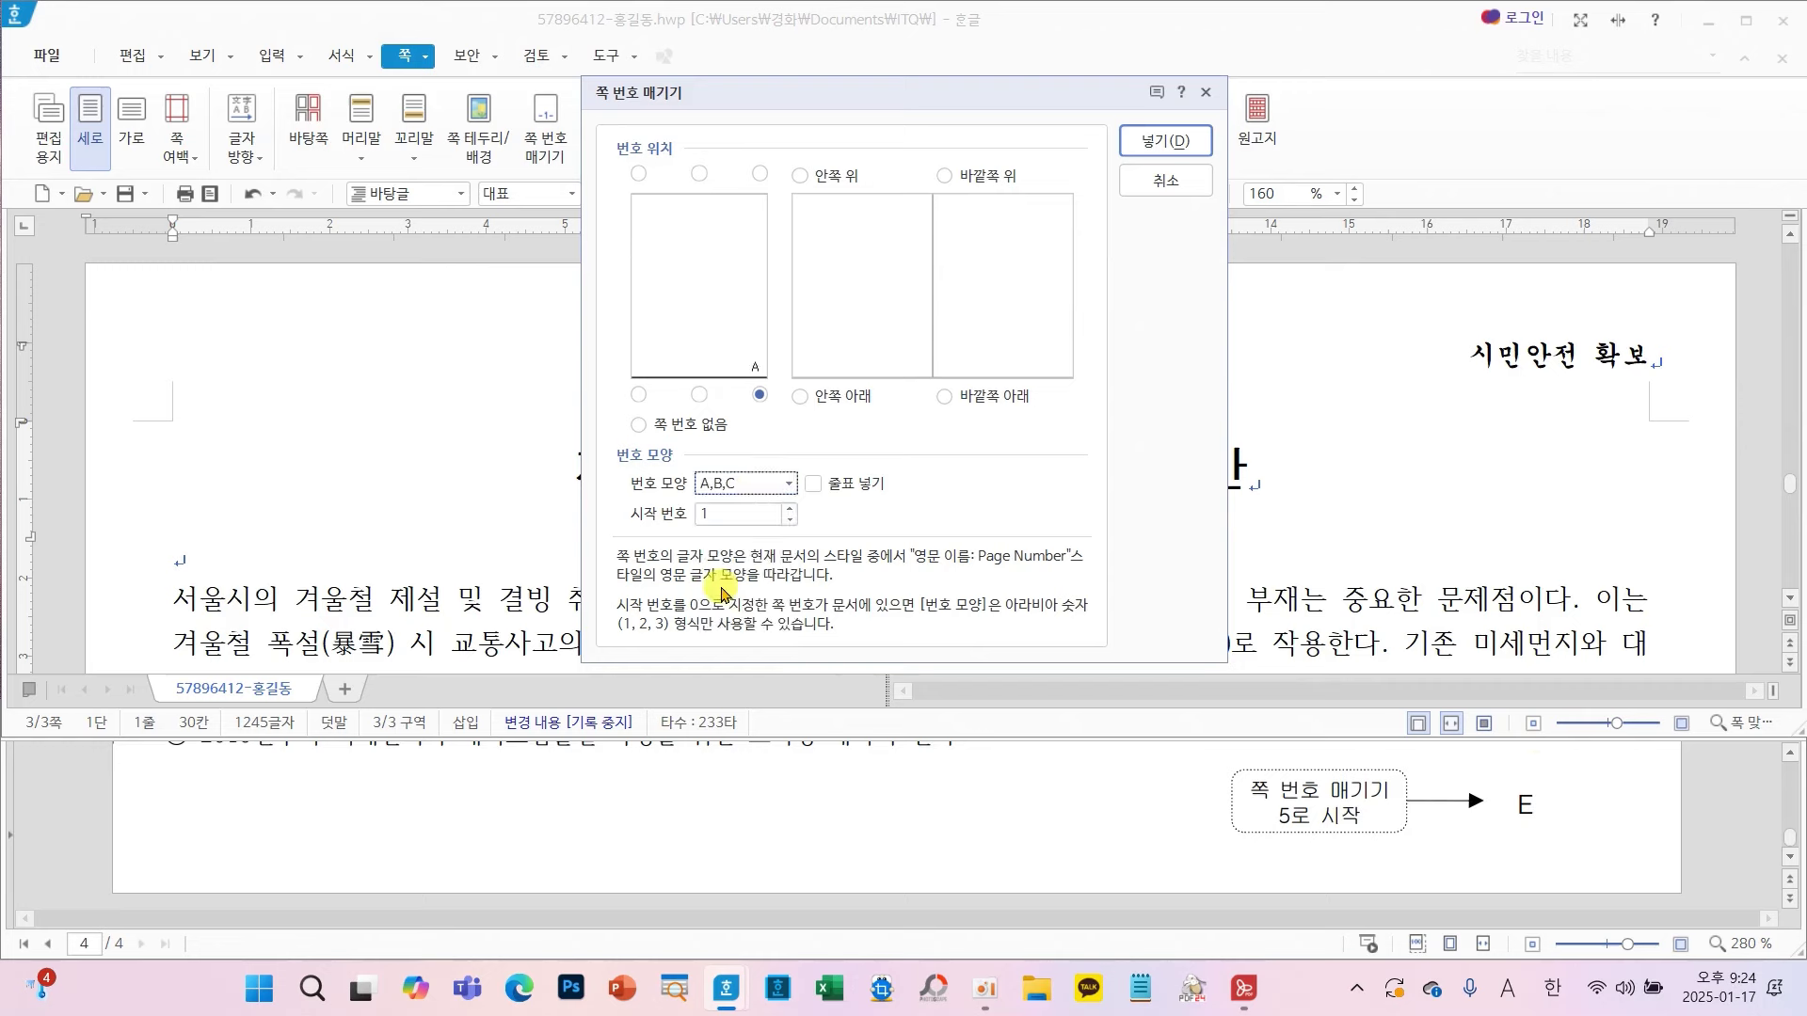
click(1168, 139)
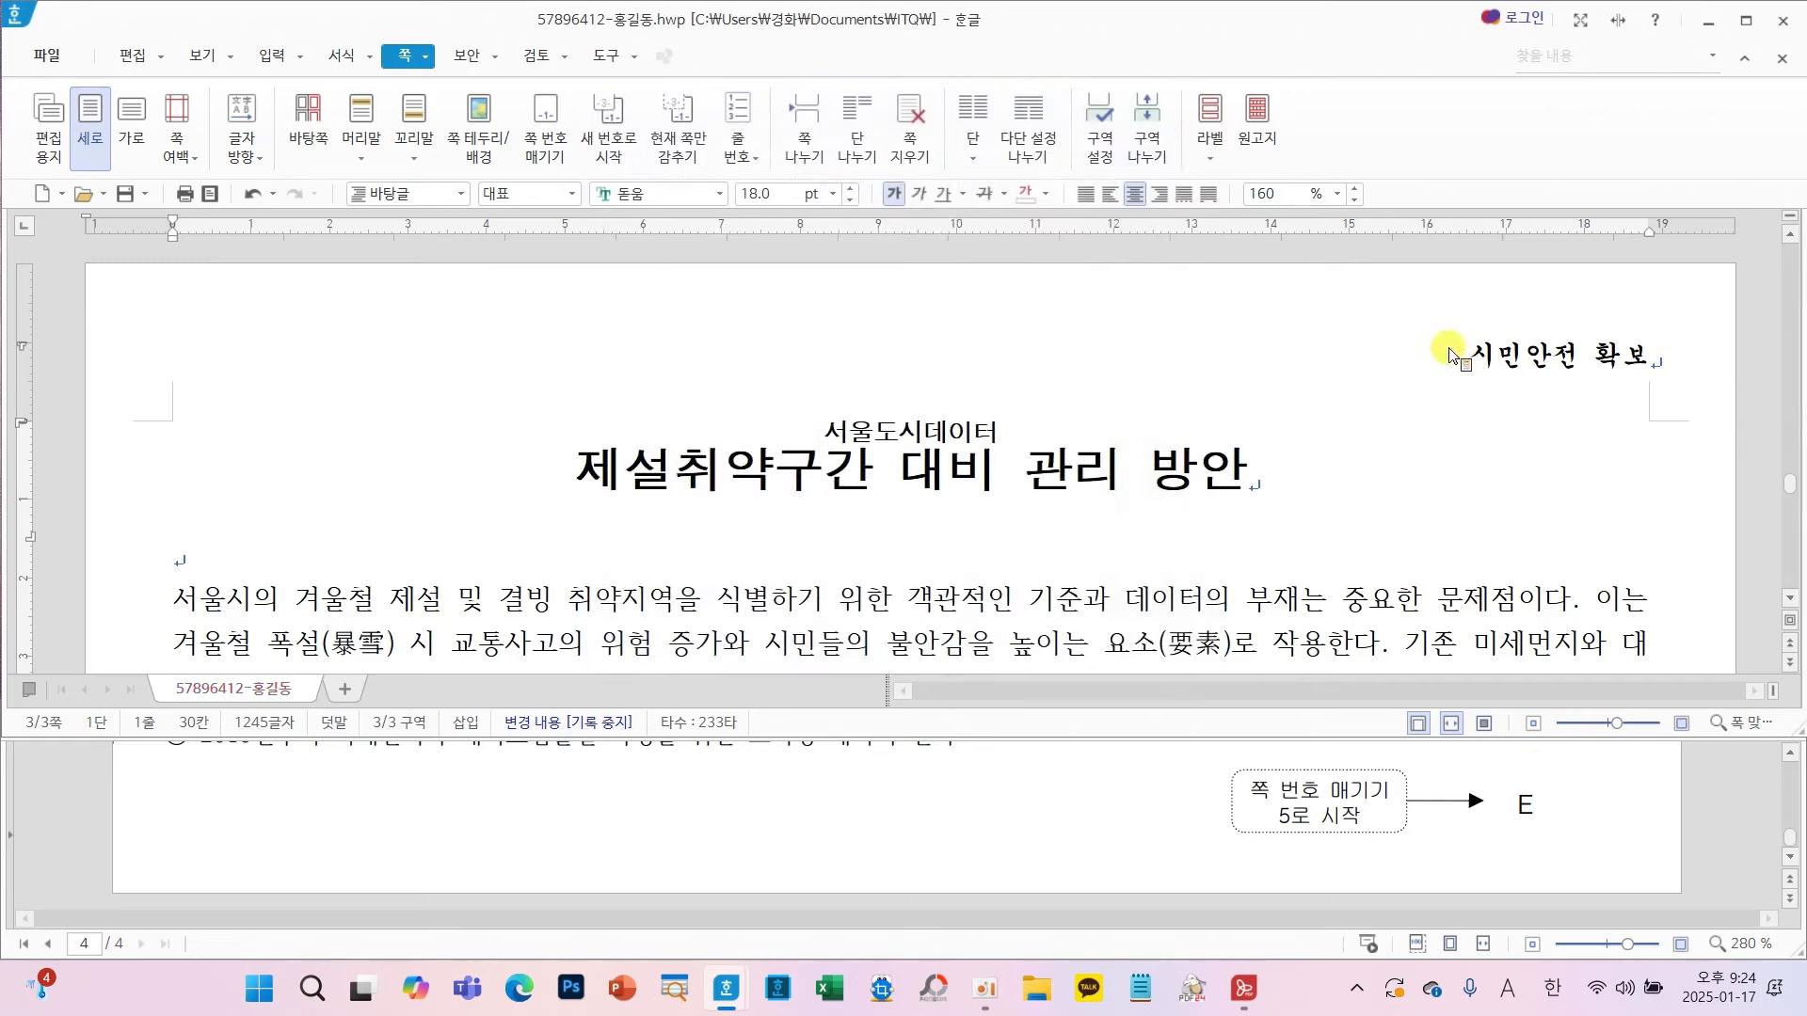
- Restart the page numbering at 5 from the page titled 제설취약구간 대비 관리 방안
scroll(1254, 464, down, 15)
scroll(1409, 485, down, 3)
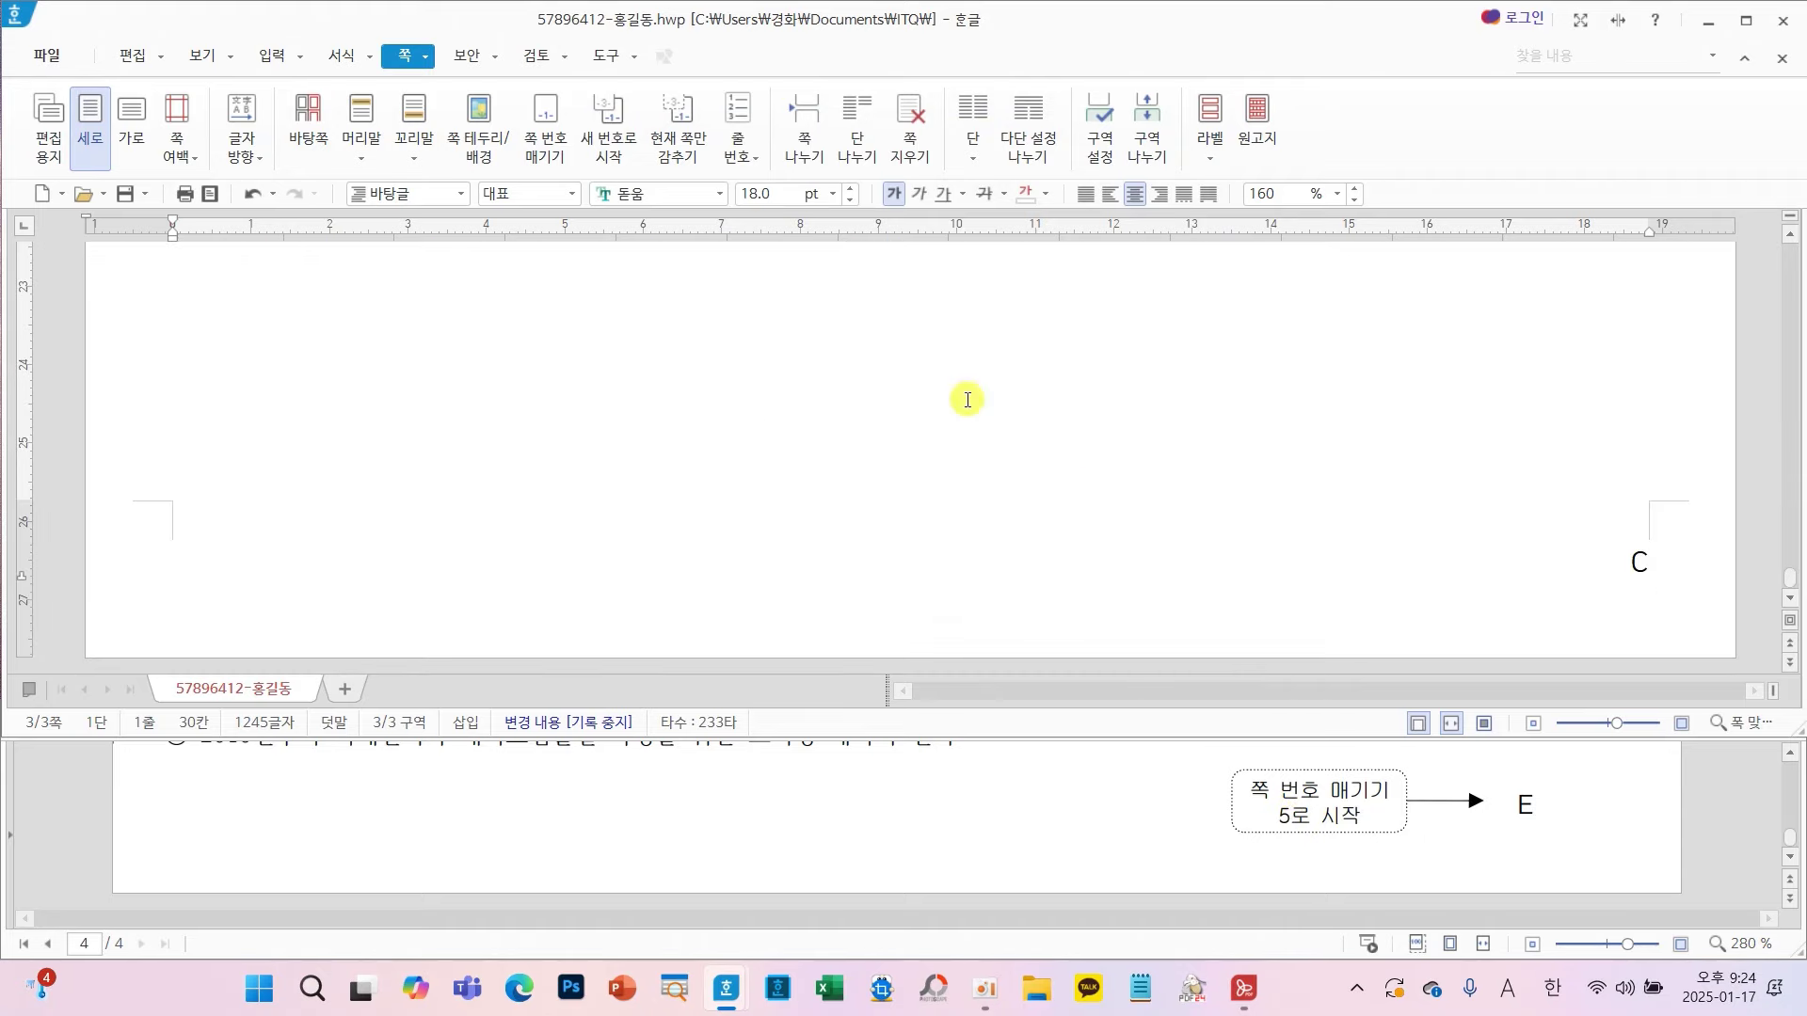
click(614, 143)
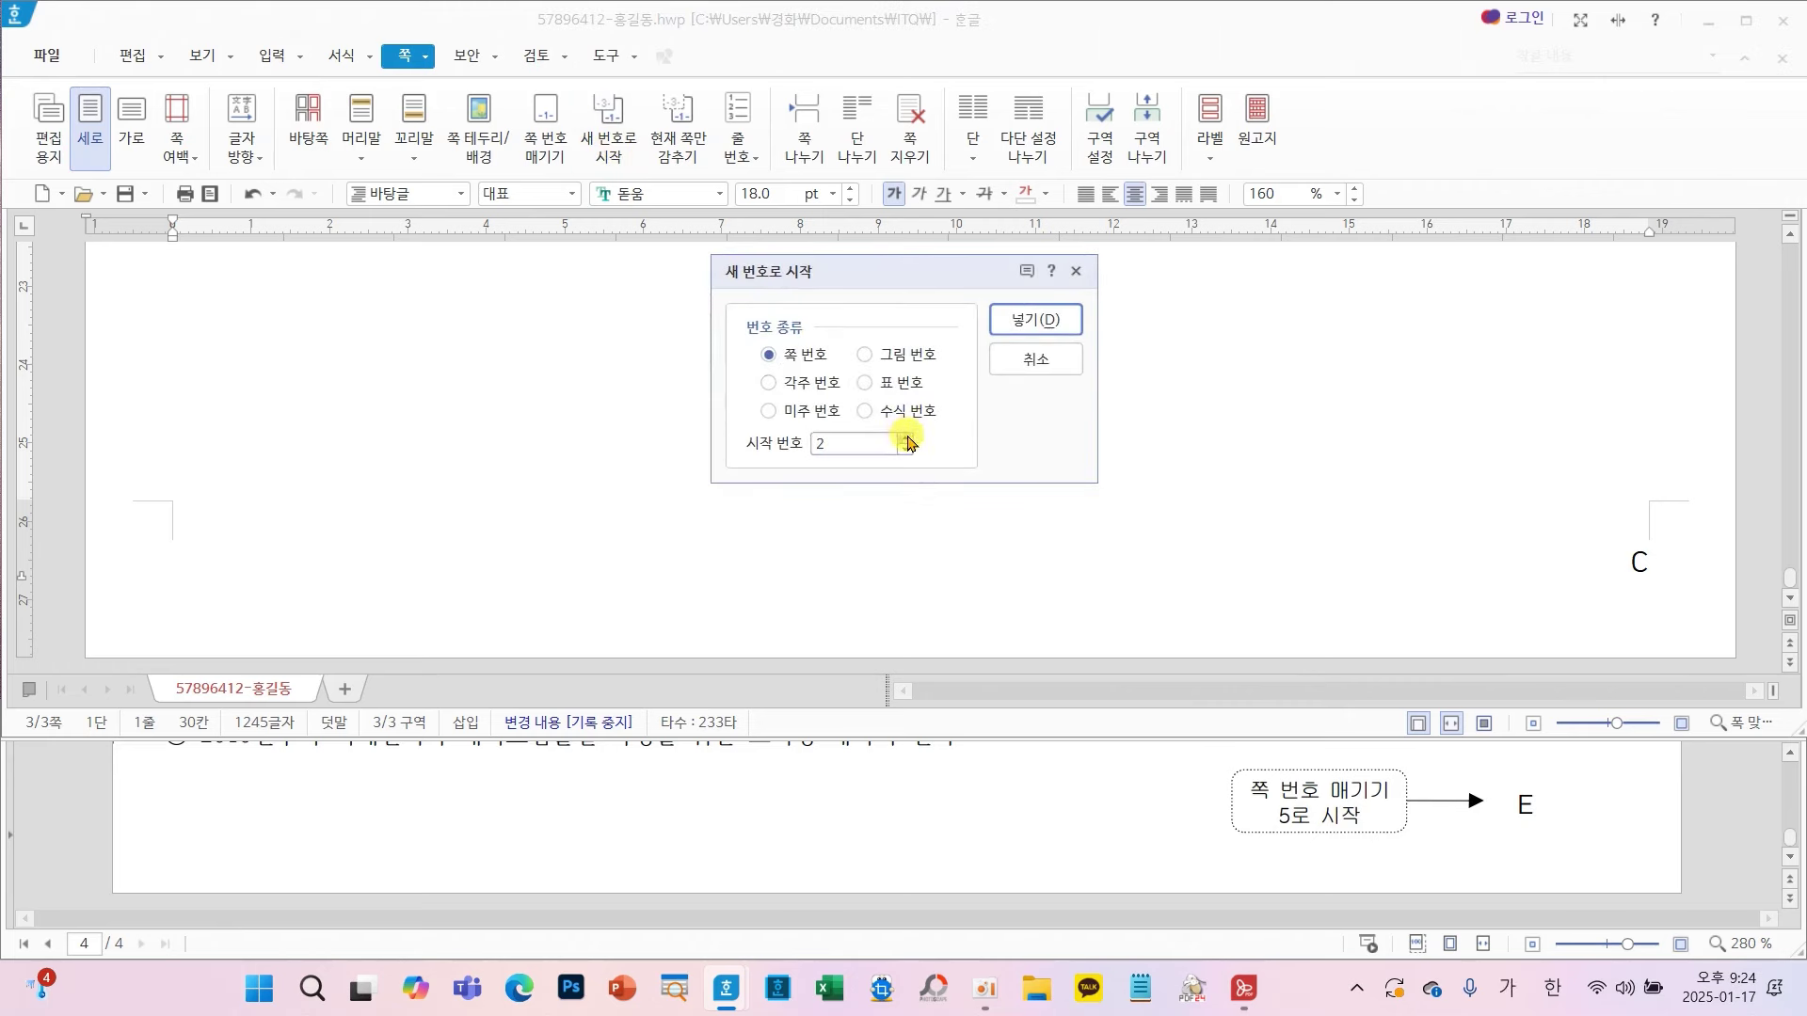
click(1022, 318)
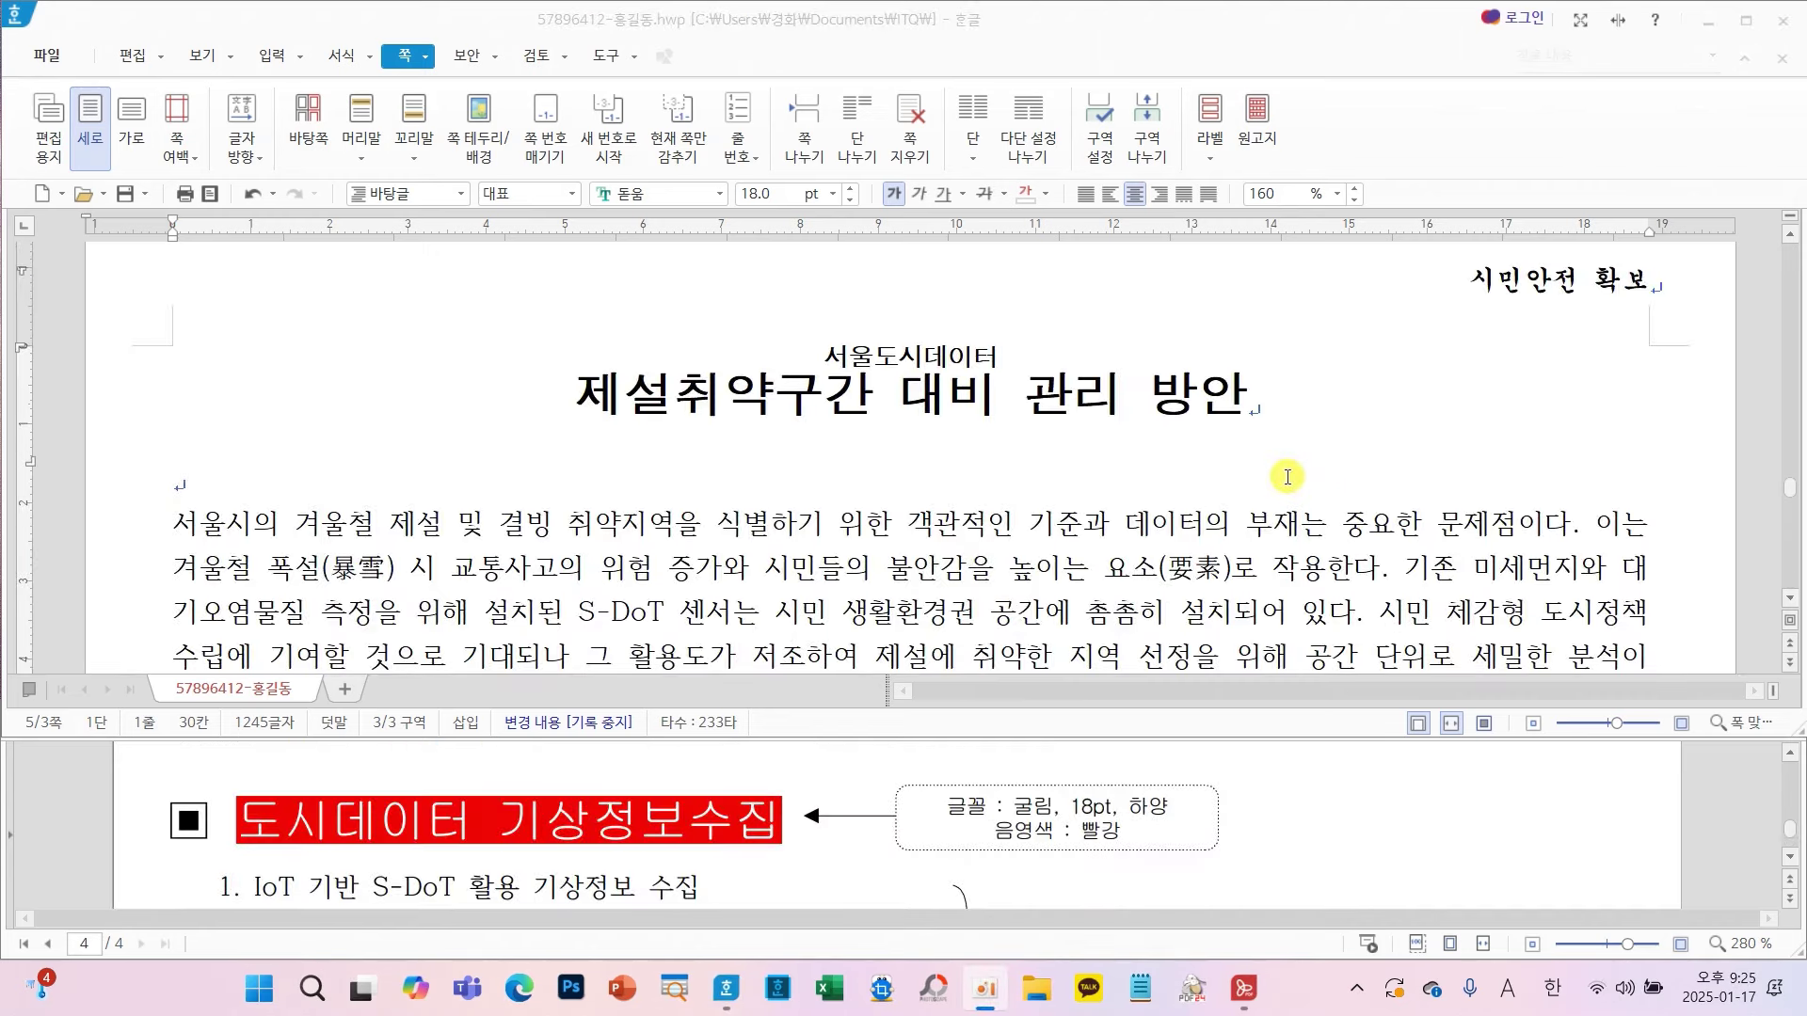
scroll(1286, 476, down, 15)
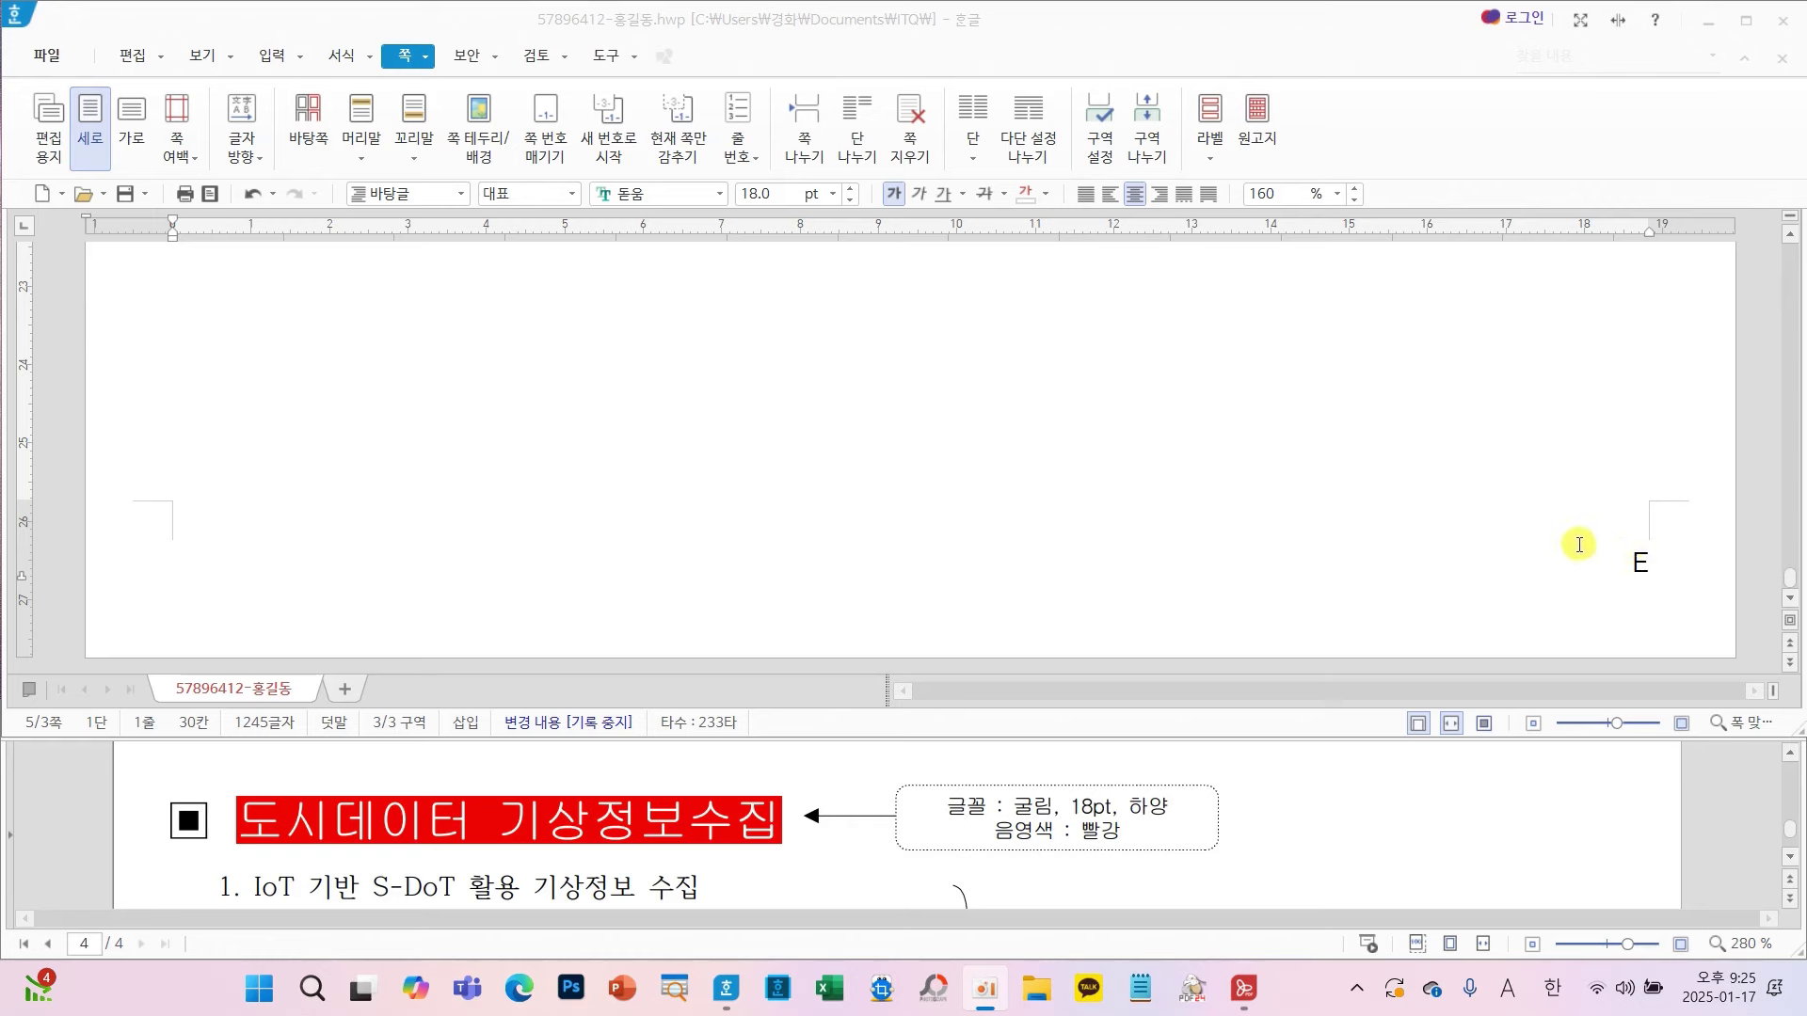
scroll(576, 467, up, 15)
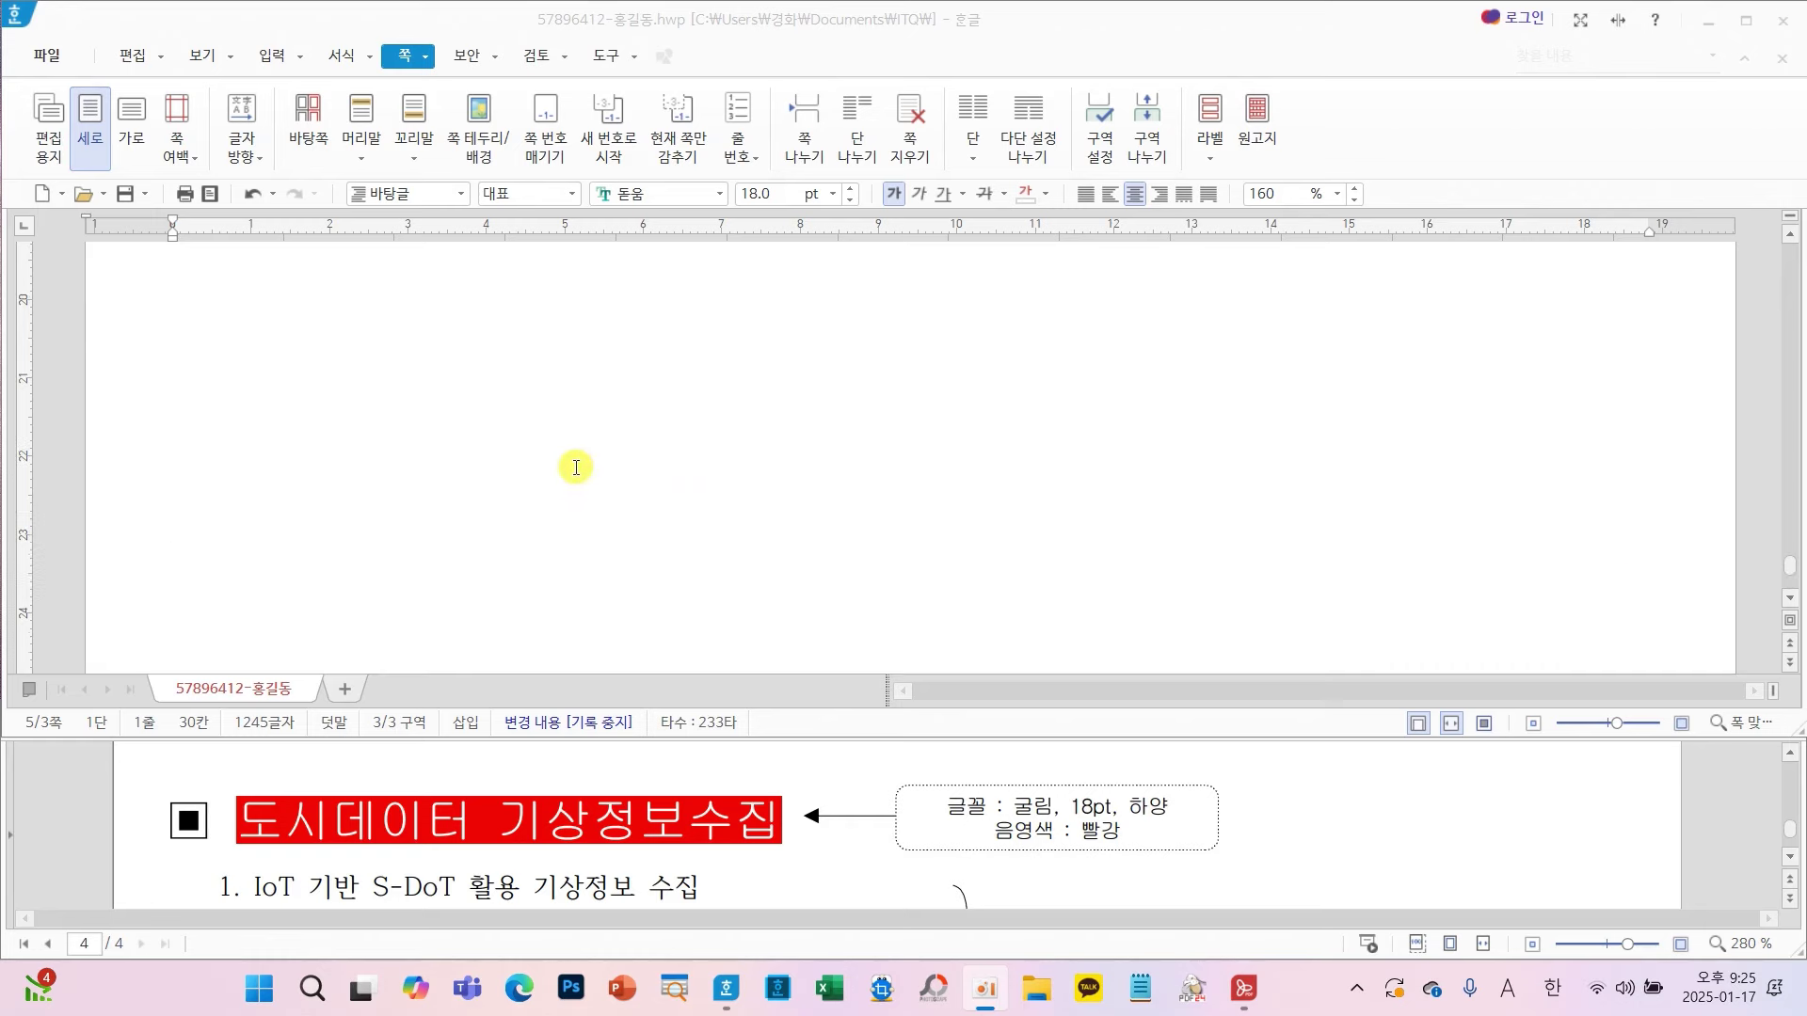
scroll(567, 468, up, 3)
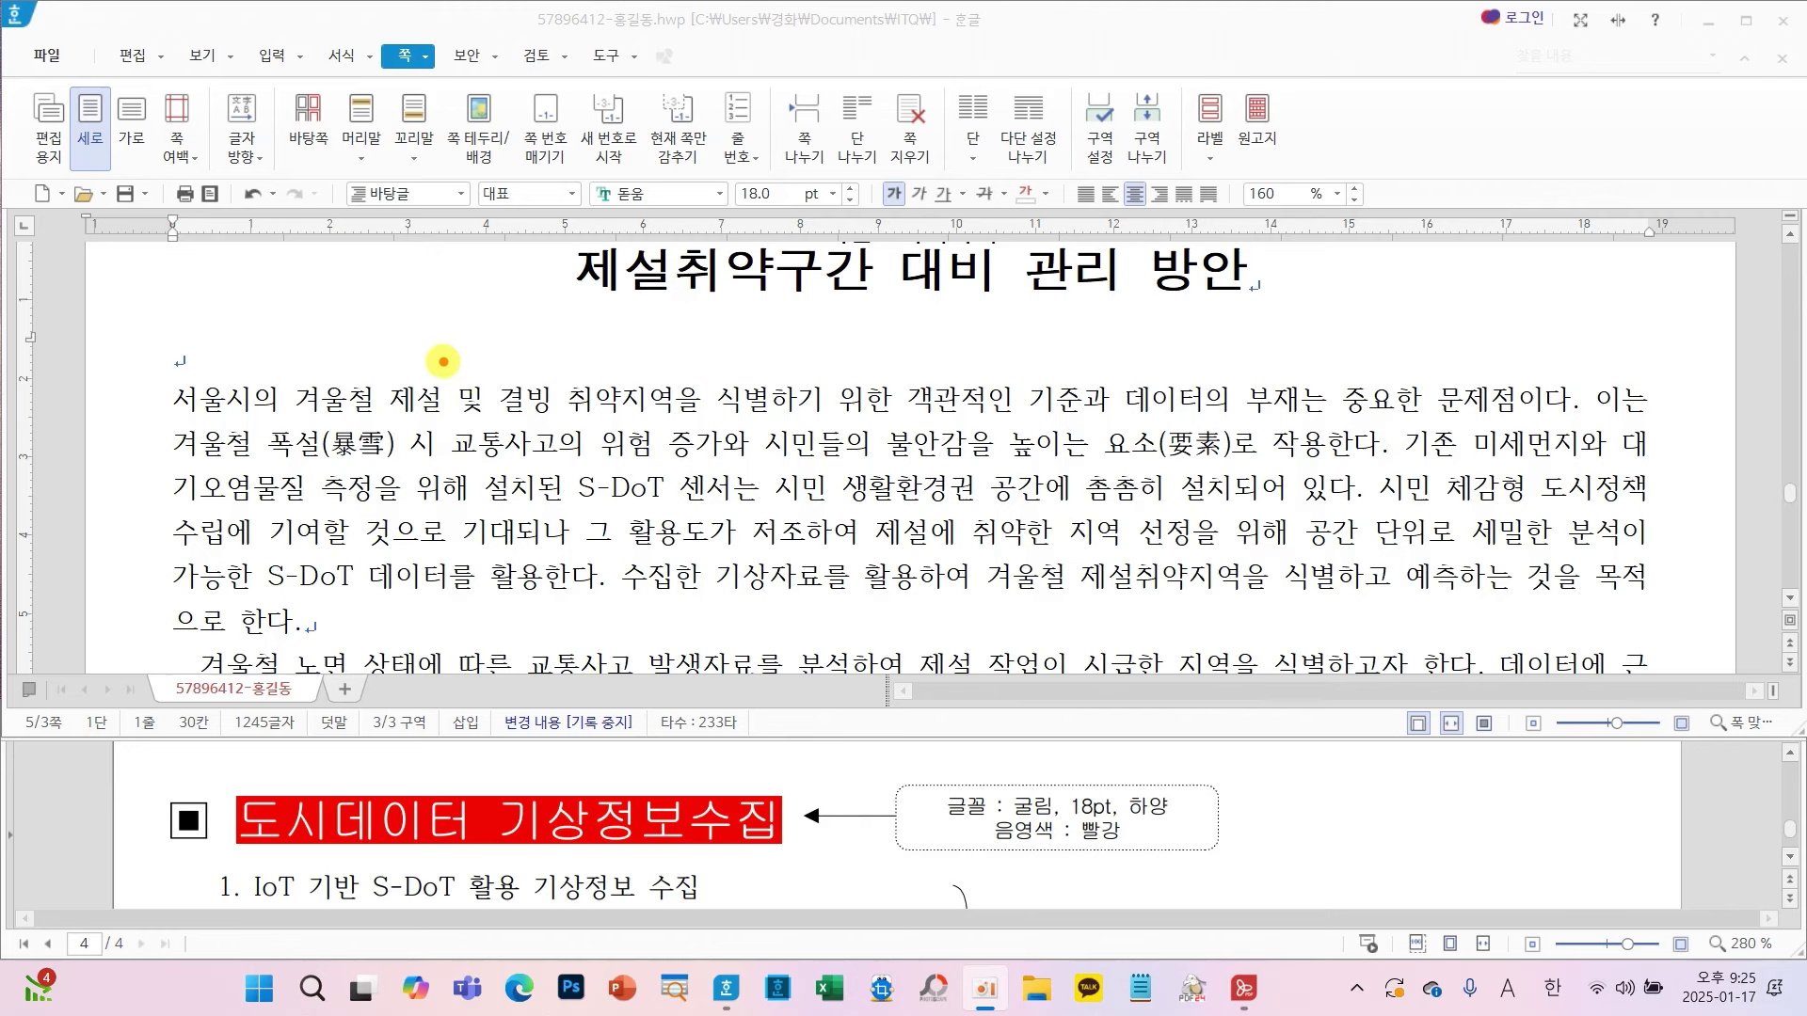
drag(445, 350, 412, 409)
click(469, 399)
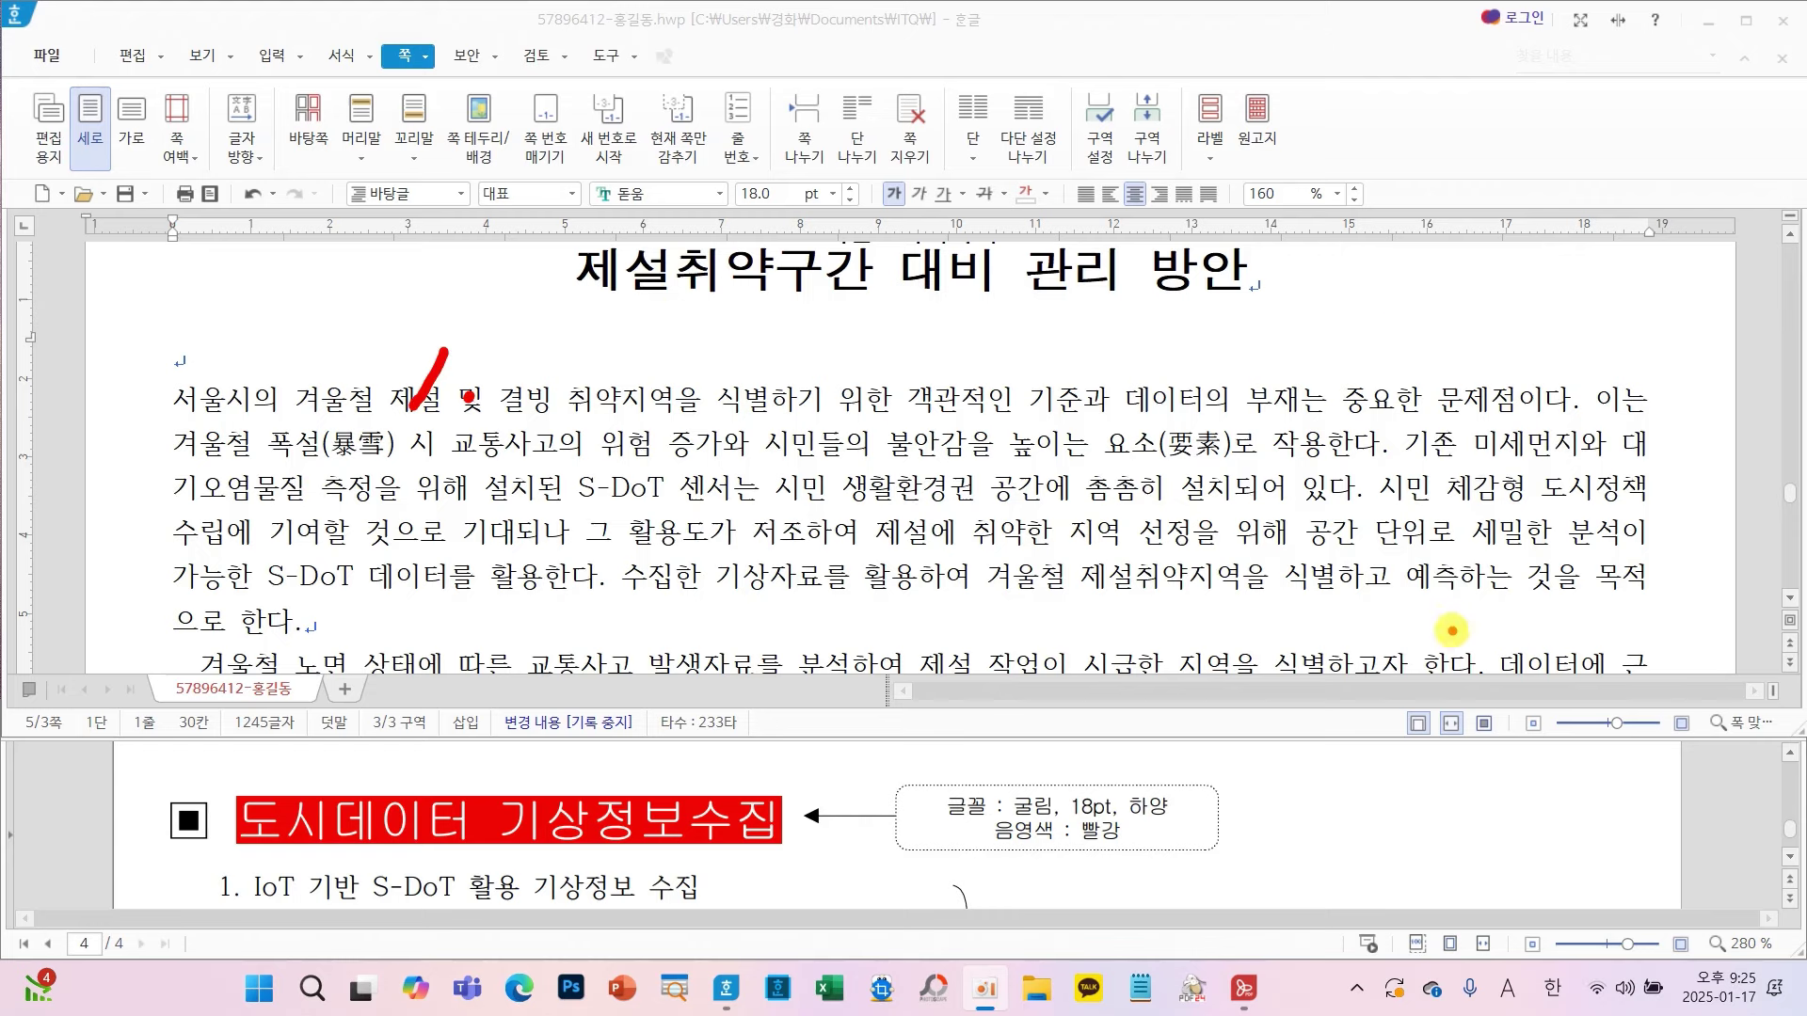
mouse_move(401, 459)
mouse_down()
mouse_move(408, 494)
mouse_move(471, 498)
mouse_up()
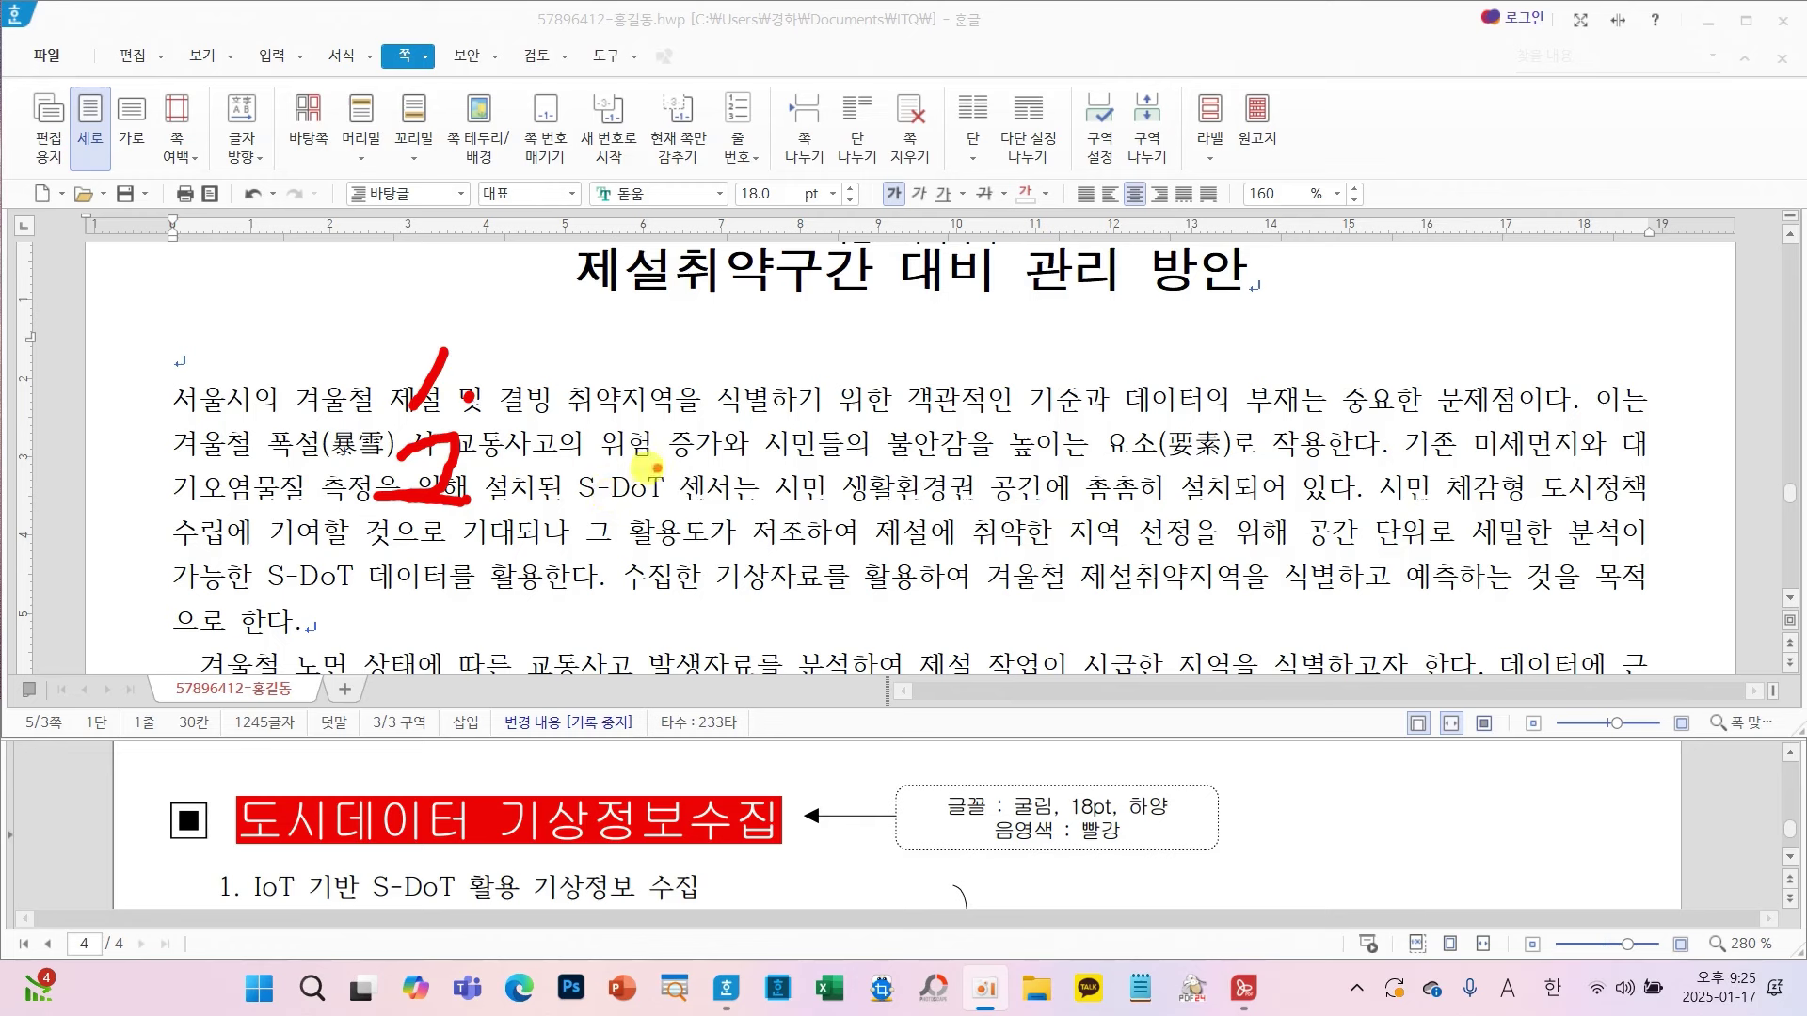
key(Escape)
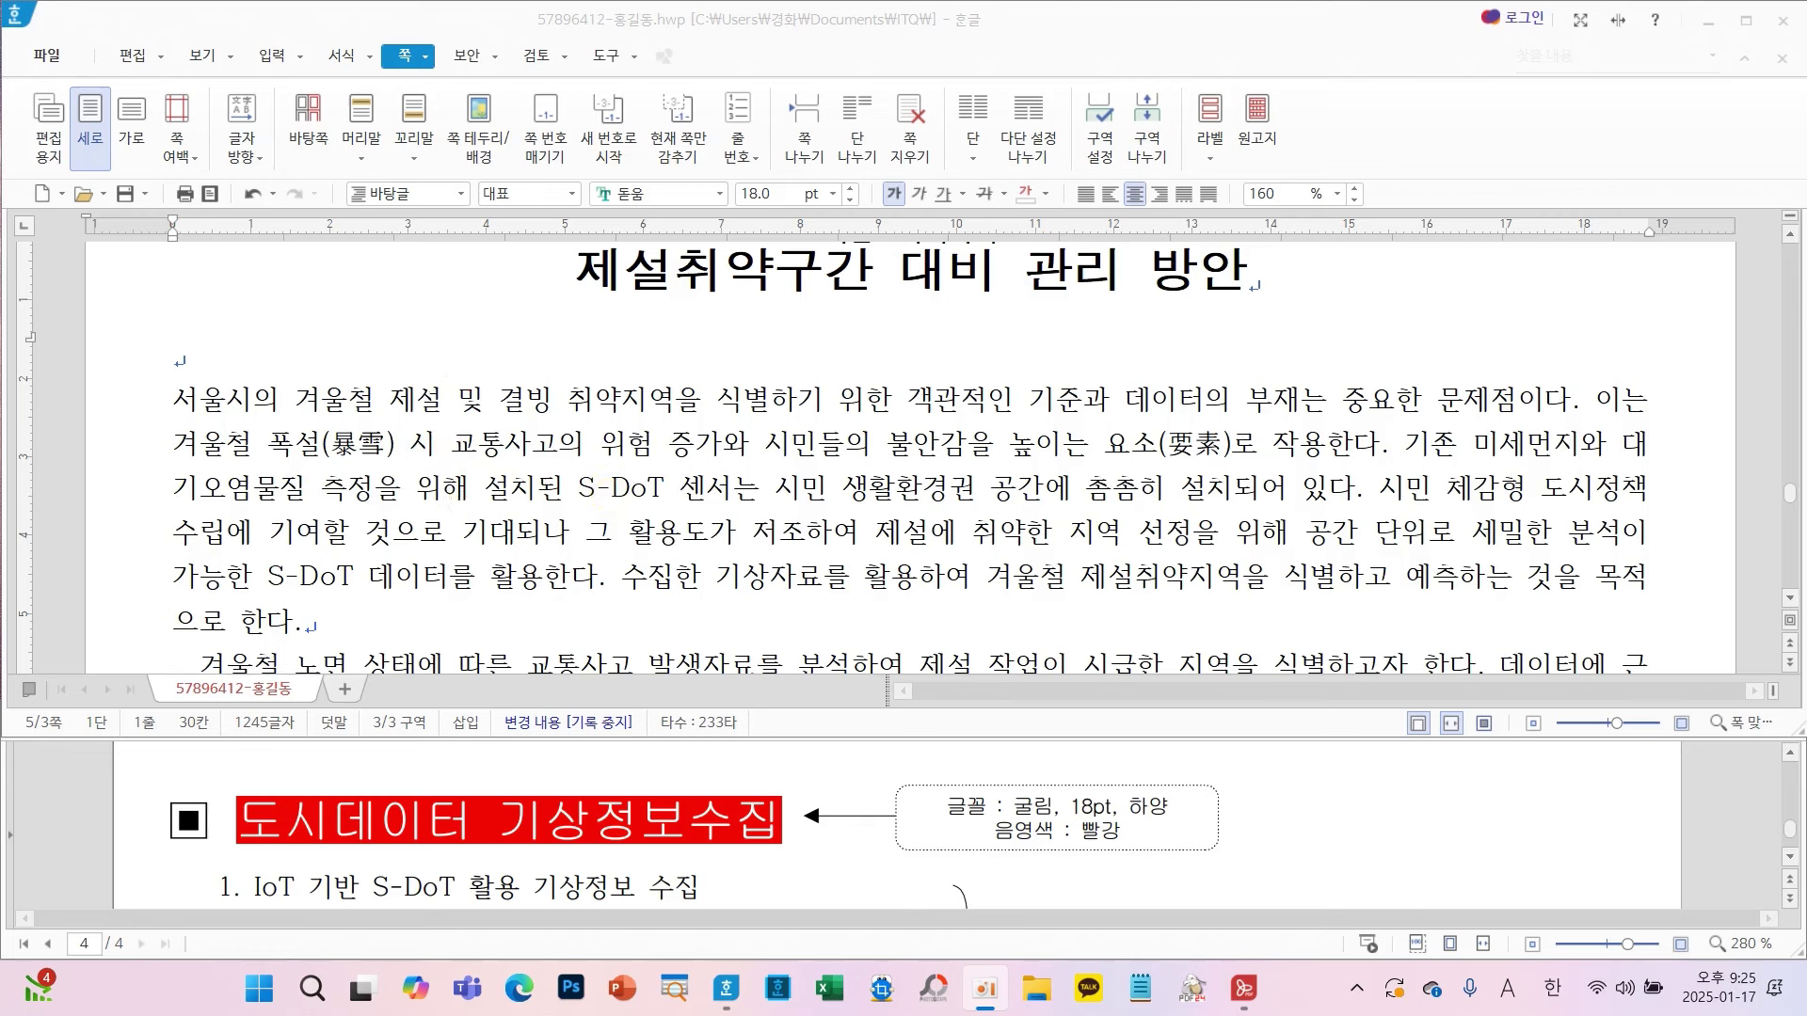
key(alt+d)
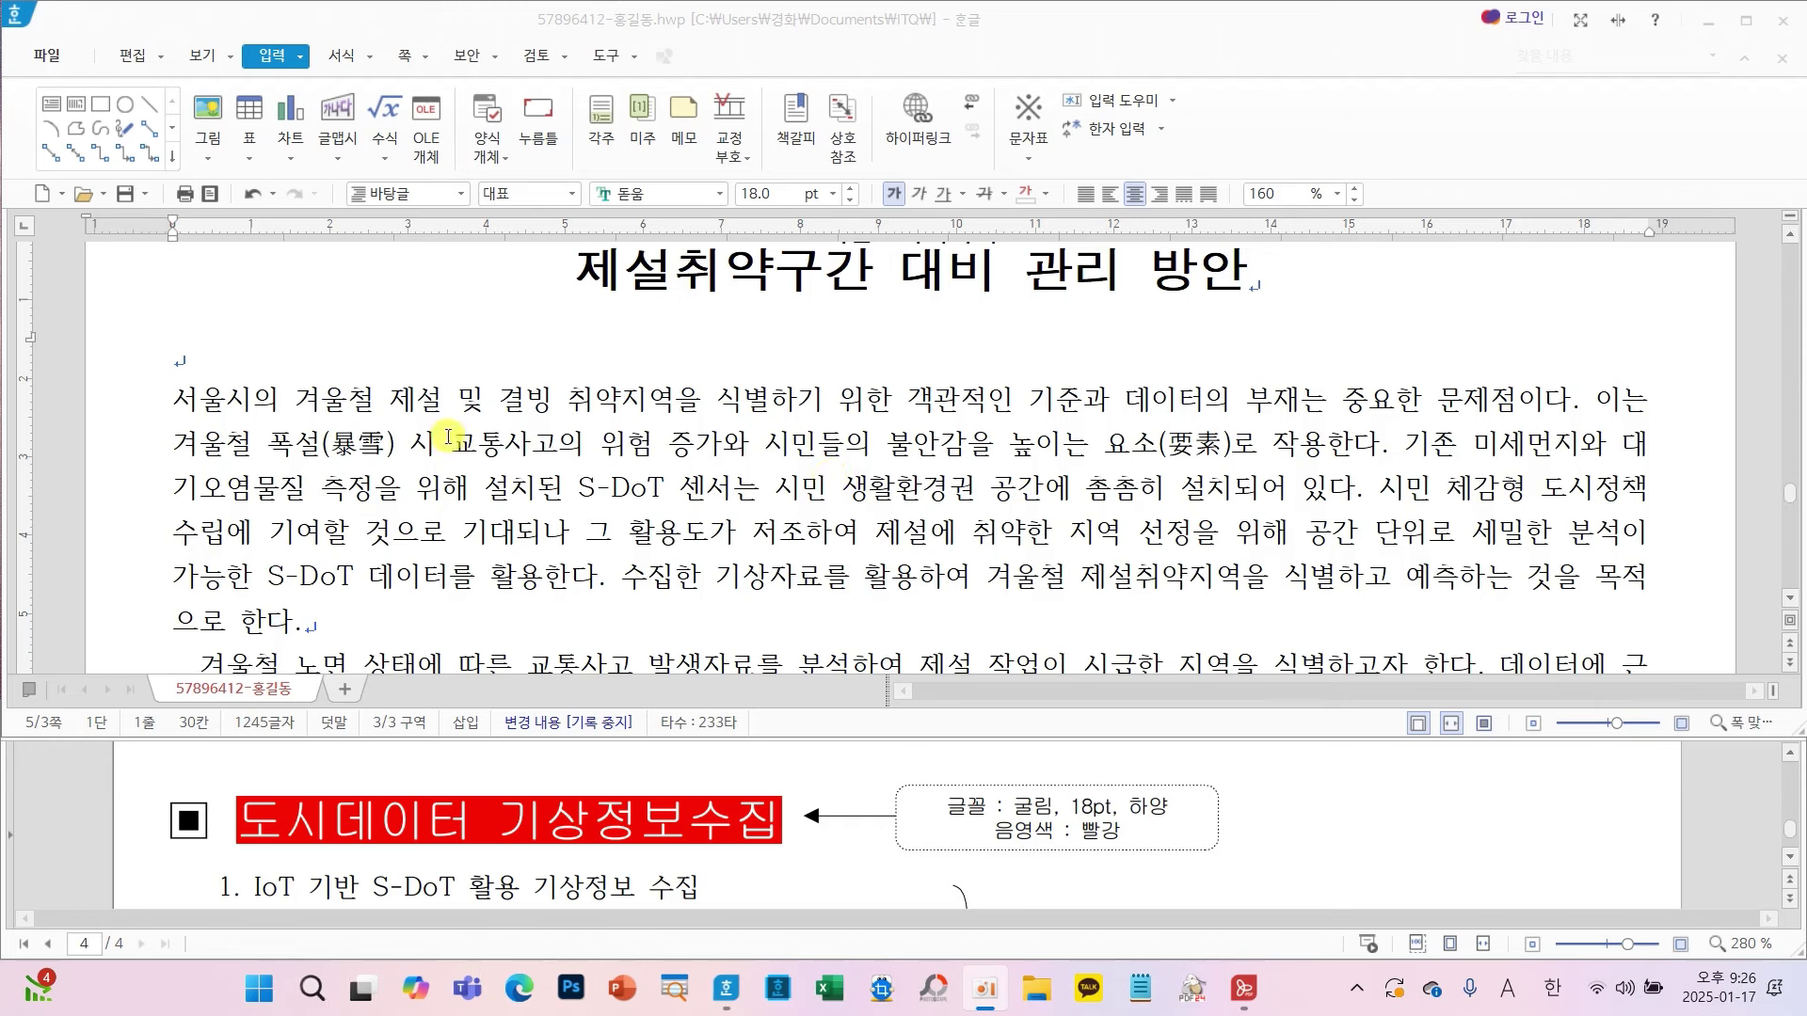
- Decorate the first letter of the body paragraph beginning 서울시의 겨울철 as a two-line drop cap in 굴림 with a yellow fill
scroll(847, 889, up, 10)
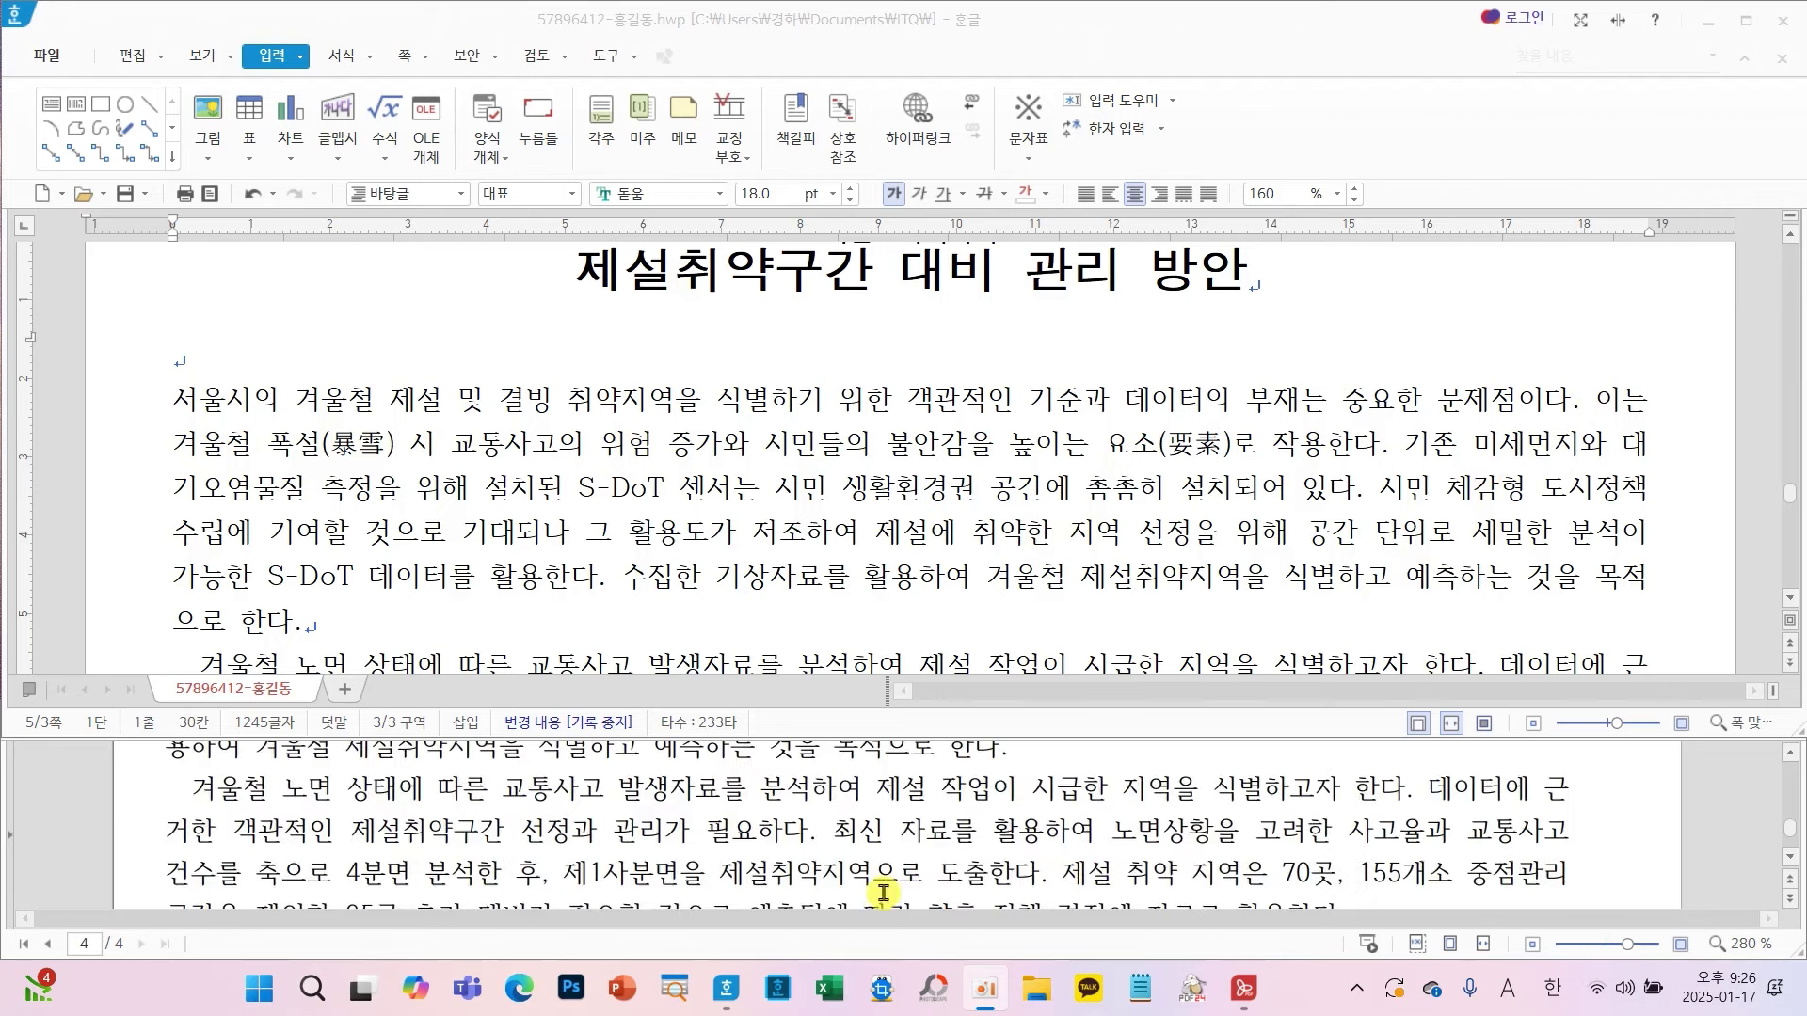
scroll(842, 896, down, 1)
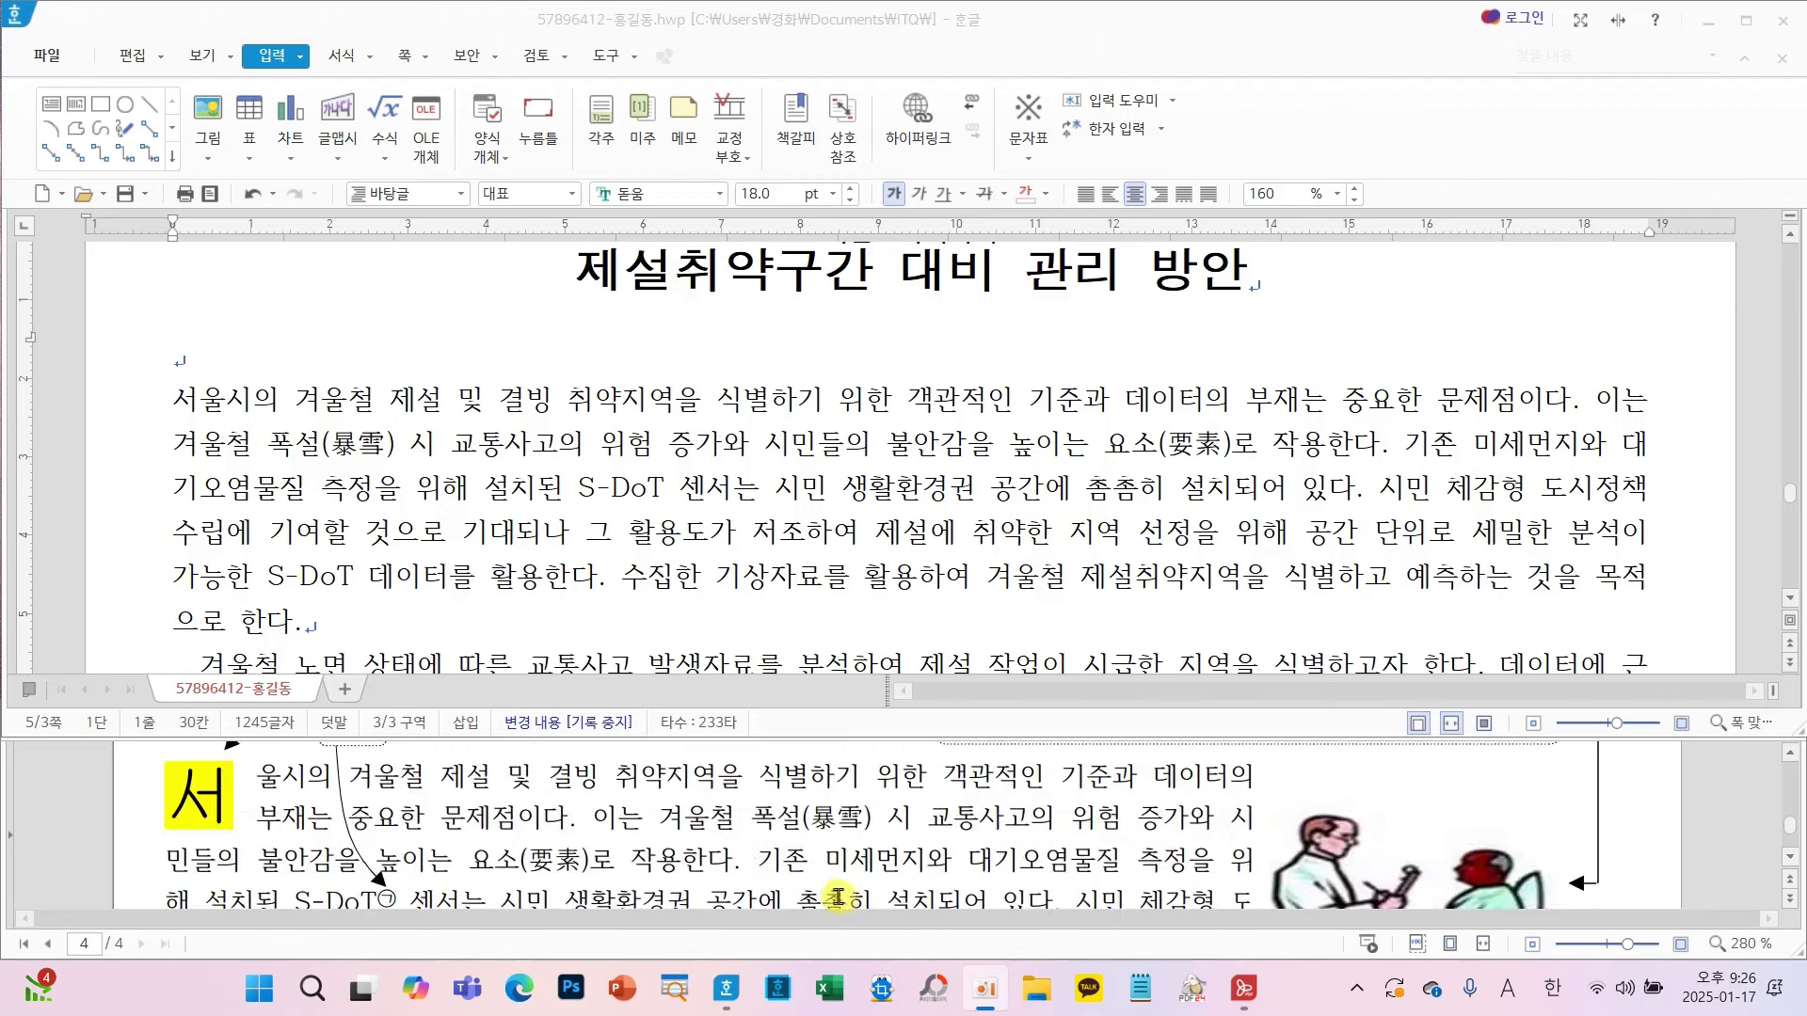
scroll(842, 895, up, 1)
scroll(520, 875, up, 1)
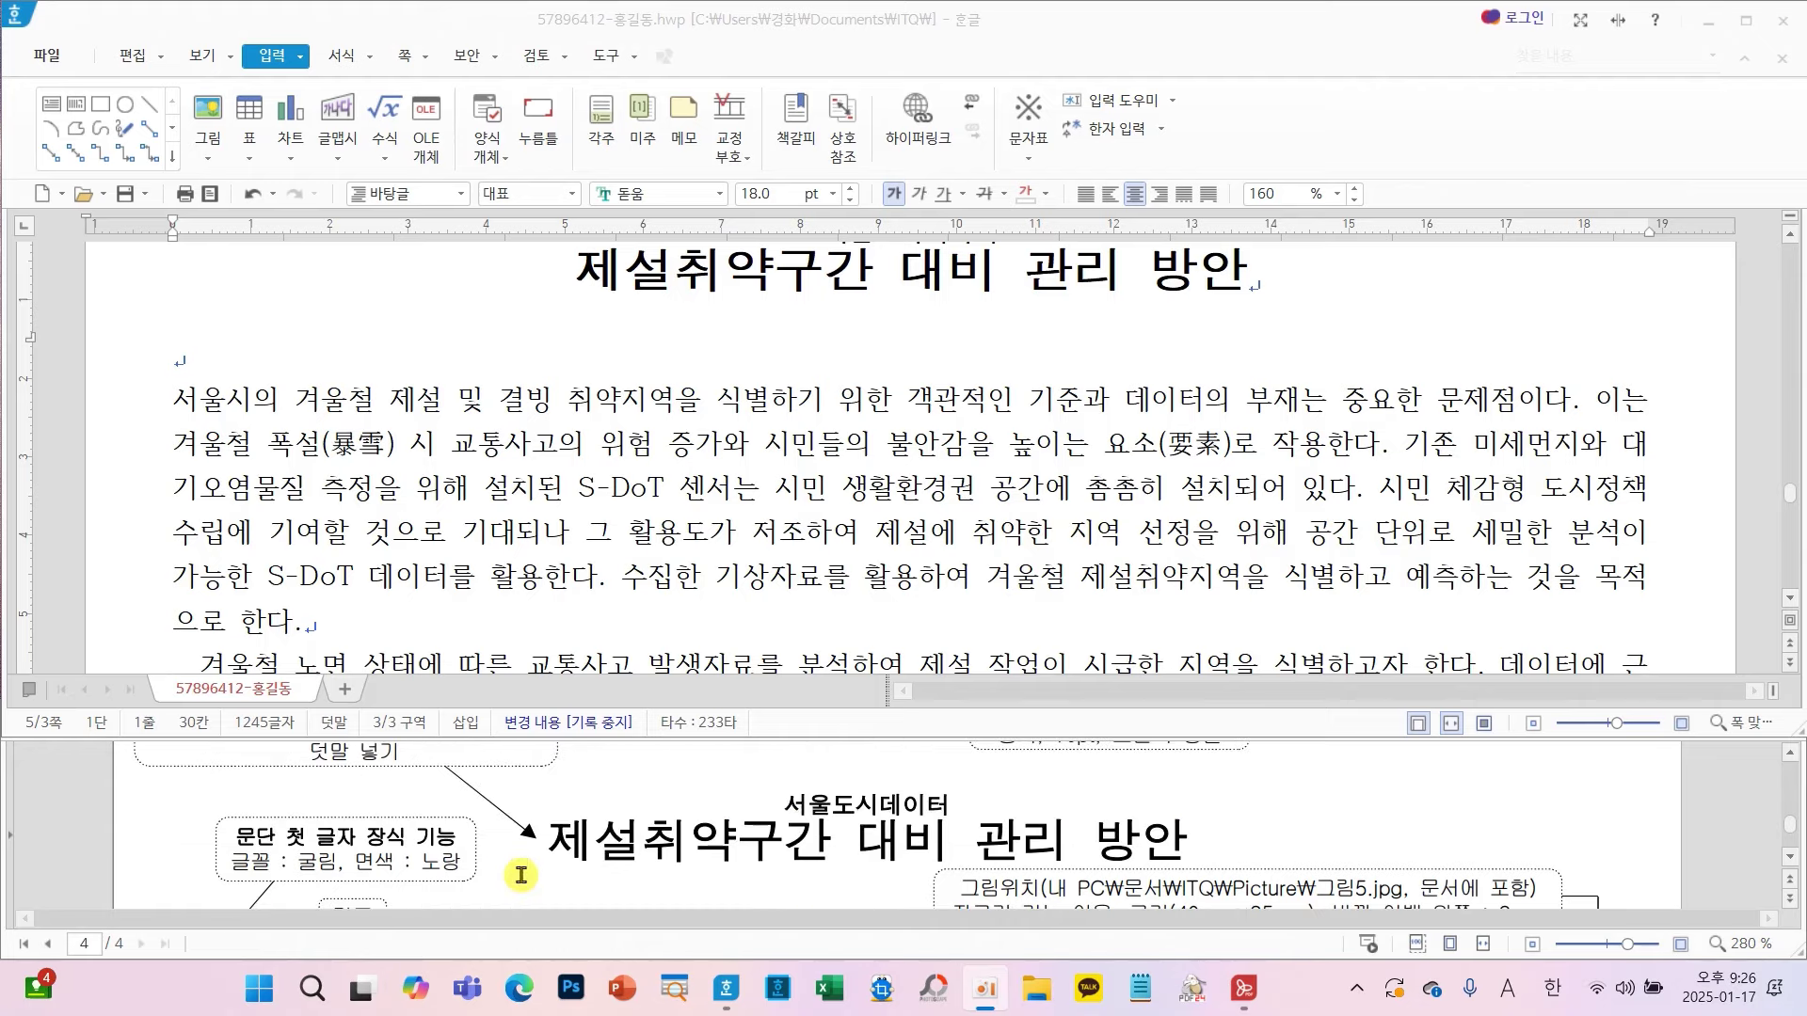
scroll(520, 875, down, 2)
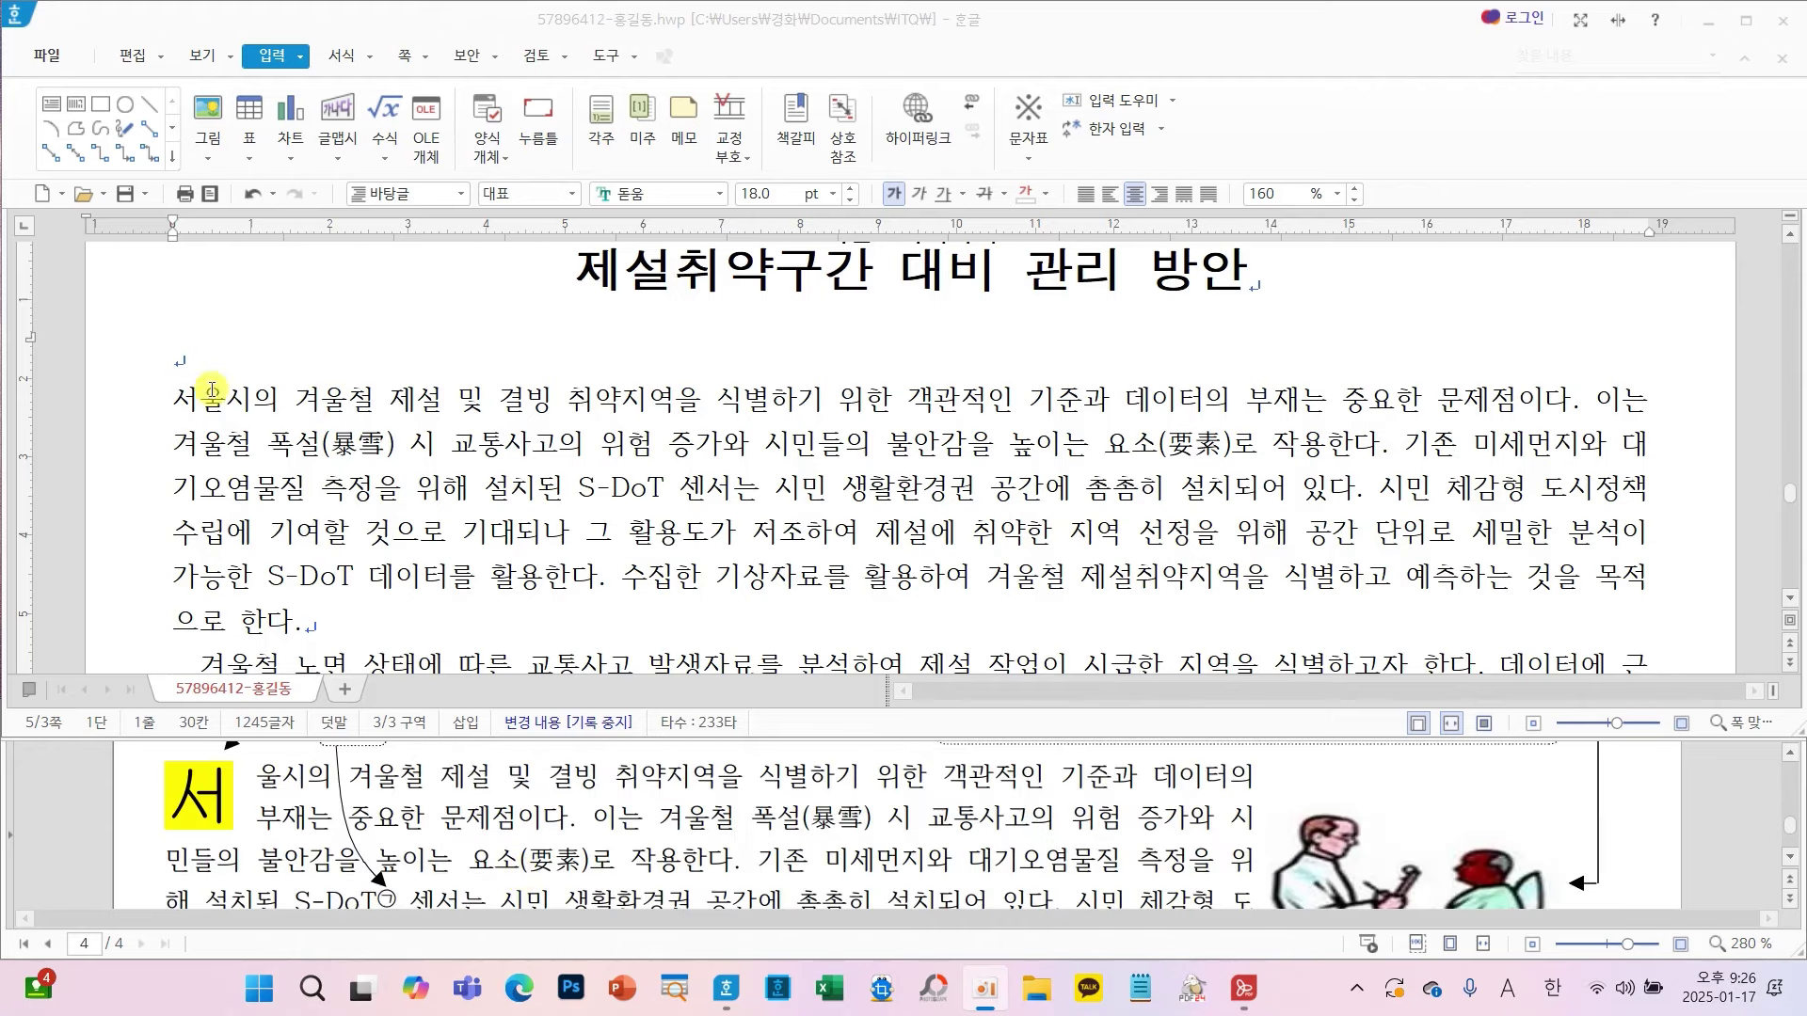
click(168, 391)
scroll(521, 833, up, 2)
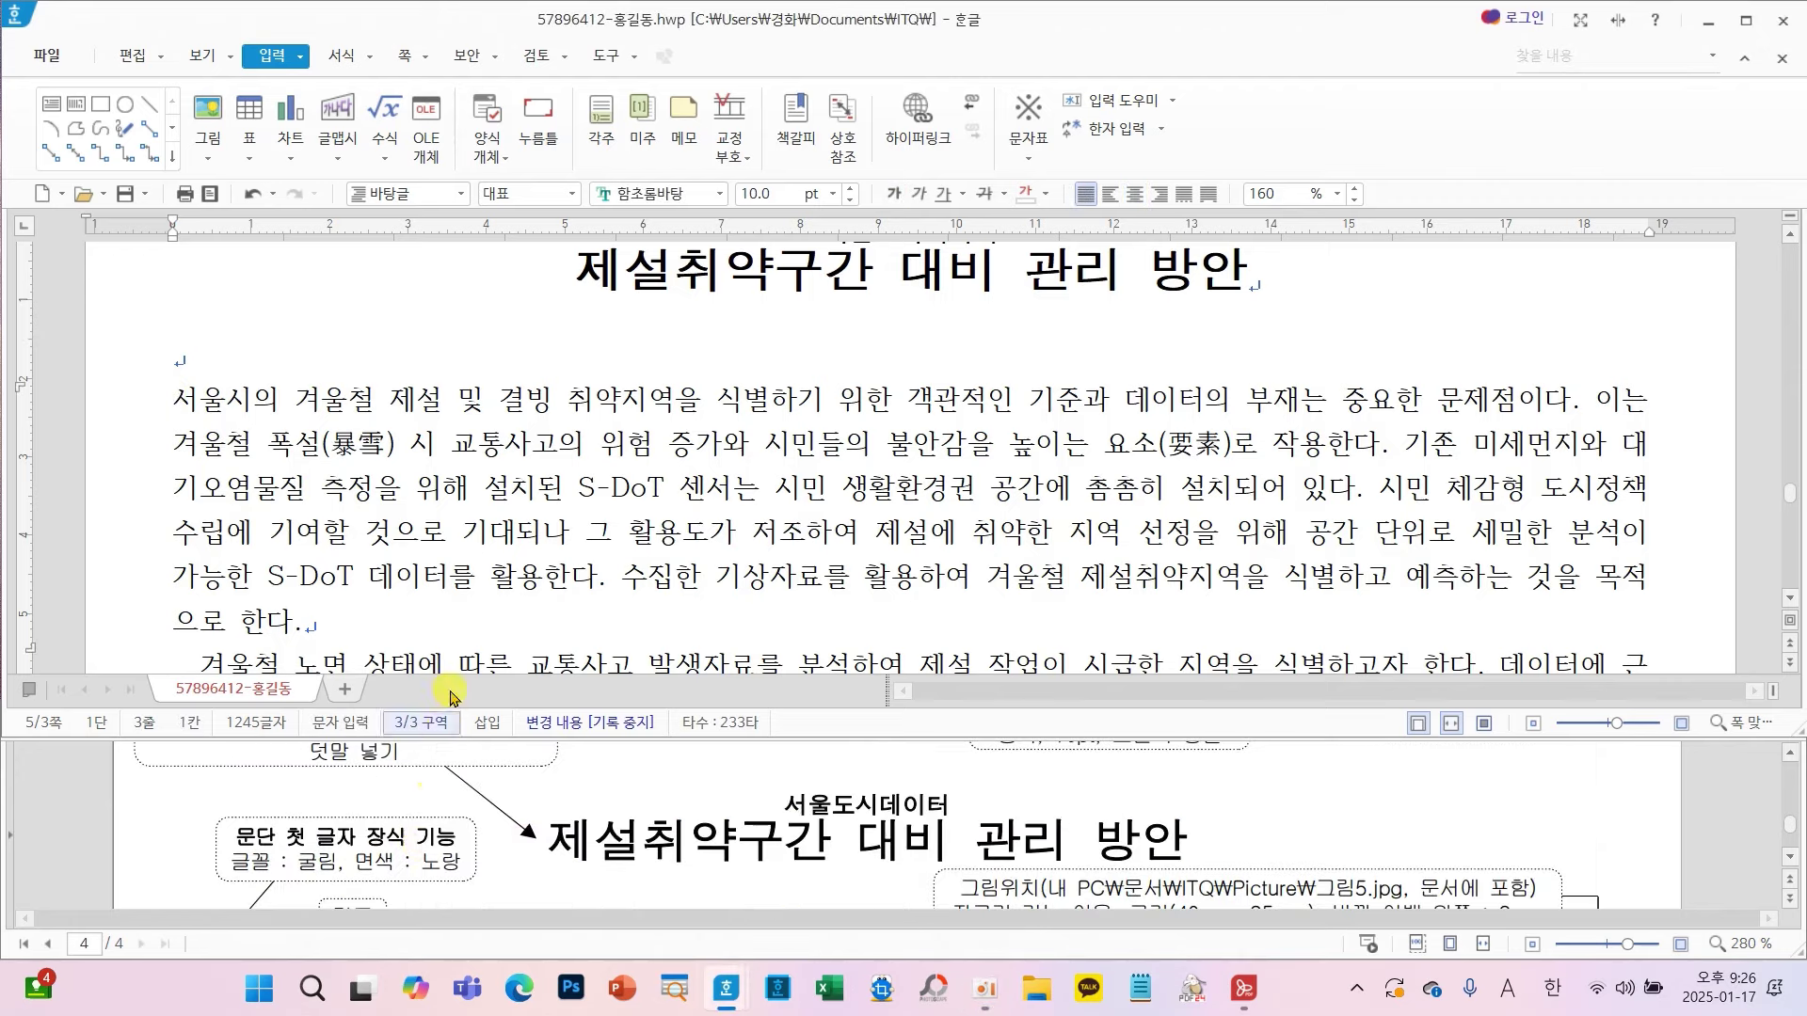
click(337, 64)
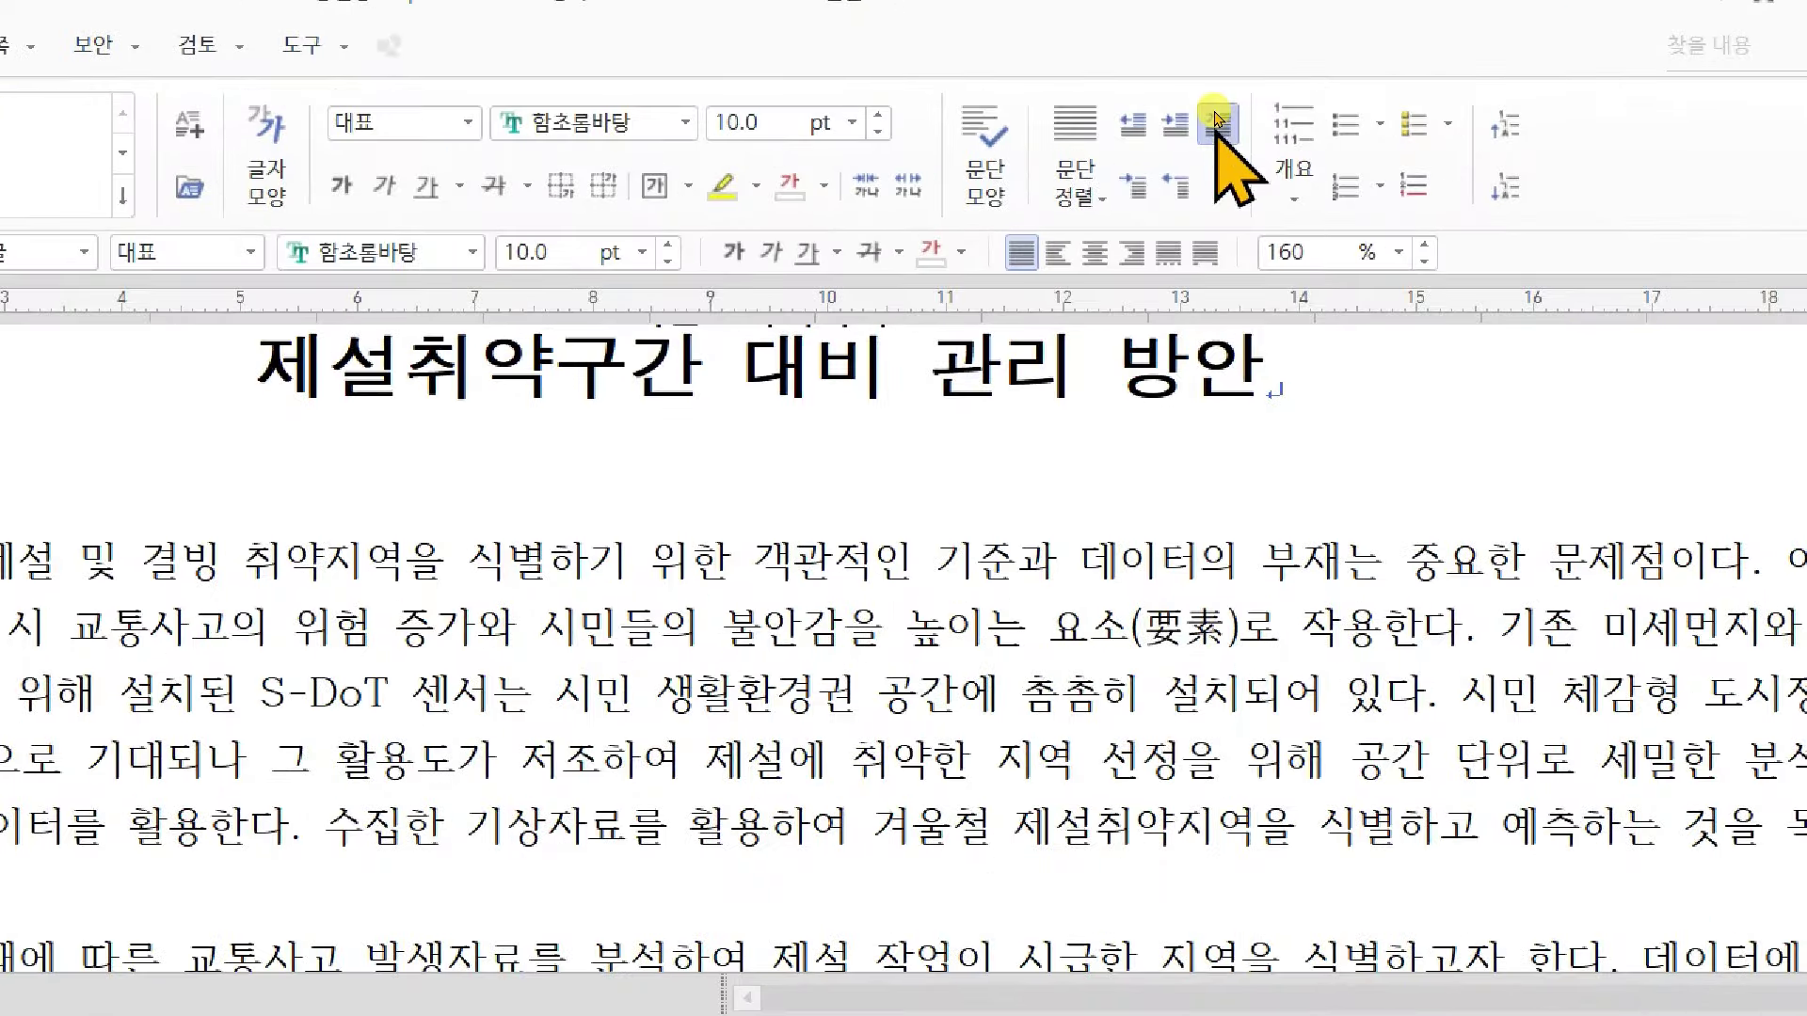
click(1215, 119)
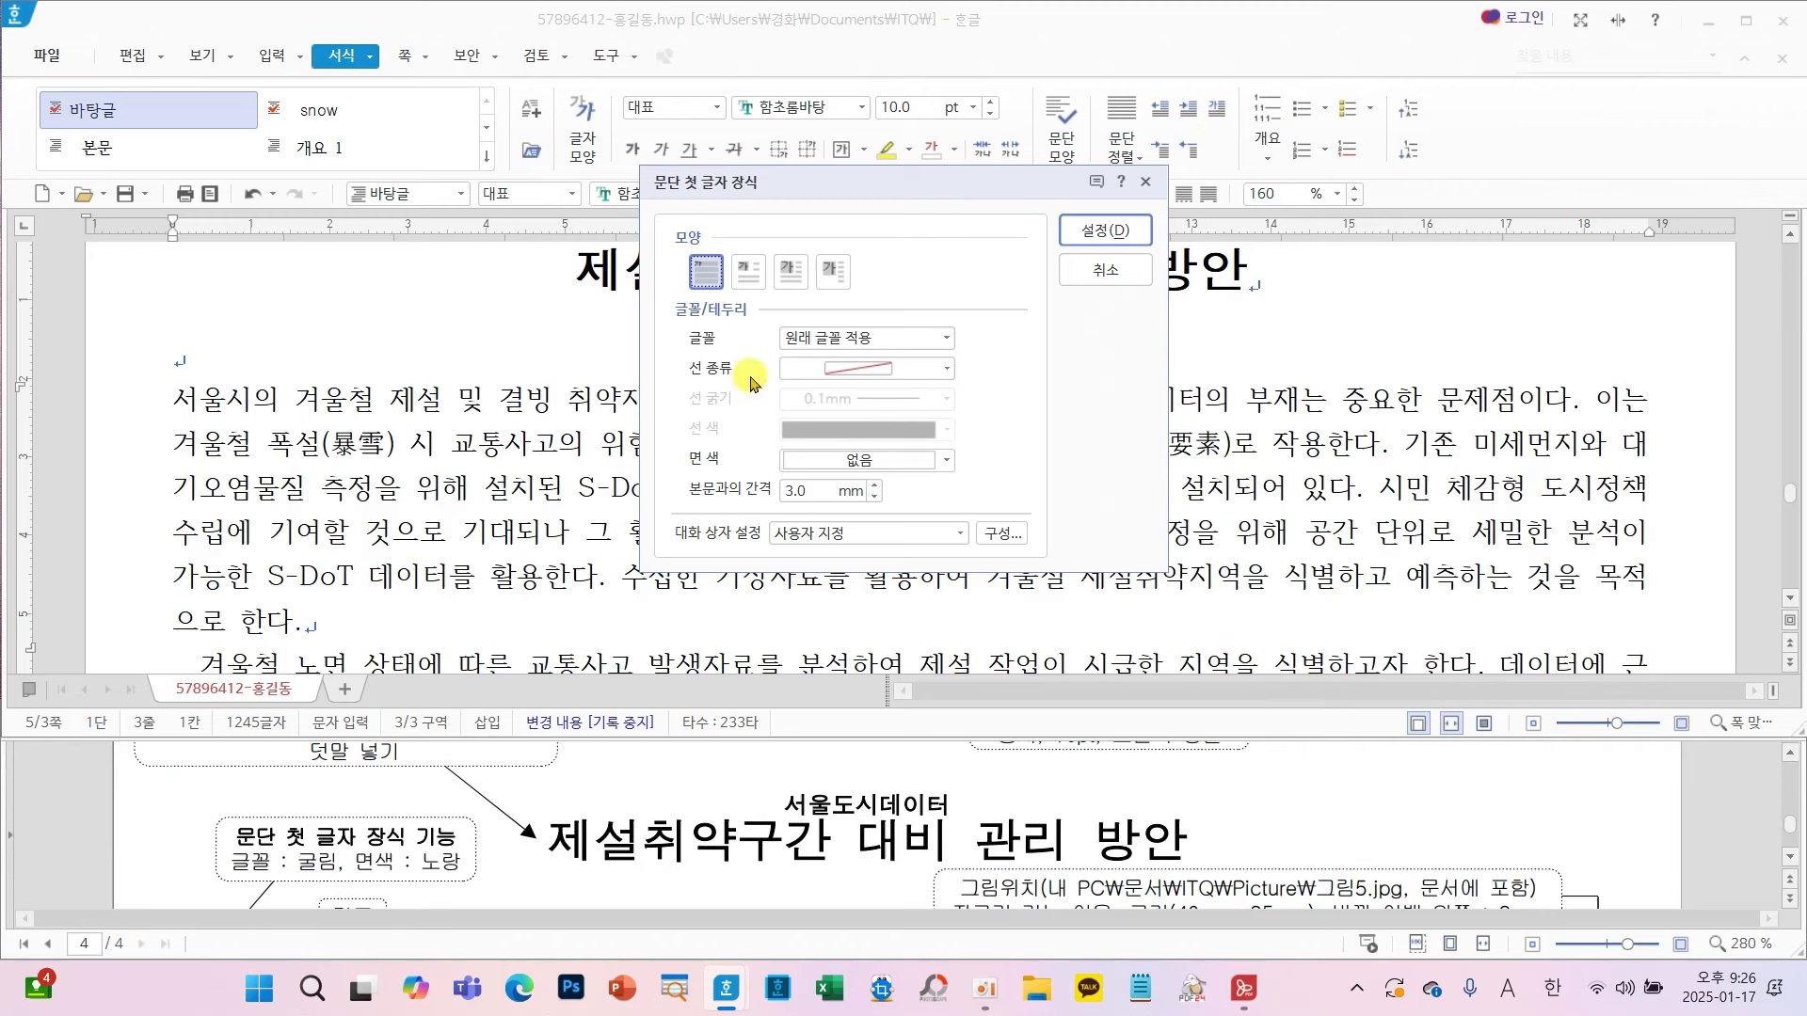
click(745, 270)
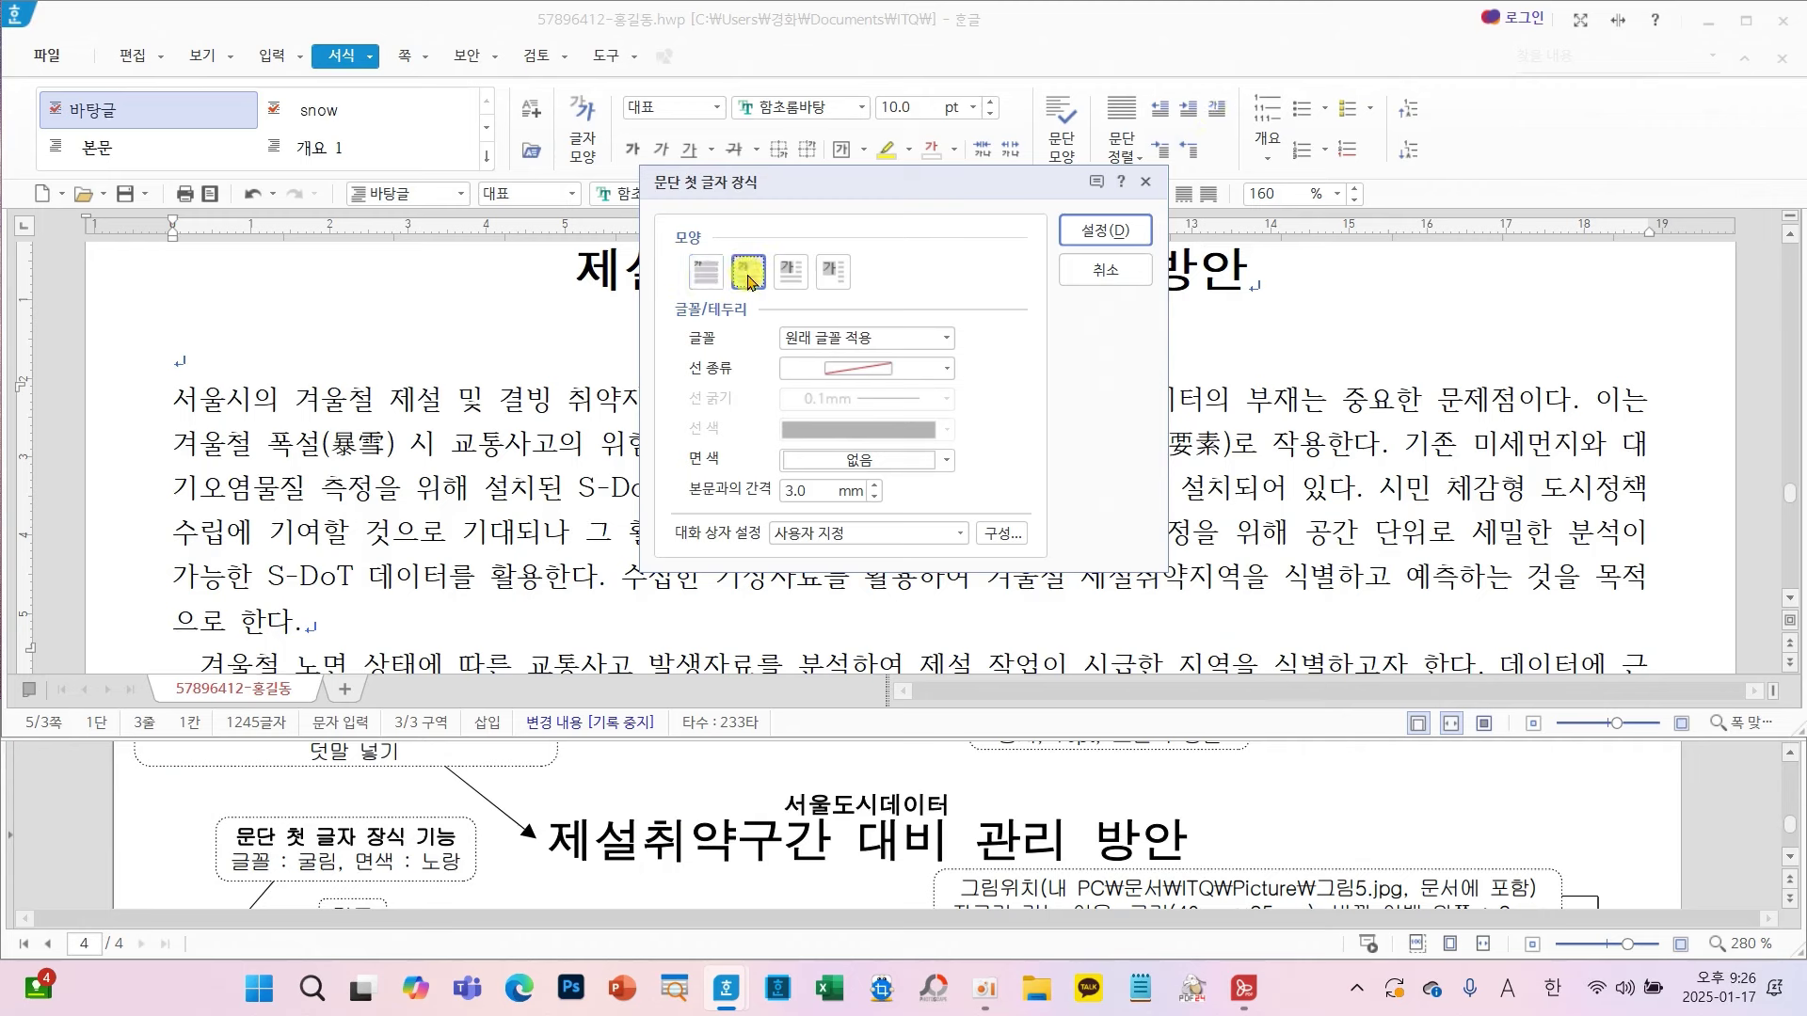
click(946, 338)
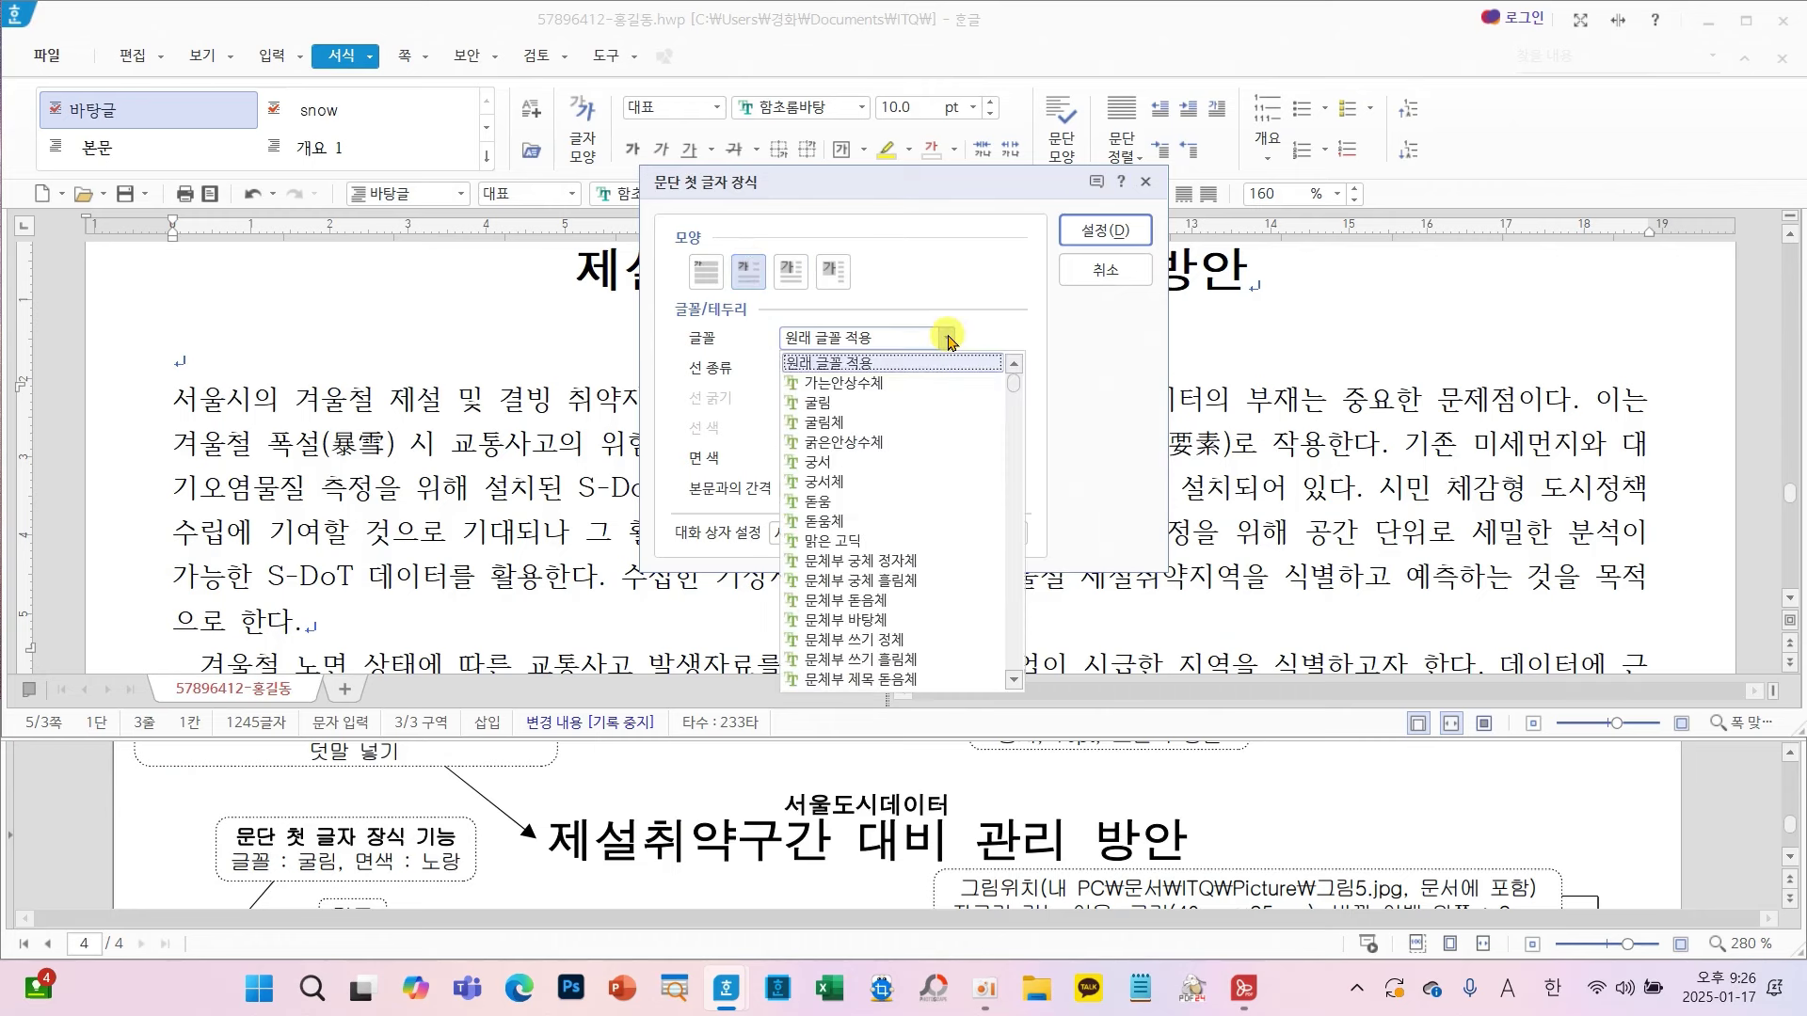
click(847, 403)
click(837, 459)
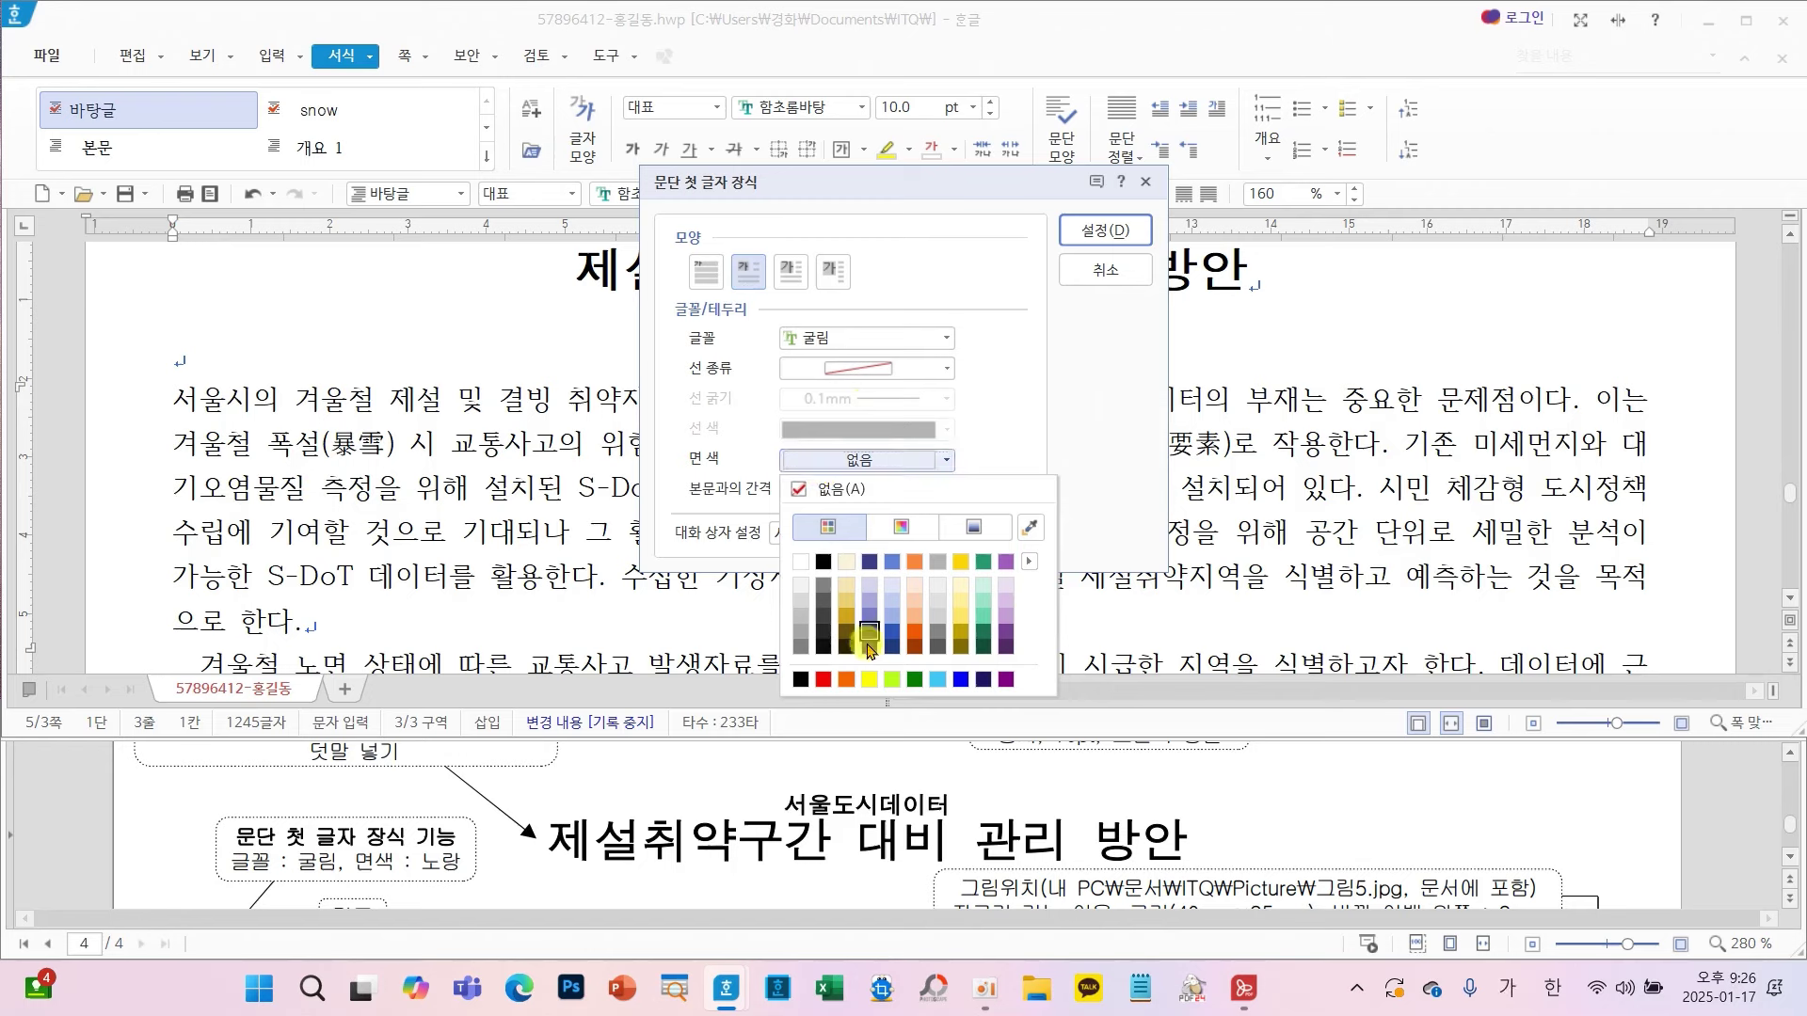
click(867, 678)
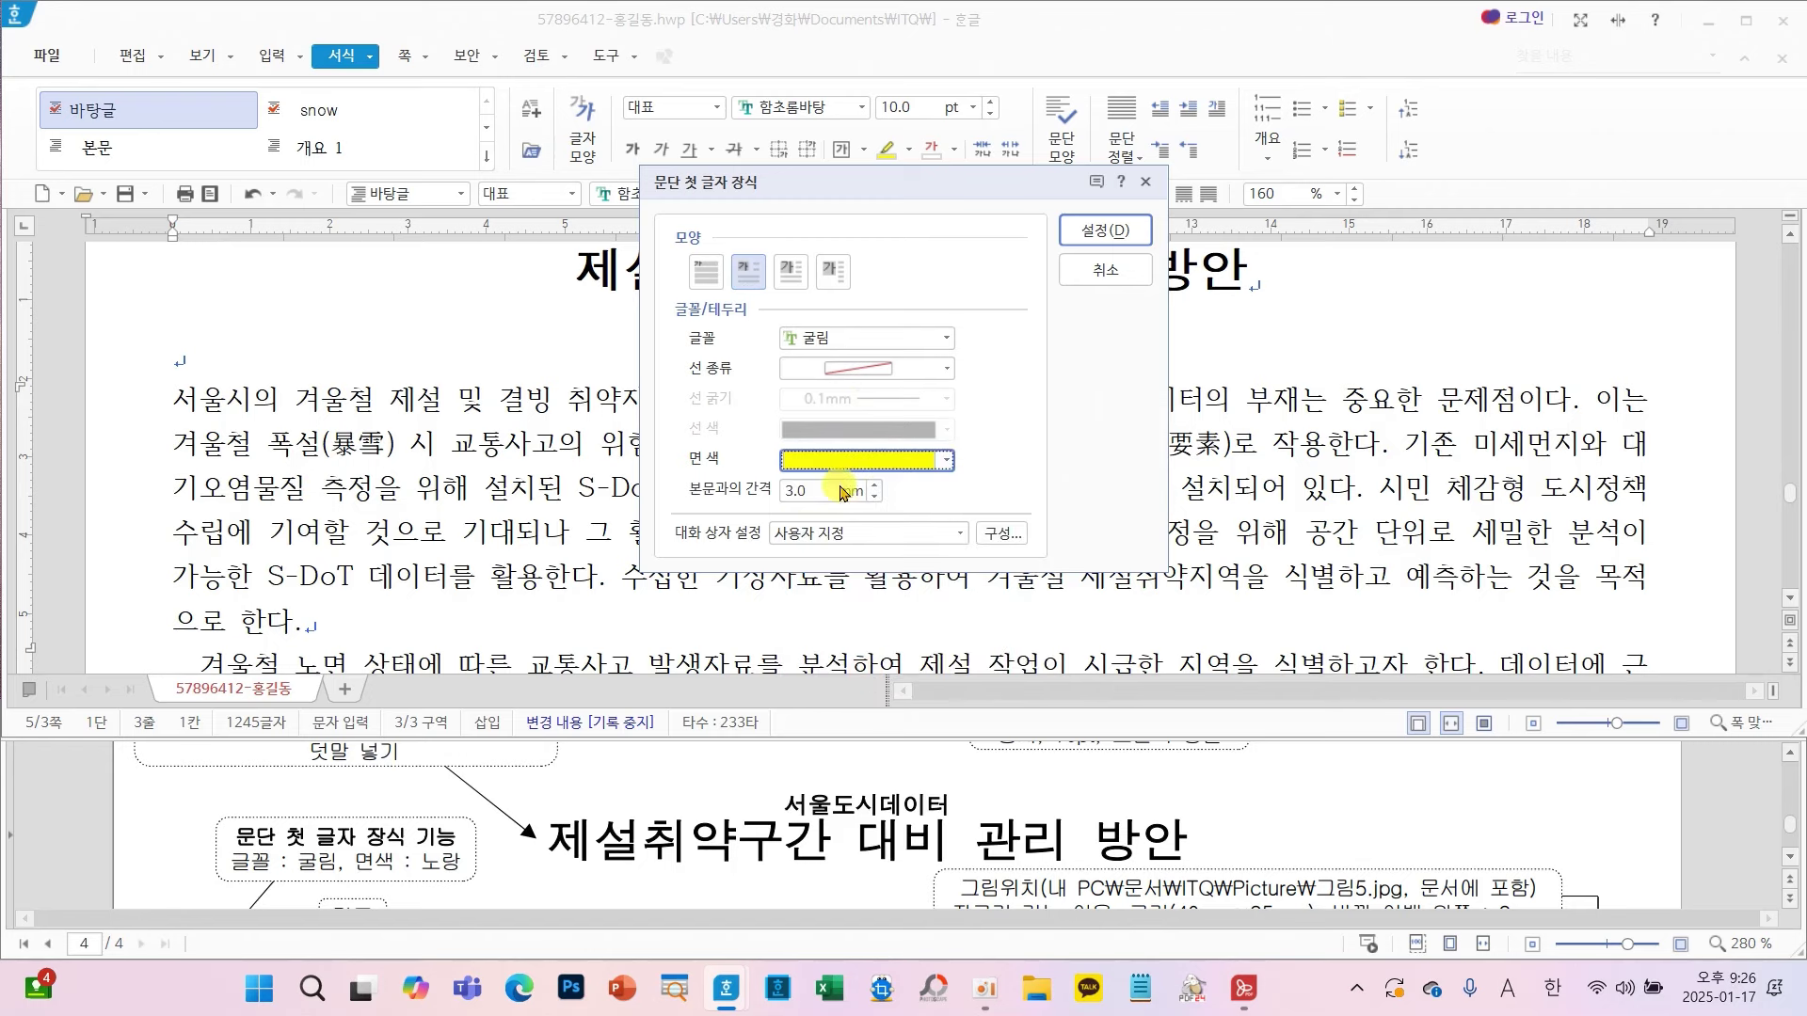
click(1103, 233)
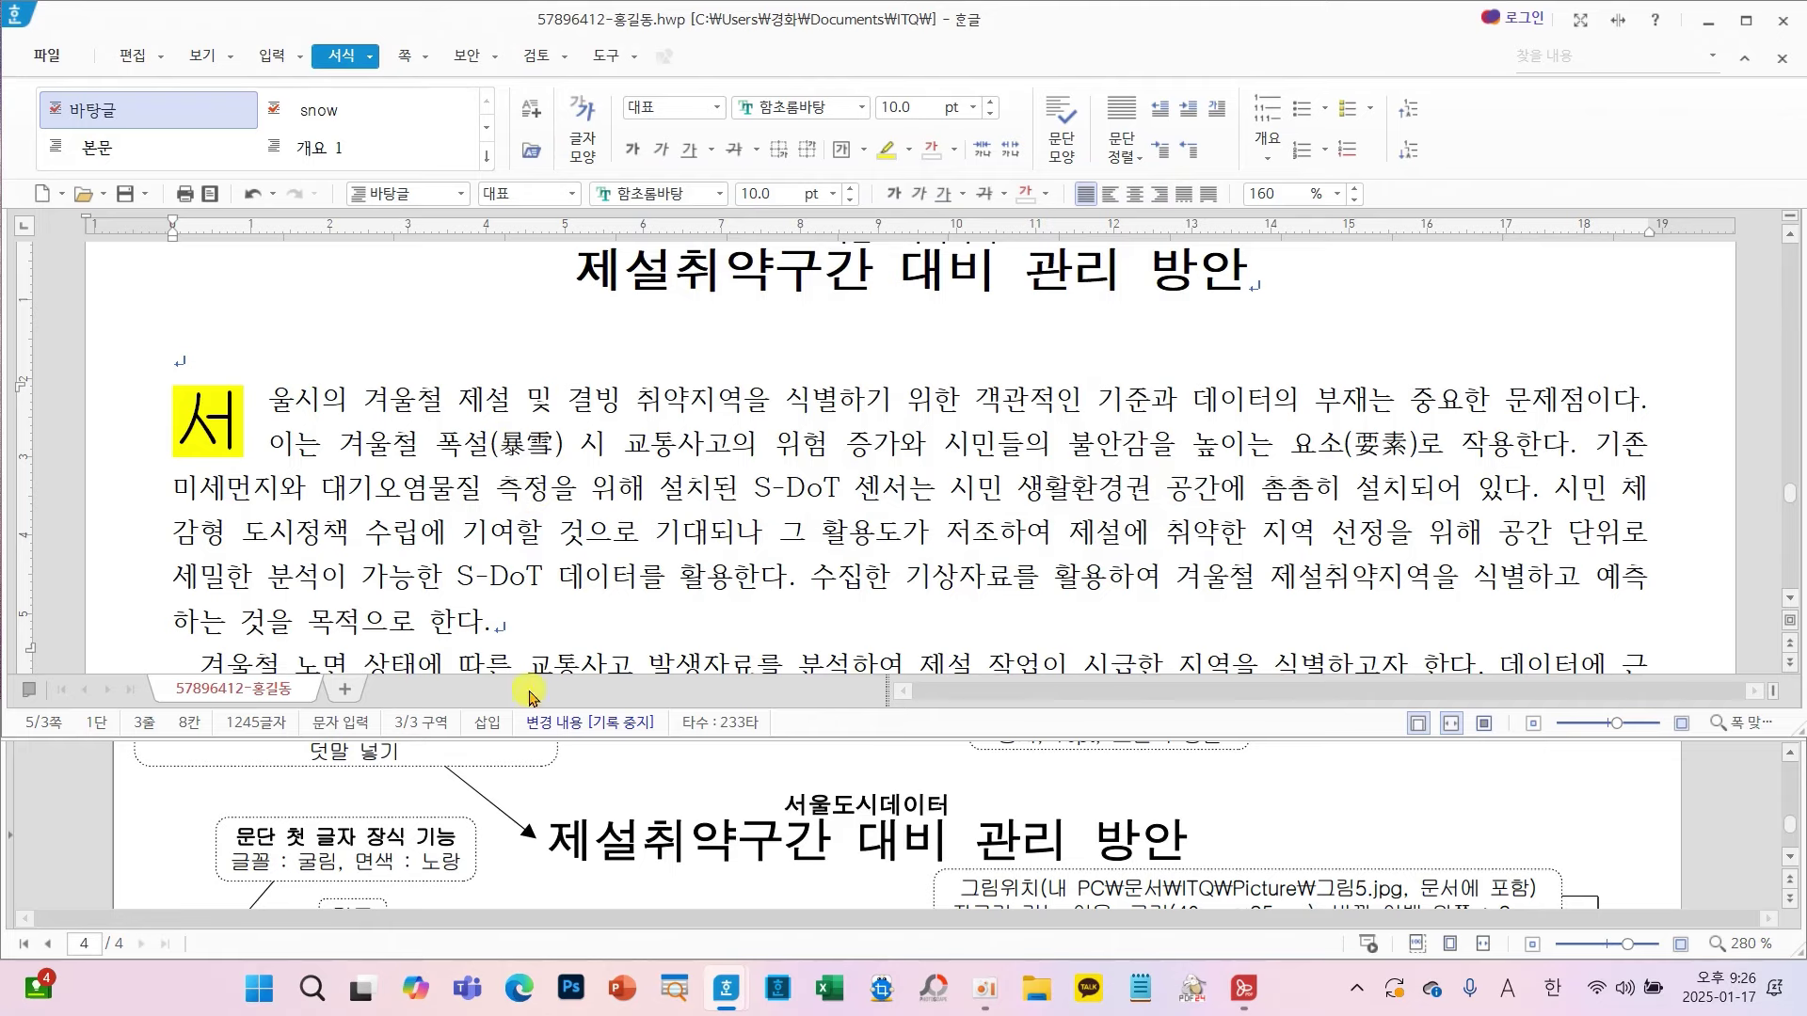
- Insert a footnote after S-DoT in the phrase S-DoT 데이터를 활용한다 and set its number format to ㉠, ㉡, ㉢
scroll(571, 862, down, 3)
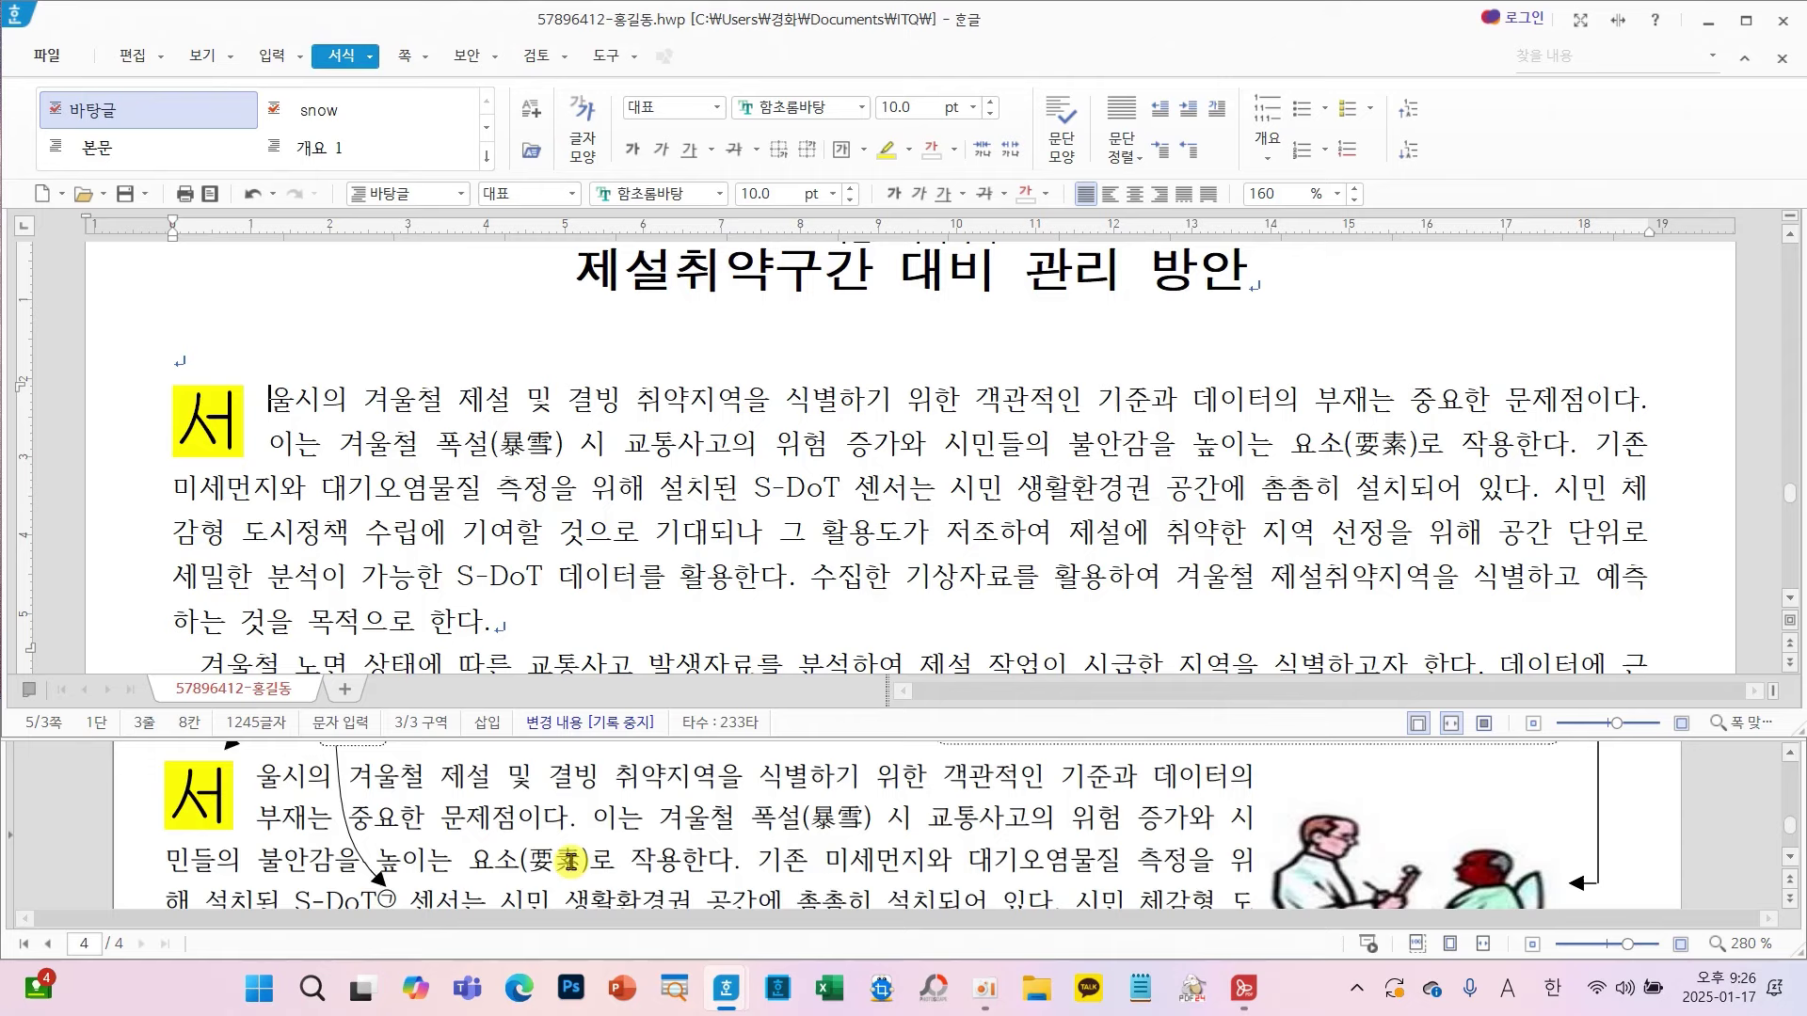
scroll(572, 862, down, 2)
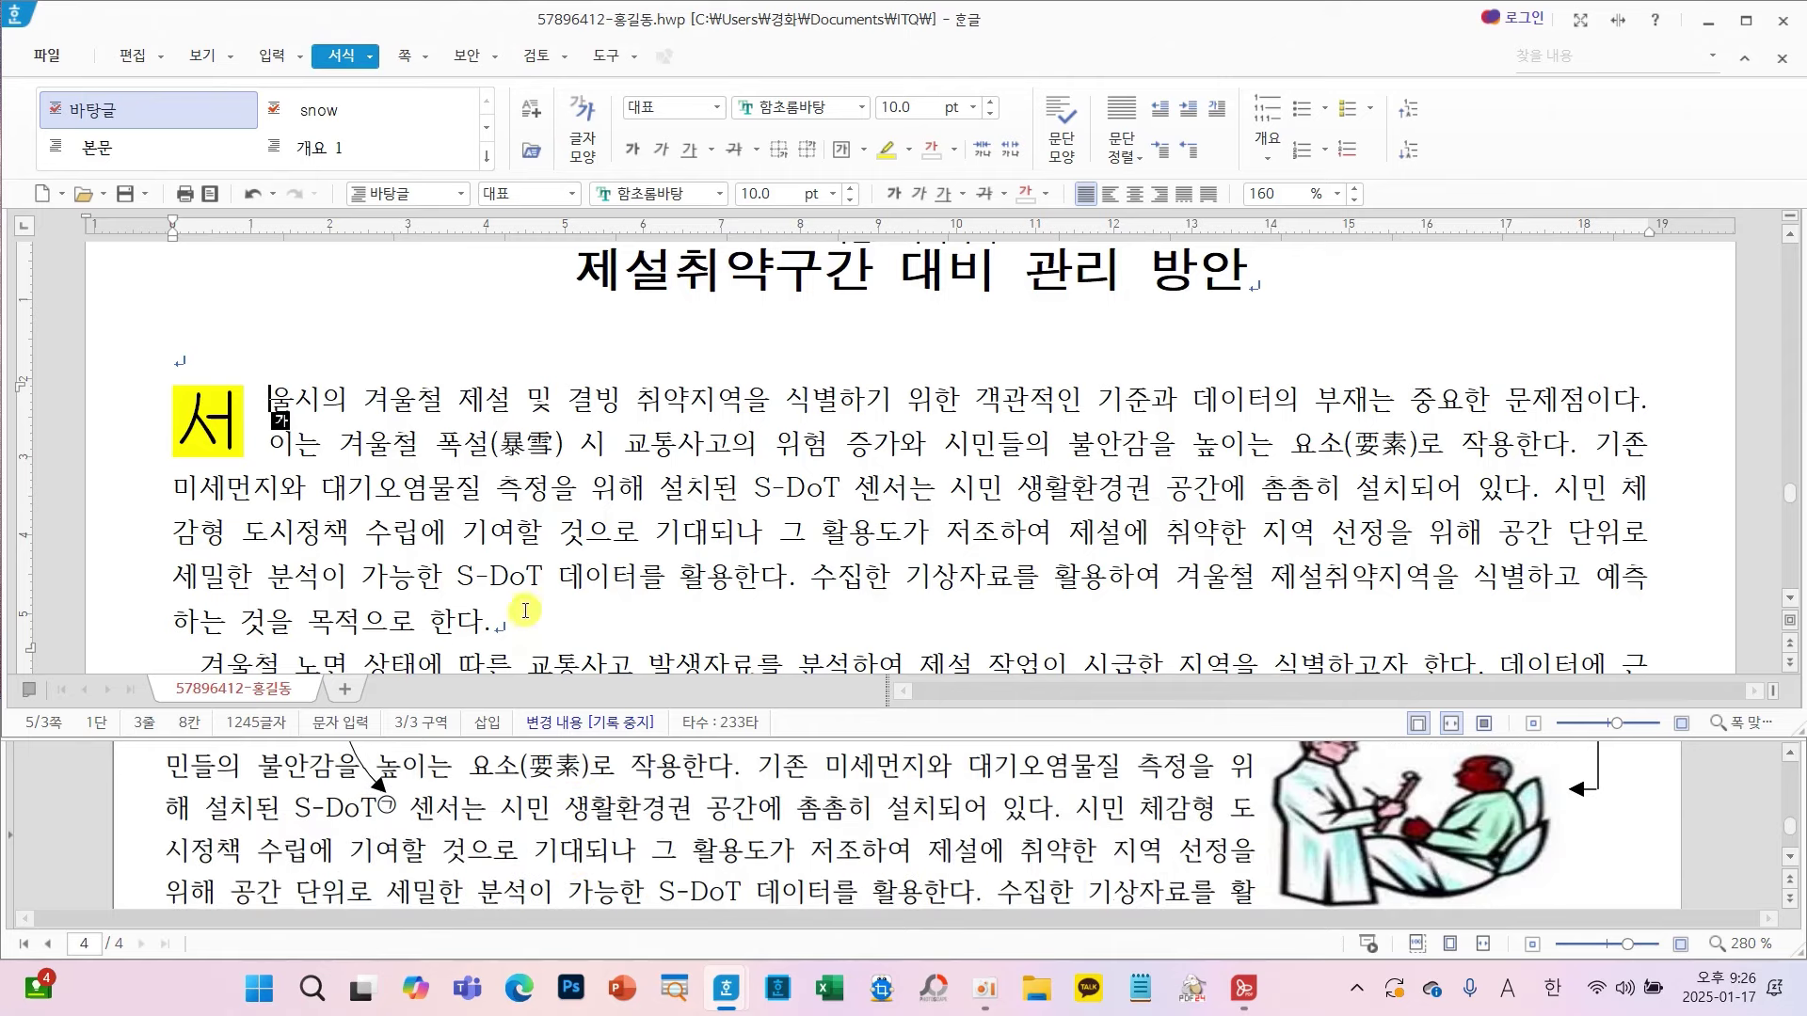
click(544, 575)
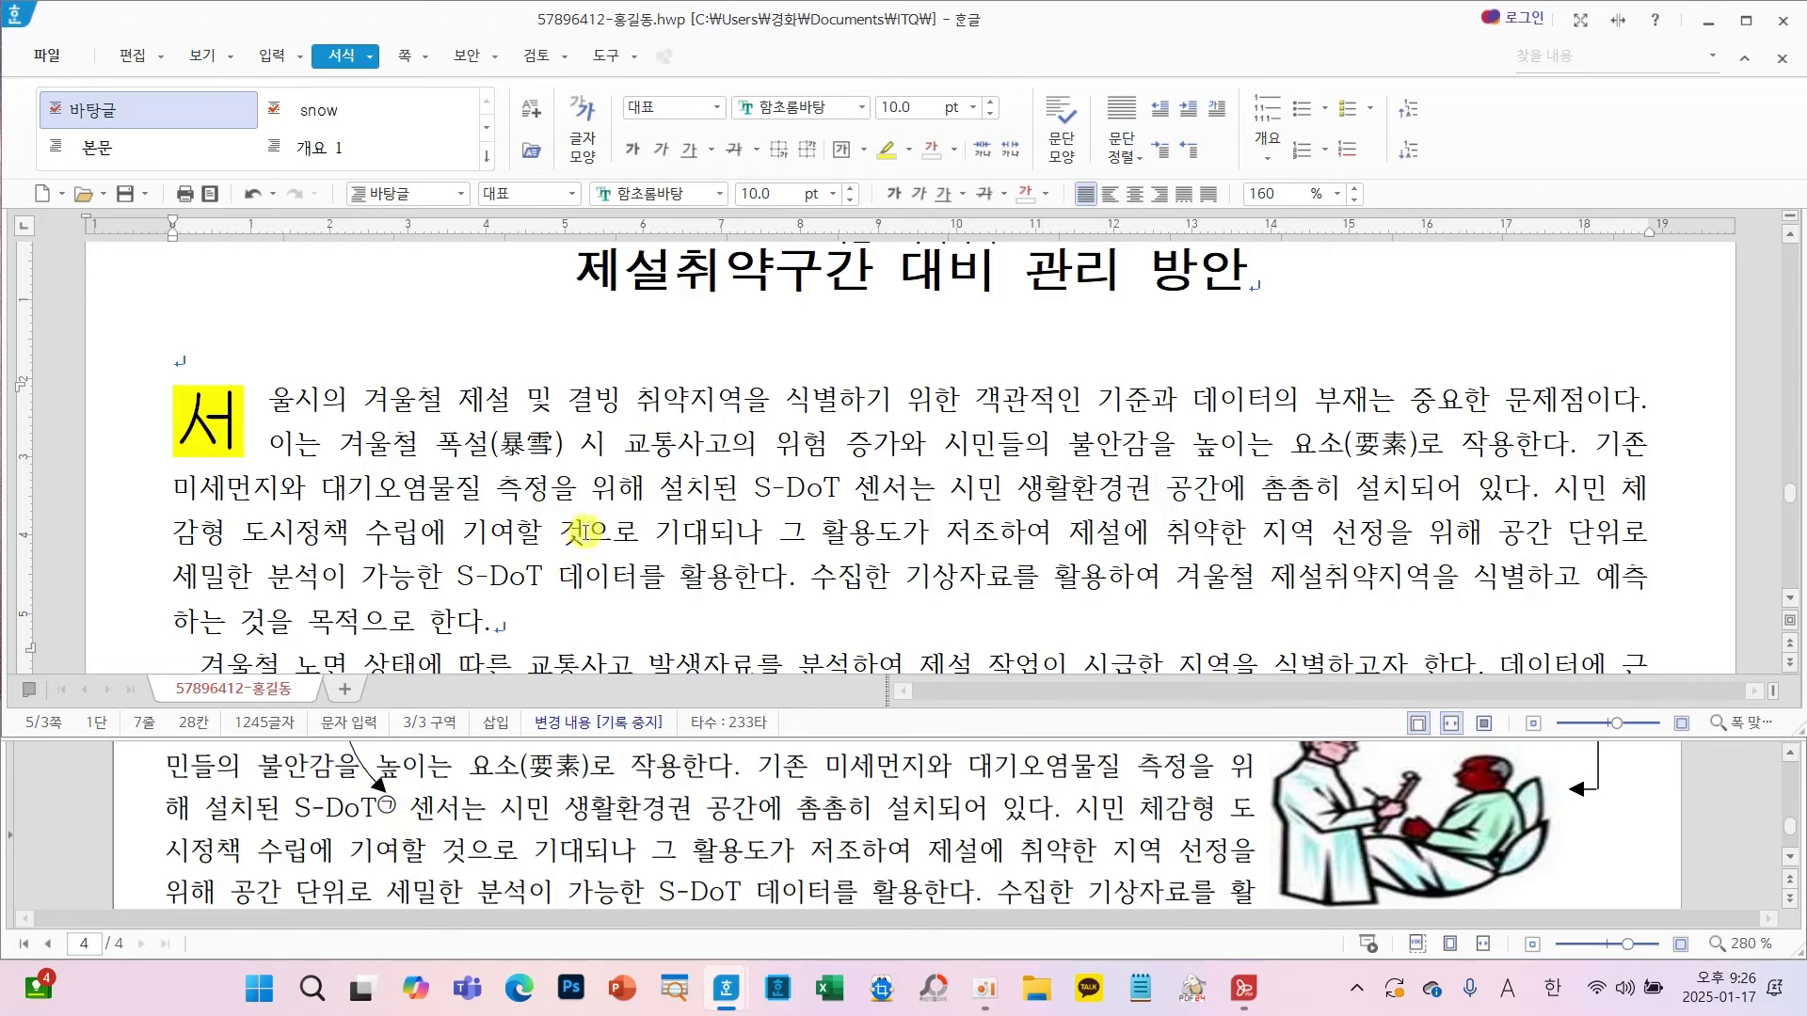
click(272, 54)
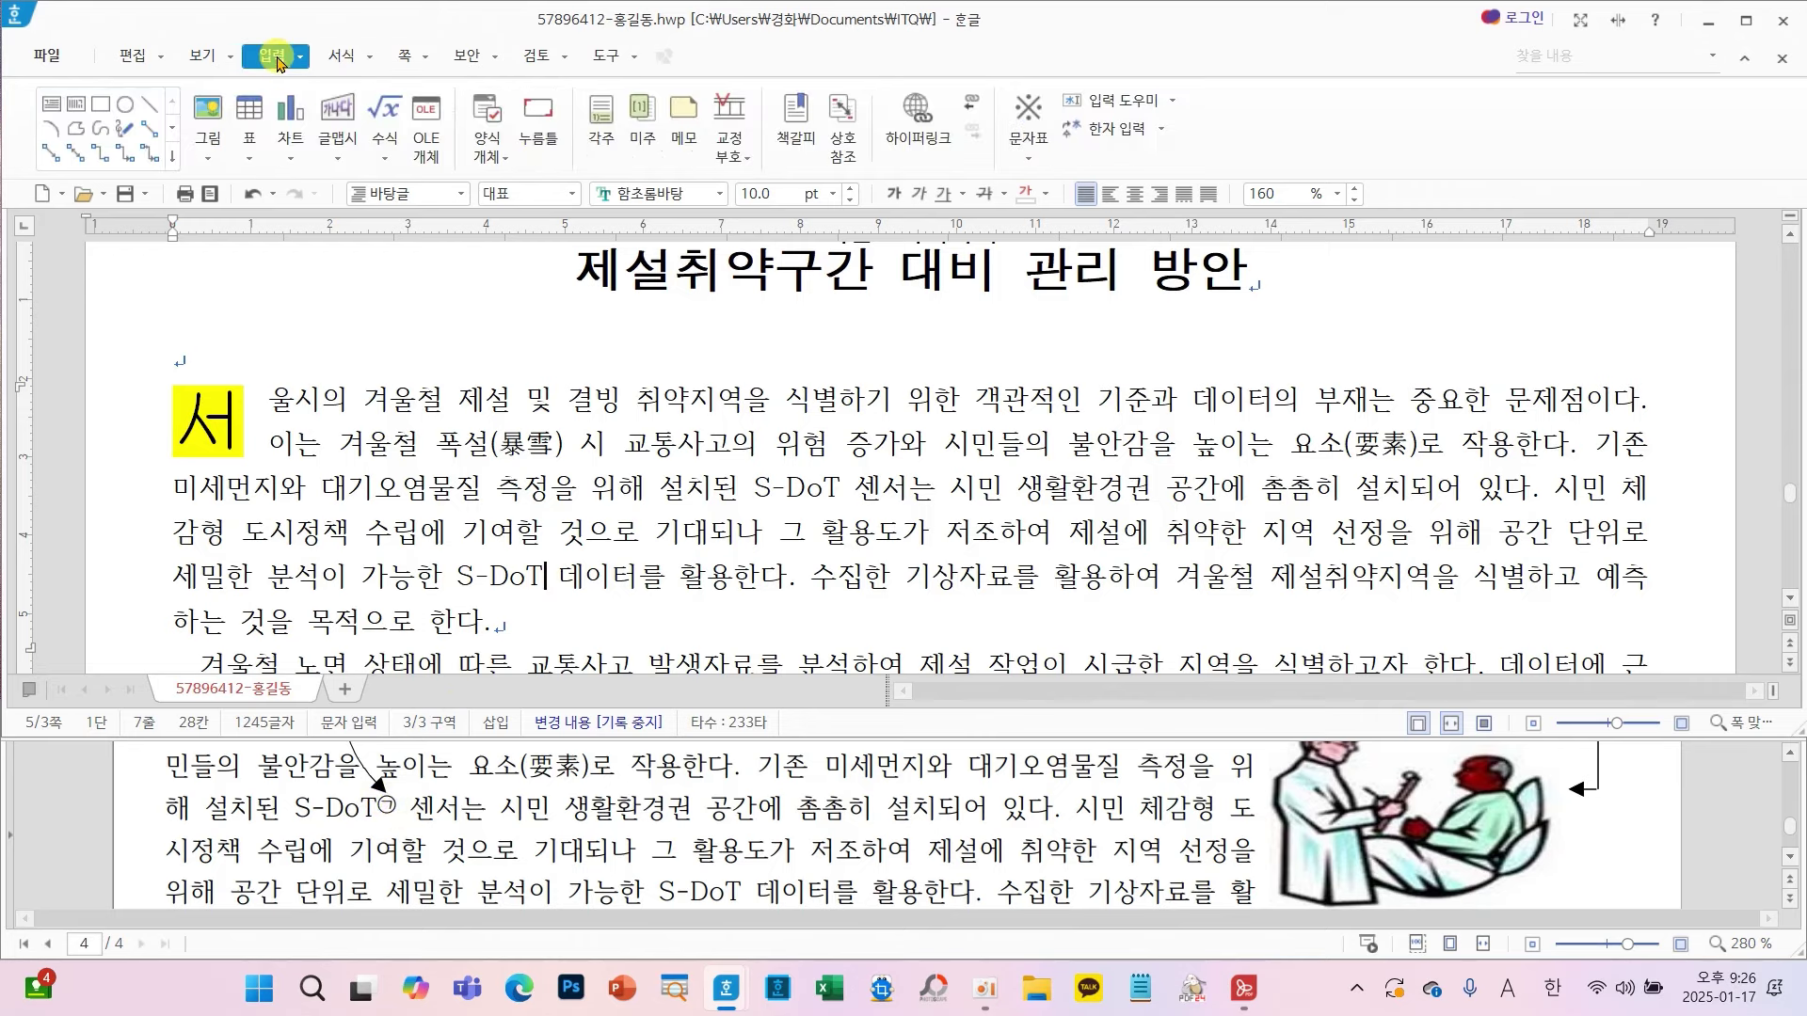
click(602, 131)
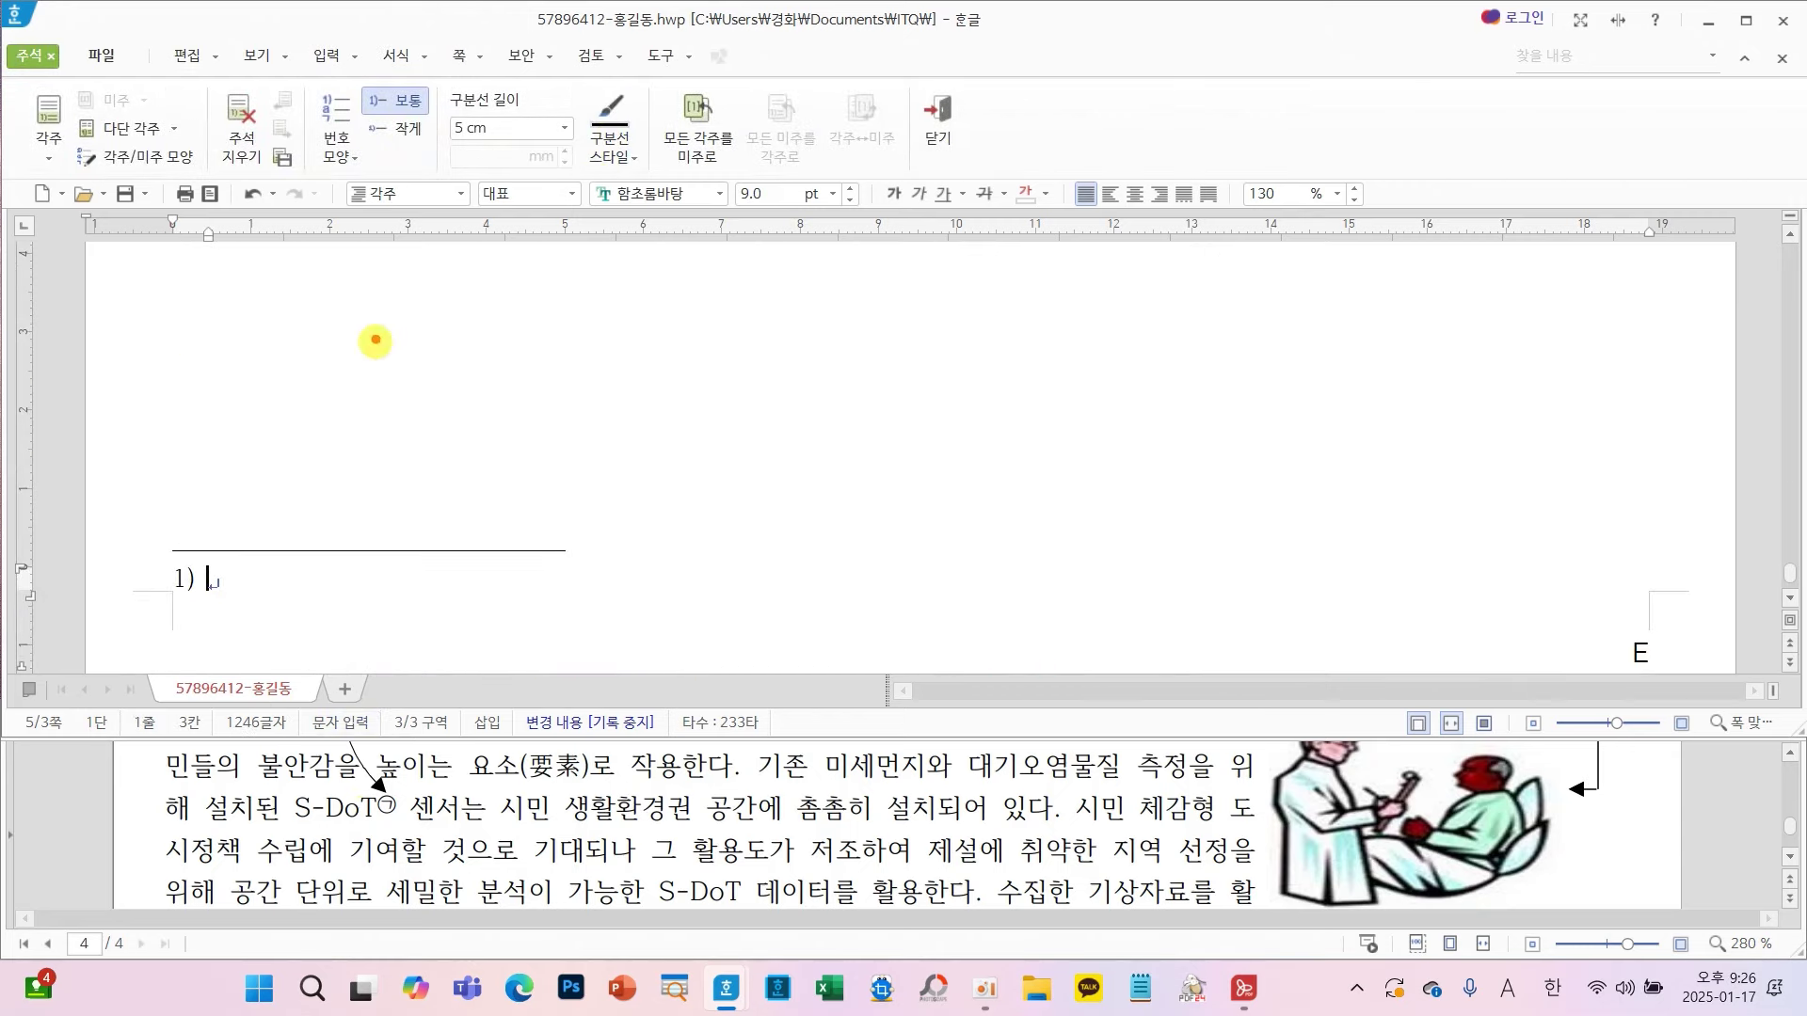
mouse_move(381, 174)
mouse_down()
mouse_move(302, 164)
mouse_move(409, 117)
mouse_move(381, 179)
mouse_up()
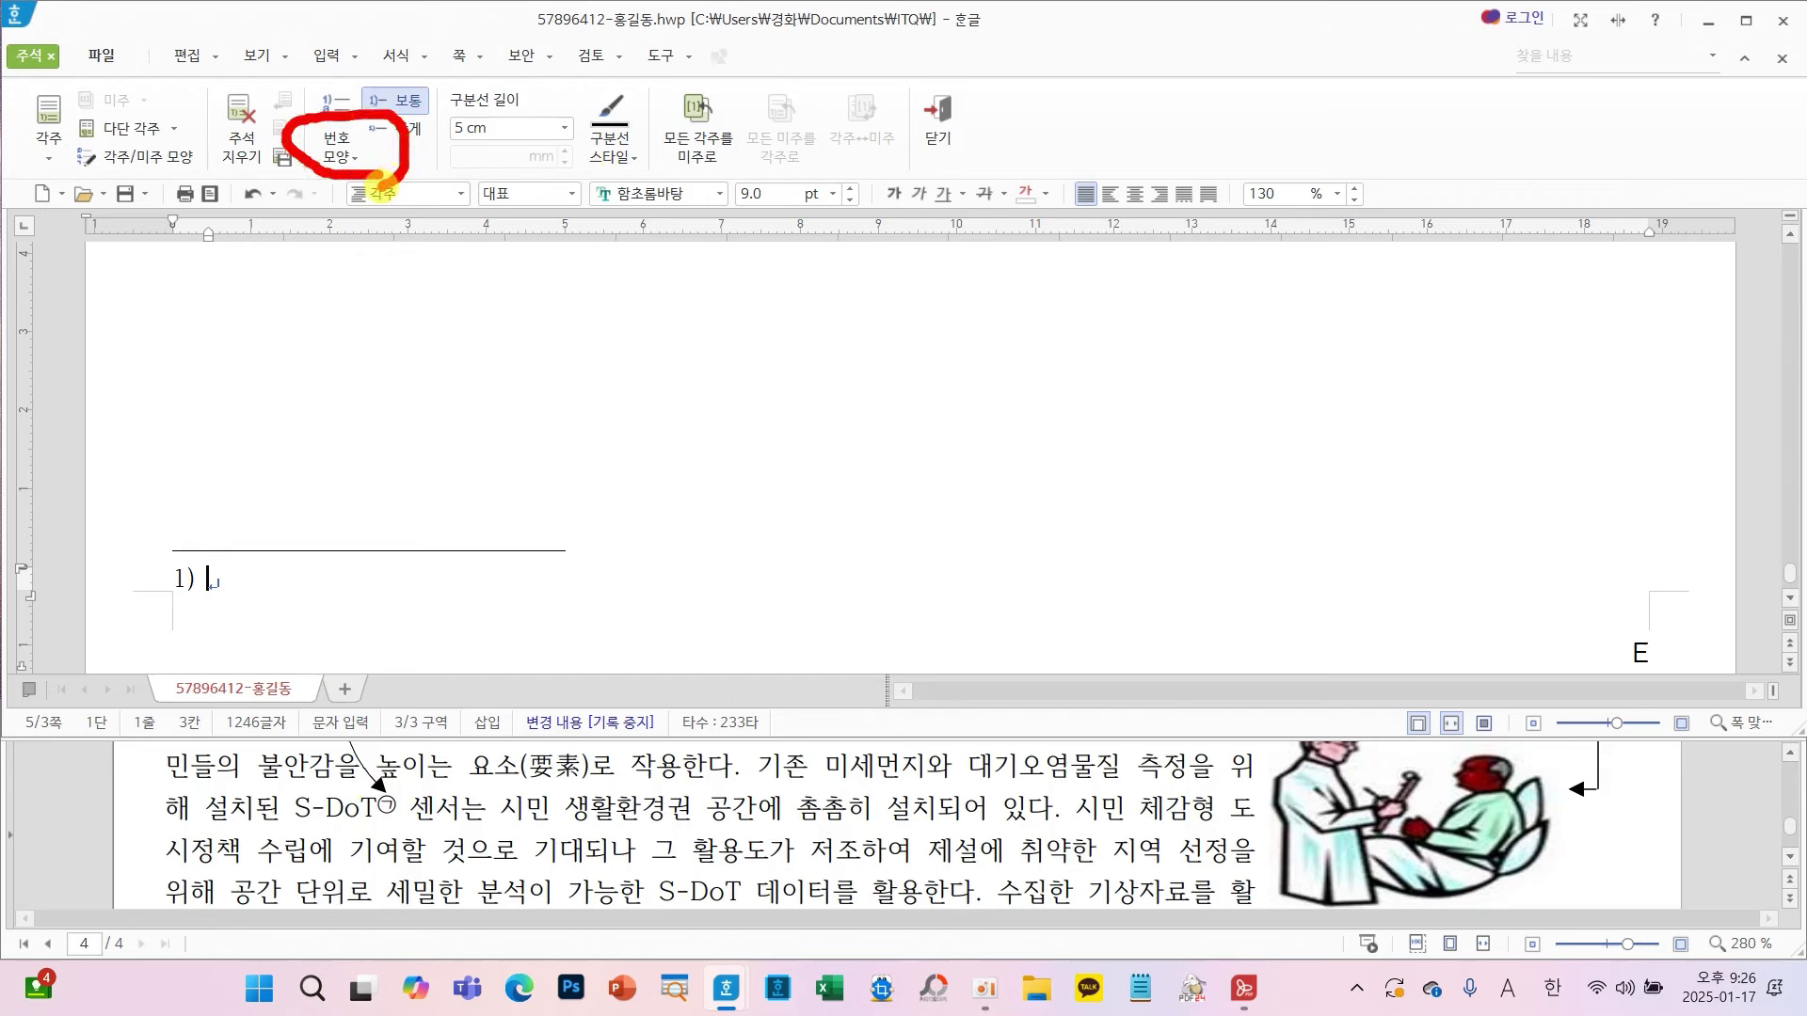
click(340, 157)
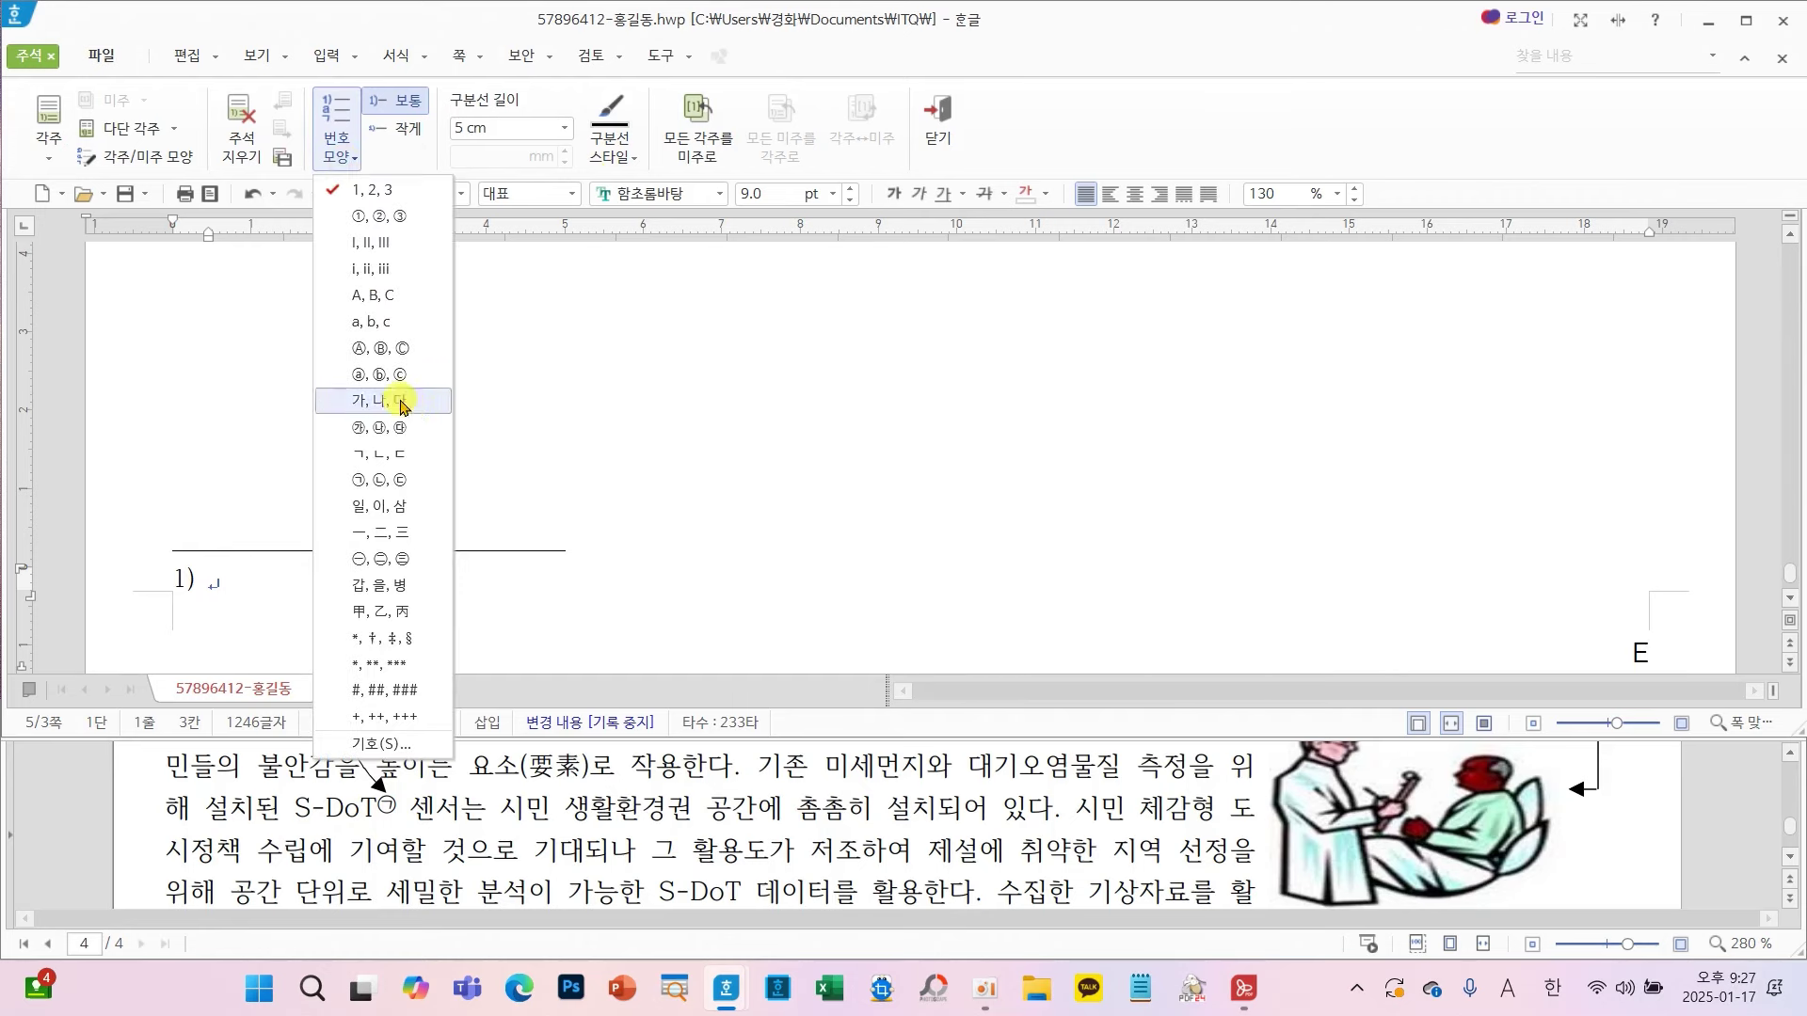
click(374, 481)
- Enter the footnote text 2019년부터 미세먼지와 대기오염물질 측정을 위한 도시형 데이터 센서 and return to the body text
scroll(536, 804, down, 3)
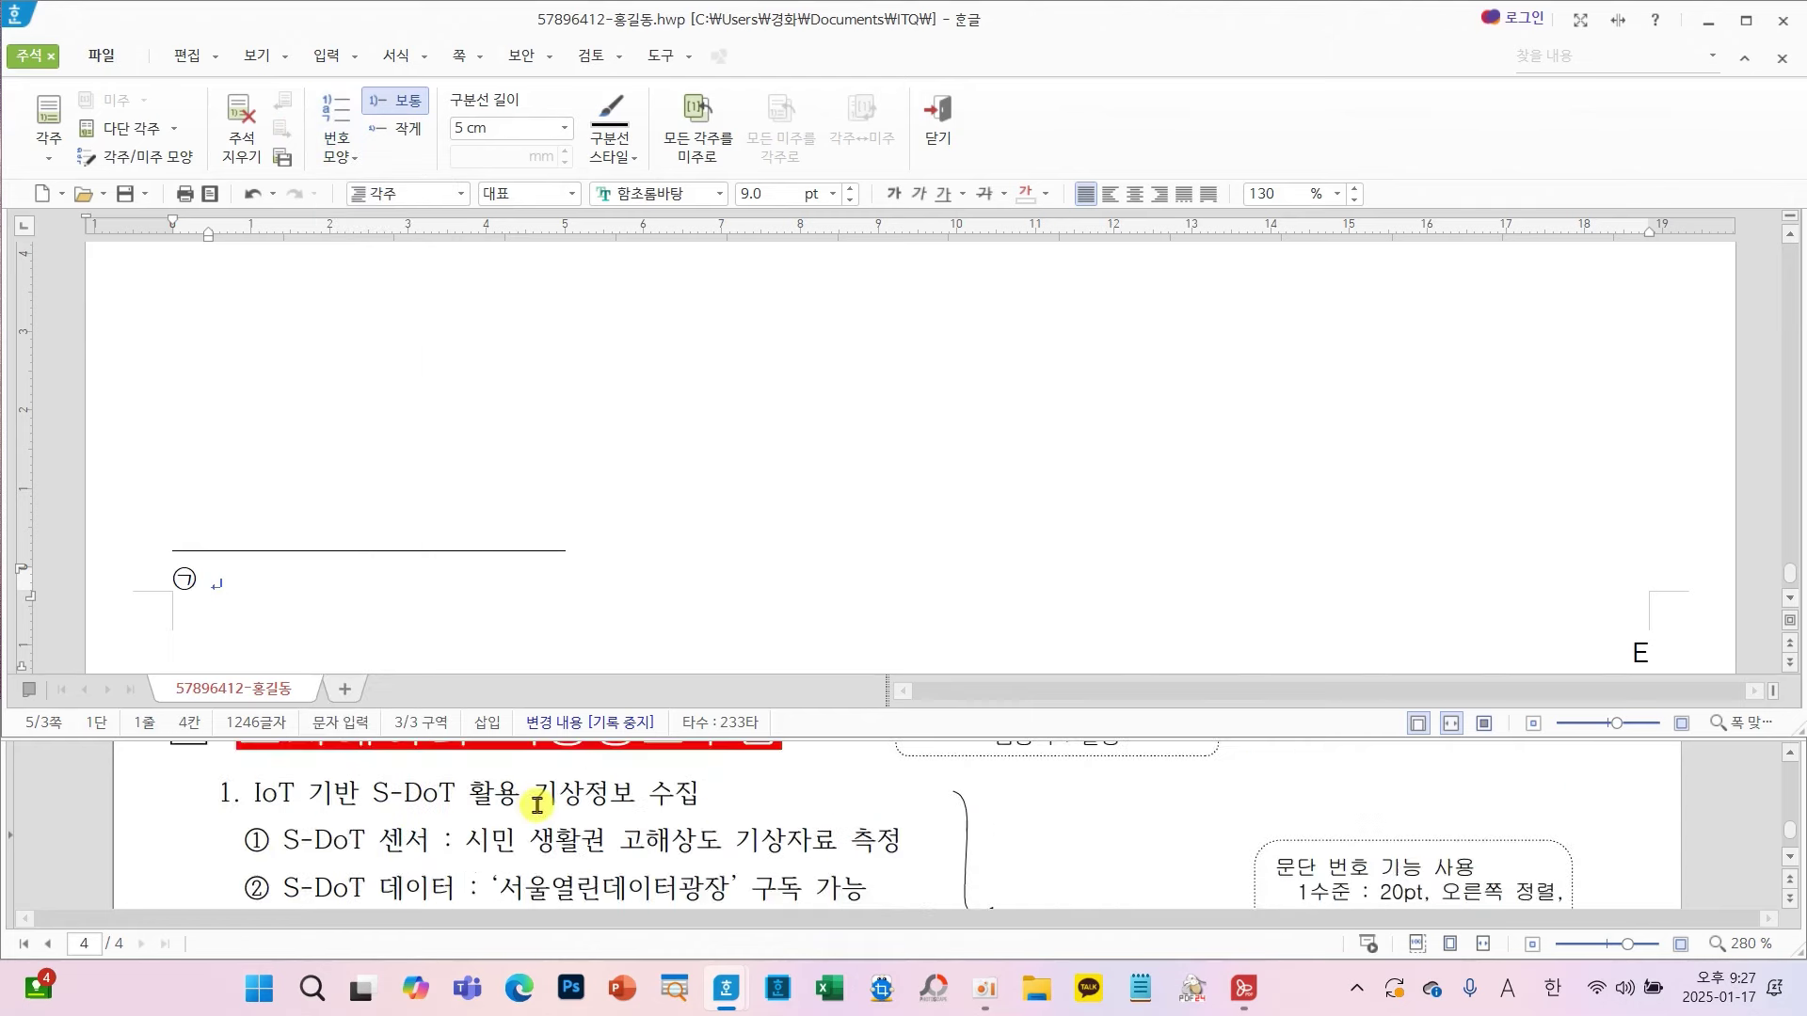
scroll(536, 804, down, 10)
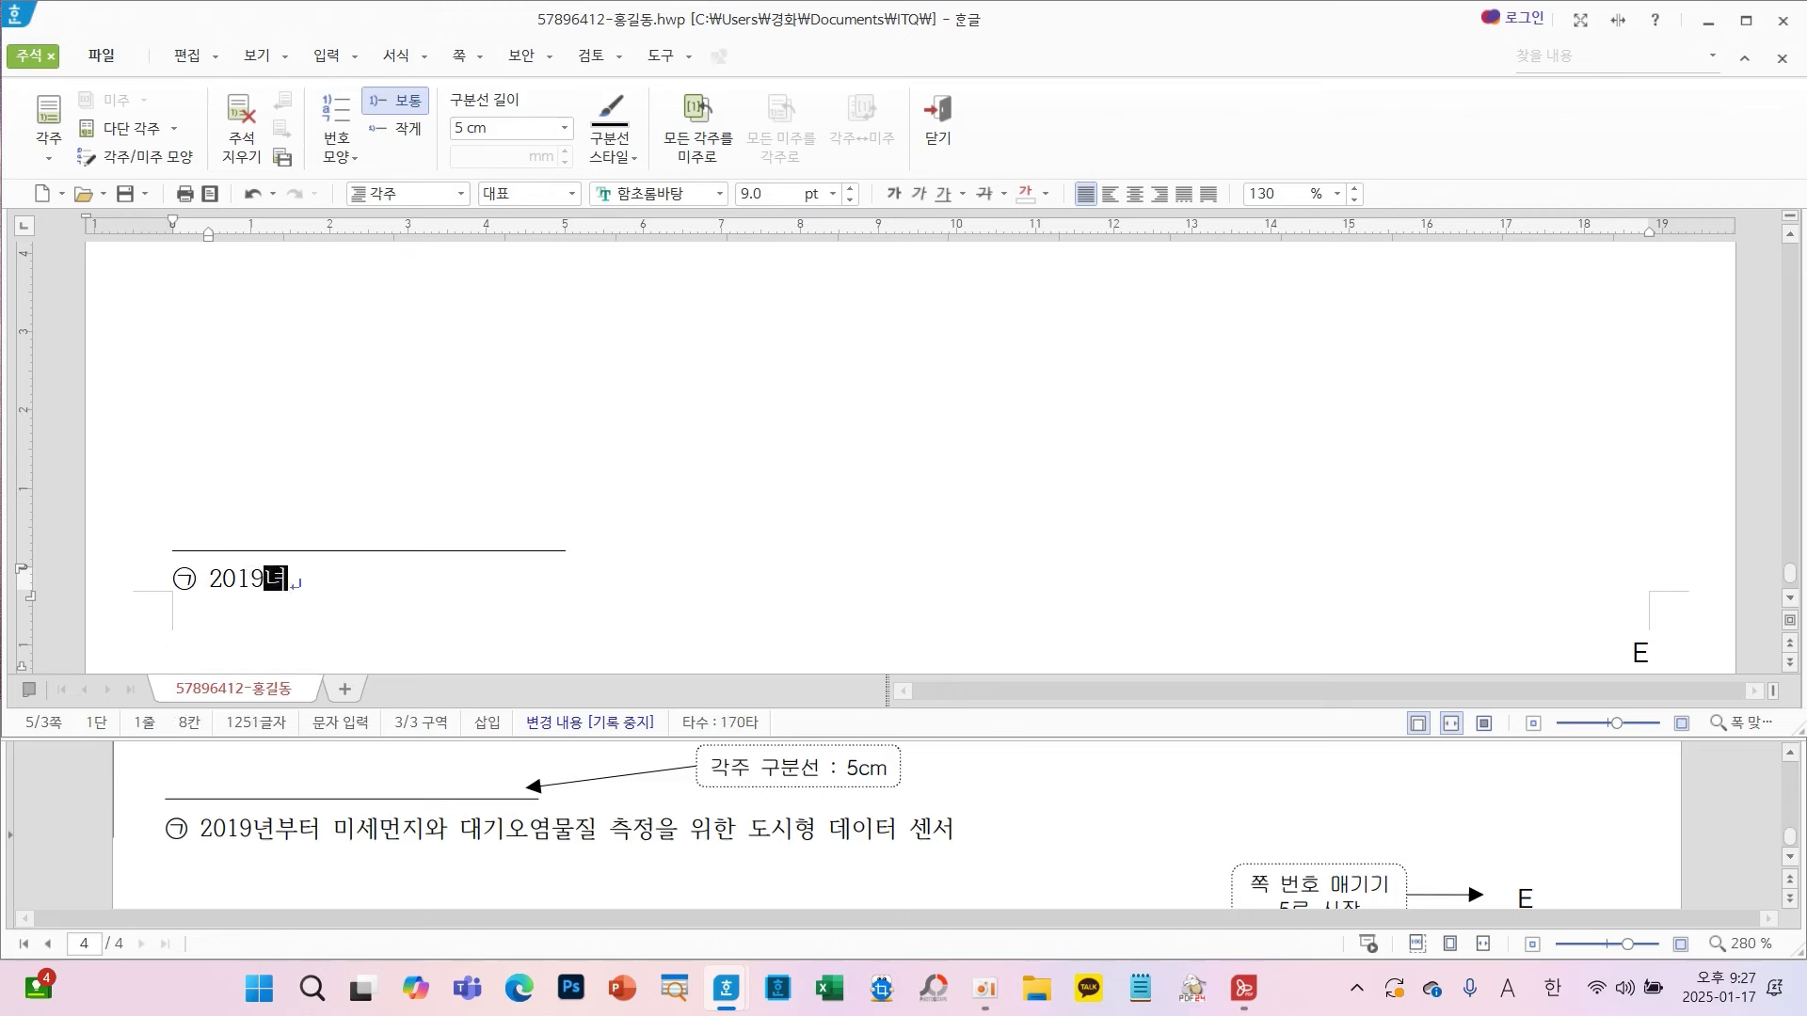
text(년부터 미세먼)
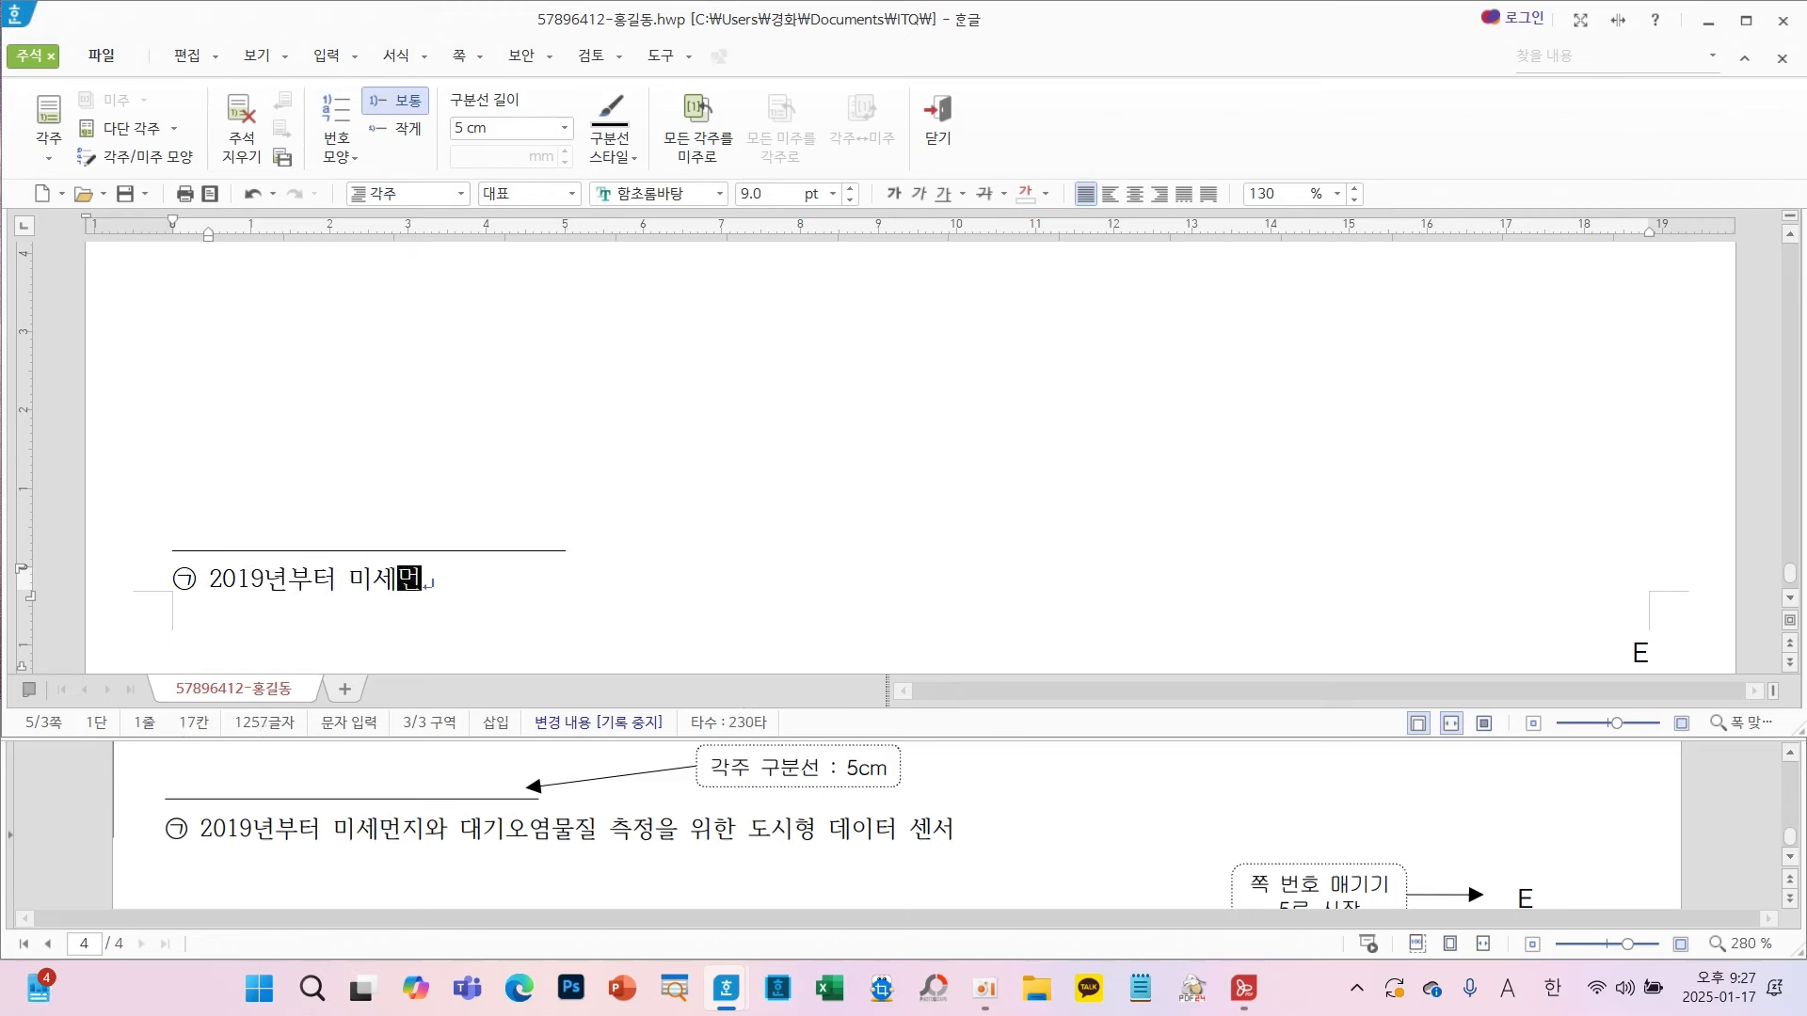
text(지오 대기오여)
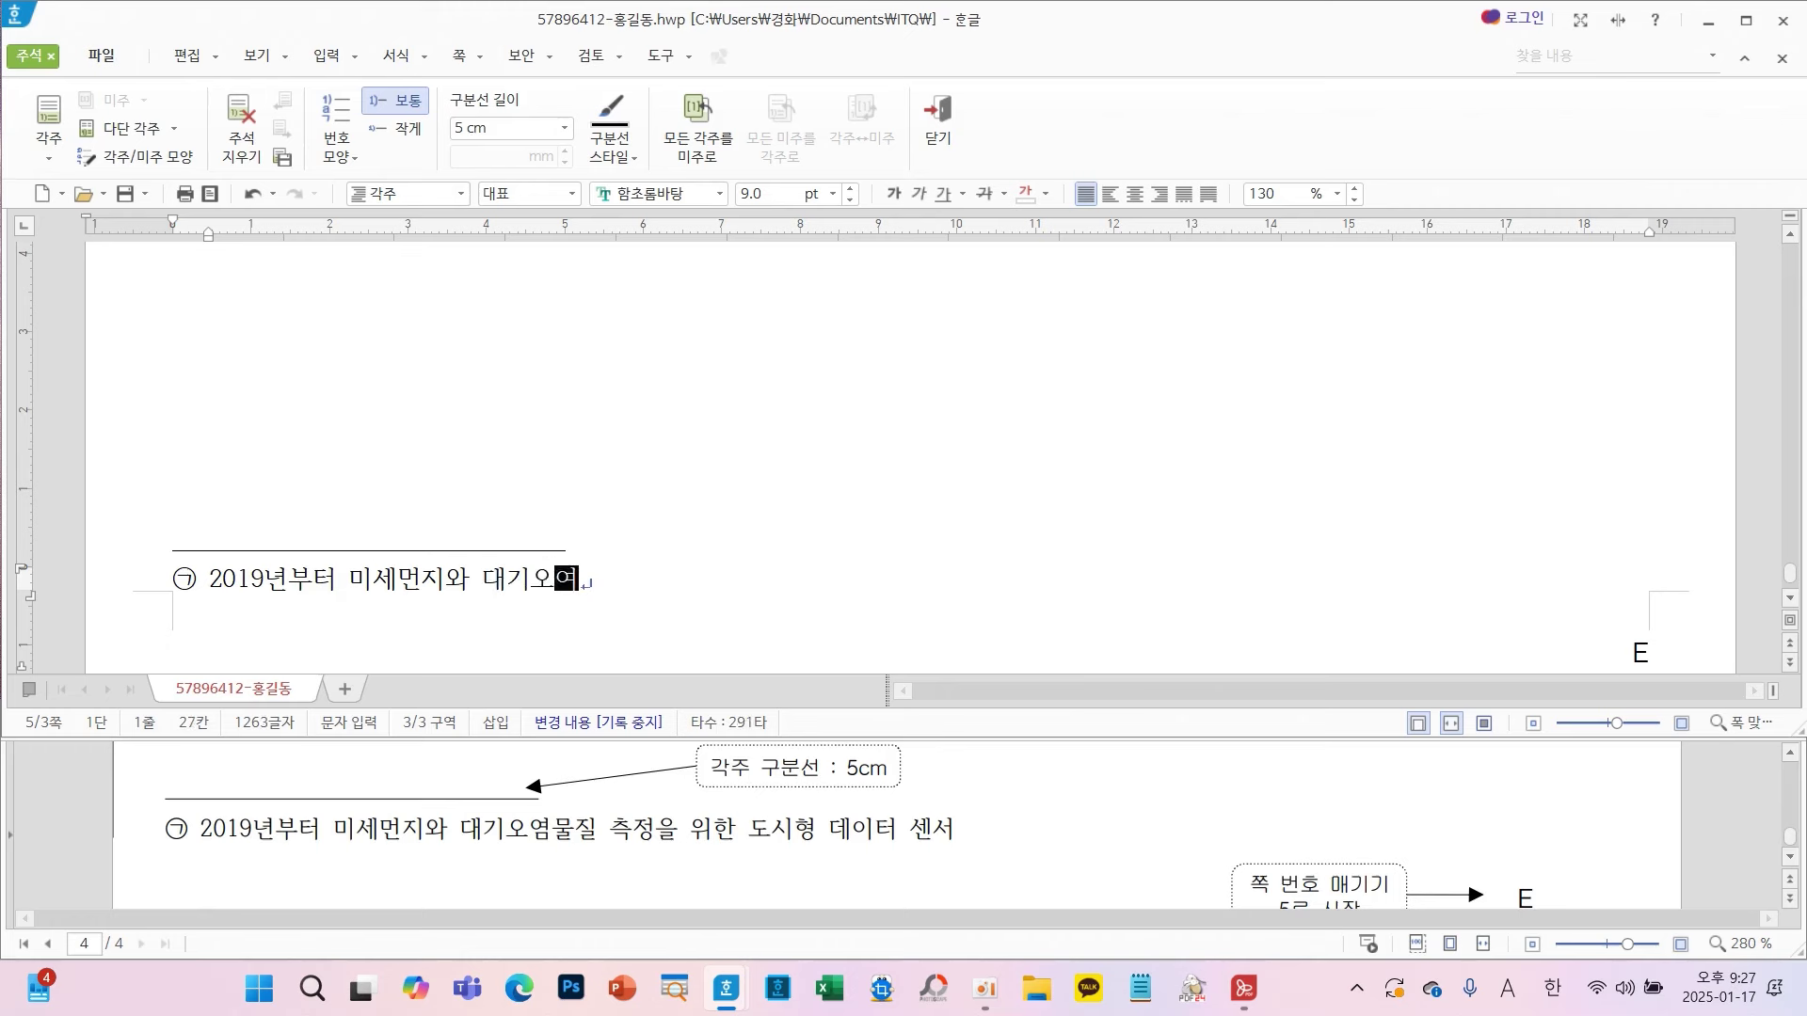
text(염무)
text(질 측)
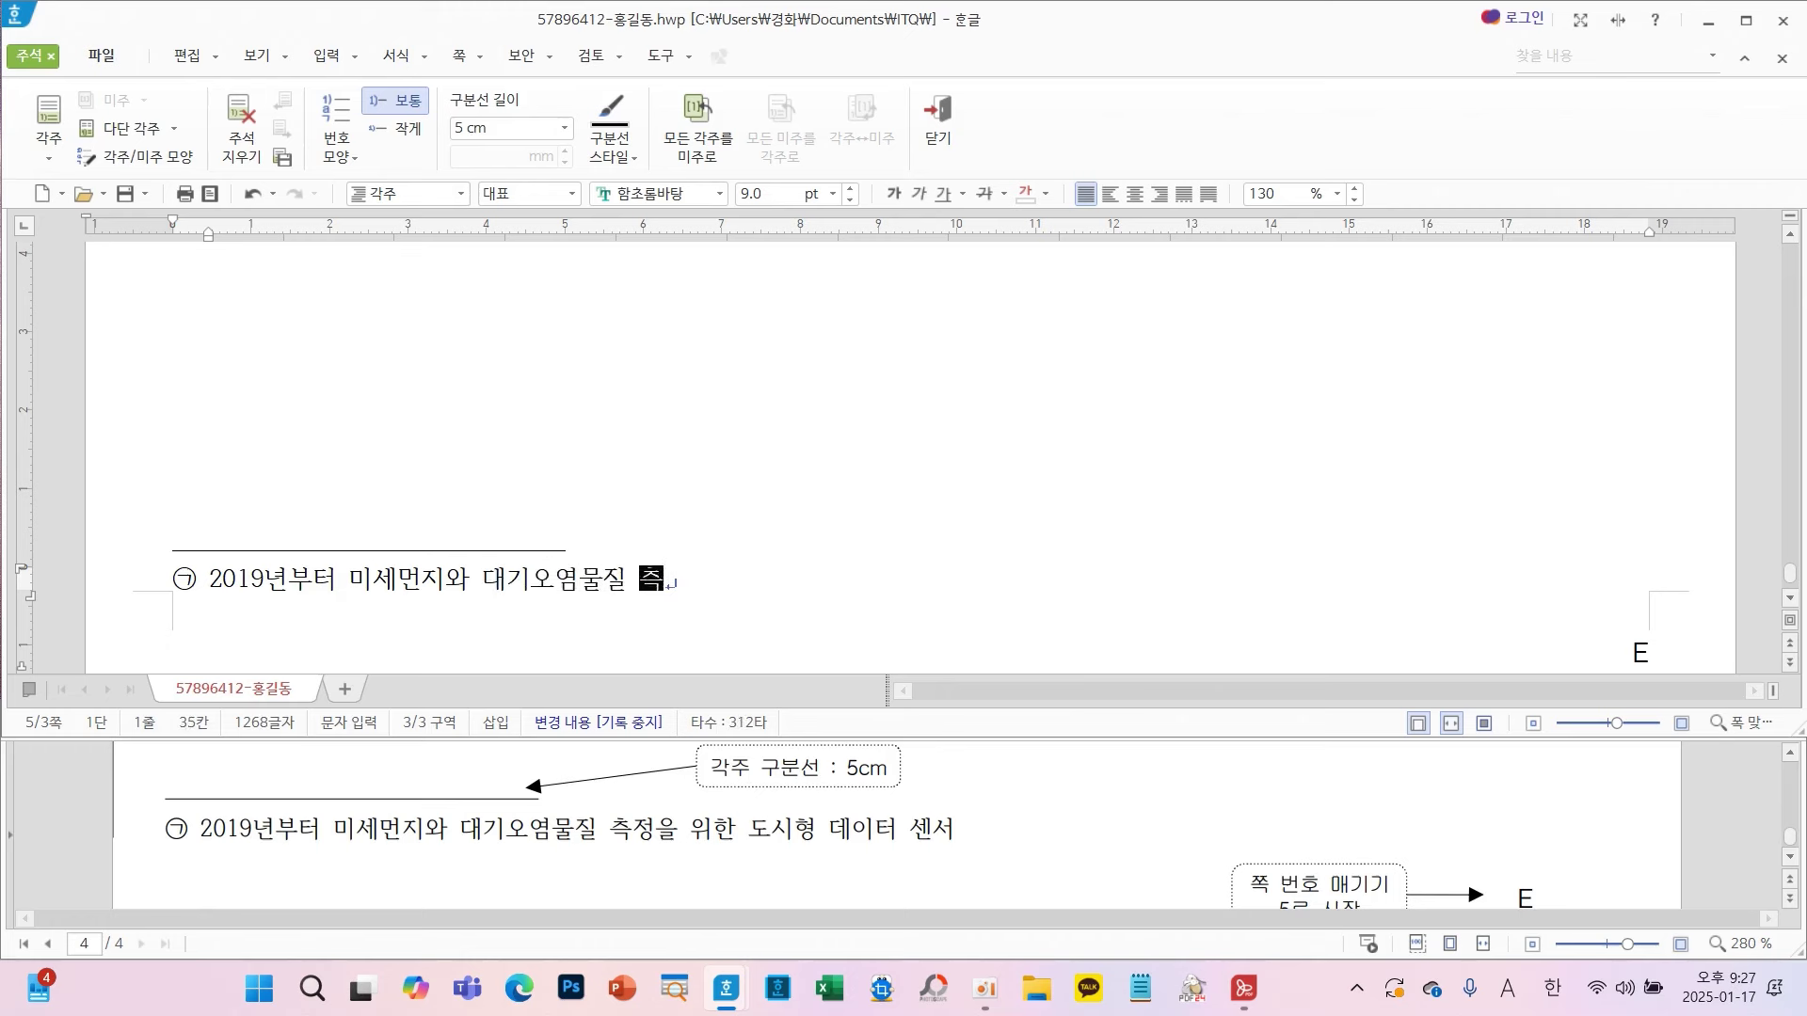
text(정ㅇ을 우위한 도시형 뎅)
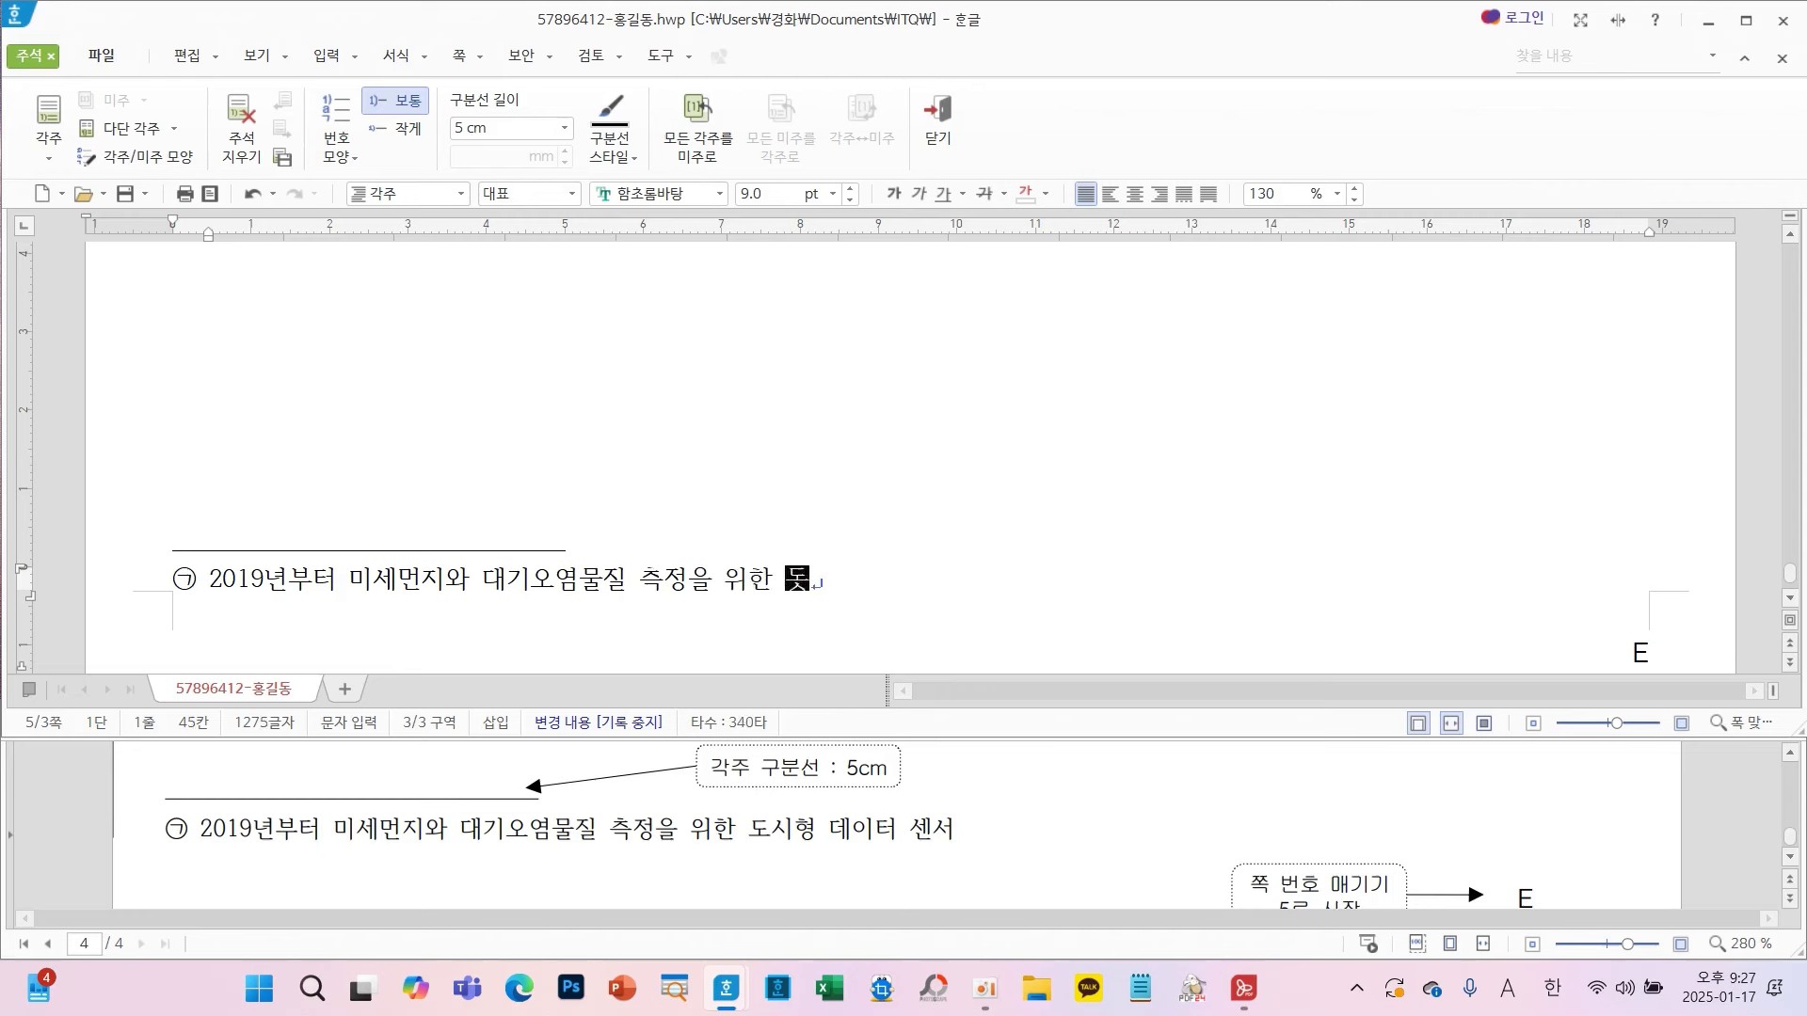
text(이터 ㅅ)
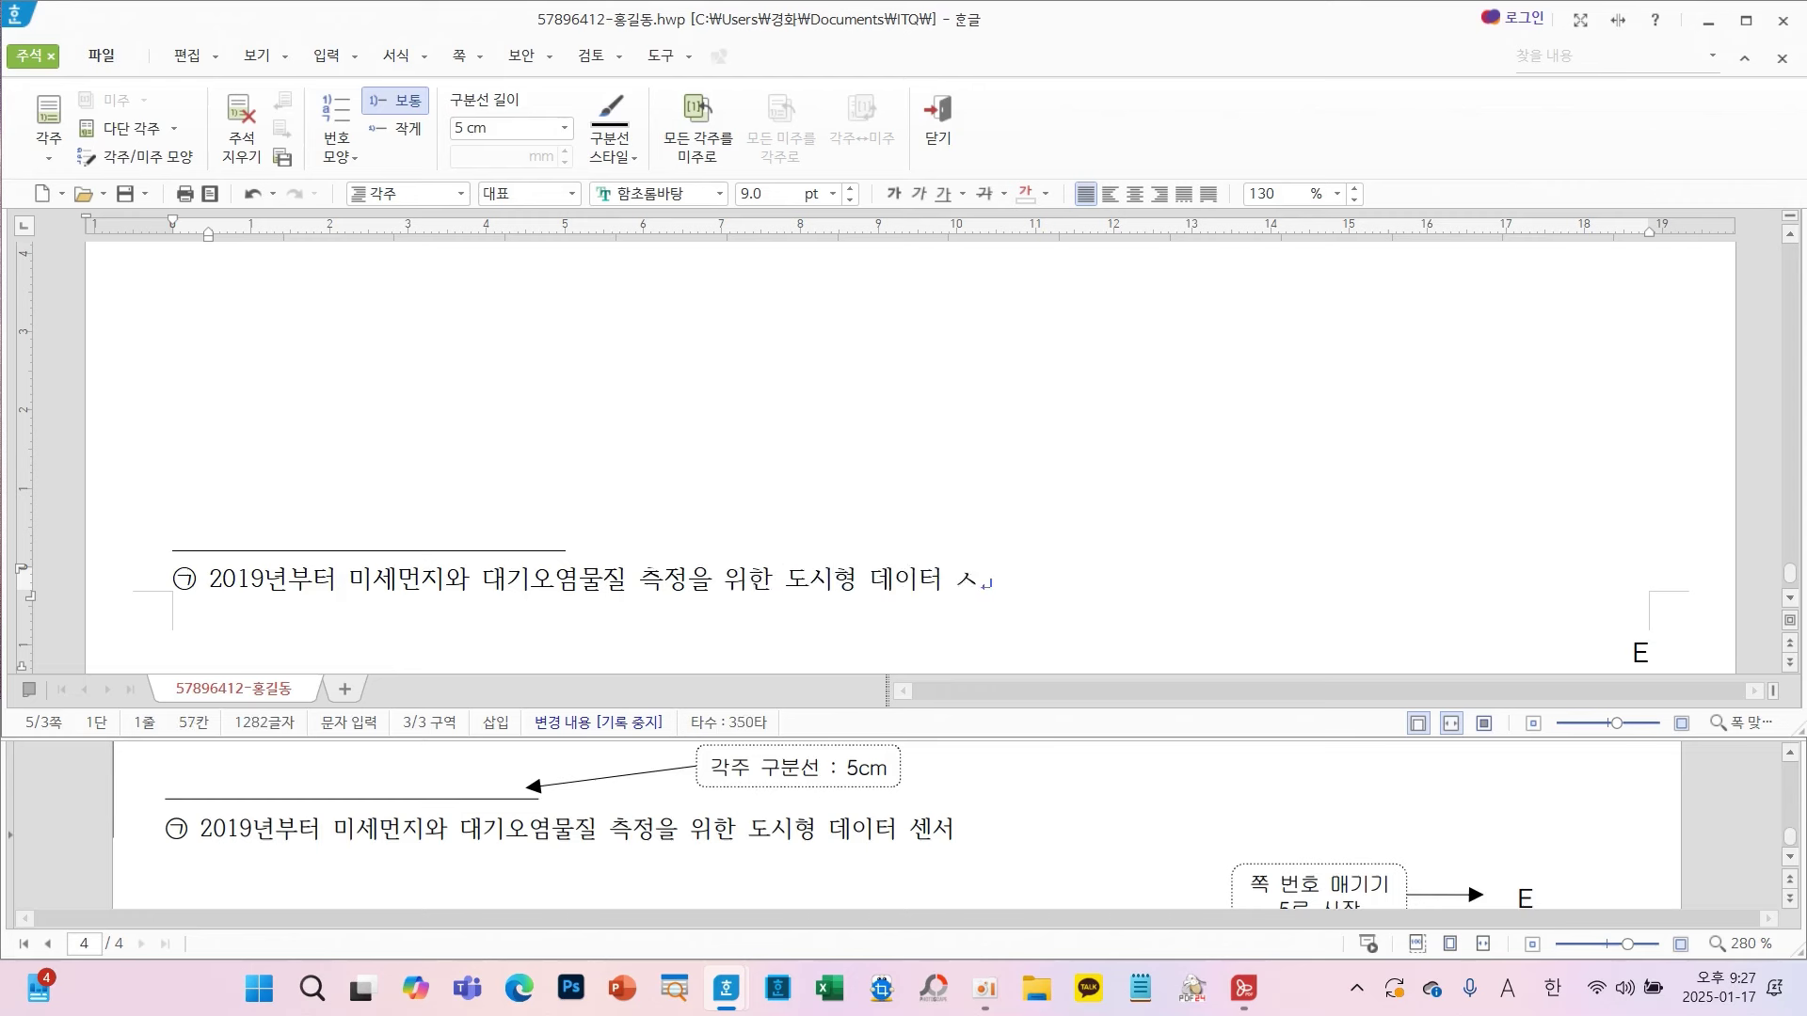
key(BackSpace)
text(센서)
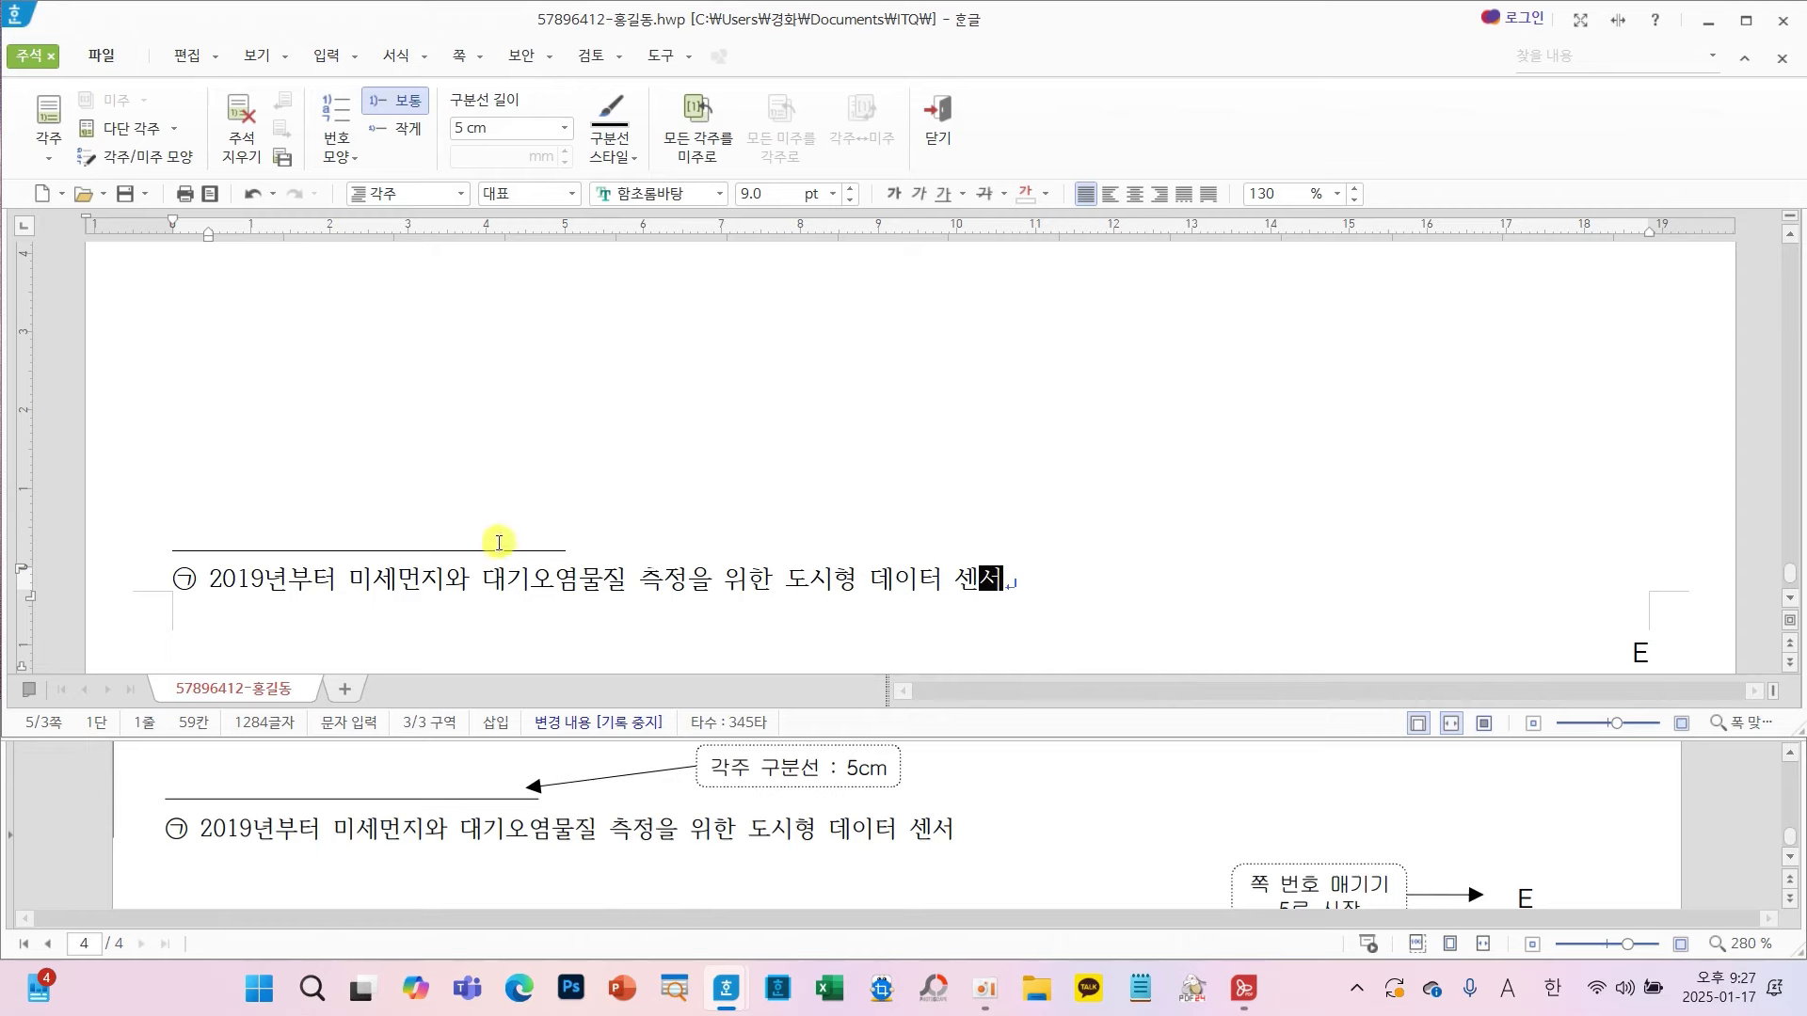
key(shift+Escape)
scroll(603, 583, up, 5)
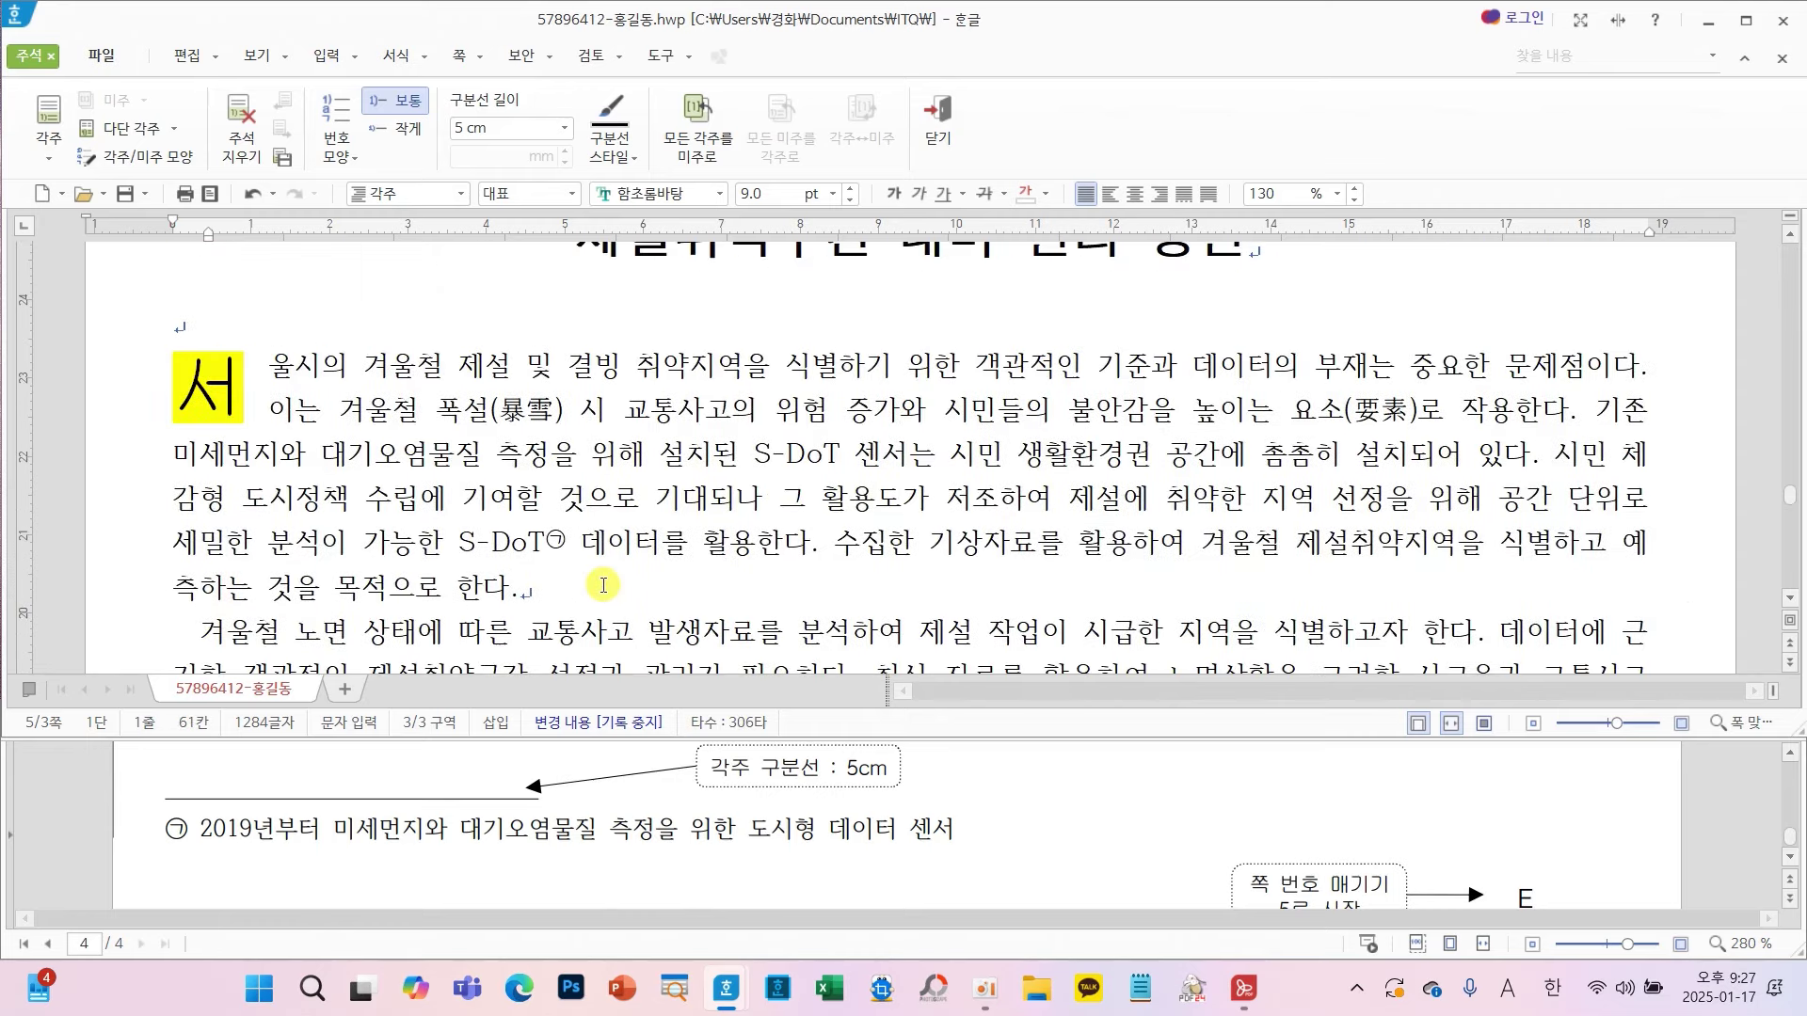
click(683, 498)
- Insert the picture 그림5 from 문서\ITQ\Picture, embedded in the document, over the 서울시의 겨울철 paragraph at about 41 × 56 mm
scroll(972, 771, up, 10)
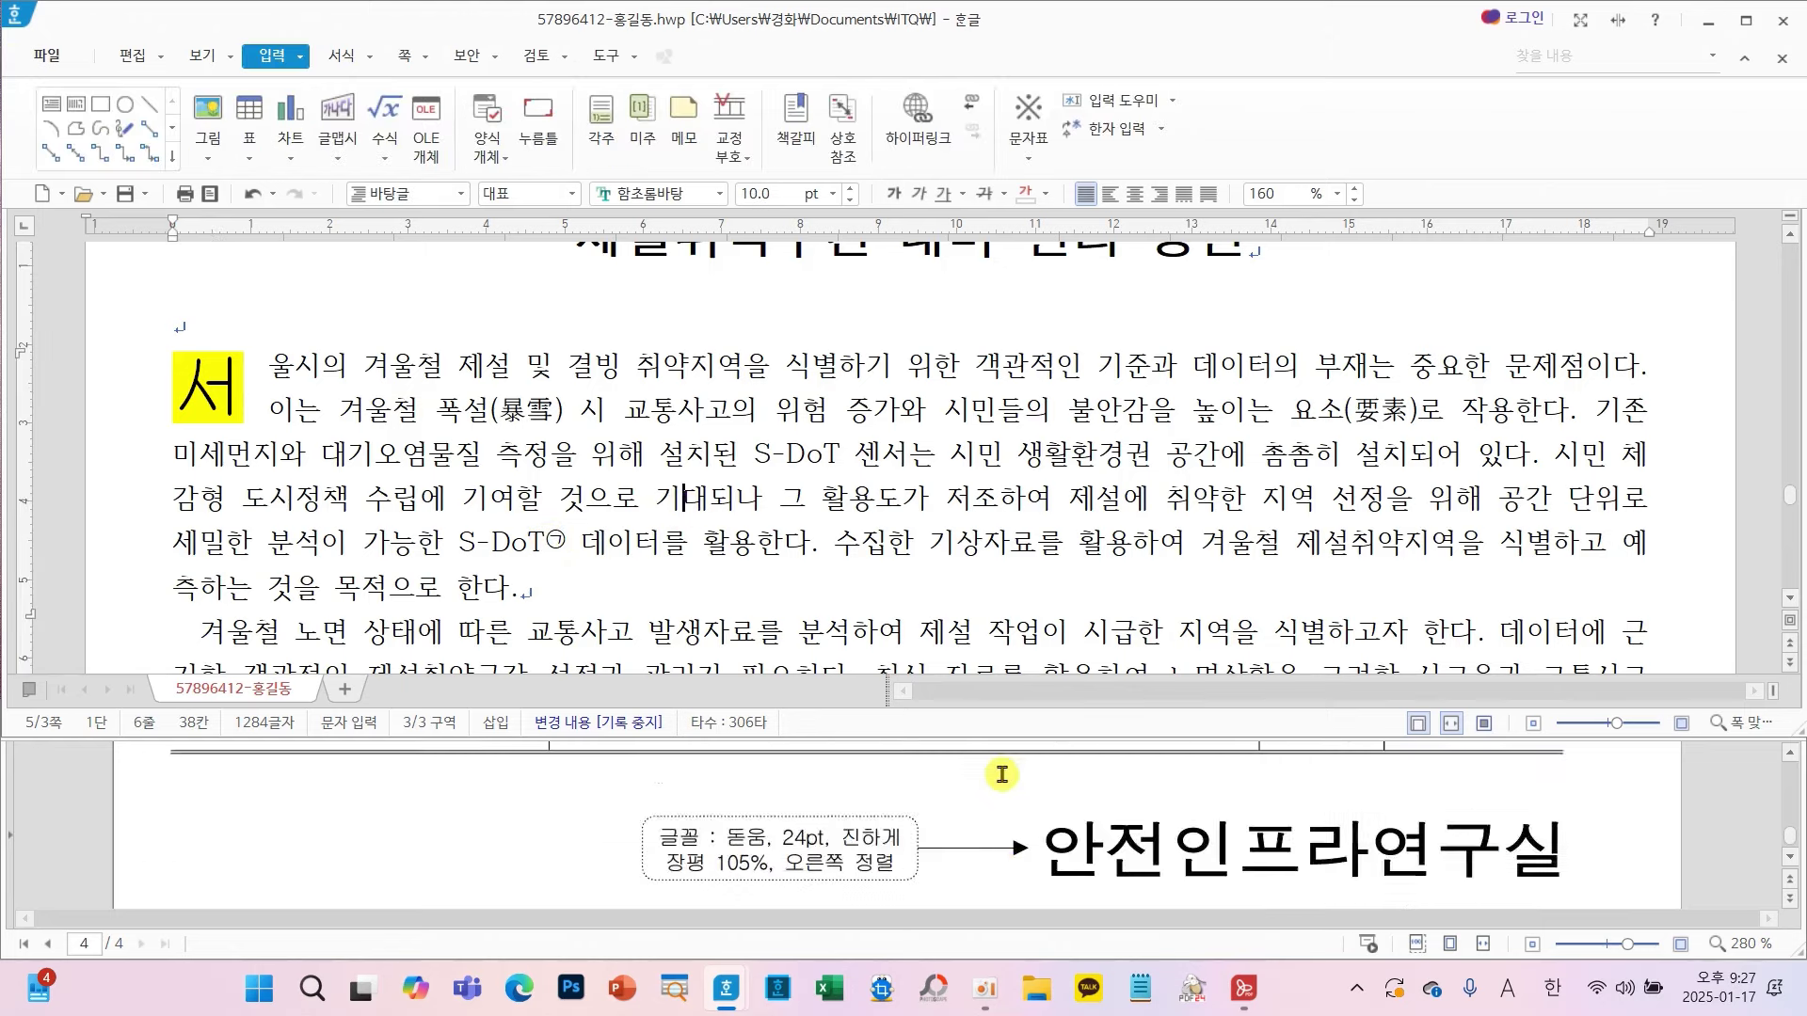
scroll(1005, 780, up, 8)
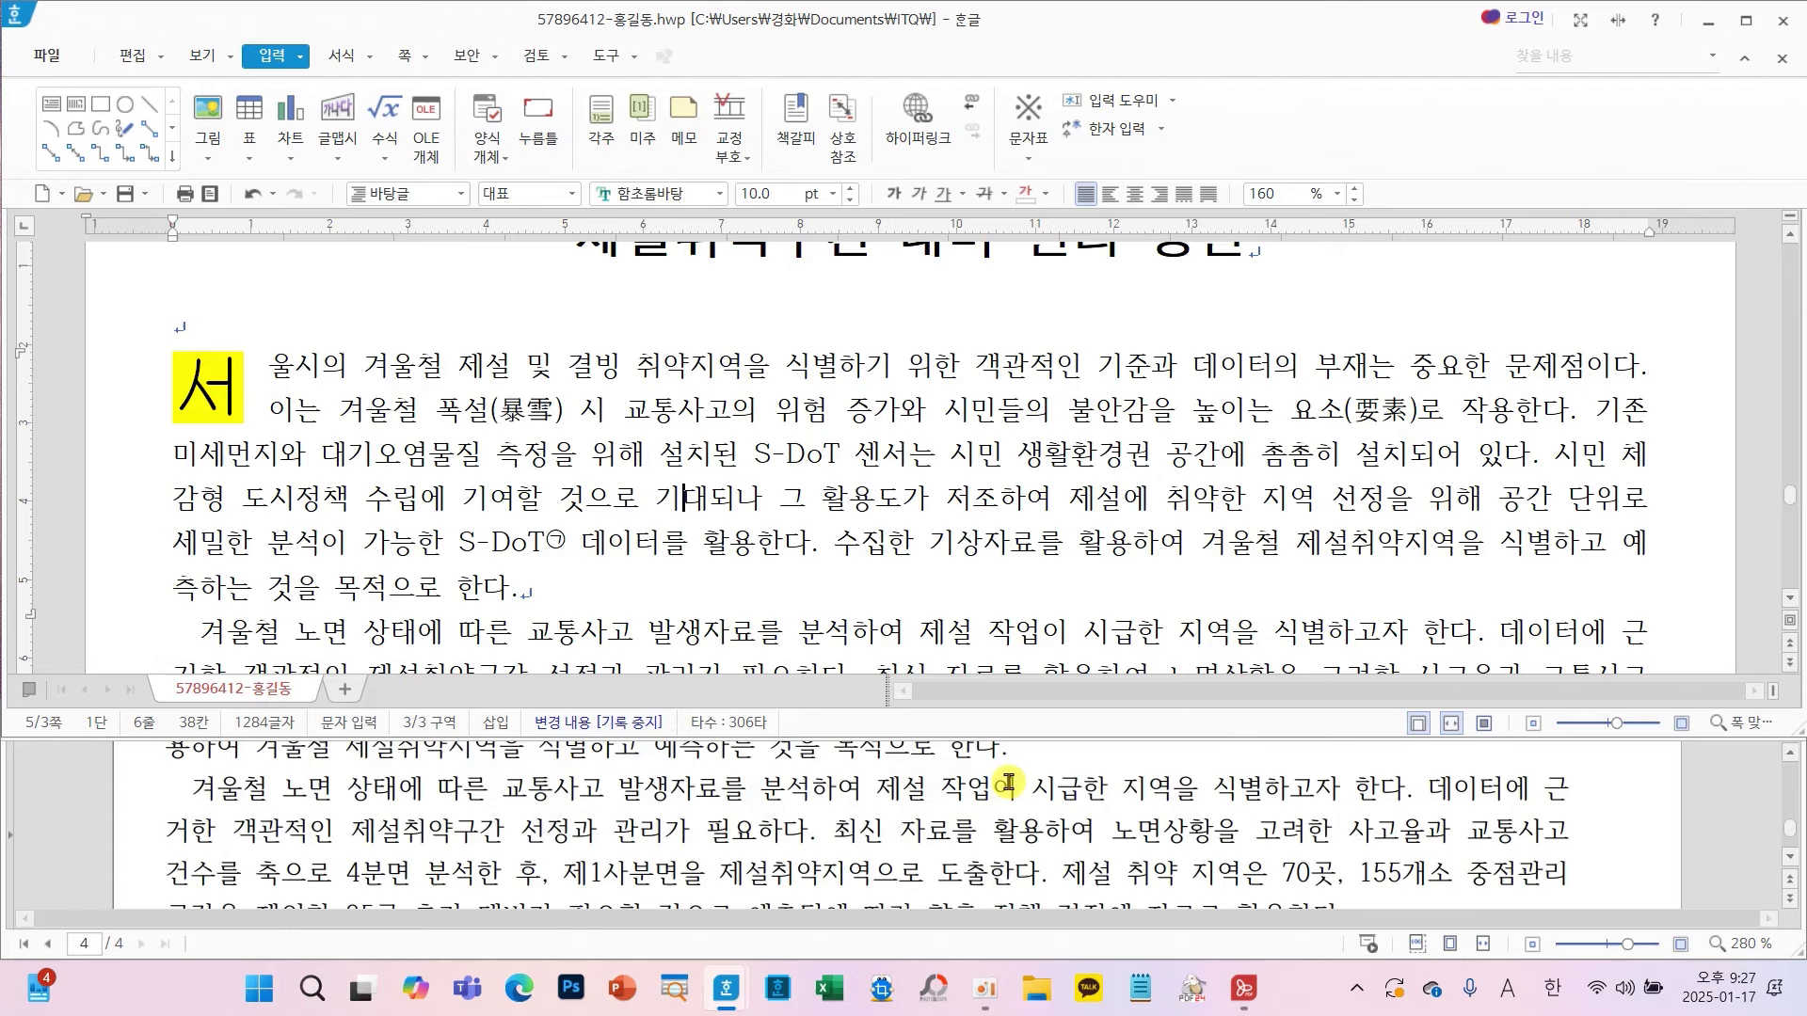
scroll(1360, 882, down, 1)
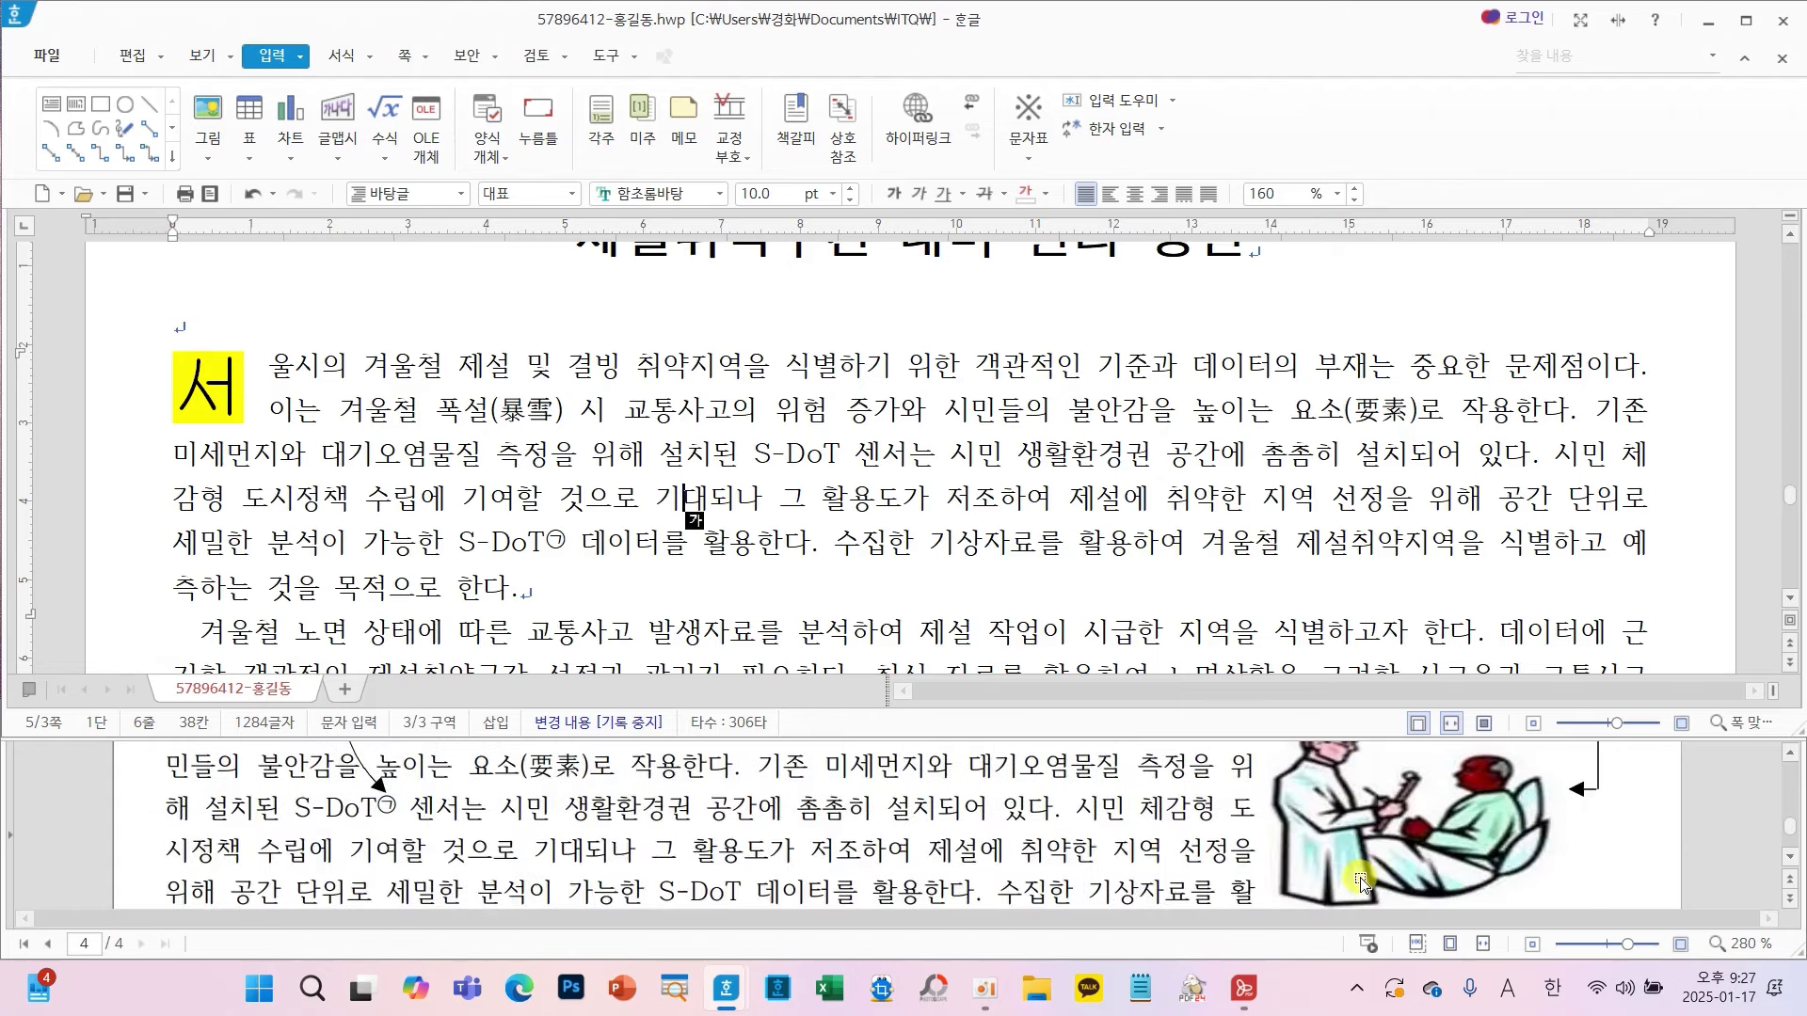
scroll(1359, 882, up, 4)
click(904, 497)
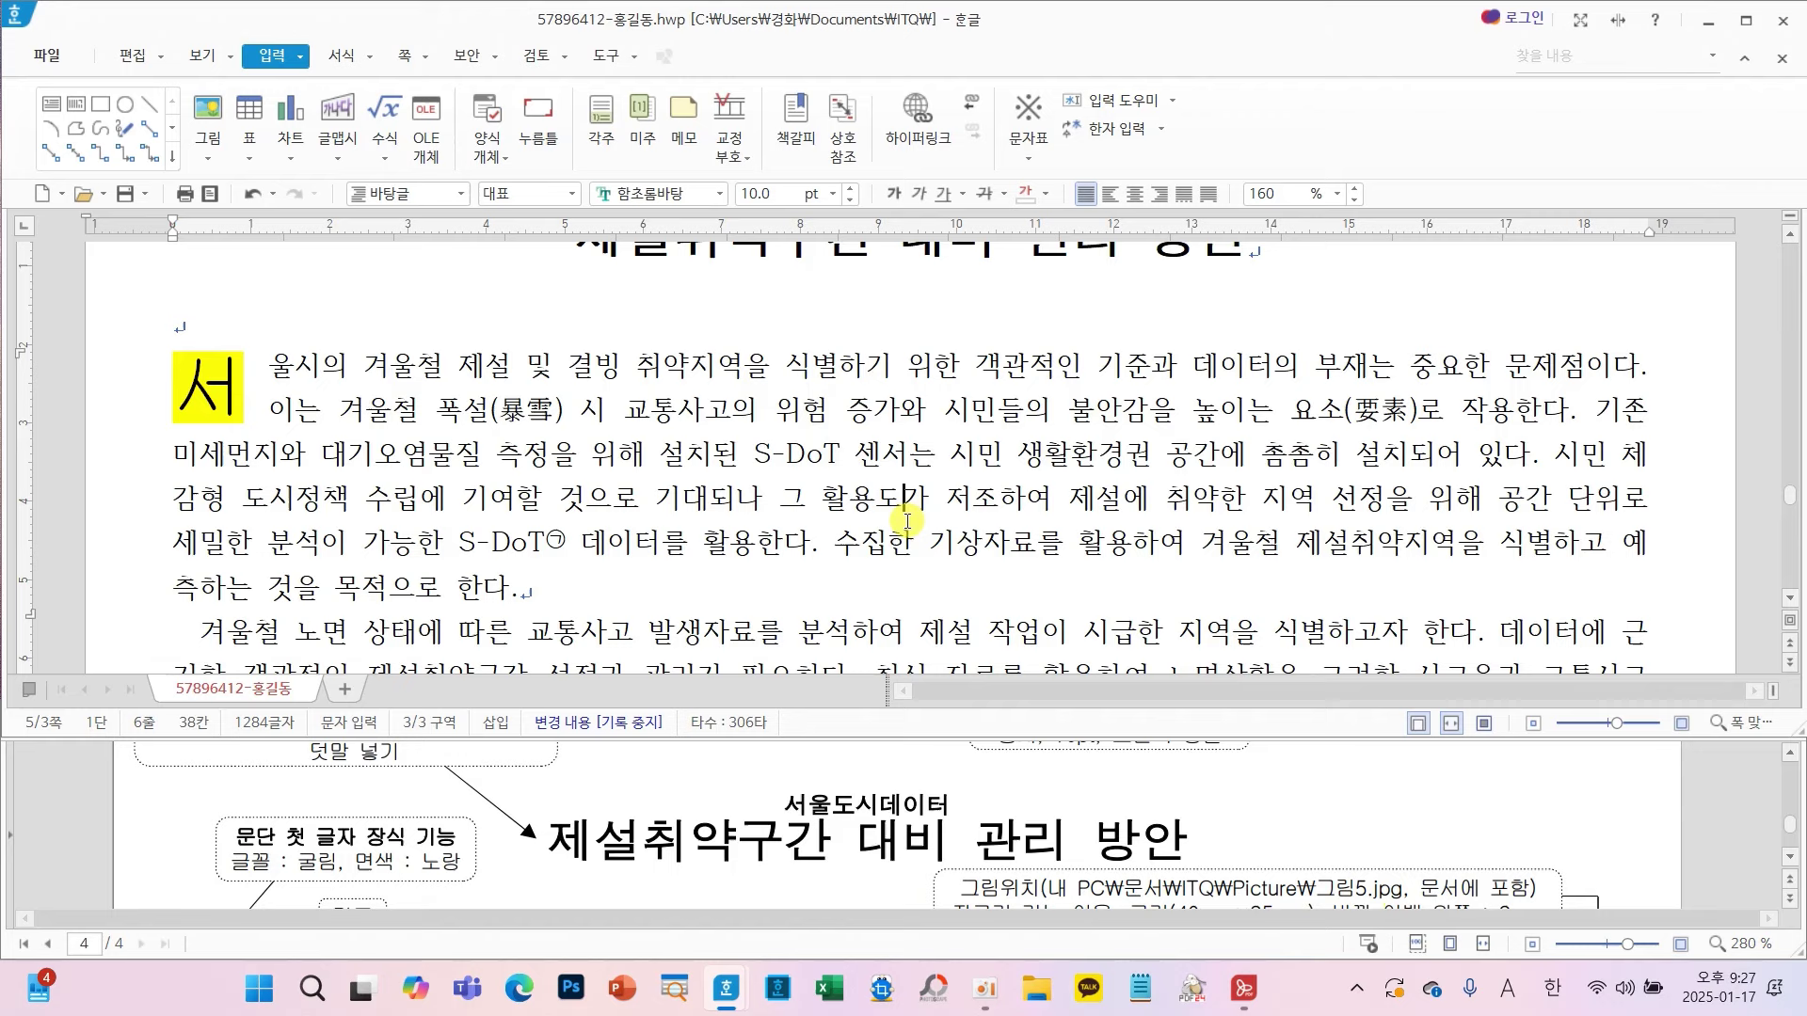
click(209, 111)
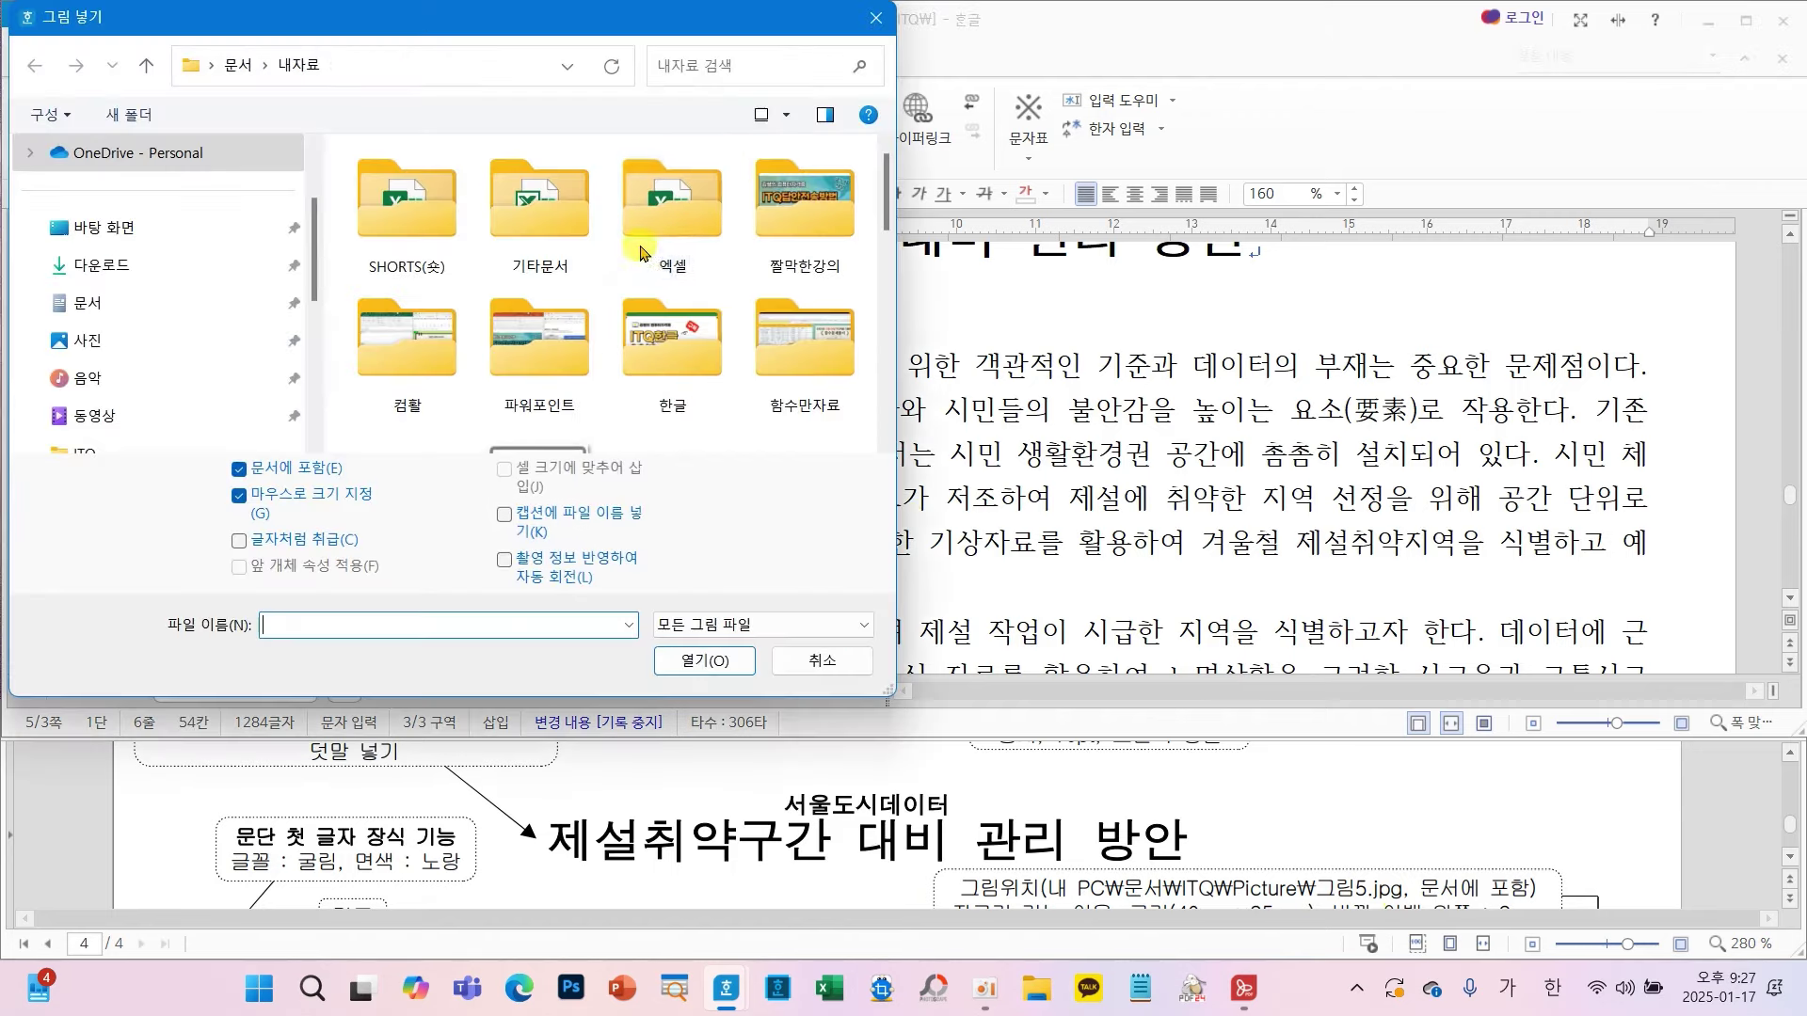
click(92, 313)
double_click(415, 350)
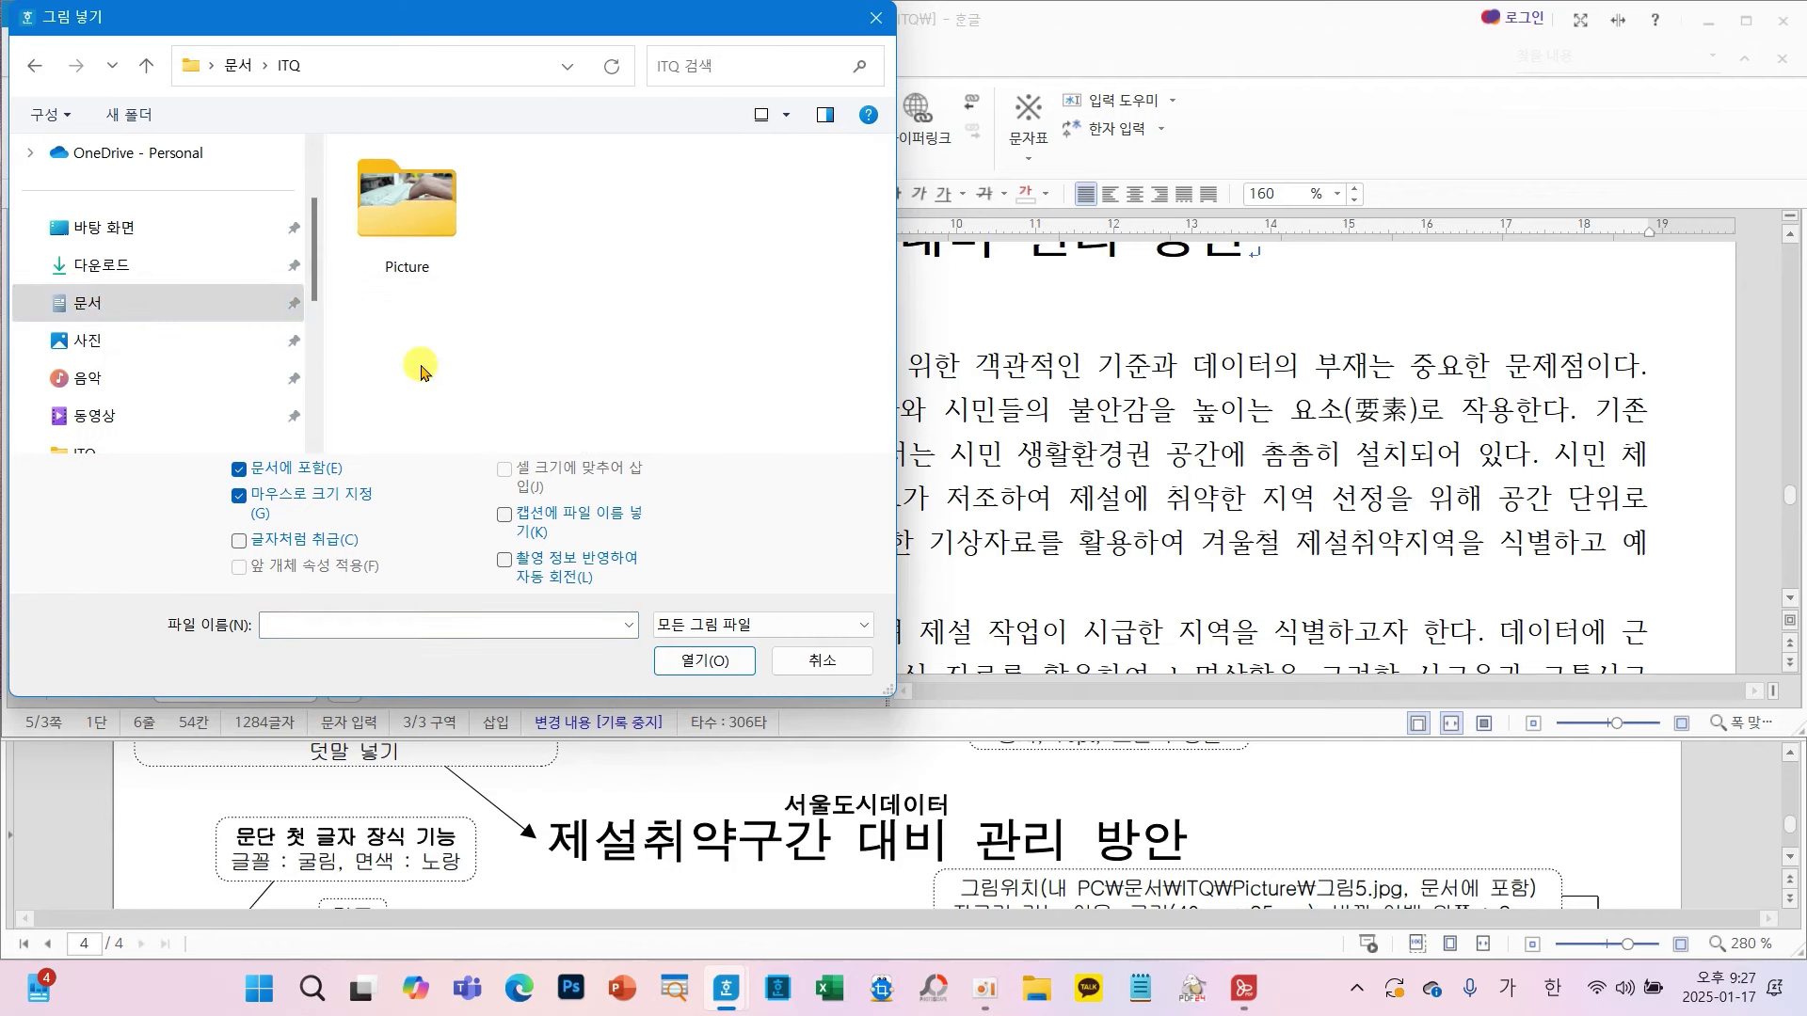
double_click(411, 197)
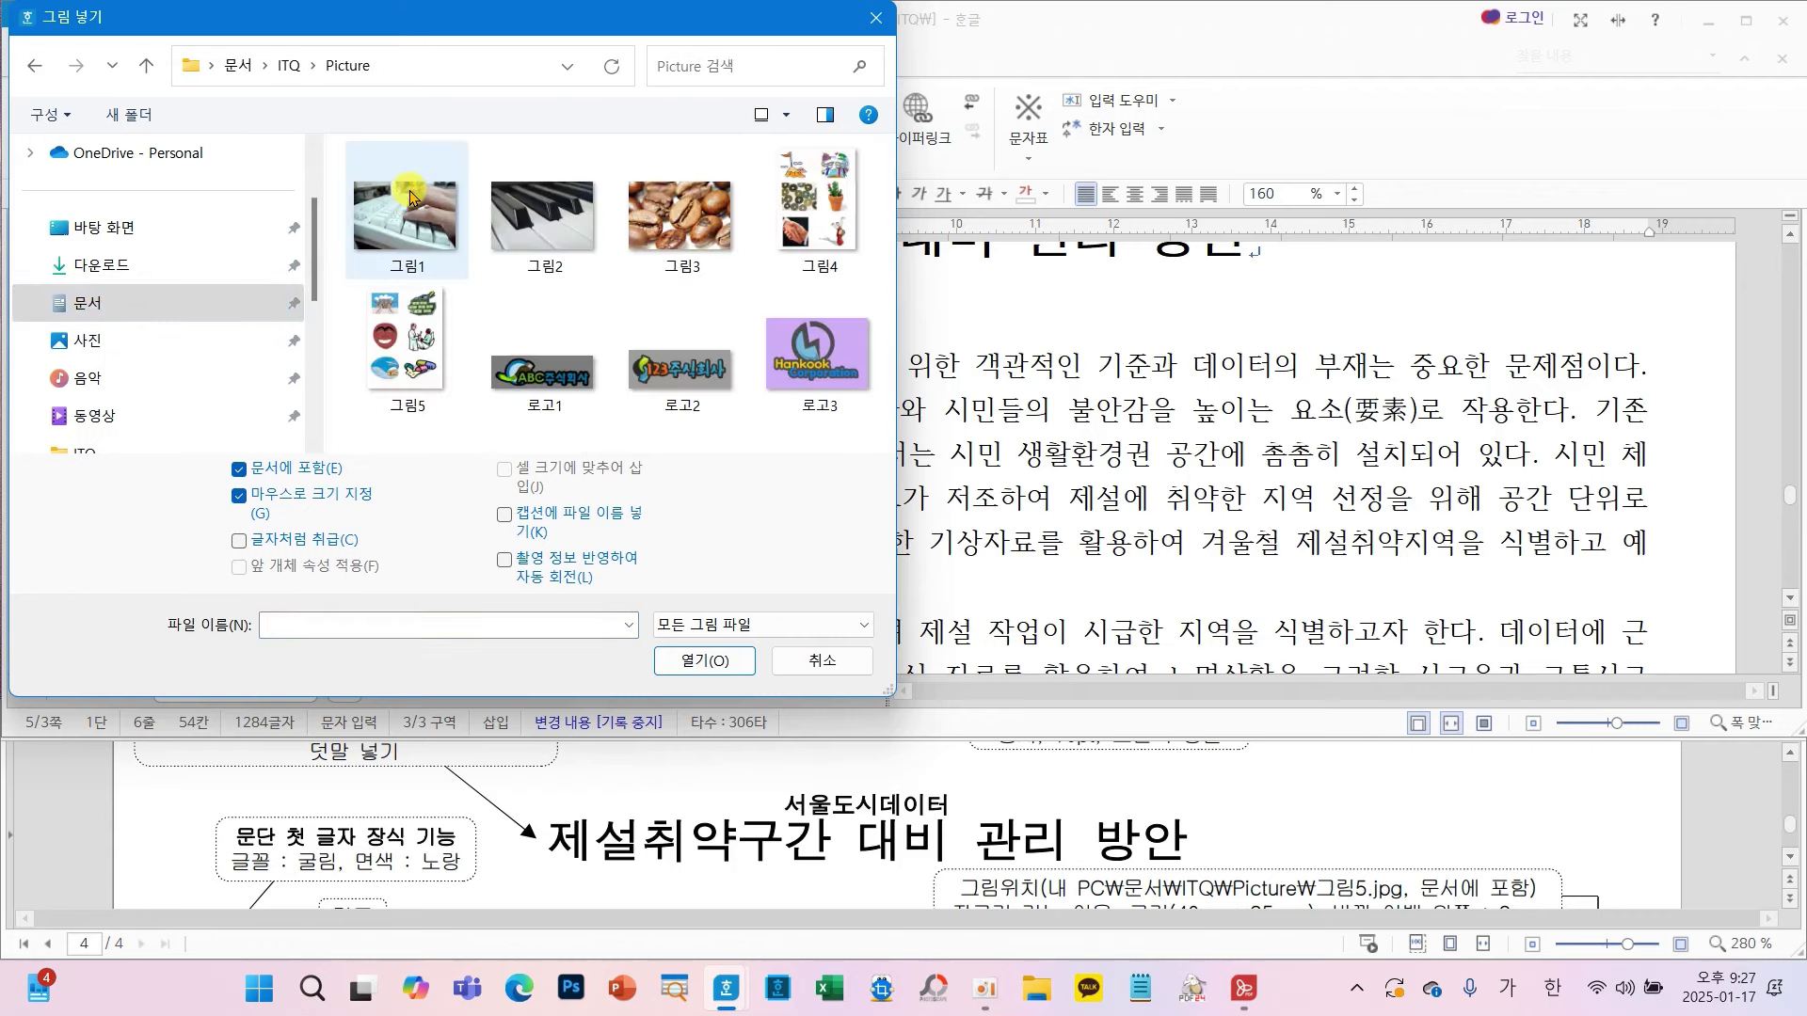
click(414, 339)
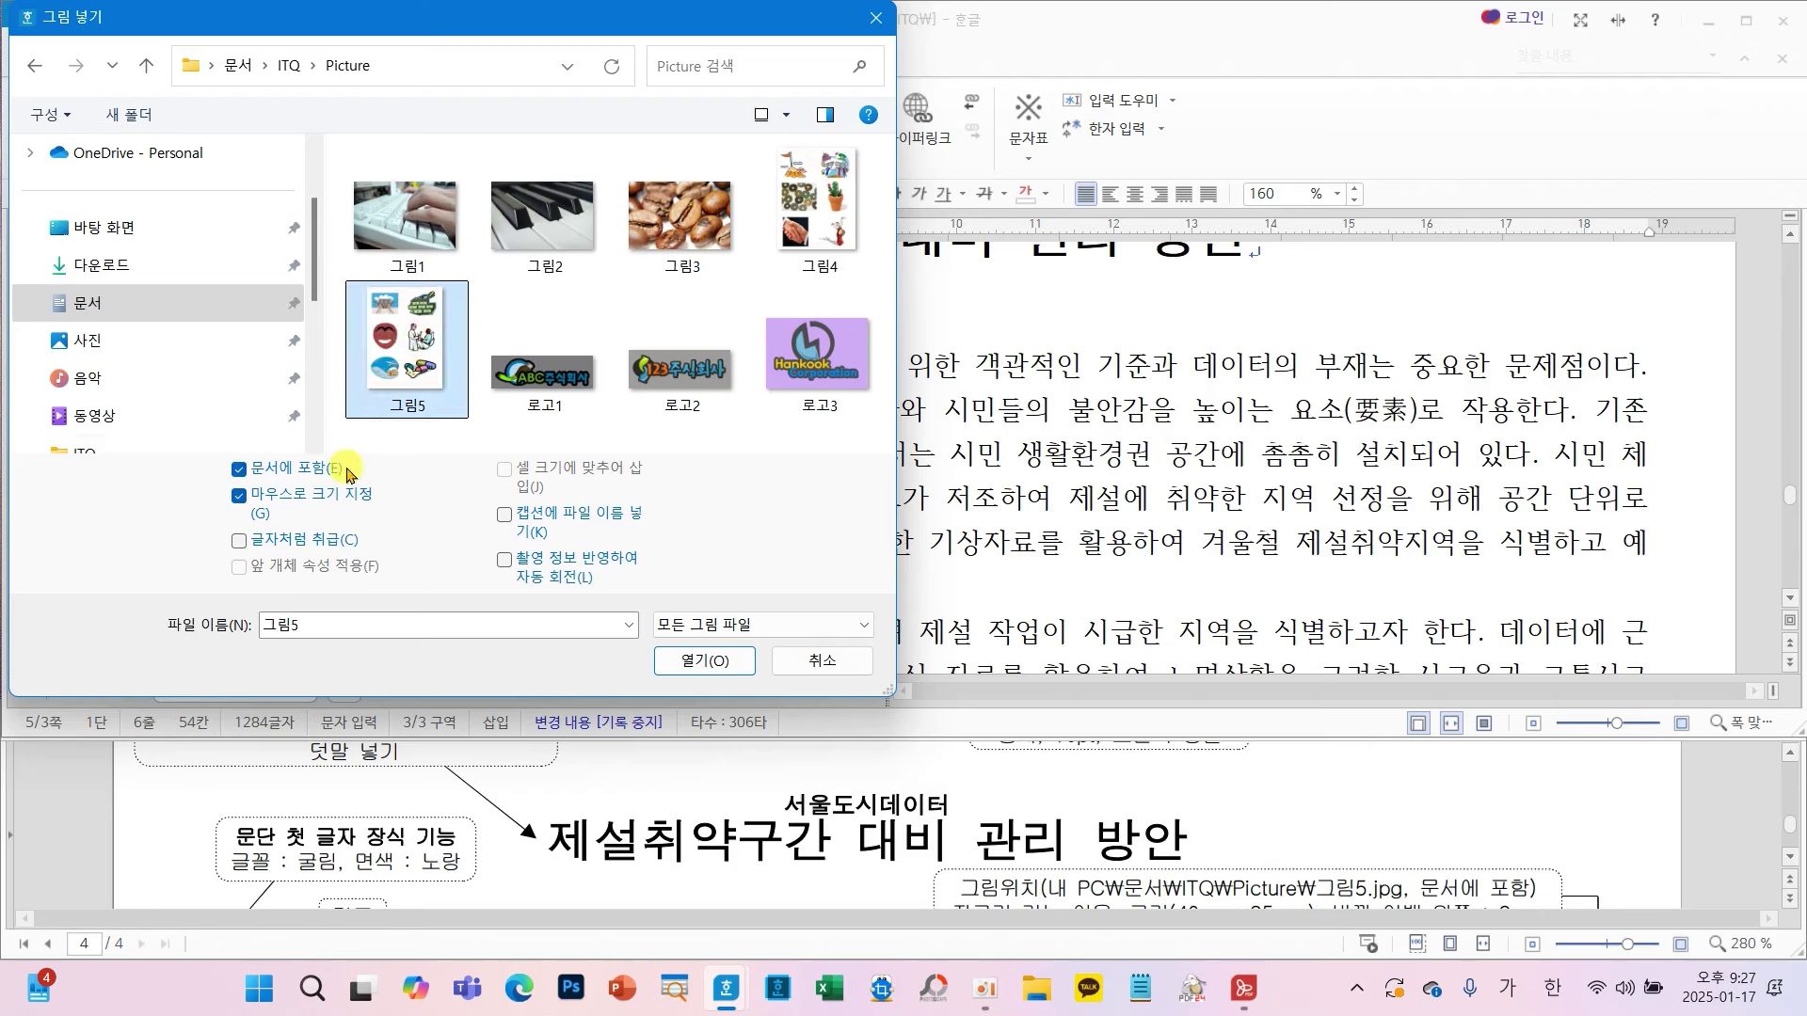
click(701, 659)
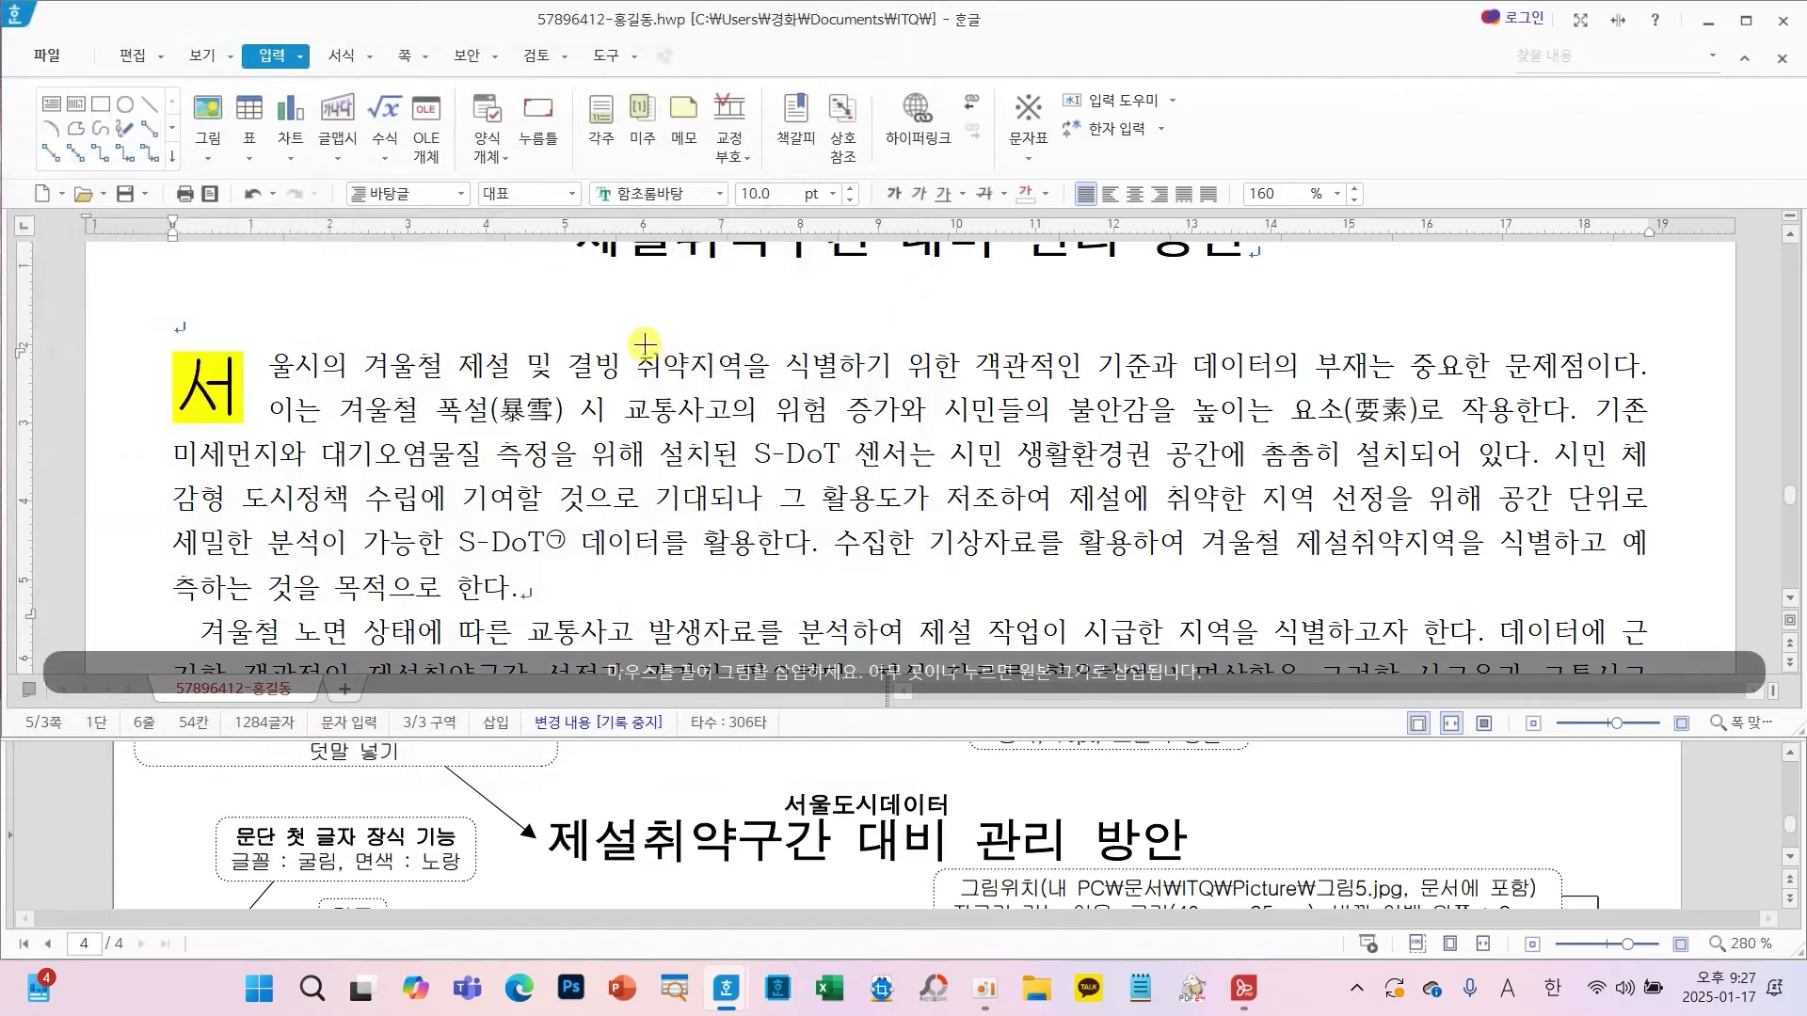
drag(643, 330, 967, 676)
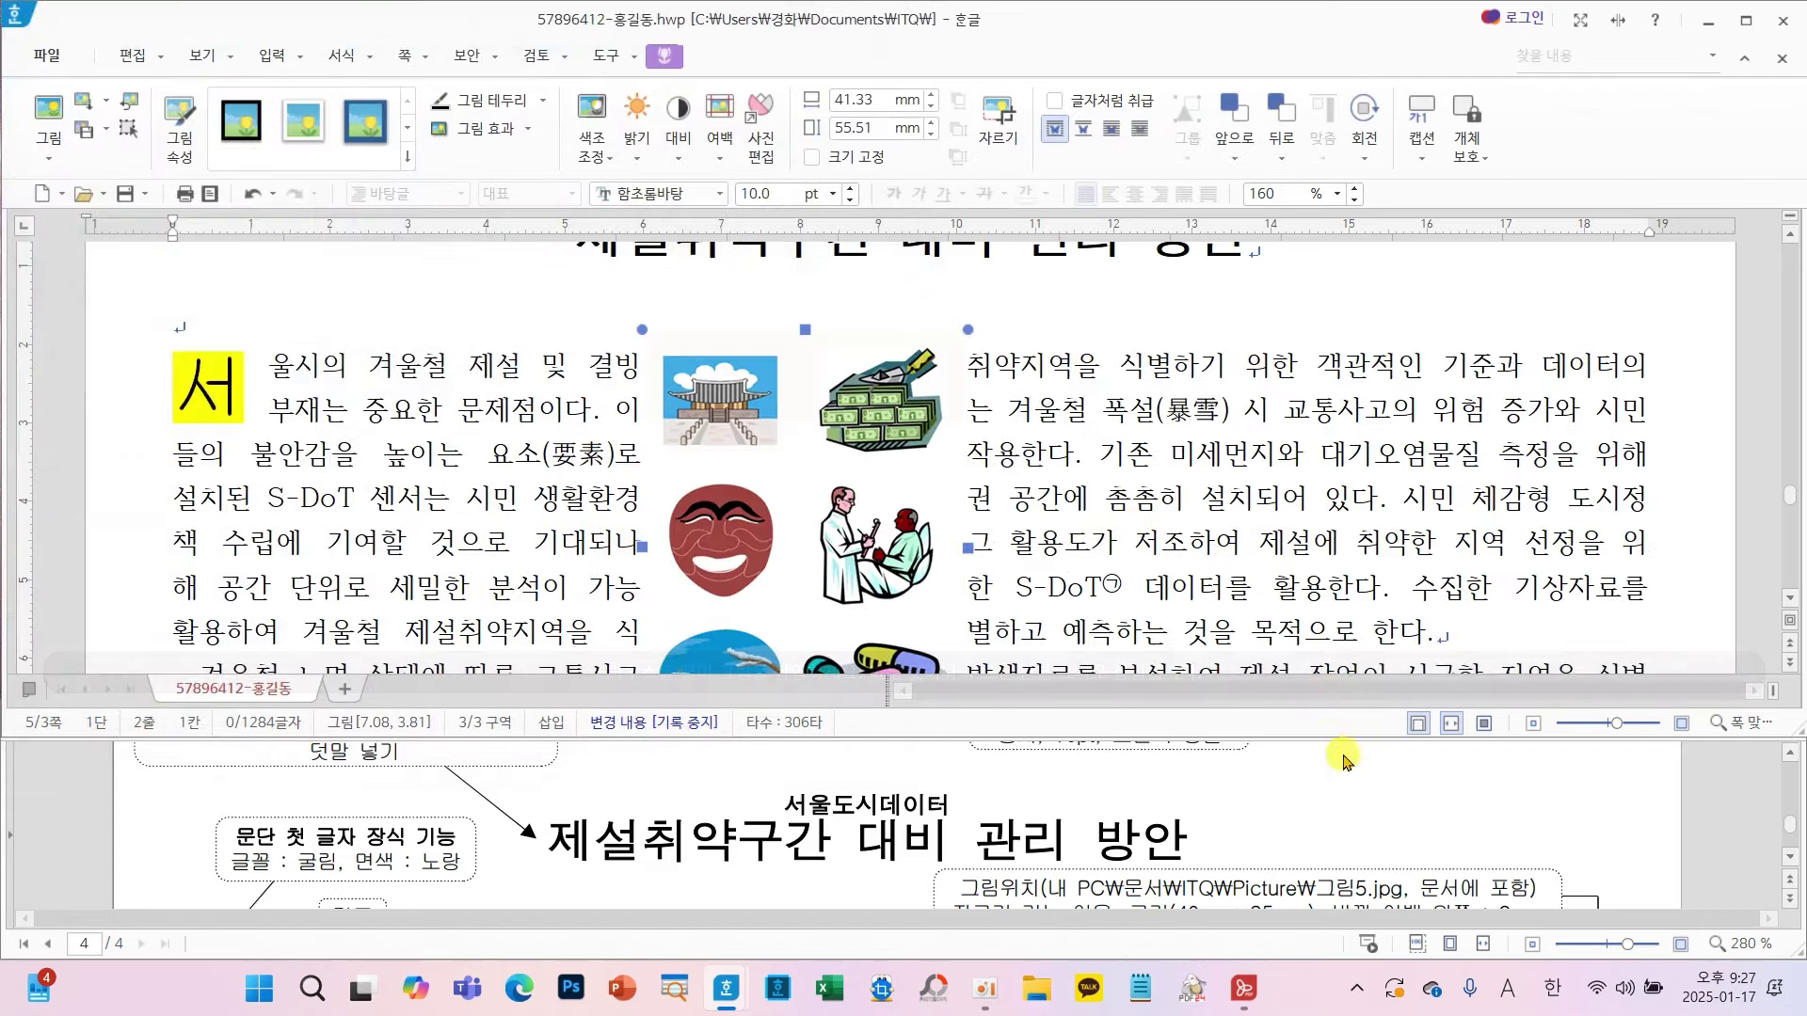
- Crop the inserted picture down to only the illustration of the doctor and seated patient
scroll(1355, 790, down, 5)
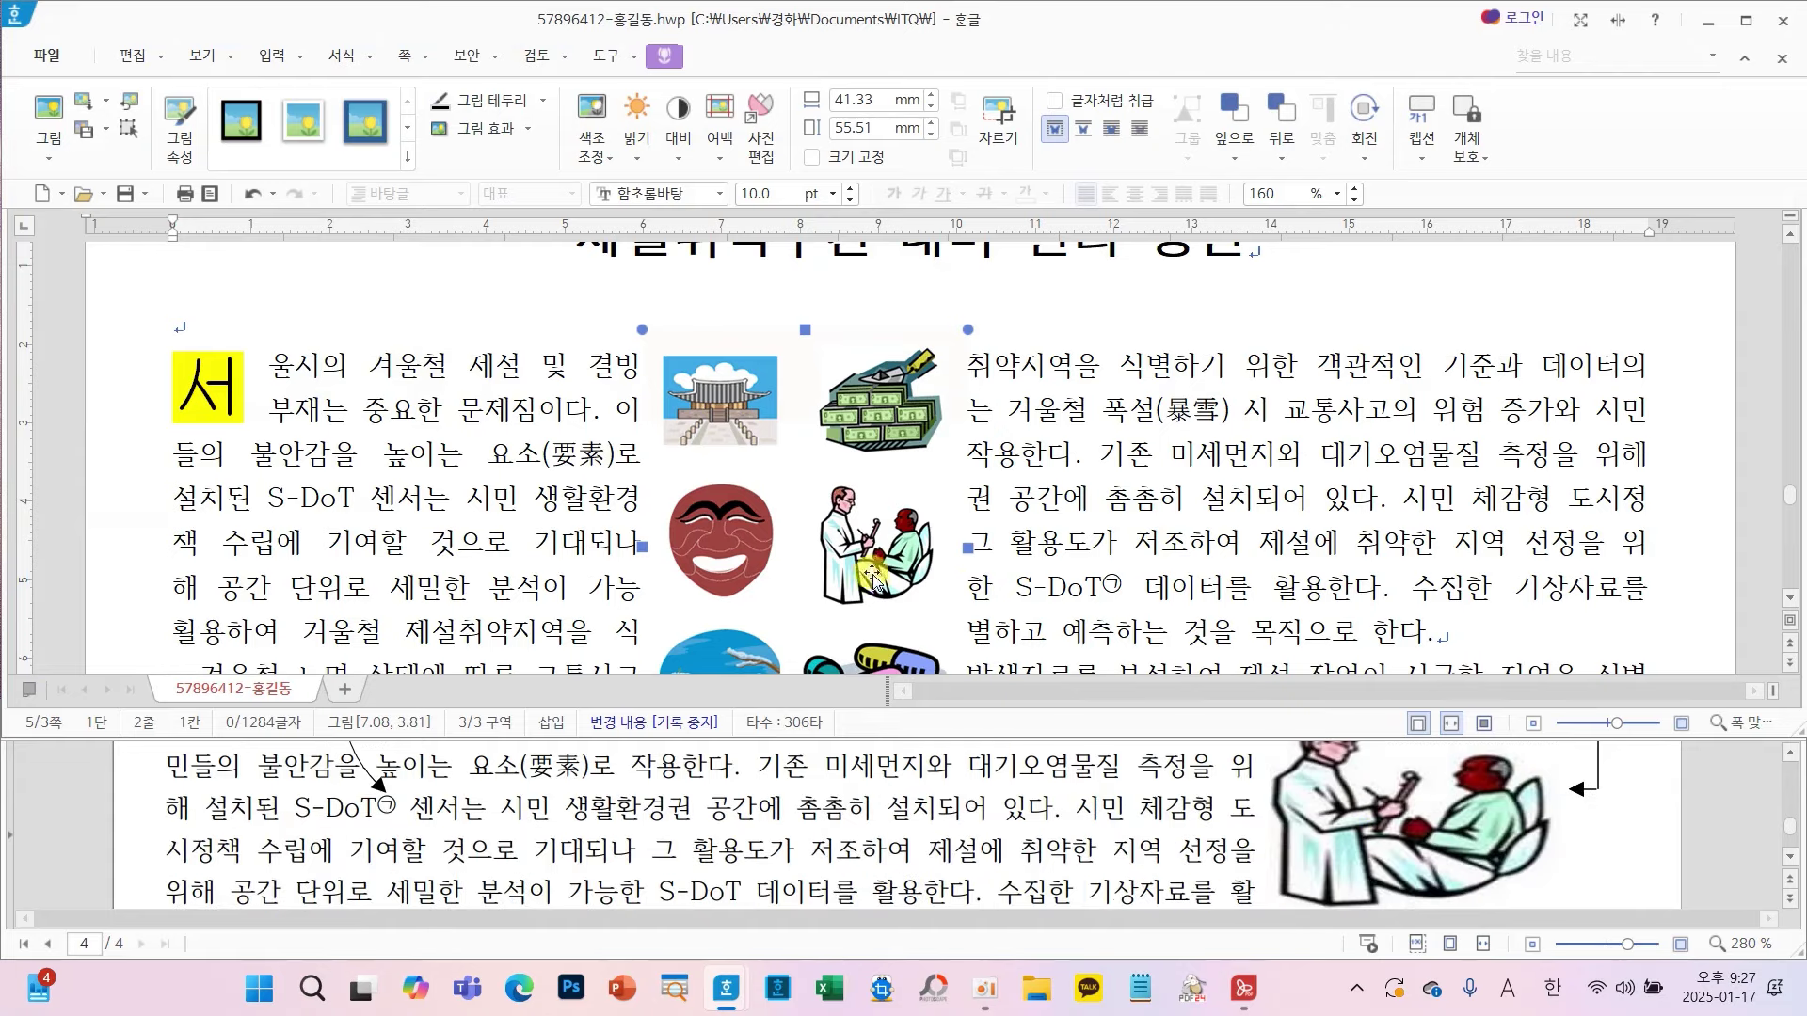
click(995, 139)
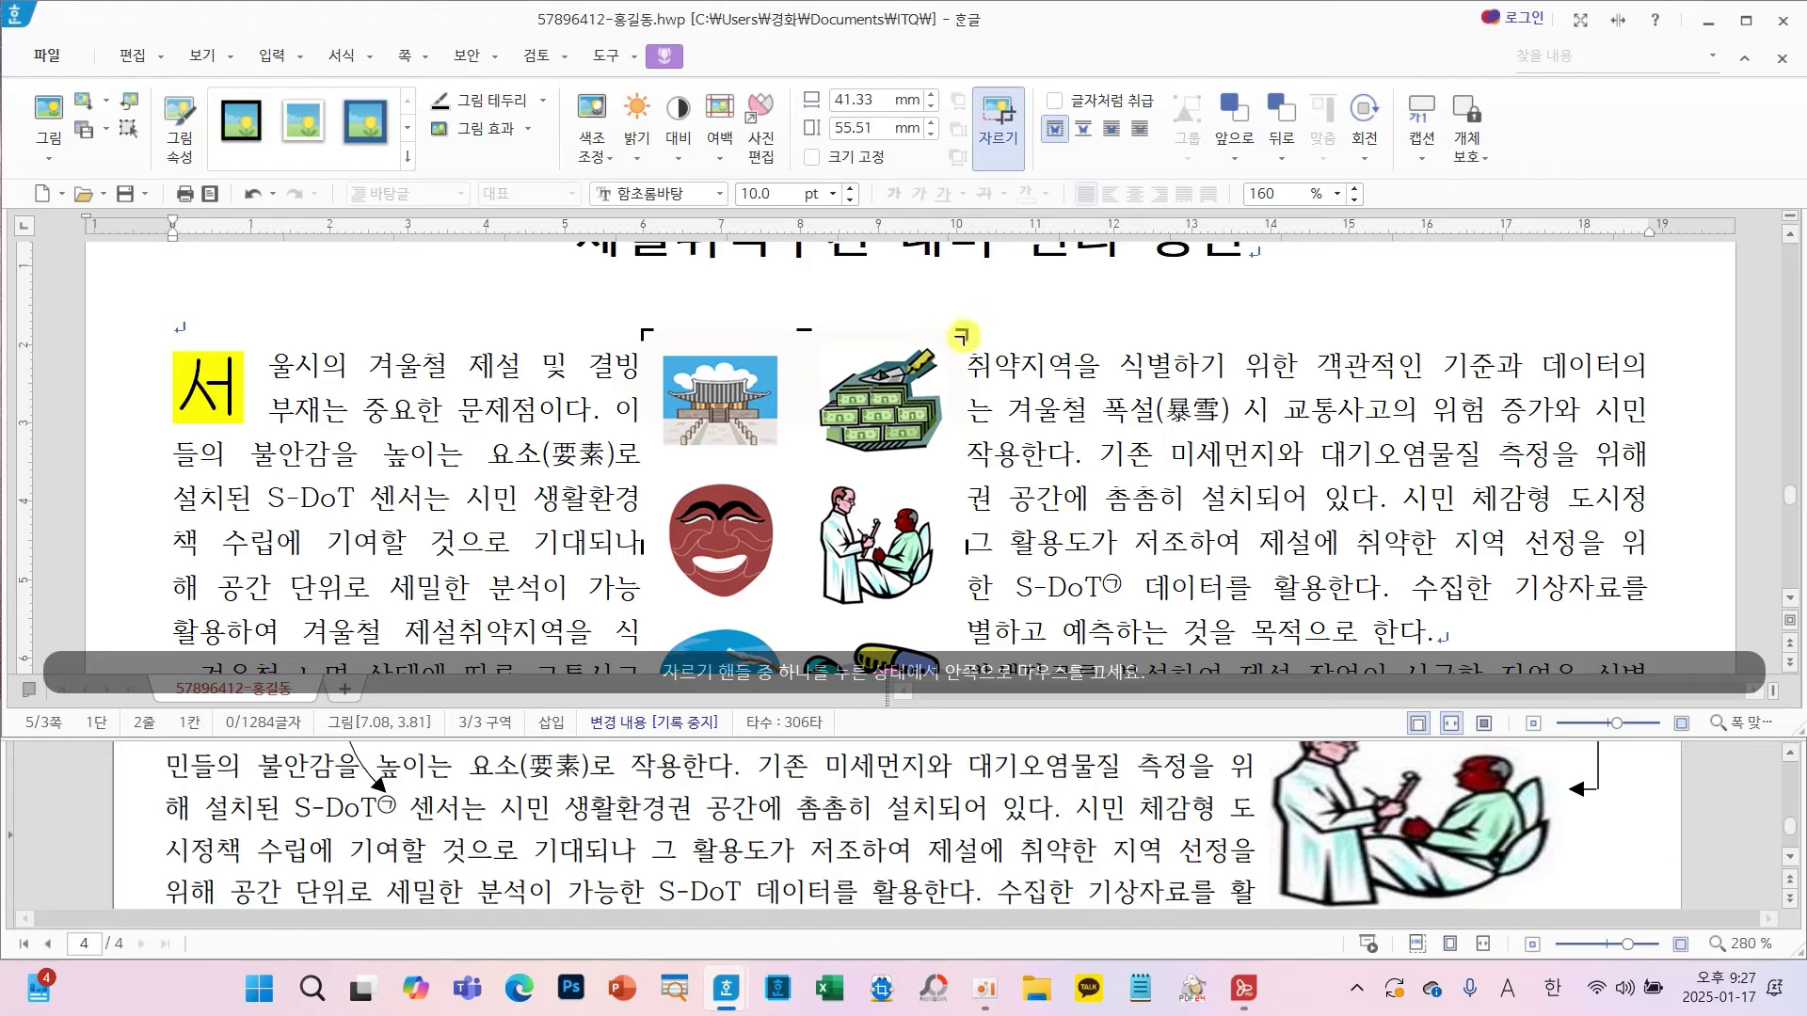
drag(962, 331, 937, 470)
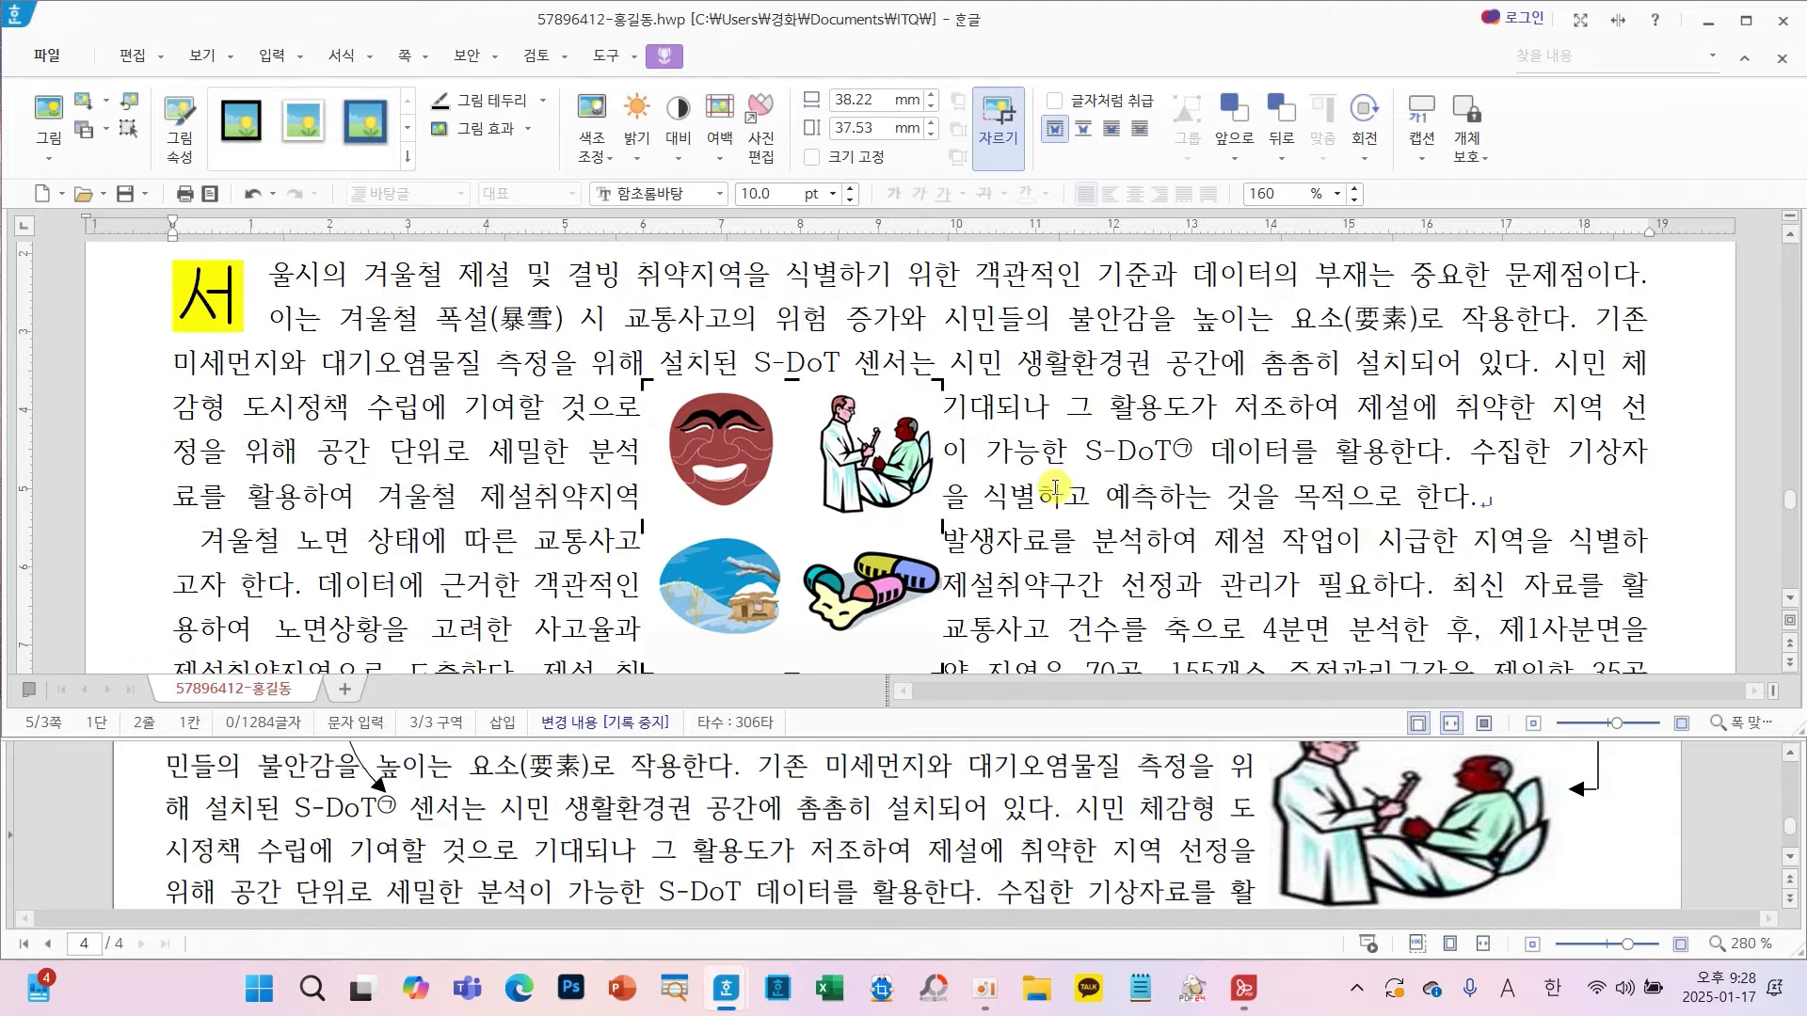
scroll(904, 456, down, 5)
scroll(904, 452, up, 4)
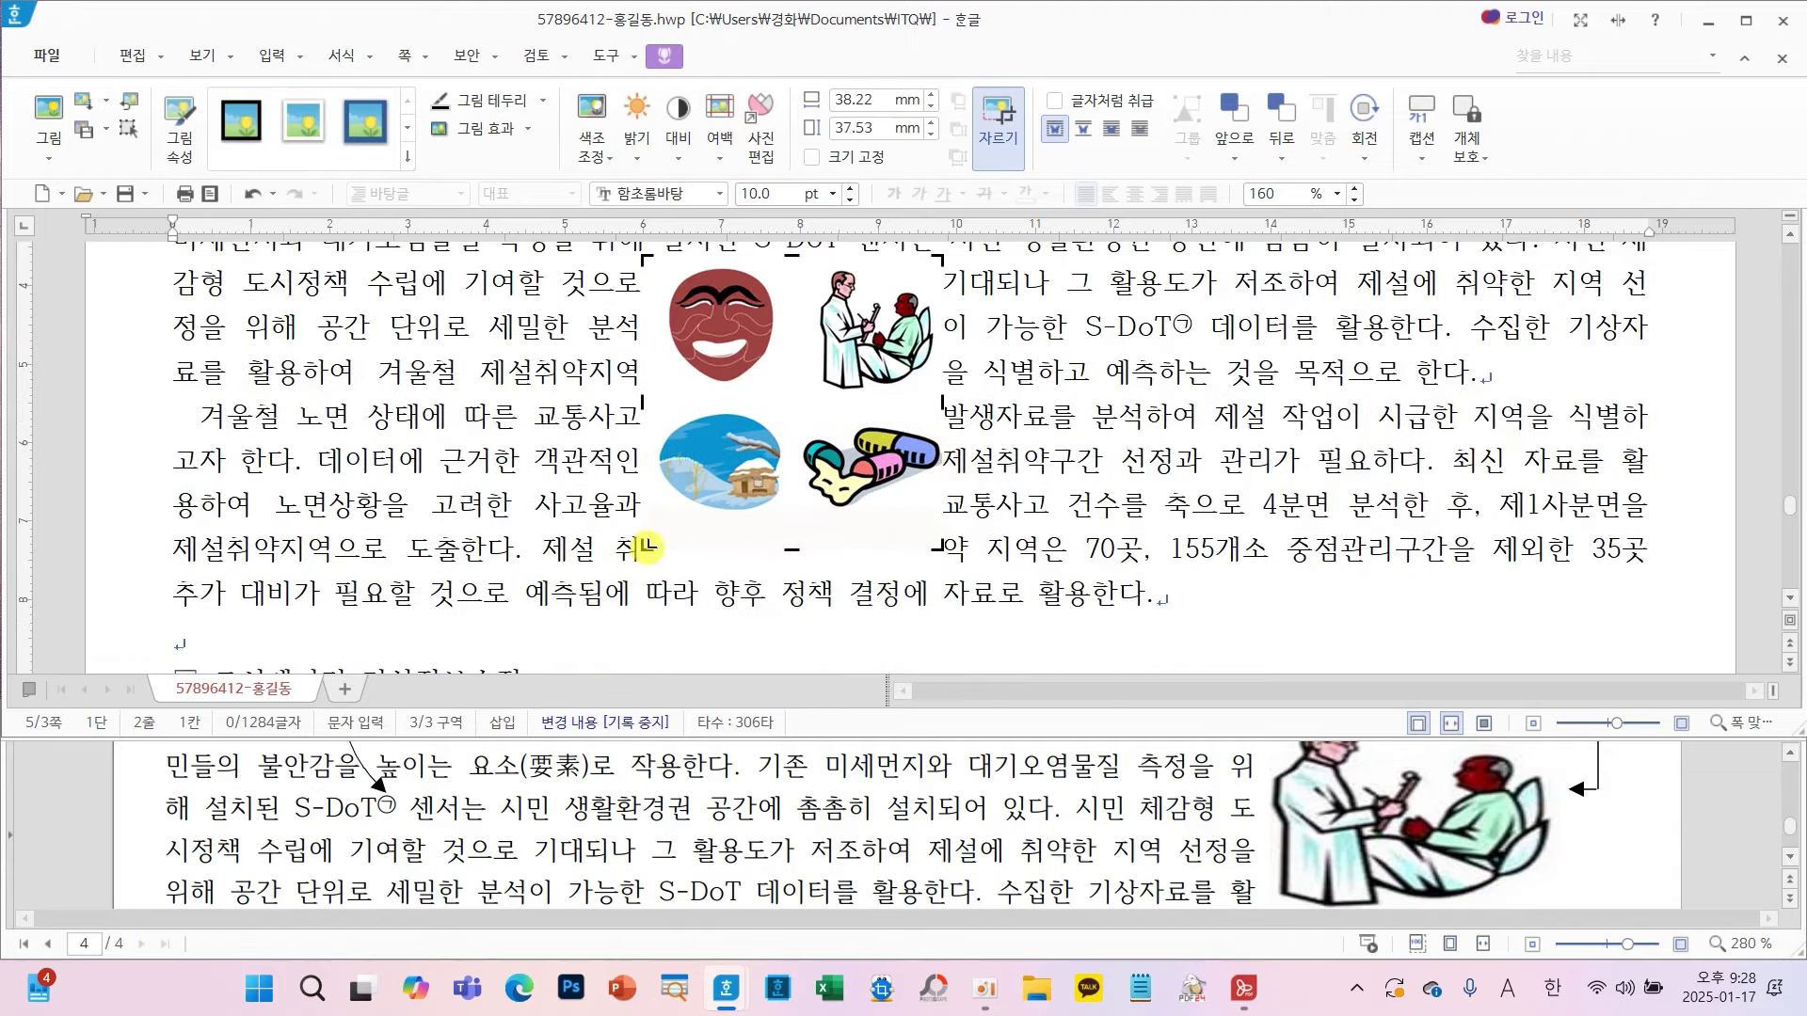
drag(645, 548, 807, 397)
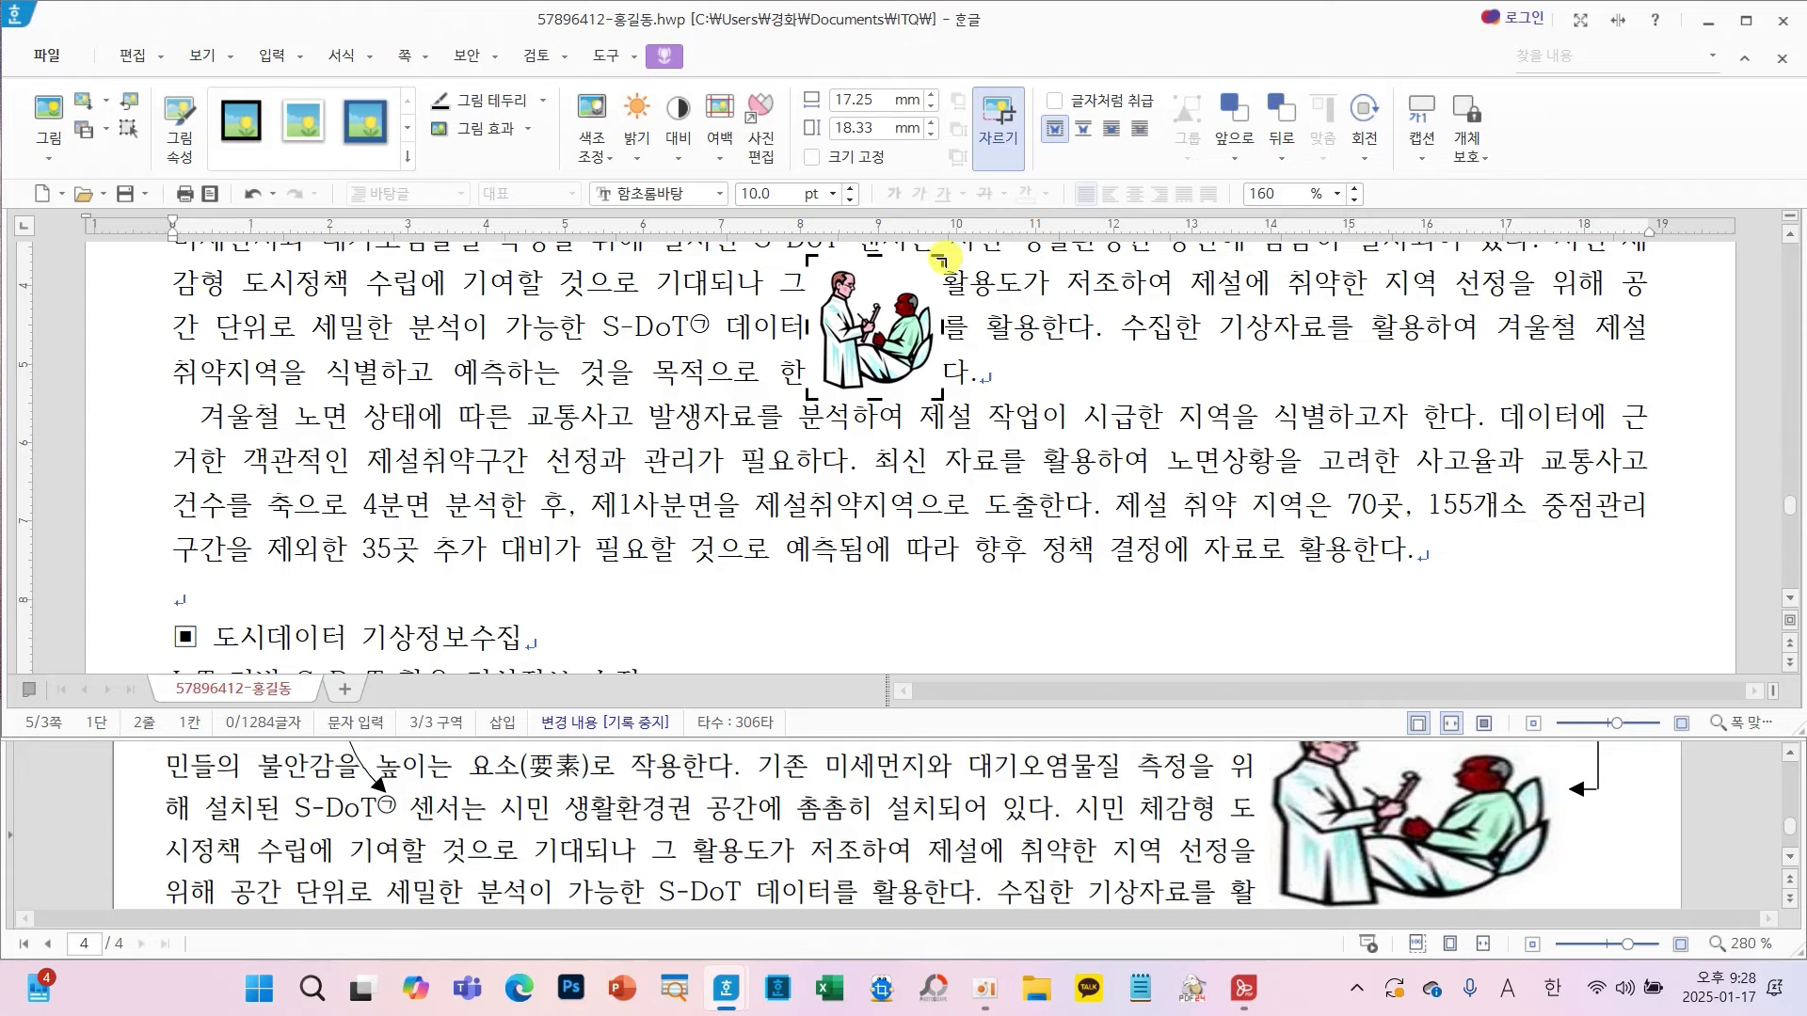
click(1032, 346)
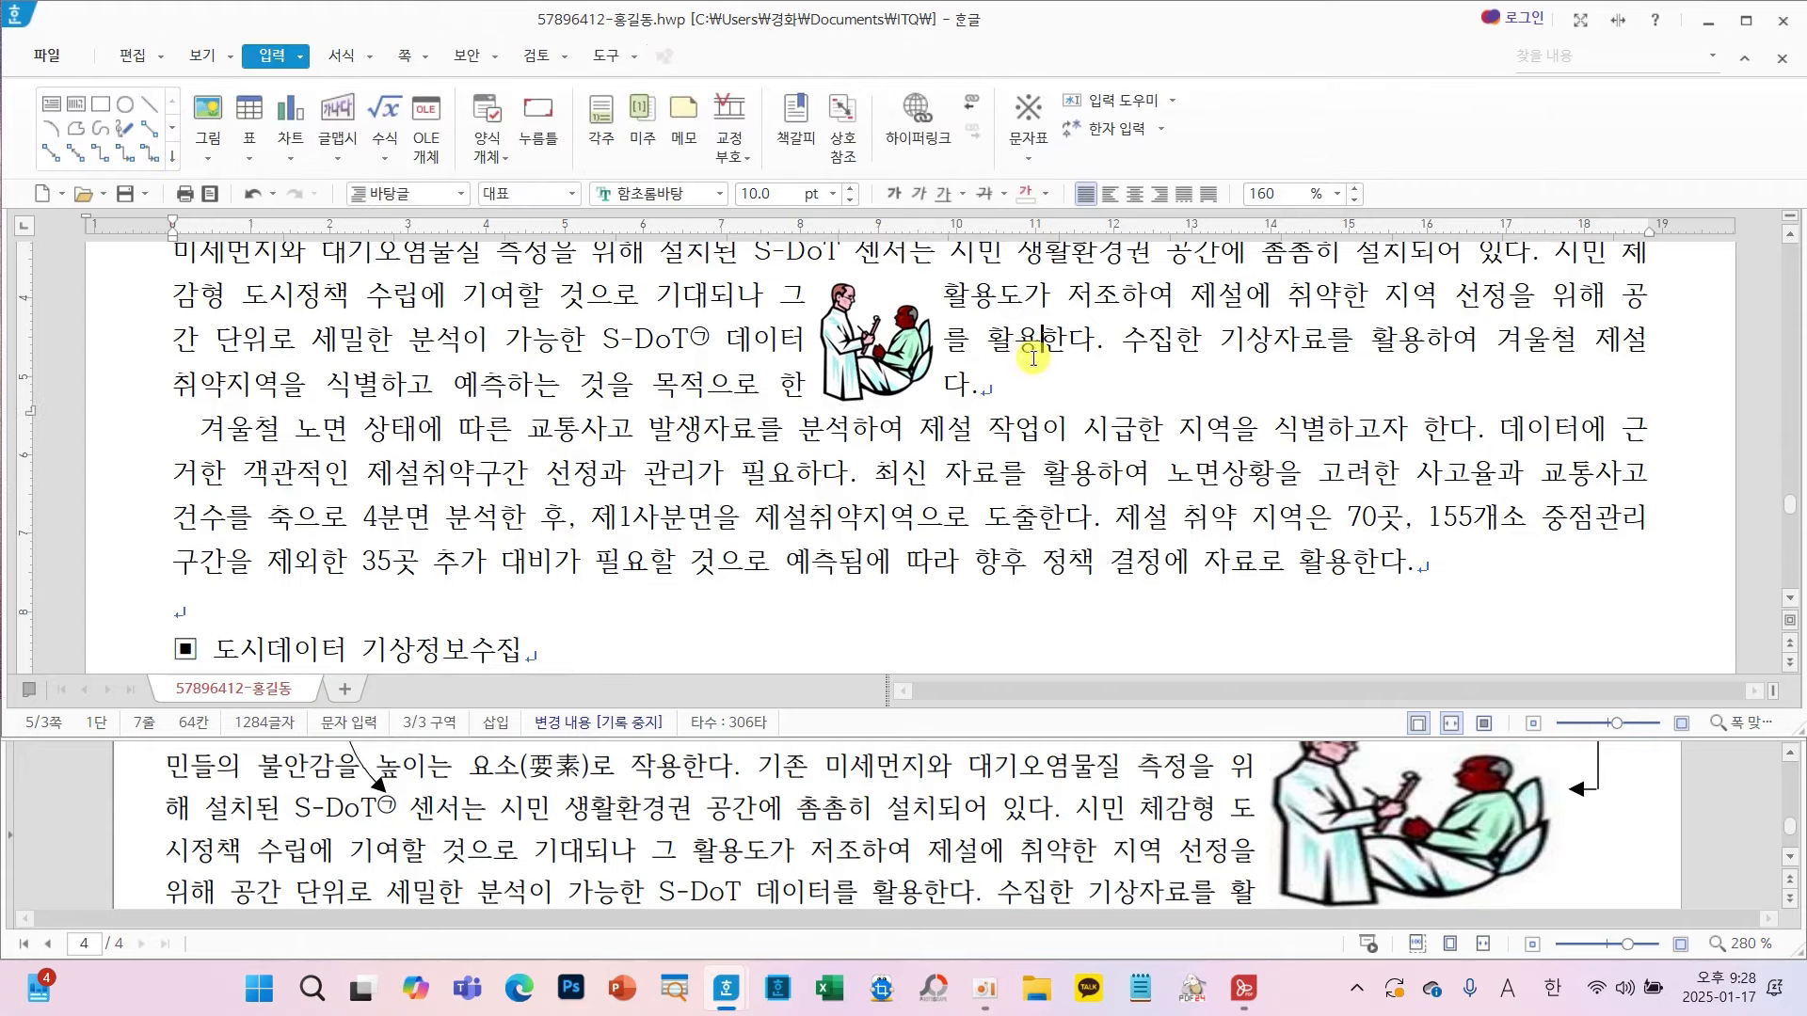
- Set the cropped picture's size to 40 × 35 mm, lock the size, and set its left outer margin to 2 mm
scroll(1105, 494, up, 1)
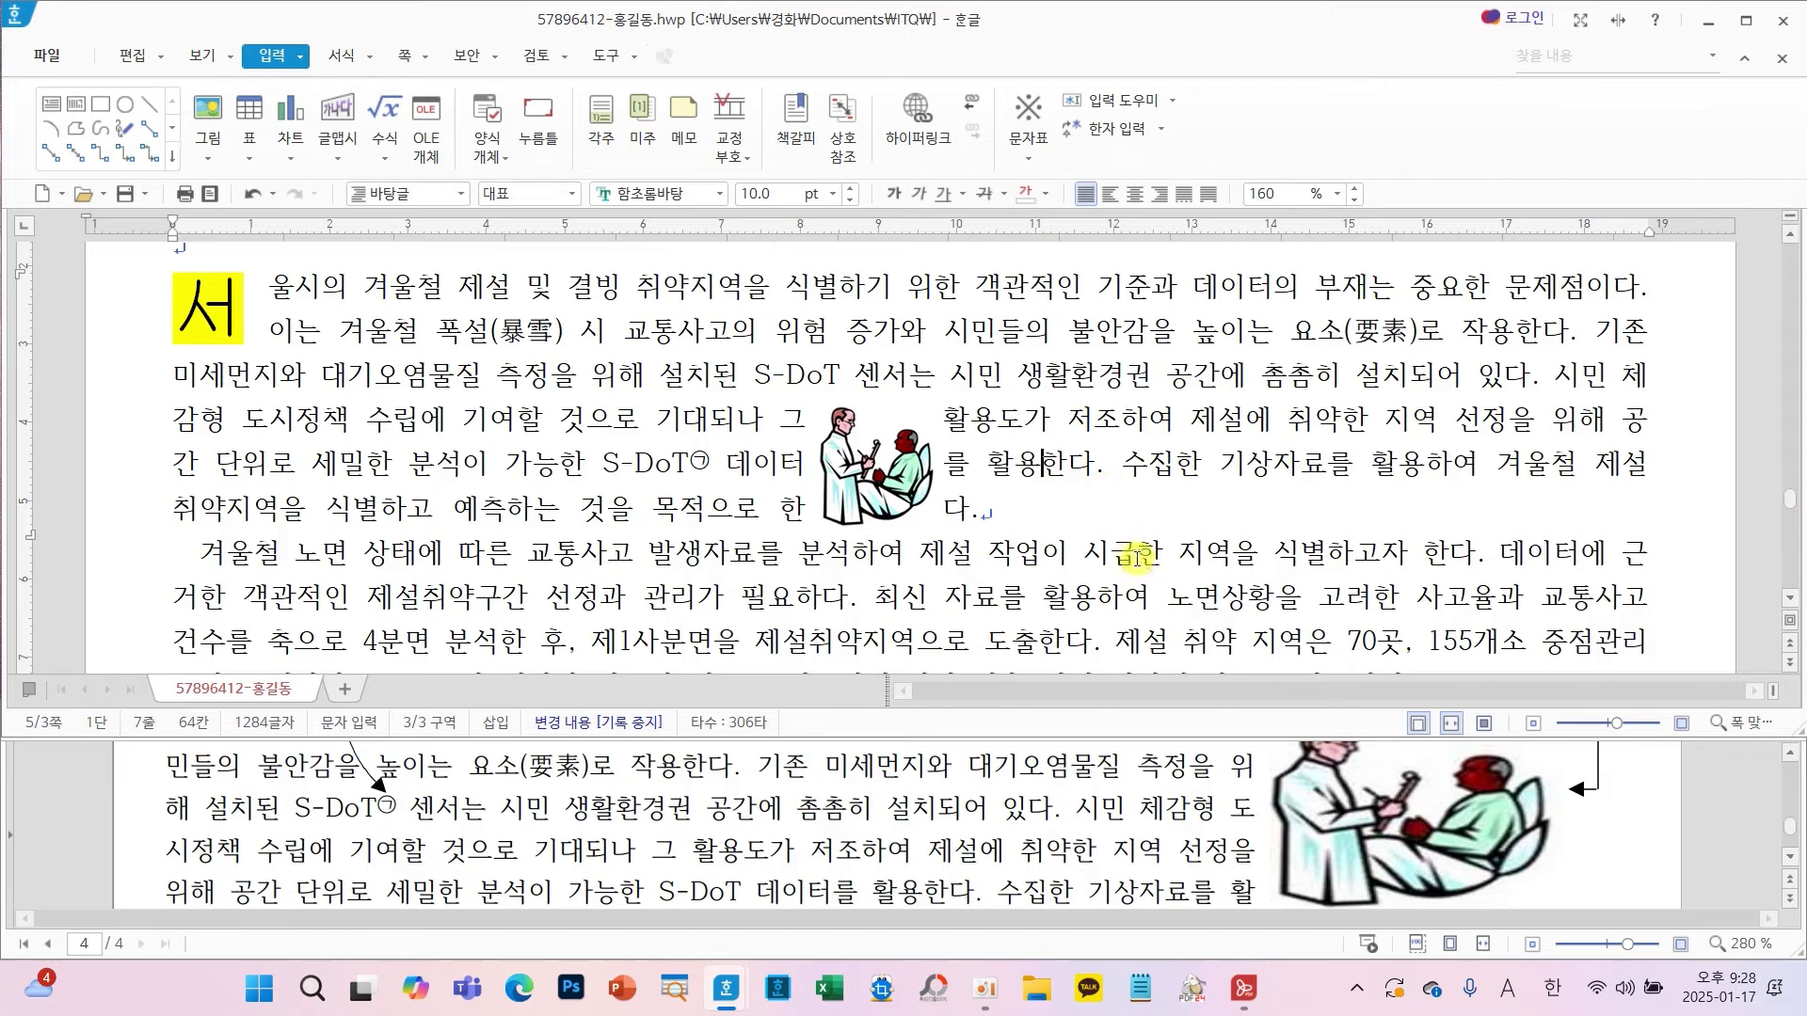
double_click(852, 466)
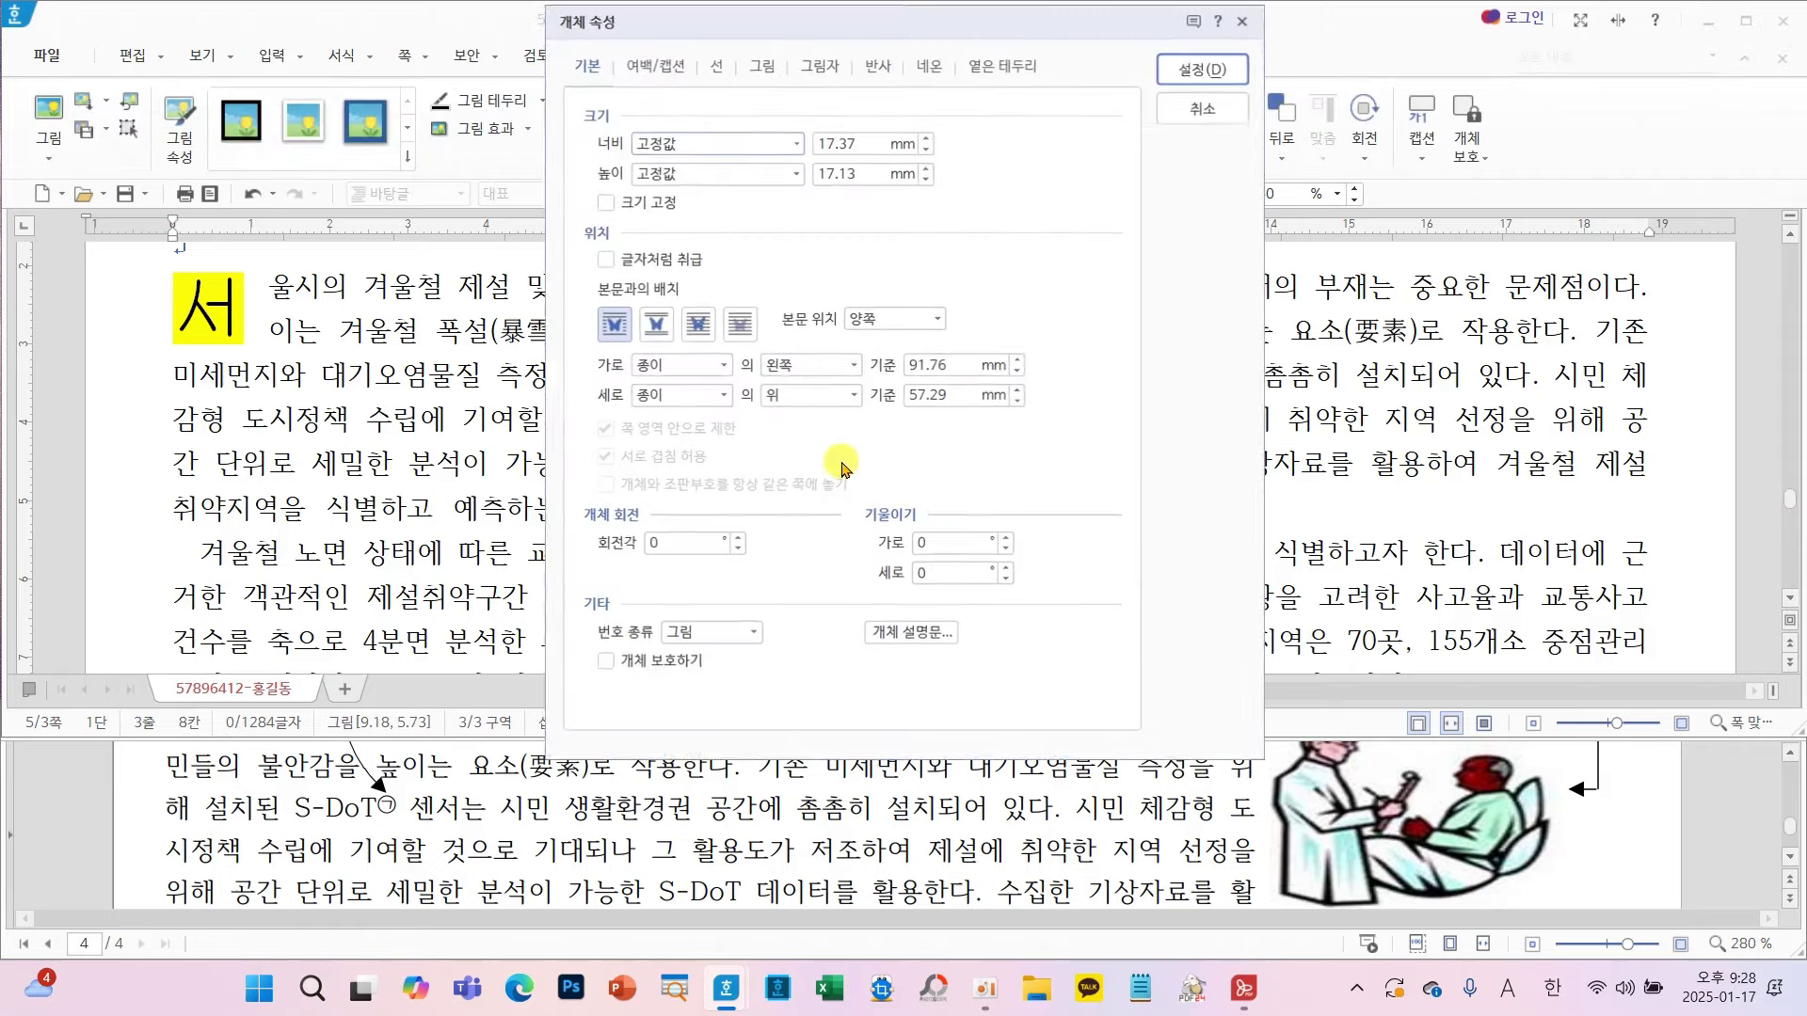
scroll(1487, 828, up, 3)
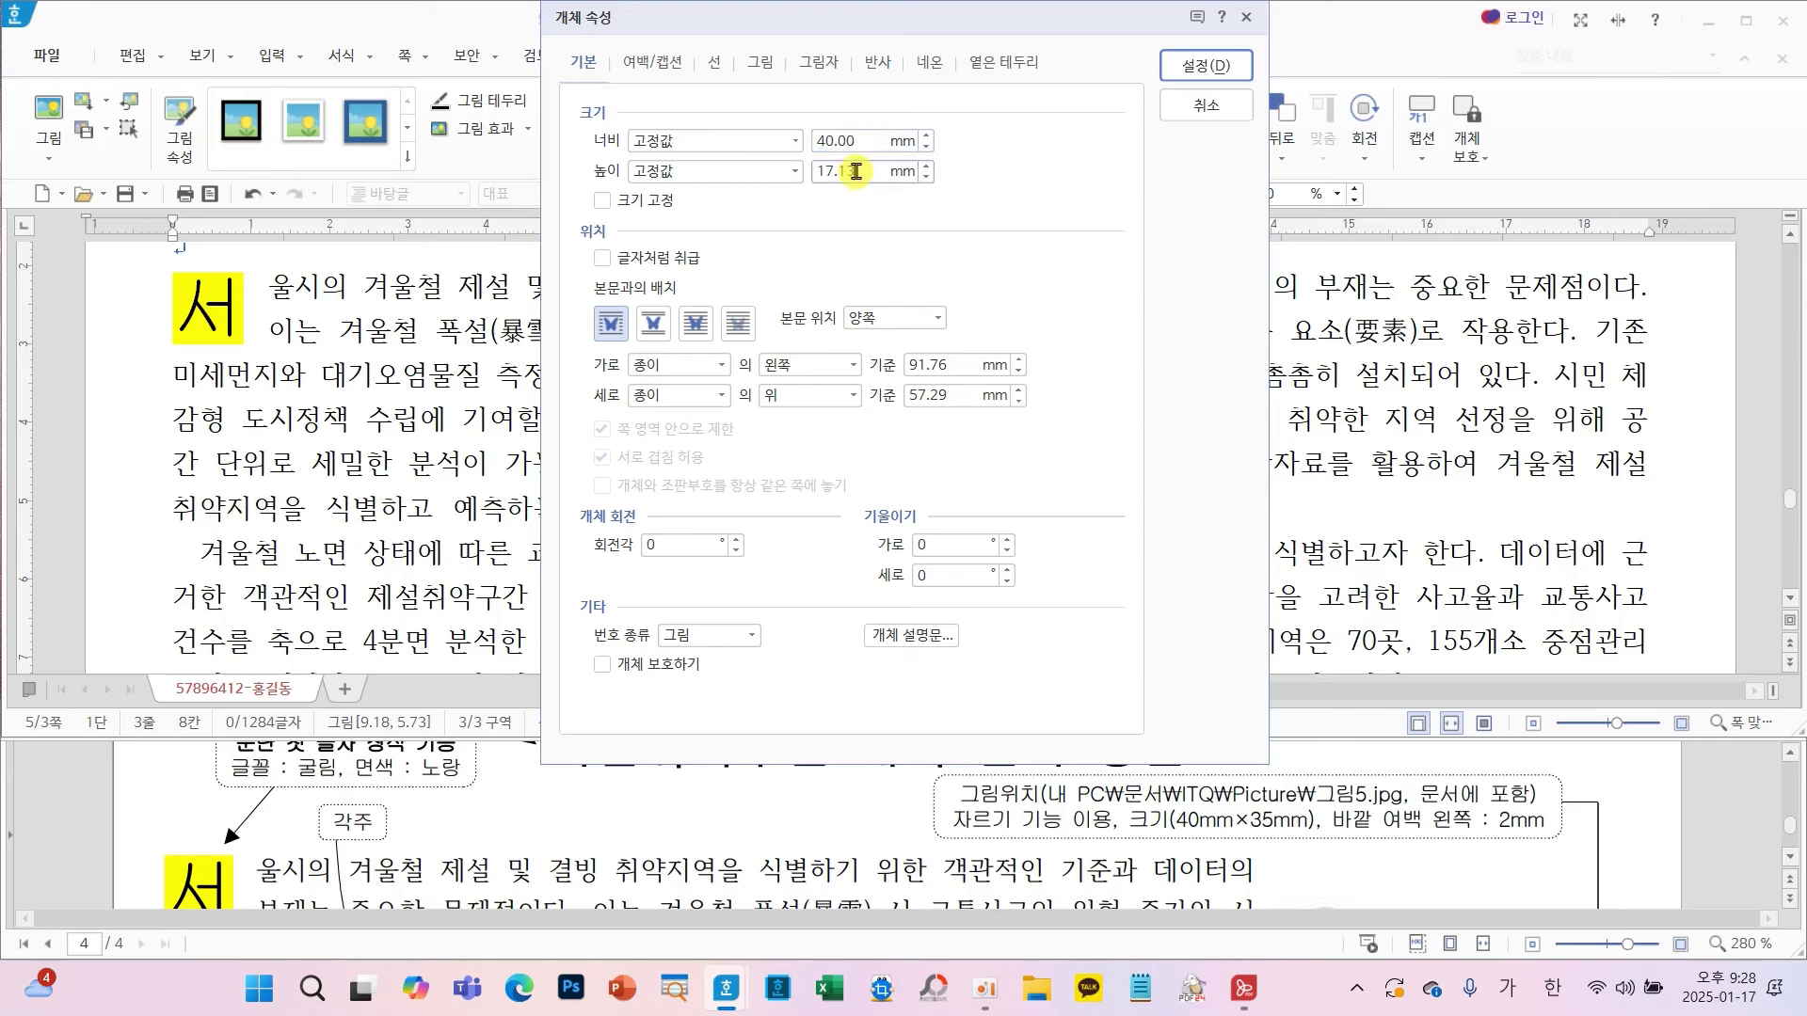
click(640, 201)
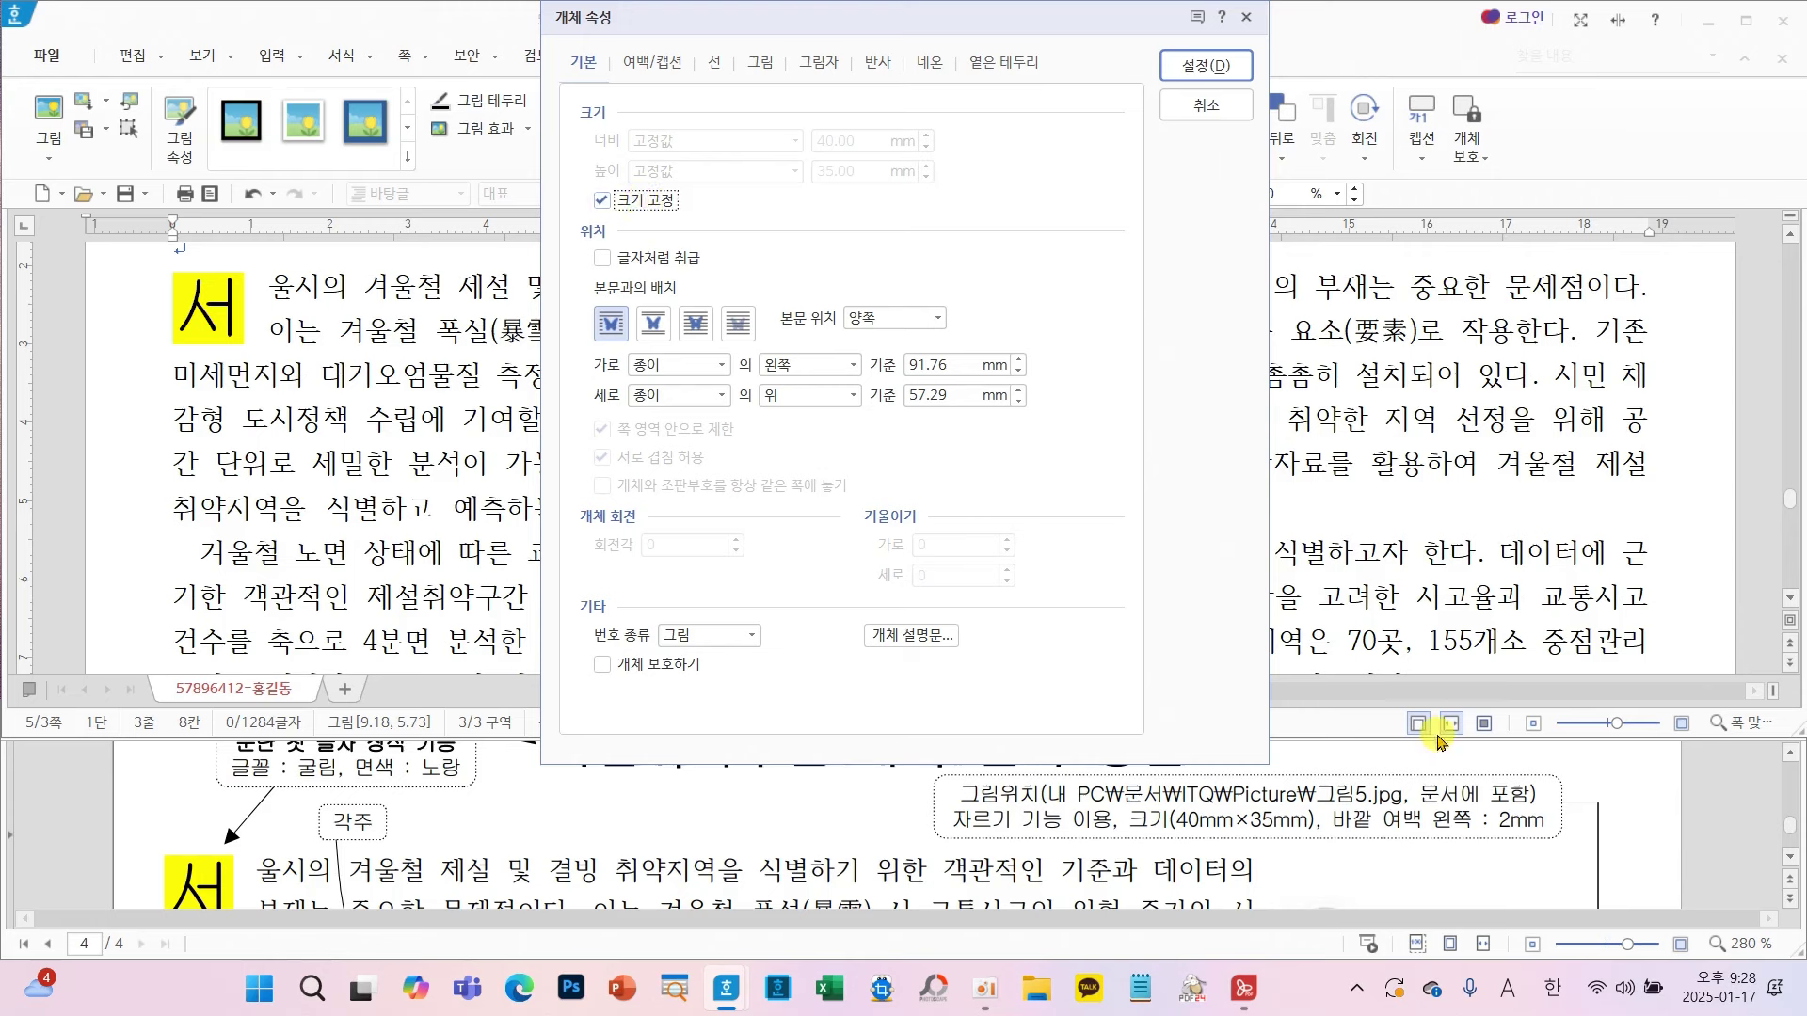
click(650, 64)
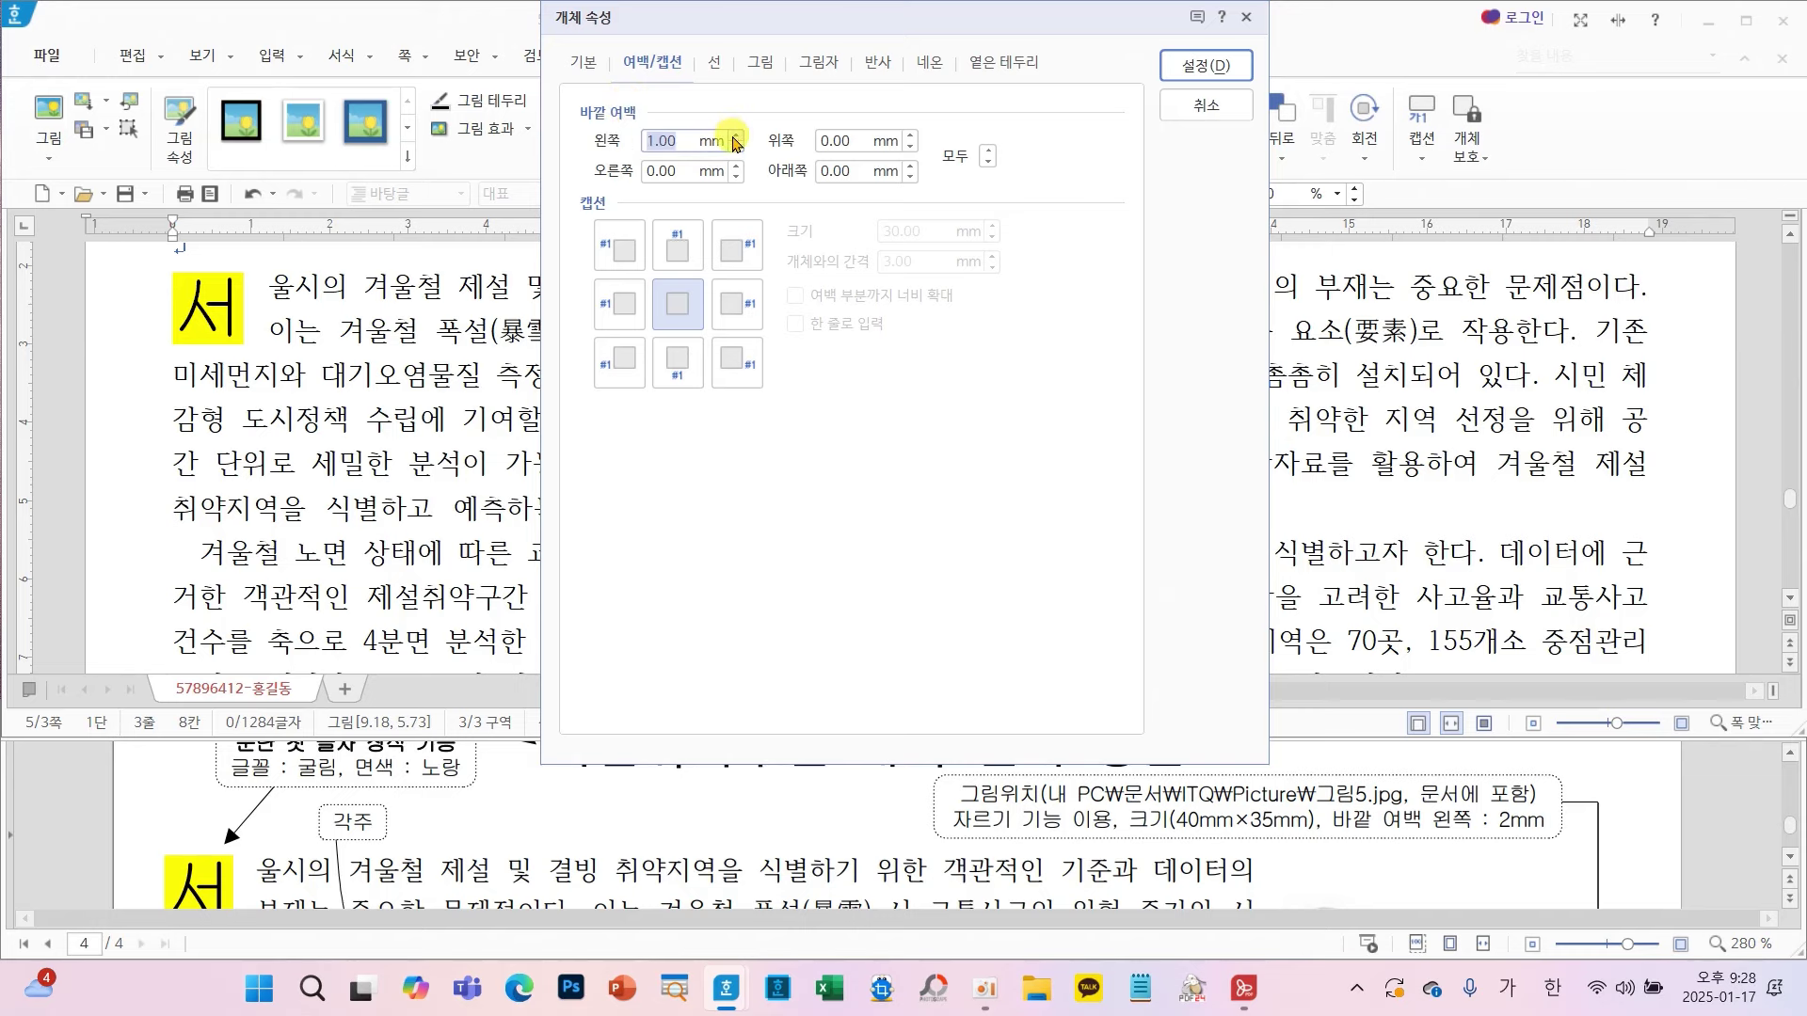
click(1205, 65)
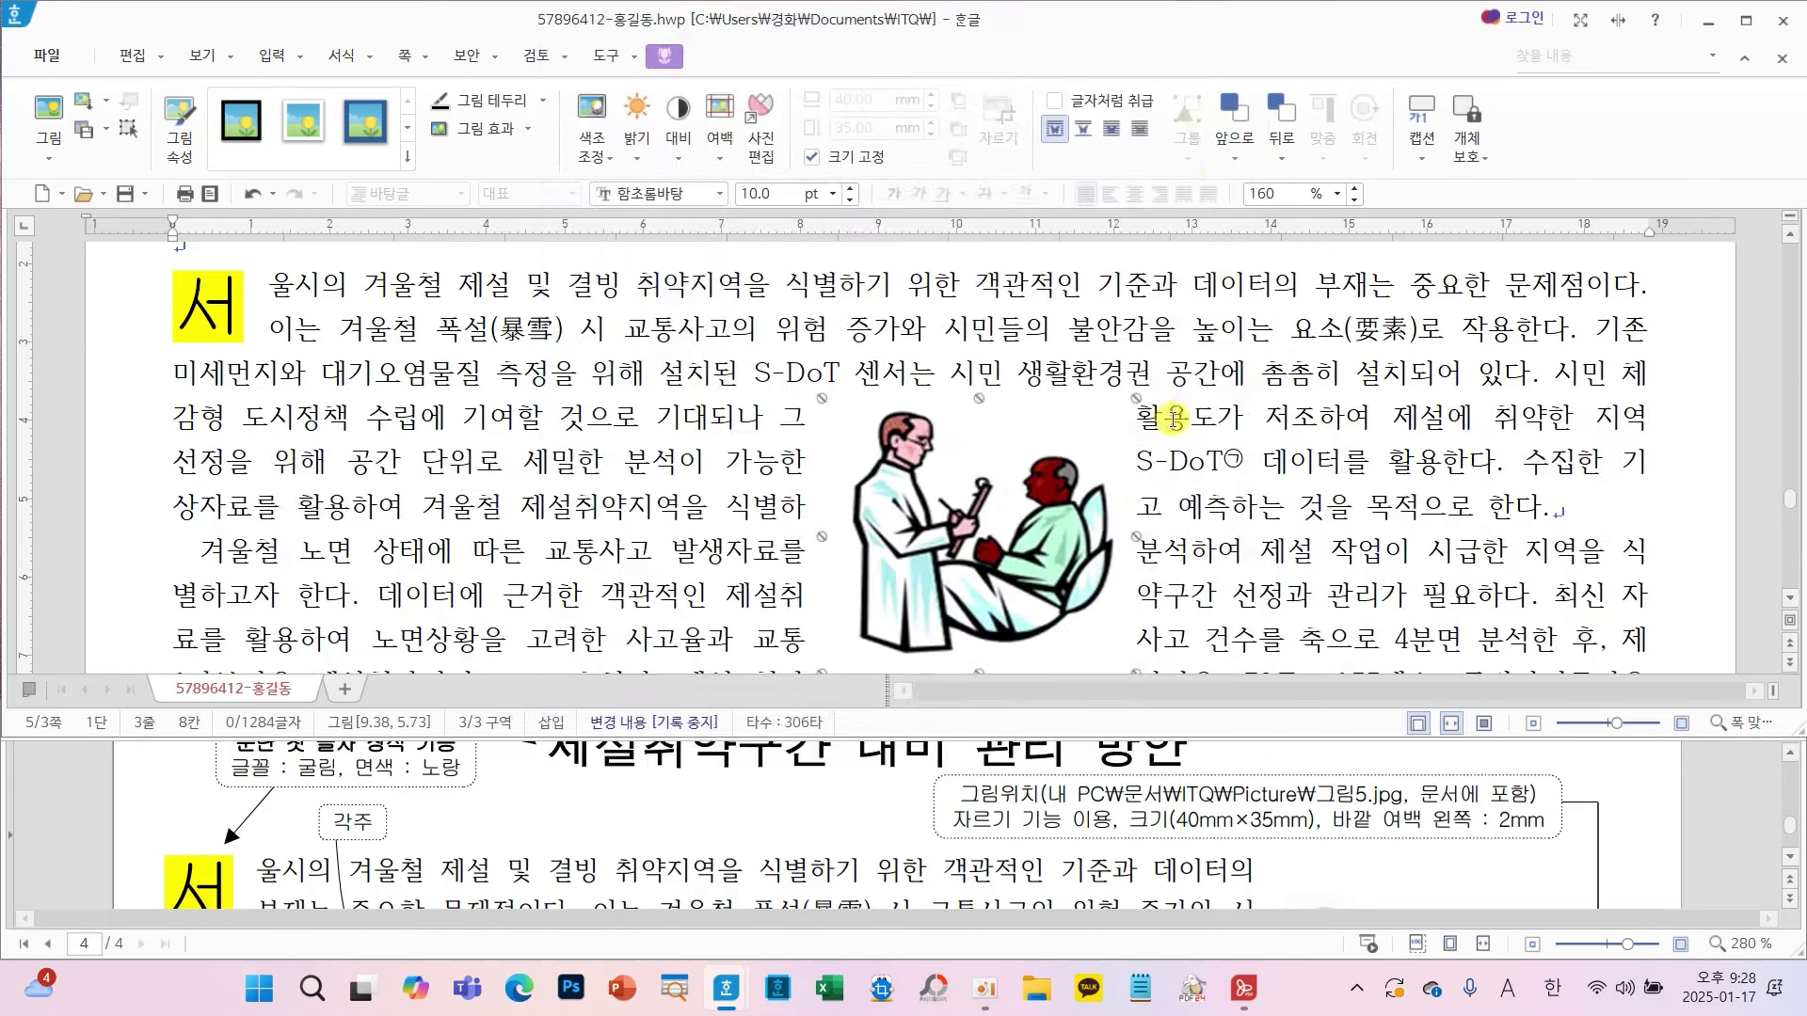
- Move the picture to the right end of the first body paragraph and nudge it slightly left to adjust the line breaks
drag(978, 530, 1488, 412)
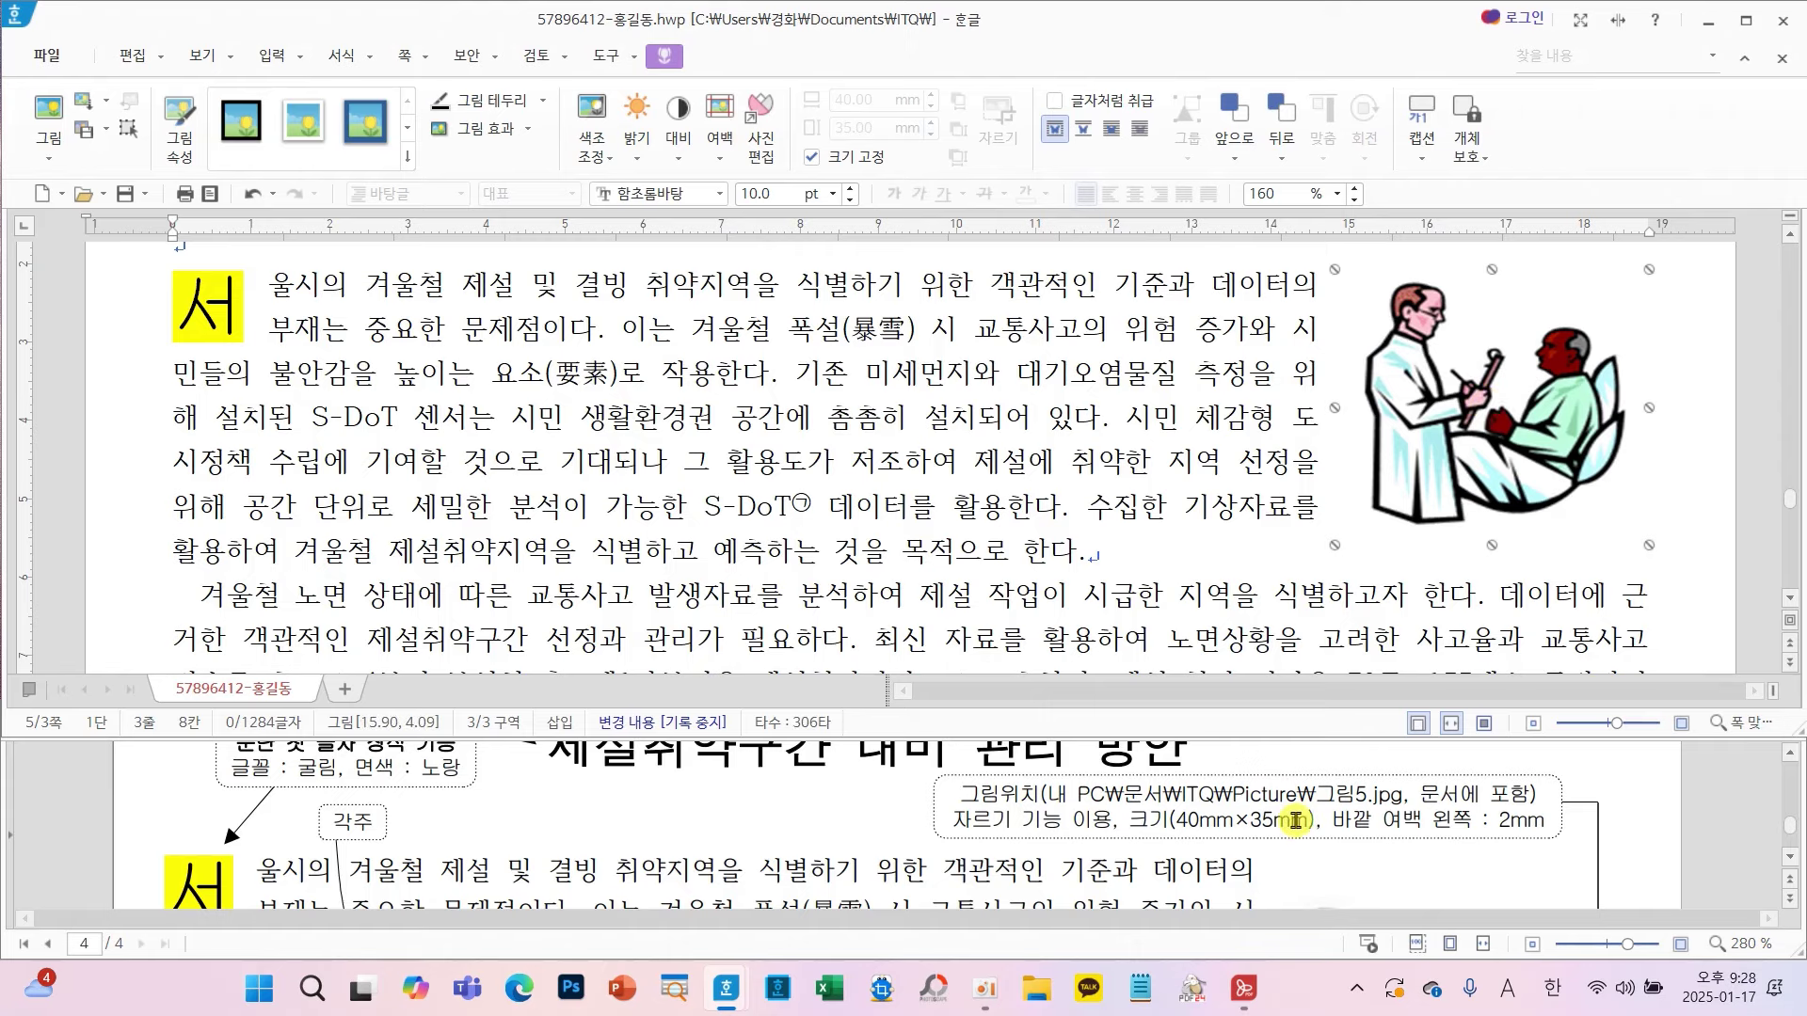
scroll(1299, 809, down, 1)
scroll(1315, 834, down, 1)
scroll(1320, 836, down, 1)
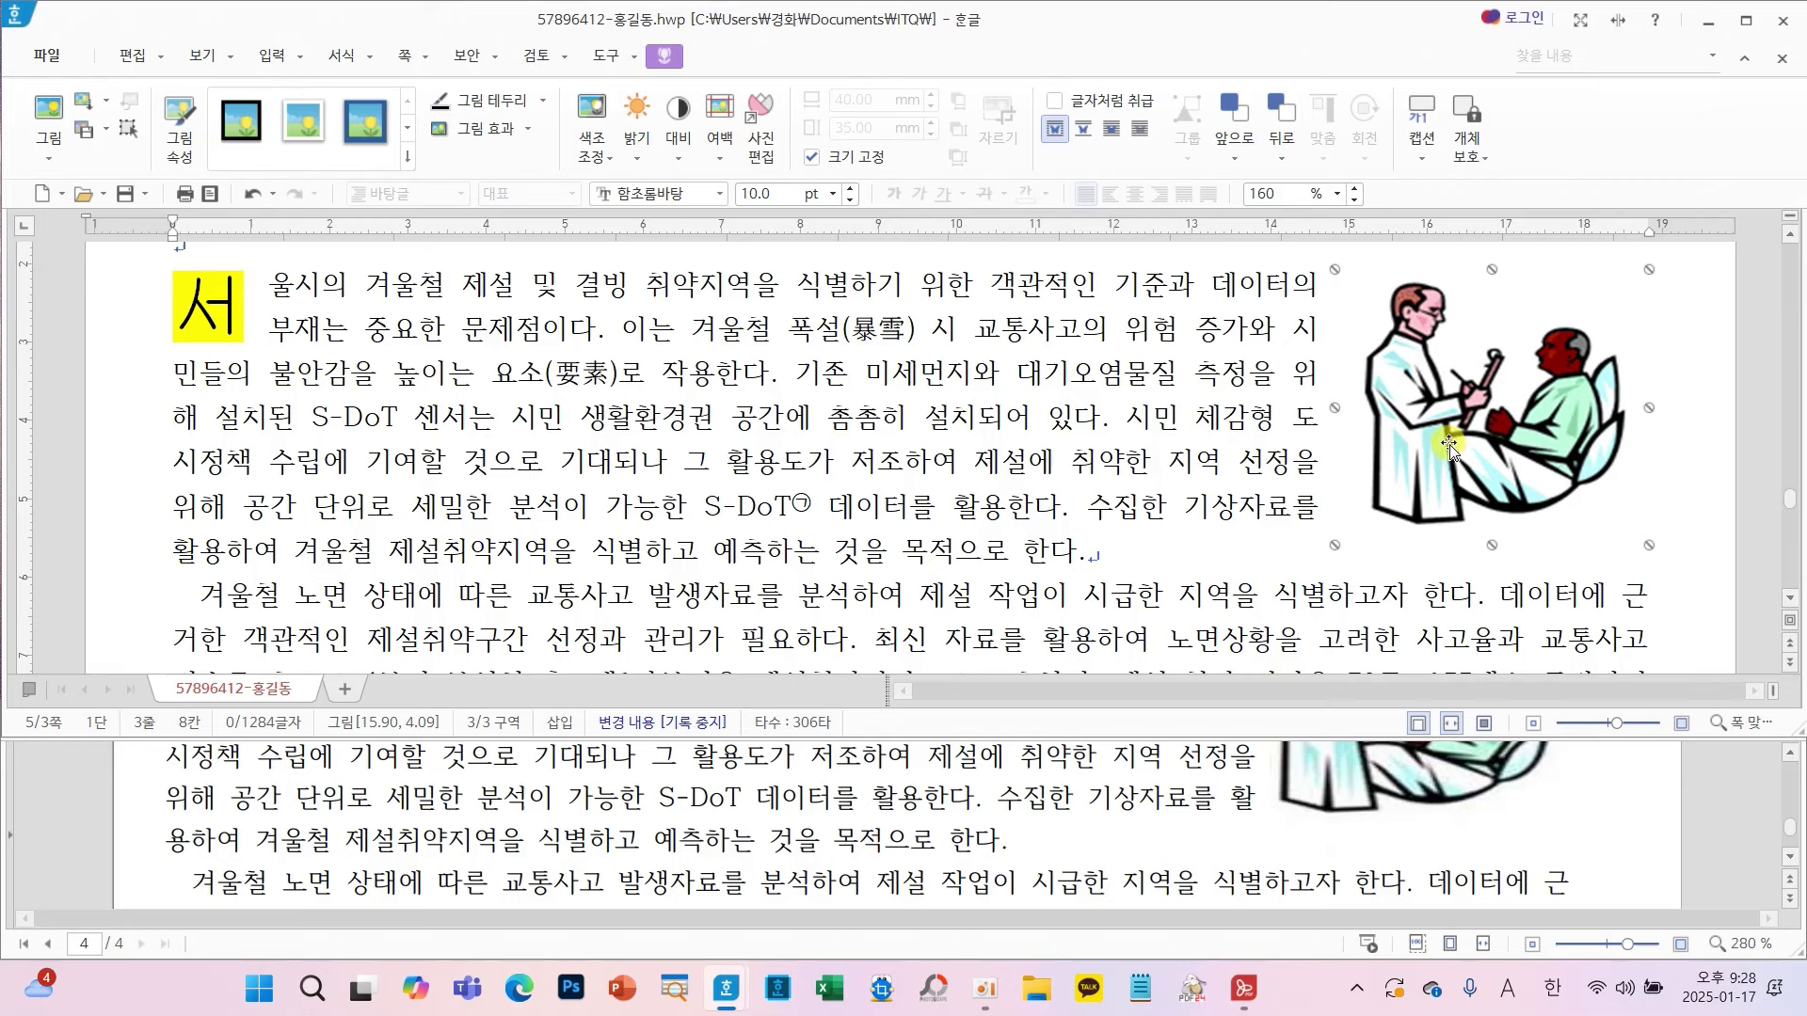
drag(1449, 446, 1452, 447)
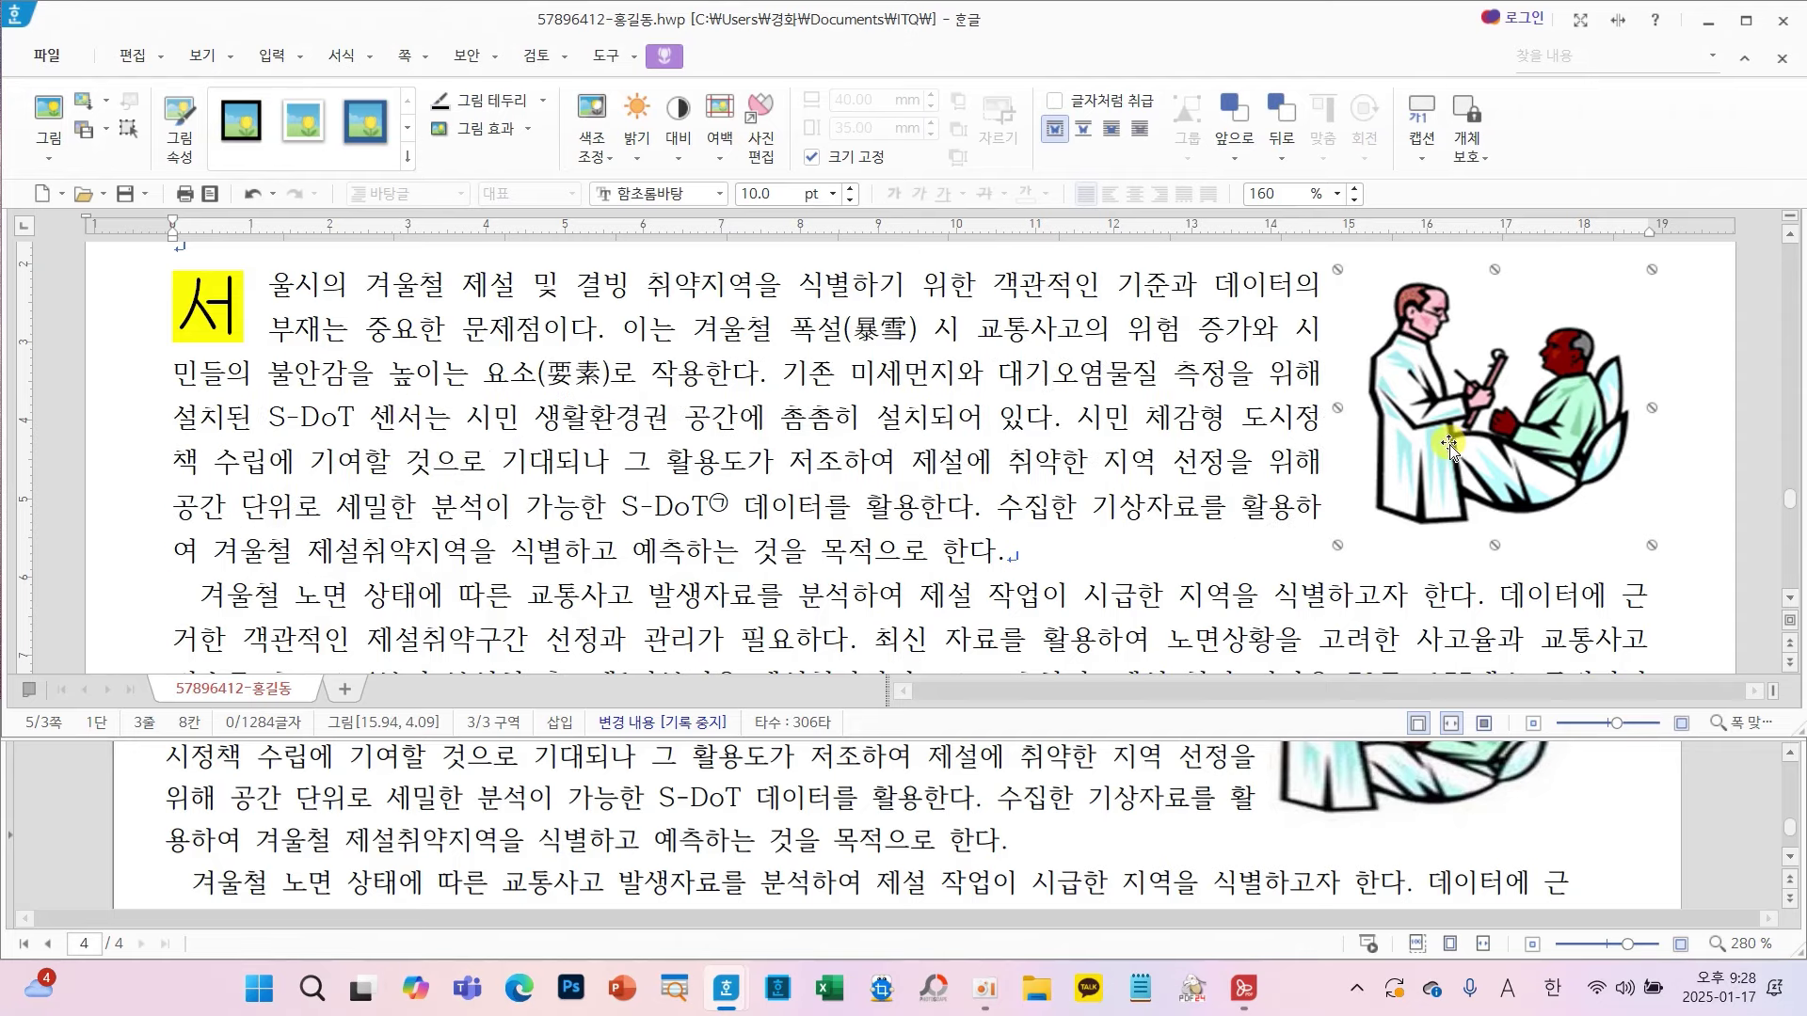
key(Left)
key(Left)
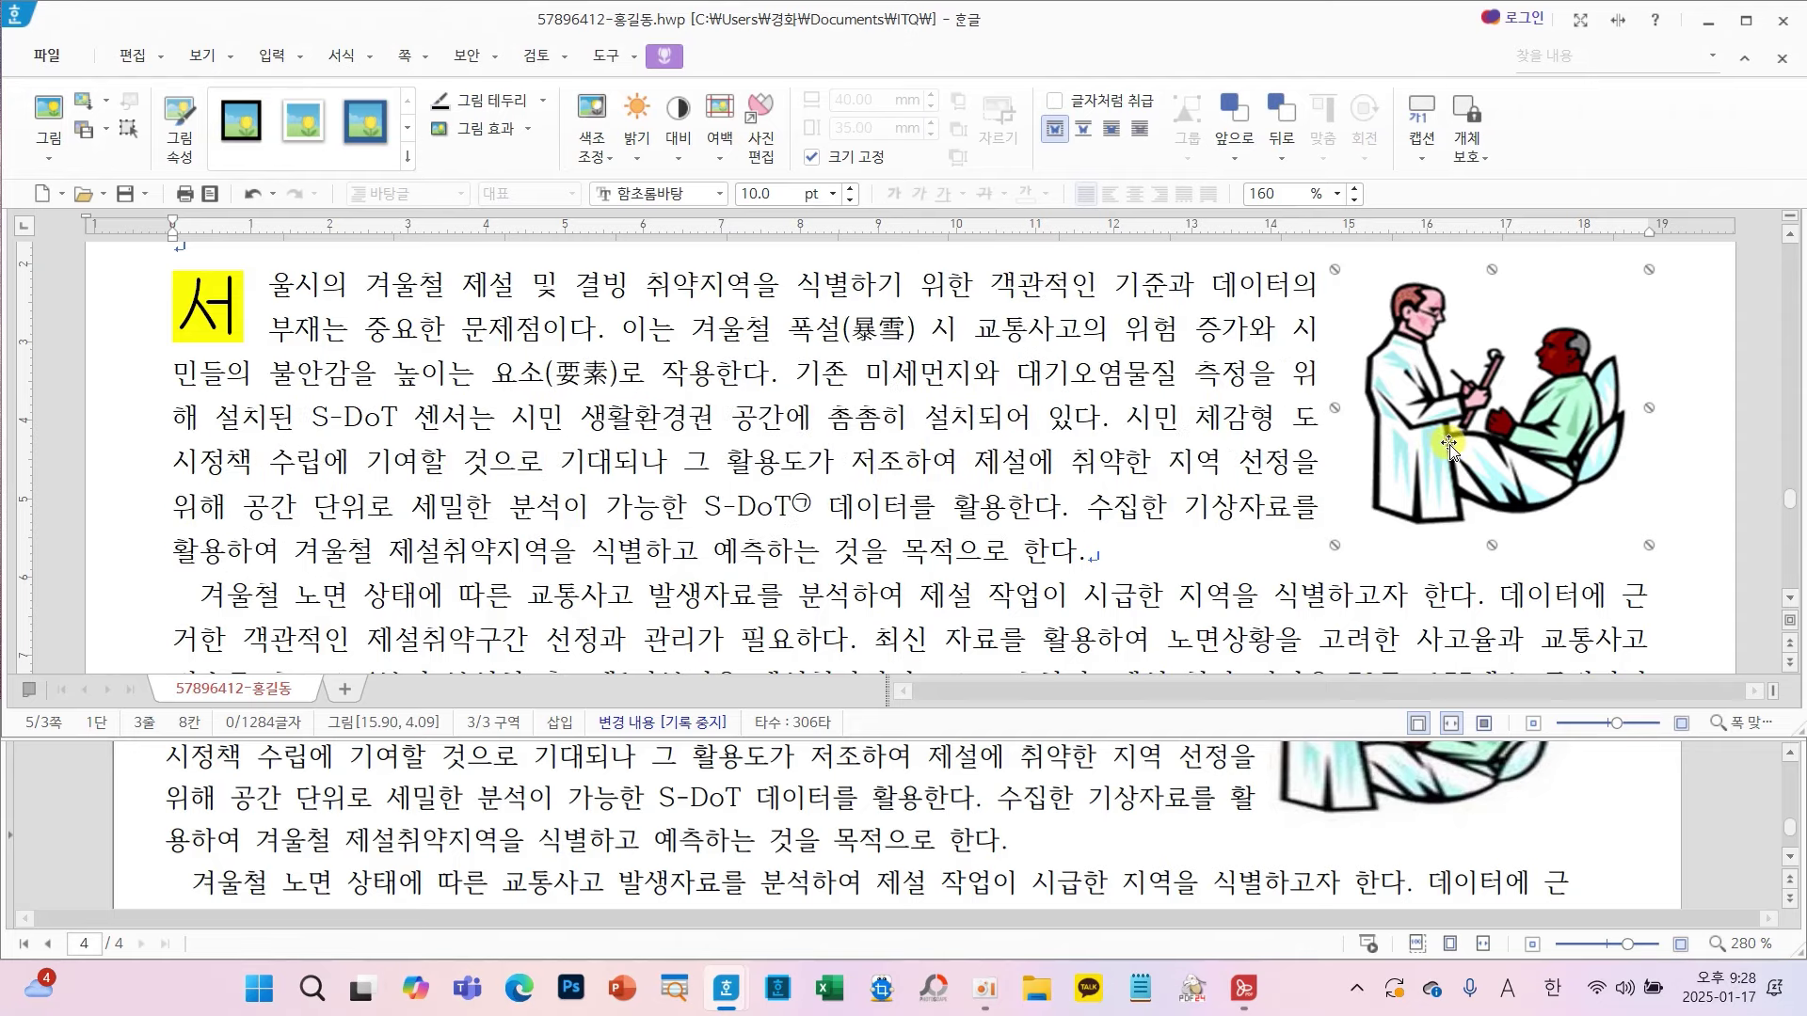
key(Left)
key(Left)
key(Left)
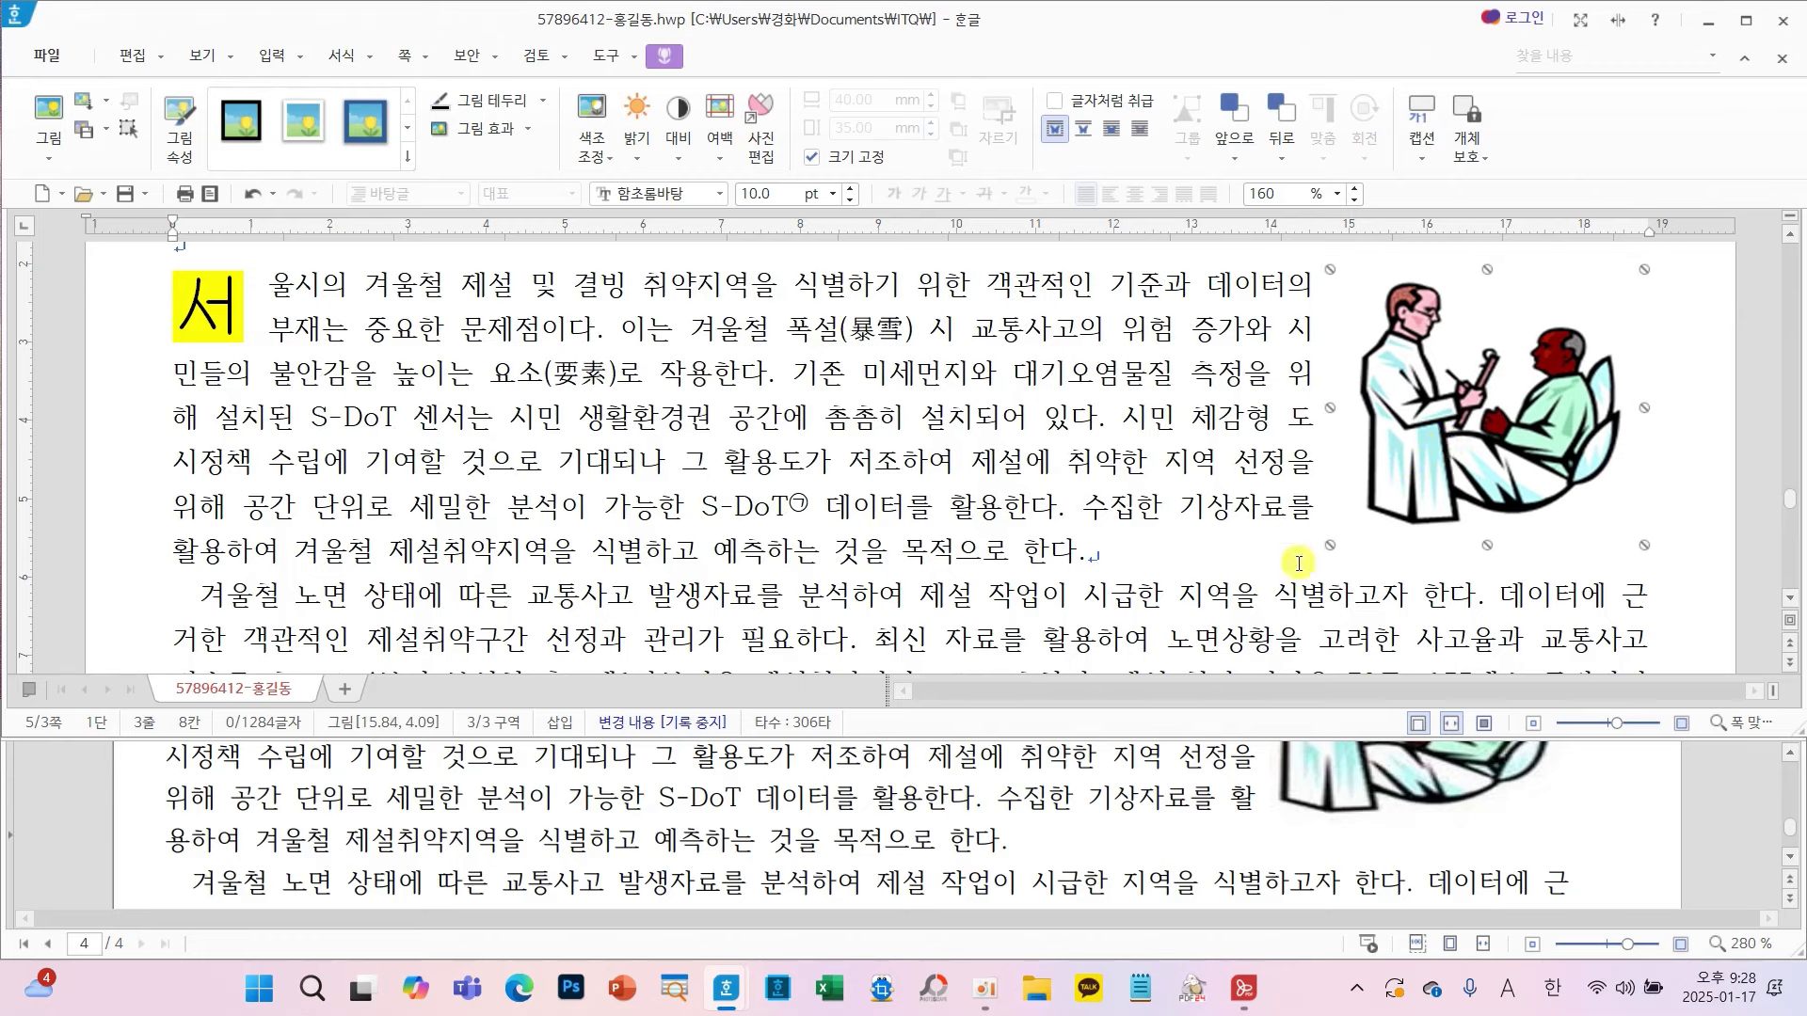
- Move the ㉠ footnote mark from S-DoT 데이터를 to directly after S-DoT in the phrase S-DoT 센서는, as on the question sheet
scroll(1369, 851, up, 1)
scroll(1369, 850, up, 1)
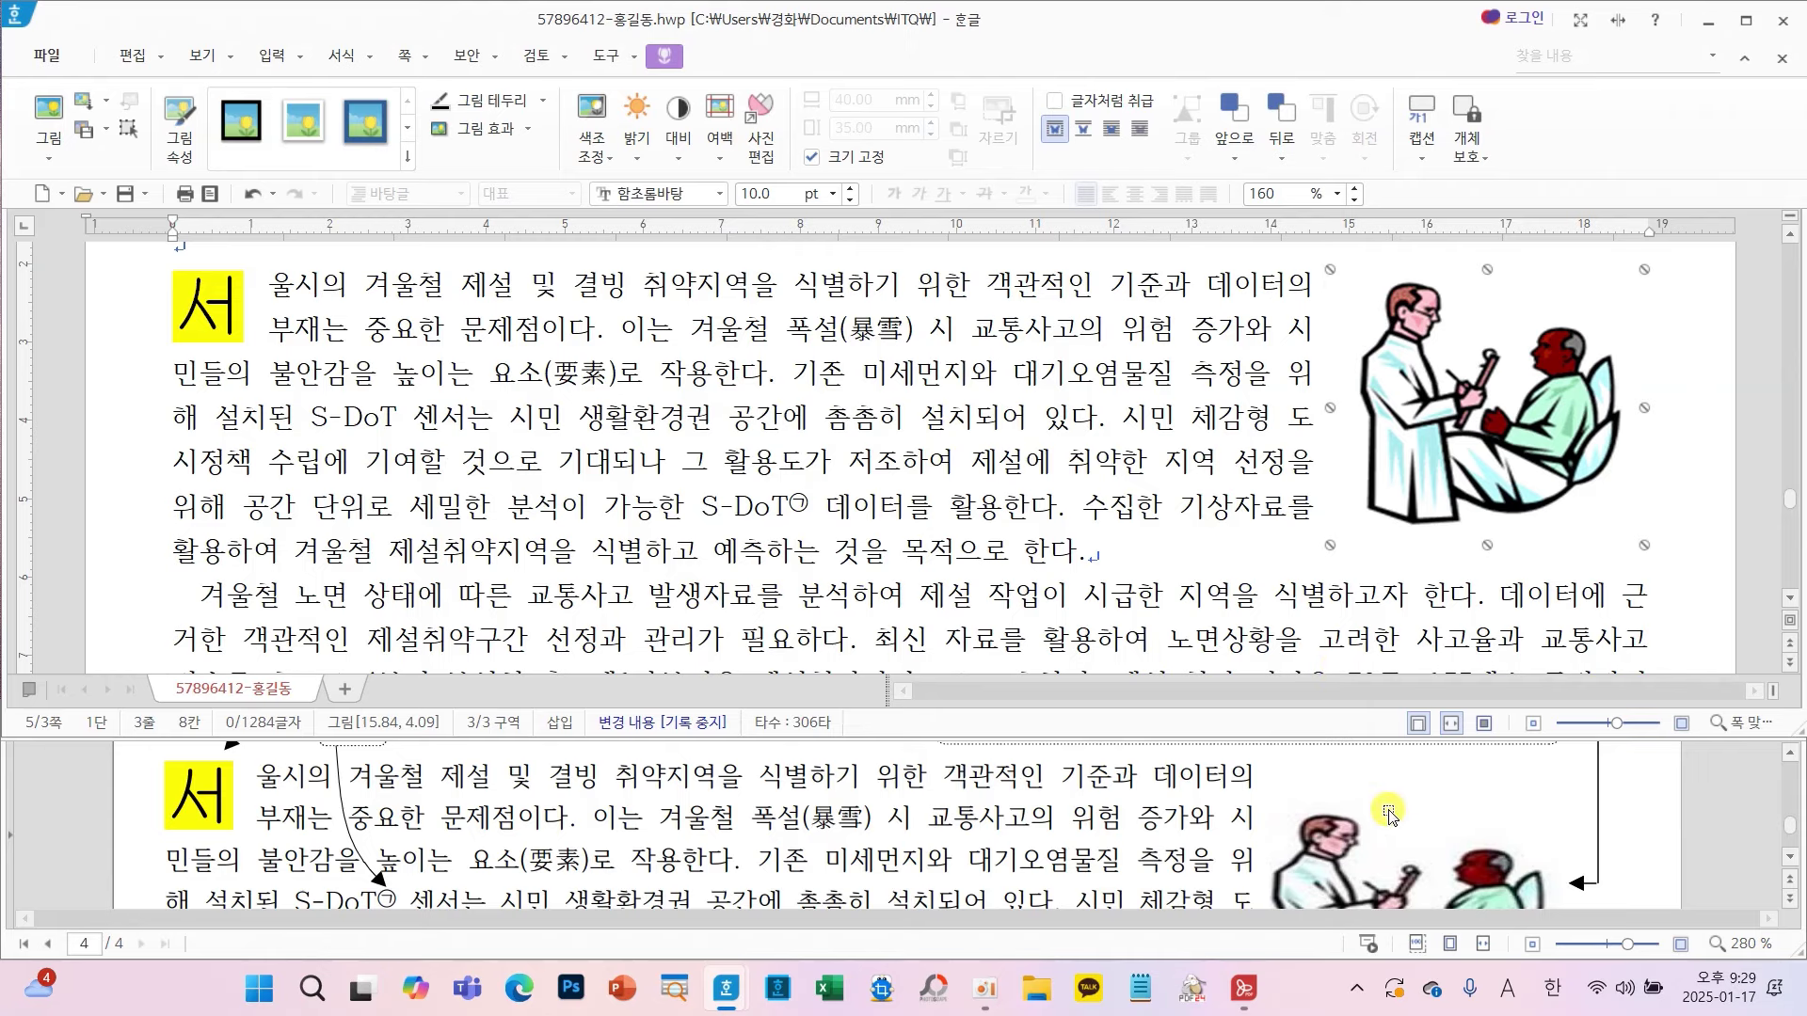
scroll(1388, 815, down, 1)
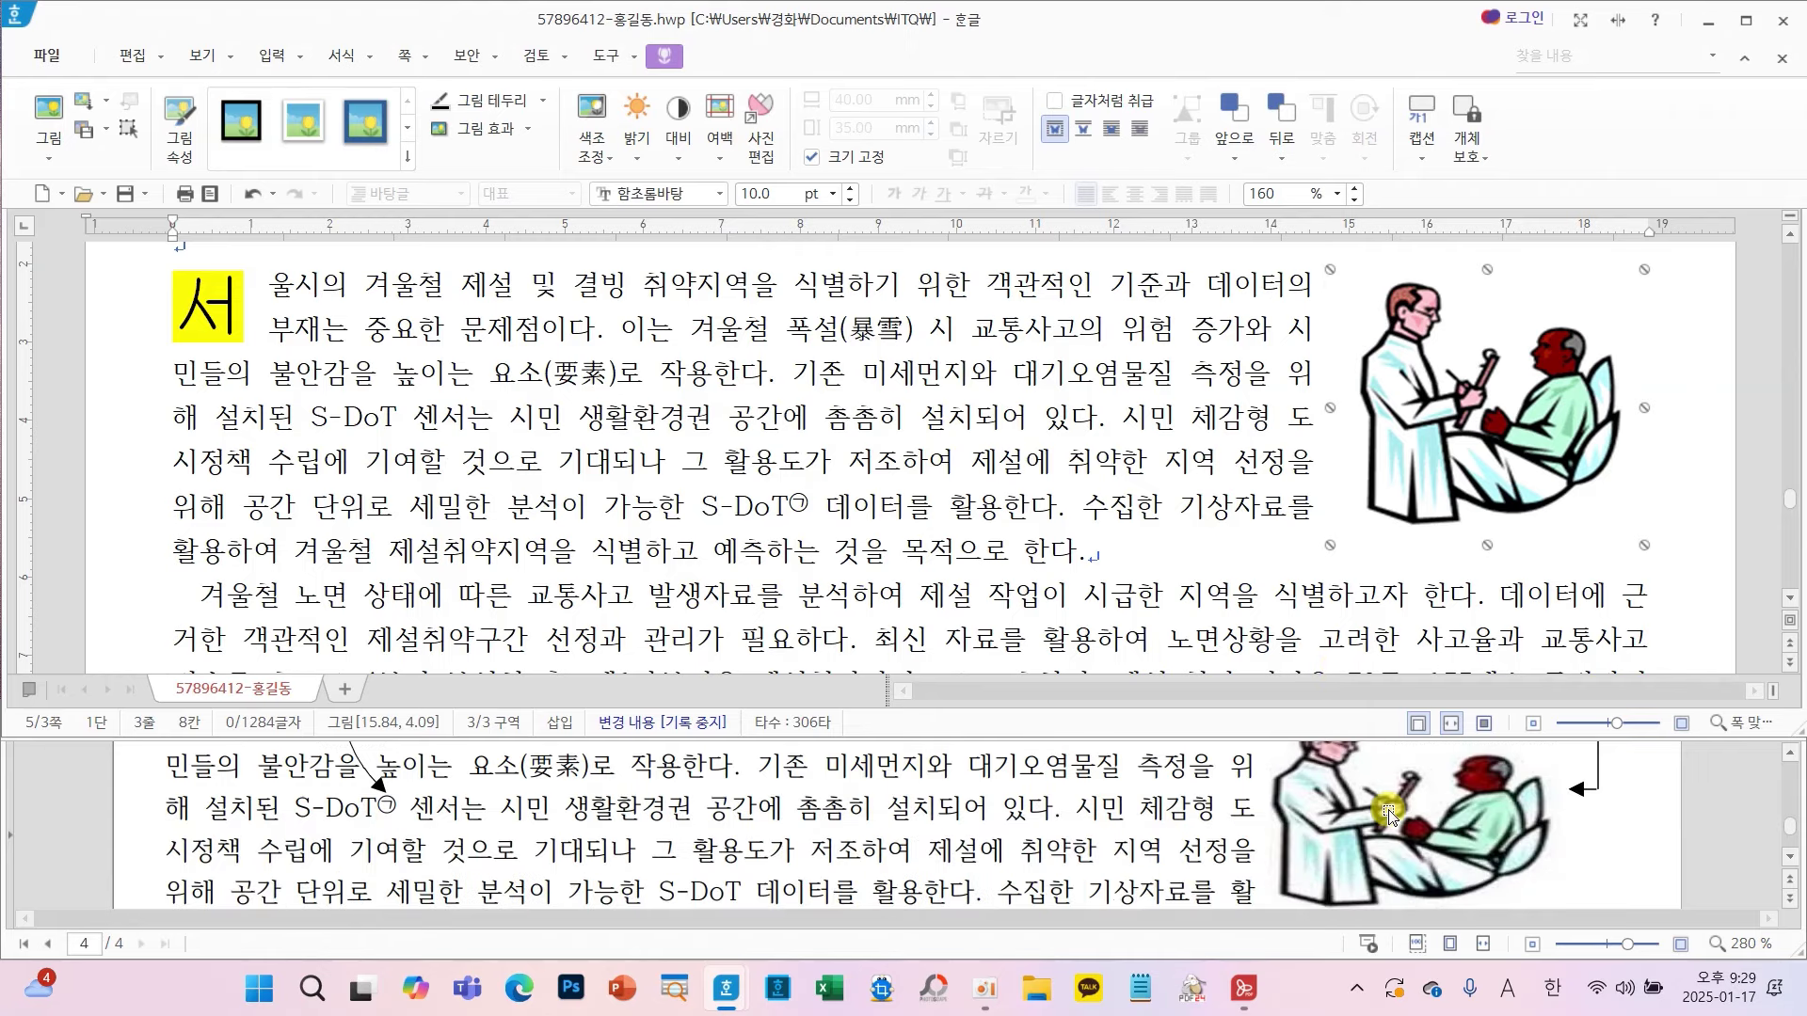
click(799, 503)
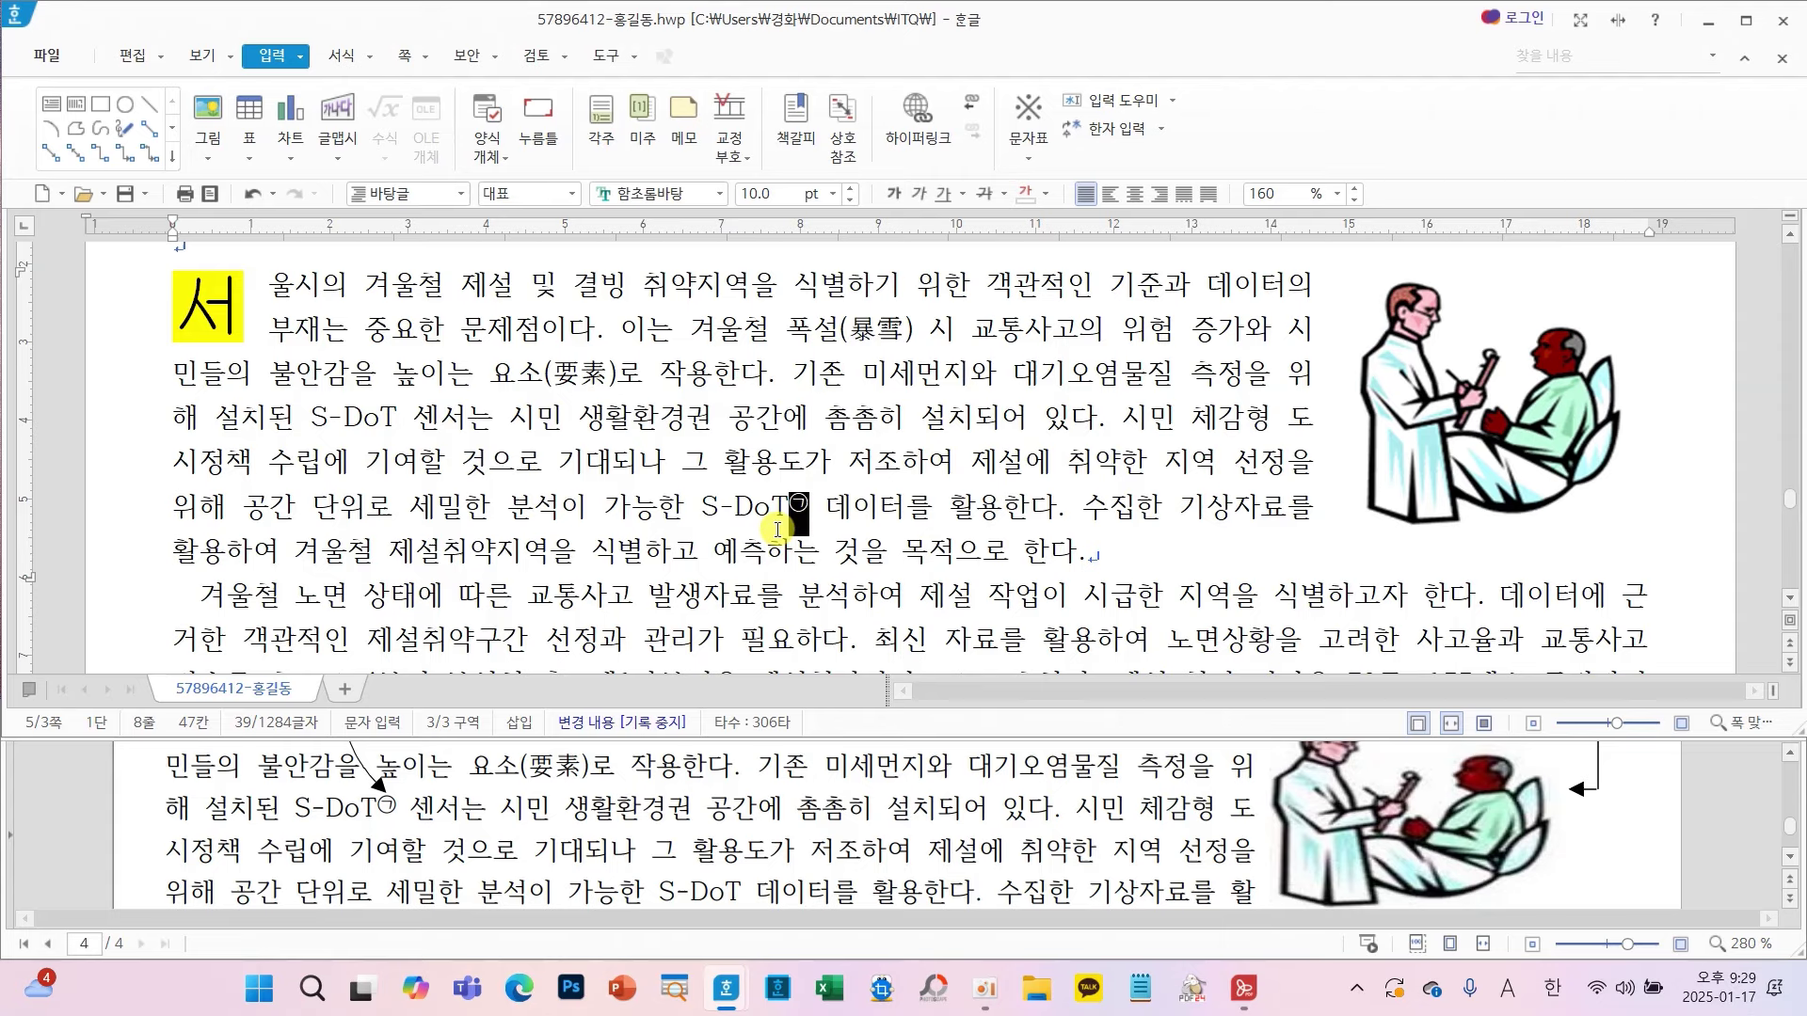
key(Delete)
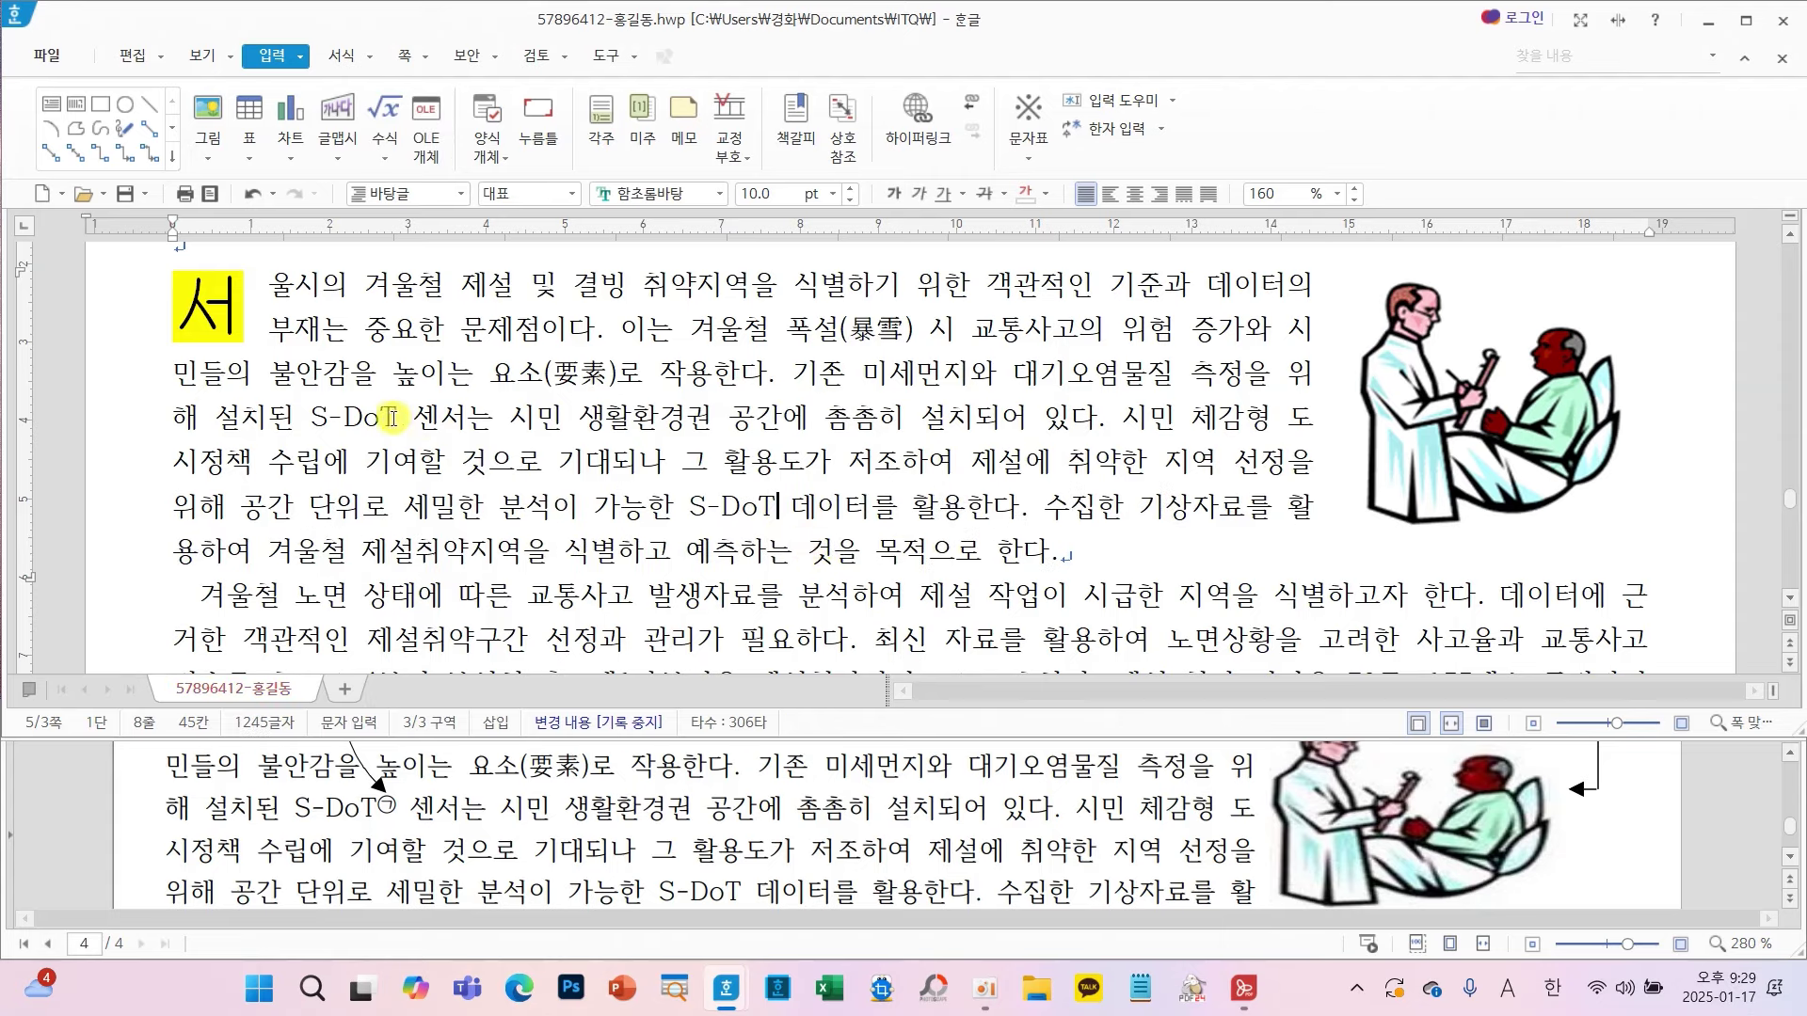
click(393, 416)
key(ctrl+v)
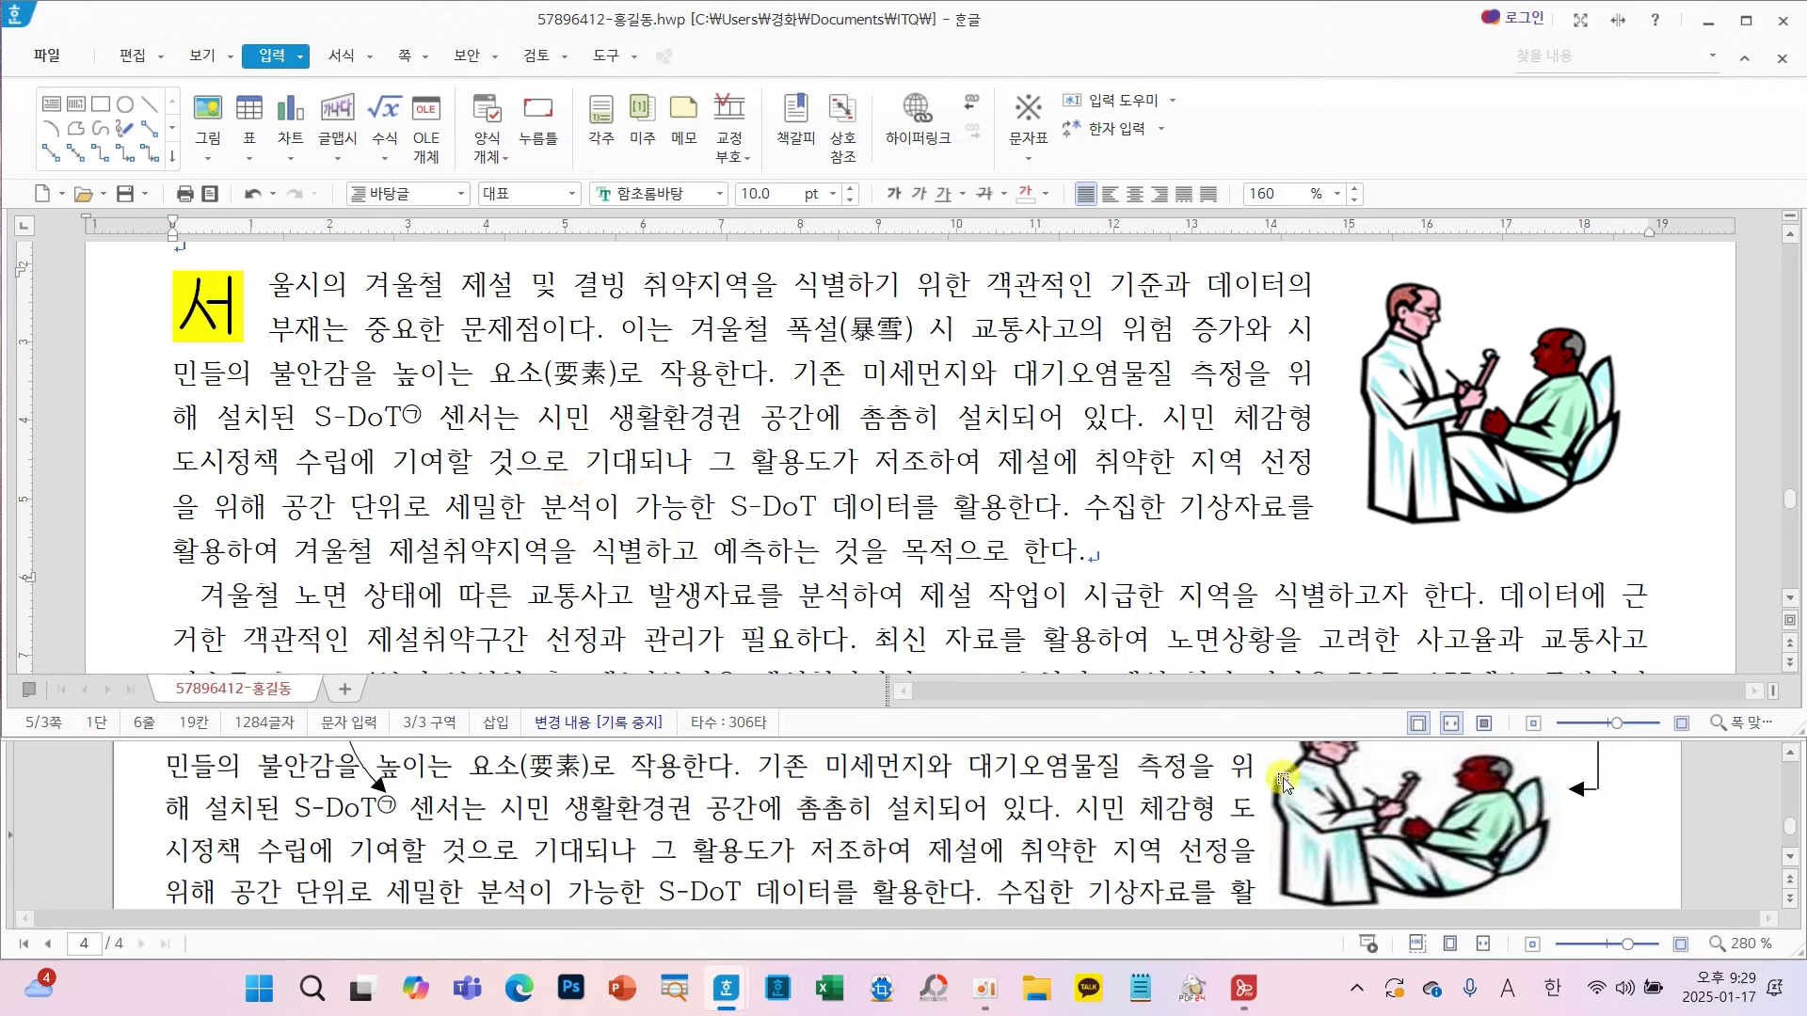
- Nudge the picture slightly to the right so the paragraph's lines wrap as on the question sheet
scroll(1285, 854, up, 2)
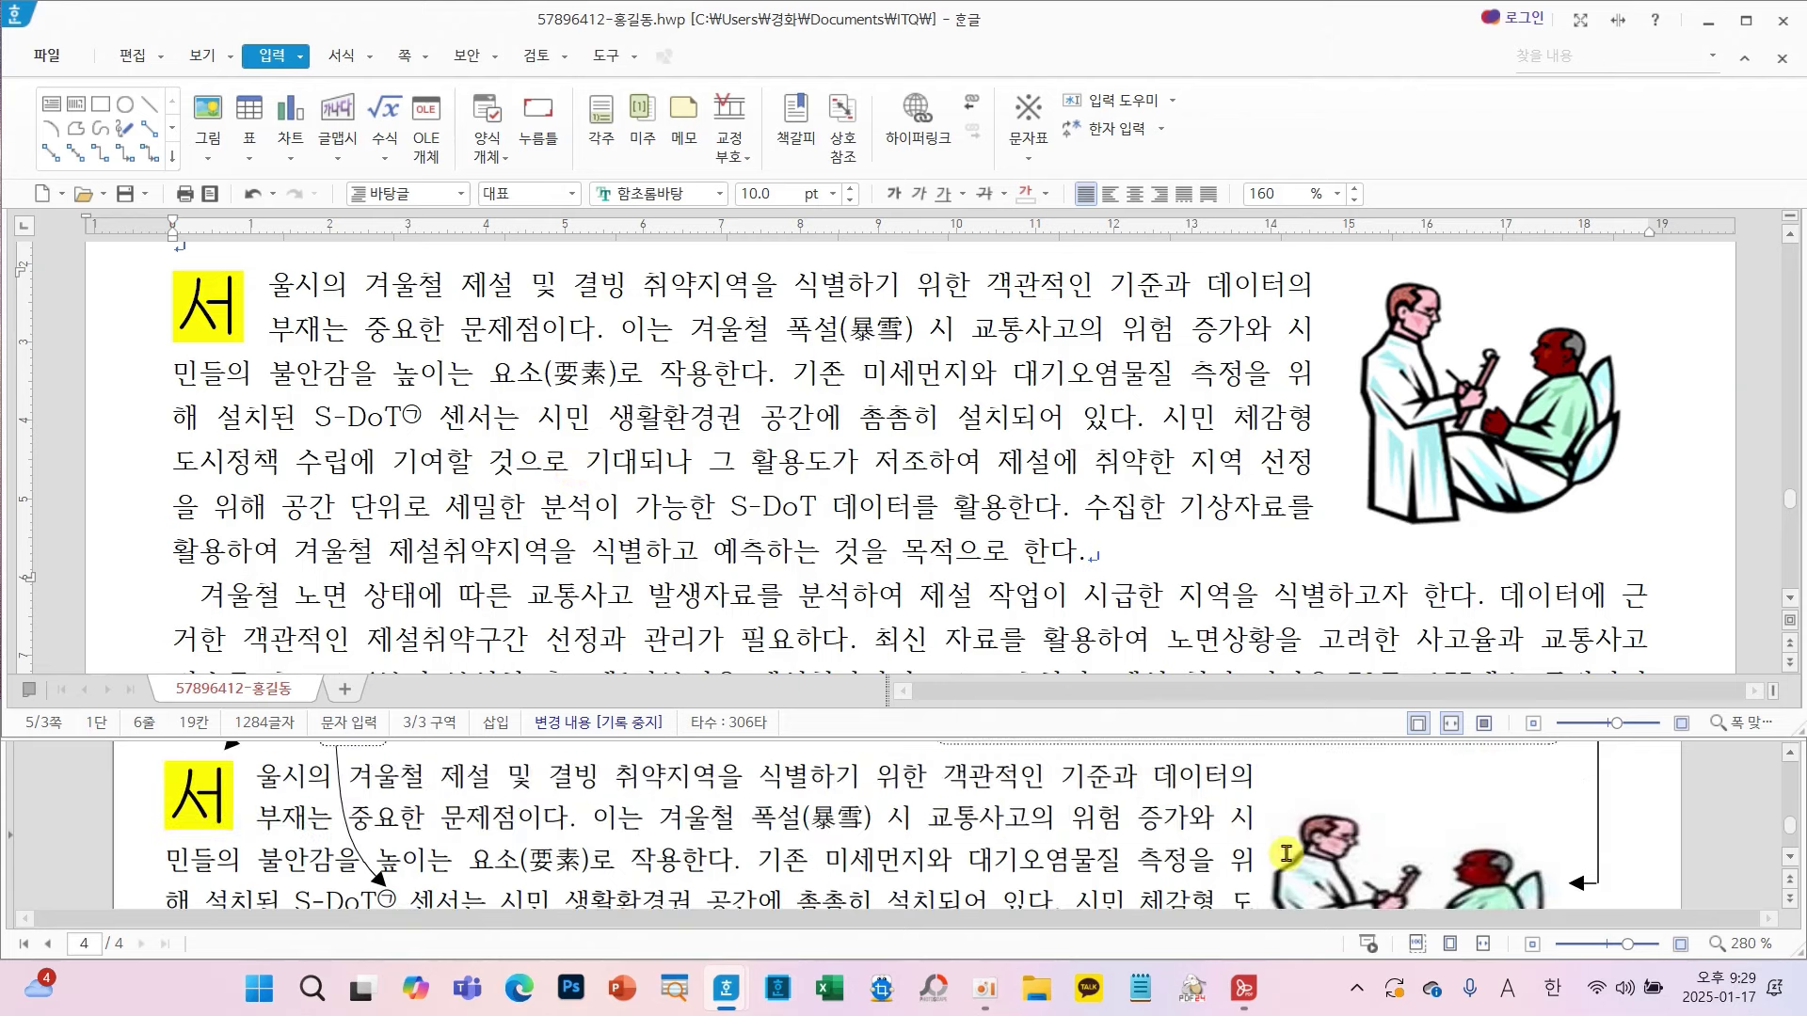
click(1438, 489)
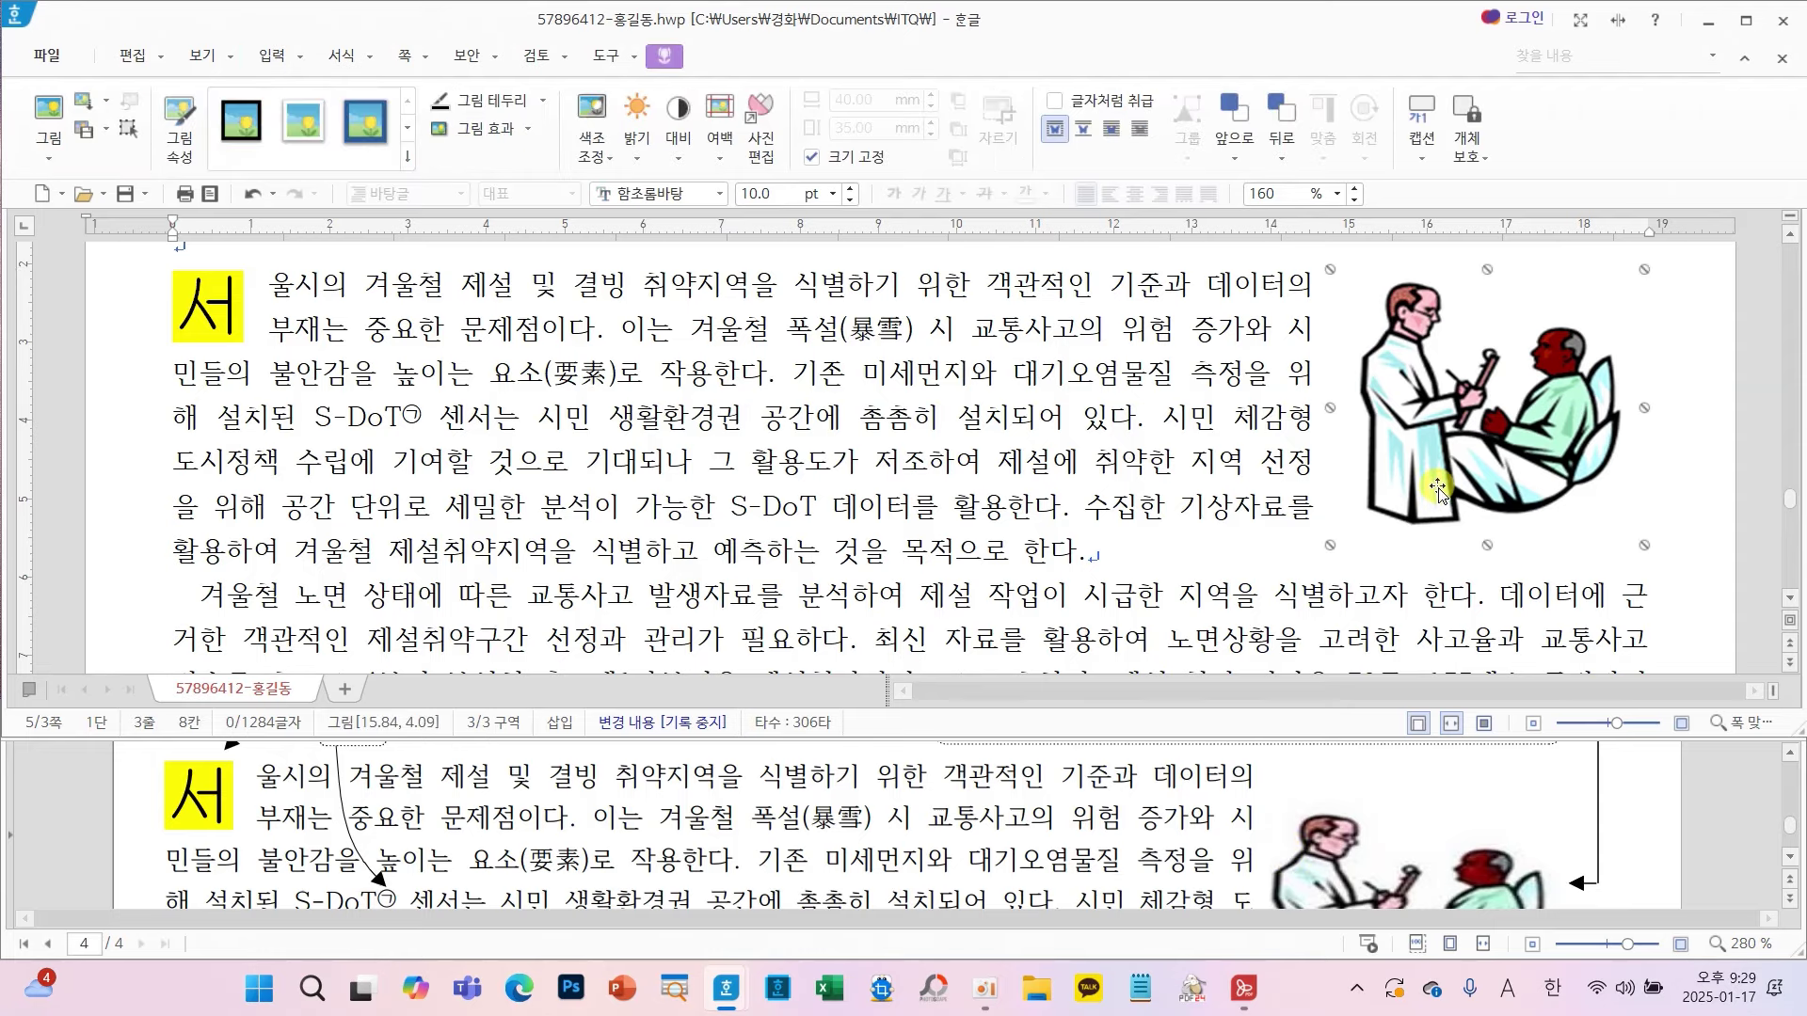
key(Right)
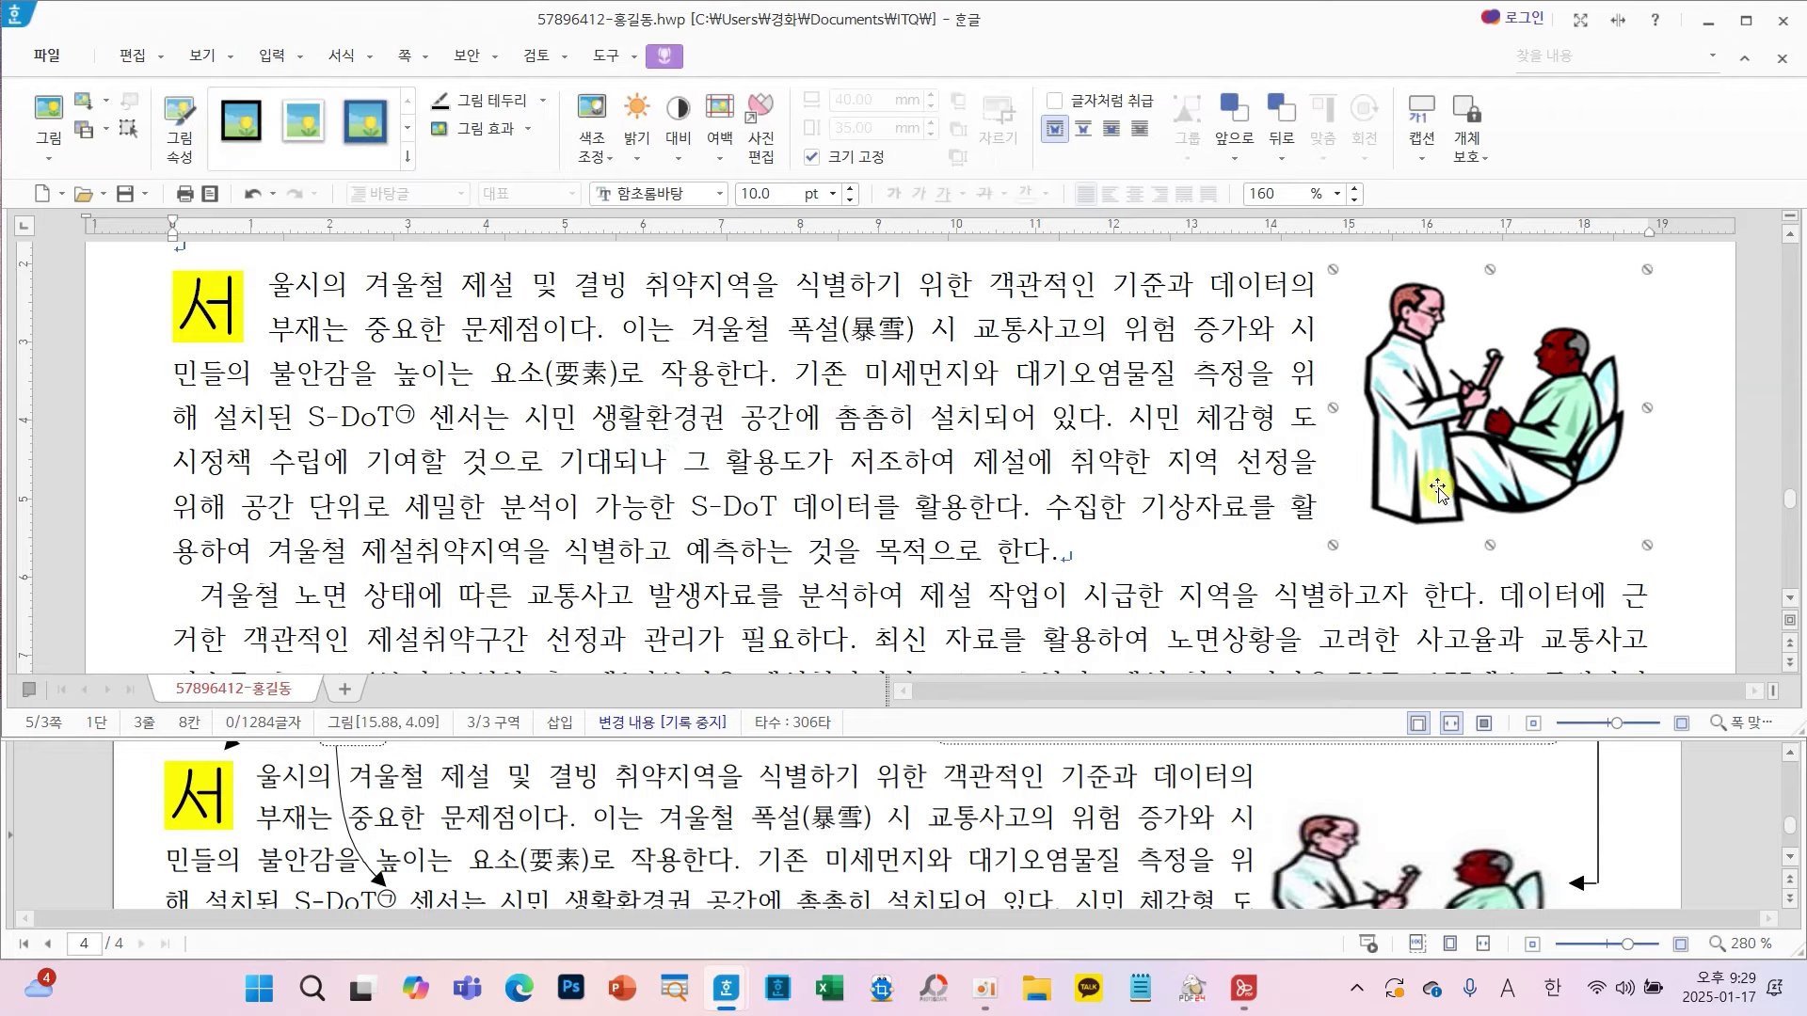
- Nudge the picture slightly down beside the first body paragraph and deselect it
key(Down)
key(Down)
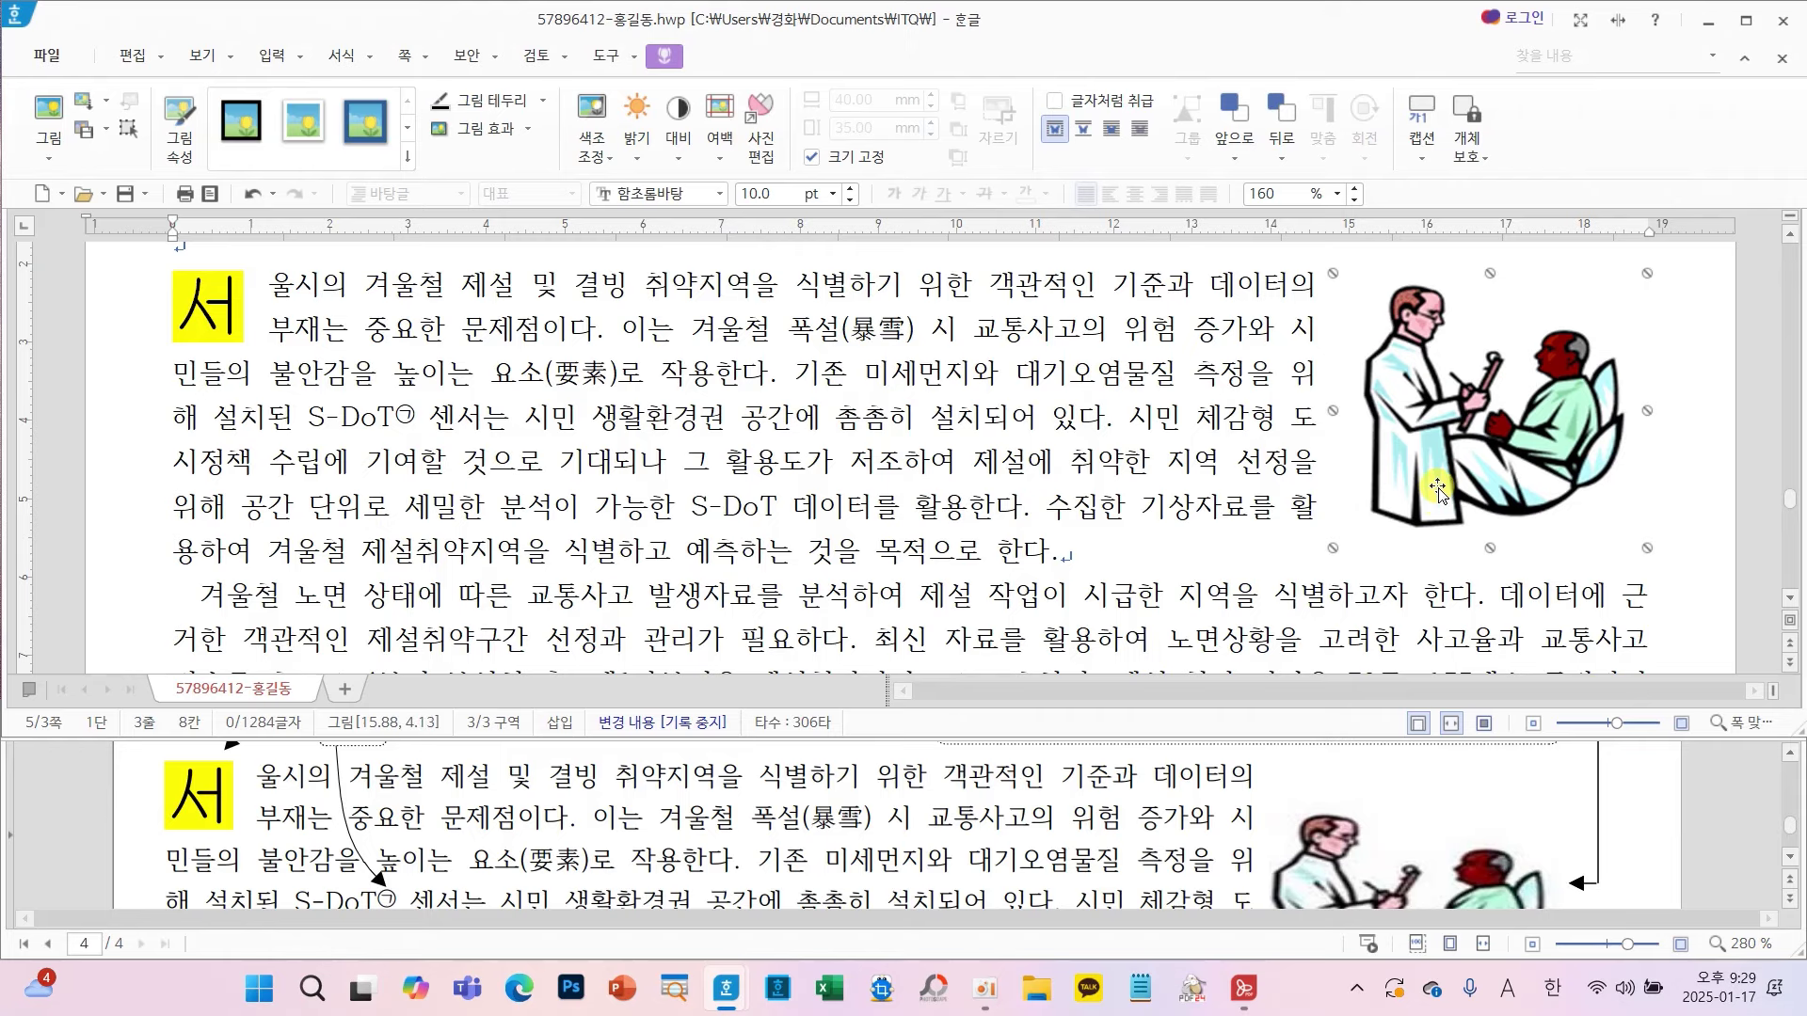
scroll(1071, 834, down, 4)
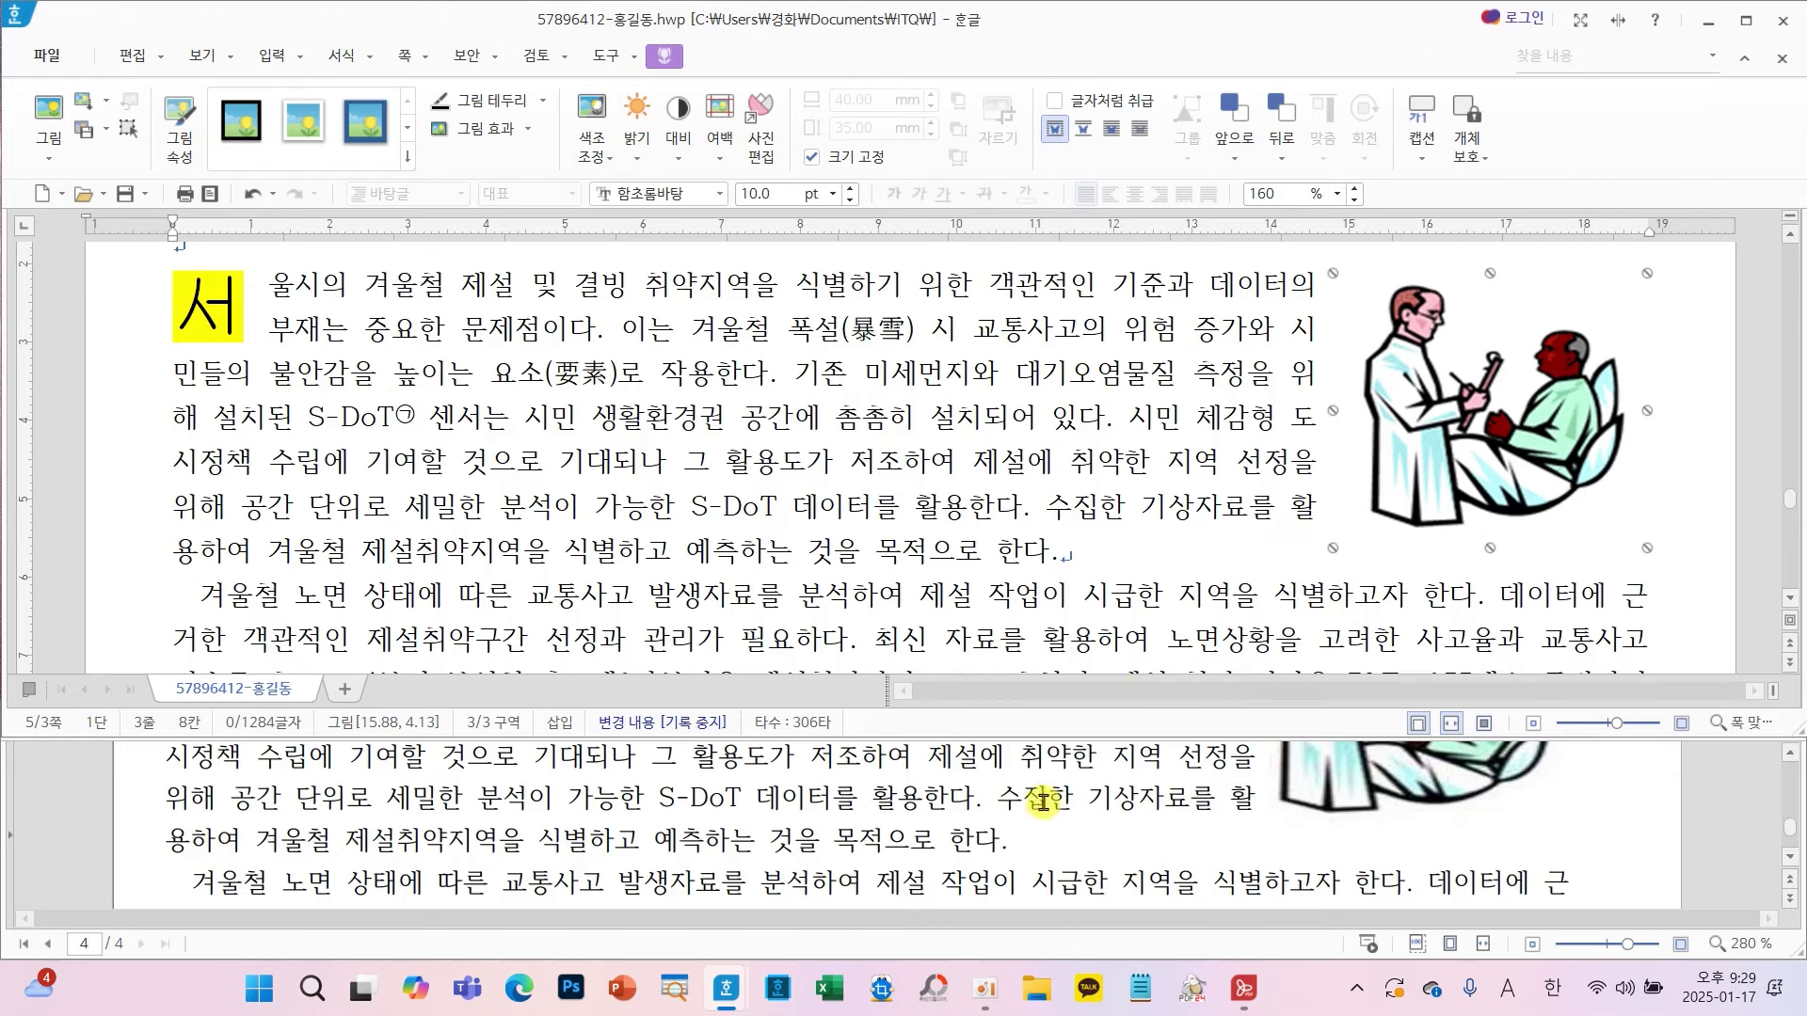
click(1044, 597)
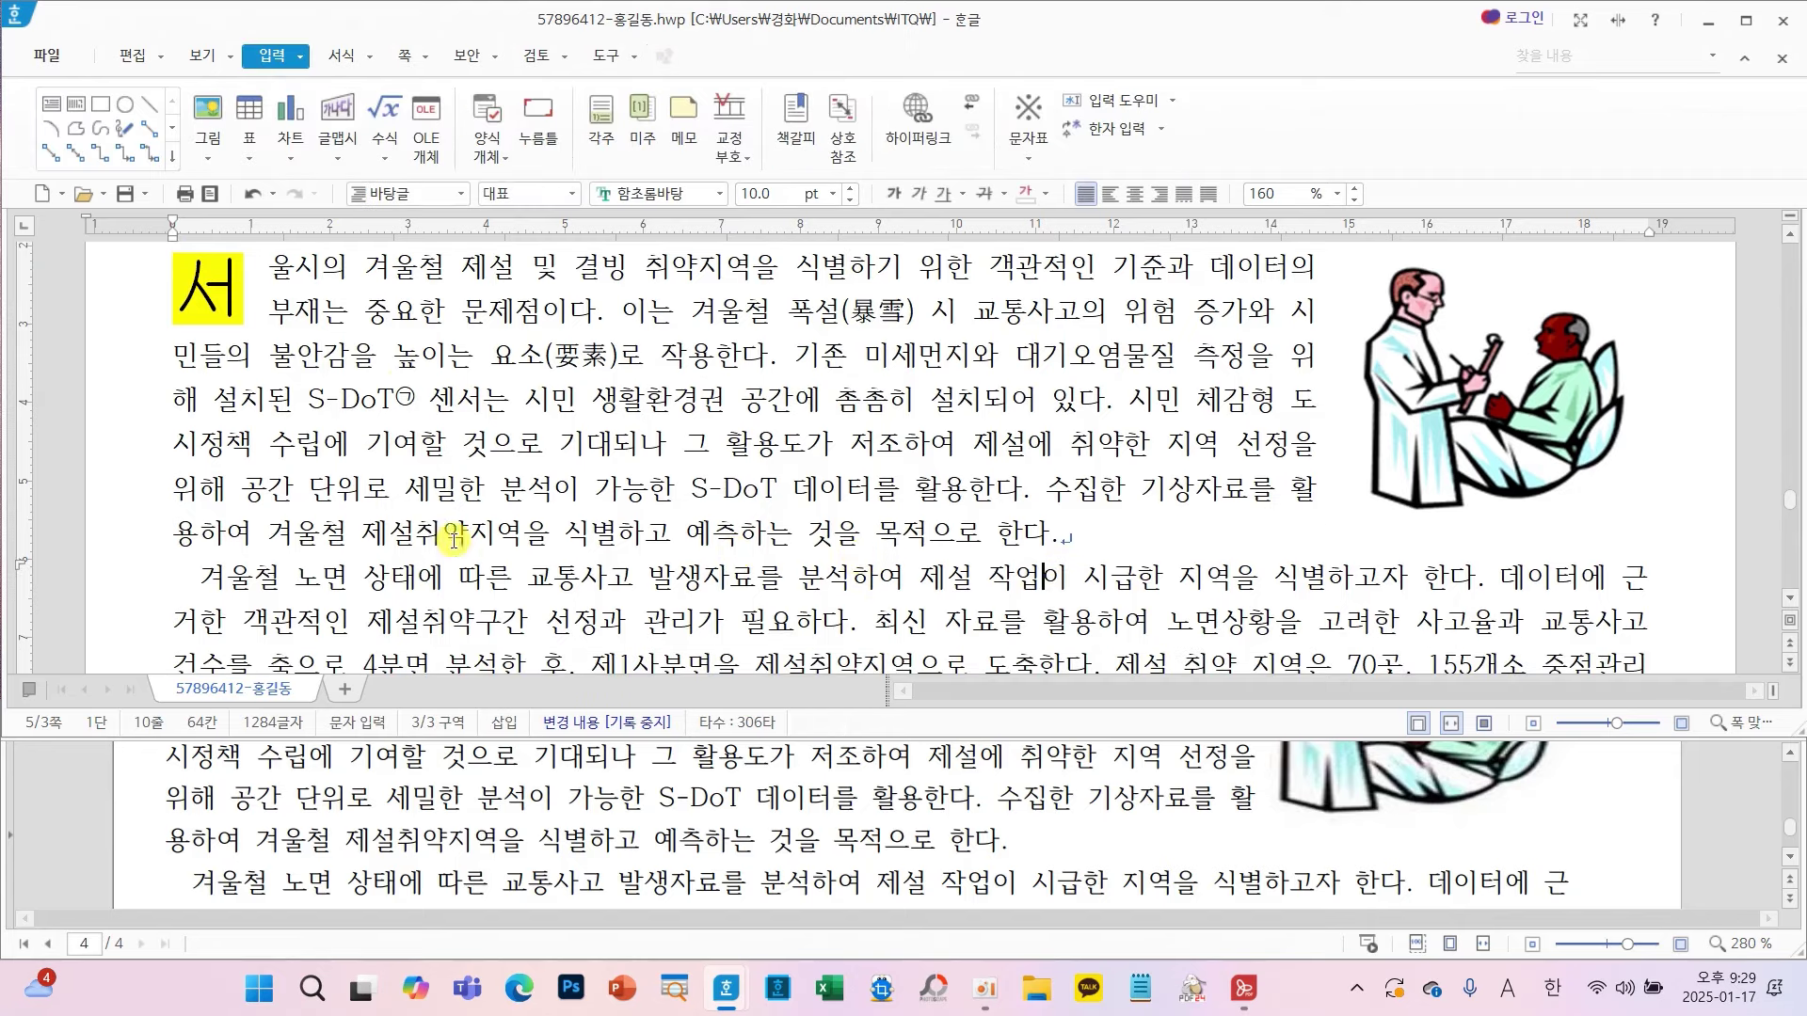
- Review the two body paragraphs against the question sheet, checking the drop cap, the Hanja words and the picture placement
mouse_move(200, 551)
mouse_down()
mouse_move(117, 570)
mouse_move(174, 600)
mouse_move(199, 555)
mouse_up()
scroll(1108, 574, down, 3)
scroll(1496, 866, down, 1)
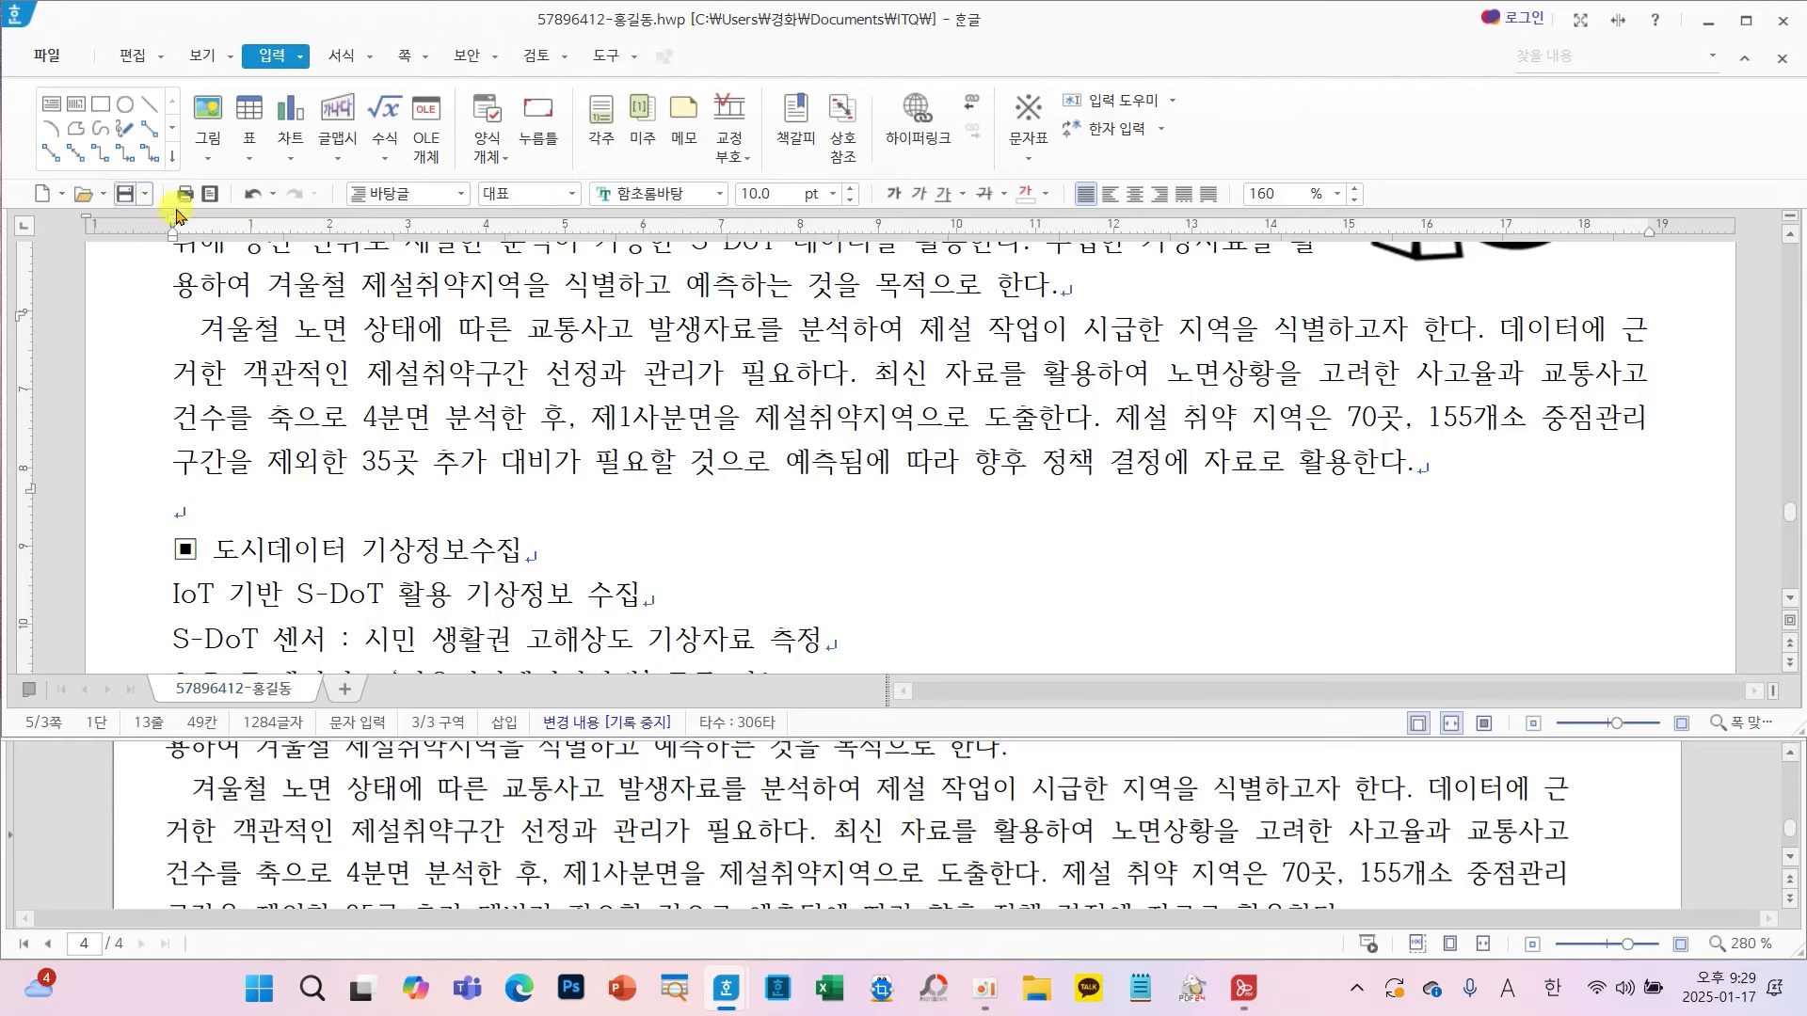
scroll(827, 516, up, 4)
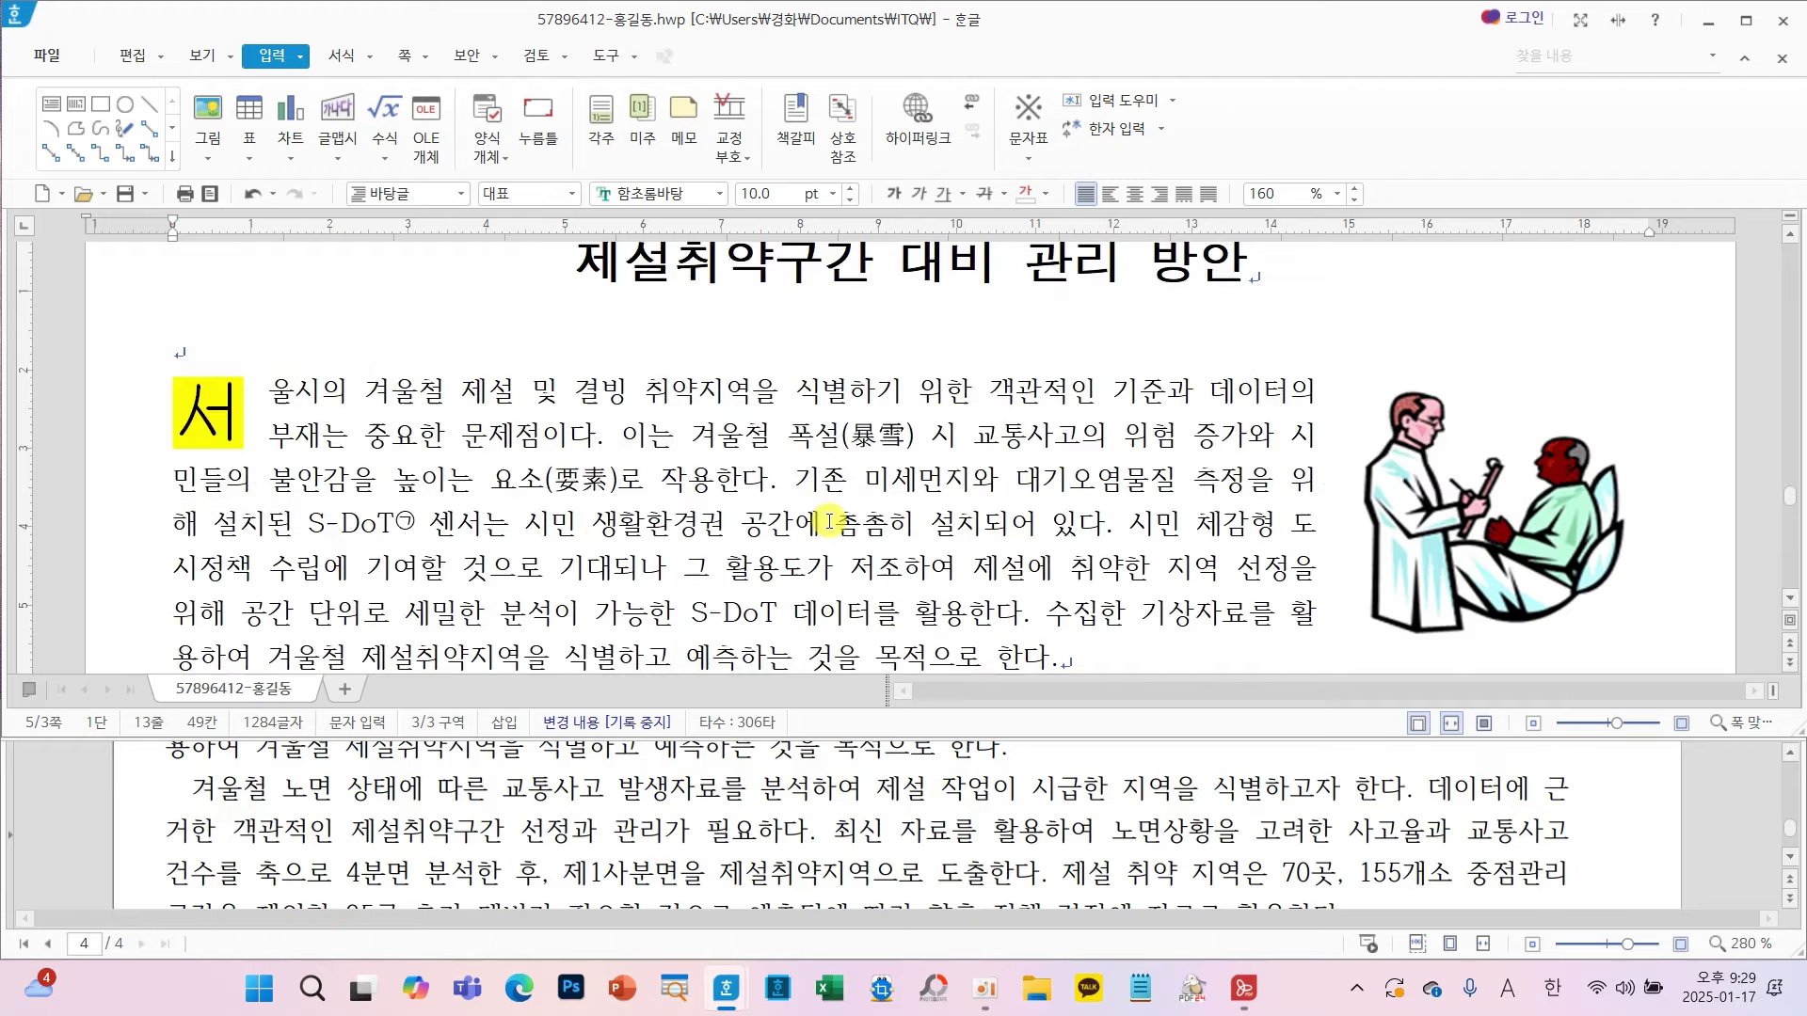
scroll(827, 520, down, 1)
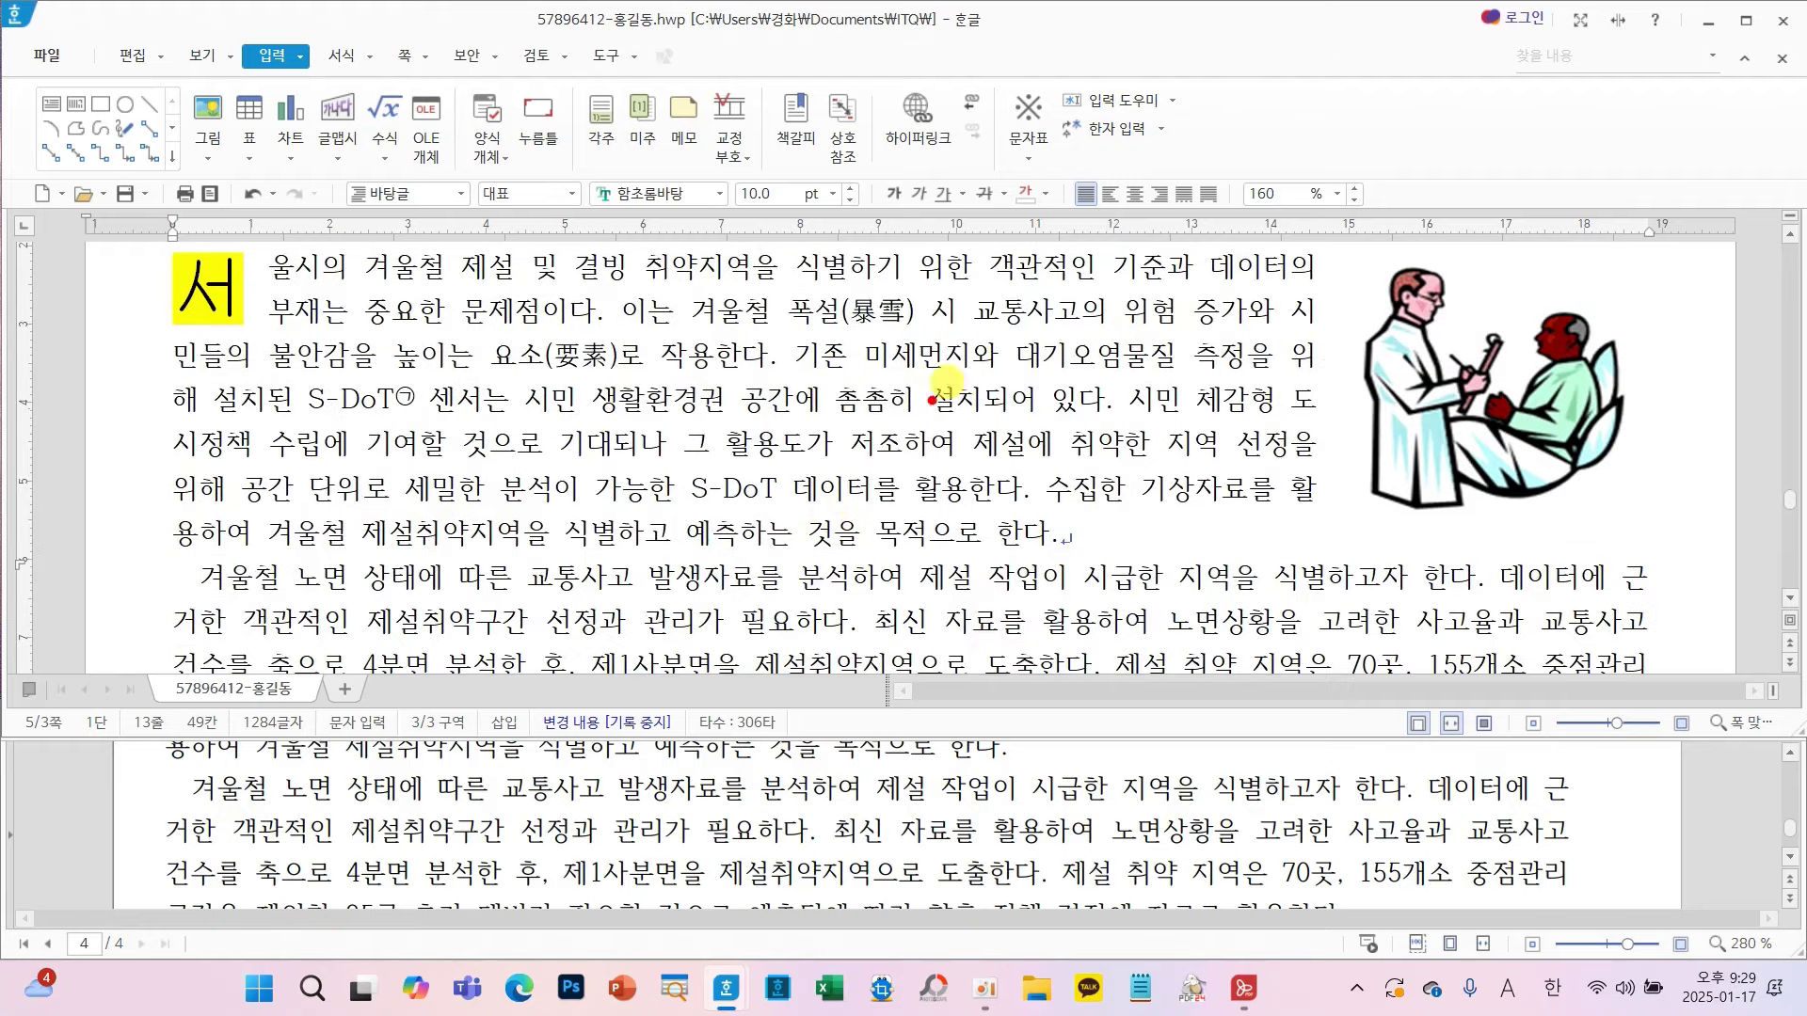
mouse_move(812, 257)
mouse_down()
mouse_move(846, 383)
mouse_move(911, 273)
mouse_move(830, 256)
mouse_up()
drag(158, 287, 230, 265)
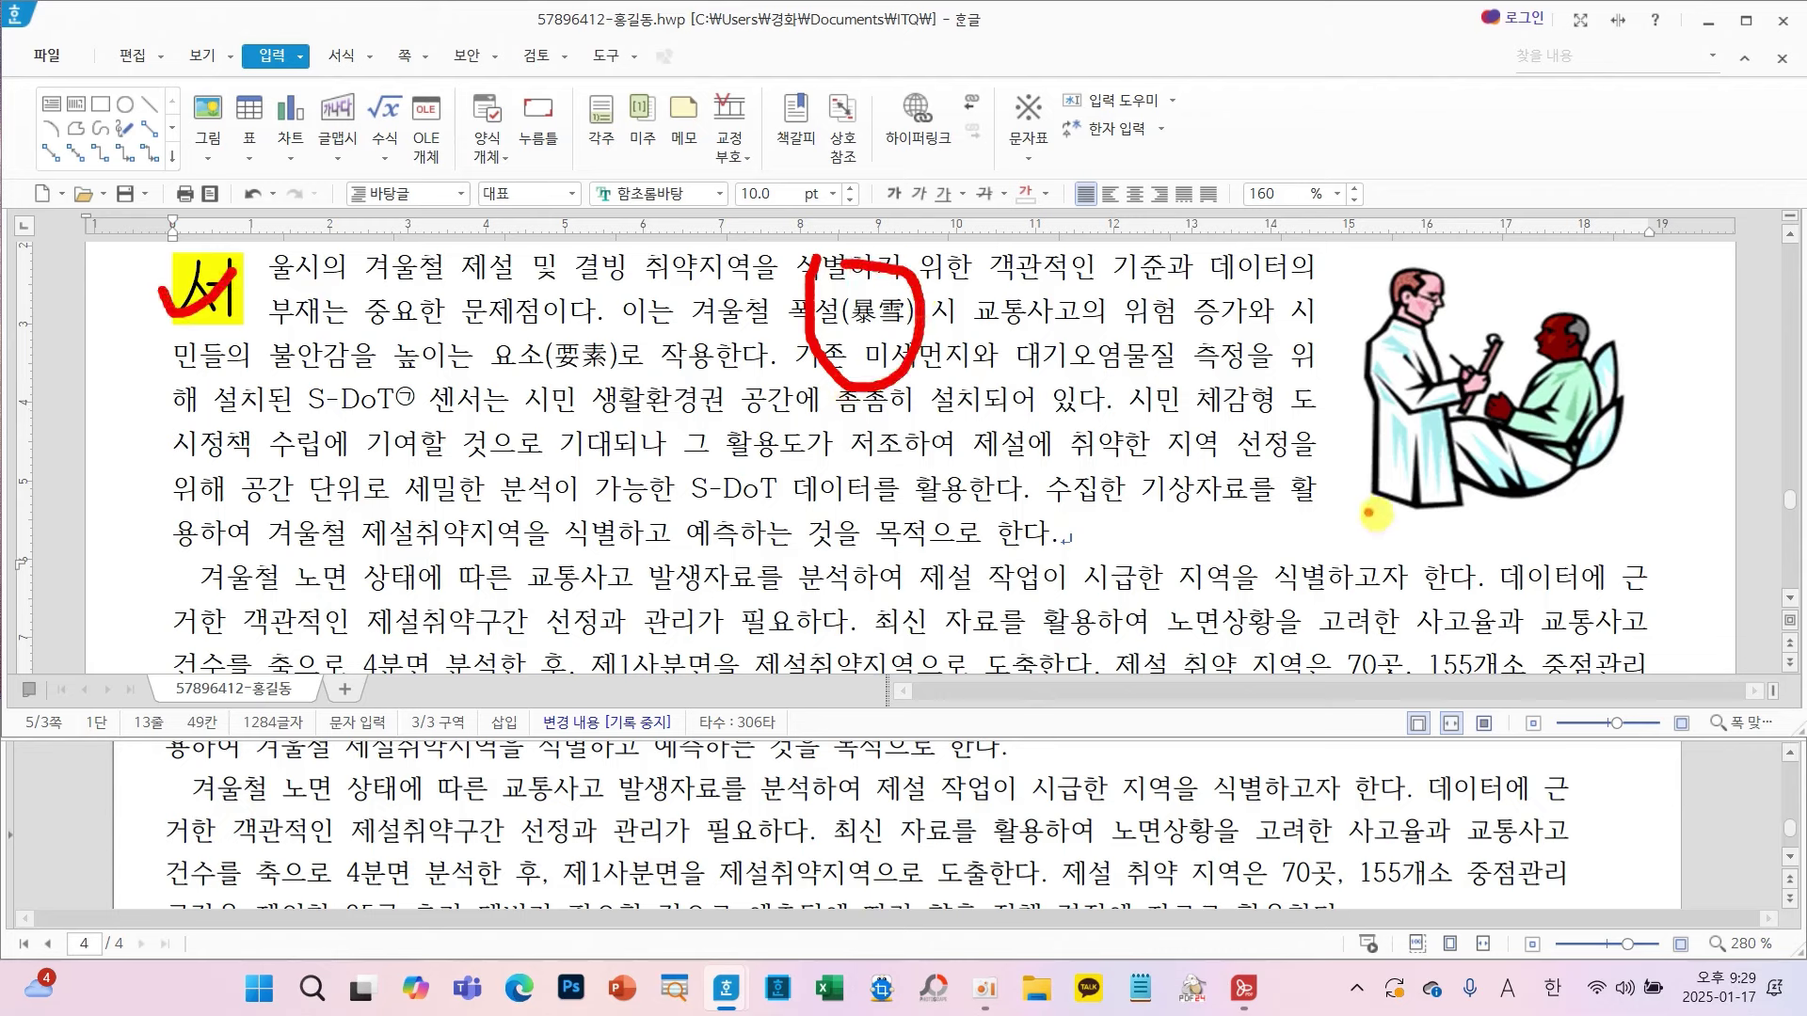
mouse_move(1374, 441)
mouse_down()
mouse_move(1515, 417)
mouse_move(1549, 383)
mouse_up()
key(Escape)
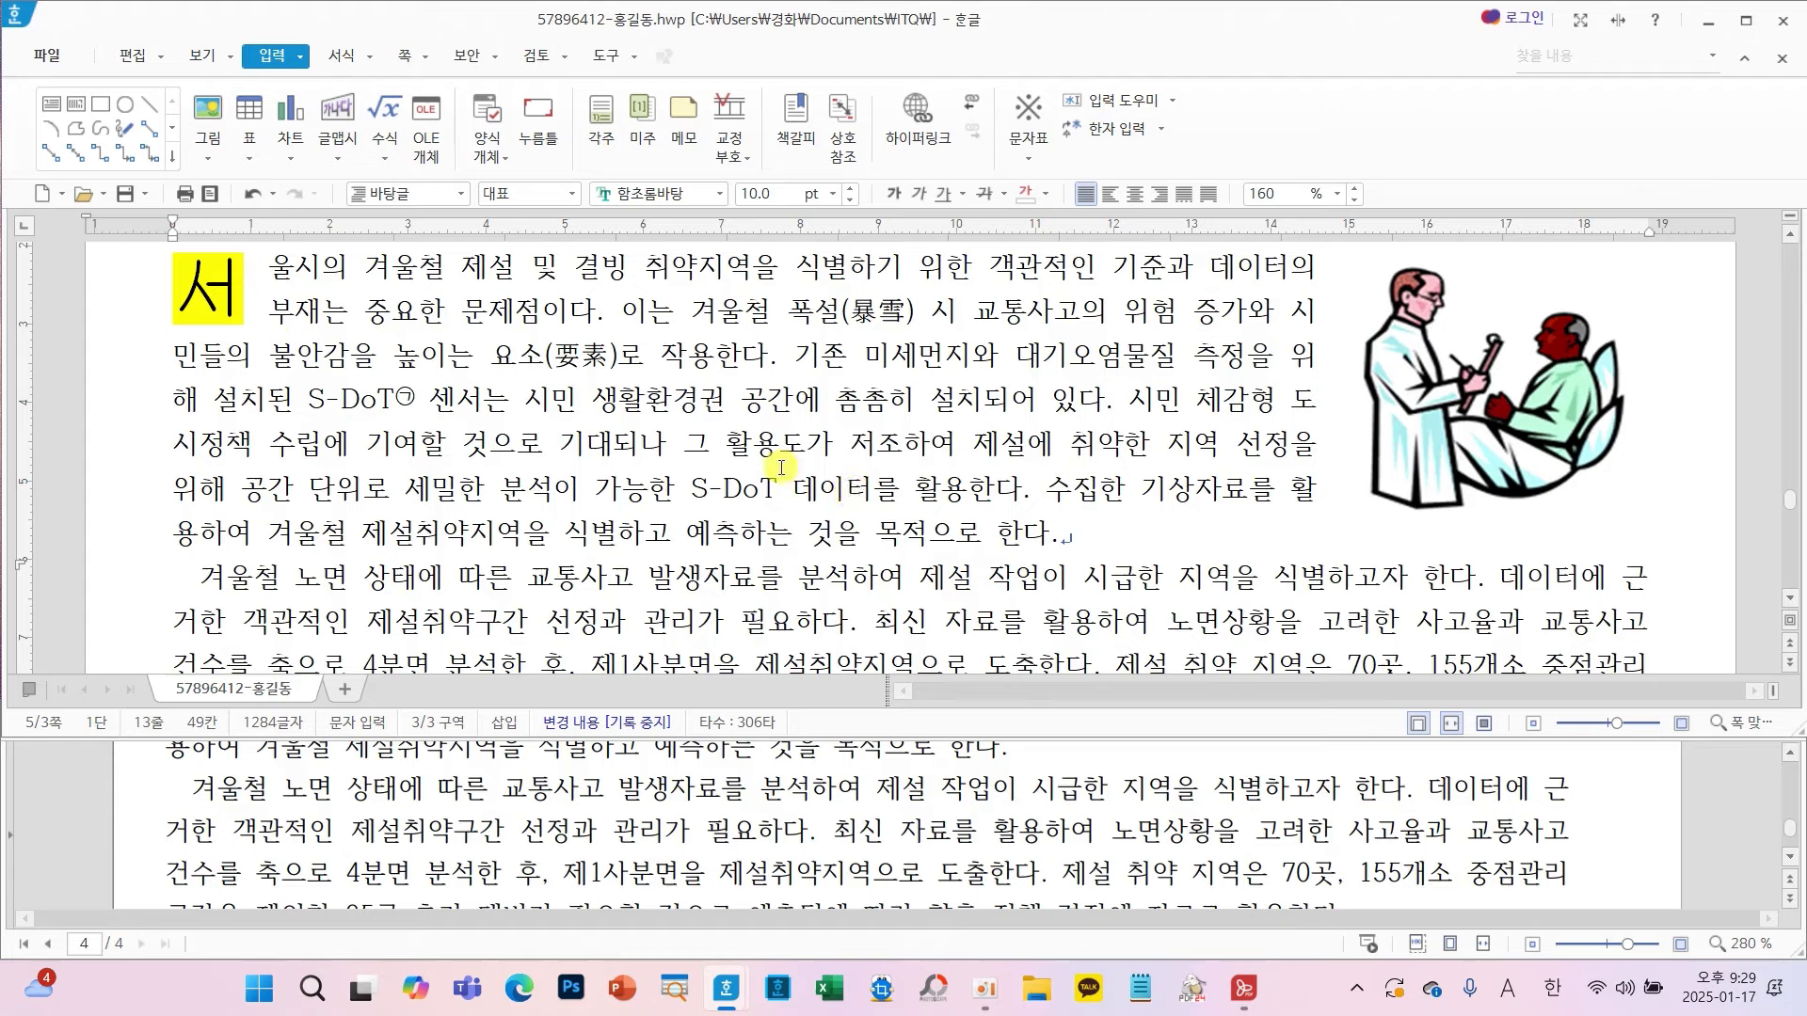
- Add an empty line below the heading ■ 제설취약구간 분석 및 관리 for the table
scroll(781, 470, down, 5)
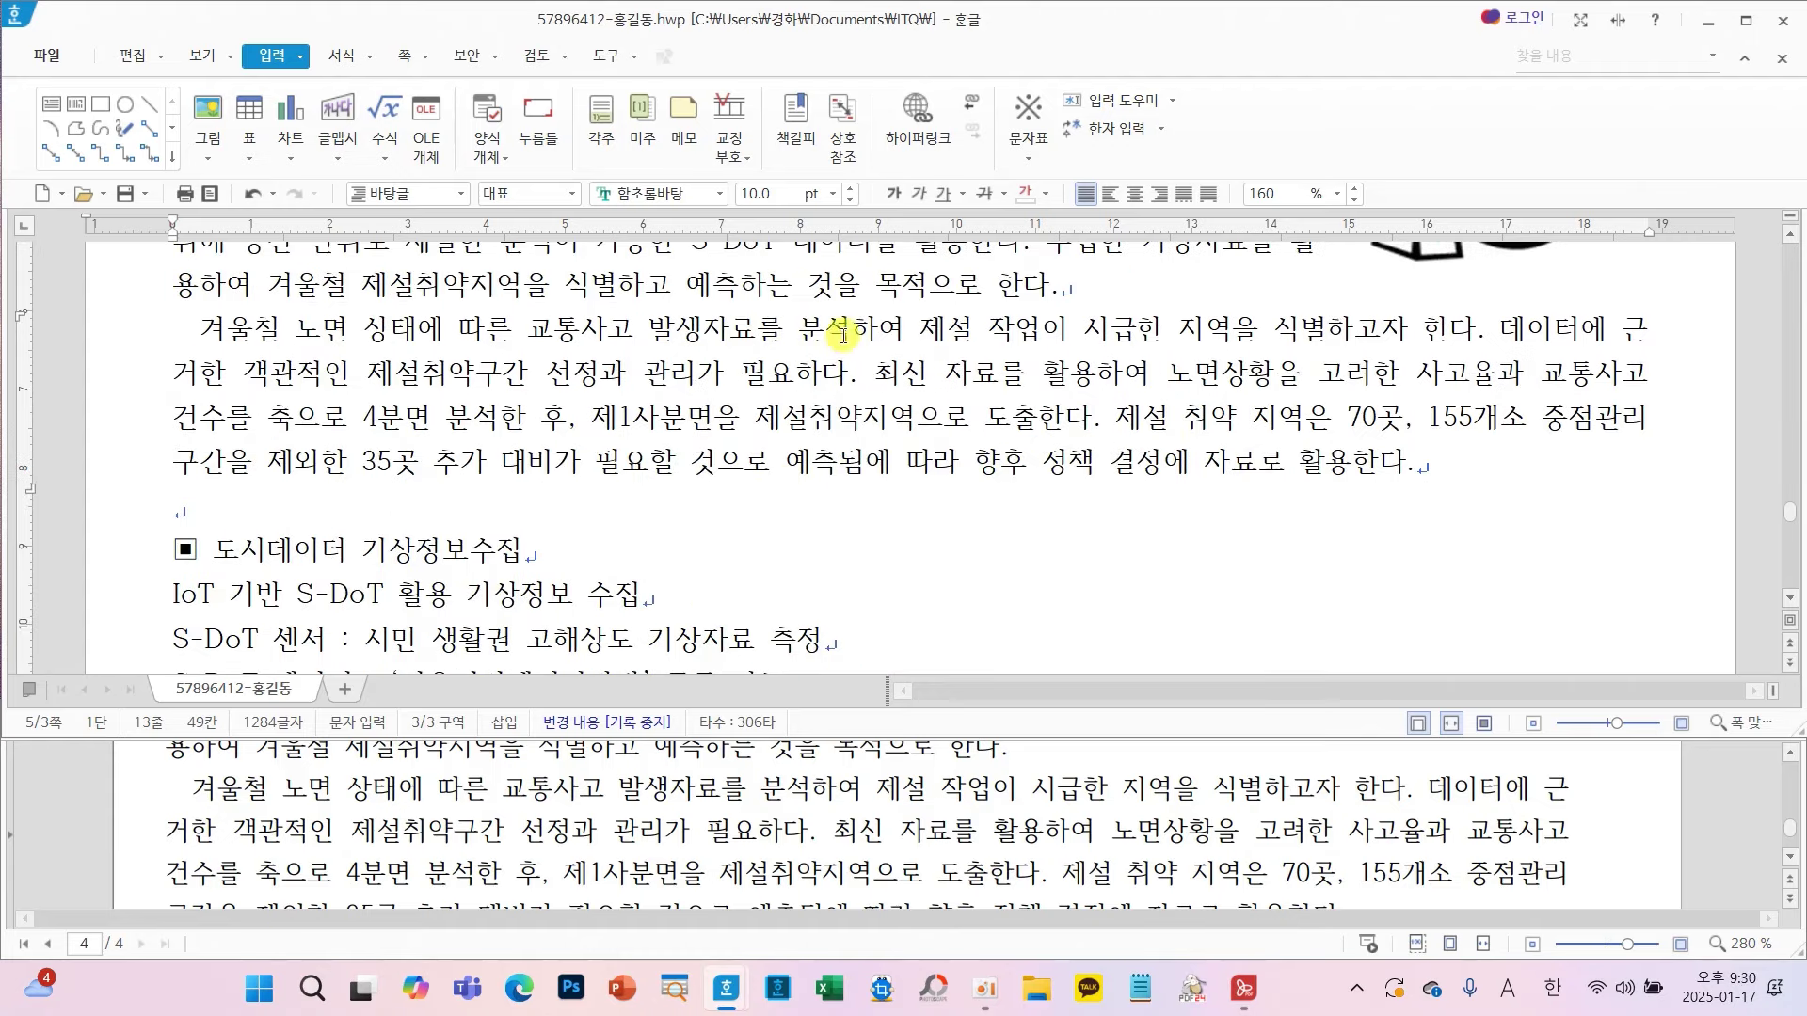
scroll(844, 348, down, 5)
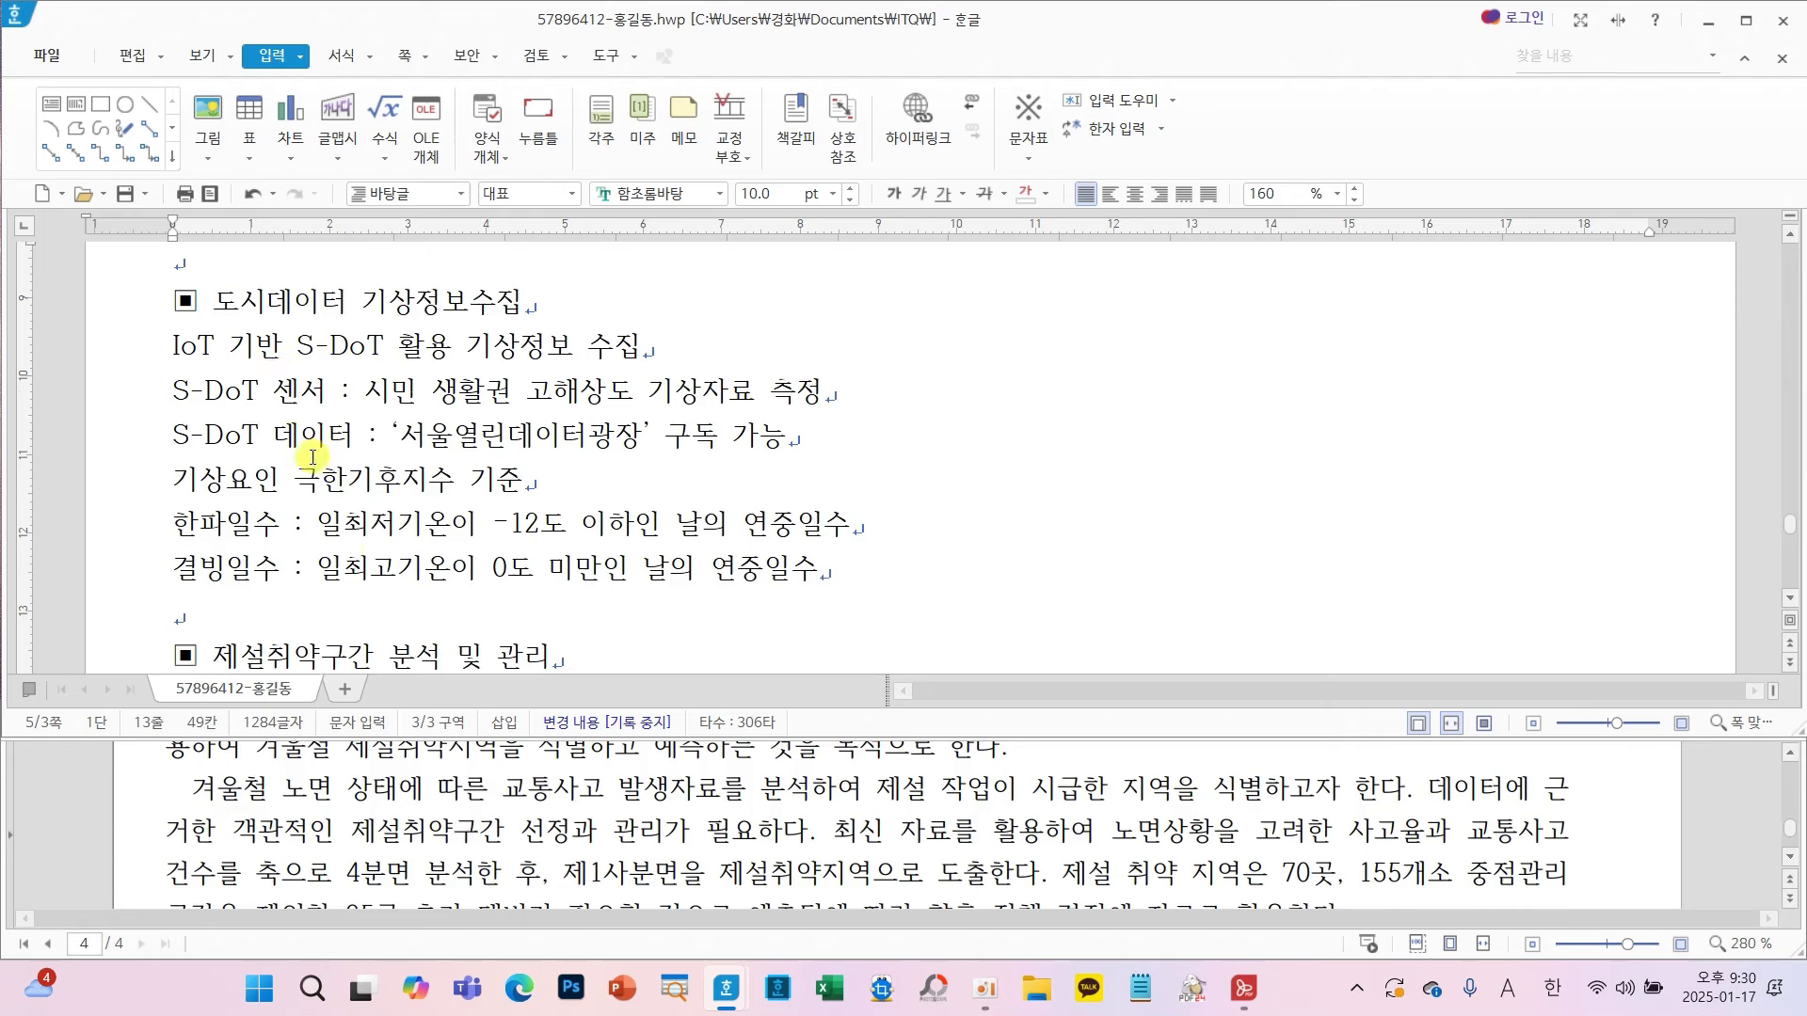
scroll(365, 456, down, 1)
click(588, 536)
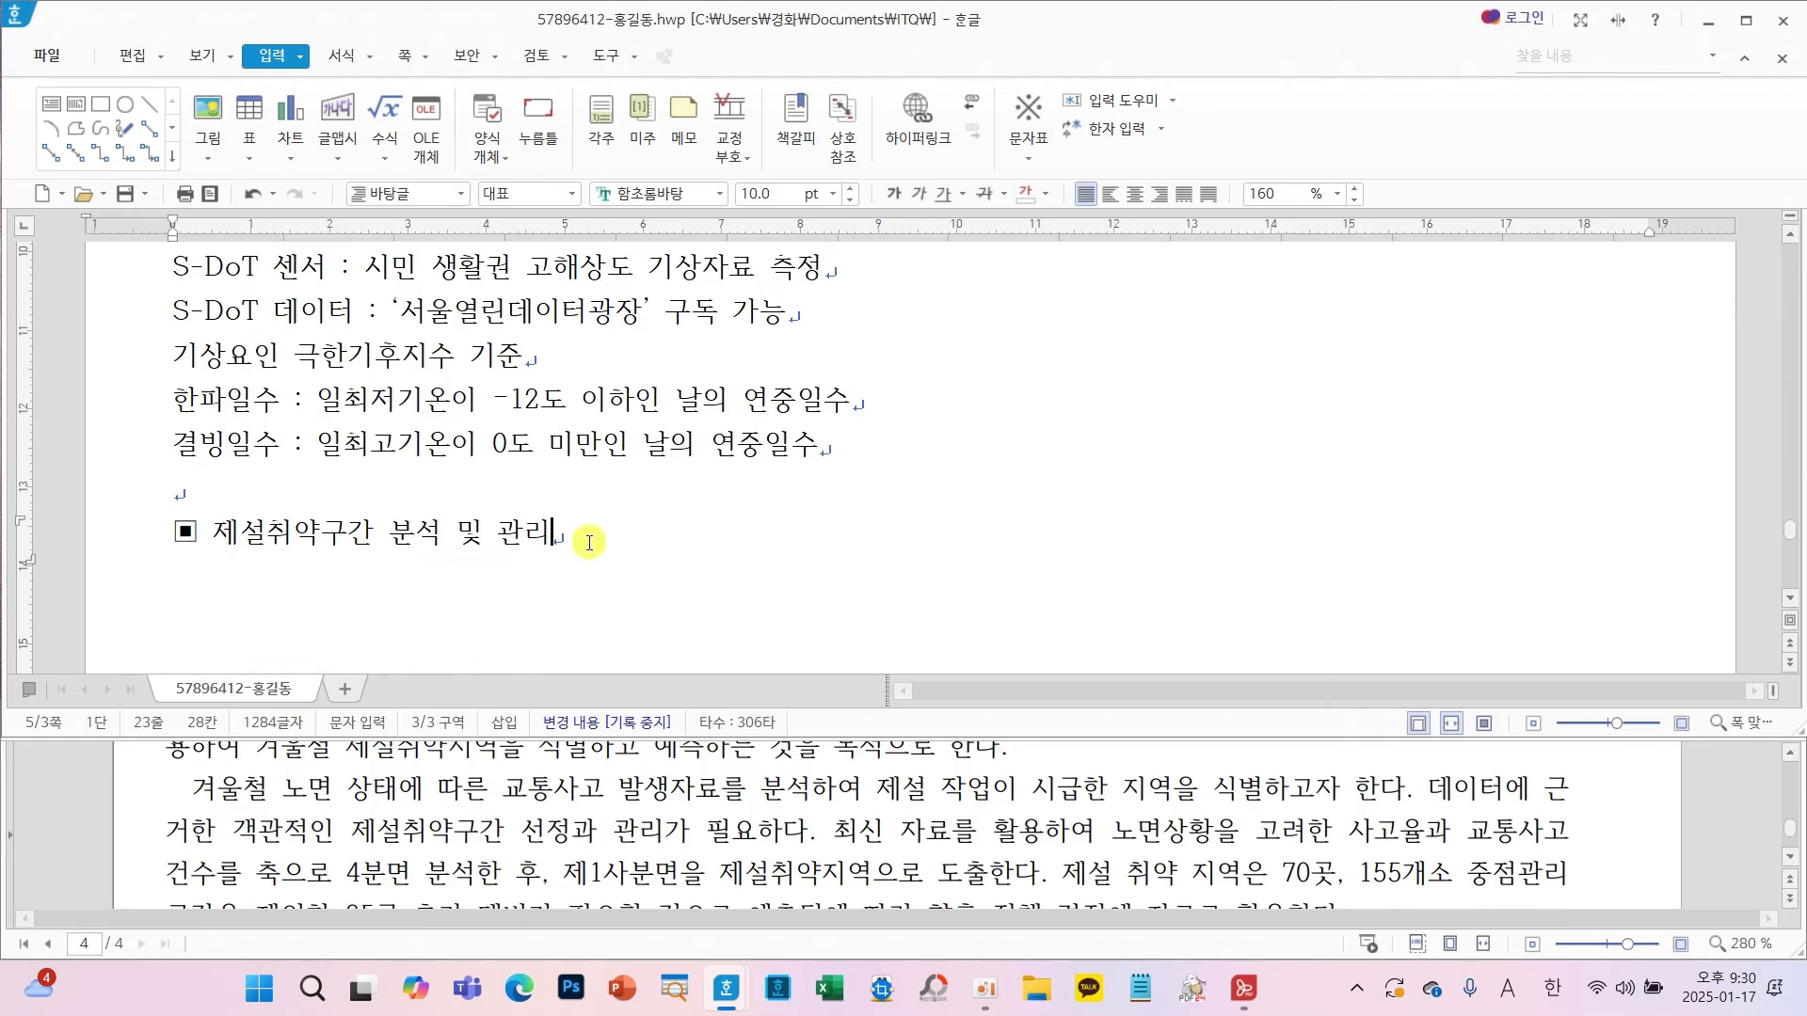
key(Return)
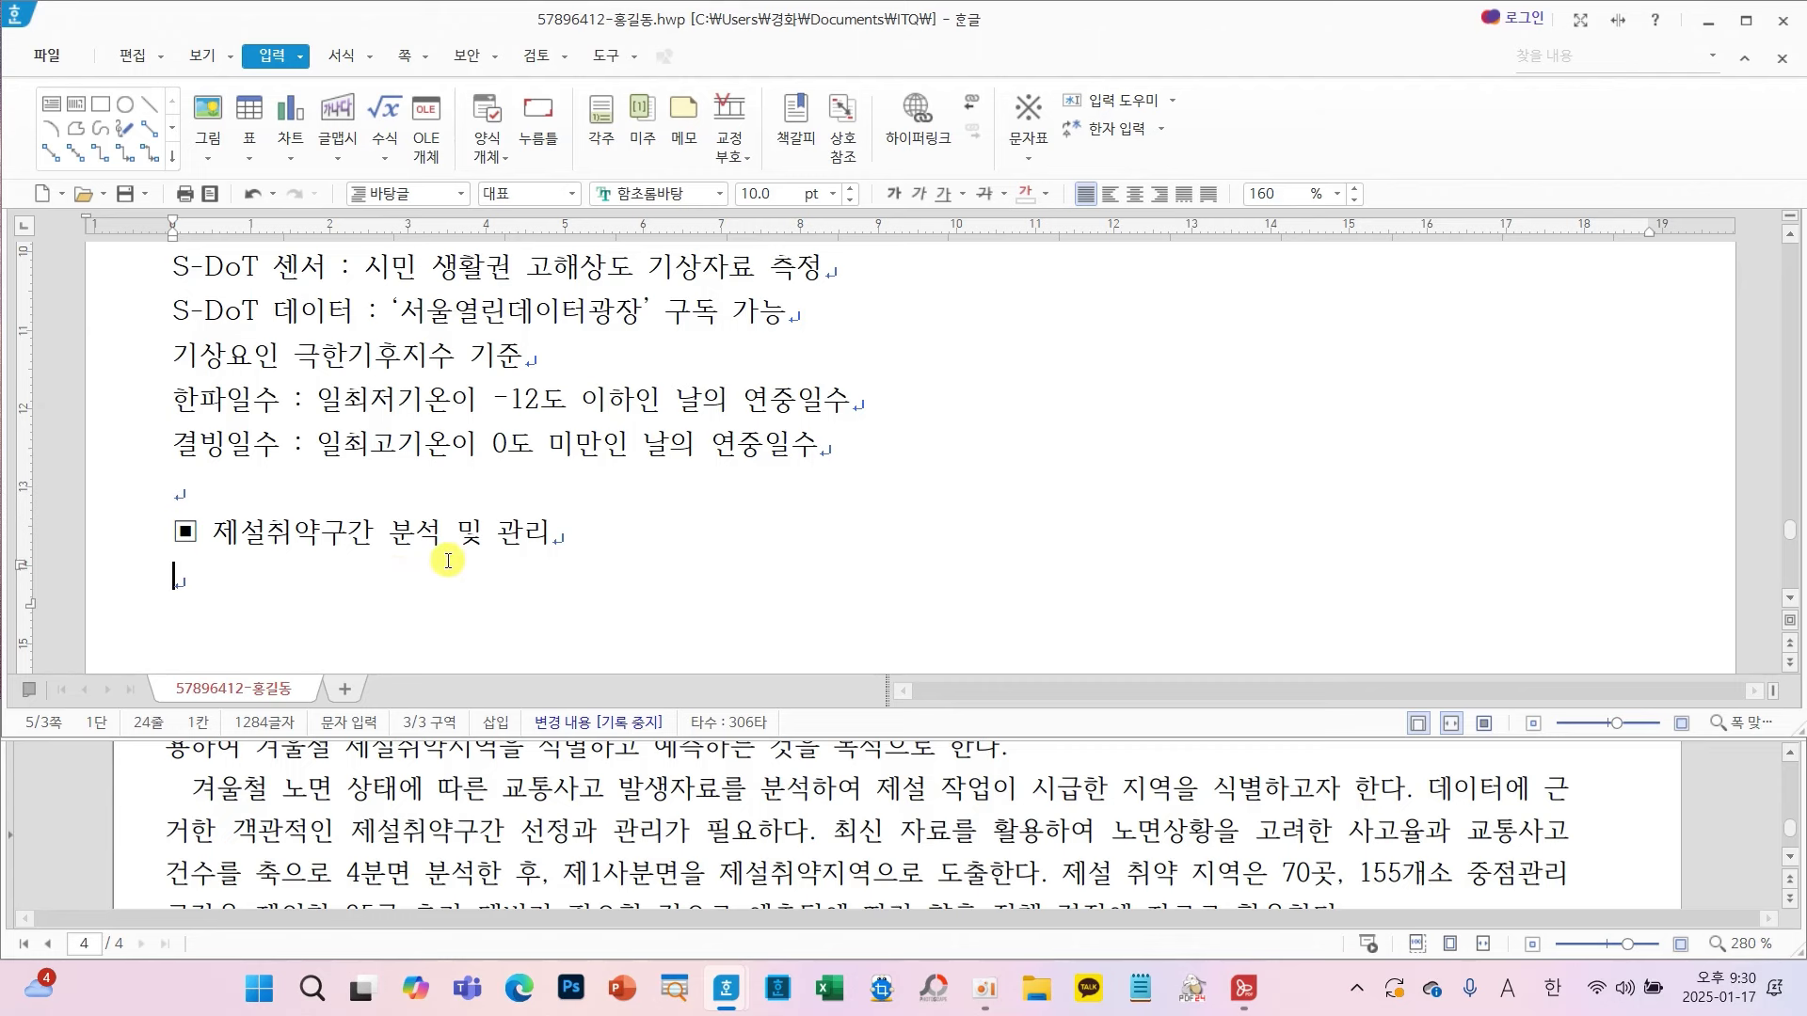
- Examine the table under 제설취약구간 분석 및 관리 on the question sheet to determine its rows, columns and merged cells
scroll(448, 569, up, 2)
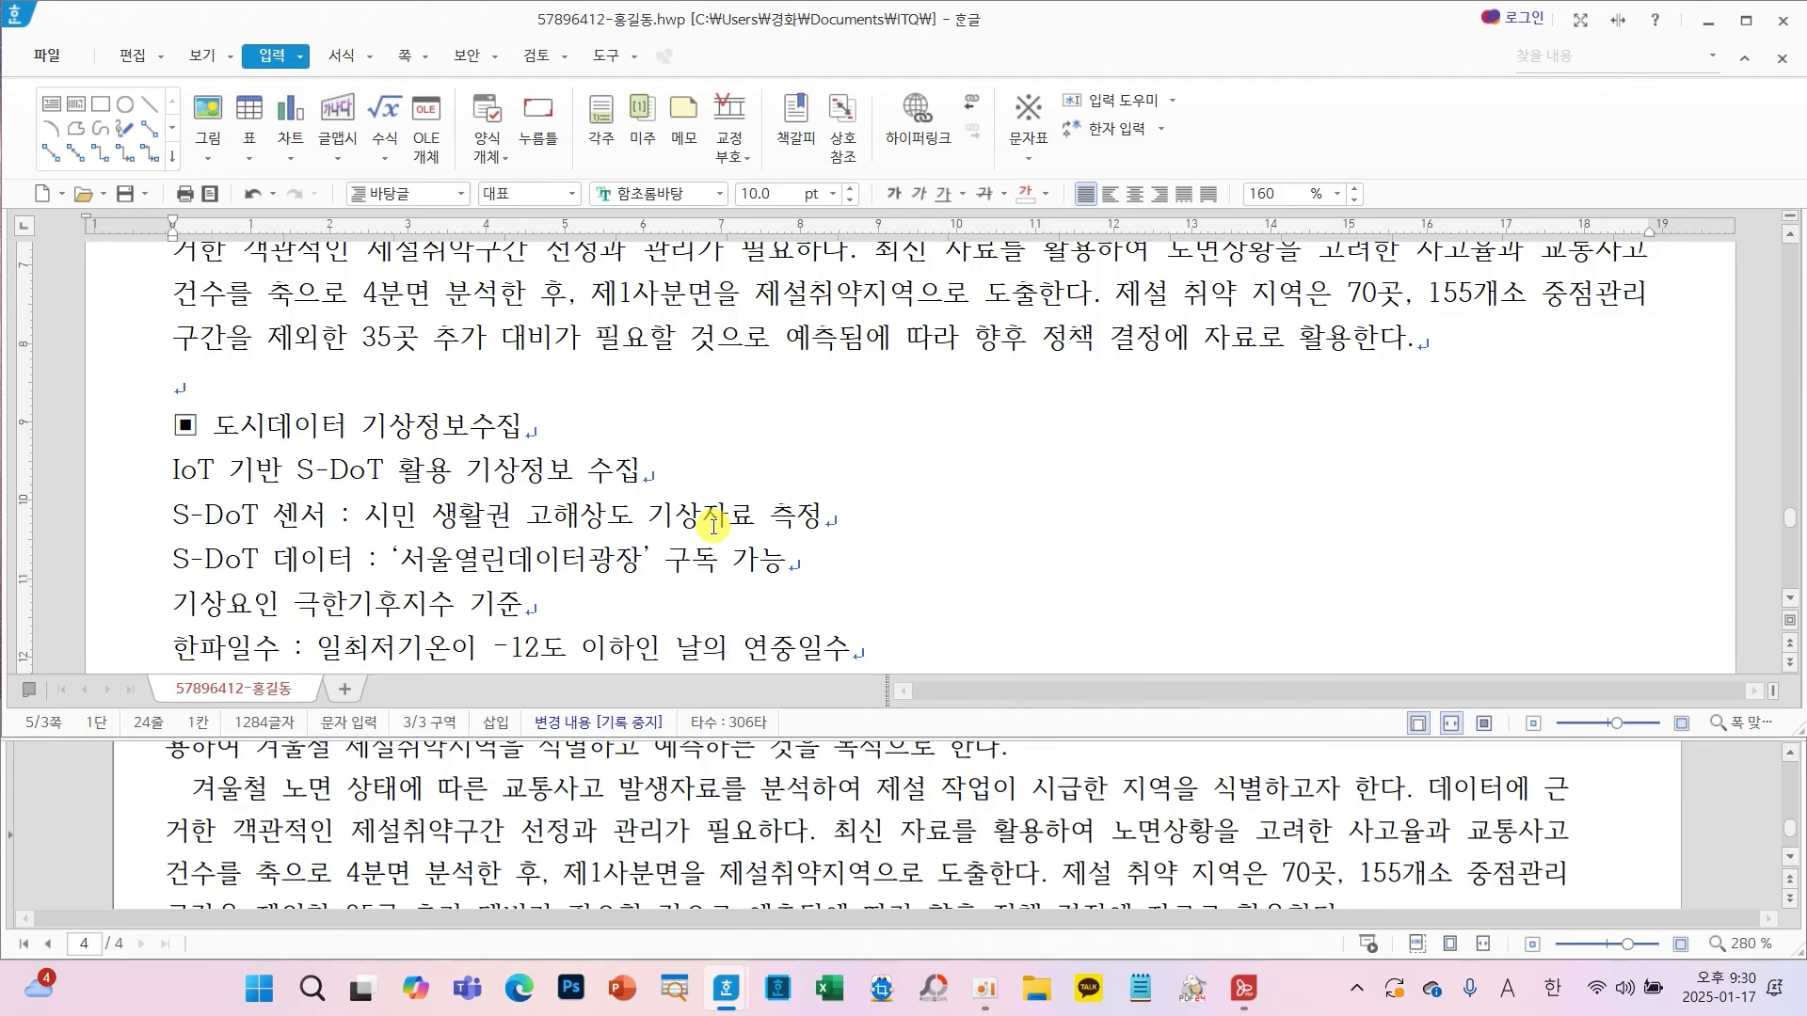
scroll(721, 506, down, 5)
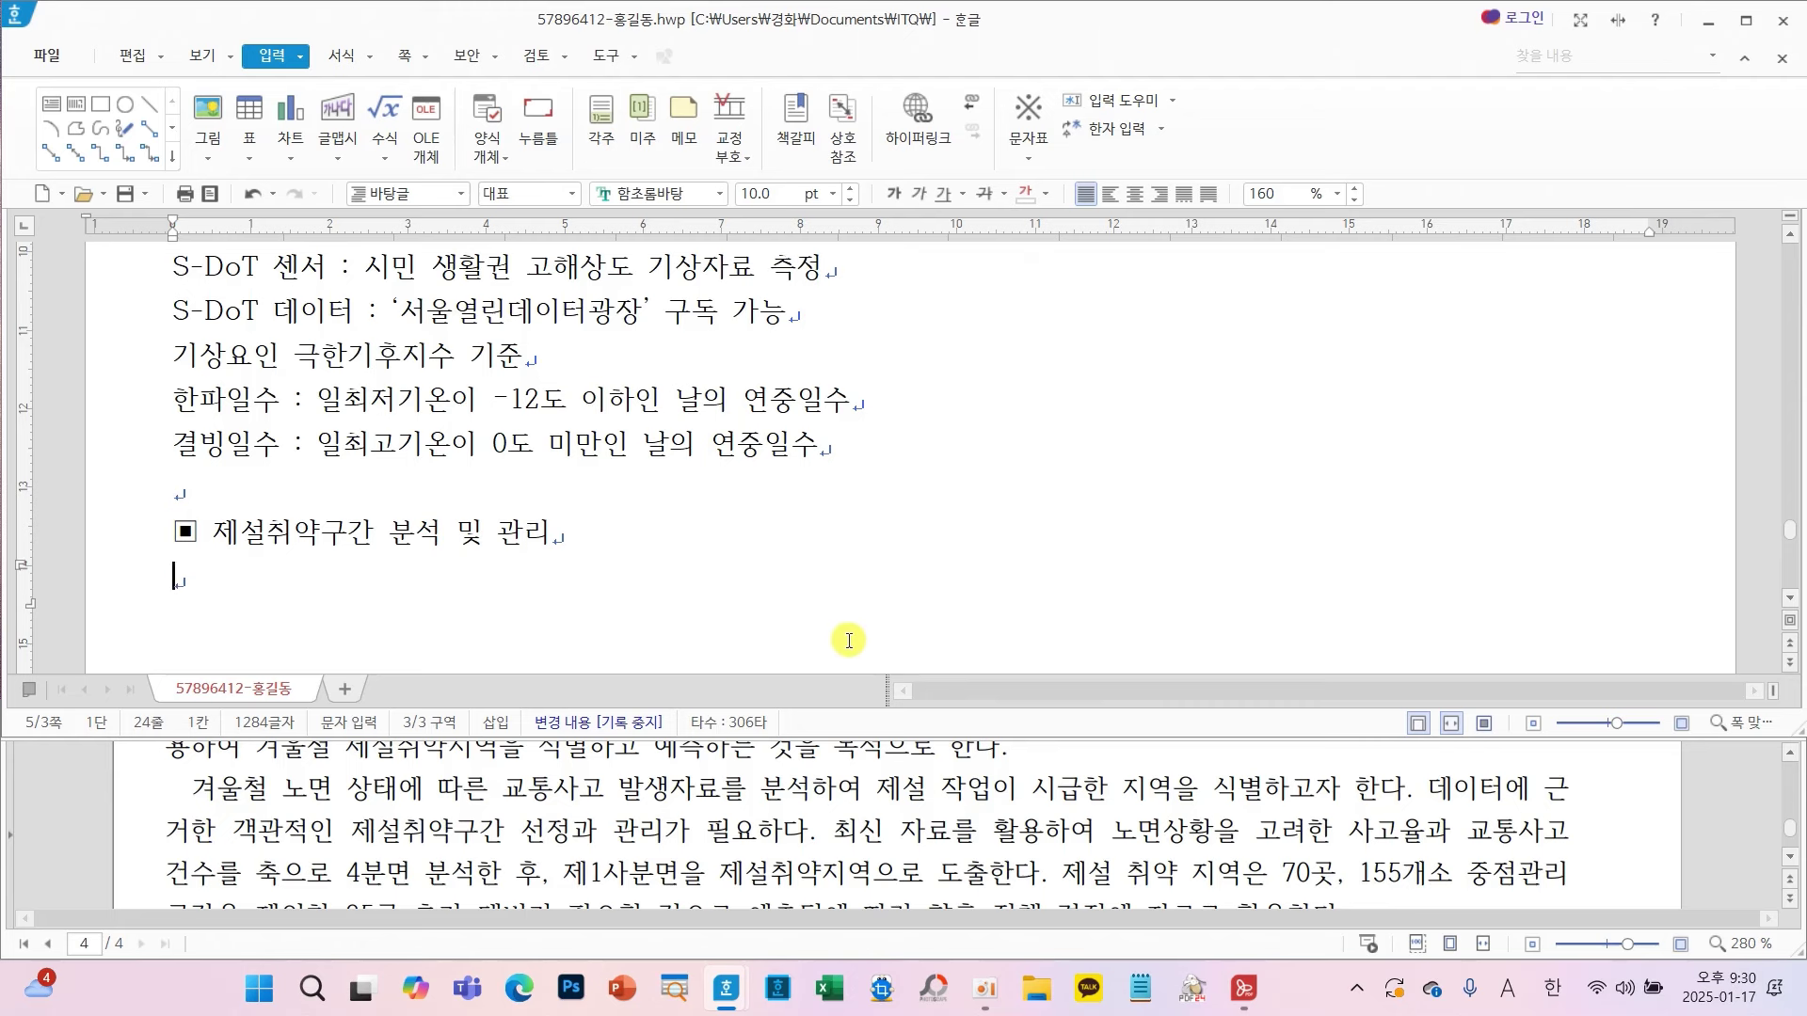
scroll(828, 616, up, 3)
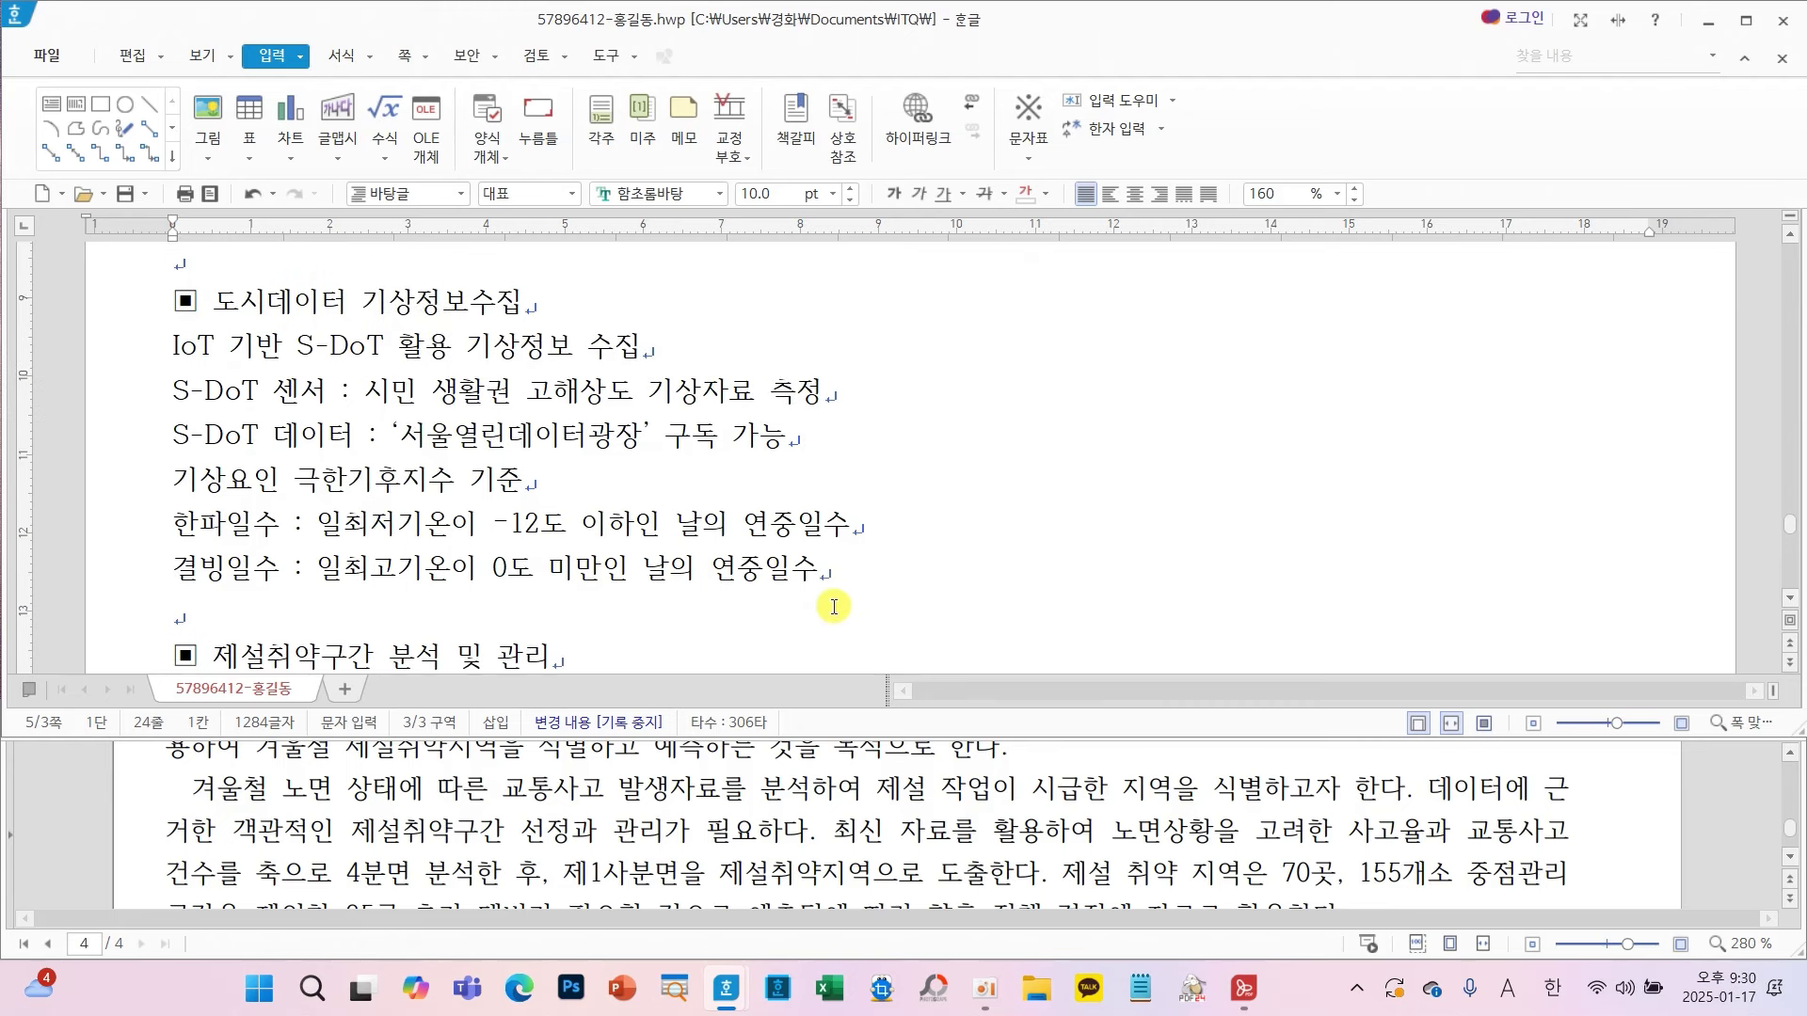
scroll(834, 606, down, 3)
scroll(1134, 827, down, 2)
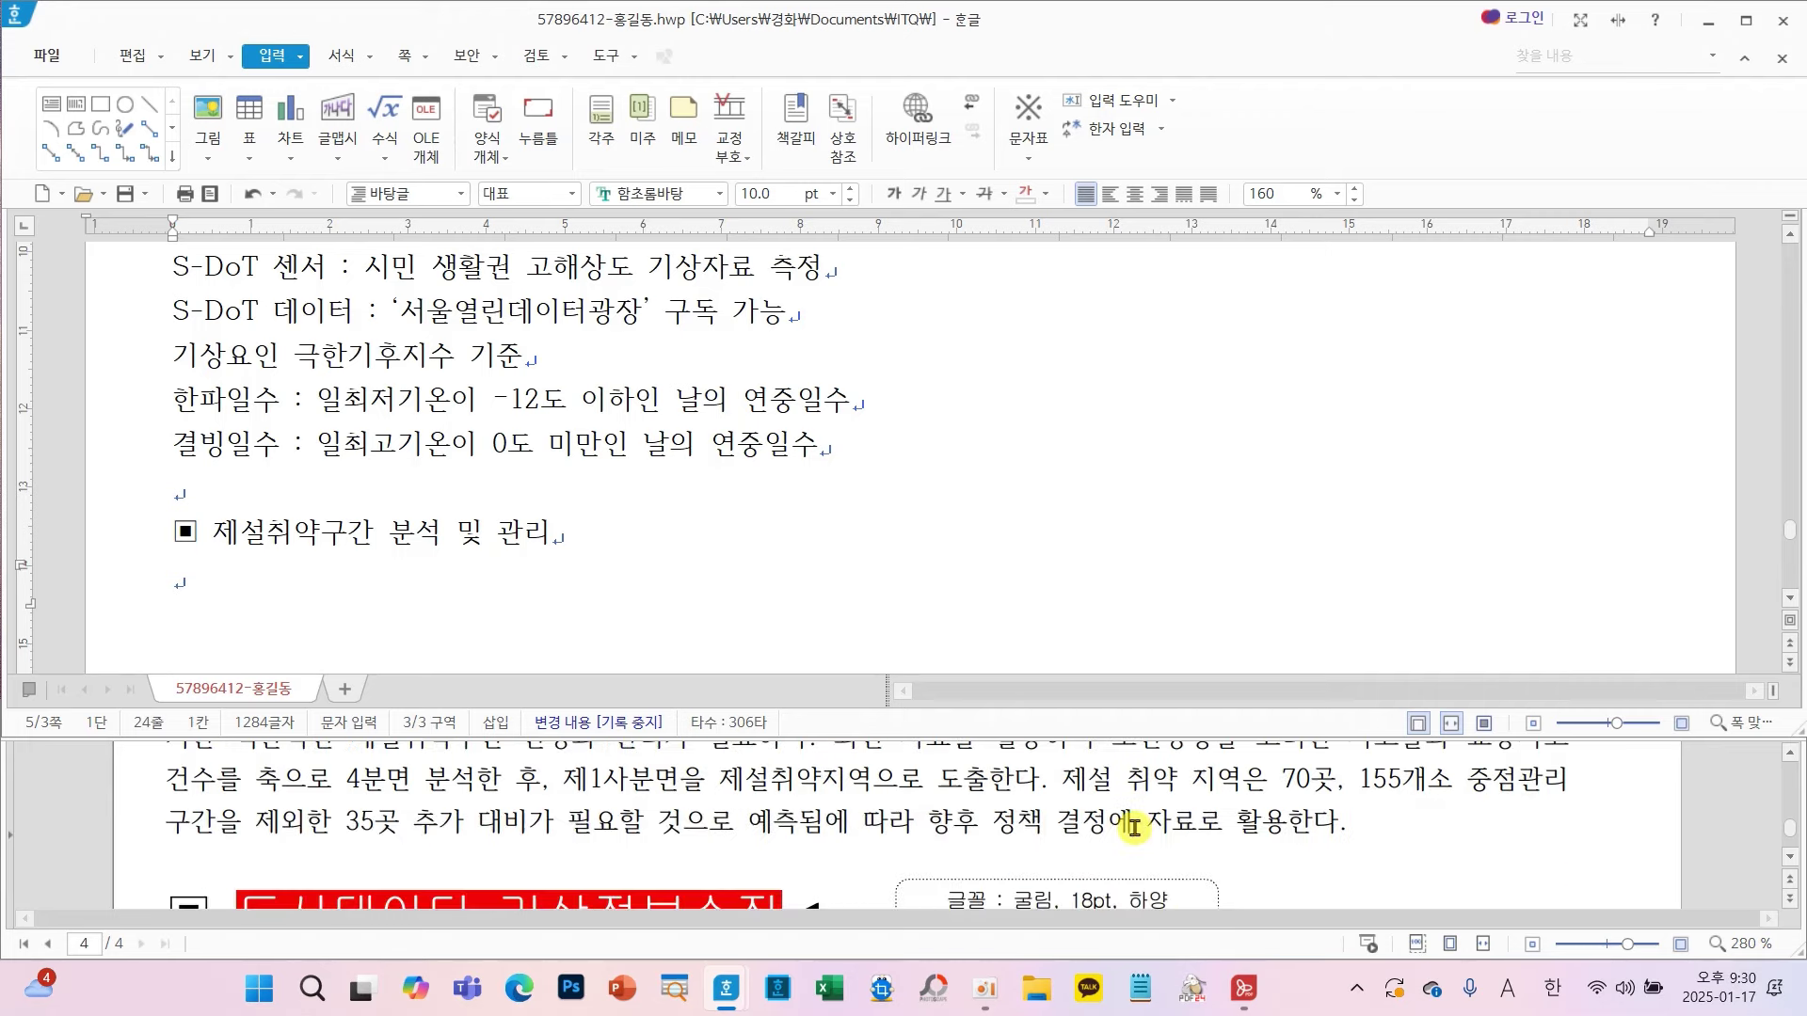
scroll(1133, 827, down, 10)
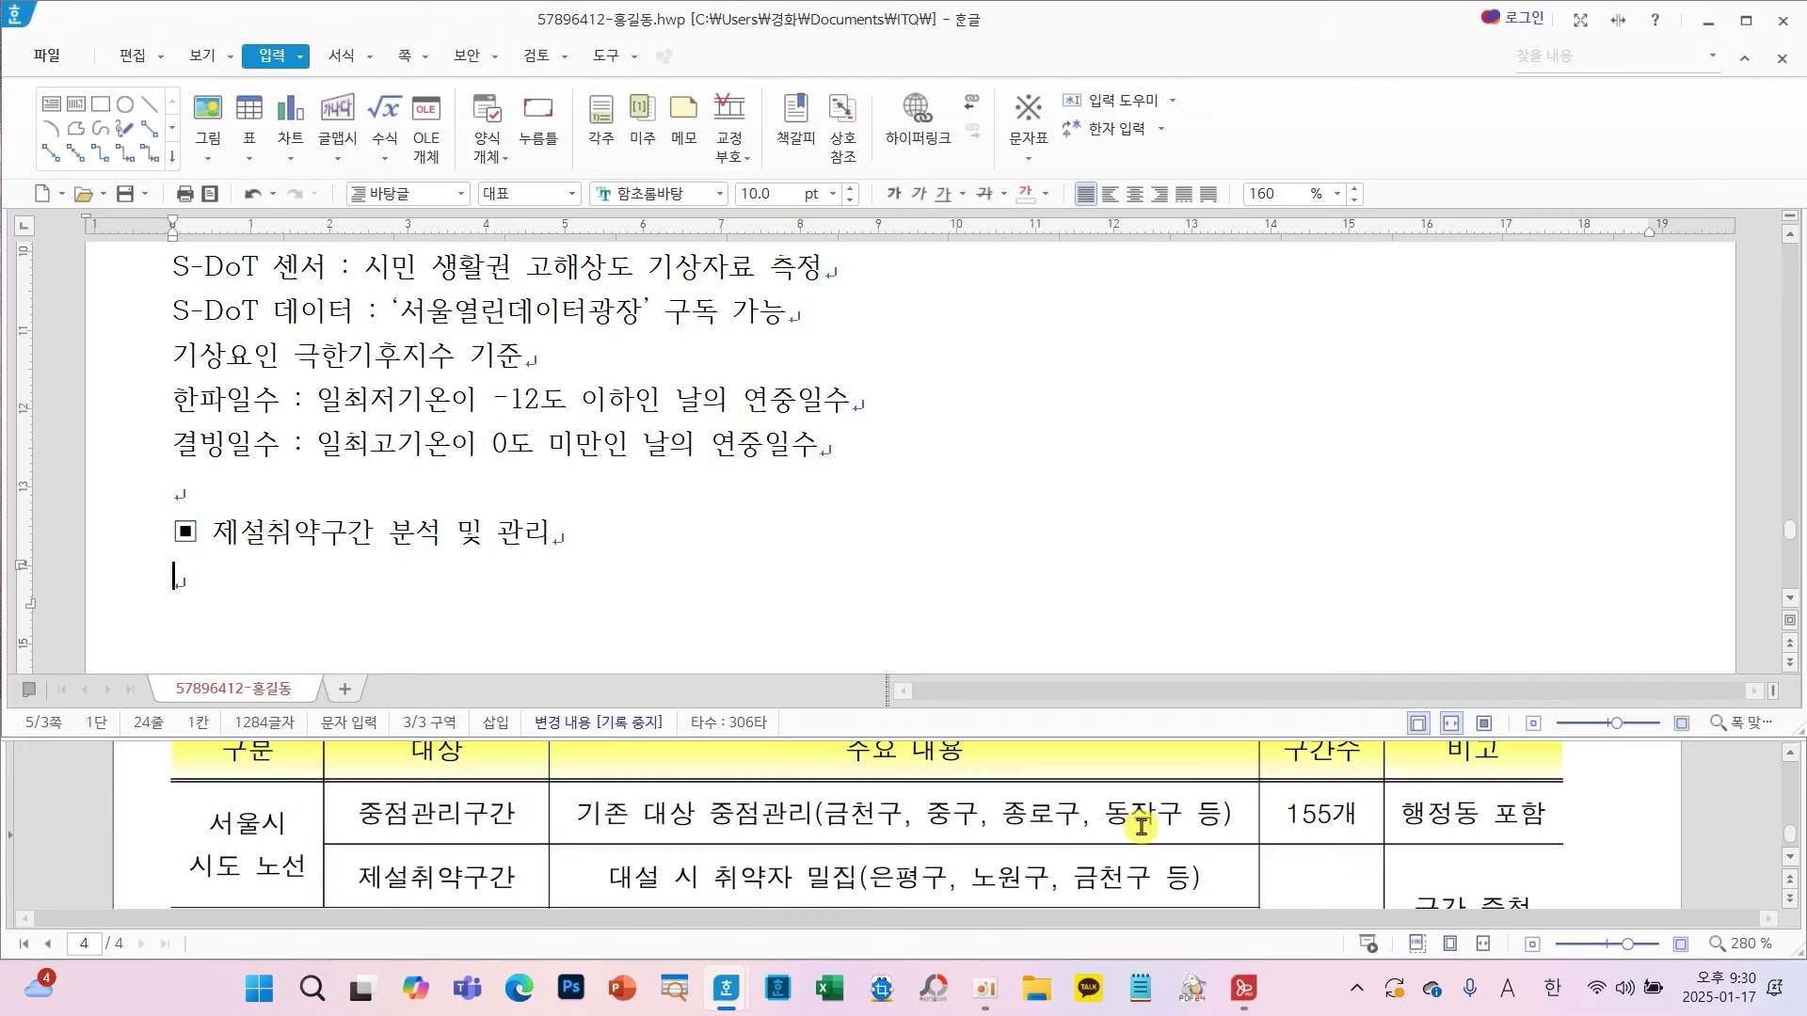
scroll(1088, 823, up, 1)
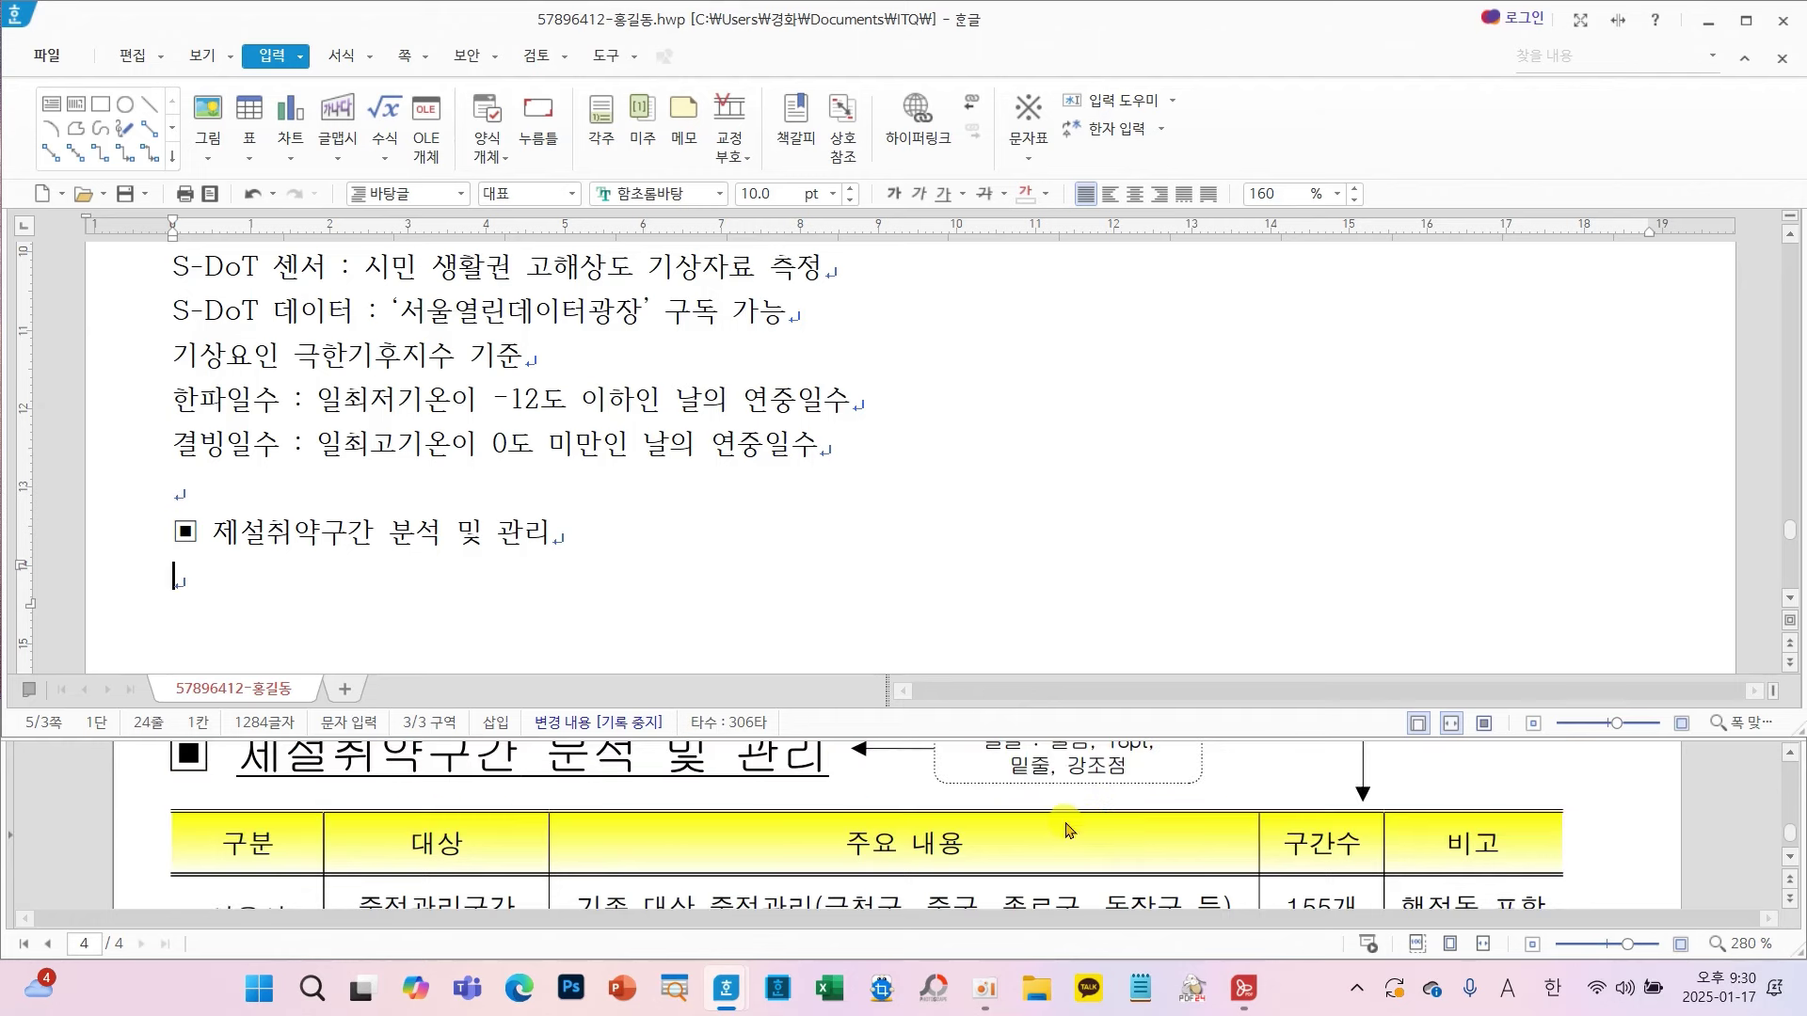
scroll(688, 842, down, 2)
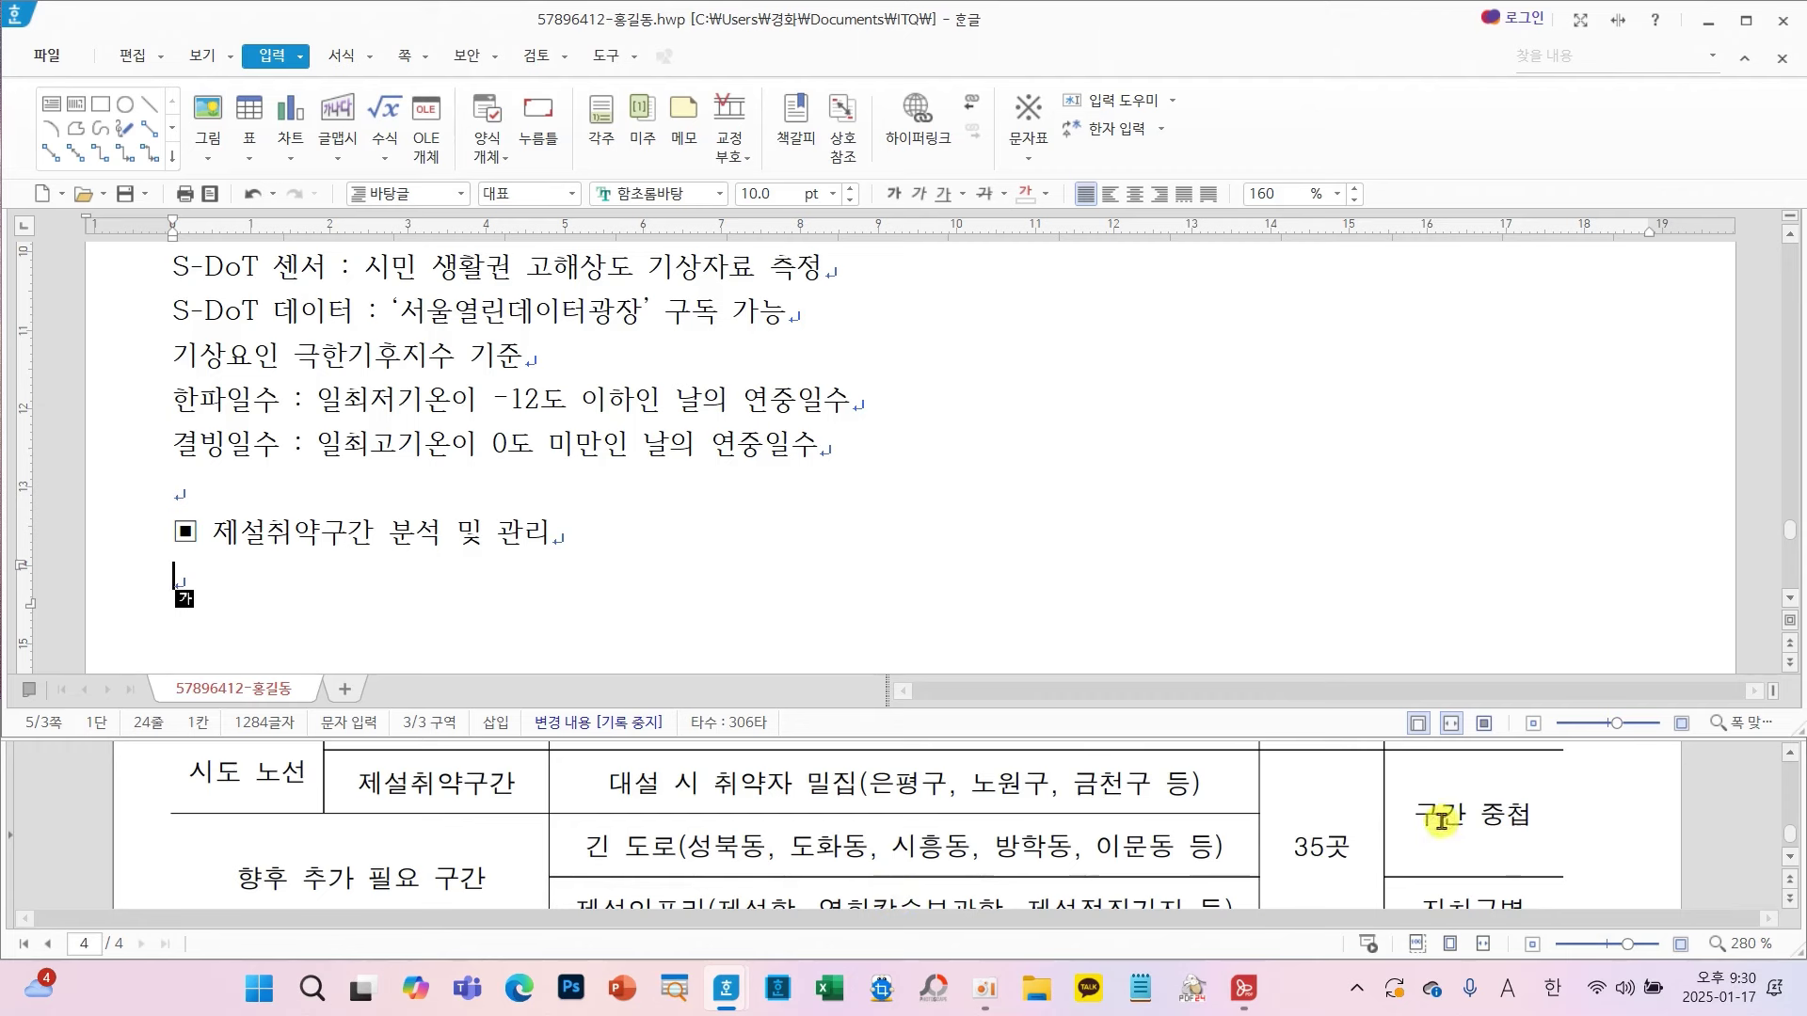
scroll(1015, 847, up, 1)
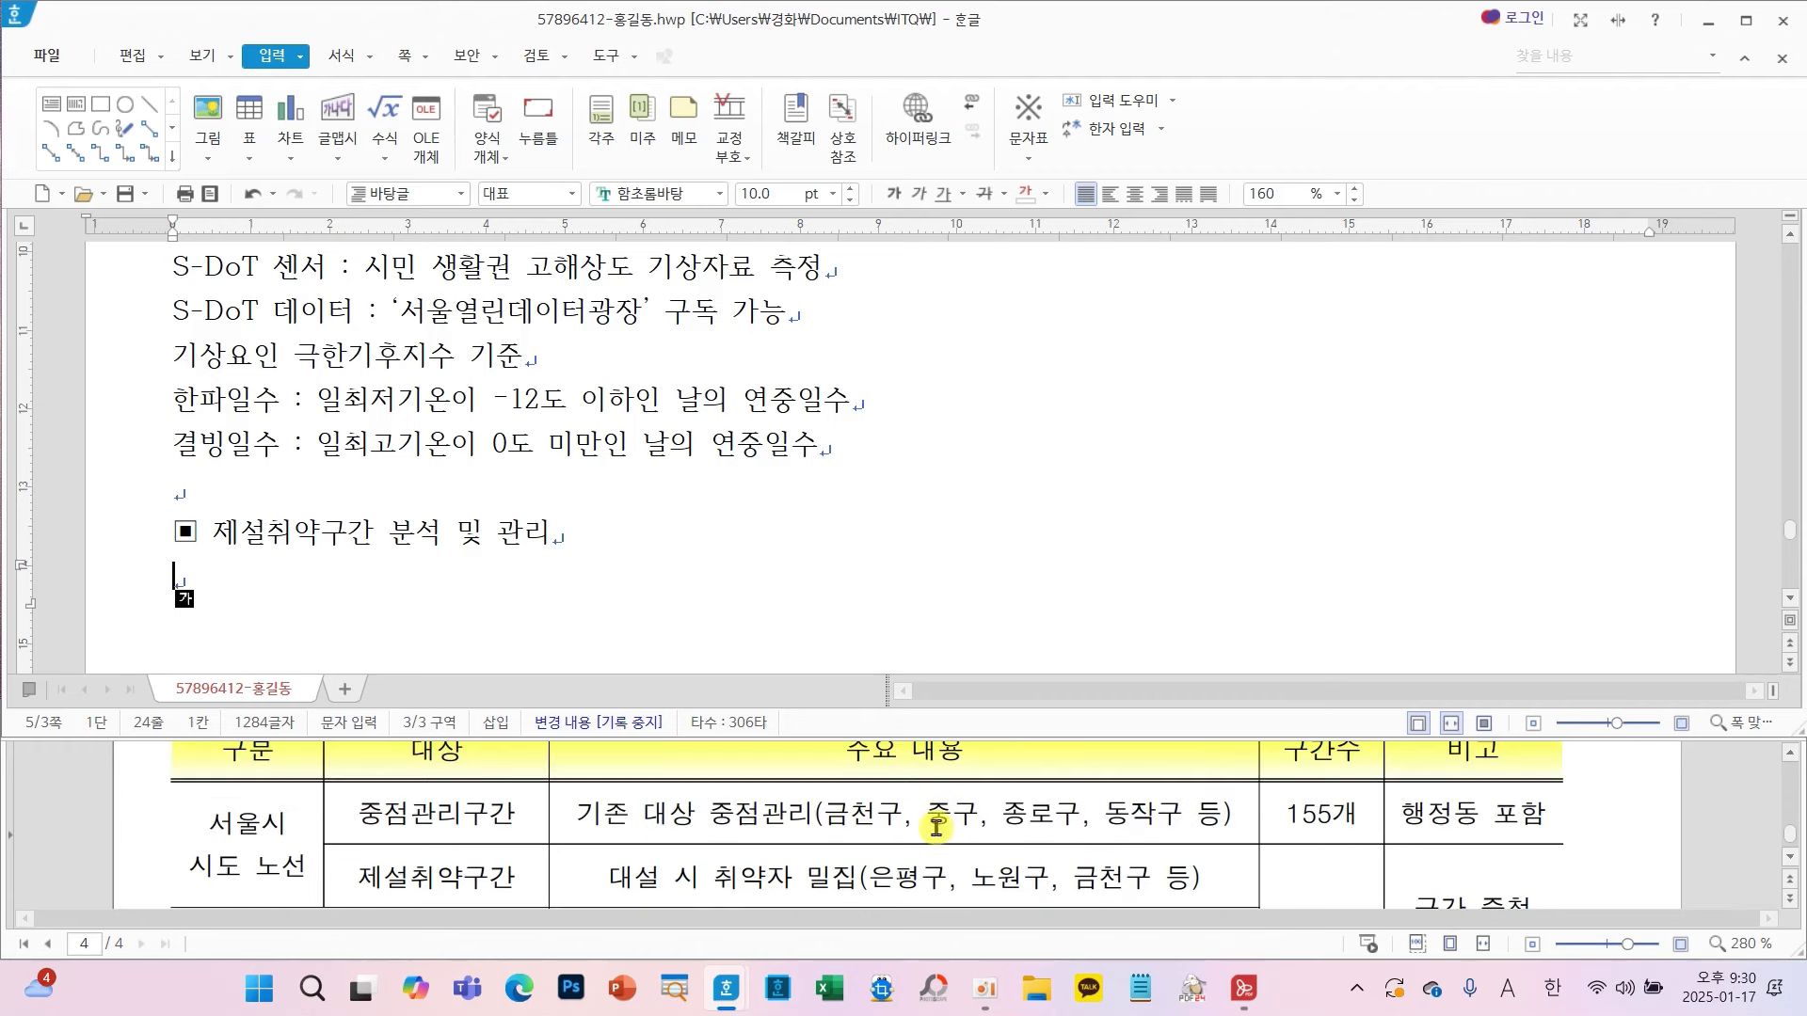
scroll(940, 836, down, 2)
scroll(946, 856, up, 2)
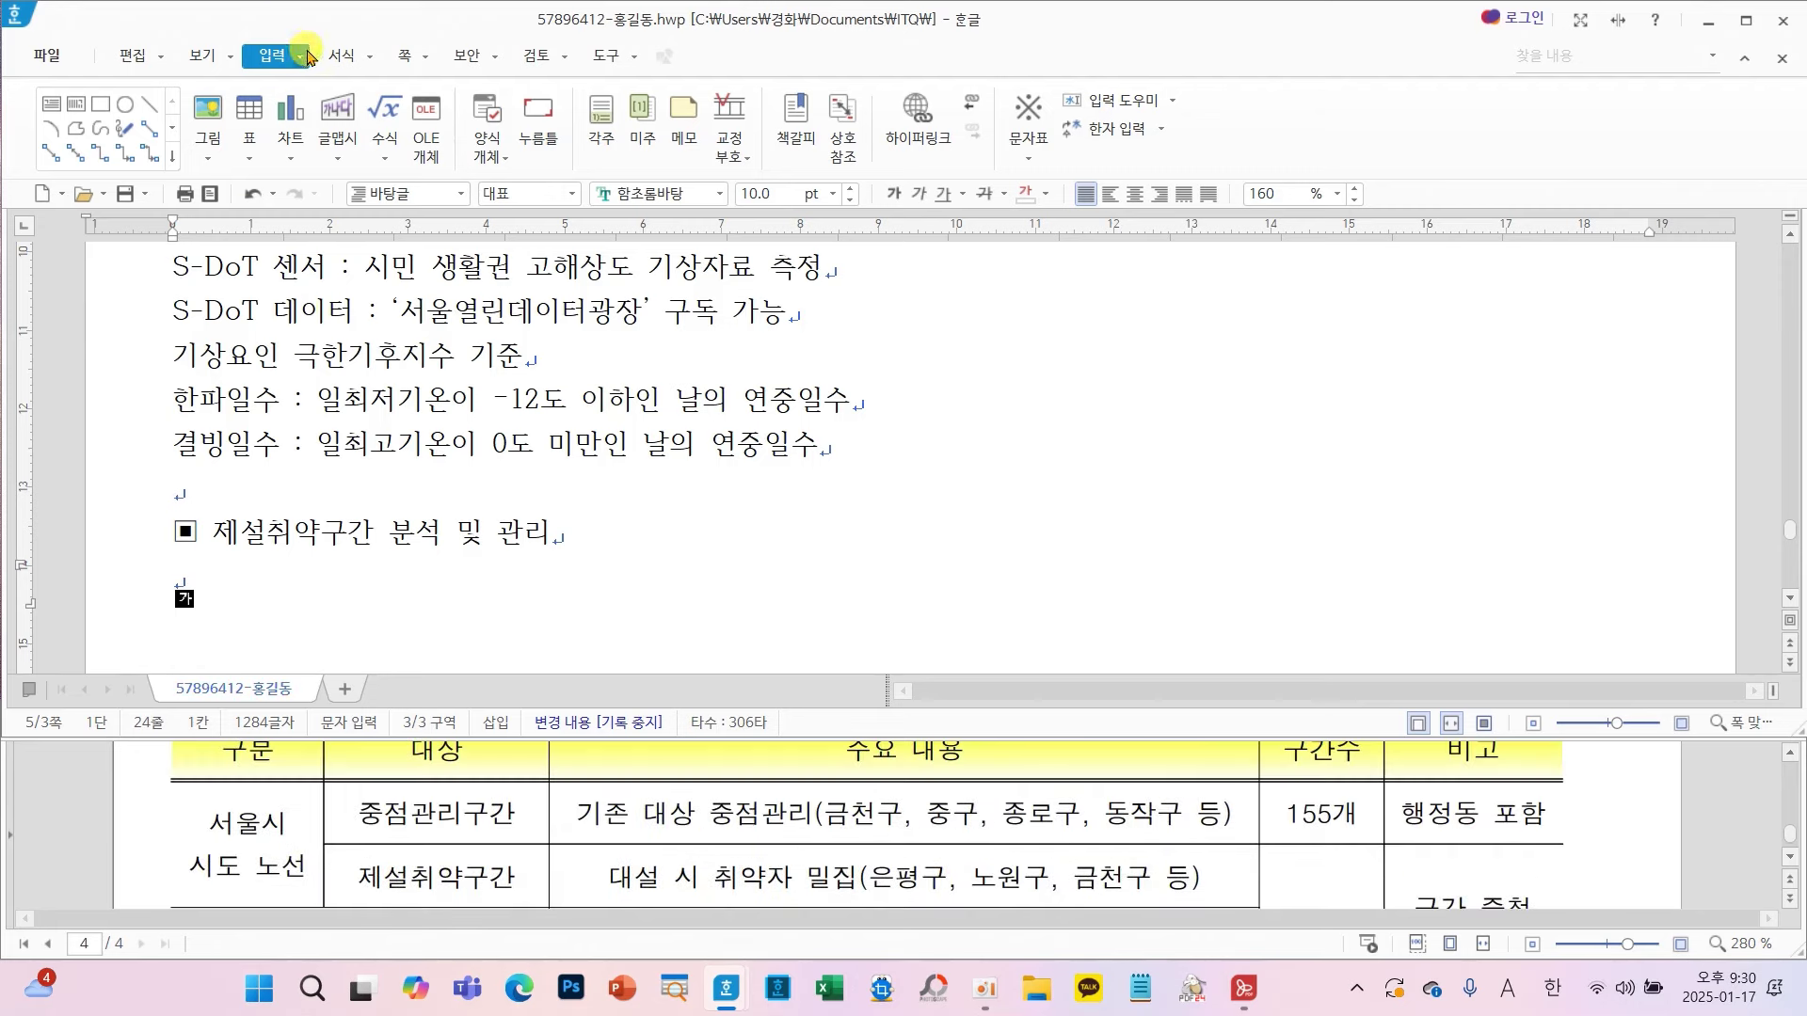
- Insert a table with 5 rows and 5 columns on the empty line below the heading 제설취약구간 분석 및 관리
click(248, 110)
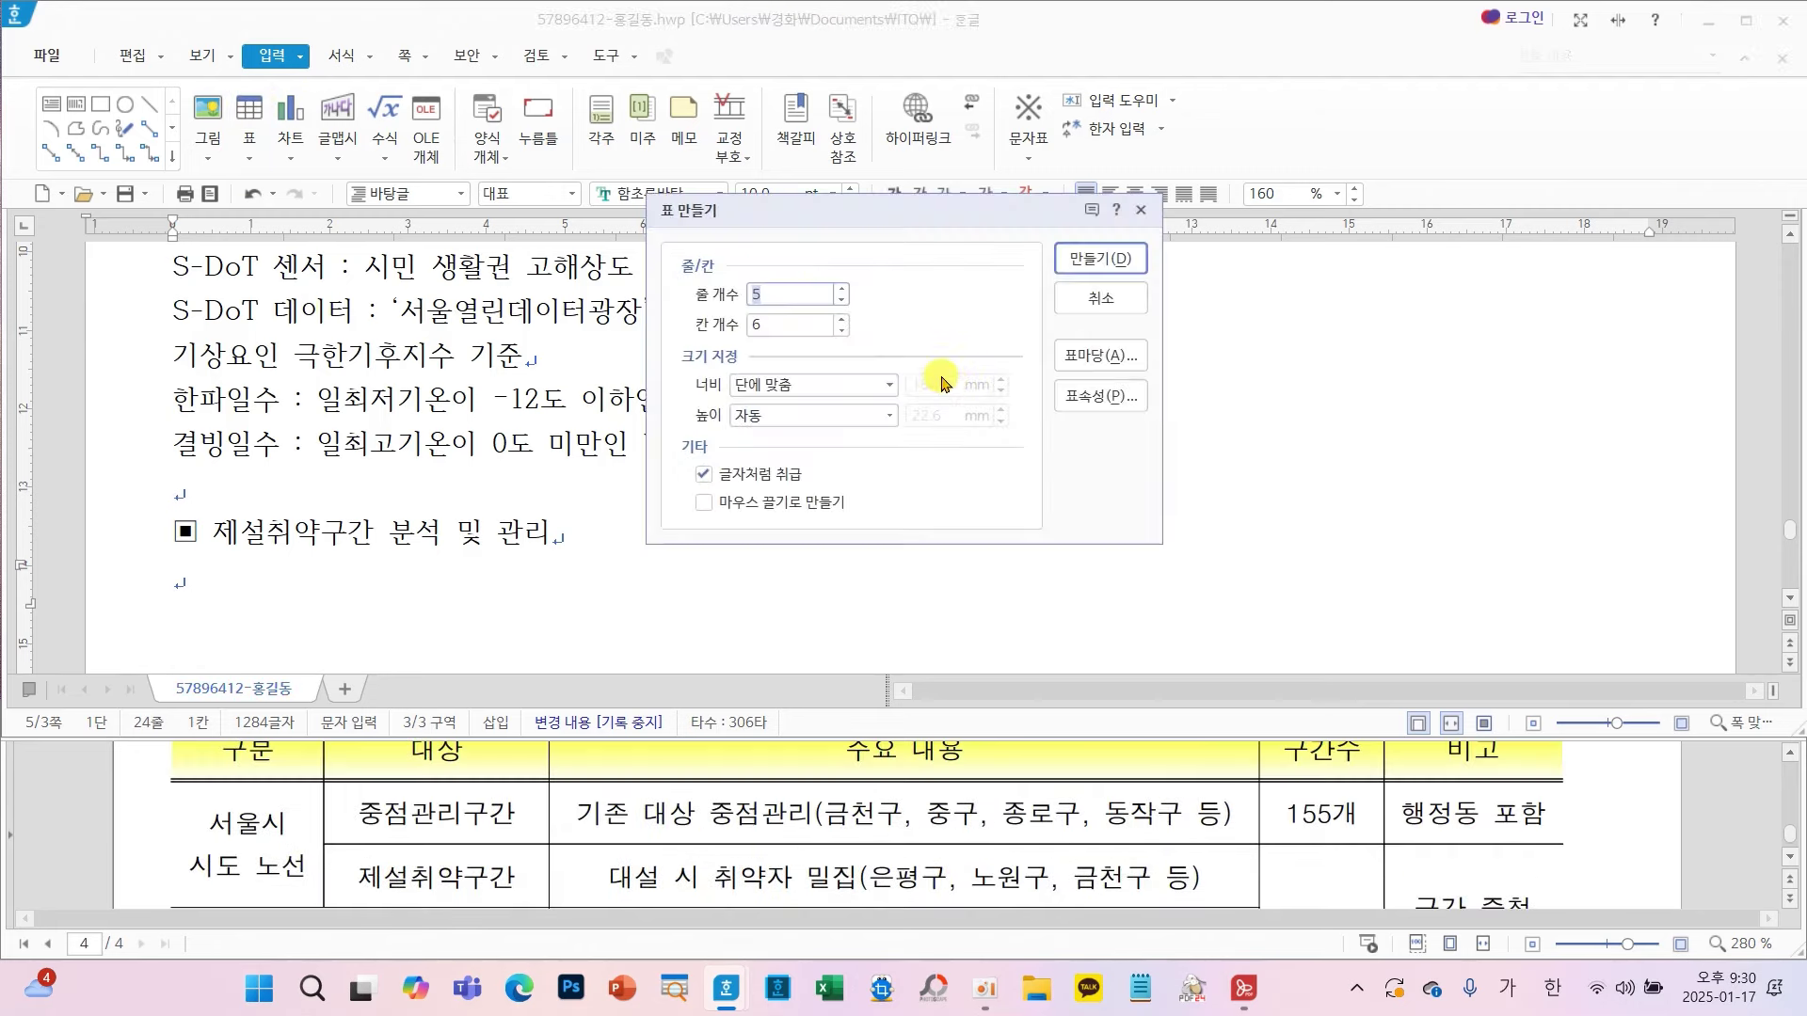
click(841, 331)
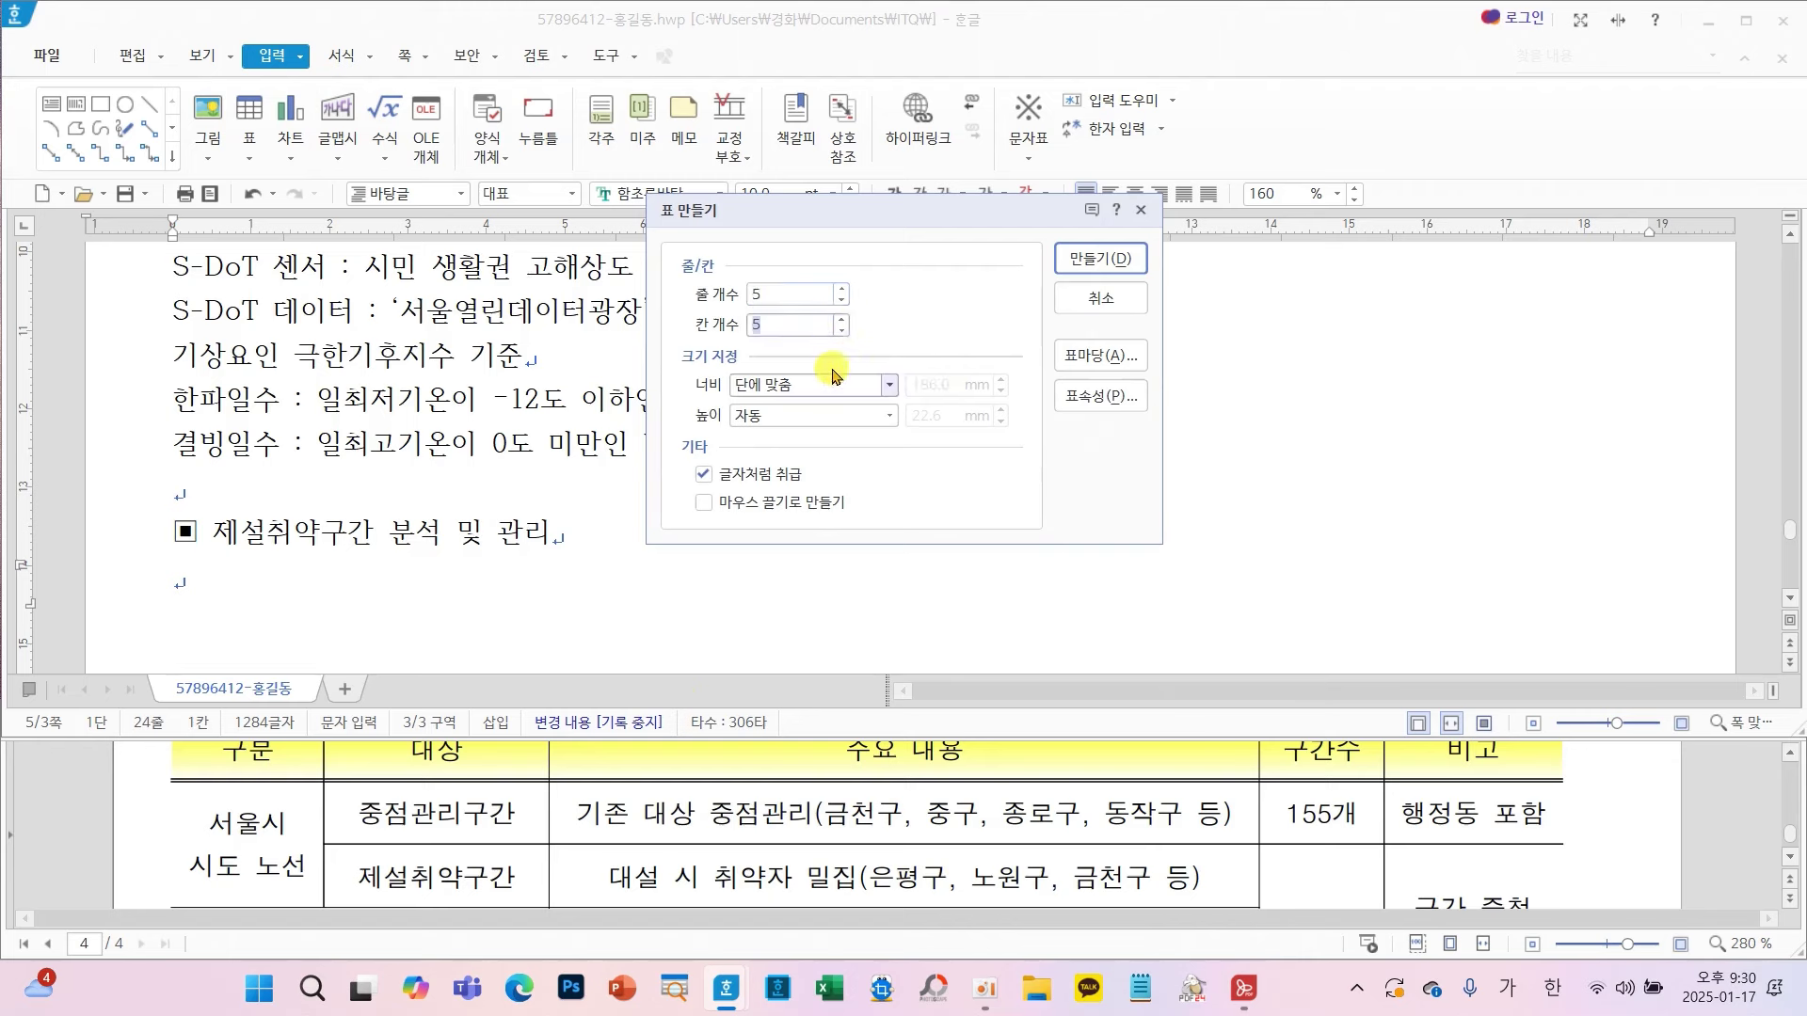
click(1092, 271)
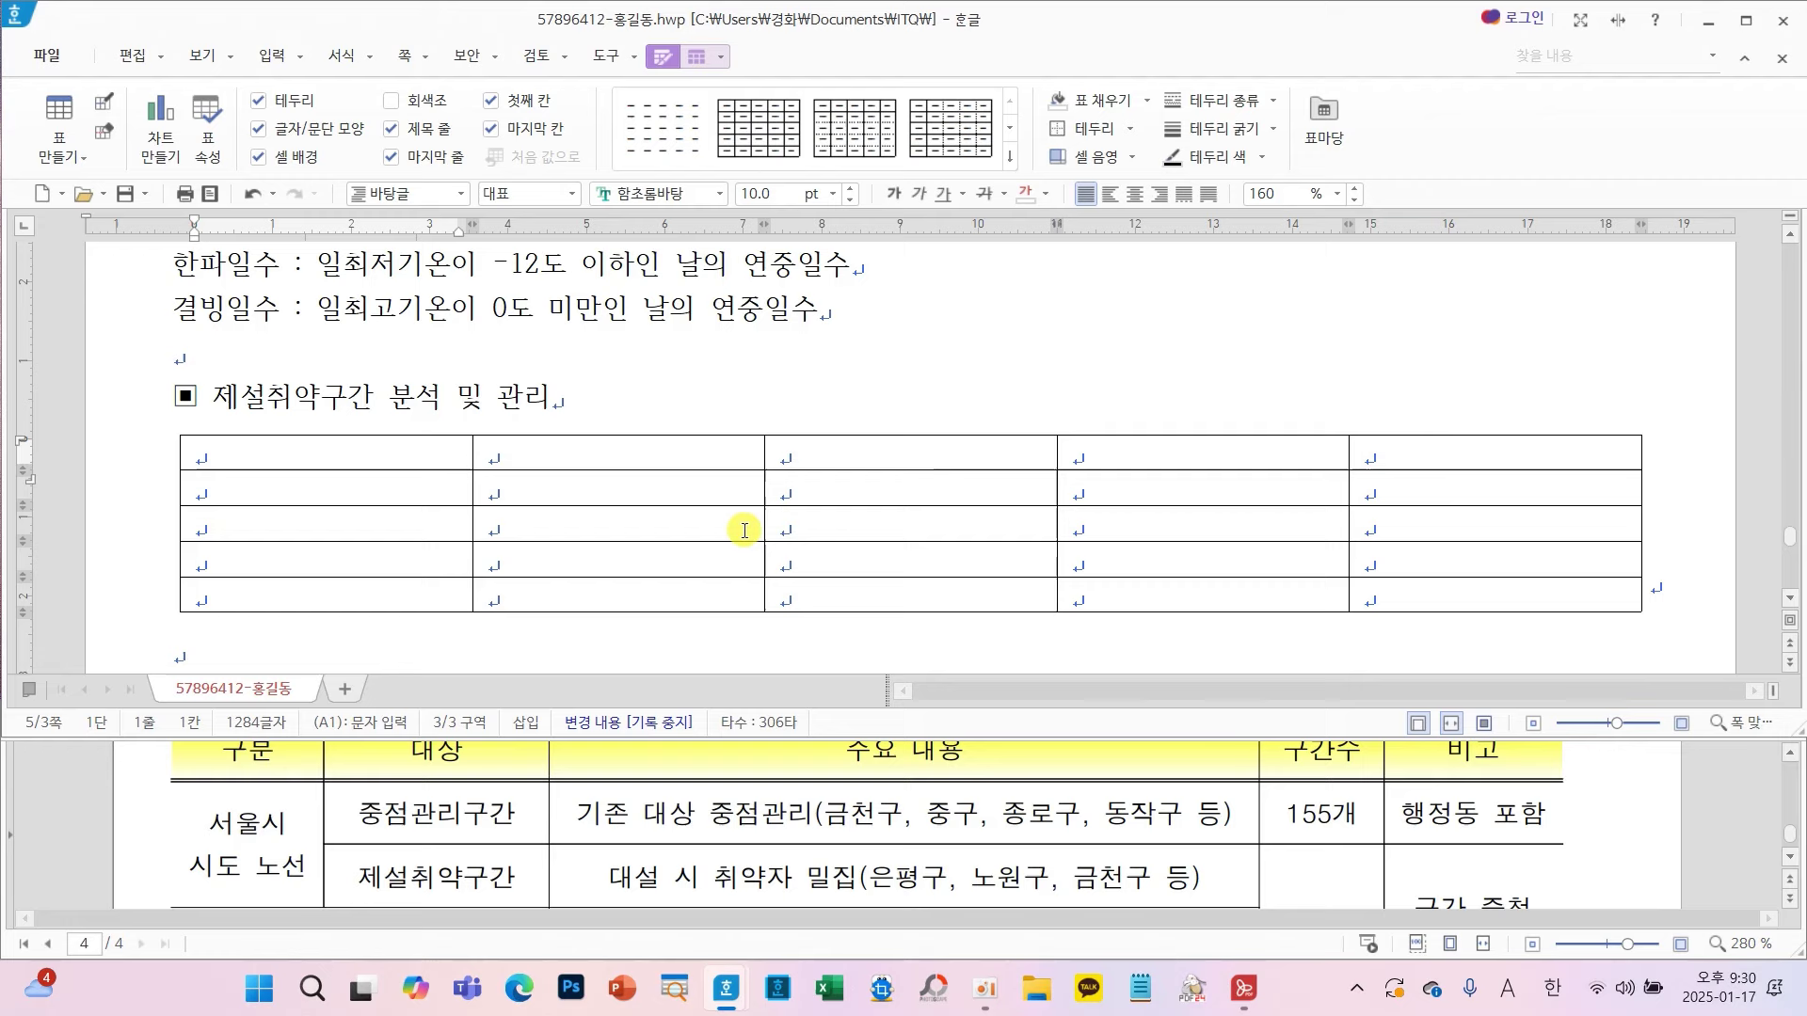
- Select all cells of the new table and increase the row heights by three increments
key(F5)
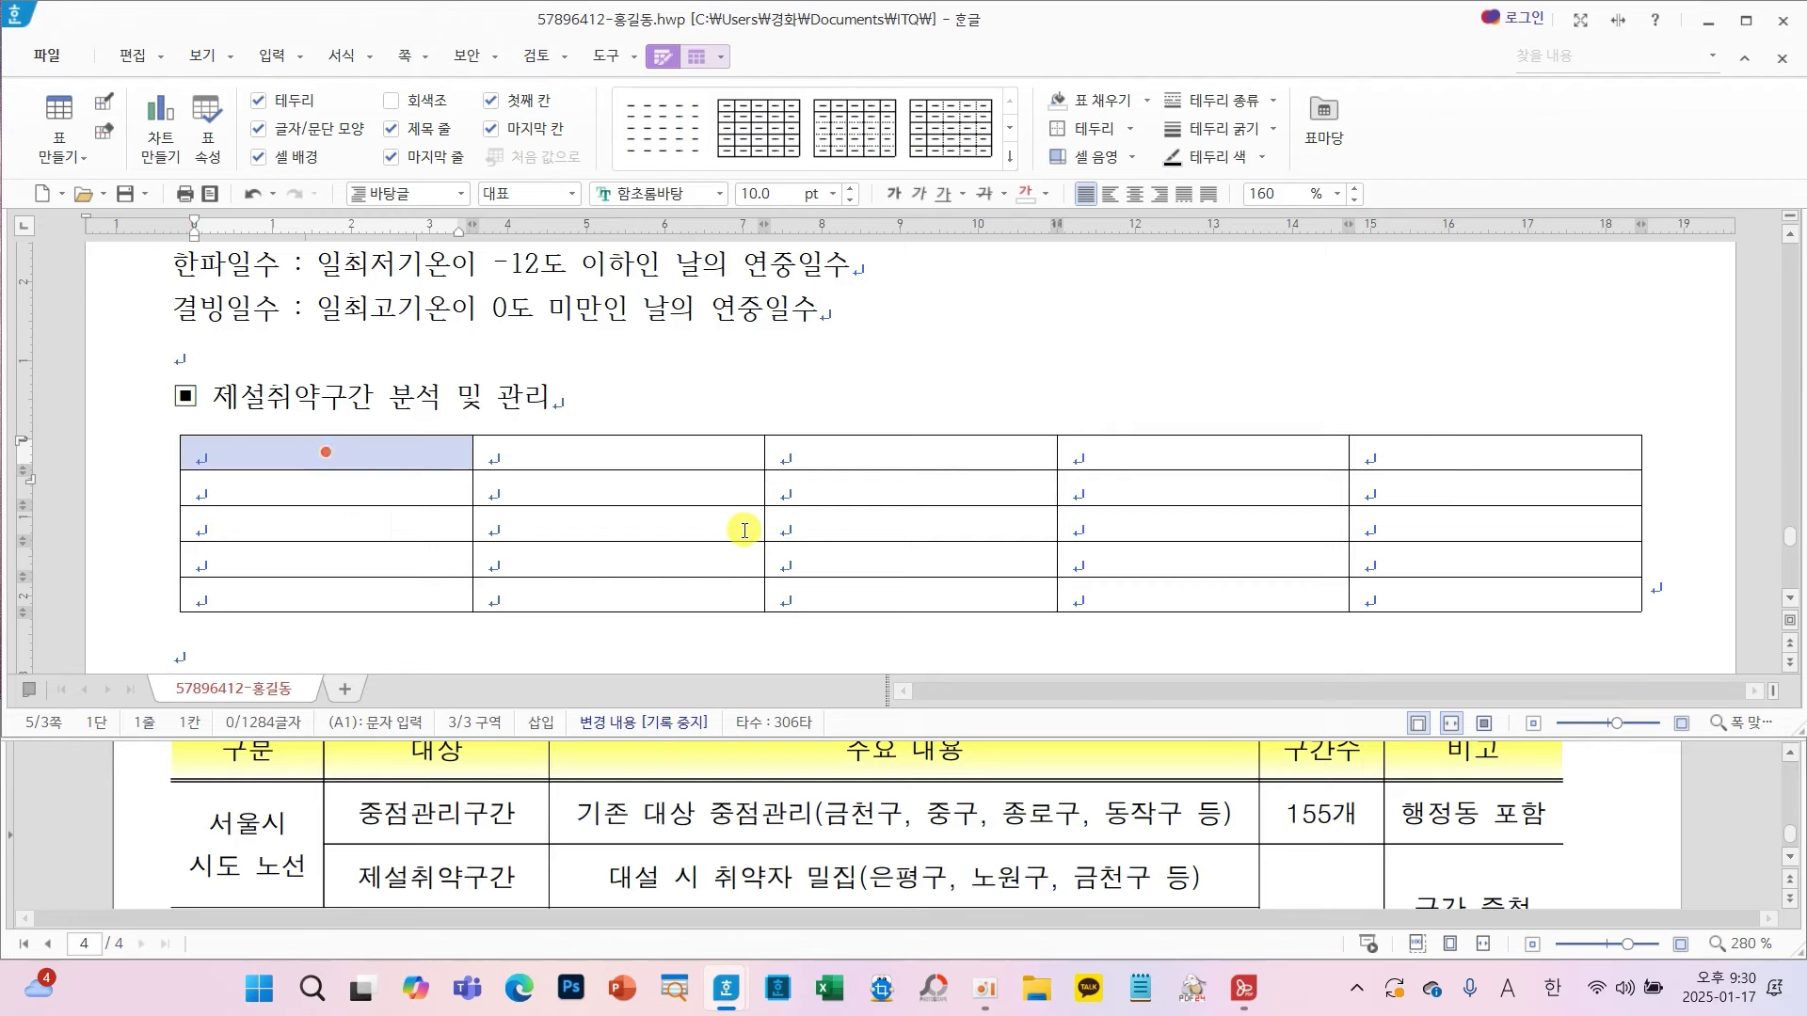
key(F5)
key(F5)
key(ctrl+Down)
key(ctrl+Down)
key(ctrl+Down)
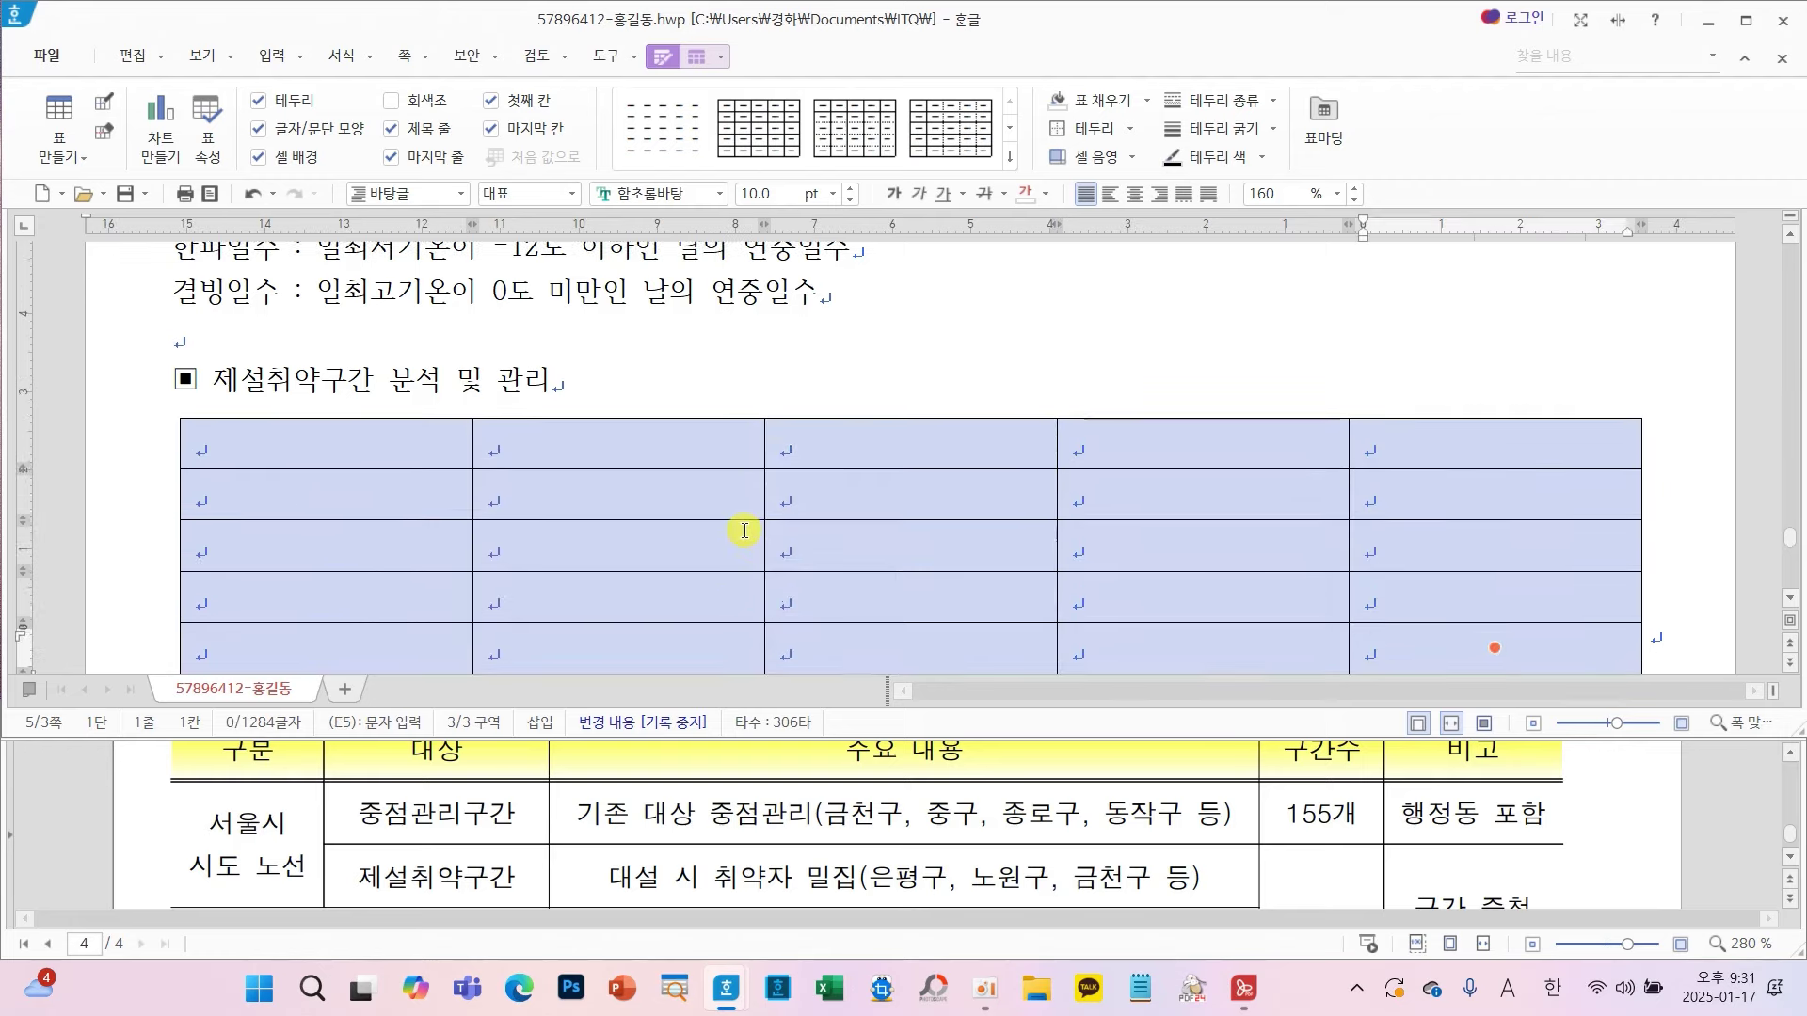
- Set the font of all table cells to 돋움 and center their text, as specified on the question sheet
scroll(877, 524, down, 2)
scroll(1376, 805, up, 6)
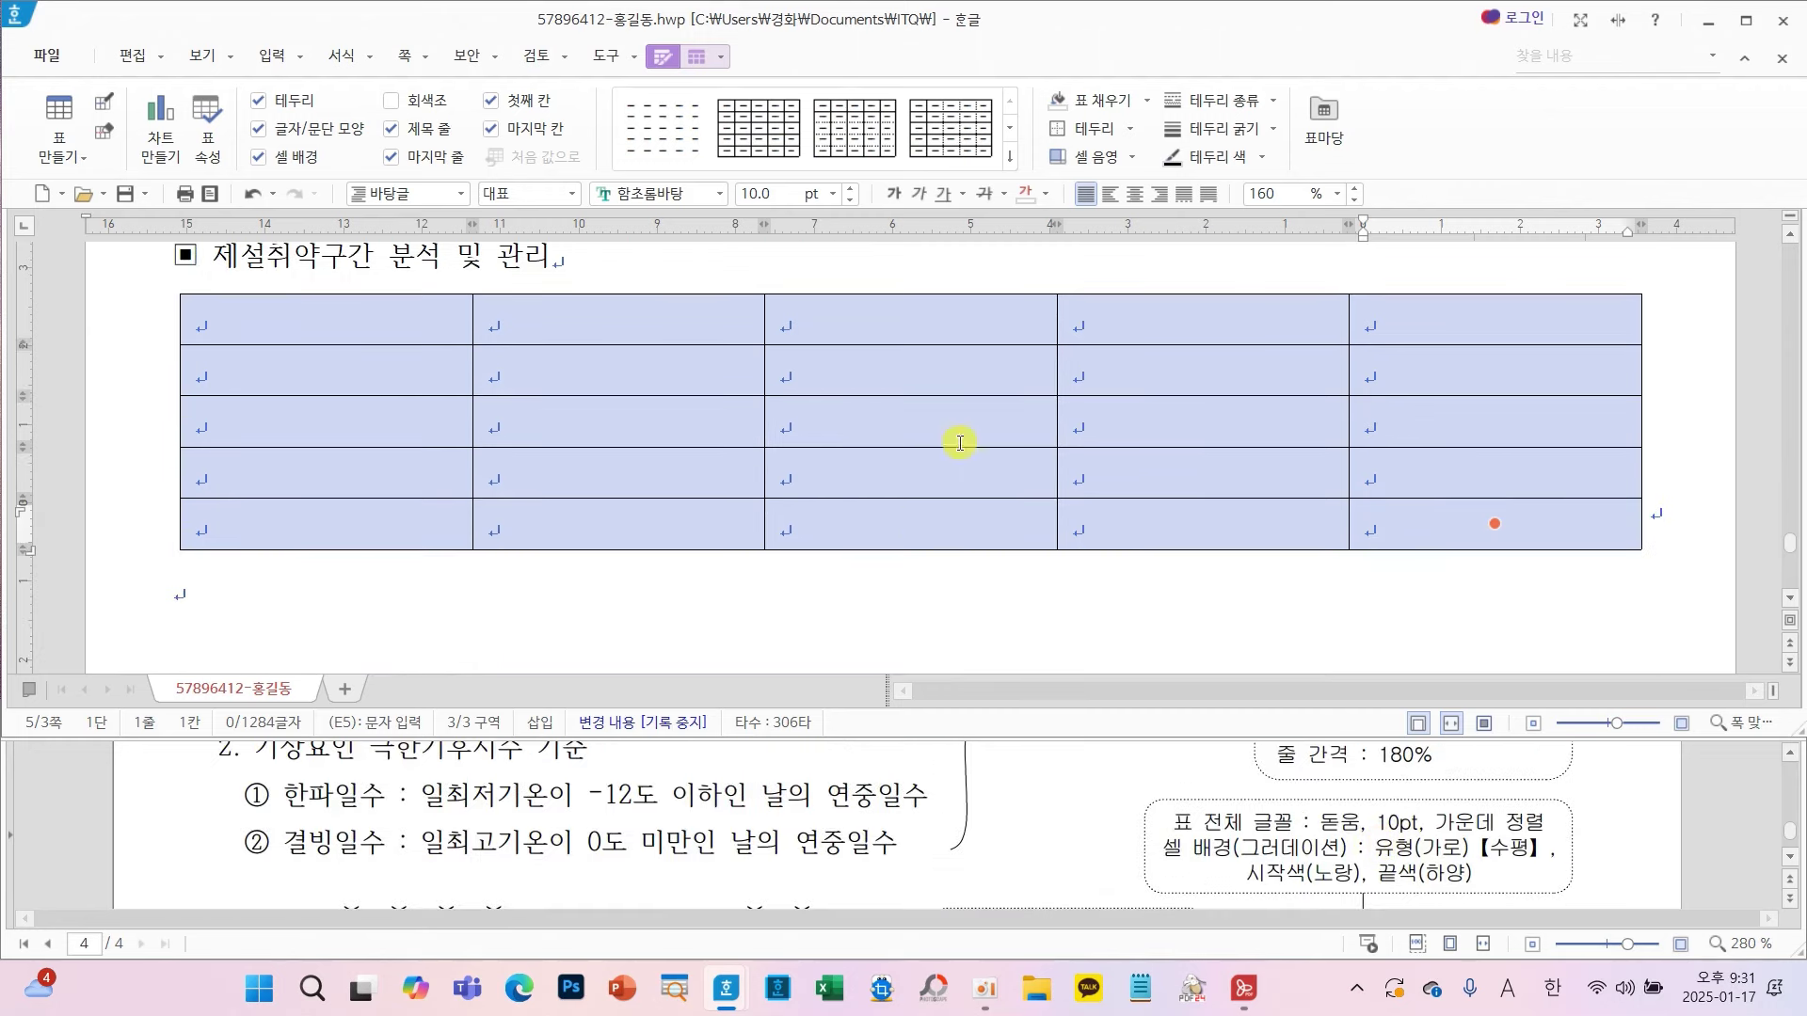
click(720, 196)
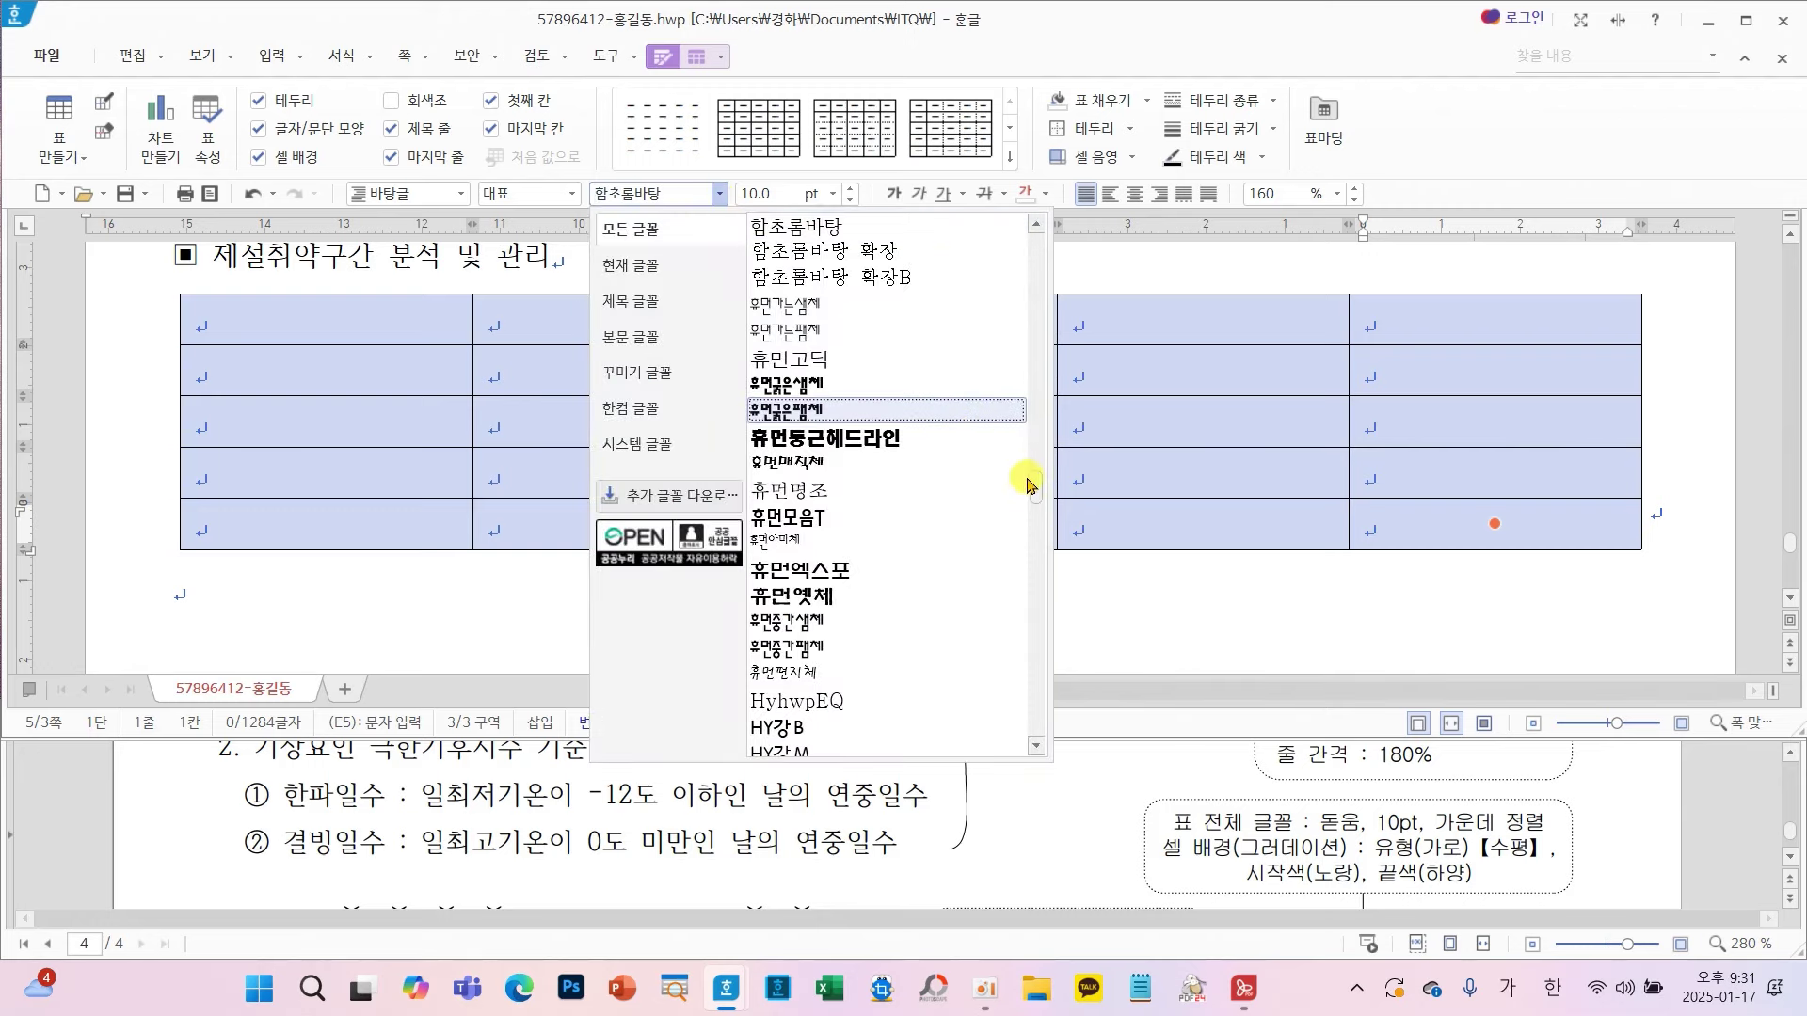
drag(1035, 490, 1026, 230)
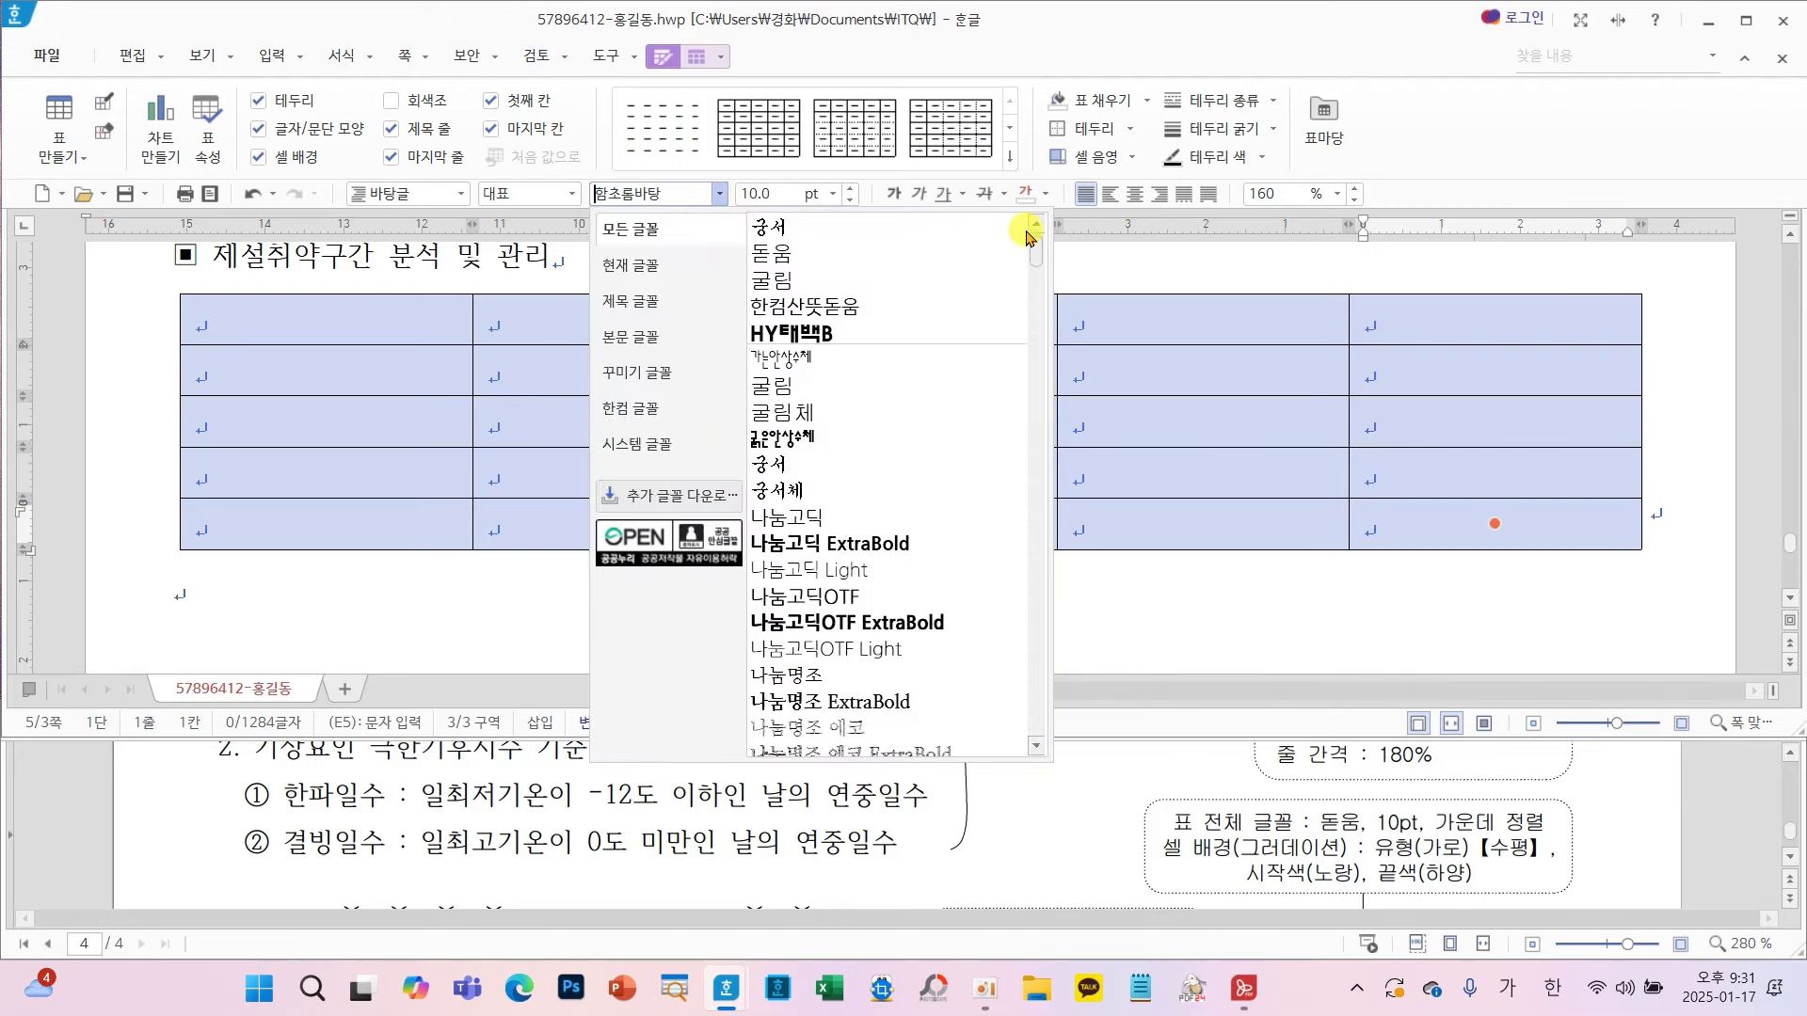
click(841, 259)
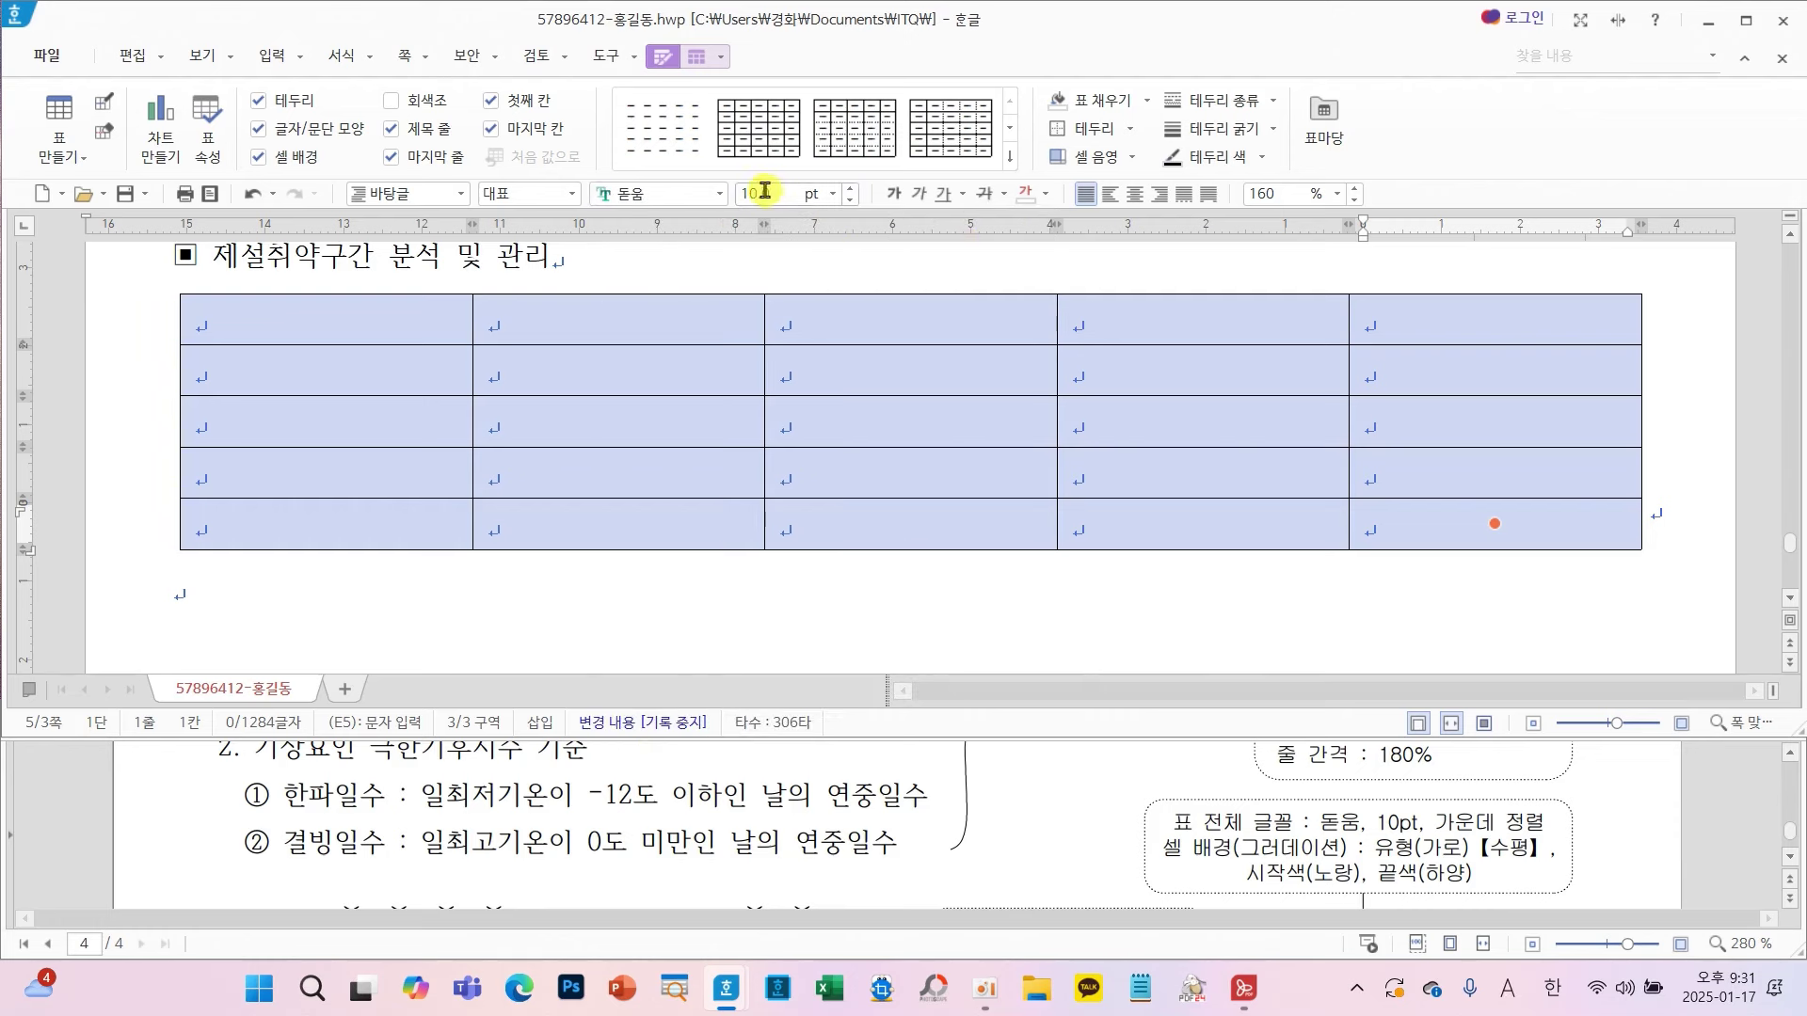
click(1132, 198)
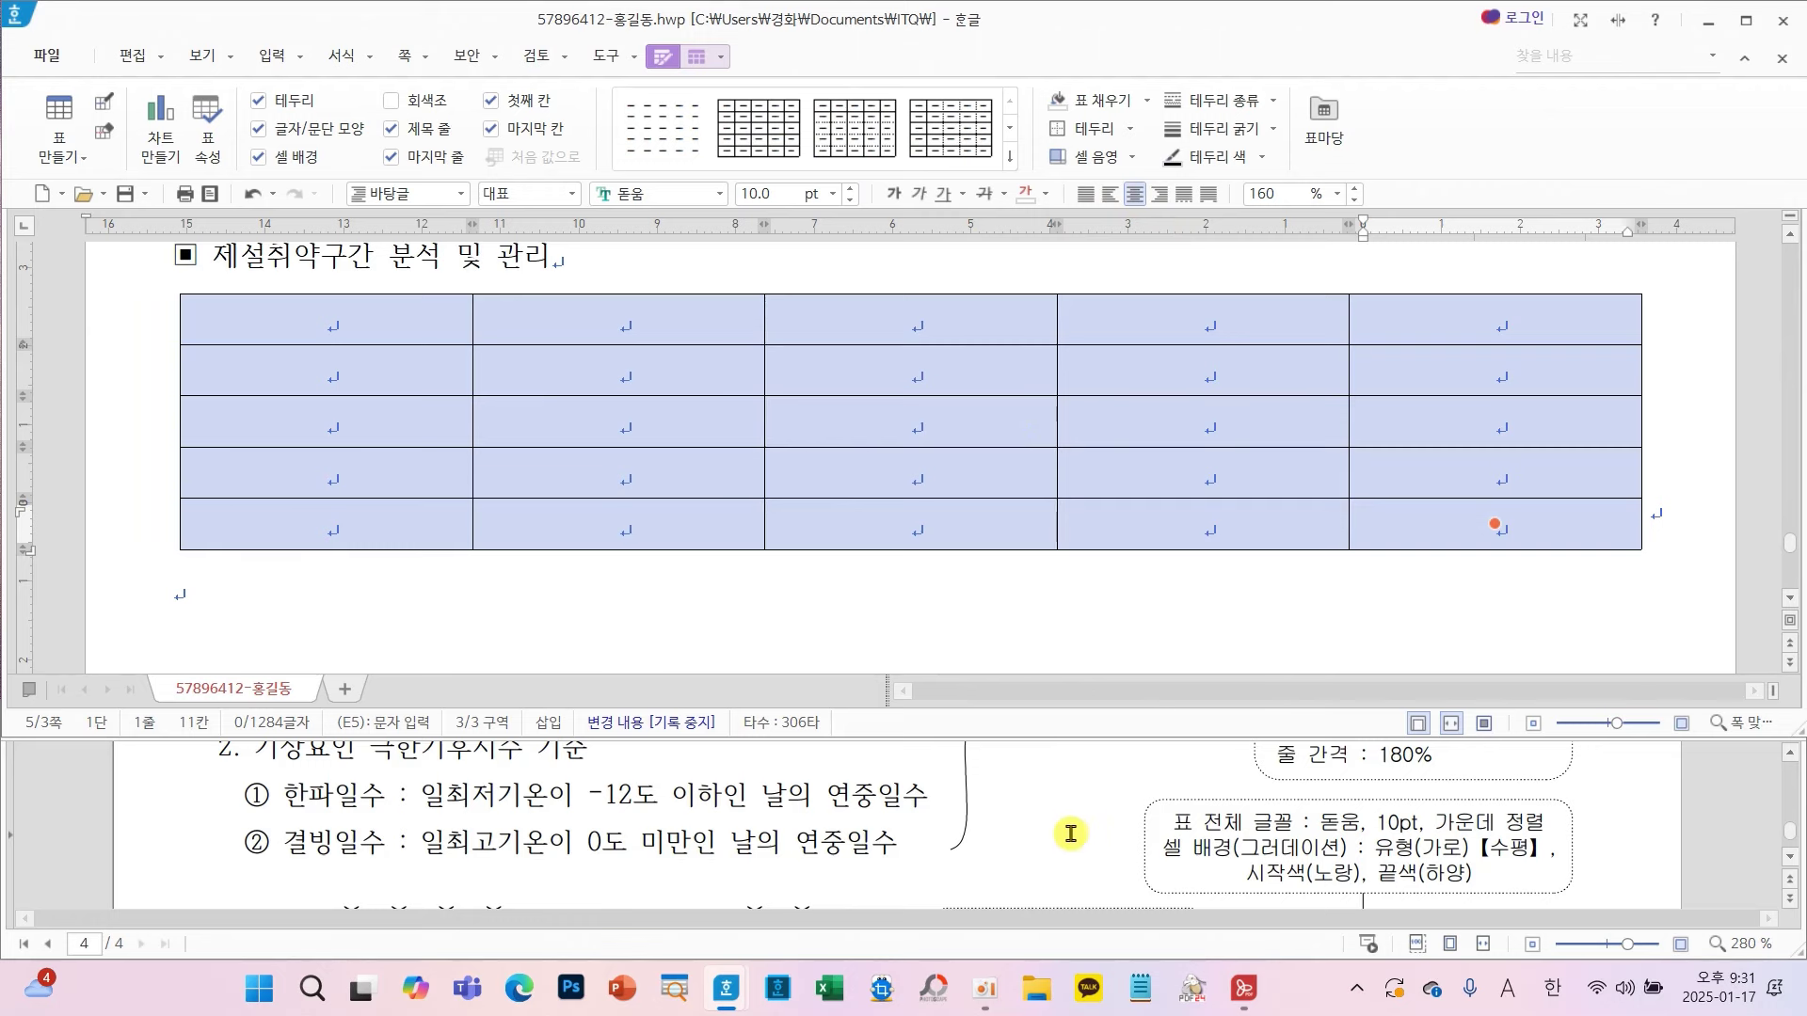
- Remove the left and right outer borders of the table by setting their line type to none
scroll(1073, 828, down, 5)
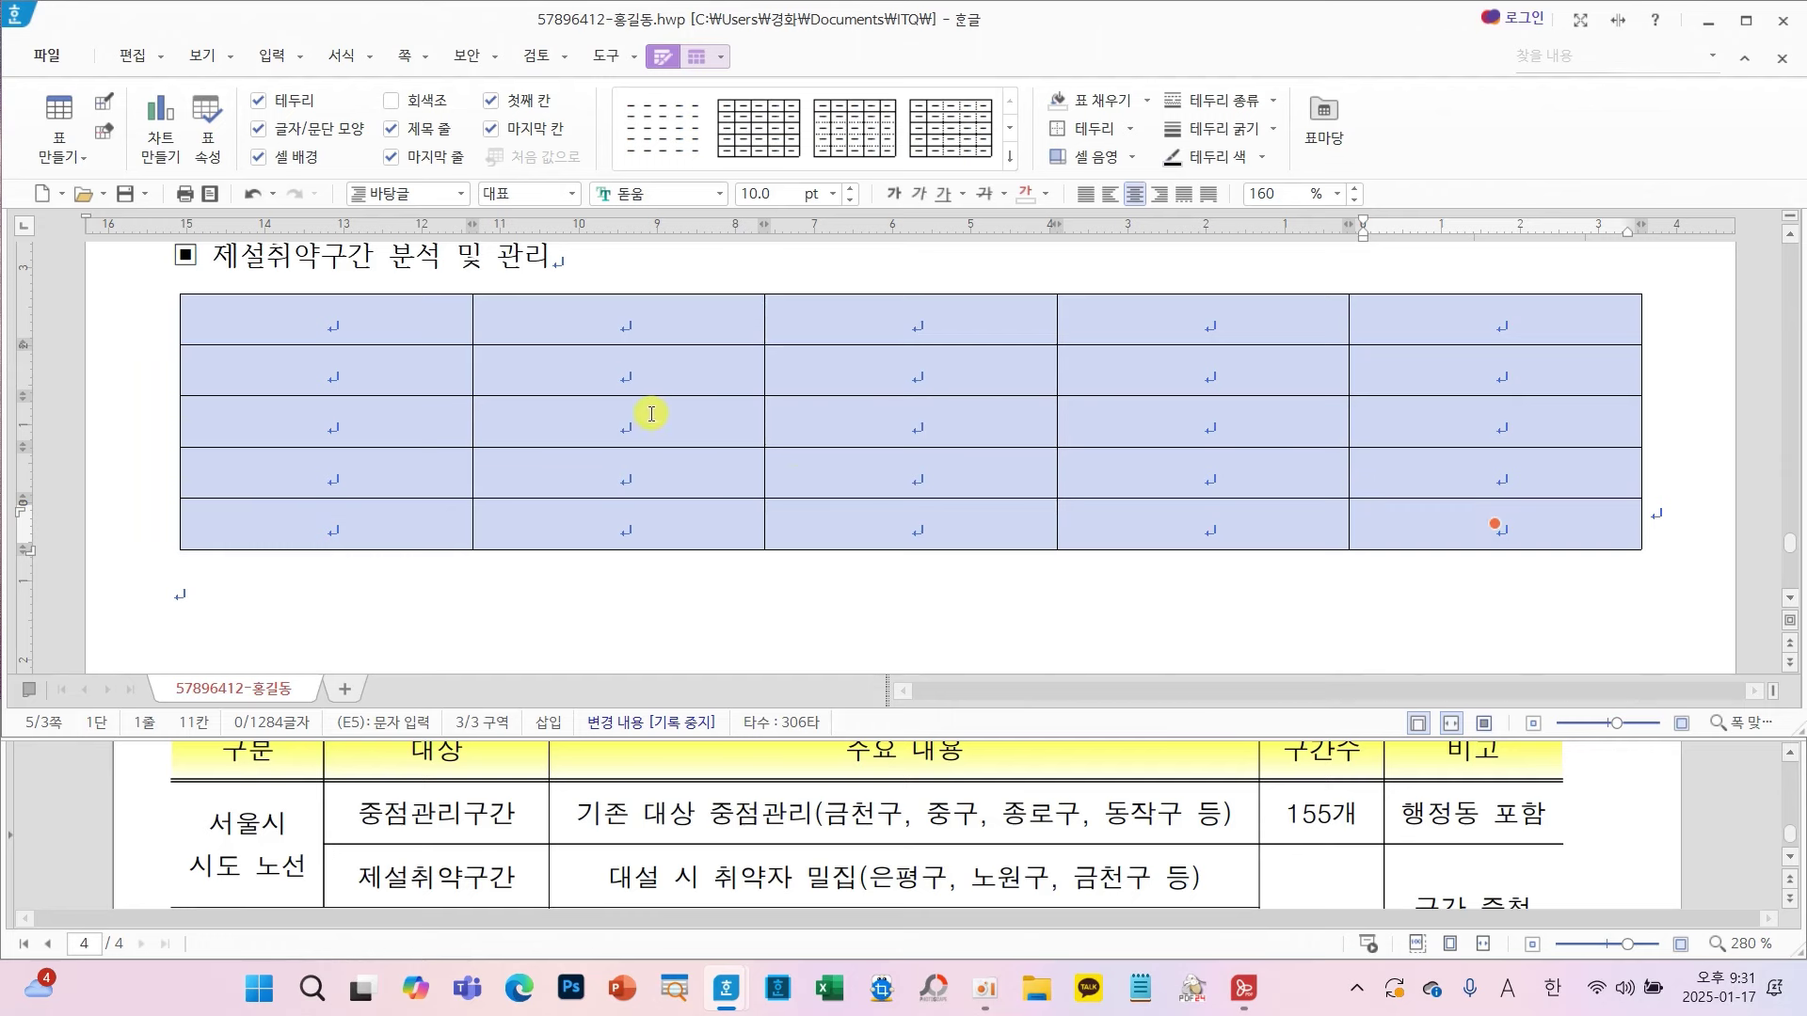
key(l)
click(670, 140)
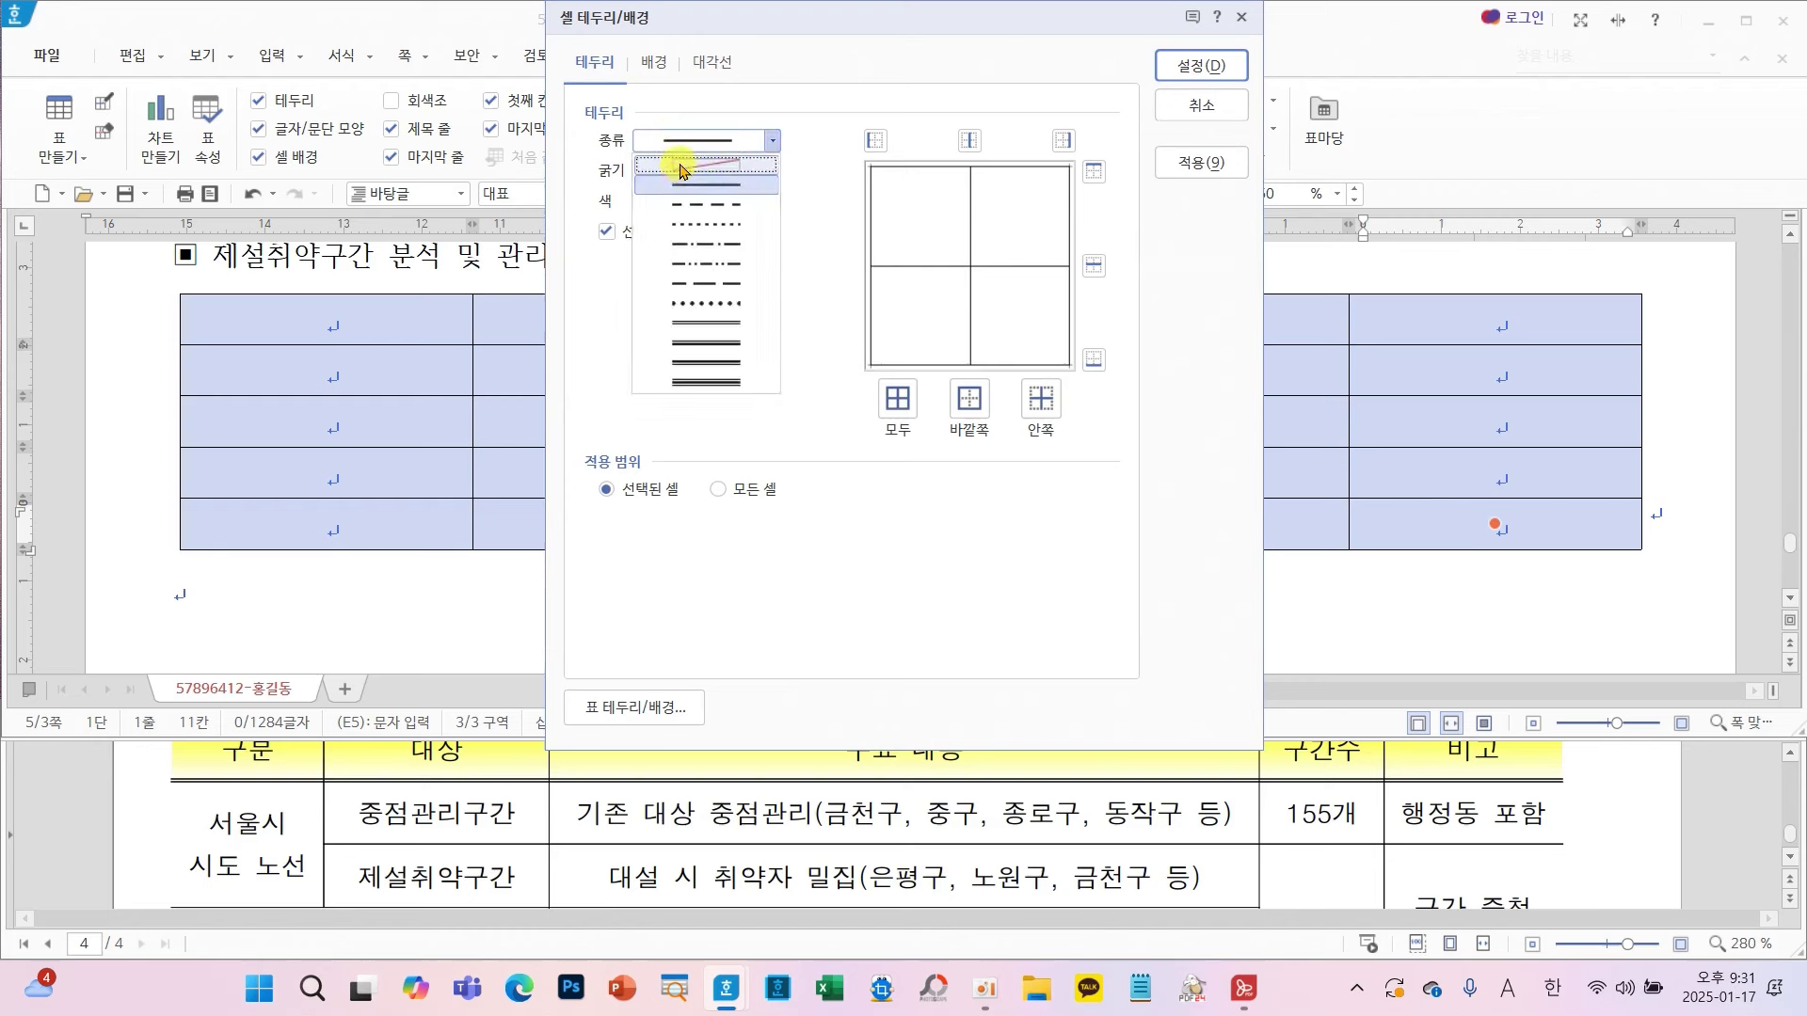
click(682, 166)
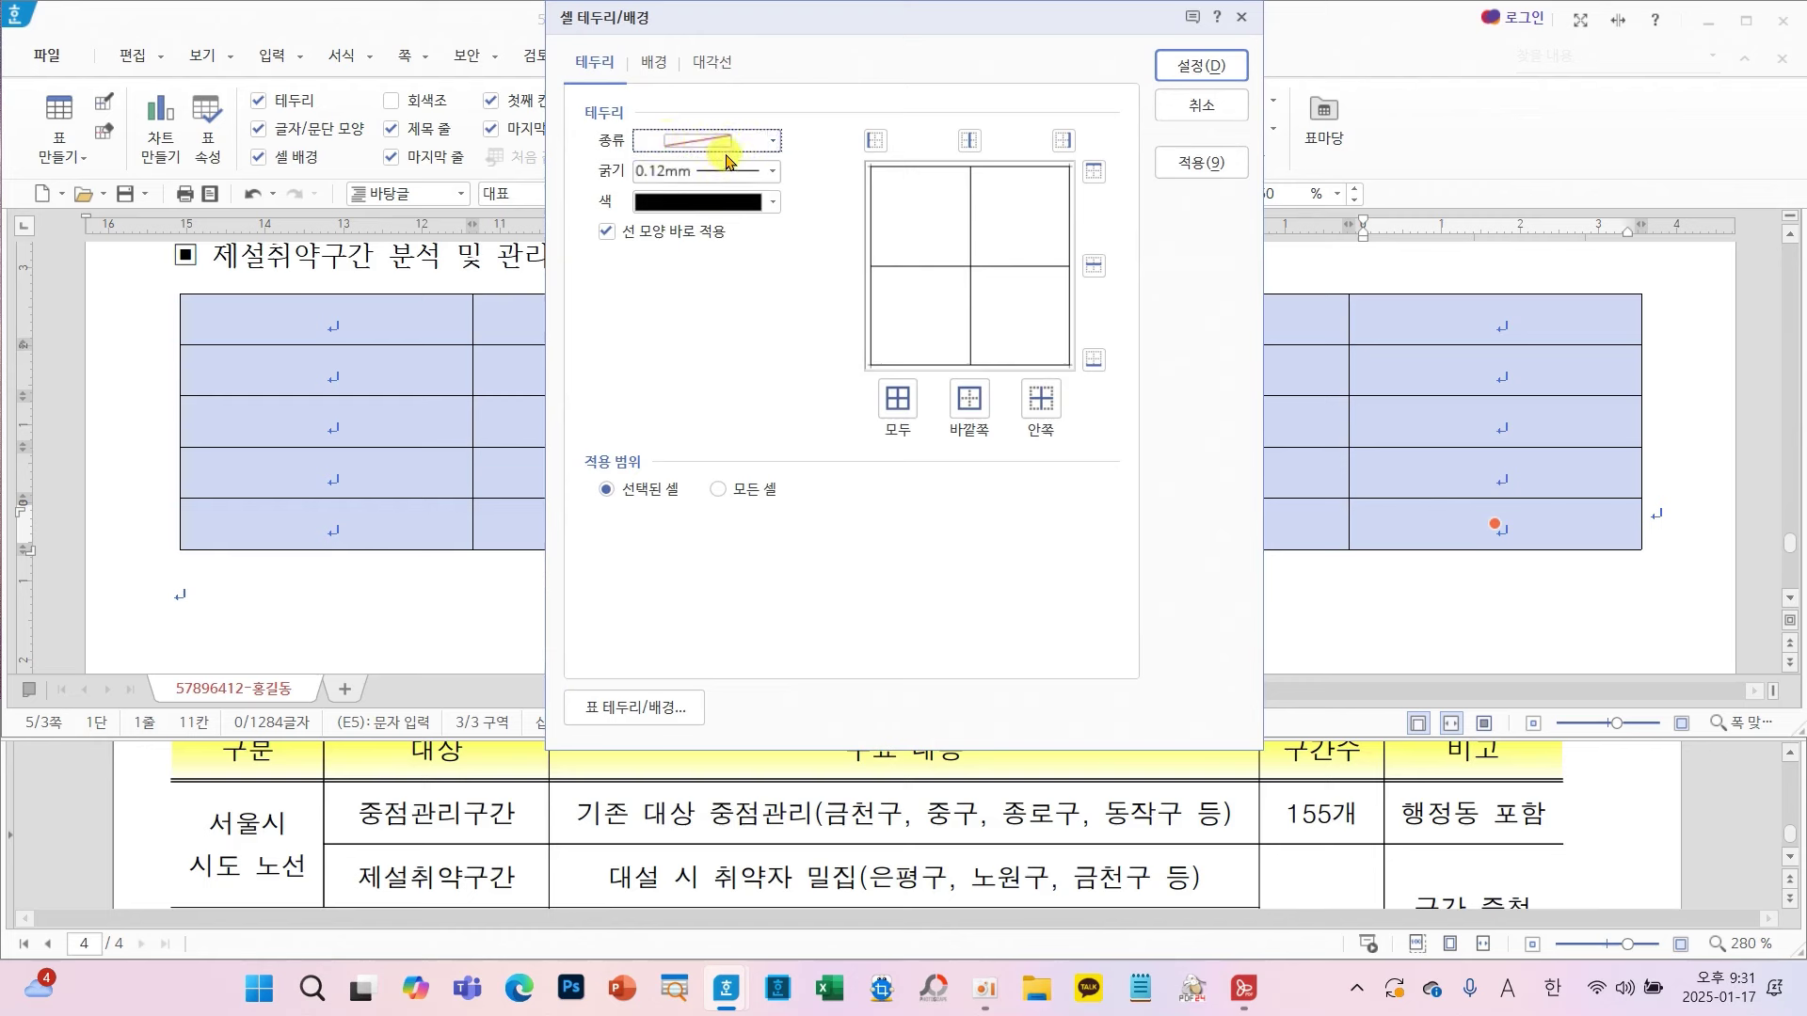
click(724, 142)
click(693, 167)
click(875, 140)
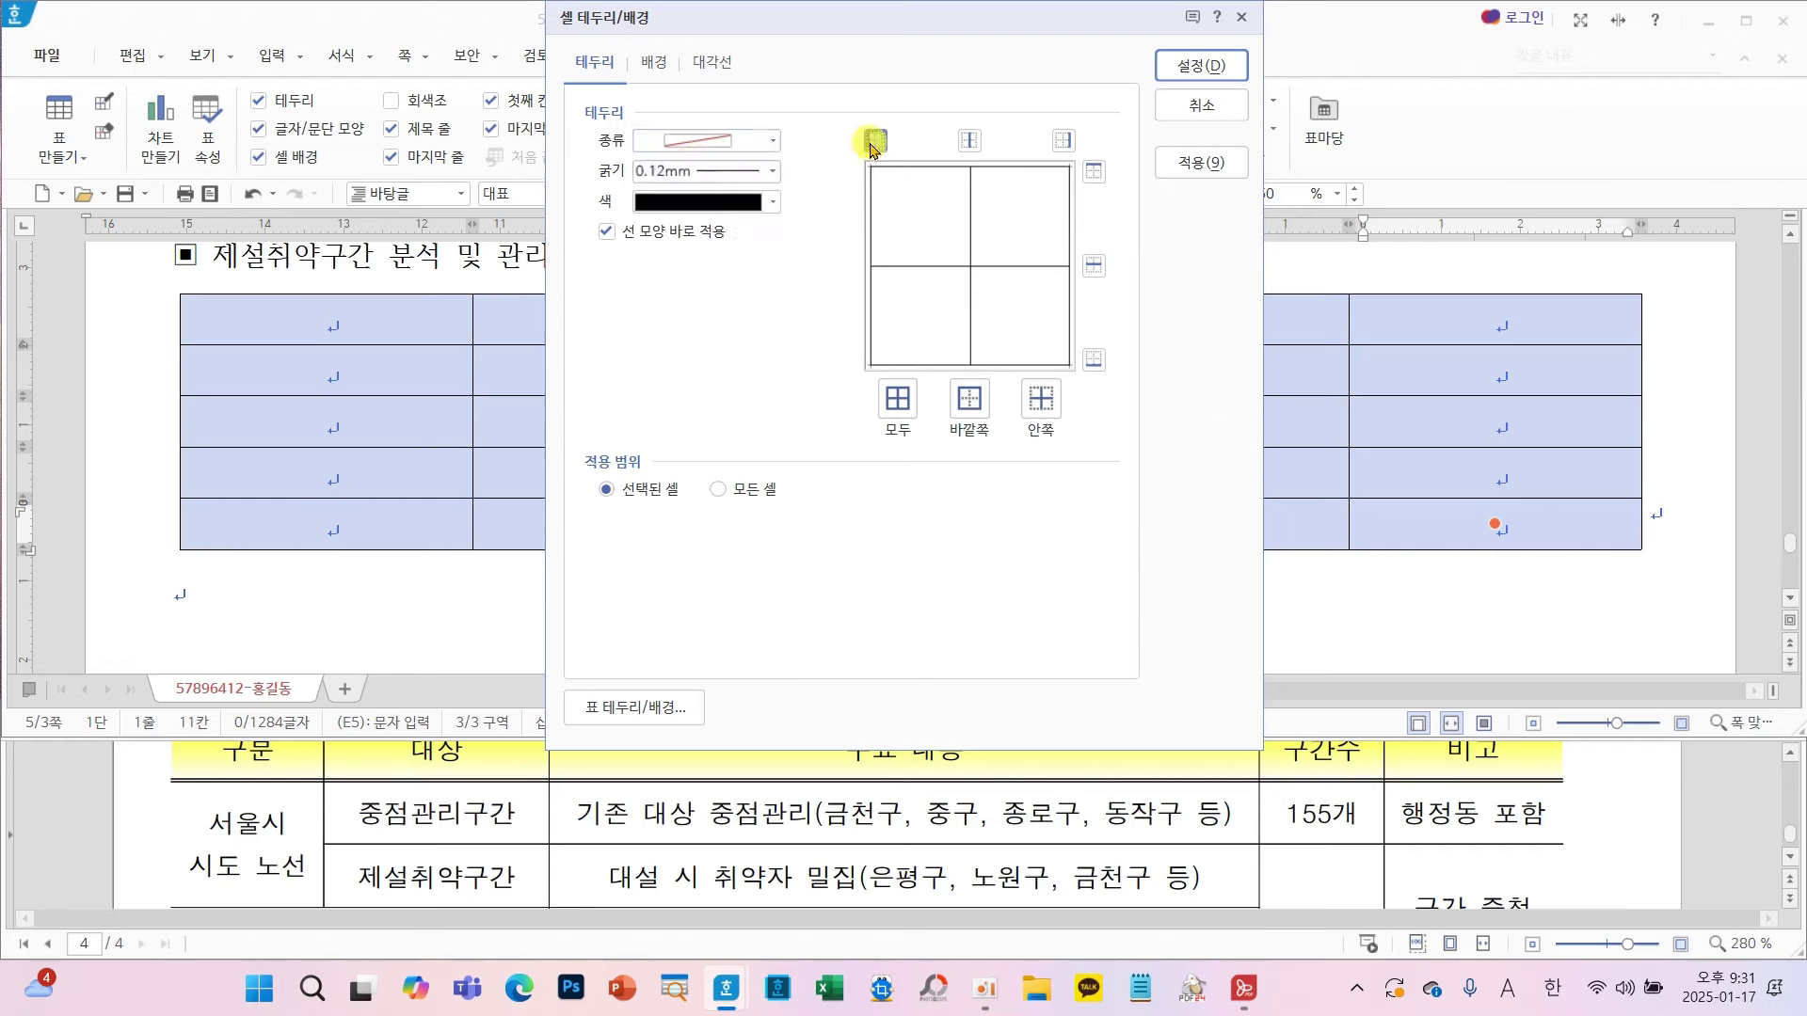
click(1063, 138)
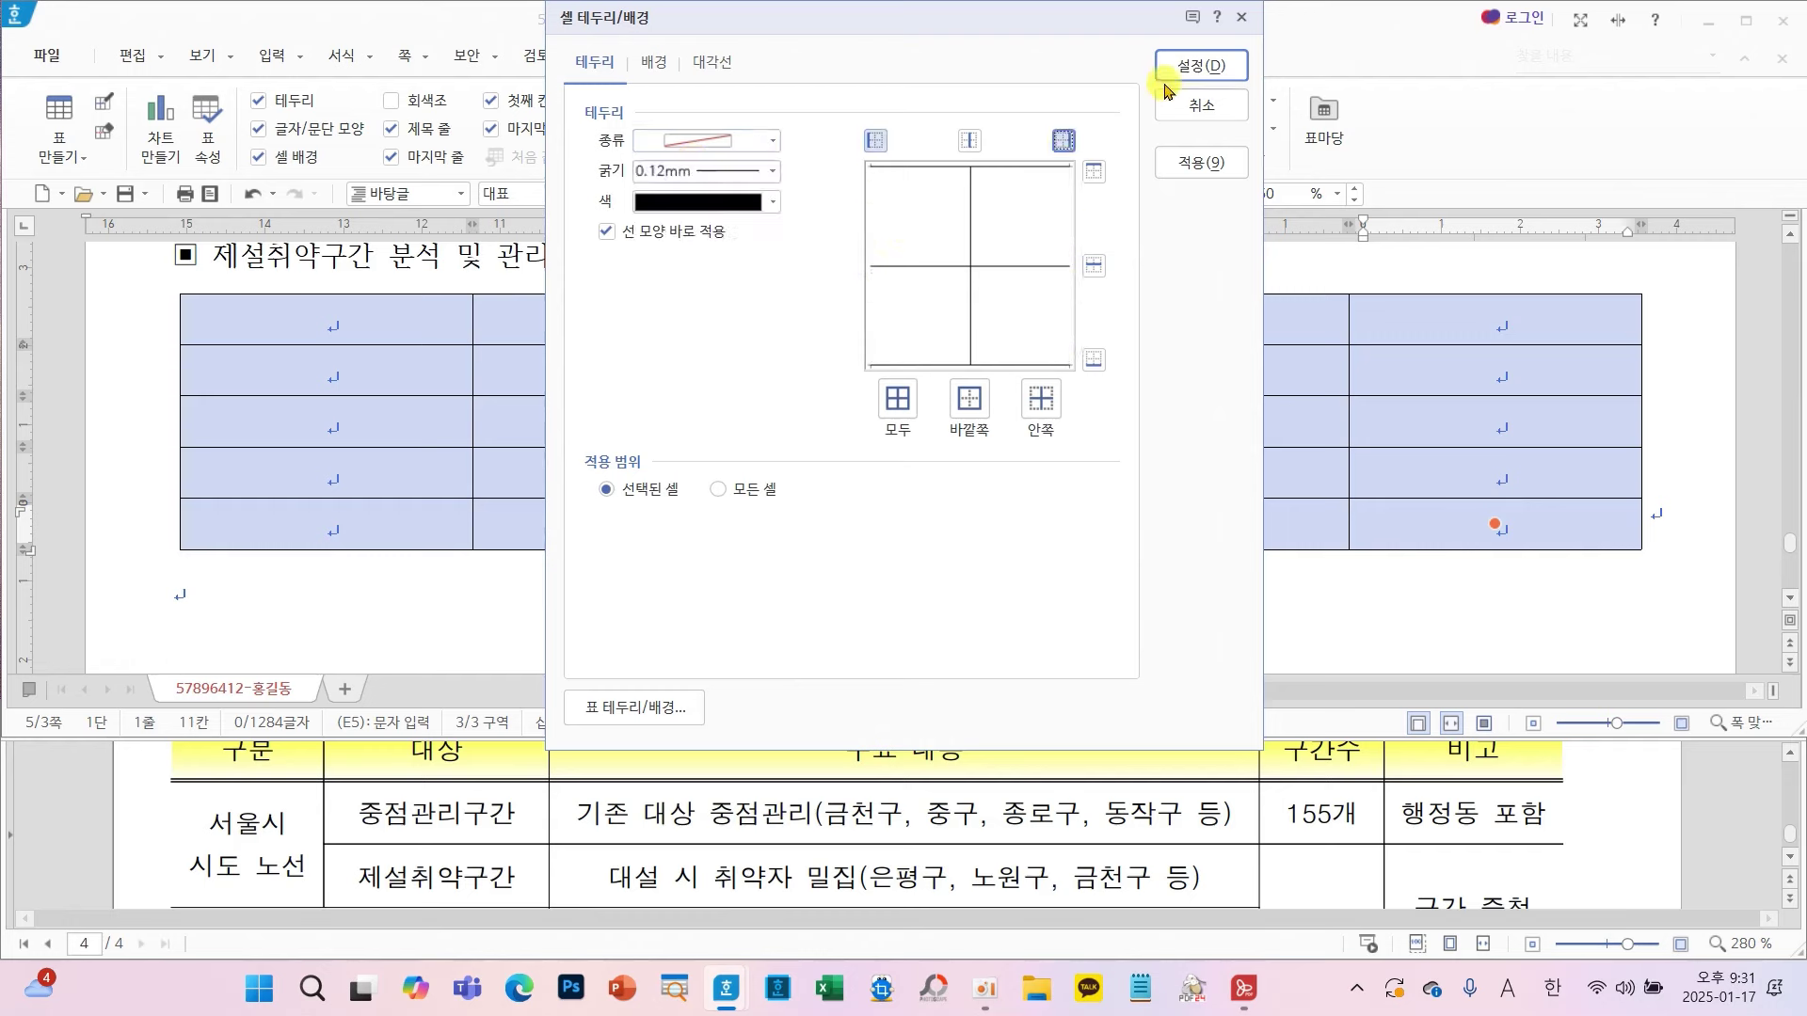
click(1202, 65)
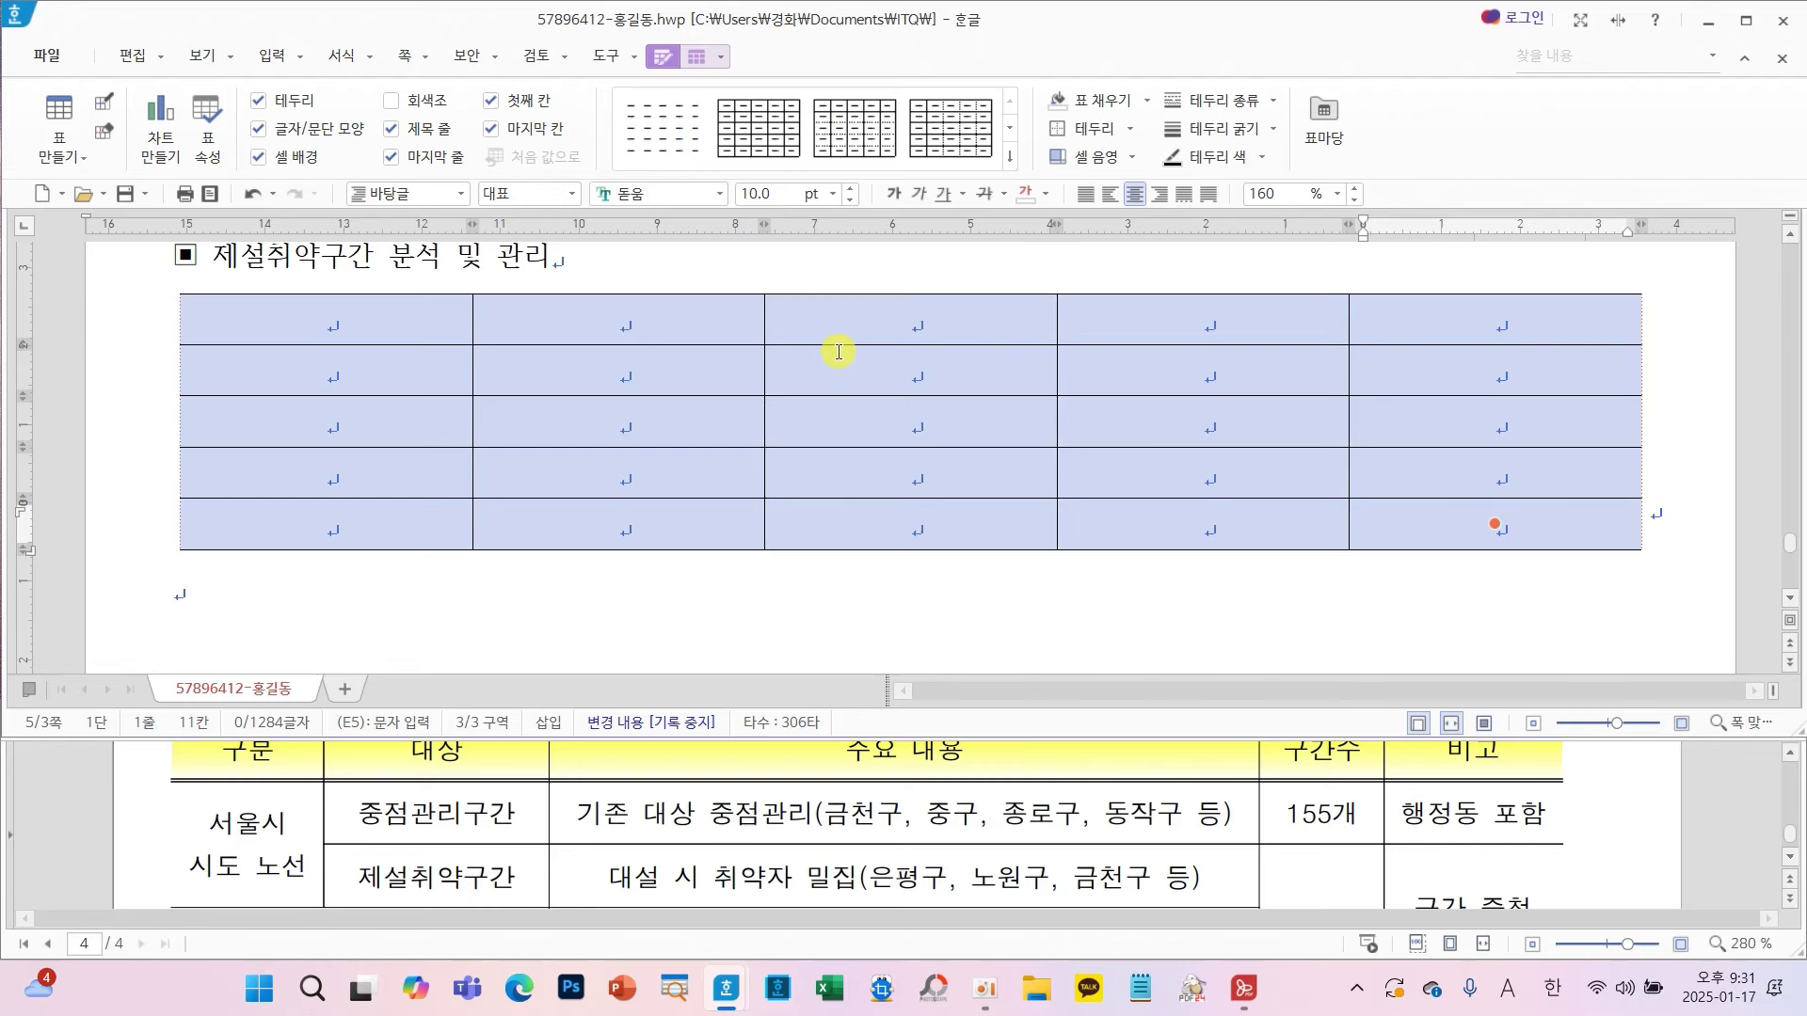
- Apply a 0.5 mm double line to the top and bottom outer borders of the table
key(l)
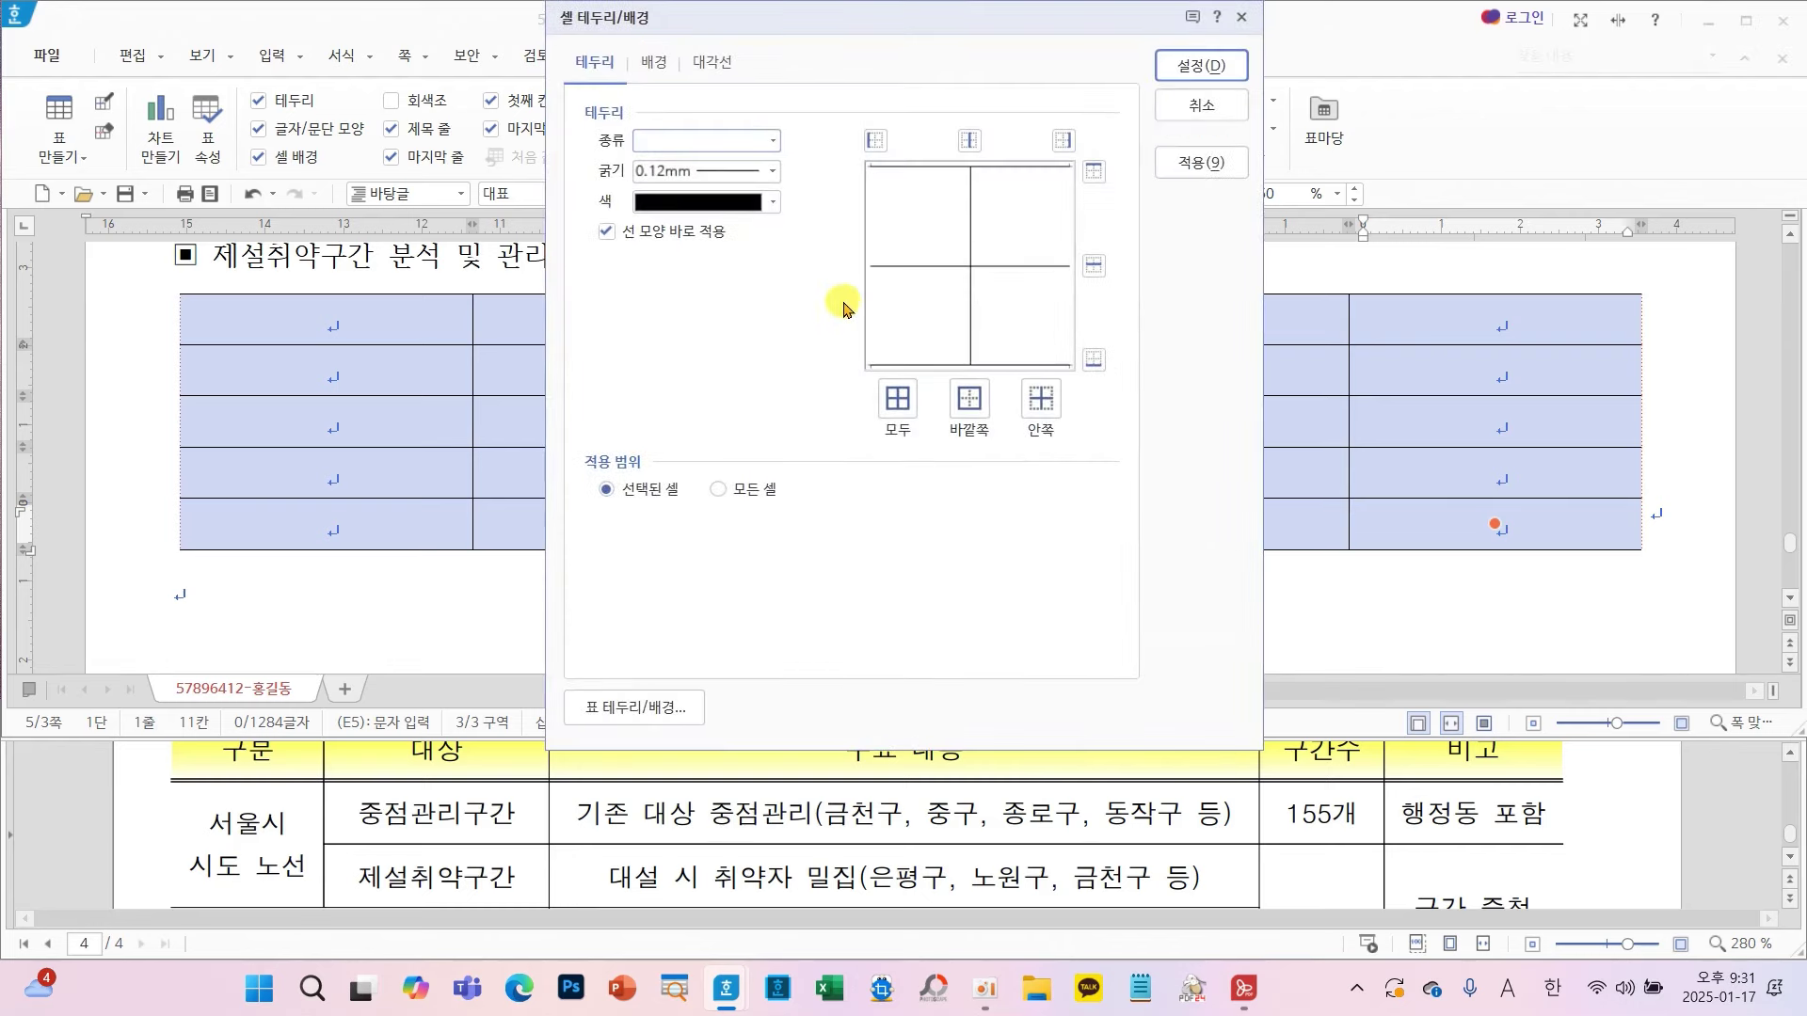
scroll(520, 827, up, 2)
scroll(490, 835, down, 5)
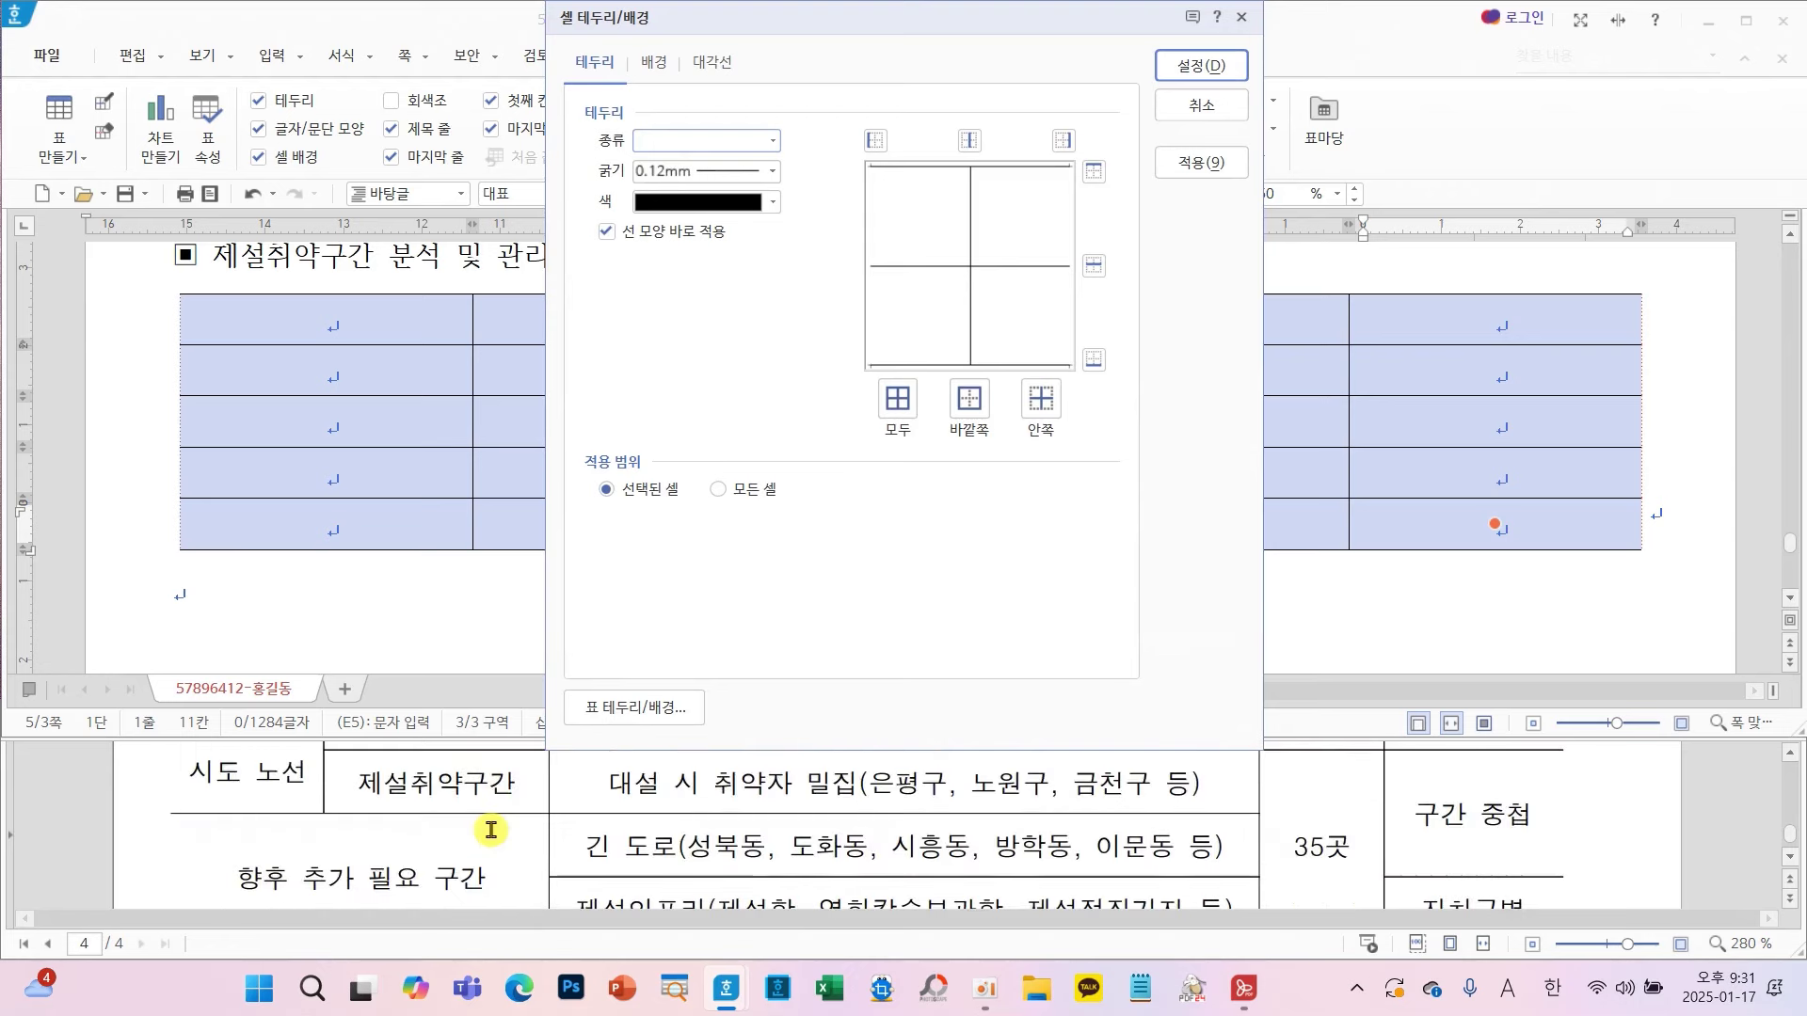
click(687, 140)
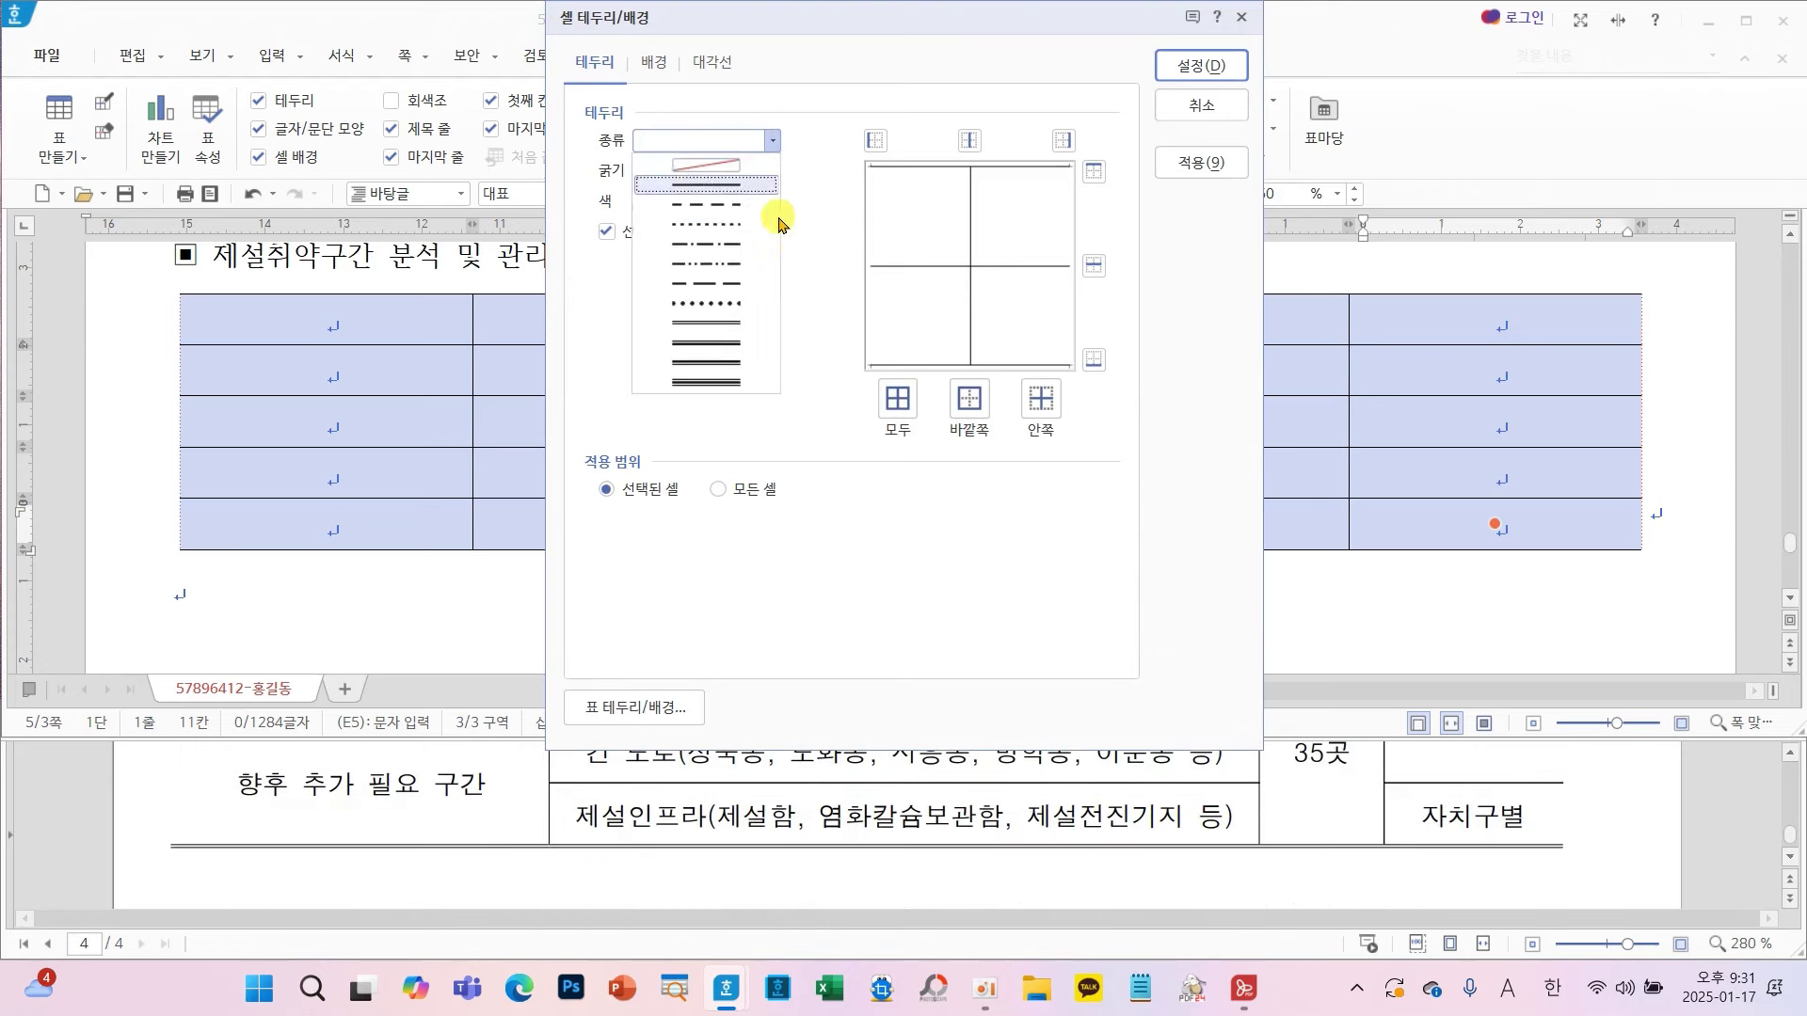
key(Escape)
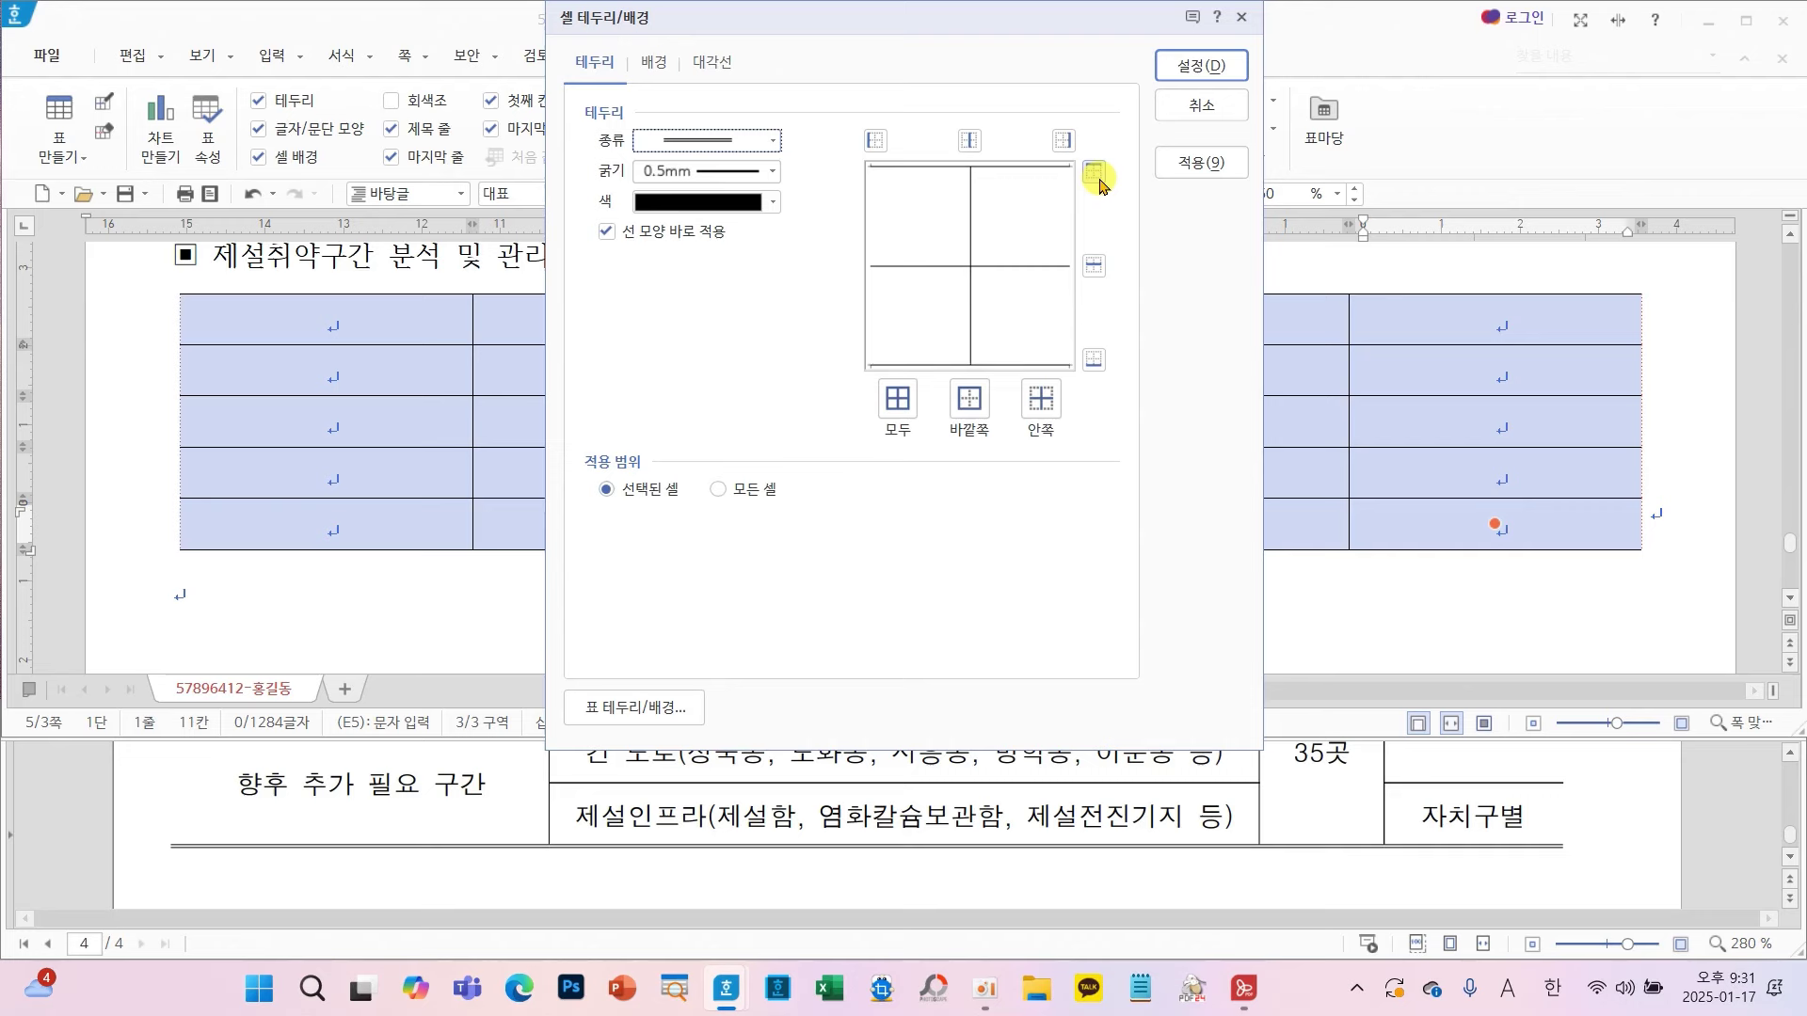
click(1093, 171)
click(1093, 359)
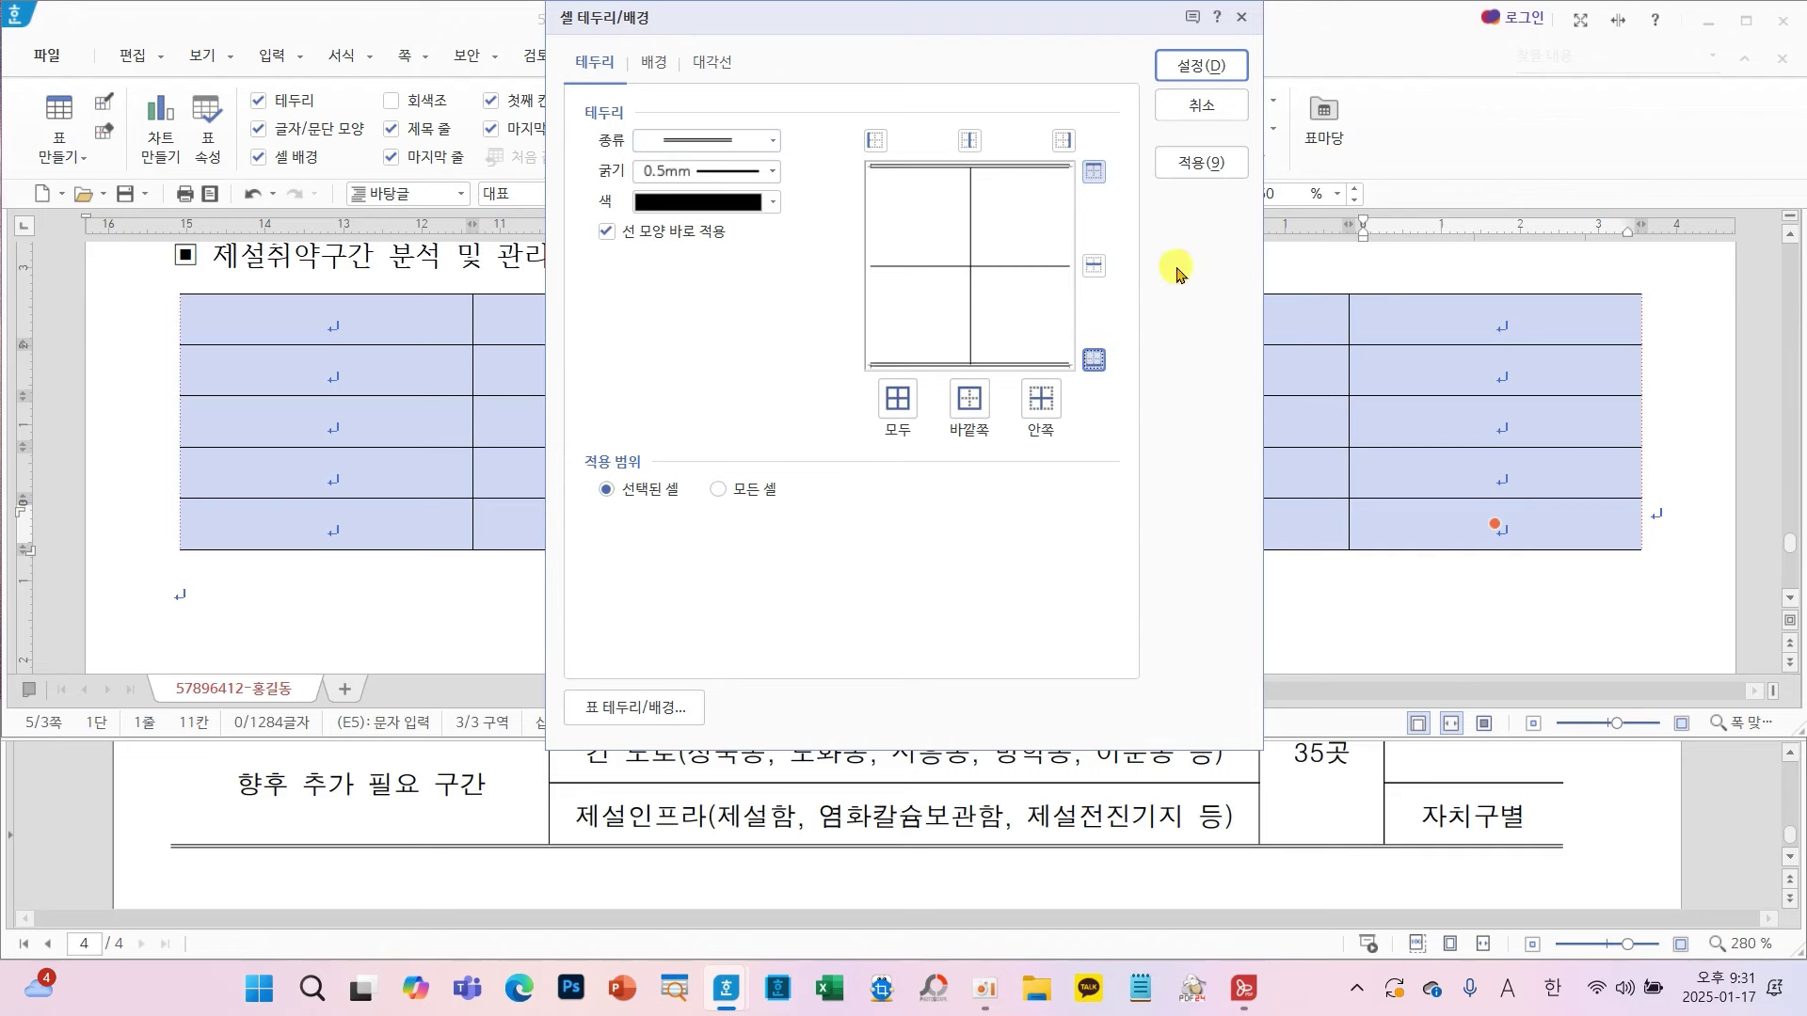
click(1187, 65)
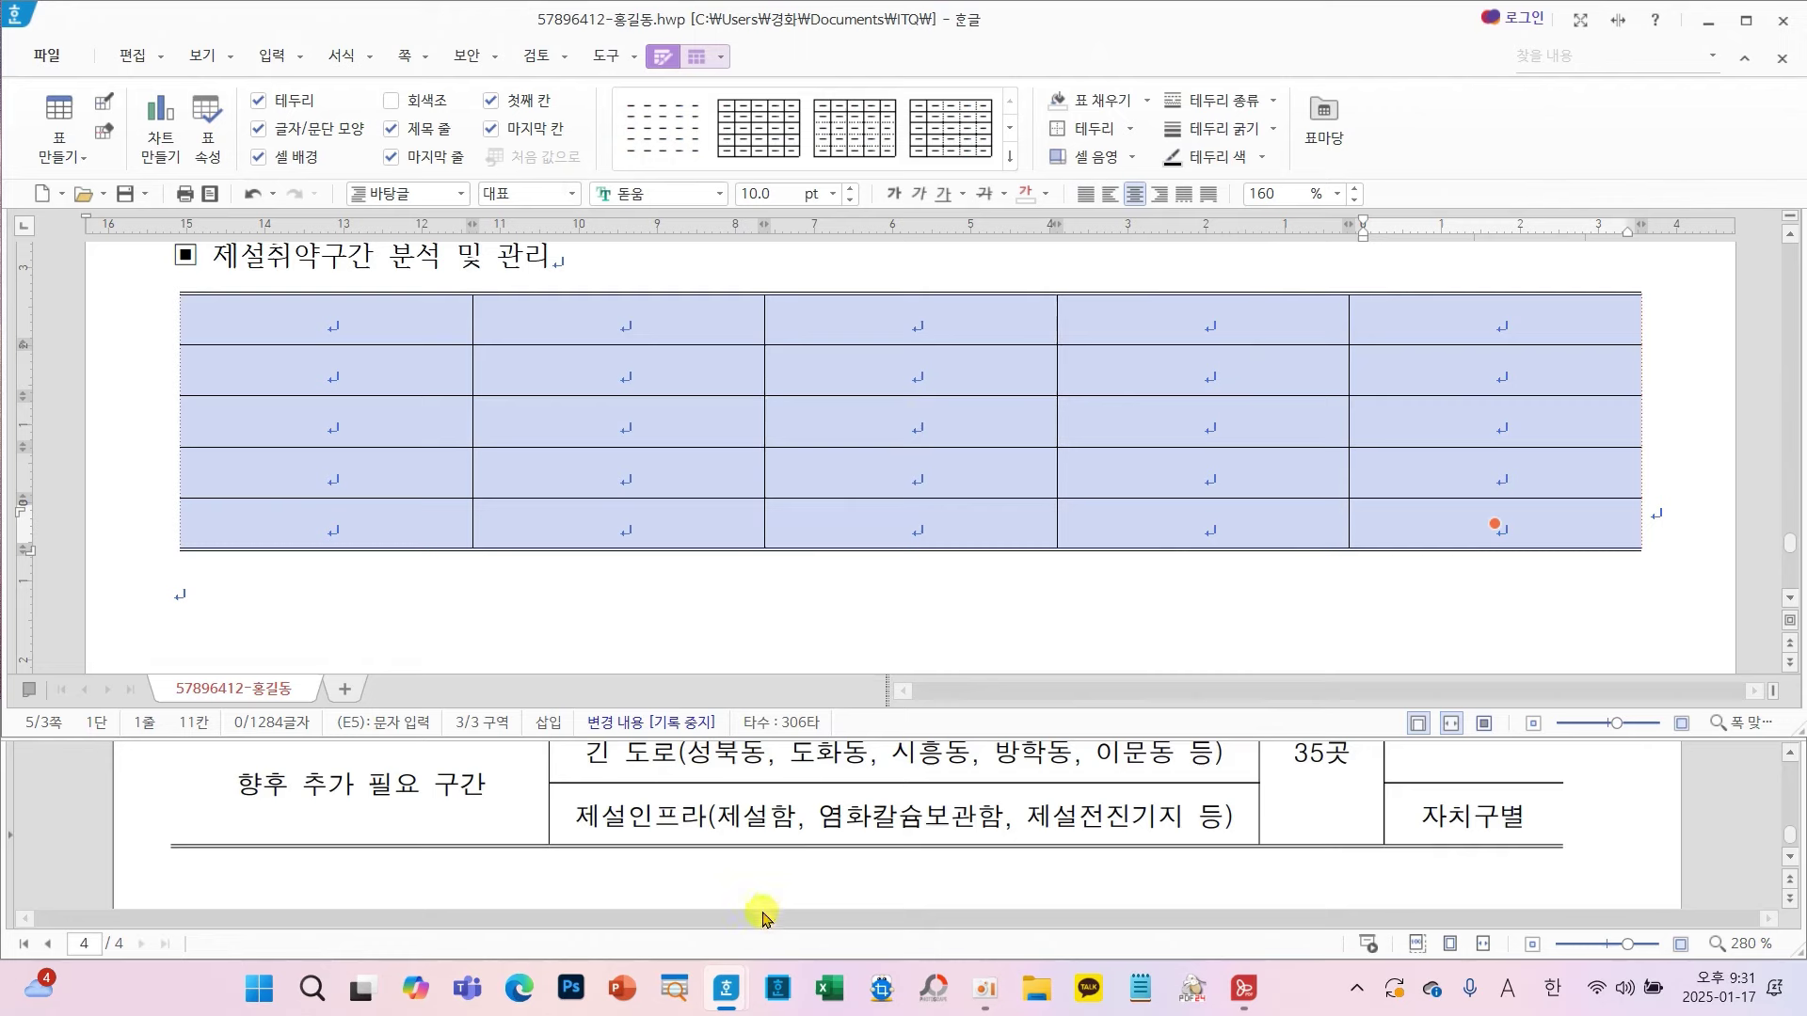
- Apply a 0.5 mm double line to the bottom border of the table's first row
scroll(781, 845, up, 3)
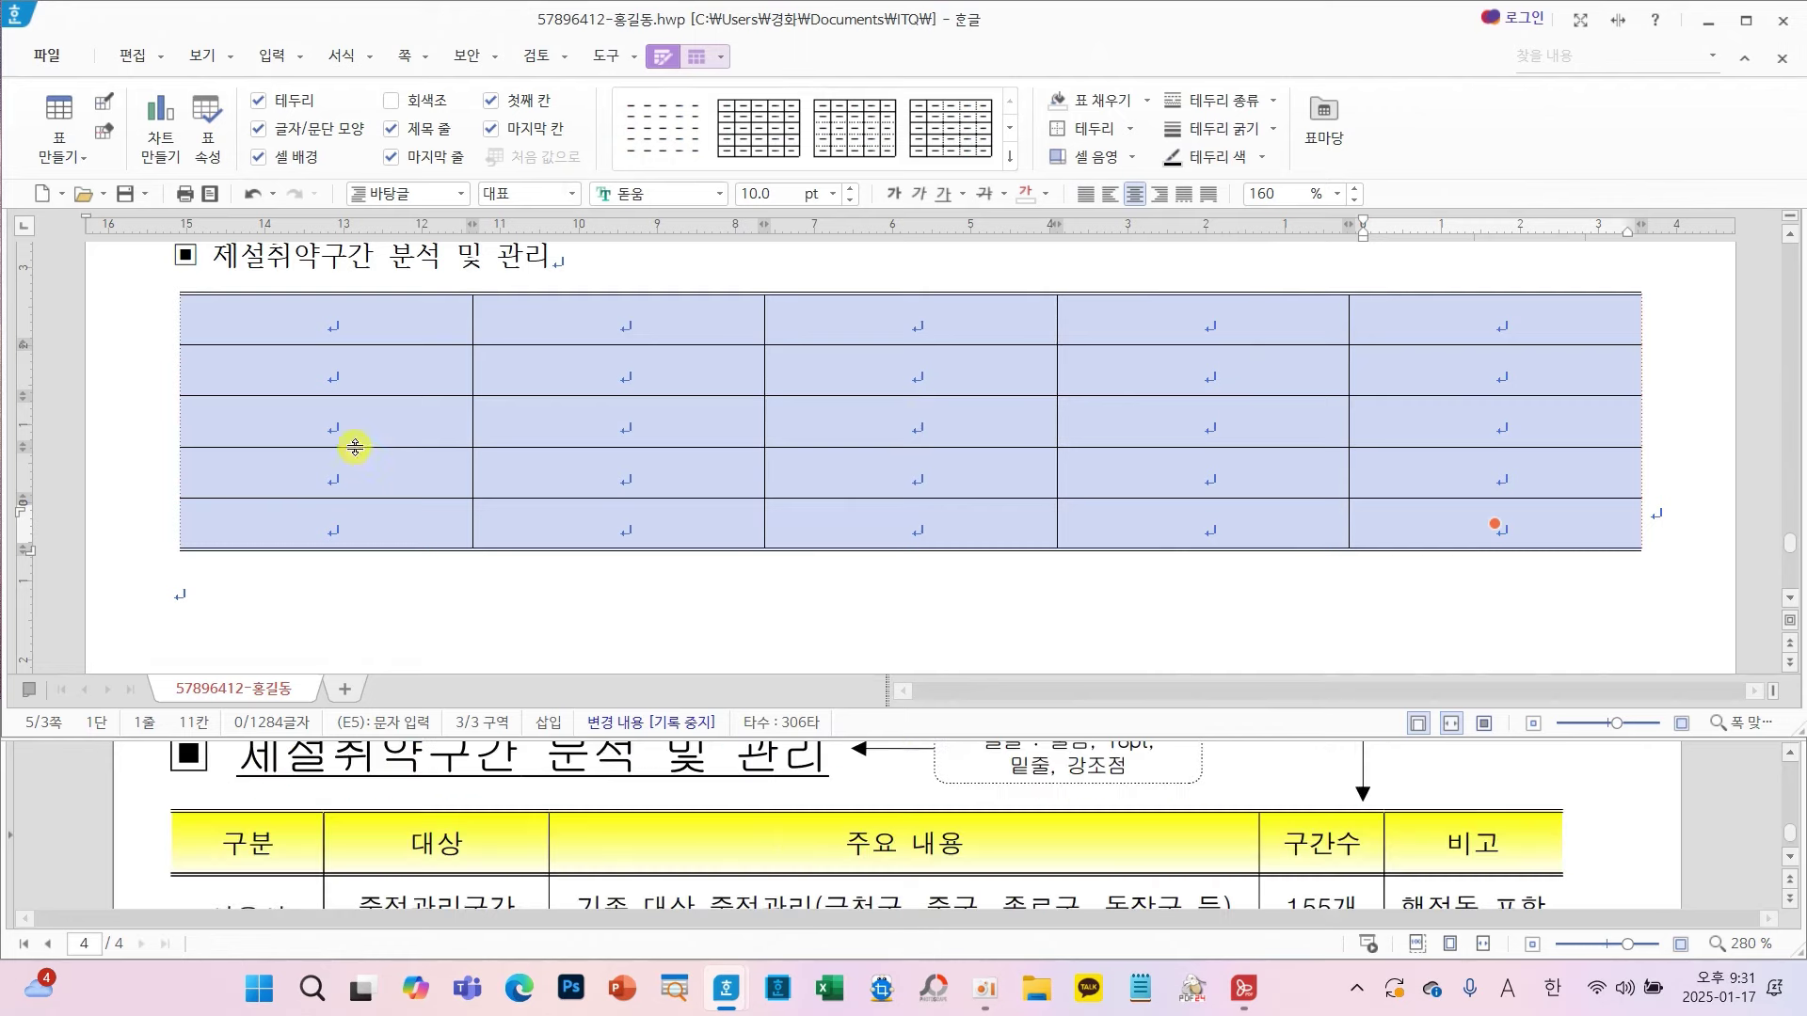
drag(376, 325, 1473, 326)
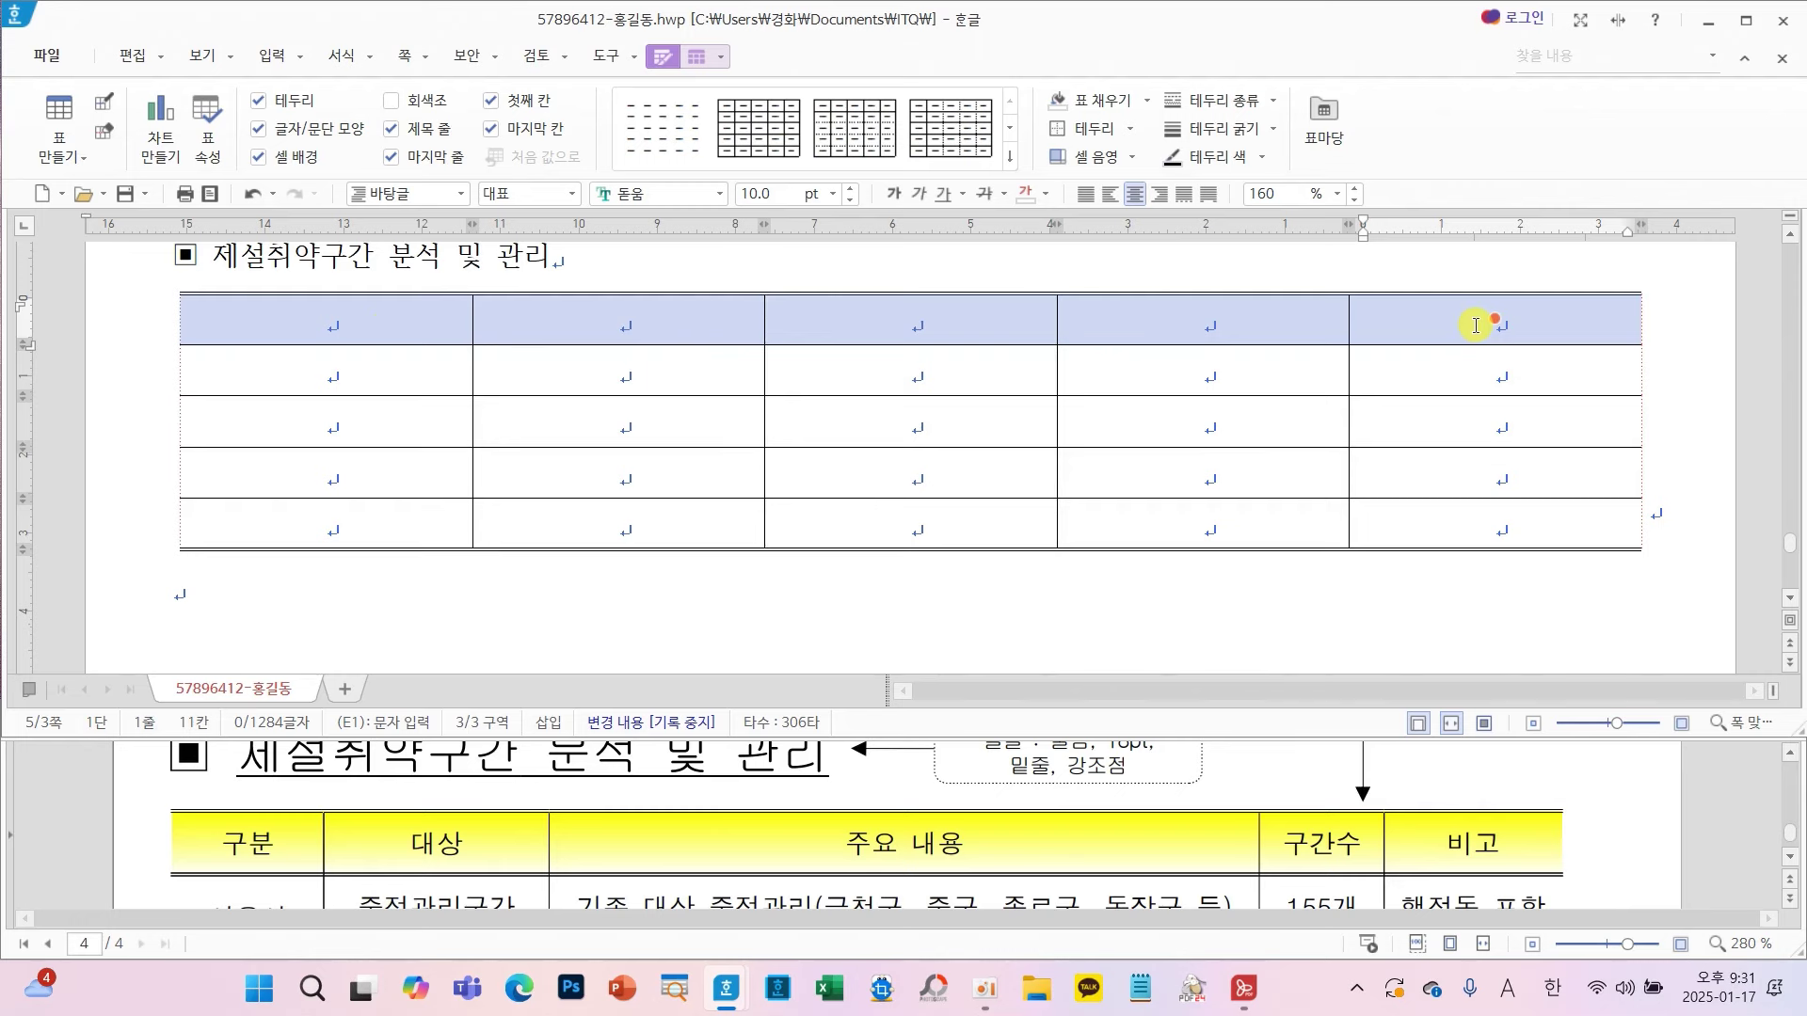
key(l)
click(715, 142)
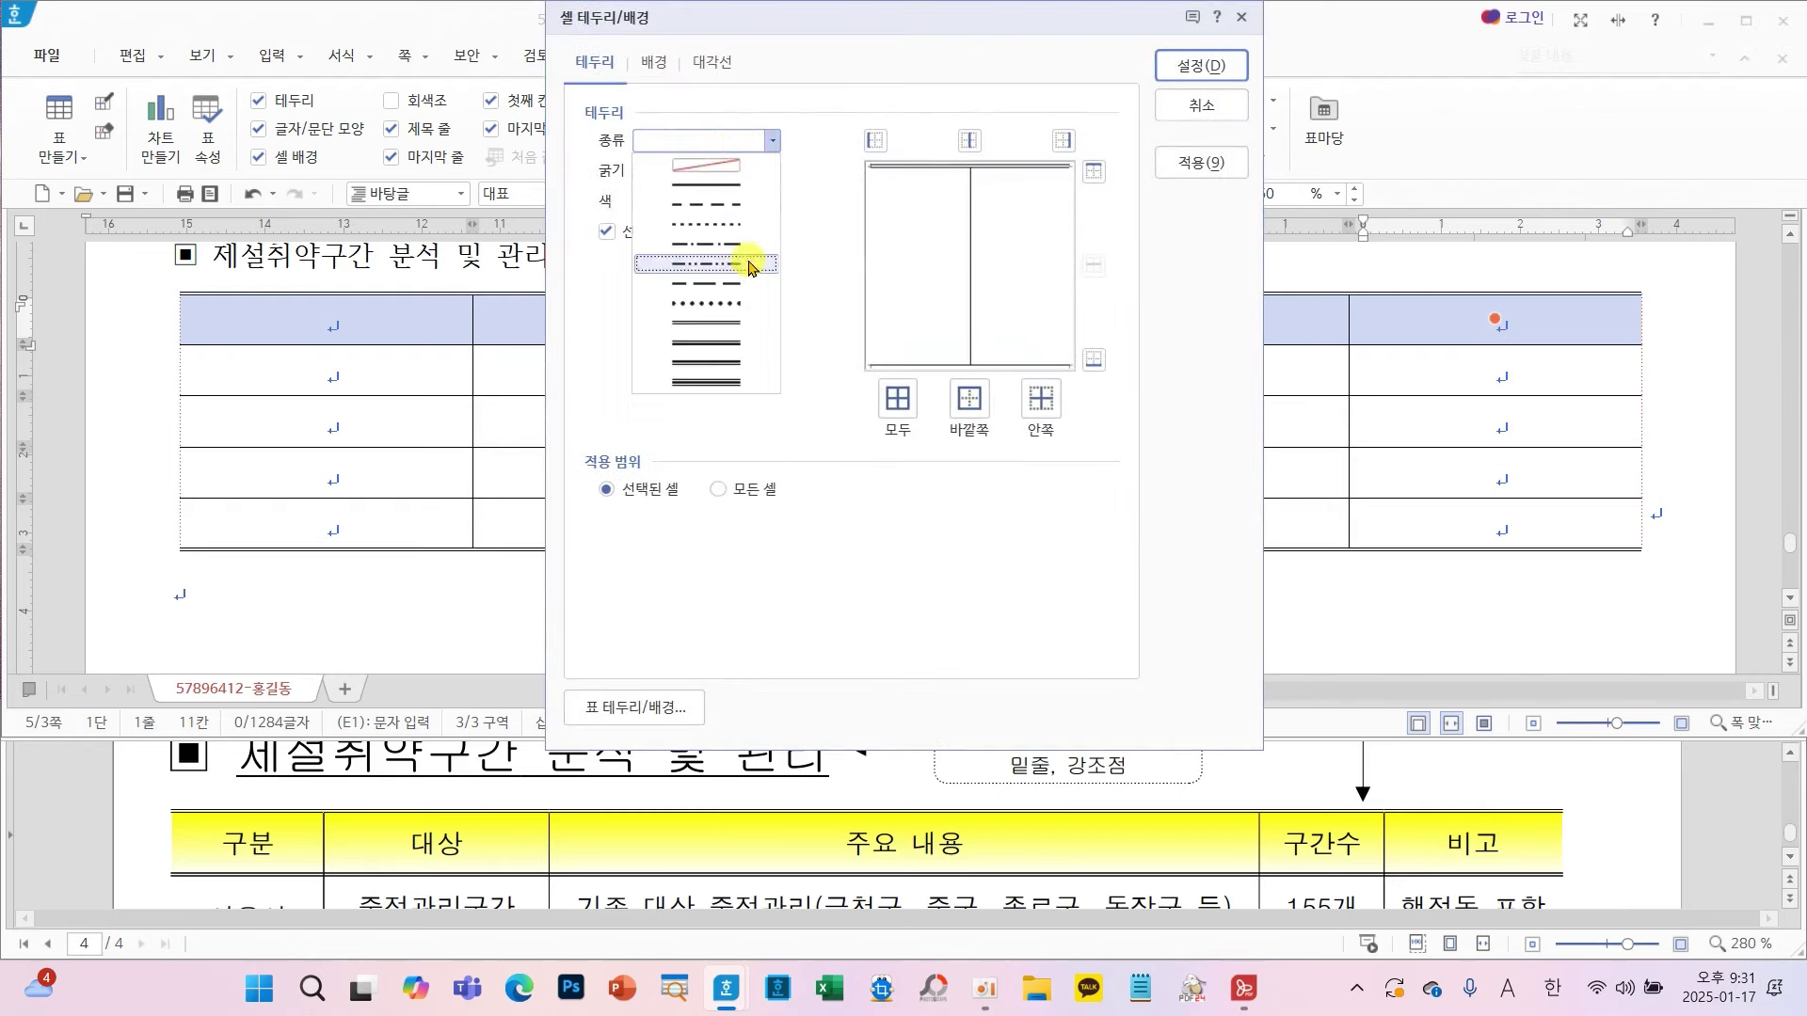
click(731, 322)
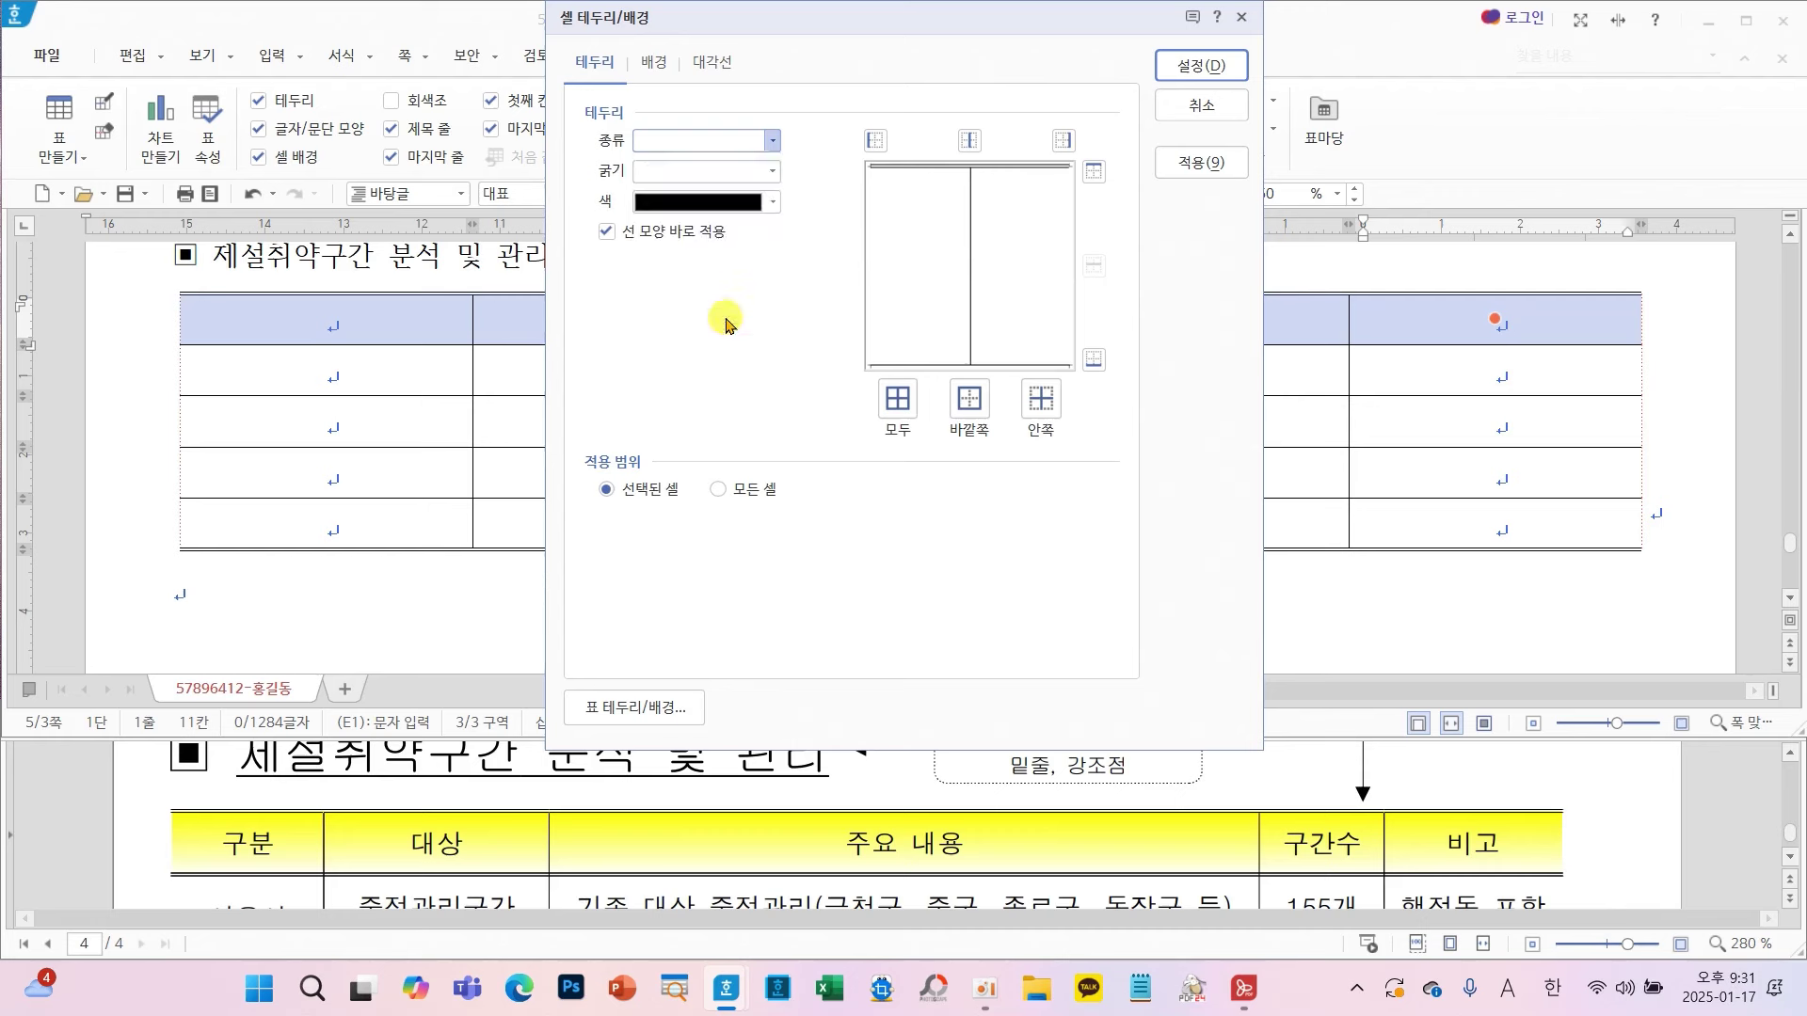
click(1094, 362)
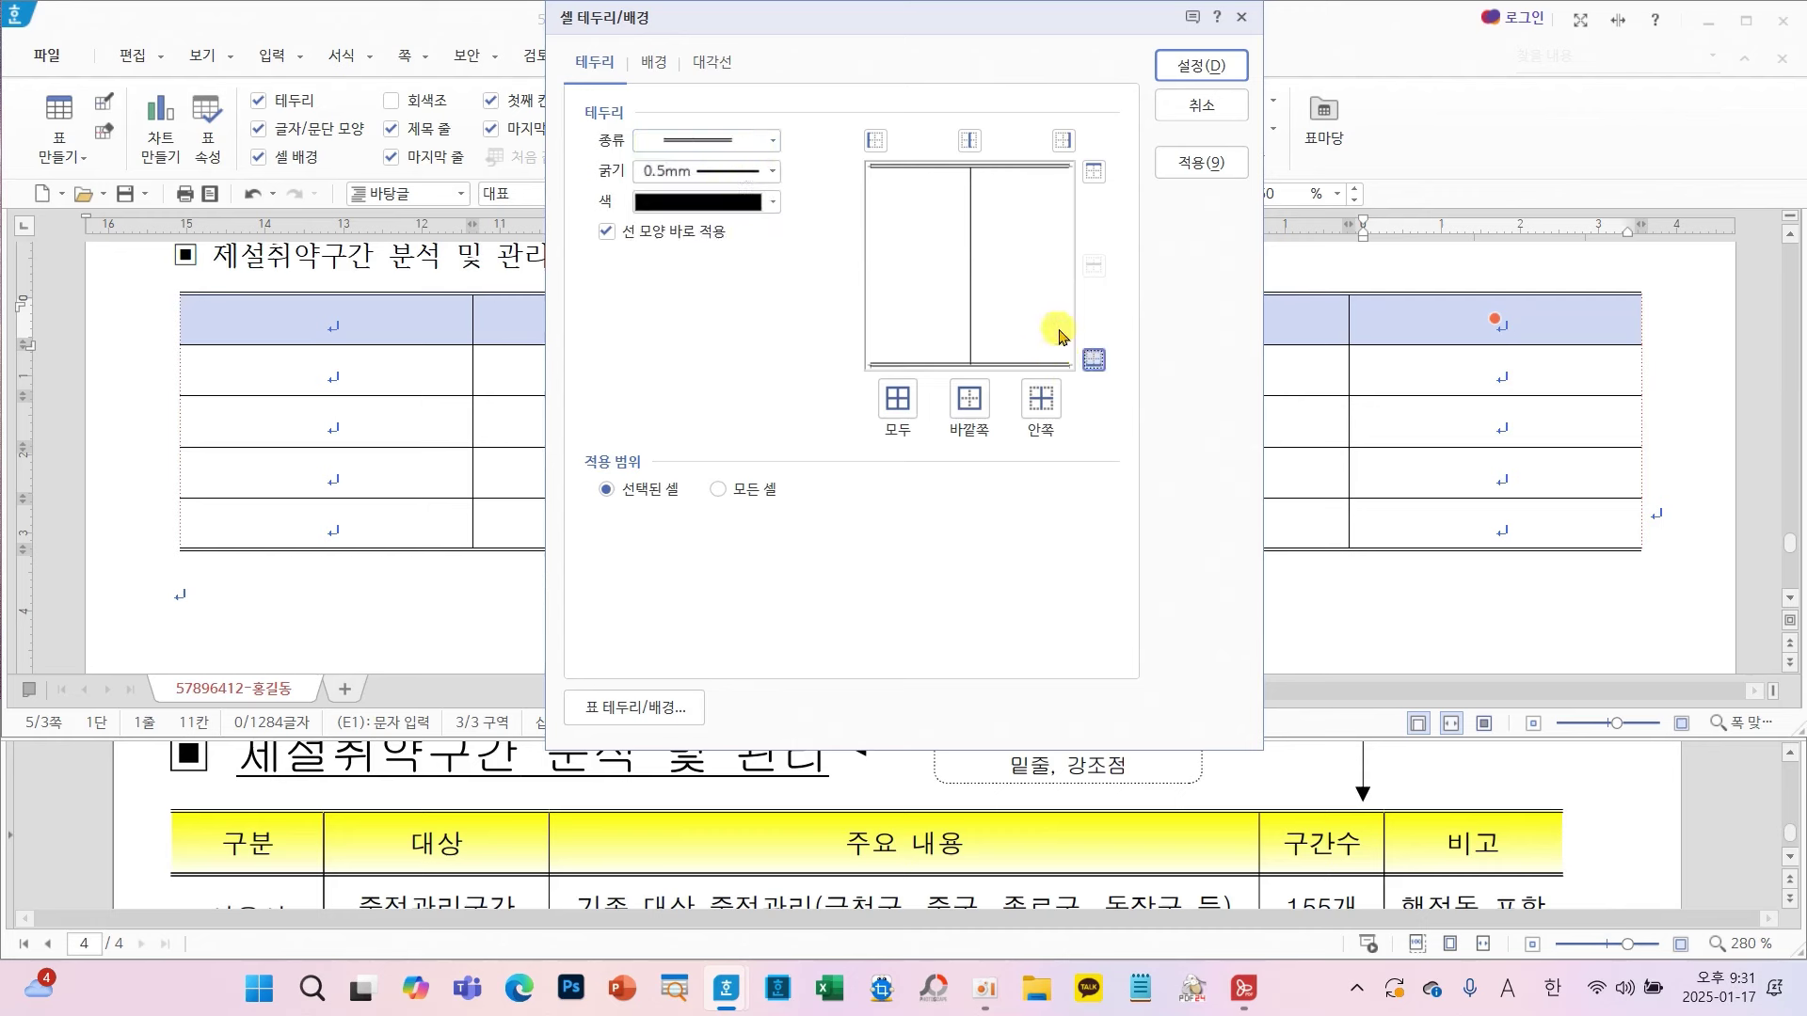
click(1190, 63)
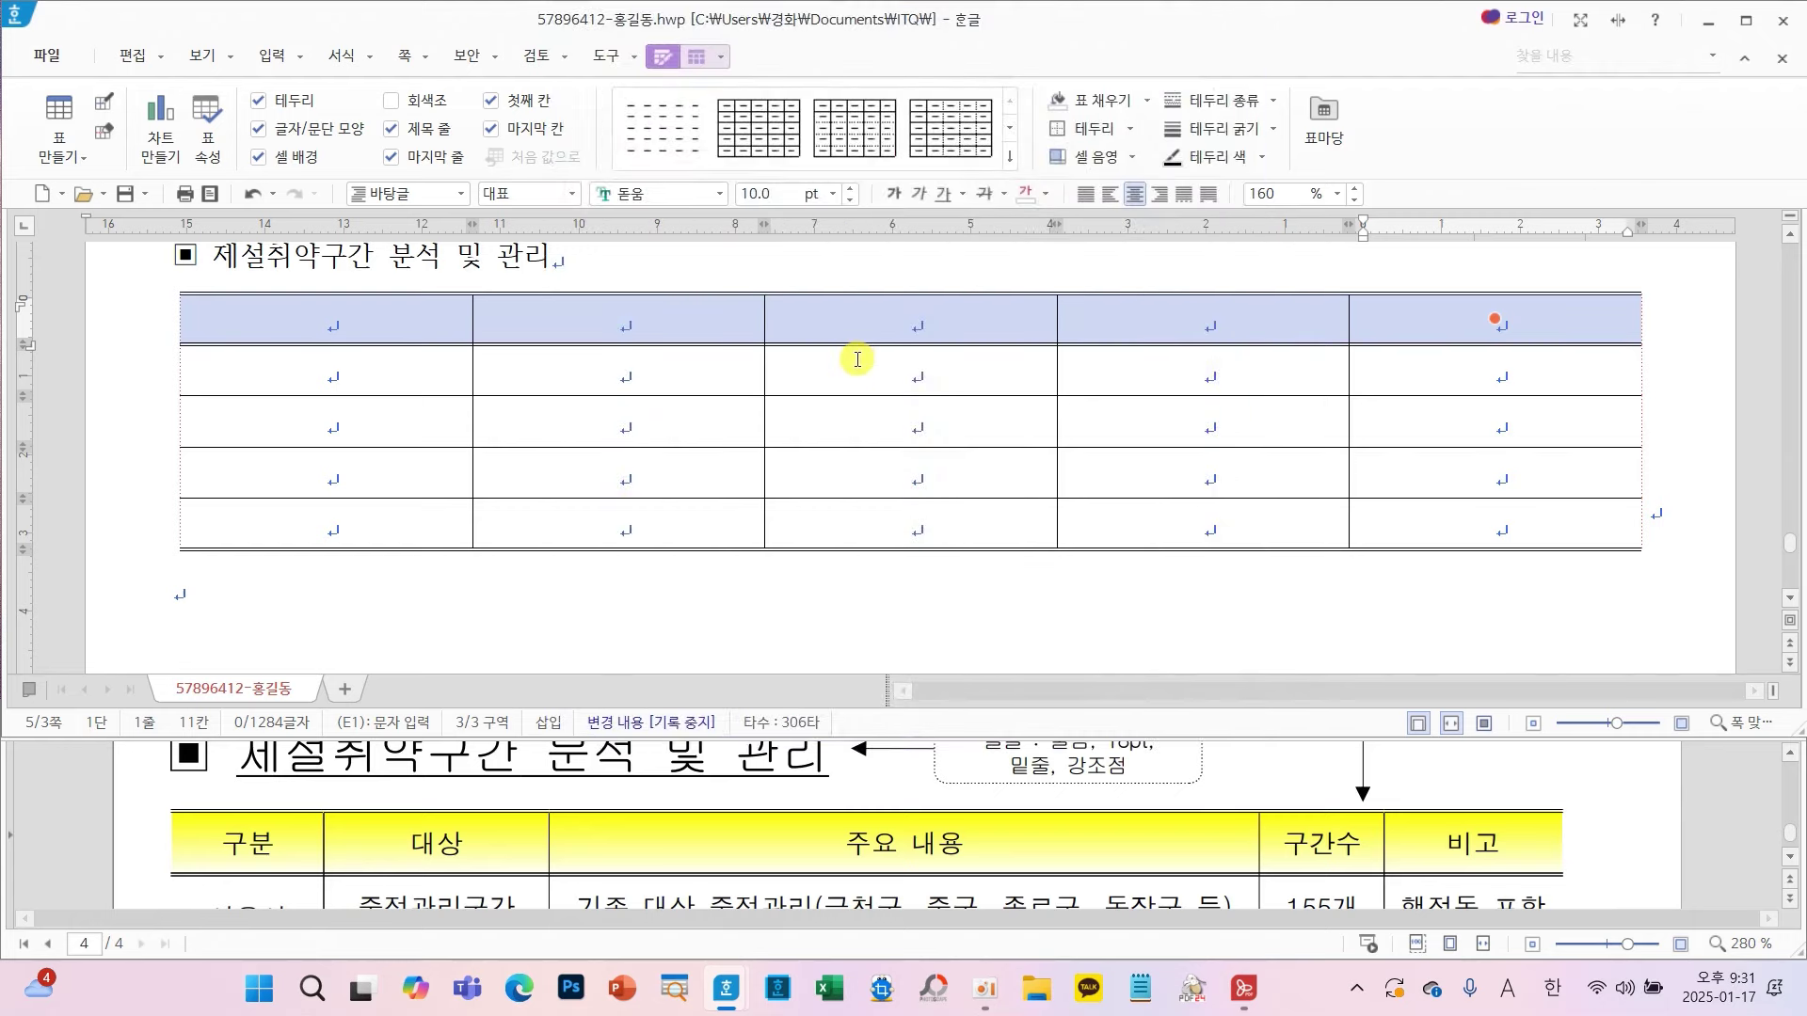
- Narrow the table's first and second columns to match the 구분 and 대상 columns on the question sheet
click(685, 371)
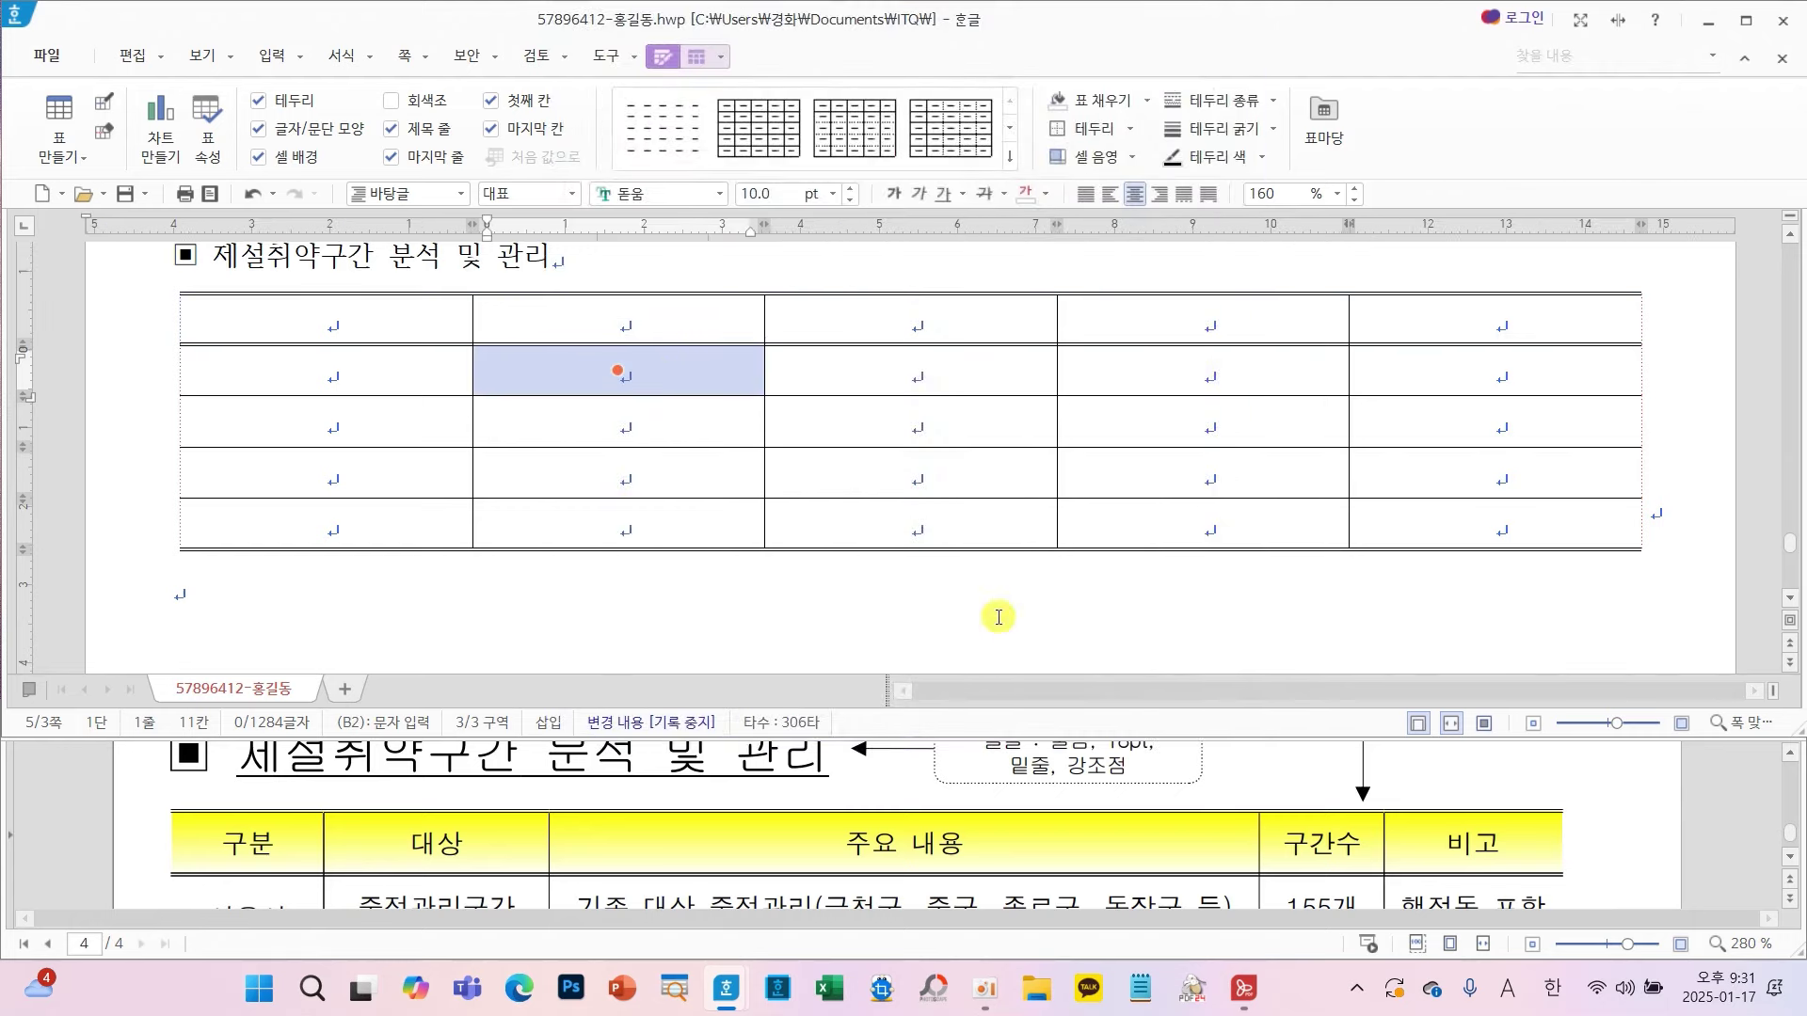
scroll(1143, 837, down, 4)
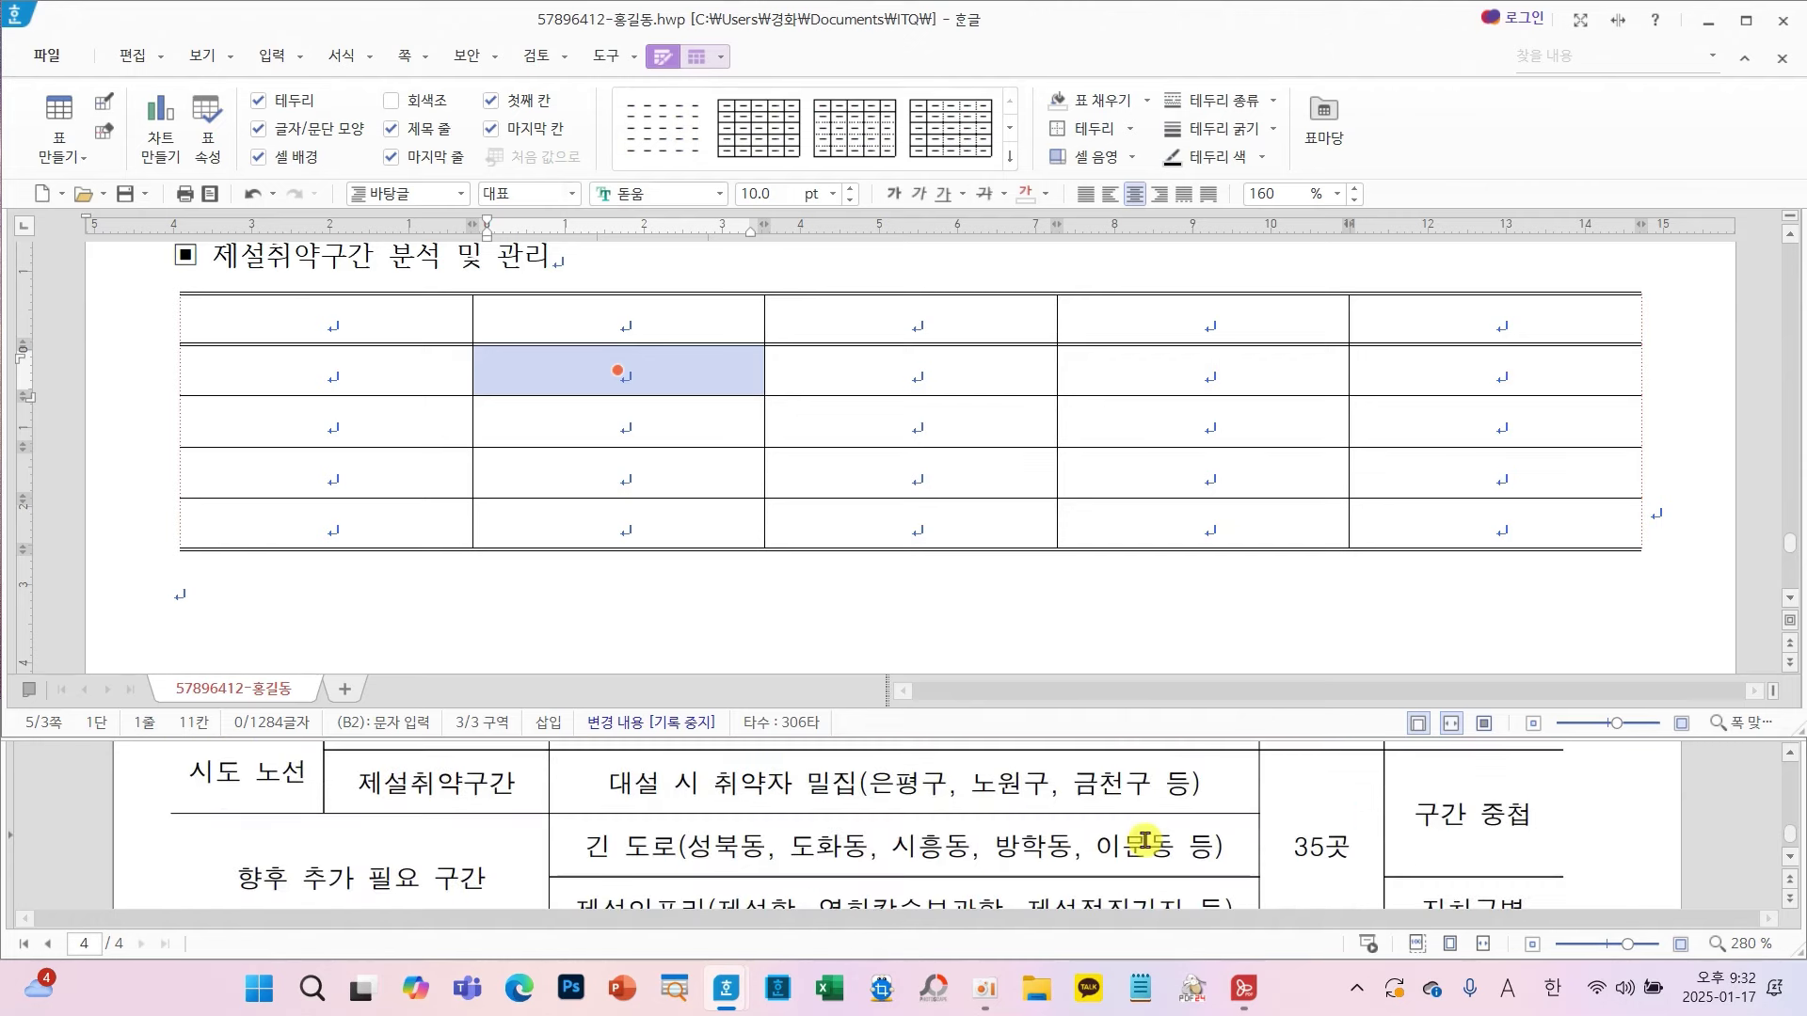
scroll(1143, 840, up, 3)
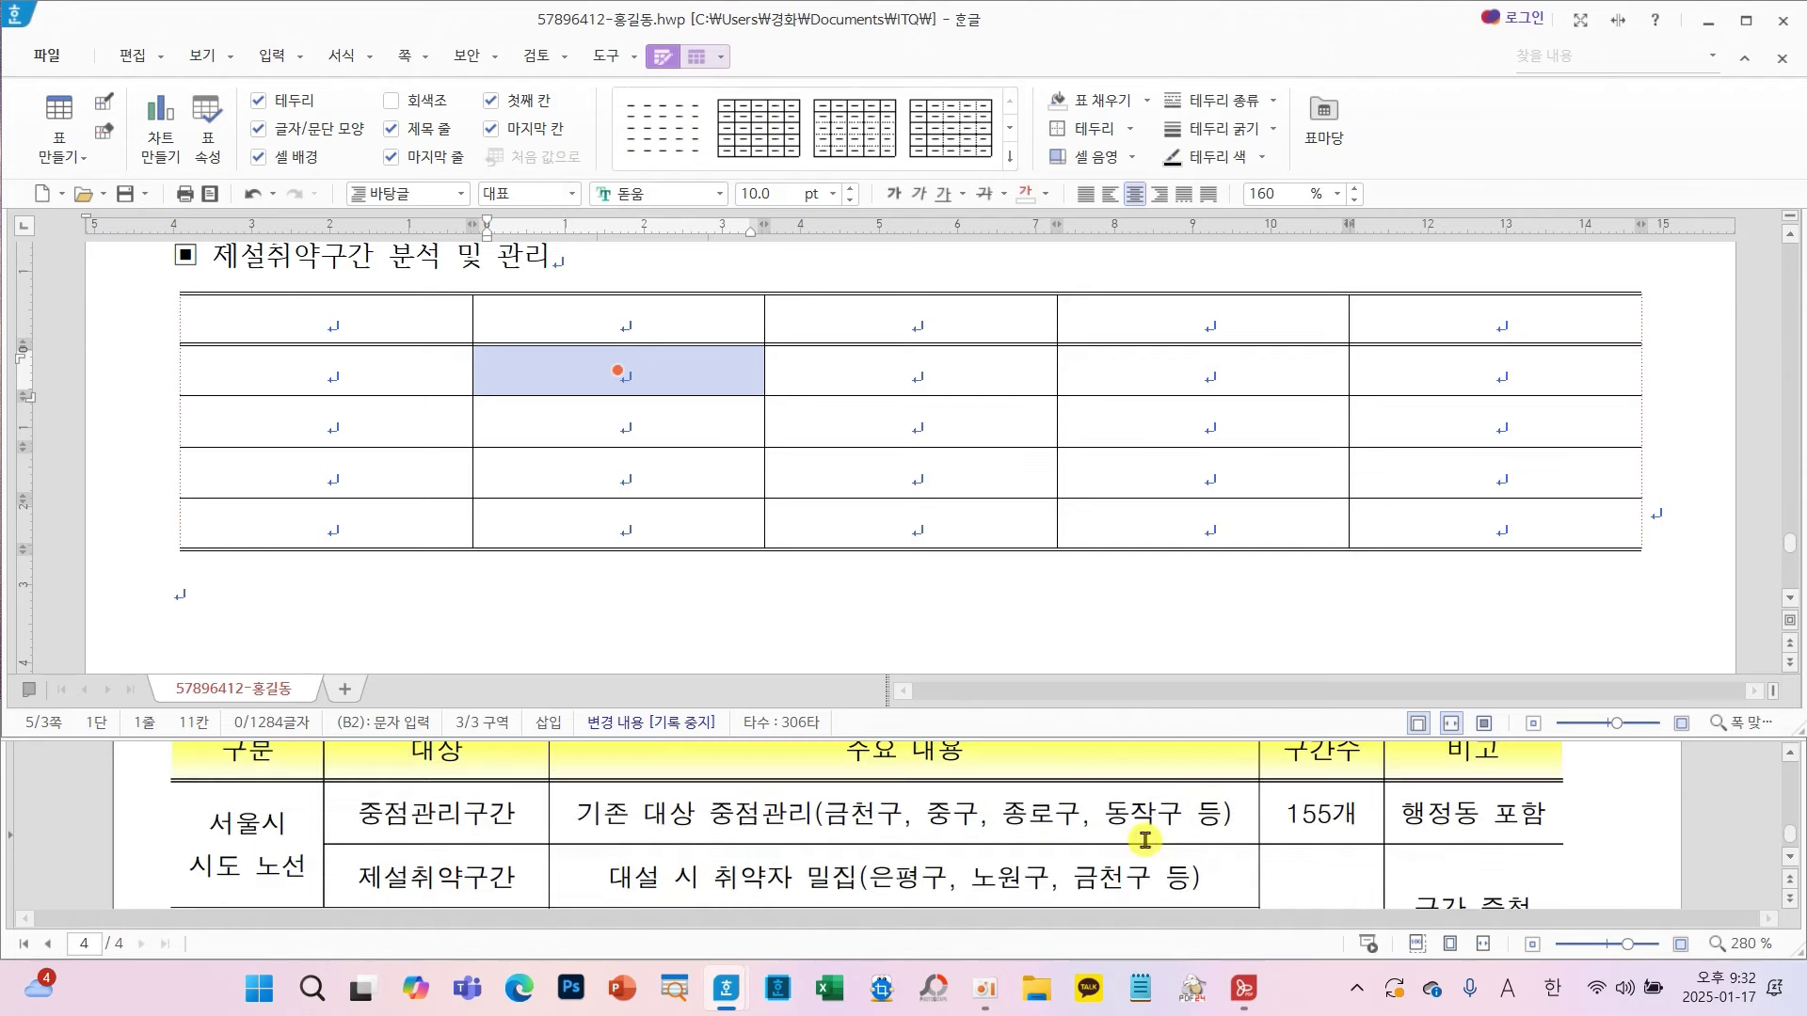
click(452, 421)
click(507, 373)
key(Escape)
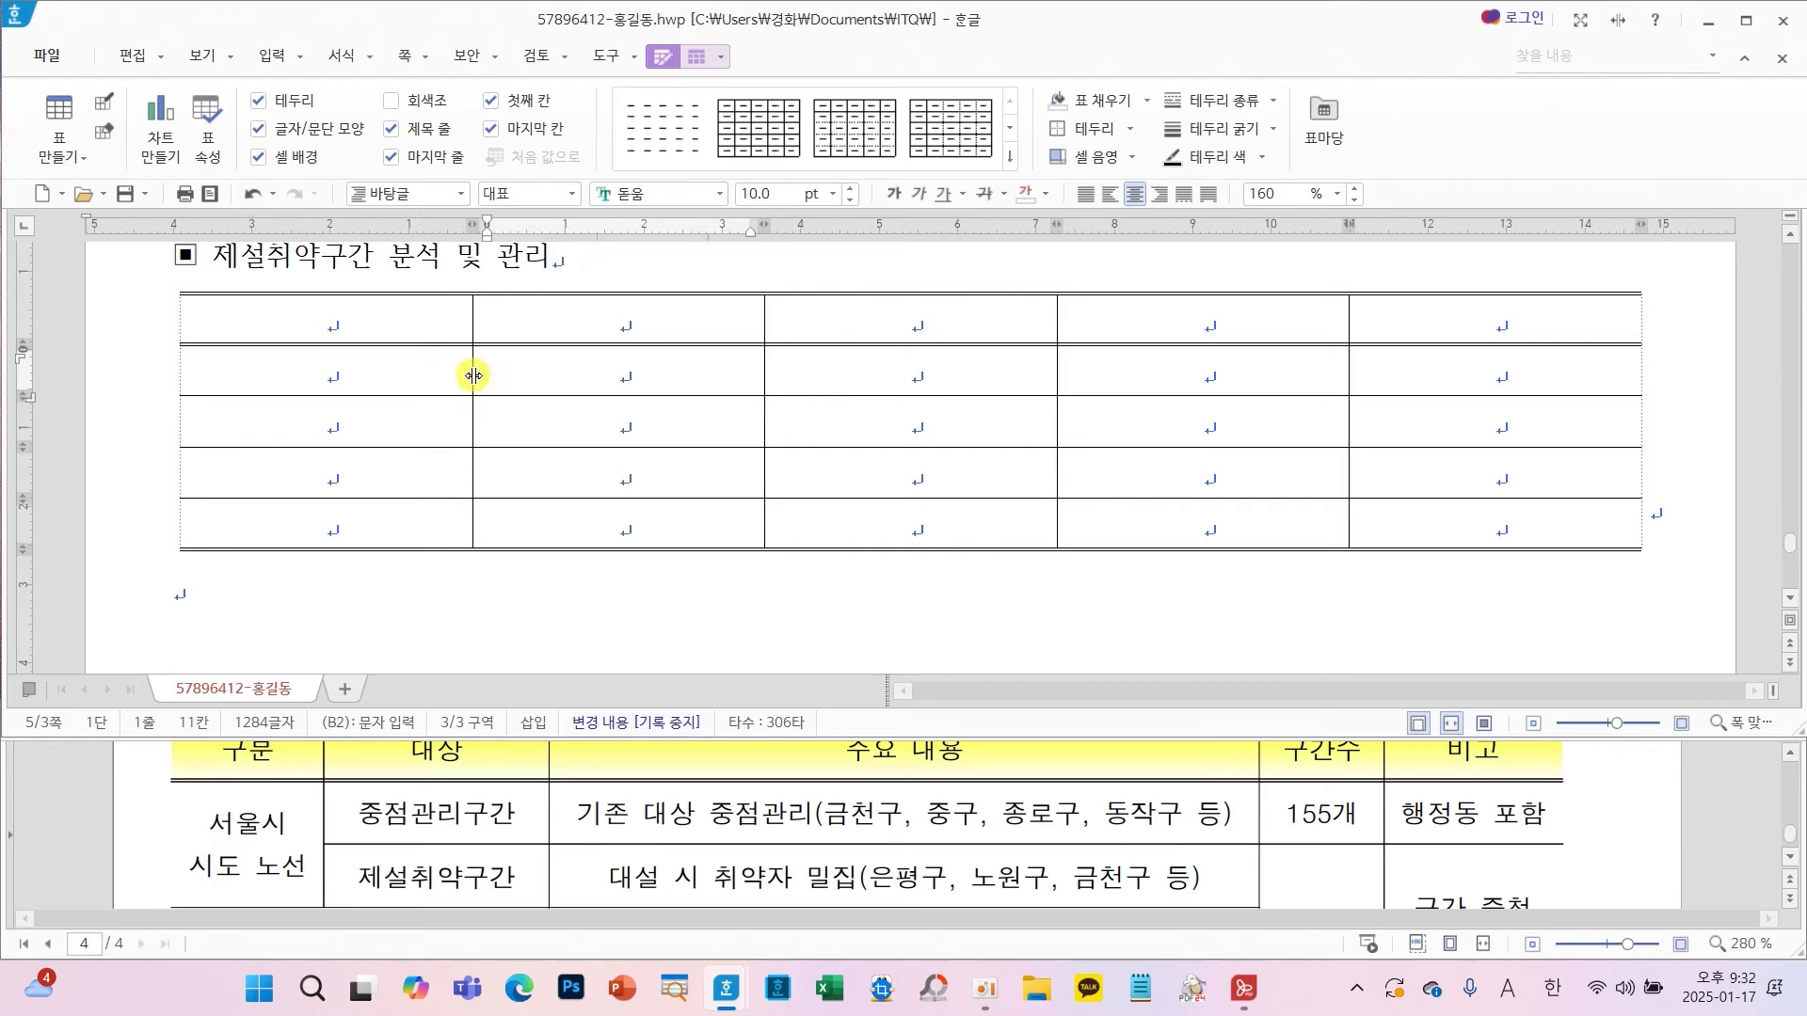
drag(473, 376, 356, 388)
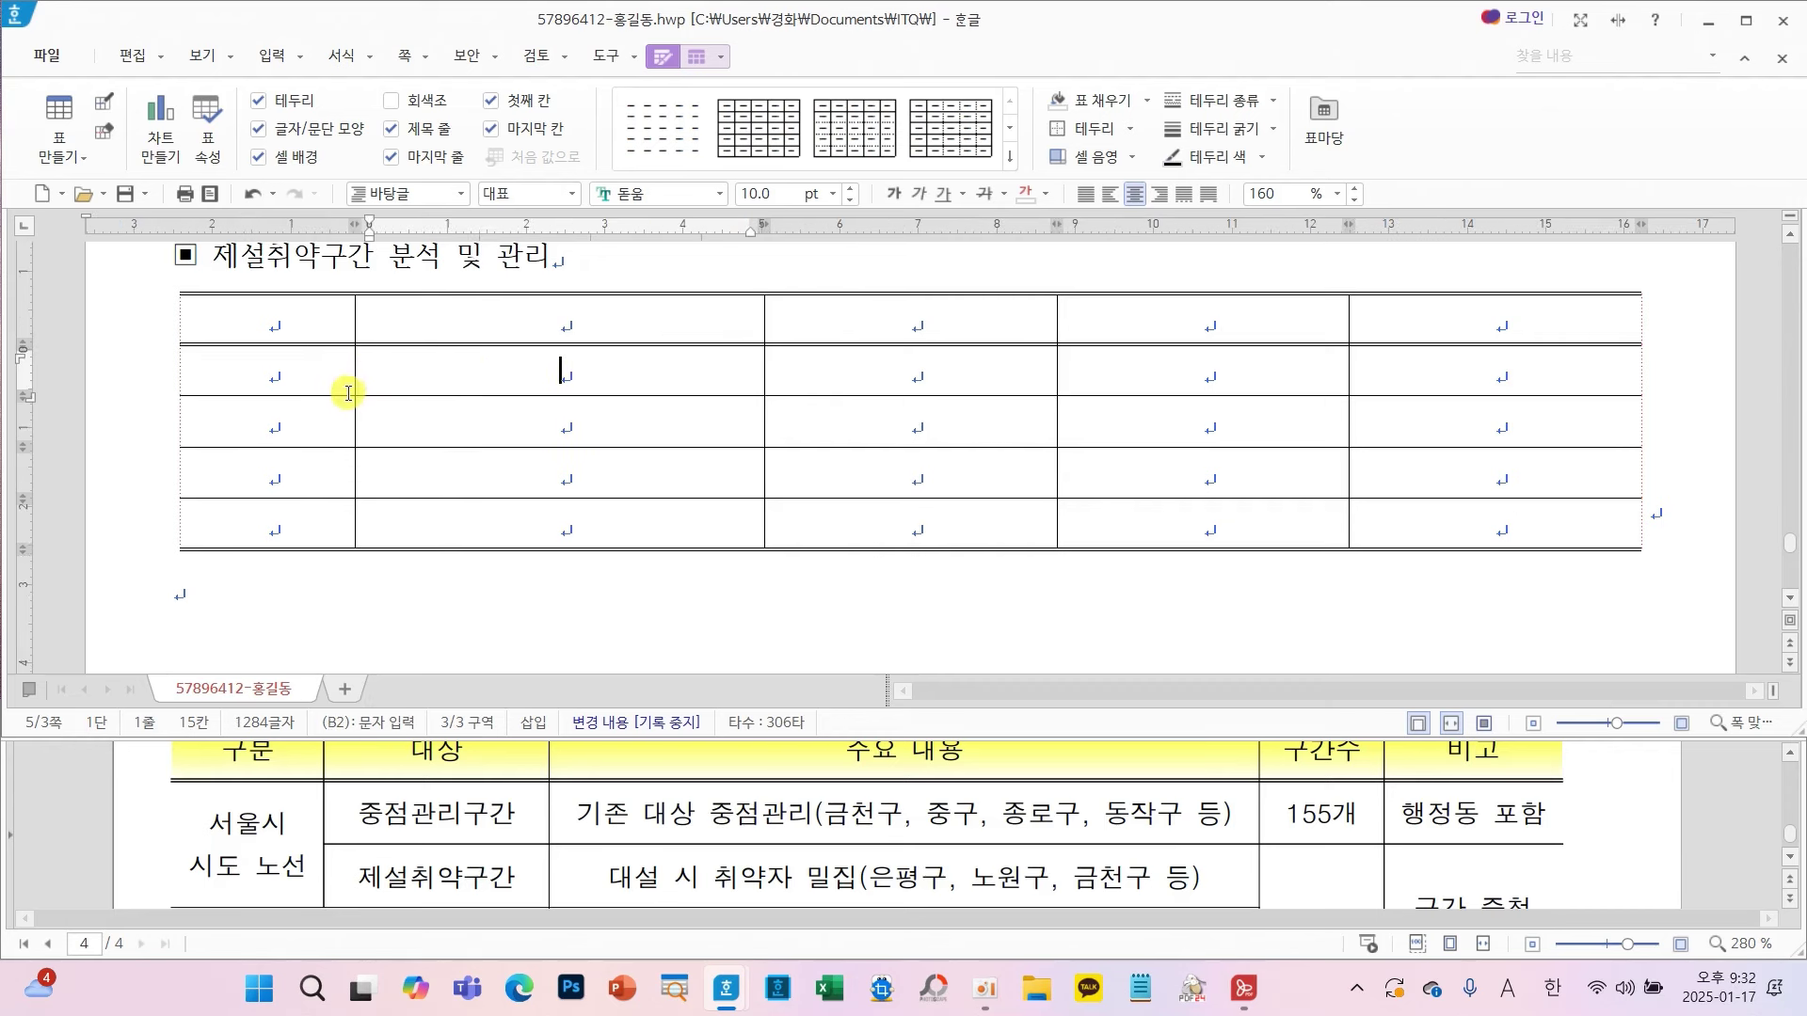
drag(762, 371, 602, 380)
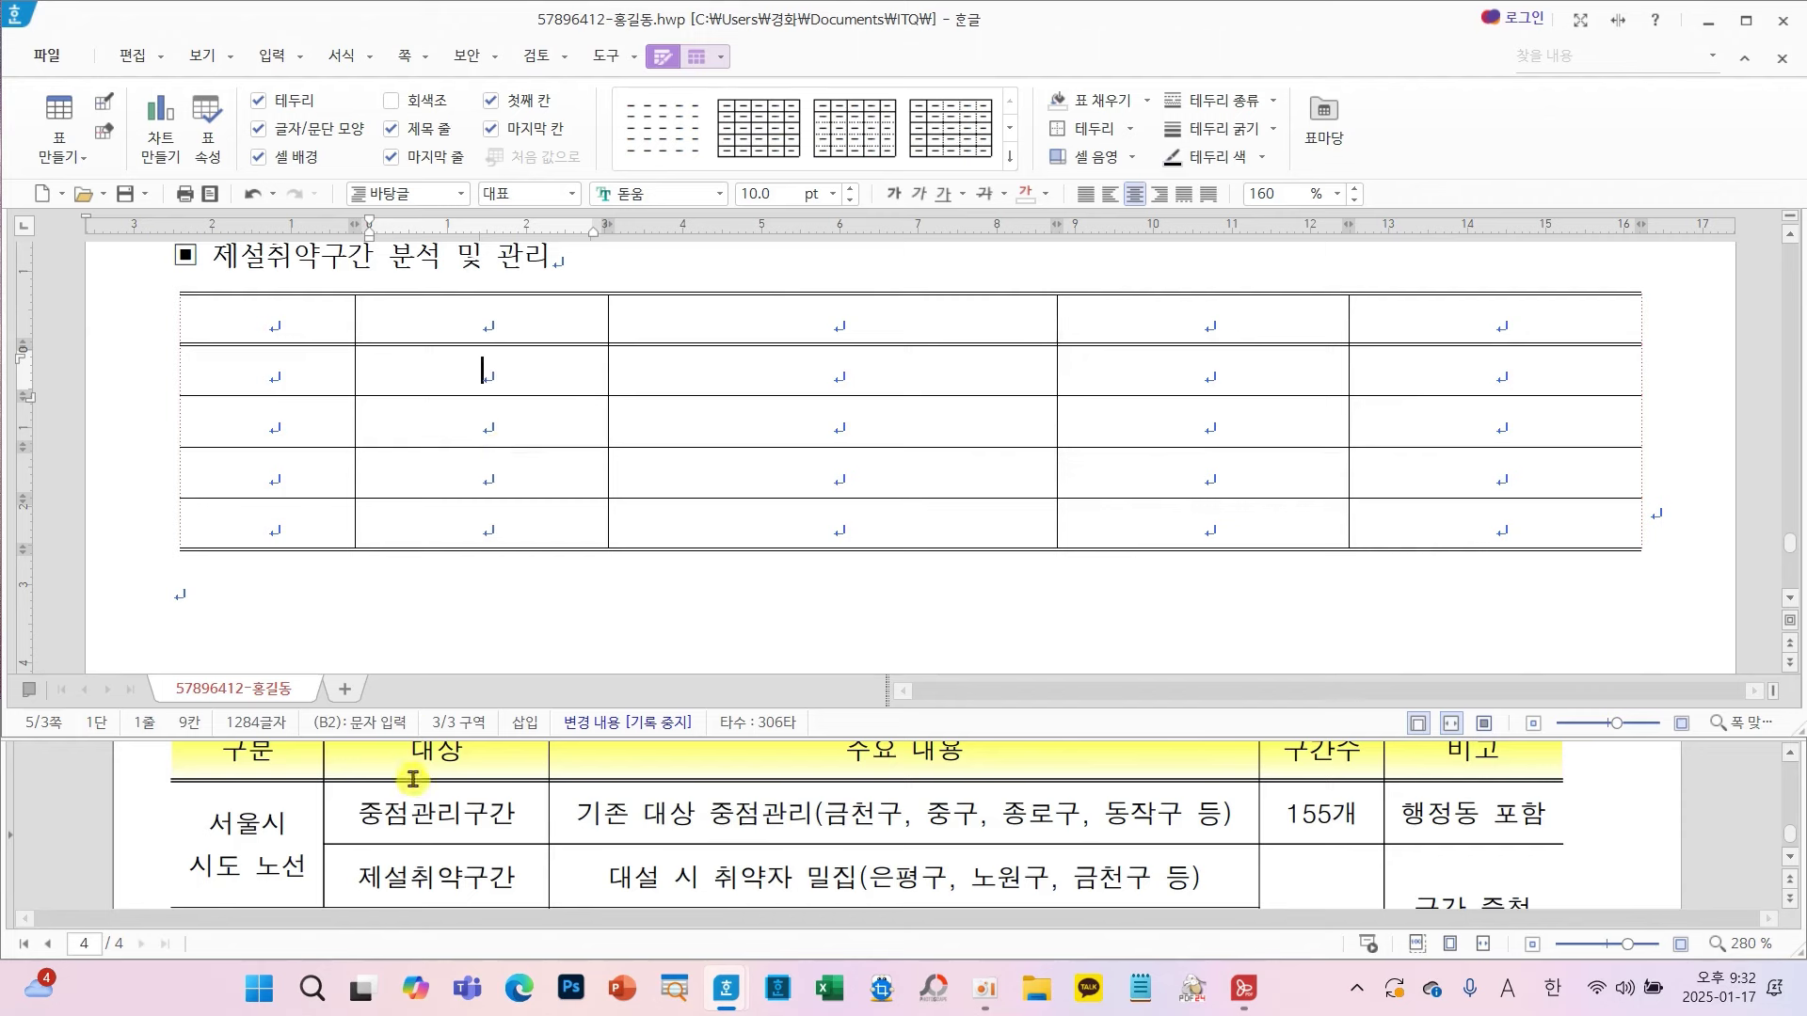
- Merge the second and third rows of the first column into one cell for 서울시 시도 노선
scroll(412, 787, down, 3)
scroll(412, 786, up, 3)
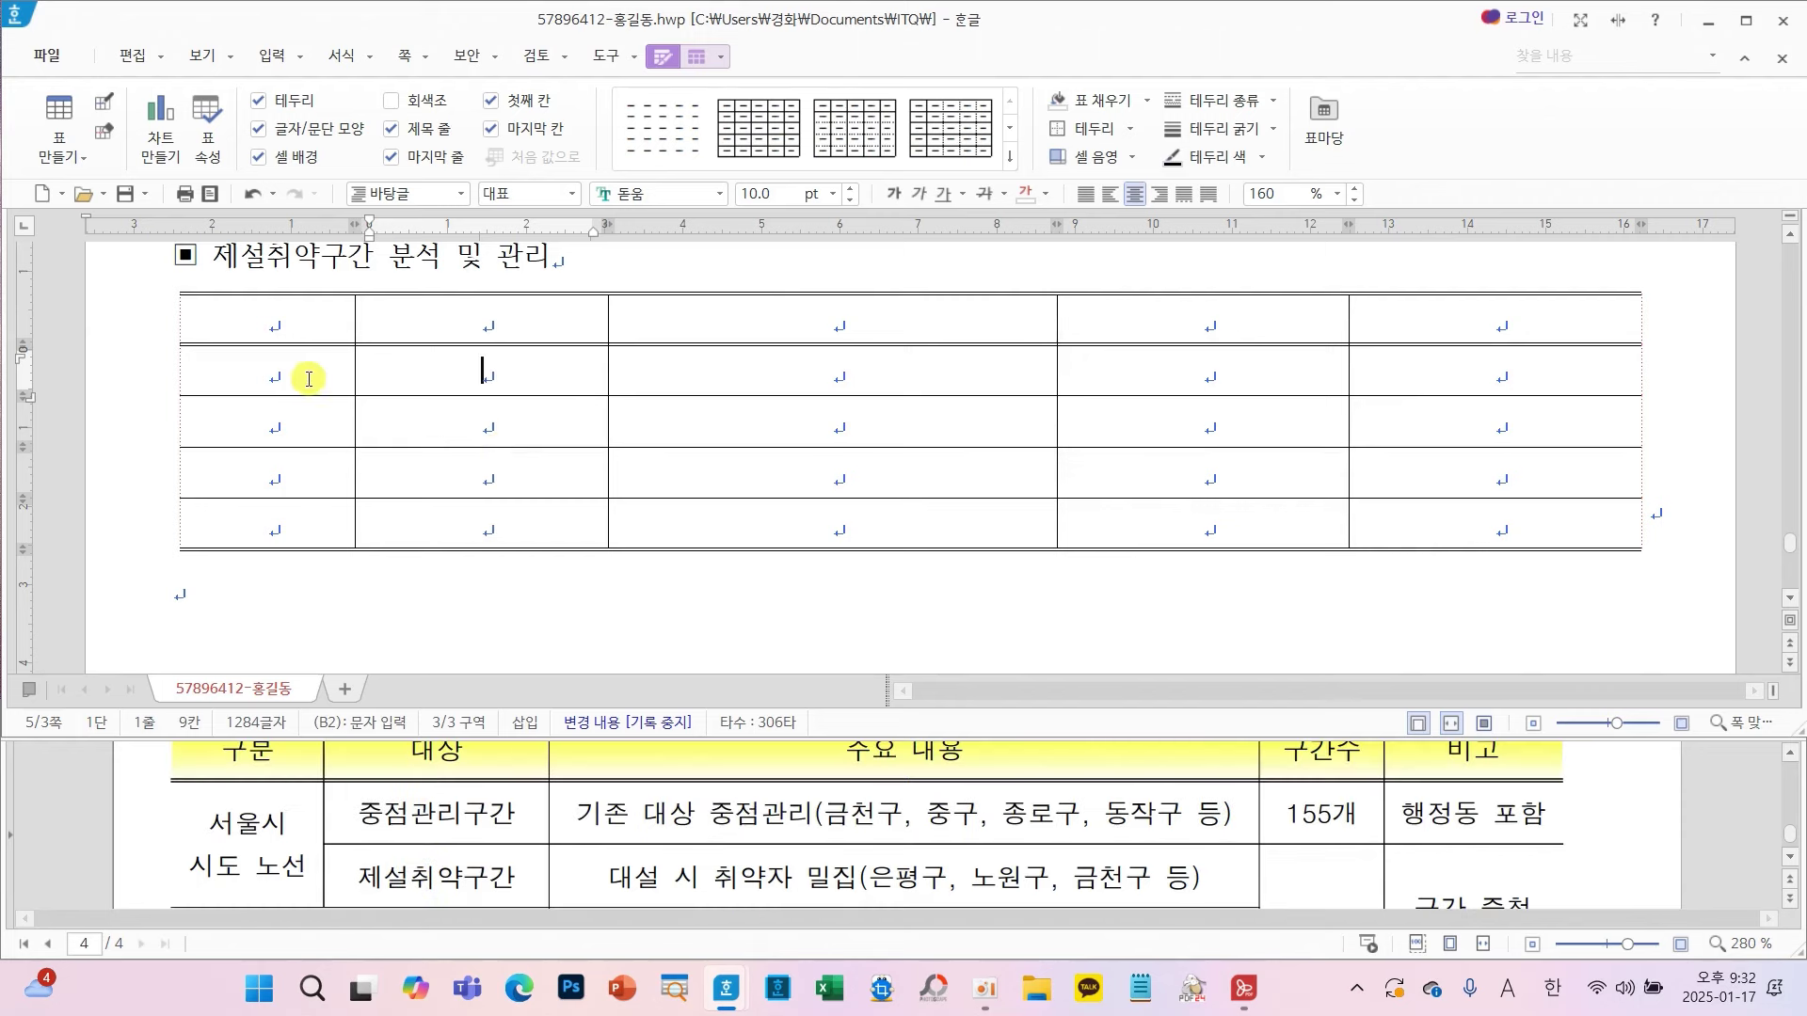
drag(307, 378, 302, 414)
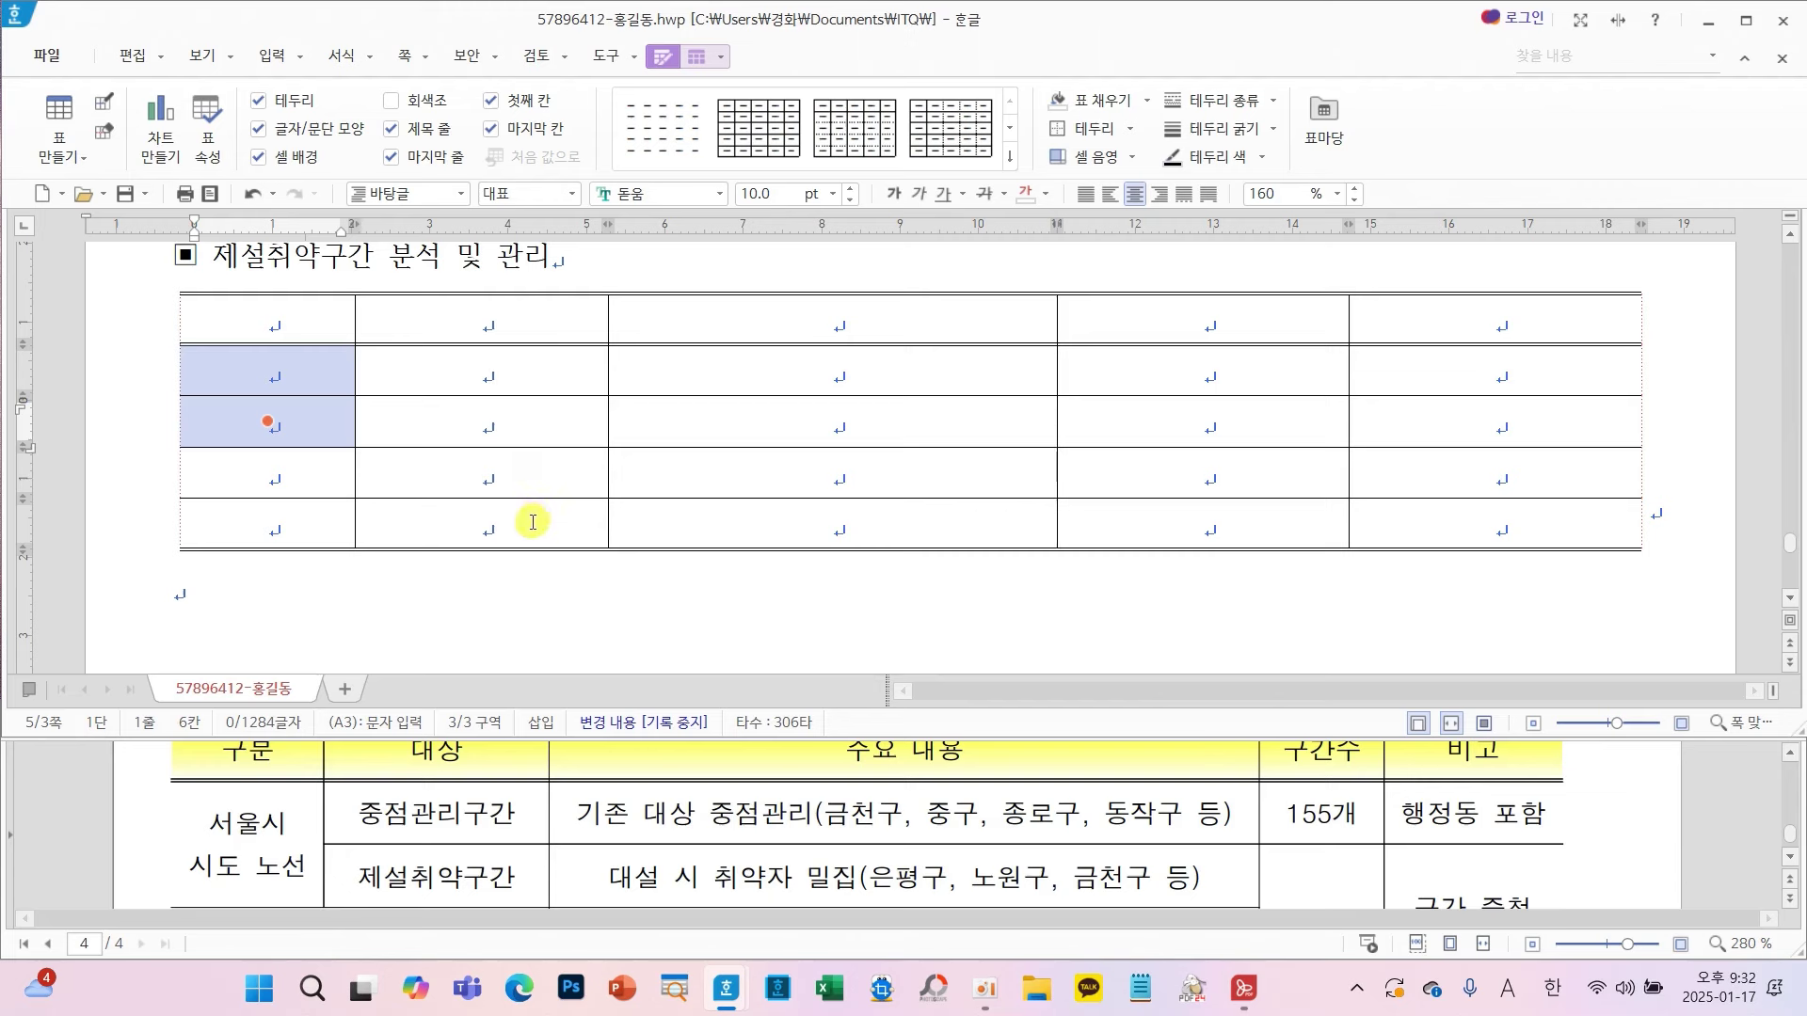
drag(508, 499, 621, 485)
key(m)
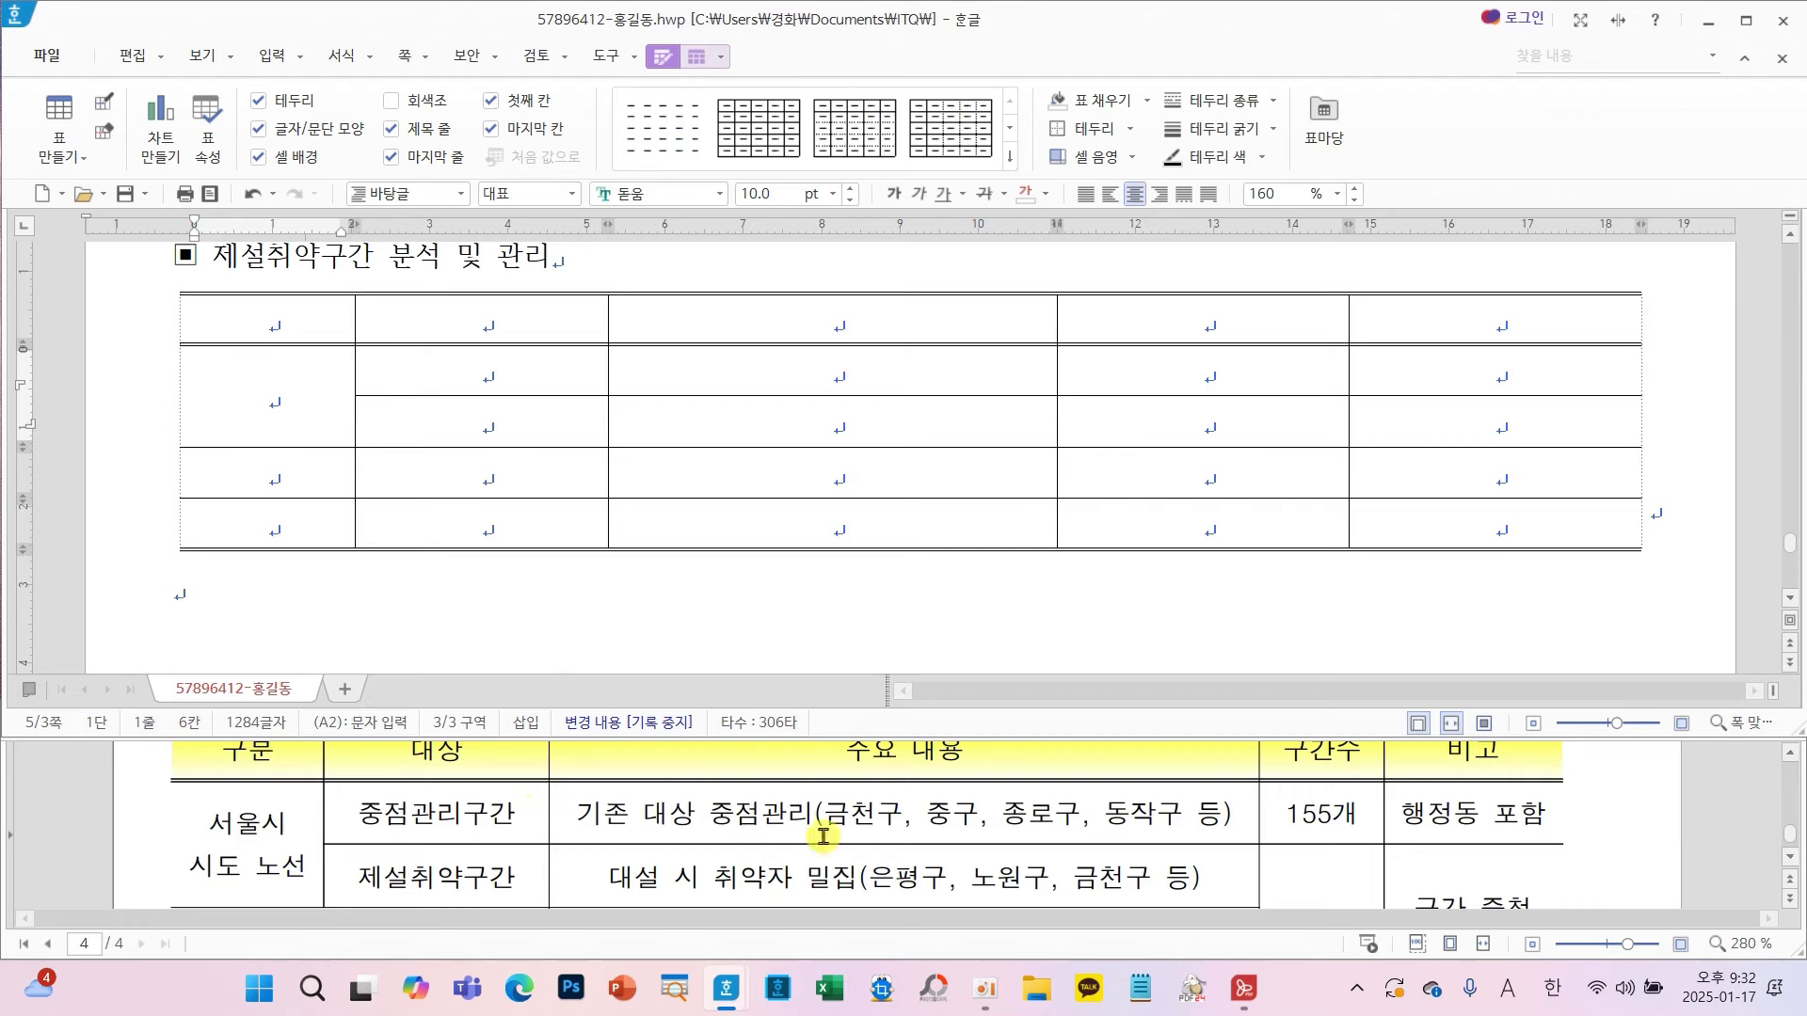
- Merge the first two columns of the last two rows into one cell for 향후 추가 필요 구간
scroll(1047, 862, down, 1)
scroll(1047, 862, down, 1)
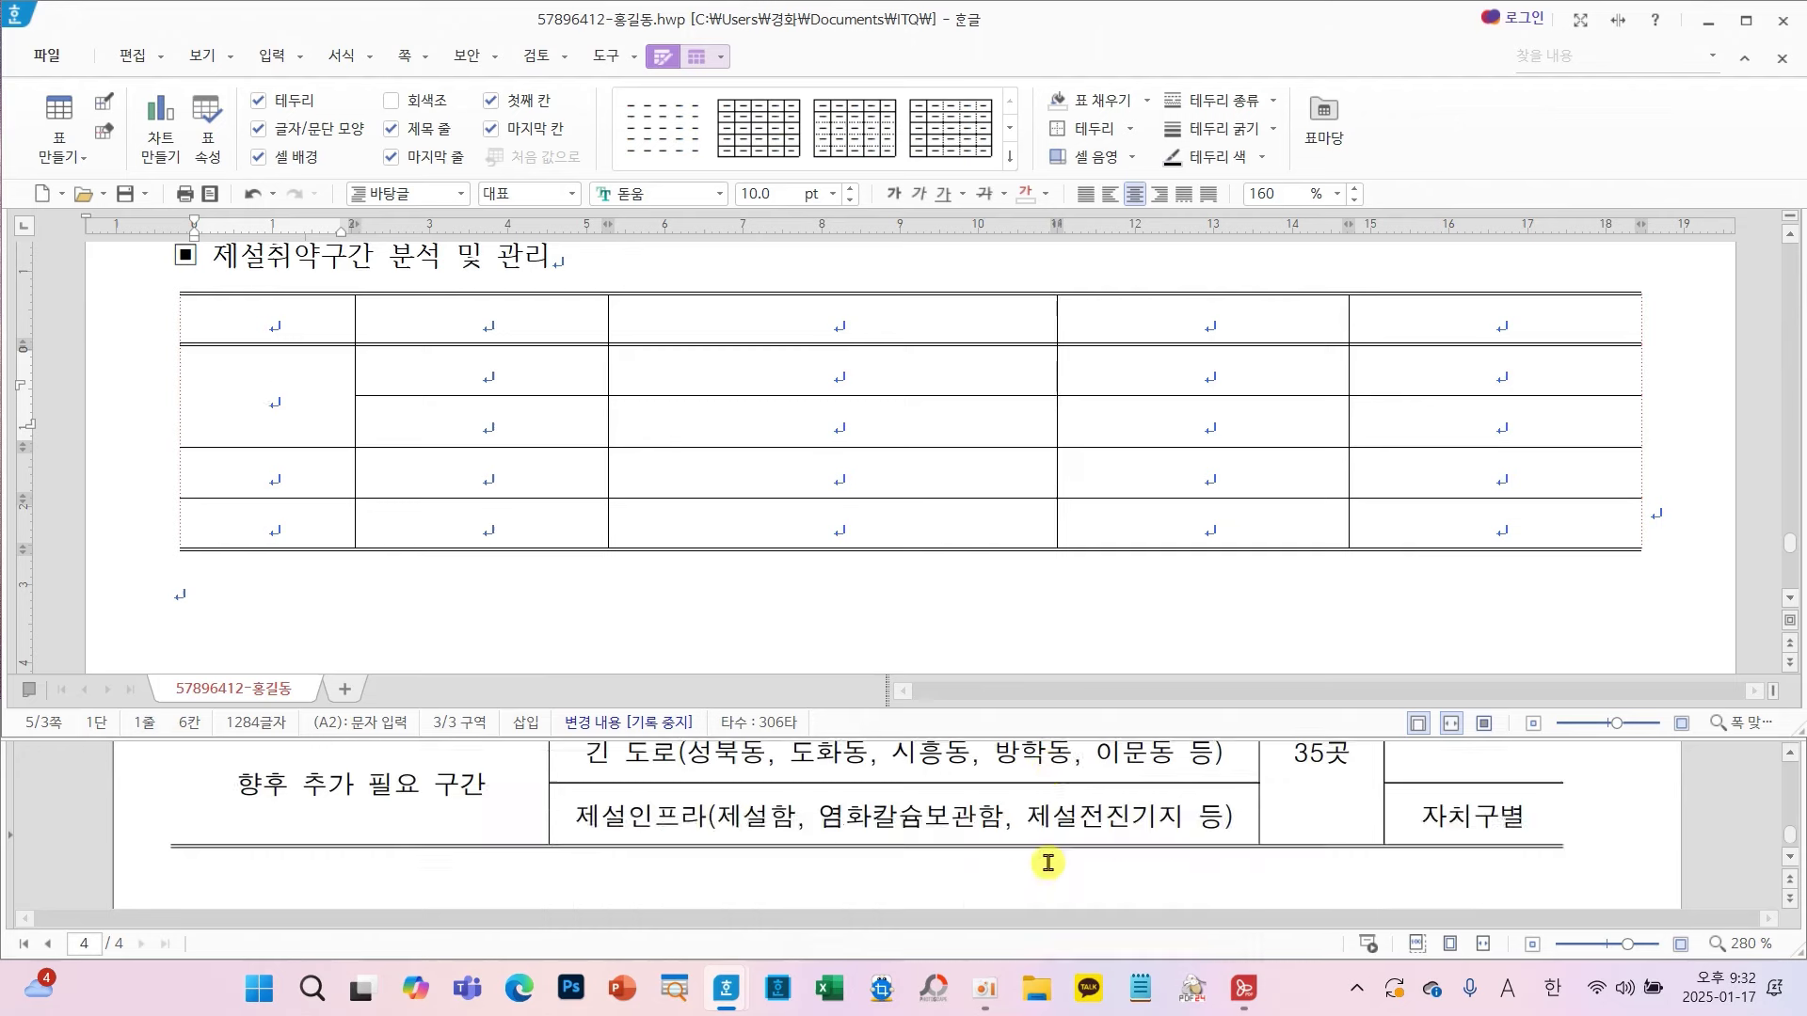
scroll(1047, 862, up, 1)
drag(278, 467, 575, 528)
key(m)
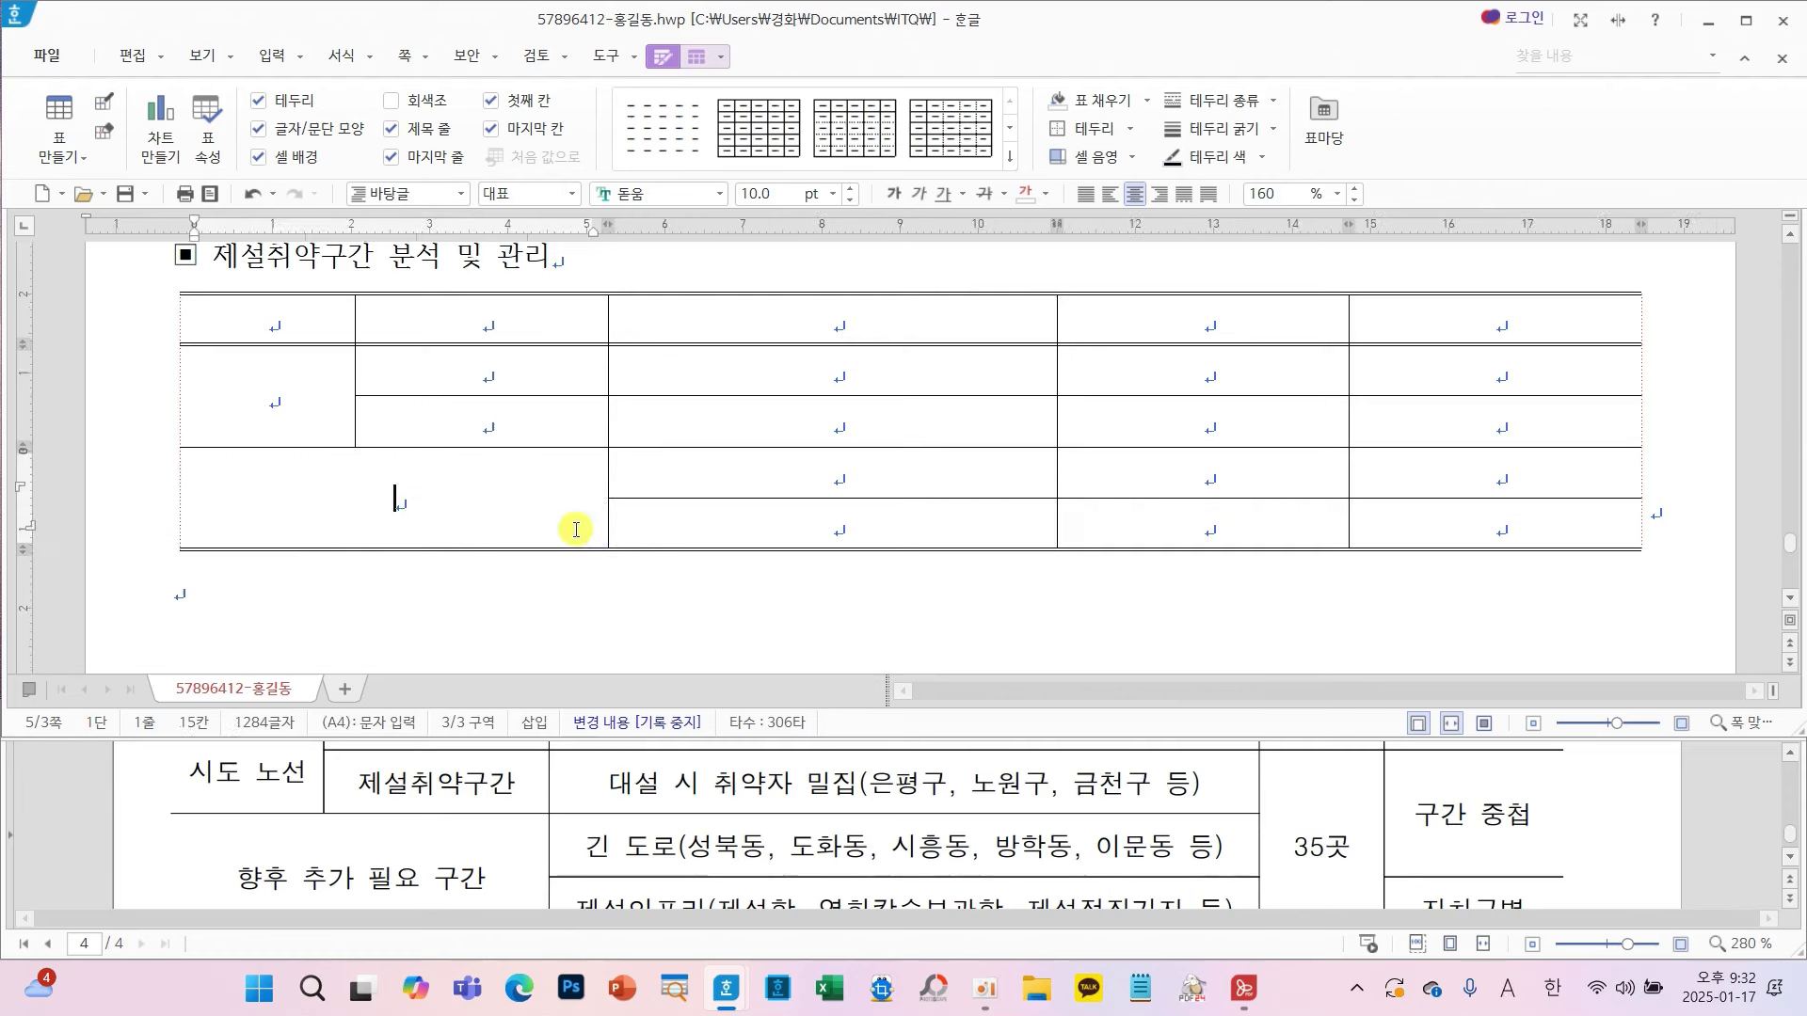
- Narrow the fourth and fifth columns and widen the third to match the question sheet's 주요 내용, 구간수 and 비고 columns
click(1352, 425)
drag(1346, 436, 1456, 438)
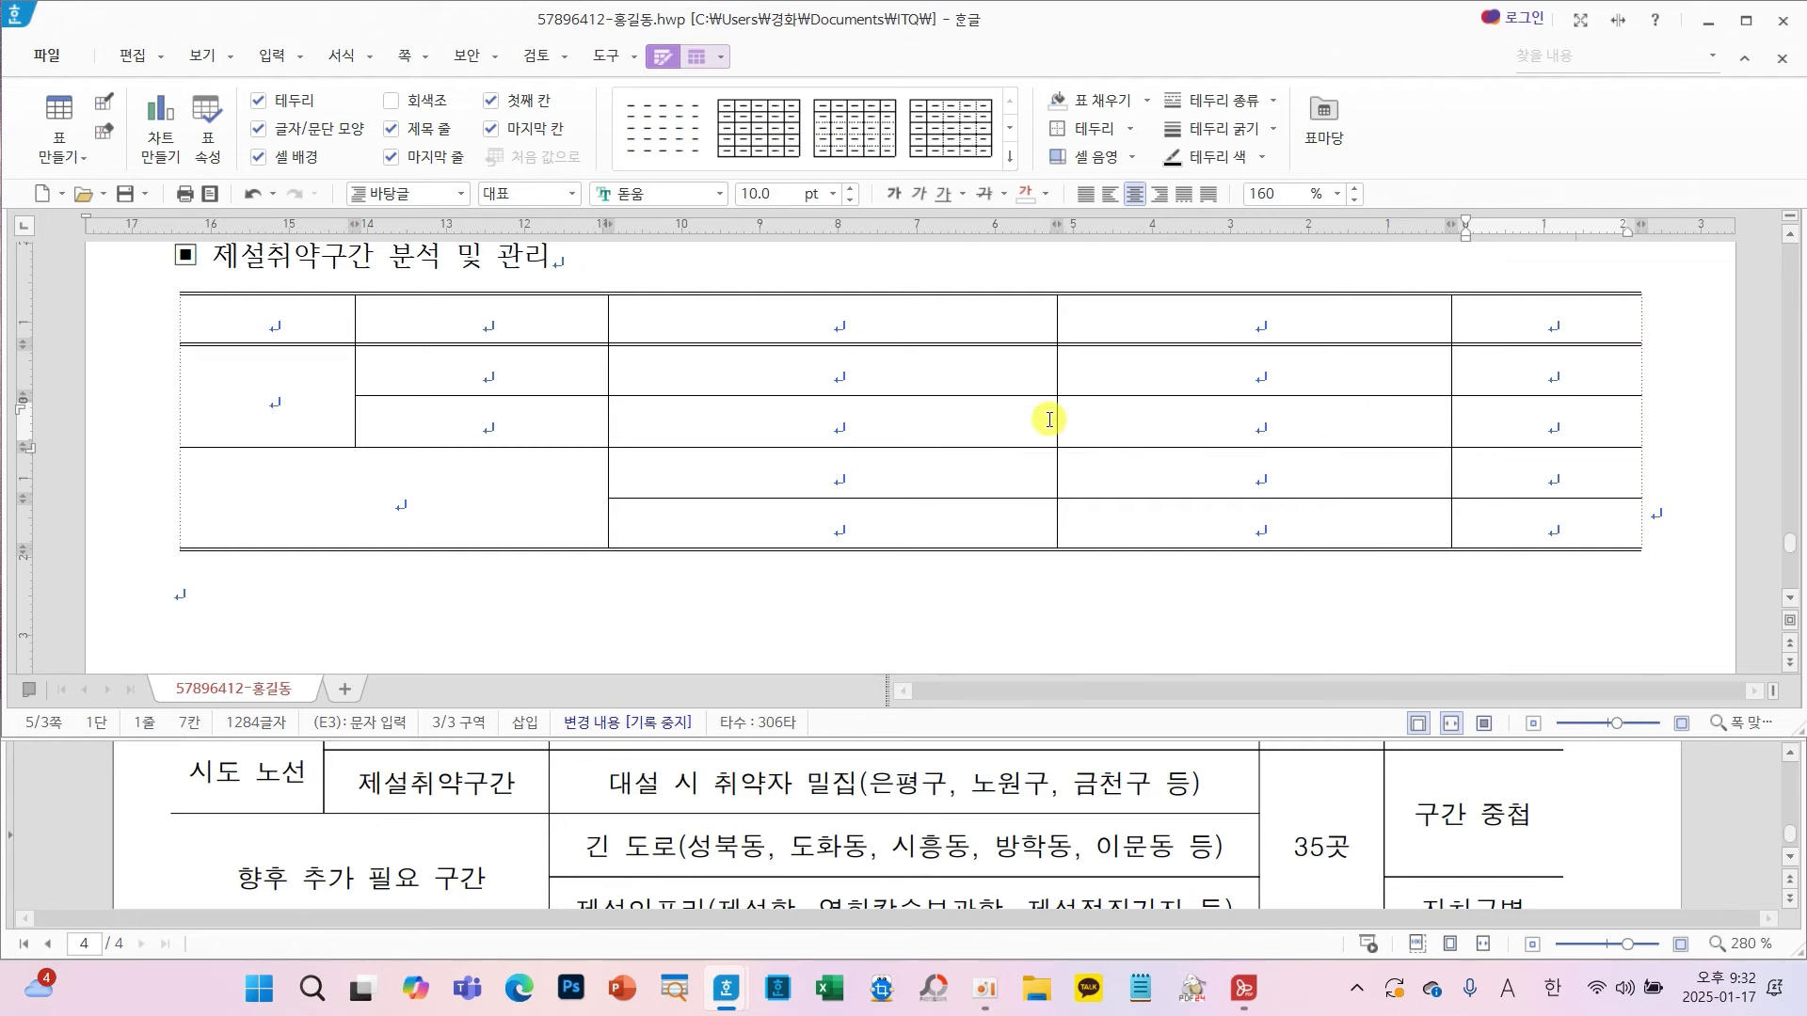
drag(1056, 422, 1283, 441)
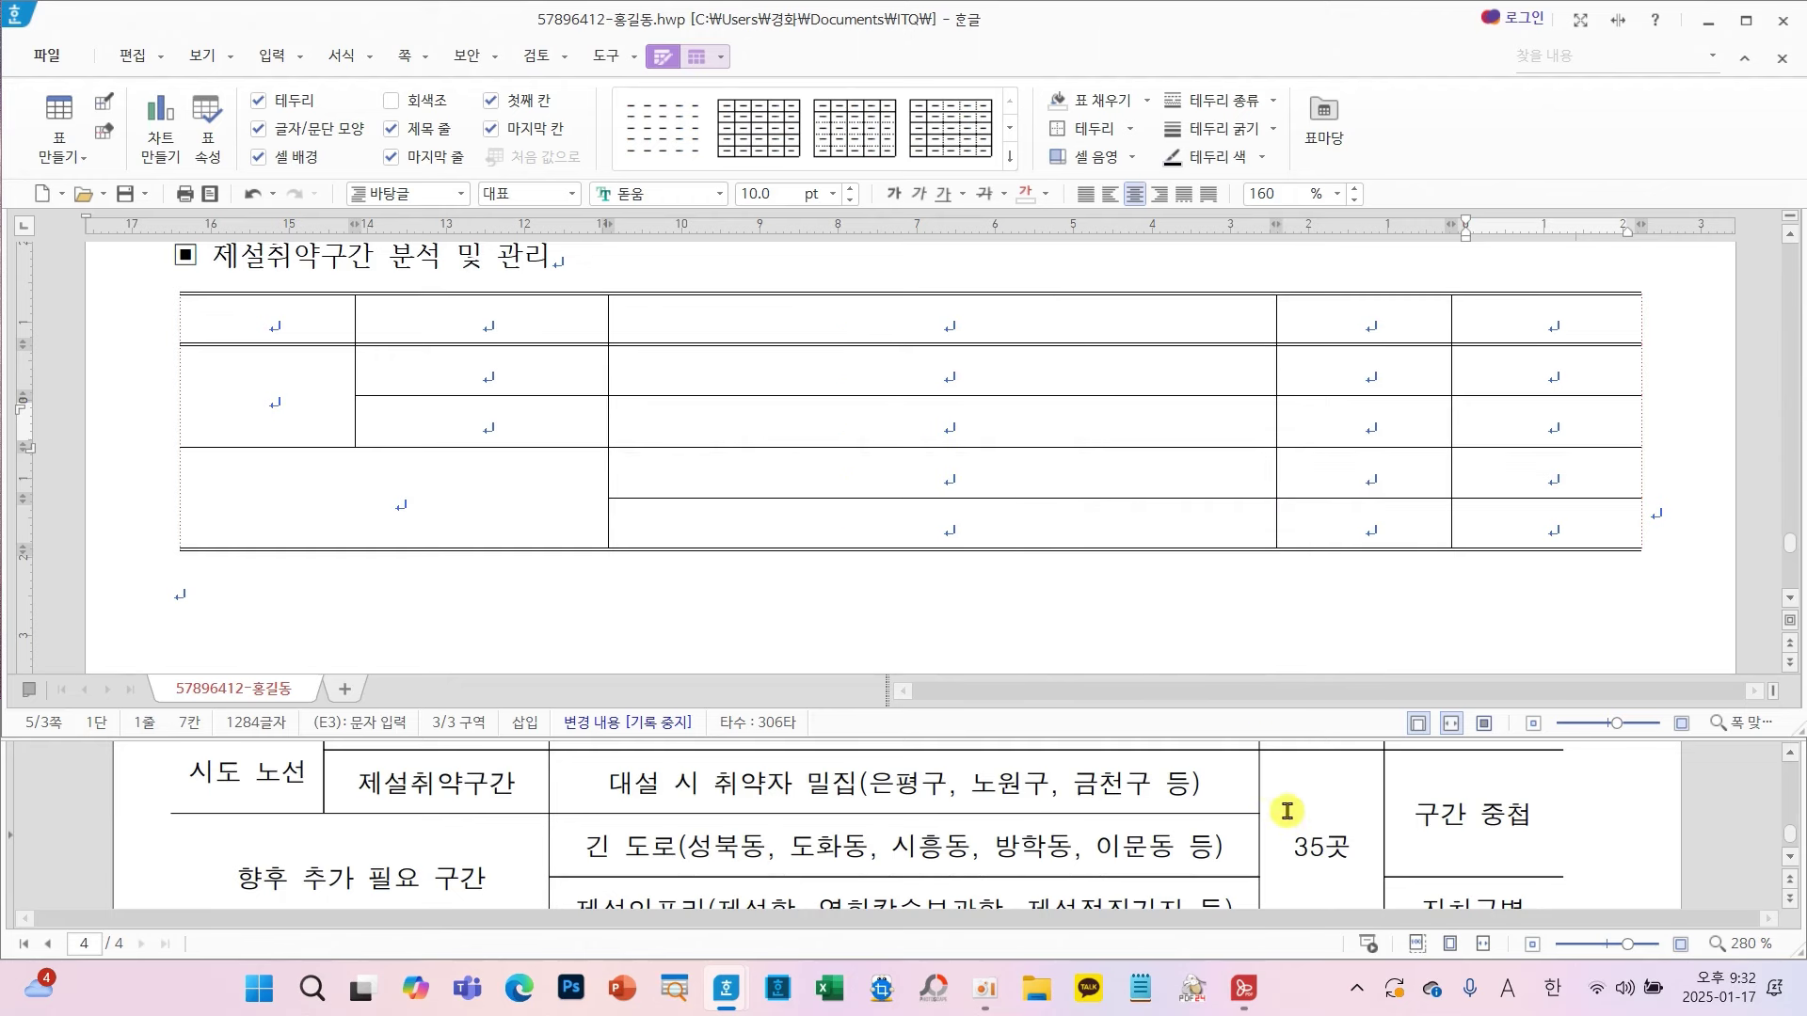
- Merge the third to fifth rows of the fourth column into one cell for 35곳
scroll(1279, 828, up, 2)
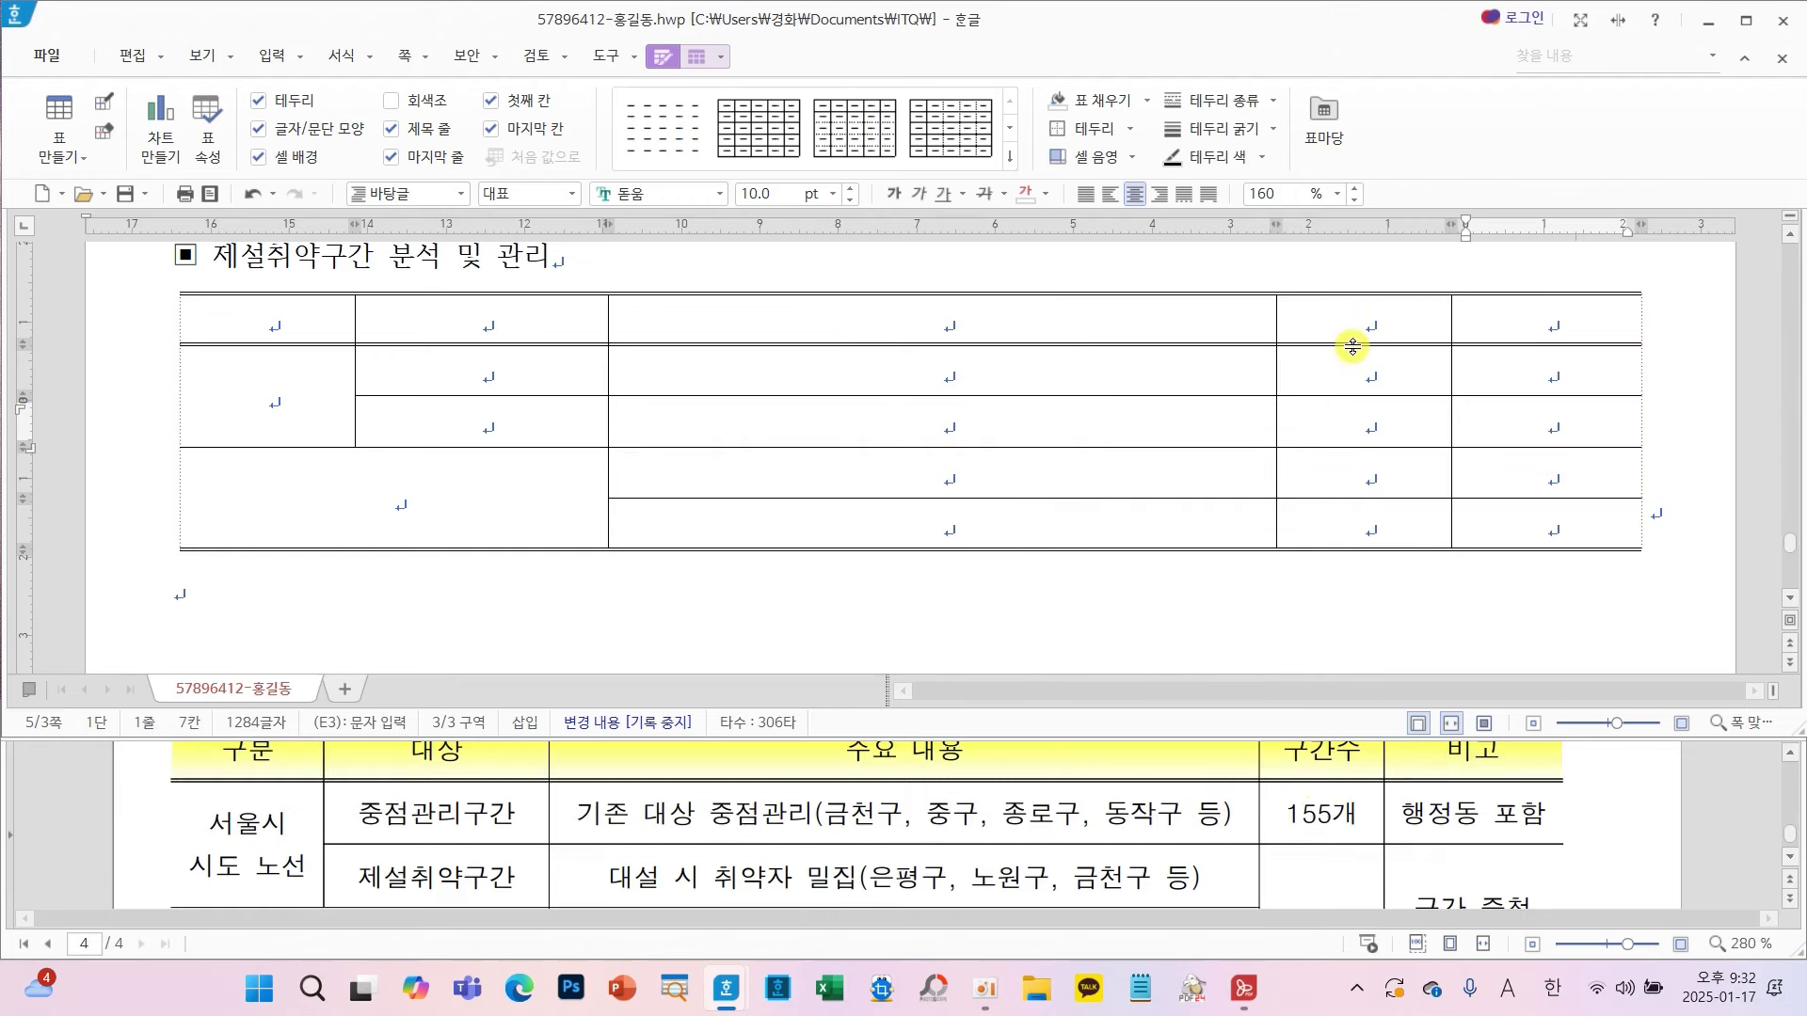
scroll(1324, 847, down, 2)
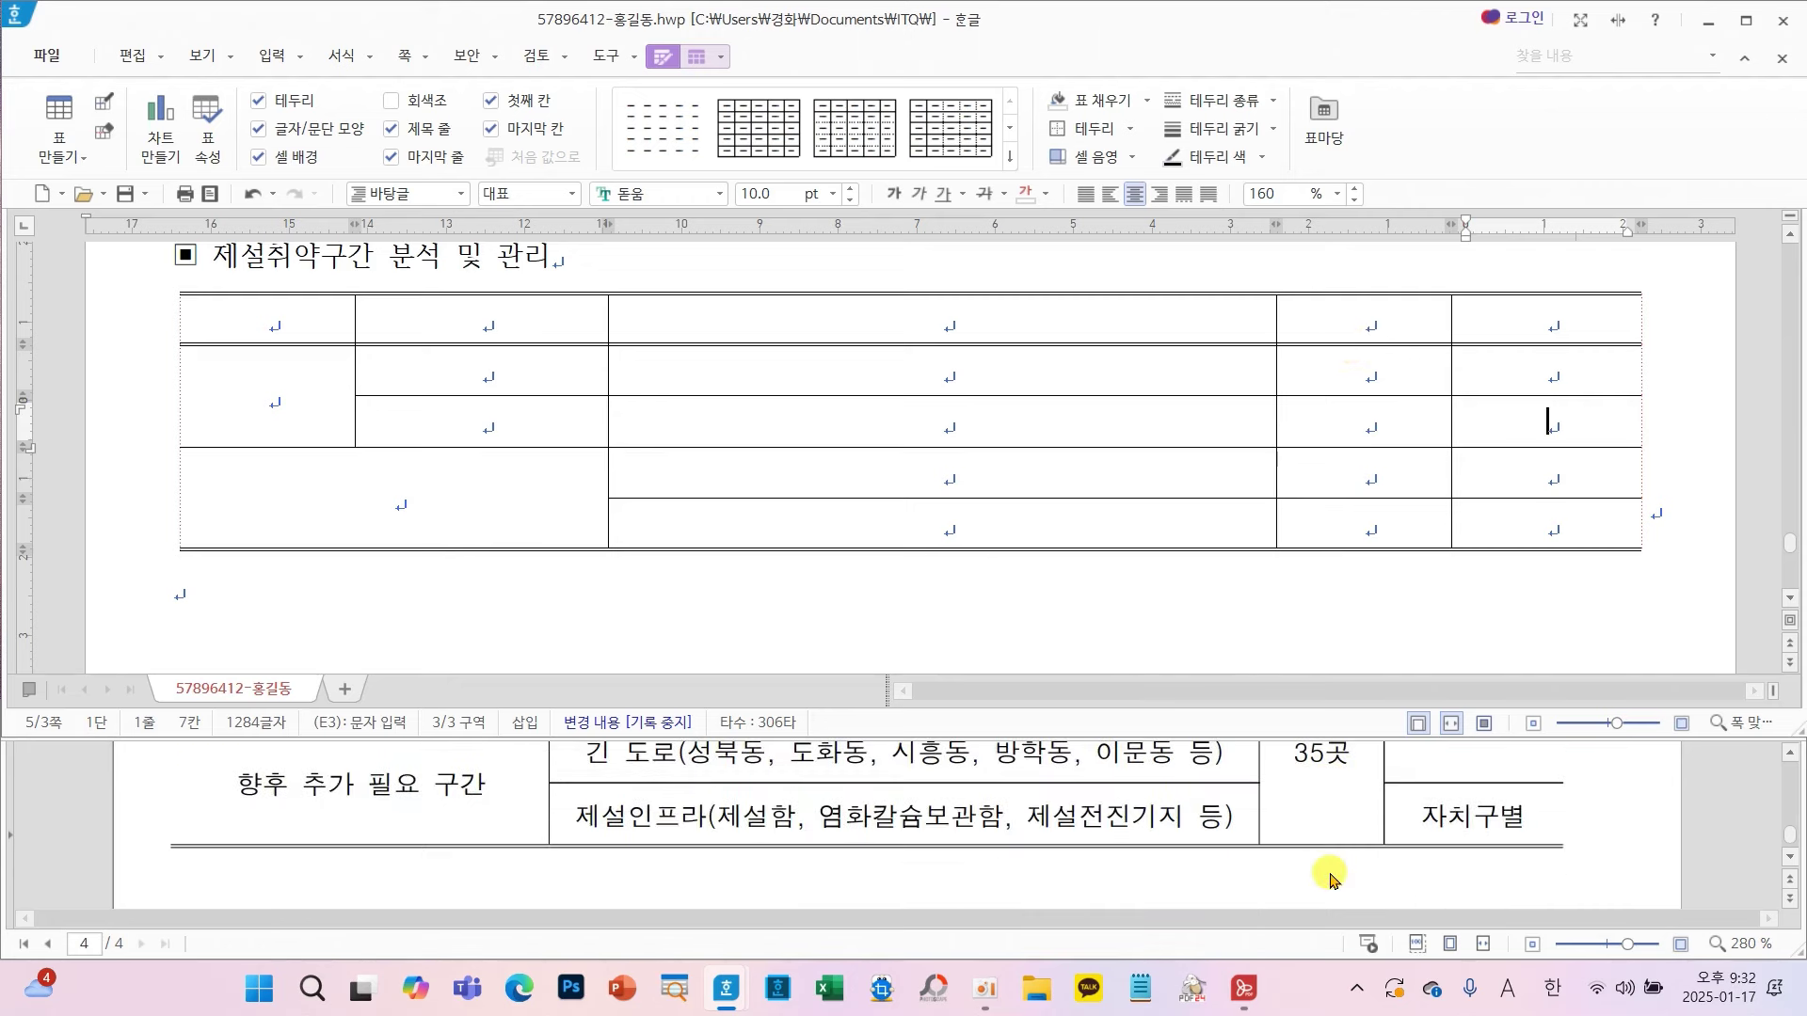
scroll(1330, 875, up, 1)
drag(1373, 431, 1381, 526)
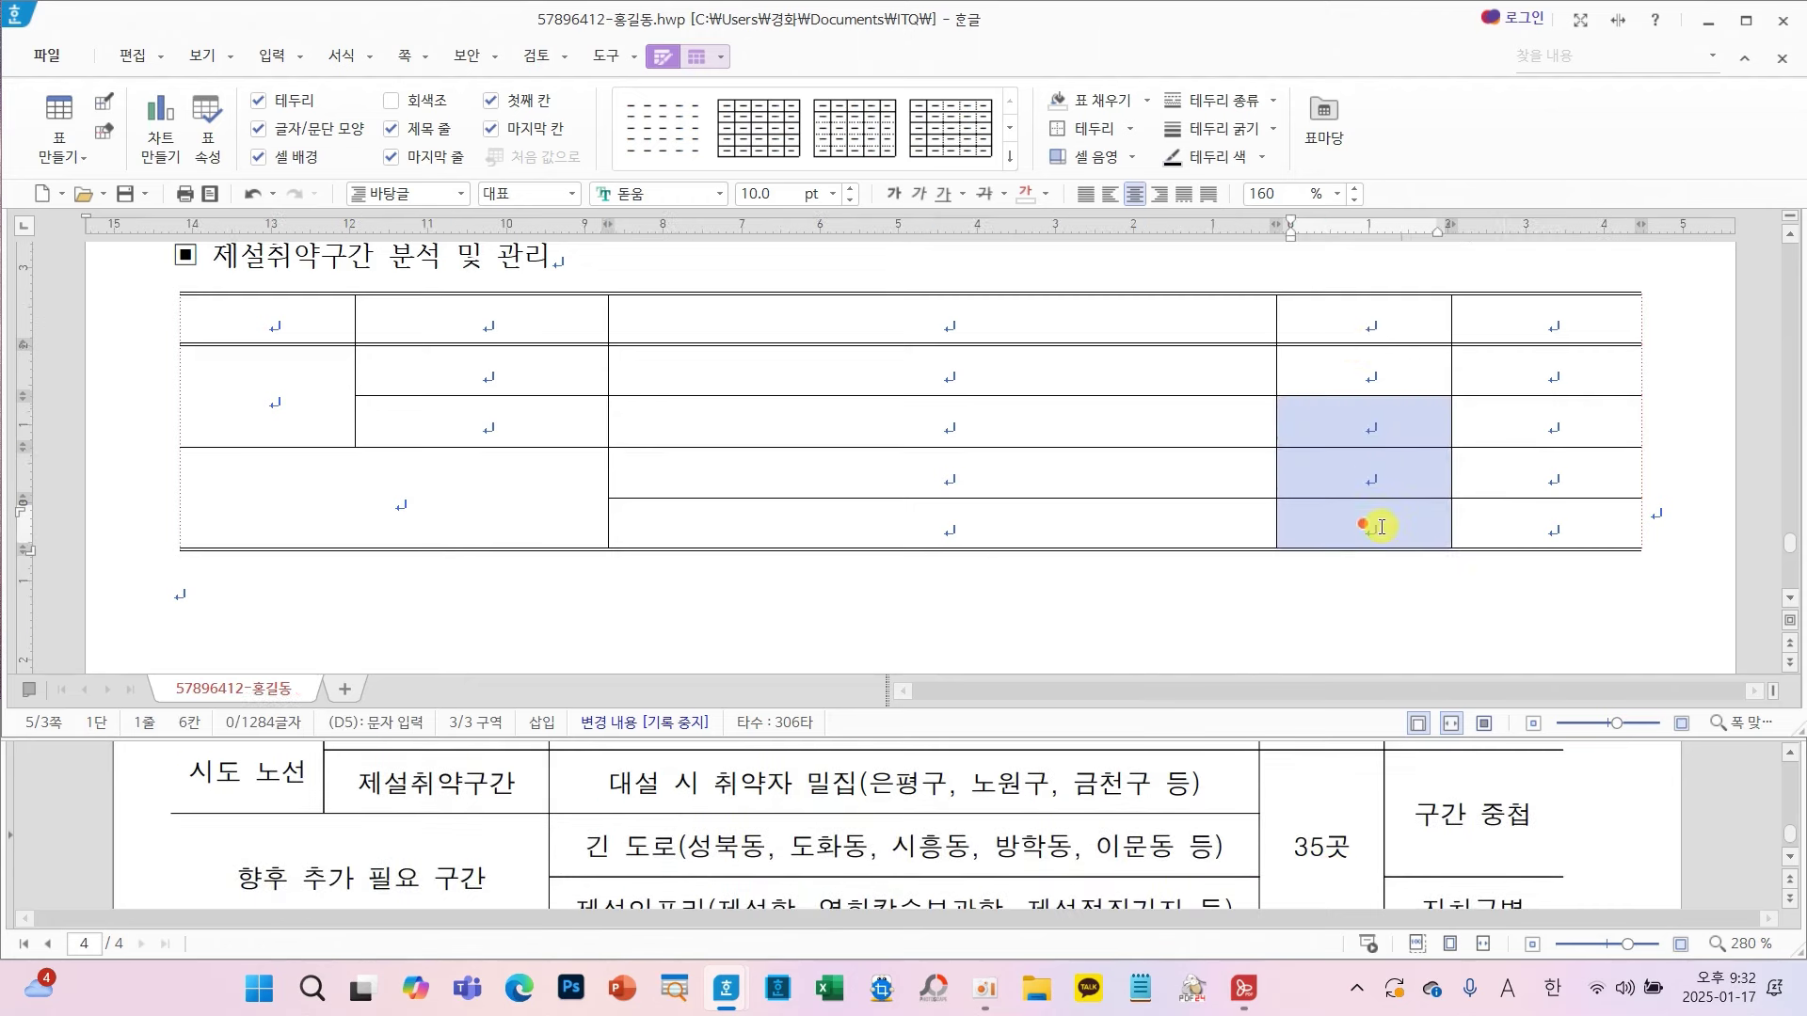
key(m)
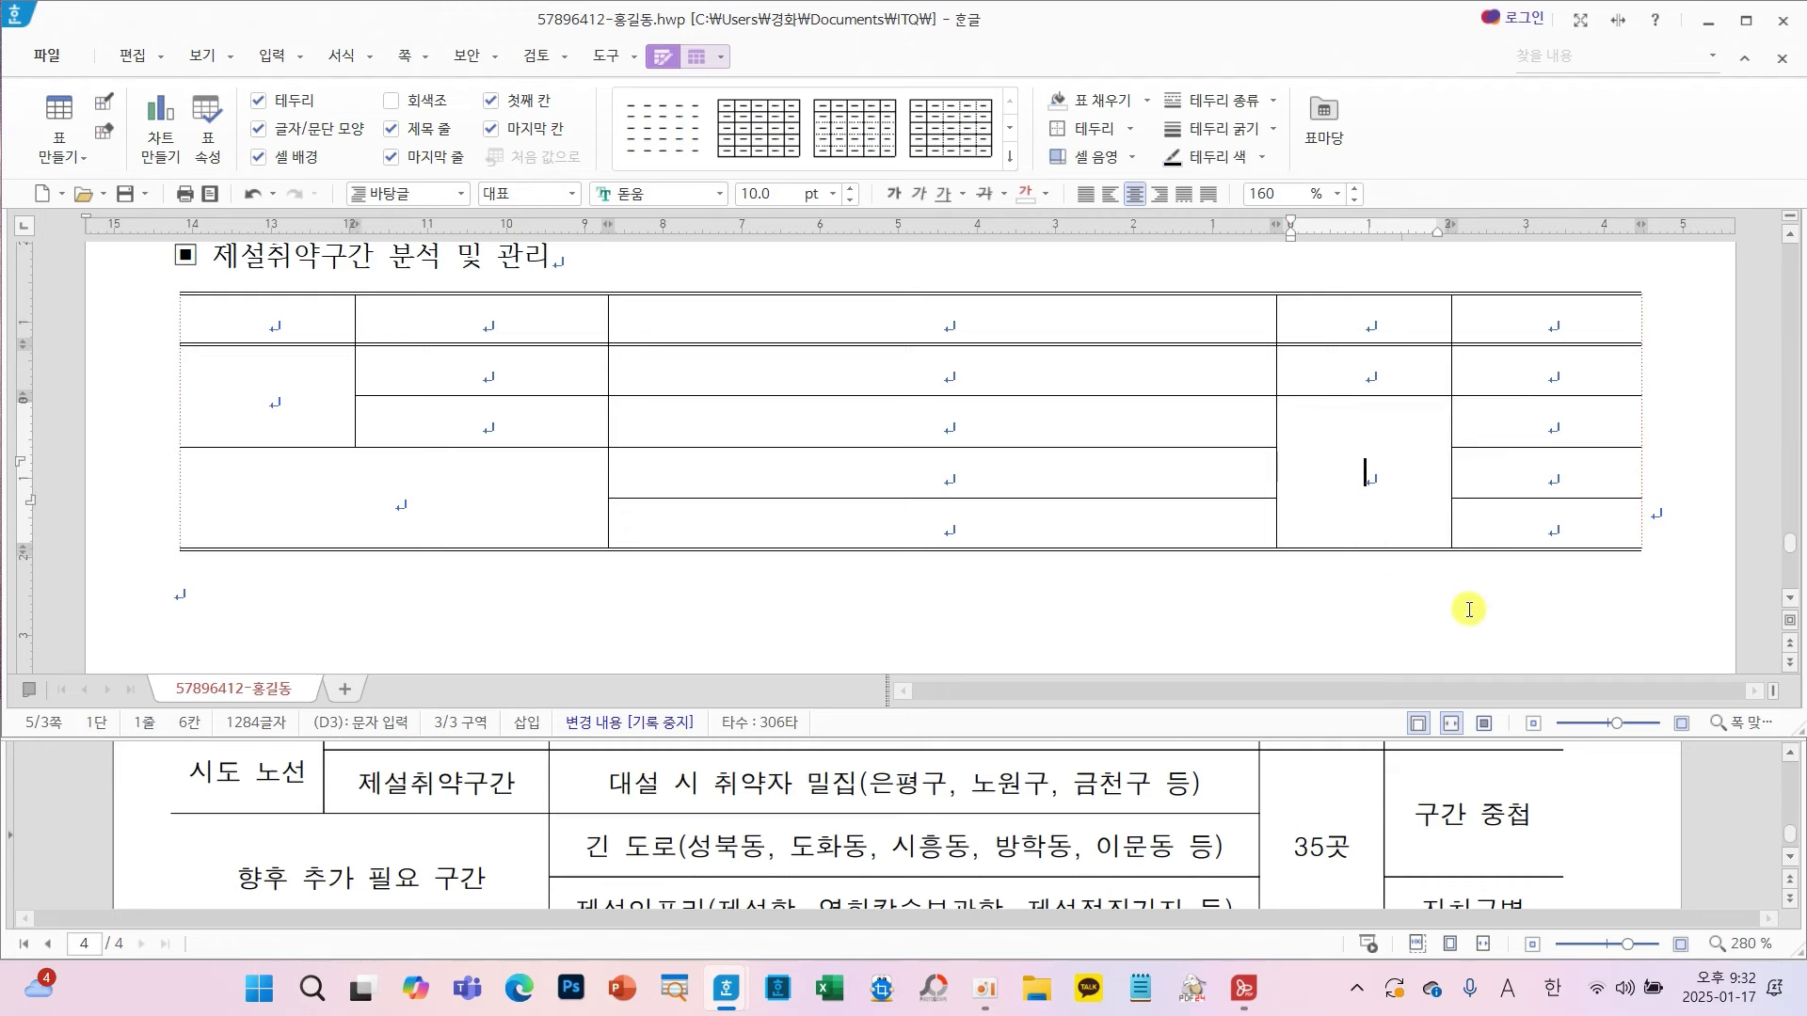
- Merge the third and fourth rows of the fifth column into one cell for 구간 중첩
drag(1548, 410, 1535, 464)
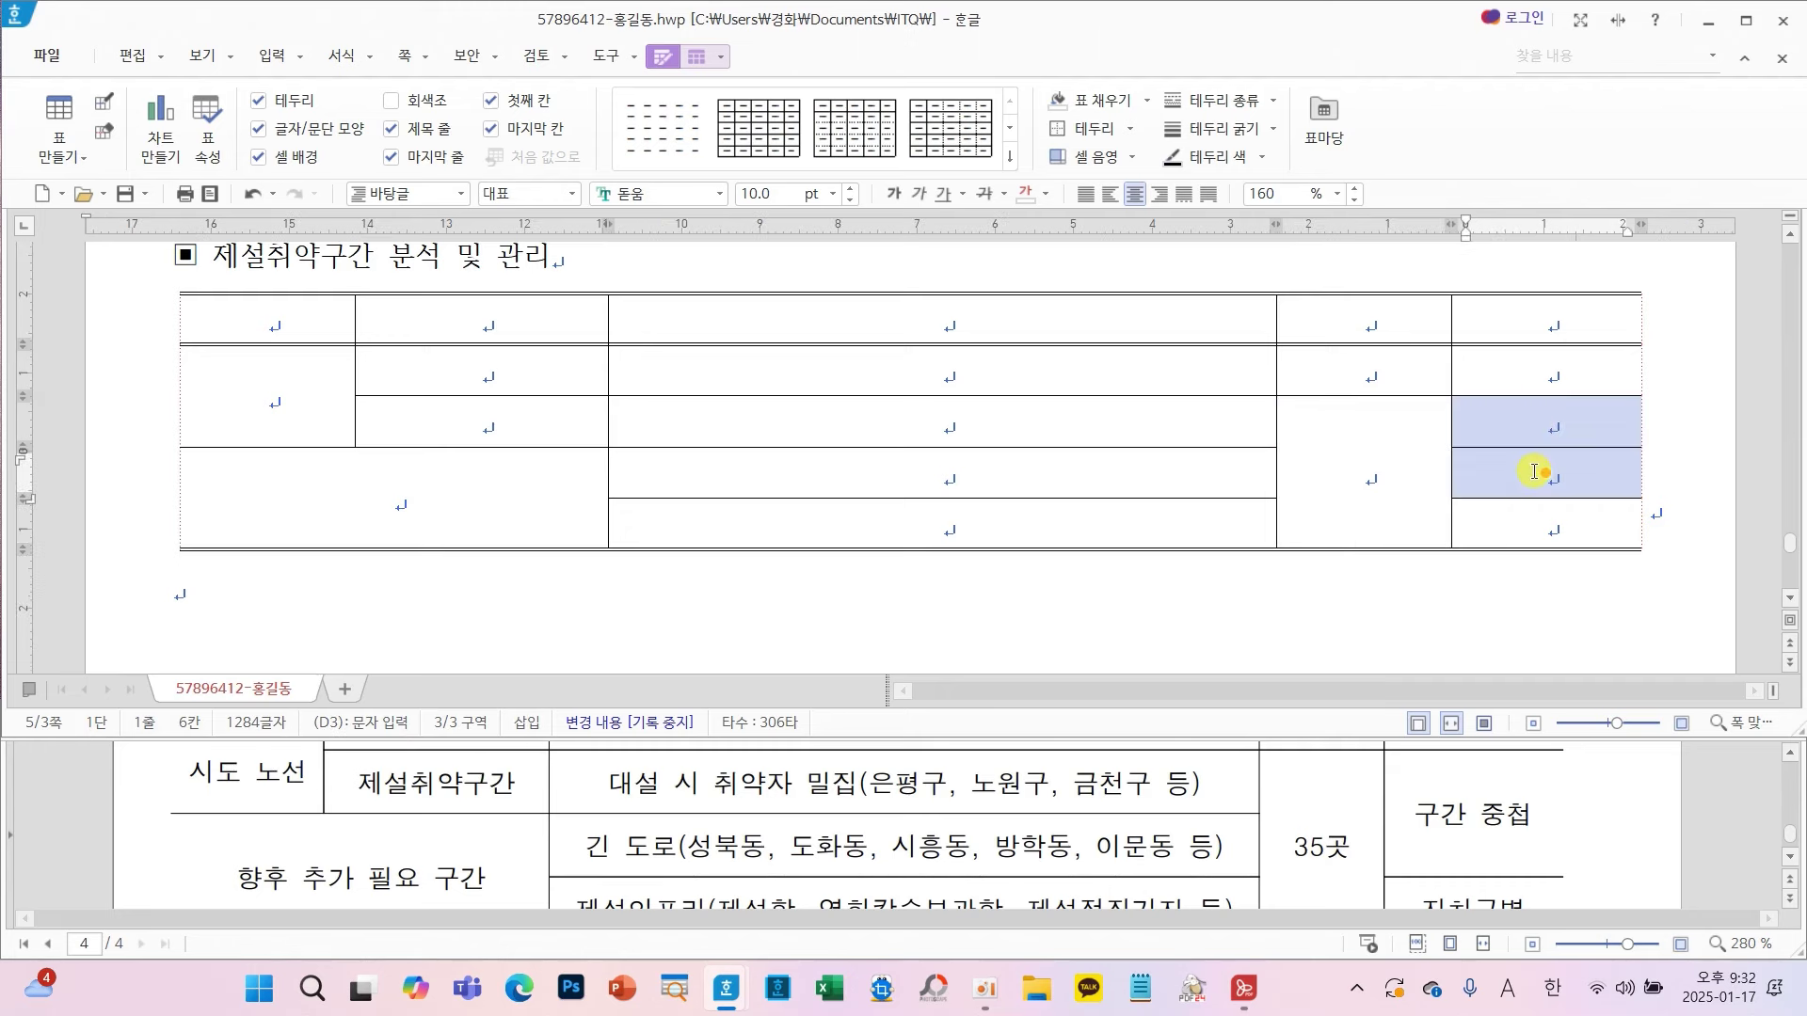
key(m)
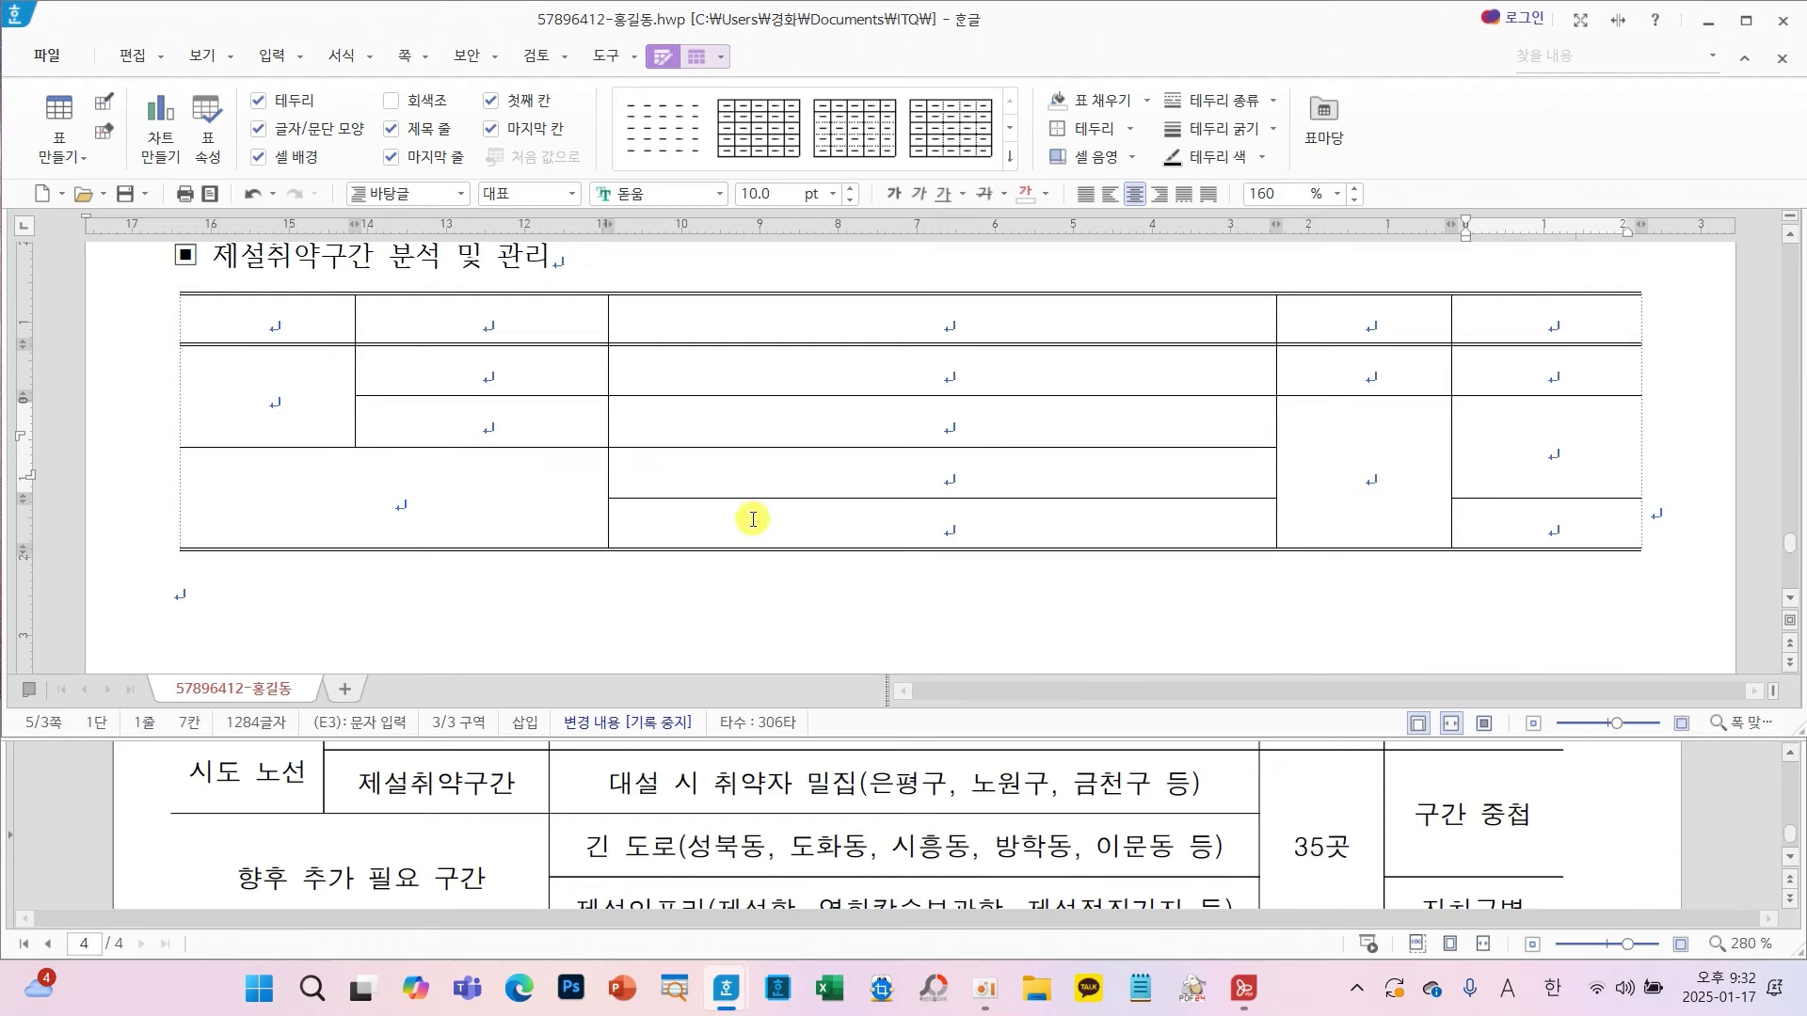
- Fill the table's header row with a 가로 gradient running from yellow to white, as the question sheet specifies
scroll(1104, 799, up, 3)
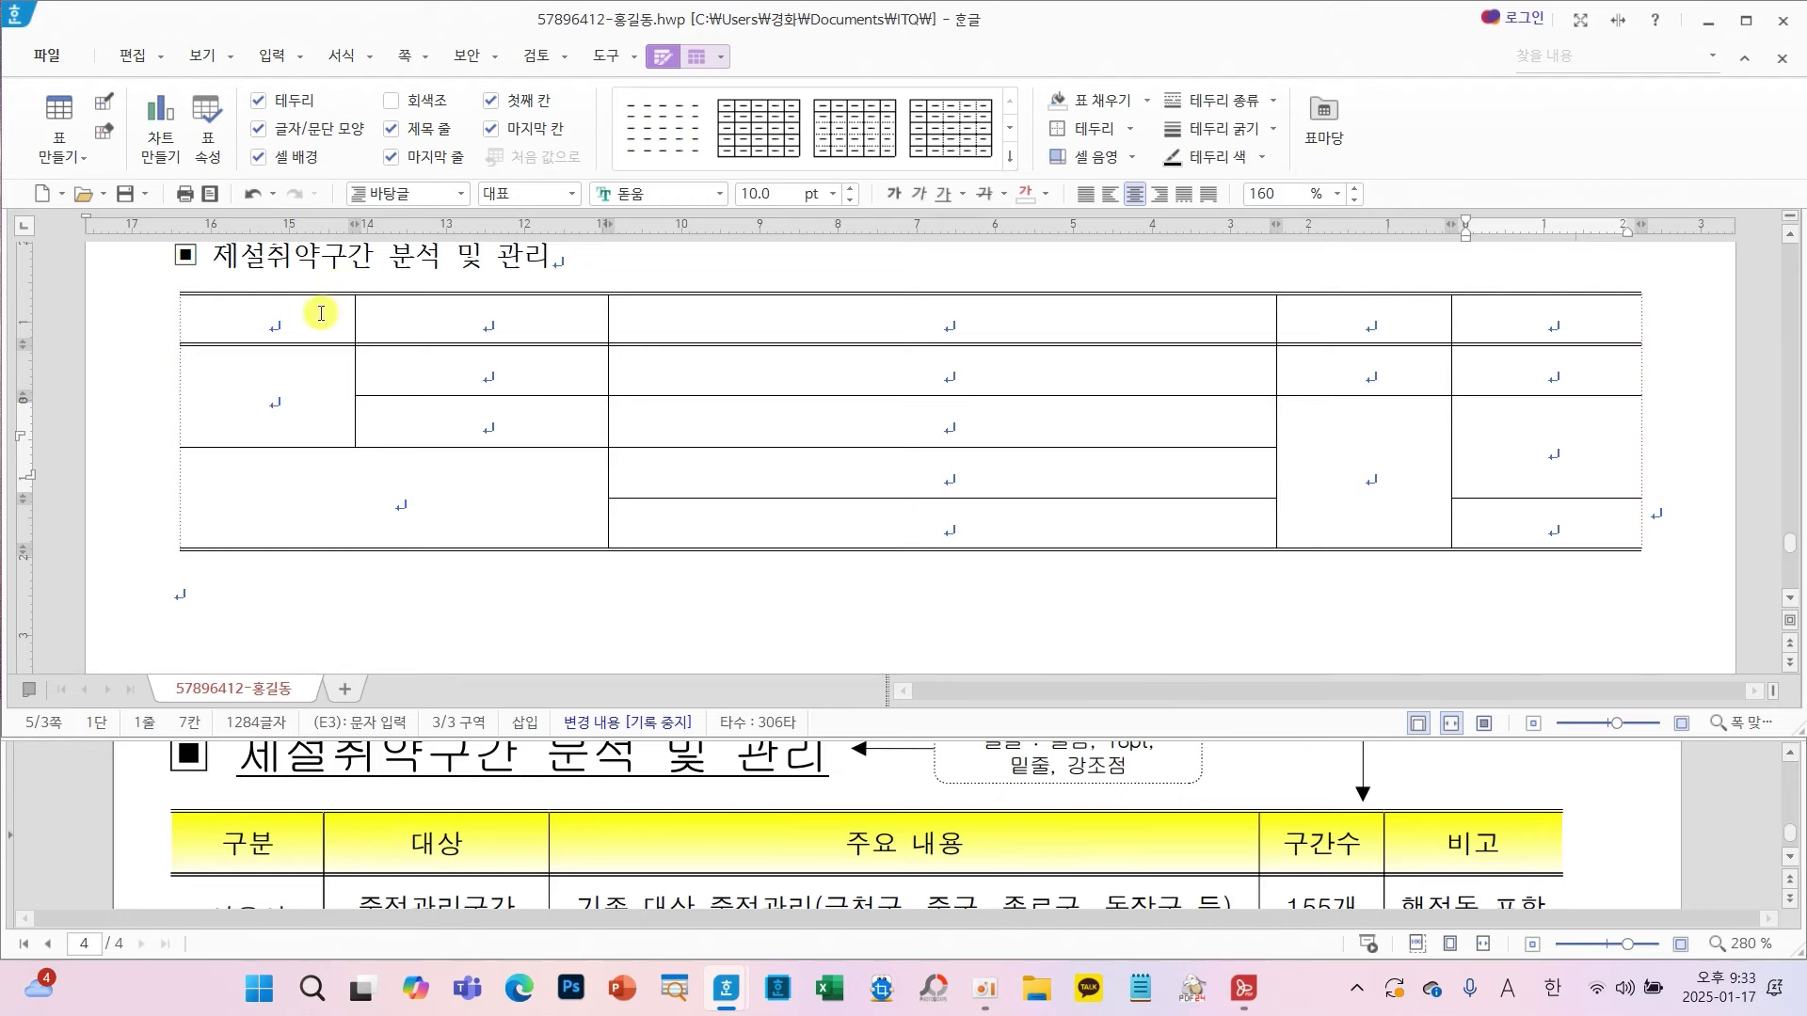
drag(323, 302, 1571, 315)
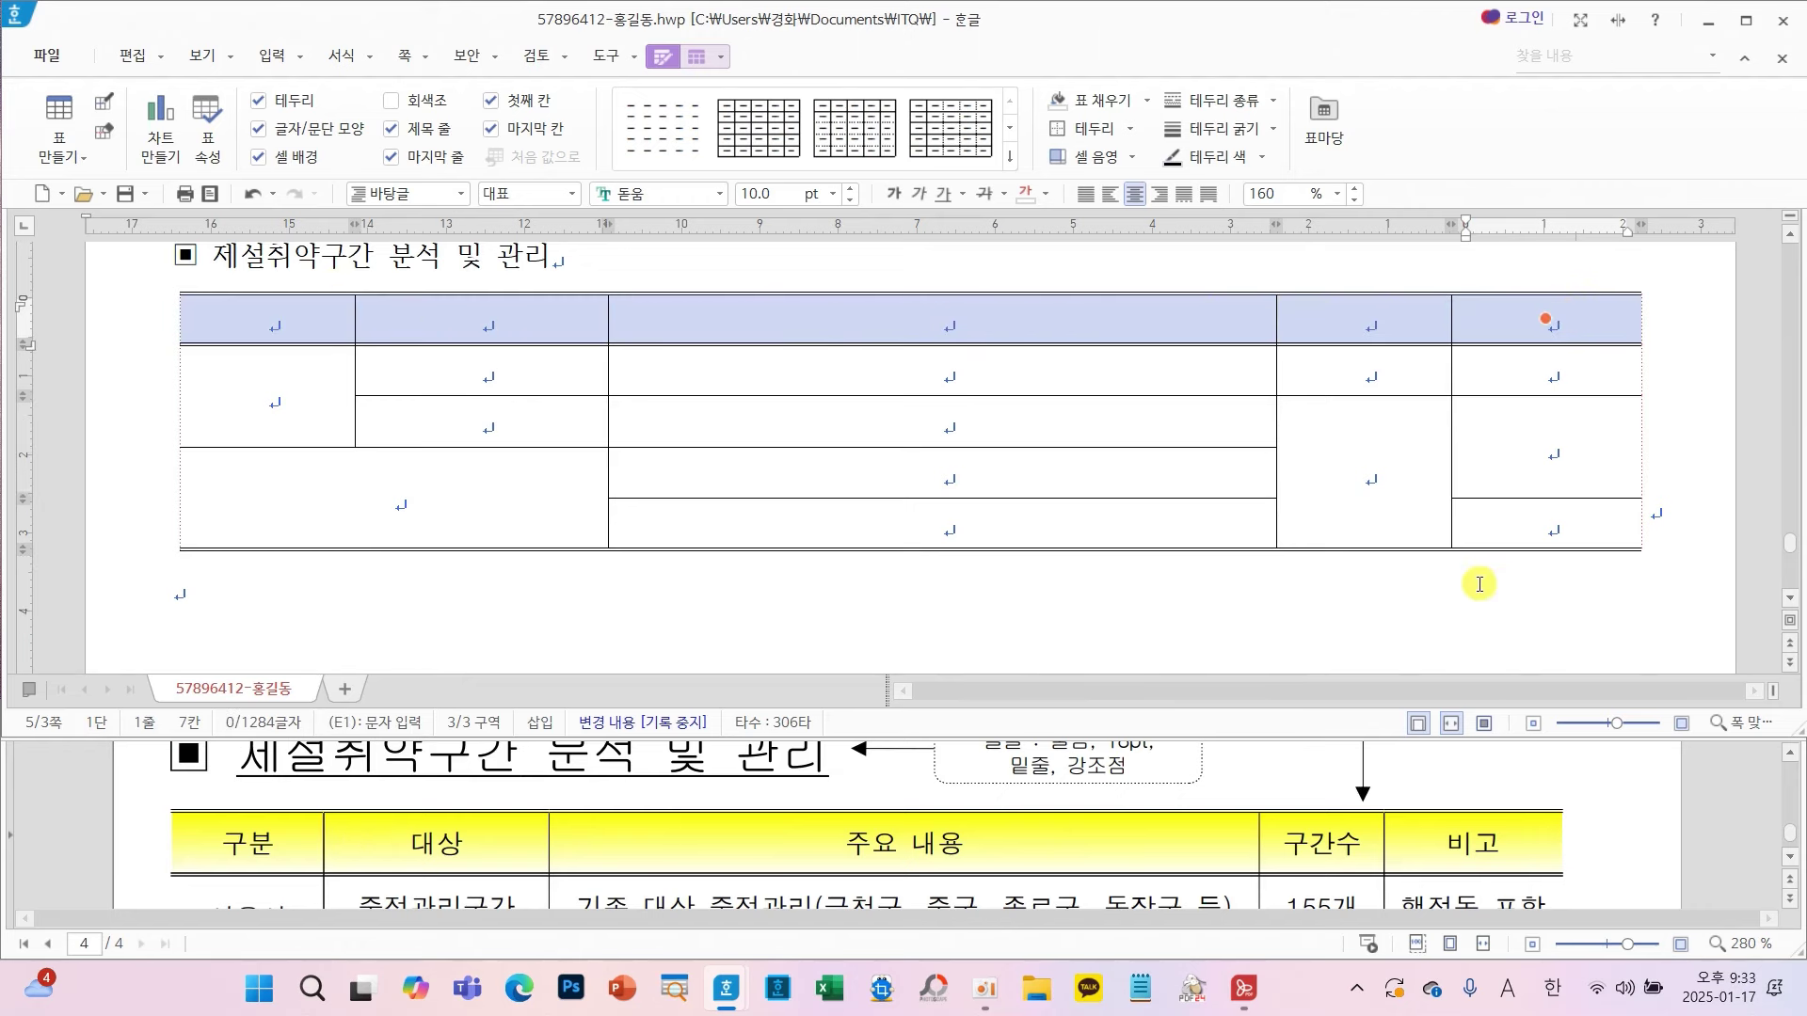
scroll(1476, 819, up, 1)
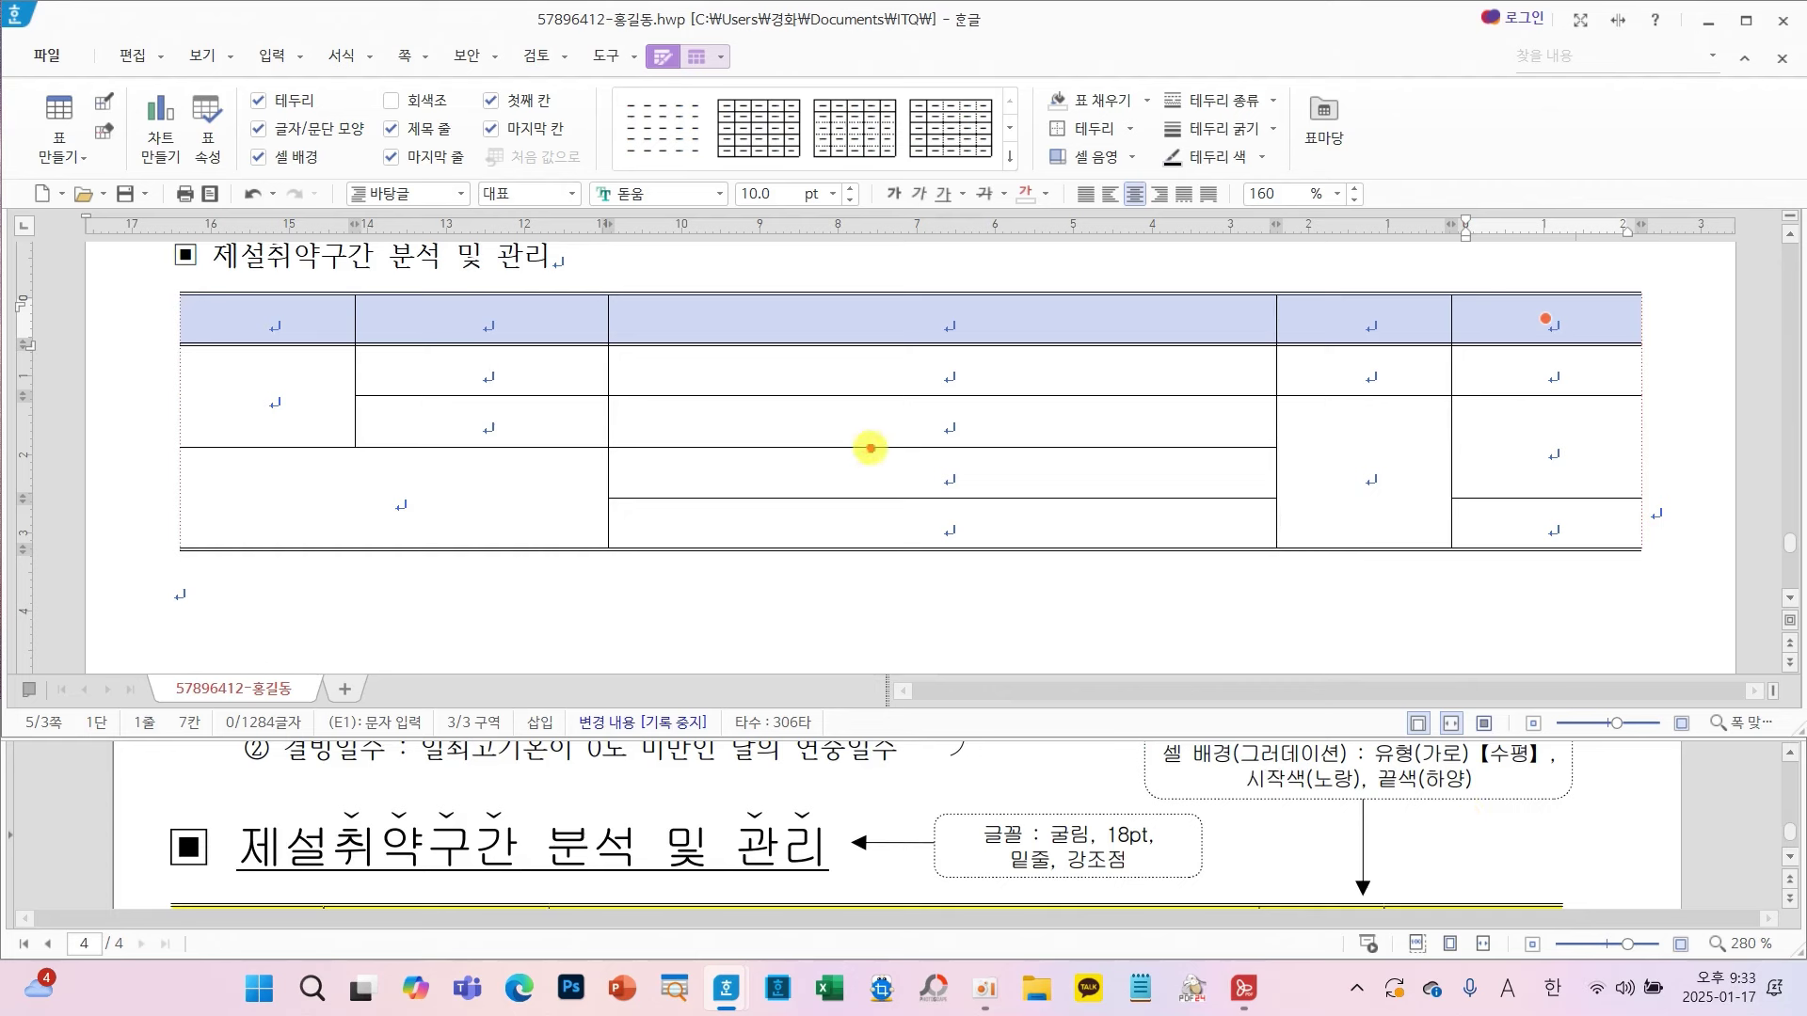
mouse_move(874, 442)
mouse_down()
mouse_move(665, 405)
mouse_move(847, 559)
mouse_up()
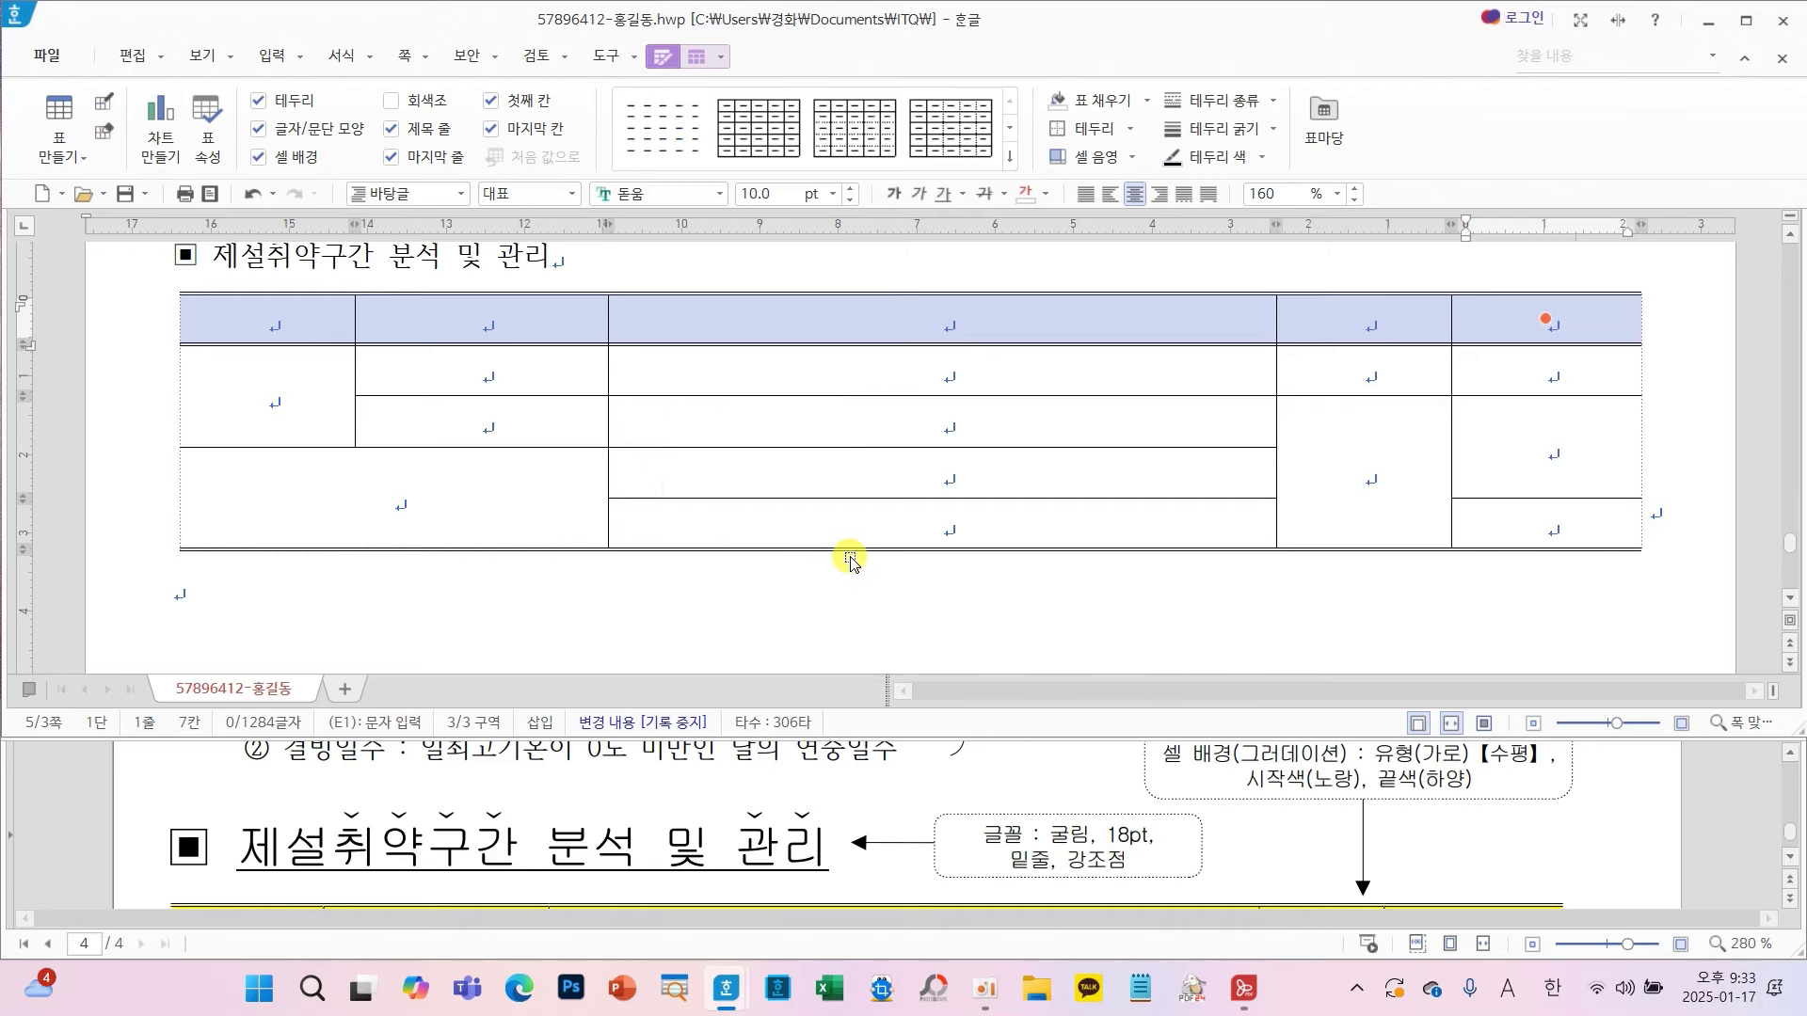
key(c)
click(640, 266)
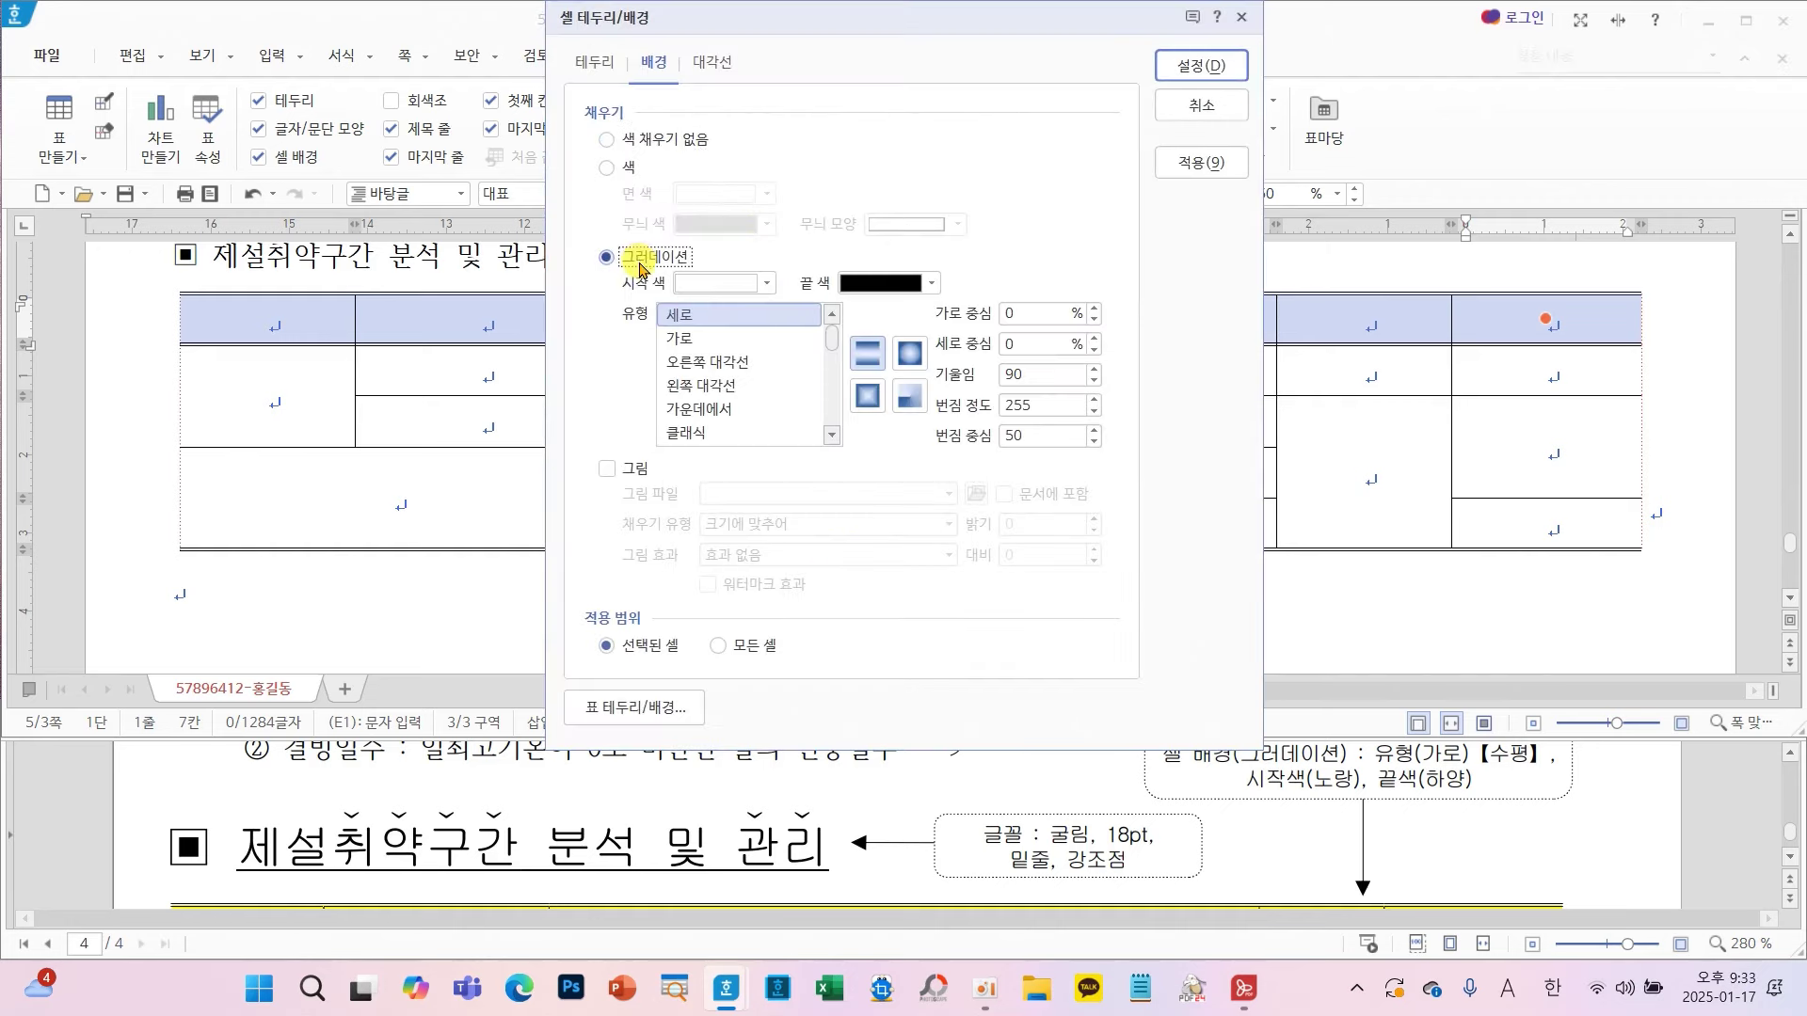
click(701, 283)
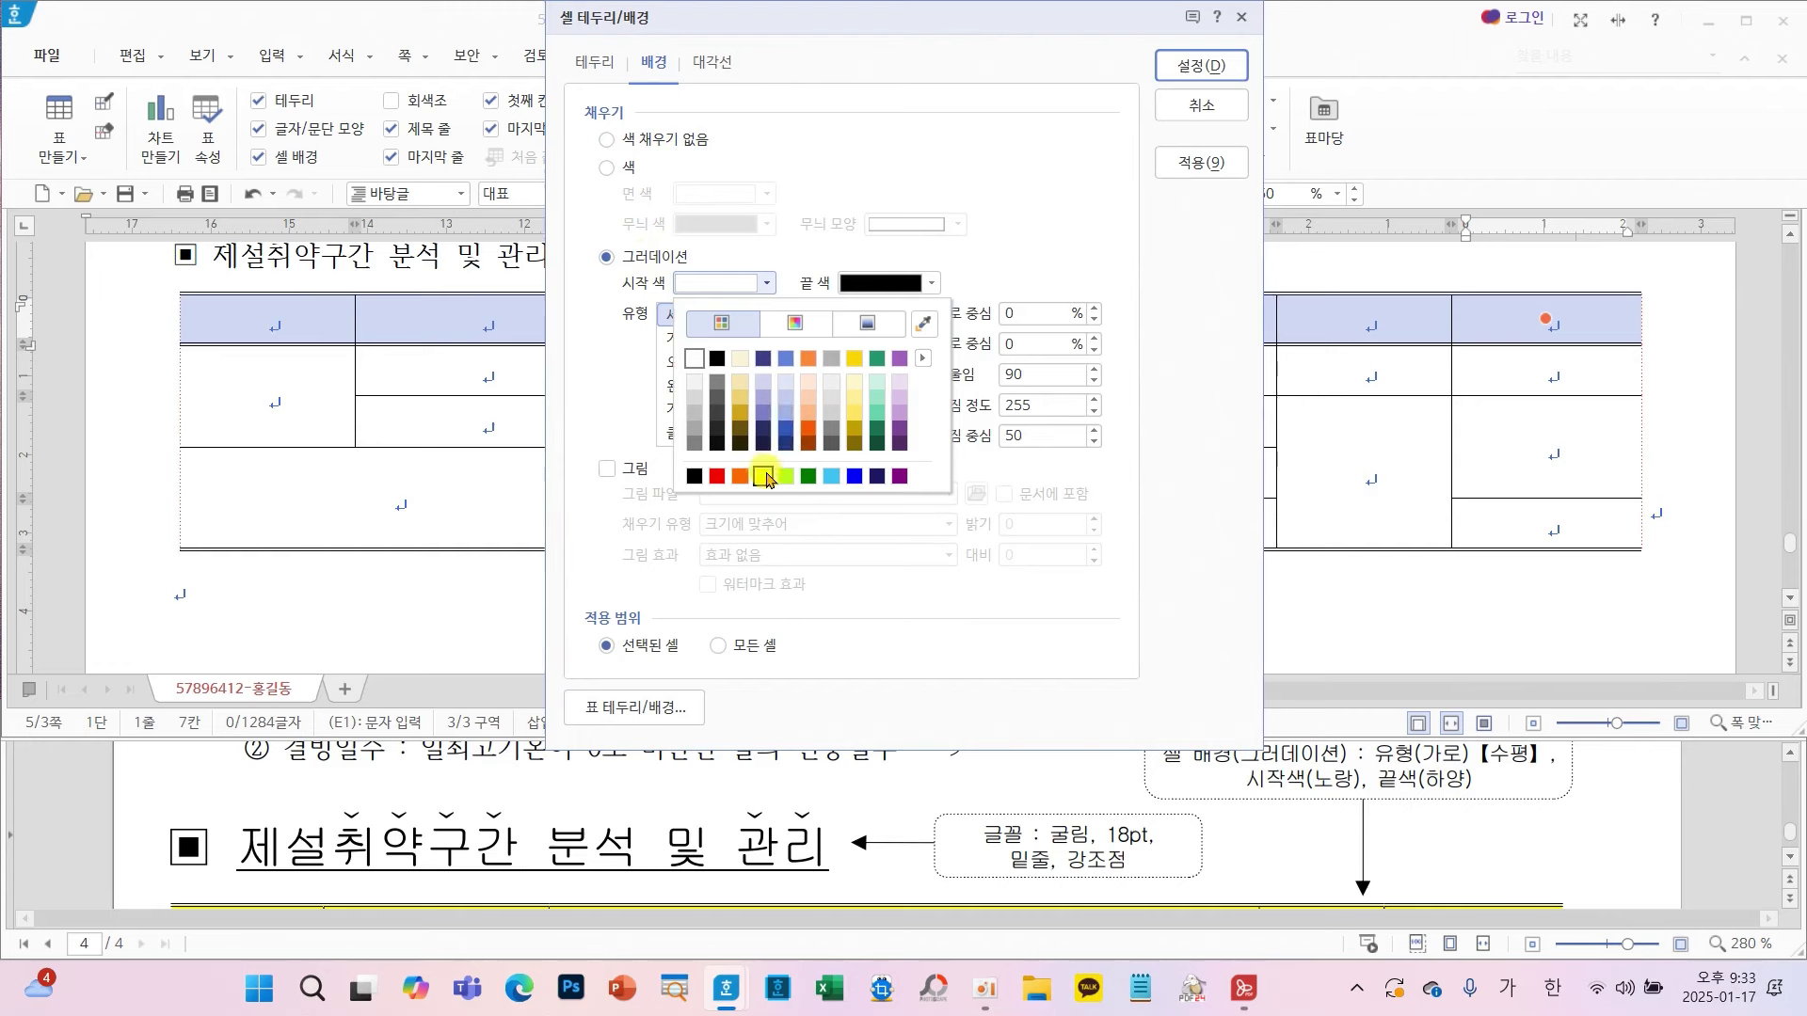
click(763, 476)
click(877, 283)
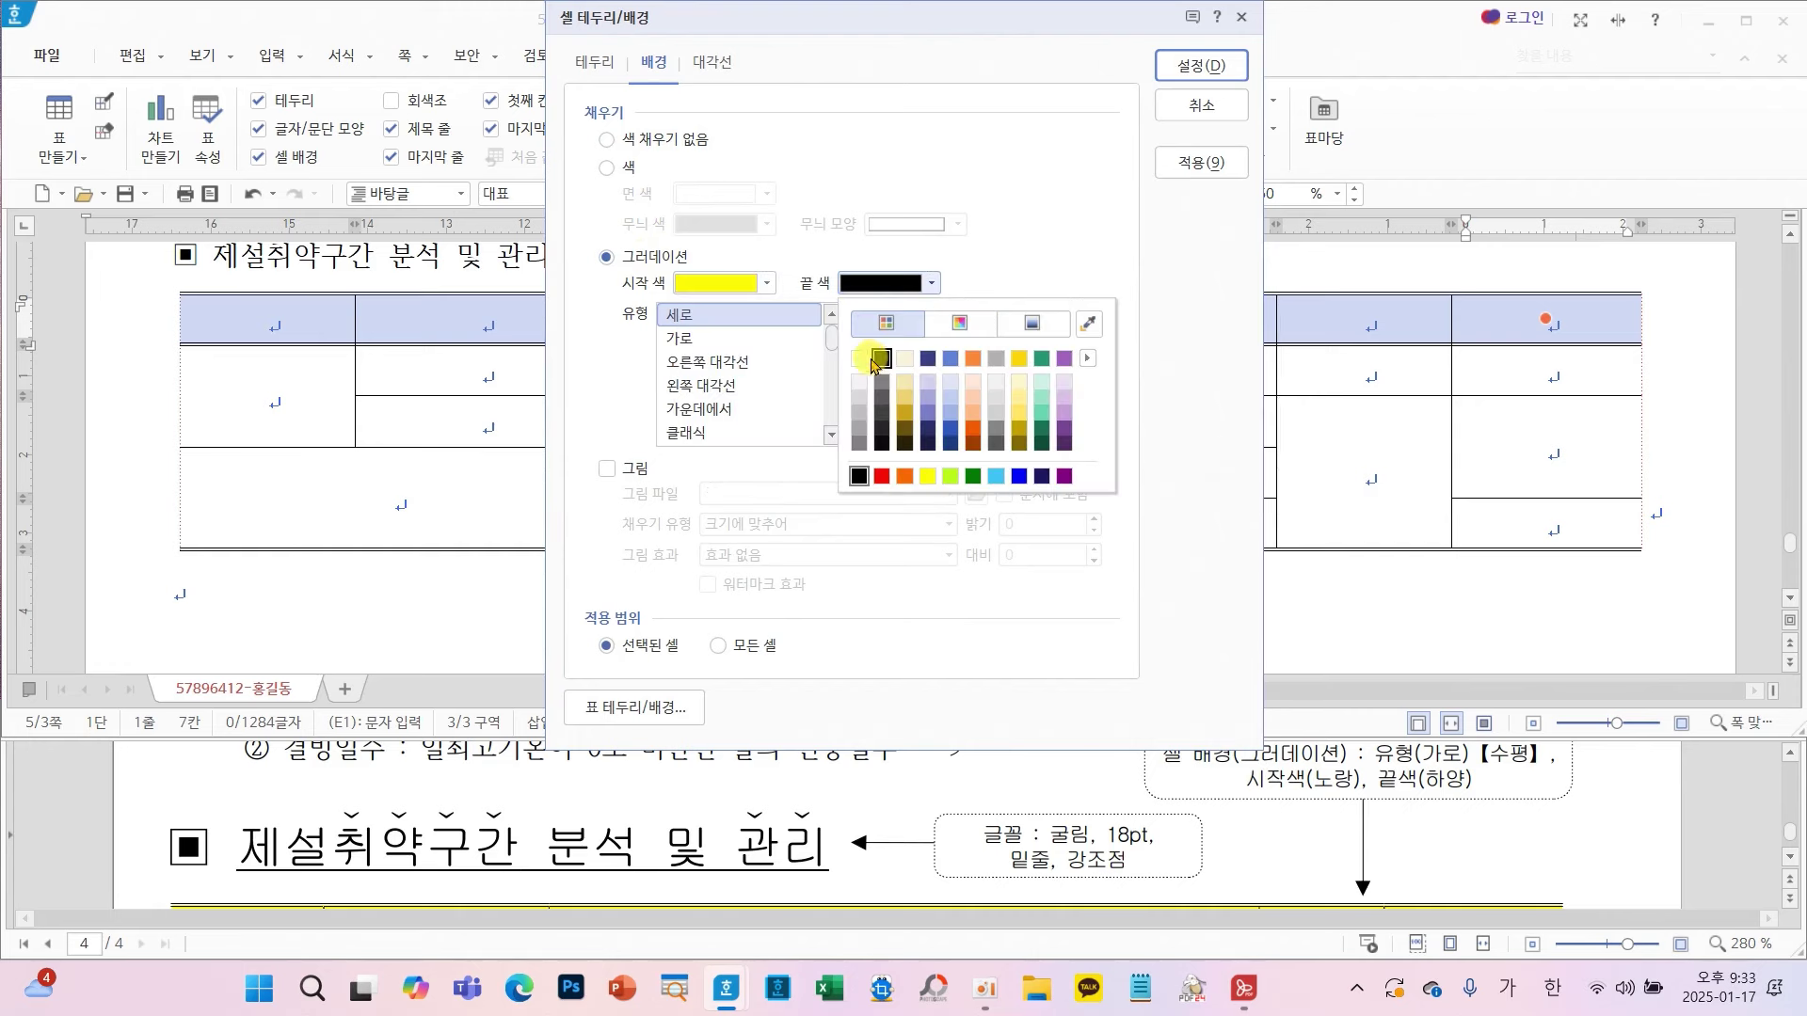
click(859, 358)
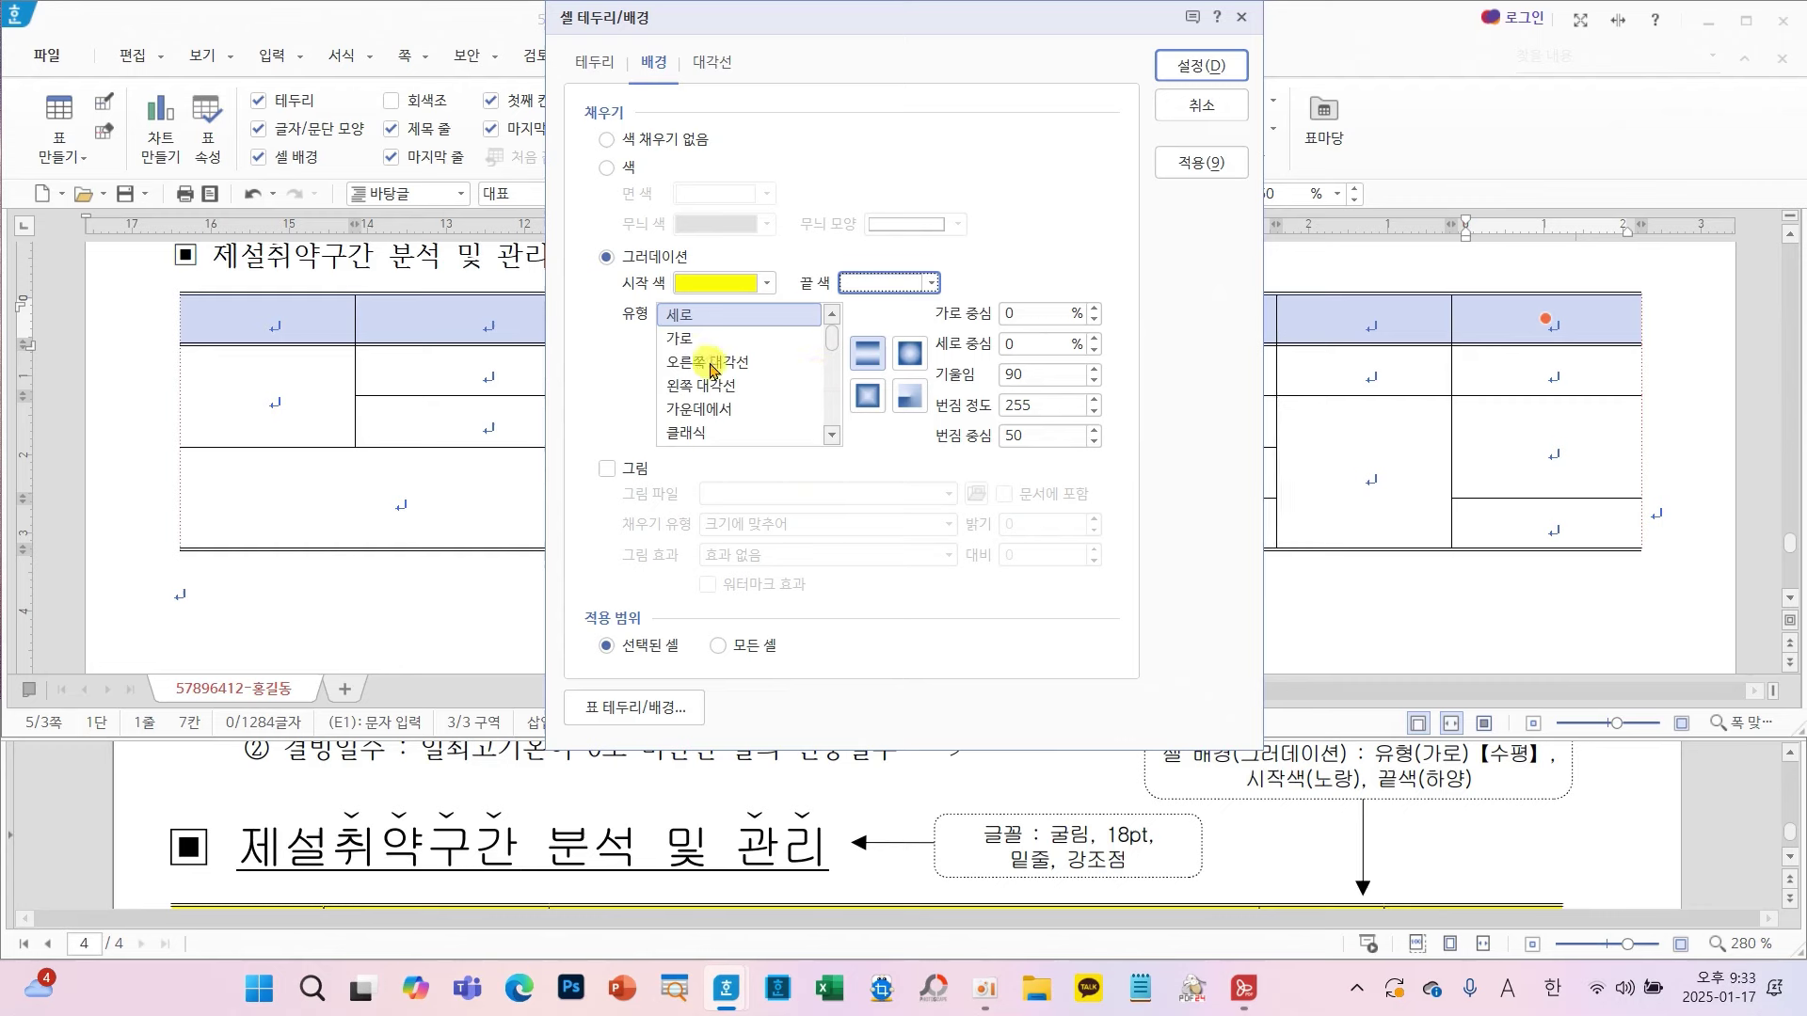
click(674, 340)
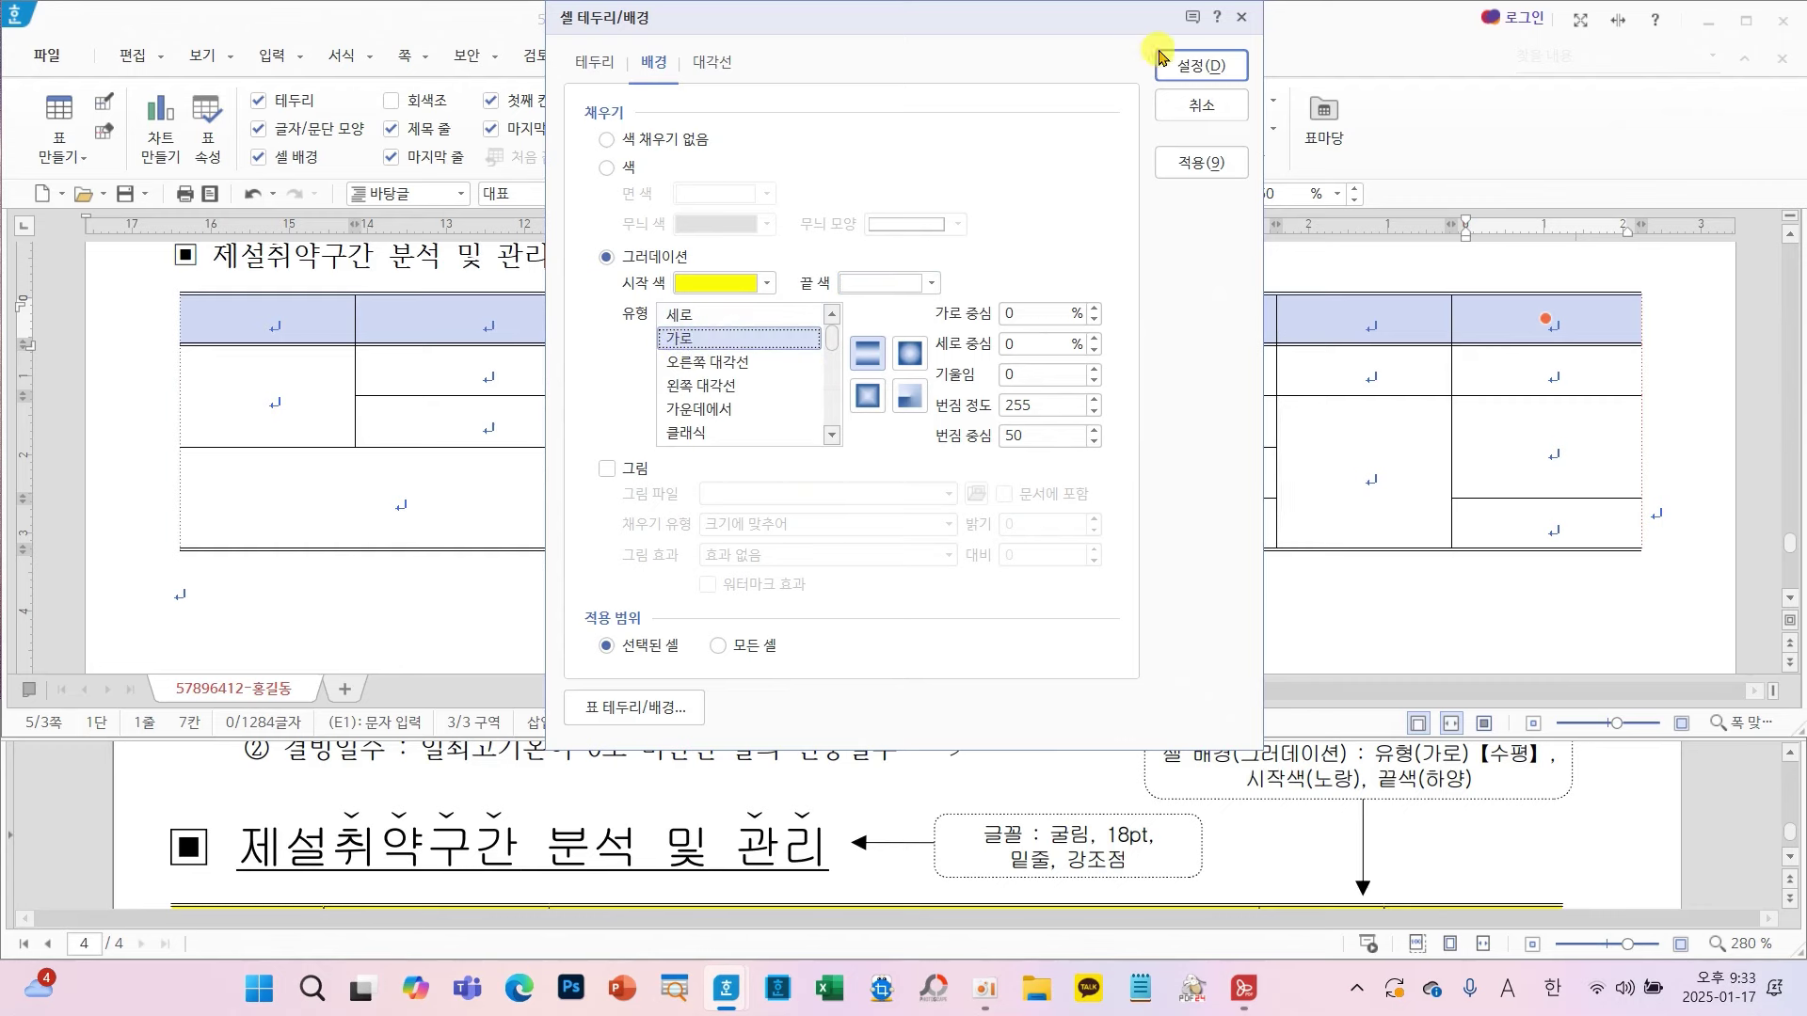
click(1188, 65)
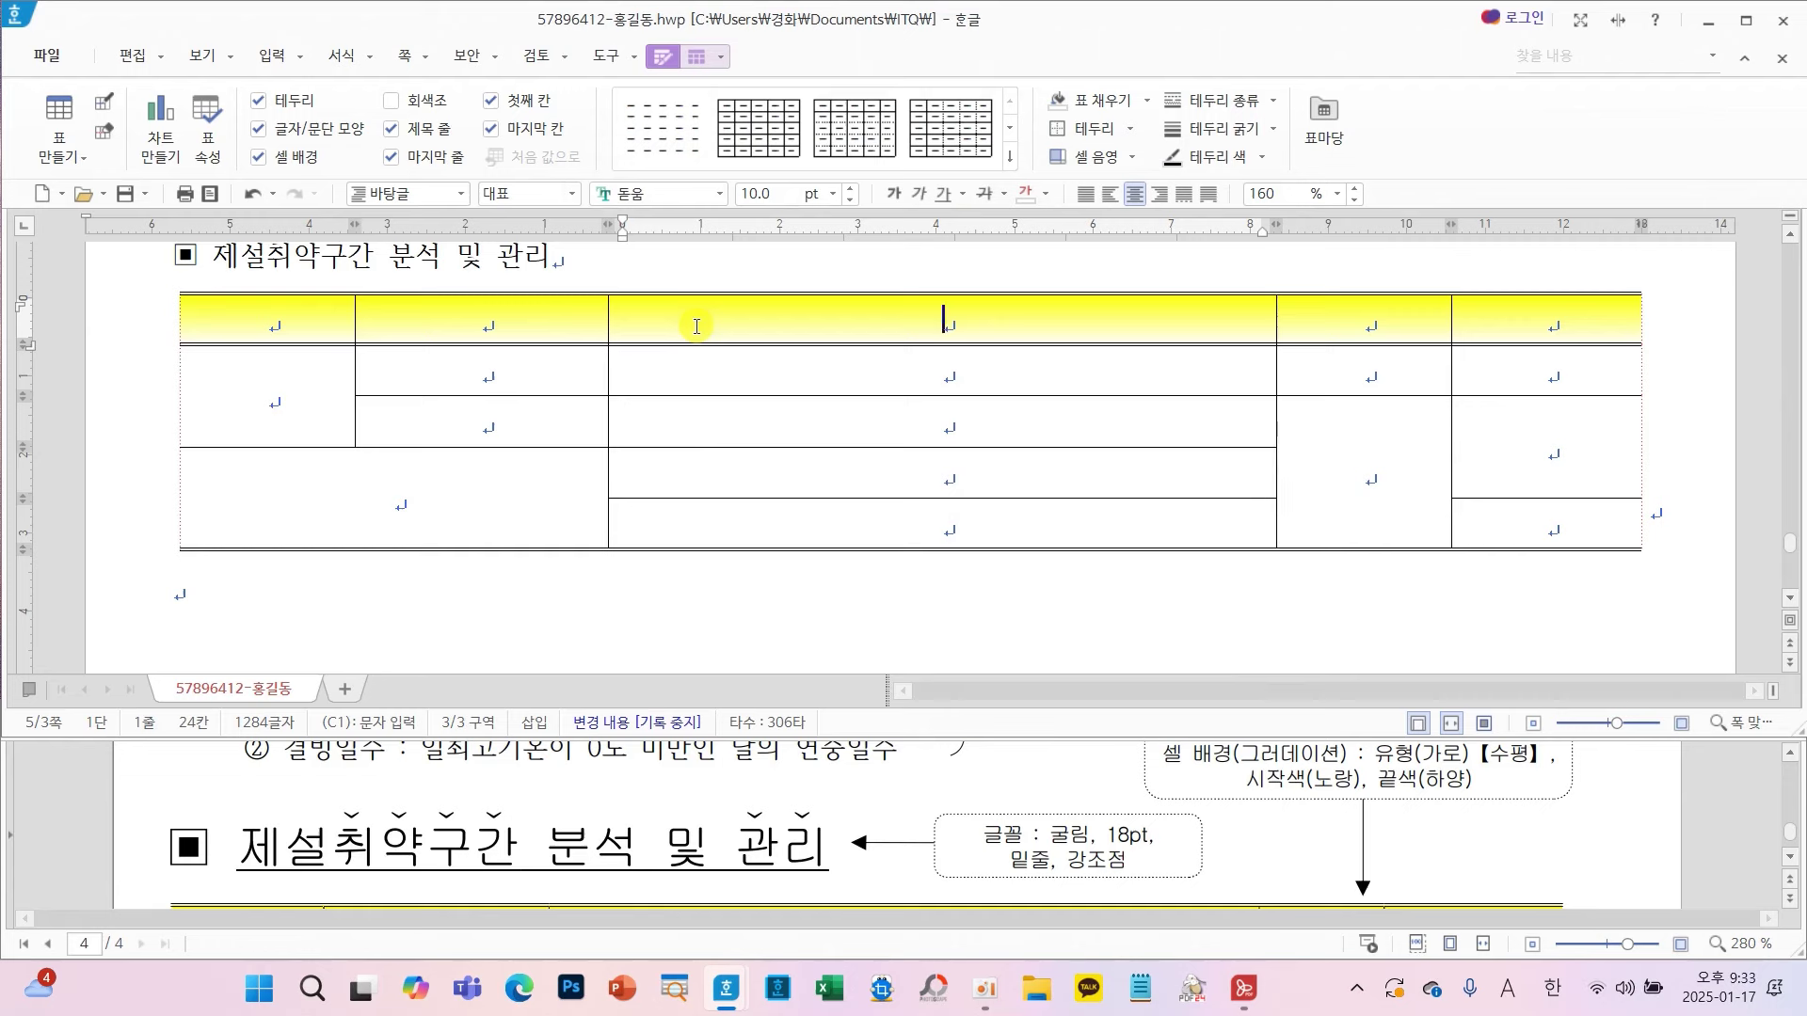
click(262, 405)
scroll(314, 414, down, 2)
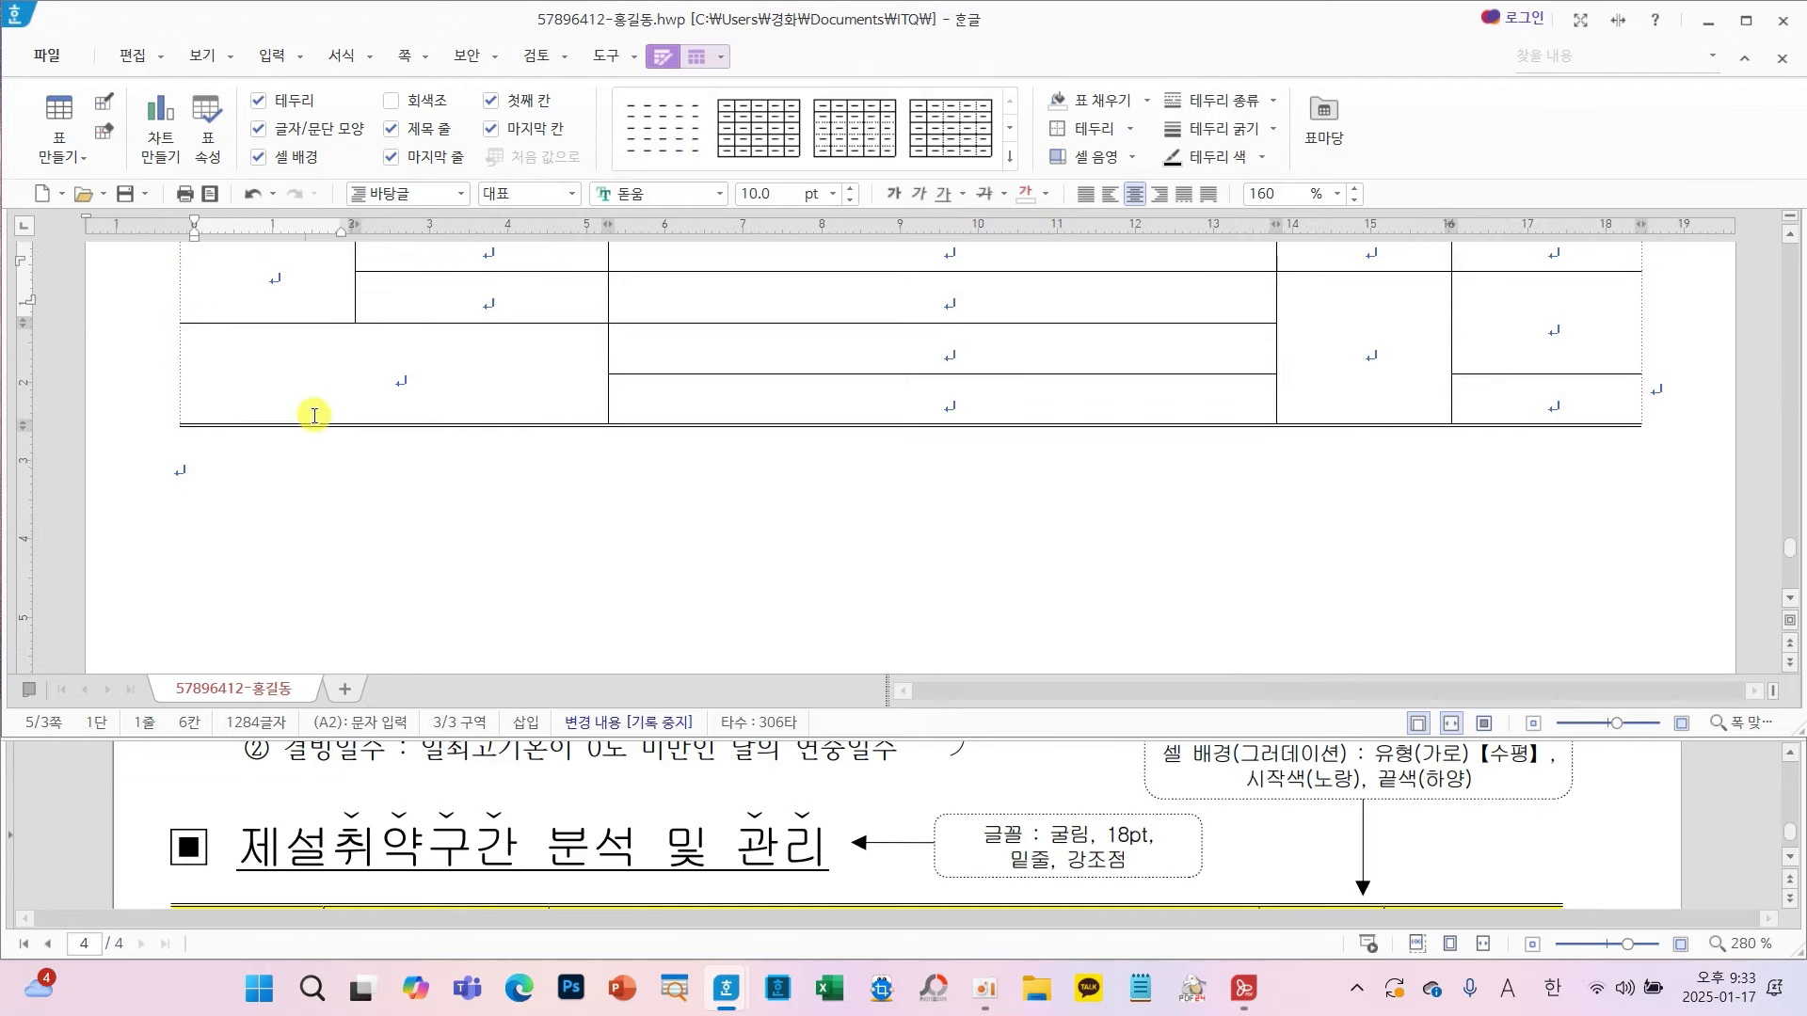
scroll(512, 550, up, 2)
scroll(793, 844, down, 4)
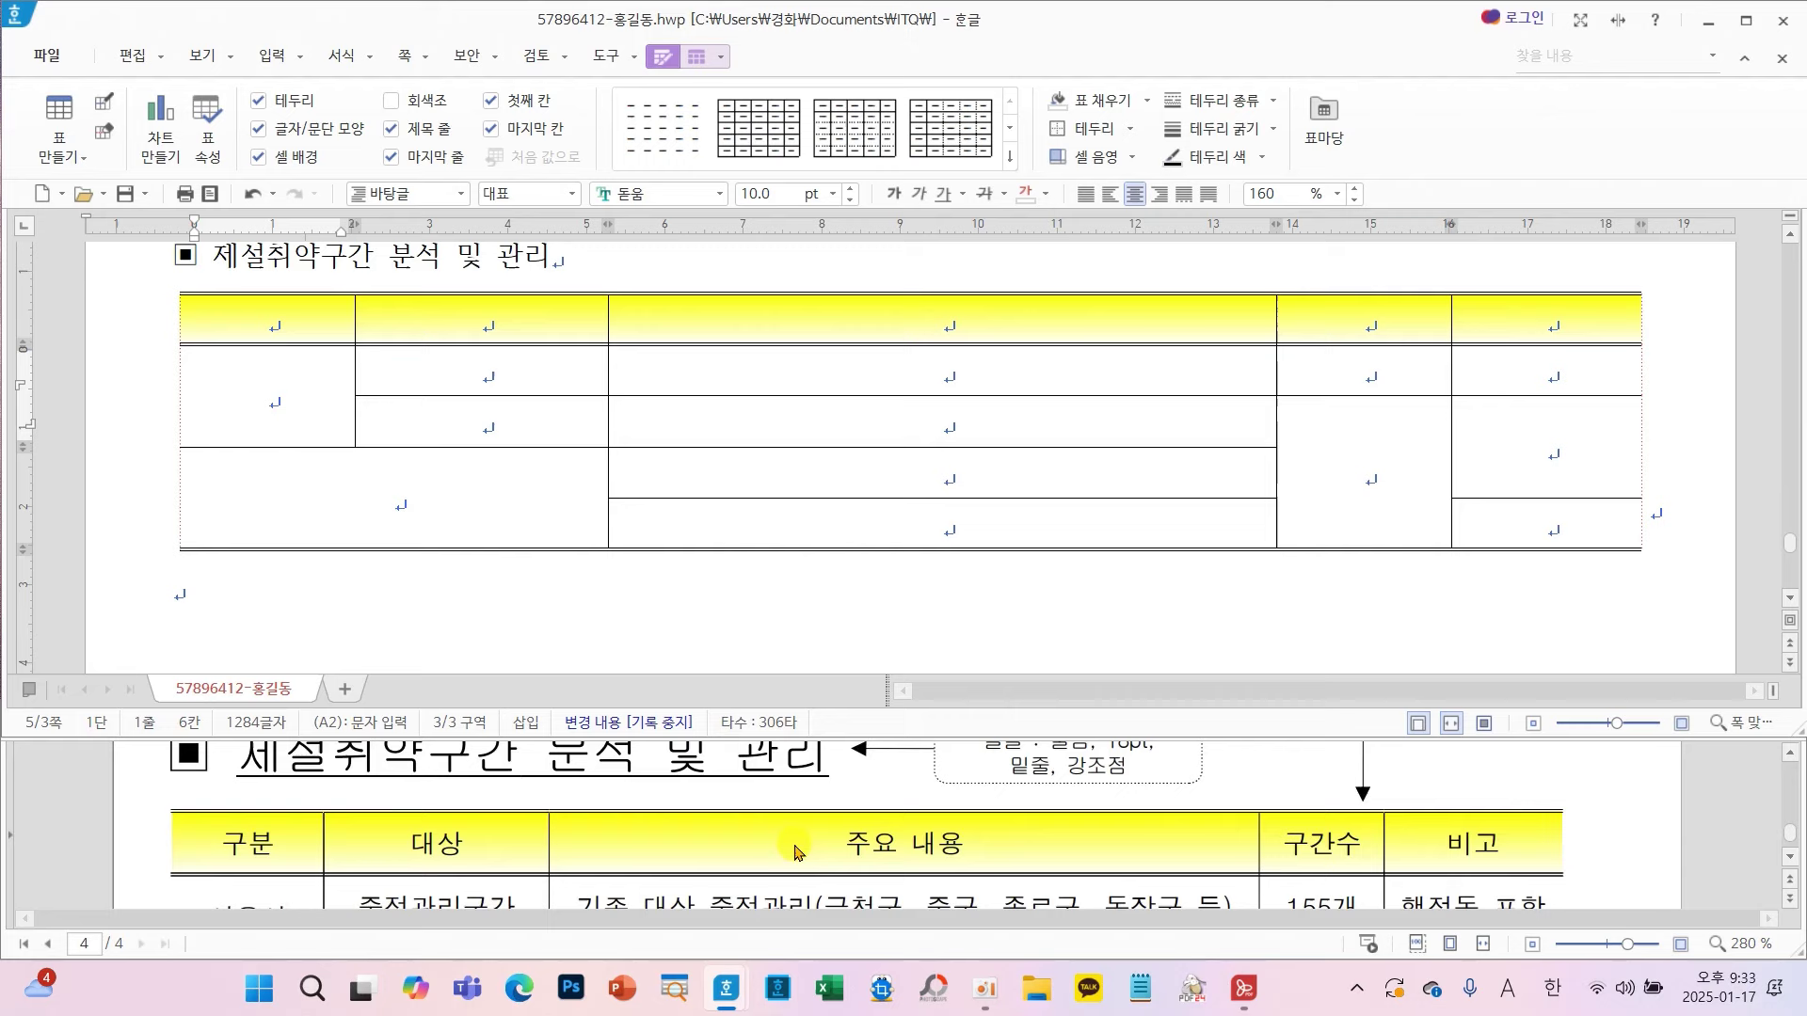
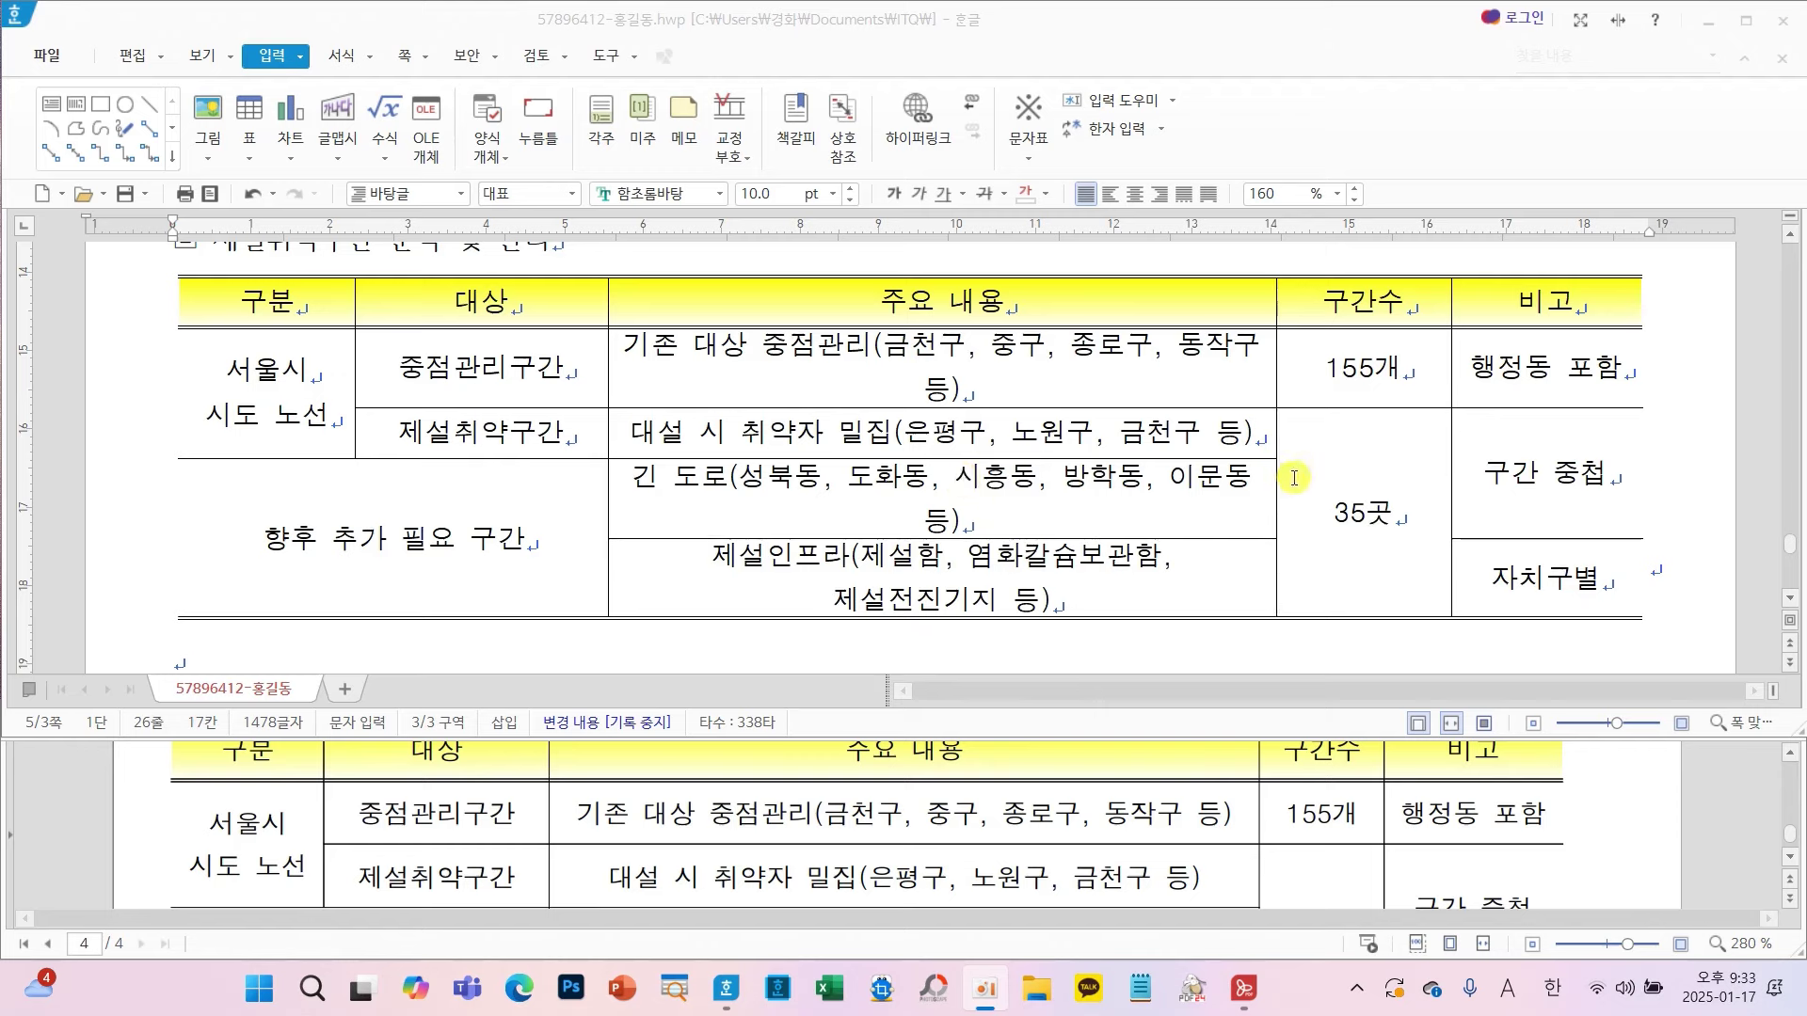
- Widen the 주요 내용 column at the expense of 구간수 and 대상 so each of its entries fits on one line
drag(1276, 482, 1308, 480)
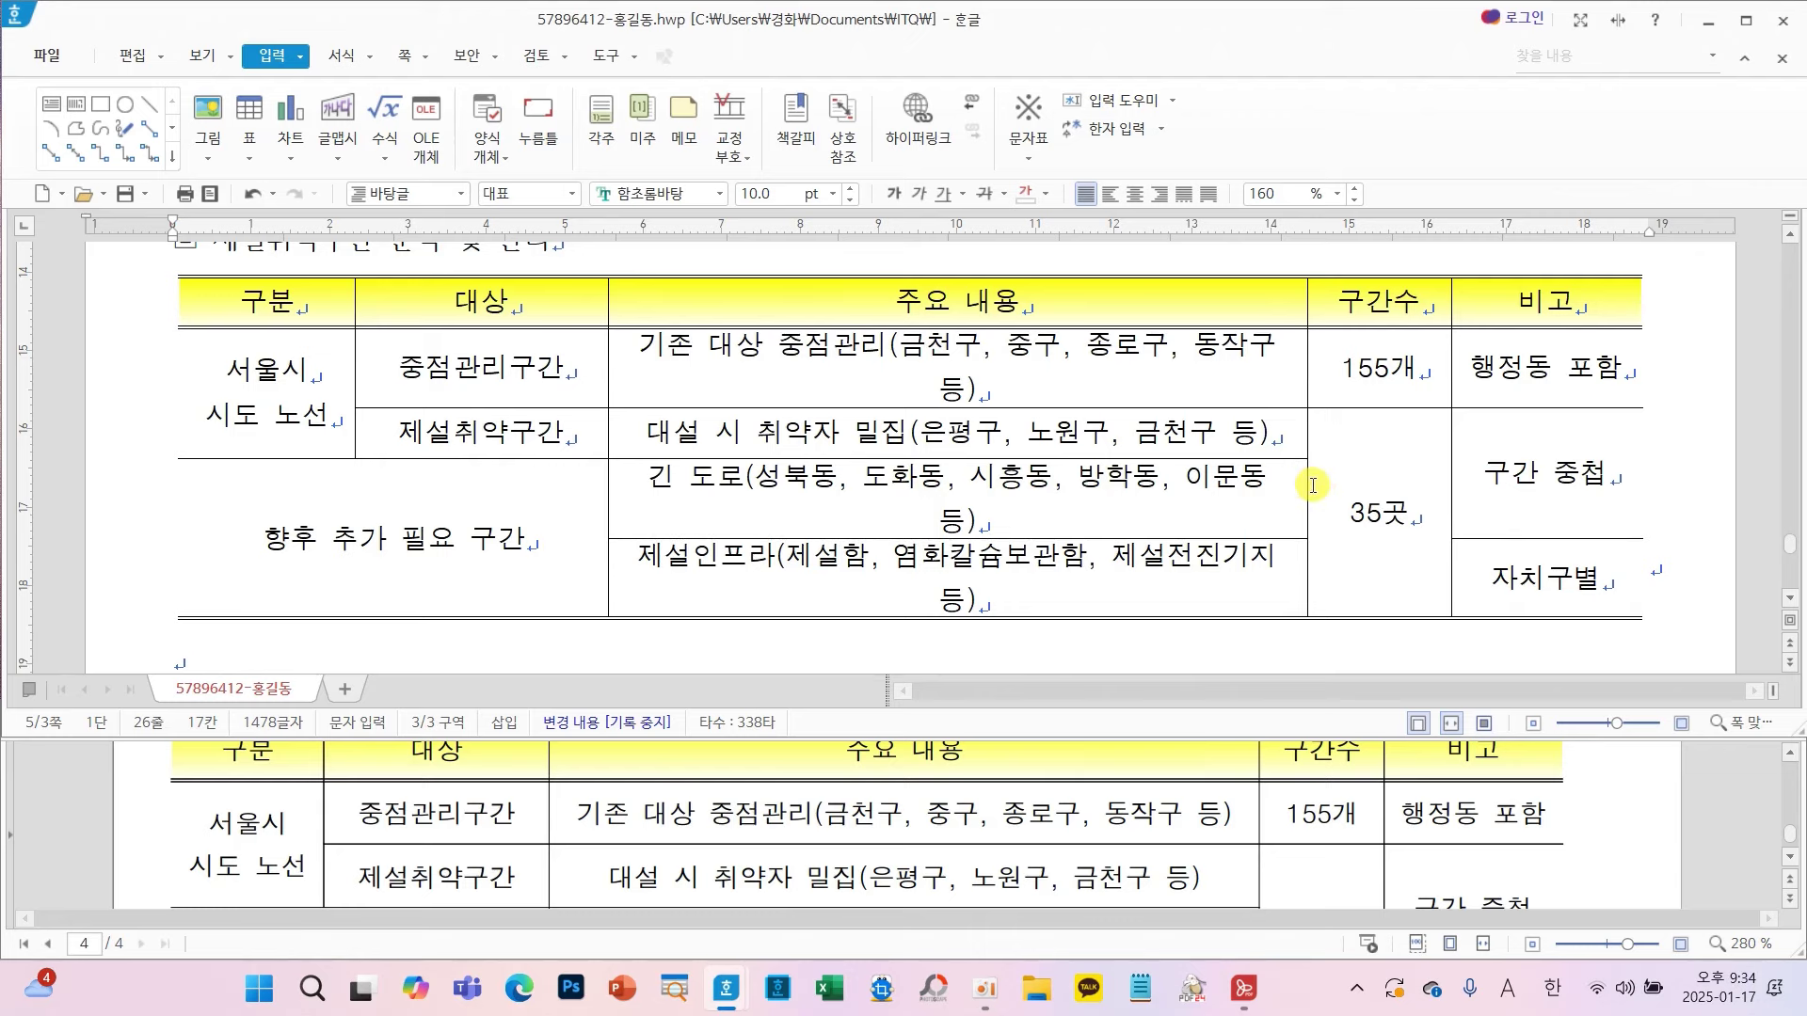
drag(1308, 486, 1329, 486)
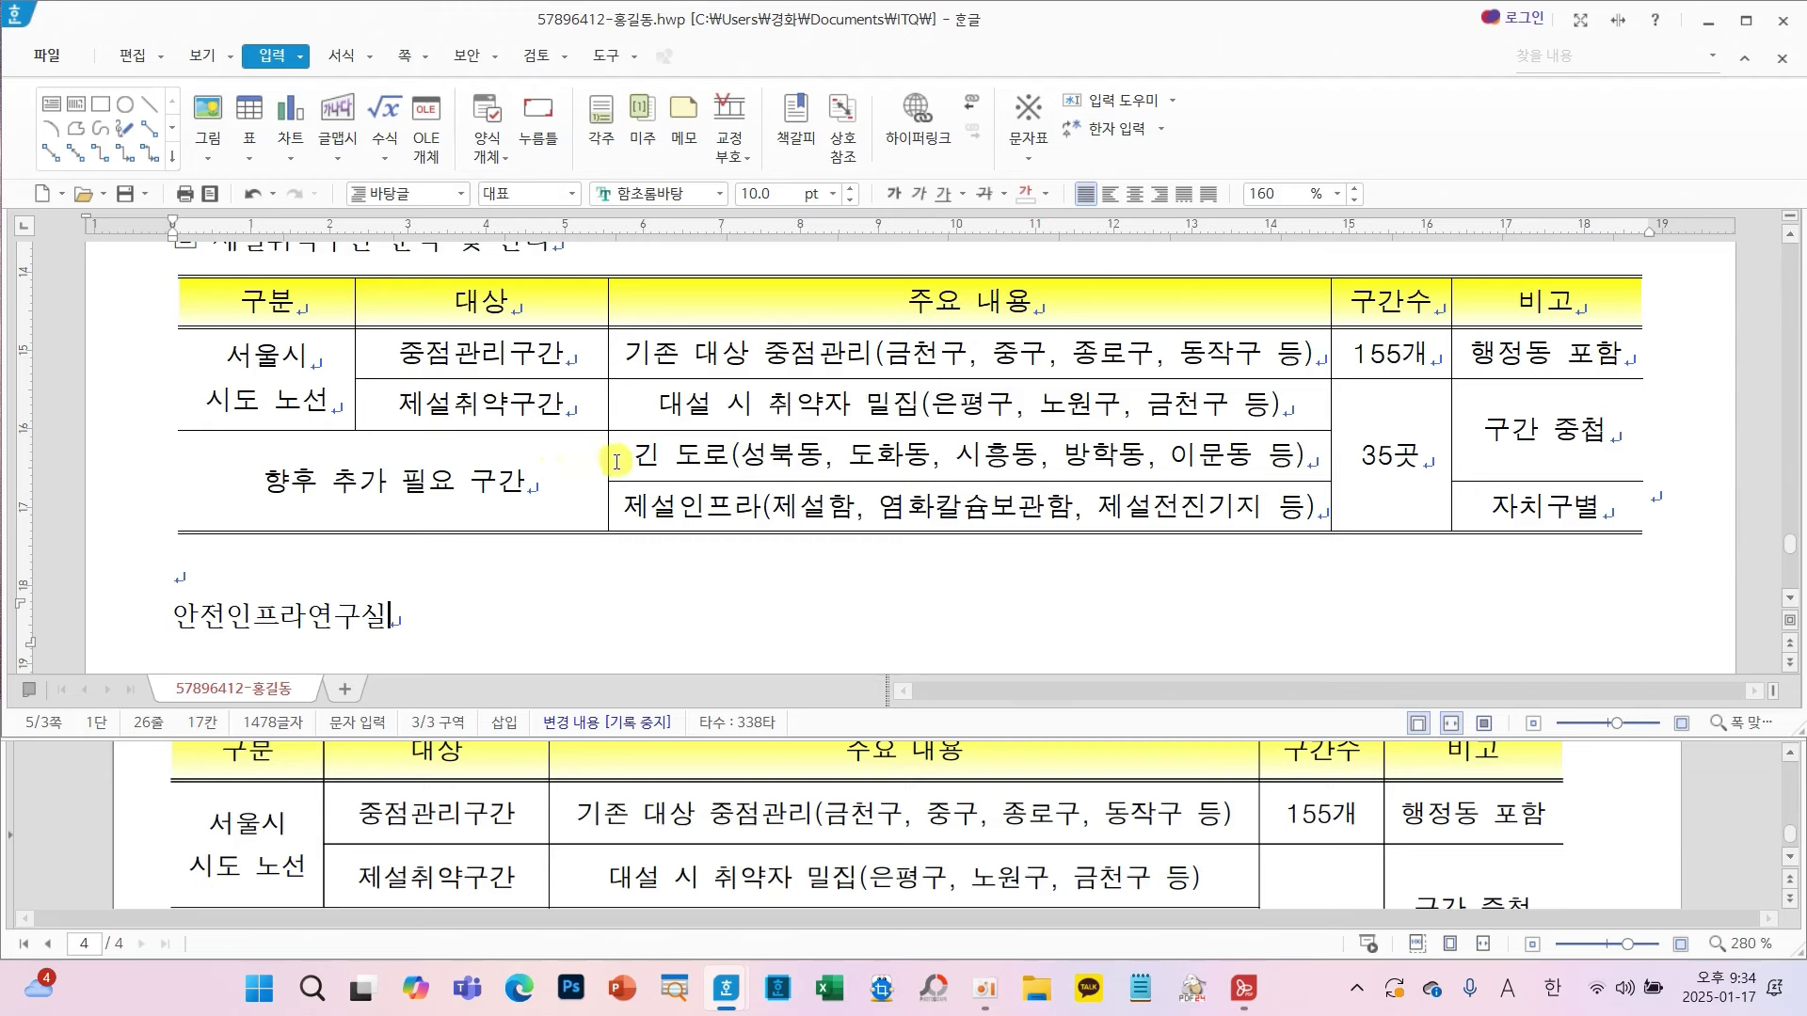
drag(609, 461, 592, 464)
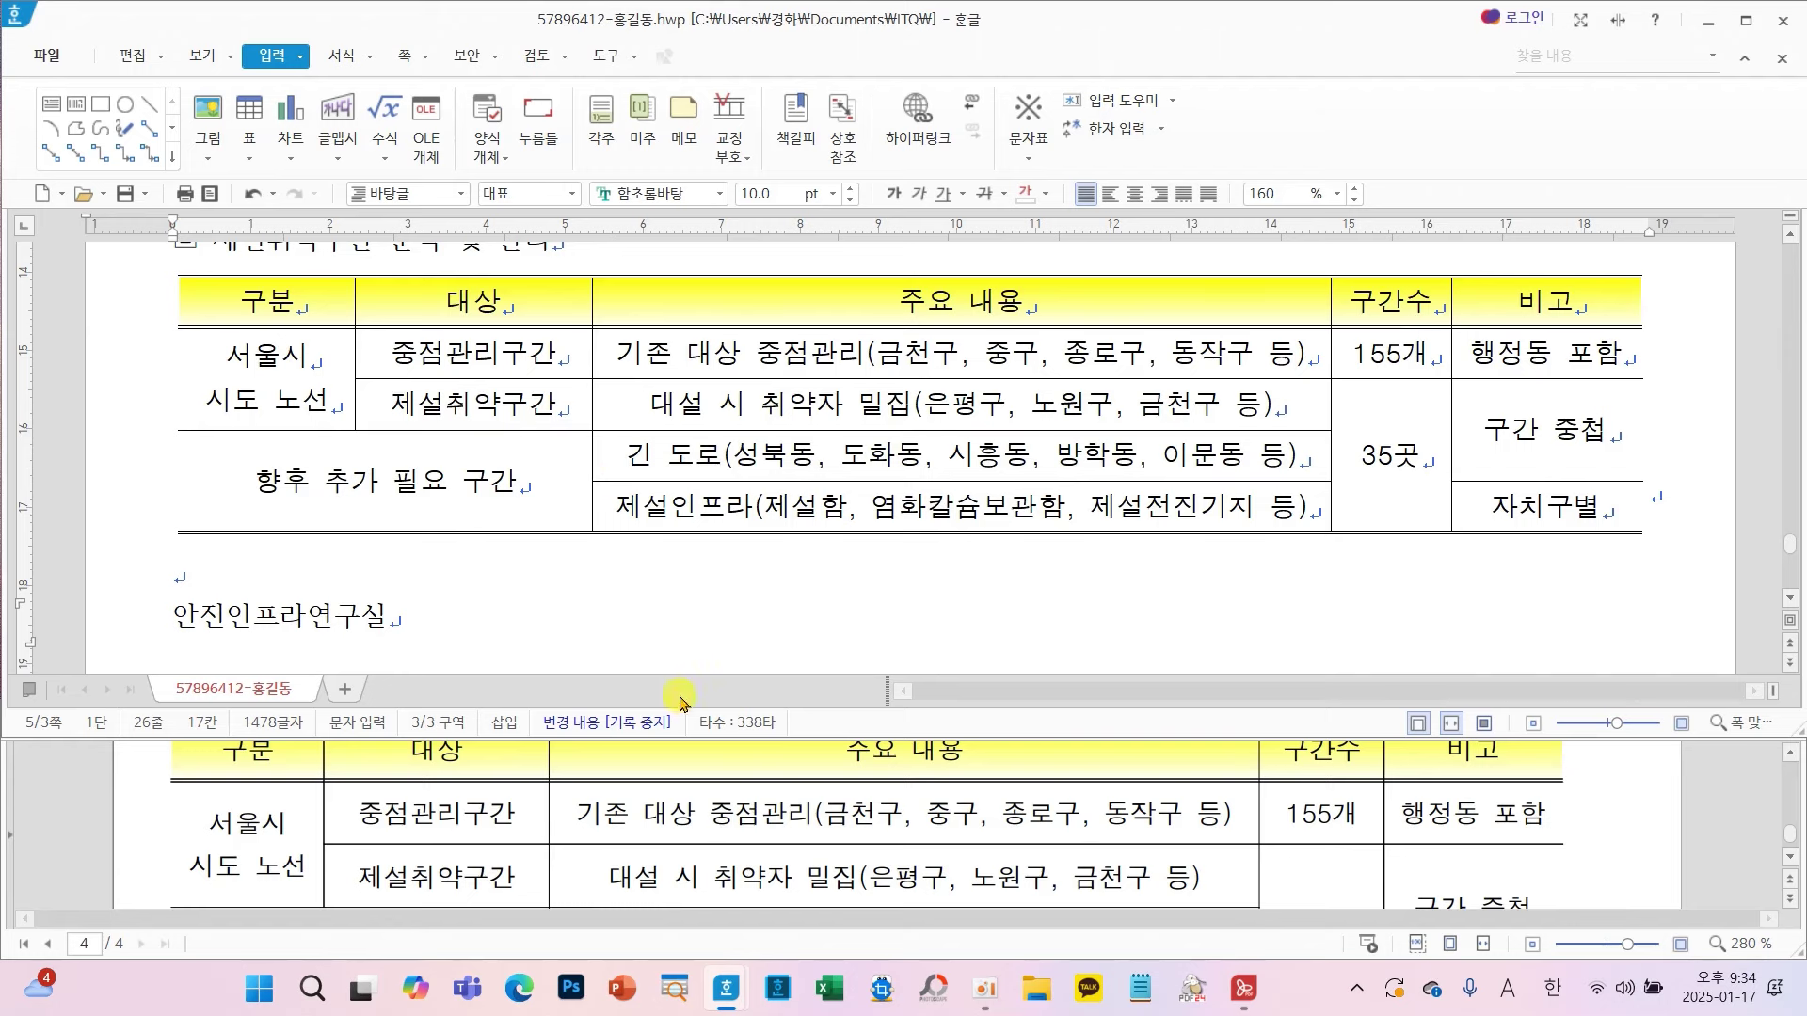
- Compare the completed table with the question sheet and review the page's title, body text and two ■ headings for remaining formatting
scroll(813, 805, down, 2)
scroll(815, 806, up, 2)
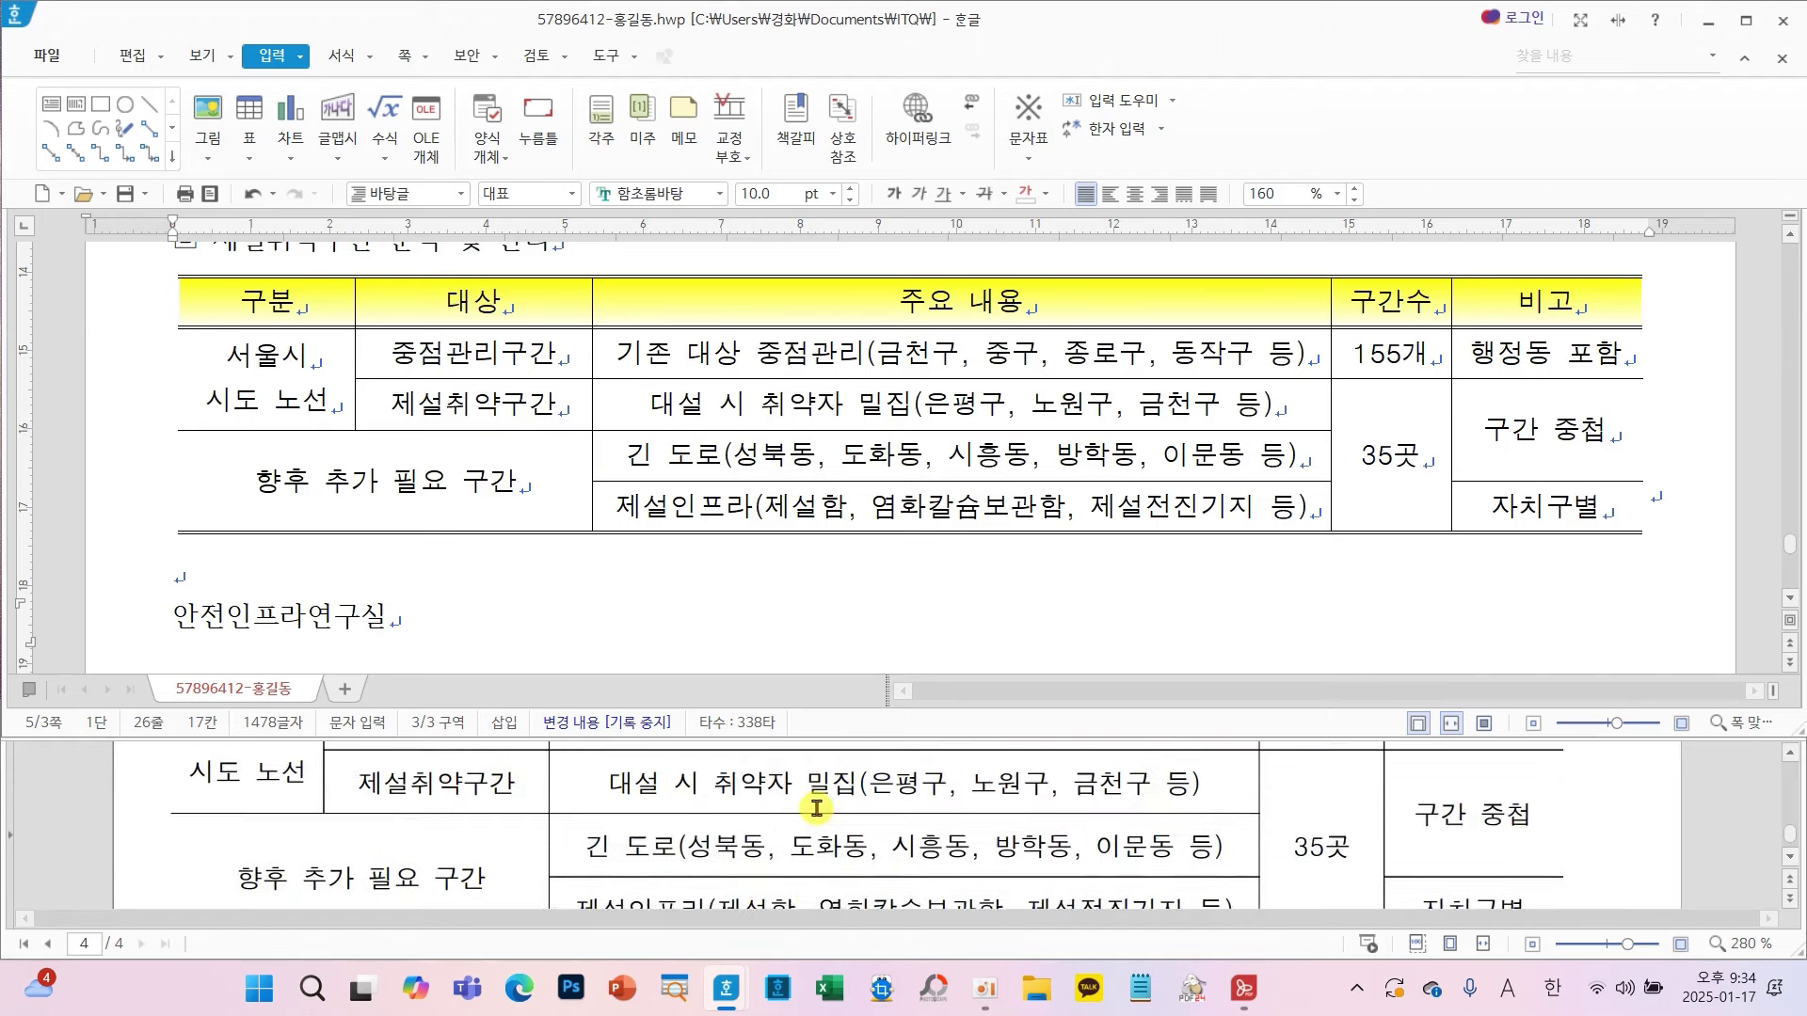
scroll(816, 807, down, 1)
scroll(816, 807, down, 2)
scroll(816, 807, up, 1)
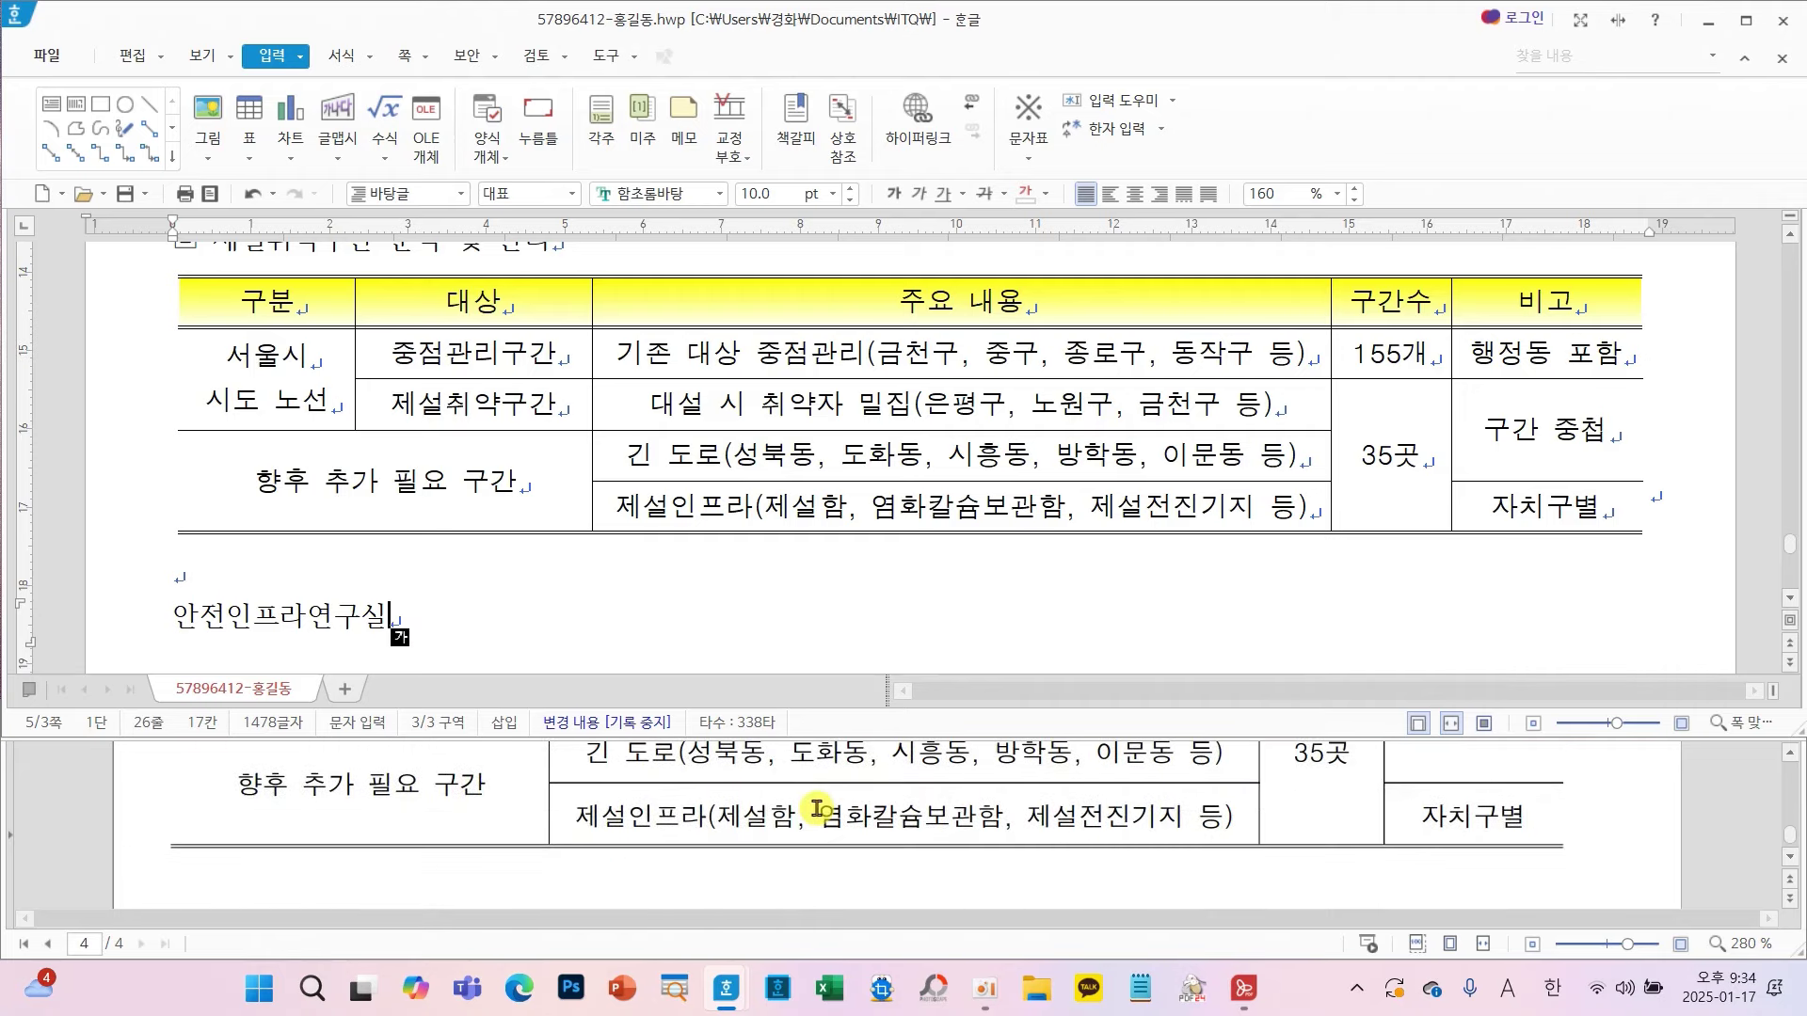
scroll(816, 807, up, 2)
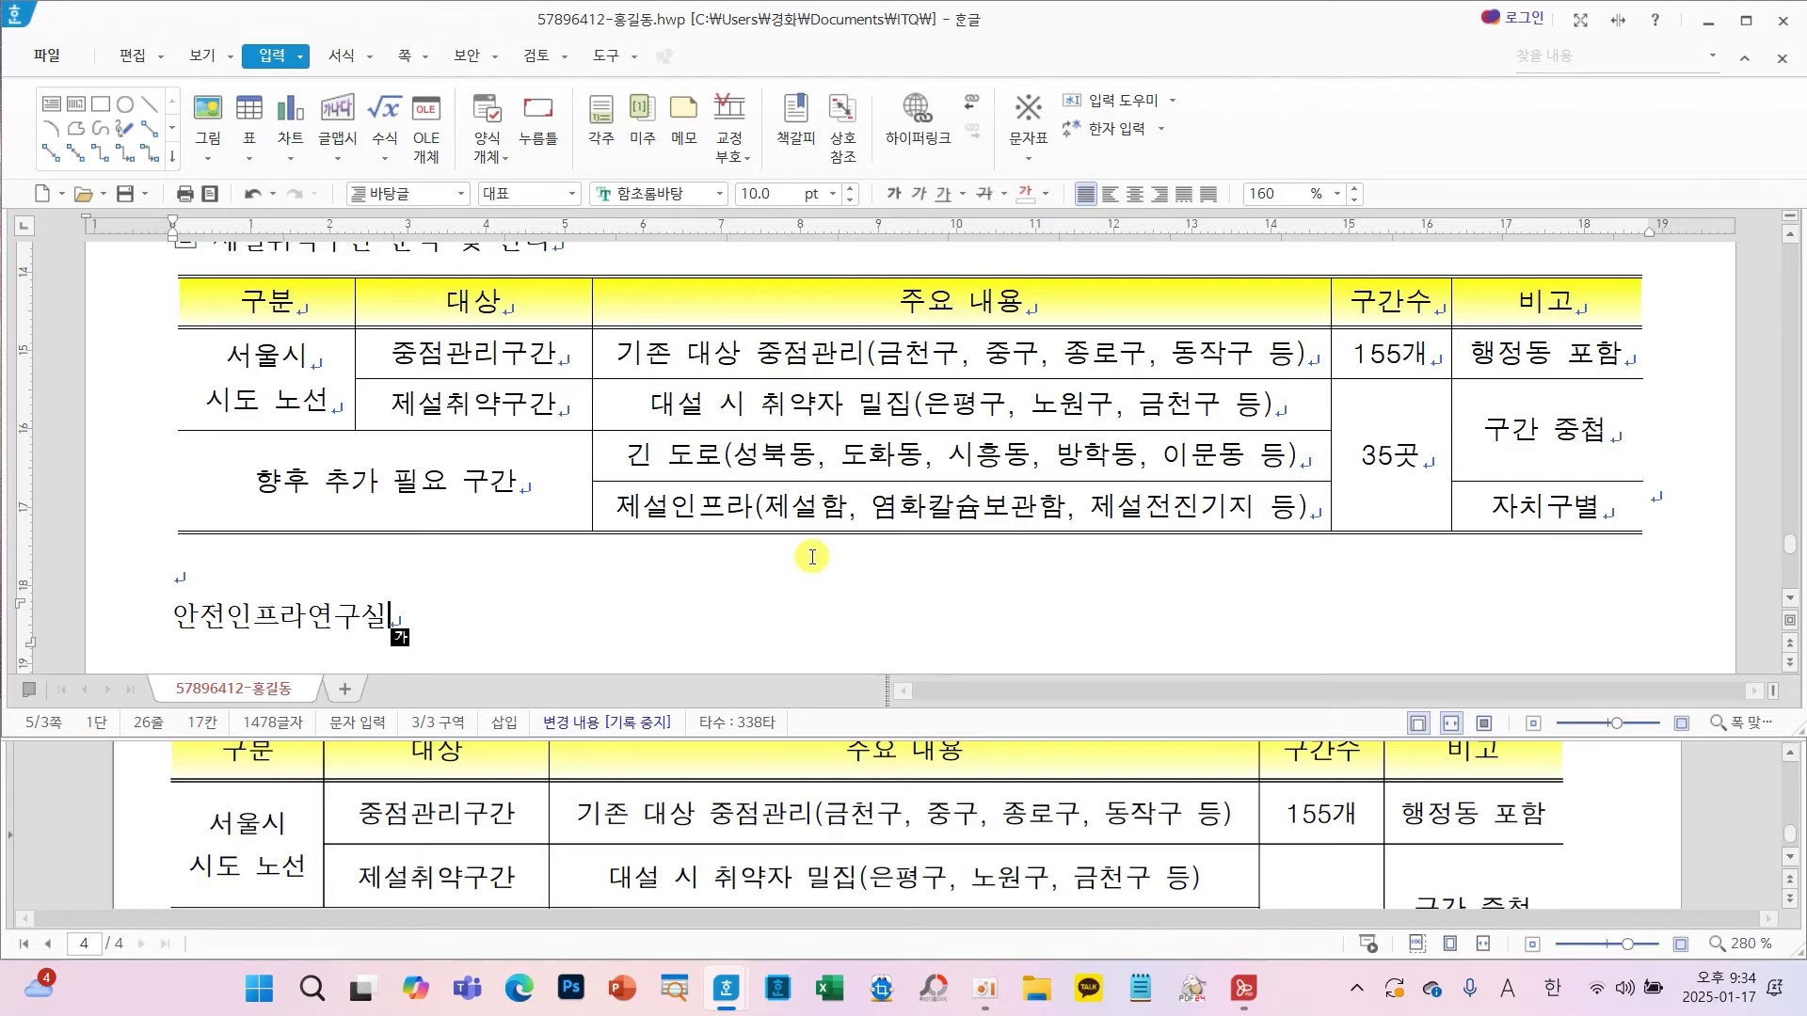
scroll(865, 551, up, 3)
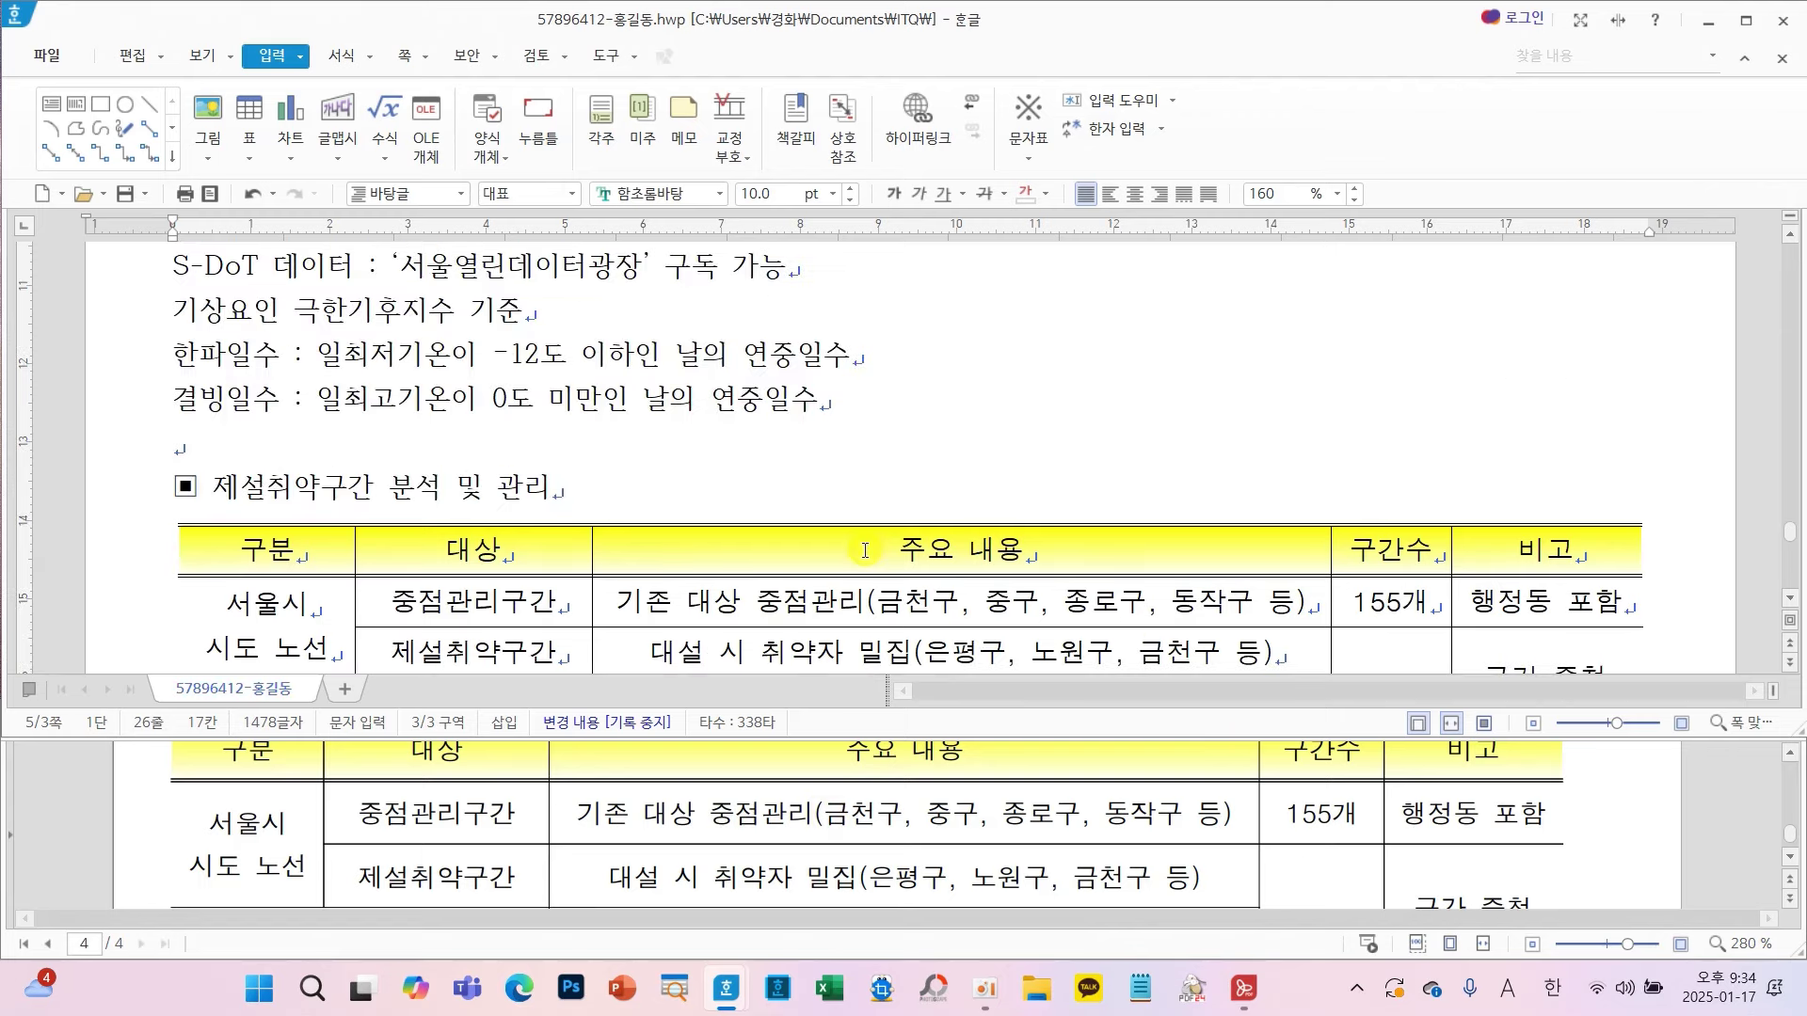
scroll(864, 551, up, 3)
scroll(864, 550, up, 11)
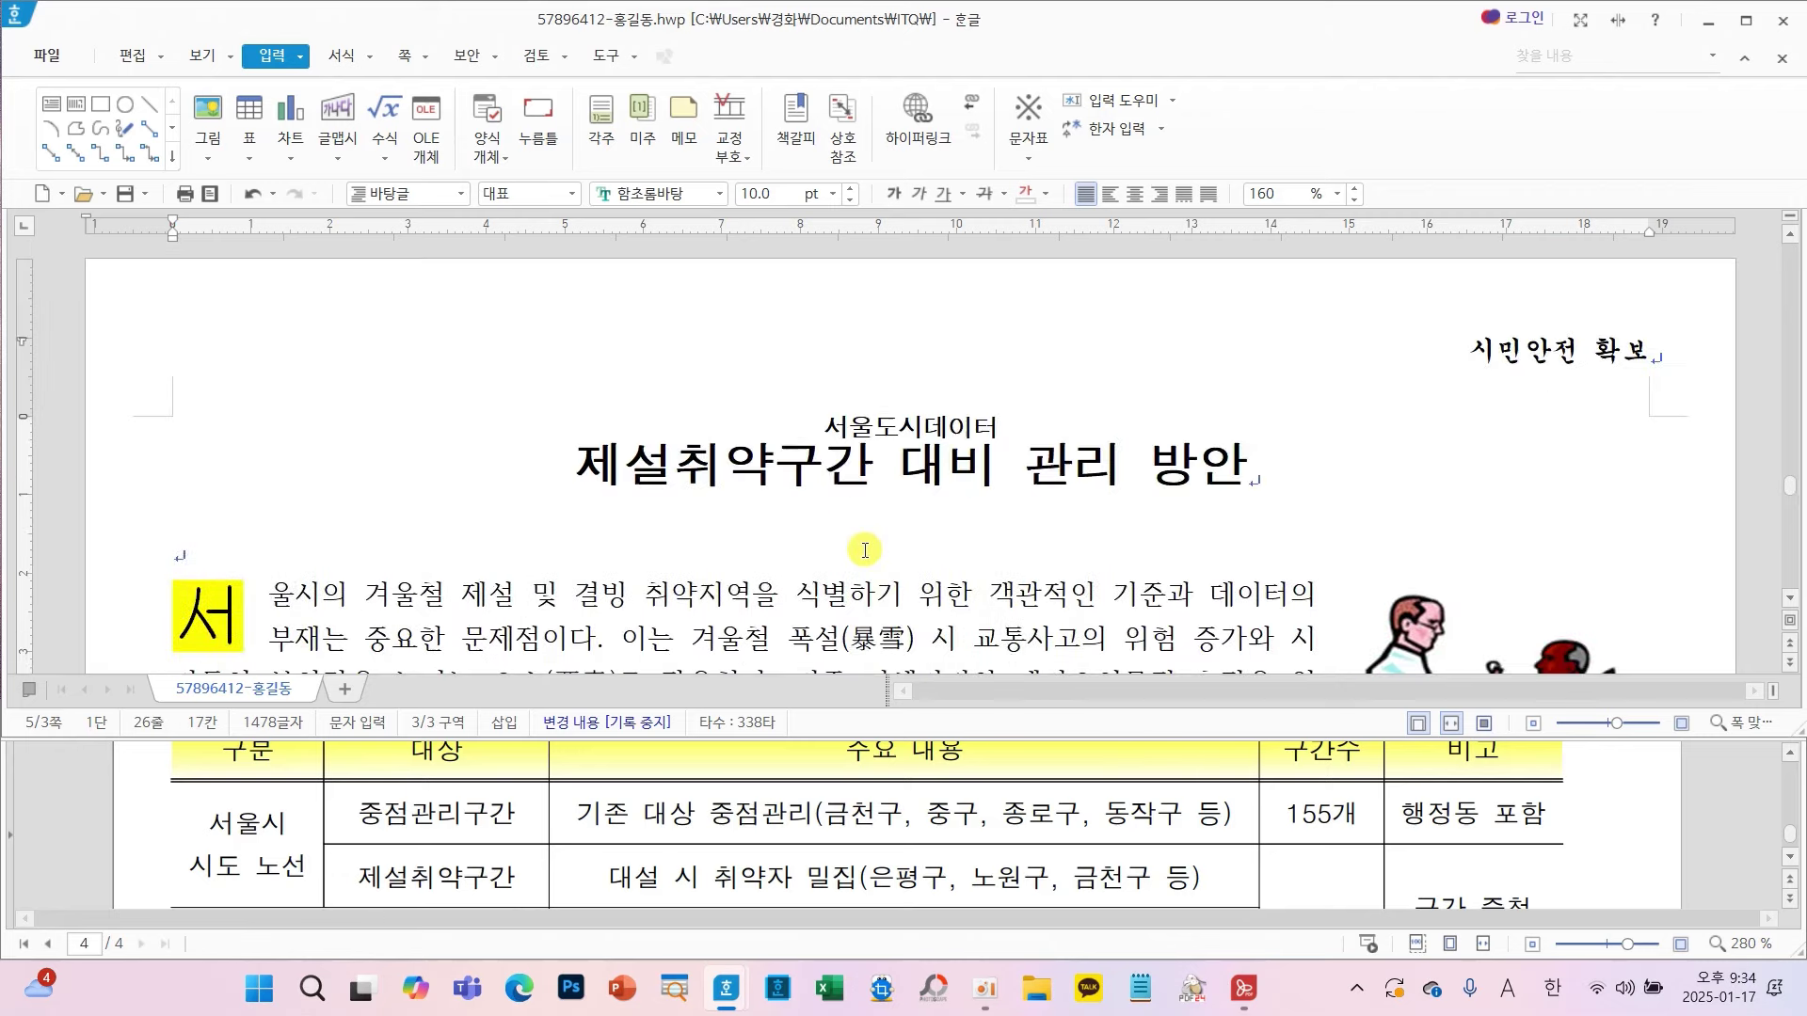
scroll(851, 435, down, 6)
scroll(816, 532, down, 7)
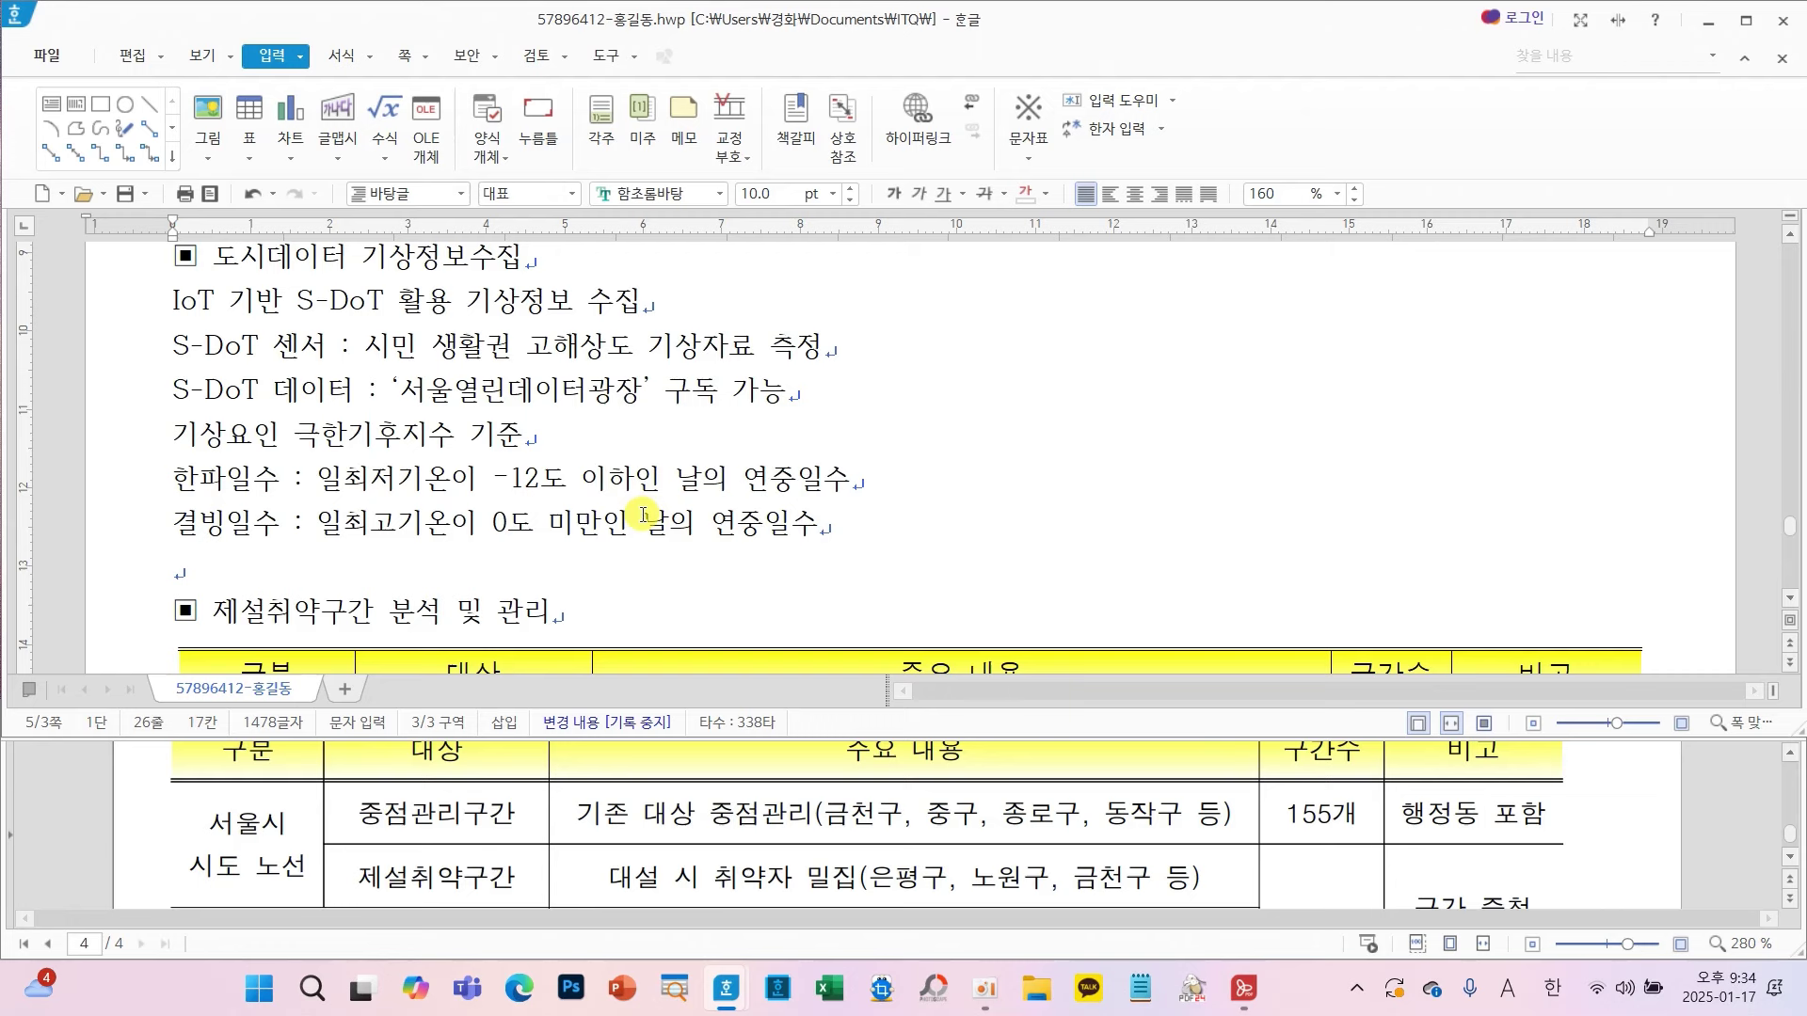
mouse_move(155, 223)
mouse_down()
mouse_move(617, 310)
mouse_move(584, 280)
mouse_up()
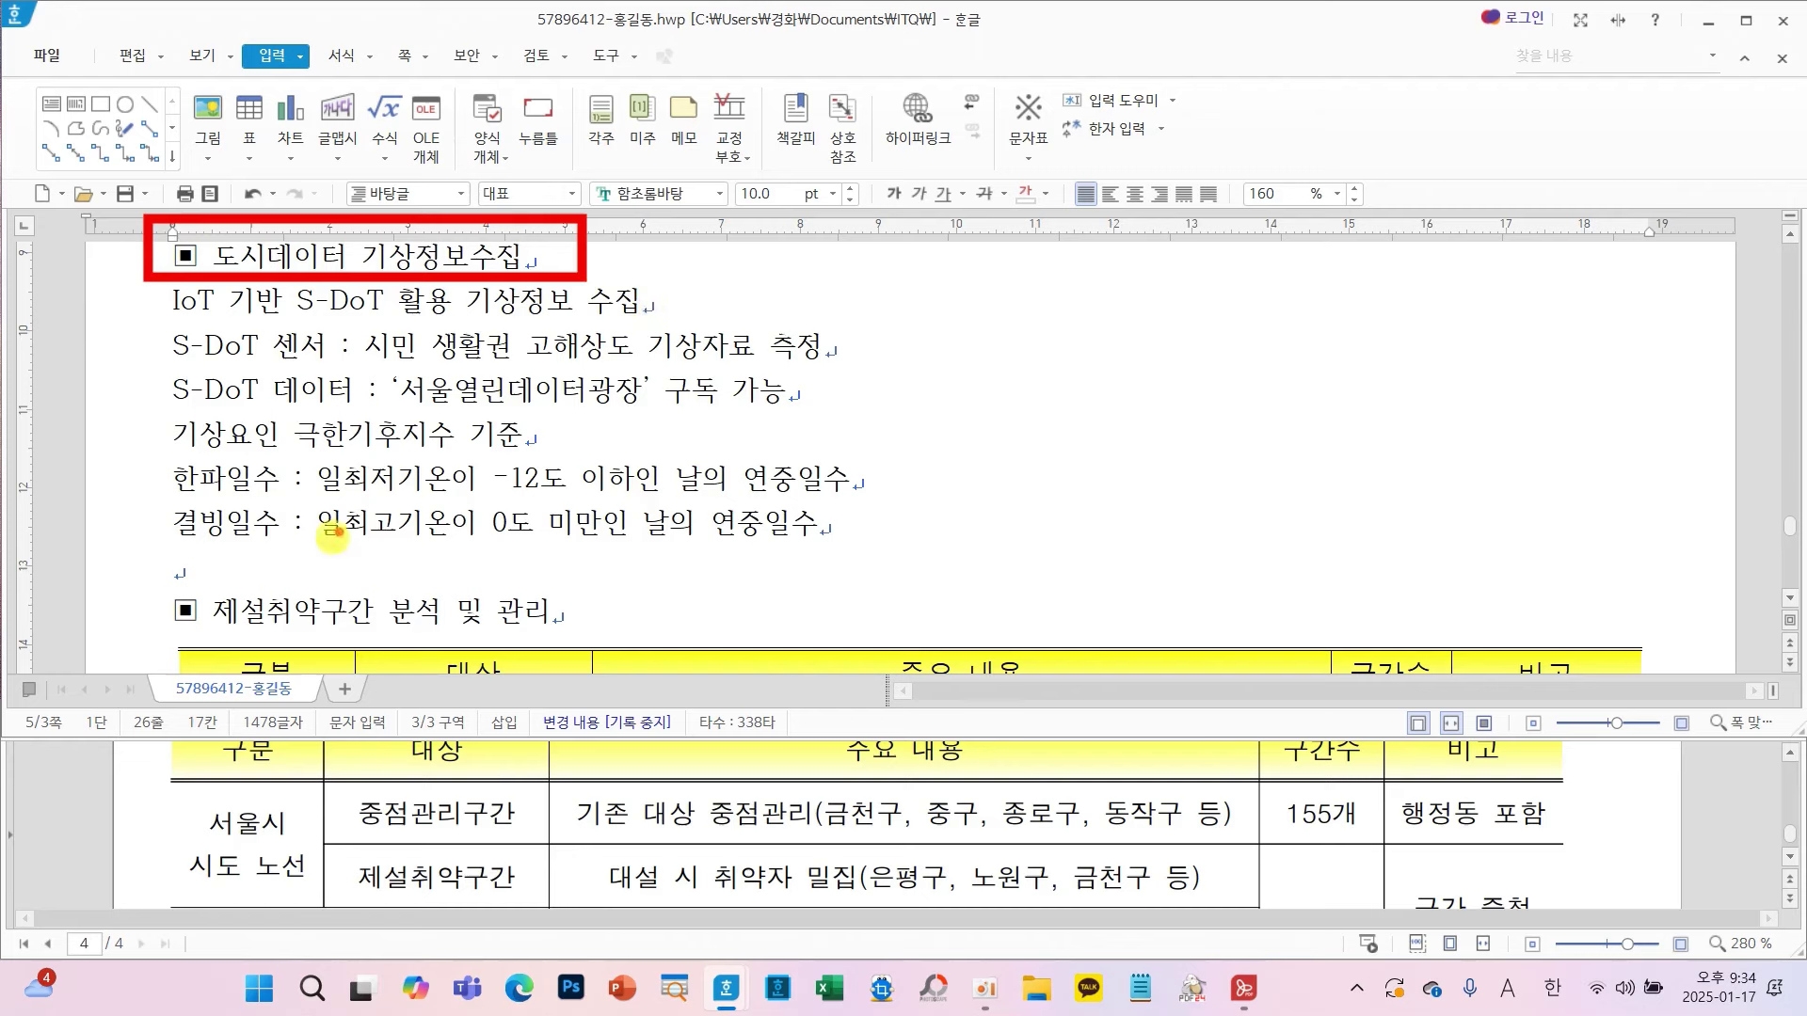
drag(136, 568, 633, 647)
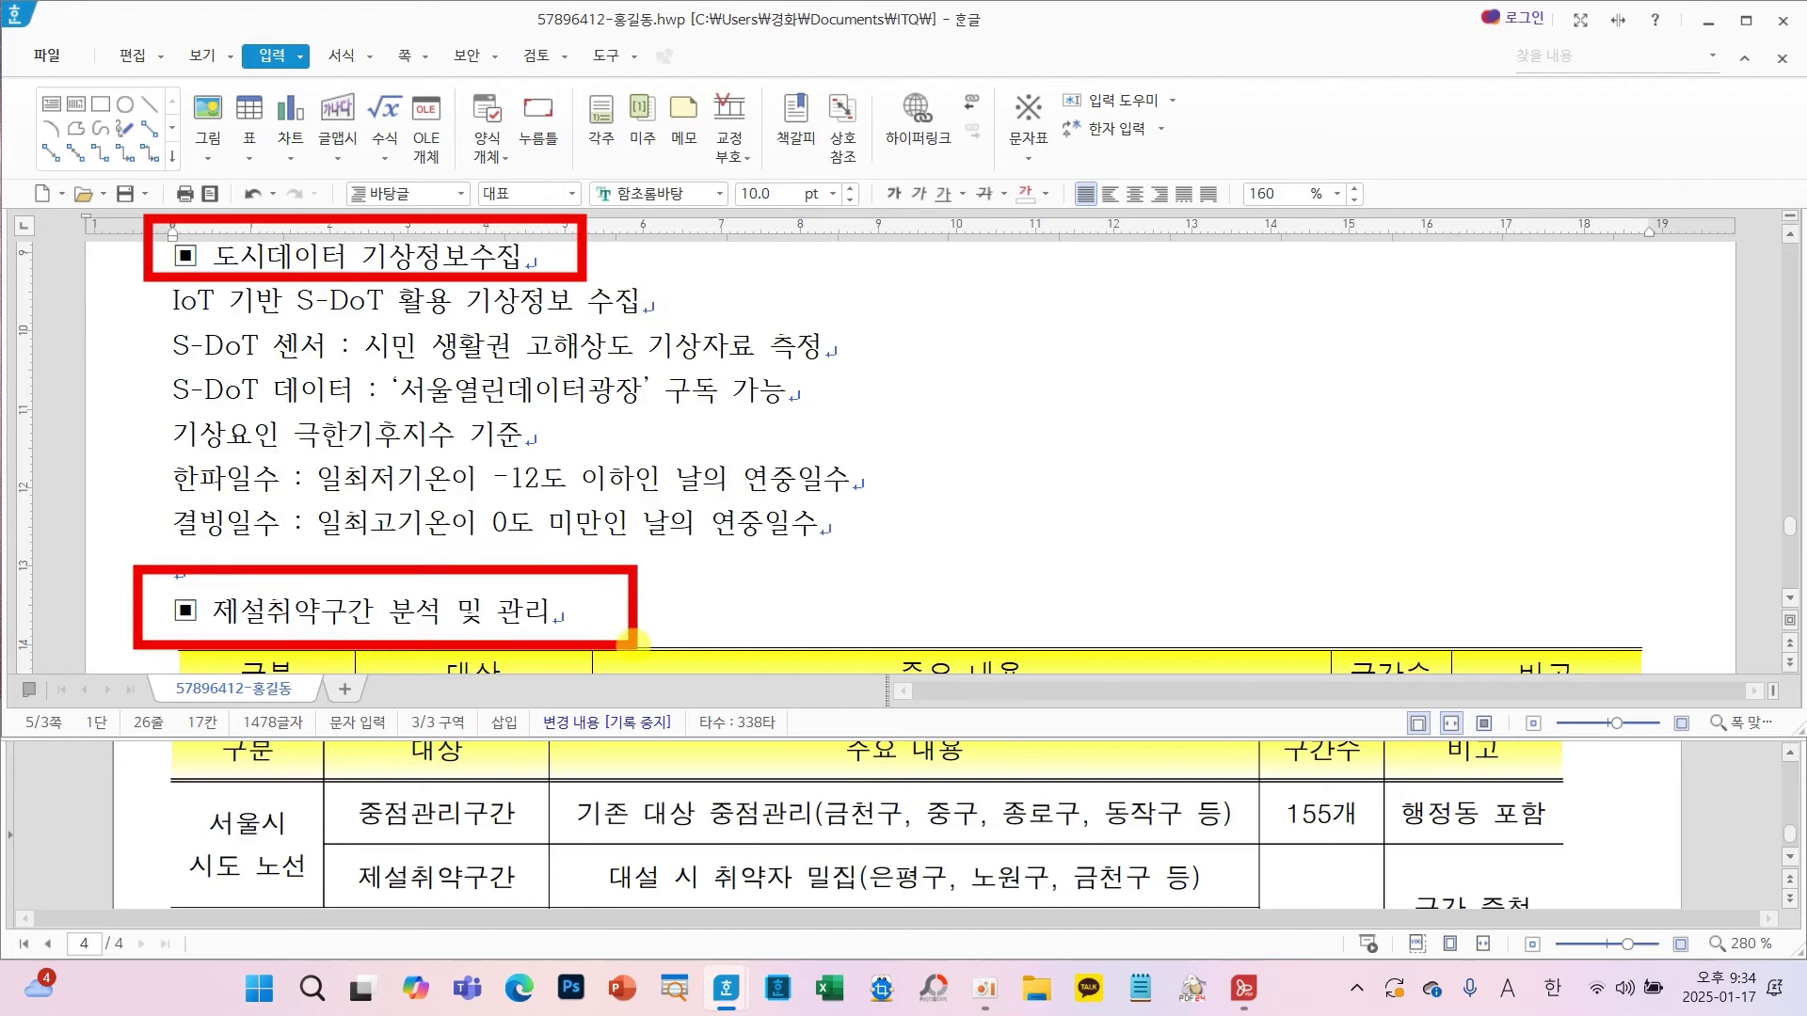
scroll(632, 646, down, 3)
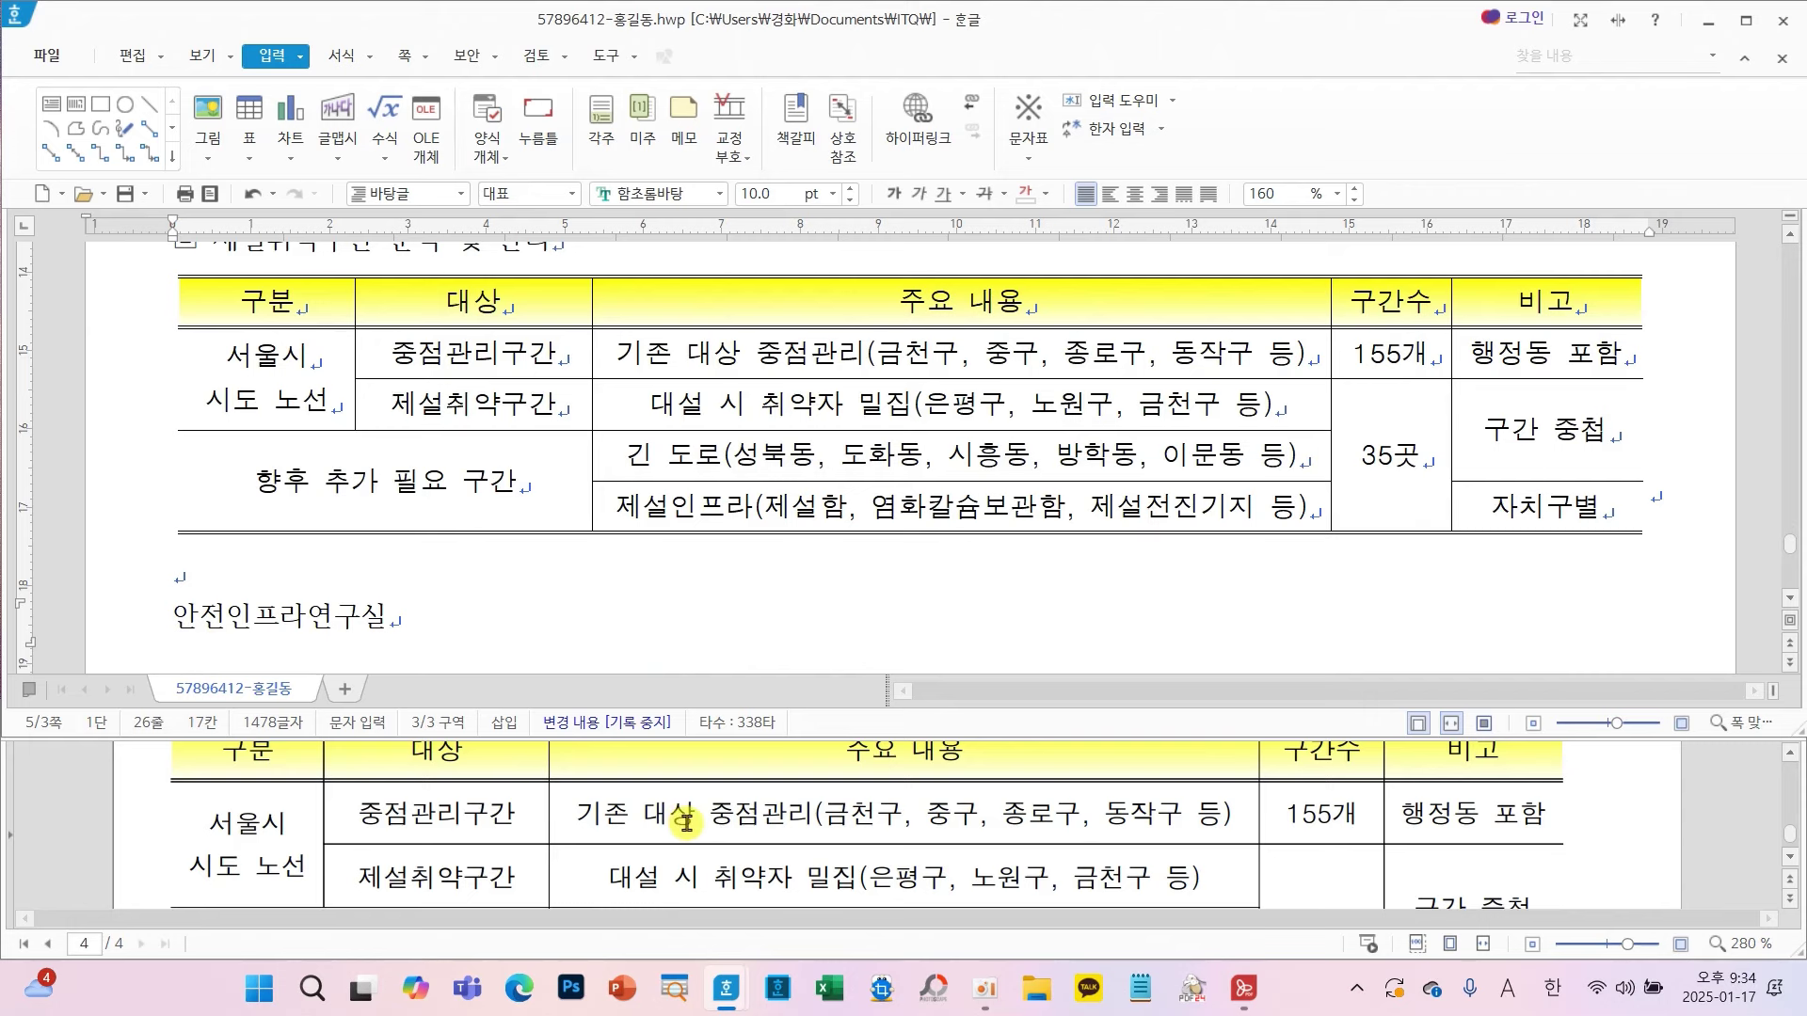
- Format the whole ■ 도시데이터 기상정보수집 heading line in 굴림 at 18 pt
scroll(685, 822, up, 10)
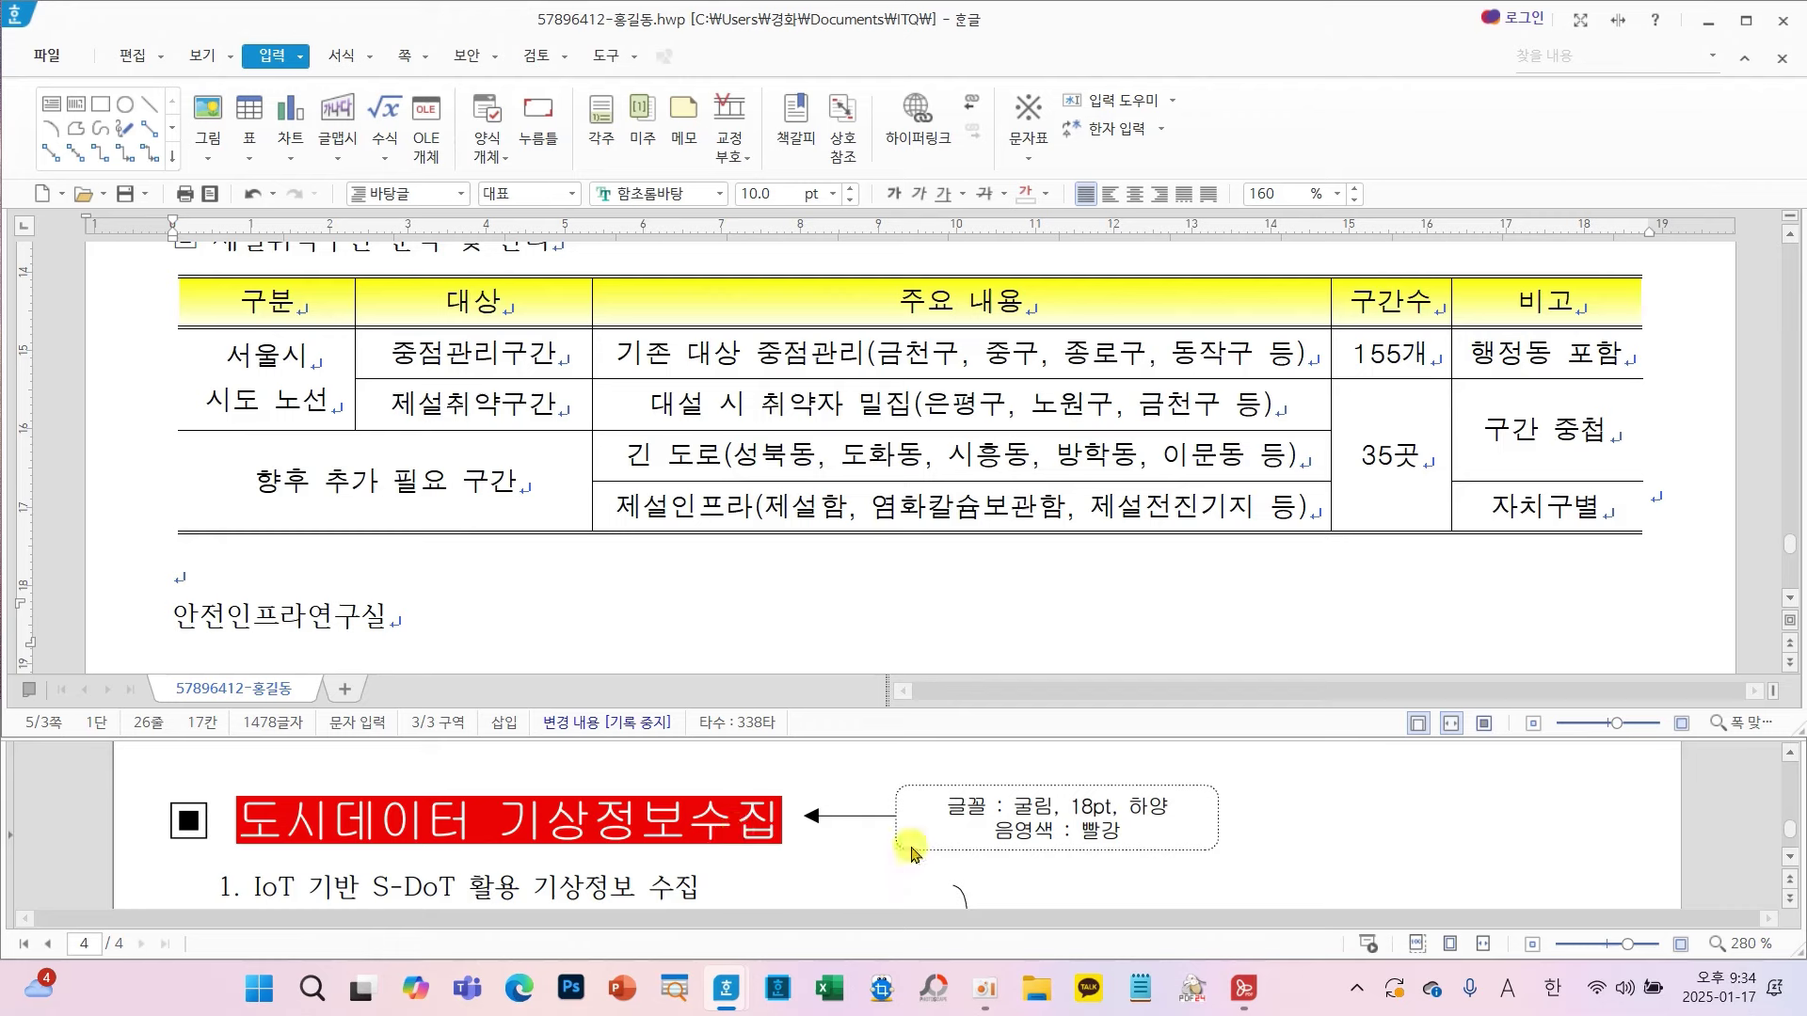
scroll(576, 659, up, 5)
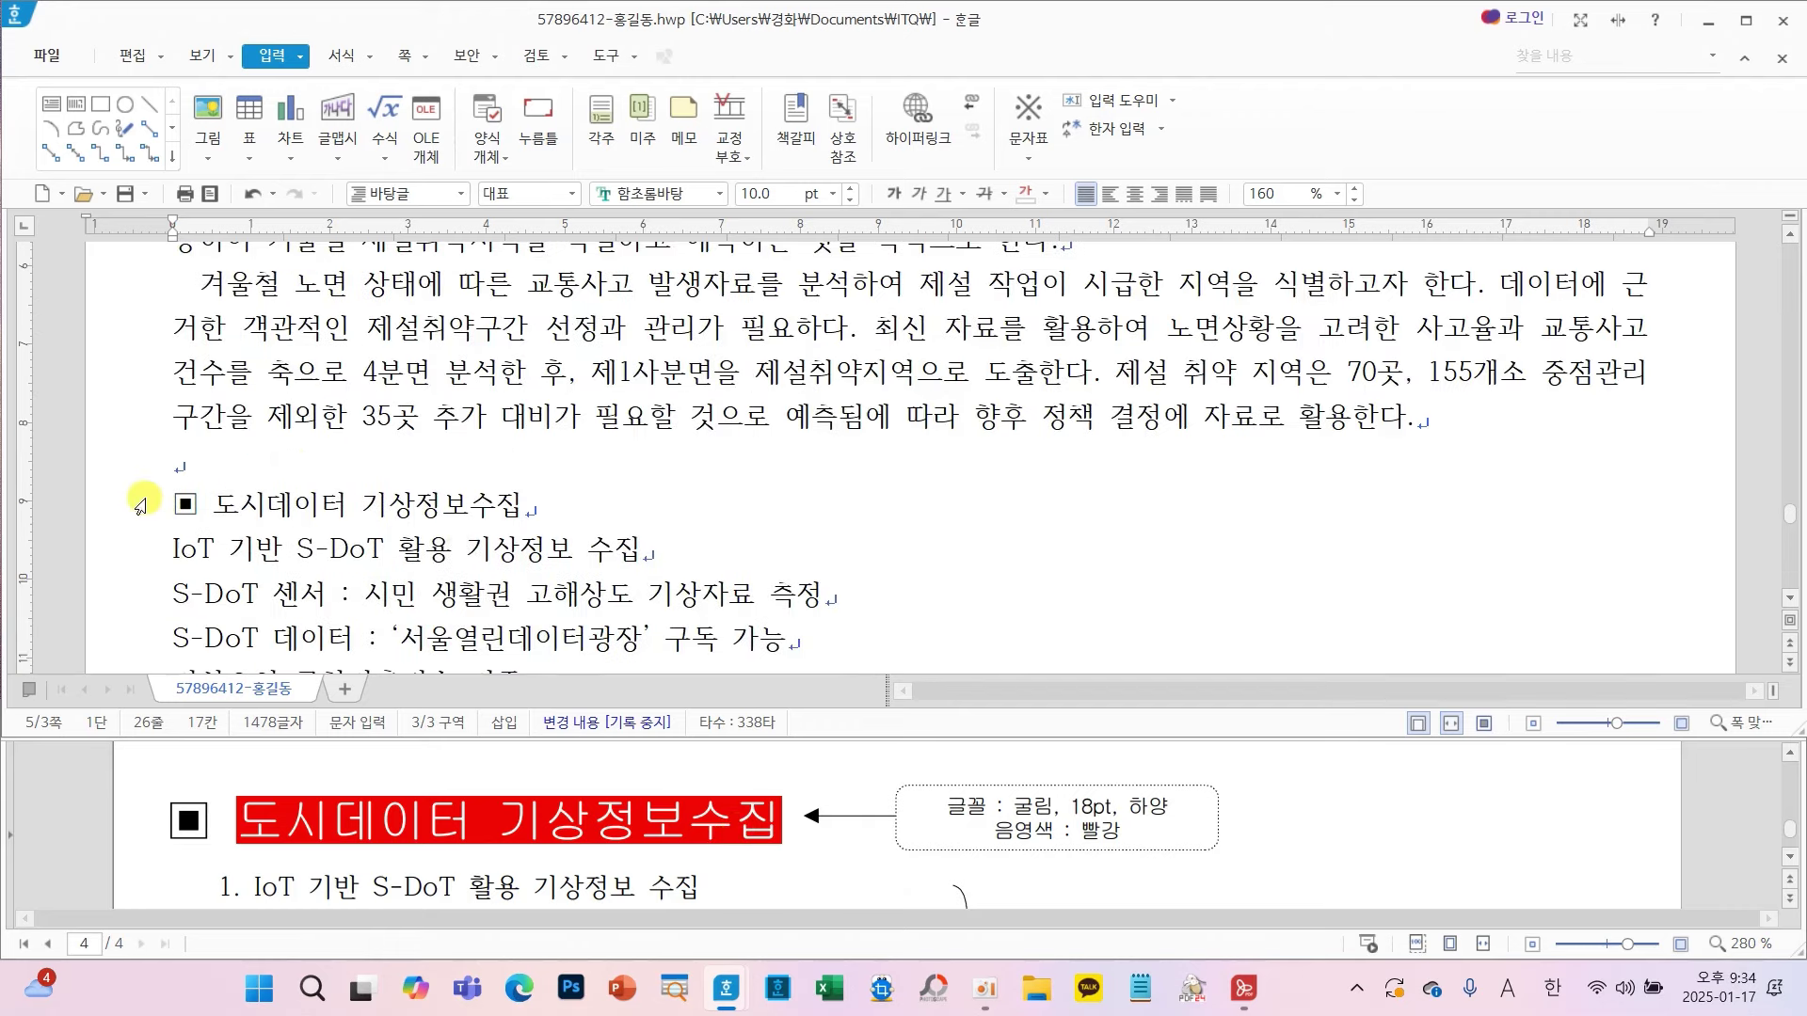
click(141, 505)
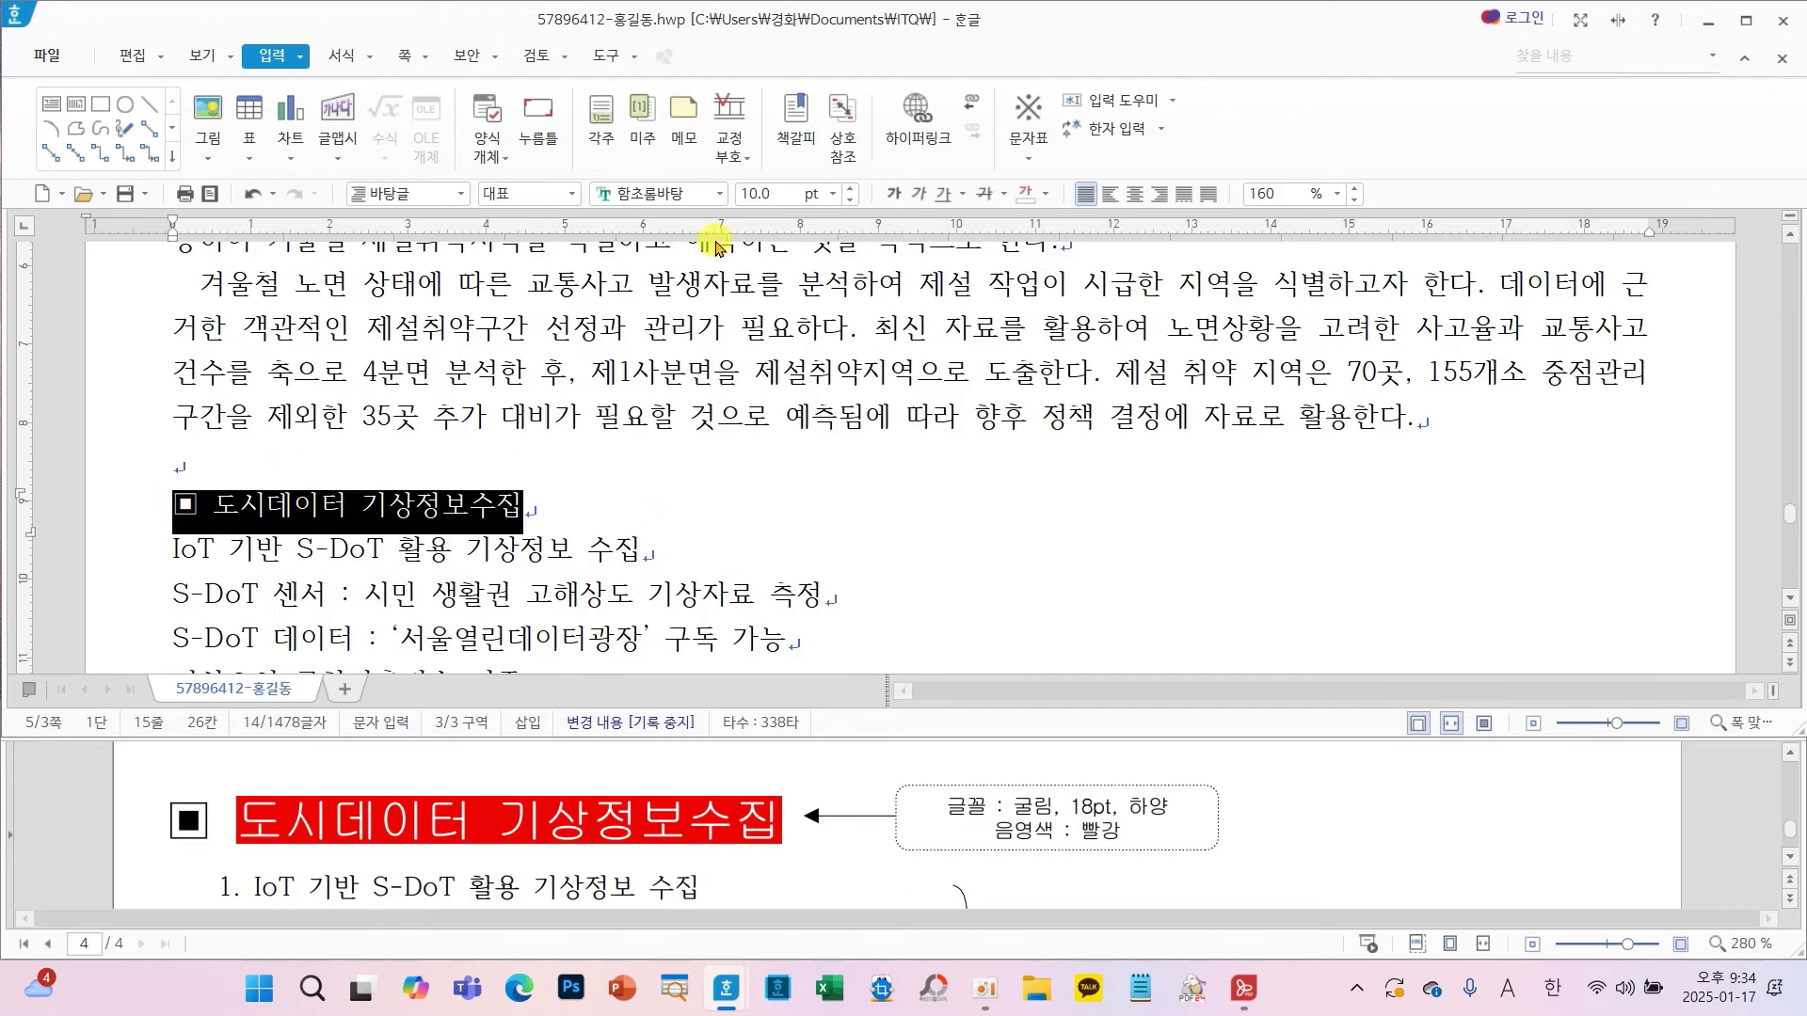
click(721, 195)
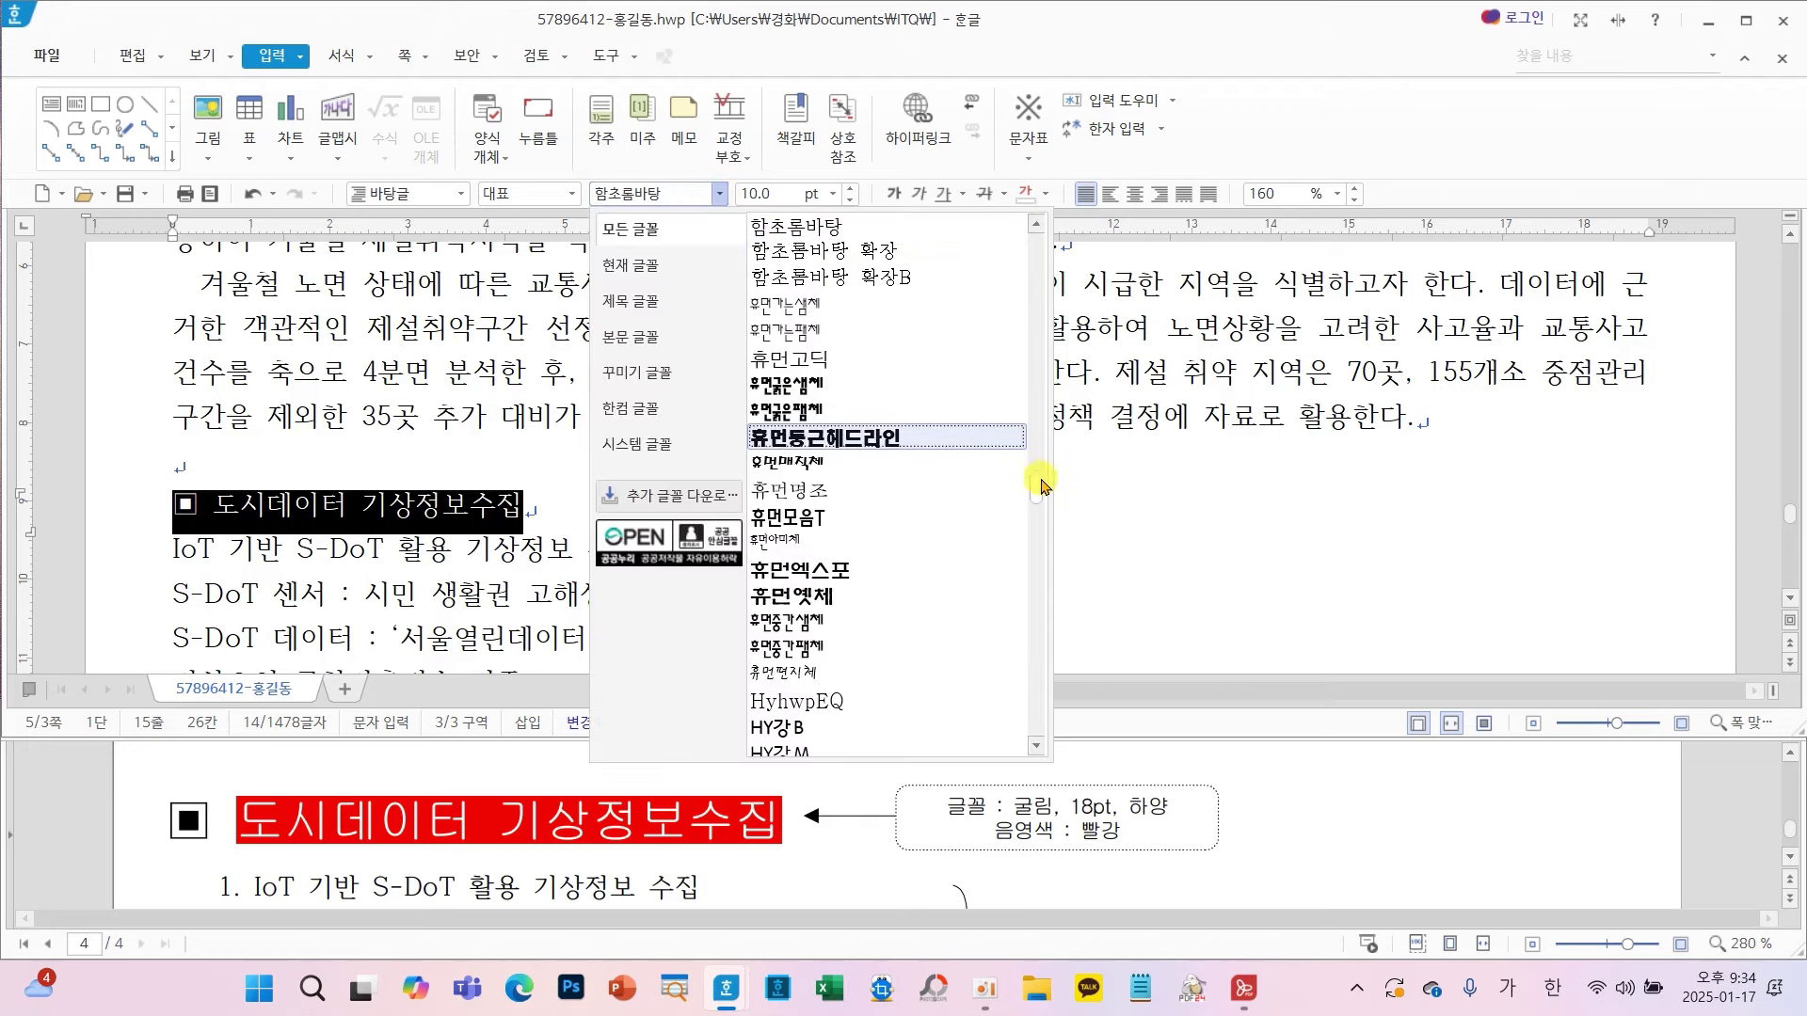
drag(1040, 485, 1045, 229)
click(815, 278)
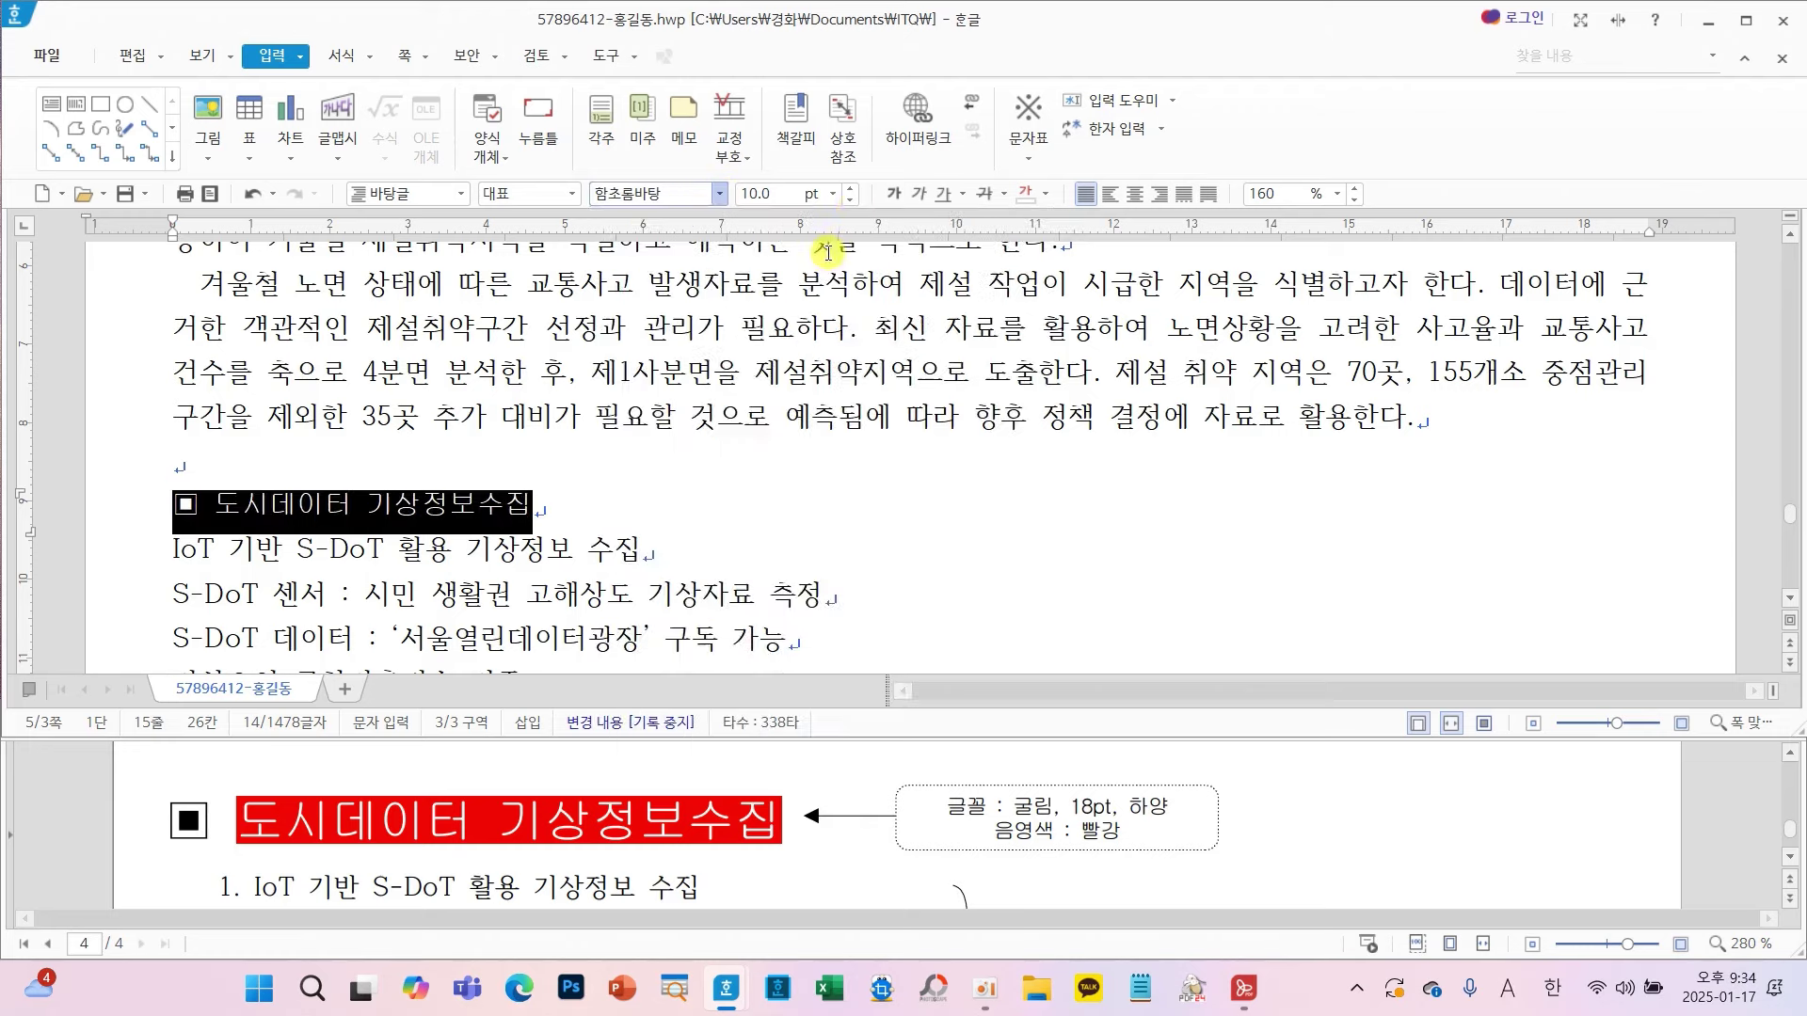
click(833, 194)
click(751, 437)
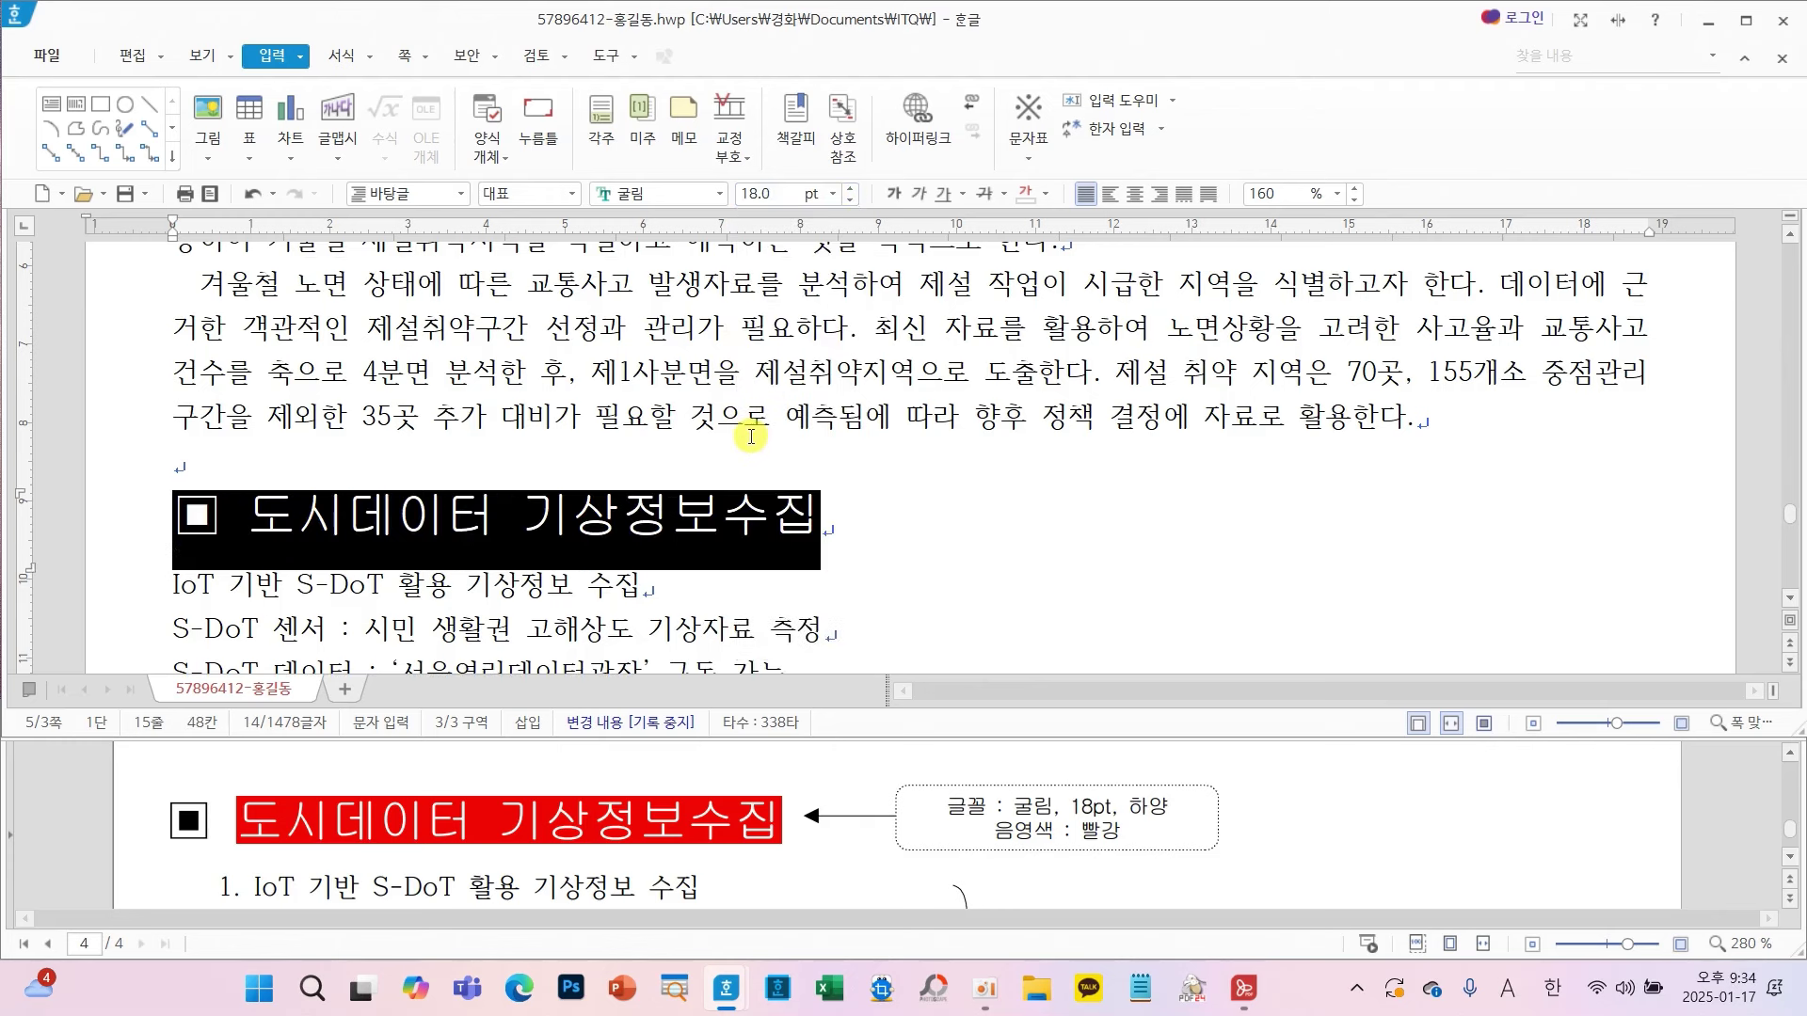
click(909, 496)
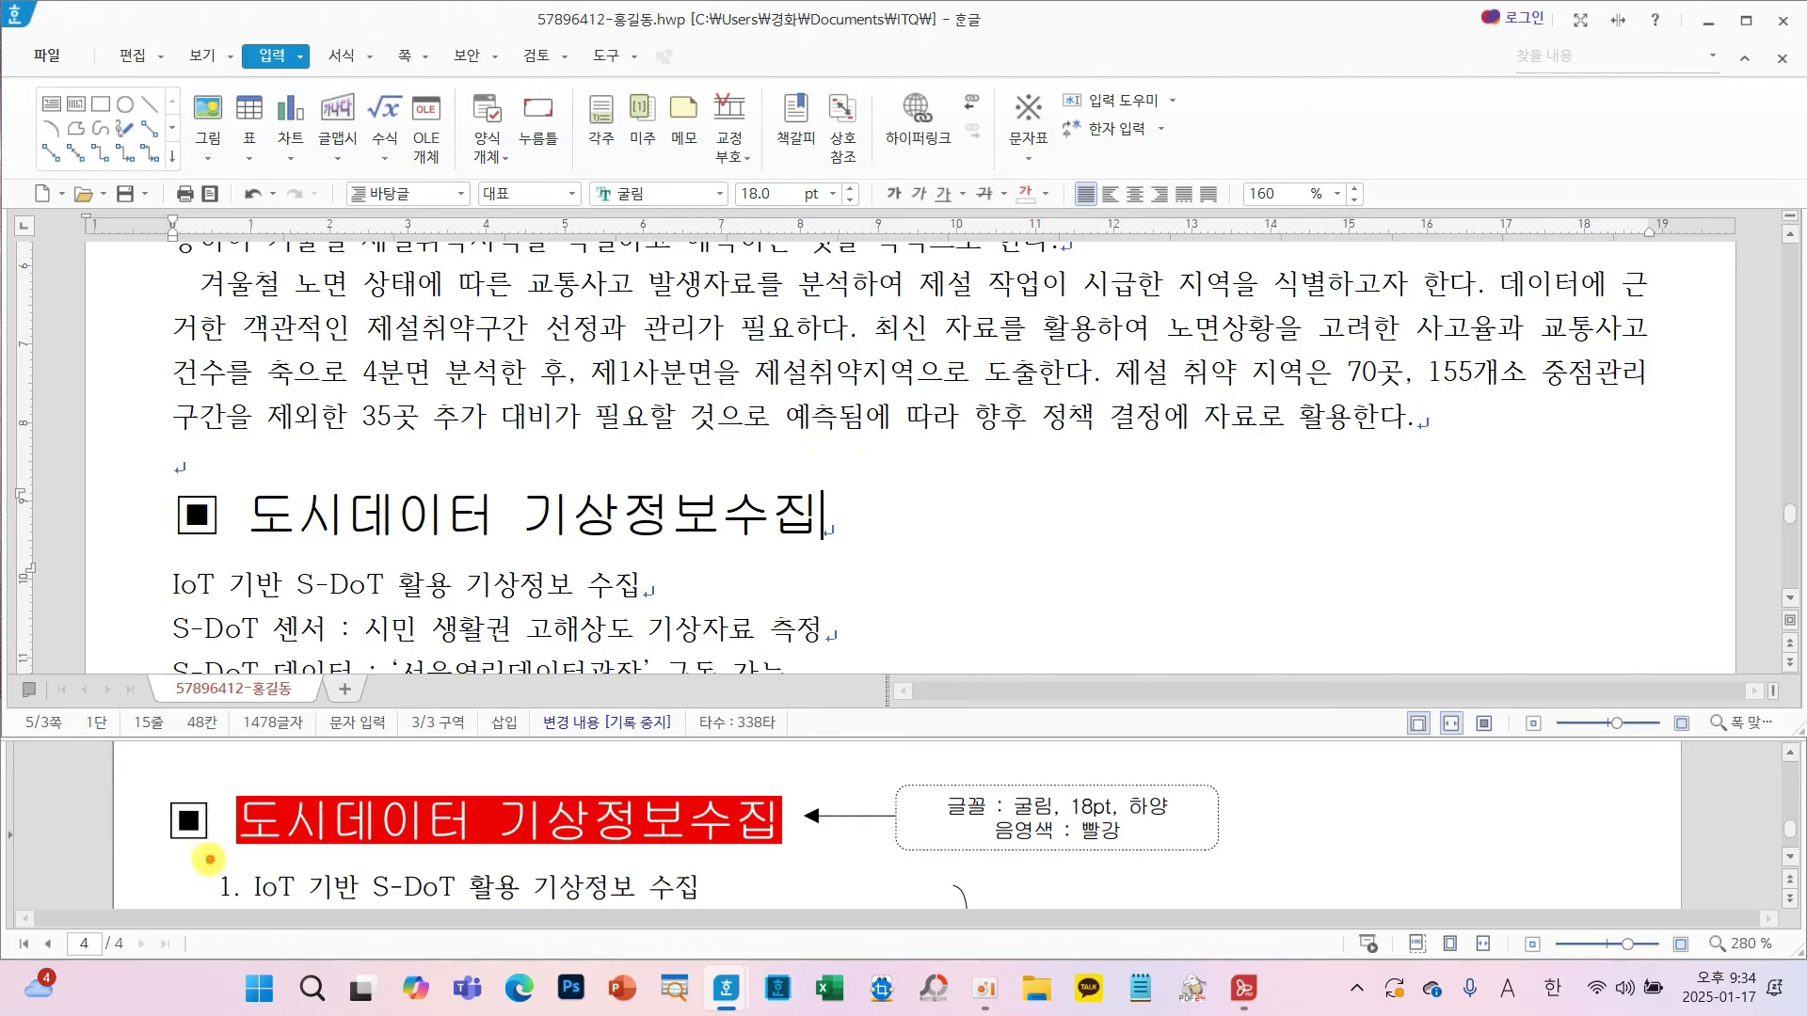
mouse_move(211, 857)
mouse_down()
mouse_move(226, 771)
mouse_move(188, 858)
mouse_up()
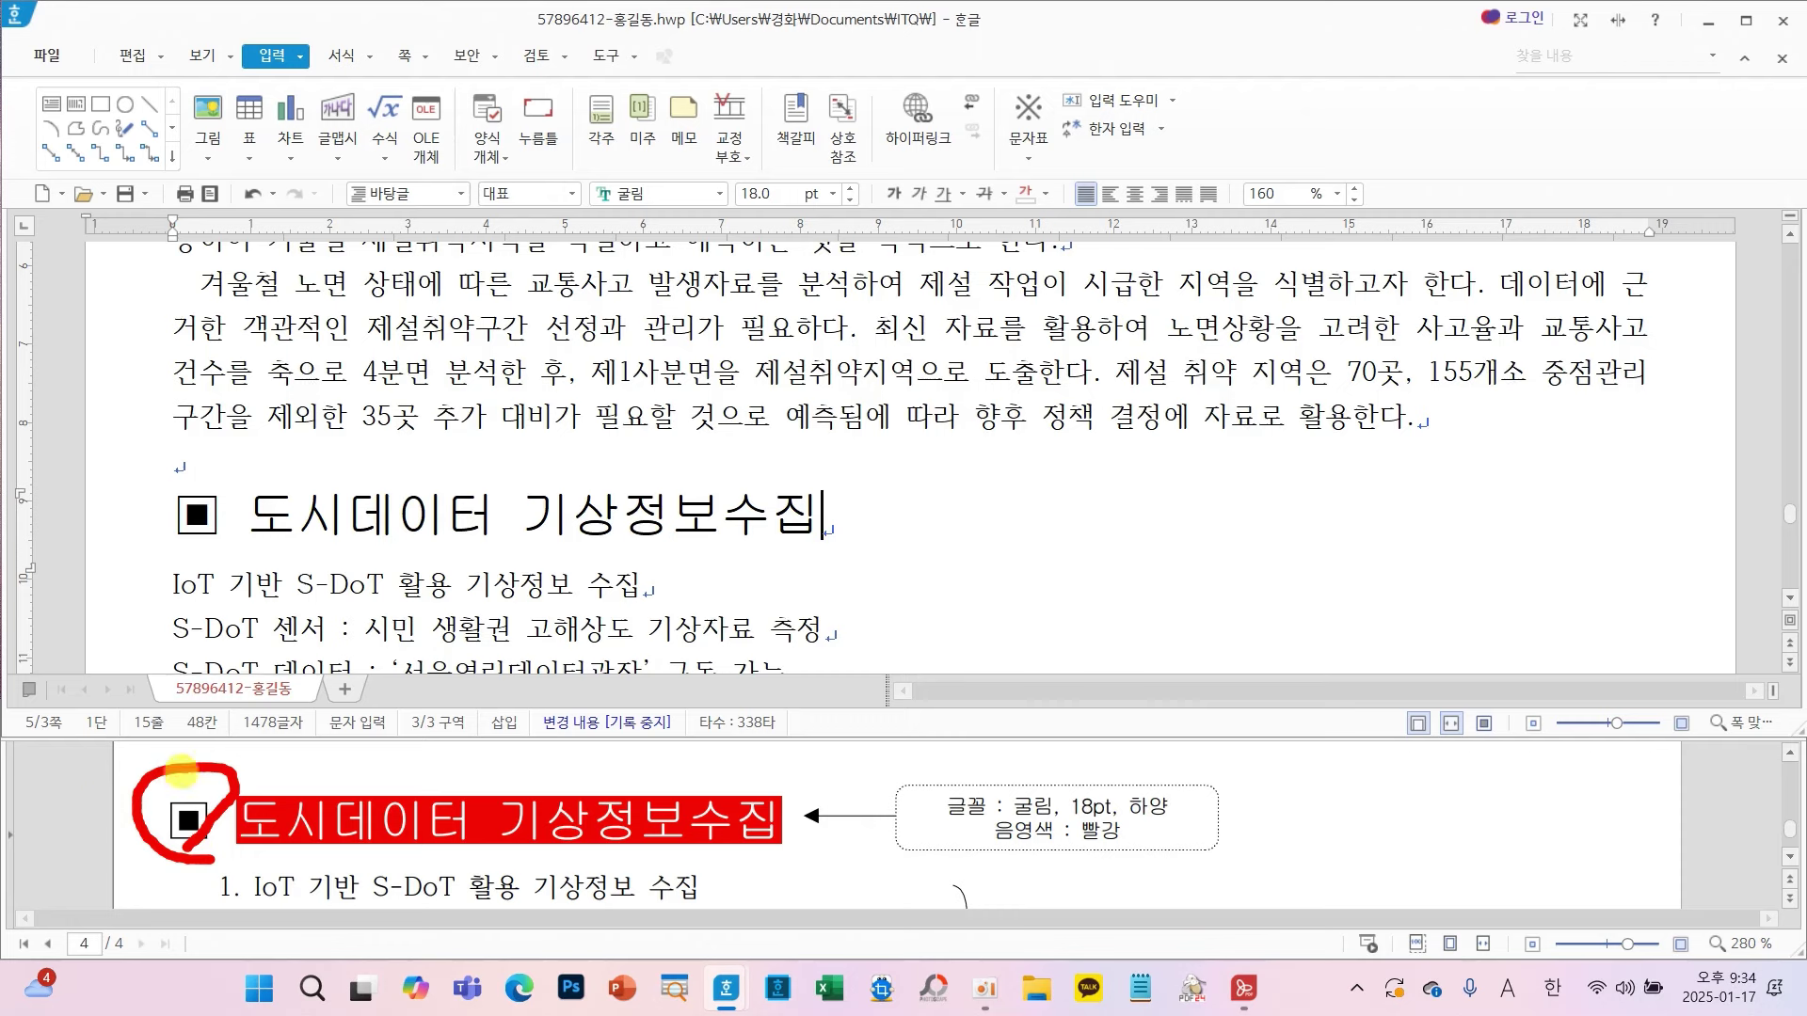
- Give the 도시데이터 기상정보수집 heading text, excluding its ■ symbol, a white font colour and red shading
drag(253, 520, 805, 513)
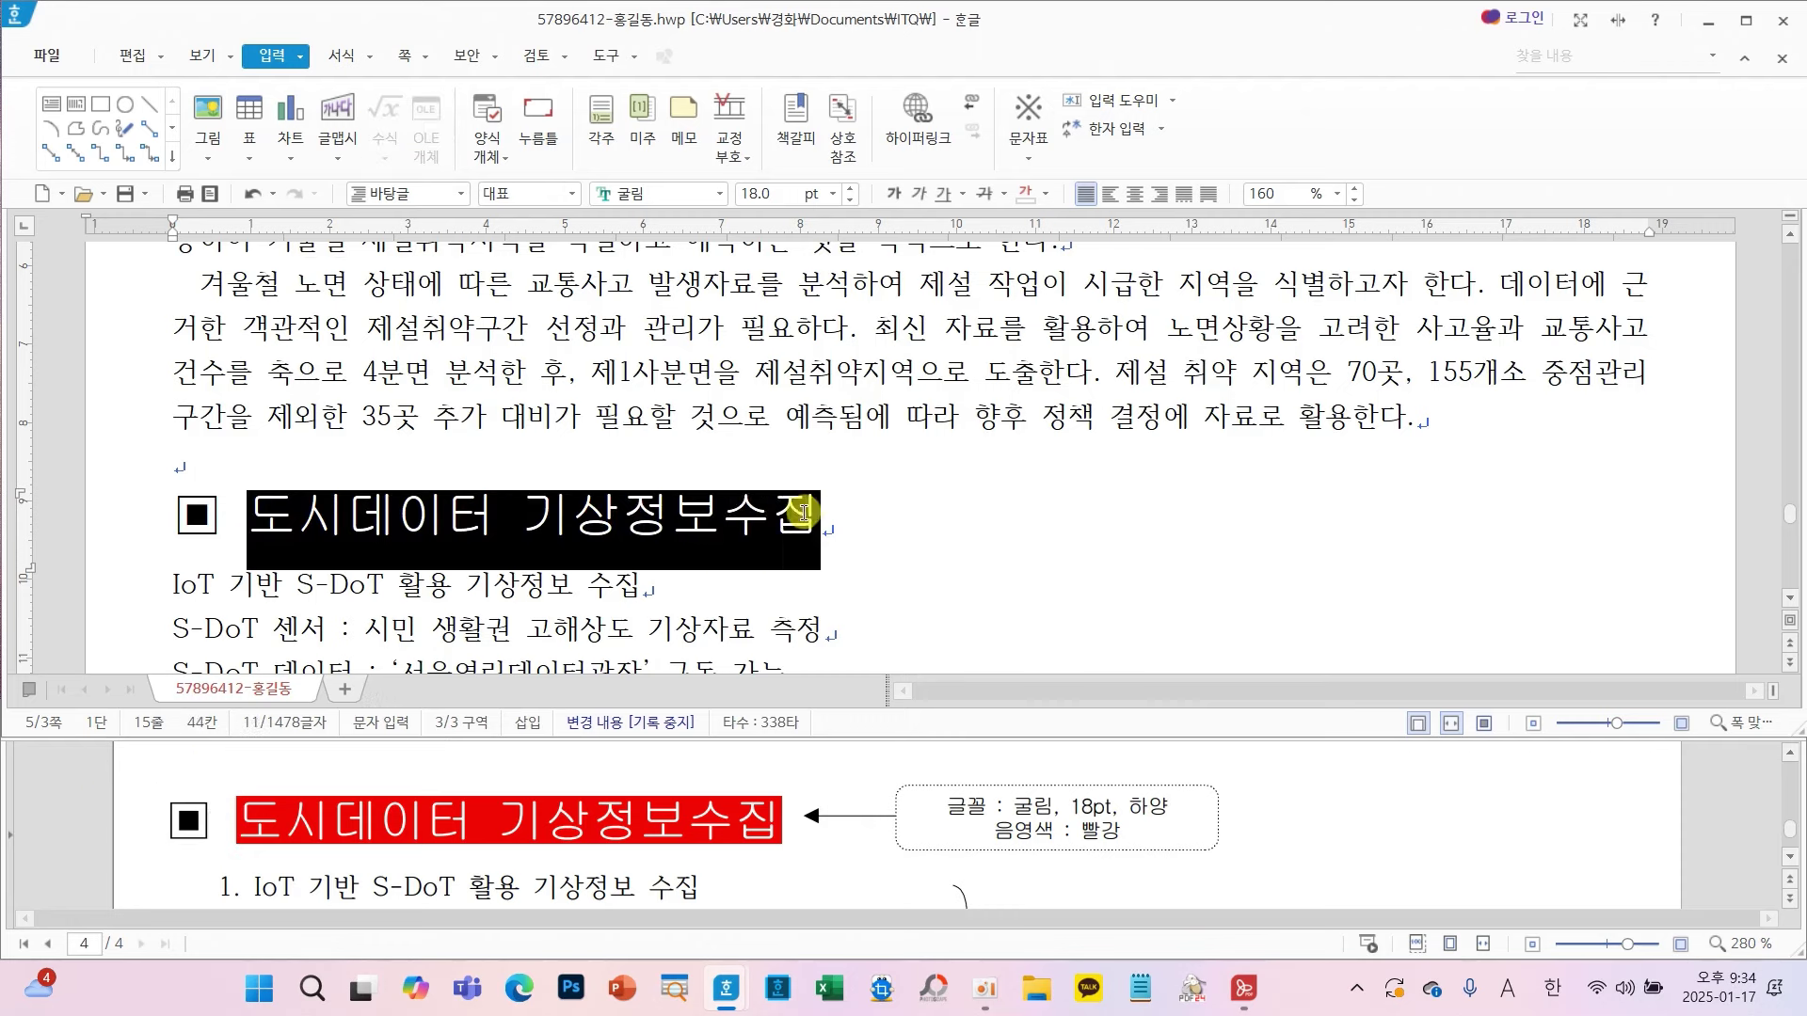
right_click(955, 504)
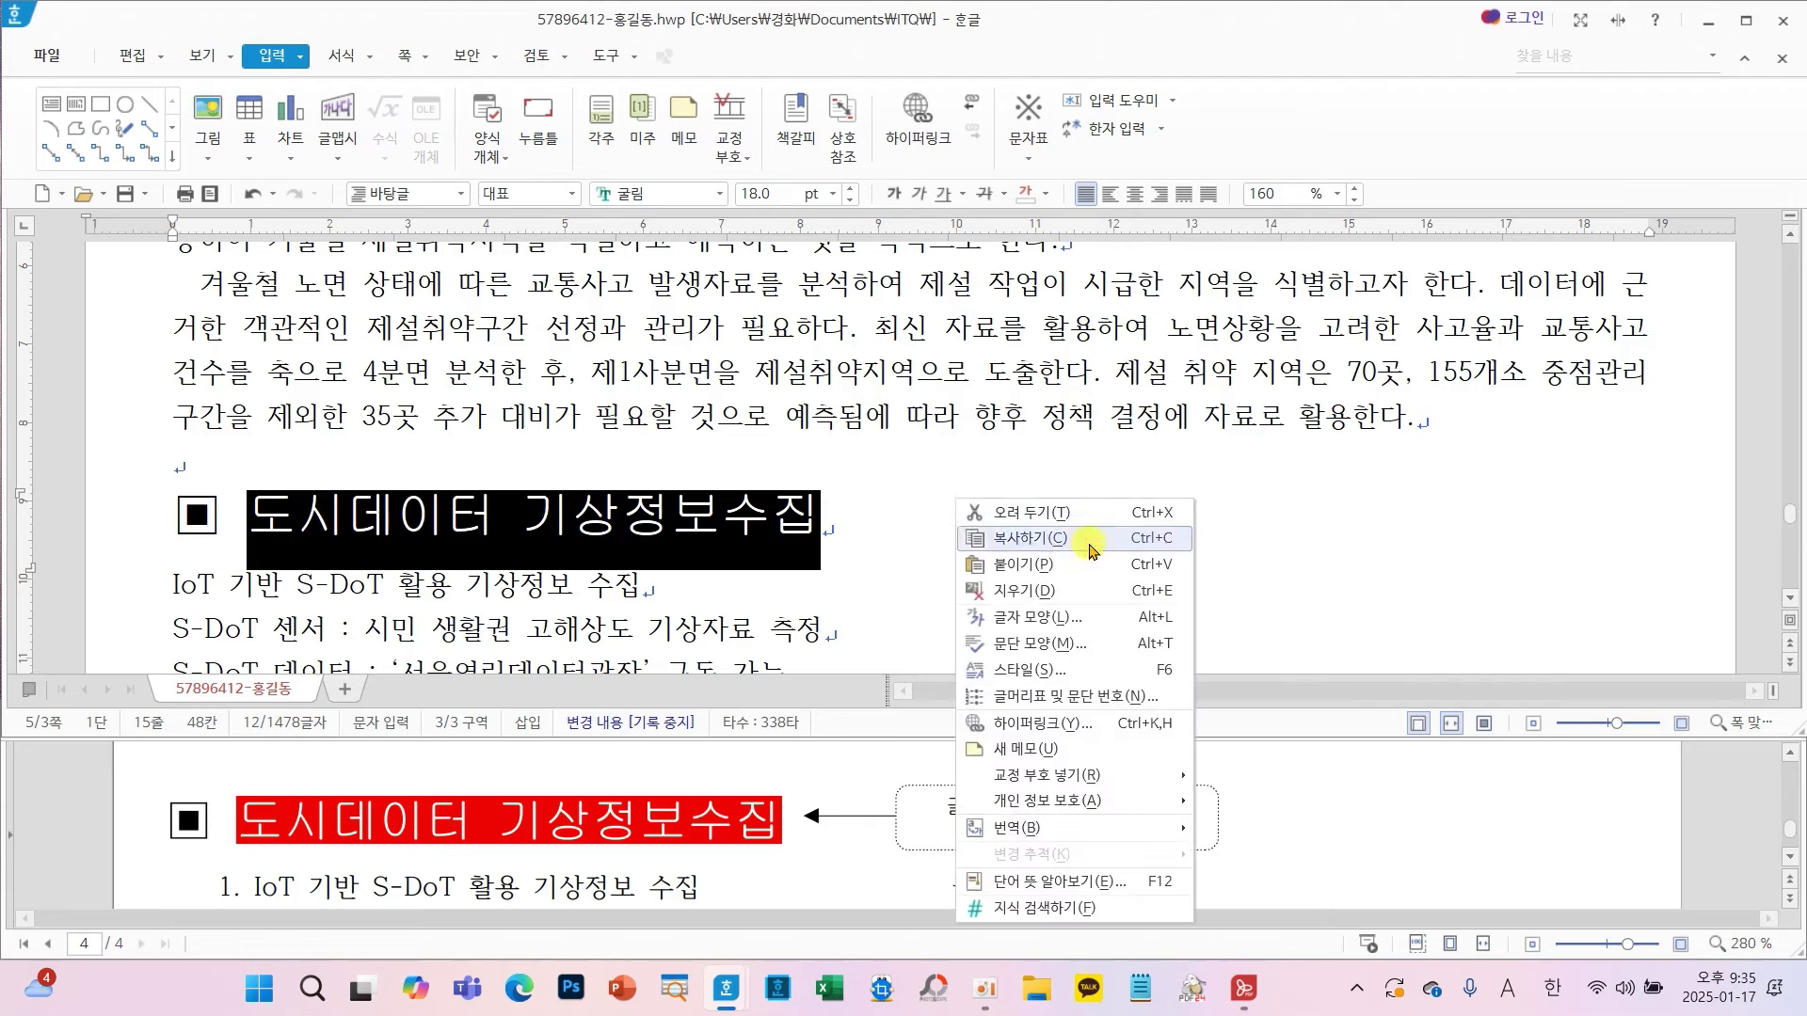
click(1033, 621)
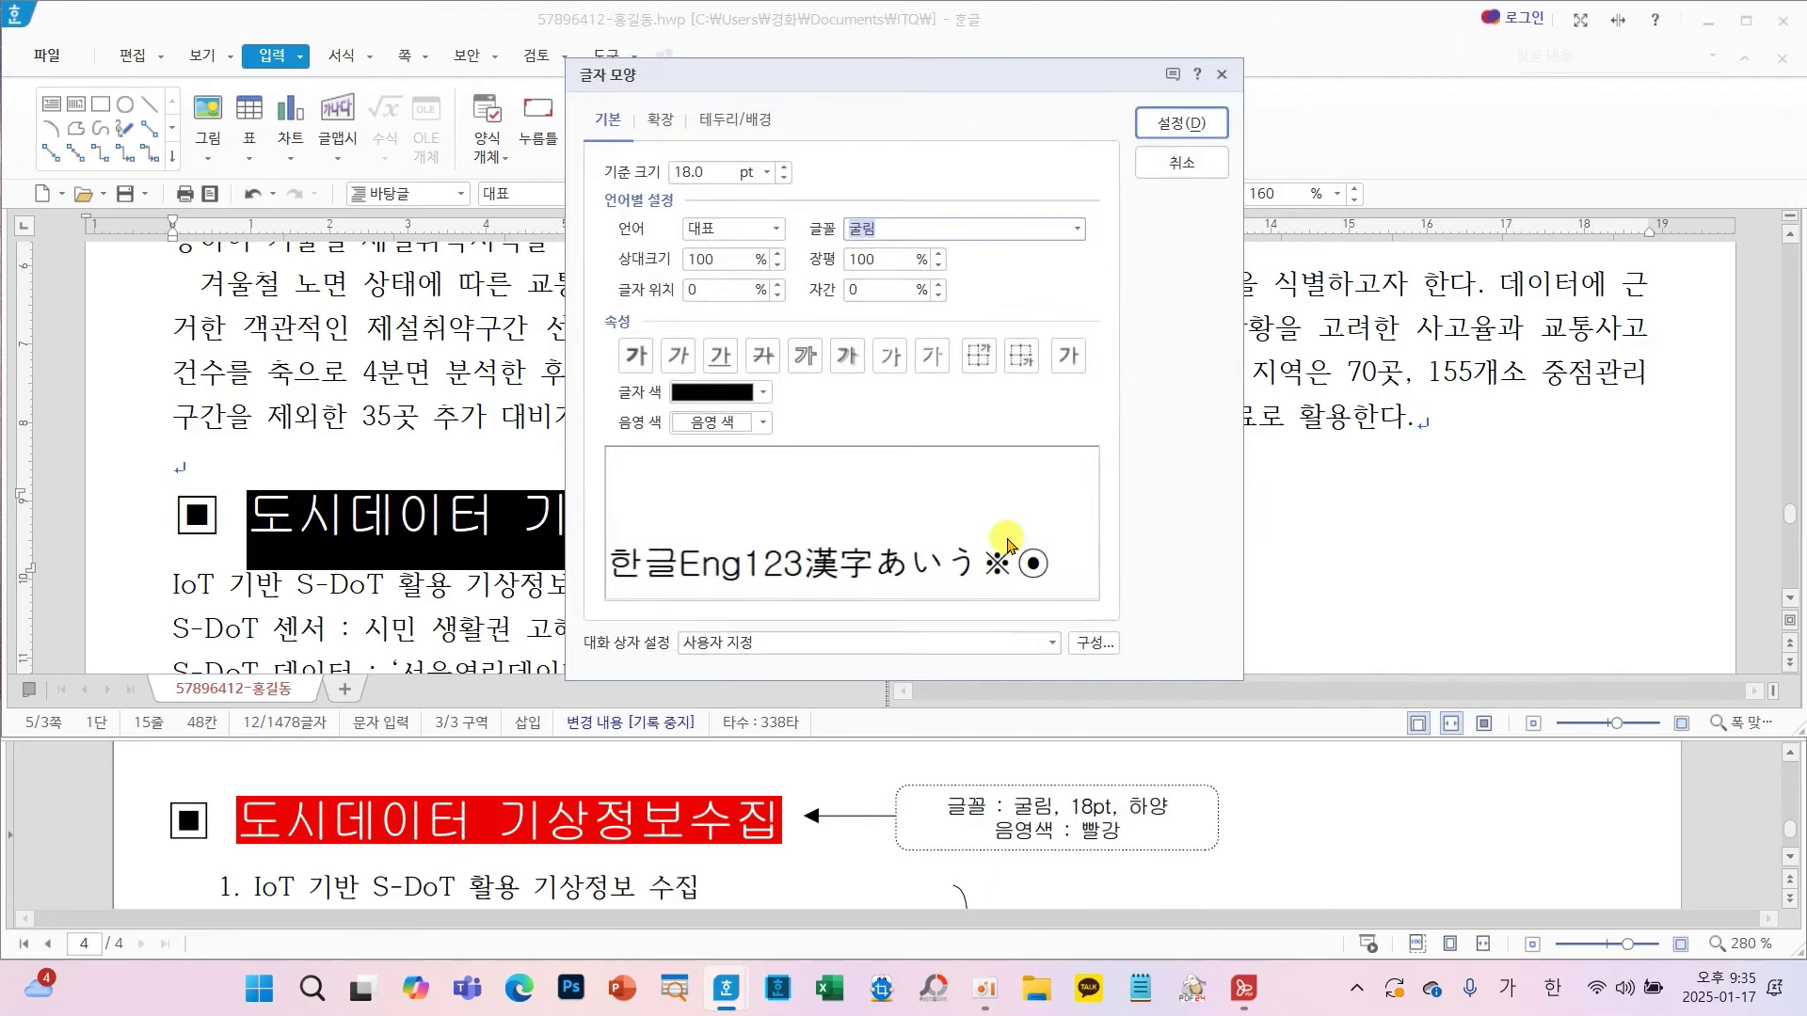
click(713, 425)
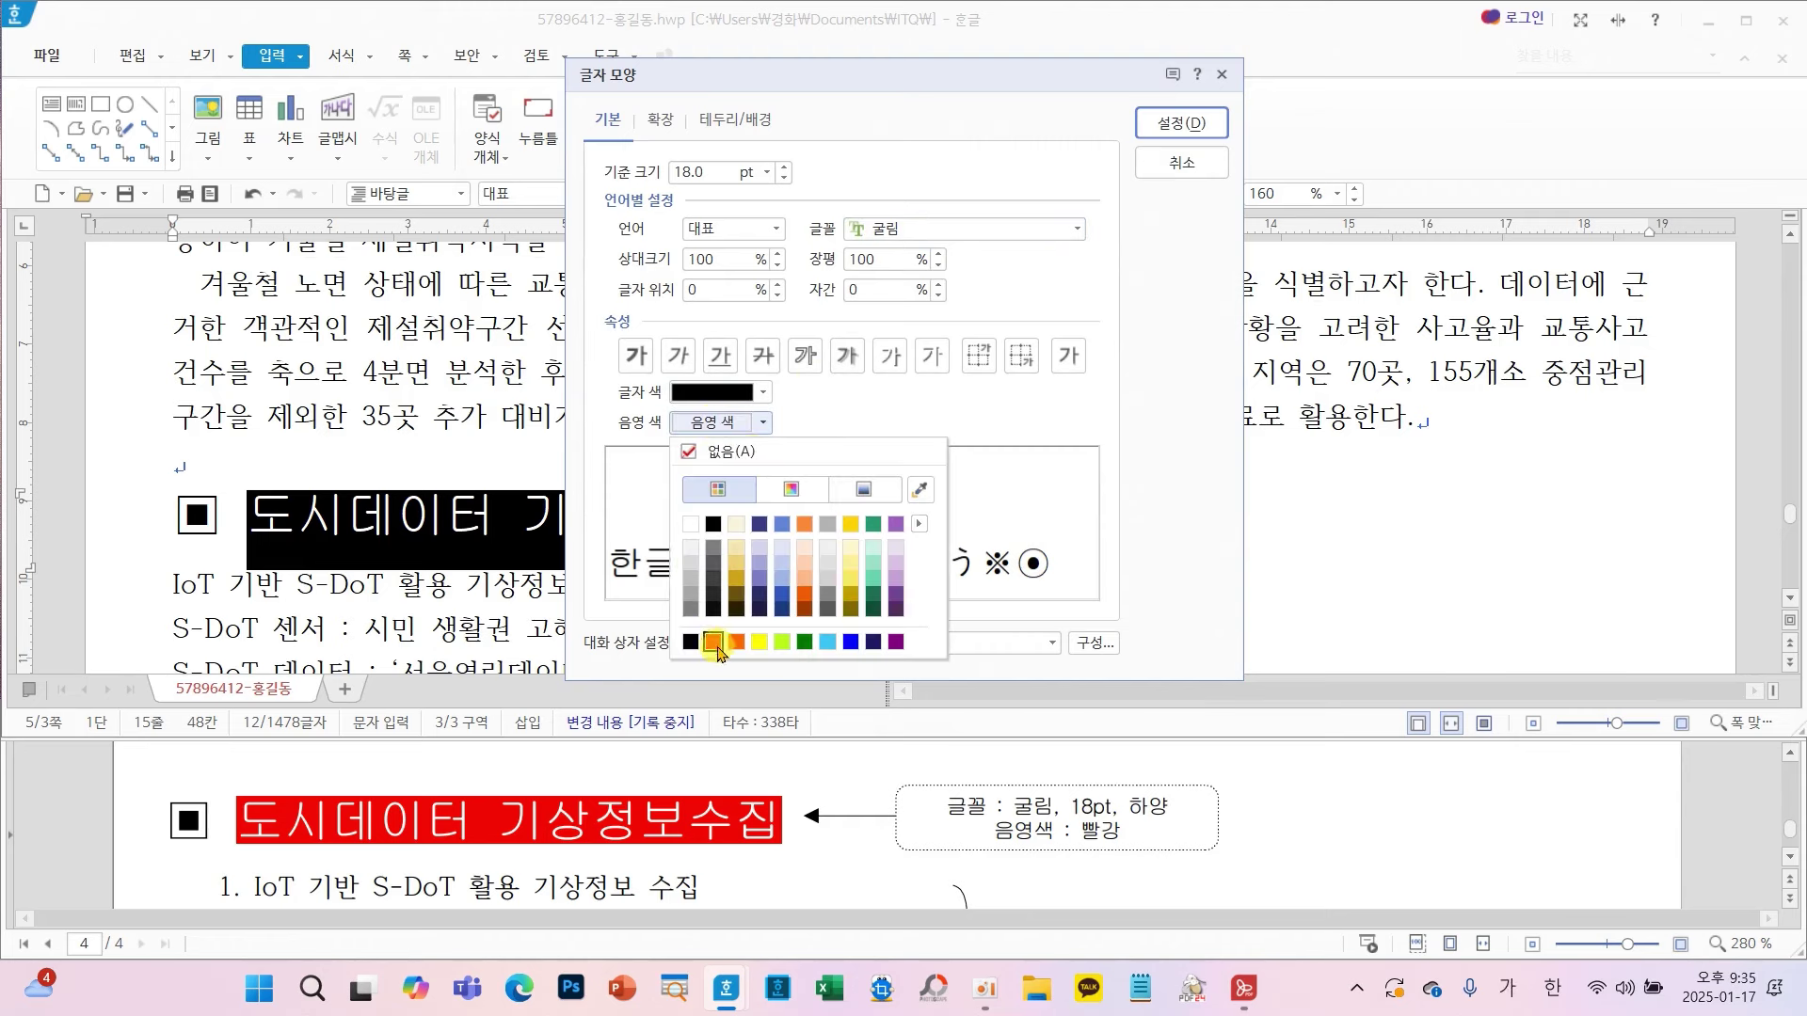
click(713, 641)
click(715, 391)
click(701, 471)
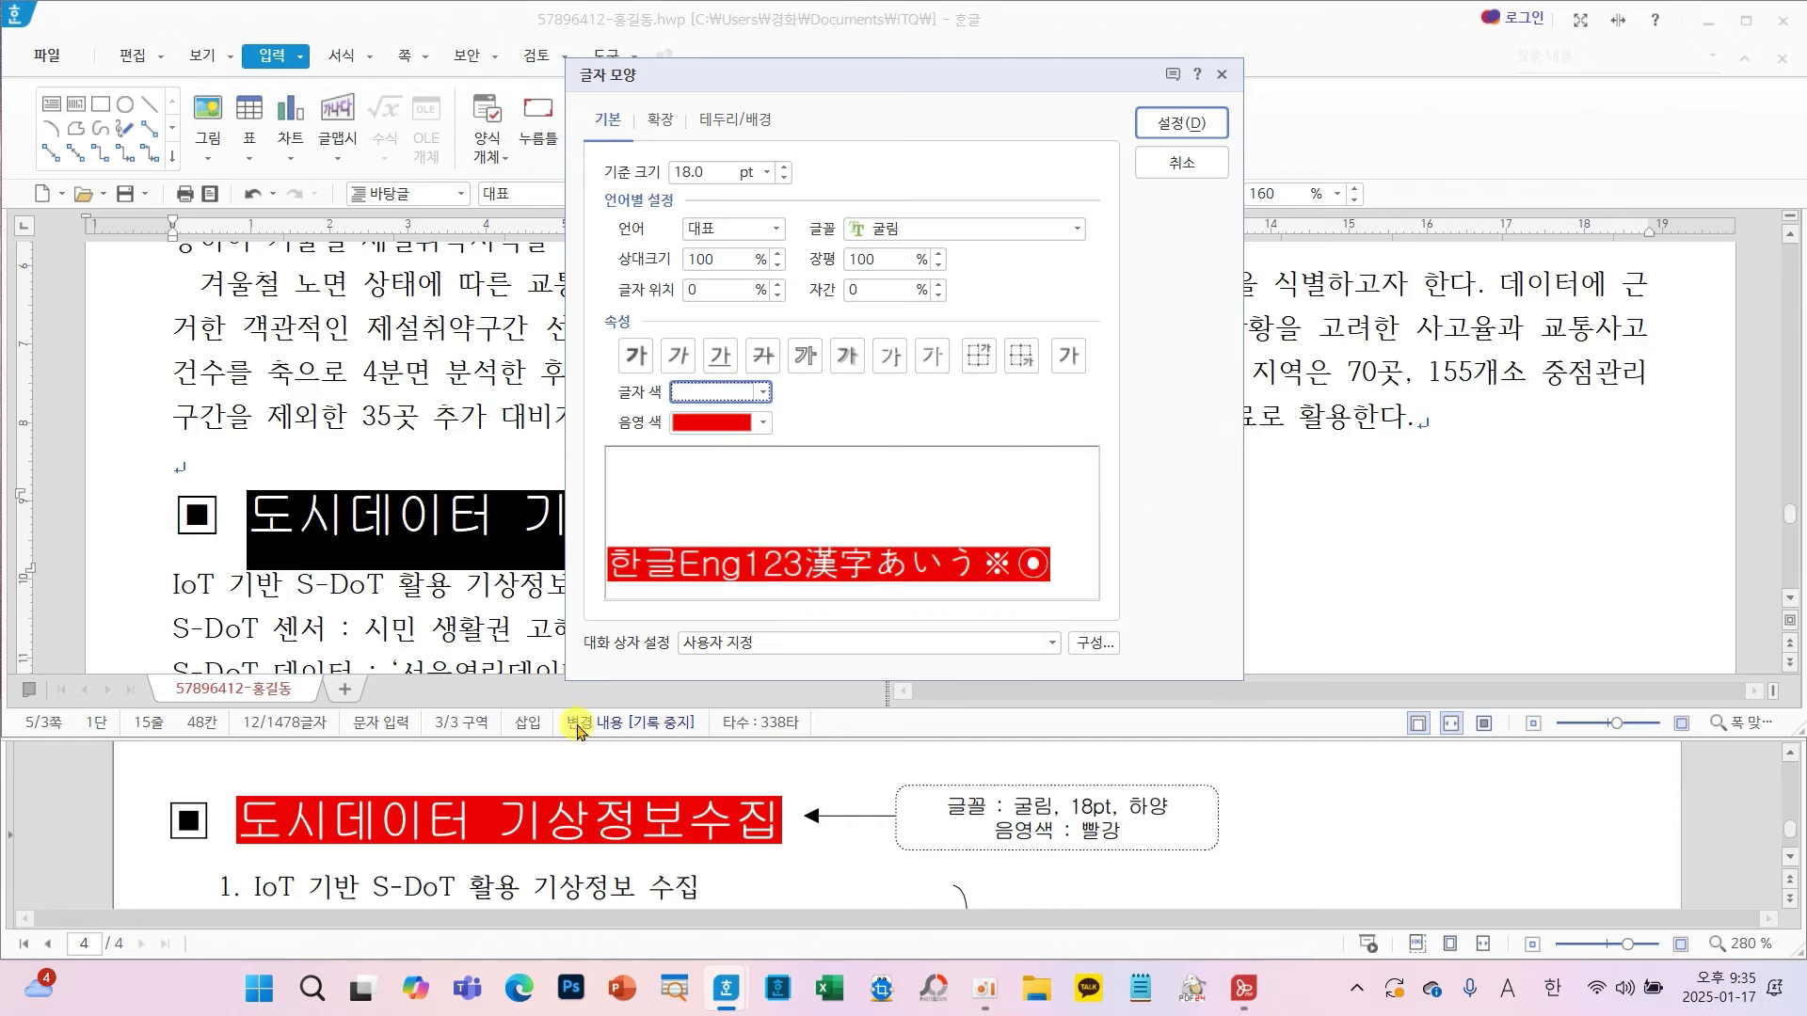
click(1171, 132)
click(926, 523)
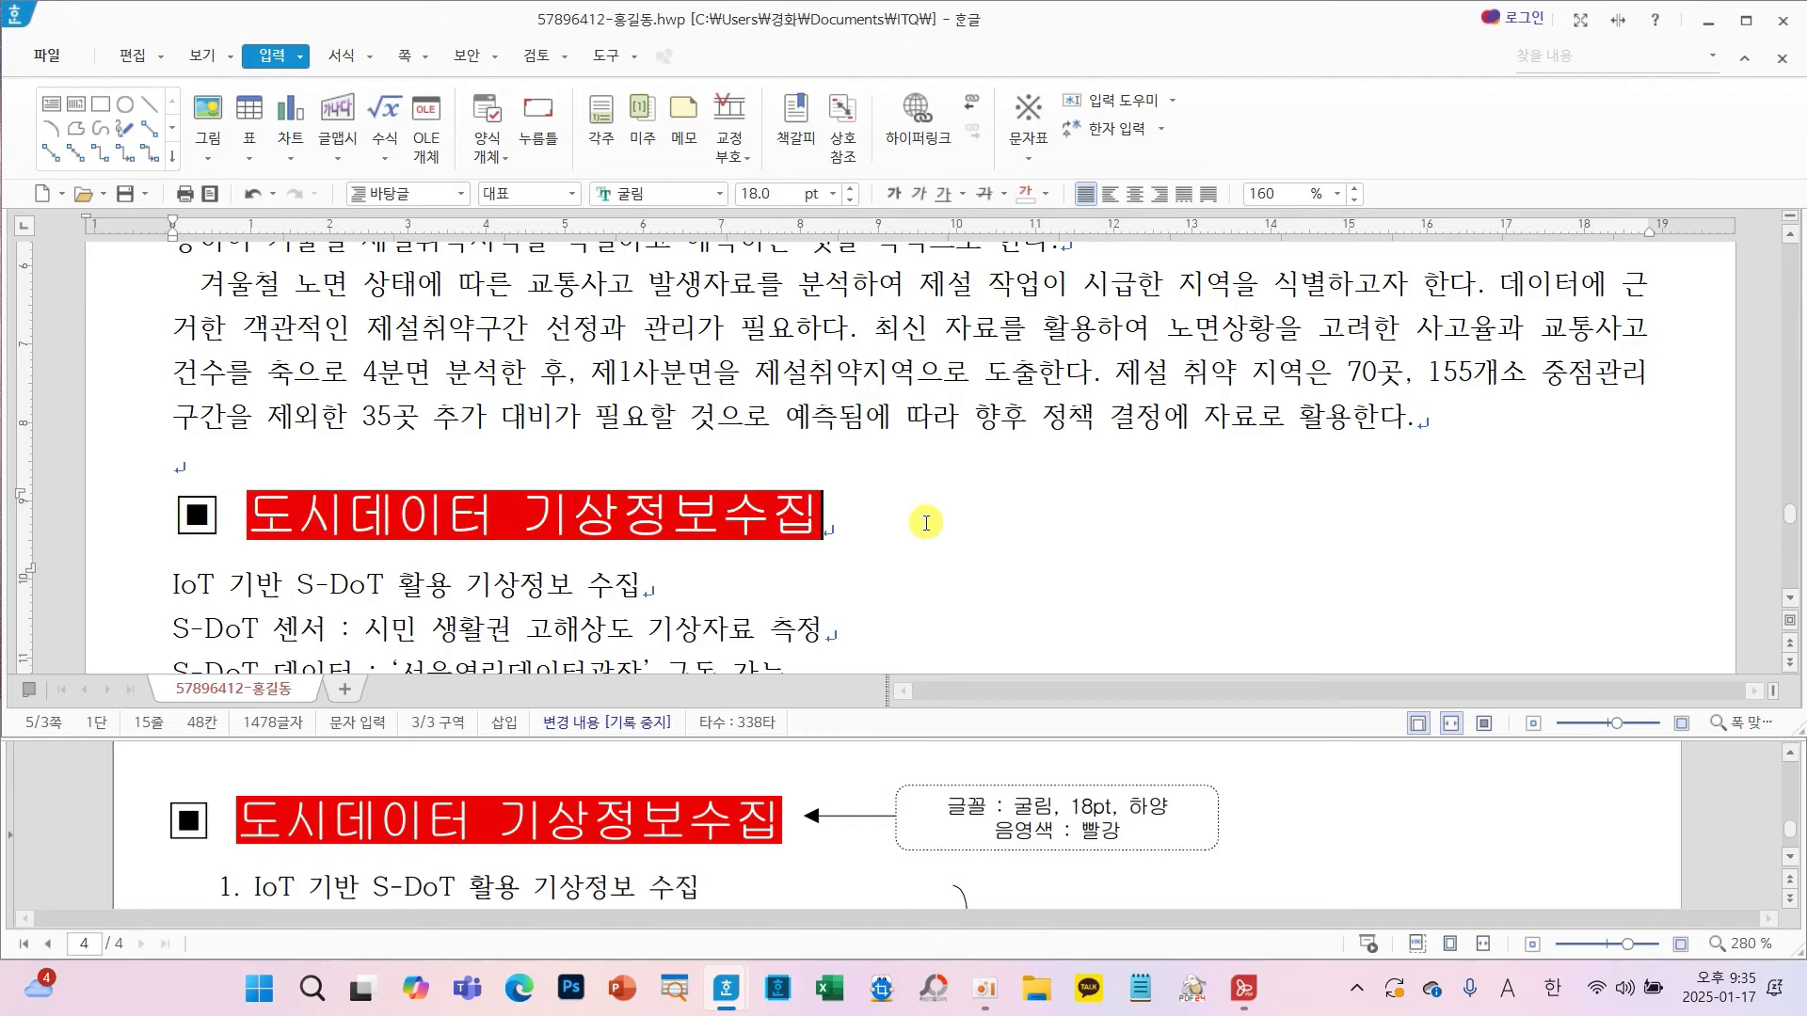
- Format the whole ■ 제설취약구간 분석 및 관리 heading line in 굴림 at 18 pt
scroll(925, 523, down, 6)
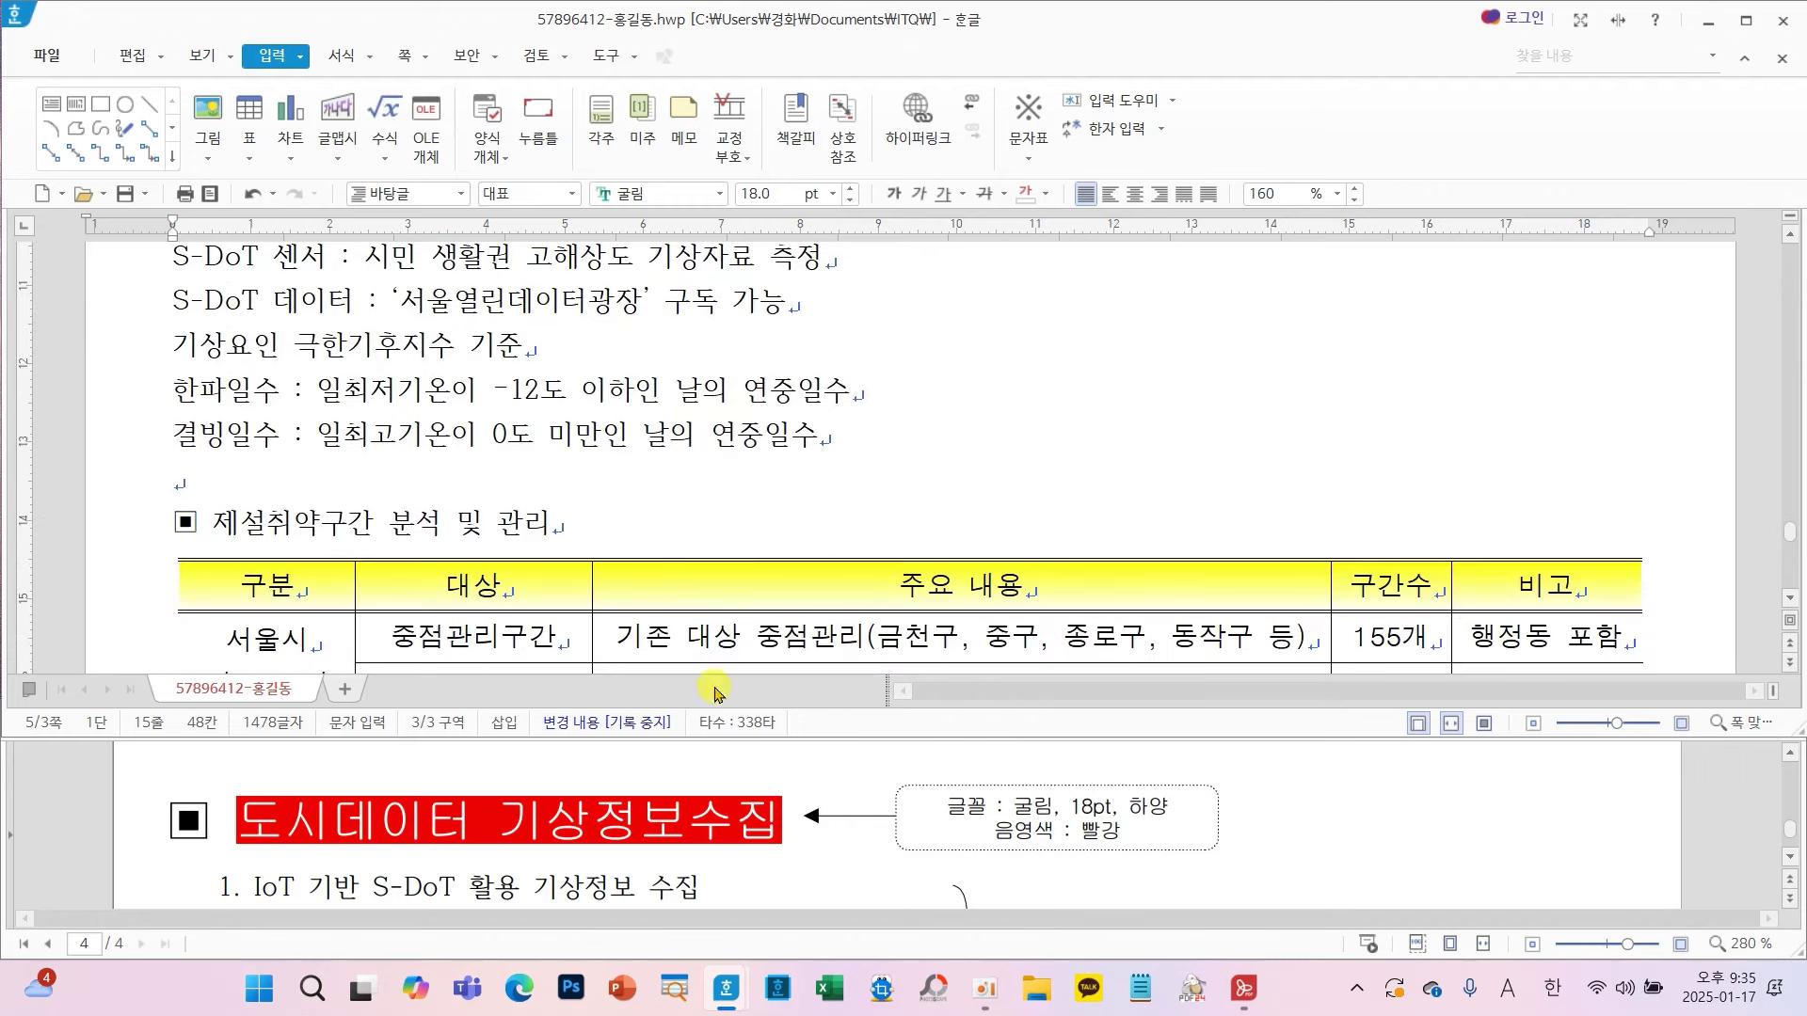
scroll(752, 842, down, 6)
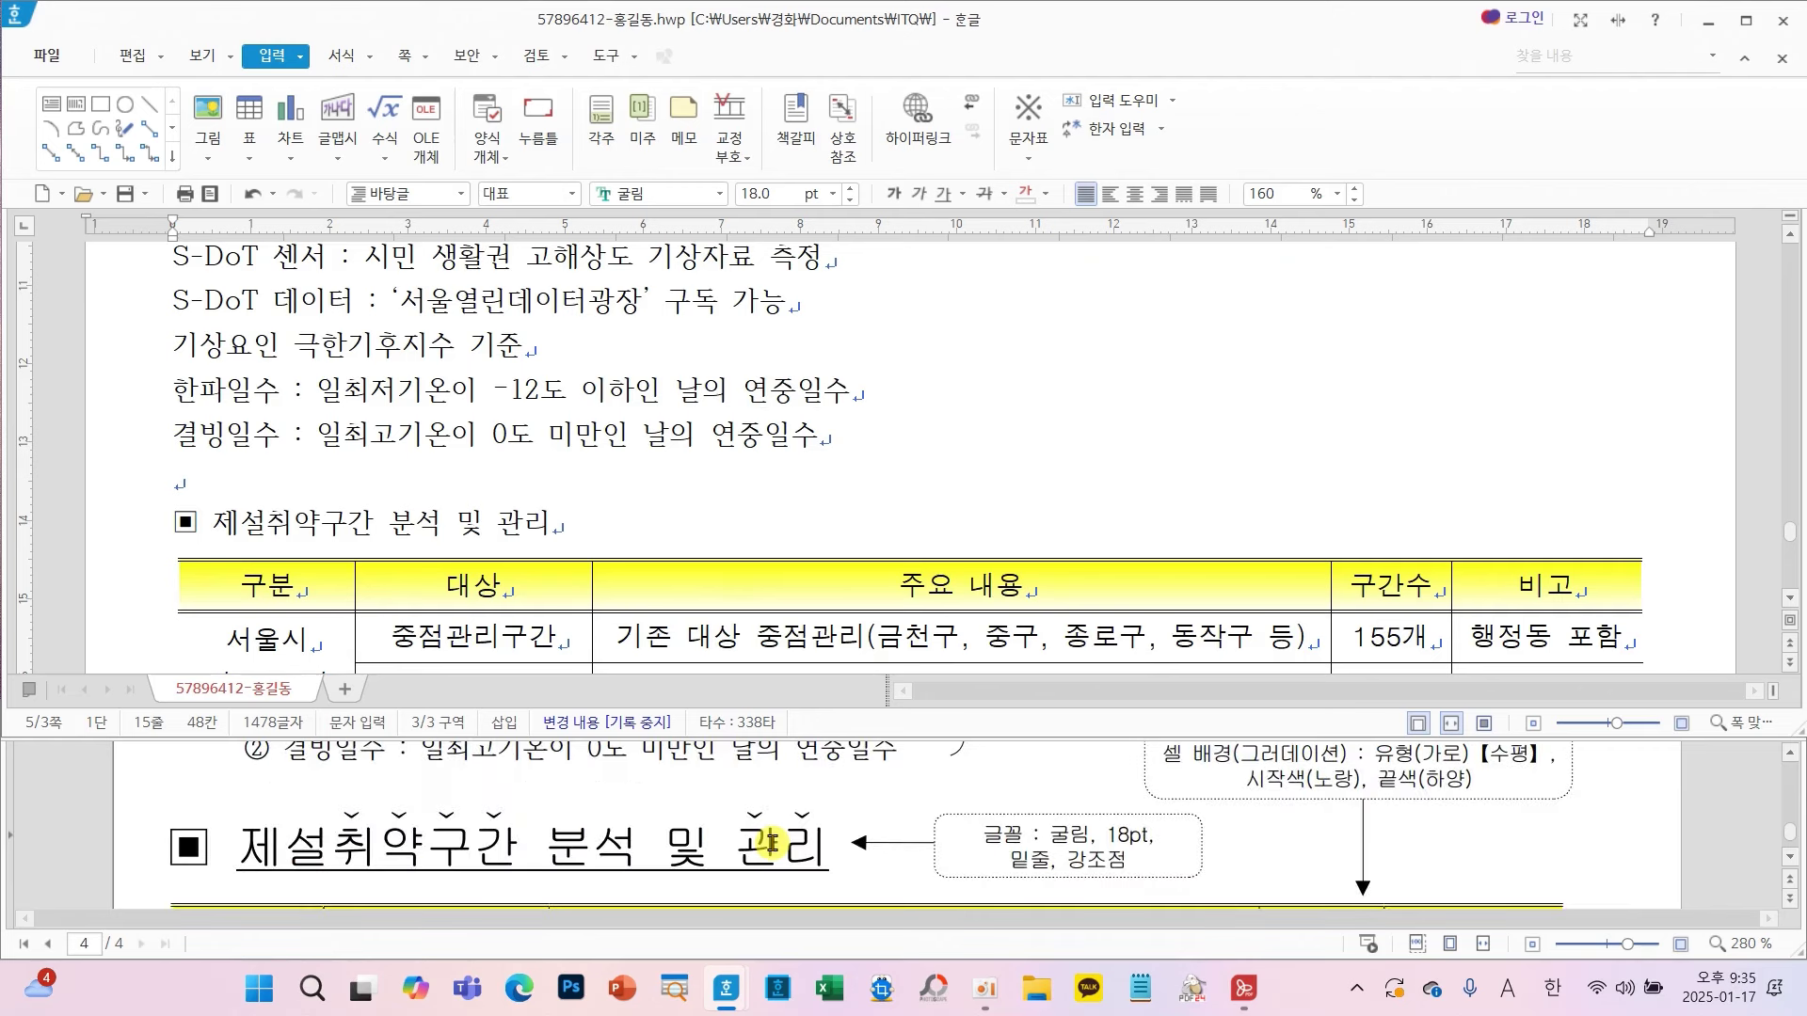
drag(162, 520, 629, 546)
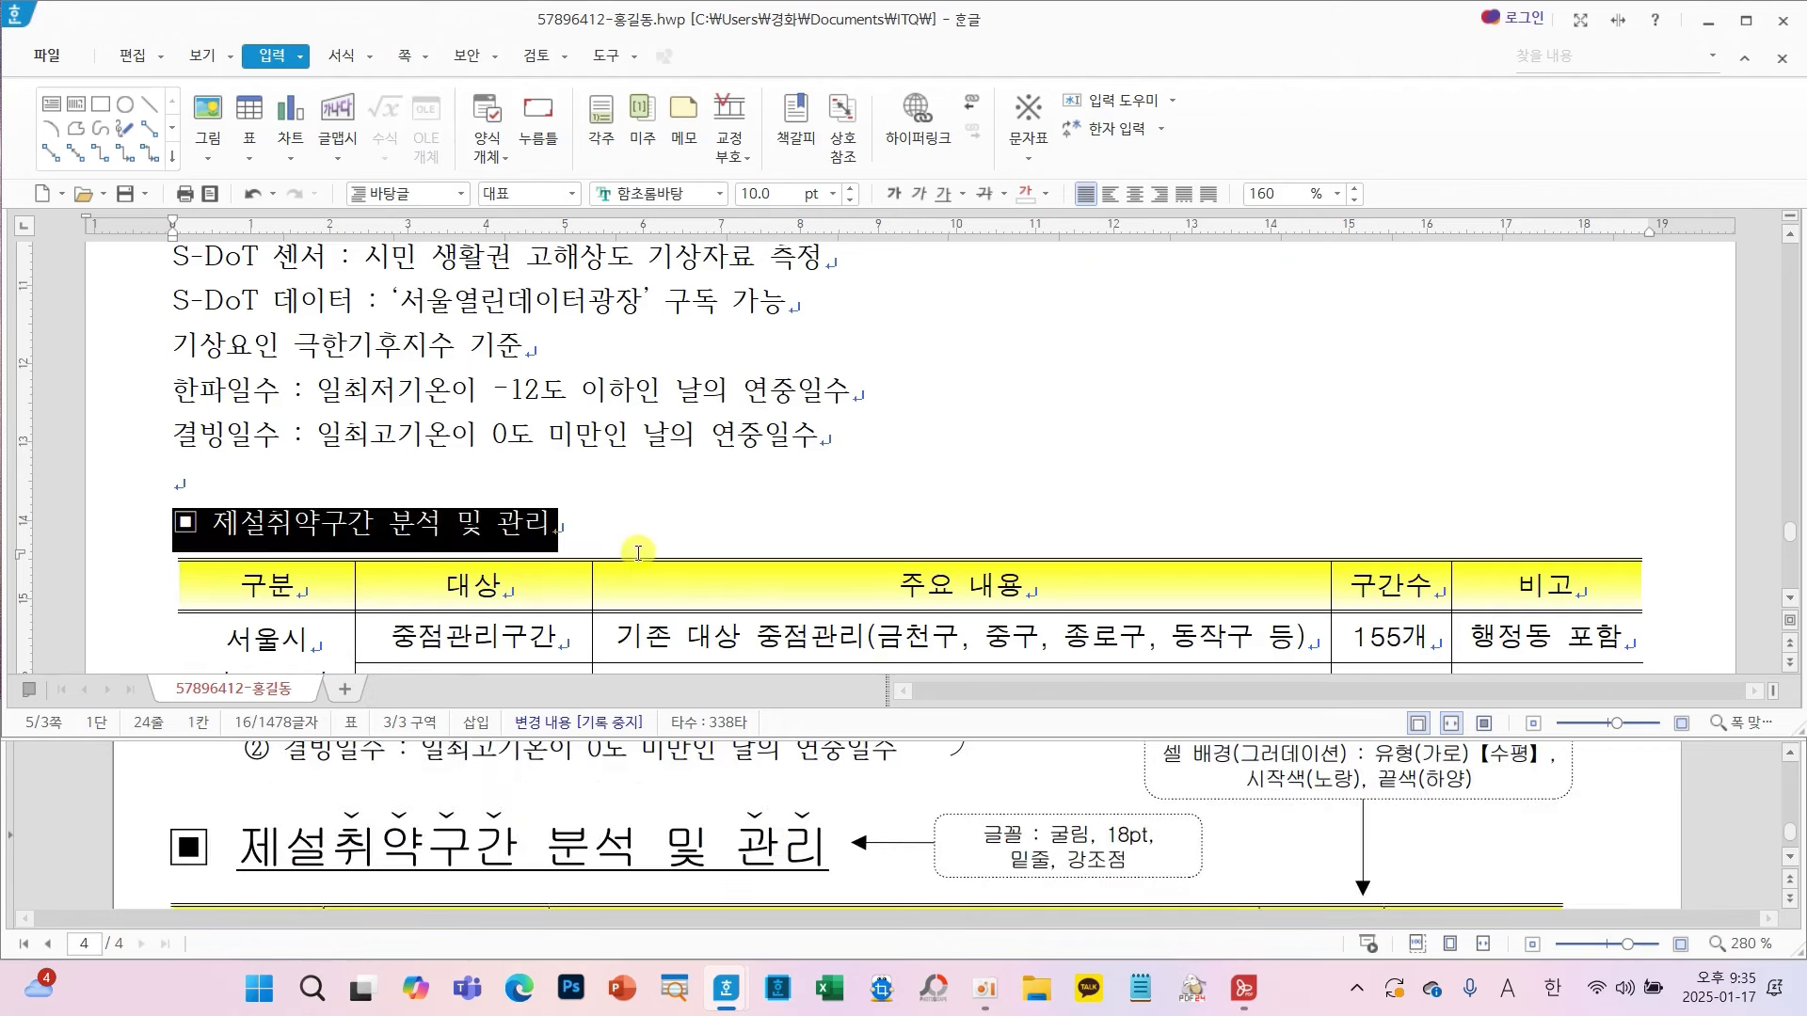
click(721, 194)
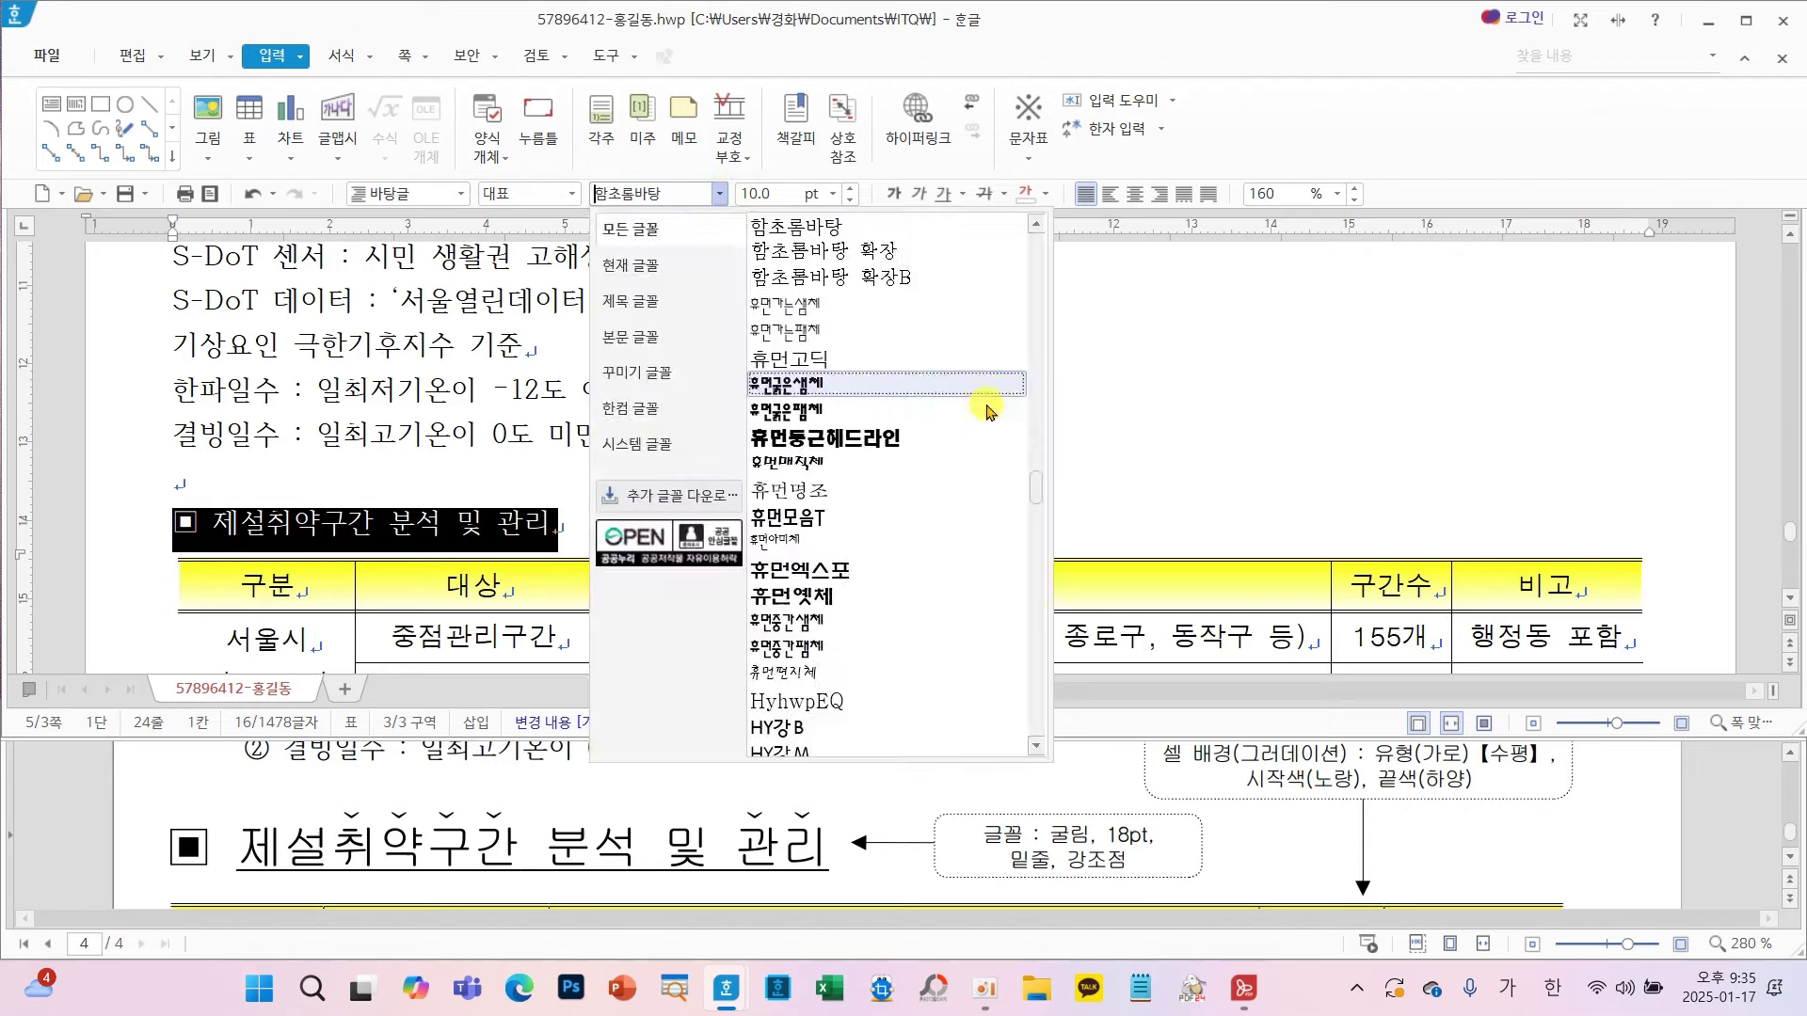
scroll(1039, 499, up, 5)
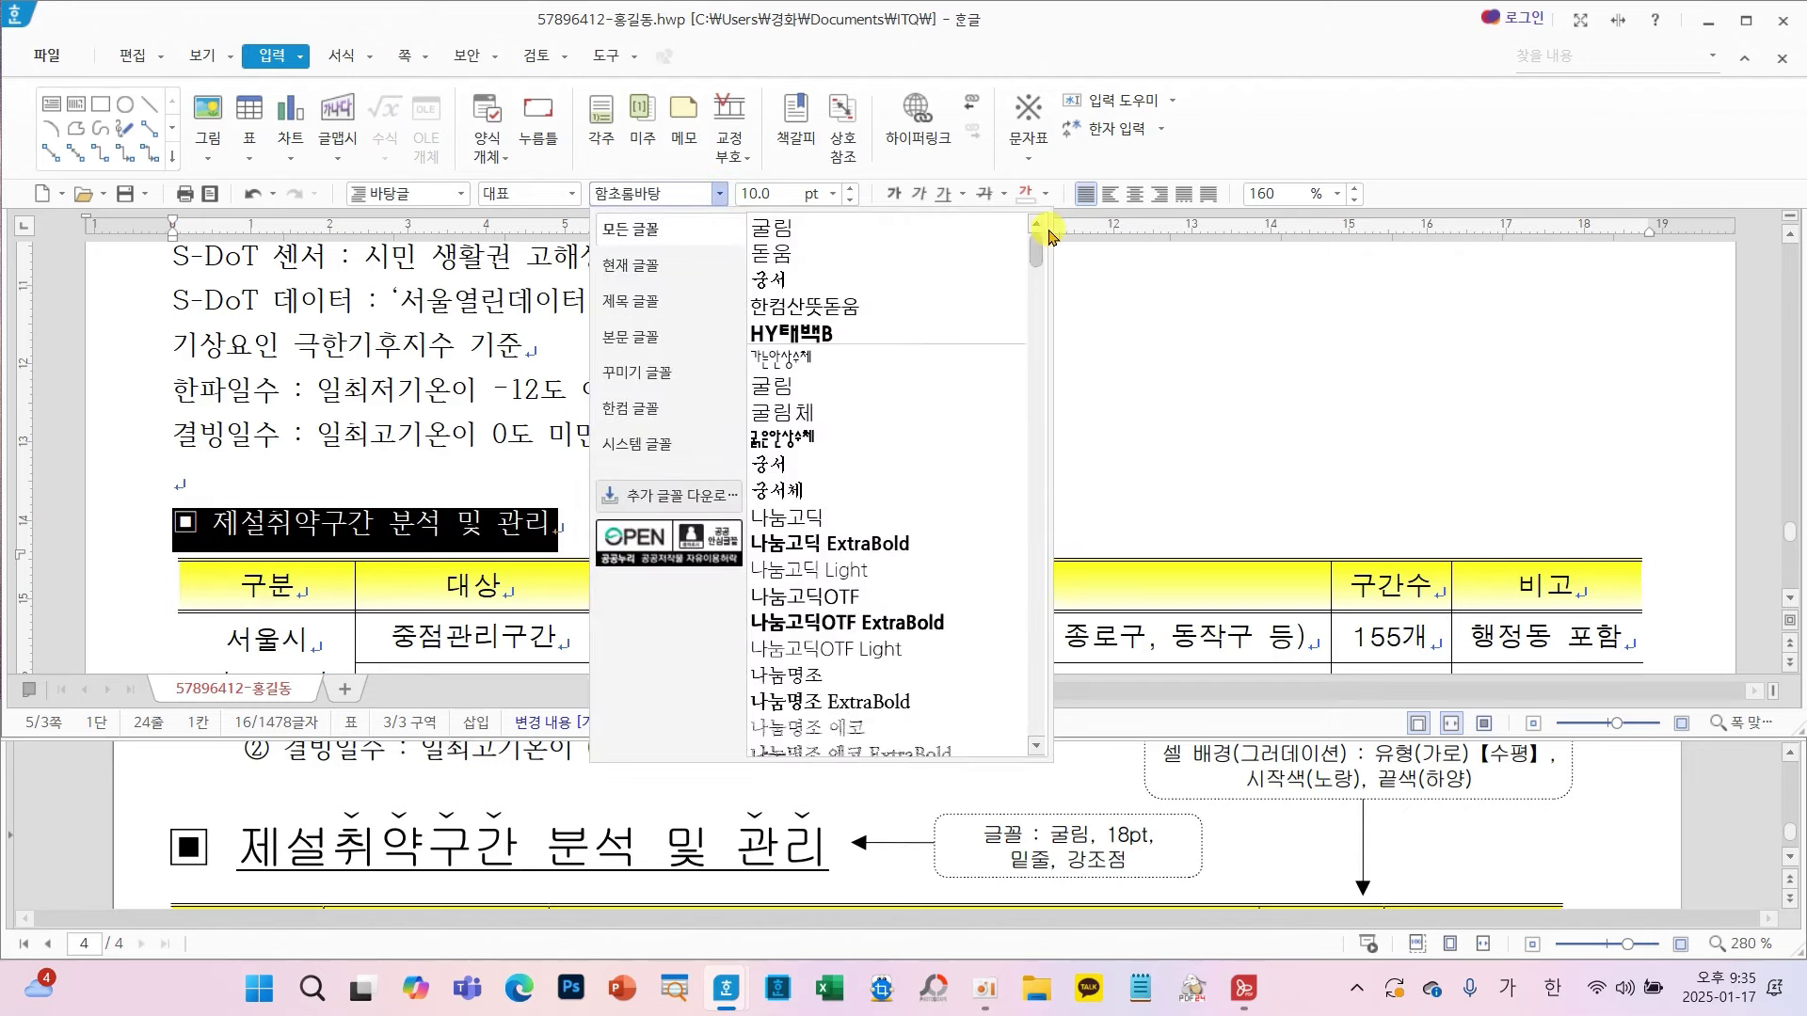
click(838, 229)
click(833, 194)
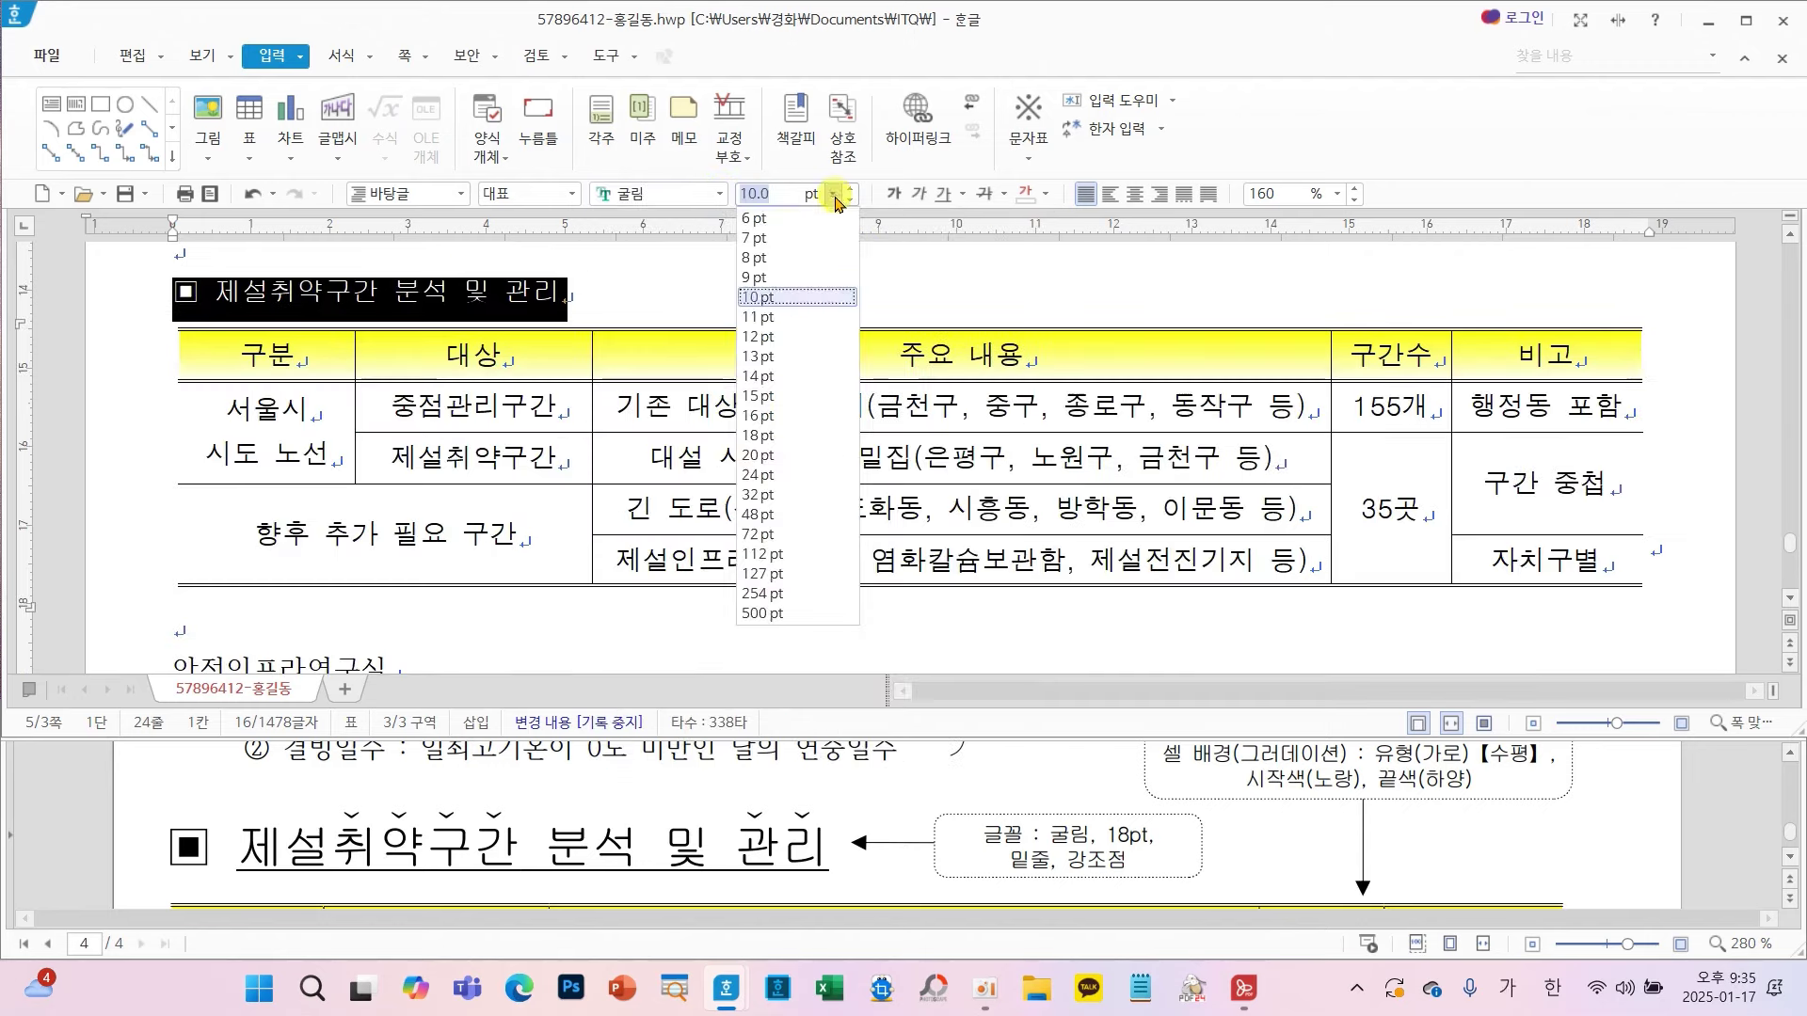
click(760, 435)
click(932, 282)
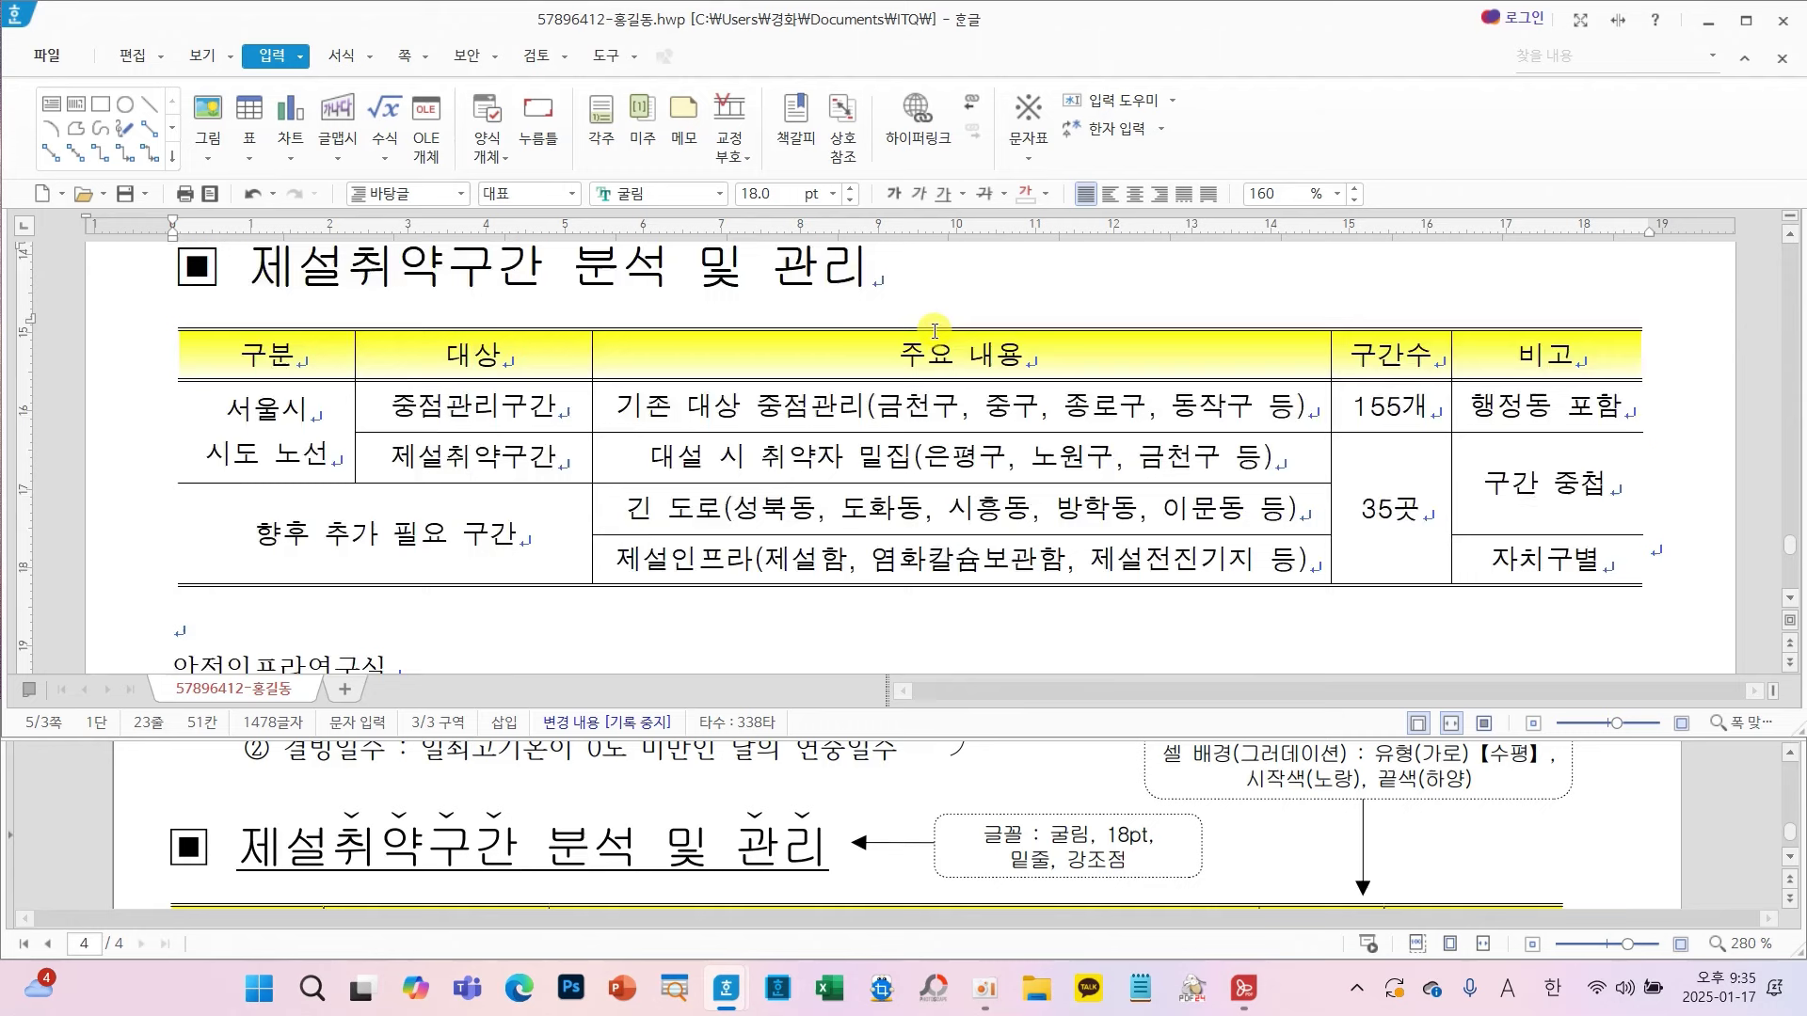
- Underline the 제설취약구간 분석 및 관리 heading text, leaving out the ■ symbol
scroll(934, 331, up, 2)
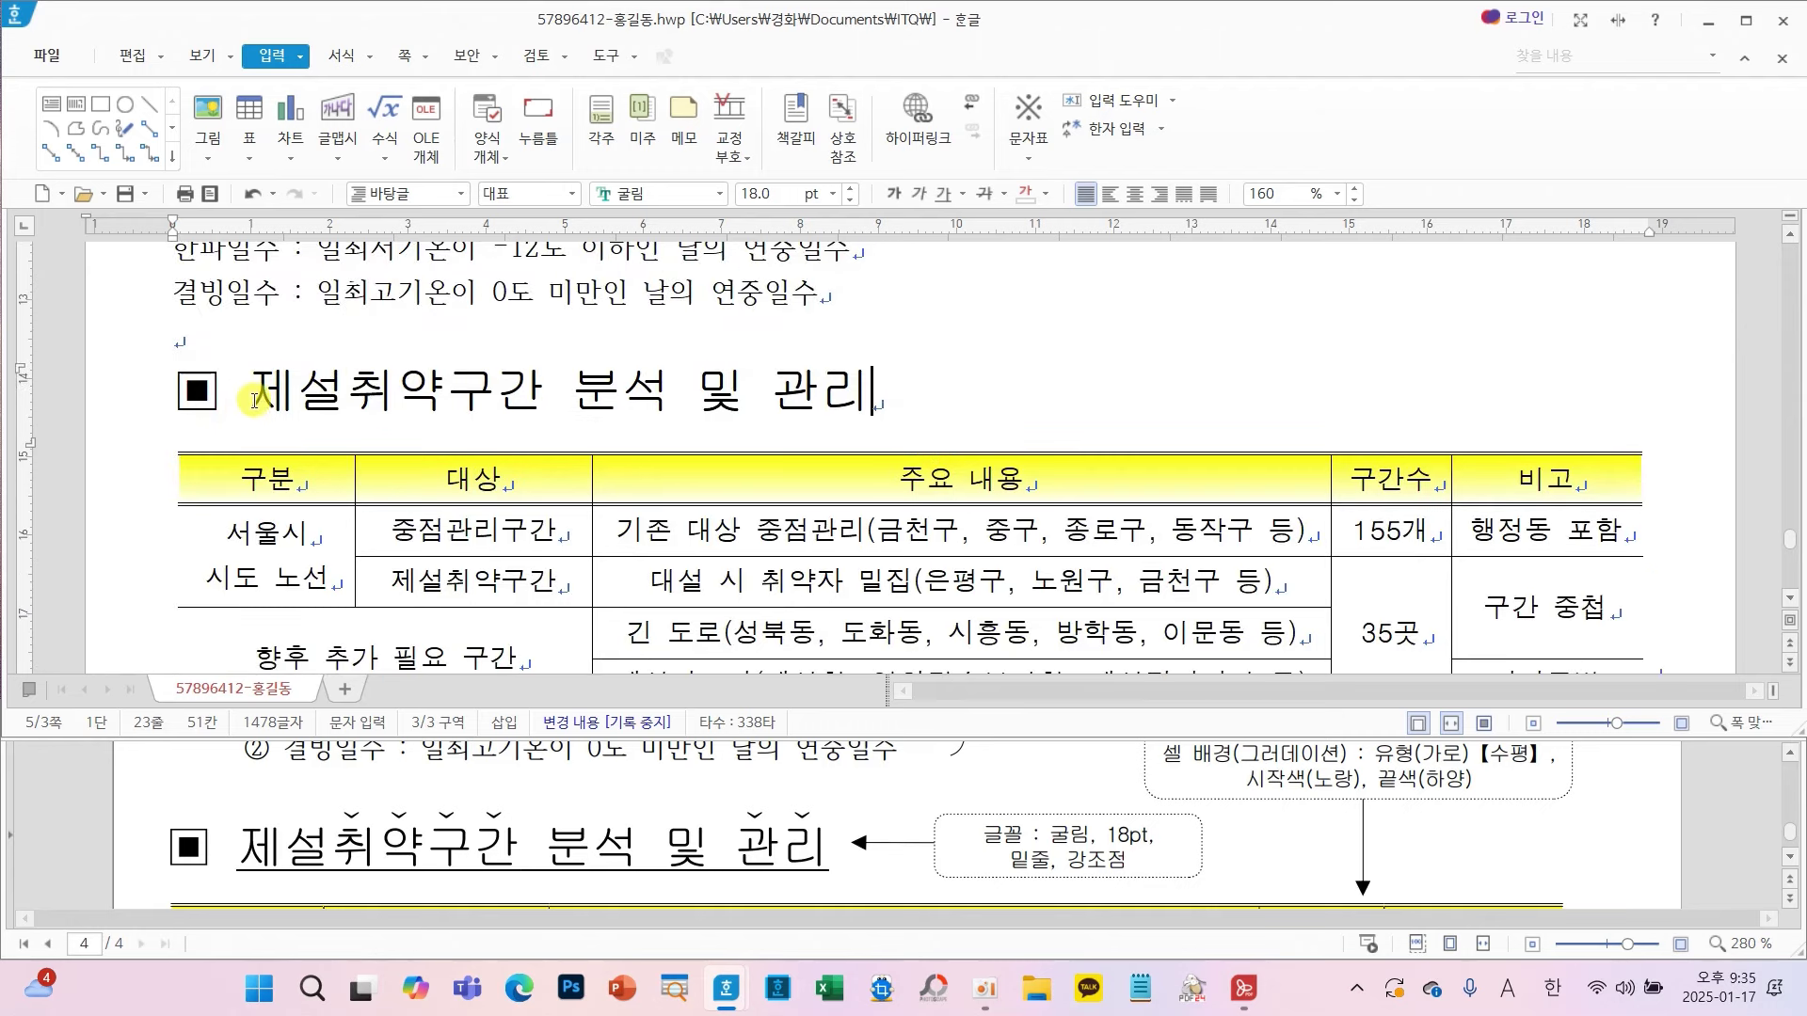
drag(250, 414, 867, 409)
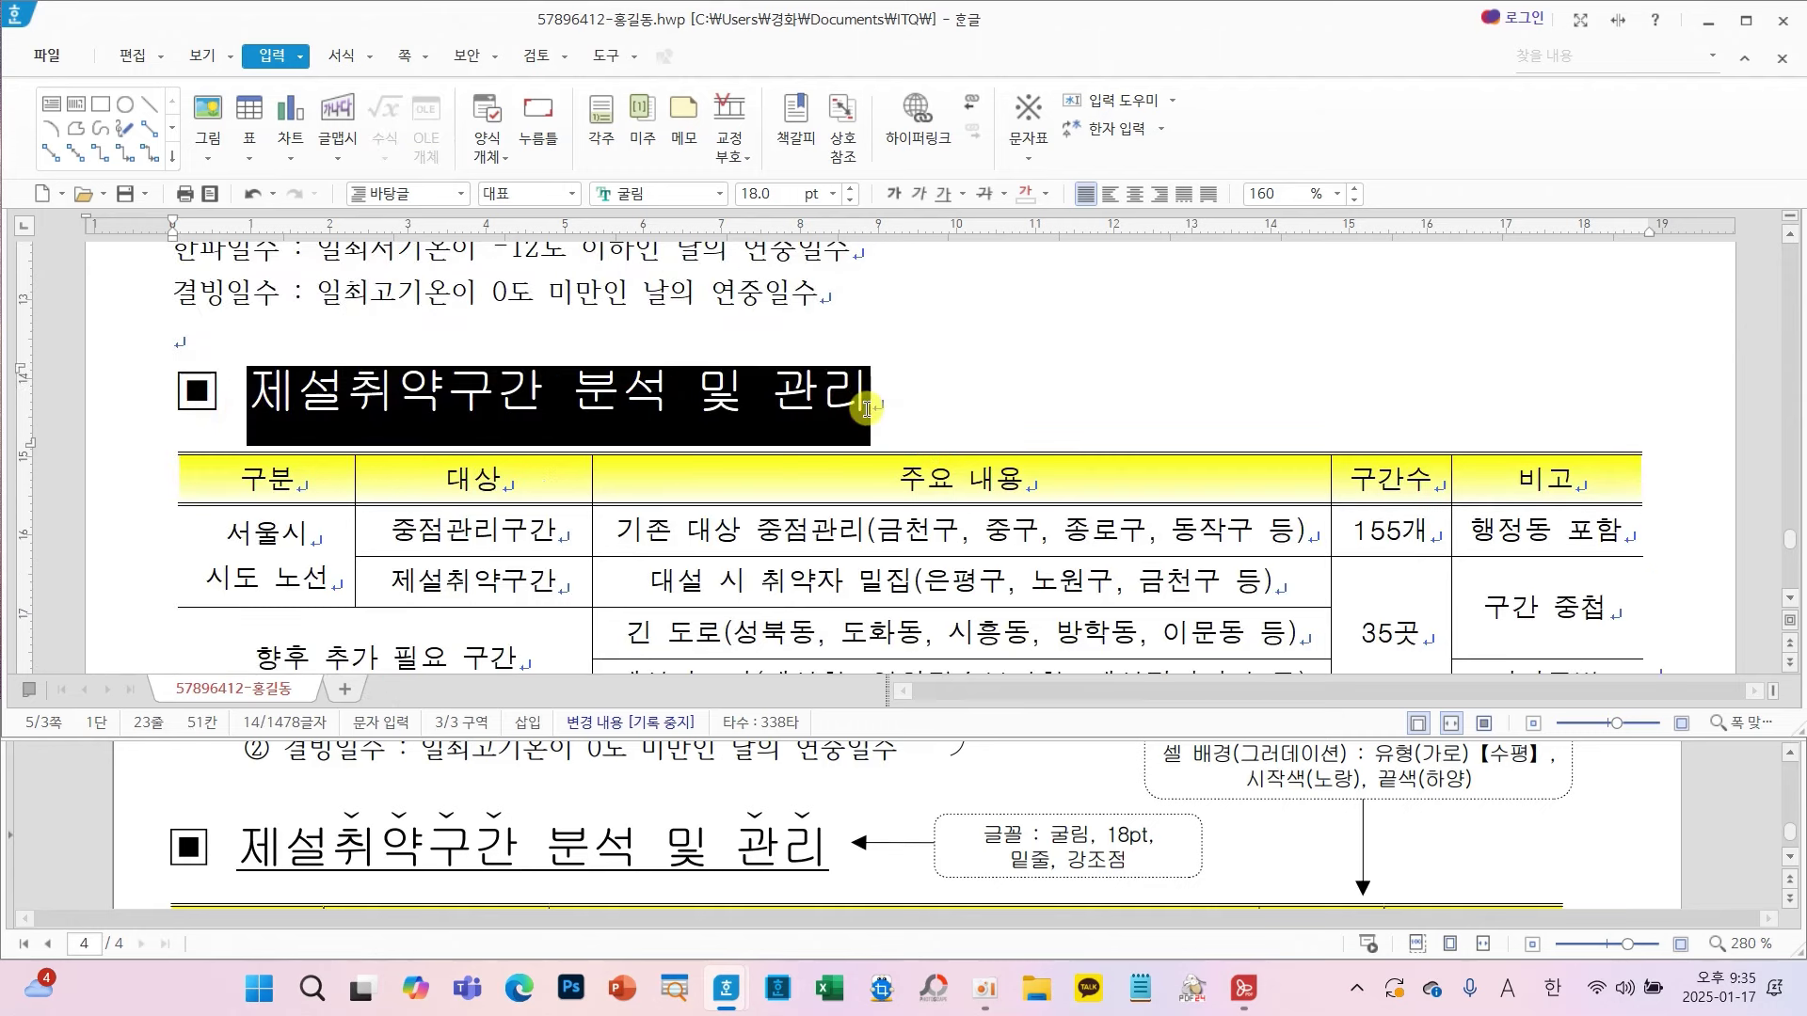
click(942, 193)
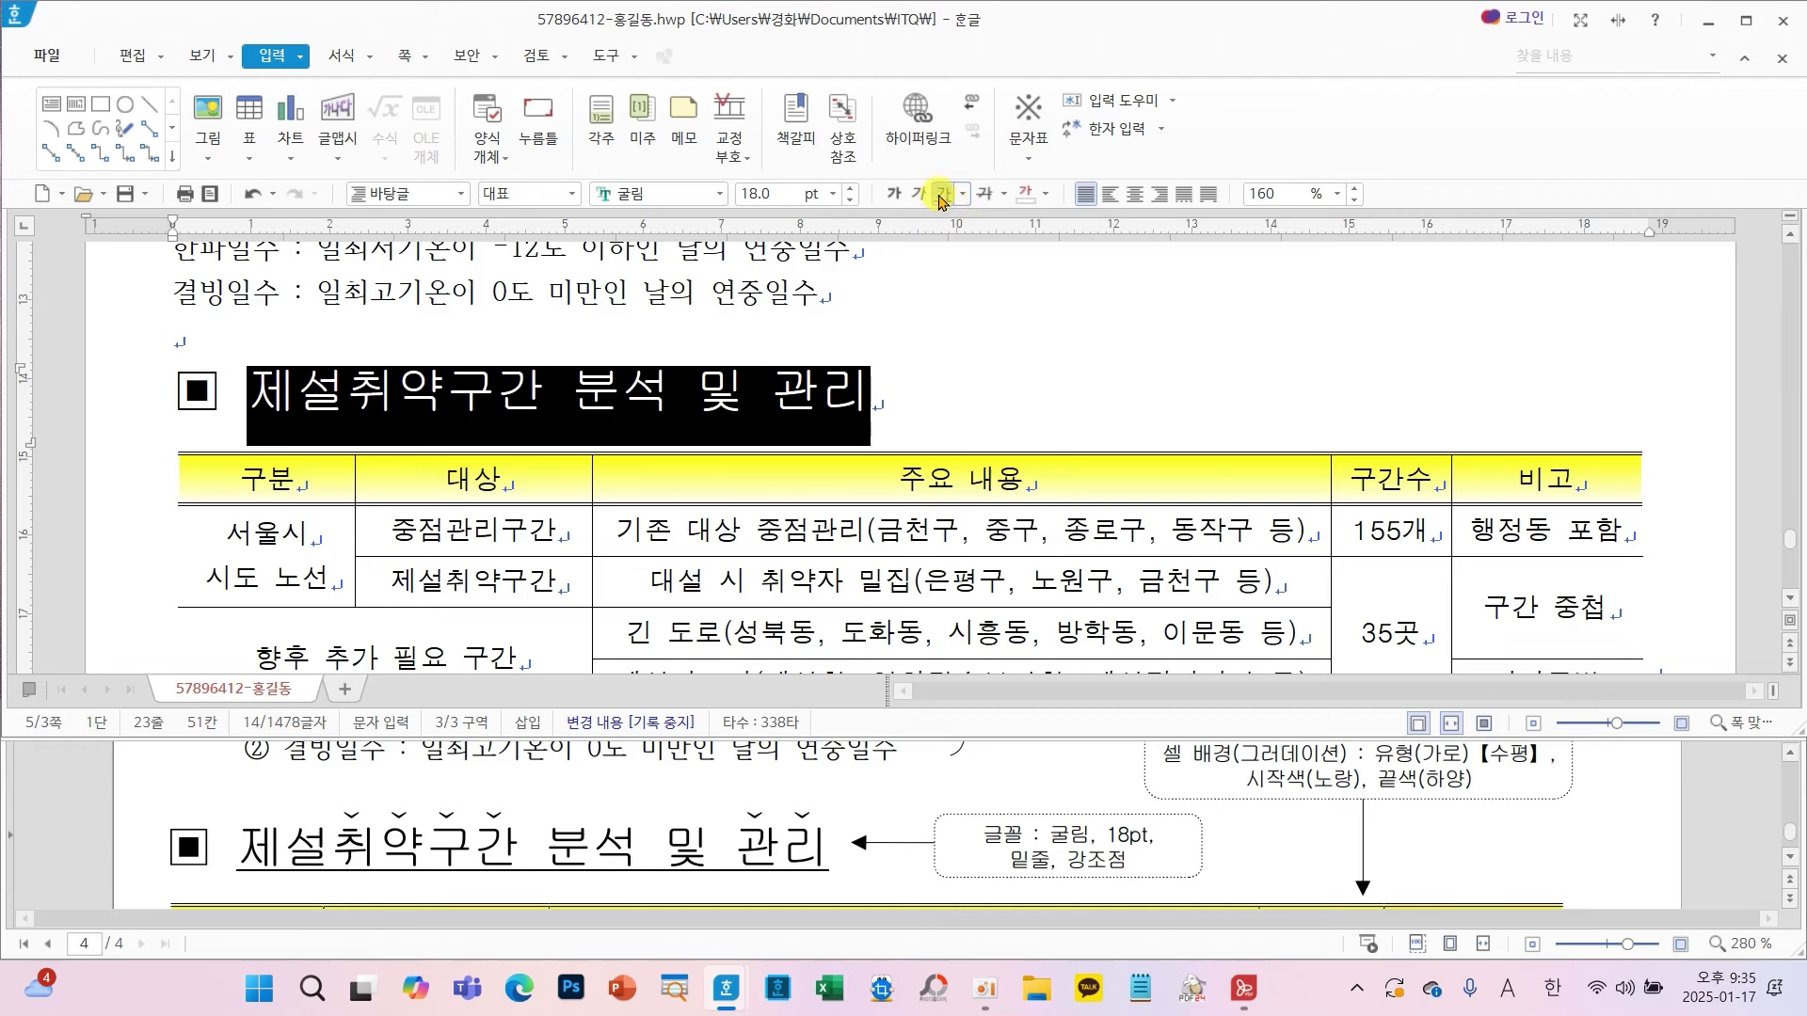
click(964, 336)
- Add the ˇ-shaped 강조점 emphasis mark above the characters 취약구간 in the second ■ heading
drag(348, 405, 521, 406)
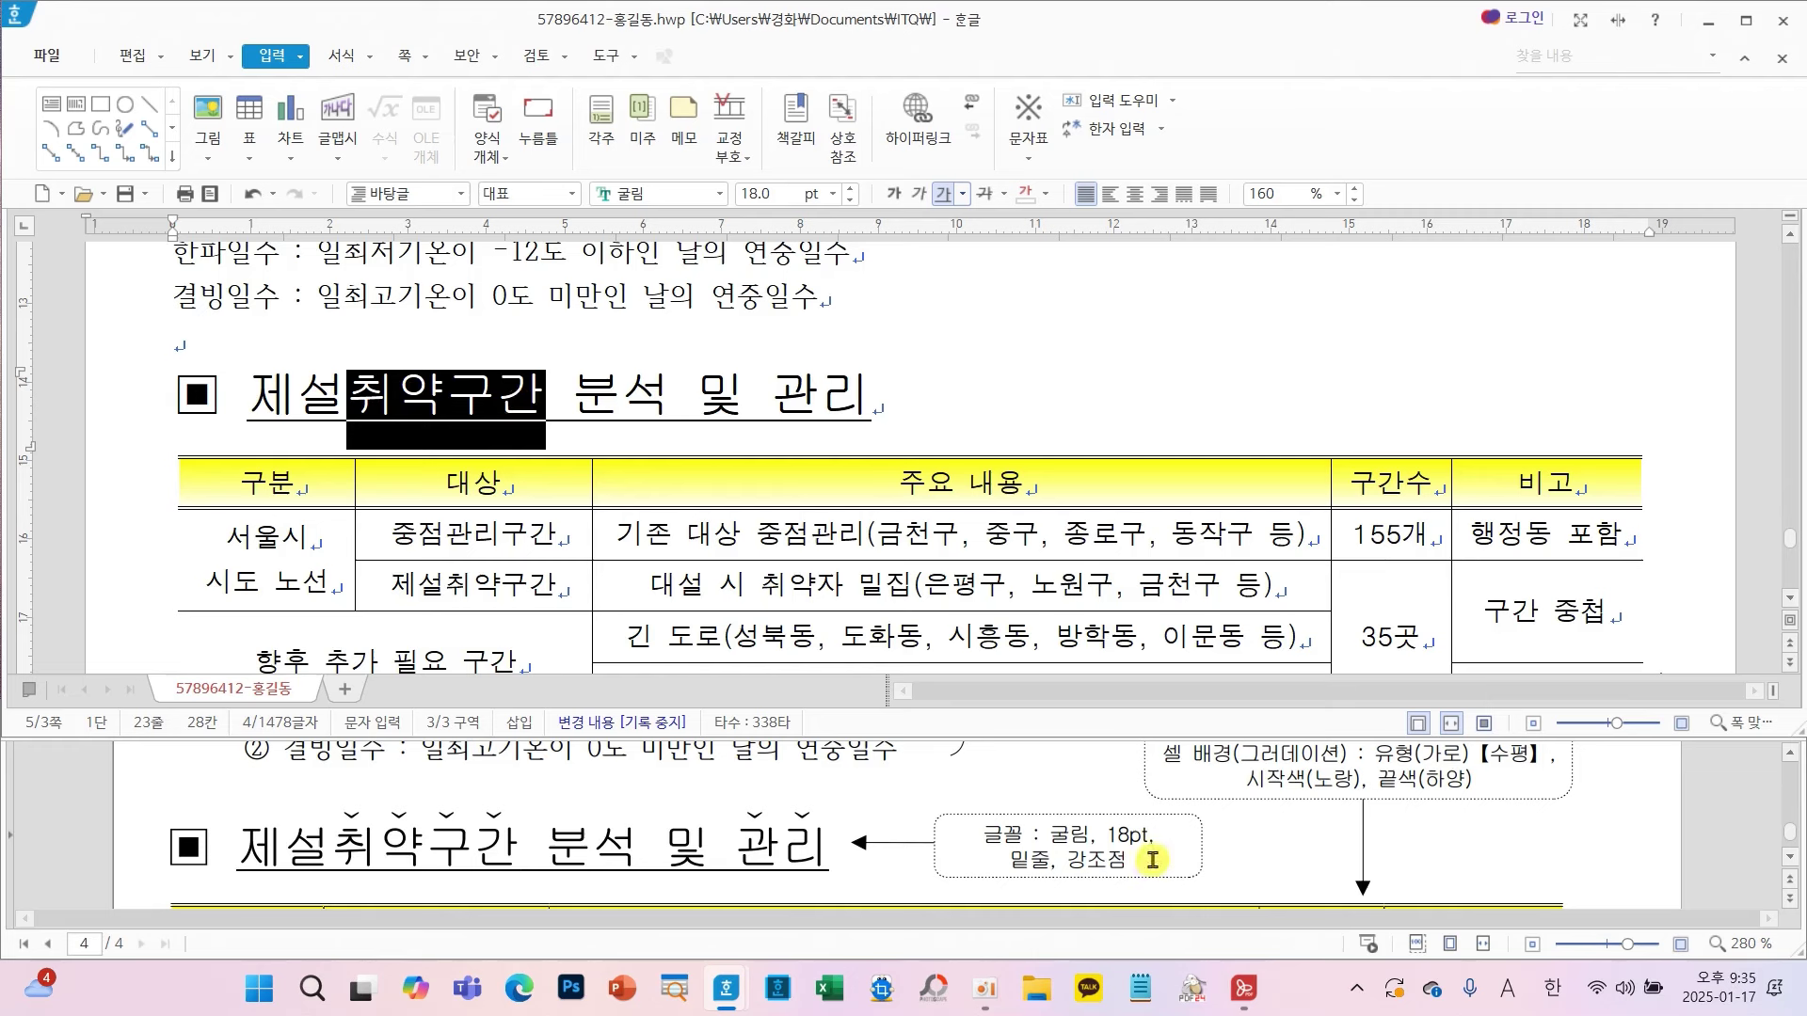
mouse_move(1140, 845)
mouse_down()
mouse_move(1072, 894)
mouse_move(1153, 857)
mouse_up()
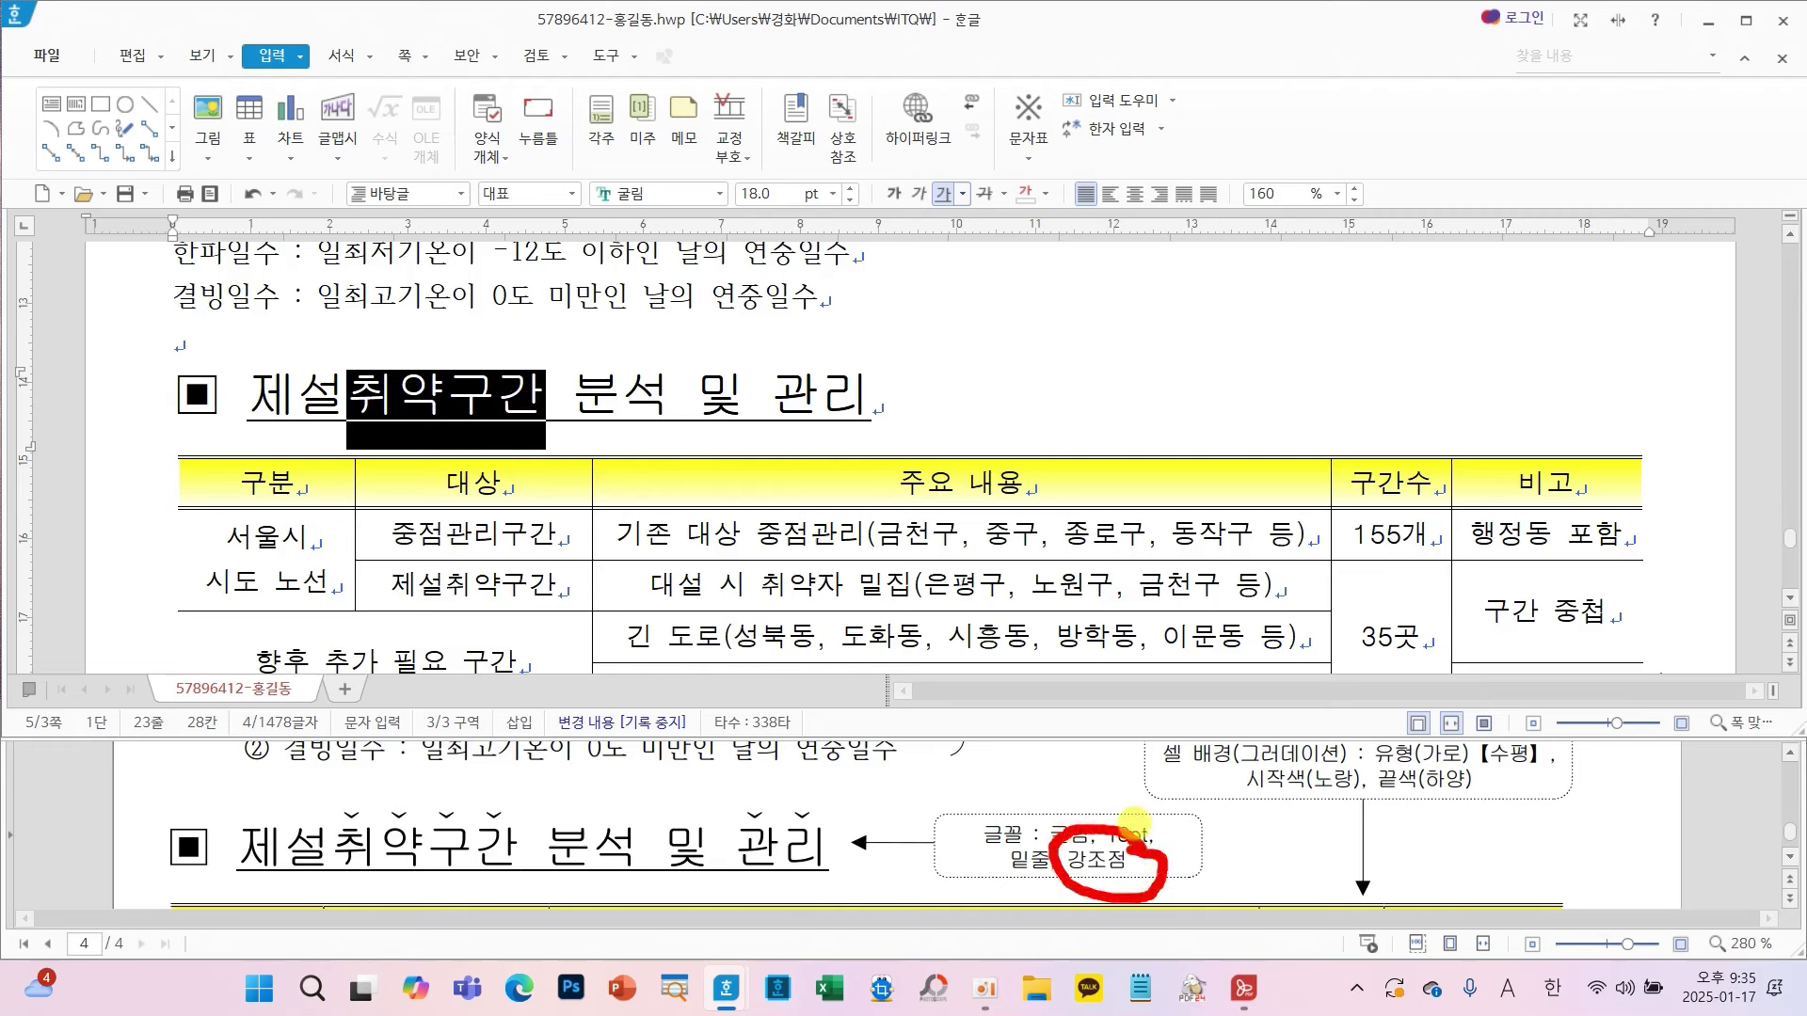
key(Escape)
right_click(897, 370)
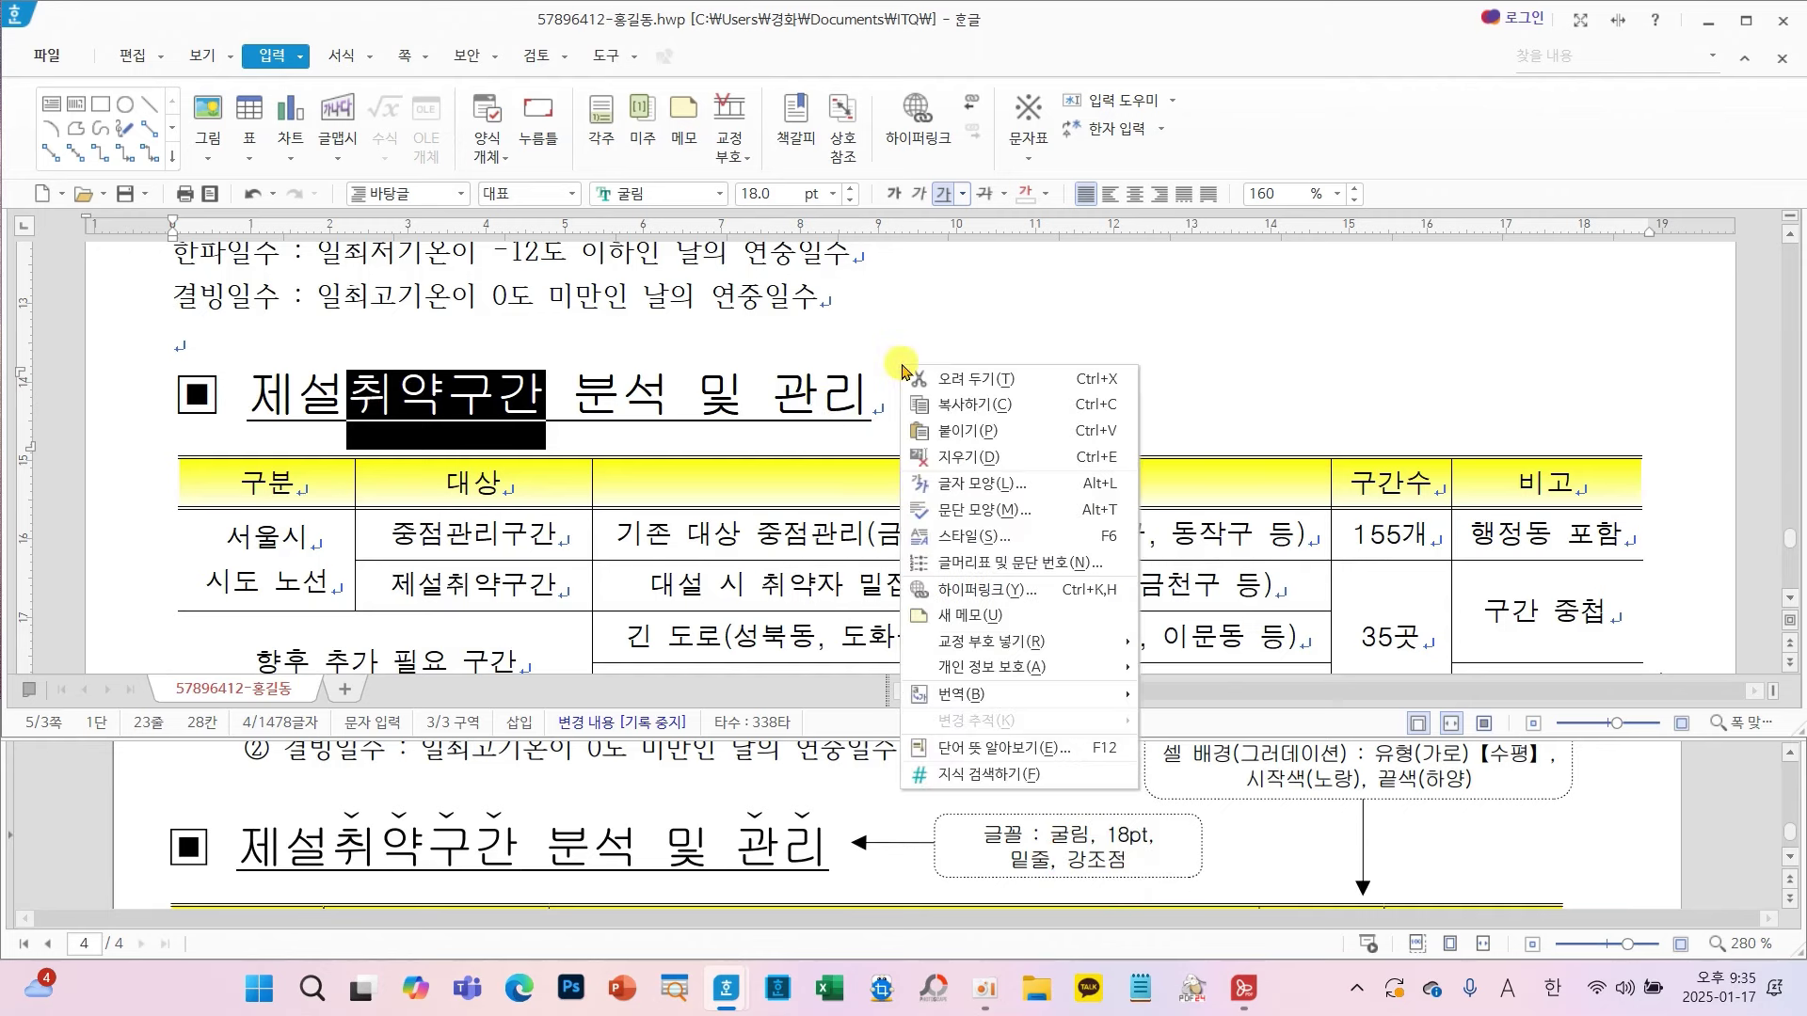
click(999, 467)
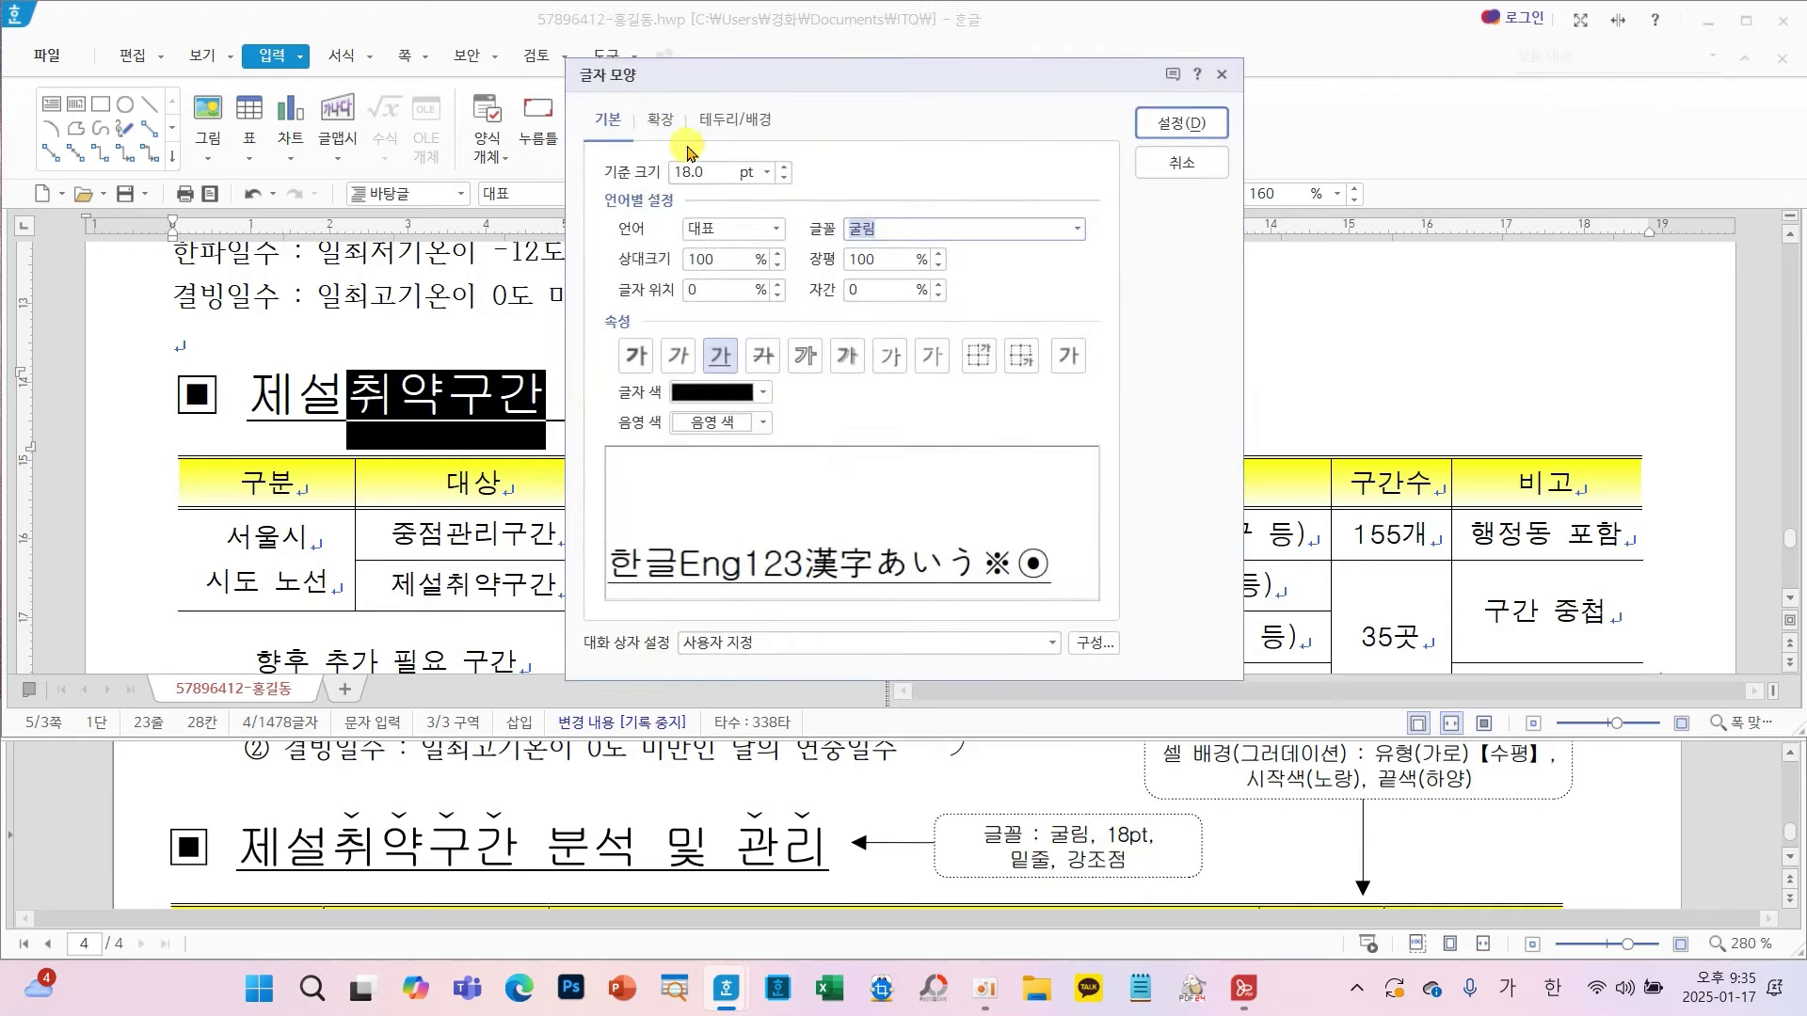
click(666, 122)
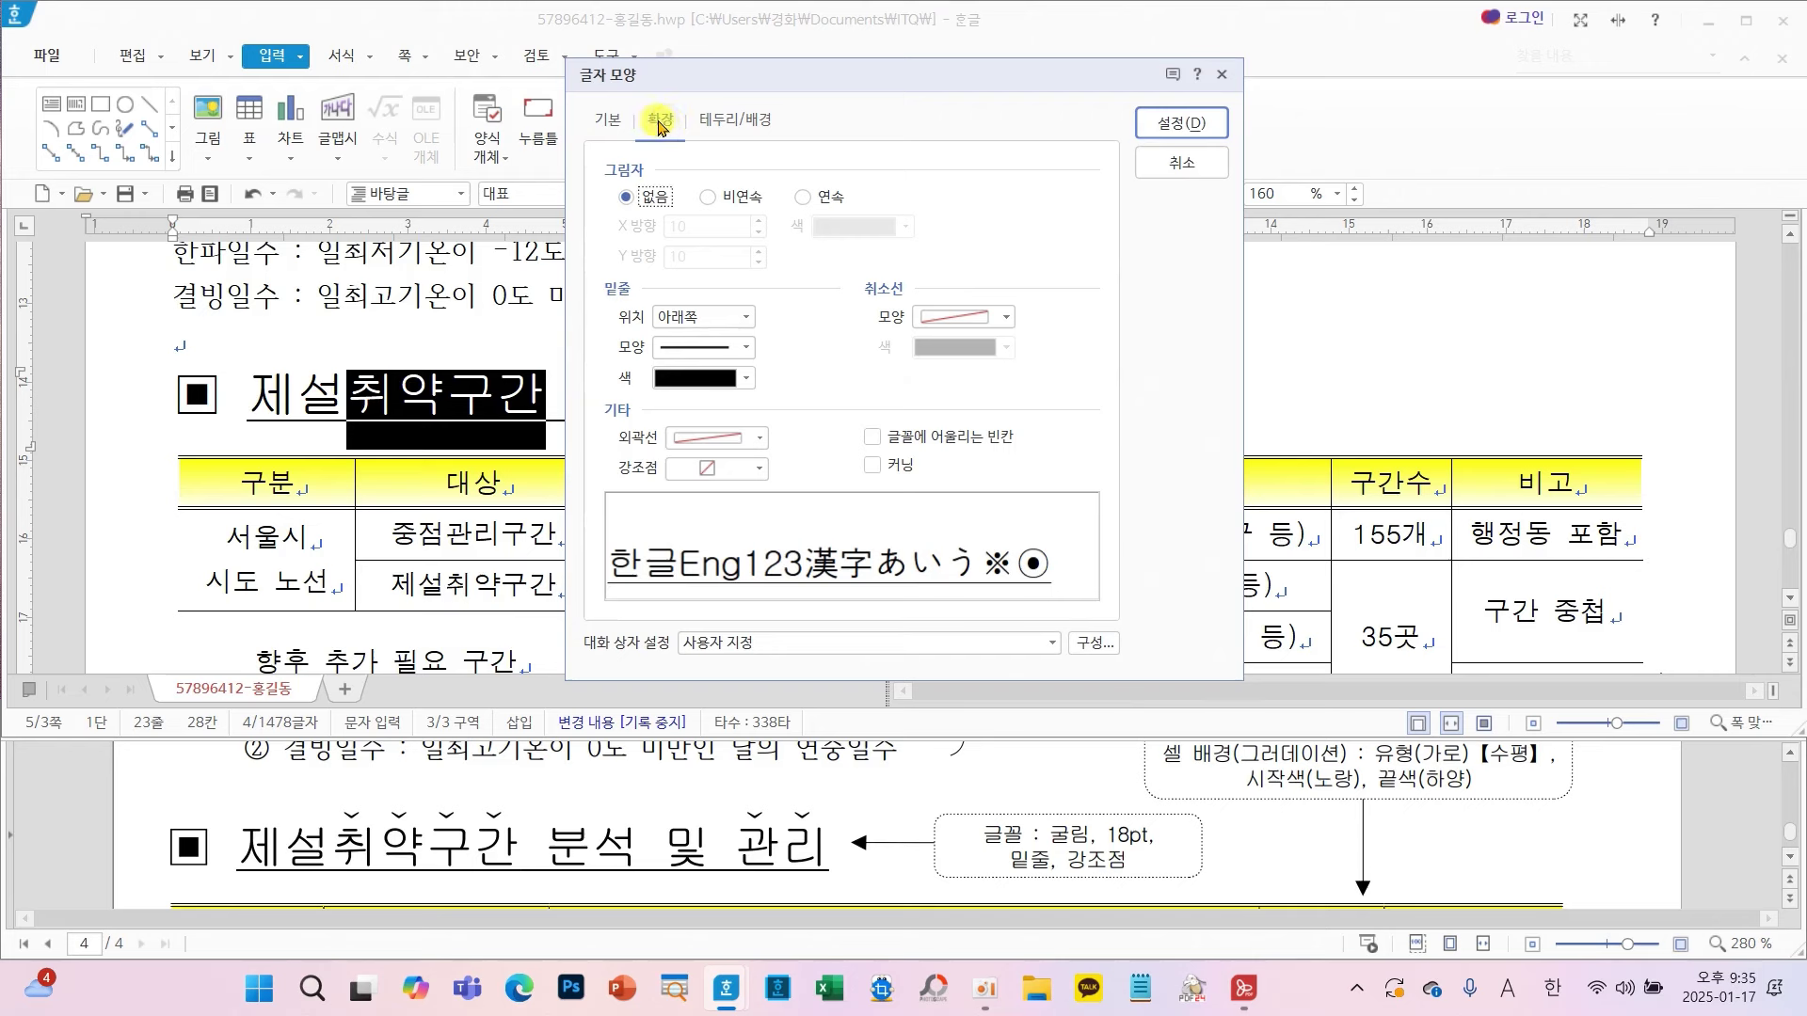
click(744, 470)
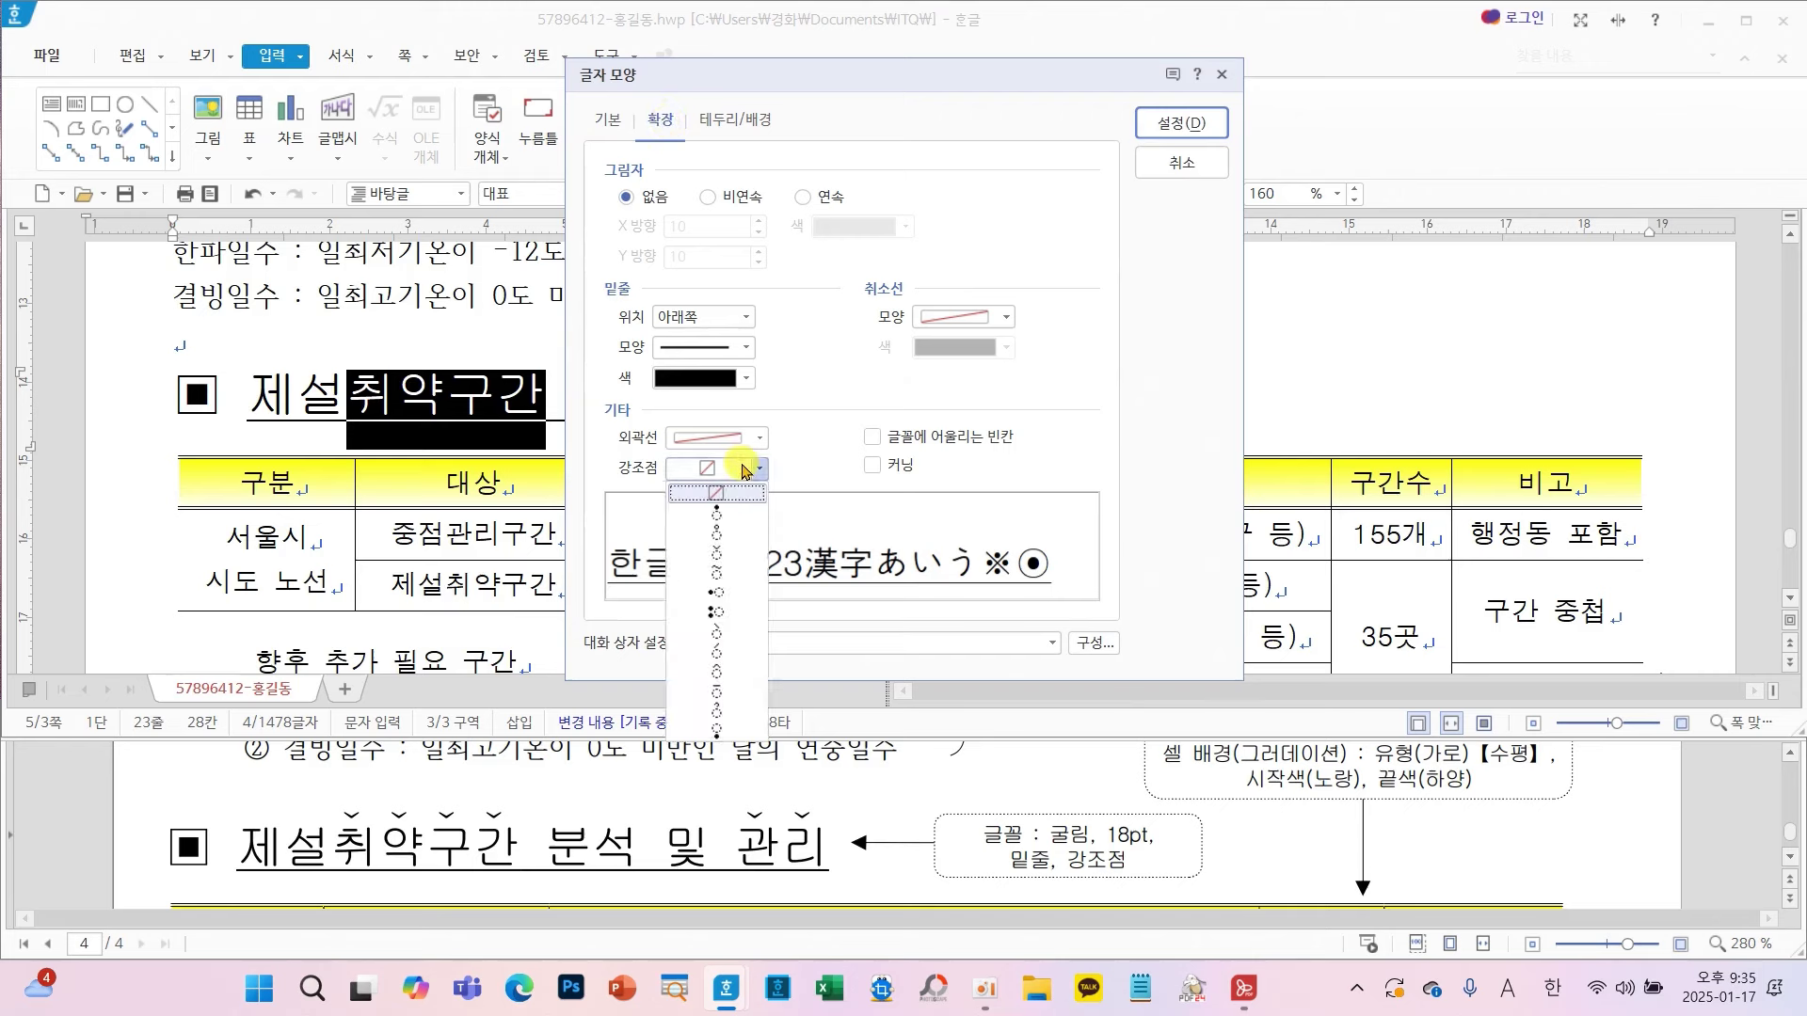
click(730, 550)
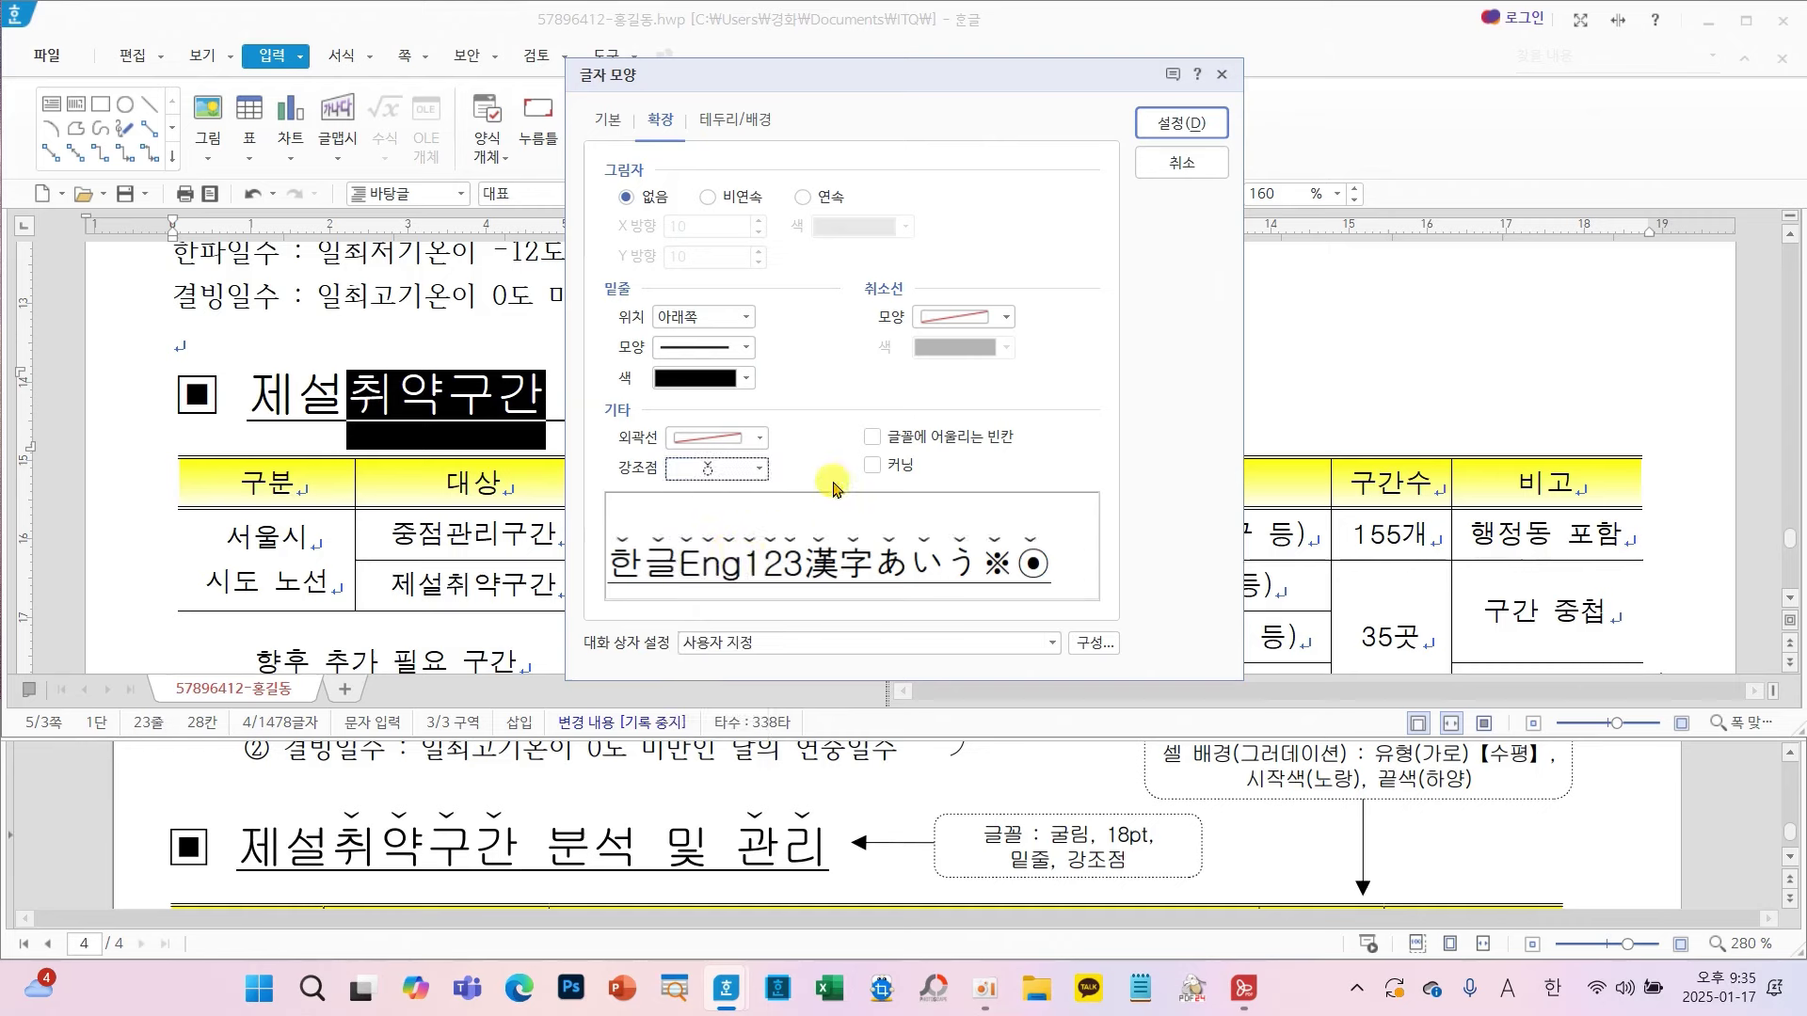
click(1171, 129)
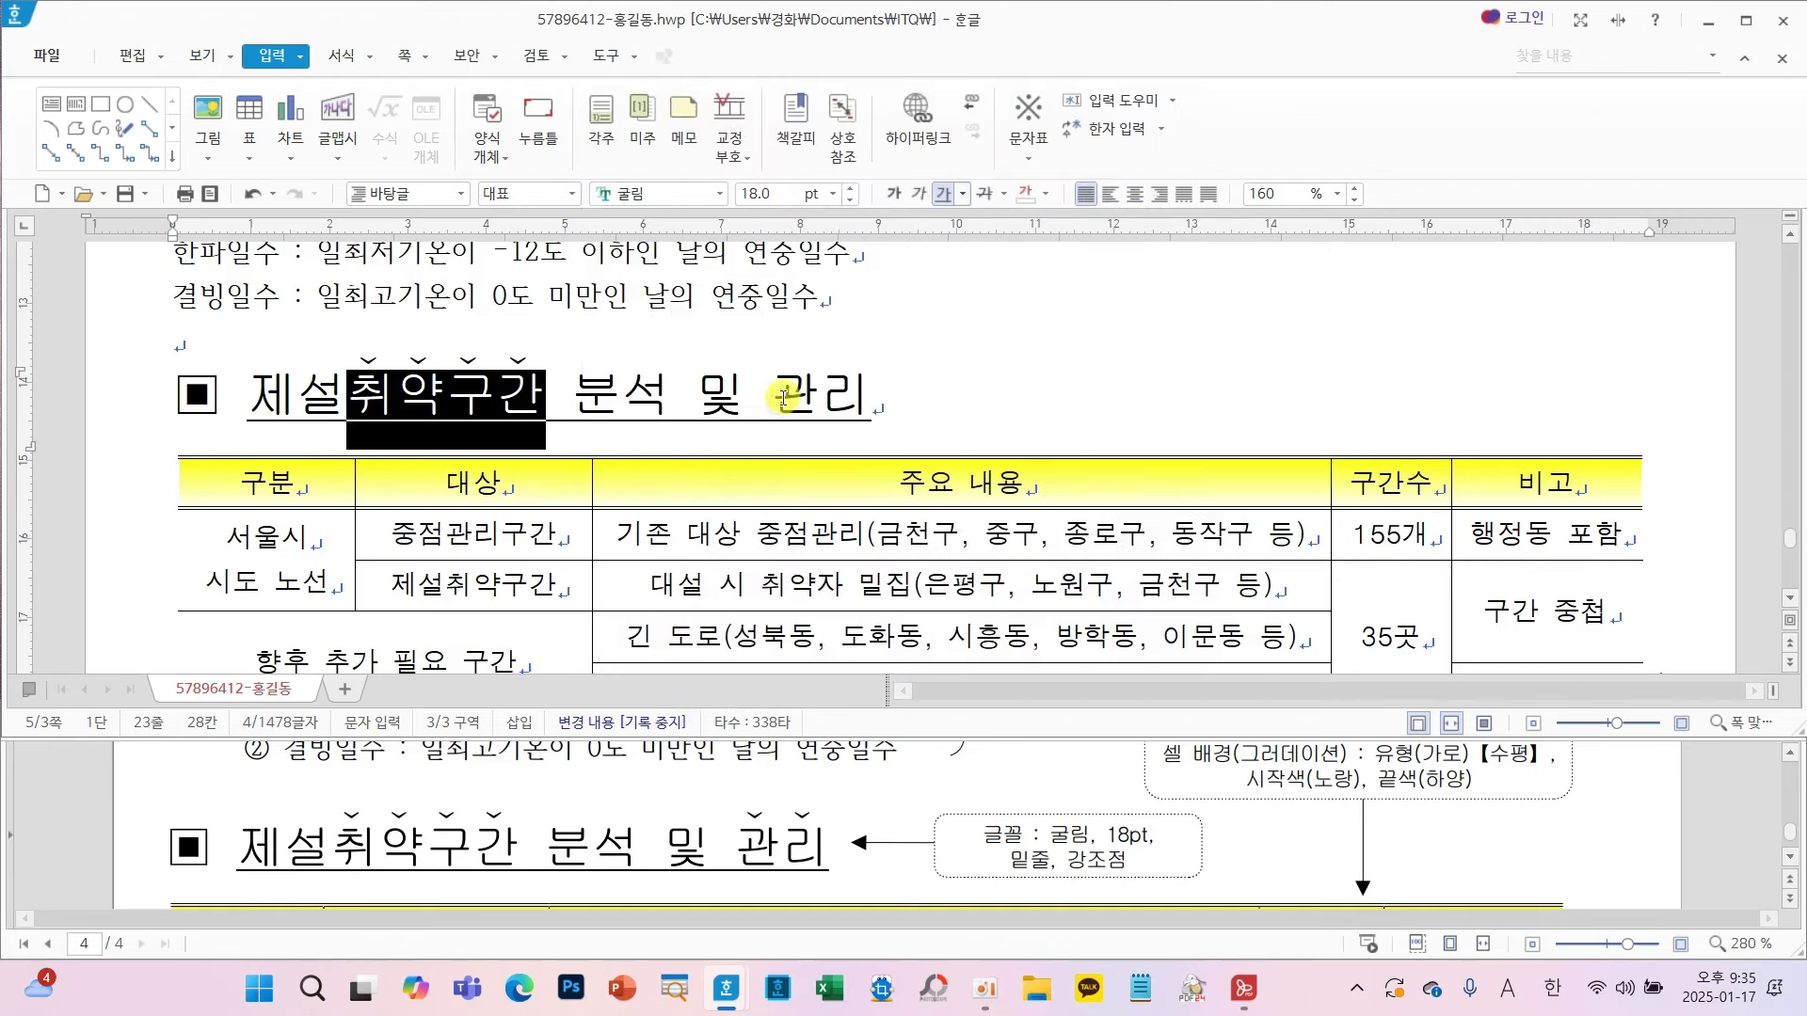
- Add the same ˇ-shaped 강조점 emphasis mark above the word 관리 at the heading's end
drag(773, 396, 833, 403)
key(F9)
key(Escape)
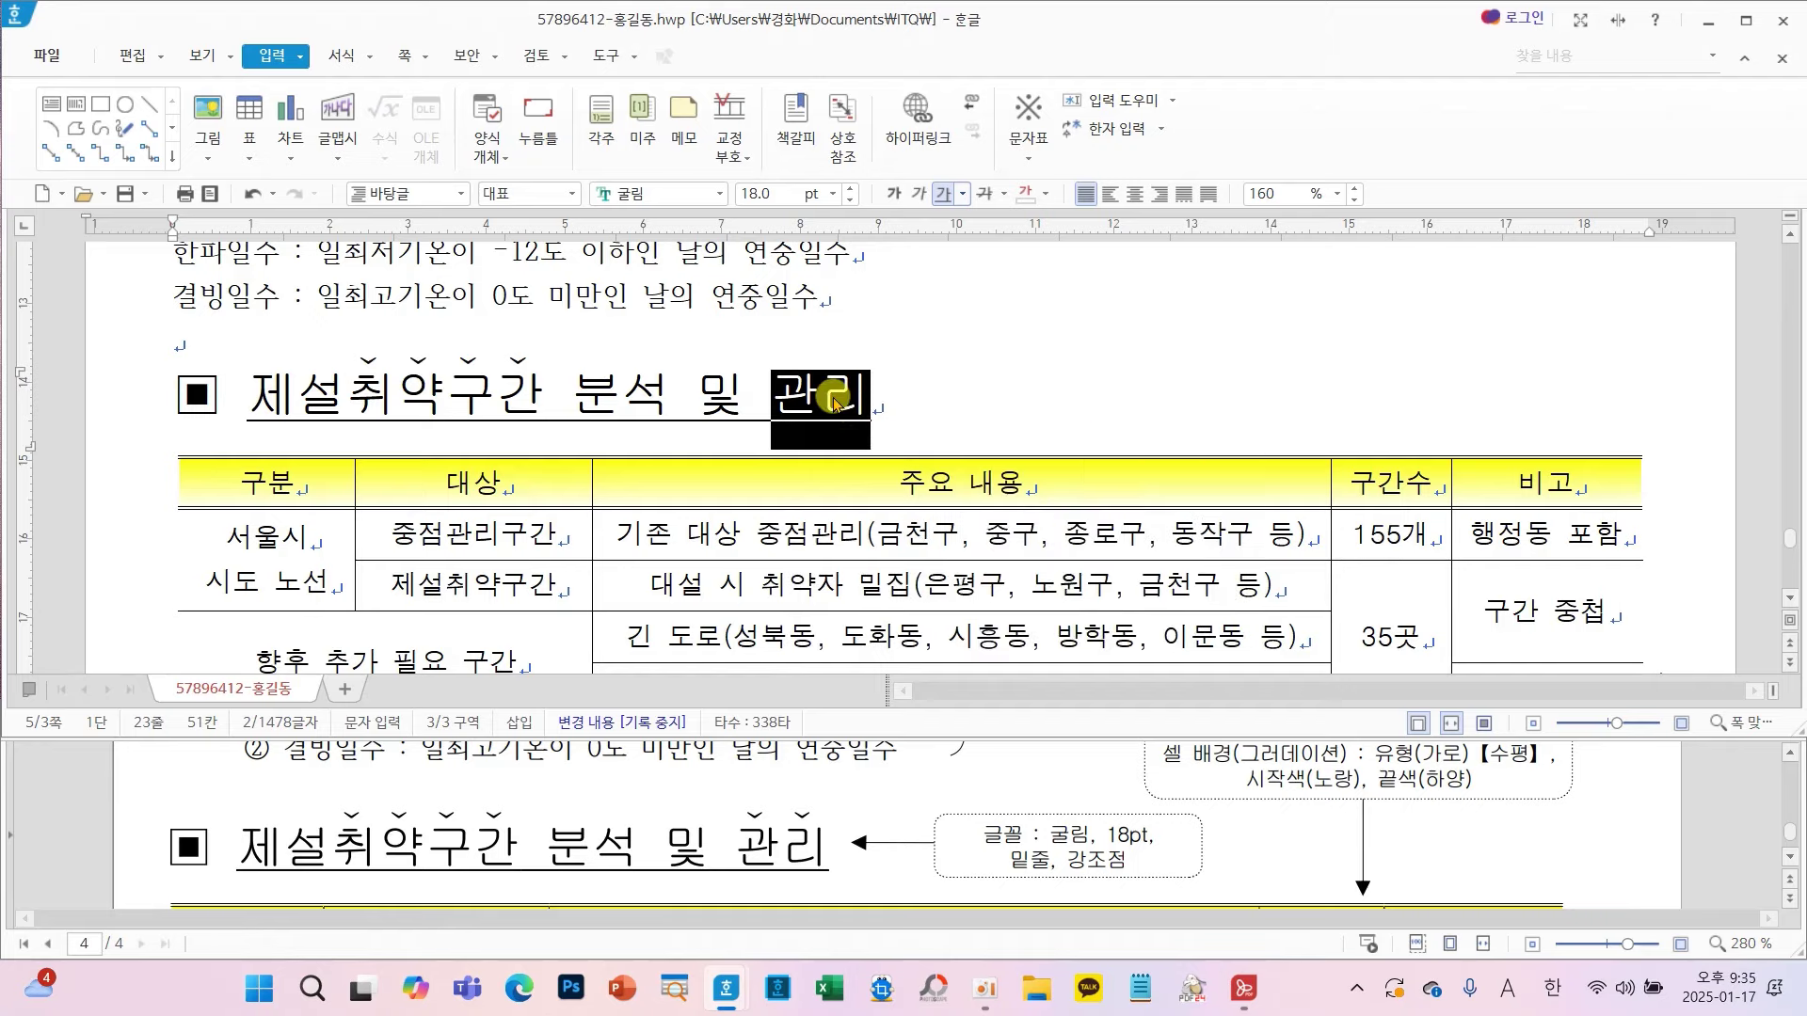
right_click(834, 403)
click(941, 516)
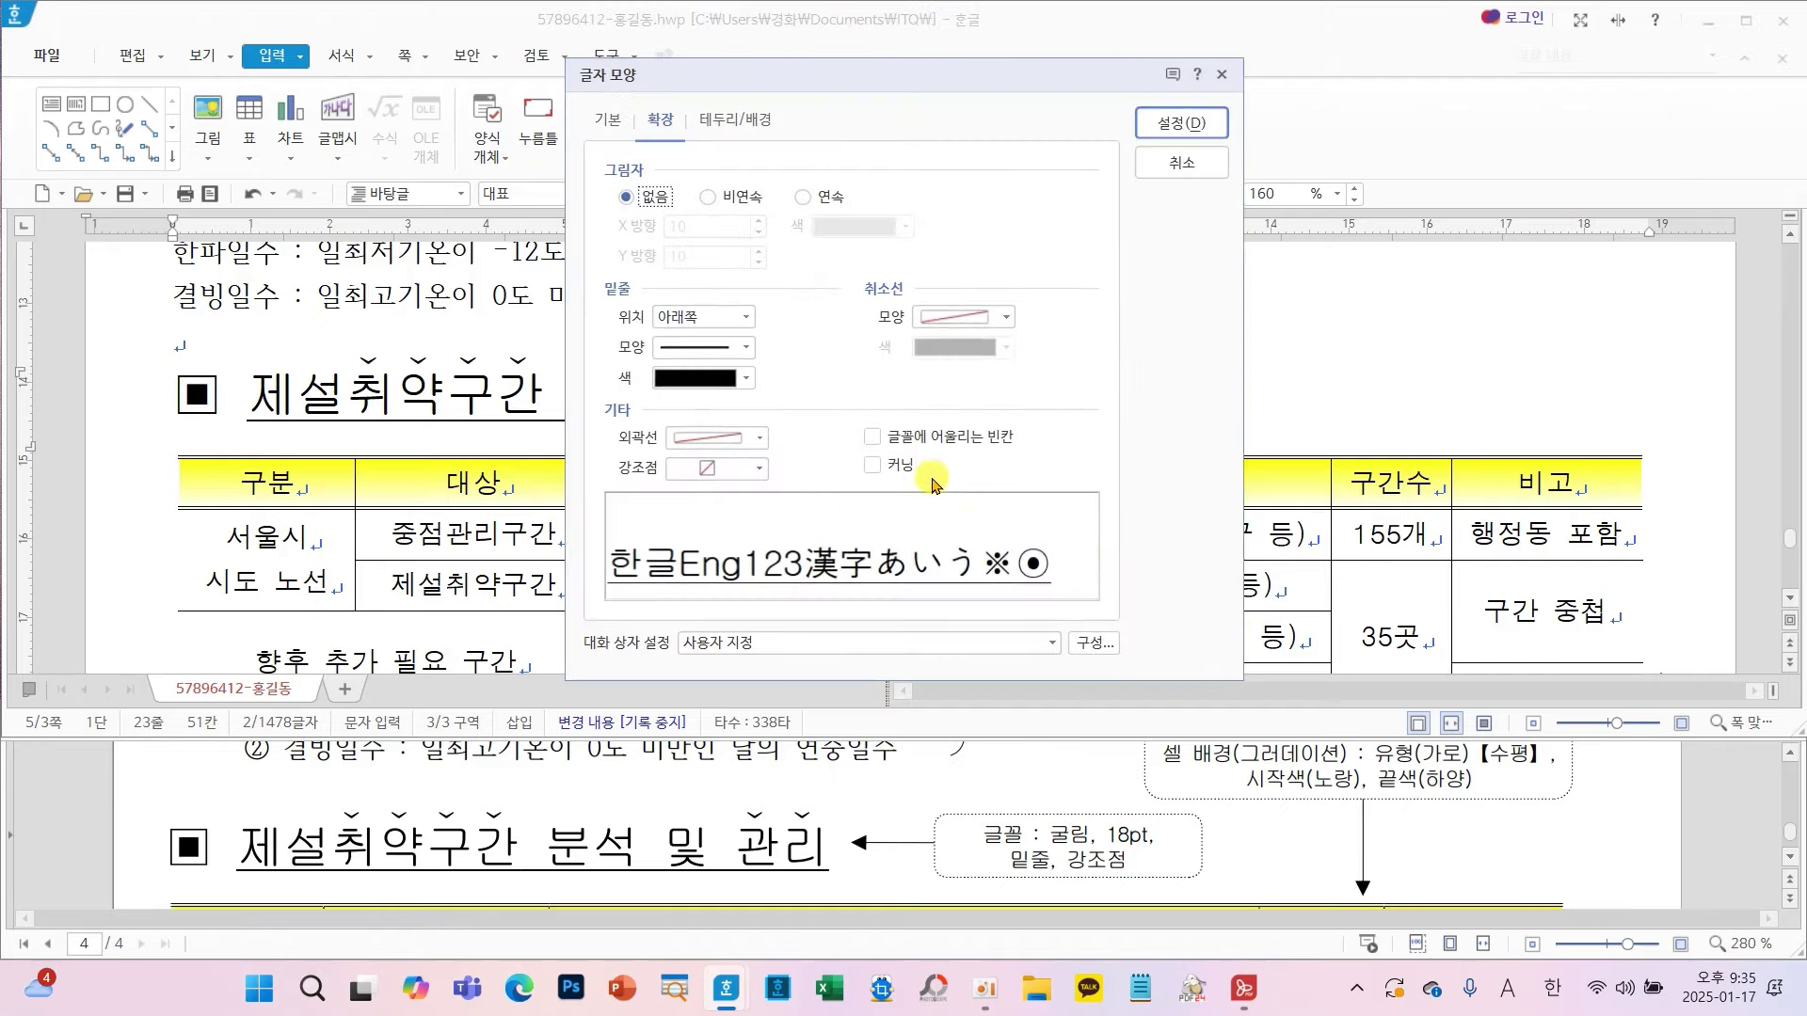
click(750, 471)
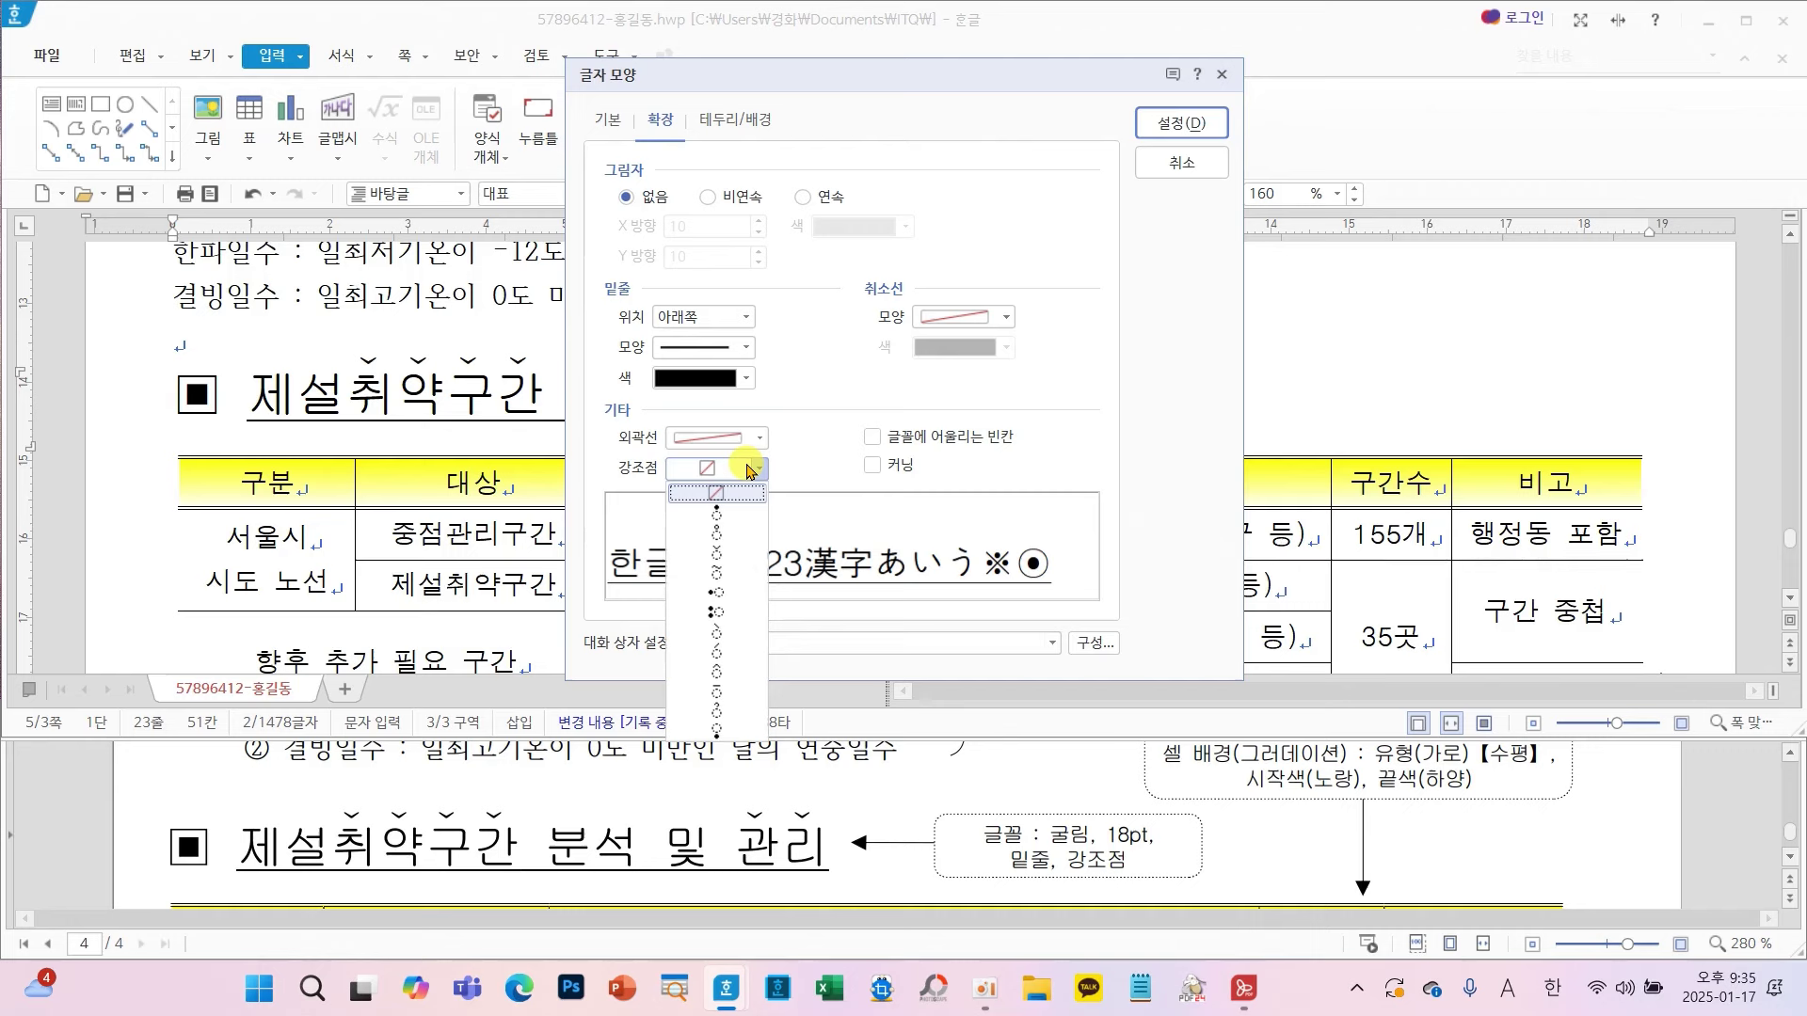
click(724, 573)
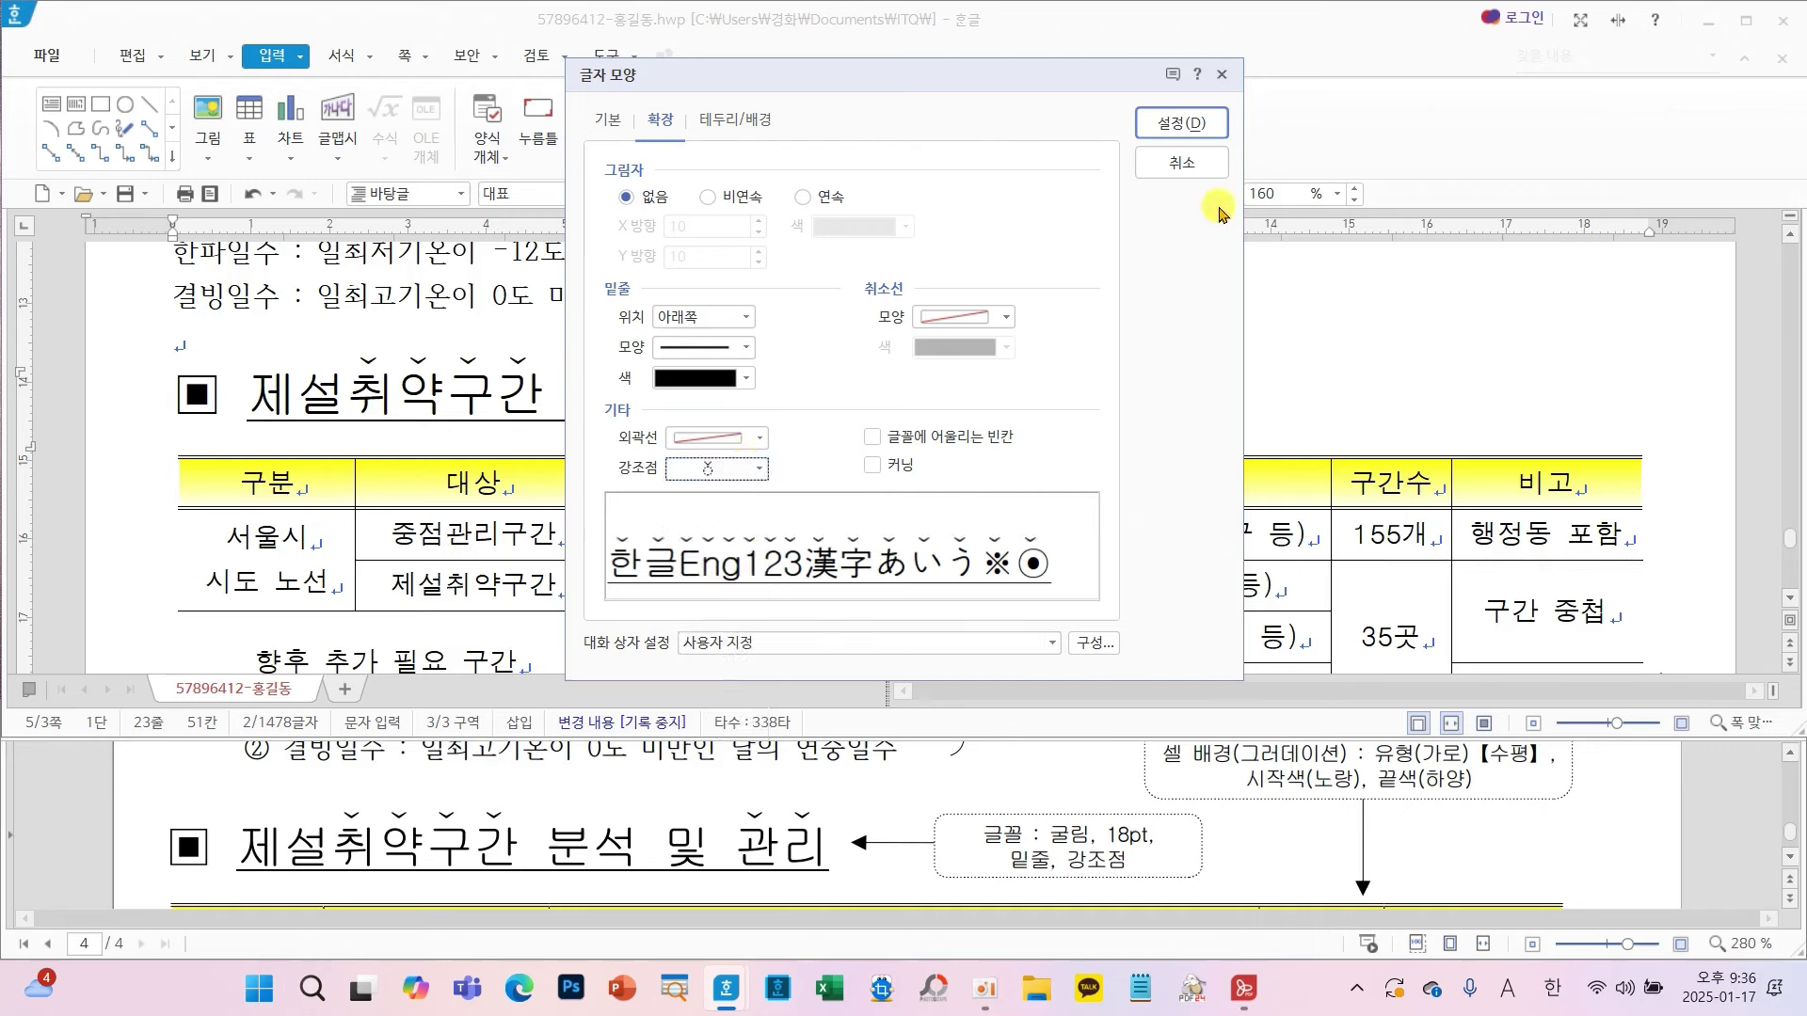
click(1180, 123)
click(1147, 342)
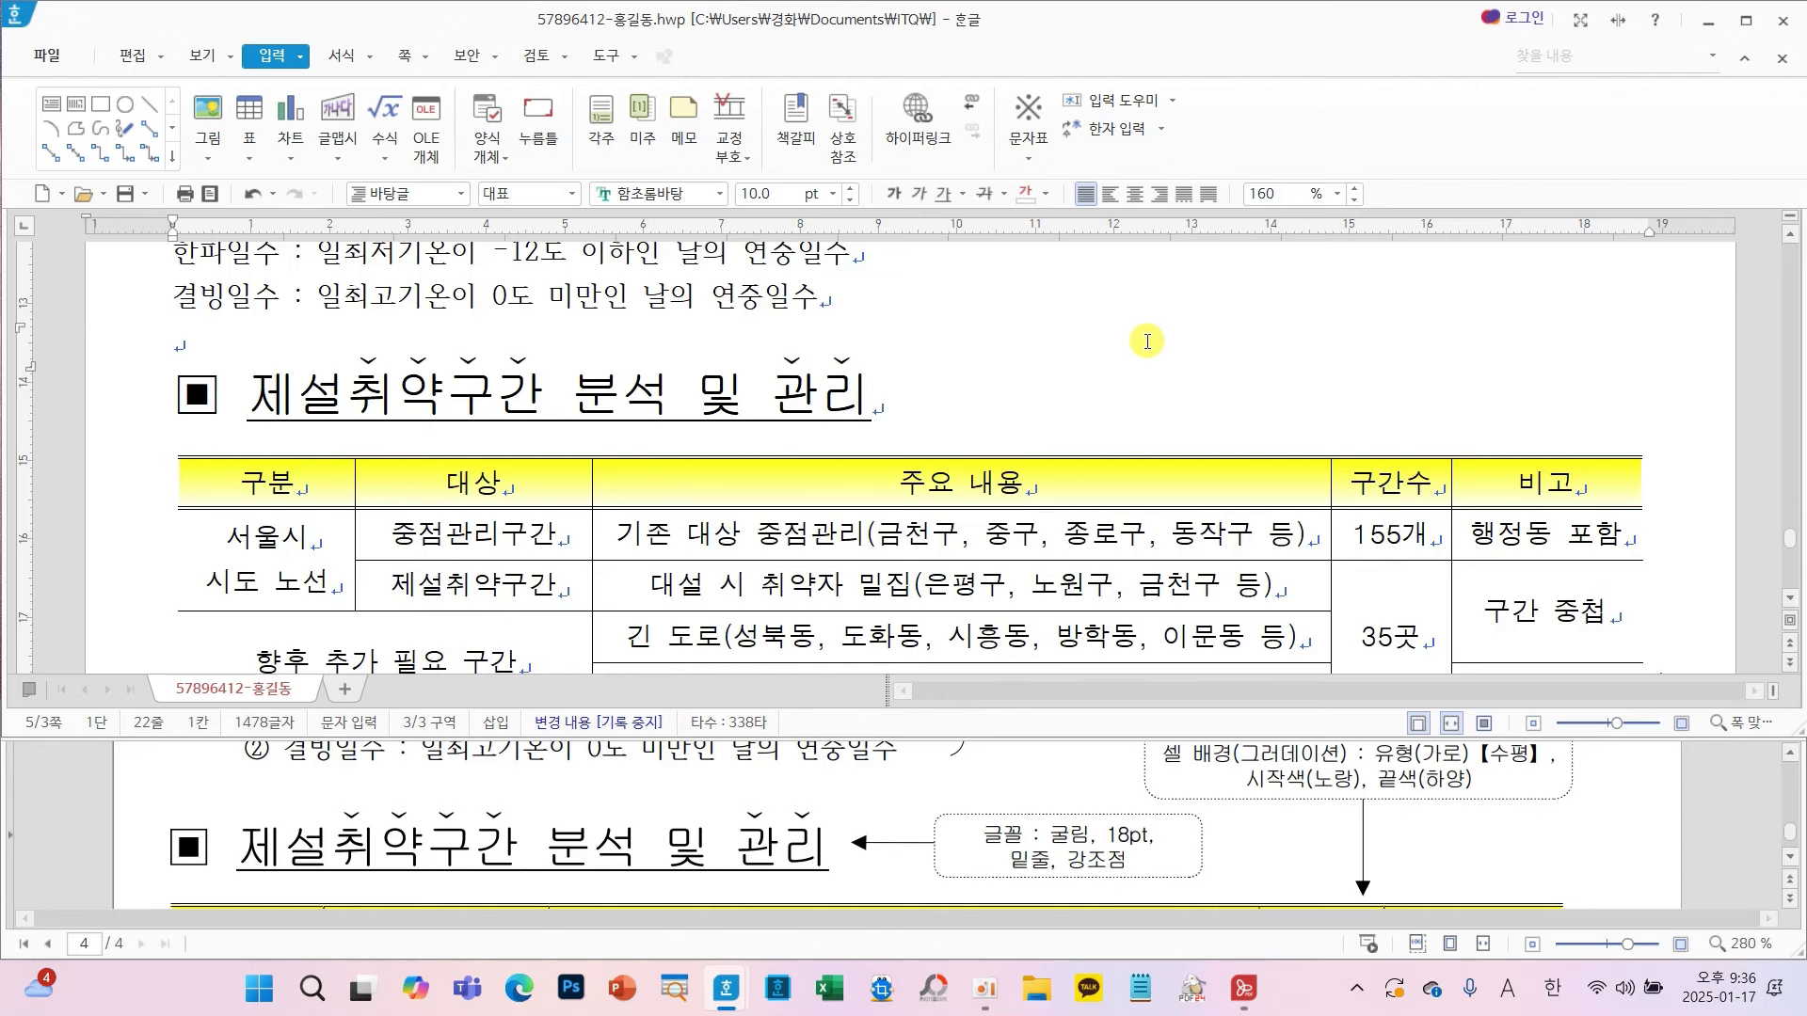
- Set the 안전인프라연구실 line below the table in 돋움 at 24 pt, following the question sheet
scroll(894, 481, down, 3)
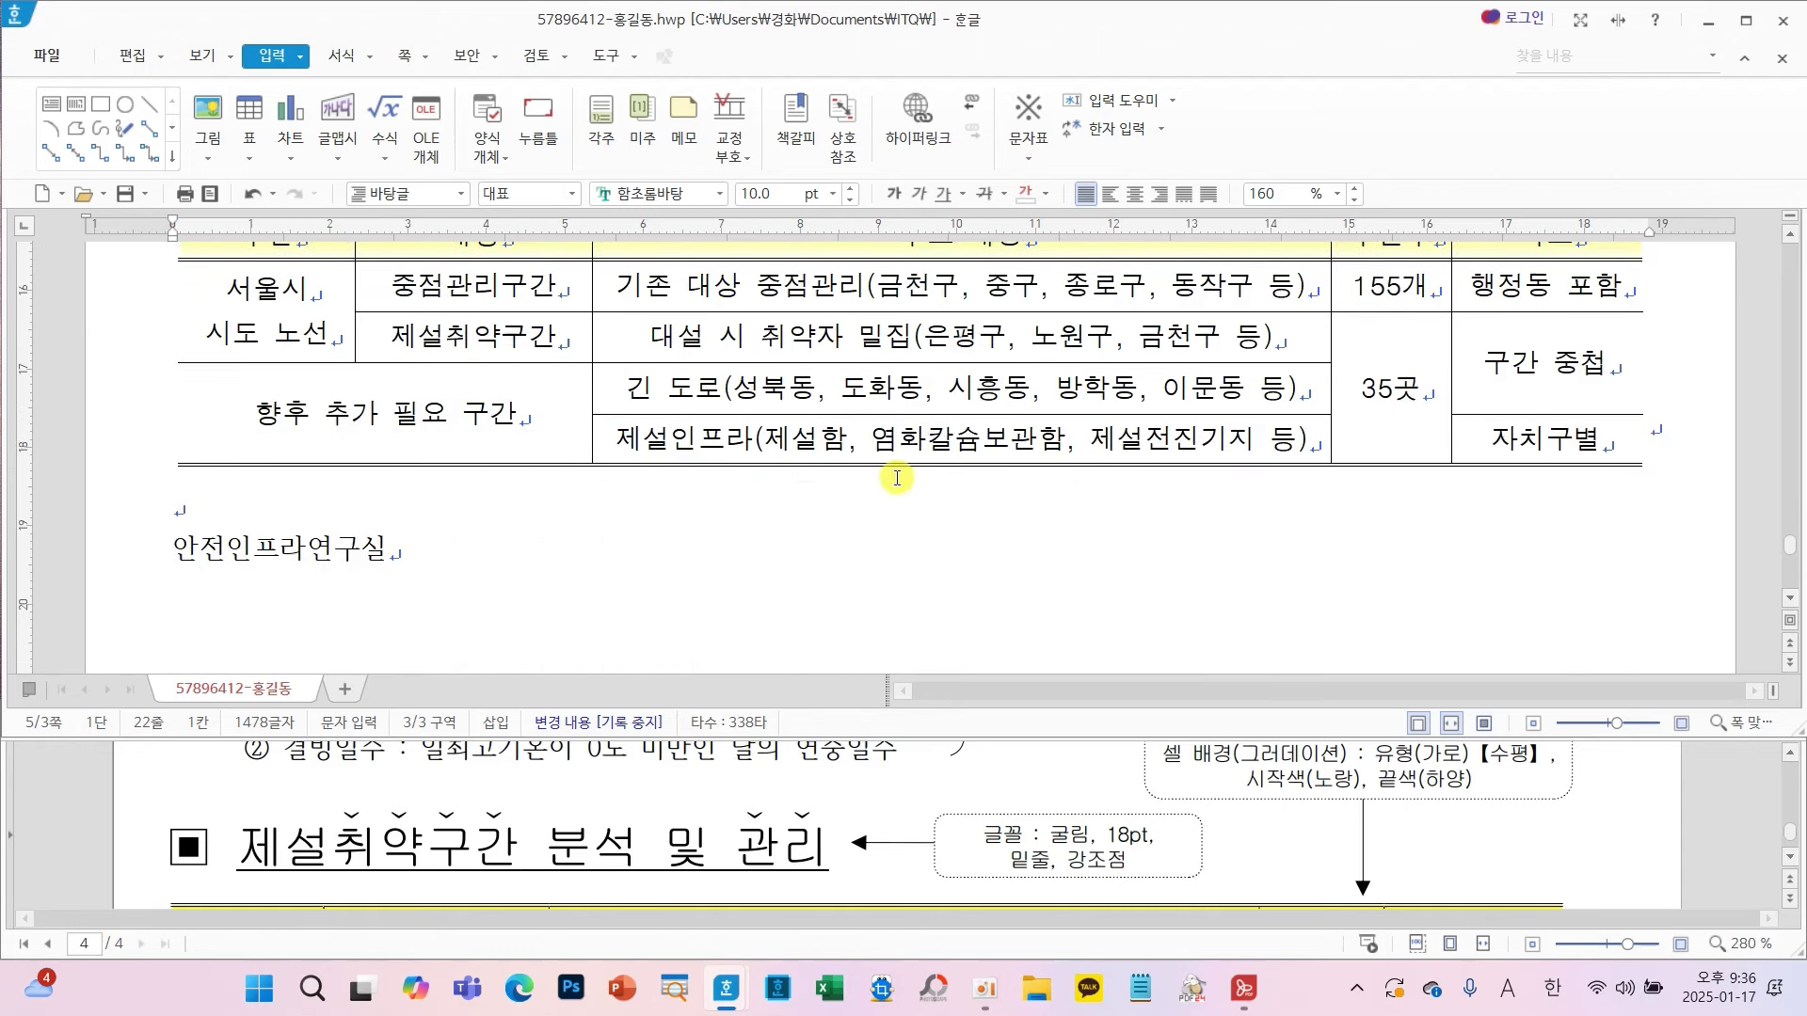
scroll(938, 808, down, 1)
scroll(938, 808, down, 5)
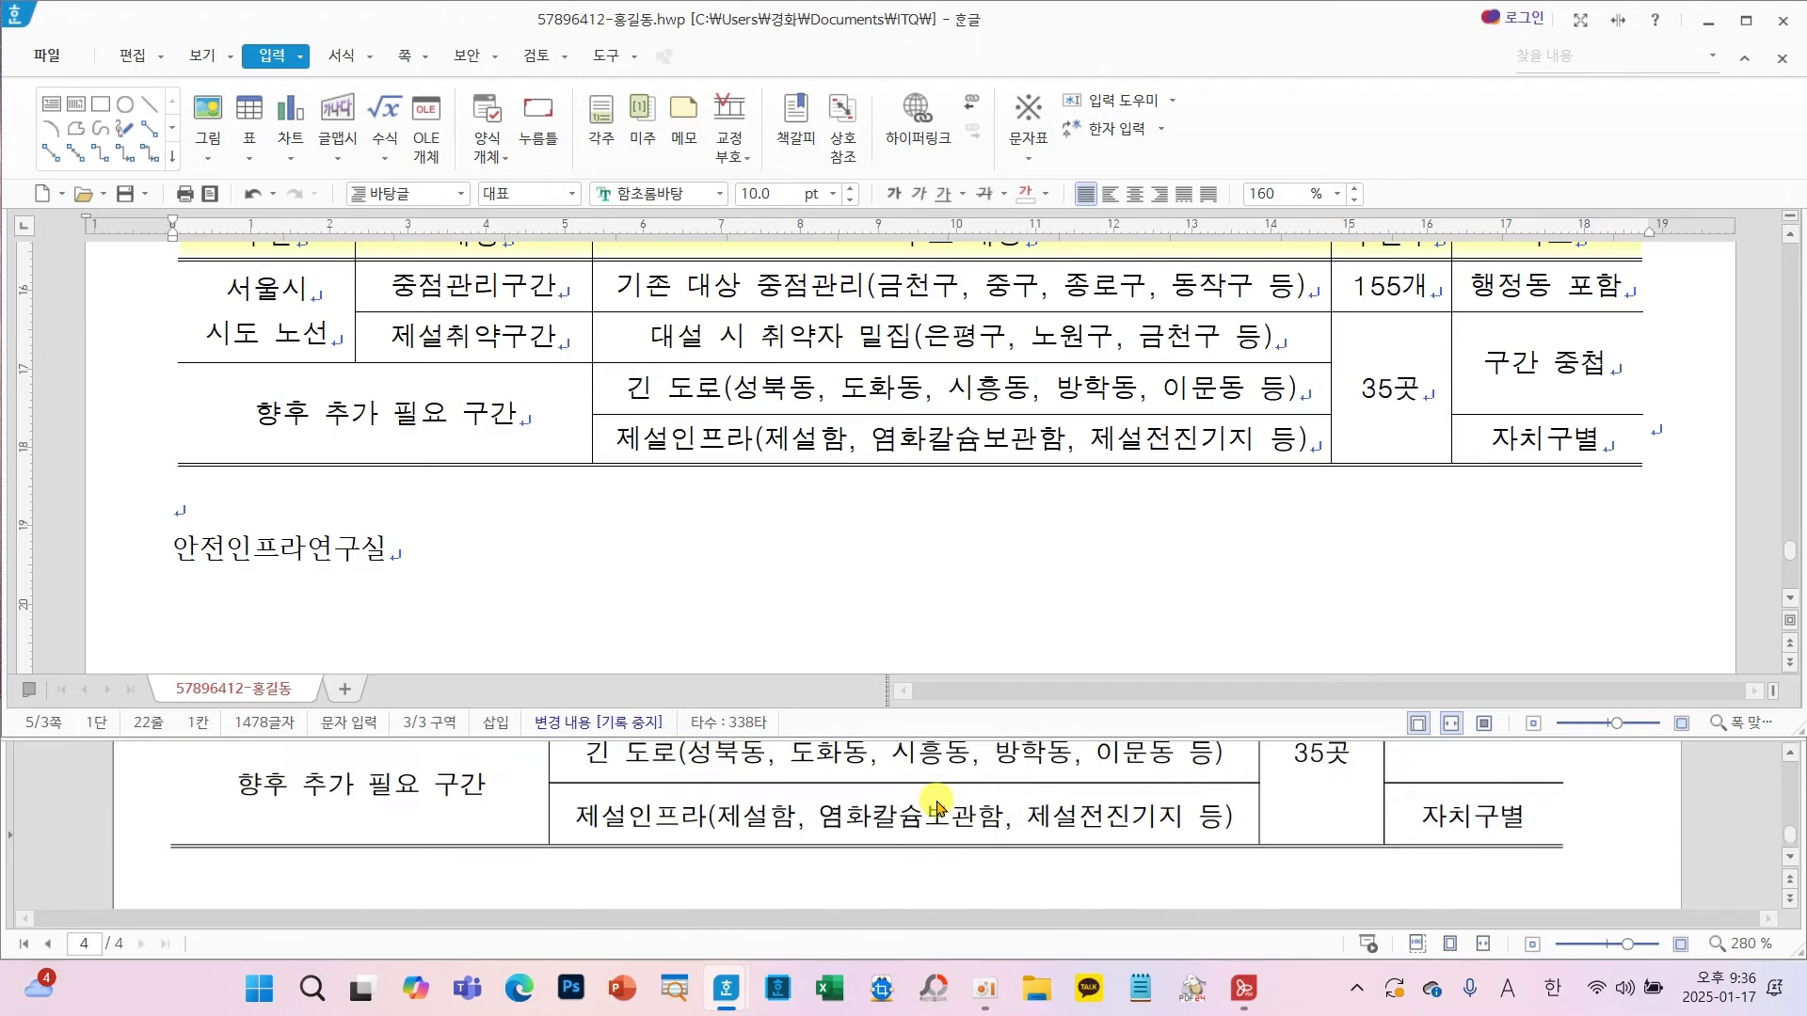
drag(449, 547, 177, 544)
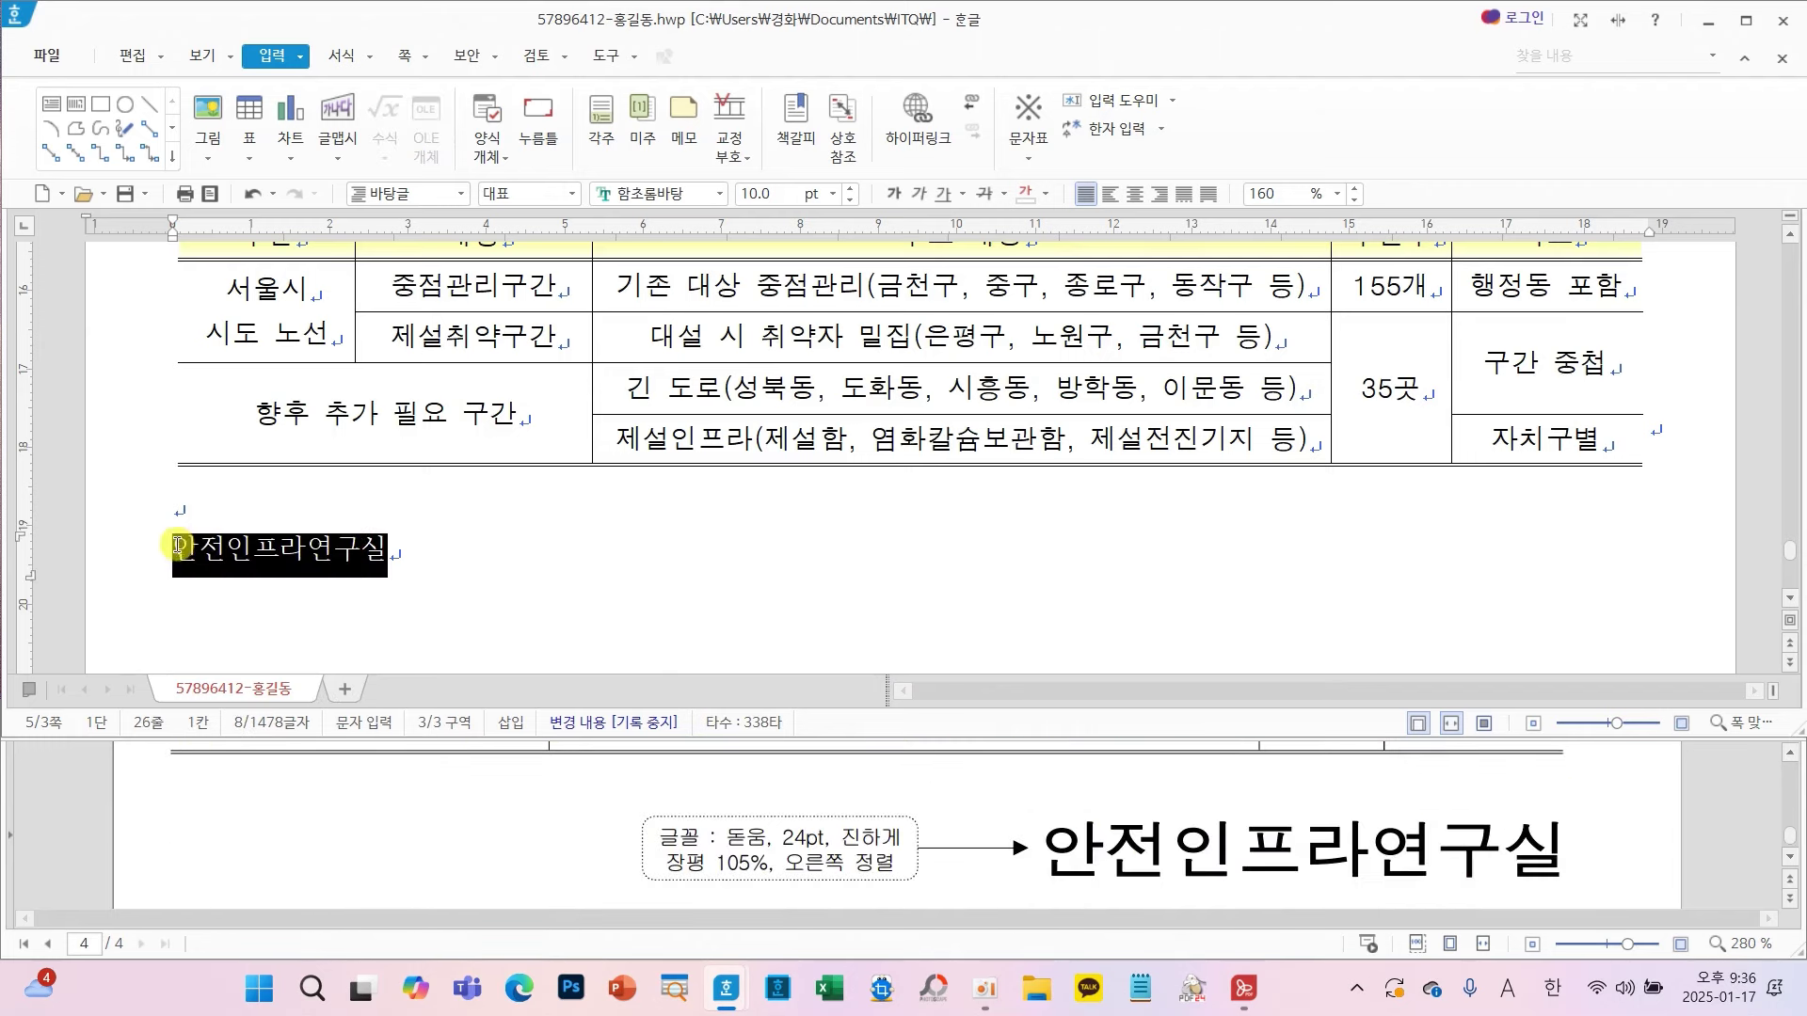
click(722, 195)
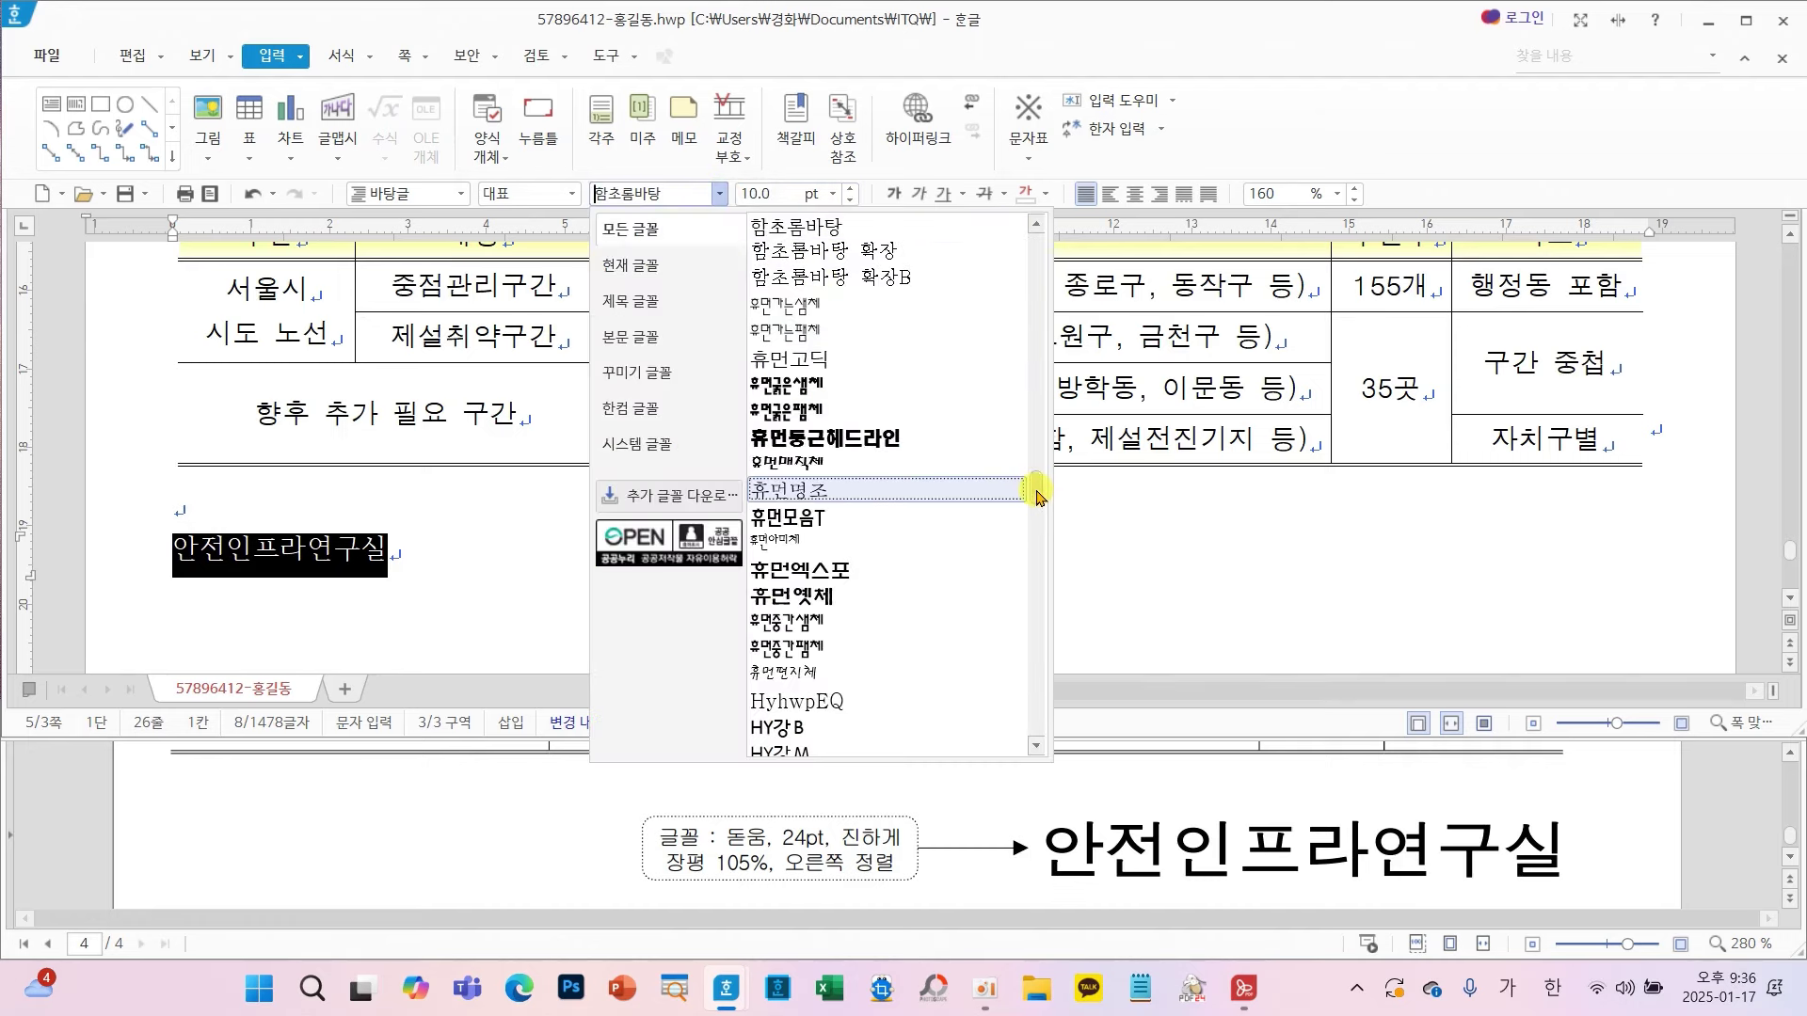
drag(1039, 496, 1039, 226)
click(920, 229)
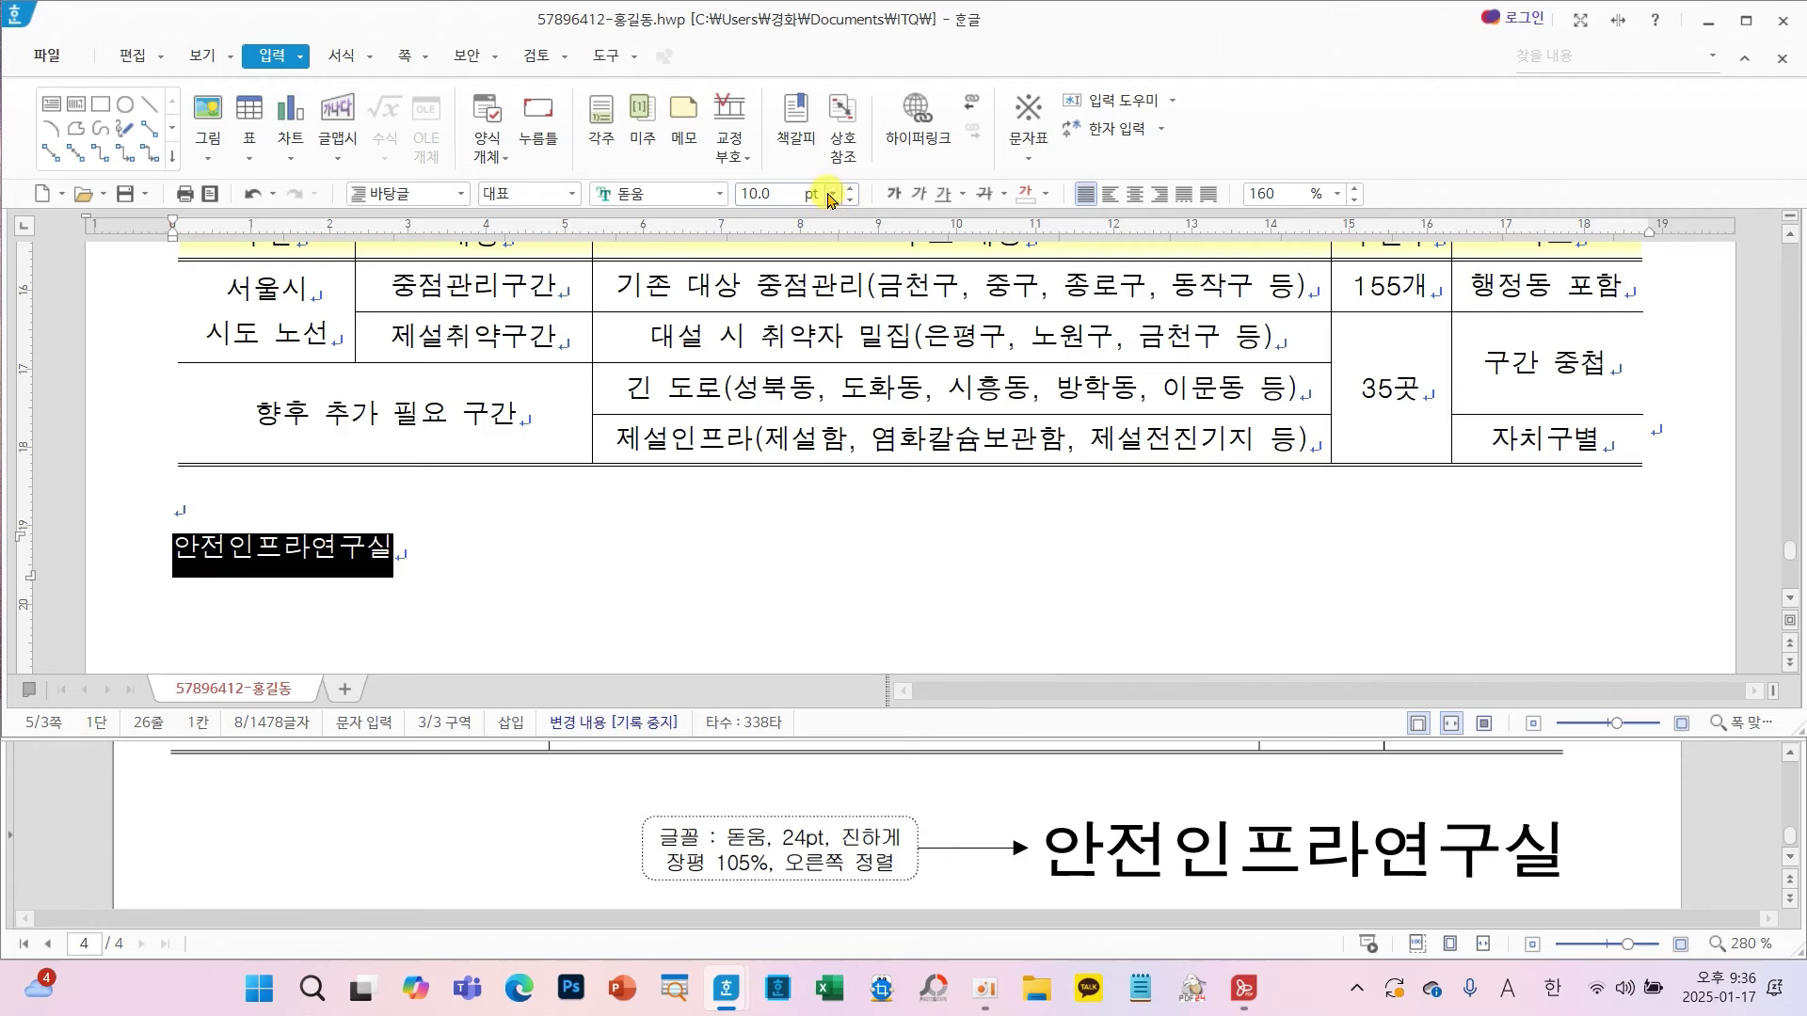
click(830, 198)
click(785, 465)
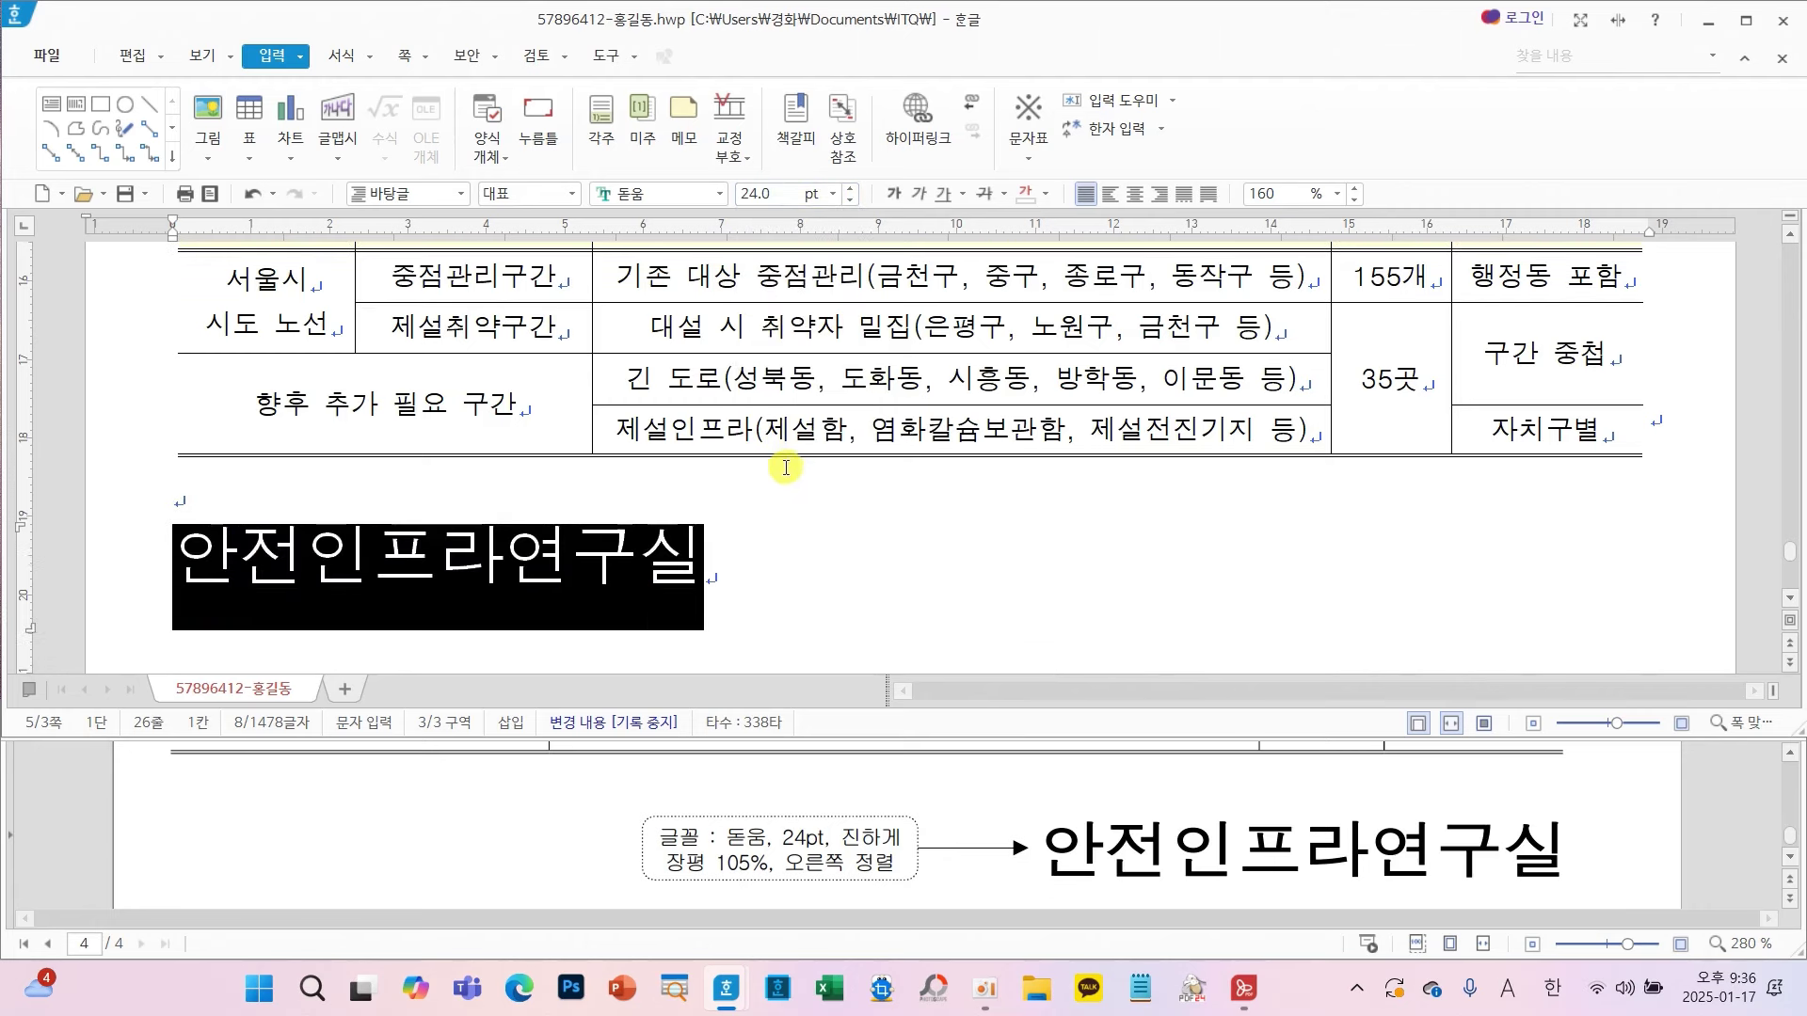
- Make the 안전인프라연구실 line bold and align it to the right
click(893, 194)
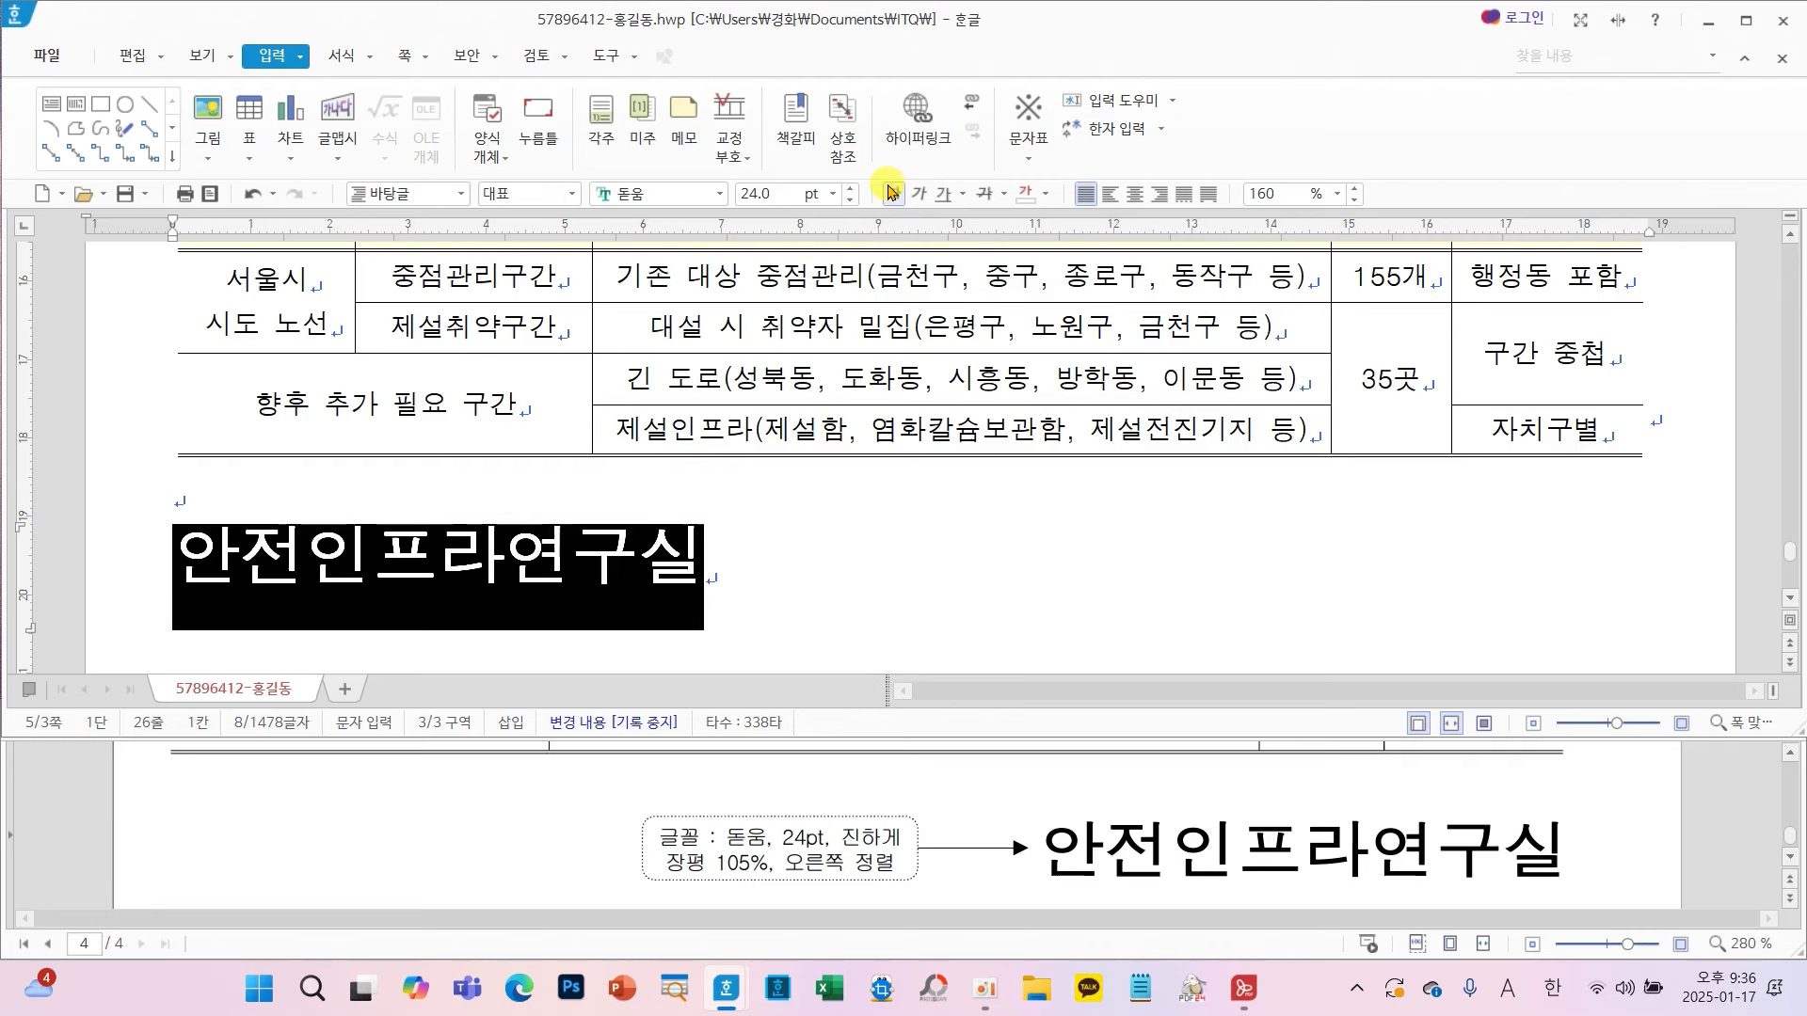
click(1160, 194)
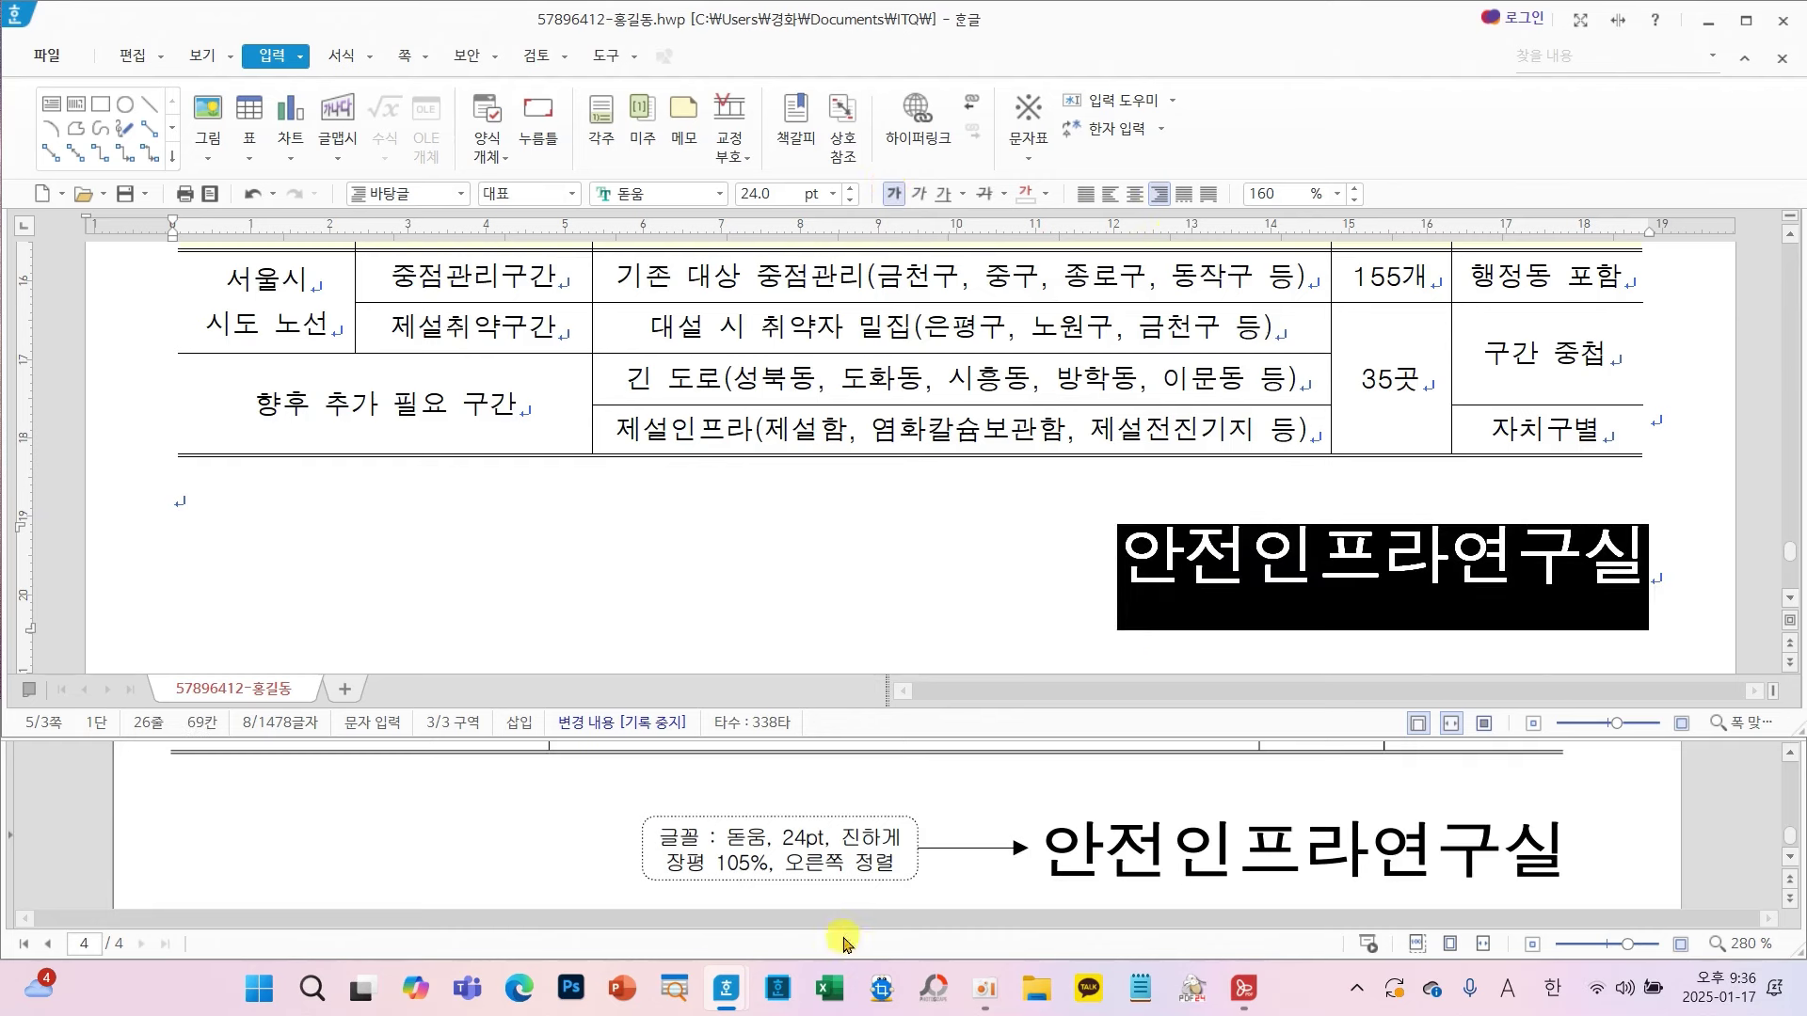
mouse_move(915, 881)
mouse_down()
mouse_move(912, 810)
mouse_move(931, 906)
mouse_up()
mouse_move(789, 914)
mouse_down()
mouse_move(589, 843)
mouse_move(746, 910)
mouse_up()
key(Escape)
- Set the character width ratio (장평) of the 안전인프라연구실 line to 105%
right_click(934, 509)
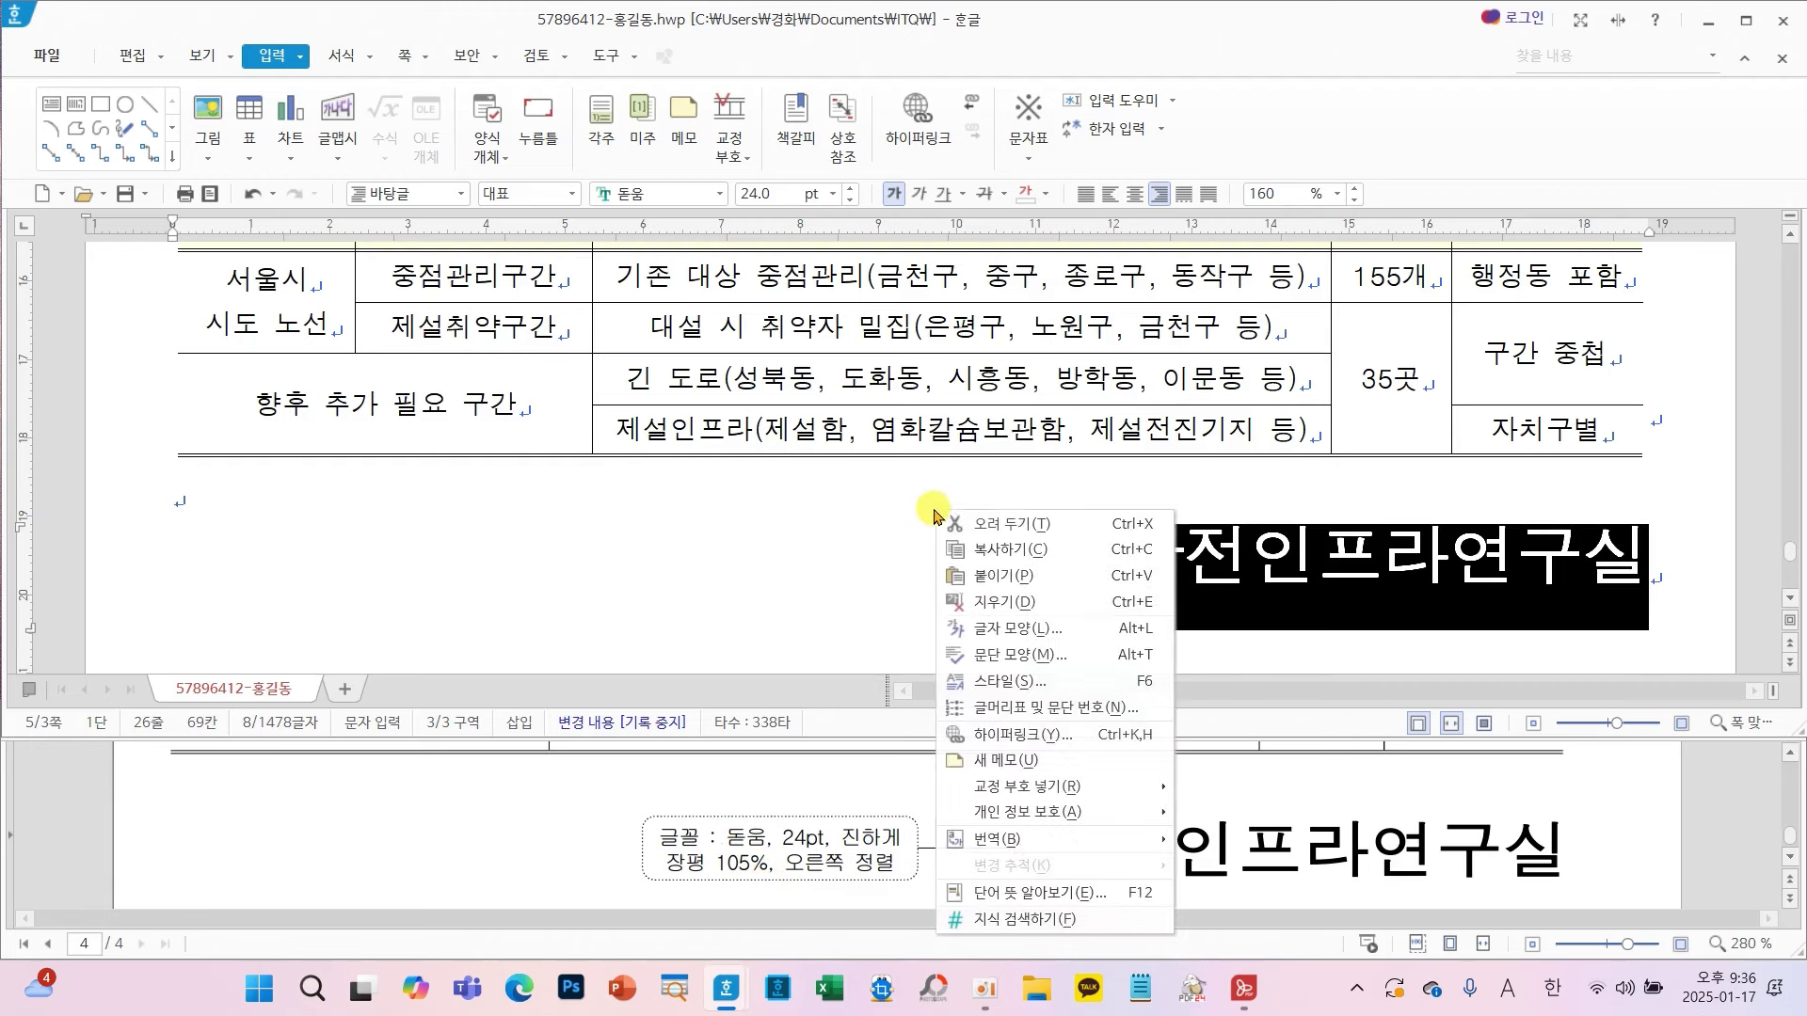
click(997, 631)
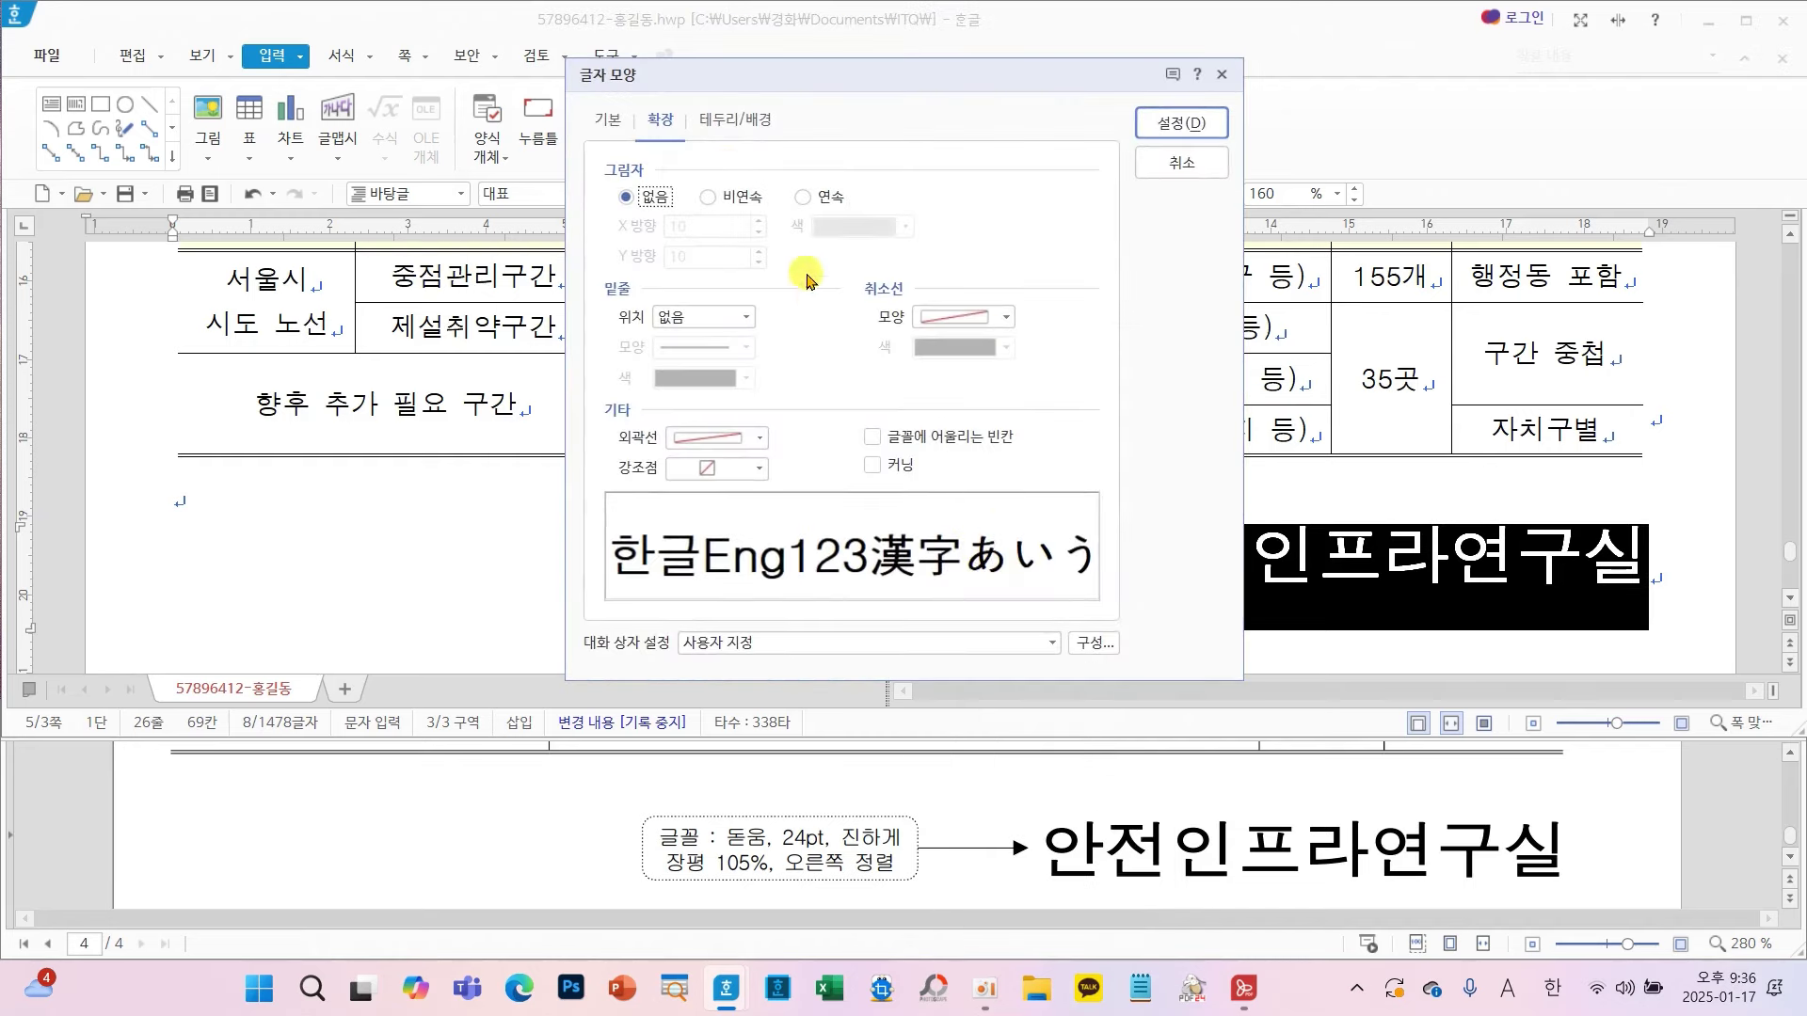
click(609, 119)
click(940, 255)
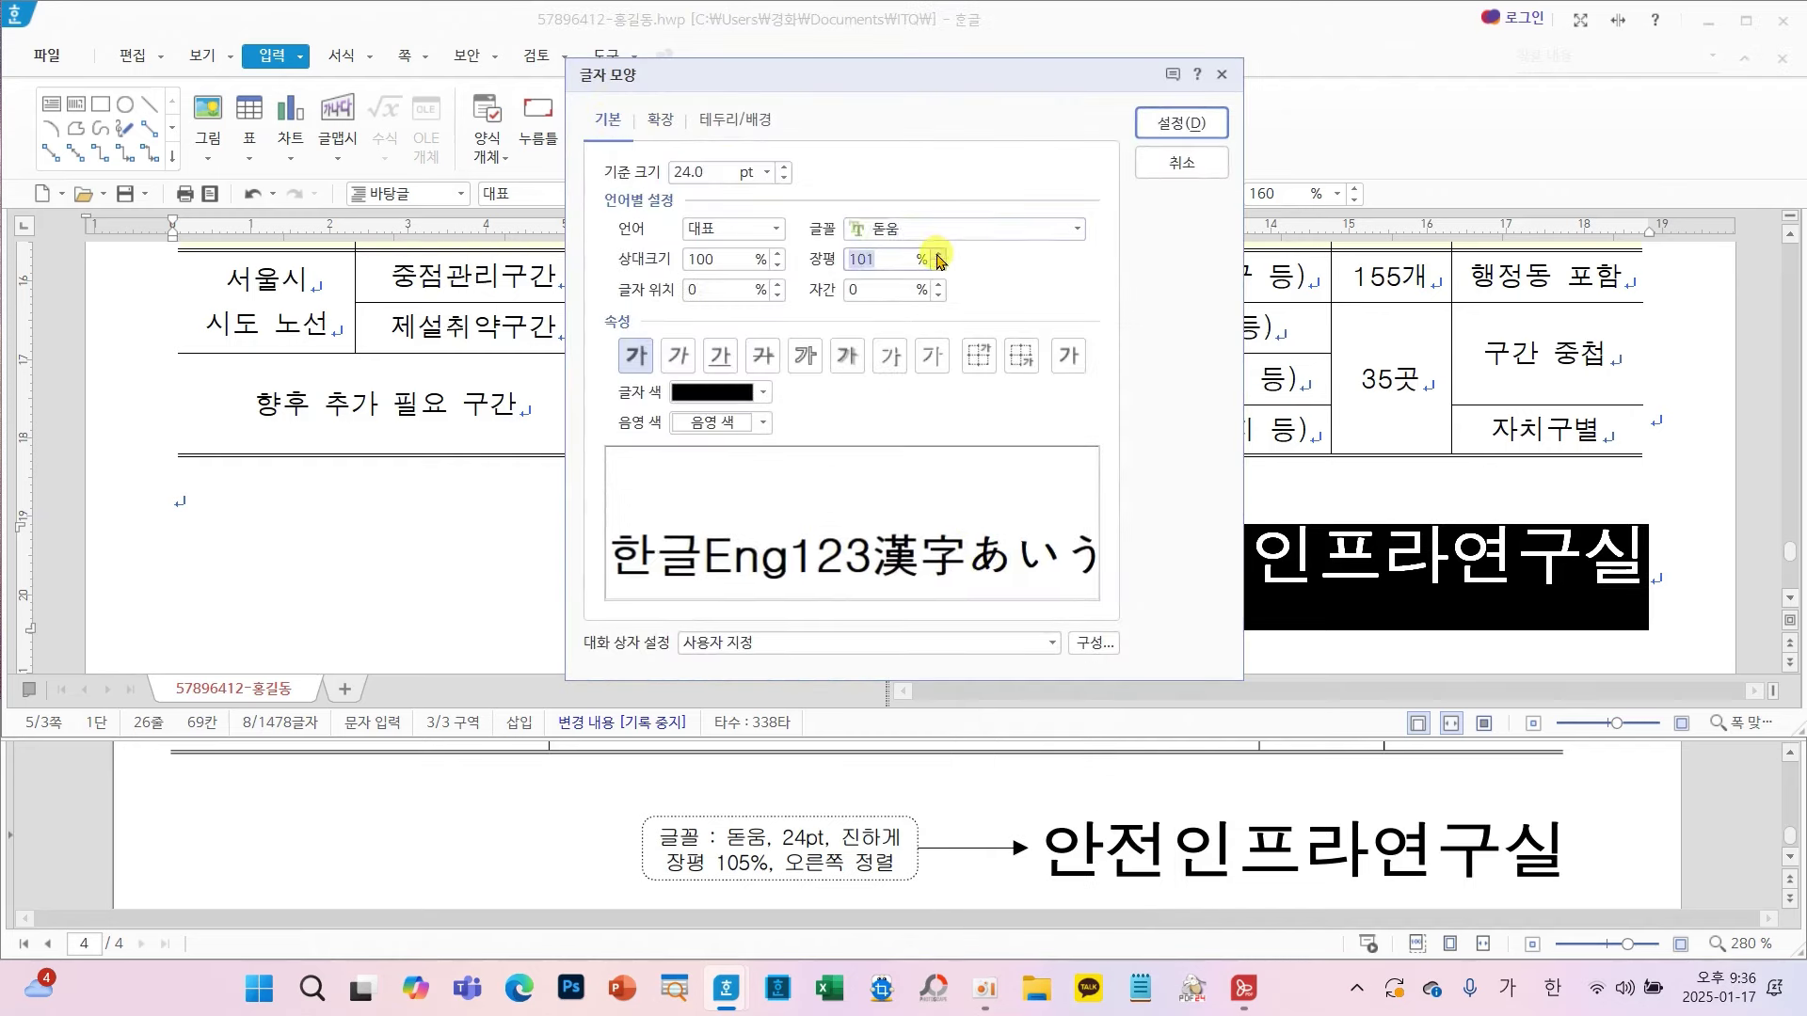
click(940, 255)
click(940, 255)
click(940, 255)
click(940, 255)
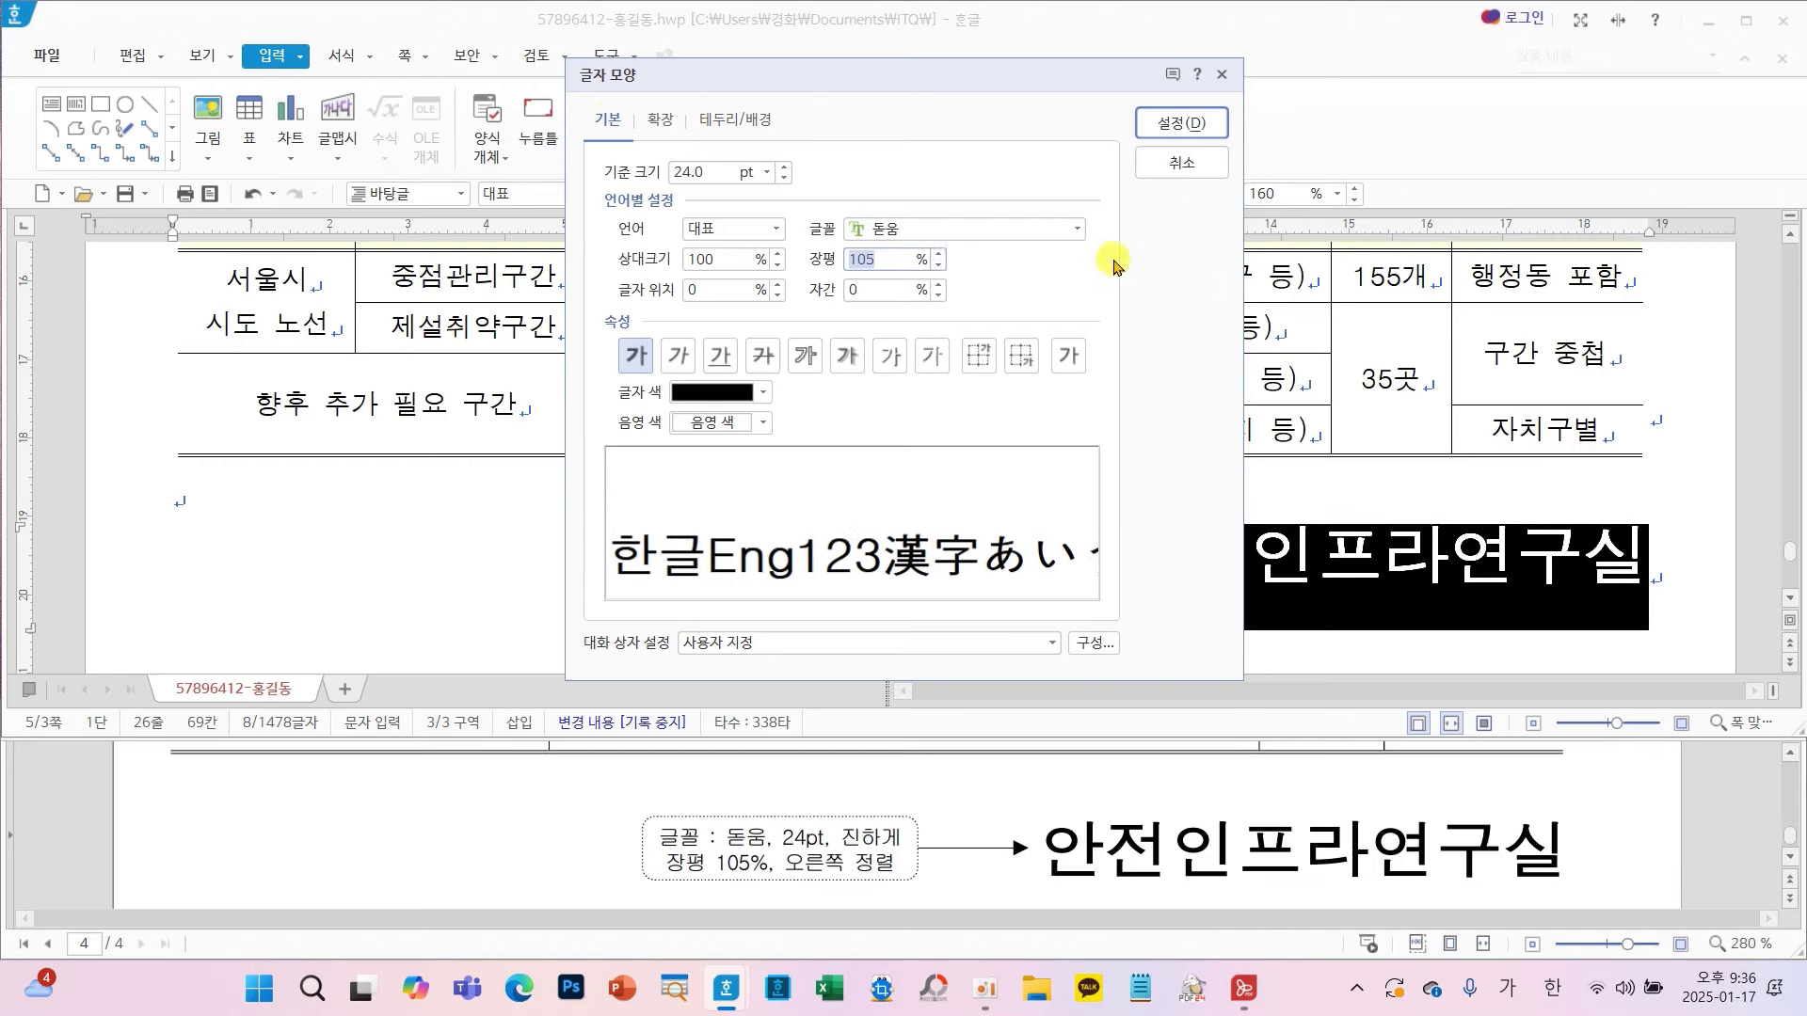
click(1181, 122)
click(1083, 525)
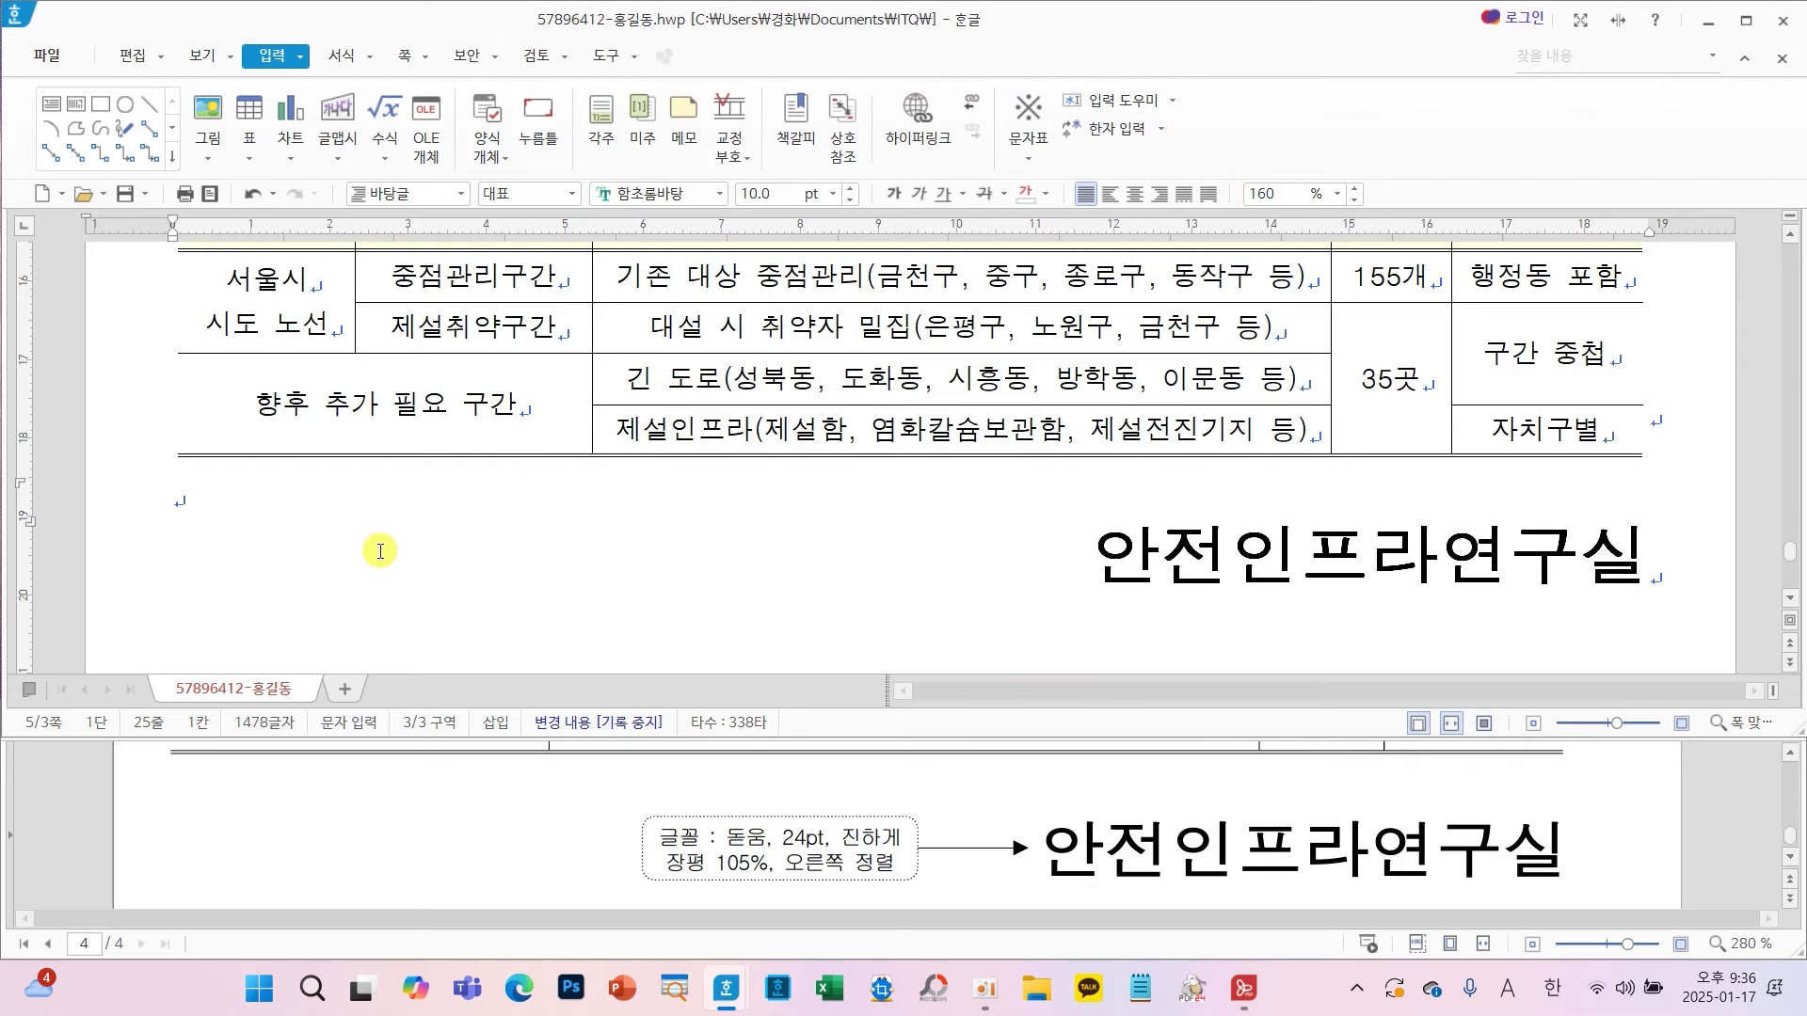
- Set the line spacing of the six lines under the first ■ heading, from IoT 기반 to 결빙일수, to 180%
scroll(380, 551, up, 8)
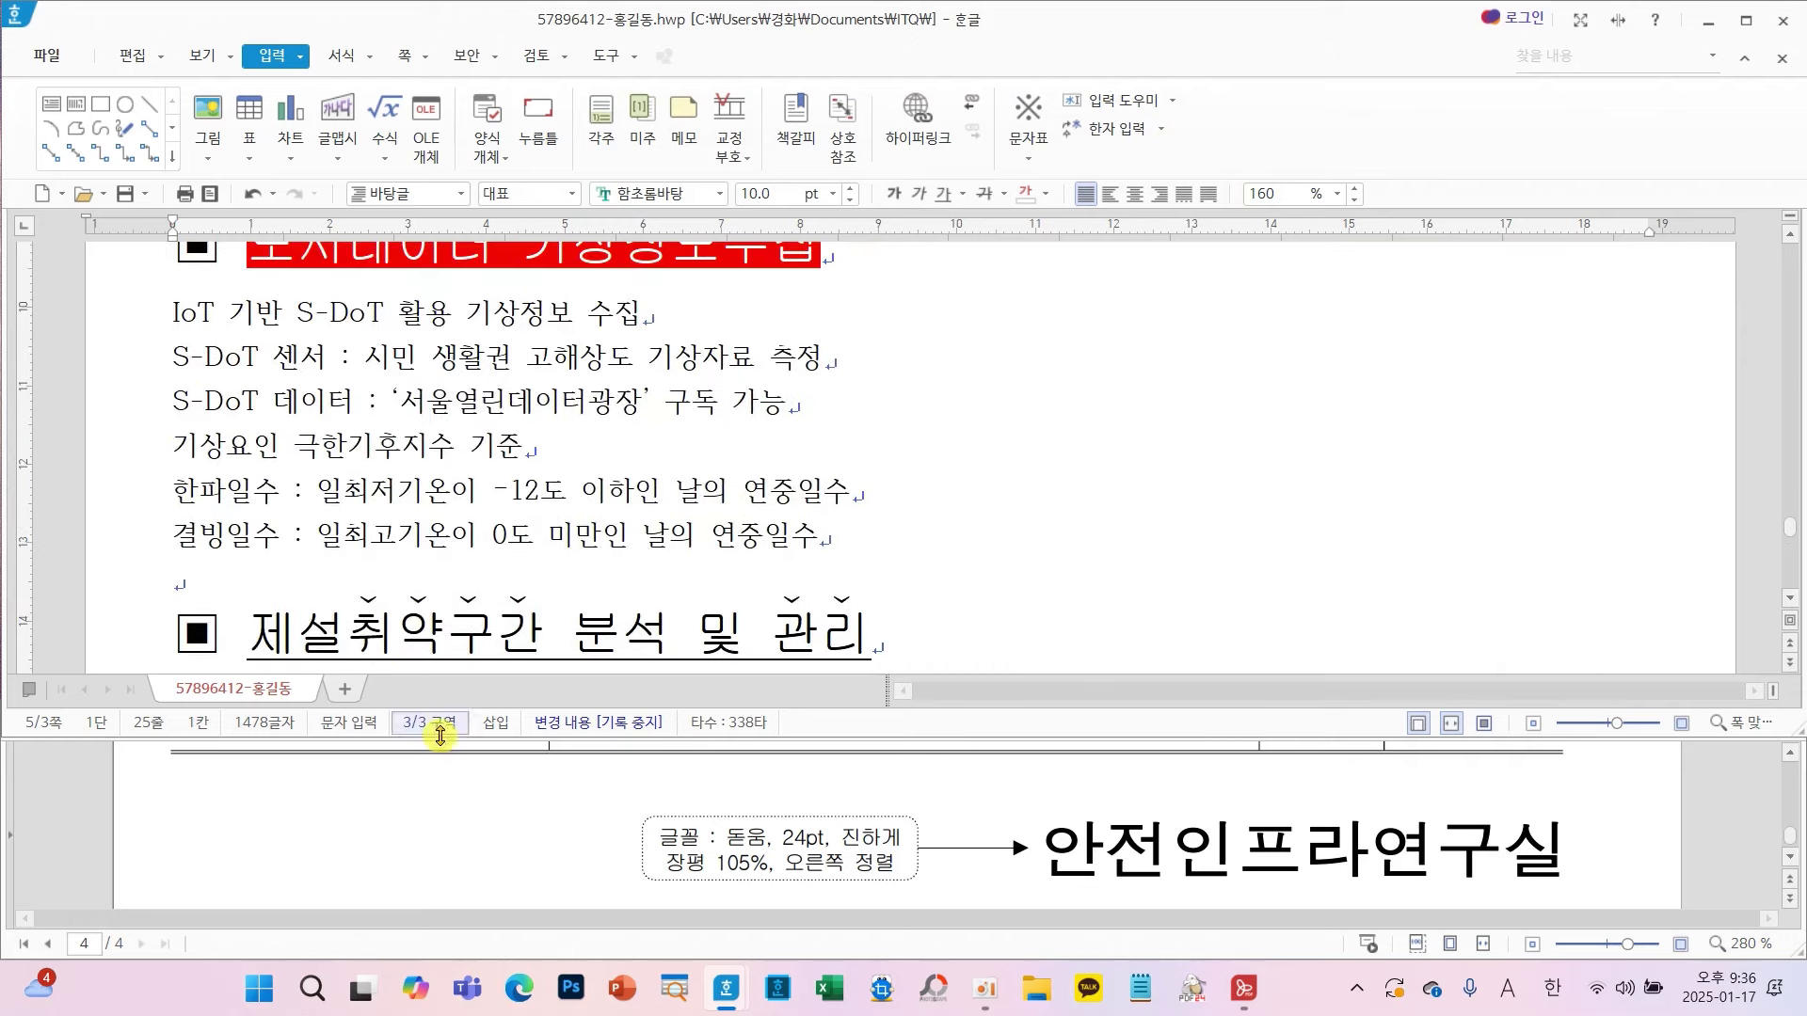
scroll(476, 835, up, 10)
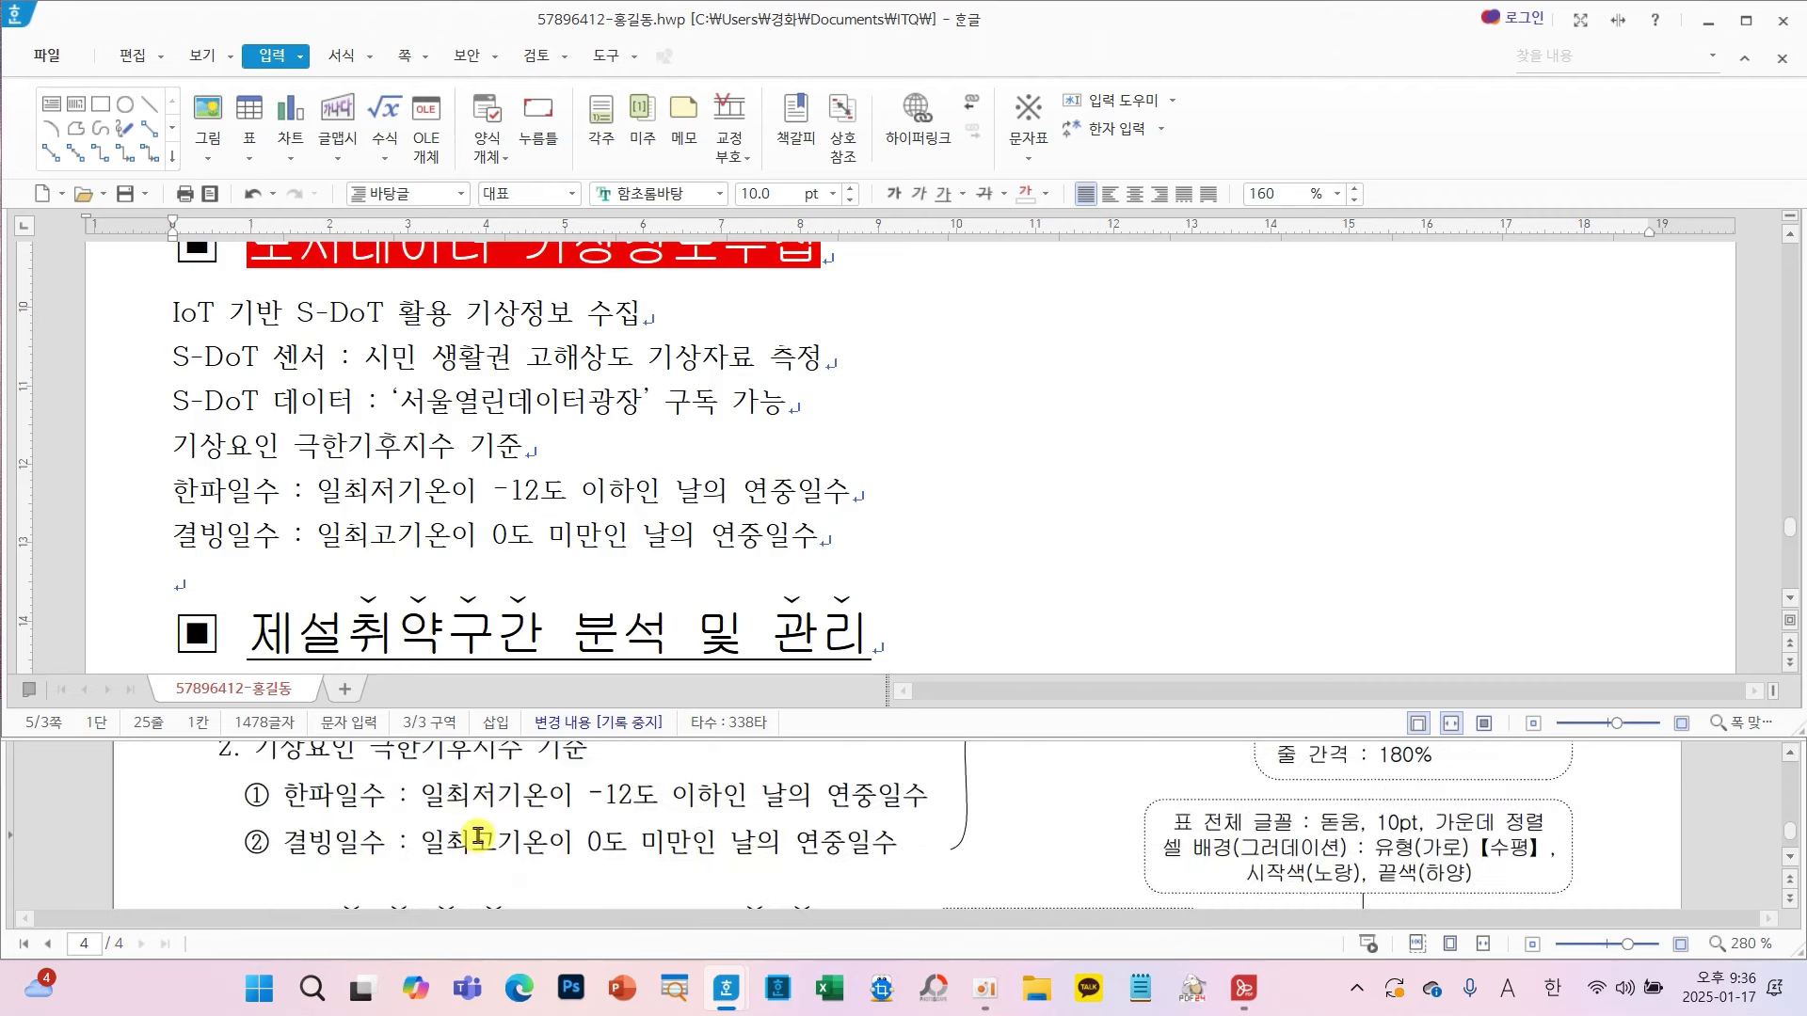
scroll(478, 836, up, 2)
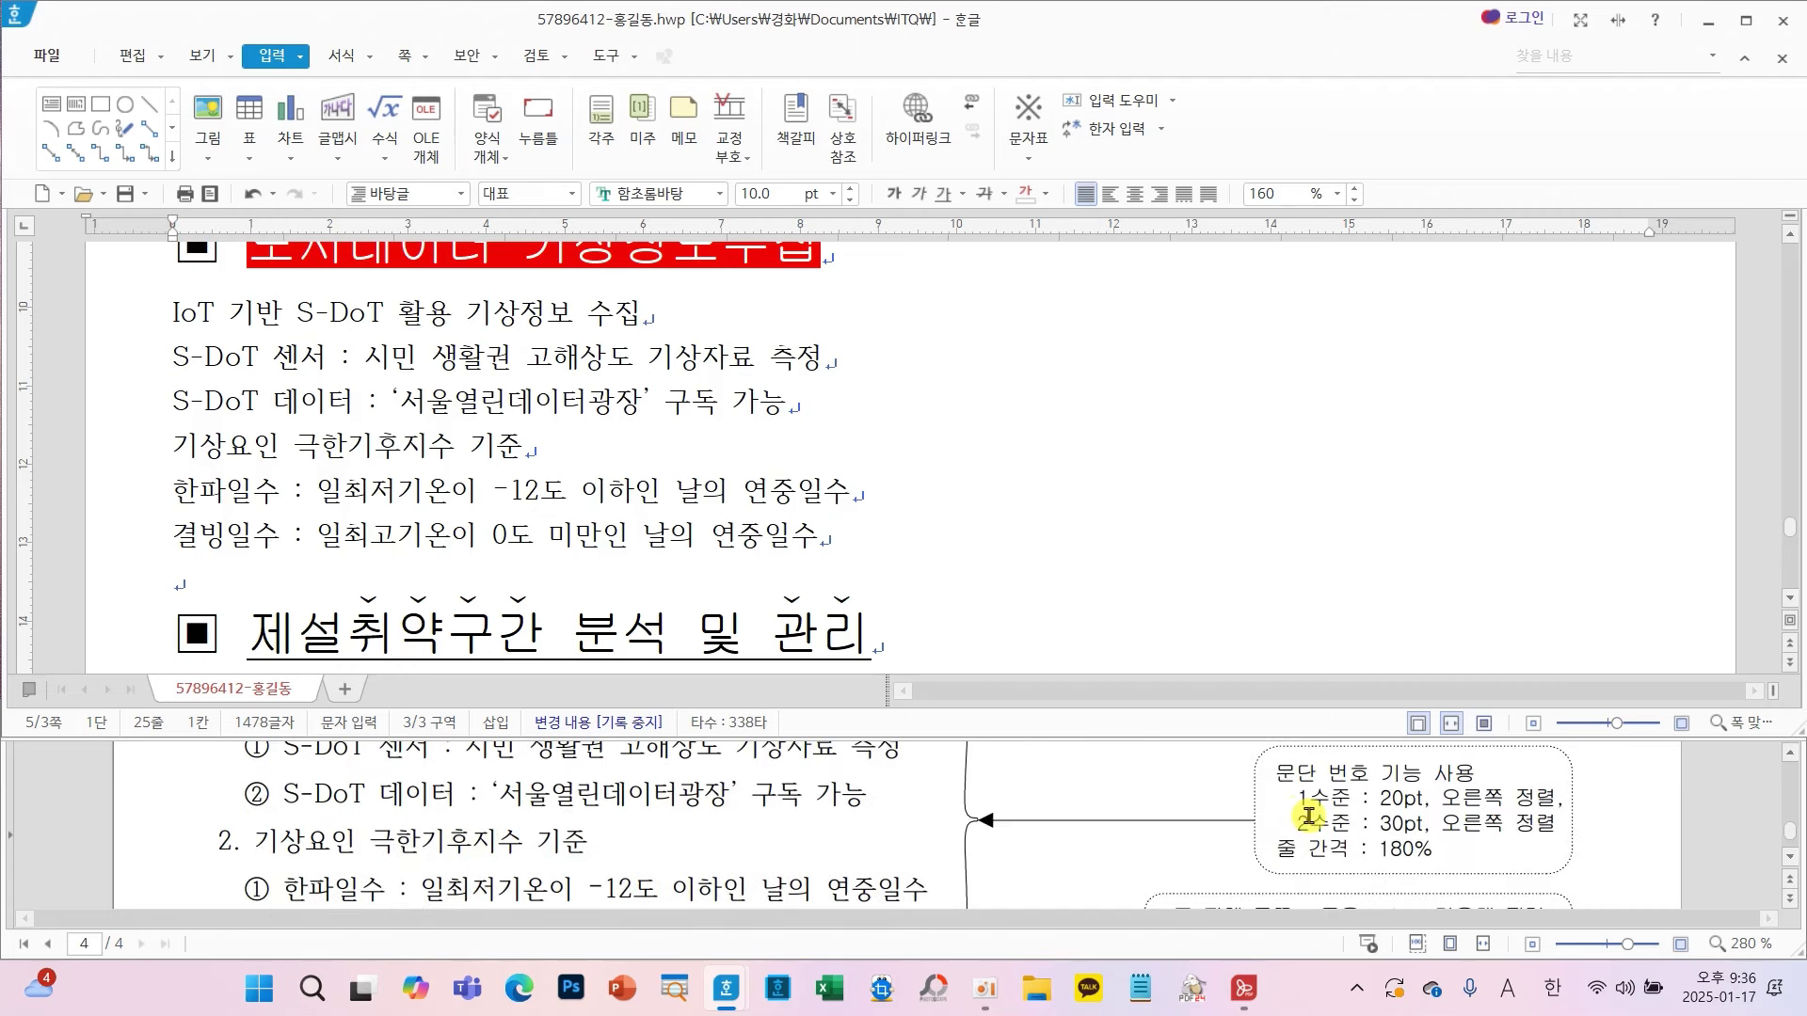
drag(172, 309, 928, 535)
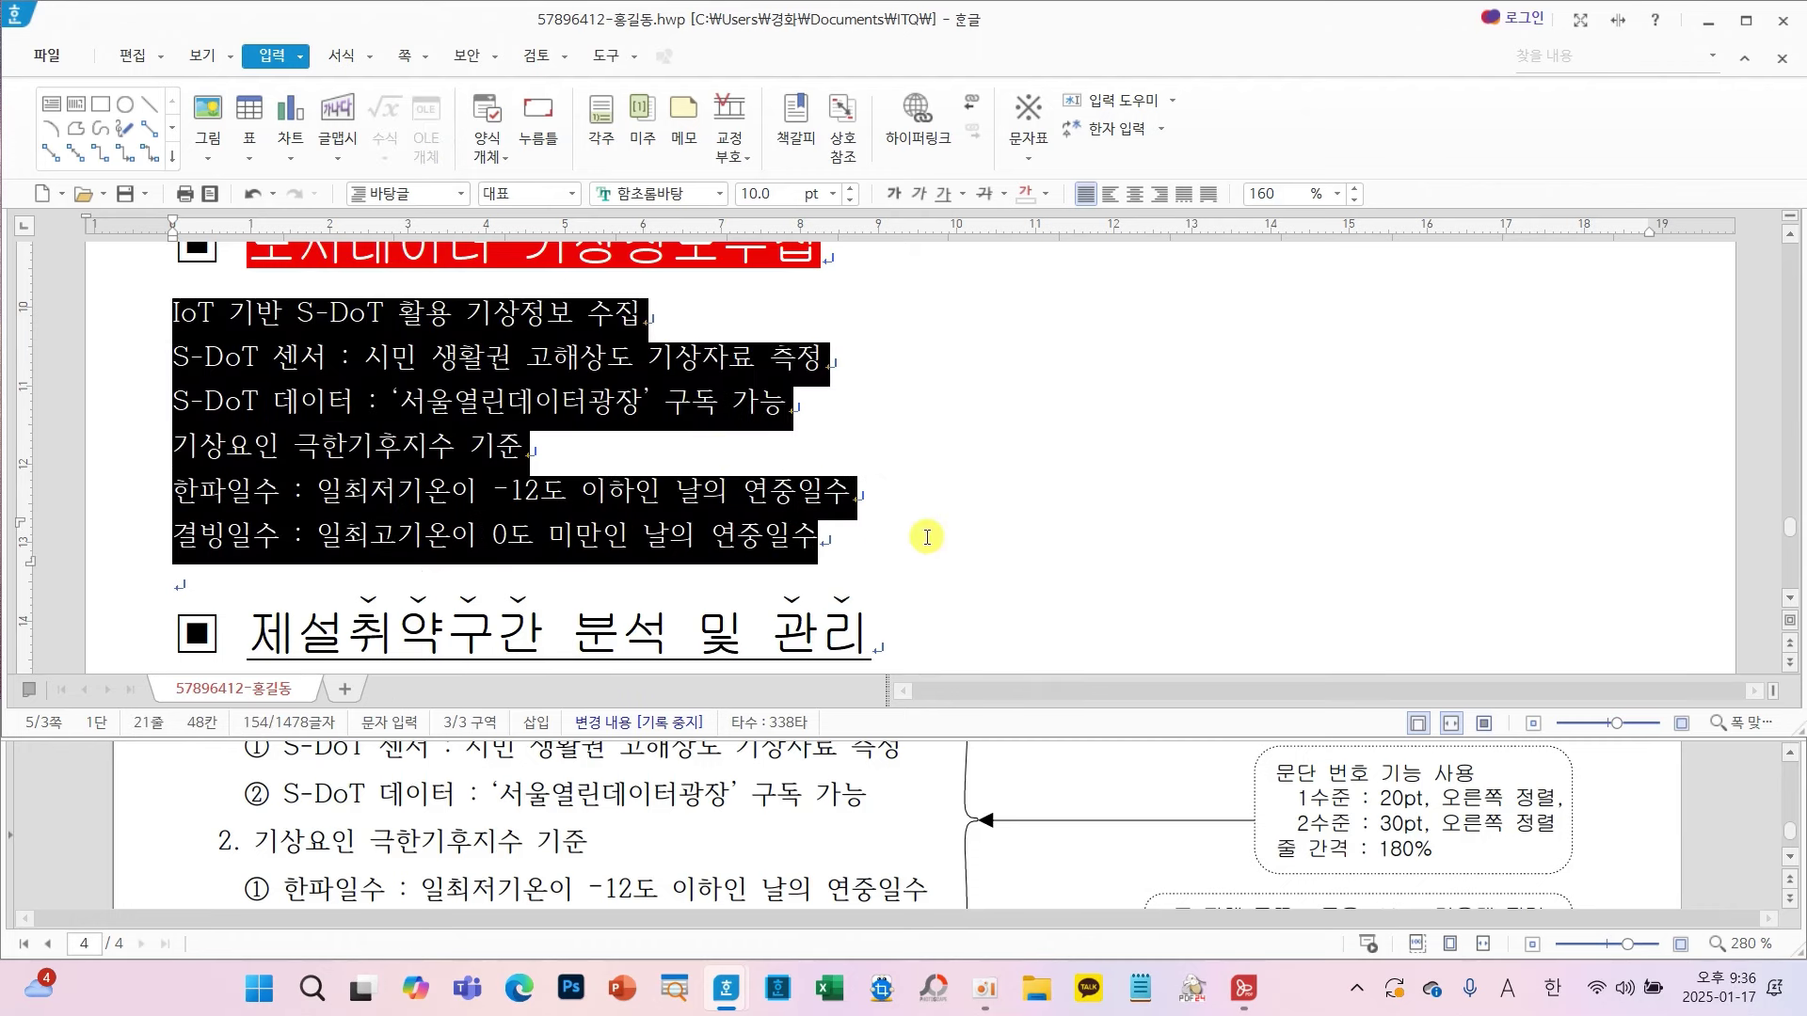
key(ctrl+2)
drag(1252, 835, 1470, 866)
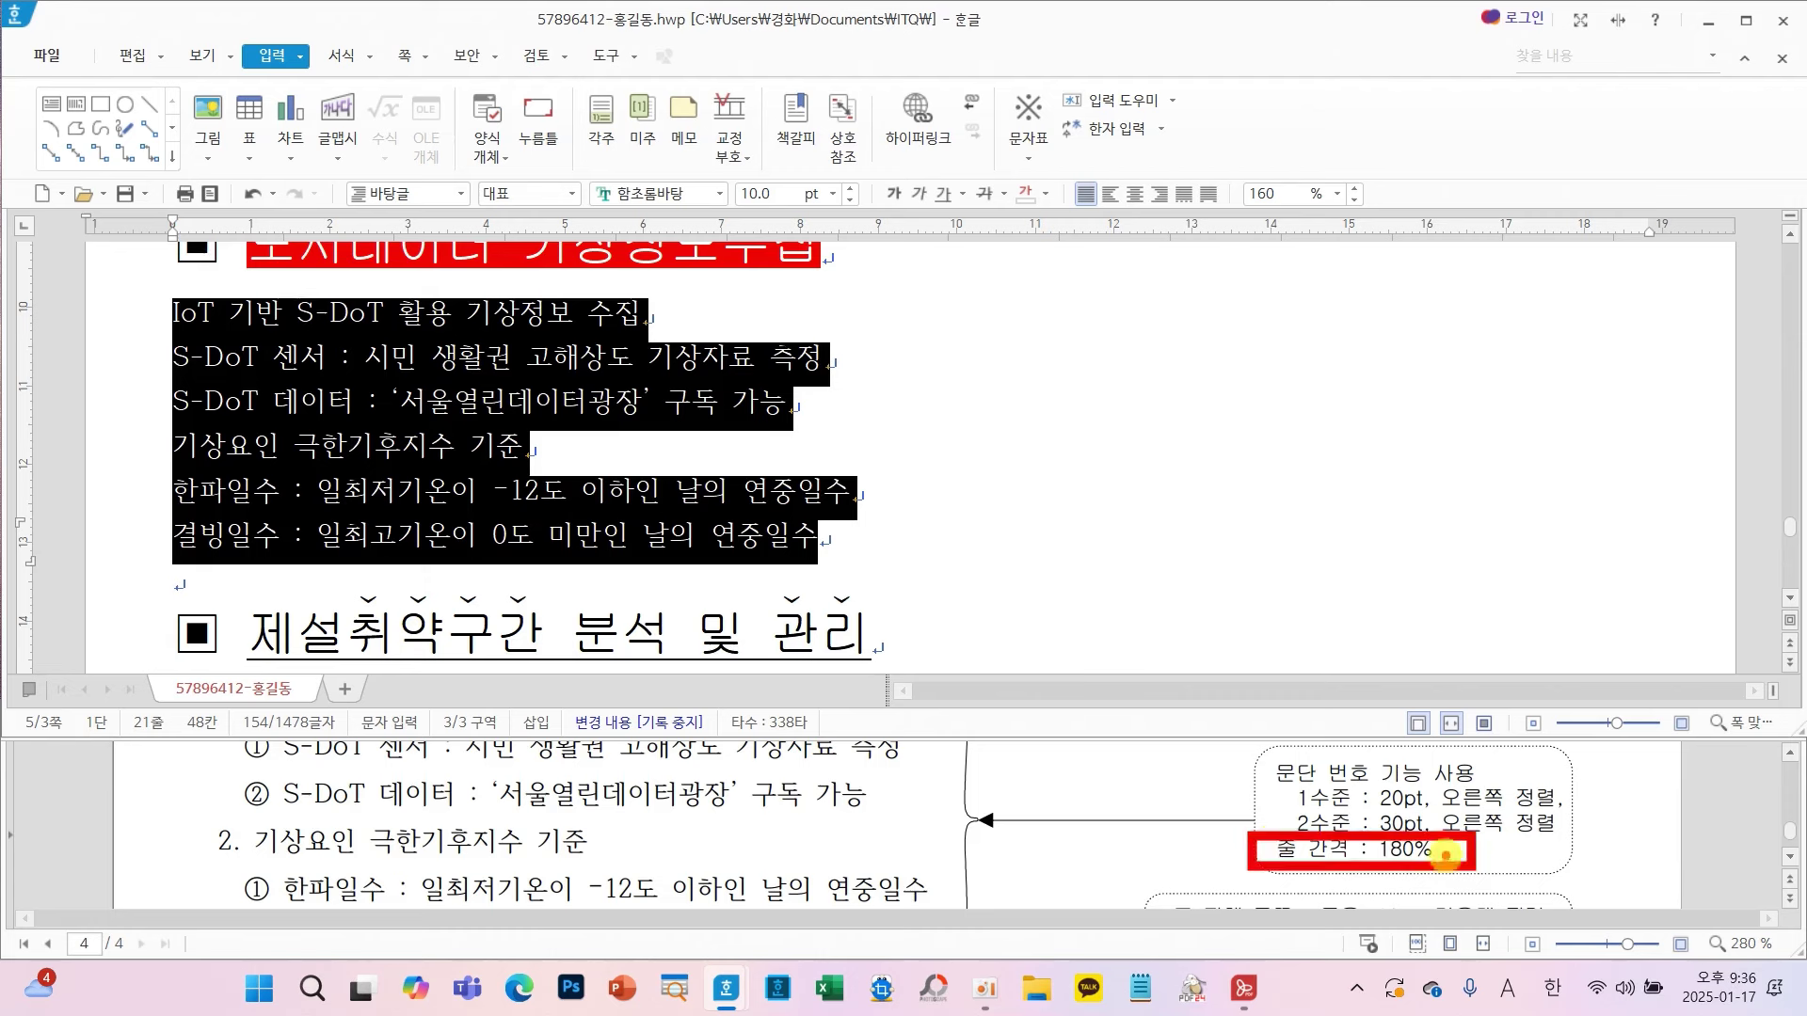
mouse_move(1259, 842)
mouse_down()
mouse_move(1230, 504)
mouse_move(1287, 179)
mouse_up()
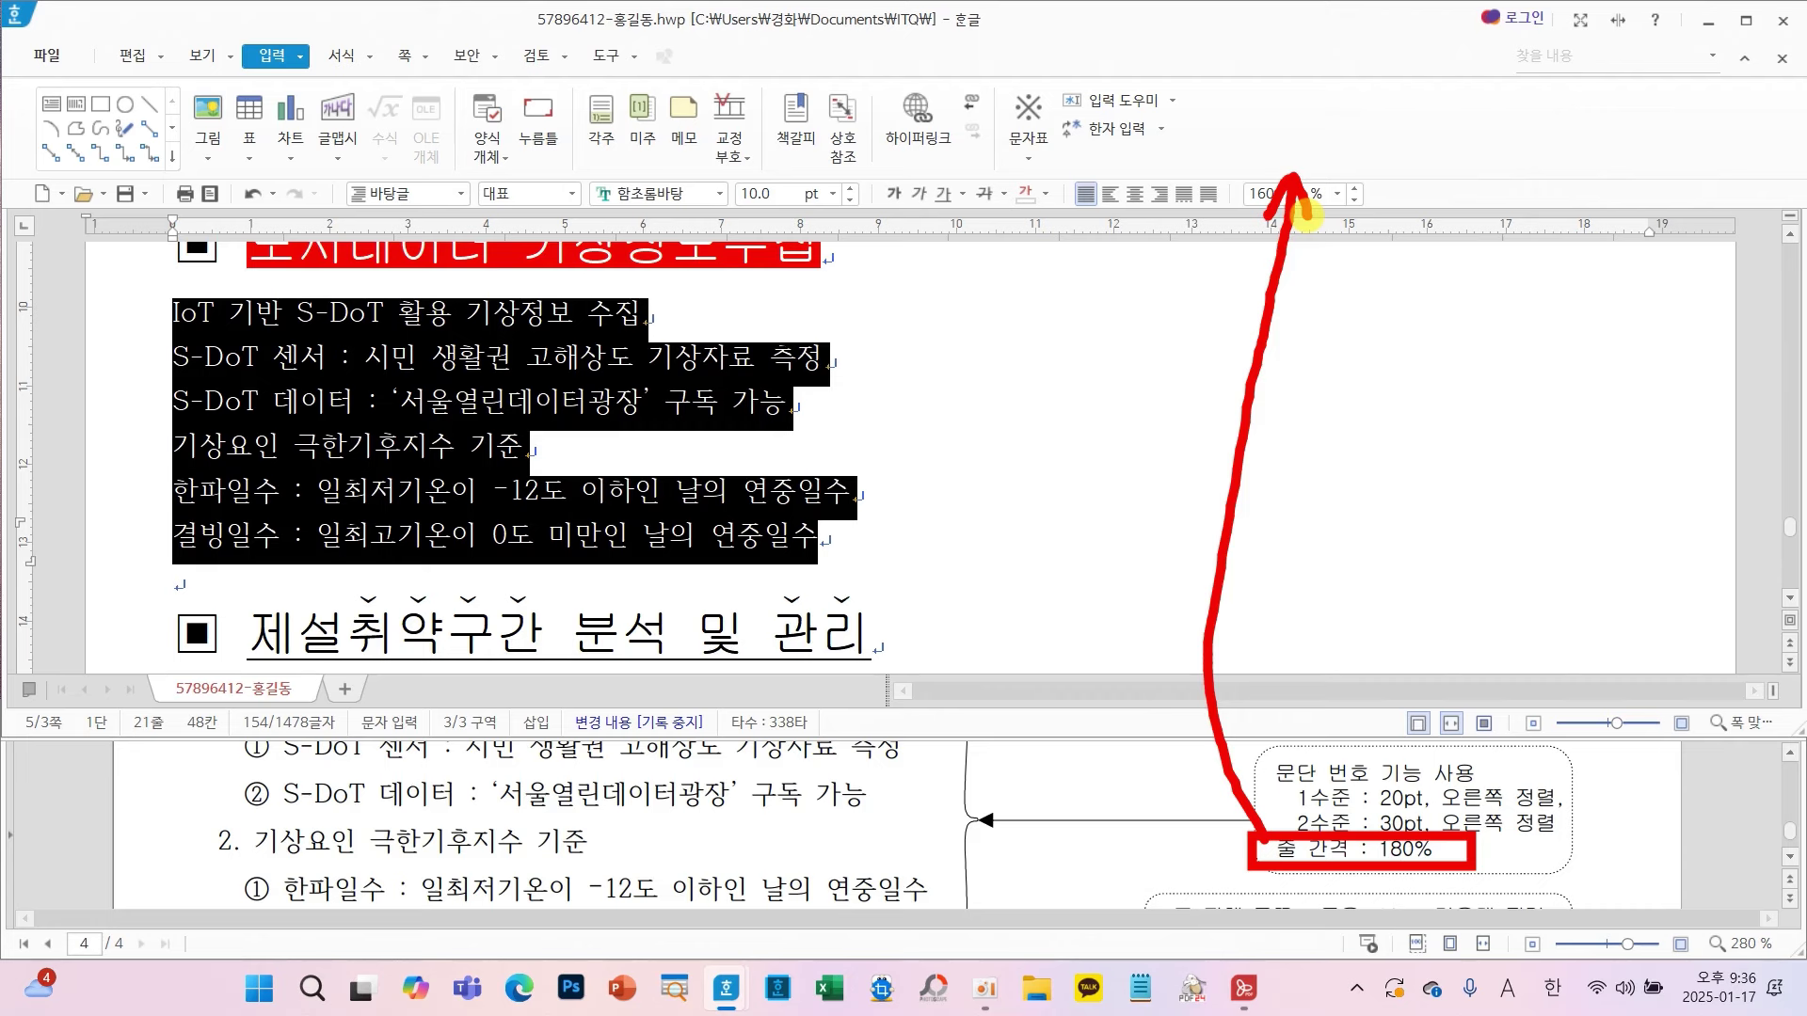
key(Escape)
click(1336, 192)
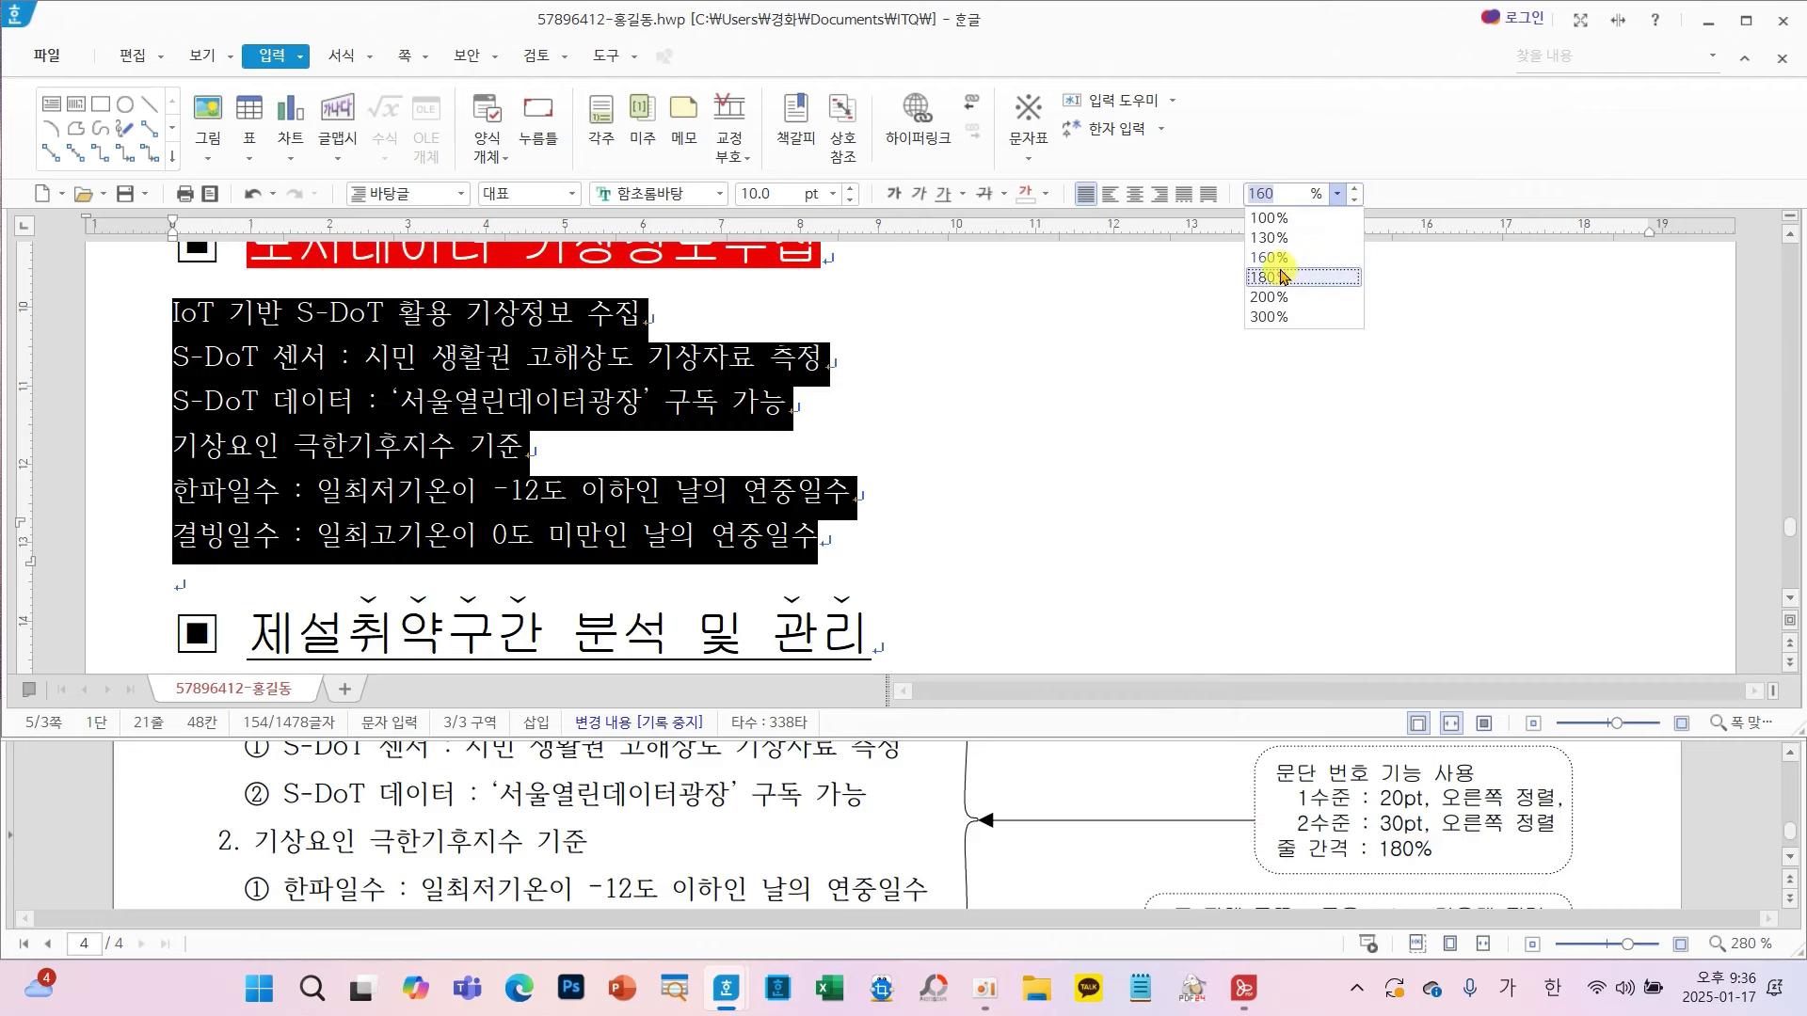
click(1280, 276)
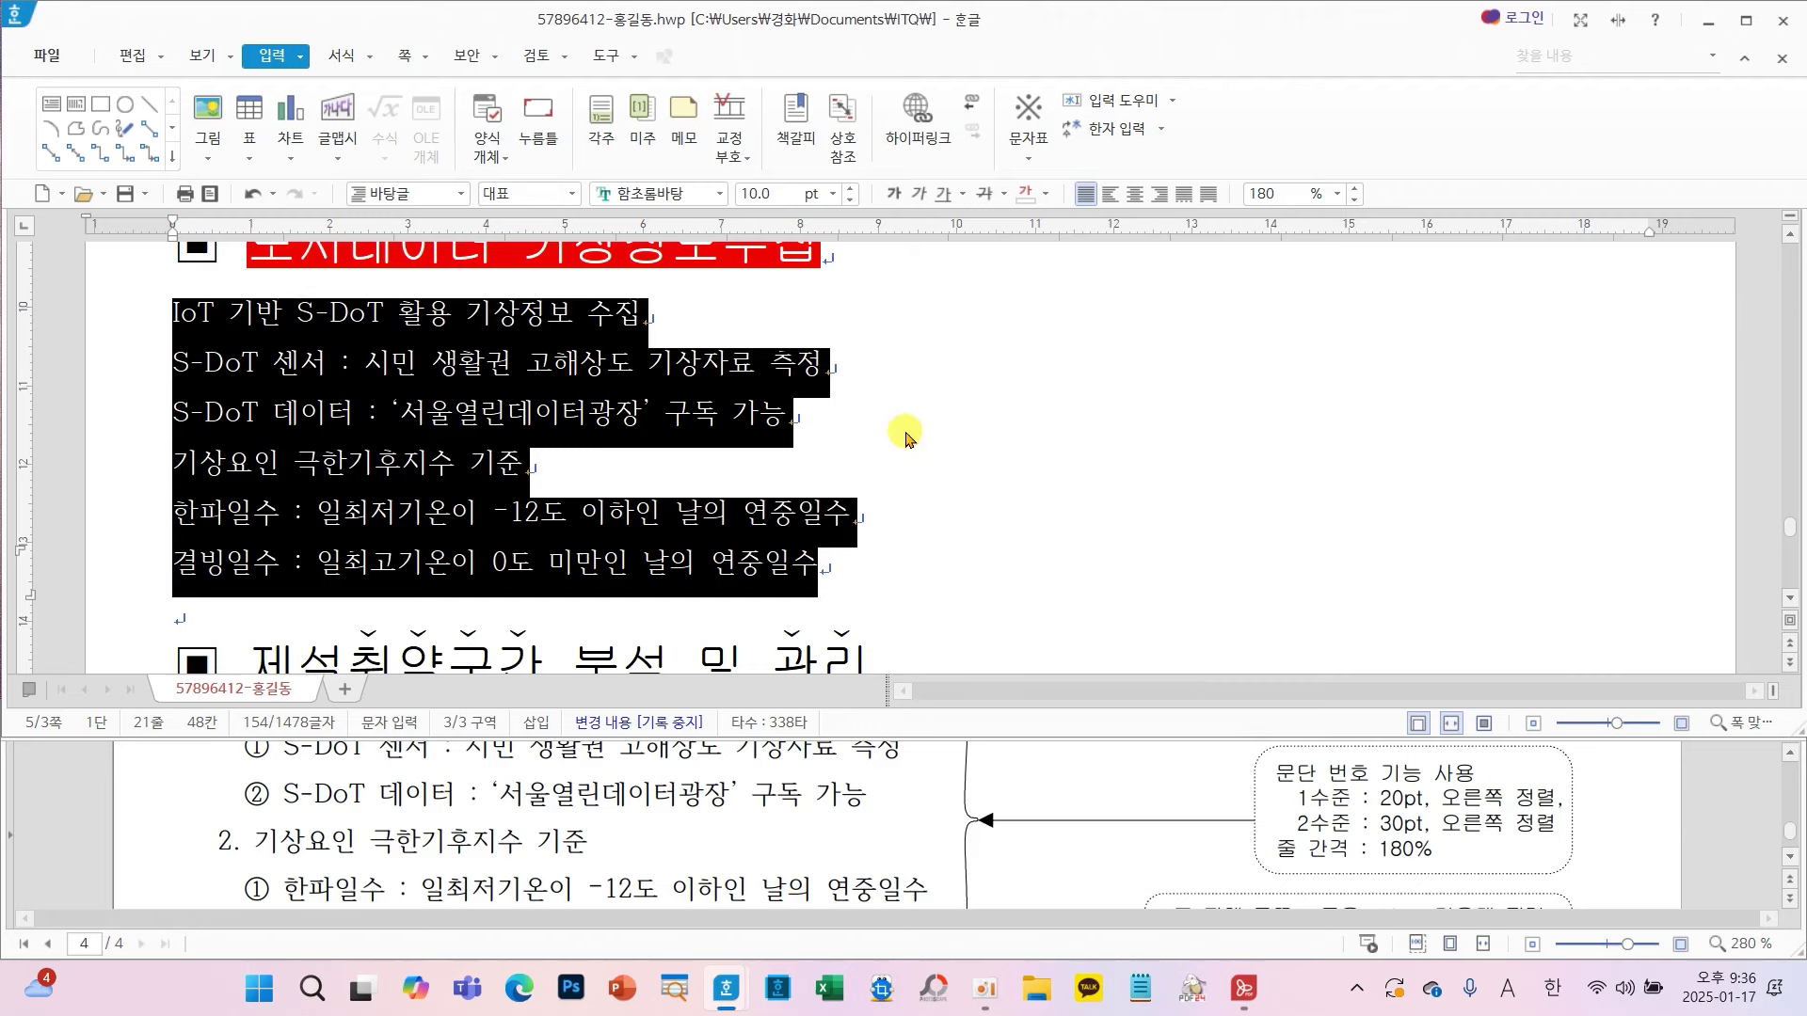
- Choose the 1., 가., 1), 가) paragraph numbering style for the six selected lines under the first ■ heading
right_click(908, 436)
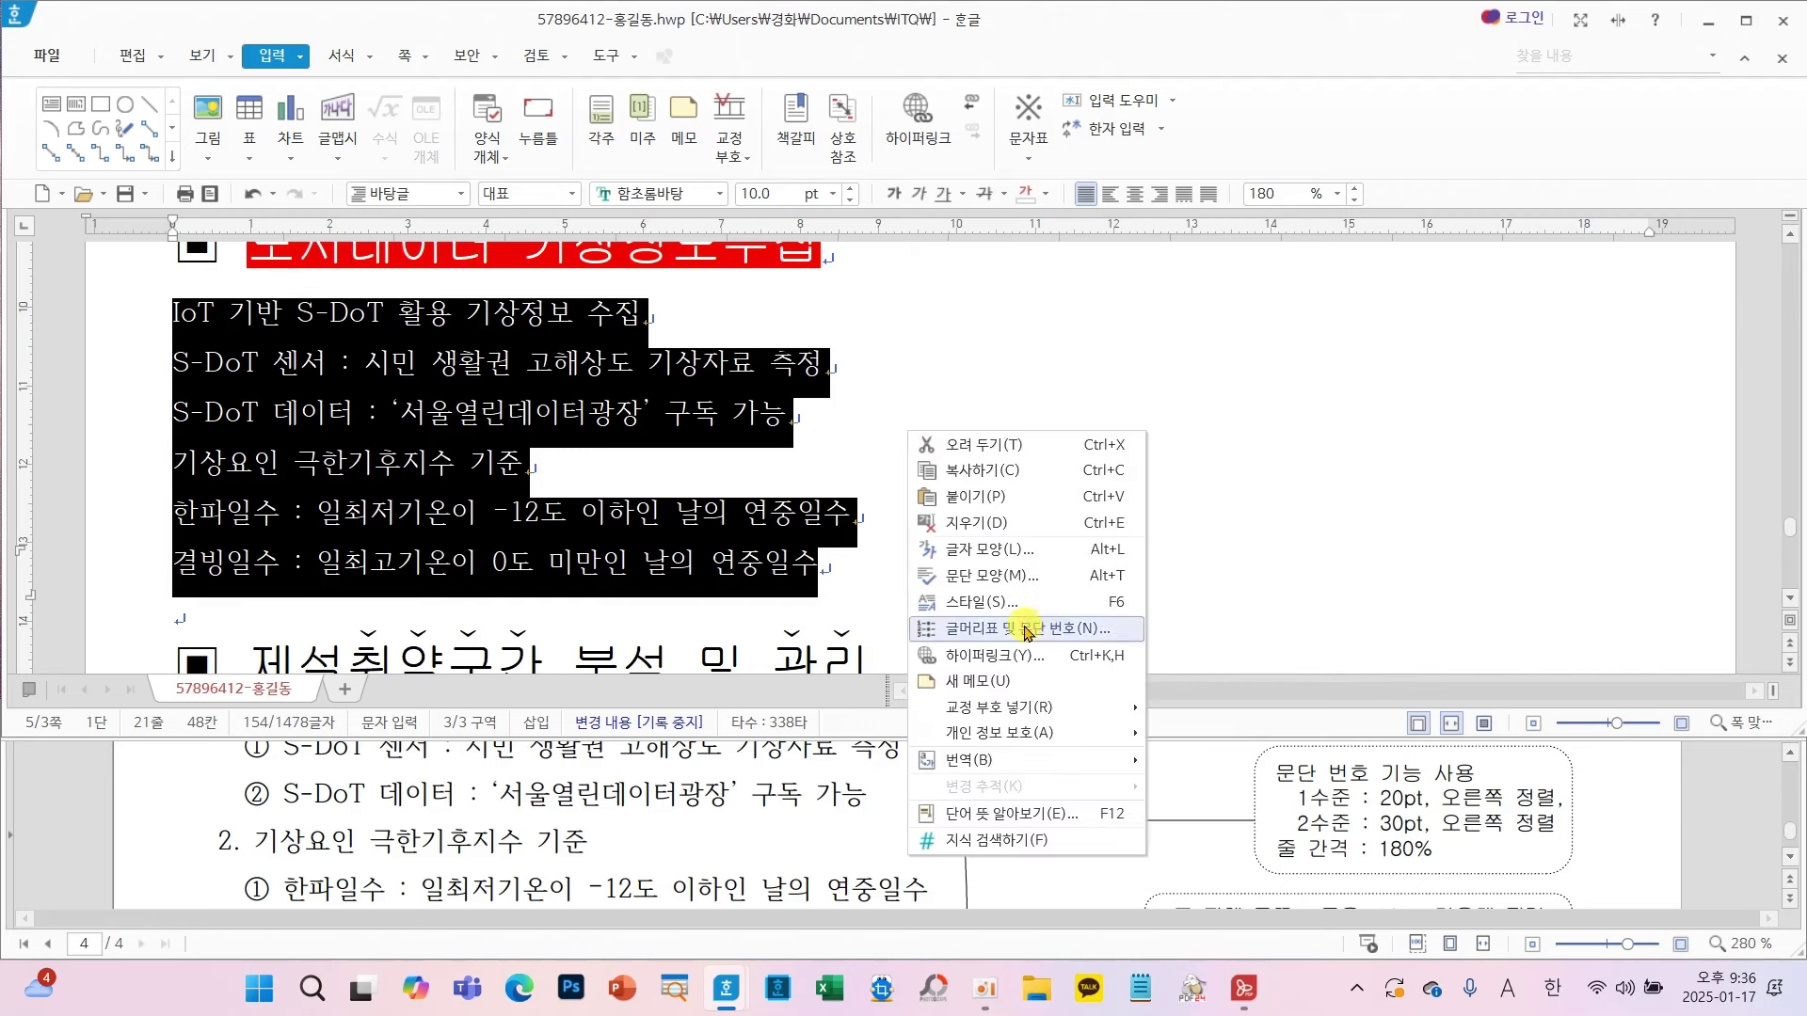
click(1027, 628)
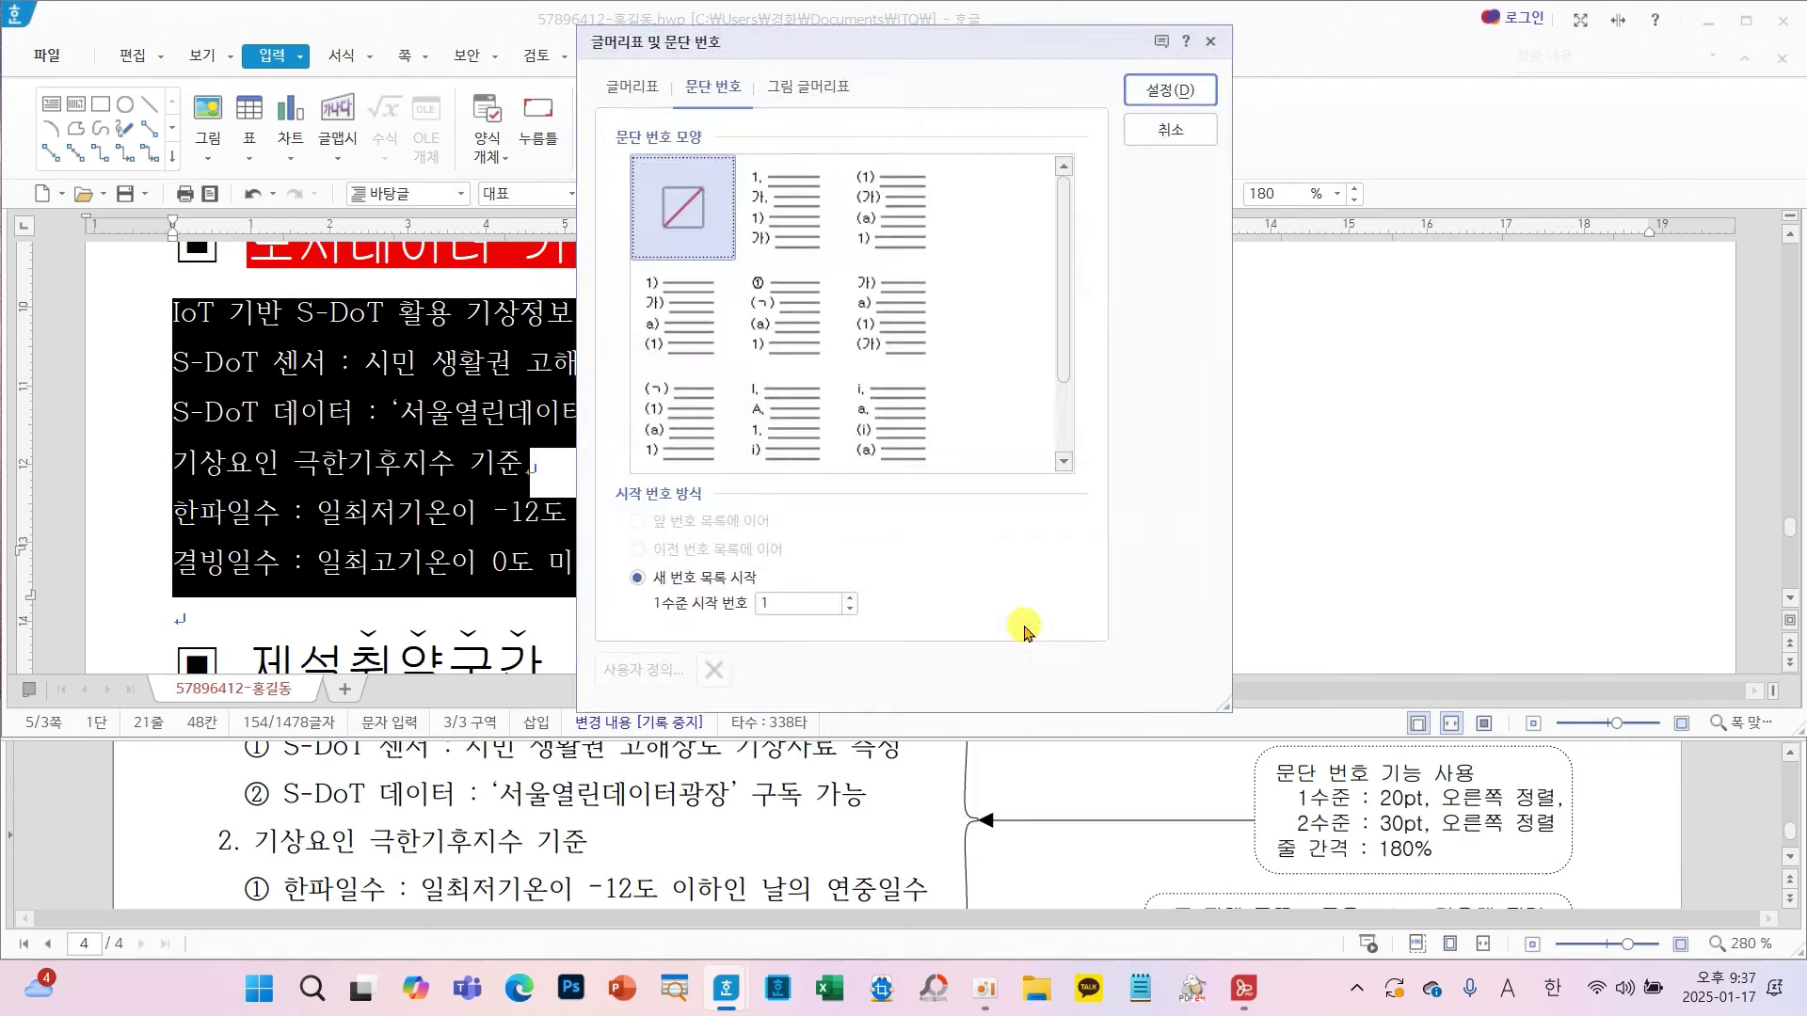
scroll(398, 864, up, 2)
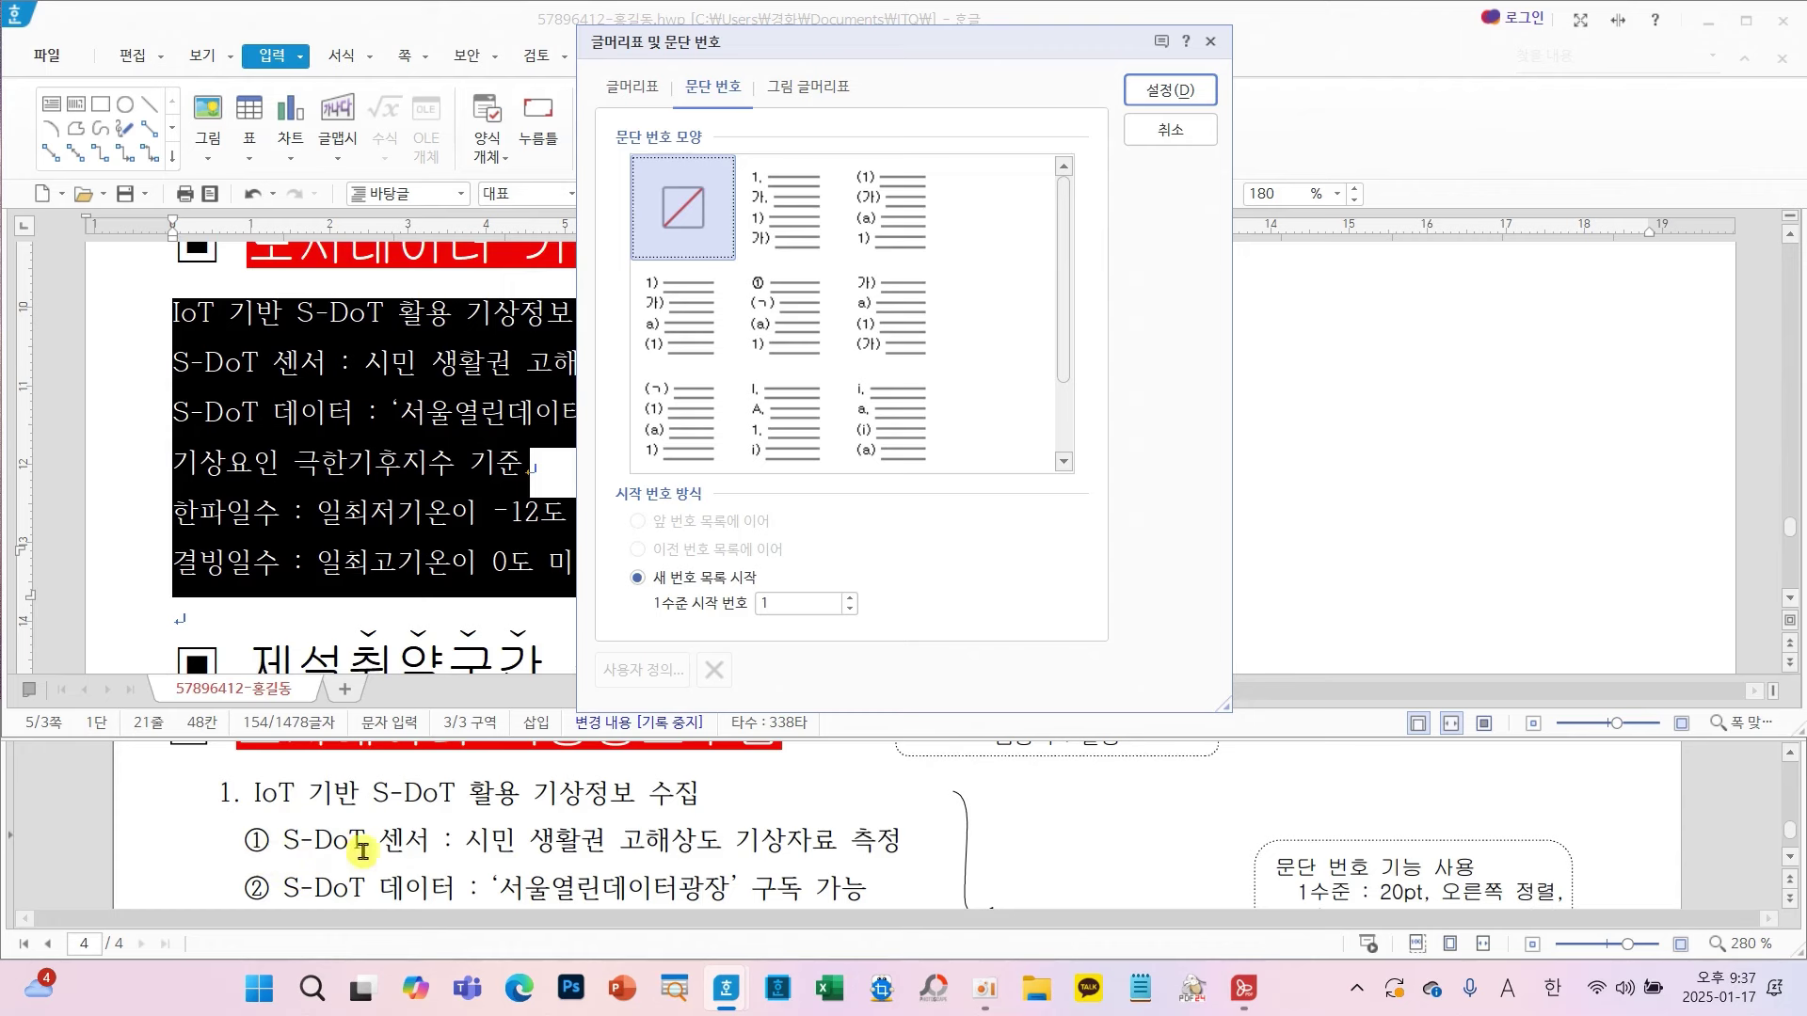
scroll(1107, 815, down, 2)
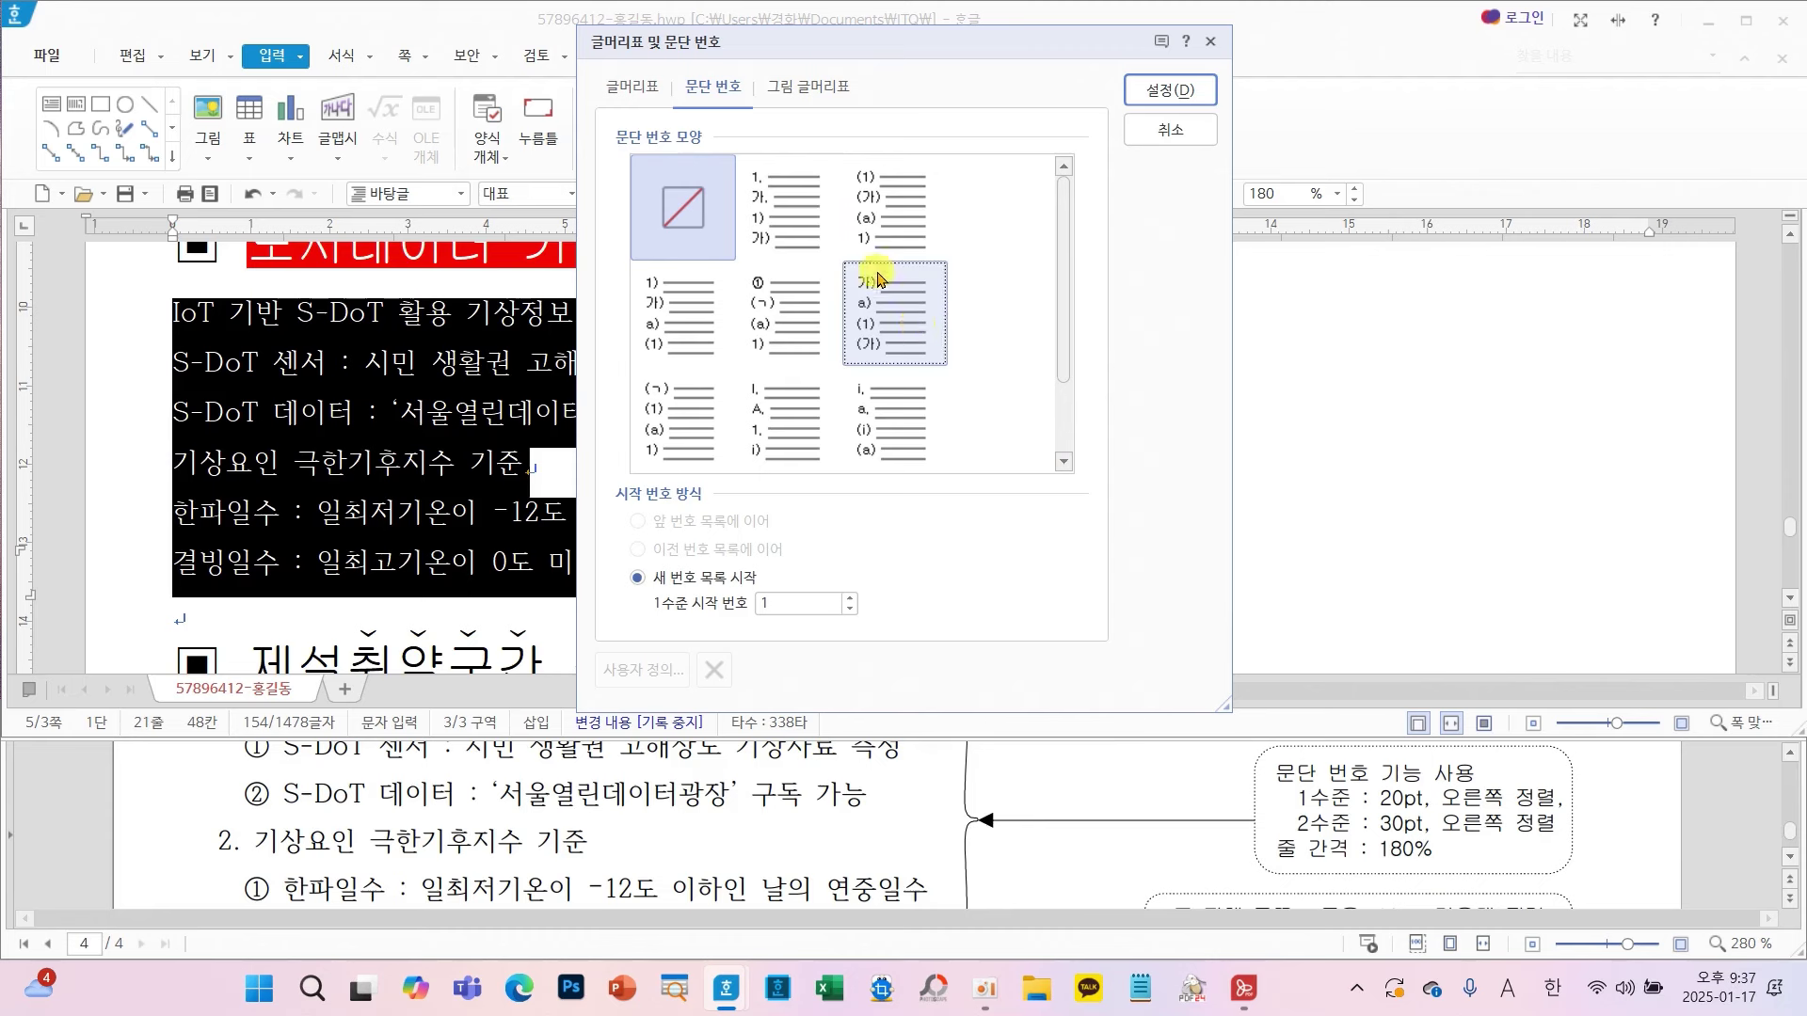
click(789, 218)
click(786, 217)
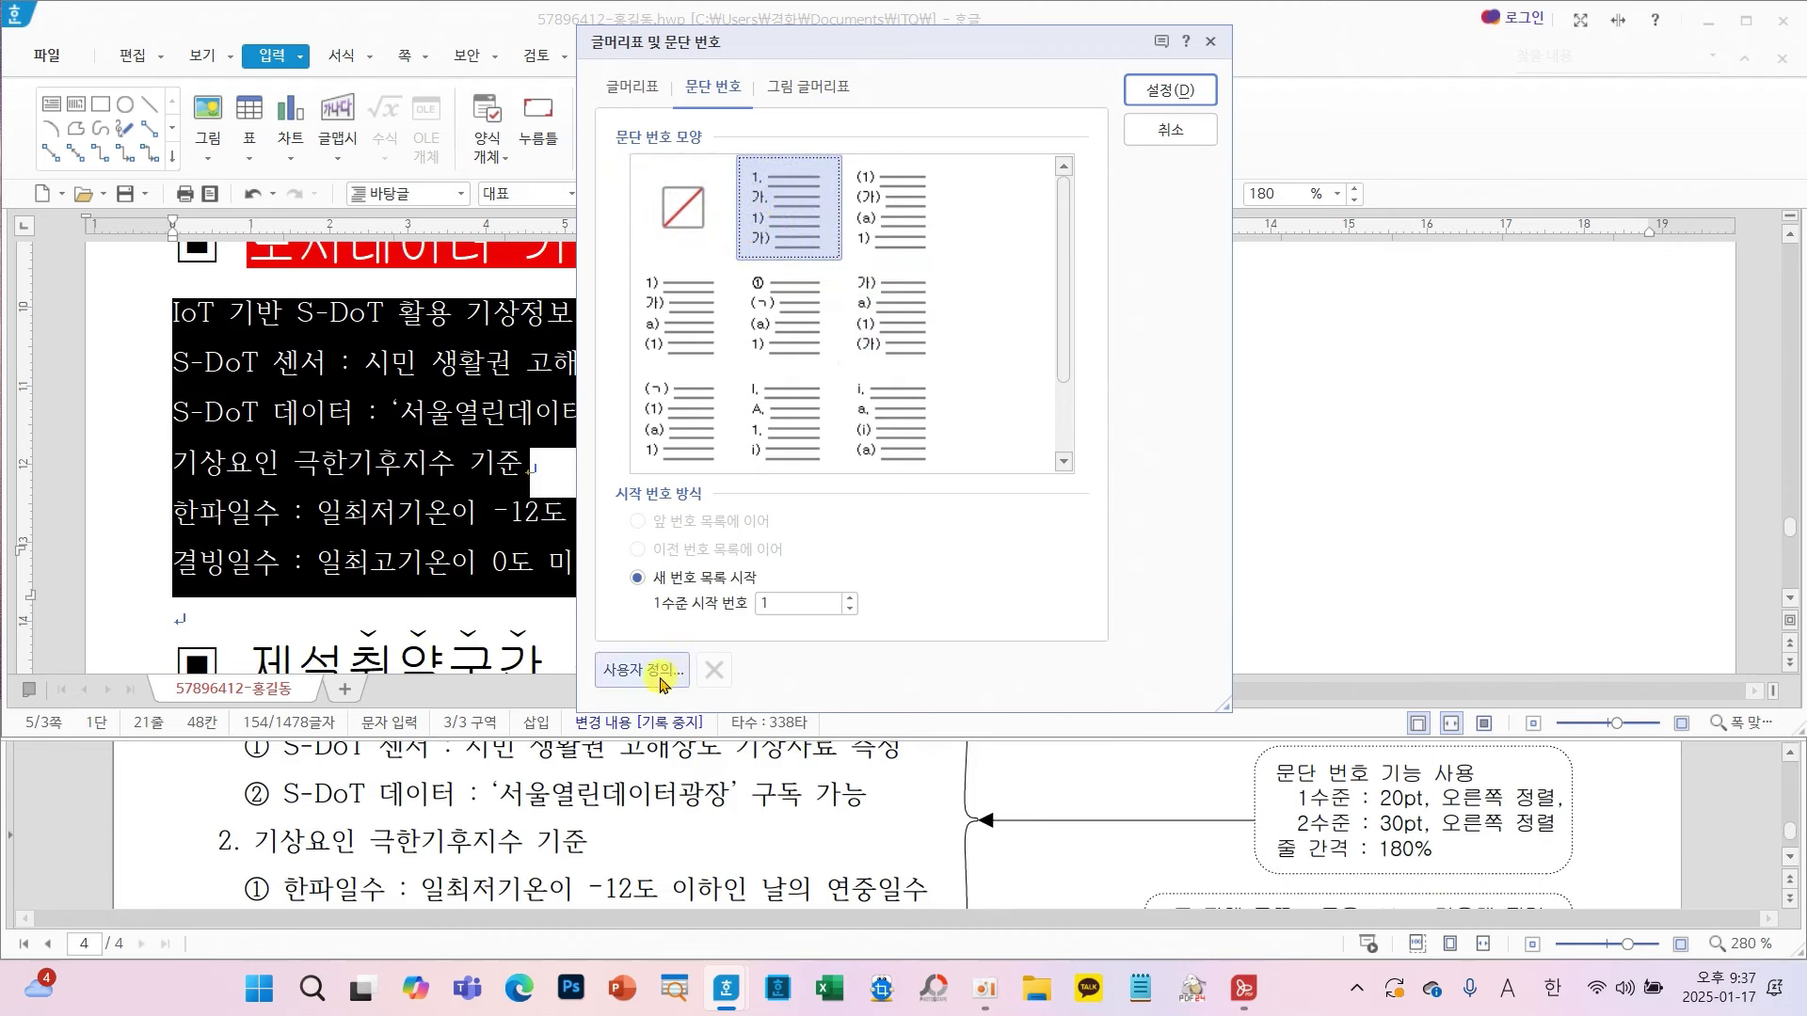
- Customise level 1 of the numbering style with a 너비 조정 of 20 pt and 오른쪽 alignment
click(661, 672)
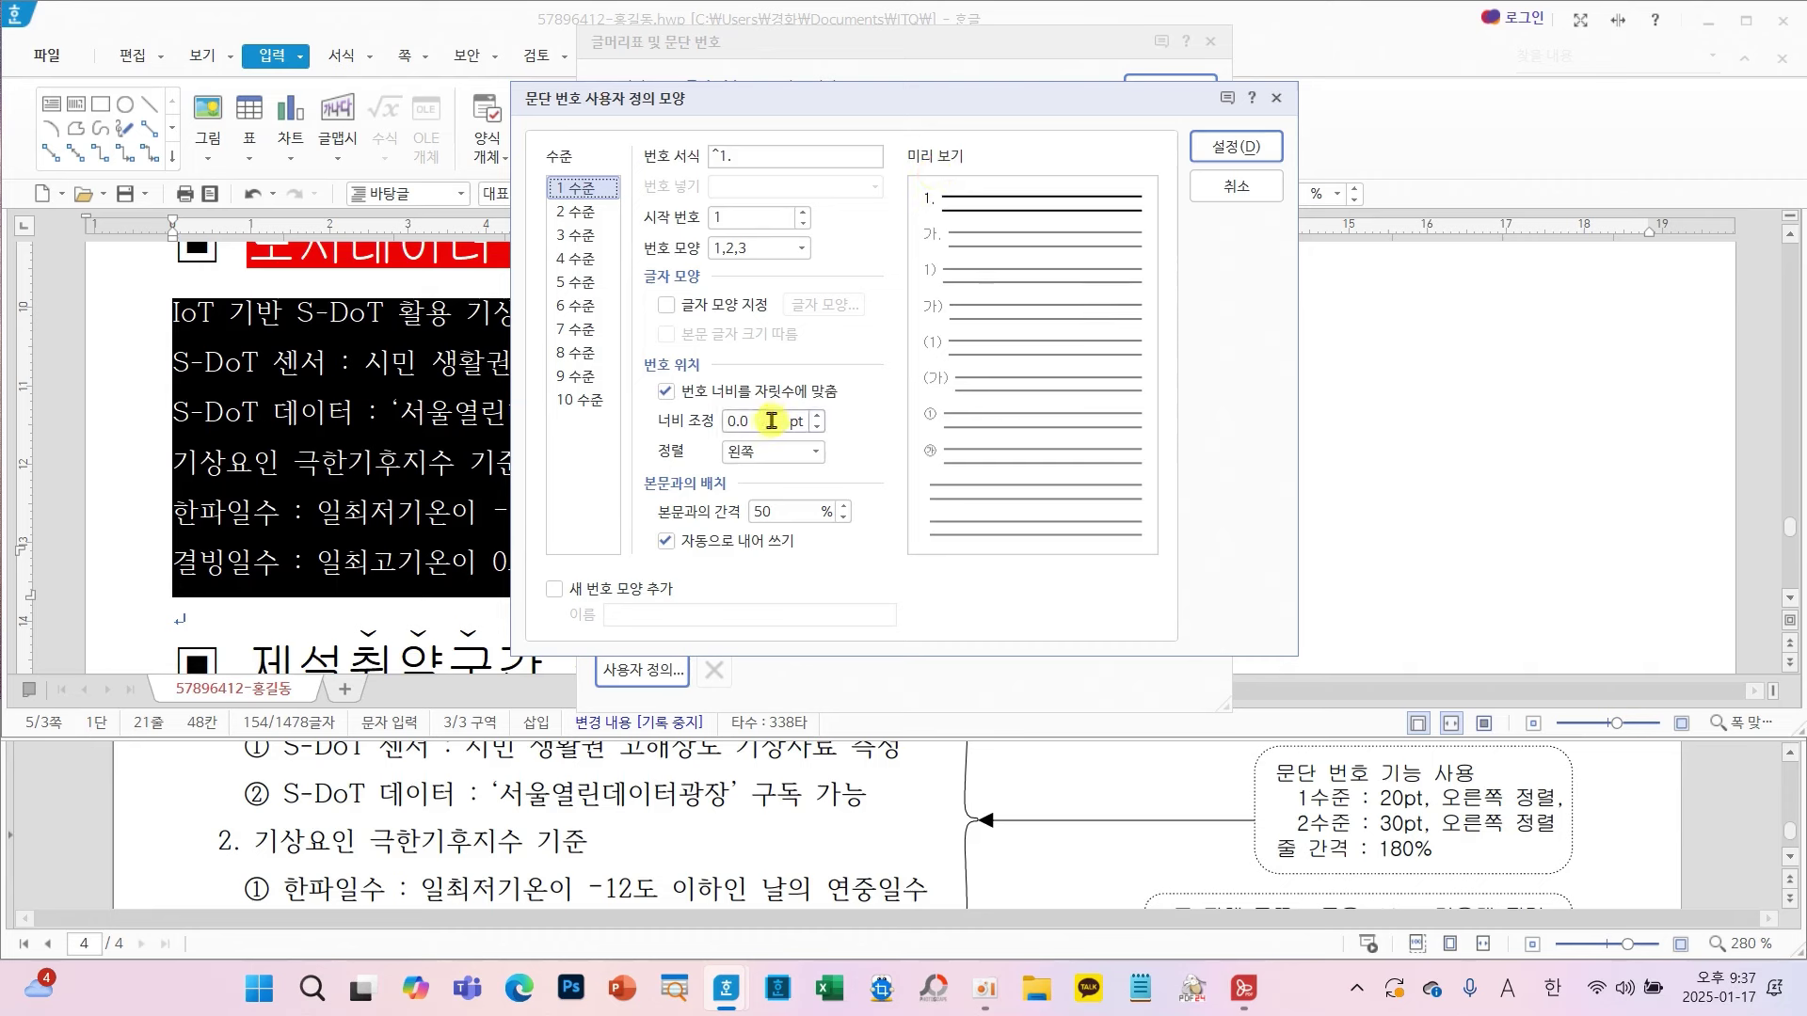
drag(755, 422, 697, 429)
text(20)
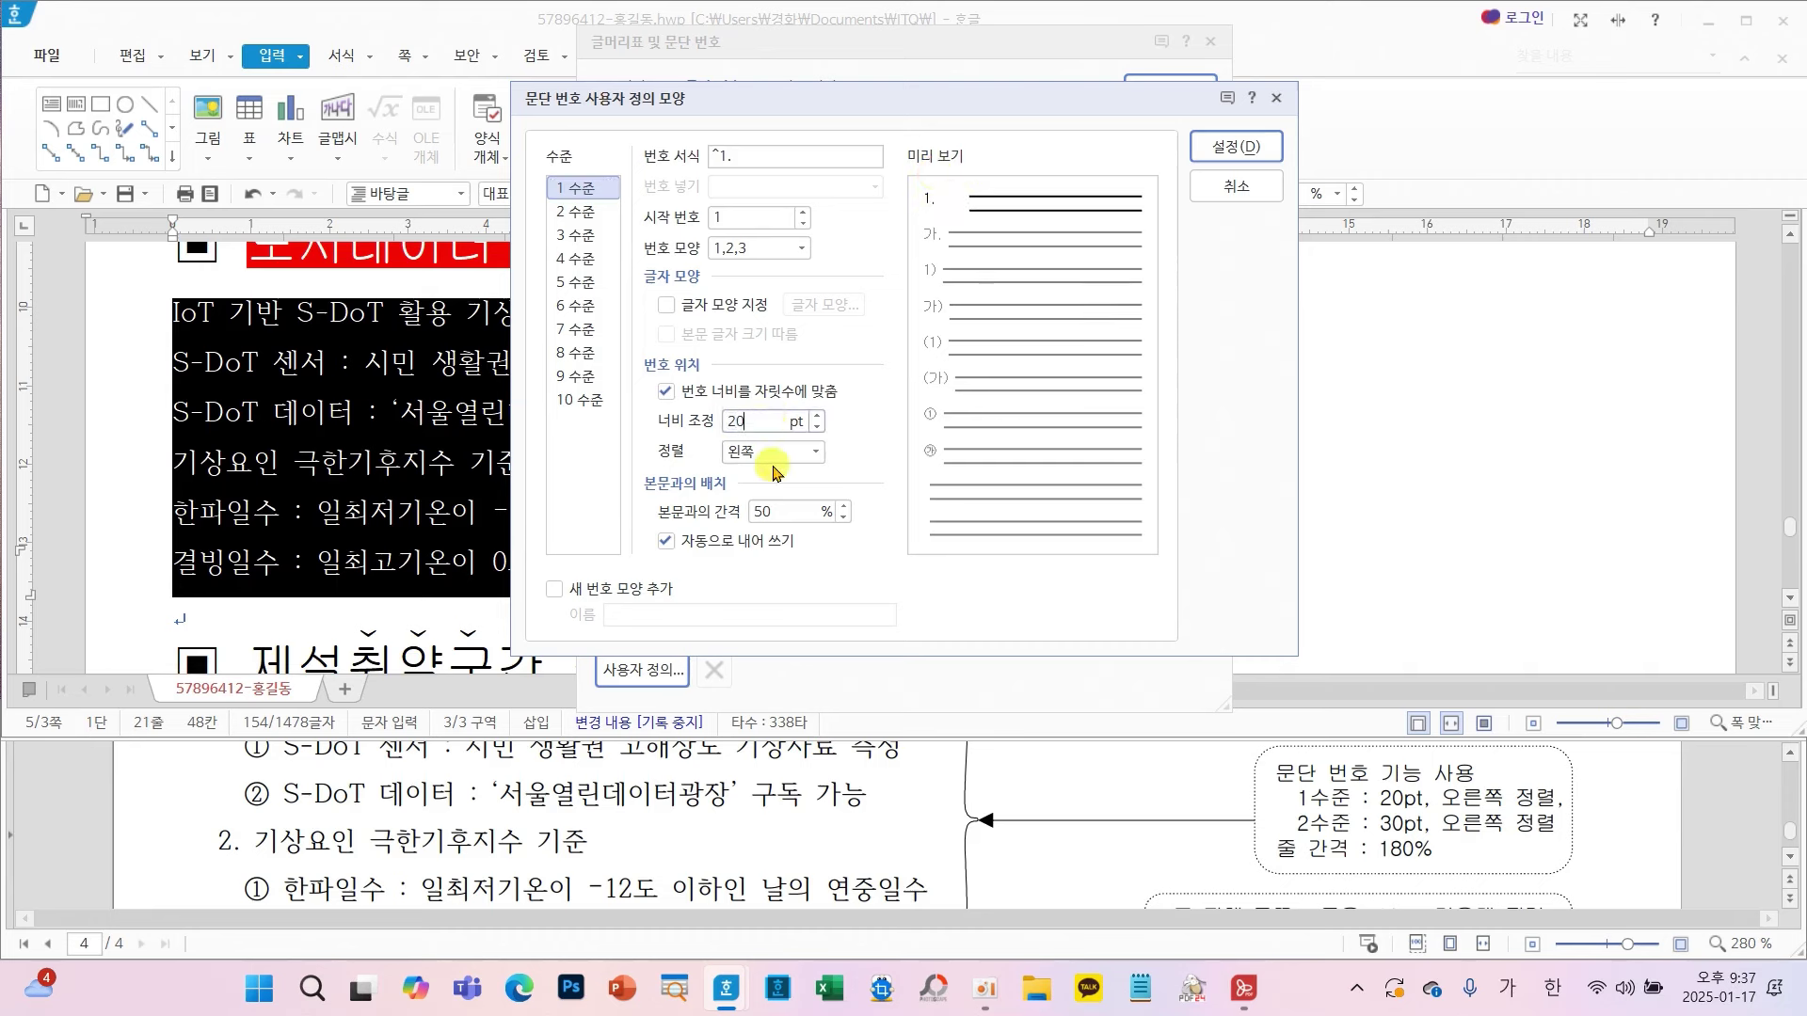
click(805, 450)
click(772, 517)
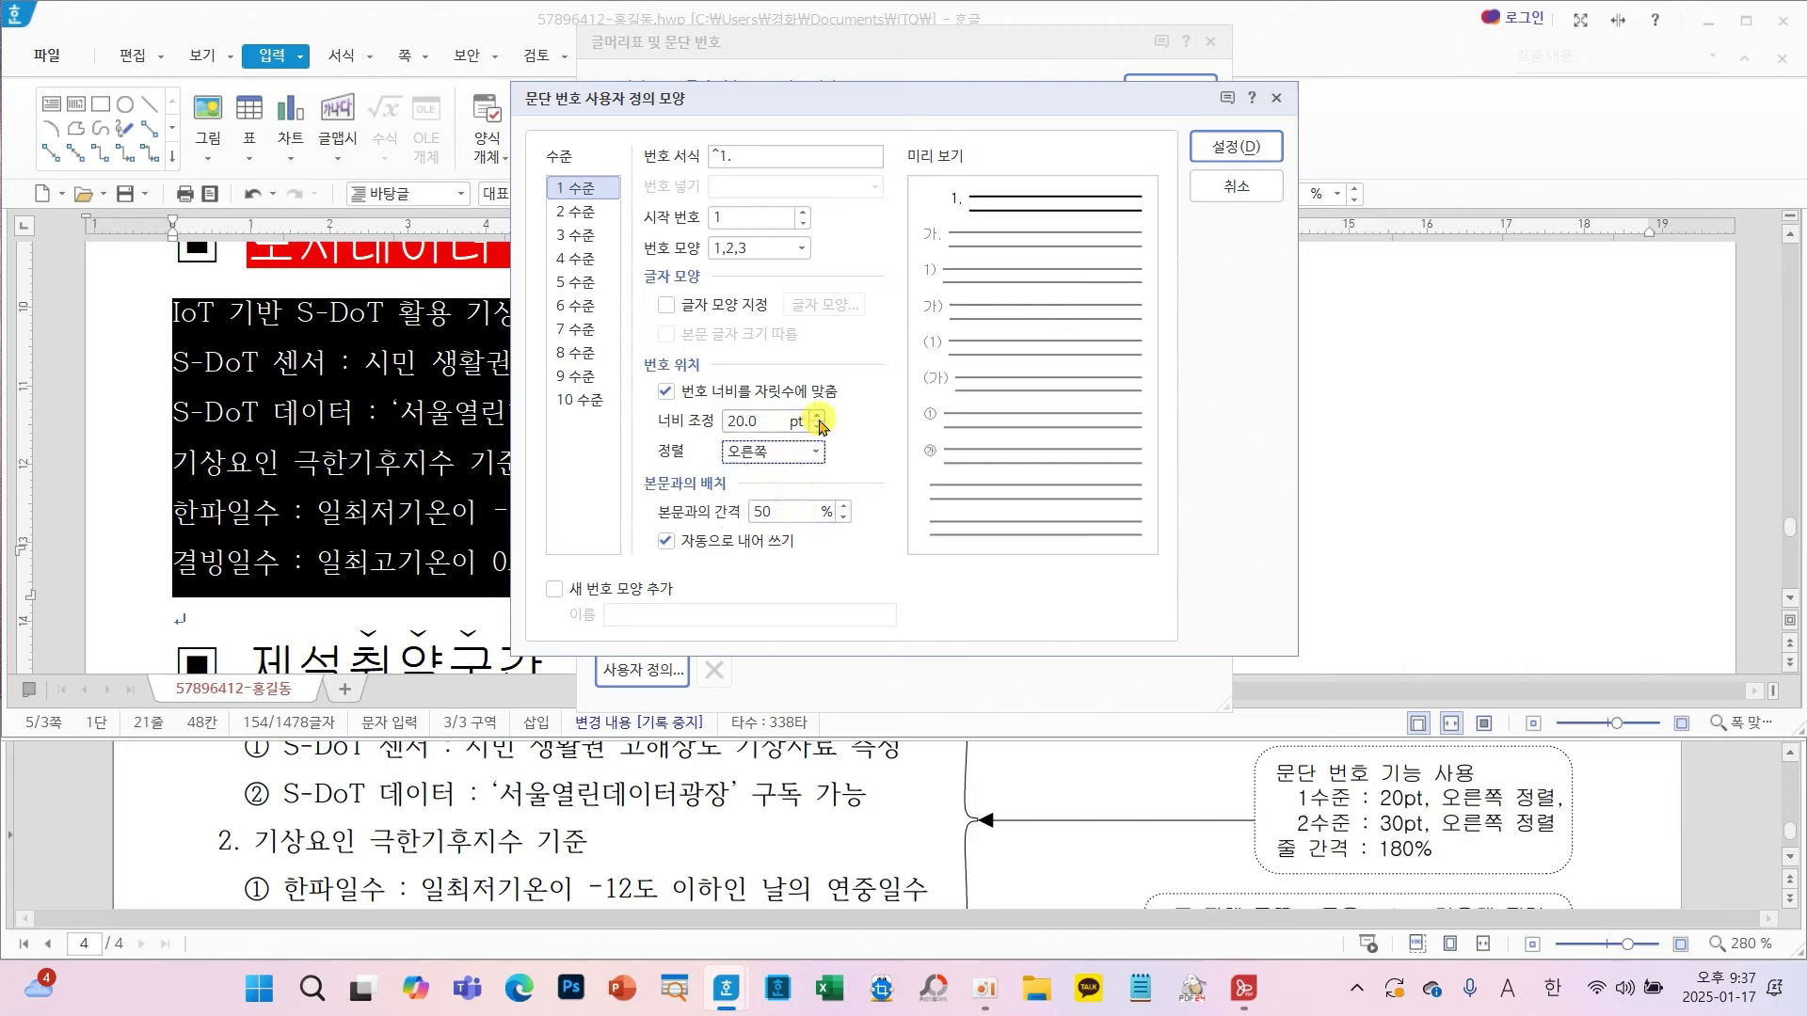
drag(618, 338, 854, 477)
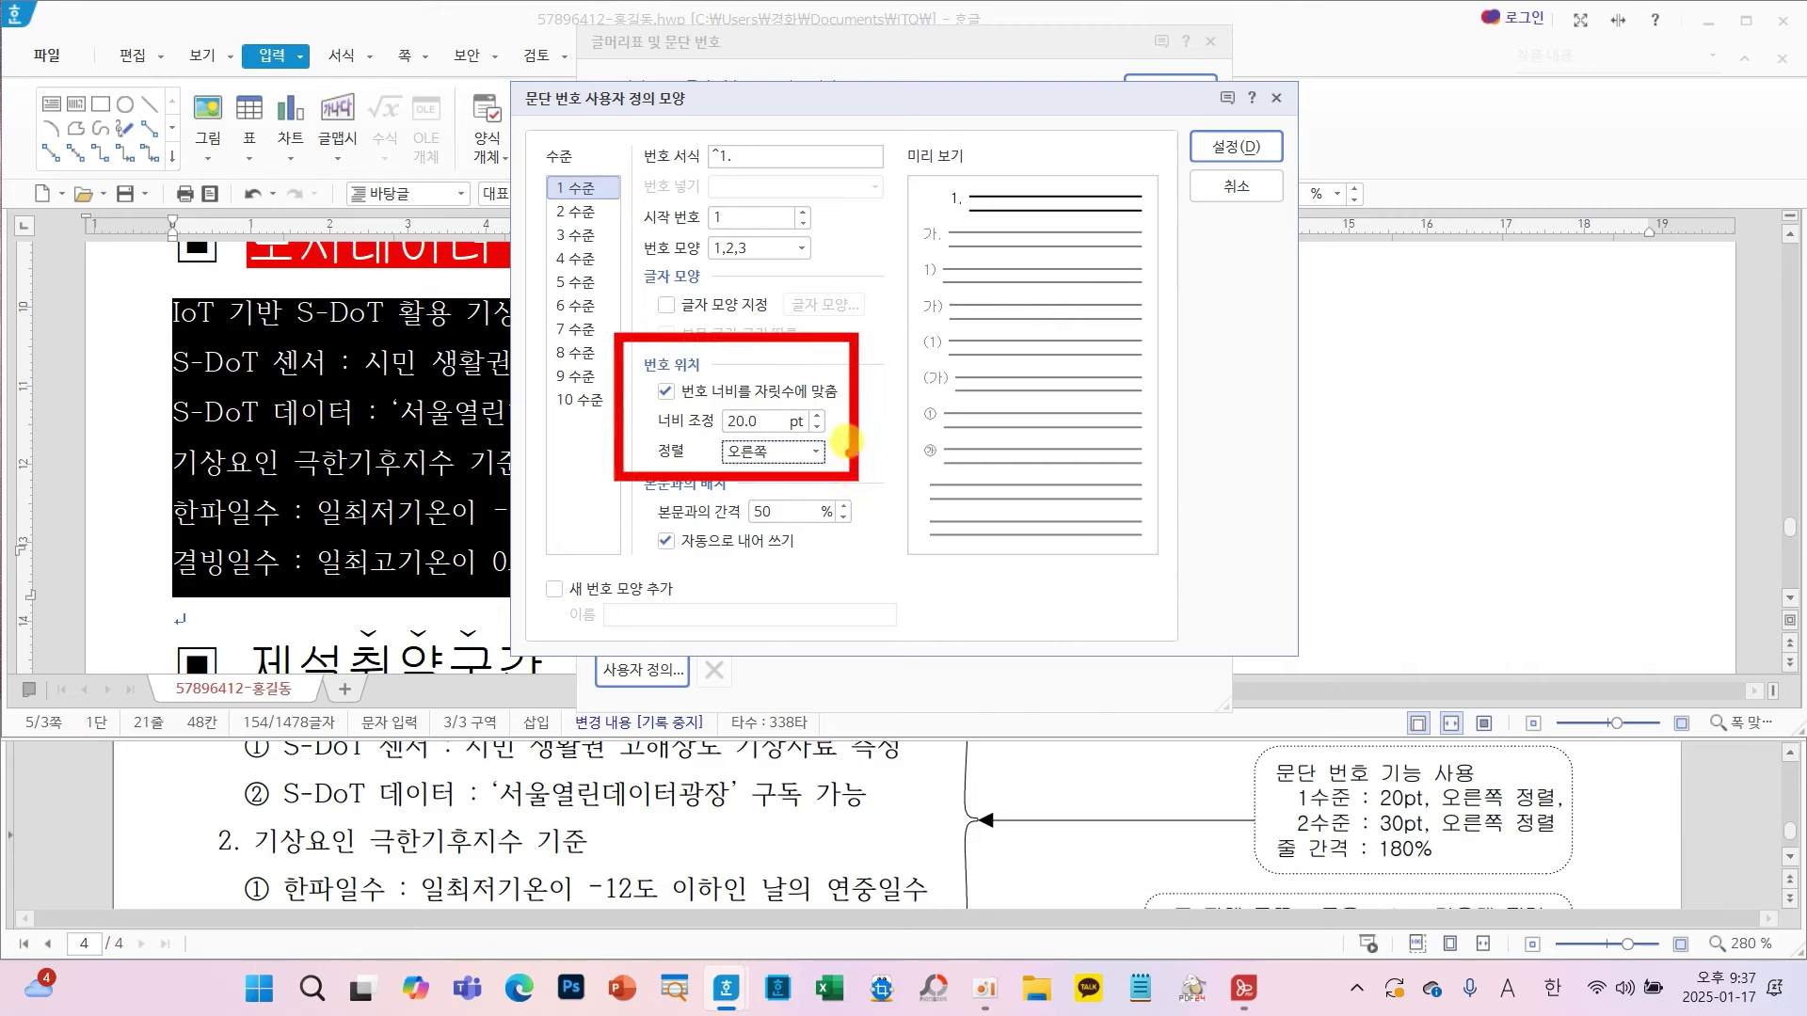
mouse_move(746, 349)
mouse_down()
mouse_move(931, 199)
mouse_move(910, 194)
mouse_move(889, 238)
mouse_up()
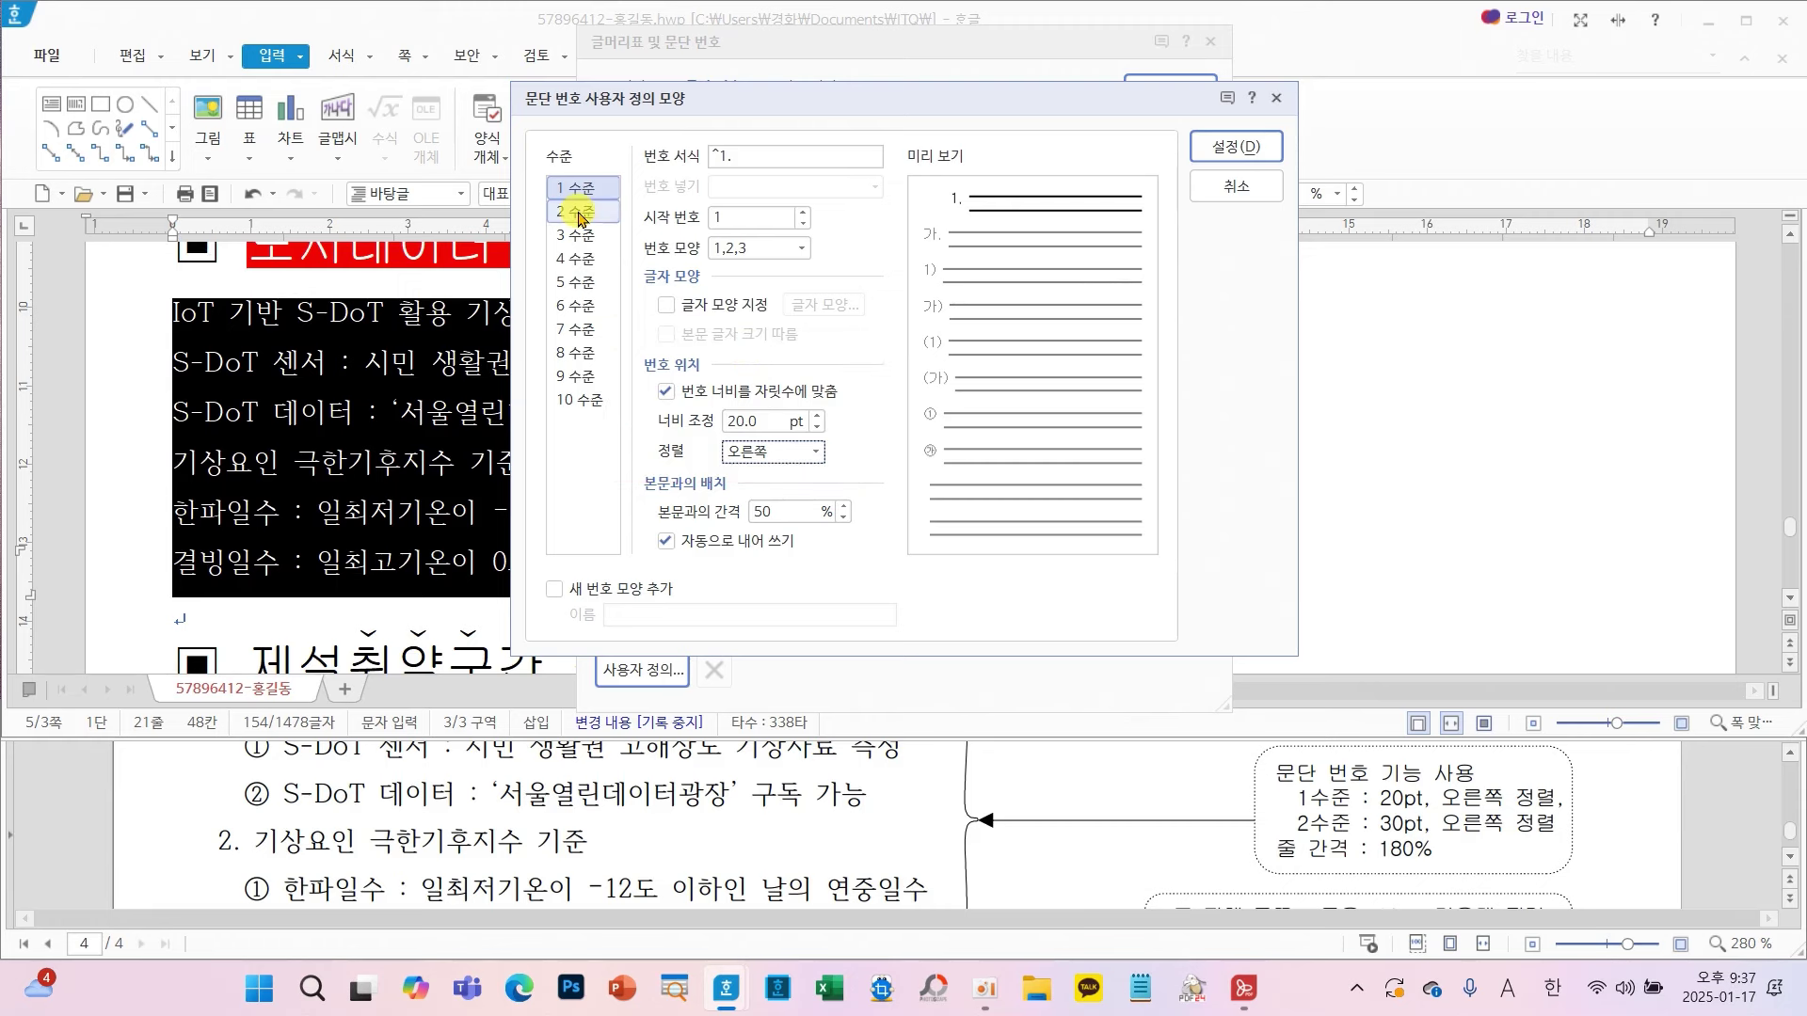
- Change the level 2 number shape to ①,②,③ and remove the period from its number format, leaving ^2
click(577, 212)
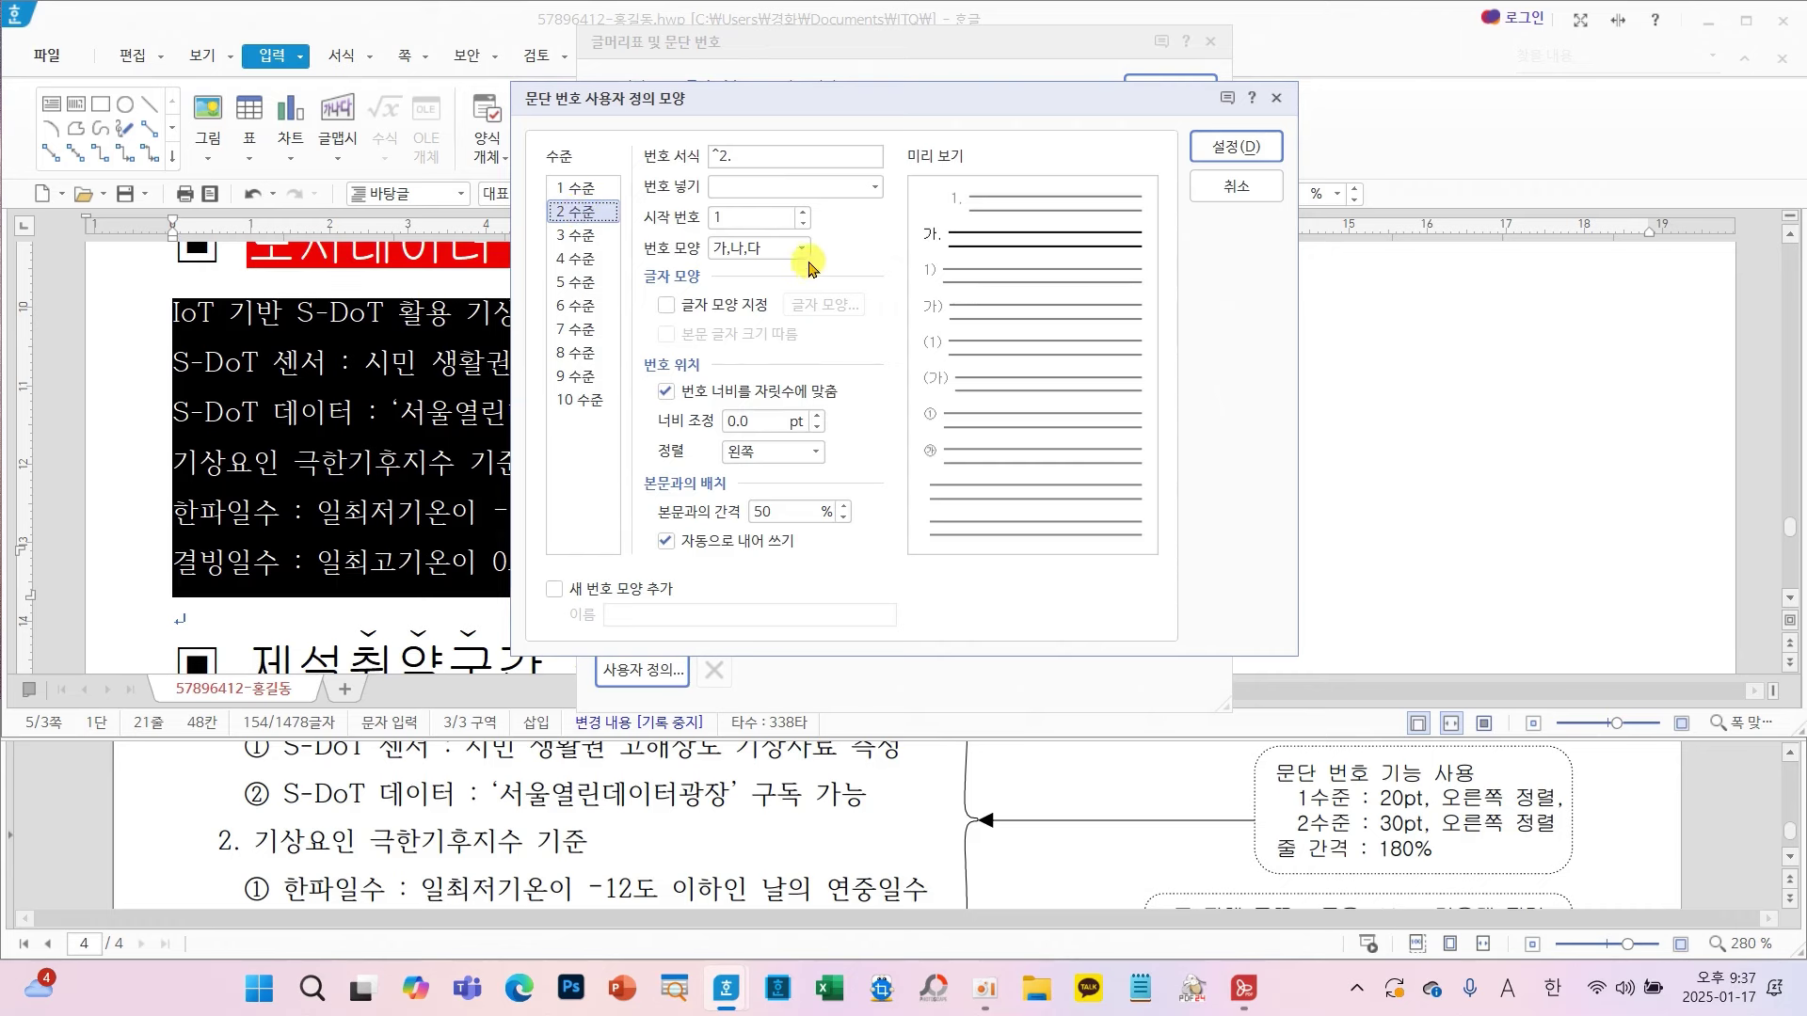
click(806, 250)
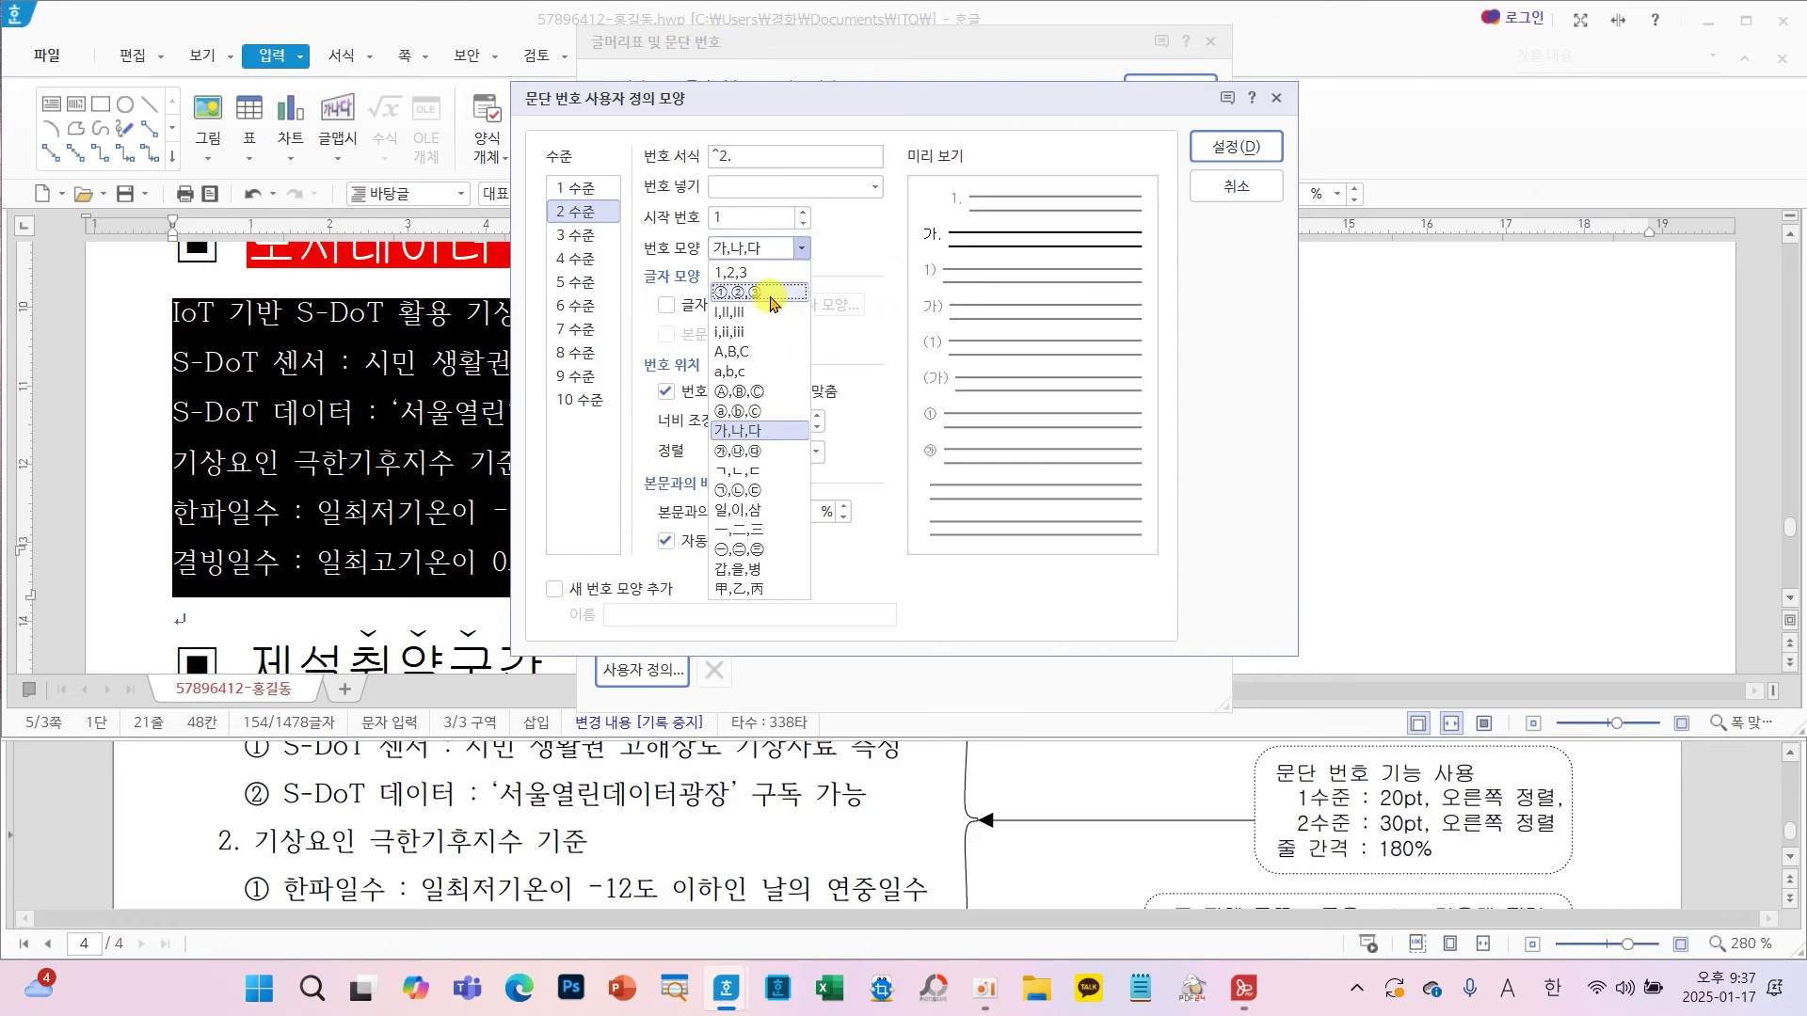
click(772, 299)
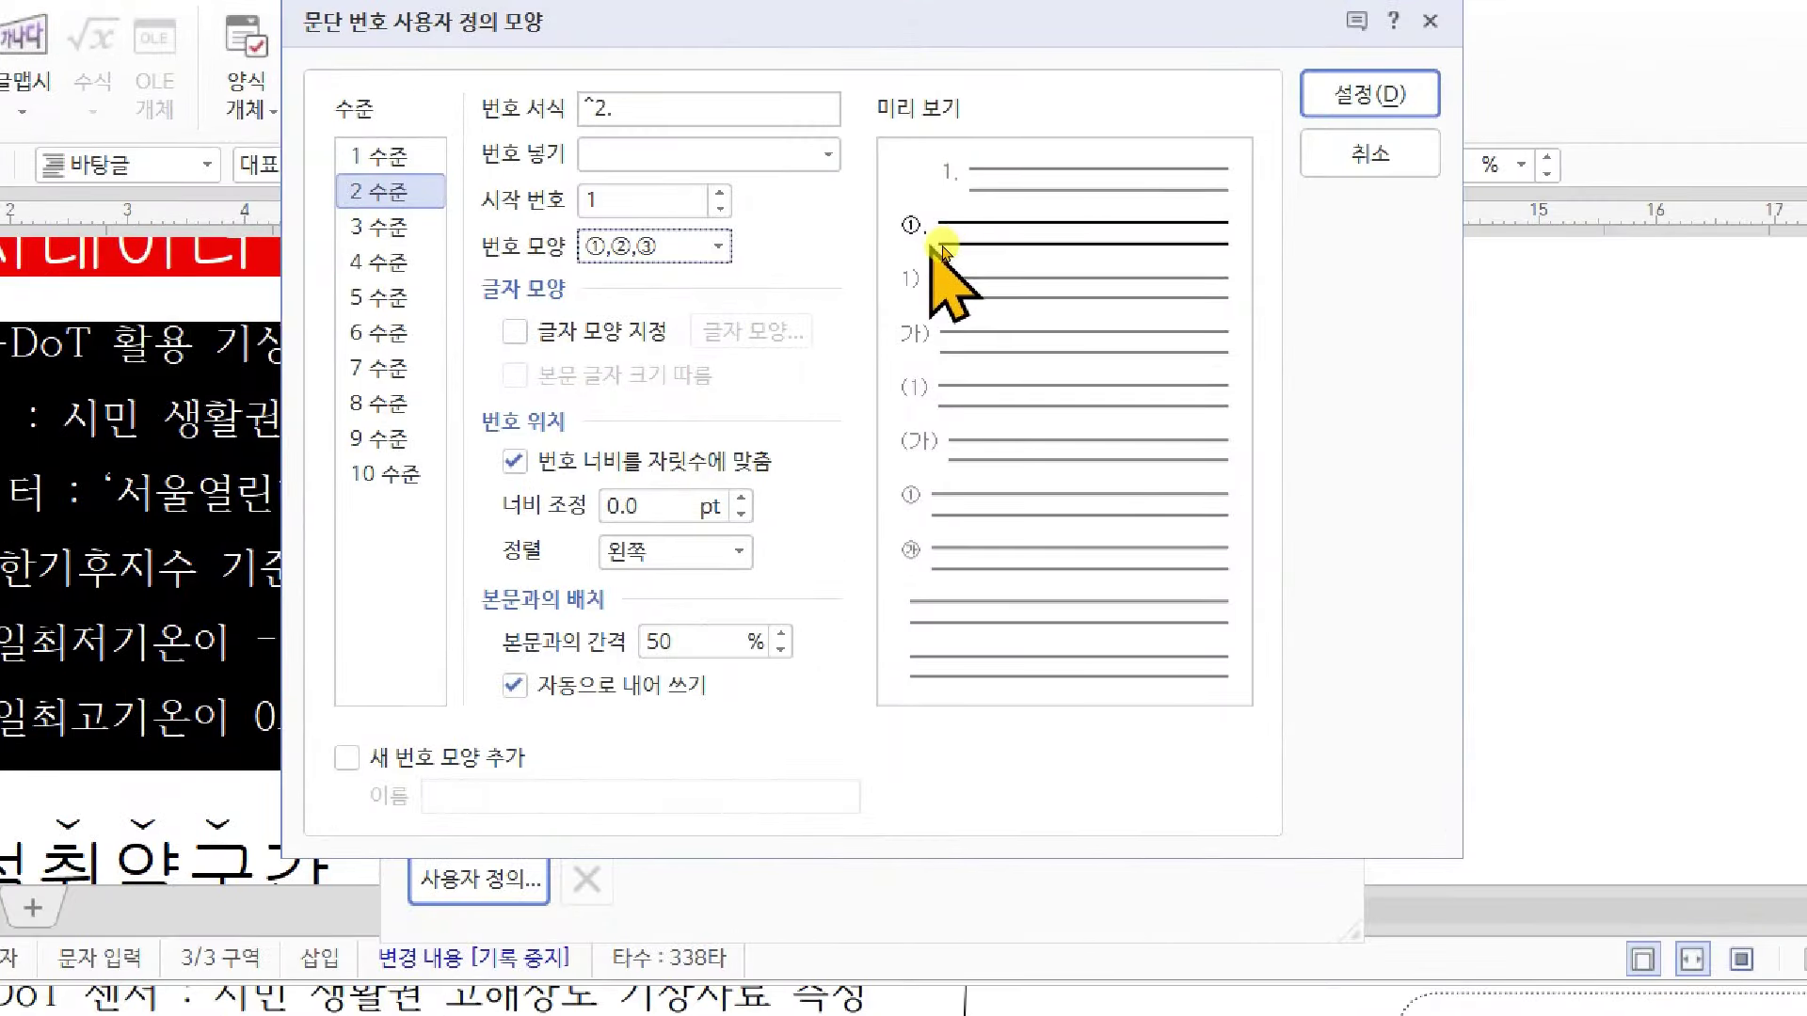
click(640, 108)
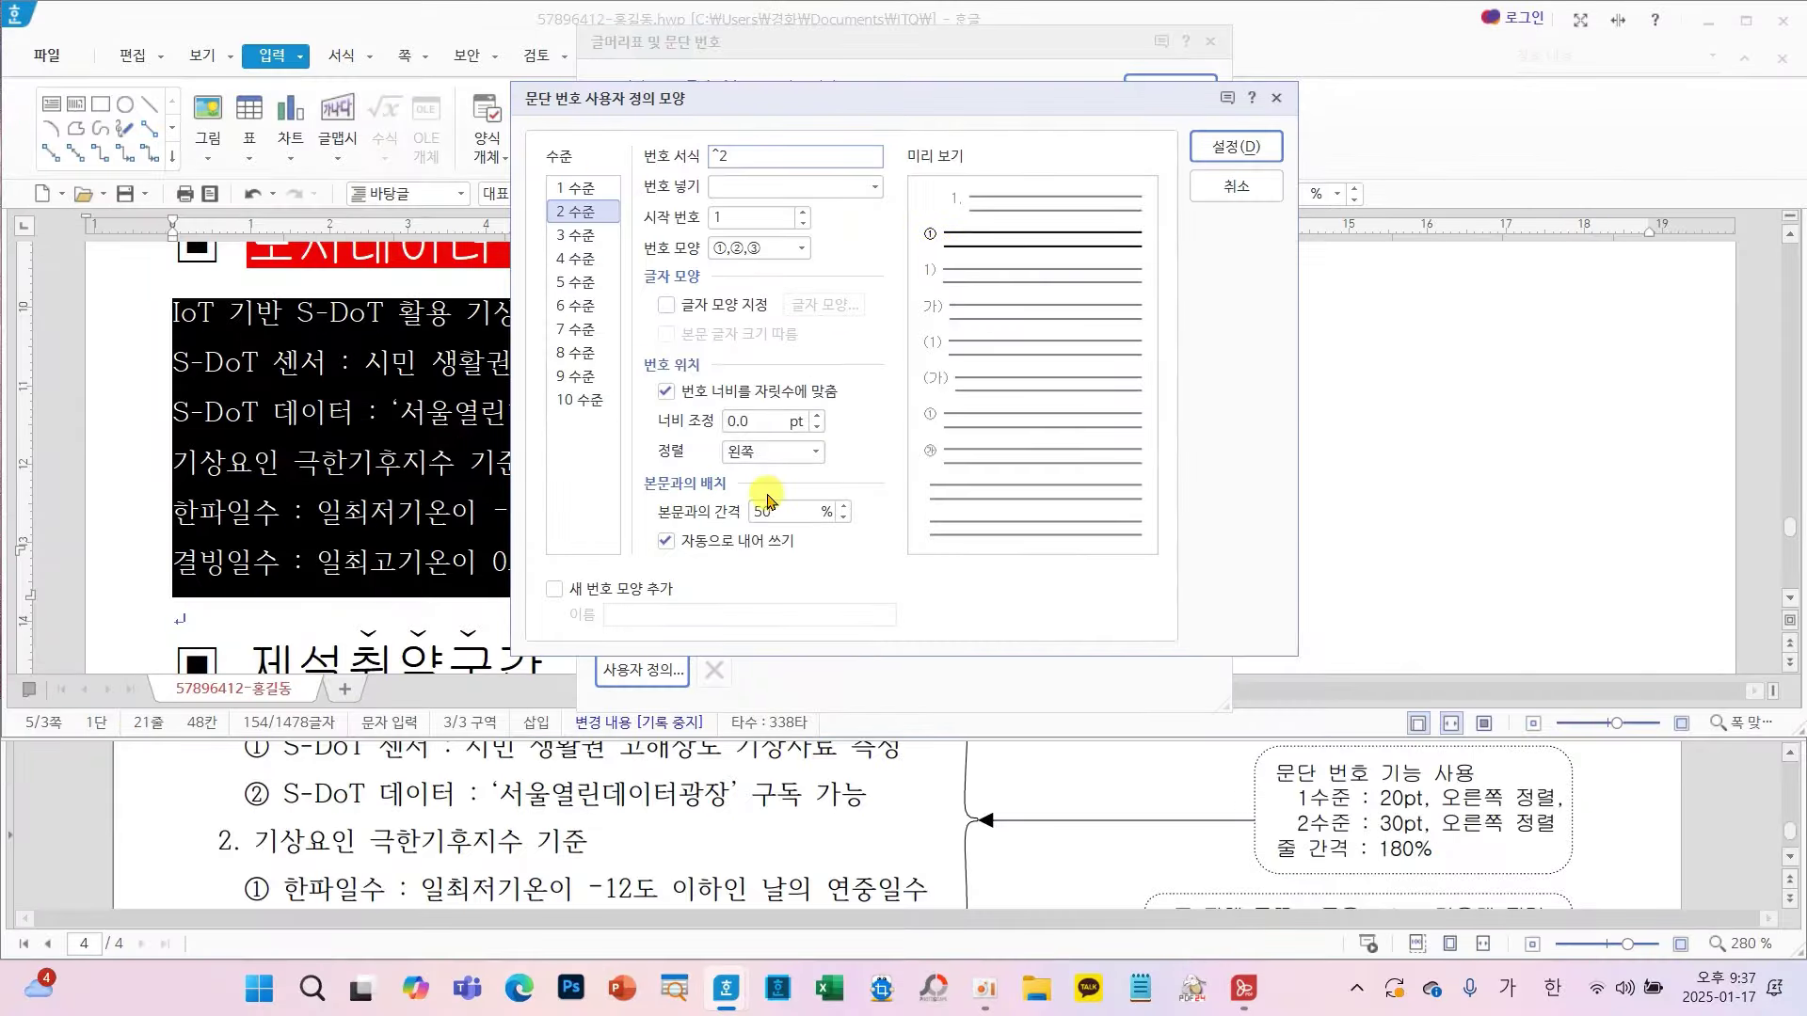
- Give the level 2 numbers a 너비 조정 of 30 pt with 오른쪽 alignment, and apply the custom numbering to the six lines
drag(645, 532, 577, 540)
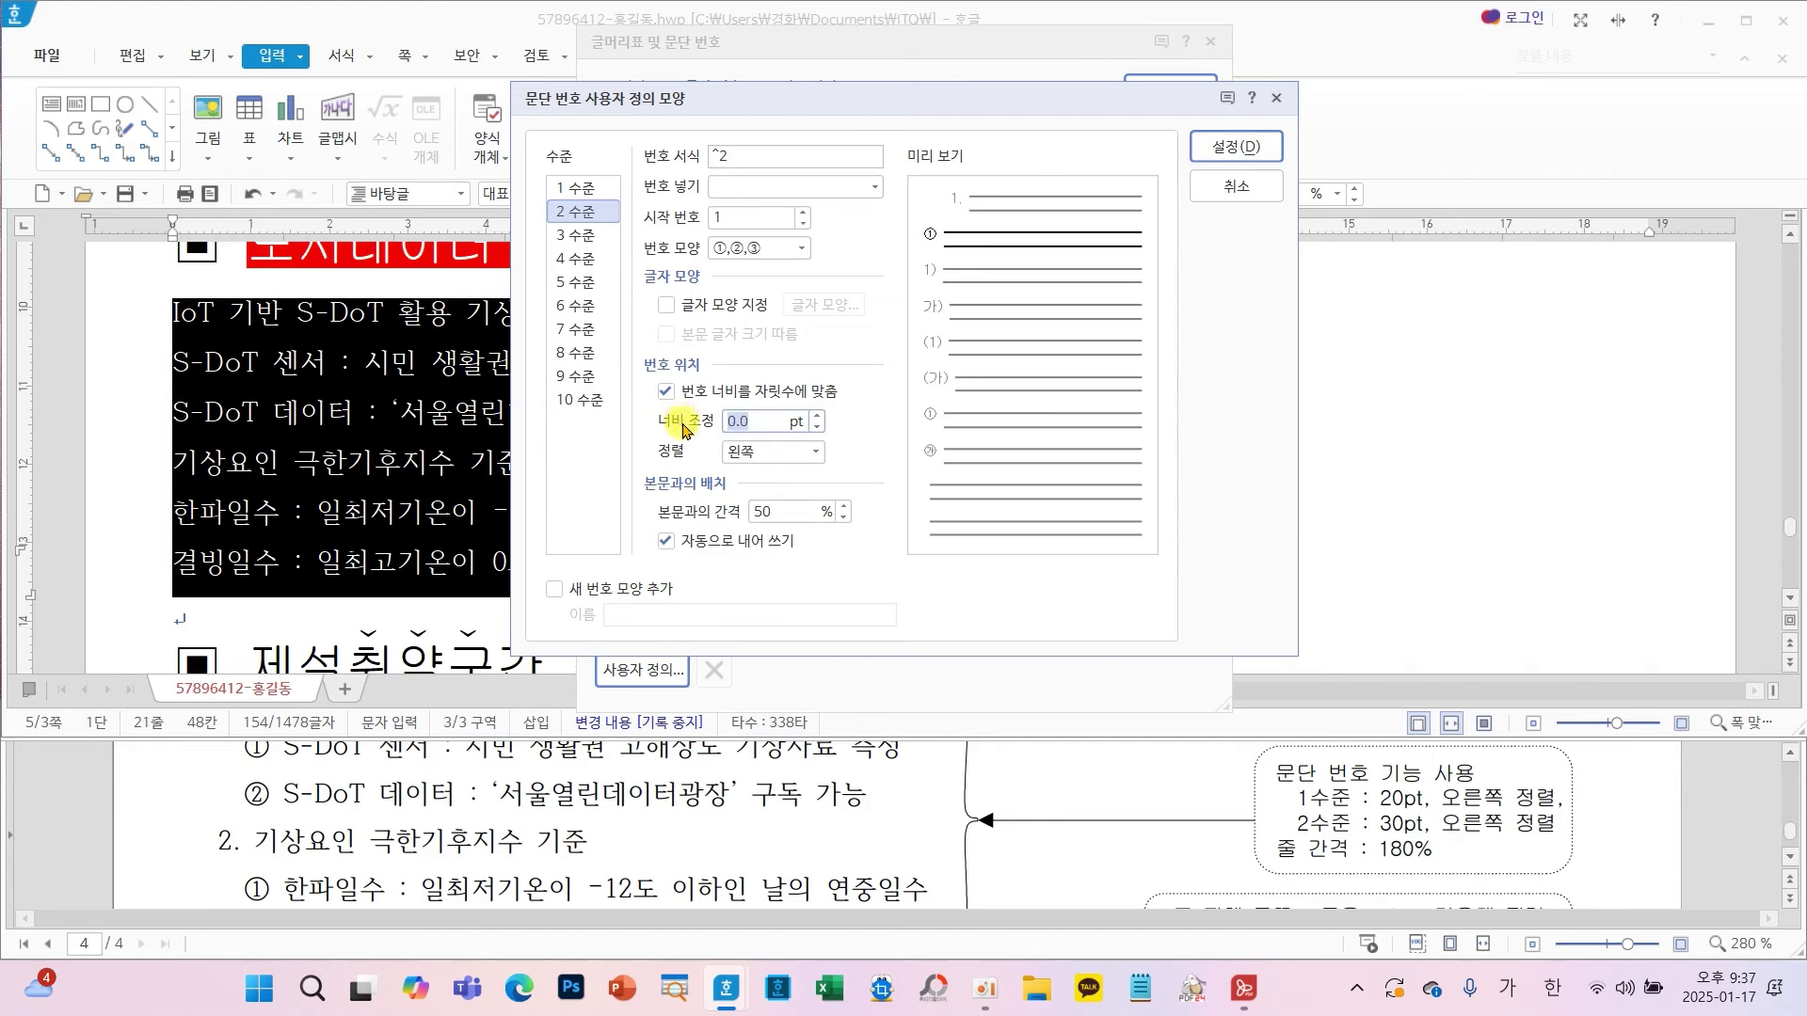
text(30)
click(789, 455)
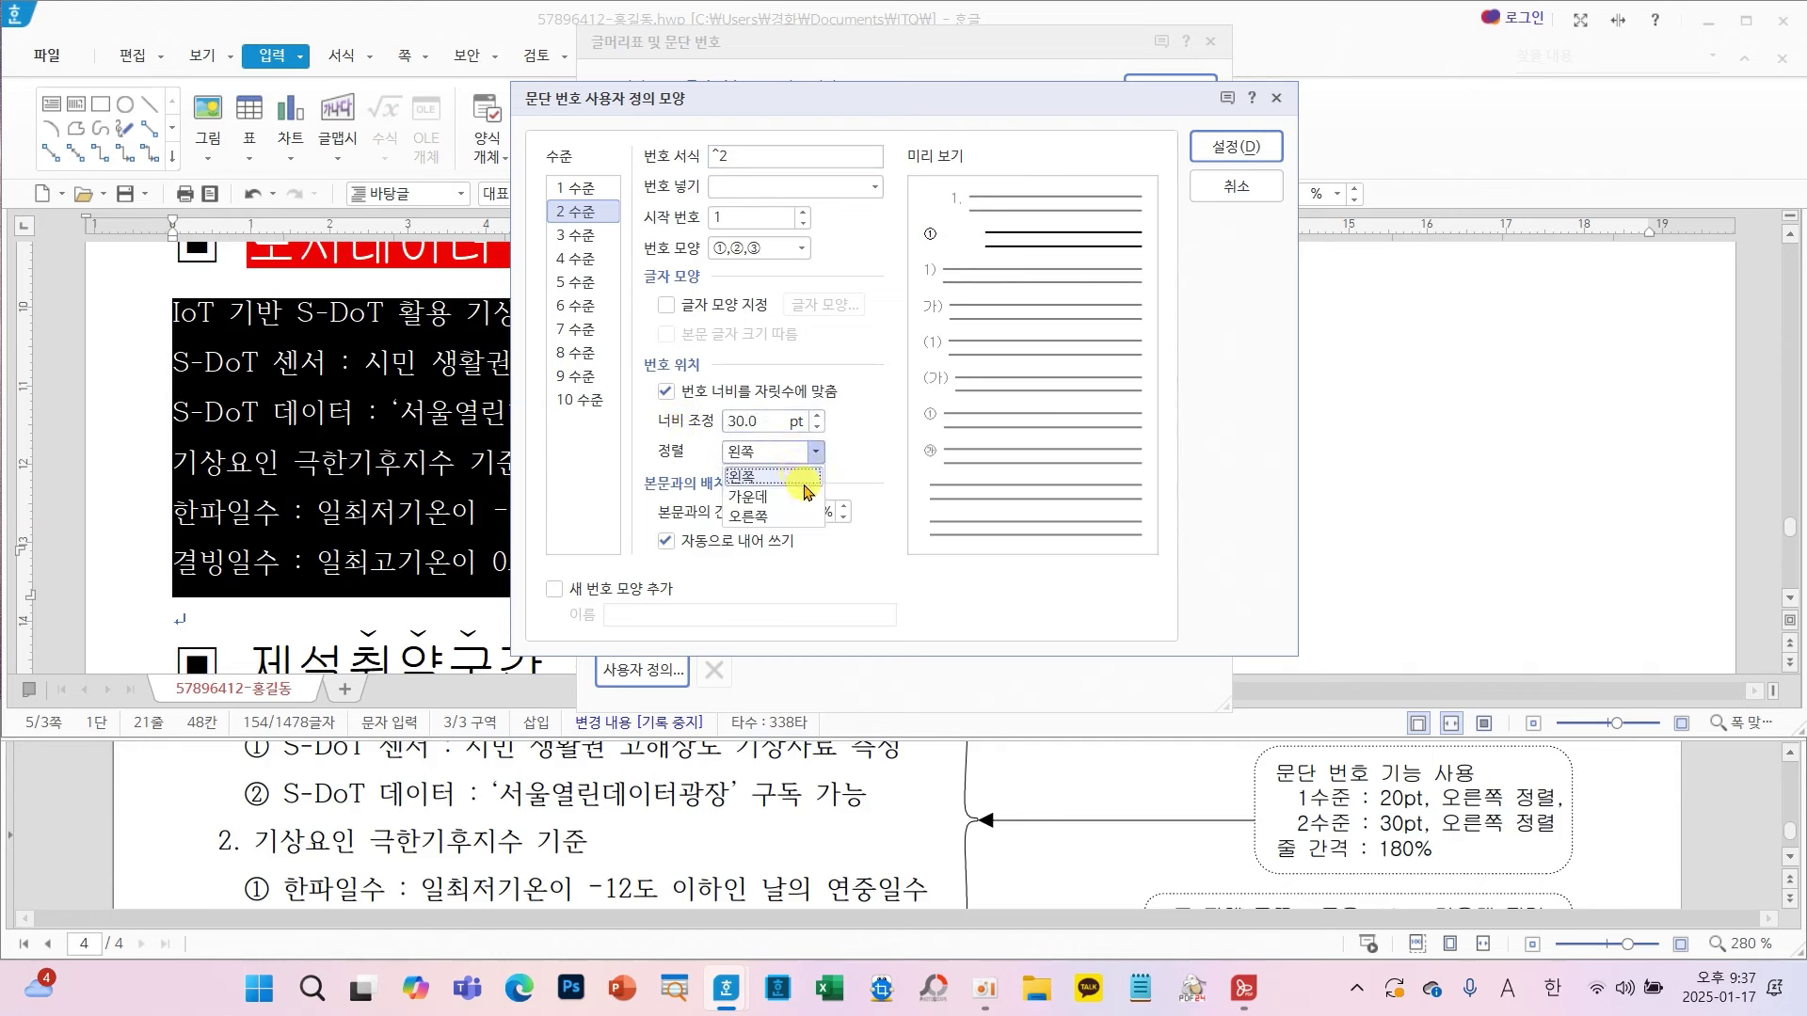
click(781, 506)
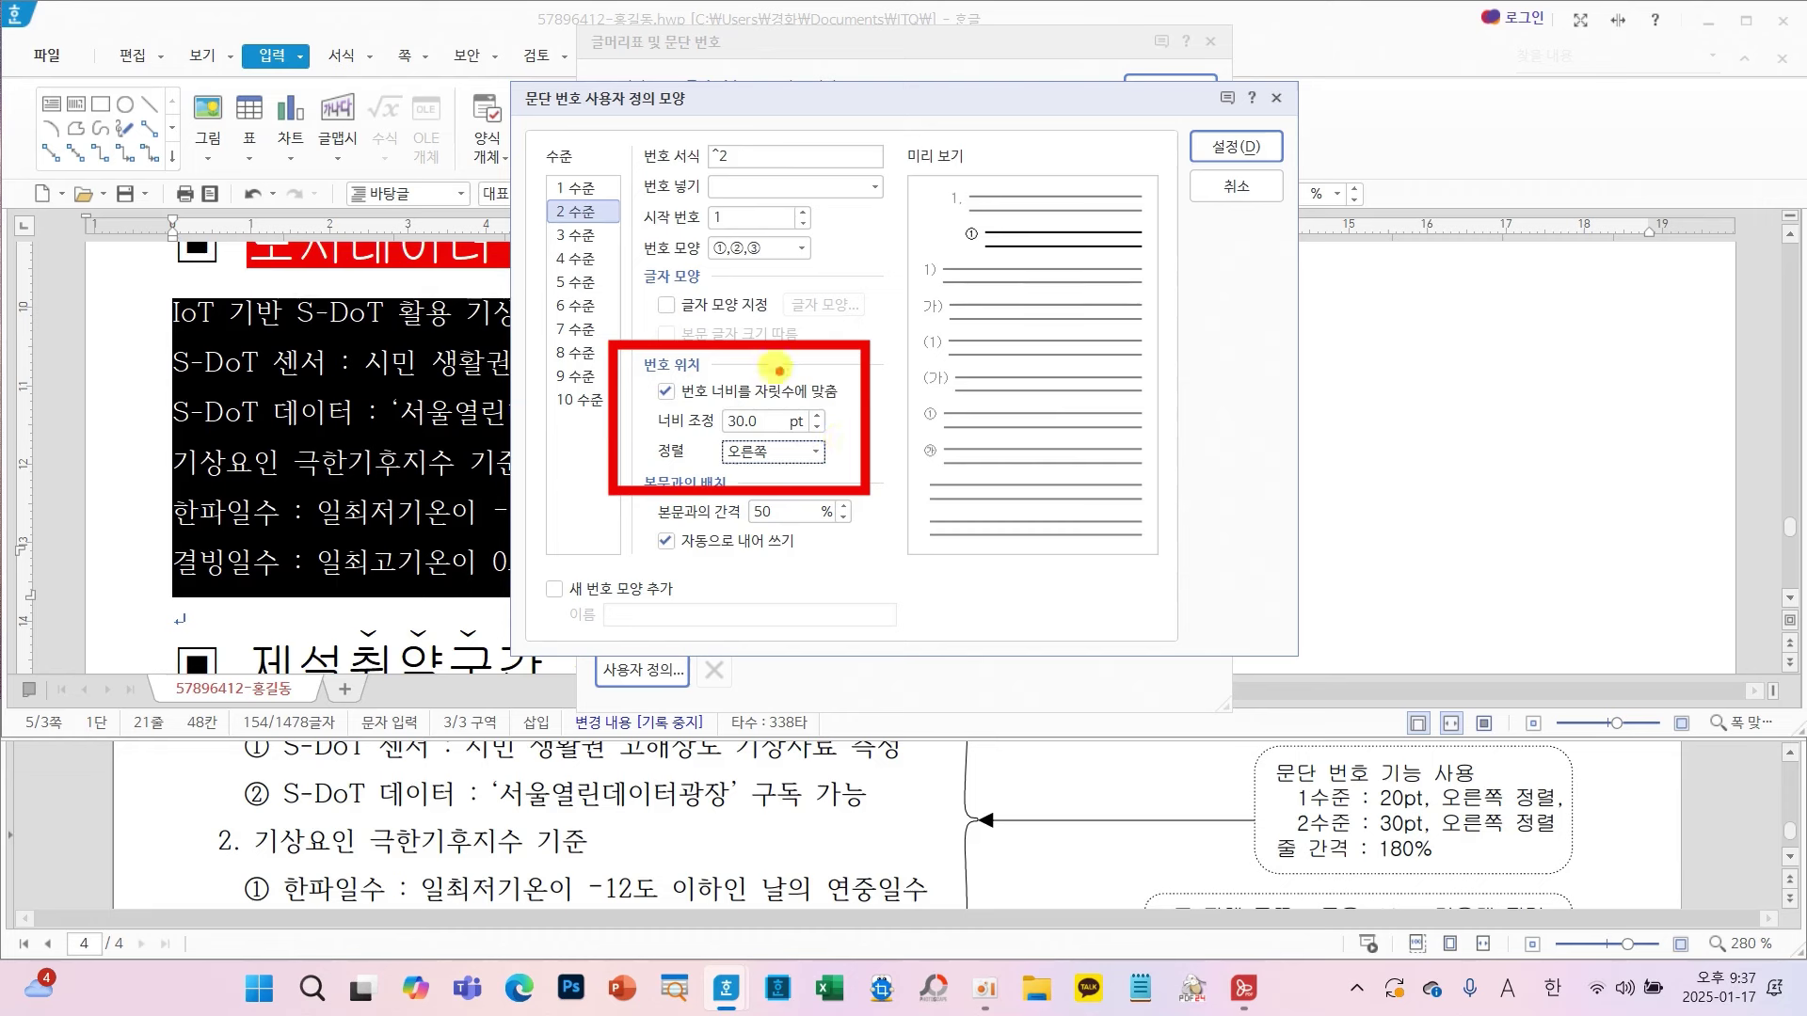
mouse_move(760, 348)
mouse_down()
mouse_move(931, 230)
mouse_move(951, 254)
mouse_move(908, 279)
mouse_up()
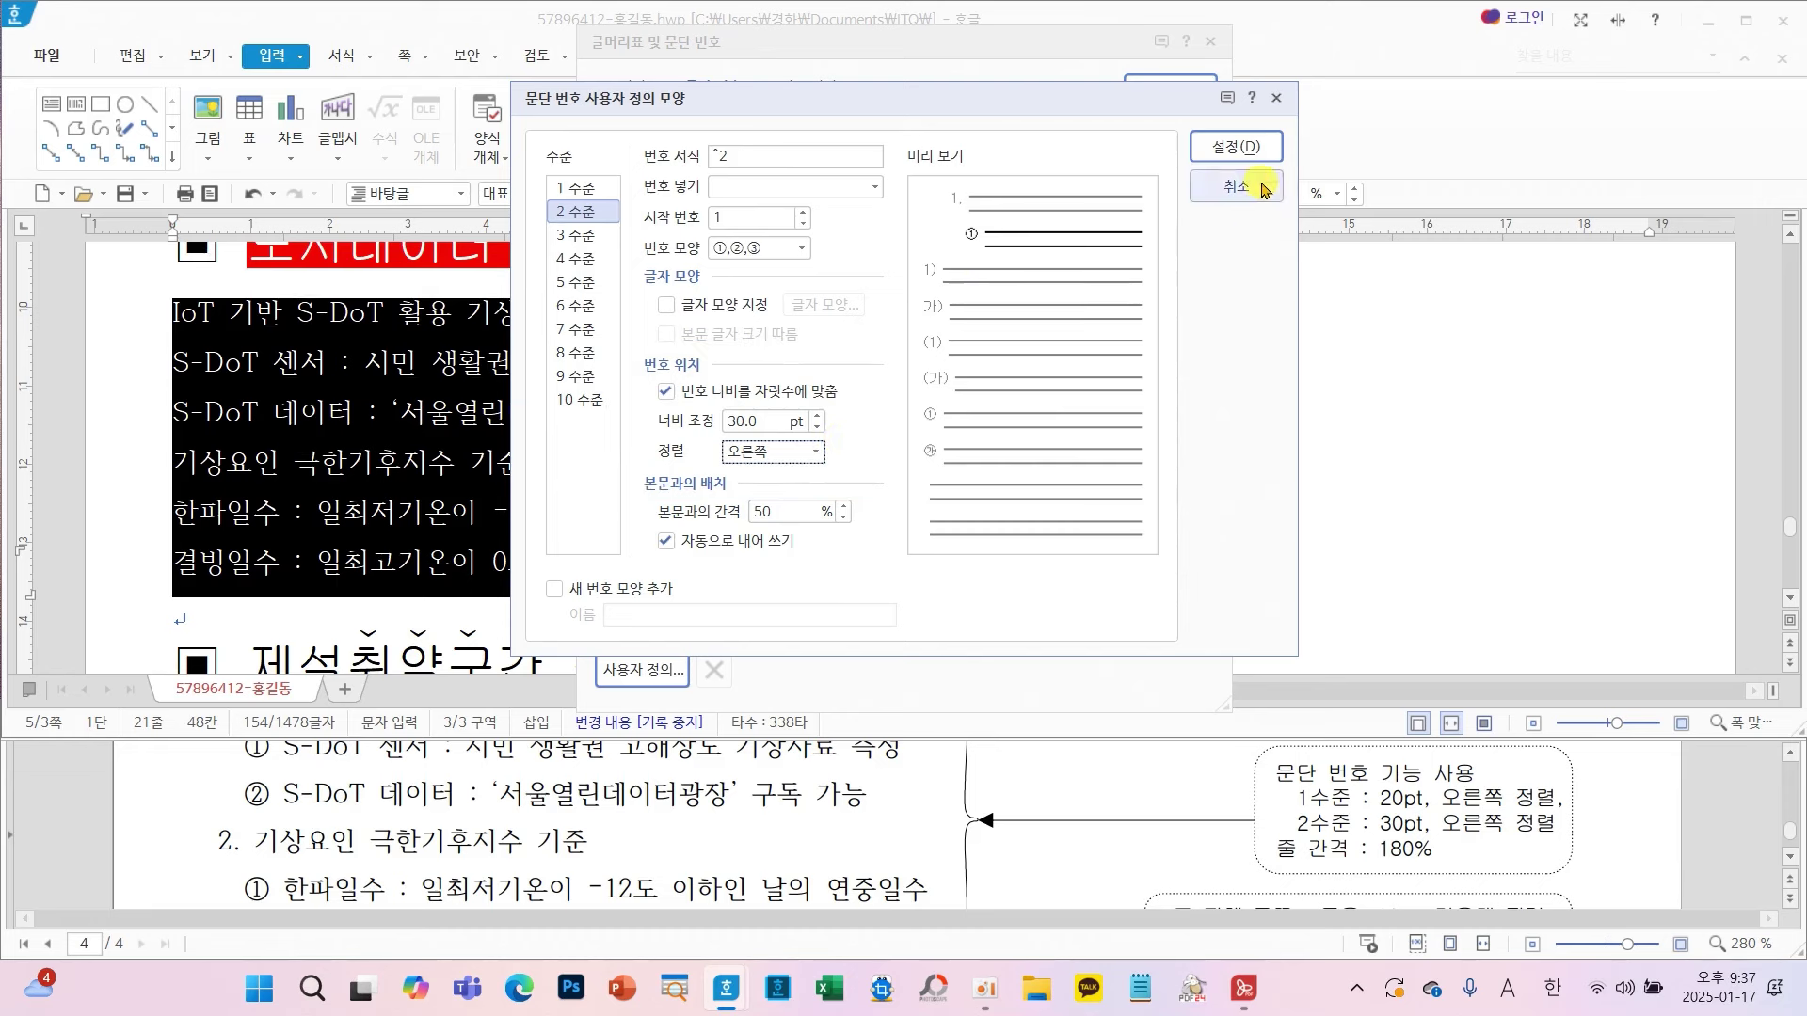
click(1228, 146)
click(1167, 87)
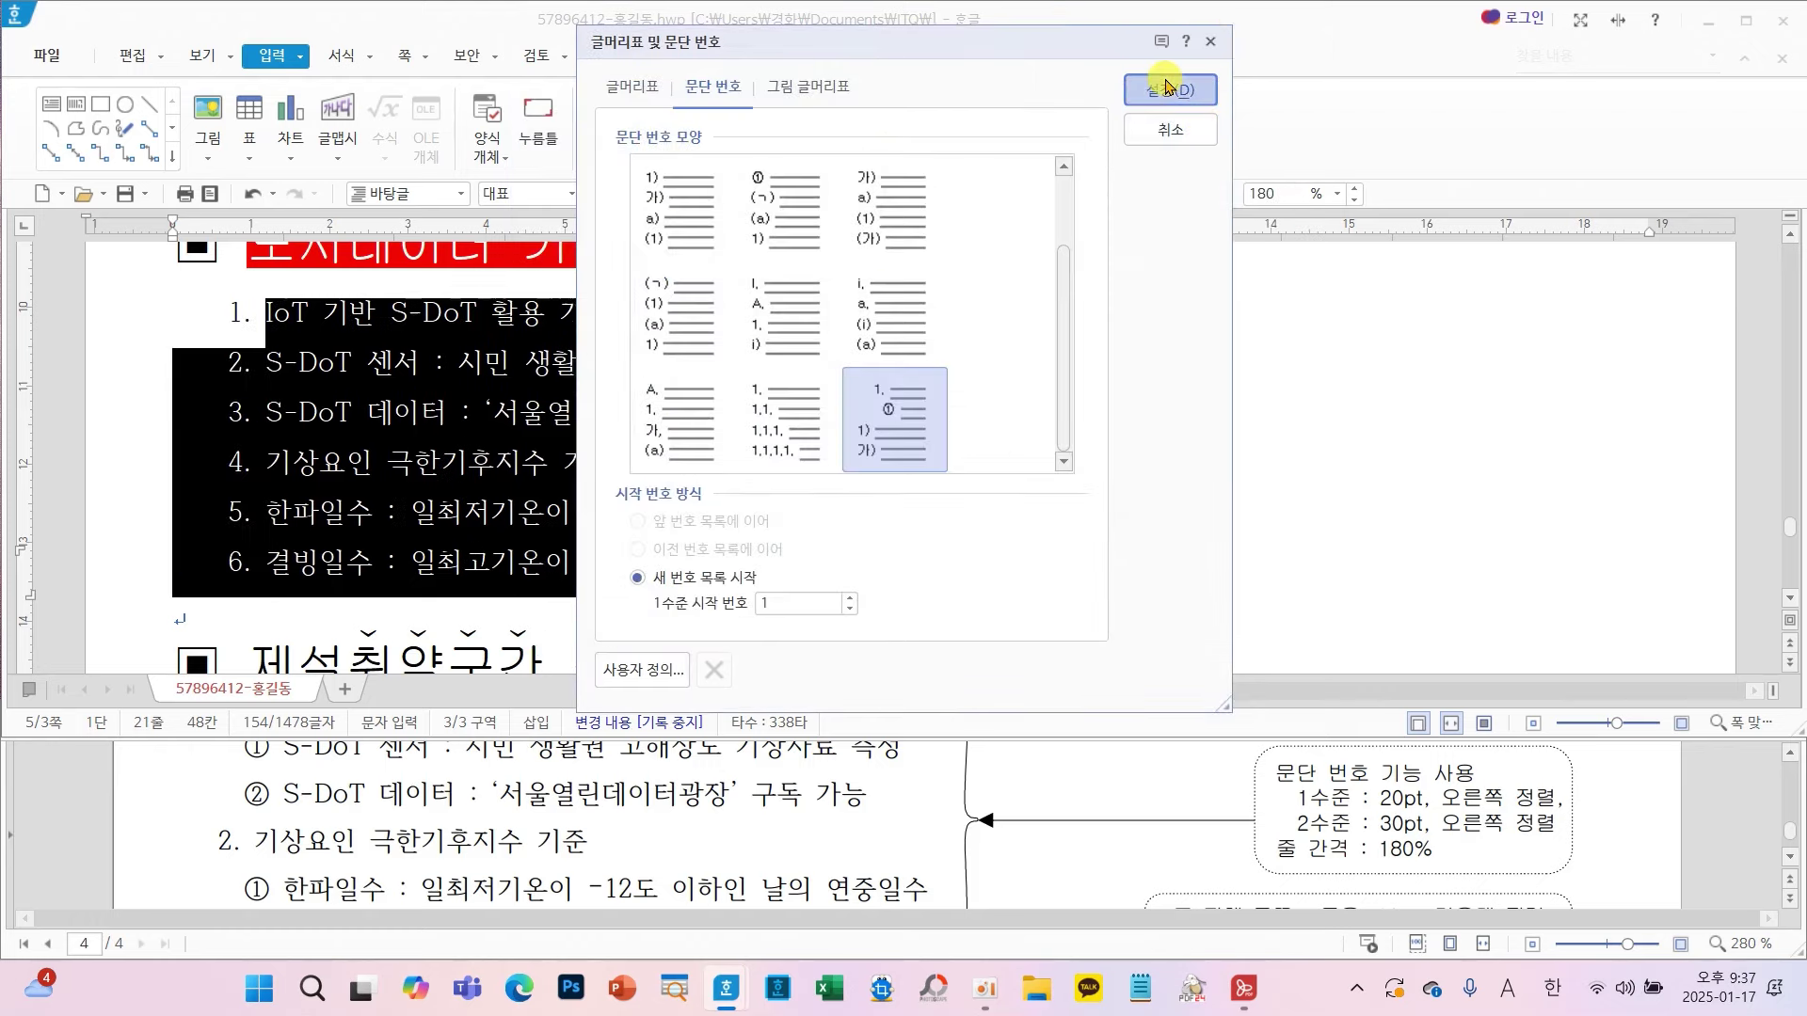
click(983, 459)
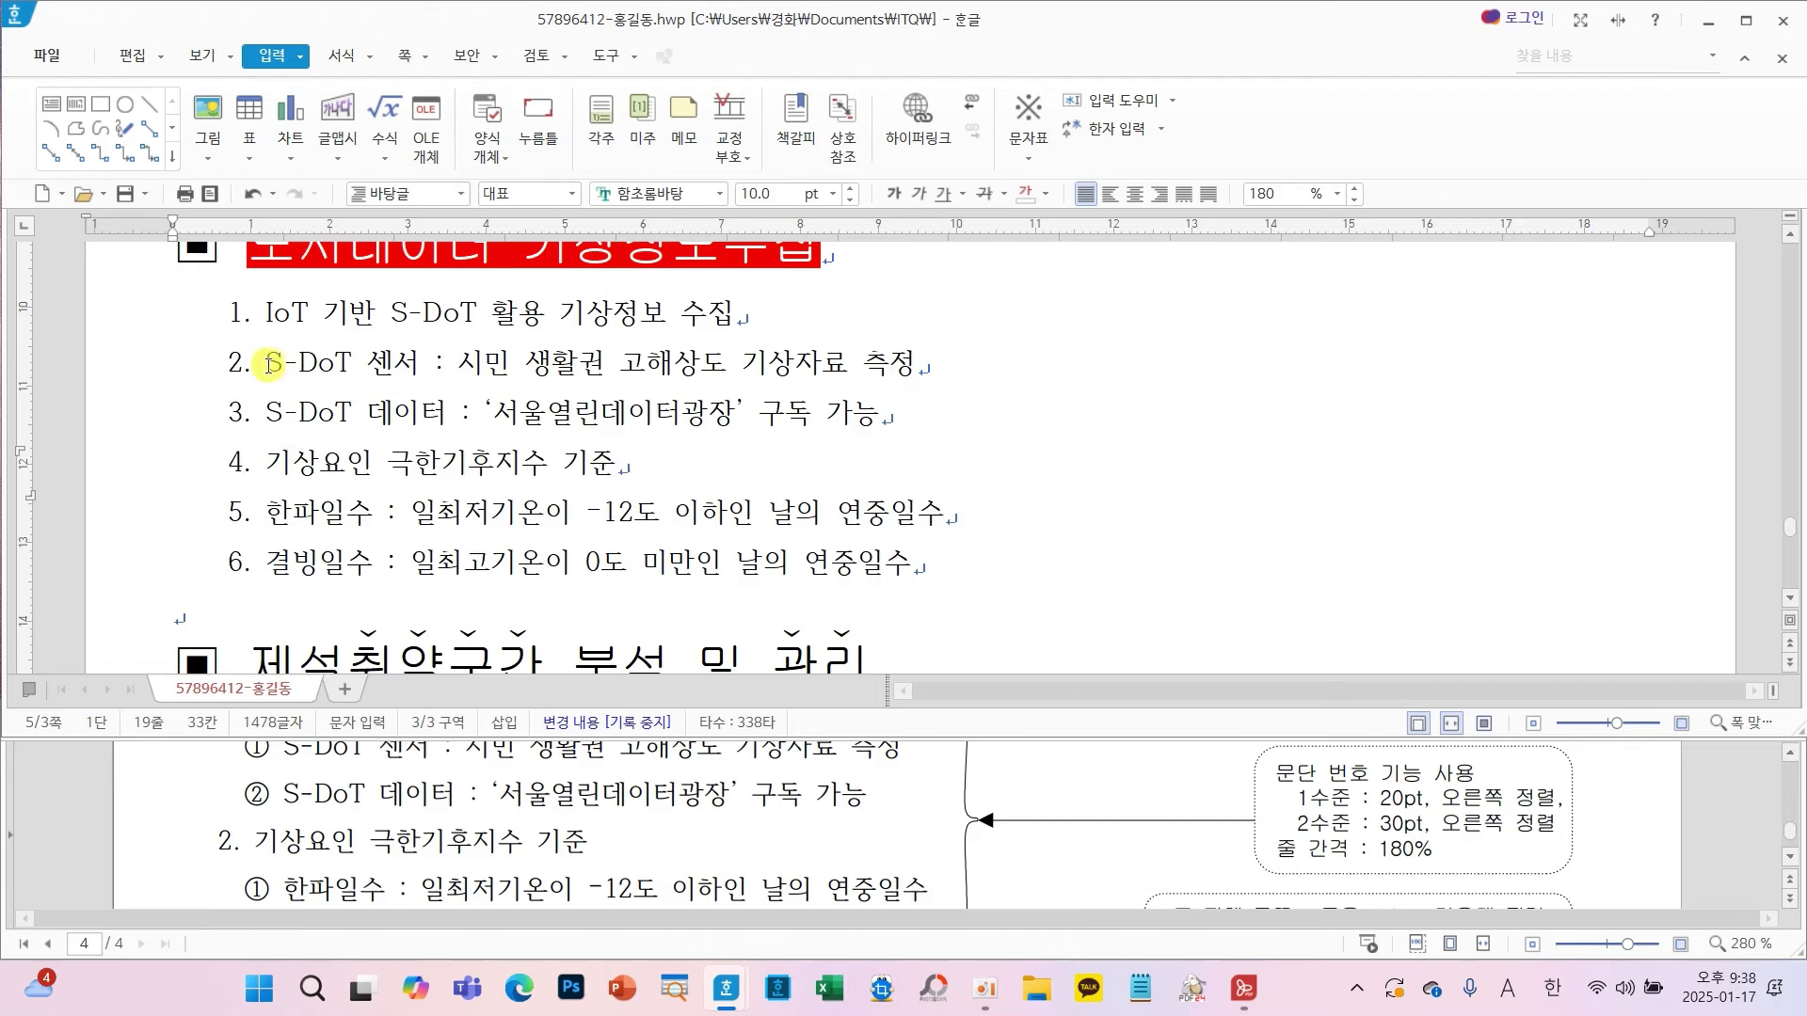
- Demote the two S-DoT lines and the 한파일수 and 결빙일수 lines to level 2 of the paragraph numbering
drag(266, 363, 931, 424)
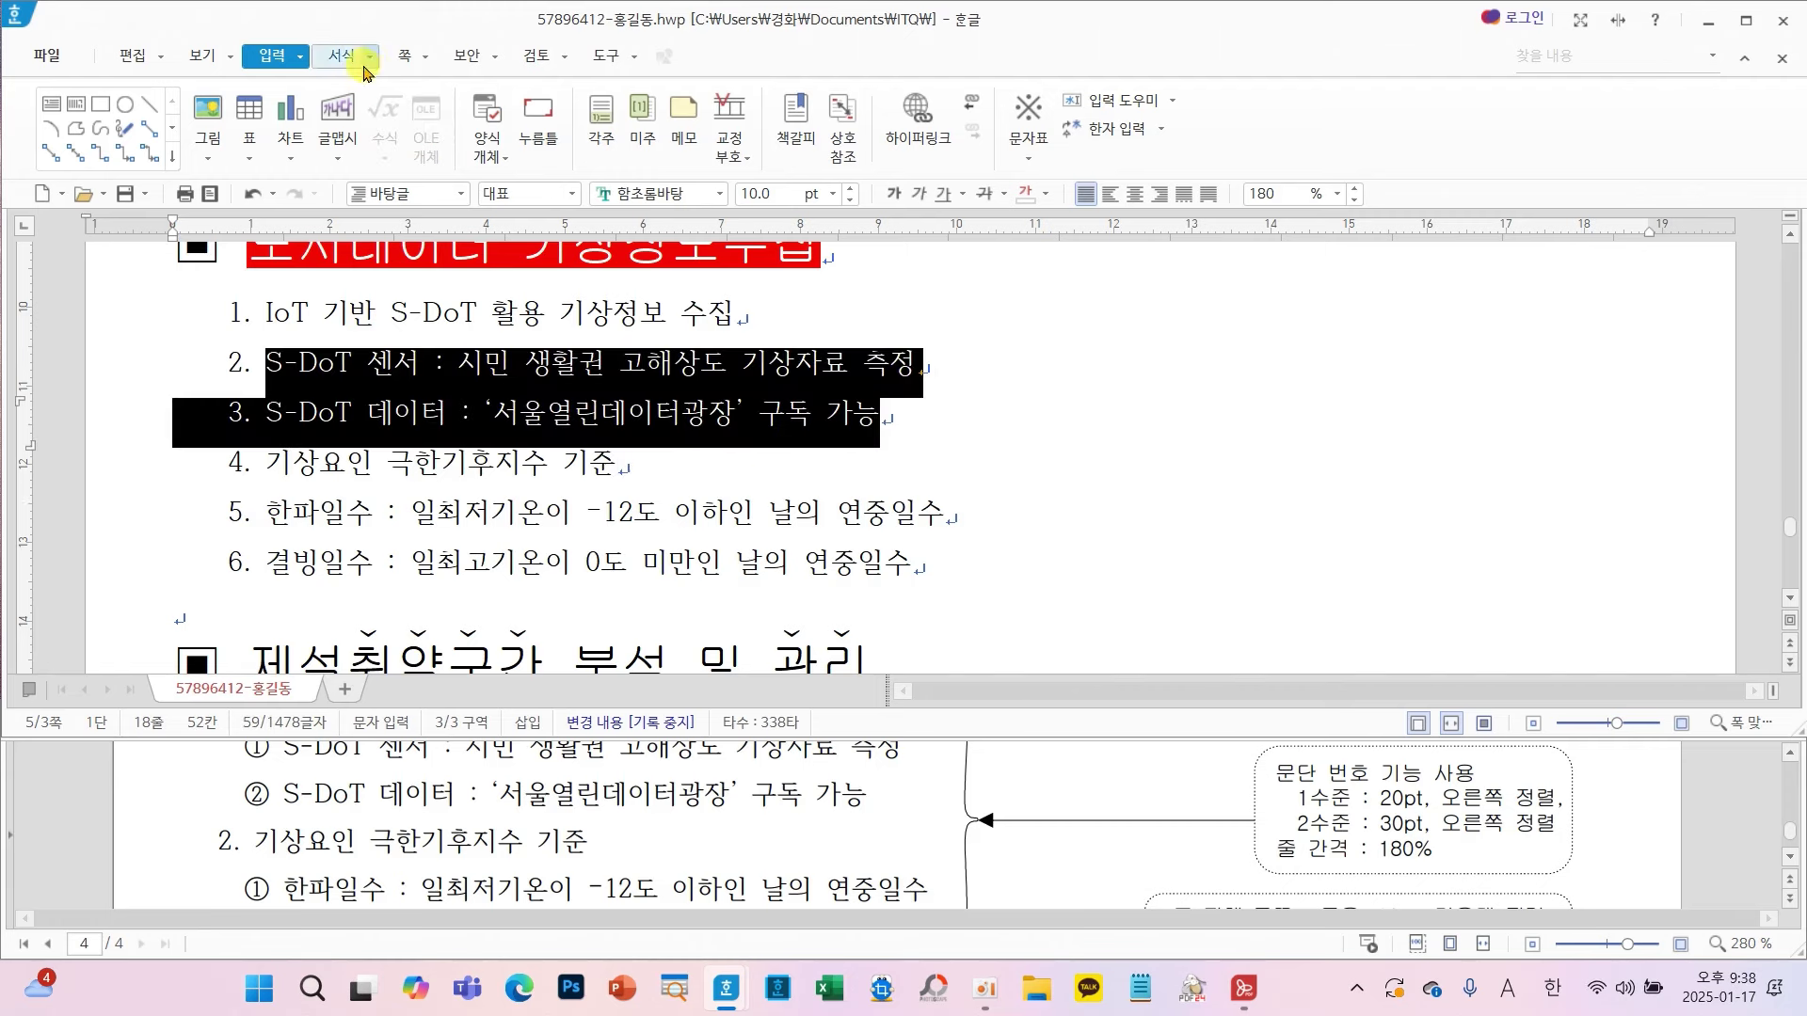
click(341, 55)
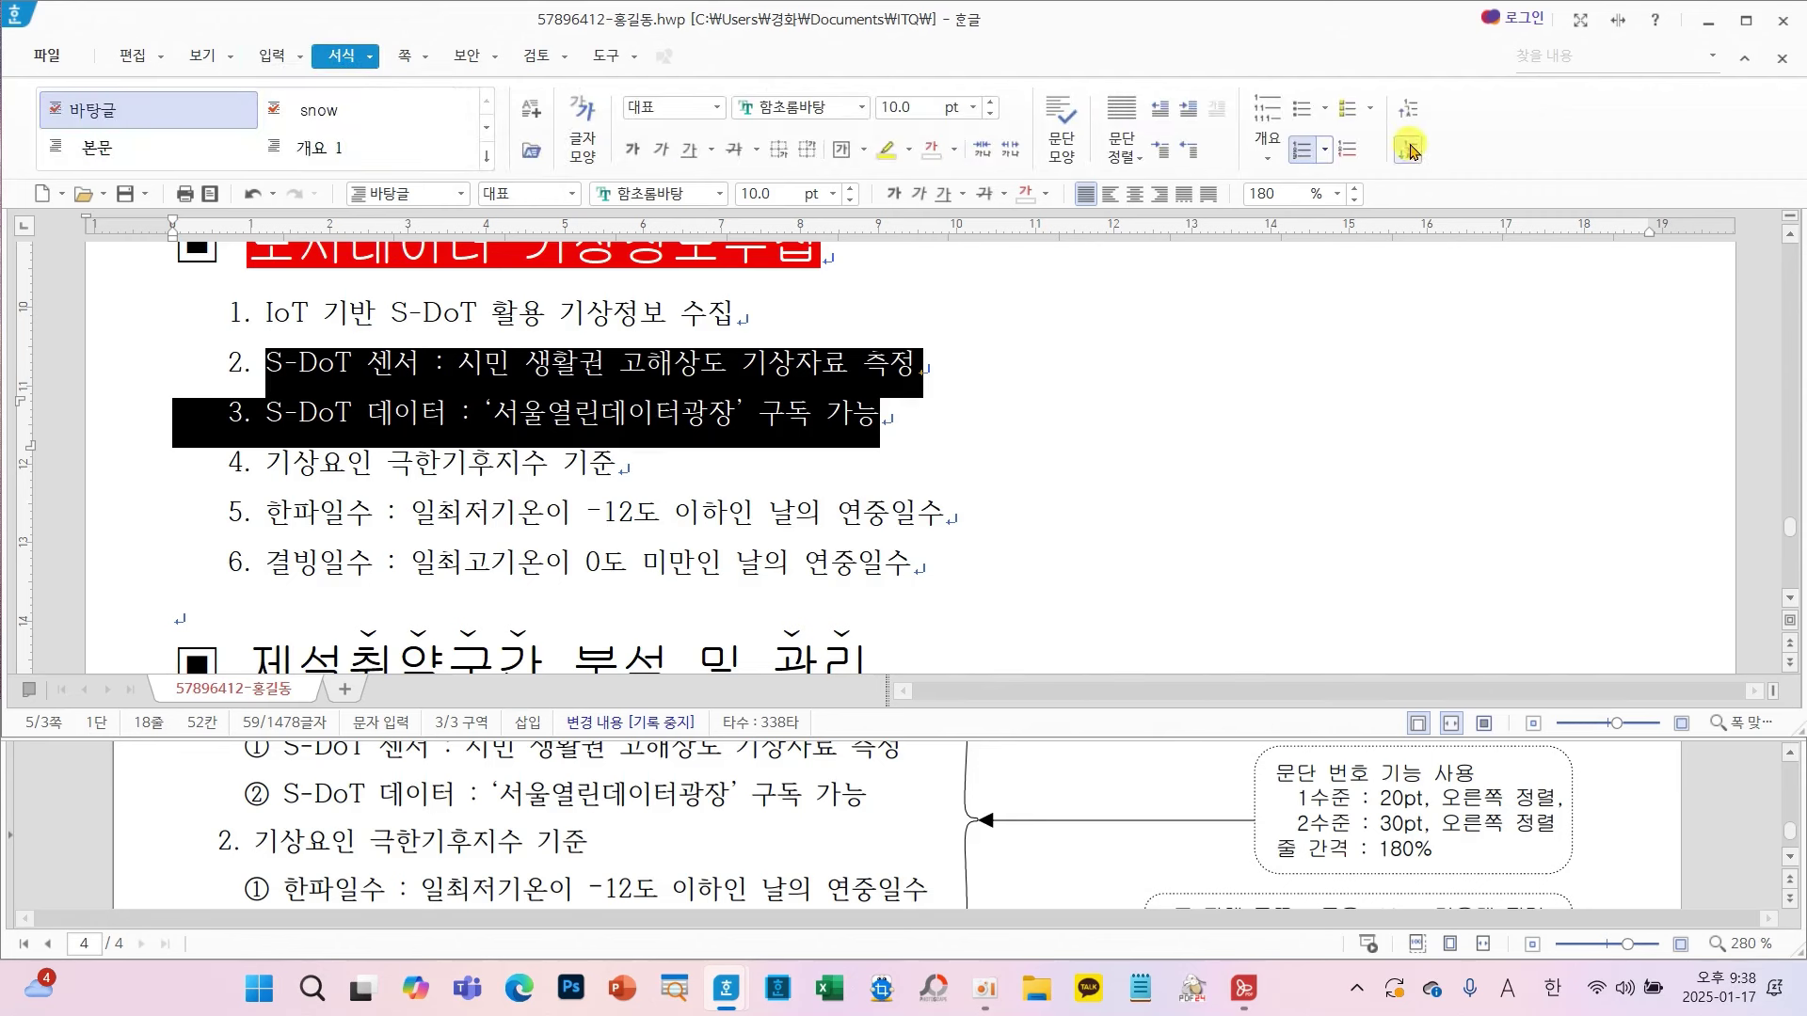
click(1410, 150)
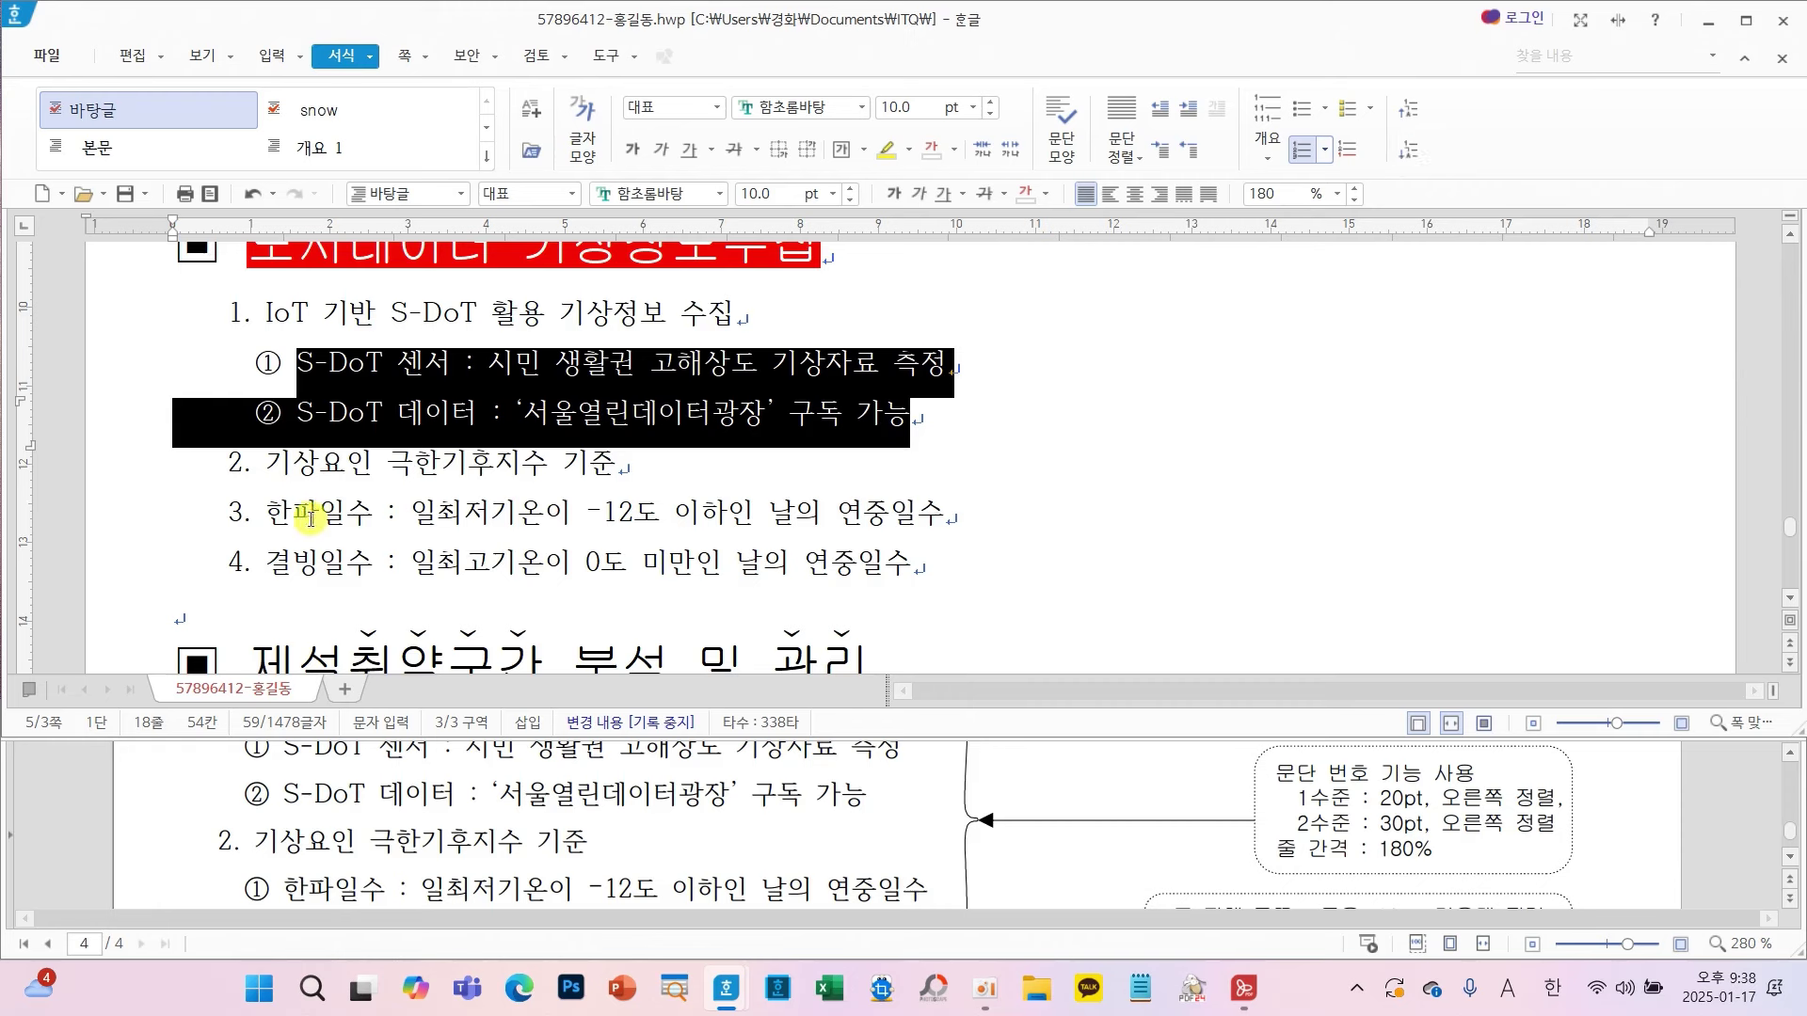
drag(264, 511, 957, 564)
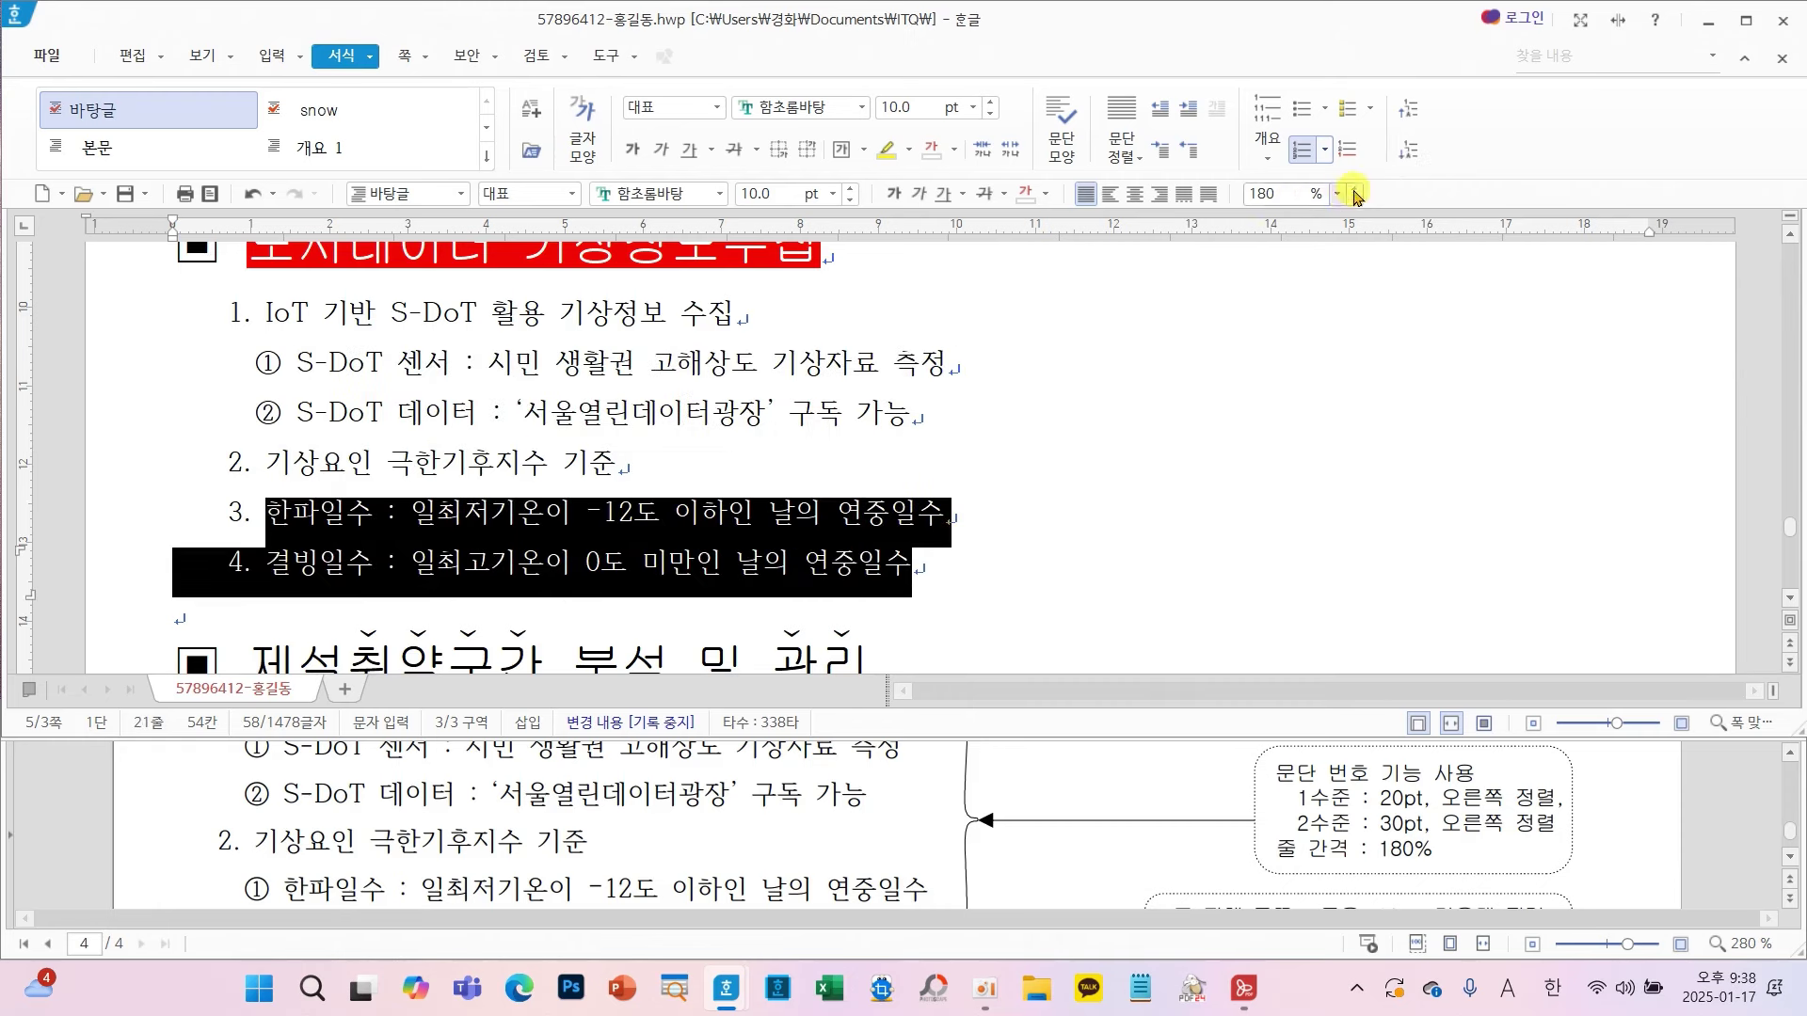
click(1406, 152)
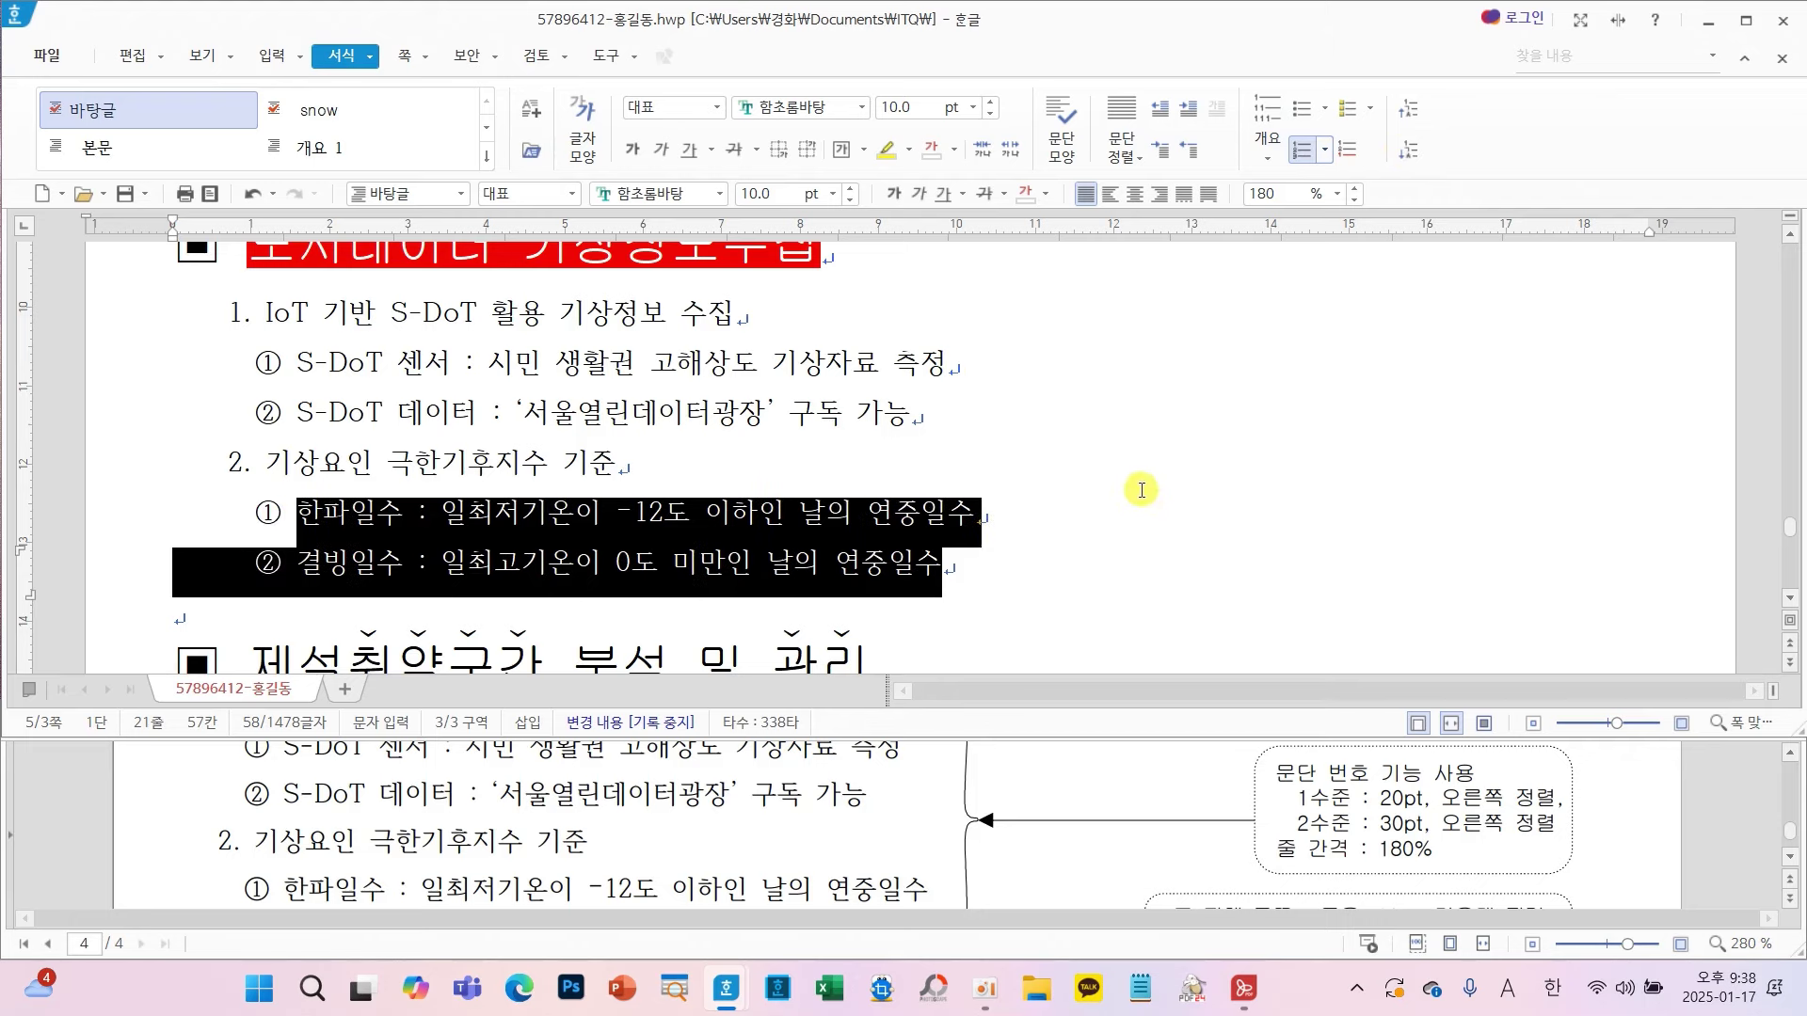
click(1139, 490)
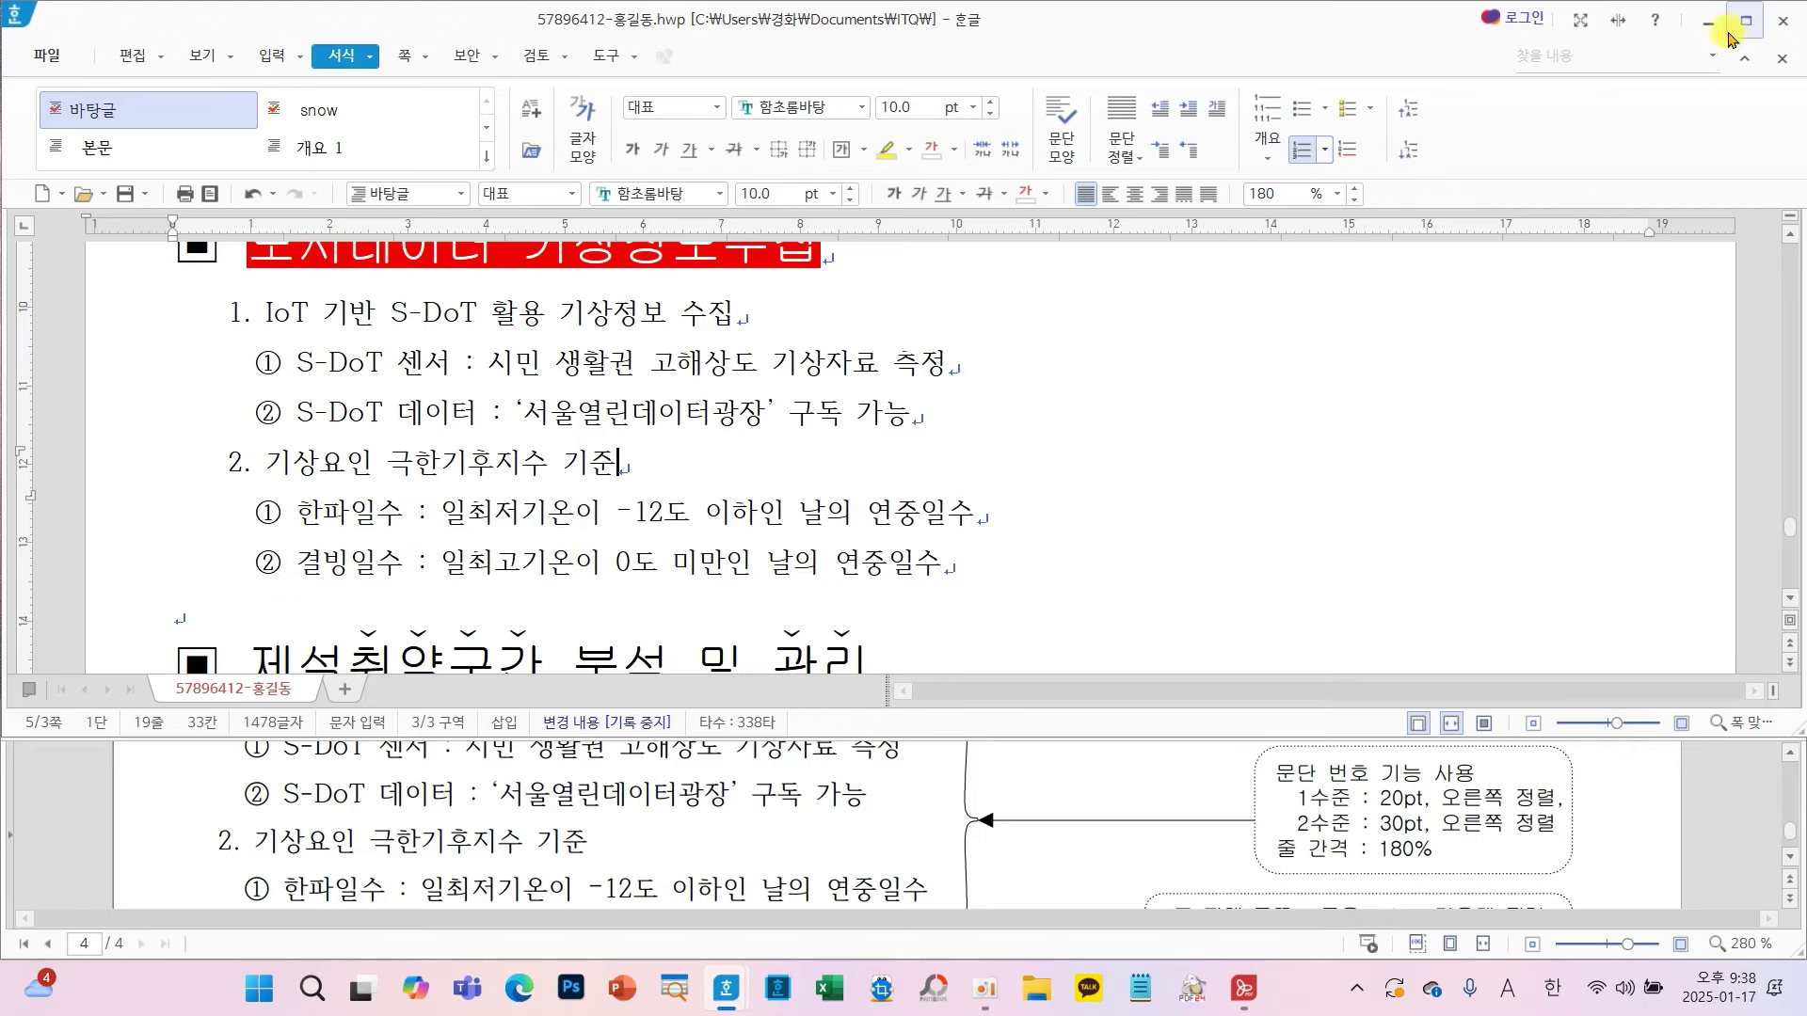
- Maximise the document window and save the document
click(1745, 20)
click(1044, 527)
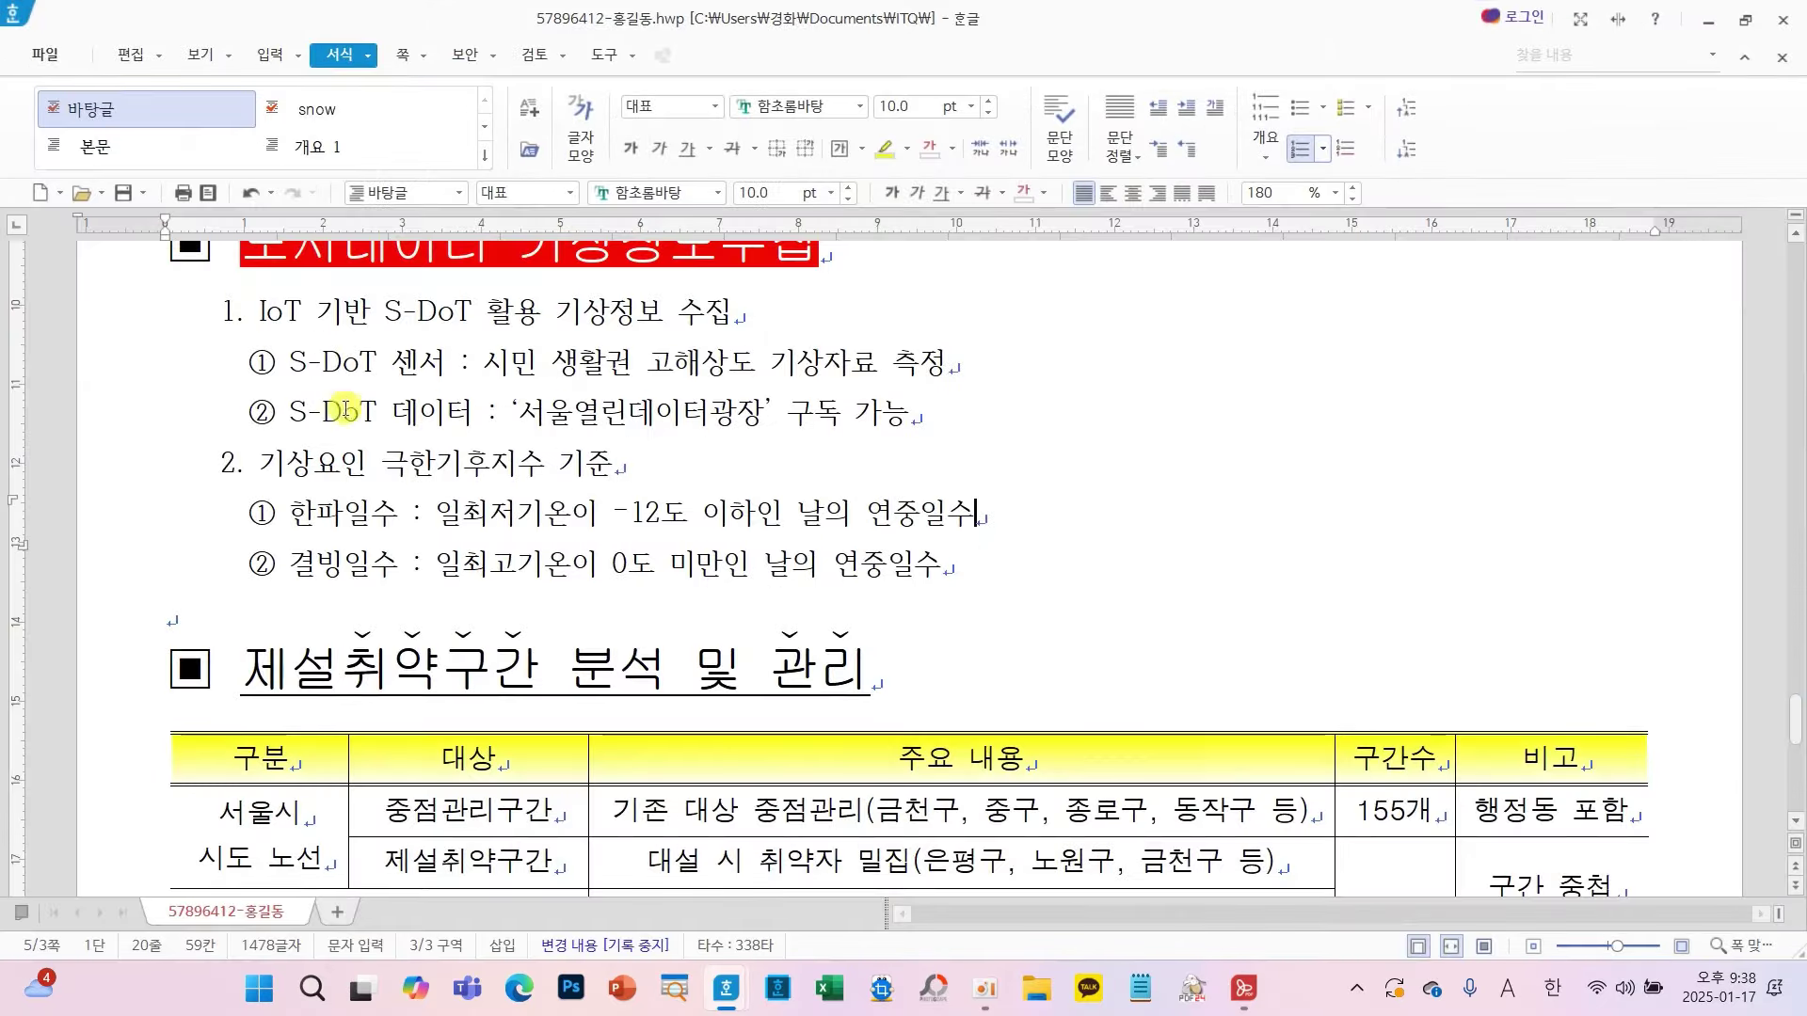
click(123, 194)
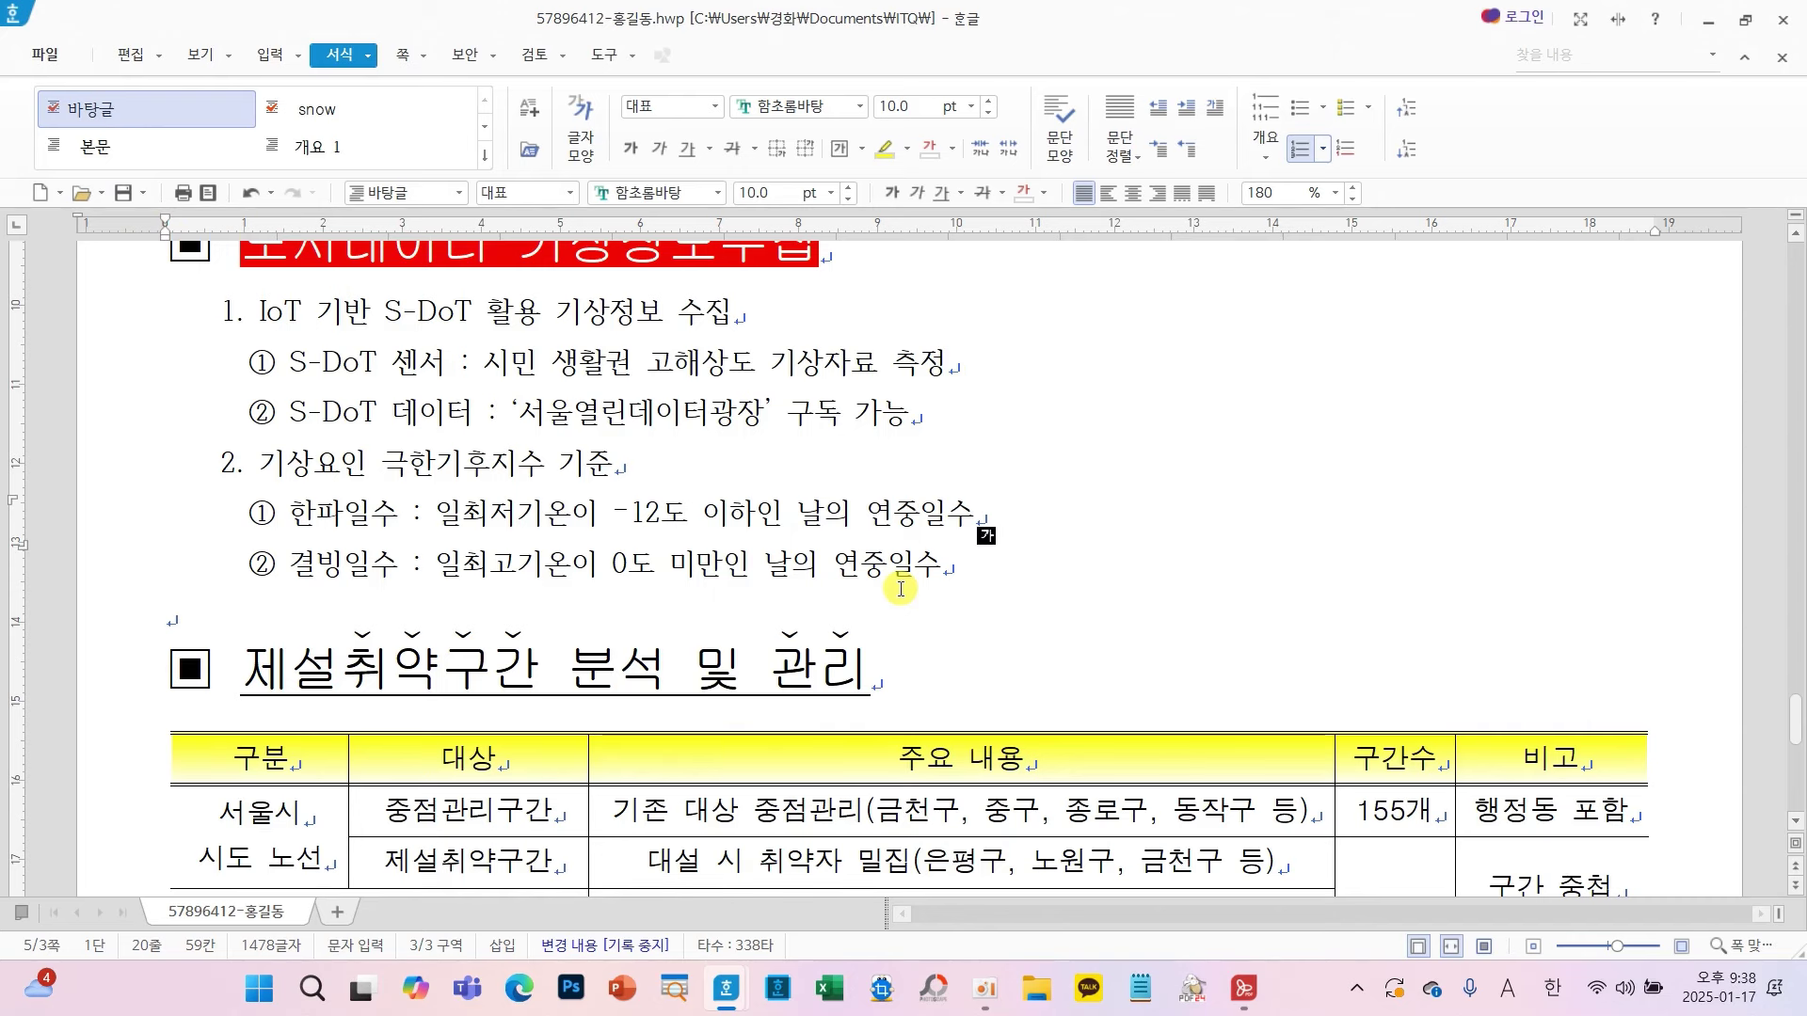
- Review the exam document from the first page's paragraphs through the table, chart, equations and the question 4 drawing
scroll(900, 589, up, 20)
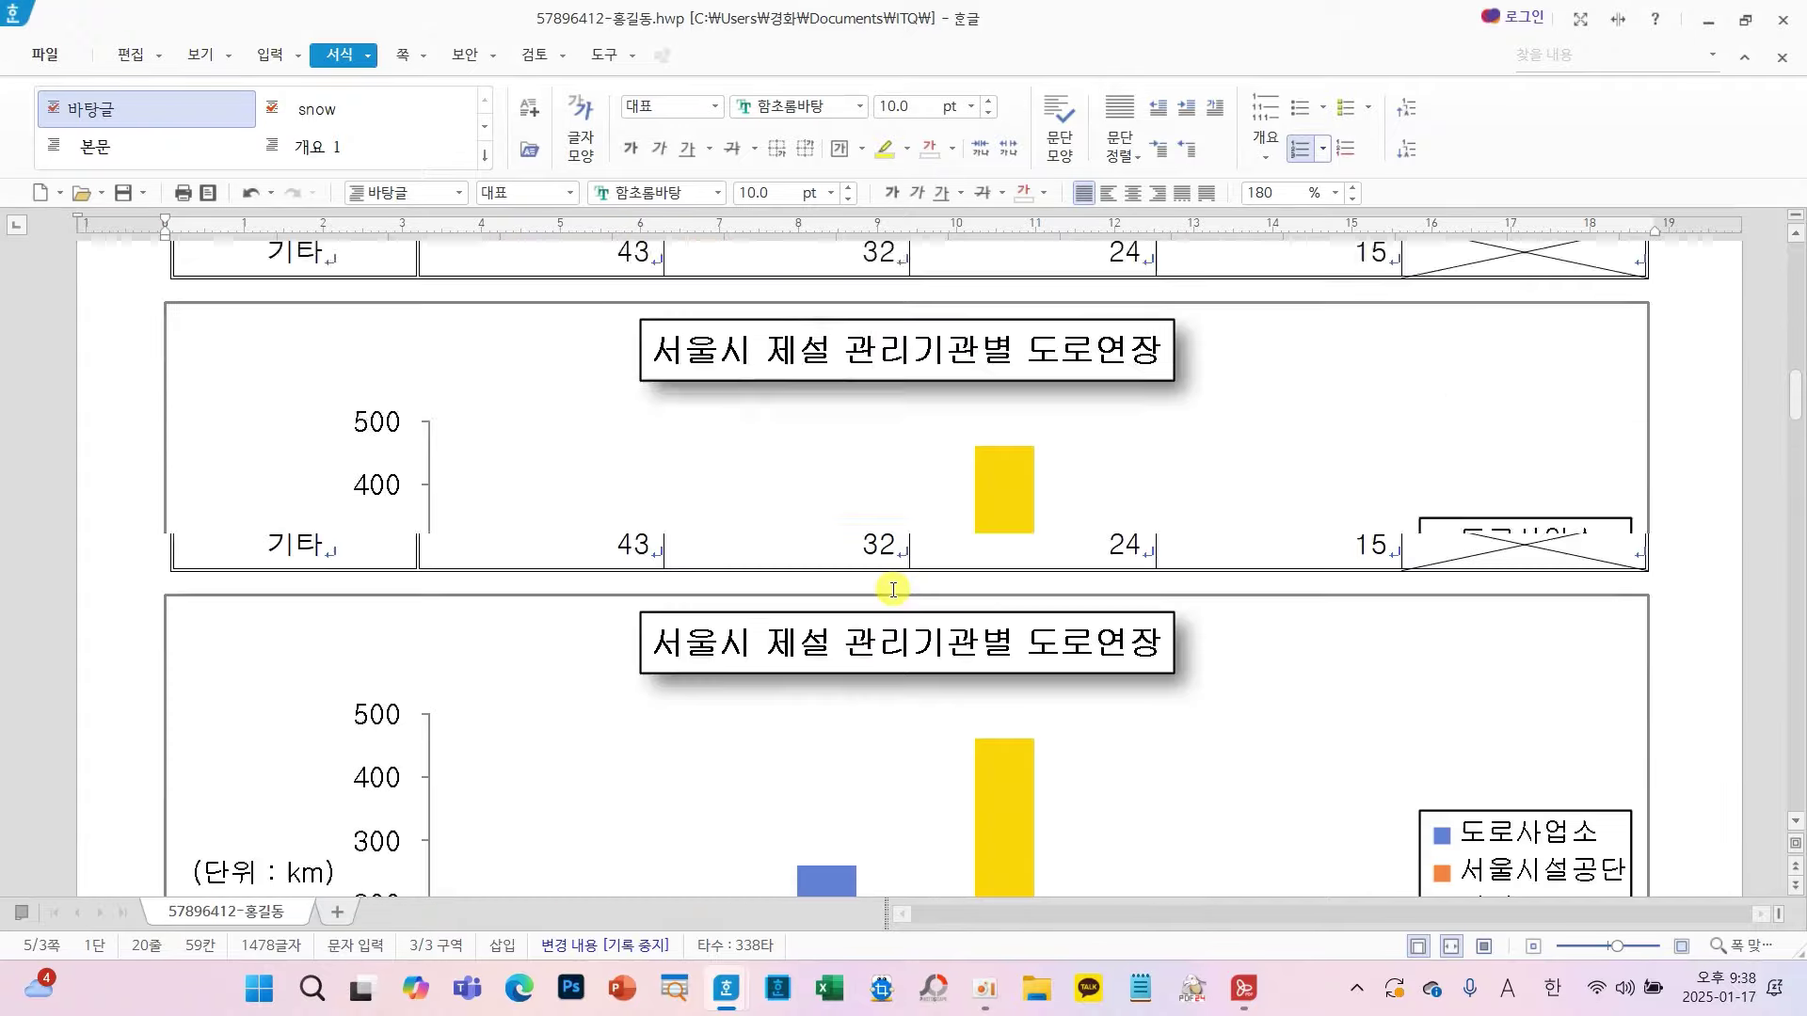
scroll(893, 589, up, 10)
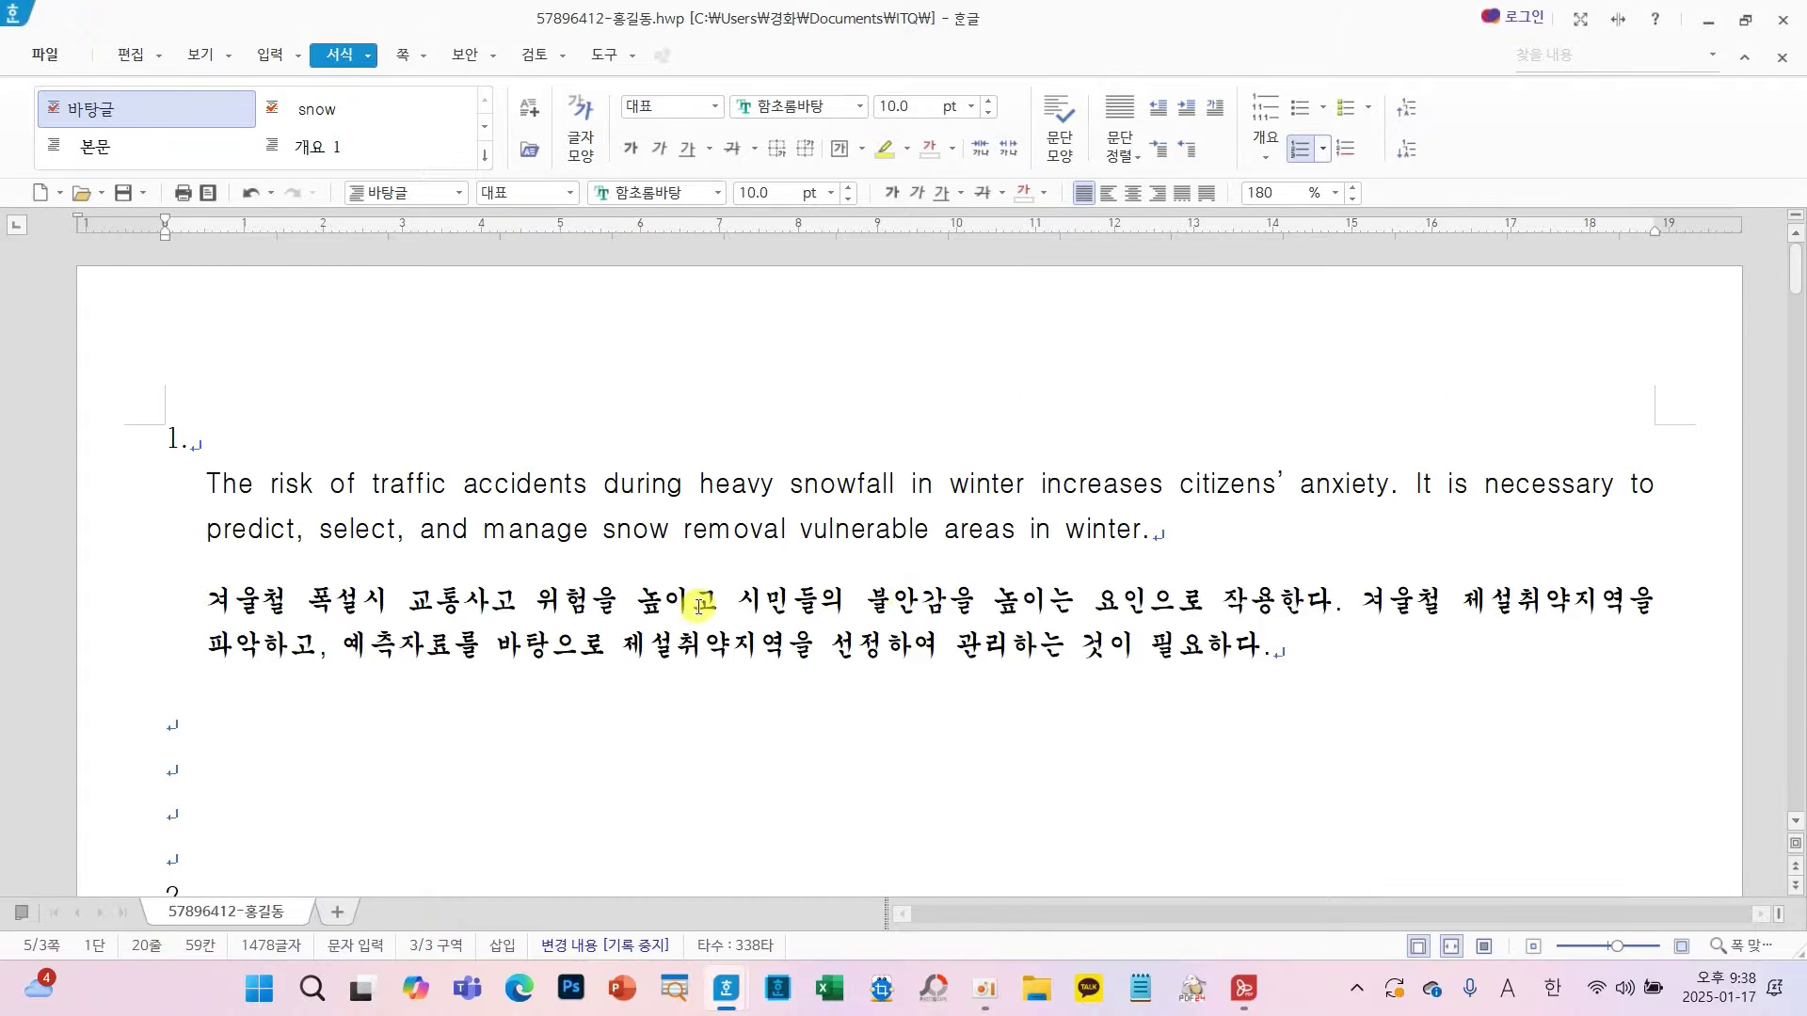
scroll(698, 607, down, 10)
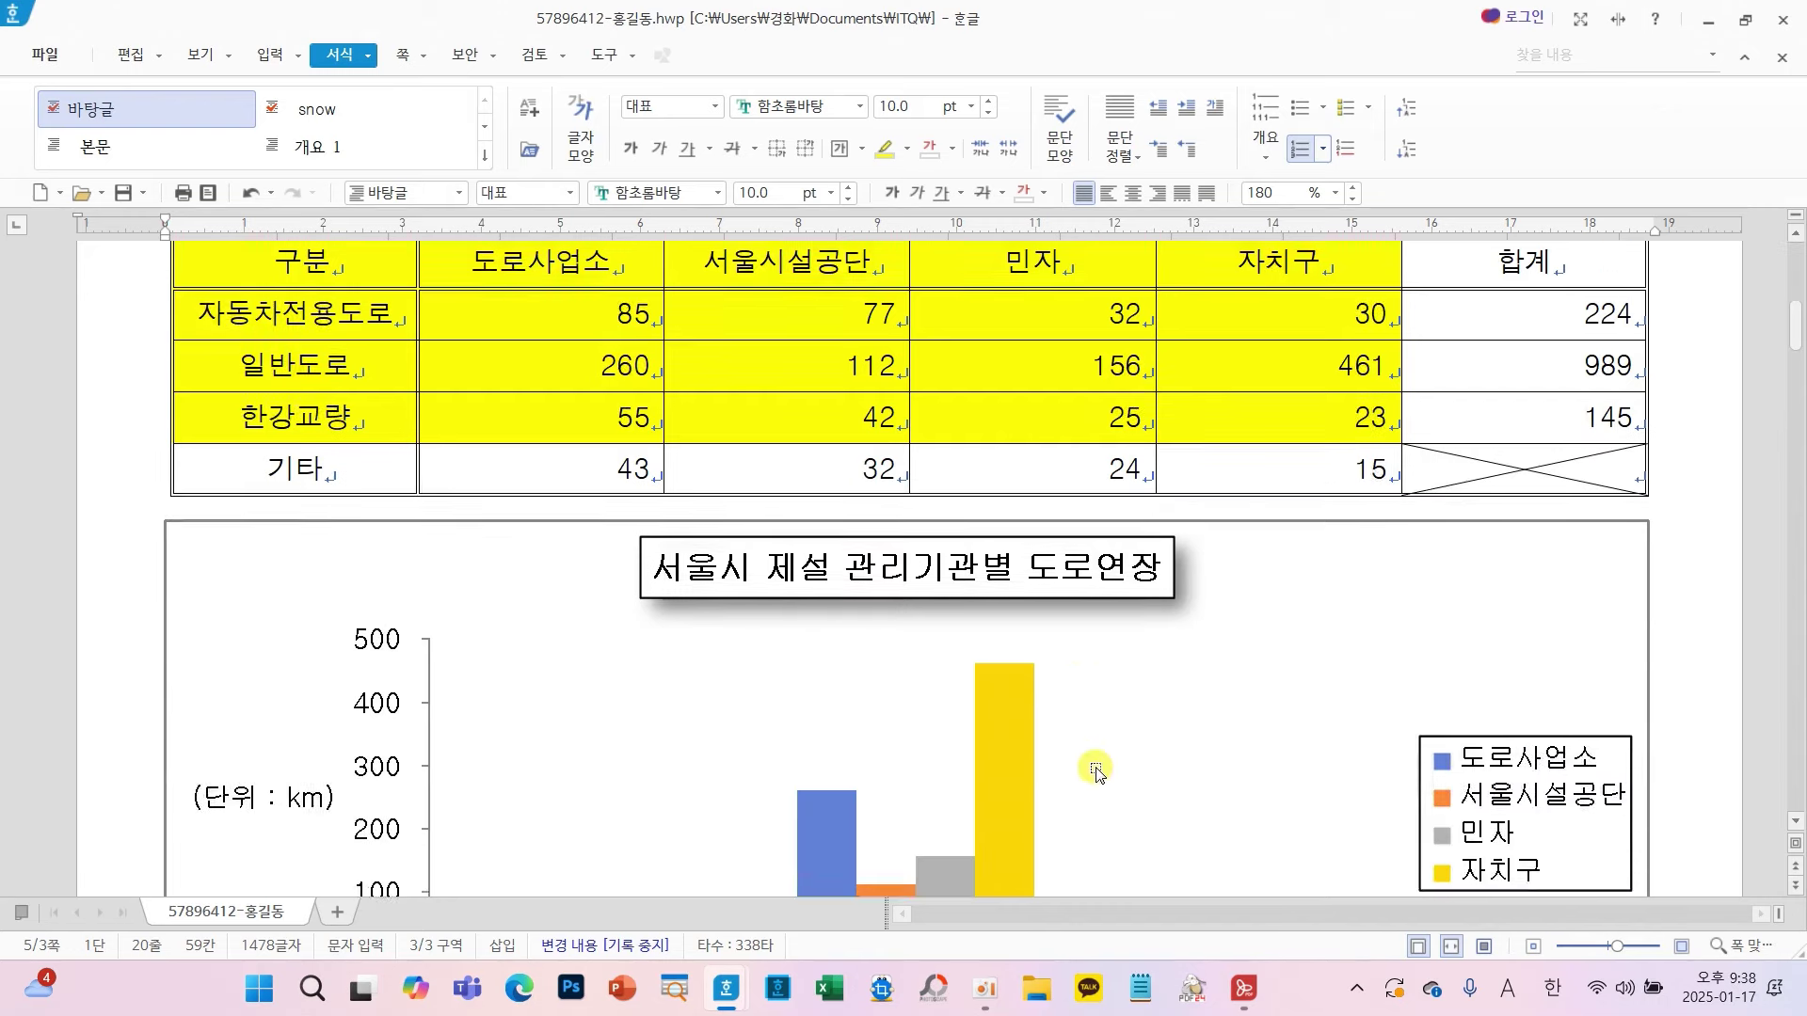
scroll(1096, 770, down, 3)
scroll(1240, 677, down, 6)
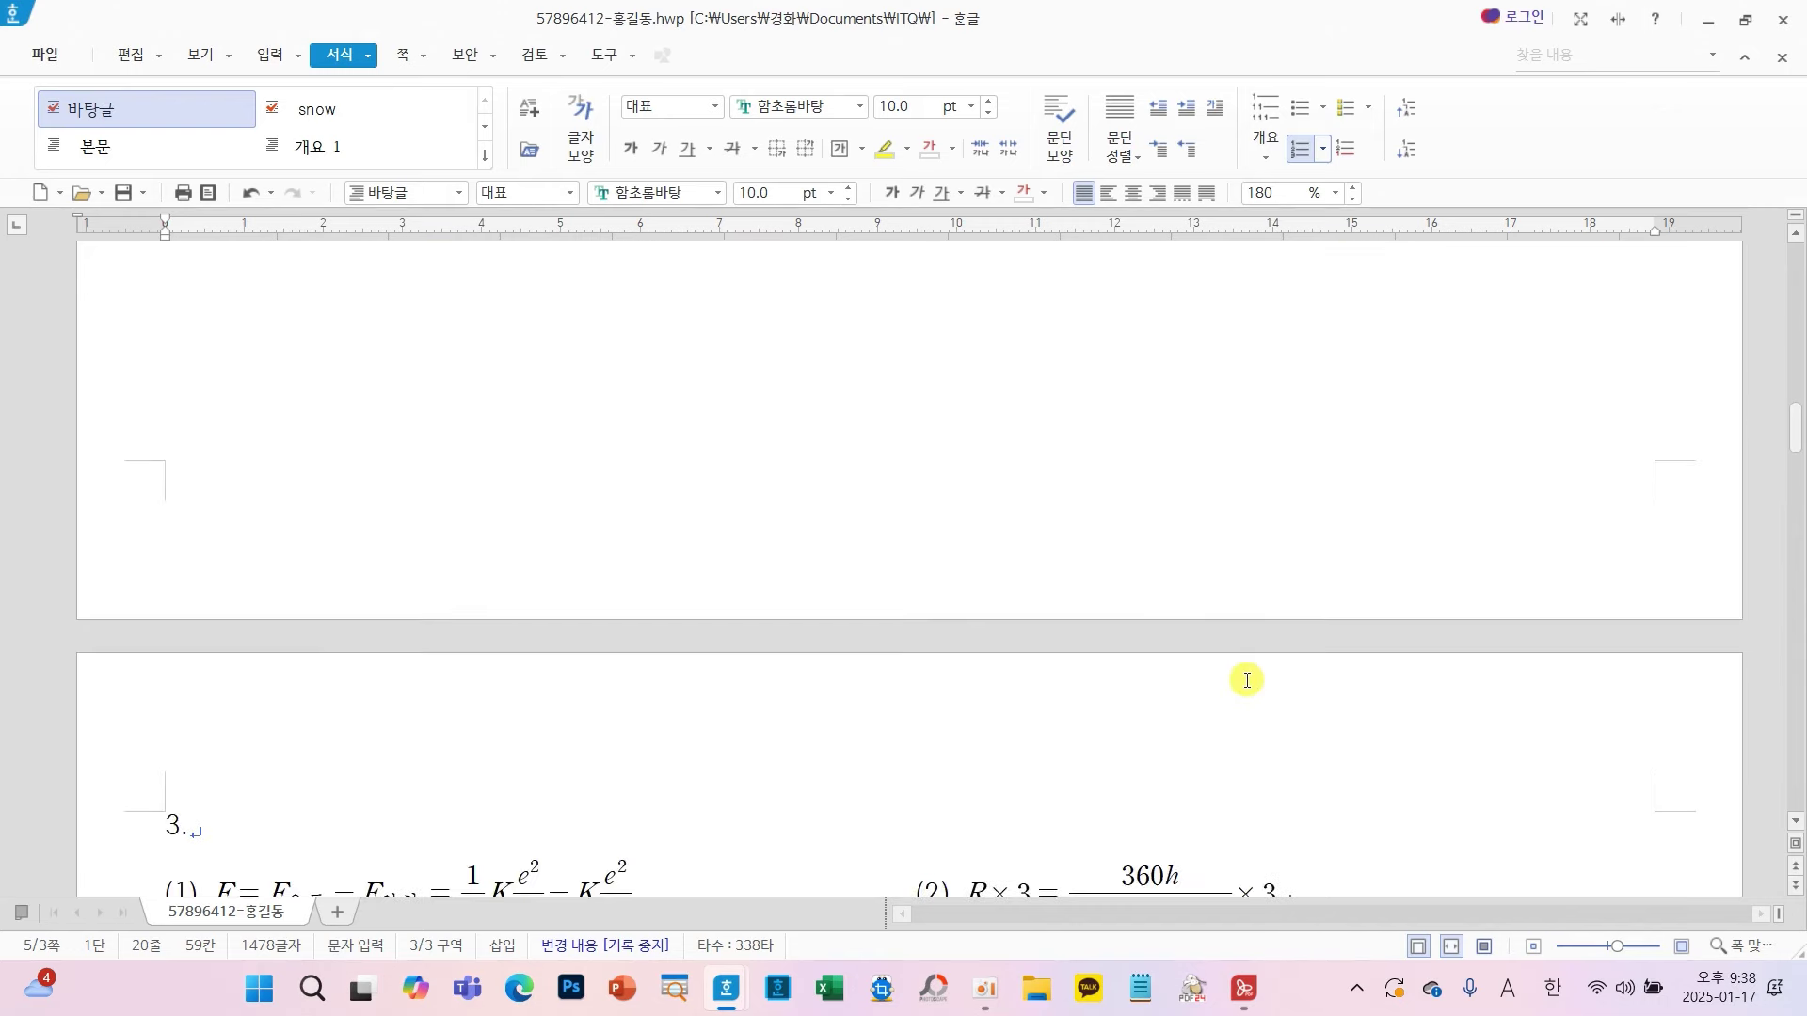
scroll(1247, 679, down, 4)
scroll(1426, 663, down, 3)
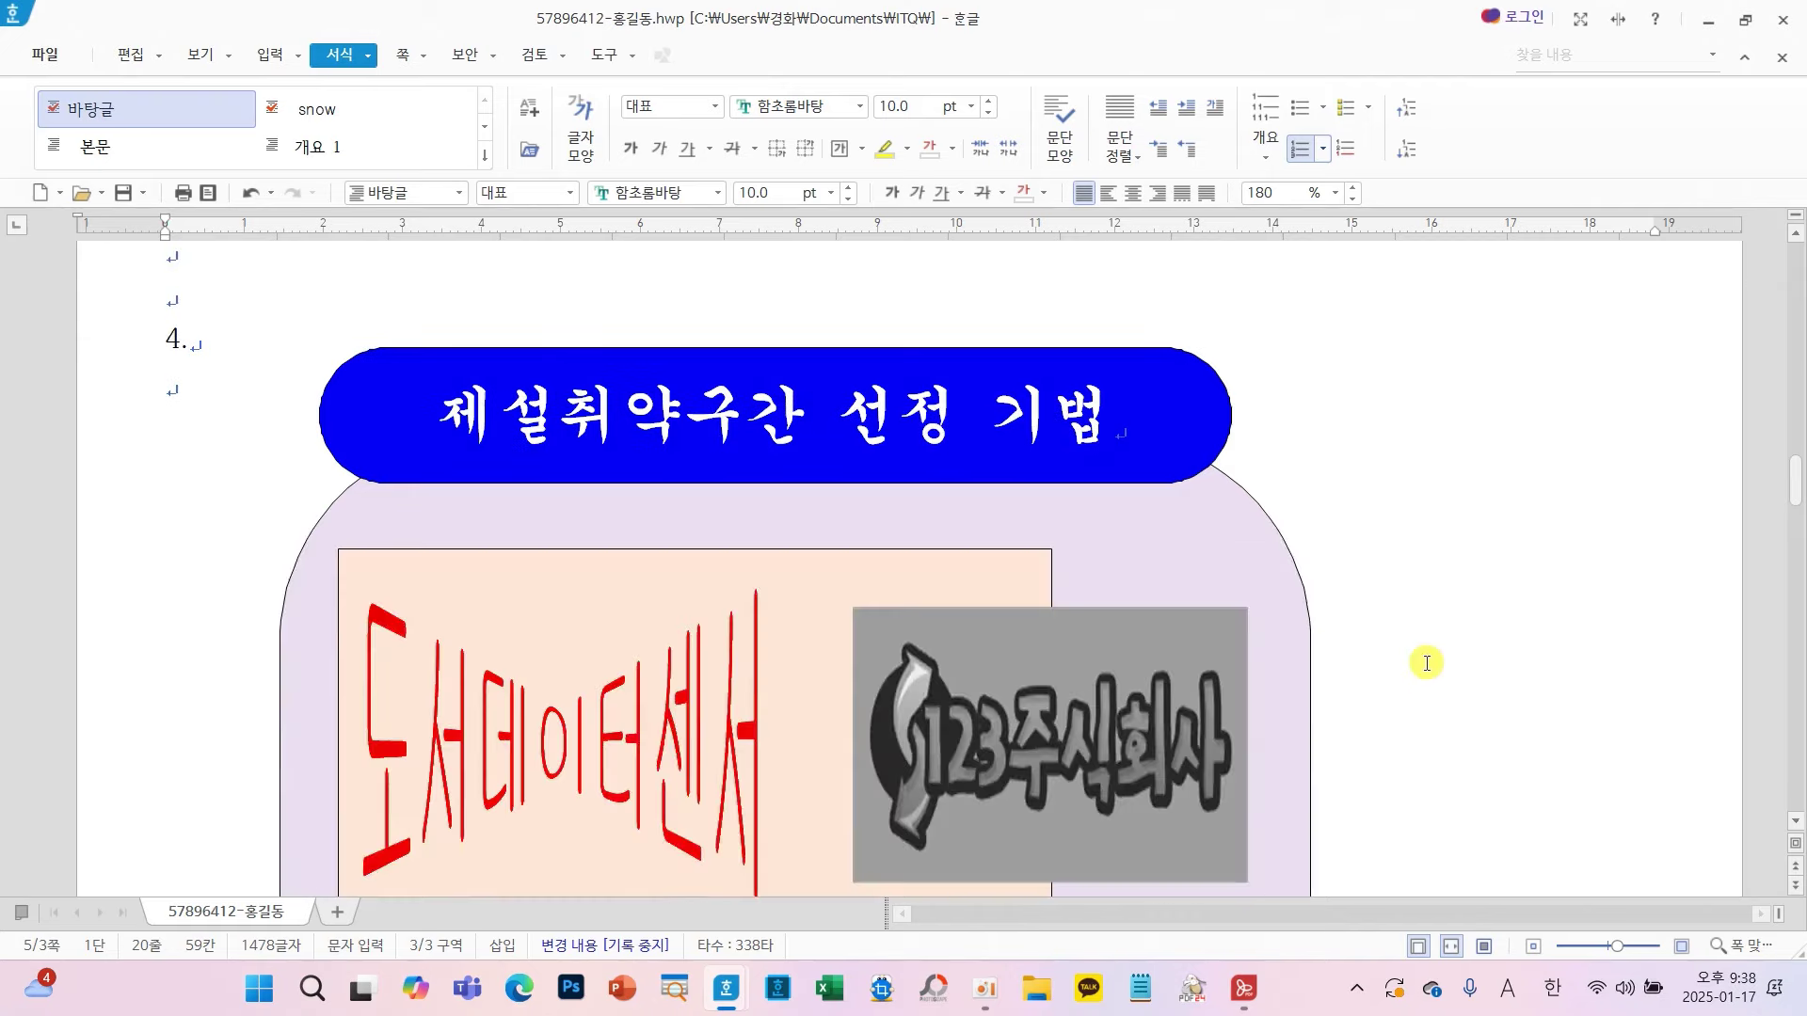
scroll(1427, 663, down, 6)
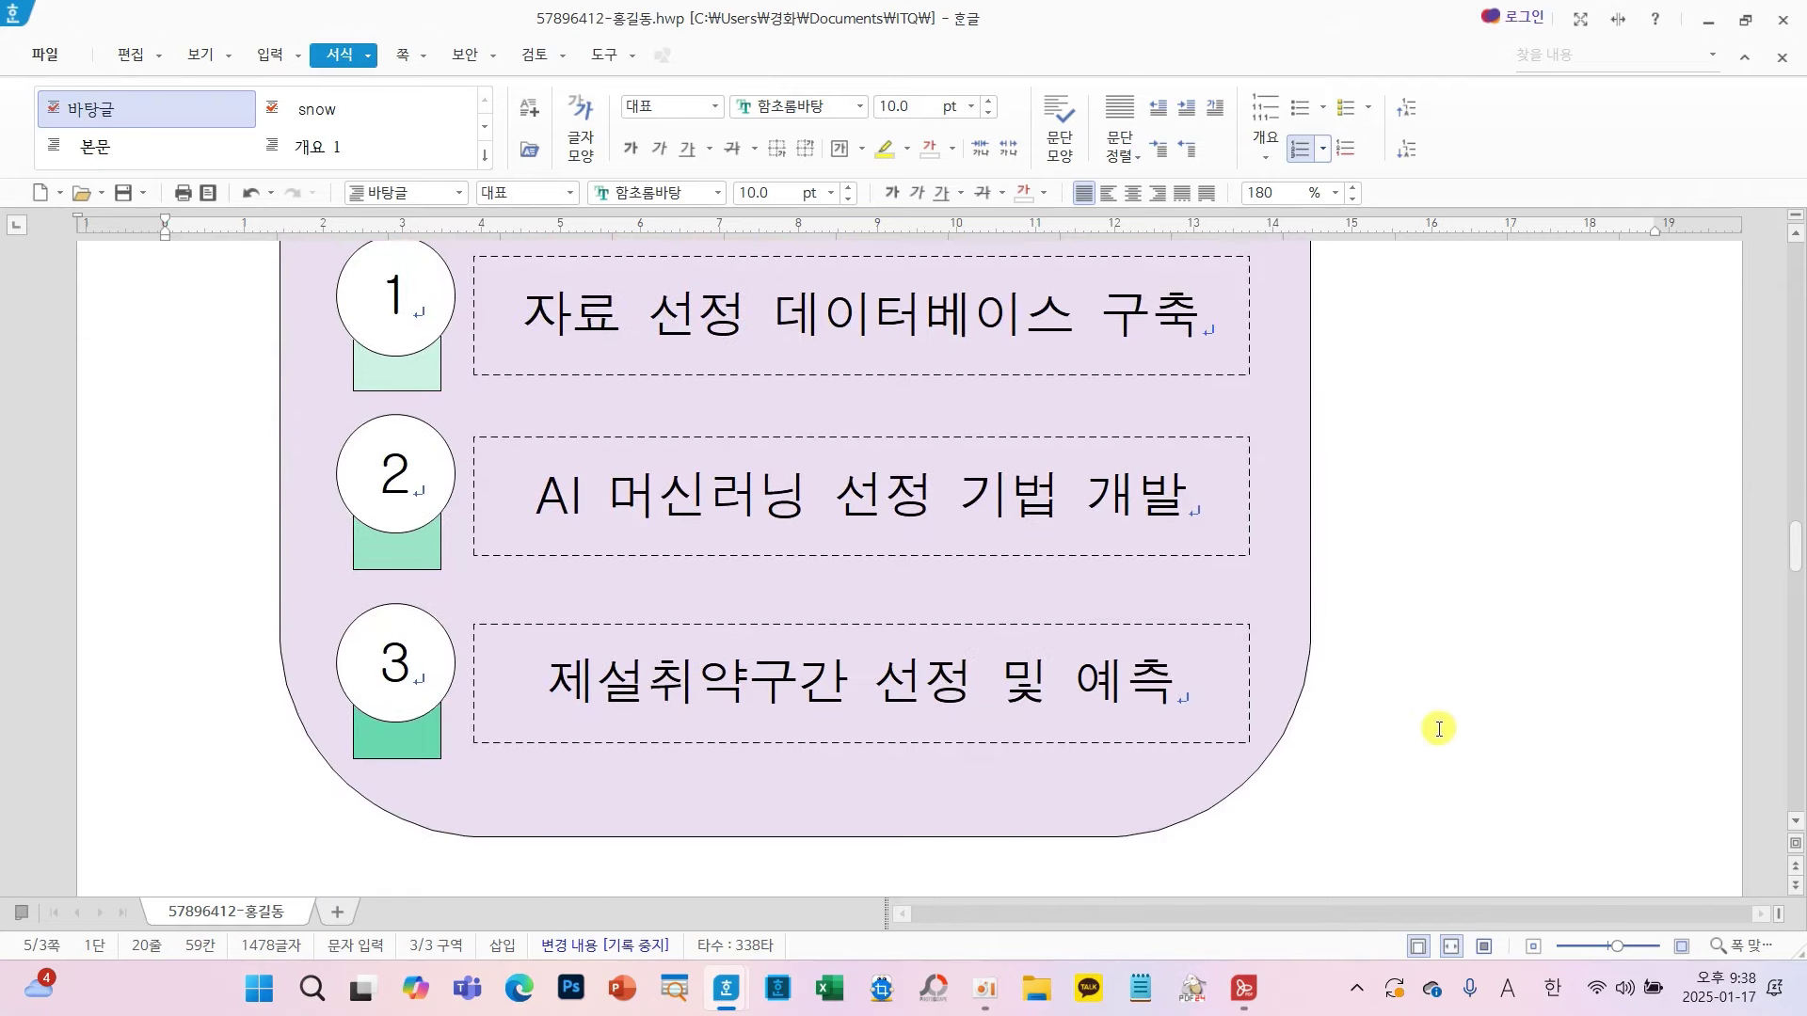
scroll(1438, 728, up, 5)
scroll(1438, 740, down, 4)
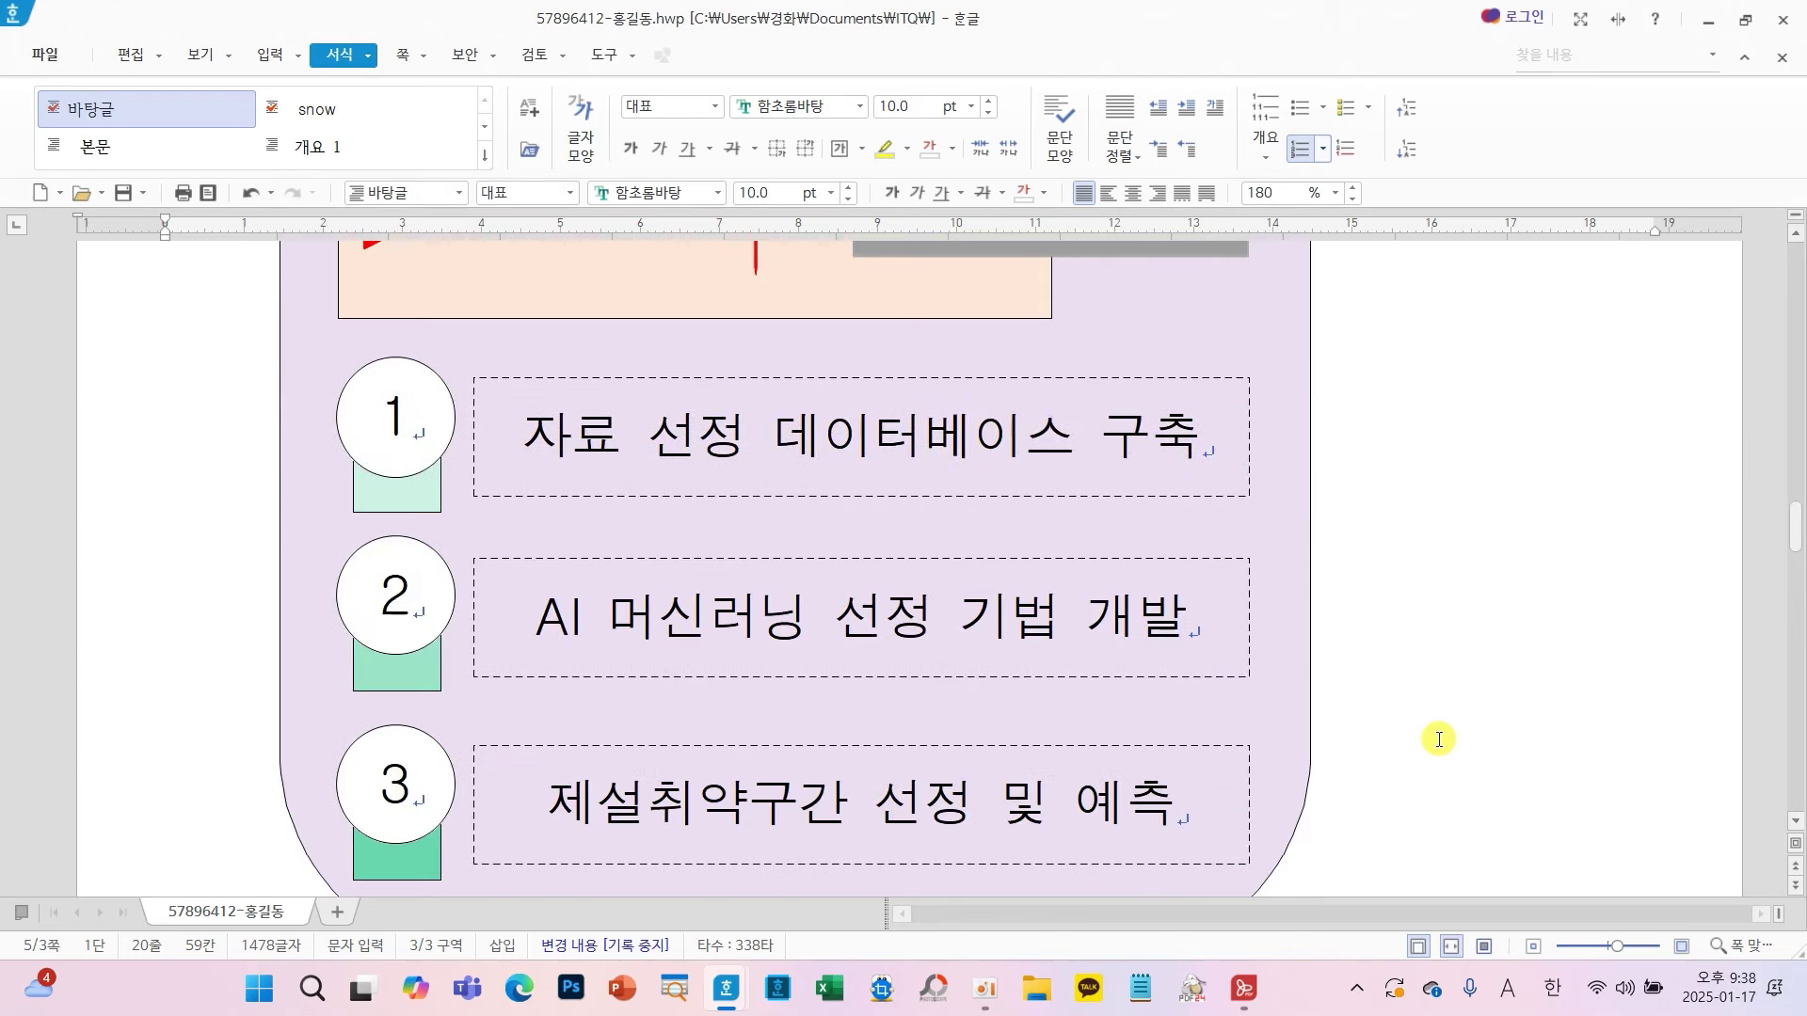
scroll(1439, 739, up, 3)
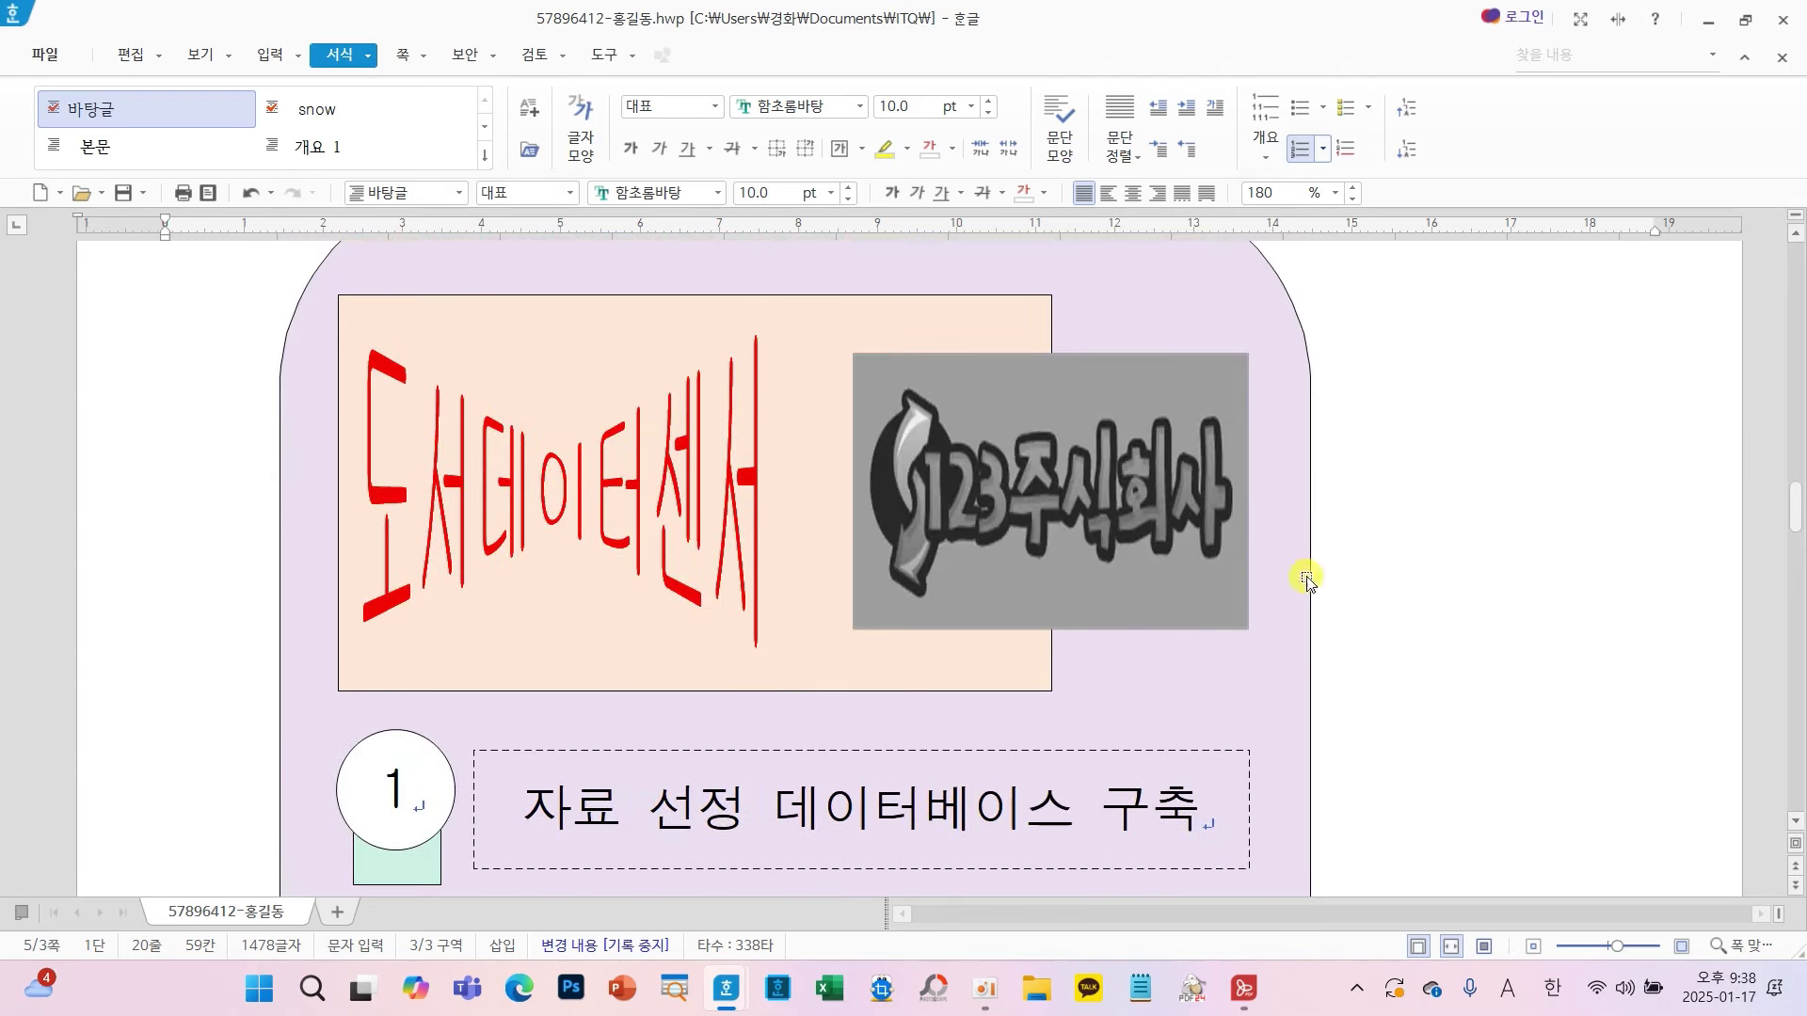
- Check the last page from the 제설취약구간 대비 관리 방안 title through the numbered lines and table to the footnote and page number
click(1030, 530)
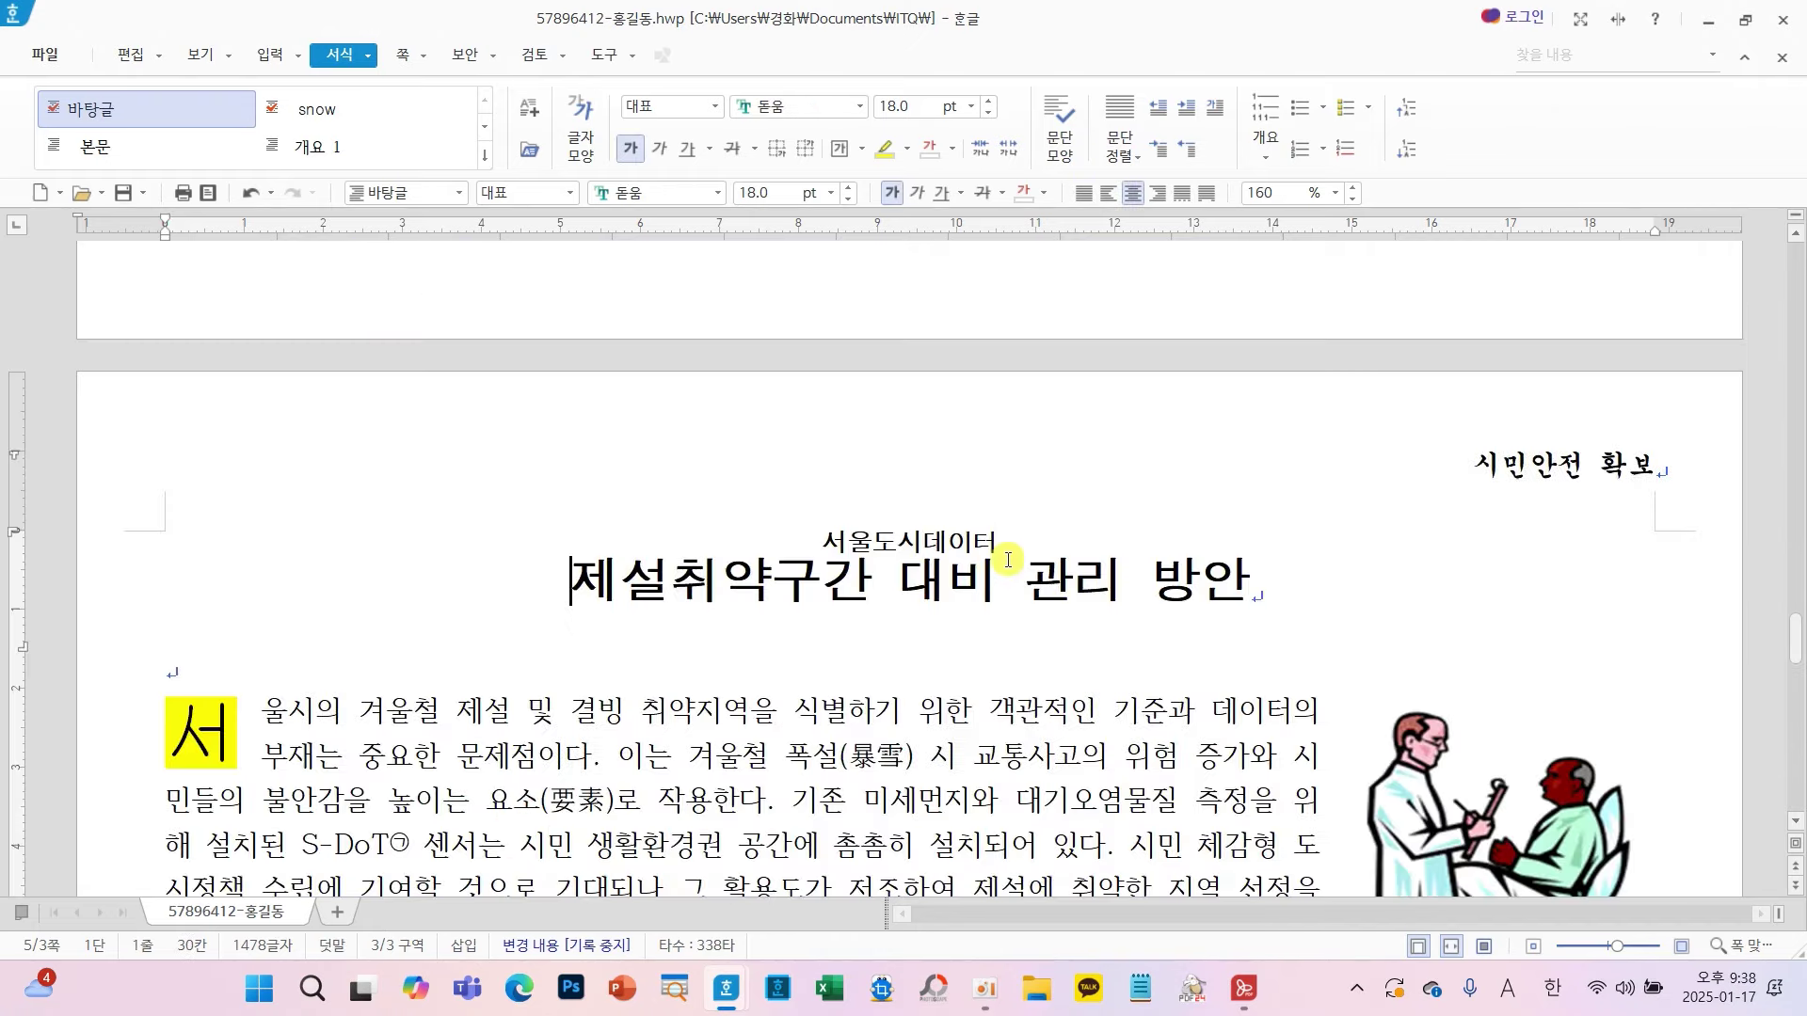
scroll(955, 682, down, 2)
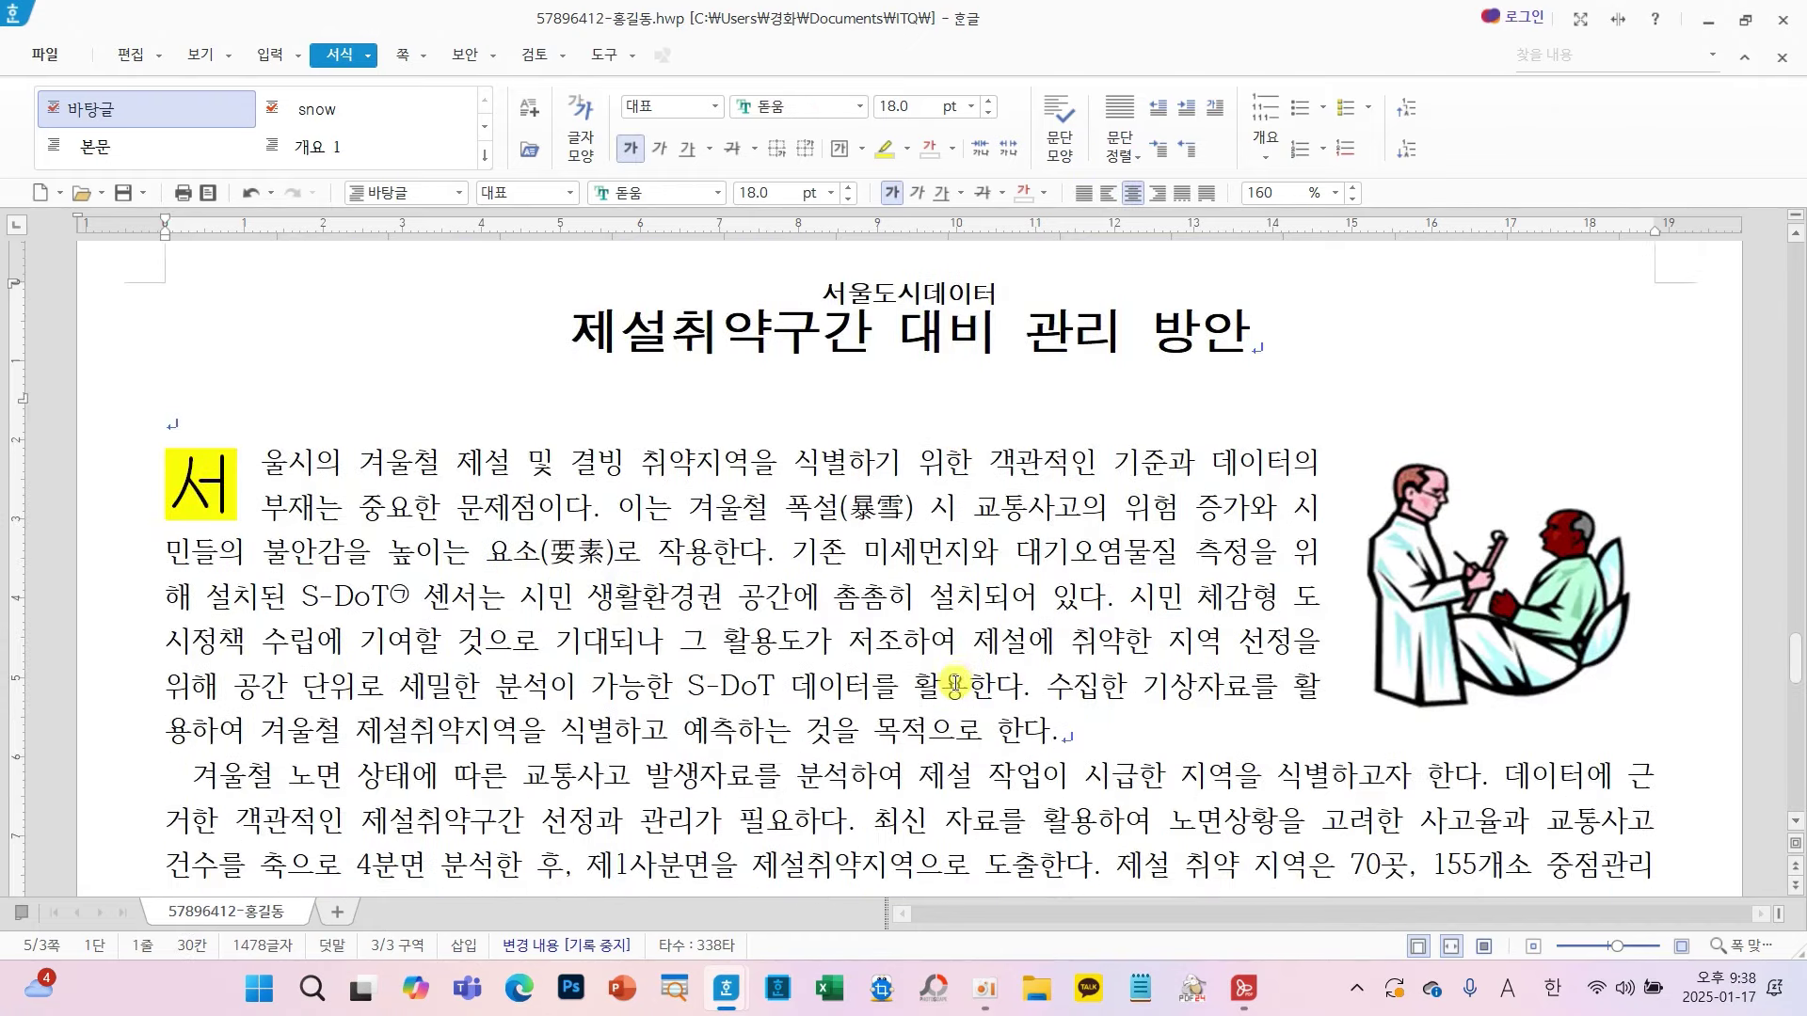
scroll(1129, 574, up, 3)
scroll(1134, 681, down, 3)
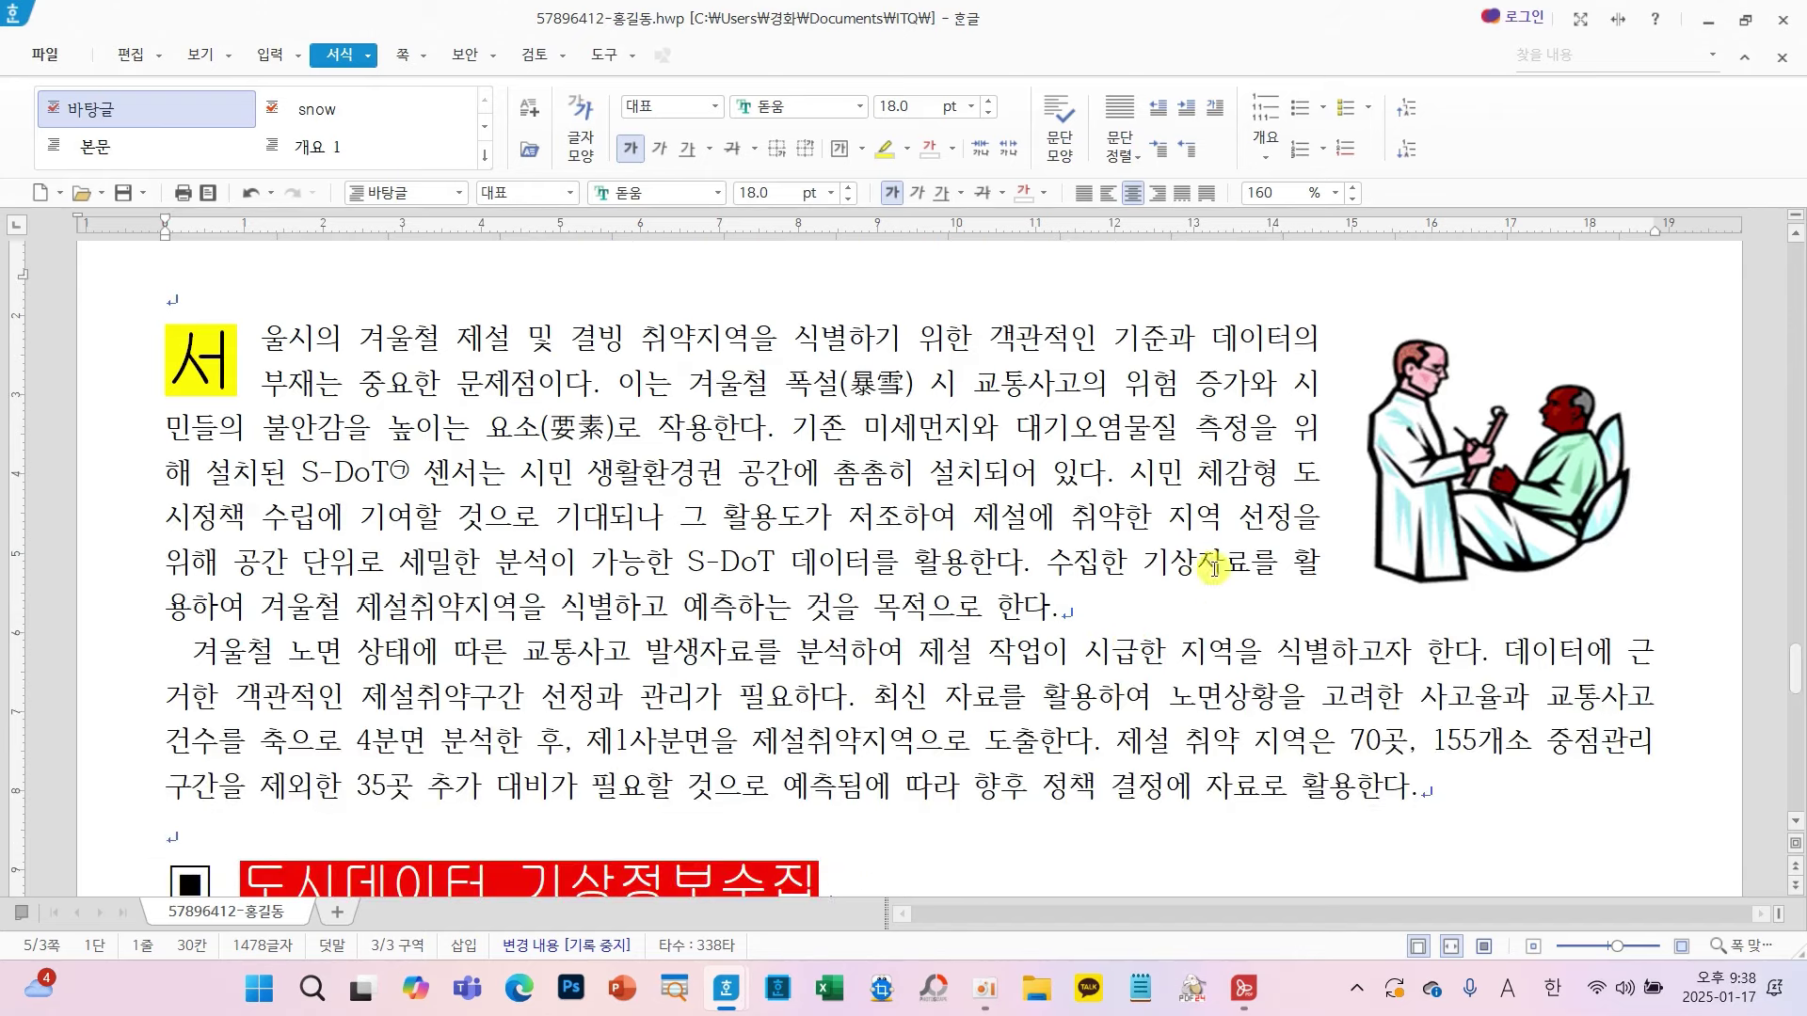
scroll(941, 732, down, 3)
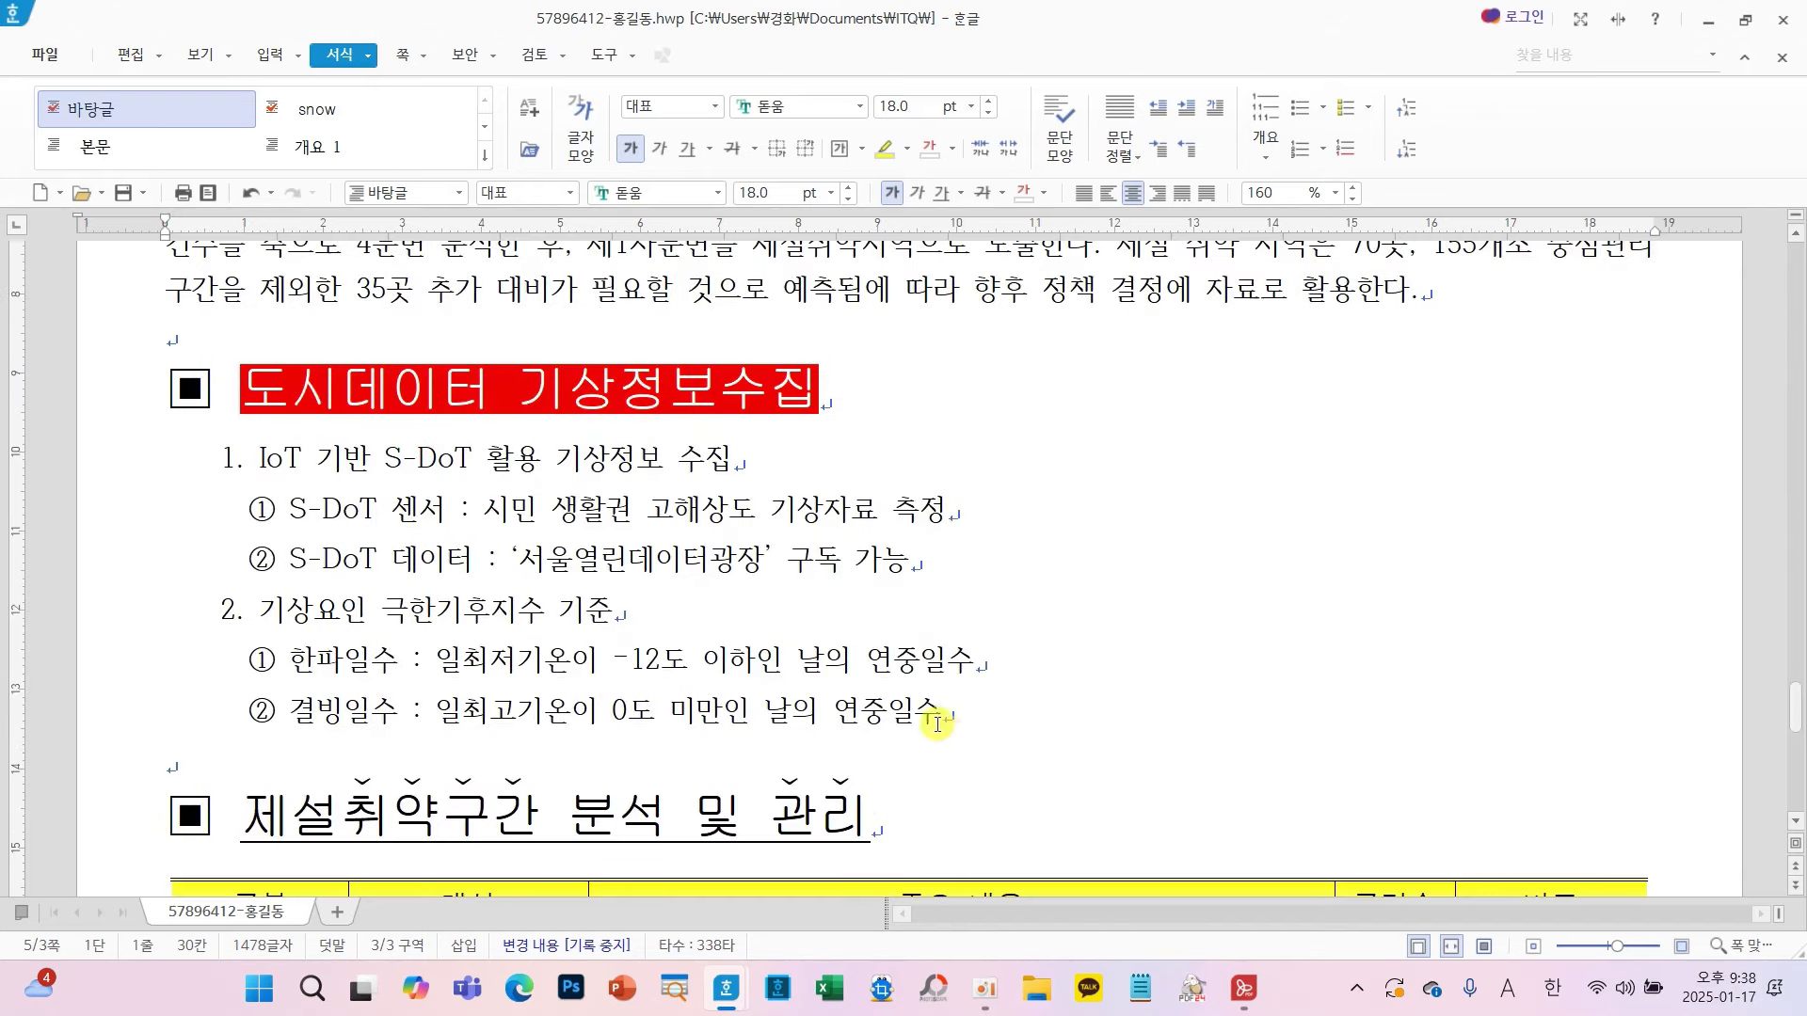
click(606, 513)
scroll(899, 693, down, 3)
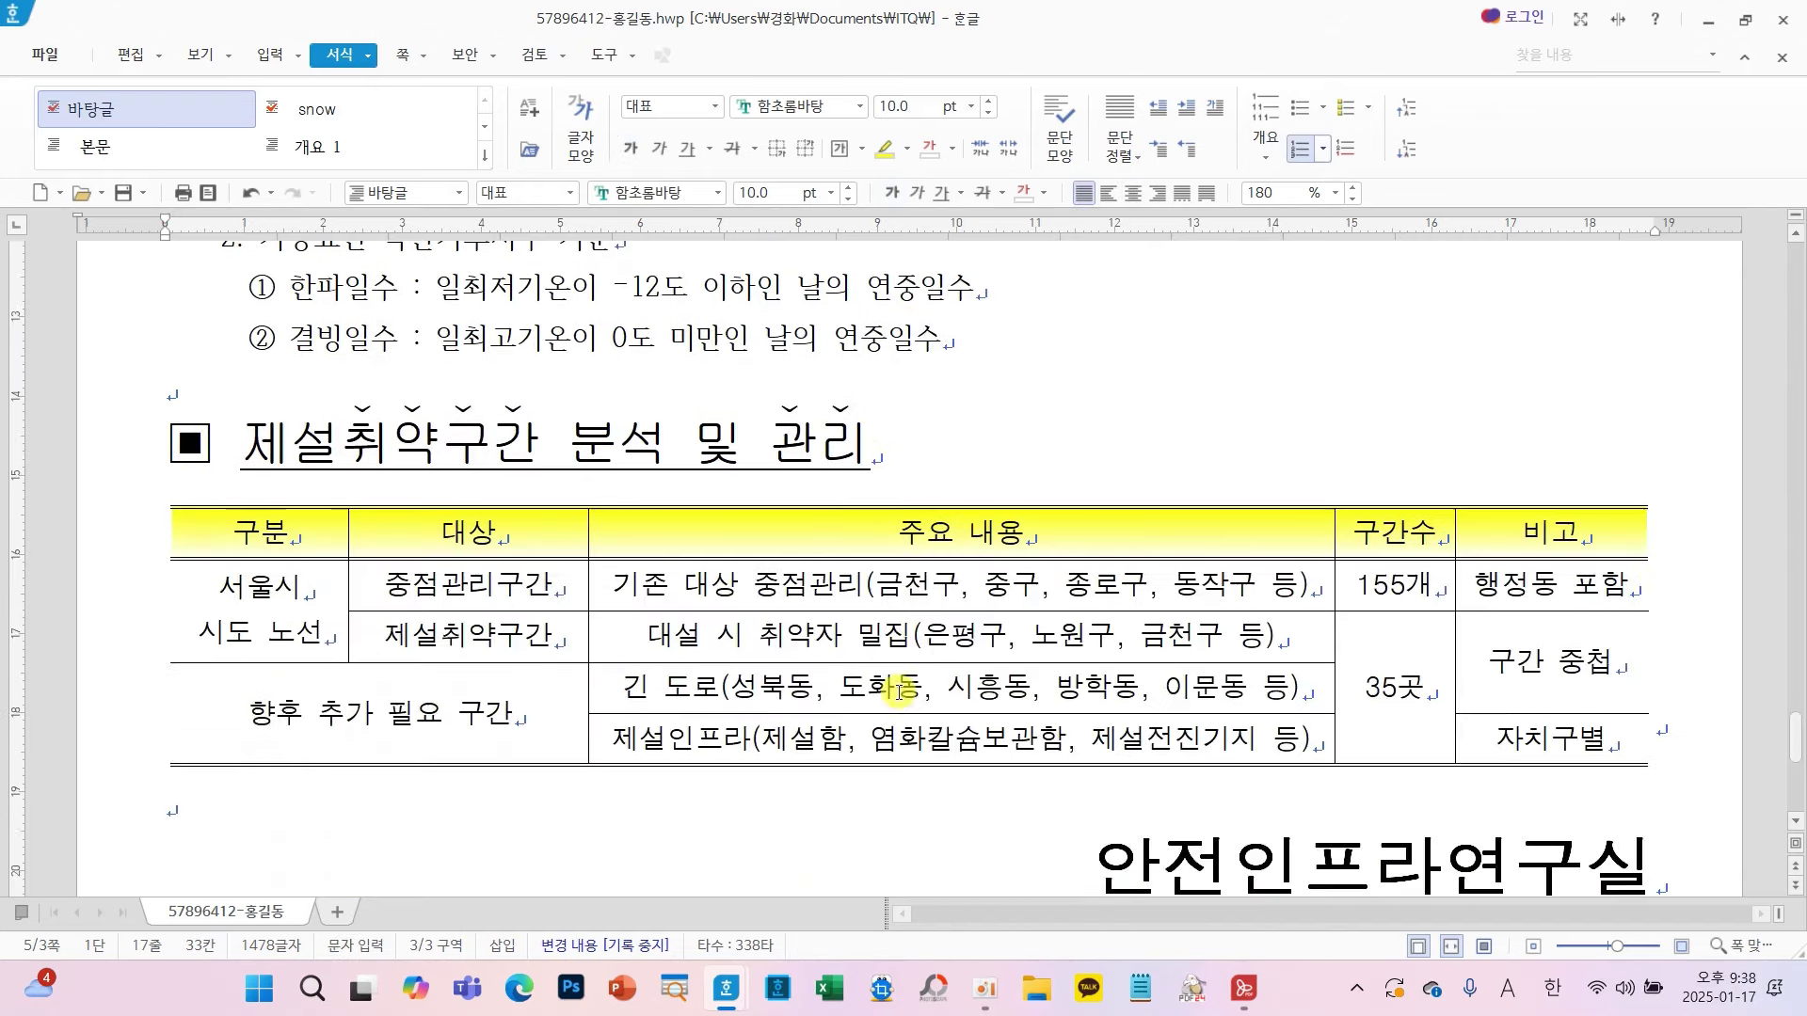
scroll(1032, 686, down, 3)
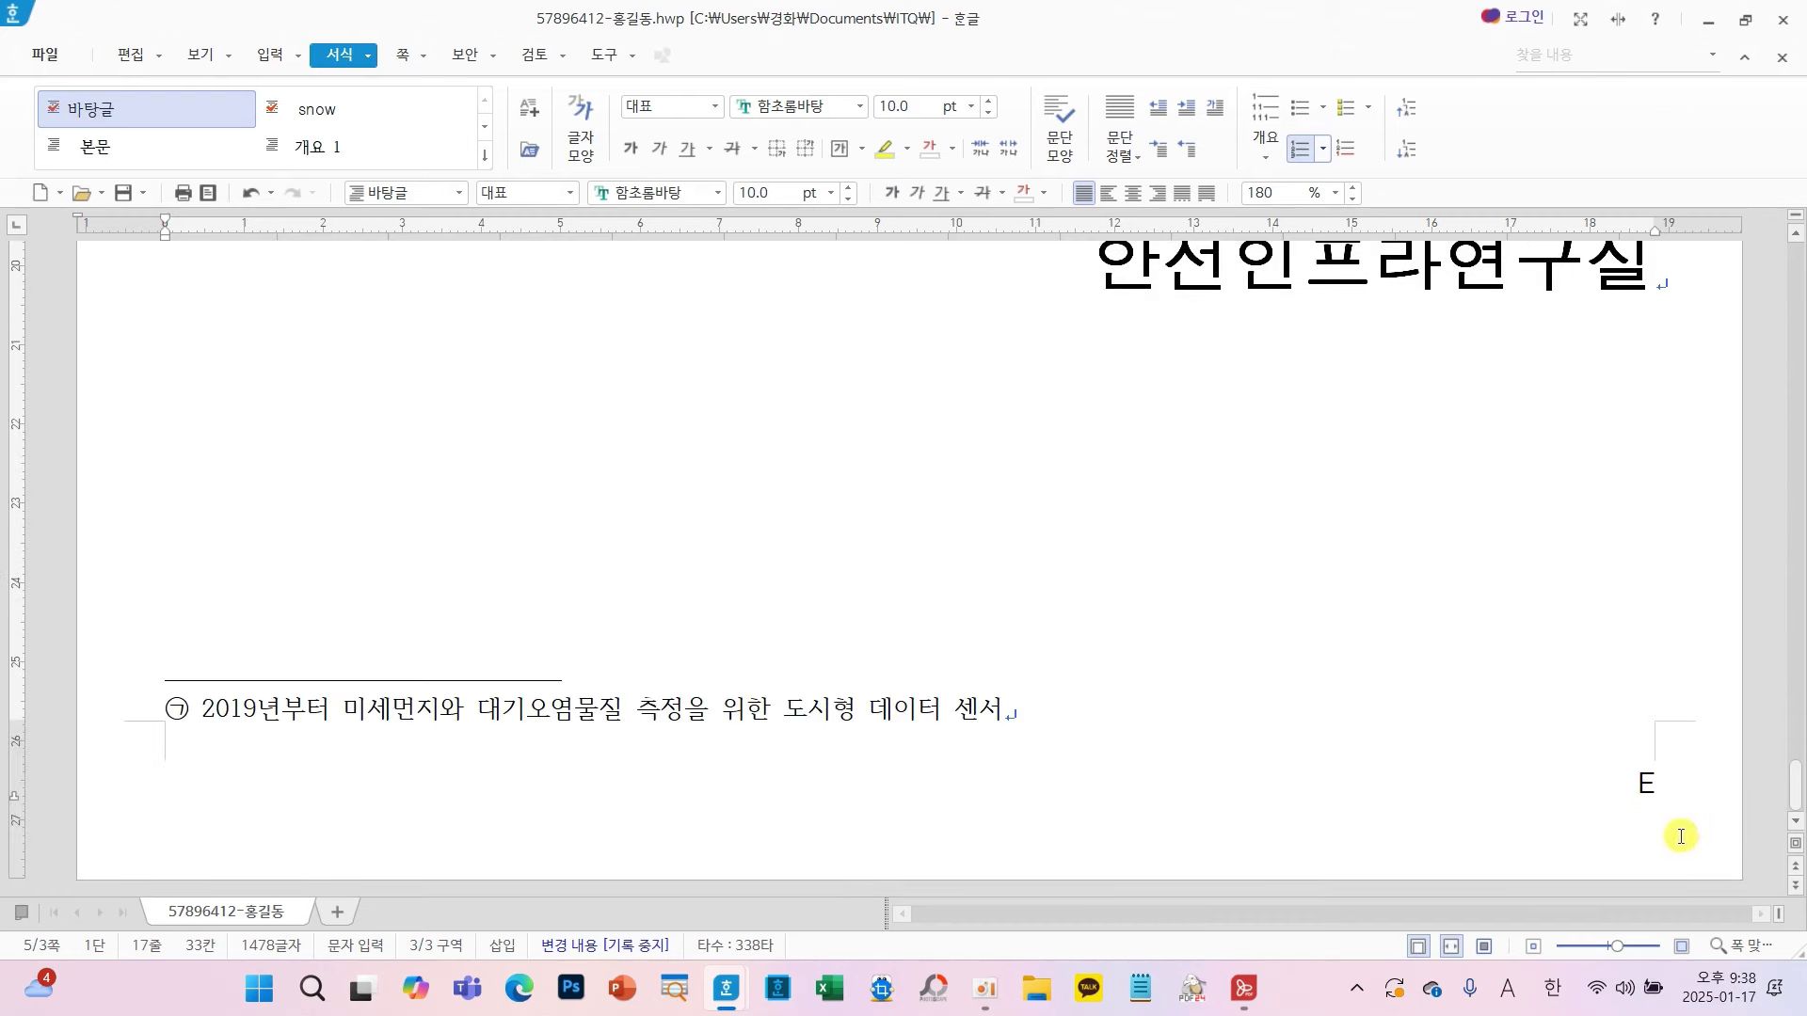
scroll(591, 746, up, 8)
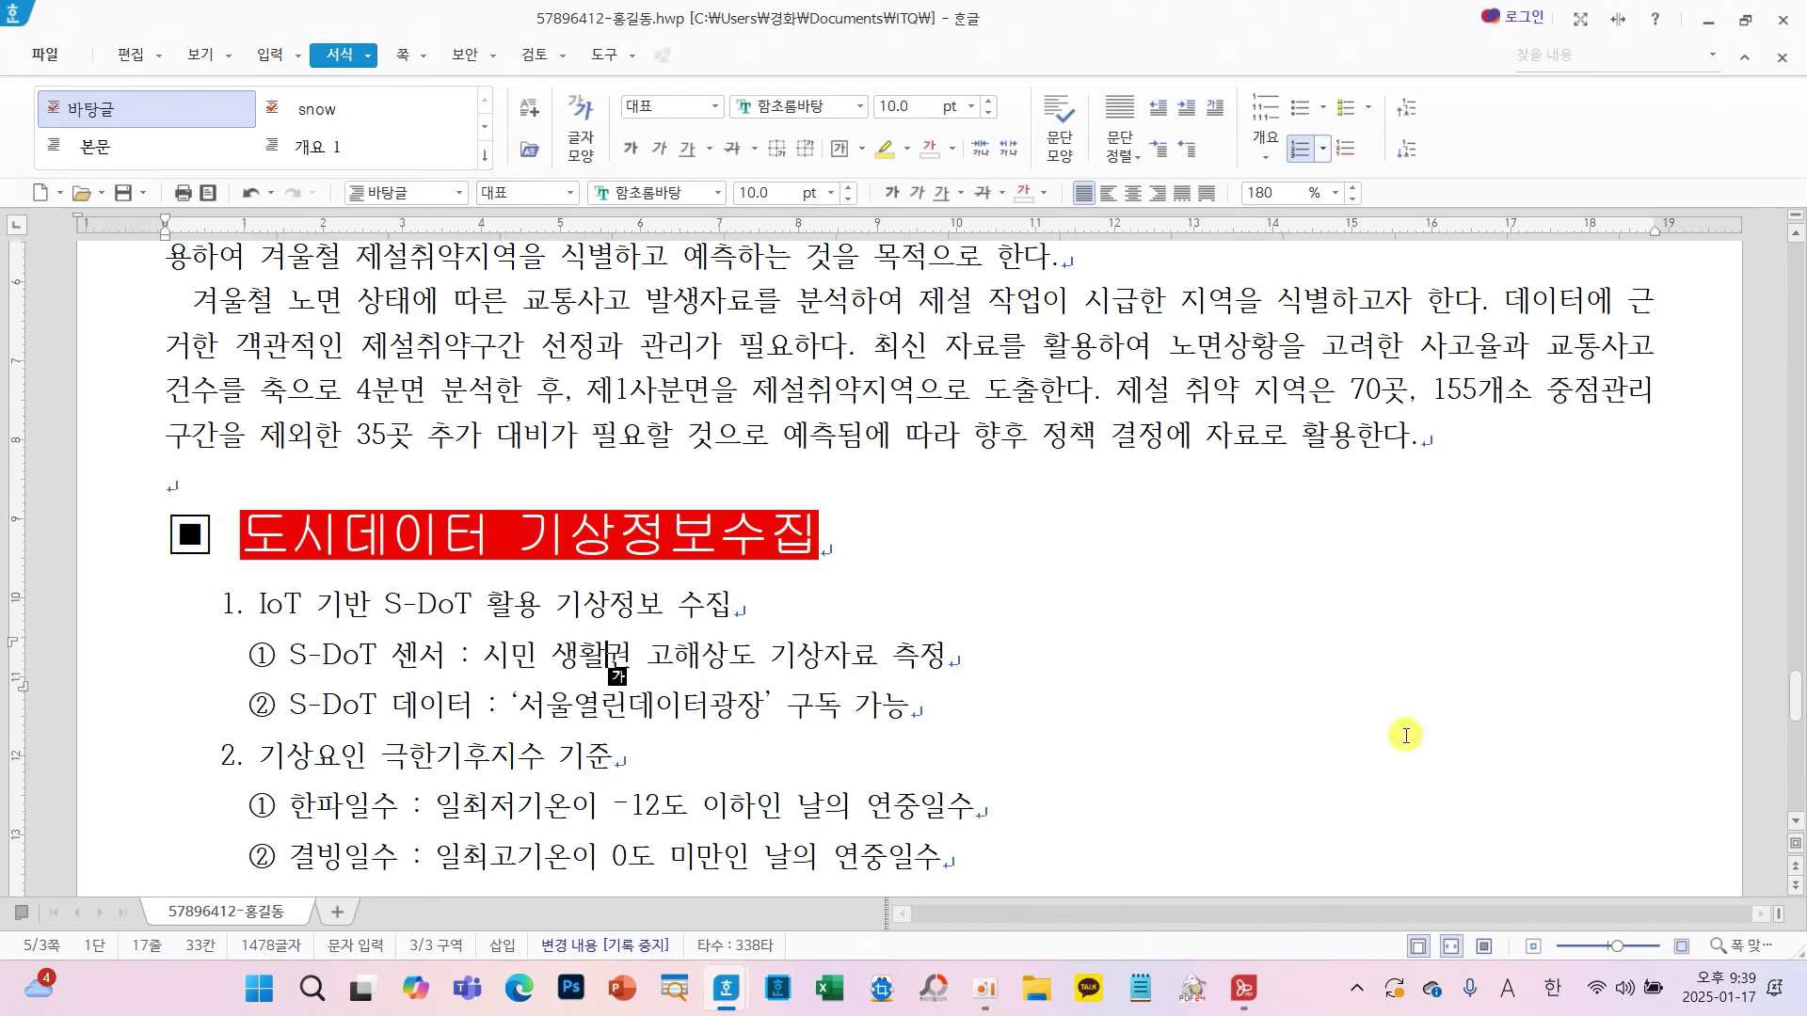
key(alt+Tab)
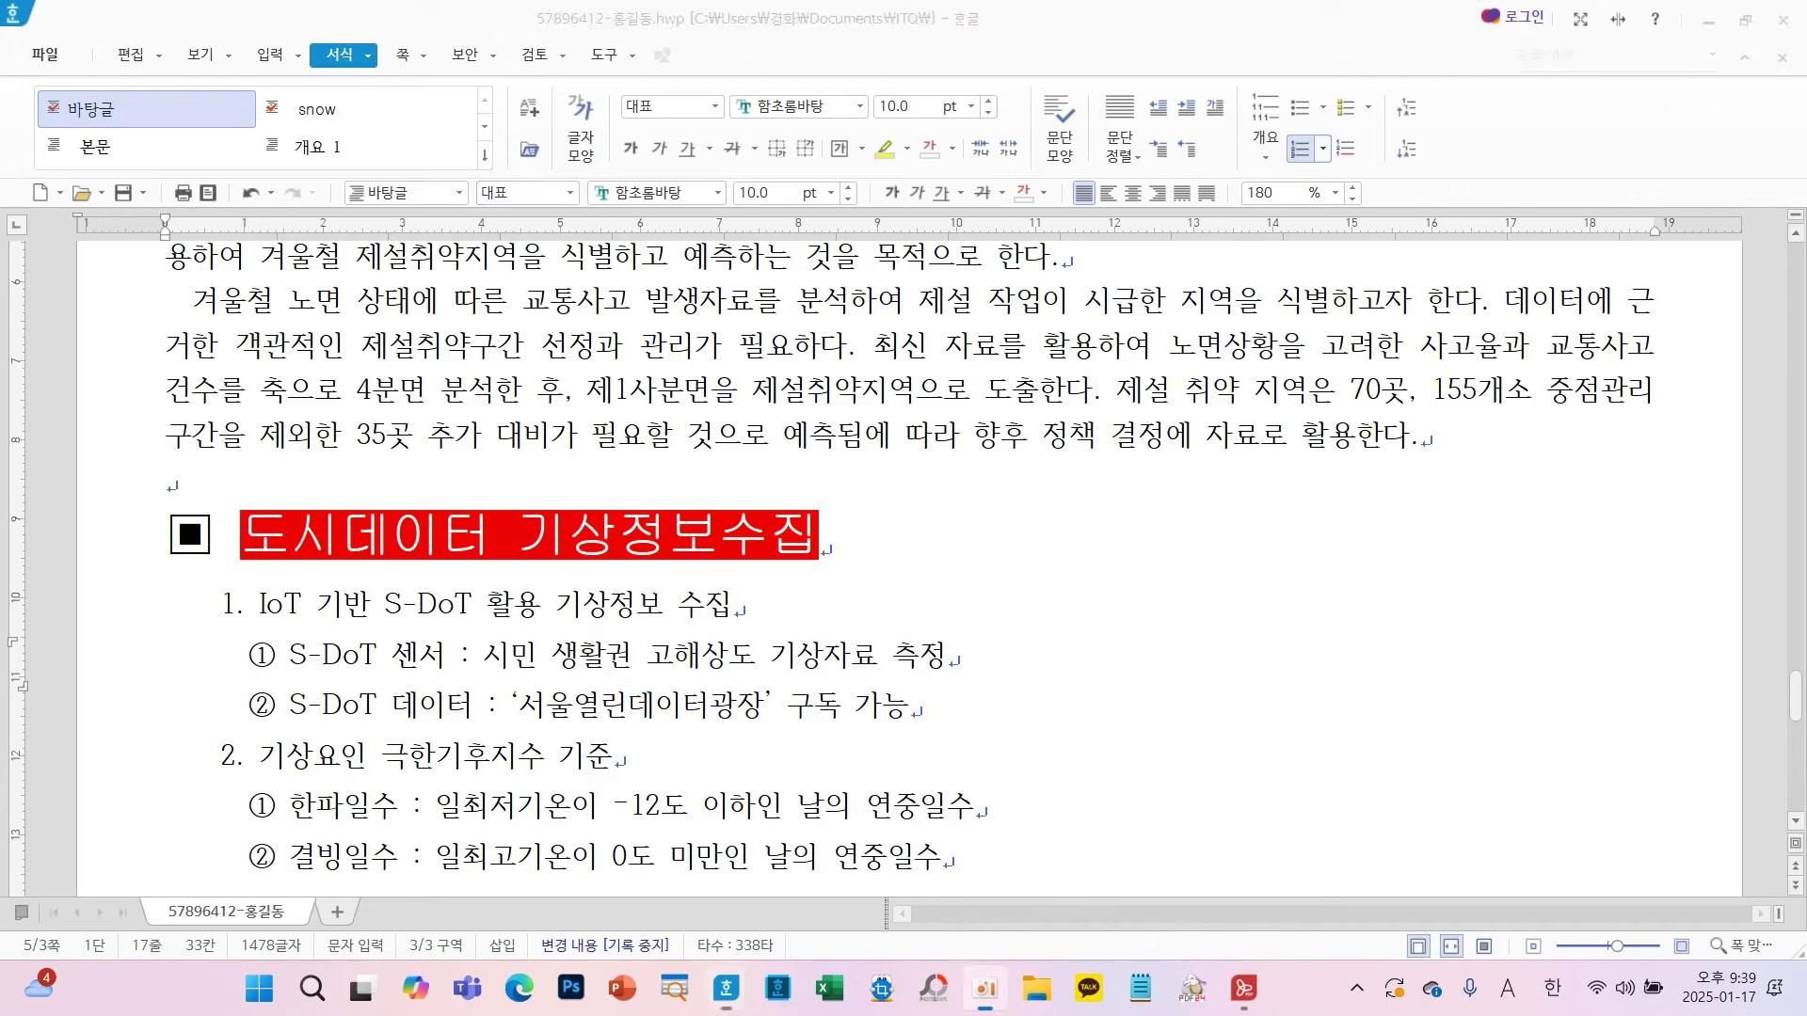